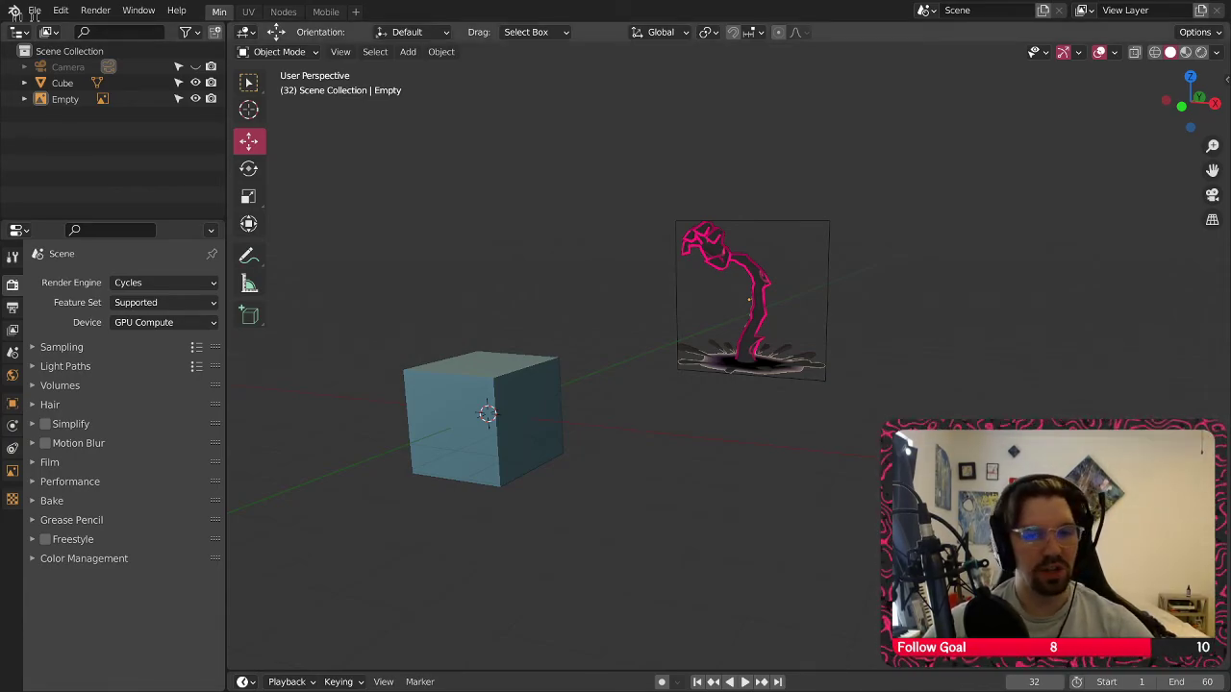
middle_click_drag(504, 289, 662, 238)
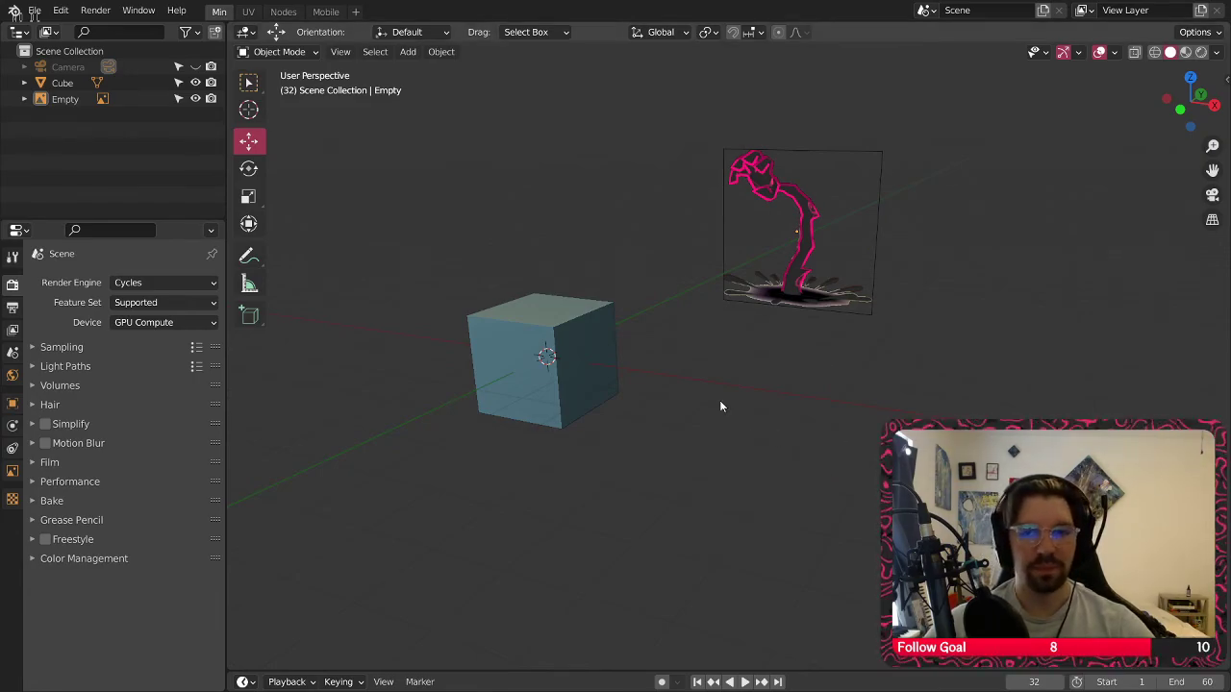
middle_click_drag(719, 407, 582, 336)
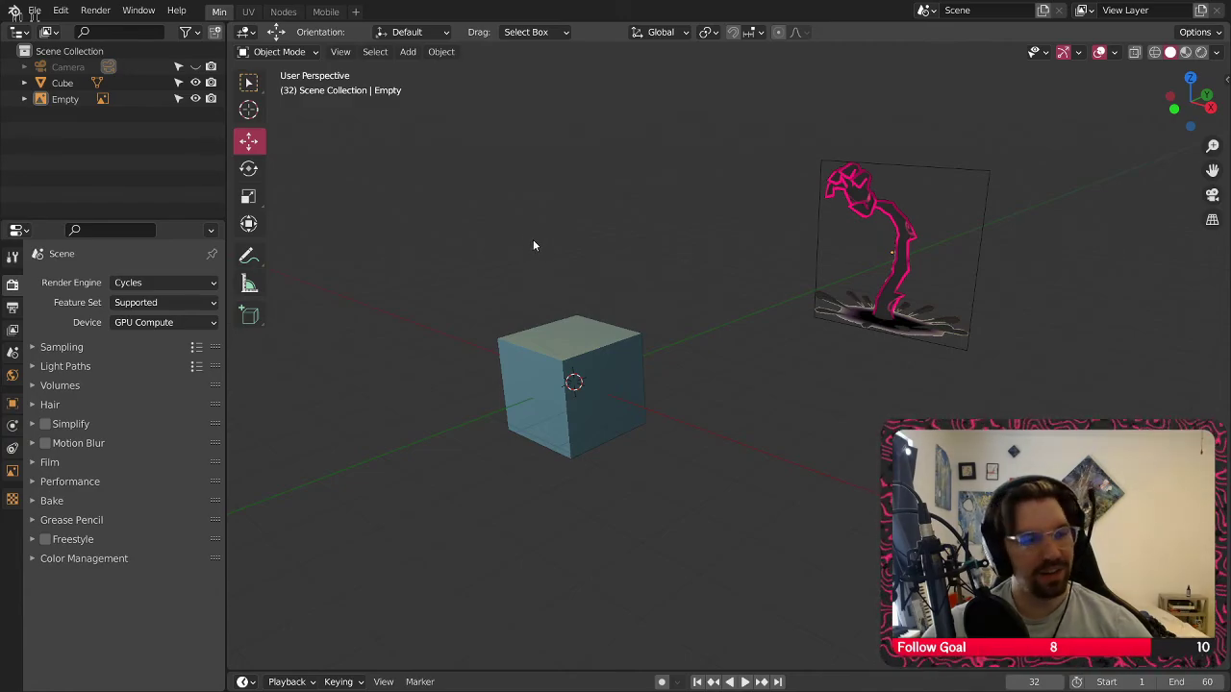
middle_click_drag(509, 239, 644, 253)
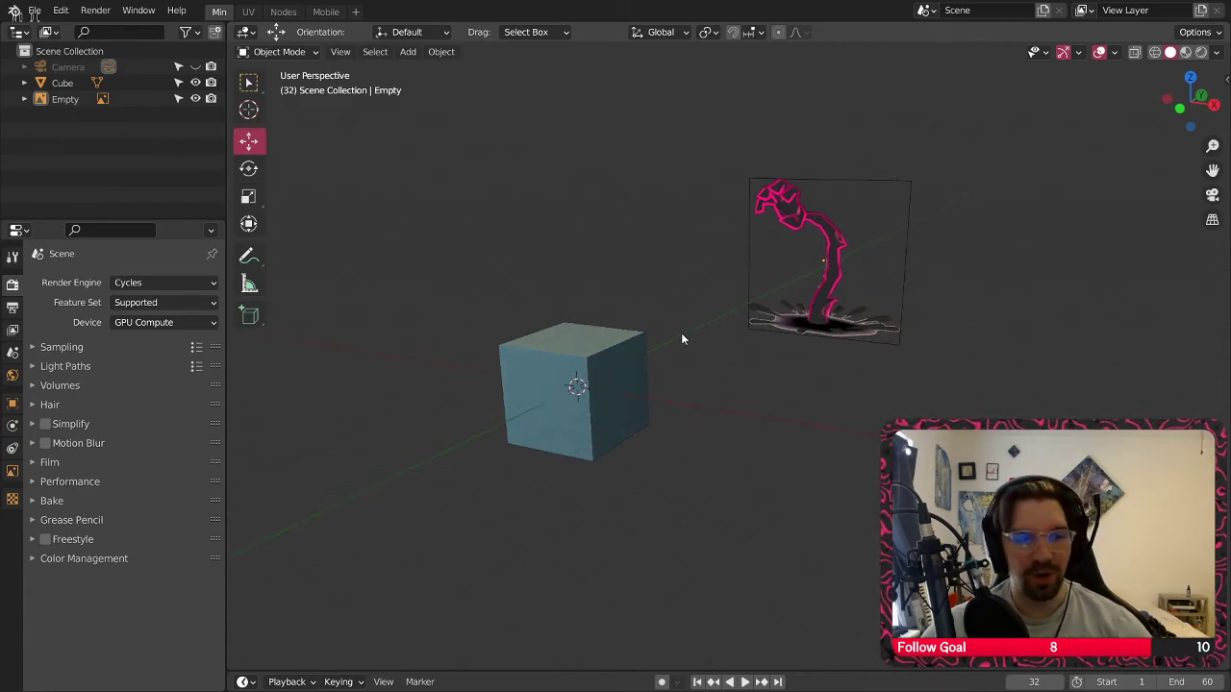
middle_click_drag(682, 339, 696, 324)
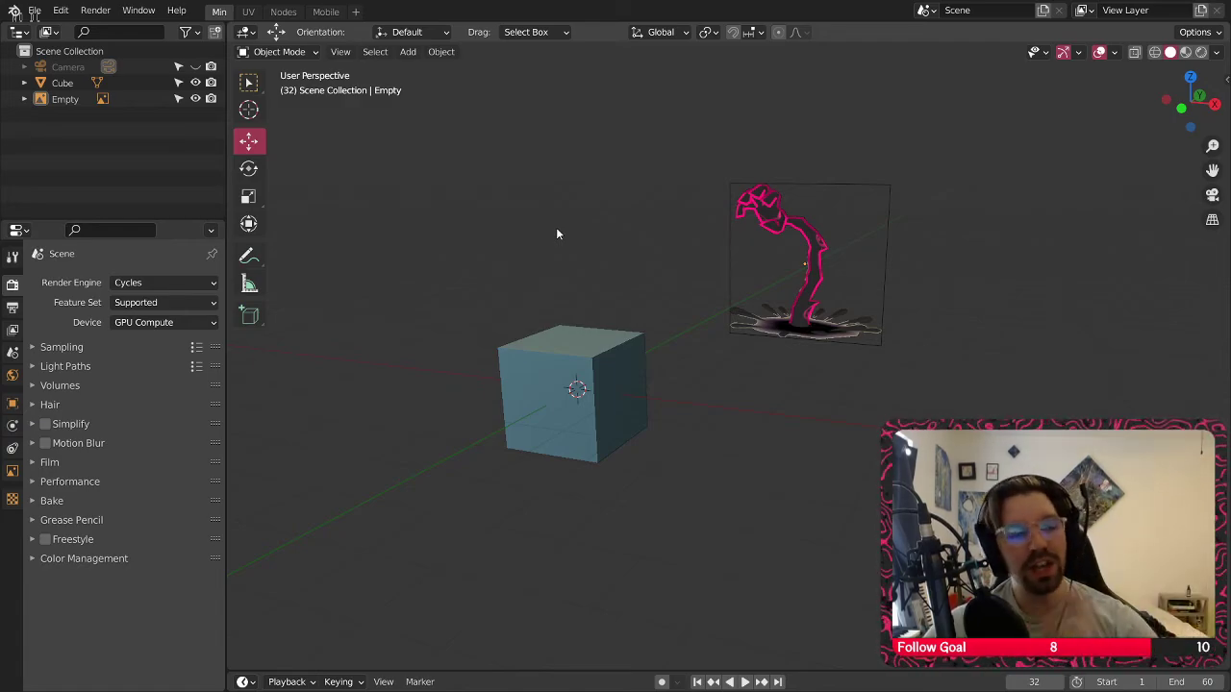
middle_click_drag(611, 338, 601, 354)
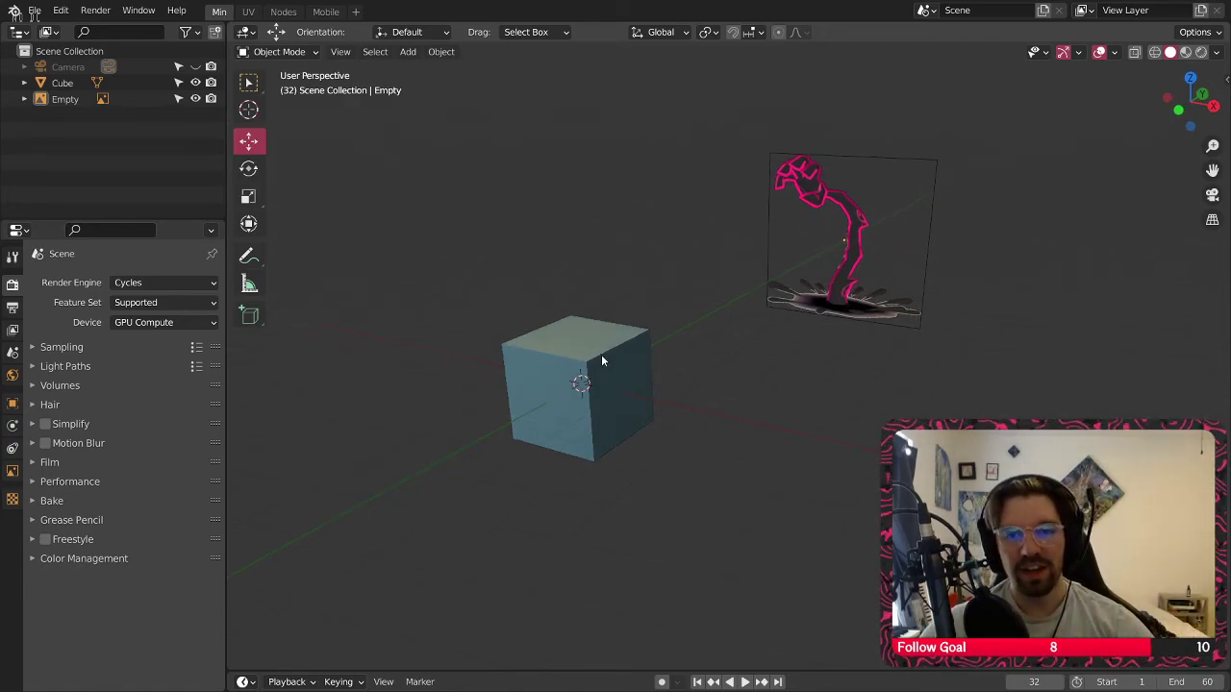
middle_click_drag(643, 284, 648, 261)
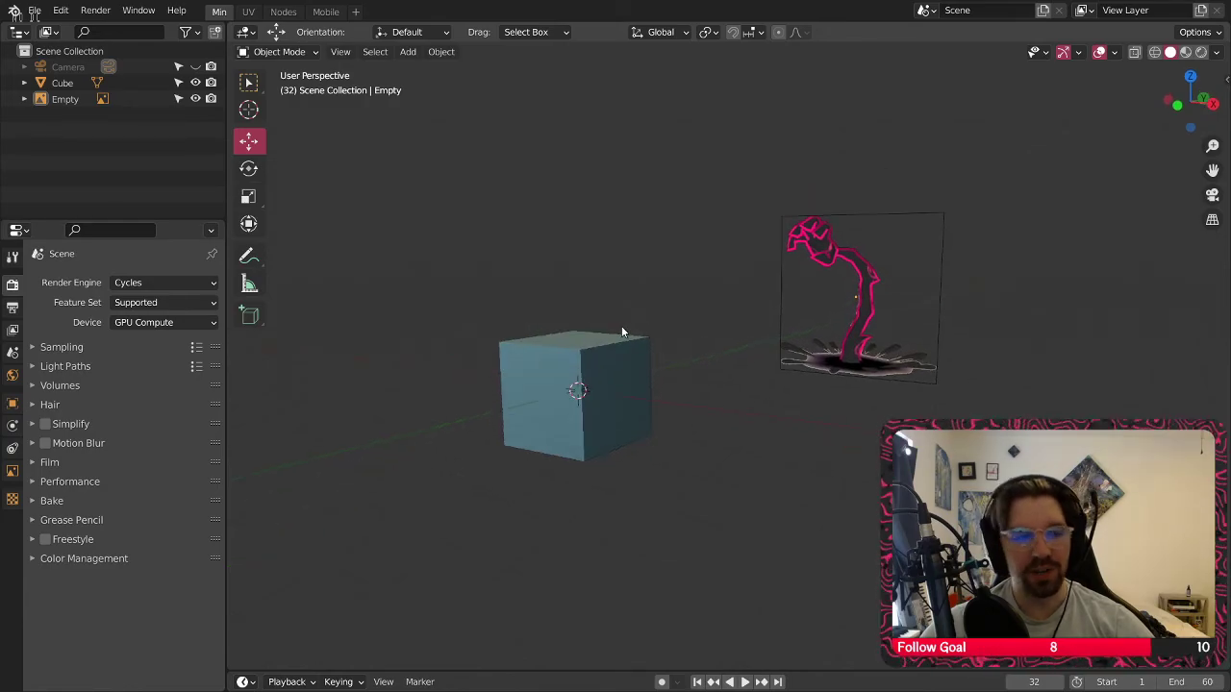
scroll(643, 345, "up", 2)
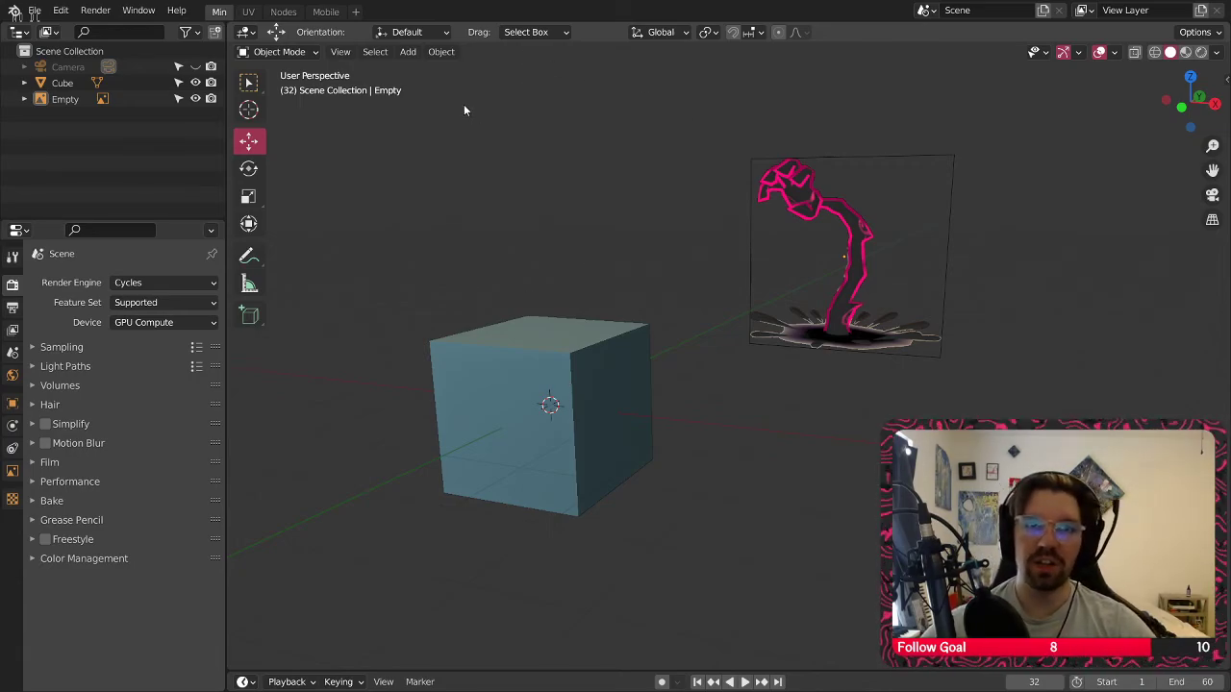
middle_click_drag(573, 213, 569, 218)
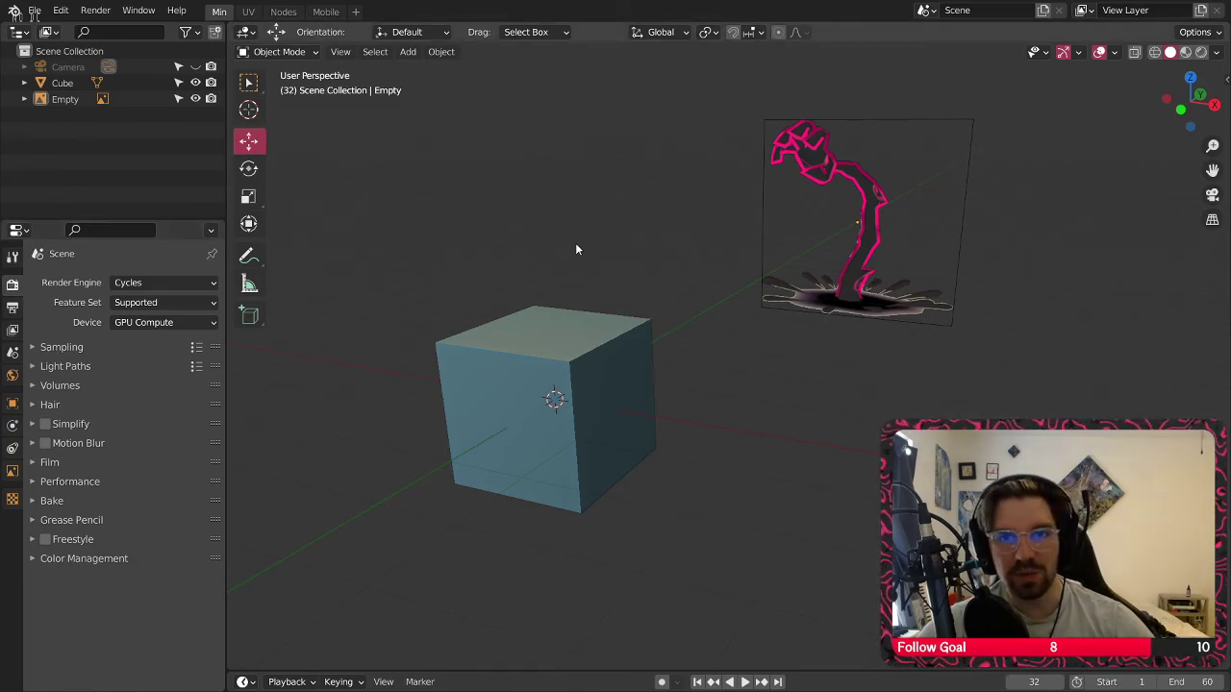
middle_click_drag(576, 249, 595, 246)
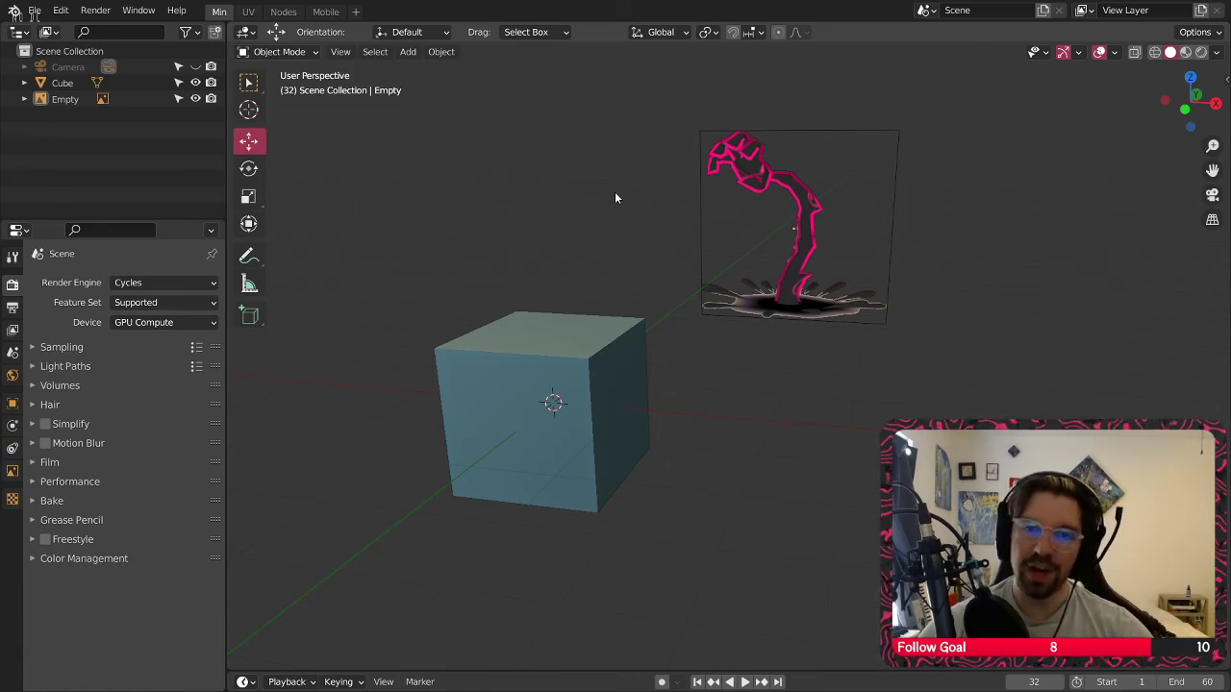
middle_click_drag(564, 246, 635, 336)
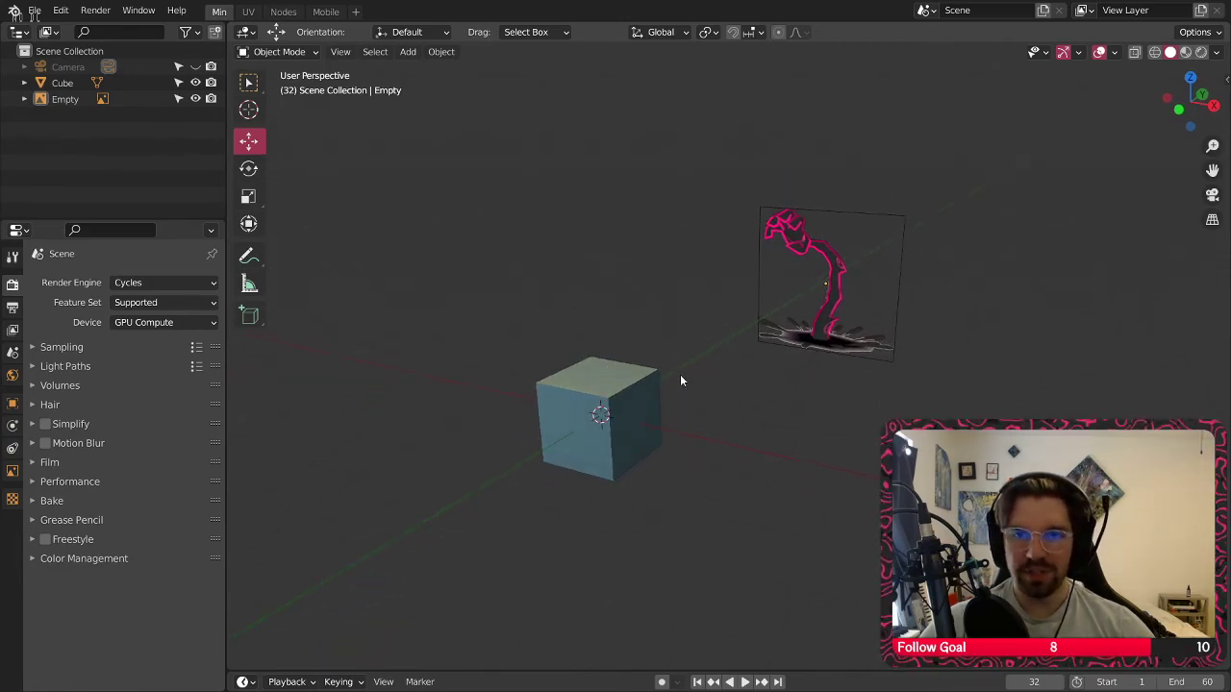
scroll(601, 416, "up", 1)
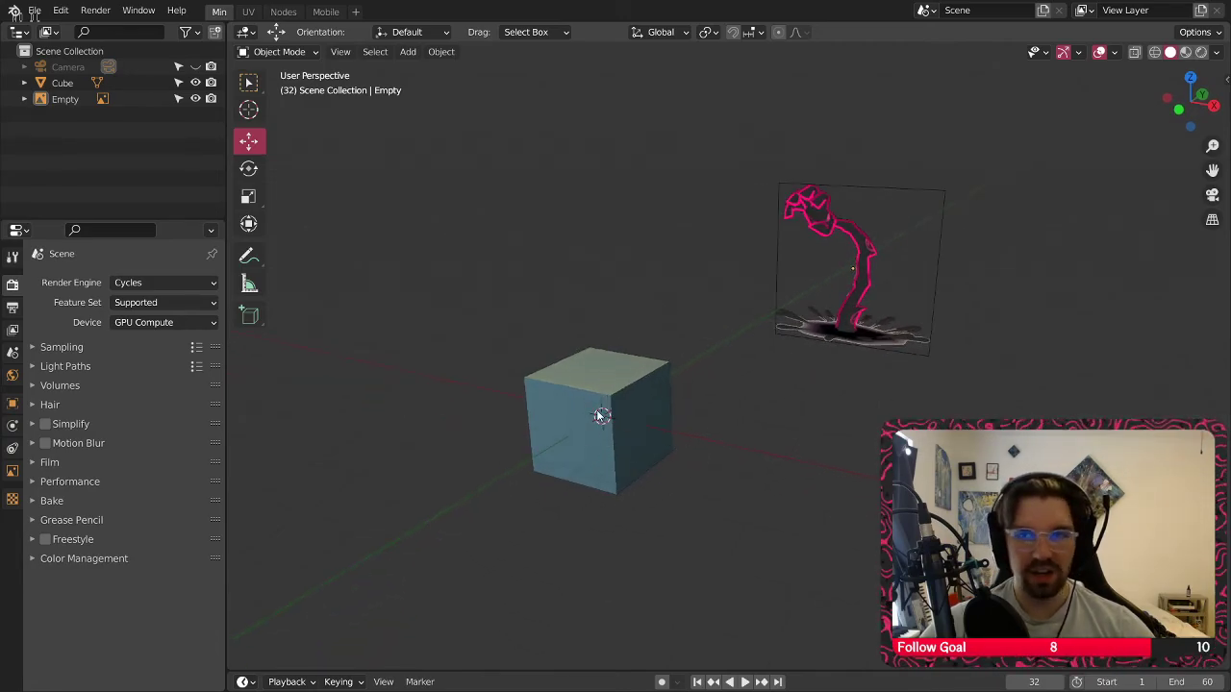
Scale the cube down uniformly and stretch it by about 2.965 along Z into an upright column
left_click(596, 414)
left_click(659, 292)
scroll(603, 414, "up", 3)
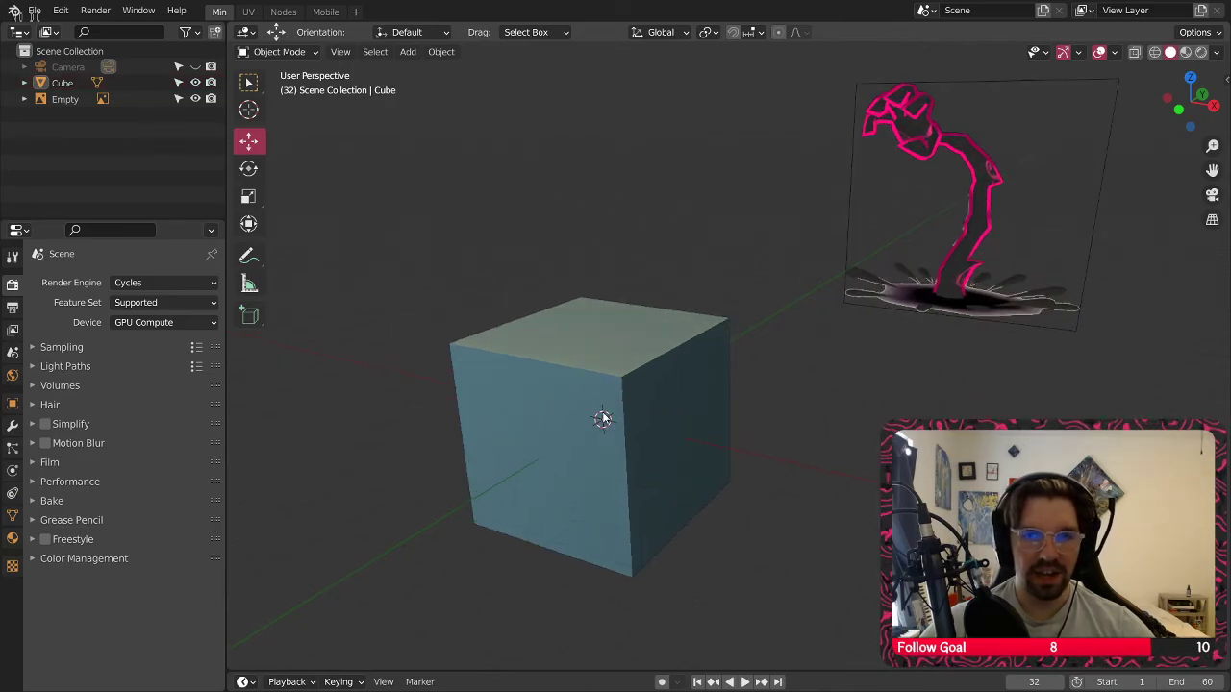
left_click(603, 418)
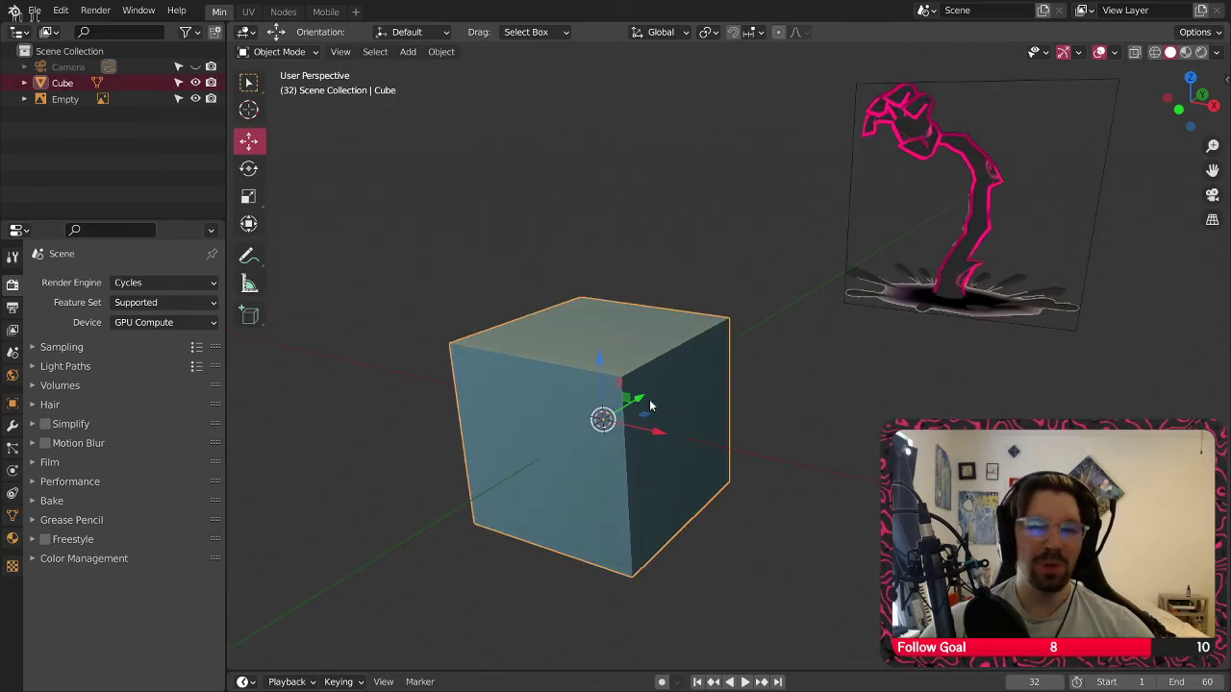
middle_click_drag(650, 406, 630, 385)
key("alt+a")
left_click(642, 392)
left_click(248, 196)
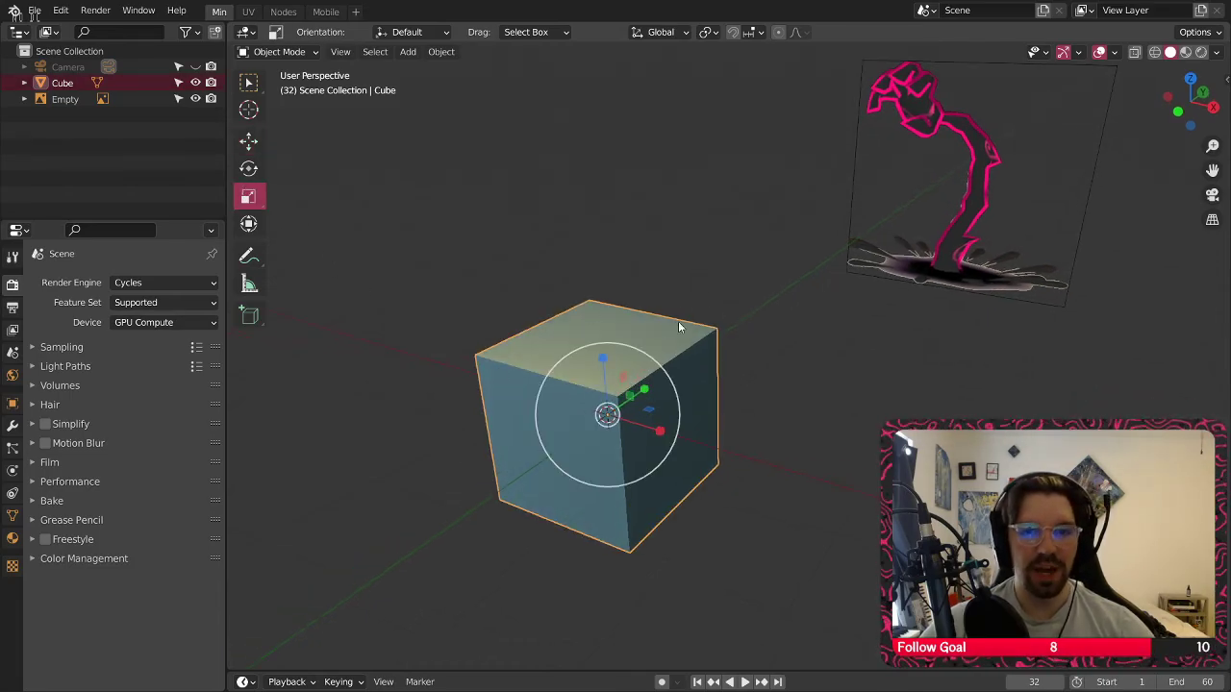
left_click_drag(664, 375, 615, 268)
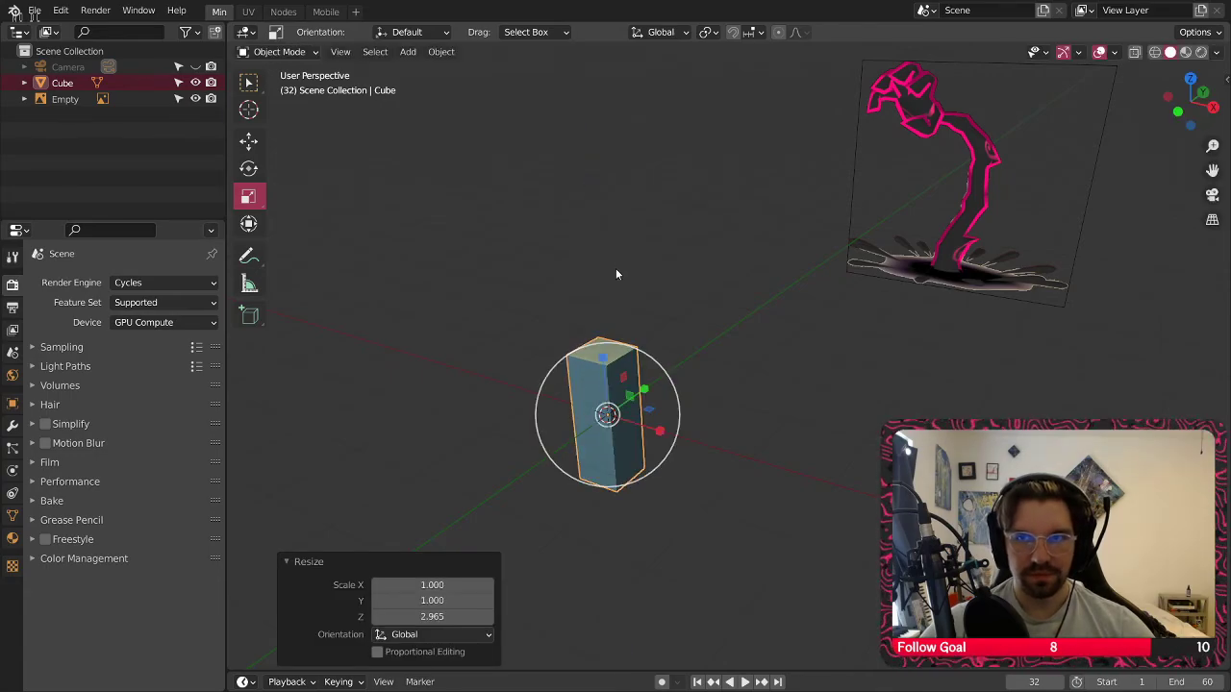
Stretch the column slightly taller along the Z axis and deselect it
middle_click_drag(616, 268, 668, 366)
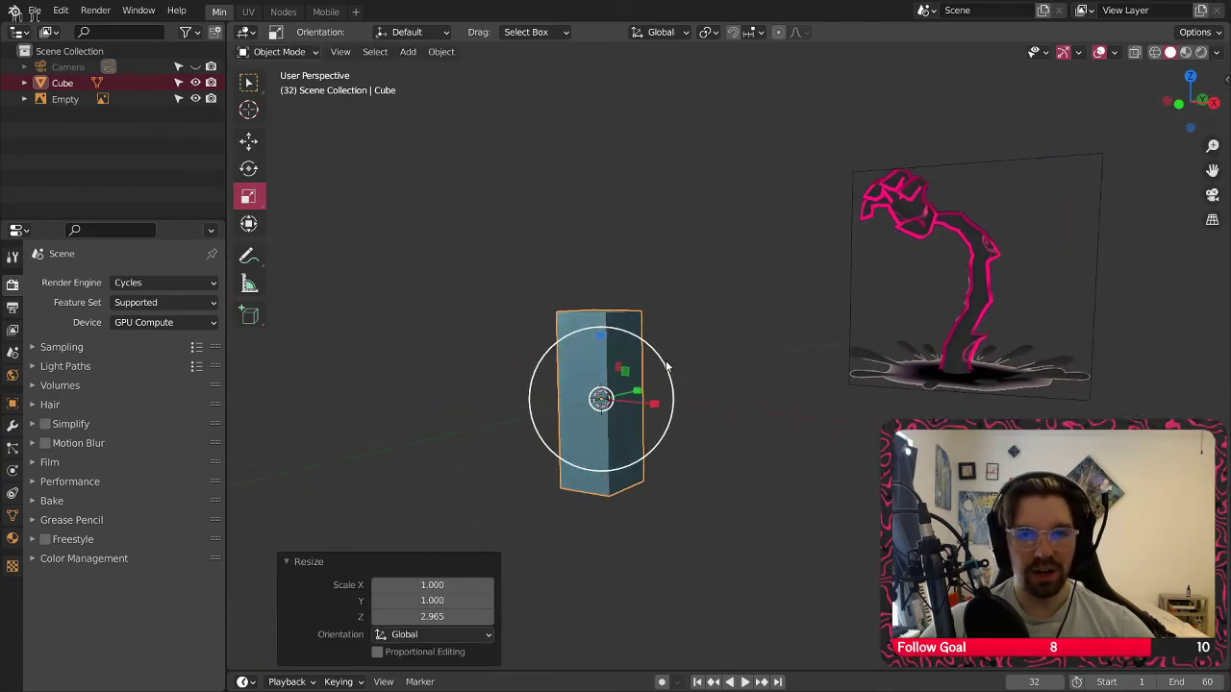
key("s")
key("z")
left_click(596, 327)
left_click(654, 451)
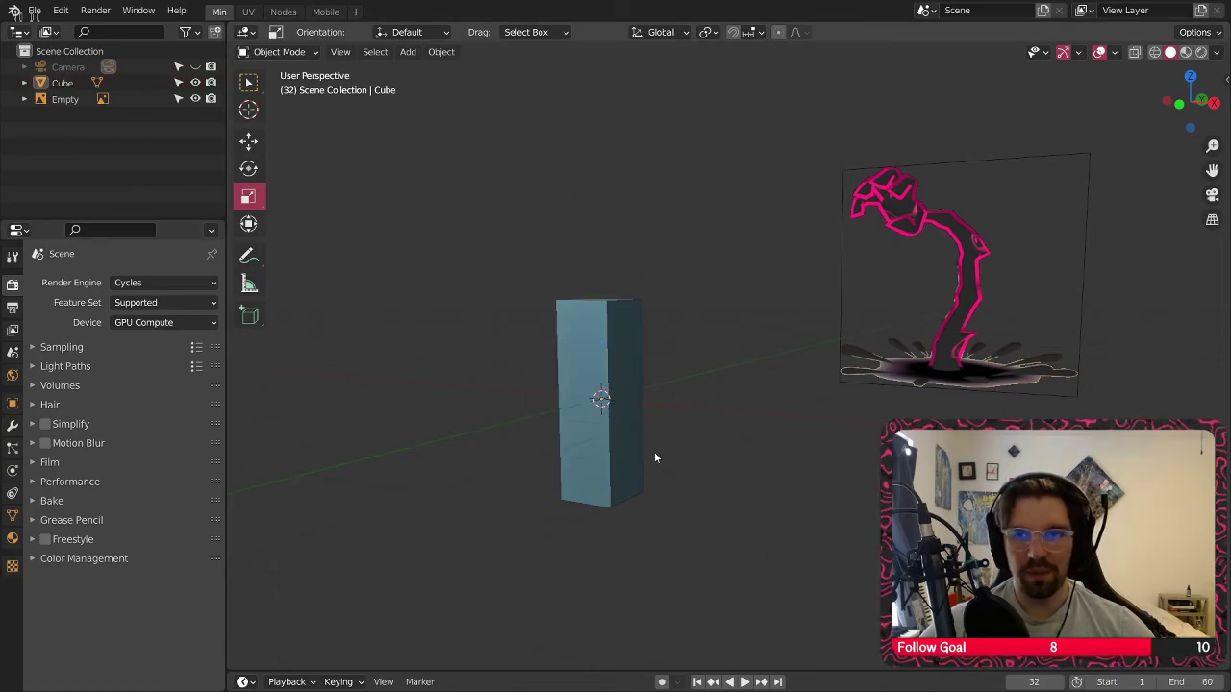
Enter Edit Mode on the column and raise its top face straight up along Z
middle_click_drag(518, 307, 596, 396)
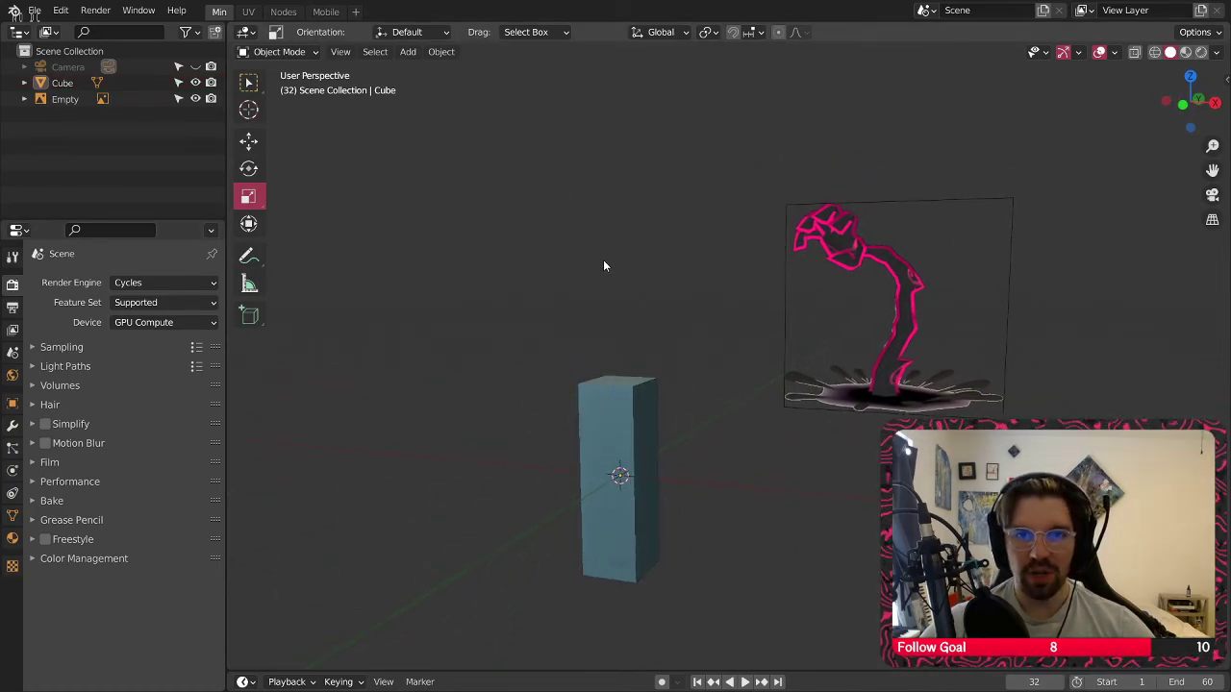
left_click(625, 471)
left_click(279, 52)
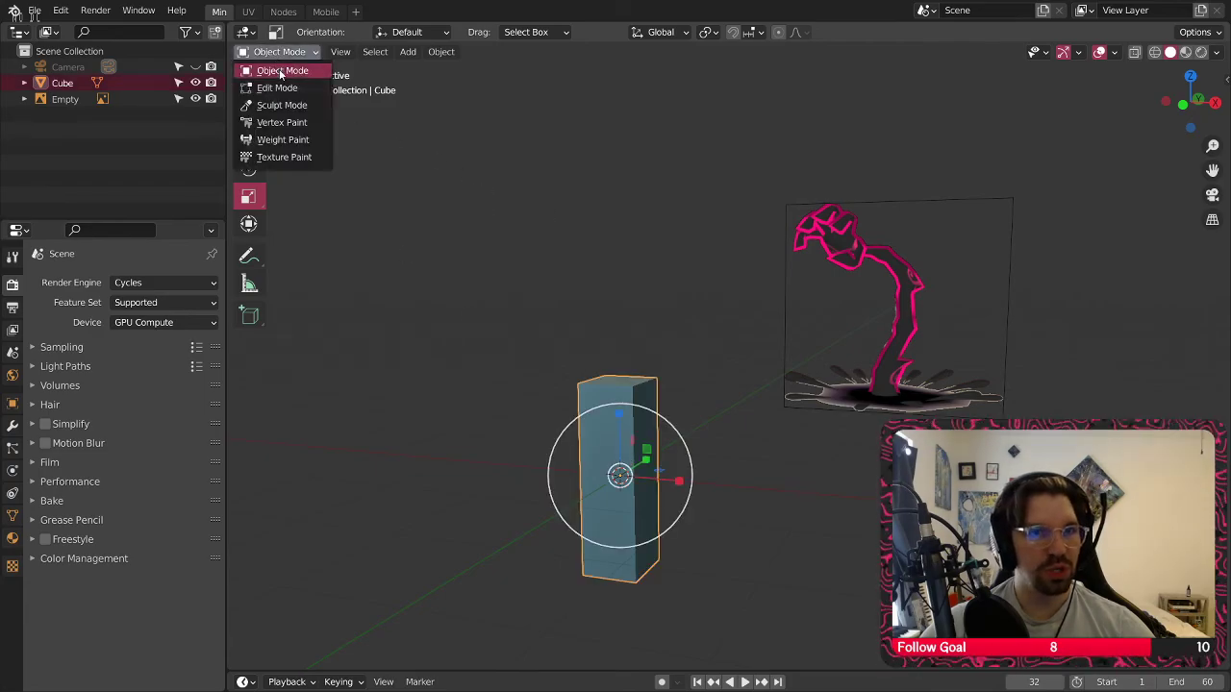
left_click(277, 88)
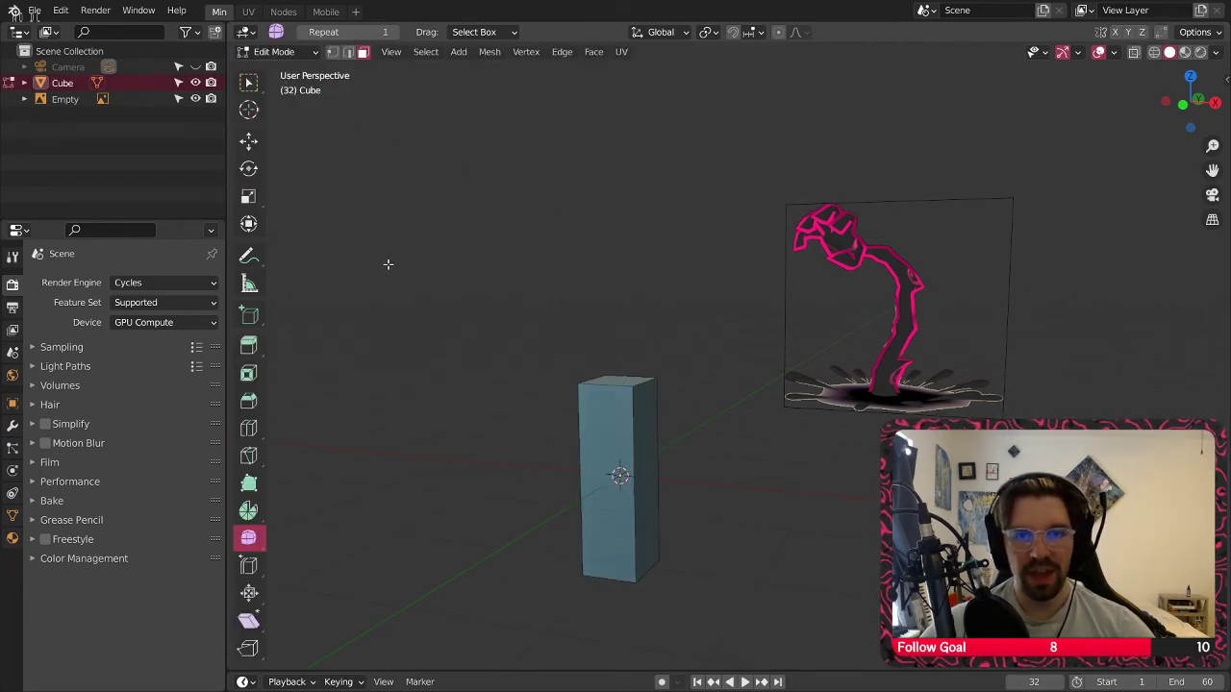
left_click(618, 377)
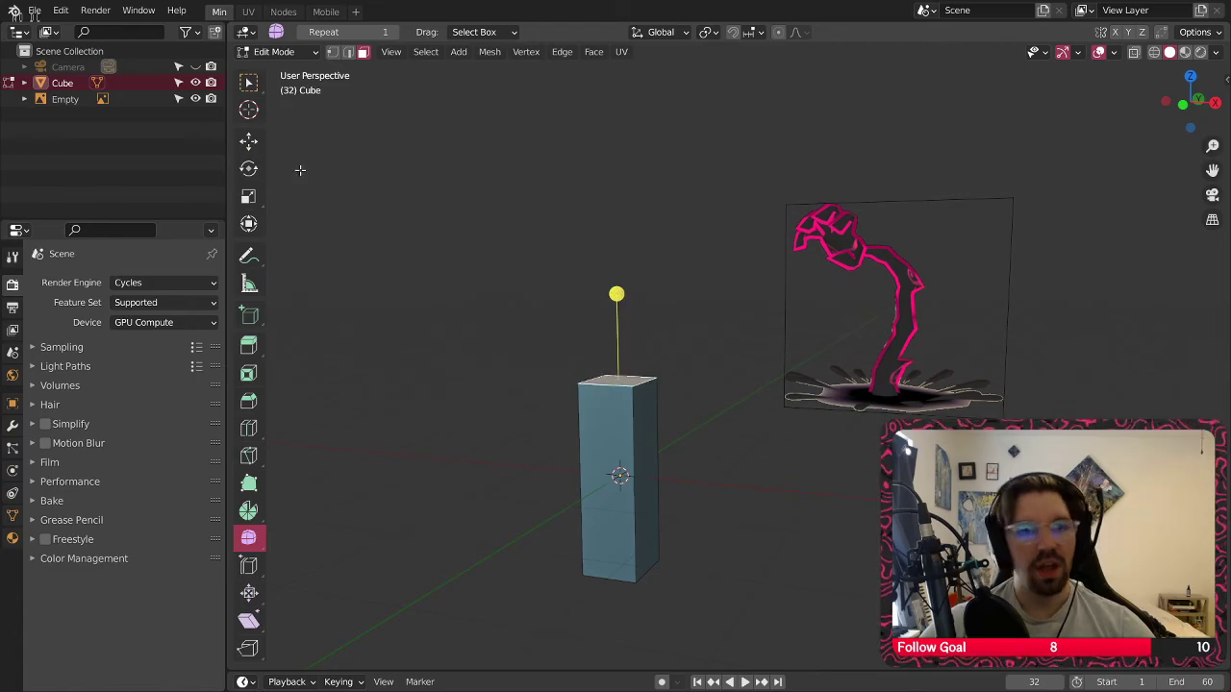
key("shift+space")
key("g")
left_click_drag(619, 320, 617, 192)
Rotate the column's top face about -29.1° around Y and shift it about -0.33 m along X
middle_click_drag(618, 192, 580, 240)
scroll(615, 271, "up", 3)
key("shift+space")
key("r")
left_click_drag(570, 223, 544, 241)
left_click(248, 141)
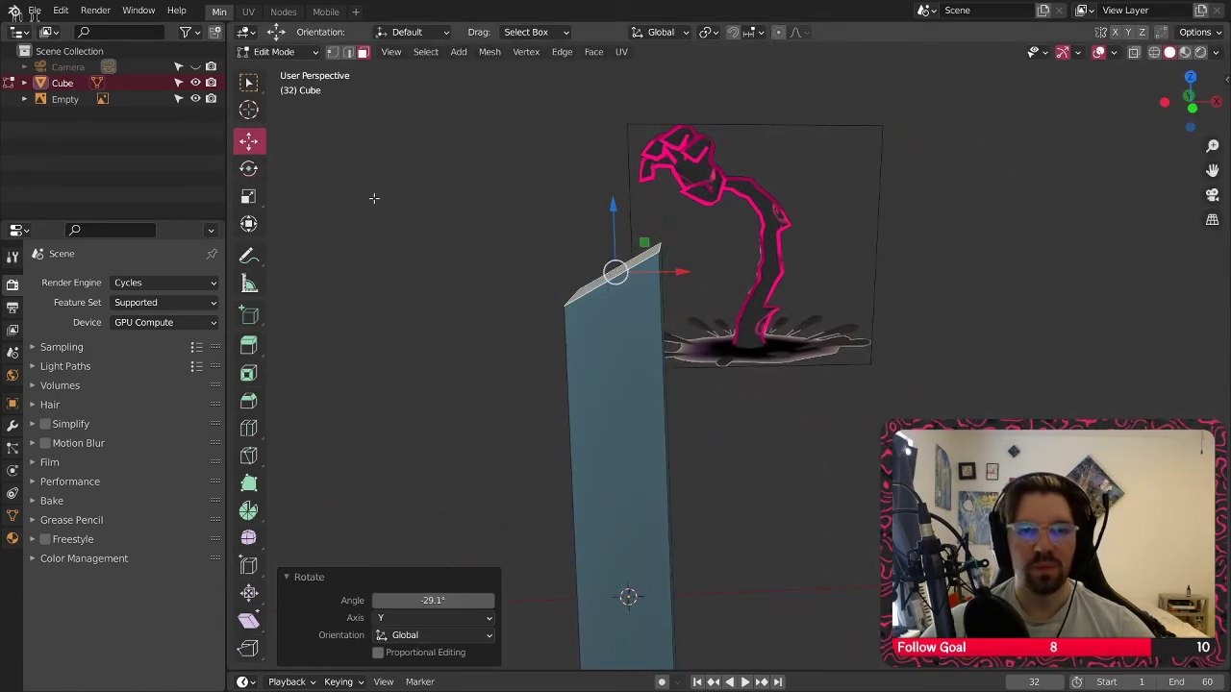
left_click_drag(678, 273, 556, 272)
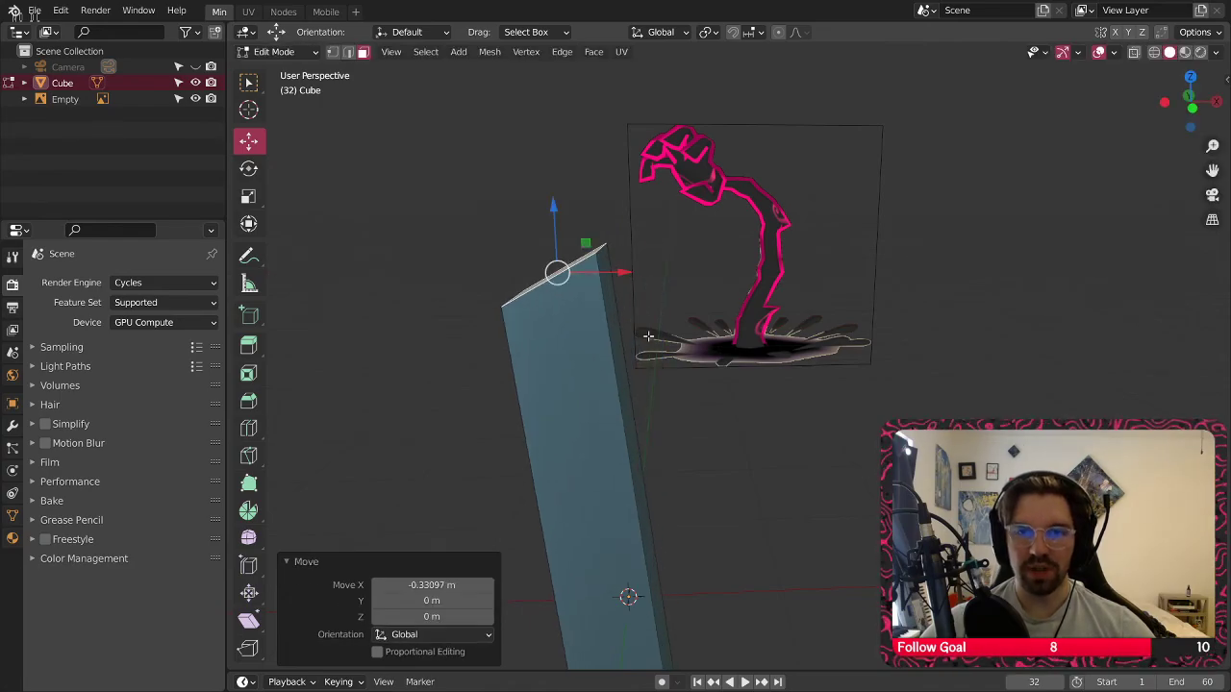
Extrude the tilted top face along its normal by about 2.06 m
middle_click_drag(555, 272, 701, 369)
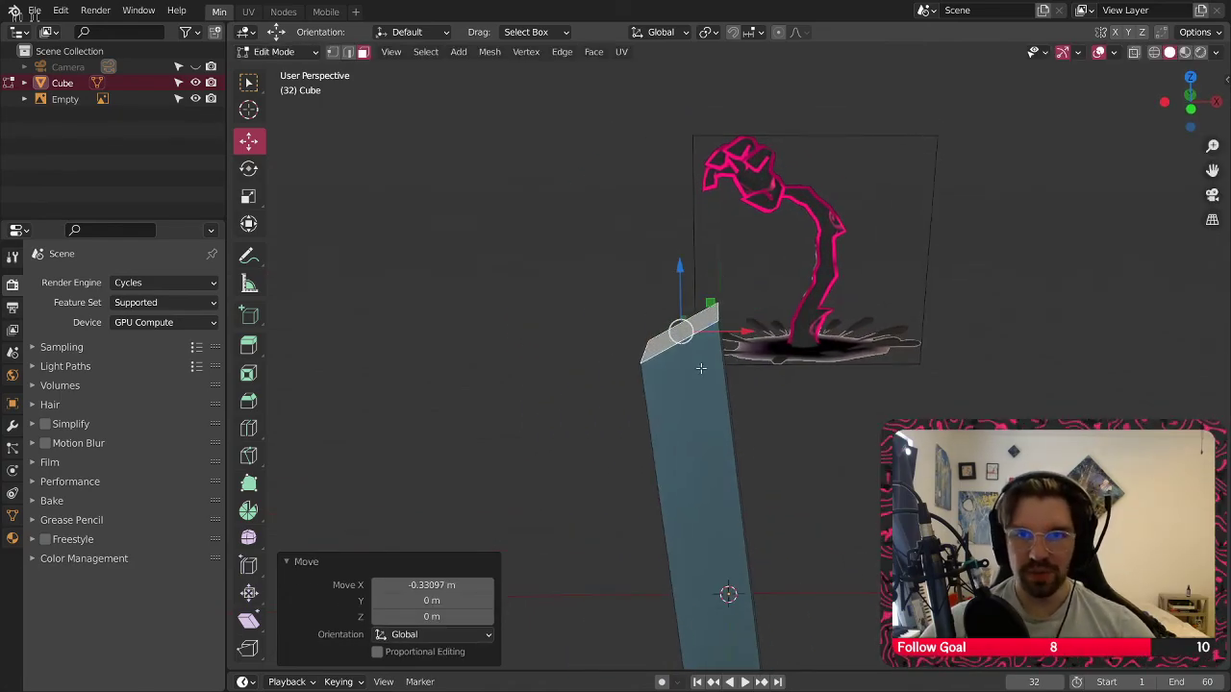
right_click(662, 366)
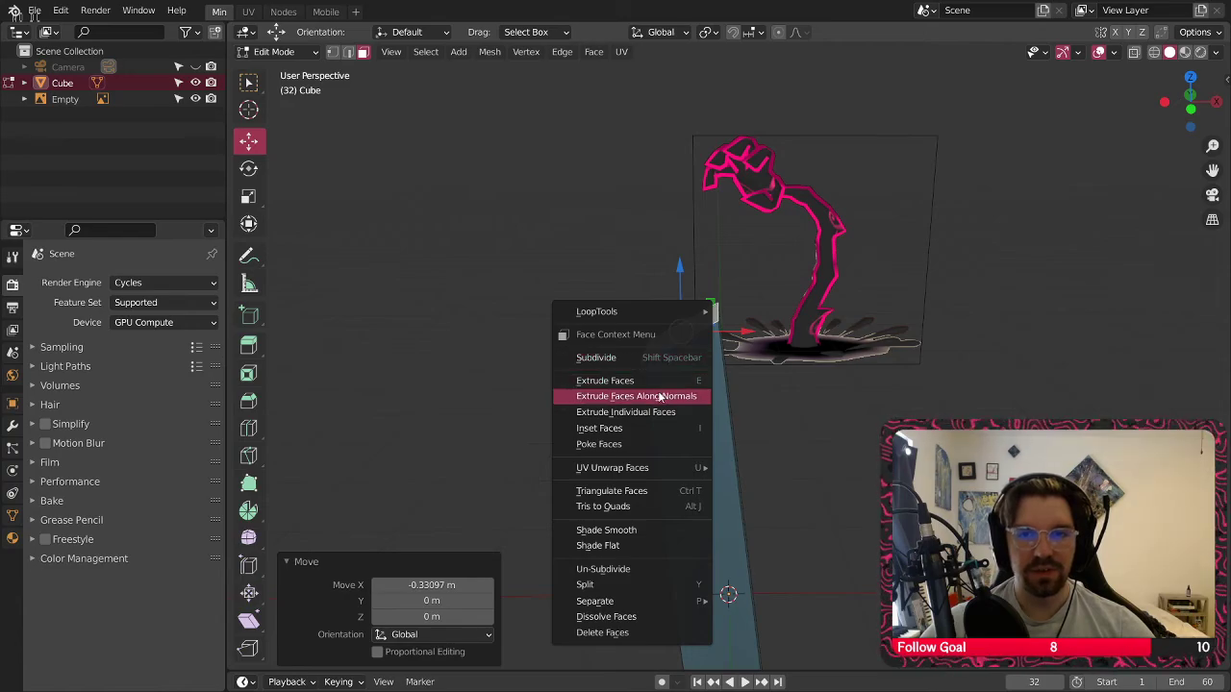
left_click(663, 396)
left_click(609, 241)
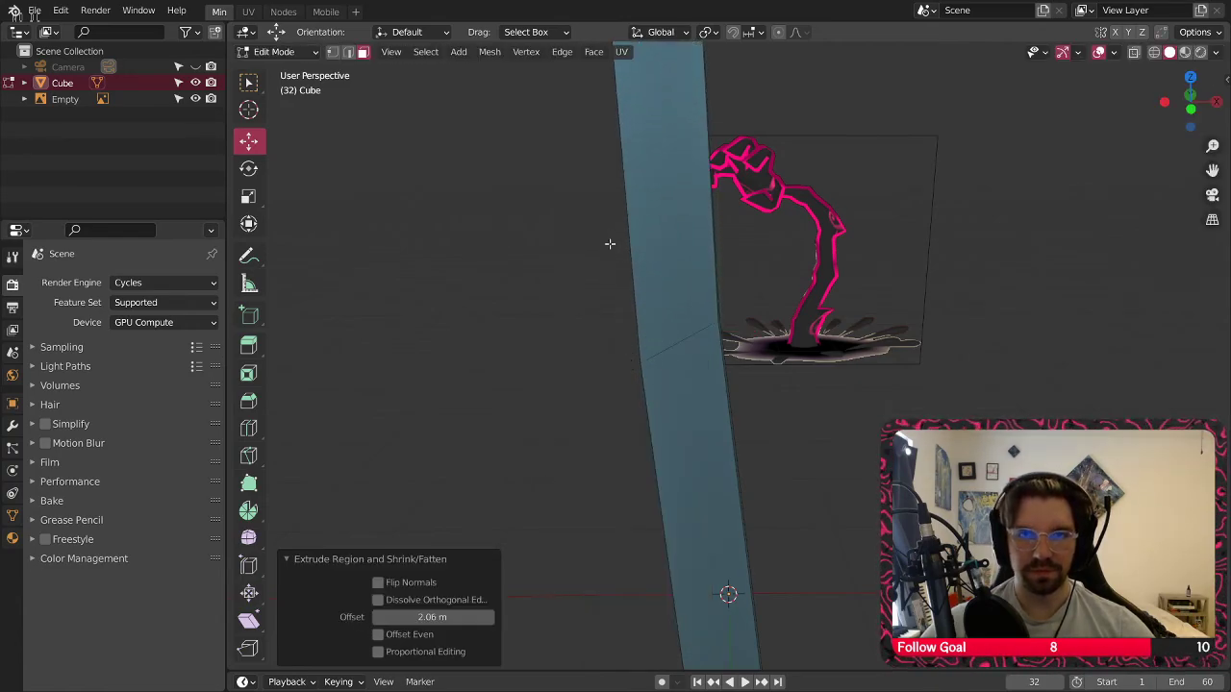
Move the extruded end face in negative X and lower it along Z, bending the upper segment sharply sideways at the joint
middle_click_drag(610, 241, 544, 215)
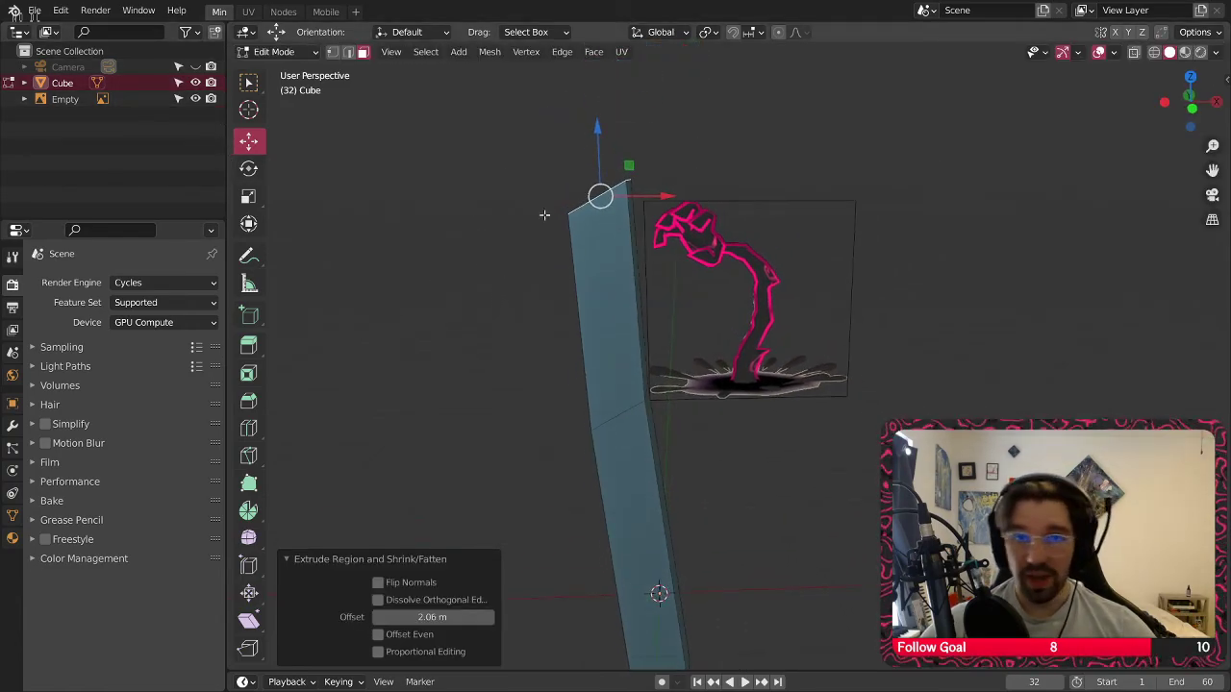
left_click_drag(661, 195, 505, 199)
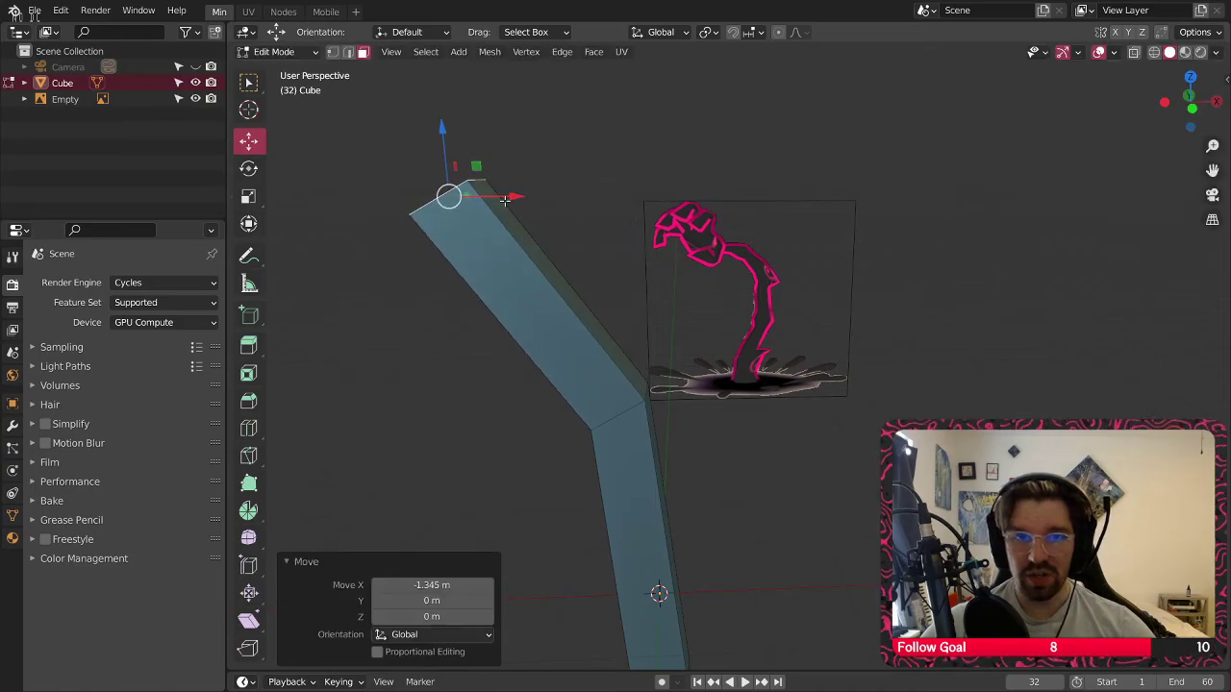
left_click_drag(441, 128, 440, 198)
middle_click_drag(440, 198, 628, 266)
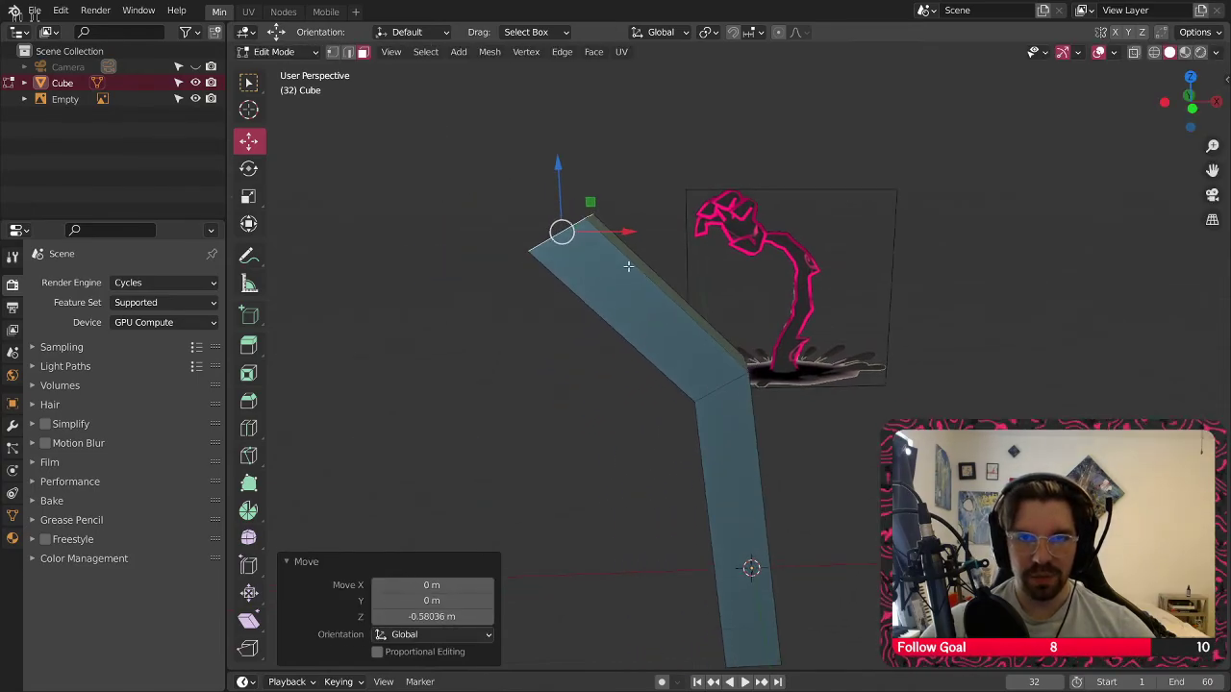
left_click_drag(625, 236, 594, 233)
left_click_drag(525, 165, 550, 247)
left_click(549, 198)
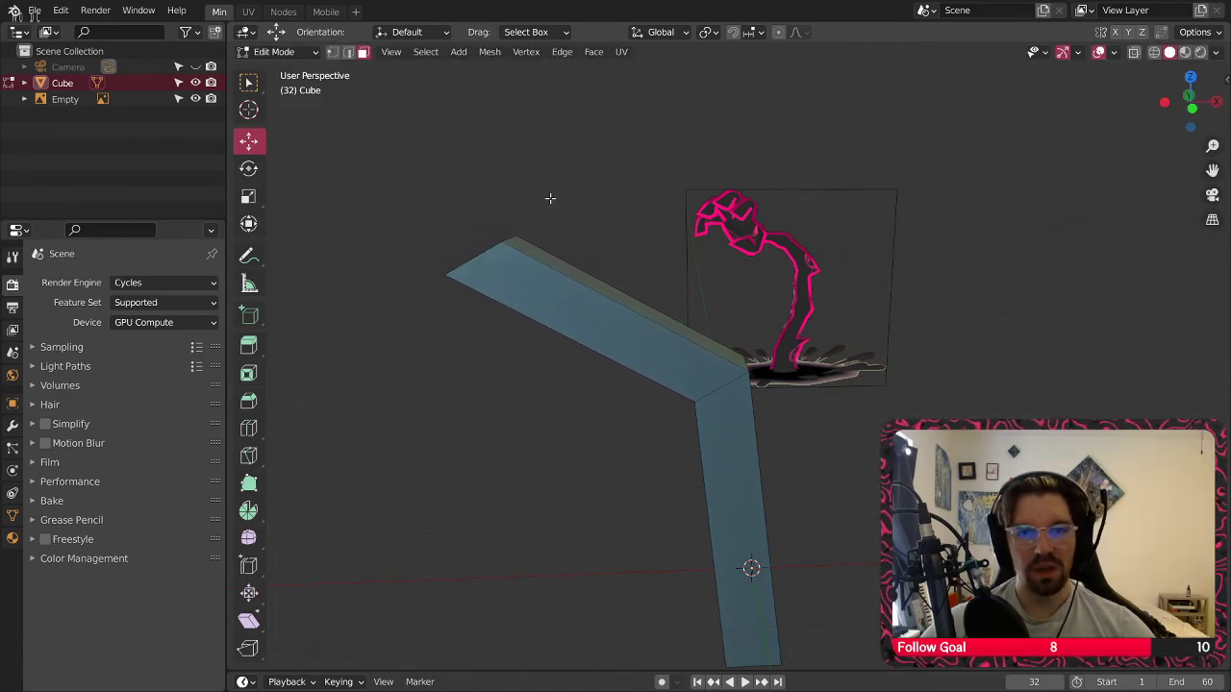
Select the end face of the bent segment and rotate it about -46.5° around Y
middle_click_drag(446, 254, 548, 265)
left_click(487, 241)
scroll(471, 236, "up", 3)
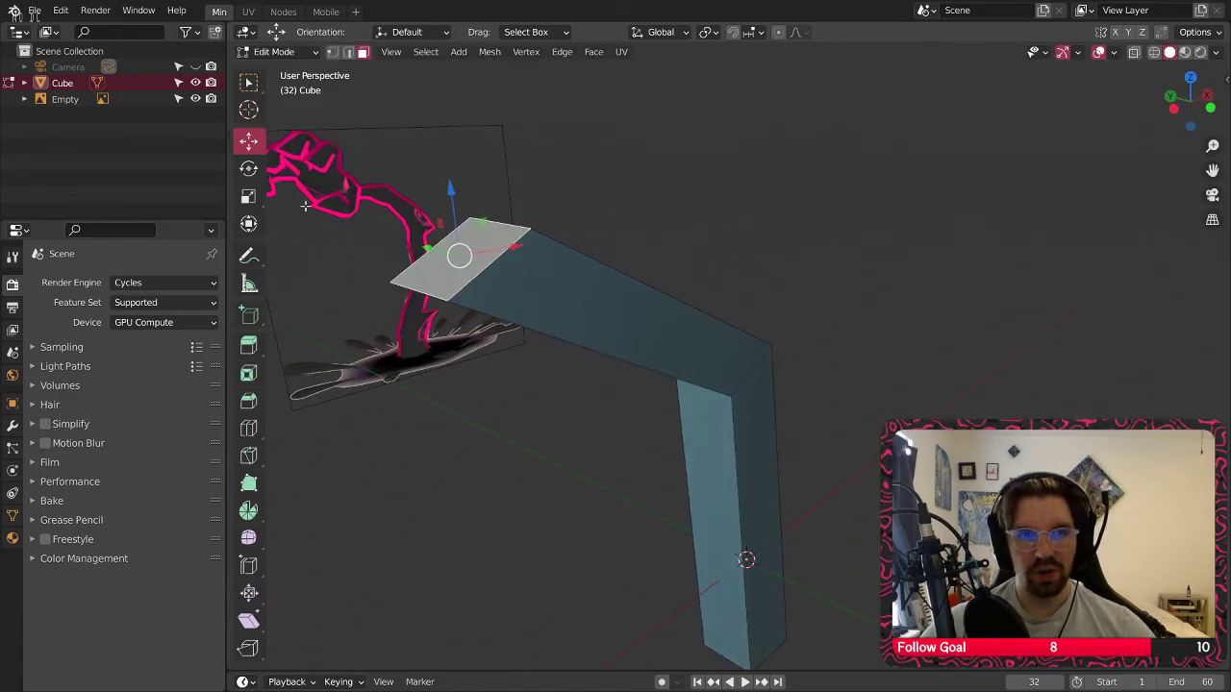
left_click(248, 168)
middle_click_drag(374, 223, 427, 221)
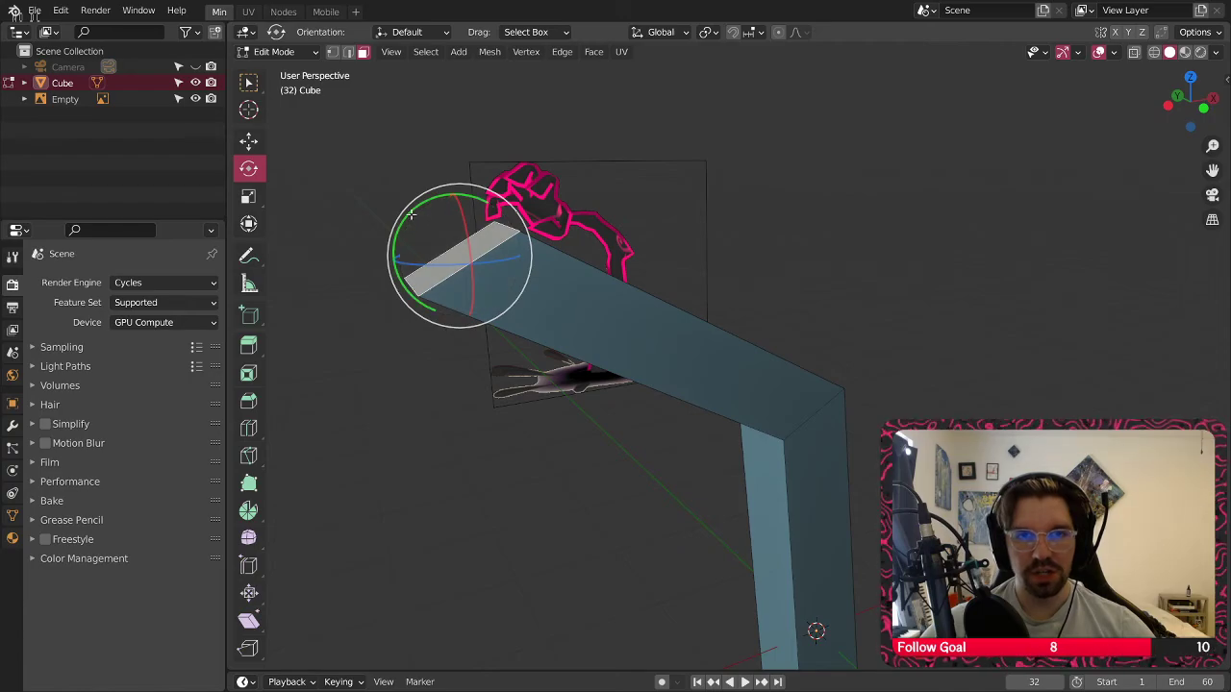
left_click_drag(412, 216, 386, 267)
middle_click_drag(414, 274, 586, 226)
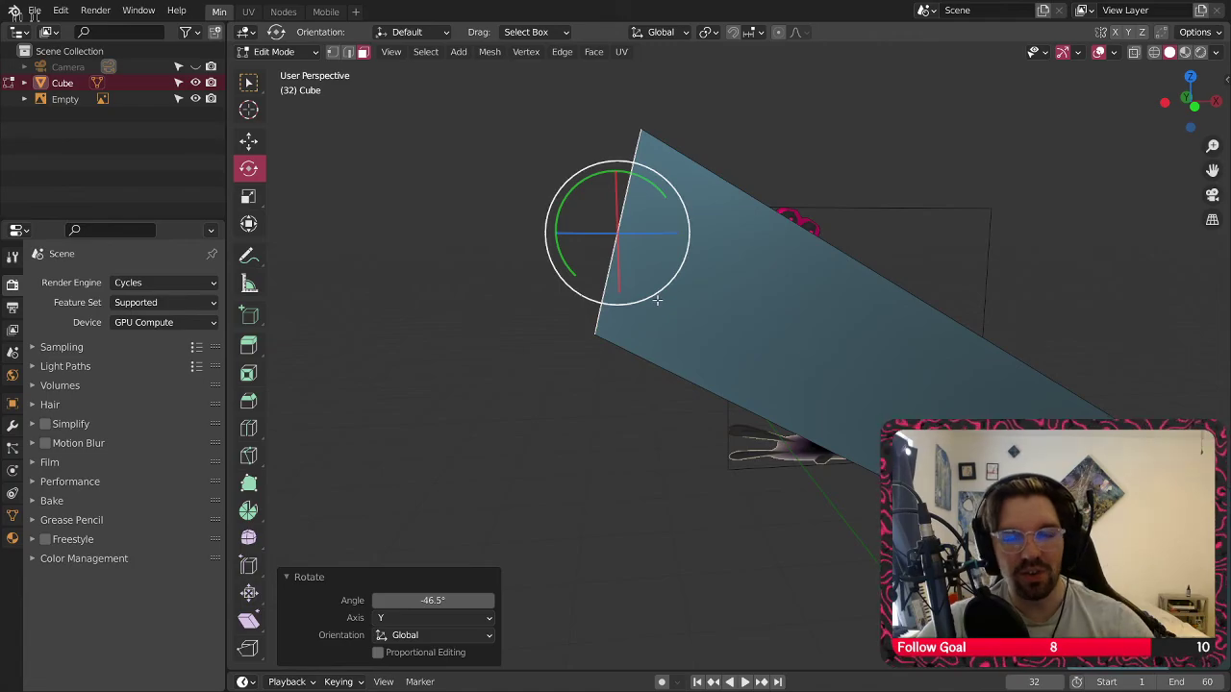
middle_click_drag(657, 301, 602, 329)
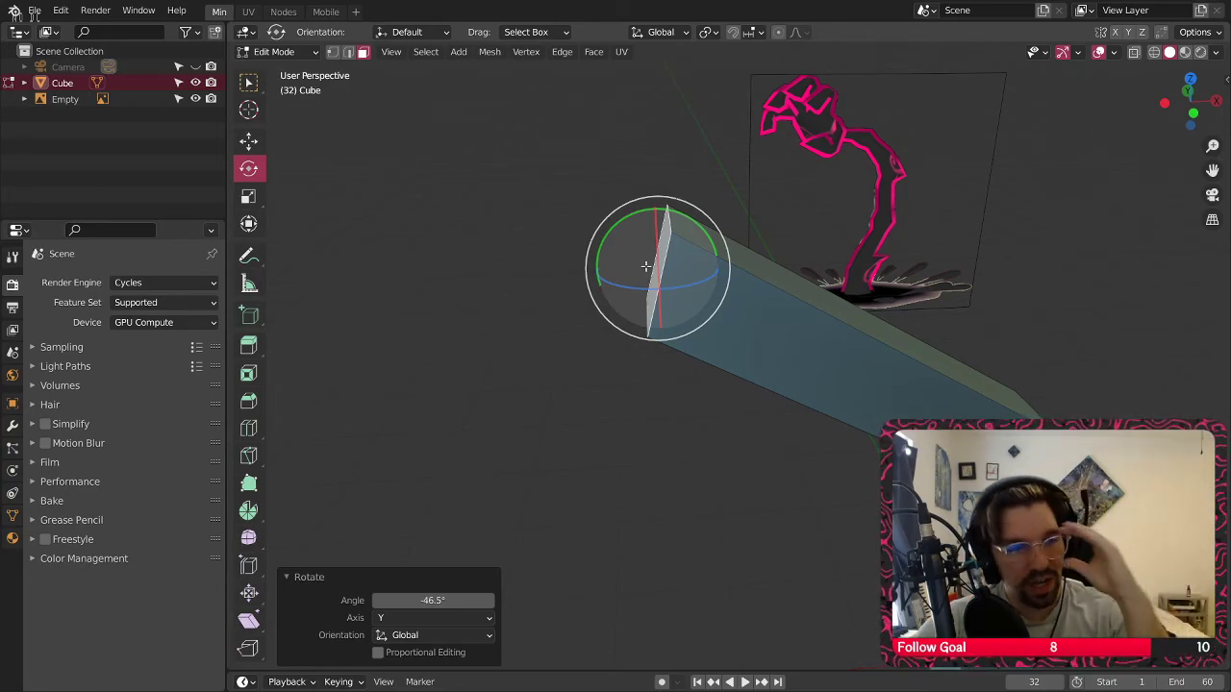
middle_click_drag(618, 251, 651, 289)
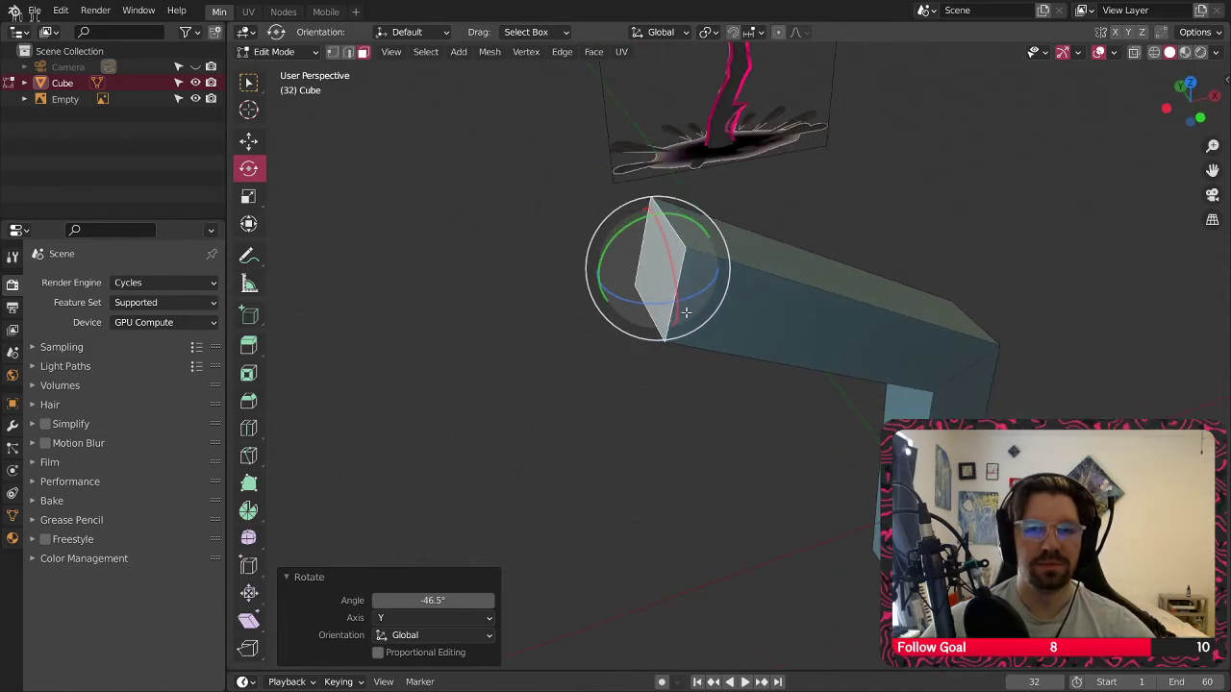
Extrude the end face of the bent segment along its normal by about 0.79 m
right_click(651, 289)
left_click(654, 284)
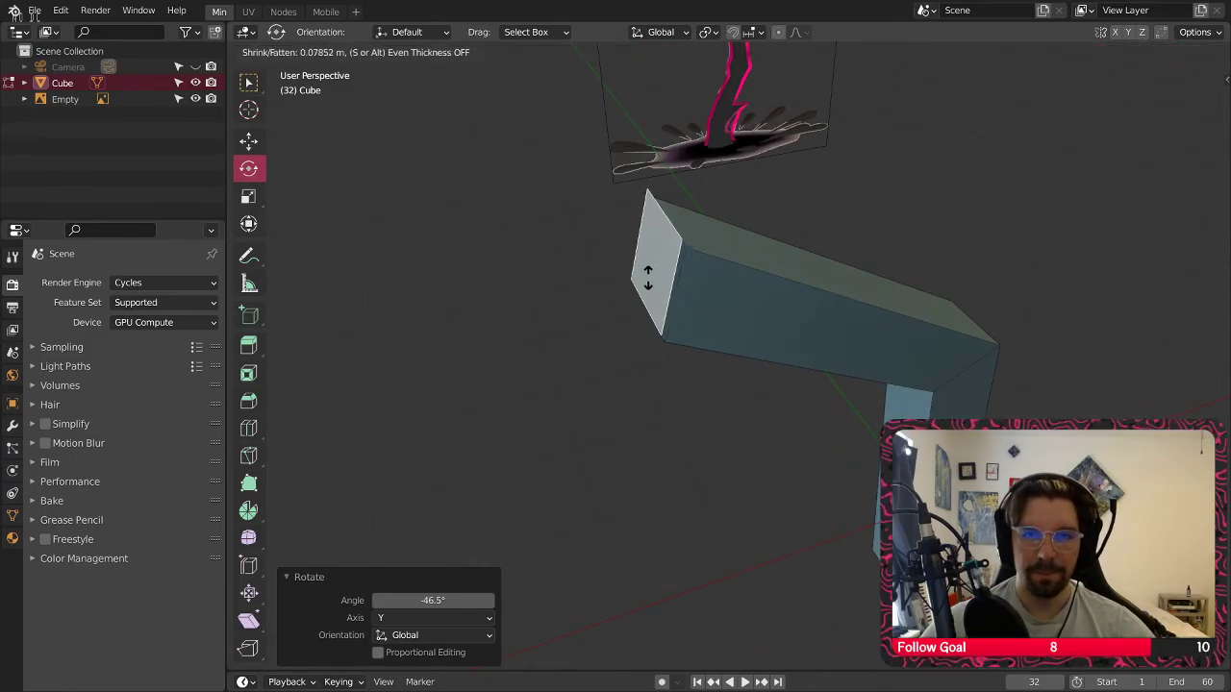
left_click(593, 213)
Shift the new end face about -0.345 m along X and lower it along Z, and rotate it about -15.5° around Y
middle_click_drag(598, 233, 577, 219)
left_click(258, 143)
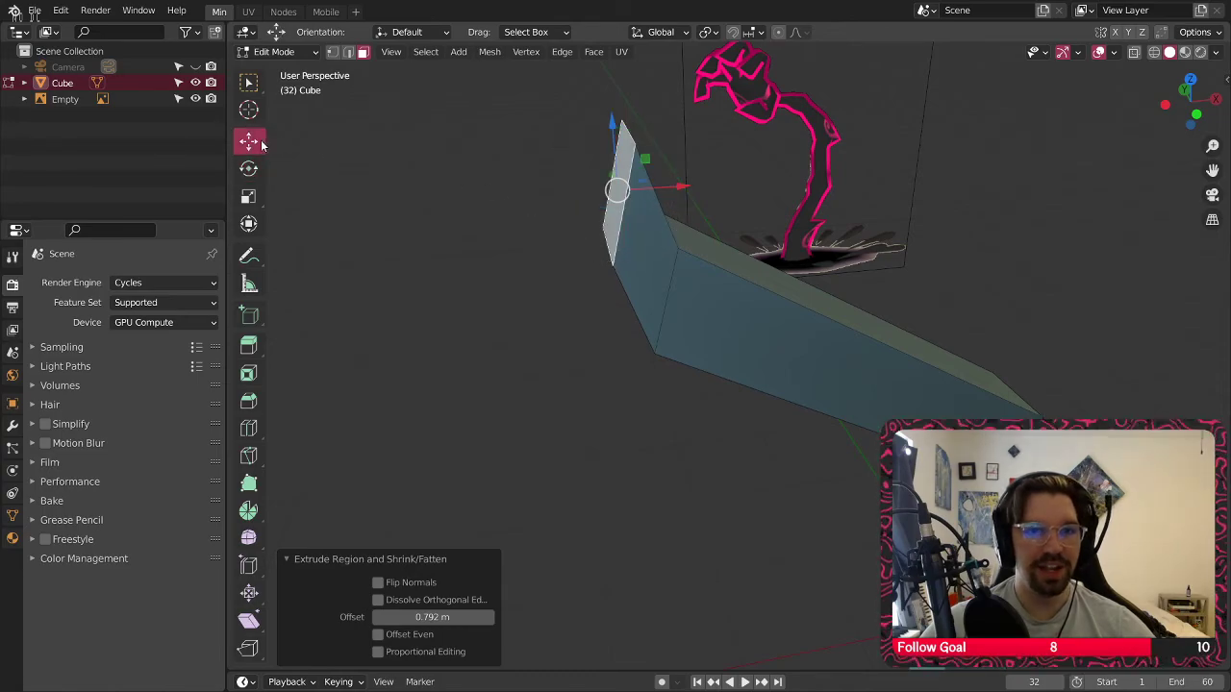
left_click_drag(663, 198, 583, 183)
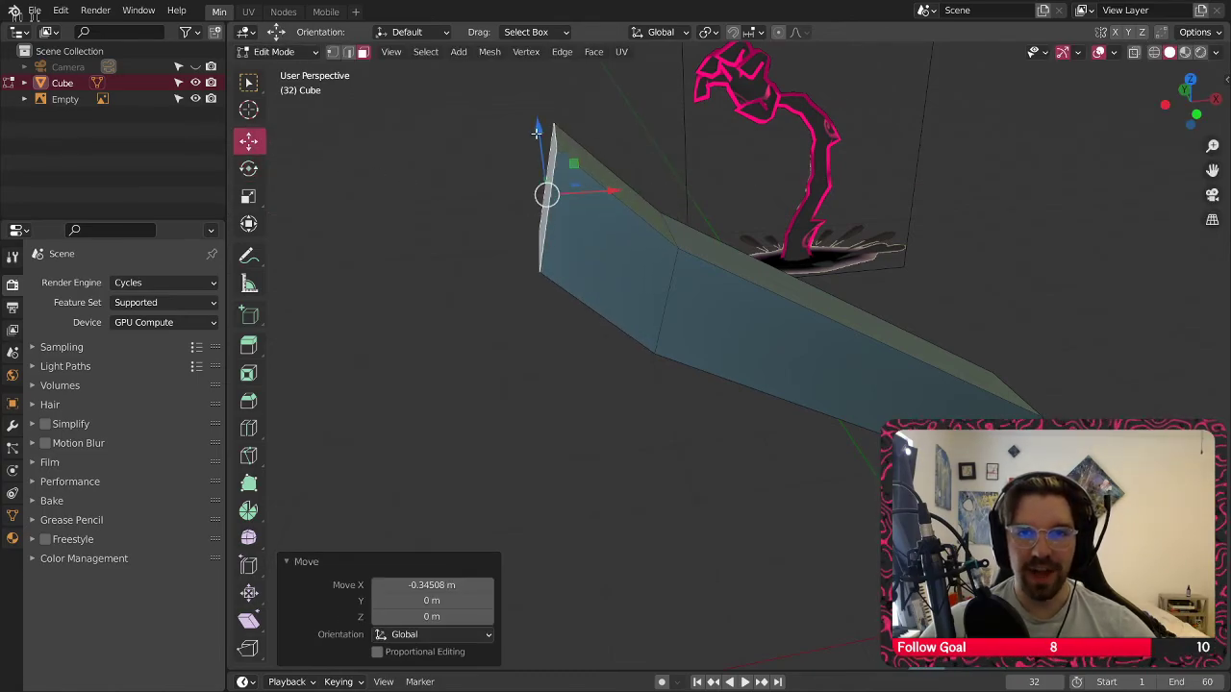
left_click_drag(537, 135, 496, 210)
left_click(249, 168)
middle_click_drag(495, 209, 561, 231)
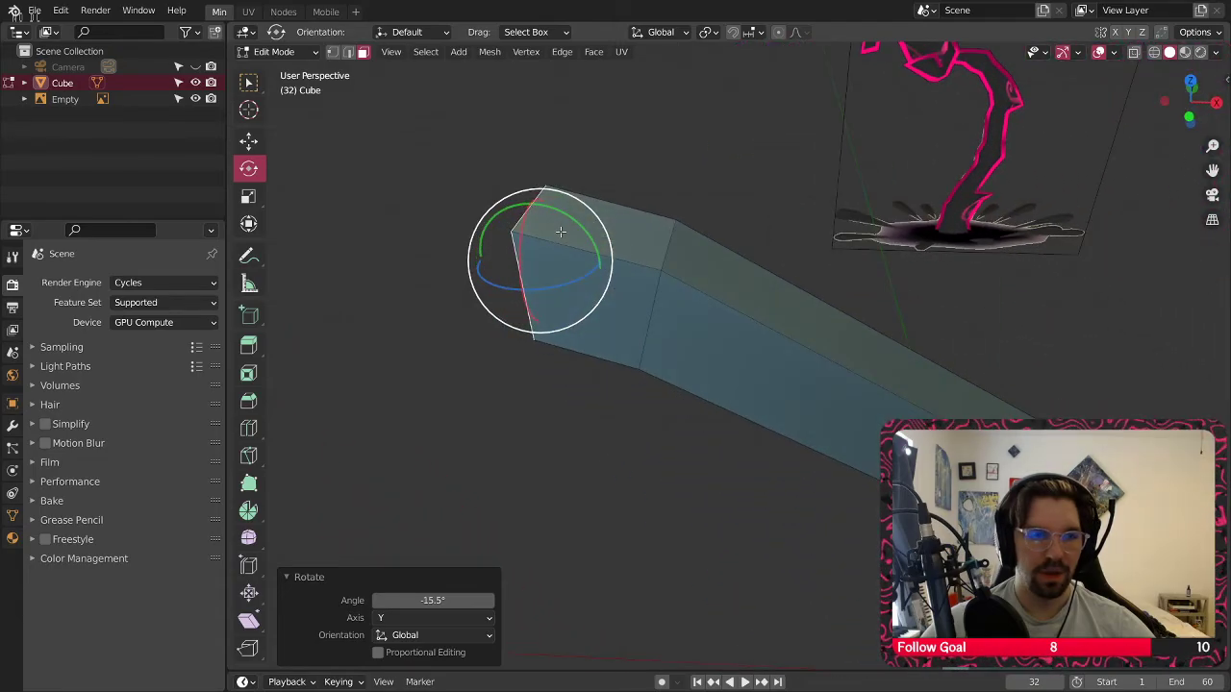
Add a loop cut across the forearm just before the end segment, slid to a factor of about -0.766
left_click(248, 429)
left_click_drag(858, 394, 863, 385)
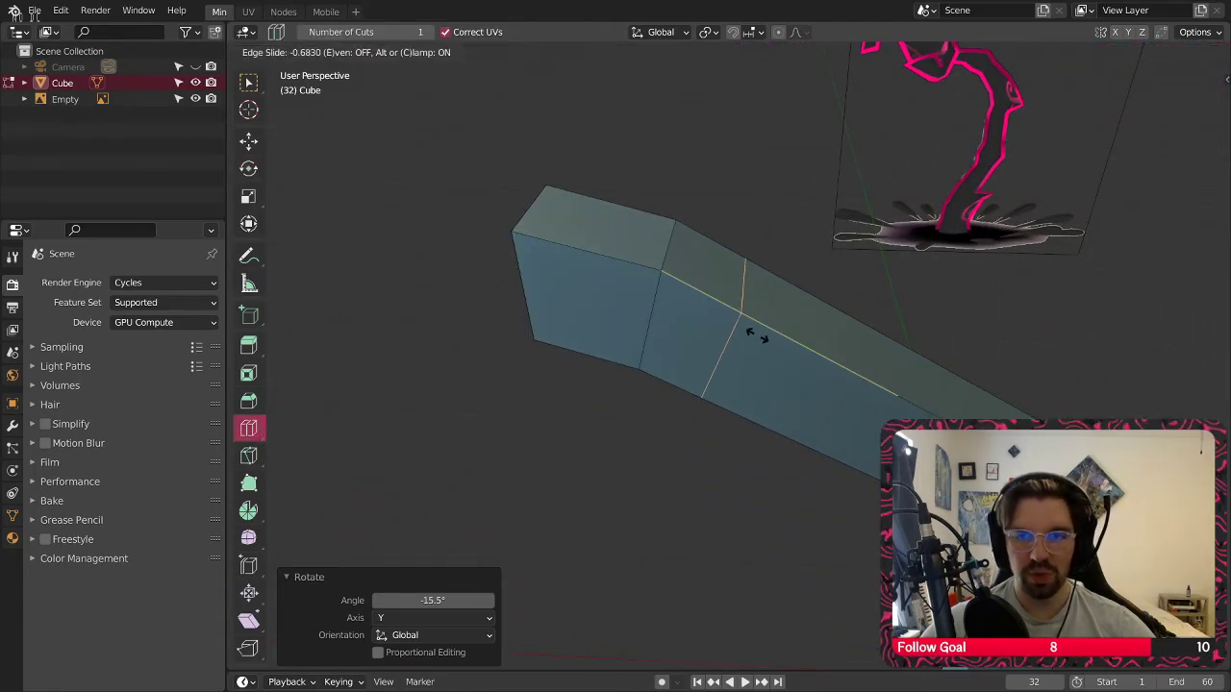
left_click_drag(738, 324, 738, 324)
middle_click_drag(739, 325, 609, 317)
scroll(590, 317, "up", 3)
scroll(608, 317, "up", 1)
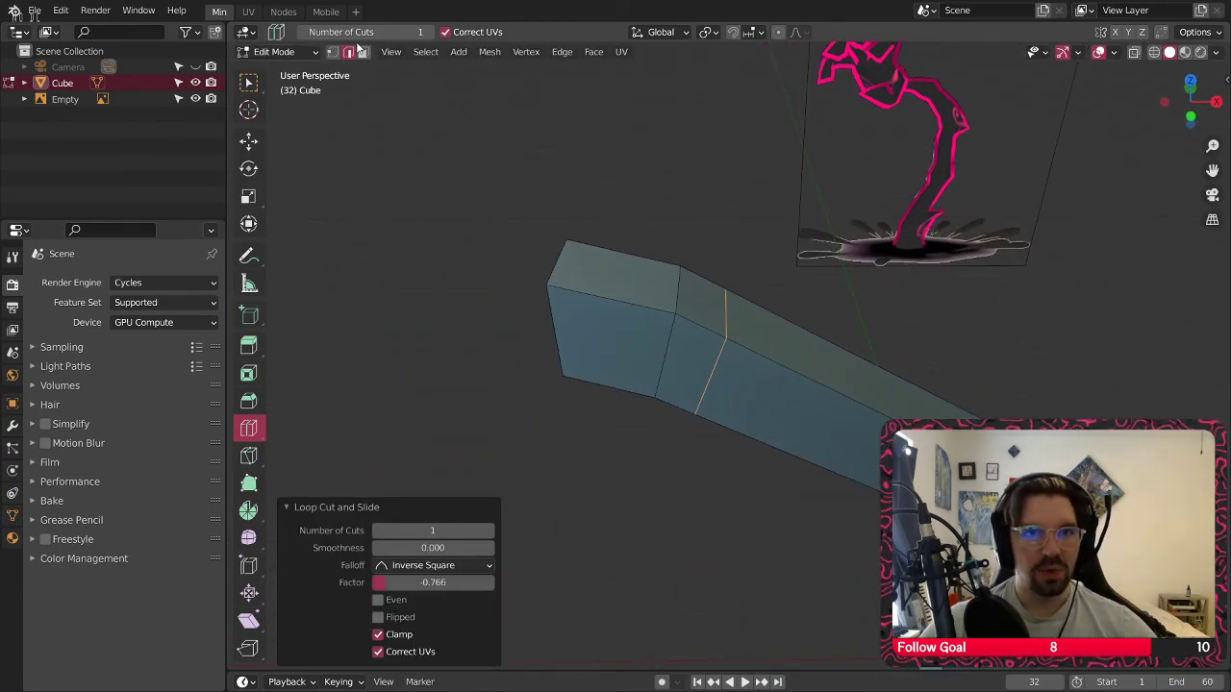
Select the two opposite side faces of the end segment and scale them outward along Y to form a wide palm
left_click(249, 83)
middle_click_drag(615, 327, 725, 356)
left_click(717, 356)
middle_click_drag(651, 306, 731, 288)
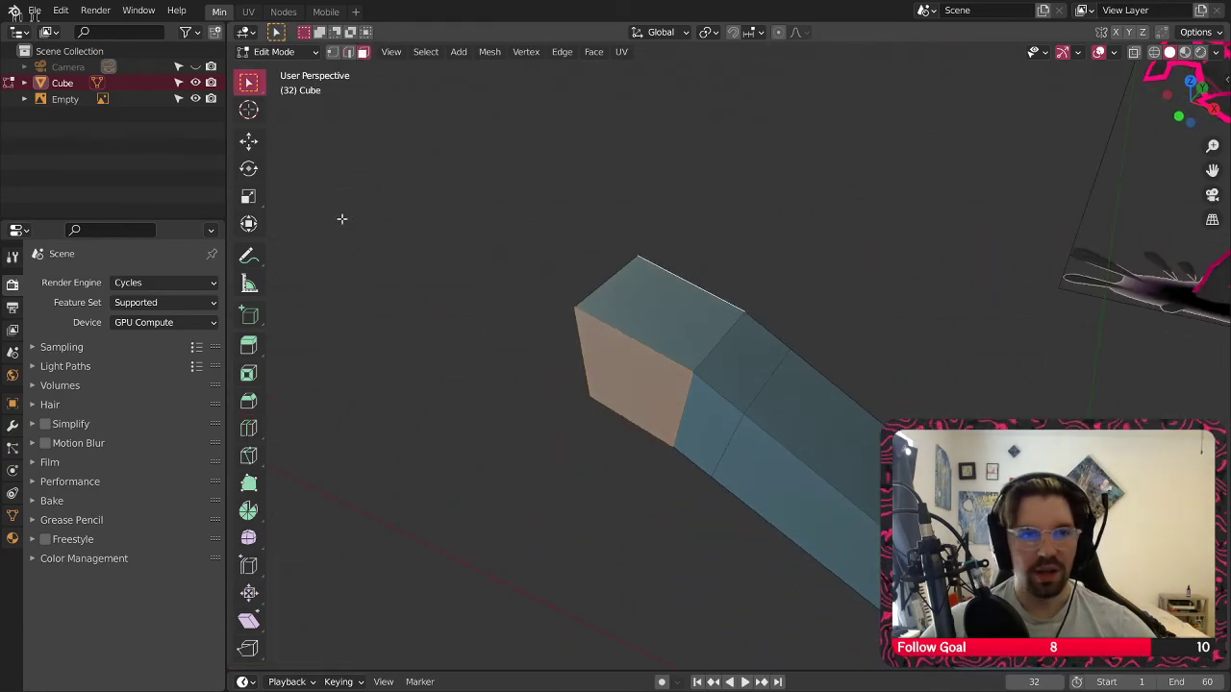
left_click(248, 196)
middle_click_drag(659, 342, 639, 337)
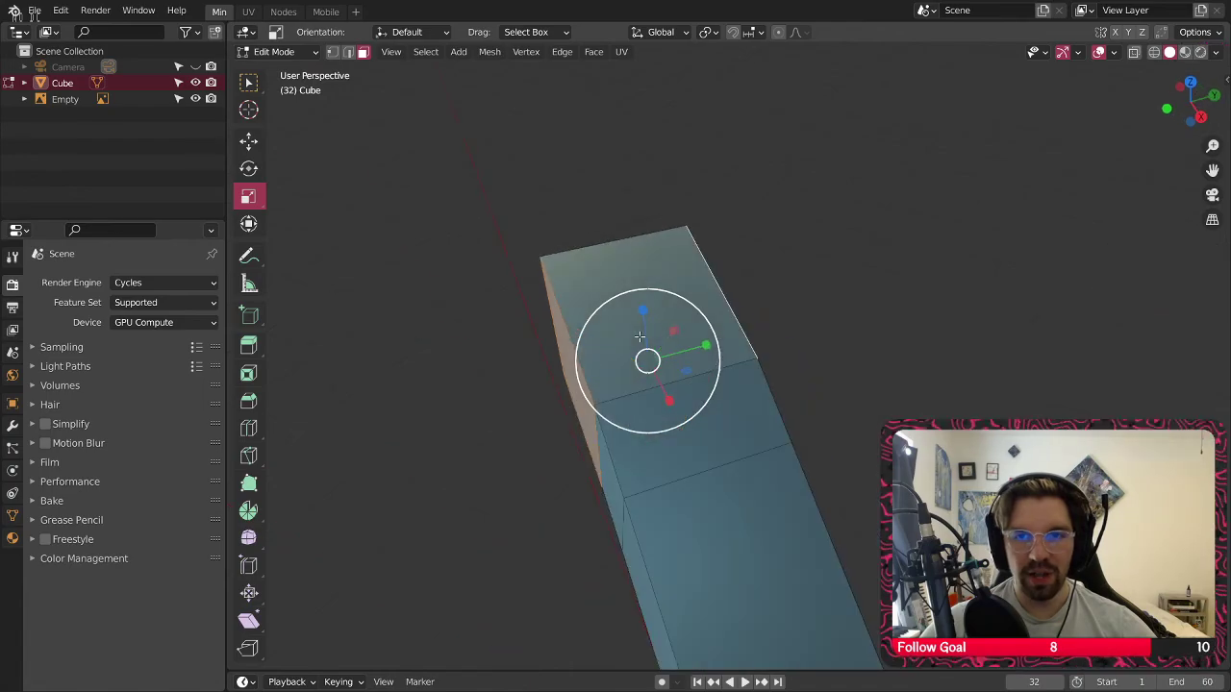
left_click_drag(706, 346, 824, 345)
middle_click_drag(825, 344, 793, 293)
Select the palm's front end face and scale it by about 1.222 along Y
left_click(608, 350)
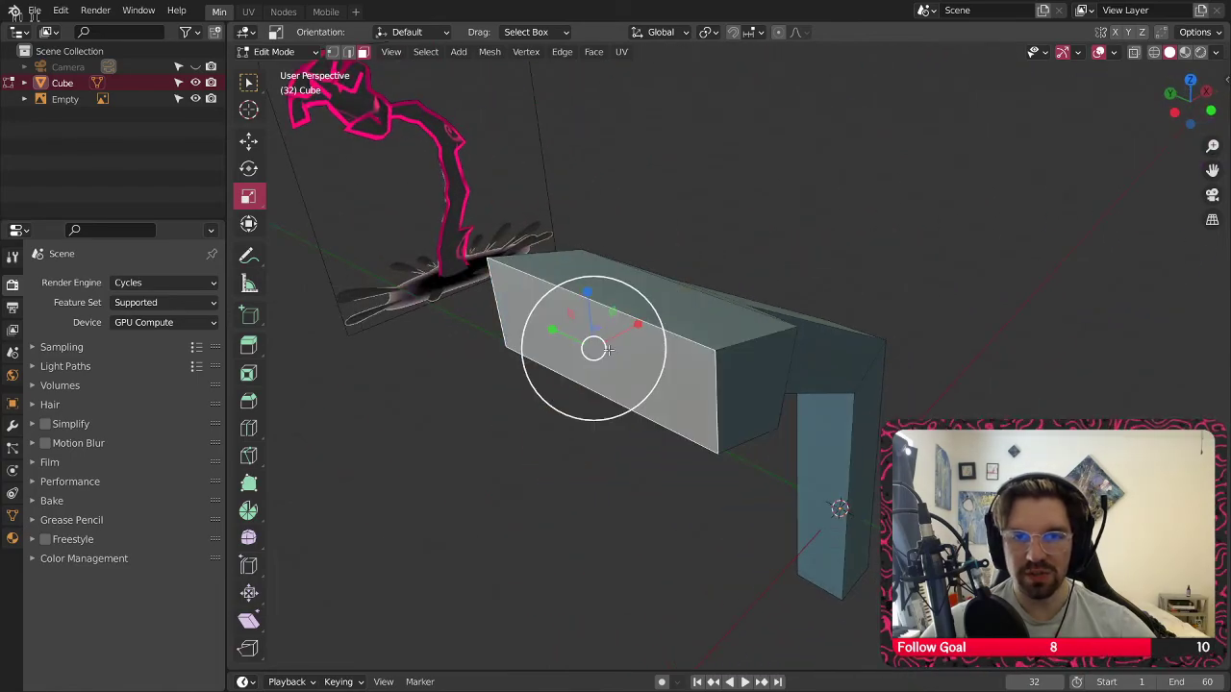
left_click_drag(552, 333, 538, 329)
scroll(515, 203, "down", 1)
middle_click_drag(577, 318, 537, 244)
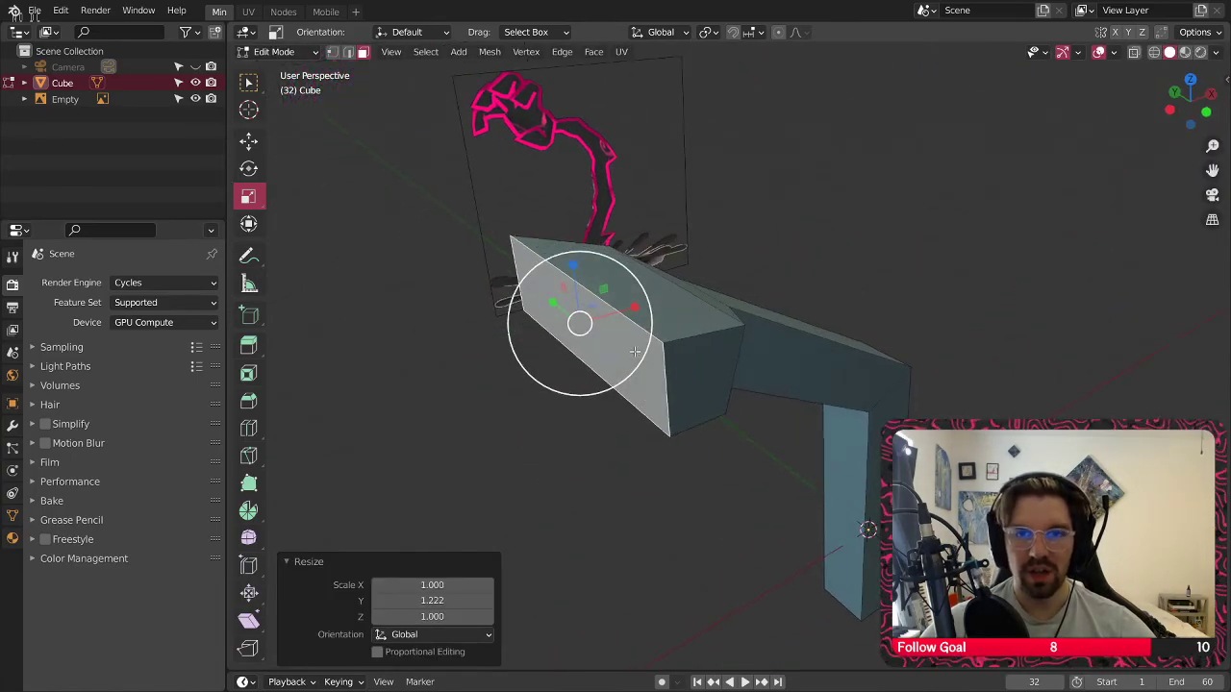
Narrow the selected palm faces slightly along Y and deselect them
middle_click_drag(635, 352, 475, 420)
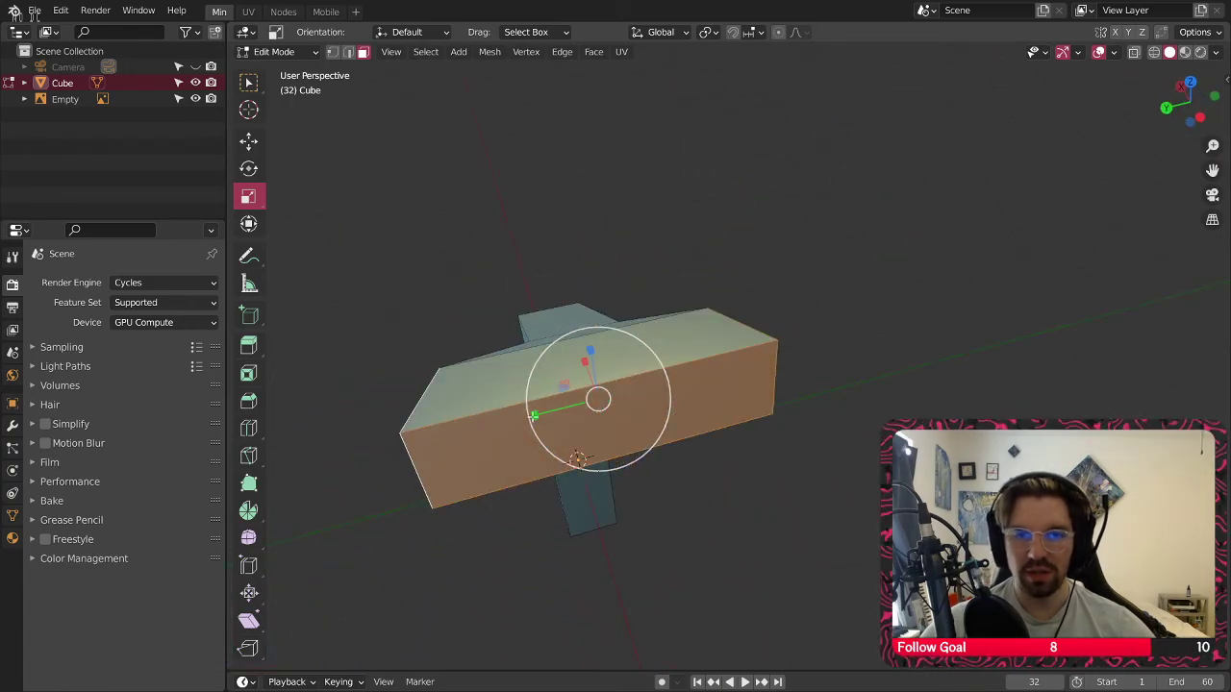
left_click_drag(536, 413, 553, 413)
middle_click_drag(568, 298, 511, 342)
left_click(757, 363)
middle_click_drag(583, 293, 671, 326)
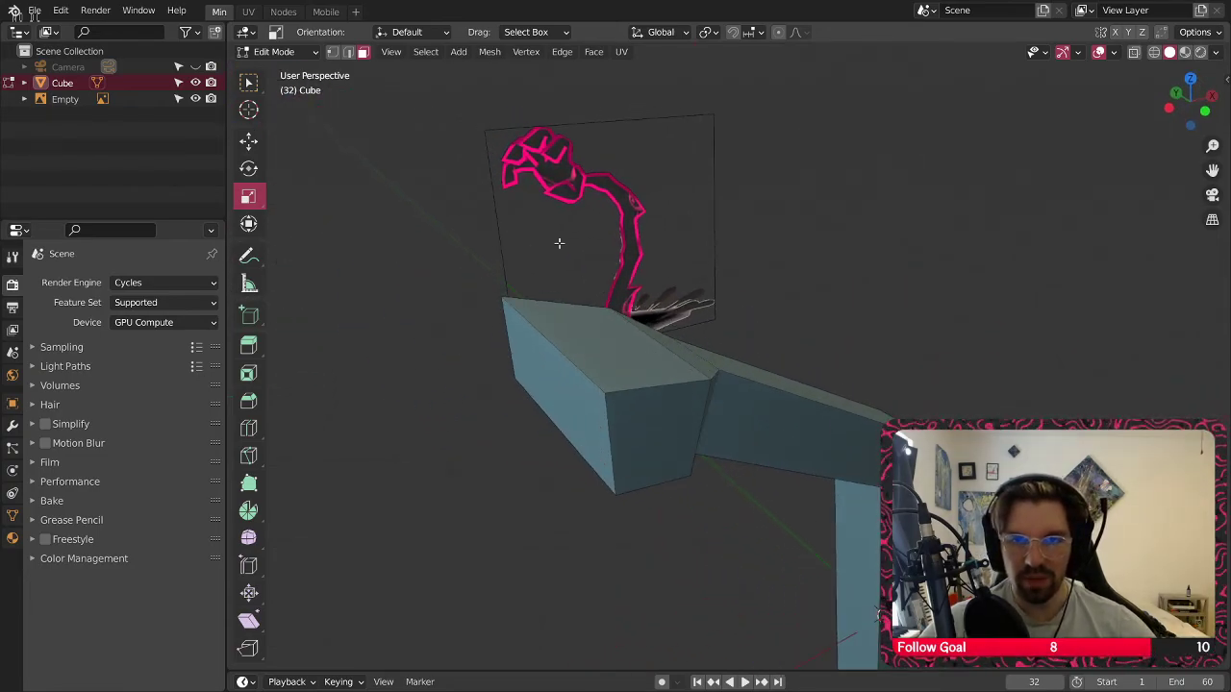
Select the palm's front end face again, widen it slightly along Y, and clear the selection
middle_click_drag(565, 372, 633, 406)
left_click(607, 369)
left_click_drag(531, 365, 522, 365)
left_click(709, 220)
middle_click_drag(586, 289, 542, 255)
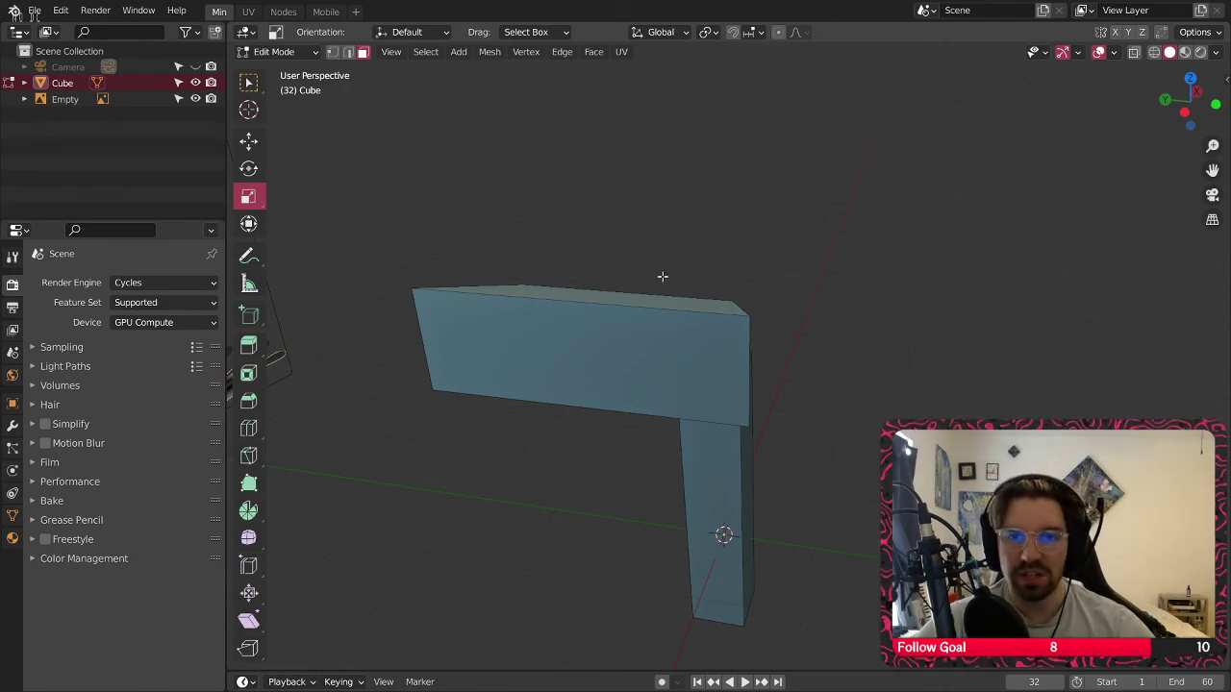
middle_click_drag(612, 344, 611, 298)
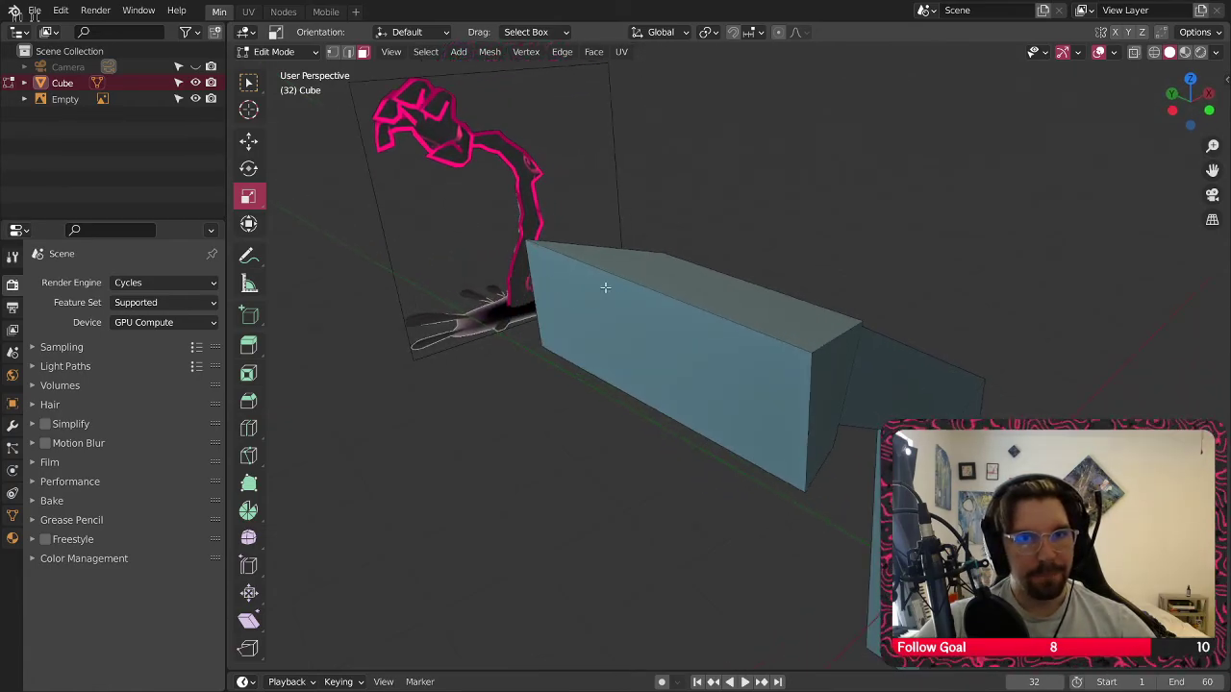
Add three evenly spaced lengthwise loop cuts to divide the palm's front face into four finger sections
middle_click_drag(413, 205, 606, 352)
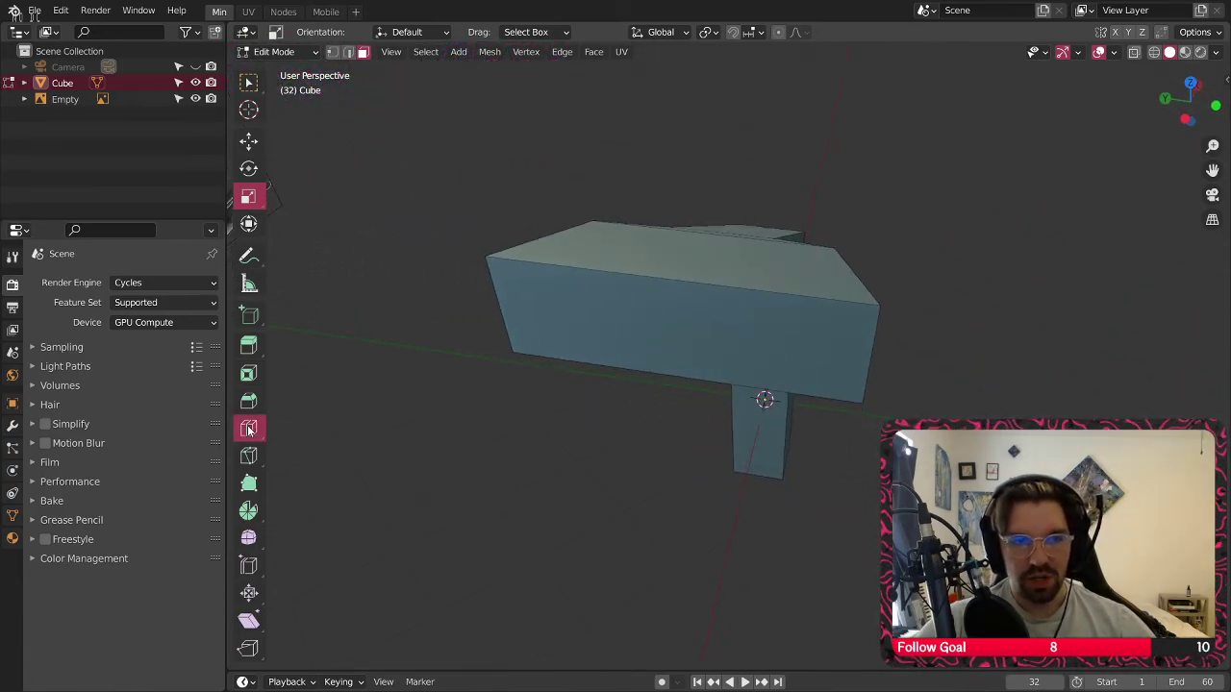
left_click(249, 430)
middle_click_drag(629, 291, 671, 300)
left_click(677, 276)
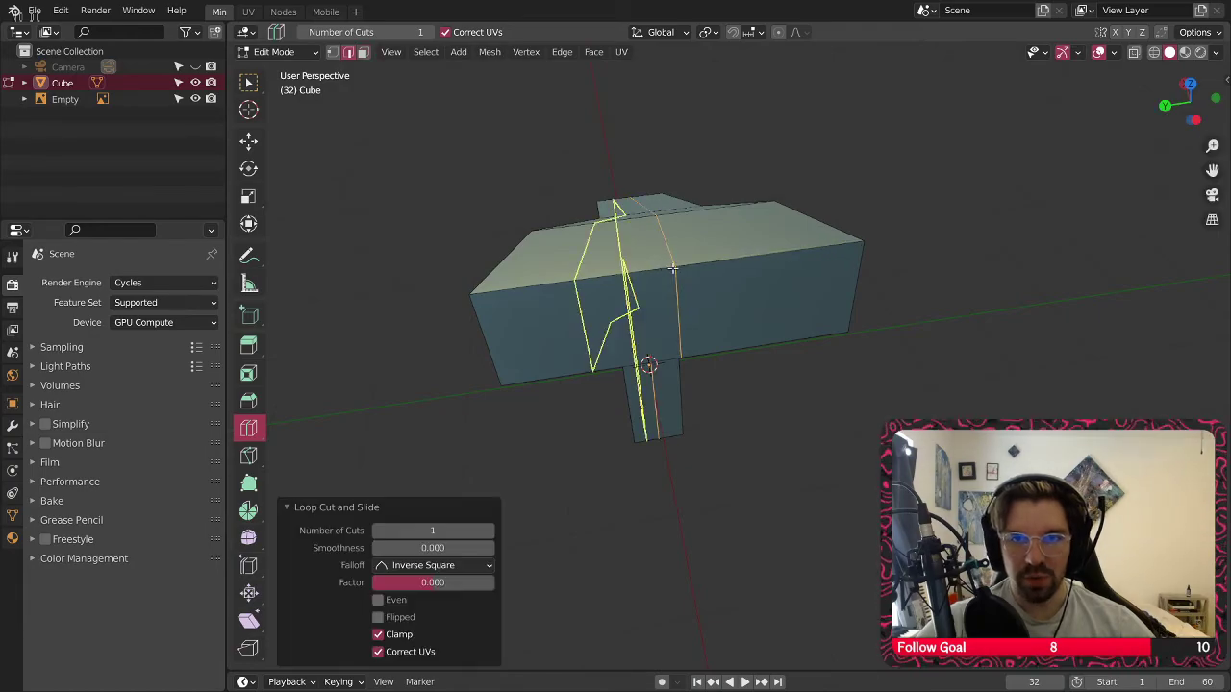
left_click(489, 530)
left_click(490, 530)
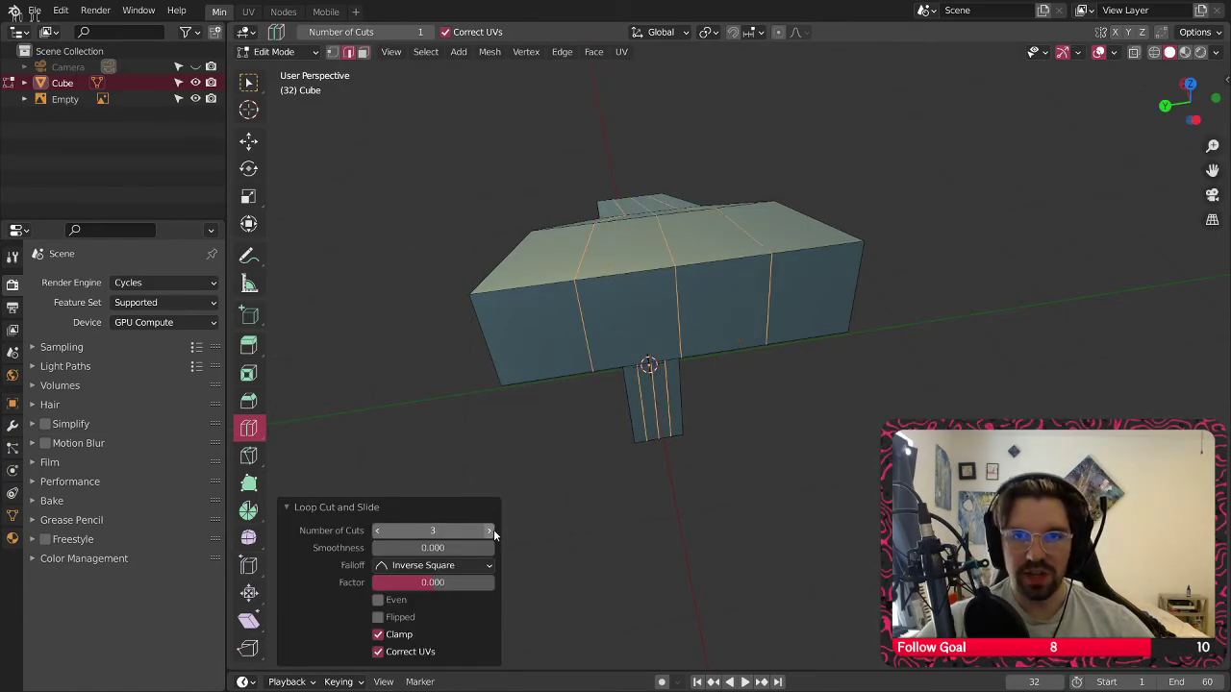
middle_click_drag(587, 289, 382, 183)
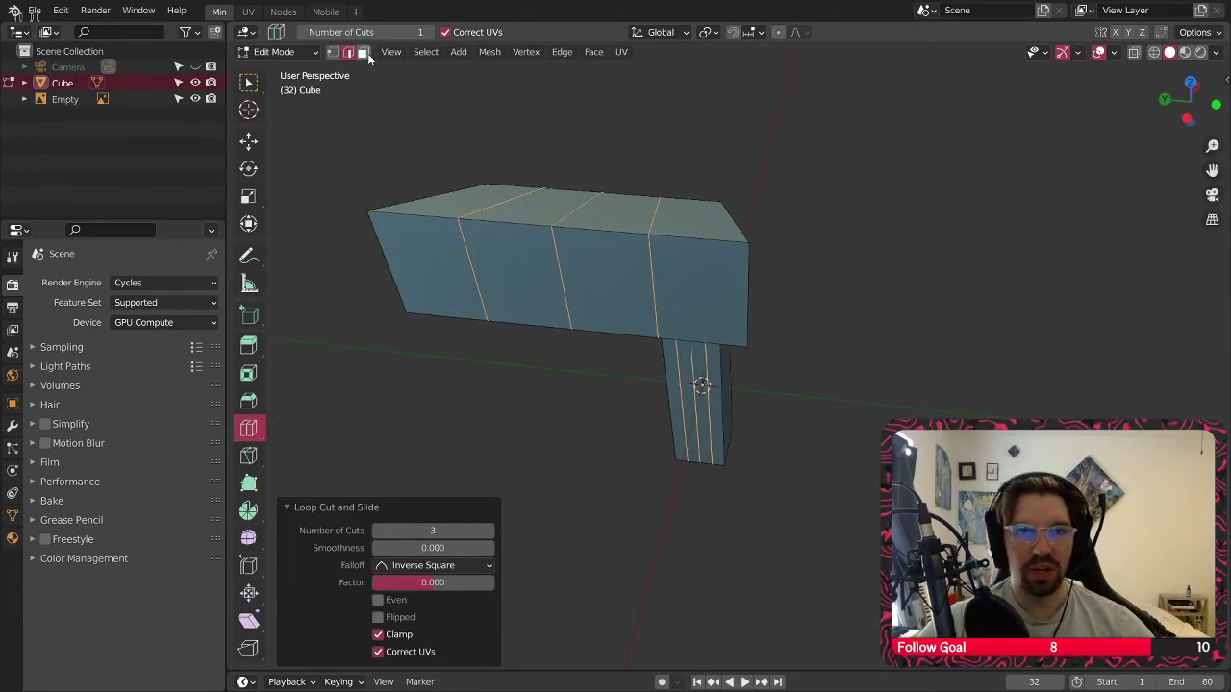
Select the outermost front section on the palm's positive-Y side and extrude it along its normal by about 3.76 m as the first finger
key("w")
middle_click_drag(352, 145, 474, 257)
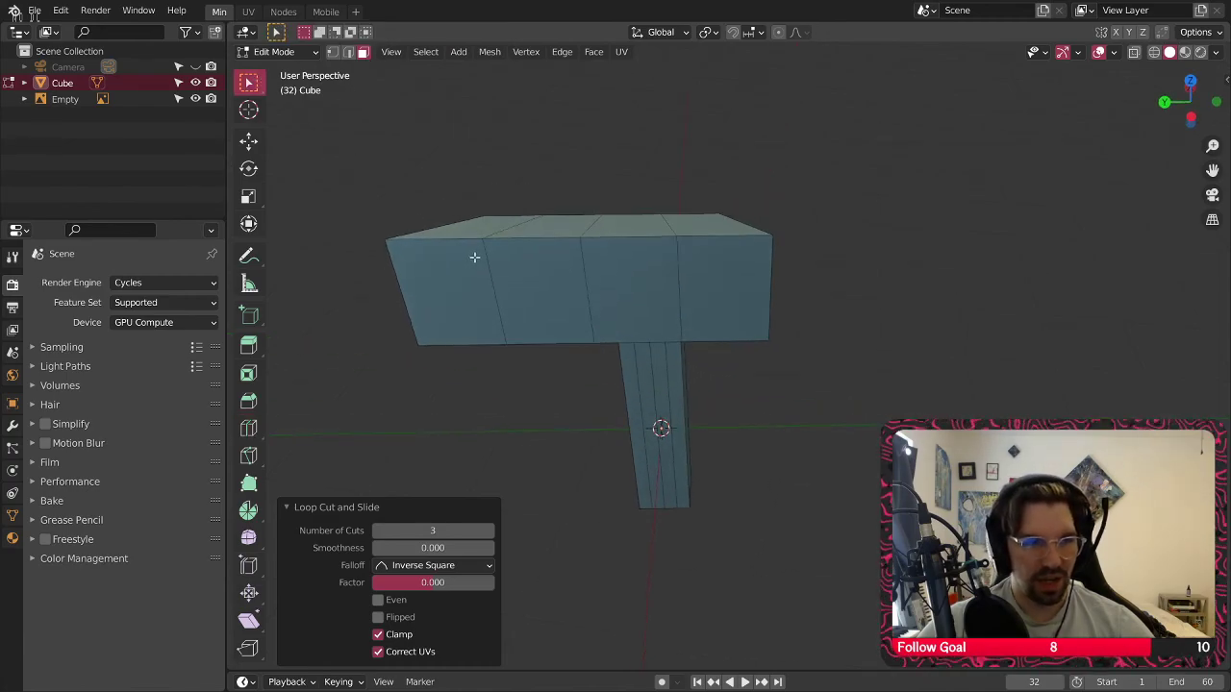
middle_click_drag(524, 338, 467, 278)
left_click(453, 287)
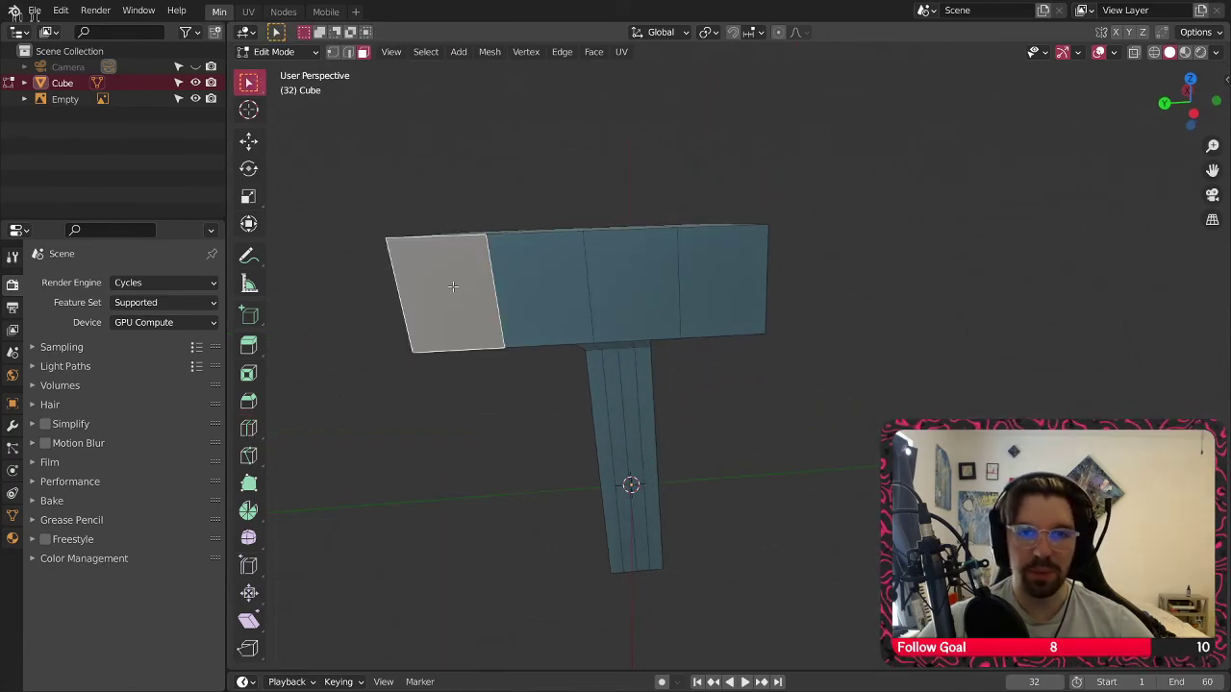
left_click(536, 297, "shift")
left_click(439, 298)
right_click(439, 297)
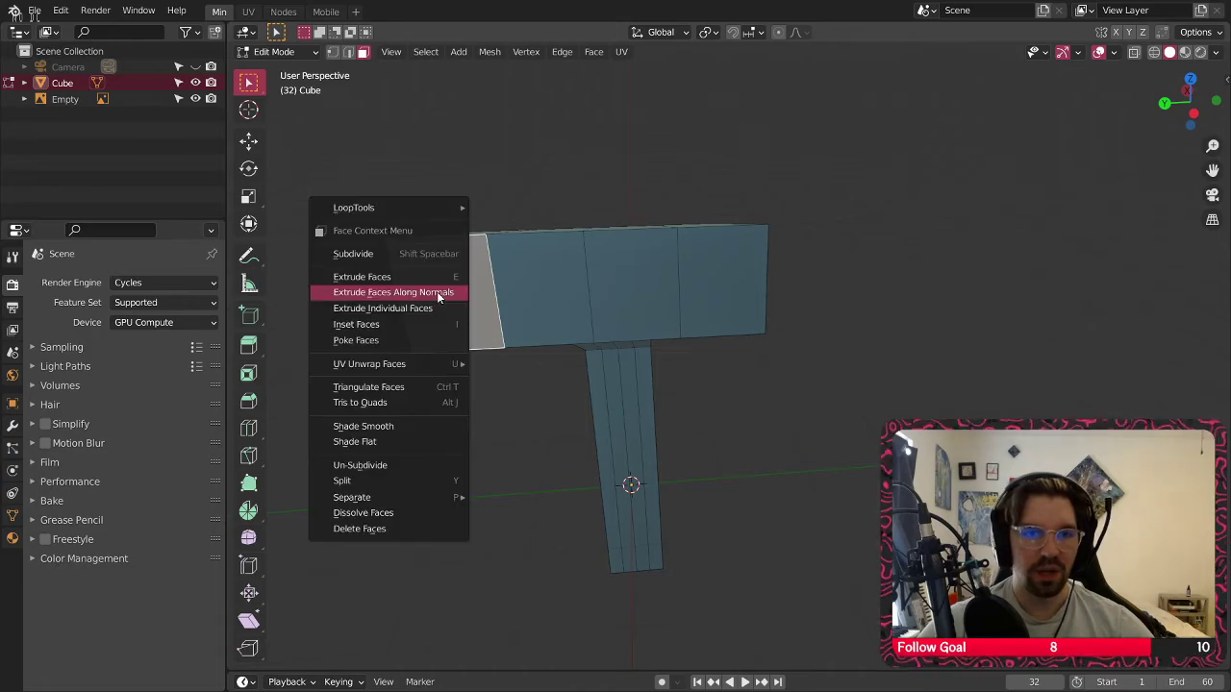
left_click(439, 294)
left_click(530, 524)
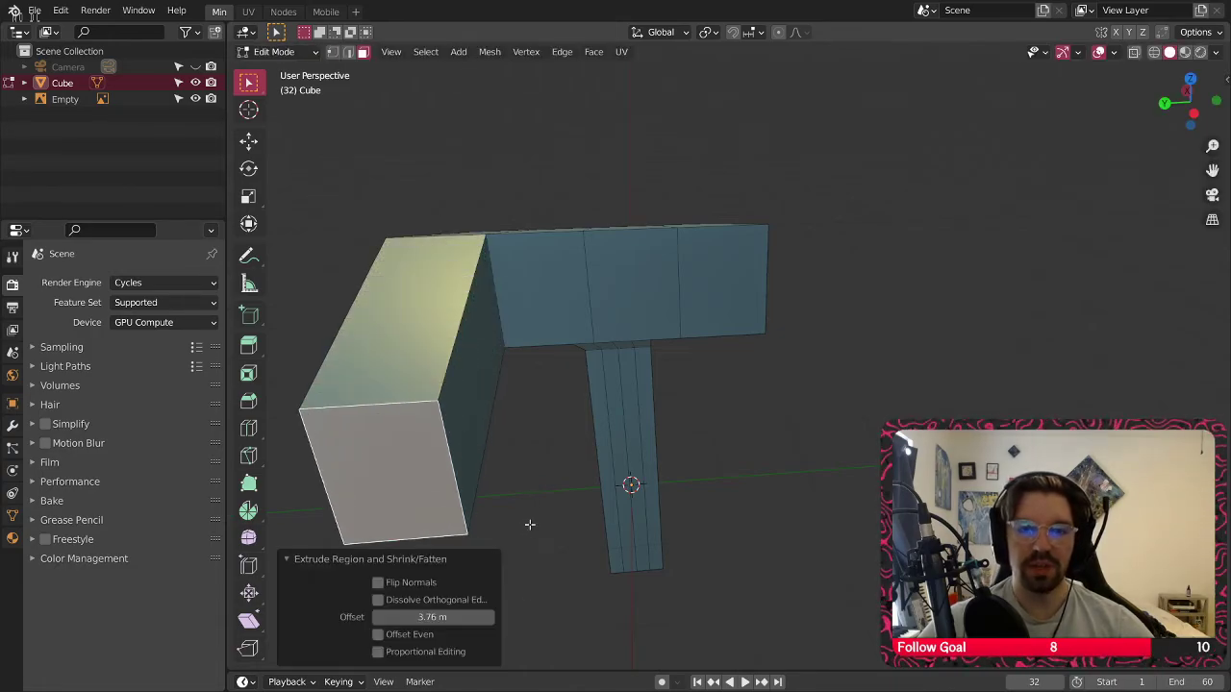
Extrude the front section beside the first finger along its normal to nearly the same length
right_click(563, 282)
left_click(591, 297)
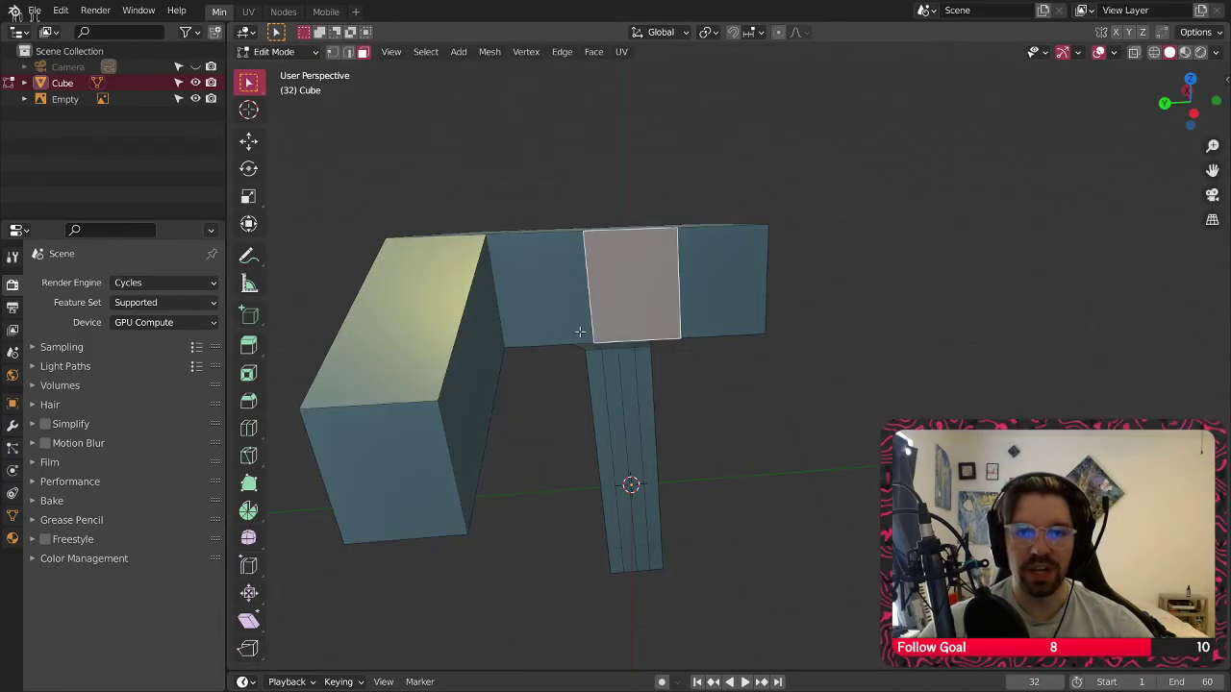
left_click(539, 289)
right_click(539, 290)
left_click(539, 289)
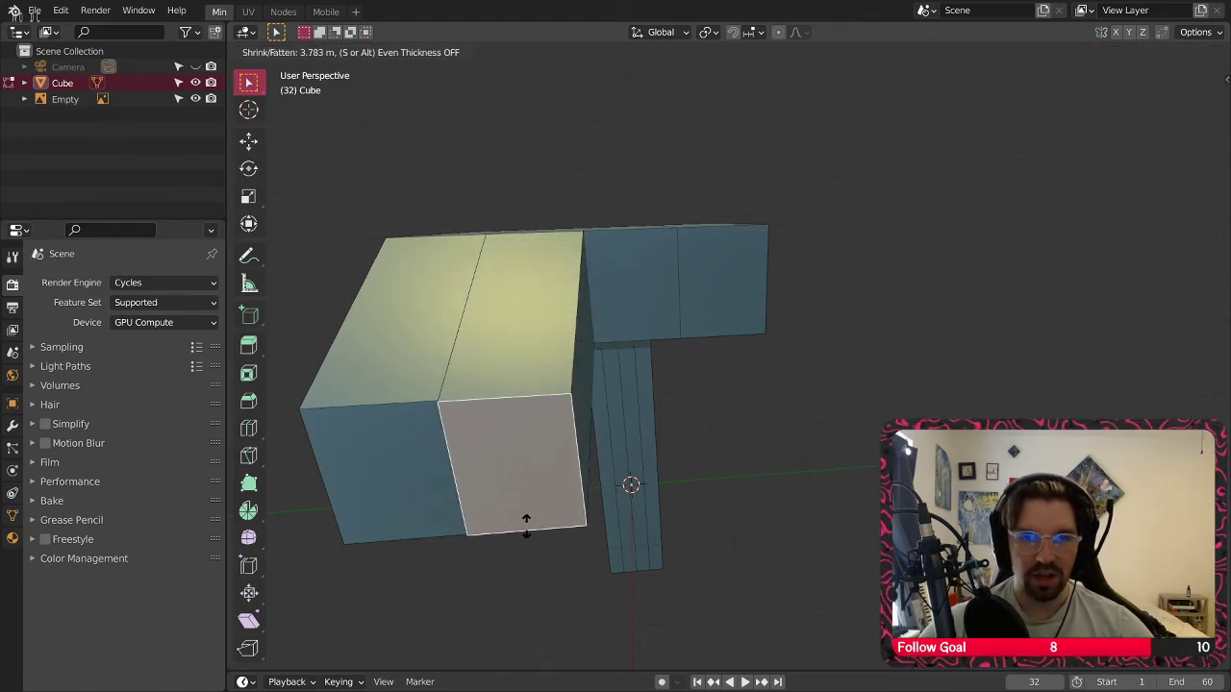
left_click(529, 516)
Extrude the third front section of the palm along its normal to form the third finger
middle_click_drag(607, 370, 740, 303)
left_click(755, 300)
right_click(755, 300)
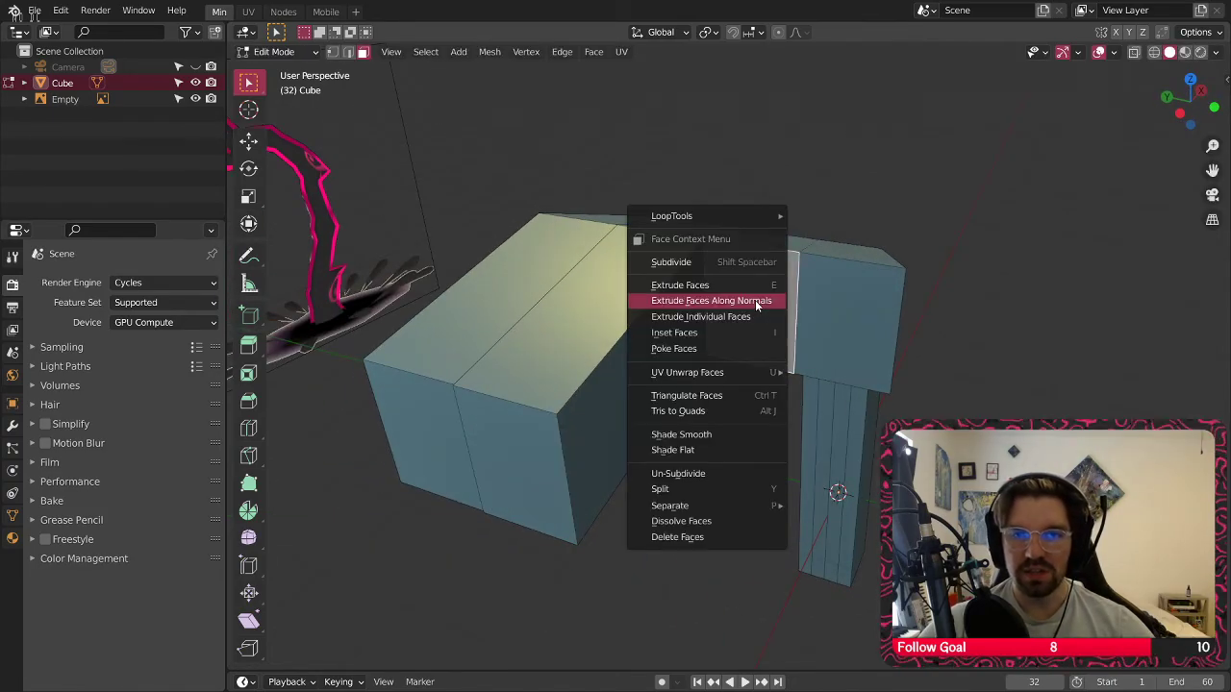
left_click(755, 300)
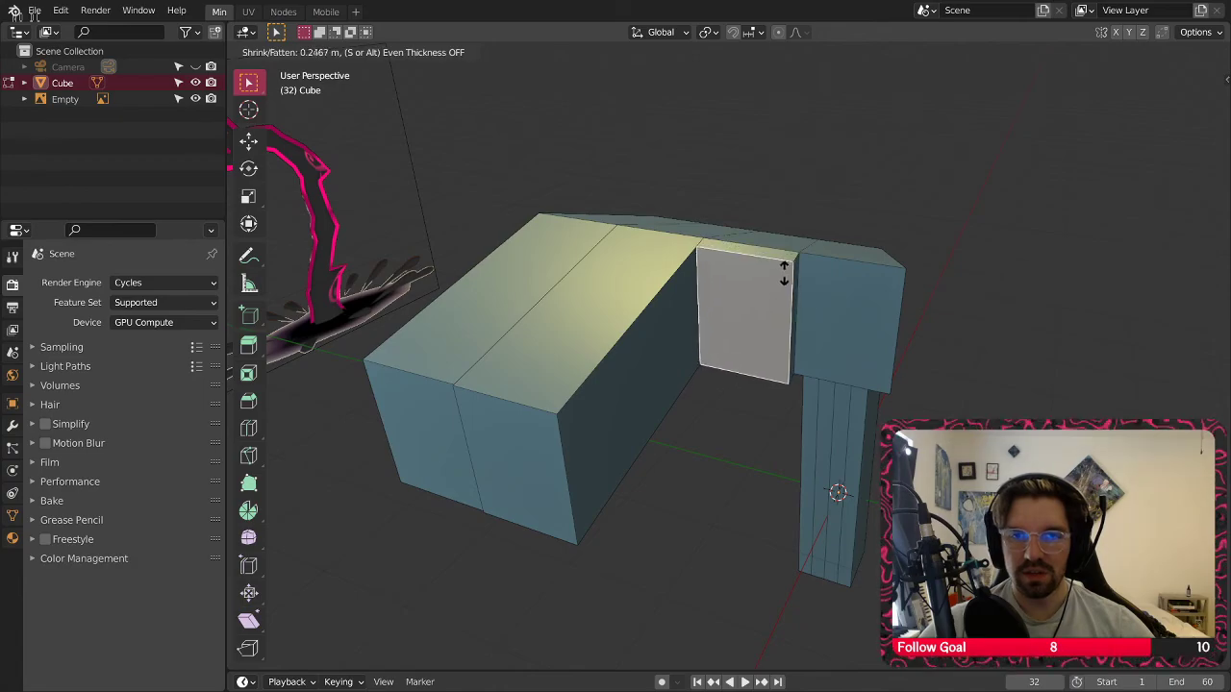
left_click(763, 510)
Extrude the last front section of the palm along its normal to form the fourth finger
left_click(850, 304)
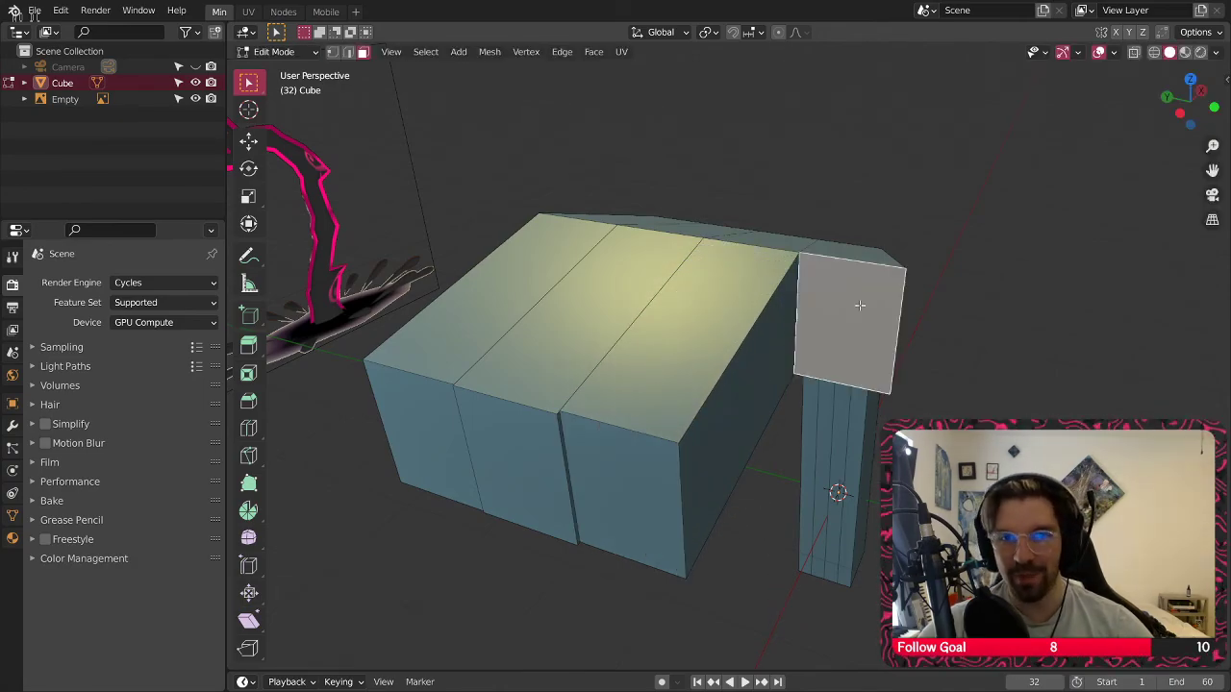
right_click(849, 304)
left_click(849, 304)
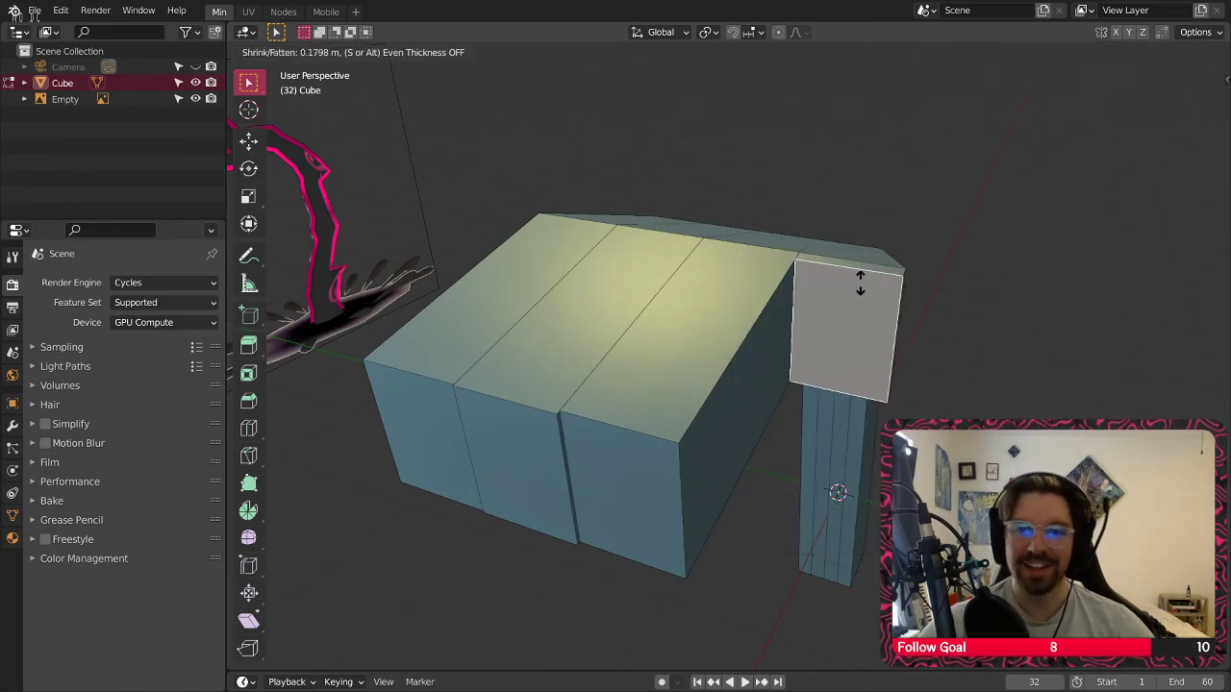
left_click(919, 519)
Select the palm's side face next to the fourth finger and extrude it along its normal by about 1.36 m as a thumb
middle_click_drag(838, 492, 687, 355)
left_click(818, 375)
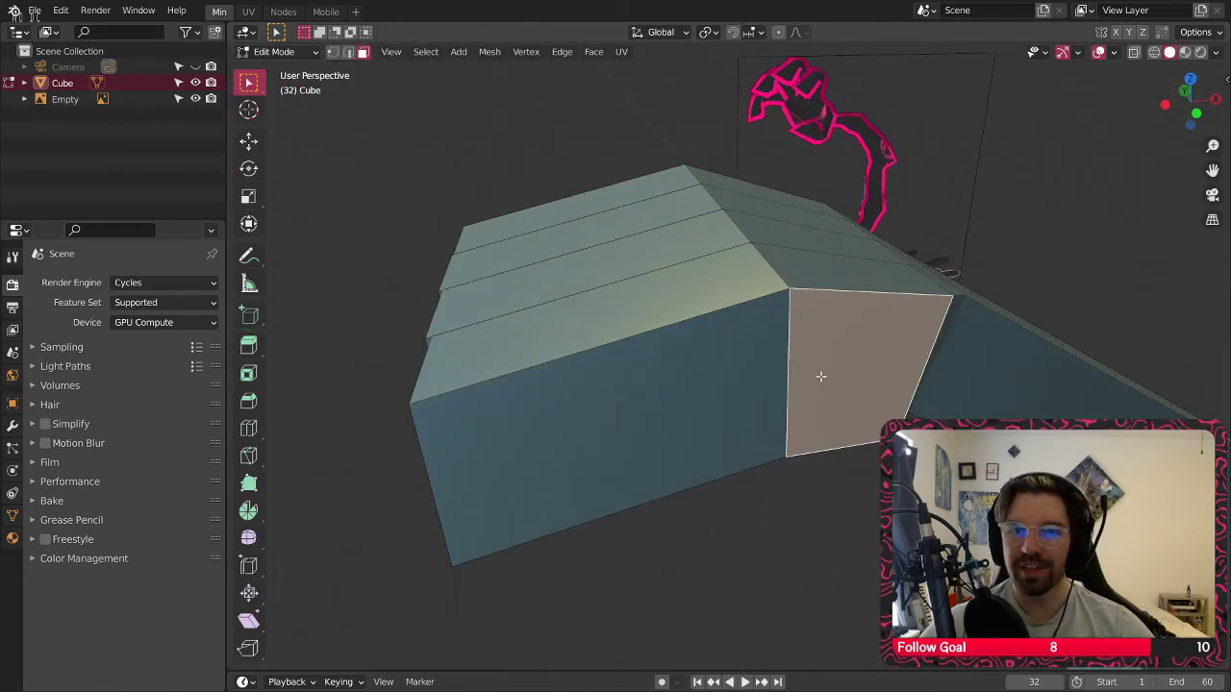
middle_click_drag(817, 375, 870, 340)
right_click(870, 341)
left_click(868, 342)
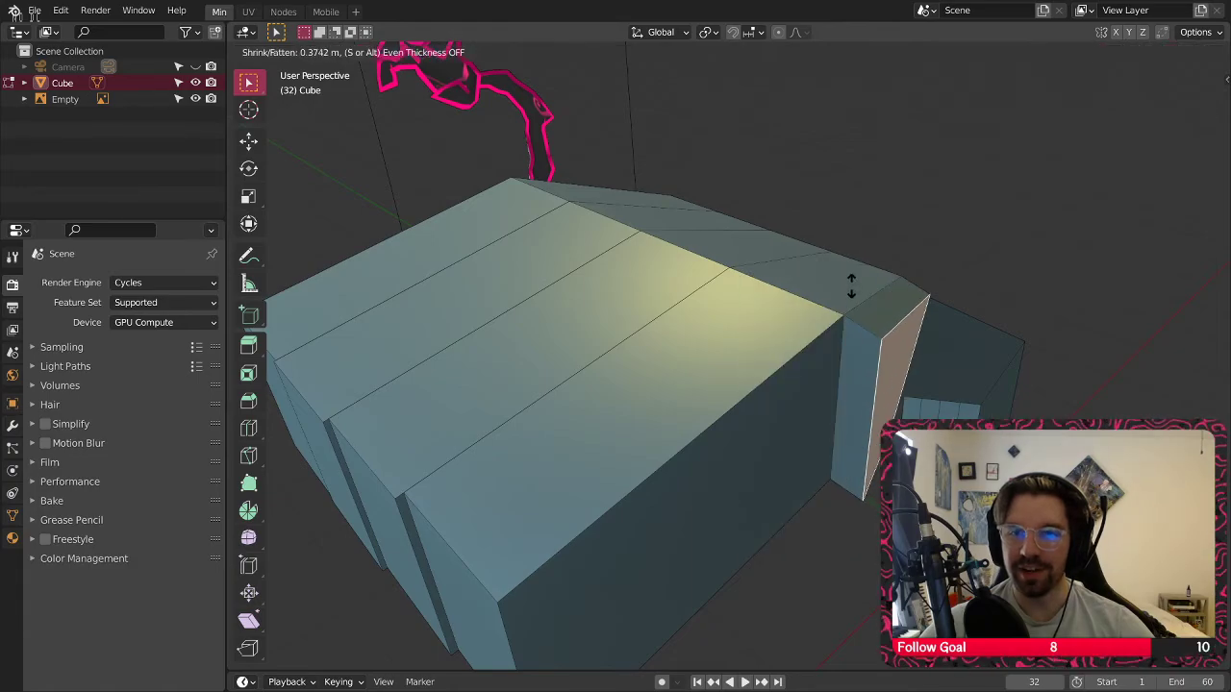
left_click(952, 324)
middle_click_drag(952, 324, 694, 223)
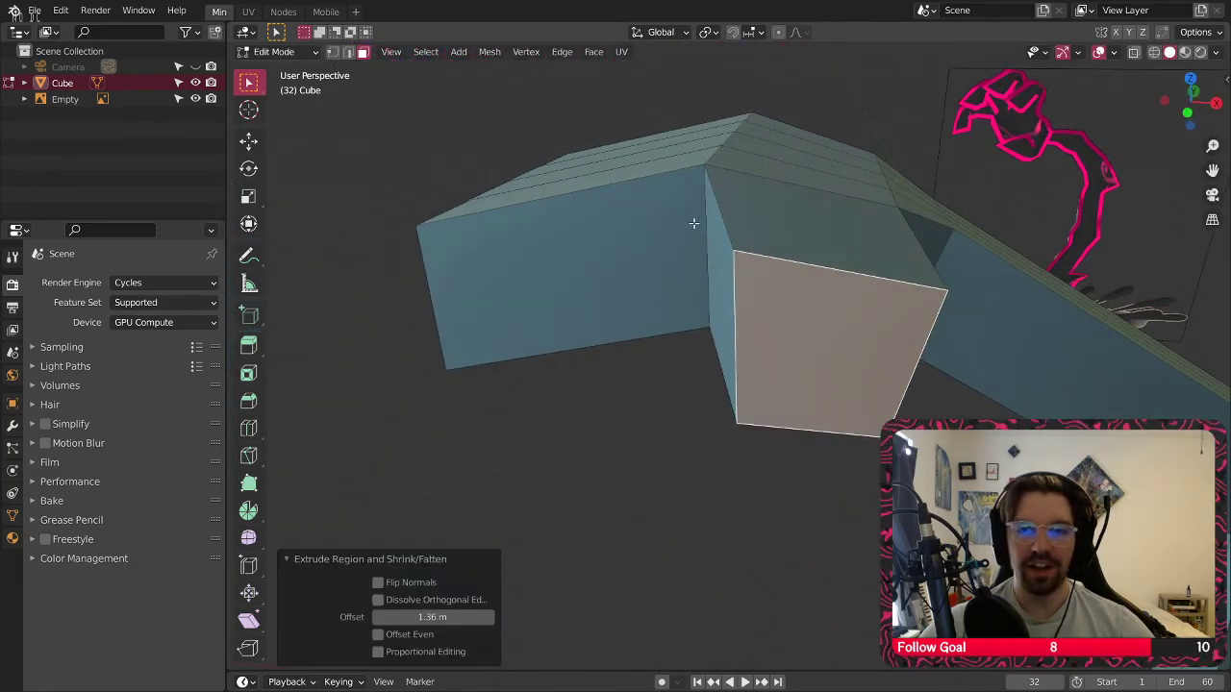
Rotate the thumb's end face about -35.3° around Z and shift it about -0.405 m along X
left_click(248, 169)
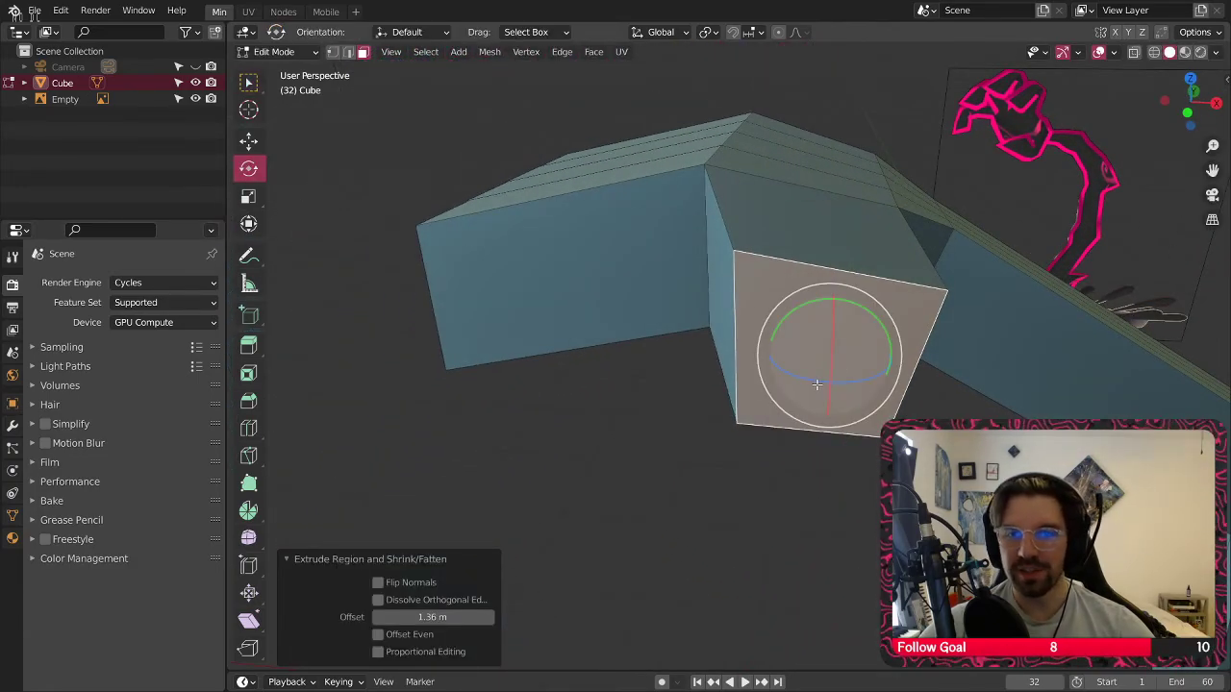
left_click_drag(816, 381, 787, 381)
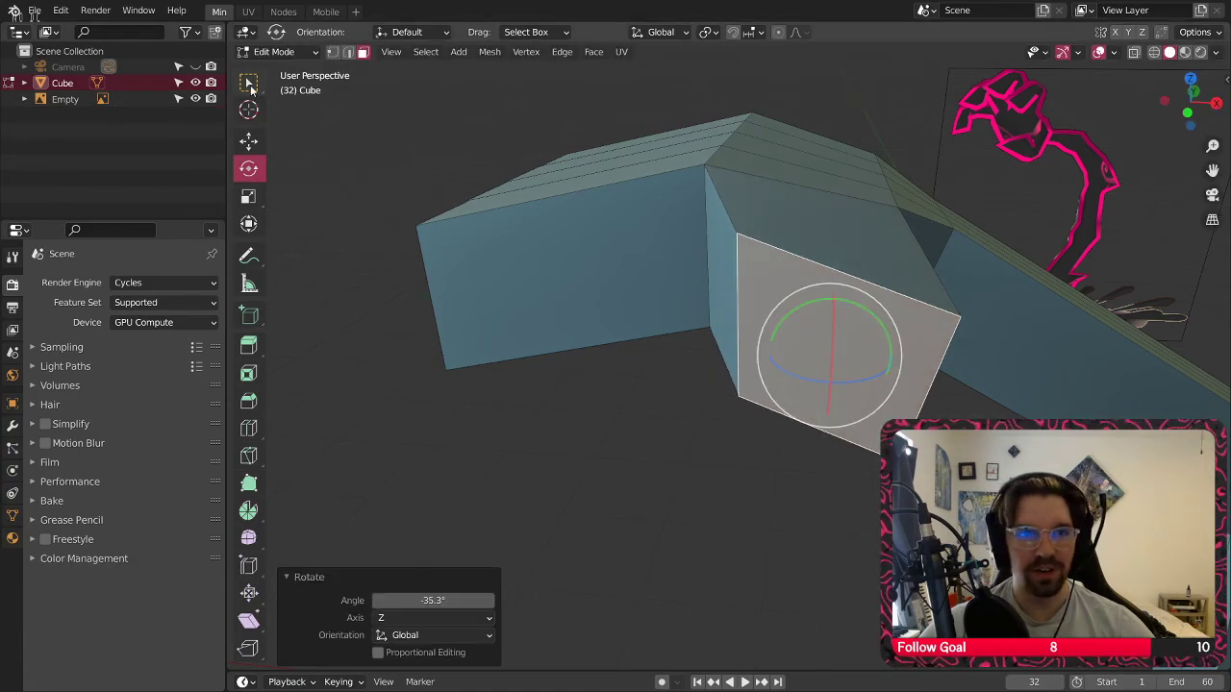
left_click(248, 141)
left_click_drag(896, 360, 767, 358)
middle_click_drag(767, 357, 903, 283)
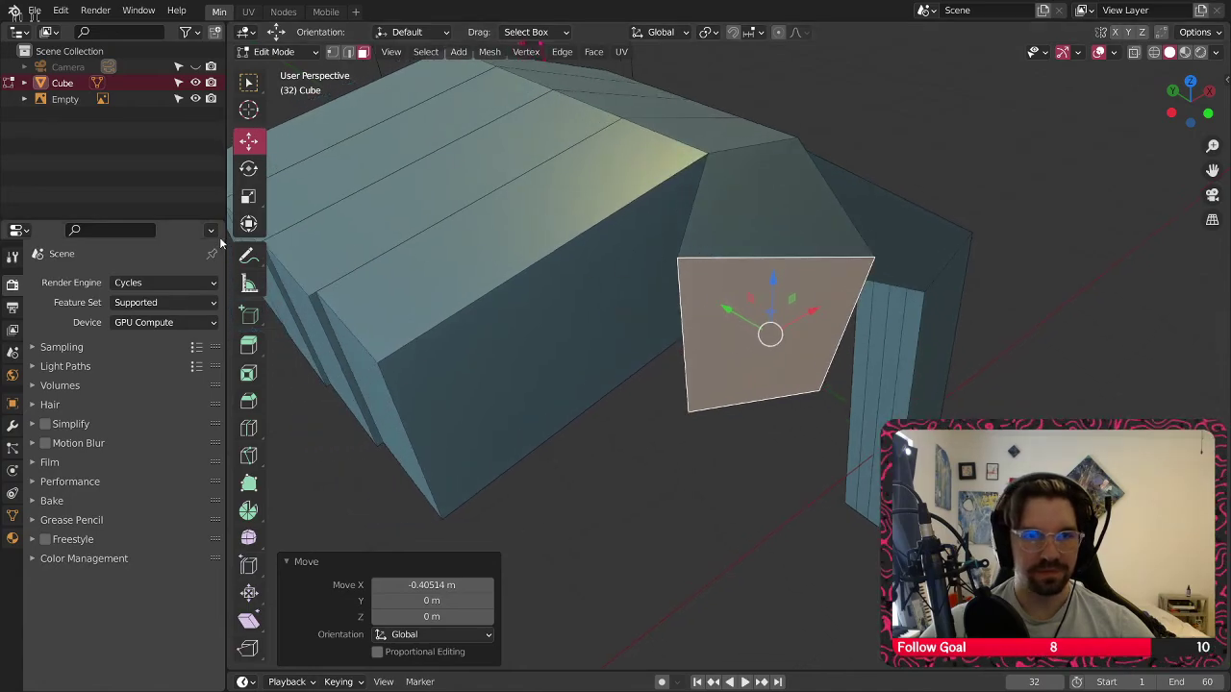
Rotate the thumb's end face about -21.4° around the global Y axis
left_click(249, 168)
middle_click_drag(770, 320, 779, 281)
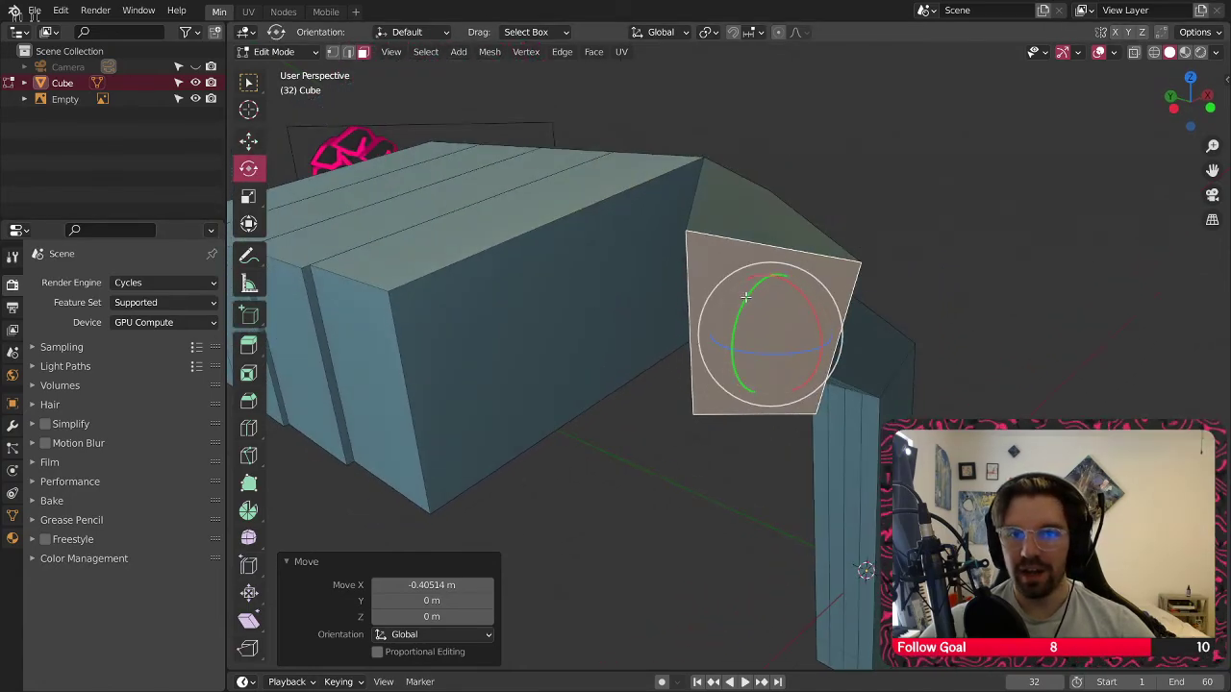
mouse_move(746, 299)
left_mouse_down()
mouse_move(741, 285)
mouse_move(750, 290)
left_mouse_up()
mouse_move(750, 291)
middle_mouse_down()
mouse_move(730, 323)
mouse_move(742, 308)
middle_mouse_up()
mouse_move(721, 301)
left_mouse_down()
mouse_move(703, 321)
mouse_move(714, 317)
left_mouse_up()
middle_click_drag(452, 173, 554, 220)
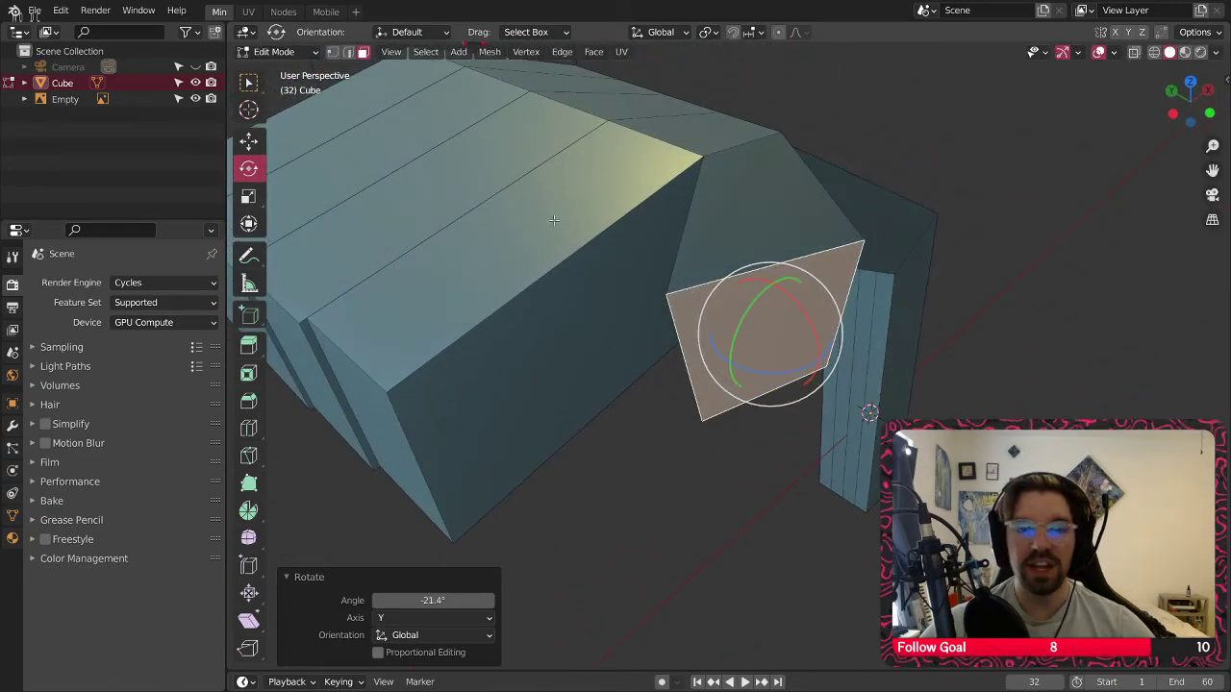
Shift the thumb's end face about 0.217 m along X and -0.110 m along Y, and rotate it about -28.9° around Z
left_click(249, 142)
middle_click_drag(771, 322, 759, 300)
left_click_drag(760, 301, 813, 264)
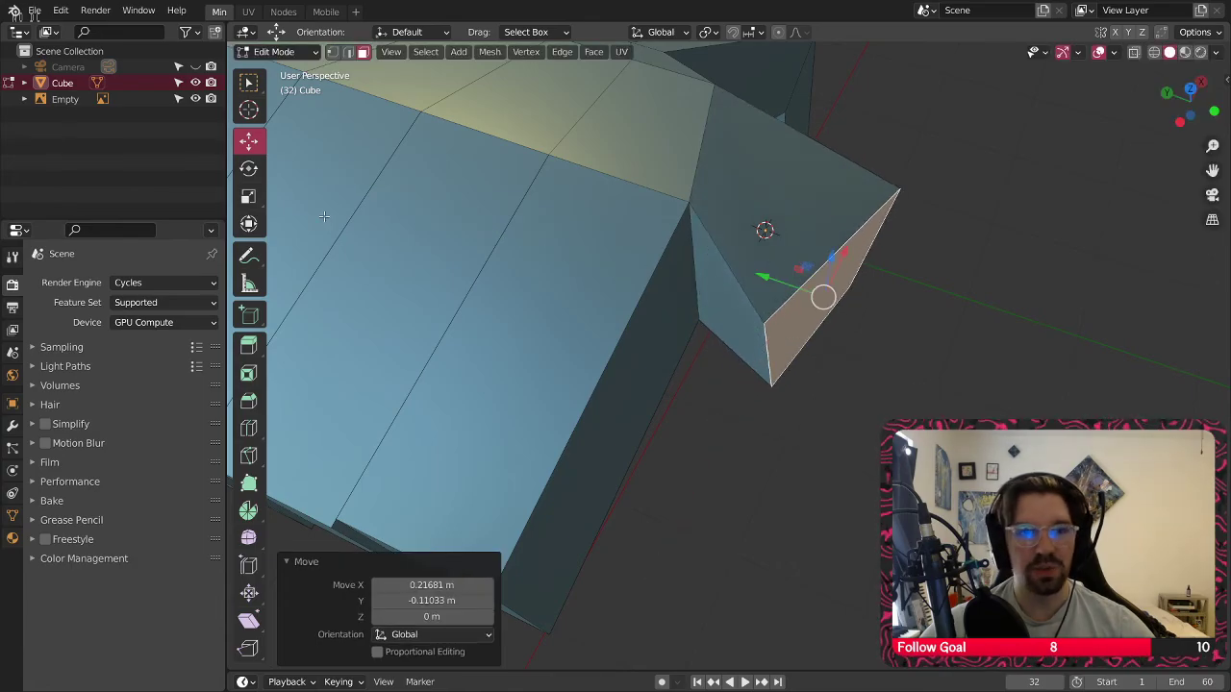
left_click(249, 169)
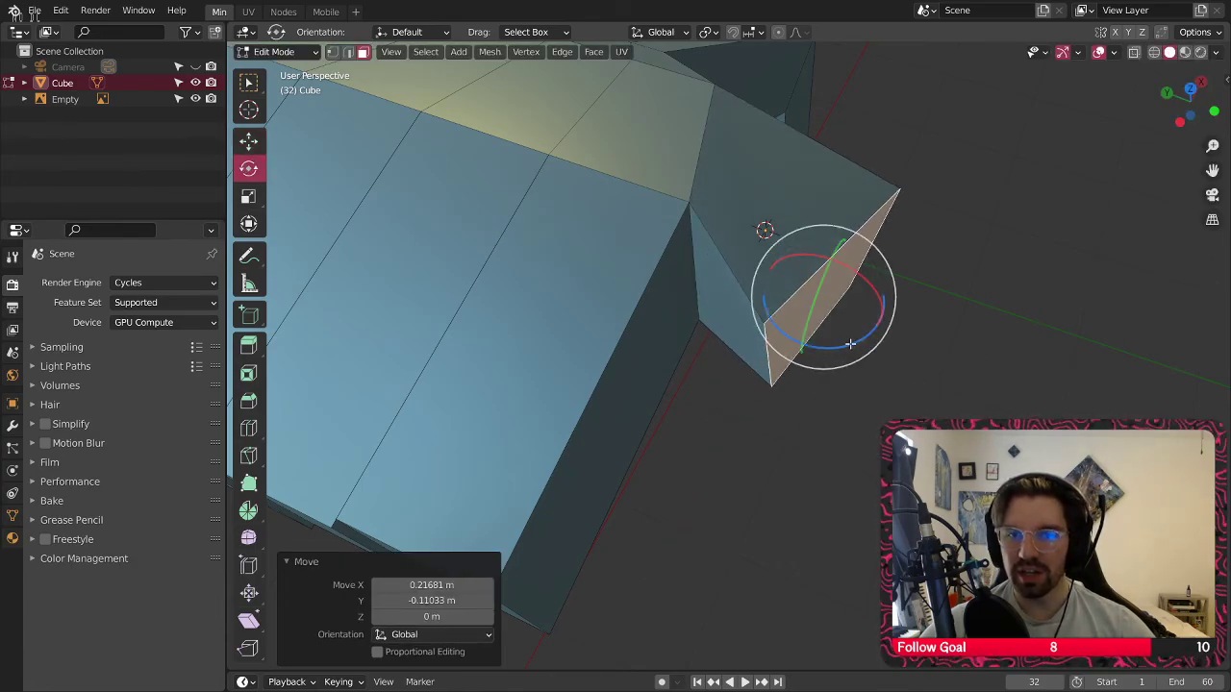
left_click_drag(850, 343, 821, 335)
left_click_drag(820, 336, 824, 336)
scroll(812, 317, "down", 3)
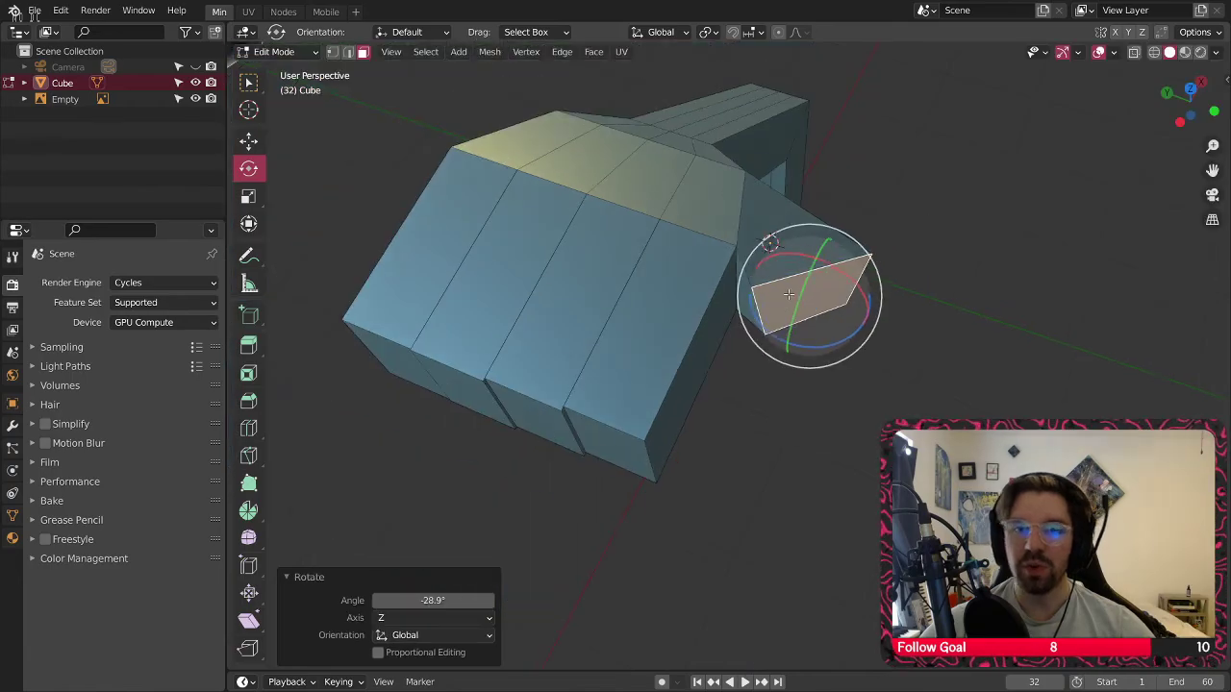
Extrude the thumb's end face along its normal by about 2.06 m to form the next thumb segment
middle_click_drag(825, 336, 794, 287)
scroll(799, 298, "up", 4)
scroll(804, 309, "down", 3)
scroll(794, 287, "up", 2)
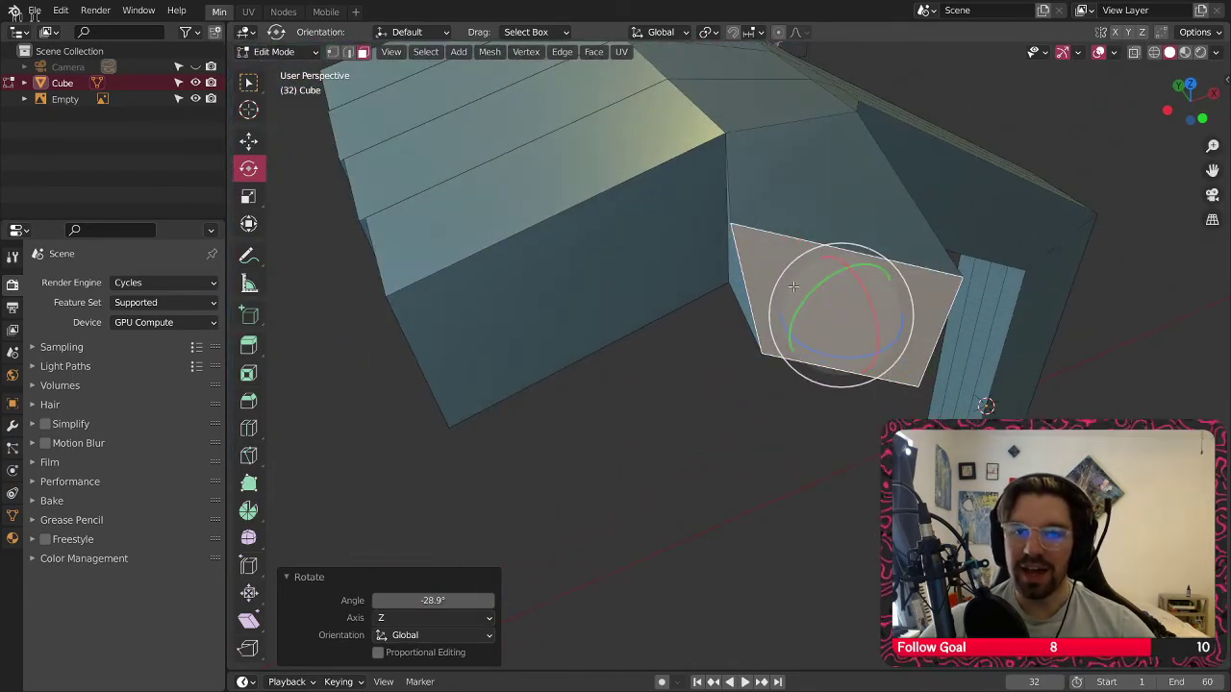
right_click(821, 289)
left_click(821, 288)
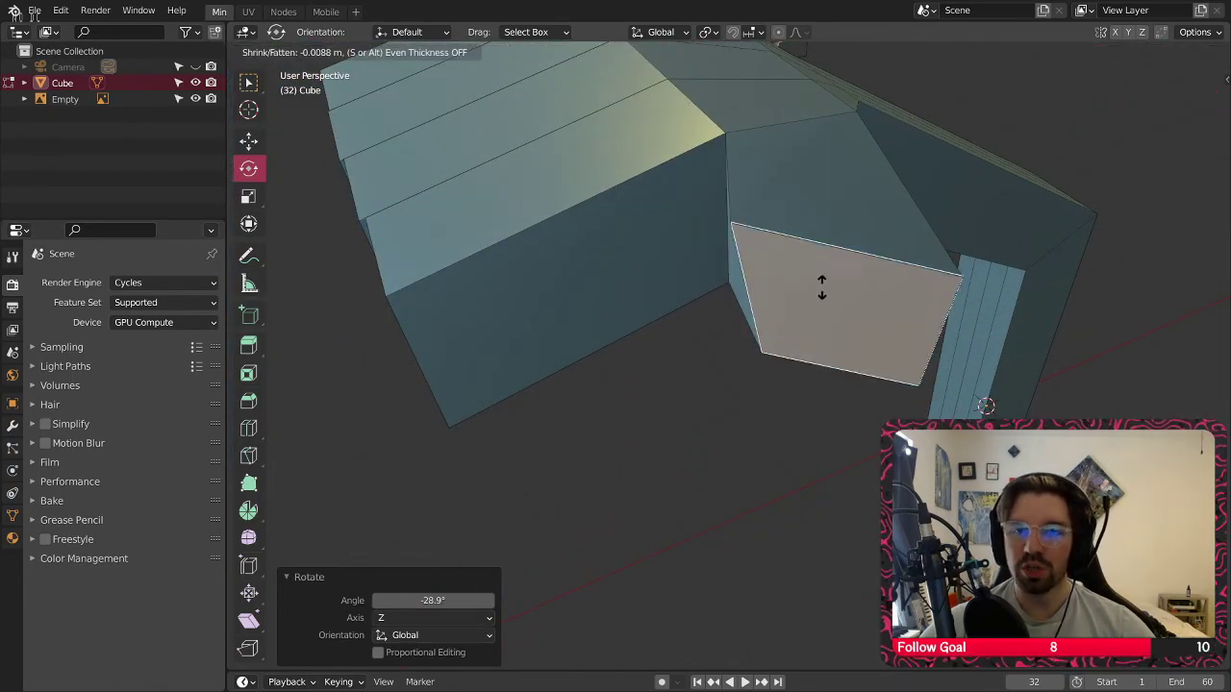
left_click(501, 523)
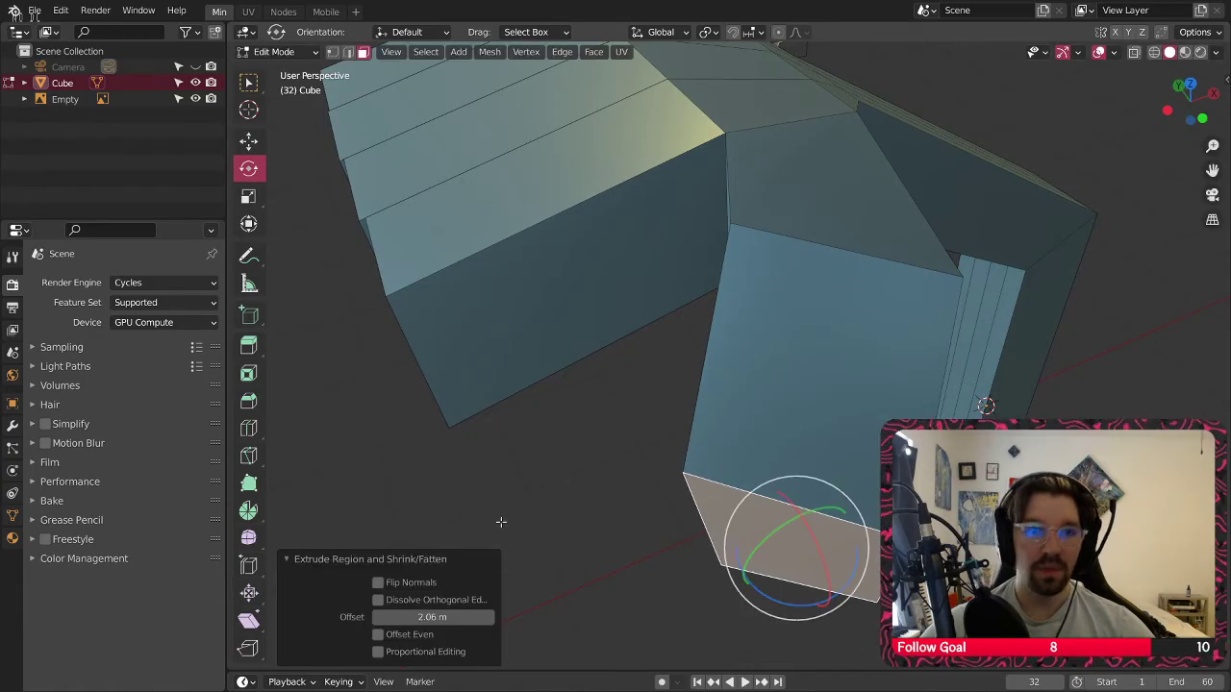
Move the new thumb tip face about 0.516 m along Y and rotate it about -46.4° around Z
left_click(248, 142)
middle_click_drag(673, 433, 757, 520)
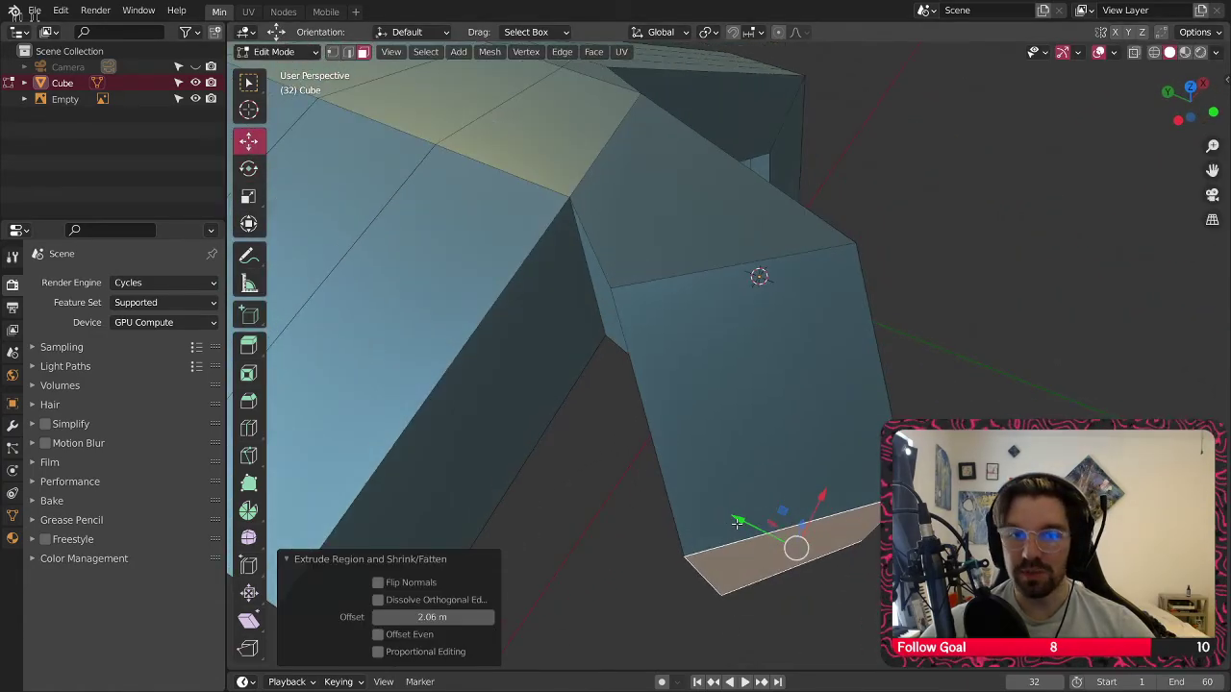
left_click_drag(736, 523, 577, 495)
middle_click_drag(577, 496, 652, 433, "shift")
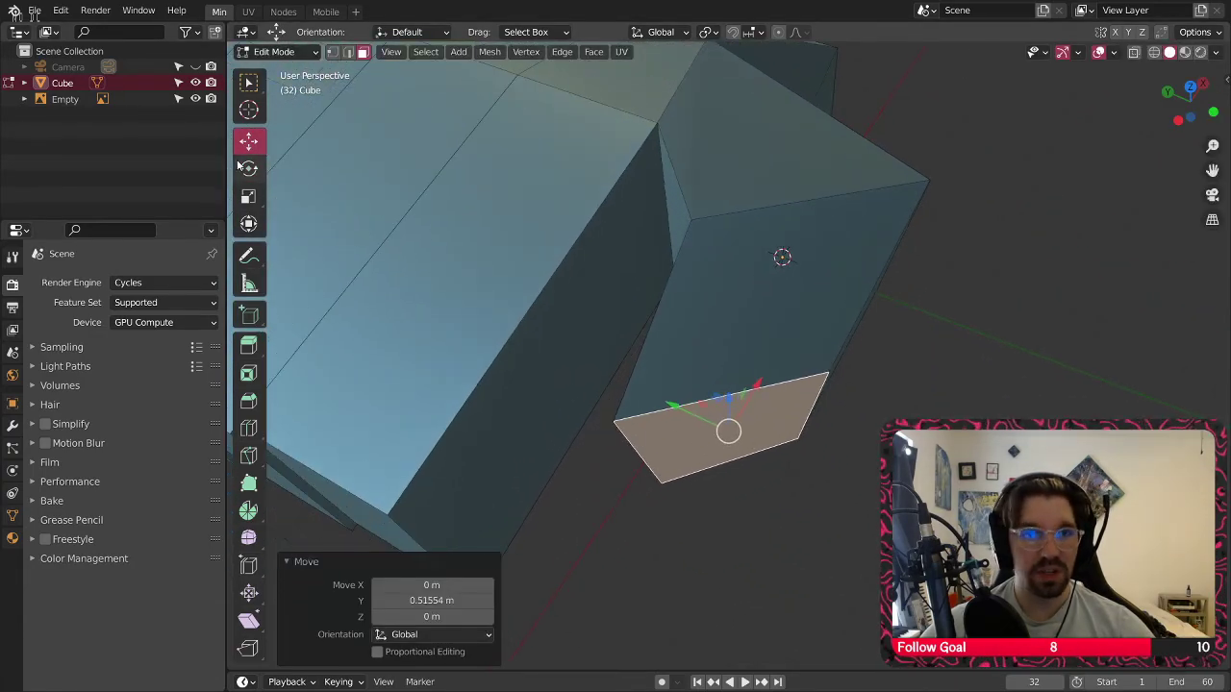
left_click(248, 169)
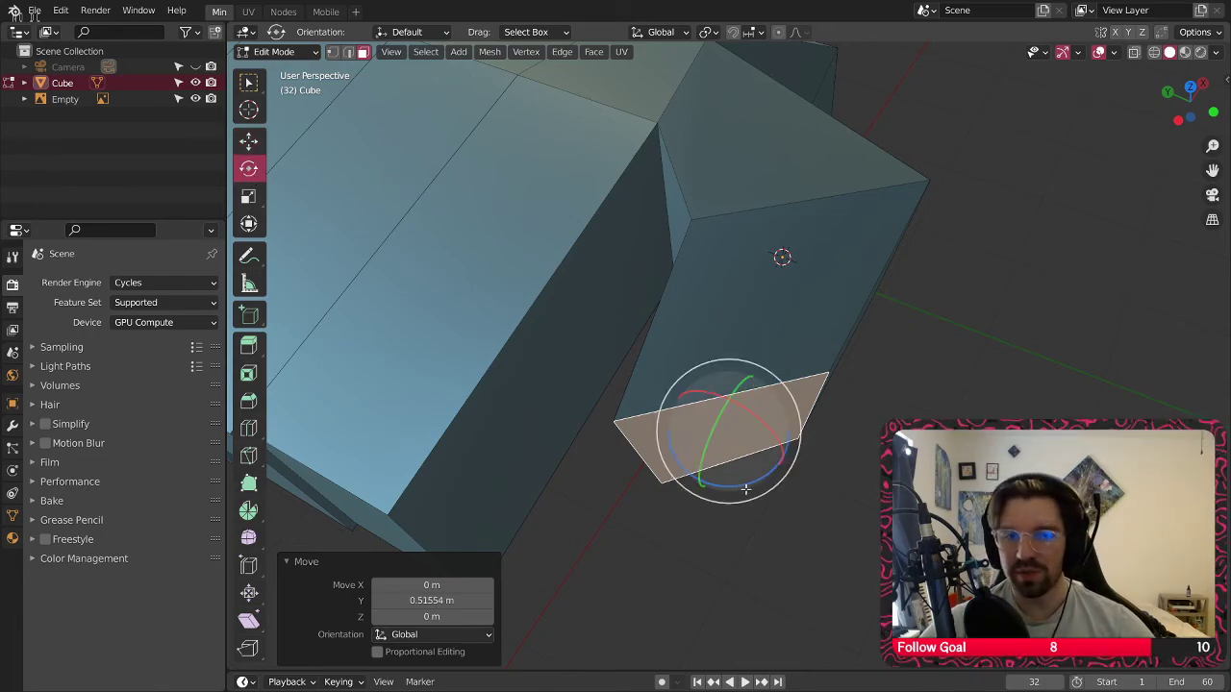
left_click_drag(749, 487, 699, 465)
middle_click_drag(698, 464, 769, 404)
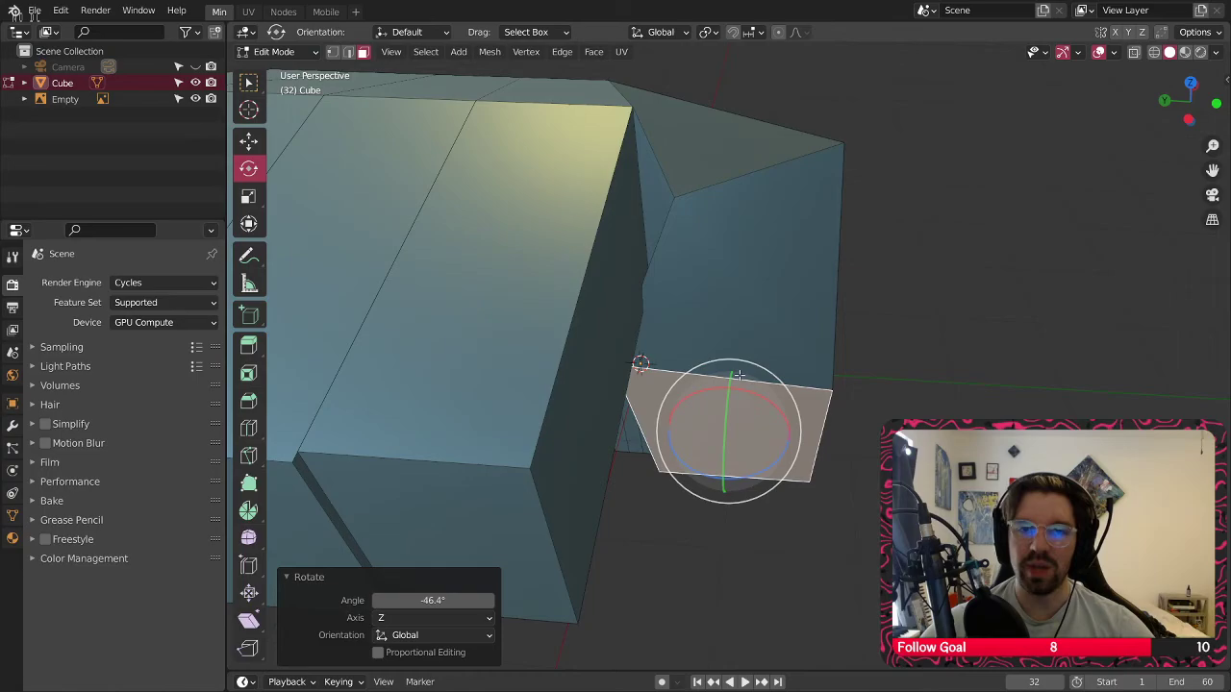
Shift the thumb tip face about -0.534 m along X and raise it about 0.556 m along Z
left_click(251, 141)
left_click_drag(667, 428, 729, 432)
middle_click_drag(729, 432, 601, 367)
left_click_drag(850, 442, 707, 402)
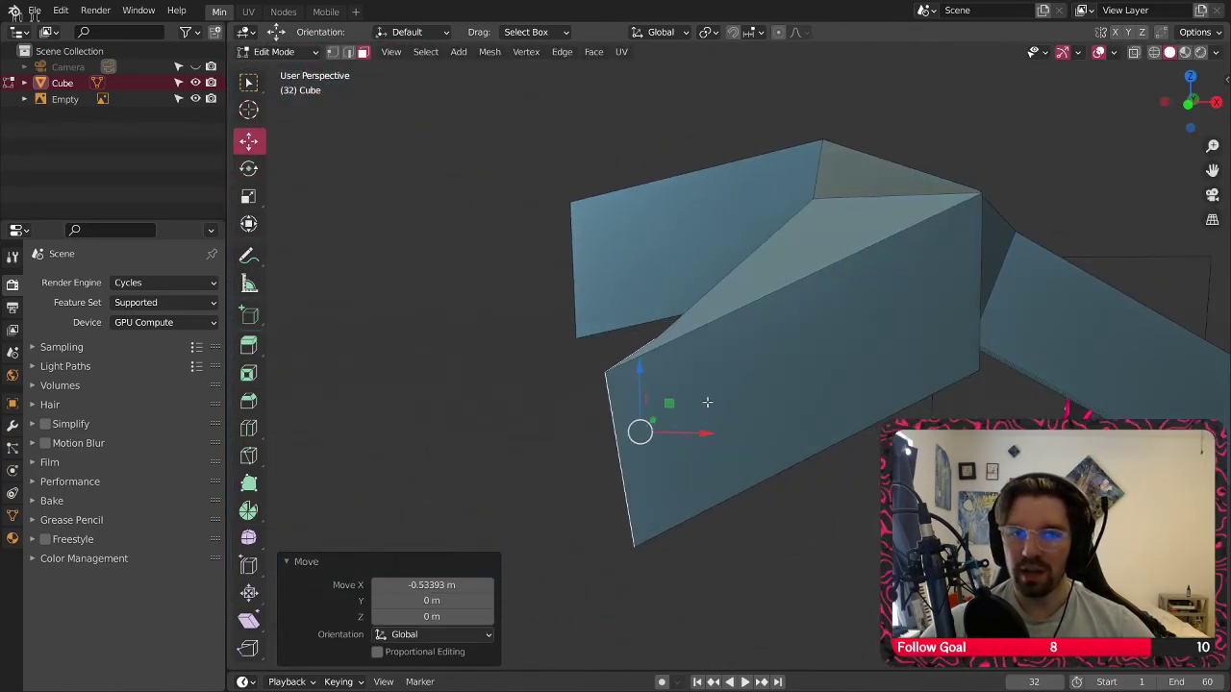
left_click_drag(635, 367, 637, 281)
middle_click_drag(638, 280, 709, 369)
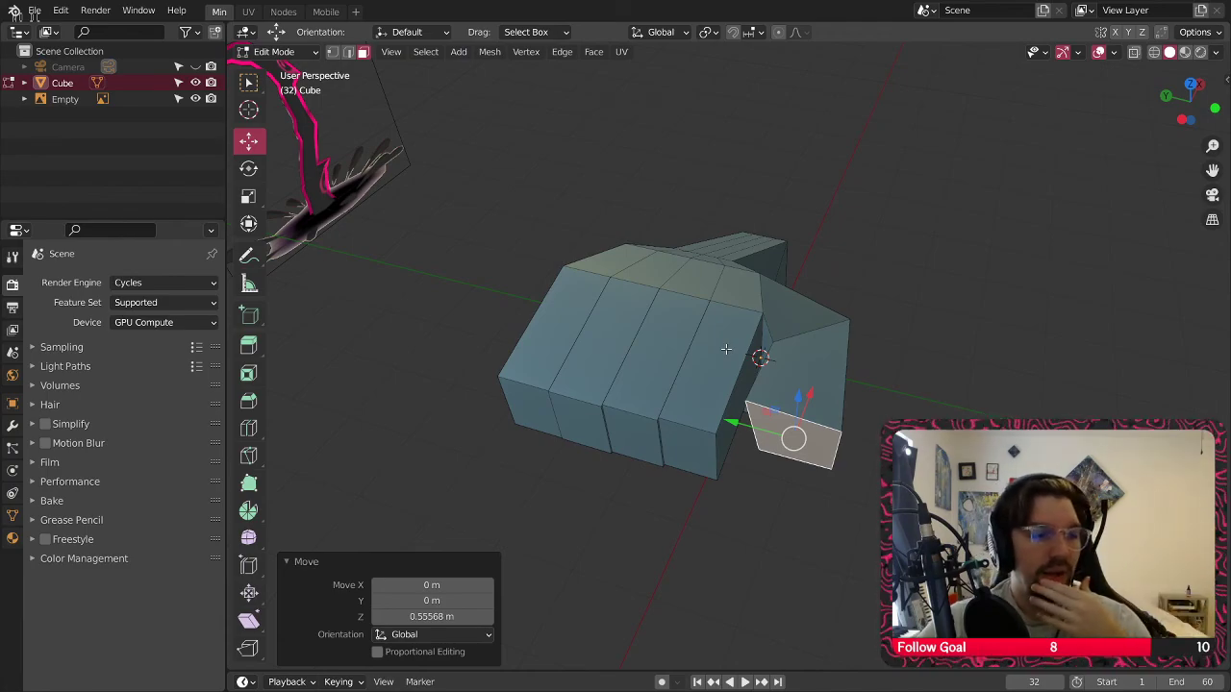
Add a Subdivision Surface modifier to the arm mesh and set its viewport level to 2
middle_click_drag(687, 233, 807, 359)
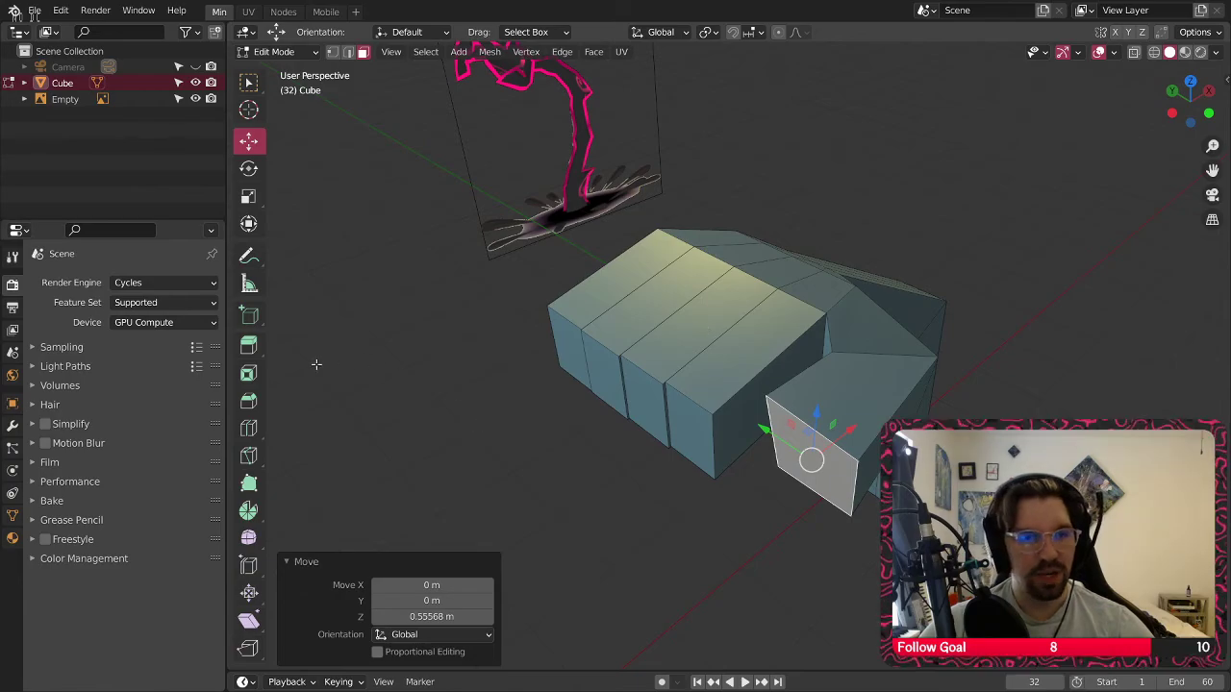
left_click(12, 404)
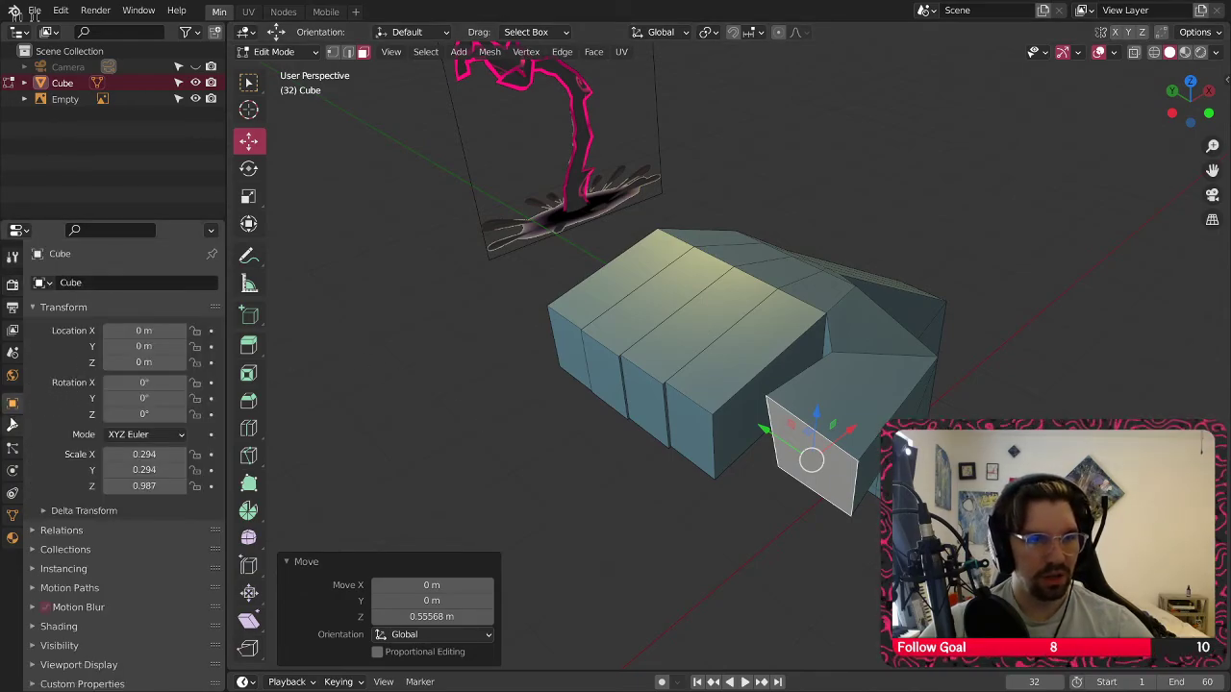
left_click(12, 425)
left_click(109, 282)
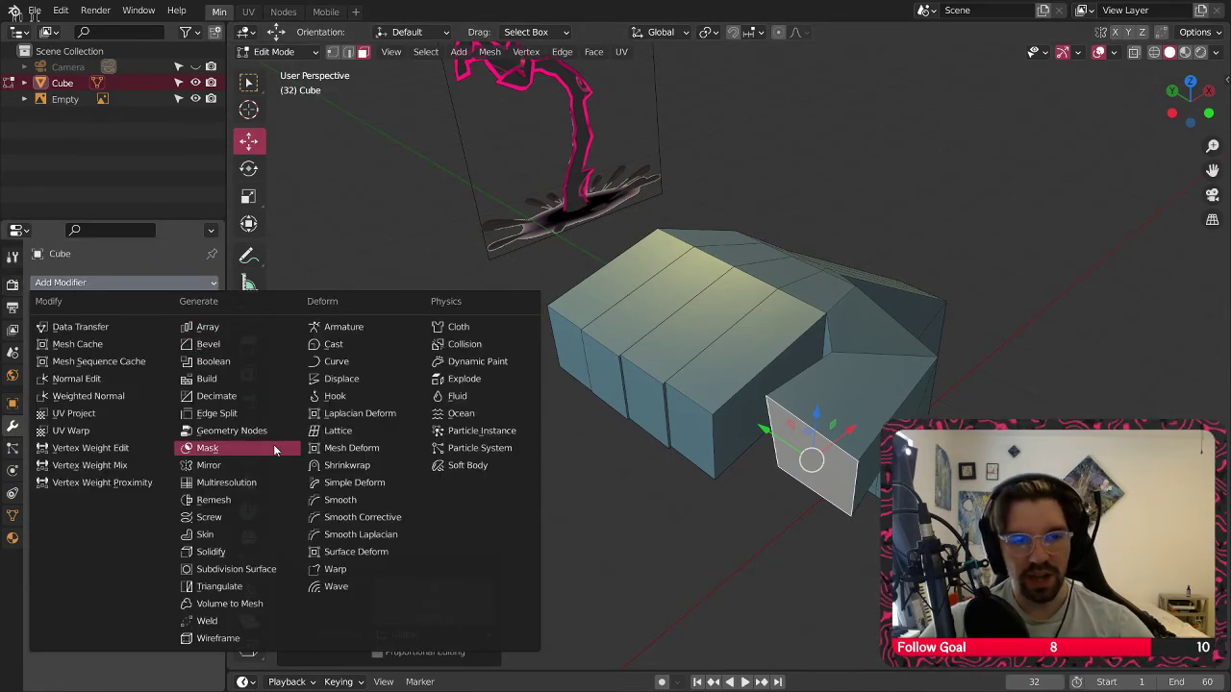
left_click(236, 569)
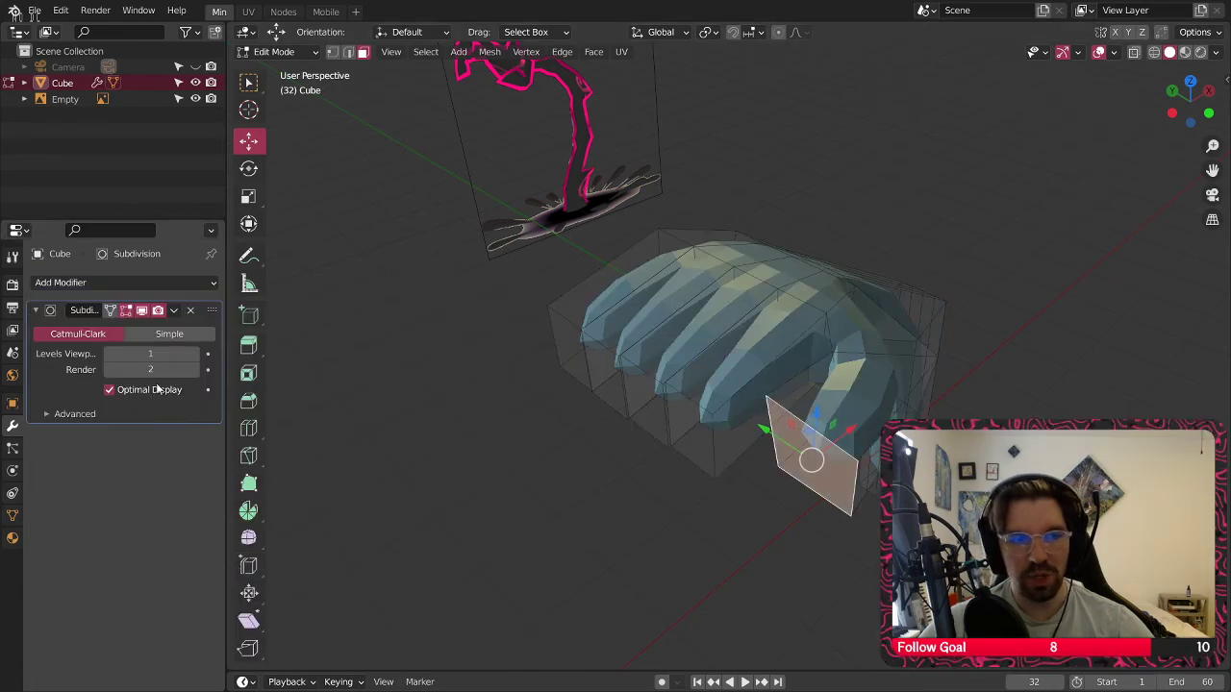
left_click(197, 354)
Select the end faces of all four fingers and move them about -0.627 m along X to lengthen the fingers
middle_click_drag(615, 307, 666, 363)
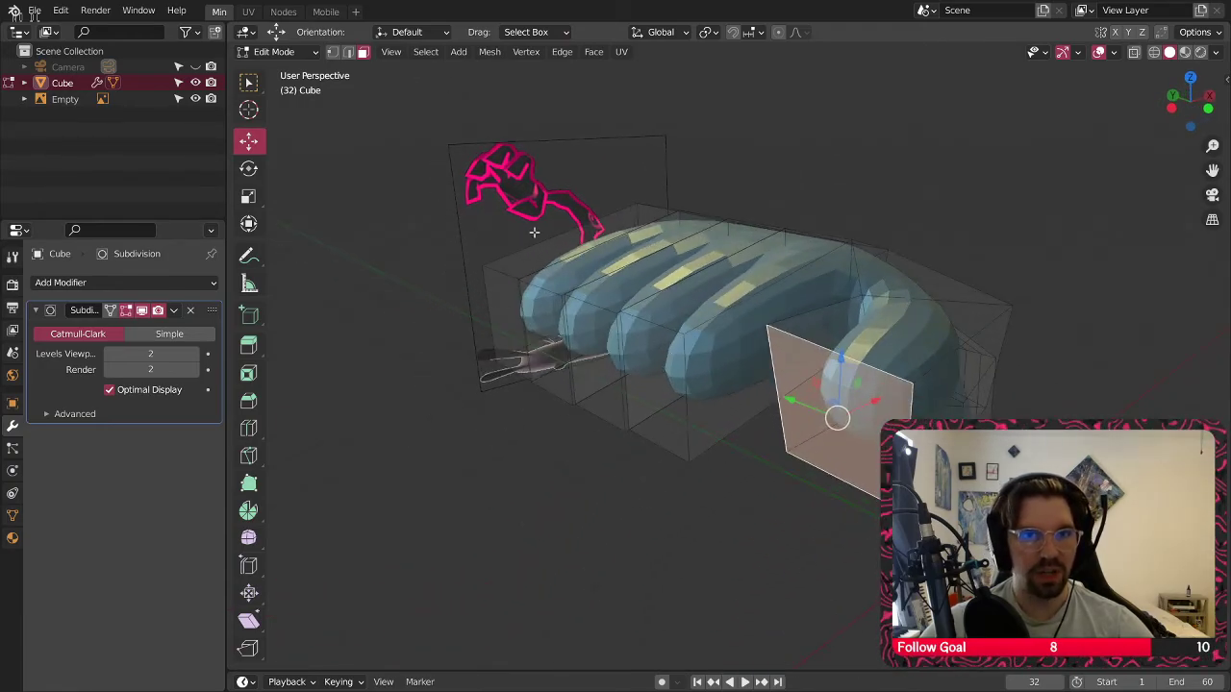
left_click(505, 312)
left_click(551, 344, "shift")
left_click(607, 354, "shift")
left_click(665, 366, "shift")
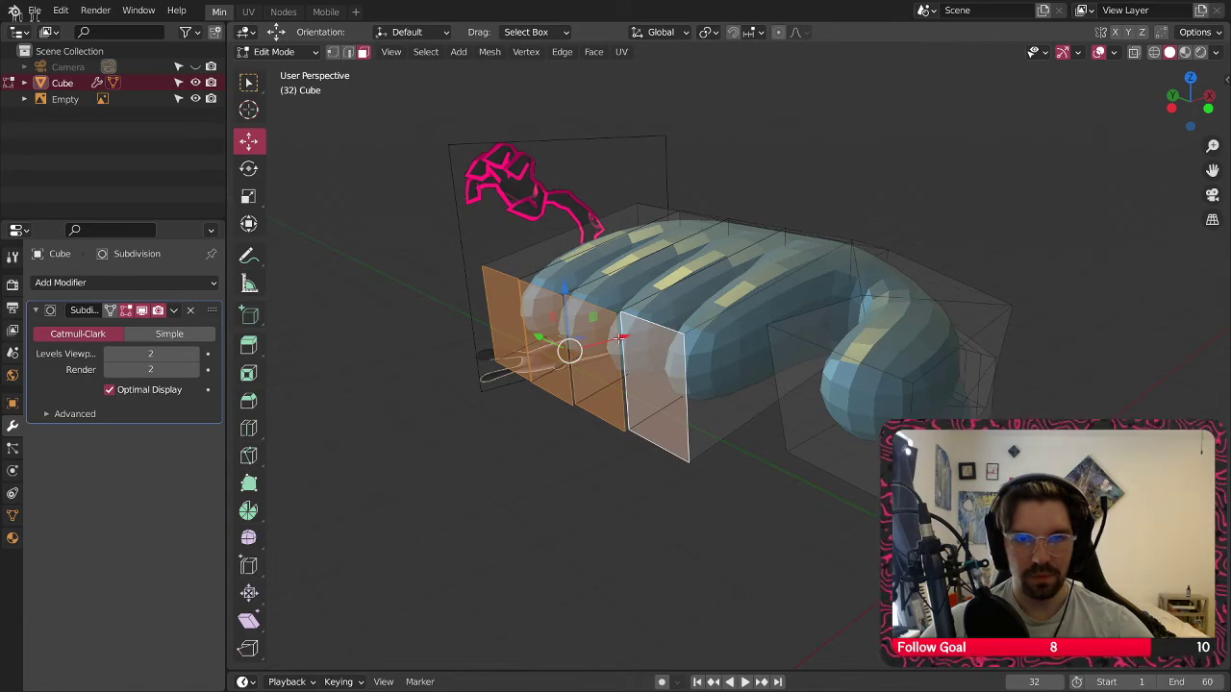
key("e")
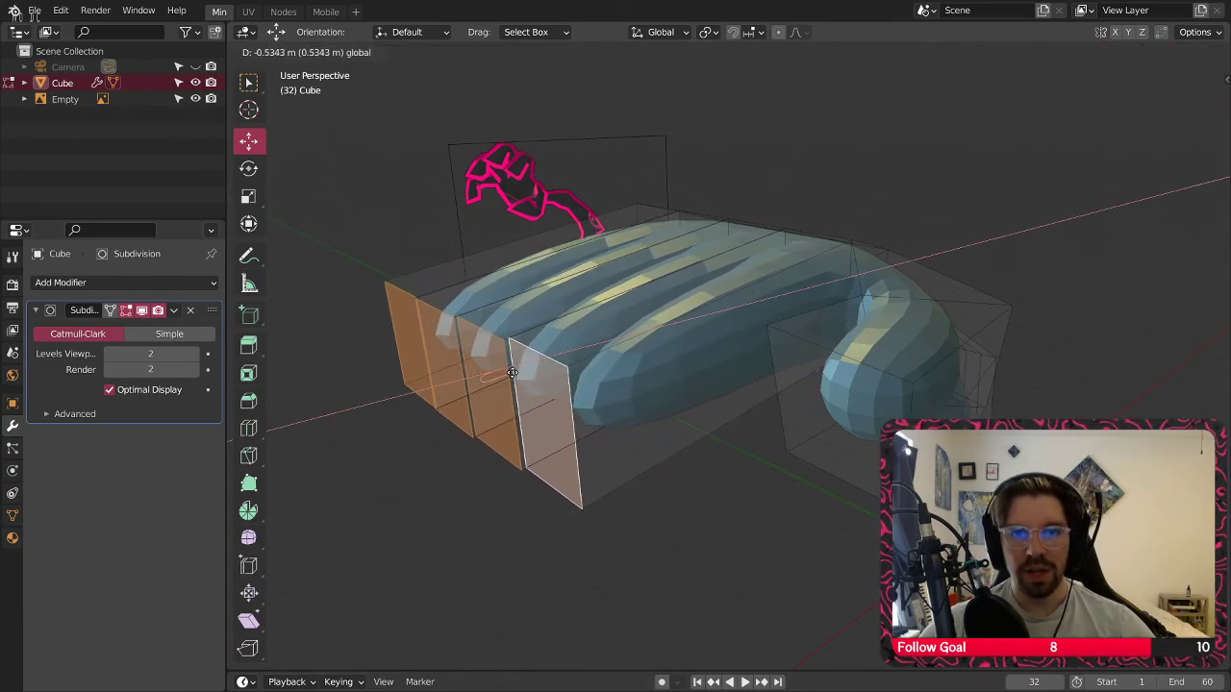
left_click(494, 380)
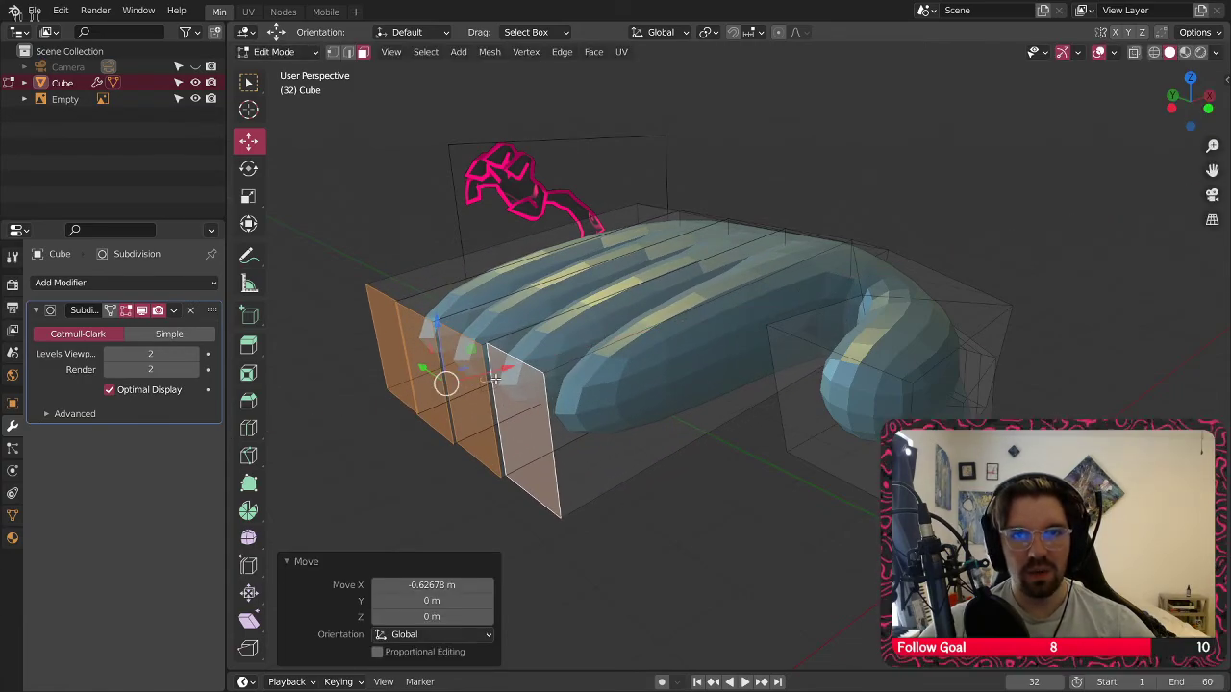
middle_click_drag(657, 342, 594, 342)
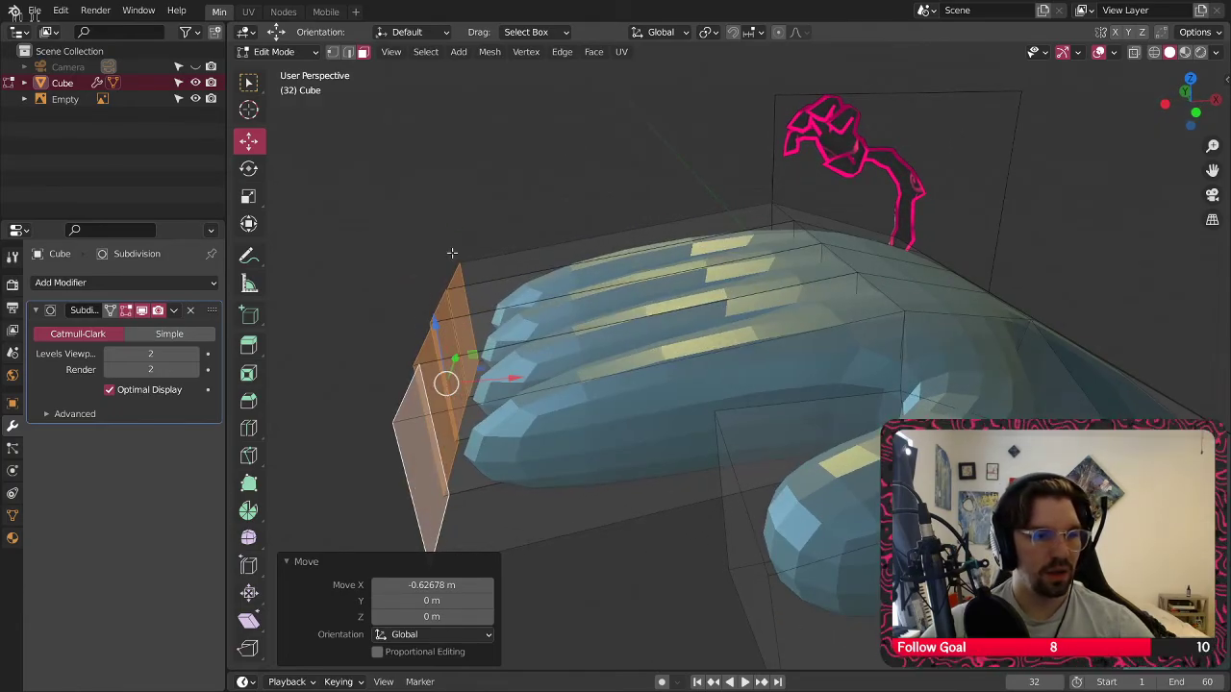
Try a single loop cut around the middle of each of the four fingers and undo the cuts
left_click(249, 428)
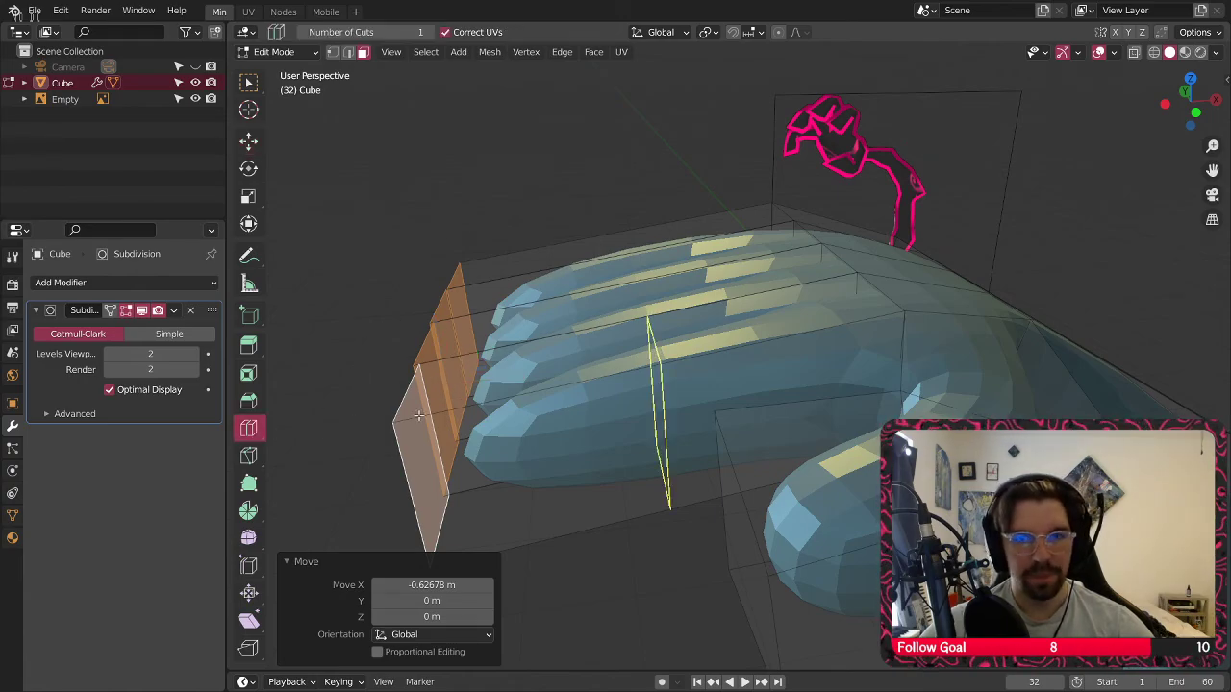
middle_click_drag(708, 331, 681, 400)
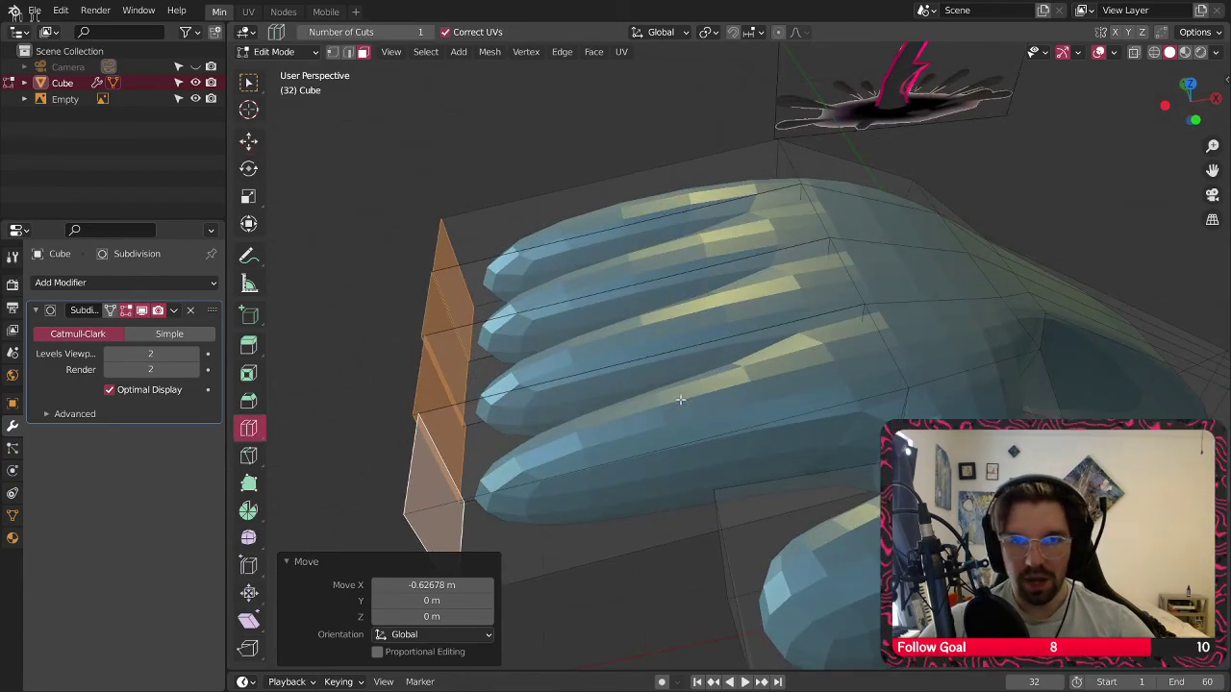
left_click(664, 448)
middle_click_drag(632, 306, 620, 385)
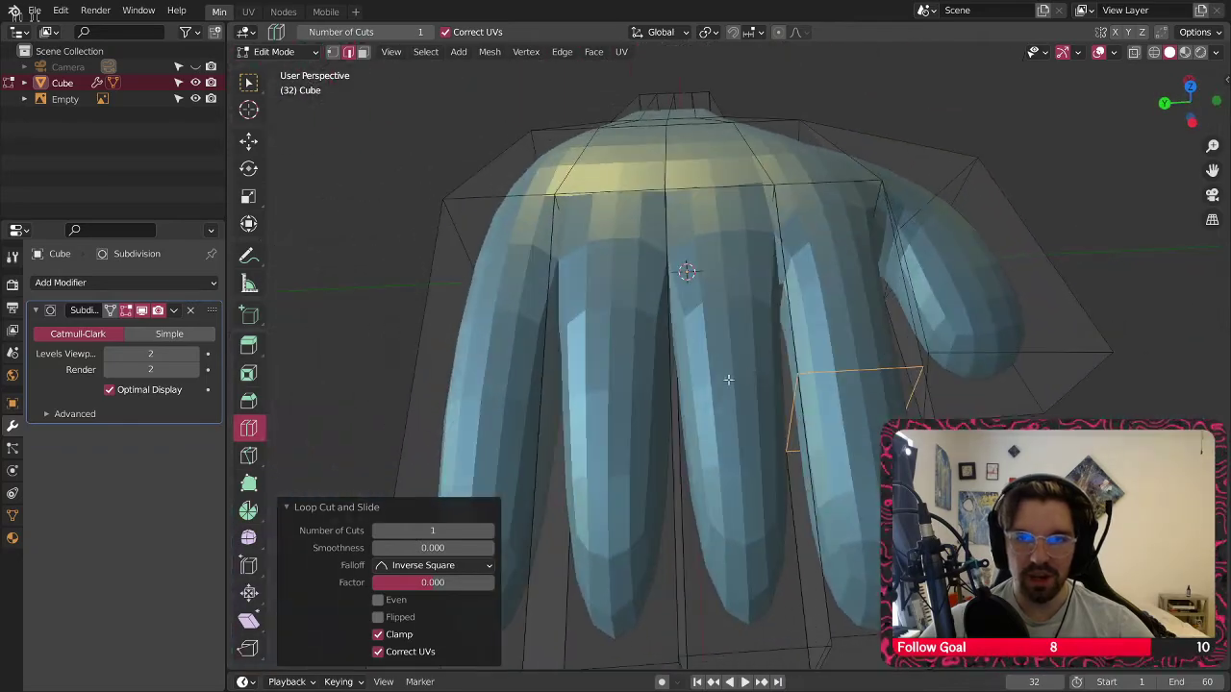
left_click(556, 428)
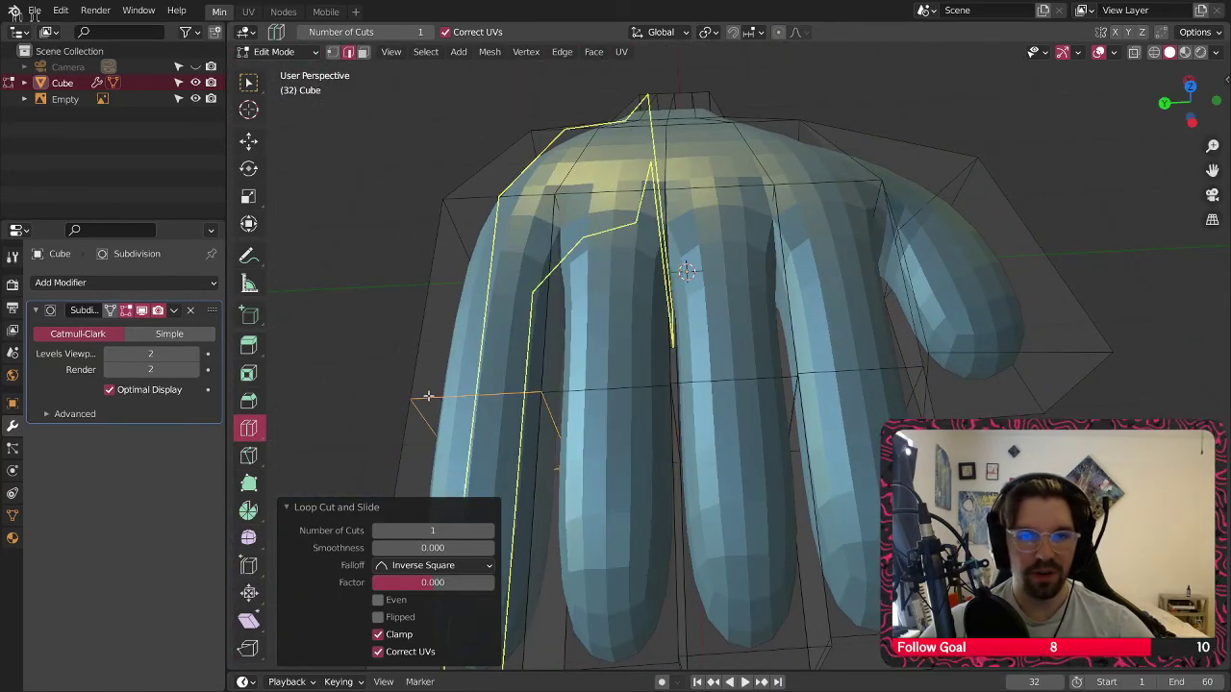
middle_click_drag(423, 399, 605, 198)
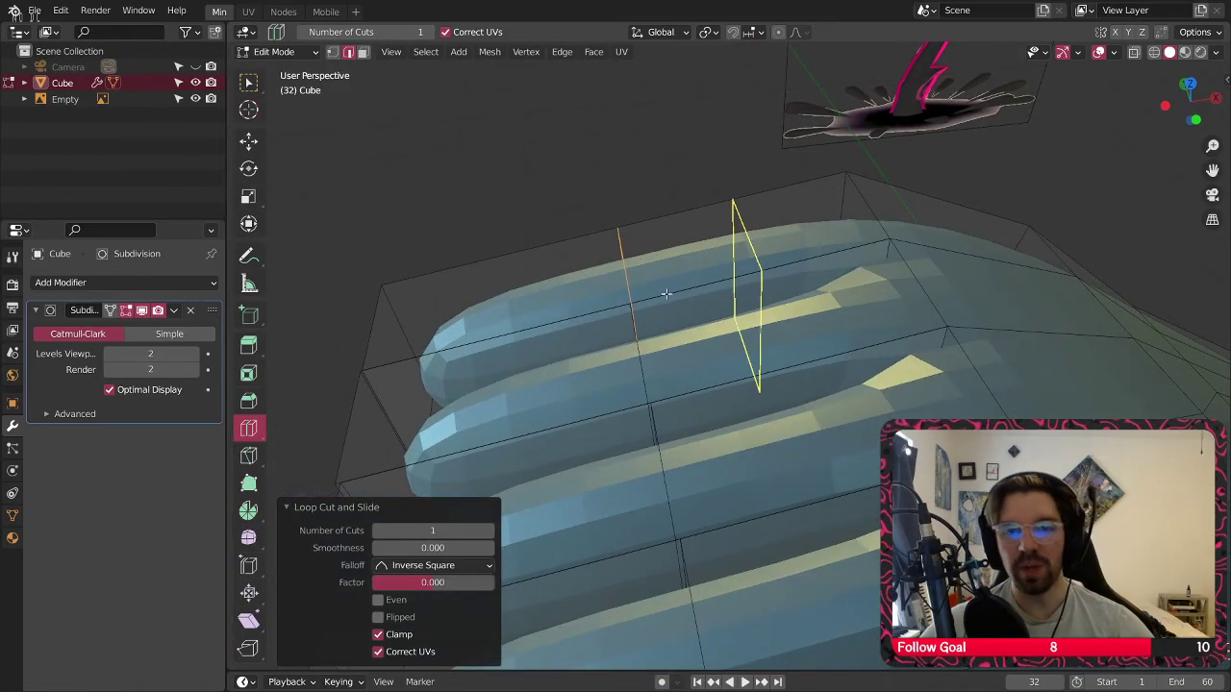
middle_click_drag(665, 294, 627, 460)
key("ctrl+z")
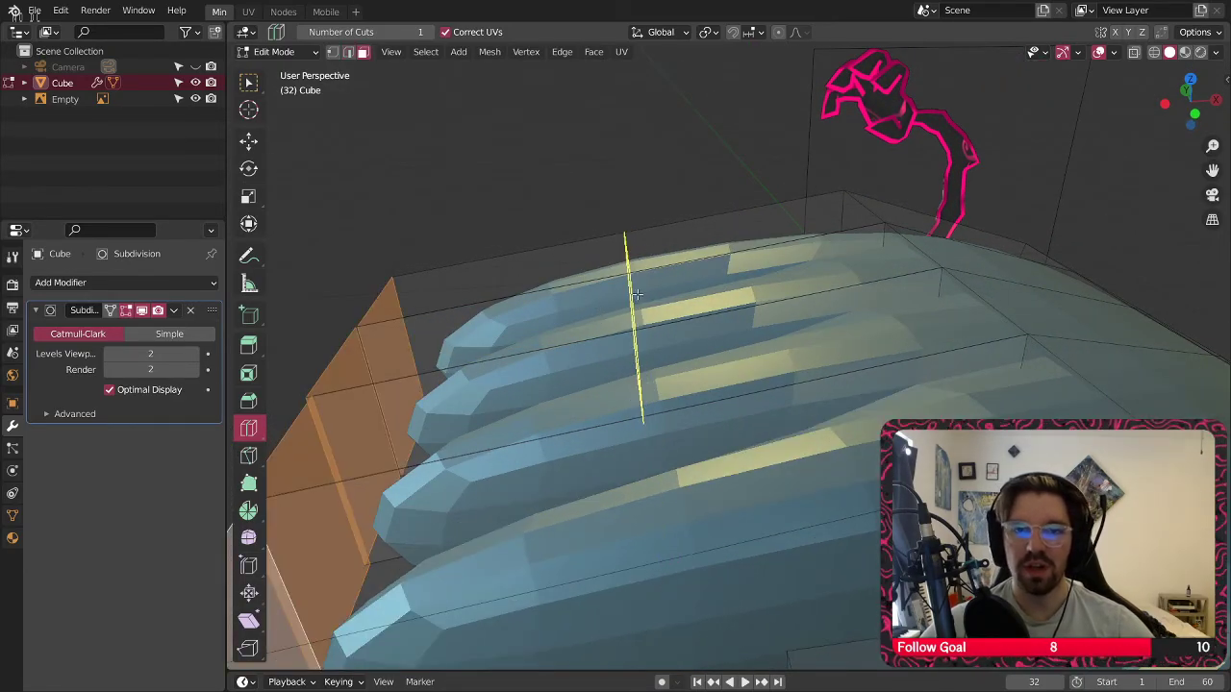
Add two evenly spaced loop cuts around each of the four fingers and return to the box selection tool
middle_click_drag(634, 278, 620, 252)
left_click(620, 252)
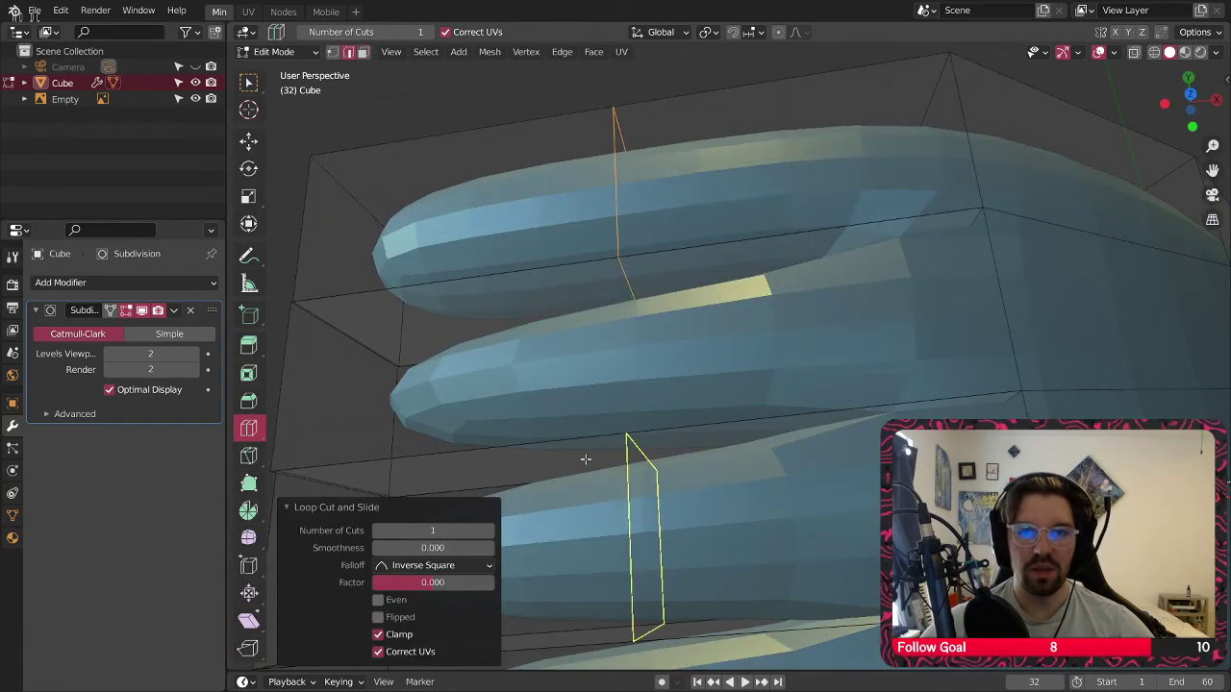
left_click(478, 531)
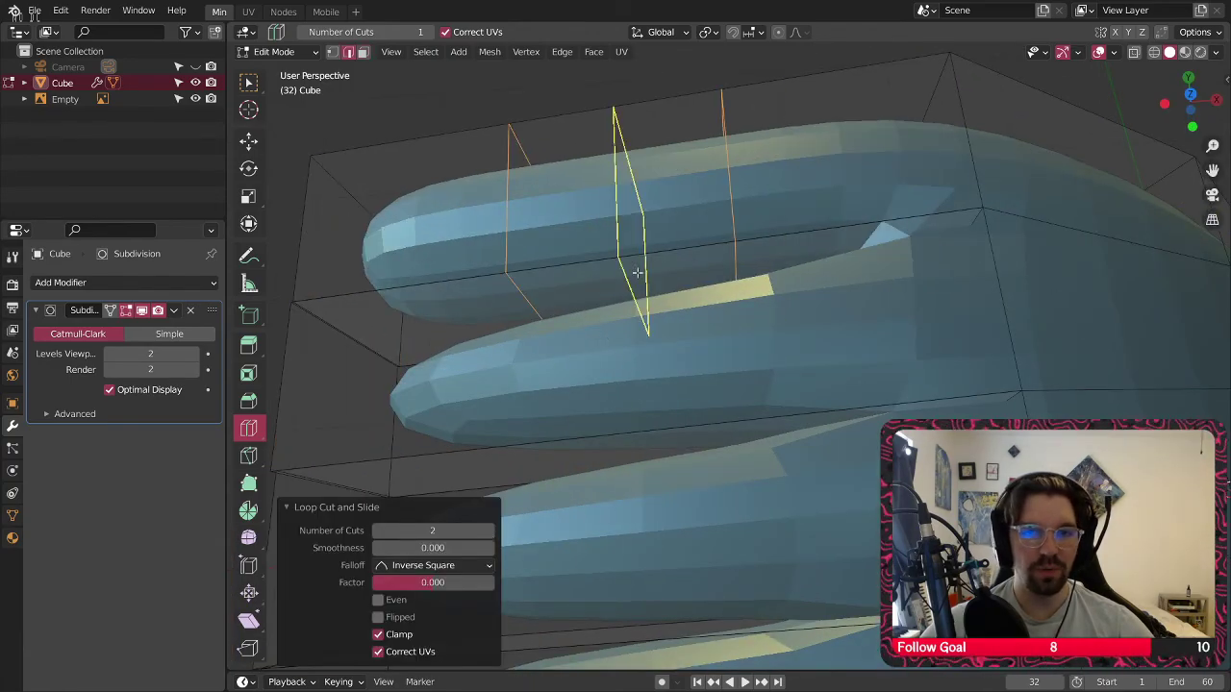
middle_click_drag(621, 373, 643, 392)
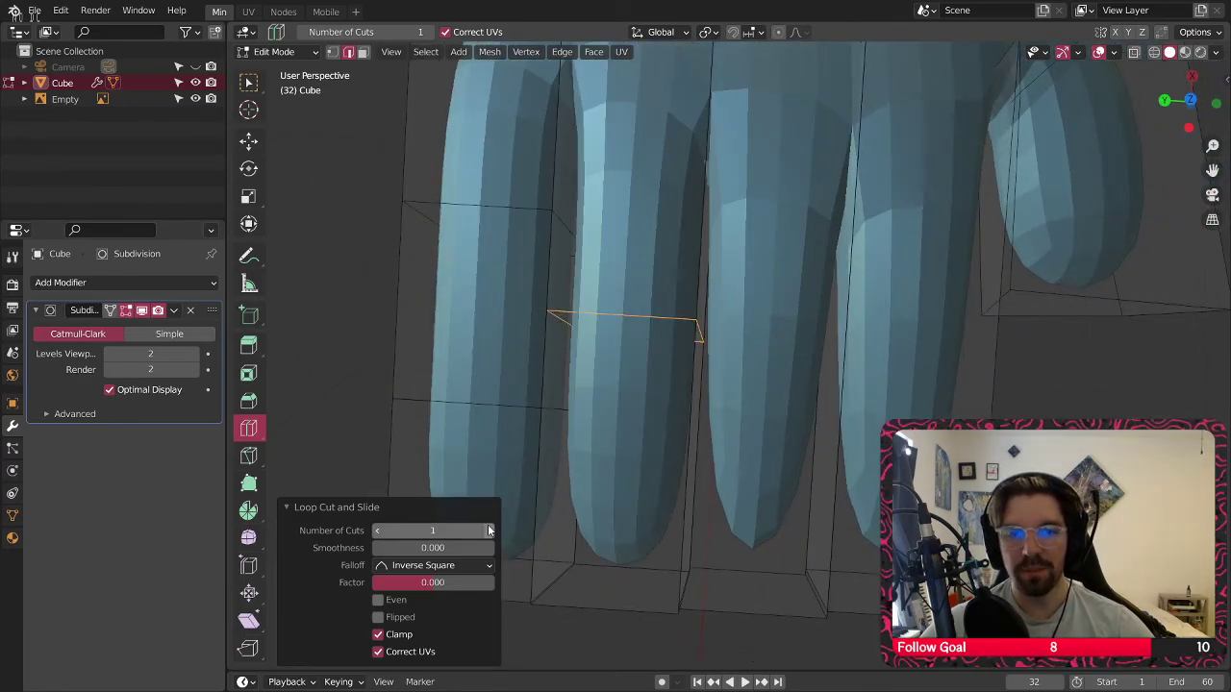
left_click(674, 317)
left_click(716, 313)
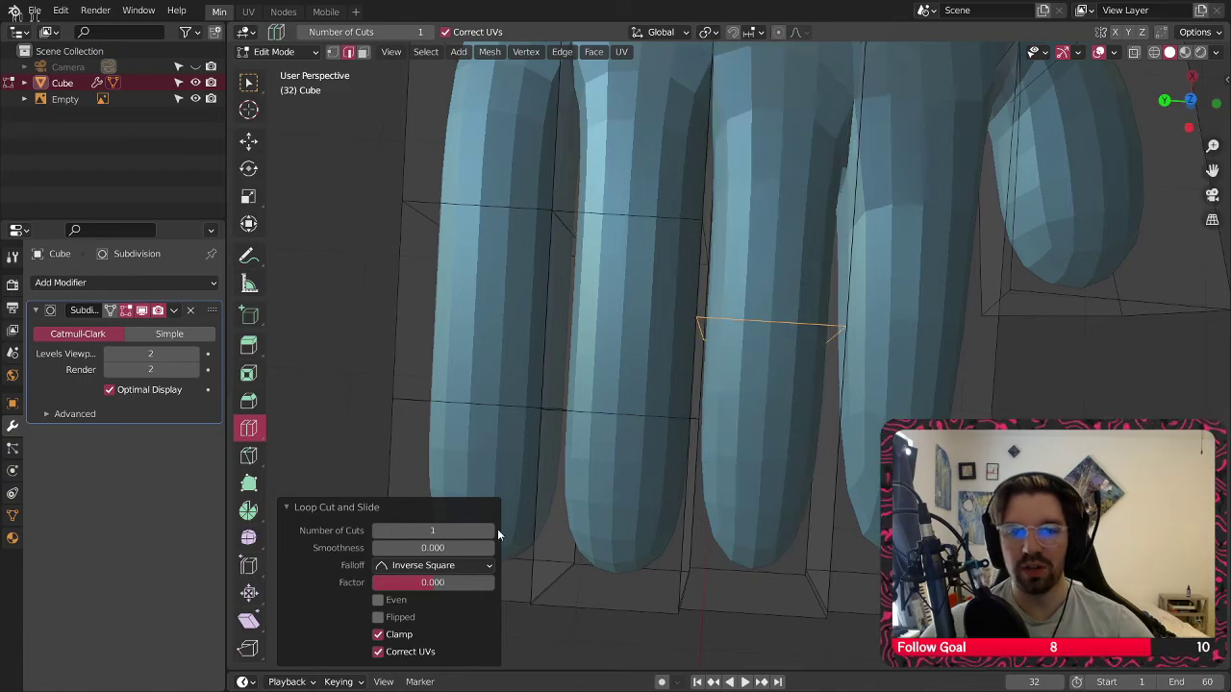
left_click(861, 319)
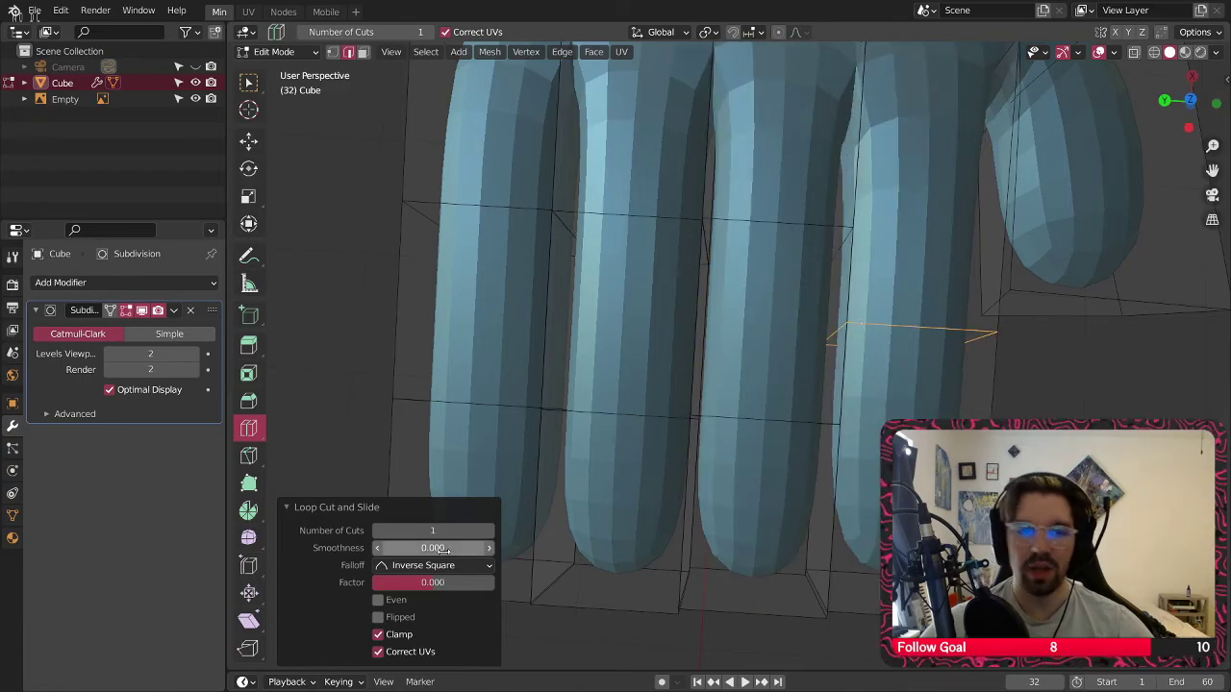
left_click(490, 531)
middle_click_drag(687, 289, 354, 75)
left_click(251, 85)
middle_click_drag(664, 216, 676, 259)
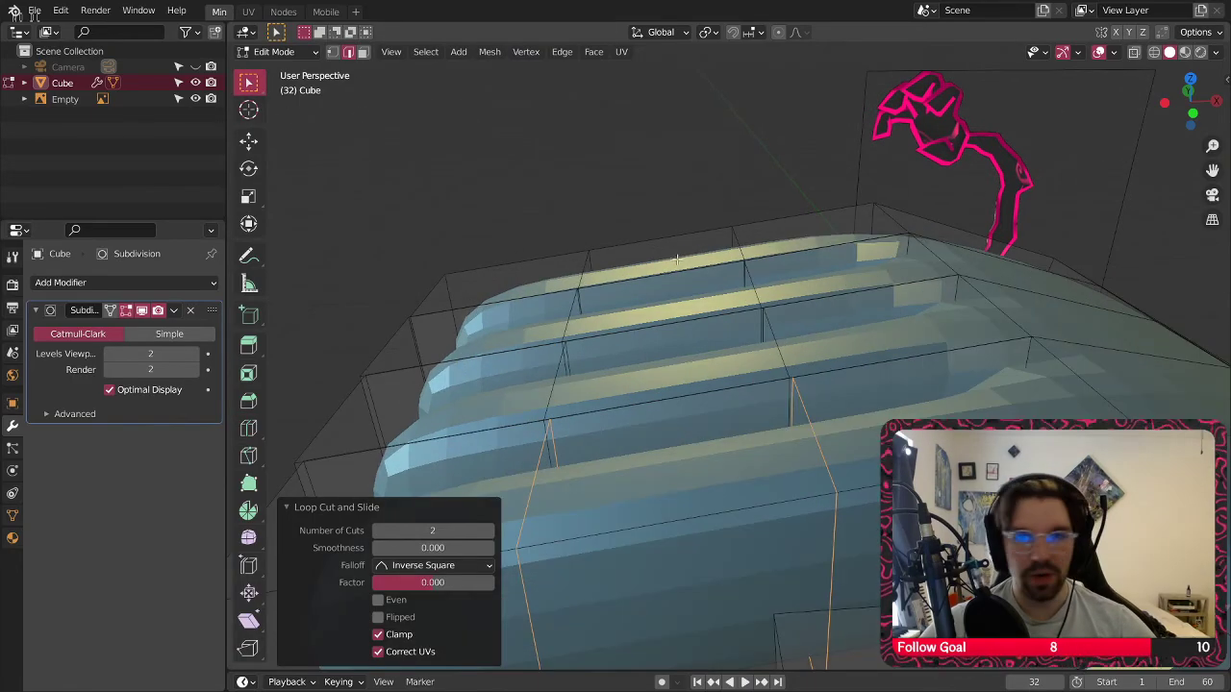
Complete the selection of both new cut loops on all four fingers and scale them to 0.343 along X
scroll(588, 255, "up", 2)
middle_click_drag(588, 256, 589, 275)
left_click(584, 202, "alt+shift")
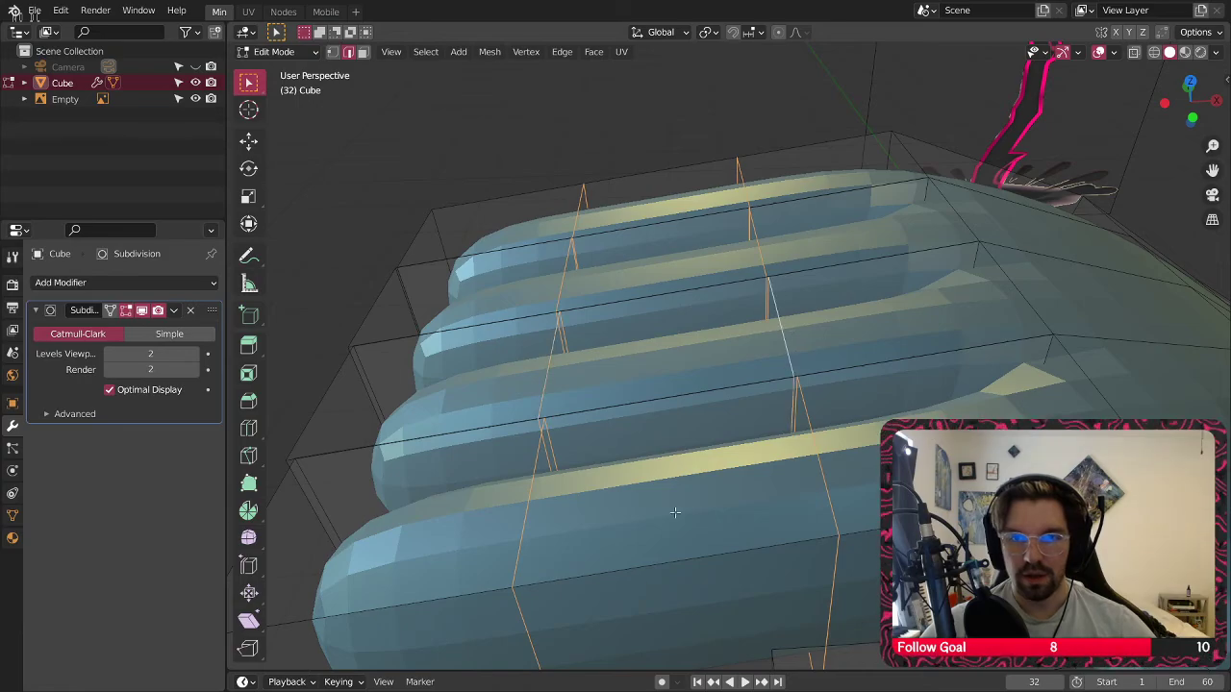
scroll(566, 495, "down", 2)
middle_click_drag(566, 495, 278, 279)
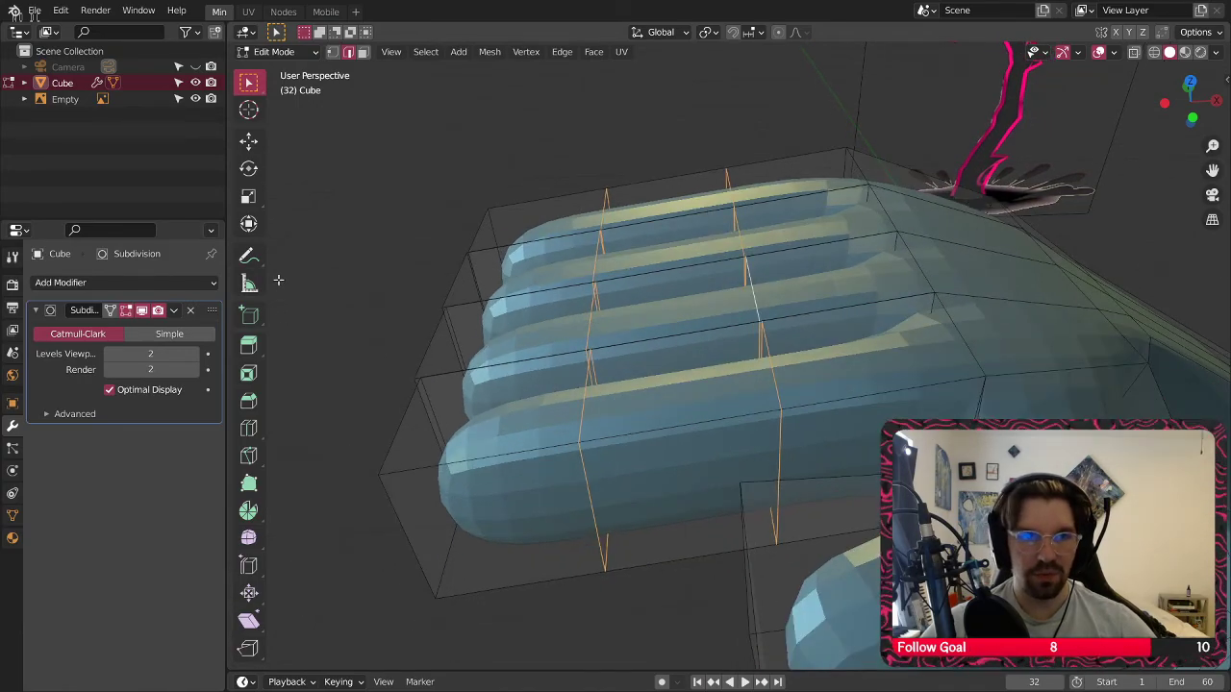
left_click(248, 196)
left_click_drag(738, 332, 694, 341)
Move the selected finger loops up about 0.388 m along Z to form the bent knuckles
left_click(249, 141)
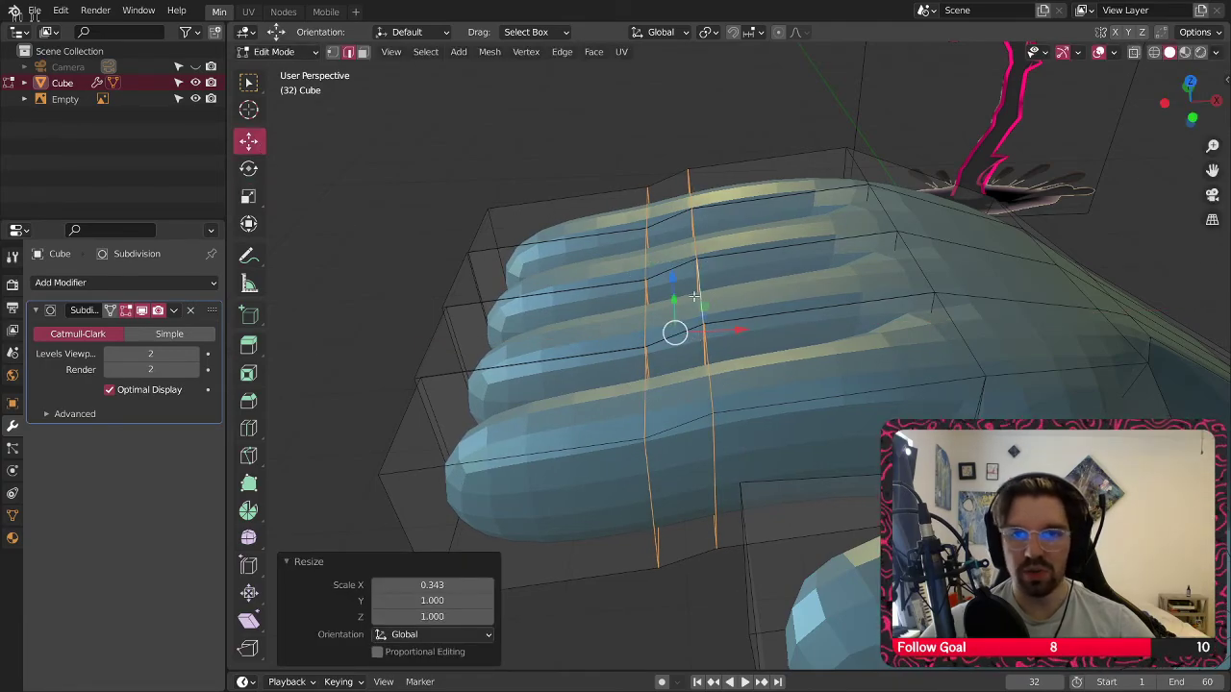
middle_click_drag(694, 297, 688, 269)
left_click_drag(673, 276, 685, 179)
middle_click_drag(684, 179, 781, 184)
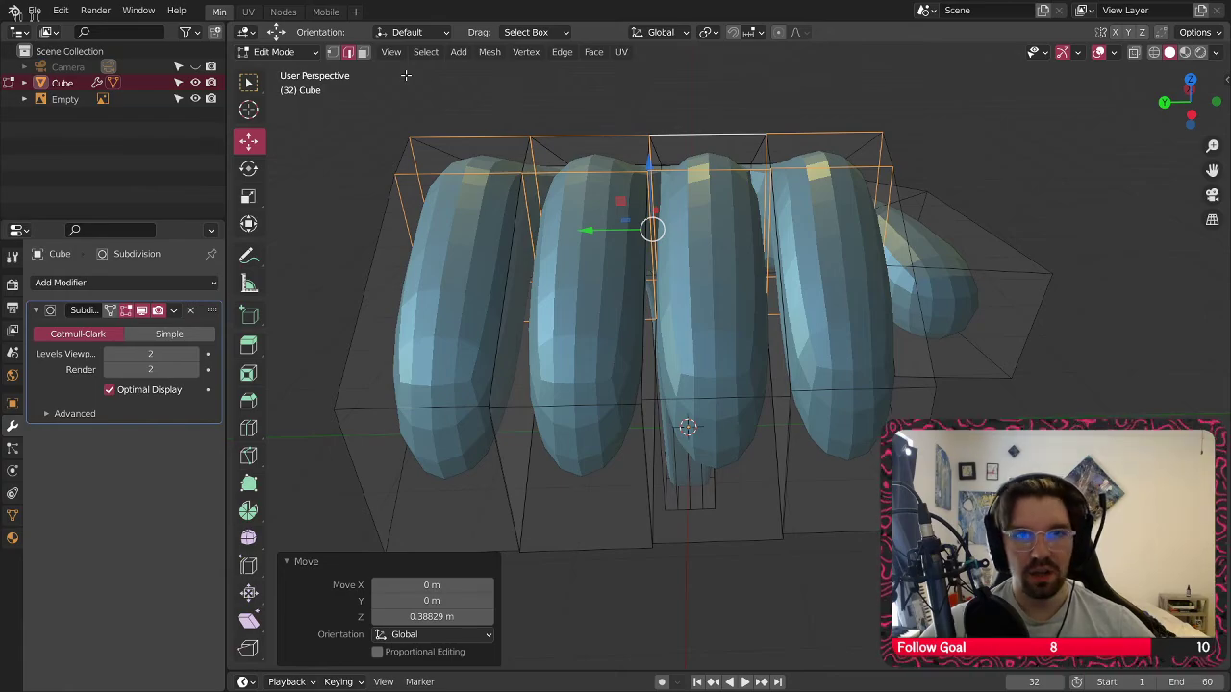
middle_click_drag(813, 128, 709, 138)
left_click(688, 128)
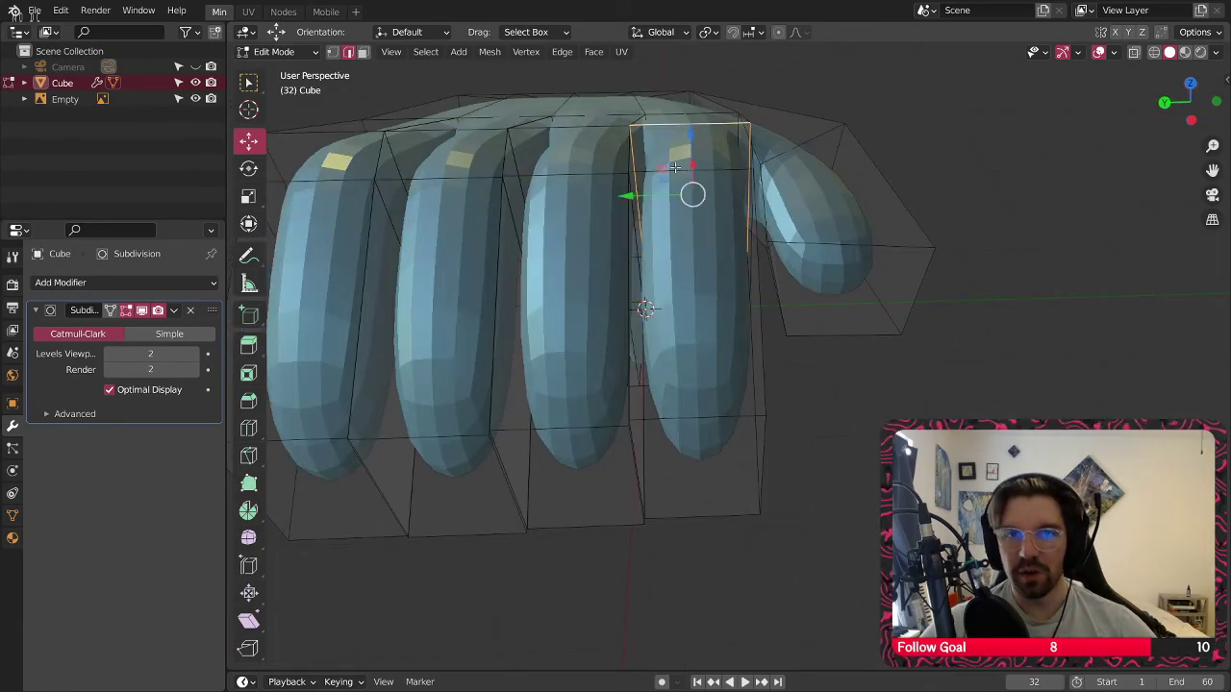
left_click(687, 226, "shift")
left_click(364, 53)
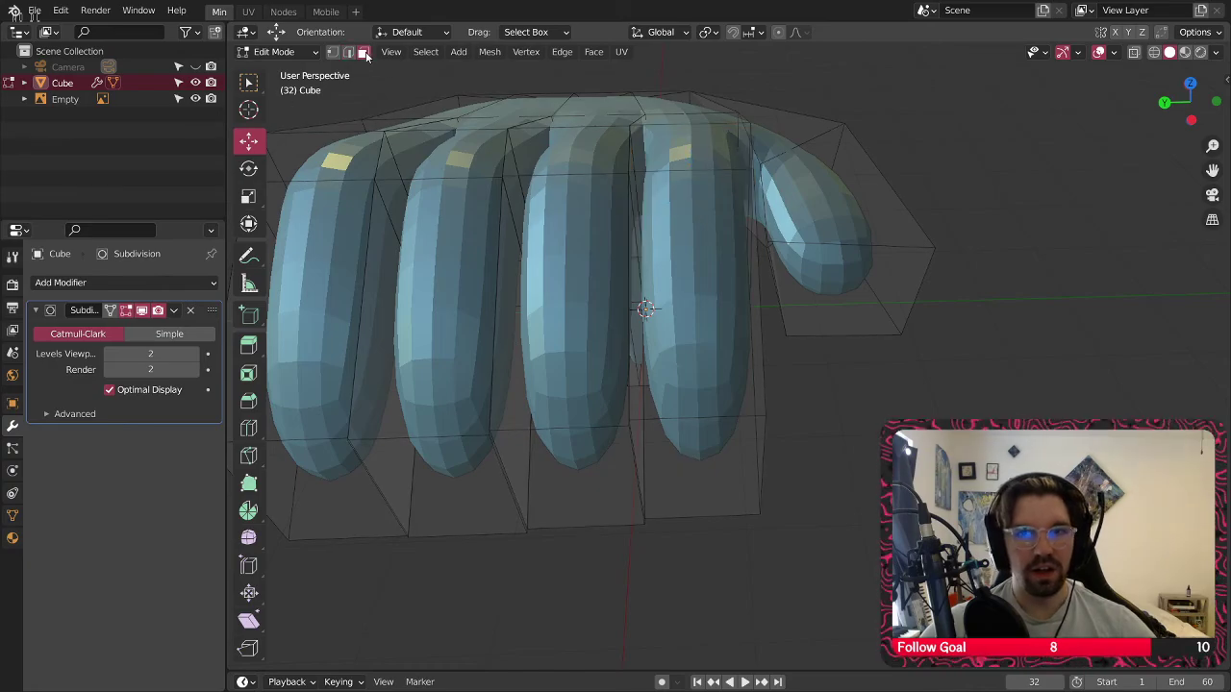
Select the two knuckle loops and the end face of the finger nearest the thumb and move them about -0.144 m along Y
left_click(689, 124, "alt")
left_click(685, 168, "alt+shift")
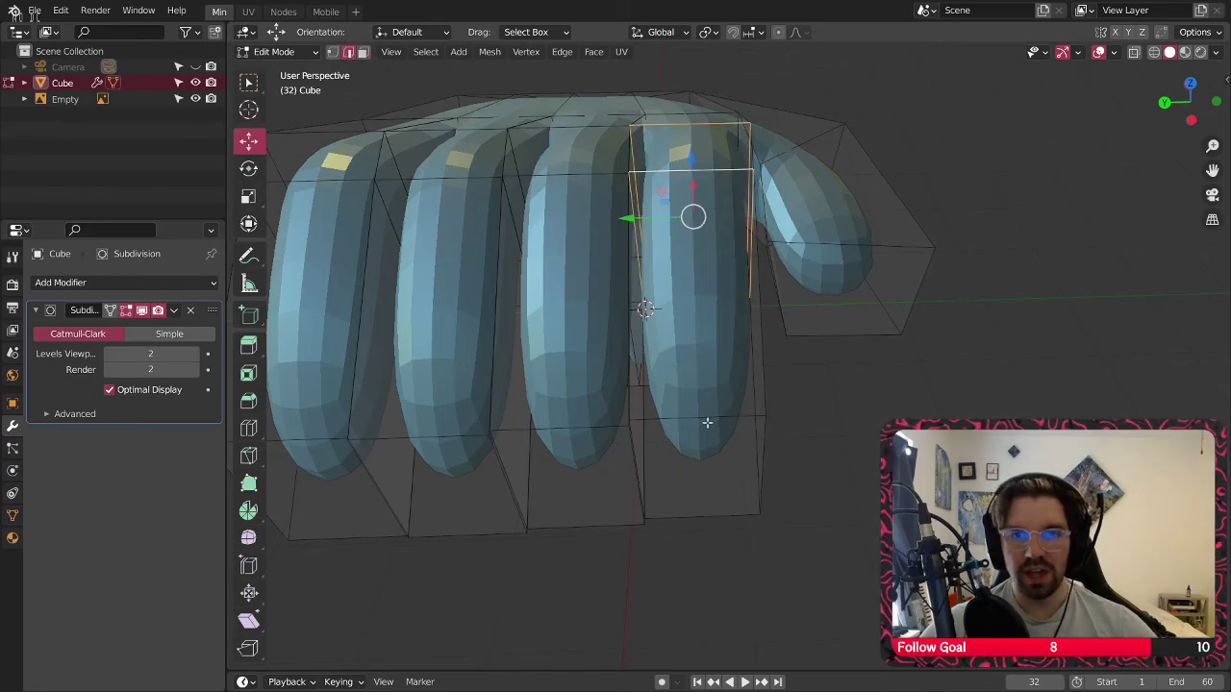
left_click(704, 420, "alt+shift")
middle_click_drag(702, 424, 697, 367)
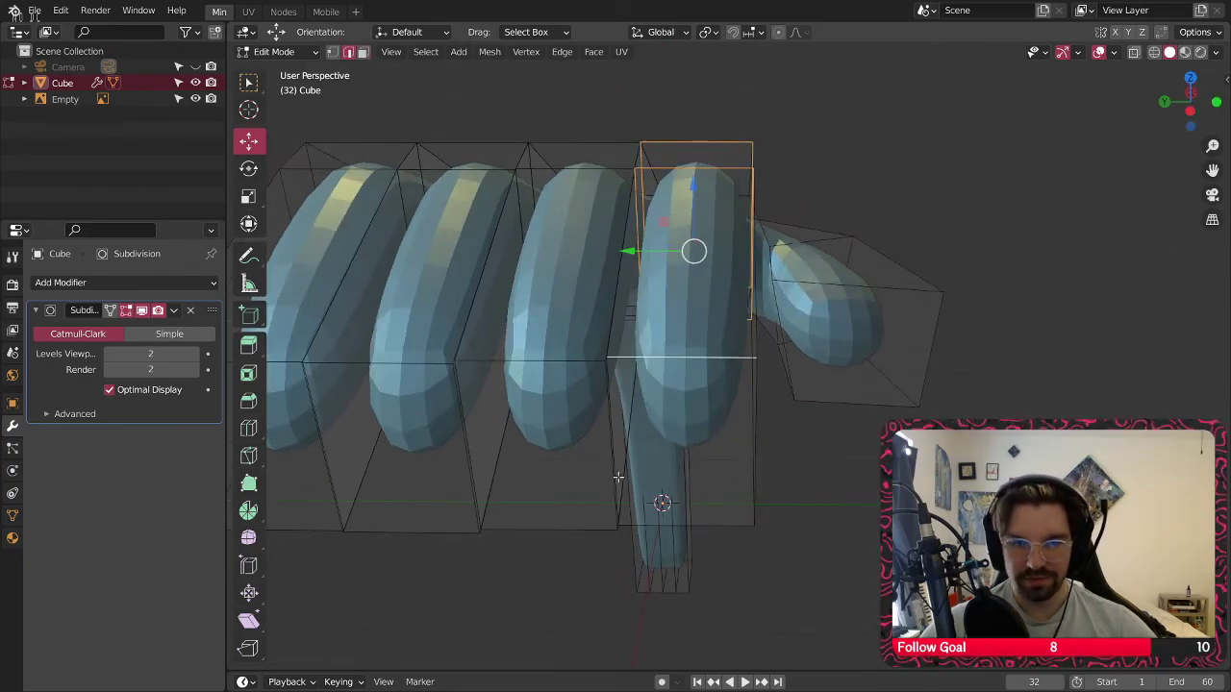
middle_click_drag(619, 478, 582, 461)
scroll(582, 462, "up", 2)
left_click(546, 452, "alt+shift")
left_click(596, 540, "alt+shift")
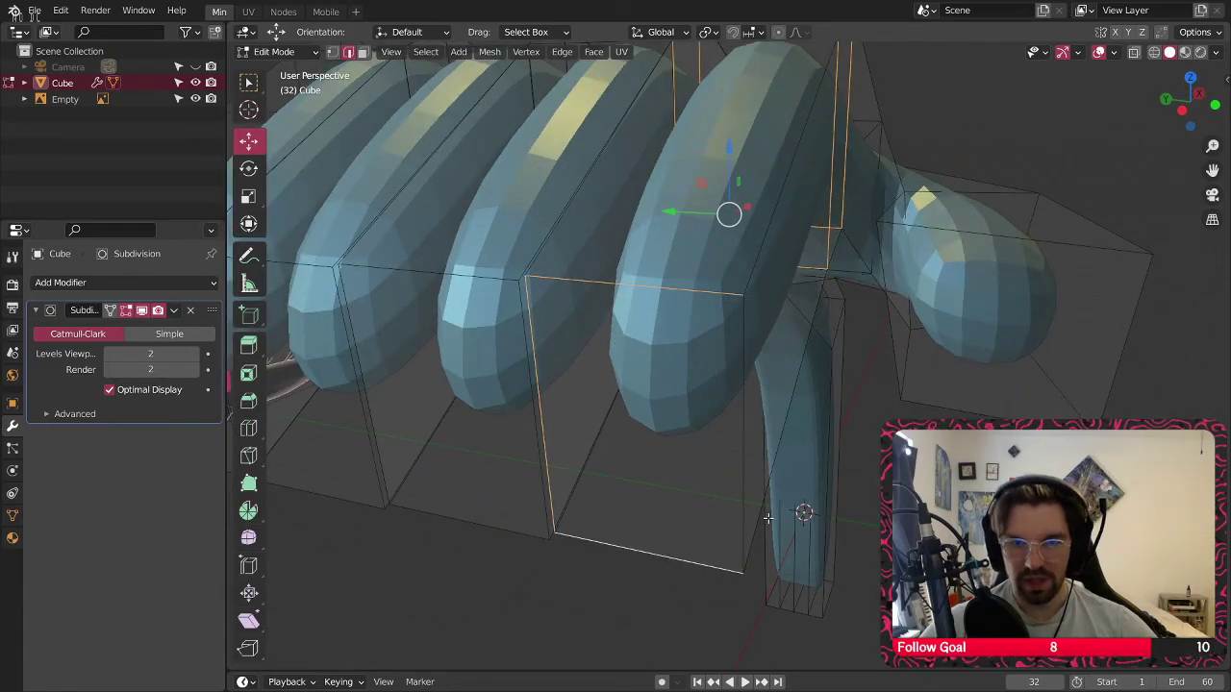
left_click(730, 447, "shift")
middle_click_drag(728, 445, 773, 337)
scroll(753, 308, "down", 2)
middle_click_drag(753, 287, 723, 285, "shift")
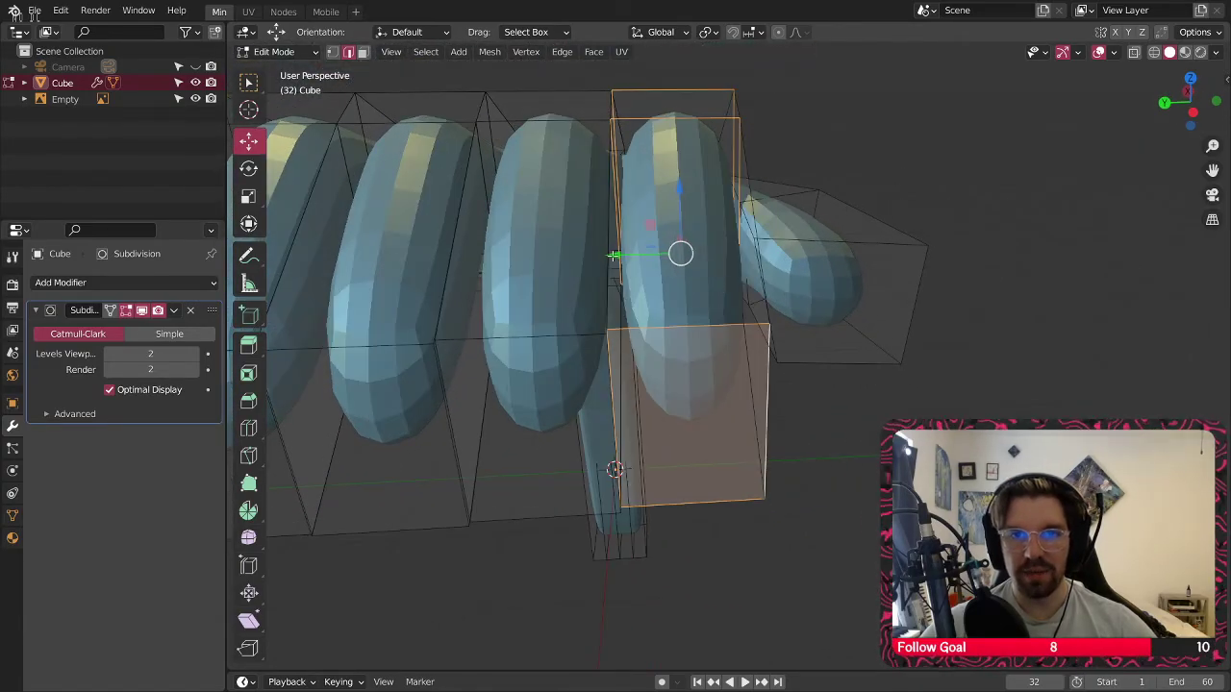
left_click_drag(616, 255, 657, 255)
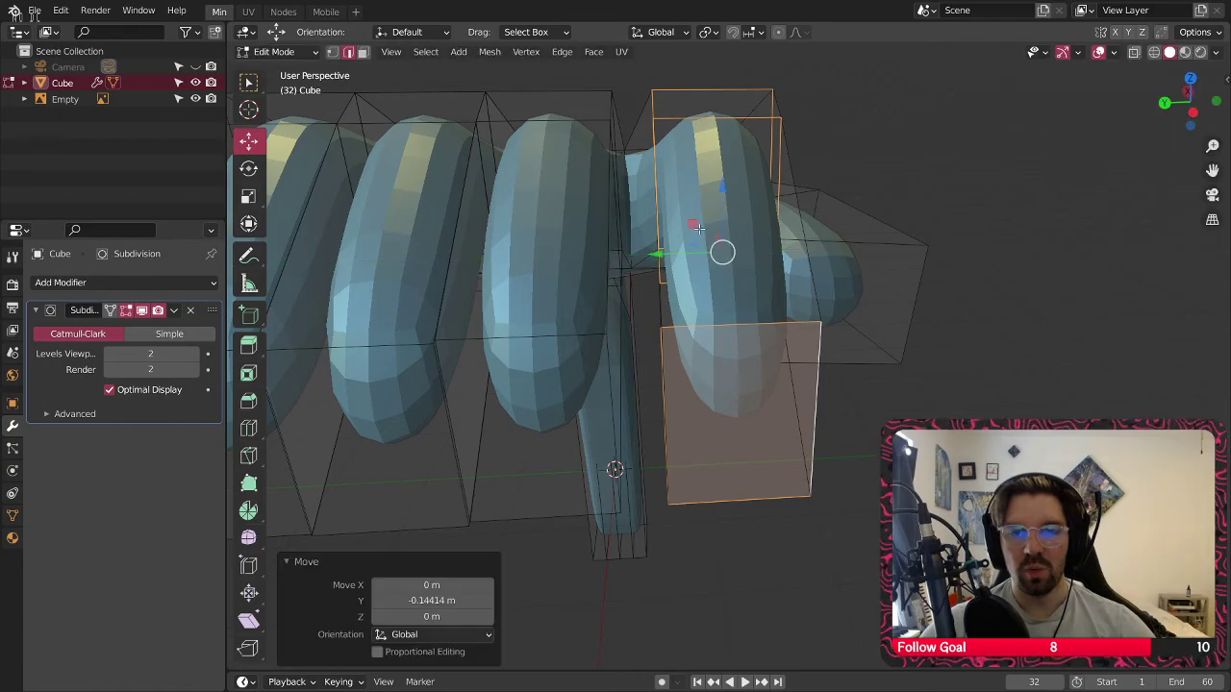
Select the knuckle loops and end face of the outermost finger opposite the thumb and move them about 0.238 m along Y
middle_click_drag(658, 256, 745, 270)
middle_click_drag(547, 267, 573, 216)
scroll(662, 266, "up", 1)
left_click(544, 199, "alt")
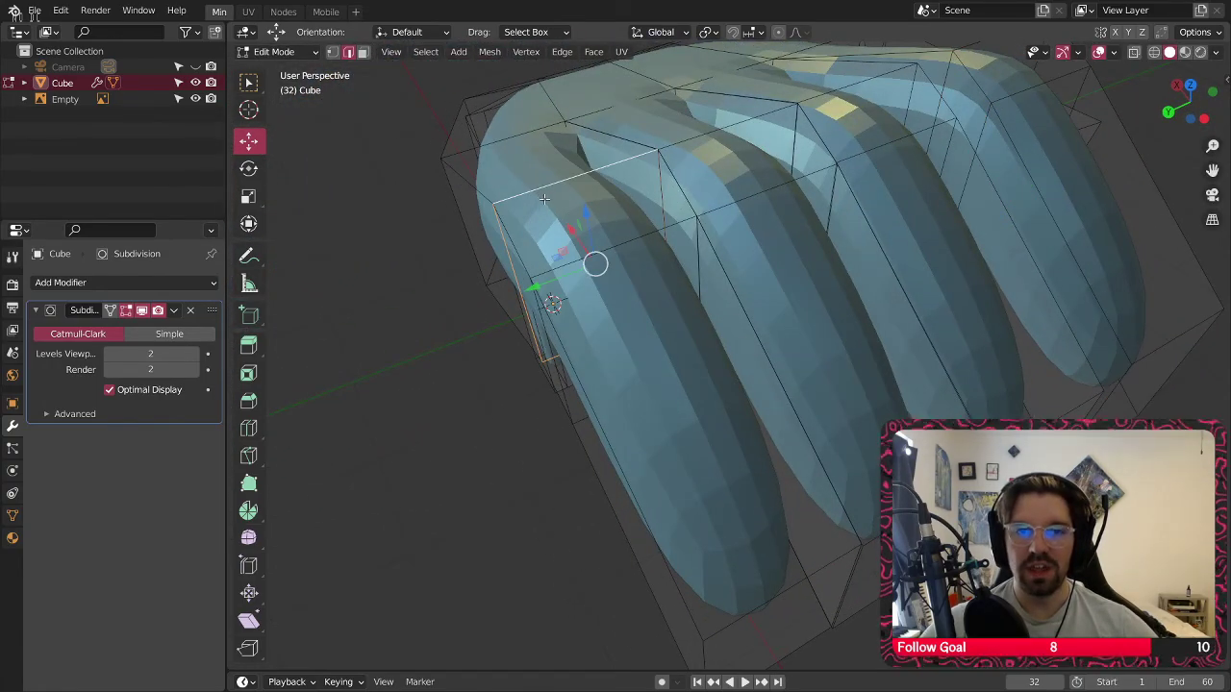
left_click(570, 267, "alt+shift")
middle_click_drag(571, 267, 618, 340)
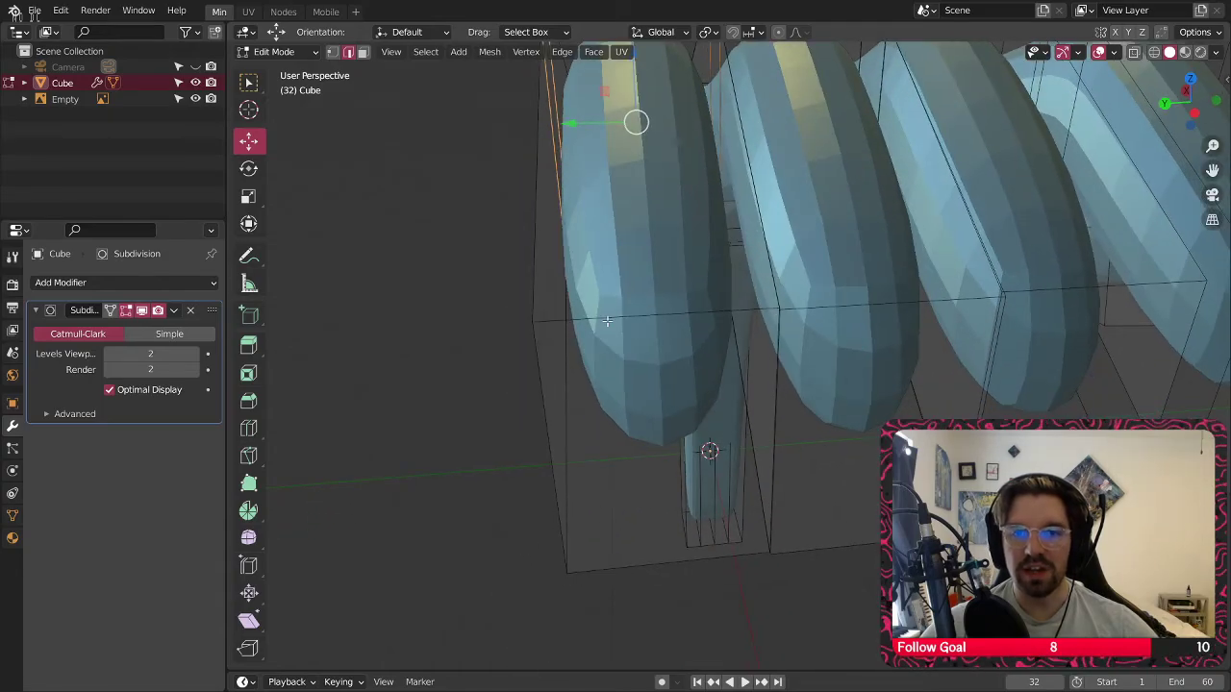
left_click(607, 321, "shift")
left_click(558, 425, "shift")
left_click(656, 566, "shift")
middle_click_drag(734, 500, 673, 346)
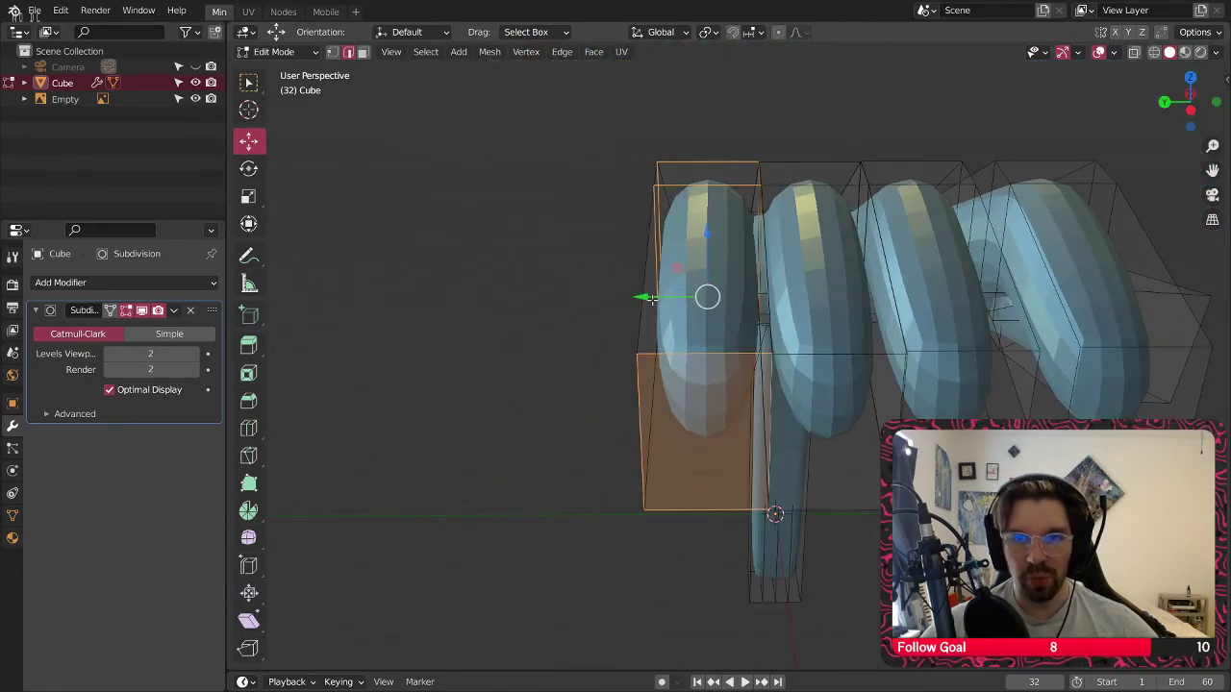
key("g")
key("y")
left_click(568, 300)
Select the knuckle loops and end face of the finger beside the outermost one and move them about 0.12 m along Y
middle_click_drag(567, 299, 714, 343)
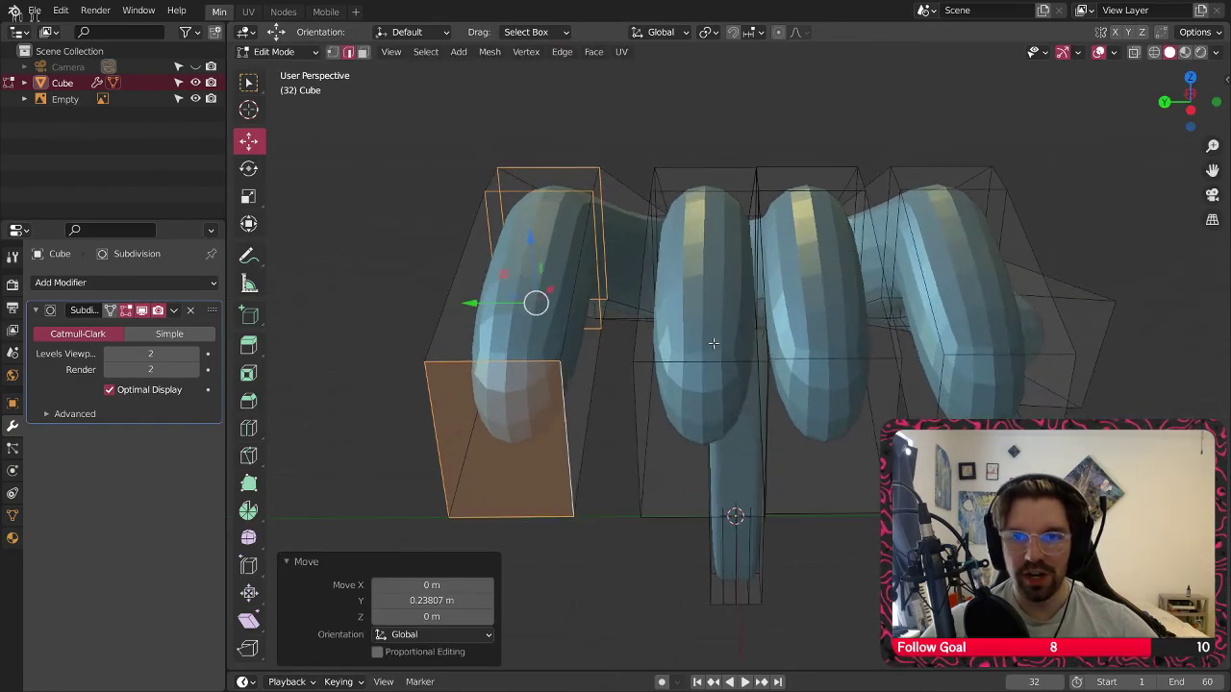
middle_click_drag(674, 277, 672, 136)
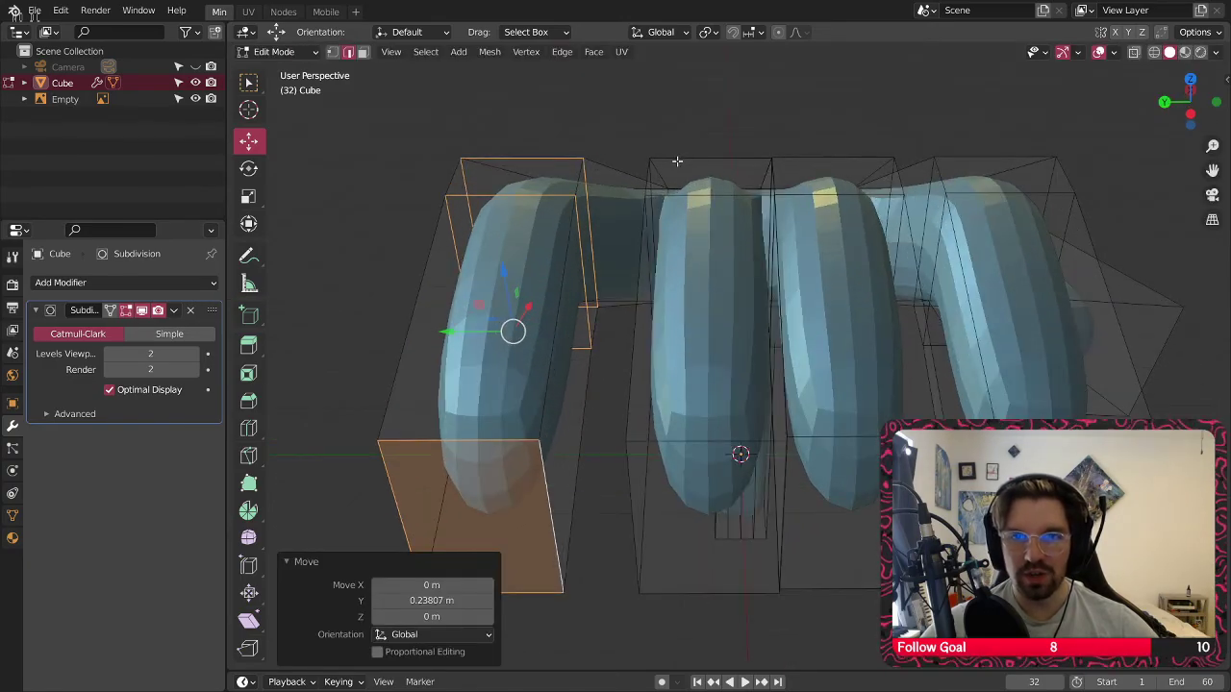
left_click(677, 162)
left_click(677, 454, "shift")
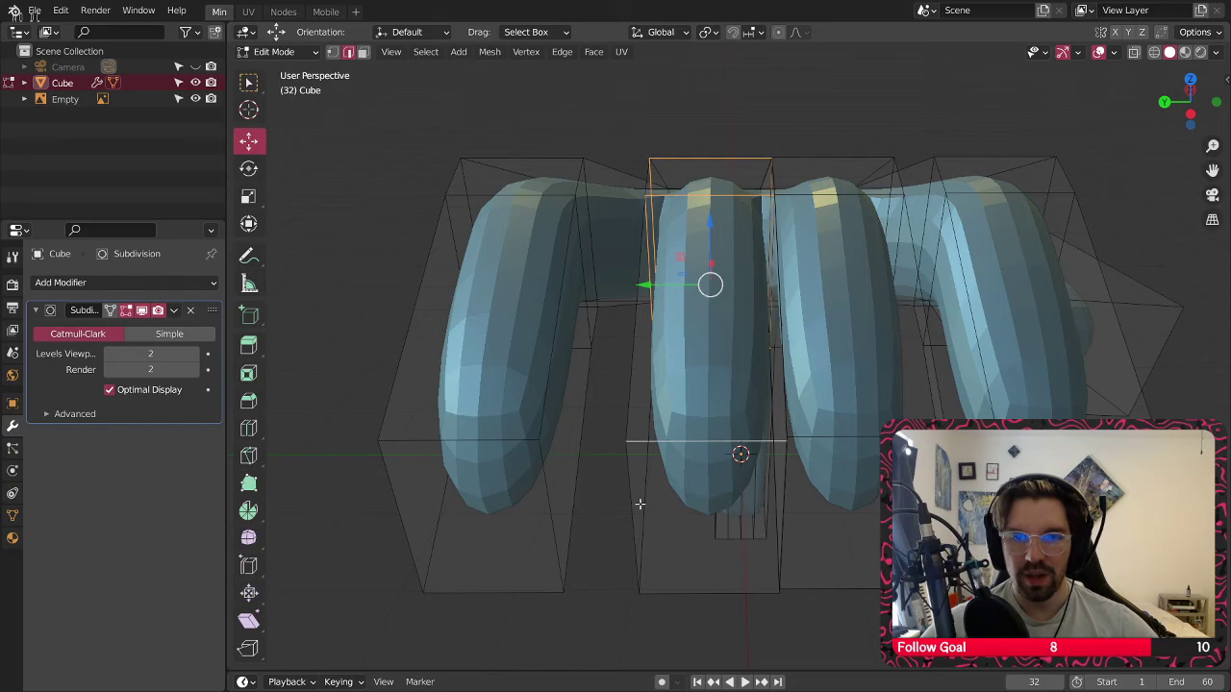
left_click(698, 598, "shift")
left_click(773, 547, "shift")
middle_click_drag(717, 448, 733, 439)
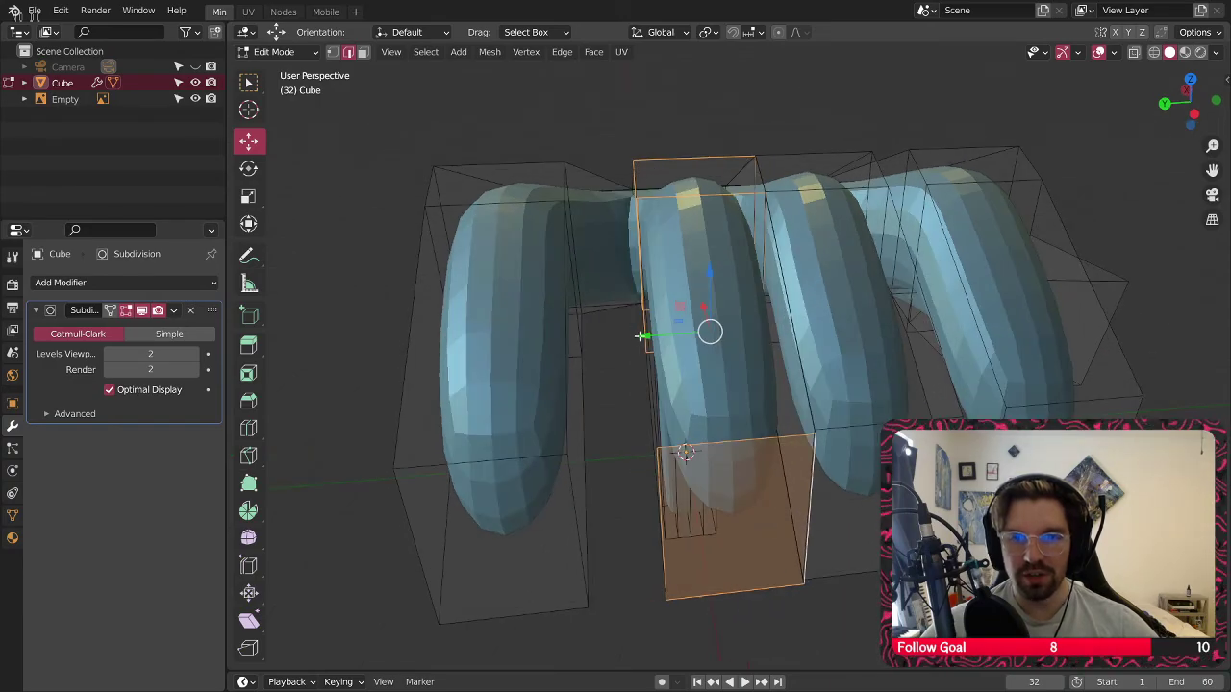
left_click_drag(642, 337, 608, 337)
Select the knuckle loops and end face of the second finger from the thumb and move them about -0.014 m along Y
middle_click_drag(608, 337, 680, 347)
middle_click_drag(657, 146, 681, 152)
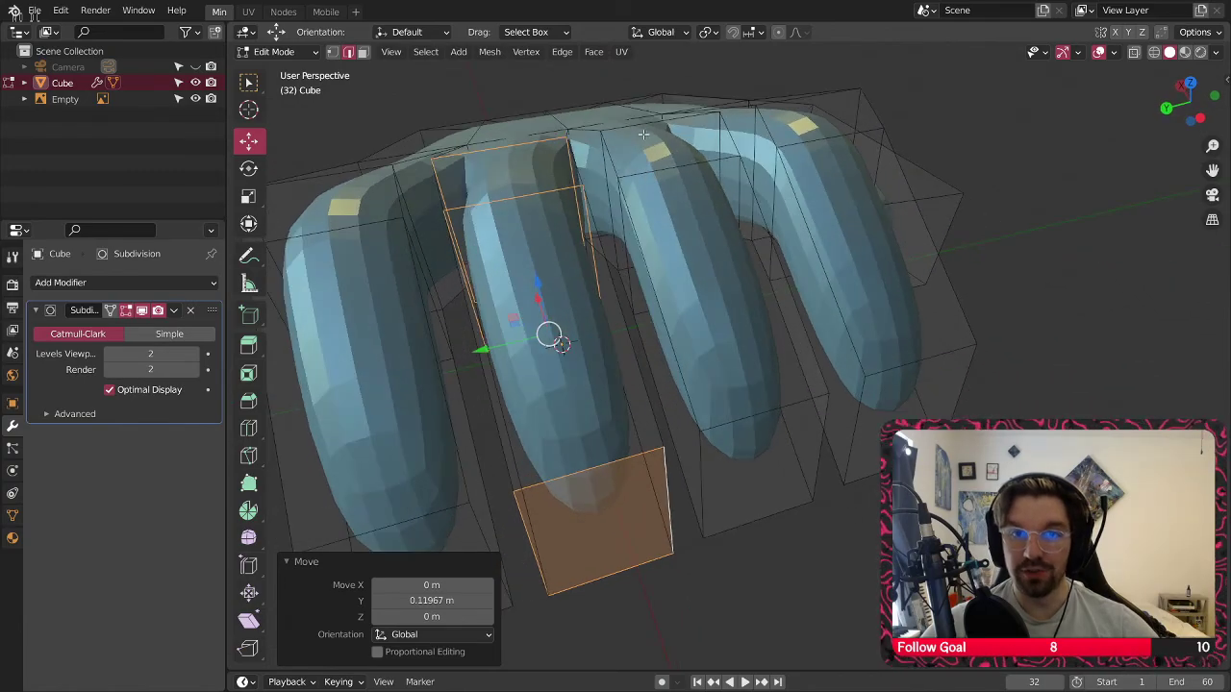
left_click(644, 134, "alt")
left_click(648, 171, "alt+shift")
left_click(733, 426, "shift")
left_click(703, 475, "shift")
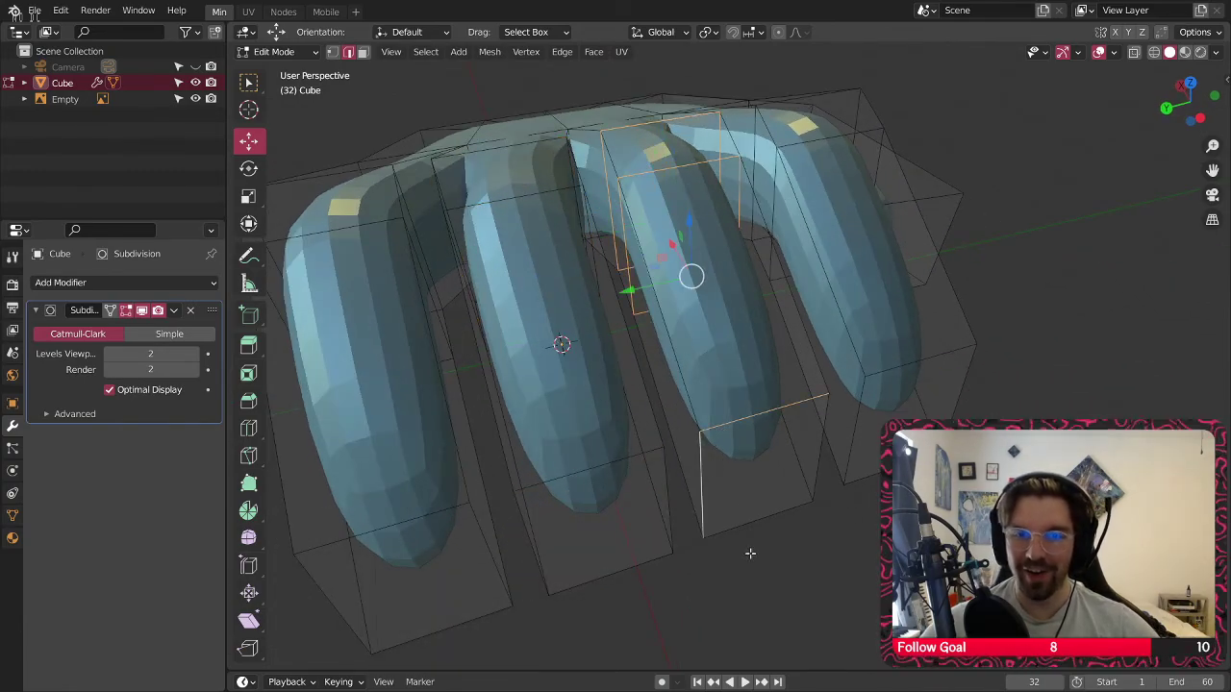
left_click(752, 524, "shift")
left_click(818, 469, "shift")
middle_click_drag(811, 465, 716, 377)
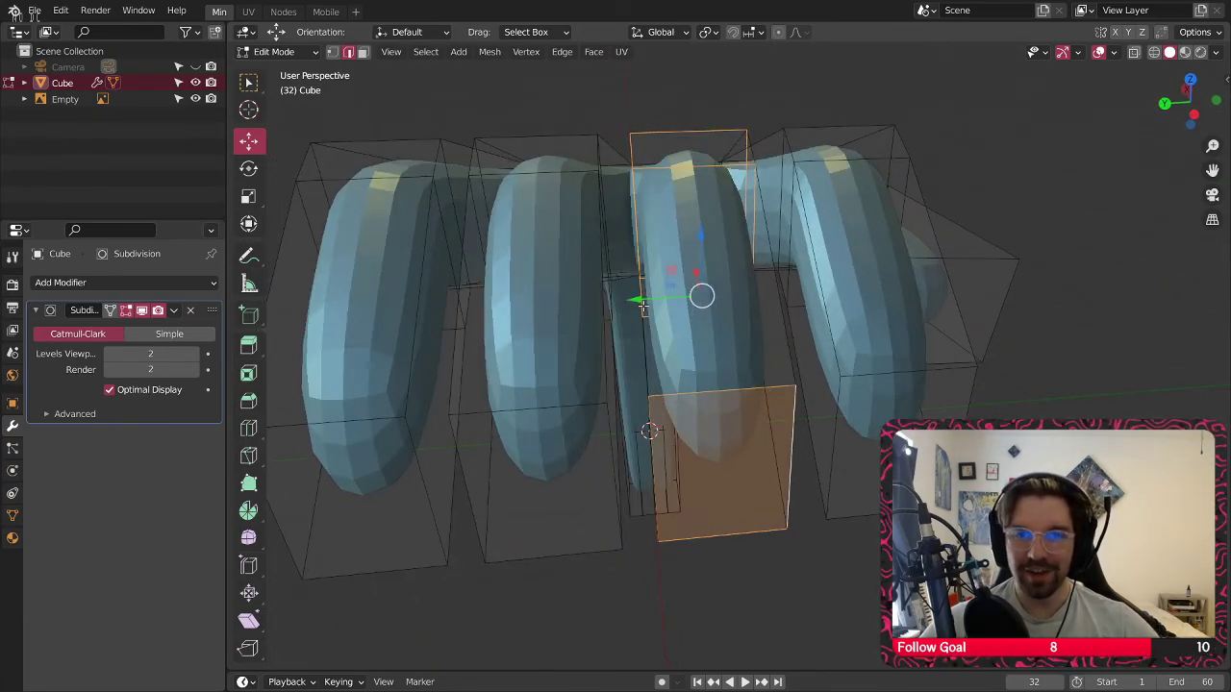
left_click_drag(644, 305, 646, 309)
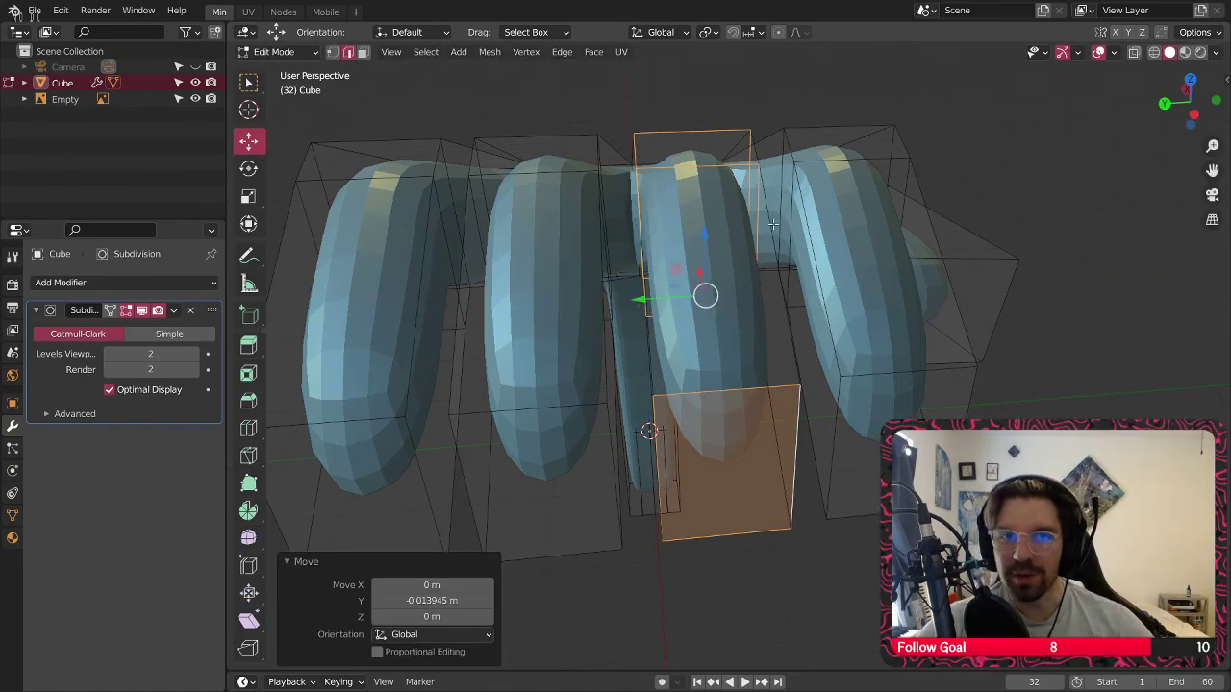
Select the thumb's end face and move it a little along negative Y, away from the fingers
middle_click_drag(773, 223, 755, 281)
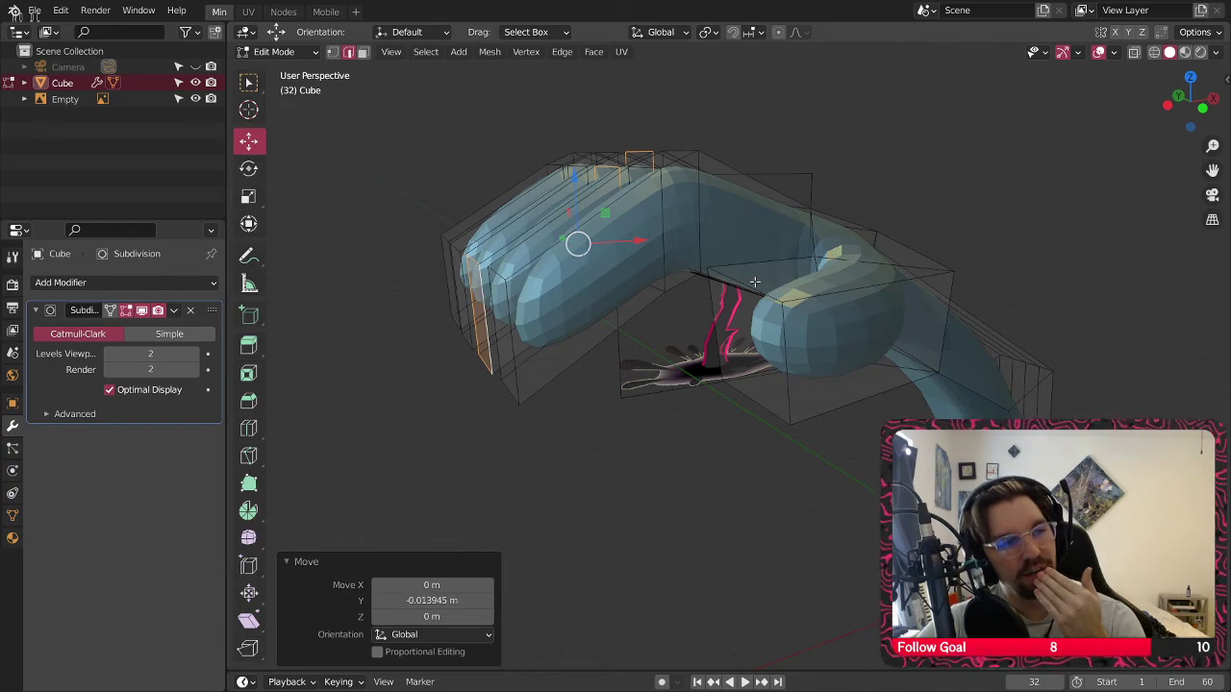
middle_click_drag(716, 342, 681, 315)
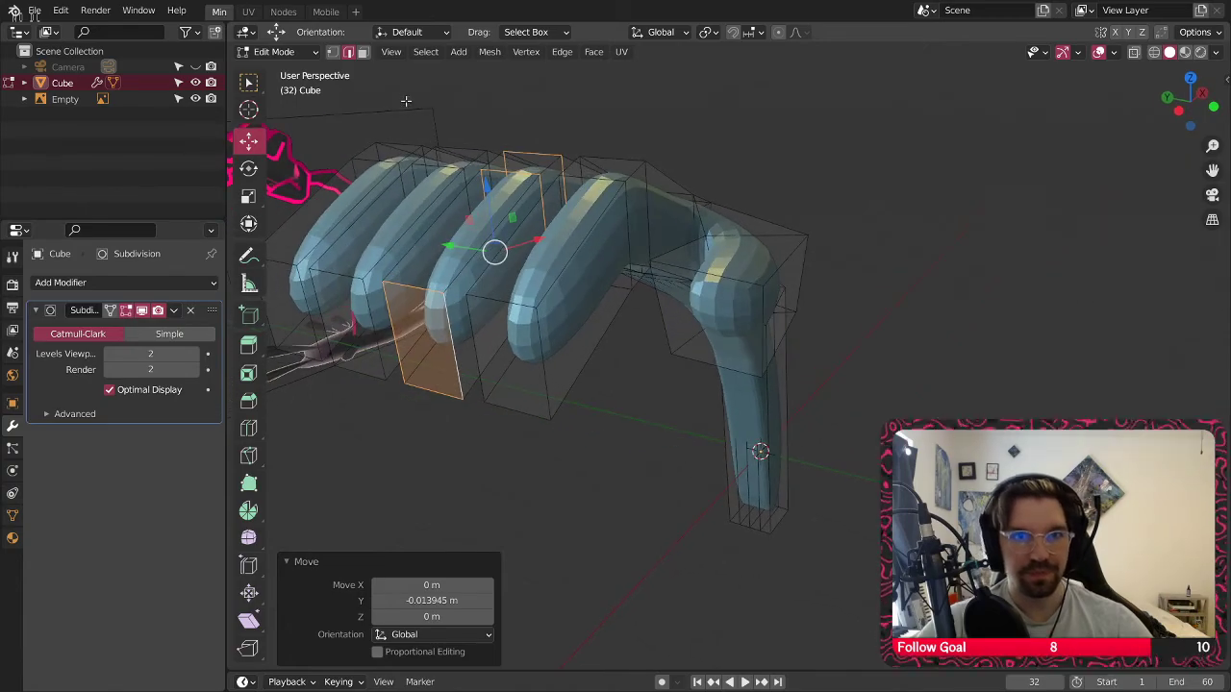
left_click(364, 52)
left_click(706, 362)
middle_click_drag(706, 361, 700, 331)
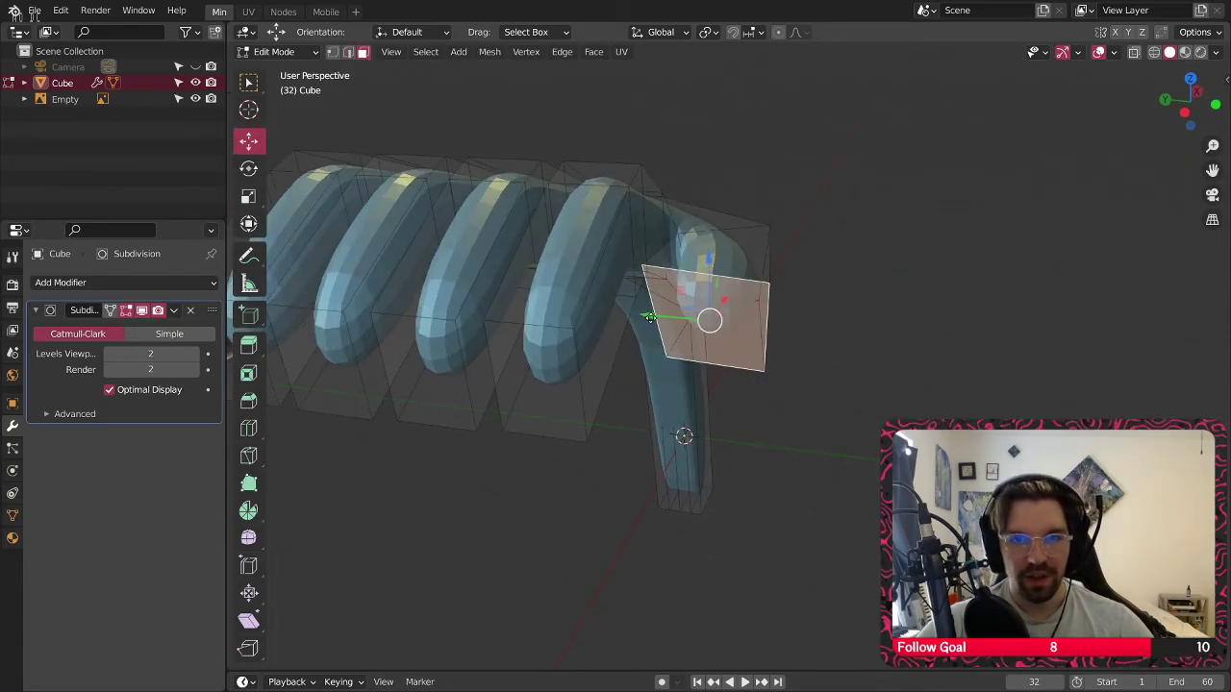
left_click_drag(651, 318, 679, 322)
Select the thumb's joint loop and end edges and move them slightly along negative Y and about -0.248 m along X
middle_click_drag(775, 267, 818, 235)
left_click(823, 231)
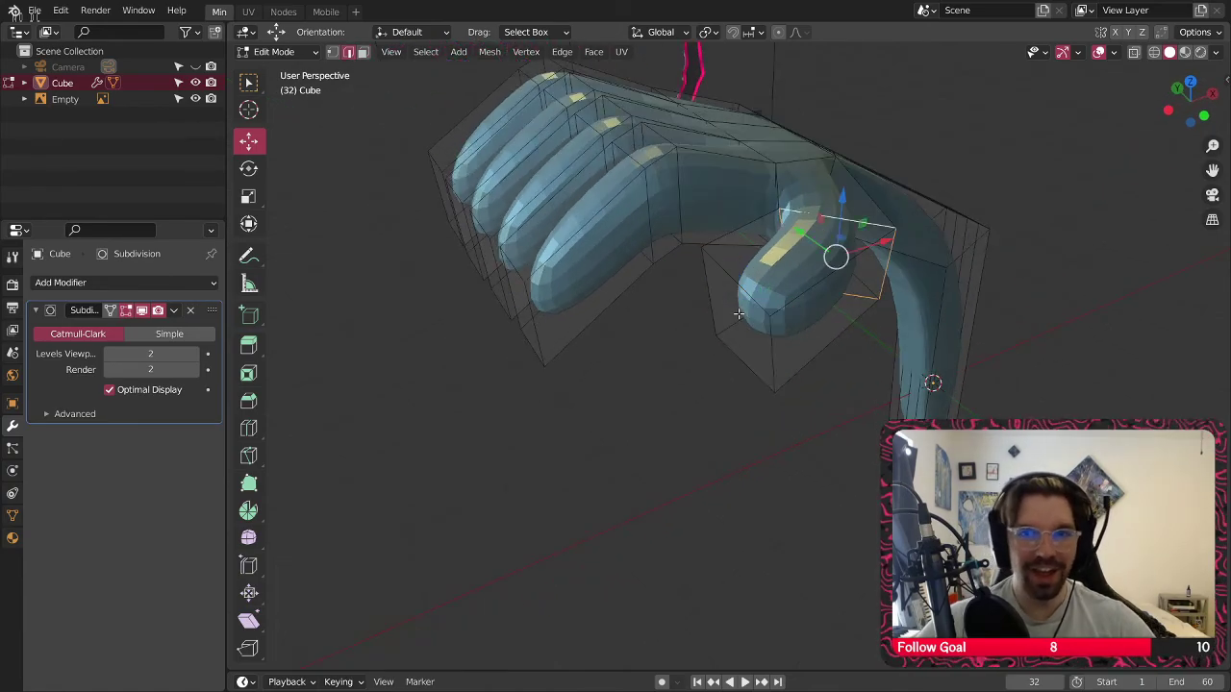
left_click(735, 279, "shift")
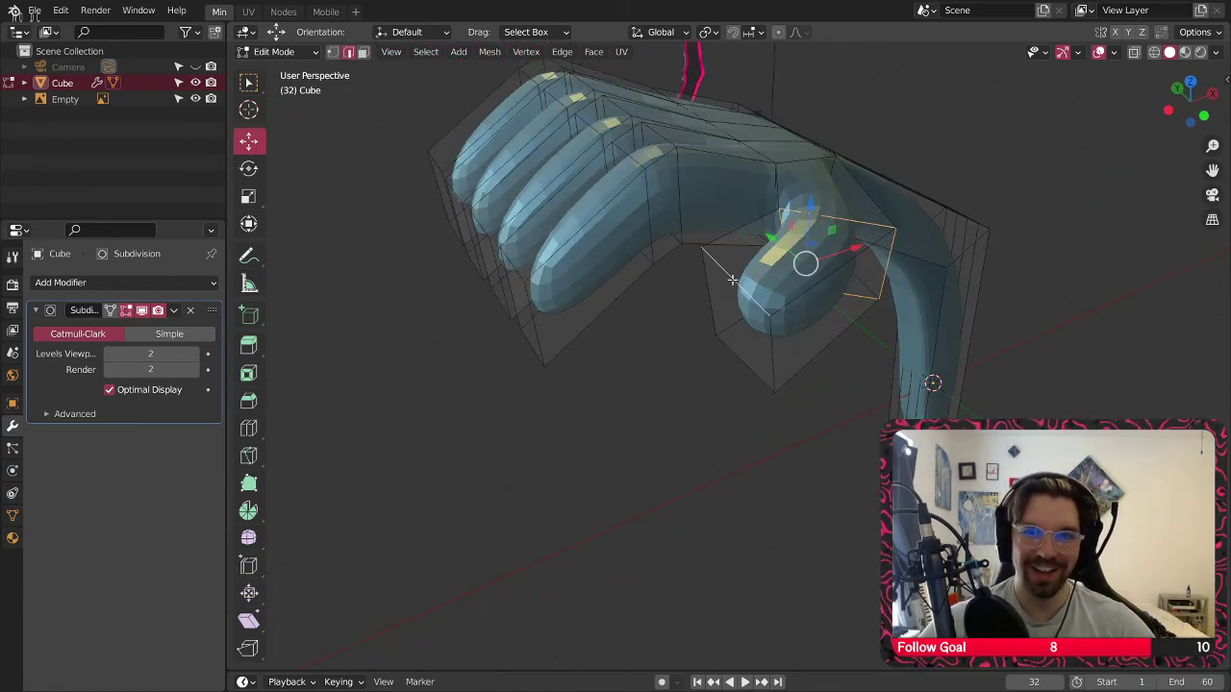
left_click(712, 311, "shift")
left_click(739, 360, "shift")
left_click(769, 363, "shift")
middle_click_drag(808, 323, 656, 287, "shift")
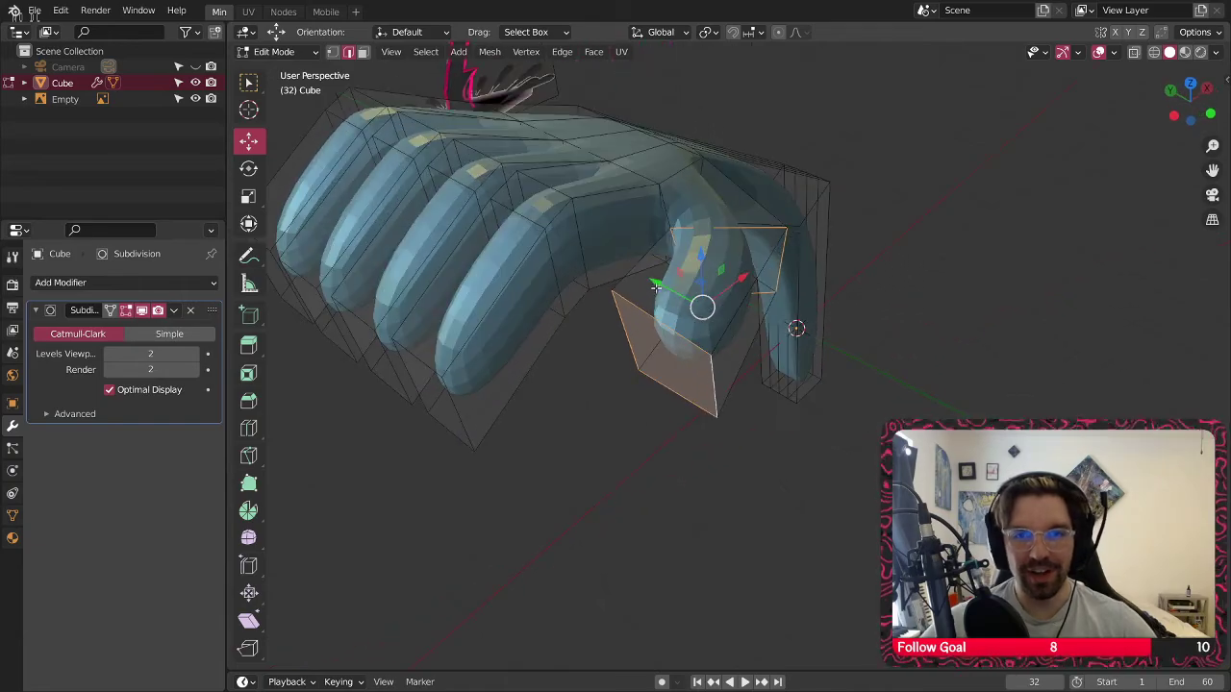
left_click_drag(667, 291, 677, 300)
middle_click_drag(677, 300, 779, 310)
left_click_drag(779, 311, 737, 307)
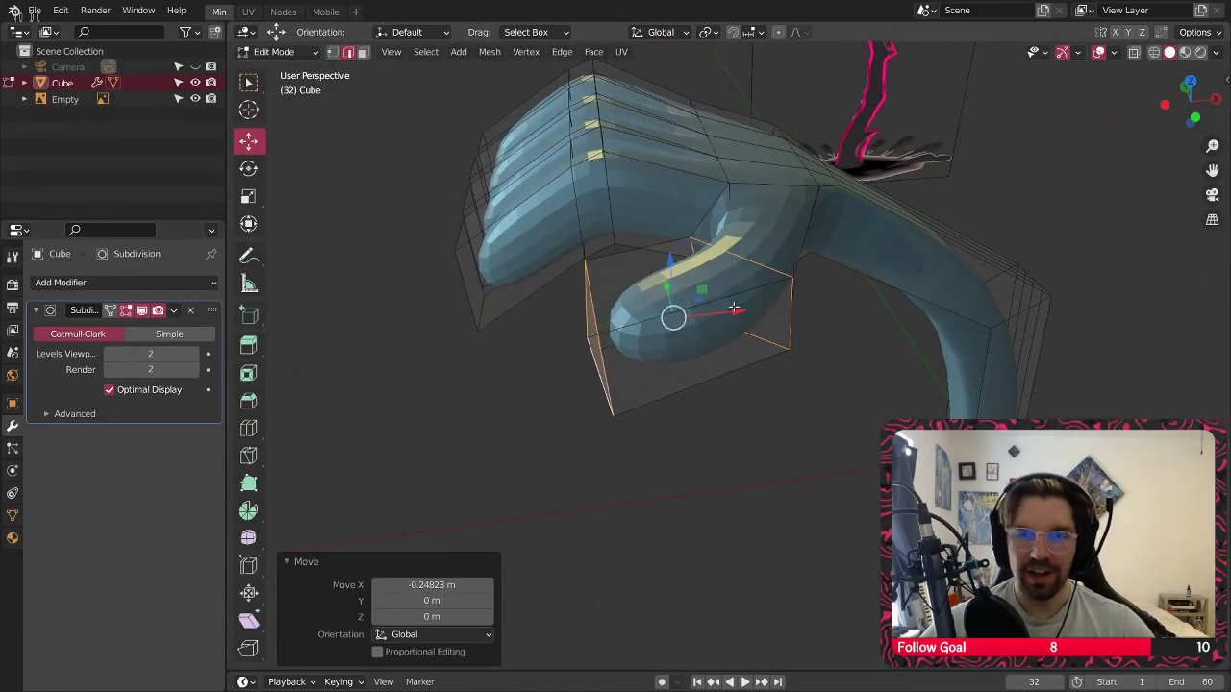
middle_click_drag(736, 308, 736, 183)
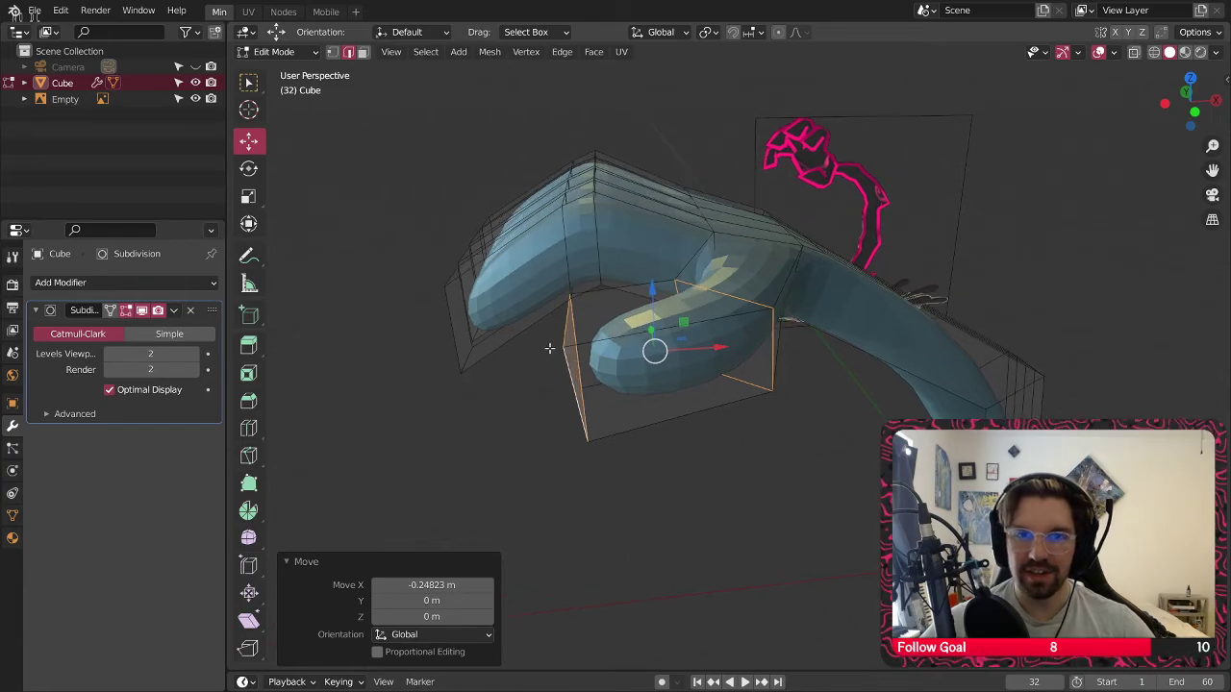
Raise the thumb's end face about 0.218 m along Z and scale it uniformly to 0.705 to taper the tip
middle_click_drag(549, 348, 569, 345)
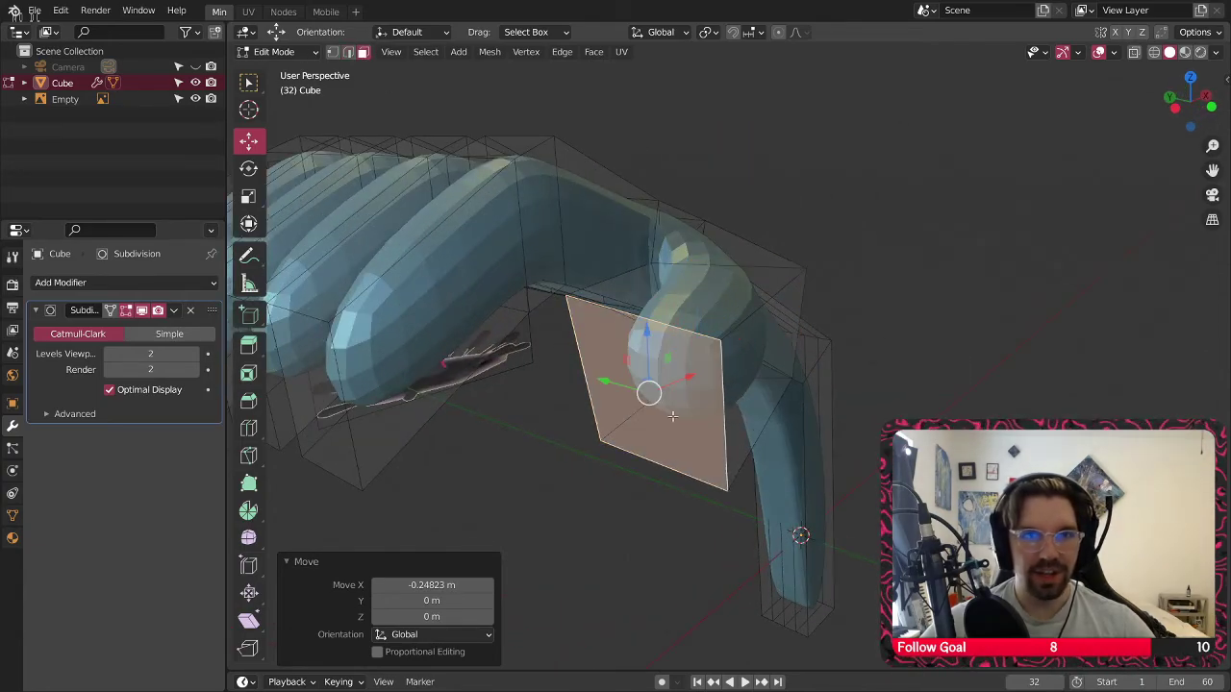
left_click(672, 417)
left_click_drag(644, 335, 583, 278)
left_click(249, 198)
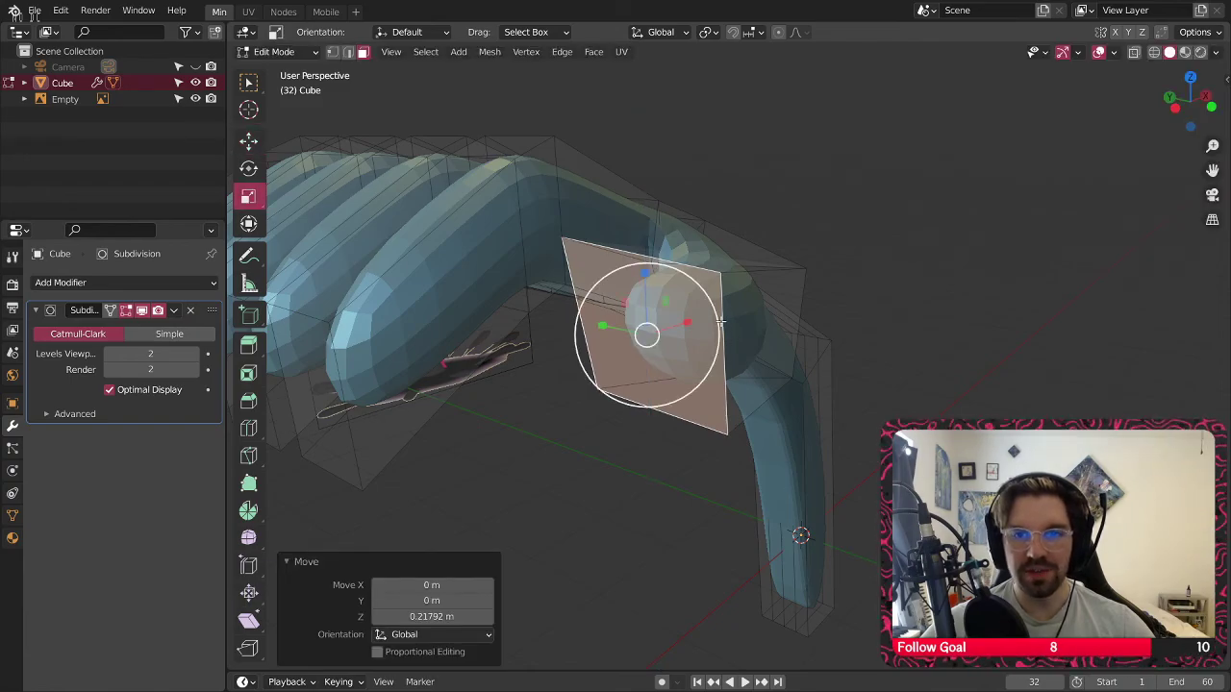
left_click_drag(713, 324, 692, 323)
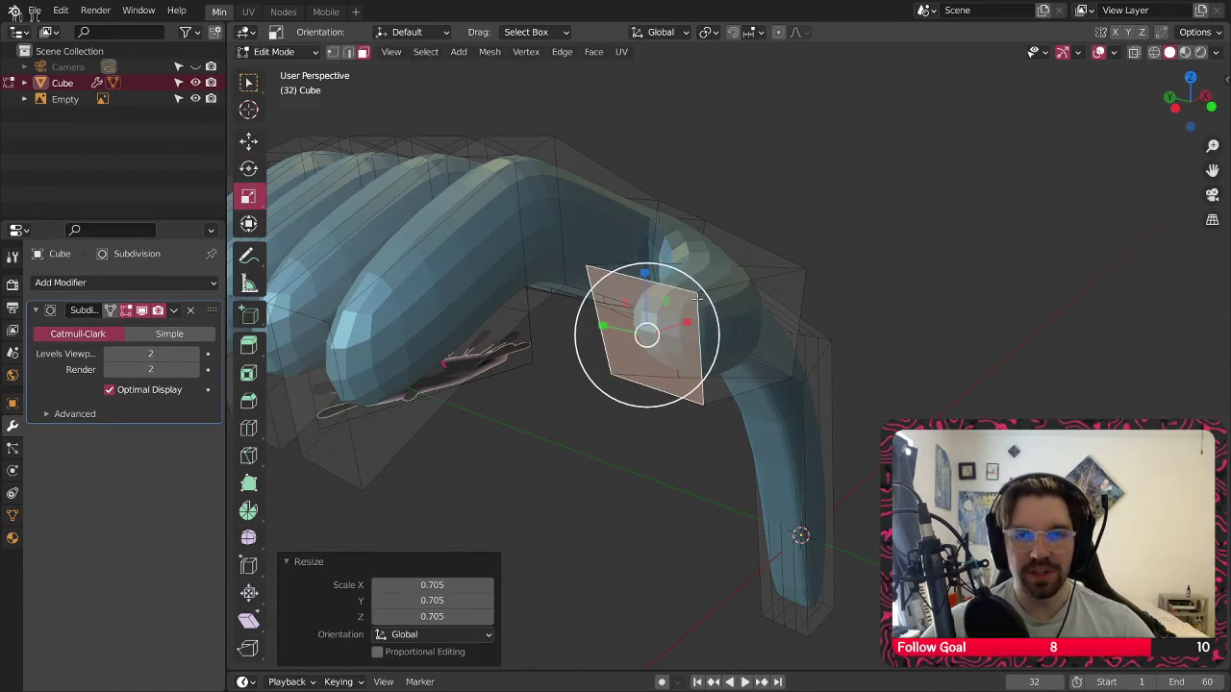
middle_click_drag(645, 330, 721, 323)
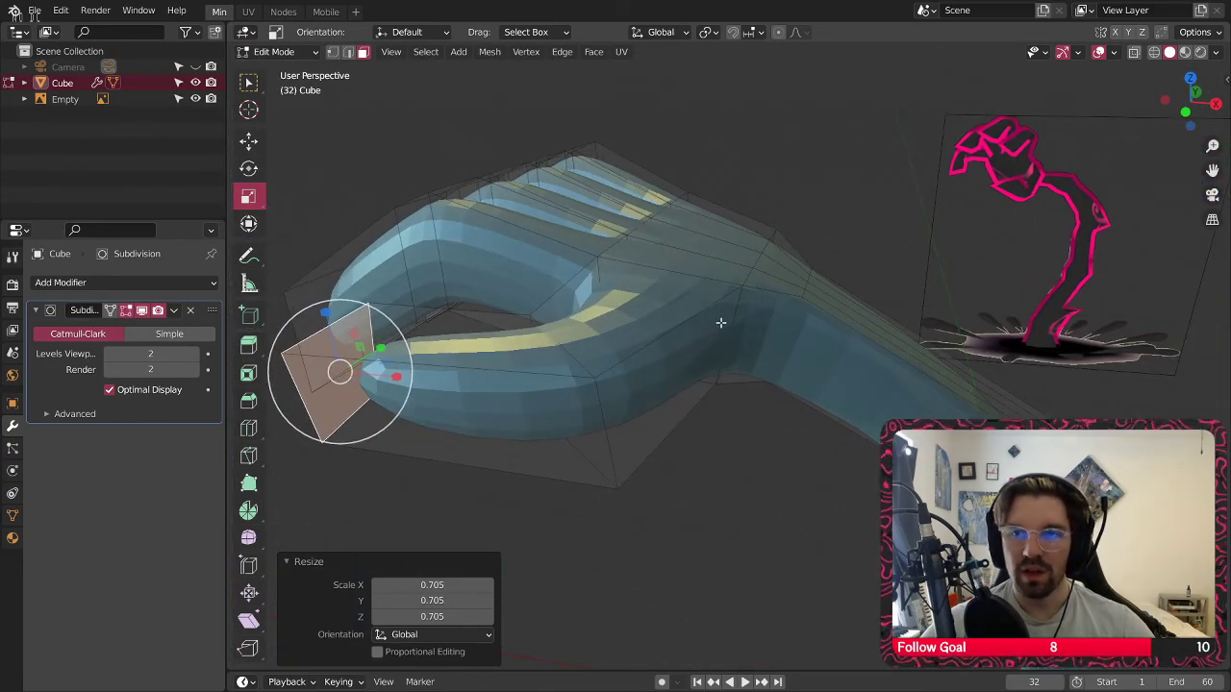
middle_click_drag(599, 367, 615, 314)
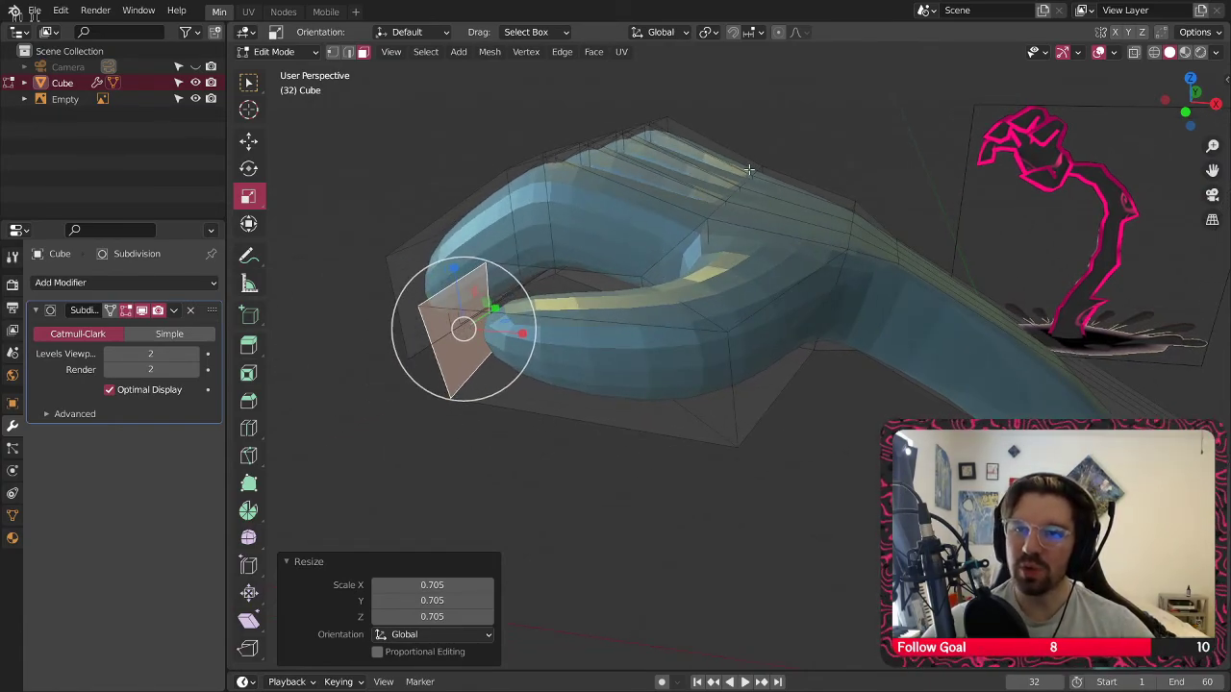
Add a single loop cut across the hand just behind the finger bases, running along the thumb, with a slide factor of -0.778
middle_click_drag(817, 234, 665, 256, "shift")
scroll(648, 227, "up", 2)
scroll(655, 260, "down", 1)
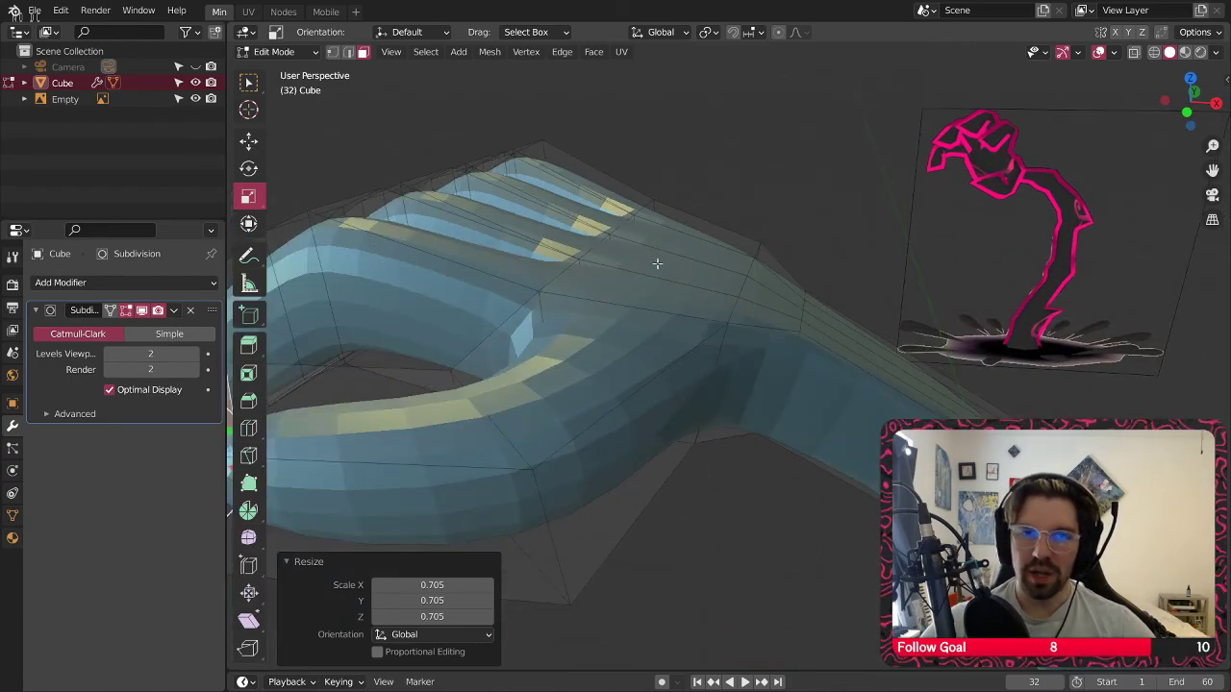
left_click(248, 428)
middle_click_drag(519, 385, 821, 425)
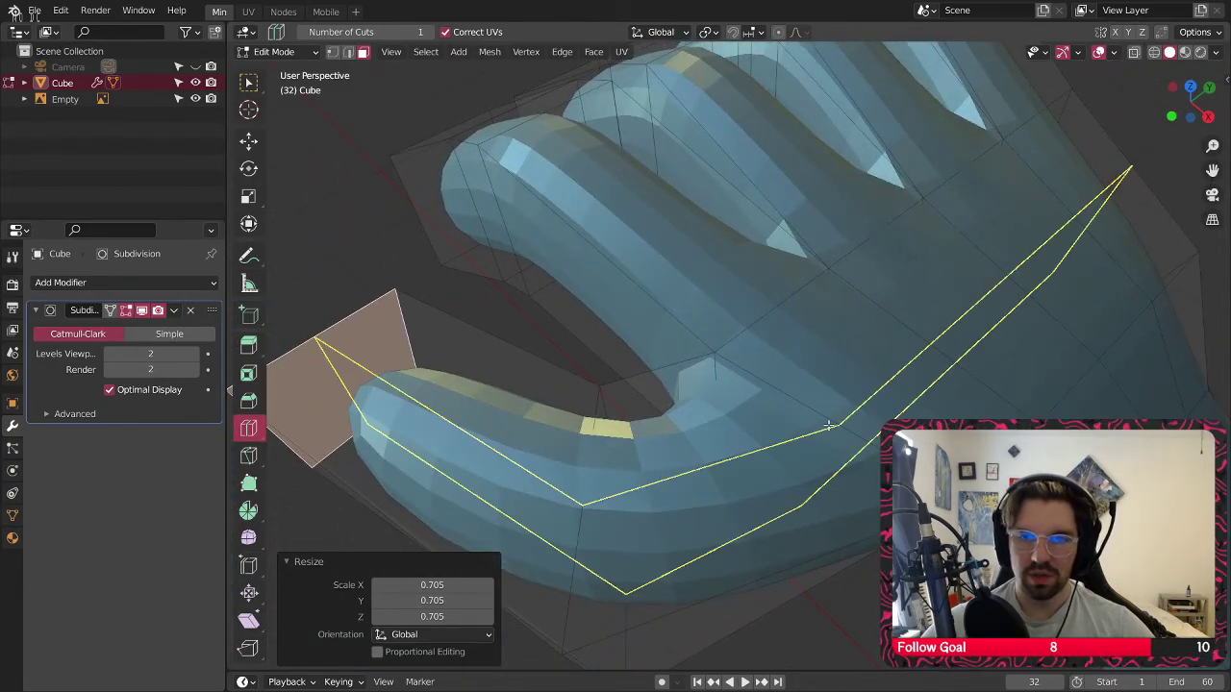
left_click_drag(821, 425, 734, 357)
middle_click_drag(734, 357, 490, 91)
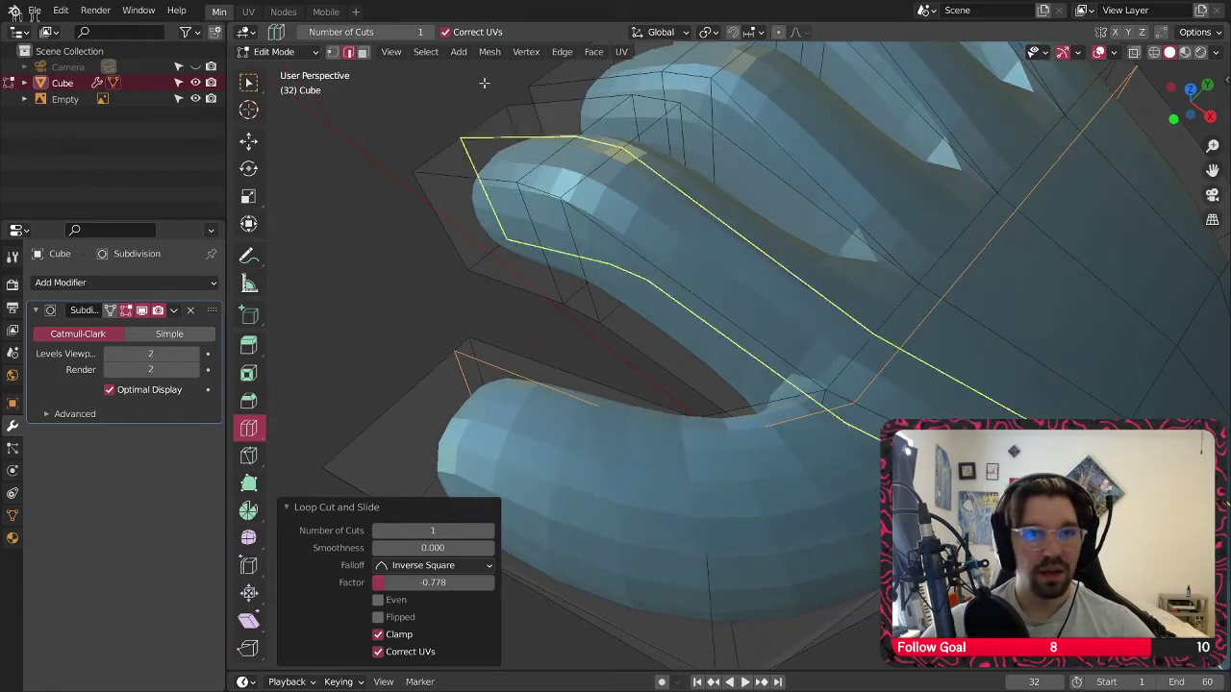
Hide the subdivision in the viewport and merge the two close vertices on the upper side of the thumb joint at the last one
key("1")
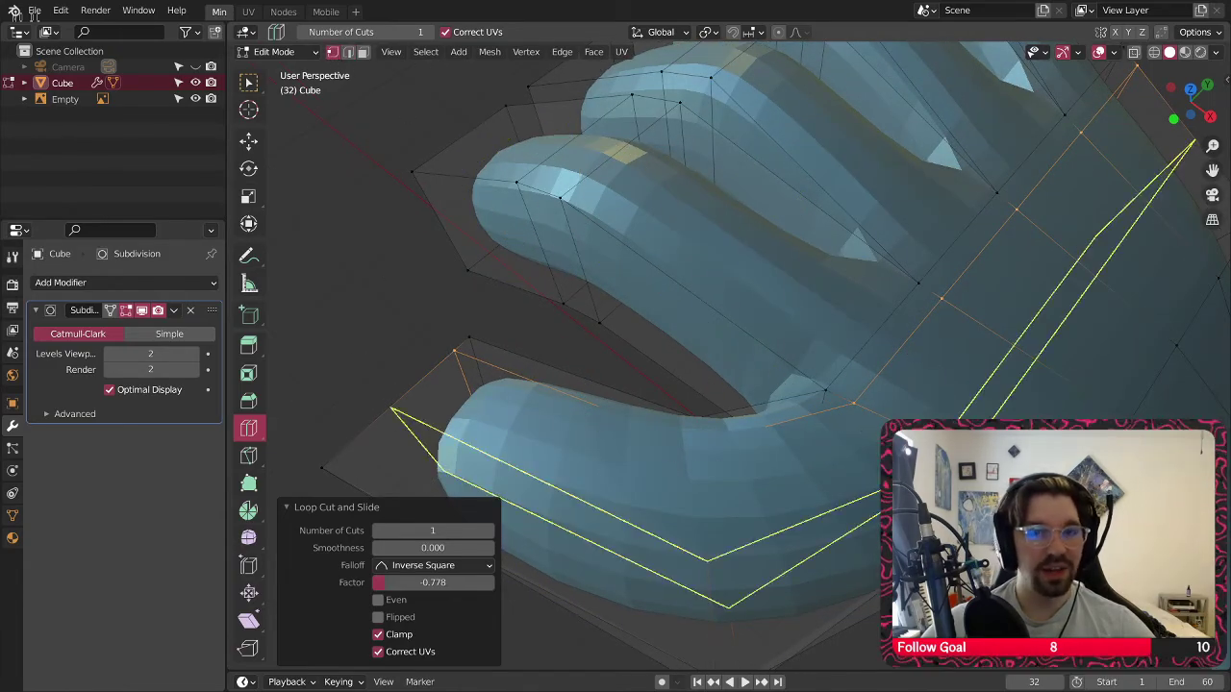
left_click(249, 84)
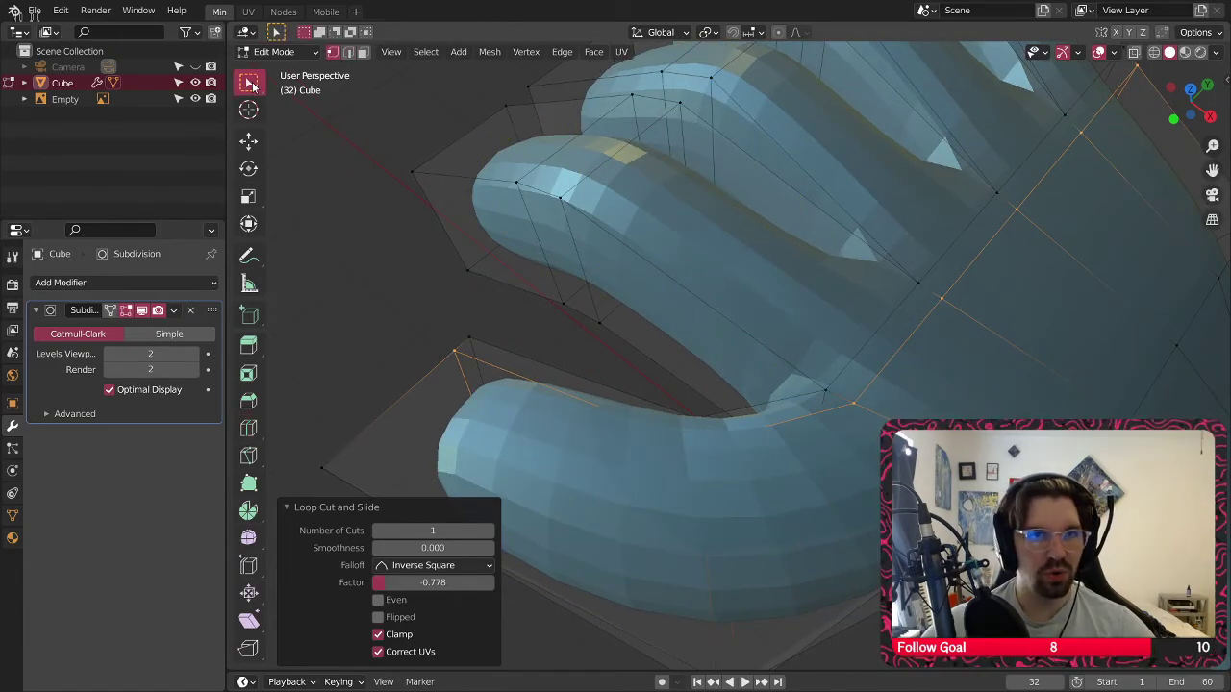
left_click(429, 353)
left_click(143, 310)
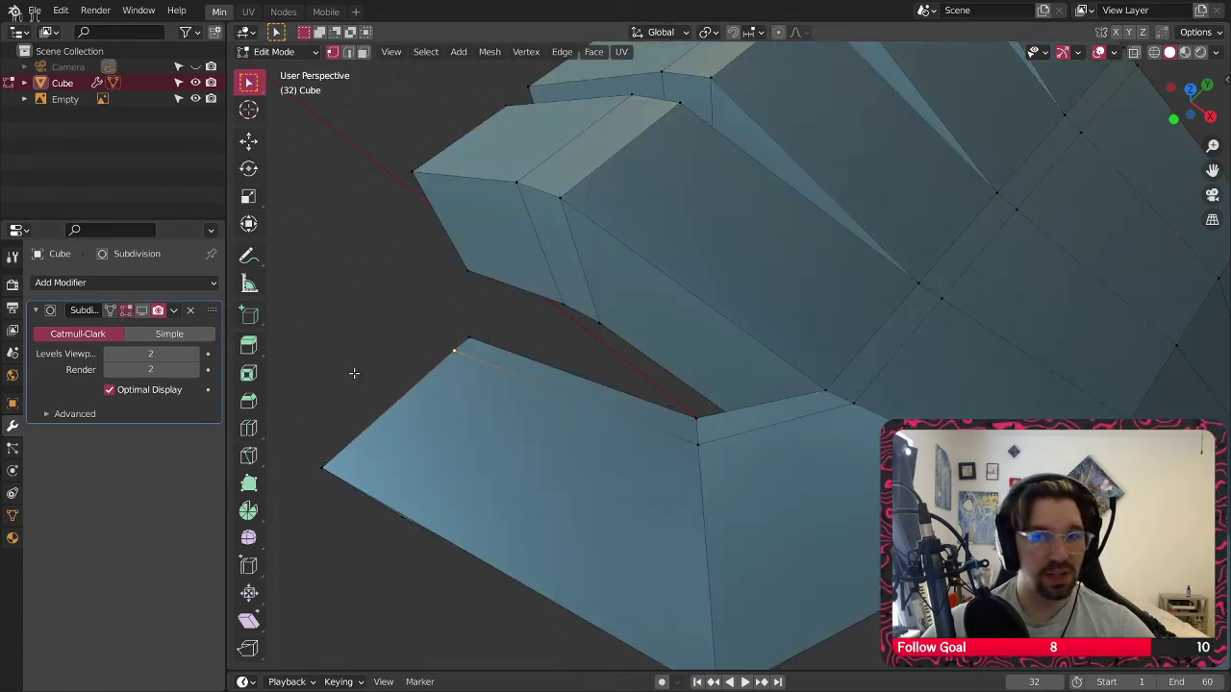
right_click(698, 426)
mouse_move(723, 611)
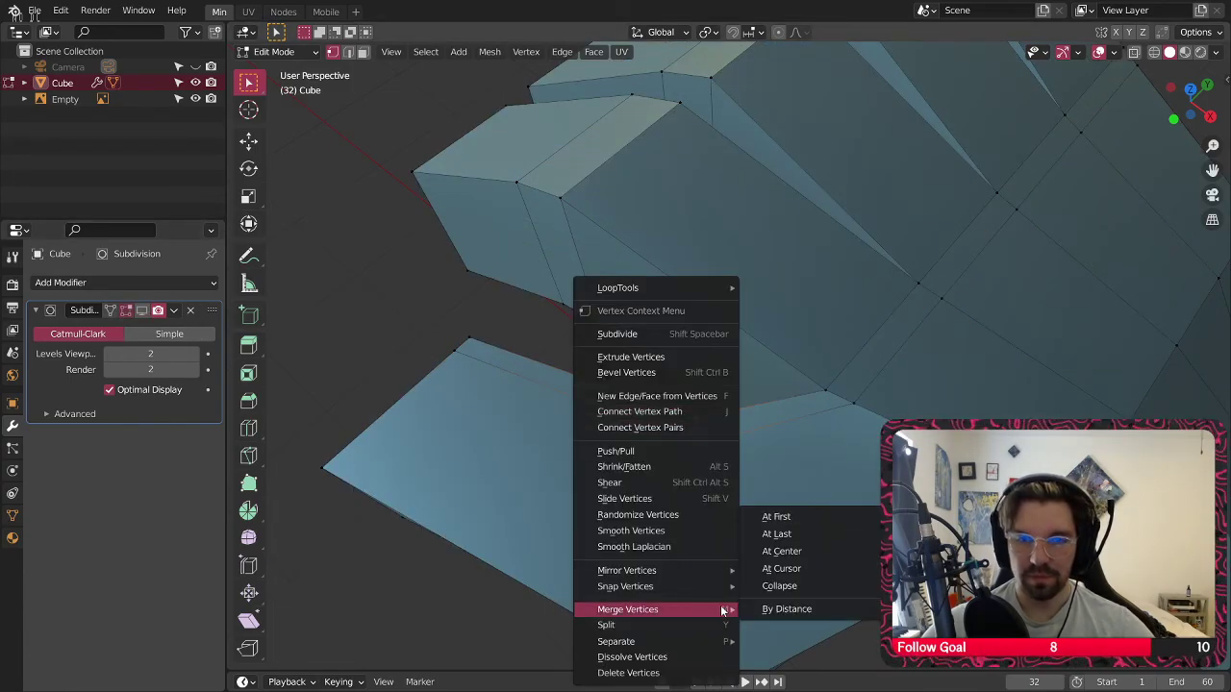
left_click(794, 535)
middle_click_drag(793, 535, 764, 352)
Merge the matching pair of close vertices on the underside of the thumb joint at the last one
left_click(728, 400)
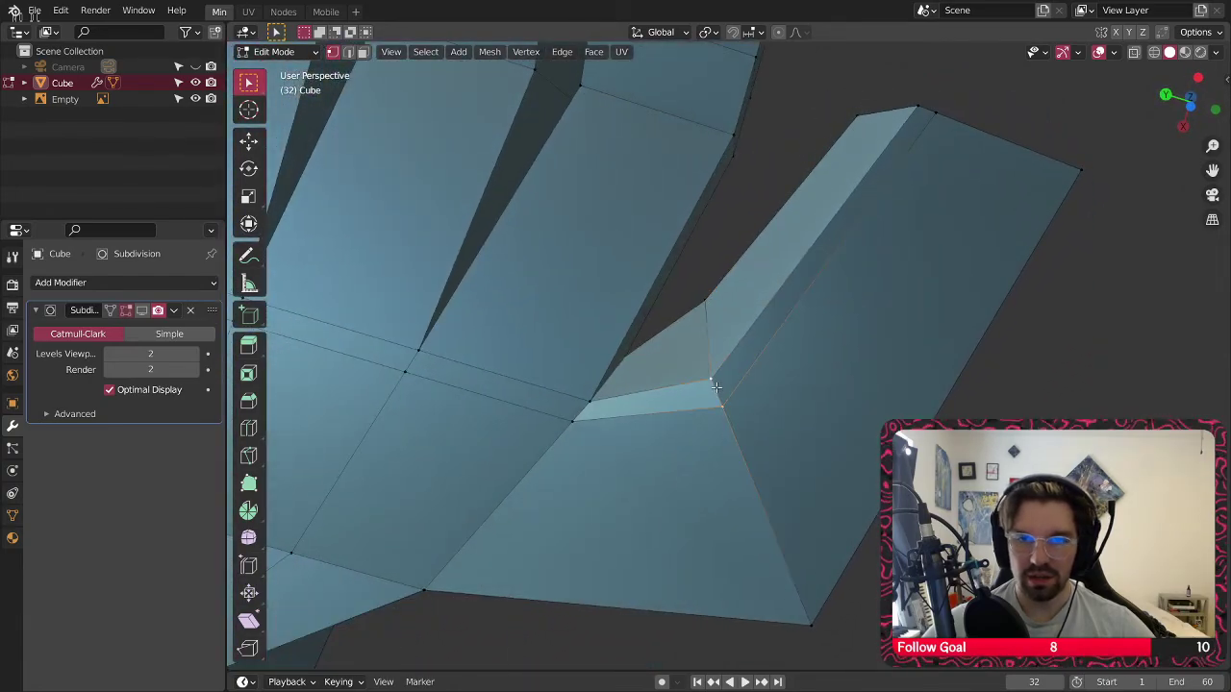
right_click(716, 387)
mouse_move(716, 387)
left_click(789, 404)
middle_click_drag(788, 404, 796, 305)
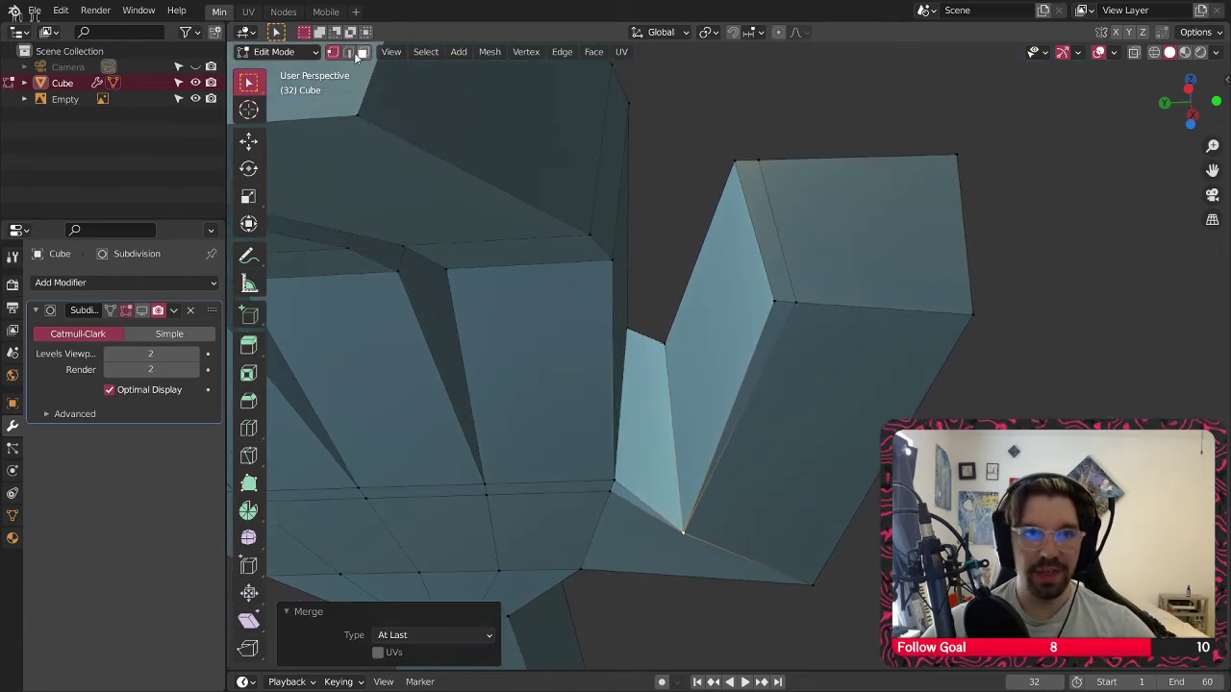
Dissolve the leftover loop-cut edges running along the outer segment and end of the thumb
key("2")
left_click(787, 350)
middle_click_drag(787, 350, 620, 364)
right_click(620, 364)
left_click(558, 657)
middle_click_drag(634, 317, 637, 267)
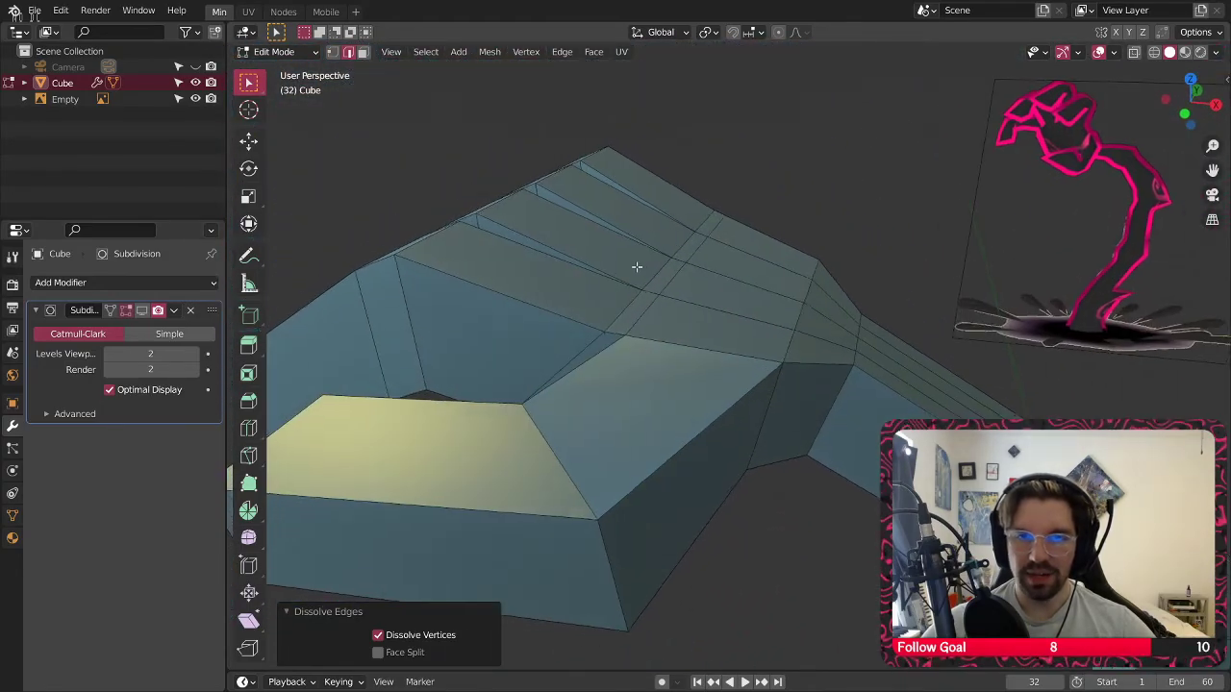
Raise the three vertices between the finger bases along Z and move the three loop vertices behind them about 0.096 m along X
scroll(632, 274, "up", 2)
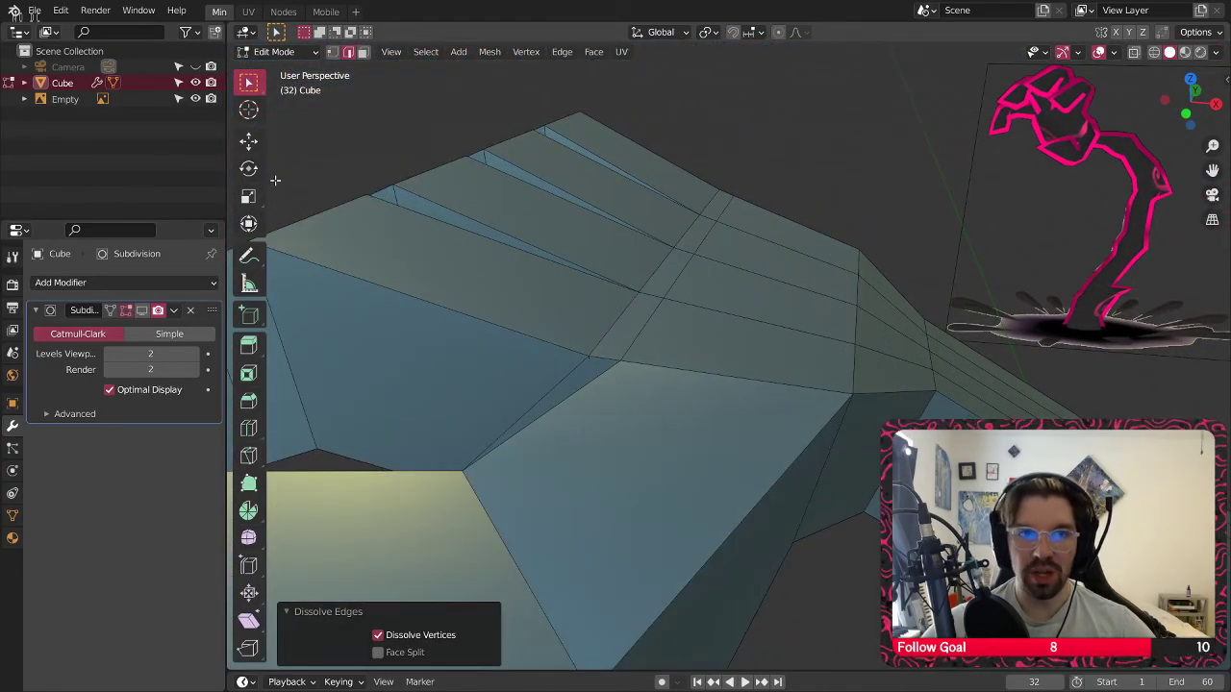
left_click(645, 295)
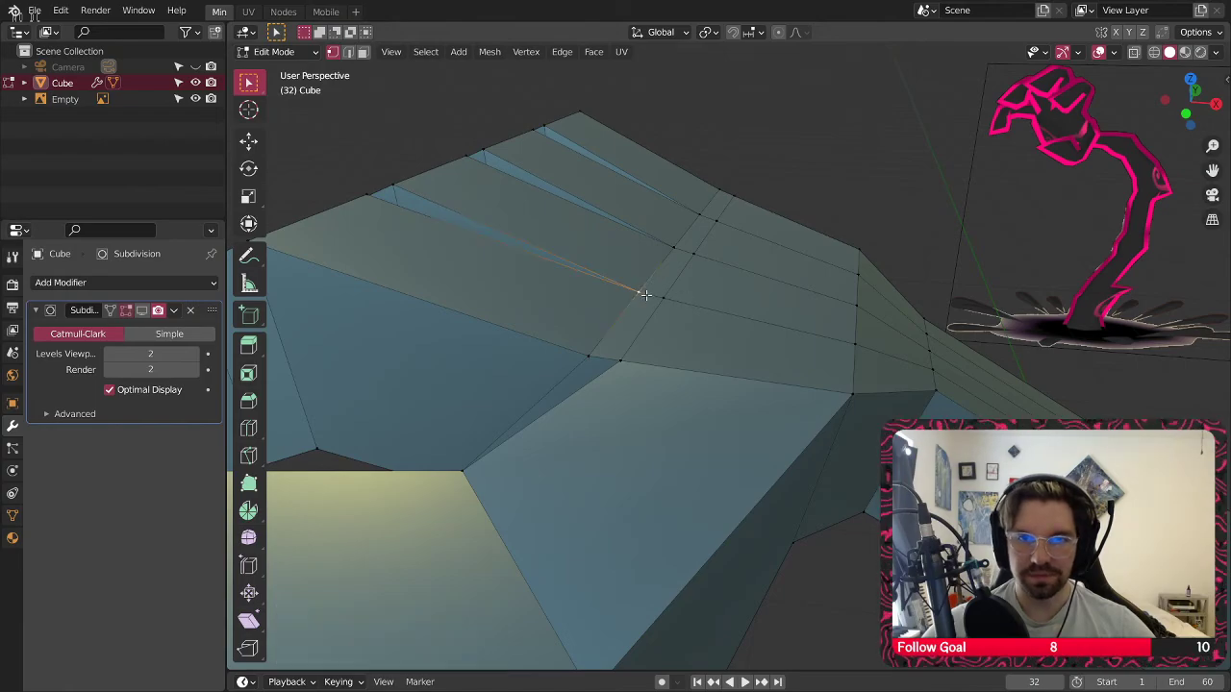
middle_click_drag(706, 211, 694, 240)
left_click(248, 140)
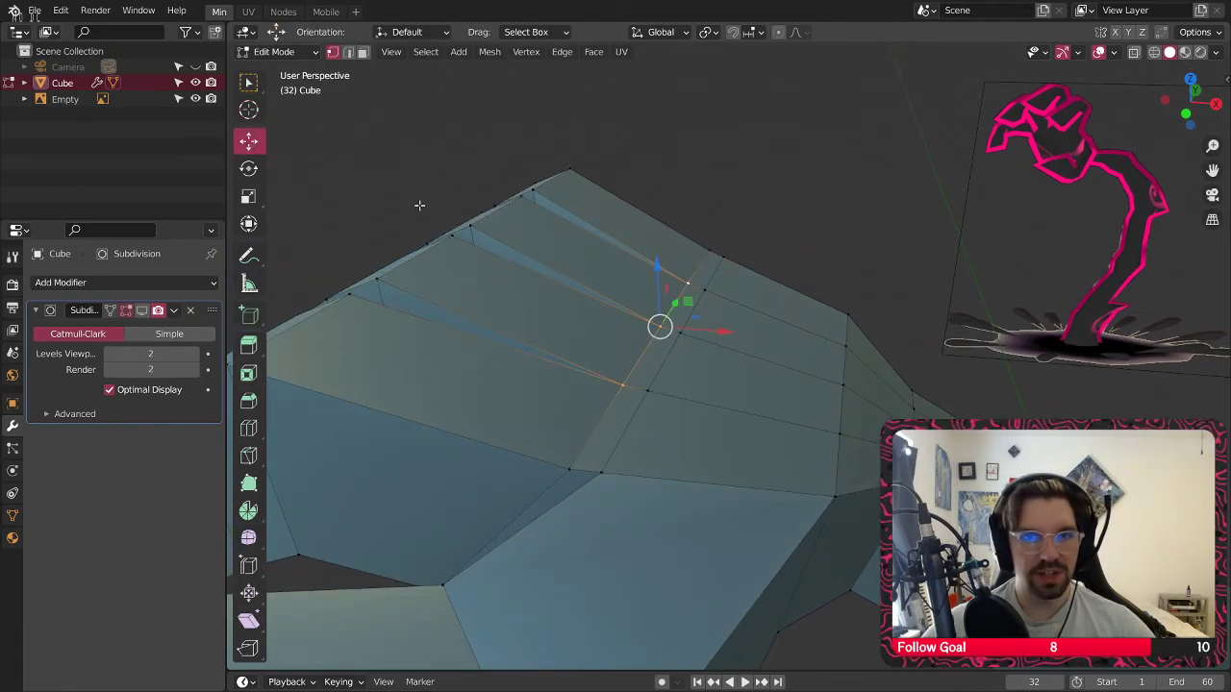
left_click_drag(657, 262, 665, 240)
left_click(648, 389)
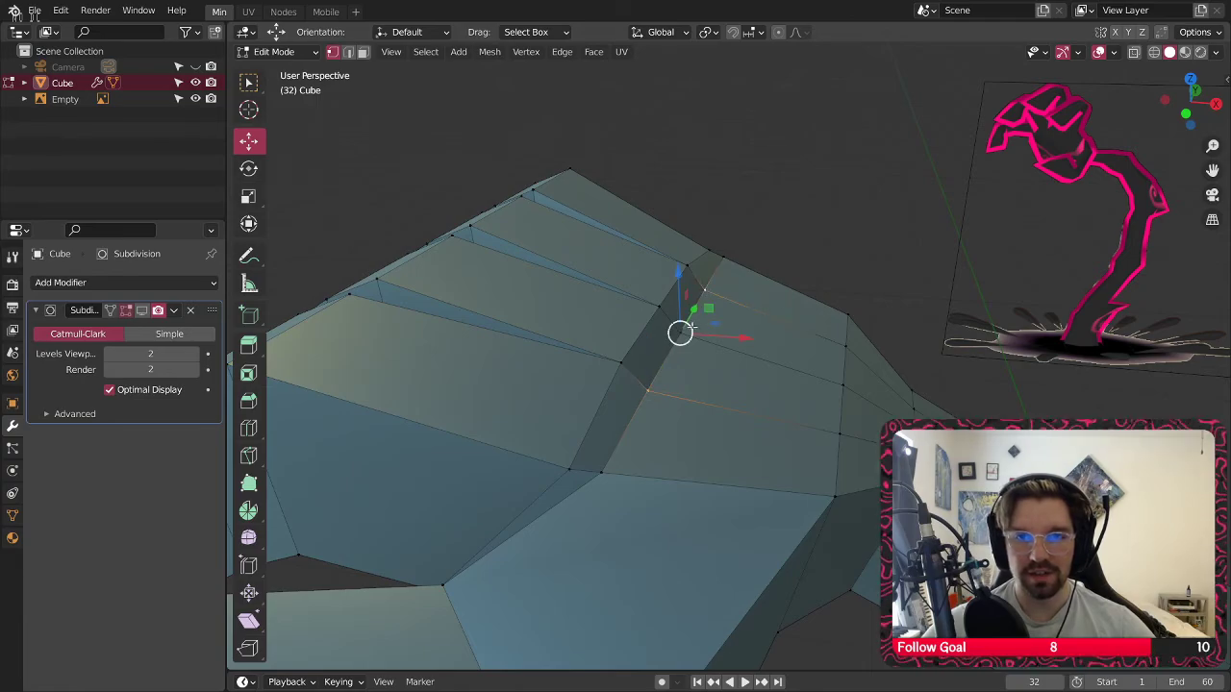
left_click_drag(746, 345, 769, 356)
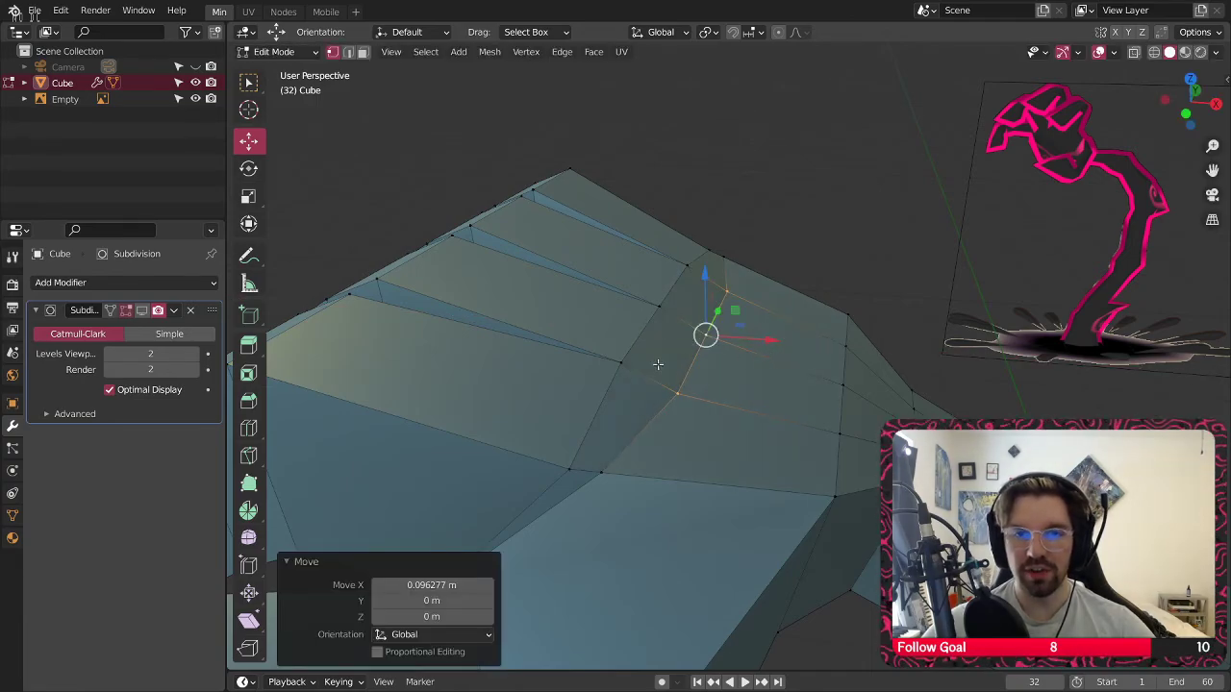
Raise the finger-gap vertex nearest the thumb and the middle finger-gap vertex slightly more along Z
left_click(623, 368)
middle_click_drag(632, 382, 626, 339)
left_click_drag(618, 319, 619, 305)
left_click(699, 317)
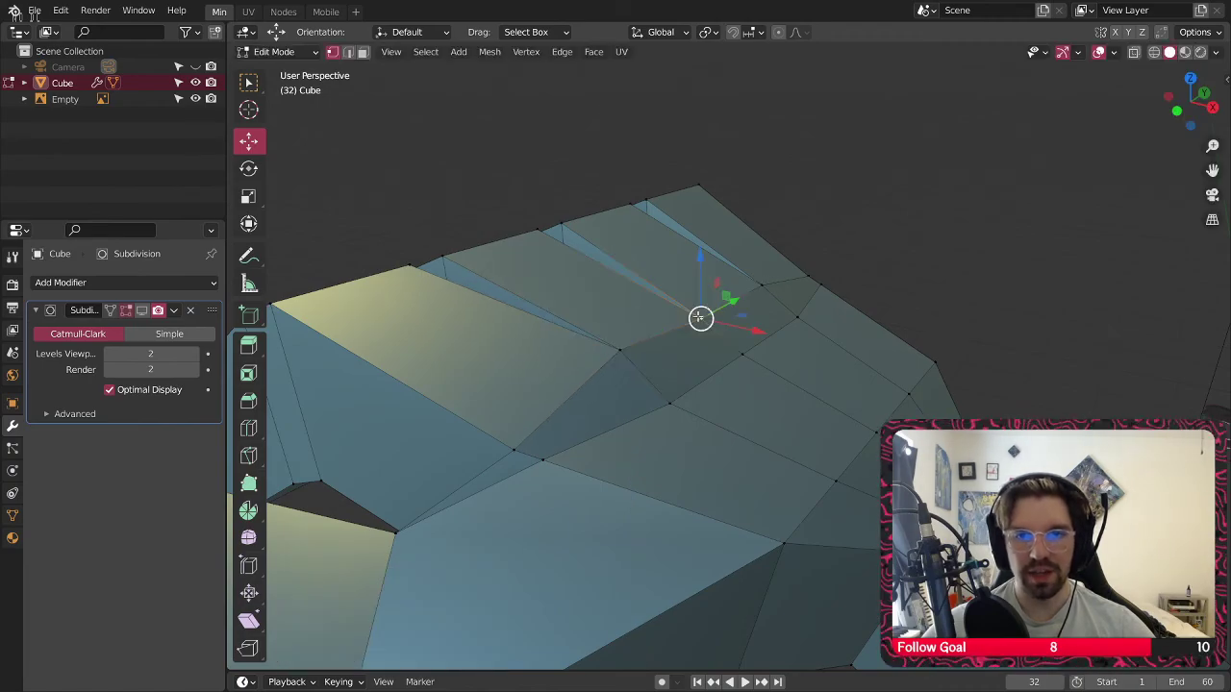
left_click_drag(705, 266, 705, 256)
middle_click_drag(705, 256, 676, 356)
Move the new loop's vertex at the base of the thumb about 0.072 m along X
scroll(676, 356, "up", 3)
left_click(758, 437)
middle_click_drag(758, 436, 827, 445)
mouse_move(816, 439)
left_mouse_down()
mouse_move(848, 445)
mouse_move(802, 432)
left_mouse_up()
scroll(802, 432, "down", 3)
middle_click_drag(802, 431, 595, 366)
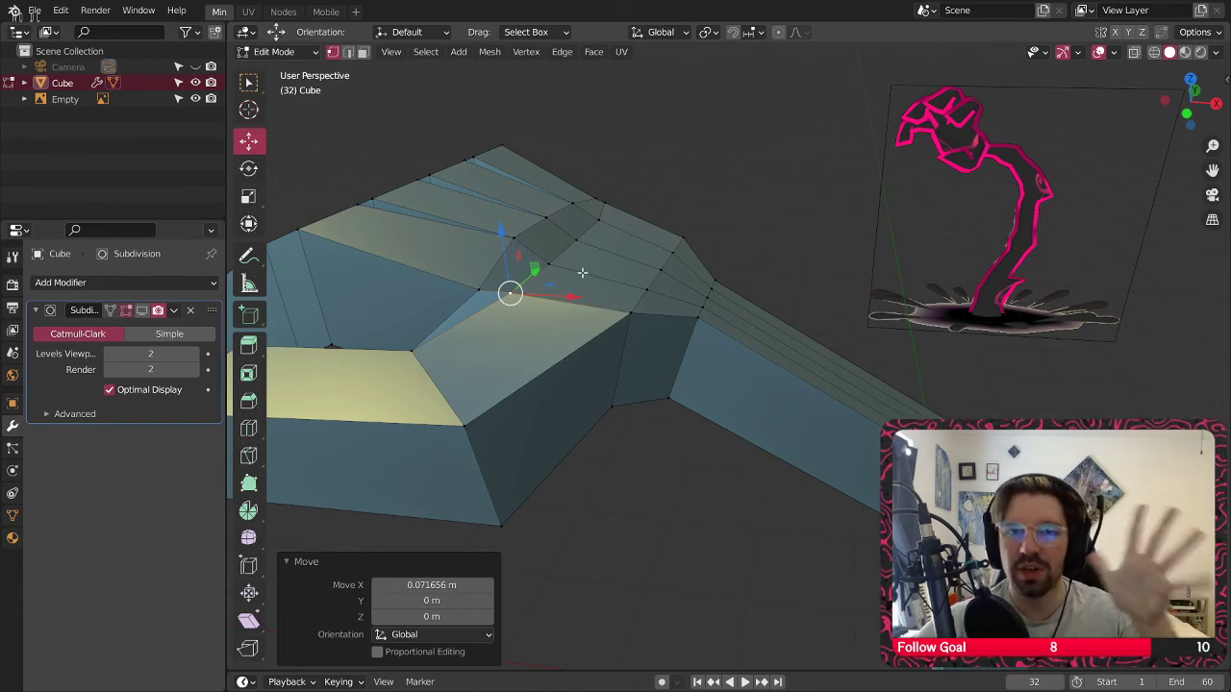
Show the subdivision in the viewport again and compare the smoothed hand with the reference image
middle_click_drag(516, 312, 664, 357)
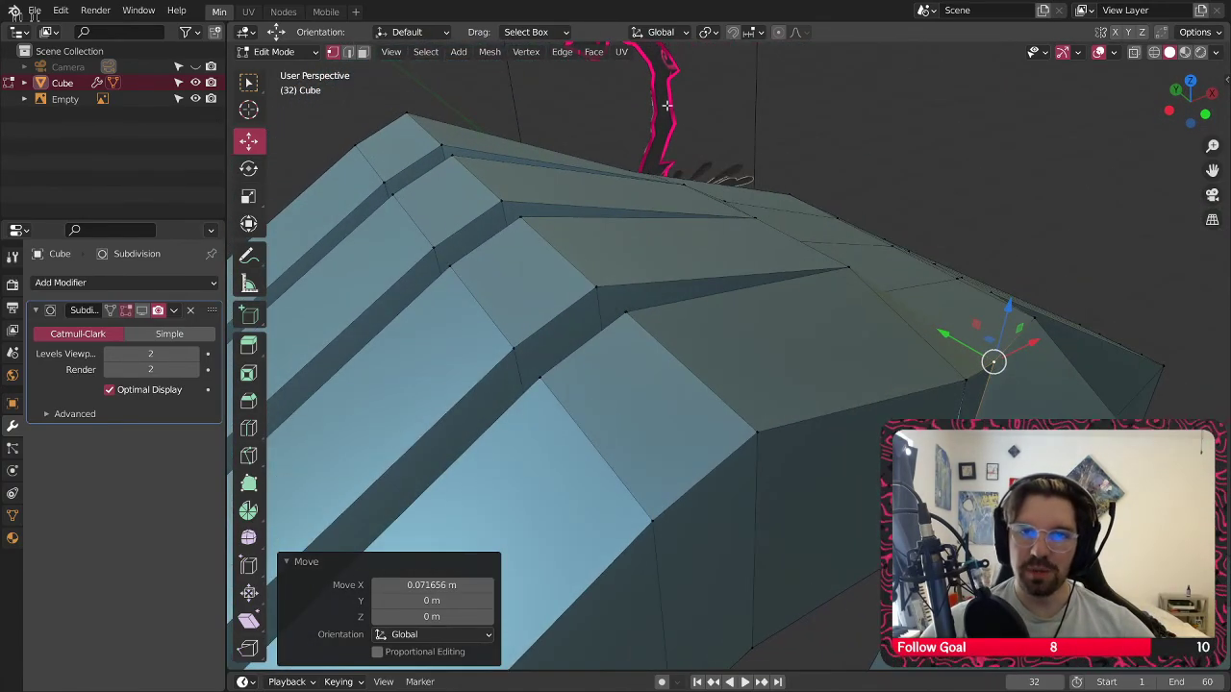
scroll(668, 106, "down", 6)
middle_click_drag(668, 106, 692, 258, "shift")
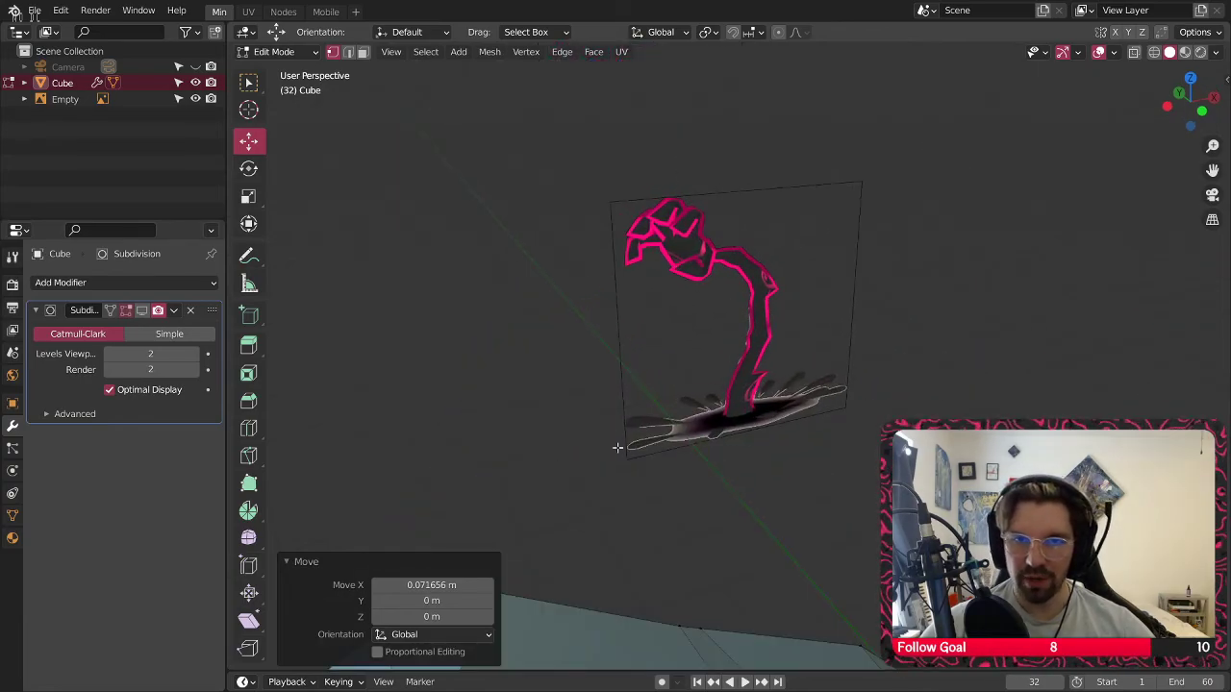
middle_click_drag(618, 447, 571, 345)
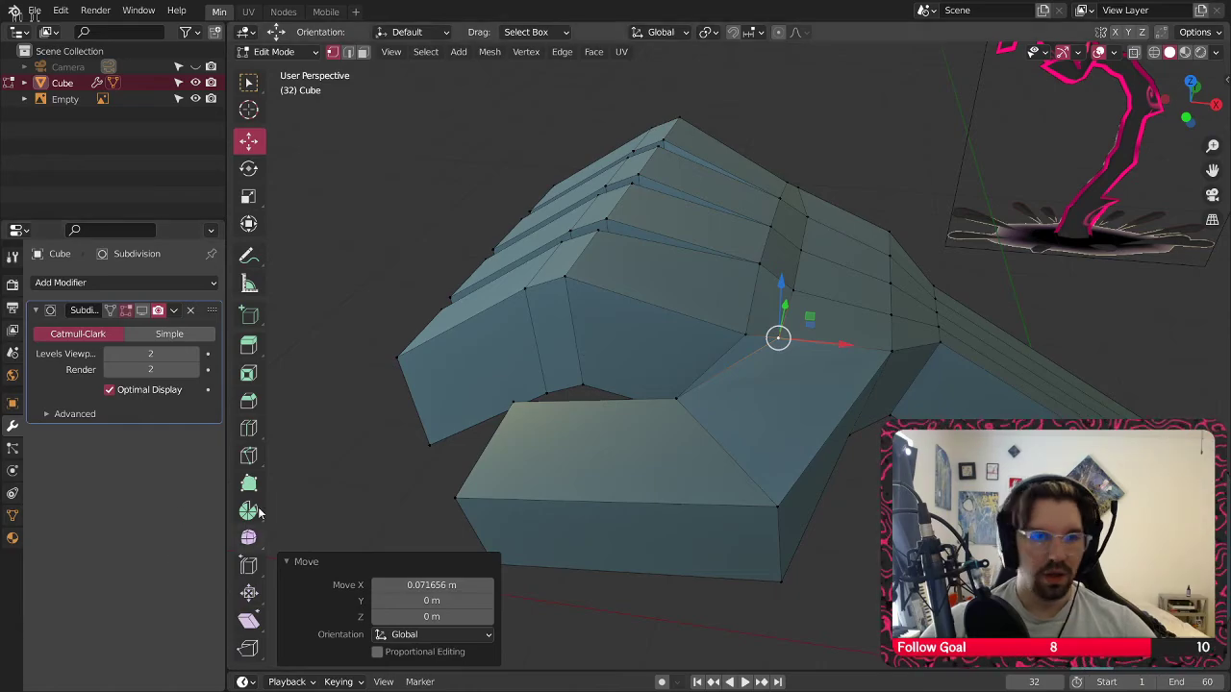
left_click(142, 309)
middle_click_drag(860, 407, 697, 419, "shift")
middle_click_drag(696, 420, 716, 398)
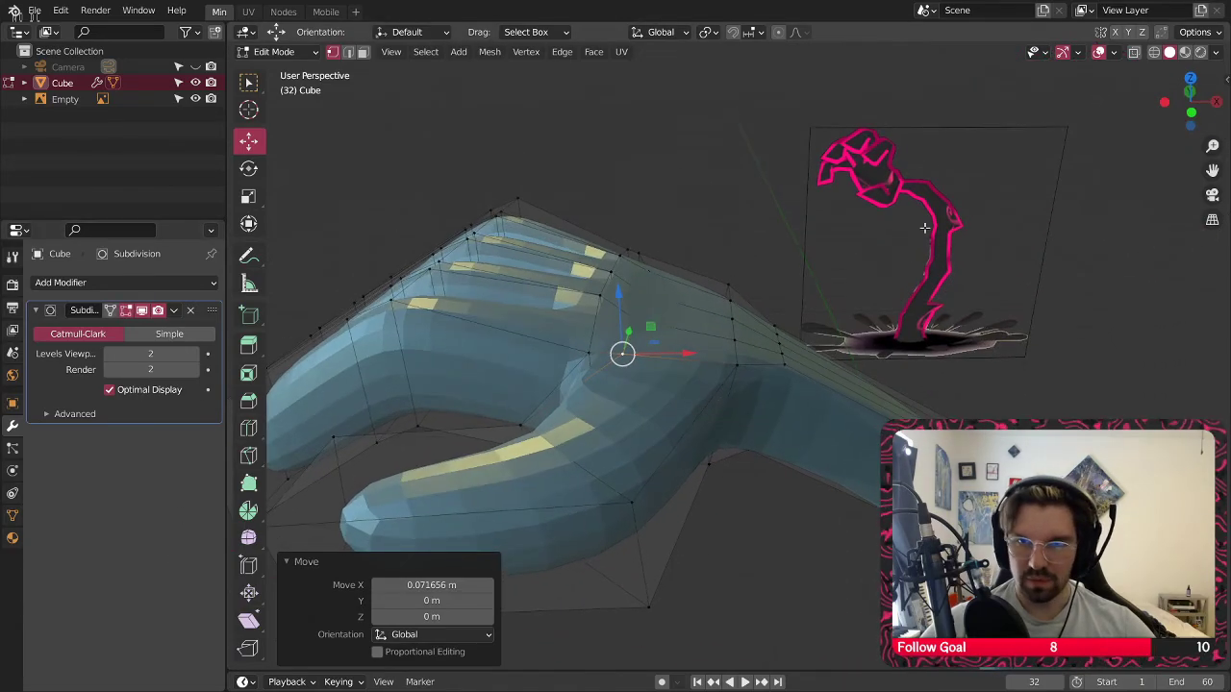
middle_click_drag(650, 507, 543, 415)
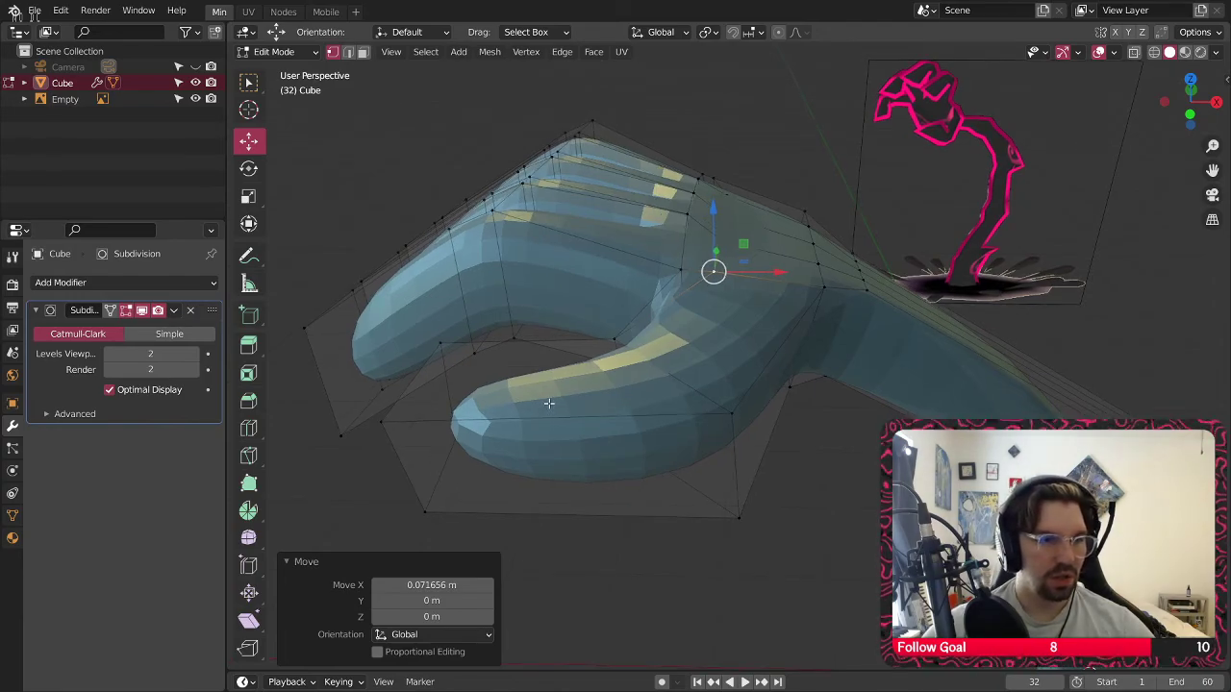
middle_click_drag(548, 403, 305, 419)
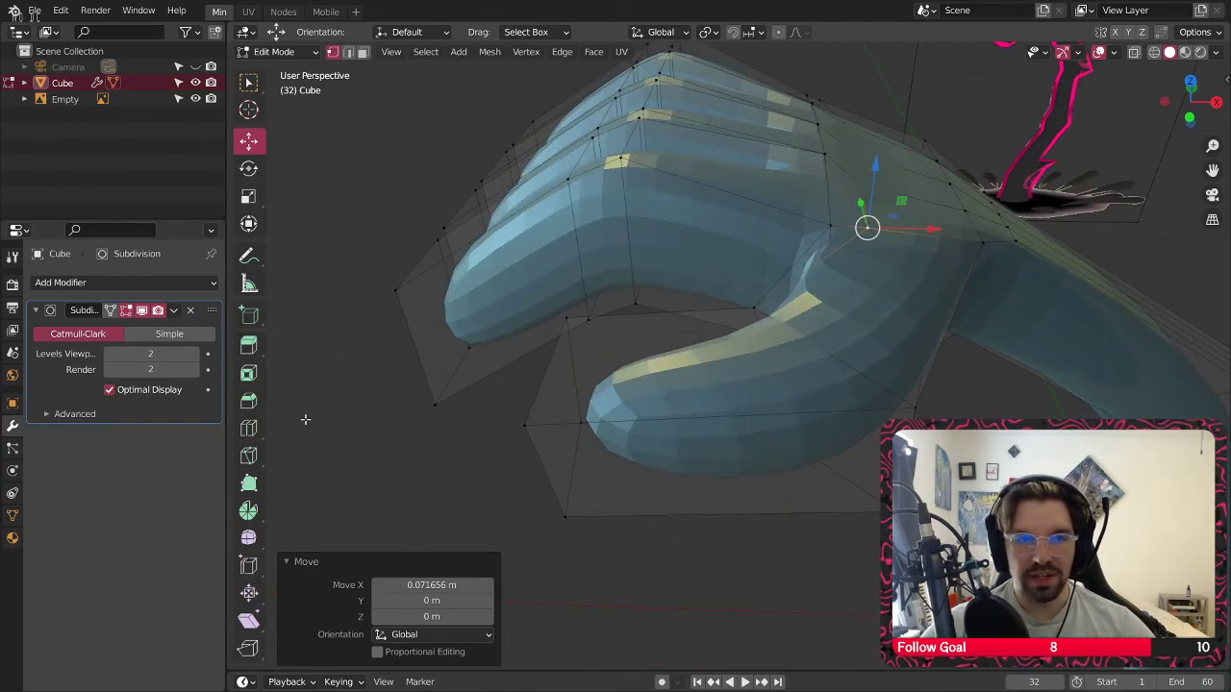
Add a centred loop cut around the thumb's outer segment and scale it uniformly to 0.621
left_click(248, 427)
left_click(704, 416)
middle_click_drag(704, 415, 754, 350)
left_click(248, 195)
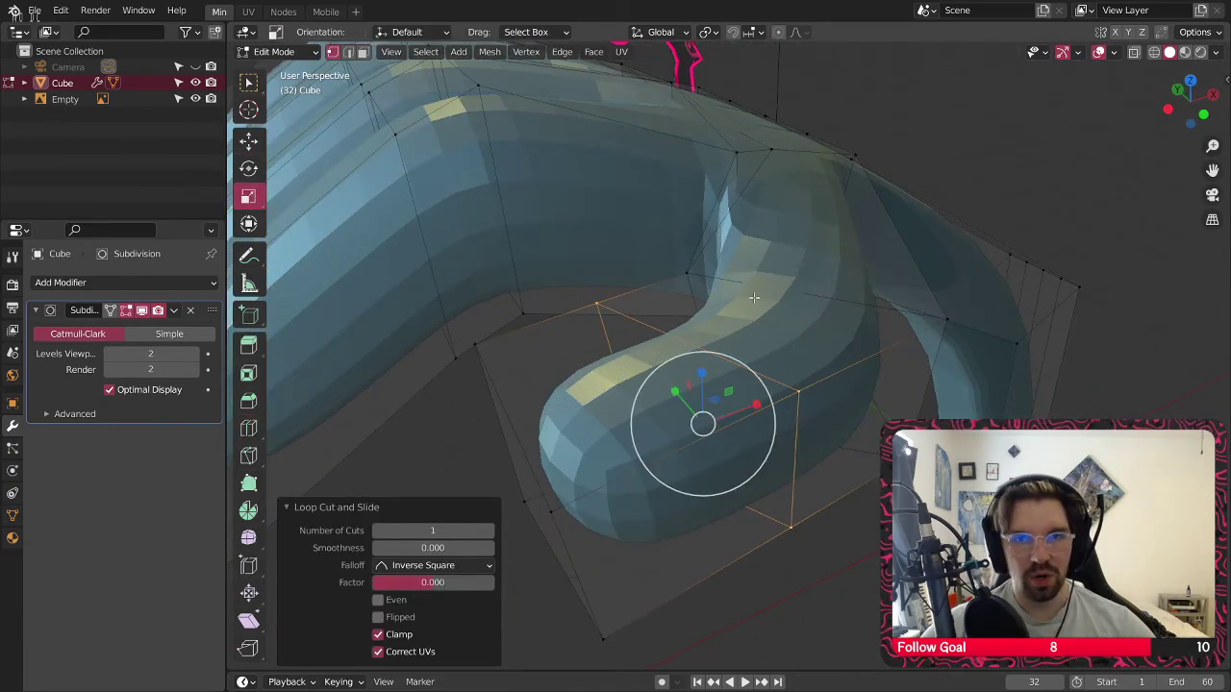
key("s")
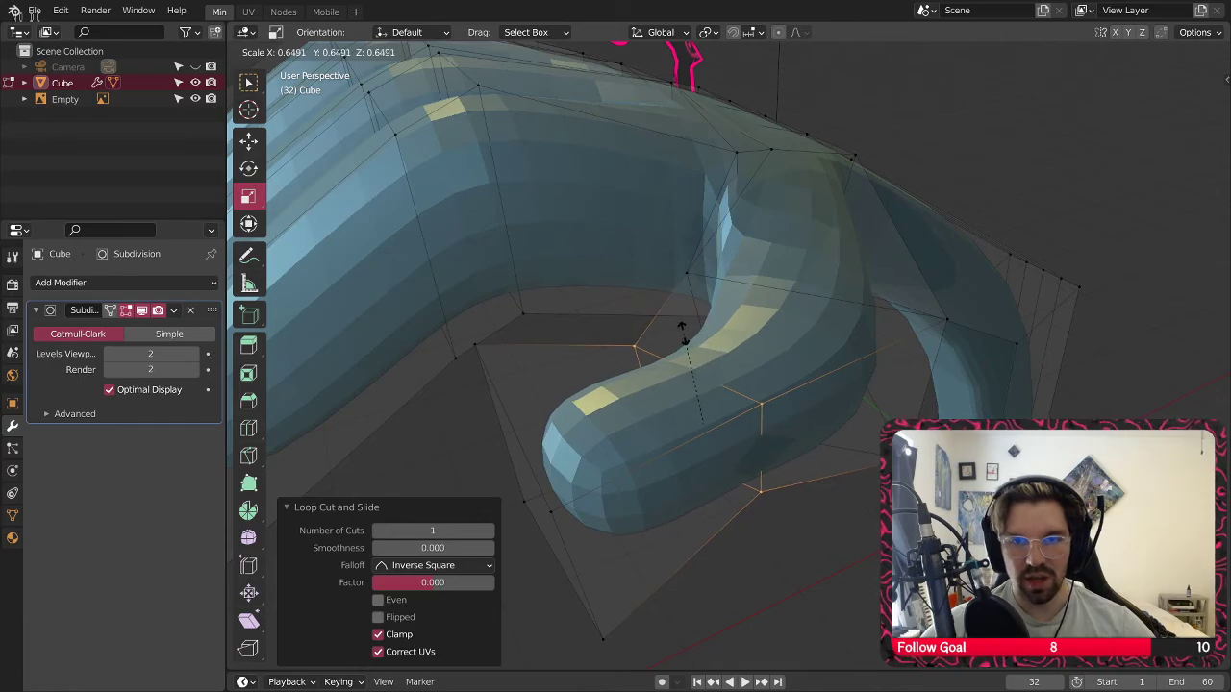
left_click(672, 333)
middle_click_drag(673, 332, 618, 375)
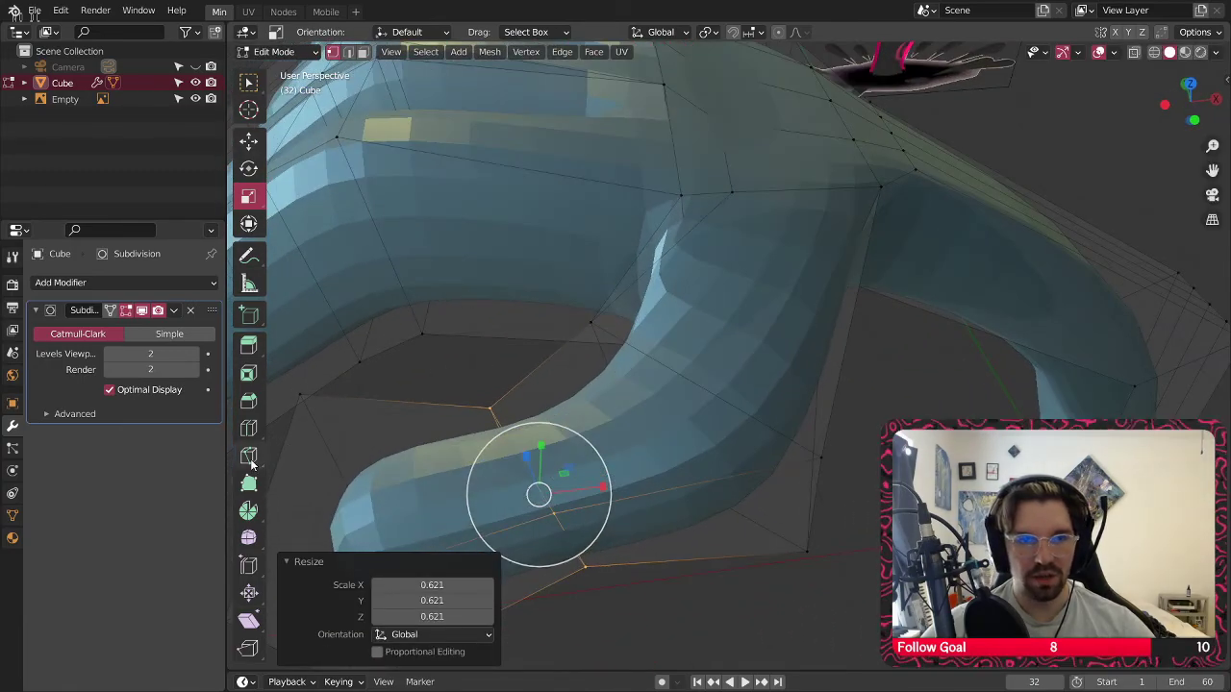
Try to add a centred loop cut around the base segment of the thumb
left_click(248, 428)
left_click(653, 274)
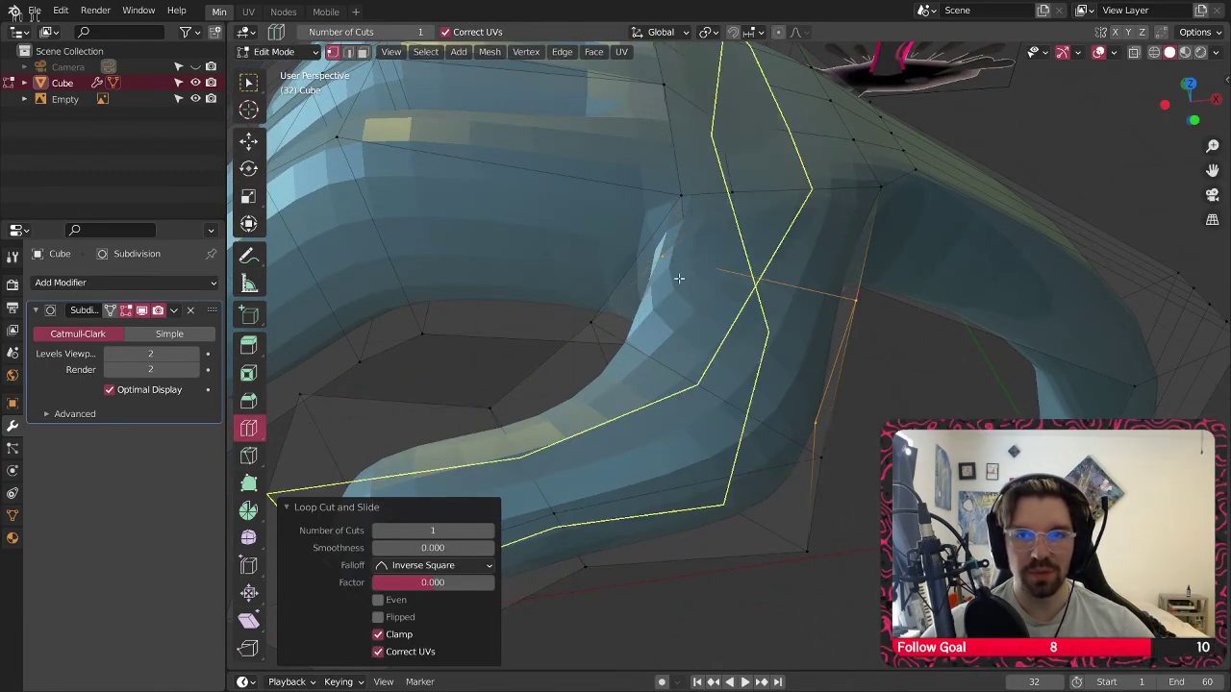
middle_click_drag(682, 279, 715, 285)
key("ctrl+z")
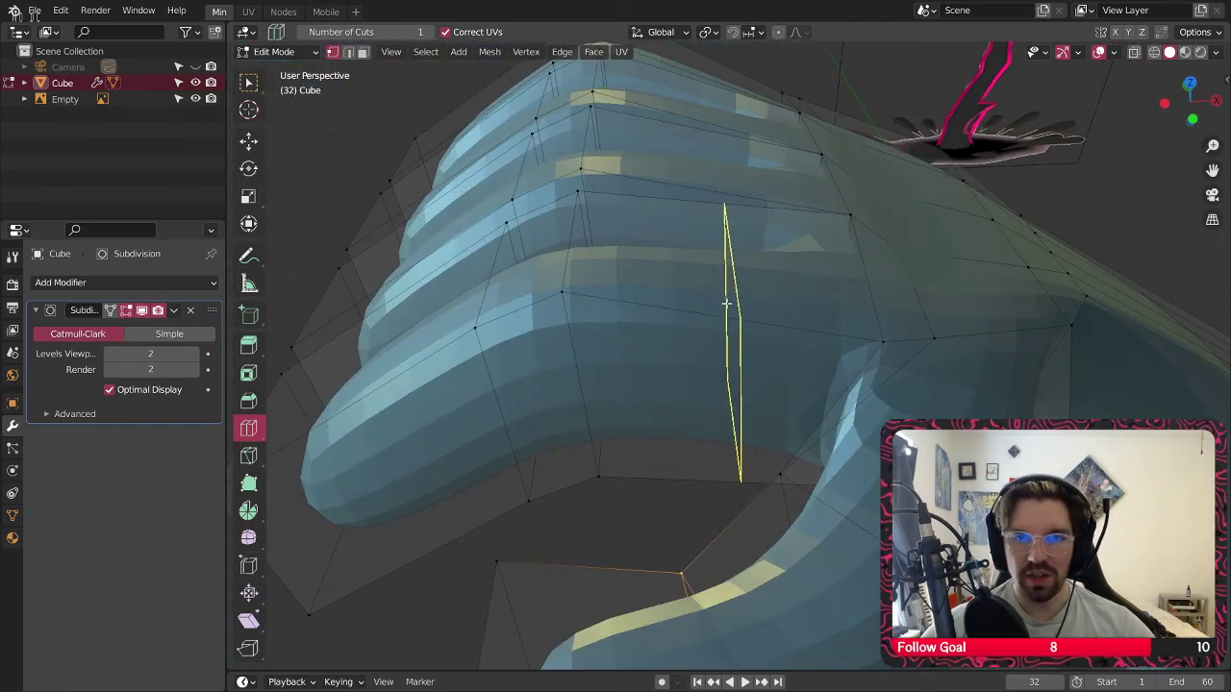
Try to add a centred loop cut on the end segment of the finger nearest the thumb and scale it to 0.491
middle_click_drag(592, 328, 667, 344)
left_click(627, 360)
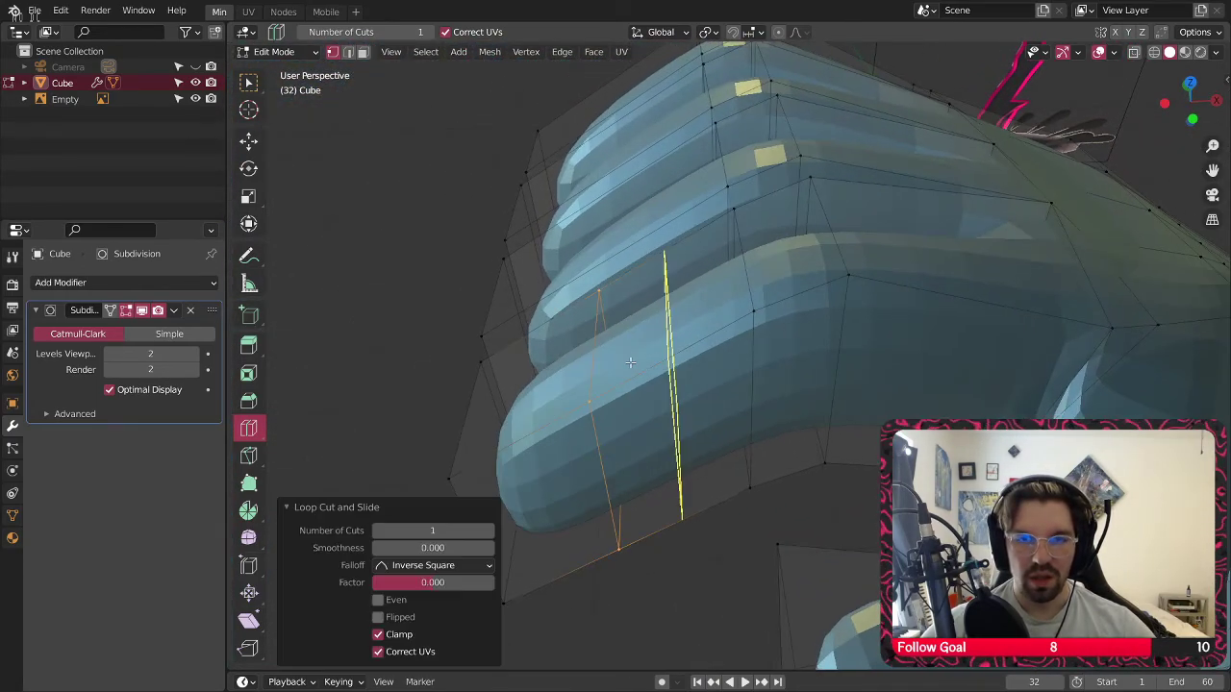
key("s")
left_click(647, 344)
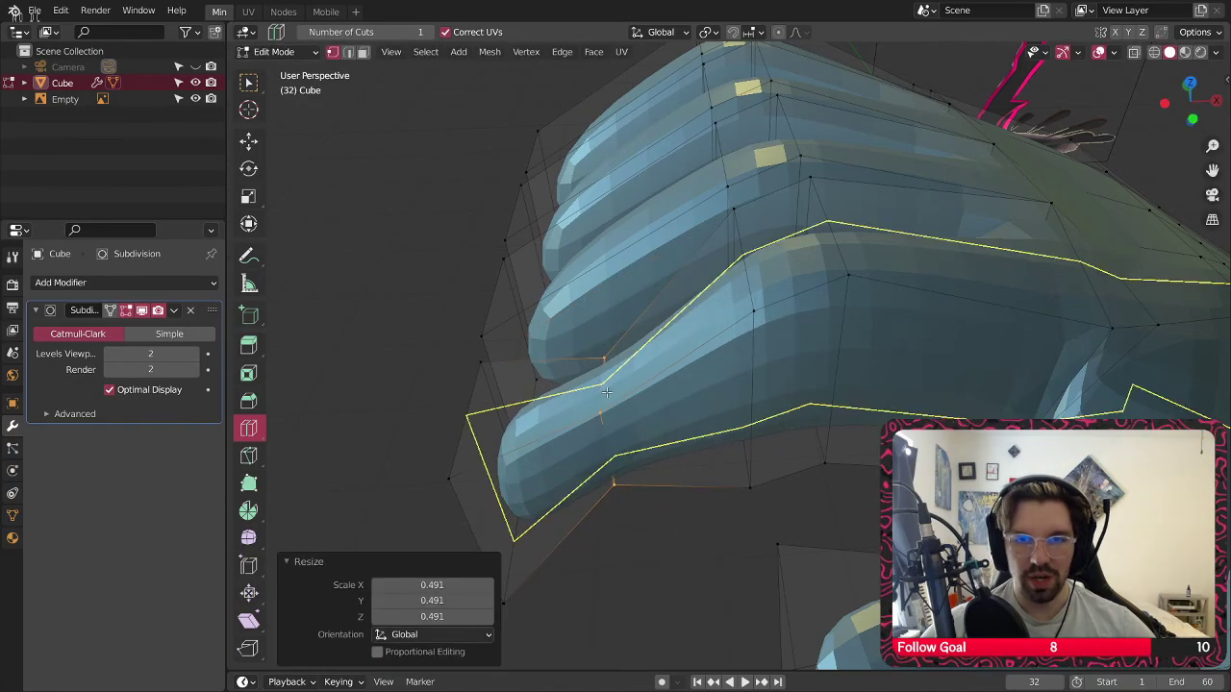
middle_click_drag(647, 344, 680, 321)
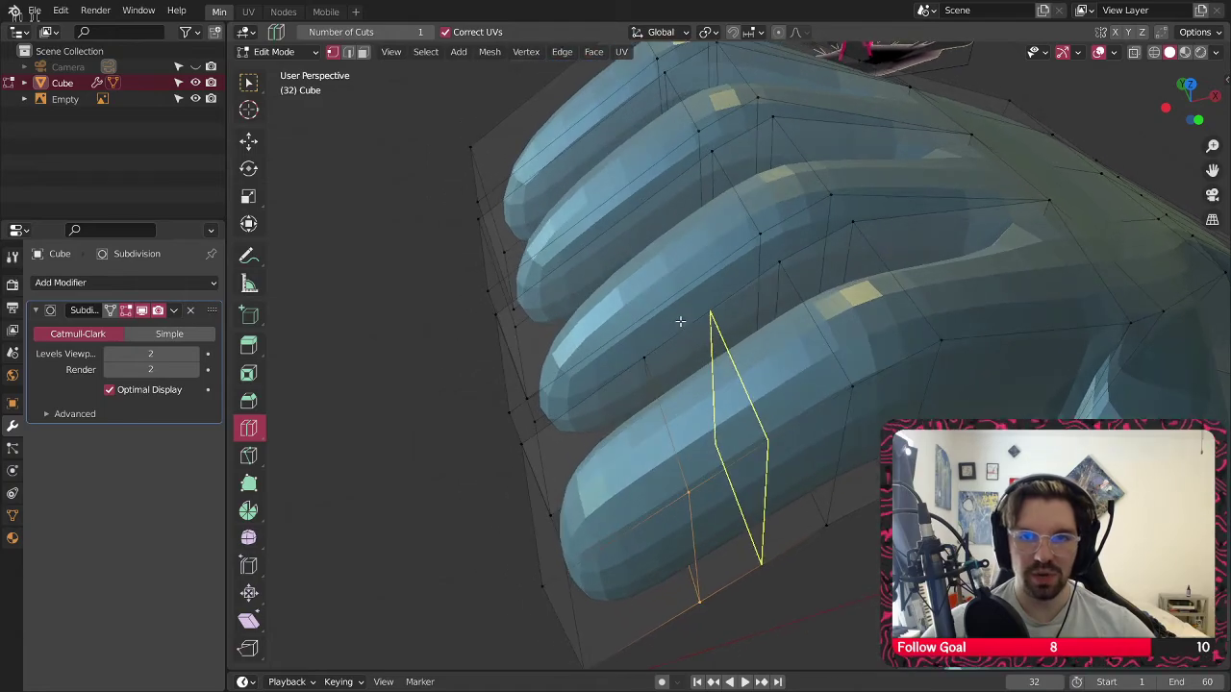
Add a centred loop cut on the base segment of the finger nearest the thumb and scale it uniformly to 0.665
scroll(682, 286, "down", 10)
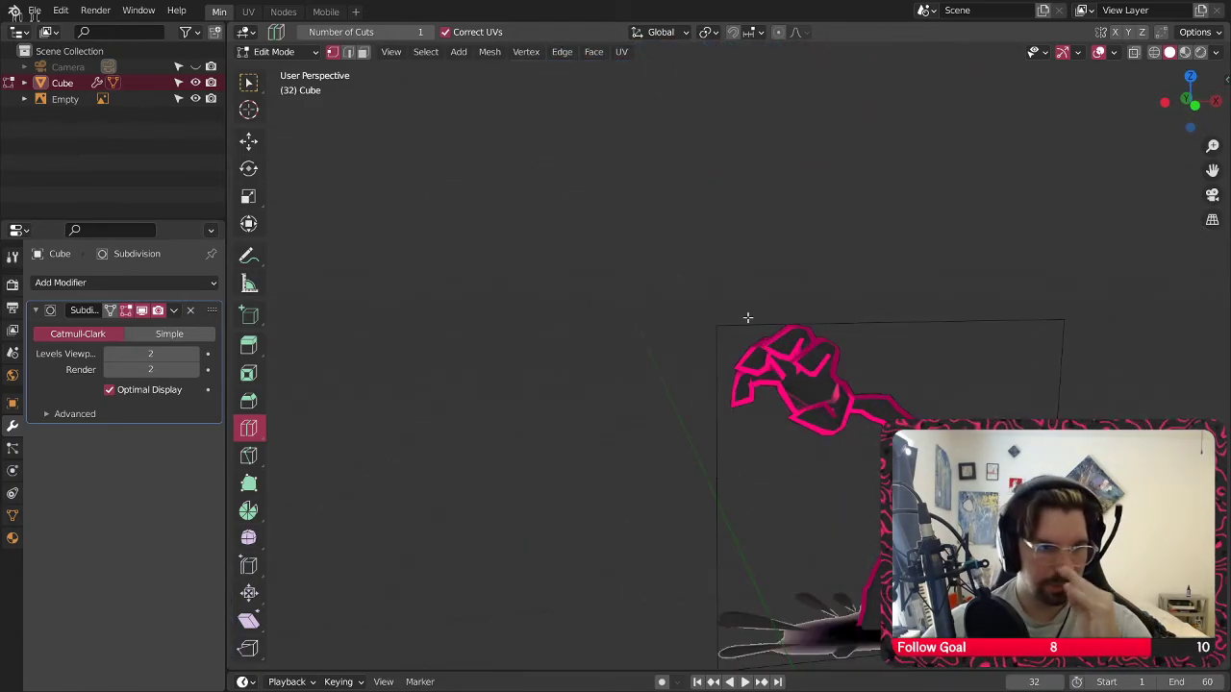
scroll(721, 447, "down", 4)
middle_click_drag(636, 568, 664, 538, "shift")
scroll(623, 512, "up", 4)
scroll(642, 439, "up", 5)
left_click(682, 371)
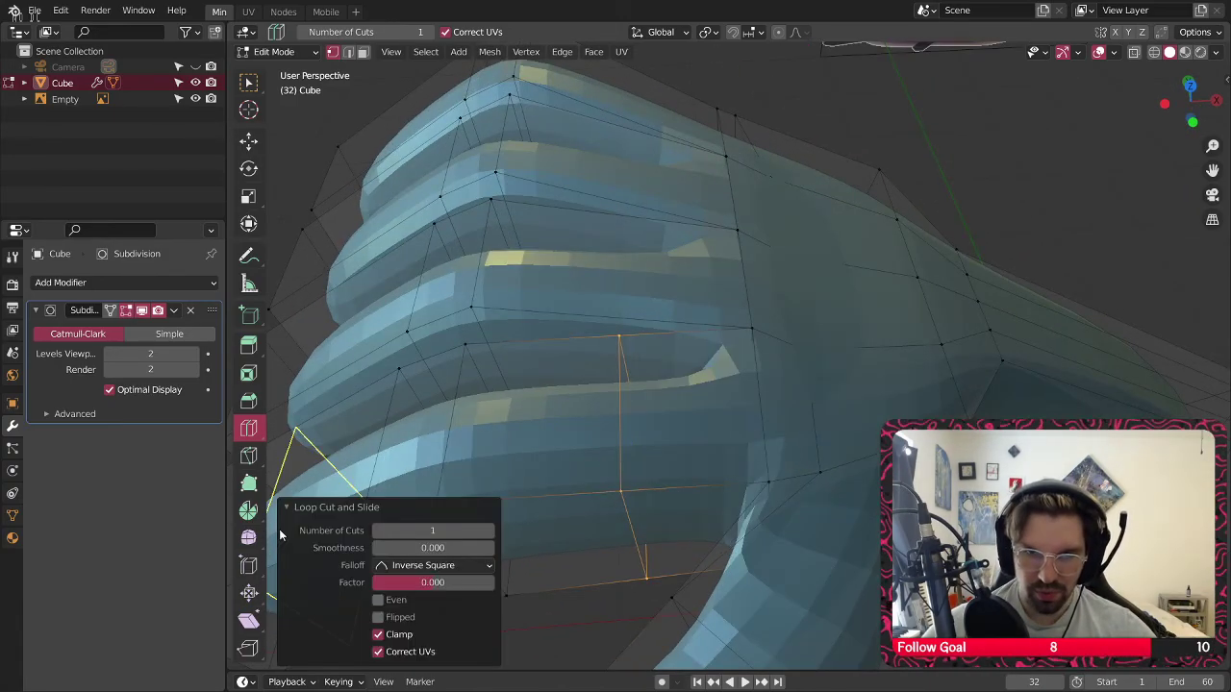
key("s")
left_click(666, 381)
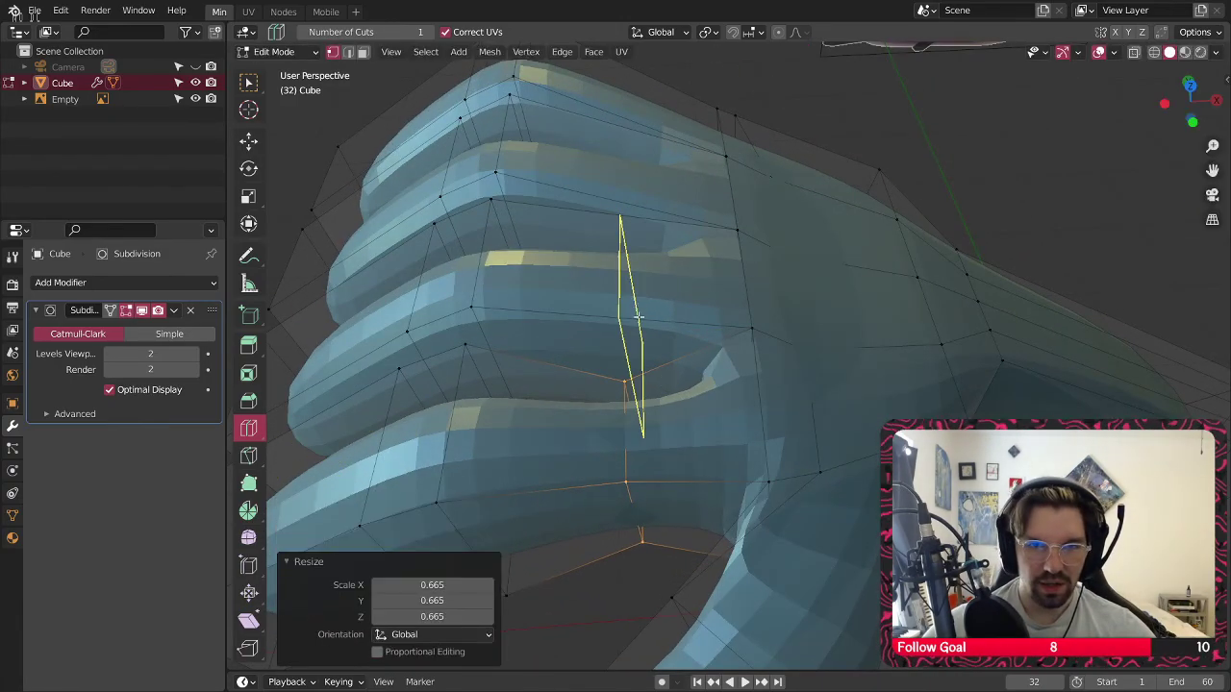
Add centred loop cuts on the base segments of the two middle fingers and shrink them uniformly, scaling the second to 0.807
left_click(632, 303)
key("s")
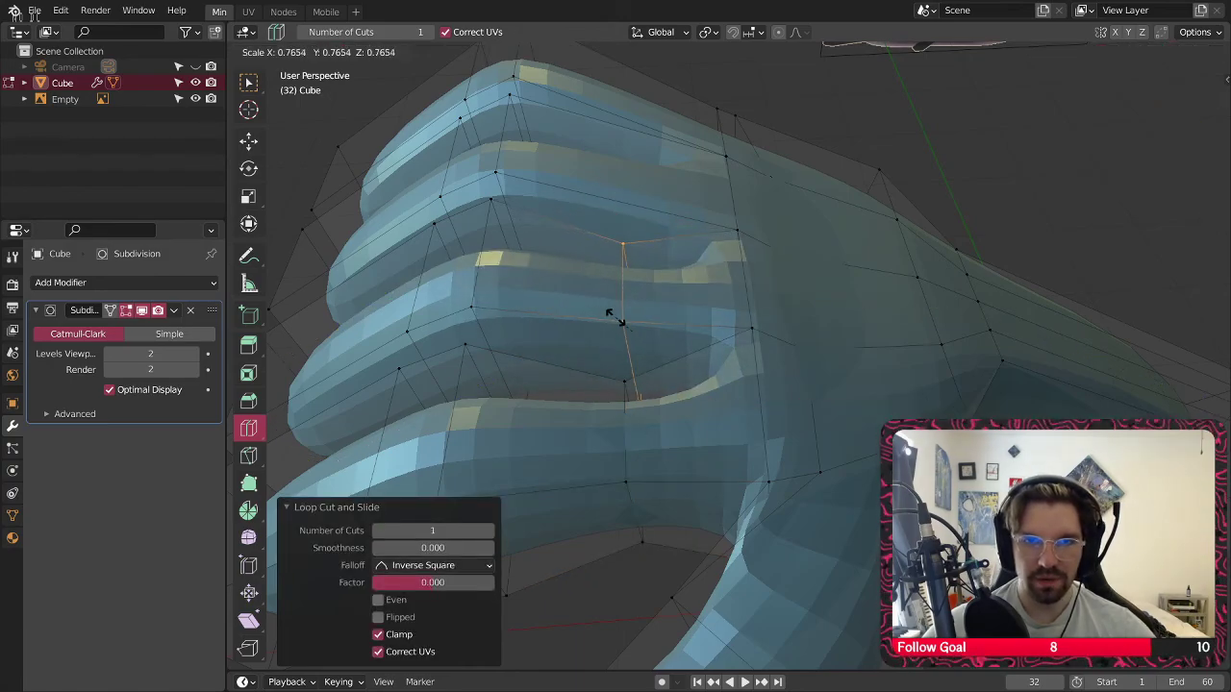
left_click(620, 313)
left_click(630, 231)
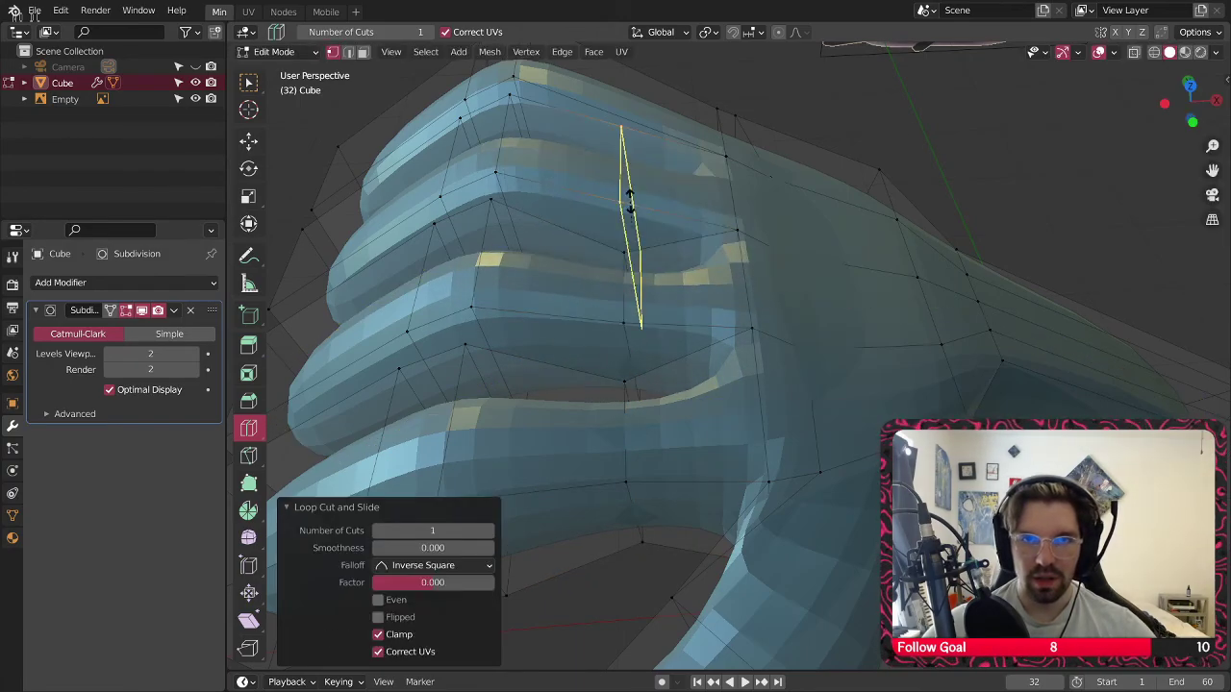
key("s")
left_click(639, 205)
middle_click_drag(638, 205, 716, 279)
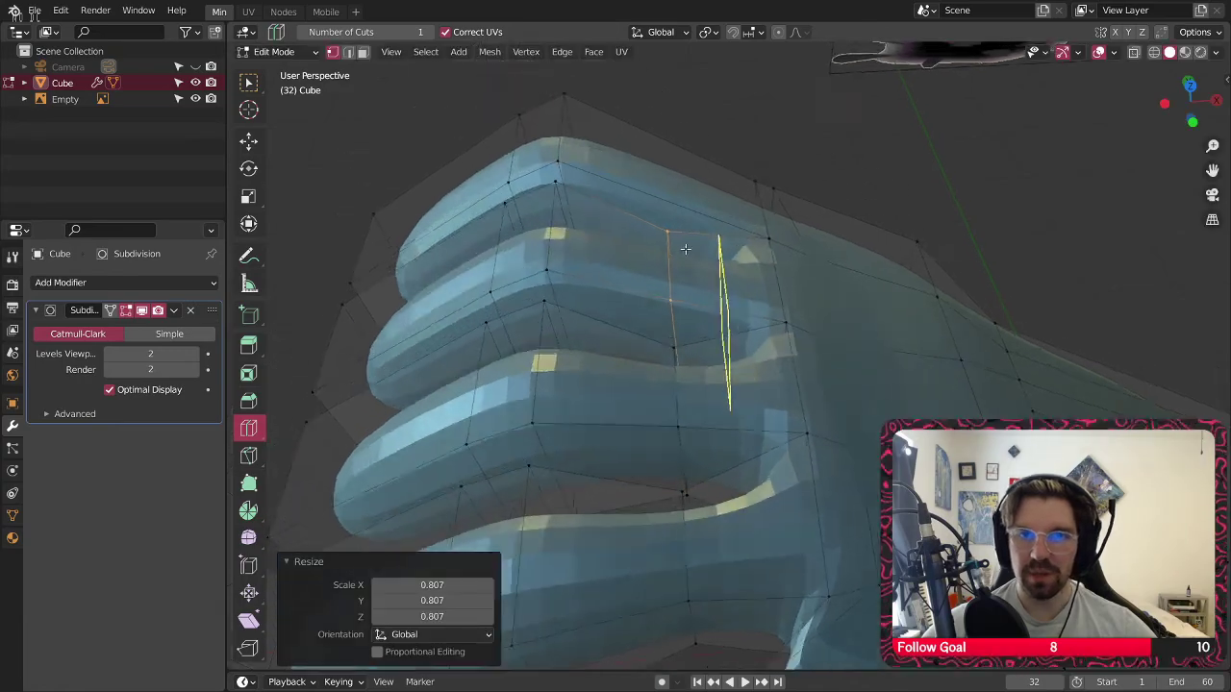
Add a centred loop cut on the base segment of the finger farthest from the thumb and scale it uniformly to 0.622
left_click(673, 207)
key("s")
left_click(677, 218)
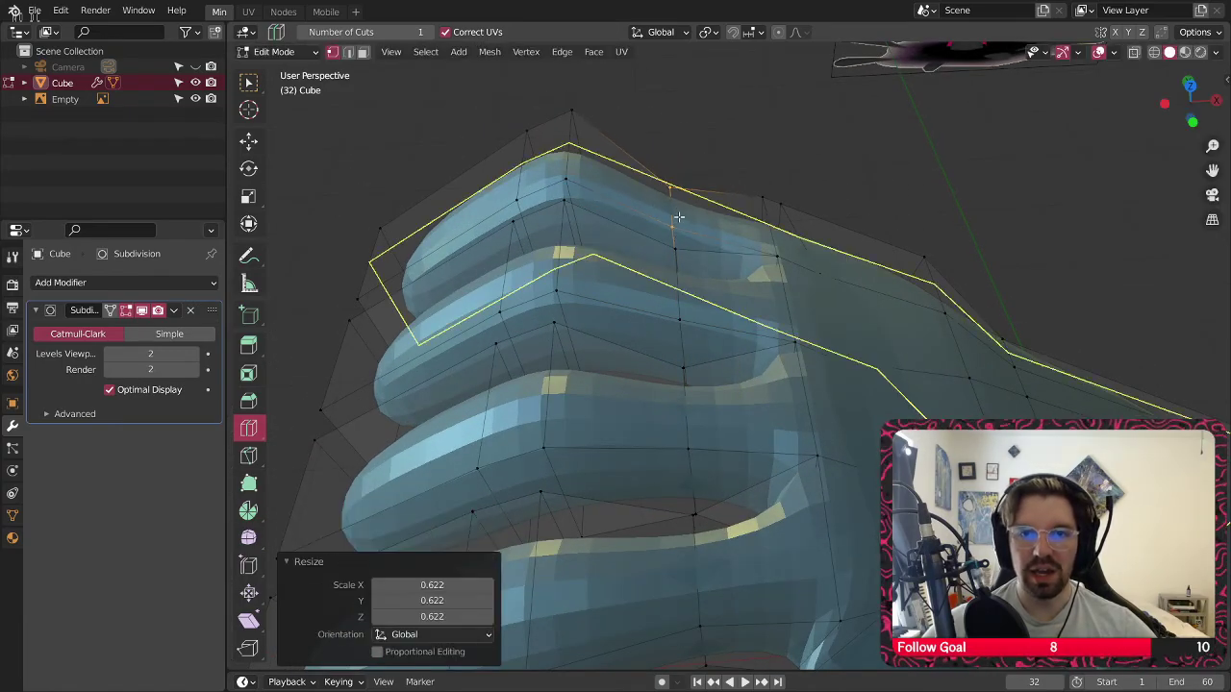
right_click(621, 356)
middle_click_drag(740, 131, 753, 273)
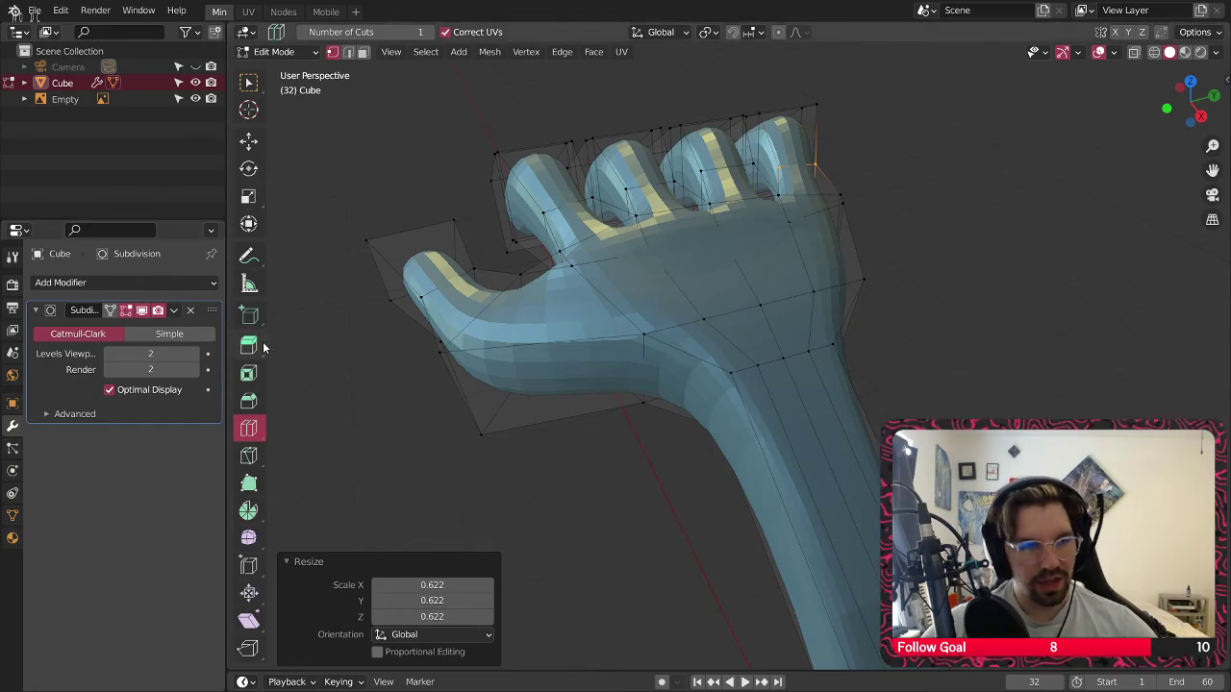
Pull the two middle vertices on the back of the hand near the wrist outward
left_click(248, 82)
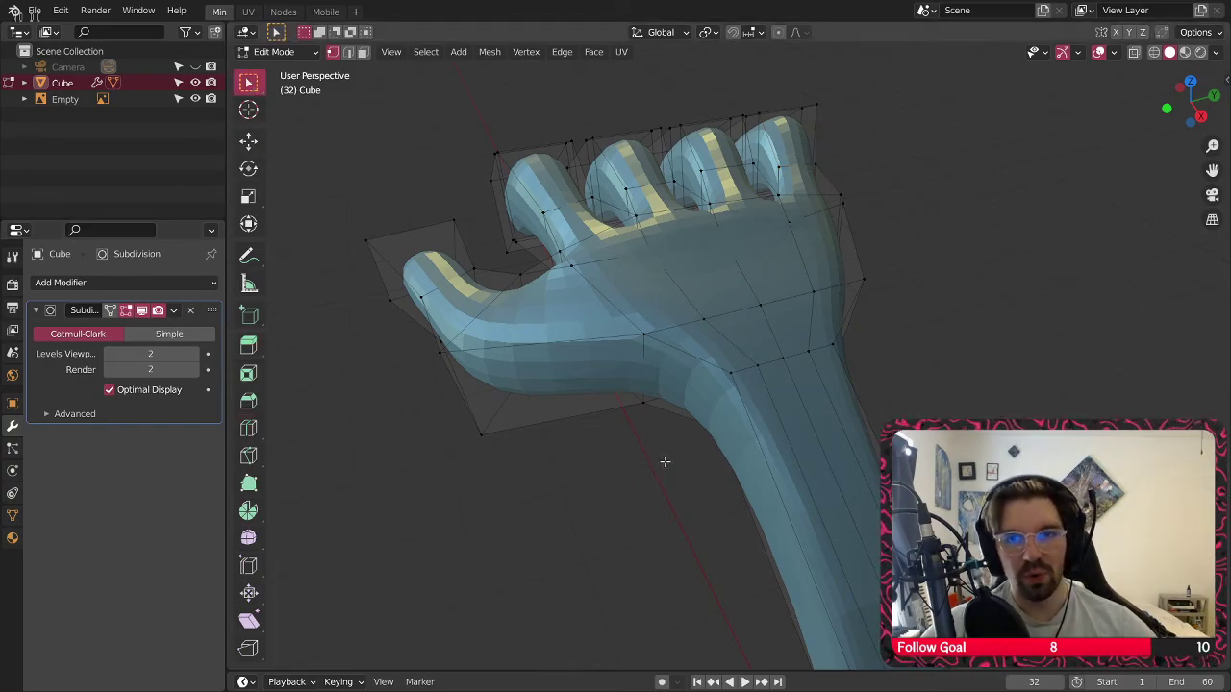
scroll(663, 459, "up", 5)
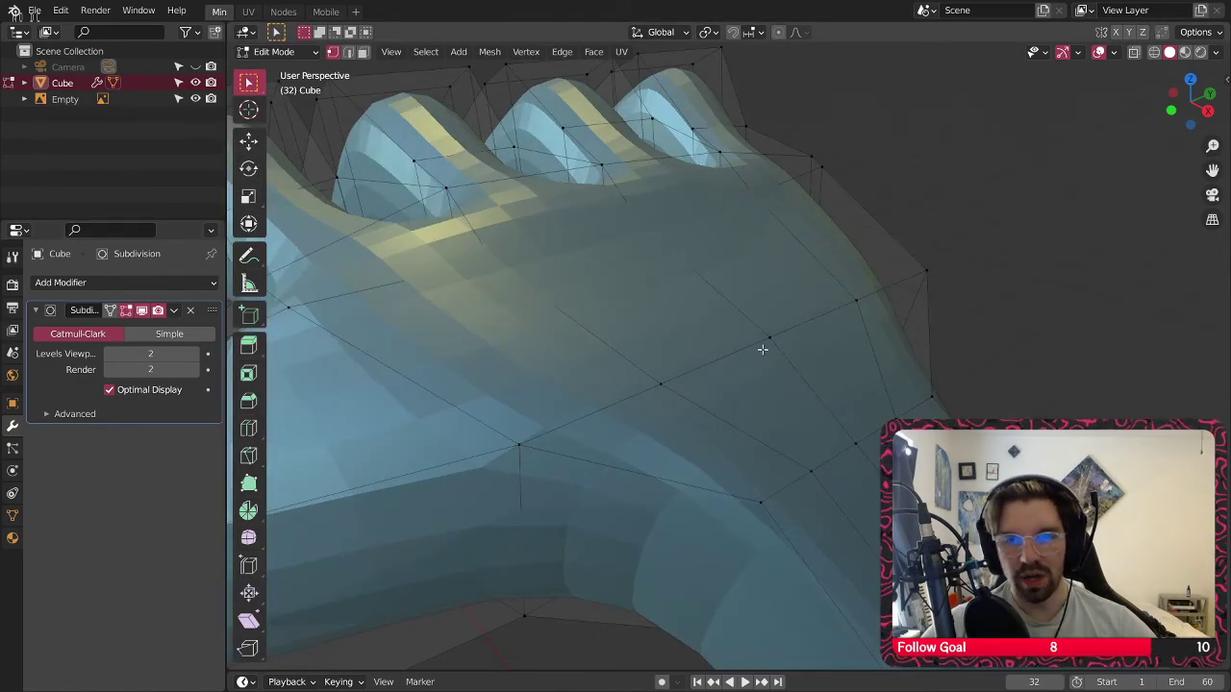
left_click(664, 387, "shift")
middle_click_drag(663, 388, 742, 358)
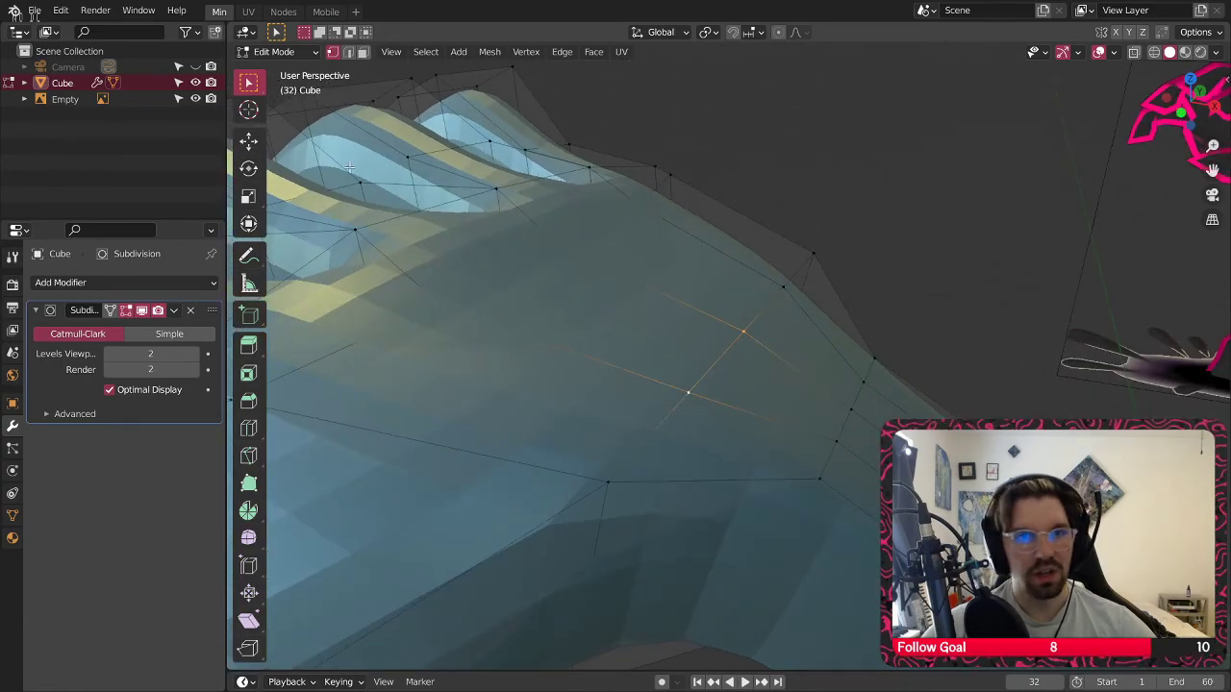
left_click(248, 142)
left_click_drag(714, 301, 771, 258)
middle_click_drag(771, 258, 683, 308)
Move a vertex behind the knuckles on the back of the hand toward the wrist and clear the selection
left_click(645, 301)
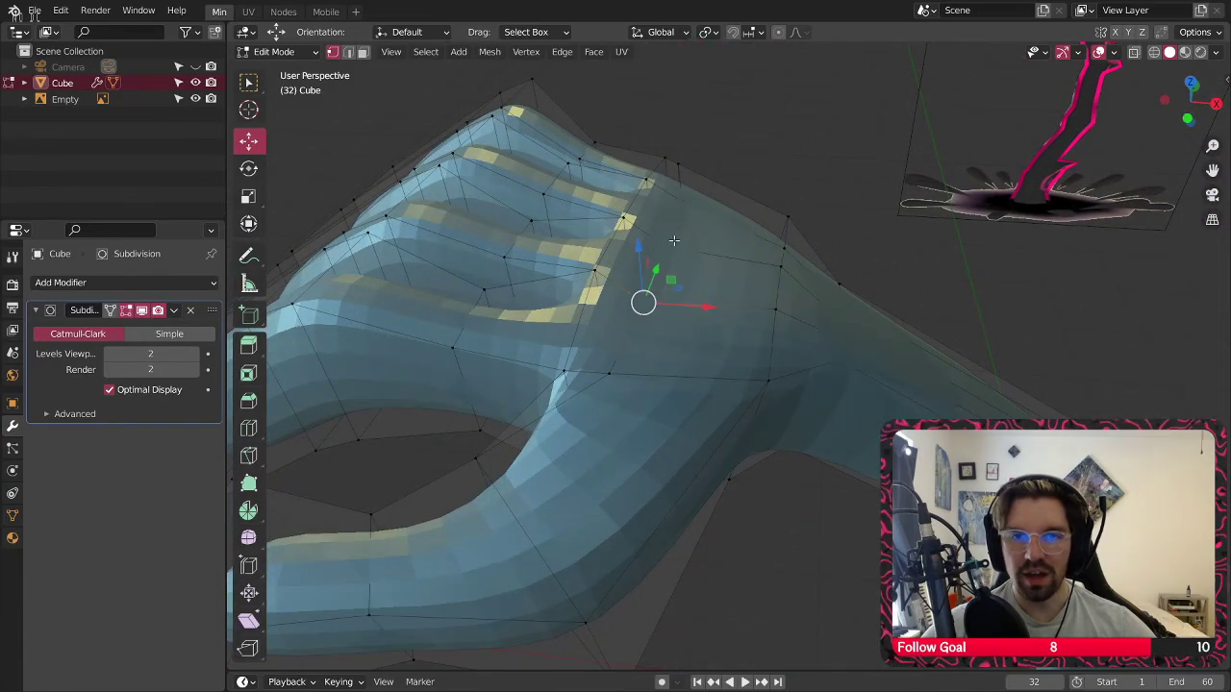
left_click_drag(714, 284, 761, 289)
key("alt+a")
middle_click_drag(761, 288, 806, 237)
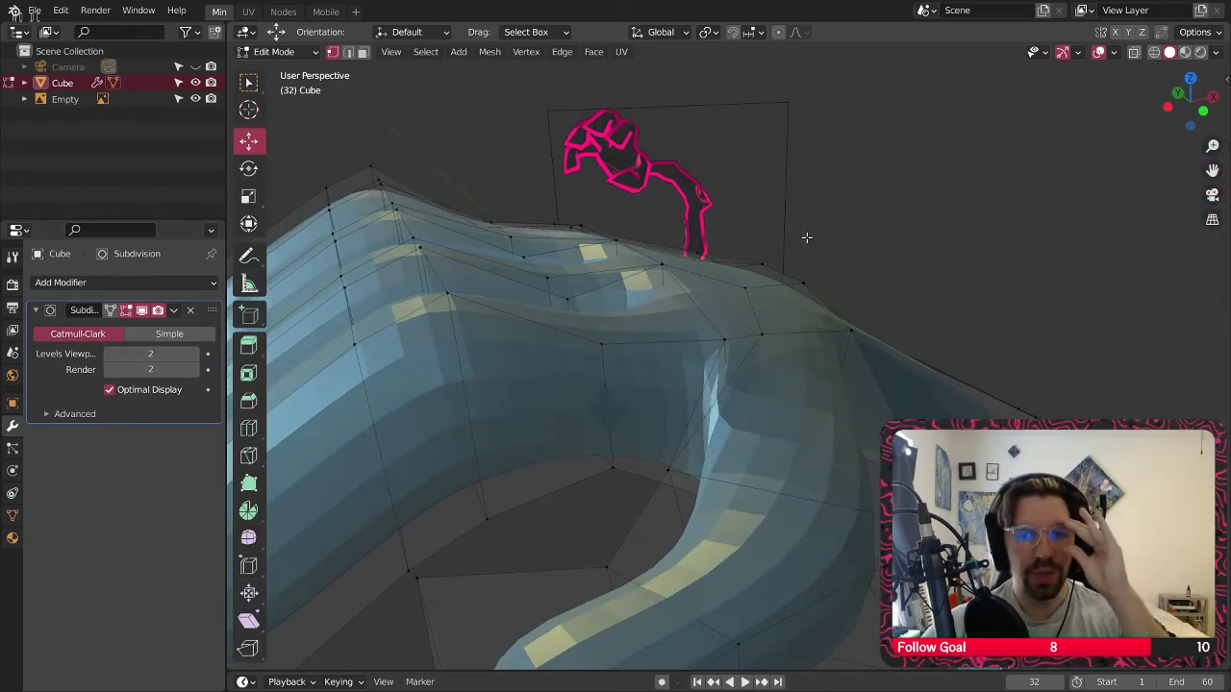
Move the vertex at the thumb-side base of the nearest finger about -0.129 m in X and 0.030 m in Y
middle_click_drag(717, 348, 732, 316)
left_click_drag(728, 315, 663, 335)
middle_click_drag(664, 334, 542, 205)
scroll(673, 346, "down", 5)
scroll(673, 347, "up", 5)
scroll(759, 352, "down", 3)
scroll(494, 369, "up", 3)
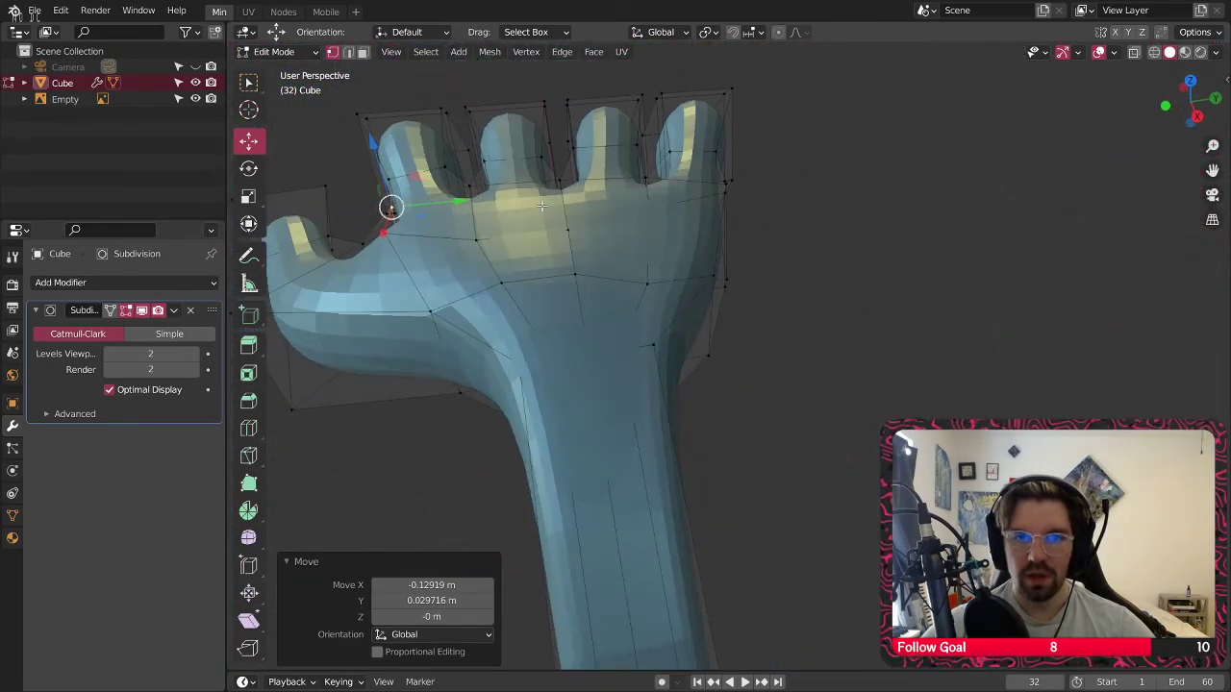
Try to bevel the edge loop at the arm's elbow with a 2.35 m width and 4 segments
middle_click_drag(532, 374, 692, 182, "shift")
middle_click_drag(763, 251, 375, 57)
left_click(742, 309)
scroll(757, 288, "up", 2)
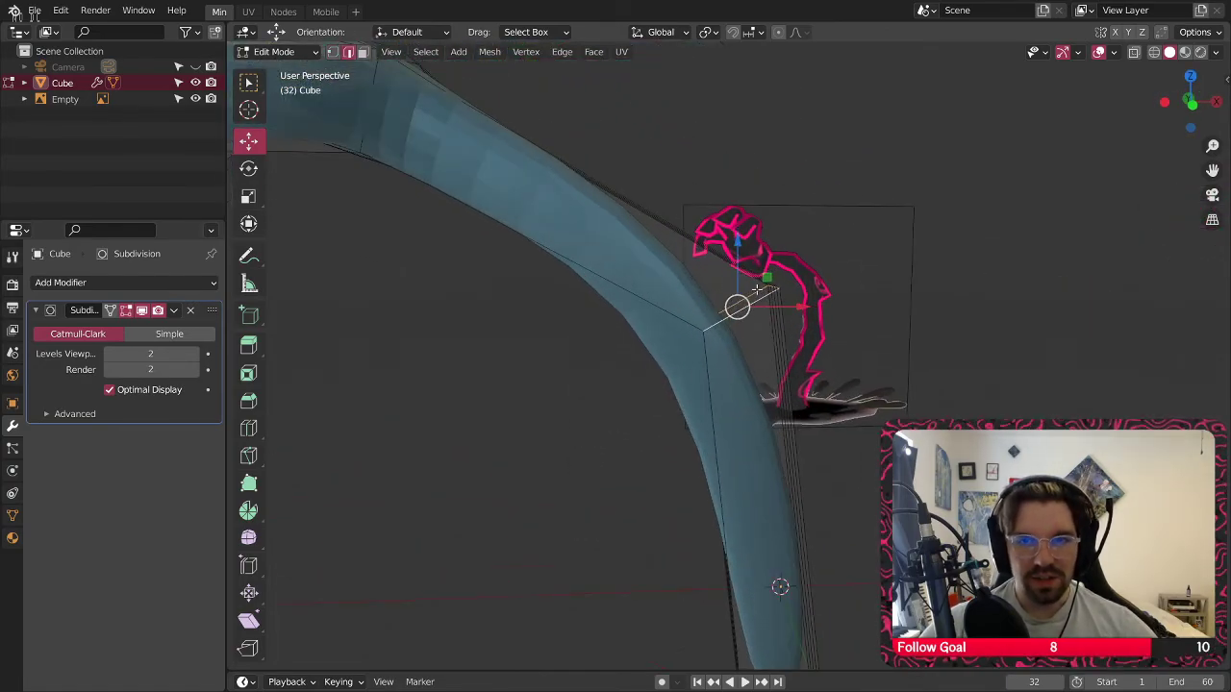
key("ctrl+b")
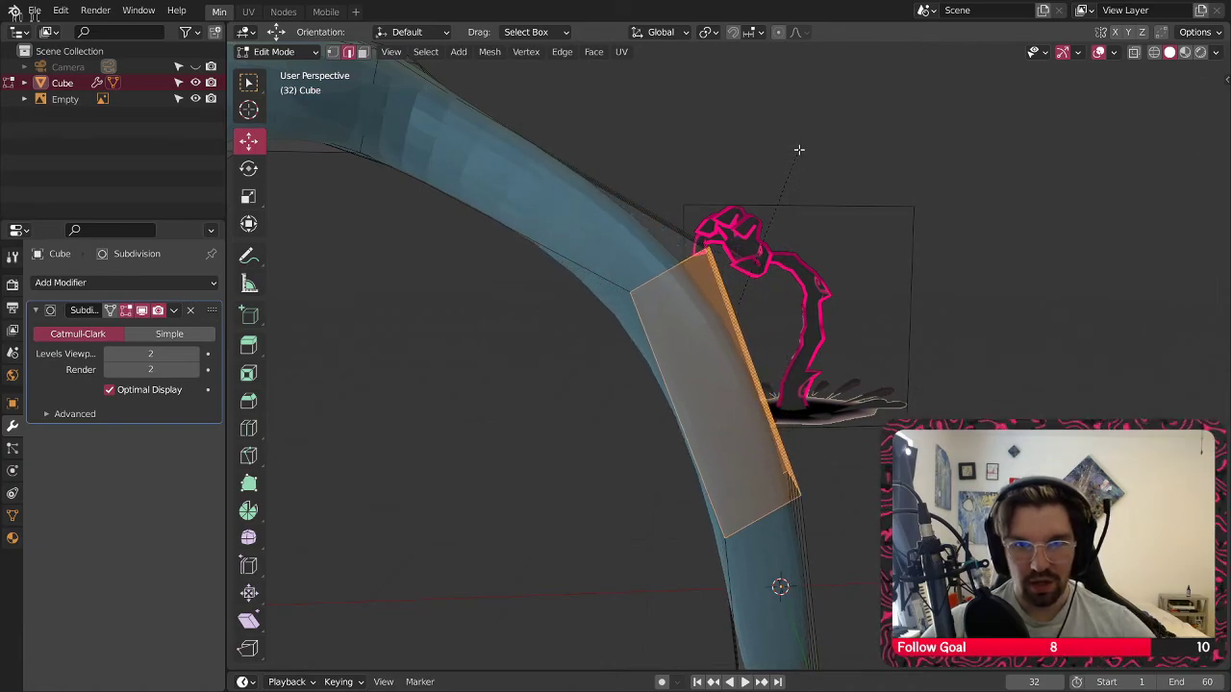
scroll(802, 138, "up", 2)
scroll(807, 104, "up", 1)
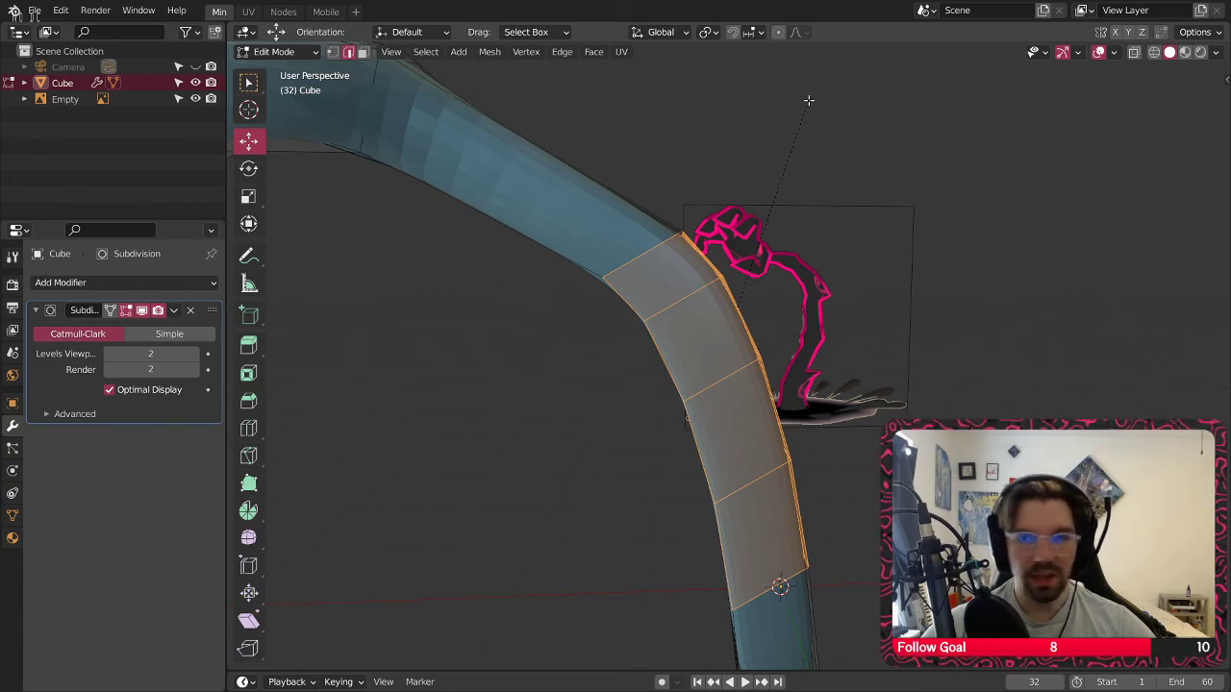
left_click(750, 69)
scroll(750, 69, "down", 3)
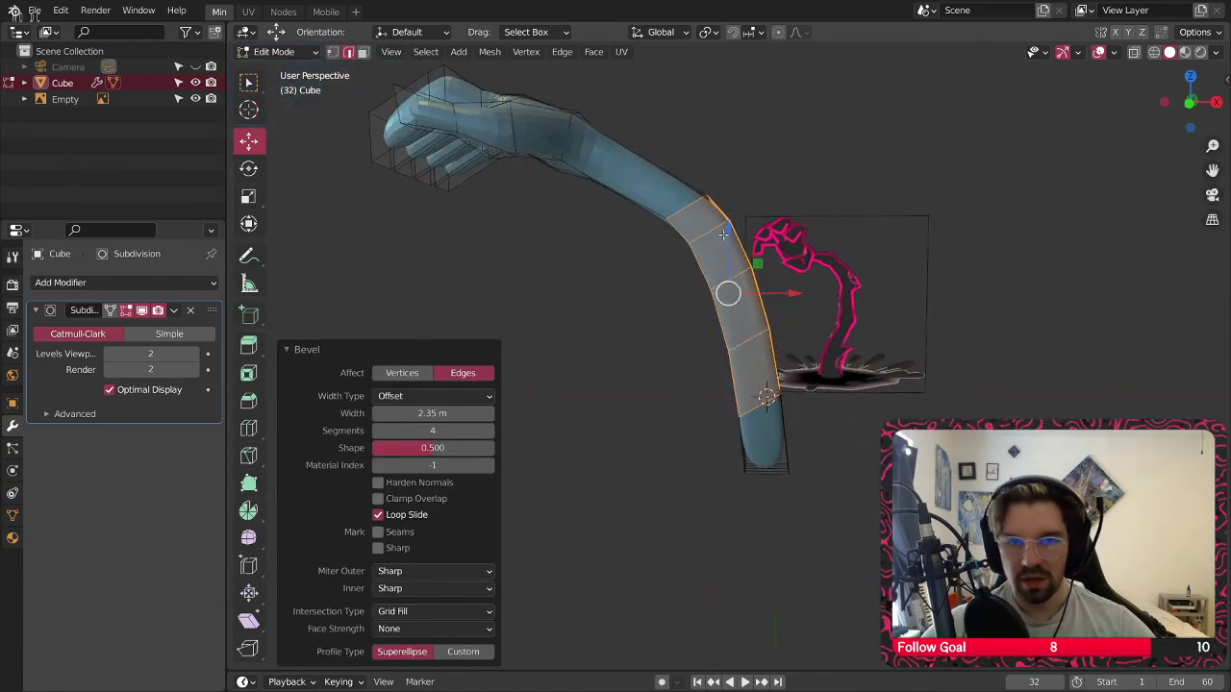
Undo the elbow bevel
middle_click_drag(723, 234, 712, 233)
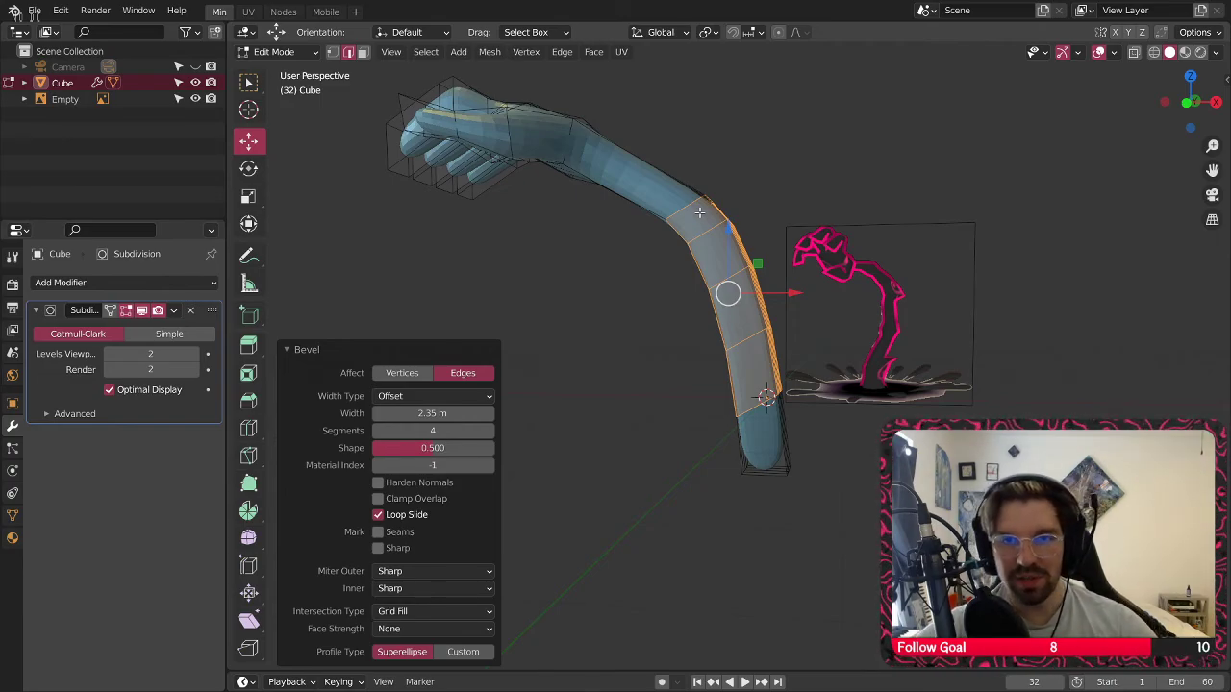
scroll(687, 195, "up", 3)
mouse_move(687, 195)
middle_mouse_down()
mouse_move(645, 275)
mouse_move(681, 250)
mouse_move(558, 250)
mouse_move(497, 212)
mouse_move(708, 189)
middle_mouse_up()
key("ctrl+z")
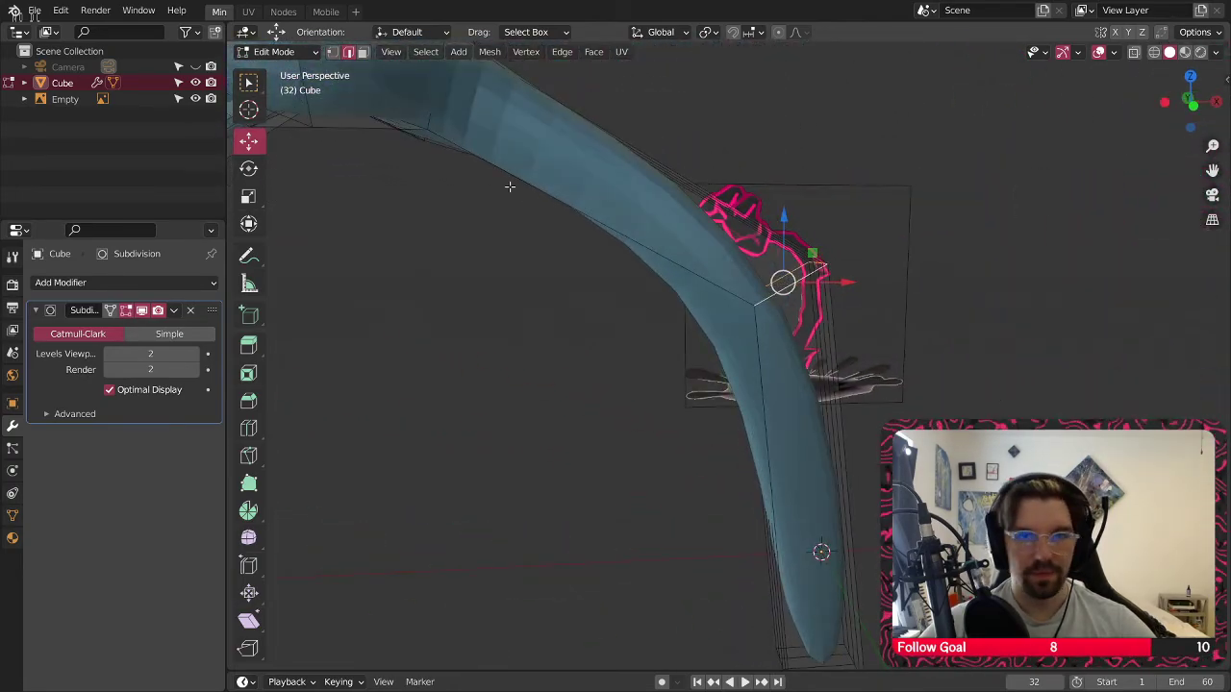
Apply the arm's scale in Object Mode and return to Edit Mode
left_click(275, 51)
left_click(285, 71)
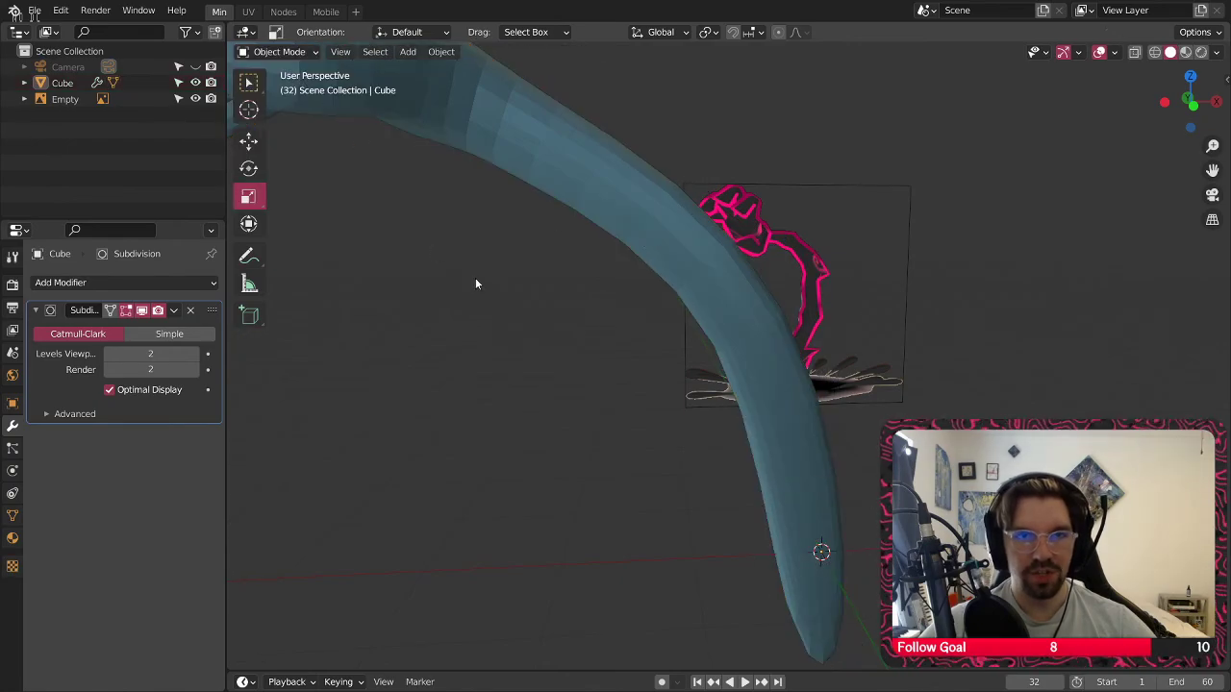
left_click(610, 167)
key("ctrl+a")
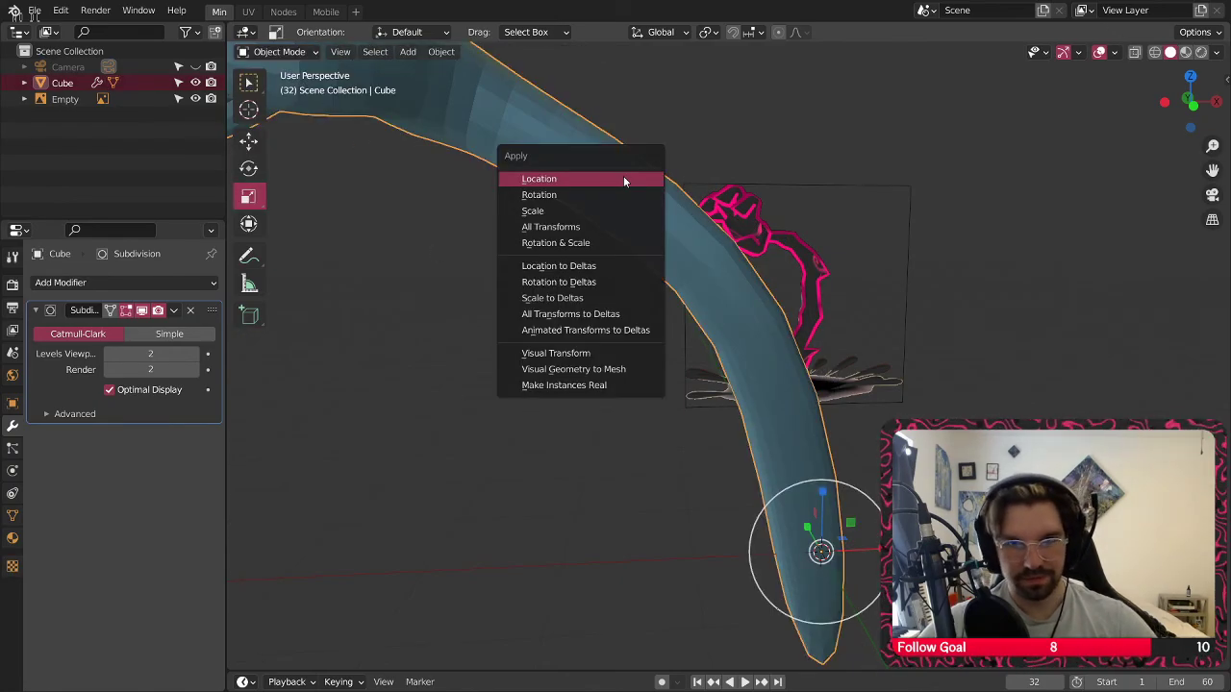
left_click(554, 212)
left_click(274, 52)
left_click(279, 87)
Bevel the elbow's edge loop with a 1.74 m width and 5 segments
middle_click_drag(577, 288, 699, 393)
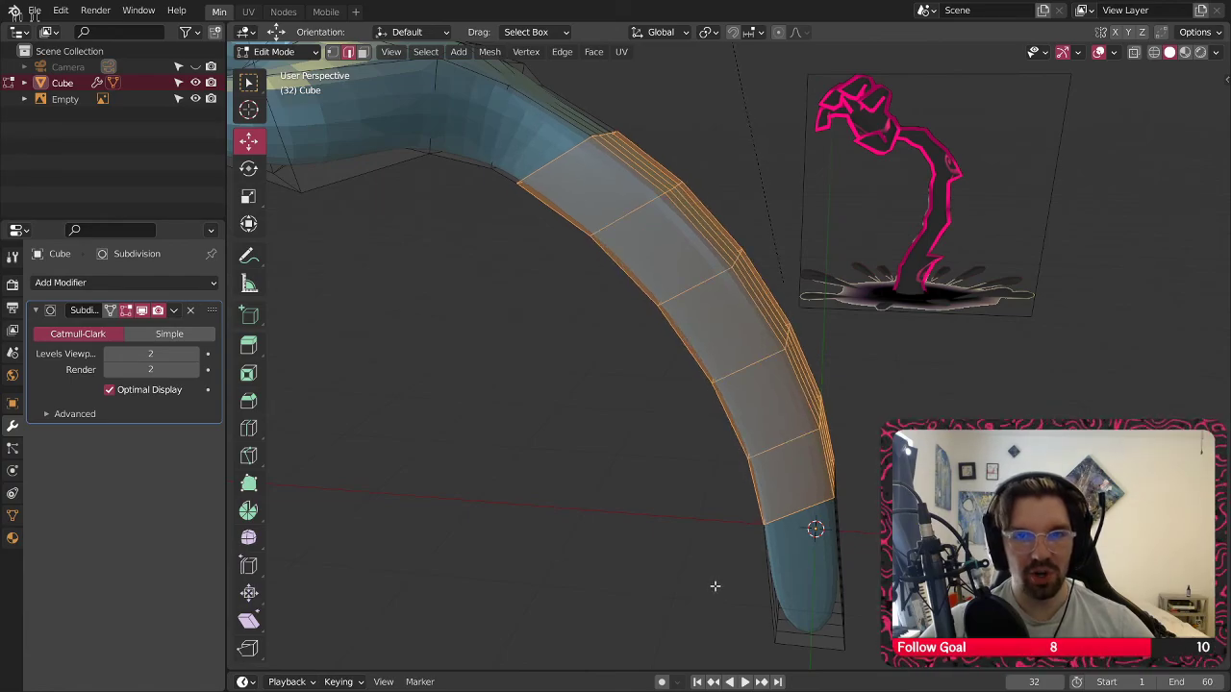
left_click(714, 584)
middle_click_drag(714, 497, 666, 324)
scroll(666, 324, "up", 3)
Switch to Object Mode and shade the arm smooth
left_click(279, 52)
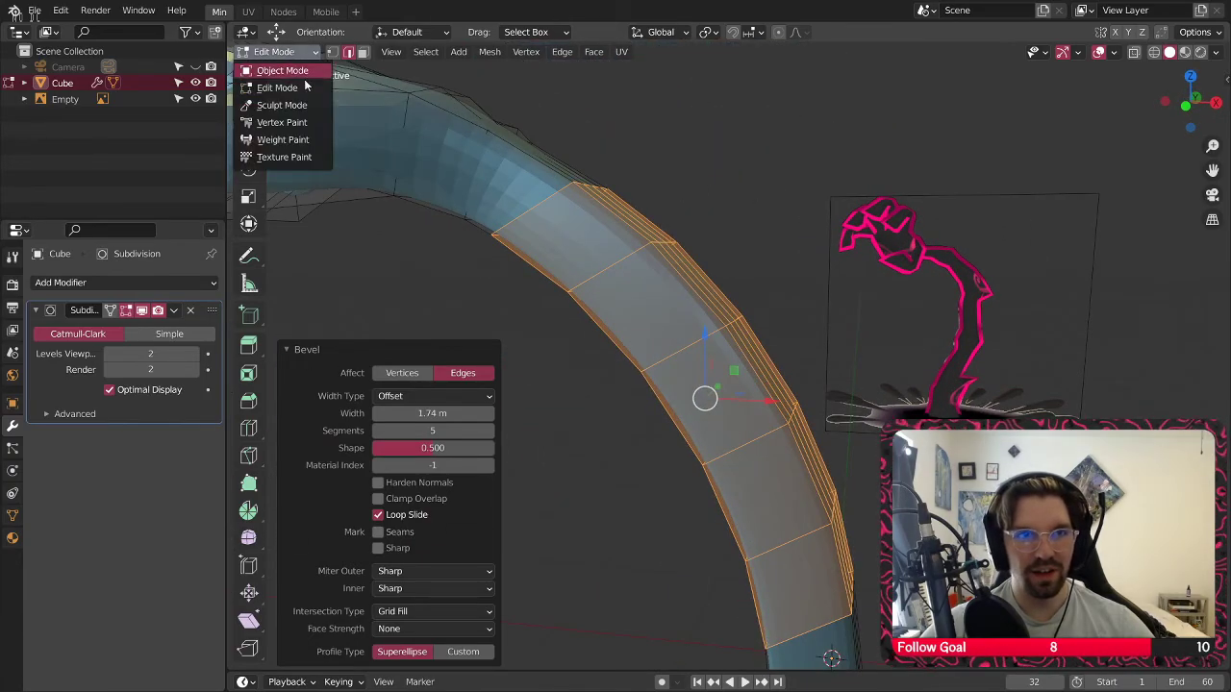
left_click(282, 71)
middle_click_drag(624, 319, 751, 244)
right_click(623, 217)
left_click(623, 220)
scroll(544, 279, "down", 5)
scroll(667, 139, "up", 3)
middle_click_drag(668, 139, 604, 281)
middle_click_drag(604, 280, 606, 315)
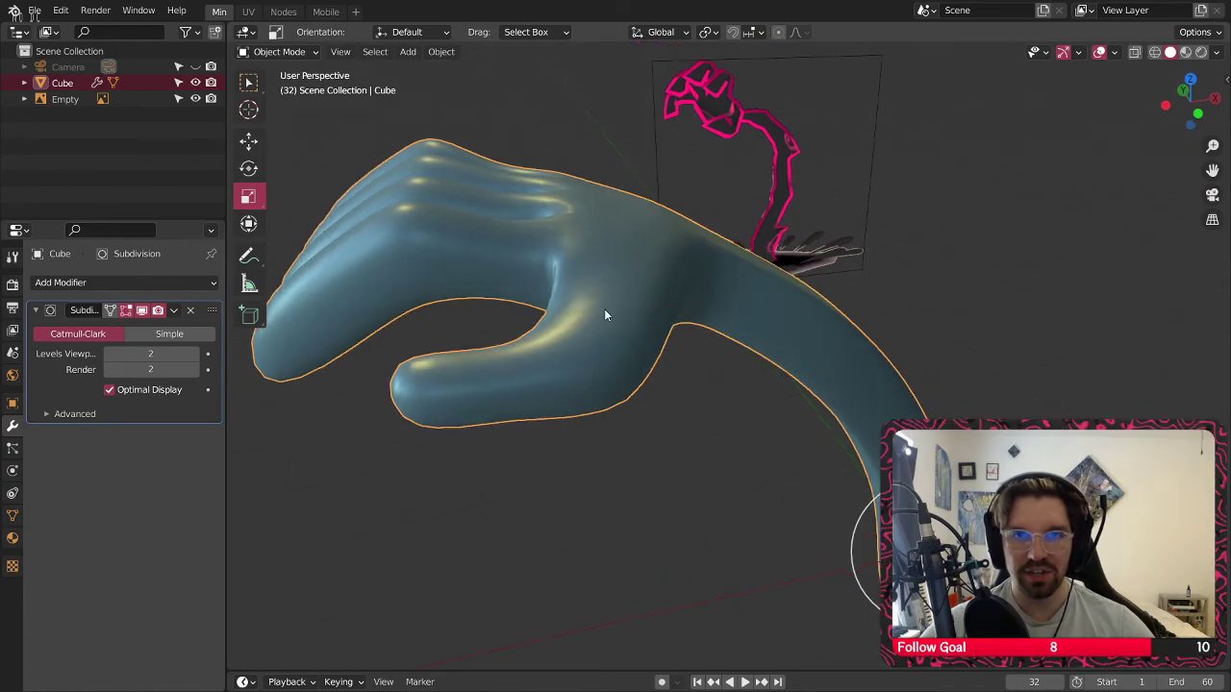
Return to Edit Mode and dissolve the diagonal edges where the thumb's base joins the palm
left_click(279, 52)
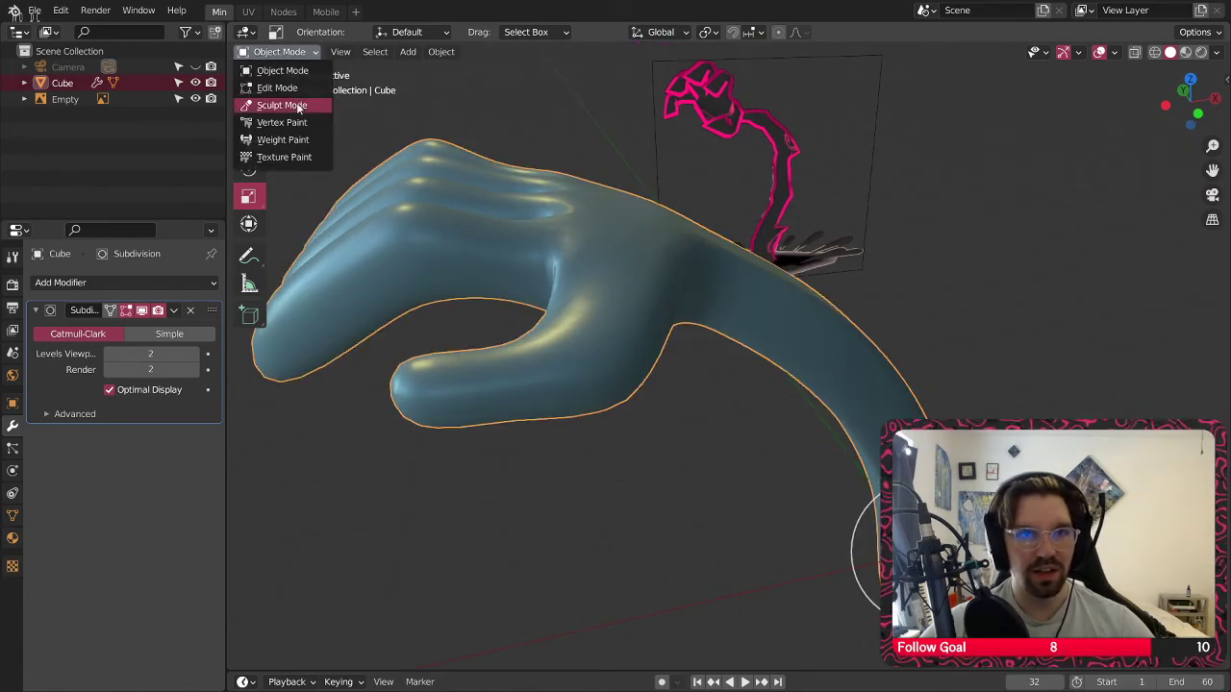
left_click(283, 73)
scroll(615, 346, "up", 5)
middle_click_drag(615, 347, 567, 345)
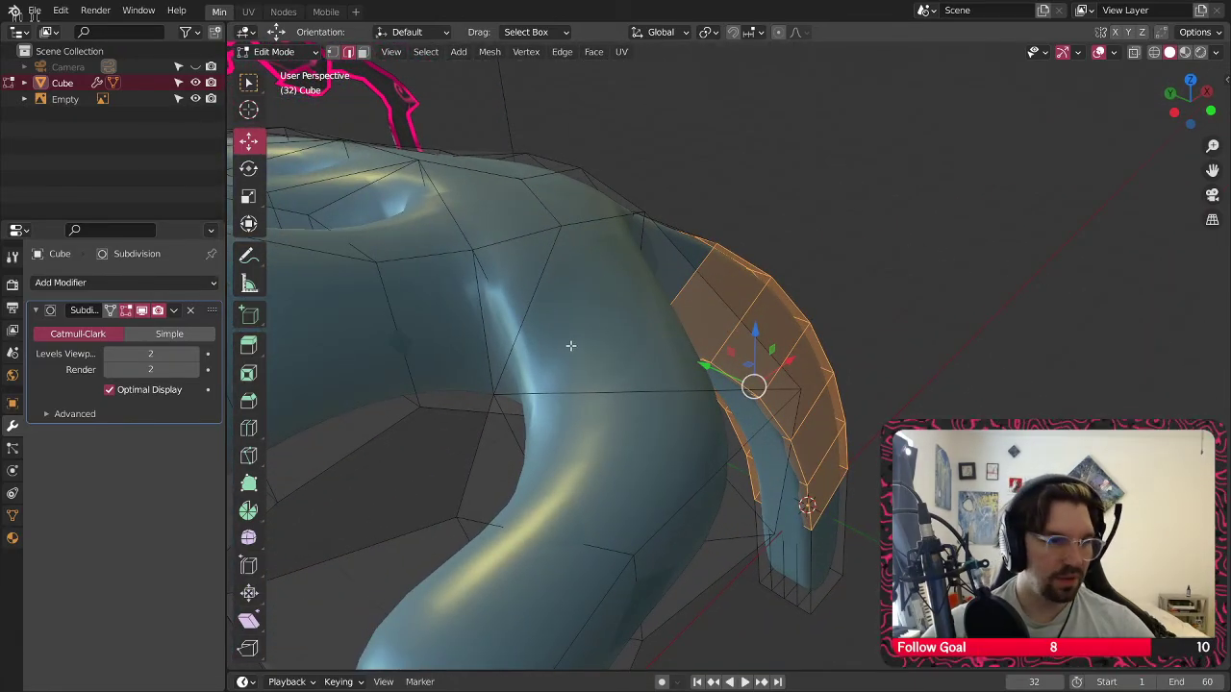
middle_click_drag(674, 224, 668, 347)
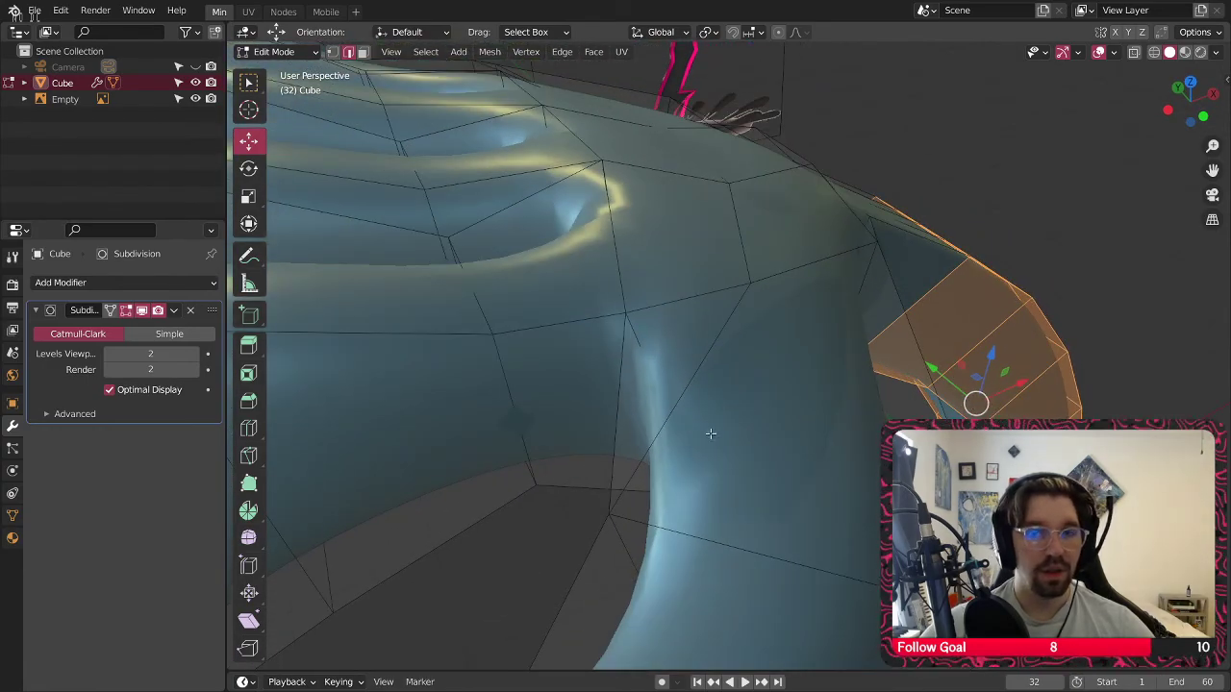
left_click(636, 470)
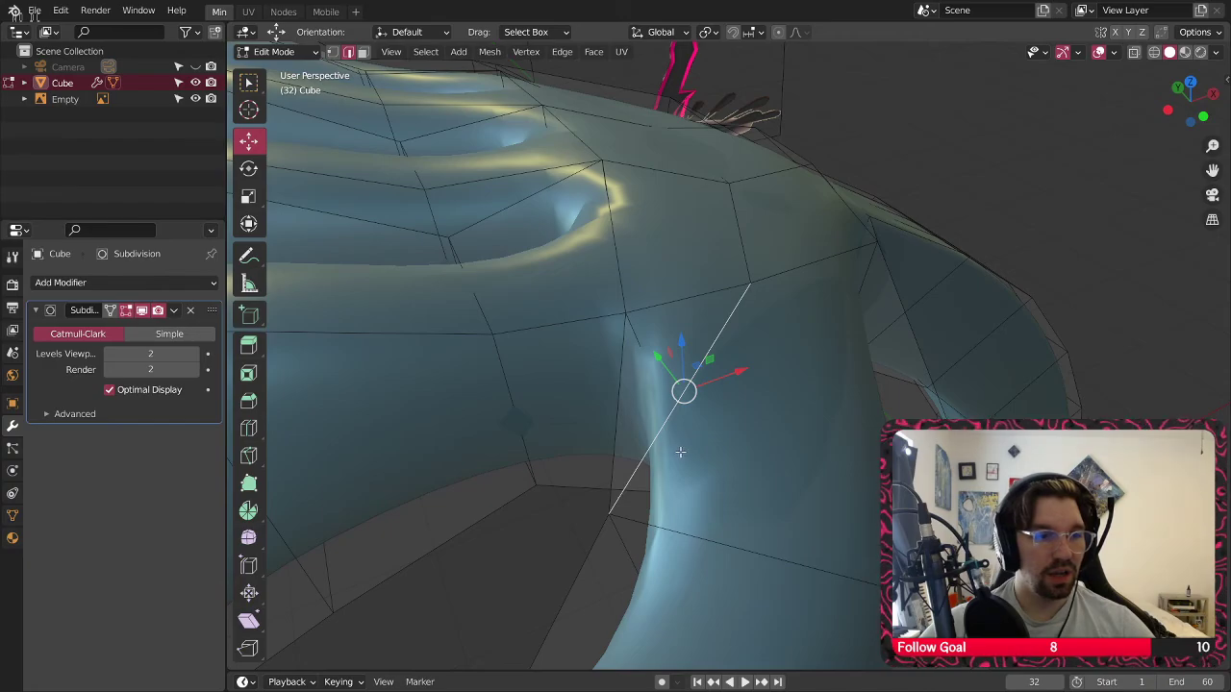
middle_click_drag(680, 452, 925, 197)
key("ctrl+e")
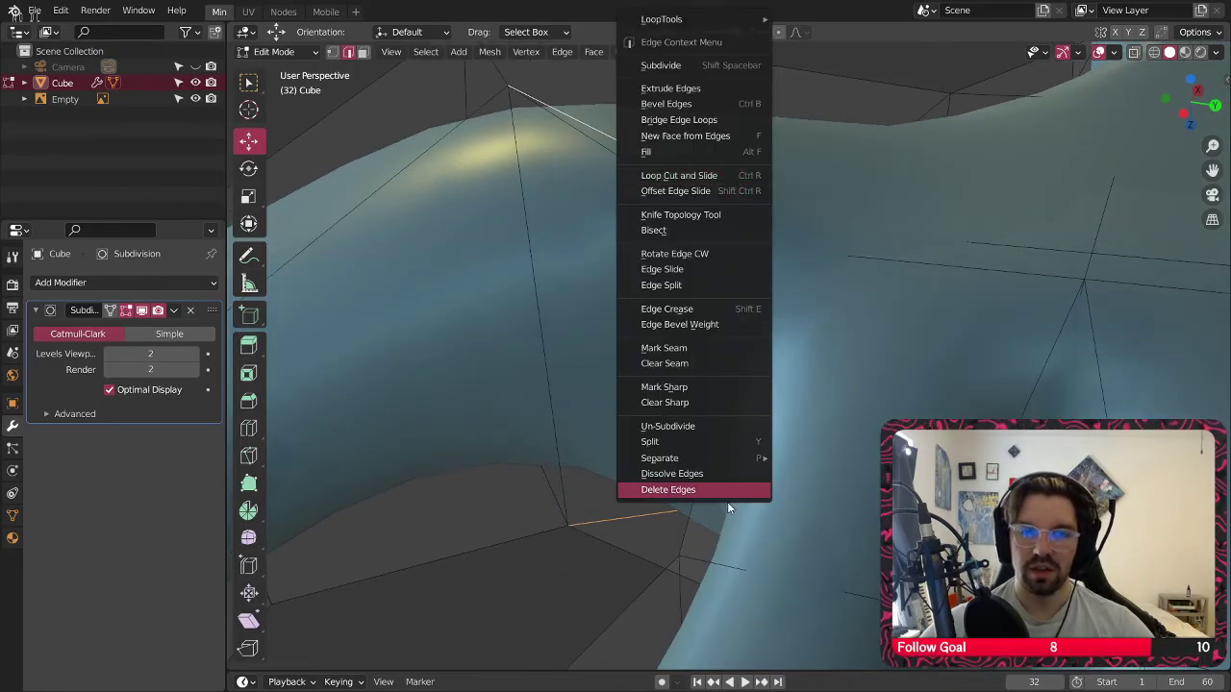
left_click(672, 474)
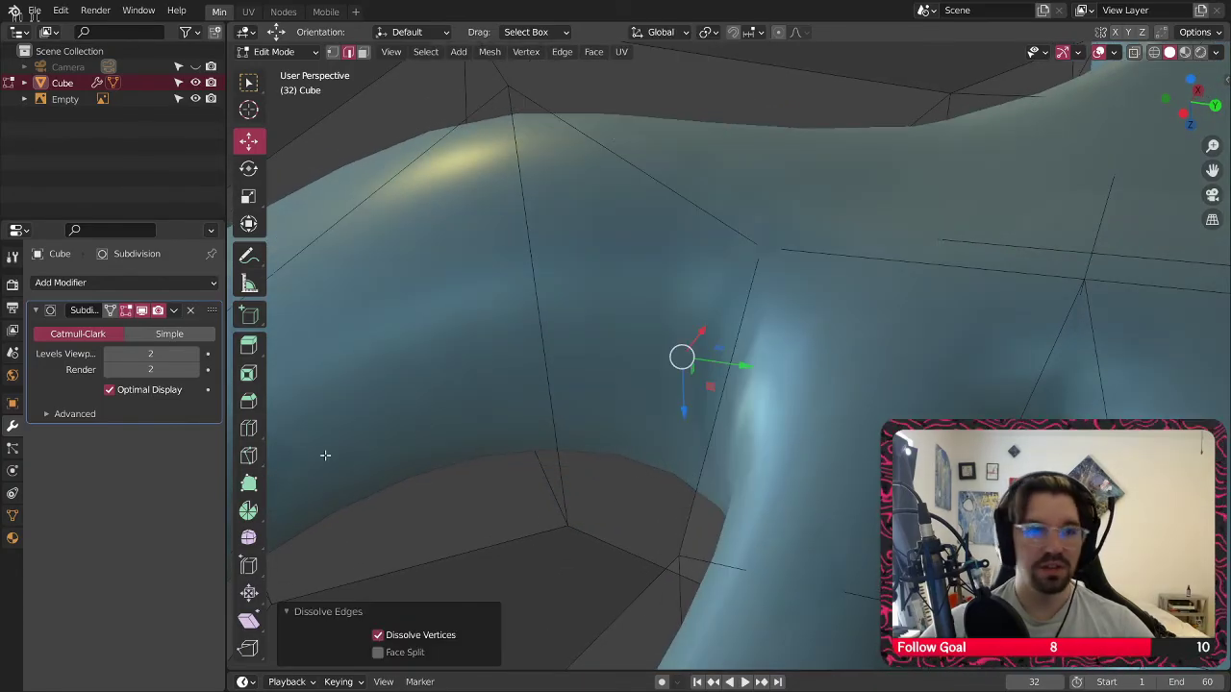
Turn off the Subdivision modifier's viewport display to work on the unsmoothed hand mesh
left_click(141, 311)
scroll(740, 159, "down", 3)
middle_click_drag(739, 159, 919, 413)
scroll(867, 290, "down", 3)
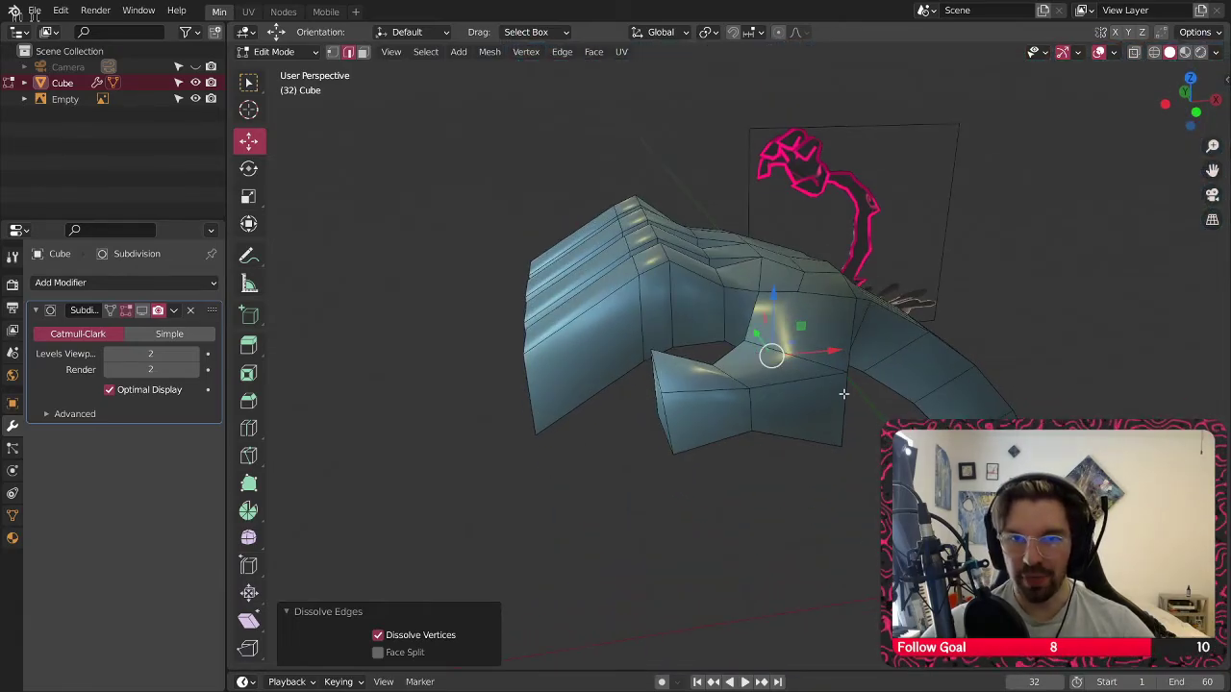
middle_click_drag(844, 393, 668, 356)
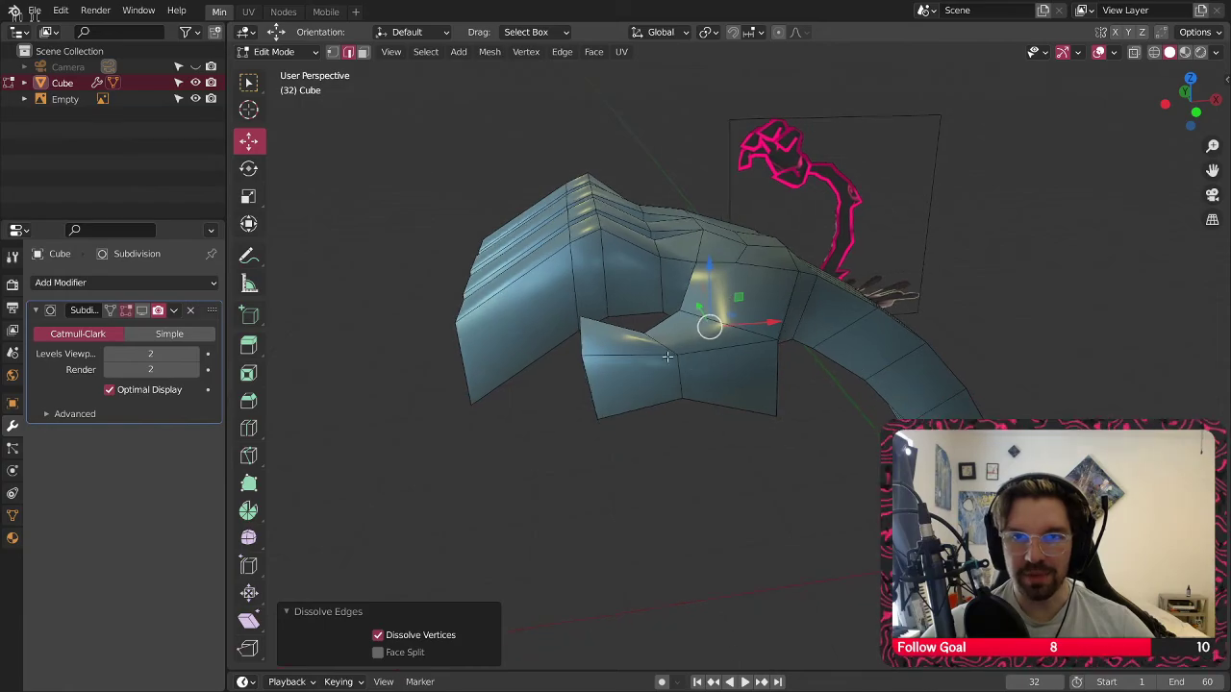
middle_click_drag(710, 396, 673, 346)
scroll(635, 369, "up", 5)
scroll(728, 364, "up", 3)
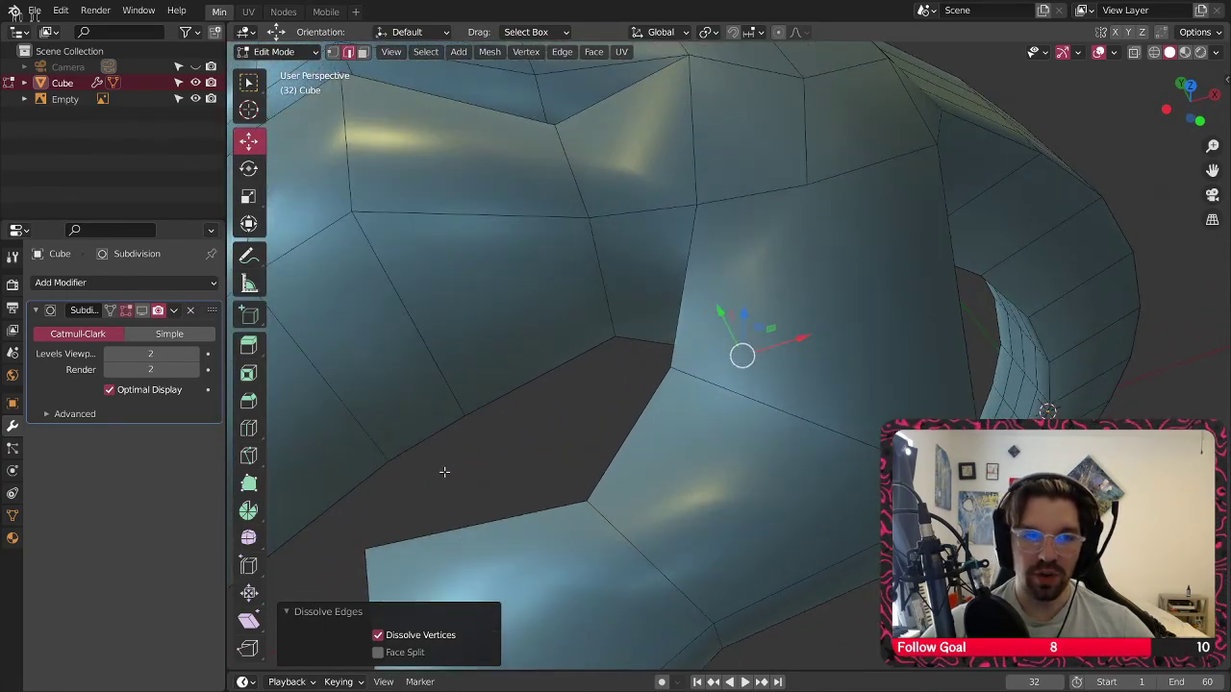
Add a centred loop cut across the narrow inner face between the thumb's base and the nearest finger
left_click(249, 430)
middle_click_drag(806, 324, 724, 292)
left_click(568, 329)
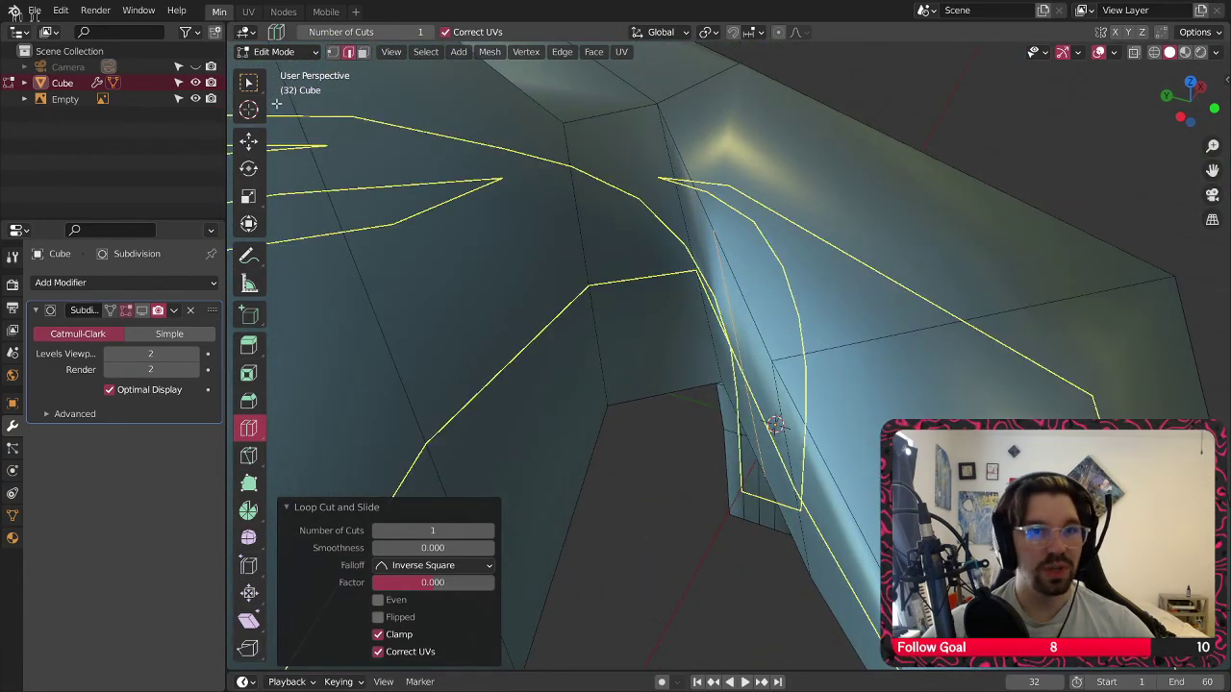
Connect the two mid-edge vertices on either side of the palm face above the thumb's base with a new edge
key("w")
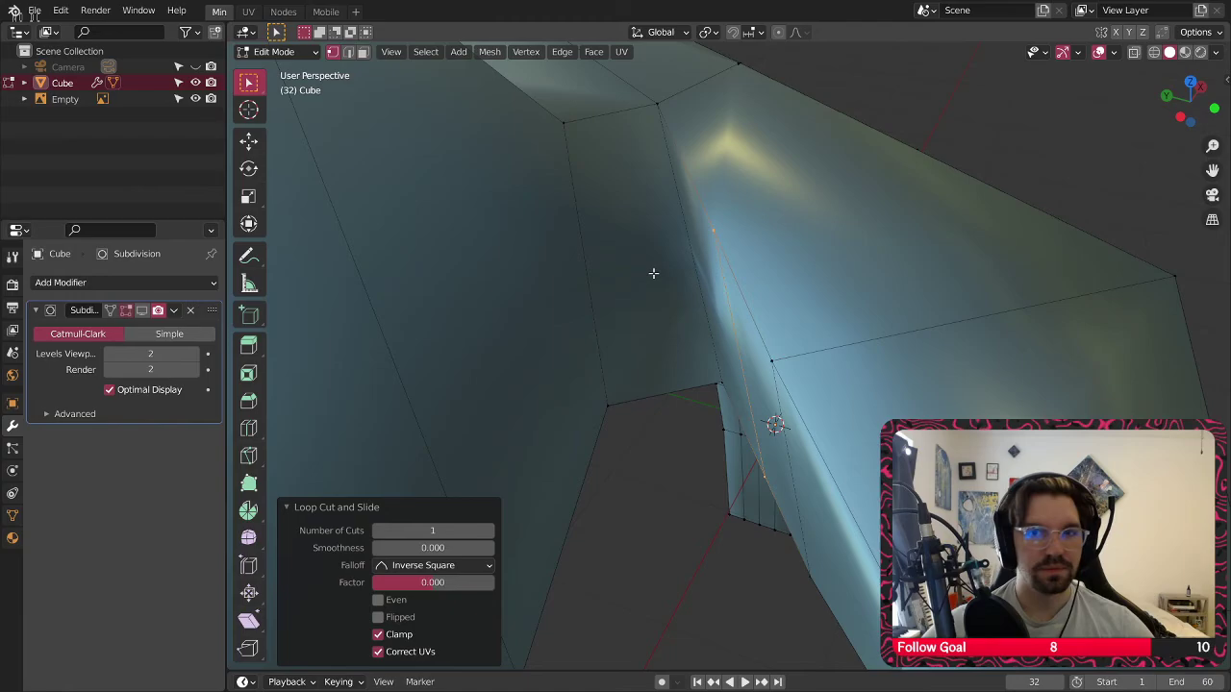
left_click(703, 231)
middle_click_drag(703, 231, 820, 236)
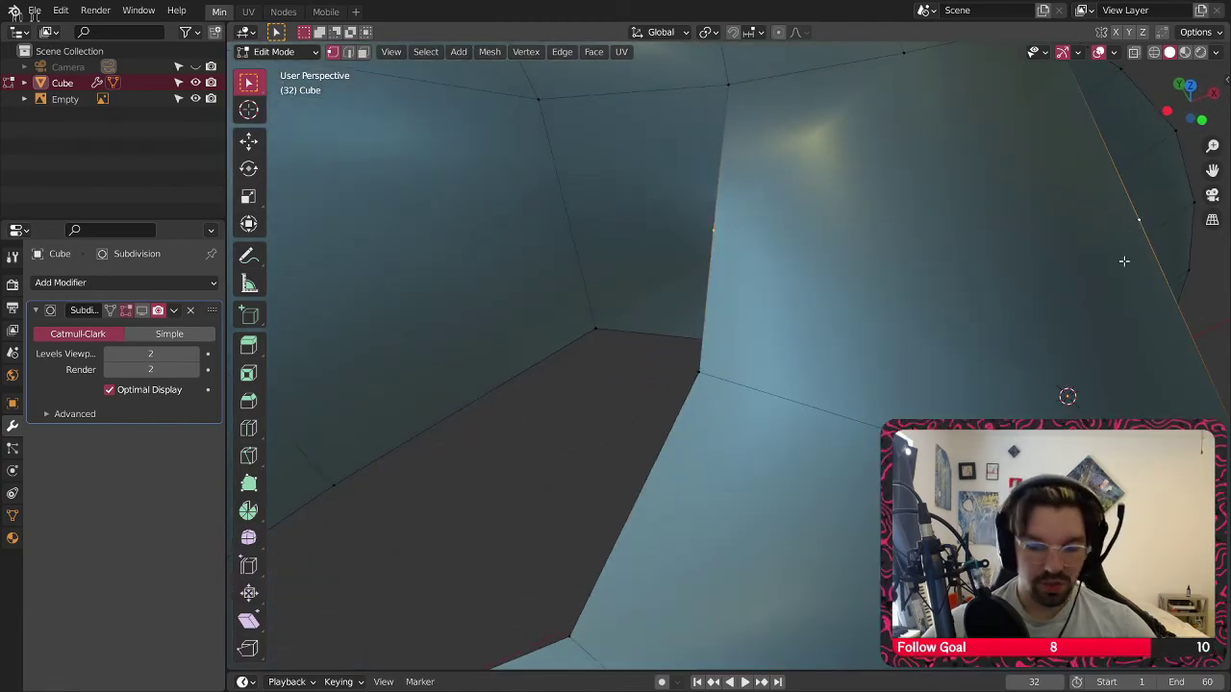
key("j")
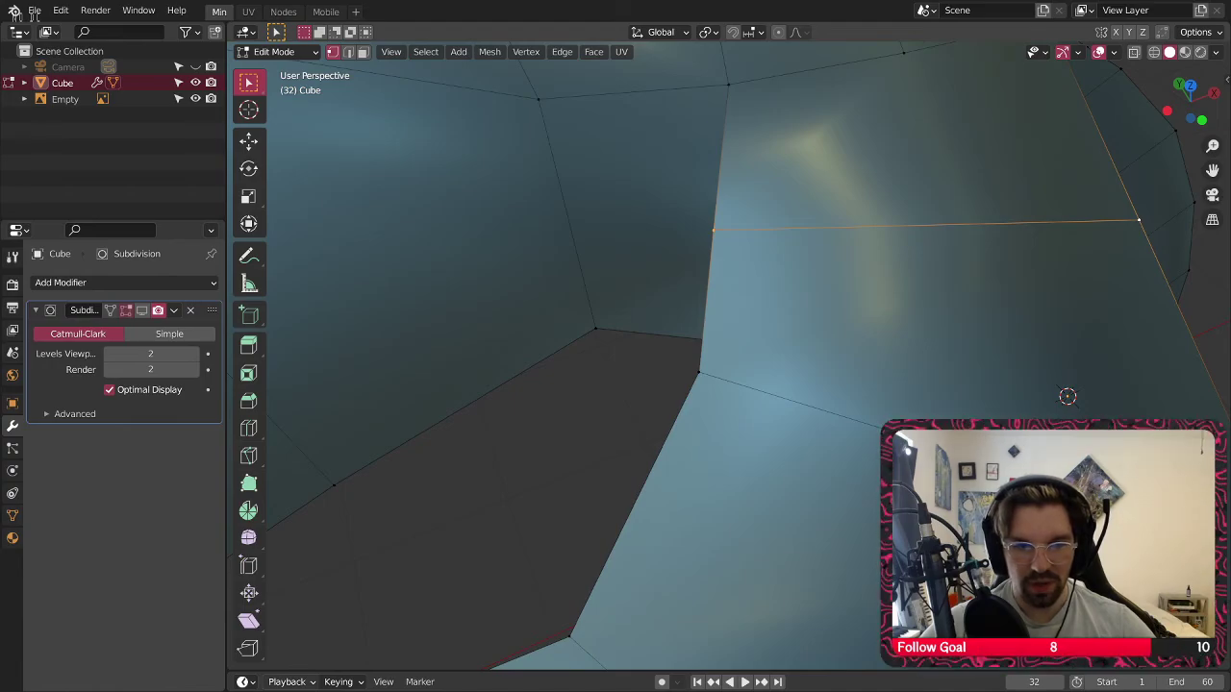
Select the new edge loop across the thumb's base and move it about 0.11 m along X and -0.1 m along Z
middle_click_drag(660, 197, 661, 197)
middle_click_drag(776, 196, 728, 226)
middle_click_drag(715, 101, 766, 177)
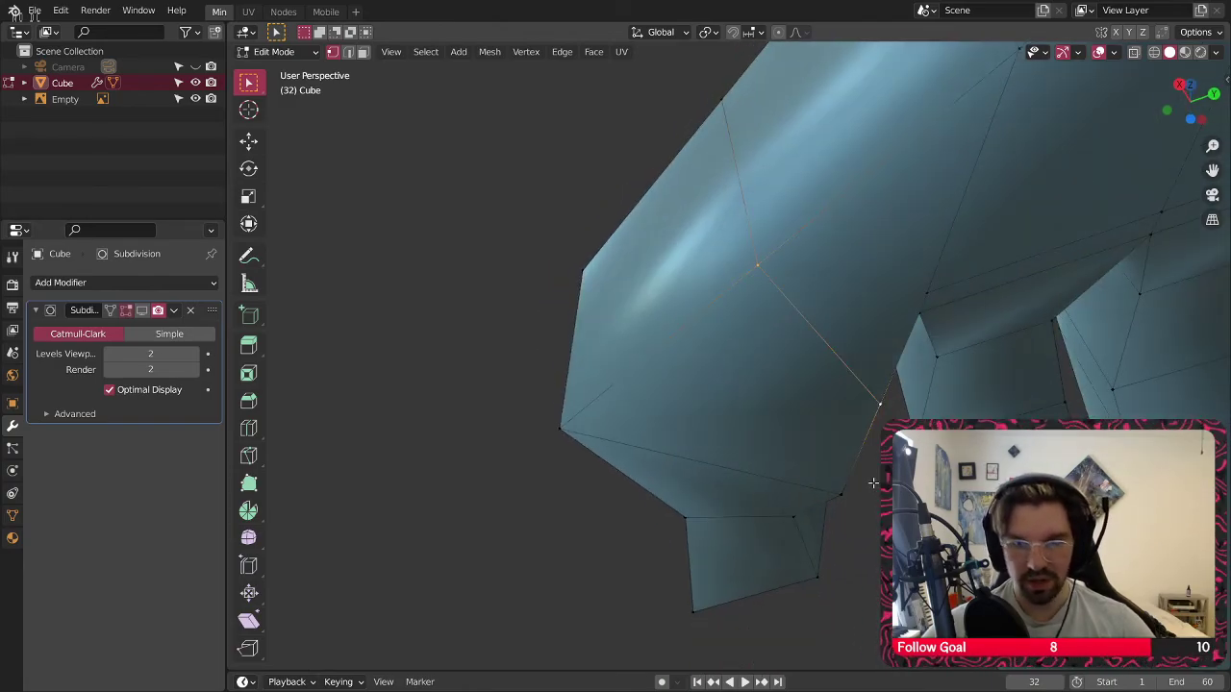
middle_click_drag(769, 323, 797, 342)
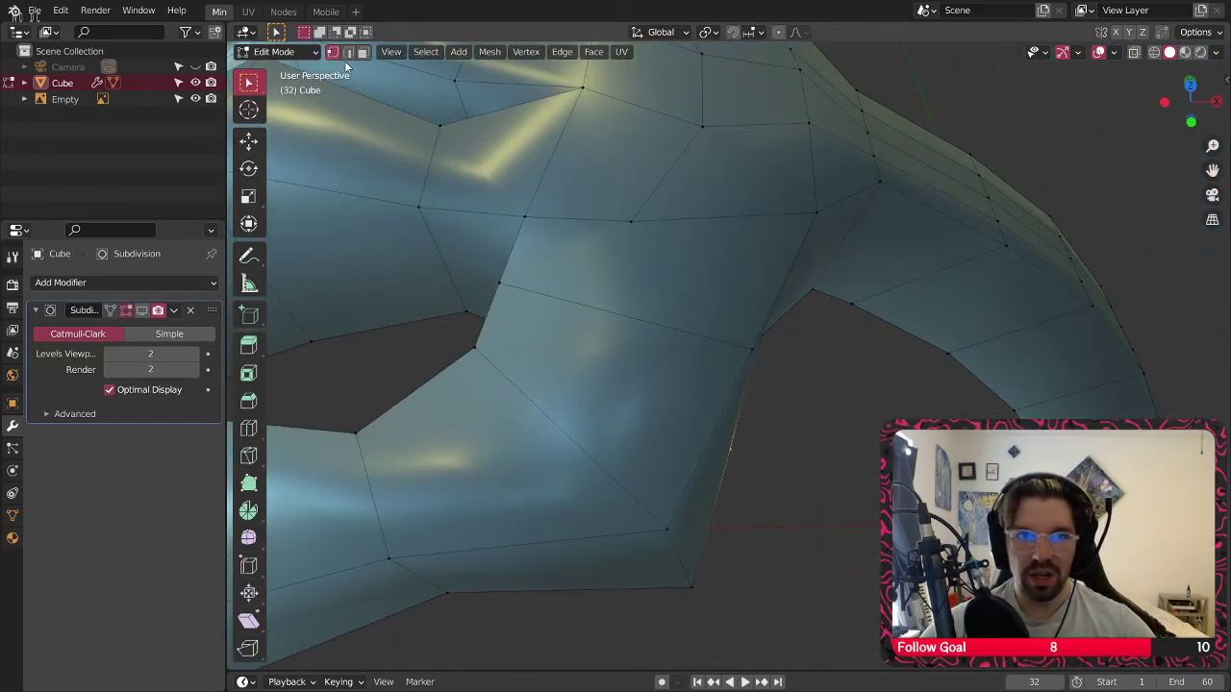
left_click(657, 326)
middle_click_drag(657, 326, 704, 301)
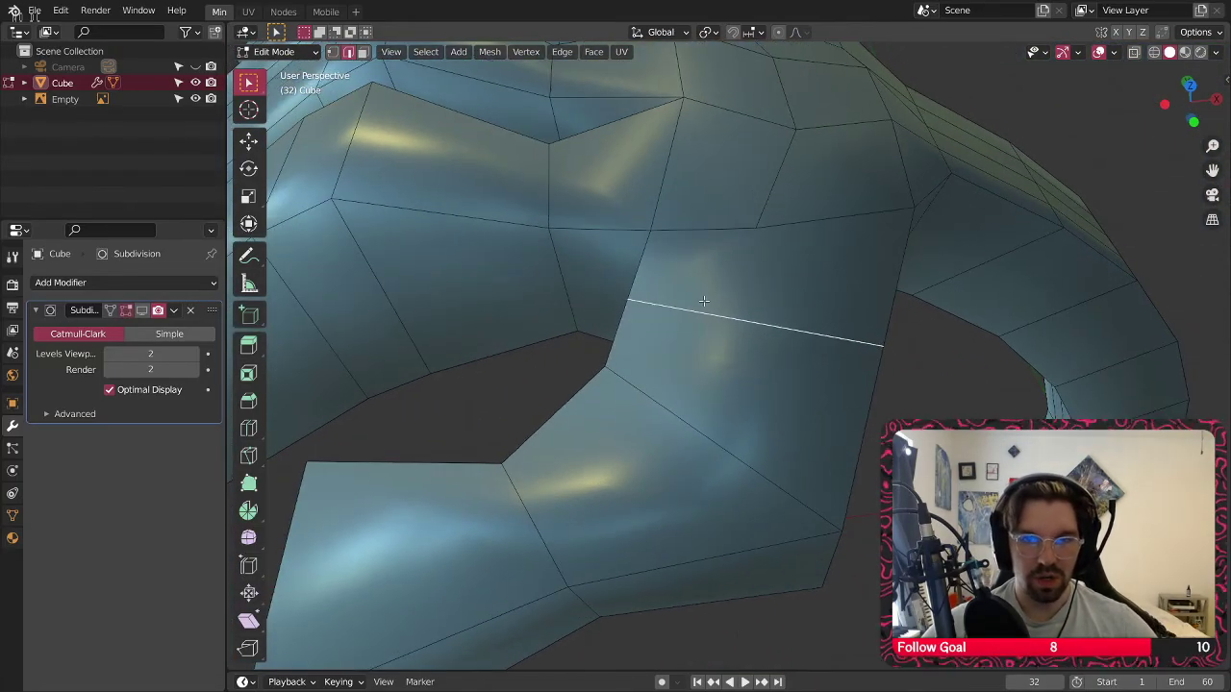
left_click(249, 141)
left_click_drag(818, 381, 761, 296)
mouse_move(792, 339)
middle_mouse_down()
mouse_move(820, 322)
mouse_move(789, 341)
middle_mouse_up()
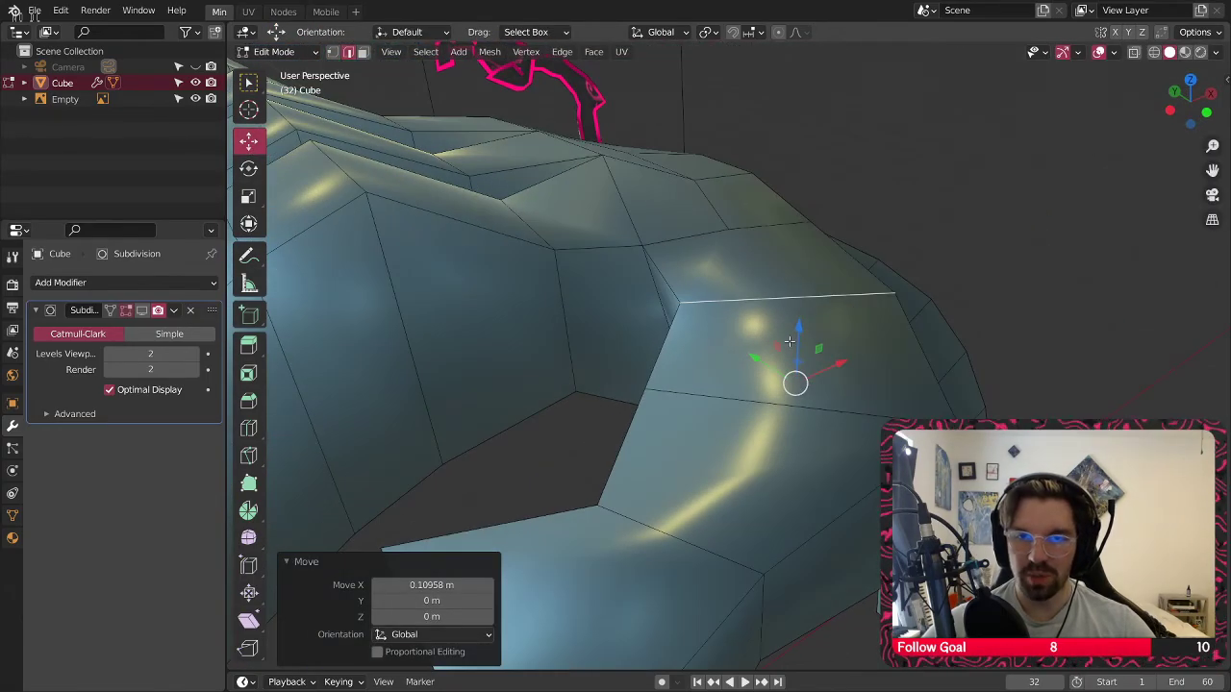
left_click_drag(797, 330, 798, 358)
middle_click_drag(797, 358, 803, 271)
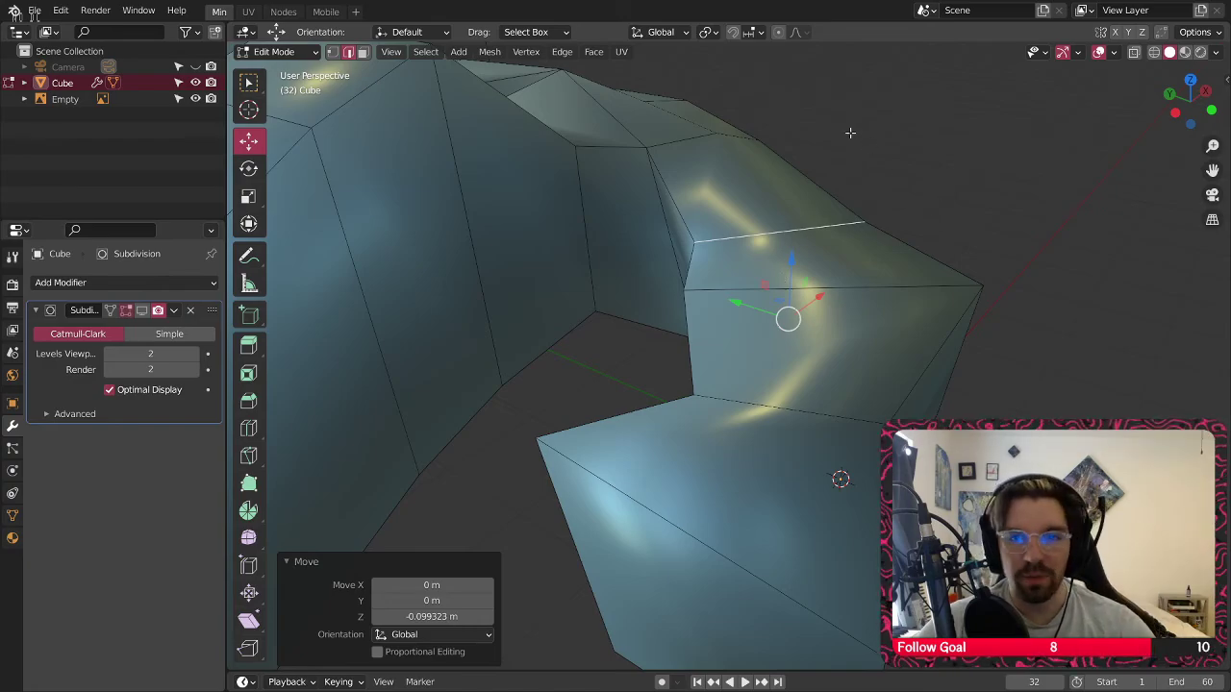
Rotate the thumb-base edge loop slightly to follow the thumb's direction and scale it by 0.743
middle_click_drag(851, 132, 630, 269)
left_click(250, 170)
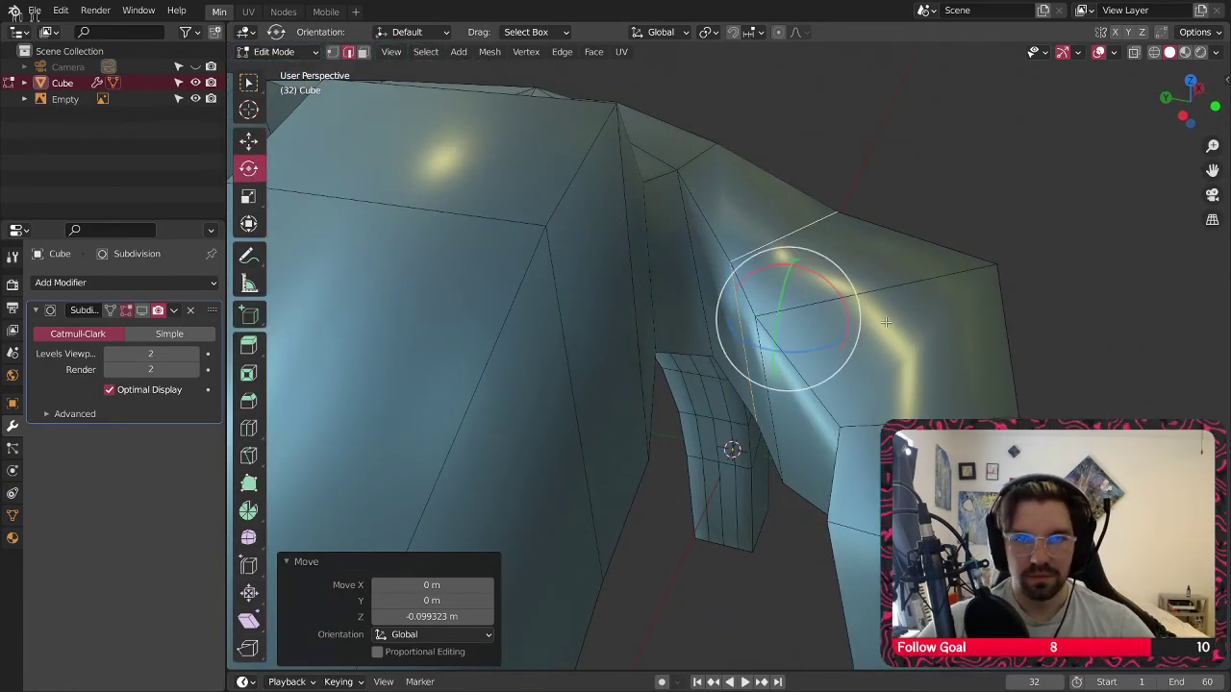
left_click_drag(770, 266, 784, 279)
middle_click_drag(784, 279, 748, 267)
key("s")
left_click(767, 266)
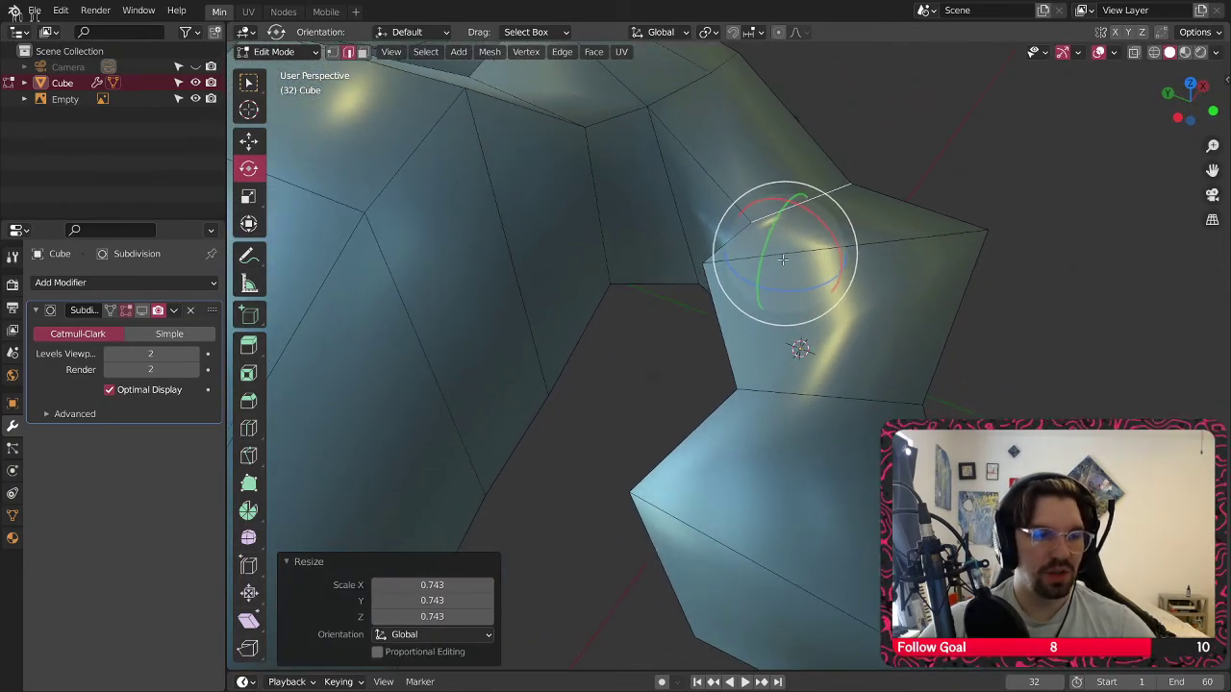
Move the next edge loop along the thumb about -0.12 m along Y
middle_click_drag(840, 279, 884, 286)
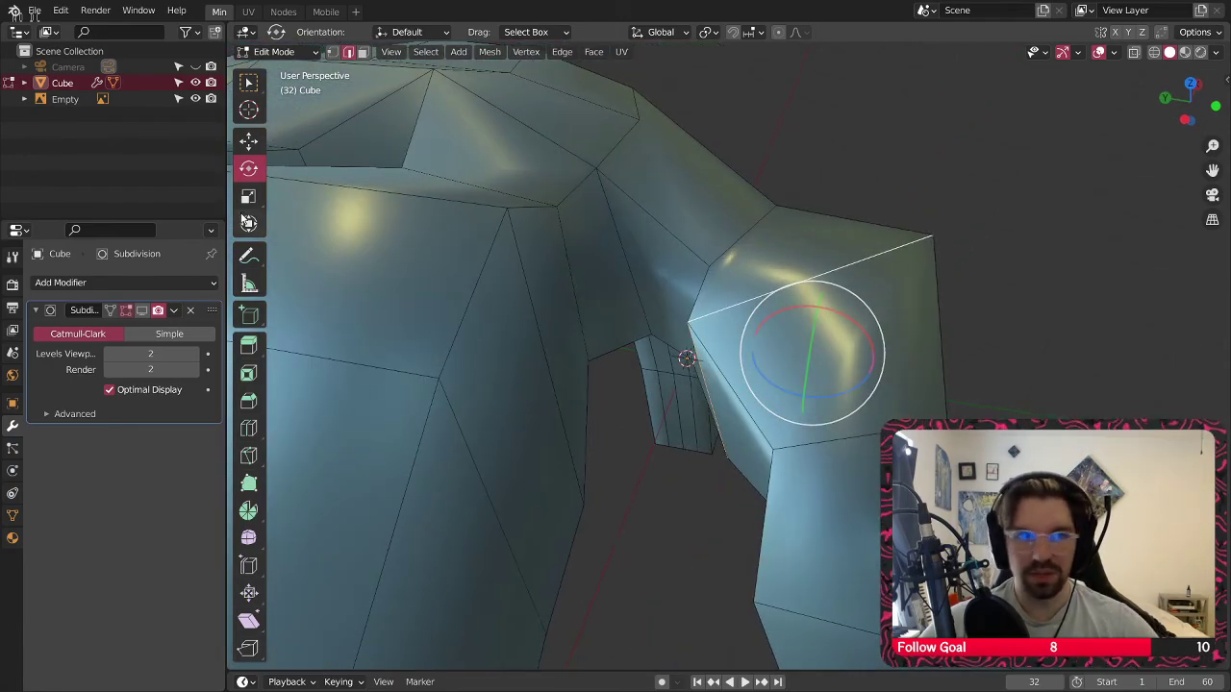
left_click_drag(750, 348, 800, 351)
middle_click_drag(800, 351, 644, 317)
scroll(644, 287, "down", 4)
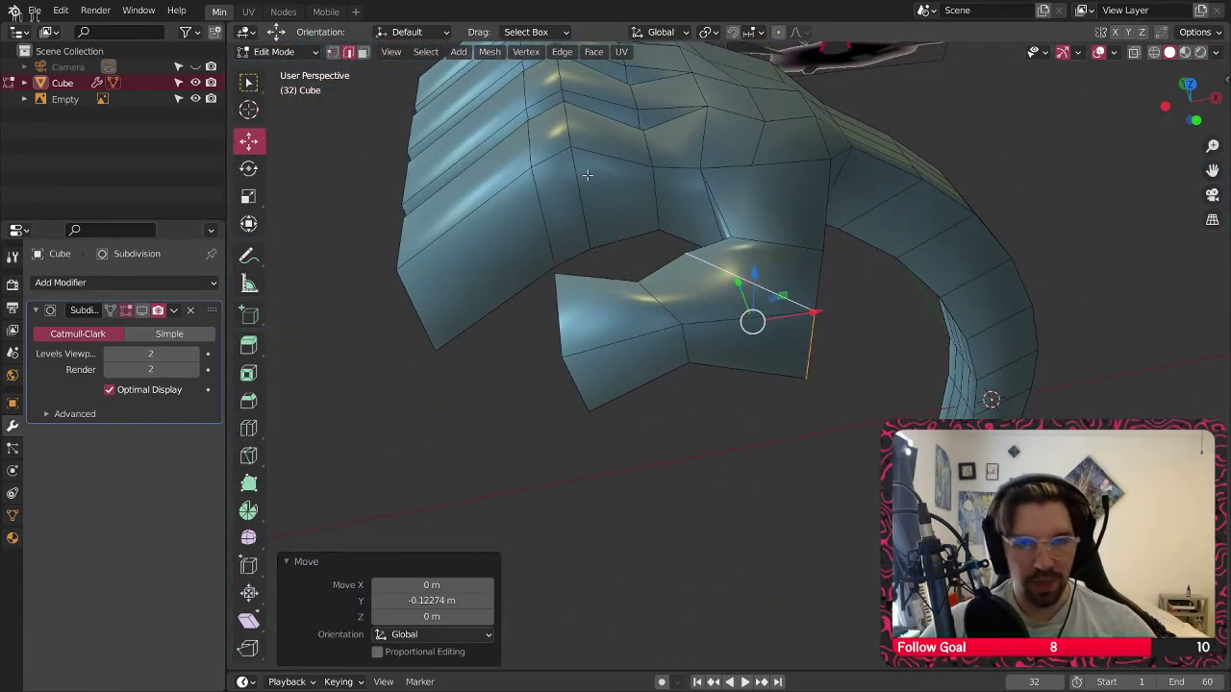
middle_click_drag(587, 174, 616, 226)
scroll(644, 276, "up", 3)
scroll(625, 304, "down", 3)
middle_click_drag(625, 304, 707, 183)
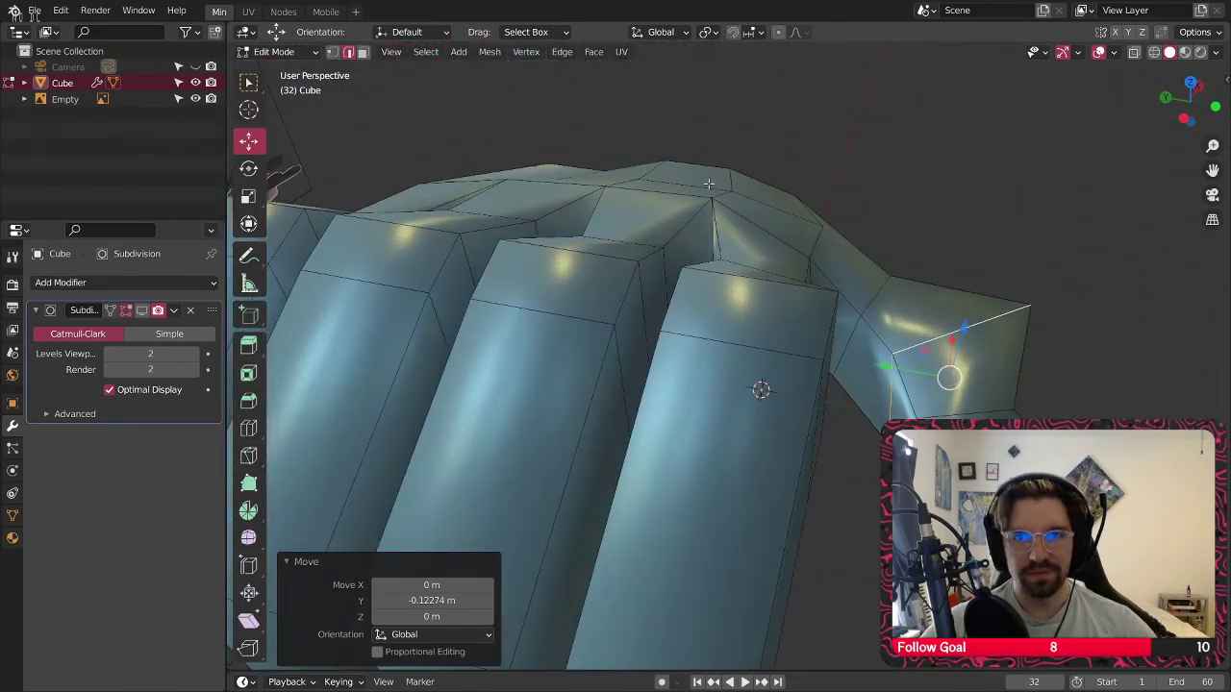
left_click(795, 339)
left_click(701, 288, "shift")
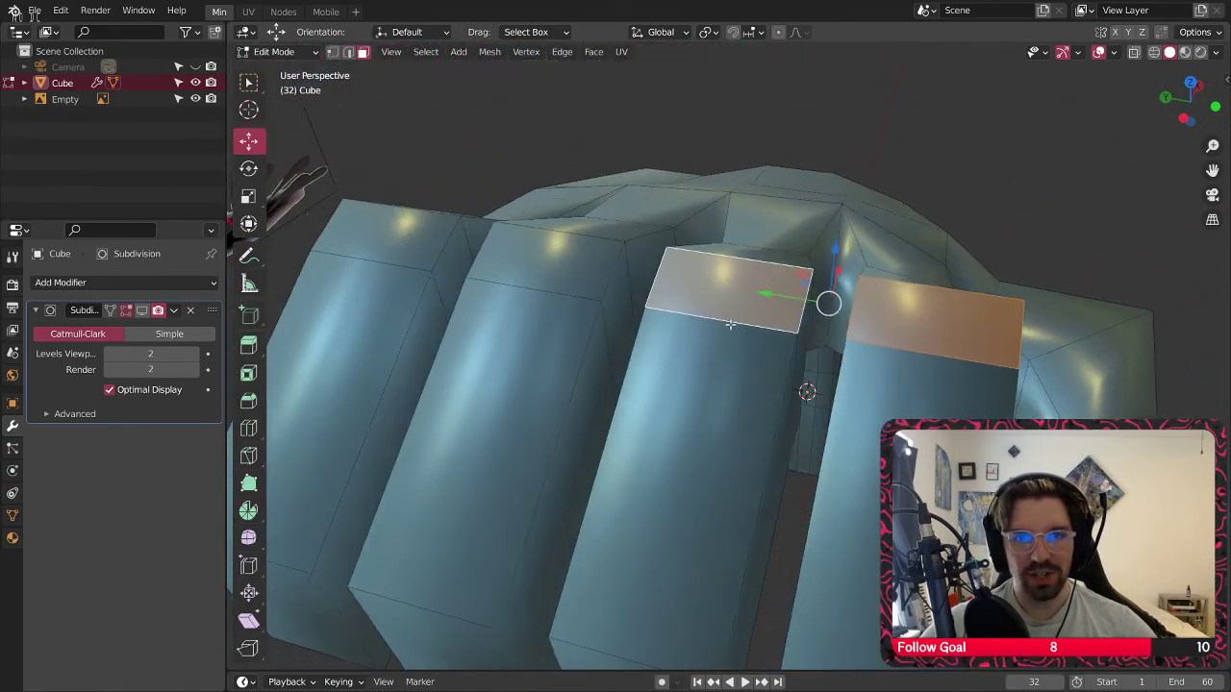
left_click(563, 247, "shift")
left_click(424, 231, "shift")
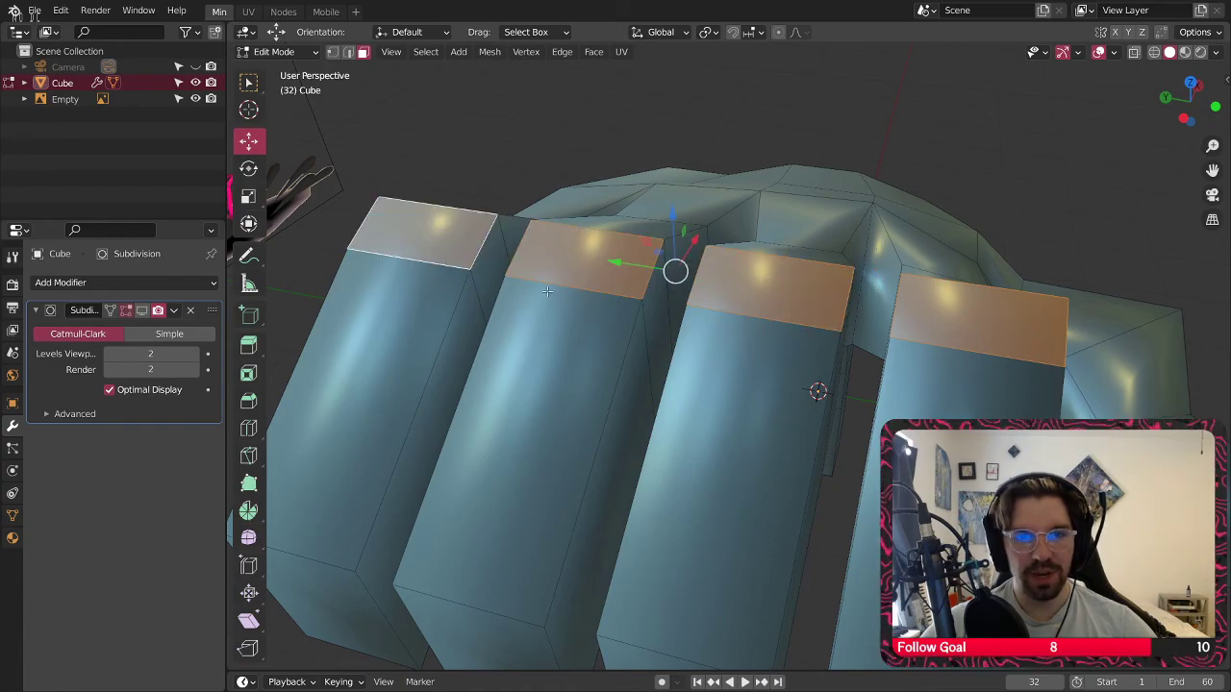
Scale up the upper face at the bend of the finger nearest the thumb to widen it
left_click(909, 320)
middle_click_drag(949, 342, 920, 313)
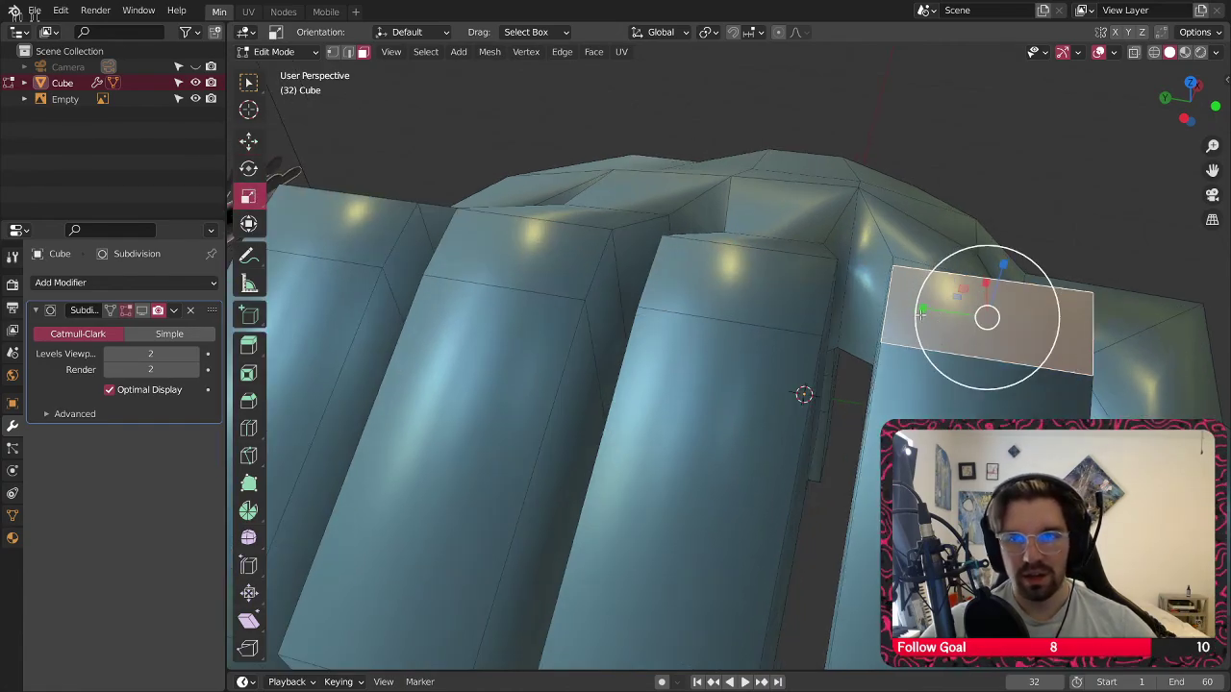
key("s")
left_click(909, 311)
left_click(767, 301)
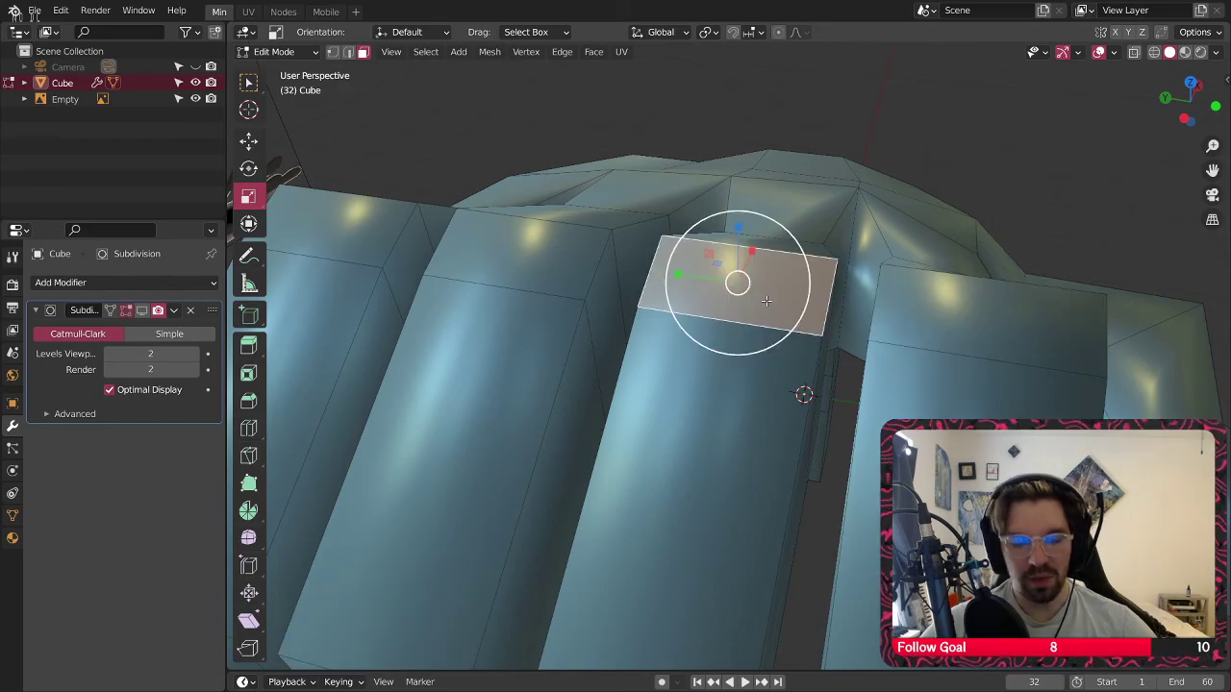
Narrow the edge loops at the first bend of the fingers by scaling them down finger by finger
middle_click_drag(754, 319, 613, 250)
scroll(588, 322, "up", 4)
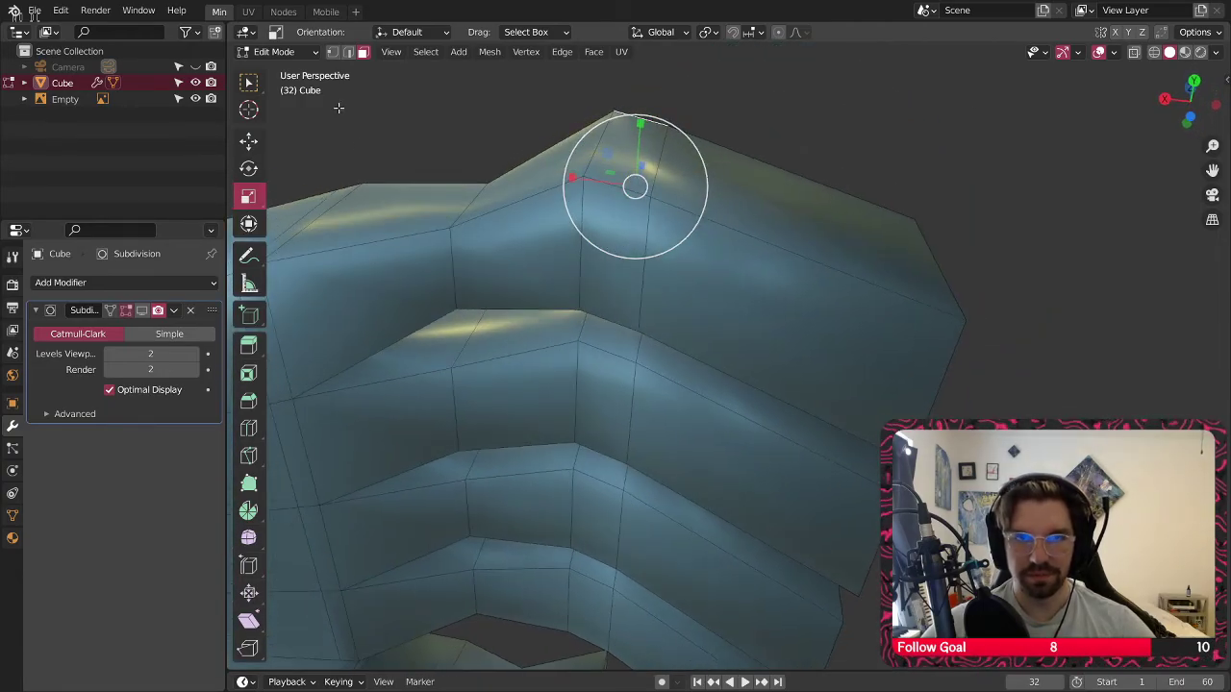
left_click(586, 321)
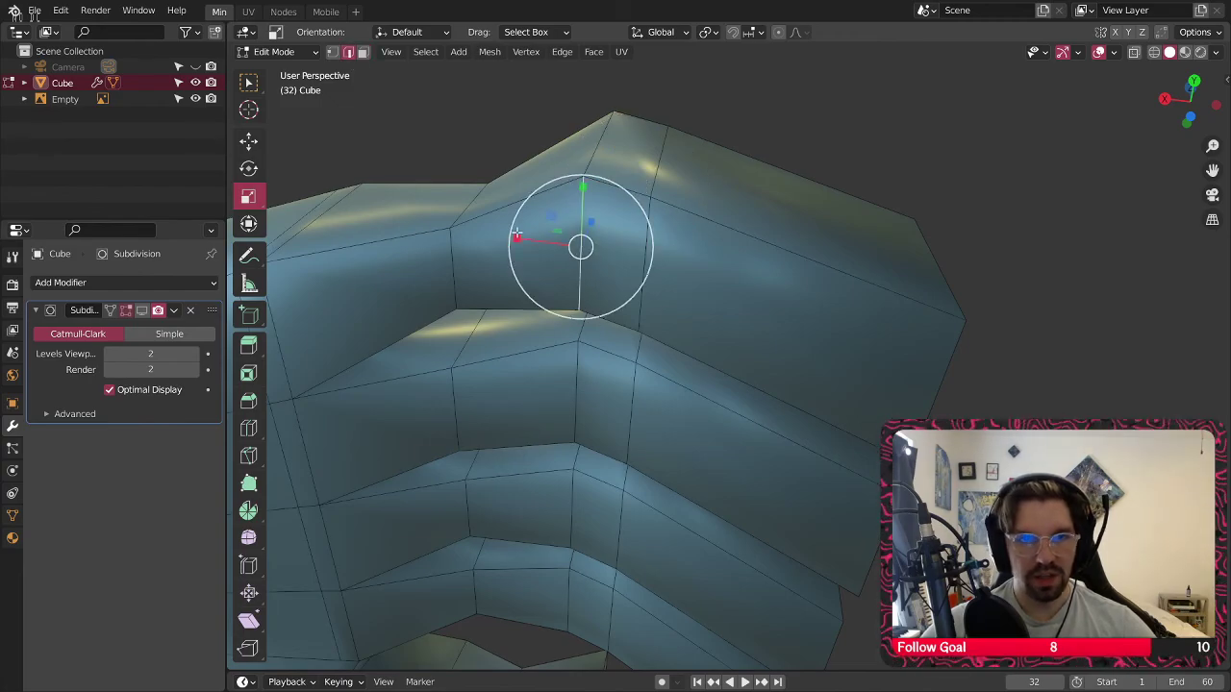
left_click_drag(585, 191, 581, 199)
left_click(591, 406)
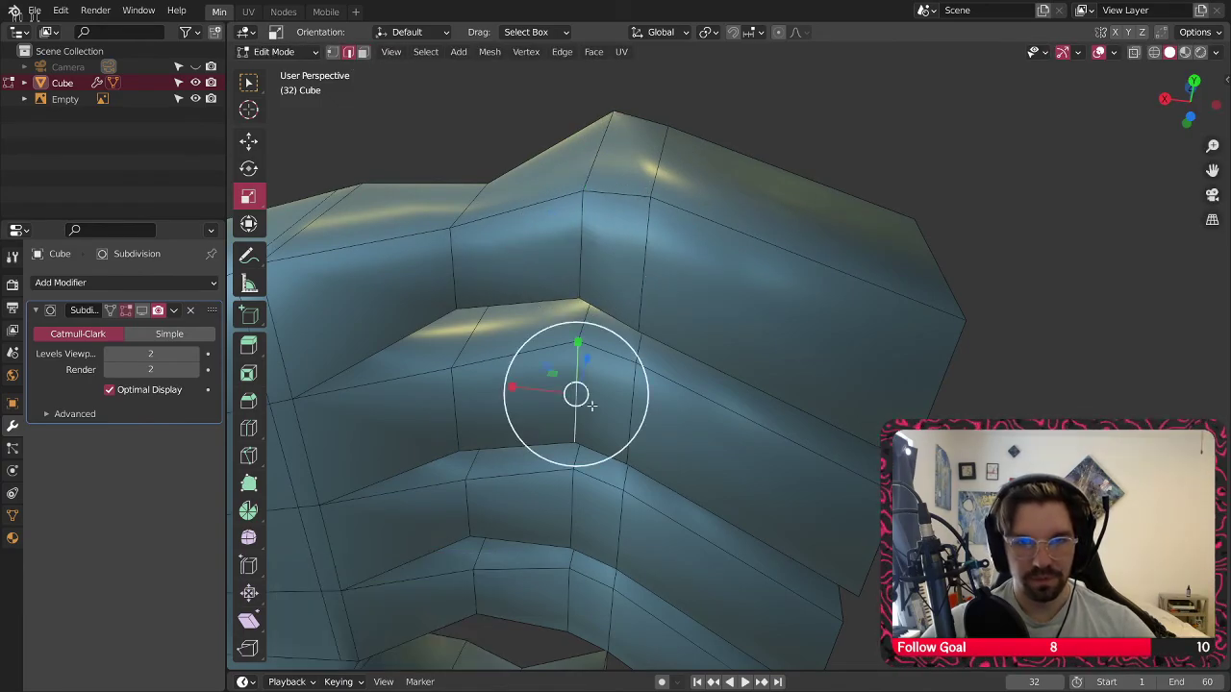
left_click(571, 595)
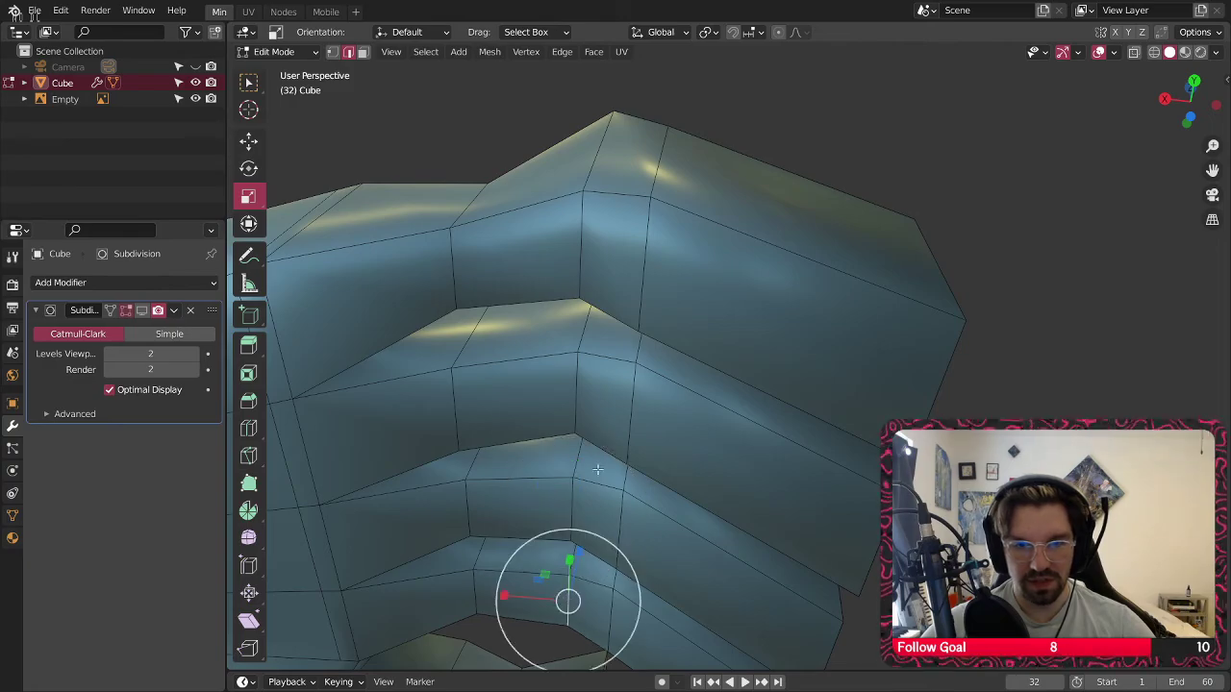
Turn the Subdivision modifier's viewport display back on and raise the edge loops before the bend on all four fingers about 0.21 m
middle_click_drag(284, 116, 385, 250)
scroll(404, 240, "down", 3)
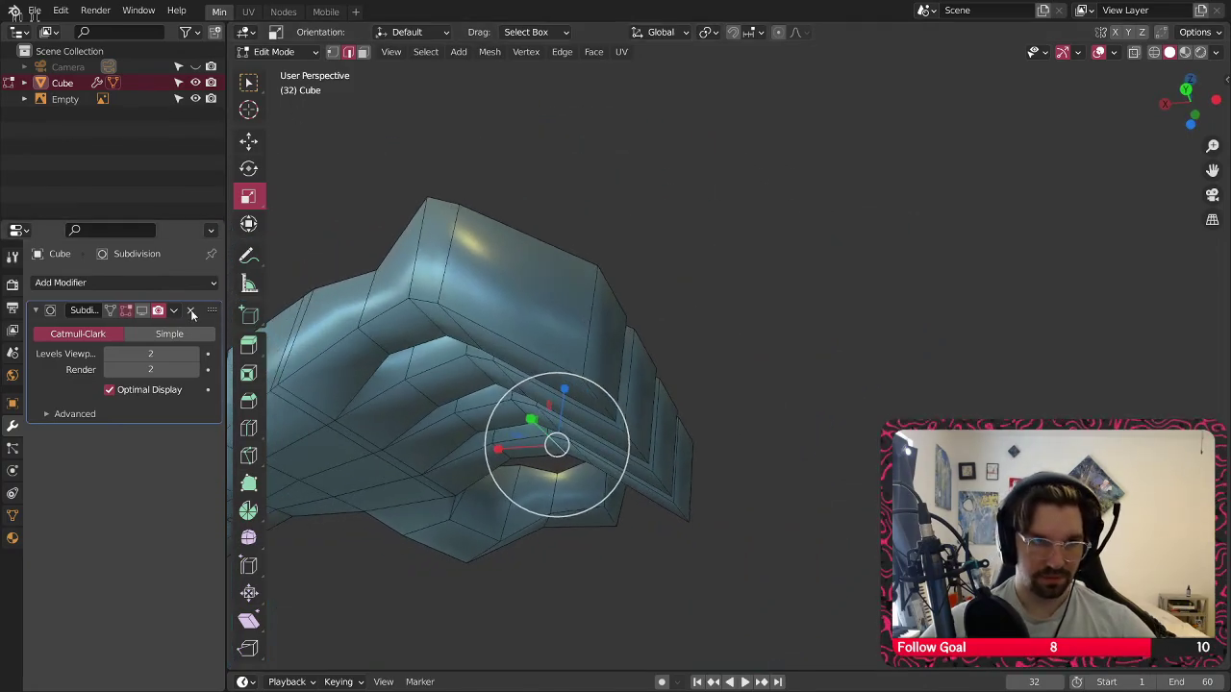
middle_click_drag(404, 366, 322, 183)
scroll(627, 396, "up", 3)
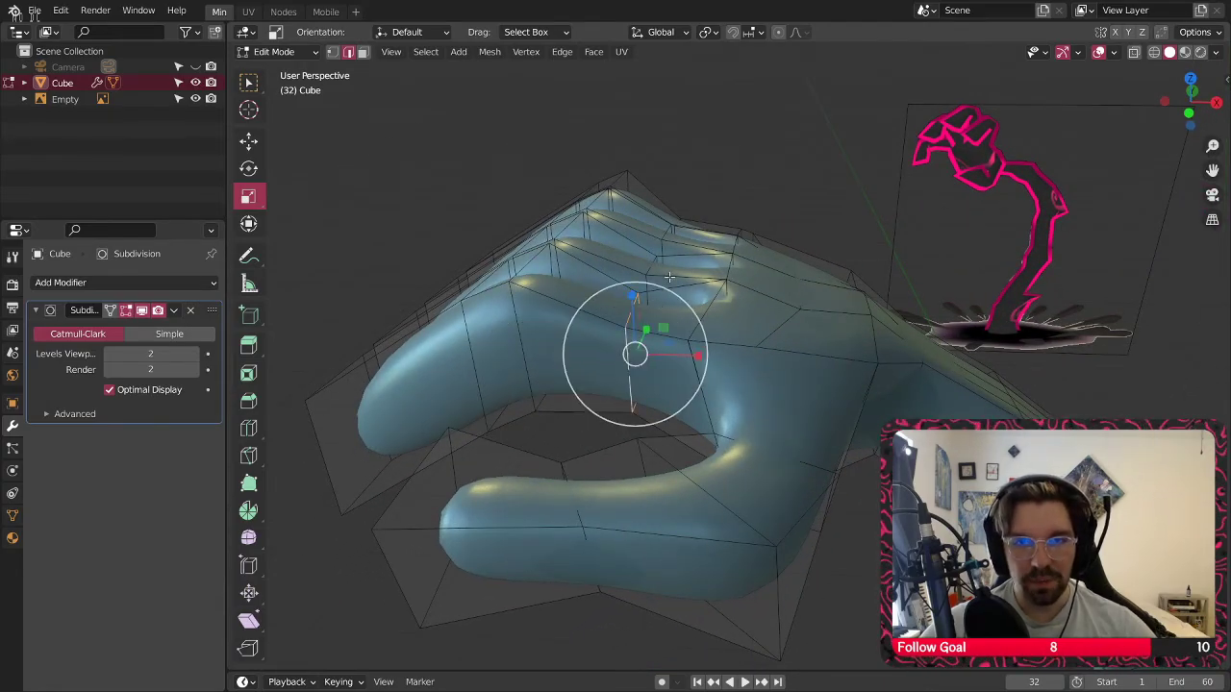
middle_click_drag(668, 277, 659, 354)
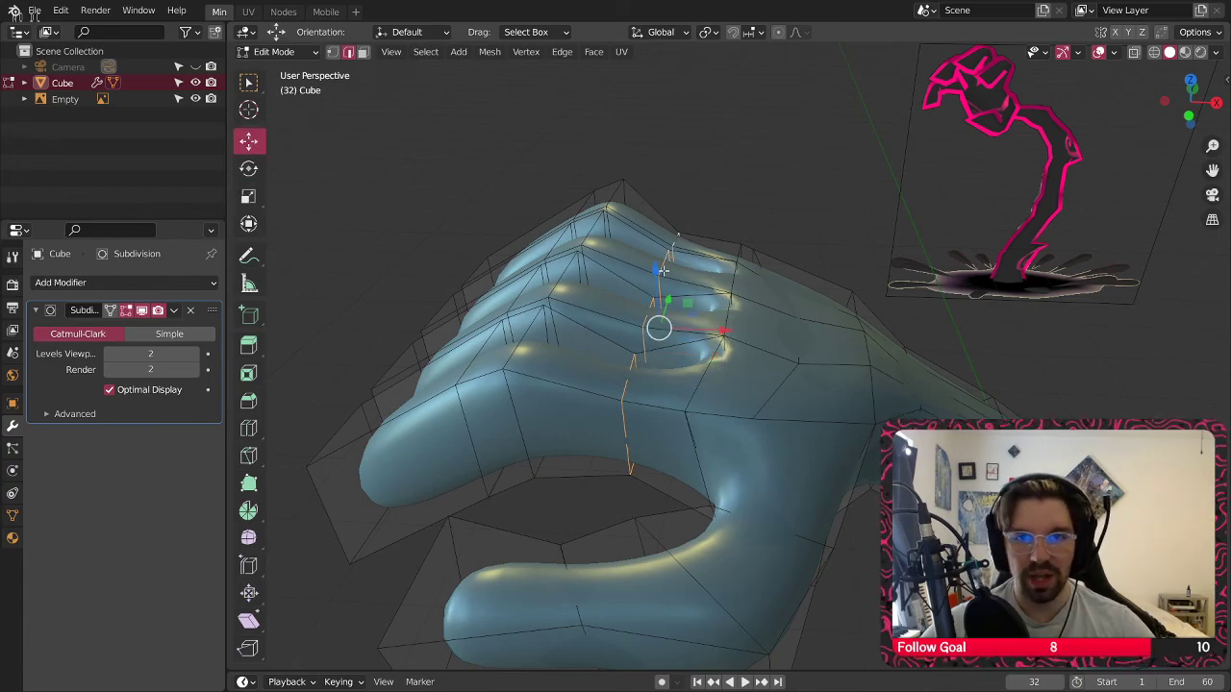
left_click_drag(656, 270, 688, 228)
middle_click_drag(688, 229, 822, 291)
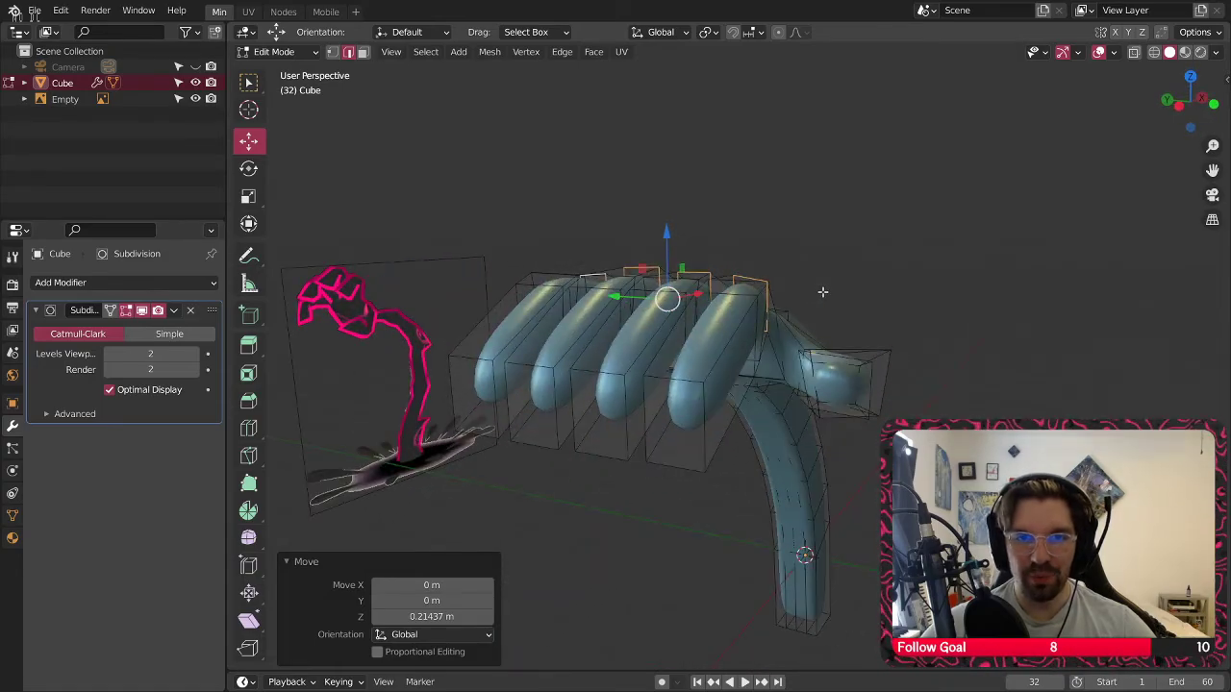
Tilt the little finger's edge loops and tip face outward, shift them about 0.08 m along Y, and lower them about 0.13 m
middle_click_drag(695, 241, 755, 468)
left_click(659, 345)
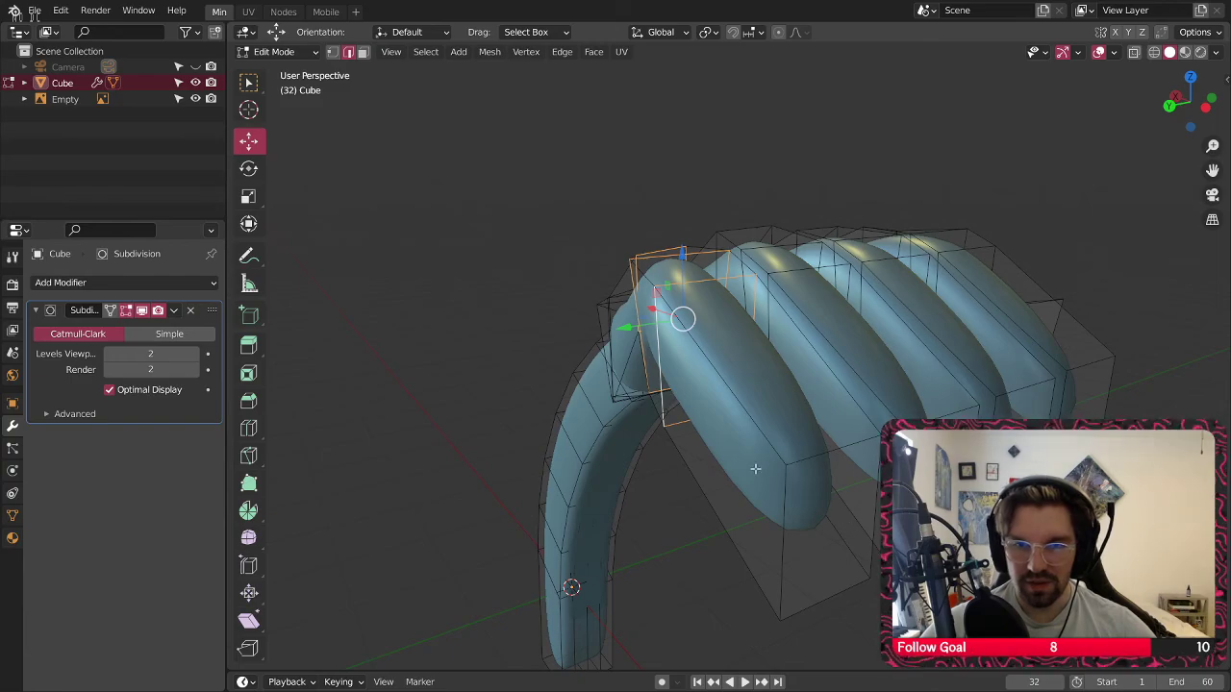
left_click(853, 551, "shift")
middle_click_drag(853, 551, 645, 382)
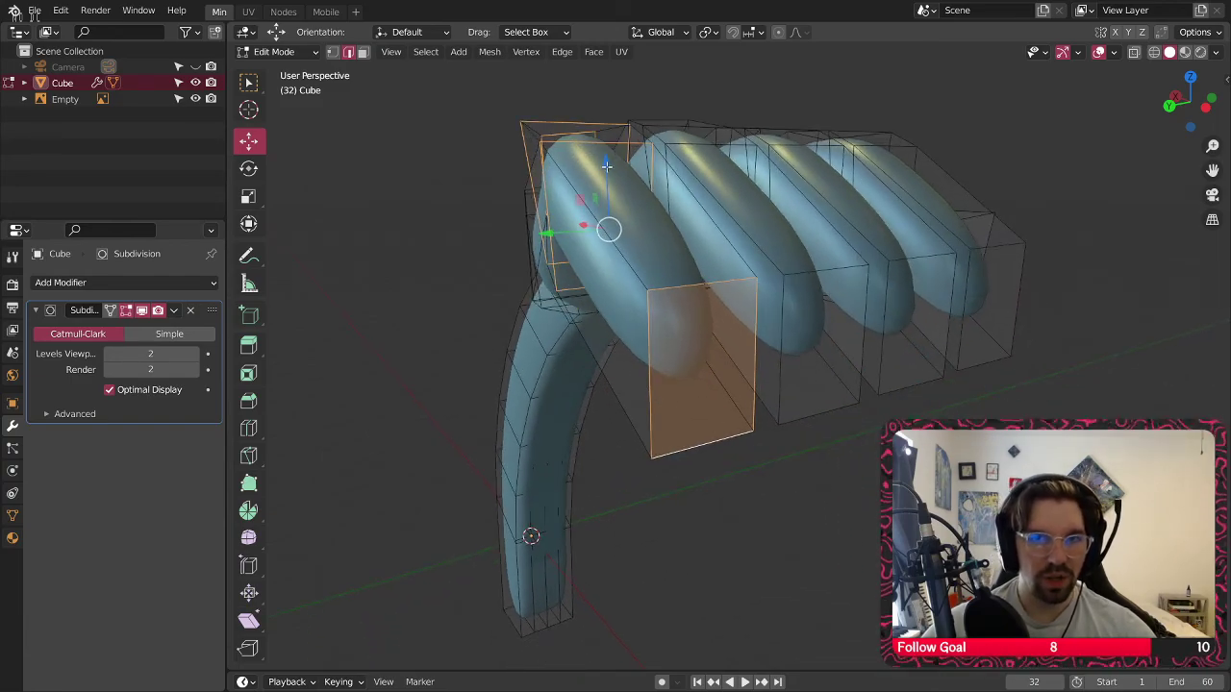
left_click_drag(607, 166, 569, 236)
left_click(256, 173)
left_click(249, 142)
mouse_move(569, 235)
middle_mouse_down()
mouse_move(582, 265)
mouse_move(720, 343)
mouse_move(772, 324)
mouse_move(499, 221)
mouse_move(412, 324)
mouse_move(468, 318)
mouse_move(578, 256)
middle_mouse_up()
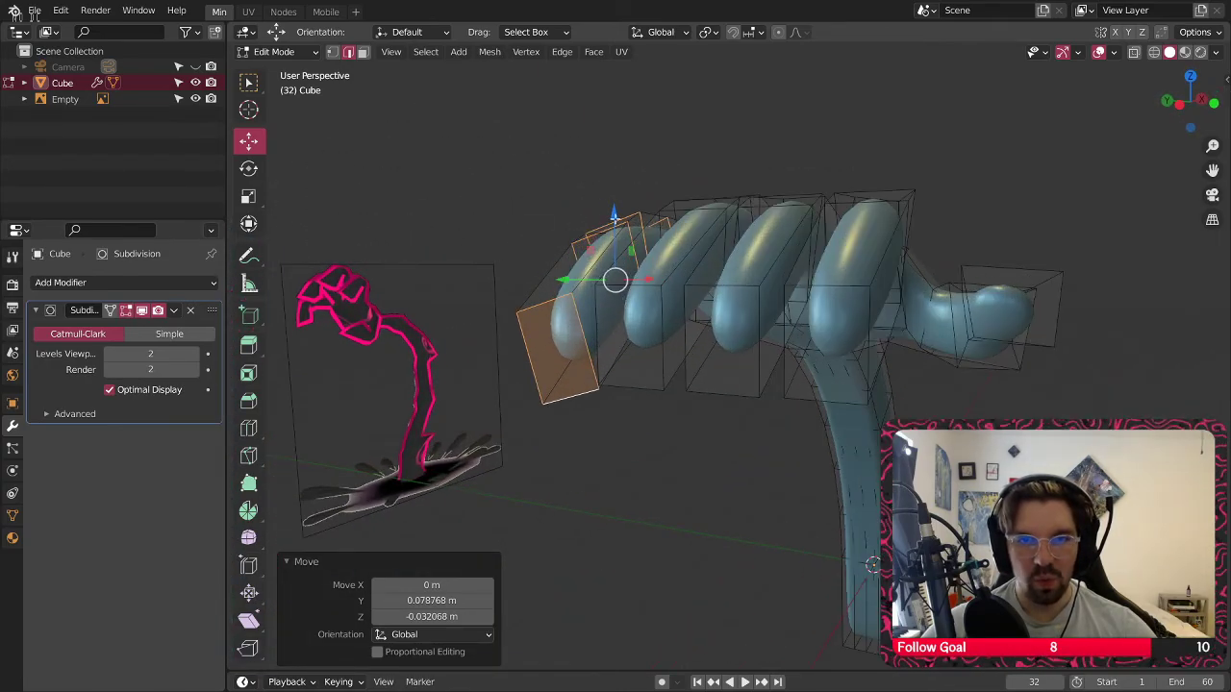
left_click_drag(614, 219, 614, 242)
middle_click_drag(520, 231, 646, 357)
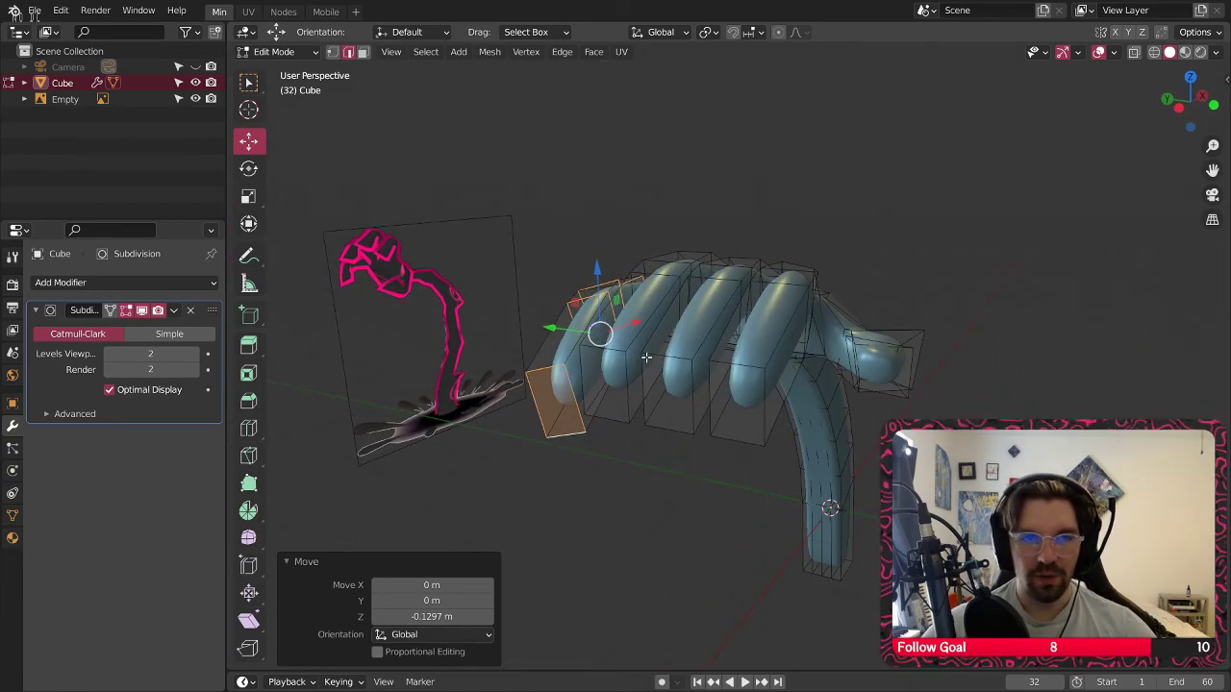
Select the edge loops and tip face of the middle finger and raise them slightly along Z
middle_click_drag(734, 277, 709, 284)
scroll(734, 292, "up", 3)
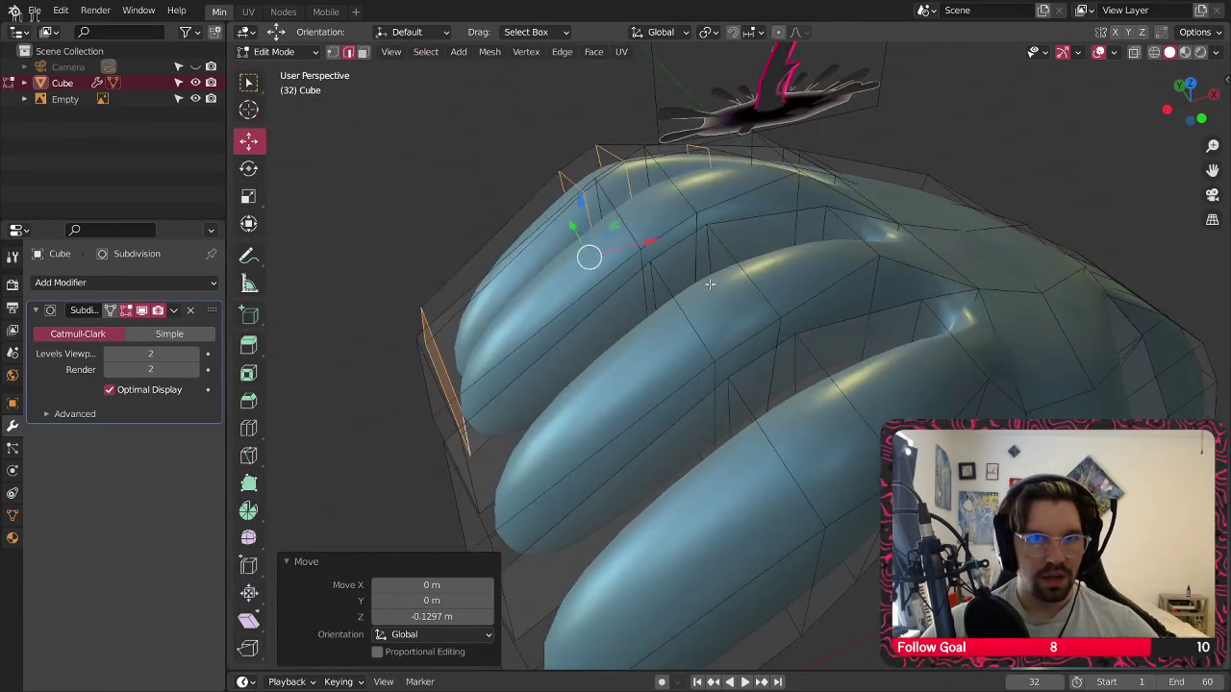
left_click(701, 314, "alt")
middle_click_drag(863, 247, 605, 455)
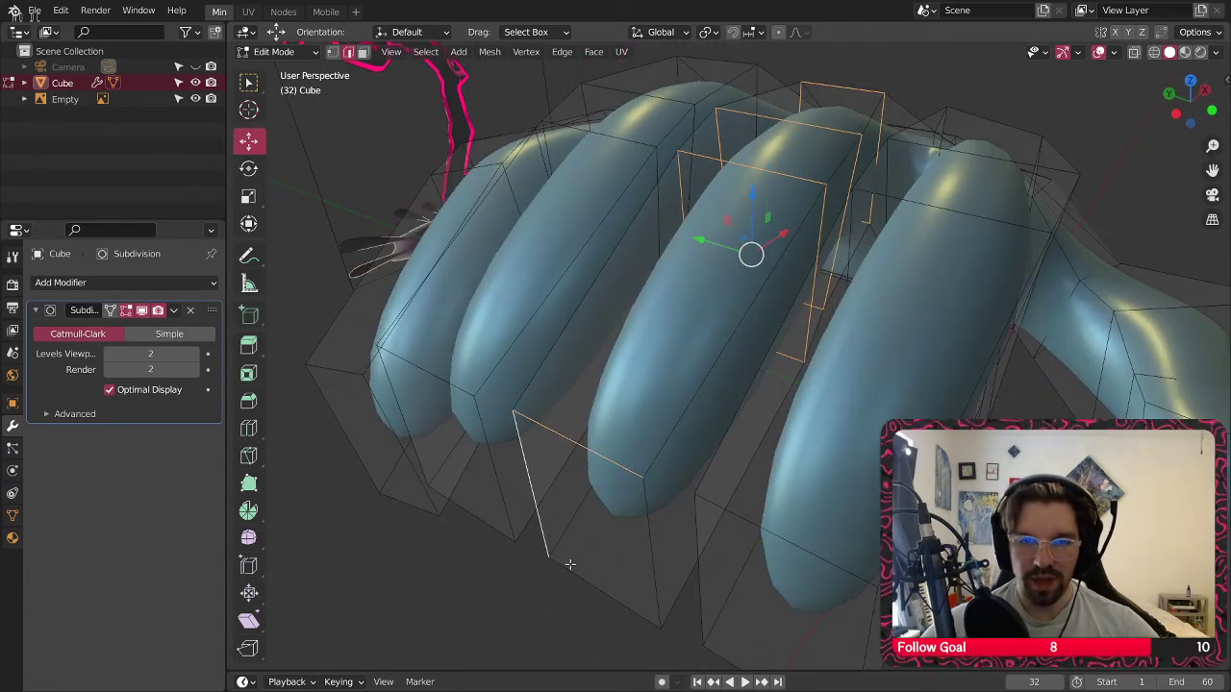
left_click(658, 555, "shift")
middle_click_drag(605, 577, 643, 464)
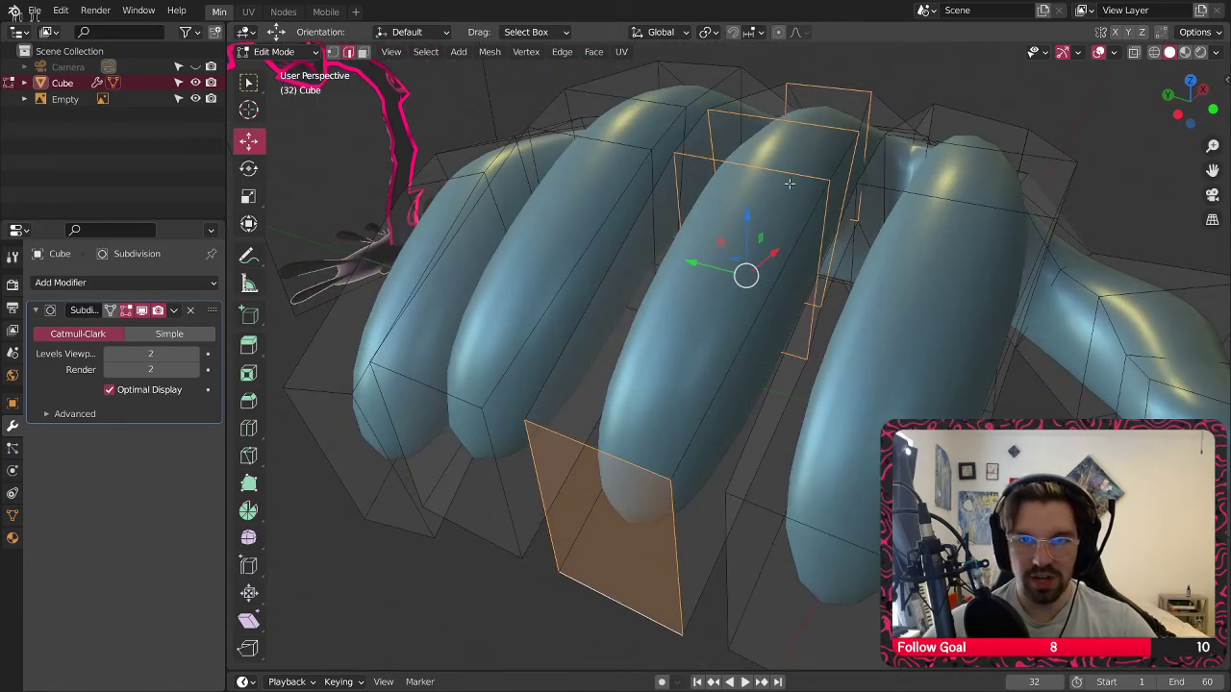
left_click_drag(746, 216, 748, 189)
Select the edge loops and tip face of the index finger and move them about -0.06 m along Y
middle_click_drag(748, 189, 799, 184)
left_click(736, 204, "alt")
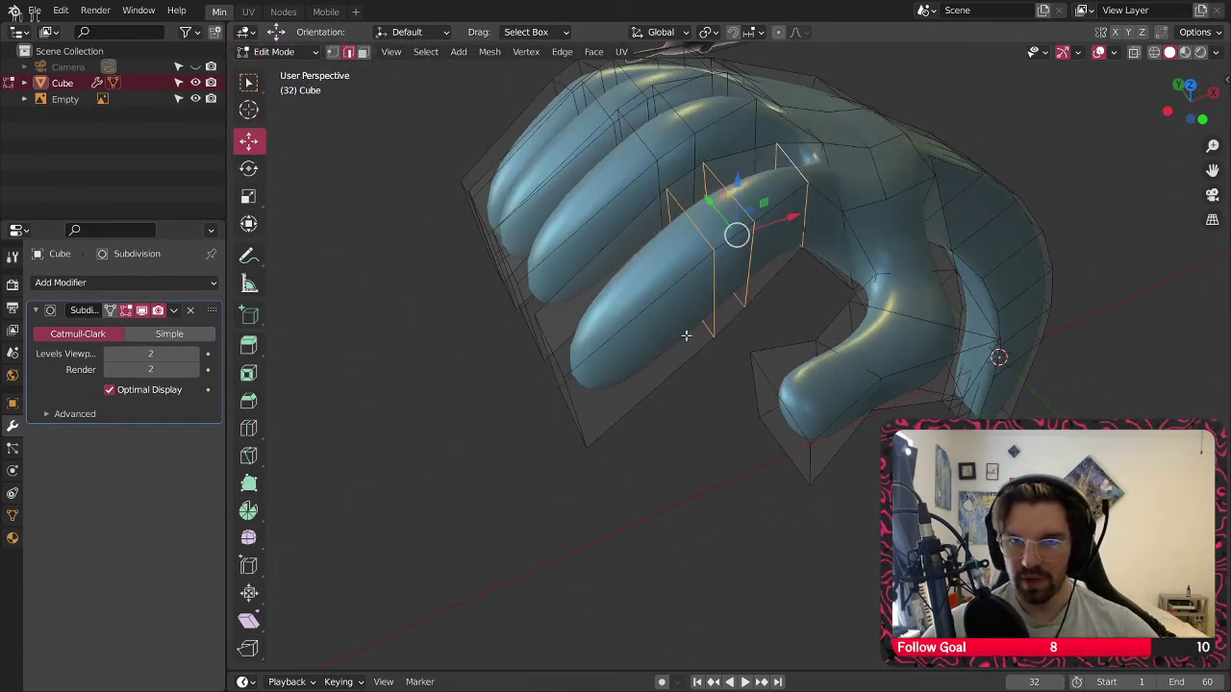
mouse_move(685, 336)
middle_mouse_down()
mouse_move(679, 317)
mouse_move(676, 346)
middle_mouse_up()
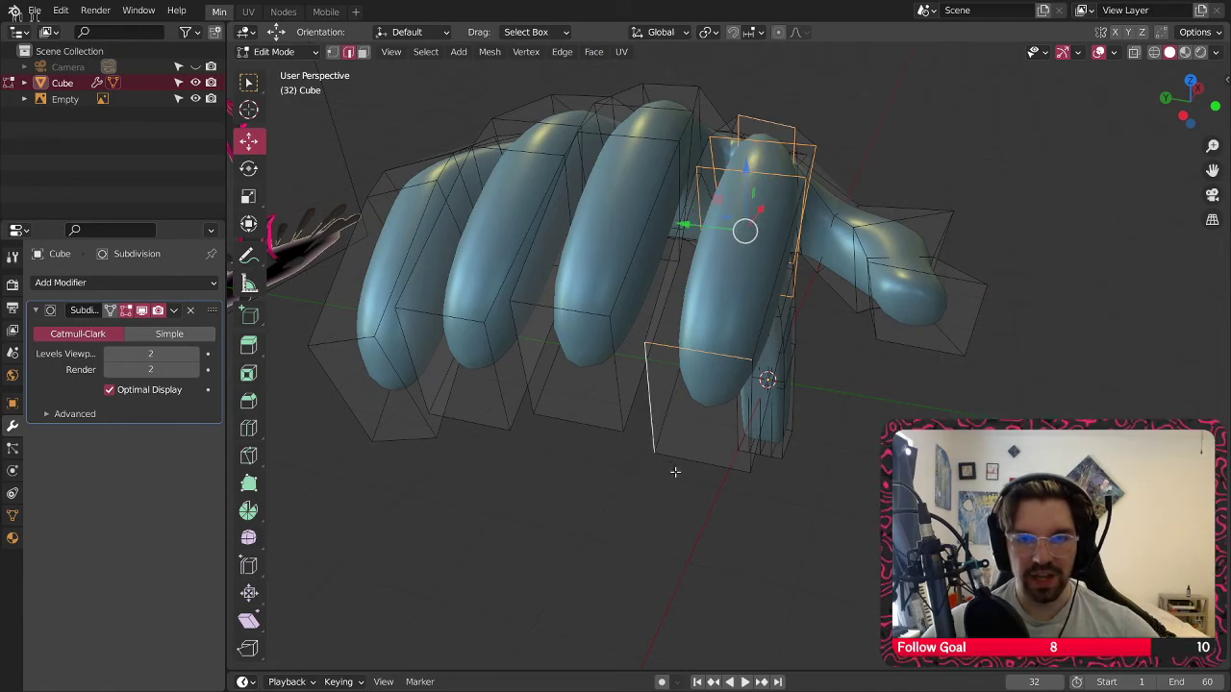
left_click(714, 428, "shift")
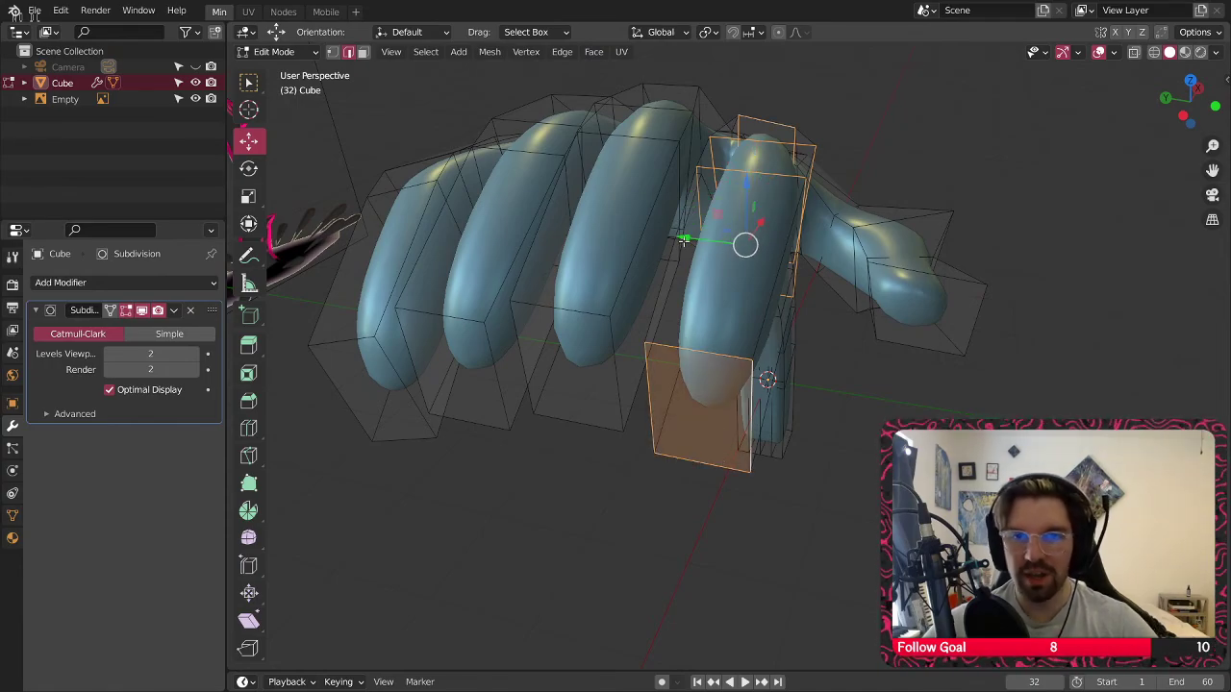
left_click_drag(684, 240, 696, 244)
Angle the index finger's selected loops and tip towards the thumb, rotating them 9.68° about the Z axis
left_click(249, 169)
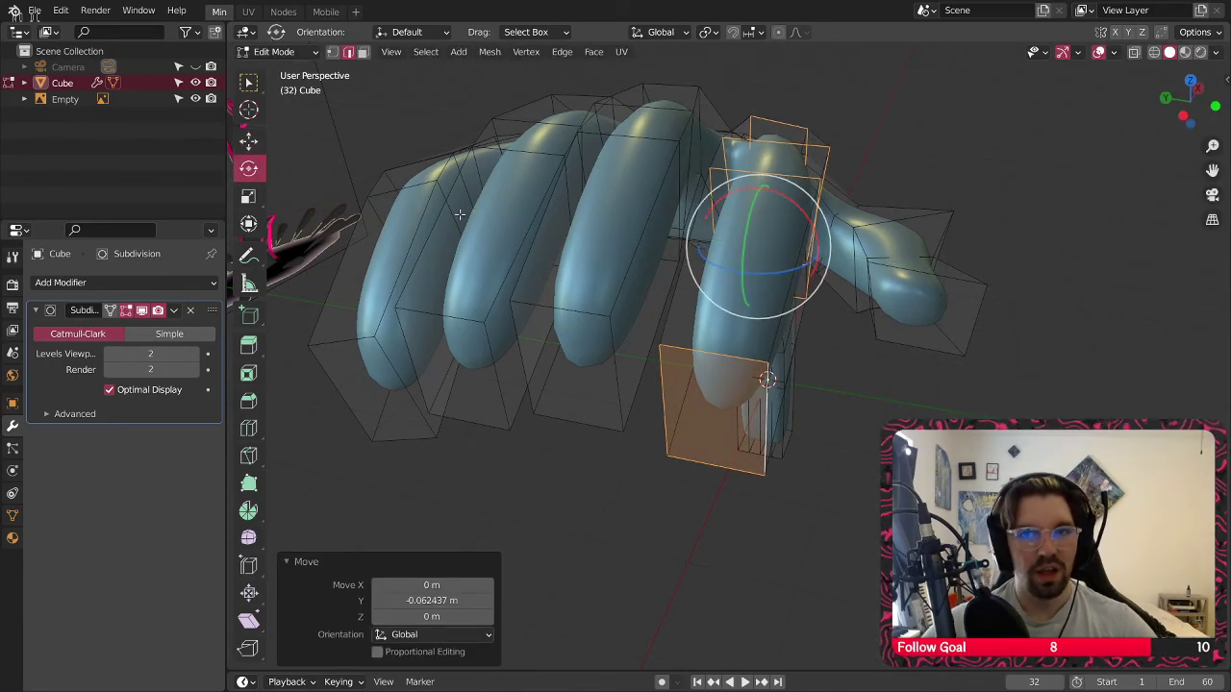
left_click_drag(788, 202, 756, 262)
key("ctrl+z")
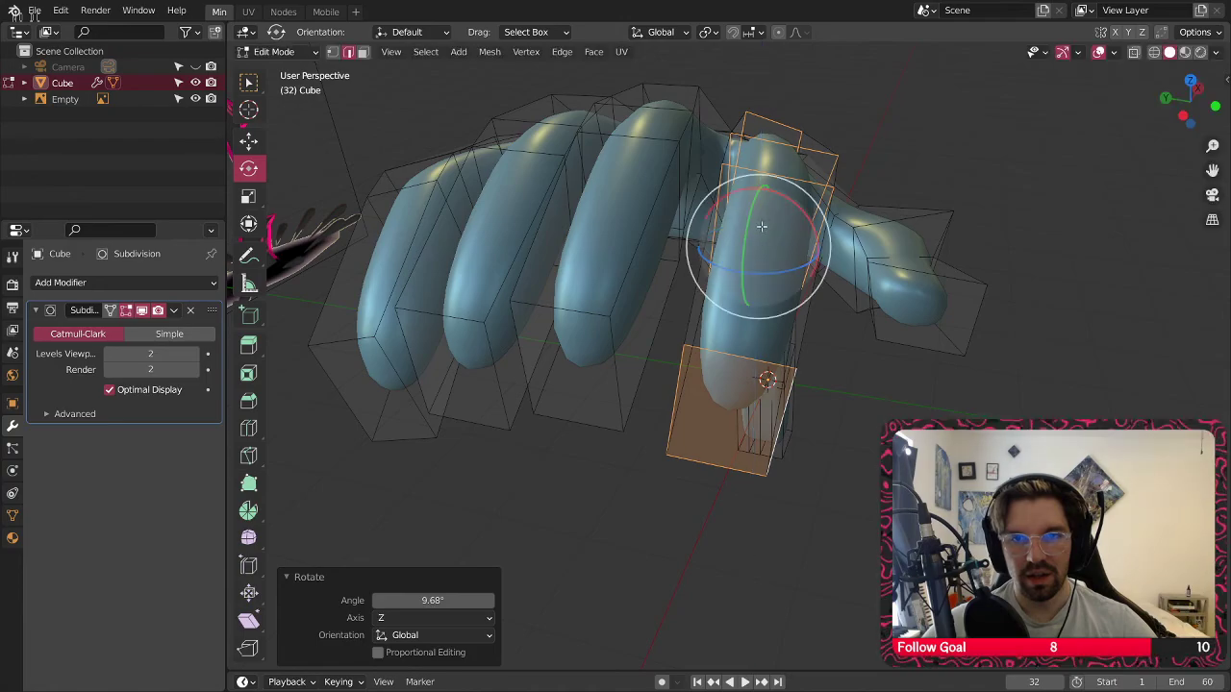
Return to Object Mode and compare the smoothed arm with the reference image
middle_click_drag(756, 262, 833, 415)
left_click(274, 51)
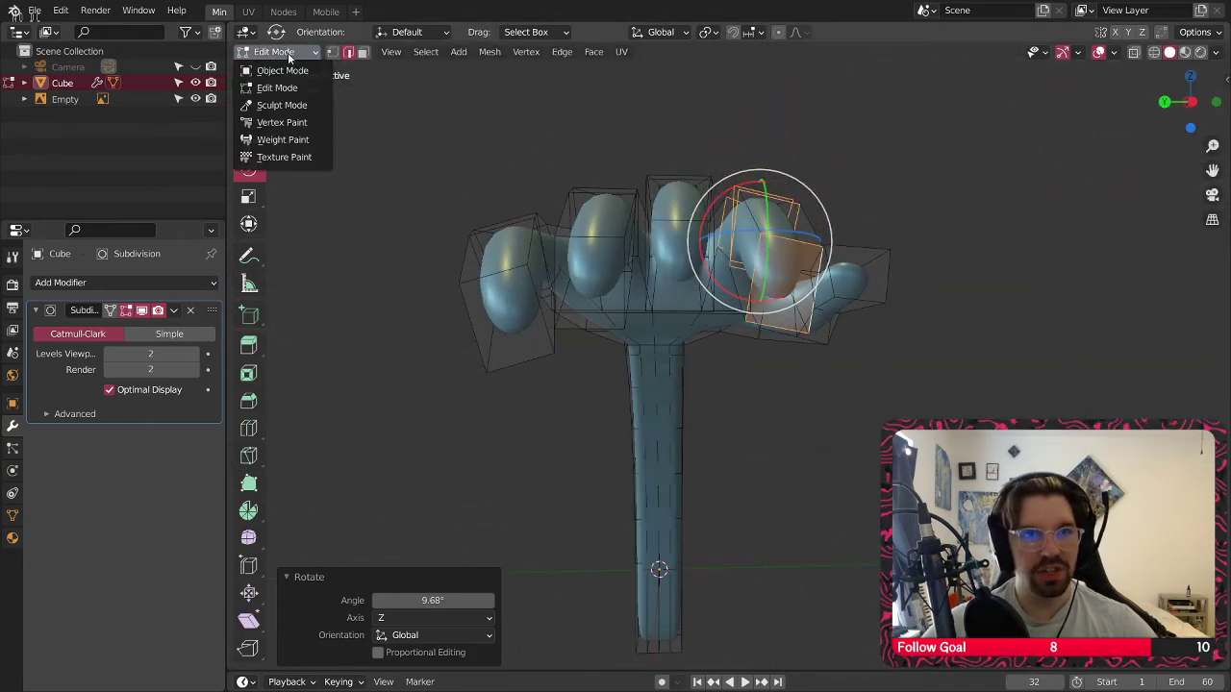
left_click(280, 66)
mouse_move(461, 249)
middle_mouse_down()
mouse_move(462, 274)
mouse_move(844, 357)
mouse_move(634, 325)
middle_mouse_up()
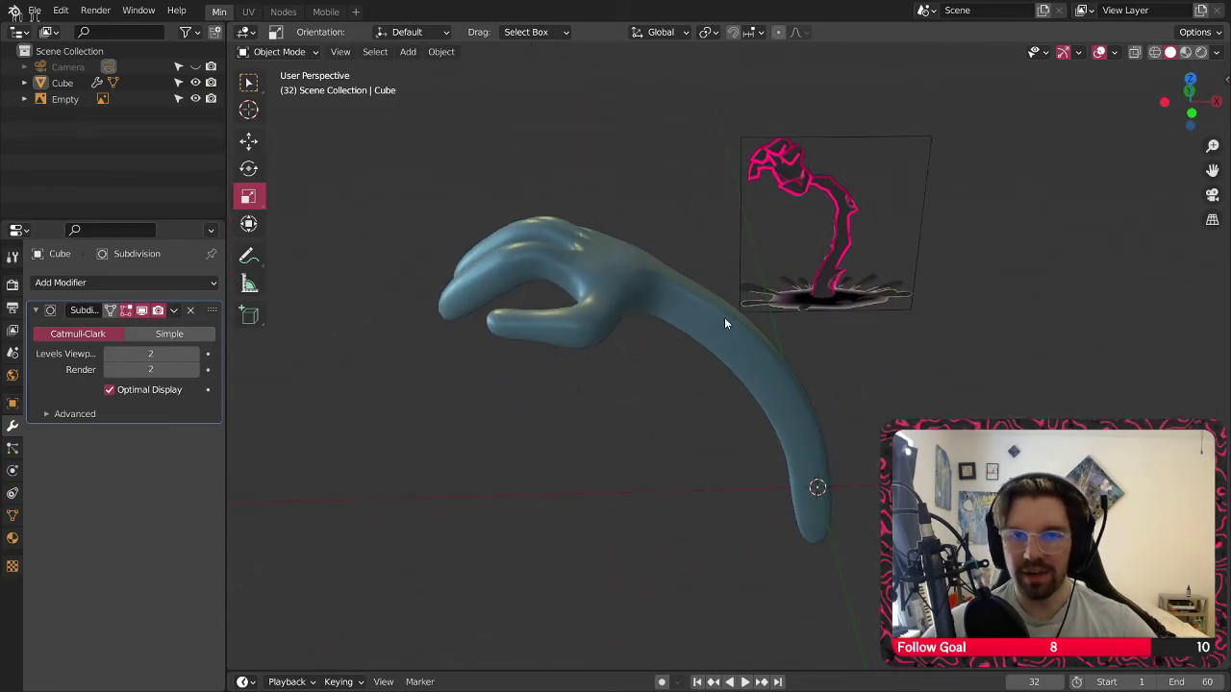
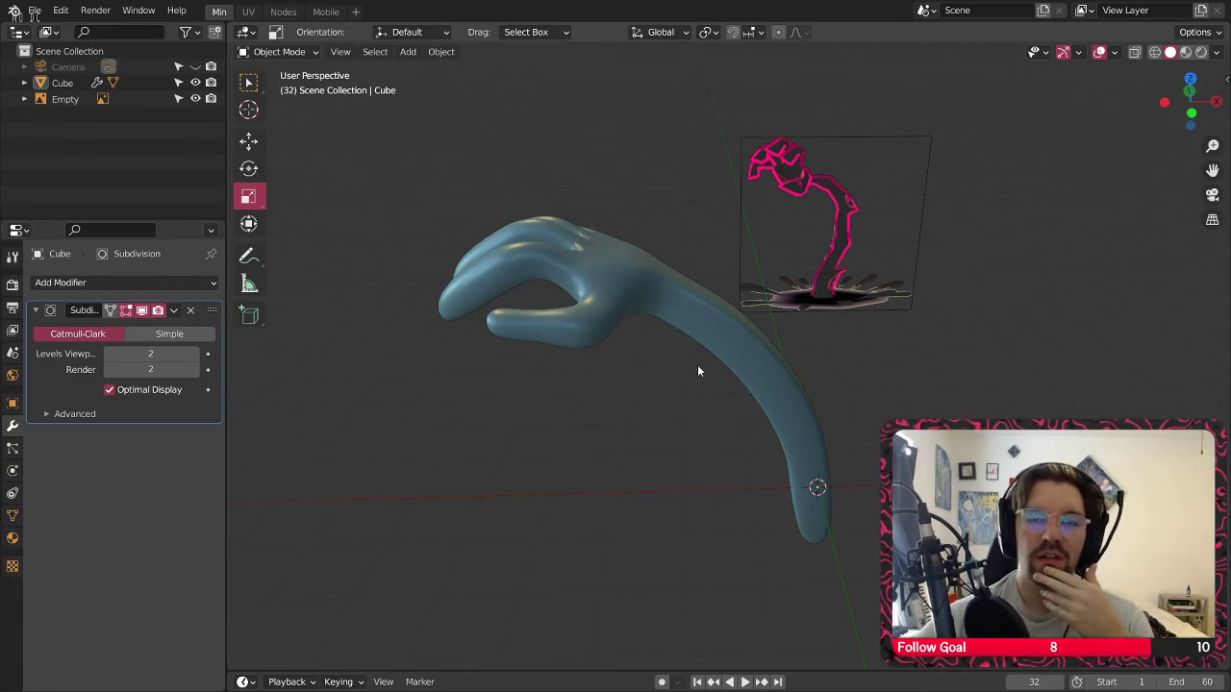
scroll(804, 380, "down", 5)
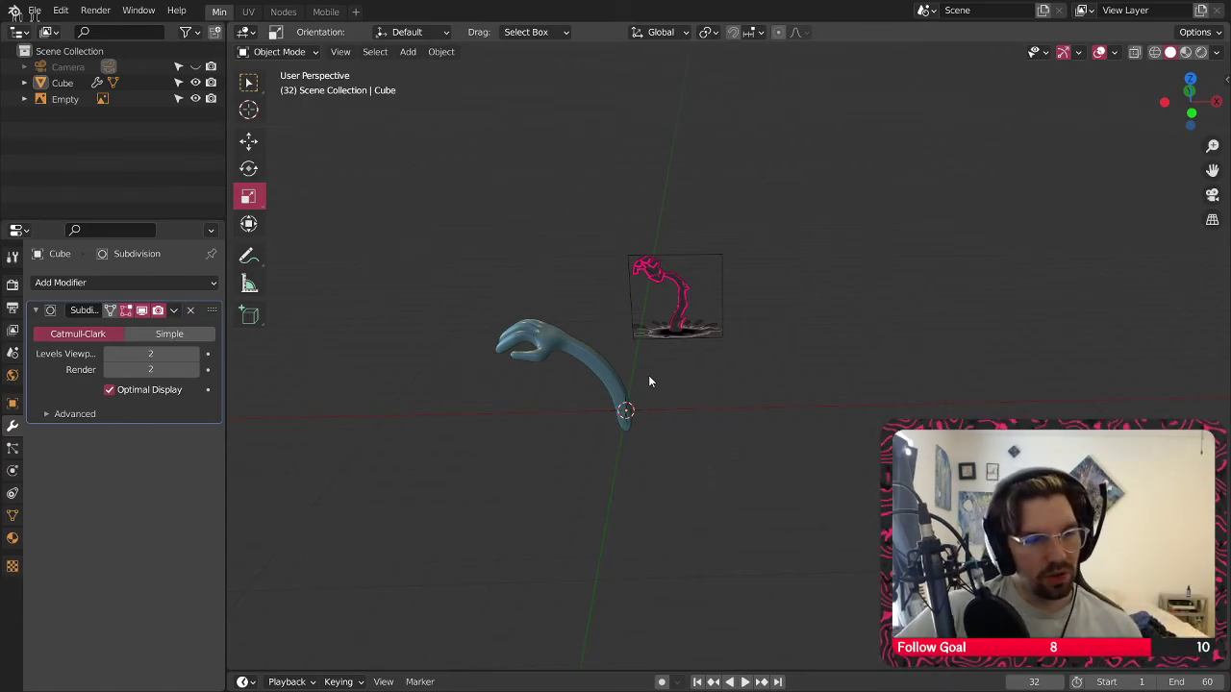
scroll(615, 348, "up", 5)
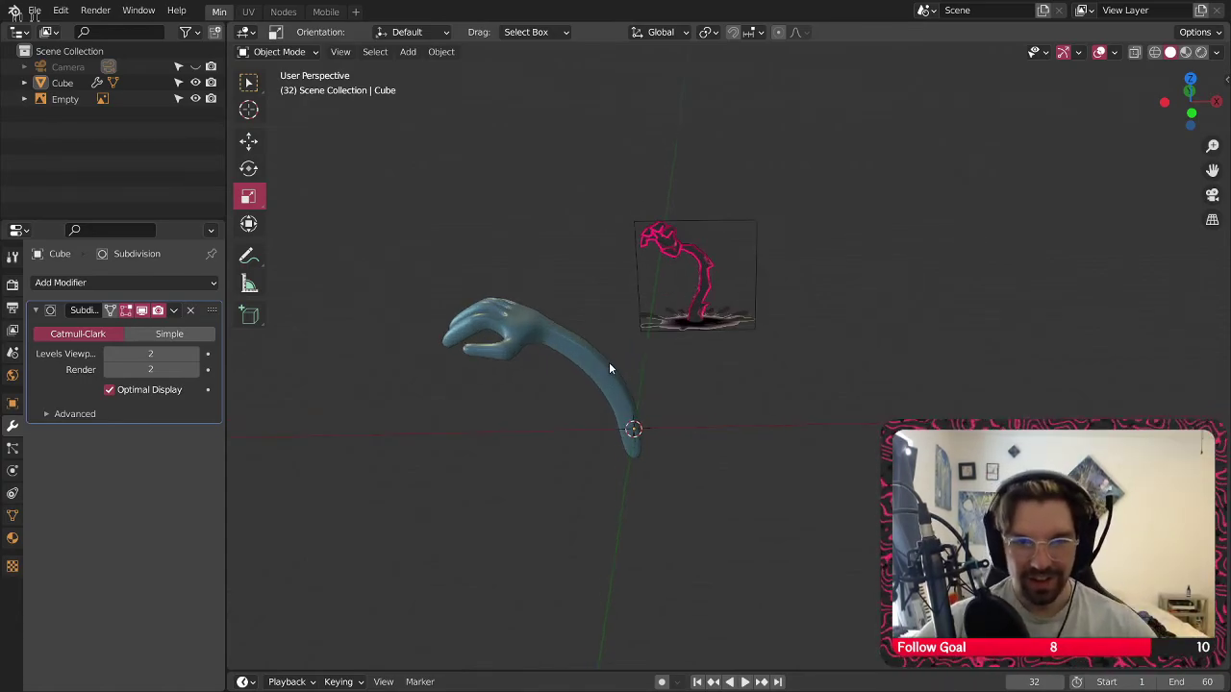
scroll(630, 371, "down", 3)
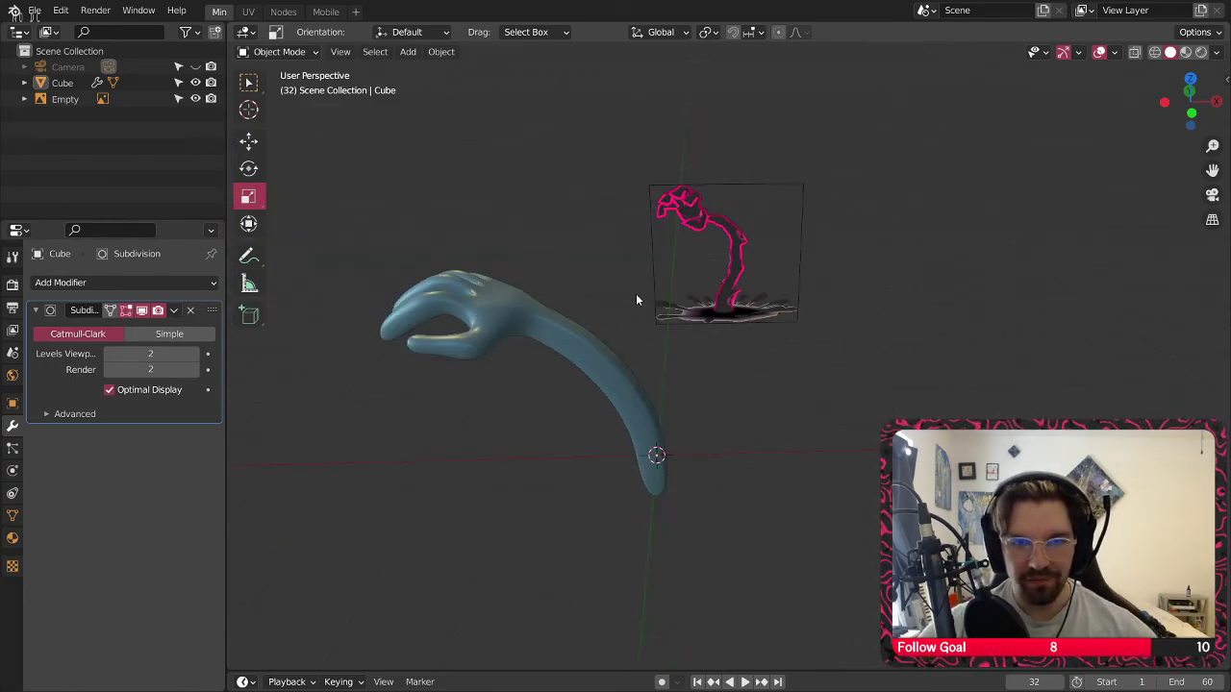
Add a mesh plane at the world origin and show its object transform properties
left_click(408, 53)
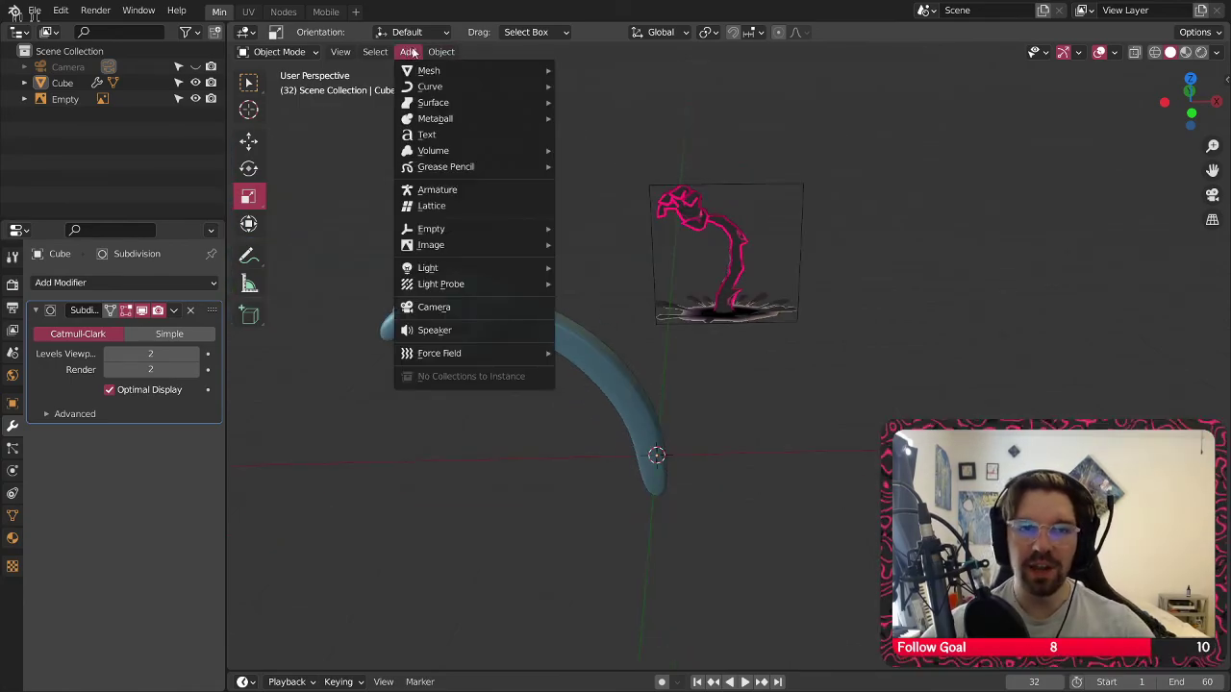
mouse_move(429, 70)
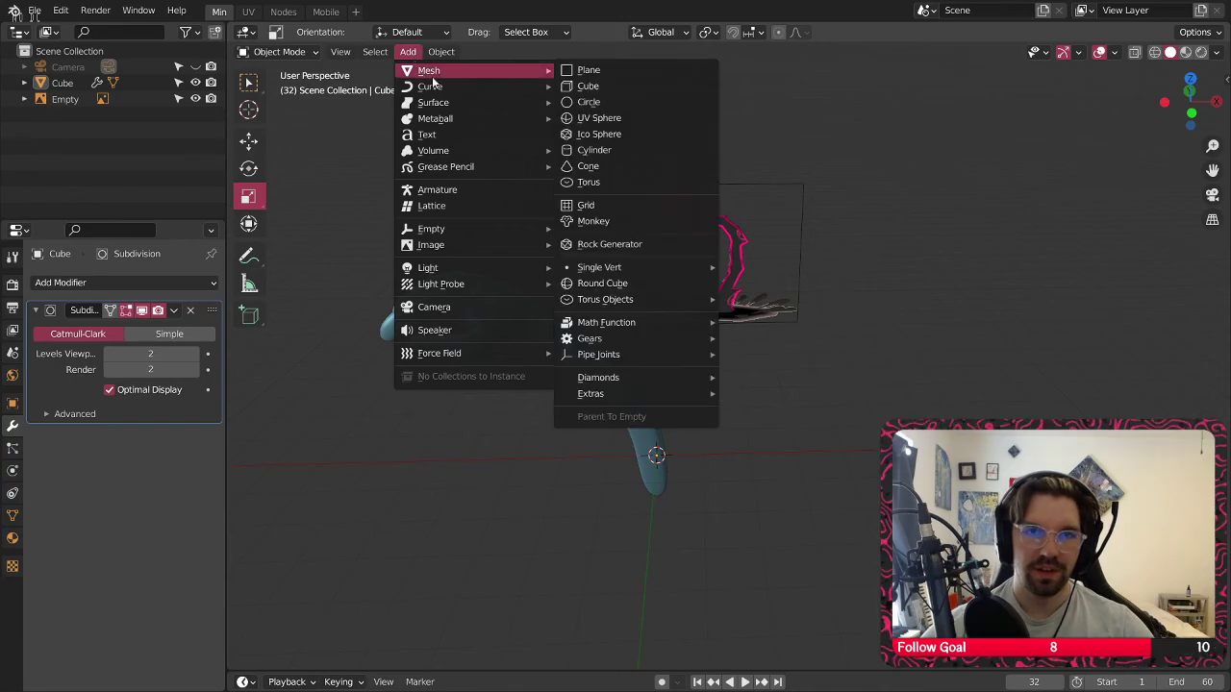
left_click(583, 71)
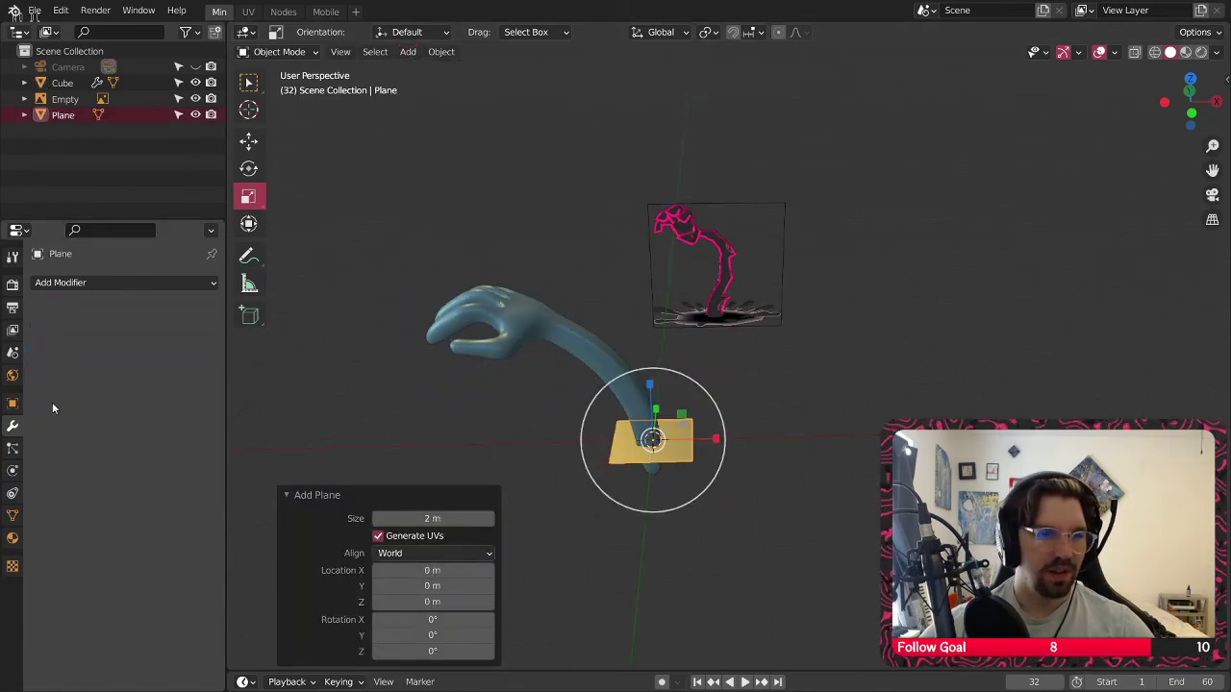
left_click(13, 403)
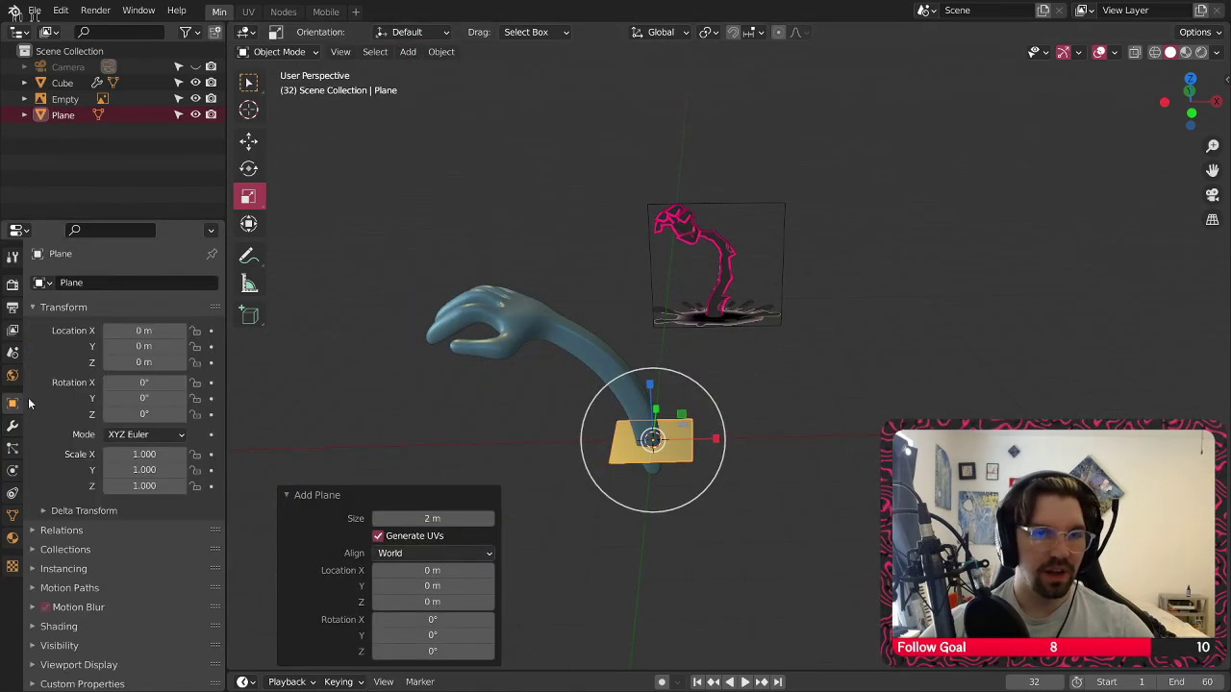
left_click(146, 380)
type("90")
key("Return")
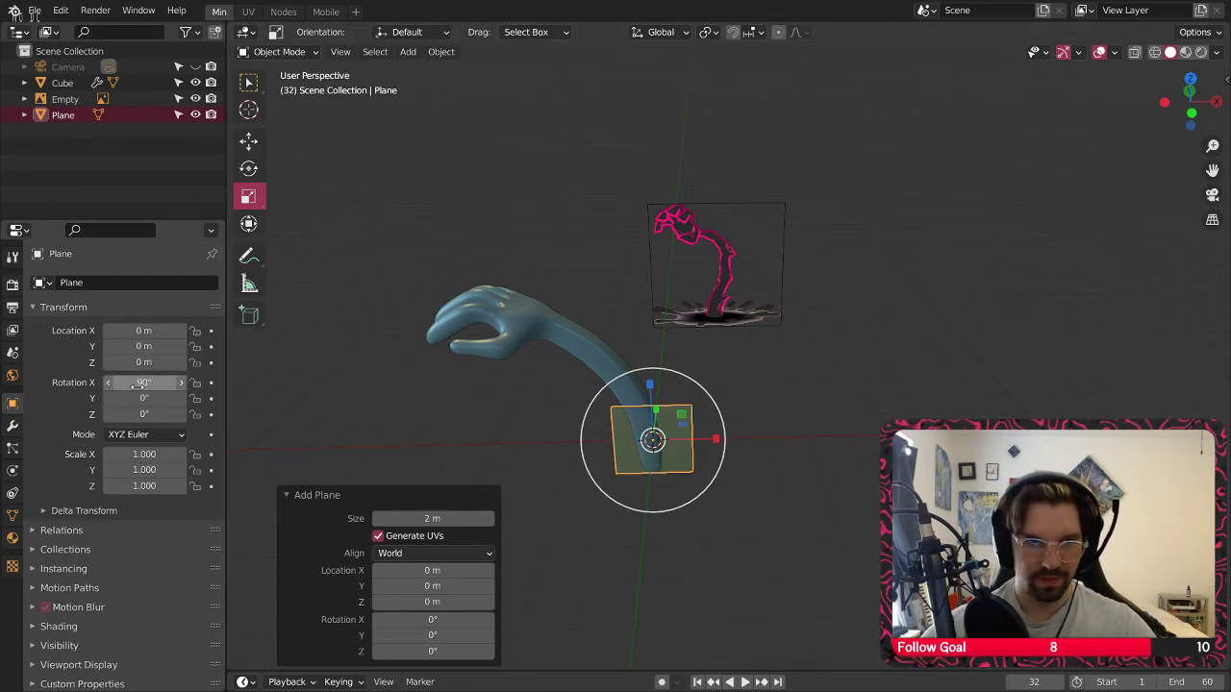
left_click(142, 385)
type("0")
Stand the plane upright behind the arm with a Y rotation of 90° and scale it uniformly to about 7.94
left_click(154, 401)
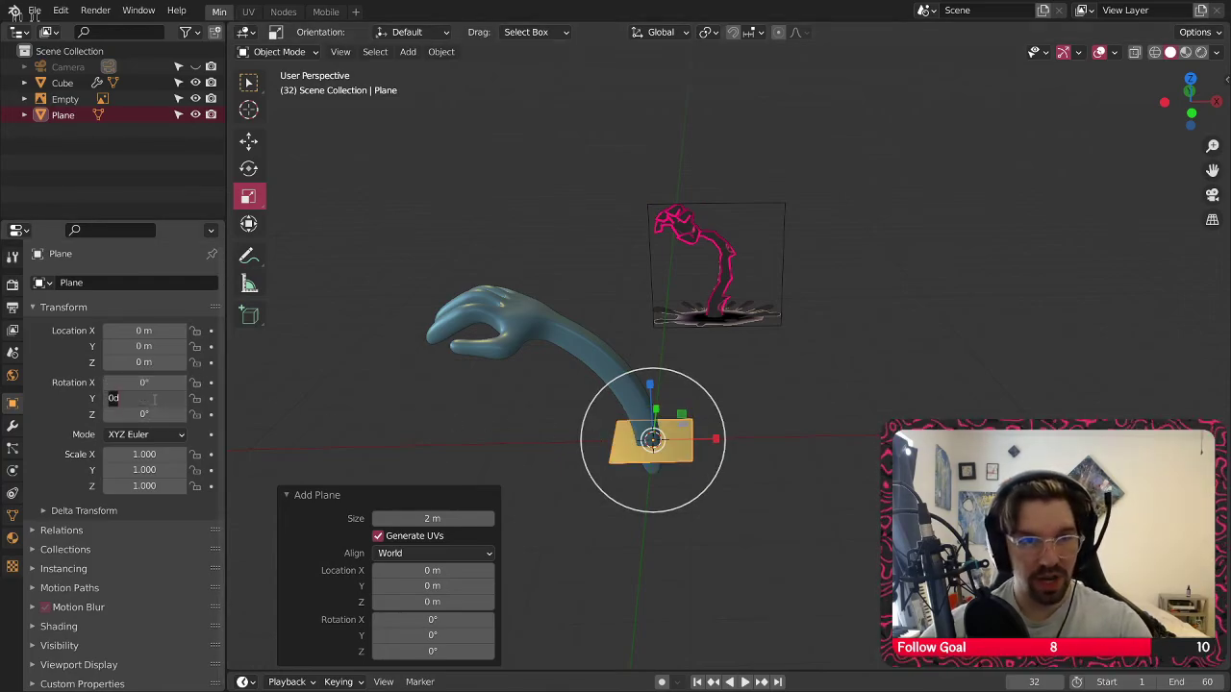
type("90")
key("Return")
middle_click_drag(722, 468, 739, 424)
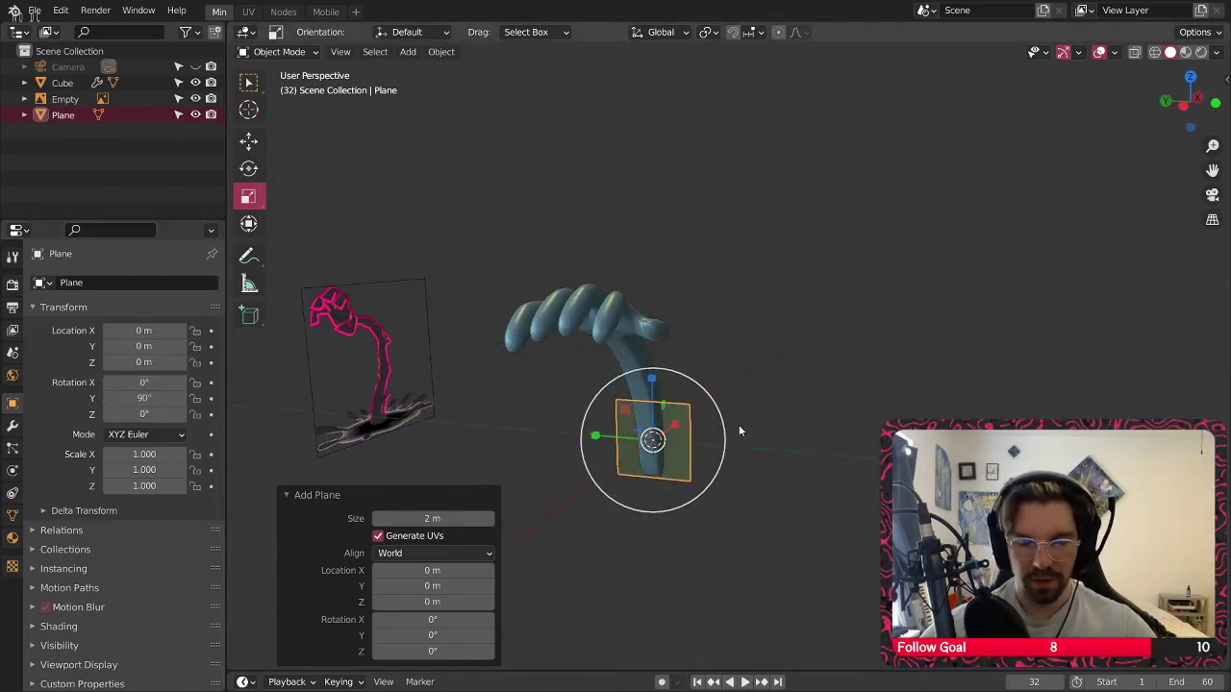
key("s")
left_click(1093, 49)
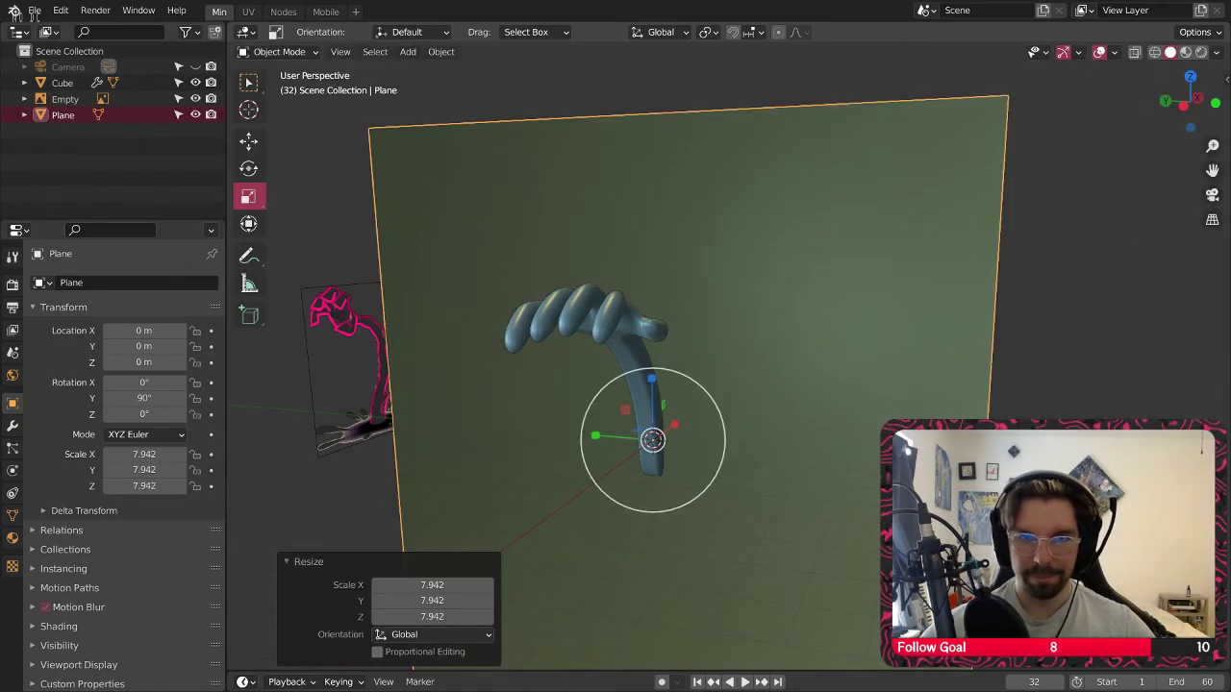
Select the arm object and raise it about 3.6 m along the Z axis
scroll(621, 405, "down", 4)
middle_click_drag(622, 401, 556, 324, "shift")
left_click(1012, 291)
scroll(740, 327, "up", 2)
left_click(709, 335)
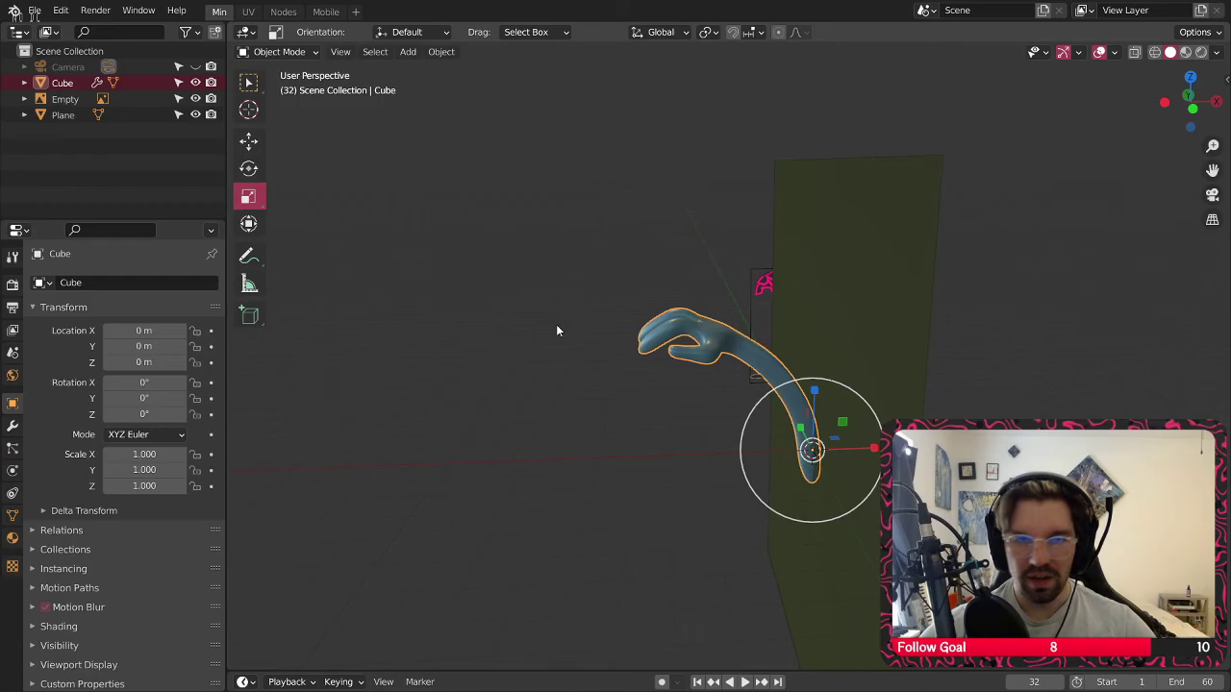
left_click(248, 142)
left_click_drag(818, 391, 731, 385)
Rotate the arm to -90° about the Y axis, move it about 0.18 m along X, and deselect it
left_click(248, 168)
left_click(433, 600)
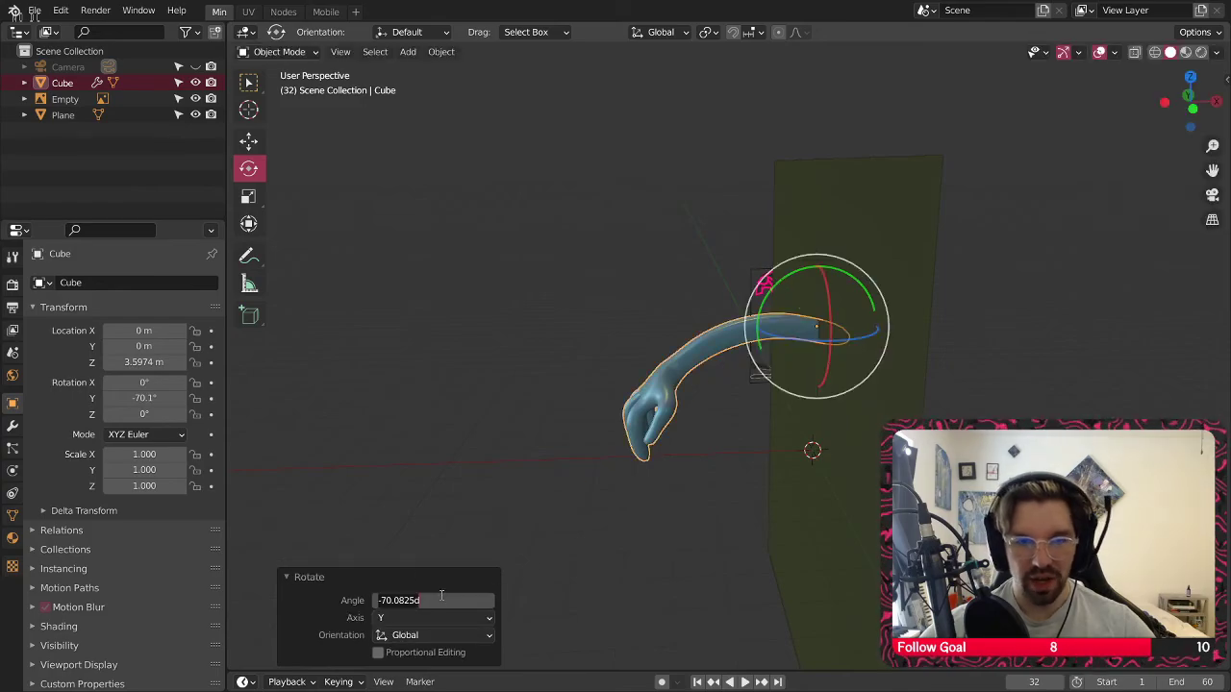
type("-90")
key("Return")
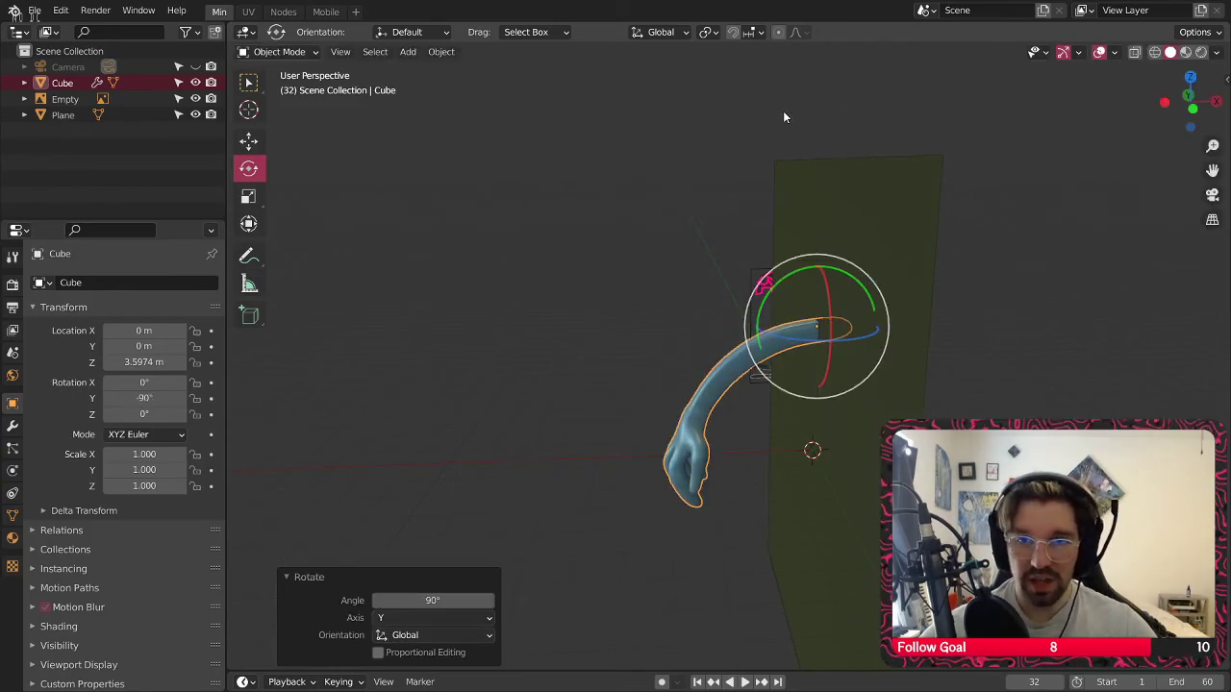
left_click(249, 140)
left_click_drag(900, 321, 910, 321)
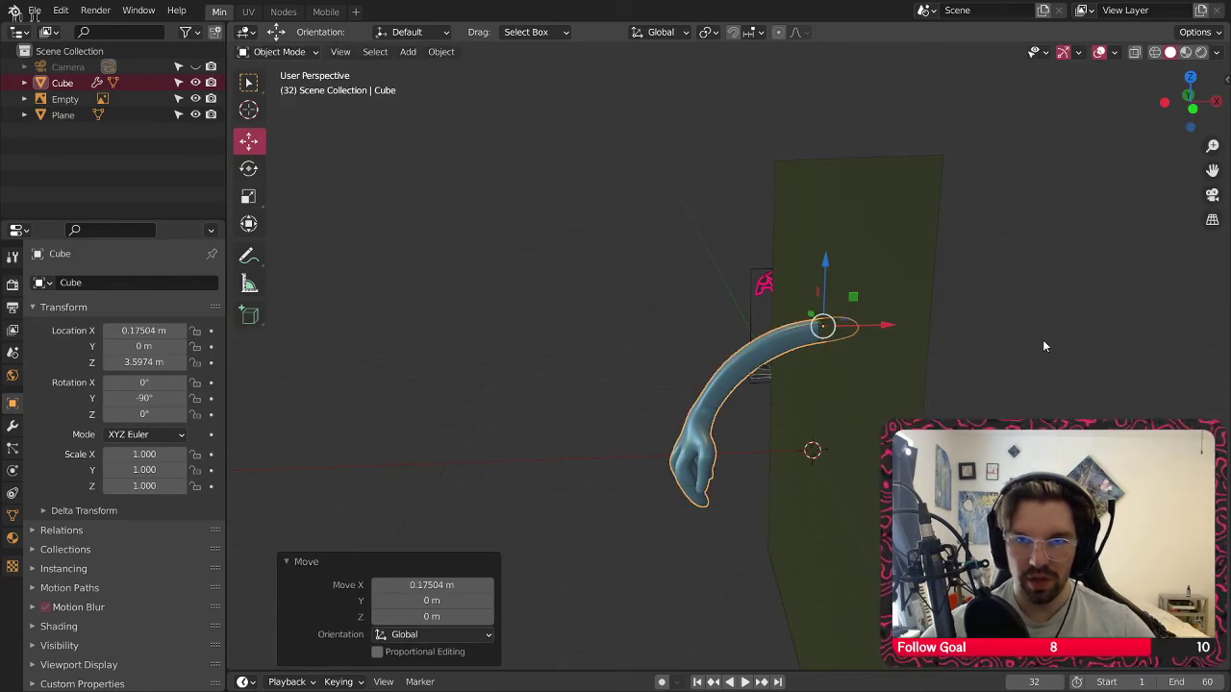
key("alt+a")
Examine the arm against the wall plane from several angles, checking the wrist, palm and fingers
middle_click_drag(862, 450, 835, 352)
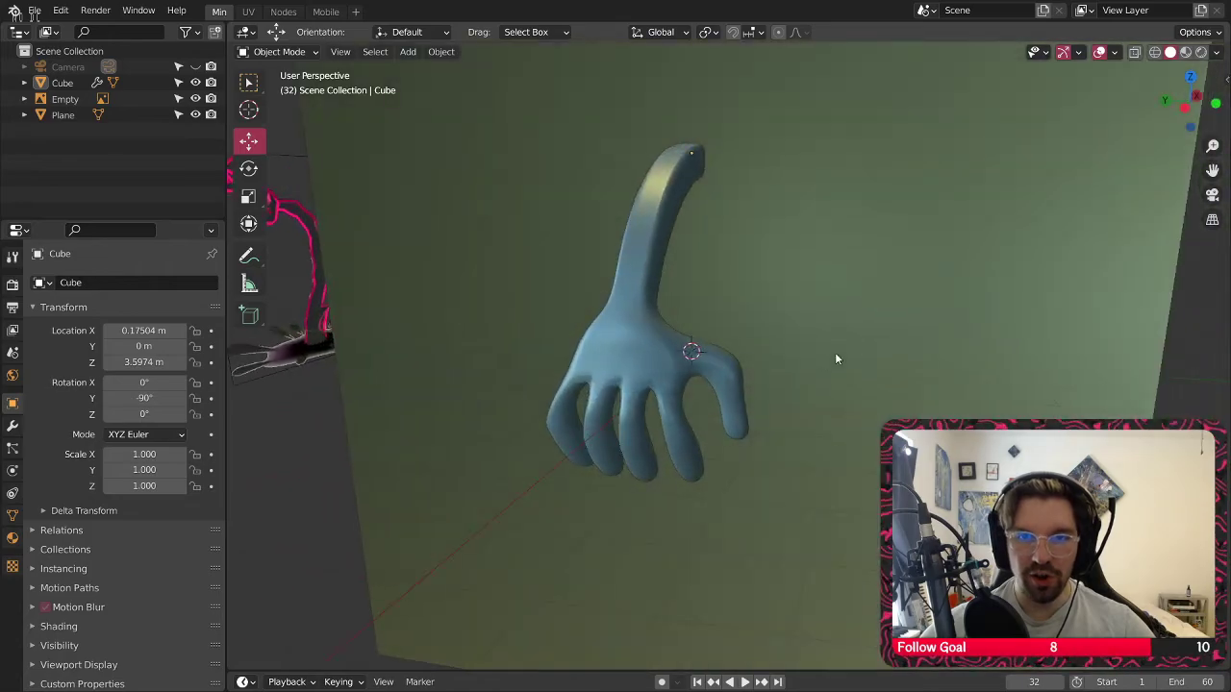
scroll(672, 319, "up", 4)
middle_click_drag(673, 319, 699, 365)
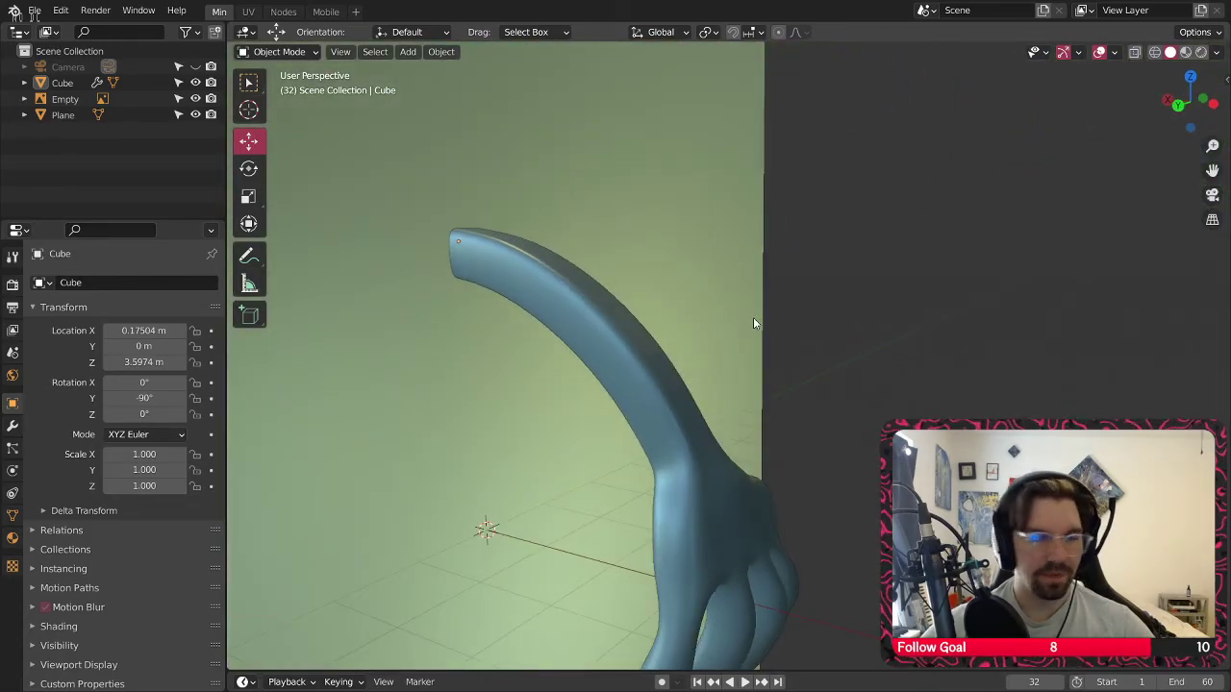
middle_click_drag(637, 457, 698, 311)
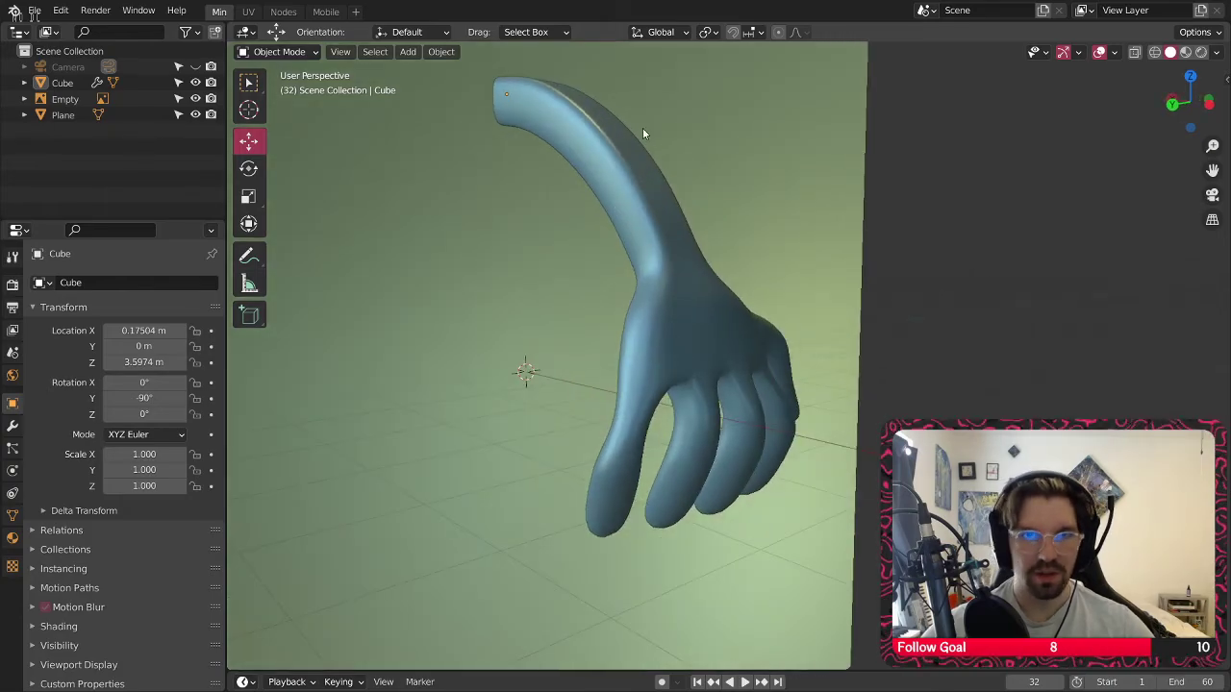
middle_click_drag(646, 132, 538, 93)
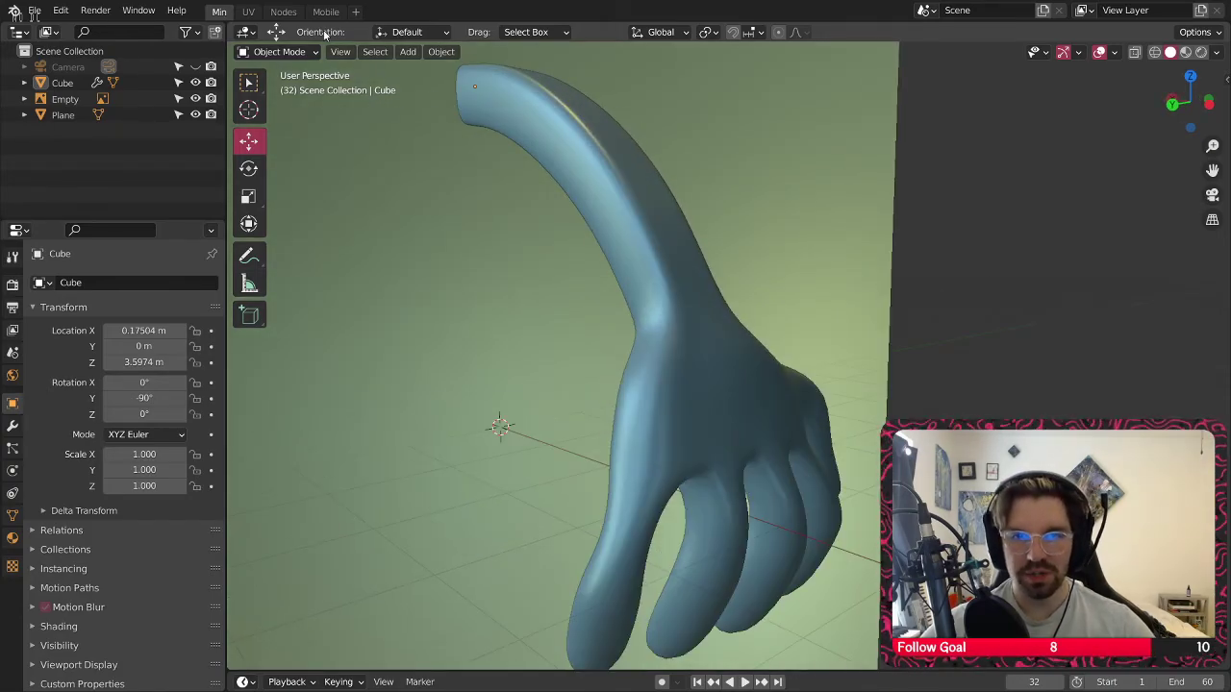
middle_click_drag(520, 351, 529, 319)
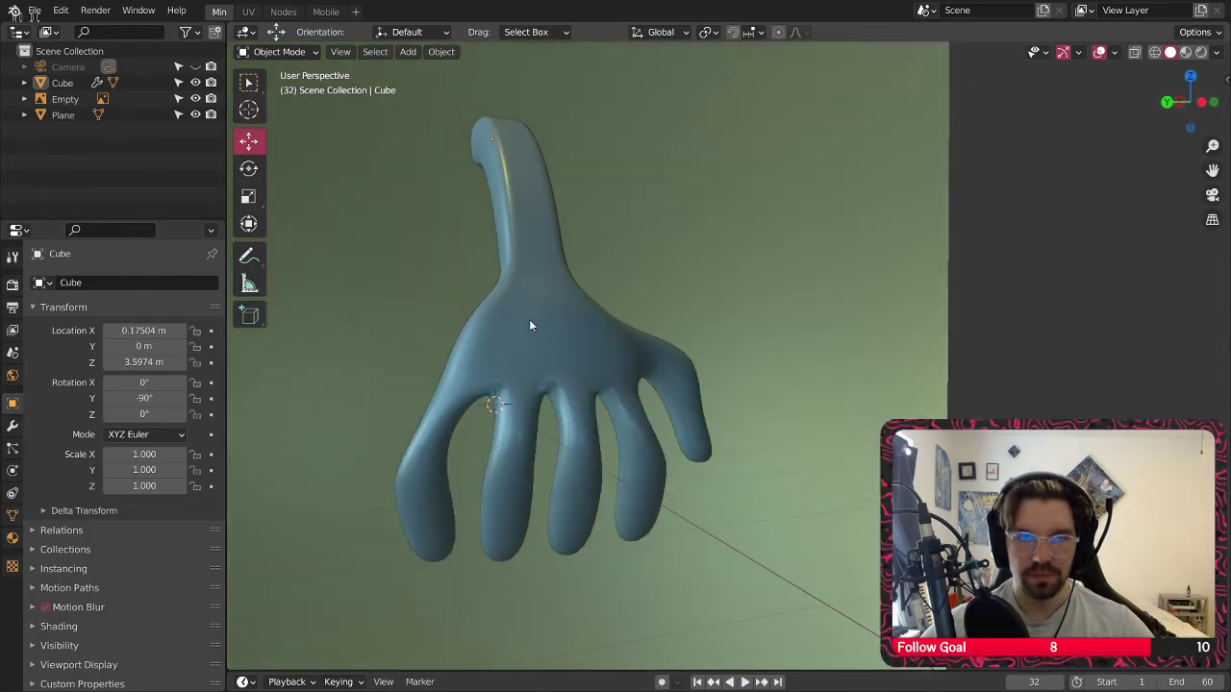
scroll(485, 372, "up", 3)
Put the arm in Edit Mode and move the little finger's inner-side edge about -0.105 m along Y
left_click(492, 287)
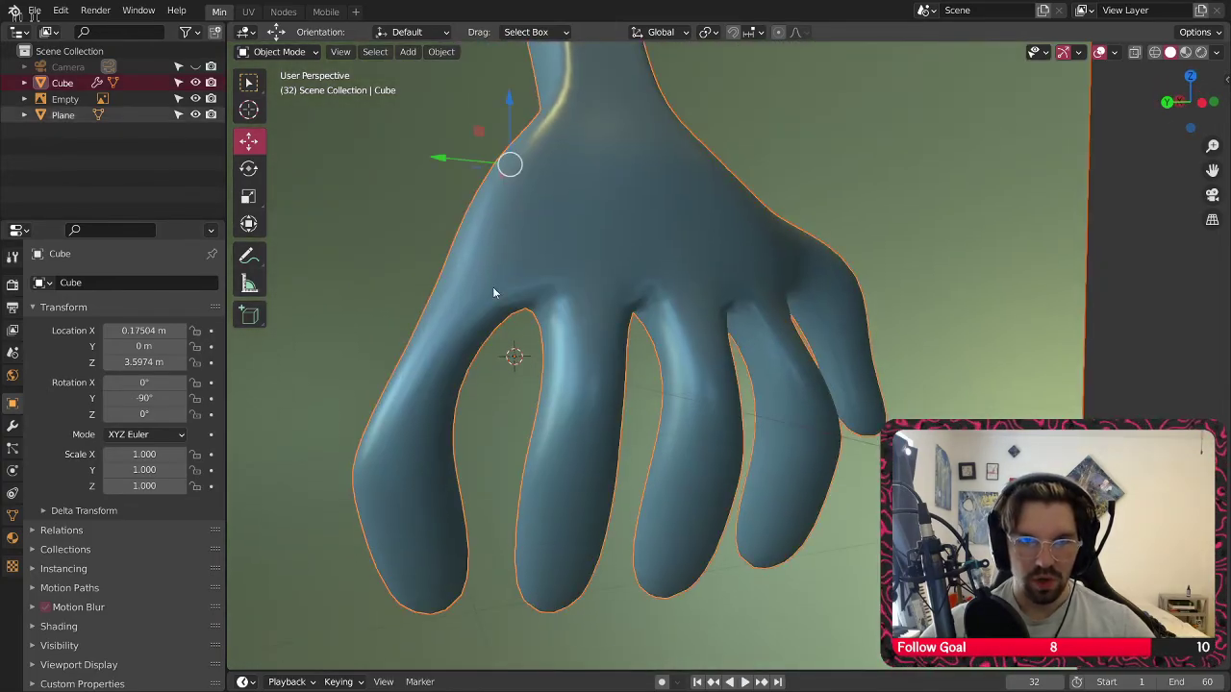
left_click(277, 54)
left_click(289, 89)
middle_click_drag(493, 397, 423, 374)
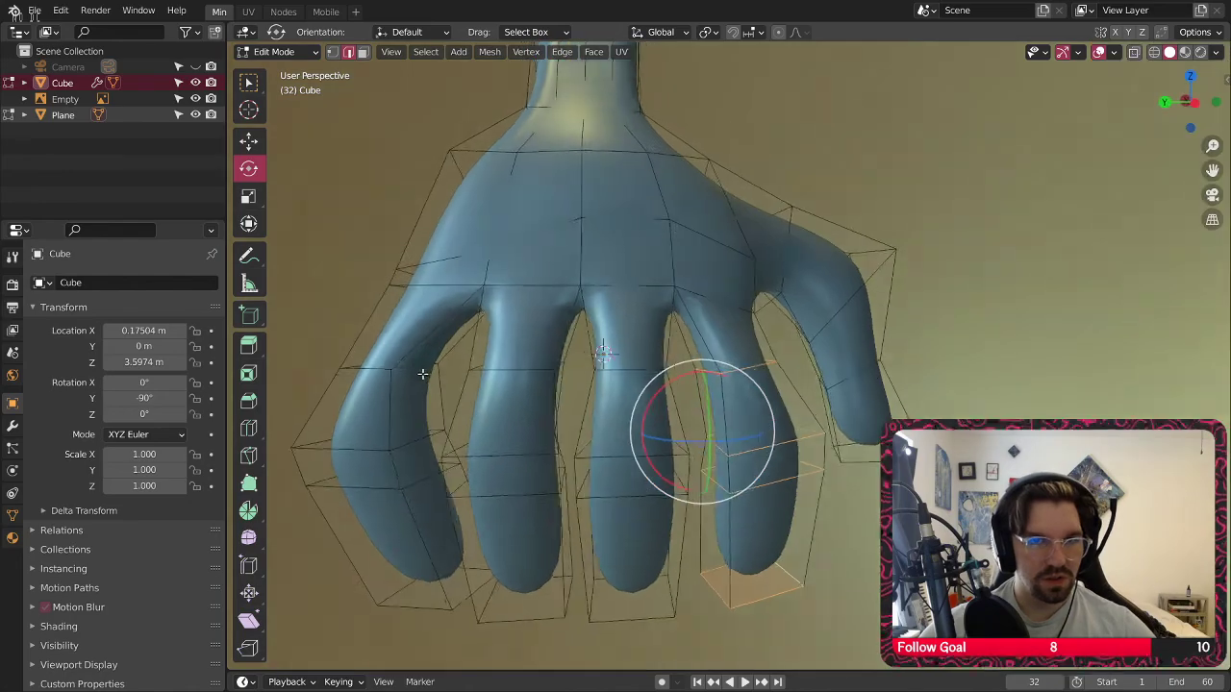
left_click(423, 362)
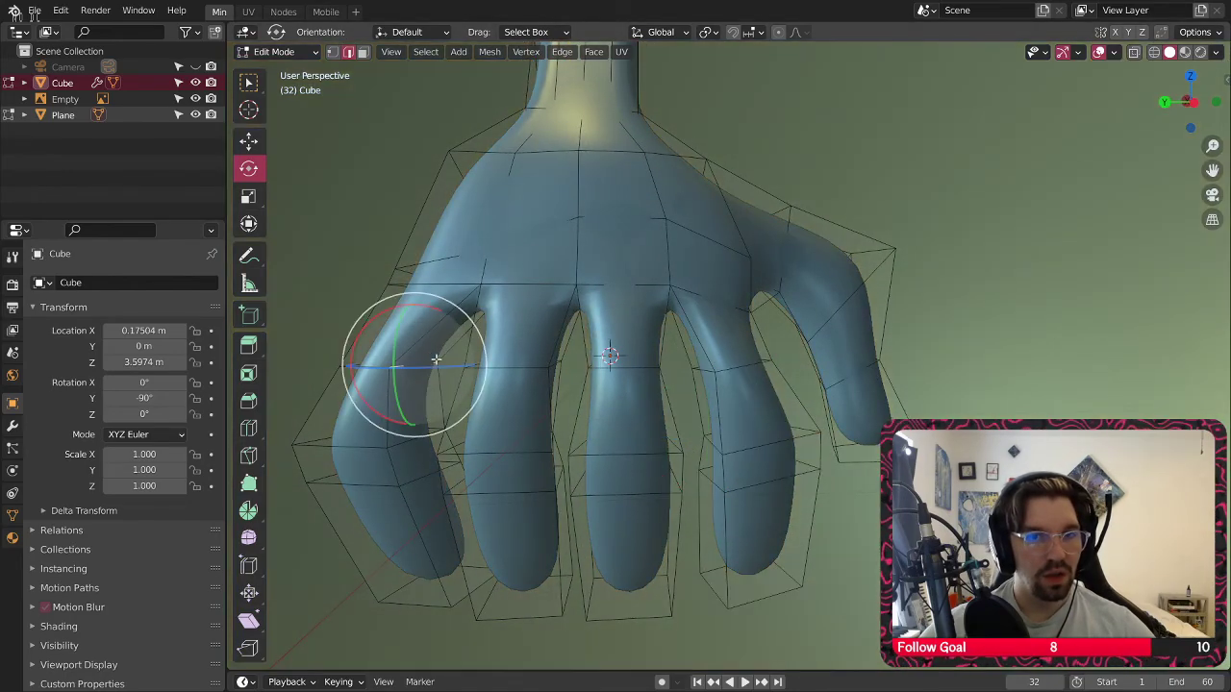
left_click(249, 141)
left_click_drag(346, 368, 366, 368)
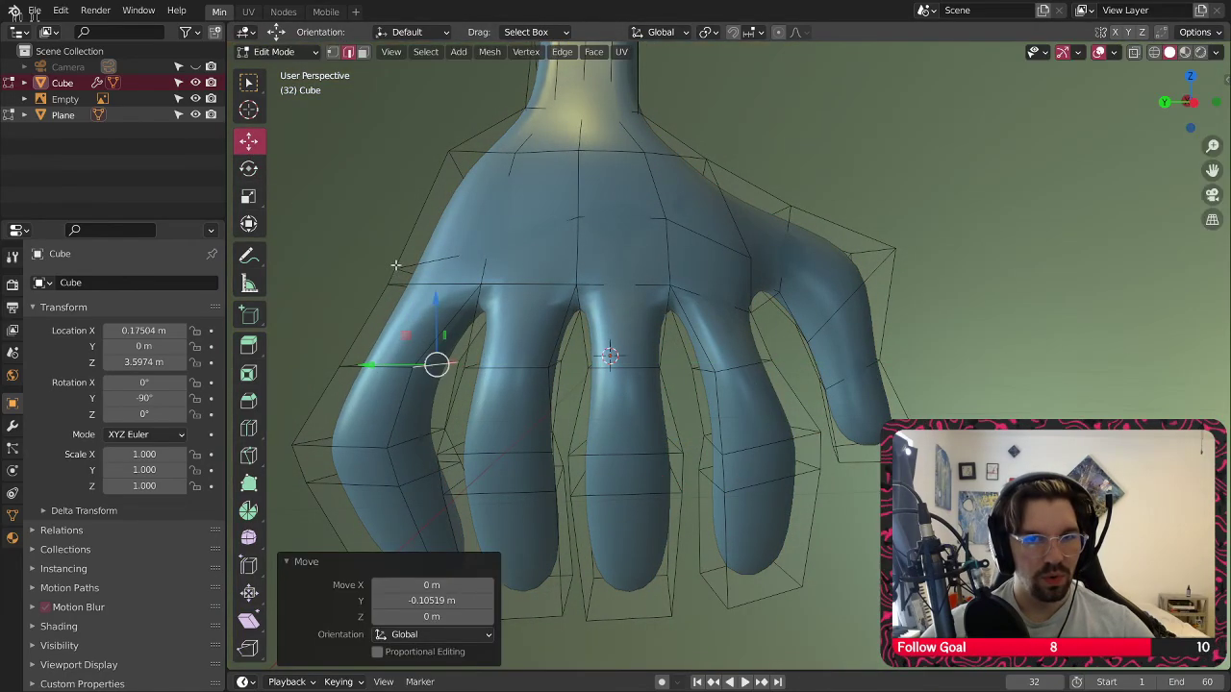
Select the wrist edge on the little-finger side and move it outward about 0.16 m along Y
middle_click_drag(399, 267, 617, 250)
middle_click_drag(544, 206, 604, 288, "shift")
scroll(675, 302, "up", 3)
left_click(726, 272)
left_click_drag(662, 283, 635, 279)
scroll(635, 279, "down", 5)
middle_click_drag(623, 246, 641, 228)
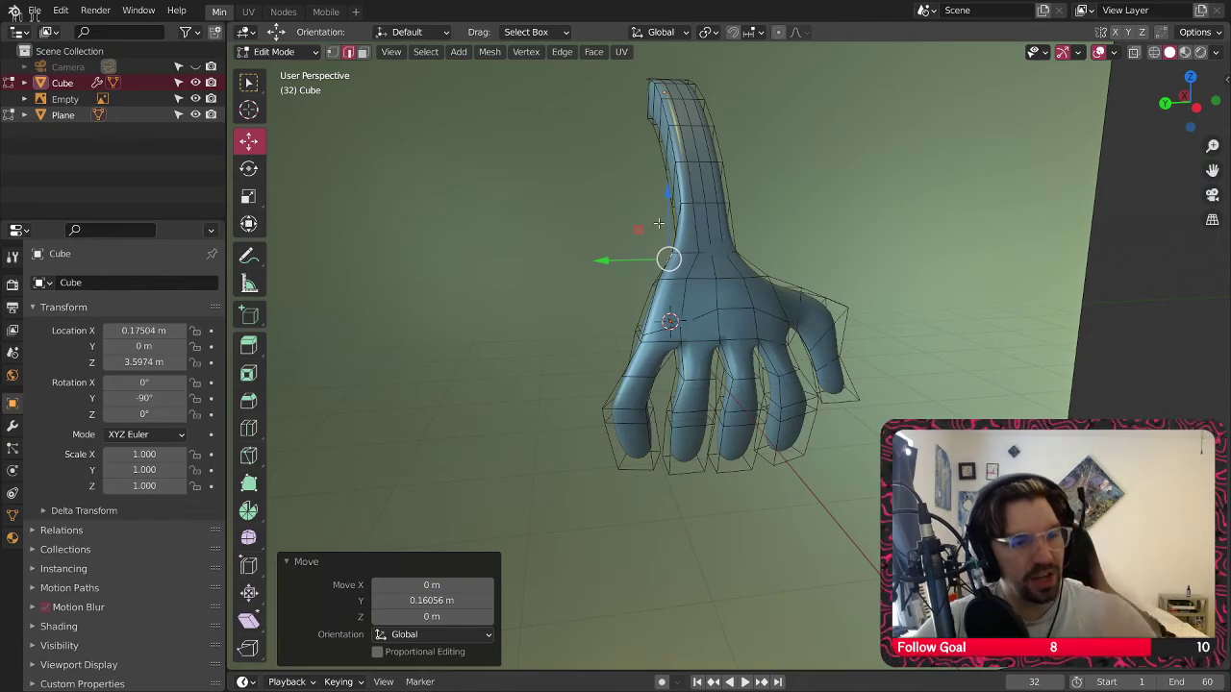
Select the two neighbouring cross-section edges on the thumb side of the wrist and move them about -0.1 m along Y
scroll(802, 329, "up", 4)
middle_click_drag(773, 278, 683, 283)
middle_click_drag(684, 282, 627, 256)
left_click(627, 256)
left_click(665, 178, "shift")
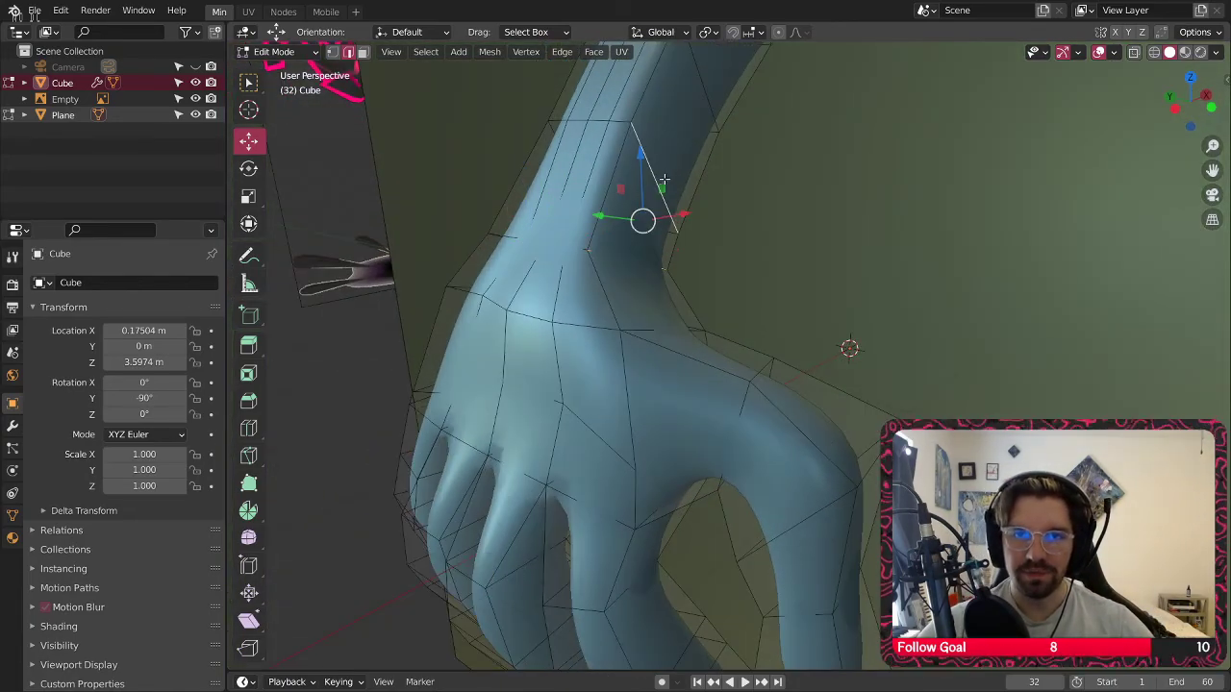
middle_click_drag(679, 190, 658, 197)
key("g")
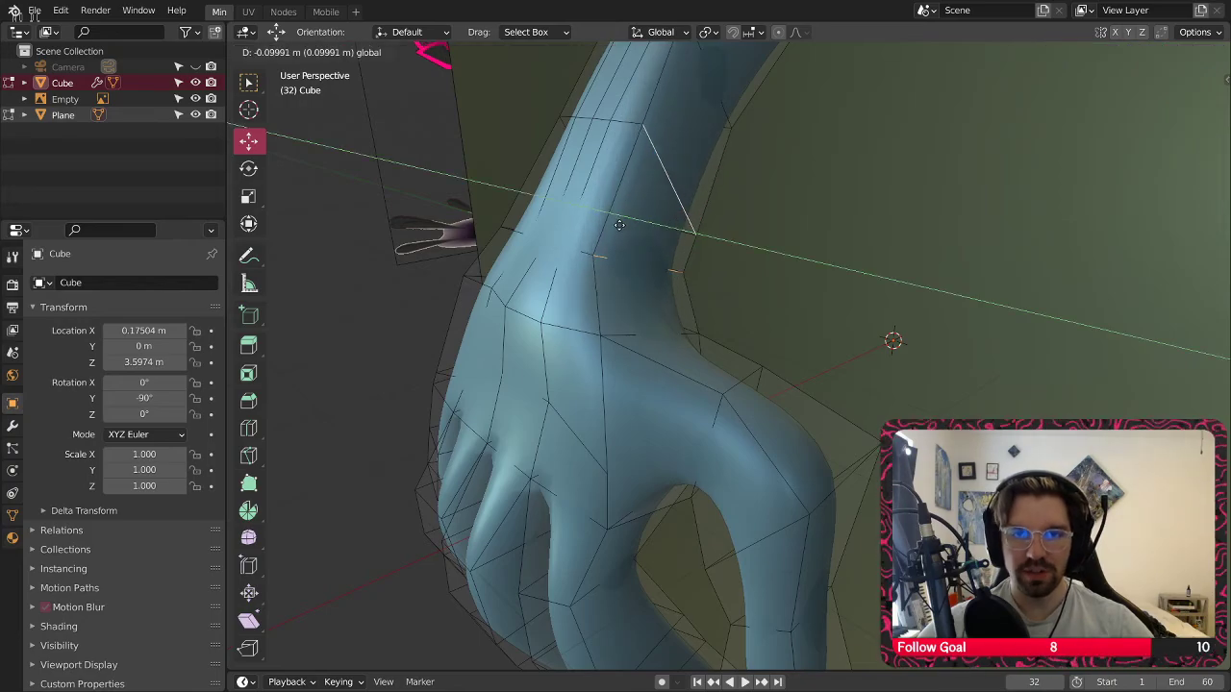
left_click(609, 217)
Move the edge between wrist and thumb base outward along Y and raise it about 0.18 m along Z
left_click(639, 338)
left_click_drag(614, 319, 643, 331)
left_click_drag(681, 284, 681, 265)
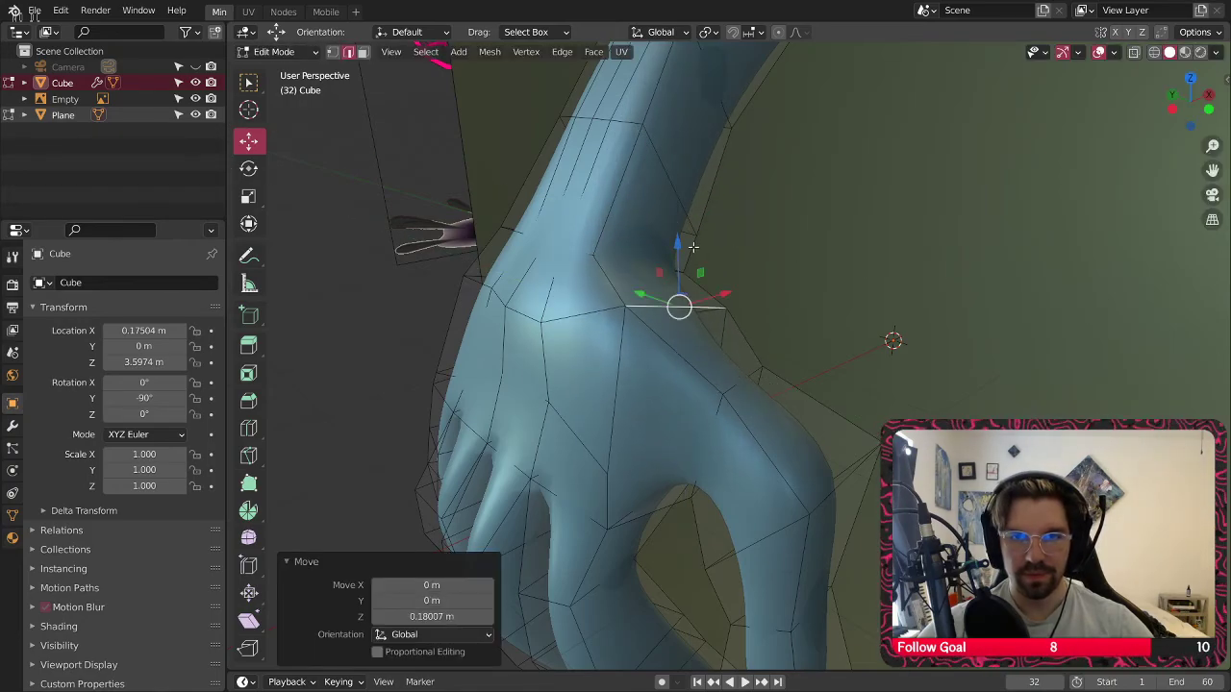
Widen the thumb side of the wrist by moving its side edges about -0.275 m along Y
scroll(731, 278, "down", 5)
middle_click_drag(761, 262, 759, 275)
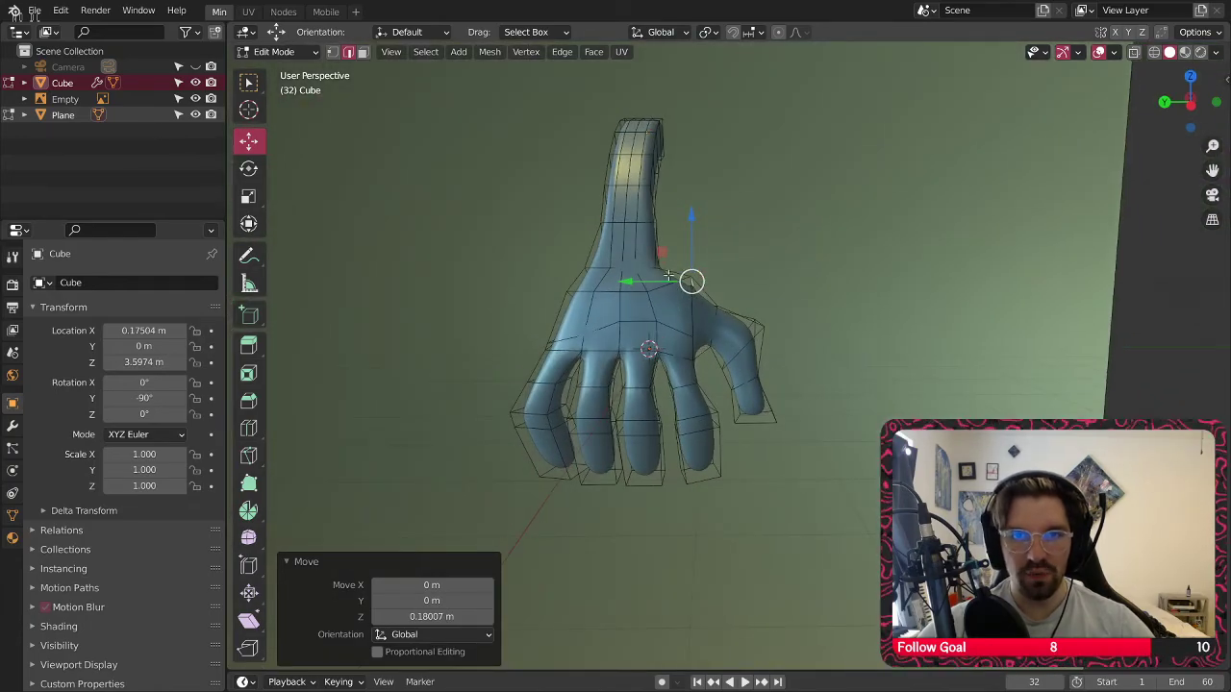
scroll(668, 276, "up", 4)
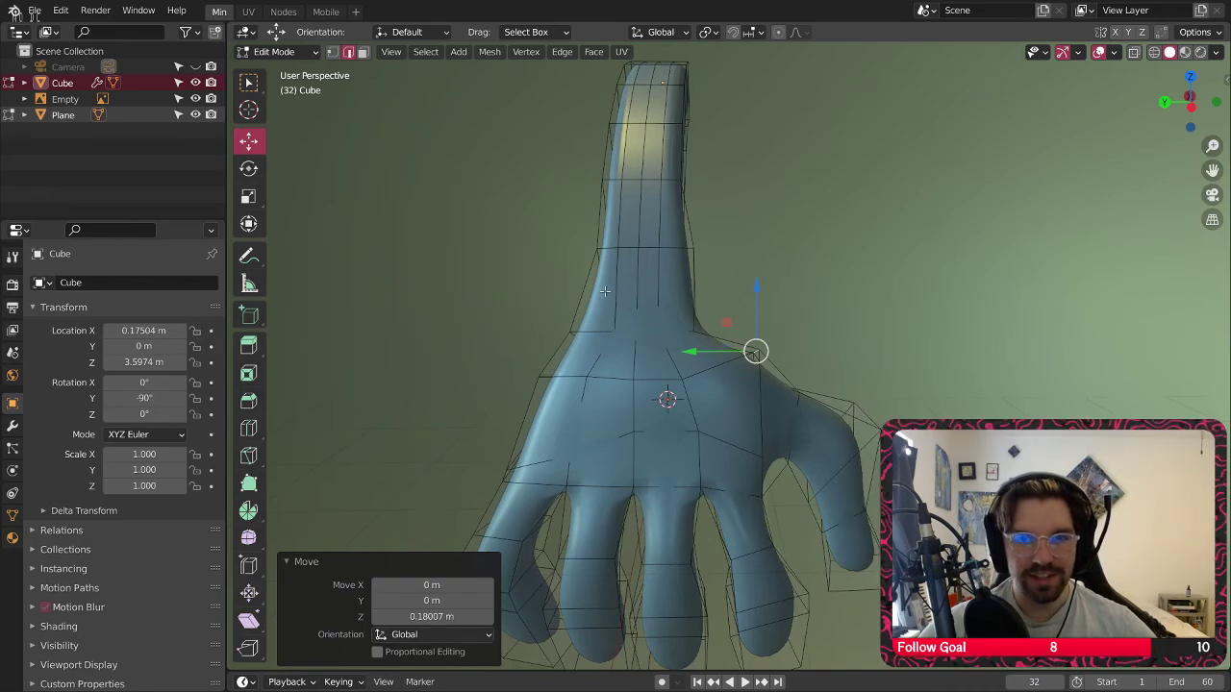
scroll(605, 291, "up", 2)
middle_click_drag(712, 337, 608, 348)
left_click(666, 358)
middle_click_drag(705, 338, 681, 337)
left_click_drag(622, 324, 668, 327)
Select side edges on the thumb side of the forearm above the wrist and move them outward along Y
middle_click_drag(673, 325, 707, 202)
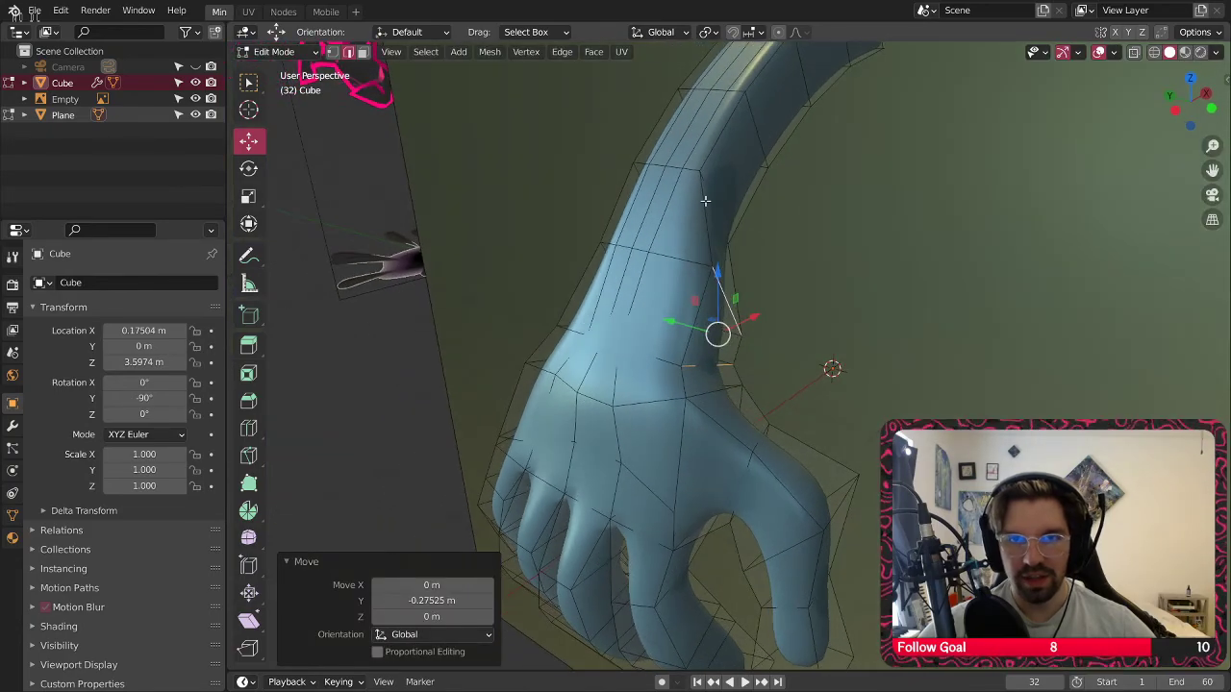
left_click(709, 202)
left_click_drag(666, 202, 741, 206)
middle_click_drag(740, 206, 596, 390)
left_click(561, 255)
left_click_drag(562, 255, 639, 254)
Select the thumb-side edge on the upper forearm and move it outward about -0.237 m along Y
middle_click_drag(638, 254, 634, 313)
left_click(695, 261, "alt")
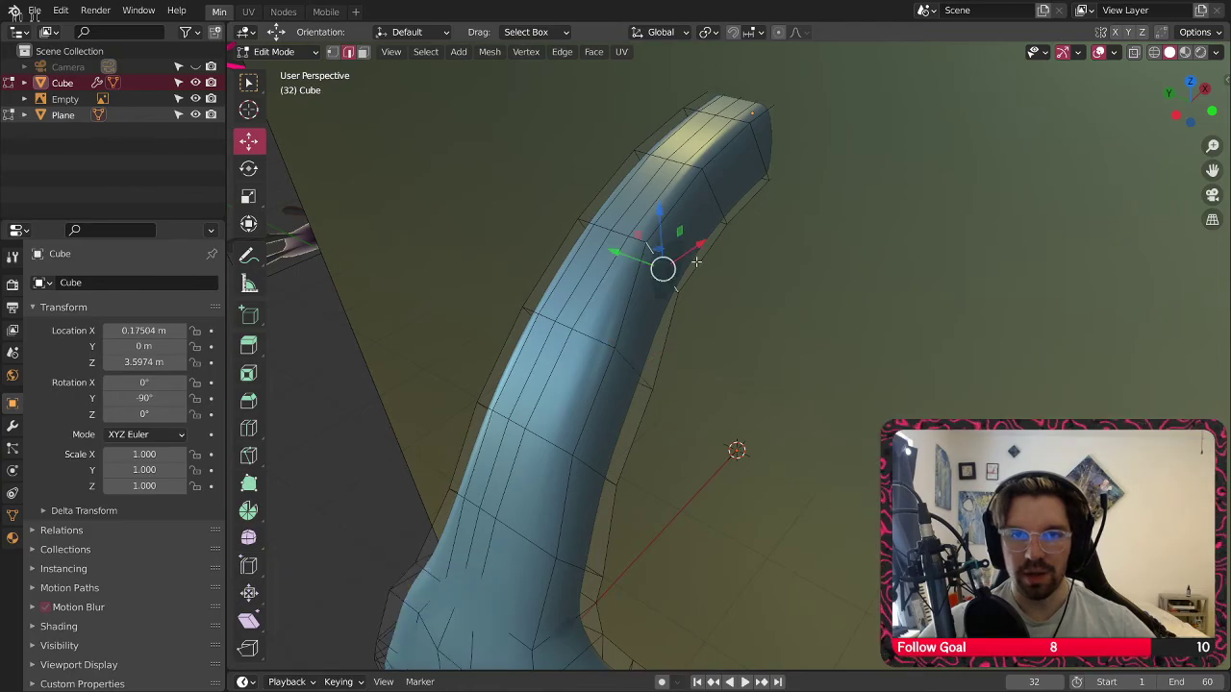
left_click_drag(672, 191, 711, 202)
middle_click_drag(664, 245, 728, 228)
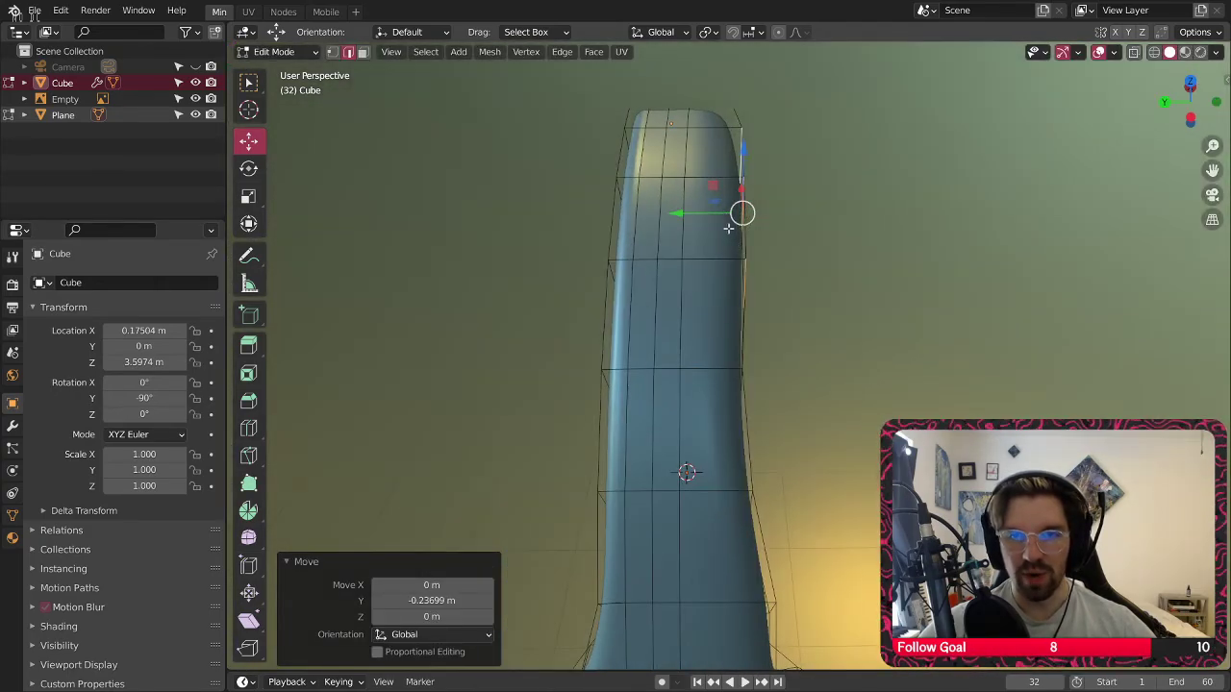
Select the thumb-side edge at mid-forearm and move it outward about -0.06 m along Y
scroll(716, 318, "down", 2)
scroll(731, 423, "up", 6)
middle_click_drag(725, 410, 654, 362)
scroll(600, 329, "down", 3)
left_click(621, 255, "alt")
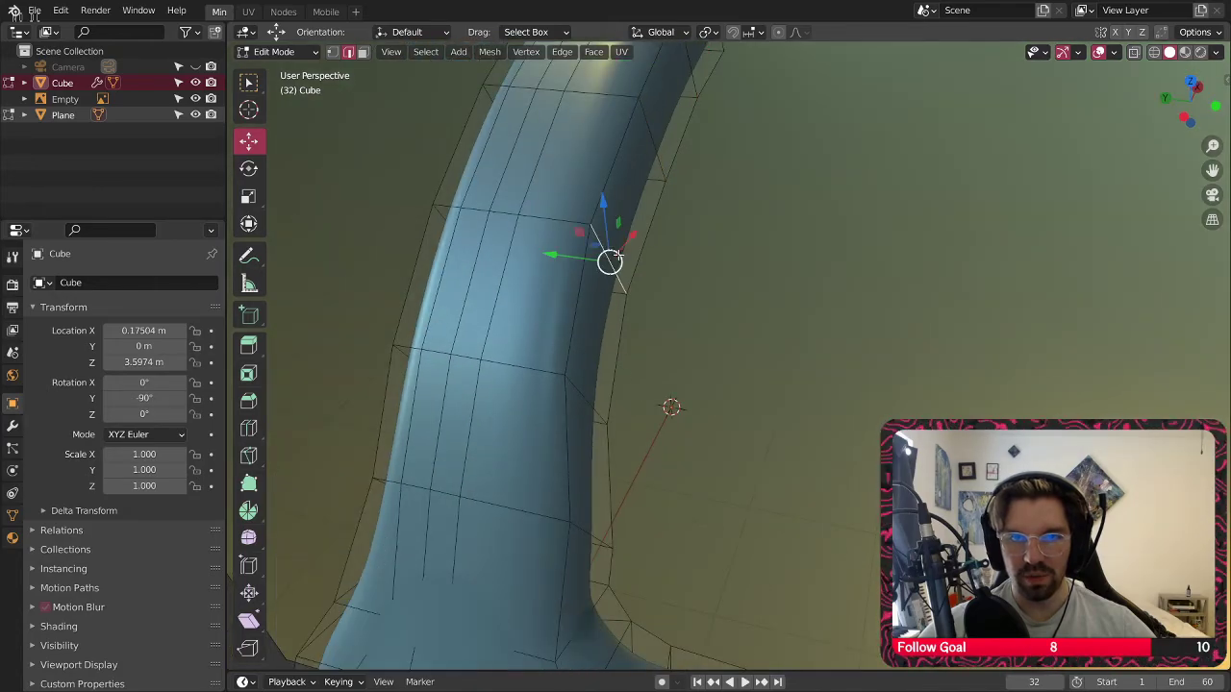
left_click_drag(559, 260, 564, 327)
scroll(563, 327, "down", 1)
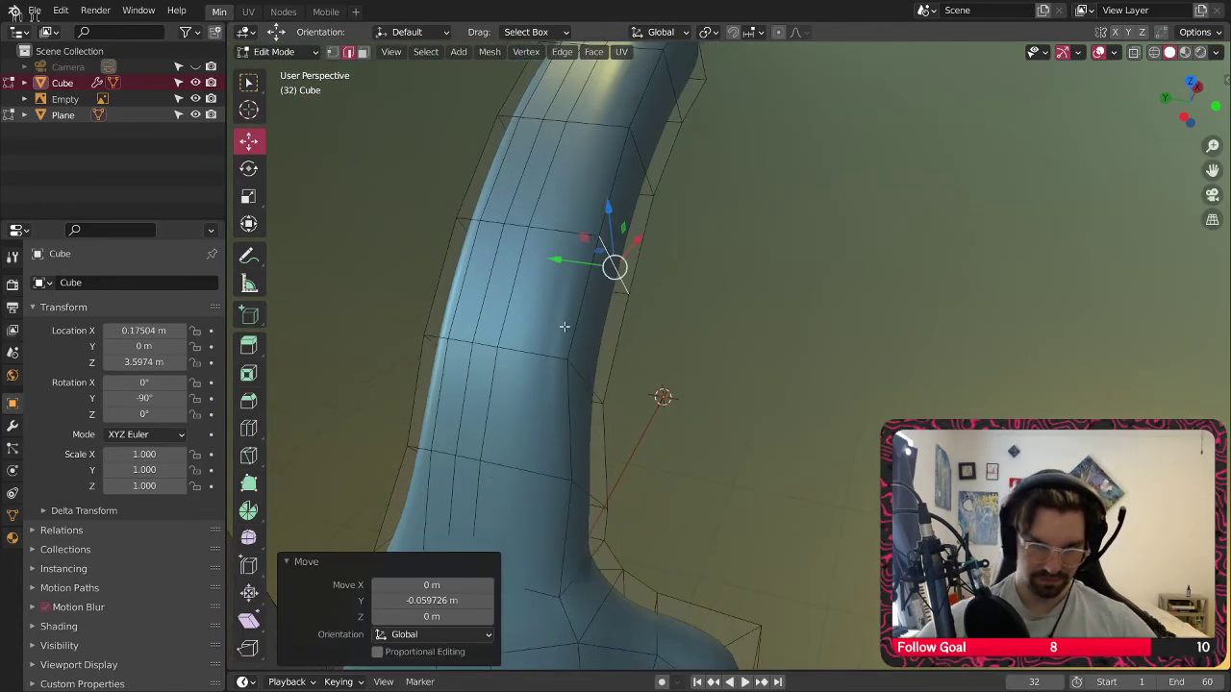
Move the next thumb-side forearm edges toward the wrist outward along Y, the upper one by about -0.037 m
left_click(583, 380)
left_click_drag(529, 373, 535, 379)
middle_click_drag(535, 379, 603, 430, "shift")
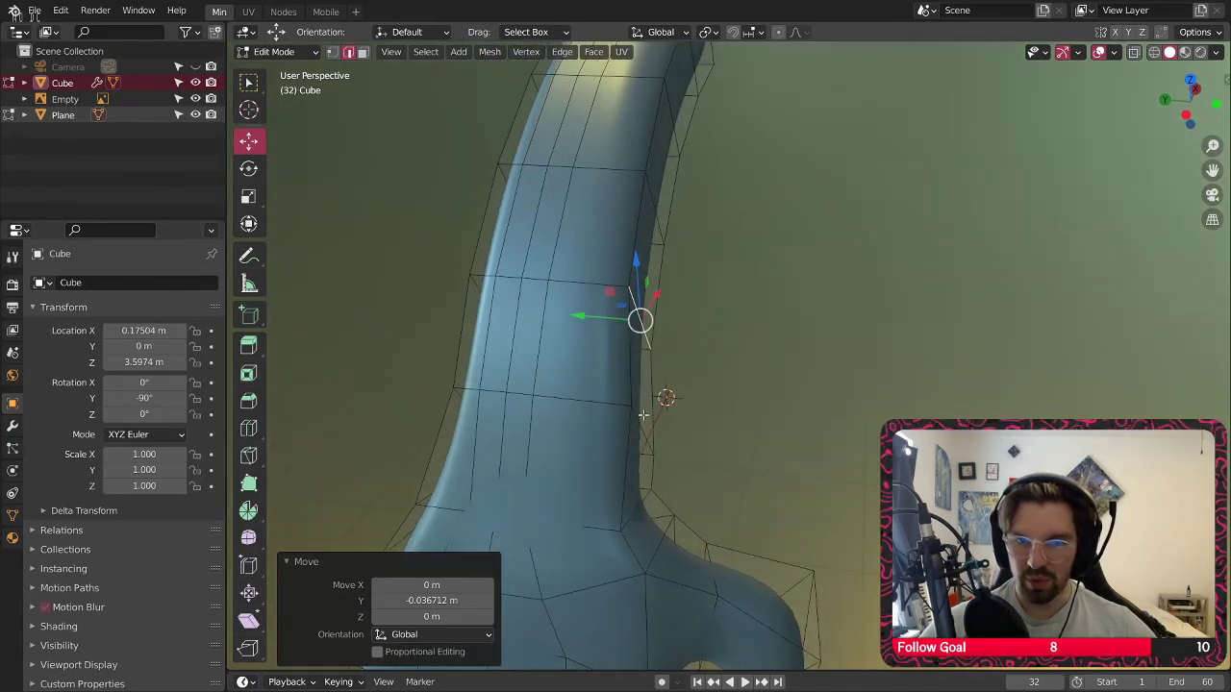
left_click_drag(590, 434, 635, 404)
Select the side edge at the arm's far end behind the wall and move it about -0.298 m along Y
scroll(635, 404, "down", 3)
middle_click_drag(635, 404, 522, 354)
middle_click_drag(635, 289, 510, 394, "shift")
middle_click_drag(635, 356, 878, 397)
left_click(877, 397)
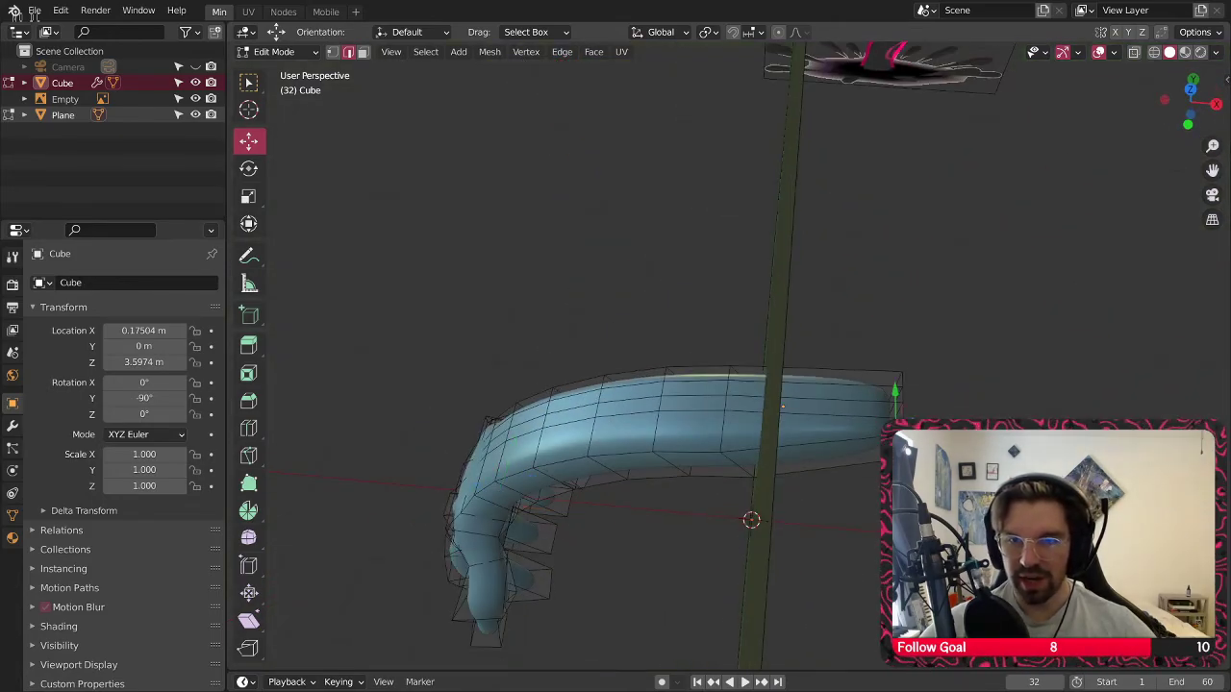
left_click_drag(896, 393, 822, 432)
Examine the reshaped forearm, wrist and fingers from the back, palm and side
middle_click_drag(821, 432, 797, 91)
scroll(743, 203, "down", 2)
scroll(741, 327, "up", 3)
middle_click_drag(615, 289, 654, 357)
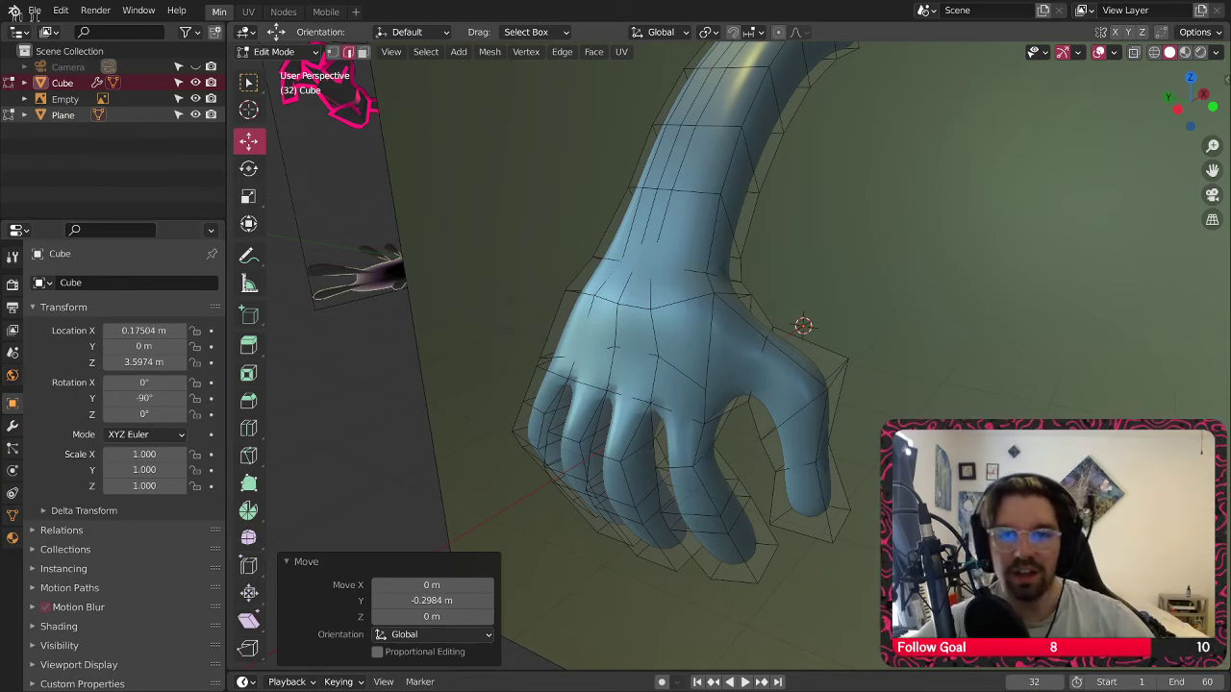
middle_click_drag(768, 292, 726, 293)
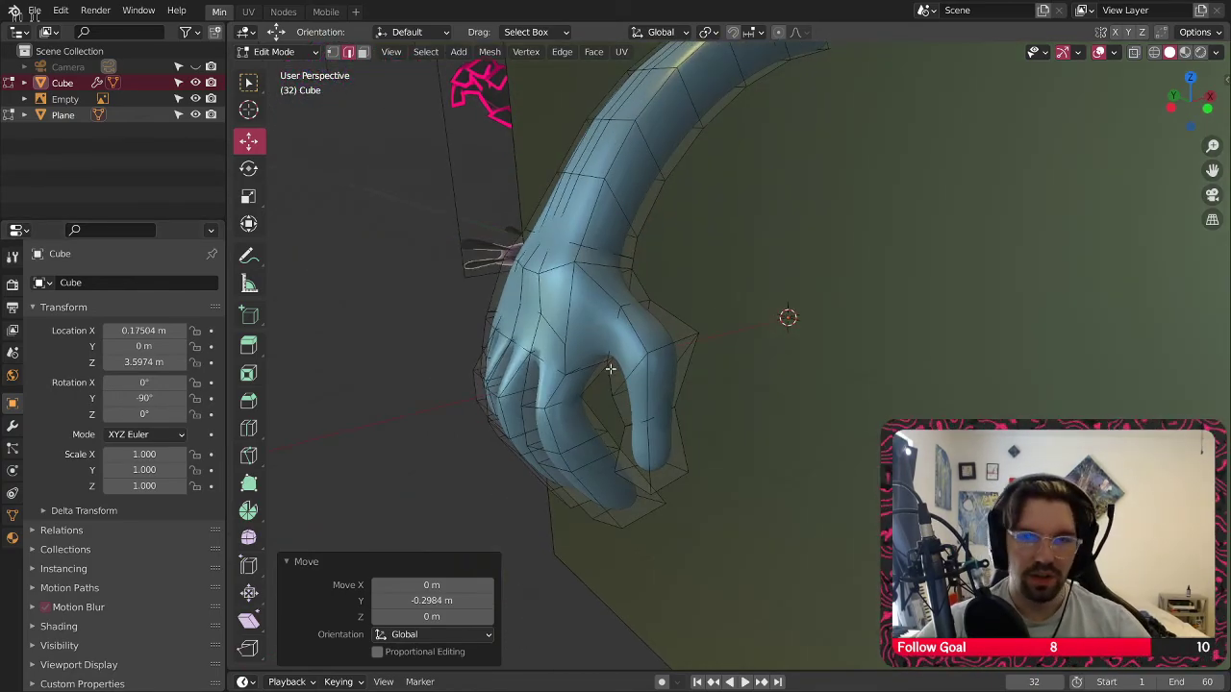
scroll(601, 358, "down", 2)
middle_click_drag(508, 288, 708, 302, "shift")
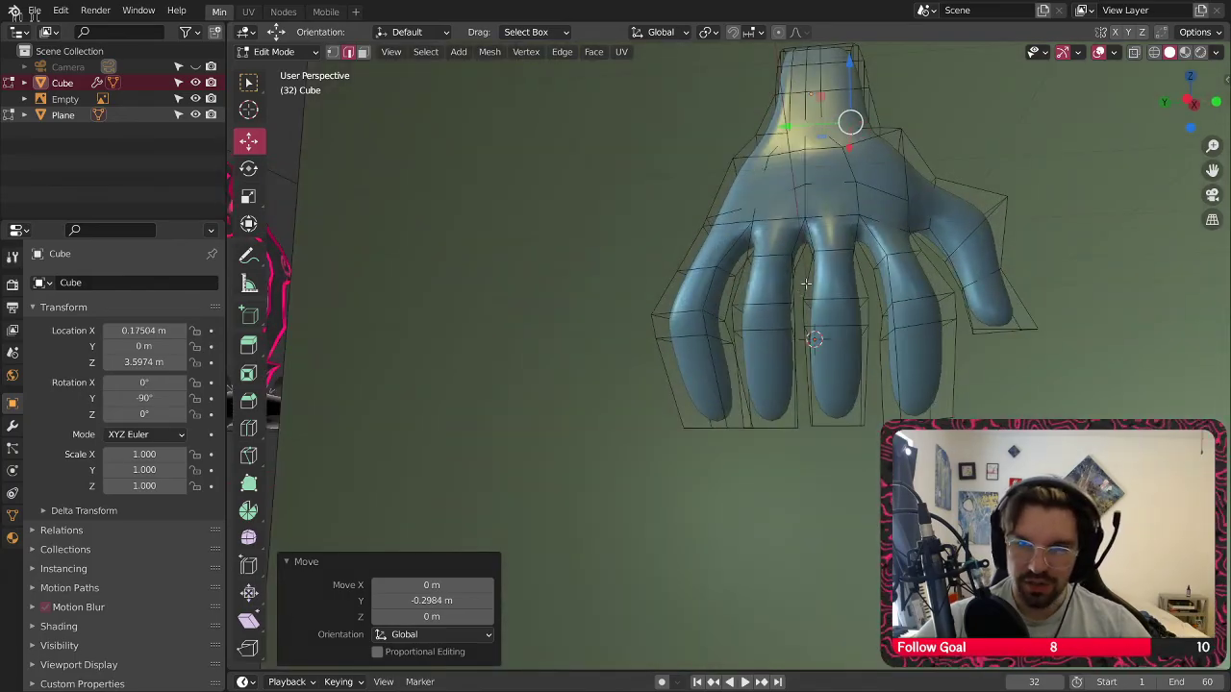
middle_click_drag(806, 284, 701, 311)
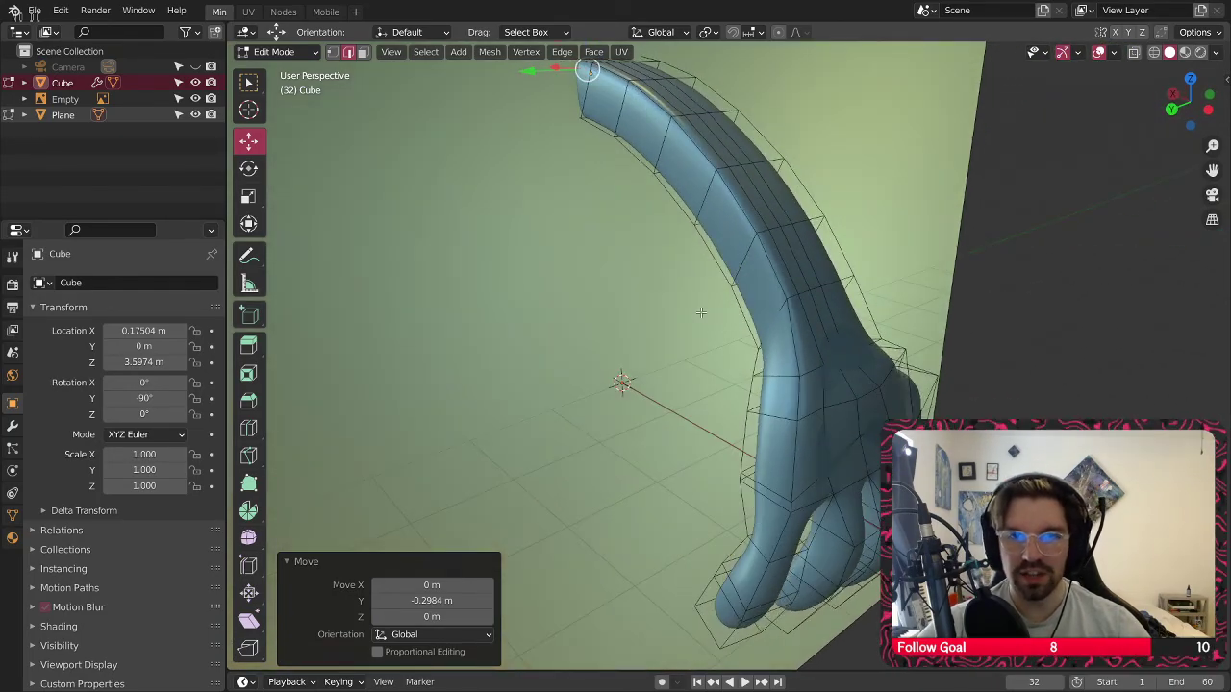
middle_click_drag(771, 286, 622, 251)
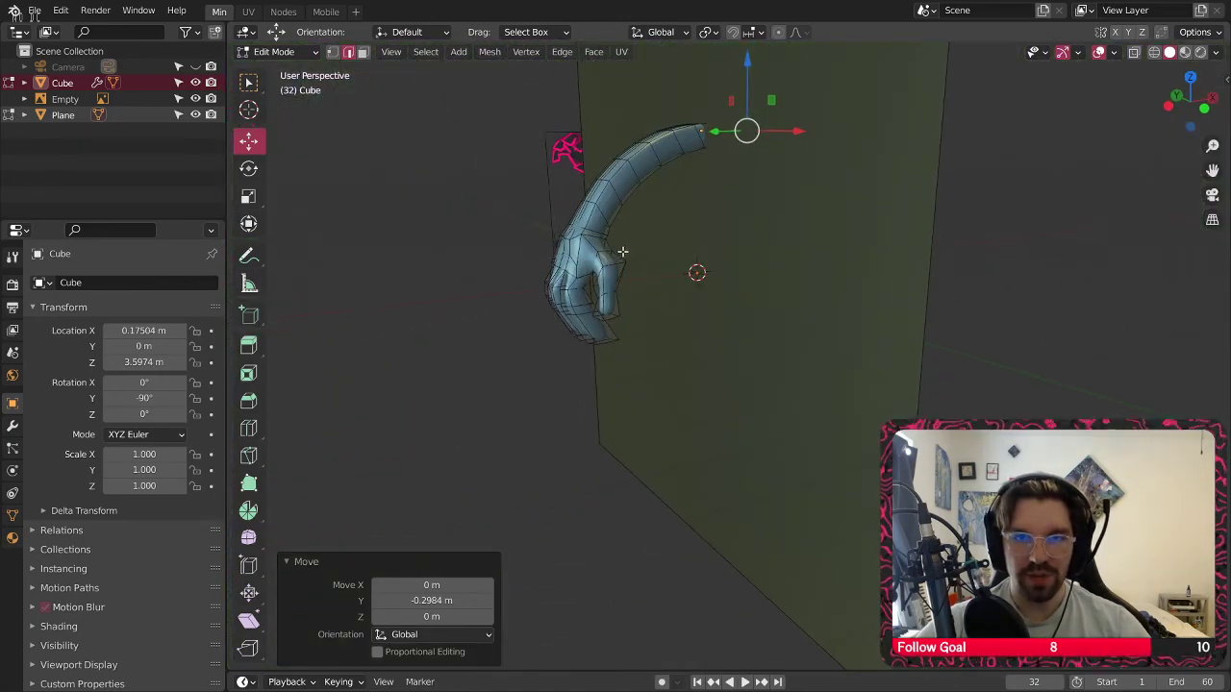
Hide the Plane object and display the arm's modifier settings
left_click(196, 114)
middle_click_drag(702, 183, 731, 197)
scroll(657, 280, "up", 3)
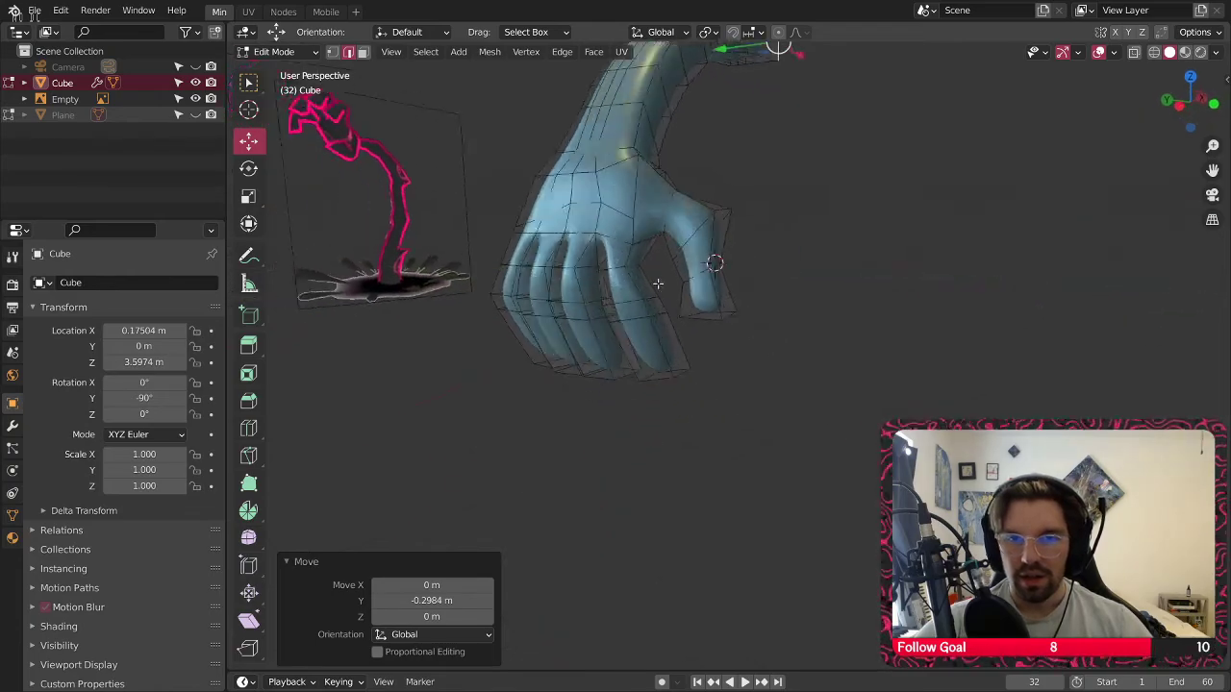
mouse_move(657, 279)
middle_mouse_down()
mouse_move(624, 294)
mouse_move(712, 281)
mouse_move(674, 279)
middle_mouse_up()
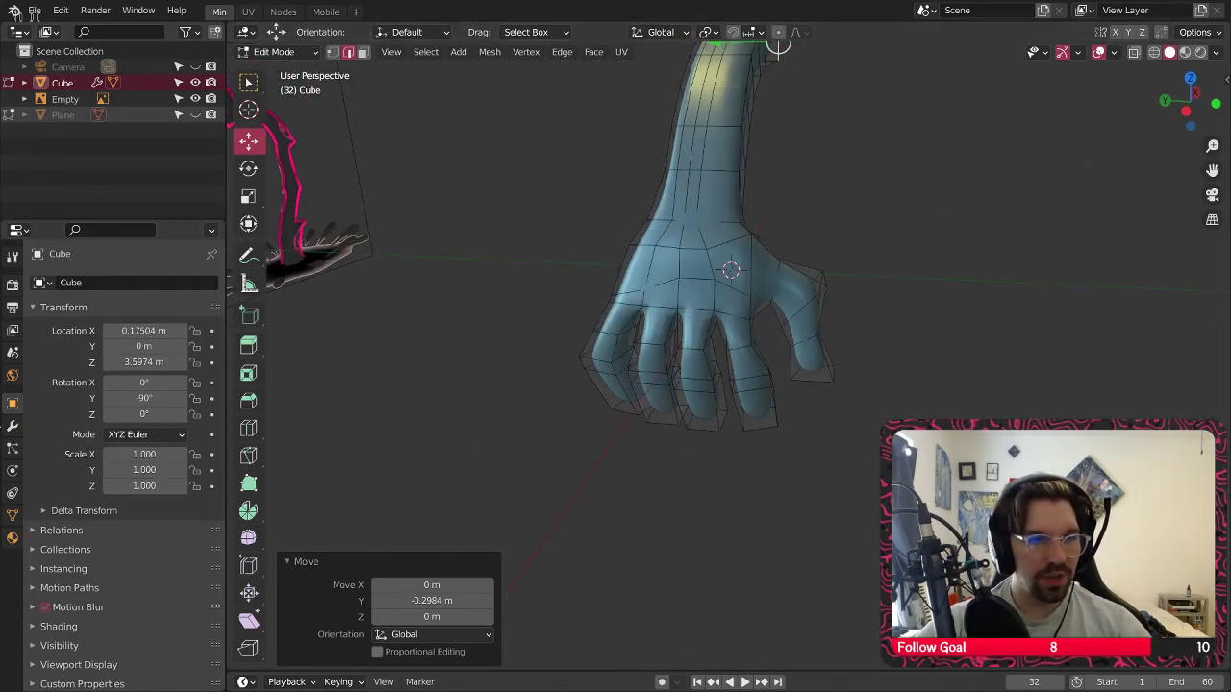
left_click(12, 426)
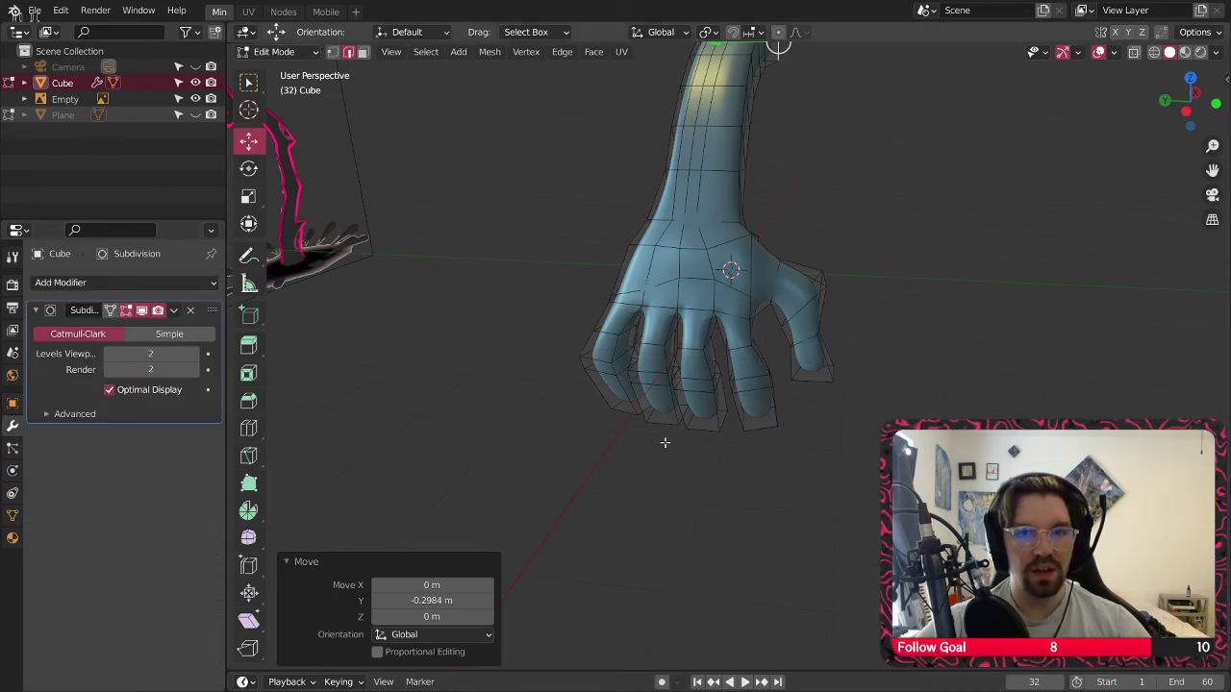
Select the end faces of all four fingers and the thumb and give them an edge crease of 0.345
middle_click_drag(664, 442, 473, 156)
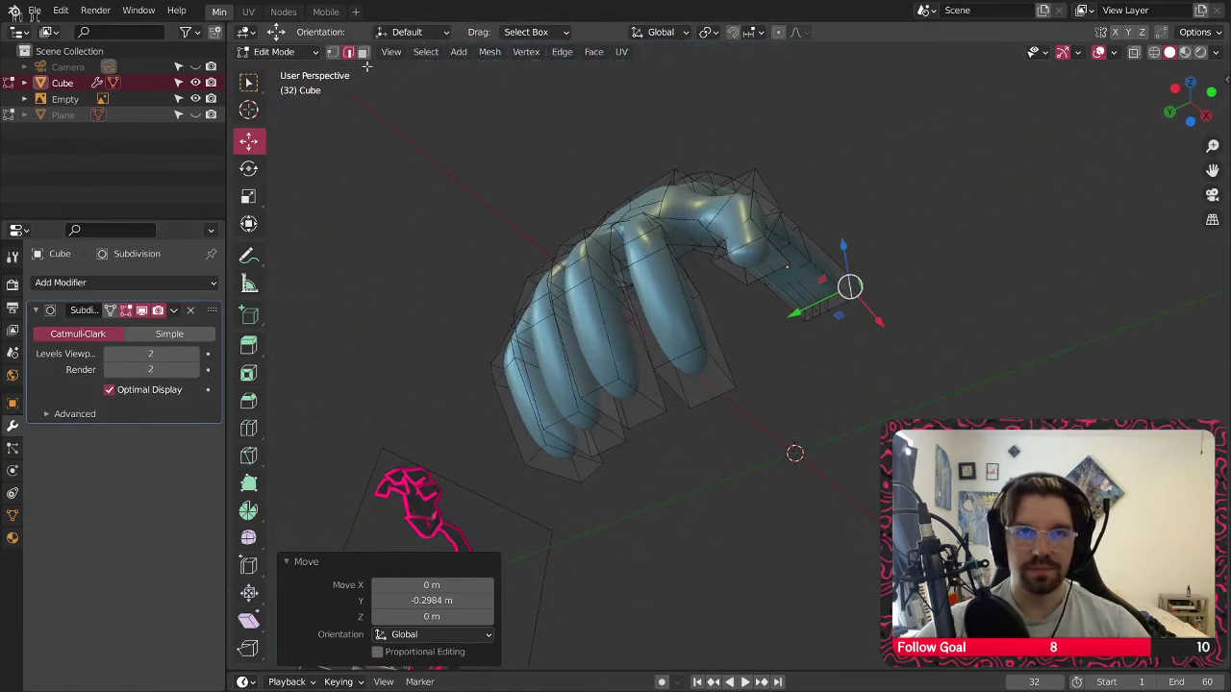
left_click(695, 368)
left_click(753, 258, "shift")
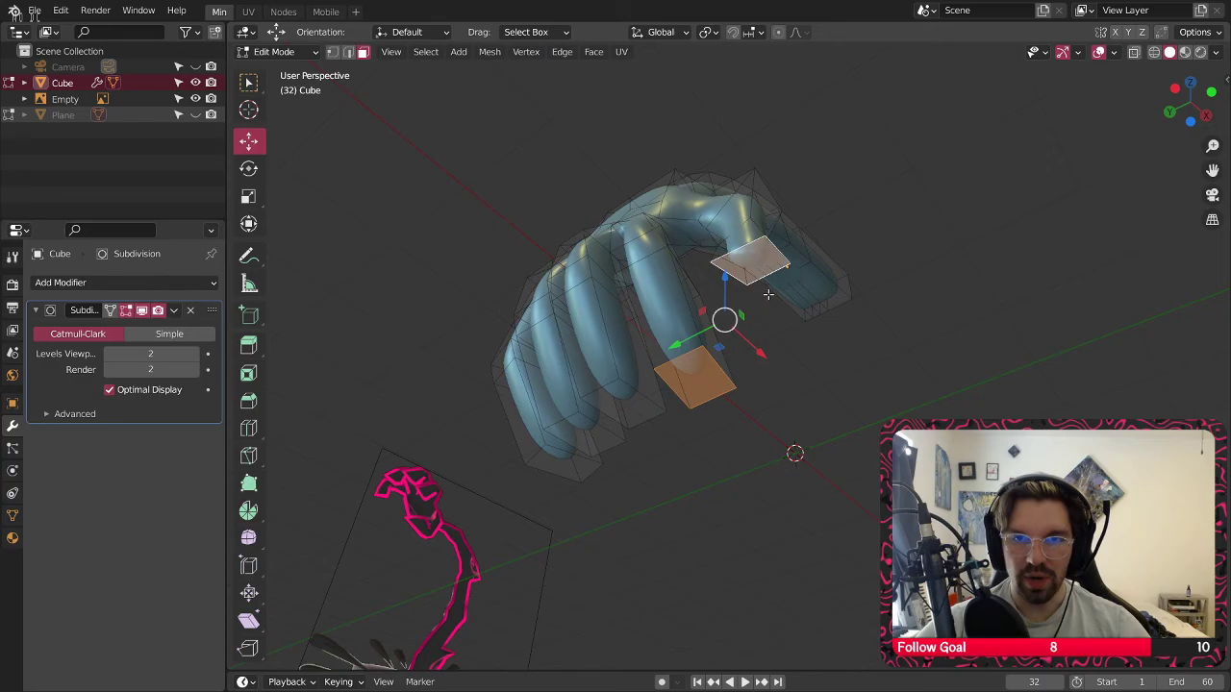
left_click(622, 404, "shift")
left_click(583, 445, "shift")
middle_click_drag(567, 471, 702, 346)
key("shift+e")
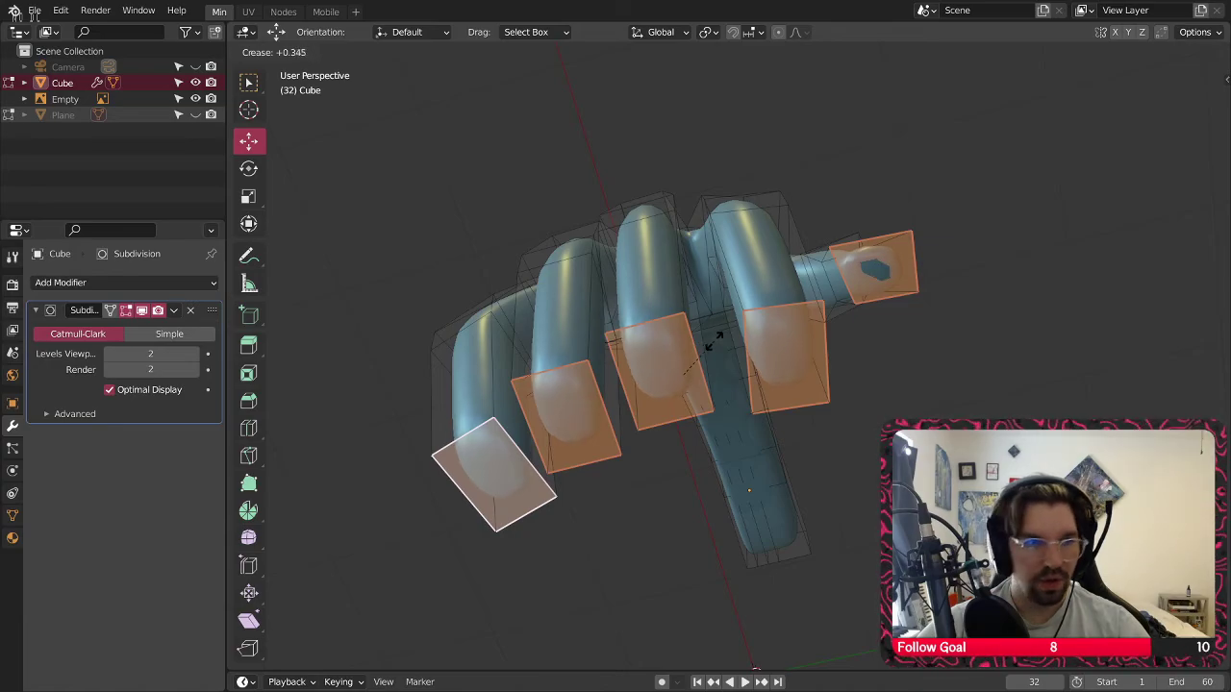
left_click(714, 342)
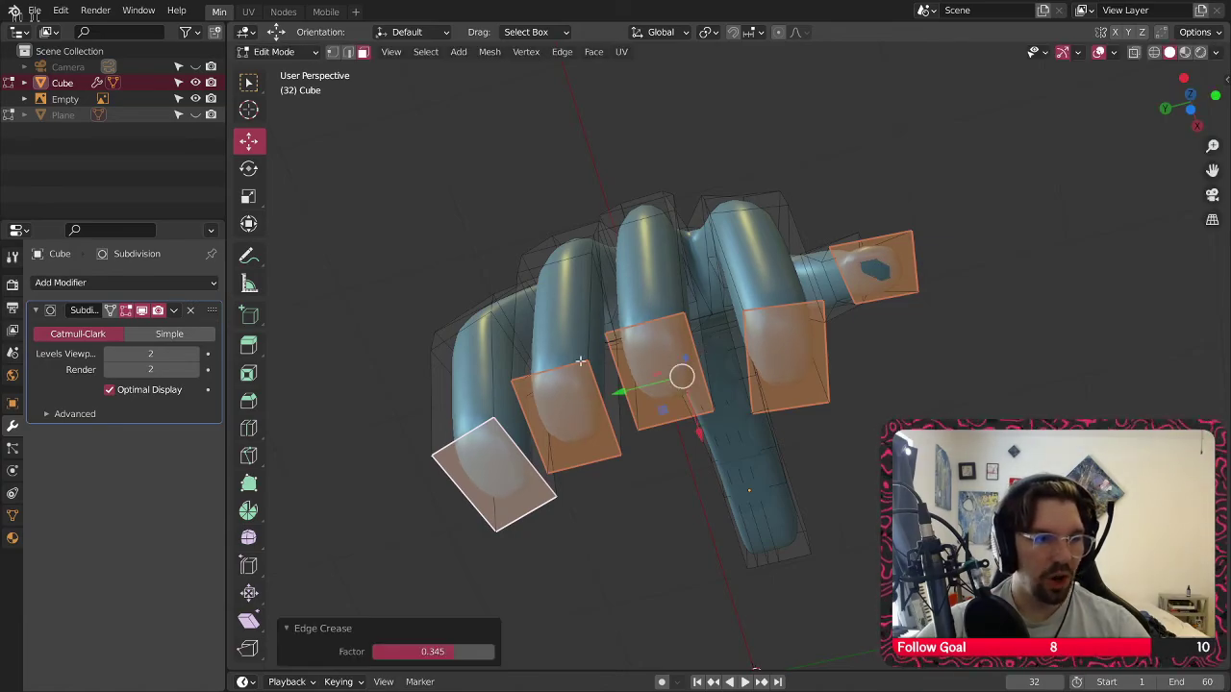
Select only the thumb's end face and reduce its edge crease to round the tip
middle_click_drag(581, 362, 817, 379)
left_click(853, 308)
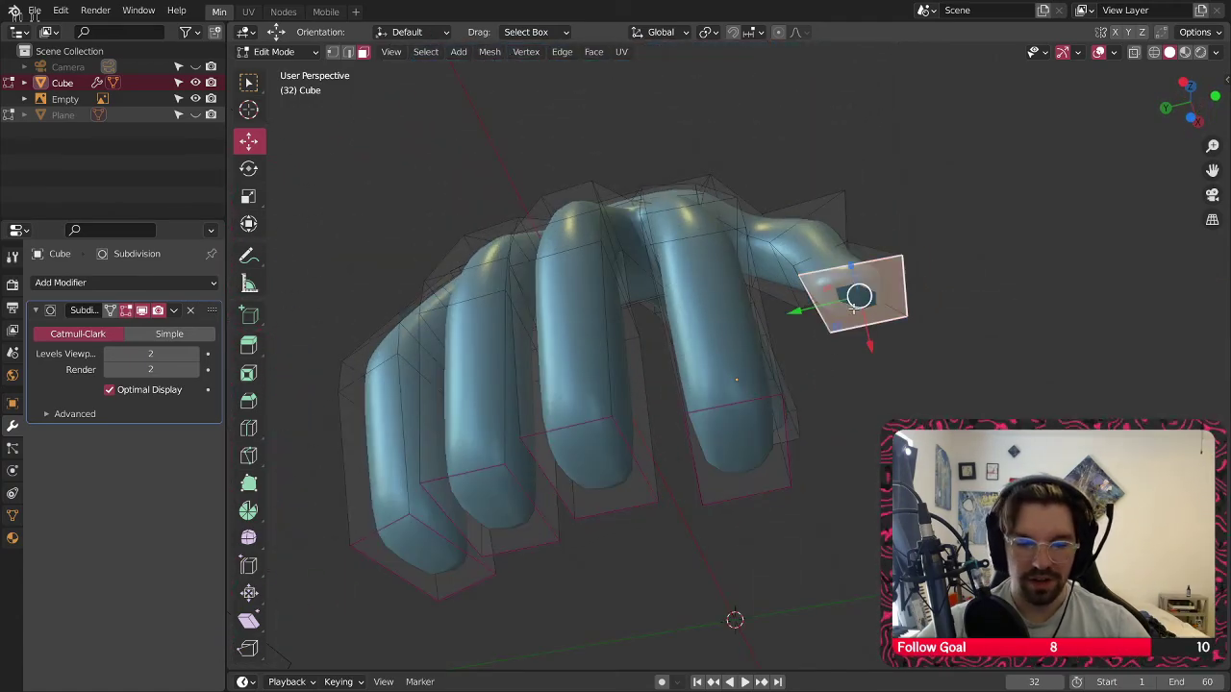
key("shift+e")
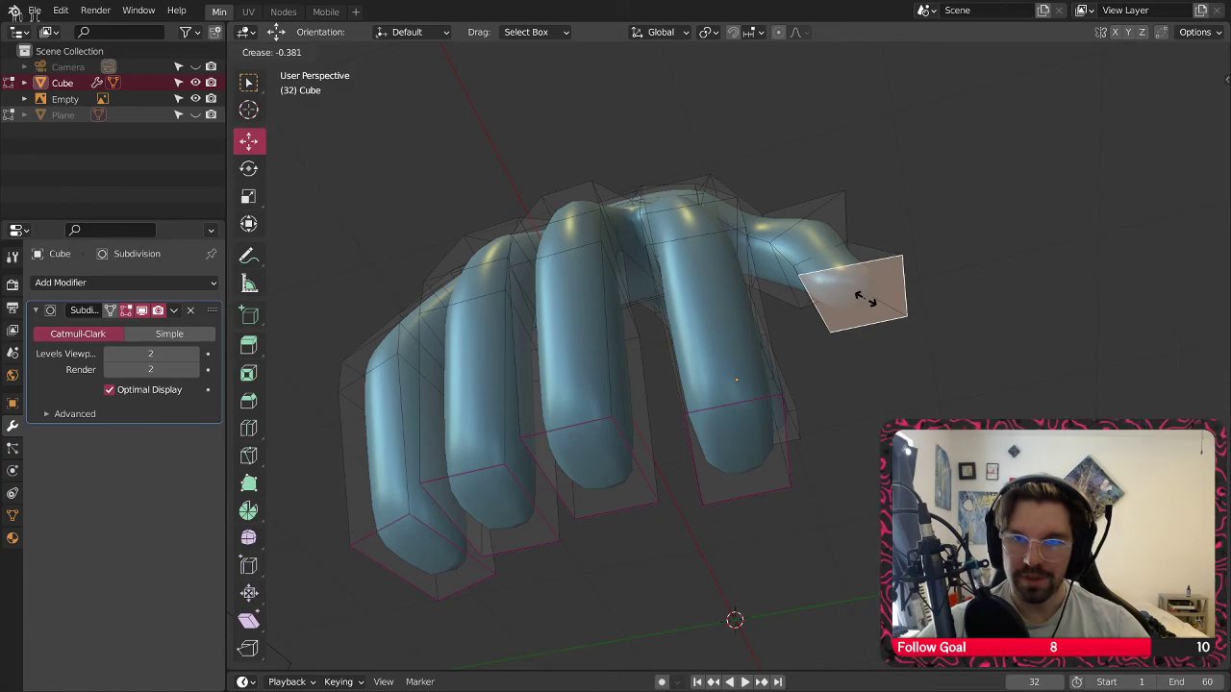
left_click(865, 298)
middle_click_drag(866, 297, 718, 384)
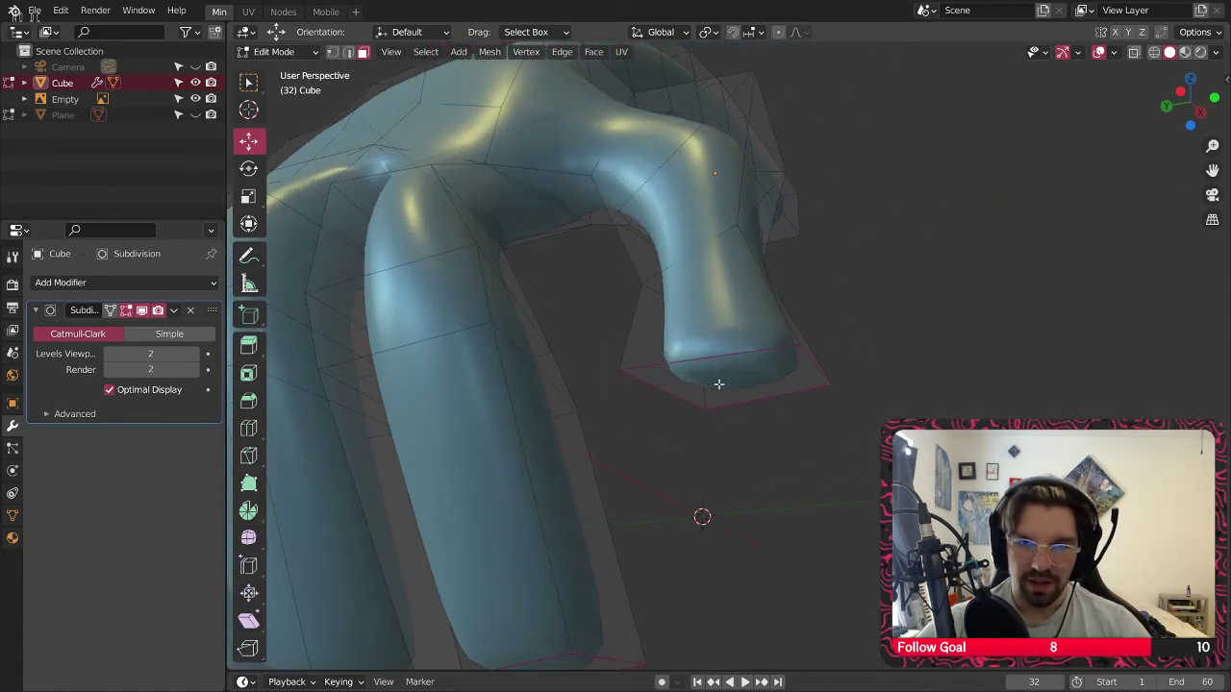
left_click(719, 383)
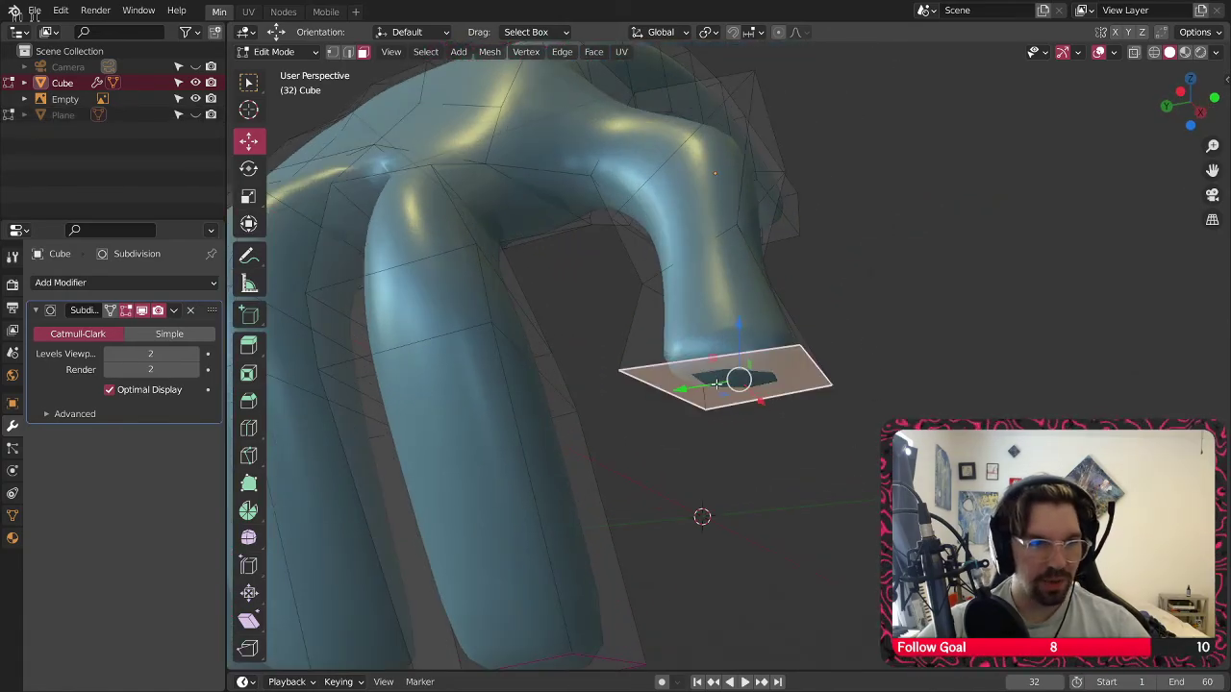
key("shift+e")
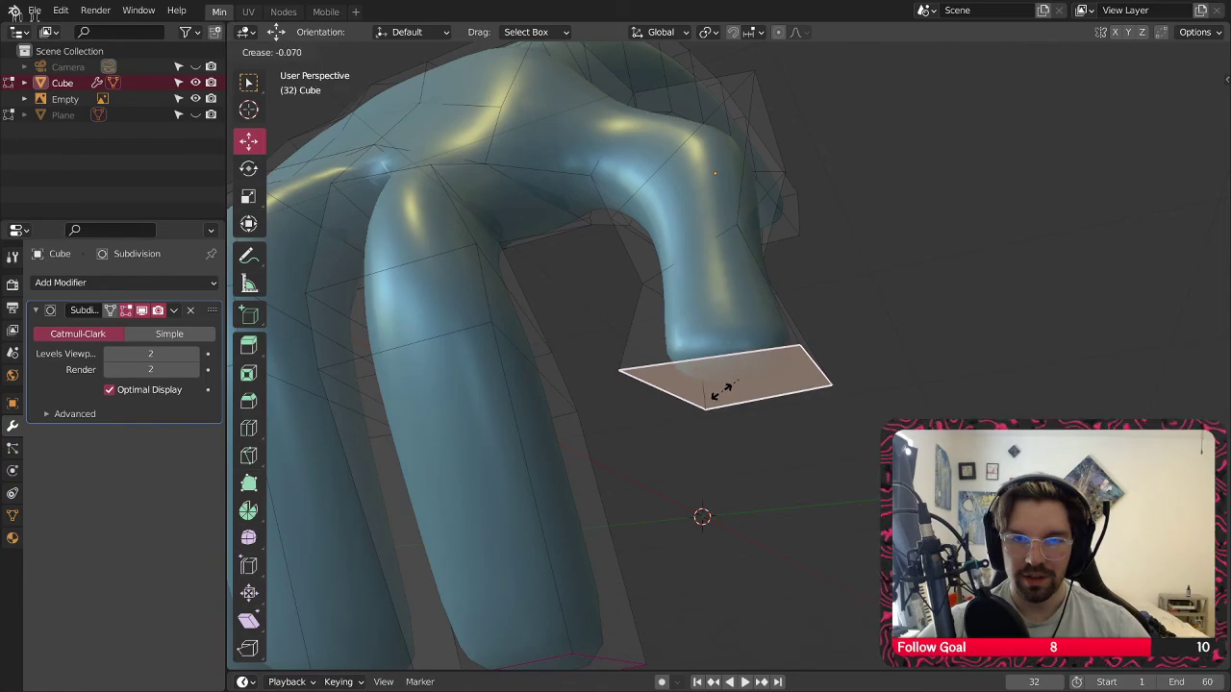
left_click(719, 389)
Raise the inner edges of the four fingertips about 0.17 m along Z
middle_click_drag(737, 376, 387, 405)
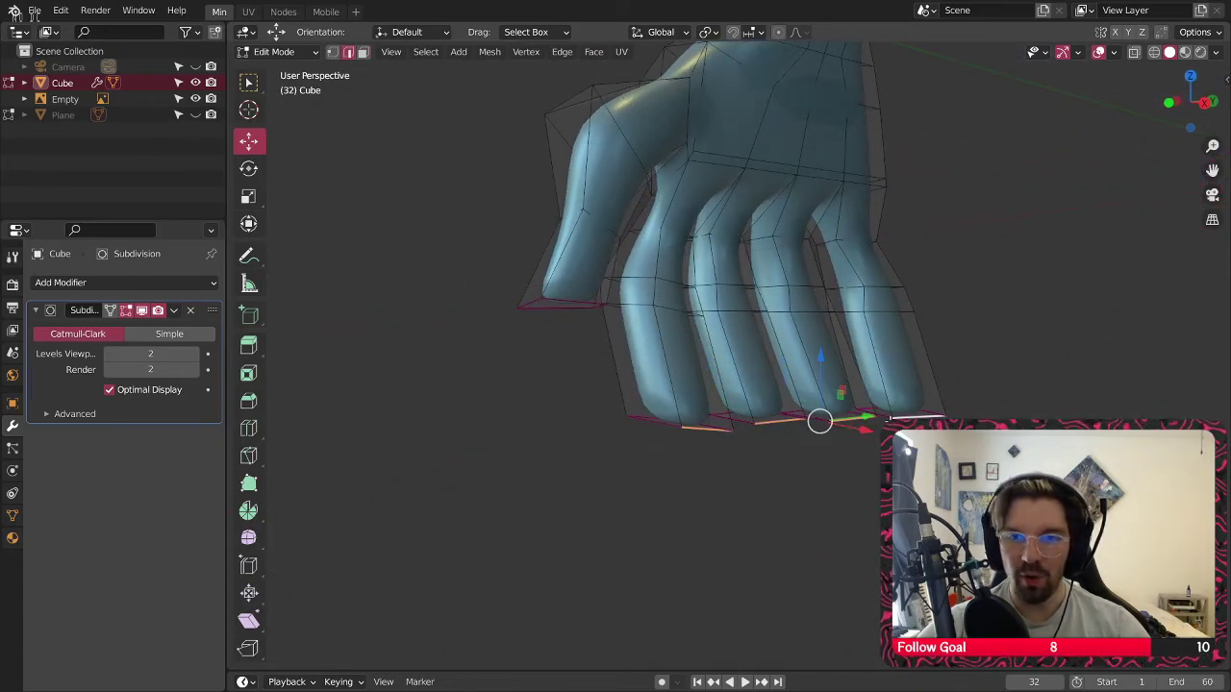
scroll(830, 366, "up", 2)
left_click_drag(822, 385, 822, 364)
scroll(666, 409, "down", 3)
middle_click_drag(666, 409, 666, 378)
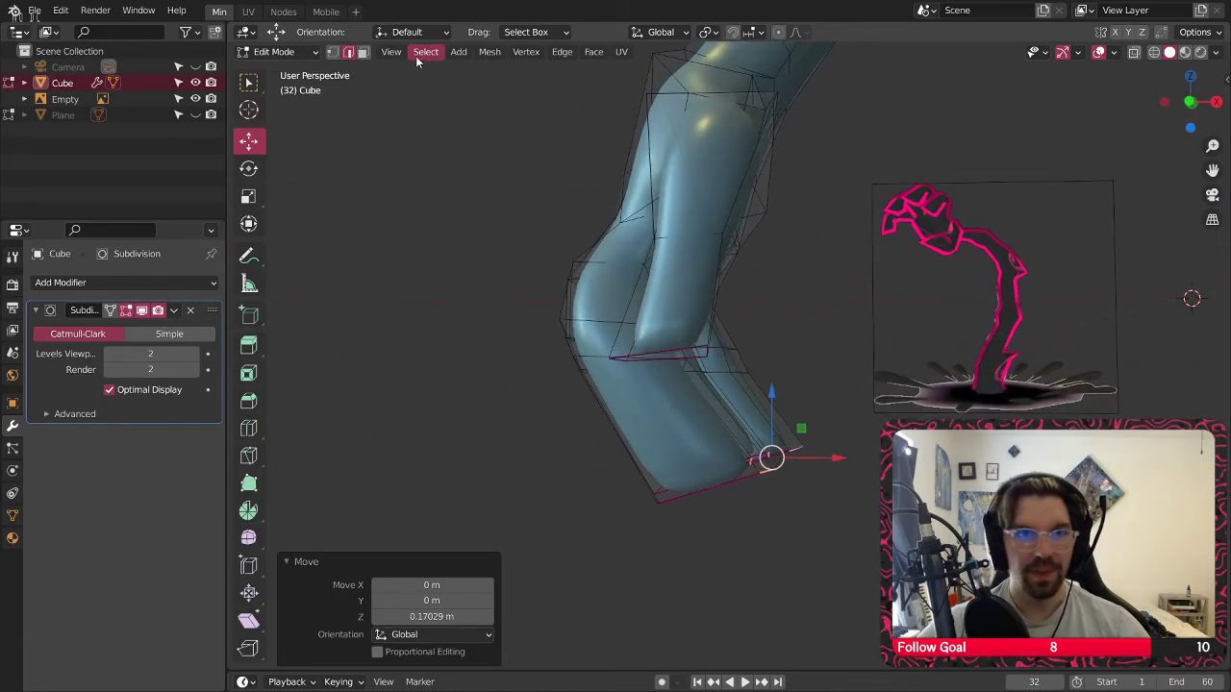
Select the thumb's end face and move it about 0.269 m along X
left_click(364, 52)
mouse_move(684, 336)
middle_mouse_down()
mouse_move(643, 360)
mouse_move(665, 334)
middle_mouse_up()
left_click(644, 347)
left_click_drag(696, 338, 781, 325)
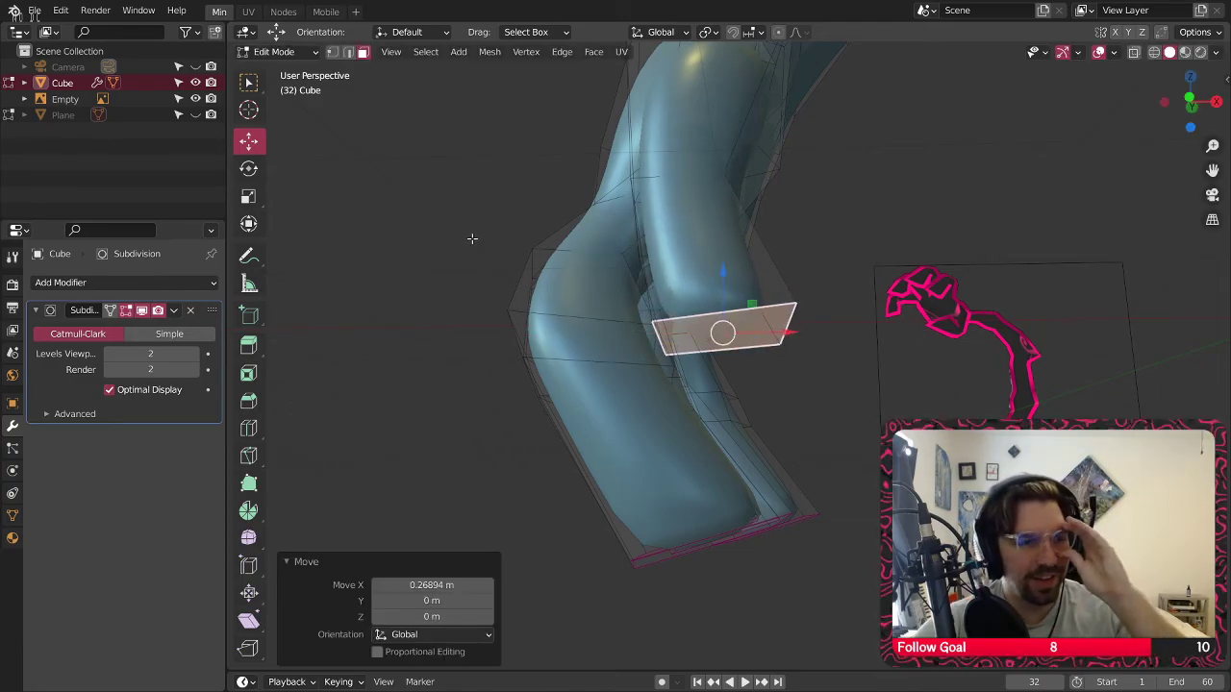
Select the inner edge of the thumb tip, raise it about 0.172 m along Z and pull it back slightly along X
left_click(348, 52)
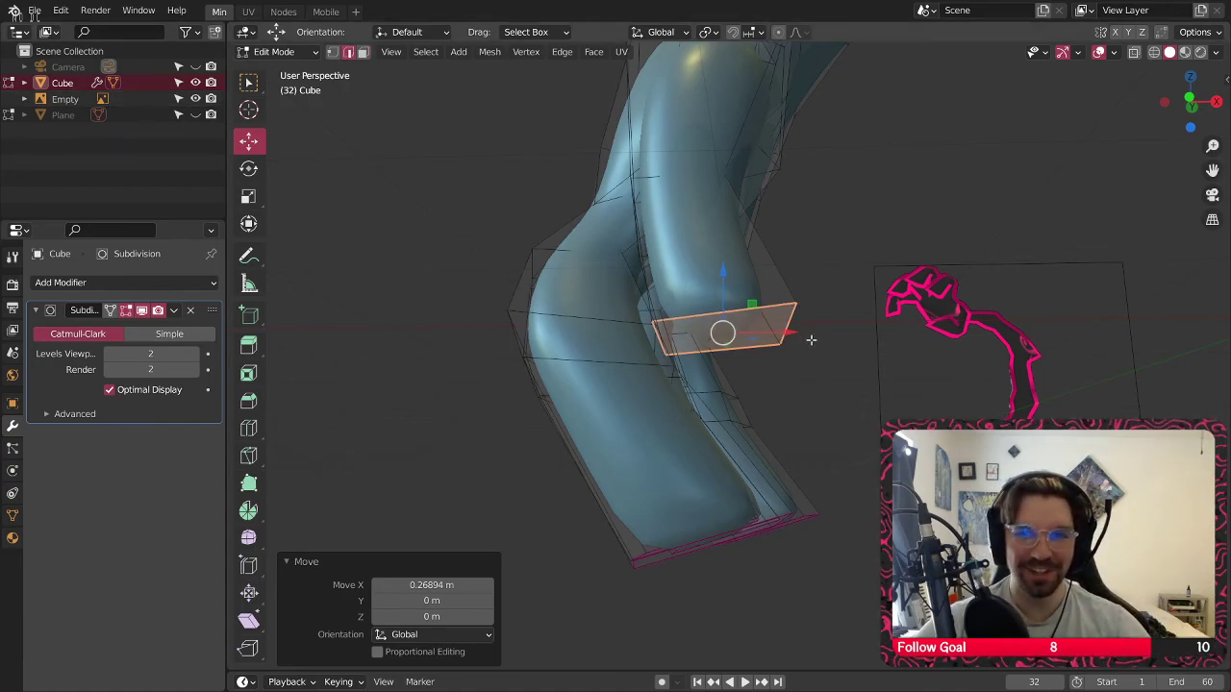
left_click(809, 338)
left_click_drag(785, 264, 767, 216)
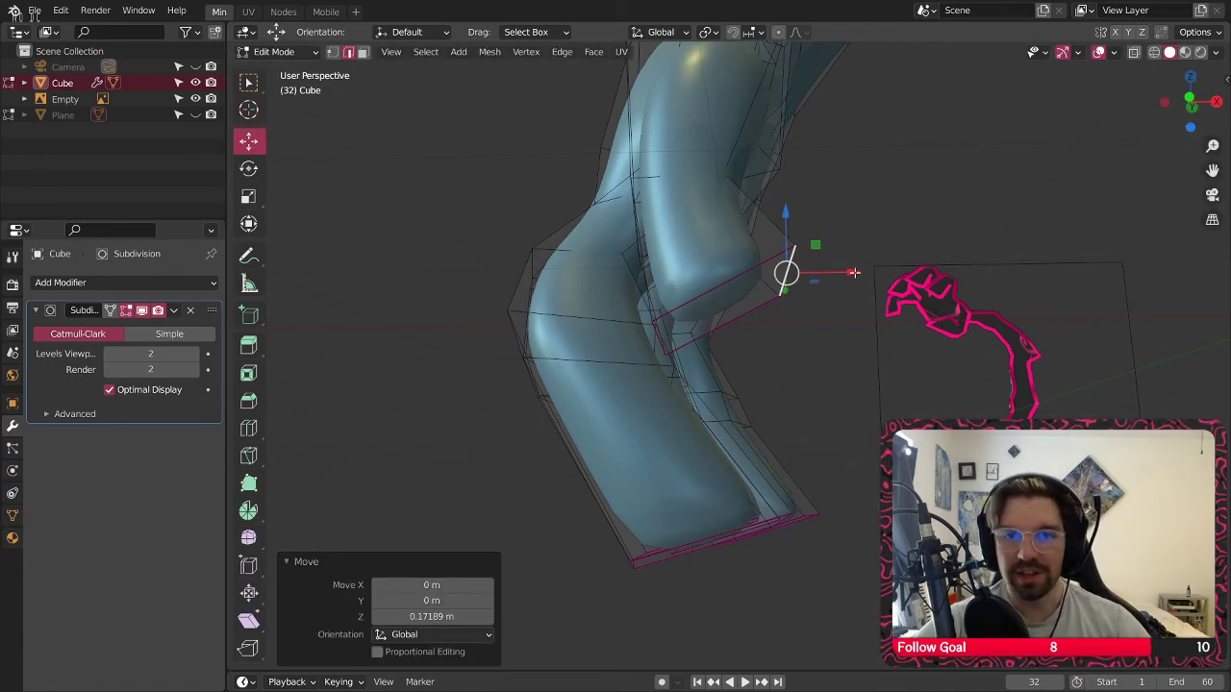
left_click_drag(854, 273, 825, 270)
Move the thumb's outer knuckle edge inward along Y and adjust the edge at the thumb base
mouse_move(826, 272)
middle_mouse_down()
mouse_move(951, 291)
mouse_move(740, 316)
mouse_move(827, 277)
mouse_move(781, 270)
mouse_move(829, 270)
middle_mouse_up()
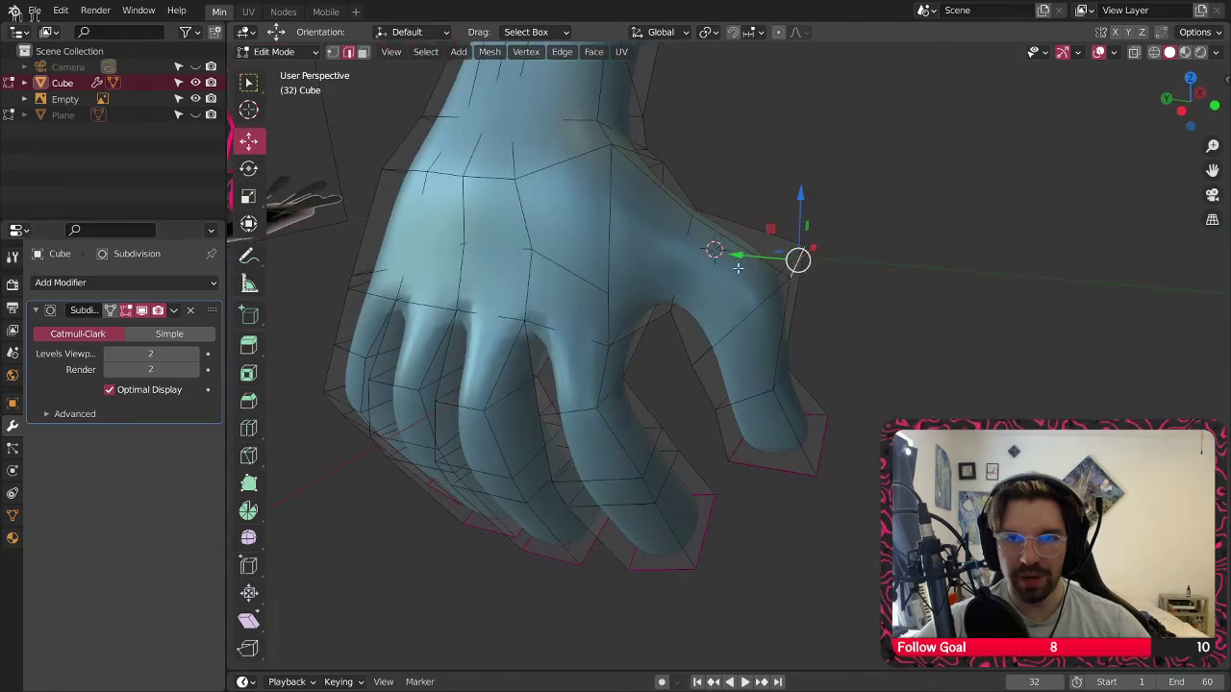
left_click_drag(737, 268, 712, 264)
middle_click_drag(712, 264, 689, 211)
left_click_drag(655, 196, 662, 196)
left_click_drag(708, 159, 654, 83)
Select the thumb-side wrist edge and raise it along Z
left_click(623, 126)
middle_click_drag(635, 83, 644, 162, "shift")
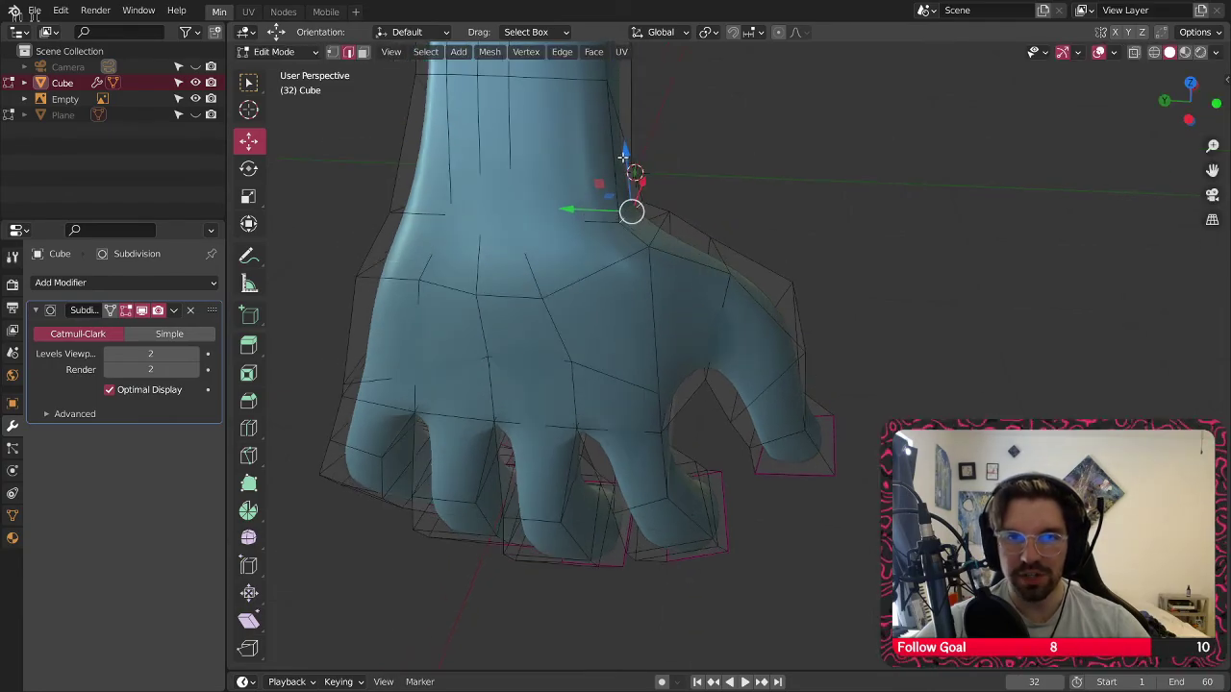
left_click_drag(629, 154, 635, 112)
left_click(729, 154)
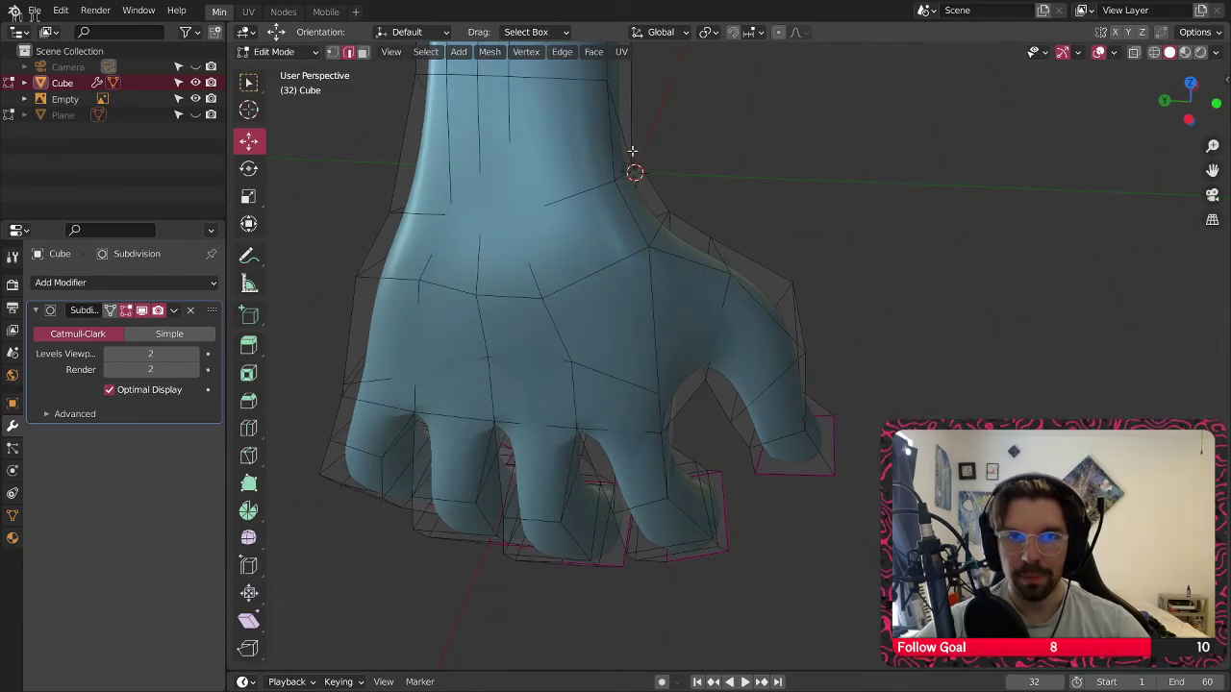
Raise the adjacent thumb-side forearm edge above the wrist about 0.17 m along Z
middle_click_drag(633, 152, 582, 157)
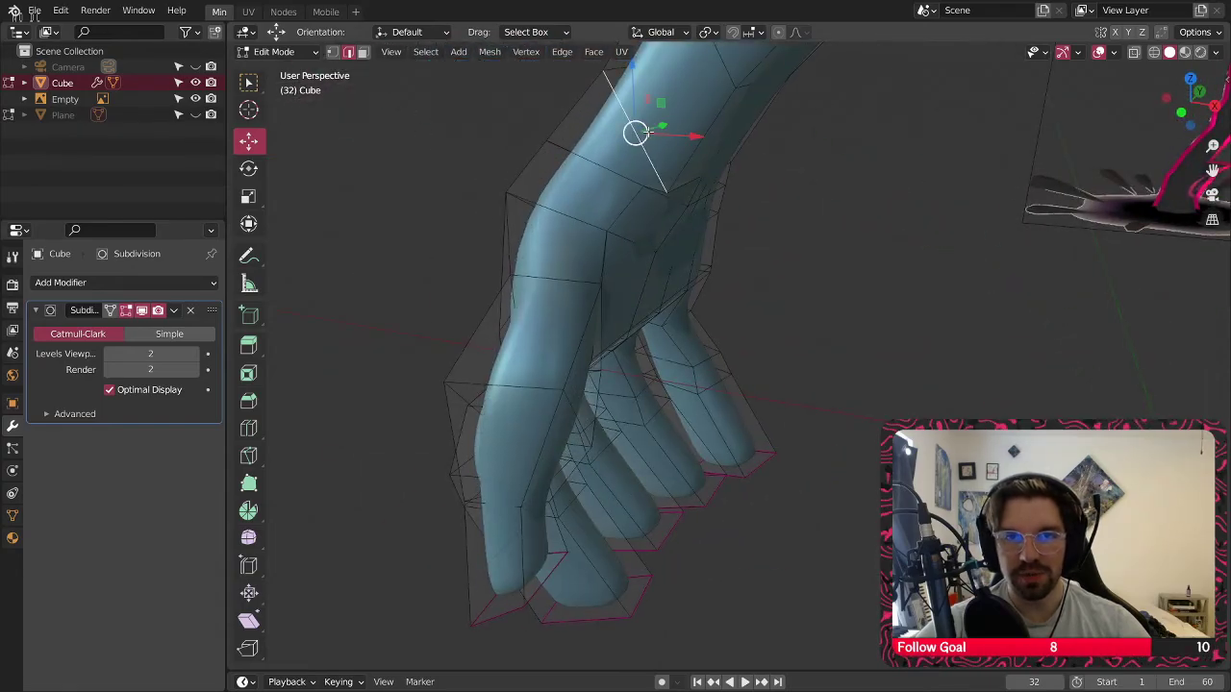
middle_click_drag(648, 131, 683, 263)
left_click_drag(618, 195, 633, 149)
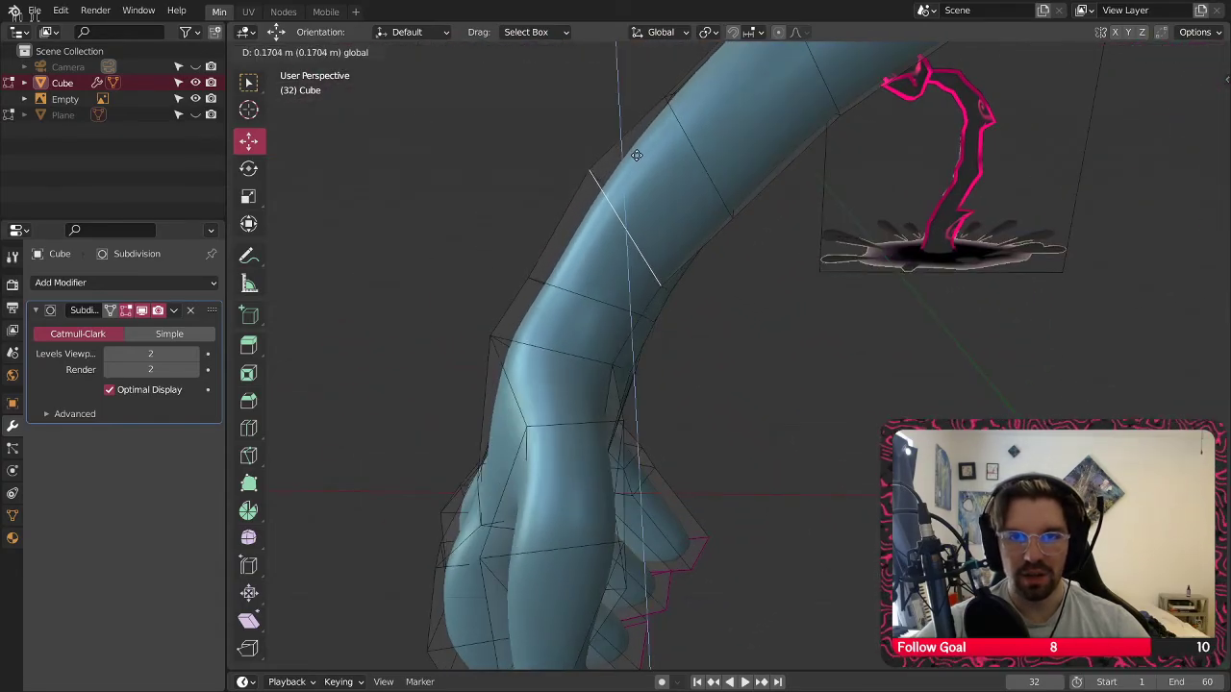
Clear the mesh selection, switch to Object Mode and deselect the arm
middle_click_drag(633, 150, 760, 299)
key("alt+a")
left_click(271, 54)
left_click(274, 73)
key("alt+a")
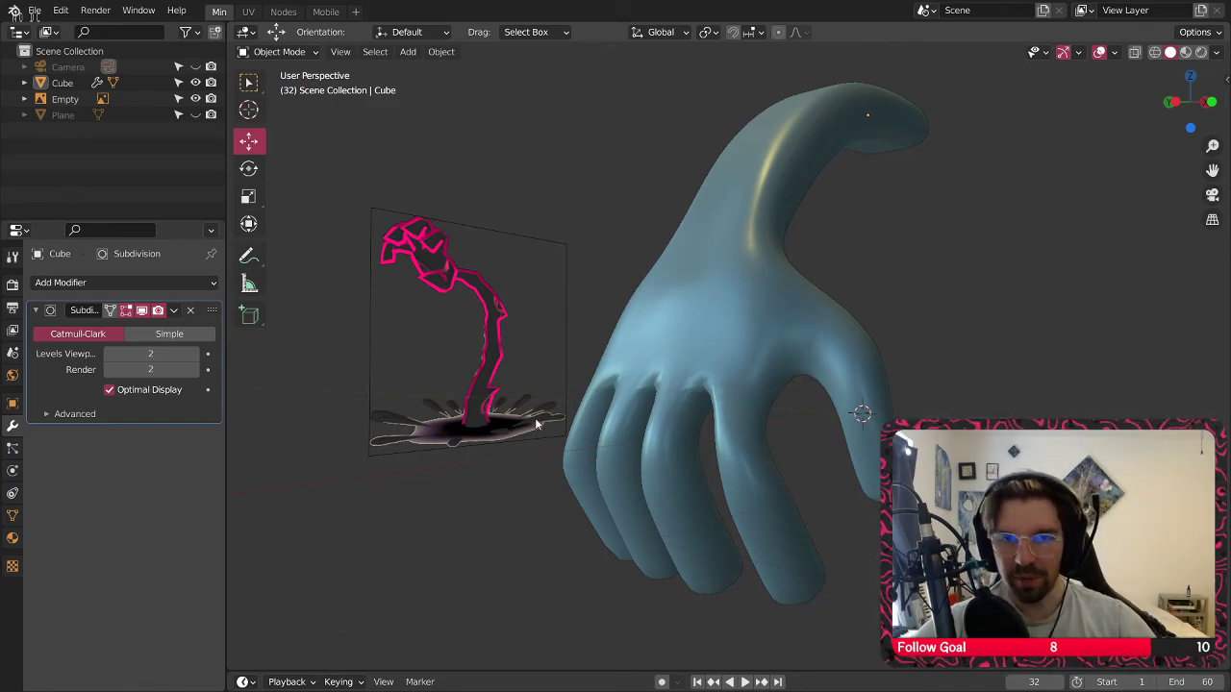
Select the arm and apply its Subdivision modifier
middle_click_drag(775, 270, 881, 296)
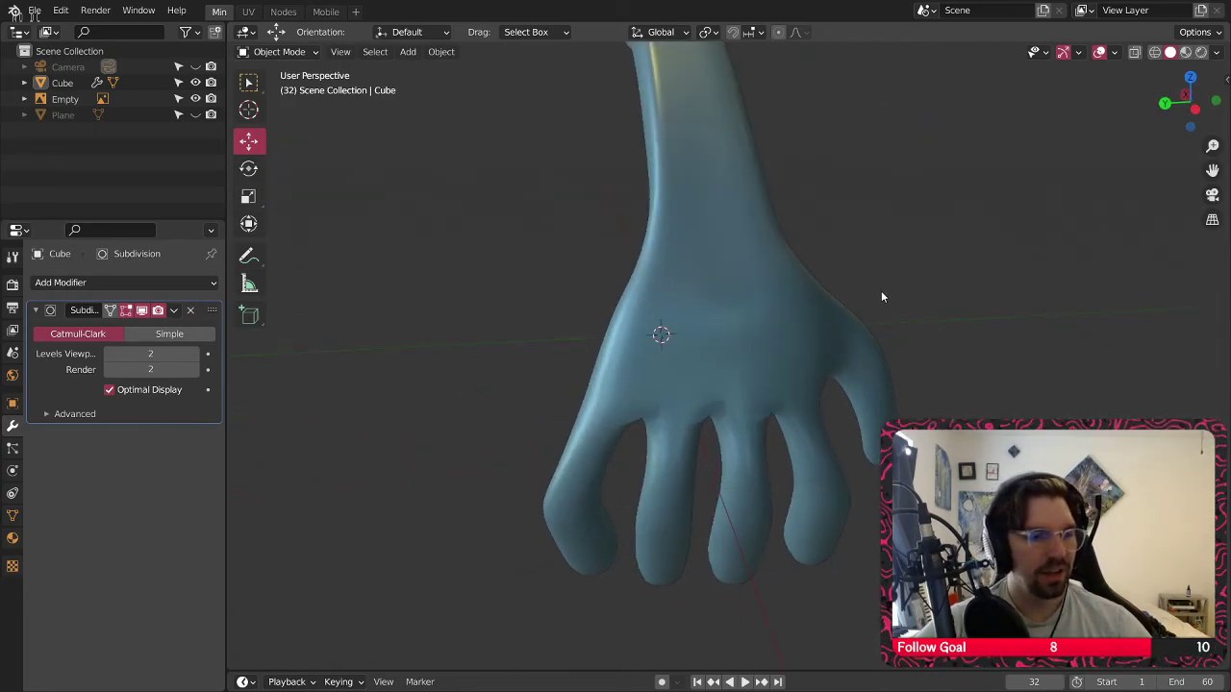
middle_click_drag(771, 419, 704, 282)
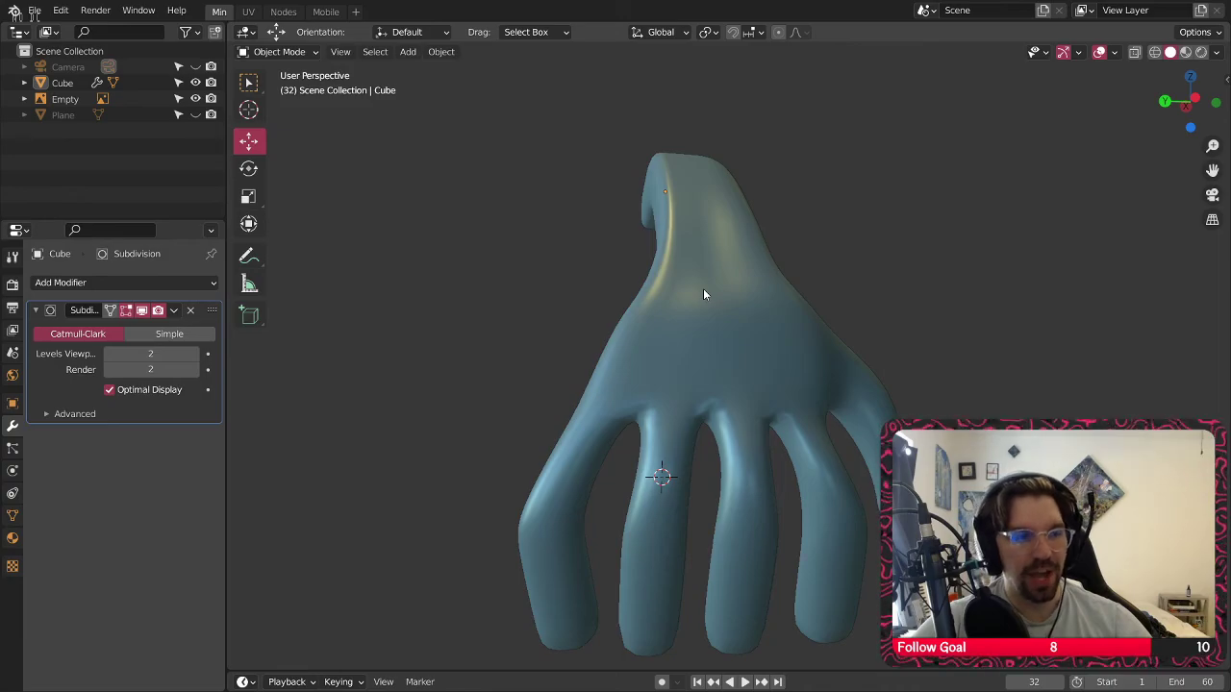
middle_click_drag(704, 294, 459, 526)
left_click(758, 225)
left_click(174, 310)
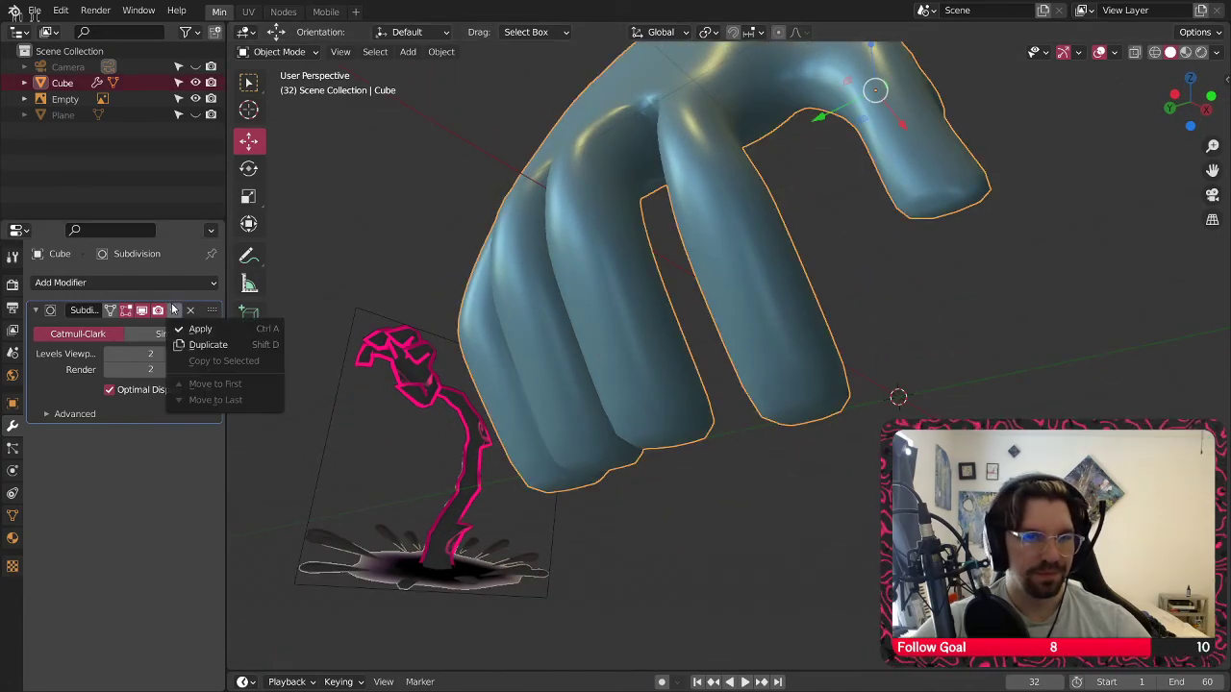
left_click(200, 330)
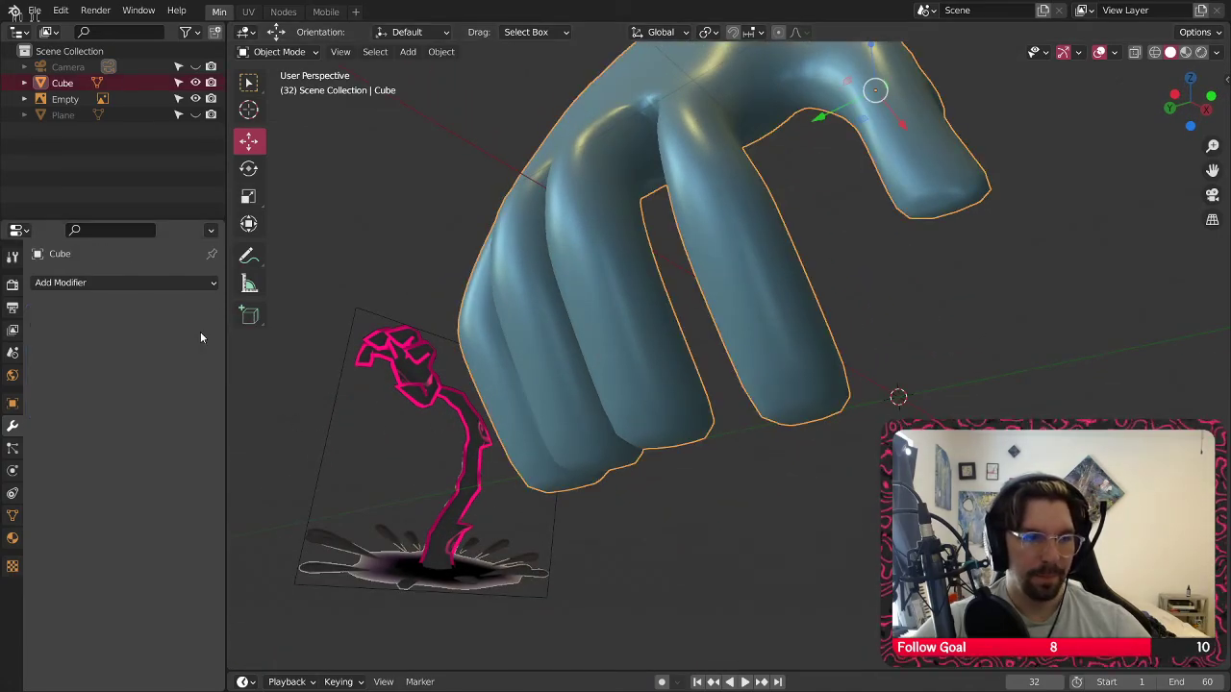
Put the arm into Edit Mode and examine the mesh density along the hand and forearm
middle_click_drag(466, 451, 720, 354)
scroll(626, 373, "up", 5)
scroll(711, 399, "down", 1)
middle_click_drag(711, 404, 661, 382)
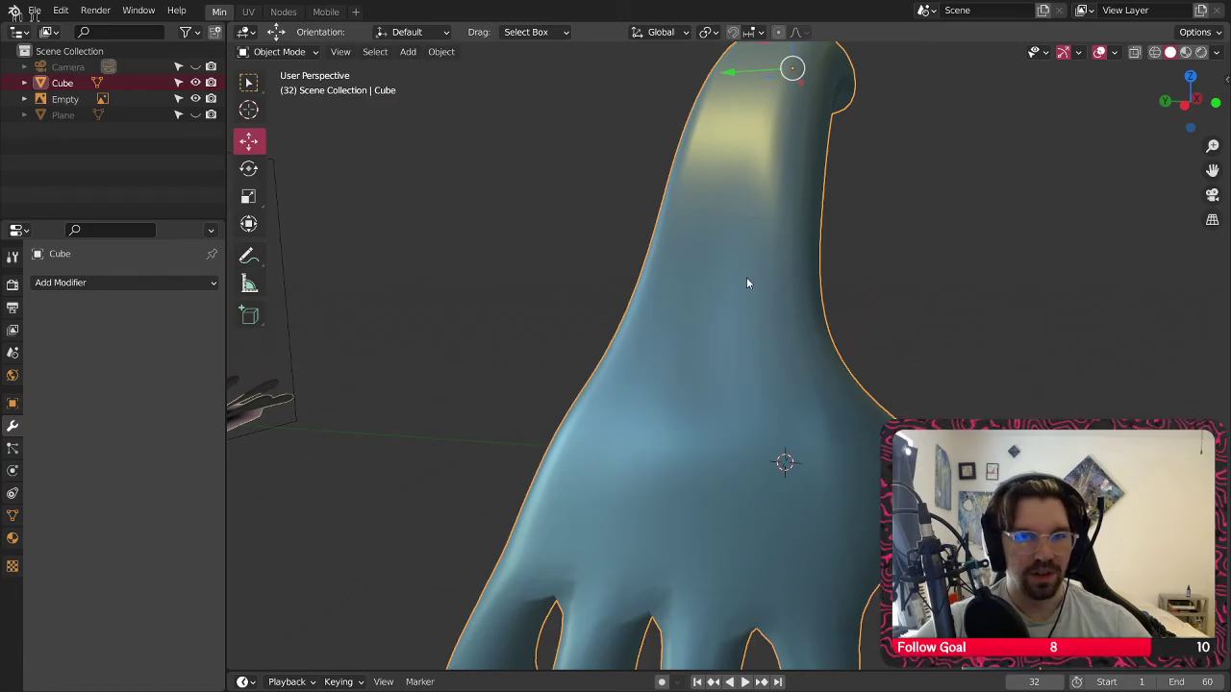
left_click(279, 51)
left_click(279, 85)
middle_click_drag(769, 414, 699, 390)
scroll(771, 384, "down", 8)
middle_click_drag(725, 179, 623, 416)
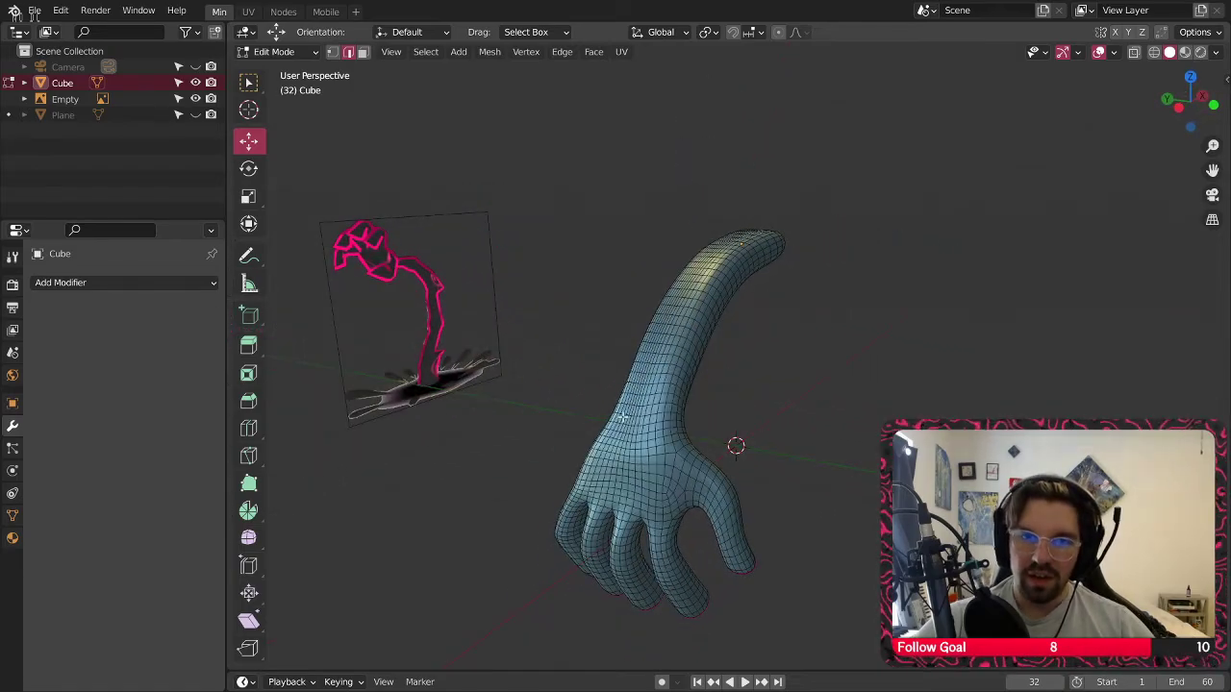
middle_click_drag(718, 366, 755, 302)
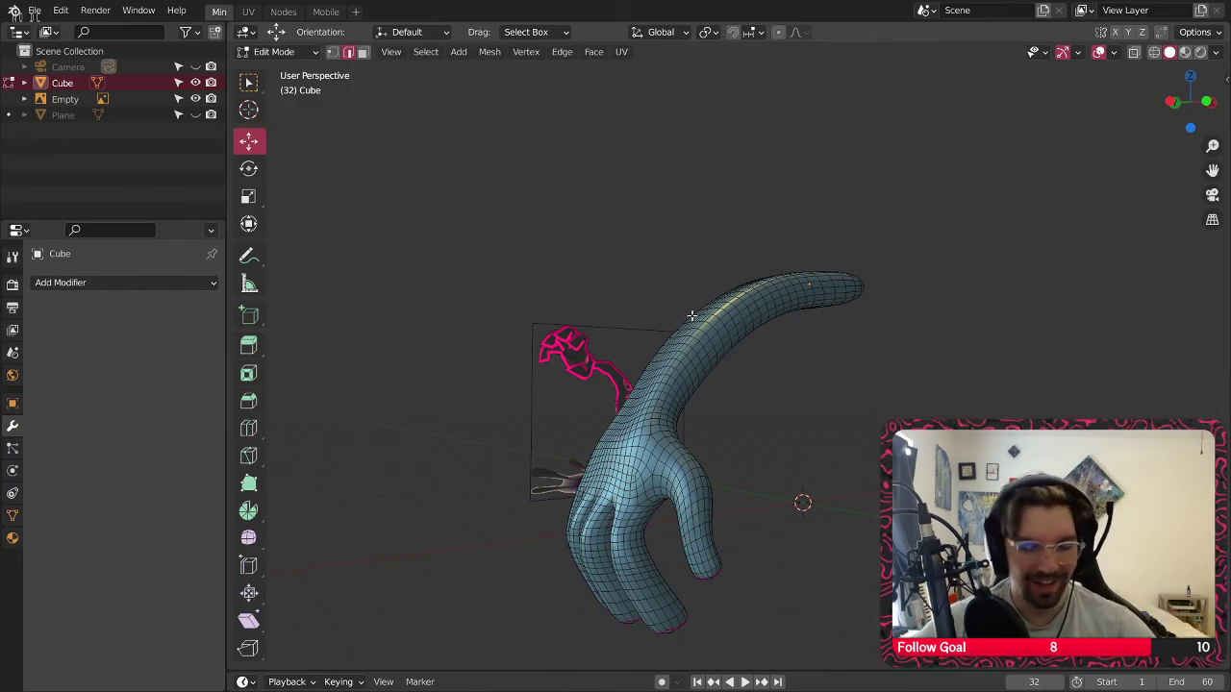
middle_click_drag(763, 362, 277, 65)
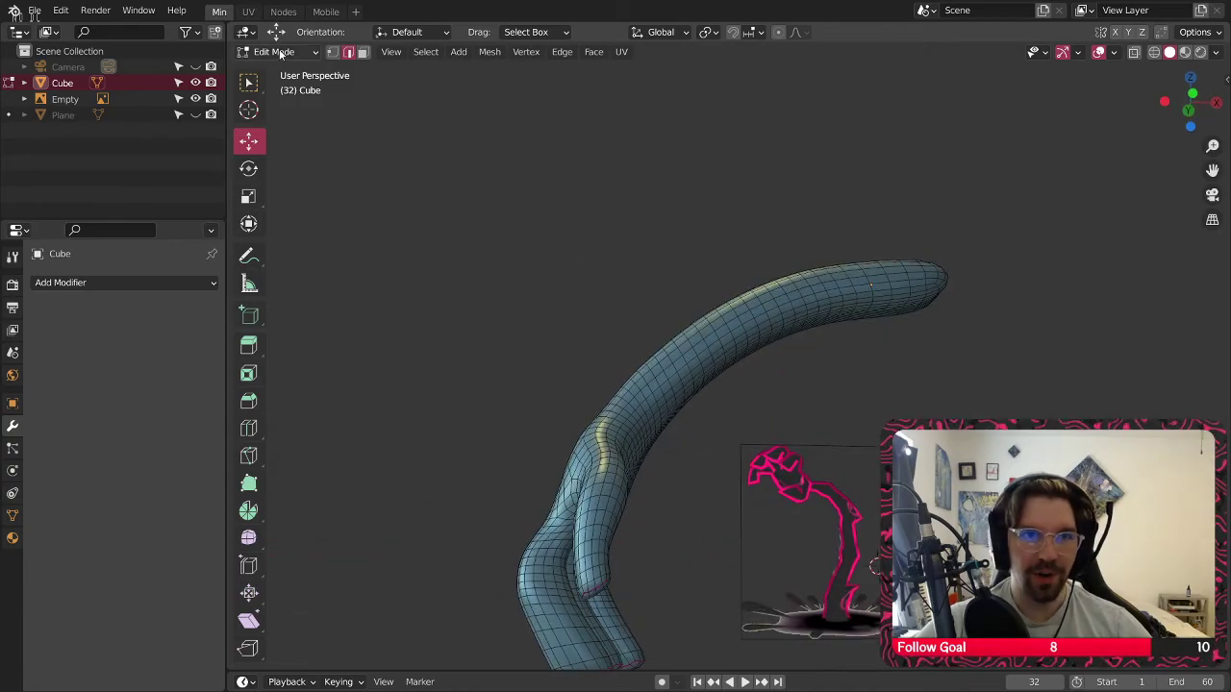
Select the arm's whole mesh and subdivide it with one cut
left_click(280, 53)
key("a")
right_click(624, 232)
left_click(624, 232)
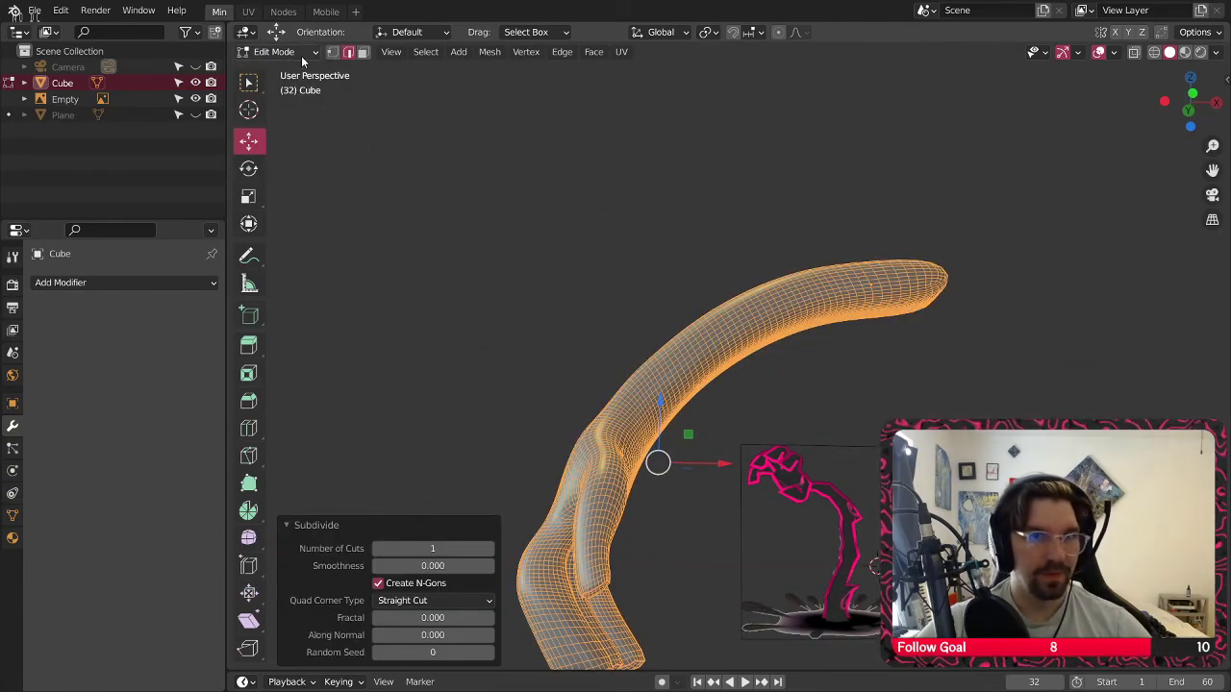
Switch the arm from Edit Mode to Sculpt Mode and choose the Smooth brush
left_click(289, 53)
left_click(288, 70)
left_click(260, 51)
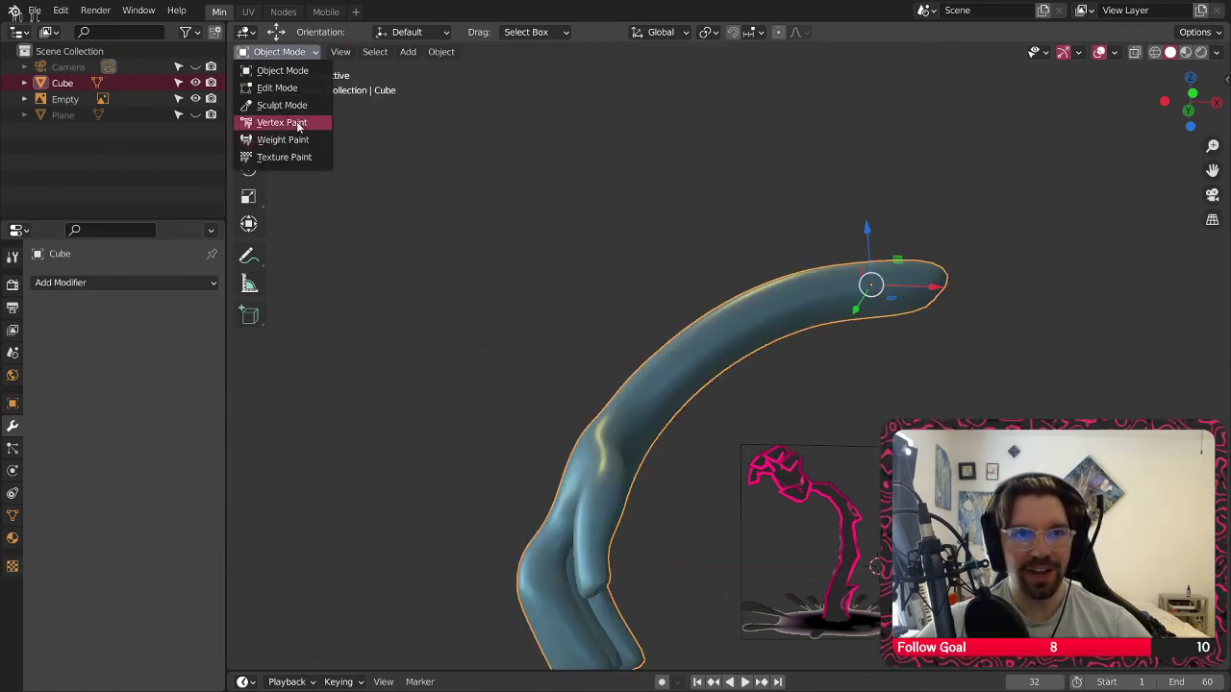
left_click(289, 104)
mouse_move(750, 212)
middle_mouse_down()
mouse_move(786, 339)
mouse_move(751, 327)
middle_mouse_up()
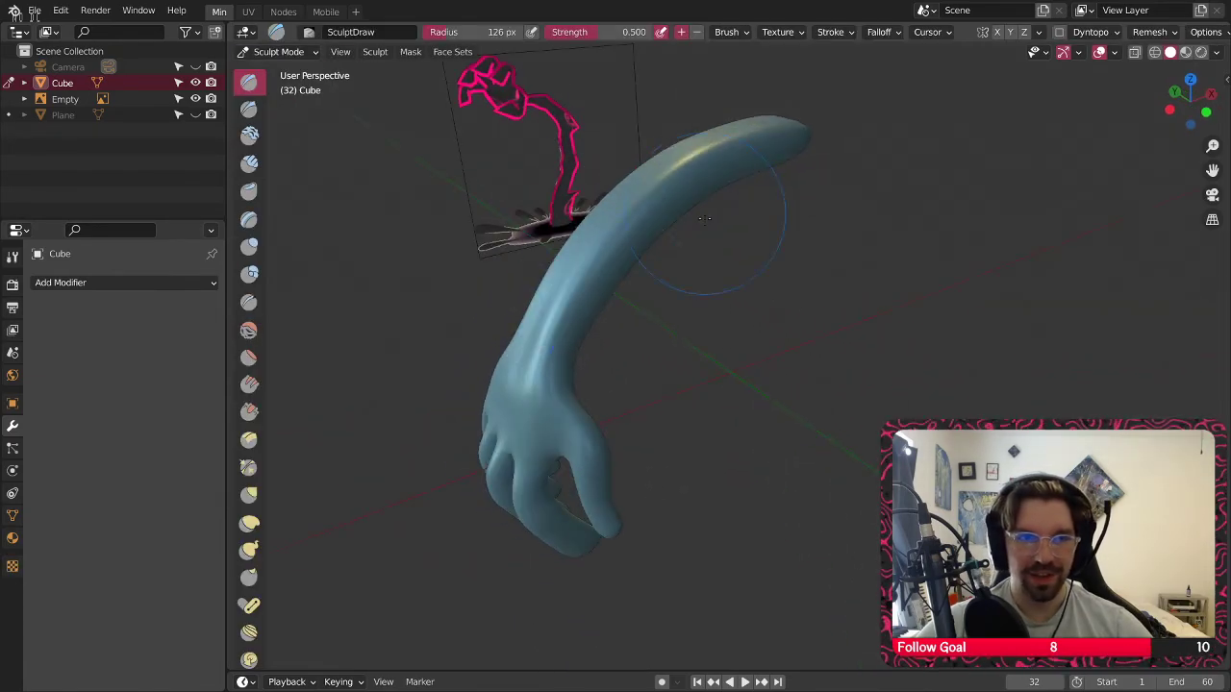
left_click(248, 330)
Smooth the web between the little and ring fingers, with the Smooth brush radius at 290 px and strength at 0.530
middle_click_drag(673, 318, 722, 307)
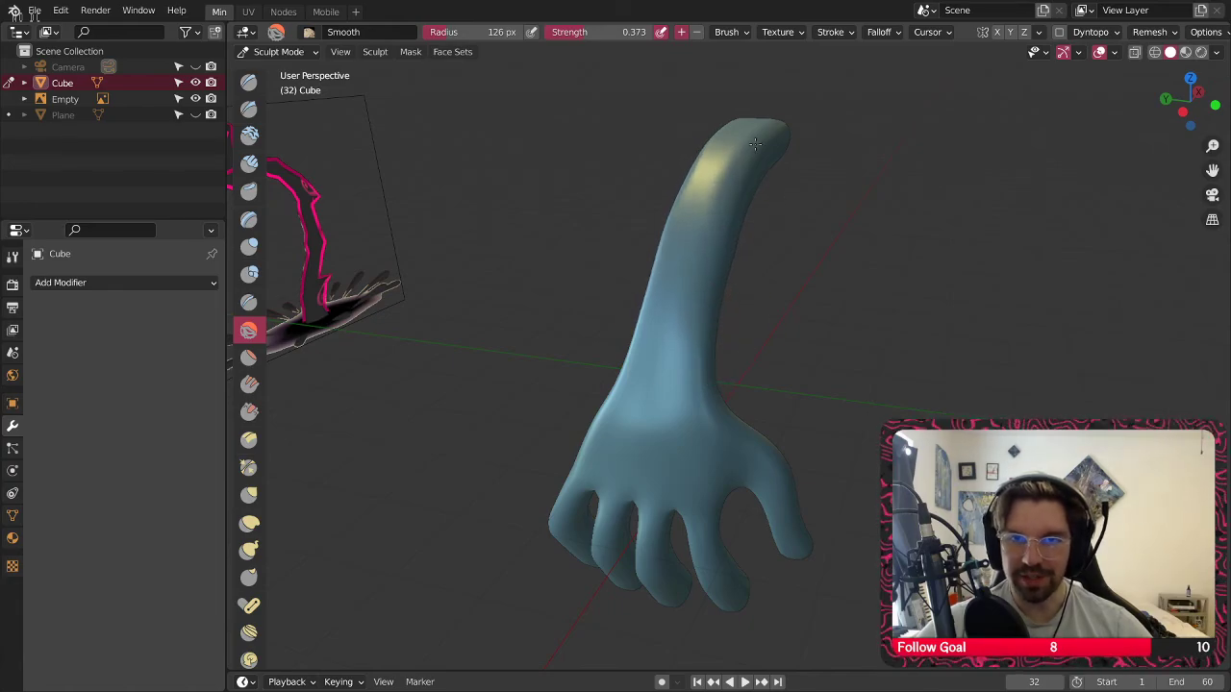
middle_click_drag(714, 116, 664, 202)
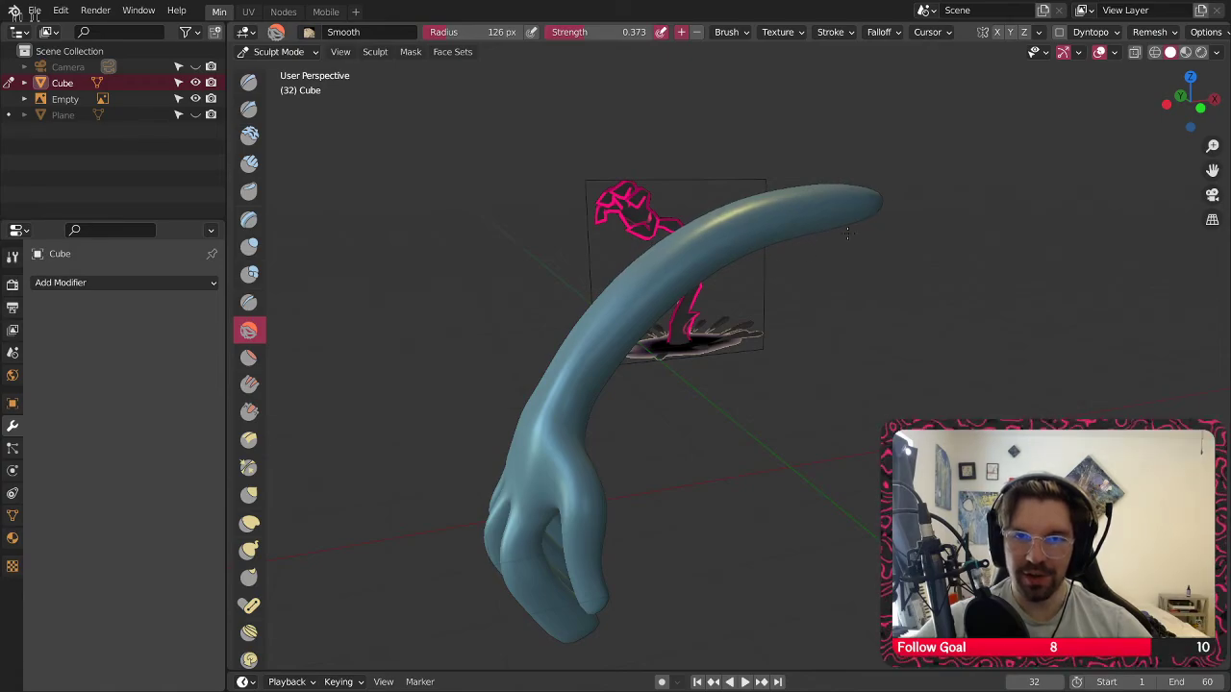
middle_click_drag(706, 254, 751, 303)
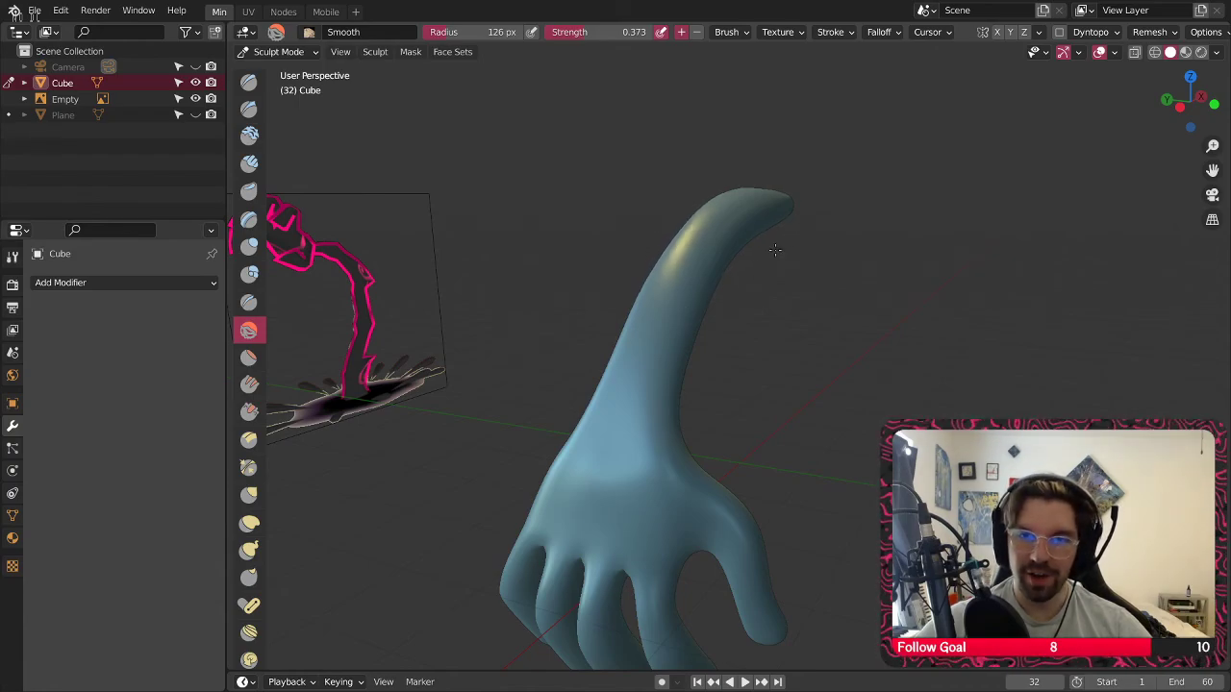
middle_click_drag(599, 366, 697, 404)
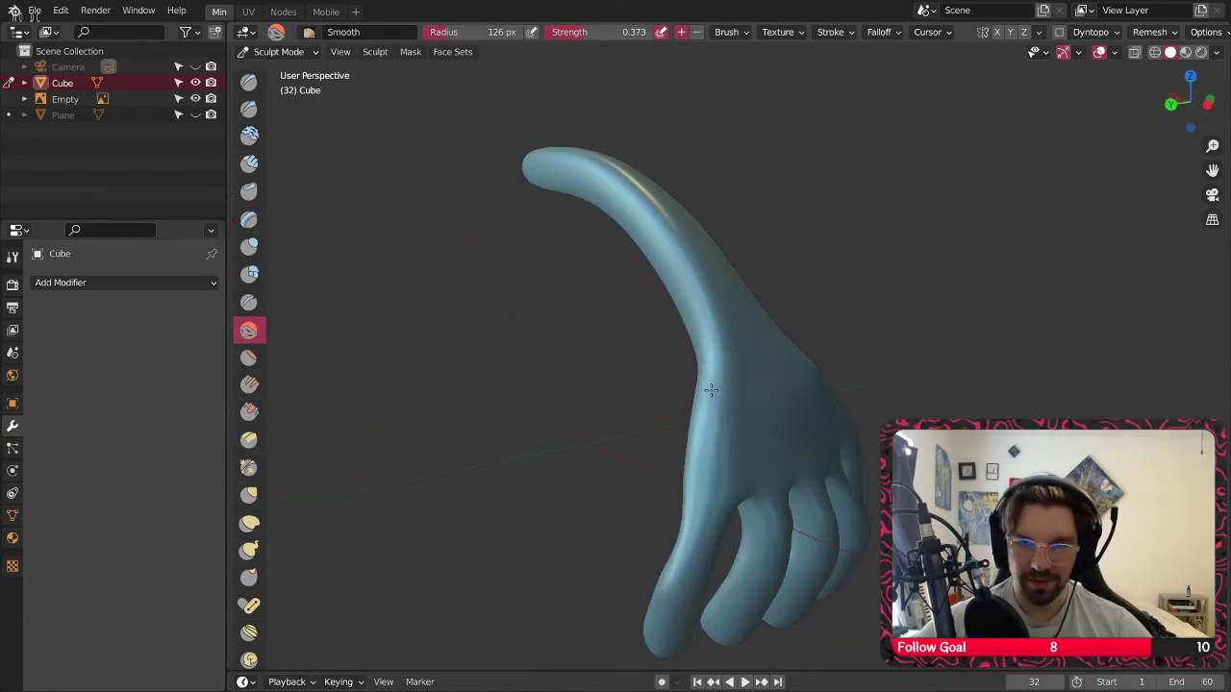
middle_click_drag(716, 509, 702, 375, "shift")
middle_click_drag(703, 375, 668, 369)
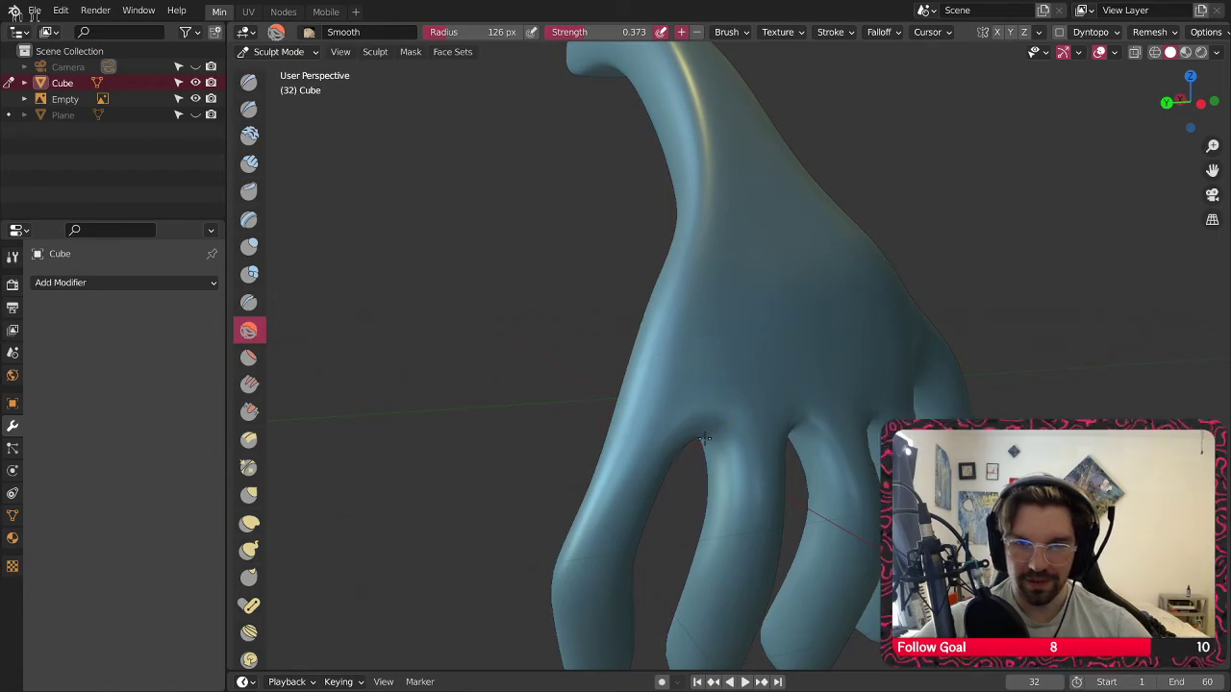
middle_click_drag(705, 437, 712, 361, "shift")
scroll(667, 389, "up", 6)
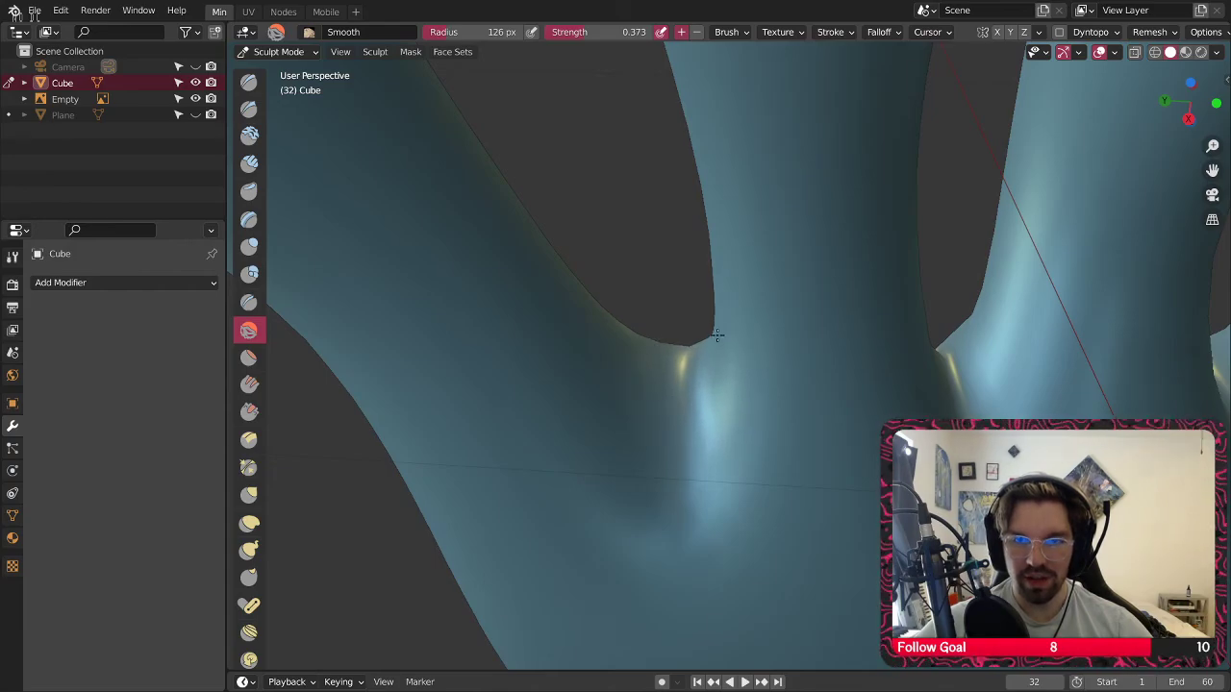
mouse_move(661, 319)
left_mouse_down()
mouse_move(712, 351)
mouse_move(701, 356)
left_mouse_up()
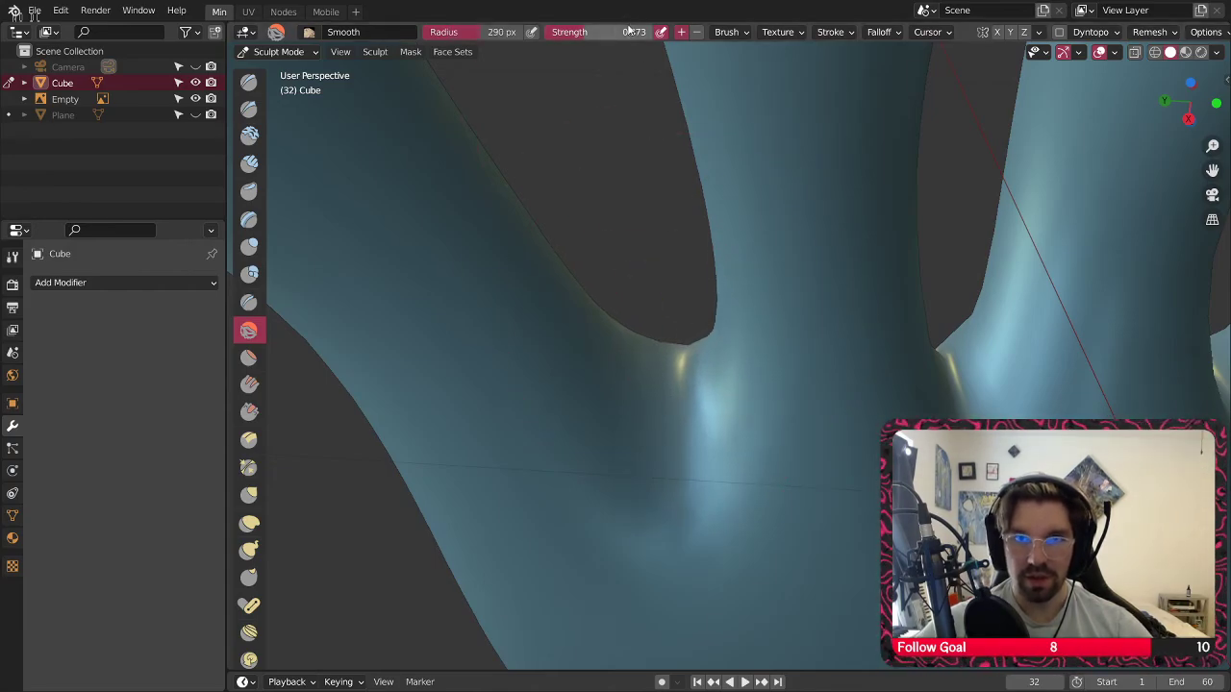
left_click_drag(604, 31, 619, 32)
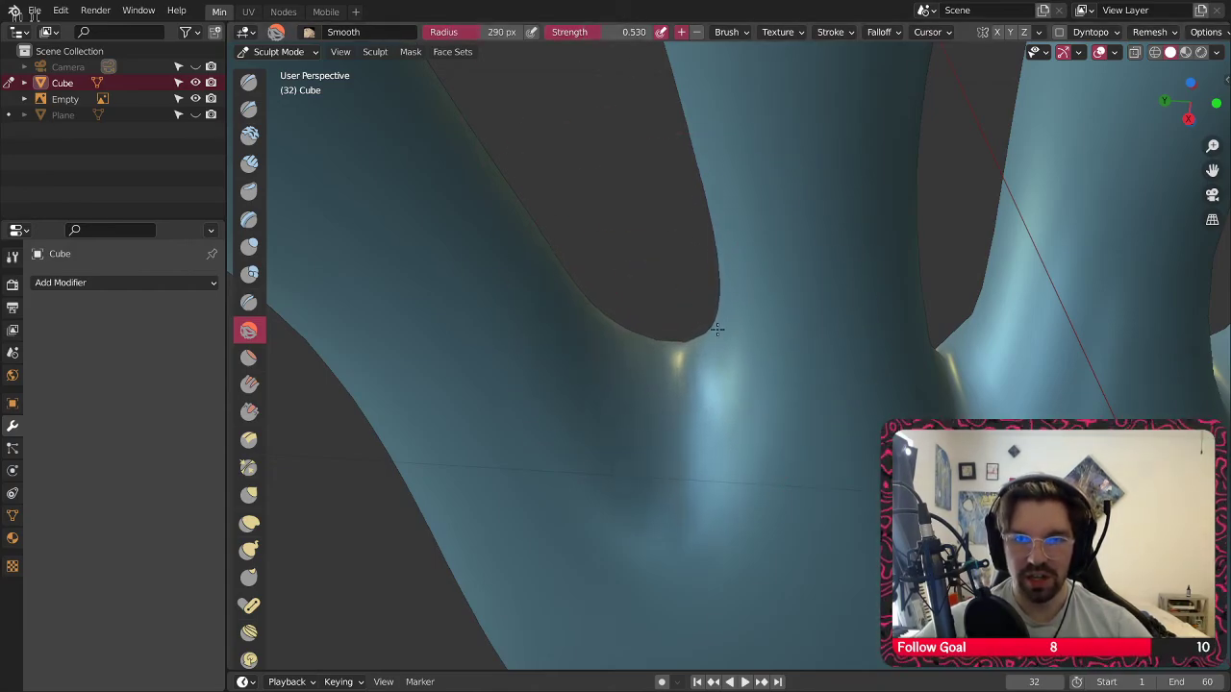
Smooth the webs between the remaining fingers from the palm side and the back of the hand
mouse_move(706, 318)
middle_mouse_down()
mouse_move(577, 324)
mouse_move(780, 387)
mouse_move(726, 337)
mouse_move(724, 143)
mouse_move(728, 357)
middle_mouse_up()
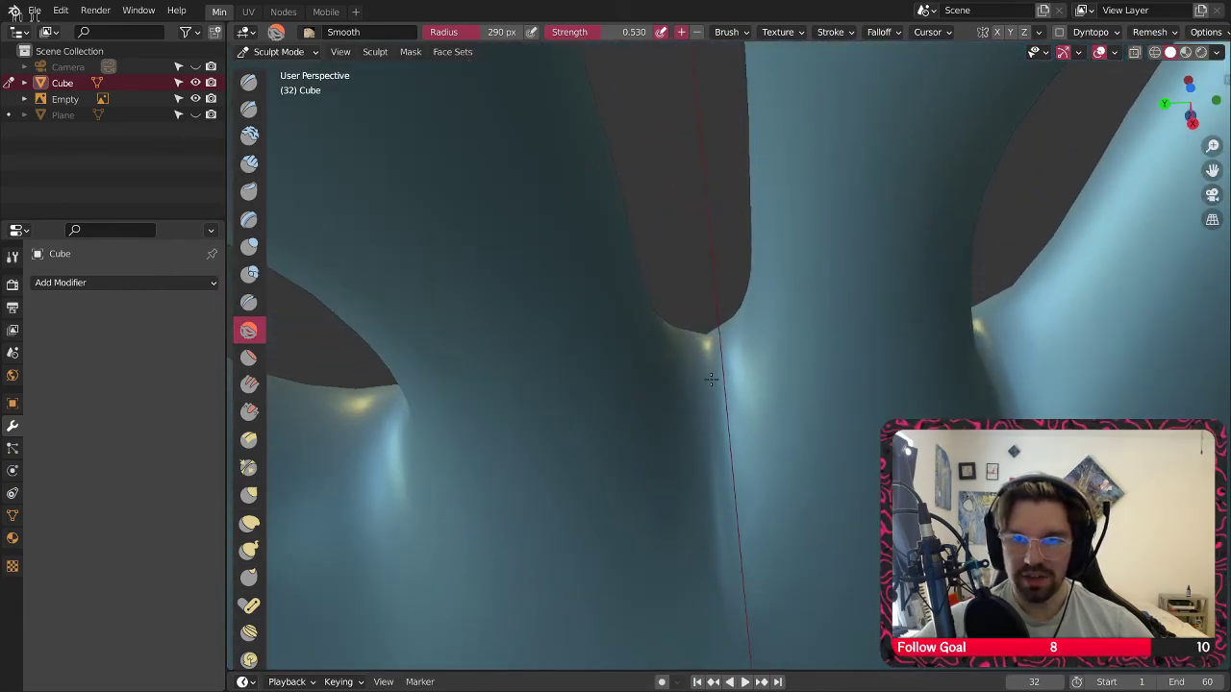
middle_click_drag(1067, 385, 664, 366)
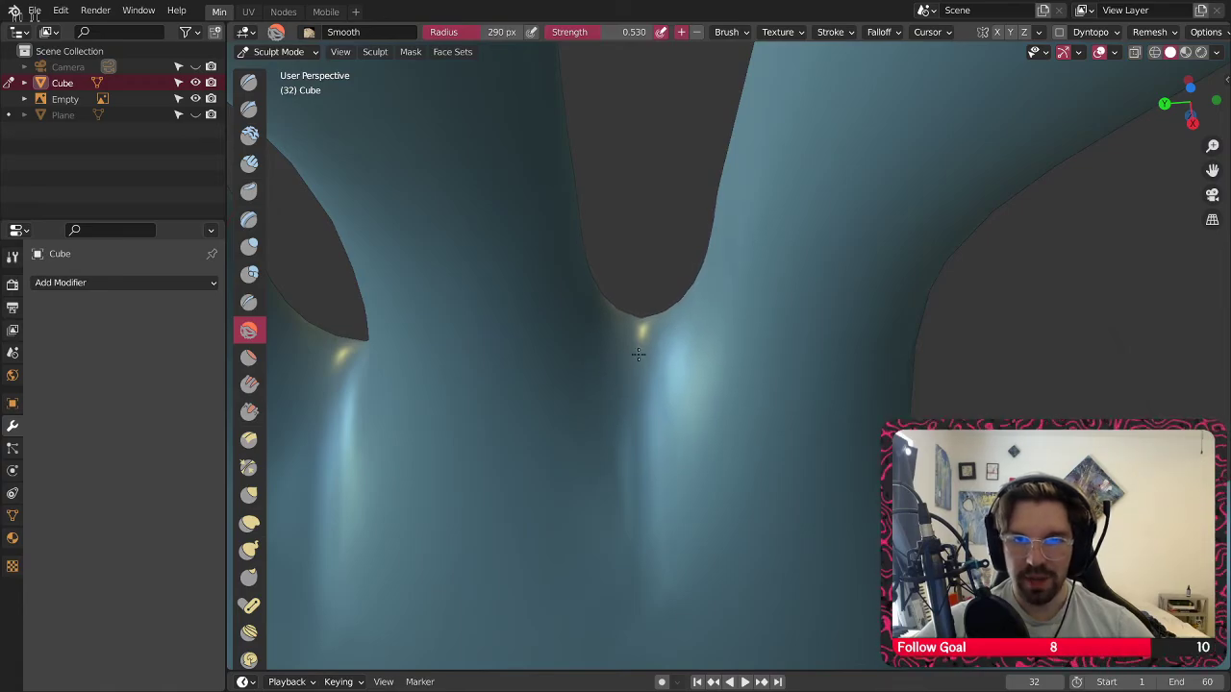
middle_click_drag(654, 268, 648, 373)
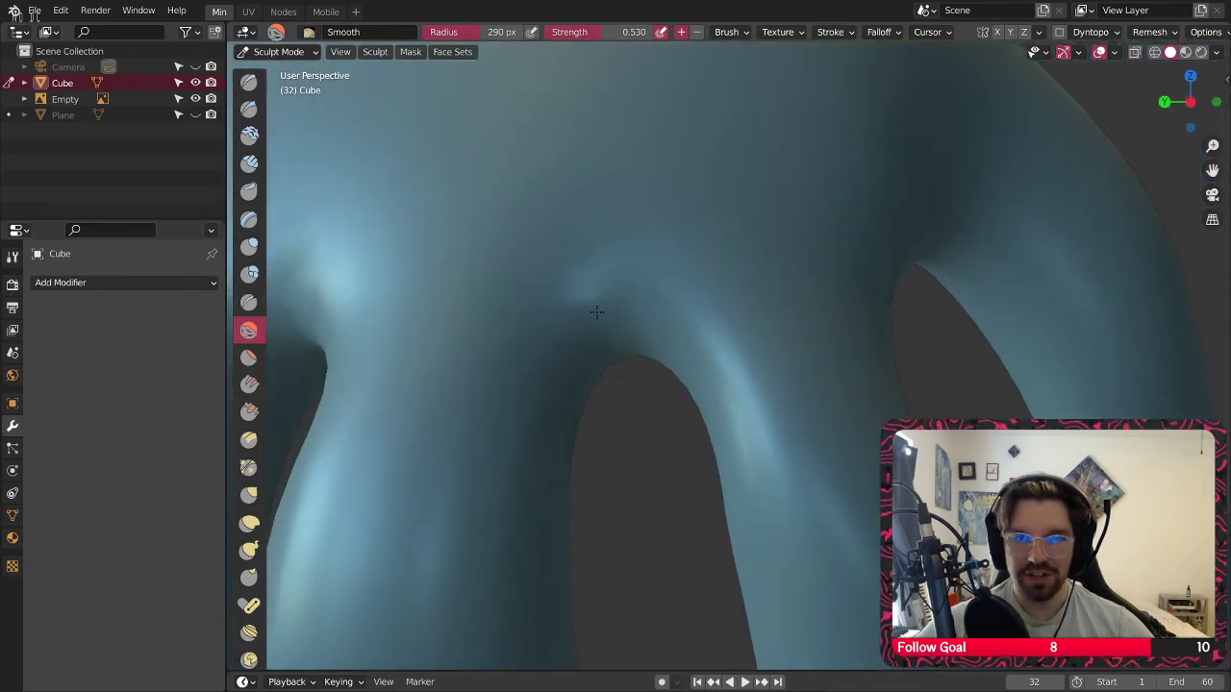
mouse_move(701, 292)
middle_mouse_down()
mouse_move(697, 351)
mouse_move(830, 298)
mouse_move(756, 368)
mouse_move(781, 305)
middle_mouse_up()
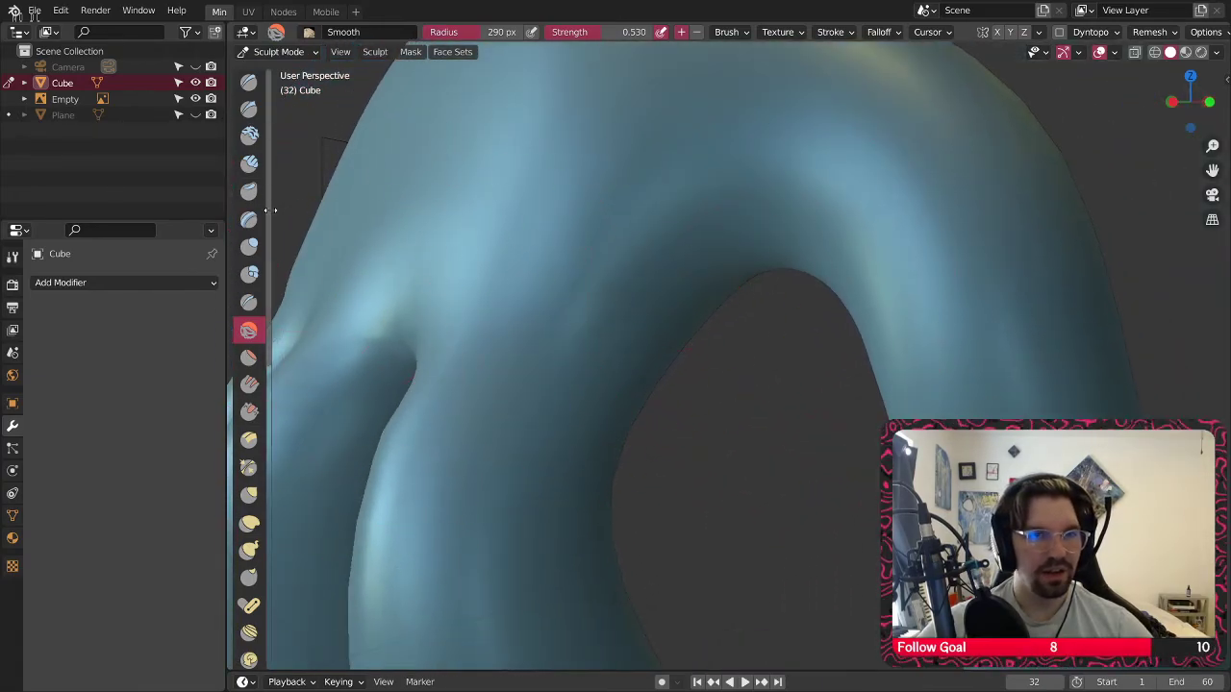
Inflate the webbing between the thumb and index finger with the Inflate/Deflate brush at a 136 px radius
left_click(248, 246)
mouse_move(760, 221)
middle_mouse_down()
mouse_move(778, 145)
mouse_move(844, 294)
middle_mouse_up()
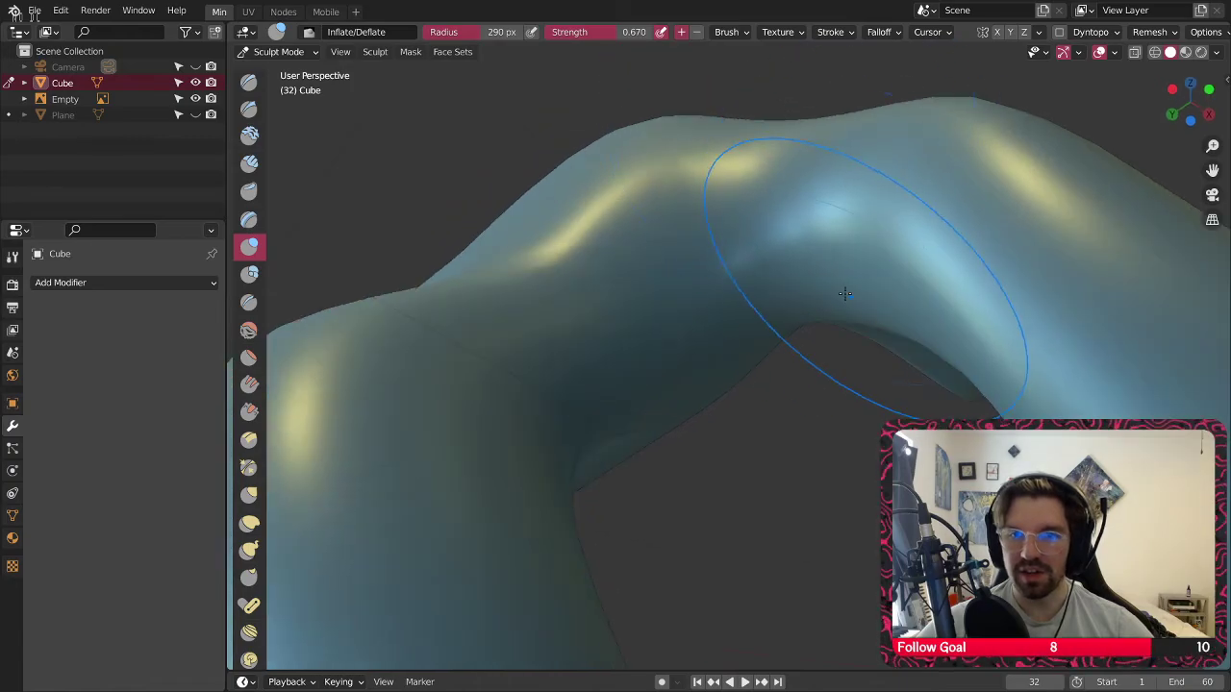
key("bracketleft")
key("bracketleft")
key("bracketleft")
key("bracketleft")
key("bracketleft")
key("bracketleft")
key("bracketleft")
key("bracketleft")
key("bracketleft")
key("bracketleft")
mouse_move(868, 266)
left_mouse_down()
mouse_move(812, 272)
mouse_move(837, 256)
mouse_move(910, 270)
mouse_move(837, 277)
mouse_move(934, 256)
mouse_move(898, 253)
mouse_move(919, 296)
left_mouse_up()
mouse_move(857, 342)
left_mouse_down()
mouse_move(885, 266)
mouse_move(937, 255)
mouse_move(760, 333)
left_mouse_up()
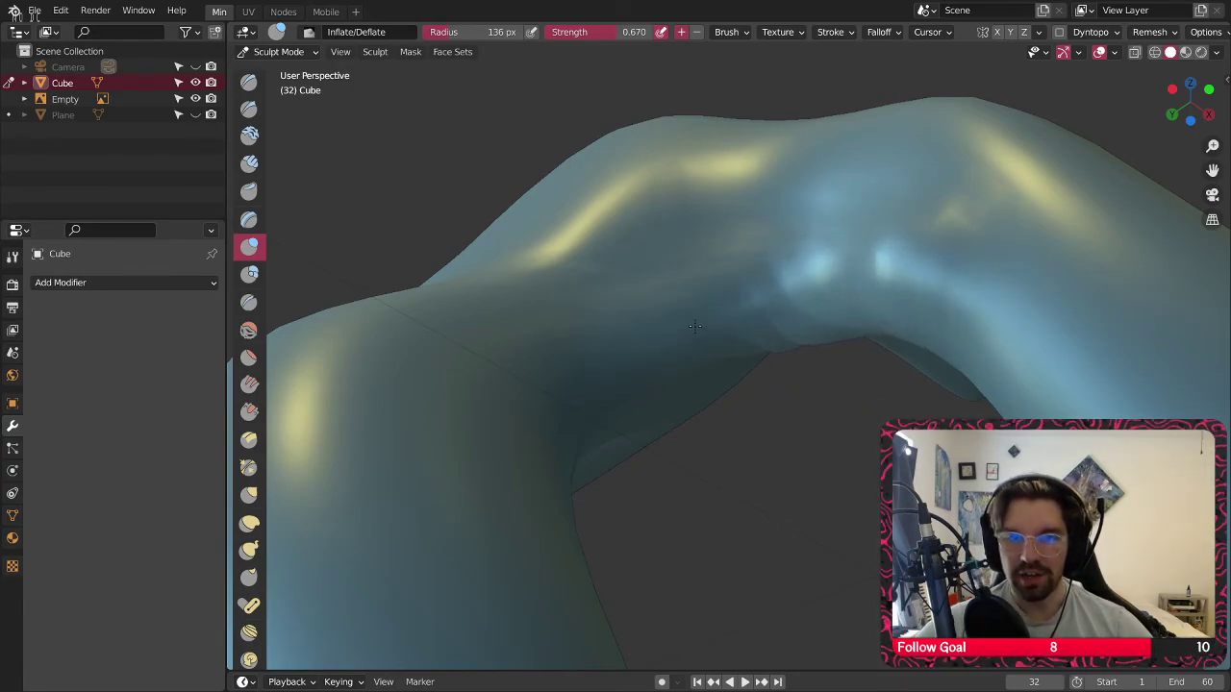
middle_click_drag(843, 296, 824, 267)
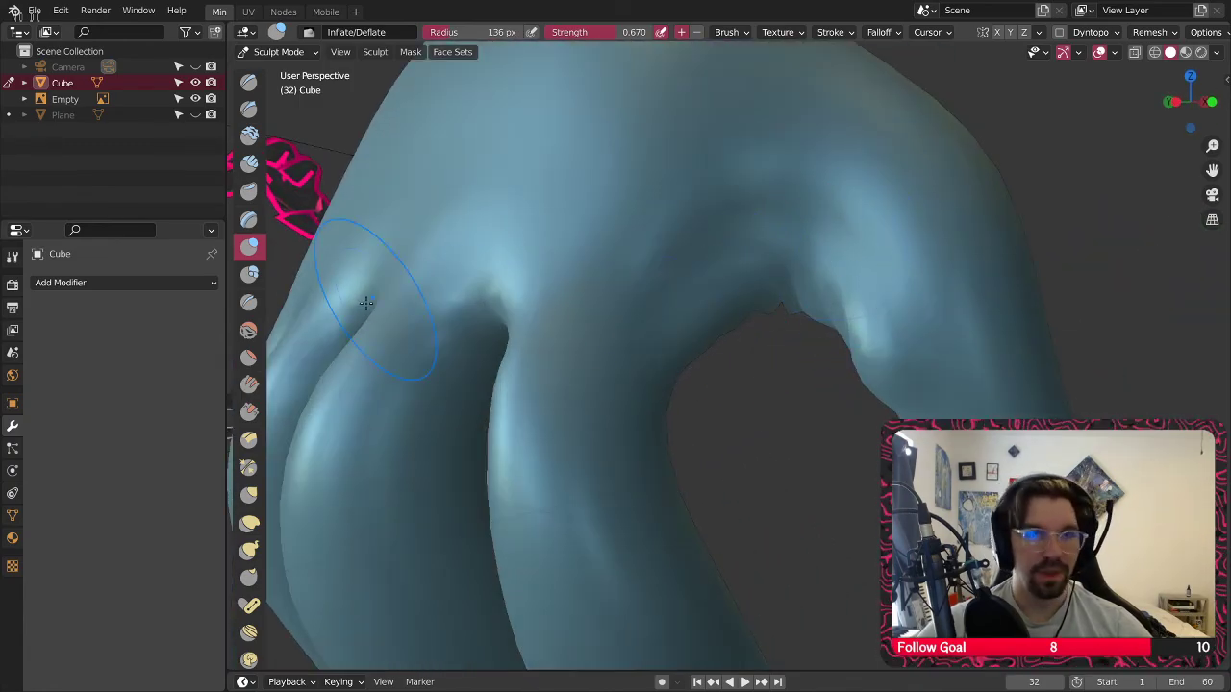
Smooth the inflated ridges on the thumb webbing with the Smooth brush
left_click(248, 330)
left_click_drag(862, 355, 828, 308)
mouse_move(827, 307)
middle_mouse_down()
mouse_move(758, 154)
mouse_move(788, 263)
mouse_move(692, 240)
middle_mouse_up()
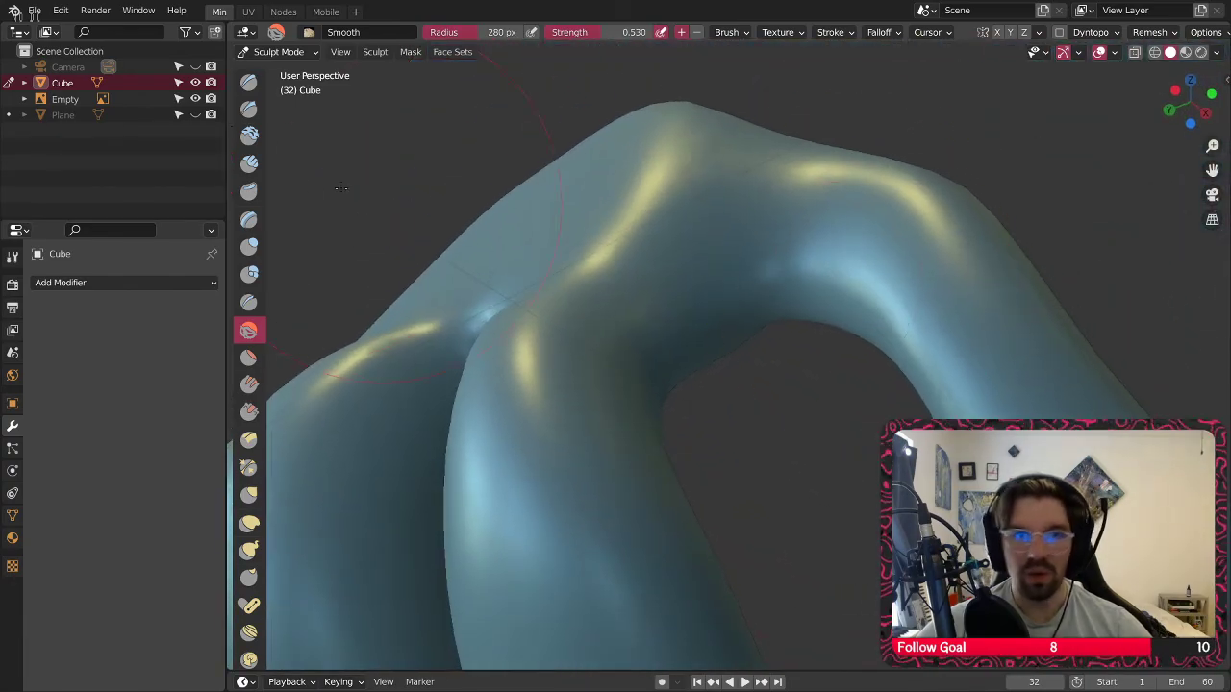
Build up the thumb webbing with the Blob brush, undoing the first stroke and reducing the radius to 178 px
left_click(248, 273)
mouse_move(753, 299)
left_mouse_down()
mouse_move(774, 288)
mouse_move(813, 302)
mouse_move(721, 334)
mouse_move(831, 309)
mouse_move(861, 271)
mouse_move(890, 329)
mouse_move(824, 385)
mouse_move(848, 344)
mouse_move(692, 384)
mouse_move(673, 438)
mouse_move(661, 411)
mouse_move(685, 380)
mouse_move(844, 346)
mouse_move(889, 306)
left_mouse_up()
key("ctrl+z")
key("bracketleft")
key("bracketleft")
key("bracketleft")
key("bracketleft")
key("bracketleft")
key("bracketleft")
key("bracketleft")
Smooth out the creases left by the Blob strokes across the thumb webbing from several angles
left_click(249, 330)
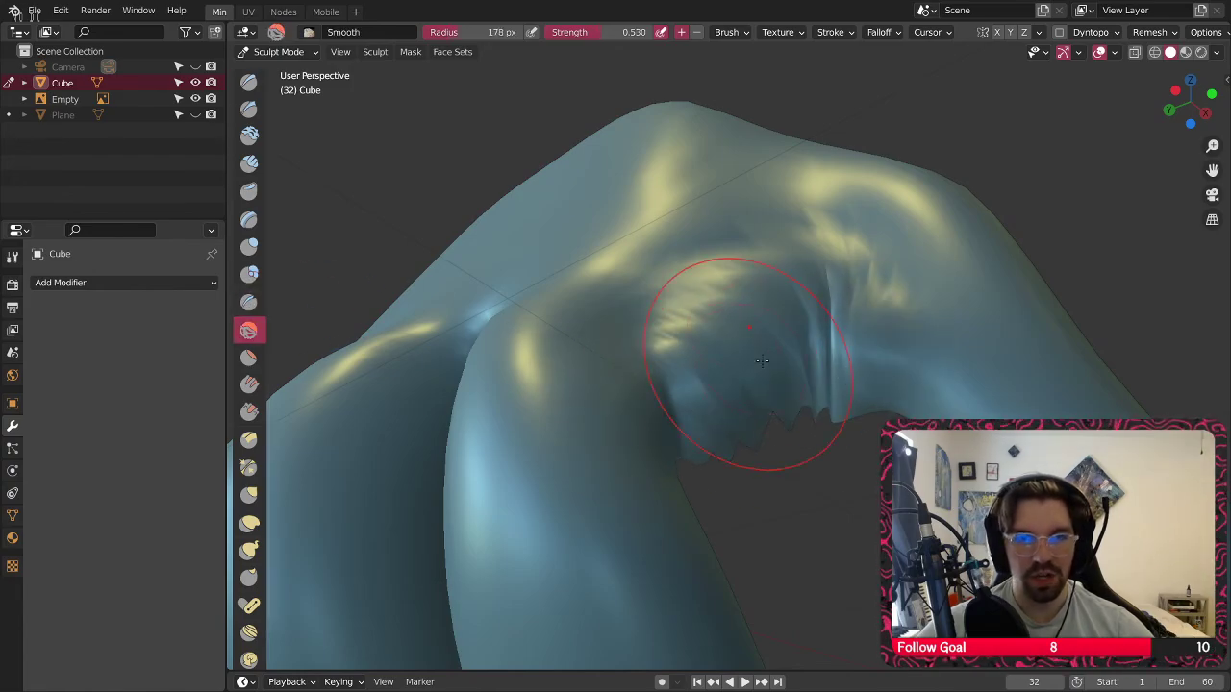
mouse_move(734, 371)
left_mouse_down()
mouse_move(808, 327)
mouse_move(847, 443)
left_mouse_up()
middle_click_drag(847, 442, 872, 438)
mouse_move(750, 413)
left_mouse_down()
mouse_move(803, 336)
mouse_move(855, 338)
left_mouse_up()
middle_click_drag(855, 337, 904, 338)
mouse_move(827, 375)
left_mouse_down()
mouse_move(885, 302)
mouse_move(827, 298)
mouse_move(774, 255)
left_mouse_up()
mouse_move(871, 192)
middle_mouse_down()
mouse_move(716, 243)
mouse_move(741, 213)
middle_mouse_up()
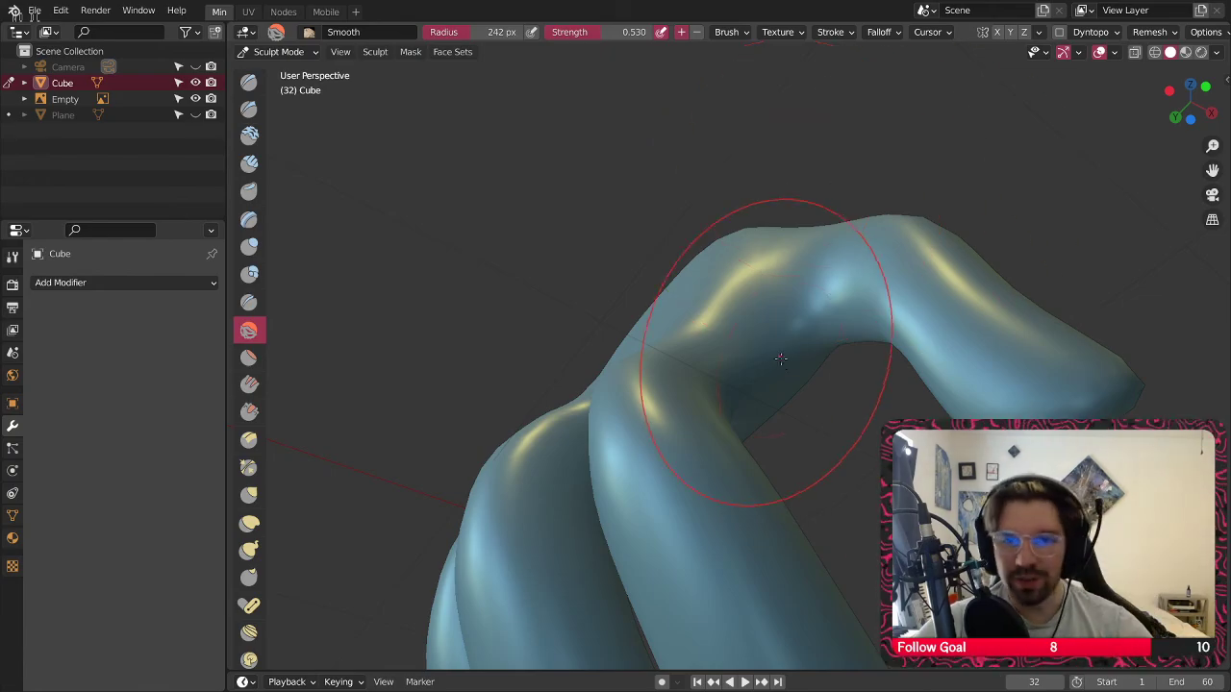
Try to build up the thumb webbing with the Layer brush at a 242 px radius
middle_click_drag(760, 274, 750, 253)
left_click(249, 219)
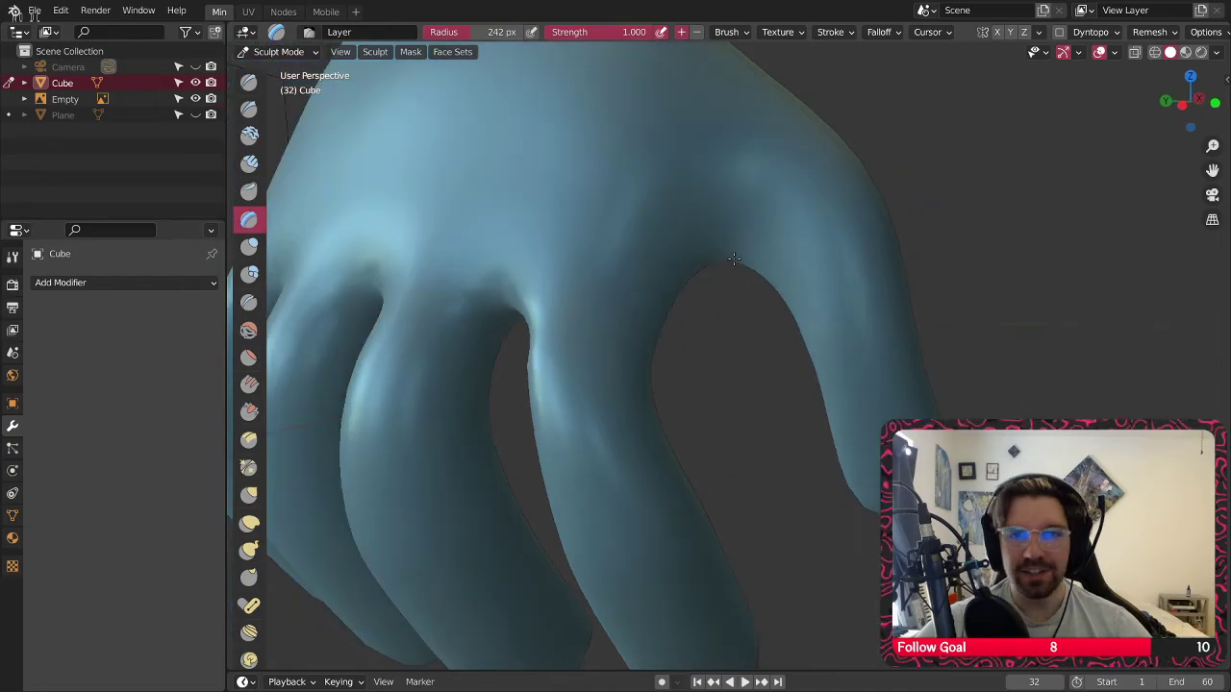
mouse_move(739, 247)
left_mouse_down()
mouse_move(635, 231)
mouse_move(747, 279)
mouse_move(741, 306)
mouse_move(760, 260)
left_mouse_up()
middle_click_drag(846, 182, 709, 246)
mouse_move(709, 245)
left_mouse_down()
mouse_move(737, 307)
mouse_move(754, 305)
mouse_move(731, 293)
left_mouse_up()
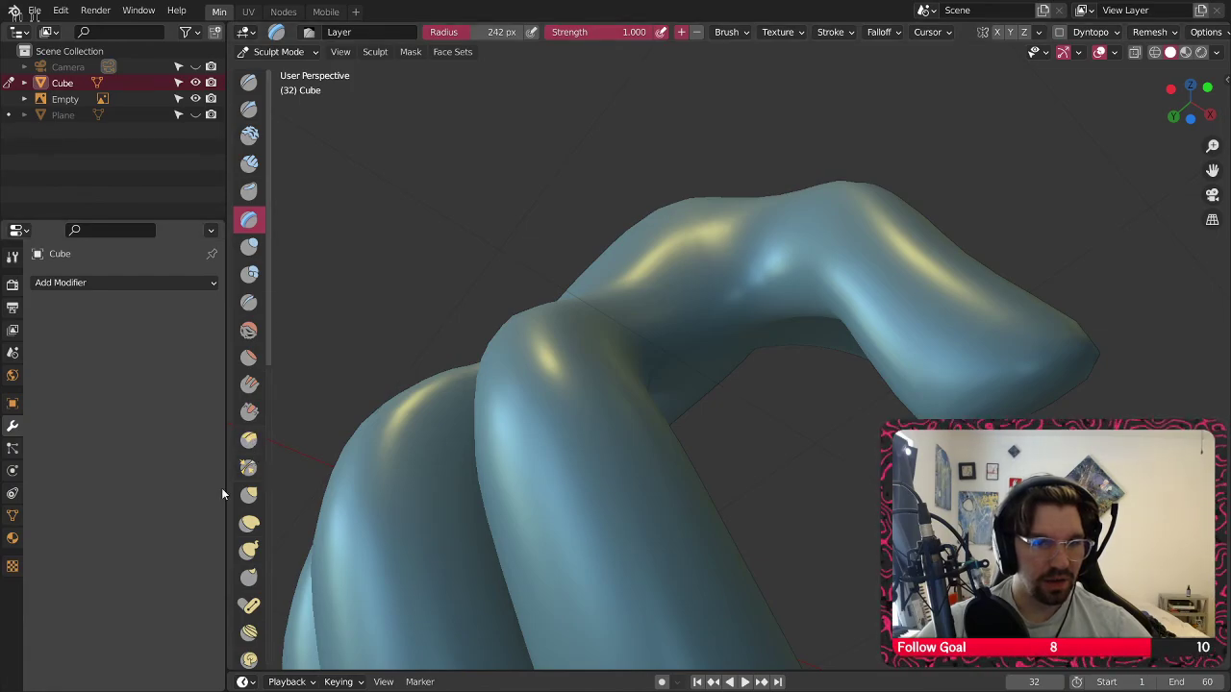
Switch back to the Smooth brush and reduce its radius to 153 px over the thumb webbing
left_click(248, 356)
left_click(248, 331)
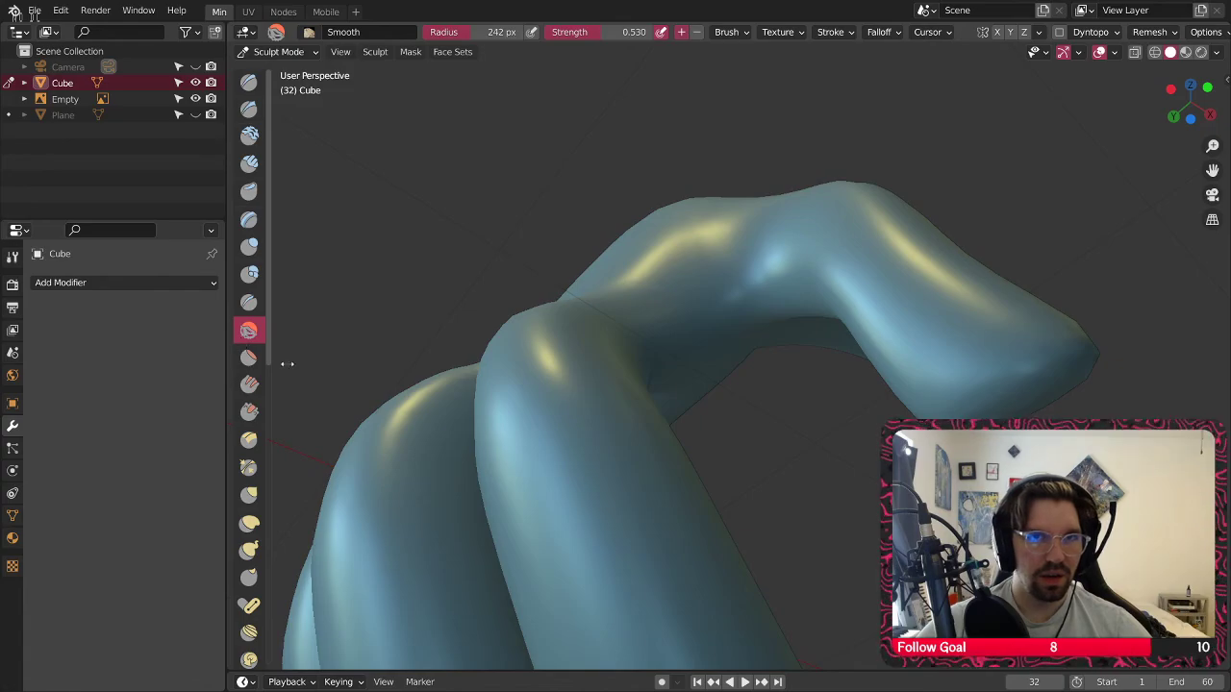
key("bracketright")
key("bracketright")
key("bracketright")
key("bracketright")
key("bracketright")
key("bracketright")
middle_click_drag(701, 286, 756, 302)
scroll(741, 288, "up", 6)
key("bracketleft")
key("bracketleft")
key("bracketleft")
key("bracketleft")
key("bracketleft")
key("bracketleft")
key("bracketleft")
key("bracketleft")
key("bracketleft")
key("bracketleft")
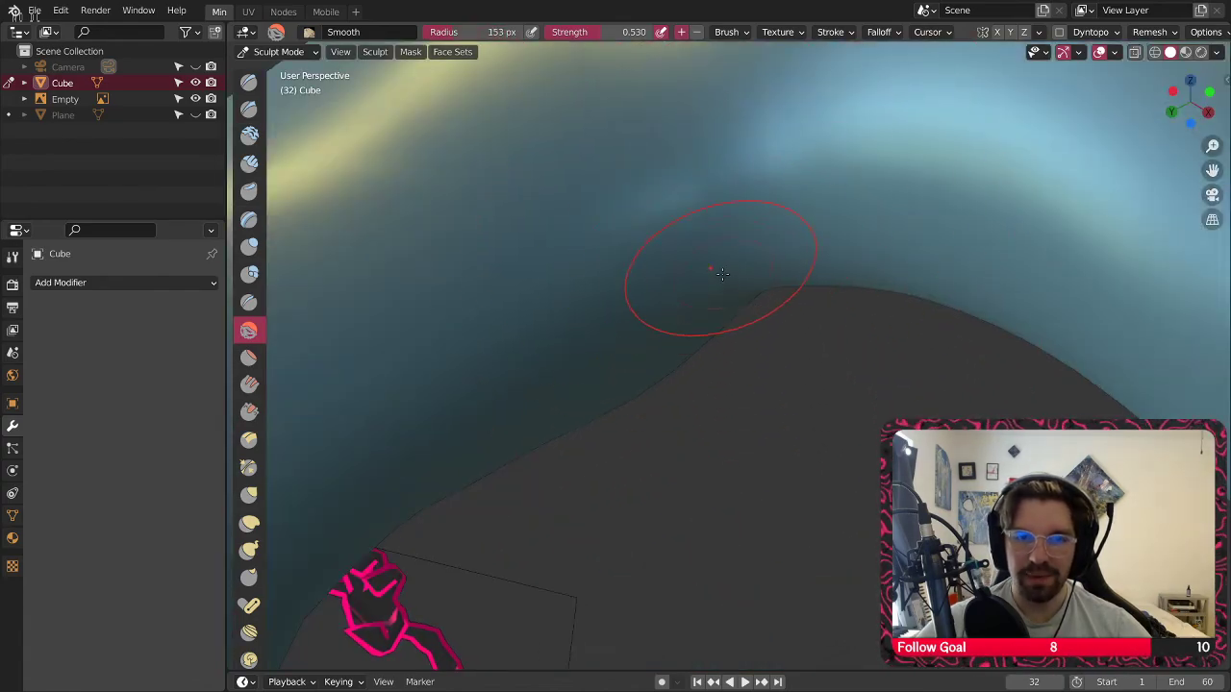
scroll(723, 274, "down", 5)
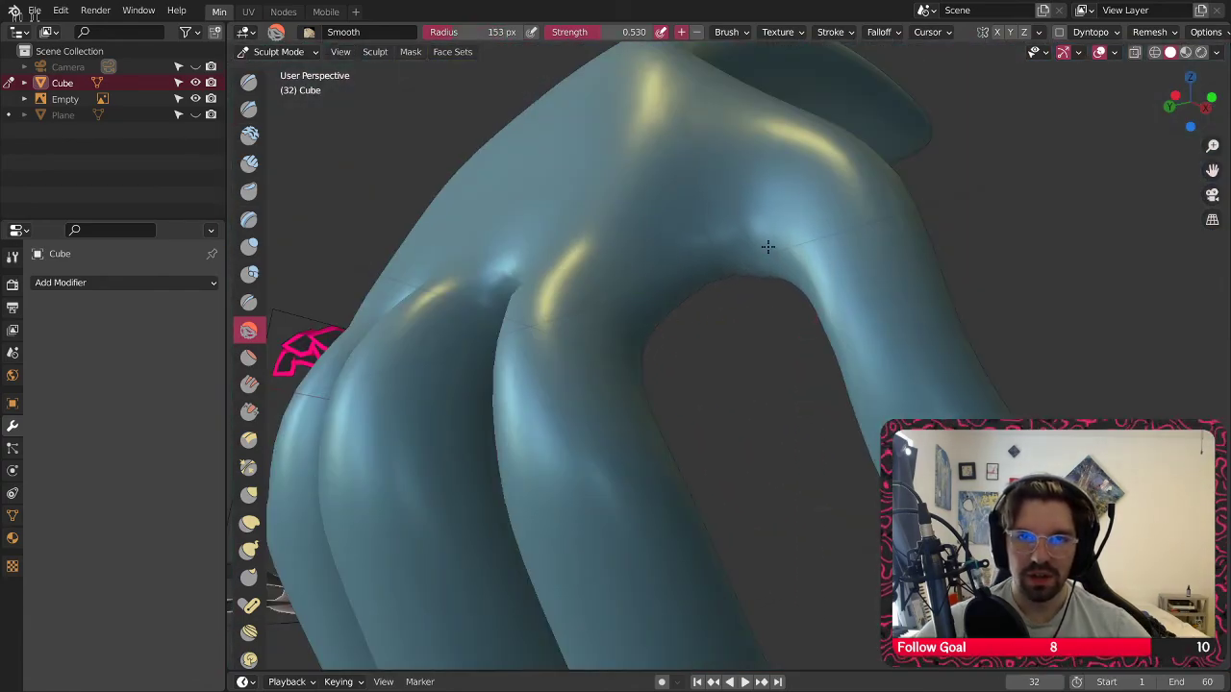
Flatten the inner curve of the thumb webbing with the Flatten/Contrast brush at 0.500 strength
left_click(248, 357)
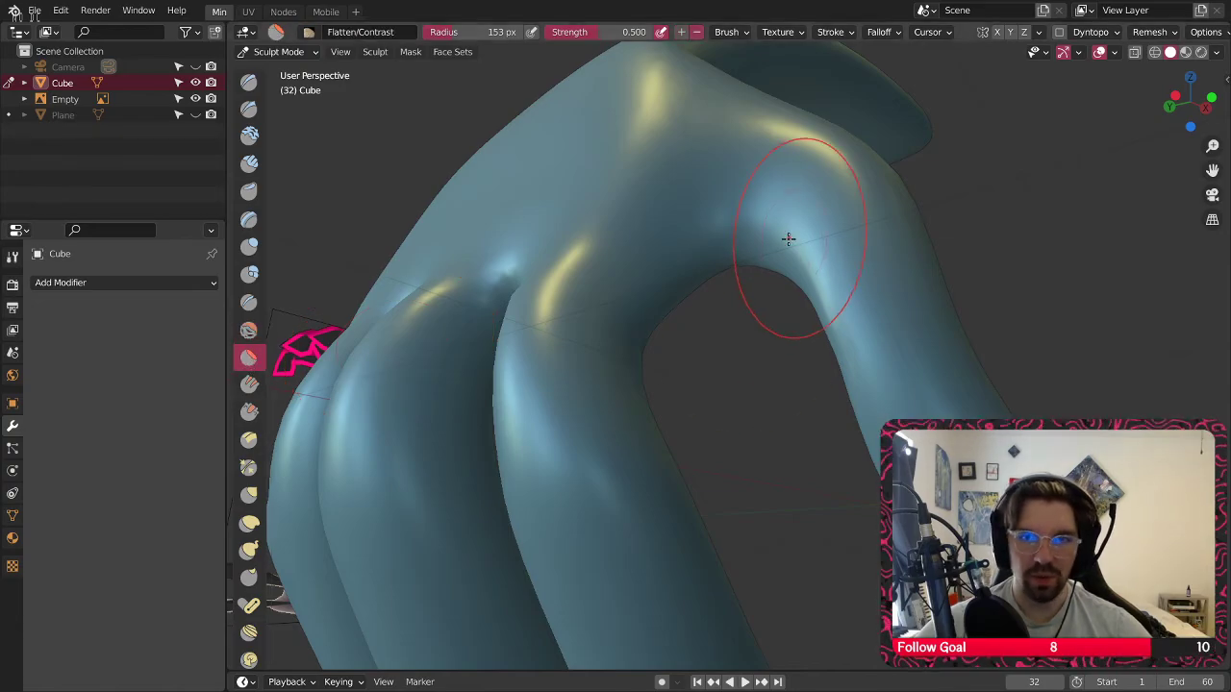
left_click_drag(789, 238, 706, 268)
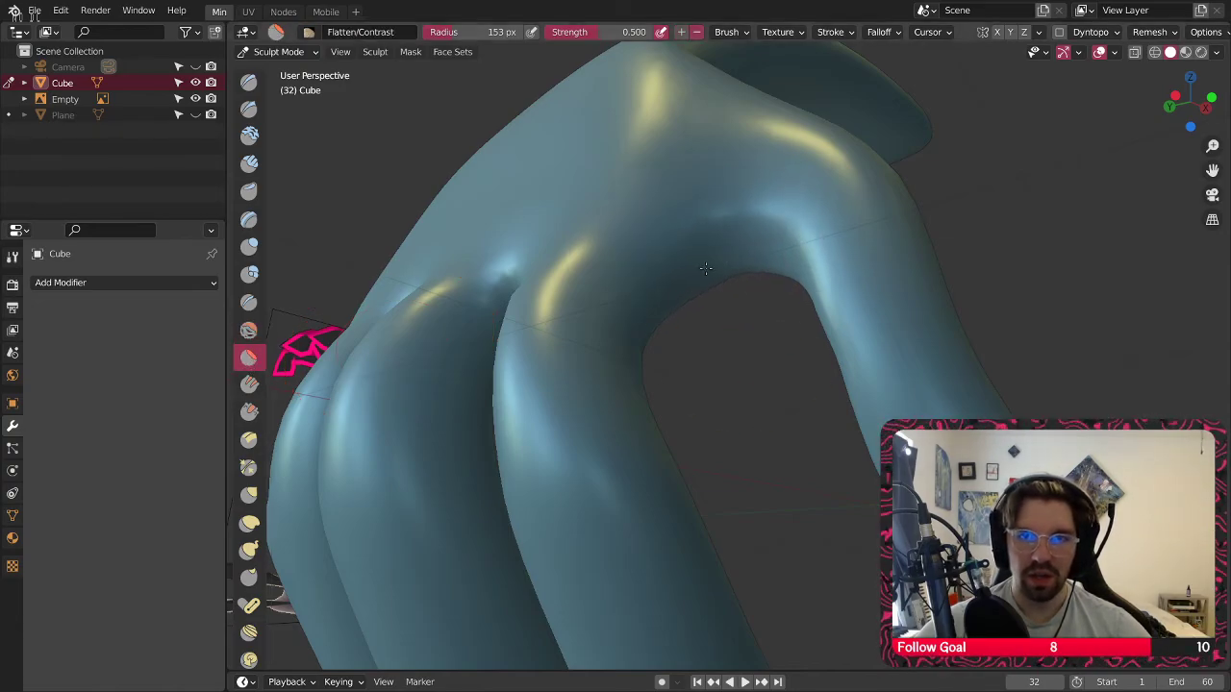
middle_click_drag(745, 240, 759, 241)
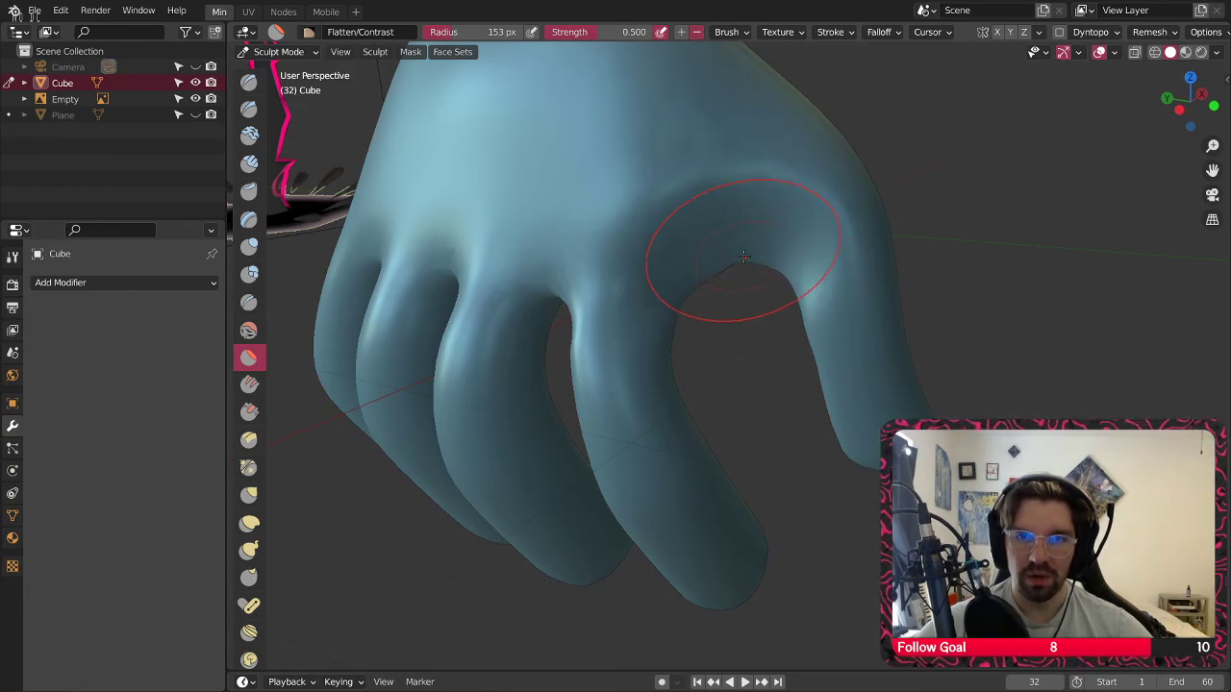
mouse_move(743, 256)
middle_mouse_down()
mouse_move(727, 234)
mouse_move(685, 251)
mouse_move(730, 254)
middle_mouse_up()
Fill the thumb webbing on both sides of the hand with the Fill/Deepen brush at 1.000 strength
left_click(245, 387)
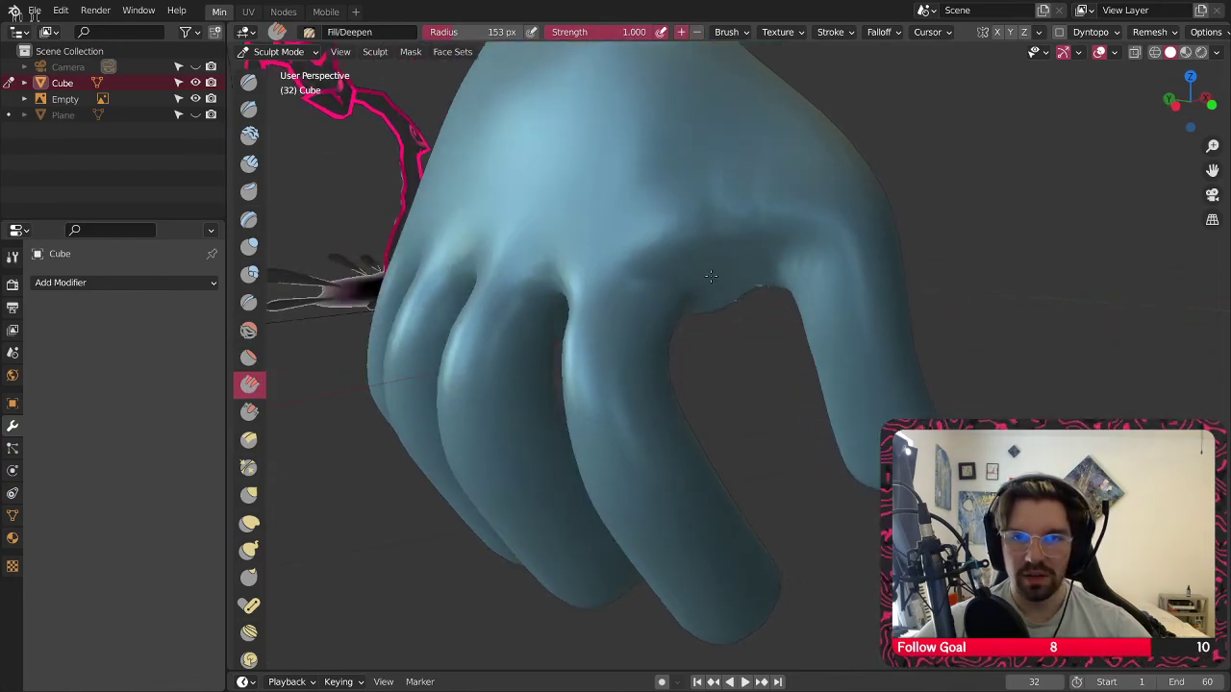
middle_click_drag(740, 279, 444, 292)
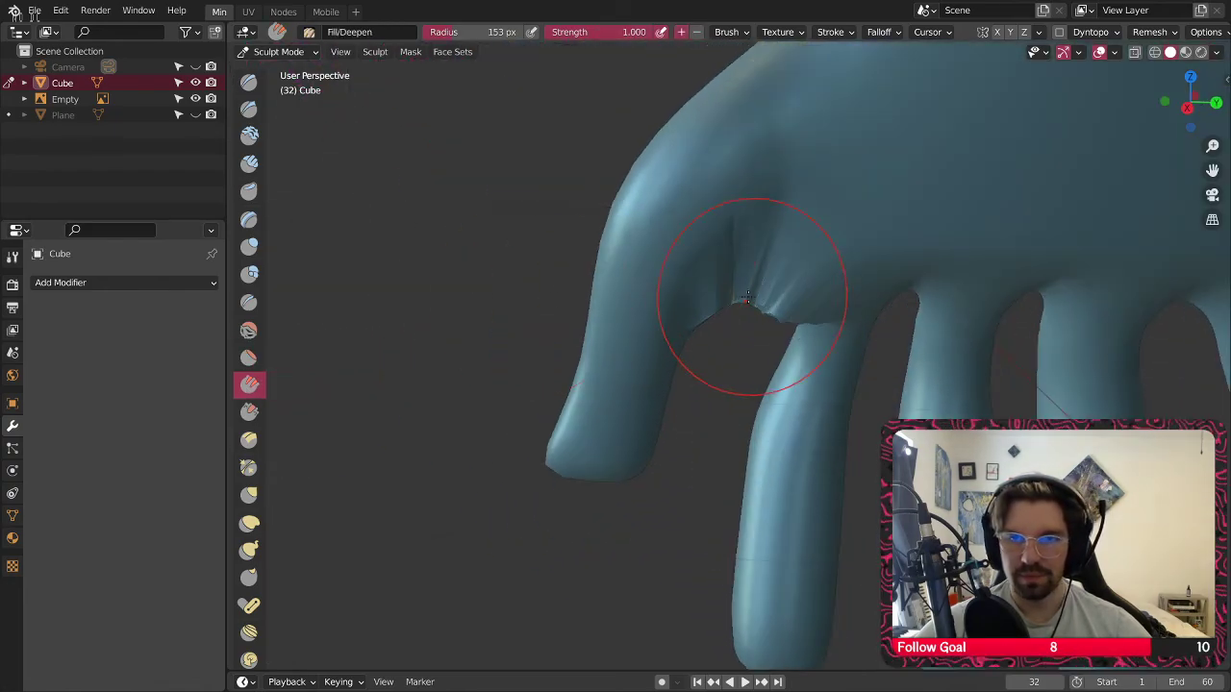
mouse_move(753, 296)
left_mouse_down()
mouse_move(731, 310)
mouse_move(803, 253)
mouse_move(787, 257)
left_mouse_up()
Smooth the filled webbing and the base of the thumb into one even curve with the Smooth brush
left_click(249, 330)
middle_click_drag(798, 288, 919, 255)
mouse_move(918, 220)
left_mouse_down()
mouse_move(715, 206)
mouse_move(976, 316)
left_mouse_up()
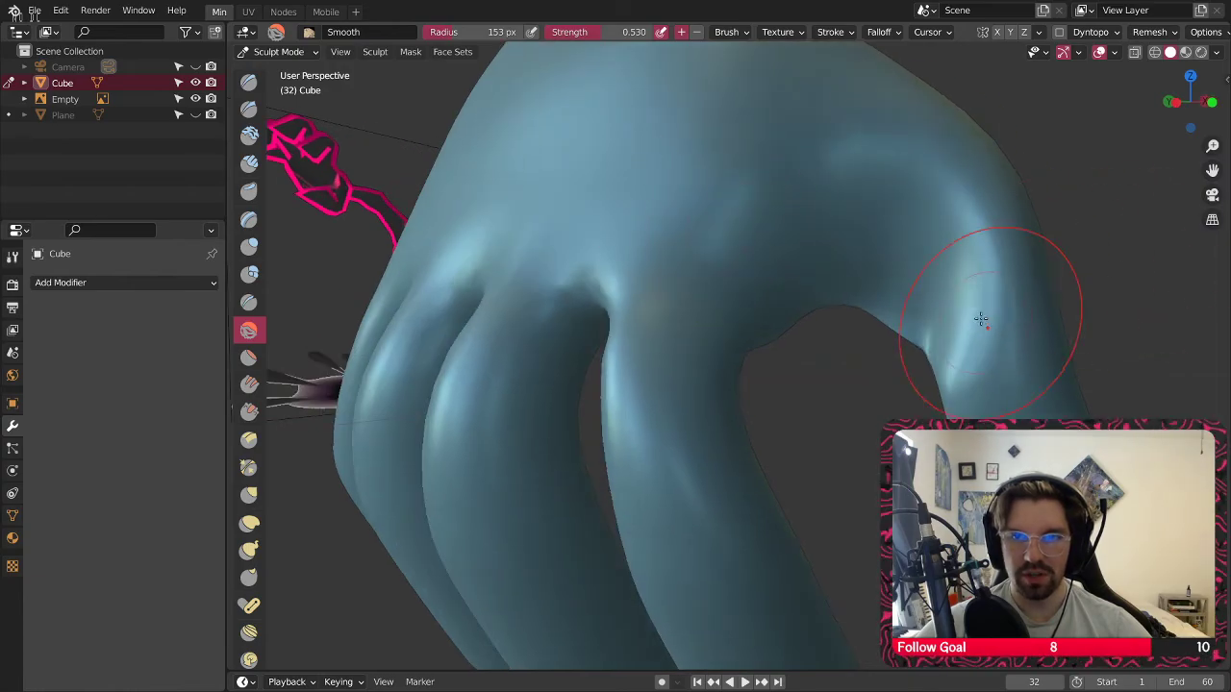
mouse_move(866, 179)
middle_mouse_down()
mouse_move(904, 298)
mouse_move(893, 266)
middle_mouse_up()
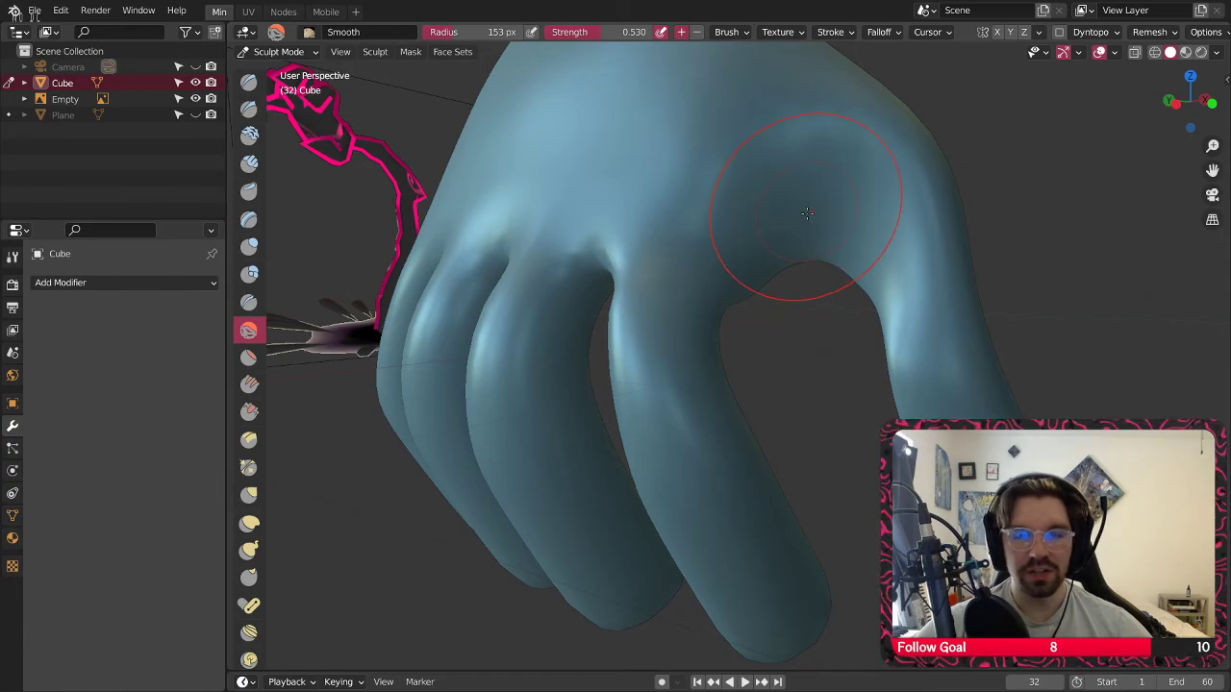
left_click_drag(807, 212, 878, 108)
left_click_drag(828, 149, 827, 149)
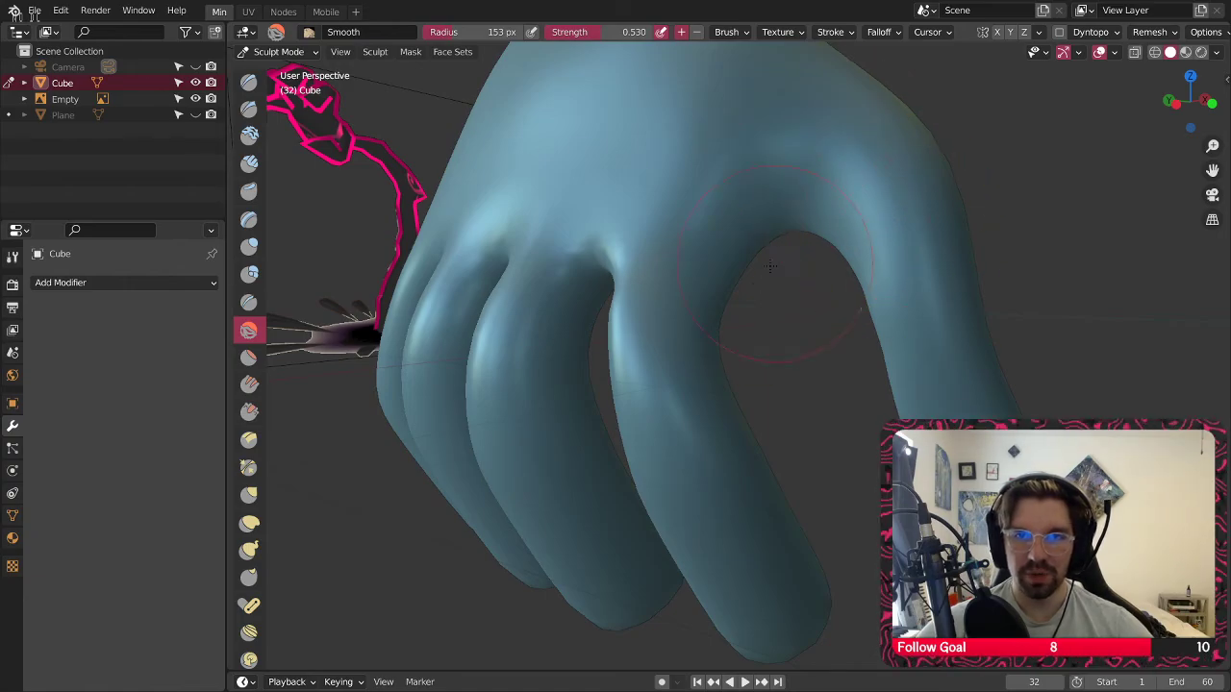
middle_click_drag(770, 267, 854, 247)
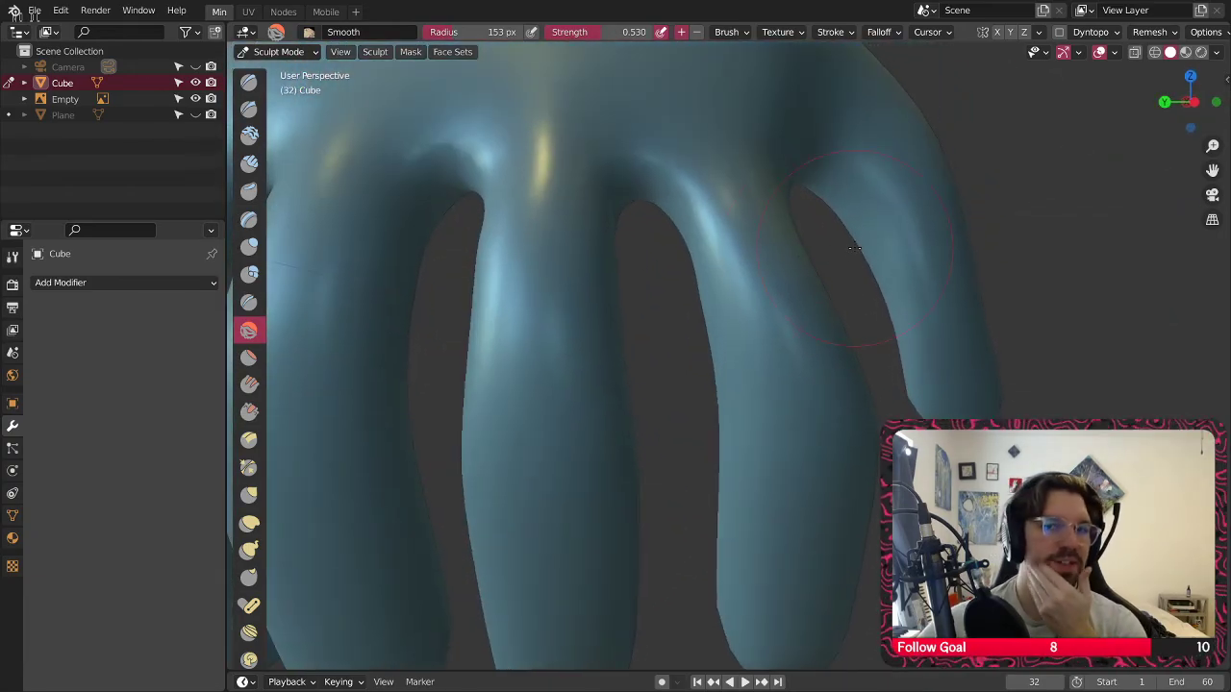
Set the Blob brush radius to 99 px and try raising a knuckle on the middle finger
mouse_move(639, 187)
middle_mouse_down()
mouse_move(626, 179)
mouse_move(687, 206)
mouse_move(602, 206)
mouse_move(690, 209)
mouse_move(568, 289)
mouse_move(577, 284)
middle_mouse_up()
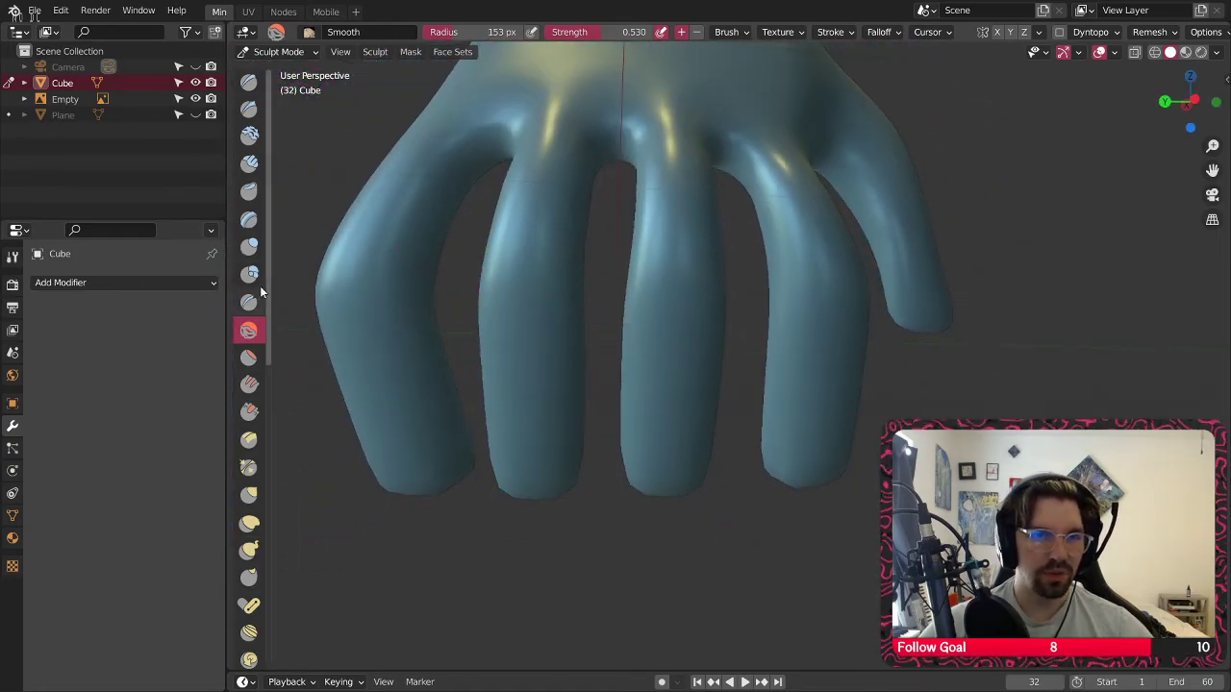
left_click(249, 274)
scroll(596, 273, "up", 2)
key("bracketleft")
key("bracketleft")
key("bracketleft")
key("bracketleft")
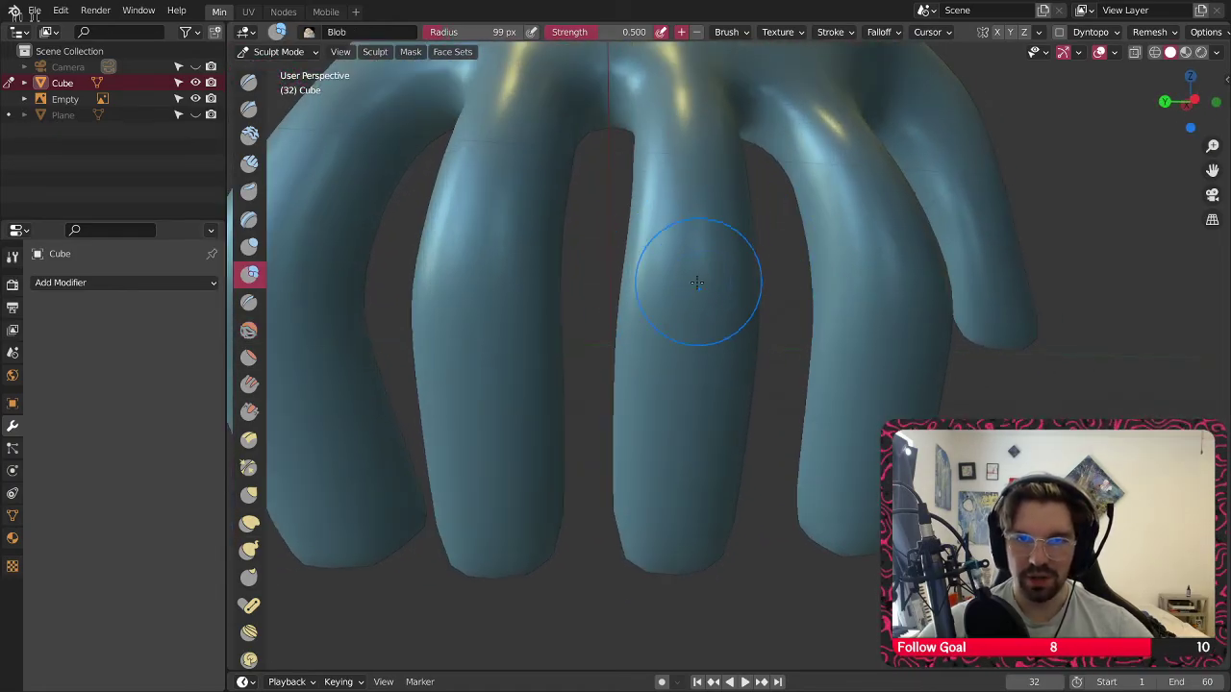
left_click_drag(699, 280, 680, 284)
mouse_move(726, 284)
middle_mouse_down()
mouse_move(568, 277)
mouse_move(879, 267)
mouse_move(819, 316)
mouse_move(843, 318)
mouse_move(674, 312)
mouse_move(879, 342)
mouse_move(803, 324)
middle_mouse_up()
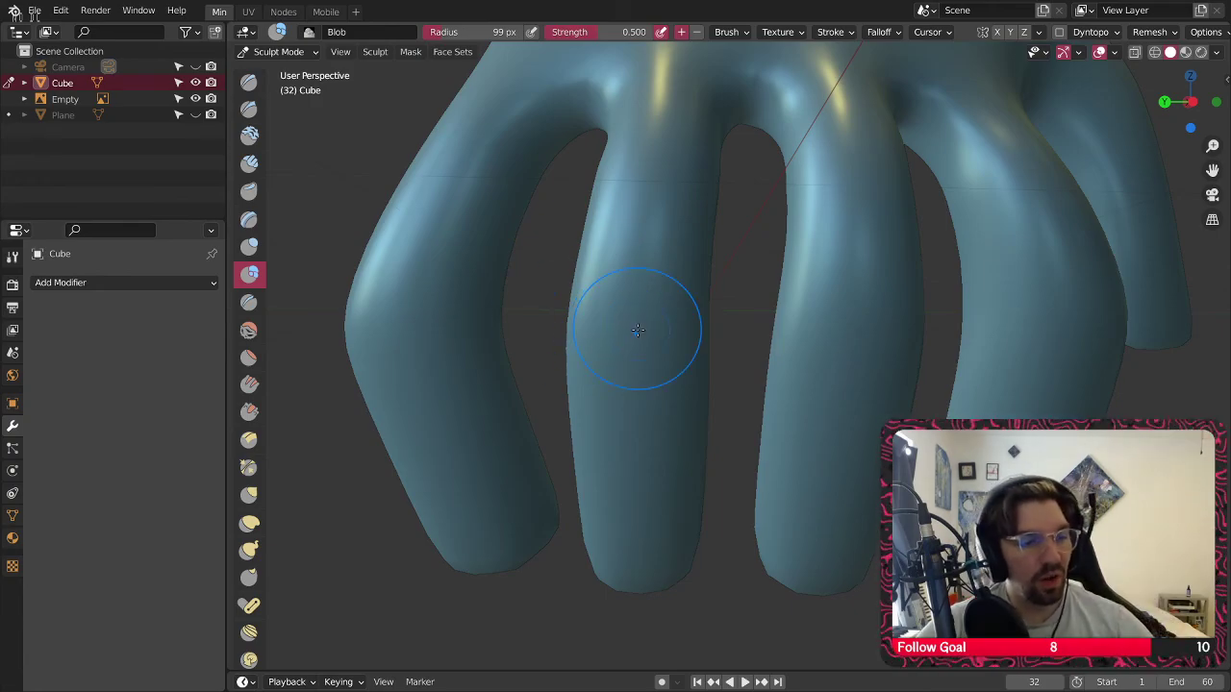
Return to Object Mode and rename the Cube object to Hand Backup
left_click(278, 51)
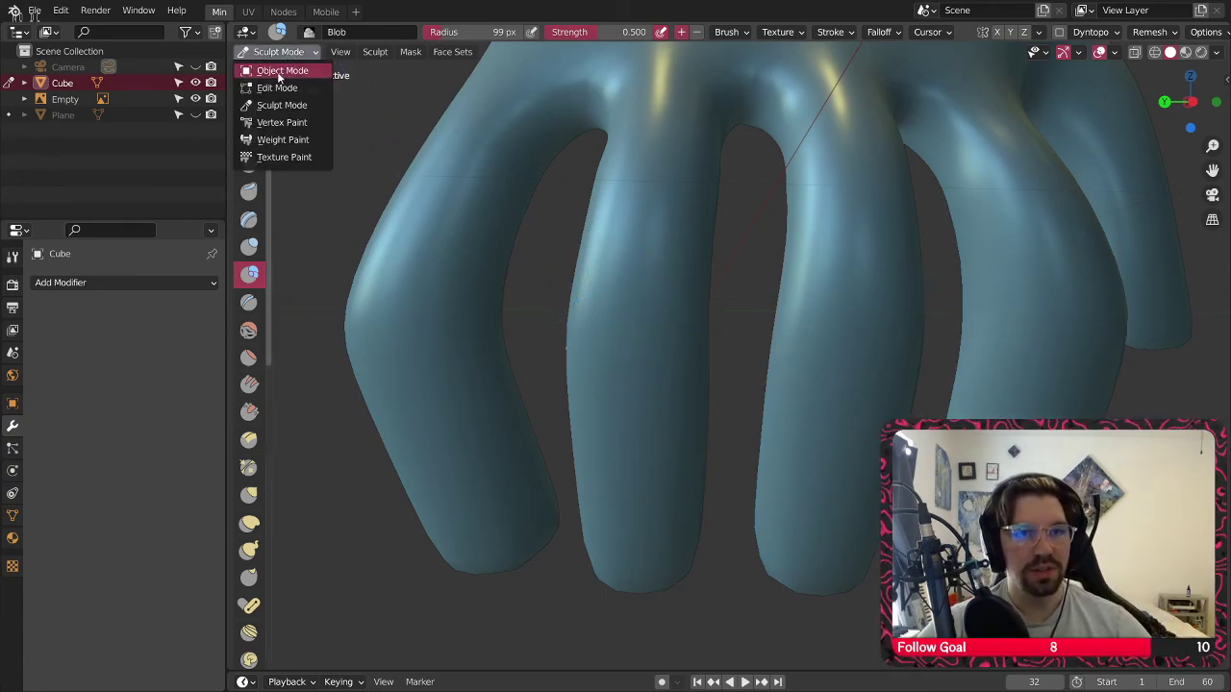
left_click(283, 69)
scroll(585, 124, "down", 3)
middle_click_drag(587, 126, 566, 271, "shift")
left_click(735, 208)
left_click(568, 219)
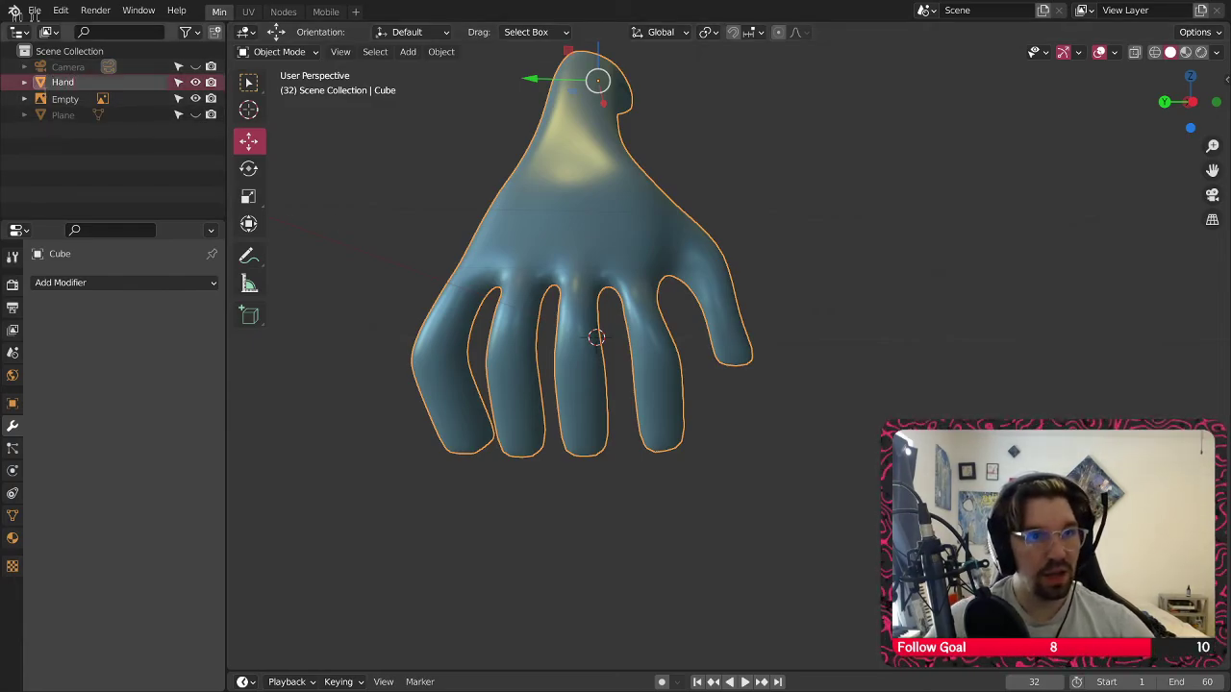
type("Hand Backup")
key("Return")
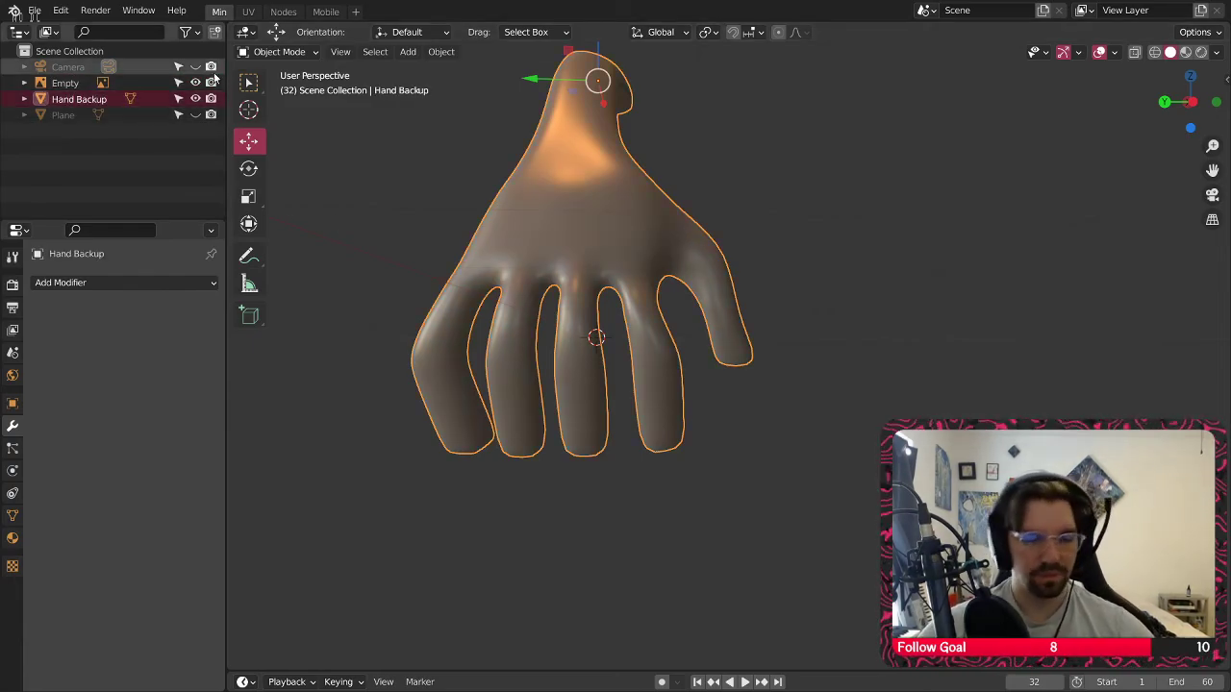
Copy and paste the hand, name the copy Hand, and hide Hand Backup
left_click(707, 170)
left_click(596, 234)
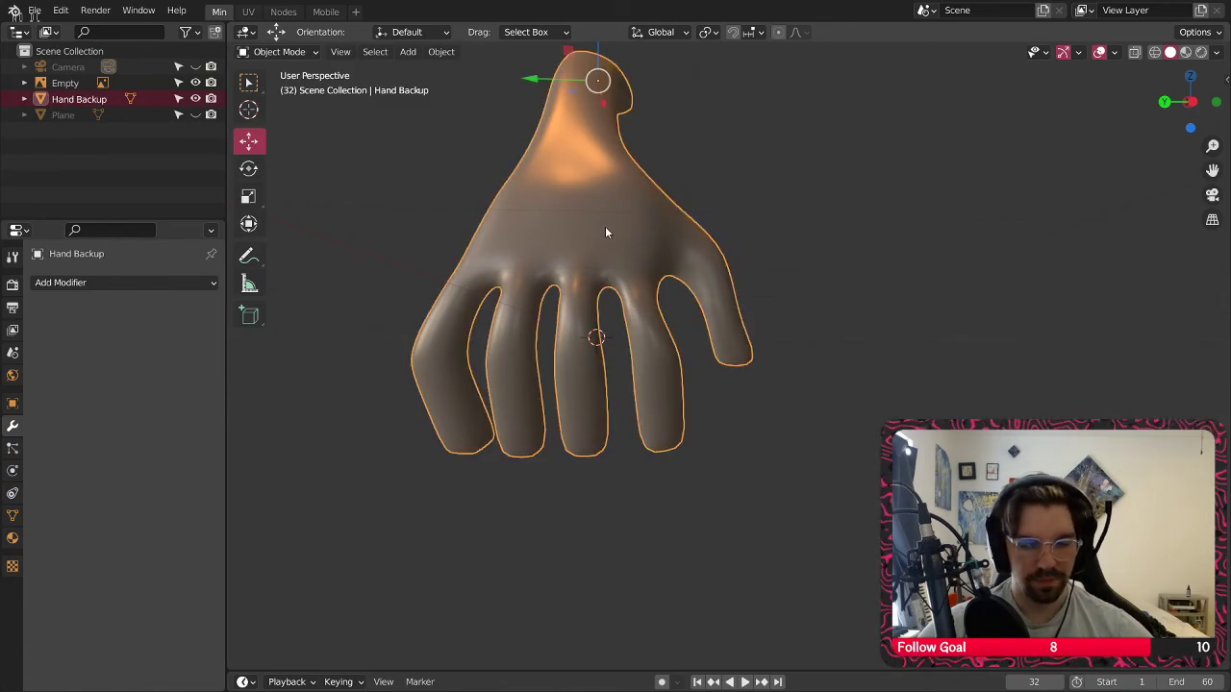
key("ctrl+c")
key("ctrl+v")
left_click(151, 174)
left_click(84, 115)
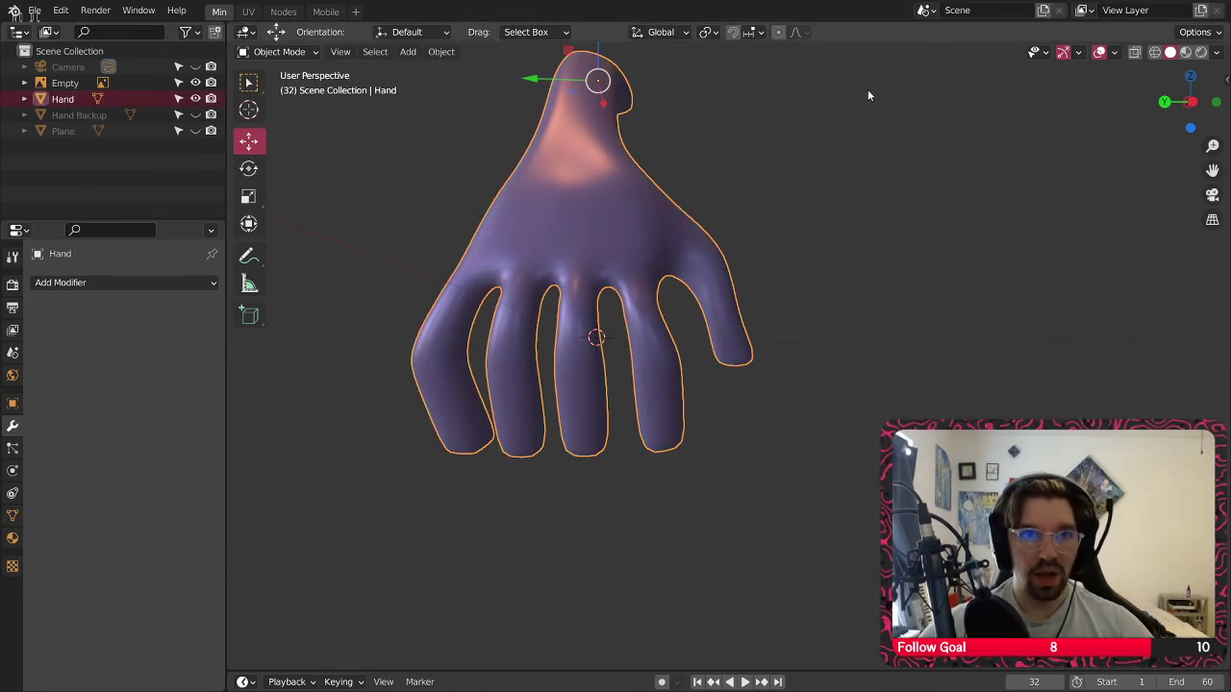
Enter Sculpt Mode on the Hand copy and bring the finger knuckles into close view
left_click(279, 51)
left_click(279, 104)
scroll(628, 289, "up", 4)
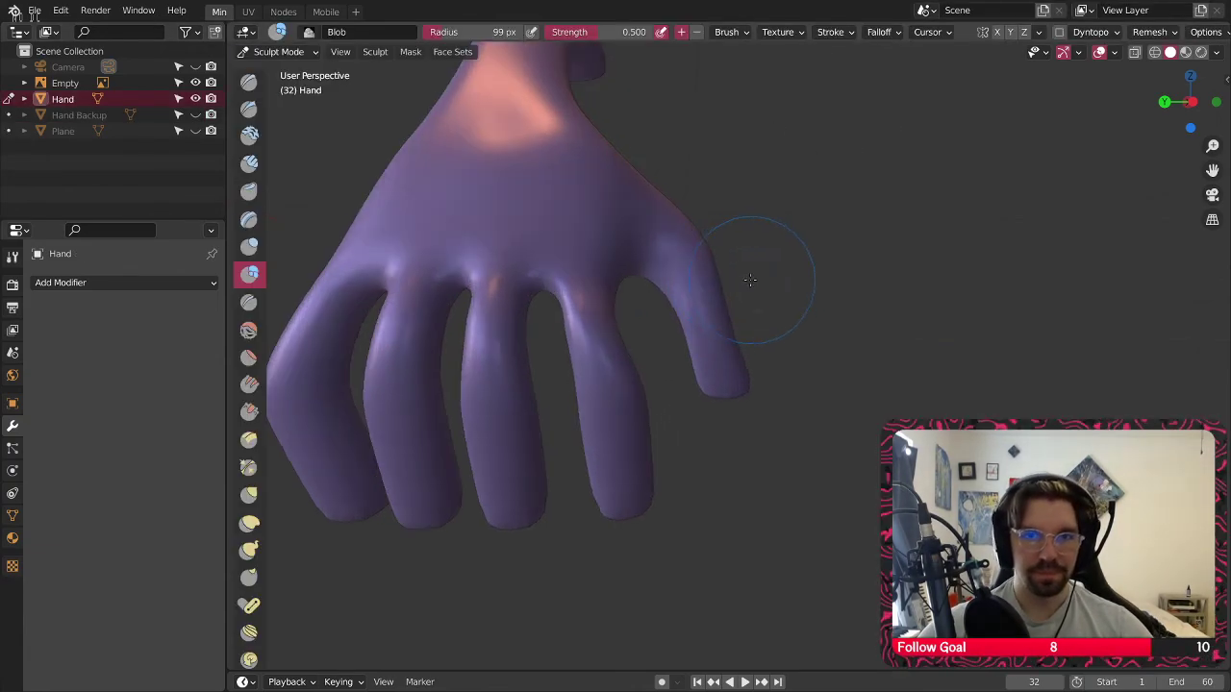
middle_click_drag(628, 288, 1065, 308)
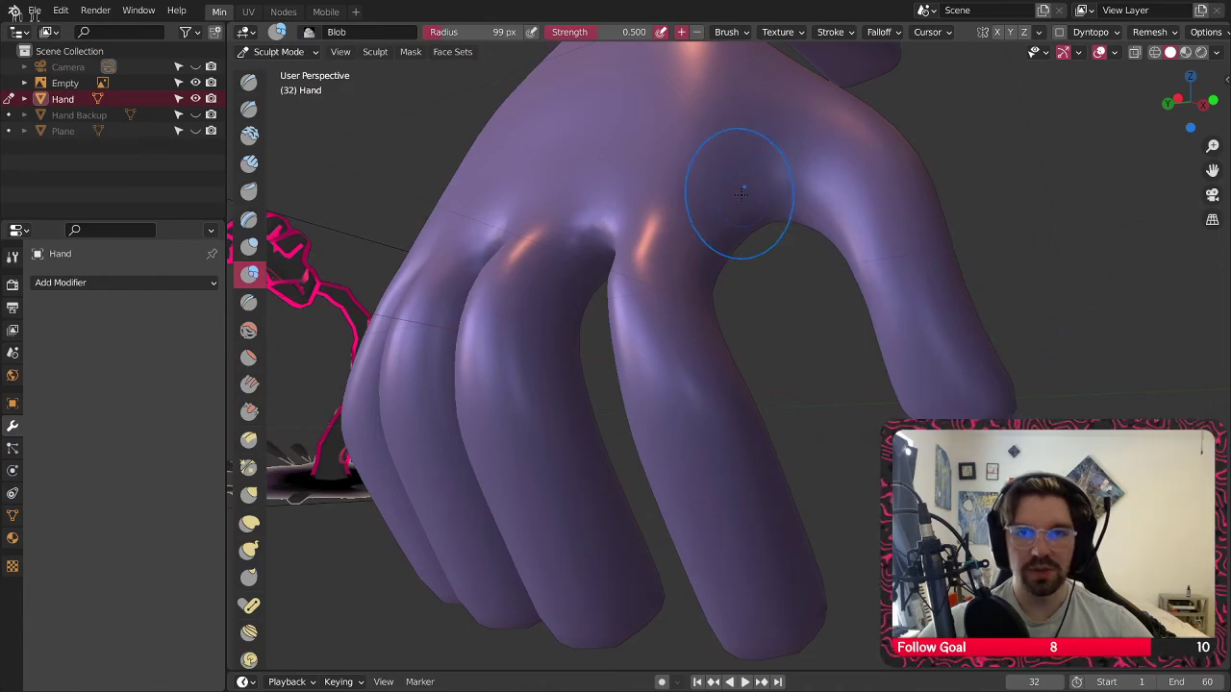
middle_click_drag(628, 269, 894, 324)
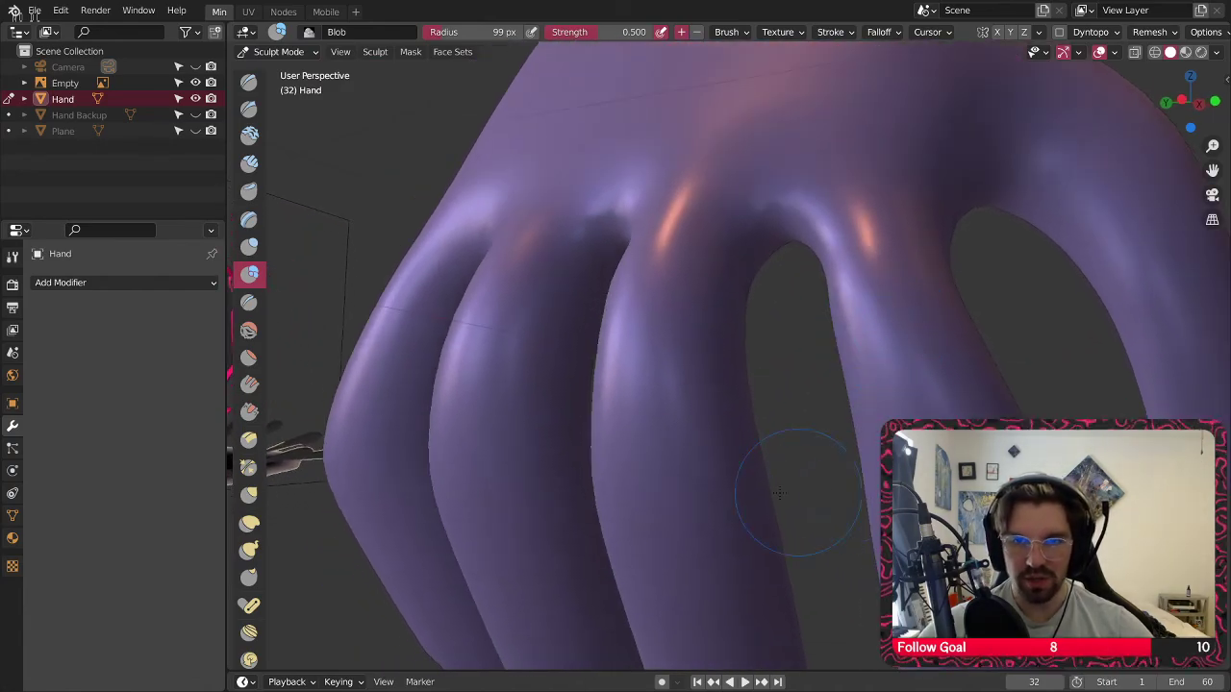
Raise a knuckle bump on the middle finger's middle joint with the Blob brush at a 99 px radius
middle_click_drag(715, 461, 652, 439)
left_click_drag(652, 439, 688, 460)
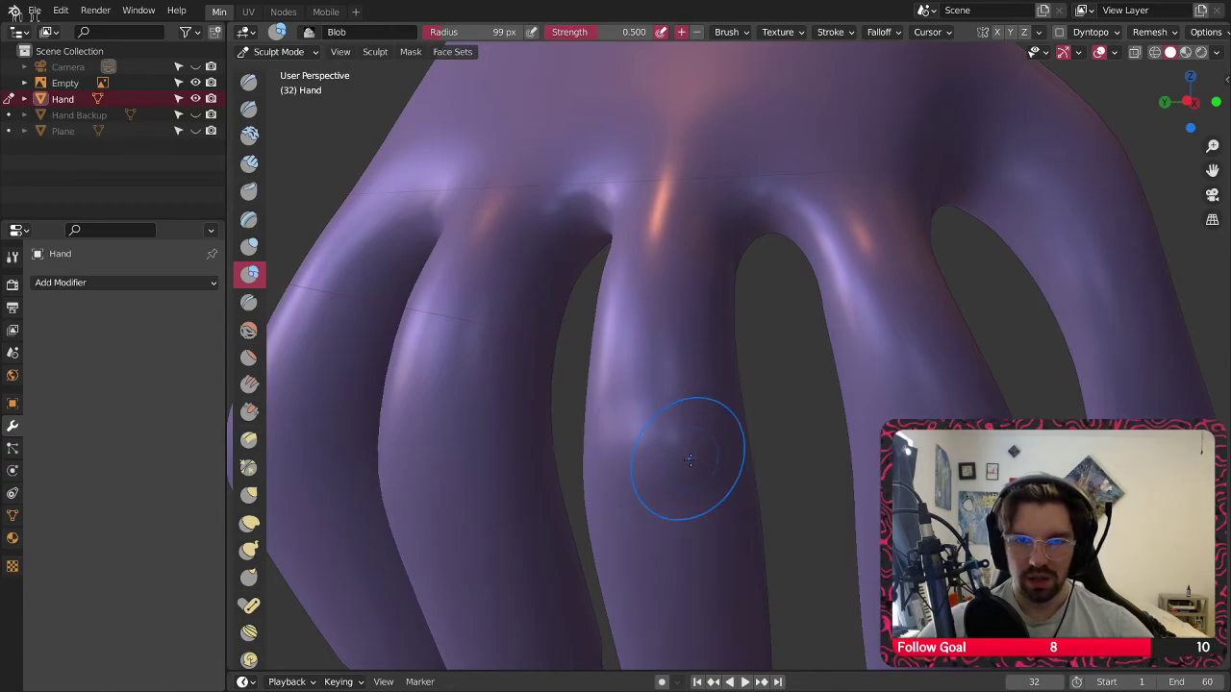
mouse_move(680, 410)
left_mouse_down()
mouse_move(712, 426)
mouse_move(673, 423)
left_mouse_up()
middle_click_drag(762, 440, 672, 434)
left_click_drag(672, 433, 703, 405)
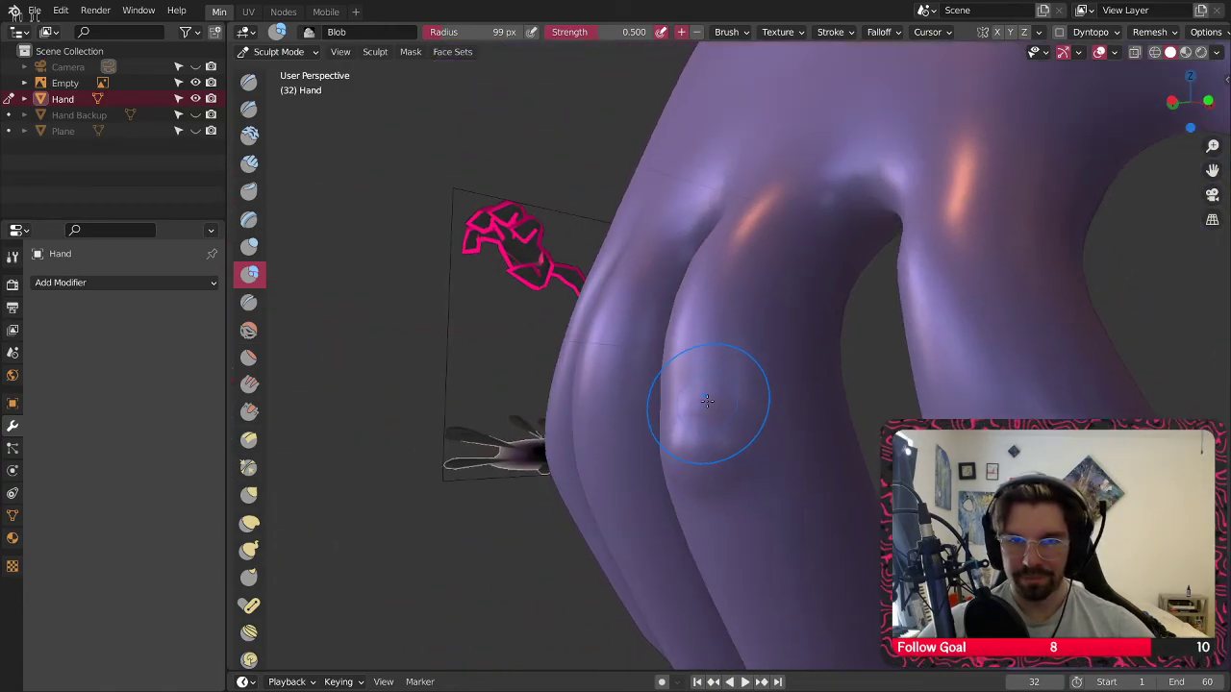
middle_click_drag(709, 432, 728, 432)
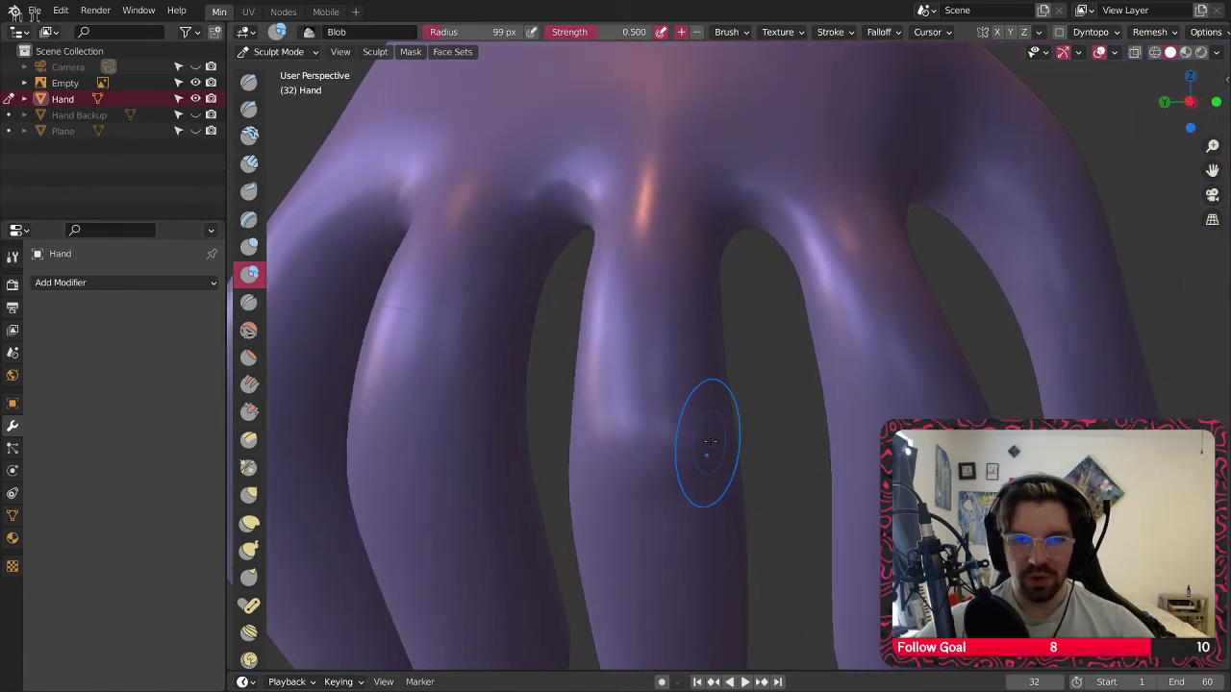
middle_click_drag(681, 455, 676, 413)
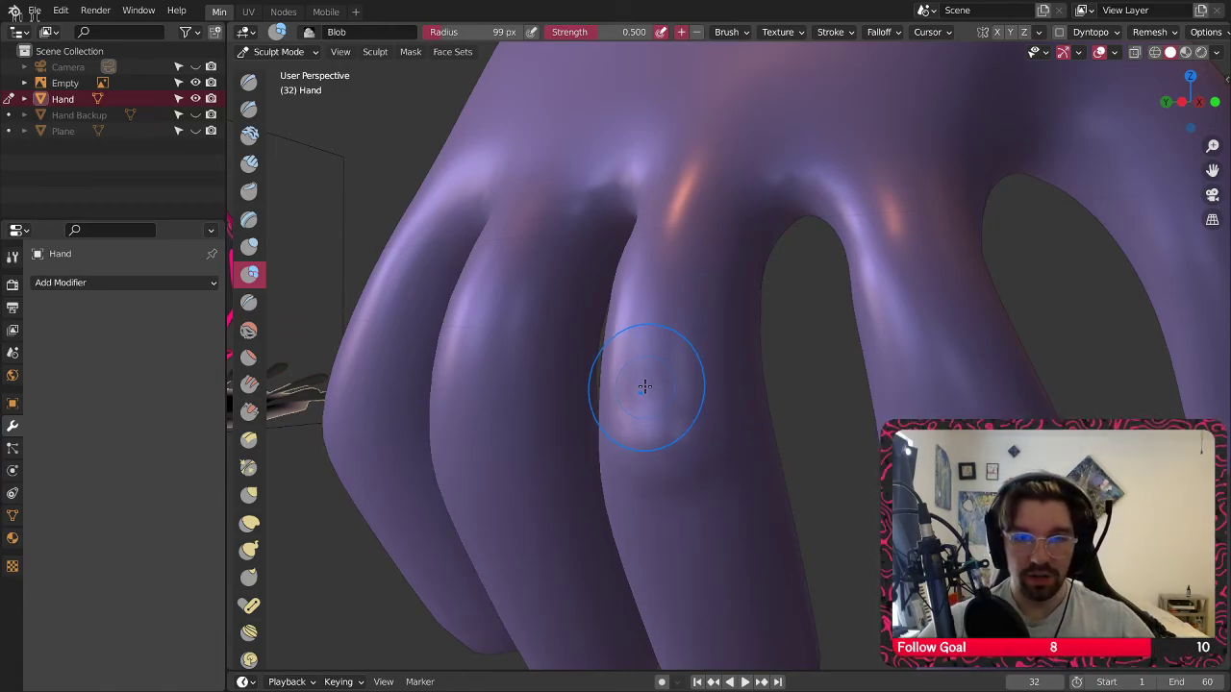
Enlarge the Blob brush to a 110 px radius and broaden the bump on the middle finger's middle joint
left_click(645, 387)
key("bracketright")
scroll(658, 384, "down", 1)
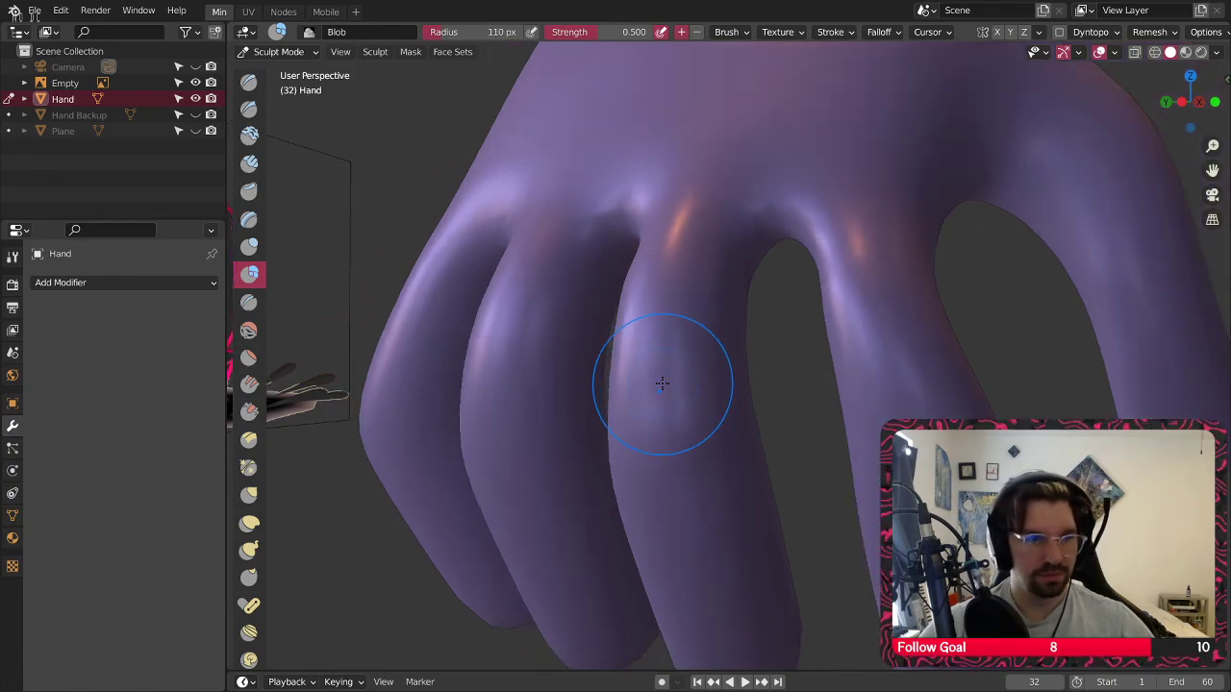
scroll(658, 387, "down", 1)
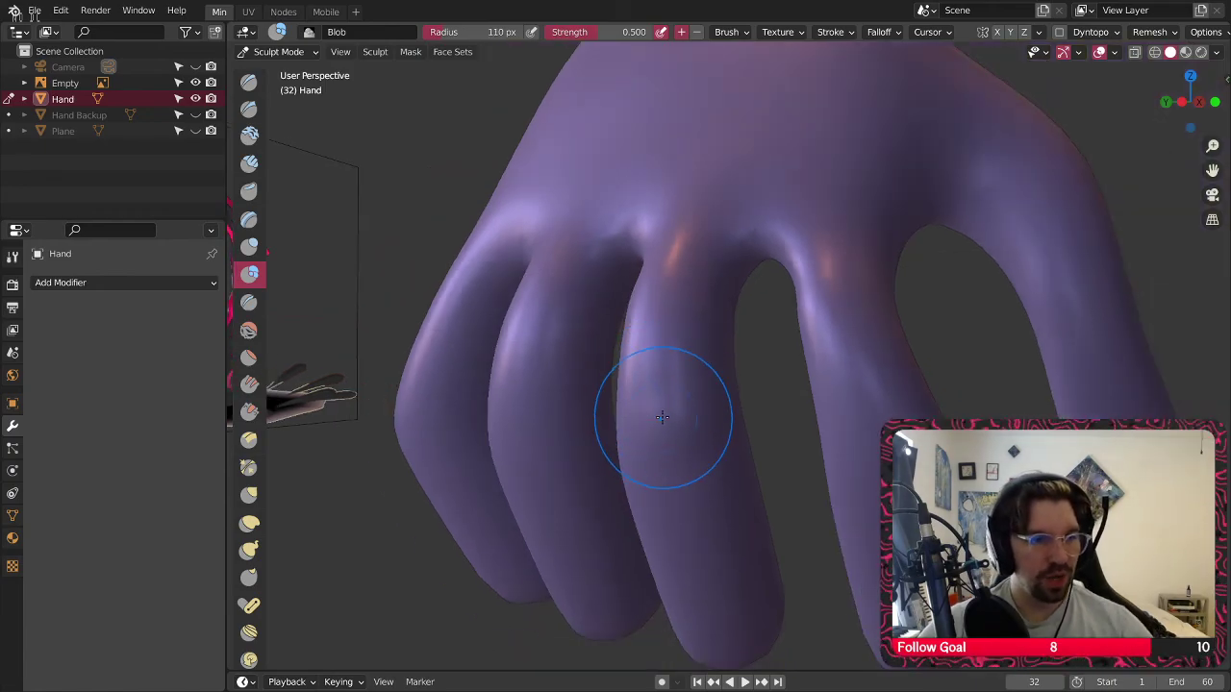
middle_click_drag(630, 407, 747, 344)
middle_click_drag(761, 385, 522, 347)
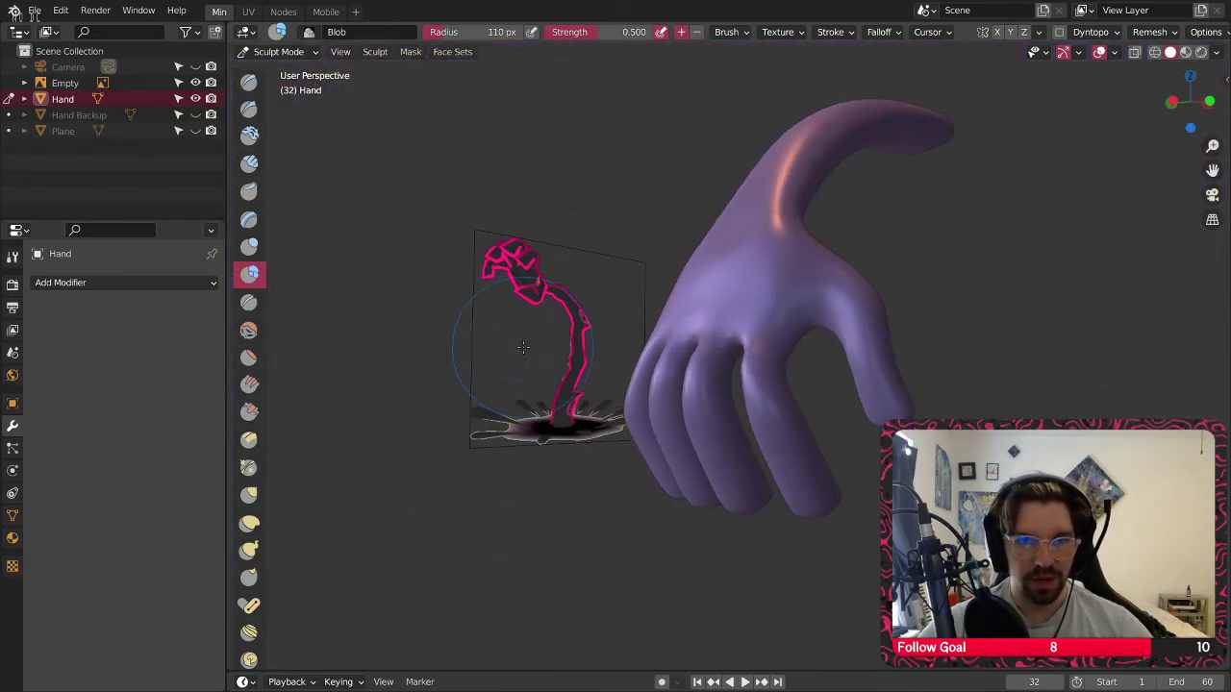
scroll(755, 385, "up", 4)
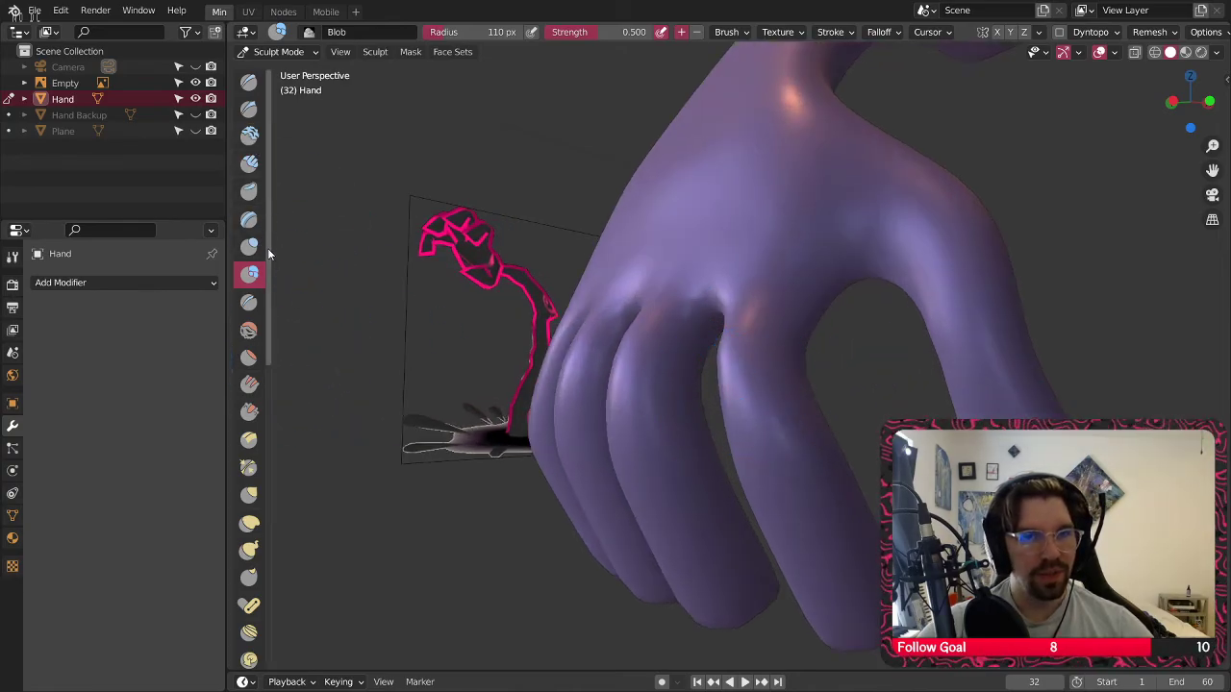
Raise rounded knuckle bumps on the middle joints of all four fingers with the Blob brush at a 150 px radius
mouse_move(729, 400)
middle_mouse_down()
mouse_move(778, 447)
mouse_move(781, 414)
mouse_move(737, 398)
mouse_move(679, 507)
mouse_move(563, 409)
mouse_move(638, 448)
mouse_move(525, 410)
mouse_move(440, 422)
middle_mouse_up()
left_click_drag(468, 431, 500, 415)
scroll(520, 417, "down", 1)
middle_click_drag(535, 415, 632, 509)
middle_click_drag(775, 288, 853, 384)
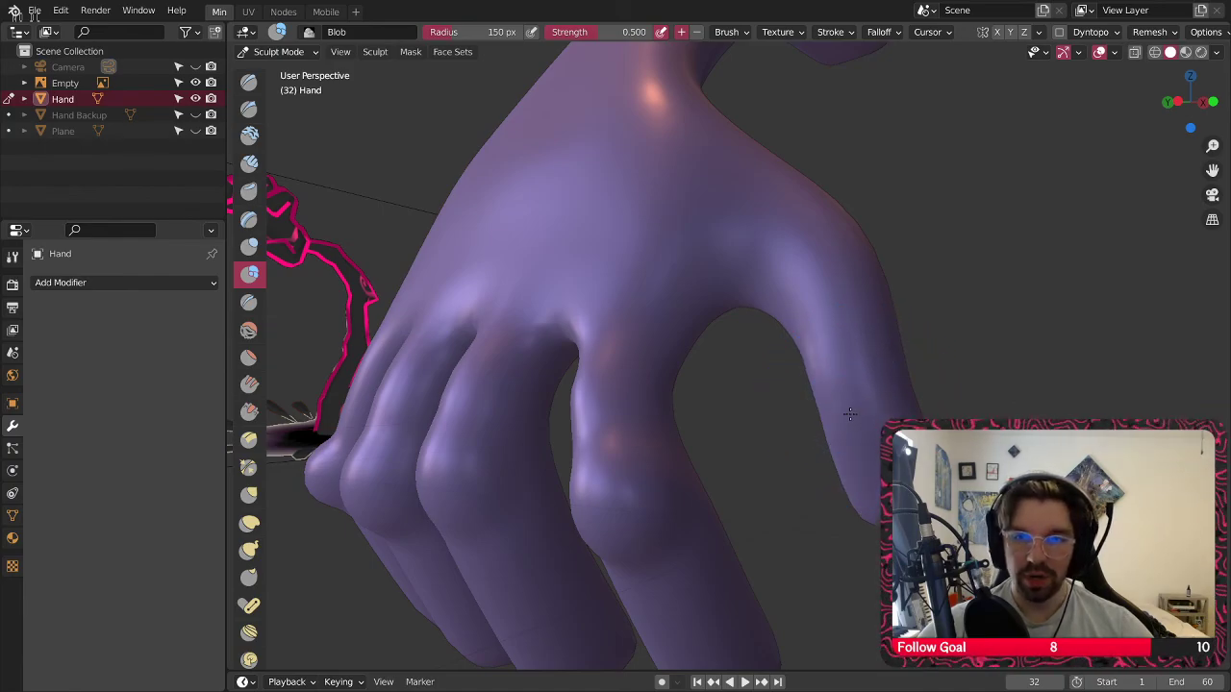
Build up the thumb's middle joint and its base knuckle with the 150 px Blob brush
left_click_drag(856, 412, 860, 405)
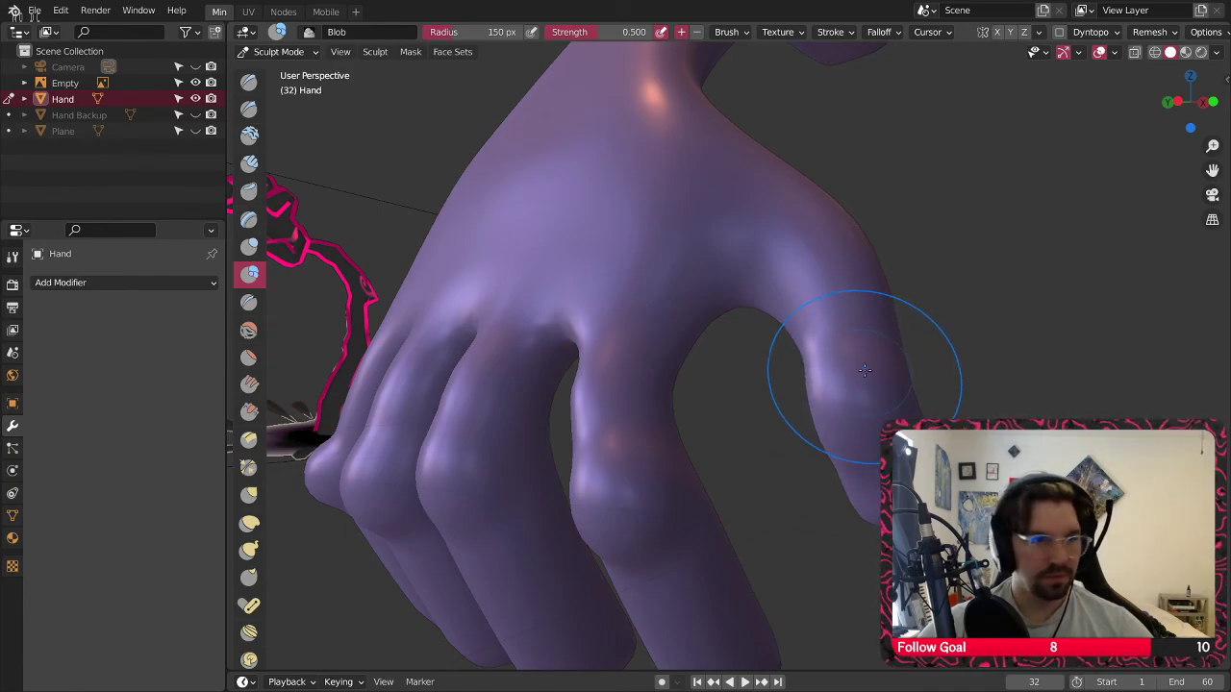
mouse_move(824, 385)
middle_mouse_down()
mouse_move(784, 404)
mouse_move(741, 398)
mouse_move(818, 290)
middle_mouse_up()
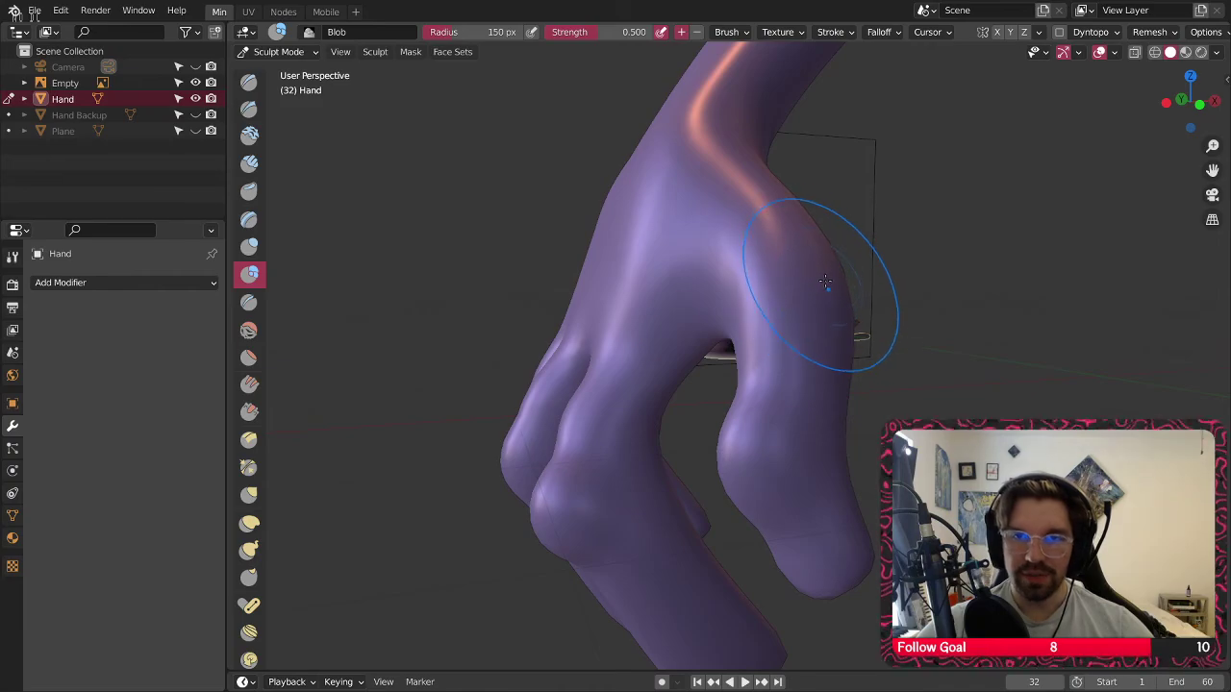
left_click_drag(823, 281, 842, 285)
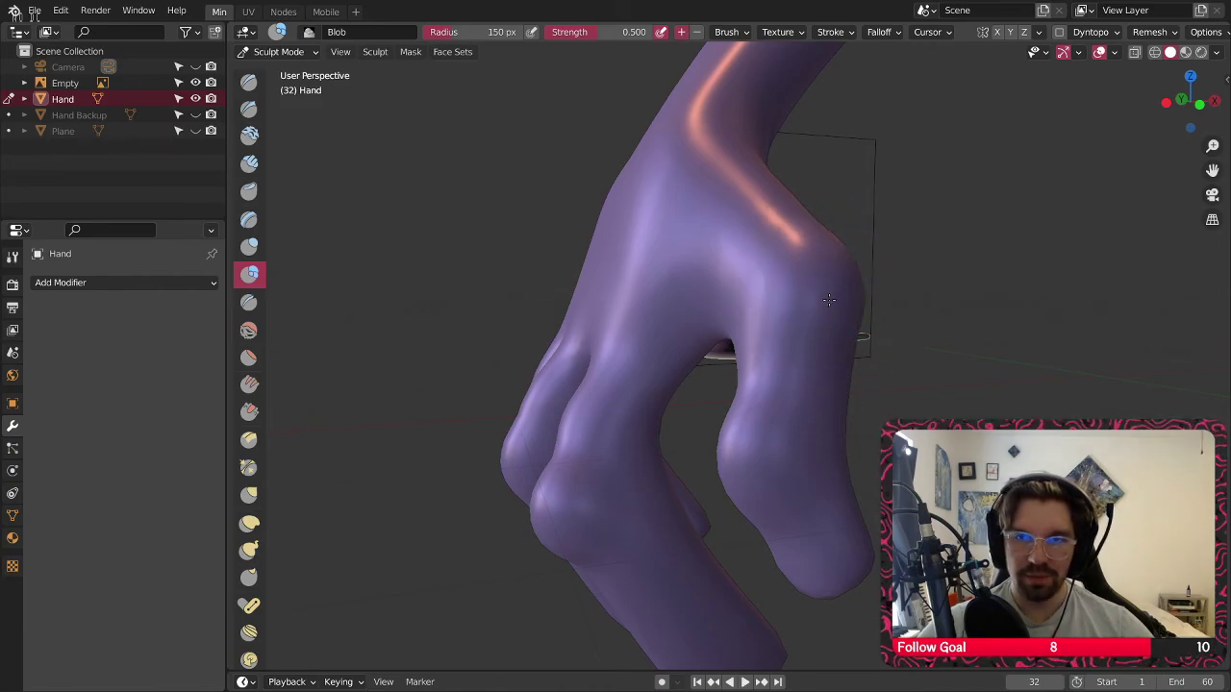
middle_click_drag(819, 279, 713, 339)
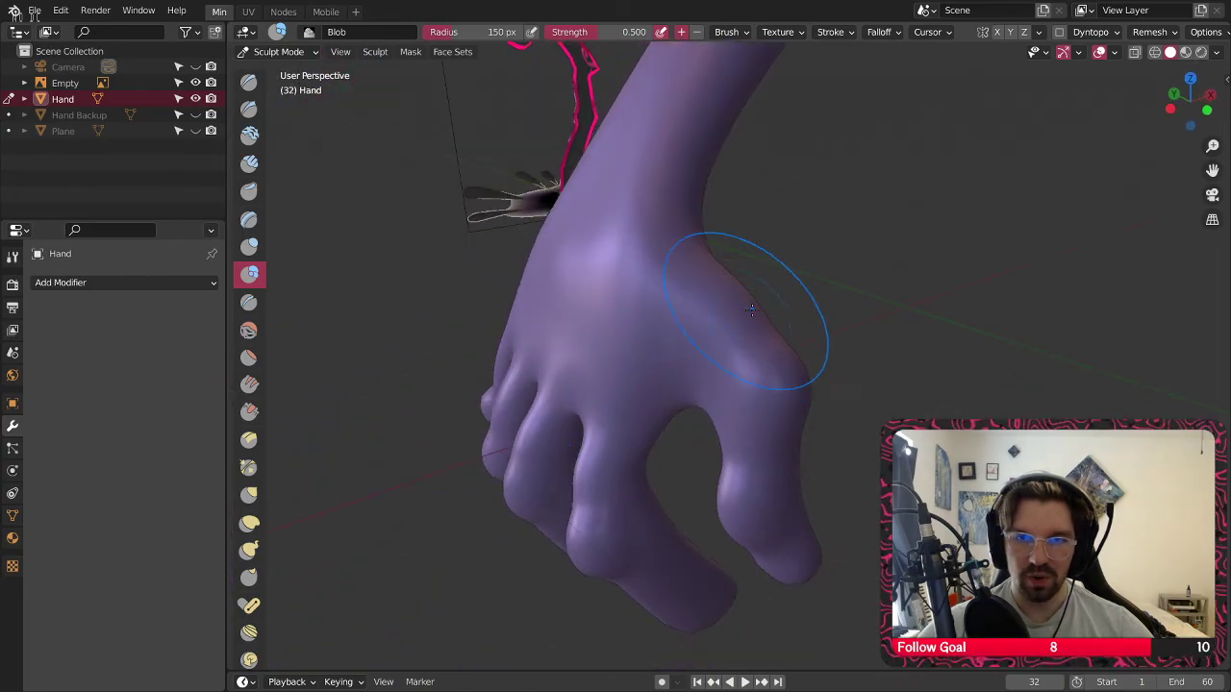
Add Blob bumps for the wrist bone on the thumb side of the wrist
middle_click_drag(709, 247, 728, 385)
mouse_move(725, 350)
left_mouse_down()
mouse_move(728, 294)
mouse_move(731, 370)
mouse_move(723, 246)
mouse_move(756, 278)
left_mouse_up()
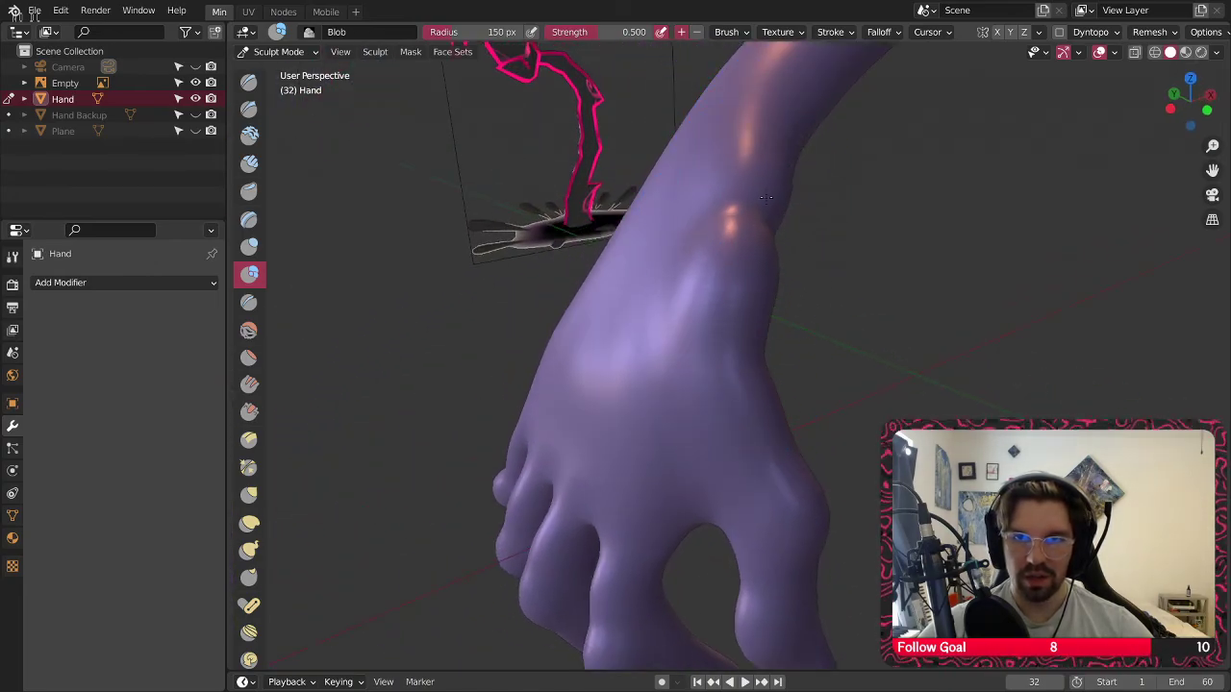
mouse_move(774, 183)
middle_mouse_down()
mouse_move(784, 260)
mouse_move(827, 274)
middle_mouse_up()
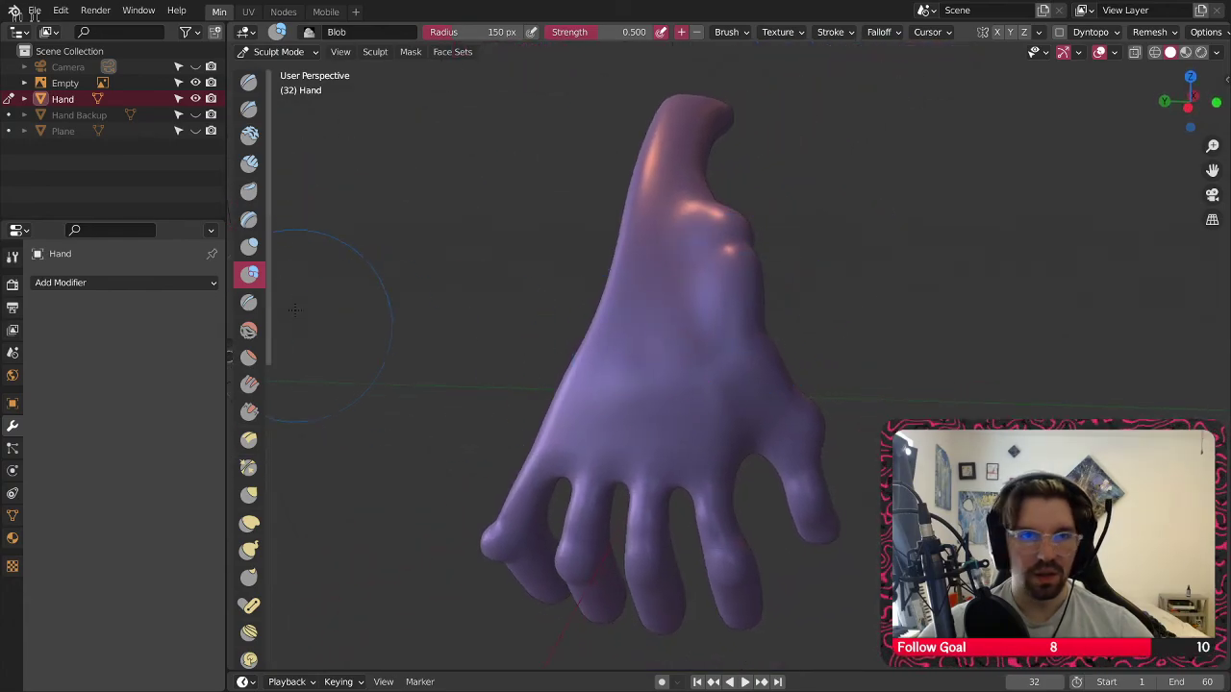
Smooth the wrist bumps into the forearm with the Smooth brush at 0.530 strength, enlarging its radius to 248 px
left_click(249, 329)
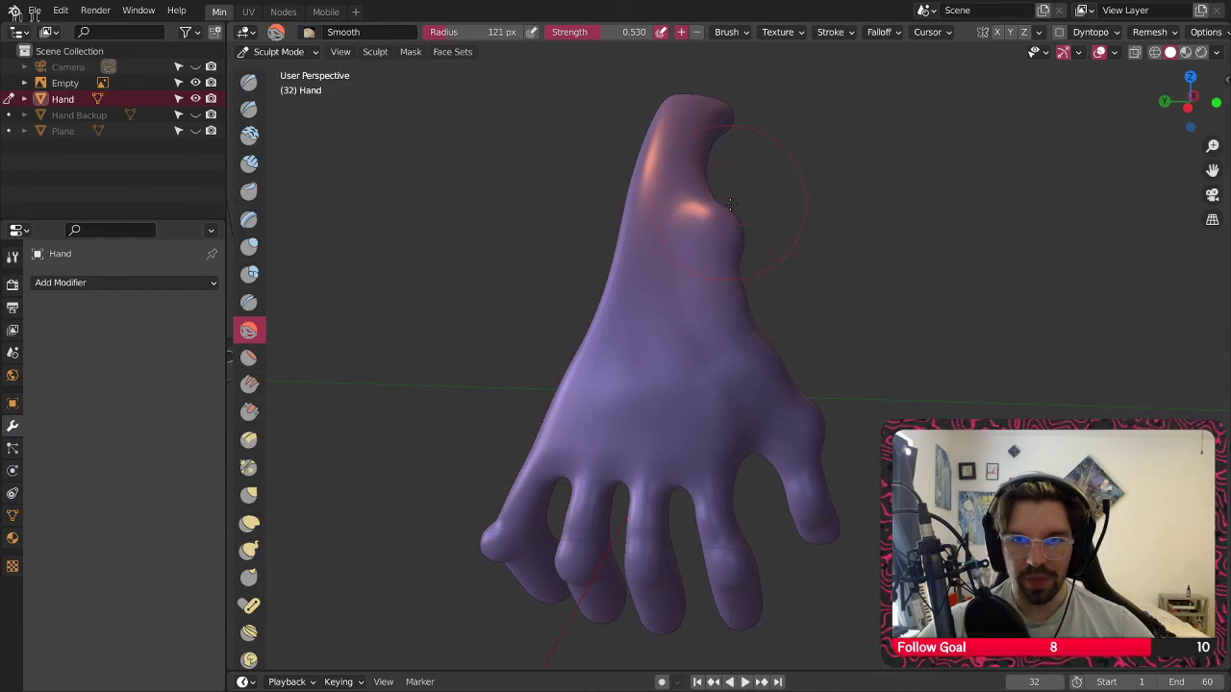
middle_click_drag(755, 288, 736, 389)
left_click_drag(756, 340, 722, 344)
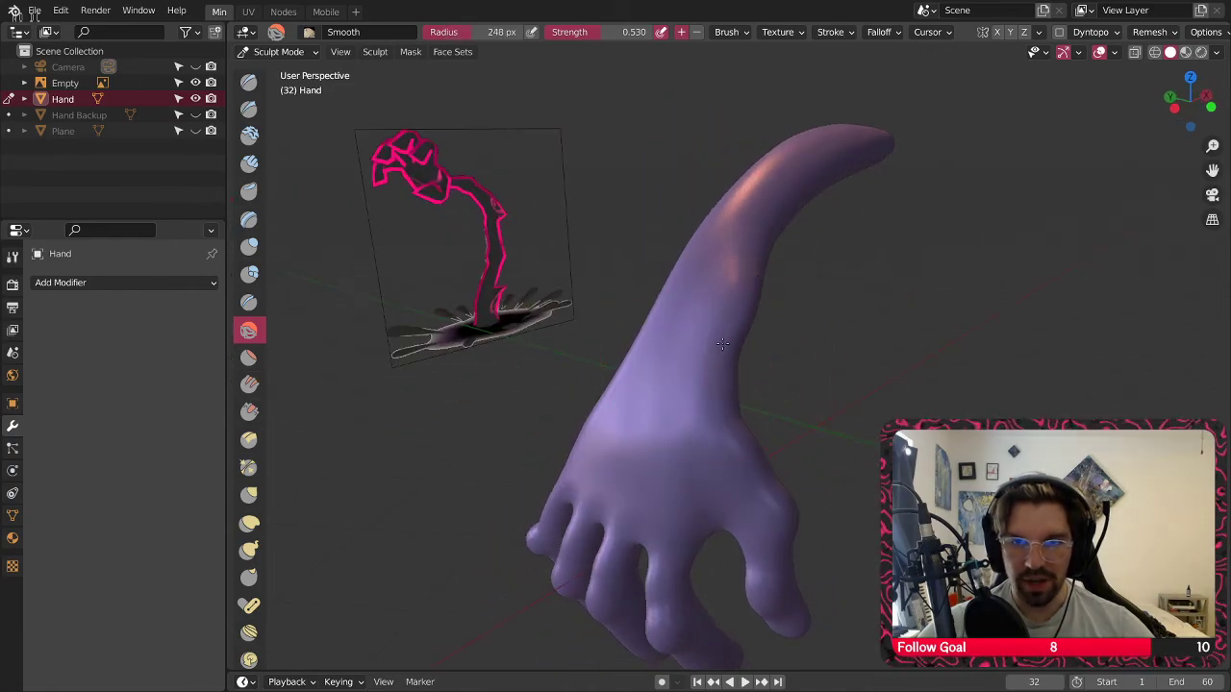
Soften the oversized knuckle on the little finger with the Smooth brush at a 145 px radius
mouse_move(728, 315)
middle_mouse_down()
mouse_move(740, 329)
mouse_move(778, 284)
middle_mouse_up()
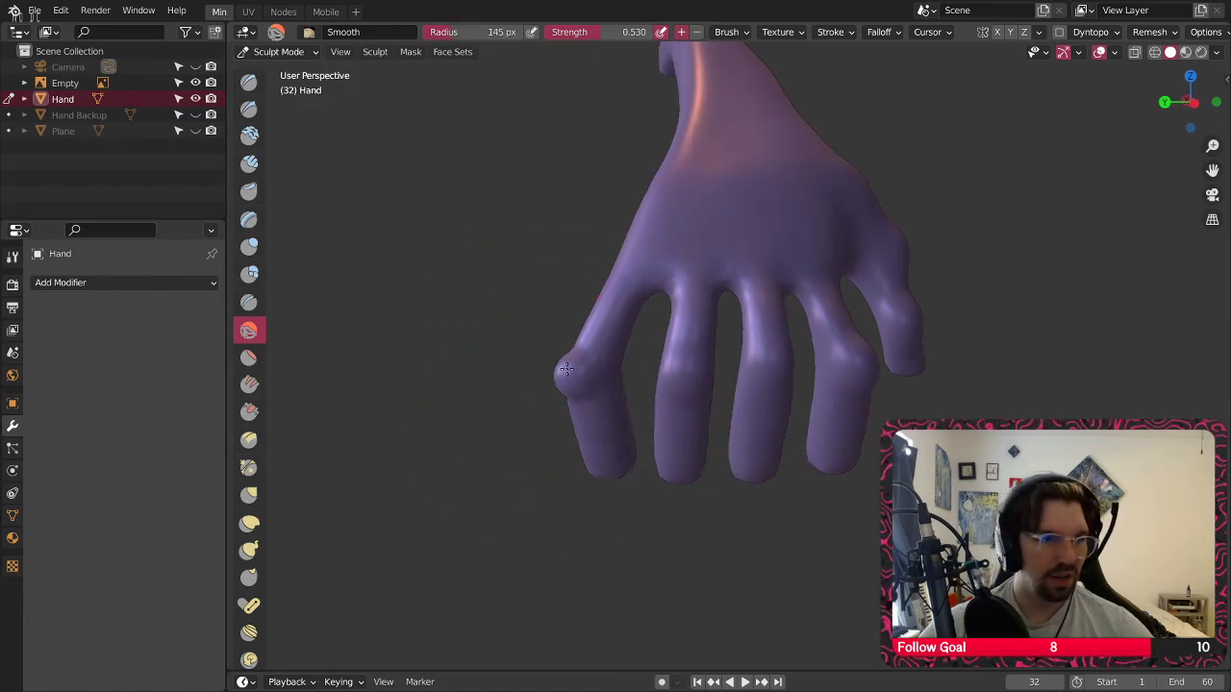
scroll(645, 356, "up", 6)
scroll(717, 391, "down", 5)
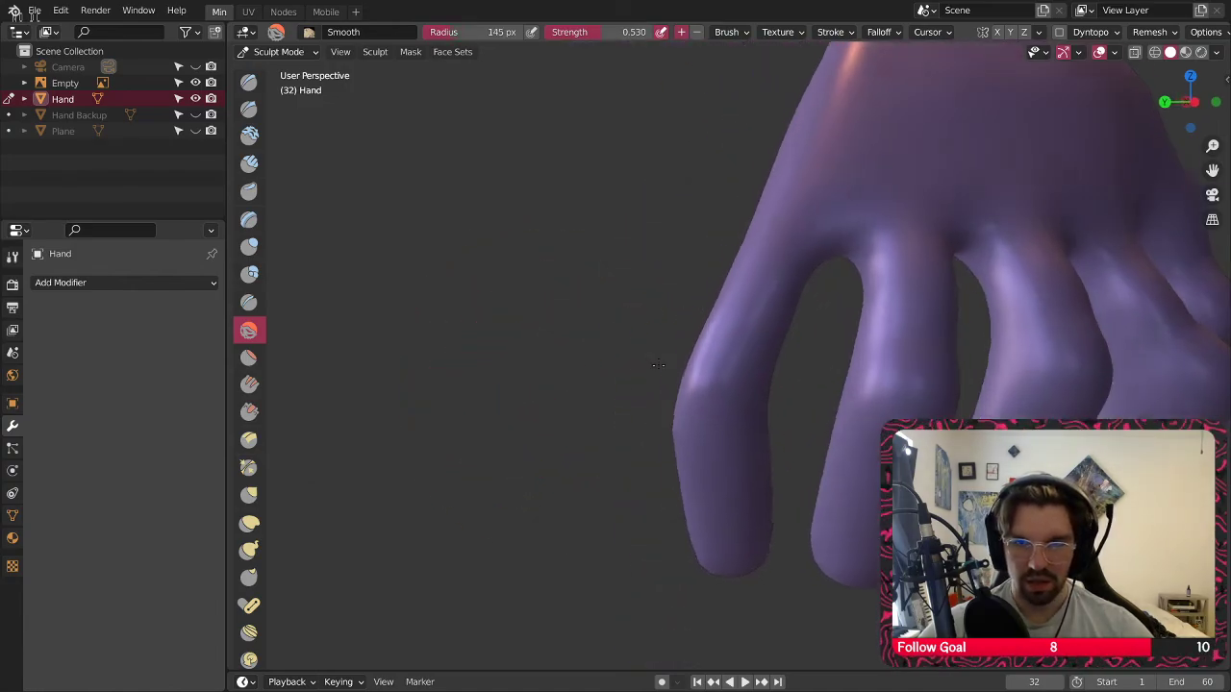
middle_click_drag(619, 356, 673, 409)
scroll(693, 421, "up", 4)
left_click_drag(693, 421, 678, 413)
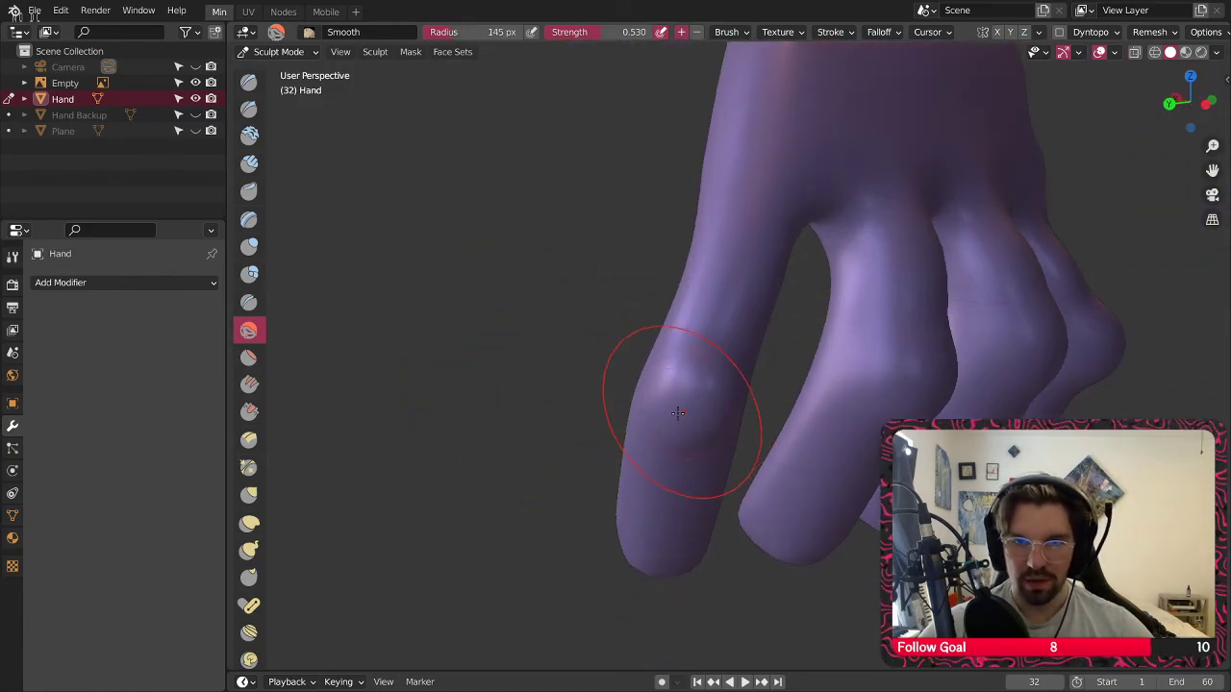
mouse_move(695, 432)
middle_mouse_down()
mouse_move(731, 413)
mouse_move(720, 407)
mouse_move(768, 424)
mouse_move(753, 417)
mouse_move(801, 460)
middle_mouse_up()
Set the Smooth brush strength to 0.3 and gently soften the ring and middle finger knuckles
mouse_move(837, 328)
middle_mouse_down()
mouse_move(737, 462)
mouse_move(890, 392)
mouse_move(645, 205)
middle_mouse_up()
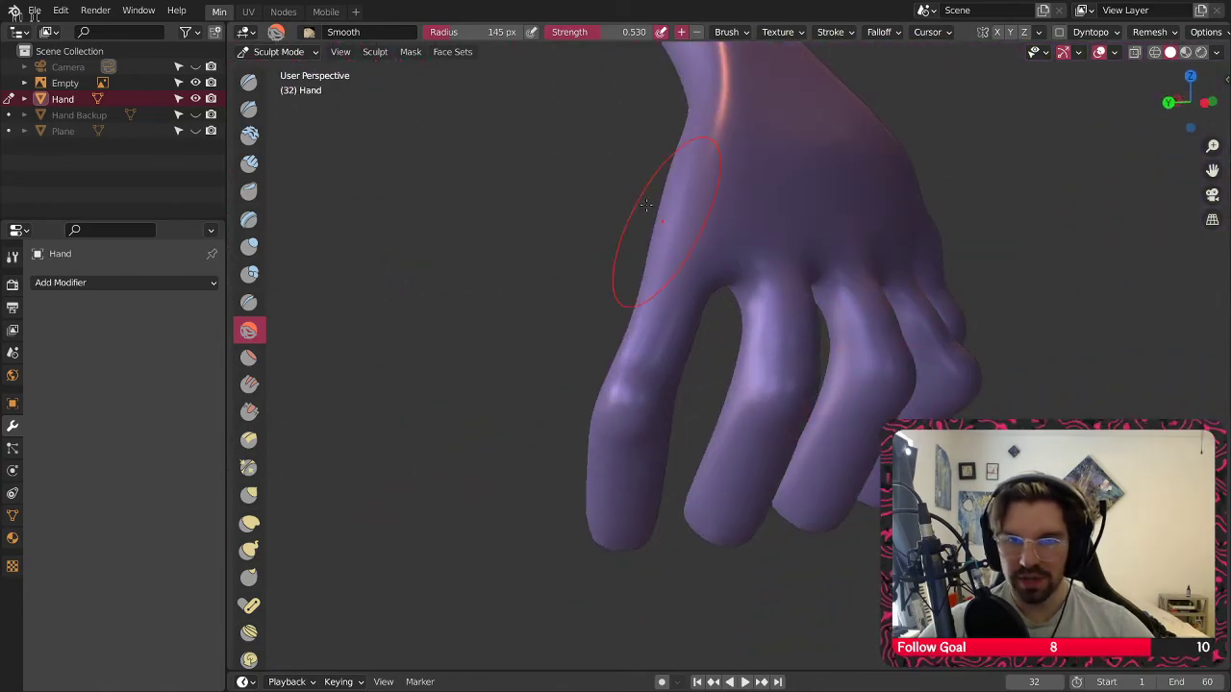
type("0.3")
key("Return")
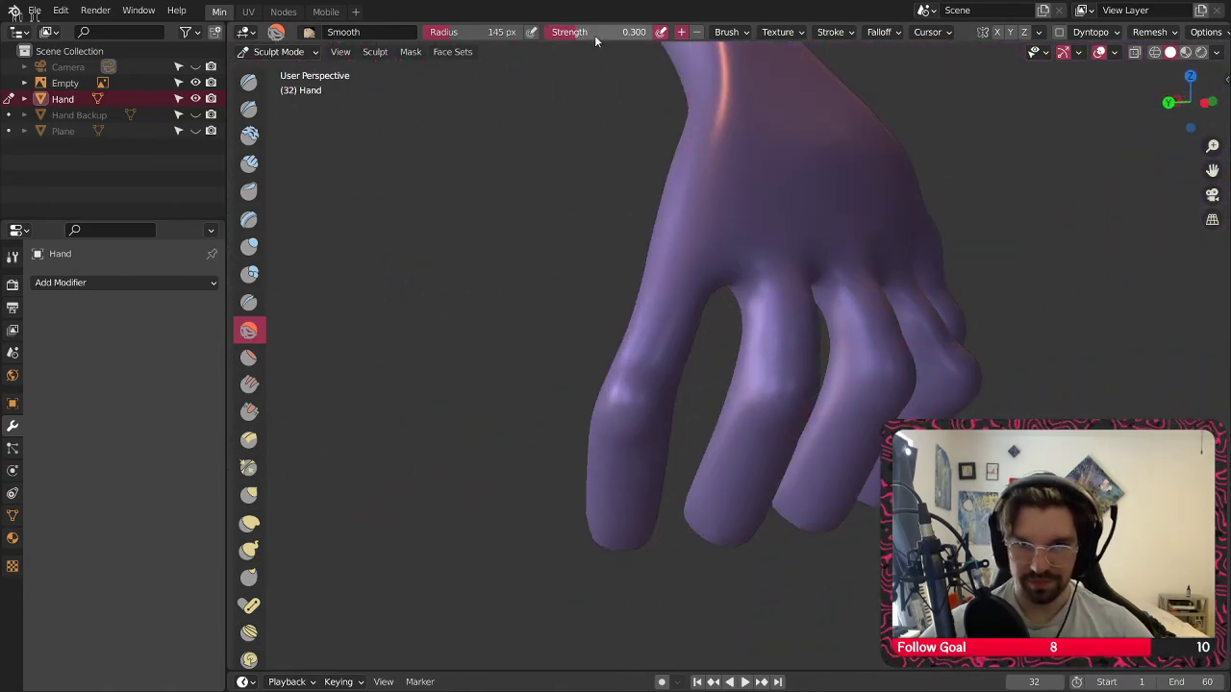
scroll(722, 346, "up", 2)
mouse_move(722, 346)
middle_mouse_down()
mouse_move(744, 334)
mouse_move(741, 319)
mouse_move(699, 339)
middle_mouse_up()
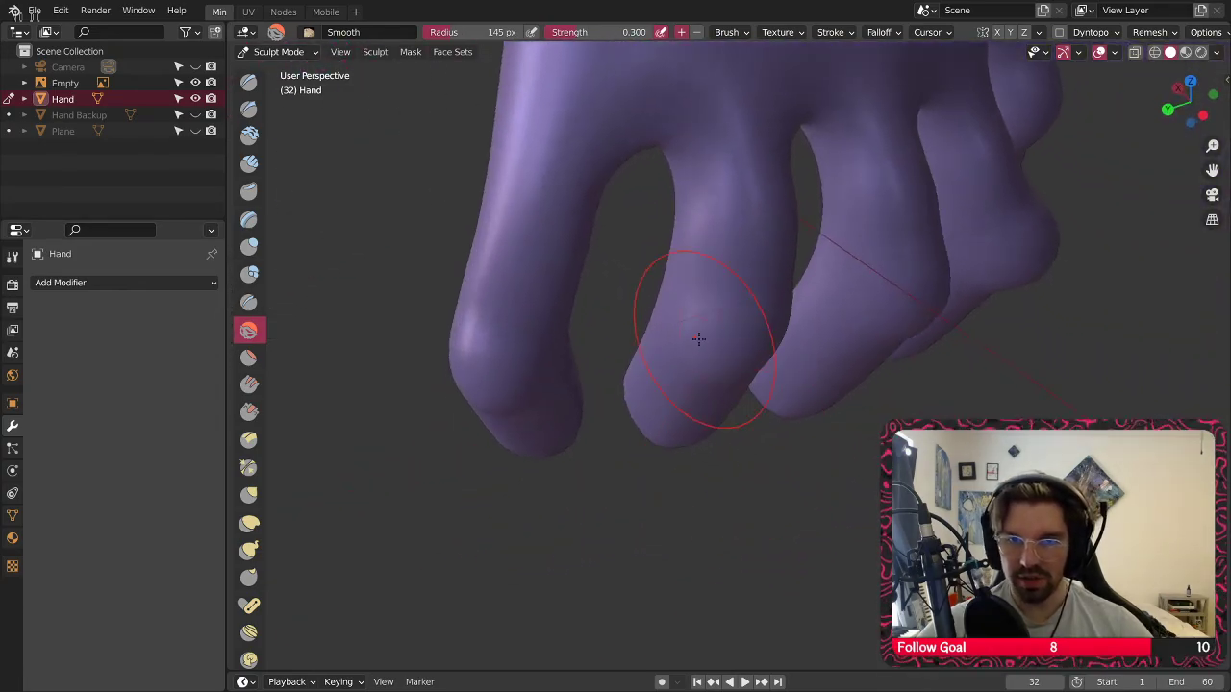
middle_click_drag(721, 409, 624, 348)
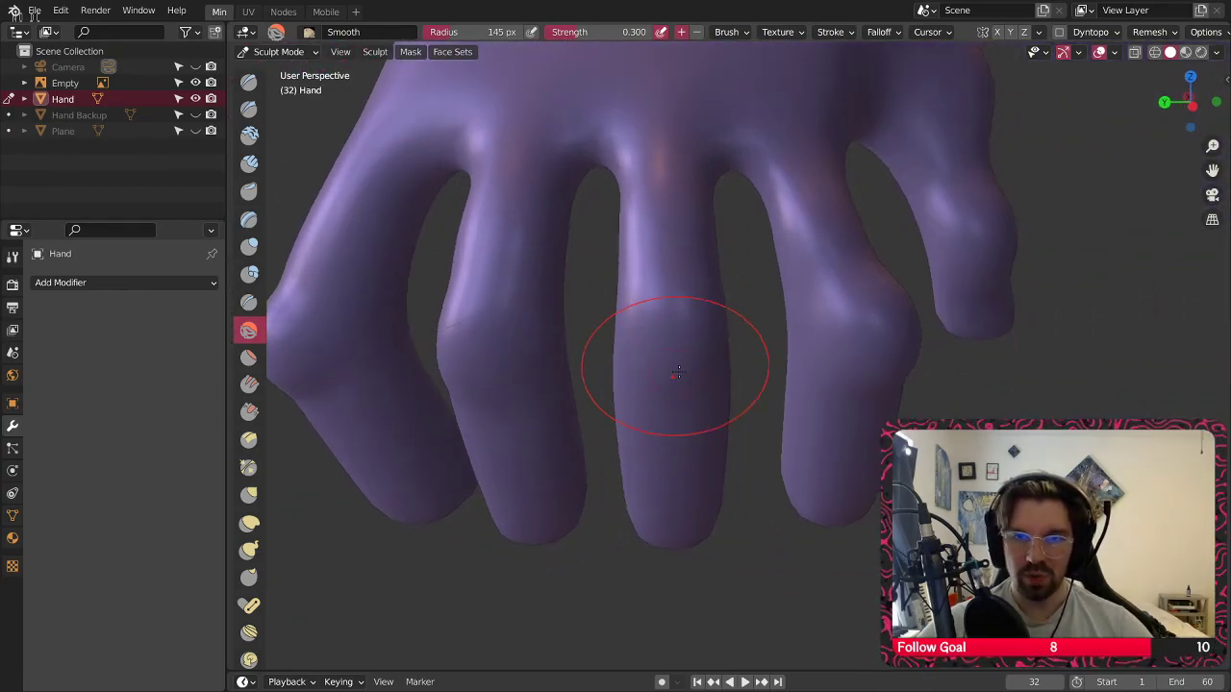
mouse_move(651, 406)
middle_mouse_down()
mouse_move(741, 324)
mouse_move(609, 385)
mouse_move(646, 376)
middle_mouse_up()
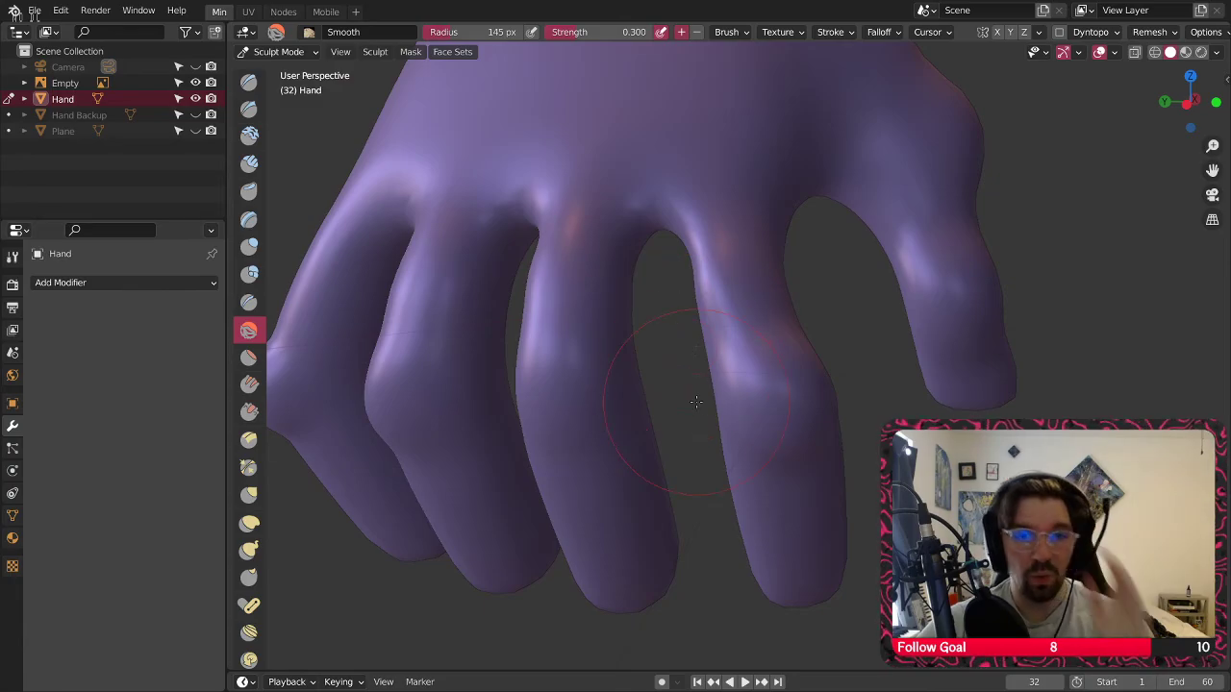
Soften the index finger's knuckle and the thumb's joint with the Smooth brush at 0.3 strength
mouse_move(695, 402)
middle_mouse_down()
mouse_move(651, 440)
mouse_move(811, 385)
mouse_move(838, 426)
mouse_move(724, 368)
middle_mouse_up()
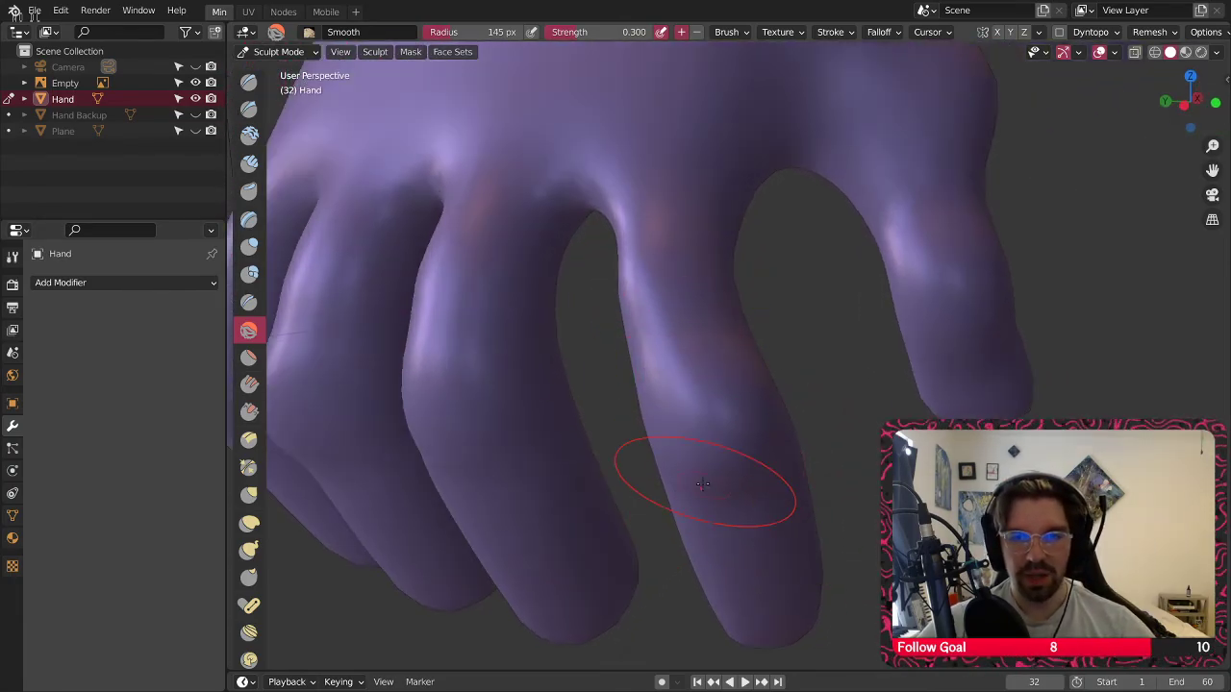
mouse_move(721, 366)
middle_mouse_down()
mouse_move(682, 384)
mouse_move(519, 308)
mouse_move(578, 404)
mouse_move(647, 456)
middle_mouse_up()
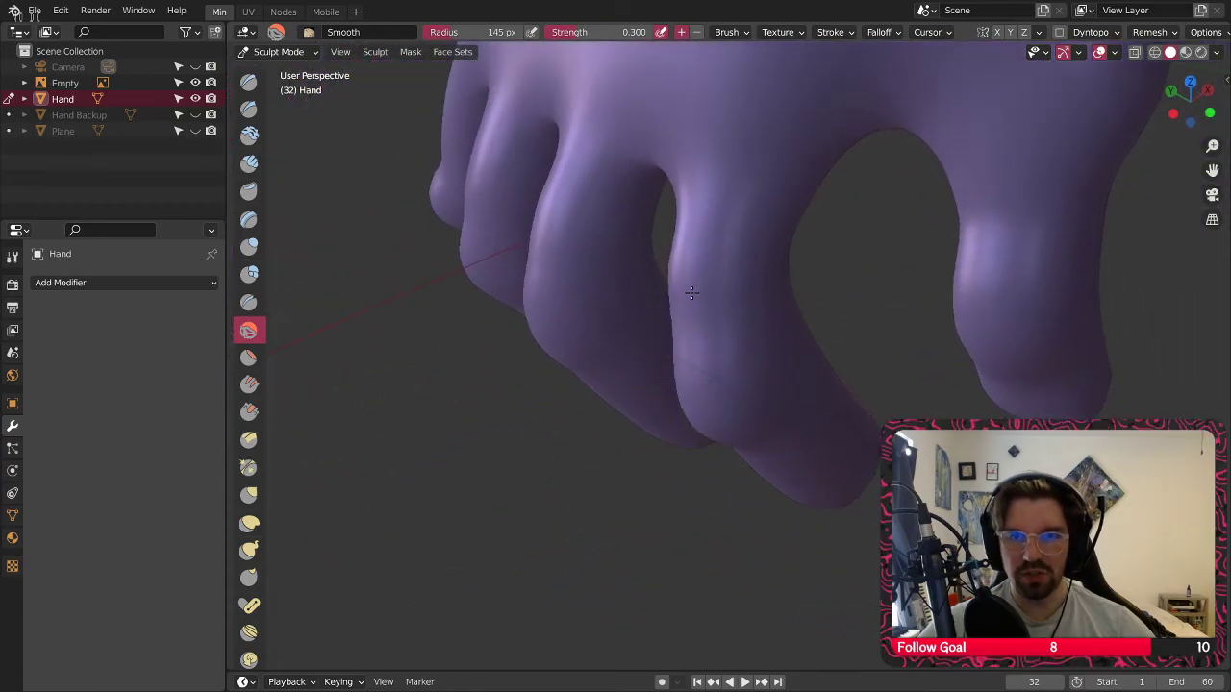
middle_click_drag(692, 293, 673, 317)
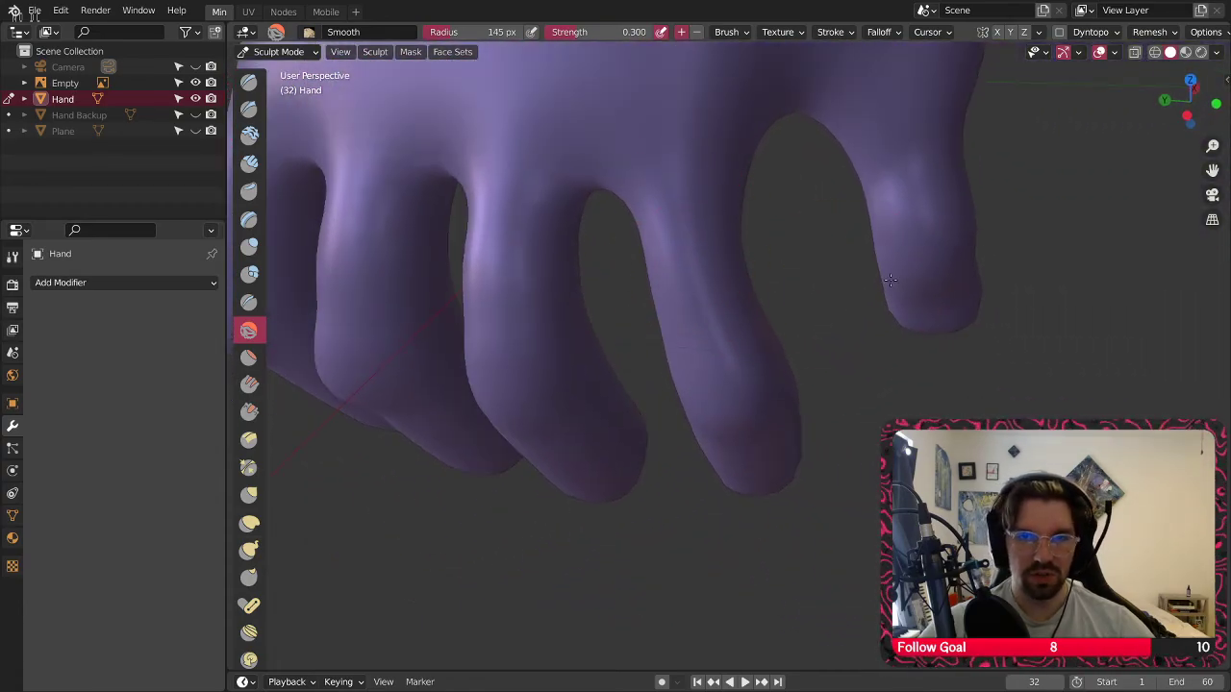
middle_click_drag(889, 280, 702, 316)
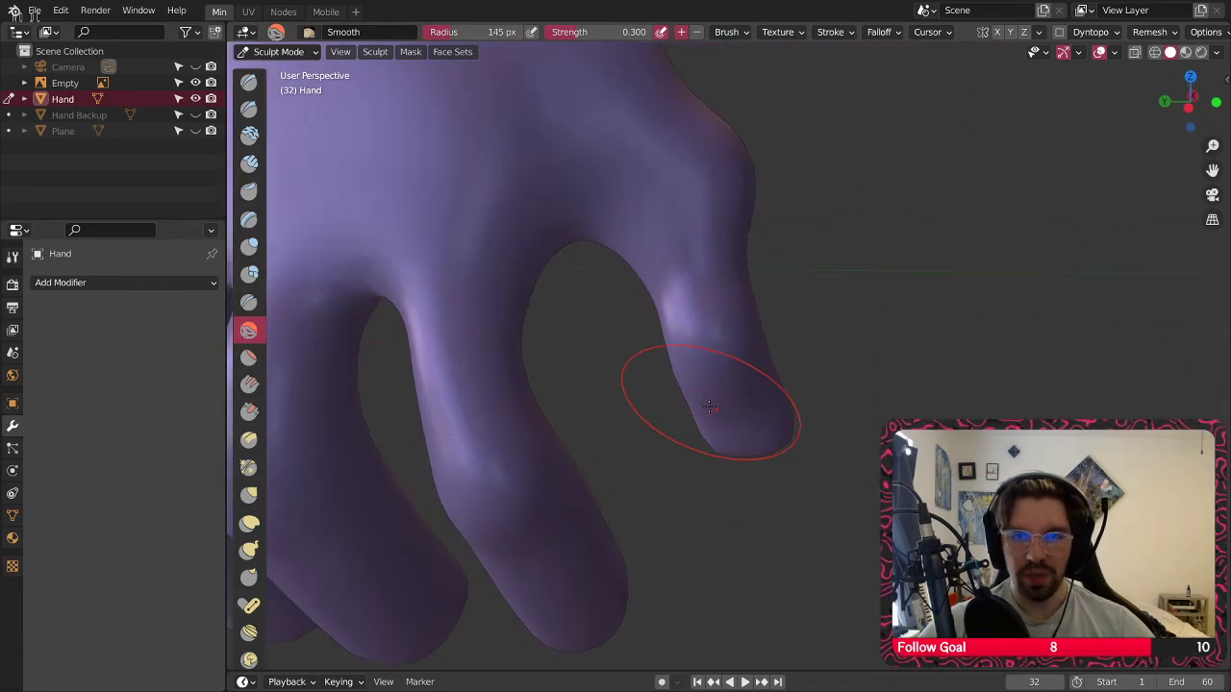
mouse_move(783, 206)
middle_mouse_down()
mouse_move(661, 360)
mouse_move(720, 376)
mouse_move(619, 390)
mouse_move(577, 427)
mouse_move(591, 453)
middle_mouse_up()
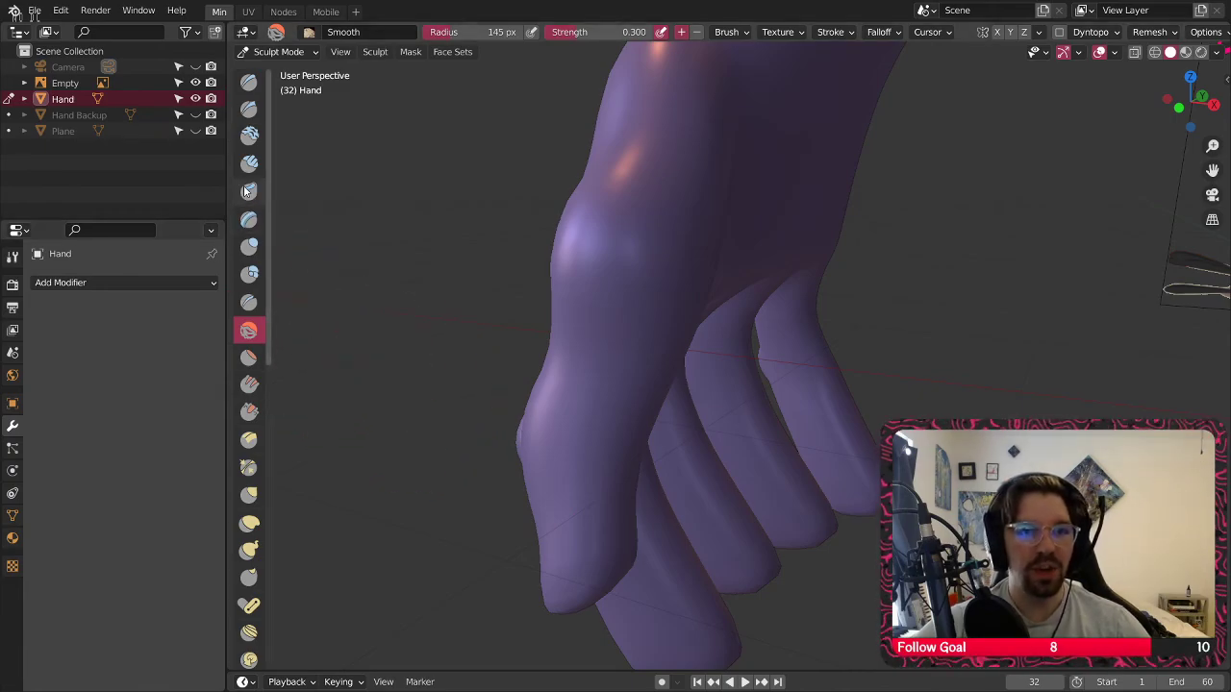
Try to carve a fold across the inner side of the thumb's joint with the Draw Sharp brush at a 145 px radius
left_click(249, 108)
middle_click_drag(591, 509, 534, 362)
left_click_drag(594, 359, 514, 371)
mouse_move(513, 371)
middle_mouse_down()
mouse_move(563, 370)
mouse_move(536, 379)
mouse_move(453, 324)
middle_mouse_up()
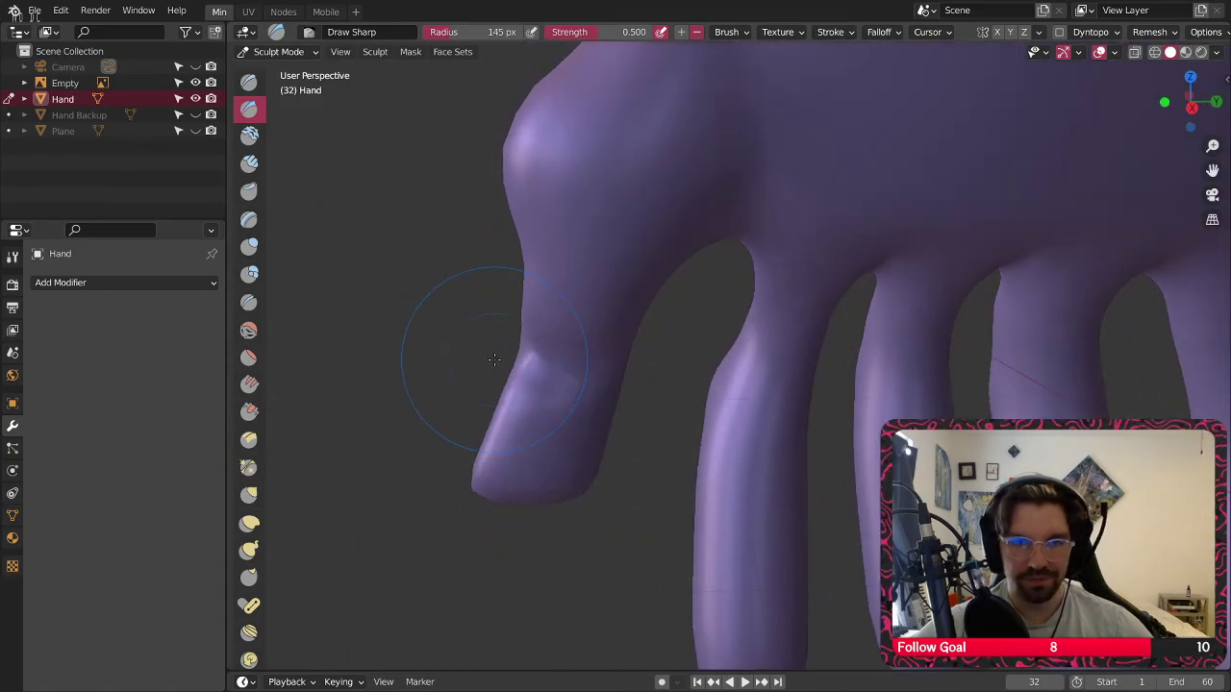
Carve folds into the inner side of the thumb's joint and base with the Crease brush at 197 px radius and 0.250 strength
left_click(248, 302)
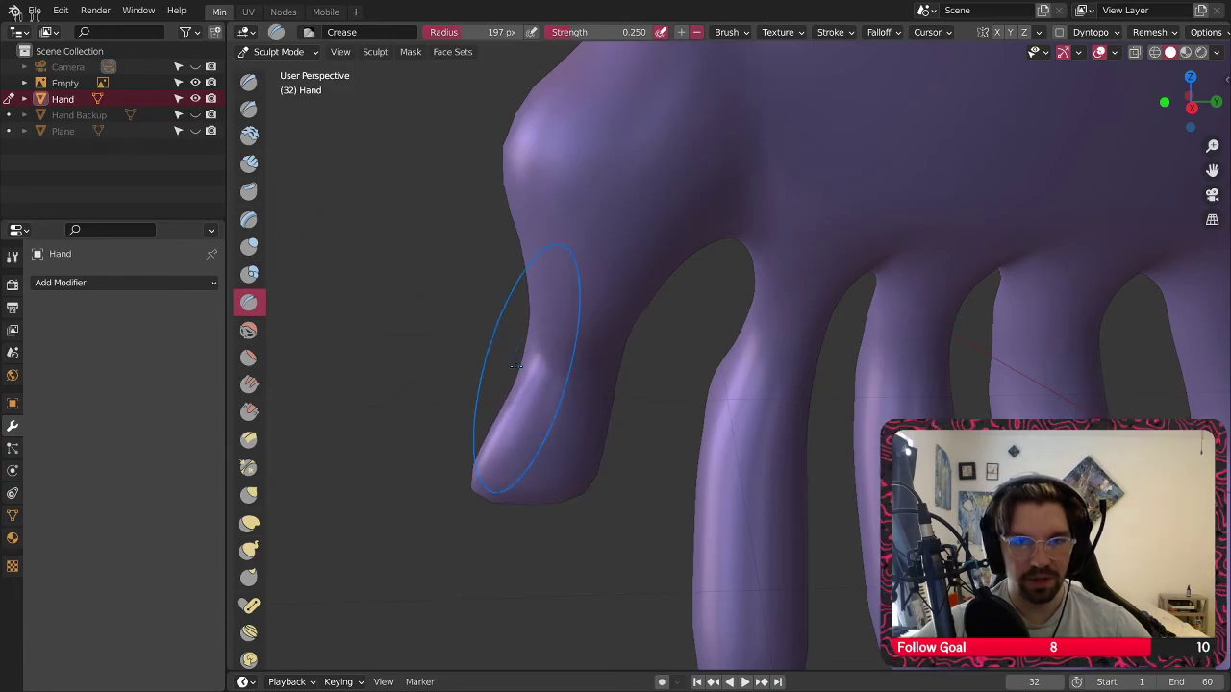
middle_click_drag(510, 373, 686, 371)
mouse_move(533, 396)
left_mouse_down()
mouse_move(519, 361)
mouse_move(548, 378)
left_mouse_up()
mouse_move(542, 379)
middle_mouse_down()
mouse_move(582, 240)
mouse_move(601, 352)
mouse_move(552, 374)
middle_mouse_up()
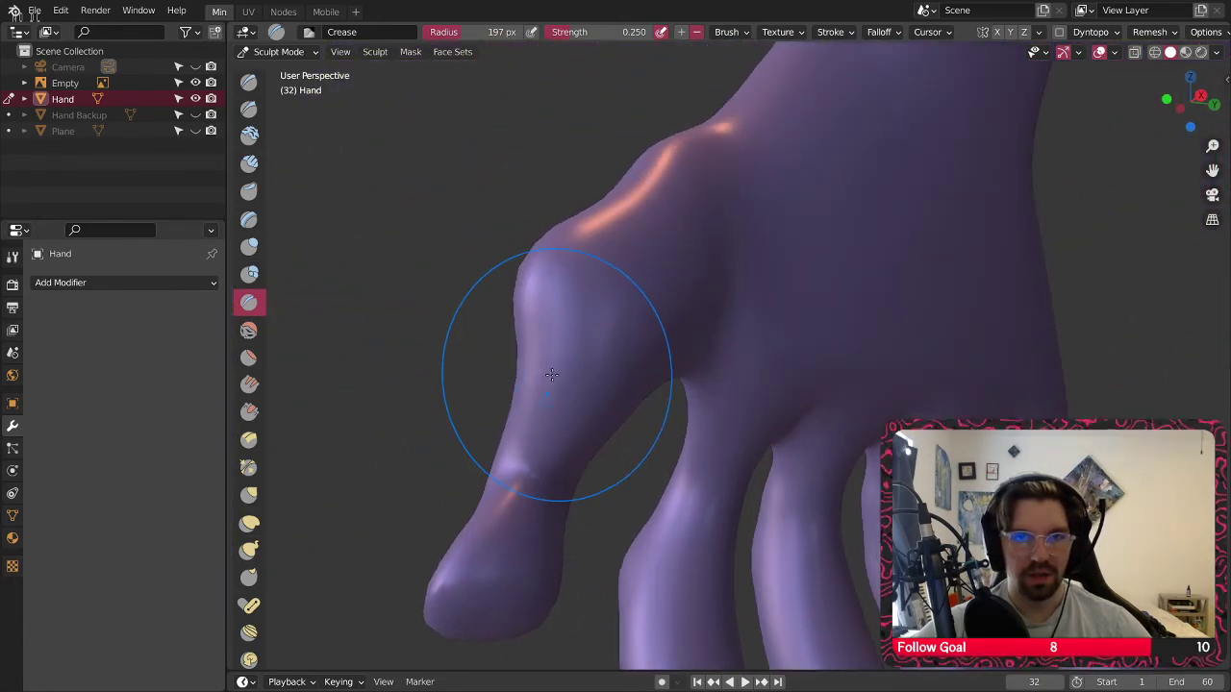
left_click_drag(552, 374, 679, 286)
mouse_move(541, 349)
middle_mouse_down()
mouse_move(712, 349)
mouse_move(510, 385)
mouse_move(610, 357)
mouse_move(501, 406)
middle_mouse_up()
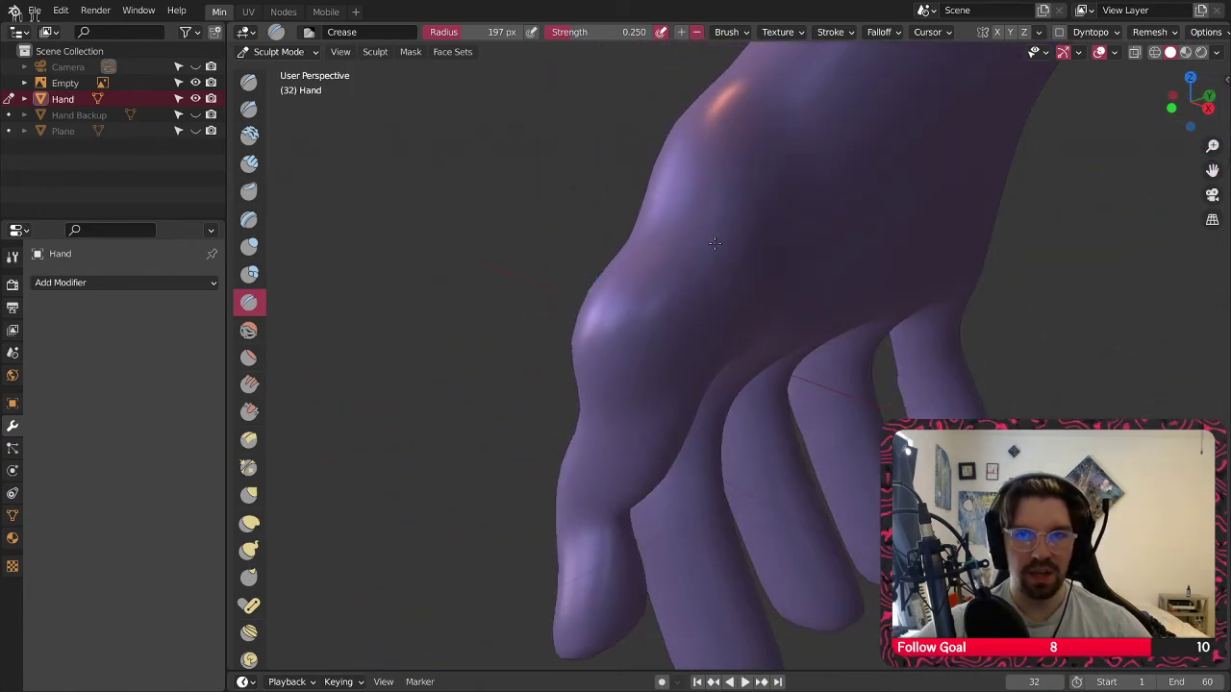
Carve joint folds on the palm side of the index and middle fingers with the 197 px Crease brush
mouse_move(747, 283)
middle_mouse_down()
mouse_move(763, 357)
mouse_move(799, 262)
middle_mouse_up()
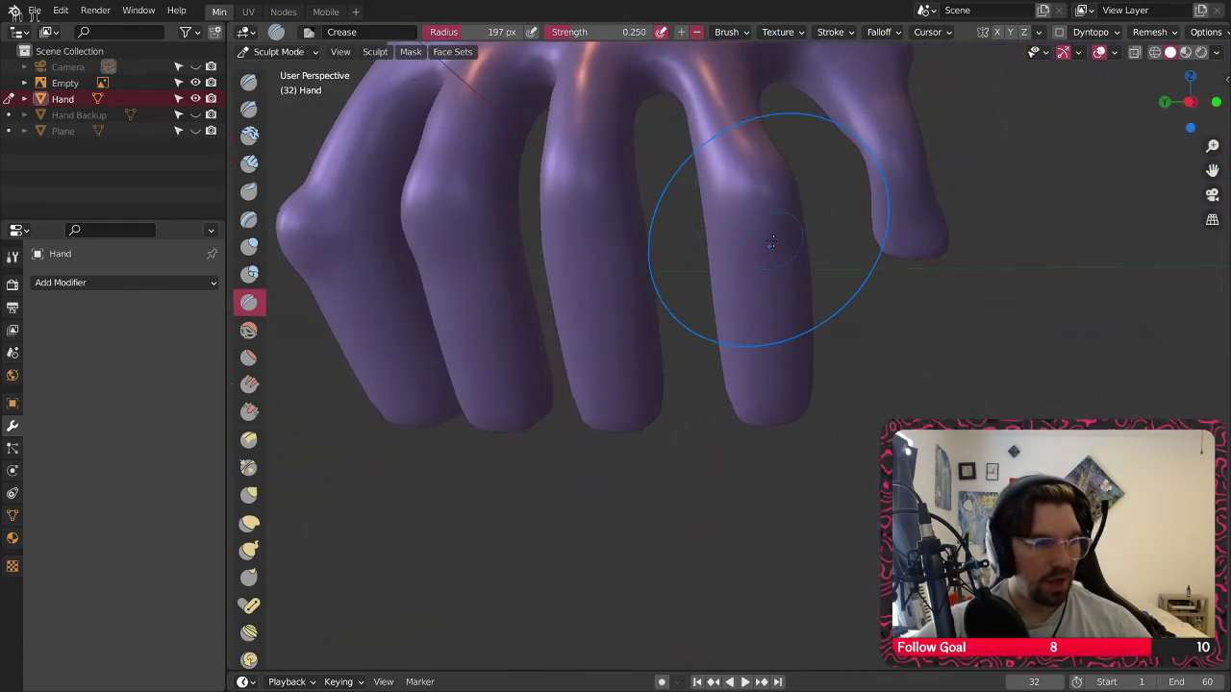
mouse_move(709, 265)
middle_mouse_down()
mouse_move(357, 324)
mouse_move(563, 357)
mouse_move(783, 283)
mouse_move(533, 338)
mouse_move(663, 211)
middle_mouse_up()
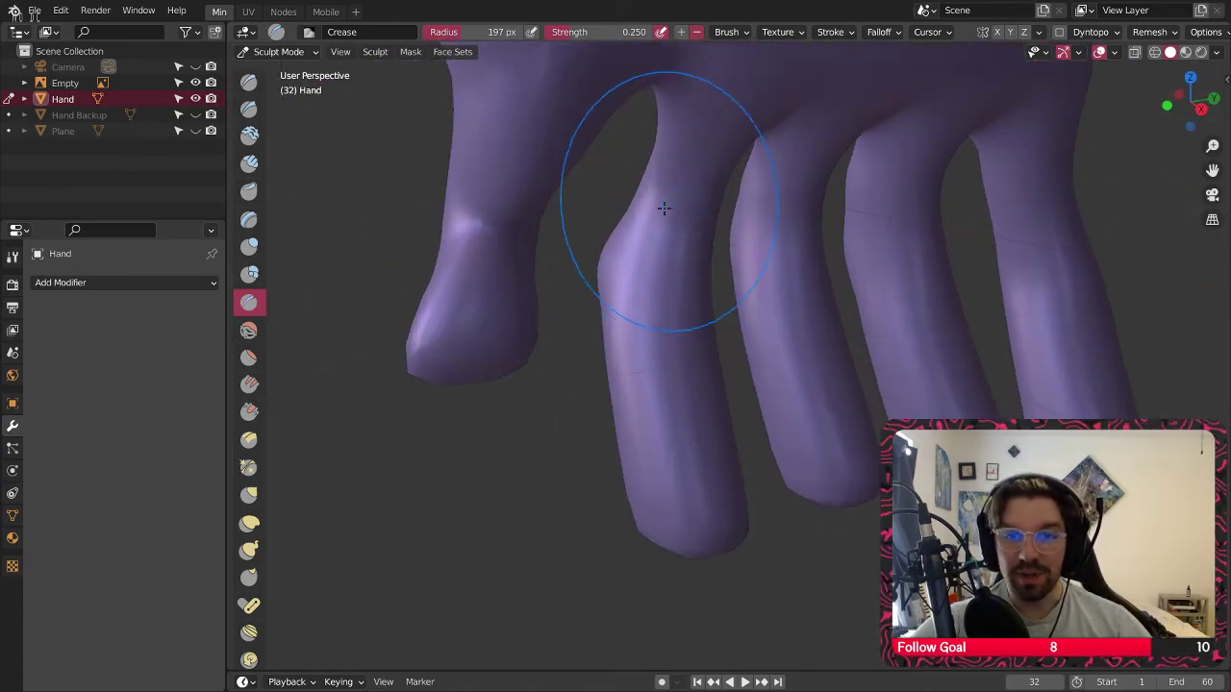
middle_click_drag(637, 261, 640, 268)
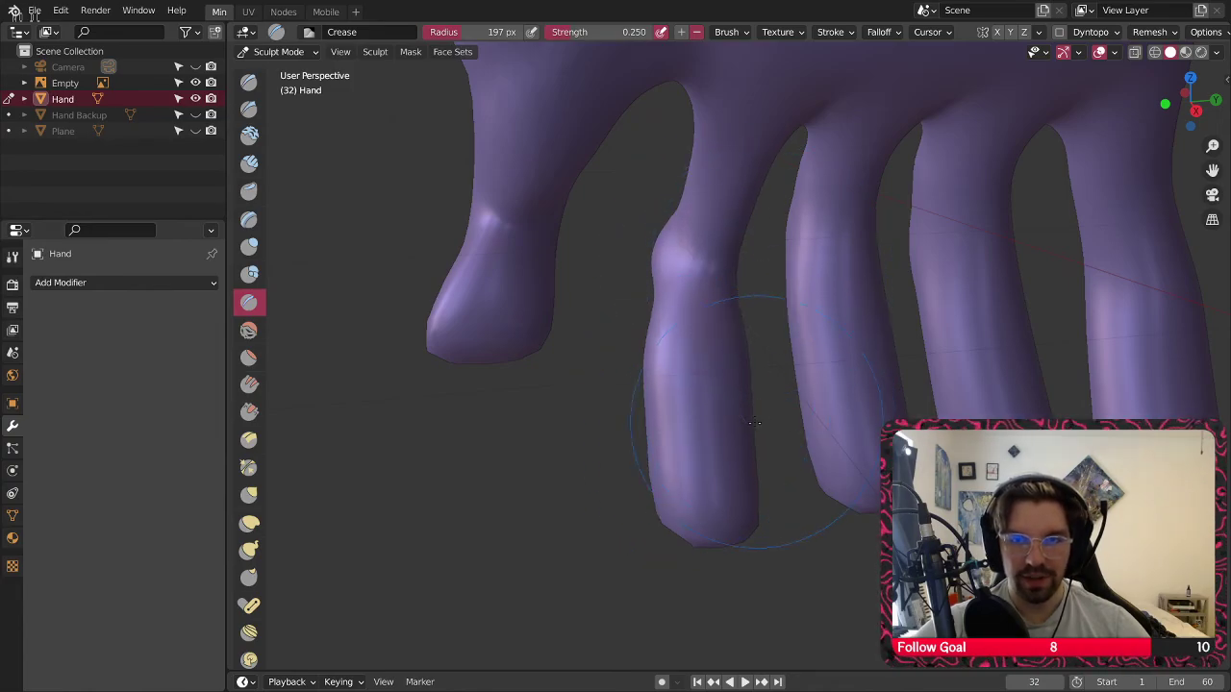
mouse_move(681, 439)
middle_mouse_down()
mouse_move(796, 342)
mouse_move(702, 498)
middle_mouse_up()
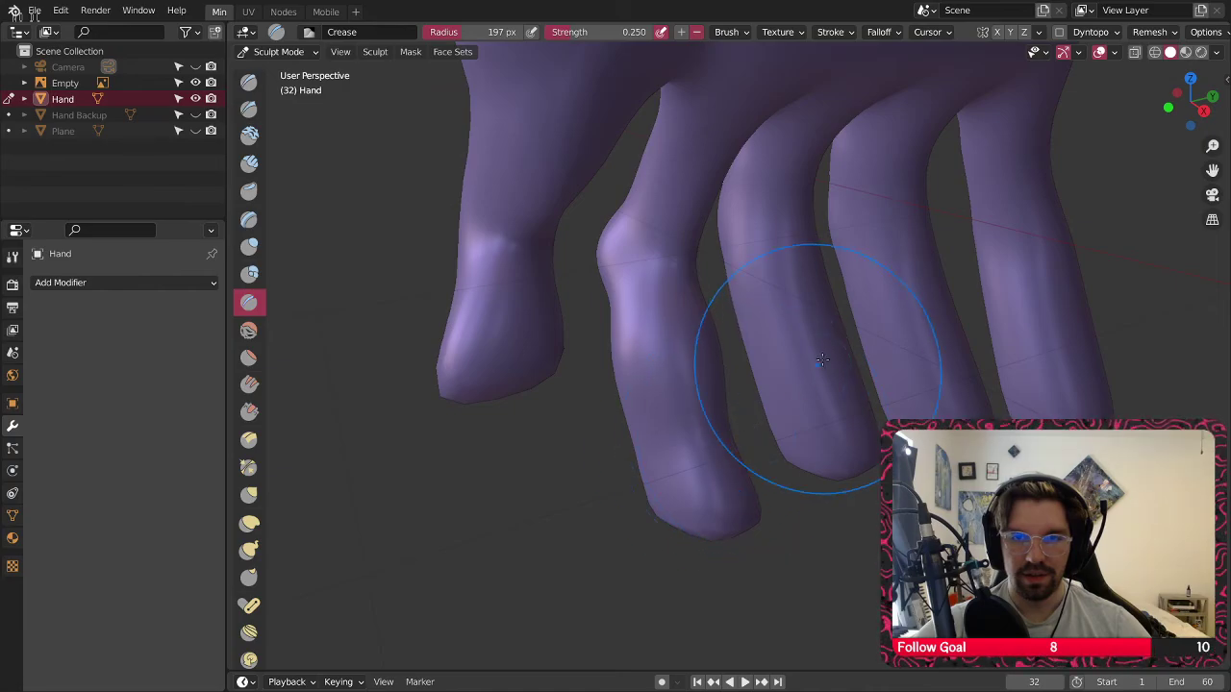
mouse_move(822, 360)
middle_mouse_down()
mouse_move(695, 385)
mouse_move(732, 327)
middle_mouse_up()
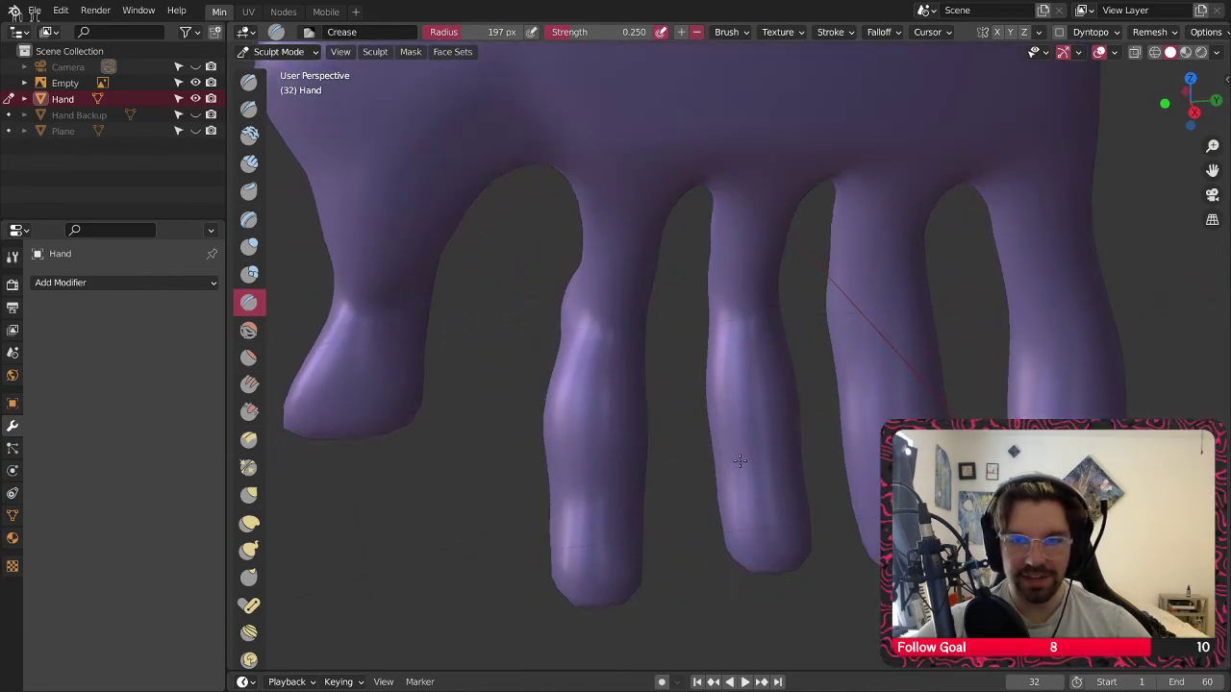
Carve joint folds on the palm side of the little finger with the Crease brush at 197 px radius and 0.250 strength
mouse_move(835, 417)
middle_mouse_down()
mouse_move(714, 330)
mouse_move(569, 335)
mouse_move(549, 311)
mouse_move(629, 385)
mouse_move(695, 517)
mouse_move(720, 453)
mouse_move(673, 414)
mouse_move(880, 524)
mouse_move(705, 424)
mouse_move(750, 404)
mouse_move(721, 283)
mouse_move(670, 352)
middle_mouse_up()
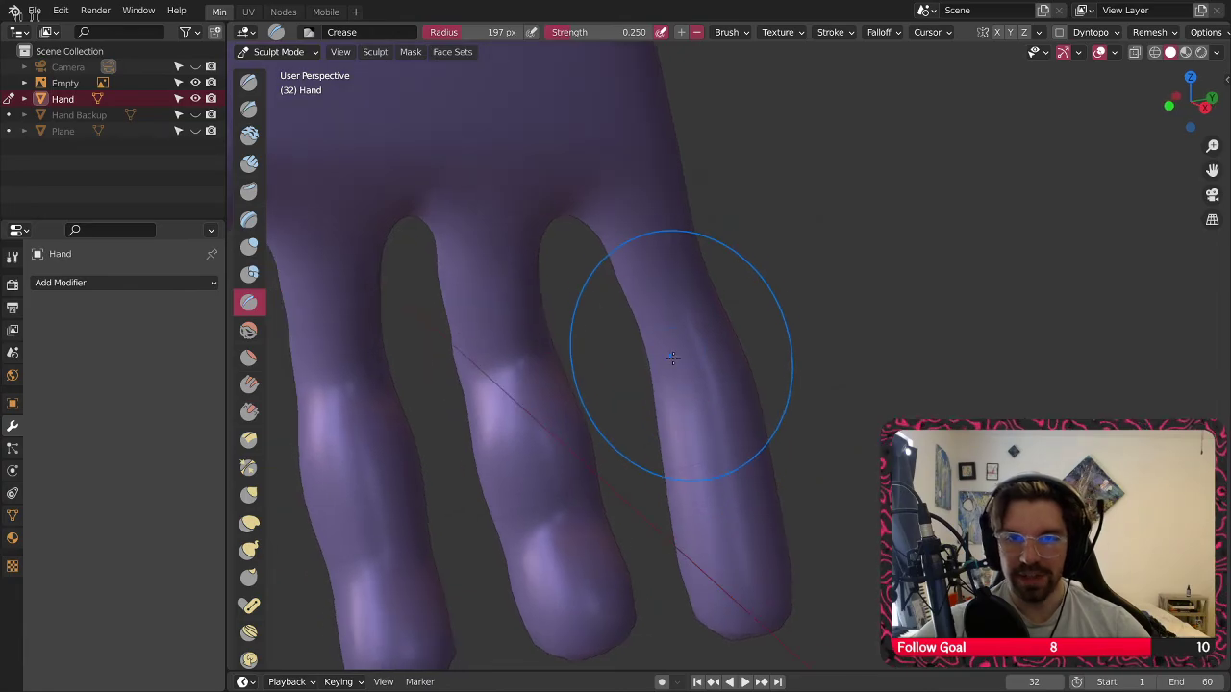
left_click_drag(722, 339, 728, 345)
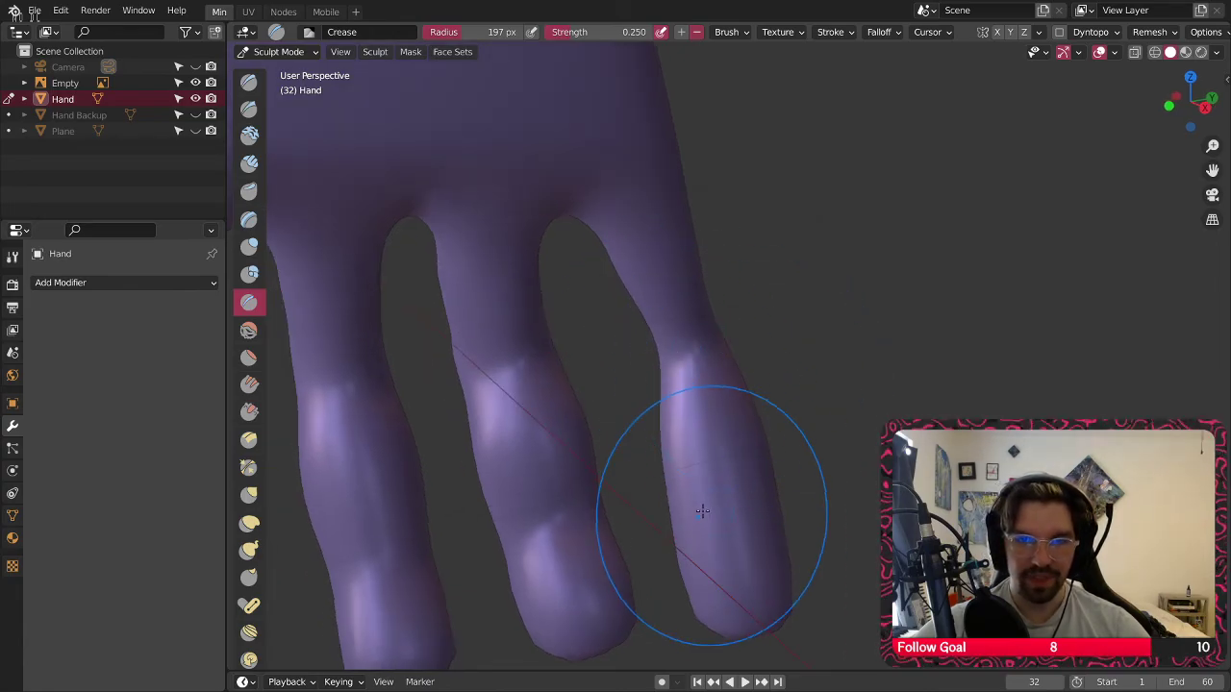
left_click_drag(702, 510, 753, 500)
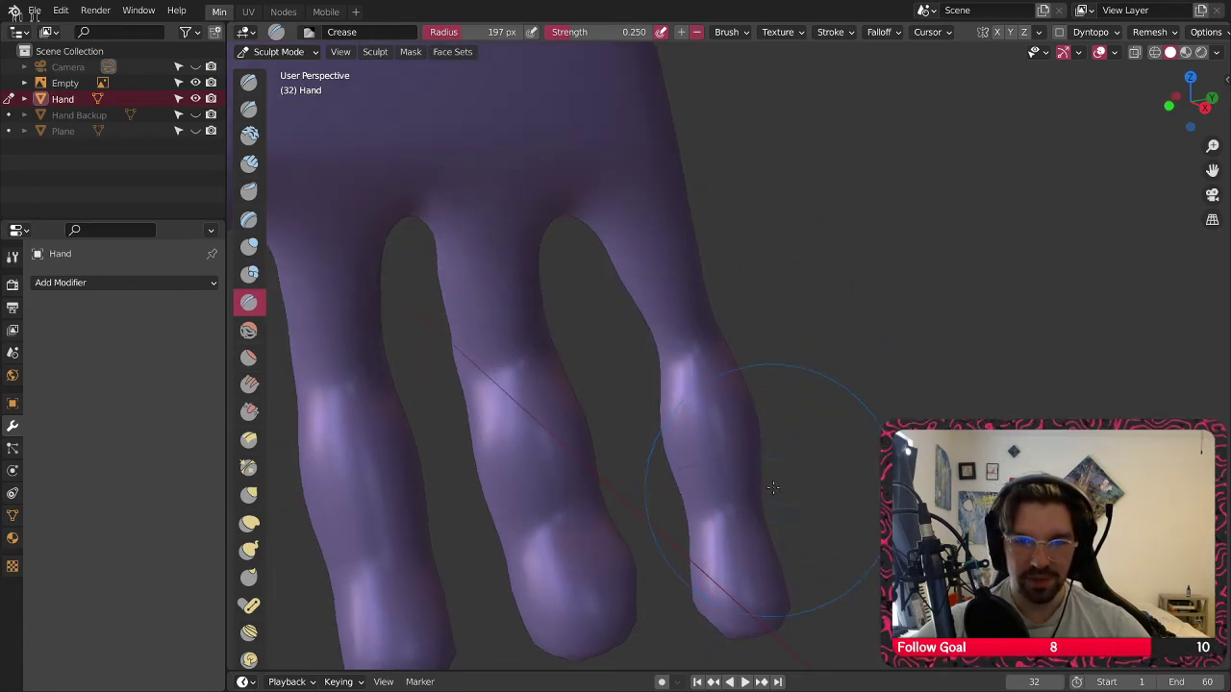
mouse_move(772, 488)
middle_mouse_down()
mouse_move(743, 358)
mouse_move(585, 363)
mouse_move(606, 308)
mouse_move(591, 289)
mouse_move(632, 304)
middle_mouse_up()
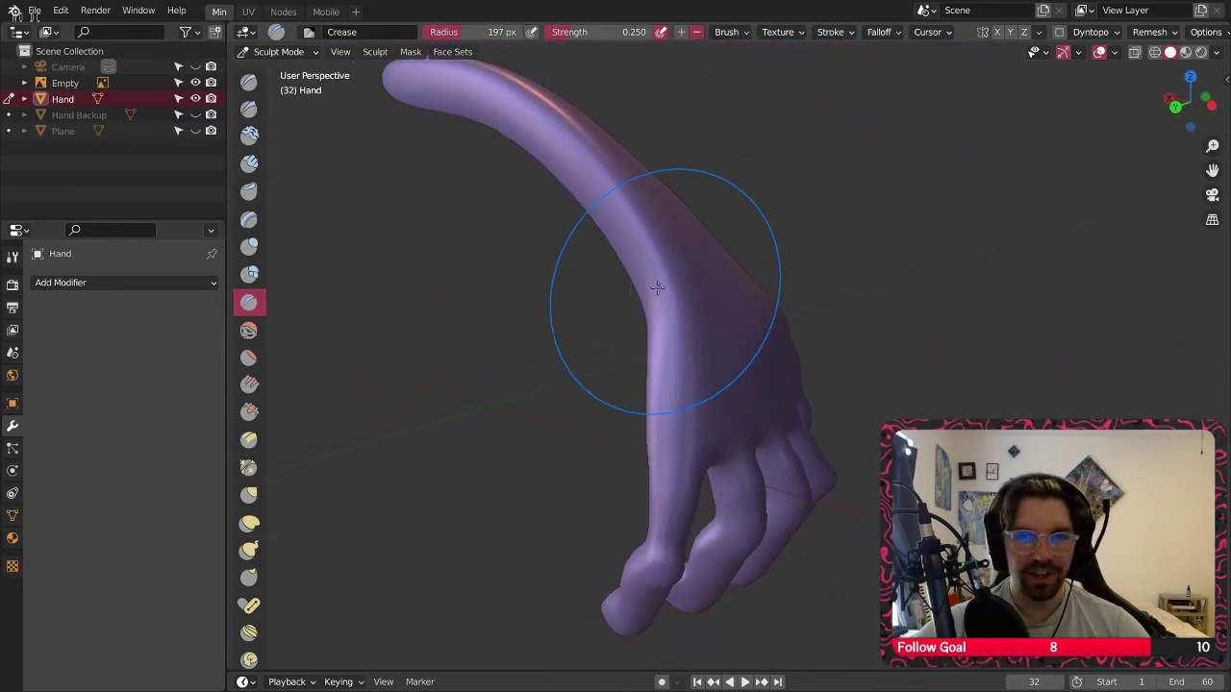
Build up the little finger's knuckle with the Inflate brush at 0.670 strength, setting its radius to 157 px
left_click(248, 246)
middle_click_drag(294, 251, 728, 502)
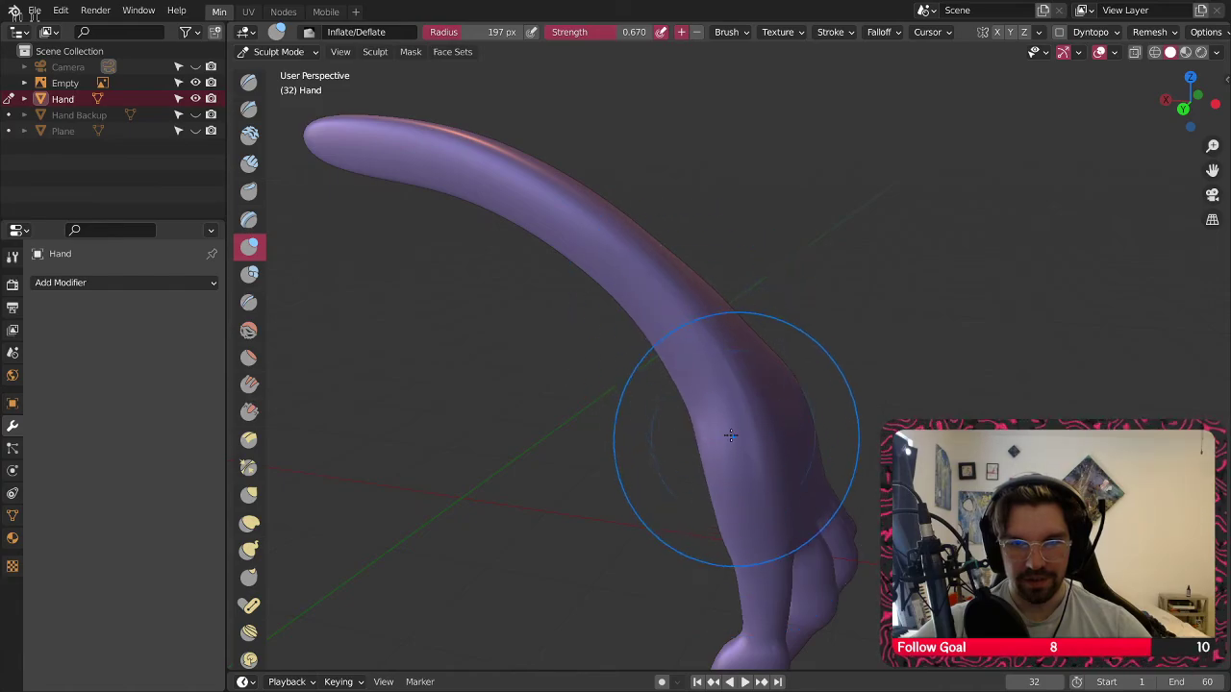
mouse_move(731, 436)
middle_mouse_down()
mouse_move(680, 364)
mouse_move(569, 350)
mouse_move(569, 432)
mouse_move(632, 409)
mouse_move(596, 423)
mouse_move(577, 412)
mouse_move(571, 435)
middle_mouse_up()
middle_click_drag(605, 483, 526, 423)
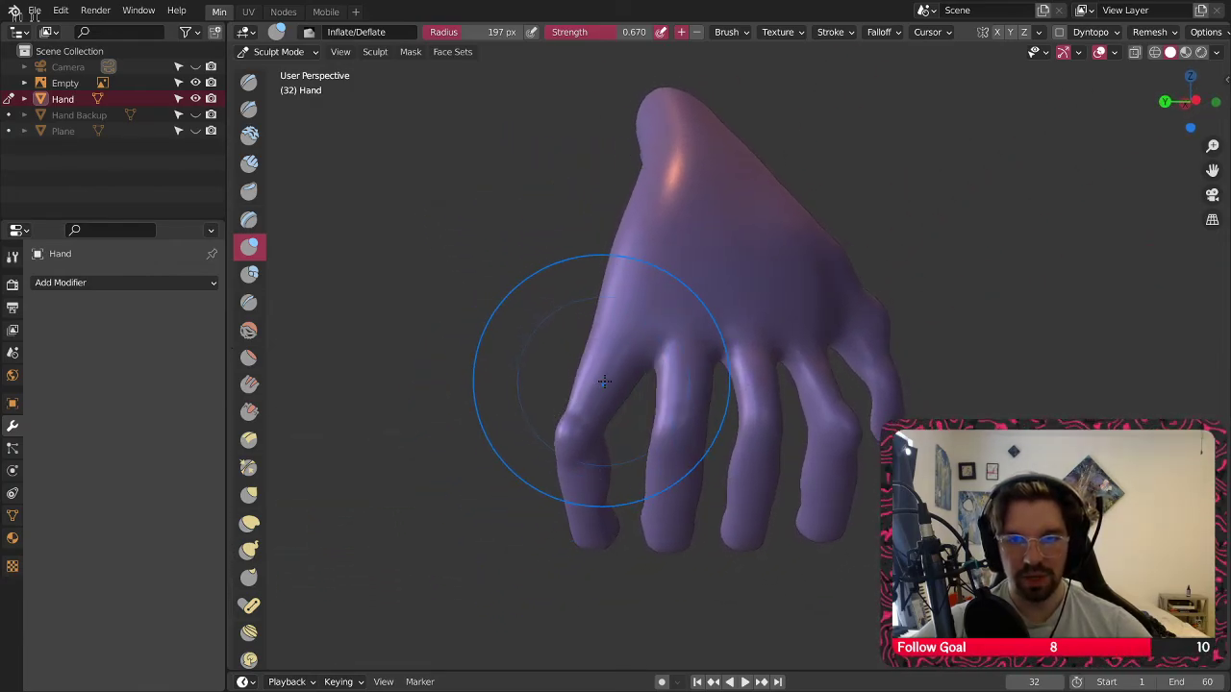
key("bracketleft")
key("bracketleft")
key("bracketleft")
key("bracketleft")
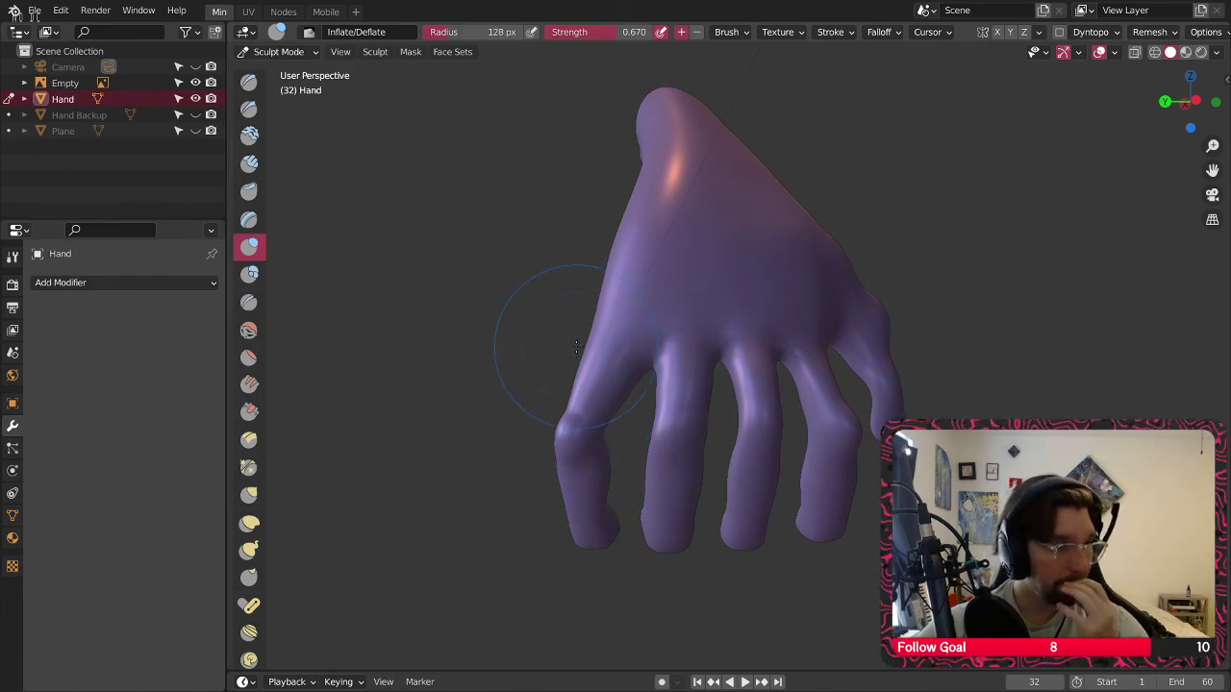
scroll(548, 329, "up", 2)
mouse_move(645, 344)
middle_mouse_down()
mouse_move(682, 351)
mouse_move(597, 358)
mouse_move(522, 407)
middle_mouse_up()
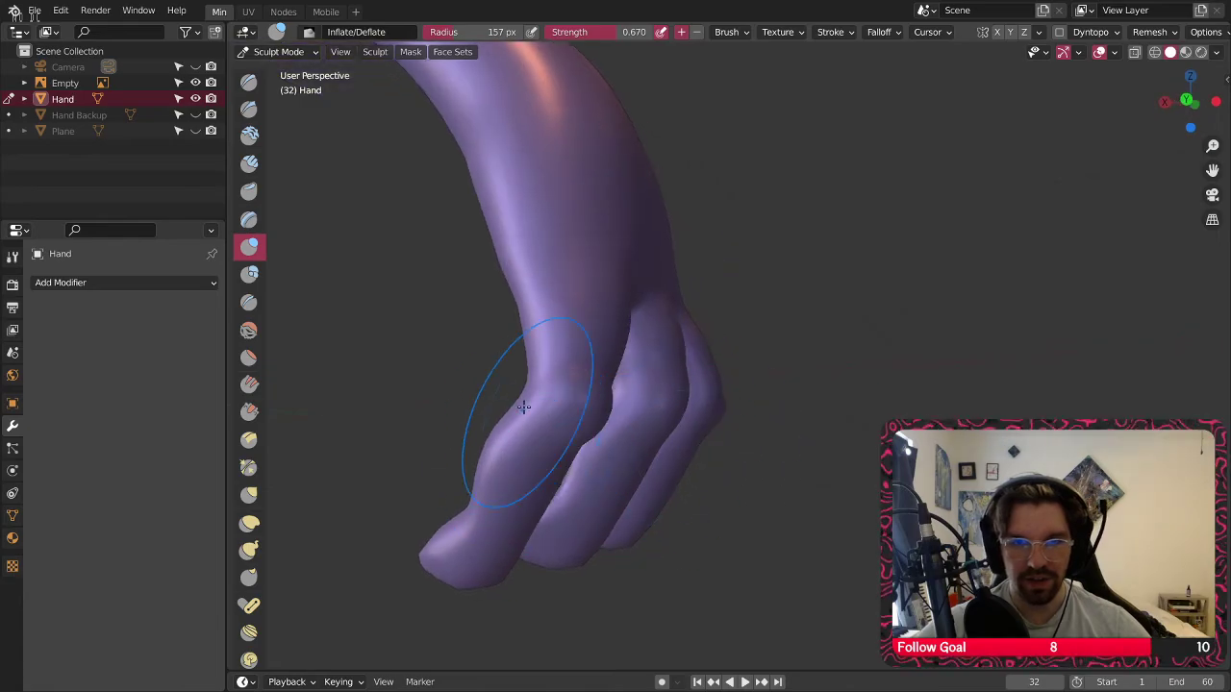
middle_click_drag(624, 340, 699, 397)
scroll(597, 390, "up", 3)
mouse_move(596, 391)
middle_mouse_down()
mouse_move(440, 450)
mouse_move(413, 448)
middle_mouse_up()
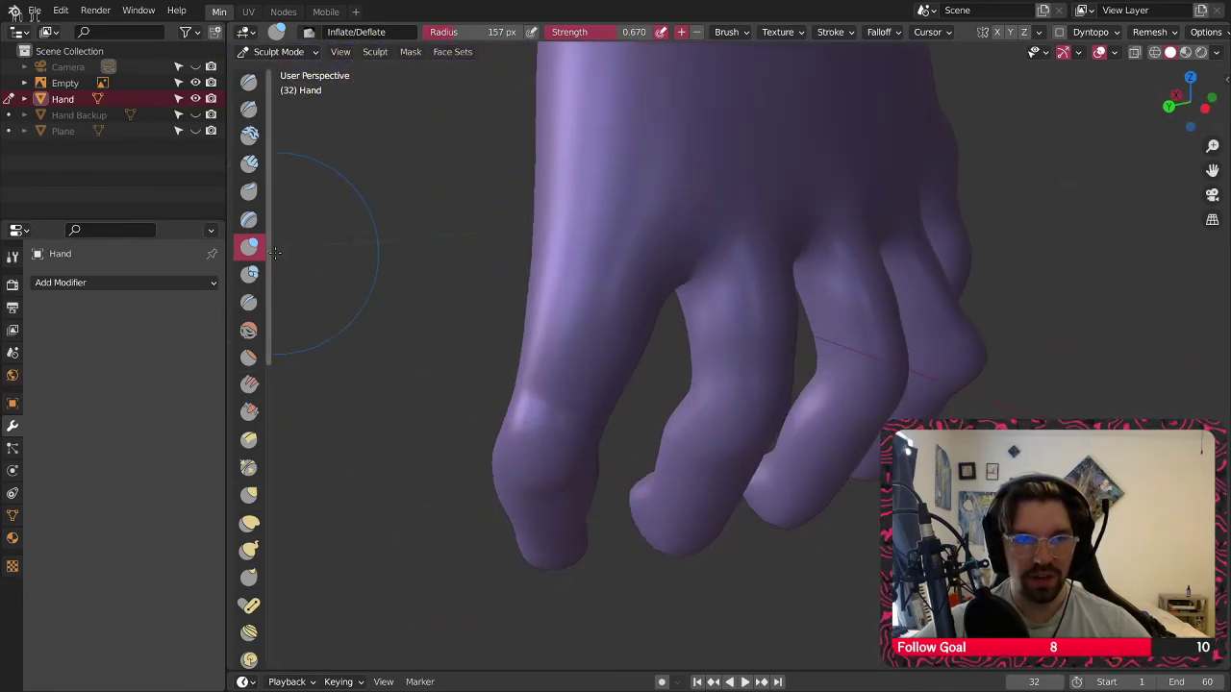
Soften the little finger's knuckle with the Smooth brush at 157 px radius and 0.300 strength
left_click(248, 357)
left_click(248, 329)
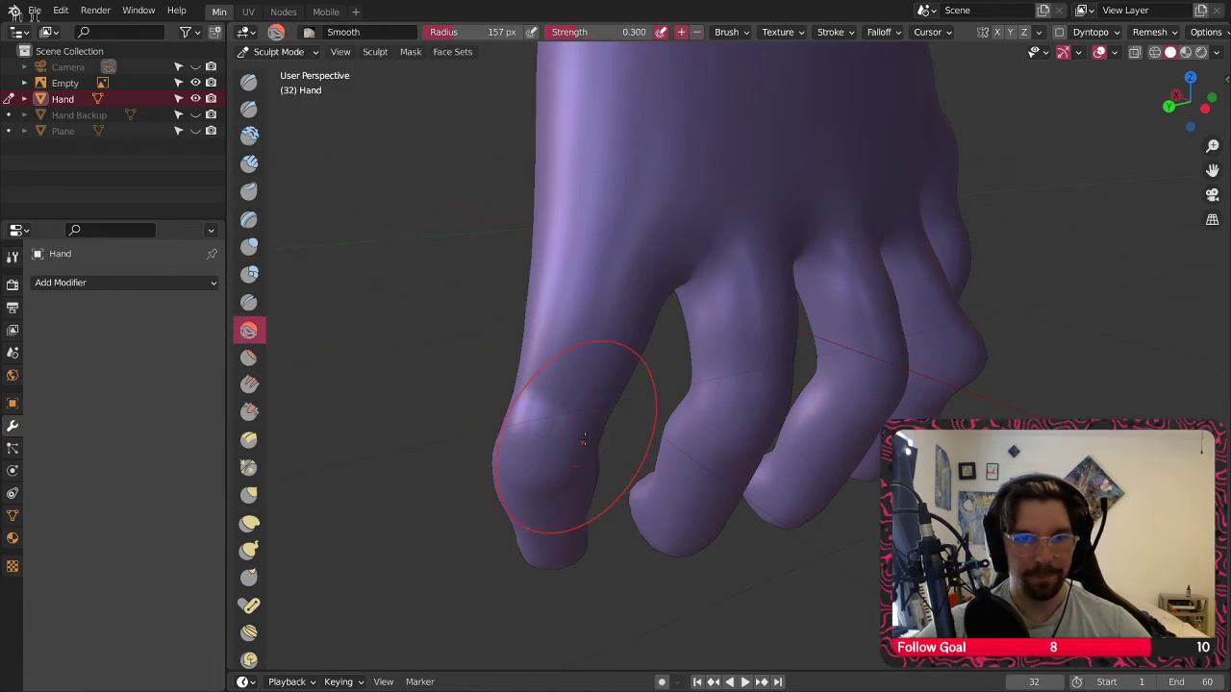
scroll(549, 439, "up", 2)
mouse_move(480, 496)
middle_mouse_down()
mouse_move(491, 465)
mouse_move(565, 403)
middle_mouse_up()
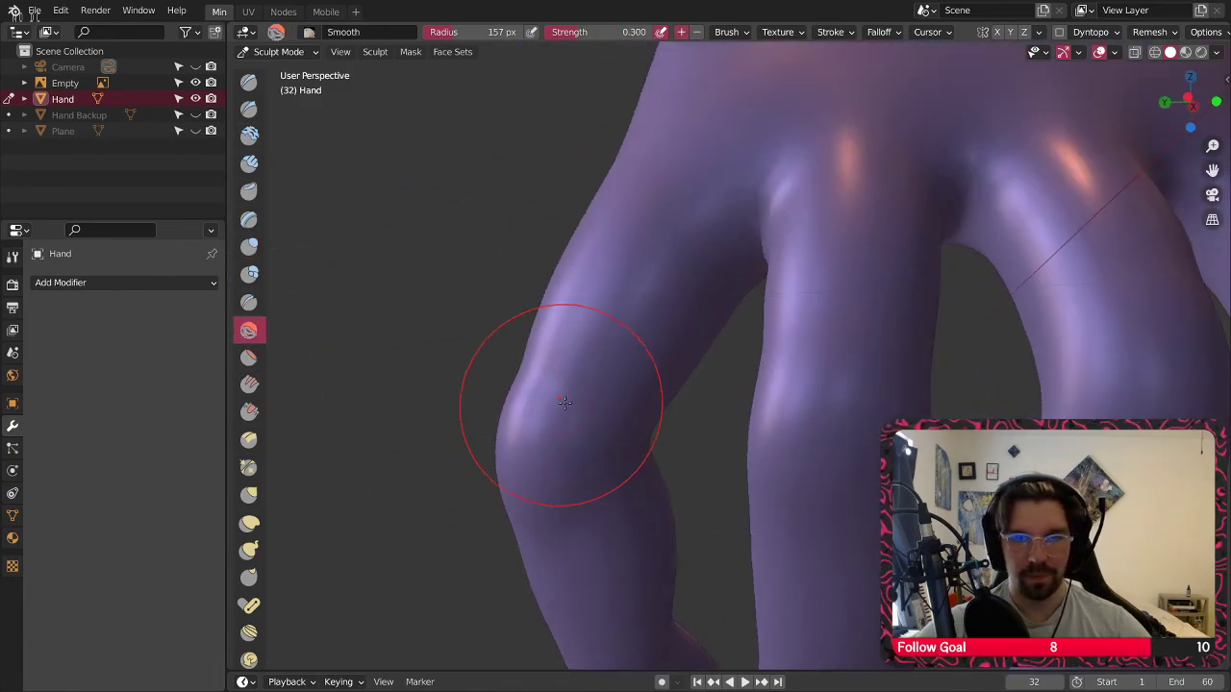
middle_click_drag(580, 485, 786, 367)
scroll(819, 434, "down", 4)
scroll(731, 369, "down", 2)
mouse_move(679, 371)
middle_mouse_down()
mouse_move(552, 400)
mouse_move(571, 402)
middle_mouse_up()
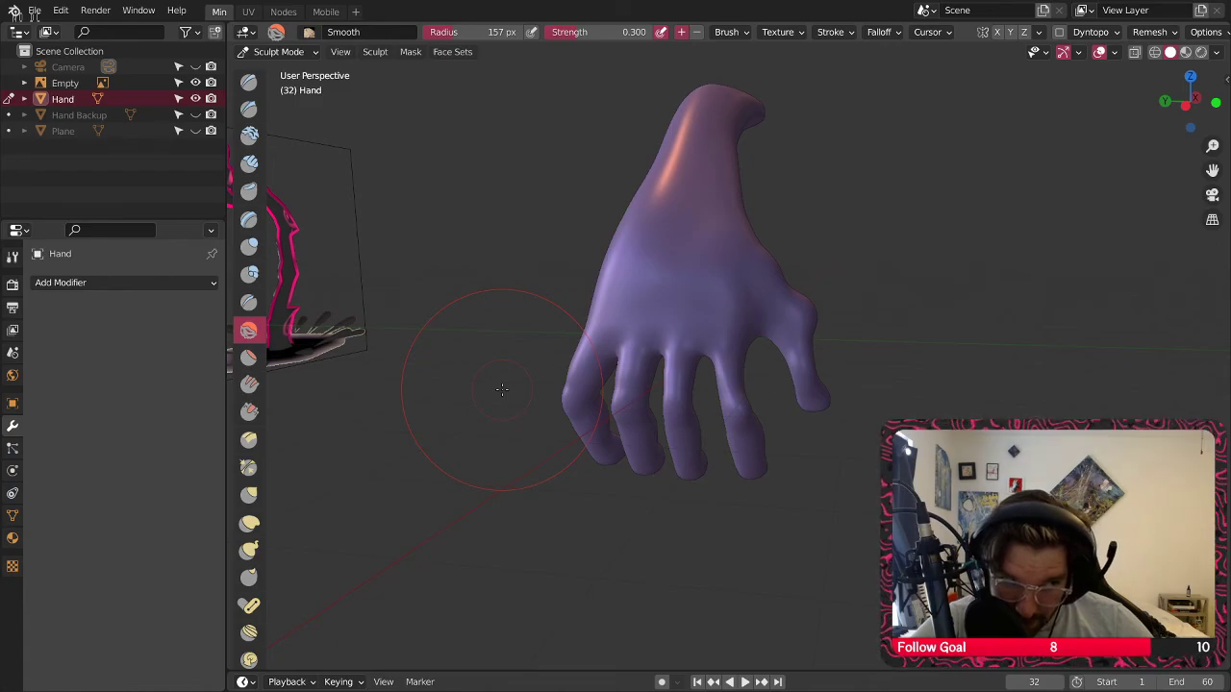
mouse_move(663, 260)
middle_mouse_down()
mouse_move(650, 377)
mouse_move(694, 277)
mouse_move(820, 274)
mouse_move(520, 320)
middle_mouse_up()
middle_click_drag(696, 348, 452, 306)
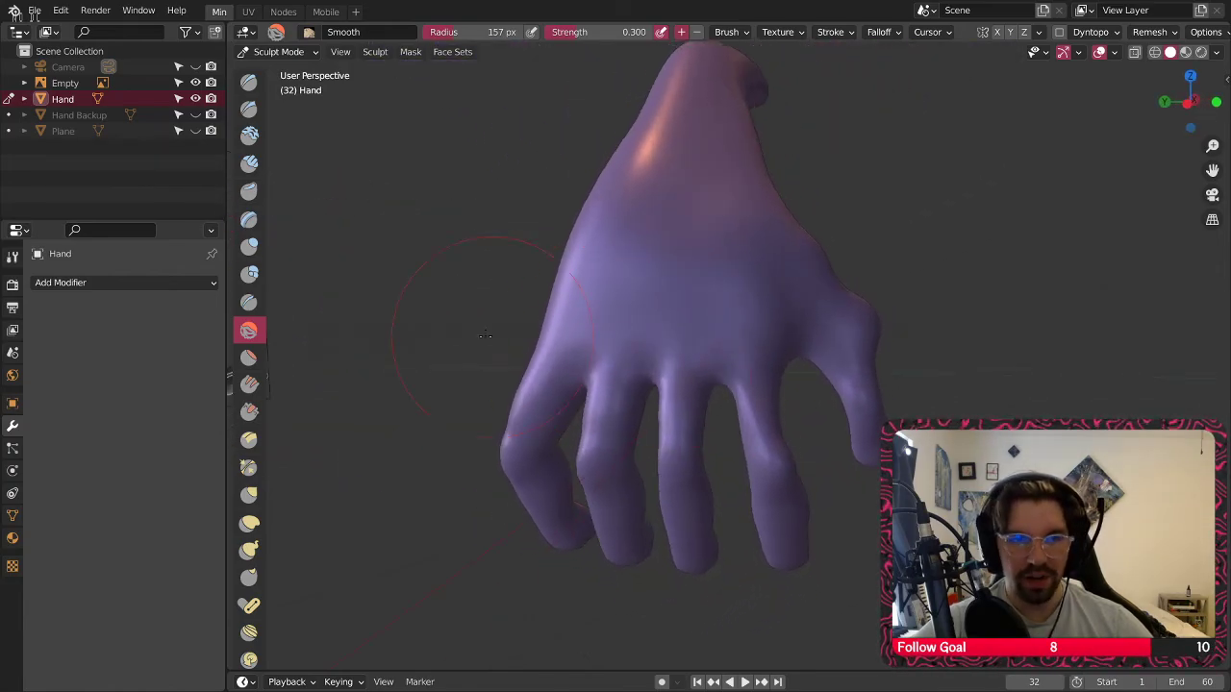
Raise tendon ridges from the fingers along the back of the hand with the Inflate brush at 101 px radius and 0.670 strength
left_click(249, 248)
scroll(631, 356, "up", 4)
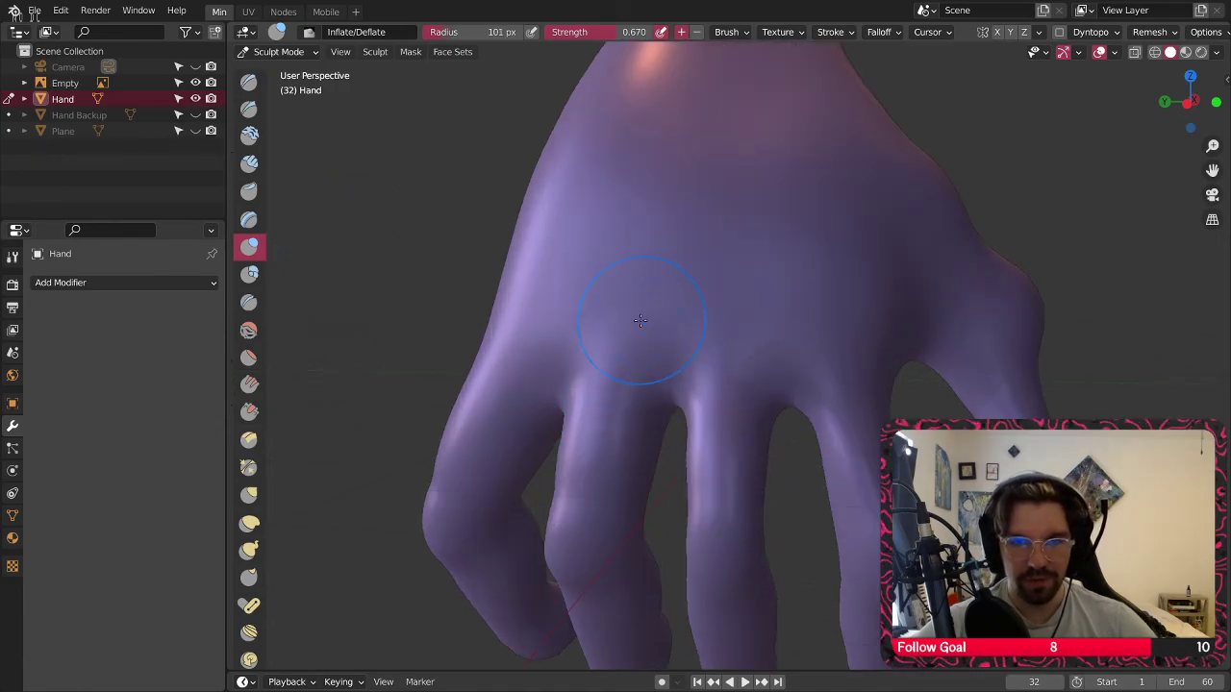
mouse_move(660, 249)
left_mouse_down()
mouse_move(632, 322)
mouse_move(665, 221)
left_mouse_up()
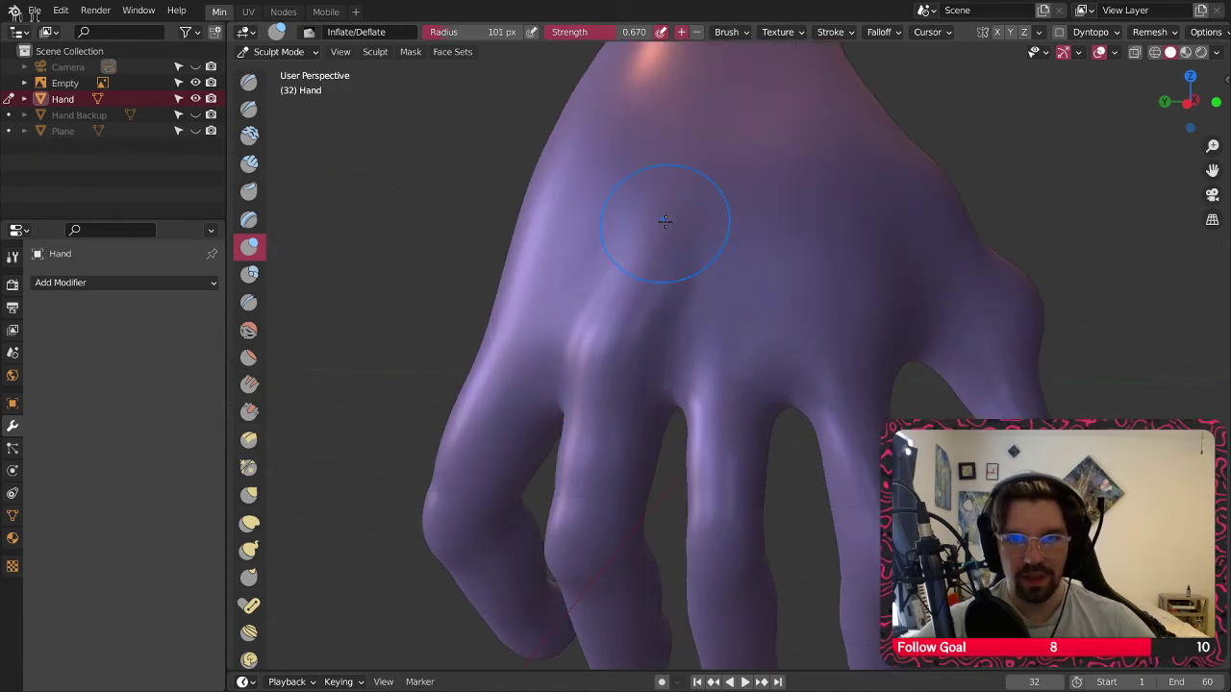
mouse_move(728, 411)
left_mouse_down()
mouse_move(749, 248)
mouse_move(703, 144)
left_mouse_up()
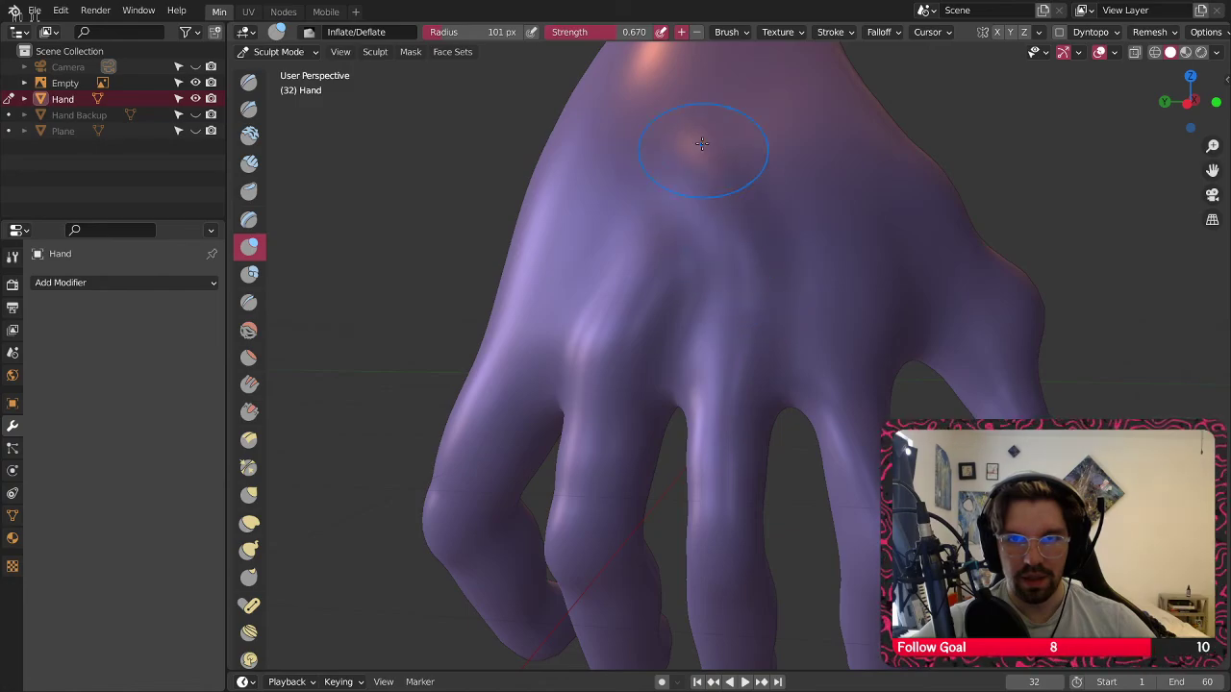
mouse_move(846, 362)
left_mouse_down()
mouse_move(824, 198)
mouse_move(816, 213)
left_mouse_up()
mouse_move(479, 370)
left_mouse_down()
mouse_move(522, 330)
mouse_move(495, 357)
mouse_move(568, 201)
mouse_move(613, 177)
mouse_move(661, 221)
left_mouse_up()
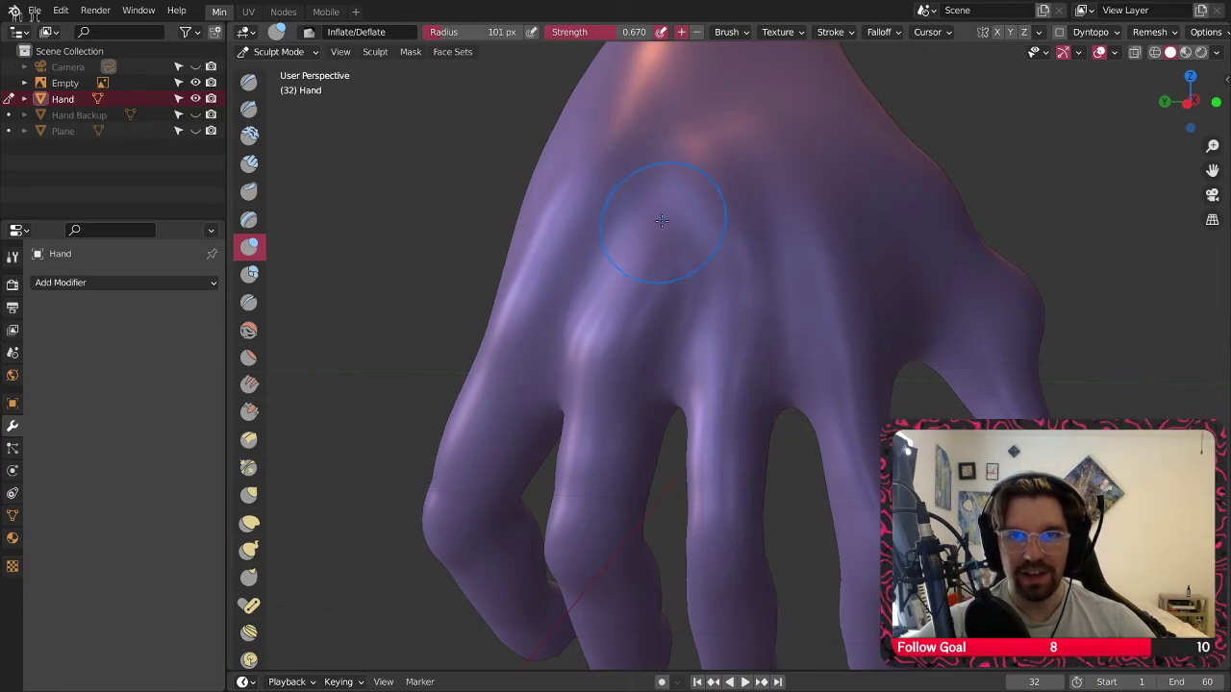
Extend the raised forms on the back of the hand up towards the wrist with the 101 px Inflate brush
scroll(731, 214, "down", 3)
middle_click_drag(736, 214, 644, 286)
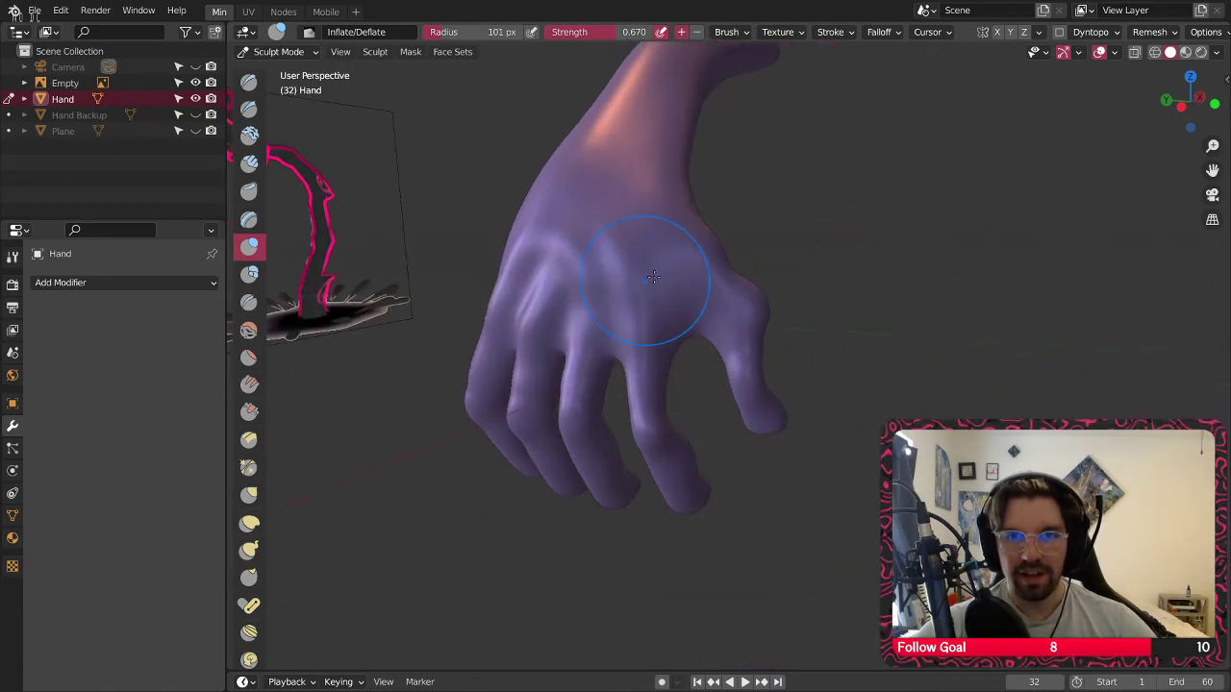
middle_click_drag(750, 289, 646, 303)
mouse_move(630, 227)
left_mouse_down()
mouse_move(600, 186)
mouse_move(569, 215)
left_mouse_up()
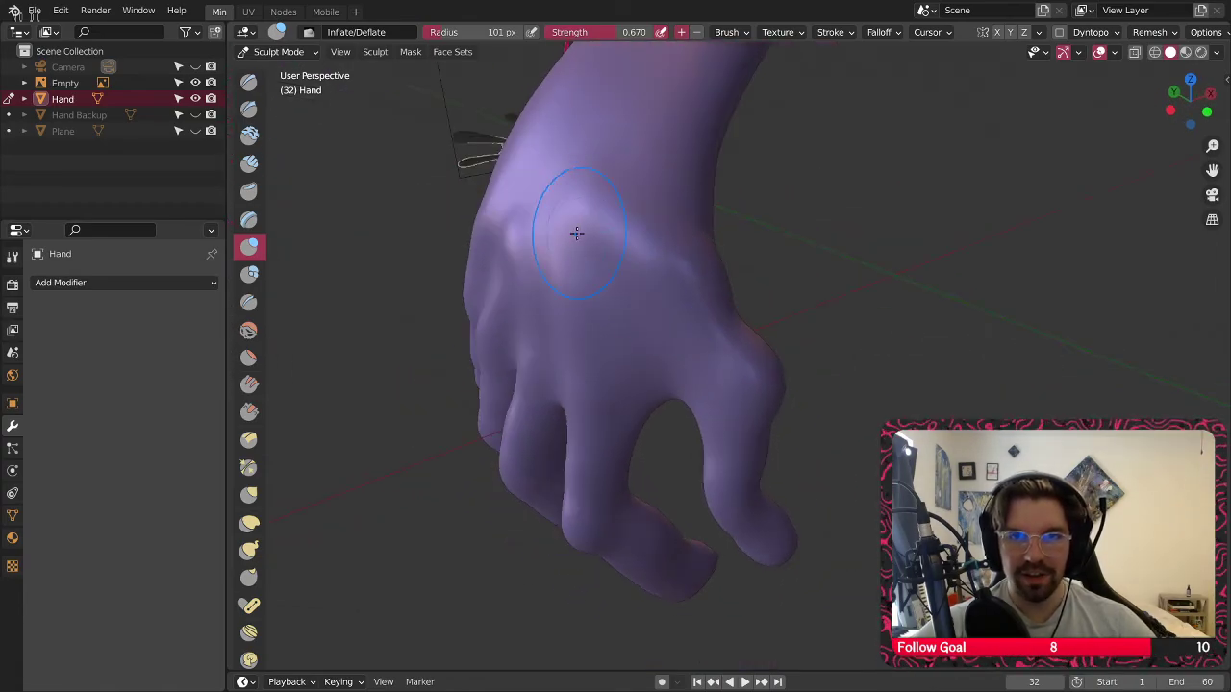
middle_click_drag(569, 215, 747, 317)
mouse_move(673, 332)
left_mouse_down()
mouse_move(591, 283)
mouse_move(629, 221)
left_mouse_up()
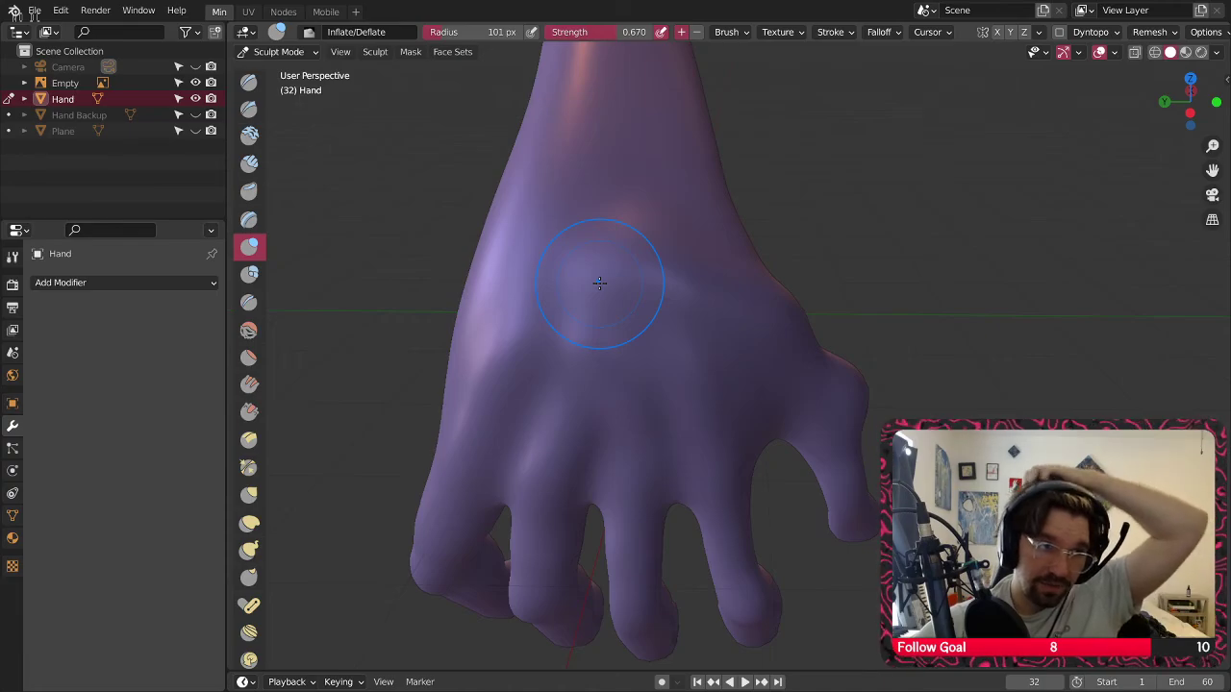
left_click_drag(500, 296, 519, 235)
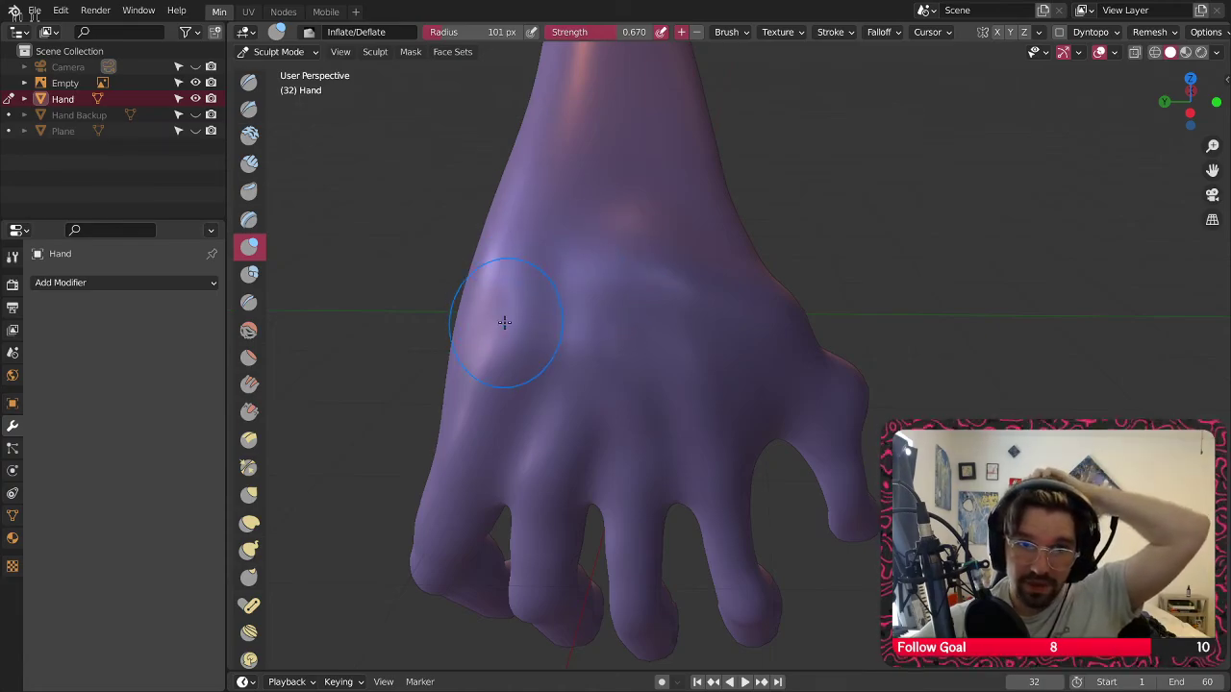
left_click_drag(503, 321, 524, 265)
Add raised muscle forms along the top of the wrist and forearm with the 101 px Inflate brush at 0.670 strength
mouse_move(607, 239)
middle_mouse_down()
mouse_move(587, 220)
mouse_move(626, 253)
mouse_move(594, 212)
mouse_move(617, 338)
middle_mouse_up()
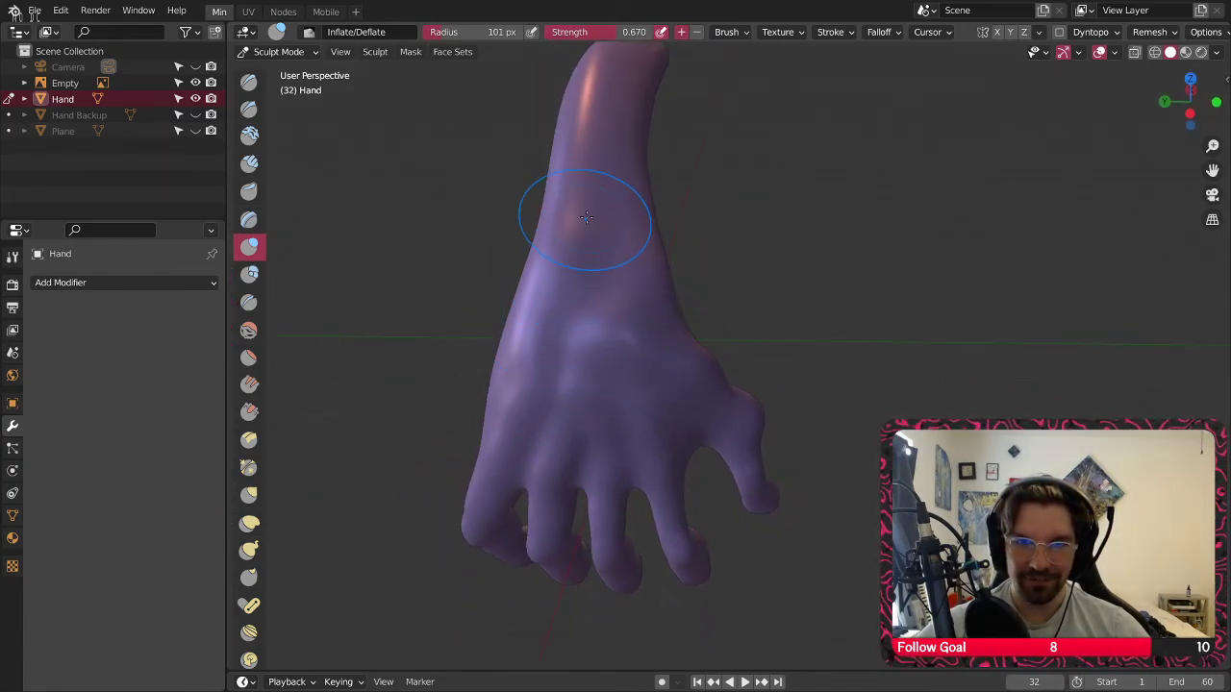
scroll(613, 132, "up", 4)
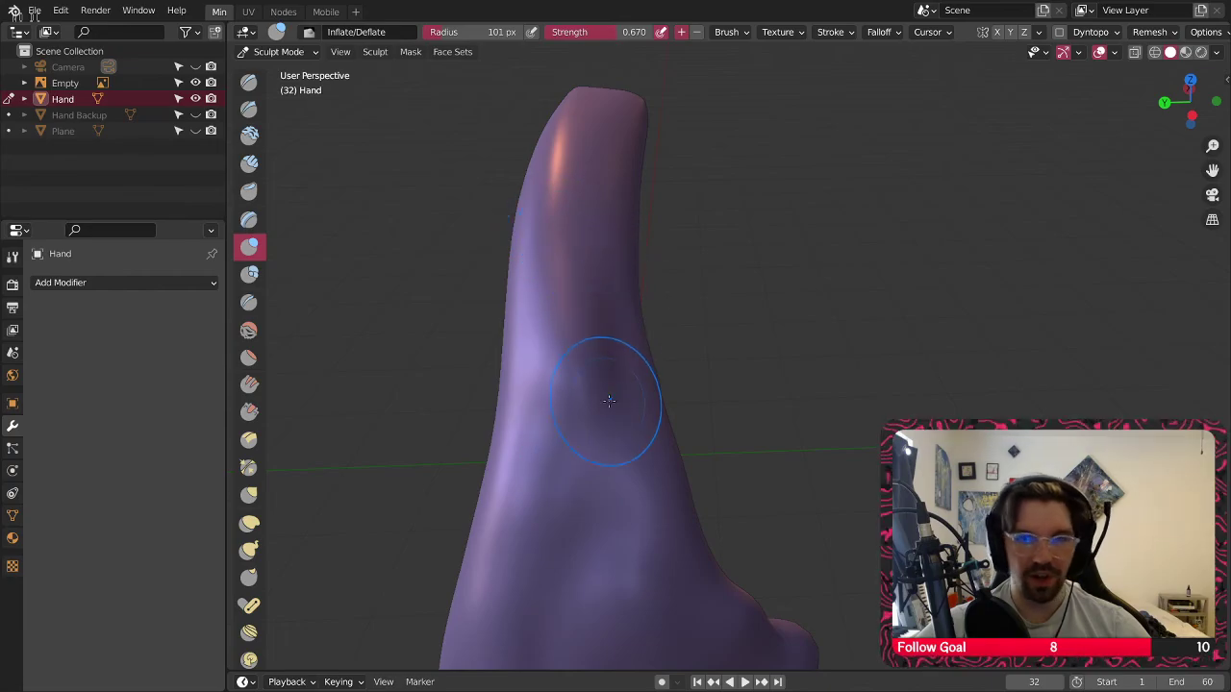
mouse_move(613, 224)
middle_mouse_down()
mouse_move(590, 336)
mouse_move(599, 398)
mouse_move(590, 380)
mouse_move(575, 469)
mouse_move(609, 348)
middle_mouse_up()
mouse_move(558, 269)
middle_mouse_down()
mouse_move(594, 321)
mouse_move(604, 294)
mouse_move(555, 343)
middle_mouse_up()
left_click_drag(654, 267, 850, 179)
mouse_move(875, 174)
middle_mouse_down()
mouse_move(632, 375)
mouse_move(673, 317)
mouse_move(691, 242)
mouse_move(841, 280)
mouse_move(708, 292)
middle_mouse_up()
mouse_move(545, 297)
middle_mouse_down()
mouse_move(818, 261)
mouse_move(737, 310)
middle_mouse_up()
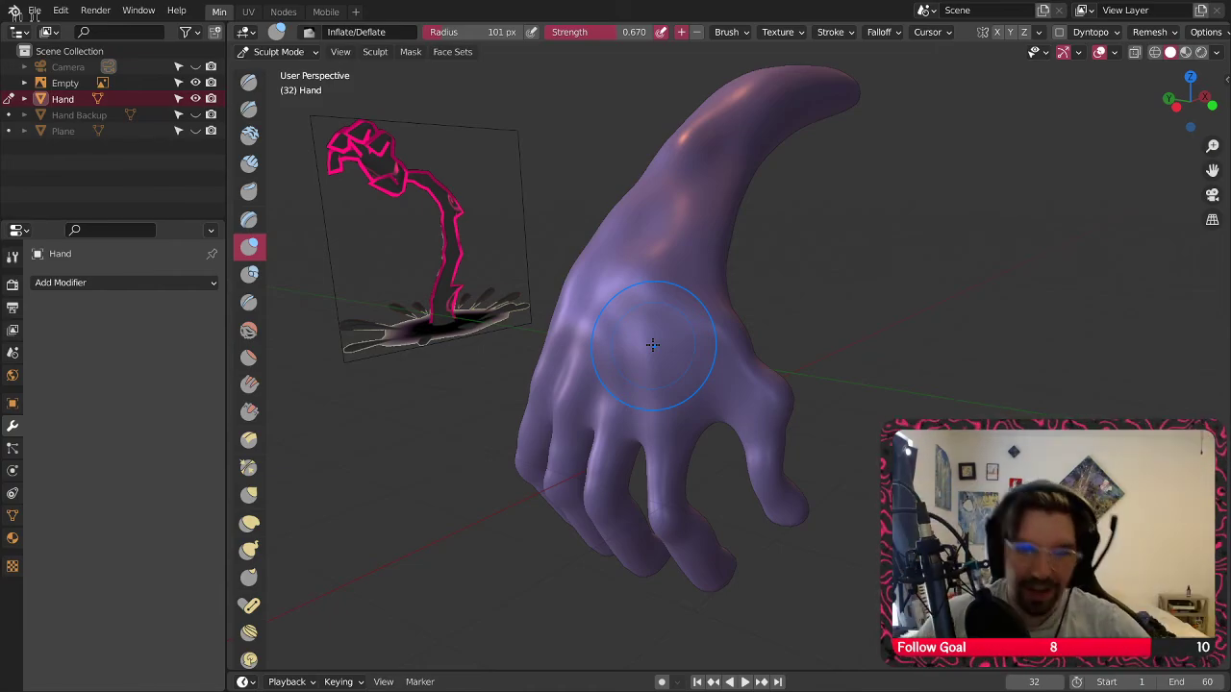
Fill out the base of the thumb and the adjoining heel of the palm with the 101 px Inflate brush
middle_click_drag(867, 480, 880, 397)
scroll(797, 371, "up", 3)
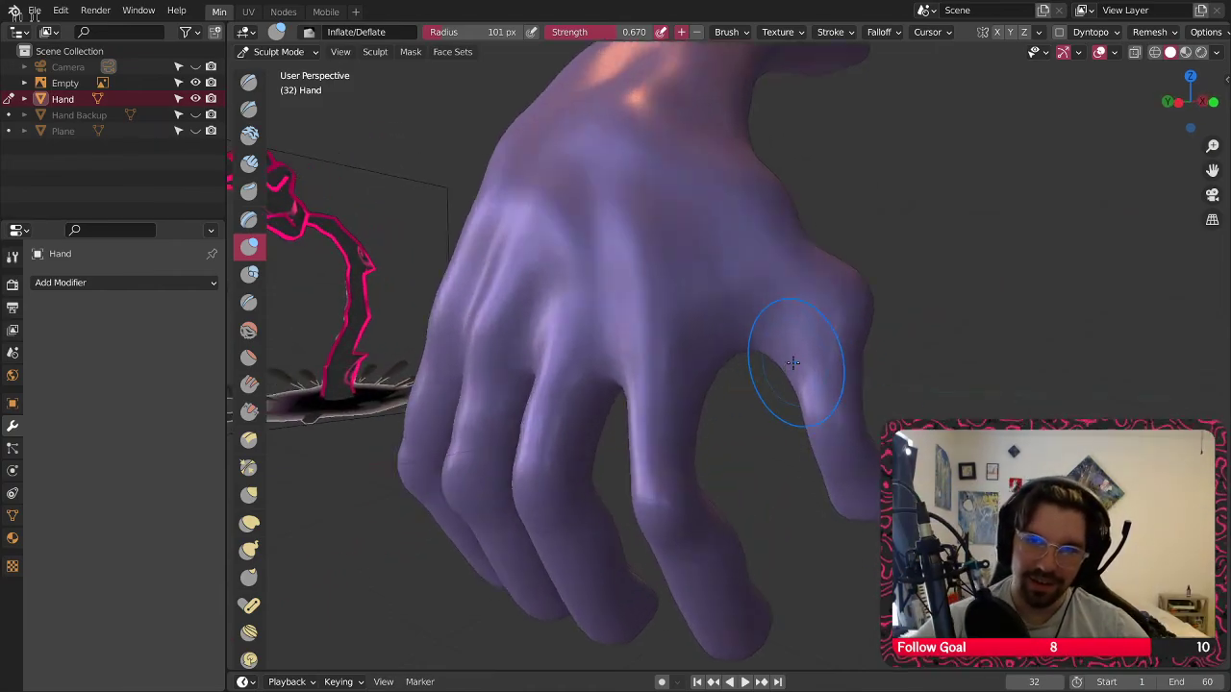
middle_click_drag(797, 372, 864, 338)
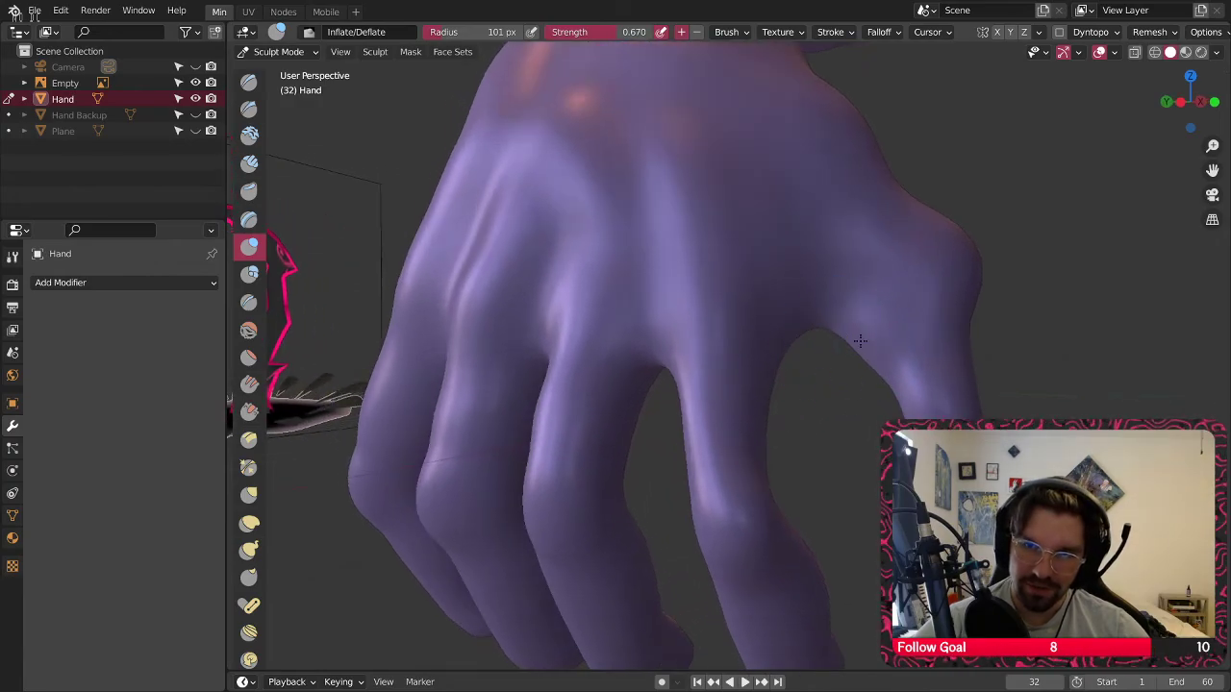
mouse_move(841, 334)
middle_mouse_down()
mouse_move(872, 298)
mouse_move(856, 287)
mouse_move(869, 404)
mouse_move(755, 344)
mouse_move(798, 292)
middle_mouse_up()
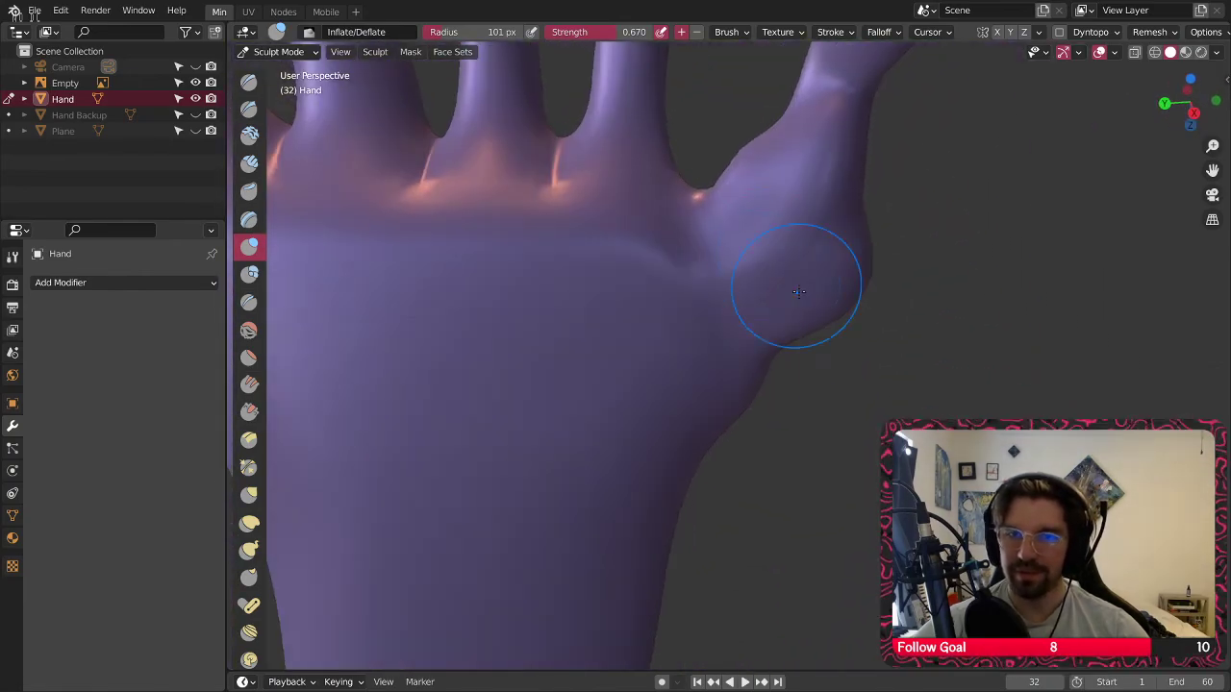
middle_click_drag(781, 423, 823, 234)
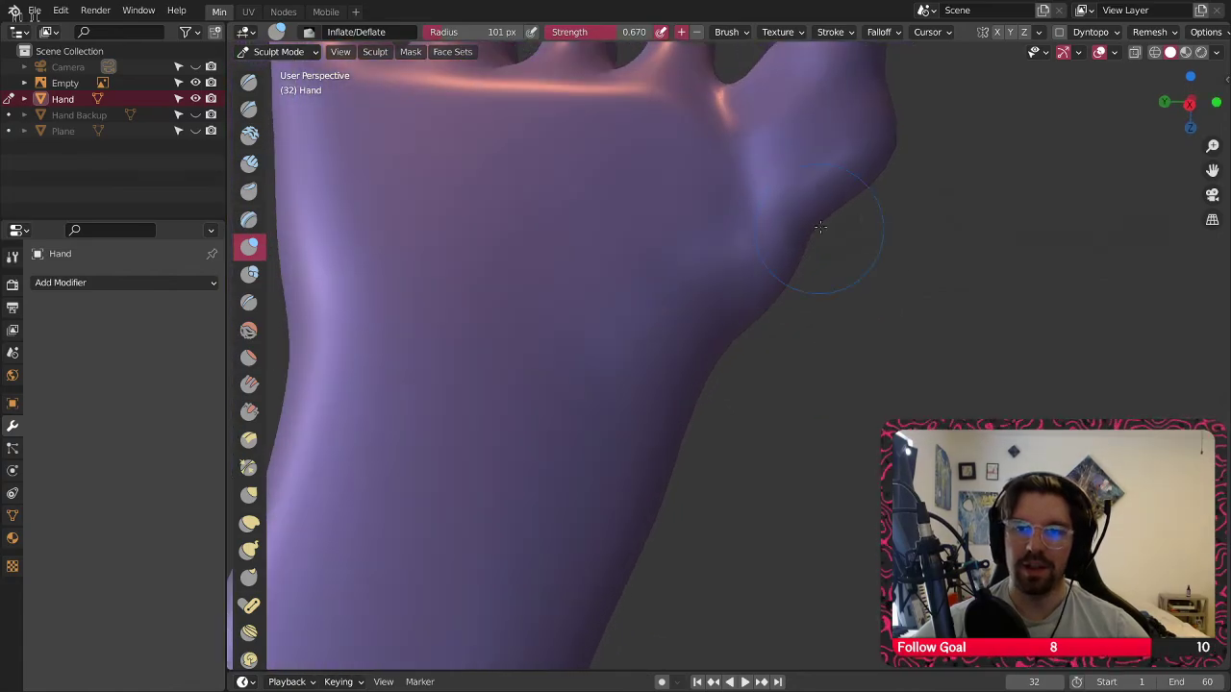
left_click_drag(822, 234, 797, 262)
left_click_drag(679, 378, 736, 362)
scroll(753, 386, "down", 2)
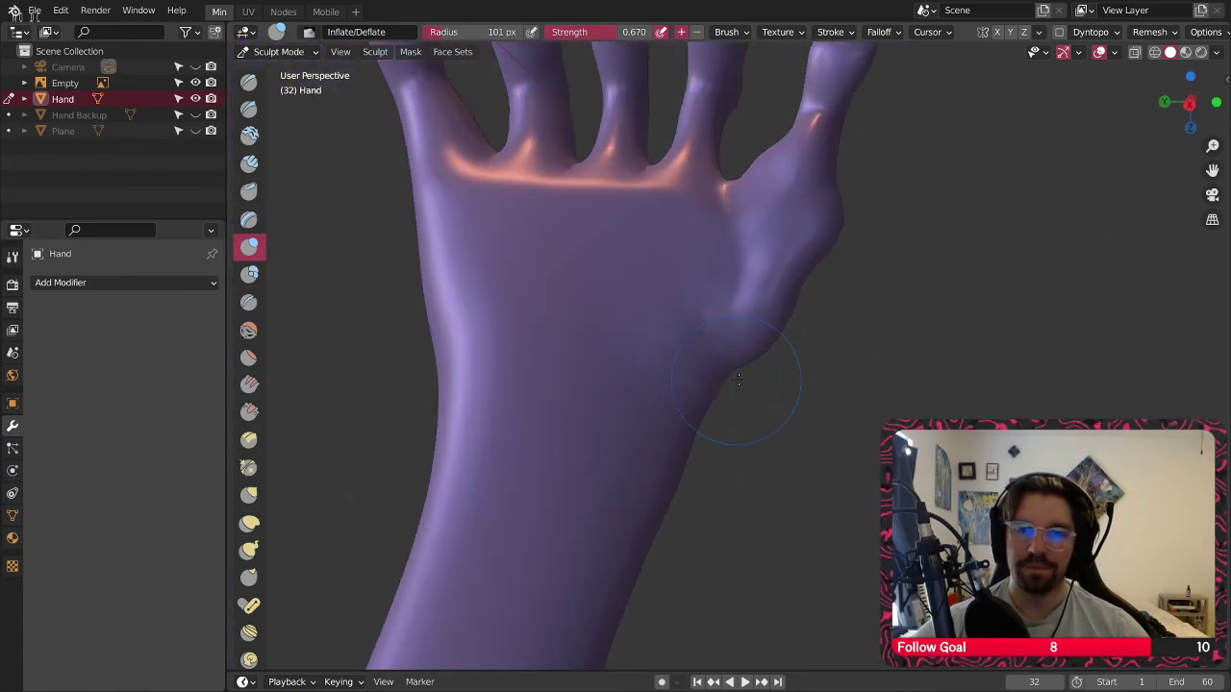
middle_click_drag(753, 385, 744, 376)
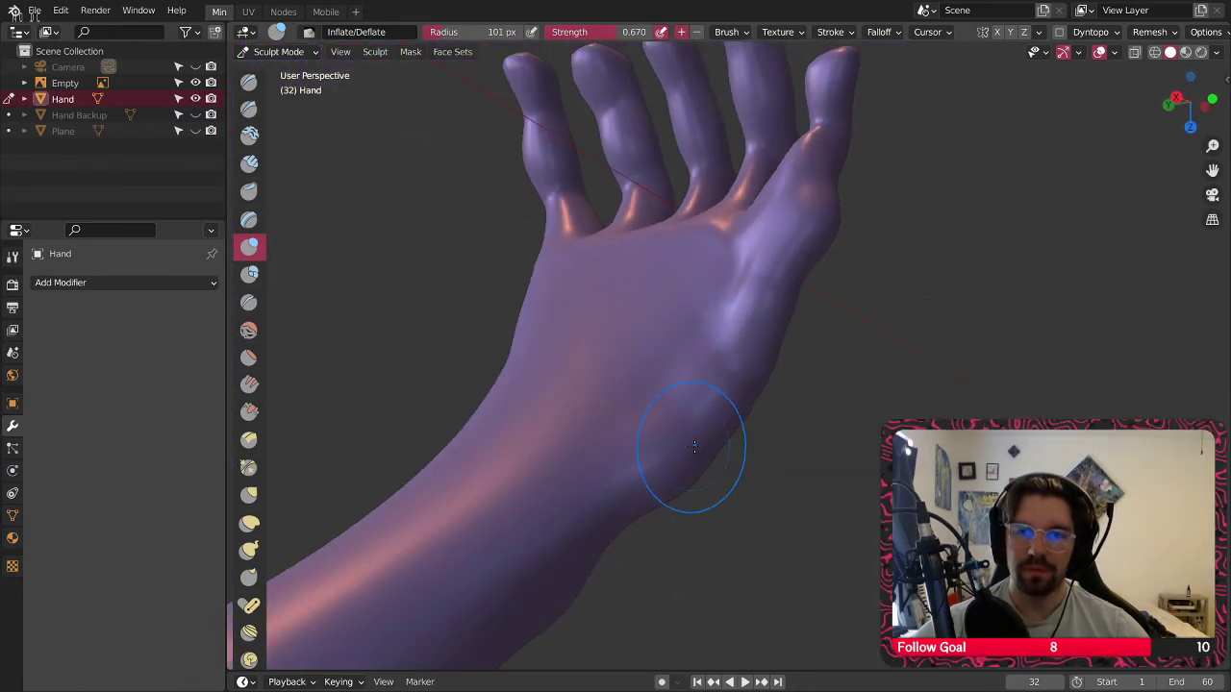
Blend the thumb's base into the palm with the Smooth brush at 228 px radius and 0.300 strength
left_click(248, 329)
mouse_move(716, 498)
left_mouse_down()
mouse_move(635, 508)
mouse_move(751, 338)
left_mouse_up()
mouse_move(754, 342)
middle_mouse_down()
mouse_move(801, 394)
mouse_move(610, 462)
mouse_move(728, 373)
mouse_move(776, 410)
mouse_move(720, 440)
middle_mouse_up()
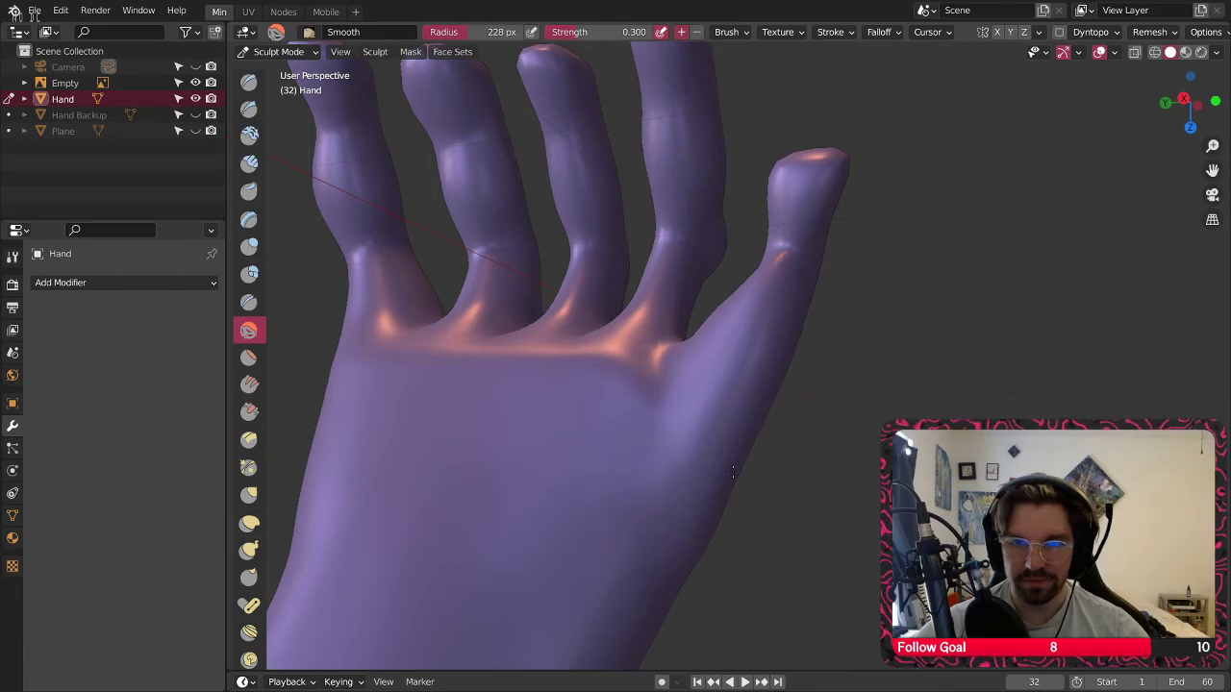
middle_click_drag(708, 525, 766, 382)
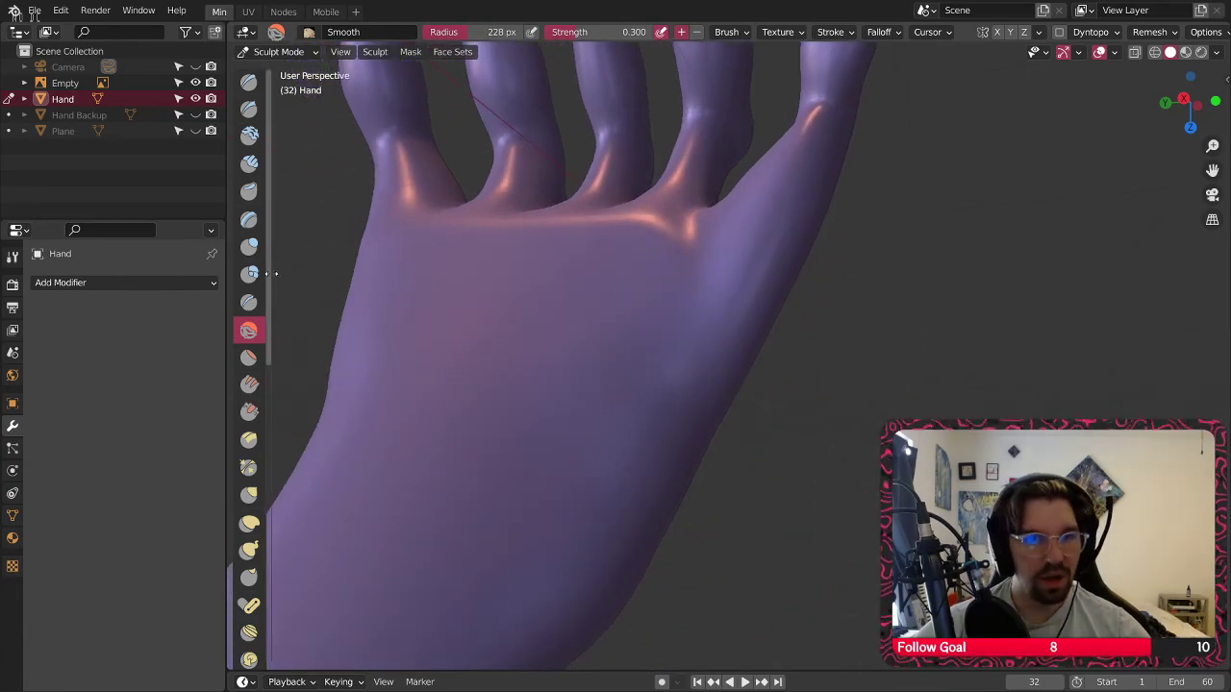
Bulge the thumb-side heel of the palm near the wrist with the 228 px Inflate brush and soften it with the Smooth brush
left_click(248, 246)
middle_click_drag(700, 417, 729, 344)
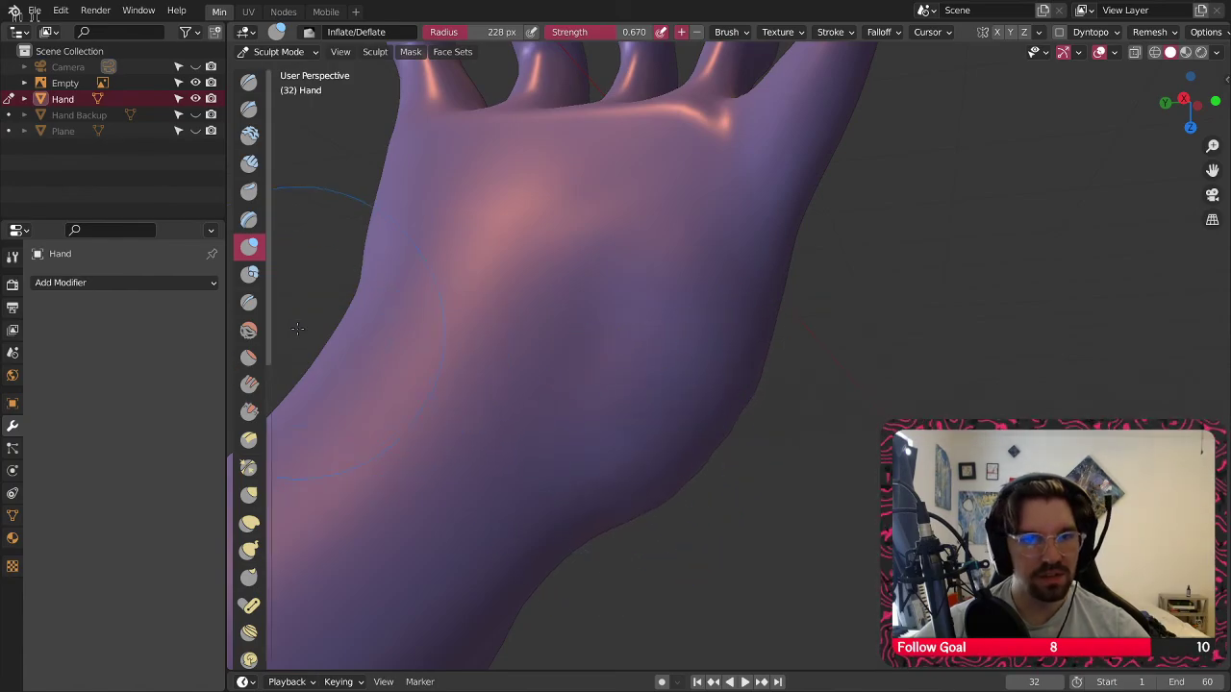
left_click(248, 330)
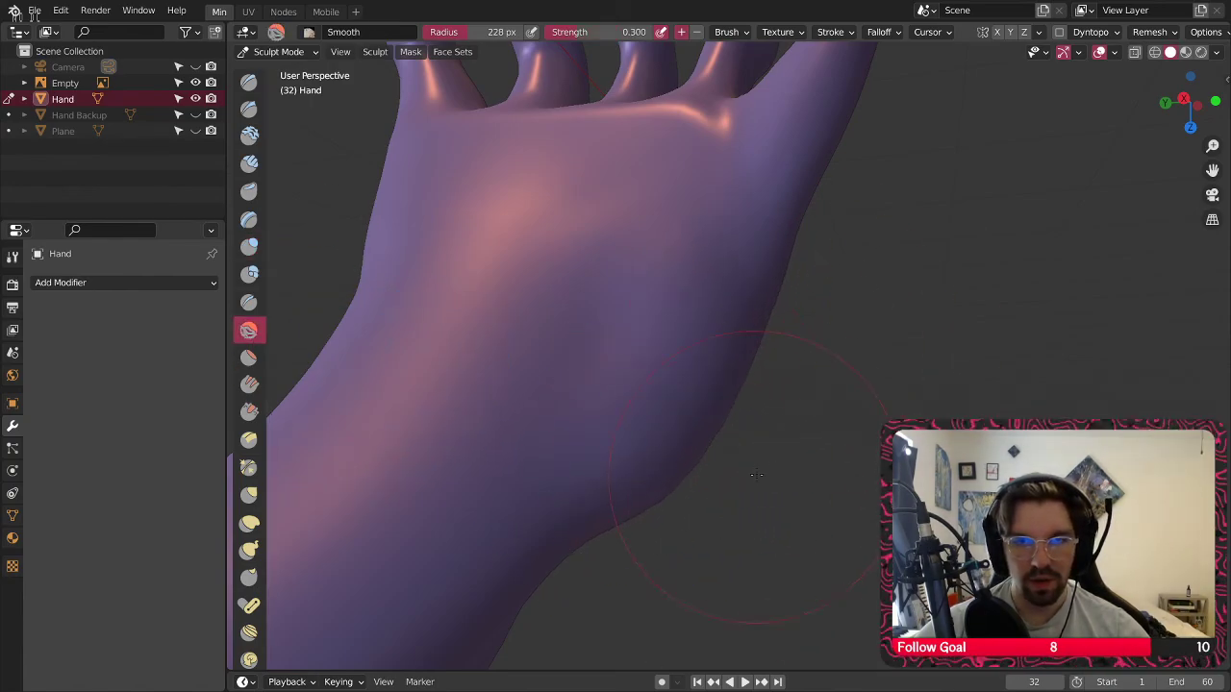
scroll(756, 473, "down", 4)
middle_click_drag(756, 473, 541, 408)
middle_click_drag(428, 408, 808, 378)
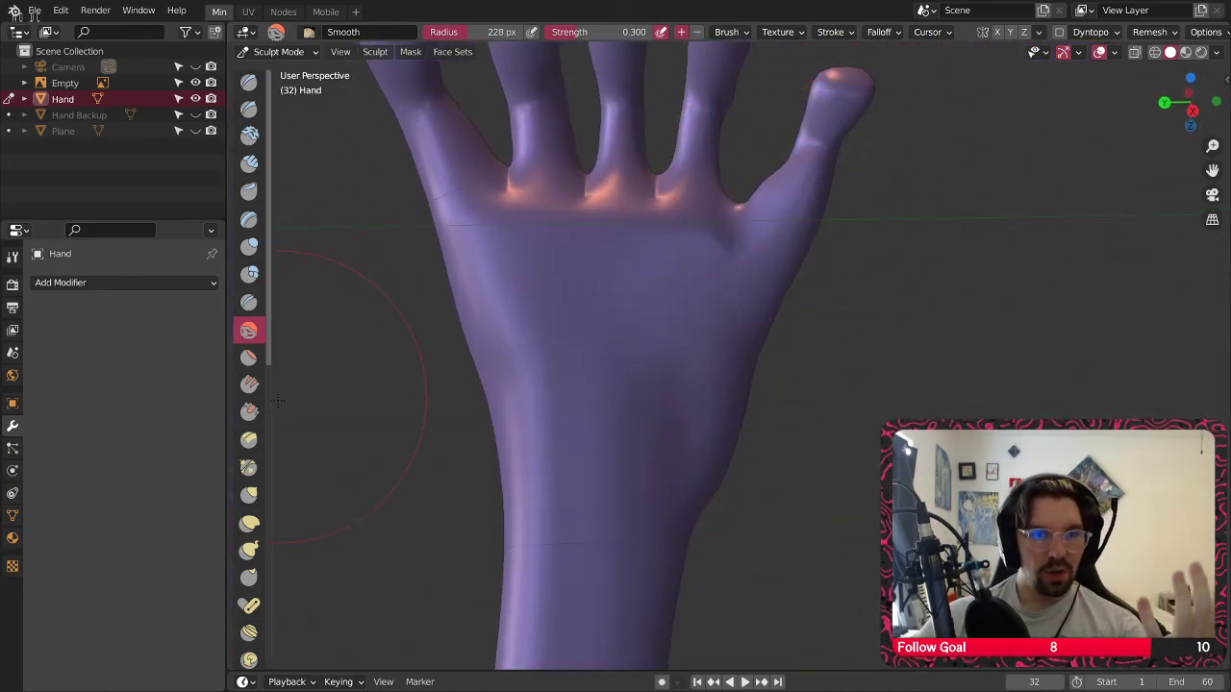
Add more volume to the thumb-side heel of the palm with the 228 px Inflate brush and soften it with the Smooth brush
left_click(249, 246)
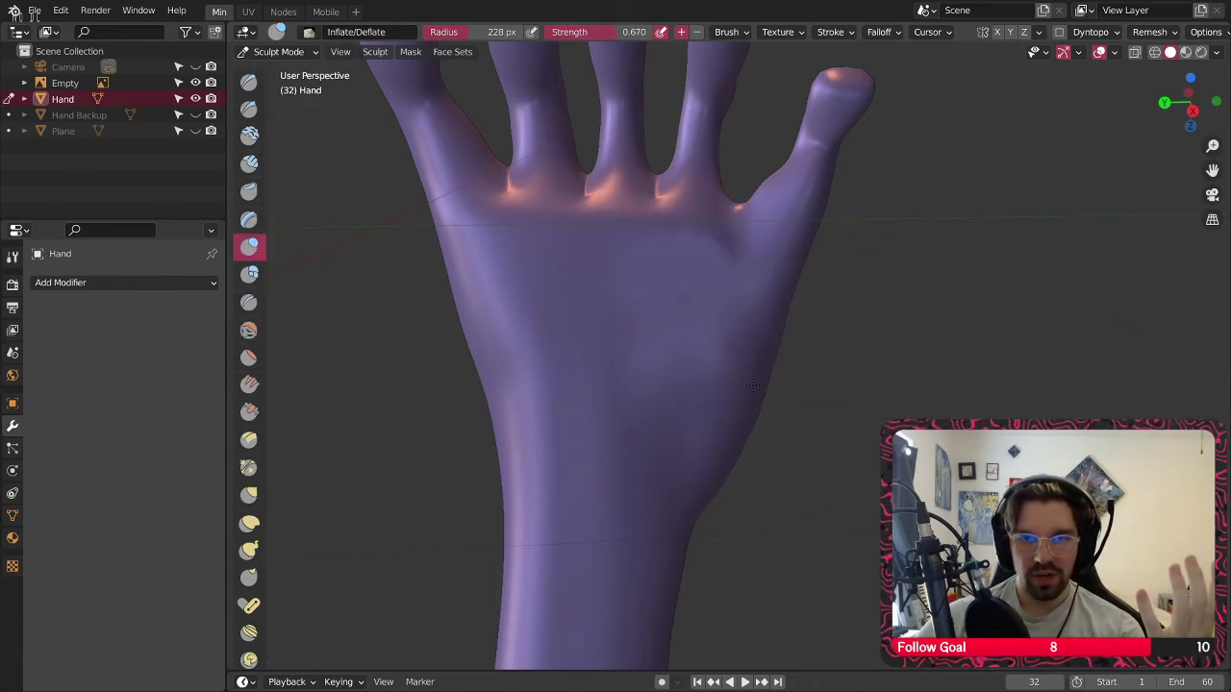
left_click(248, 330)
middle_click_drag(616, 452, 677, 477)
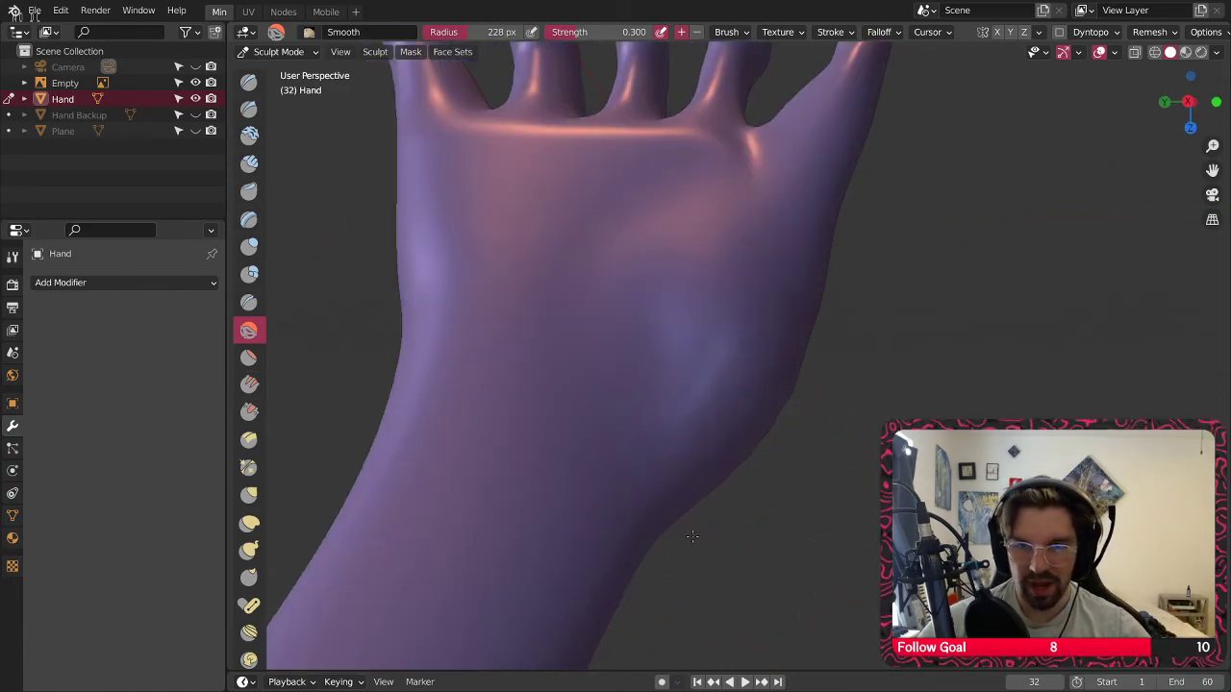
Sharpen the transition between the thumb's fleshy base and the wrist with the Crease brush at 228 px radius and 0.250 strength
left_click(248, 302)
middle_click_drag(596, 452, 645, 494)
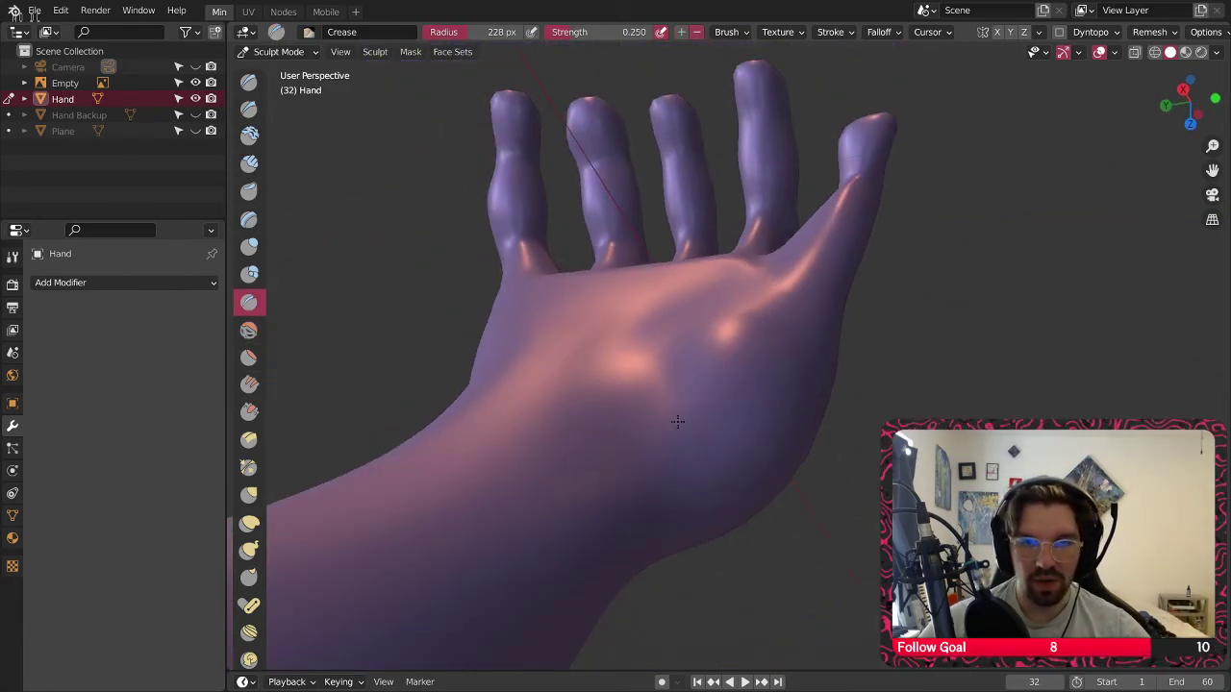
middle_click_drag(682, 536, 660, 371)
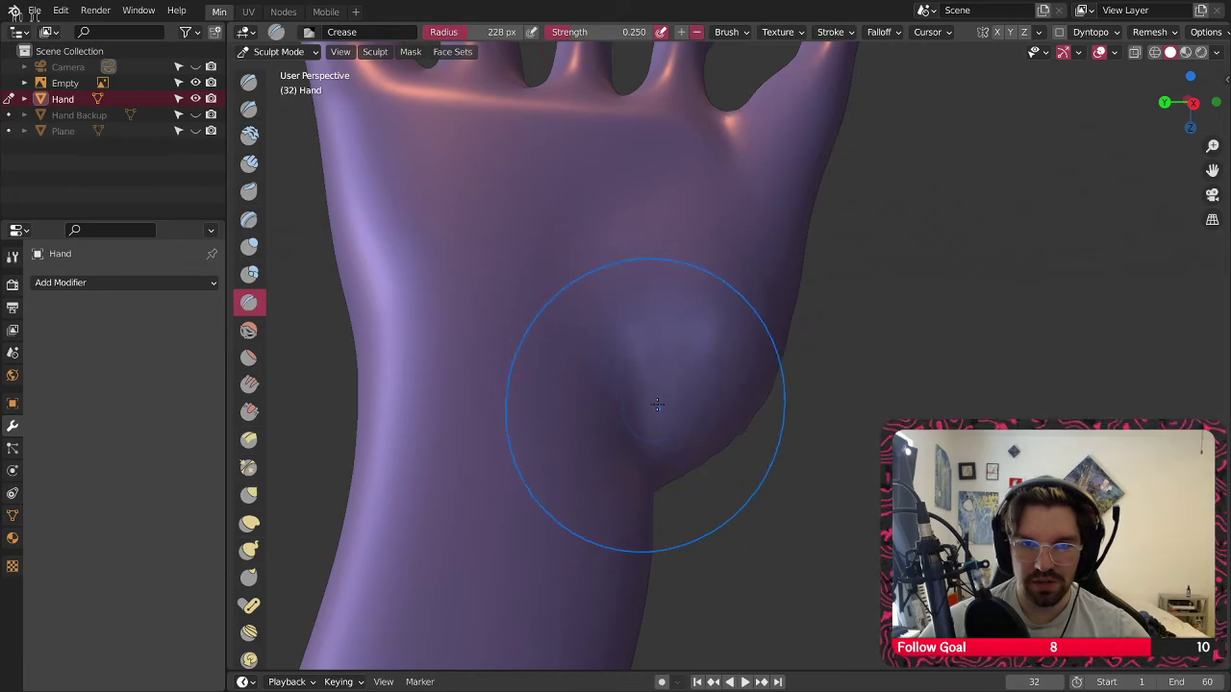
scroll(618, 344, "down", 4)
middle_click_drag(654, 520, 450, 265)
mouse_move(548, 364)
middle_mouse_down()
mouse_move(444, 469)
mouse_move(413, 476)
mouse_move(432, 406)
middle_mouse_up()
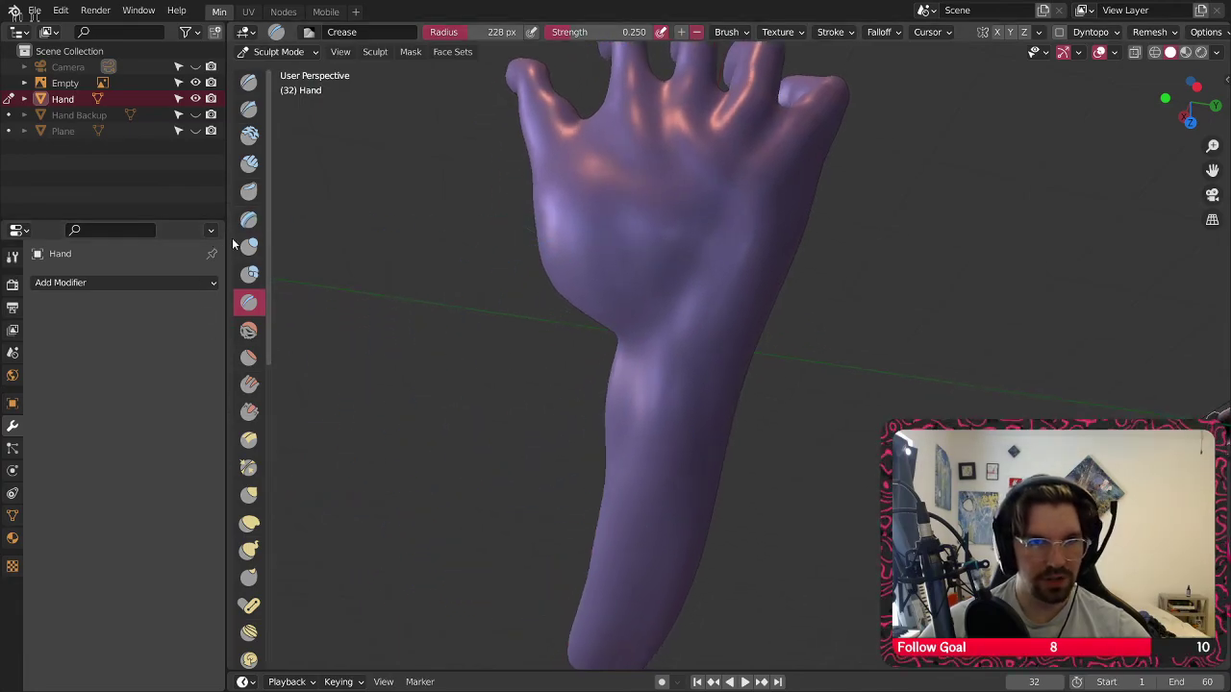
Puff up the thumb-side heel where it meets the wrist with the Inflate brush and blend it with the 228 px Smooth brush
key("i")
scroll(647, 331, "up", 2)
mouse_move(639, 321)
left_mouse_down()
mouse_move(605, 319)
mouse_move(601, 335)
mouse_move(618, 325)
left_mouse_up()
middle_click_drag(618, 325, 417, 282)
left_click(249, 330)
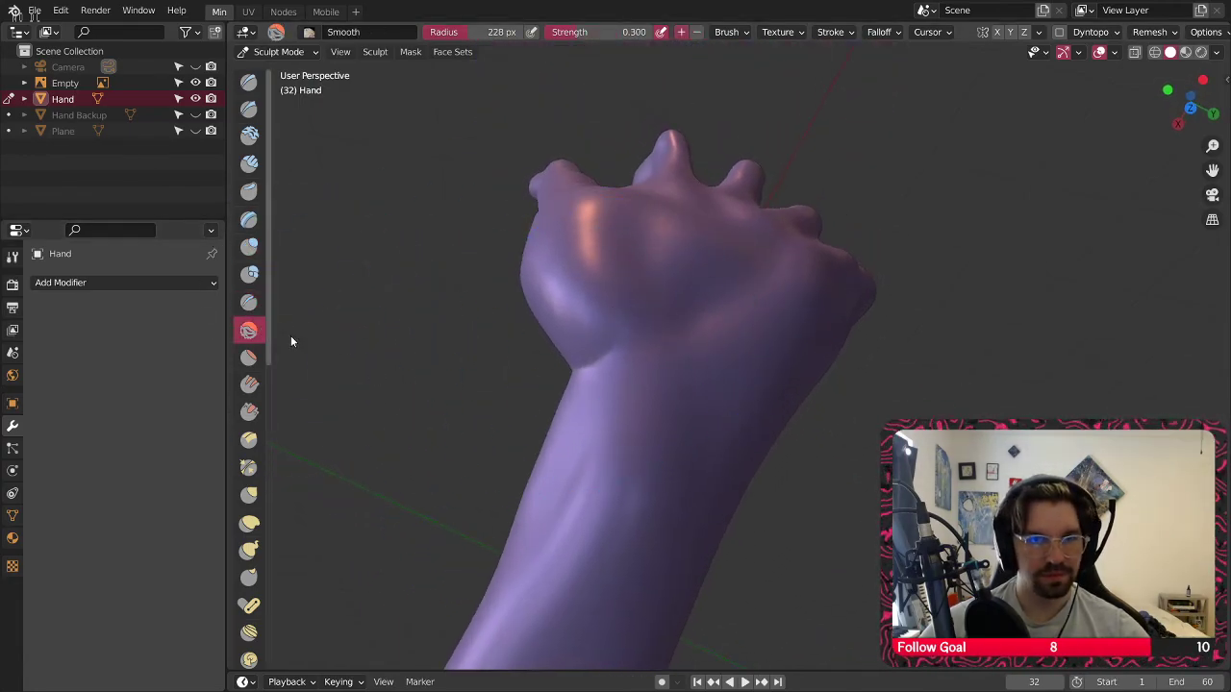
mouse_move(596, 314)
middle_mouse_down()
mouse_move(610, 423)
mouse_move(634, 323)
mouse_move(481, 344)
middle_mouse_up()
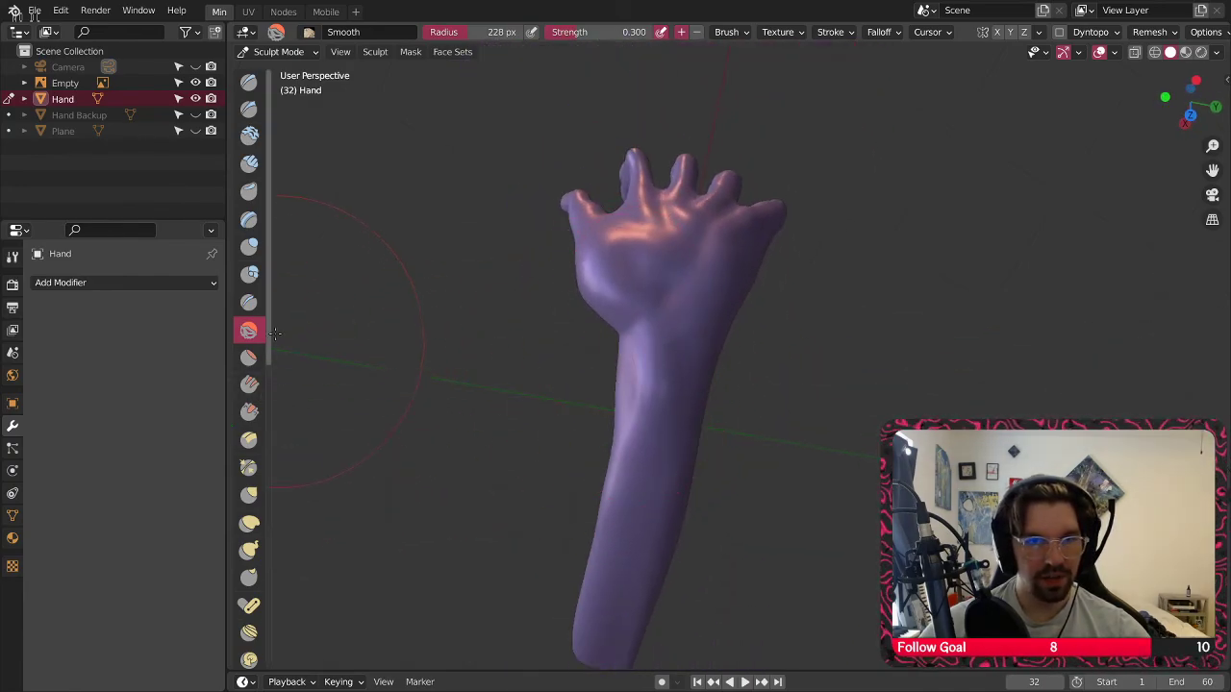
Raise the form running along the wrist and forearm with the Inflate brush at 114 px radius, and soften it with the Smooth brush
left_click(249, 246)
mouse_move(645, 355)
middle_mouse_down()
mouse_move(822, 420)
mouse_move(695, 330)
mouse_move(733, 290)
middle_mouse_up()
key("f")
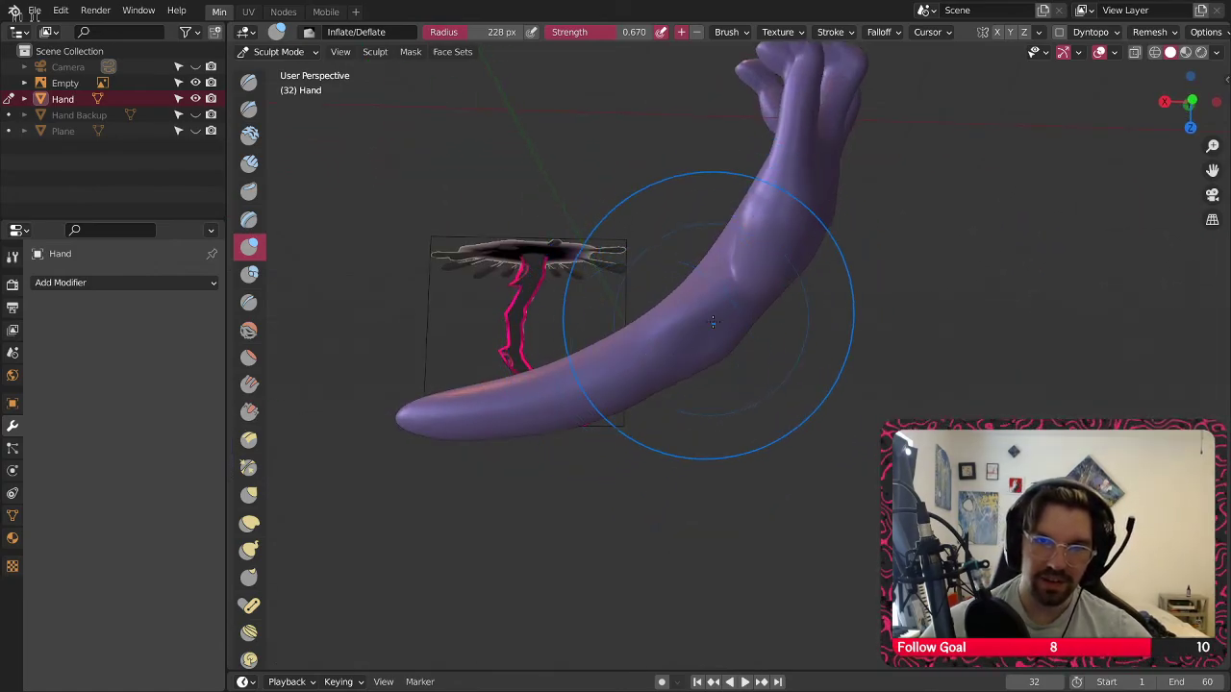
left_click(734, 303)
left_click_drag(700, 314, 481, 414)
mouse_move(722, 306)
middle_mouse_down()
mouse_move(616, 337)
mouse_move(733, 298)
mouse_move(649, 310)
middle_mouse_up()
key("shift+s")
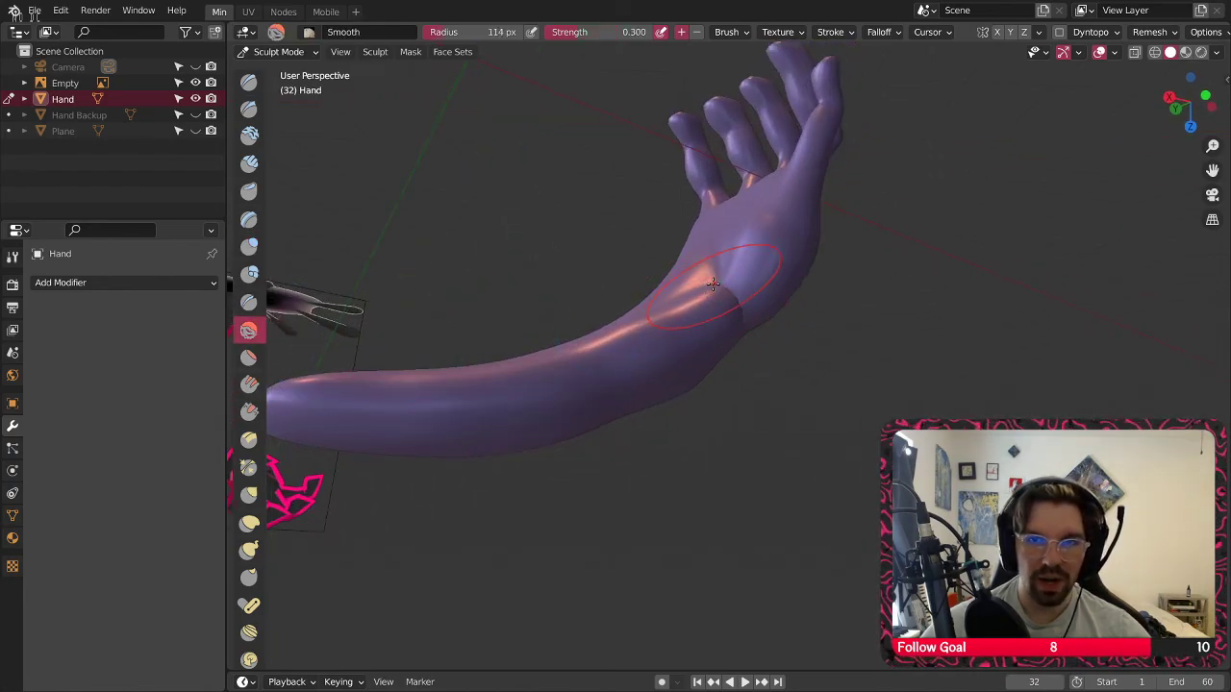
mouse_move(760, 318)
middle_mouse_down()
mouse_move(774, 322)
mouse_move(740, 306)
mouse_move(754, 271)
mouse_move(713, 231)
middle_mouse_up()
scroll(736, 300, "up", 4)
scroll(758, 274, "down", 5)
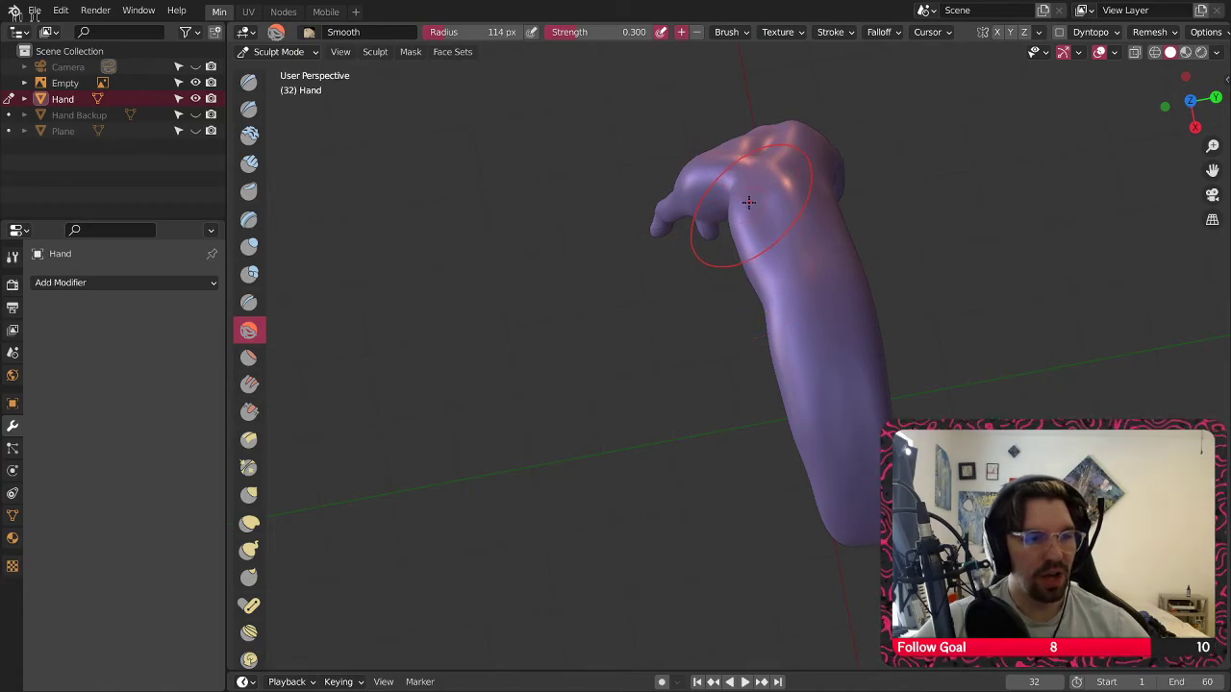
mouse_move(742, 238)
middle_mouse_down()
mouse_move(729, 400)
mouse_move(682, 308)
mouse_move(609, 335)
middle_mouse_up()
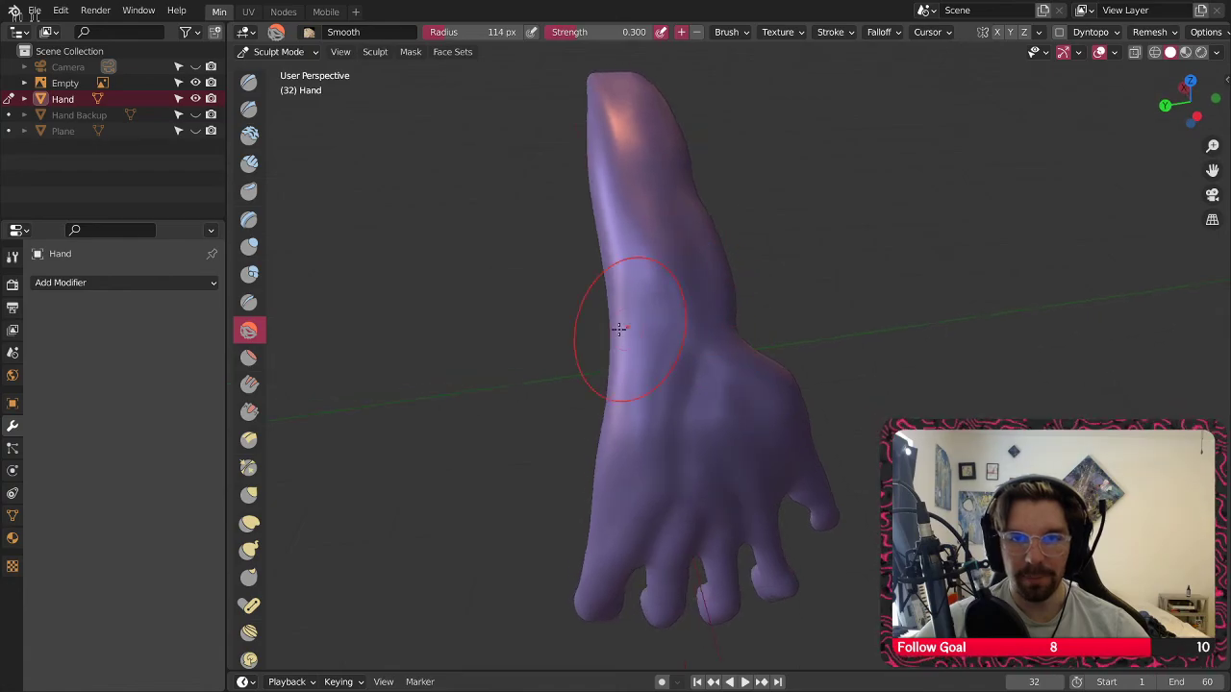
Carve a crease between the wrist and the pinky-side heel of the palm with the Crease brush at 114 px and 0.250 strength
left_click(249, 302)
scroll(654, 371, "up", 4)
middle_click_drag(622, 348, 674, 340)
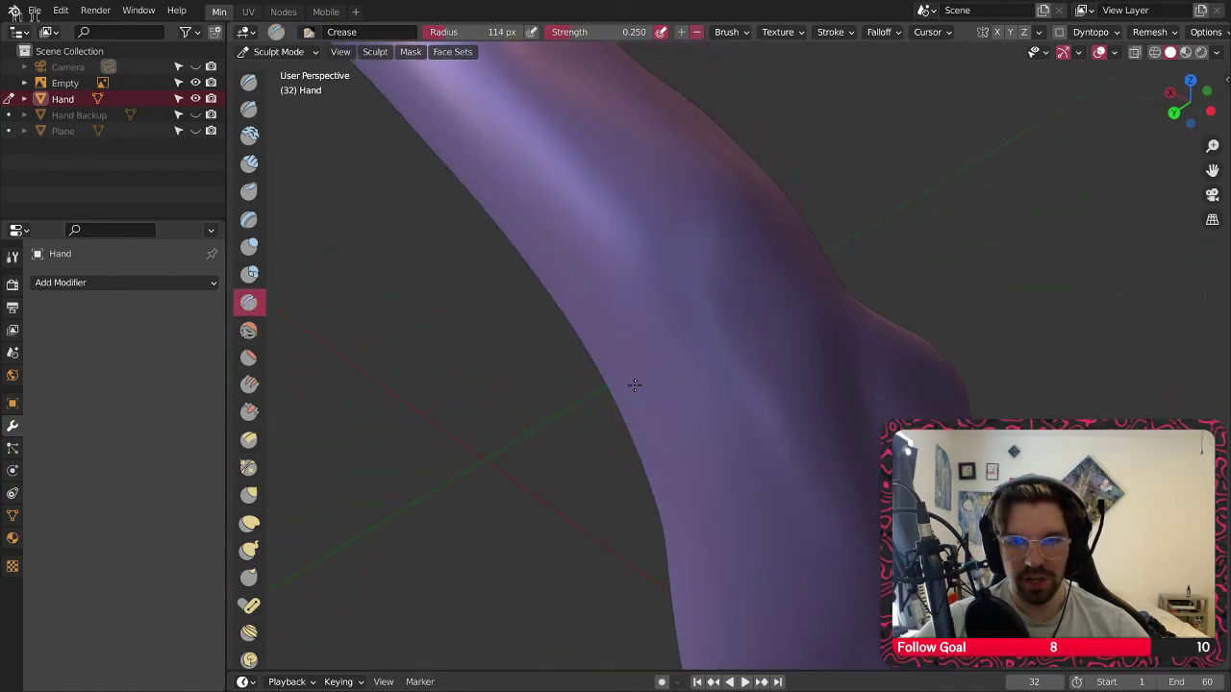
mouse_move(634, 384)
middle_mouse_down()
mouse_move(684, 349)
mouse_move(591, 357)
mouse_move(669, 432)
mouse_move(577, 516)
mouse_move(770, 286)
middle_mouse_up()
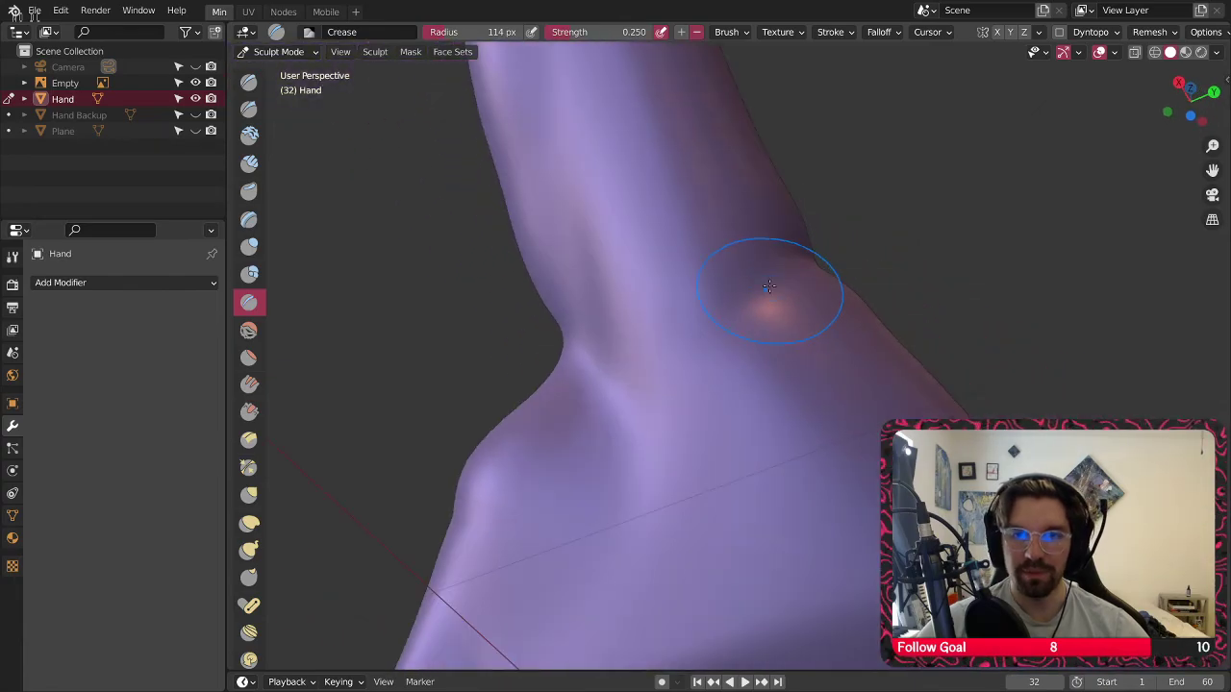
mouse_move(679, 452)
middle_mouse_down()
mouse_move(756, 261)
mouse_move(817, 269)
mouse_move(810, 205)
middle_mouse_up()
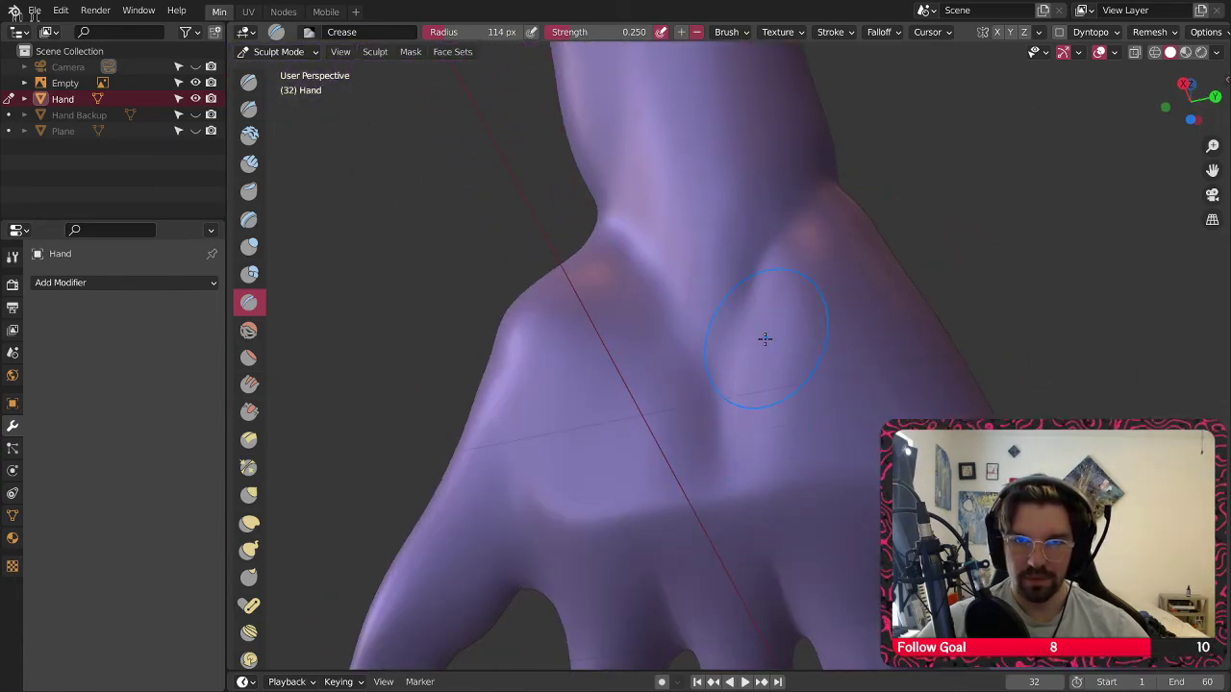
middle_click_drag(765, 338, 597, 360)
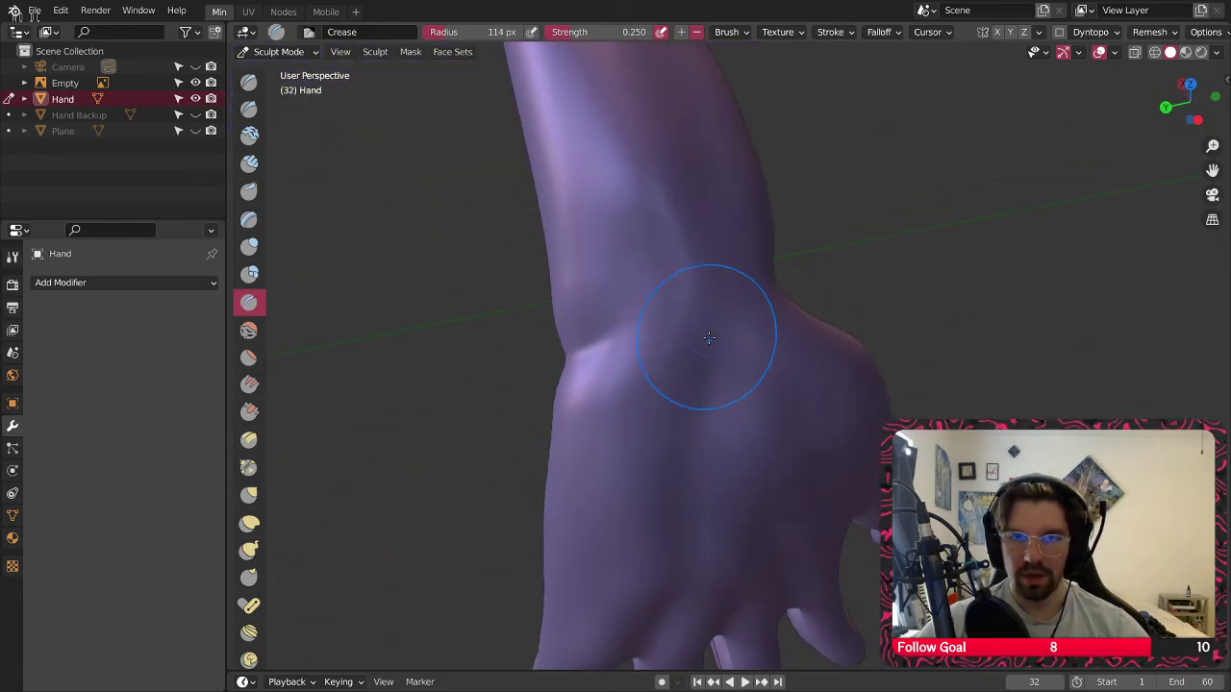
Define the palm's thumb and pinky pads and the fold at the thumb's root with the 114 px Crease brush
scroll(708, 338, "down", 5)
middle_click_drag(714, 304, 421, 320)
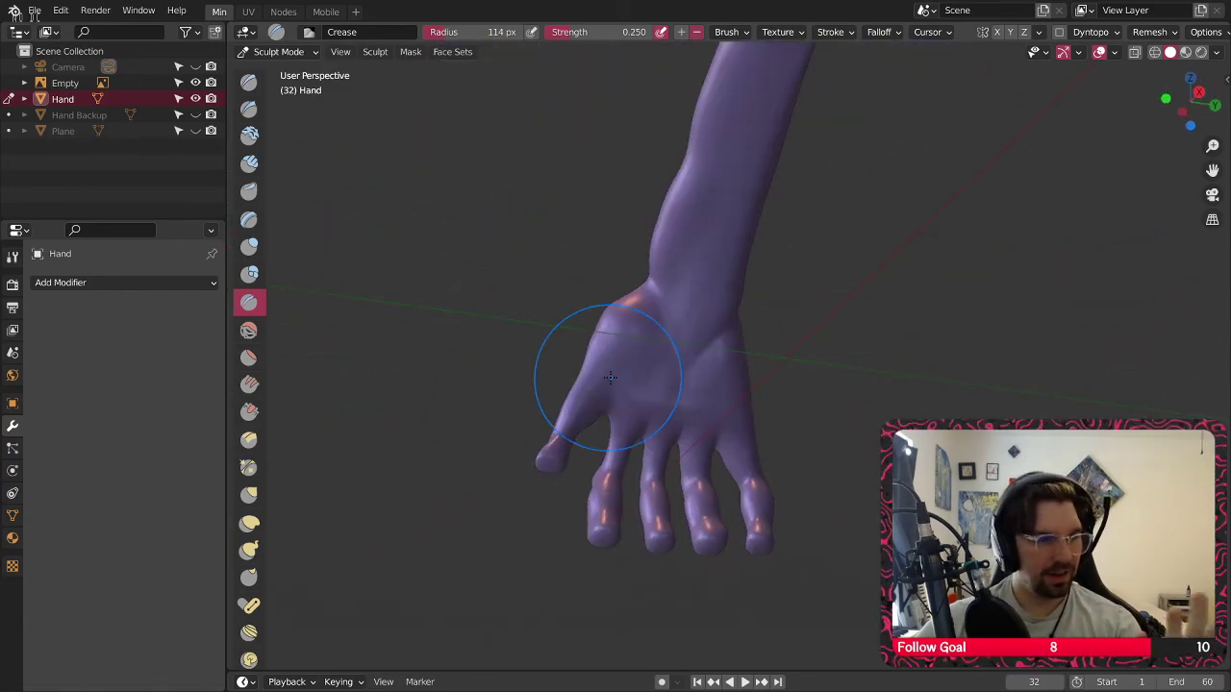
scroll(660, 357, "up", 5)
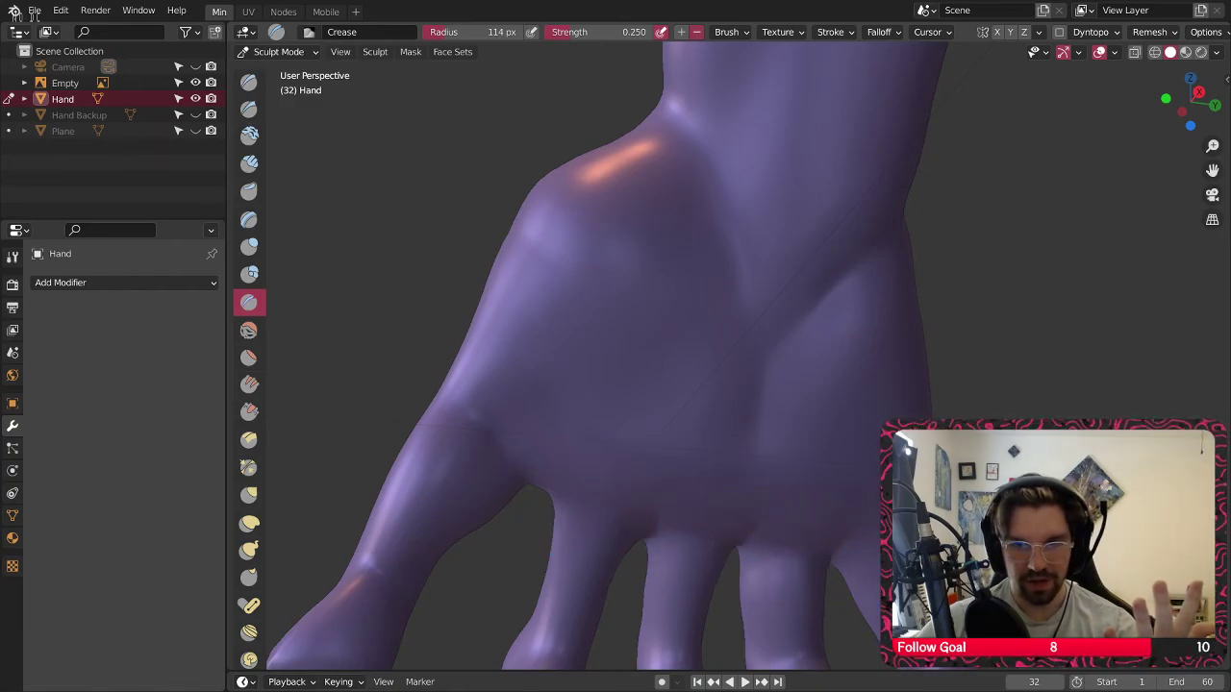
middle_click_drag(873, 550, 850, 527)
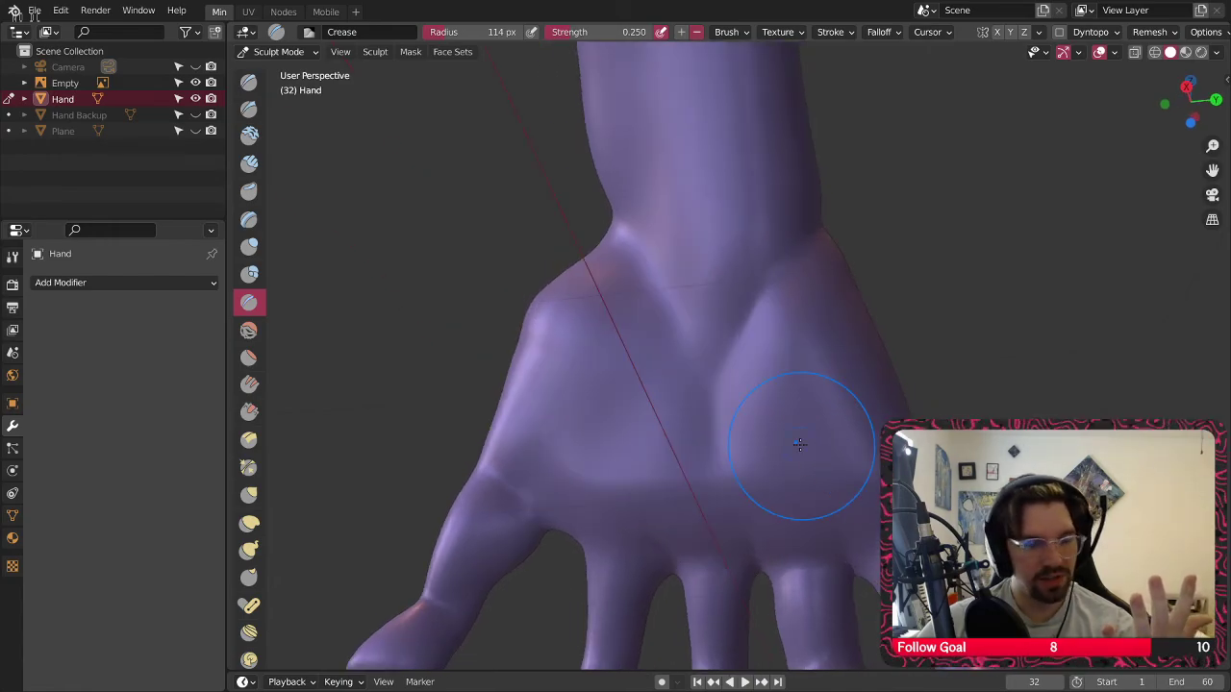
middle_click_drag(843, 467, 720, 412)
middle_click_drag(632, 438, 588, 442)
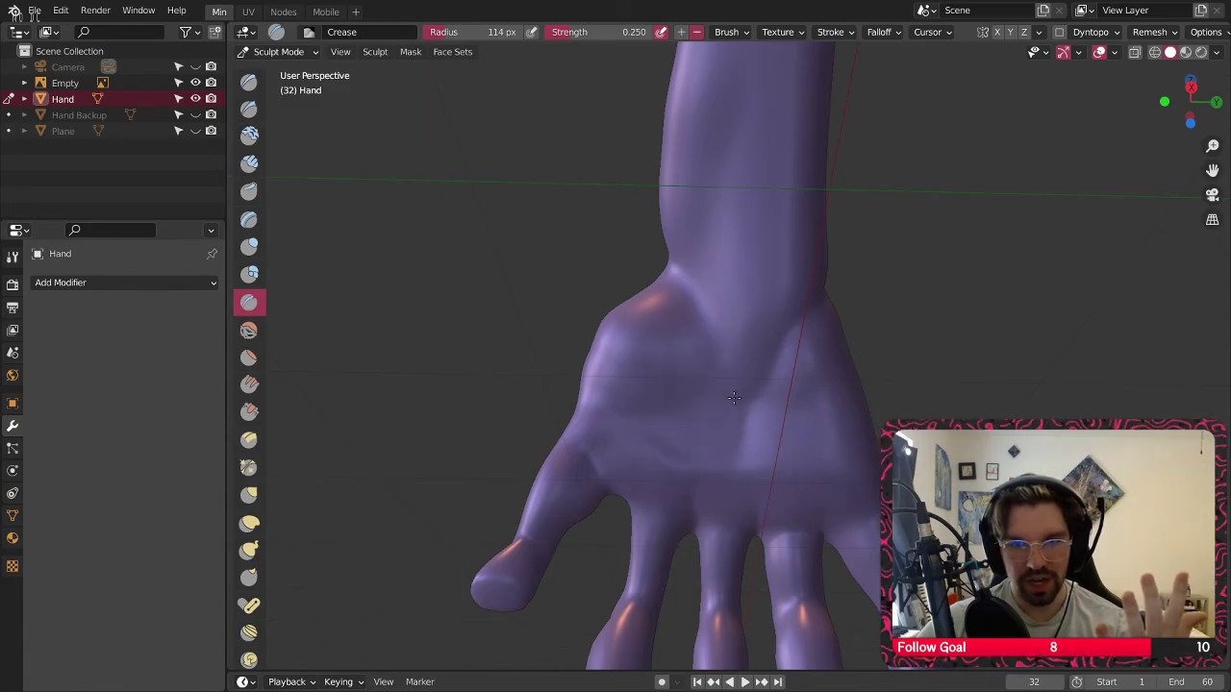
Try carving palm lines across the middle of the palm with the 114 px Crease brush
middle_click_drag(734, 397, 799, 488)
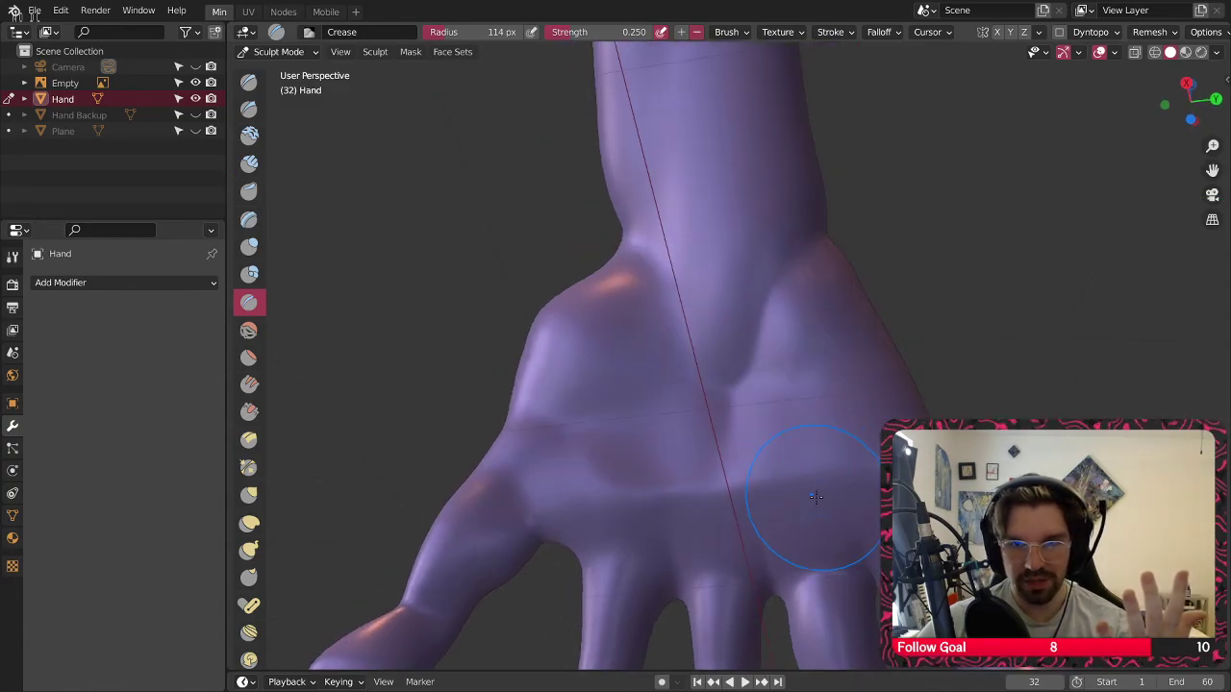
mouse_move(816, 530)
middle_mouse_down()
mouse_move(836, 481)
mouse_move(799, 522)
middle_mouse_up()
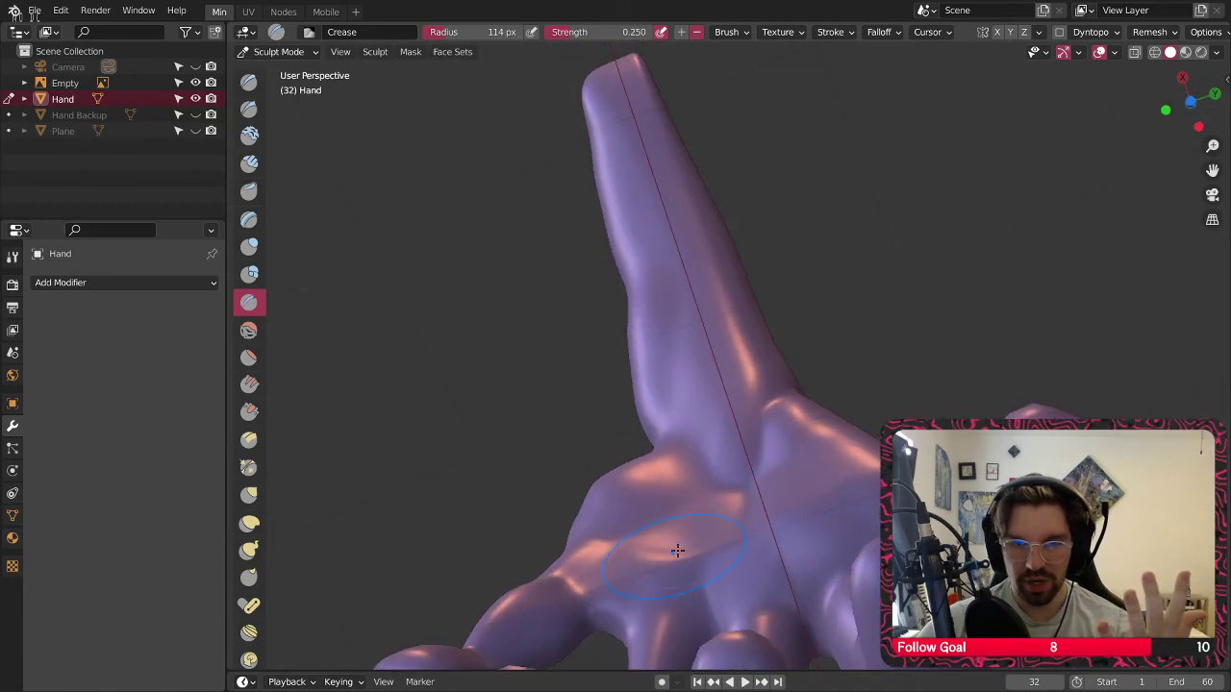
middle_click_drag(678, 551, 673, 316)
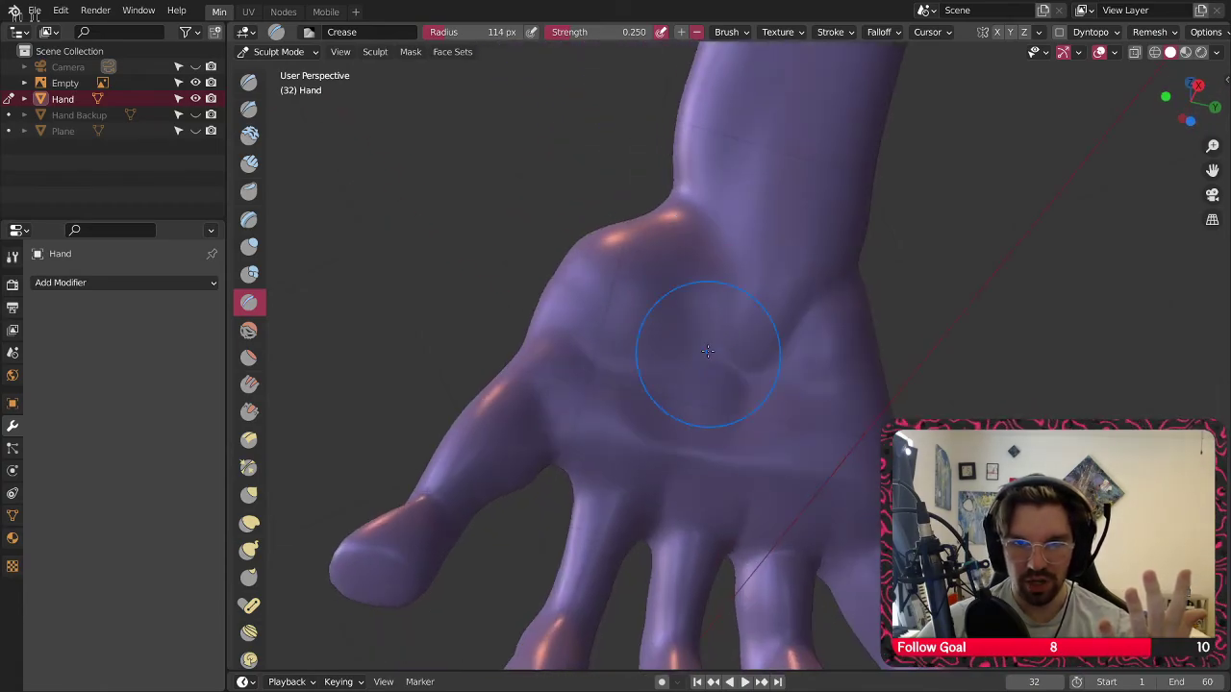
middle_click_drag(823, 442, 826, 364)
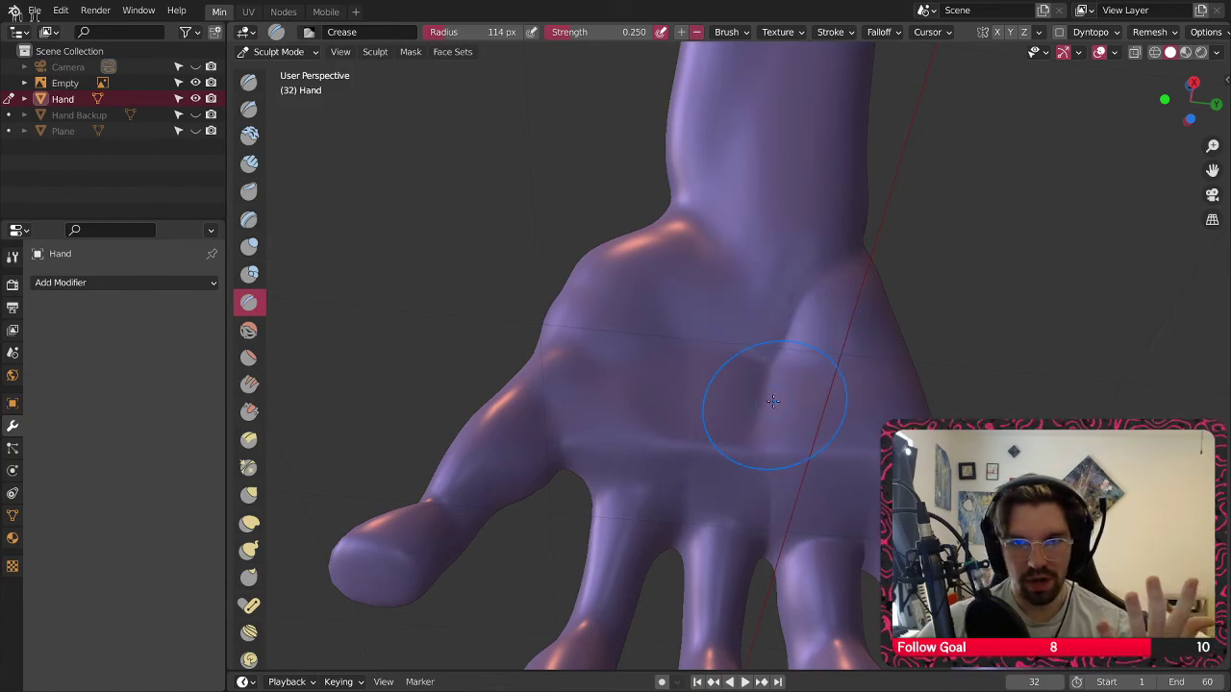
Cut folds into the outer edge of the thumb's fleshy base near the wrist with the 114 px Crease brush
mouse_move(736, 413)
middle_mouse_down()
mouse_move(721, 404)
mouse_move(650, 475)
mouse_move(423, 452)
middle_mouse_up()
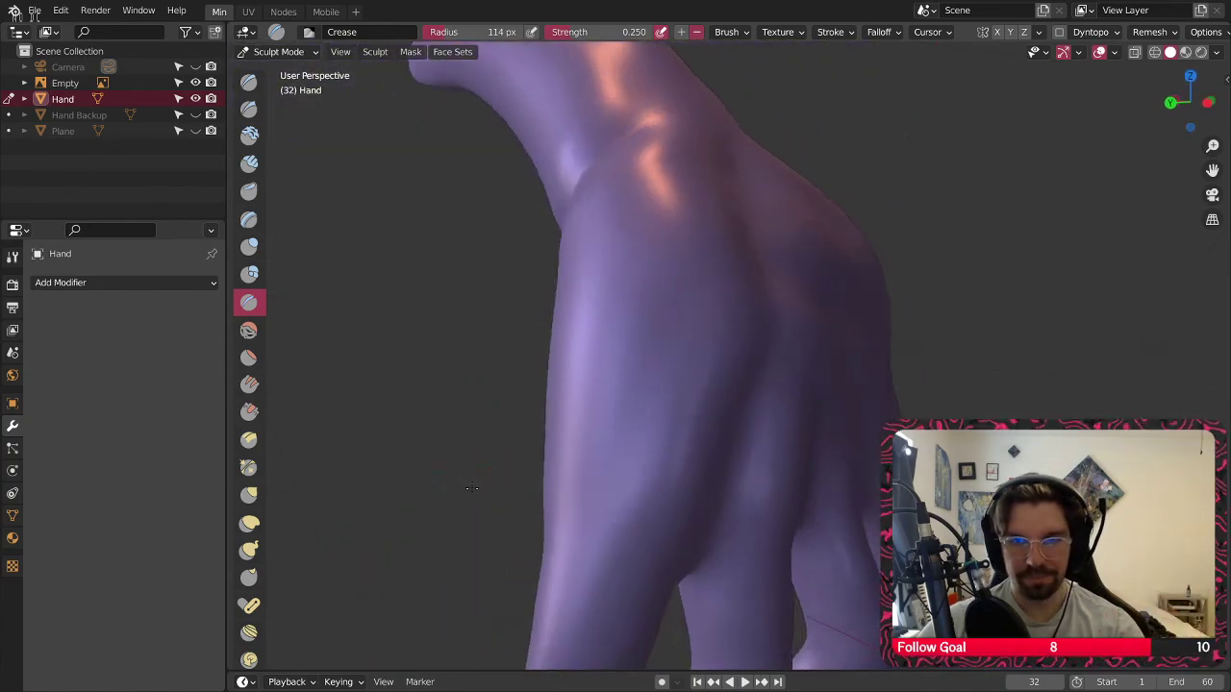
scroll(770, 385, "down", 4)
middle_click_drag(798, 375, 744, 382)
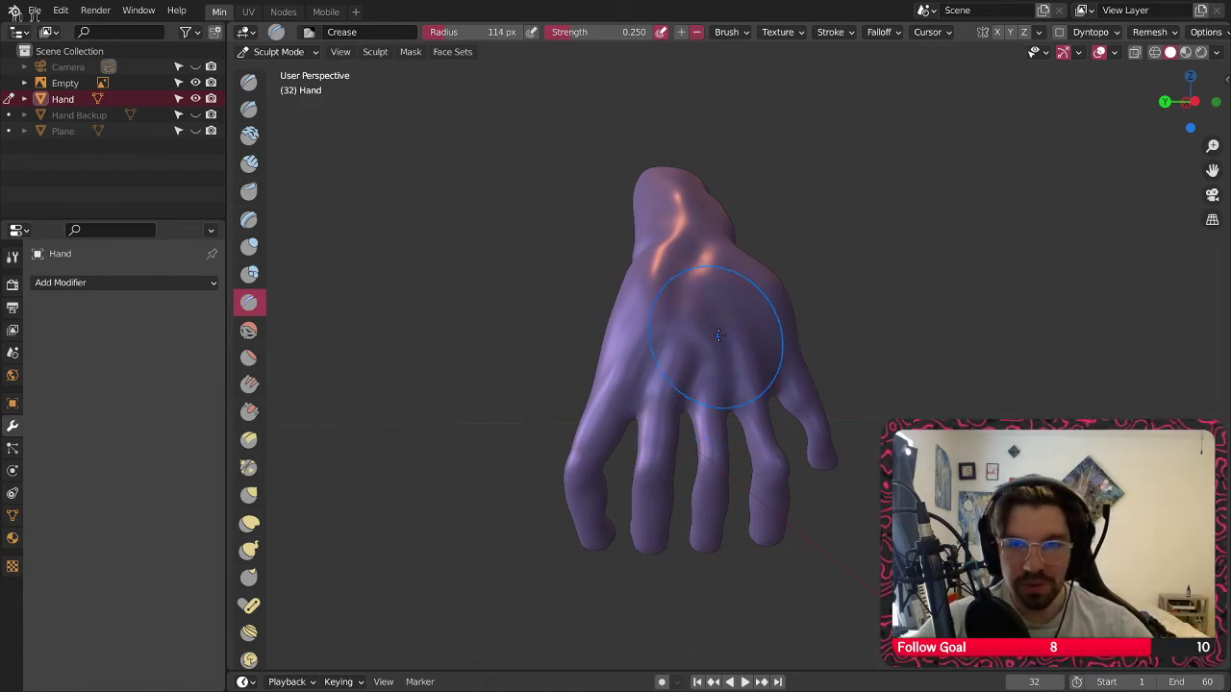
mouse_move(719, 335)
middle_mouse_down()
mouse_move(661, 352)
mouse_move(710, 357)
mouse_move(769, 236)
mouse_move(683, 246)
middle_mouse_up()
scroll(710, 357, "up", 3)
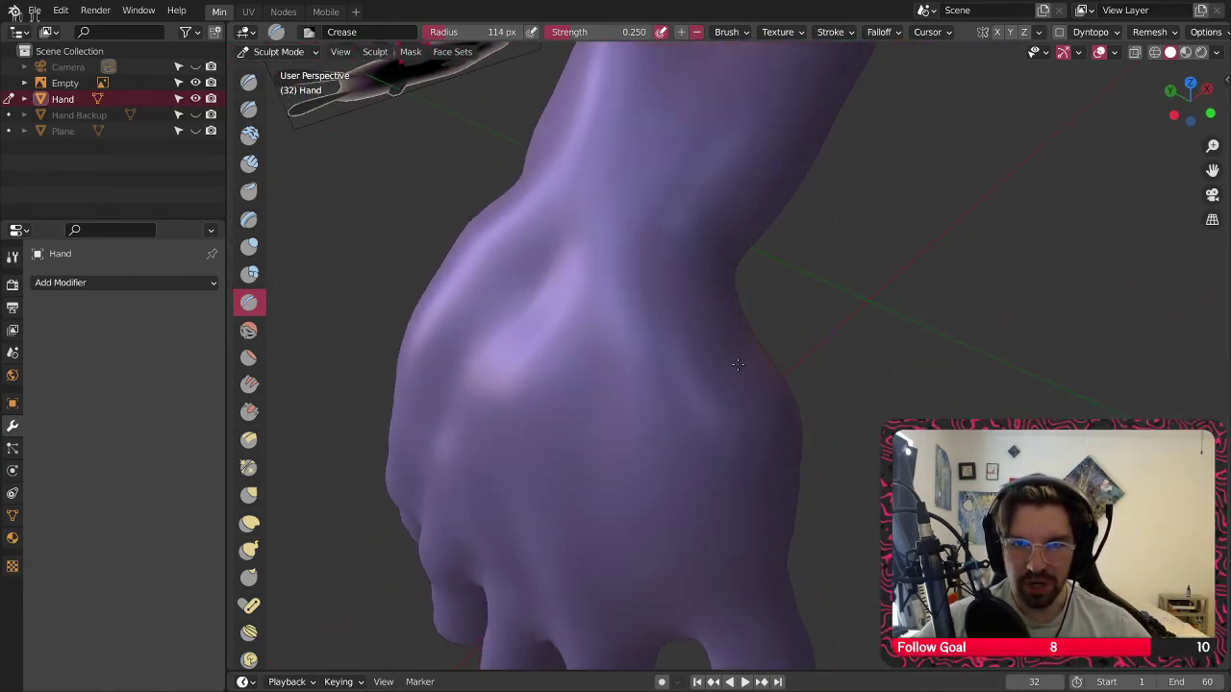
middle_click_drag(772, 376, 556, 404)
middle_click_drag(760, 401, 630, 357)
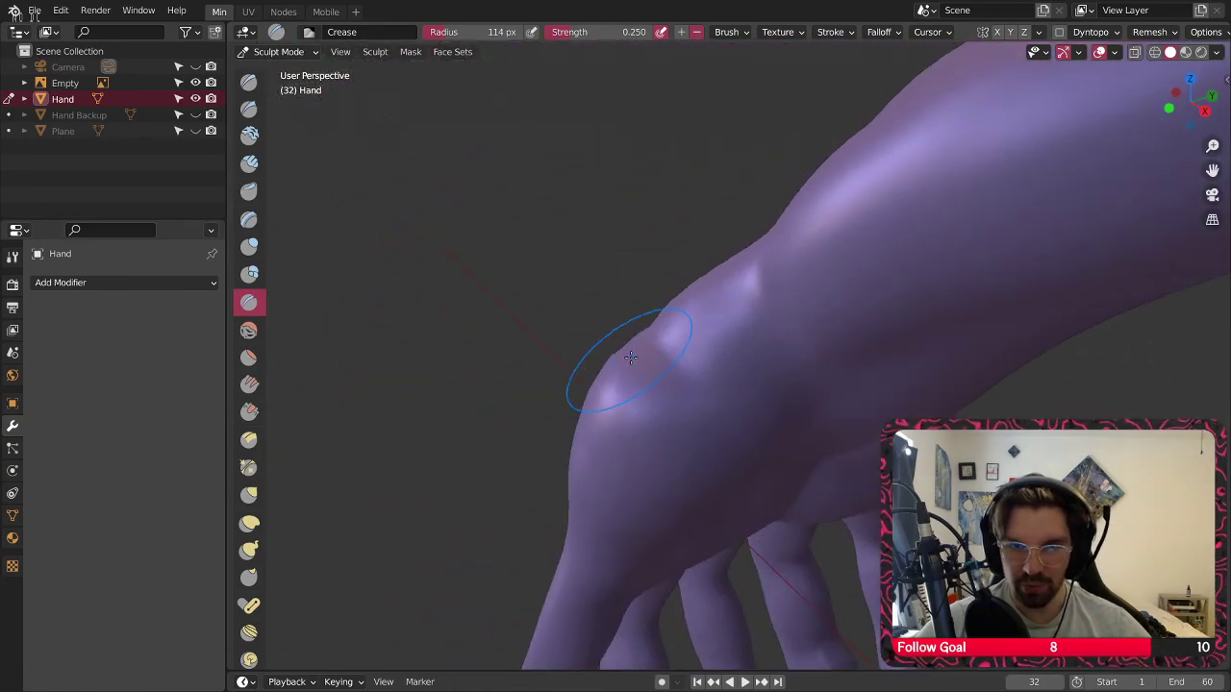
left_click_drag(675, 372, 749, 434)
mouse_move(731, 443)
middle_mouse_down()
mouse_move(736, 407)
mouse_move(797, 413)
mouse_move(776, 483)
mouse_move(660, 399)
mouse_move(703, 336)
mouse_move(413, 357)
middle_mouse_up()
Soften the folds on the thumb's base with the Smooth brush at 235 px radius and 0.300 strength
left_click(248, 330)
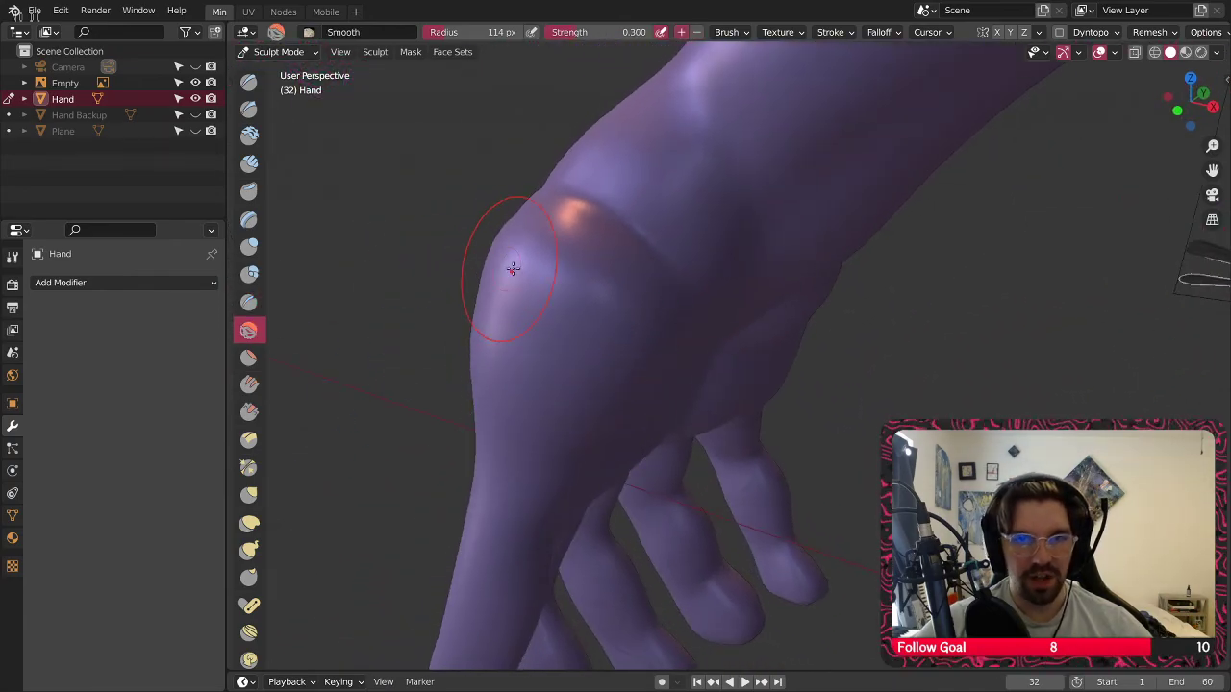
key("f")
left_click(536, 275)
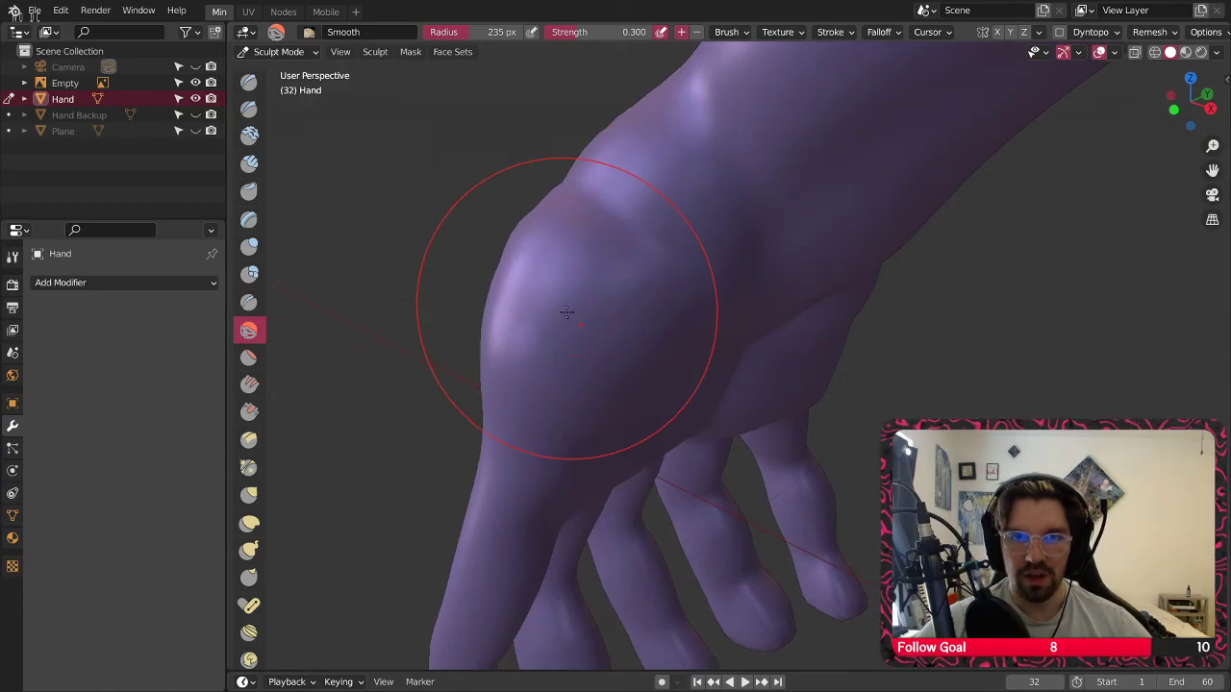
middle_click_drag(563, 308, 508, 233)
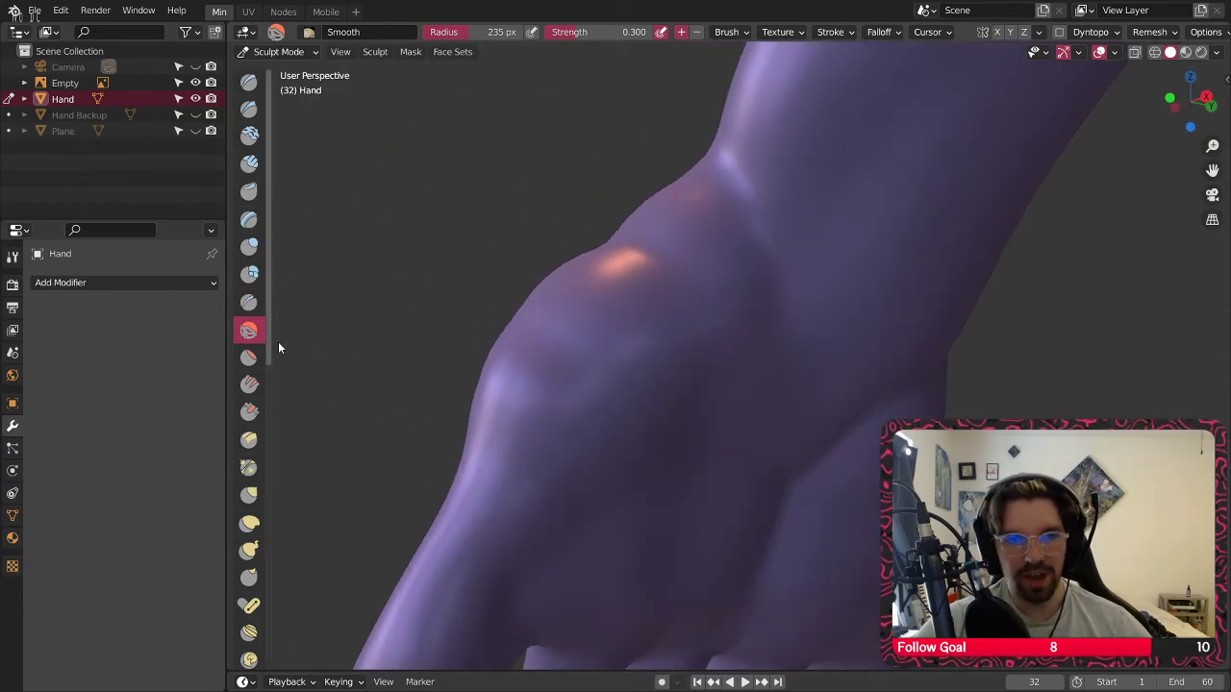
Carve distinct skin folds on the palm side of the thumb's base with the Crease brush at 110 px radius
left_click(248, 302)
mouse_move(541, 322)
middle_mouse_down()
mouse_move(660, 371)
mouse_move(659, 334)
mouse_move(539, 355)
mouse_move(703, 406)
mouse_move(588, 355)
middle_mouse_up()
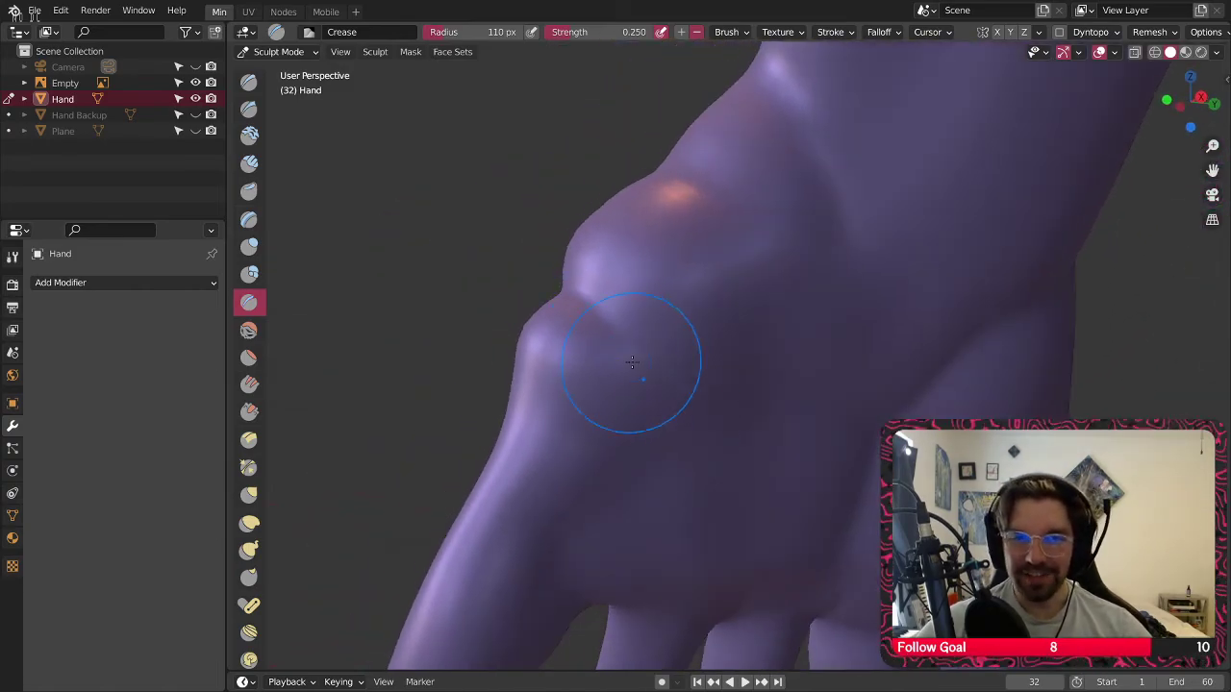
middle_click_drag(646, 407, 538, 342)
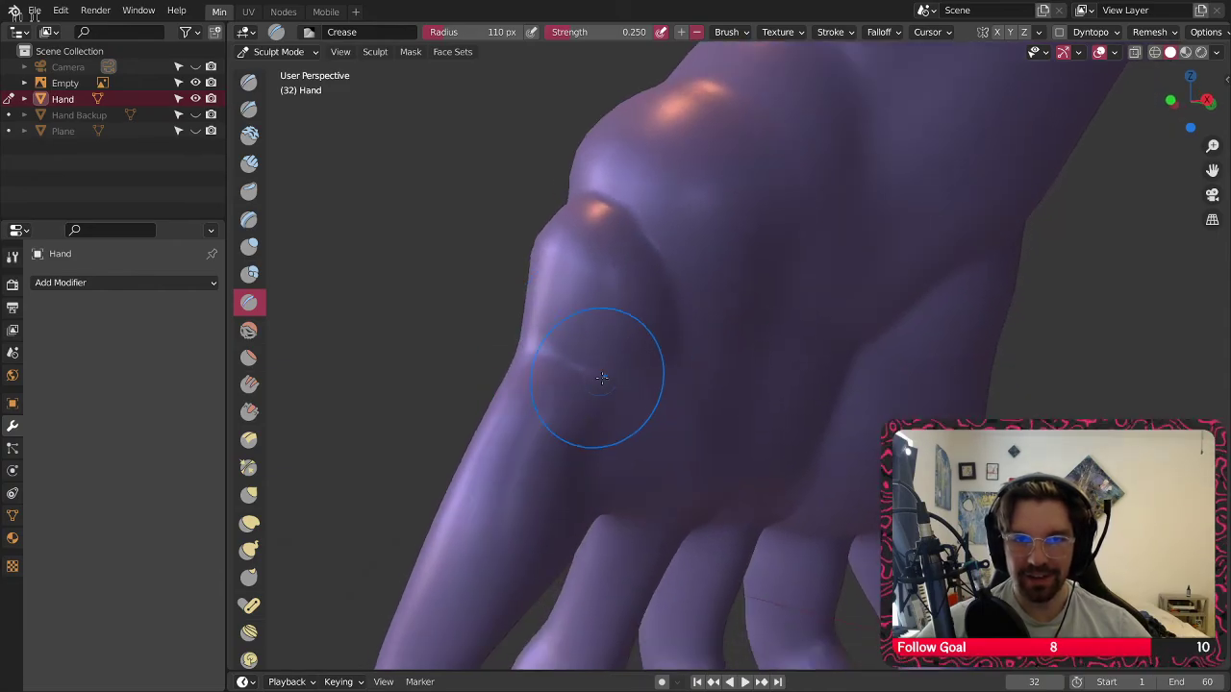
Extend the thumb-base folds around onto the back of the hand with the 110 px Crease brush
mouse_move(599, 375)
middle_mouse_down()
mouse_move(564, 325)
mouse_move(632, 385)
mouse_move(660, 339)
middle_mouse_up()
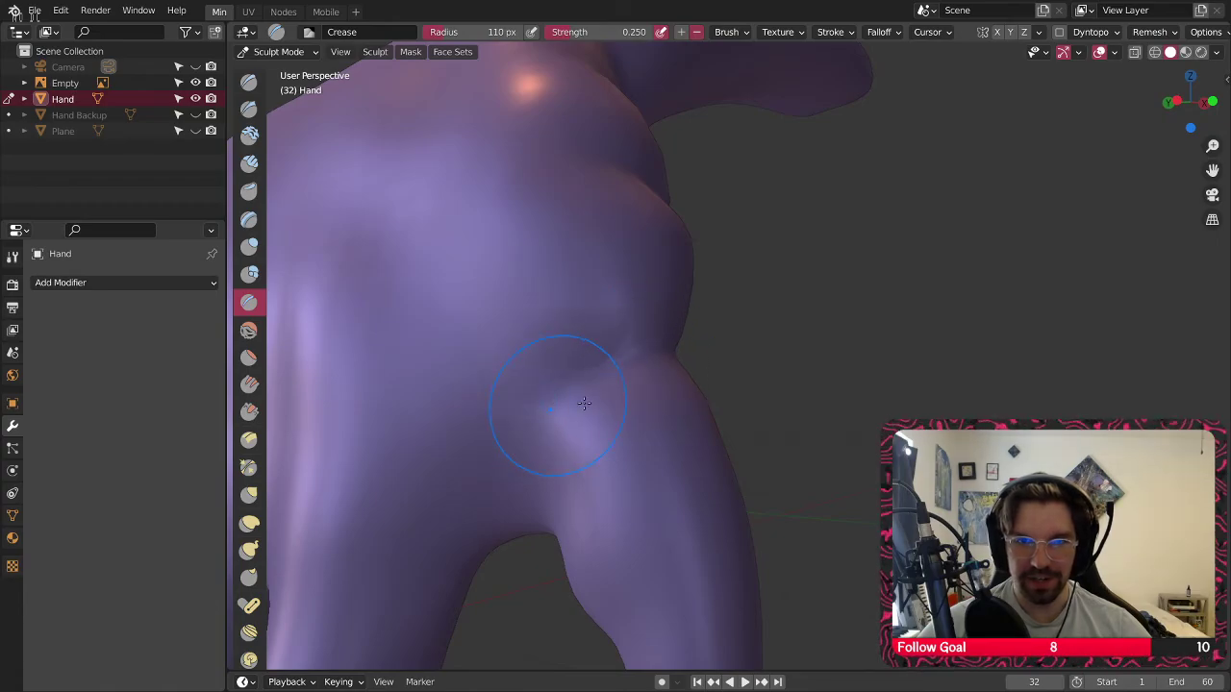
middle_click_drag(584, 404, 853, 371)
middle_click_drag(755, 380, 750, 336)
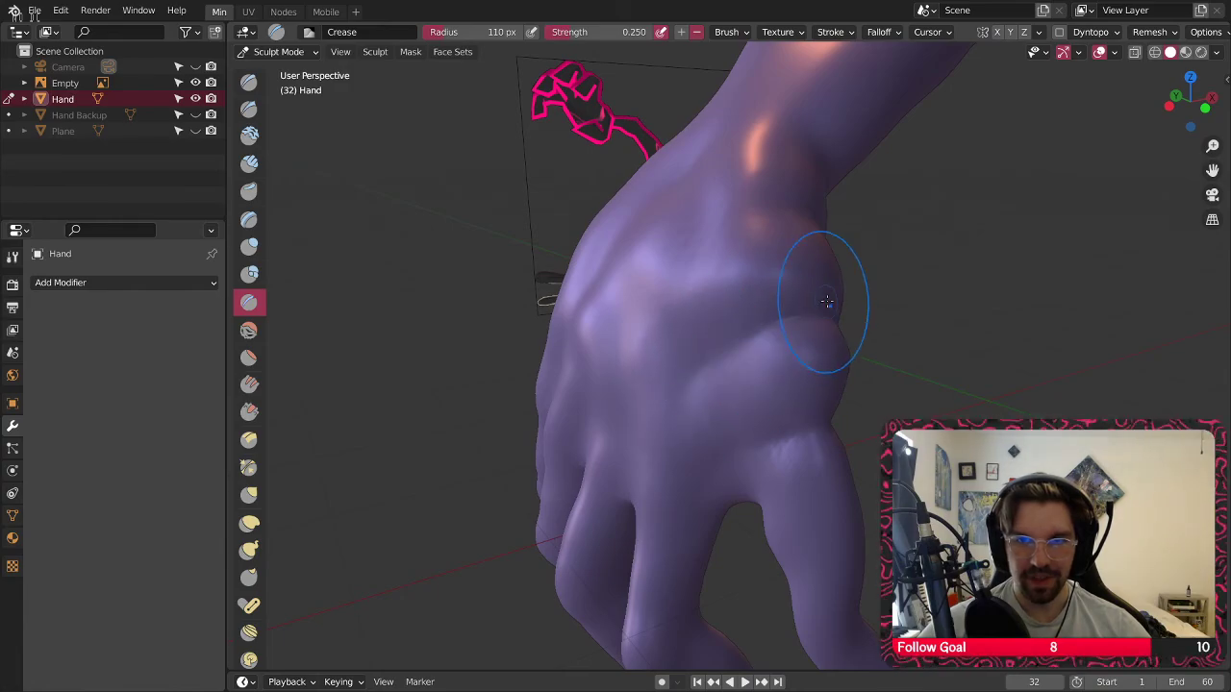
middle_click_drag(824, 302, 797, 352)
mouse_move(698, 386)
middle_mouse_down()
mouse_move(565, 354)
mouse_move(666, 289)
middle_mouse_up()
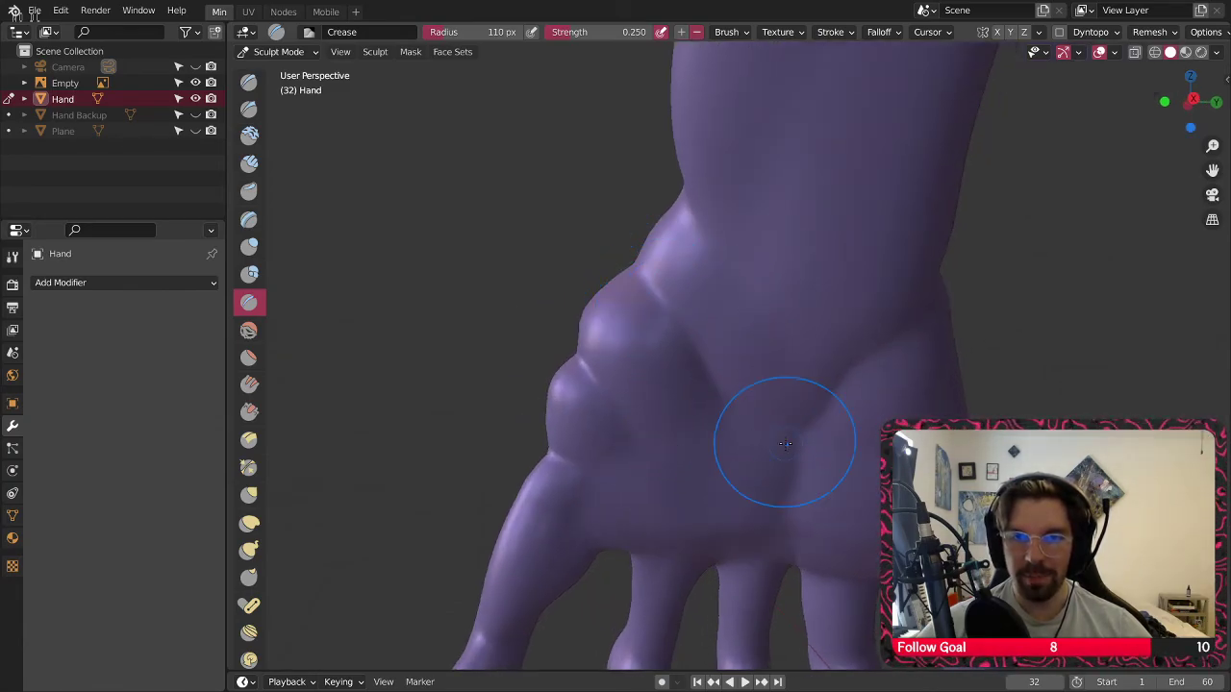
Deepen the creases running from the thumb's fleshy base across the palm side of the wrist with the 110 px Crease brush
middle_click_drag(746, 359, 913, 383)
mouse_move(882, 421)
middle_mouse_down()
mouse_move(813, 357)
mouse_move(890, 314)
middle_mouse_up()
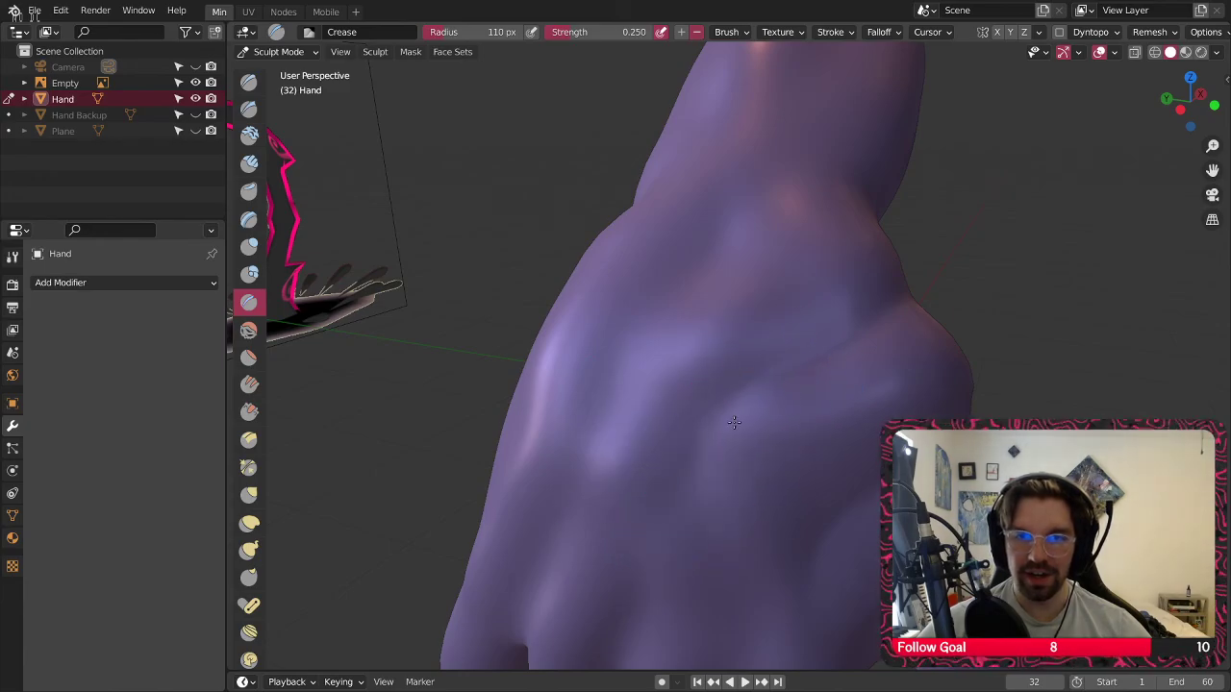
mouse_move(747, 400)
middle_mouse_down()
mouse_move(721, 494)
mouse_move(673, 407)
mouse_move(700, 425)
middle_mouse_up()
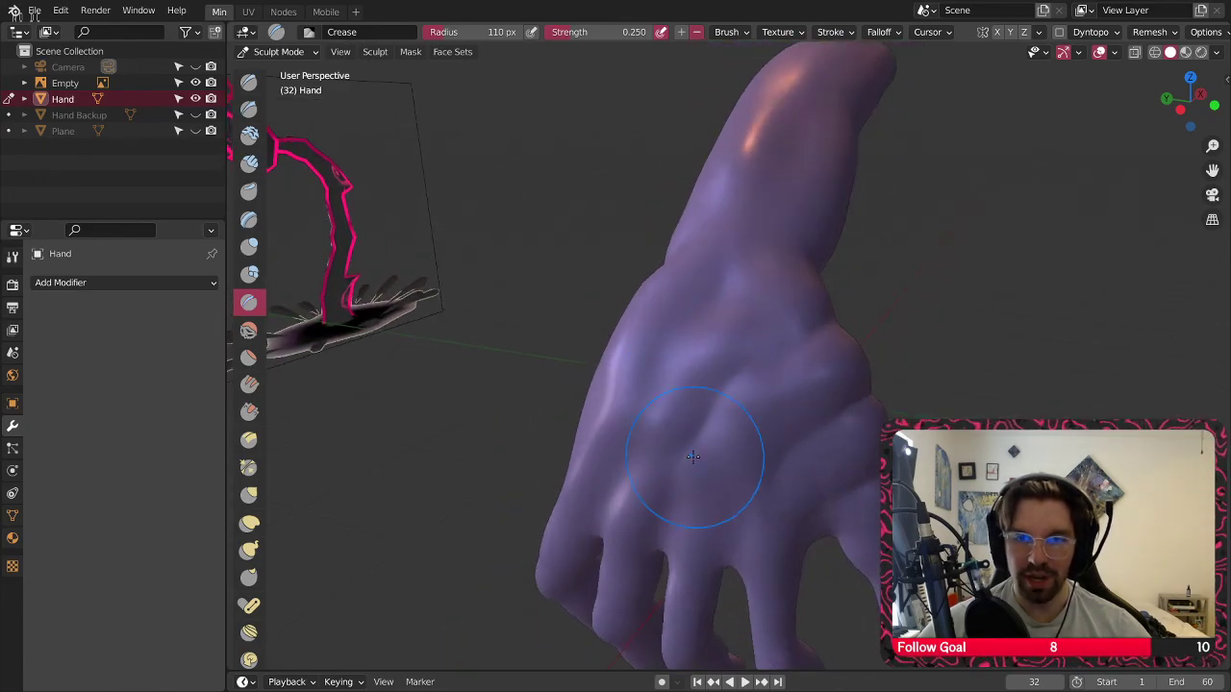
middle_click_drag(686, 505, 667, 404)
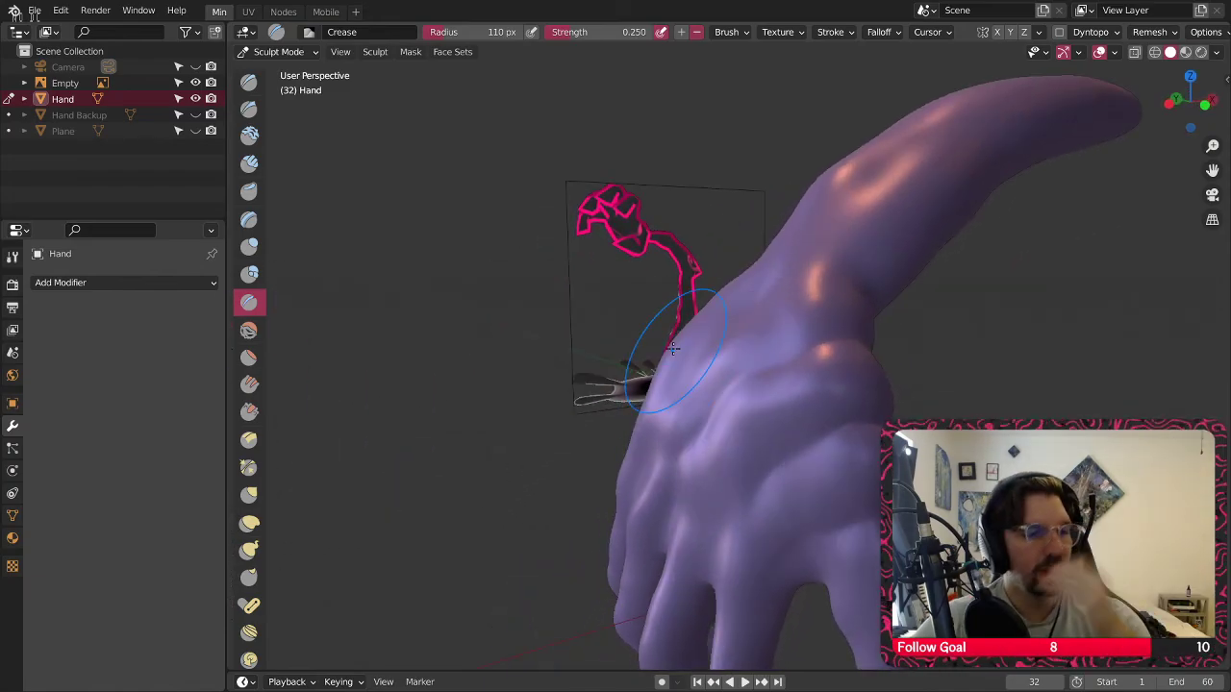
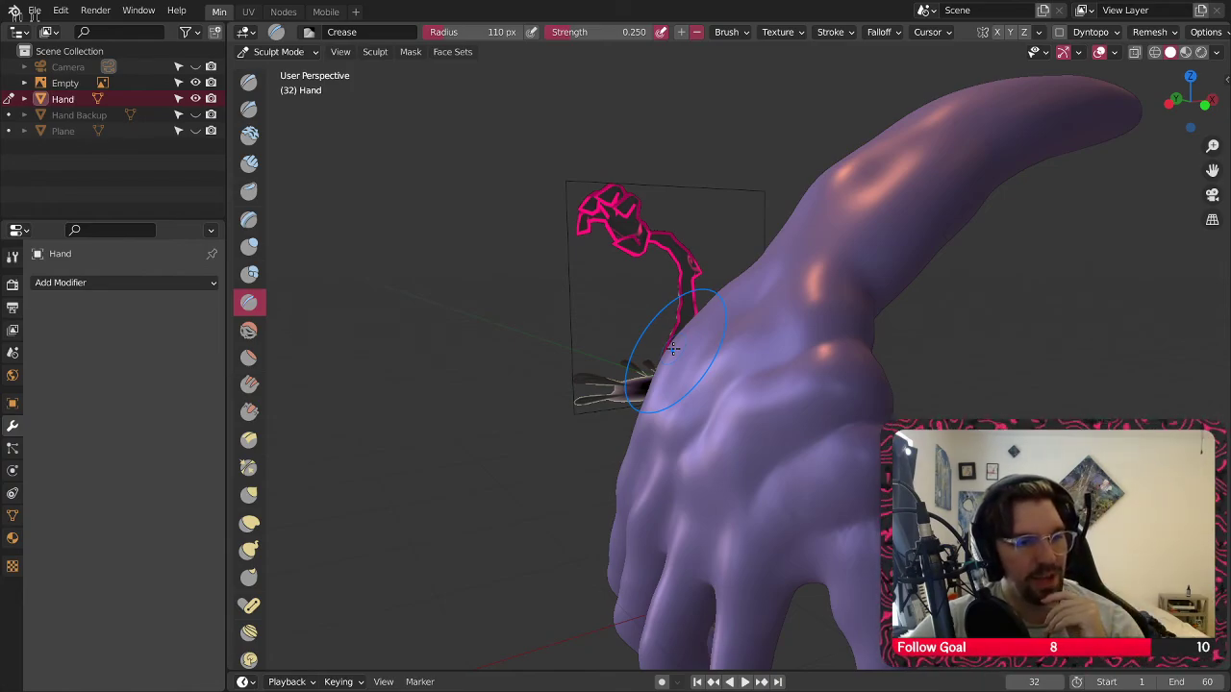
mouse_move(717, 404)
middle_mouse_down()
mouse_move(825, 406)
mouse_move(797, 357)
mouse_move(820, 337)
mouse_move(660, 385)
middle_mouse_up()
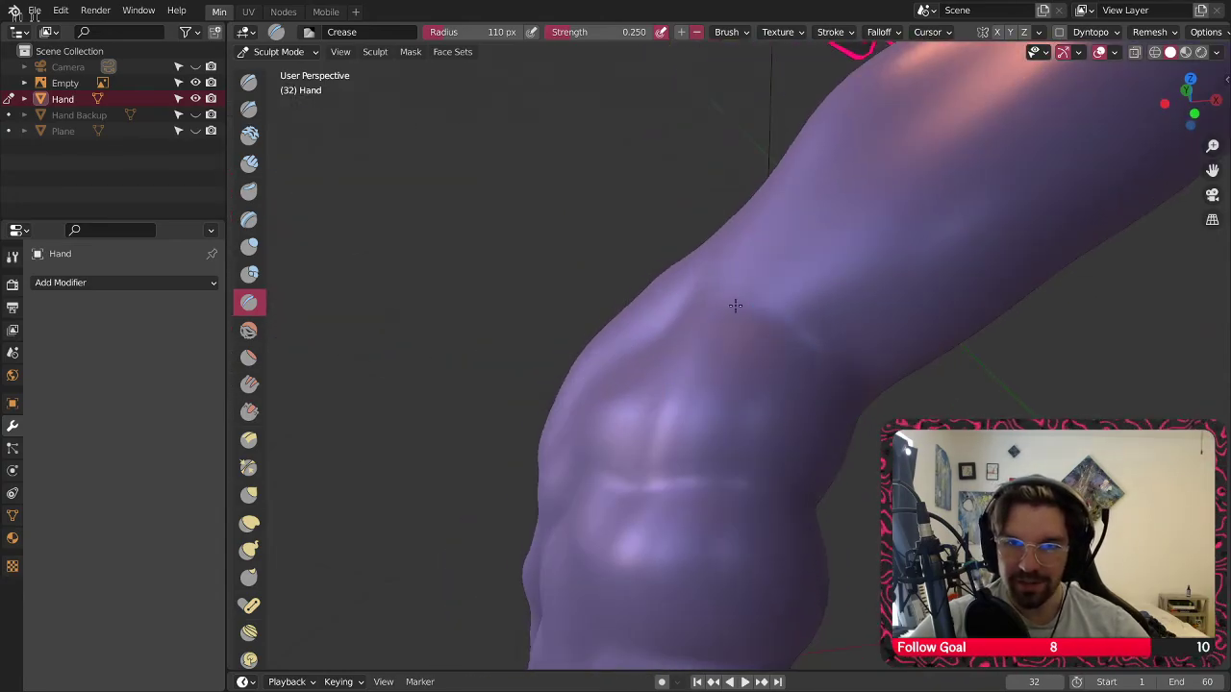
middle_click_drag(920, 385, 679, 338)
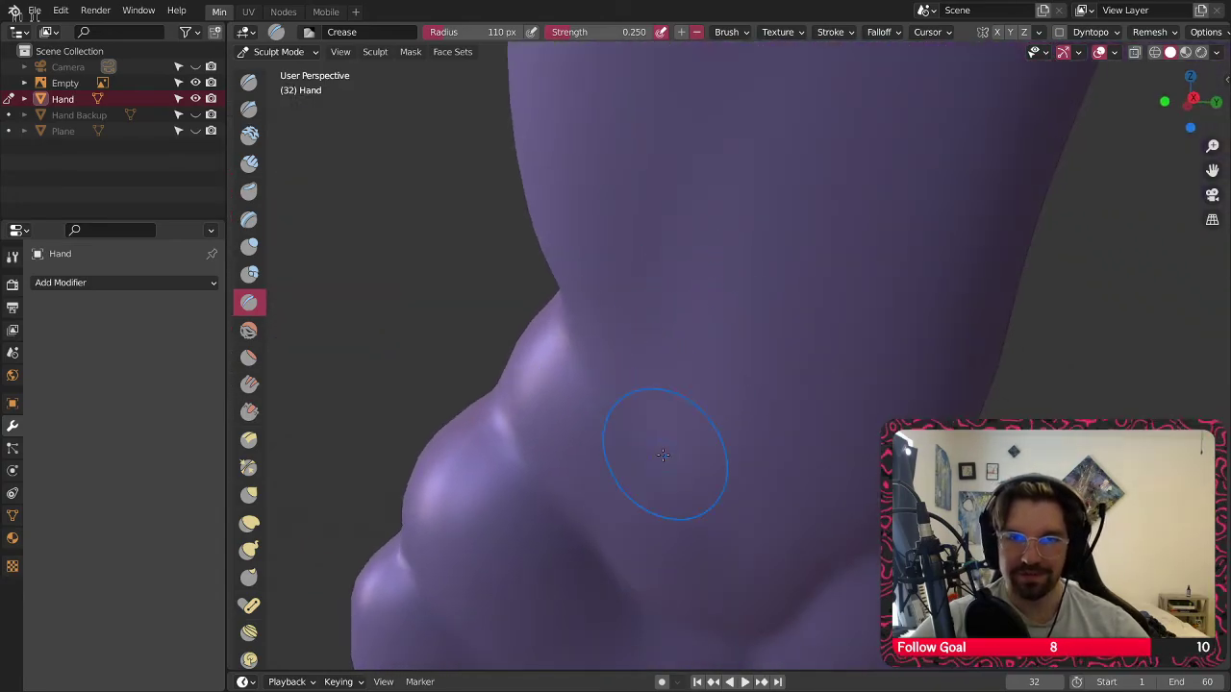
middle_click_drag(645, 438, 660, 275)
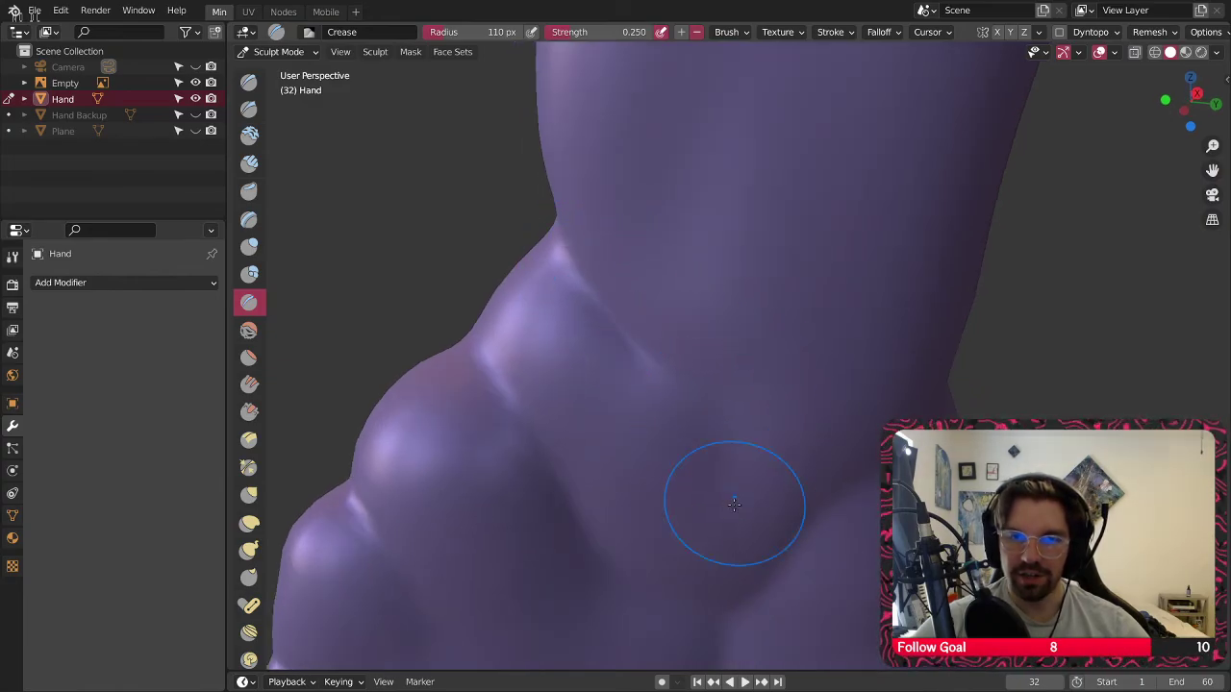
Cut a fold into the back of the hand just below the wrist on the little-finger side with the 110 px Crease brush
mouse_move(690, 449)
middle_mouse_down()
mouse_move(777, 585)
mouse_move(720, 356)
mouse_move(798, 399)
mouse_move(761, 275)
mouse_move(721, 434)
middle_mouse_up()
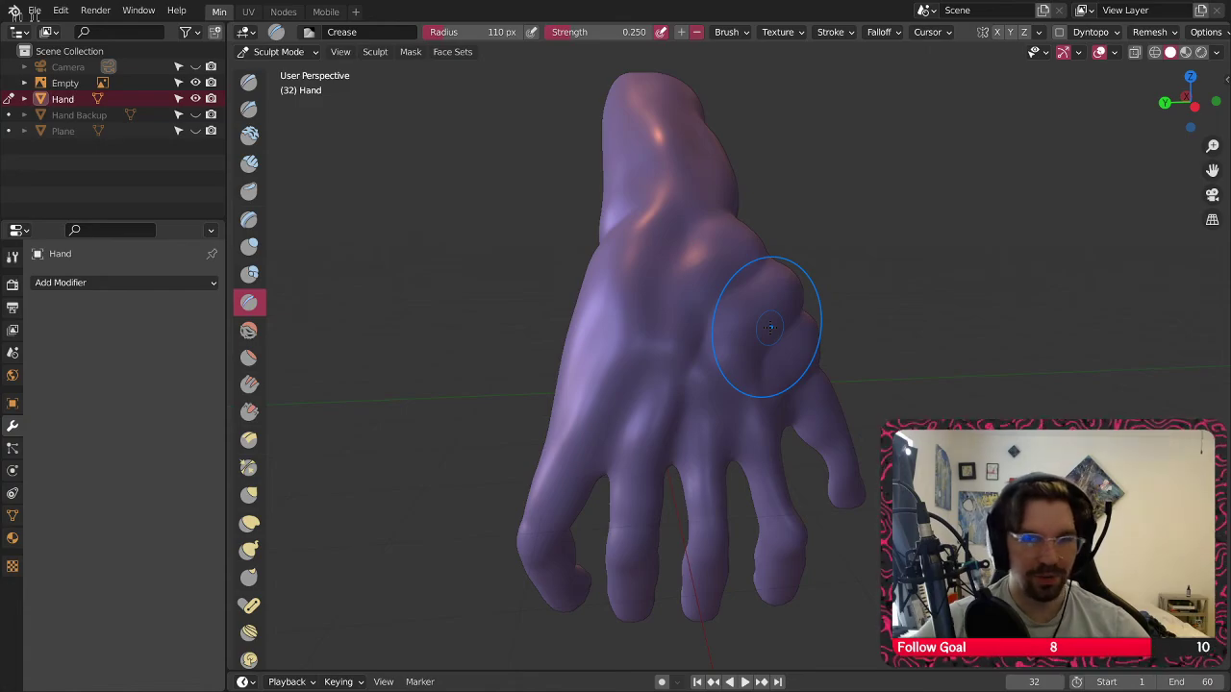
scroll(591, 302, "up", 3)
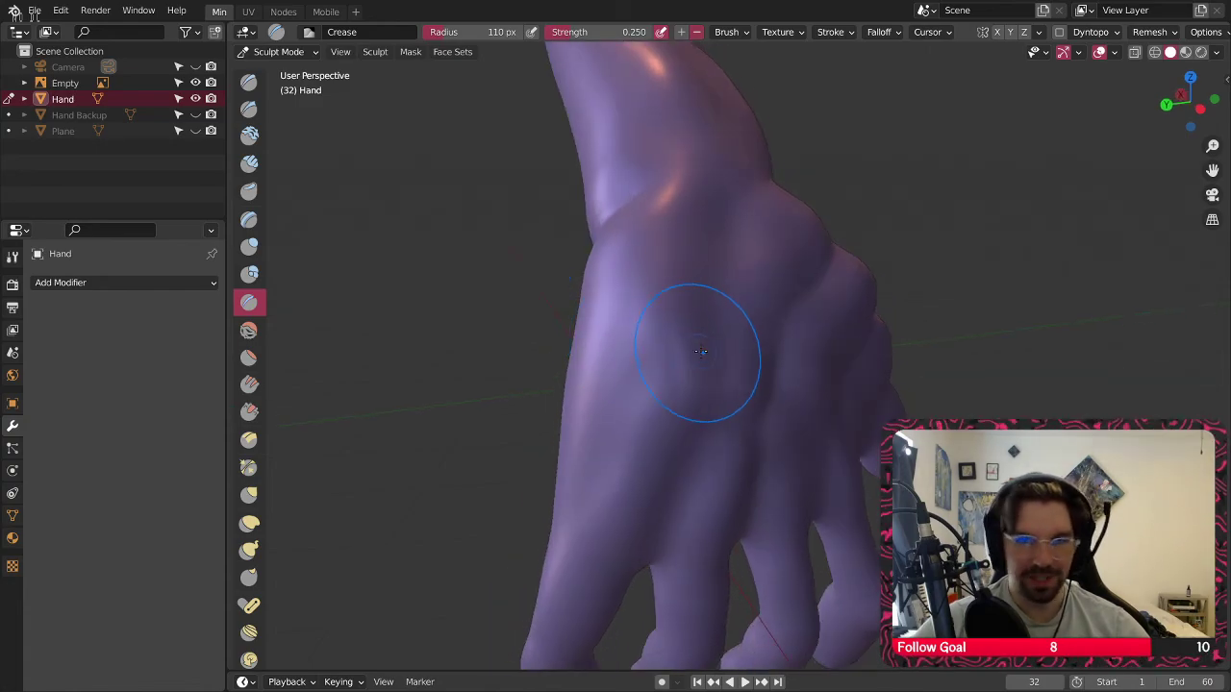
middle_click_drag(650, 309, 617, 328)
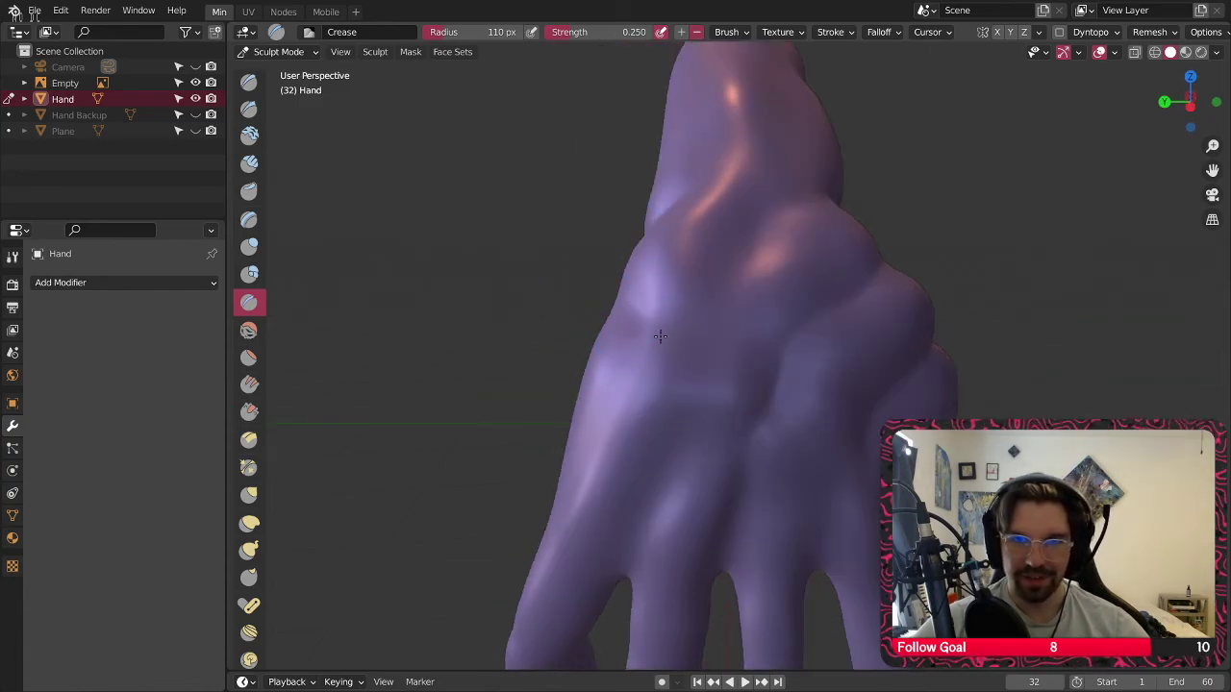
mouse_move(701, 427)
middle_mouse_down("shift")
mouse_move(655, 273)
mouse_move(641, 298)
mouse_move(655, 374)
mouse_move(626, 356)
middle_mouse_up("shift")
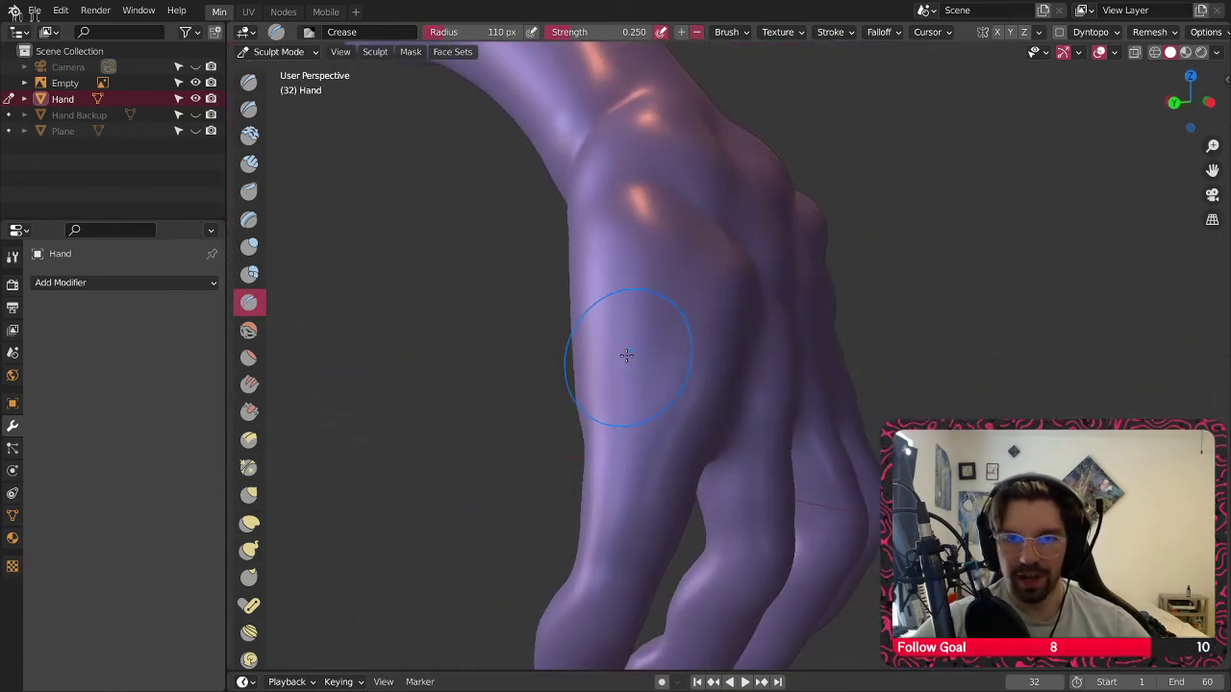
Carve a crease around the base of the little finger, from the hand's outer edge onto the palm, with the 110 px Crease brush
scroll(647, 384, "up", 2)
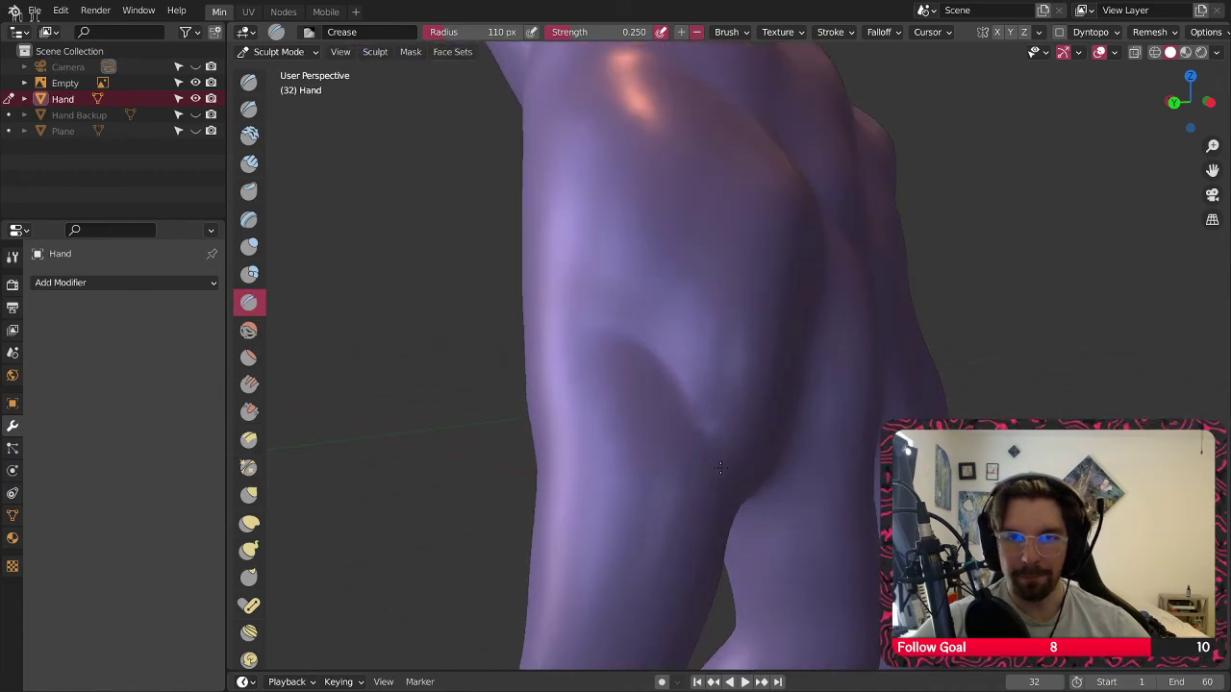
middle_click_drag(606, 308, 742, 317)
middle_click_drag(590, 398, 652, 351)
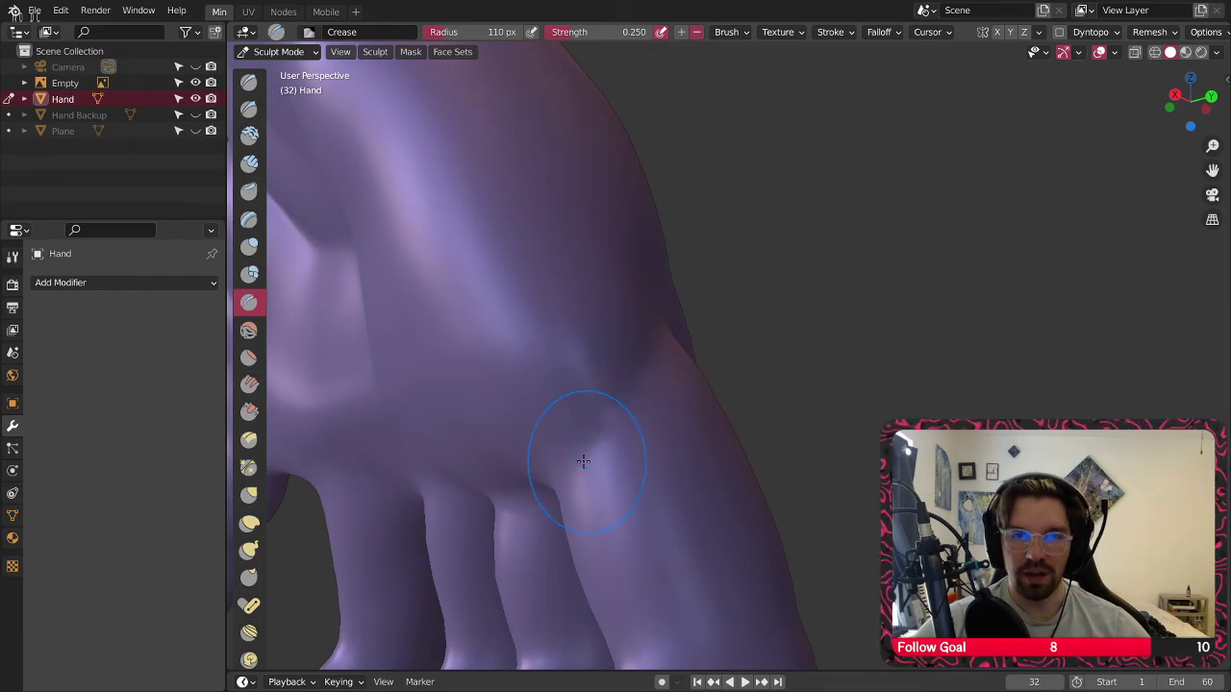
middle_click_drag(583, 461, 709, 289)
middle_click_drag(645, 413, 727, 344)
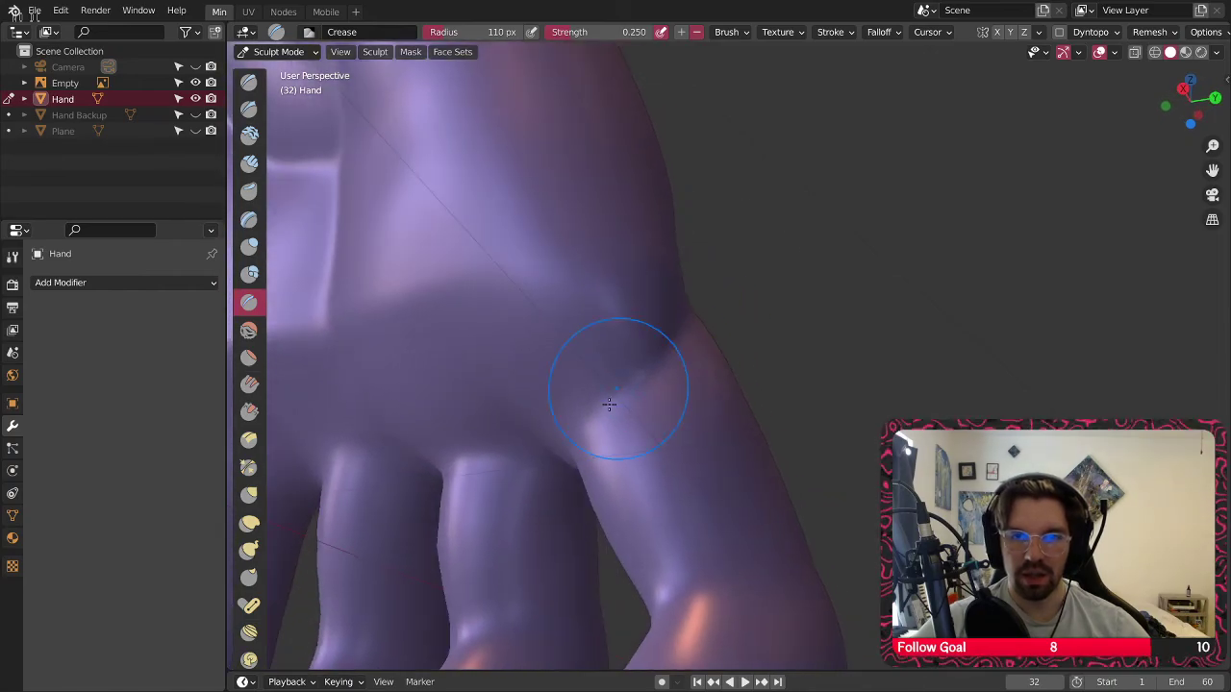
middle_click_drag(609, 404, 580, 426)
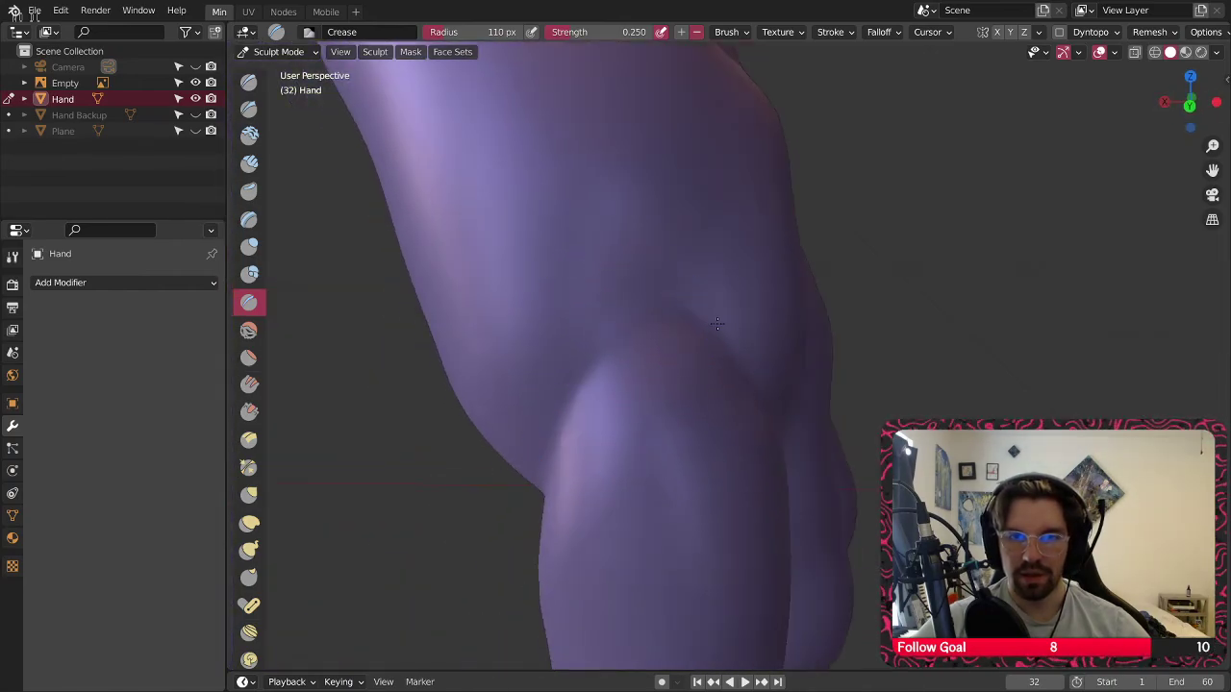
middle_click_drag(714, 357, 712, 388)
scroll(734, 382, "down", 3)
middle_click_drag(769, 344, 607, 354, "shift")
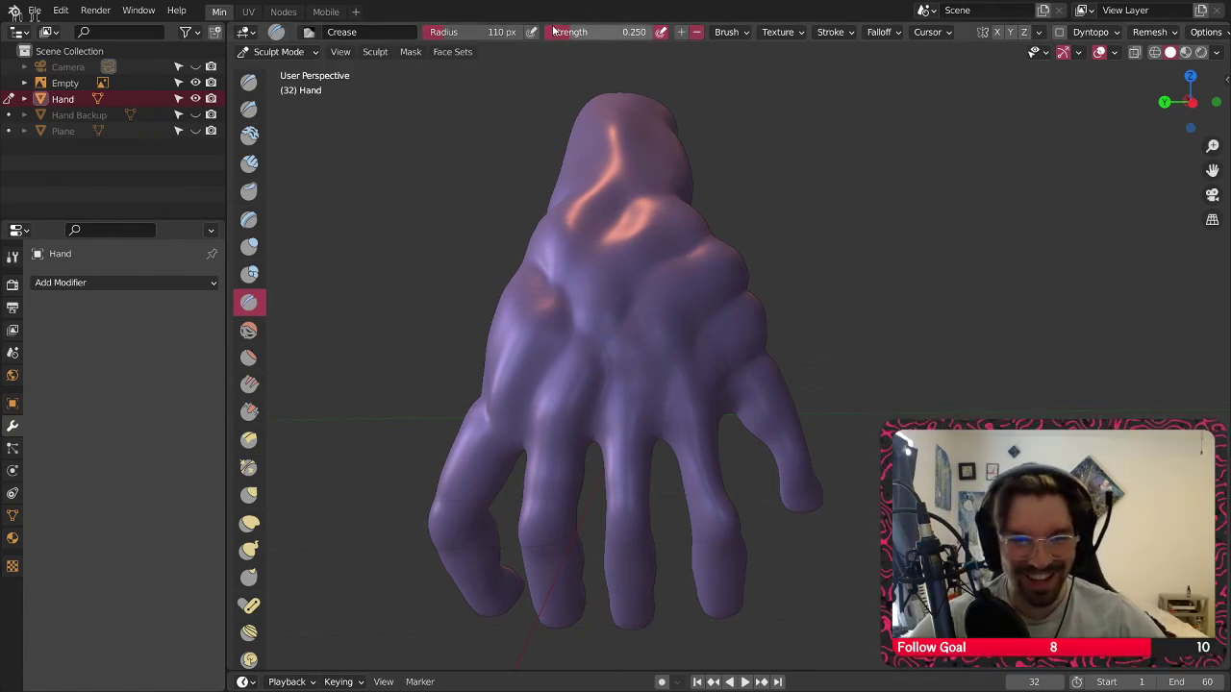
Sharpen the crease above the little finger's base and add folds on the back of the hand with the 110 px Crease brush
middle_click_drag(657, 385, 740, 253, "shift")
middle_click_drag(648, 266, 660, 246)
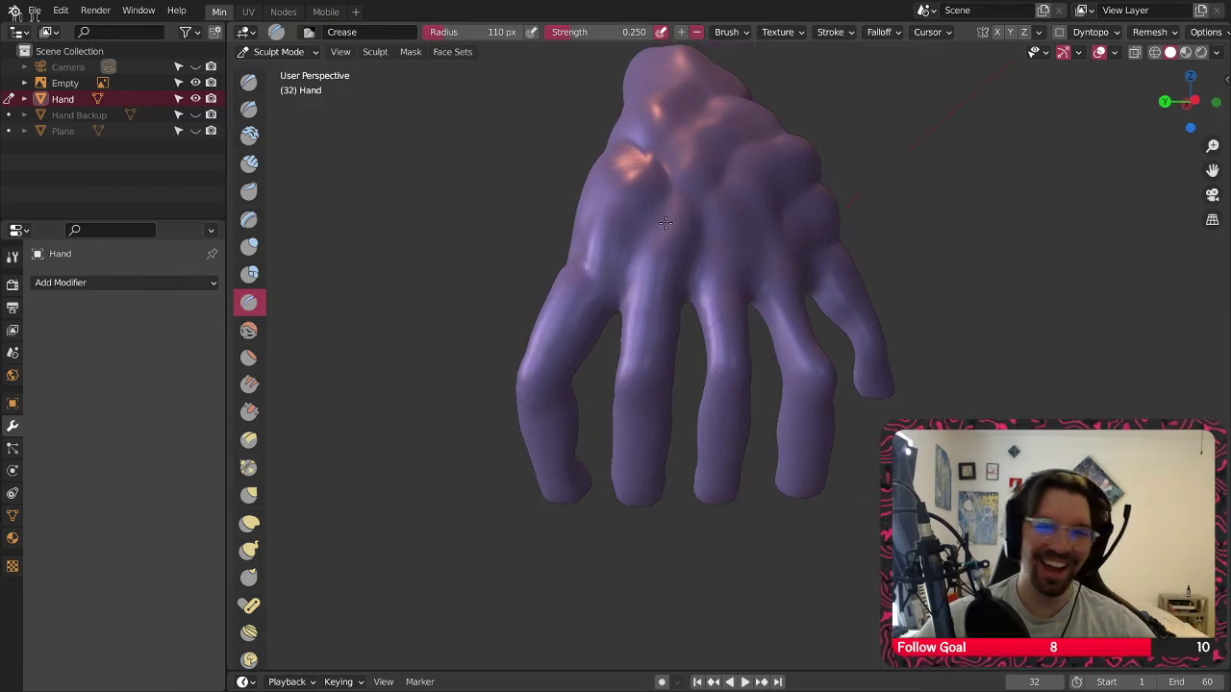
scroll(608, 289, "up", 3)
scroll(623, 337, "up", 2)
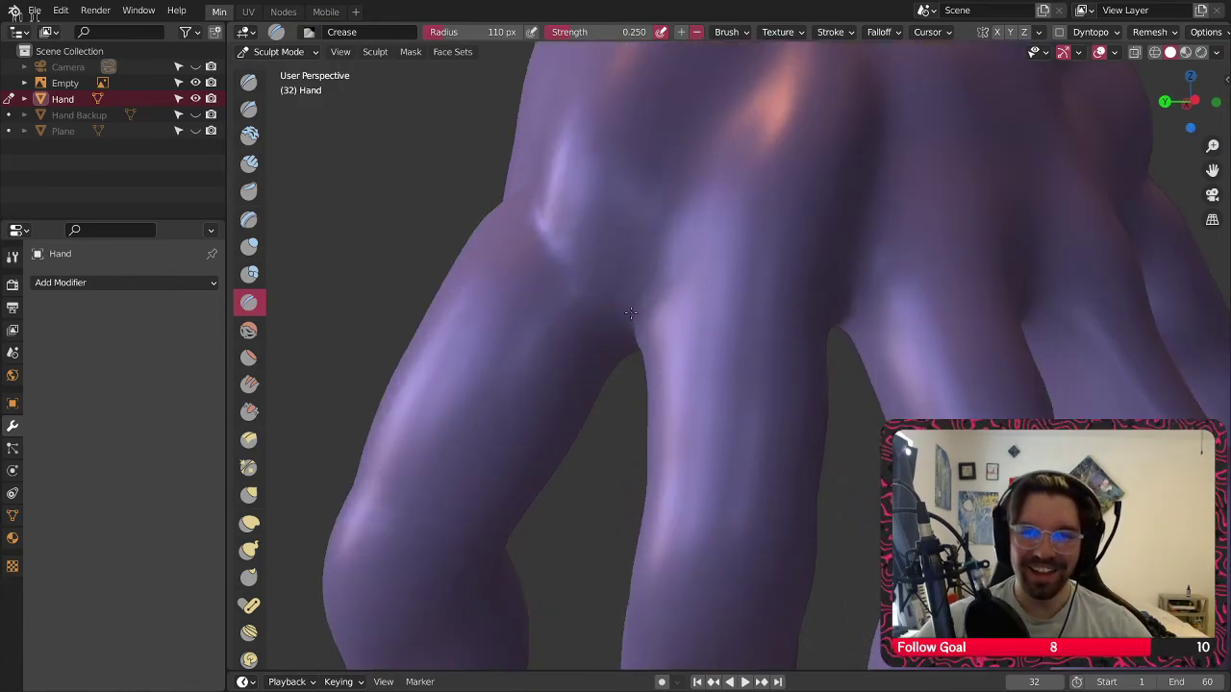
scroll(632, 342, "down", 4)
middle_click_drag(696, 250, 682, 303)
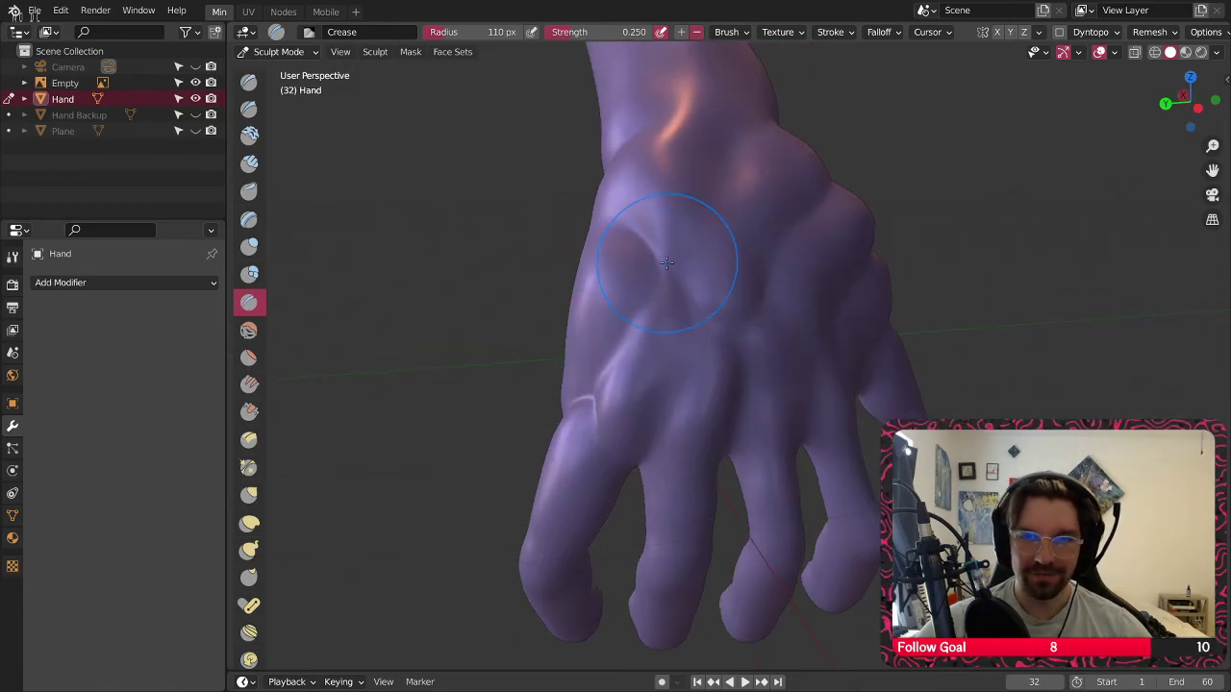
mouse_move(667, 262)
middle_mouse_down()
mouse_move(684, 301)
mouse_move(567, 240)
mouse_move(593, 289)
middle_mouse_up()
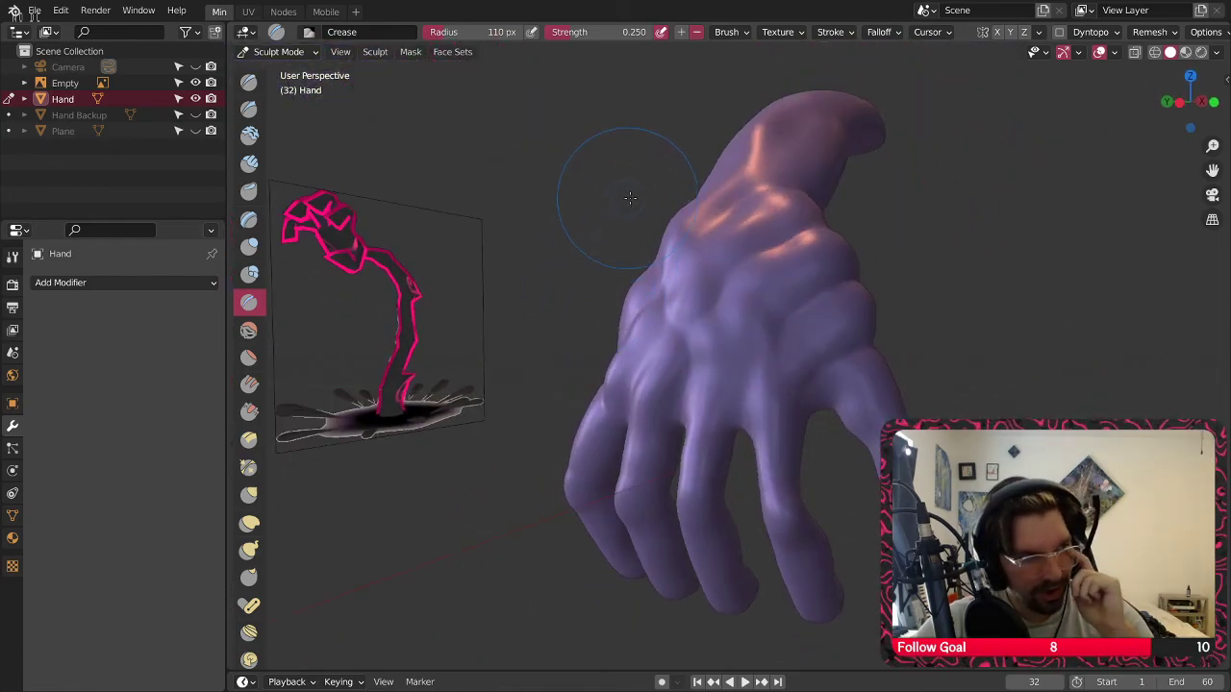
mouse_move(630, 198)
middle_mouse_down()
mouse_move(807, 241)
mouse_move(786, 274)
mouse_move(524, 271)
mouse_move(476, 364)
mouse_move(626, 357)
mouse_move(635, 325)
middle_mouse_up()
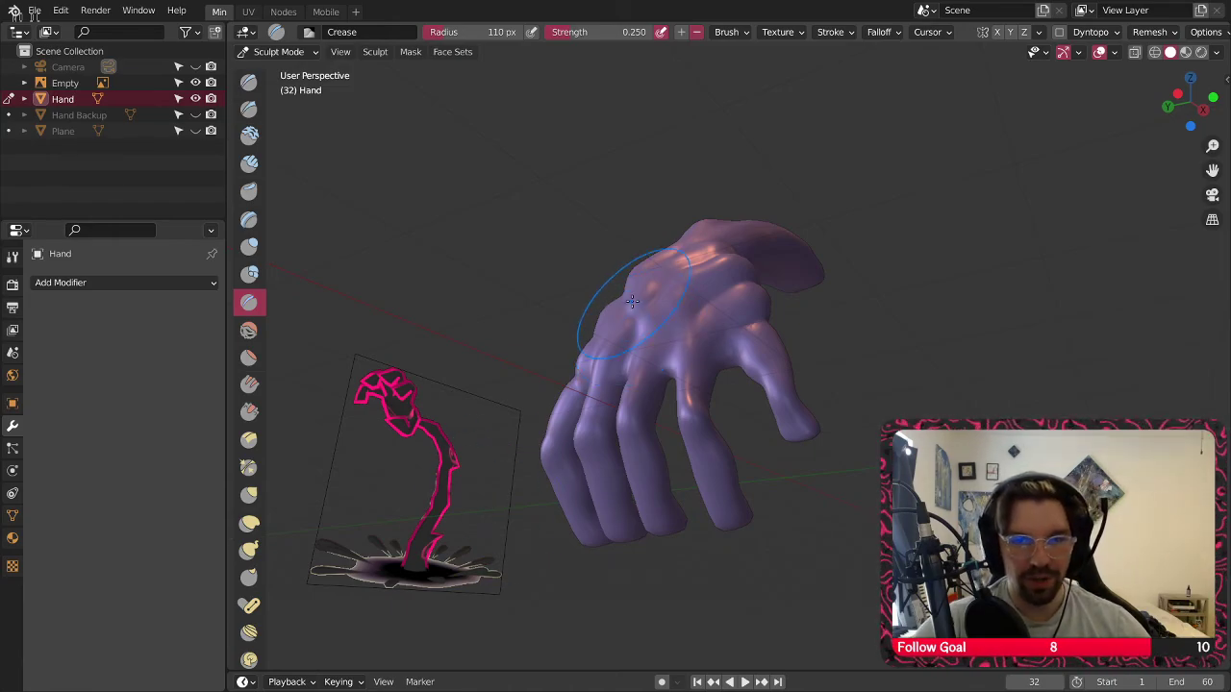
Define the fold where the little finger meets the knuckle and wrap it along the finger's outer side with the Crease brush
mouse_move(632, 301)
middle_mouse_down()
mouse_move(712, 354)
mouse_move(745, 358)
middle_mouse_up()
scroll(613, 372, "up", 3)
middle_click_drag(612, 371, 759, 375)
mouse_move(572, 403)
middle_mouse_down("shift")
mouse_move(571, 344)
mouse_move(548, 276)
middle_mouse_up("shift")
scroll(571, 344, "up", 3)
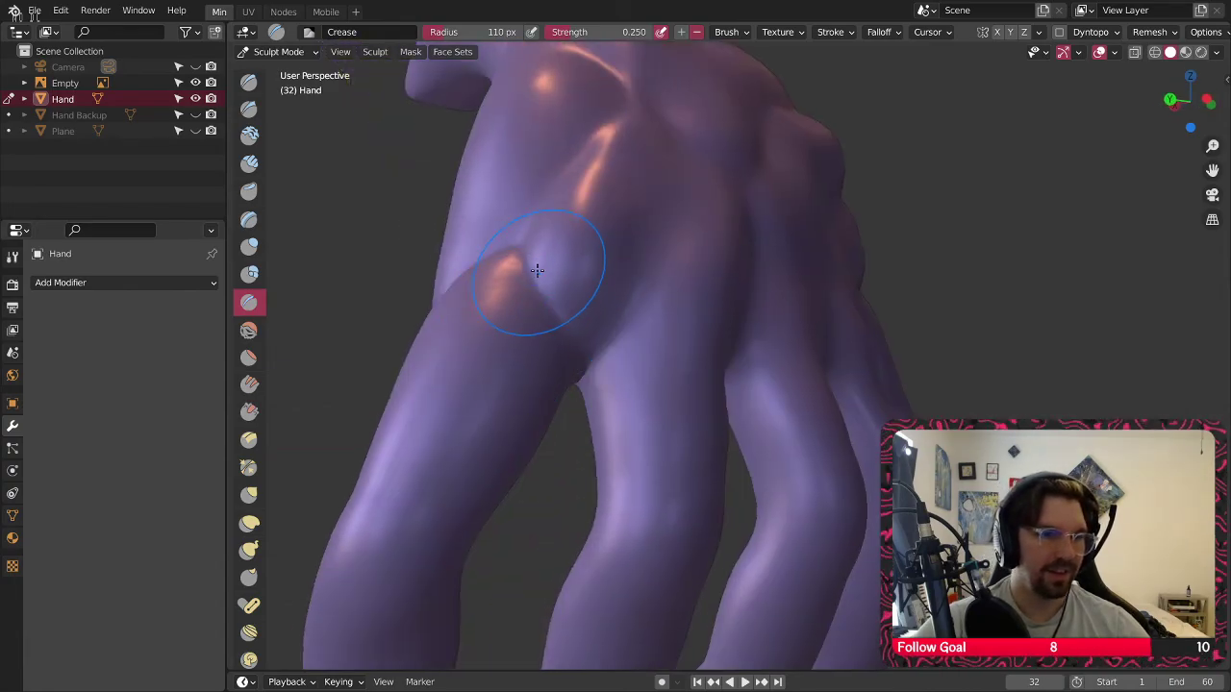
mouse_move(537, 270)
middle_mouse_down()
mouse_move(606, 279)
mouse_move(667, 255)
mouse_move(706, 170)
mouse_move(633, 237)
mouse_move(623, 215)
mouse_move(635, 213)
mouse_move(660, 387)
middle_mouse_up()
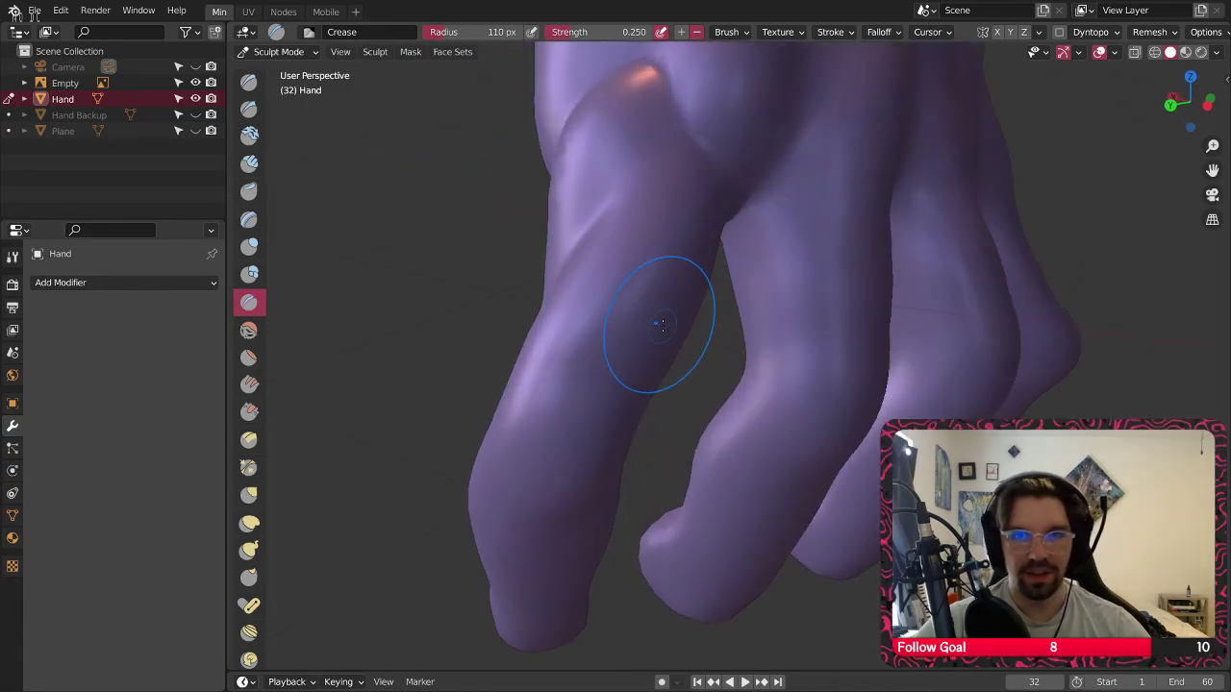
Cut a crease across the little finger's first segment, between the knuckle and middle joint, at 110 px radius
scroll(660, 385, "up", 2)
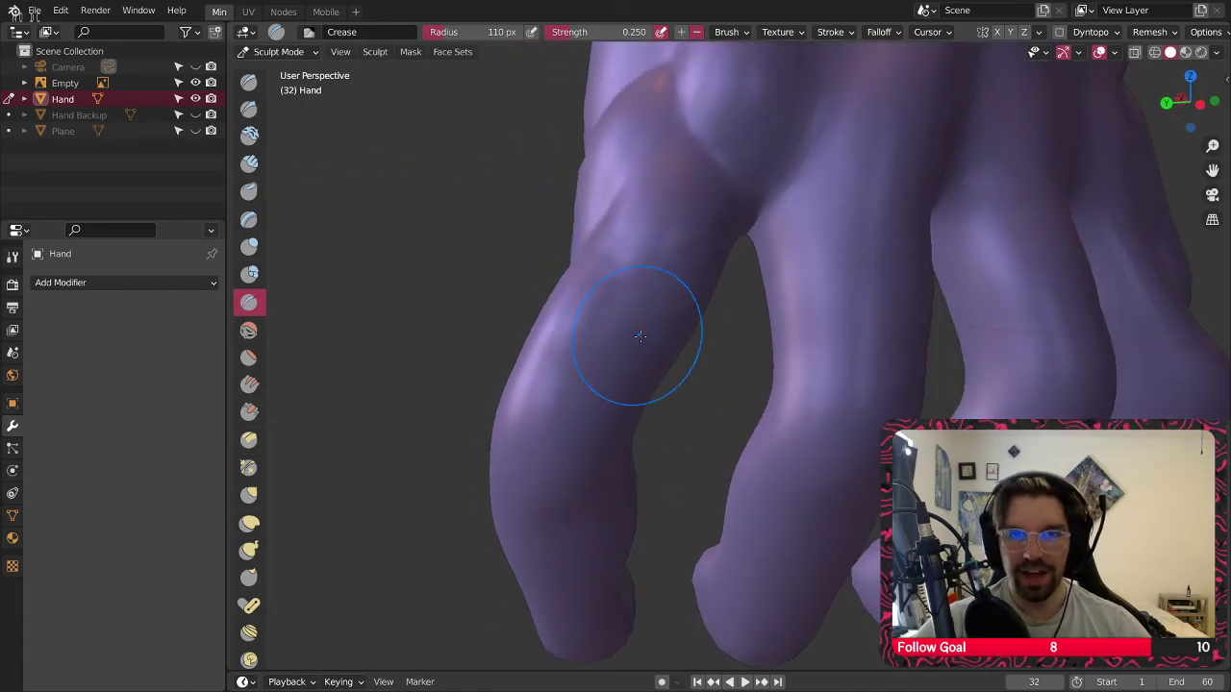
scroll(603, 240, "down", 2)
mouse_move(646, 297)
middle_mouse_down()
mouse_move(544, 294)
mouse_move(625, 285)
middle_mouse_up()
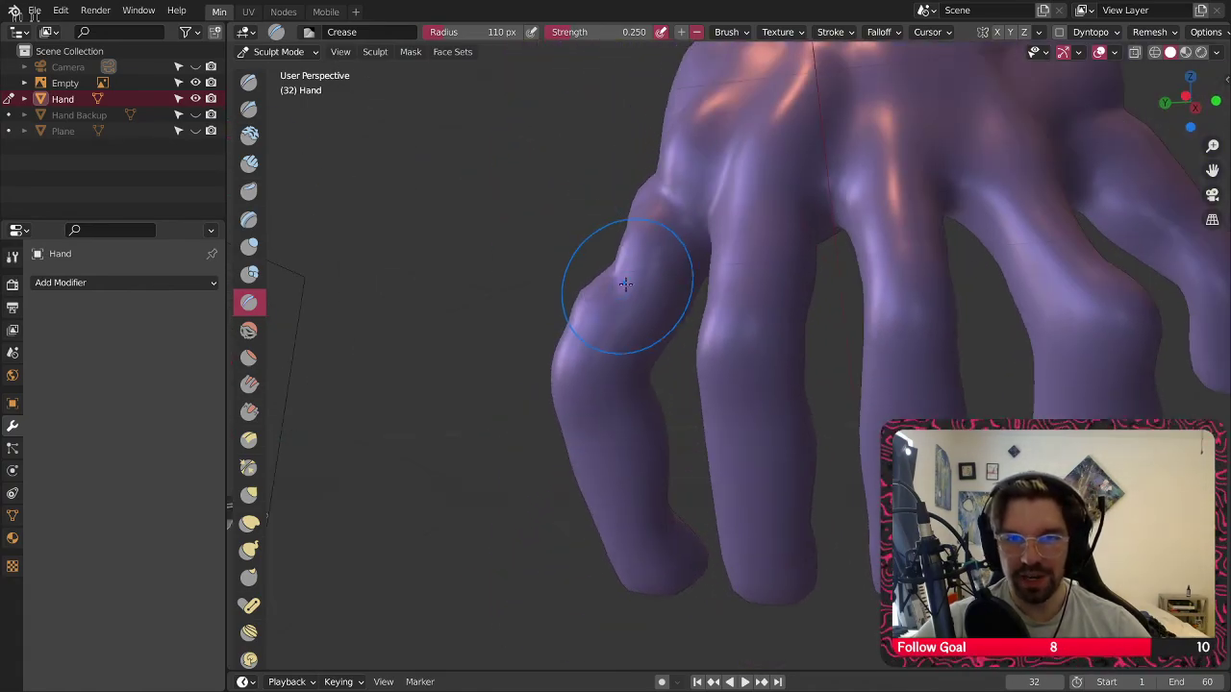
middle_click_drag(636, 342, 657, 292)
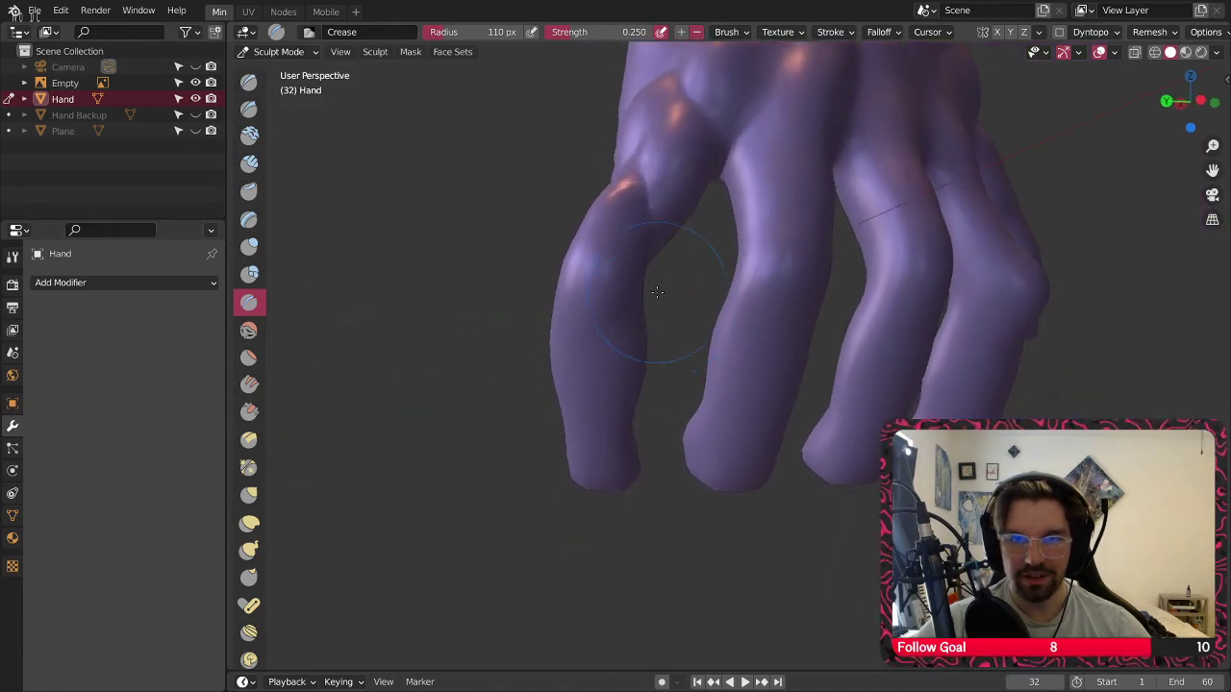
middle_click_drag(637, 350, 614, 287)
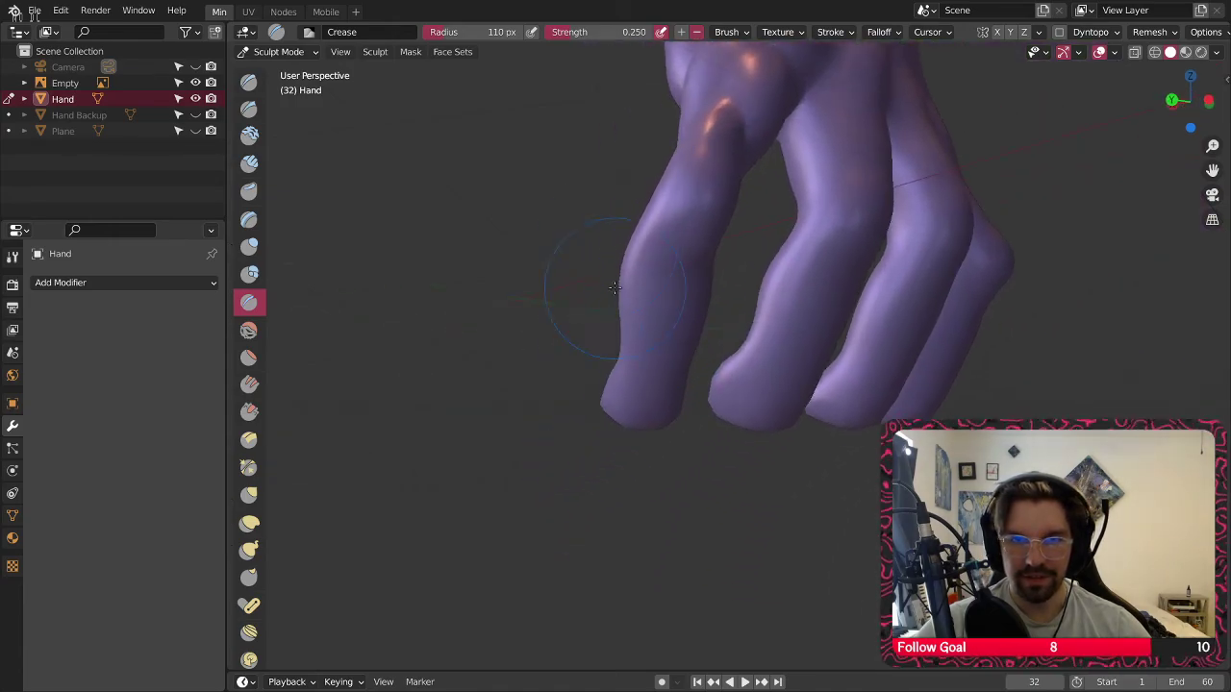
Crease the inner bend and outer side of the little finger around its middle joint with the 110 px Crease brush
mouse_move(688, 296)
middle_mouse_down()
mouse_move(593, 246)
mouse_move(697, 274)
mouse_move(629, 191)
middle_mouse_up()
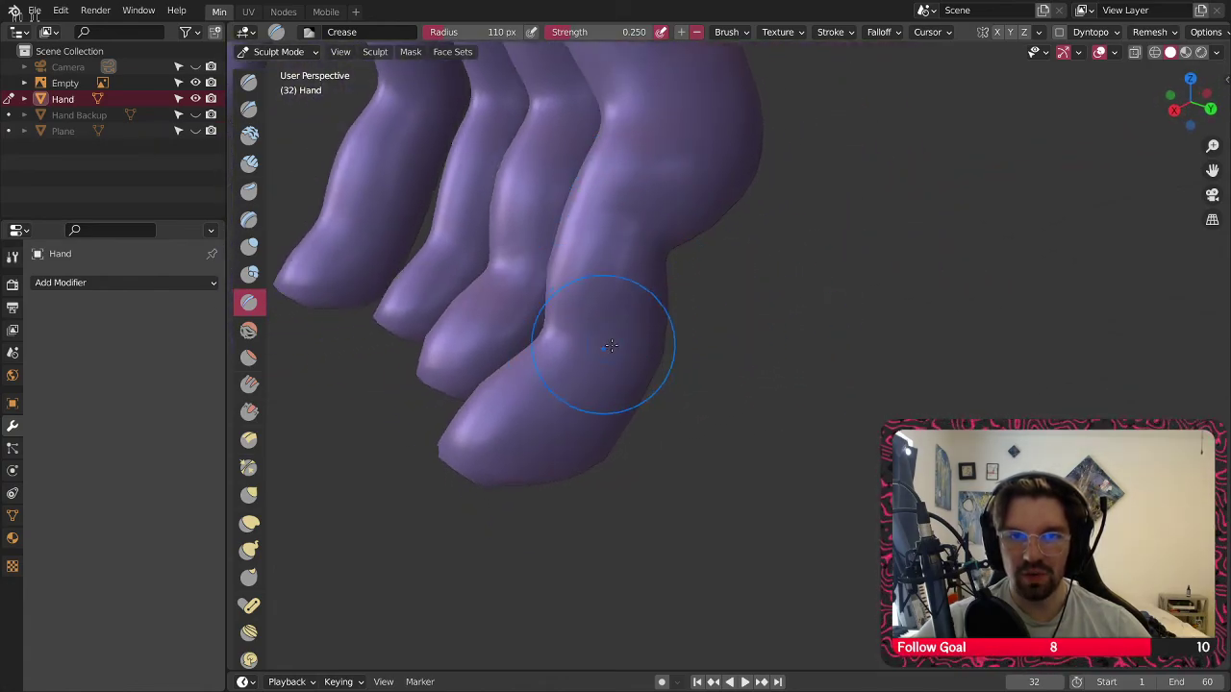
middle_click_drag(611, 346, 583, 329)
middle_click_drag(706, 321, 651, 333)
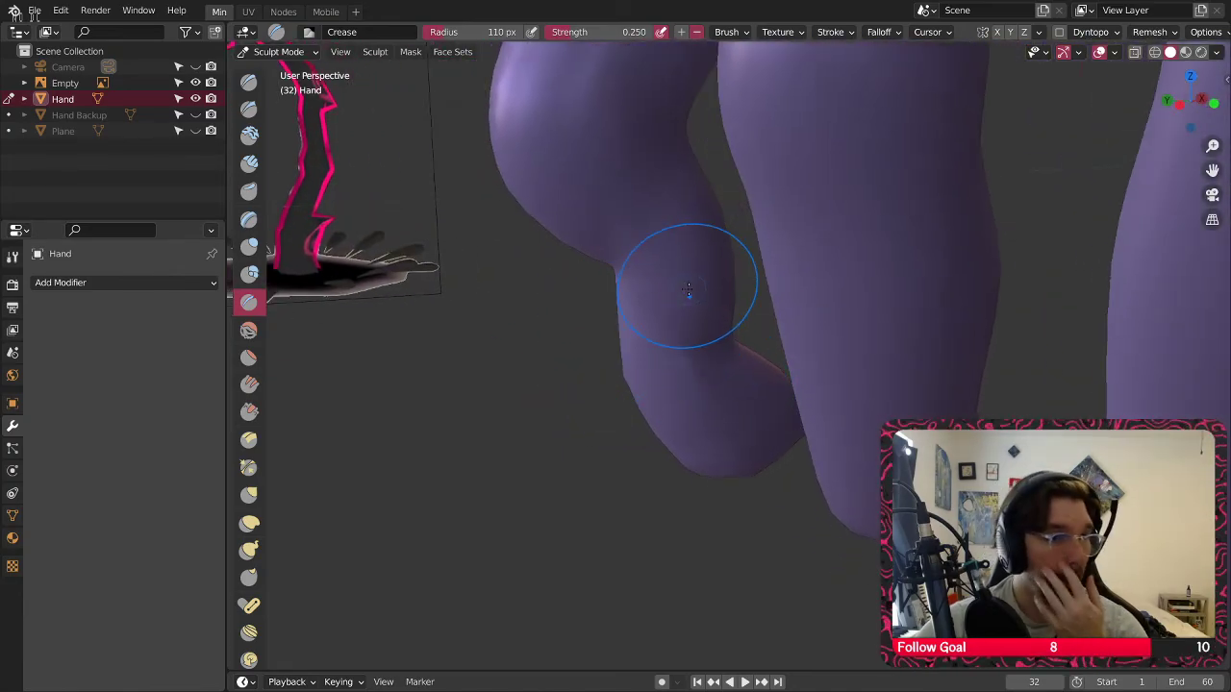
middle_click_drag(667, 268, 701, 318)
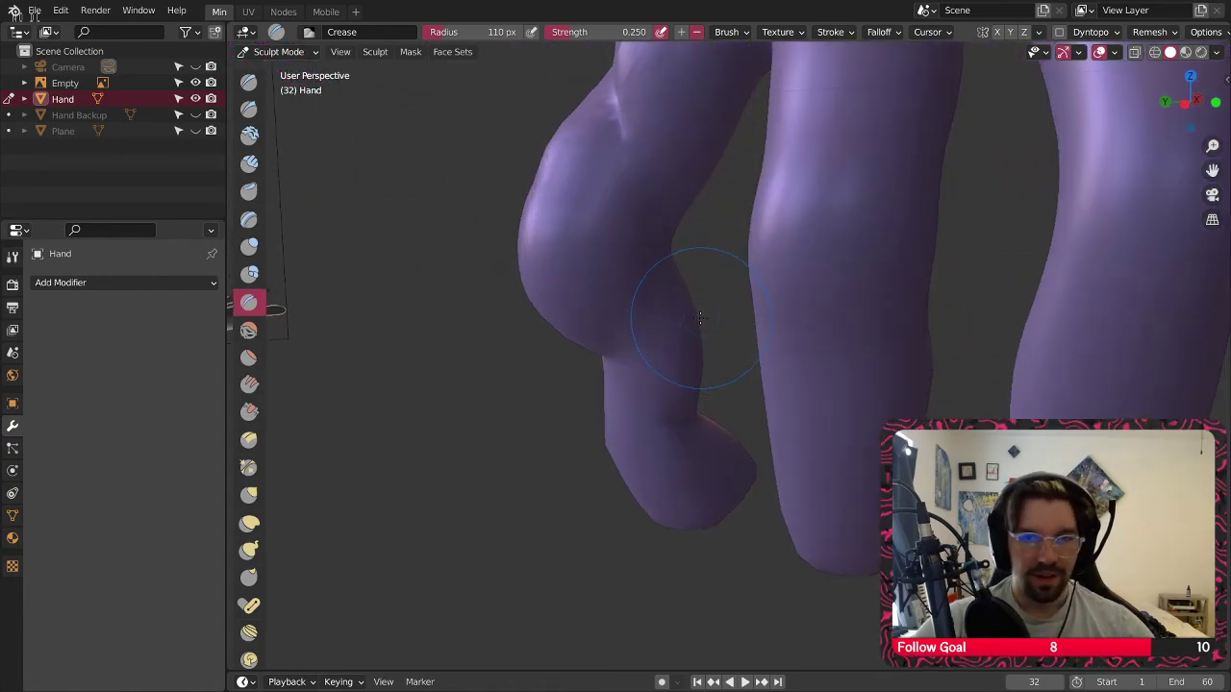
mouse_move(676, 271)
middle_mouse_down()
mouse_move(645, 242)
mouse_move(684, 286)
middle_mouse_up()
mouse_move(763, 253)
middle_mouse_down("shift")
mouse_move(663, 307)
mouse_move(666, 326)
middle_mouse_up("shift")
middle_click_drag(576, 331, 569, 306)
Carve a tighter skin fold across the little finger's middle joint with the Crease brush at 57 px radius
left_click_drag(568, 358, 663, 294)
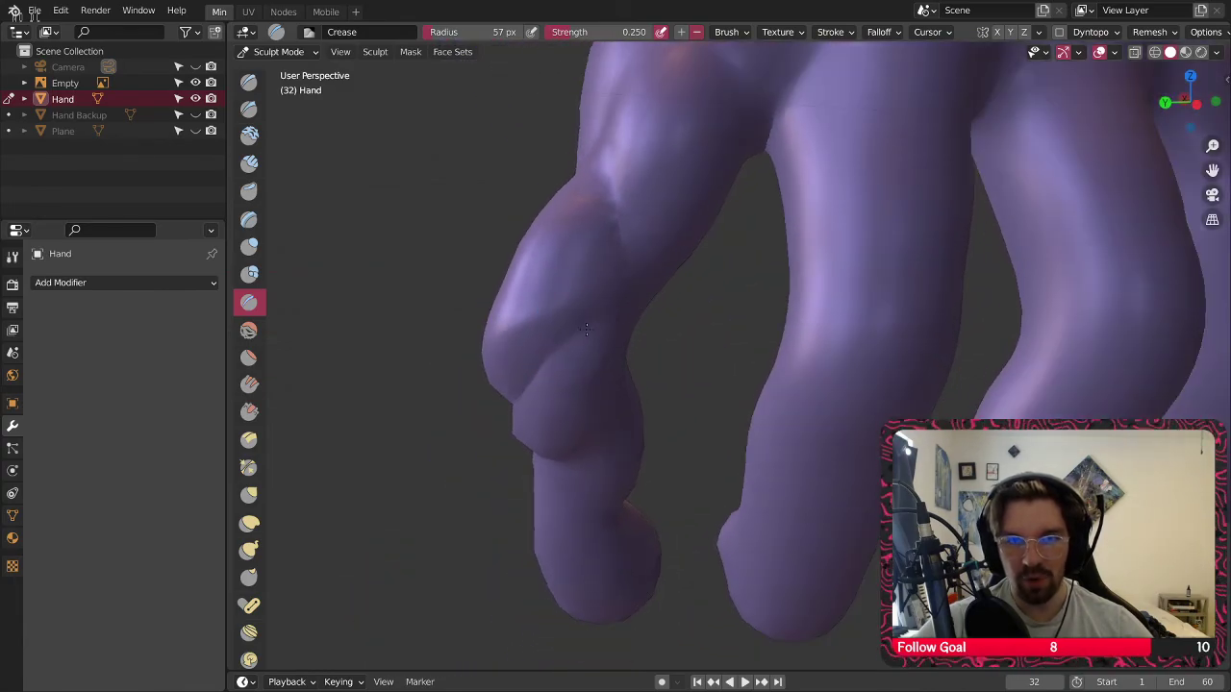
middle_click_drag(587, 329, 662, 320)
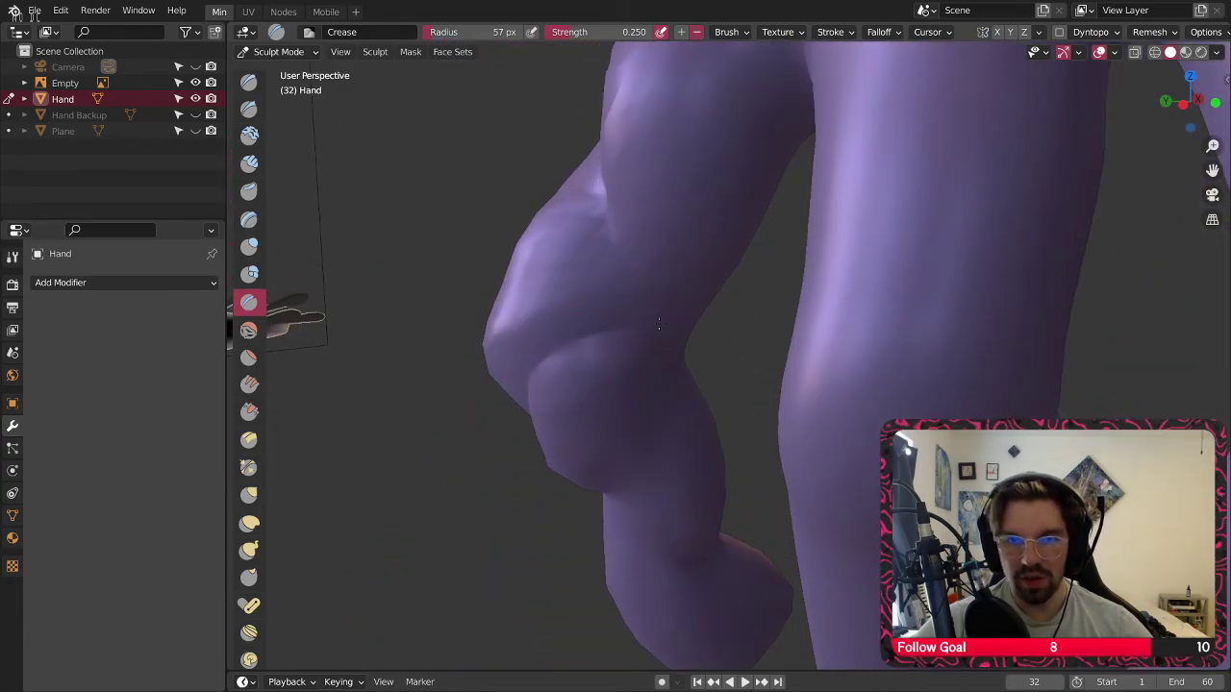
middle_click_drag(591, 357, 519, 332)
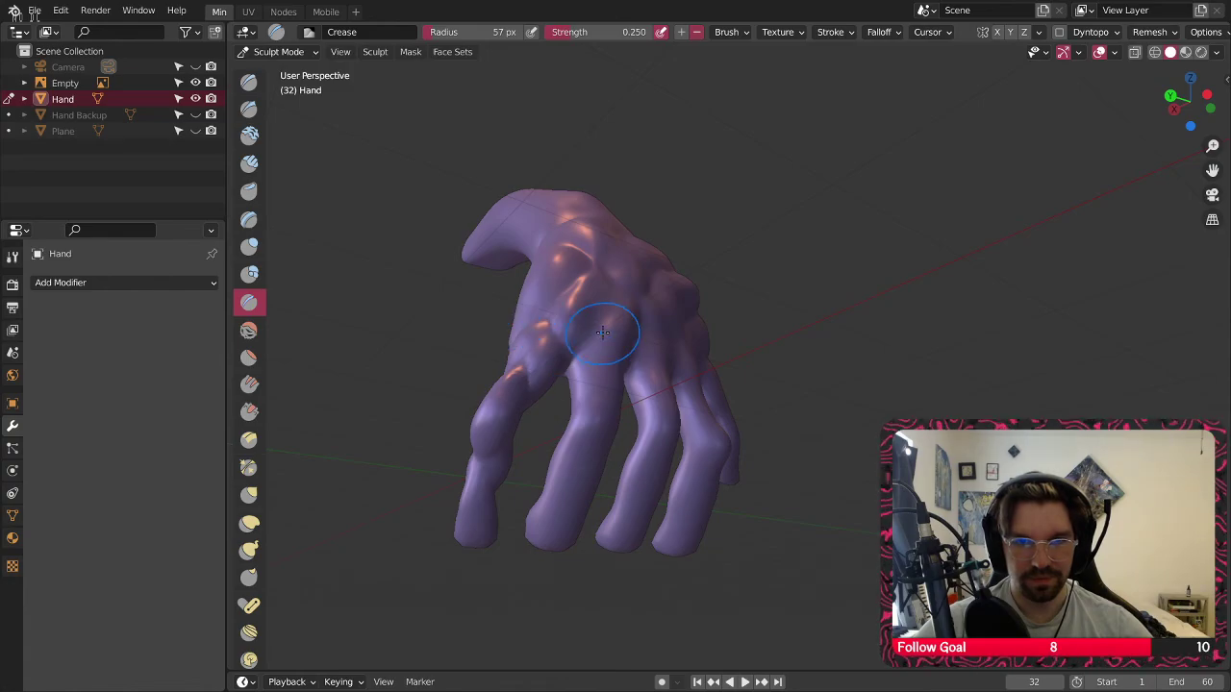
Crease the outer side of the ring finger at its middle and last joints with the Crease brush at 115 px radius
middle_click_drag(602, 333, 568, 371)
scroll(558, 399, "up", 5)
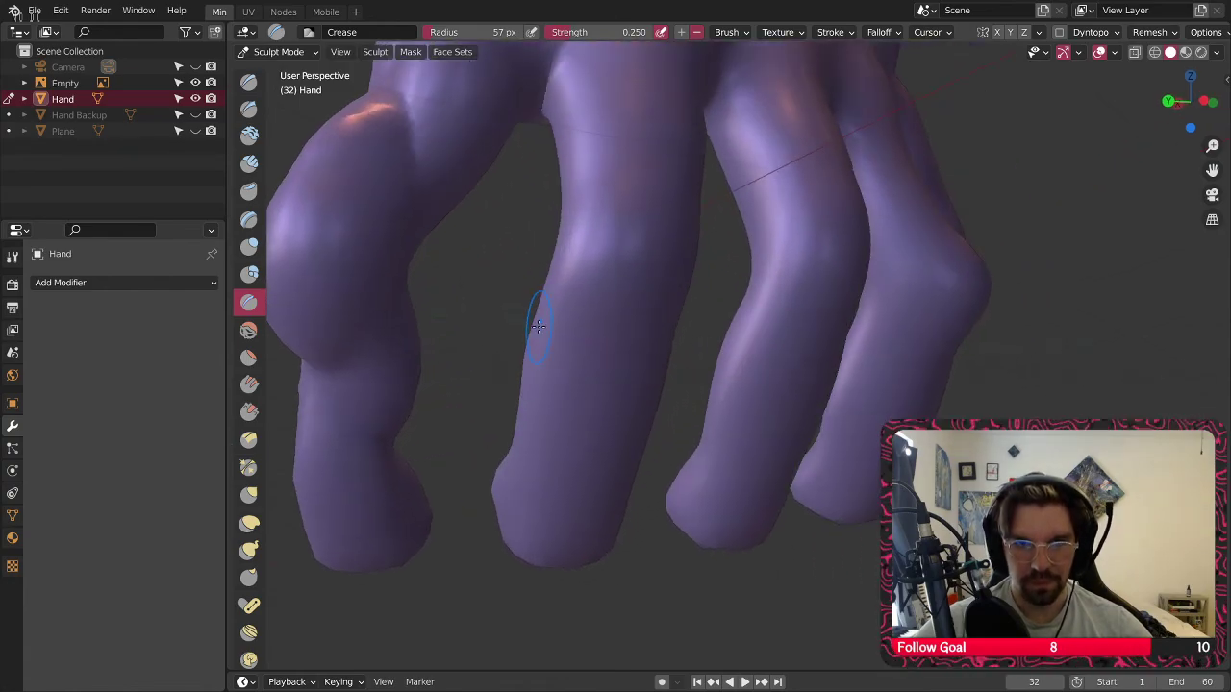
middle_click_drag(599, 356, 556, 301)
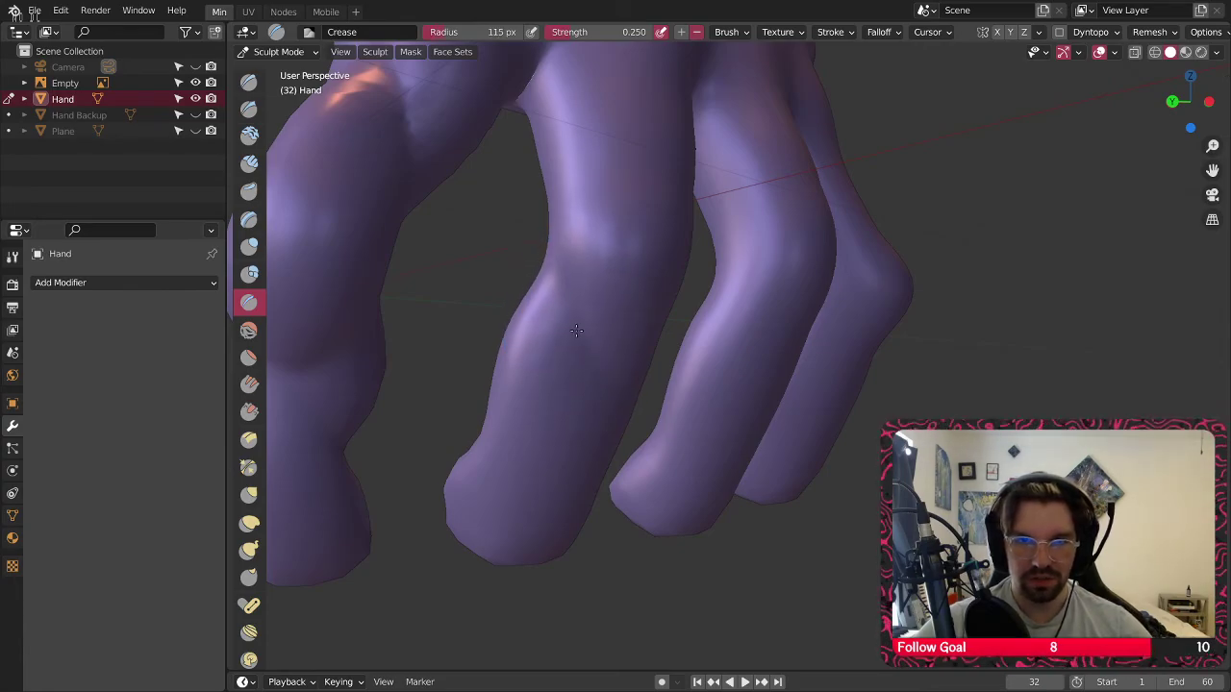
left_click_drag(519, 346, 492, 430)
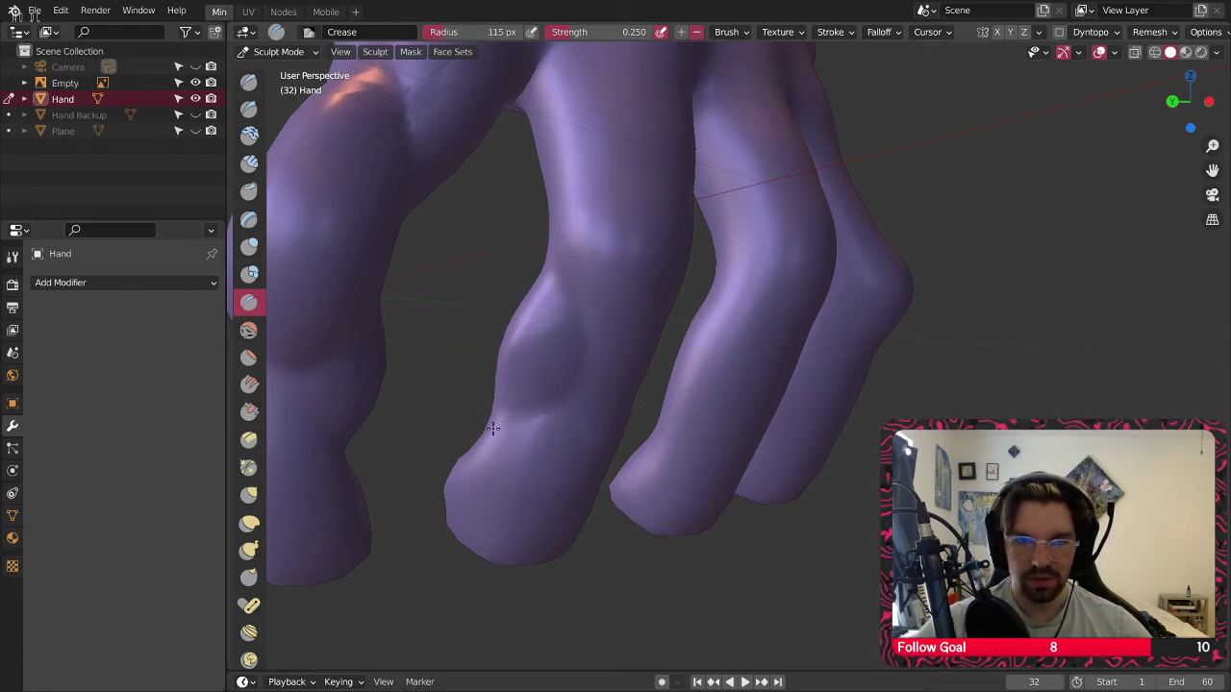
middle_click_drag(493, 430, 670, 447)
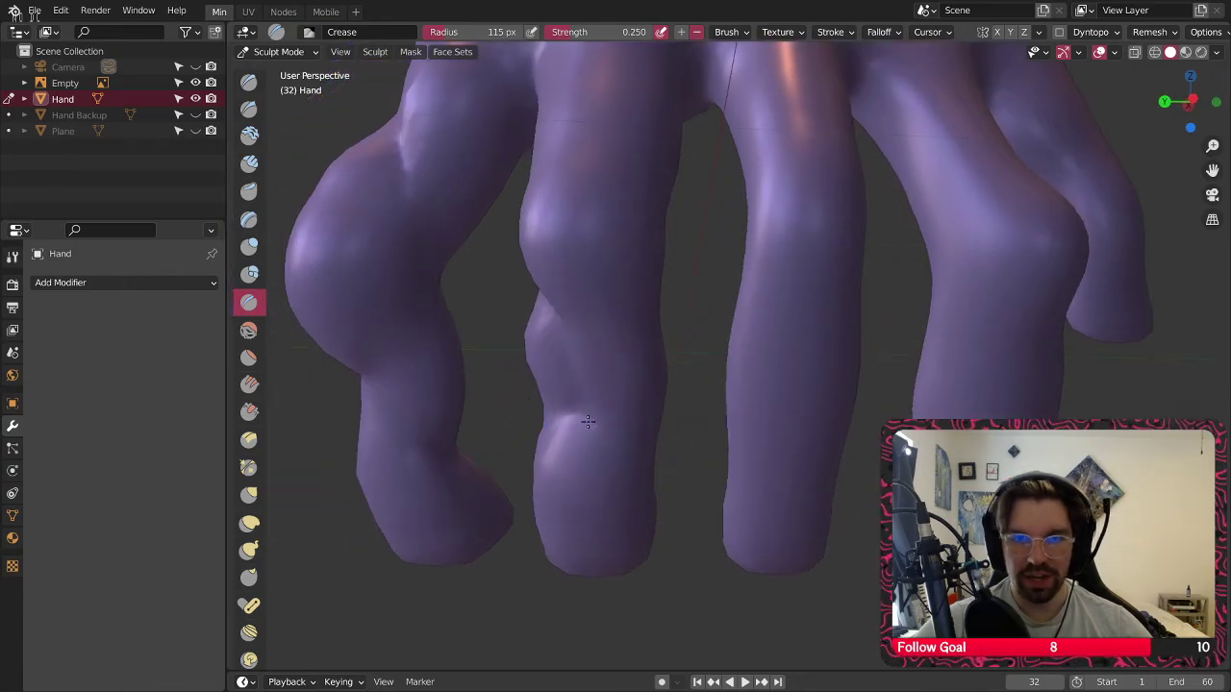
Carve skin folds across the palm side of the ring finger at its middle and last joints with the 115 px Crease brush
middle_click_drag(587, 421, 468, 426)
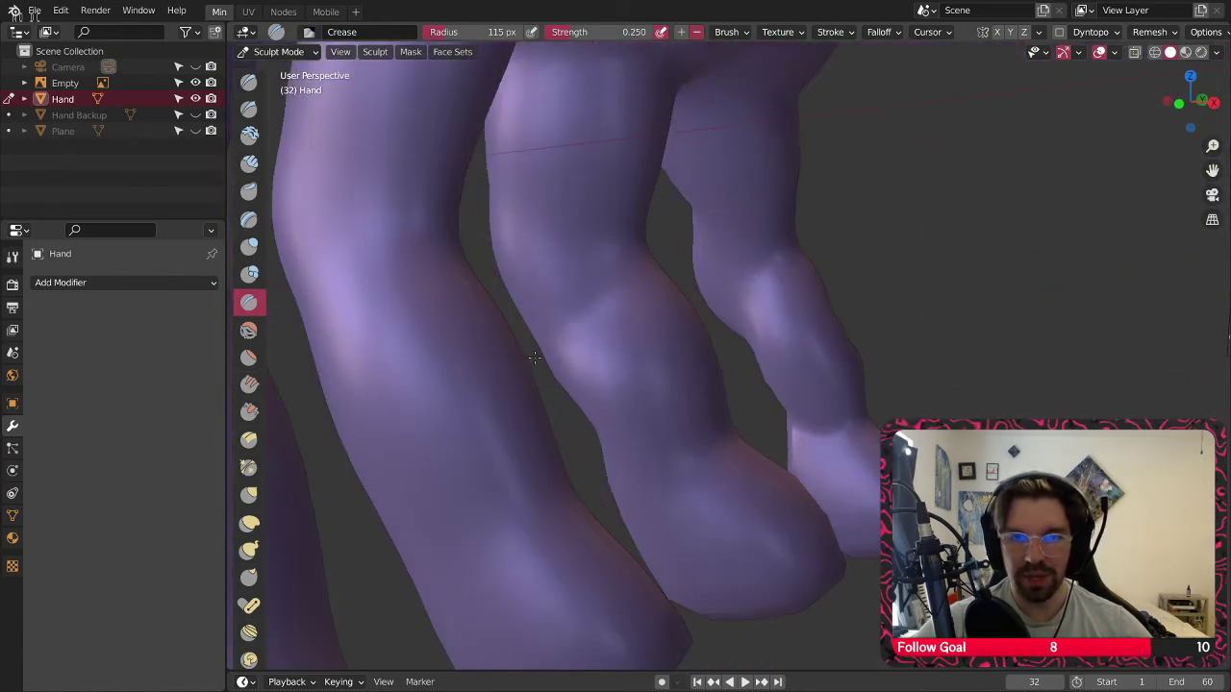
middle_click_drag(582, 330, 581, 287)
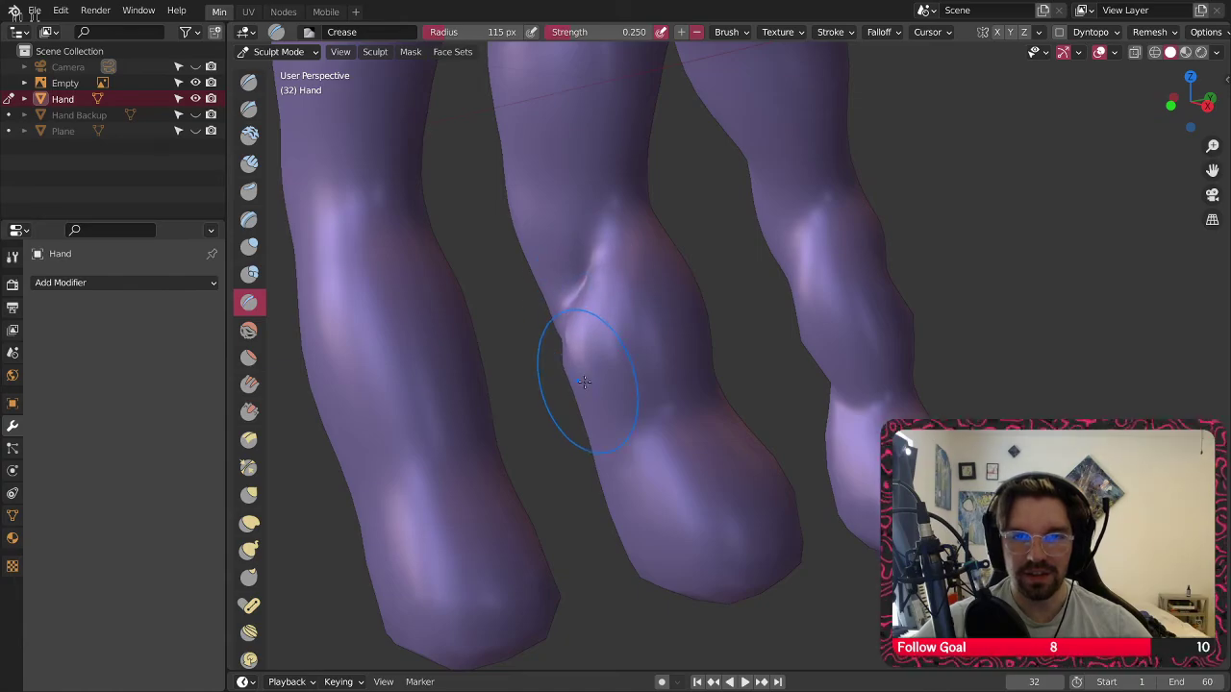
left_click_drag(585, 382, 644, 415)
scroll(635, 369, "down", 2)
mouse_move(645, 366)
middle_mouse_down()
mouse_move(504, 365)
mouse_move(570, 332)
mouse_move(651, 399)
mouse_move(651, 422)
middle_mouse_up()
scroll(577, 342, "up", 4)
scroll(600, 353, "down", 2)
scroll(651, 399, "down", 2)
mouse_move(651, 421)
left_mouse_down()
mouse_move(670, 423)
mouse_move(664, 383)
left_mouse_up()
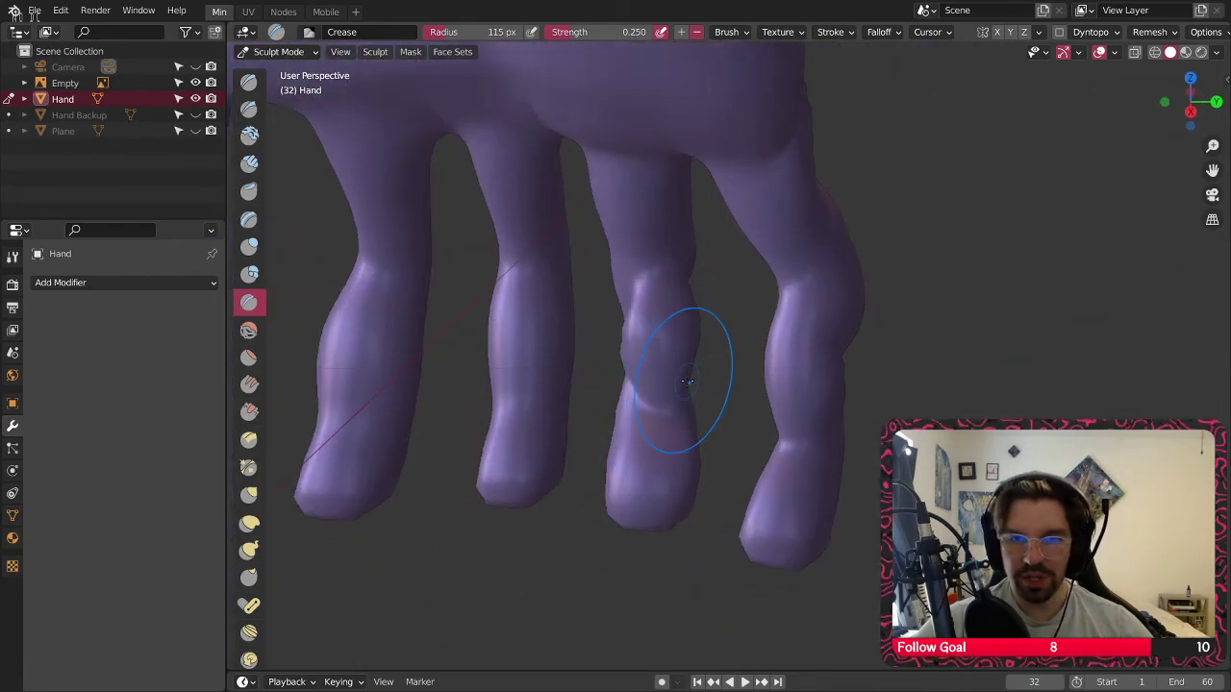
Cut a crease across the palm side of the ring finger's first segment, near the palm
mouse_move(675, 264)
middle_mouse_down()
mouse_move(663, 251)
mouse_move(693, 213)
middle_mouse_up()
scroll(660, 213, "up", 2)
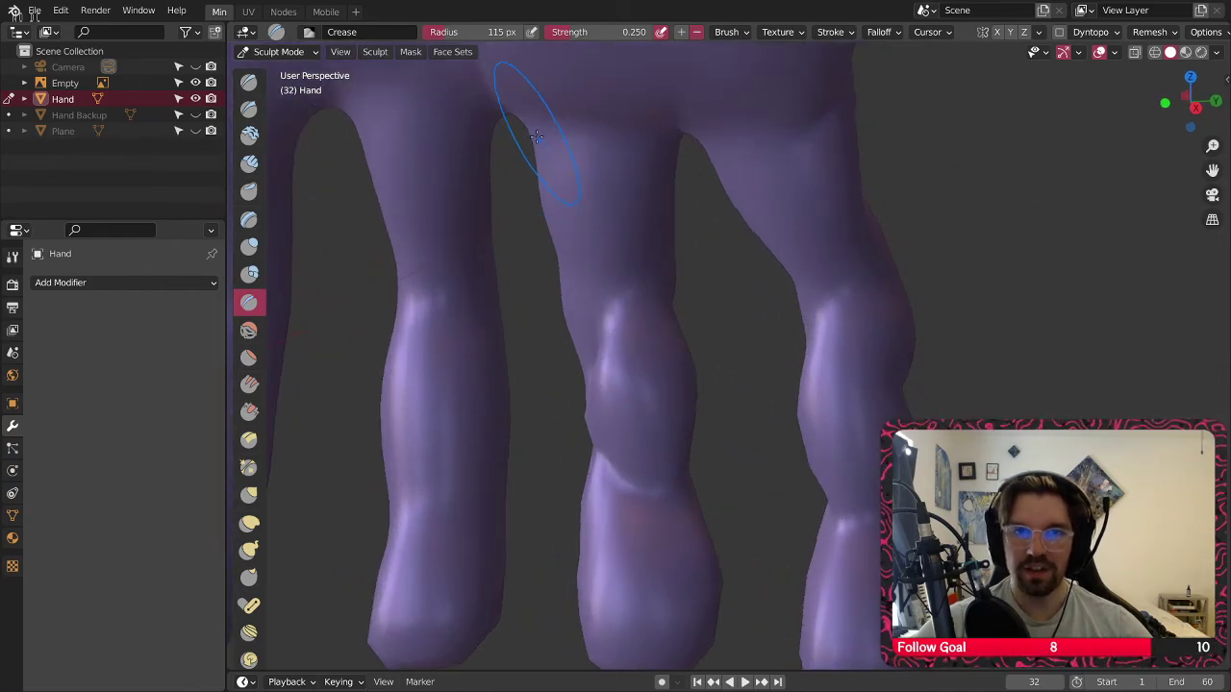
left_click_drag(520, 129, 644, 174)
mouse_move(683, 232)
middle_mouse_down()
mouse_move(761, 321)
mouse_move(651, 283)
mouse_move(724, 330)
middle_mouse_up()
scroll(723, 330, "up", 2)
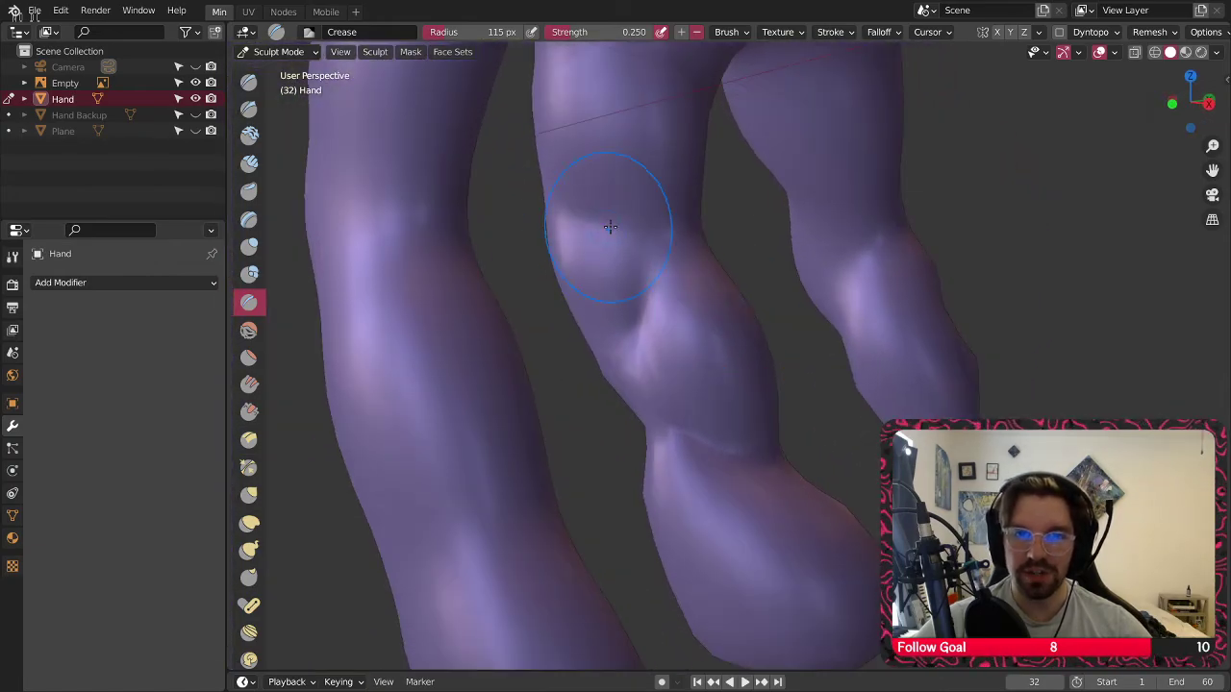
Carve a fold across the back of the ring finger's first segment and wrap it around the finger's side
mouse_move(610, 227)
middle_mouse_down()
mouse_move(610, 242)
mouse_move(686, 250)
mouse_move(587, 246)
mouse_move(737, 266)
middle_mouse_up()
scroll(731, 279, "down", 4)
mouse_move(714, 318)
middle_mouse_down()
mouse_move(625, 218)
mouse_move(366, 198)
mouse_move(659, 220)
mouse_move(707, 330)
middle_mouse_up()
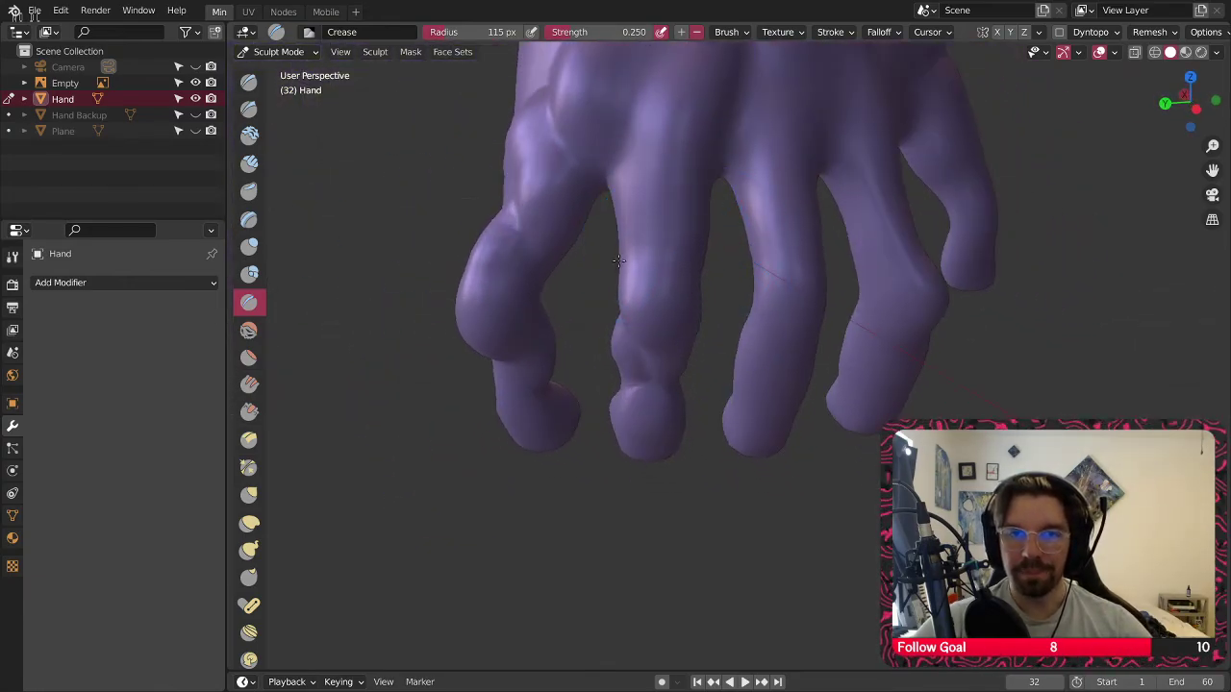
mouse_move(647, 248)
middle_mouse_down()
mouse_move(618, 274)
mouse_move(636, 273)
mouse_move(510, 278)
mouse_move(548, 277)
middle_mouse_up()
scroll(625, 287, "up", 2)
scroll(631, 298, "down", 2)
scroll(654, 271, "up", 3)
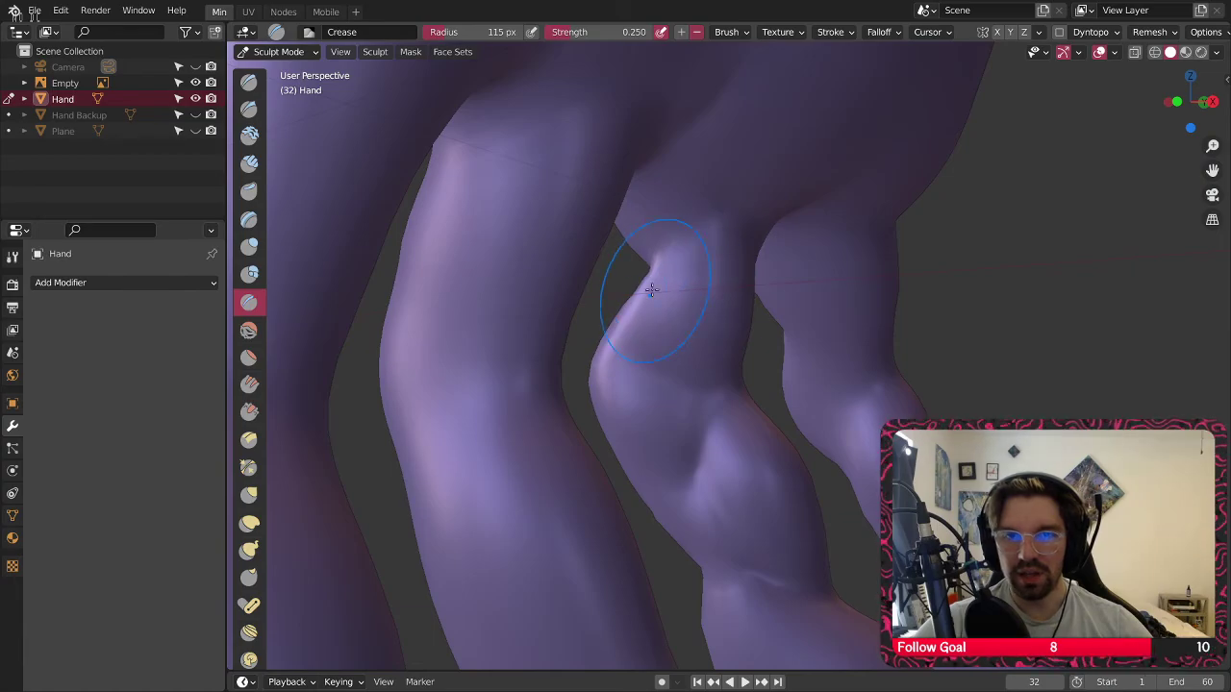
scroll(682, 306, "down", 3)
middle_click_drag(682, 306, 755, 295)
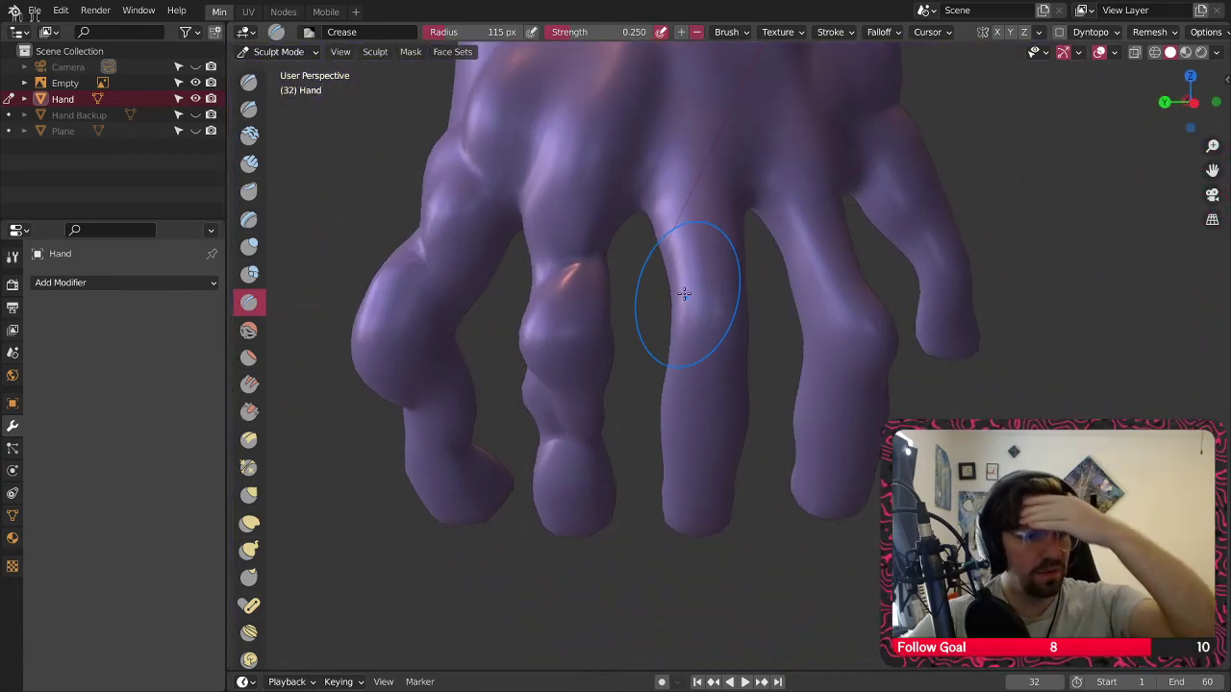
Carve a fold across the back of the middle finger where it meets the knuckle with the 115 px Crease brush
scroll(669, 293, "up", 2)
middle_click_drag(682, 241, 662, 223)
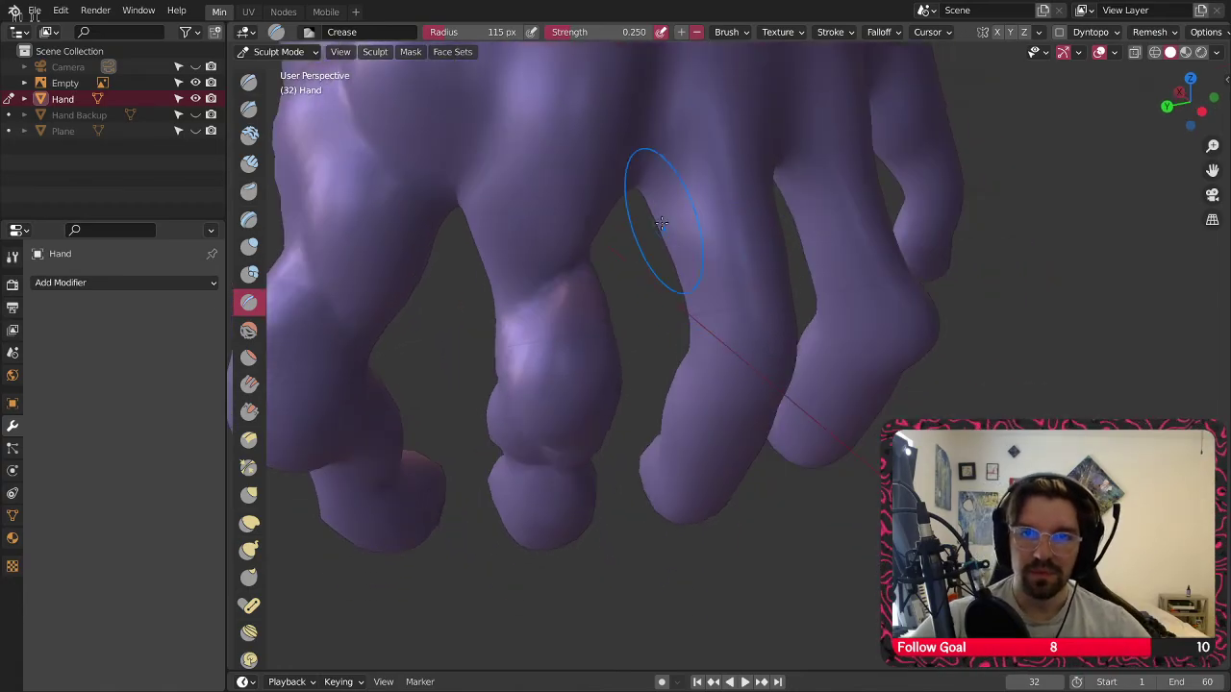
middle_click_drag(757, 240, 720, 225)
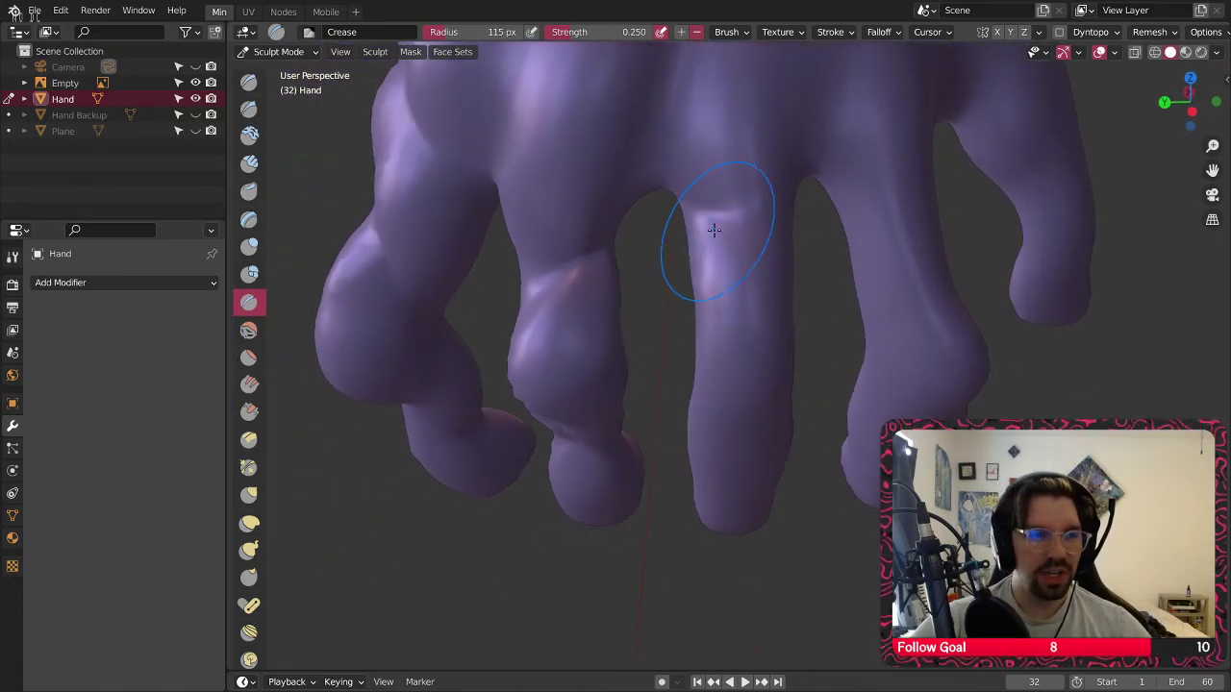
scroll(736, 206, "up", 4)
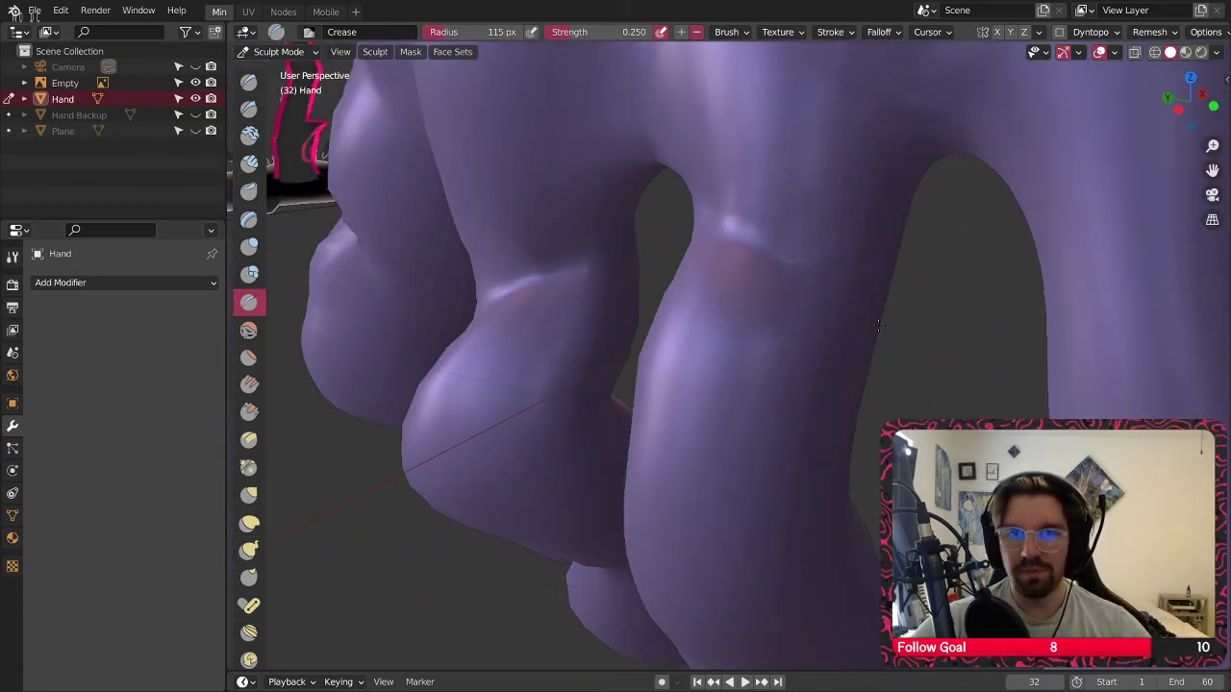
Try creasing the outer side of the middle finger at its middle joint, undo the strokes and check the mesh in wireframe
scroll(878, 327, "down", 3)
mouse_move(878, 327)
middle_mouse_down()
mouse_move(798, 261)
mouse_move(674, 275)
middle_mouse_up()
scroll(851, 265, "up", 3)
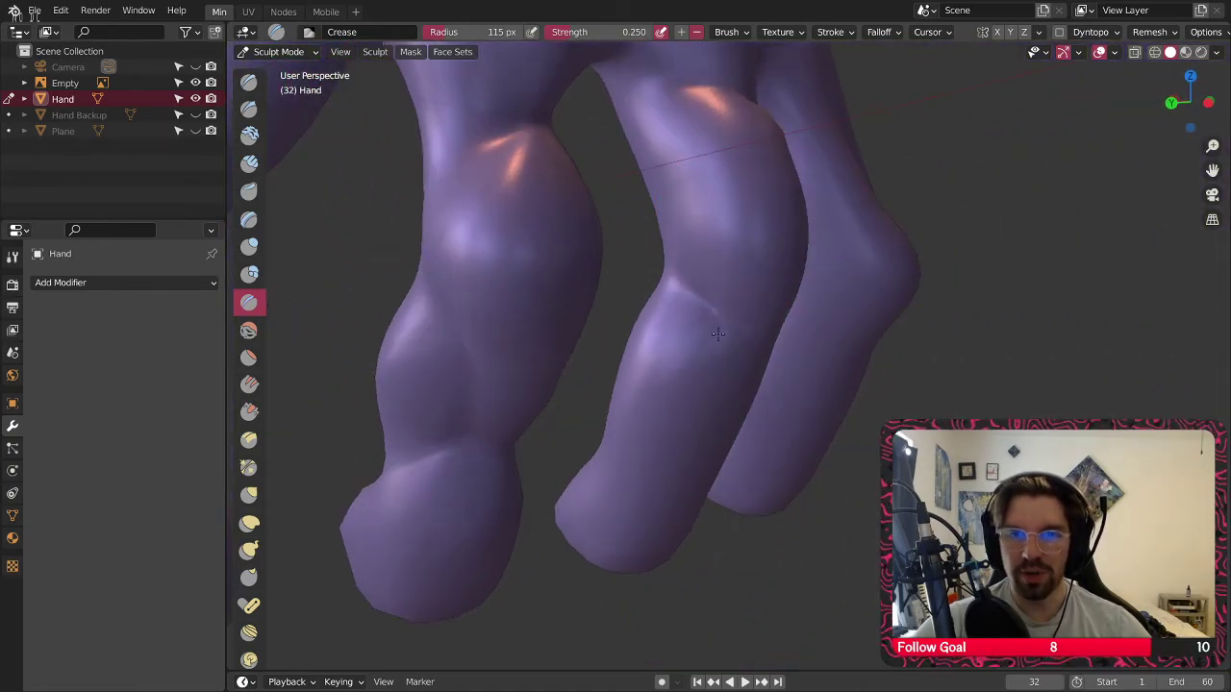
middle_click_drag(717, 334, 729, 323)
scroll(738, 301, "down", 2)
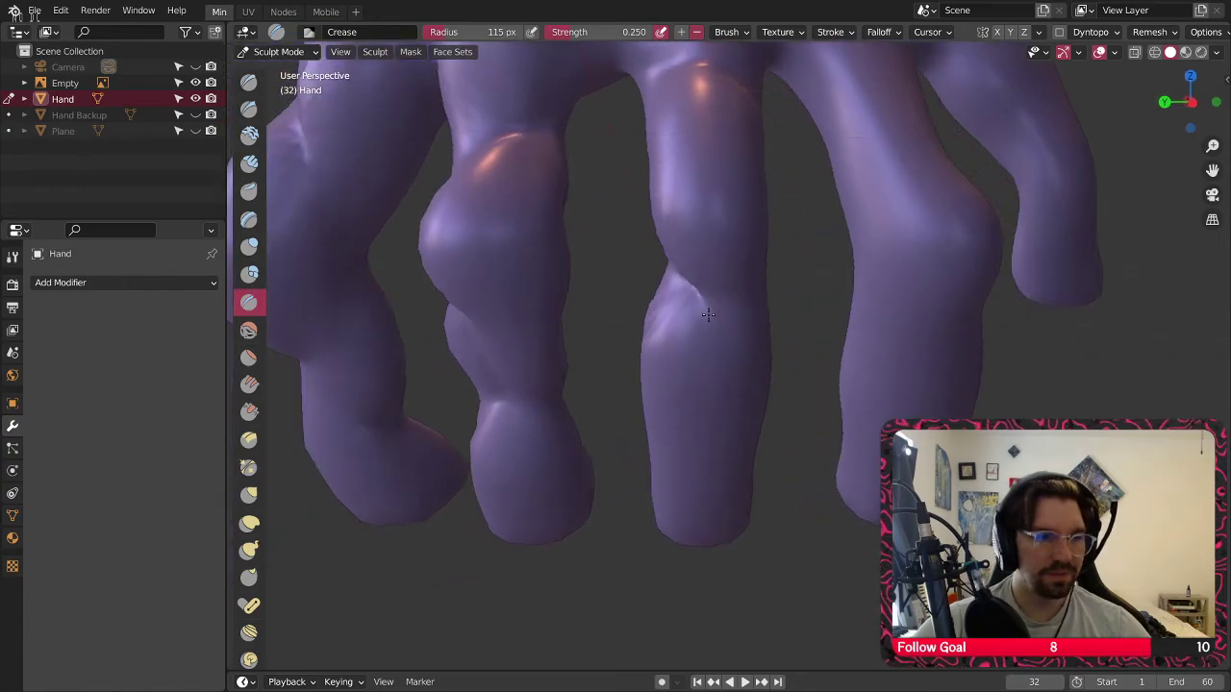
scroll(678, 308, "up", 4)
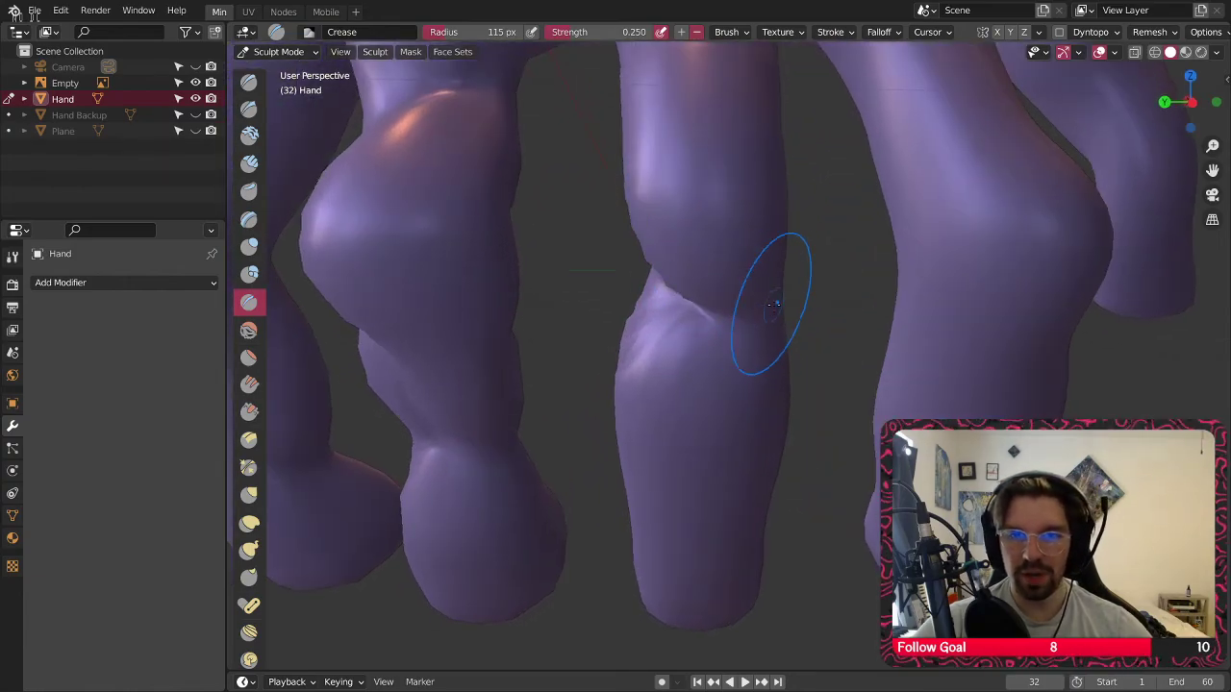
key("ctrl+z")
key("ctrl+z")
key("shift+z")
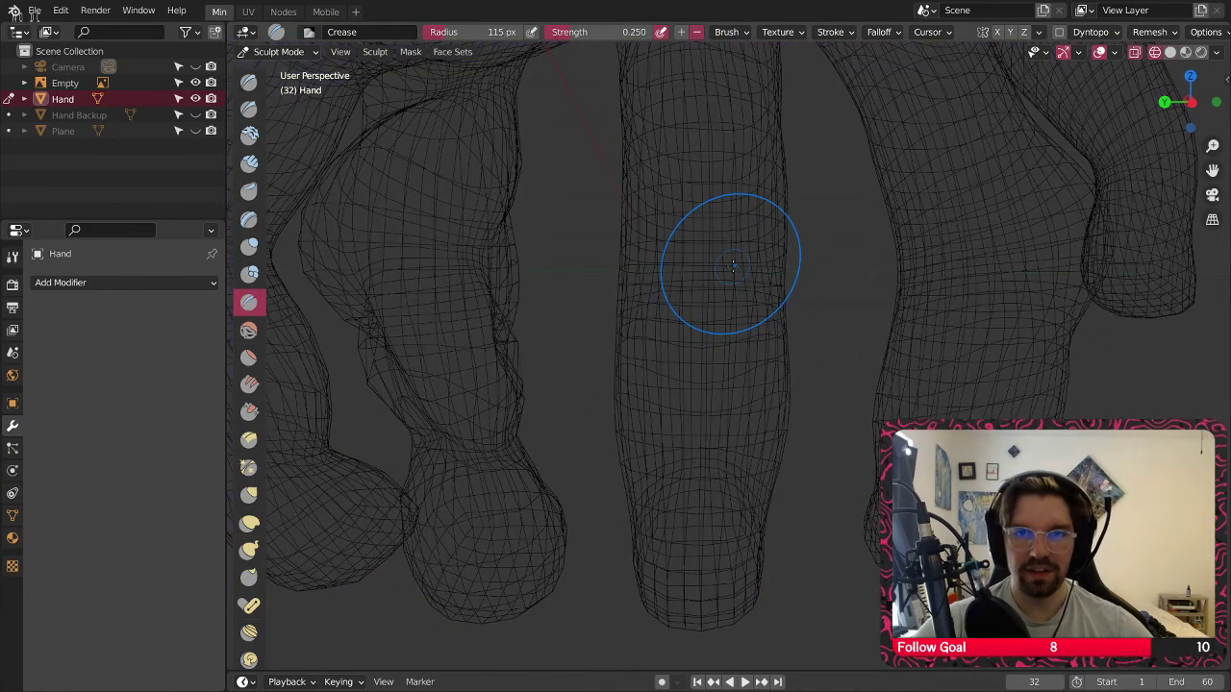
left_click(1171, 52)
scroll(661, 300, "down", 3)
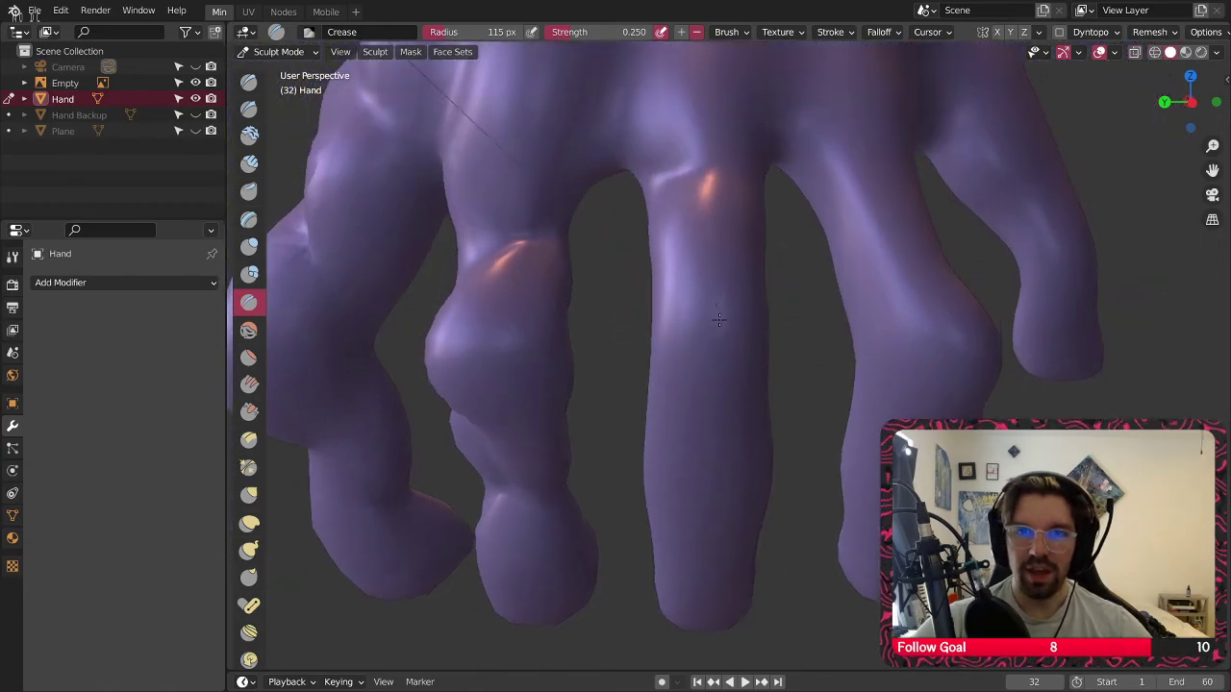
Crease the middle finger's first segment between knuckle and middle joint, and define the fold below its middle joint
scroll(741, 192, "up", 4)
middle_click_drag(618, 198, 623, 227)
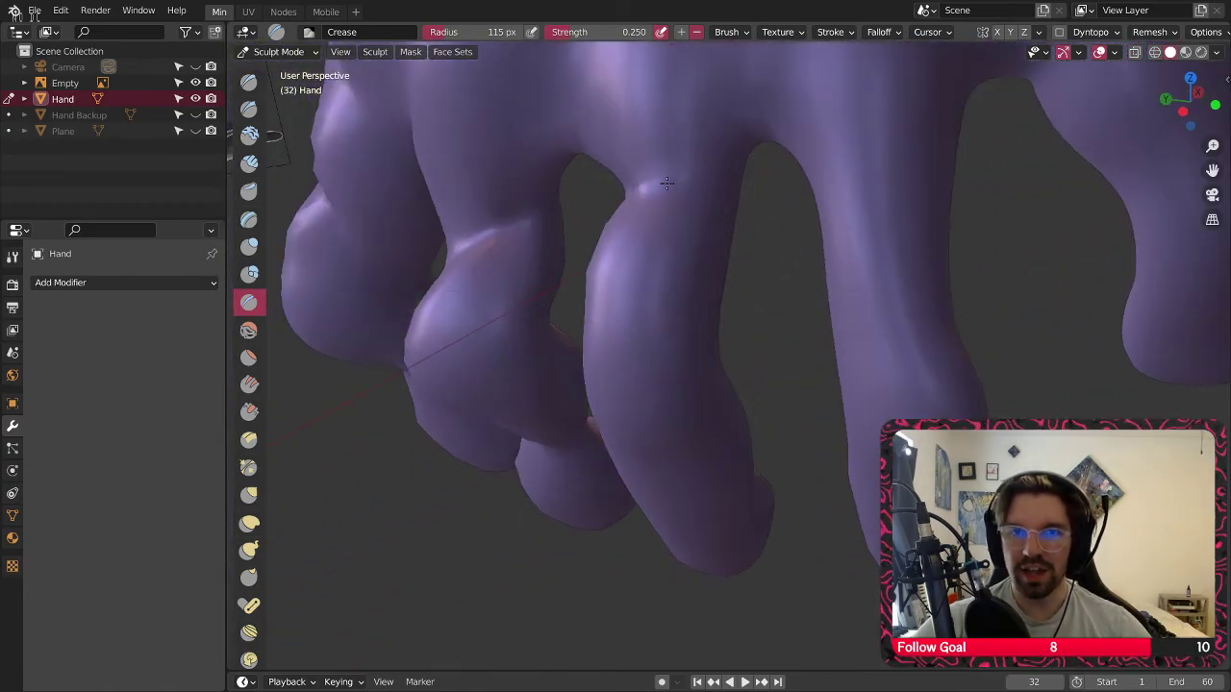
middle_click_drag(667, 184, 735, 358)
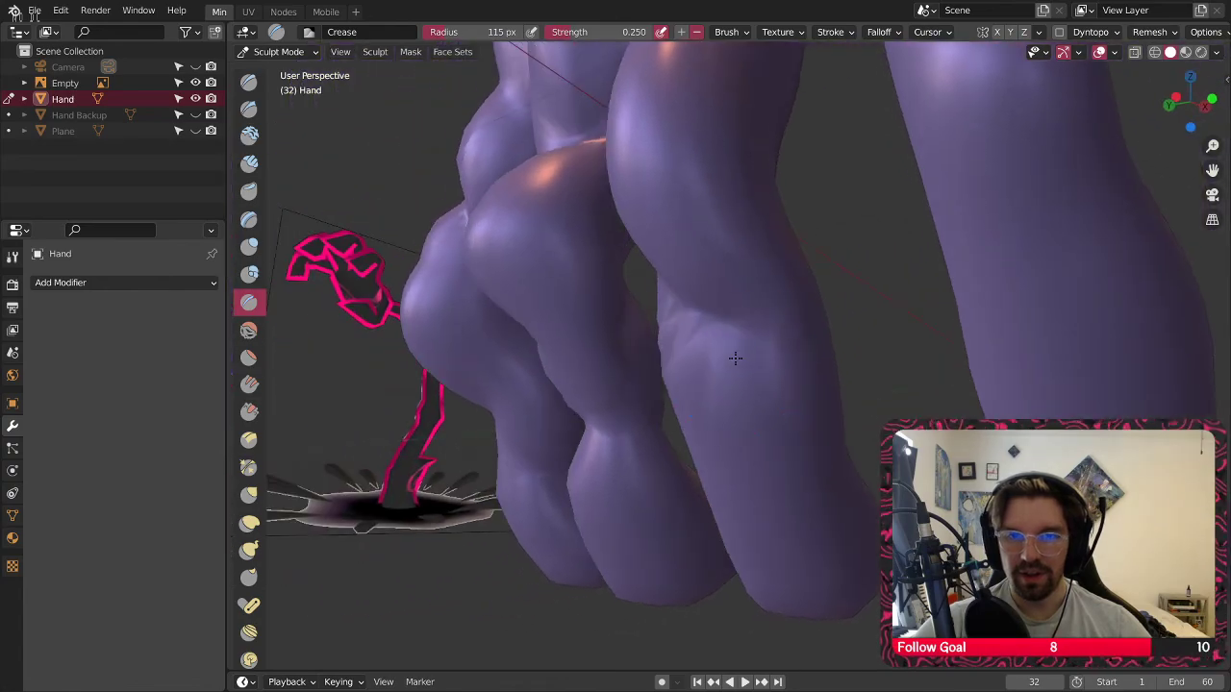
mouse_move(787, 312)
middle_mouse_down()
mouse_move(778, 324)
mouse_move(770, 279)
mouse_move(679, 204)
mouse_move(672, 350)
mouse_move(637, 294)
middle_mouse_up()
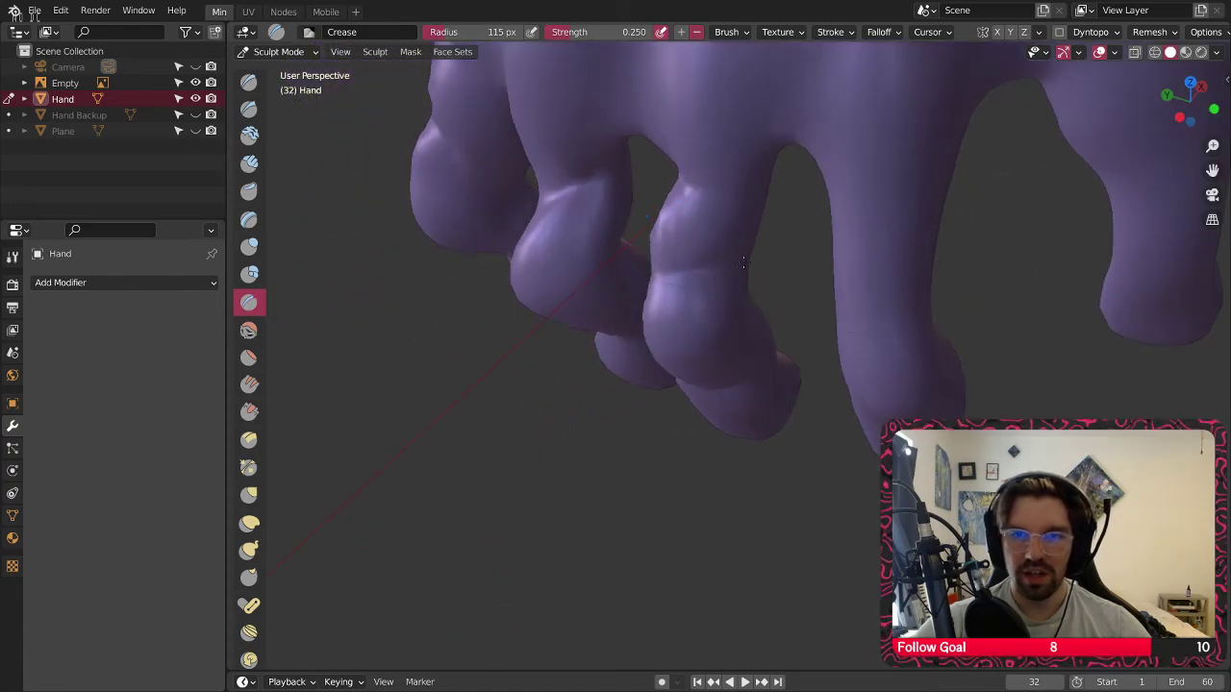
Carve a fold around the middle finger's last joint, across both its back and palm side, with the Crease brush
middle_click_drag(744, 261, 765, 175)
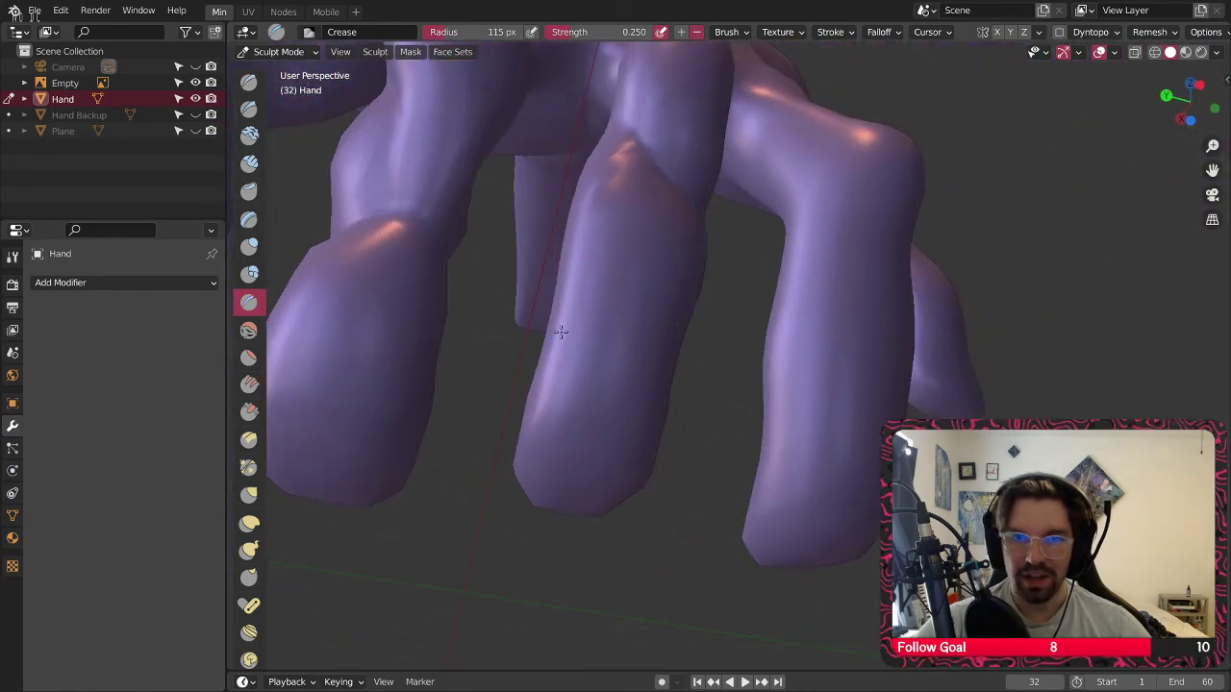
middle_click_drag(697, 341, 716, 319, "shift")
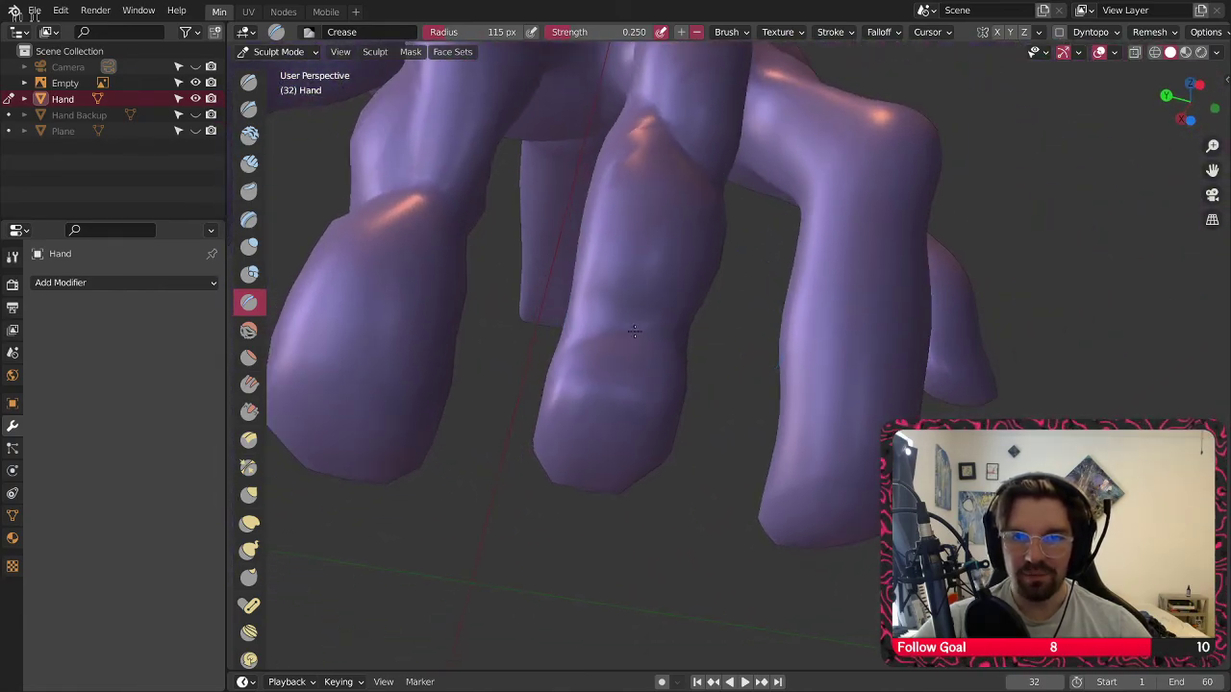
middle_click_drag(633, 332, 584, 300)
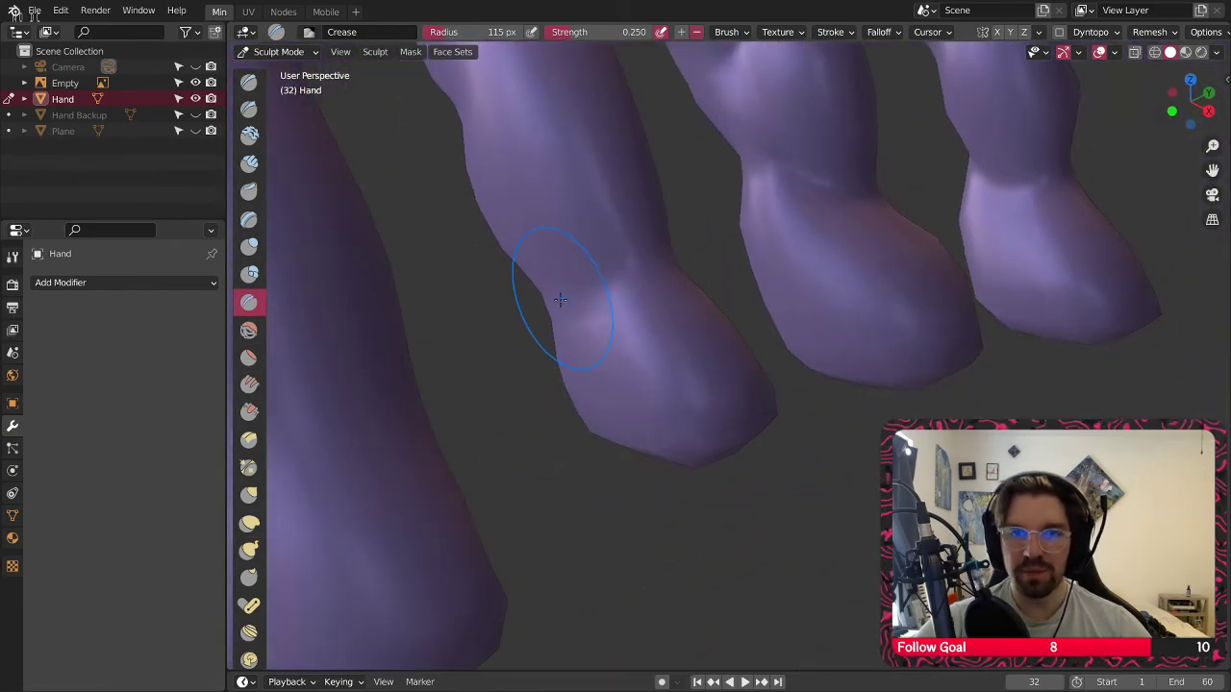
scroll(648, 296, "down", 4)
middle_click_drag(649, 297, 587, 279)
scroll(623, 200, "up", 3)
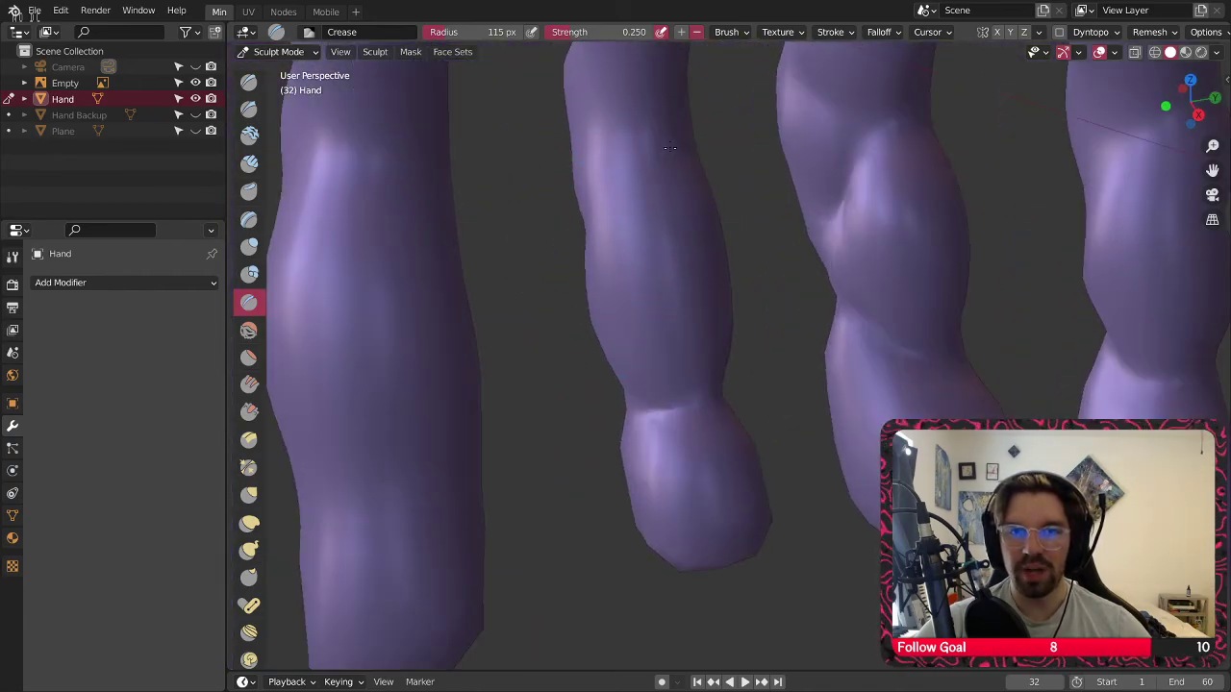
Crease the palm side of the middle finger across its middle joint and its first segment at 115 px radius
middle_click_drag(616, 207, 518, 273)
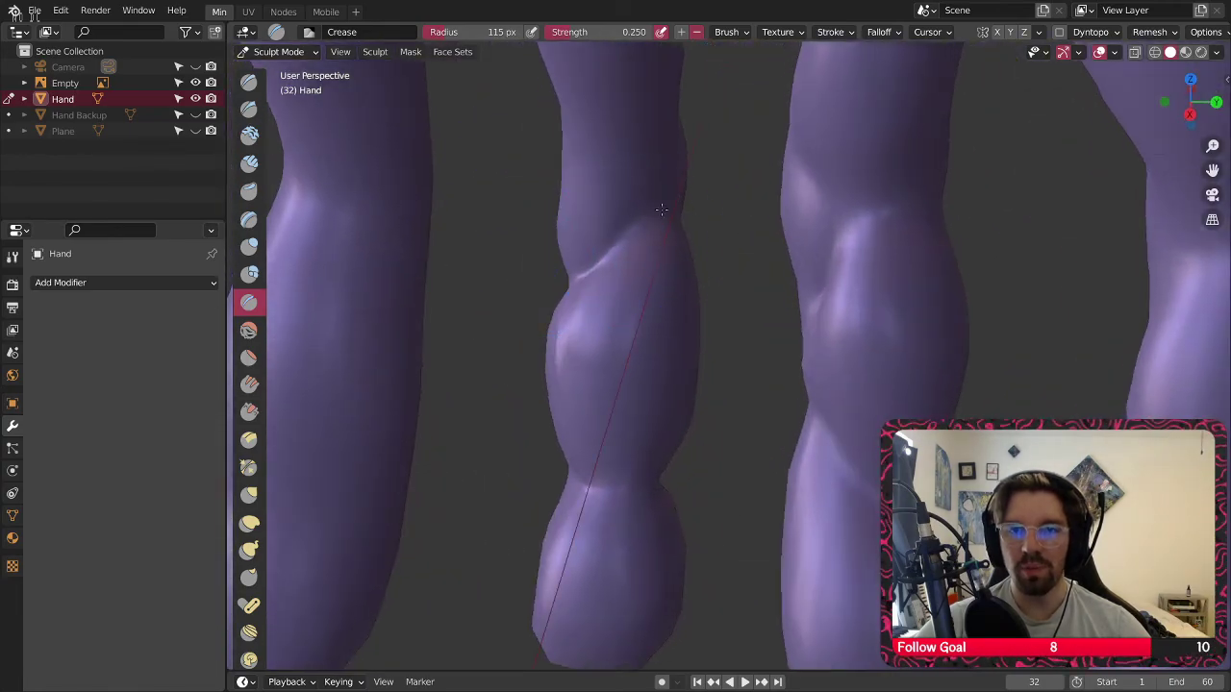
middle_click_drag(662, 209, 648, 253)
scroll(632, 280, "down", 3)
scroll(660, 246, "down", 2)
scroll(641, 242, "up", 4)
scroll(648, 253, "up", 2)
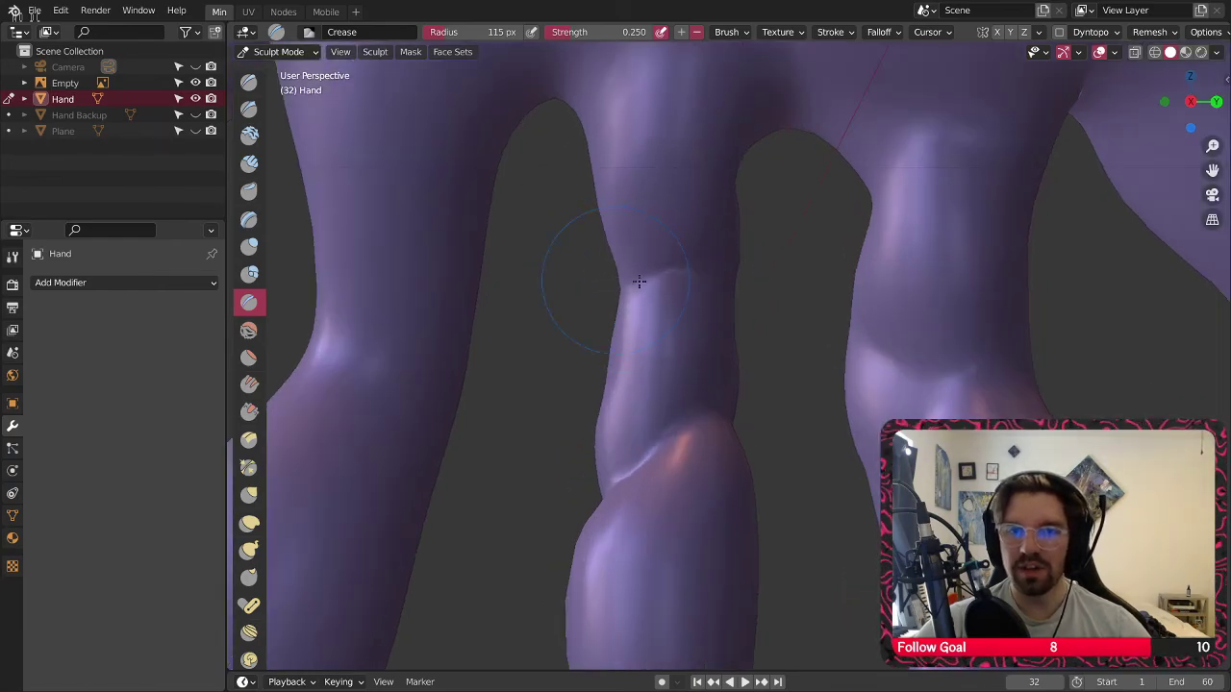
mouse_move(638, 281)
middle_mouse_down()
mouse_move(895, 256)
mouse_move(664, 215)
mouse_move(659, 263)
mouse_move(682, 333)
middle_mouse_up()
Carve a crease across the back of the index finger's base, just below the knuckle, with the Crease brush at 115 px radius
scroll(667, 290, "down", 4)
scroll(683, 286, "up", 2)
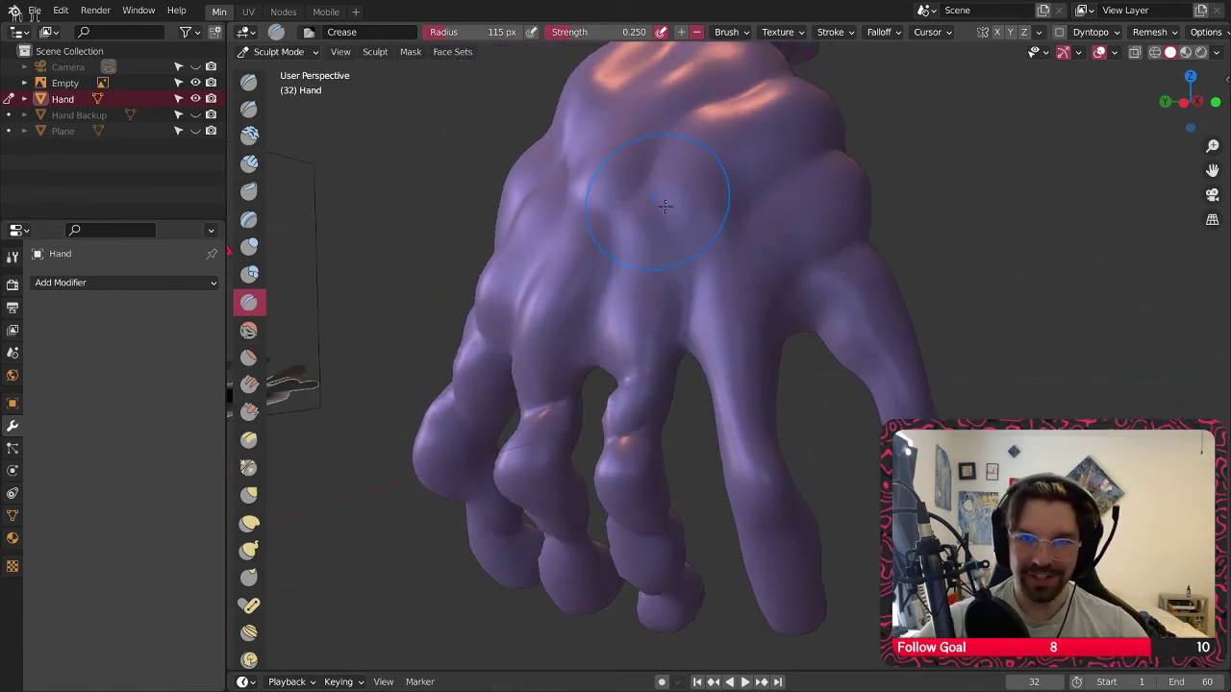
scroll(665, 206, "down", 2)
mouse_move(698, 303)
middle_mouse_down()
mouse_move(736, 293)
mouse_move(673, 337)
mouse_move(702, 278)
mouse_move(701, 316)
mouse_move(665, 325)
middle_mouse_up()
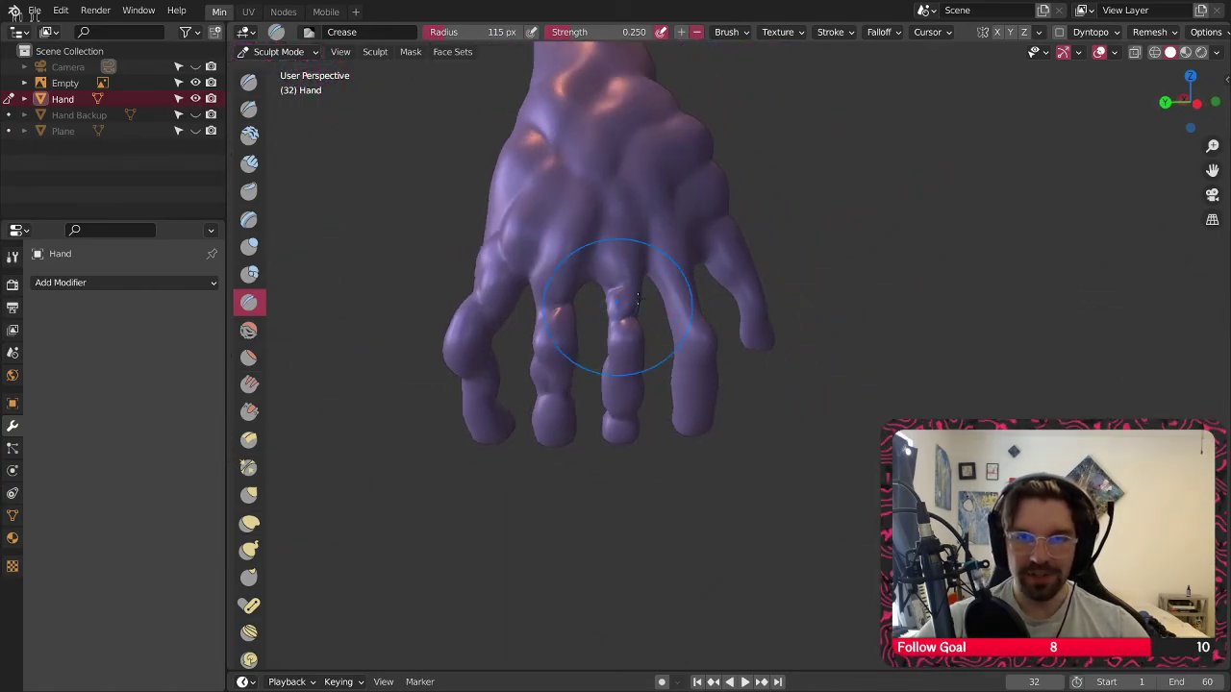
scroll(607, 271, "up", 8)
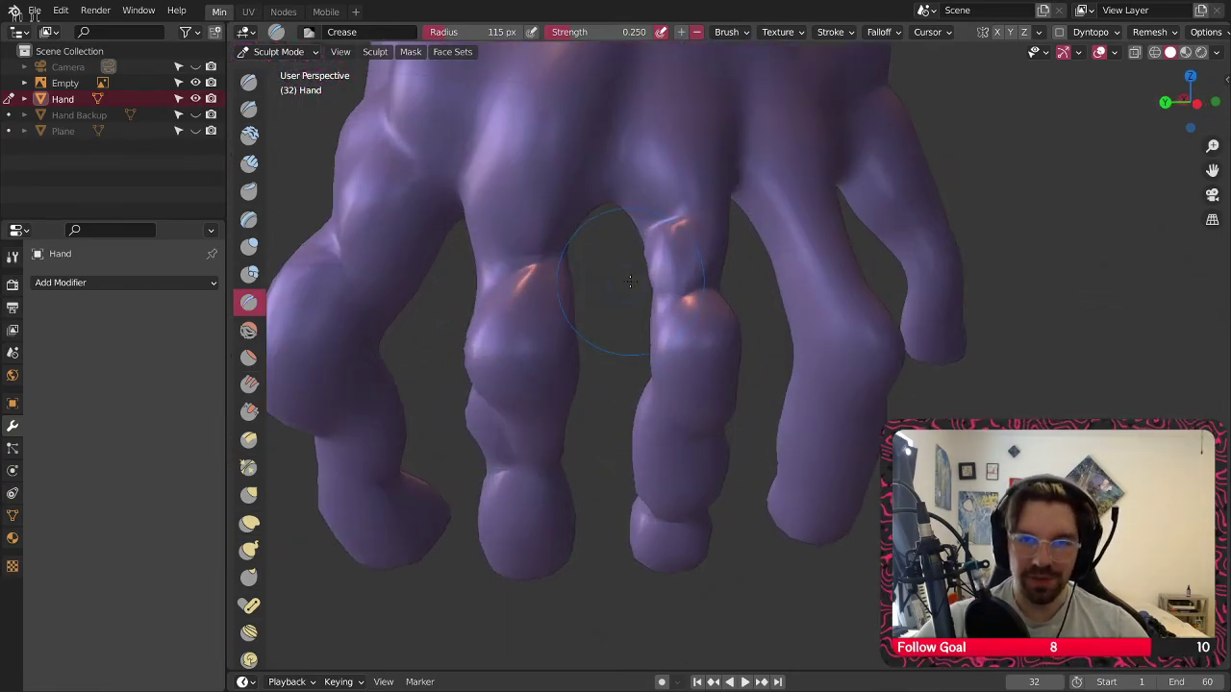
mouse_move(619, 352)
middle_mouse_down()
mouse_move(798, 404)
mouse_move(737, 357)
mouse_move(668, 463)
middle_mouse_up()
scroll(766, 379, "down", 4)
scroll(711, 255, "up", 6)
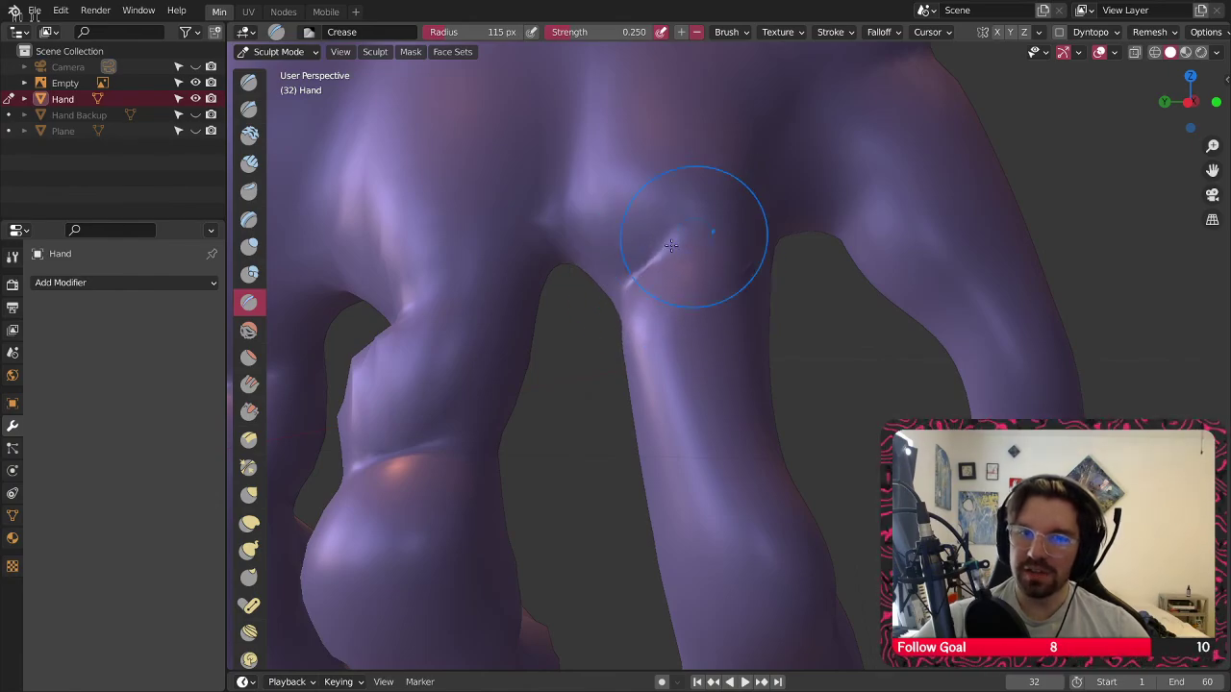
middle_click_drag(777, 245, 713, 258)
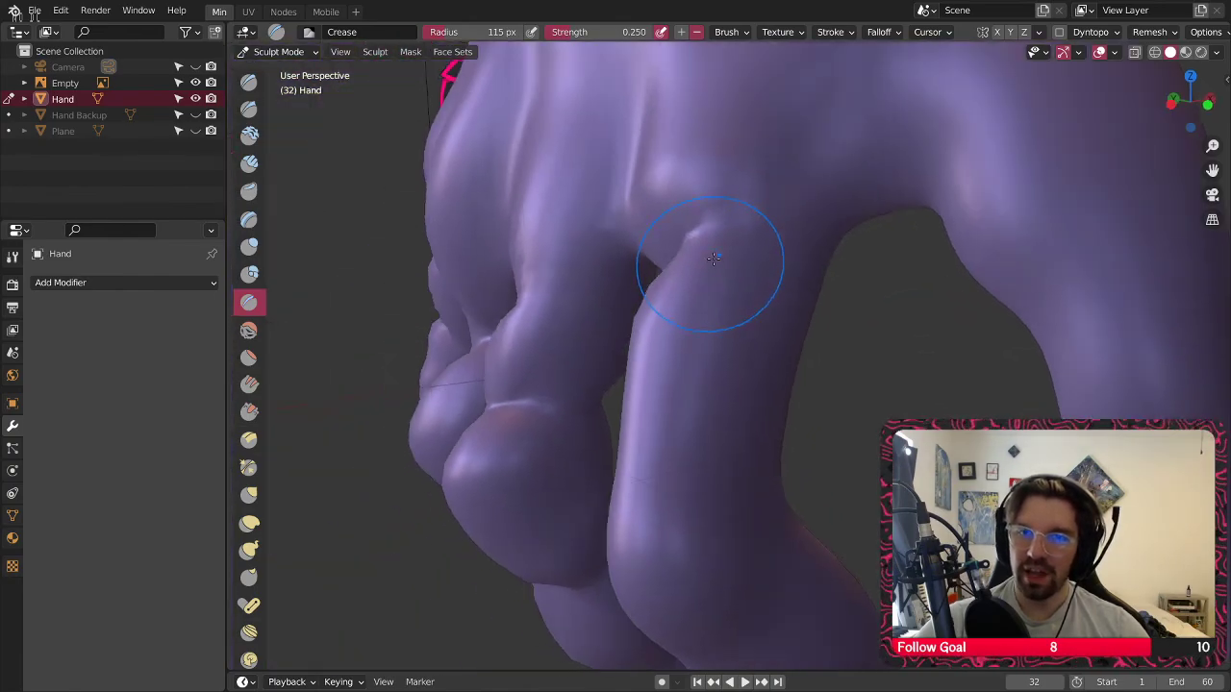
middle_click_drag(784, 246, 819, 266)
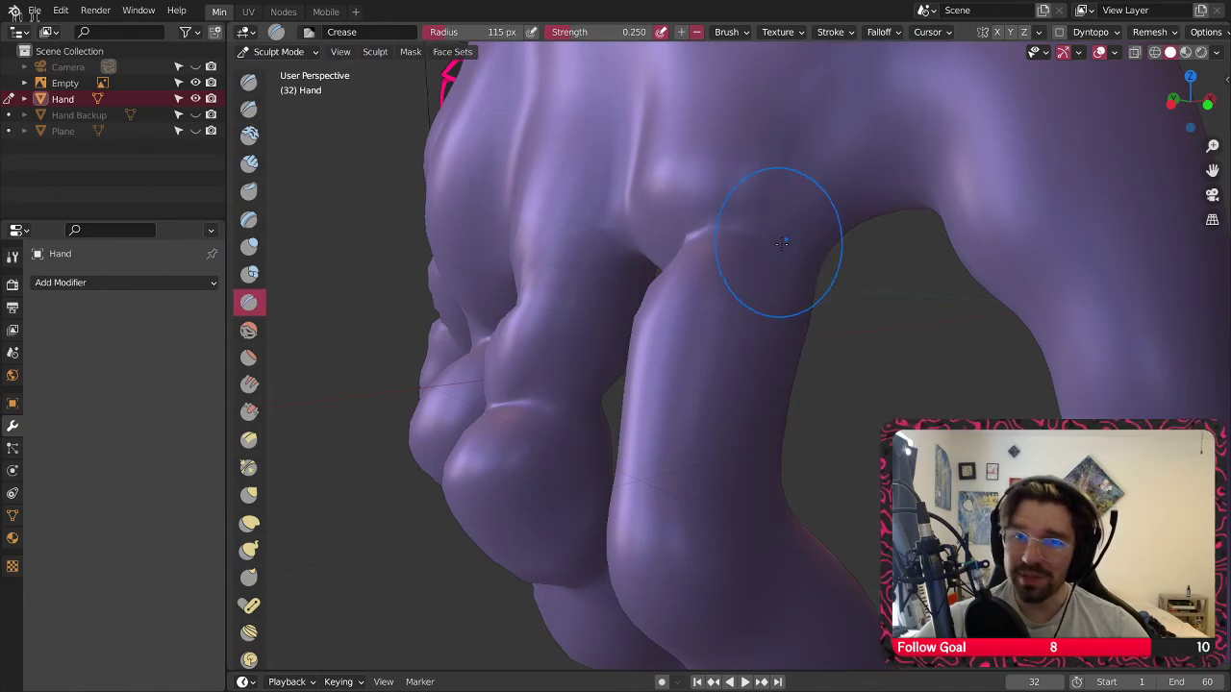
Crease the index finger's middle joint across its back and around its side
scroll(782, 252, "down", 4)
middle_click_drag(713, 298, 729, 319)
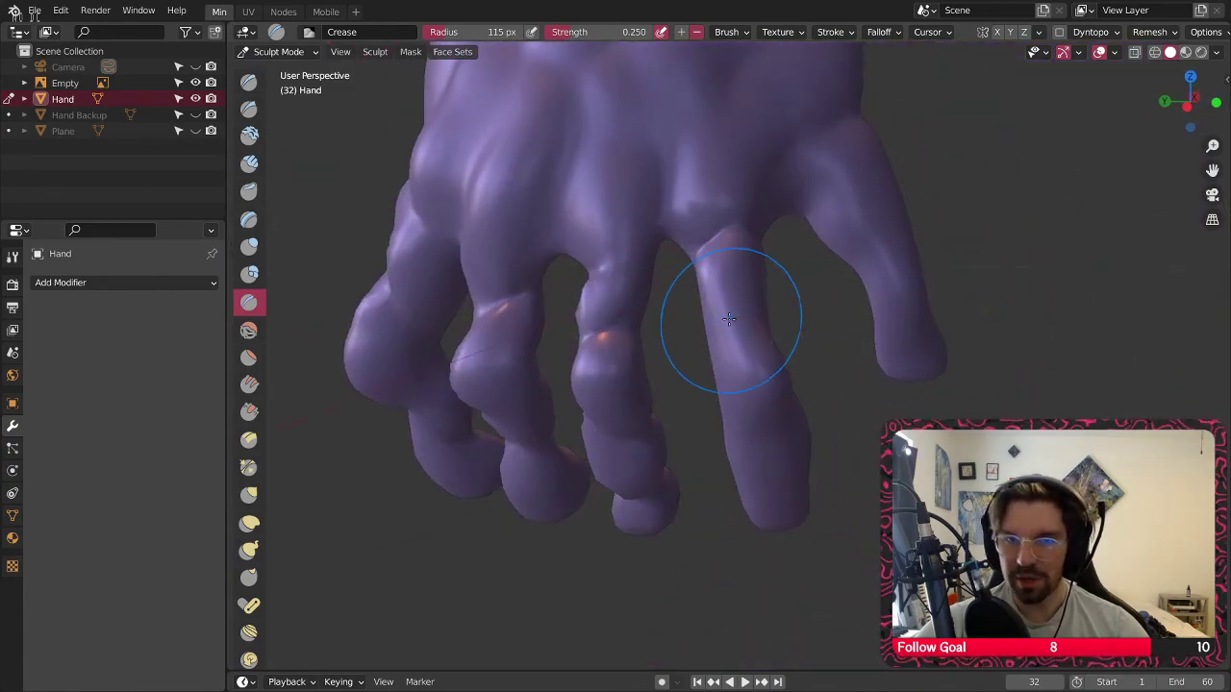
middle_click_drag(743, 361, 745, 307)
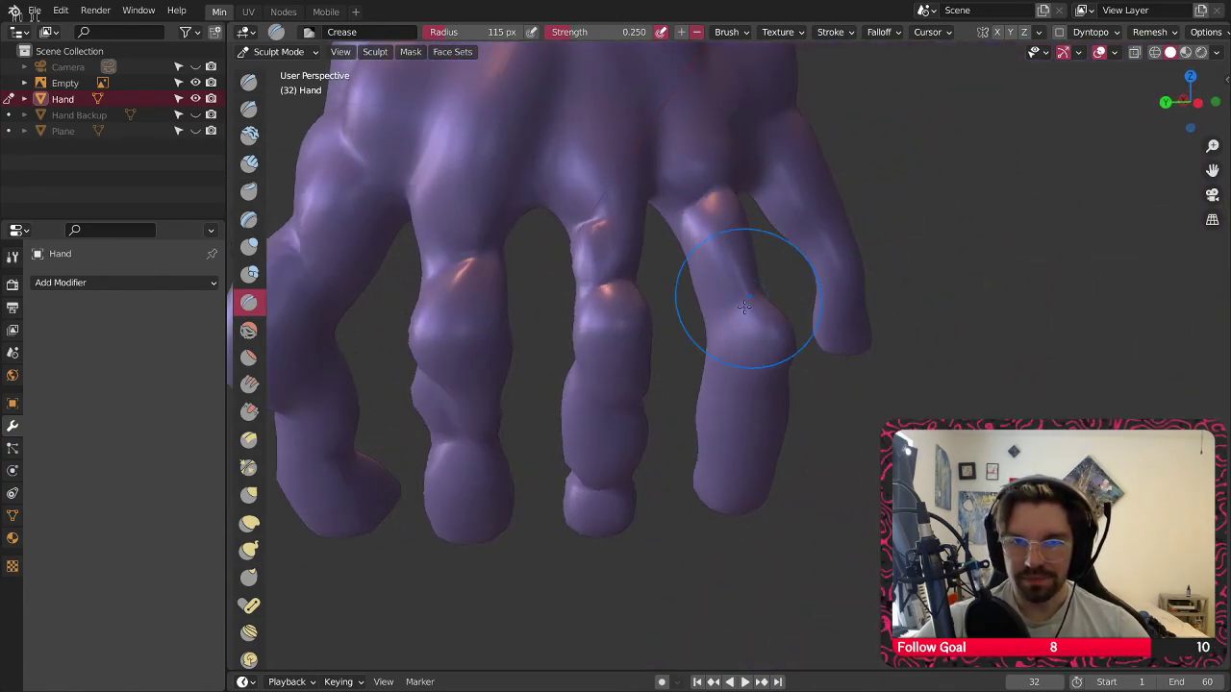
scroll(738, 325, "up", 2)
mouse_move(740, 311)
left_mouse_down()
mouse_move(723, 332)
mouse_move(760, 323)
left_mouse_up()
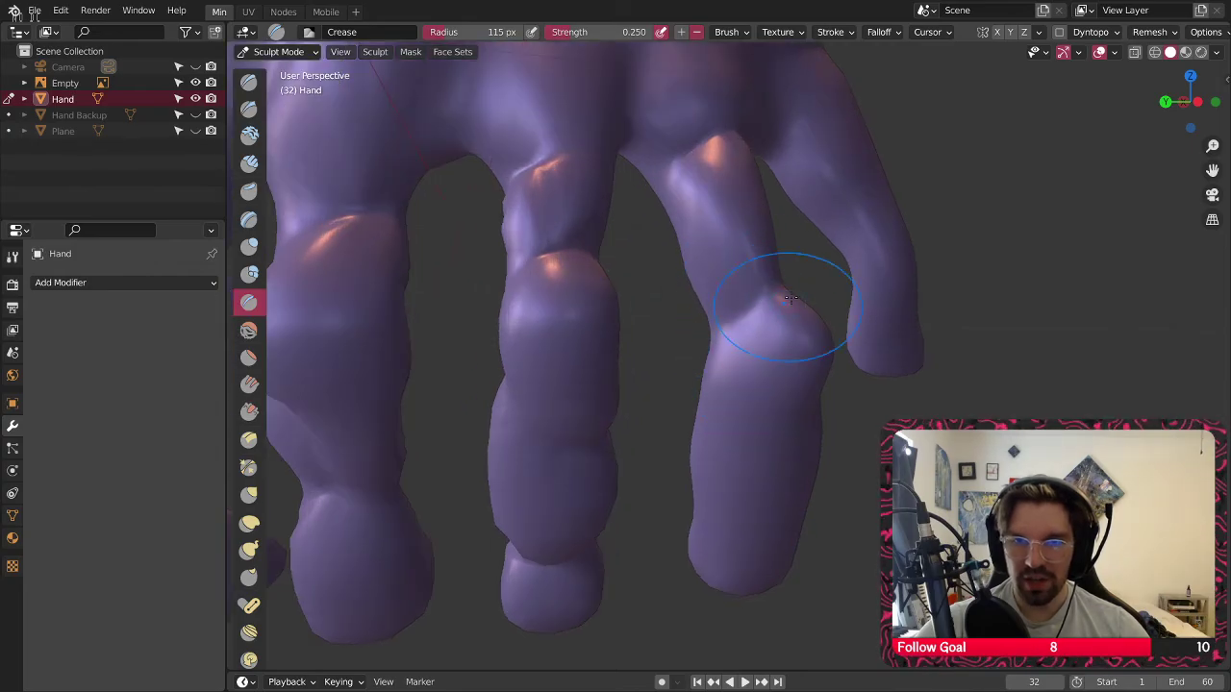
mouse_move(890, 302)
middle_mouse_down()
mouse_move(819, 295)
mouse_move(819, 275)
mouse_move(748, 317)
mouse_move(873, 389)
middle_mouse_up()
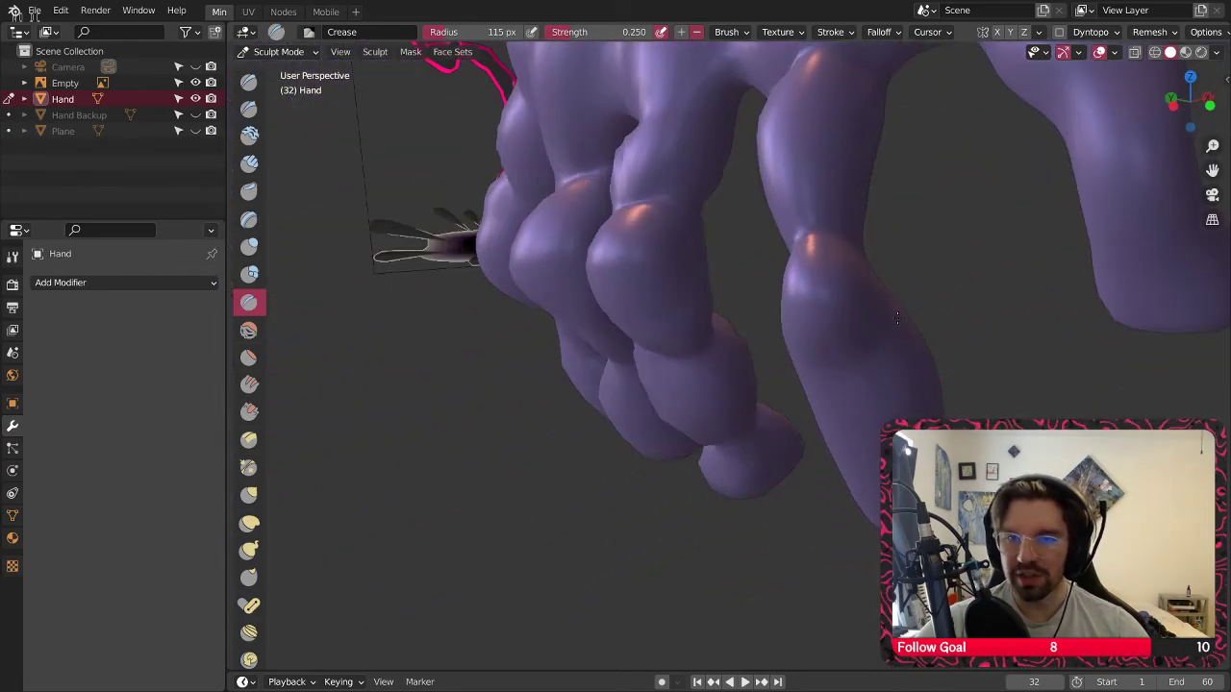
Carve a fold around the index finger's last joint on both the palm side and the back
mouse_move(915, 333)
middle_mouse_down()
mouse_move(906, 310)
mouse_move(851, 358)
mouse_move(805, 372)
mouse_move(833, 330)
mouse_move(790, 223)
mouse_move(806, 226)
middle_mouse_up()
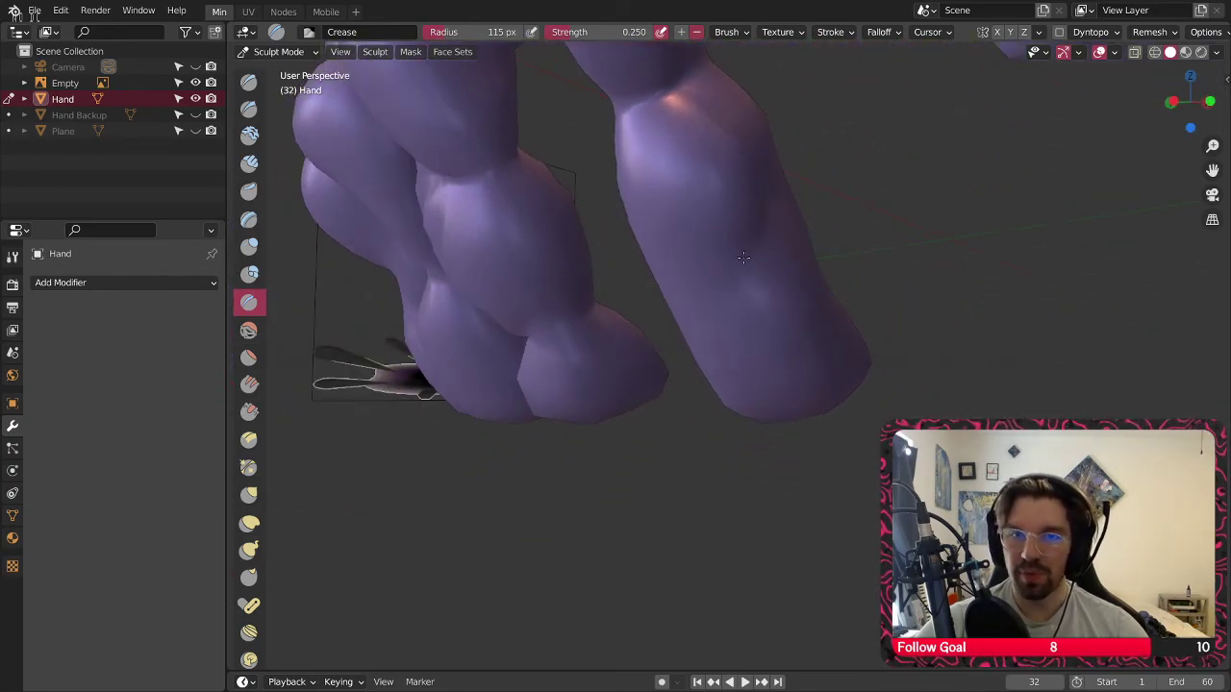
mouse_move(743, 257)
middle_mouse_down()
mouse_move(594, 289)
mouse_move(676, 292)
mouse_move(744, 276)
mouse_move(818, 292)
middle_mouse_up()
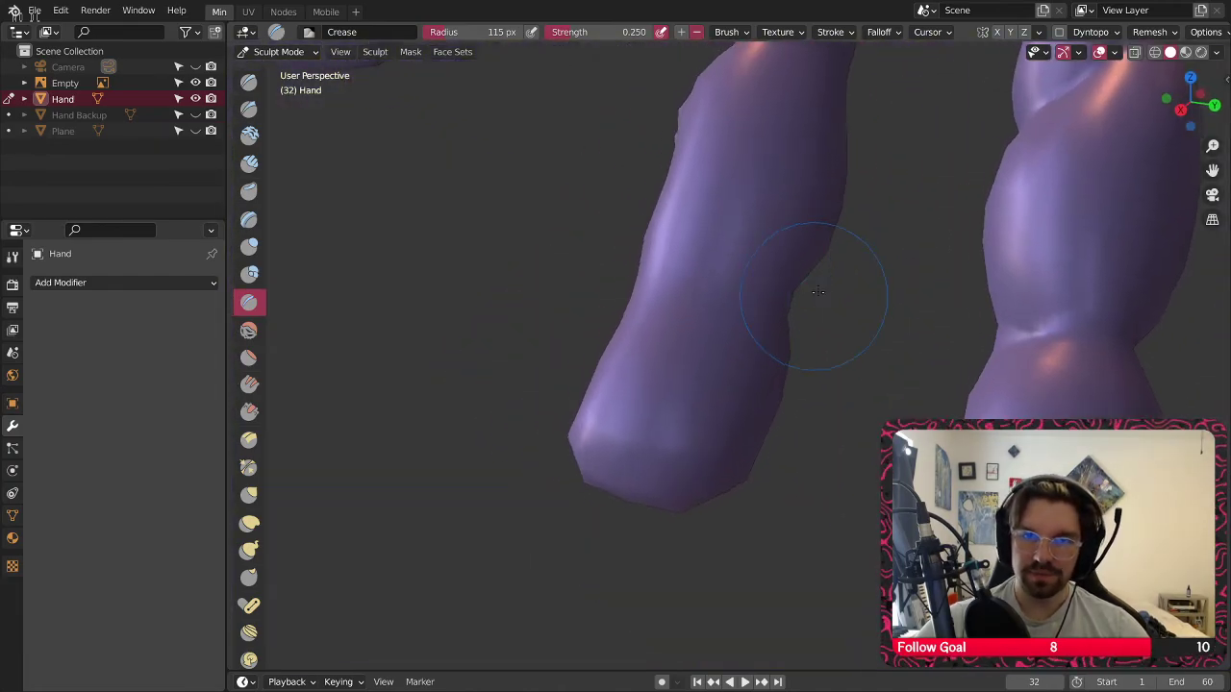
middle_click_drag(726, 296, 819, 352)
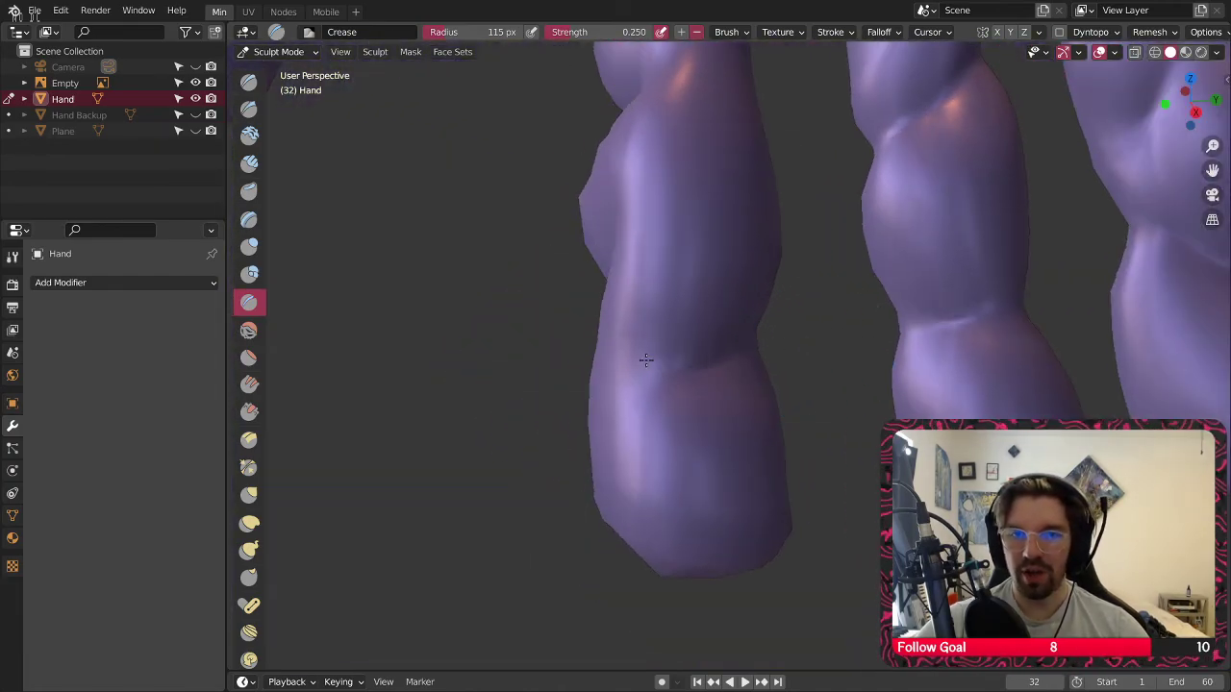
middle_click_drag(646, 360, 713, 370)
mouse_move(550, 387)
middle_mouse_down()
mouse_move(613, 392)
mouse_move(645, 357)
mouse_move(550, 357)
mouse_move(626, 318)
mouse_move(723, 306)
middle_mouse_up()
mouse_move(659, 327)
middle_mouse_down()
mouse_move(634, 328)
mouse_move(858, 334)
mouse_move(650, 474)
mouse_move(658, 386)
mouse_move(597, 438)
middle_mouse_up()
scroll(662, 378, "up", 3)
scroll(629, 343, "up", 4)
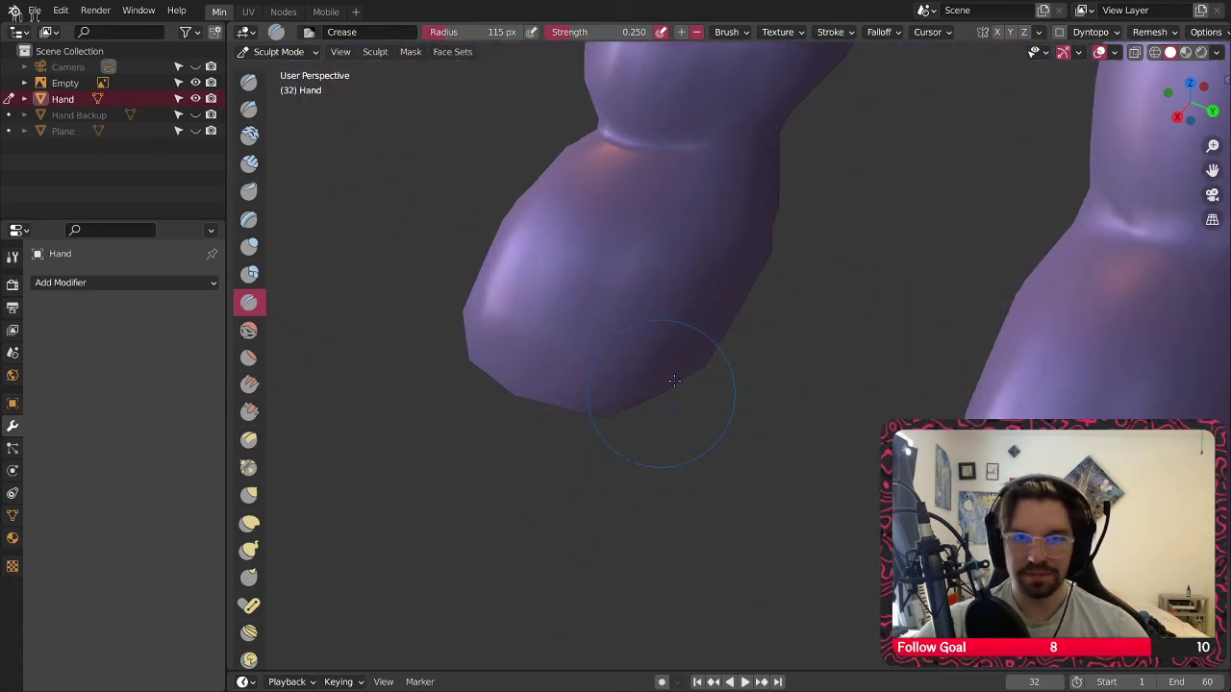
Crease the base of the index finger on its outer side and across the palm side where it meets the palm
scroll(674, 381, "down", 4)
middle_click_drag(681, 330, 756, 323)
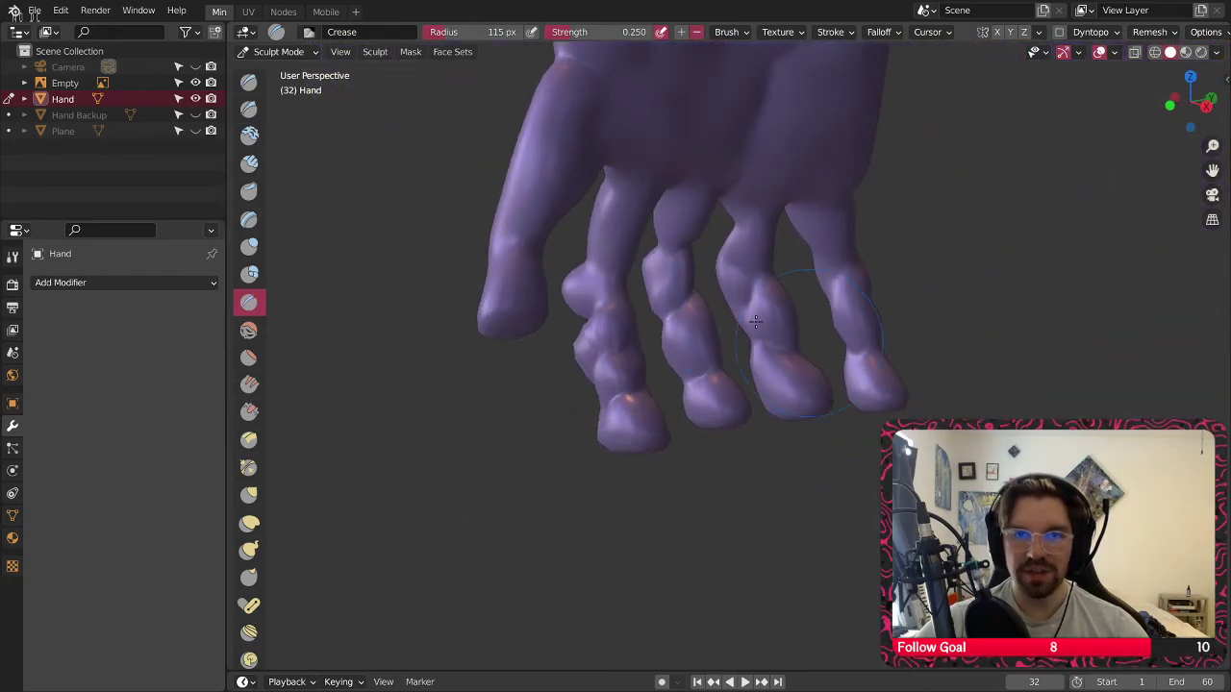
scroll(607, 198, "up", 6)
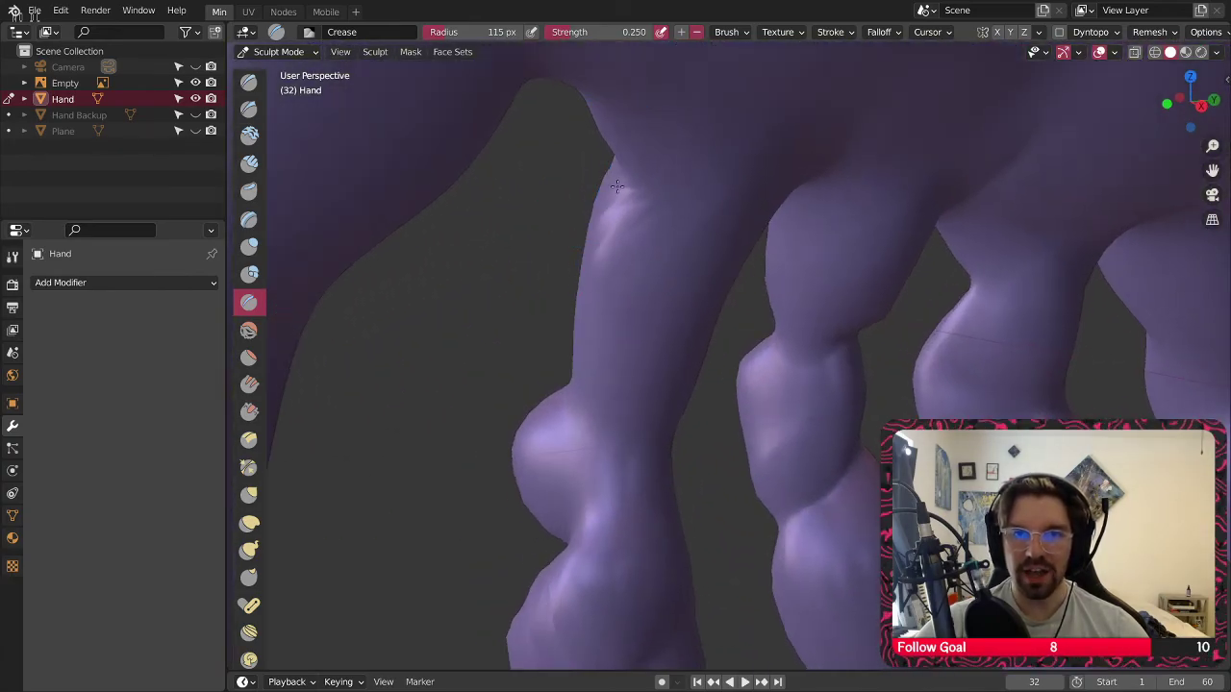
middle_click_drag(616, 186, 640, 224)
middle_click_drag(724, 251, 724, 168)
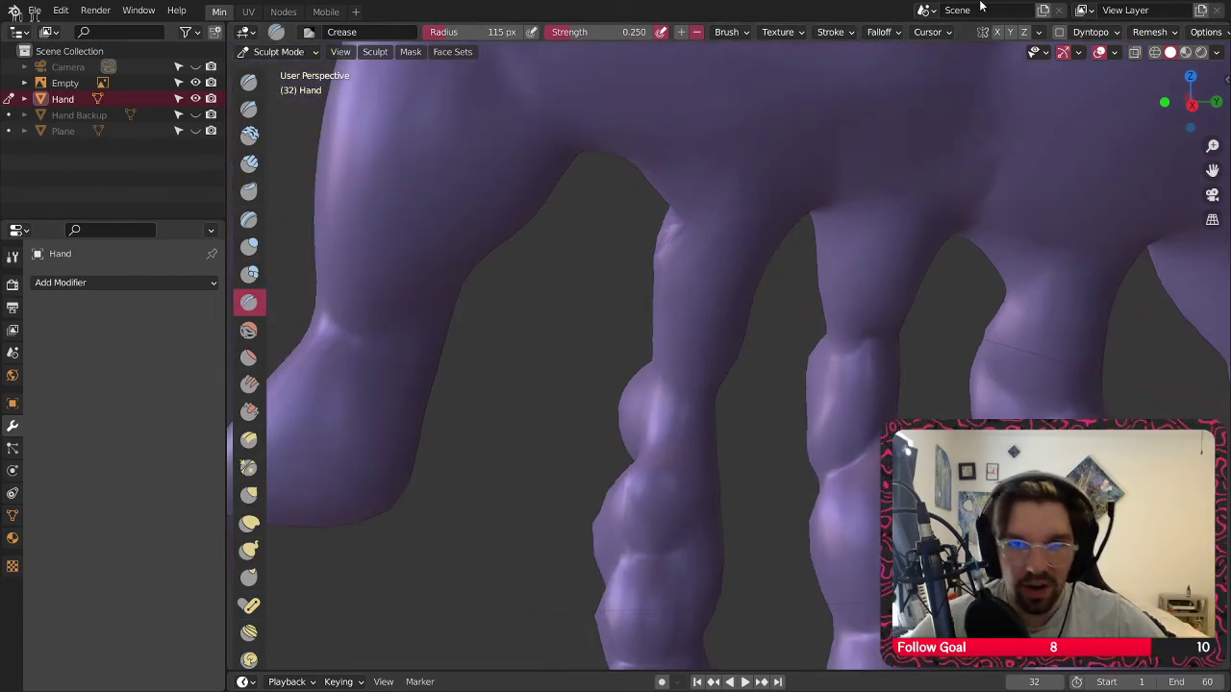
mouse_move(746, 223)
middle_mouse_down()
mouse_move(720, 240)
mouse_move(782, 285)
middle_mouse_up()
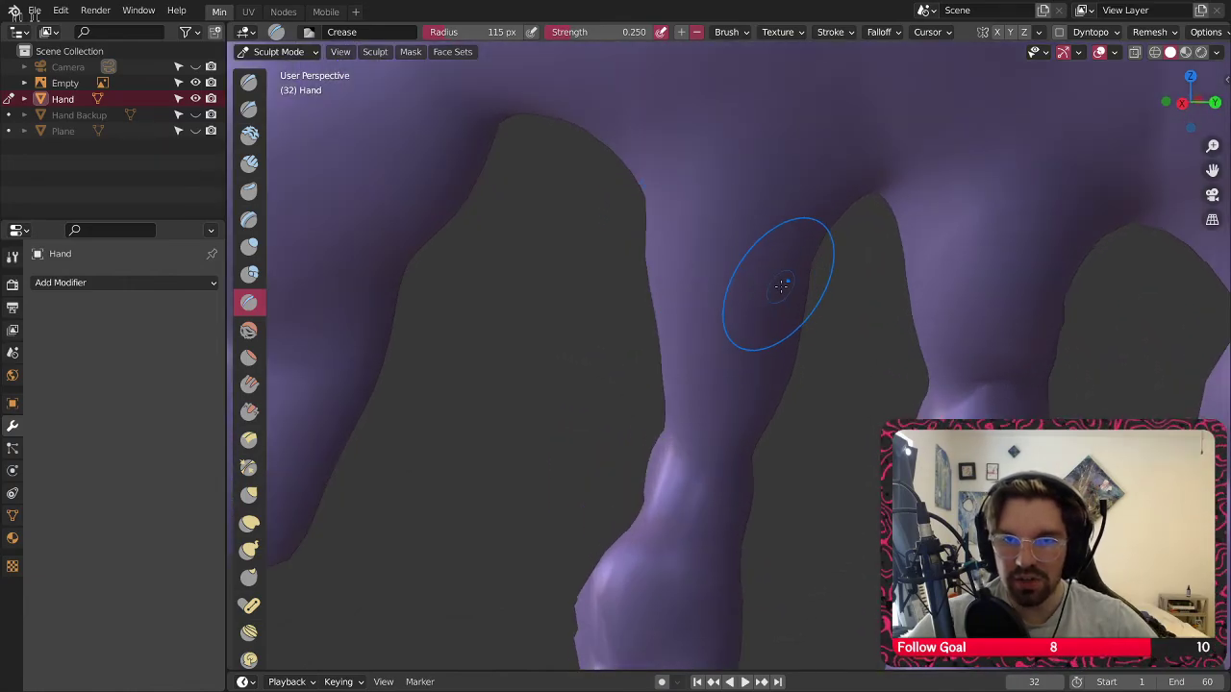
middle_click_drag(697, 320, 728, 275)
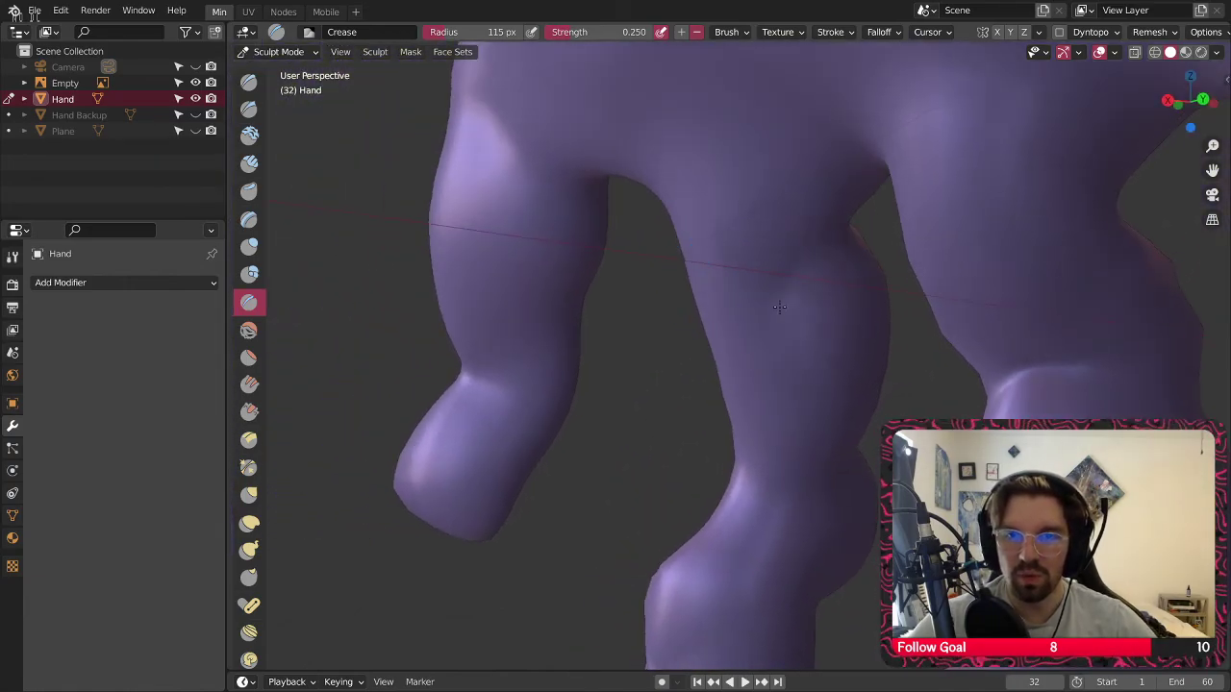
middle_click_drag(757, 323, 789, 289)
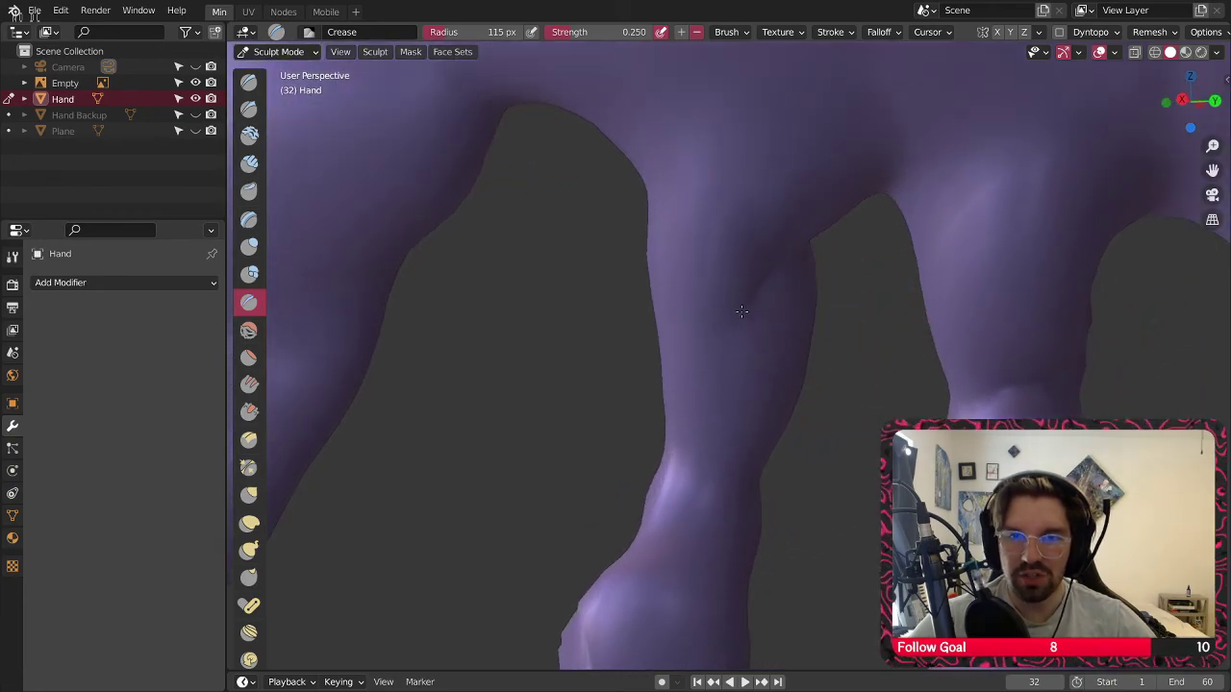
Carve the fold around the thumb's lower joint, where its first segment meets the fleshy thumb base
mouse_move(678, 324)
middle_mouse_down()
mouse_move(721, 317)
mouse_move(339, 344)
mouse_move(539, 291)
mouse_move(783, 311)
mouse_move(676, 336)
mouse_move(706, 288)
mouse_move(760, 308)
mouse_move(706, 352)
mouse_move(795, 307)
mouse_move(750, 306)
middle_mouse_up()
mouse_move(751, 306)
middle_mouse_down("ctrl")
mouse_move(734, 249)
mouse_move(706, 311)
mouse_move(710, 385)
middle_mouse_up("ctrl")
mouse_move(709, 385)
middle_mouse_down("ctrl")
mouse_move(708, 341)
mouse_move(660, 398)
mouse_move(737, 308)
middle_mouse_up("ctrl")
mouse_move(729, 386)
middle_mouse_down()
mouse_move(743, 307)
mouse_move(817, 293)
mouse_move(853, 316)
mouse_move(717, 244)
middle_mouse_up()
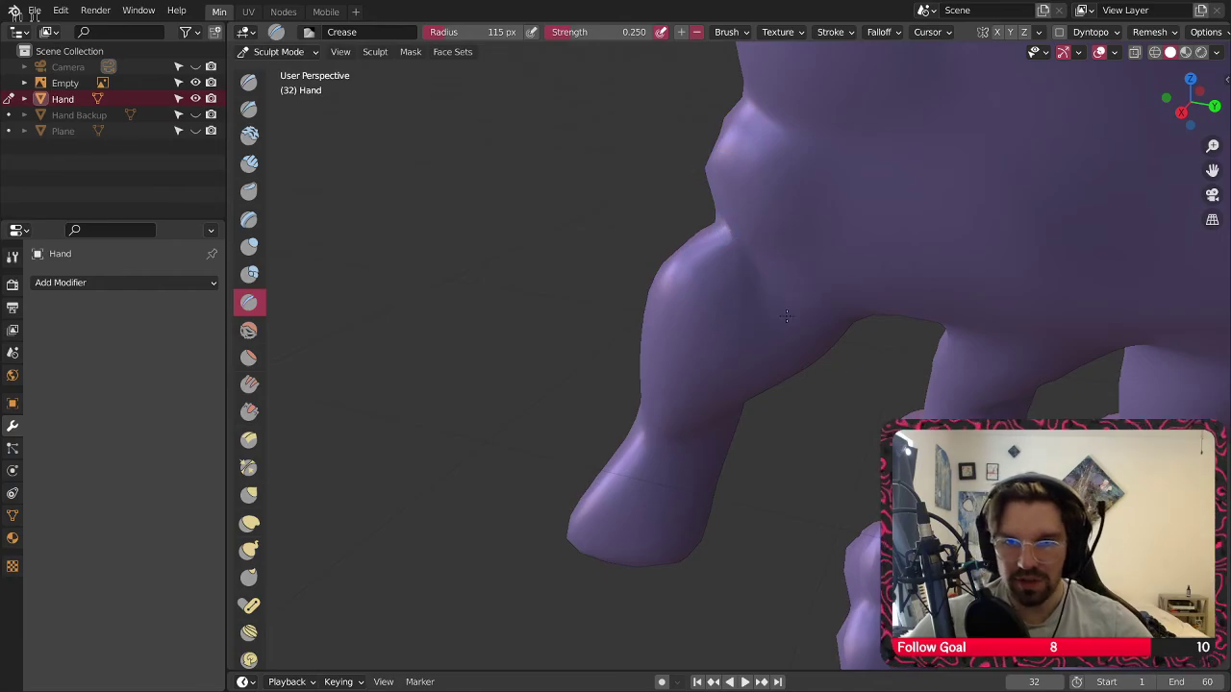
mouse_move(787, 336)
middle_mouse_down()
mouse_move(809, 328)
mouse_move(826, 278)
mouse_move(807, 289)
mouse_move(949, 319)
middle_mouse_up()
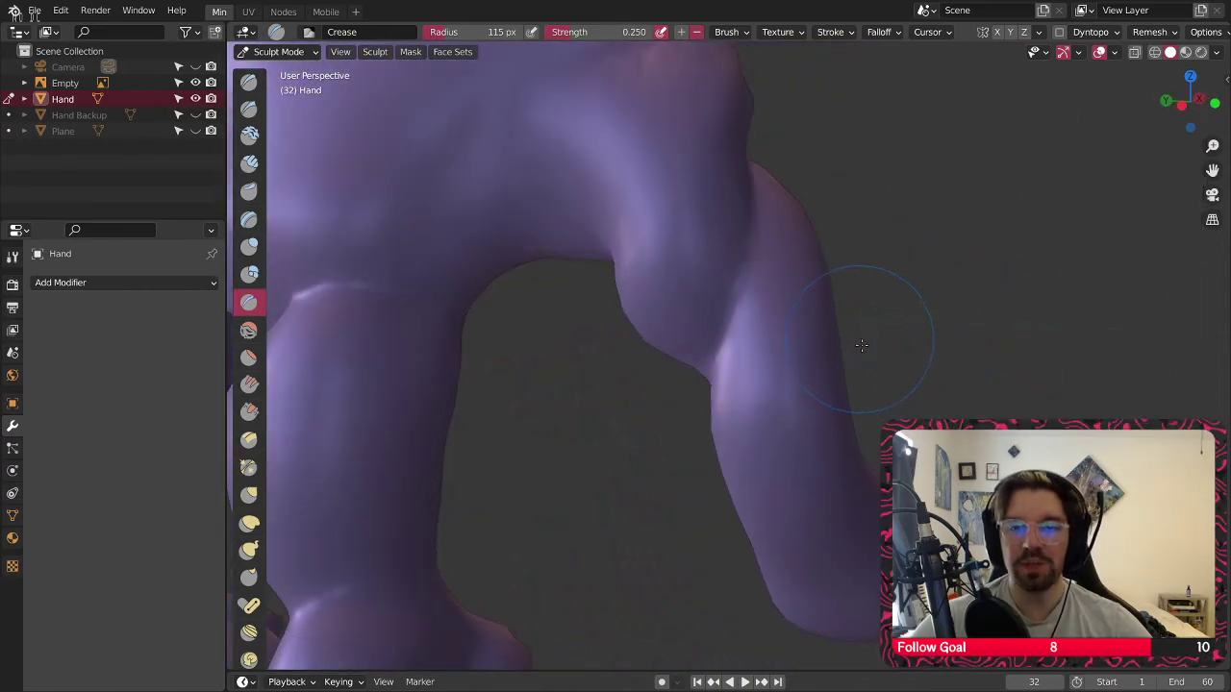
middle_click_drag(862, 345, 816, 356)
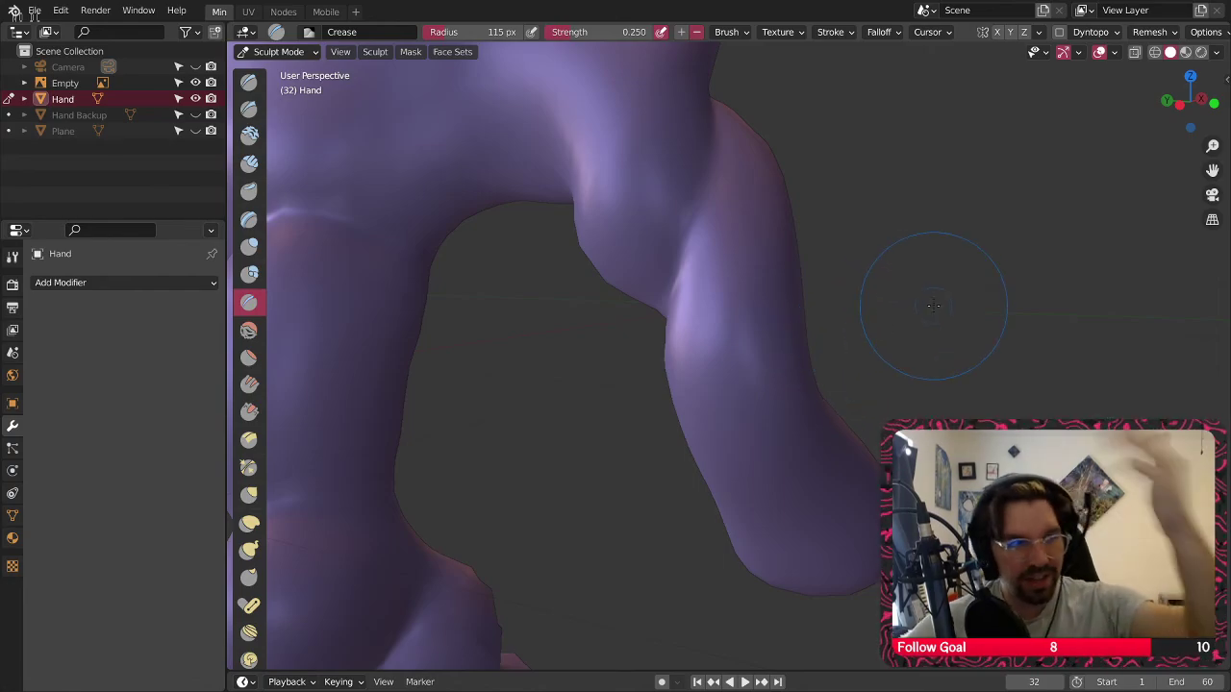
Crease the thumb's last joint across its back and around toward the palm side
mouse_move(738, 550)
middle_mouse_down()
mouse_move(792, 449)
mouse_move(767, 411)
middle_mouse_up()
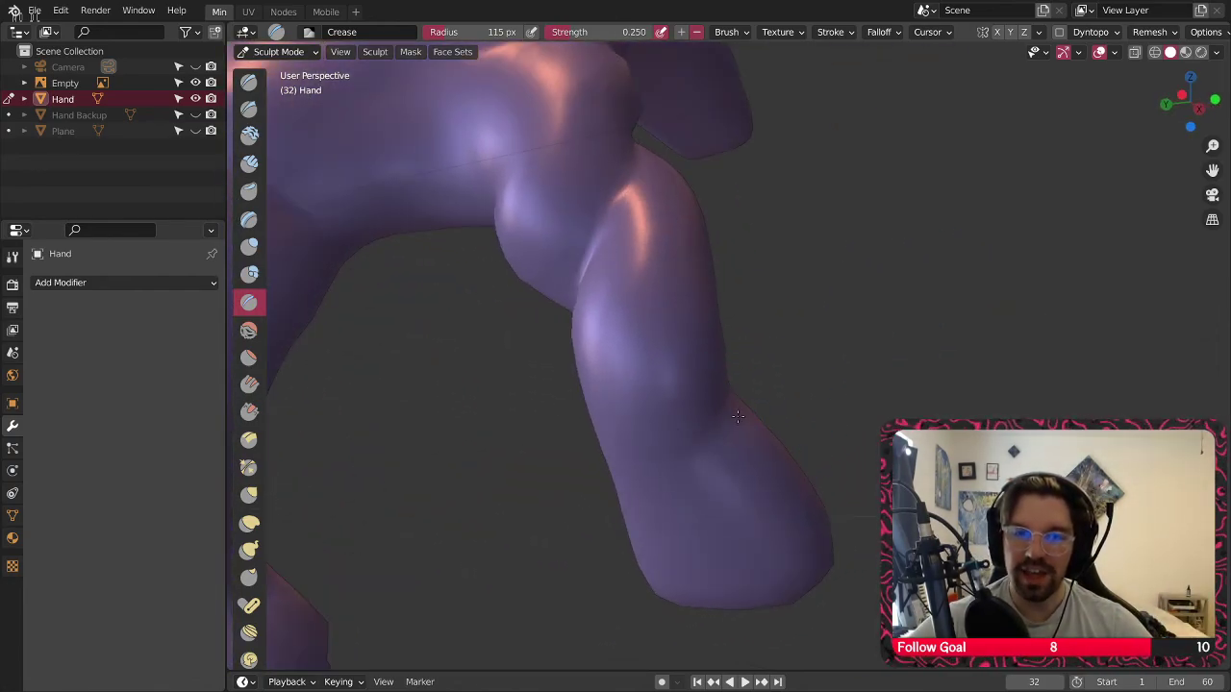
middle_click_drag(657, 471, 693, 453)
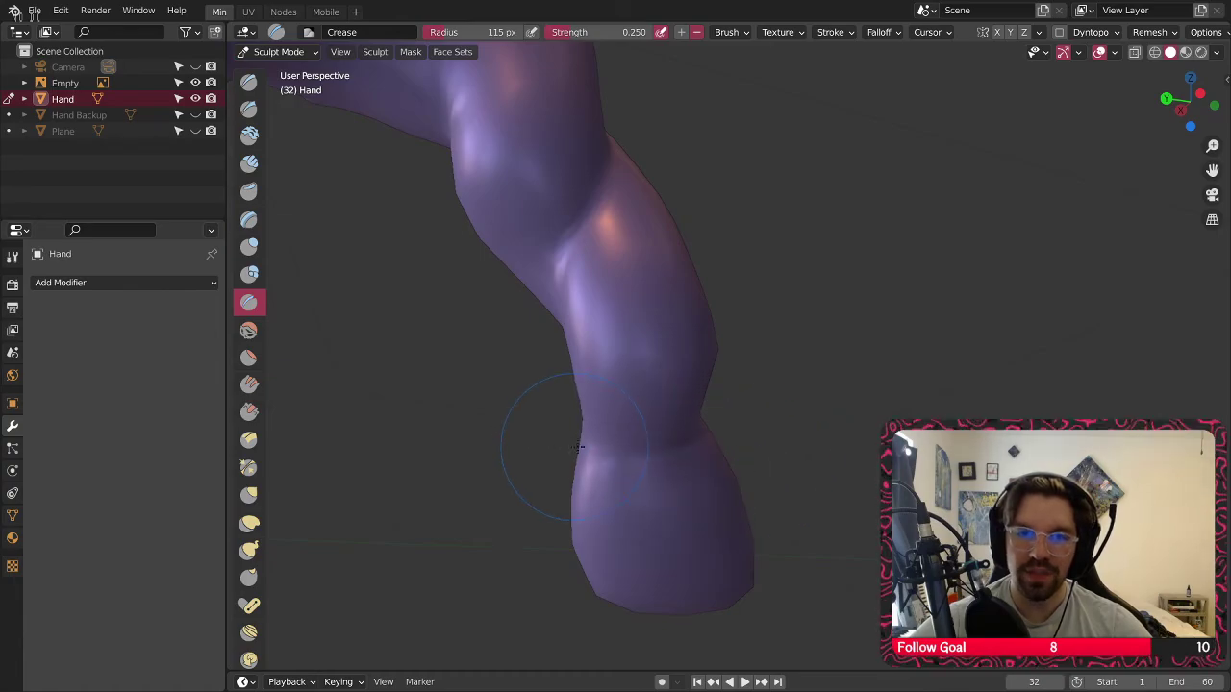
scroll(568, 437, "up", 5)
scroll(567, 437, "down", 6)
middle_click_drag(567, 438, 646, 426)
scroll(635, 445, "down", 4)
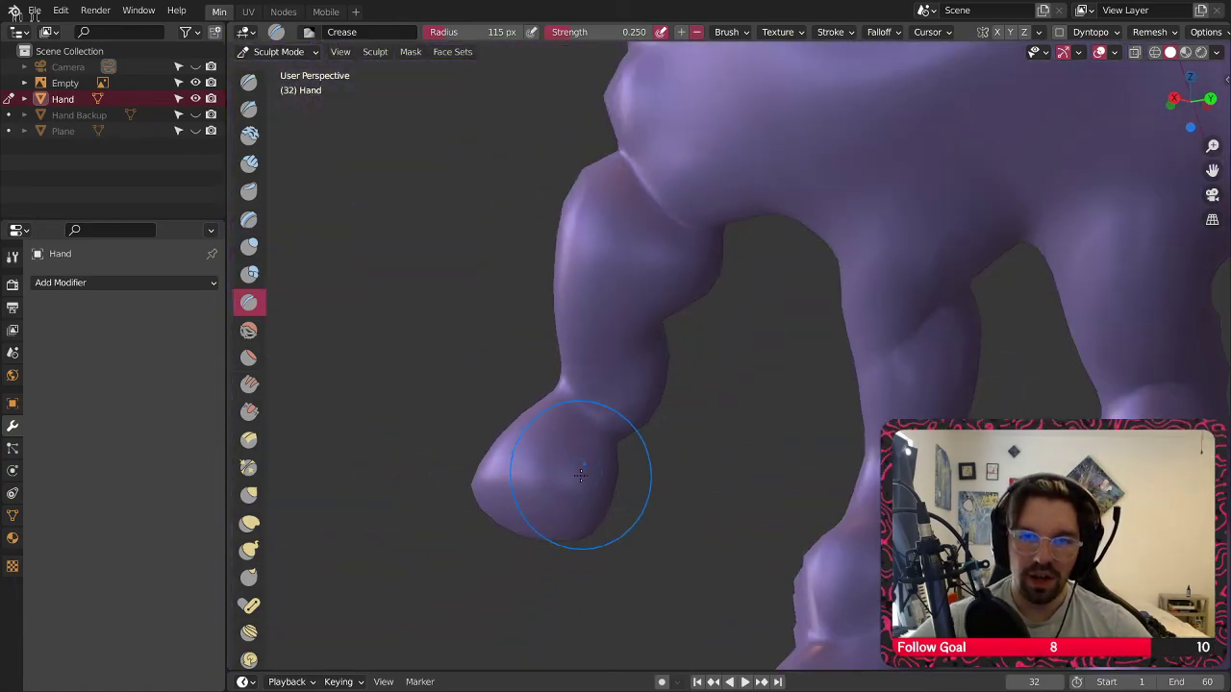
Undo the last crease stroke and refine the fold on the palm side of the thumb's last joint
key("ctrl+z")
middle_click_drag(491, 454, 567, 423)
scroll(605, 406, "up", 3)
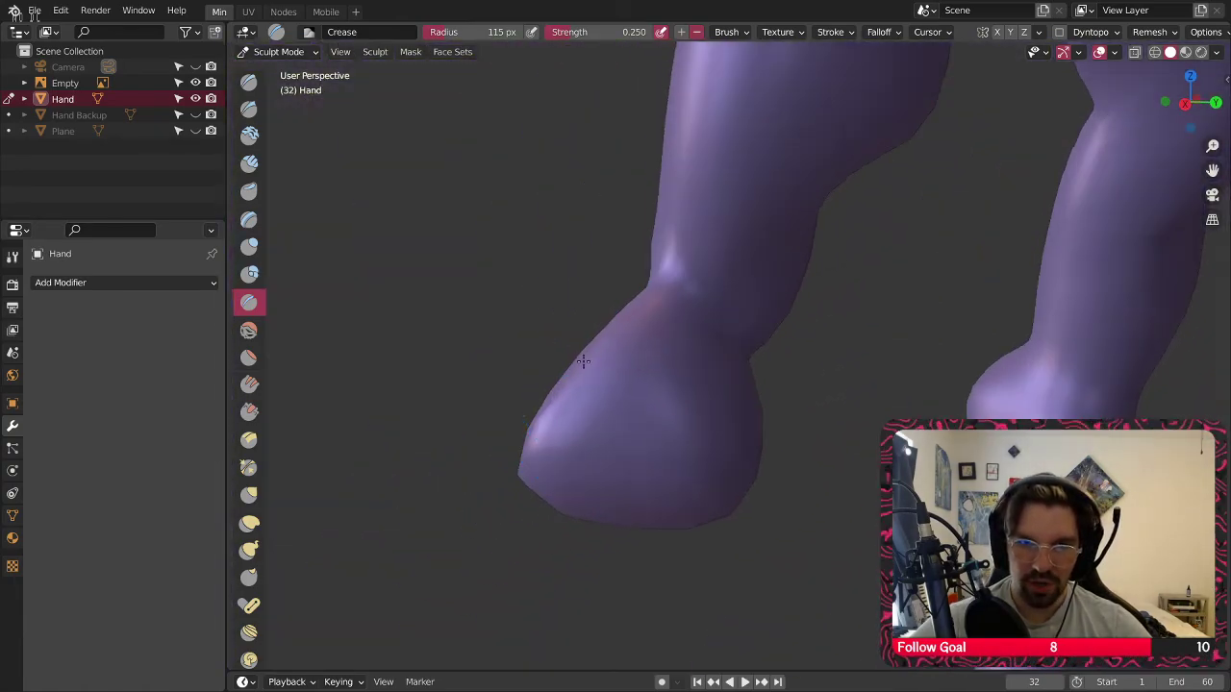
scroll(586, 353, "down", 4)
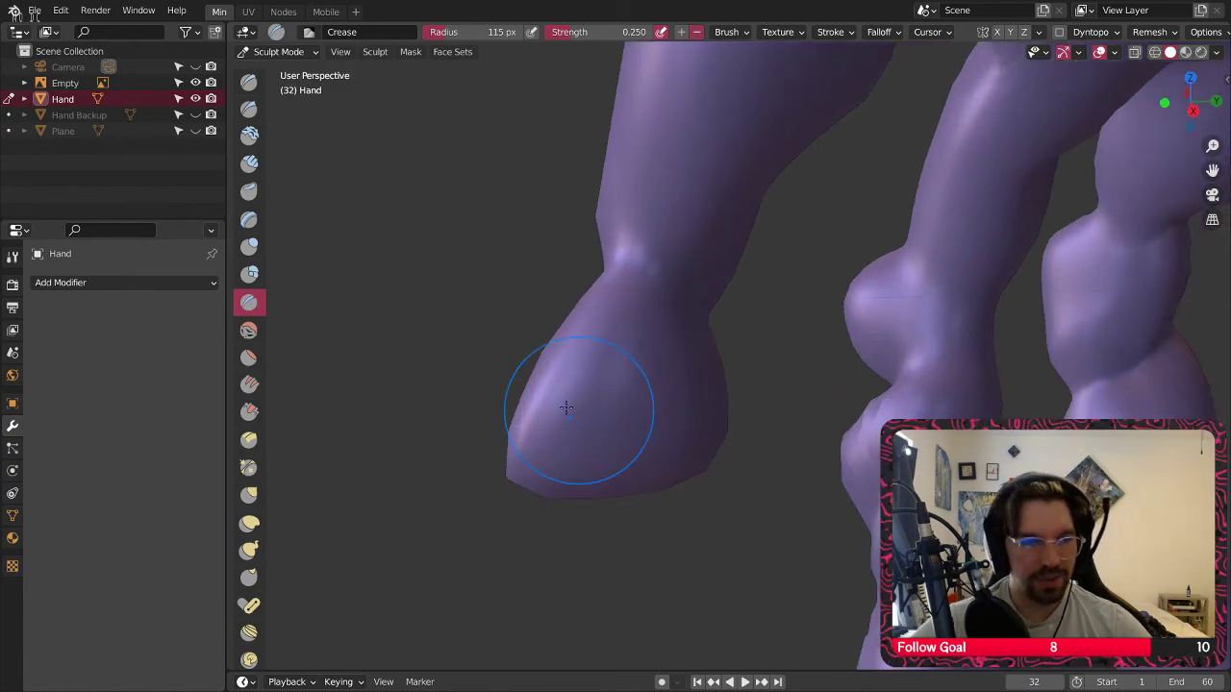
scroll(577, 406, "up", 4)
mouse_move(565, 408)
middle_mouse_down()
mouse_move(623, 344)
mouse_move(558, 282)
middle_mouse_up()
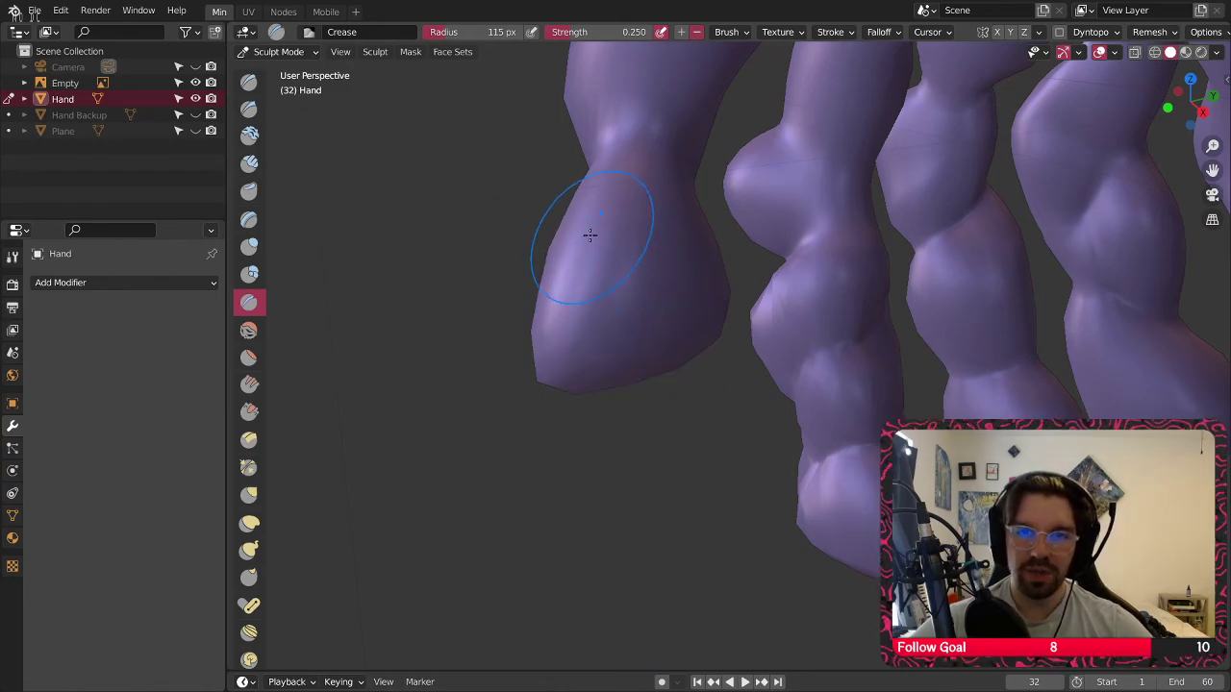
Deepen the fold at the thumb's lower joint on the palm side
middle_click_drag(591, 239, 683, 332)
scroll(736, 378, "up", 3)
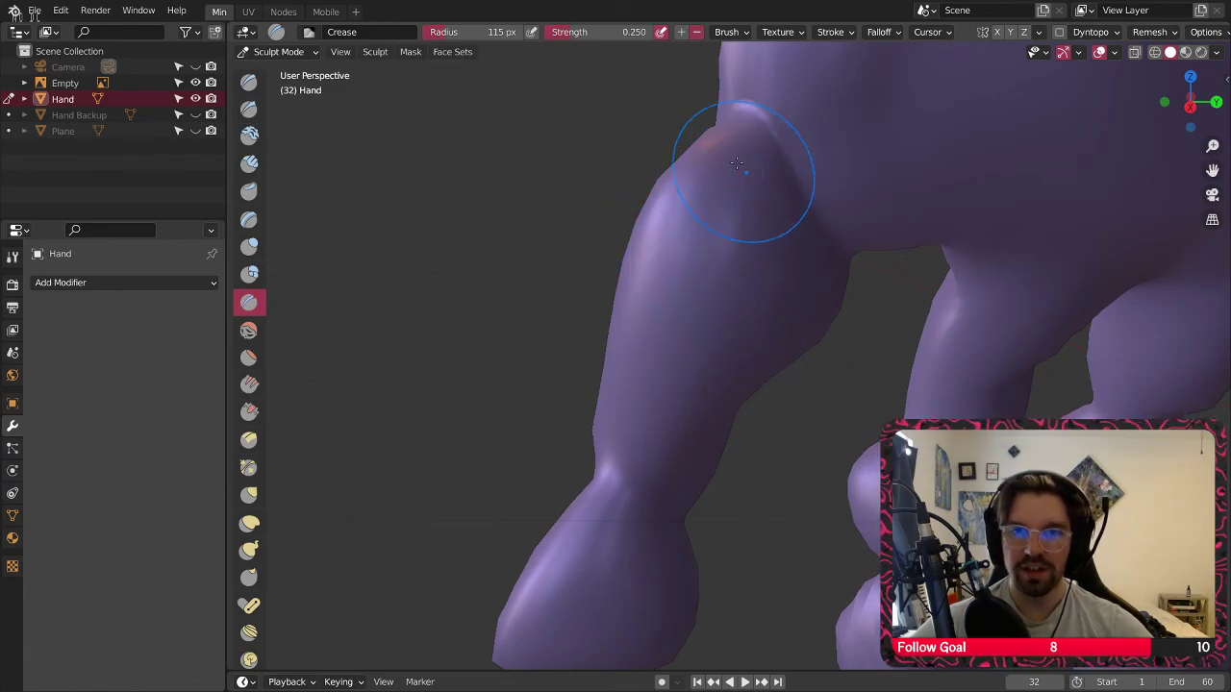
middle_click_drag(742, 164, 738, 178)
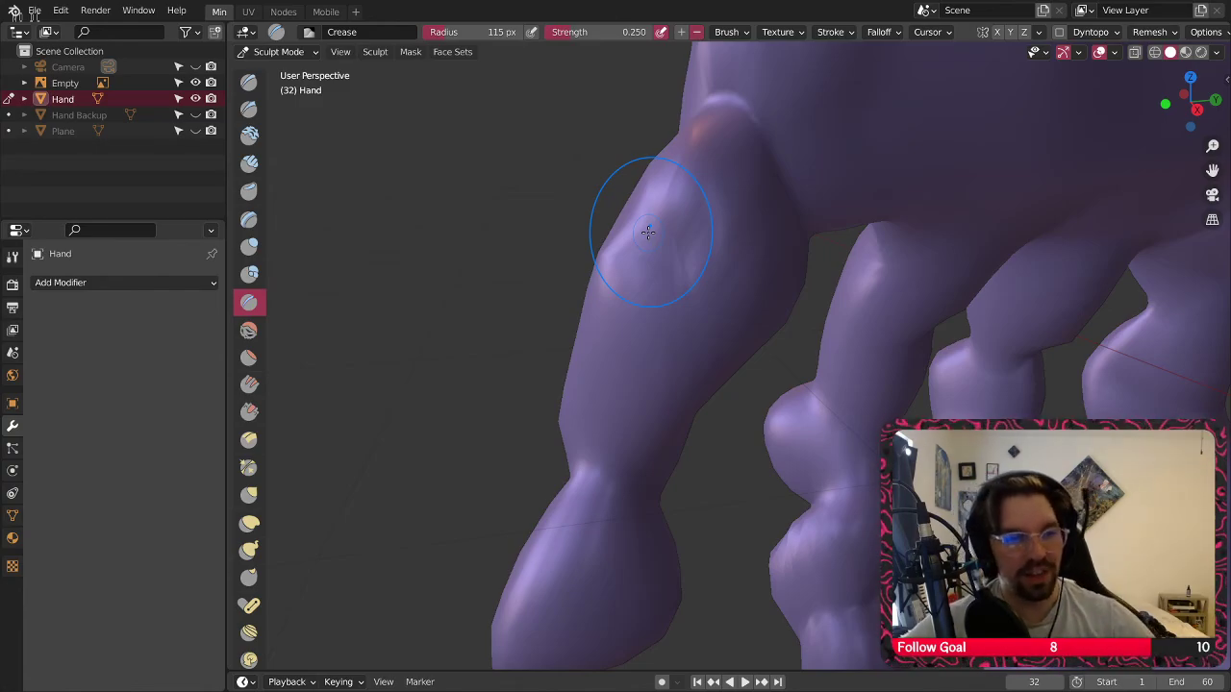
Carve an additional fold around the thumb between its lower joint and its last joint
mouse_move(783, 164)
middle_mouse_down()
mouse_move(914, 197)
mouse_move(728, 261)
mouse_move(721, 316)
mouse_move(710, 287)
mouse_move(634, 309)
middle_mouse_up()
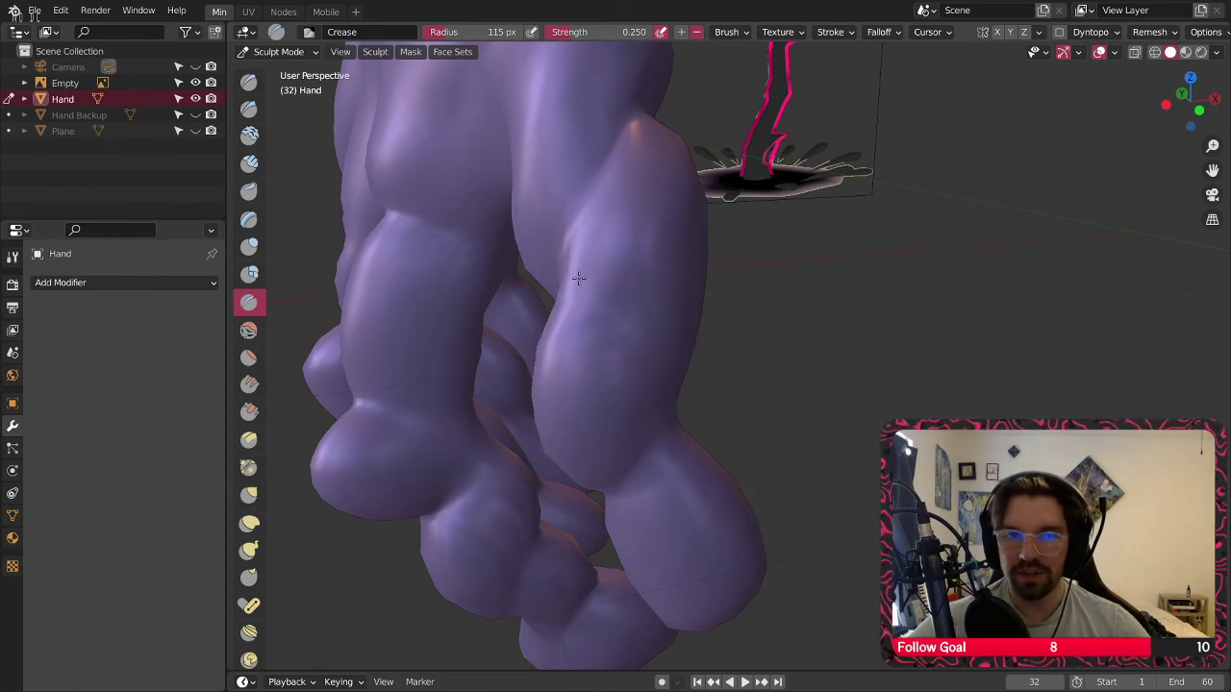
middle_click_drag(578, 278, 650, 348)
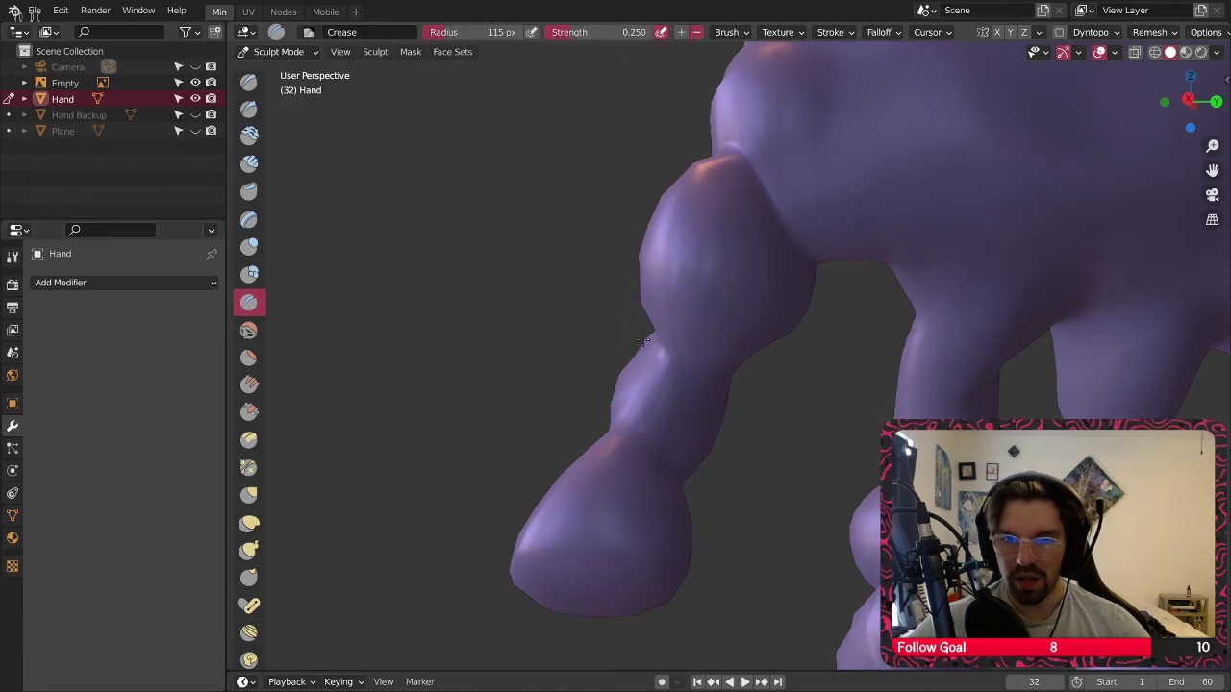
middle_click_drag(709, 377, 703, 385)
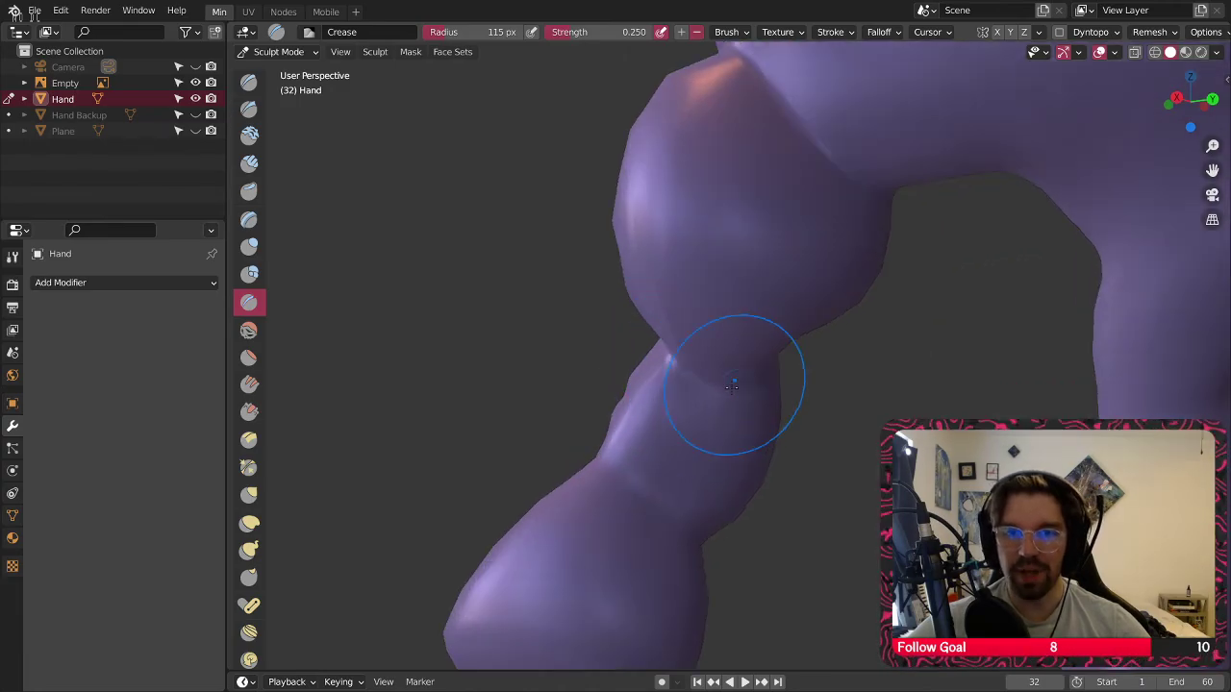
middle_click_drag(786, 384, 707, 418)
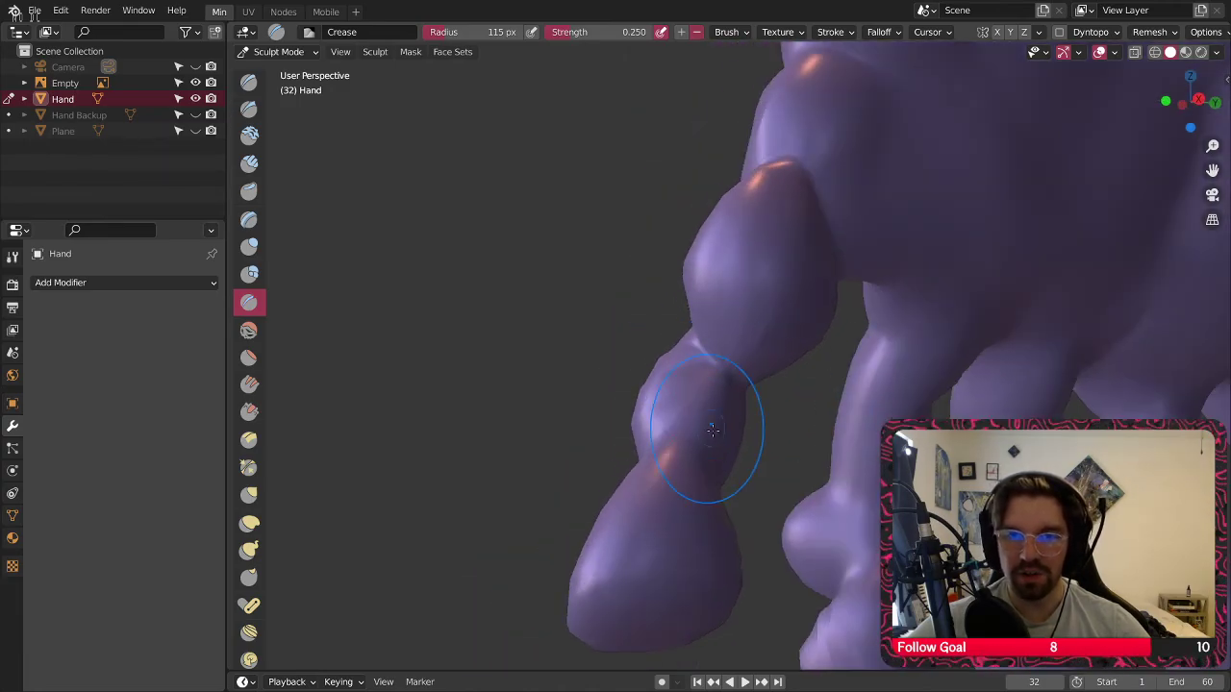
Show the Plane object temporarily, examine the whole hand and forearm from several sides against it, and hide the Plane again
middle_click_drag(670, 354, 737, 340)
scroll(781, 382, "down", 6)
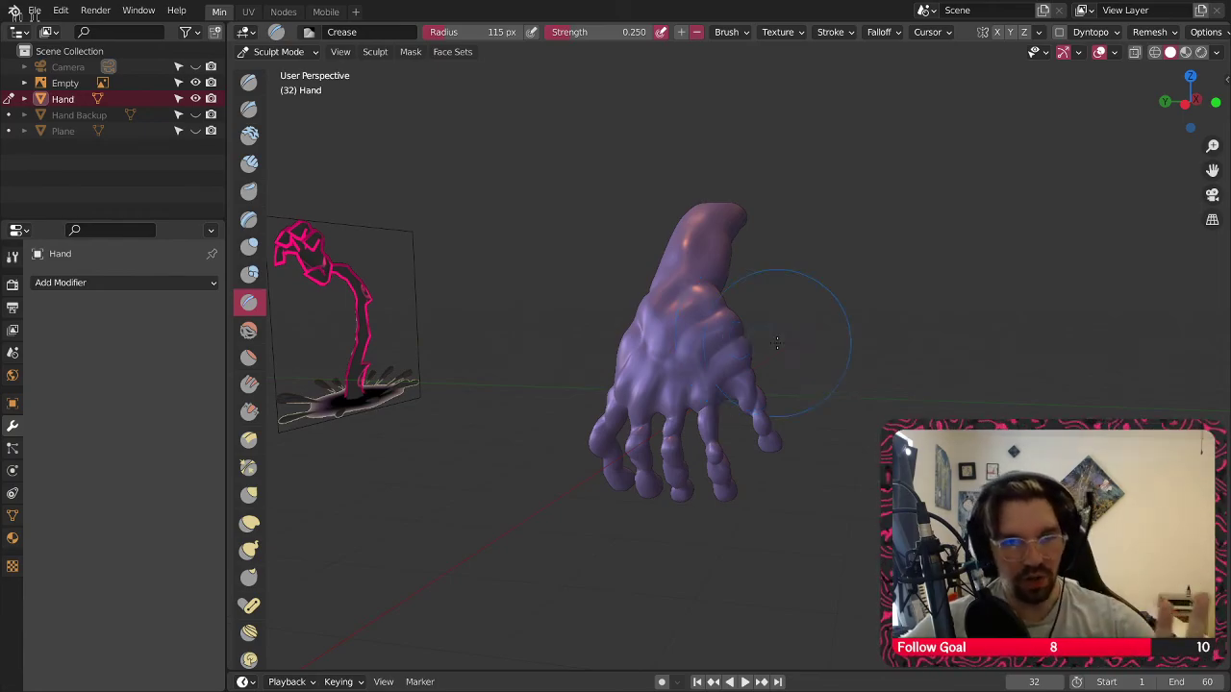
scroll(777, 343, "down", 2)
left_click(195, 131)
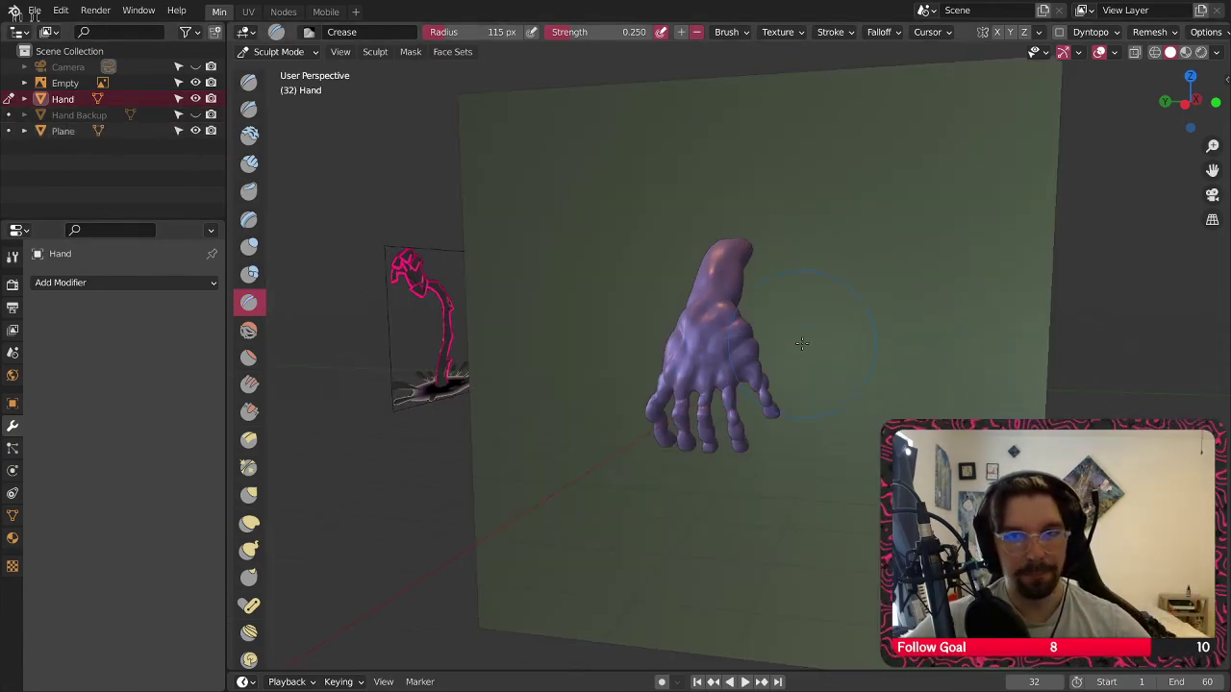
middle_click_drag(801, 343, 618, 392)
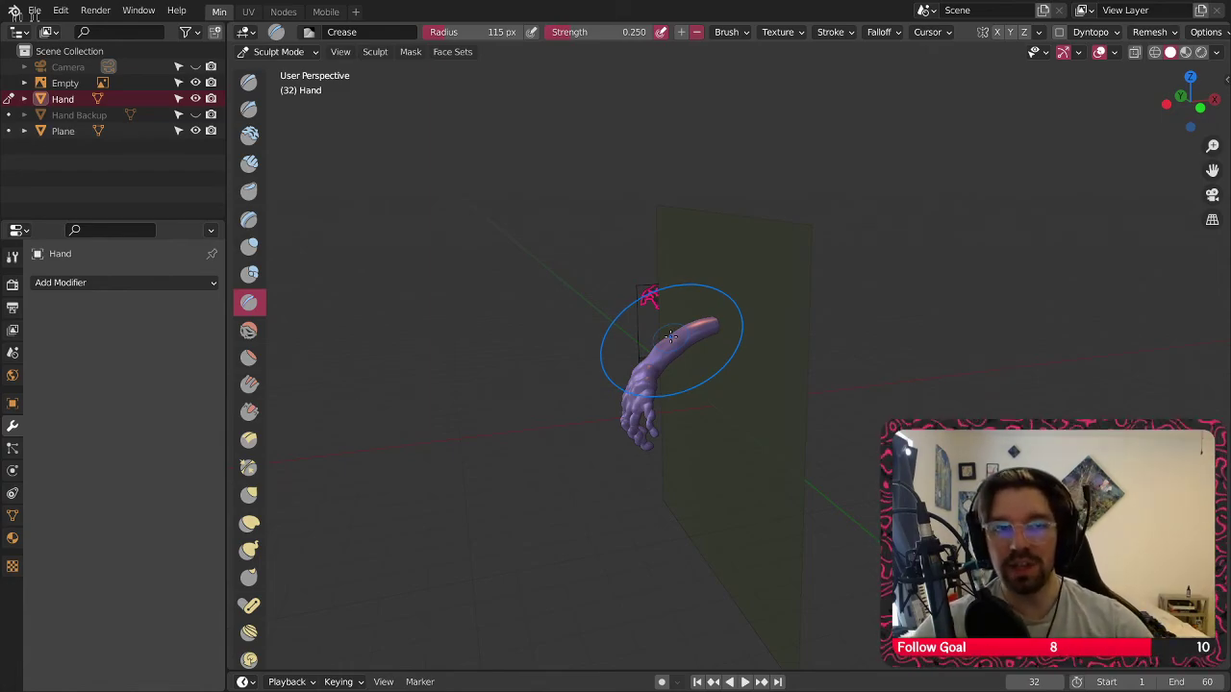
scroll(904, 317, "up", 1)
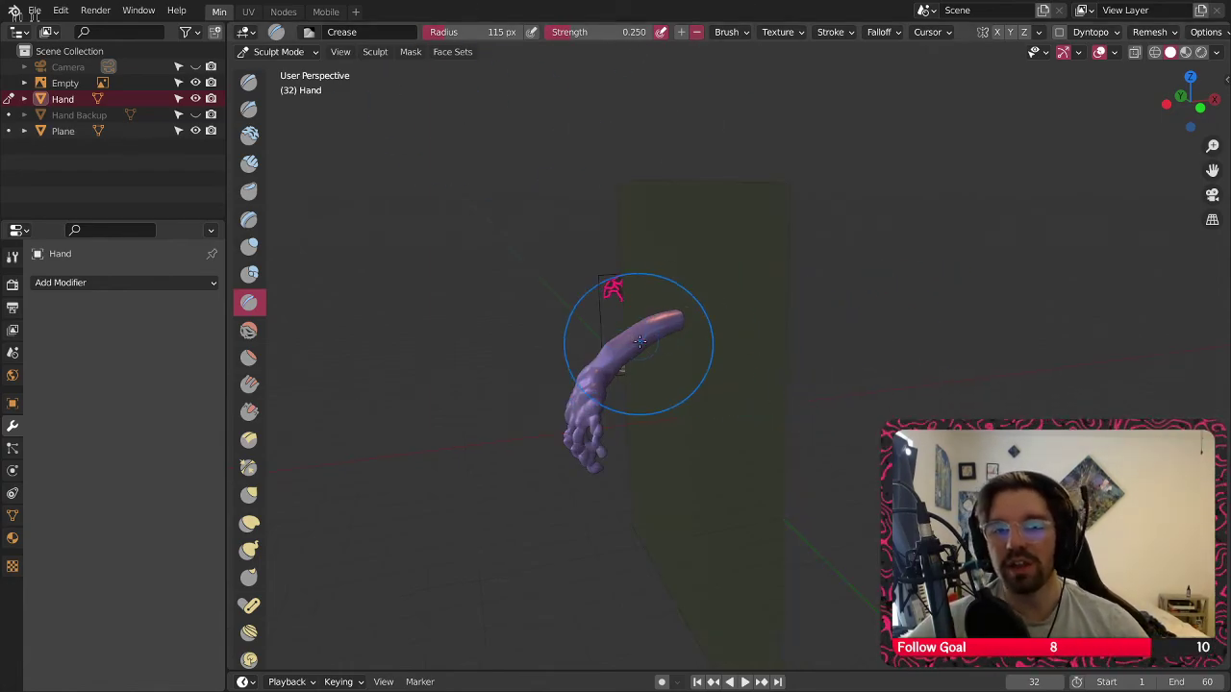
scroll(637, 346, "up", 4)
middle_click_drag(613, 385, 461, 315)
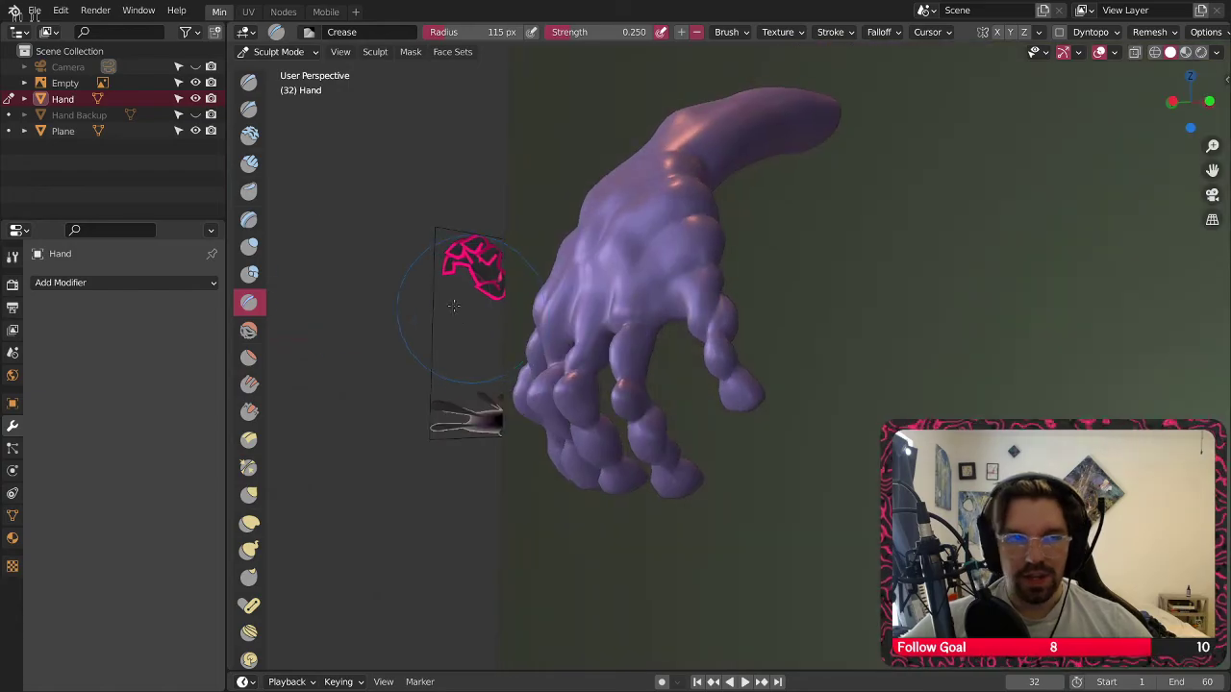
left_click(196, 131)
Set the Smooth brush's strength to 0.2 and soften the creases at the thumb's joints from the back of the hand
scroll(660, 357, "up", 3)
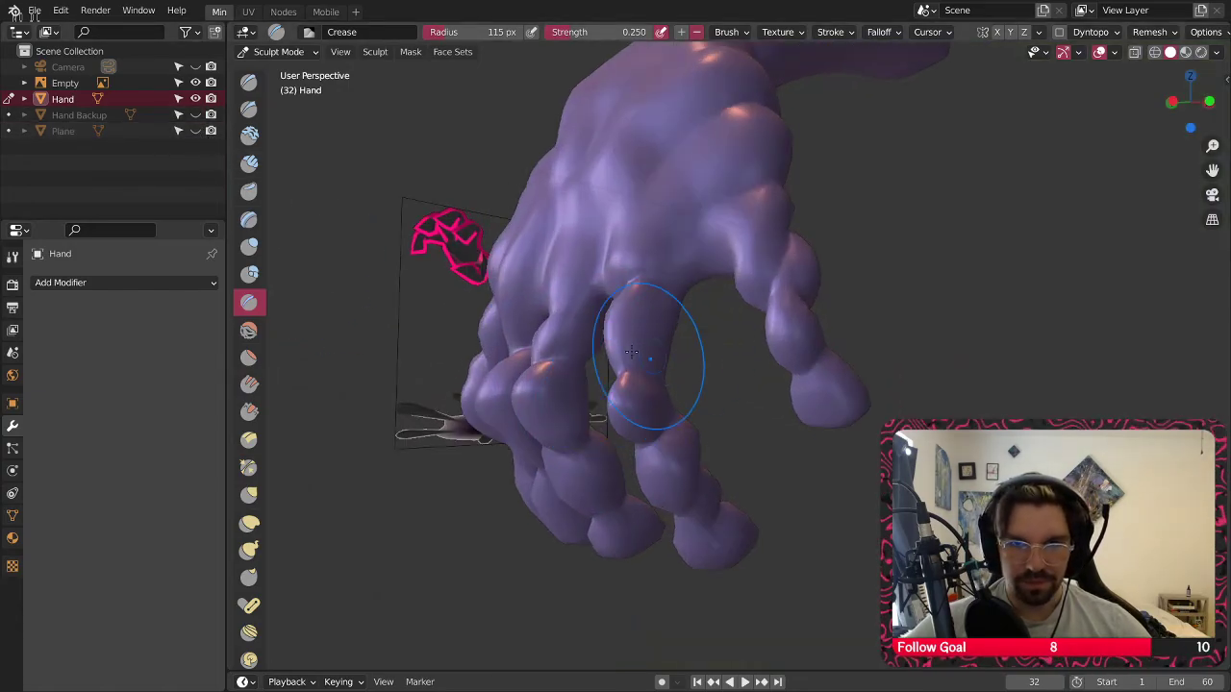
left_click(249, 330)
left_click(630, 32)
type("0.3")
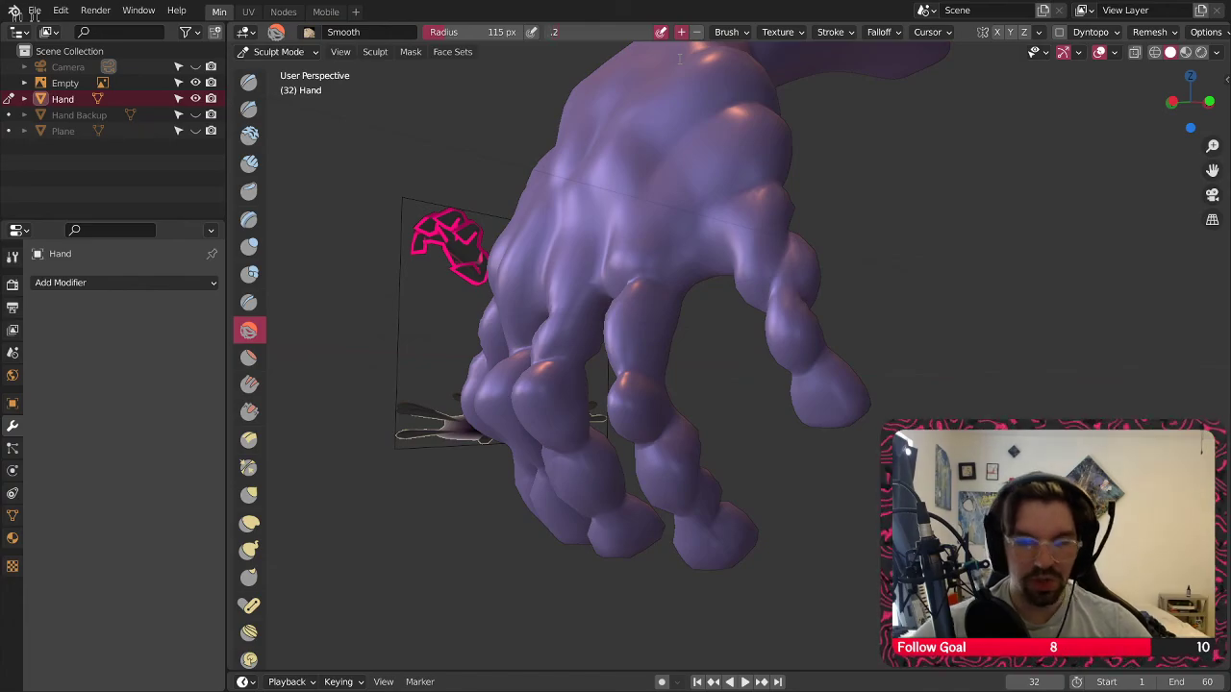
key("Return")
mouse_move(679, 60)
middle_mouse_down()
mouse_move(616, 385)
mouse_move(885, 84)
mouse_move(842, 249)
mouse_move(760, 198)
middle_mouse_up()
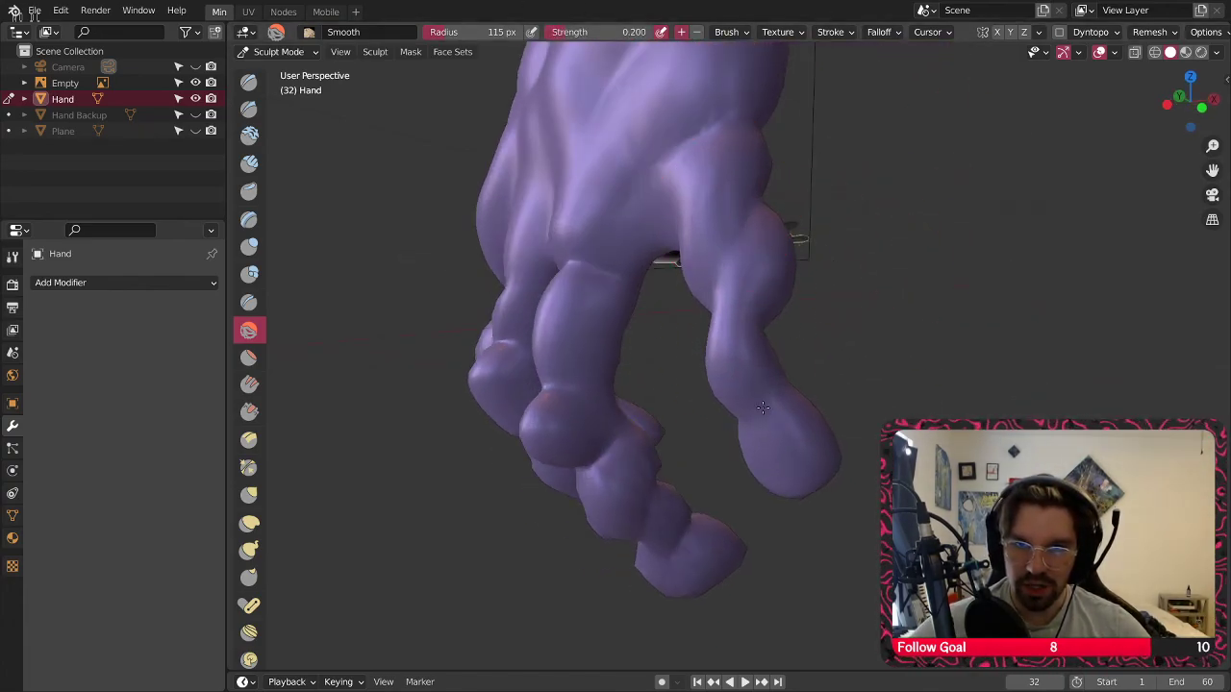
middle_click_drag(761, 408, 781, 271)
scroll(791, 308, "up", 4)
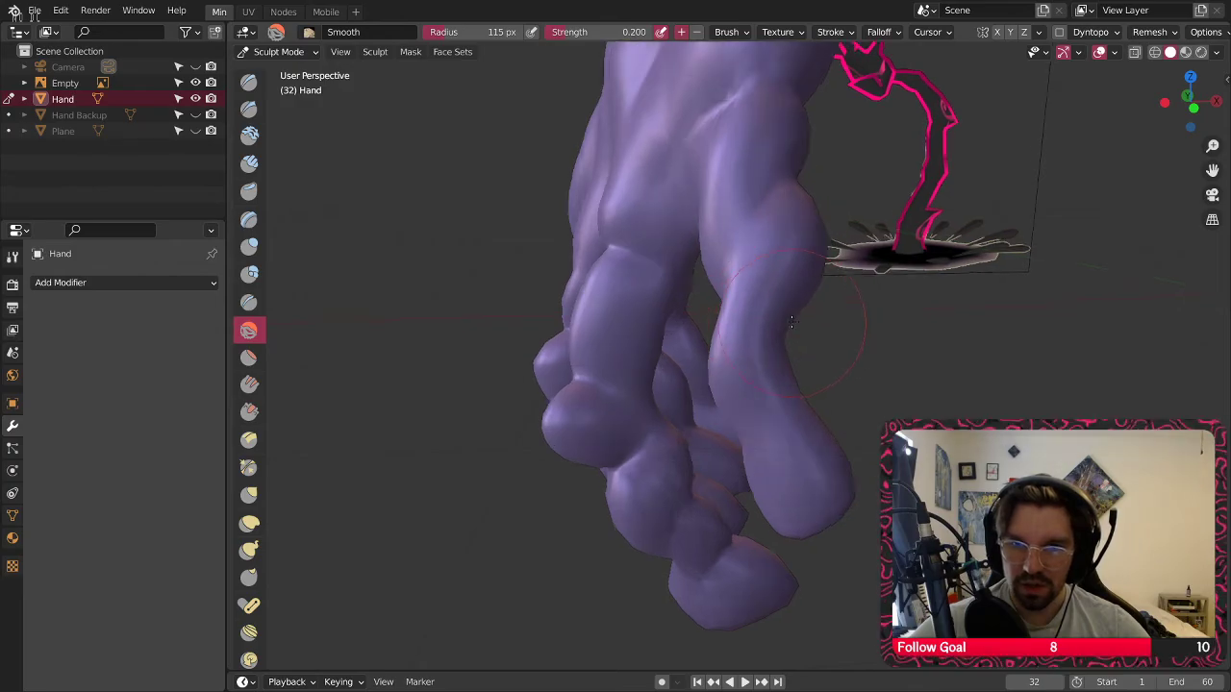
Smooth the thumb further along its outer side and around toward the palm side
scroll(795, 273, "down", 3)
middle_click_drag(794, 274, 863, 340)
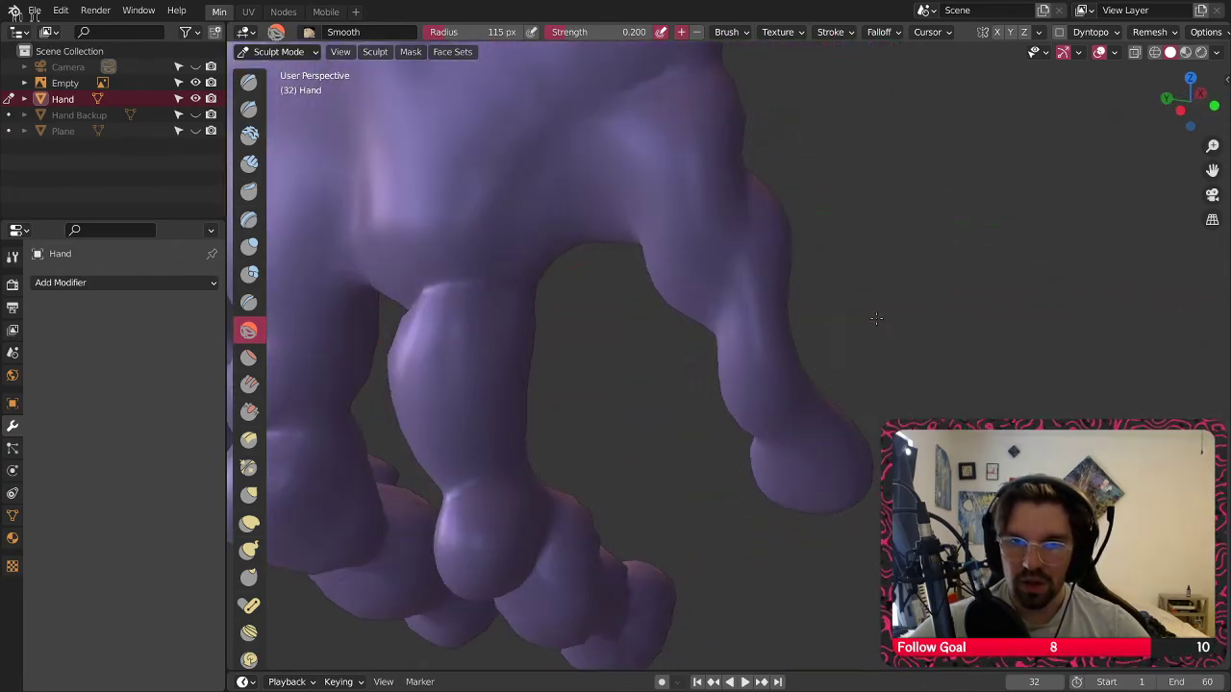
middle_click_drag(745, 298, 628, 298)
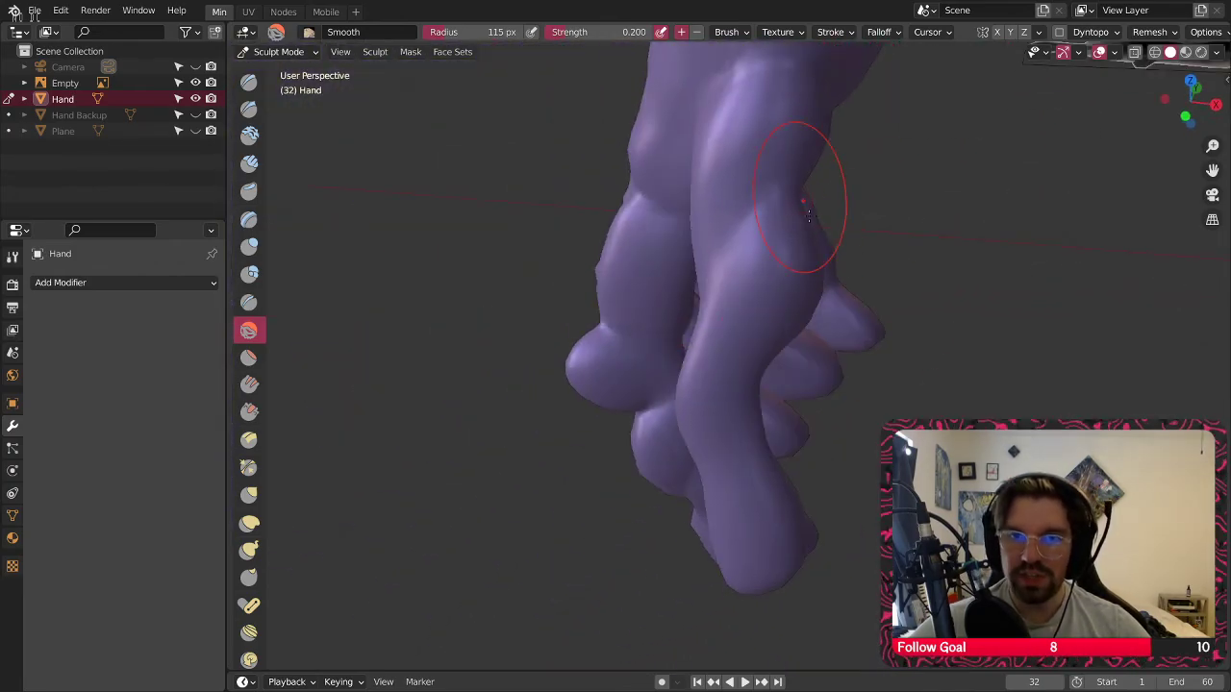
mouse_move(797, 220)
middle_mouse_down()
mouse_move(860, 192)
mouse_move(756, 221)
mouse_move(631, 228)
middle_mouse_up()
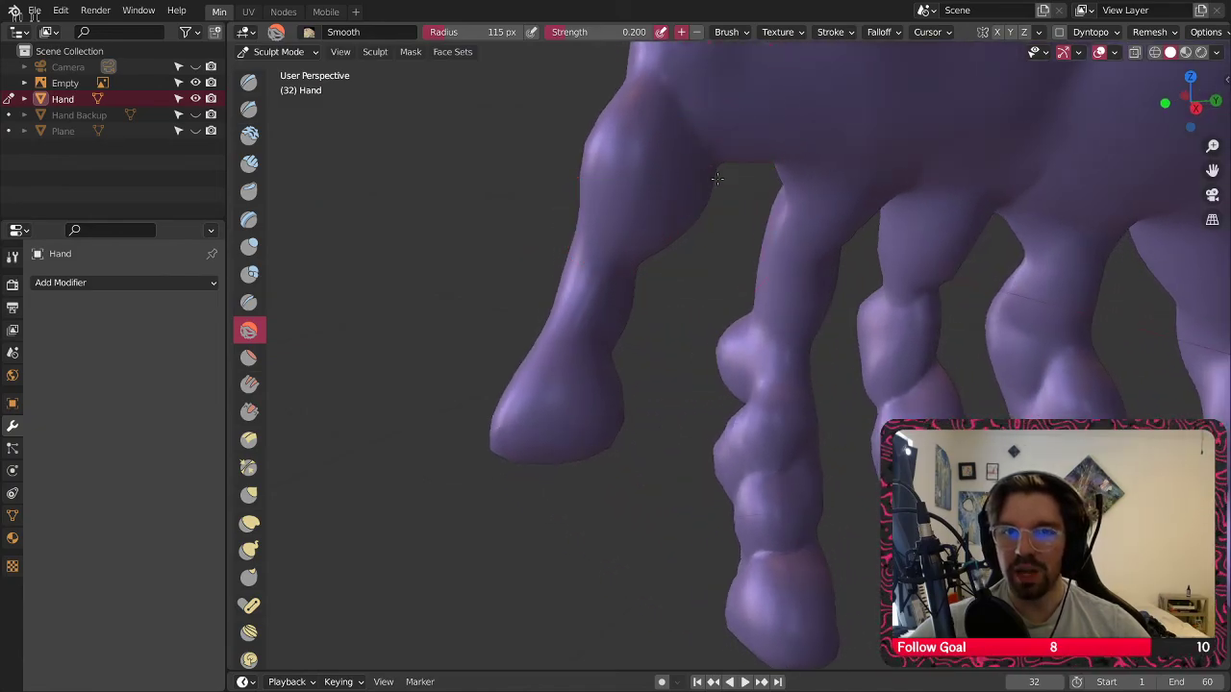
Smooth the palm side of the index finger from its middle joint down to the fingertip
middle_click_drag(714, 179, 673, 108, "shift")
left_click_drag(698, 338, 709, 414)
middle_click_drag(737, 441, 818, 404, "shift")
left_click_drag(684, 357, 727, 467)
mouse_move(726, 466)
middle_mouse_down()
mouse_move(696, 425)
mouse_move(650, 440)
middle_mouse_up()
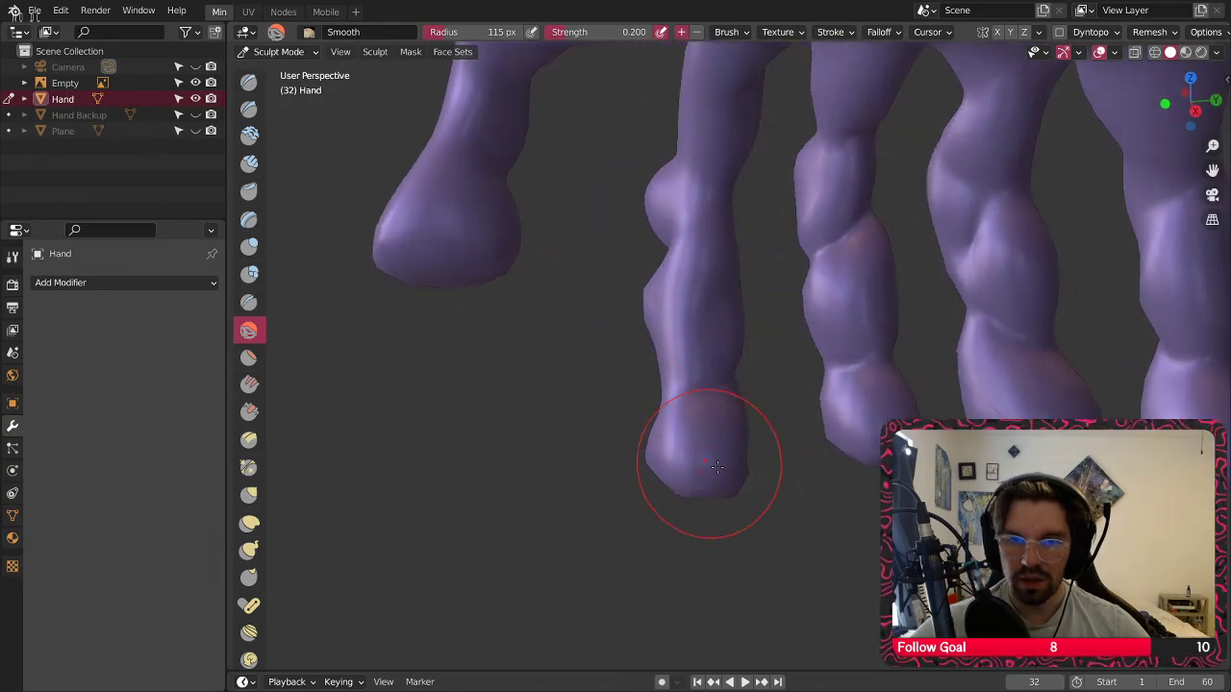
Soften the folds on the sides and back of the index finger's lower joints
middle_click_drag(739, 314, 914, 389)
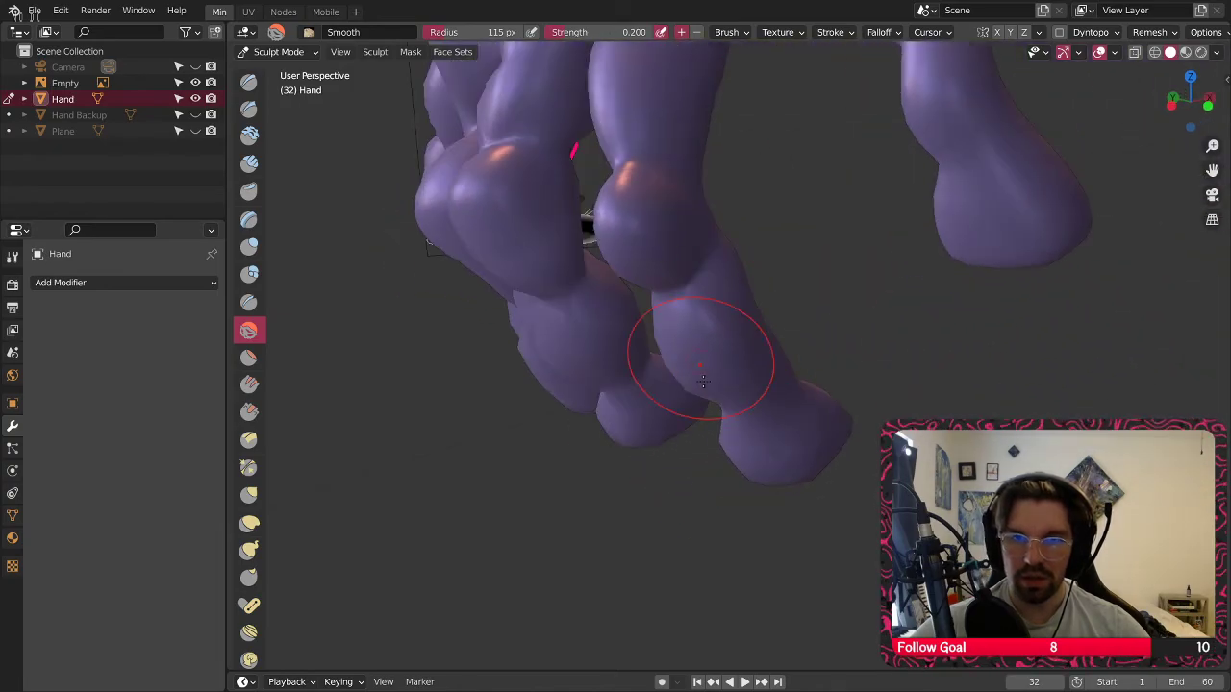
middle_click_drag(701, 357, 686, 453)
middle_click_drag(673, 385, 715, 324)
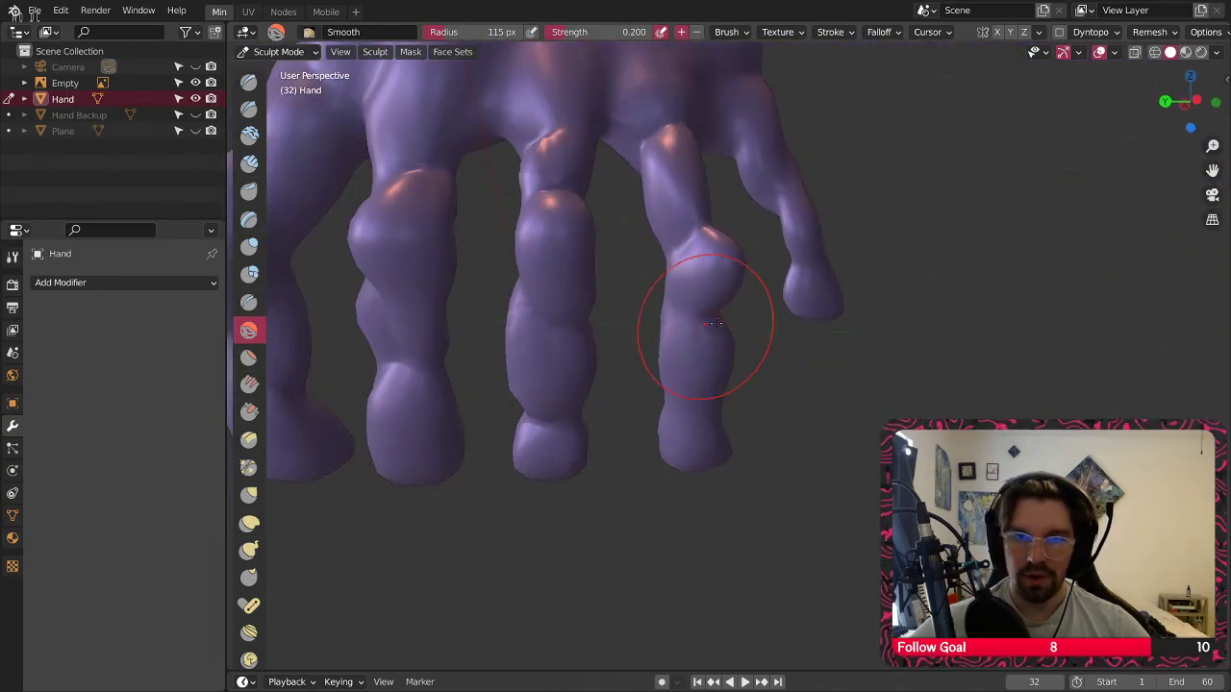
Smooth the creases along the back of the middle finger, around its knuckle and middle joint
mouse_move(694, 263)
middle_mouse_down()
mouse_move(712, 279)
mouse_move(634, 310)
middle_mouse_up()
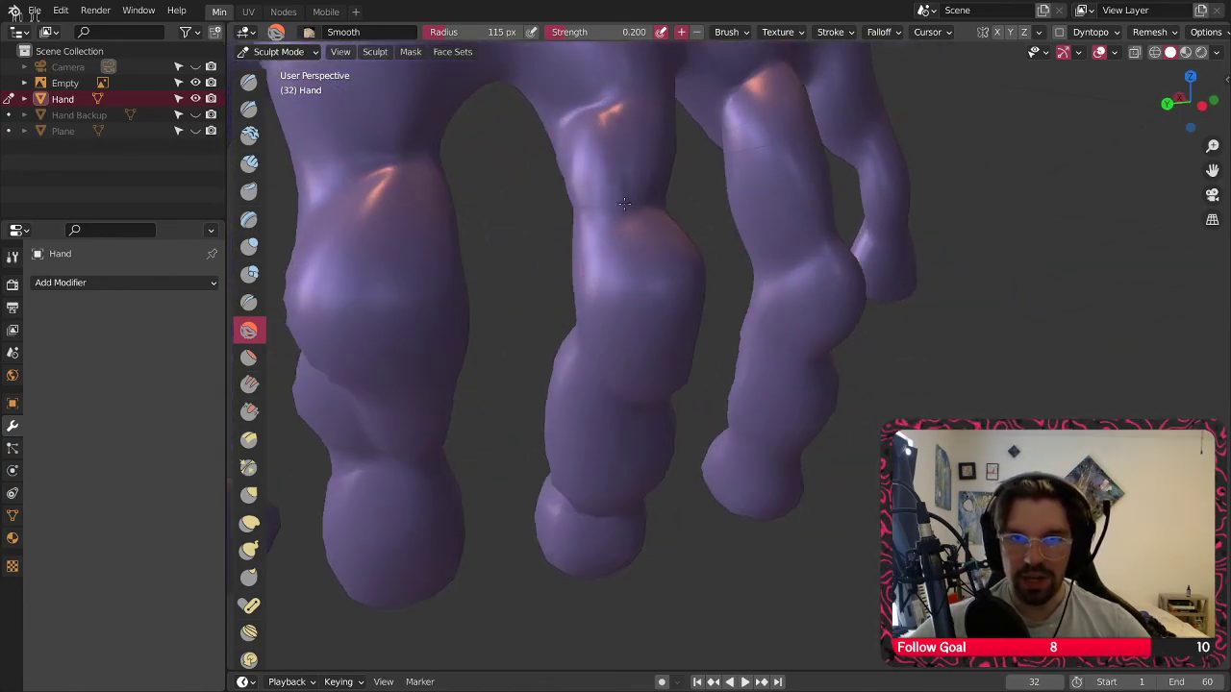
middle_click_drag(625, 203, 704, 126)
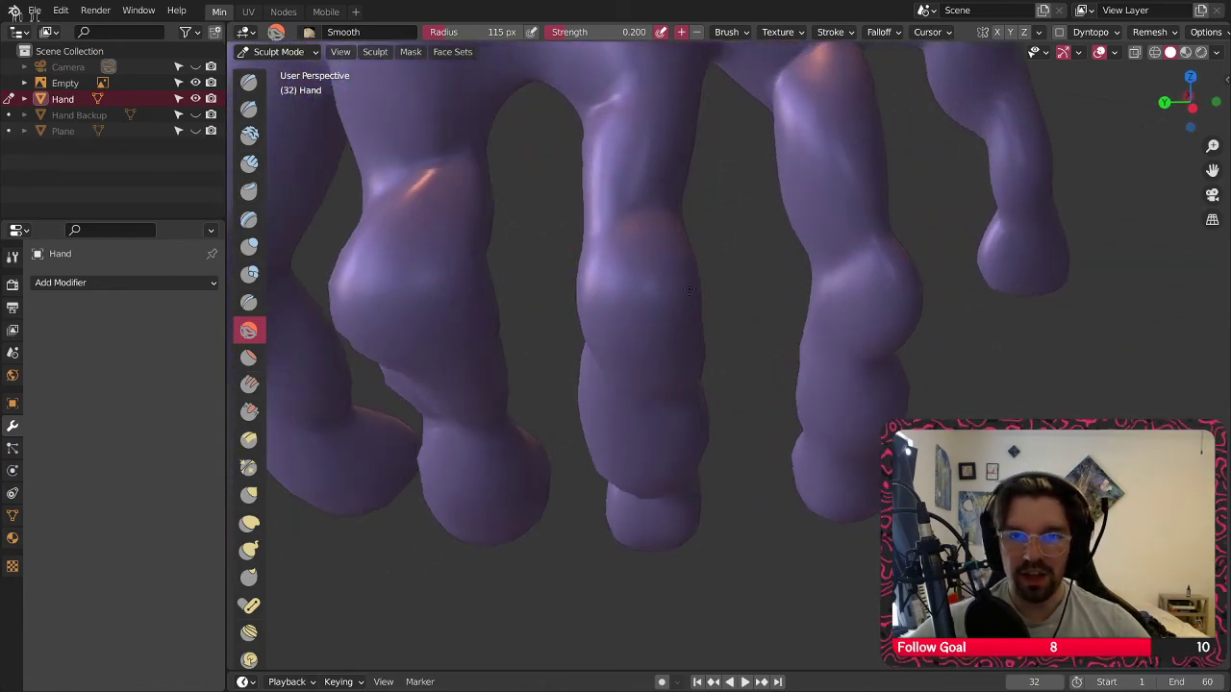
mouse_move(673, 439)
middle_mouse_down()
mouse_move(713, 426)
mouse_move(635, 241)
middle_mouse_up()
Smooth the deep fold at the middle finger's last joint down toward its fingertip
middle_click_drag(600, 469, 688, 327)
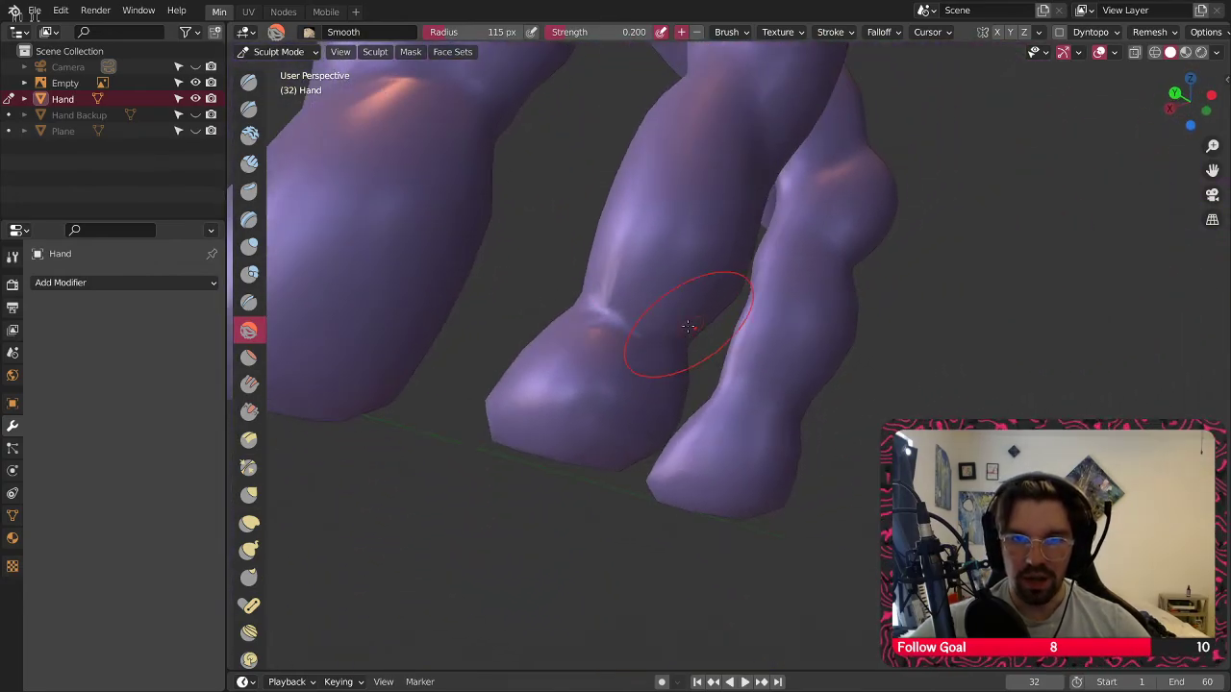
left_click_drag(601, 311, 506, 411)
middle_click_drag(488, 431, 637, 427)
scroll(644, 322, "down", 3)
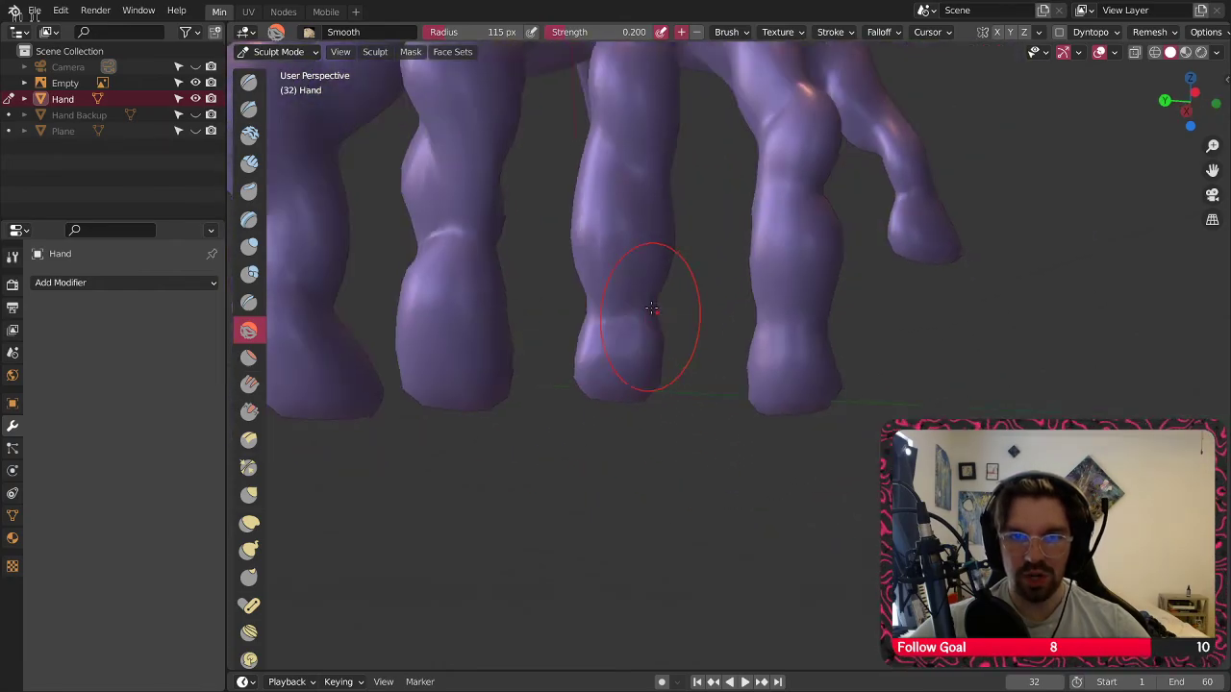
Enlarge the Smooth brush radius to 141 px and smooth the ring finger's joints down to the fingertip
mouse_move(654, 322)
middle_mouse_down()
mouse_move(722, 320)
mouse_move(535, 500)
mouse_move(610, 374)
mouse_move(759, 449)
mouse_move(557, 313)
middle_mouse_up()
key("f")
left_click(618, 412)
scroll(691, 404, "up", 2)
scroll(673, 384, "up", 2)
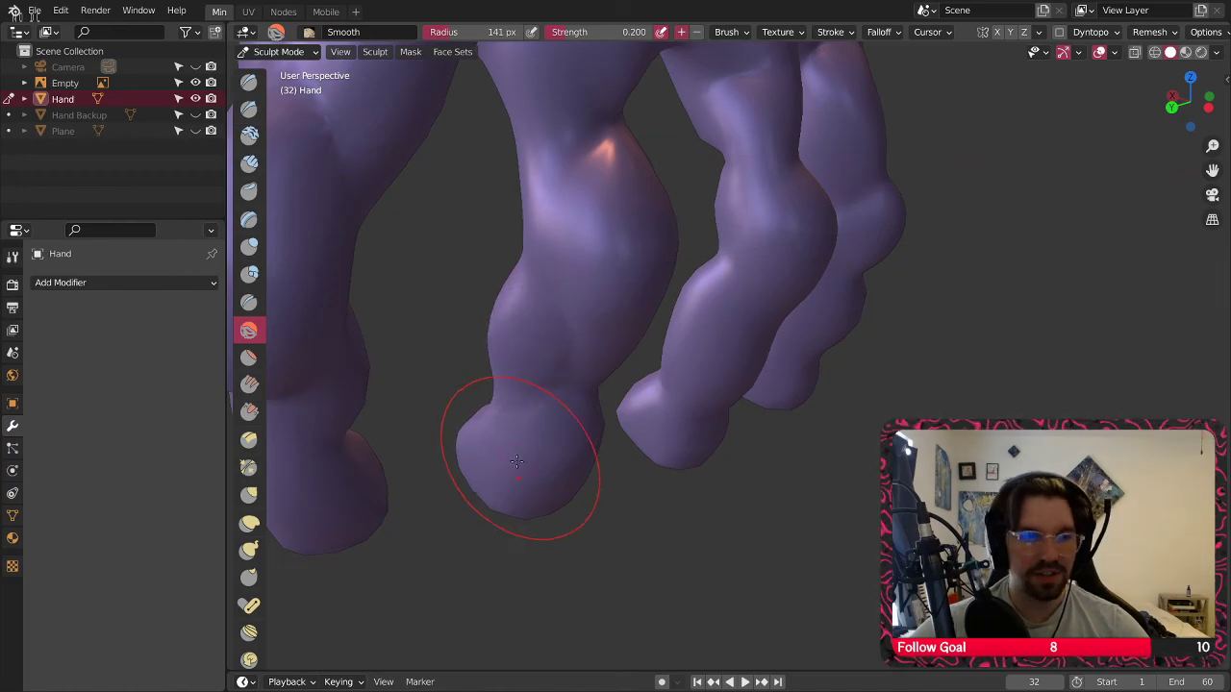
middle_click_drag(510, 458, 493, 457)
middle_click_drag(592, 332, 613, 320)
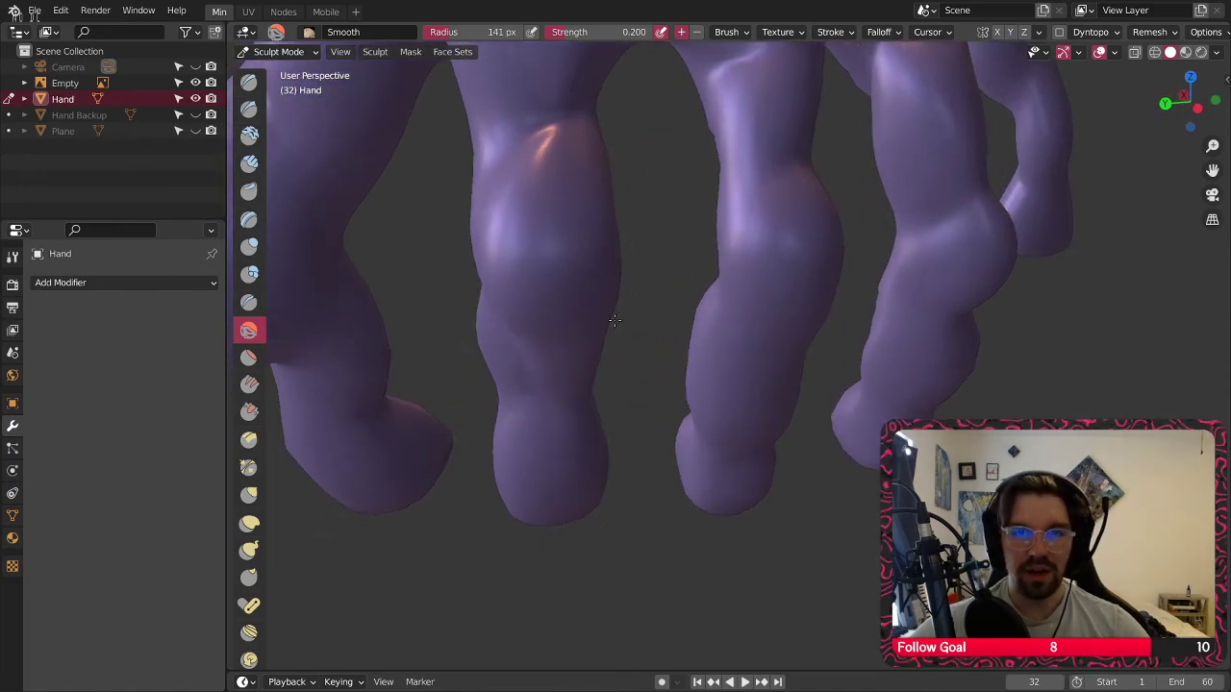
mouse_move(626, 222)
middle_mouse_down()
mouse_move(599, 226)
mouse_move(564, 195)
middle_mouse_up()
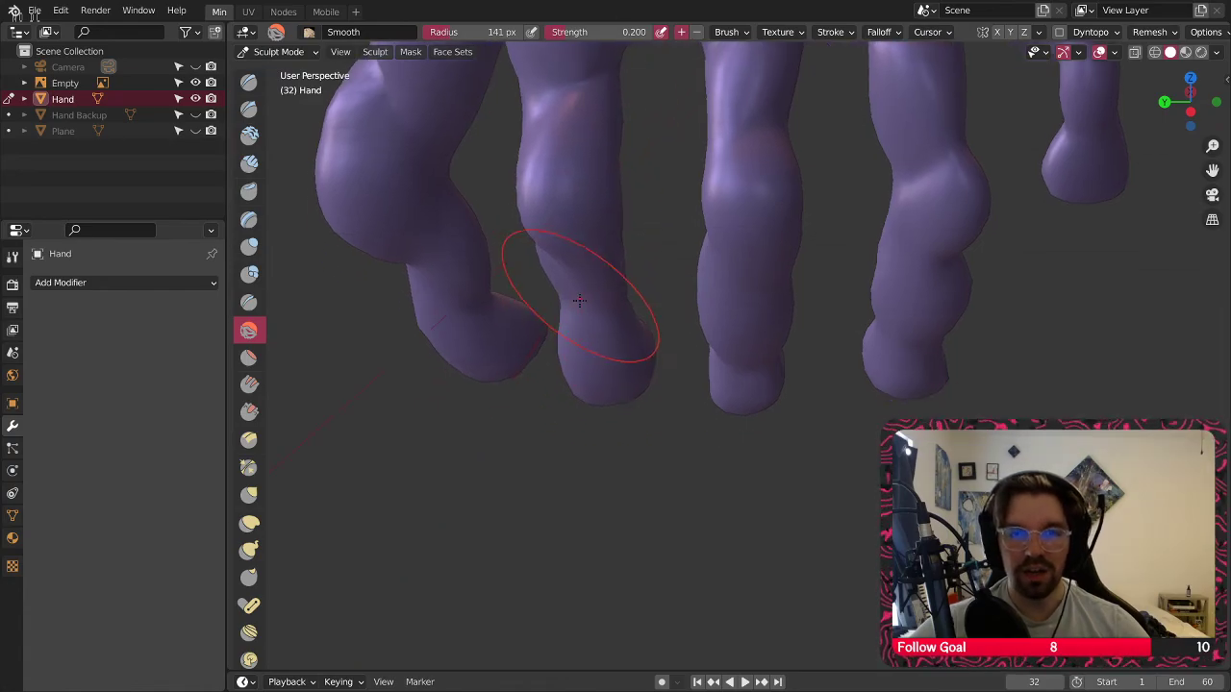
Smooth the little finger around its middle joint and last joint
mouse_move(577, 303)
middle_mouse_down()
mouse_move(338, 284)
mouse_move(583, 253)
mouse_move(695, 301)
mouse_move(660, 176)
mouse_move(568, 187)
middle_mouse_up()
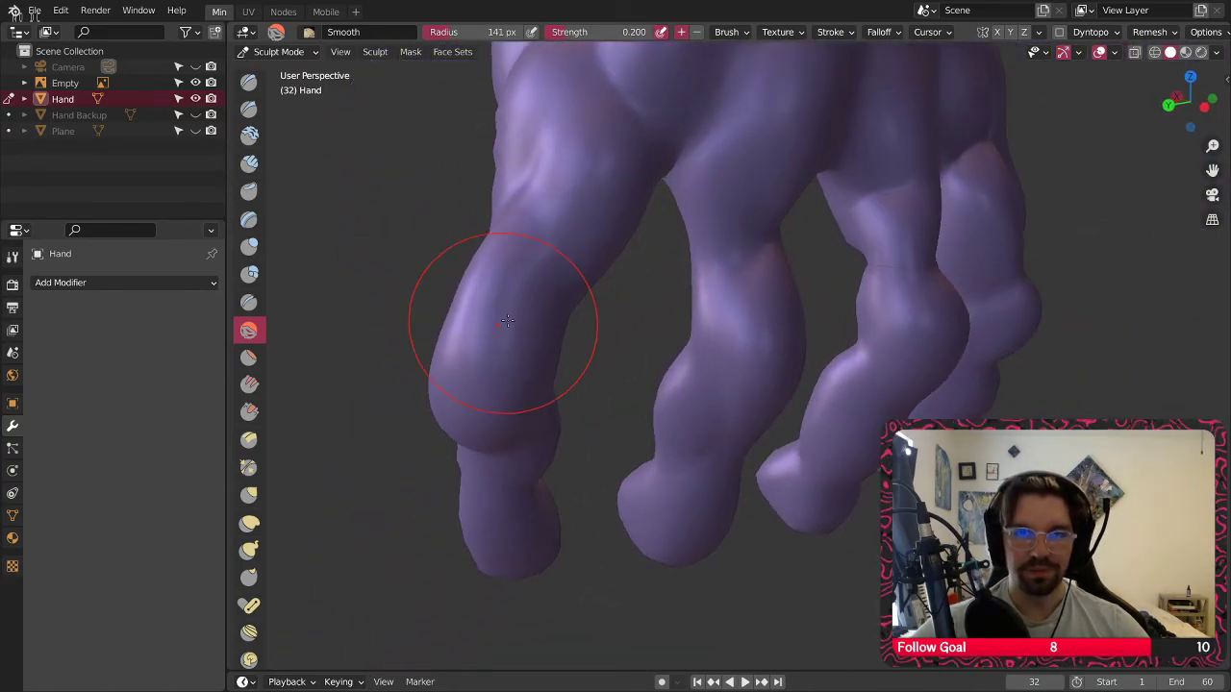
middle_click_drag(507, 321, 481, 272)
middle_click_drag(424, 394, 534, 411)
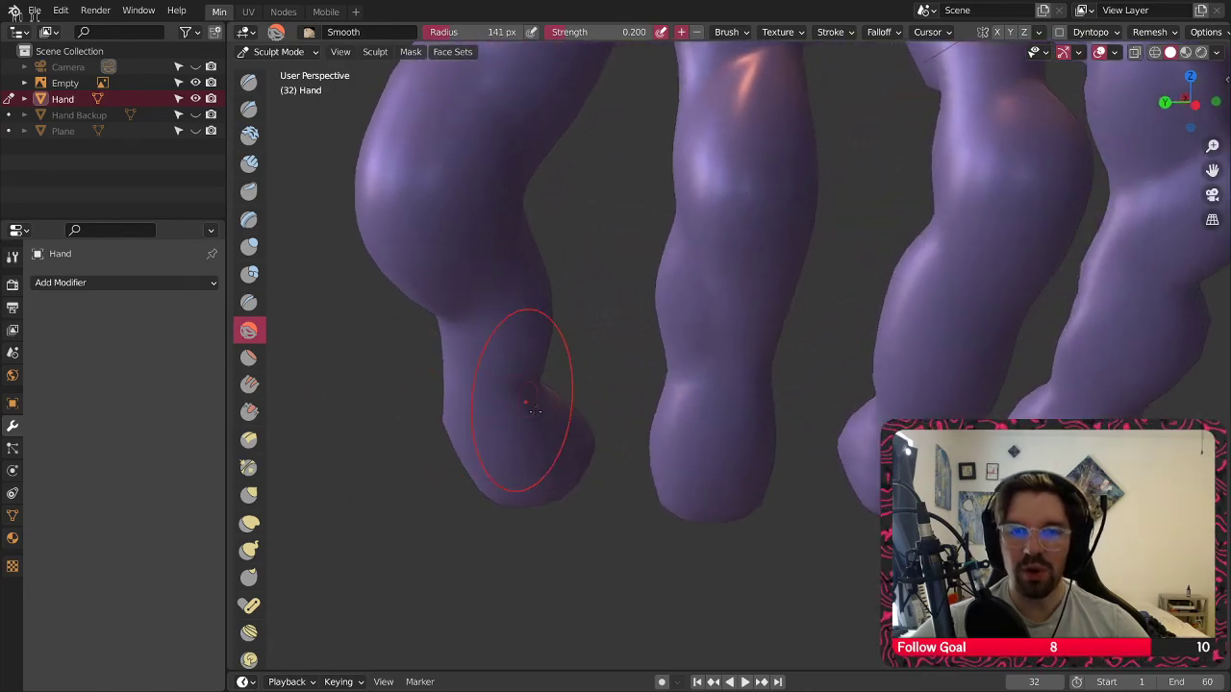
scroll(532, 228, "down", 4)
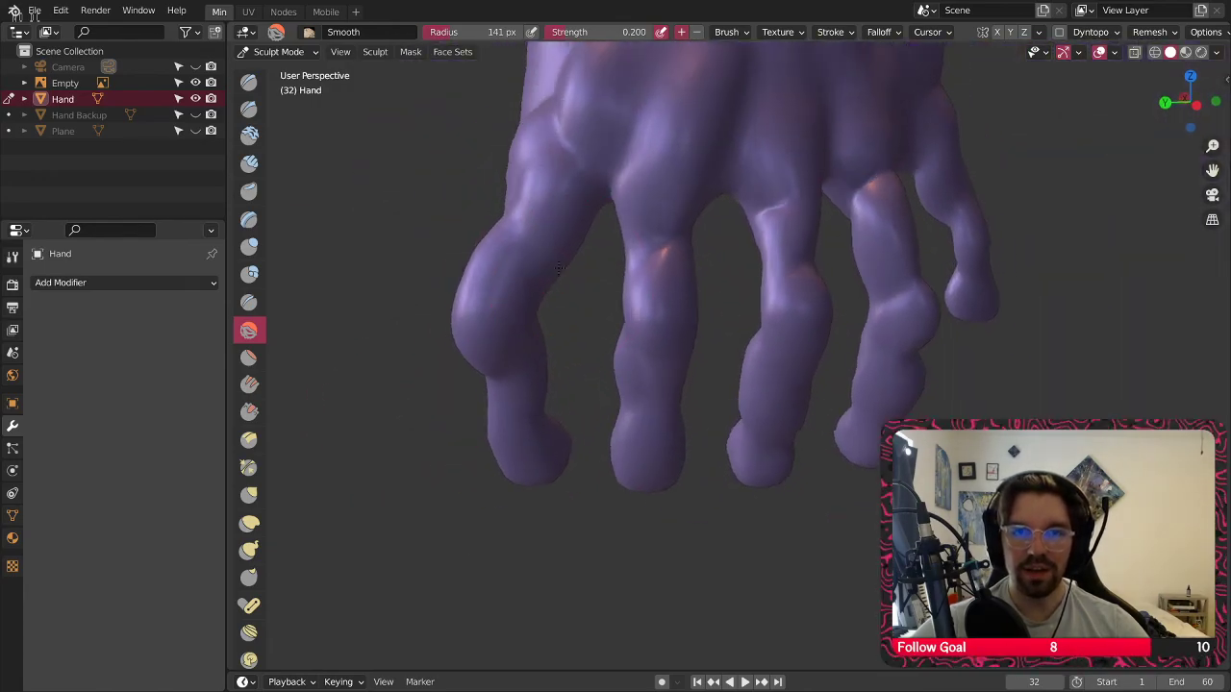
Soften the bumps and grooves across the back of the hand and around the wrist
middle_click_drag(532, 228, 599, 277)
scroll(542, 320, "up", 3)
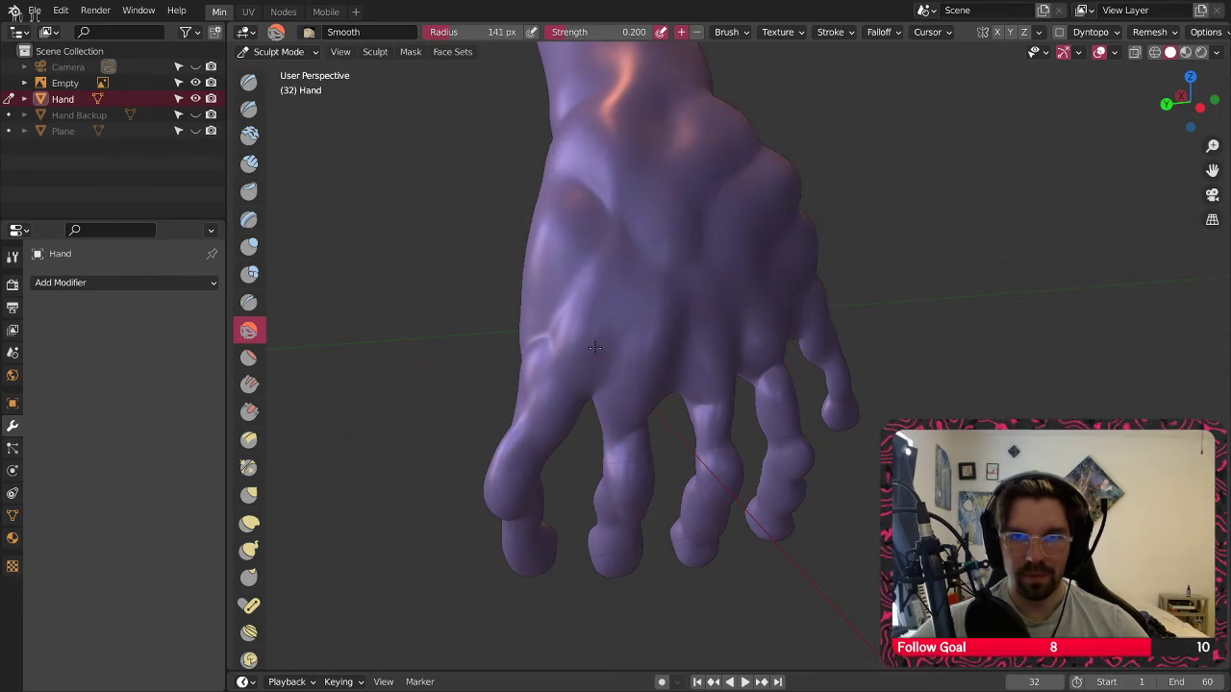
middle_click_drag(702, 170, 741, 311)
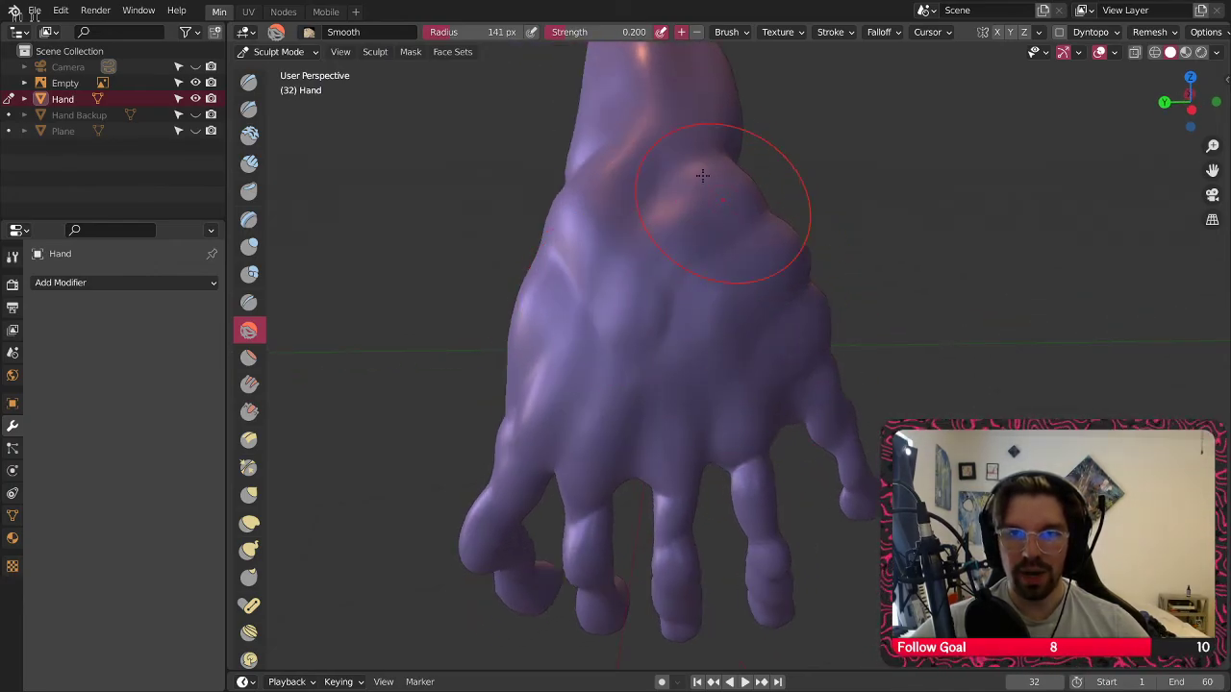
middle_click_drag(569, 169, 720, 324)
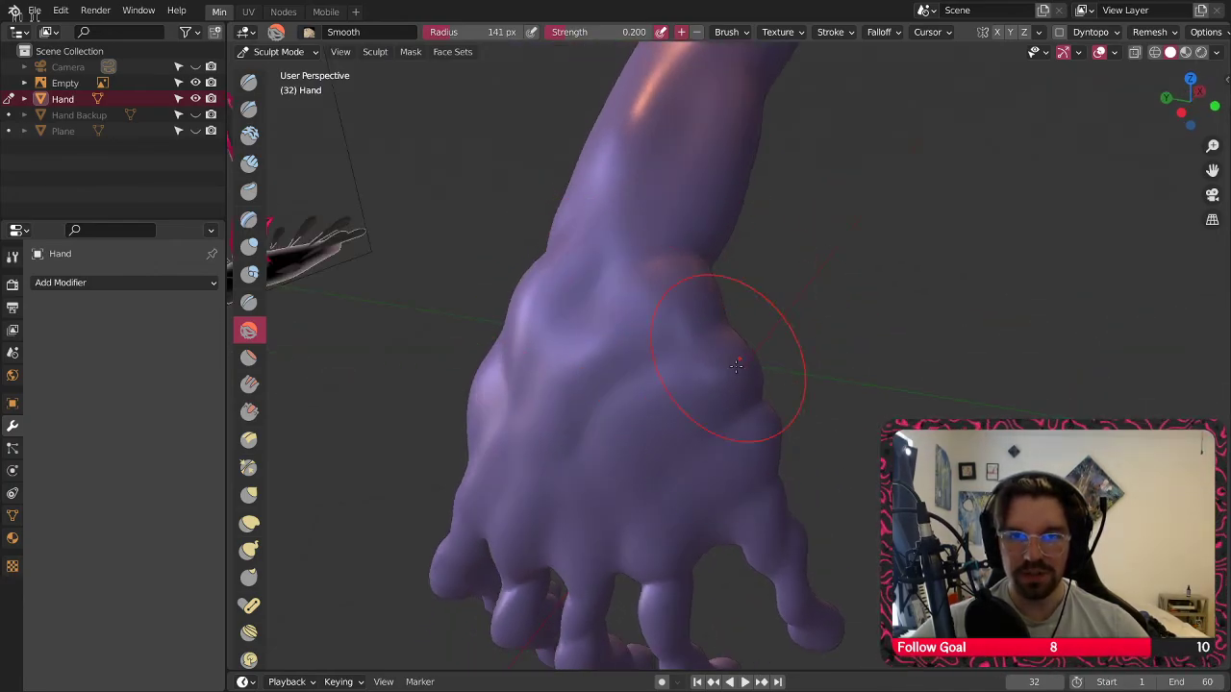
middle_click_drag(618, 340, 702, 263)
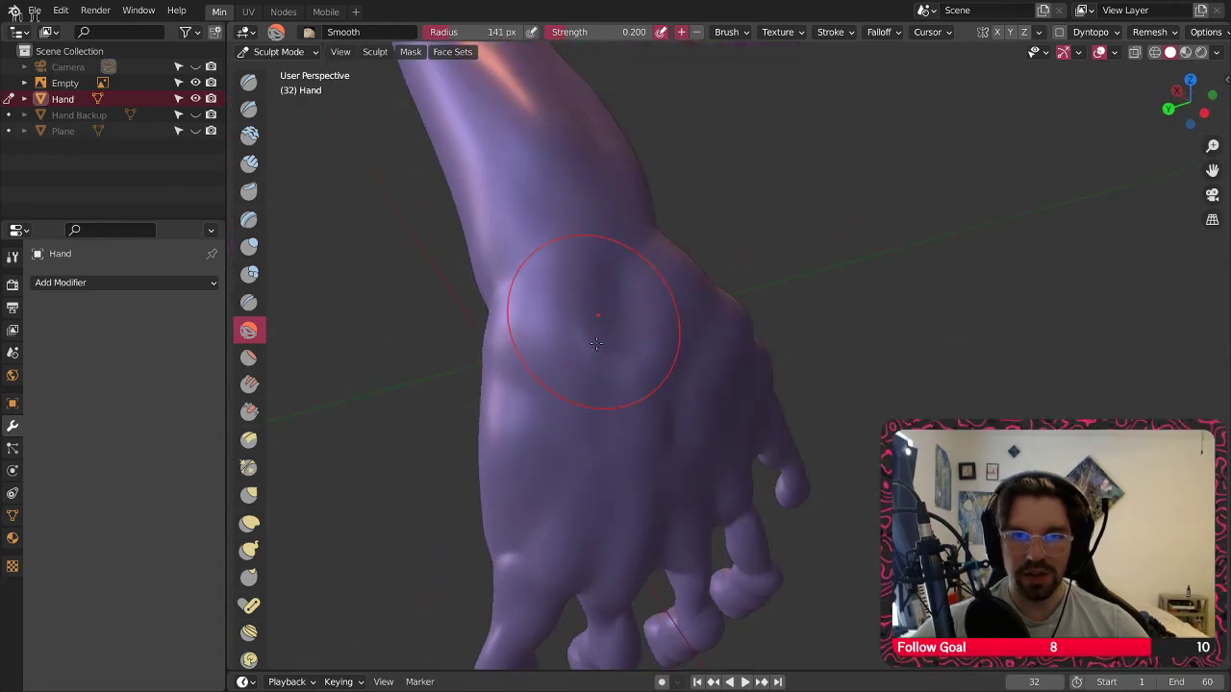
Smooth the knuckle area at the base of the little finger and across the other finger bases
mouse_move(591, 220)
middle_mouse_down()
mouse_move(605, 412)
mouse_move(643, 337)
mouse_move(522, 288)
mouse_move(535, 316)
middle_mouse_up()
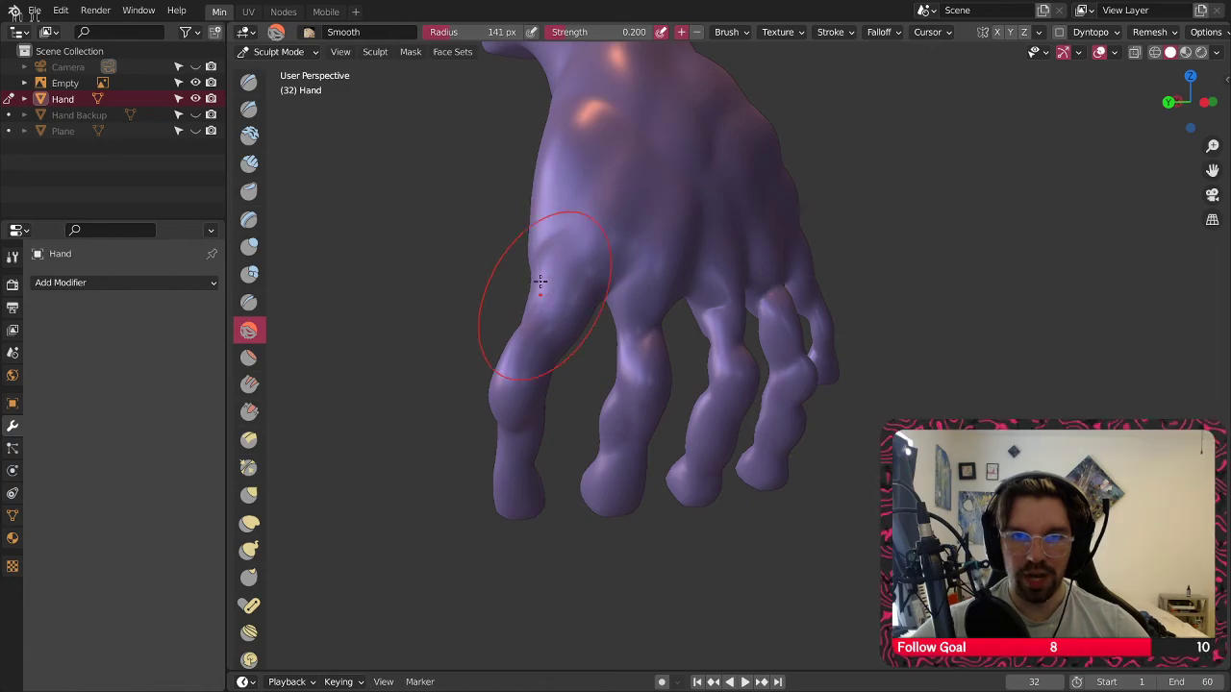
middle_click_drag(590, 300, 514, 344)
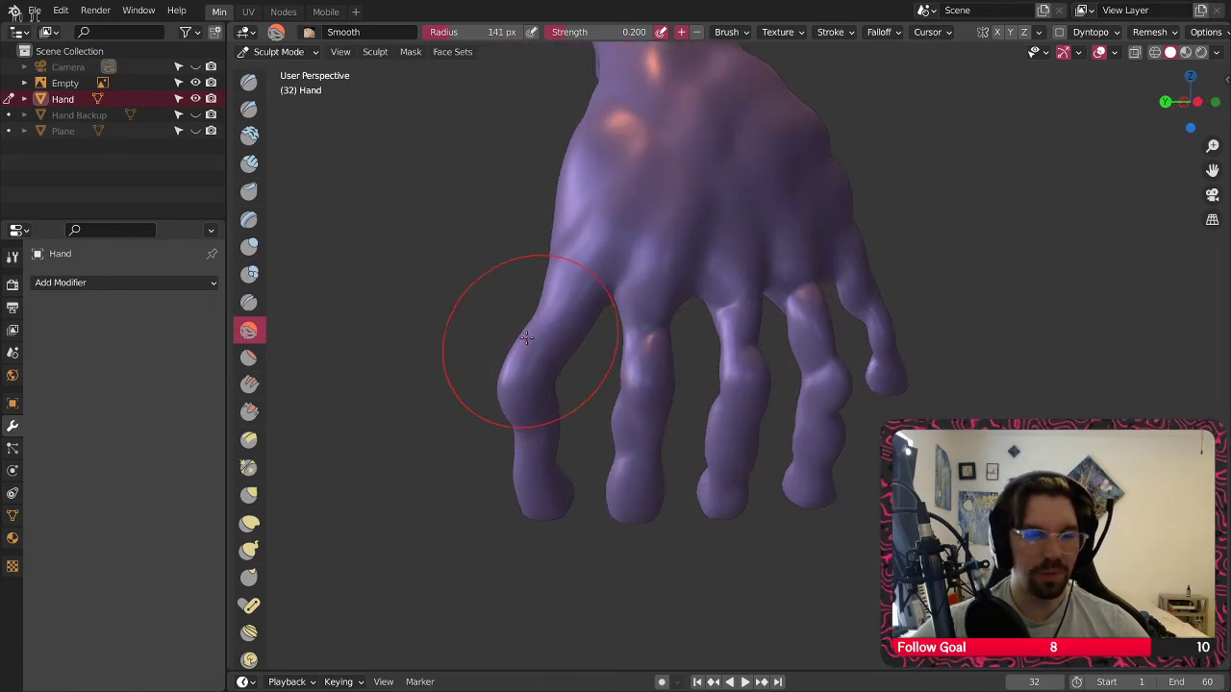
middle_click_drag(736, 325, 835, 296)
middle_click_drag(806, 240, 739, 342)
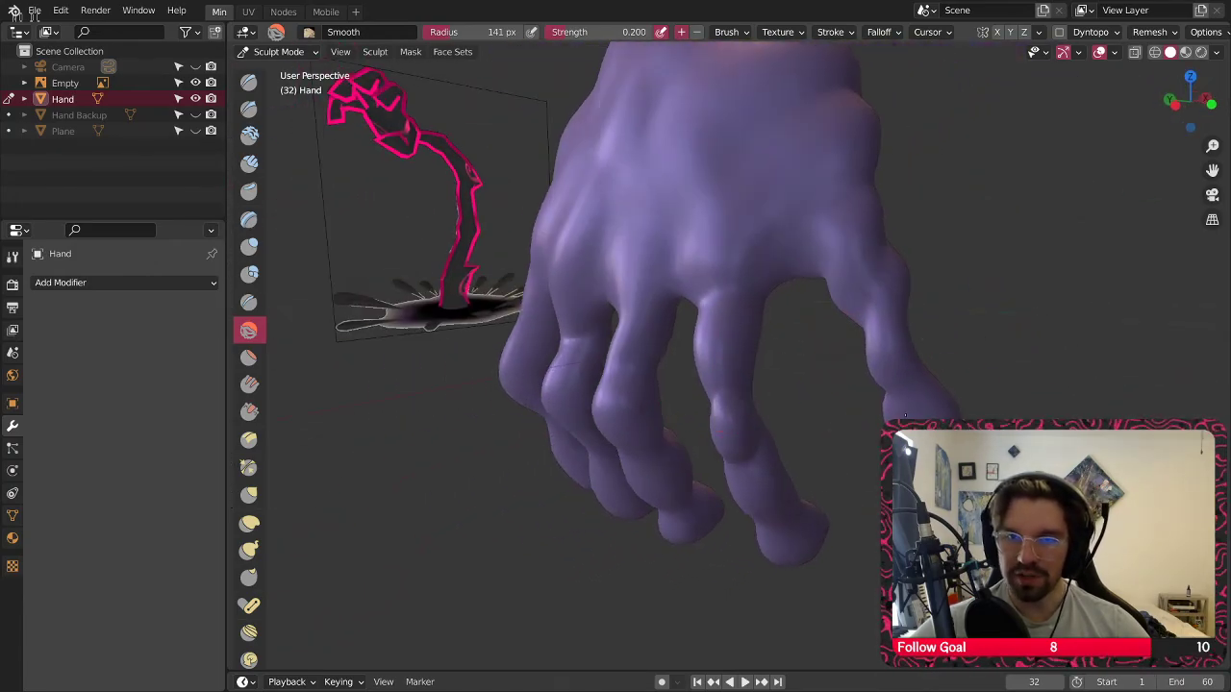
Smooth the palm side of the thumb and the folds at the thumb's base and across the palm
mouse_move(904, 317)
middle_mouse_down()
mouse_move(938, 306)
mouse_move(860, 313)
mouse_move(799, 356)
middle_mouse_up()
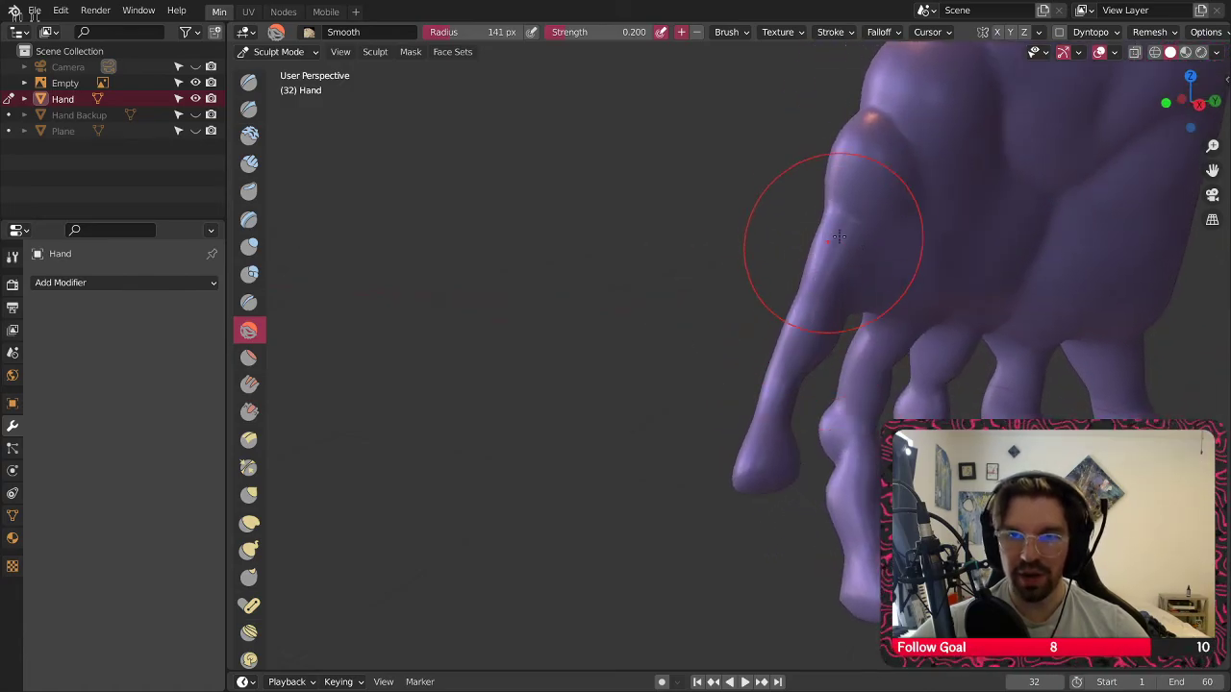
scroll(795, 233, "up", 3)
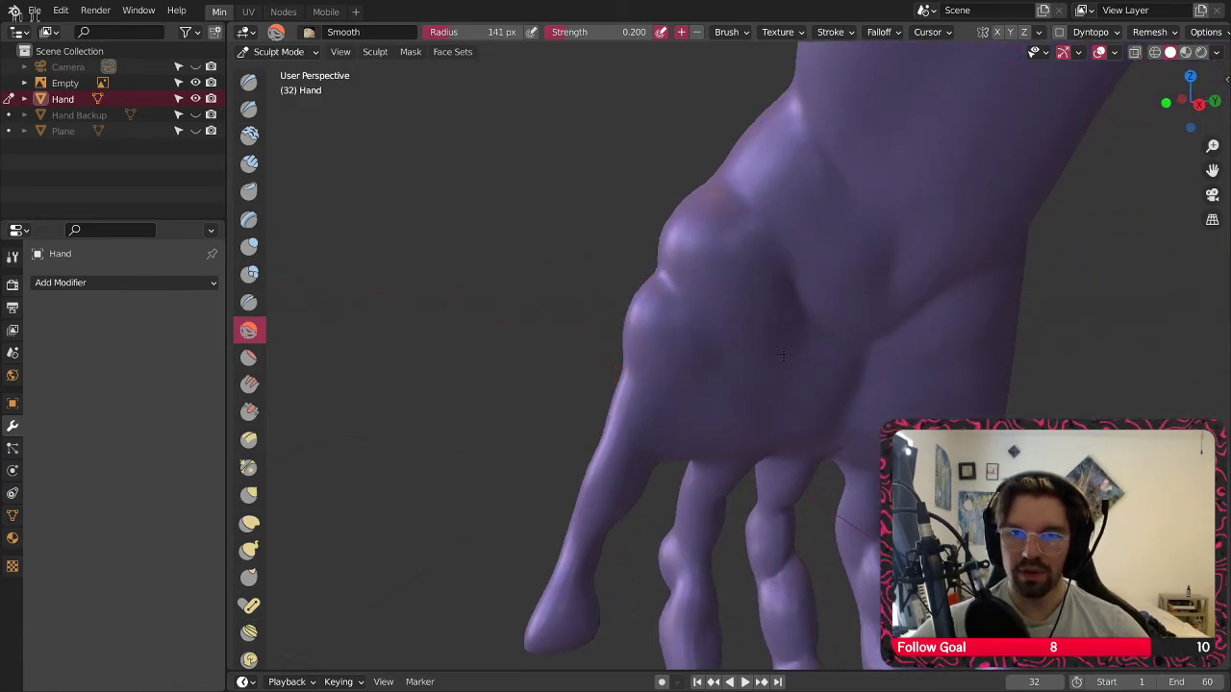
mouse_move(885, 379)
middle_mouse_down()
mouse_move(857, 503)
mouse_move(733, 241)
mouse_move(638, 325)
mouse_move(622, 318)
mouse_move(617, 303)
mouse_move(706, 330)
mouse_move(809, 328)
mouse_move(654, 375)
mouse_move(679, 350)
middle_mouse_up()
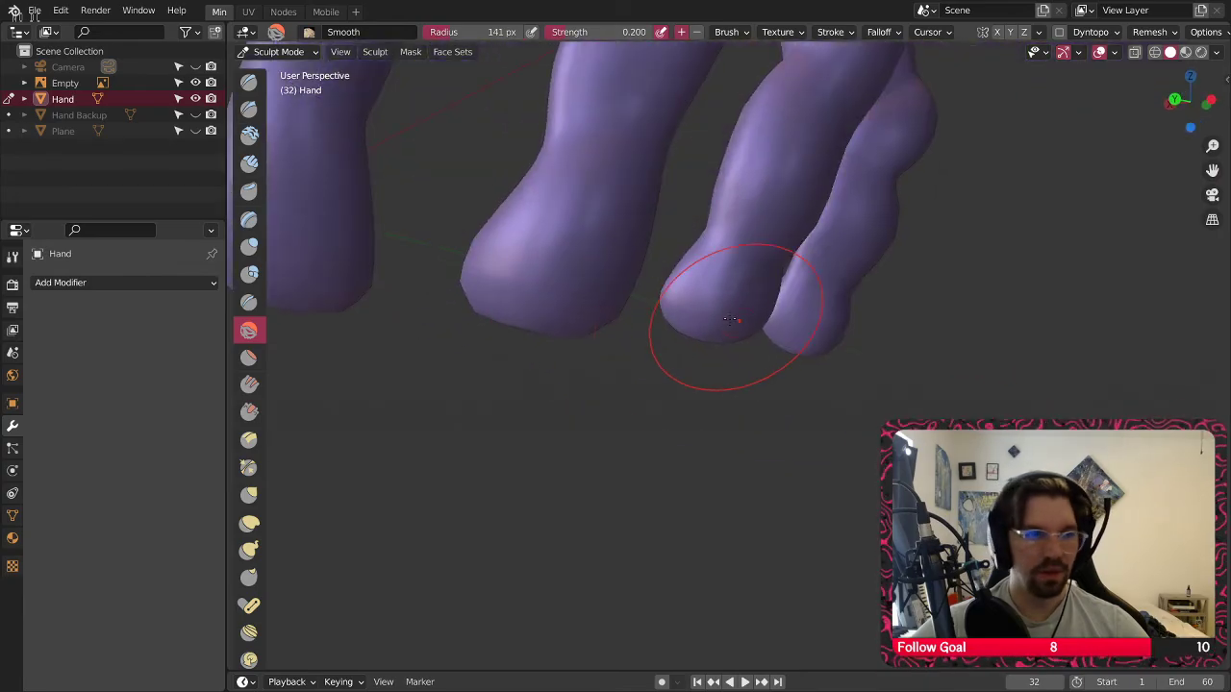
Round off the fingertips of the ring and little fingers with the Smooth brush
middle_click_drag(731, 320, 723, 302)
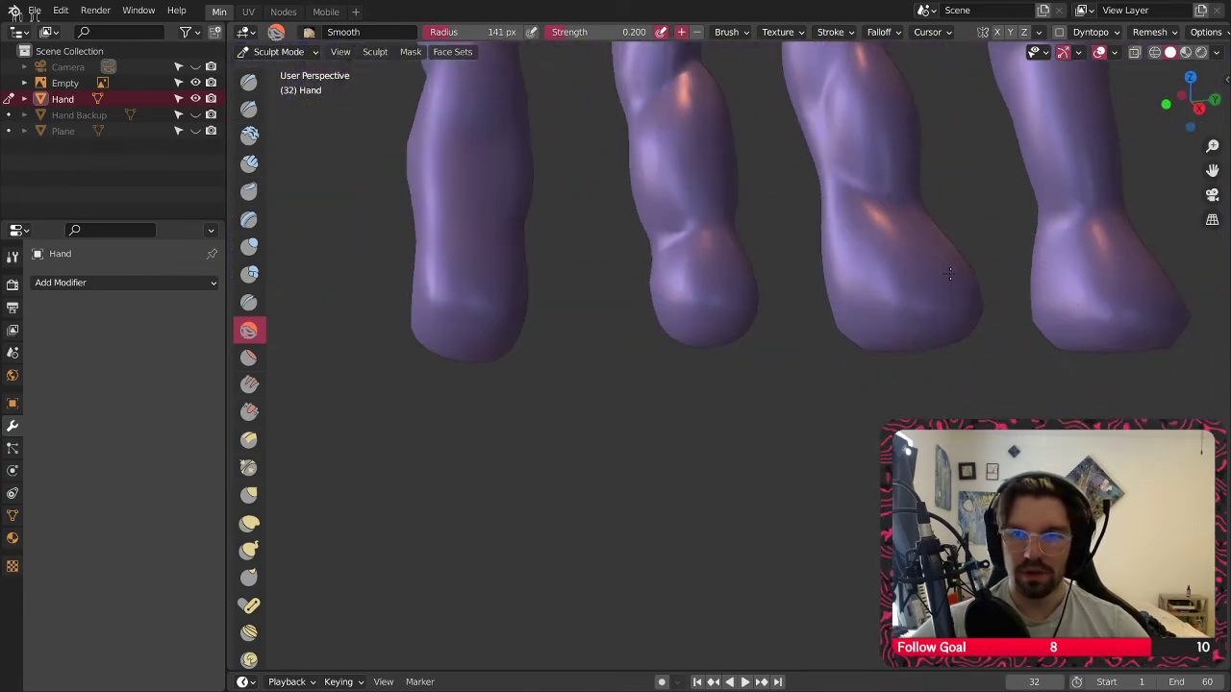
middle_click_drag(839, 344, 880, 289)
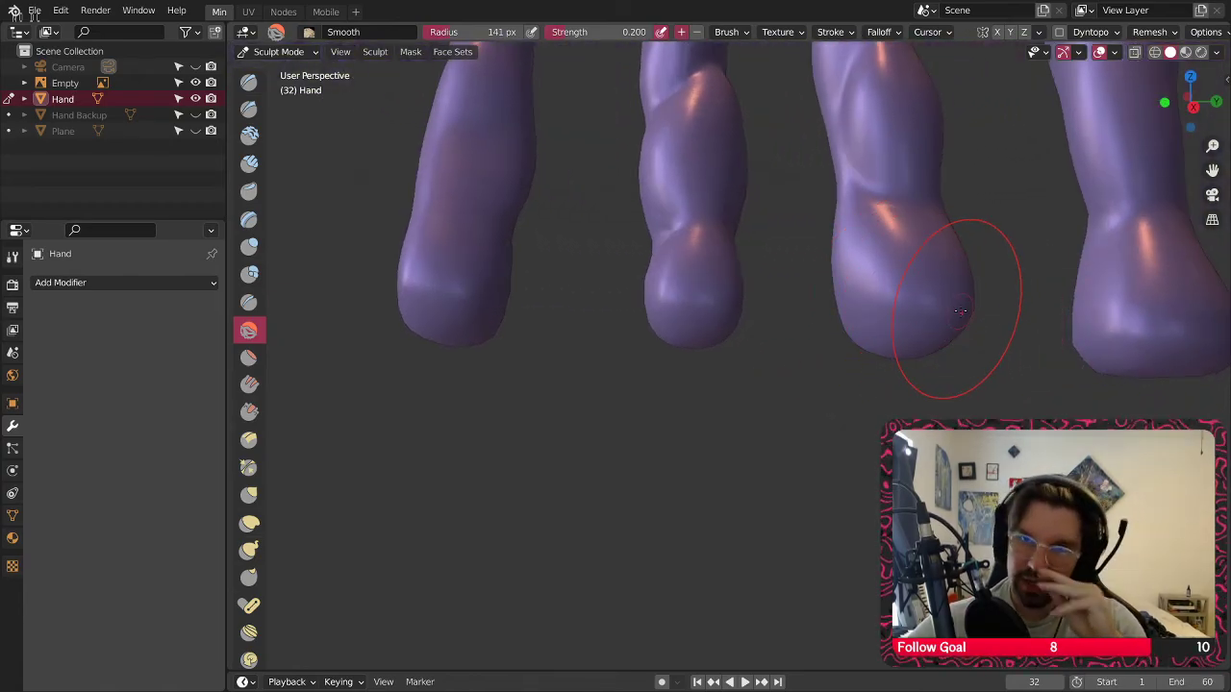
middle_click_drag(955, 284, 660, 279)
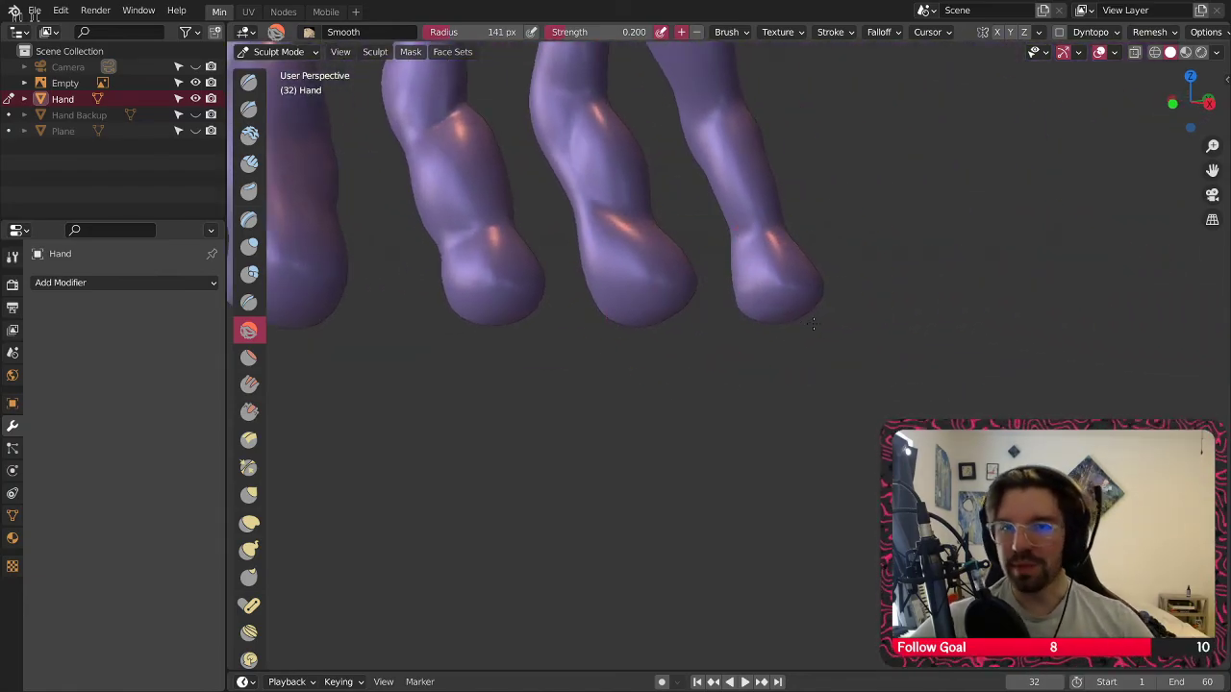
scroll(808, 308, "up", 4)
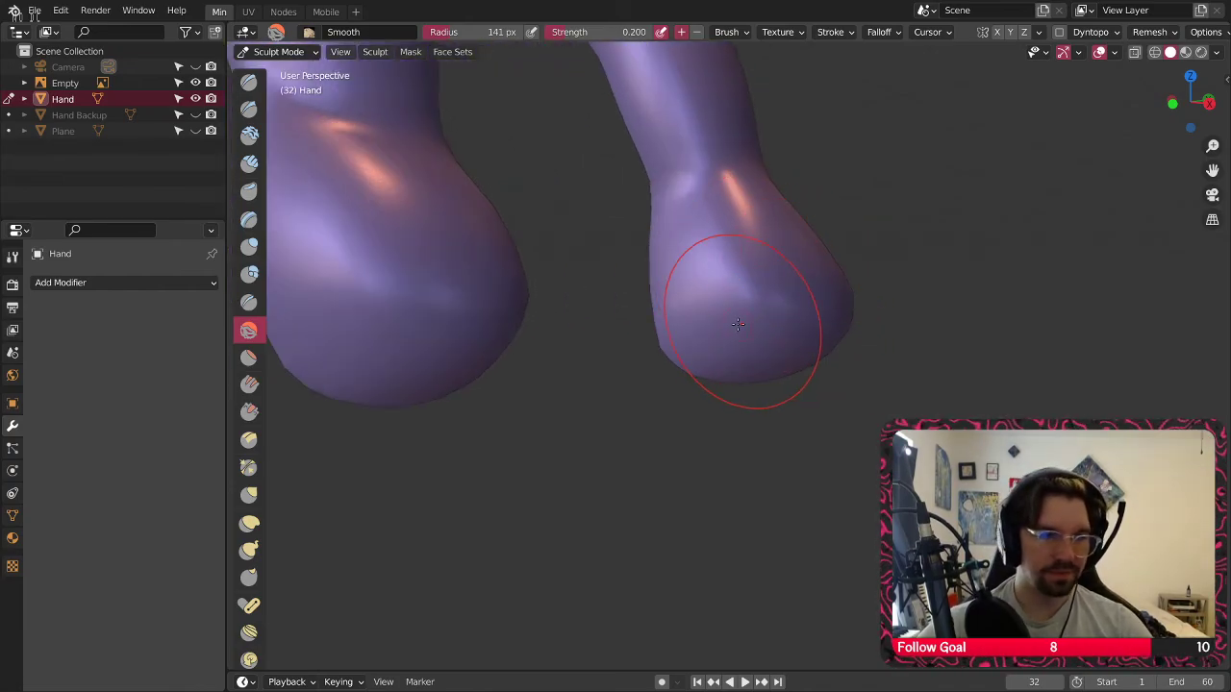
left_click_drag(738, 324, 827, 363)
left_click_drag(769, 308, 752, 319)
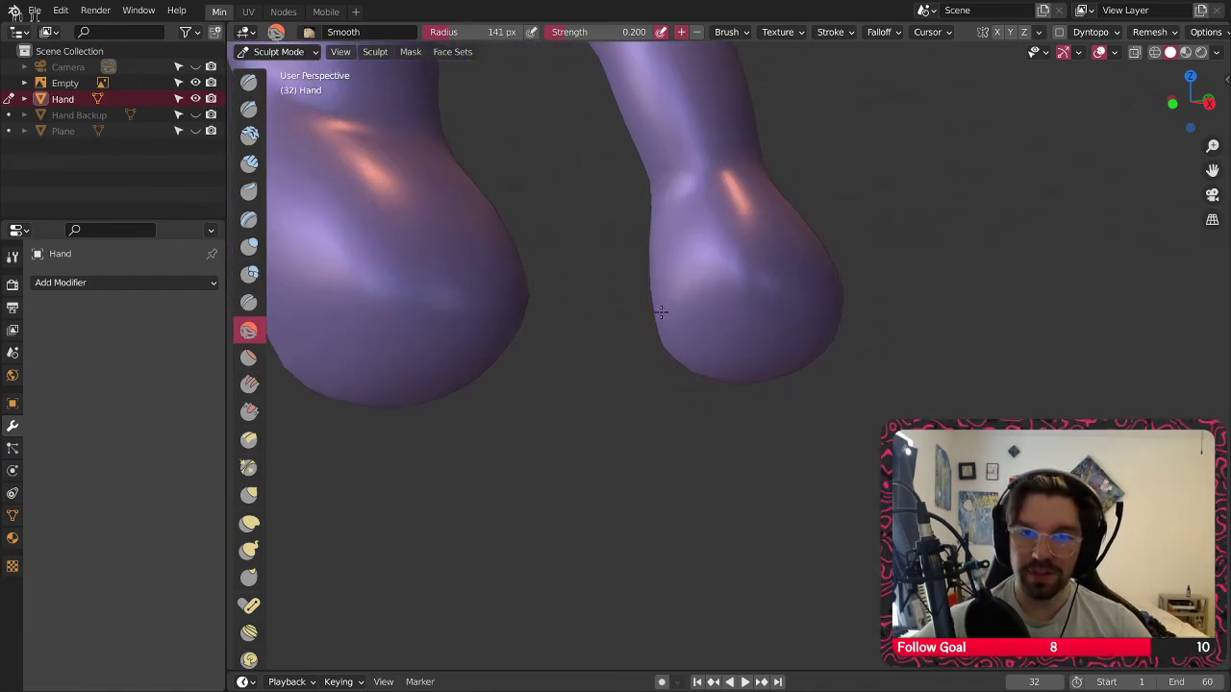
middle_click_drag(816, 348, 861, 351)
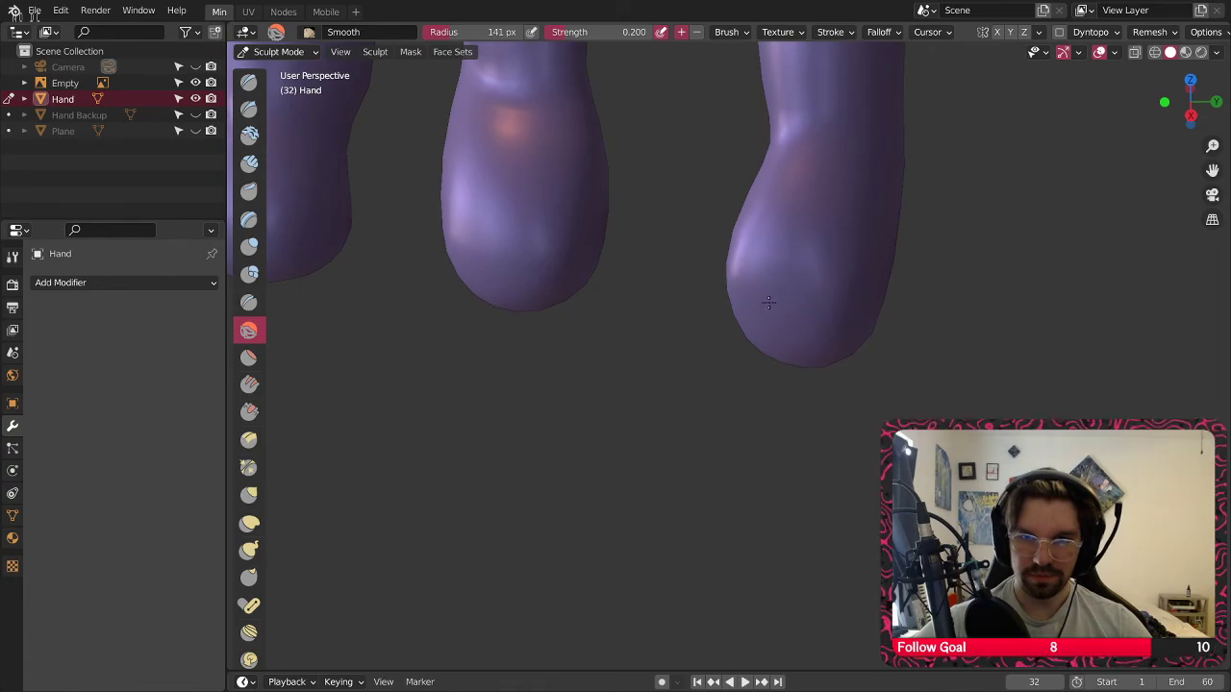
Smooth the tip of the thumb into a slimmer, rounder shape
middle_click_drag(846, 288, 850, 369)
scroll(818, 269, "down", 3)
middle_click_drag(774, 306, 818, 388, "shift")
middle_click_drag(505, 279, 657, 293, "shift")
scroll(654, 279, "up", 4)
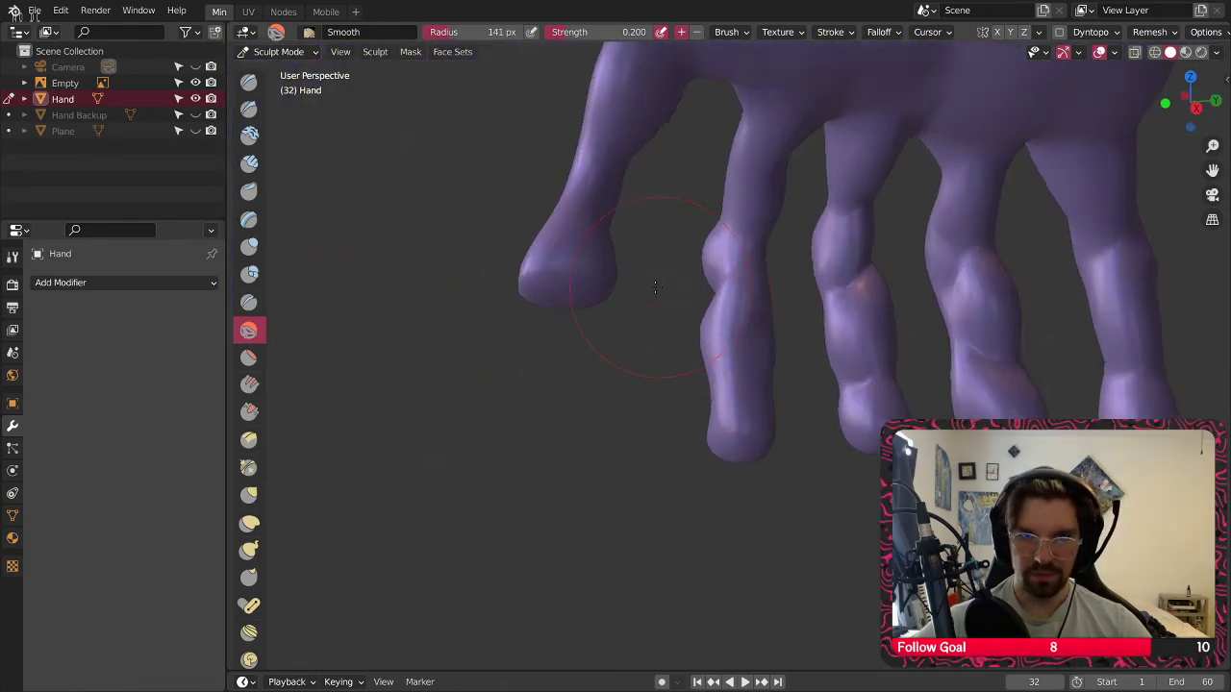
left_click_drag(416, 283, 492, 266)
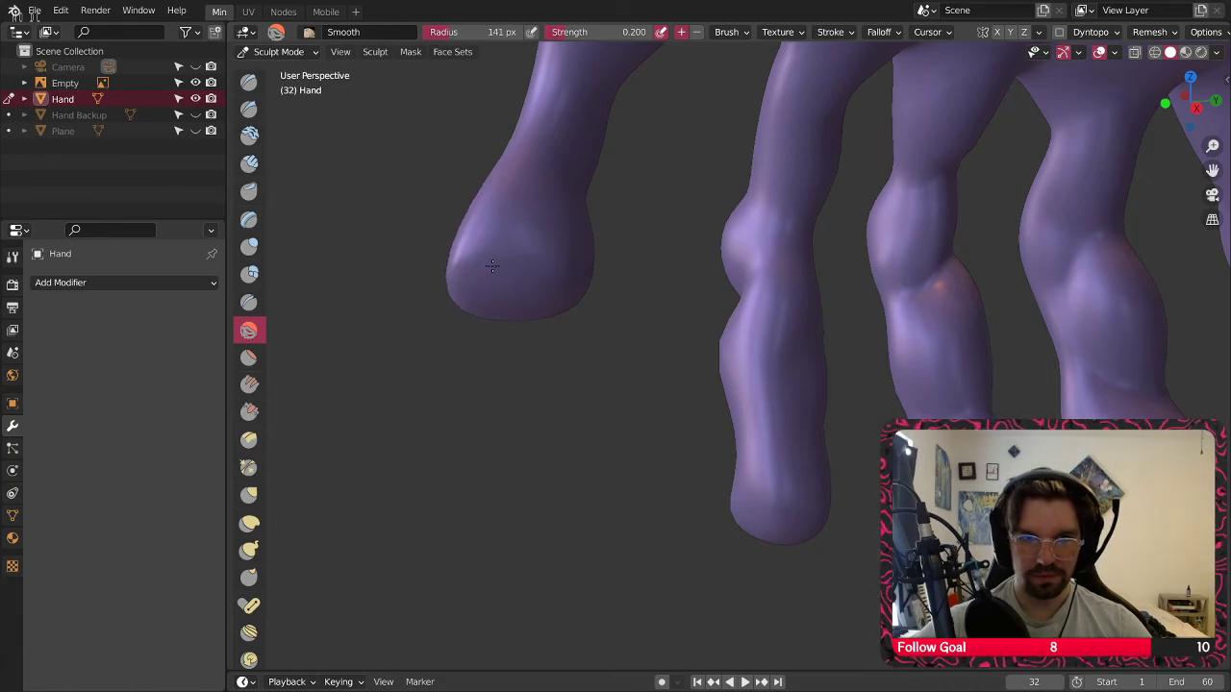
left_click_drag(462, 226, 503, 241)
middle_click_drag(503, 242, 500, 252)
left_click_drag(486, 246, 503, 261)
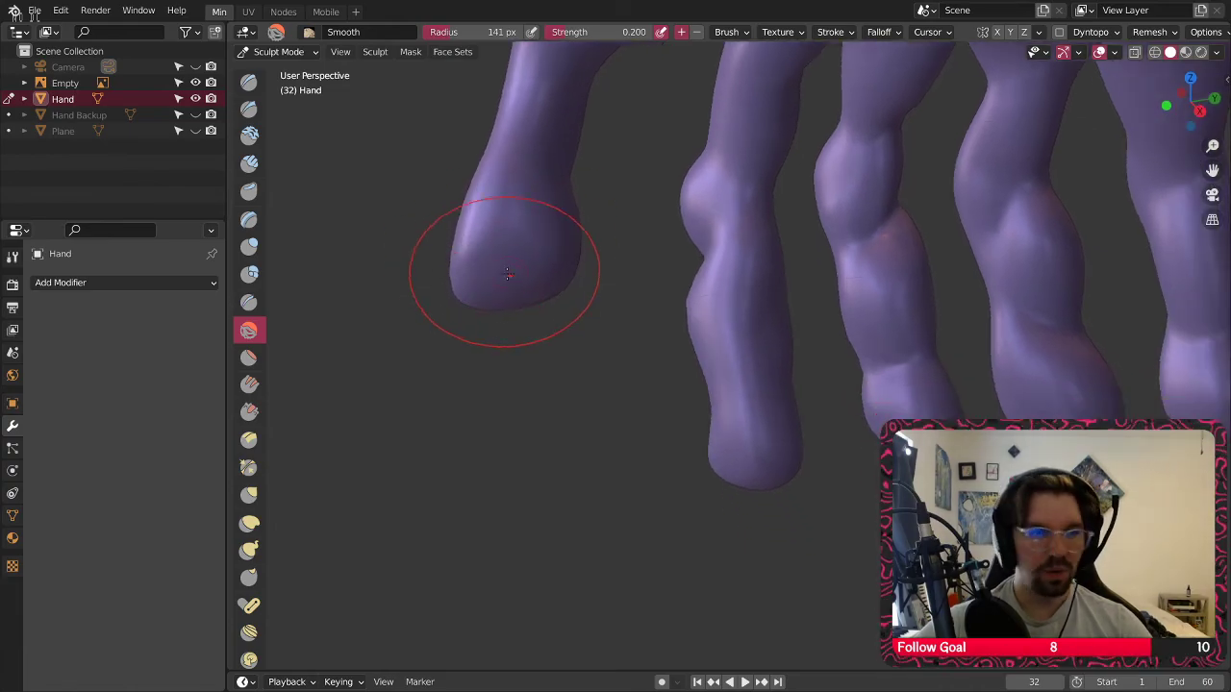
middle_click_drag(503, 261, 558, 351)
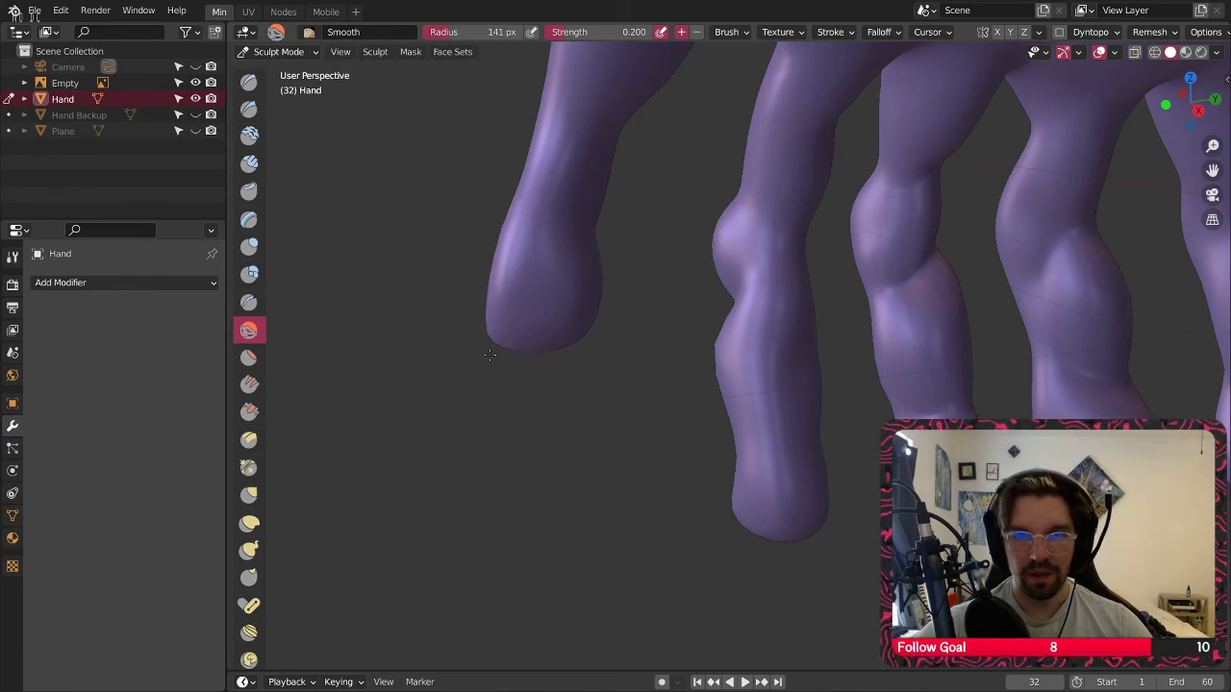
Examine the overall shape of the hand, fingers and forearm from several sides
scroll(509, 317, "down", 4)
middle_click_drag(508, 302, 608, 270)
scroll(567, 288, "up", 4)
scroll(766, 274, "down", 3)
mouse_move(870, 250)
middle_mouse_down()
mouse_move(728, 192)
mouse_move(721, 261)
mouse_move(686, 318)
mouse_move(673, 219)
mouse_move(654, 278)
mouse_move(668, 311)
middle_mouse_up()
scroll(702, 329, "up", 4)
middle_click_drag(722, 345, 645, 399)
scroll(709, 359, "down", 4)
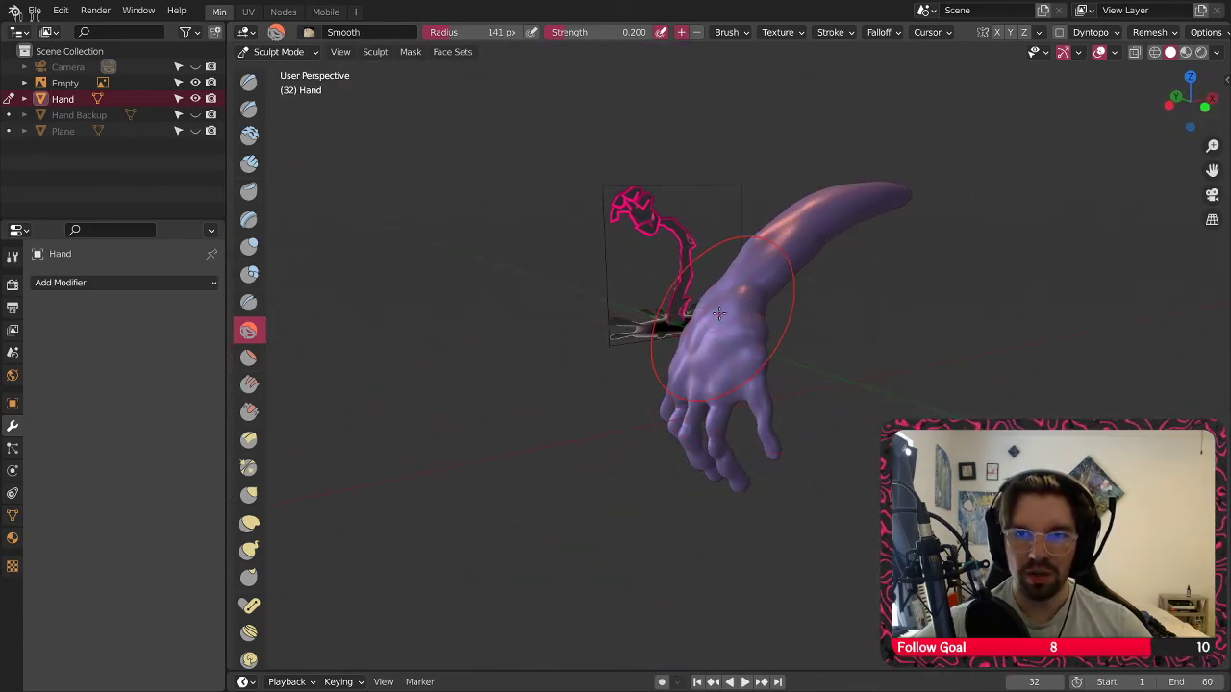
middle_click_drag(719, 312, 840, 316)
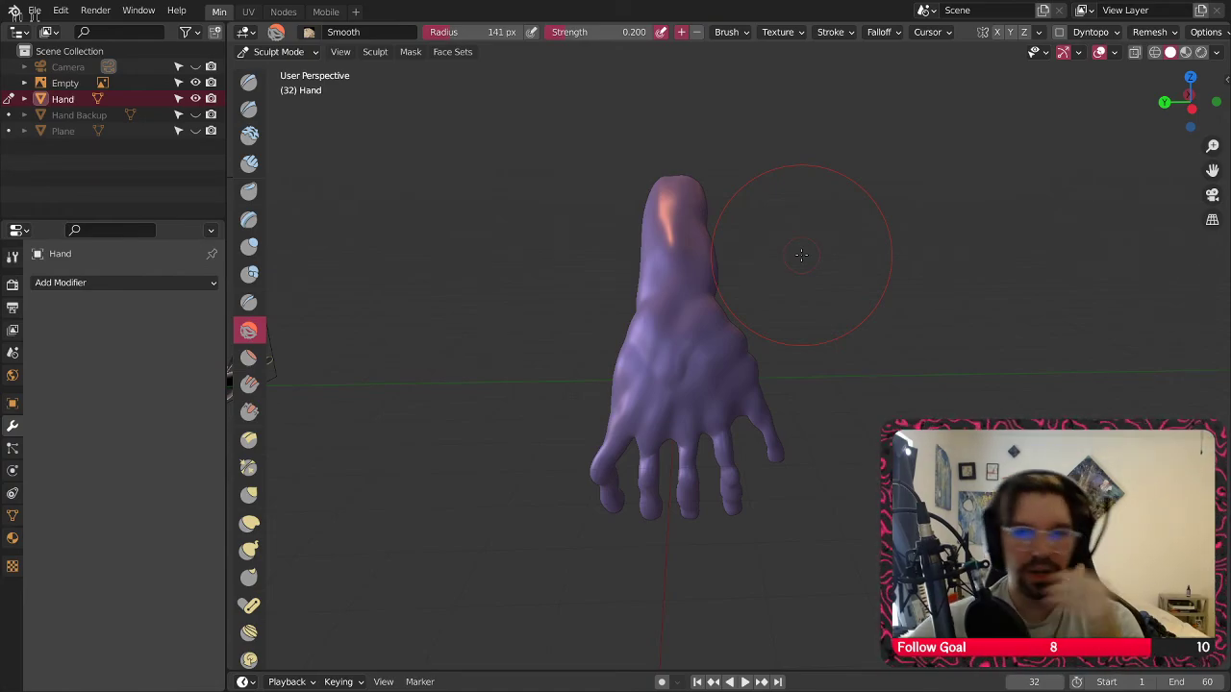
mouse_move(801, 255)
middle_mouse_down()
mouse_move(635, 443)
mouse_move(664, 414)
mouse_move(663, 501)
mouse_move(686, 415)
mouse_move(689, 428)
middle_mouse_up()
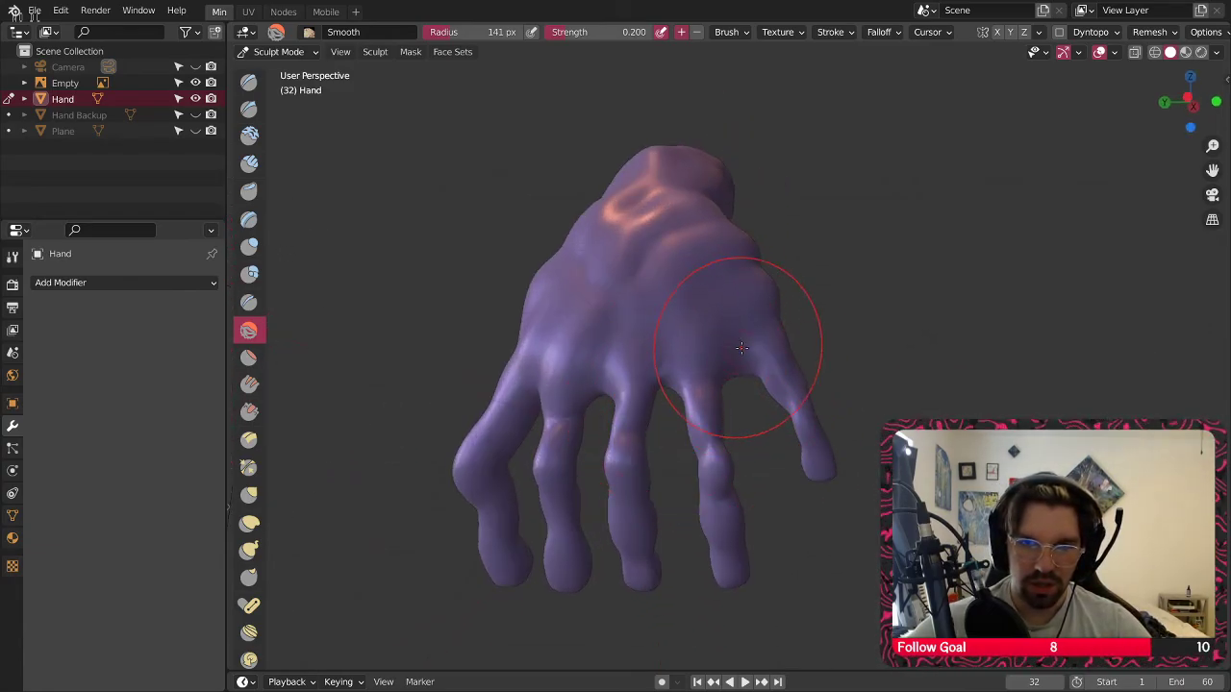
Fill out the web between the thumb and index finger with Inflate/Deflate and soften its edge with Smooth
scroll(742, 348, "down", 3)
scroll(712, 370, "up", 7)
middle_click_drag(736, 379, 720, 329)
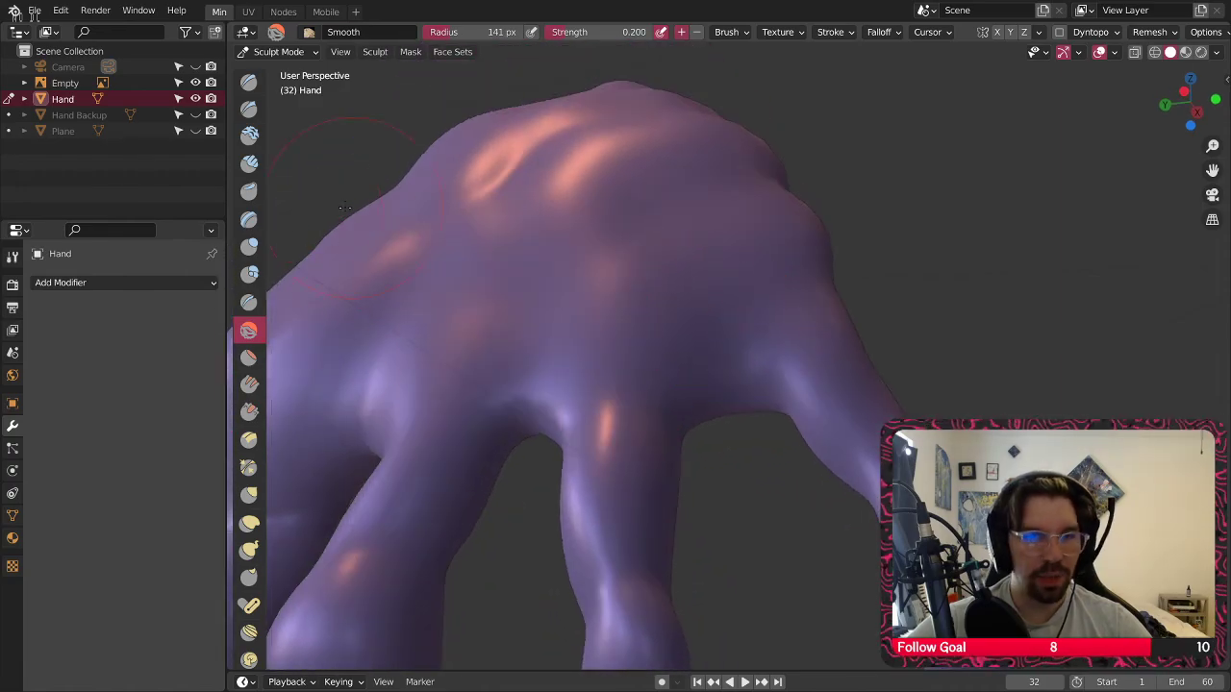
left_click(250, 245)
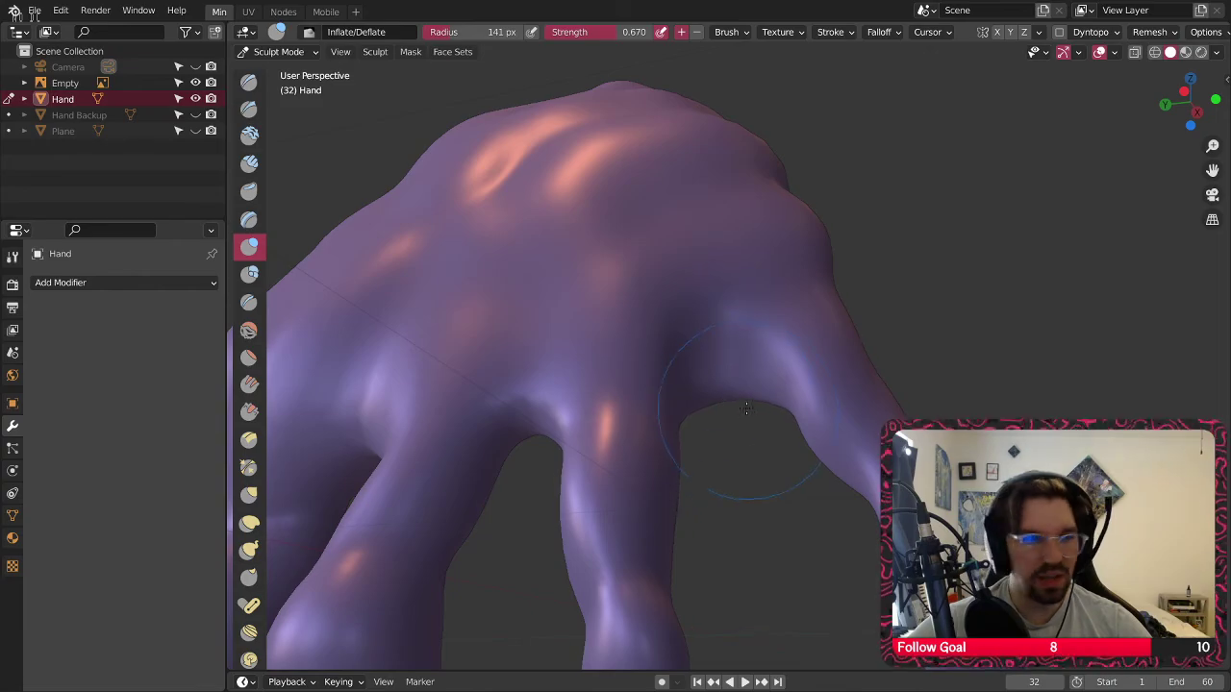
mouse_move(746, 409)
middle_mouse_down()
mouse_move(702, 275)
mouse_move(712, 334)
middle_mouse_up()
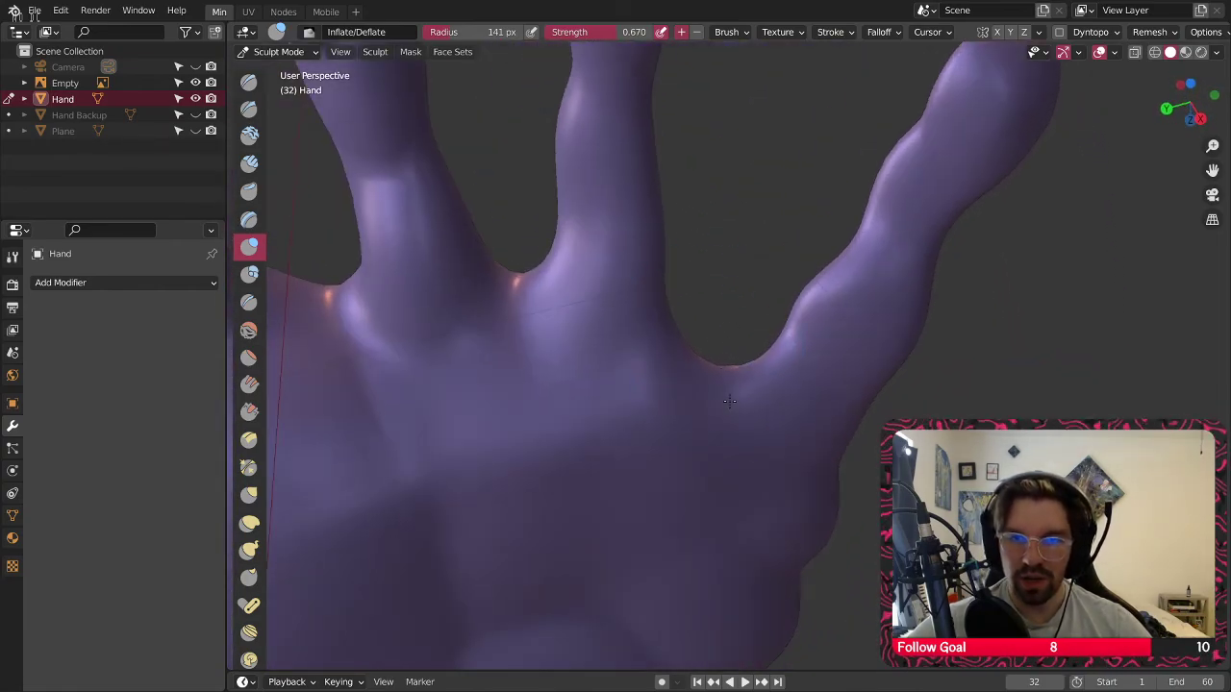
key("s")
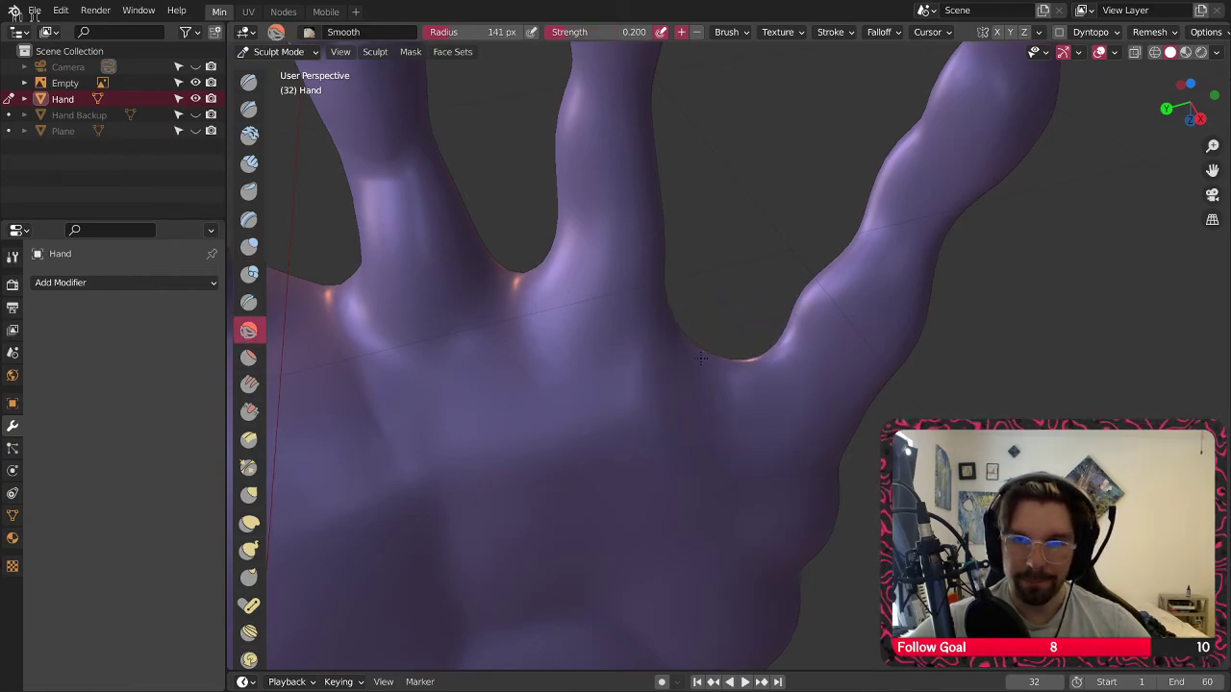
mouse_move(703, 359)
middle_mouse_down()
mouse_move(735, 389)
mouse_move(832, 396)
mouse_move(616, 351)
mouse_move(648, 274)
middle_mouse_up()
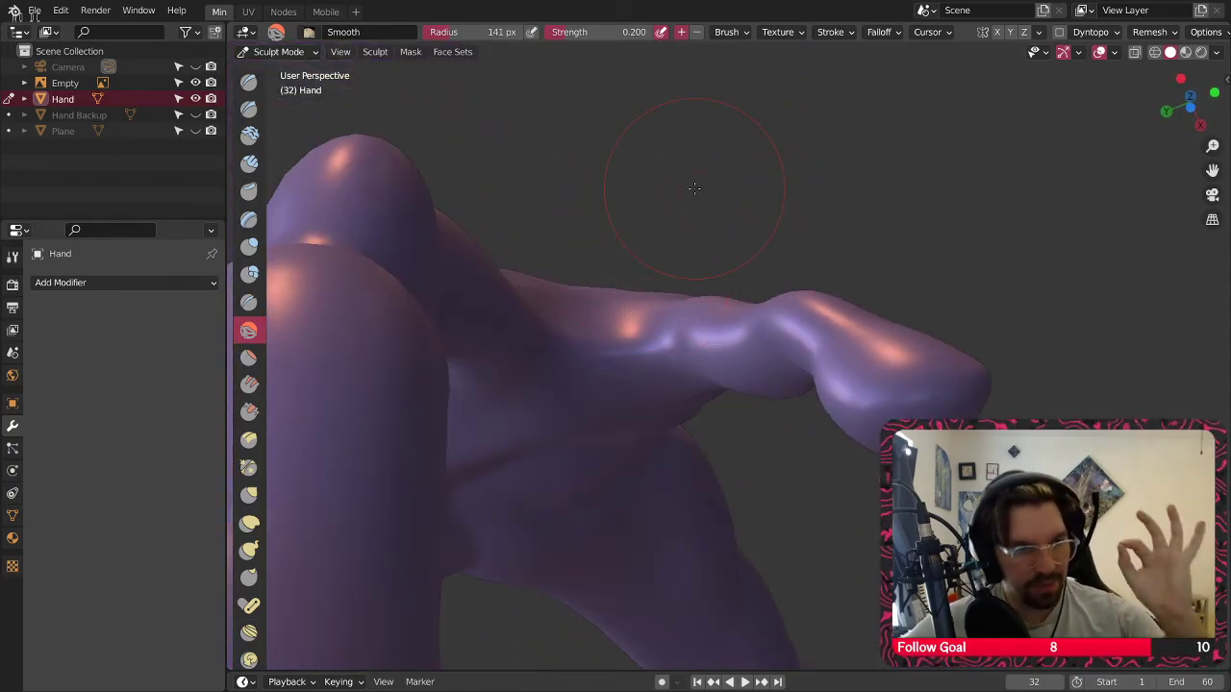
Build up volume at the base of the thumb beside the web with the Blob brush
left_click_drag(410, 215, 300, 240)
left_click(249, 276)
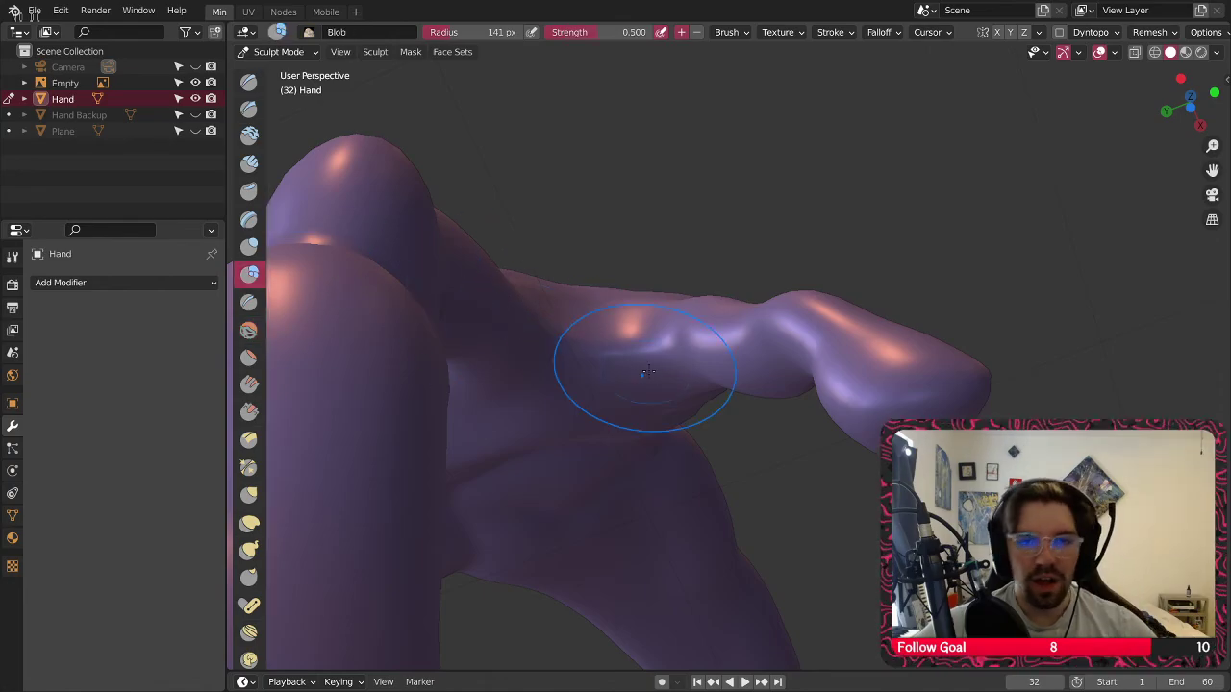
left_click_drag(621, 348, 646, 349)
middle_click_drag(645, 350, 618, 363)
middle_click_drag(645, 408, 671, 364)
left_click_drag(652, 385, 664, 379)
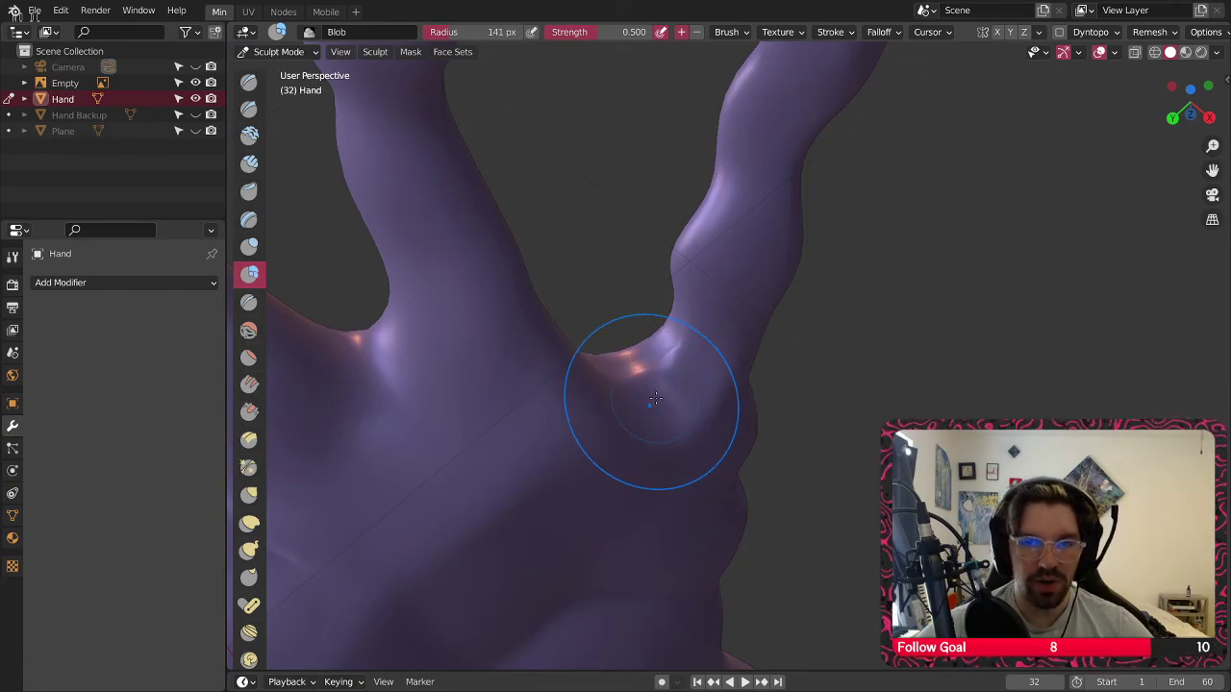
mouse_move(651, 401)
middle_mouse_down()
mouse_move(652, 452)
mouse_move(651, 378)
mouse_move(664, 357)
mouse_move(659, 367)
middle_mouse_up()
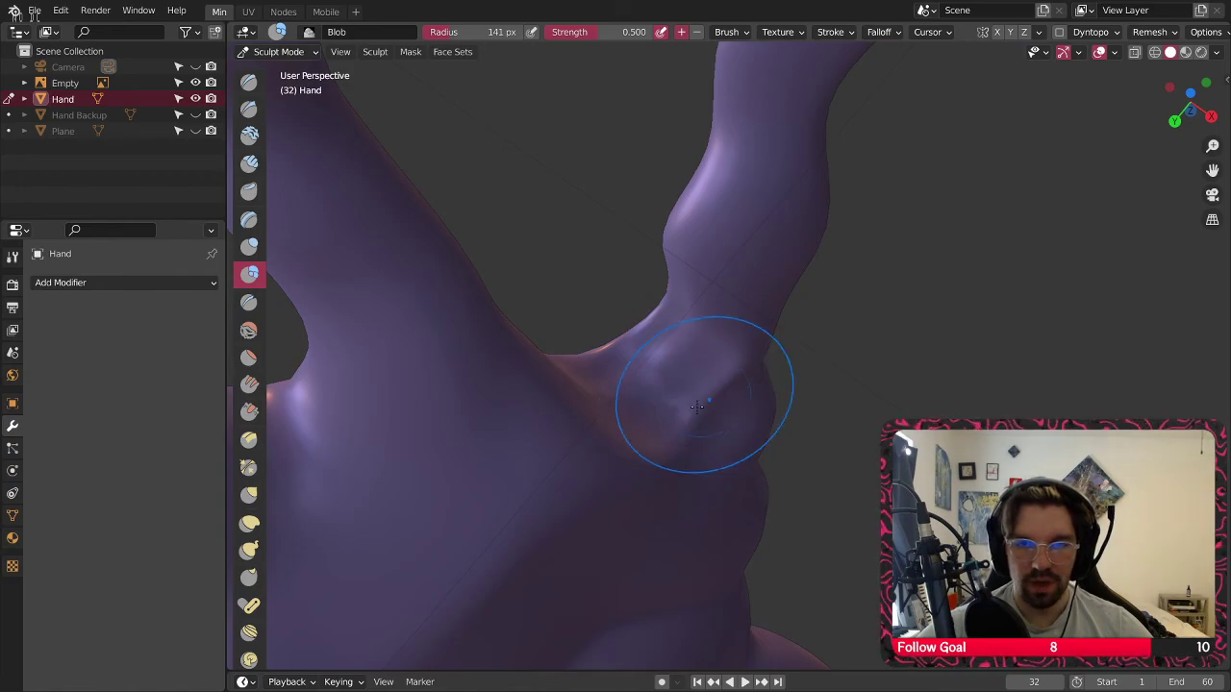
middle_click_drag(698, 405, 709, 568)
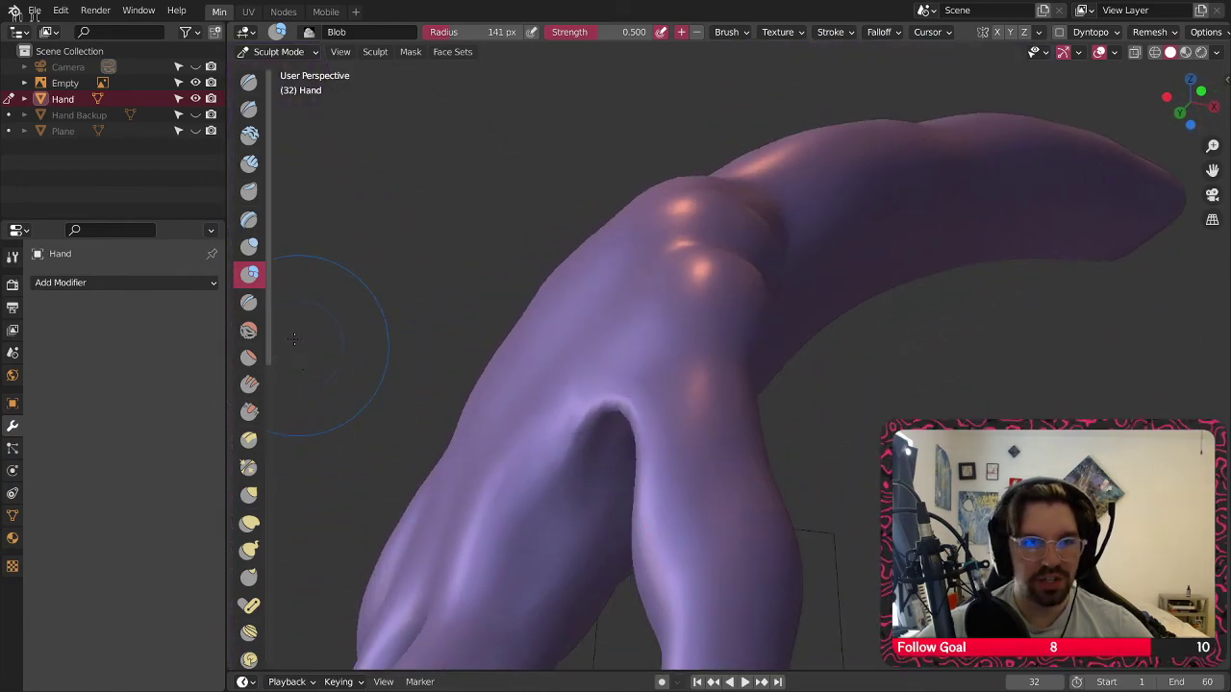
Smooth the added bumps at the thumb's base and the web next to it
left_click(249, 330)
mouse_move(695, 384)
middle_mouse_down()
mouse_move(678, 462)
mouse_move(754, 539)
mouse_move(664, 459)
mouse_move(749, 537)
middle_mouse_up()
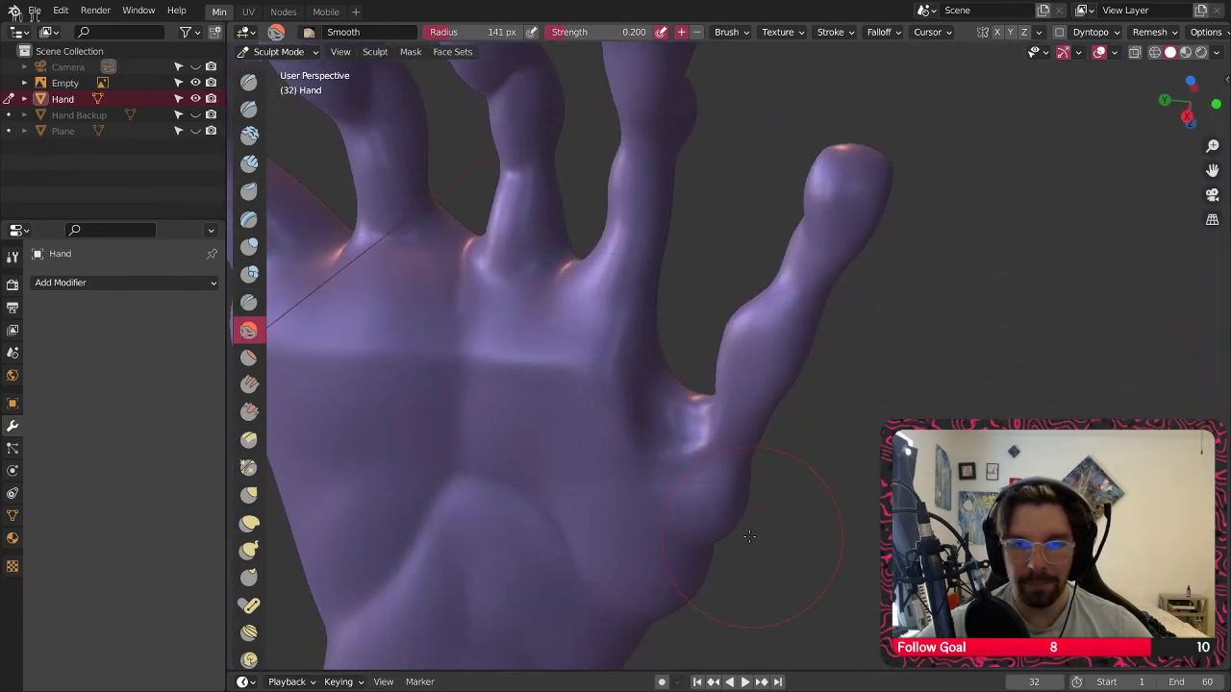
middle_click_drag(742, 429, 847, 332)
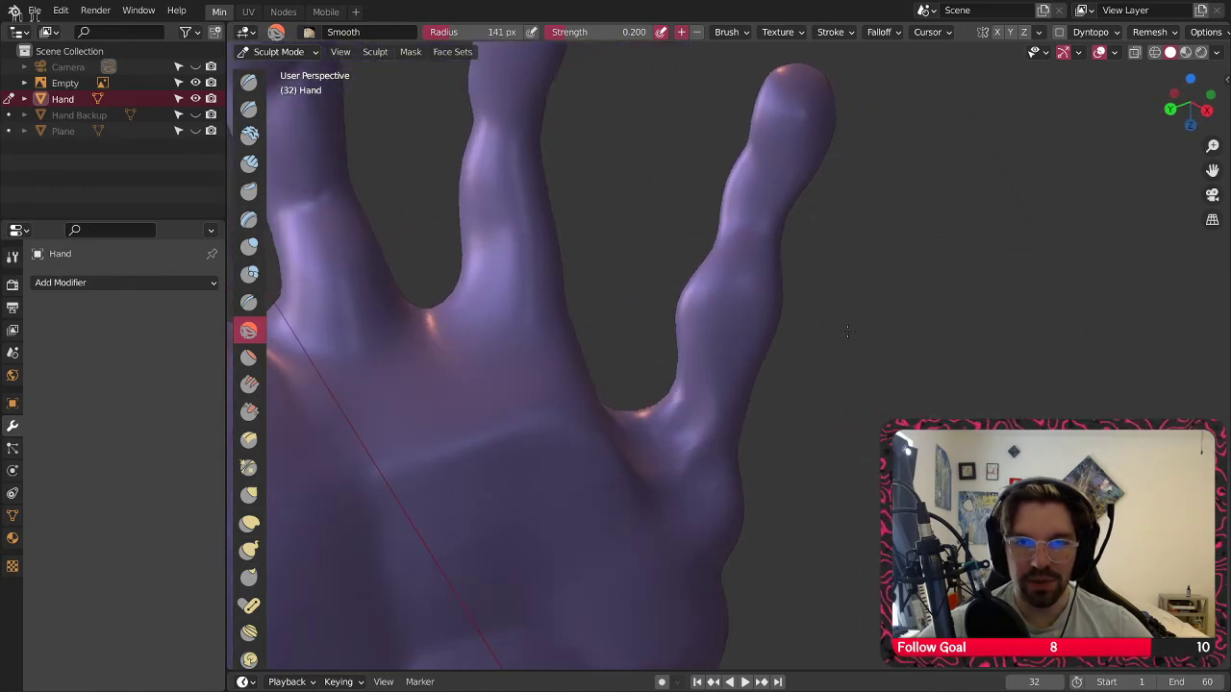
mouse_move(673, 336)
middle_mouse_down()
mouse_move(709, 306)
mouse_move(675, 232)
mouse_move(582, 502)
mouse_move(439, 427)
mouse_move(487, 408)
mouse_move(583, 234)
mouse_move(666, 225)
mouse_move(598, 385)
mouse_move(570, 334)
middle_mouse_up()
scroll(617, 424, "down", 4)
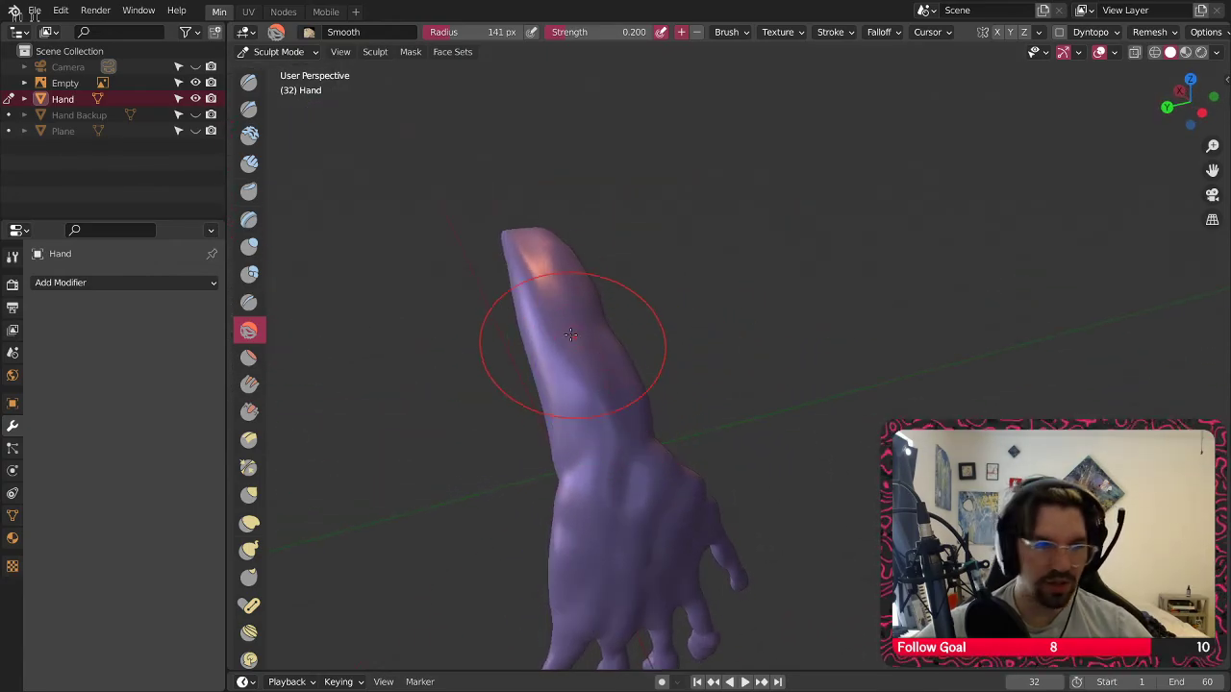
Carve muscle-like grooves around the forearm, from its upper end down to the wrist, with the Crease brush
left_click(250, 303)
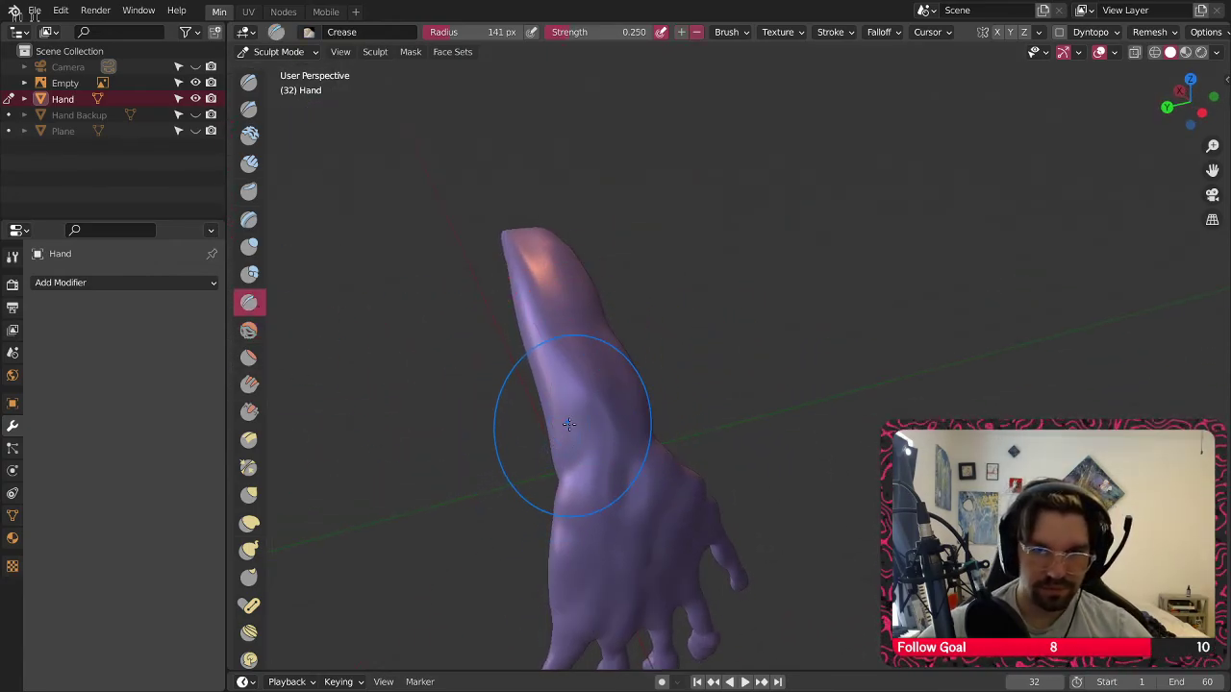
scroll(568, 452, "up", 2)
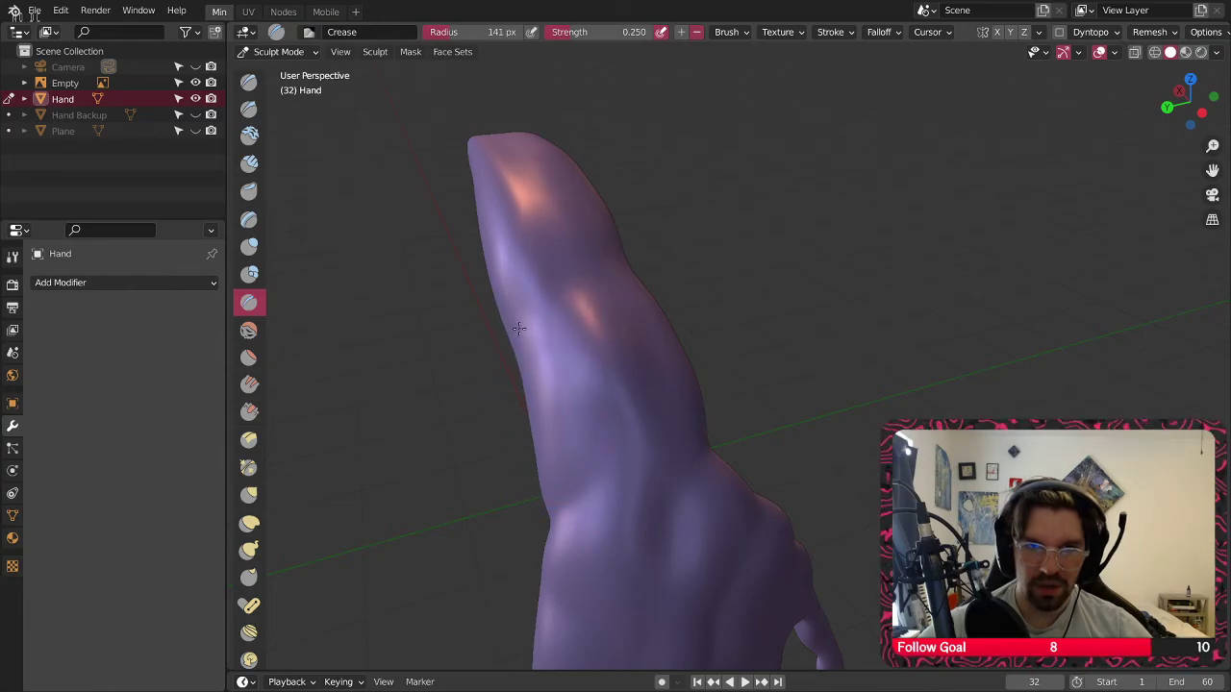
middle_click_drag(552, 276, 536, 406)
mouse_move(541, 301)
middle_mouse_down()
mouse_move(500, 336)
mouse_move(563, 398)
middle_mouse_up()
middle_click_drag(597, 322, 535, 297)
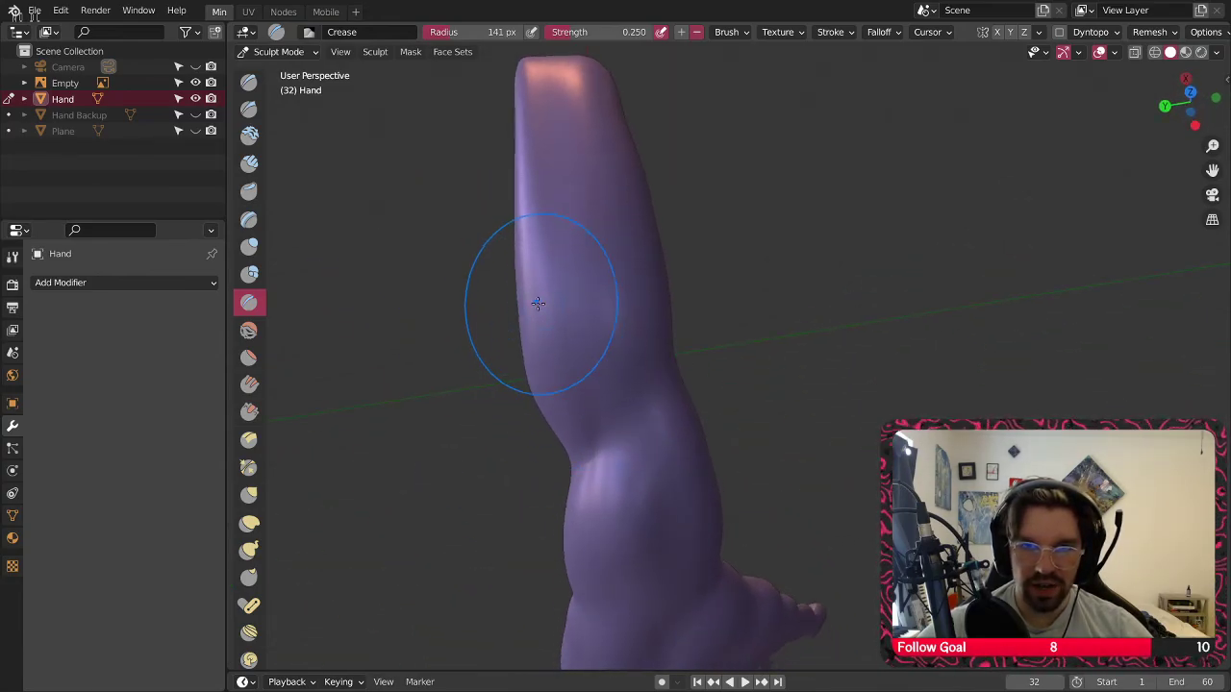
middle_click_drag(635, 164, 640, 237)
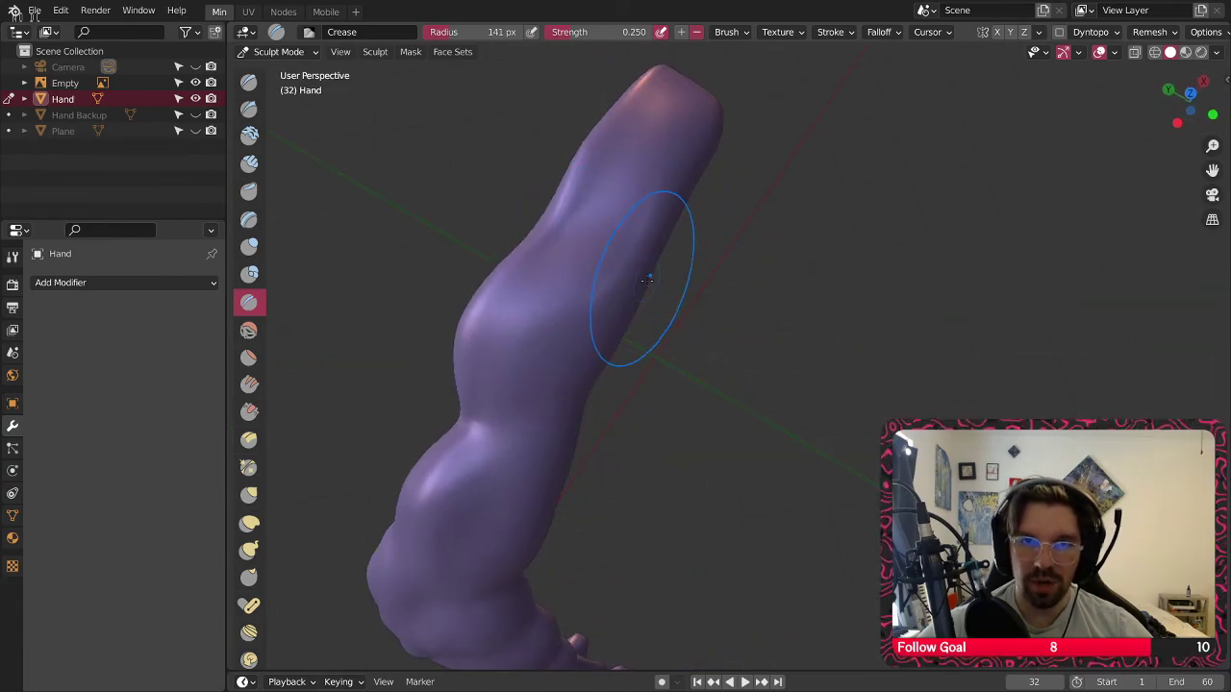
mouse_move(606, 173)
middle_mouse_down()
mouse_move(626, 233)
mouse_move(605, 214)
mouse_move(605, 238)
mouse_move(453, 288)
middle_mouse_up()
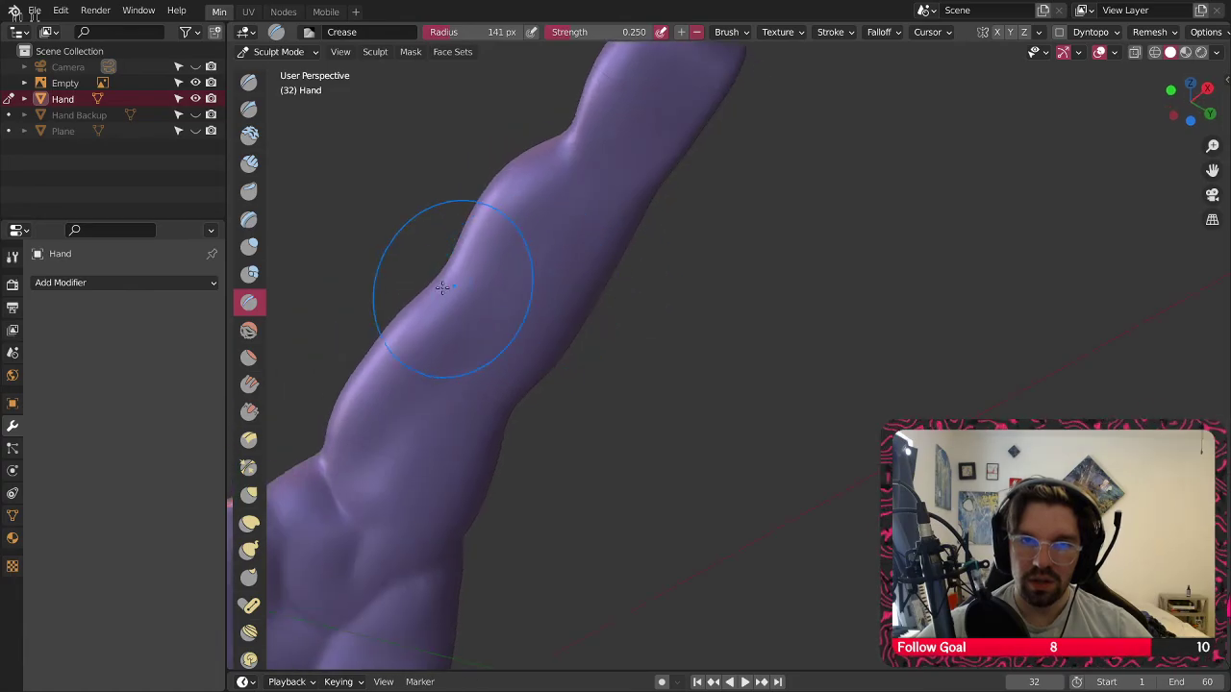
middle_click_drag(534, 312, 521, 367)
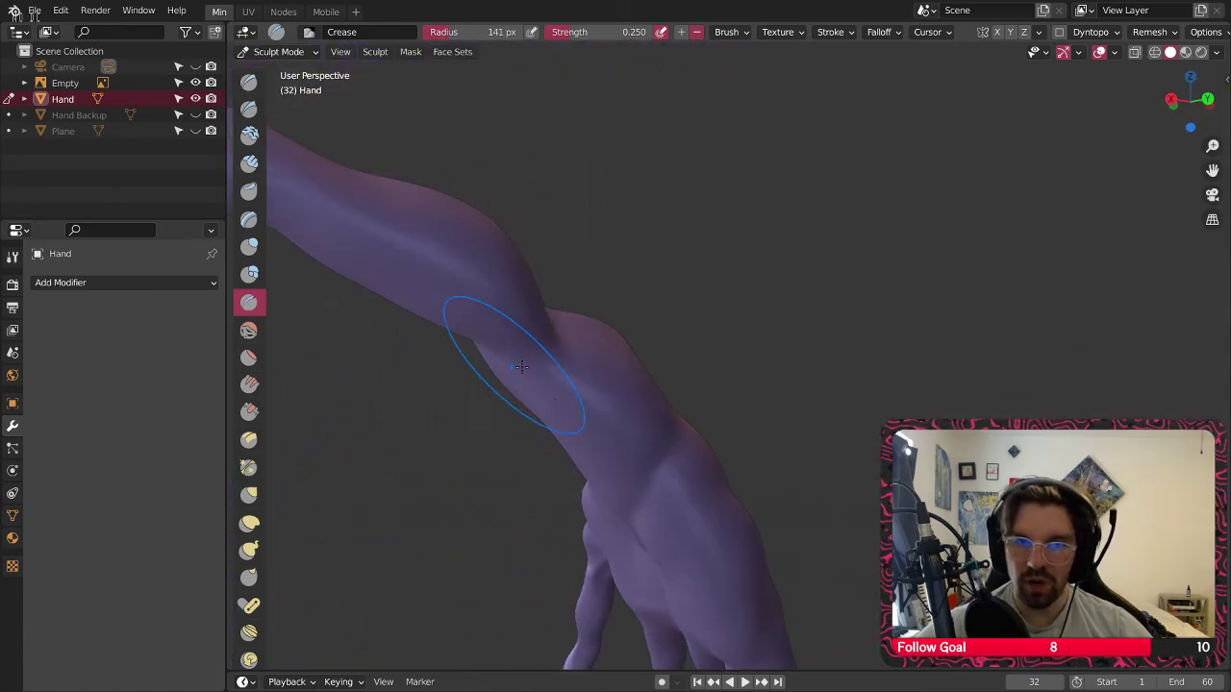
mouse_move(590, 313)
middle_mouse_down()
mouse_move(480, 324)
mouse_move(600, 310)
mouse_move(566, 325)
middle_mouse_up()
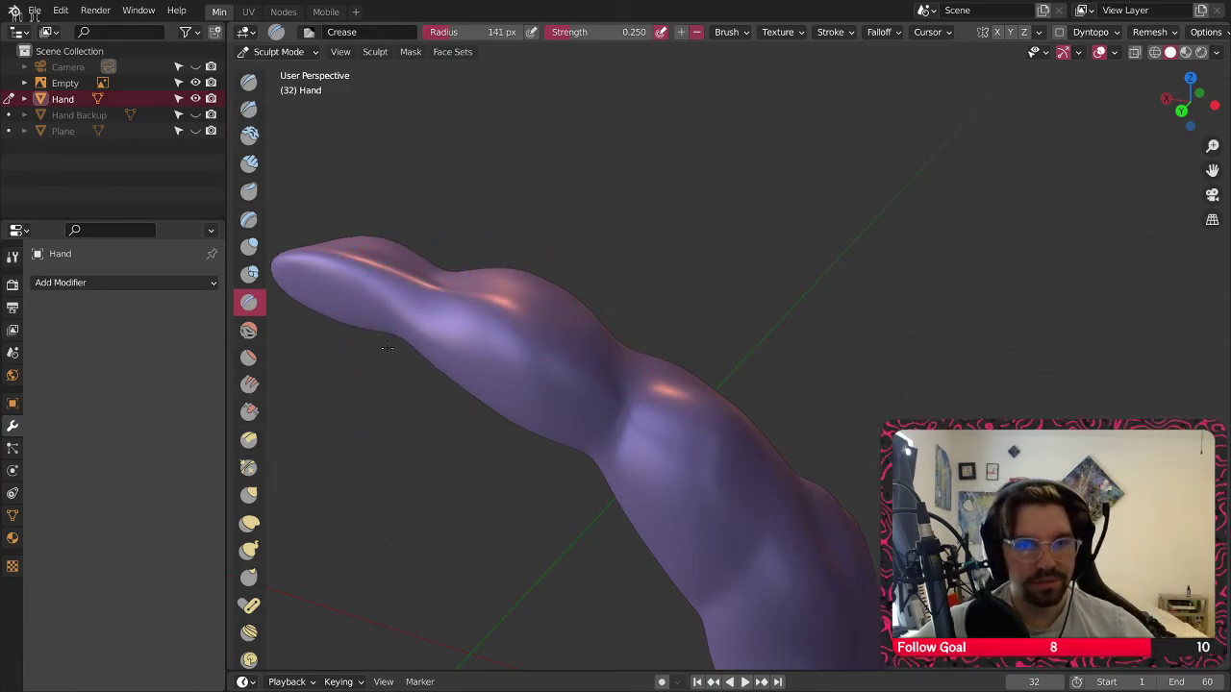
middle_click_drag(508, 270, 581, 285)
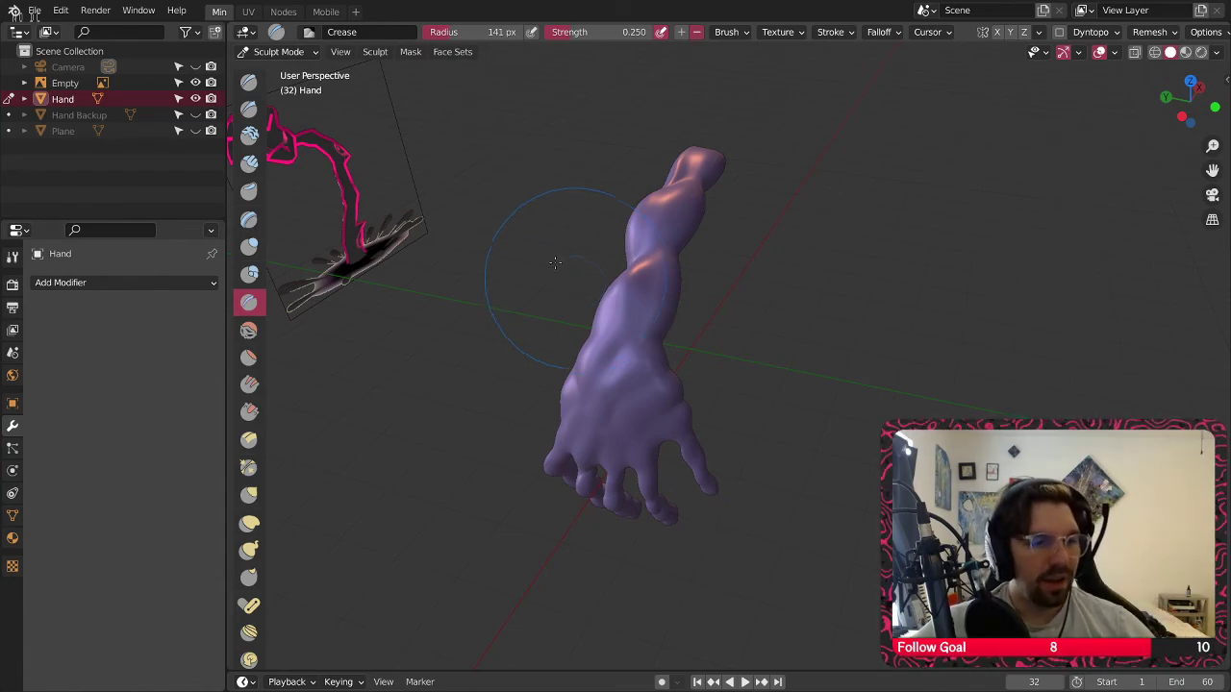
Thicken the thin thumb along its whole length, down to the tip, with the Inflate/Deflate brush
scroll(714, 489, "up", 6)
middle_click_drag(692, 478, 701, 369)
scroll(687, 275, "down", 4)
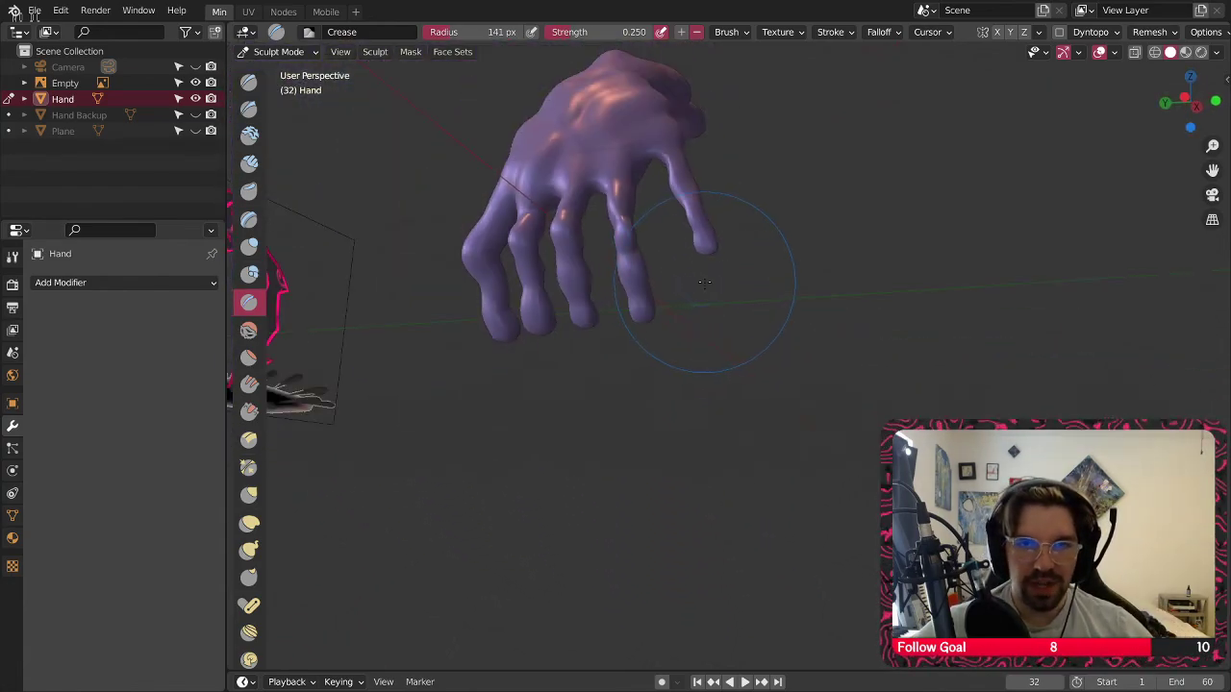
scroll(692, 231, "up", 3)
scroll(676, 227, "up", 3)
key("i")
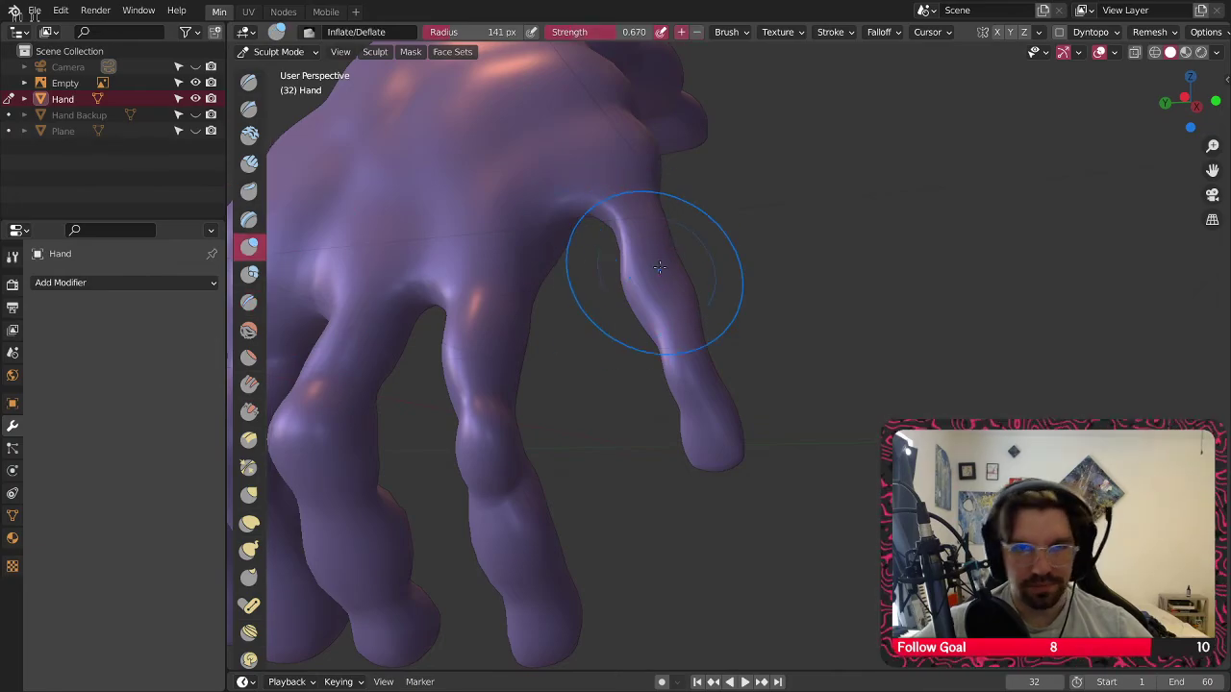
mouse_move(661, 264)
left_mouse_down()
mouse_move(660, 344)
mouse_move(702, 457)
left_mouse_up()
middle_click_drag(702, 456, 597, 372)
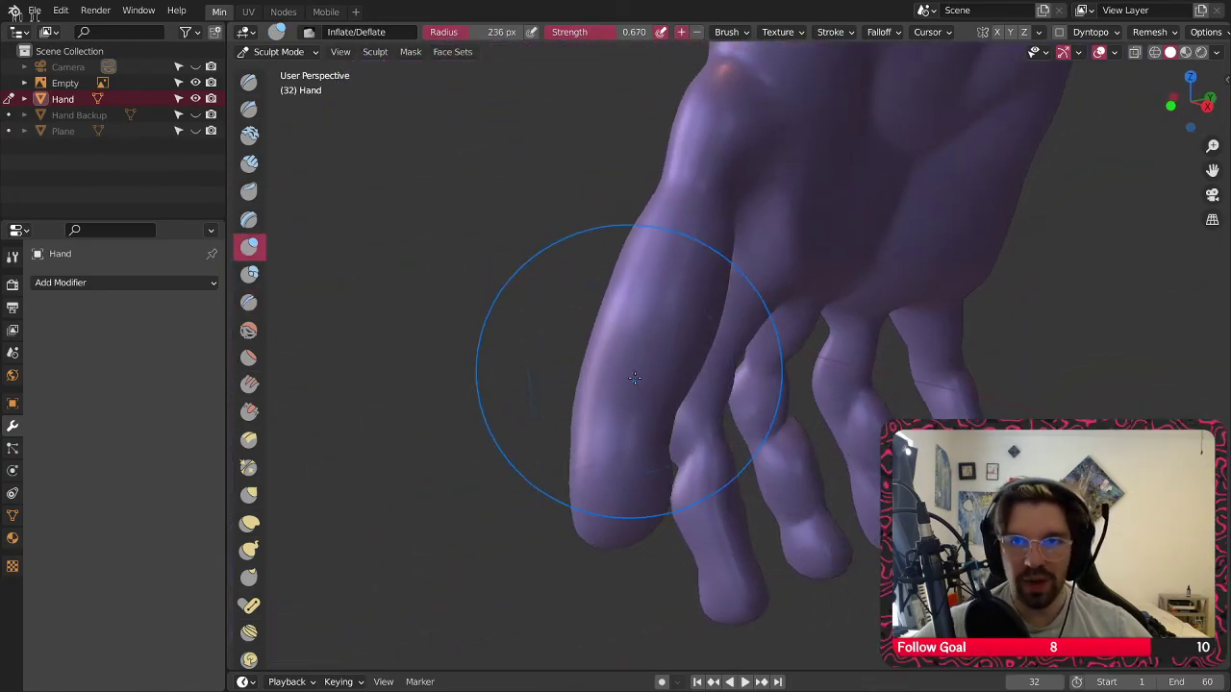
Swell the thumb's base and lower knuckle from the palm side using Inflate/Deflate with a 236 px radius
mouse_move(779, 177)
left_mouse_down()
mouse_move(722, 159)
mouse_move(731, 140)
left_mouse_up()
mouse_move(770, 145)
middle_mouse_down("shift")
mouse_move(625, 313)
mouse_move(577, 289)
middle_mouse_up("shift")
left_click_drag(577, 289, 558, 300)
scroll(579, 339, "down", 2)
scroll(575, 346, "up", 1)
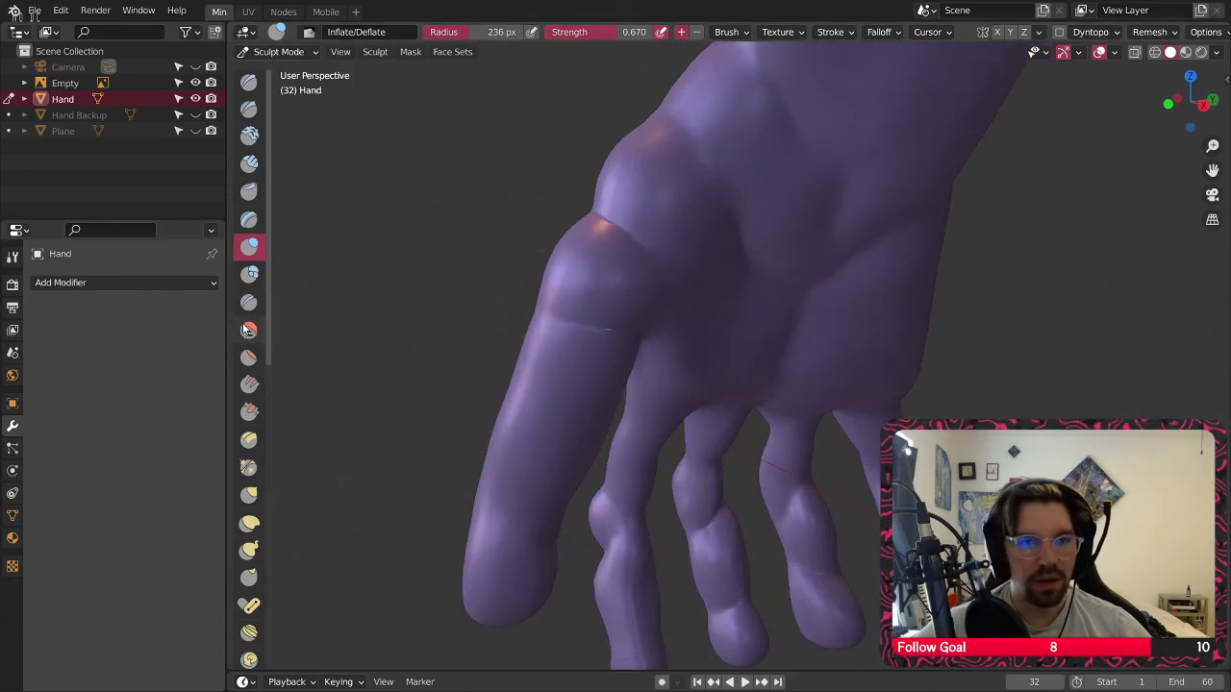
Smooth out the sharp seam across the thumb beneath its swollen knuckle with the Smooth brush
left_click(248, 330)
scroll(635, 307, "up", 3)
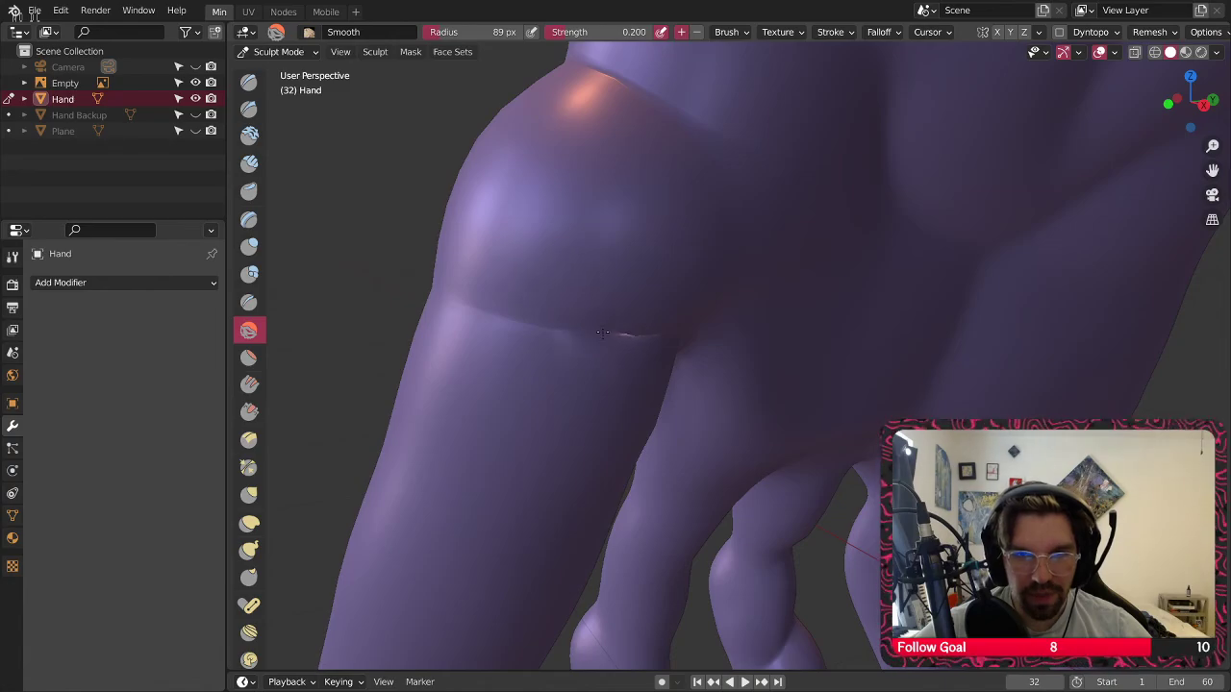
left_click_drag(591, 337, 501, 308)
scroll(538, 325, "down", 2)
mouse_move(538, 325)
middle_mouse_down()
mouse_move(476, 336)
mouse_move(696, 456)
middle_mouse_up()
Examine the thumb's thickness and shape against the other fingers from several sides of the hand
scroll(709, 379, "down", 3)
middle_click_drag(708, 379, 794, 356)
scroll(778, 259, "up", 2)
middle_click_drag(779, 261, 643, 304, "shift")
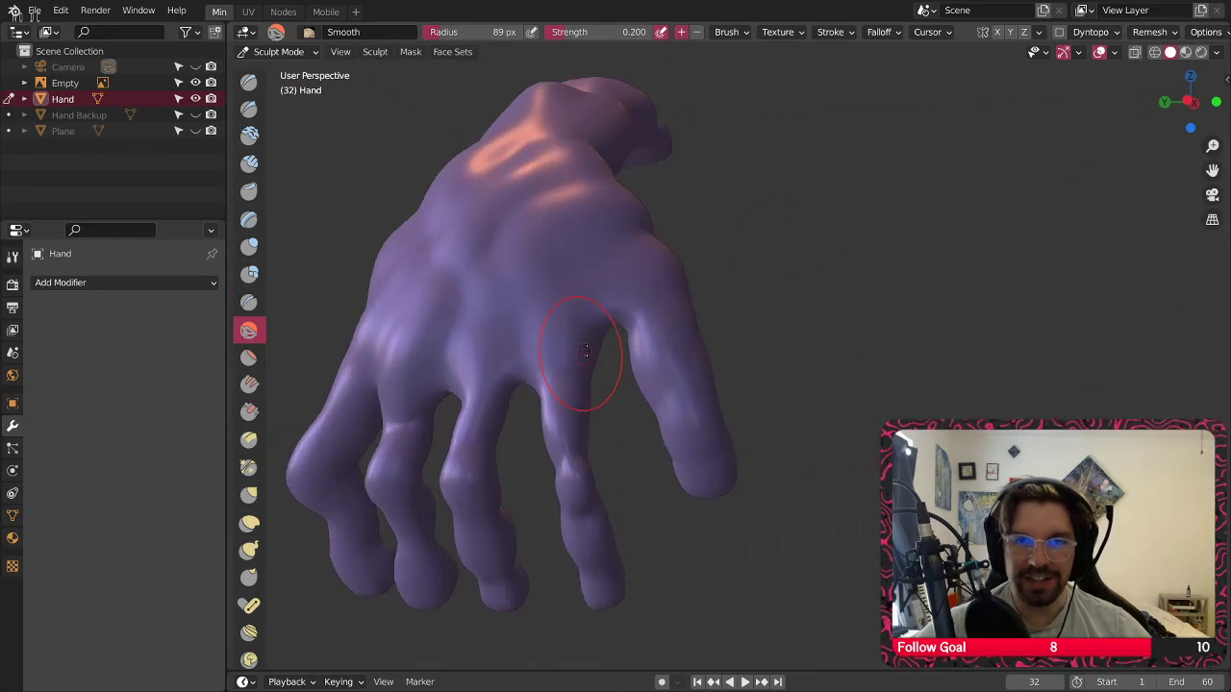
scroll(589, 357, "up", 3)
middle_click_drag(709, 445, 663, 362, "shift")
left_click(248, 303)
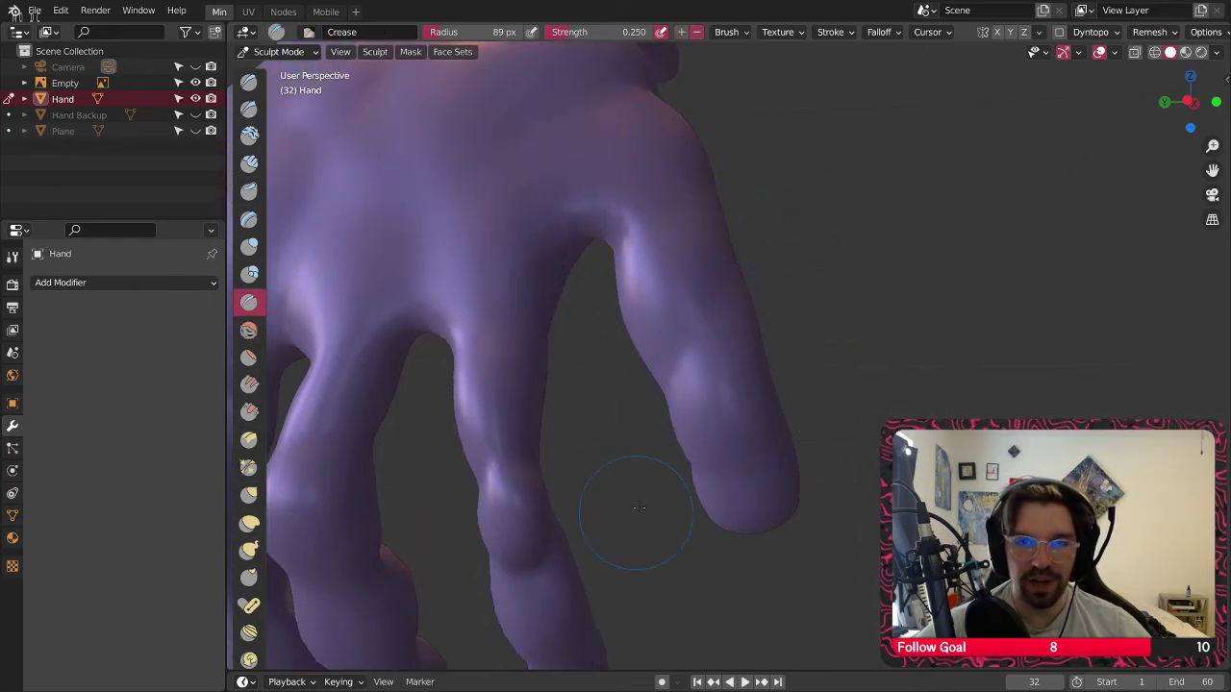
middle_click_drag(674, 508, 748, 483)
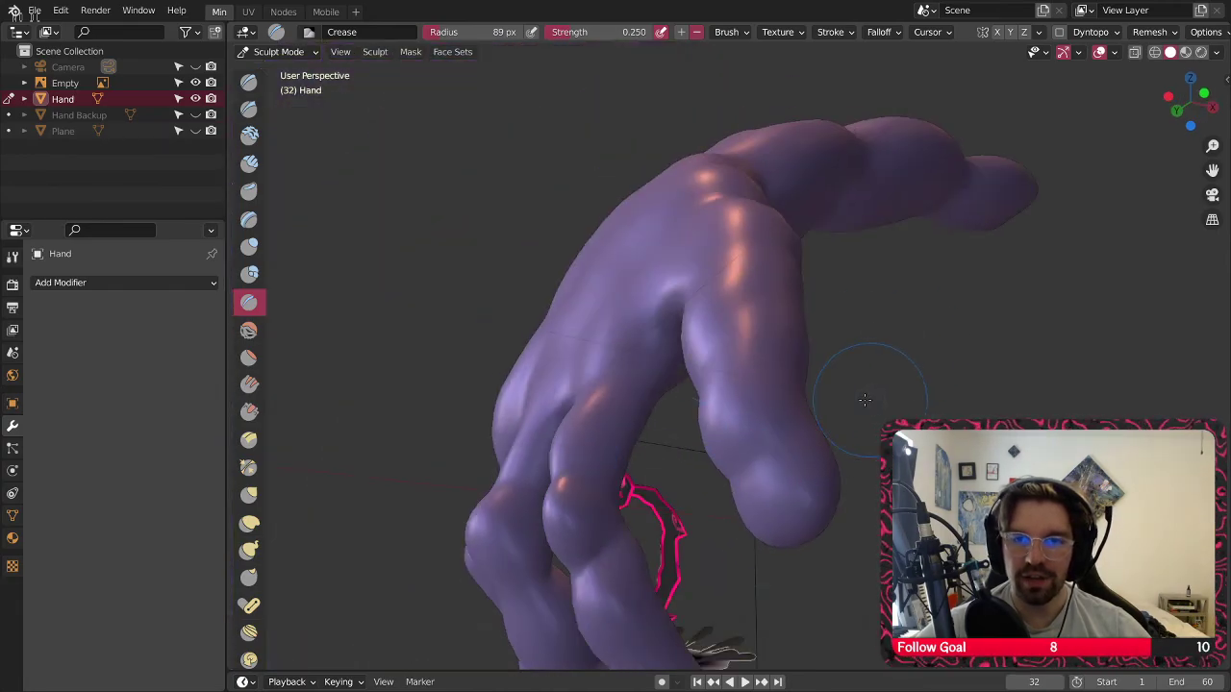
mouse_move(864, 400)
middle_mouse_down()
mouse_move(768, 380)
mouse_move(830, 302)
mouse_move(799, 378)
mouse_move(818, 393)
mouse_move(1178, 353)
middle_mouse_up()
scroll(774, 397, "down", 3)
scroll(784, 232, "up", 3)
scroll(784, 232, "down", 3)
middle_click_drag(693, 248, 797, 236)
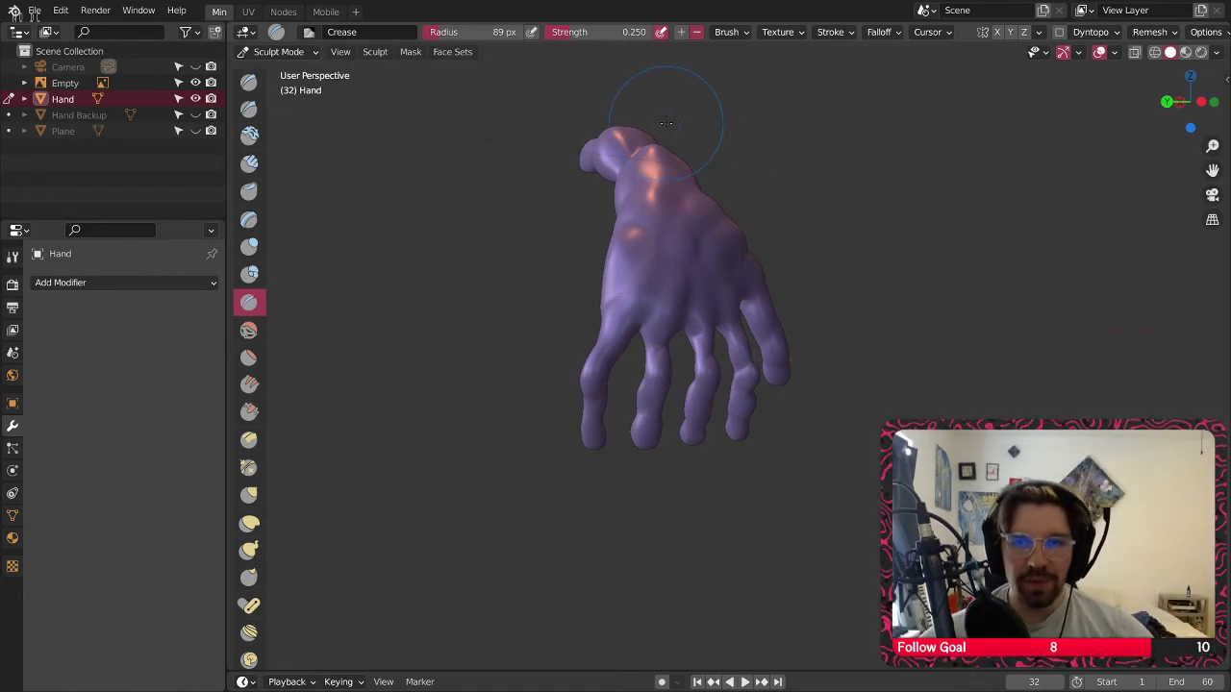
middle_click_drag(780, 334, 608, 549)
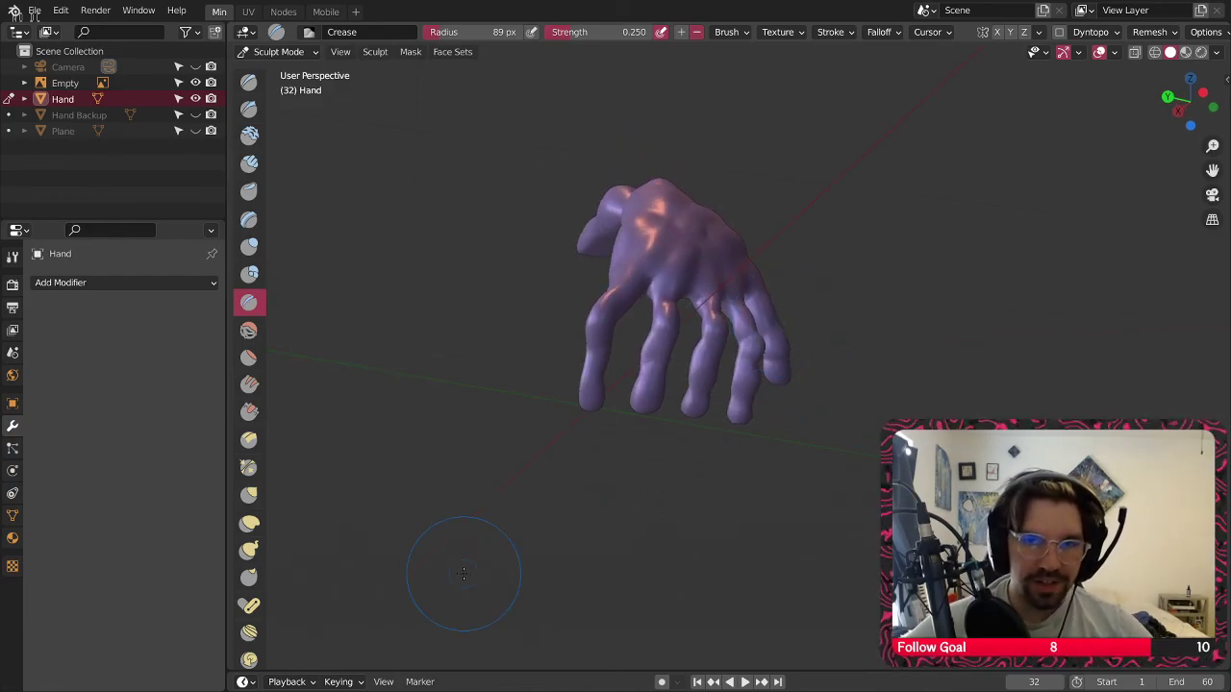
Thicken the fingers from the knuckles to the tips with Inflate/Deflate, working on both the back and palm sides
left_click(250, 247)
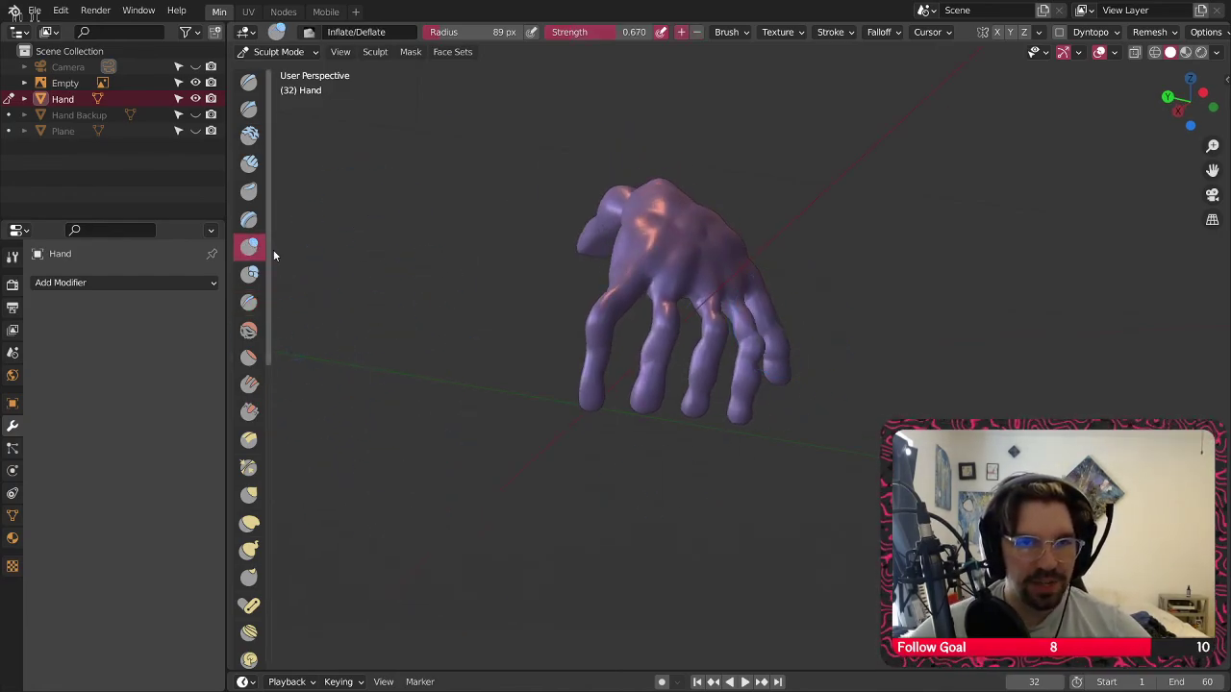
scroll(617, 298, "up", 2)
mouse_move(583, 266)
left_mouse_down()
mouse_move(567, 279)
mouse_move(515, 466)
left_mouse_up()
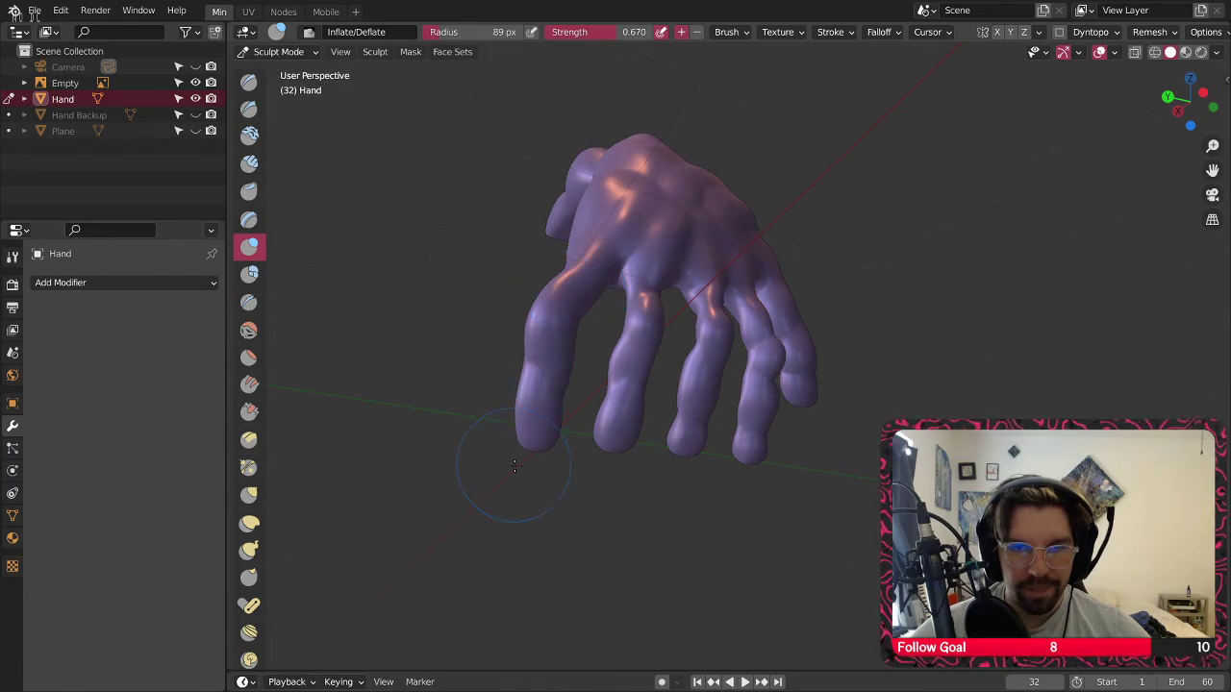
left_click_drag(659, 283, 626, 503)
left_click_drag(717, 264, 694, 423)
mouse_move(695, 423)
middle_mouse_down()
mouse_move(728, 459)
mouse_move(695, 352)
mouse_move(577, 390)
middle_mouse_up()
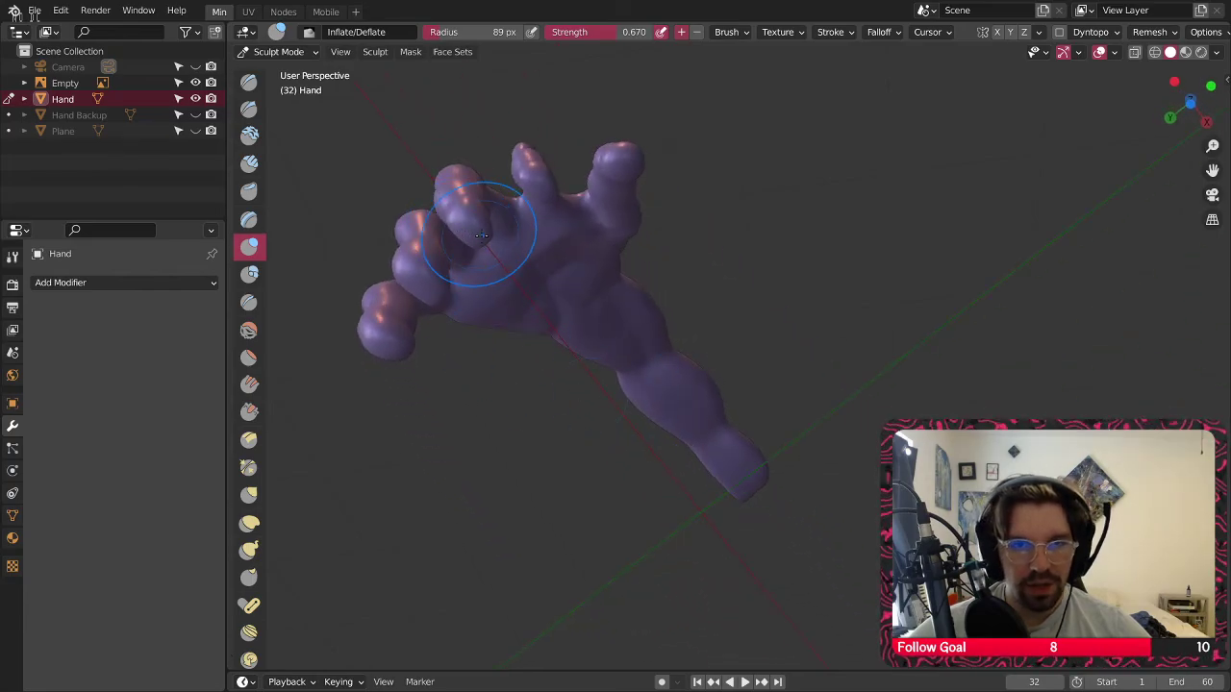
middle_click_drag(564, 141, 817, 337)
middle_click_drag(674, 193, 676, 341)
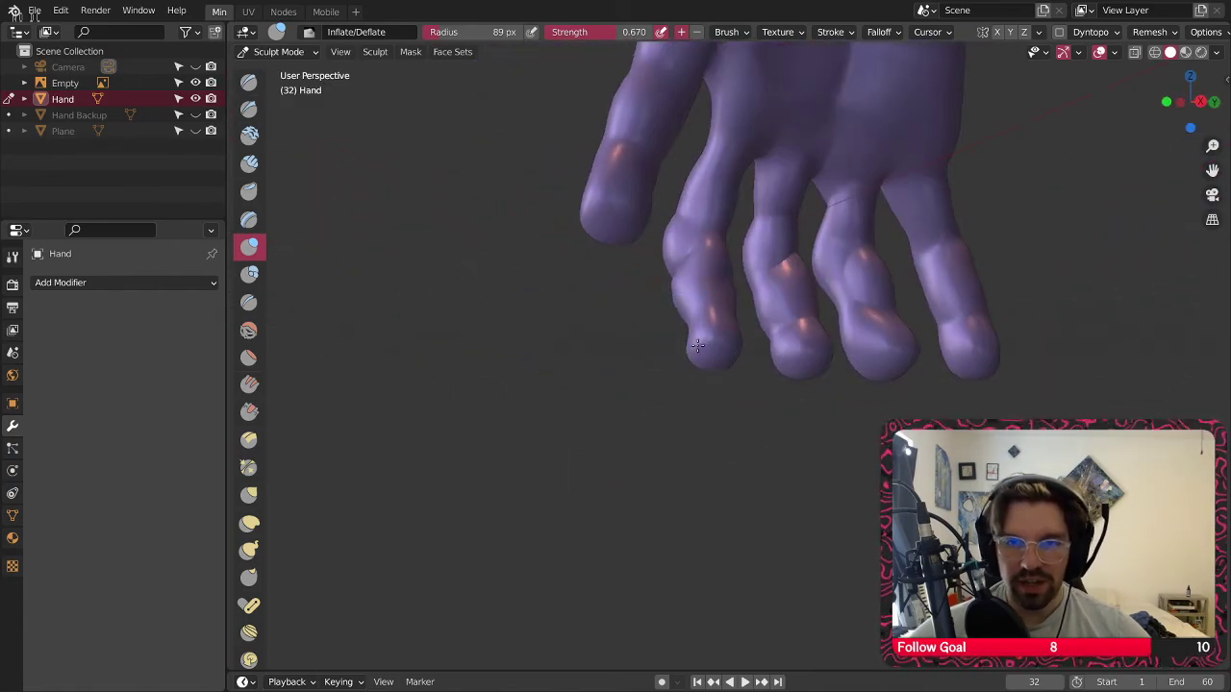
middle_click_drag(665, 274, 956, 300)
Soften the hard seam above the index finger's middle joint with the Smooth brush, working around the finger
left_click(249, 330)
scroll(626, 234, "up", 8)
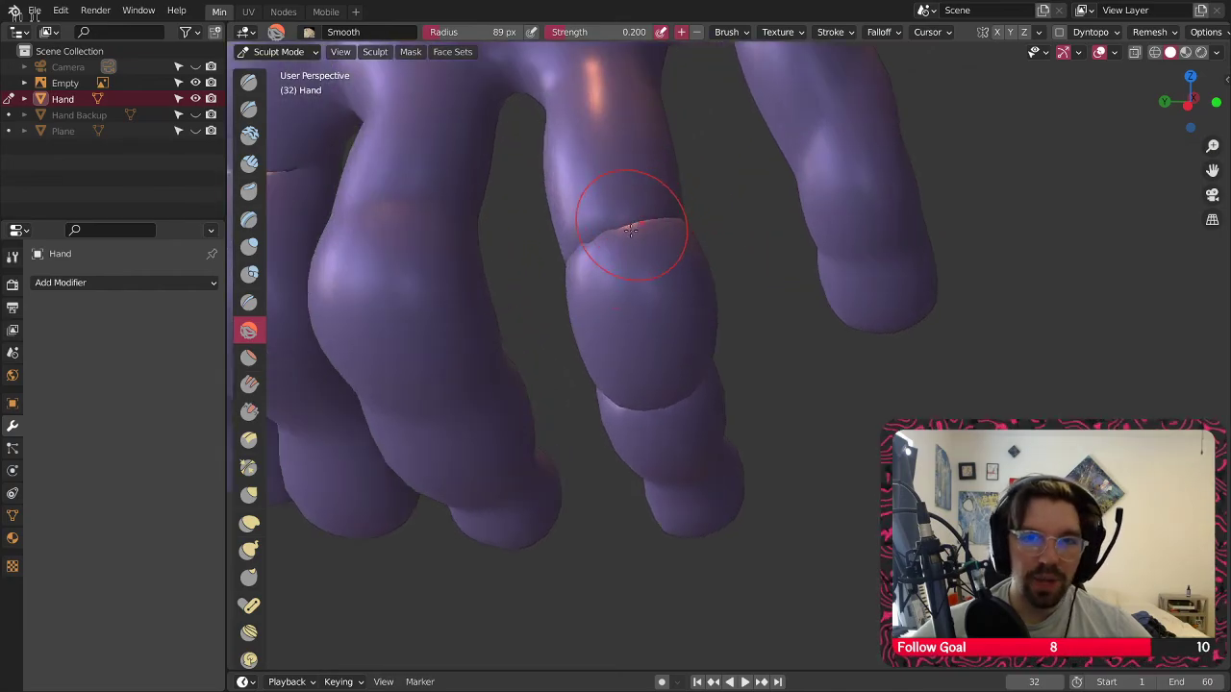
mouse_move(668, 193)
left_mouse_down()
mouse_move(589, 222)
mouse_move(604, 275)
mouse_move(602, 253)
left_mouse_up()
middle_click_drag(531, 271, 607, 265)
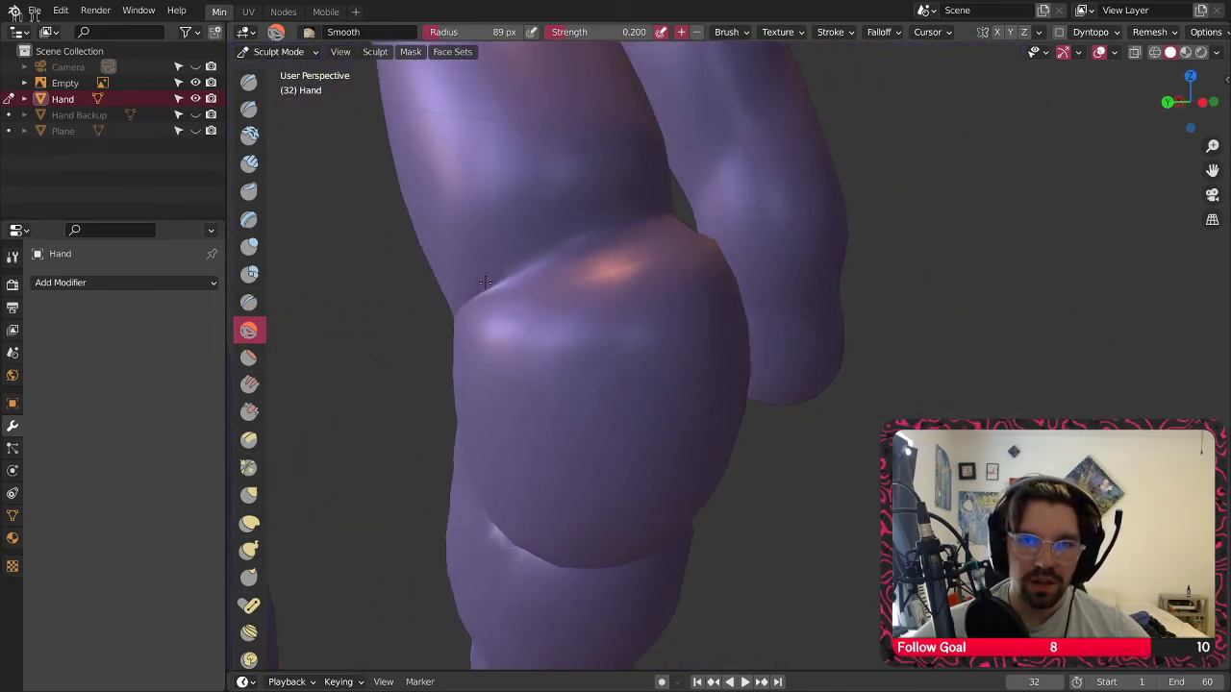
middle_click_drag(591, 206, 637, 183)
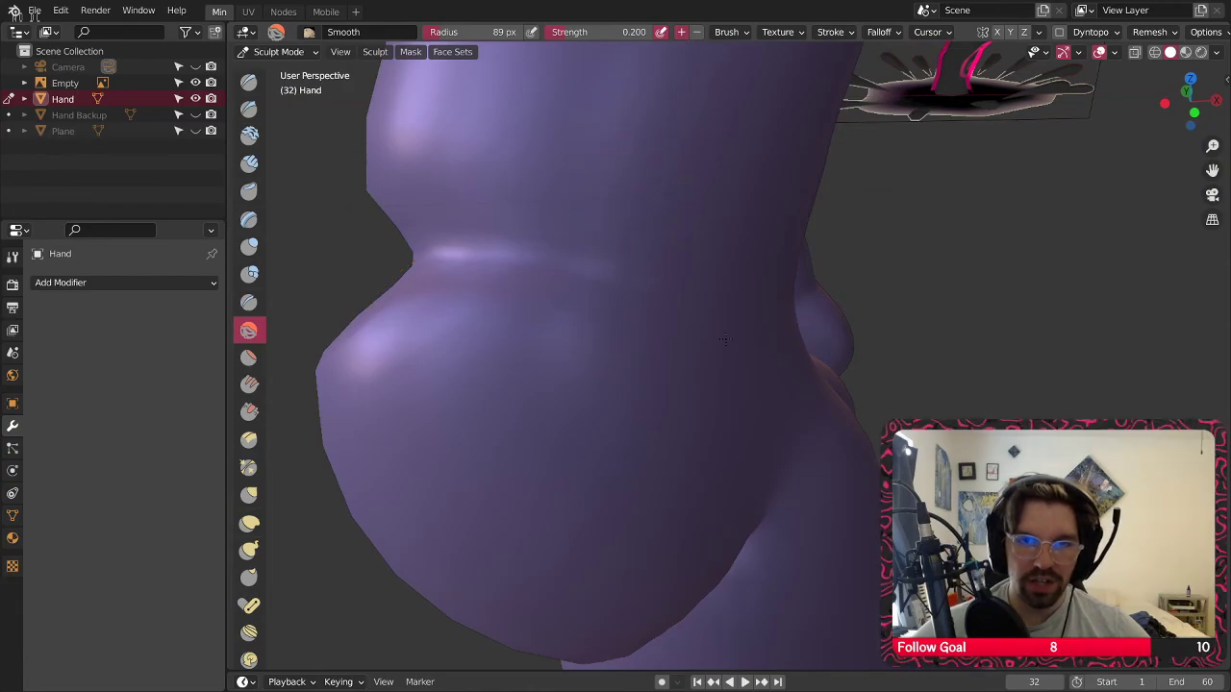
mouse_move(724, 339)
middle_mouse_down()
mouse_move(591, 302)
mouse_move(779, 282)
mouse_move(571, 253)
mouse_move(594, 384)
middle_mouse_up()
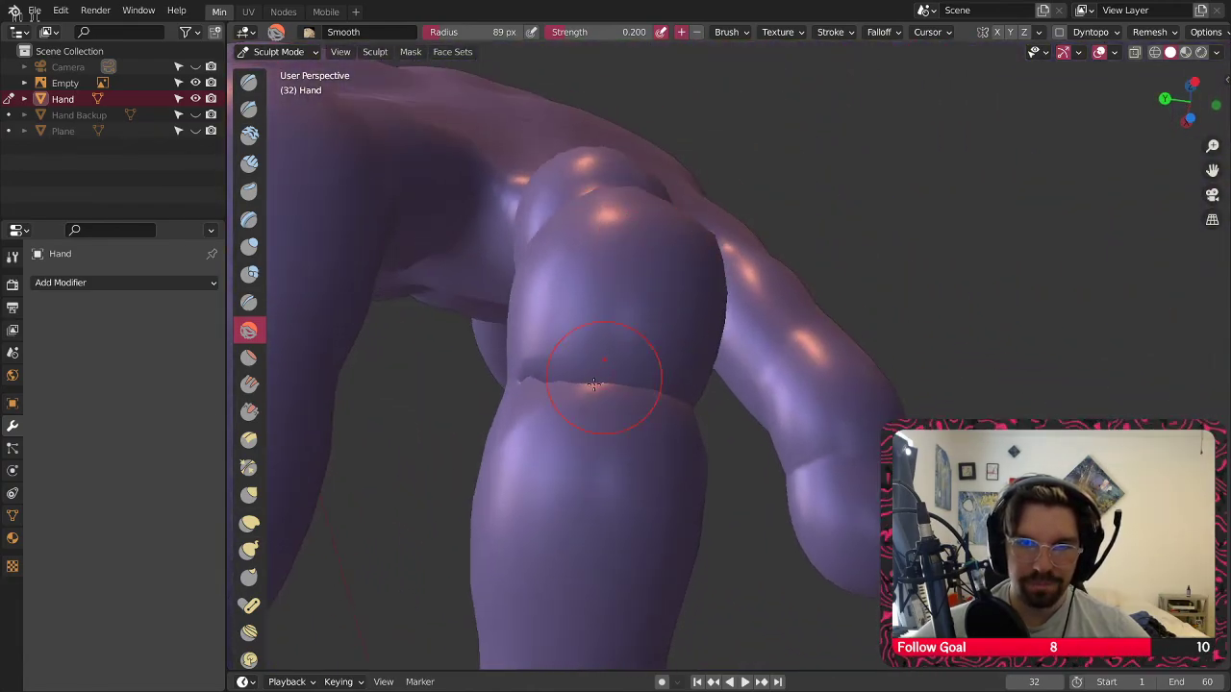
Smooth the seam below the index finger's middle joint from both sides of the finger
mouse_move(594, 384)
left_mouse_down()
mouse_move(568, 383)
mouse_move(641, 411)
left_mouse_up()
middle_click_drag(623, 404, 679, 365)
mouse_move(679, 373)
left_mouse_down()
mouse_move(654, 389)
mouse_move(673, 380)
left_mouse_up()
middle_click_drag(673, 380, 680, 376)
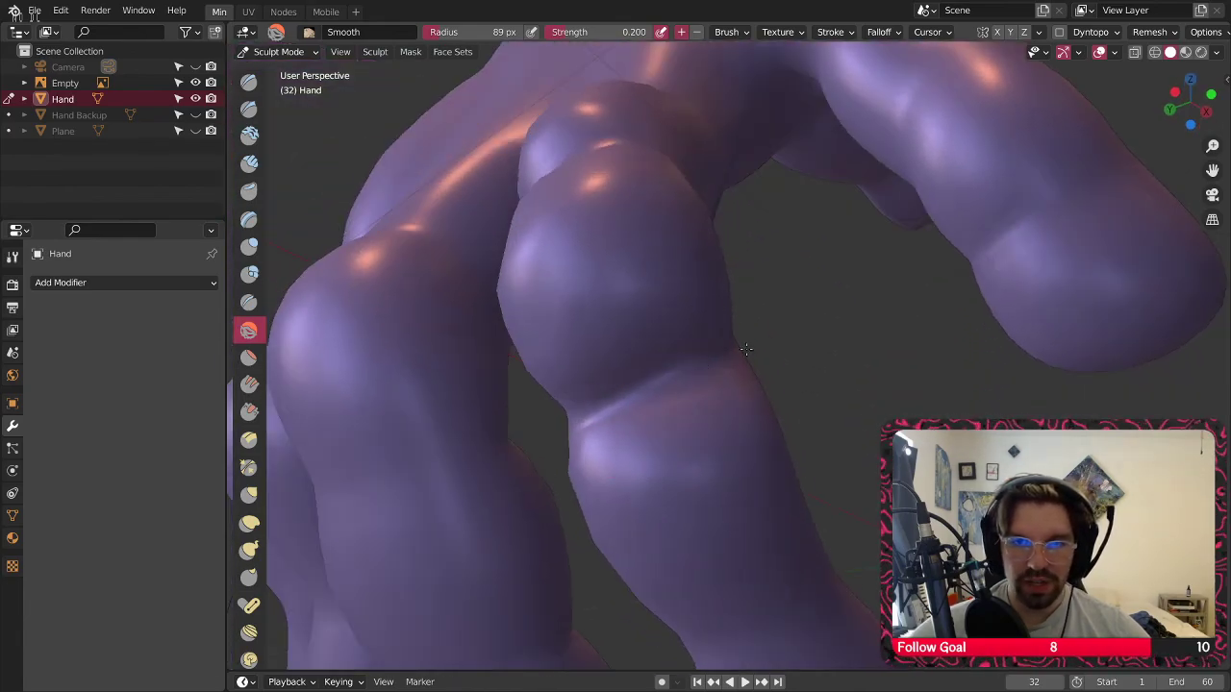
scroll(746, 349, "down", 4)
mouse_move(746, 349)
middle_mouse_down()
mouse_move(682, 390)
mouse_move(357, 316)
mouse_move(797, 379)
mouse_move(836, 293)
middle_mouse_up()
scroll(682, 390, "up", 4)
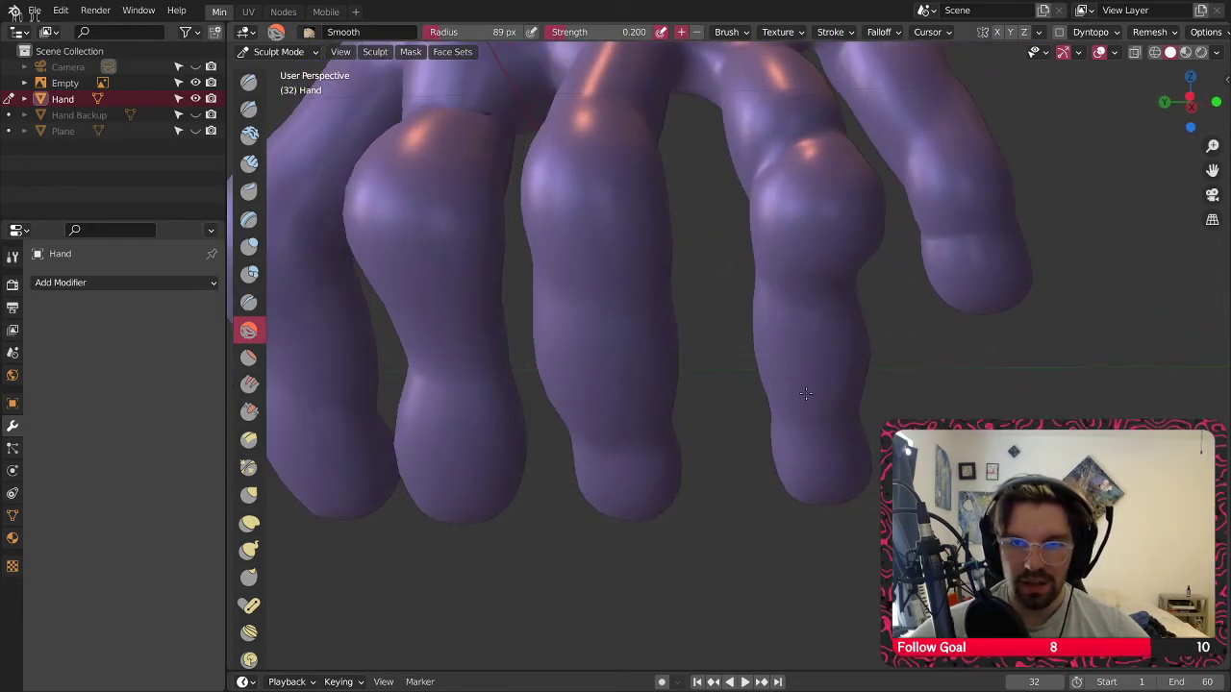
Enlarge the Smooth brush to a 163 px radius and even out the bumps along the index finger
mouse_move(766, 219)
middle_mouse_down()
mouse_move(709, 307)
mouse_move(751, 517)
middle_mouse_up()
key("f")
left_click(806, 305)
middle_click_drag(806, 305, 756, 267)
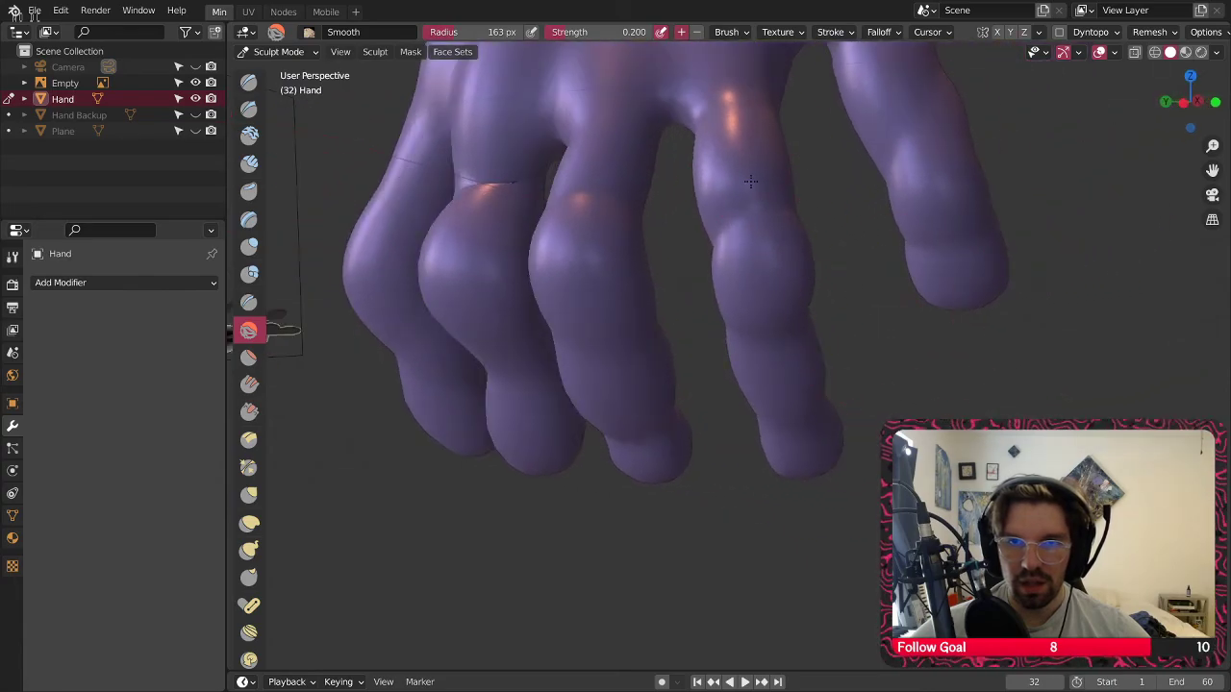
Smooth the seam near the ring finger's base and soften the bulge at its middle joint
mouse_move(846, 308)
middle_mouse_down()
mouse_move(737, 376)
mouse_move(712, 211)
mouse_move(707, 280)
middle_mouse_up()
scroll(737, 376, "up", 3)
left_click_drag(548, 246, 560, 228)
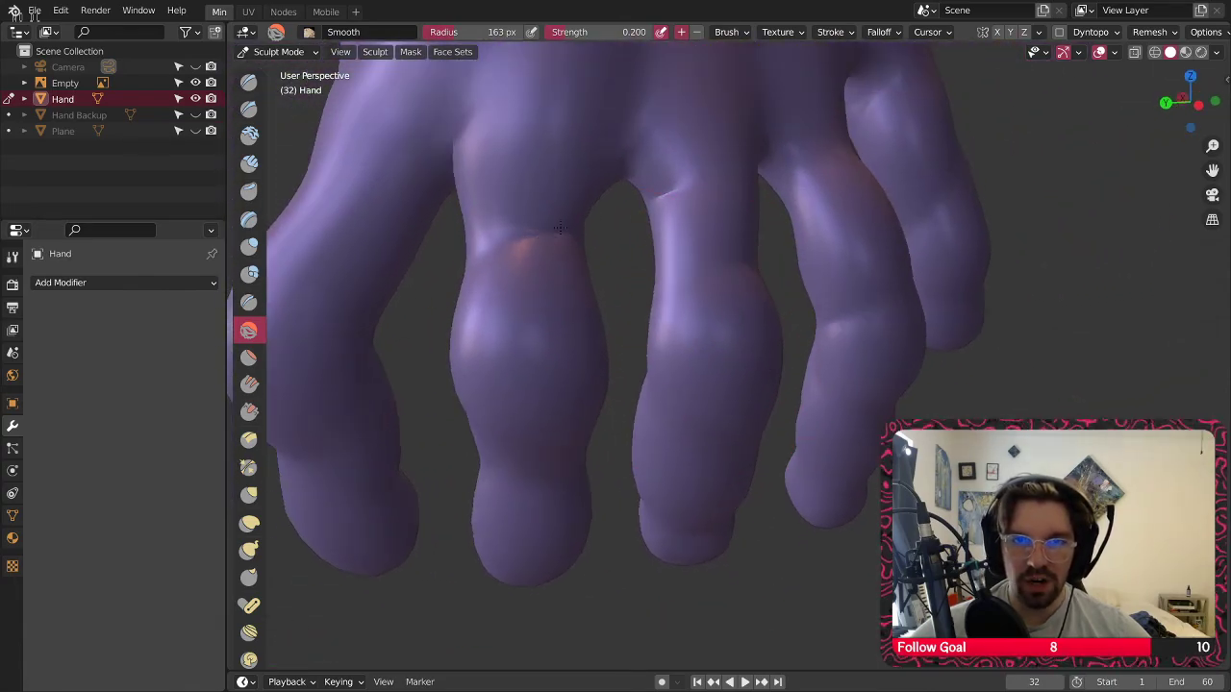
left_click_drag(492, 347, 566, 399)
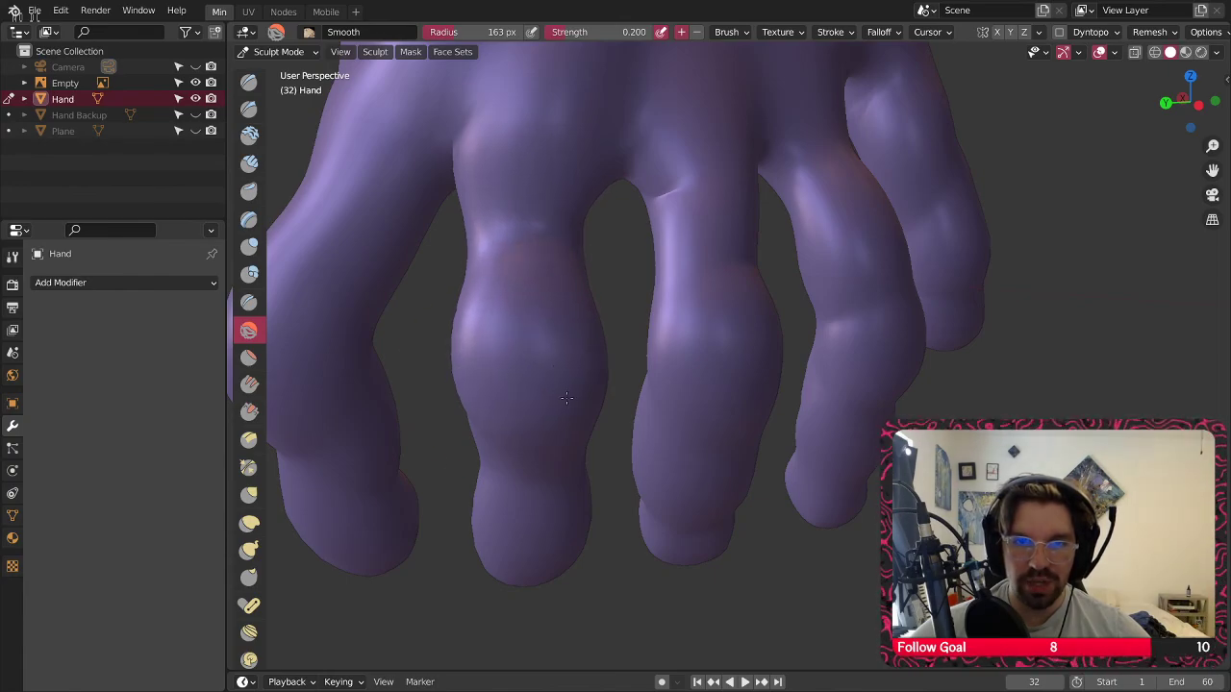
middle_click_drag(577, 395, 594, 428)
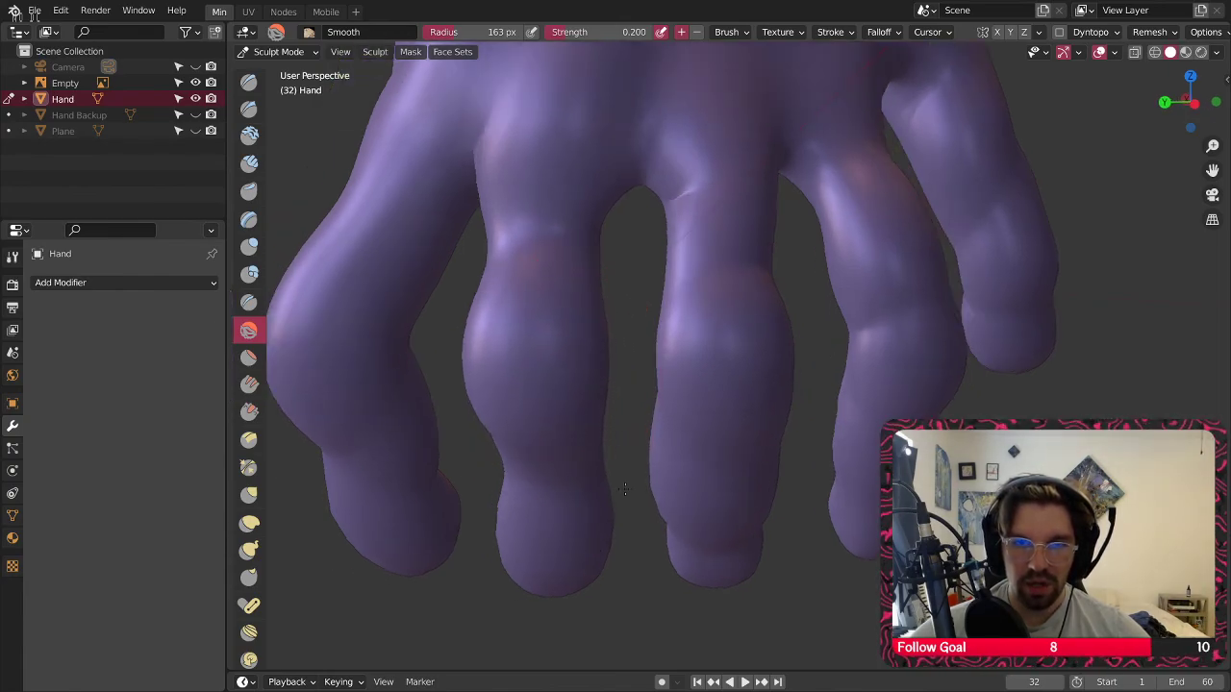
mouse_move(625, 488)
middle_mouse_down()
mouse_move(621, 431)
mouse_move(635, 460)
middle_mouse_up()
Even out the side of the ring finger between its base and fingertip with the Smooth brush
middle_click_drag(486, 362, 556, 360)
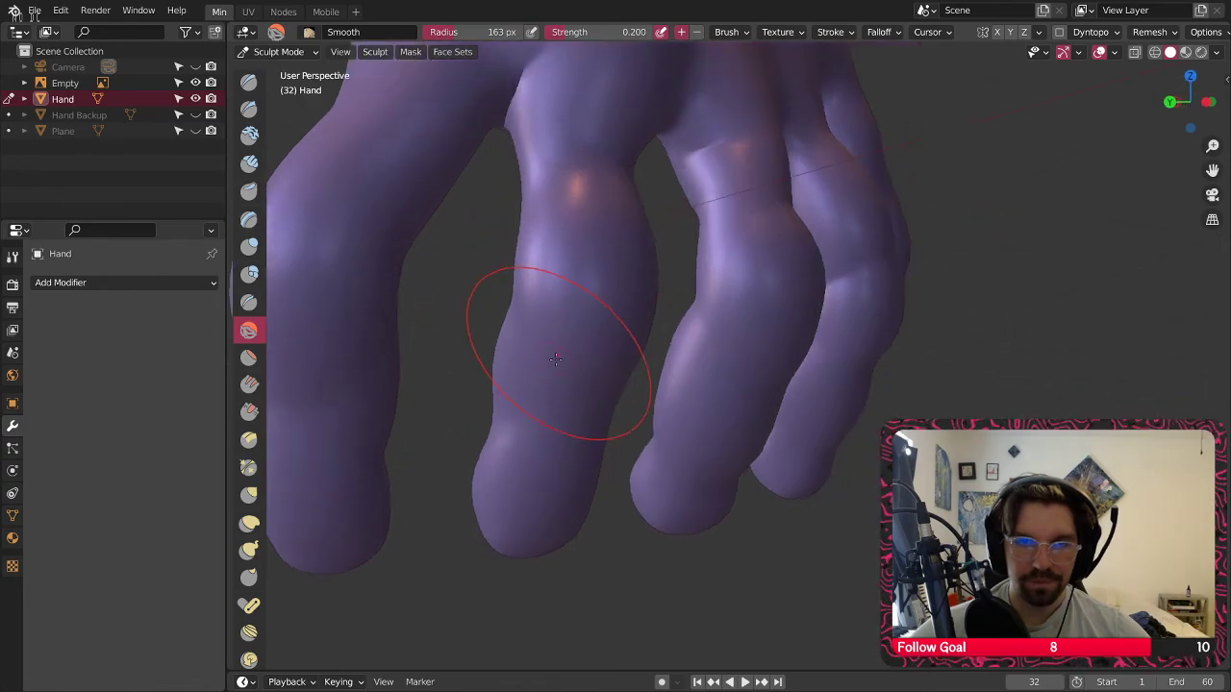
mouse_move(555, 360)
left_mouse_down()
mouse_move(572, 276)
mouse_move(513, 234)
left_mouse_up()
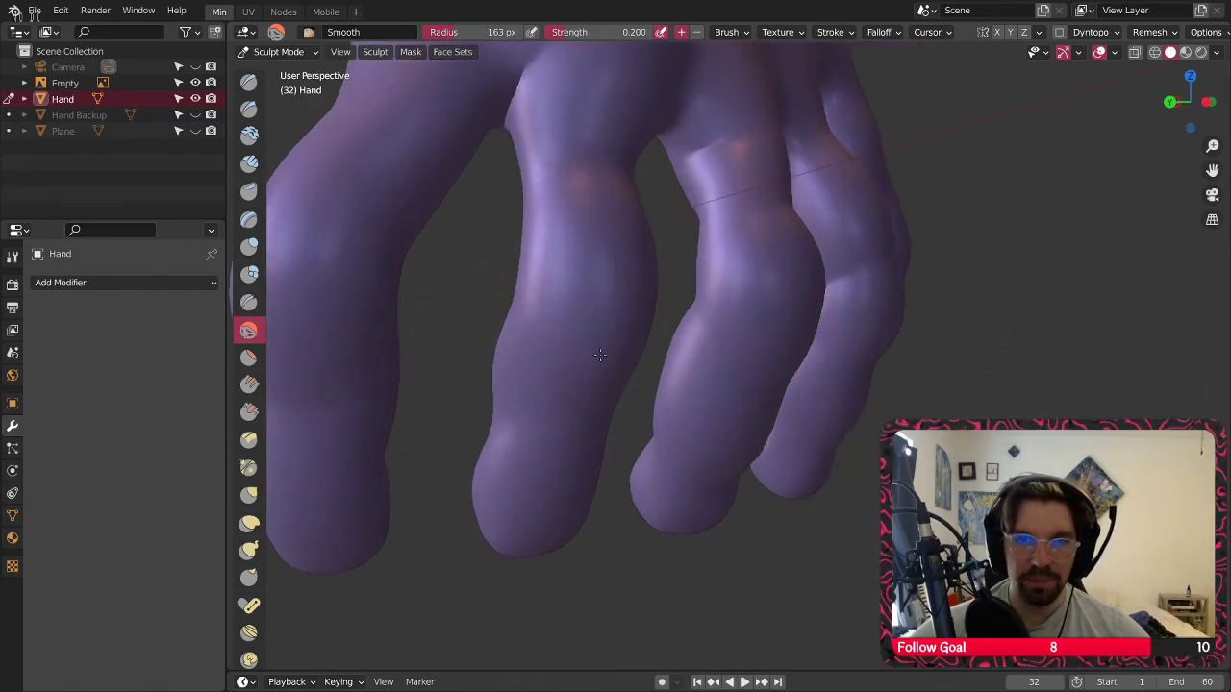
middle_click_drag(626, 336, 669, 458)
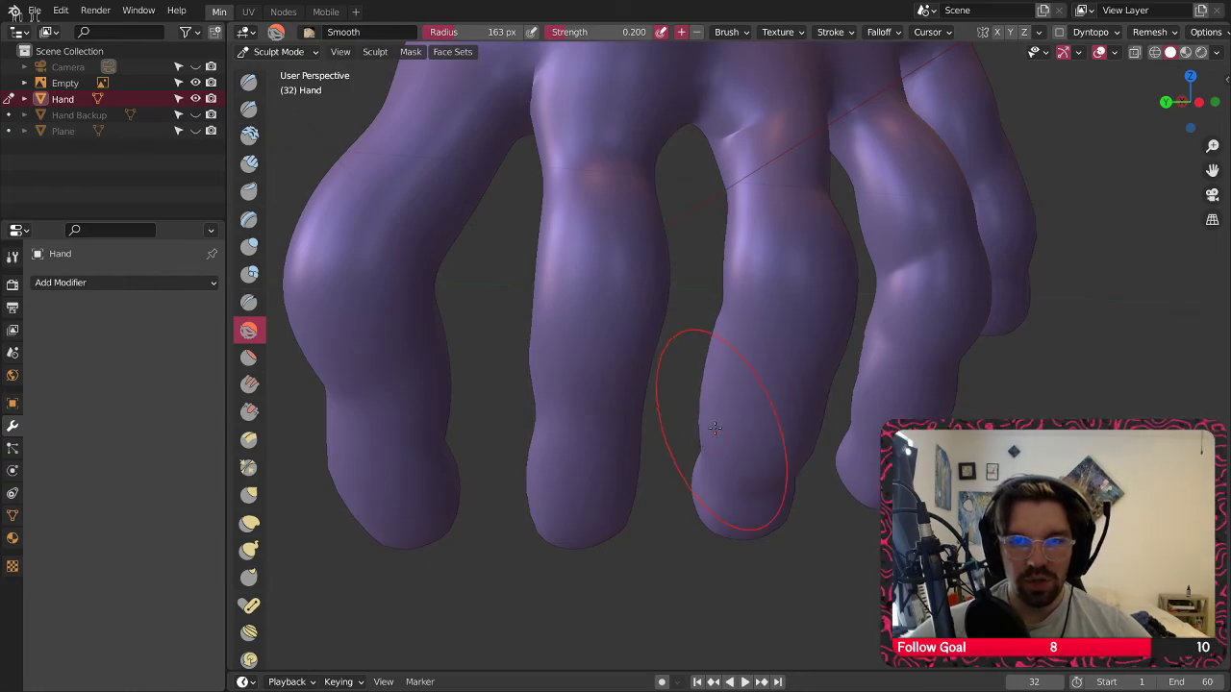
middle_click_drag(723, 429, 681, 336)
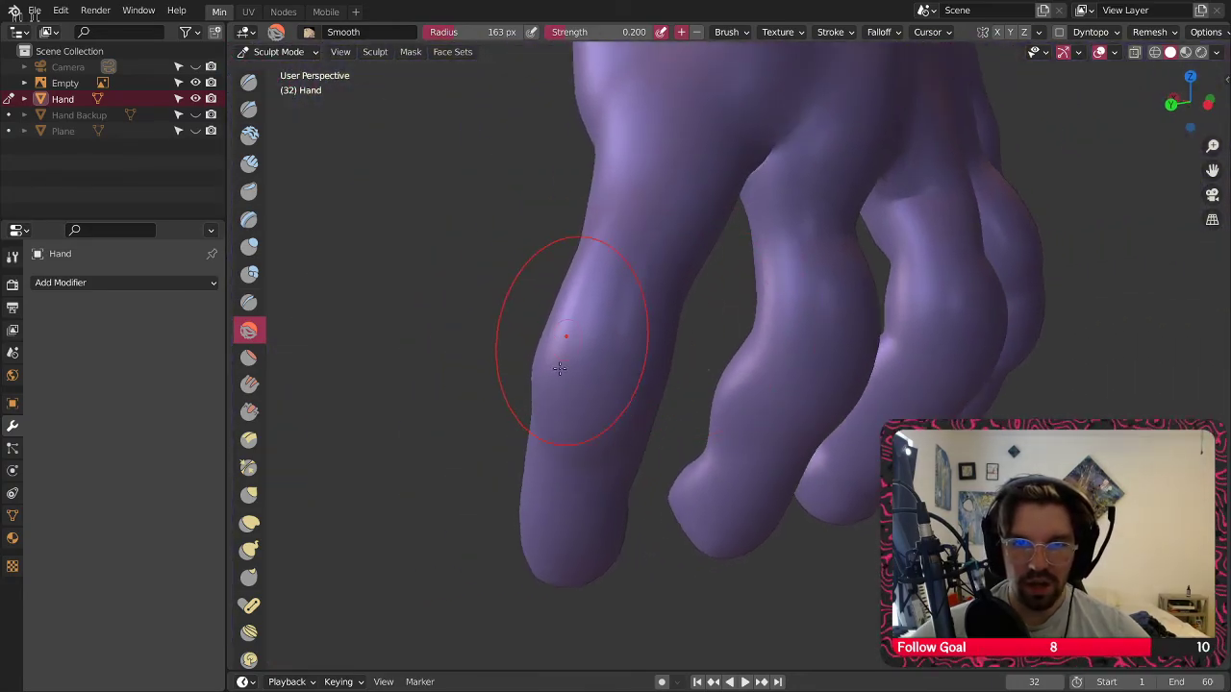
Build up volume around the little finger's base knuckle using the Blob brush at 84 px radius and 0.500 strength
middle_click_drag(569, 346, 544, 446)
scroll(416, 492, "down", 6)
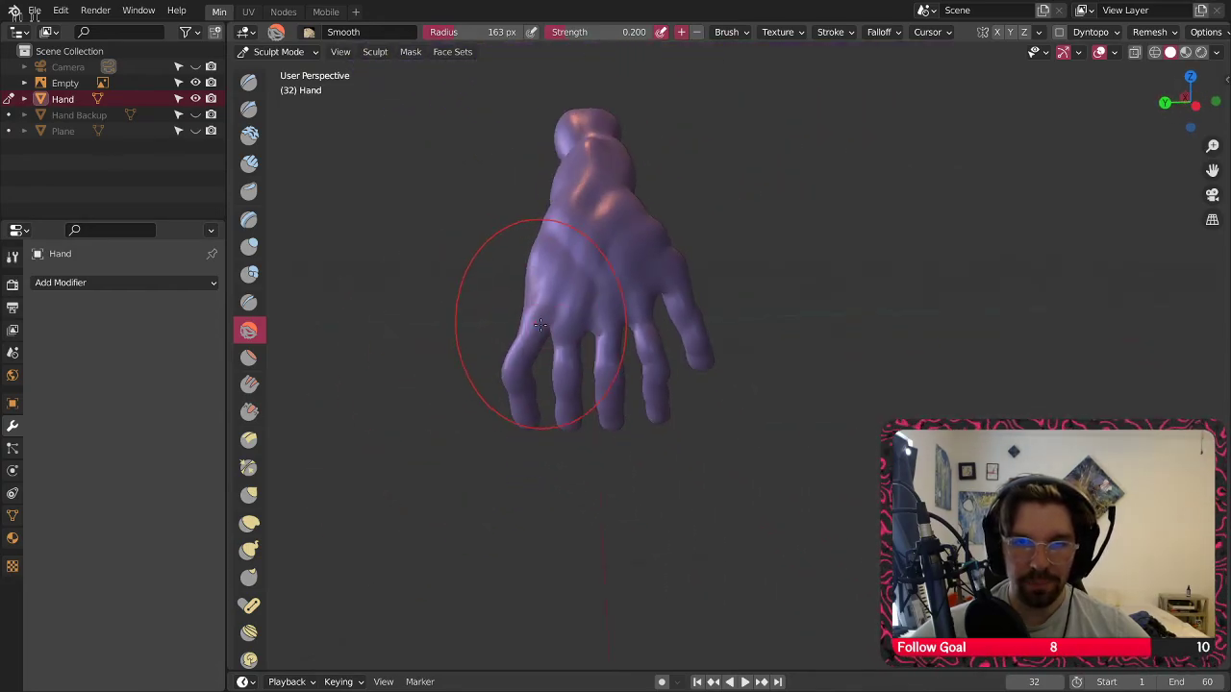
mouse_move(508, 321)
middle_mouse_down()
mouse_move(649, 304)
mouse_move(567, 332)
middle_mouse_up()
scroll(650, 304, "up", 2)
left_click(249, 273)
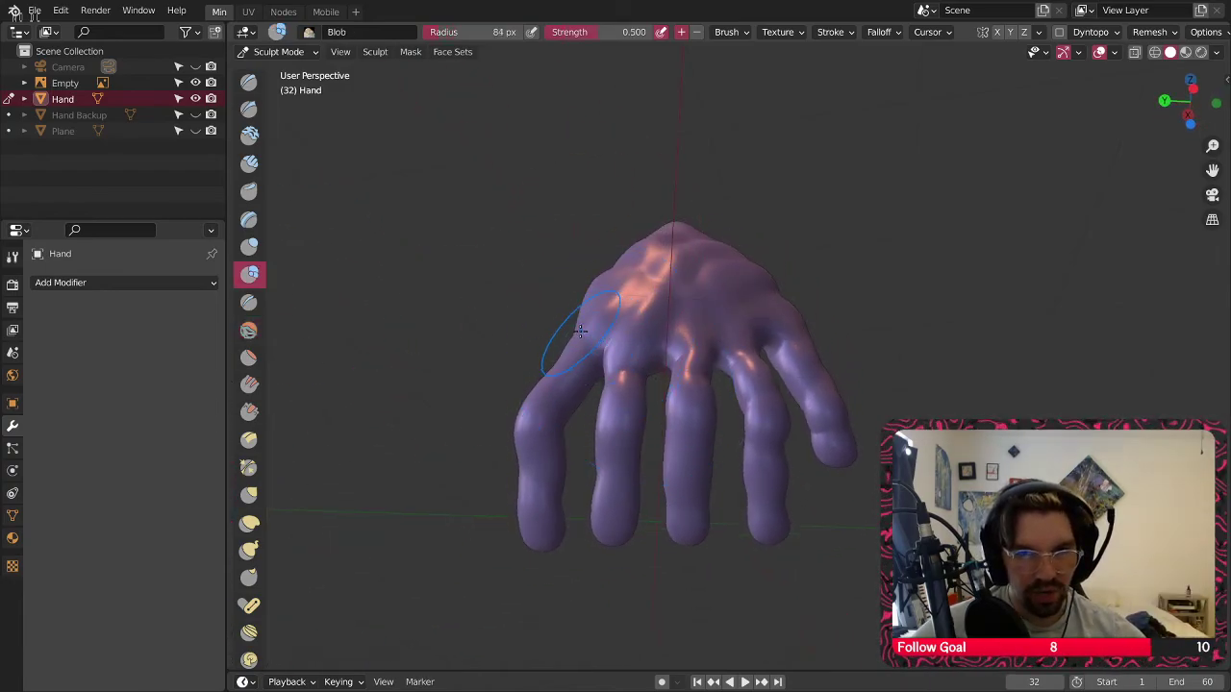
scroll(591, 330, "up", 5)
mouse_move(547, 377)
left_mouse_down()
mouse_move(575, 321)
mouse_move(596, 352)
mouse_move(601, 332)
mouse_move(613, 349)
left_mouse_up()
middle_click_drag(613, 349, 561, 418)
mouse_move(478, 404)
left_mouse_down()
mouse_move(544, 275)
mouse_move(398, 431)
left_mouse_up()
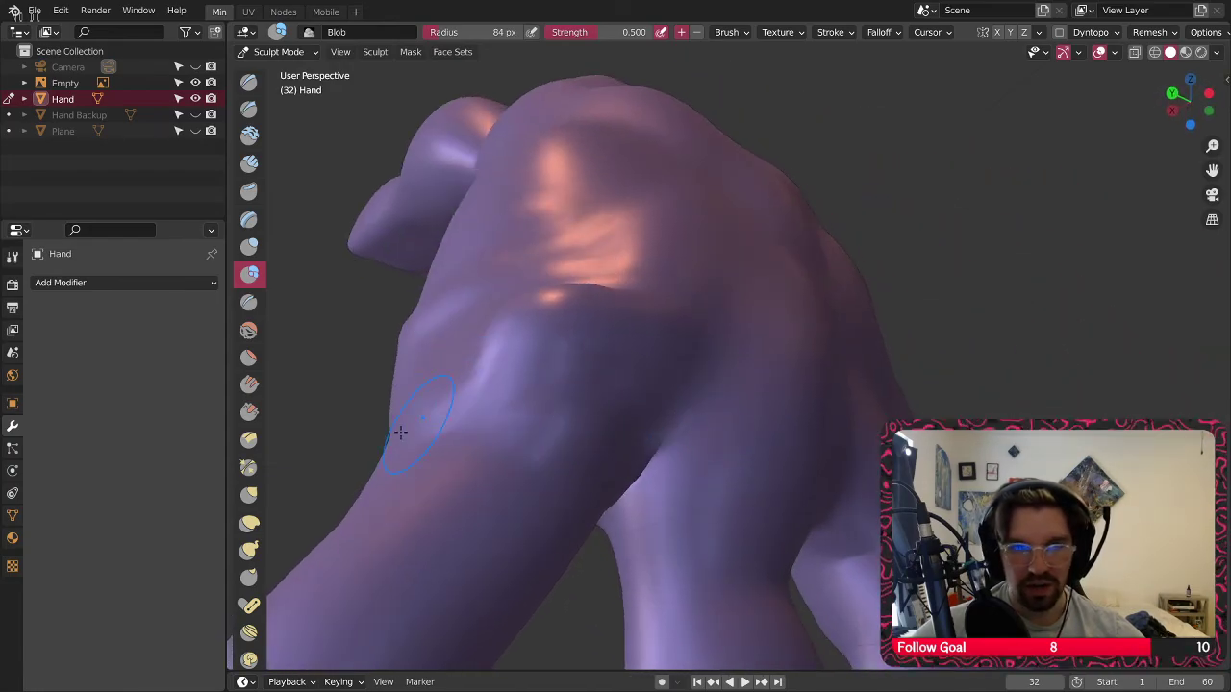
Smooth the web between the little and ring fingers with the Smooth brush at 172 px radius and 0.200 strength
left_click(249, 330)
middle_click_drag(643, 481, 613, 439)
left_click_drag(613, 440, 677, 403)
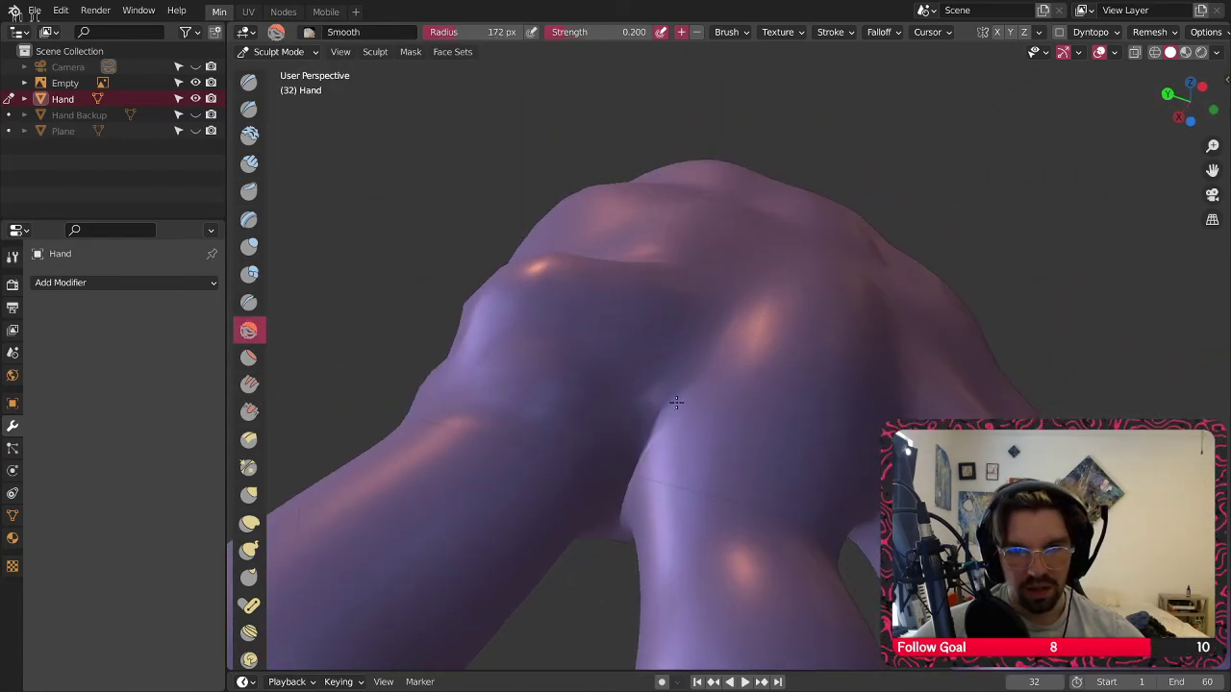
left_click_drag(644, 467, 702, 412)
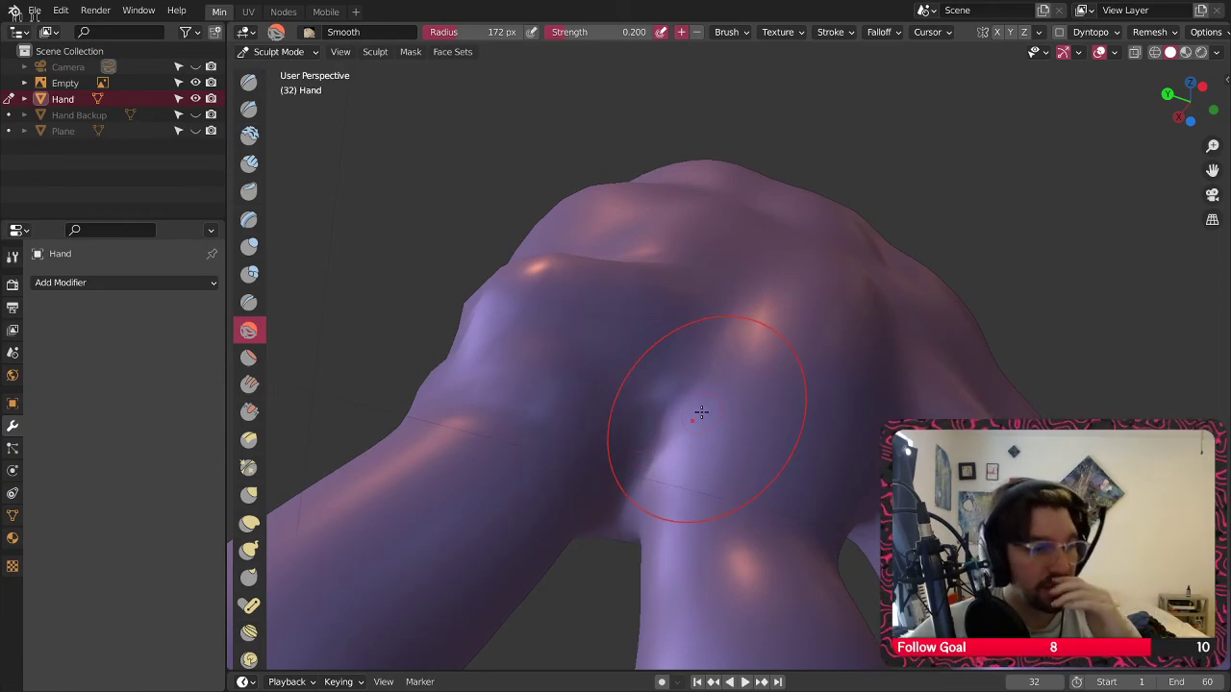
Smooth the little finger's base knuckle and the adjoining outer side of the hand
middle_click_drag(527, 330, 608, 385)
mouse_move(539, 308)
left_mouse_down()
mouse_move(609, 246)
mouse_move(577, 329)
left_mouse_up()
mouse_move(578, 329)
middle_mouse_down()
mouse_move(587, 337)
mouse_move(462, 341)
mouse_move(552, 349)
middle_mouse_up()
mouse_move(552, 349)
left_mouse_down()
mouse_move(572, 321)
mouse_move(464, 222)
mouse_move(605, 248)
mouse_move(559, 244)
left_mouse_up()
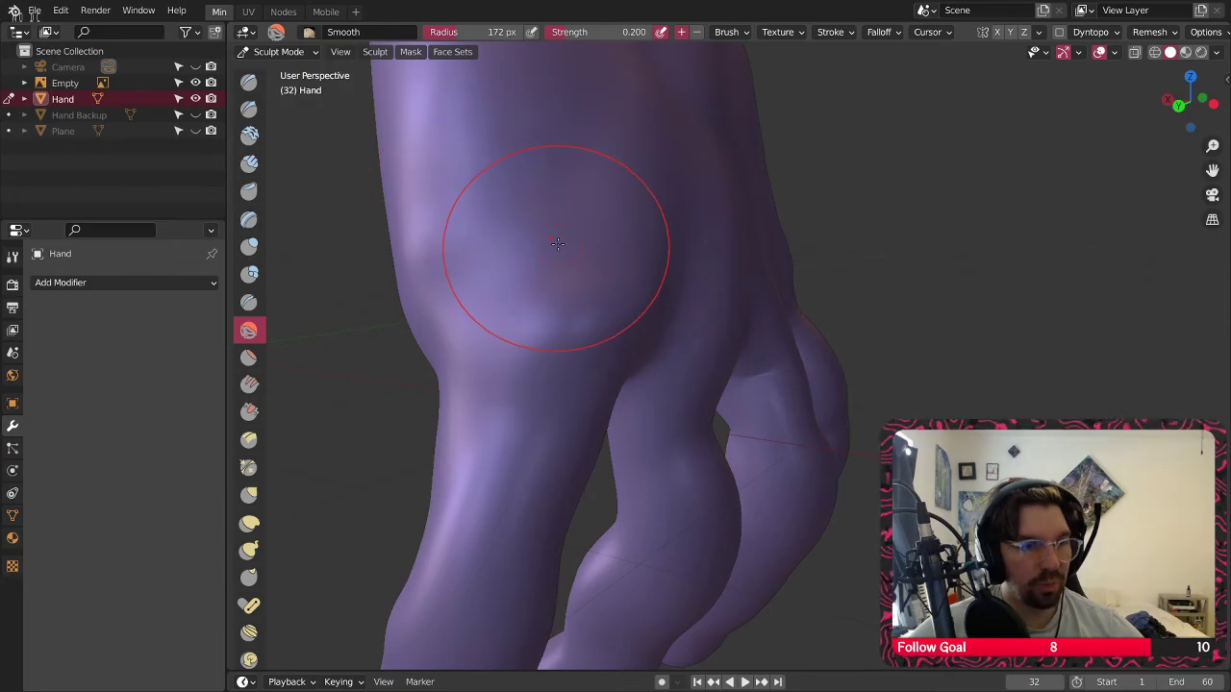
Examine the back of the hand, its side profile and the finger shapes from several angles
middle_click_drag(558, 243, 524, 312)
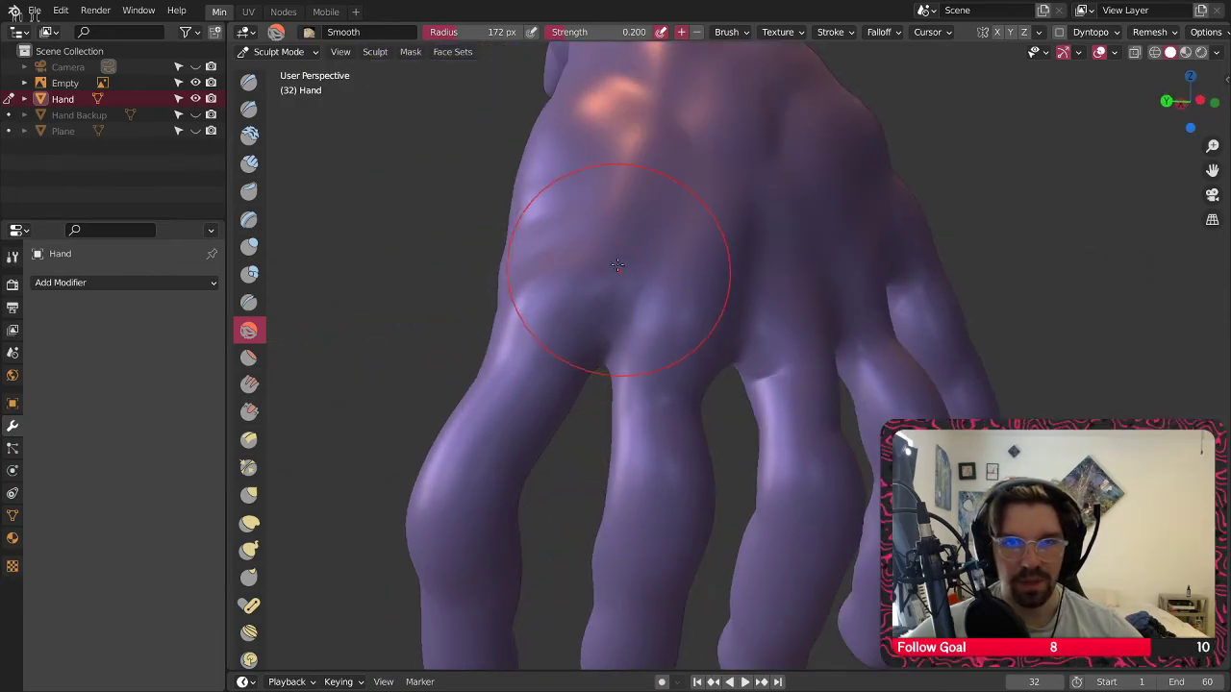
middle_click_drag(617, 265, 628, 418)
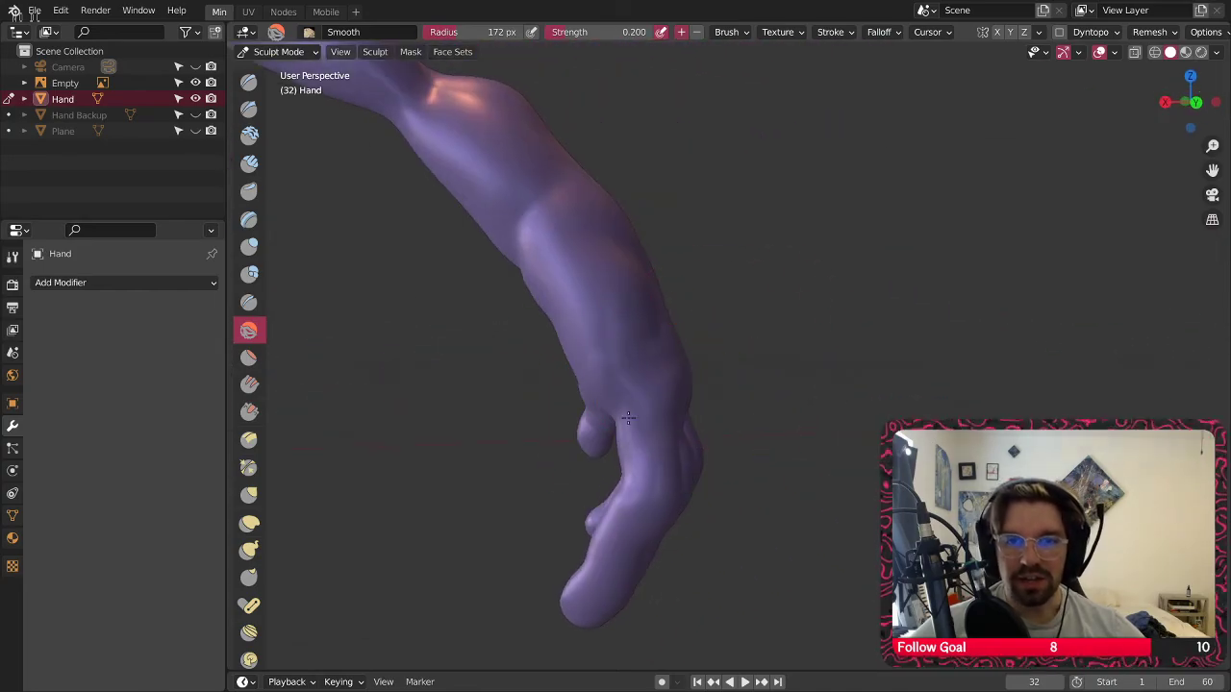
middle_click_drag(599, 344, 593, 382)
mouse_move(610, 334)
middle_mouse_down()
mouse_move(911, 281)
mouse_move(749, 386)
middle_mouse_up()
scroll(748, 386, "up", 10)
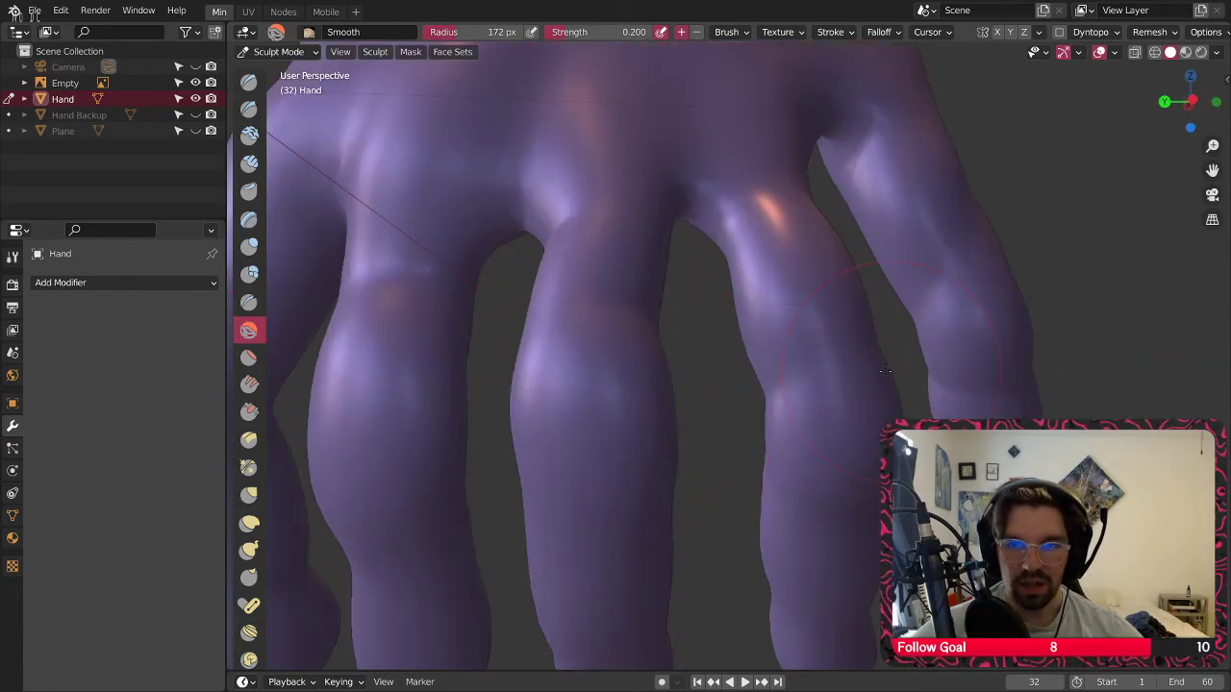
middle_click_drag(885, 370, 827, 341)
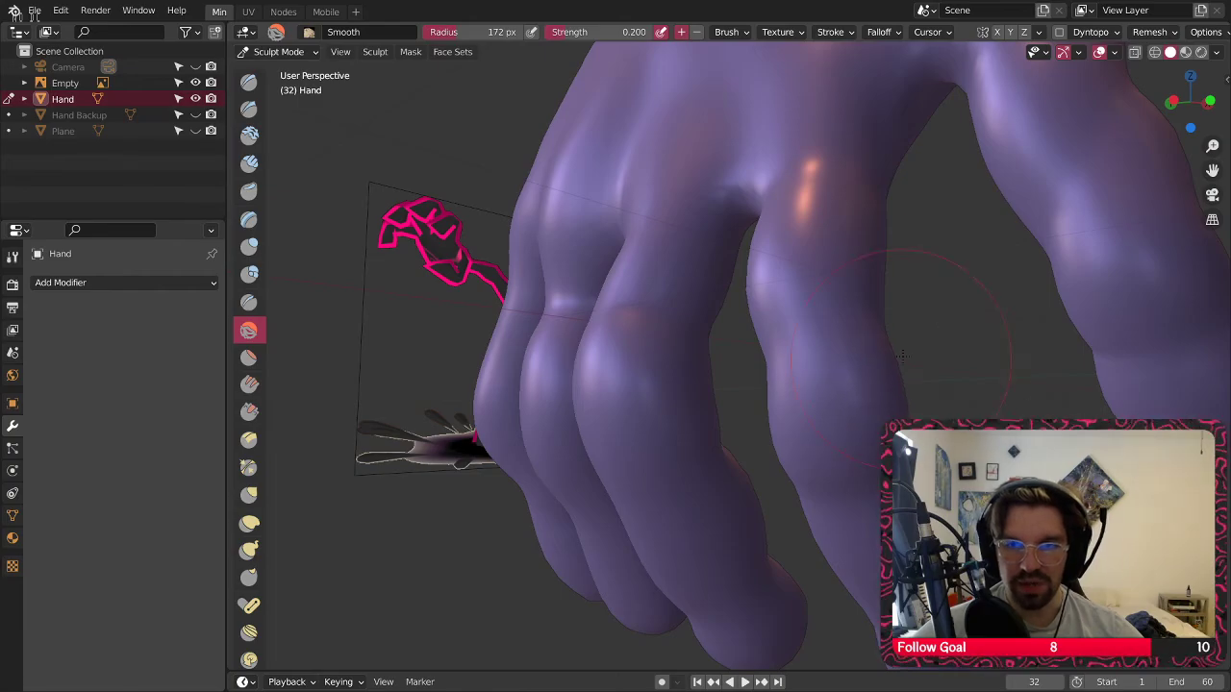
scroll(901, 356, "down", 5)
mouse_move(825, 385)
middle_mouse_down()
mouse_move(837, 346)
mouse_move(846, 356)
mouse_move(593, 413)
middle_mouse_up()
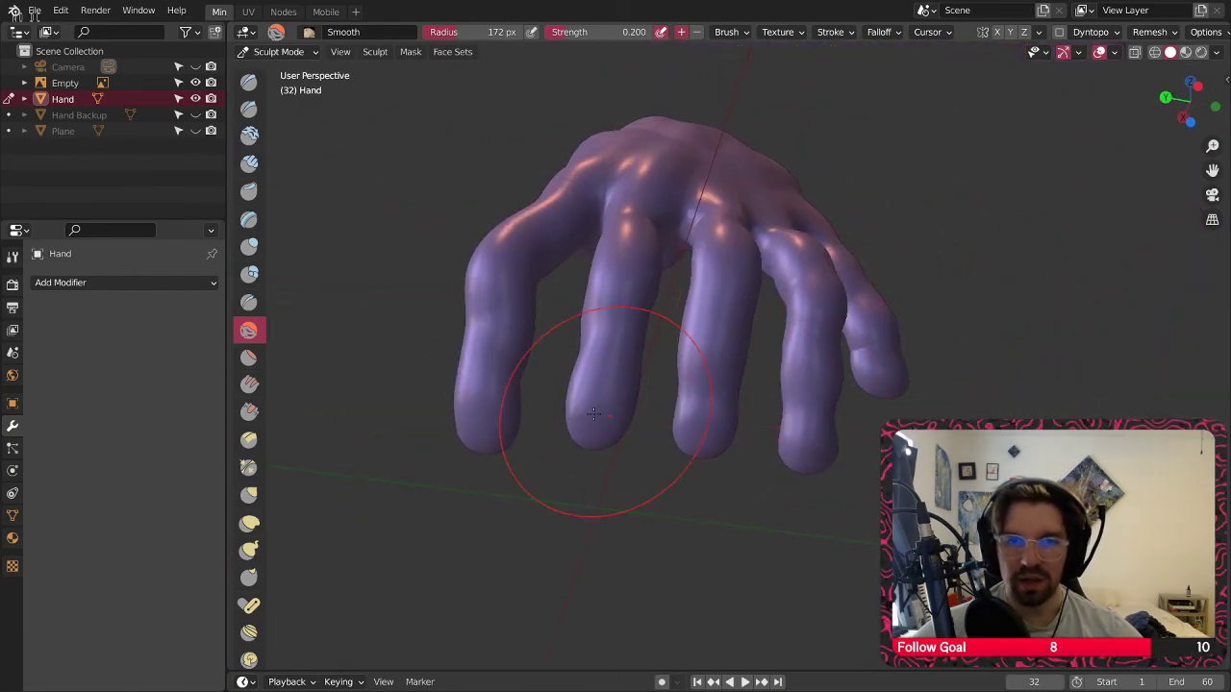
Carve joint creases into the index finger with the Crease brush at 99 px radius and 0.250 strength
left_click(248, 302)
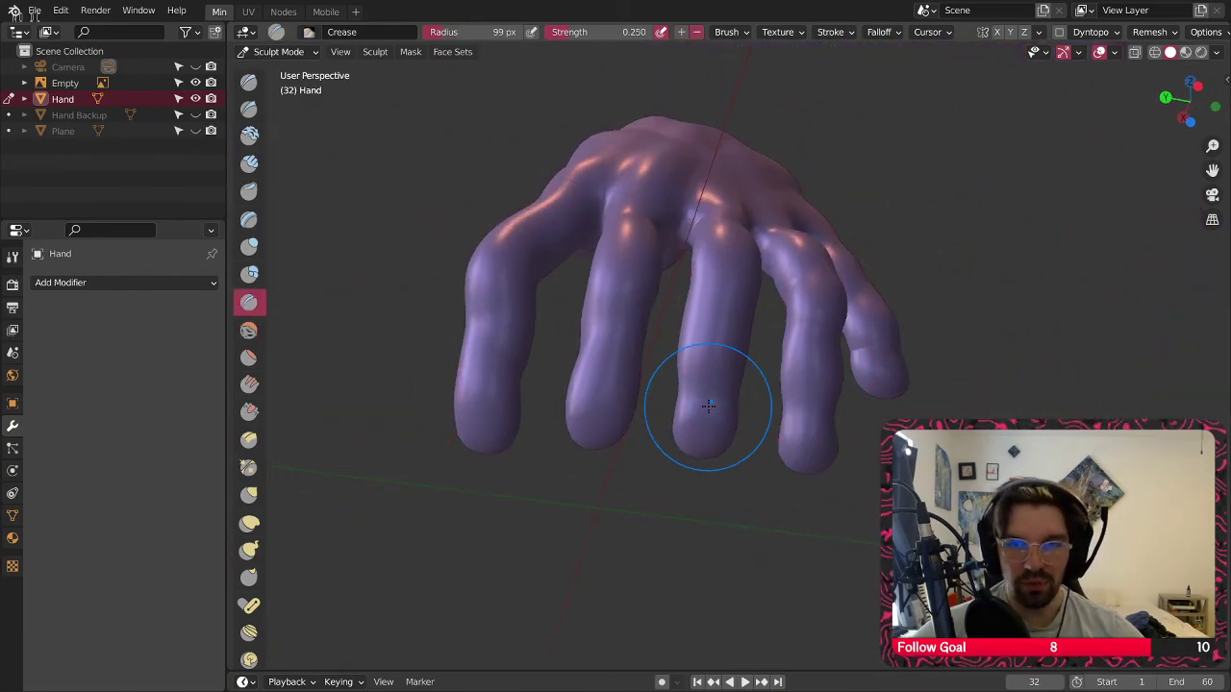
scroll(708, 404, "up", 3)
middle_click_drag(791, 306, 779, 428)
middle_click_drag(901, 312, 827, 334)
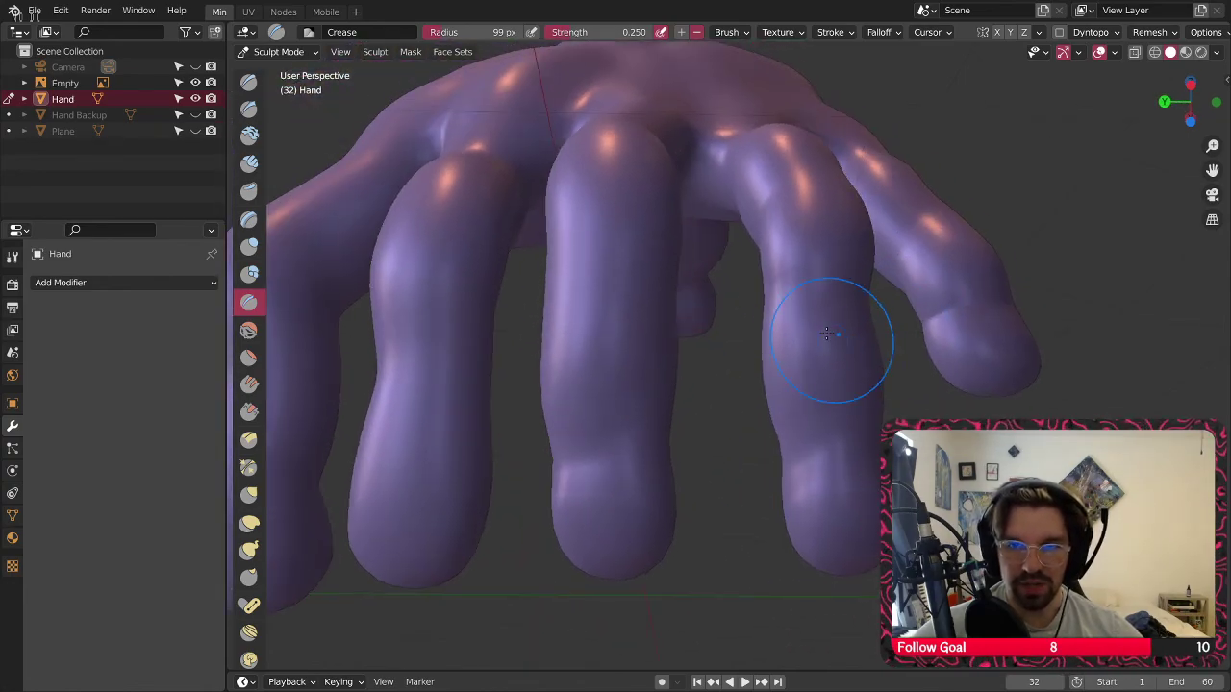
middle_click_drag(783, 296, 878, 296)
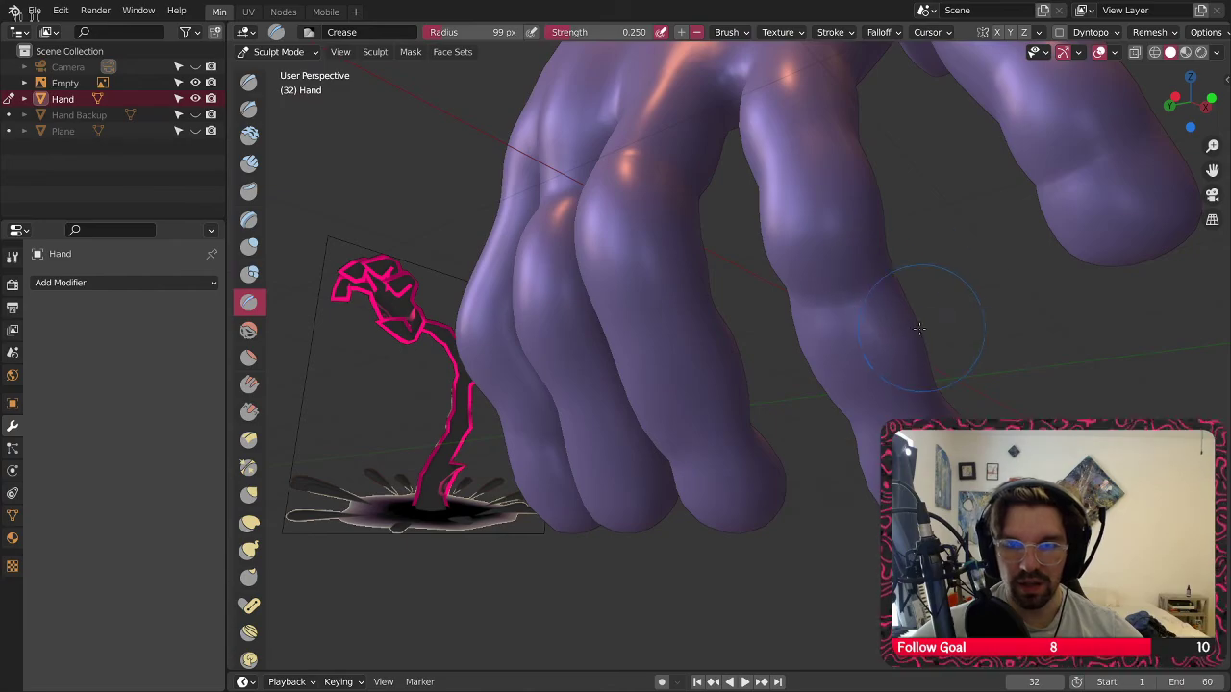
middle_click_drag(924, 250, 794, 223)
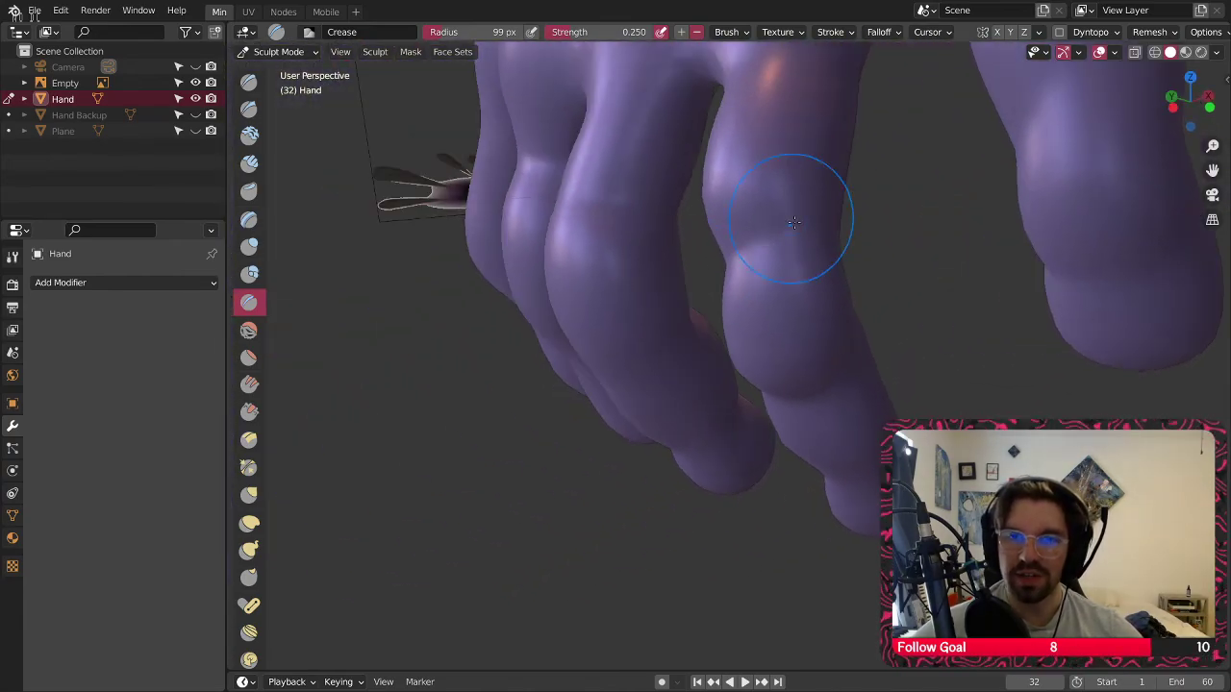
Carve creases around the joints of the middle finger to define its segments
middle_click_drag(731, 315, 639, 284)
mouse_move(543, 269)
middle_mouse_down()
mouse_move(564, 236)
mouse_move(553, 289)
mouse_move(571, 331)
mouse_move(606, 332)
mouse_move(619, 351)
mouse_move(624, 330)
middle_mouse_up()
middle_click_drag(710, 289, 696, 298)
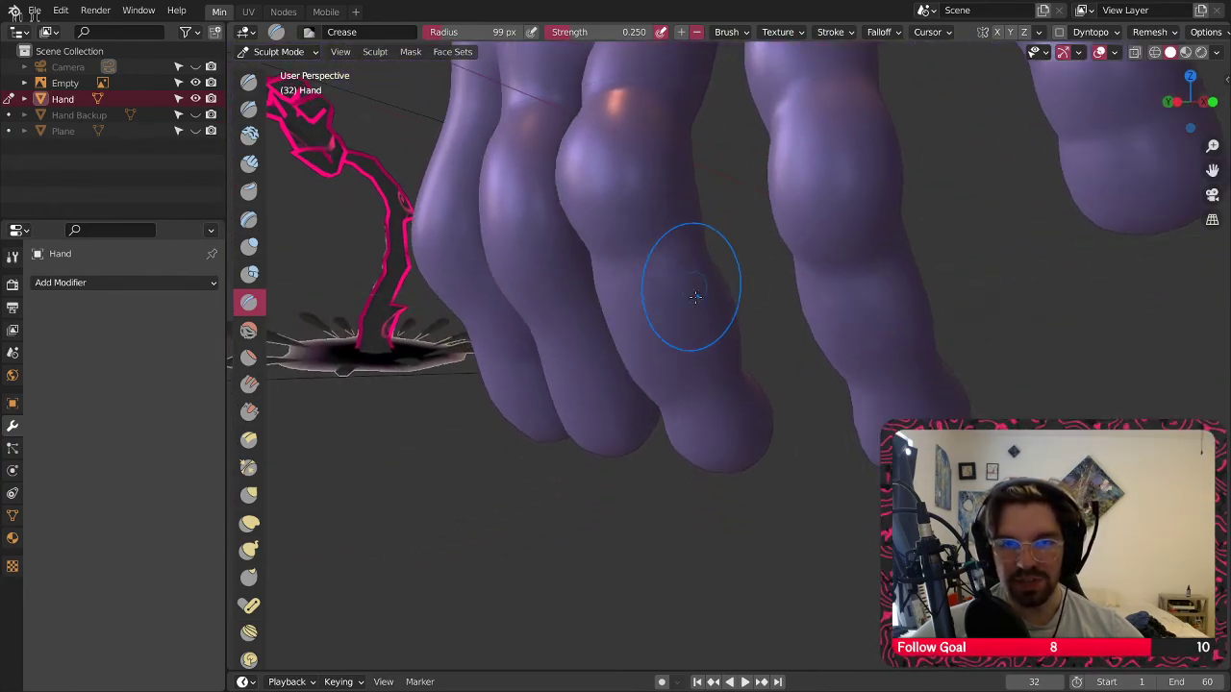
middle_click_drag(747, 357, 739, 368)
Carve joint creases into the ring and little fingers with the Crease brush
middle_click_drag(682, 427, 808, 407)
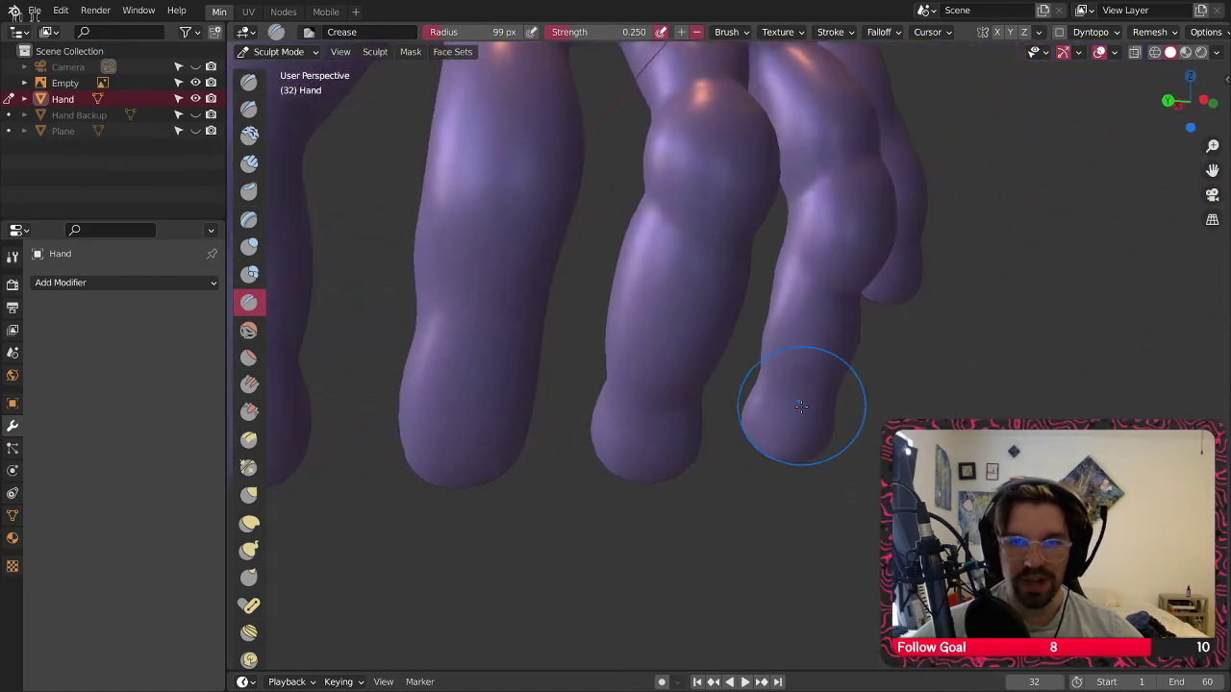
mouse_move(615, 351)
middle_mouse_down()
mouse_move(641, 283)
mouse_move(670, 325)
middle_mouse_up()
left_click_drag(663, 179, 600, 197)
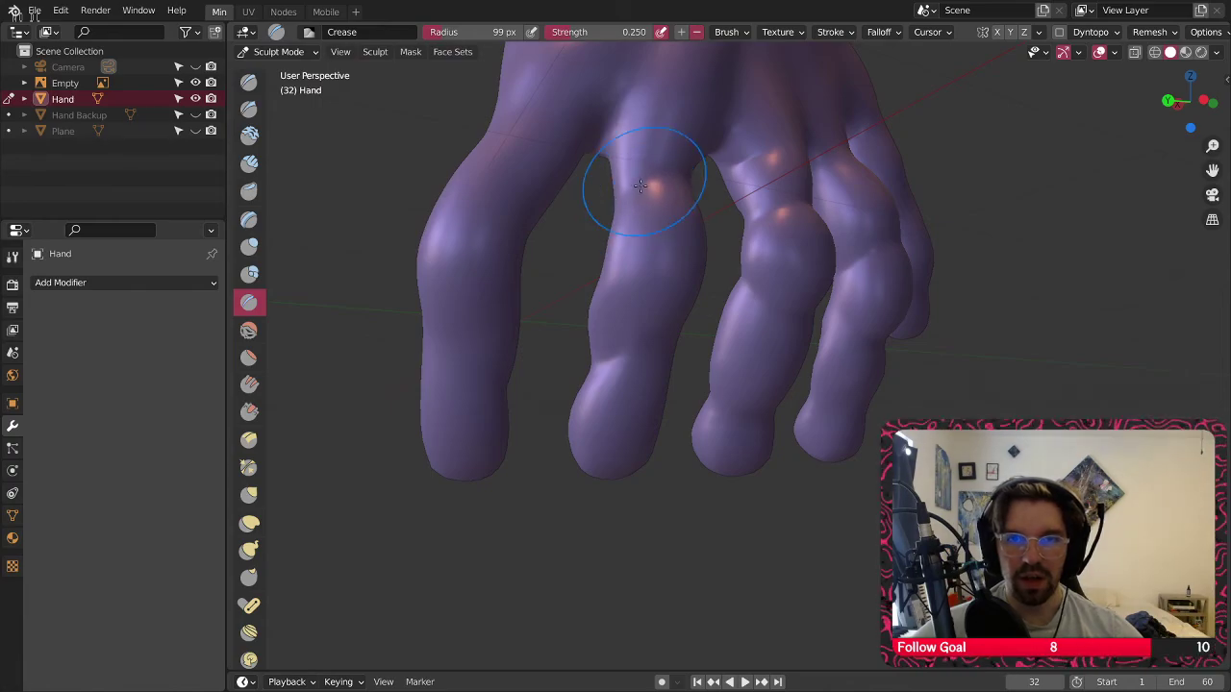
mouse_move(651, 267)
middle_mouse_down()
mouse_move(711, 300)
mouse_move(632, 276)
middle_mouse_up()
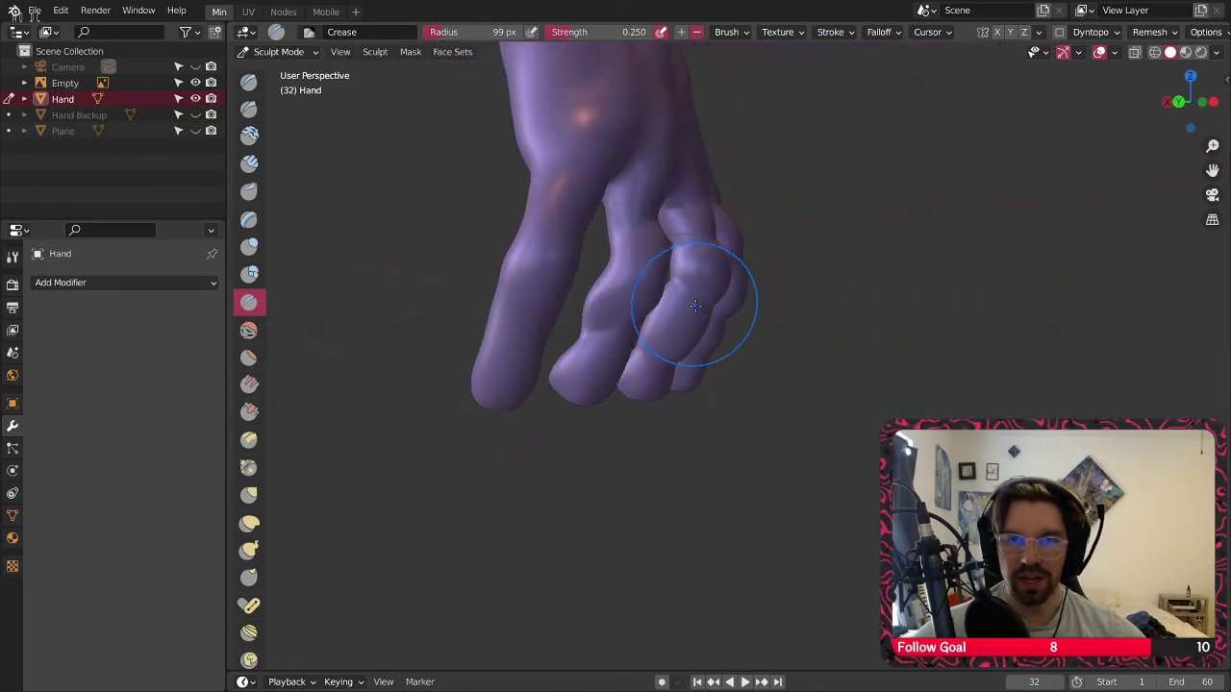
scroll(708, 275, "up", 4)
middle_click_drag(708, 275, 601, 260)
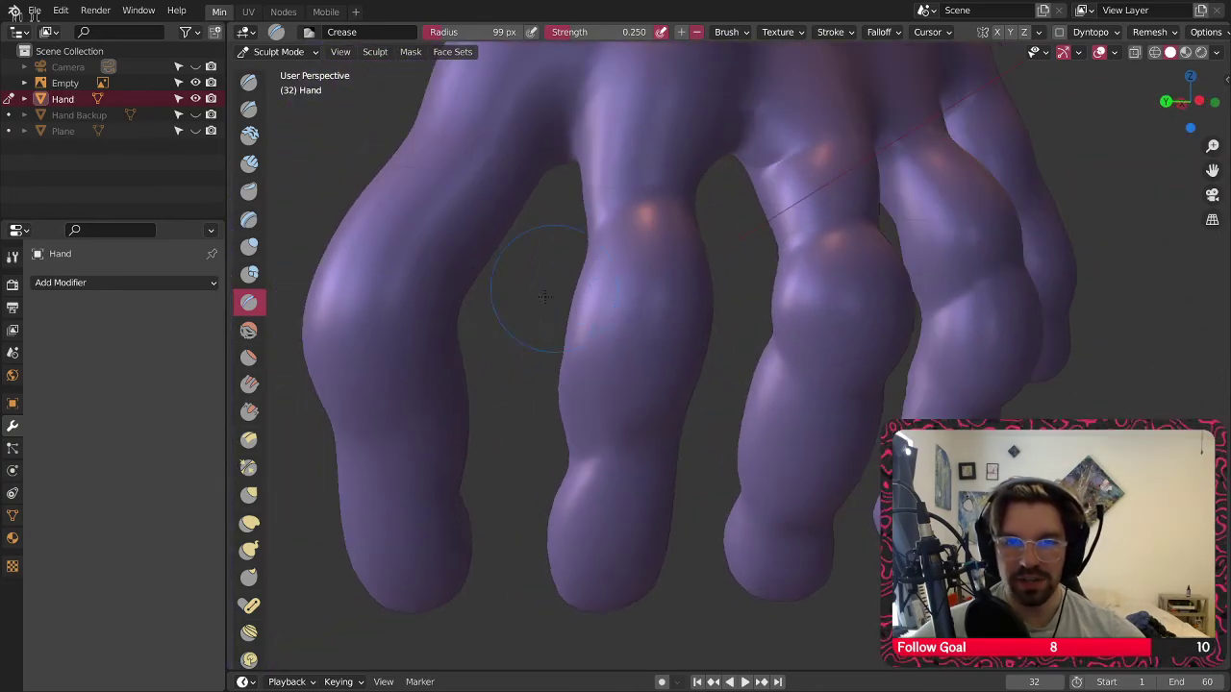
Crease the bases of the ring and little fingers where they meet the palm
middle_click_drag(544, 296, 701, 468, "shift")
mouse_move(692, 416)
middle_mouse_down()
mouse_move(568, 445)
mouse_move(481, 406)
mouse_move(564, 372)
mouse_move(645, 363)
mouse_move(462, 391)
mouse_move(622, 398)
middle_mouse_up()
scroll(480, 407, "down", 3)
scroll(542, 415, "up", 3)
scroll(541, 416, "down", 4)
scroll(563, 371, "up", 5)
scroll(616, 375, "up", 2)
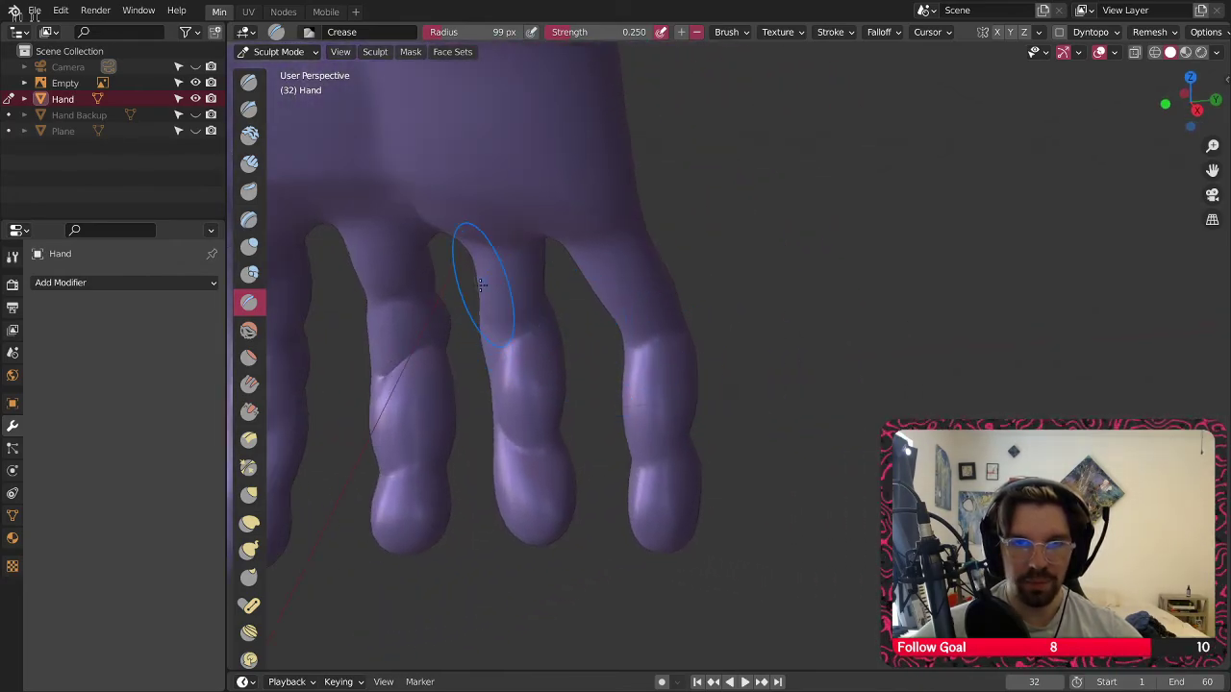
middle_click_drag(481, 285, 492, 273)
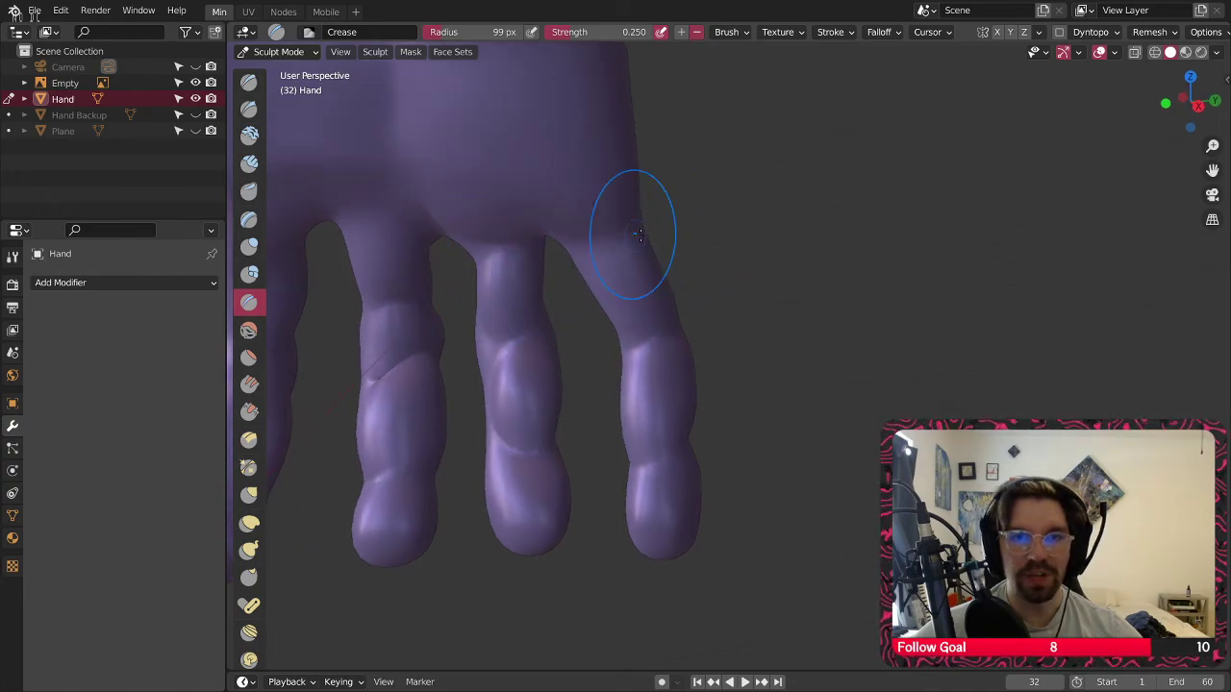
middle_click_drag(639, 234, 693, 250)
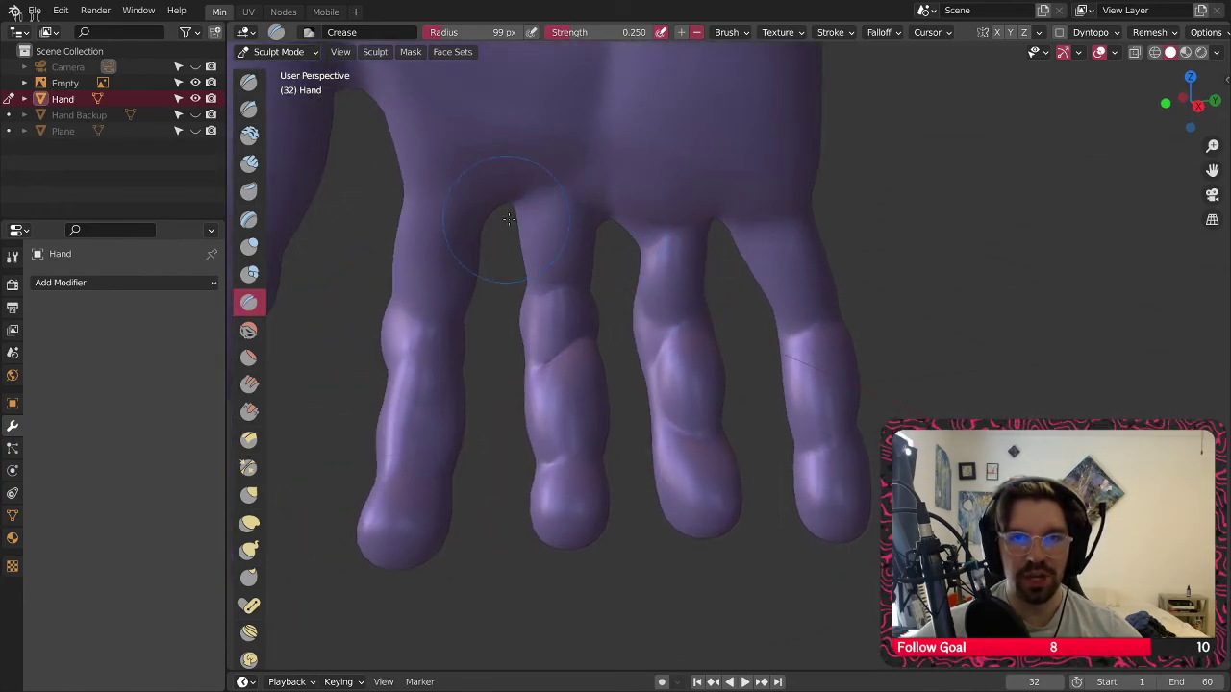
Crease the palm side of the index finger's base where it joins the palm
middle_click_drag(509, 219, 501, 236)
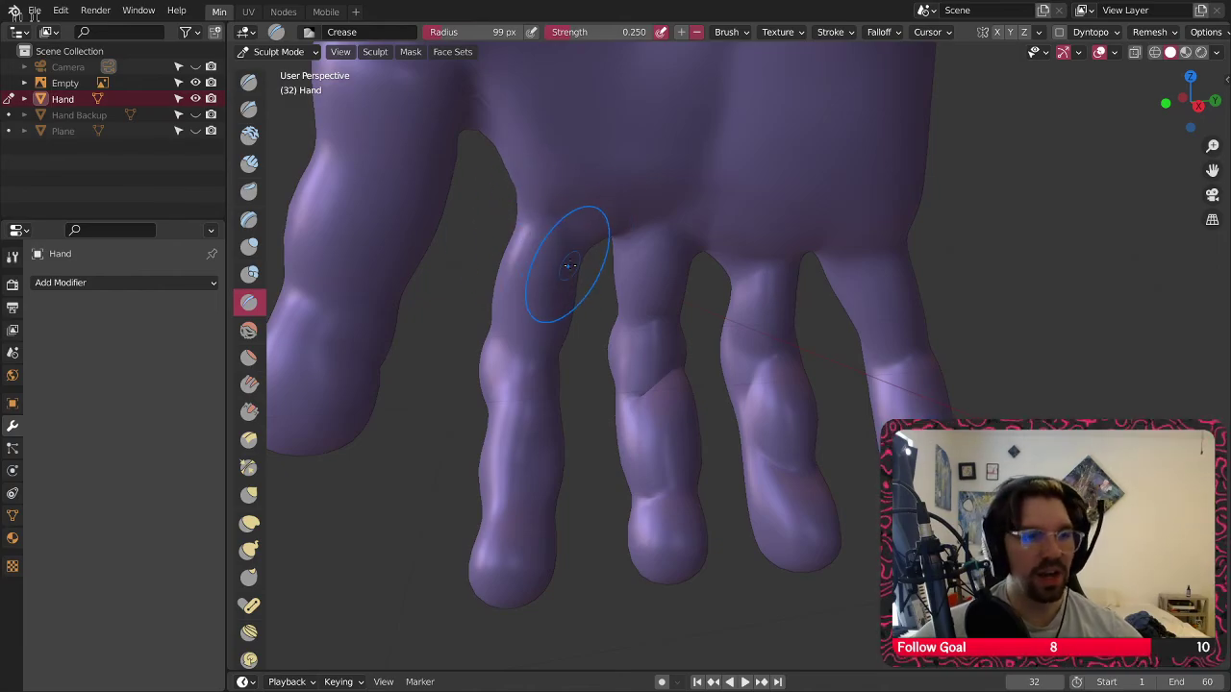
scroll(545, 252, "down", 2)
mouse_move(550, 234)
middle_mouse_down("shift")
mouse_move(575, 315)
mouse_move(563, 248)
mouse_move(561, 298)
mouse_move(605, 207)
mouse_move(598, 255)
mouse_move(610, 262)
middle_mouse_up("shift")
scroll(562, 248, "up", 2)
scroll(609, 264, "up", 2)
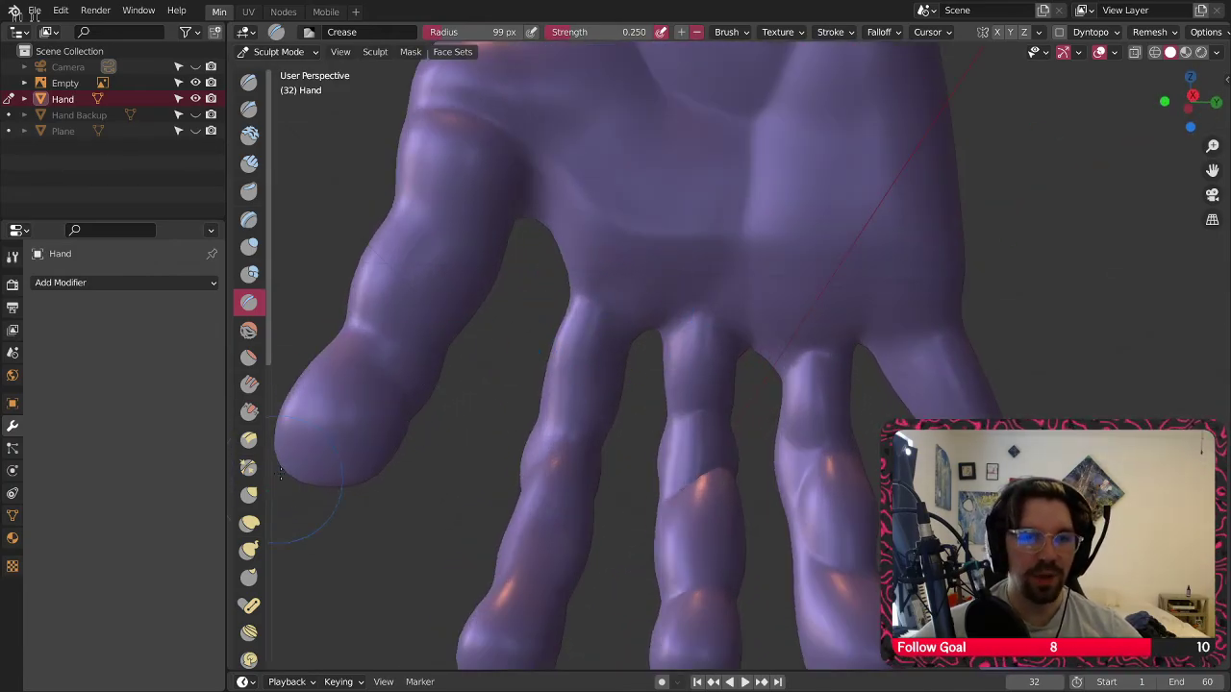
Thicken the index finger's base using the Inflate/Deflate brush at 131 px radius and 0.670 strength
left_click(249, 247)
mouse_move(541, 281)
middle_mouse_down()
mouse_move(578, 281)
mouse_move(491, 286)
middle_mouse_up()
key("bracketright")
key("bracketright")
key("bracketright")
key("bracketright")
key("bracketright")
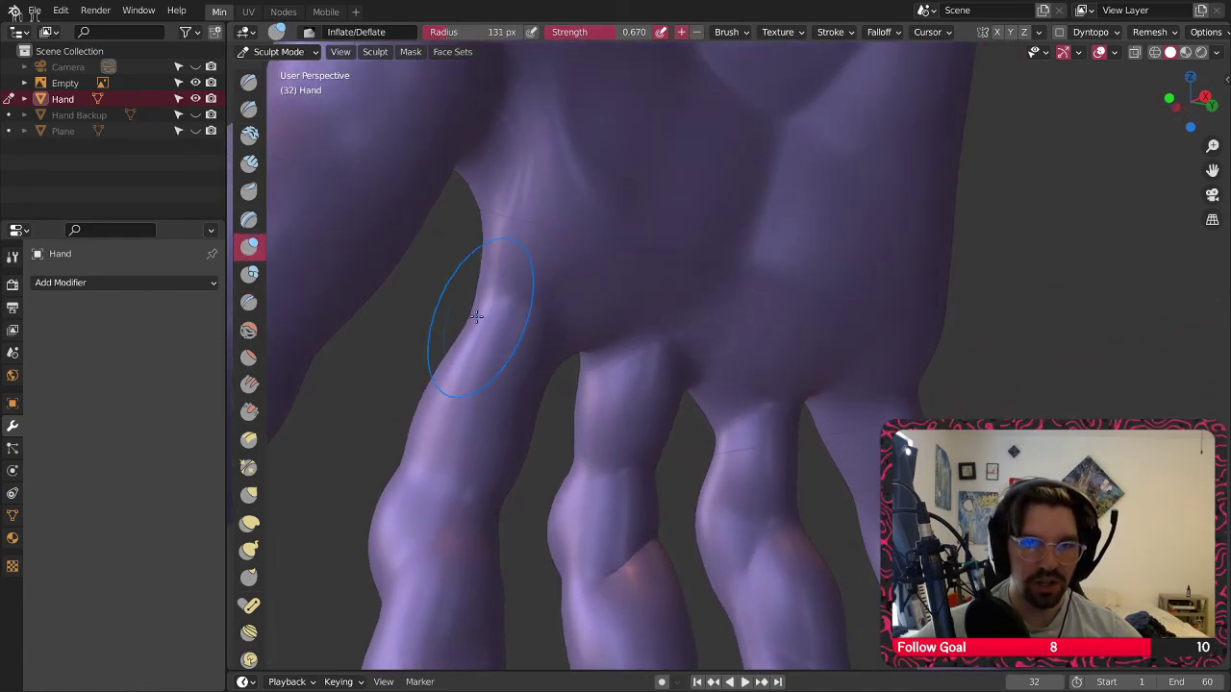
mouse_move(505, 195)
left_mouse_down()
mouse_move(527, 220)
mouse_move(517, 256)
left_mouse_up()
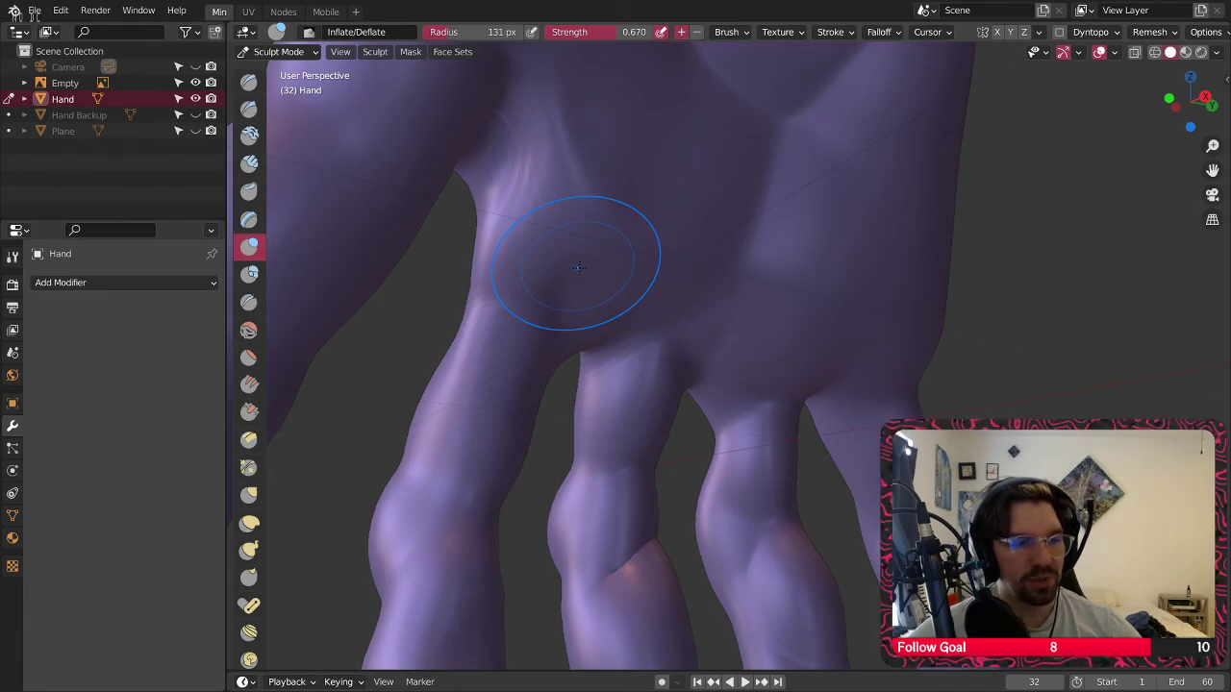
Inflate the thumb-facing side of the index finger further where it runs into the palm
scroll(718, 311, "down", 6)
middle_click_drag(717, 310, 667, 317)
scroll(734, 352, "up", 3)
scroll(647, 353, "up", 2)
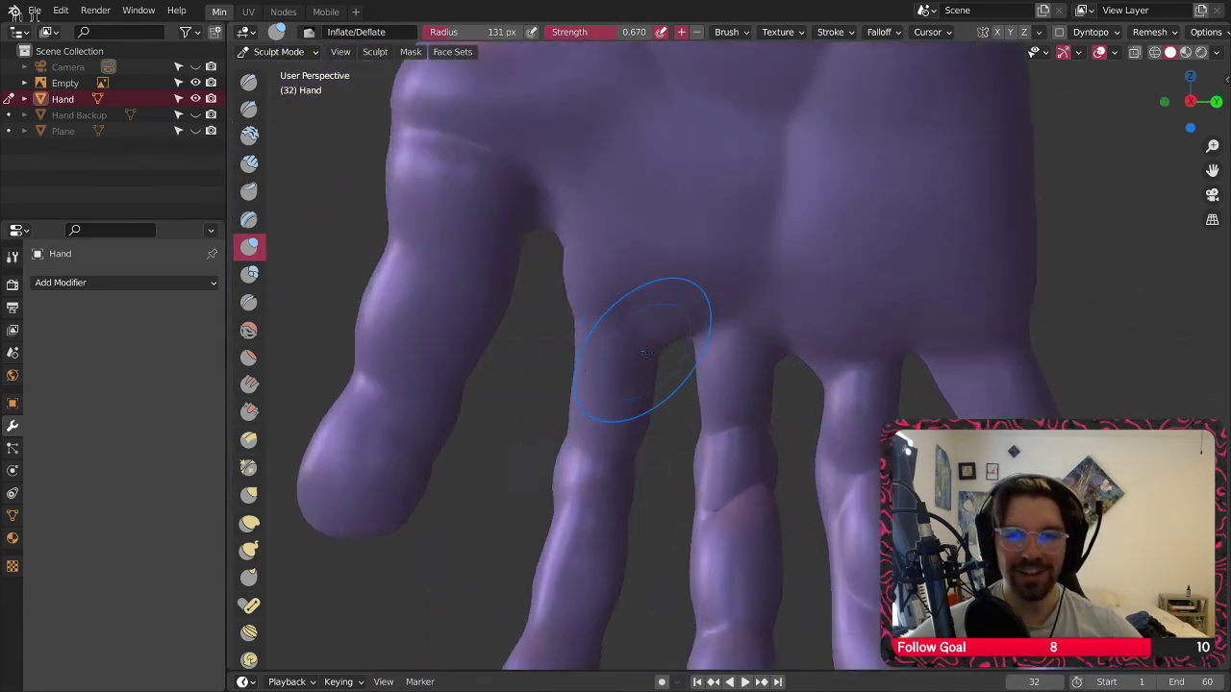
scroll(647, 353, "up", 2)
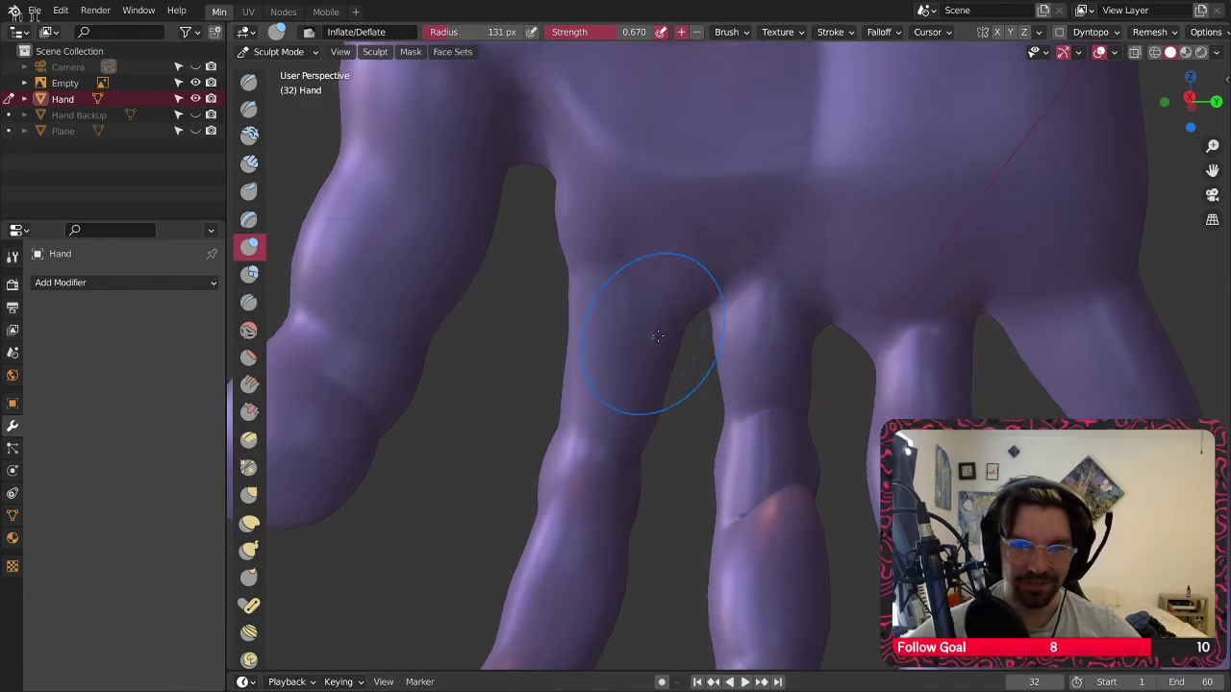
middle_click_drag(658, 336, 701, 319)
left_click_drag(588, 298, 577, 275)
middle_click_drag(577, 275, 589, 352, "shift")
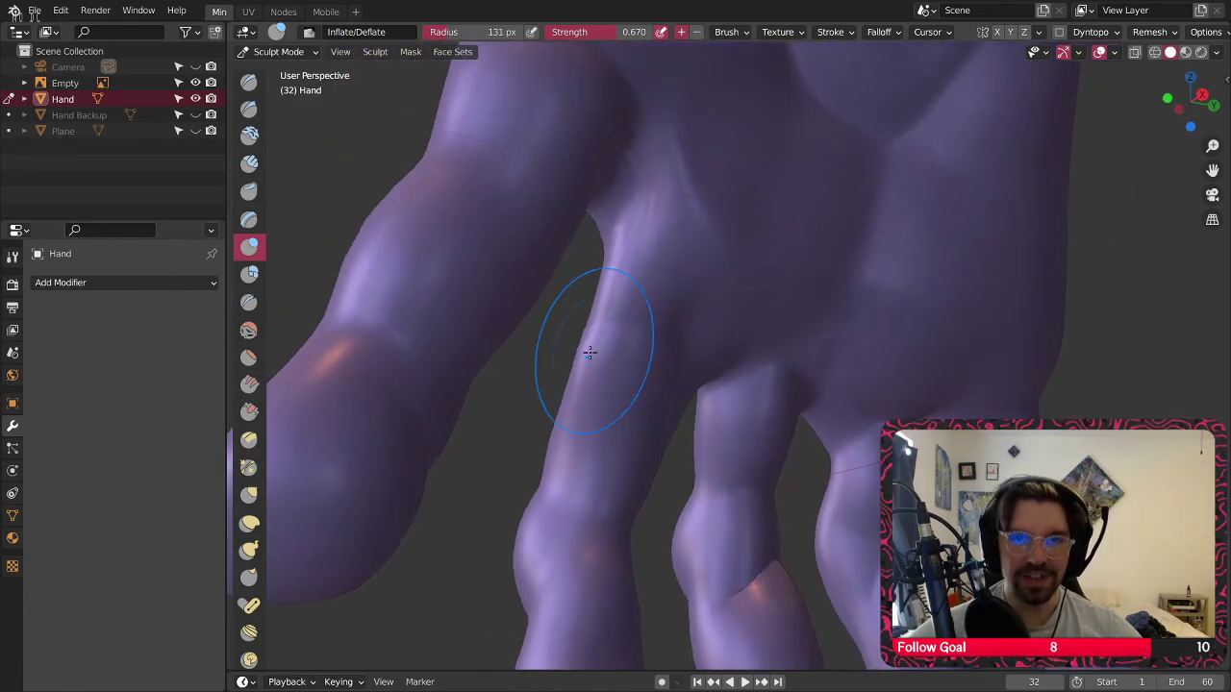
left_click_drag(593, 322, 602, 252)
scroll(596, 274, "down", 2)
middle_click_drag(597, 275, 621, 277)
mouse_move(575, 351)
left_mouse_down()
mouse_move(554, 383)
mouse_move(564, 336)
left_mouse_up()
Smooth the inflated area at the index finger's base with the Smooth brush, raising the radius to 140 px
middle_click_drag(564, 336, 720, 386)
middle_click_drag(575, 316, 598, 274)
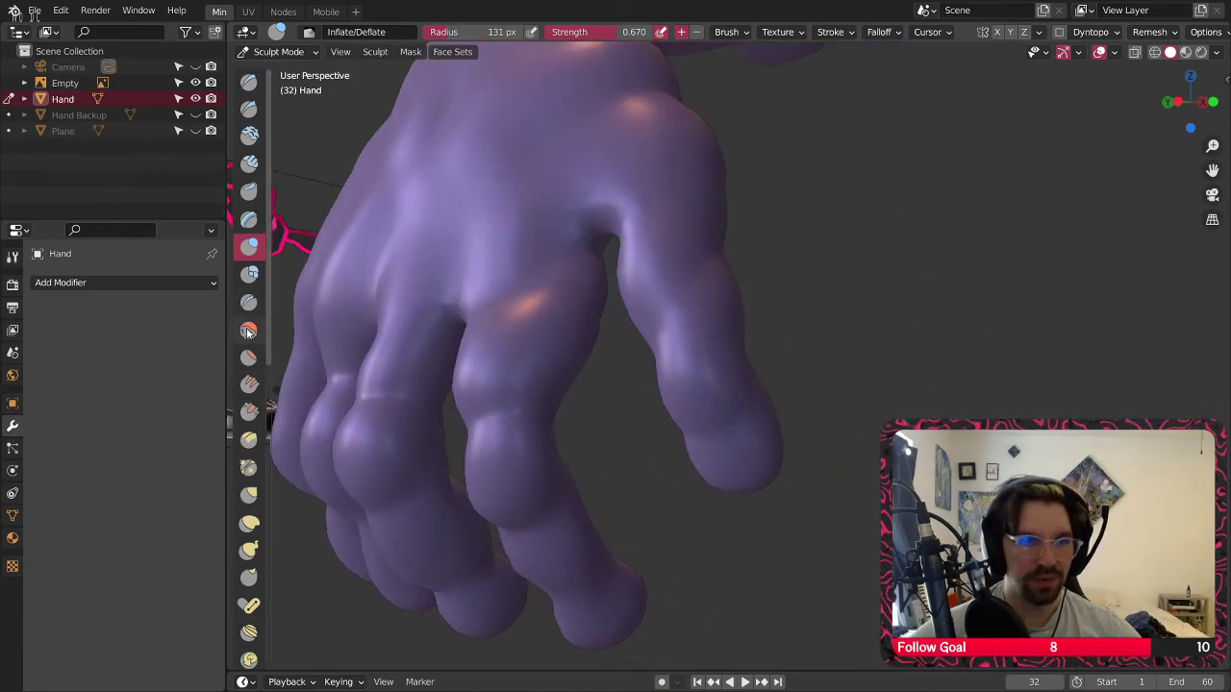
key("shift+s")
middle_click_drag(607, 318, 635, 281)
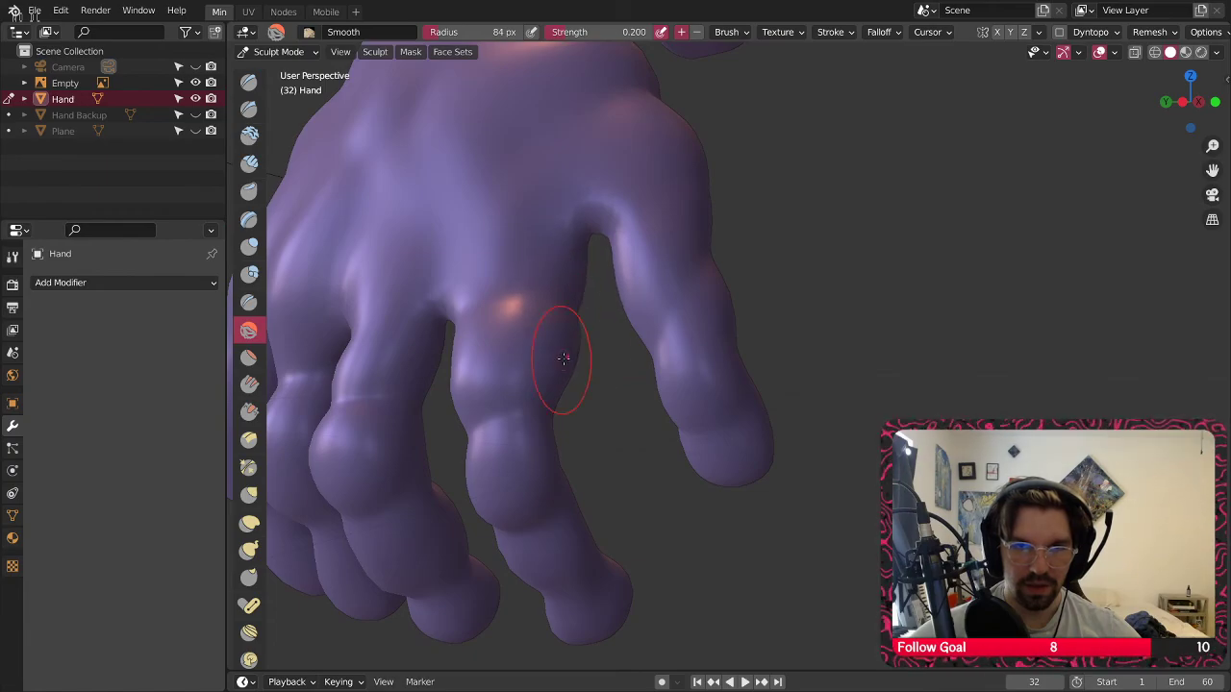
middle_click_drag(579, 391, 555, 349)
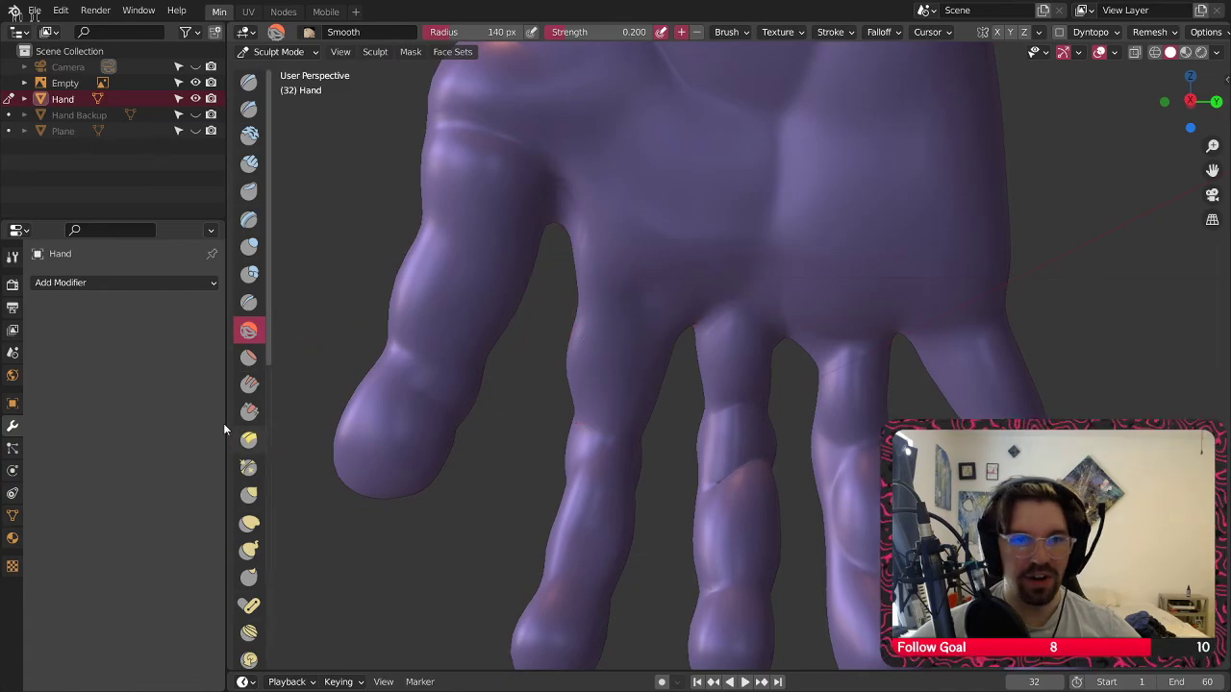
Inspect the sculpted hand from the palm, the back and the side
left_click(249, 302)
scroll(585, 322, "up", 1)
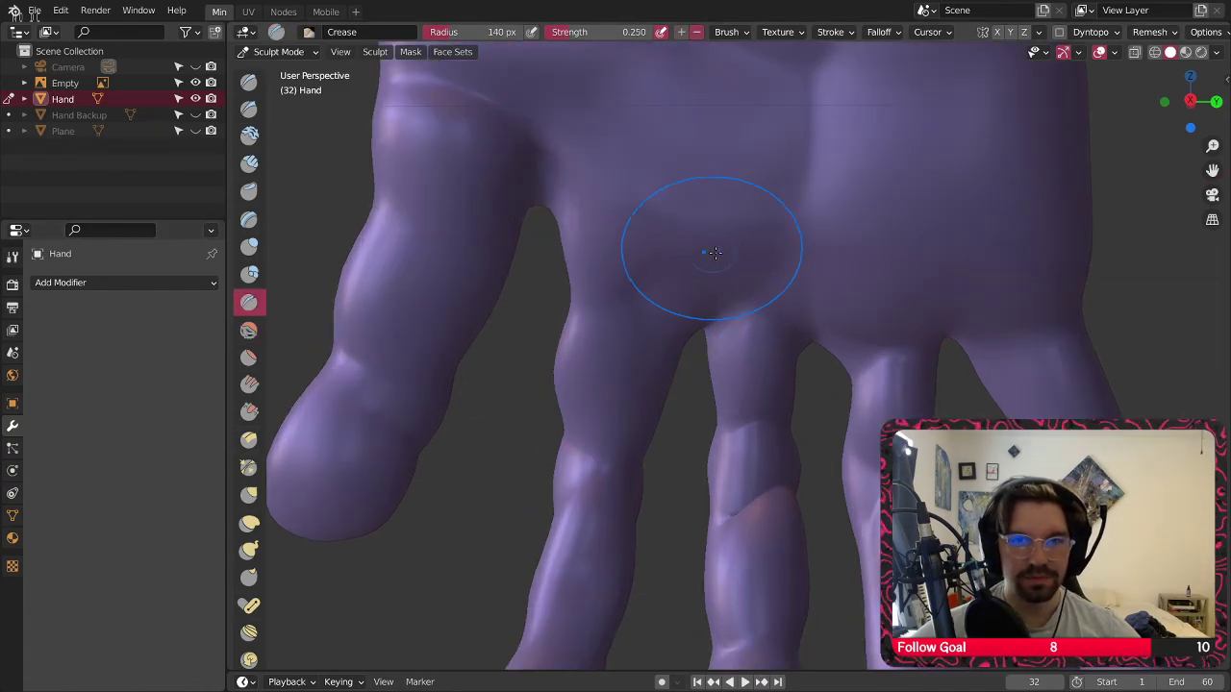
scroll(666, 275, "down", 6)
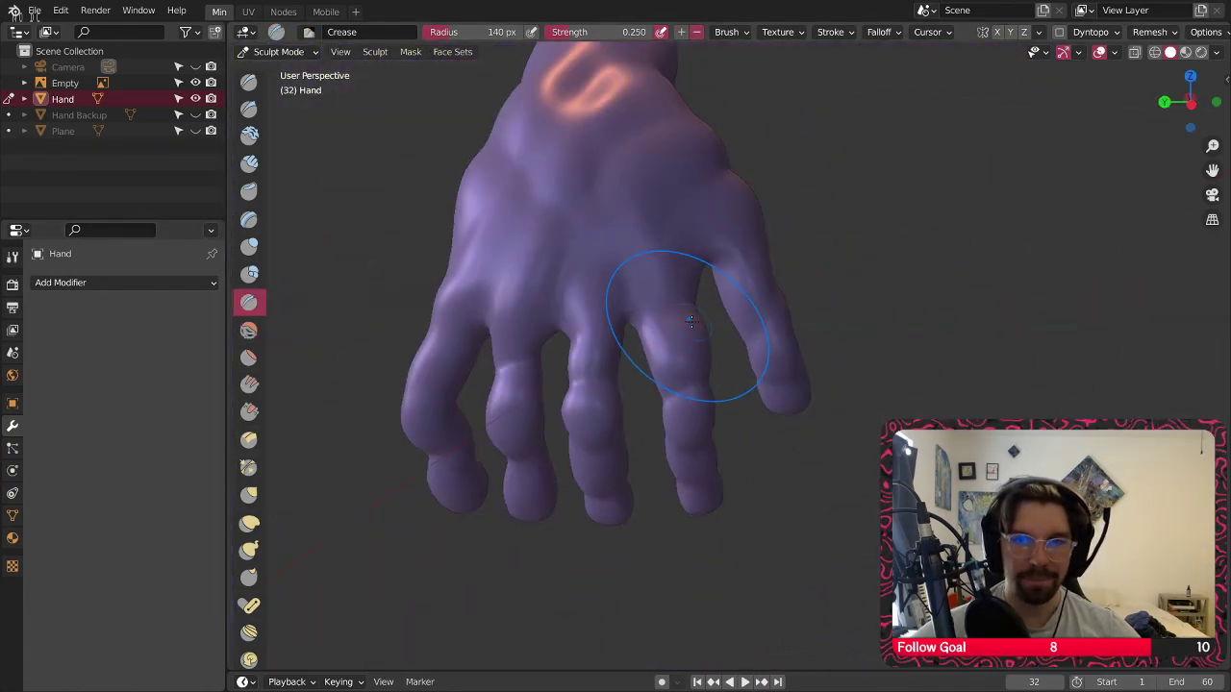
middle_click_drag(687, 302, 498, 298)
scroll(577, 375, "up", 5)
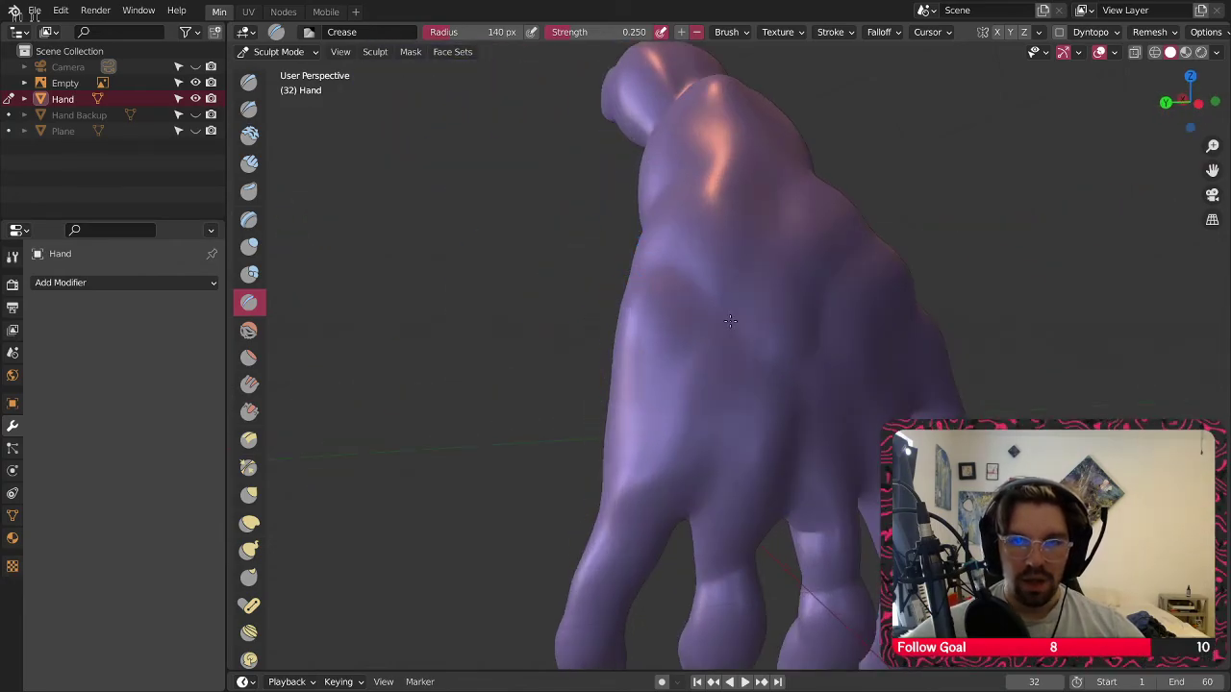
middle_click_drag(645, 378, 459, 465)
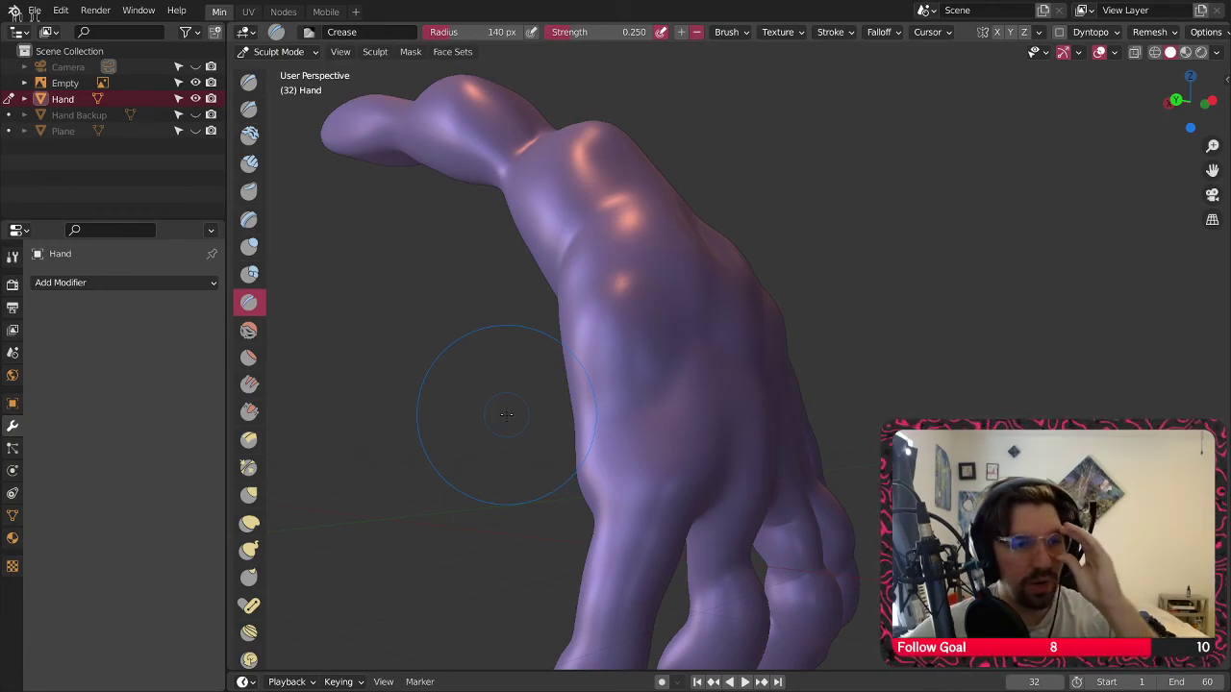
middle_click_drag(506, 415, 584, 319)
mouse_move(563, 253)
middle_mouse_down()
mouse_move(642, 363)
mouse_move(613, 382)
mouse_move(656, 334)
mouse_move(582, 473)
mouse_move(673, 275)
middle_mouse_up()
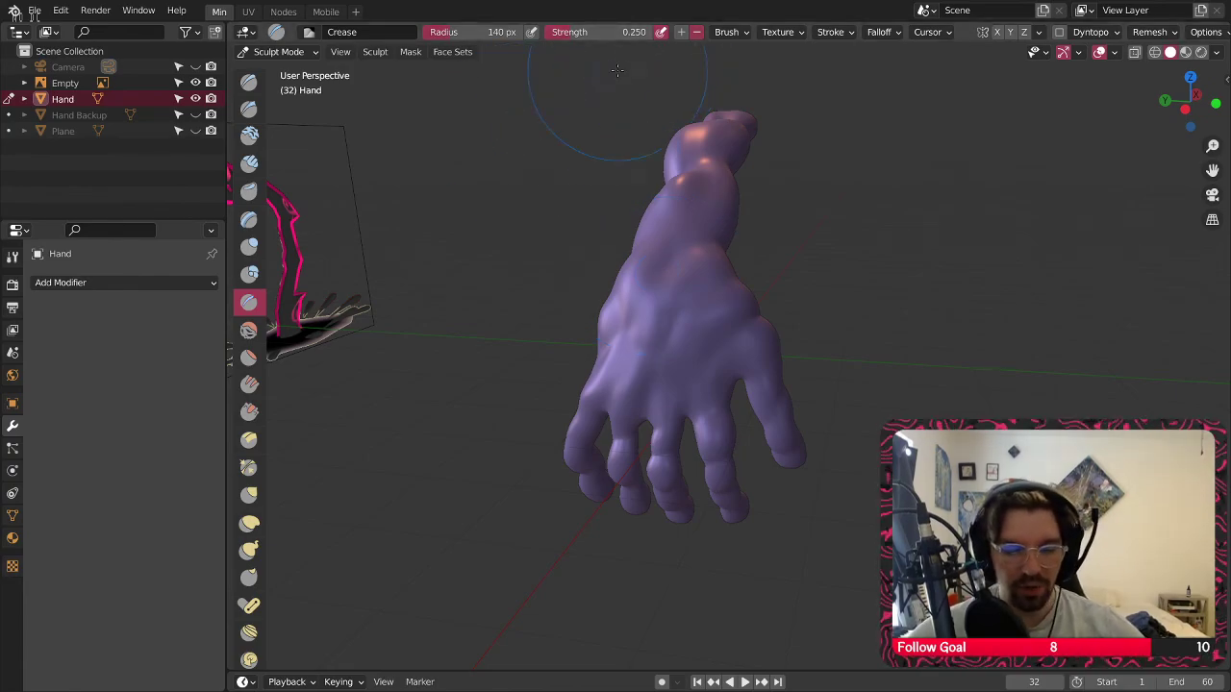
Return the hand to Object Mode, deselect it and save the Ghost Hand.blend file
left_click(285, 52)
left_click(300, 73)
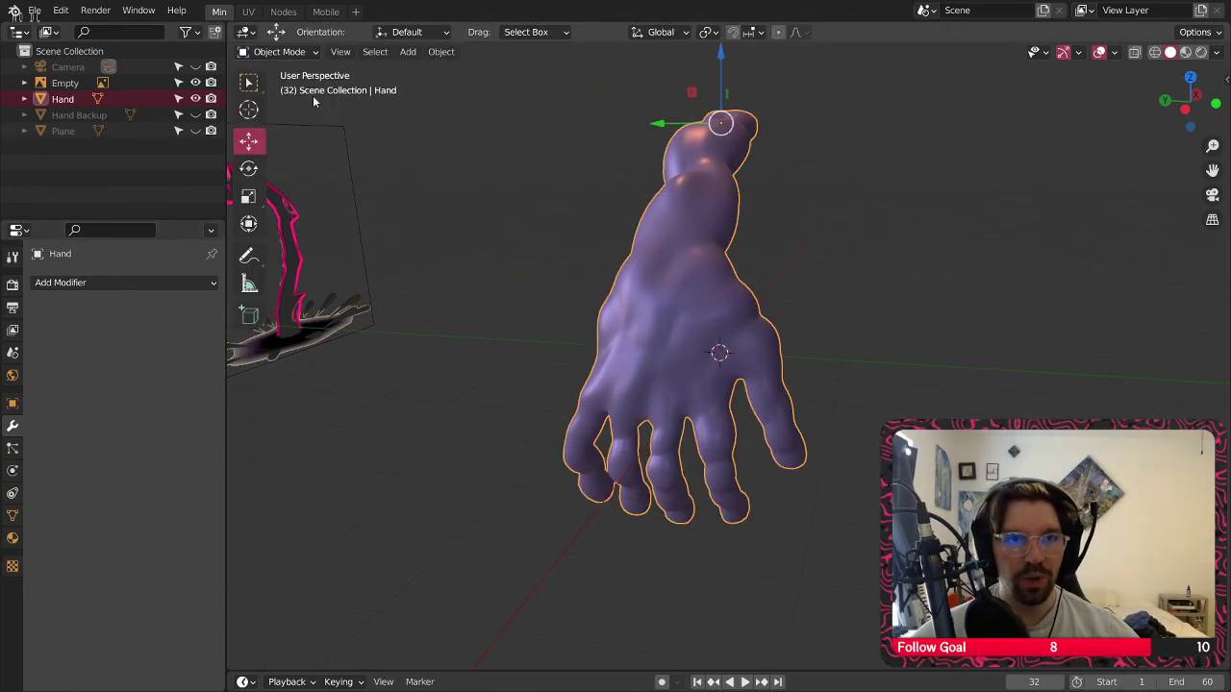
left_click(706, 235)
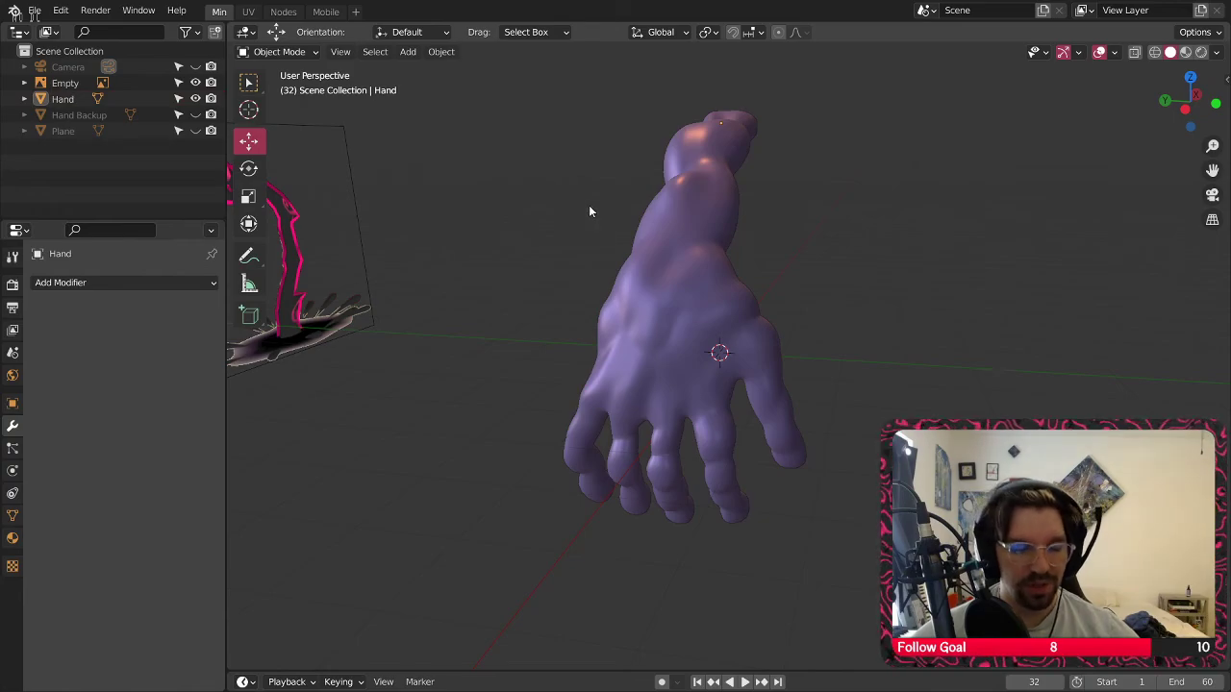
key("ctrl+s")
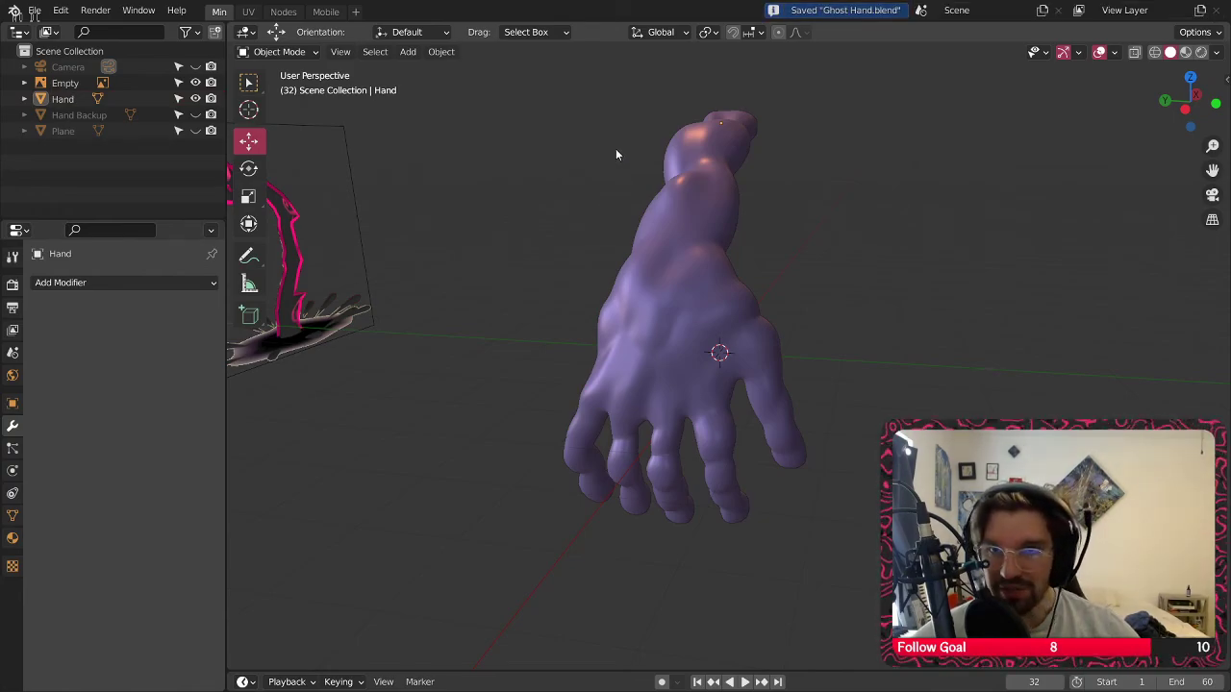
middle_click_drag(616, 148, 648, 261)
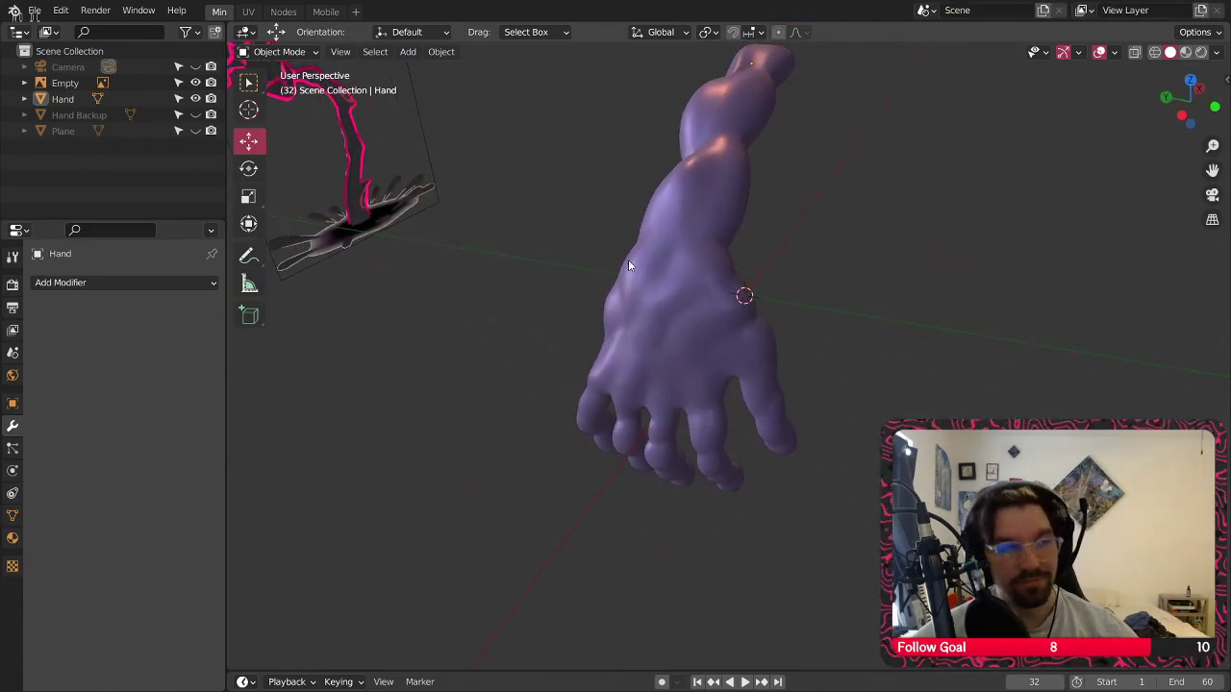
middle_click_drag(1018, 271, 702, 218)
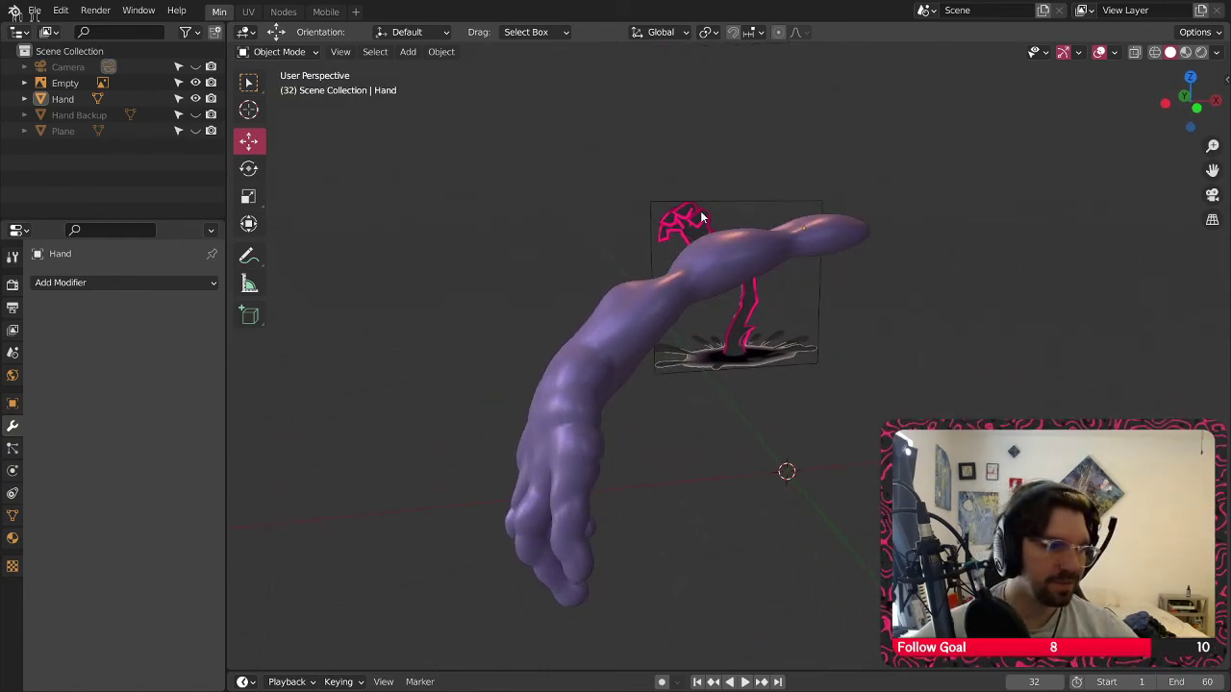
middle_click_drag(702, 217, 893, 413)
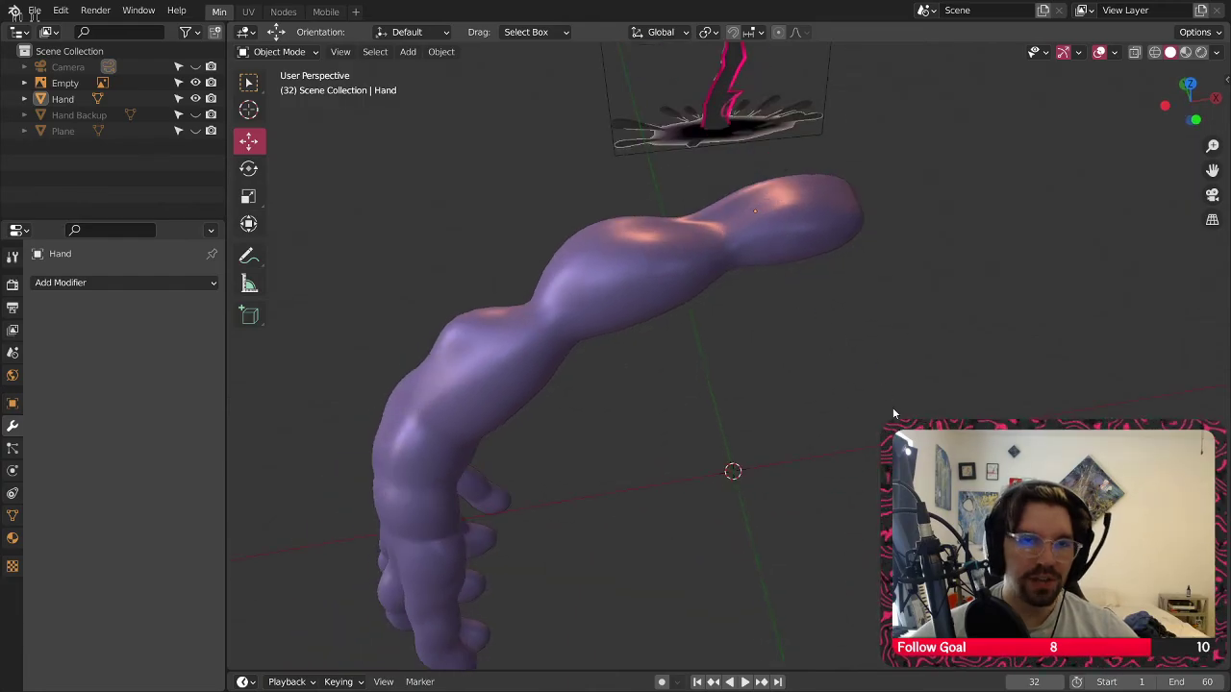
left_click(643, 300)
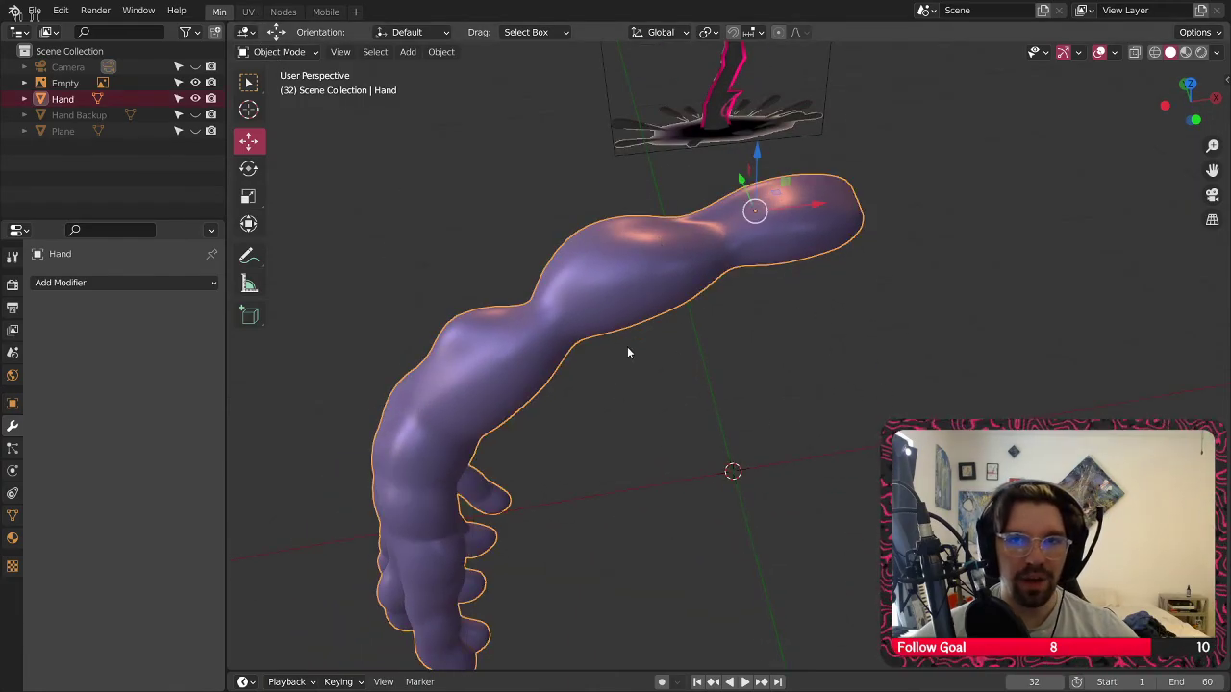
left_click(627, 350)
left_click(584, 302)
left_click(259, 49)
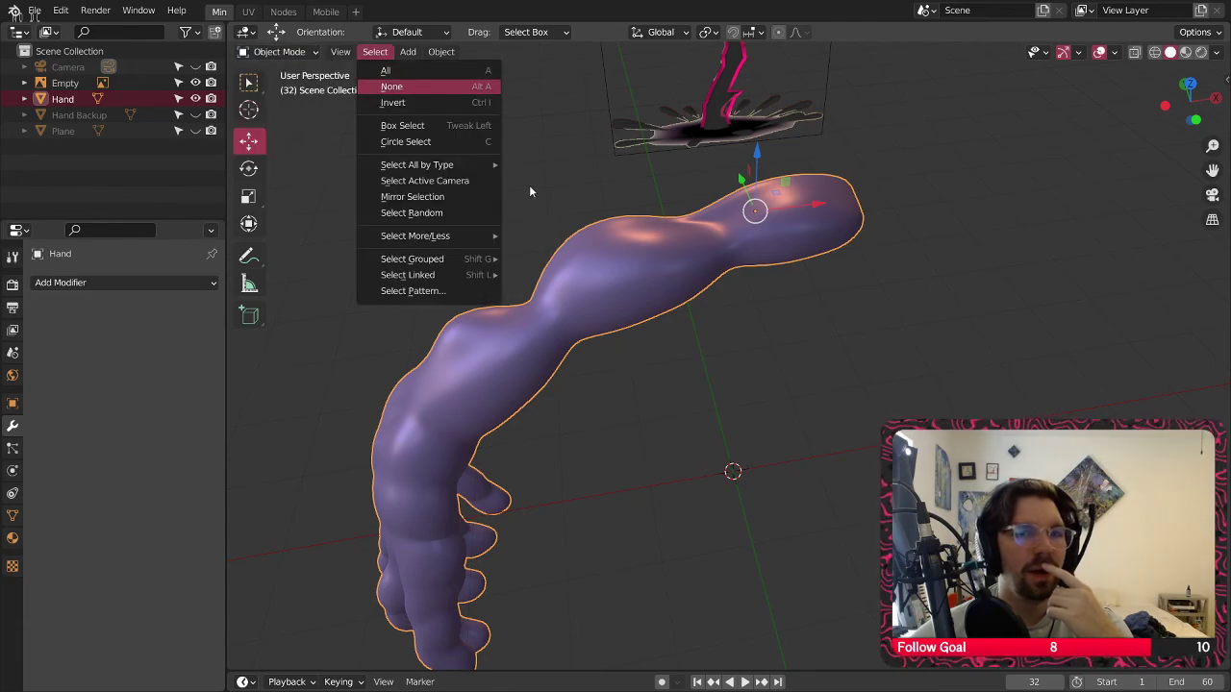
left_click(441, 53)
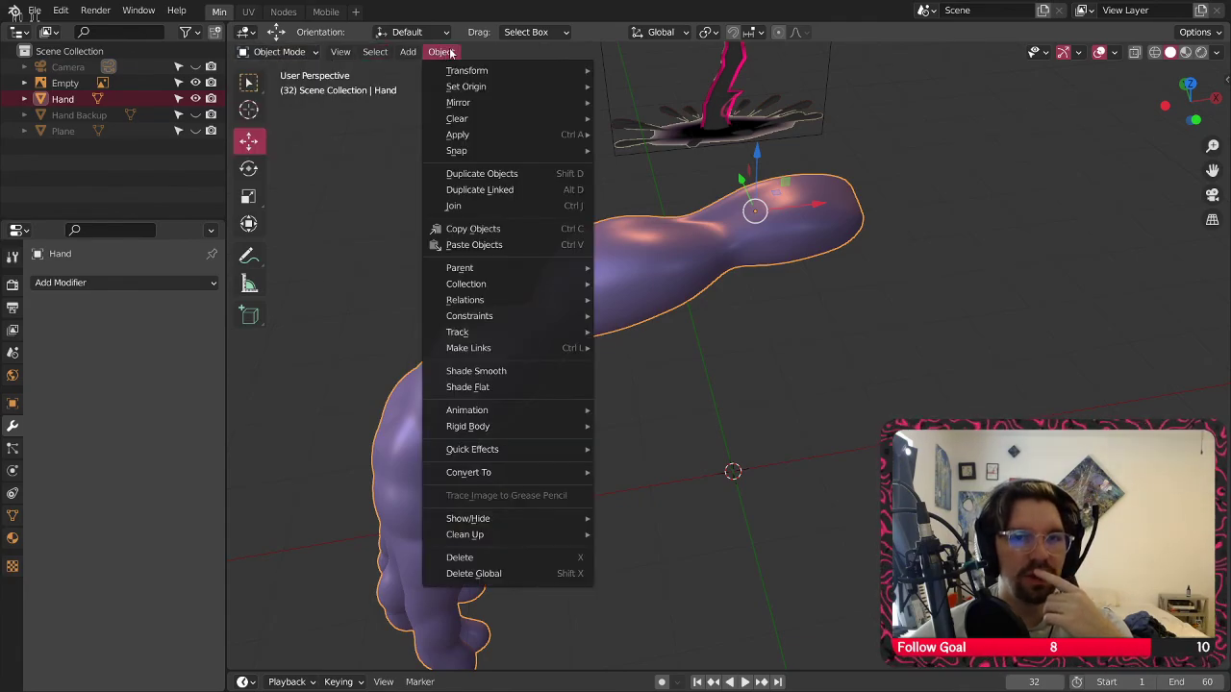
left_click(312, 239)
Add an armature and raise it 3.5005 m along Z to the height of the arm's upper end
left_click(408, 53)
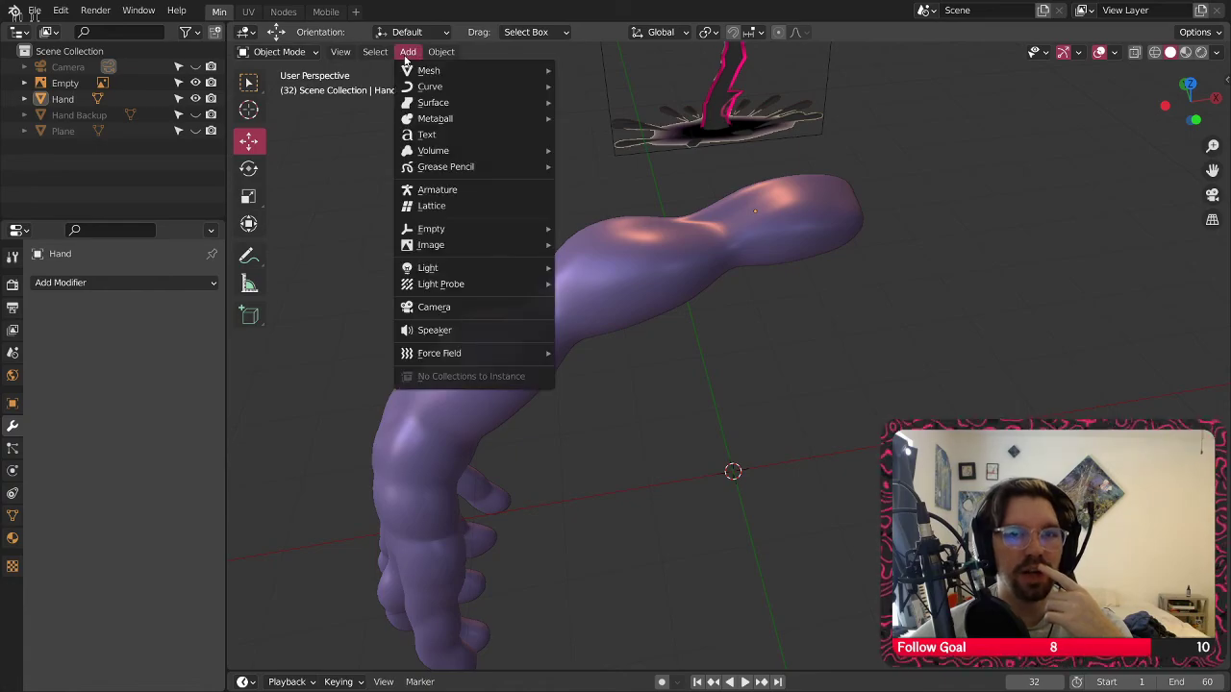
mouse_move(447, 71)
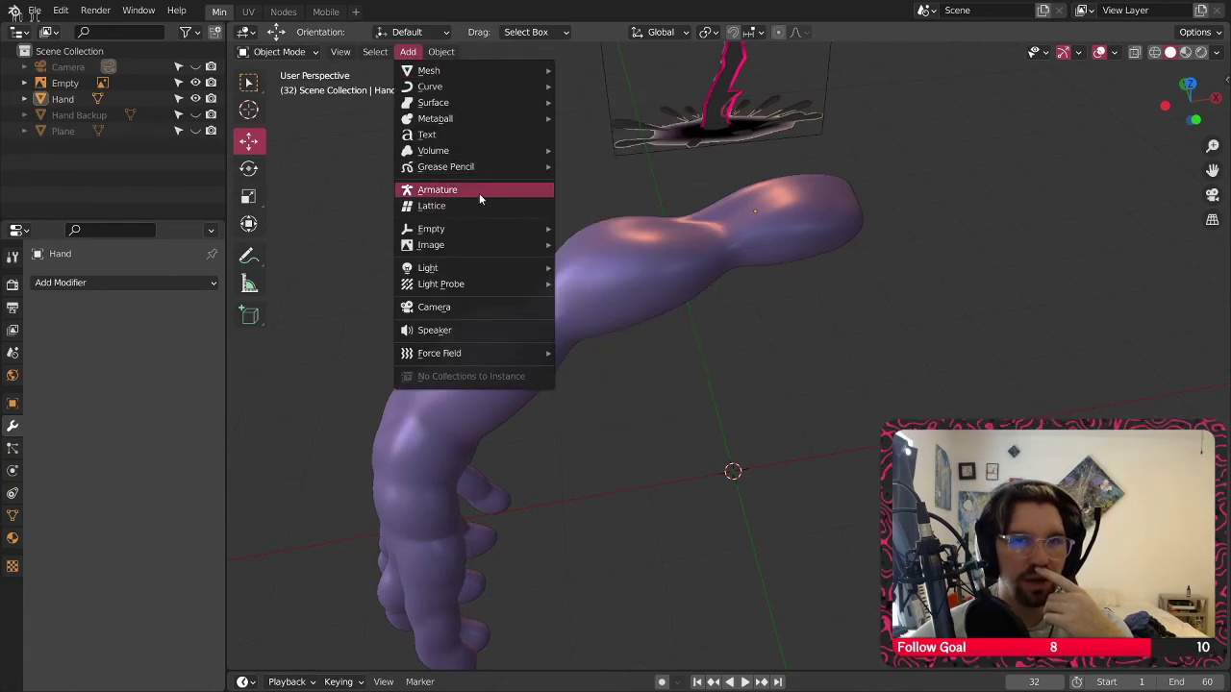
left_click(479, 191)
middle_click_drag(742, 437, 654, 322)
key("g")
key("z")
left_click(706, 102)
Move the armature 0.88316 m along X to the arm's free end and raise it to a Z location of 3.5611 m
middle_click_drag(706, 103, 676, 231)
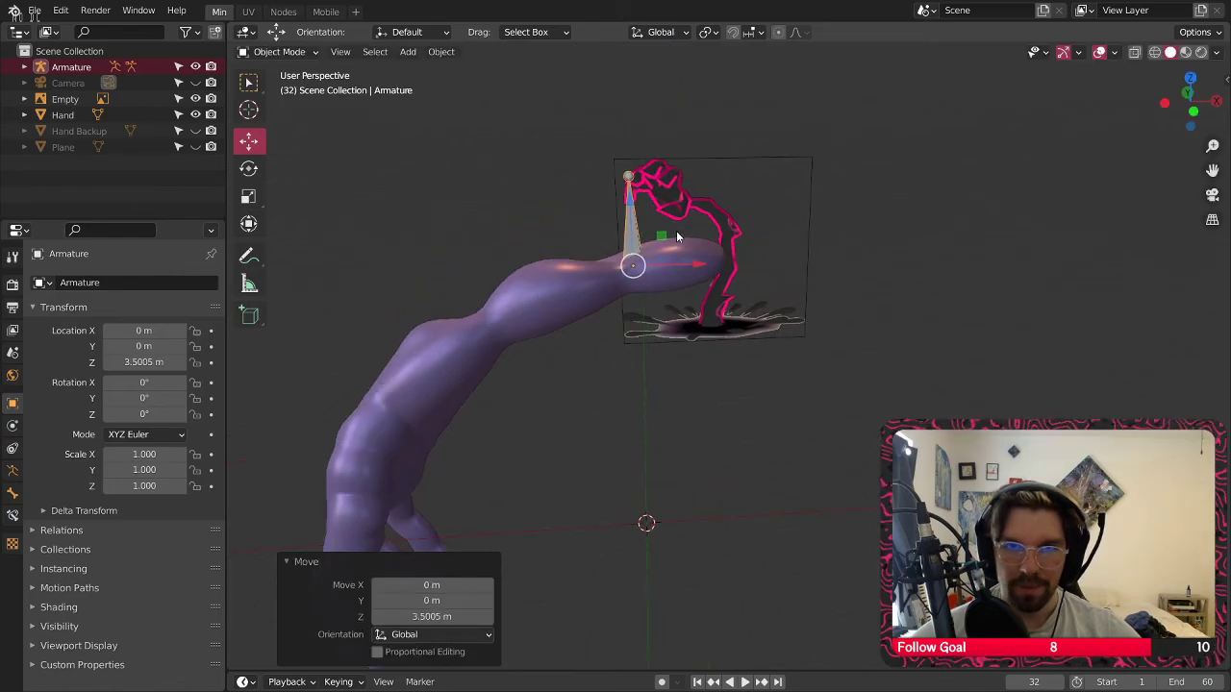
key("g")
key("x")
left_click(781, 269)
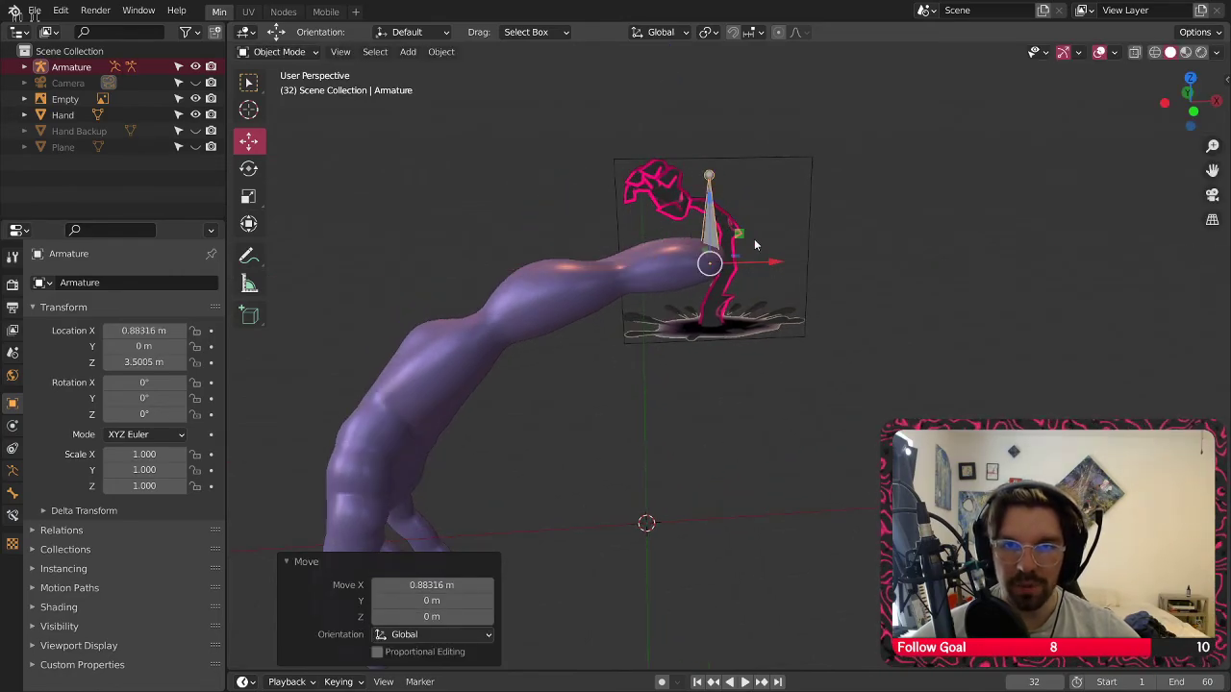
left_click_drag(715, 209, 714, 203)
left_click(712, 170)
scroll(712, 170, "up", 3)
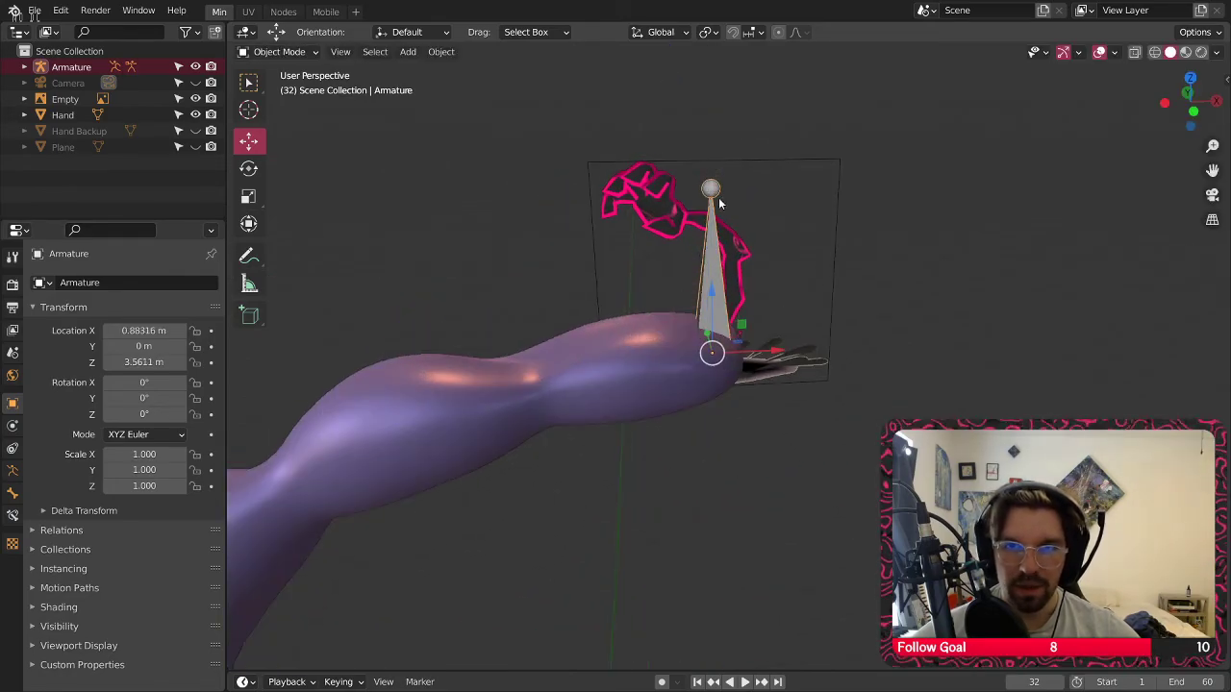
In the armature's Edit Mode, move the bone's tip -1.0104 m in X and -1.067 m in Z, to the arm's first narrowing
left_click(247, 170)
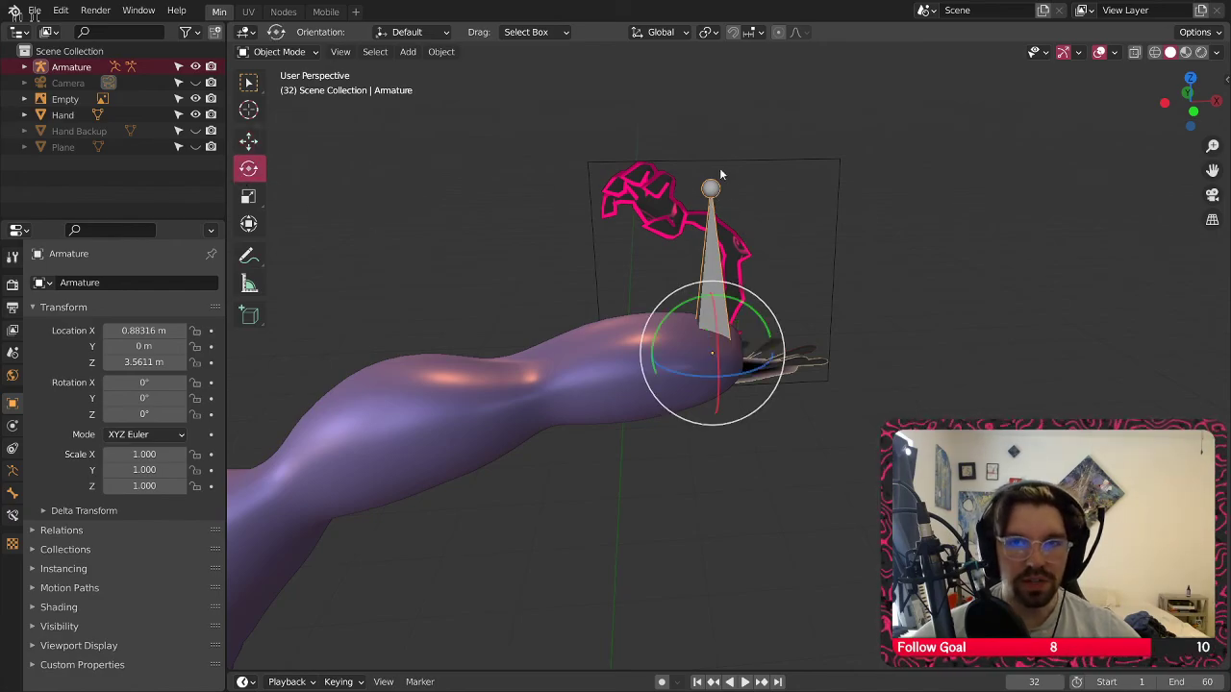
left_click(279, 52)
left_click(278, 87)
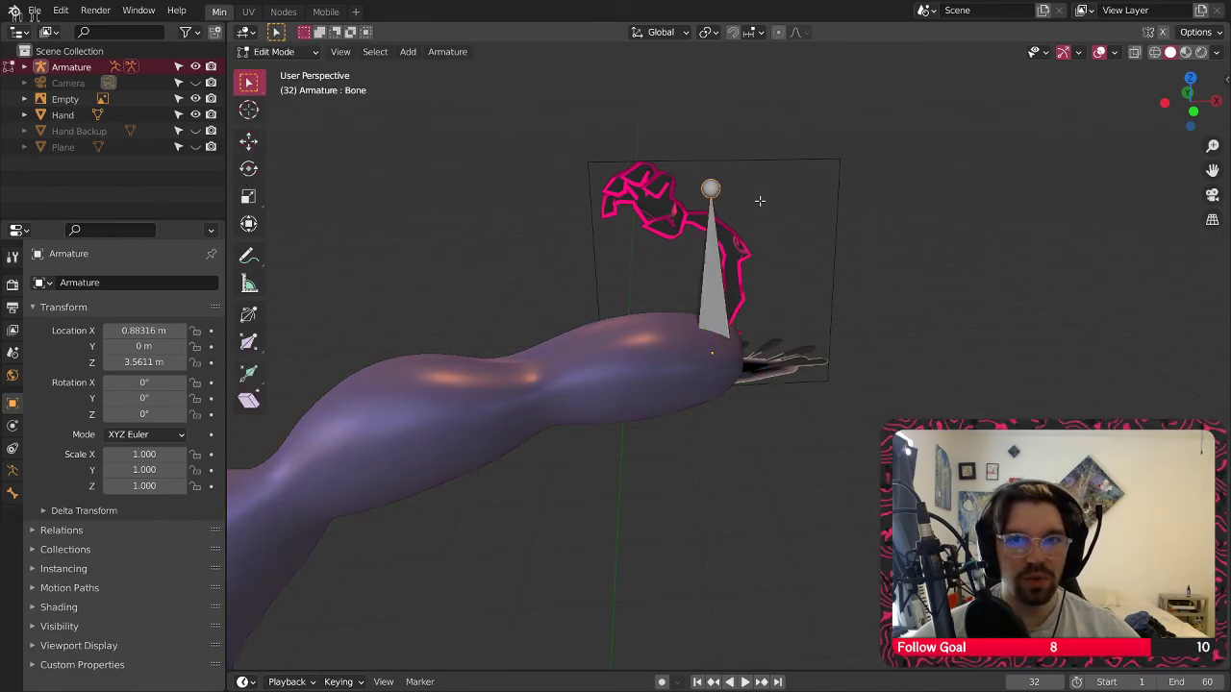
left_click(279, 52)
left_click(285, 88)
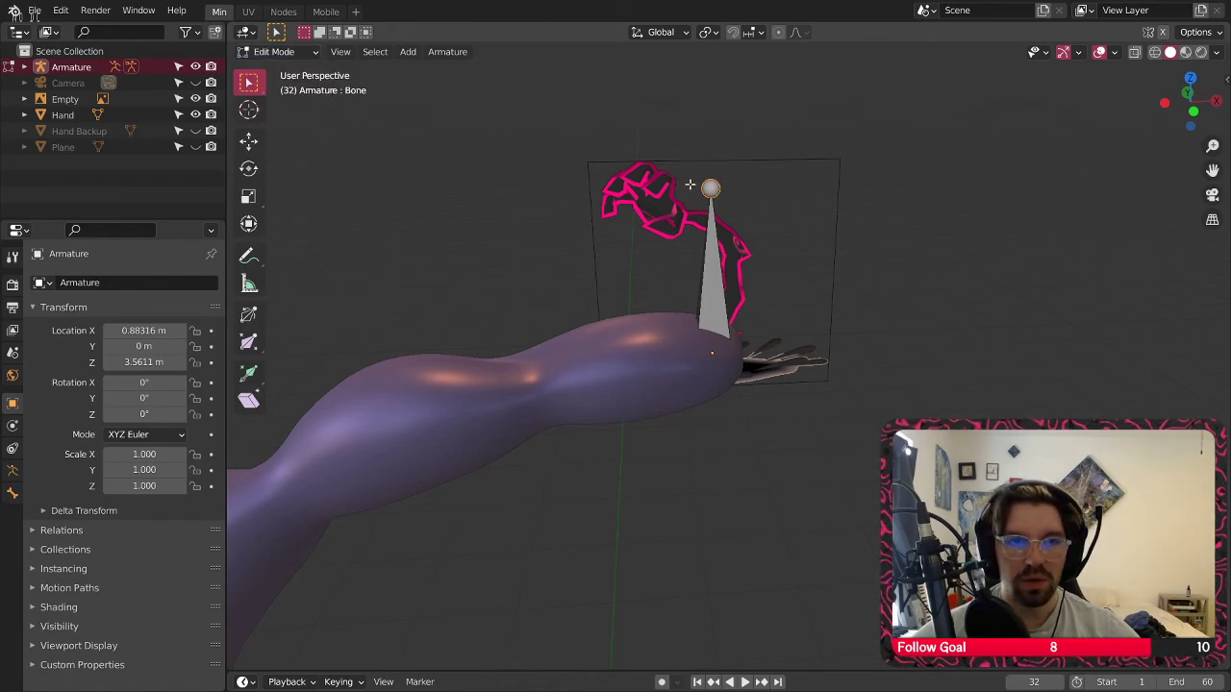
middle_click_drag(689, 183, 741, 143)
left_click(248, 141)
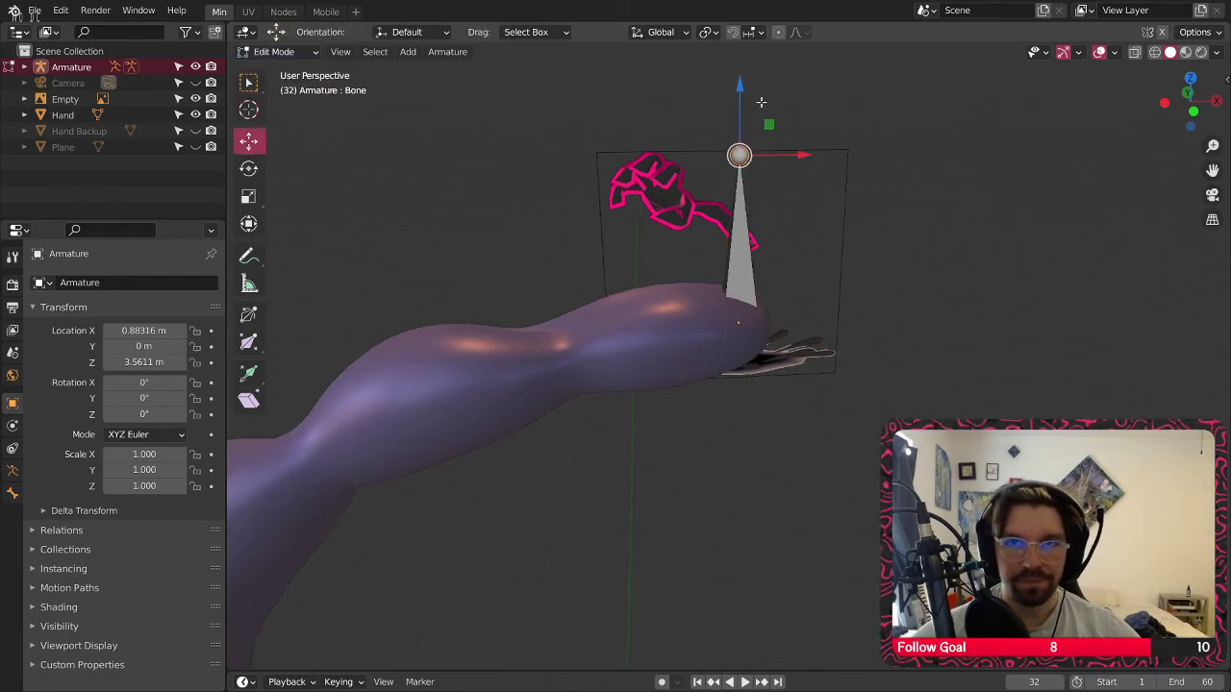
left_click_drag(769, 124, 604, 308)
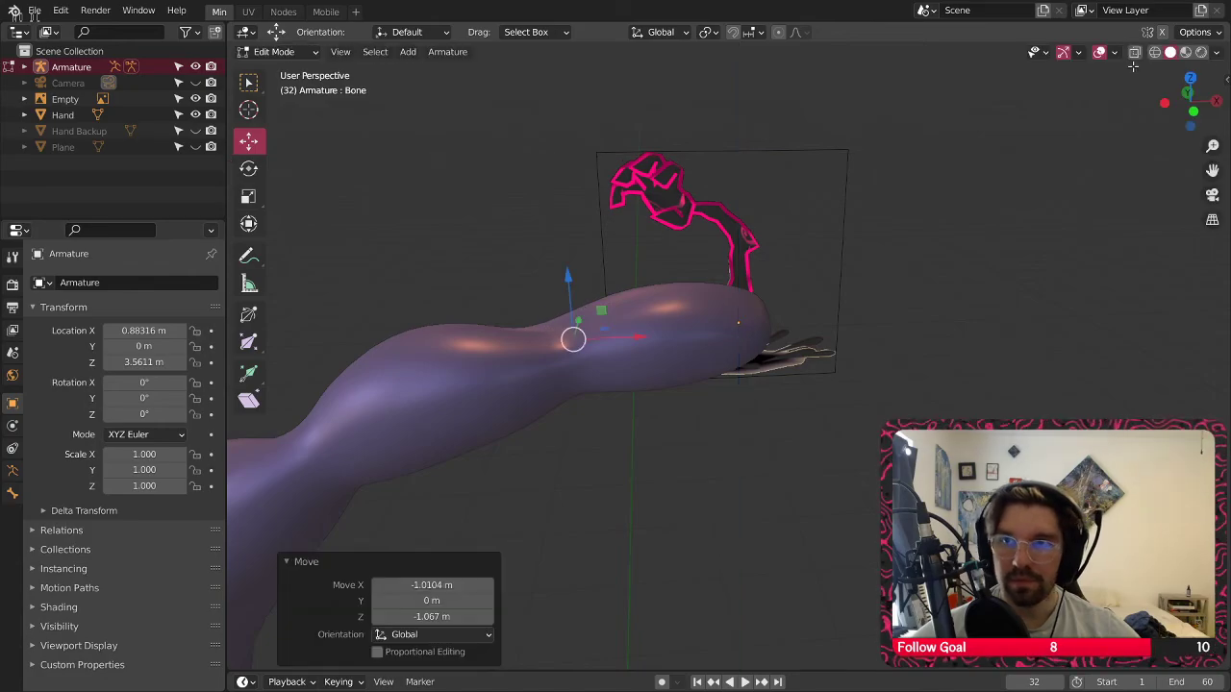
Center the first bone's tip inside the arm by moving it -0.056287 m in Y and -0.042401 m in Z
middle_click_drag(587, 317, 673, 337)
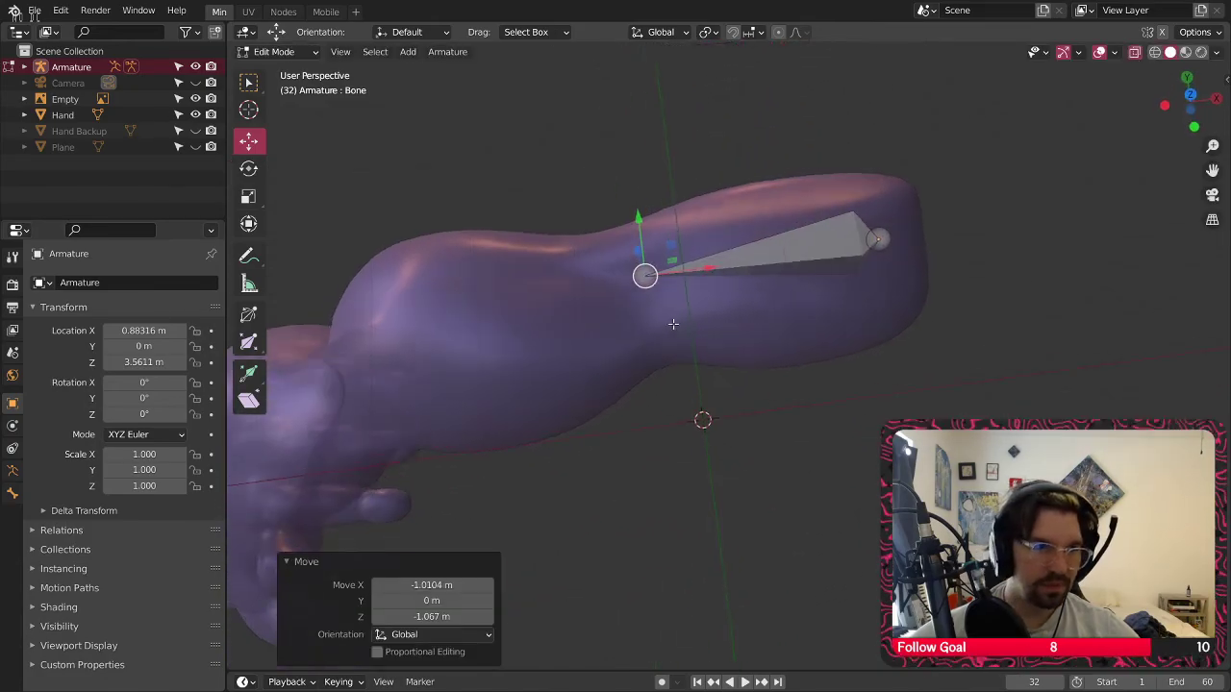
scroll(660, 286, "up", 2)
scroll(644, 279, "up", 2)
mouse_move(636, 252)
left_mouse_down()
mouse_move(638, 279)
mouse_move(638, 265)
left_mouse_up()
middle_click_drag(639, 266, 694, 116)
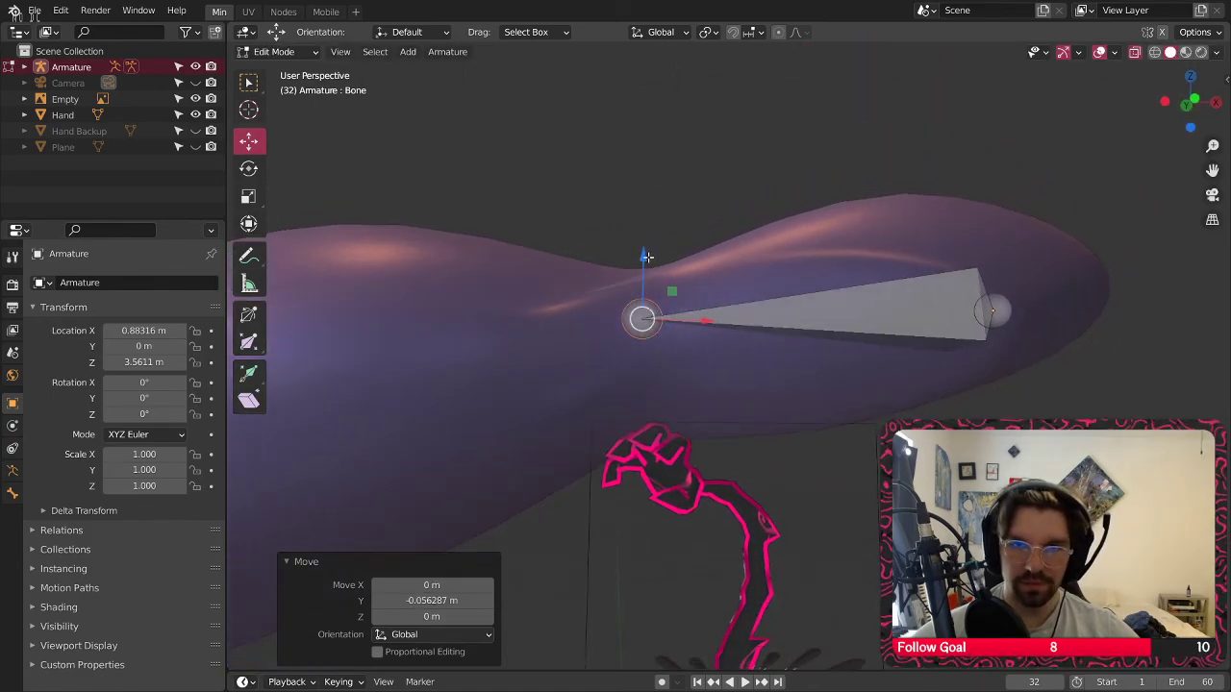
left_click_drag(642, 258, 638, 279)
middle_click_drag(638, 279, 758, 303)
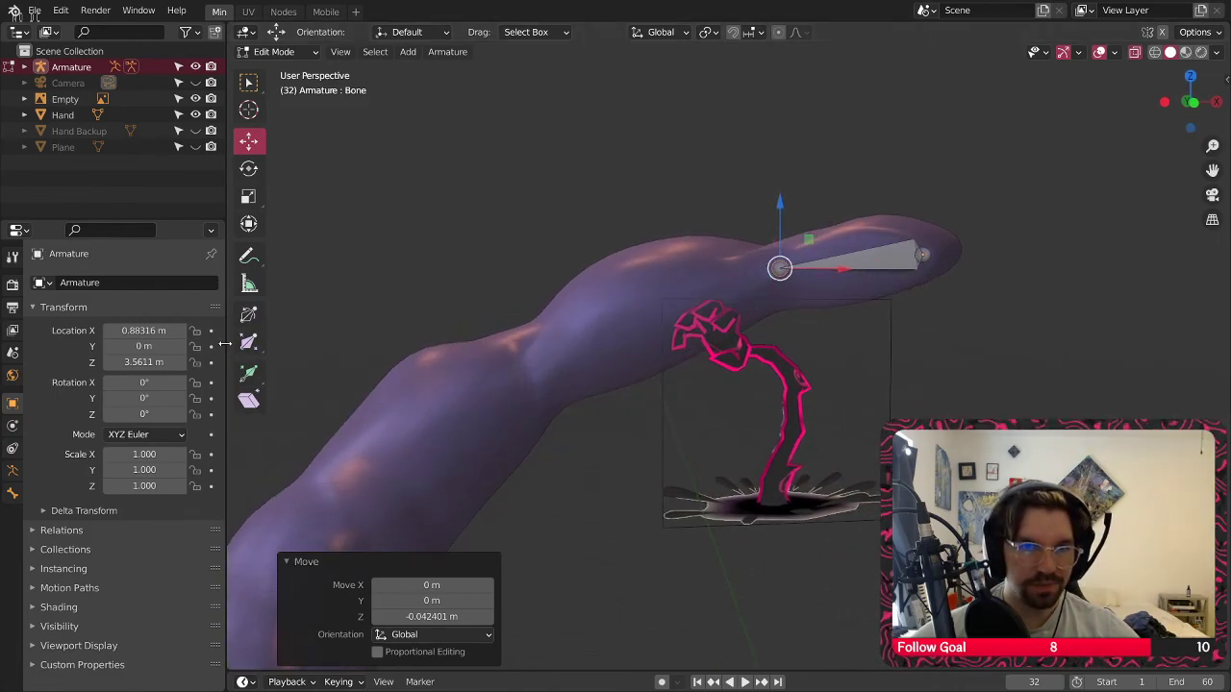
Extrude a second bone 1.3181 m from the first bone's tip toward the hand and lower its tip 0.30536 m along Z
left_click(249, 373)
left_click_drag(744, 271, 699, 284)
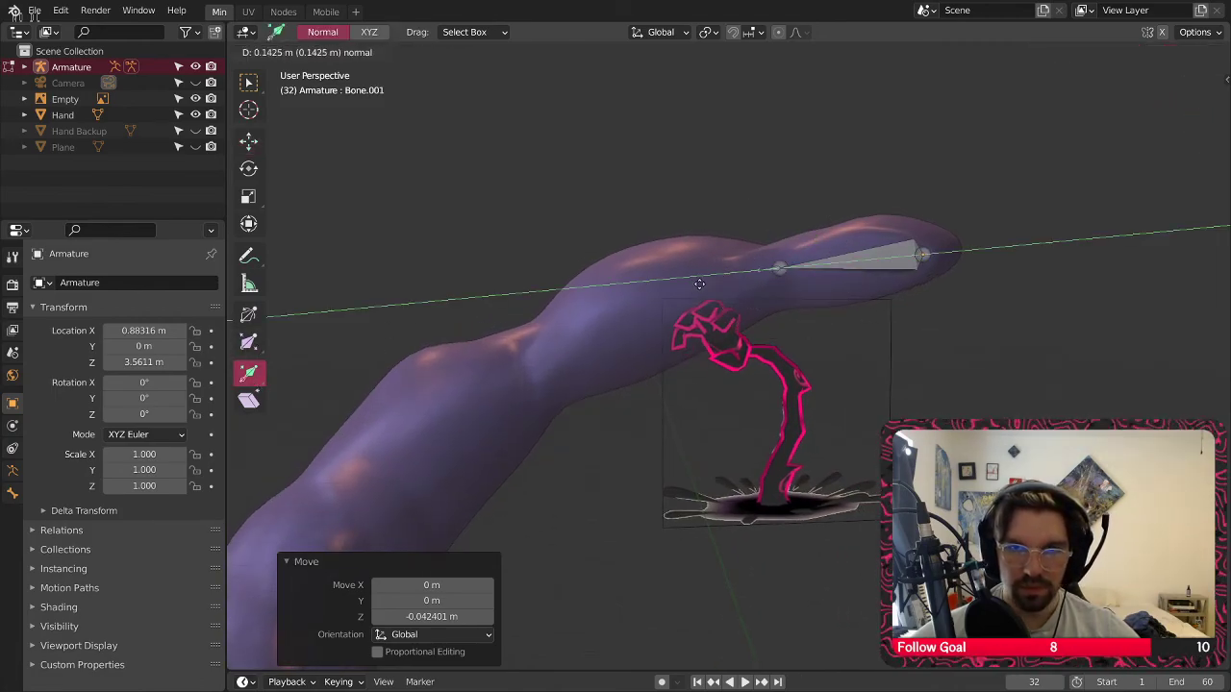
left_click_drag(558, 323, 524, 298)
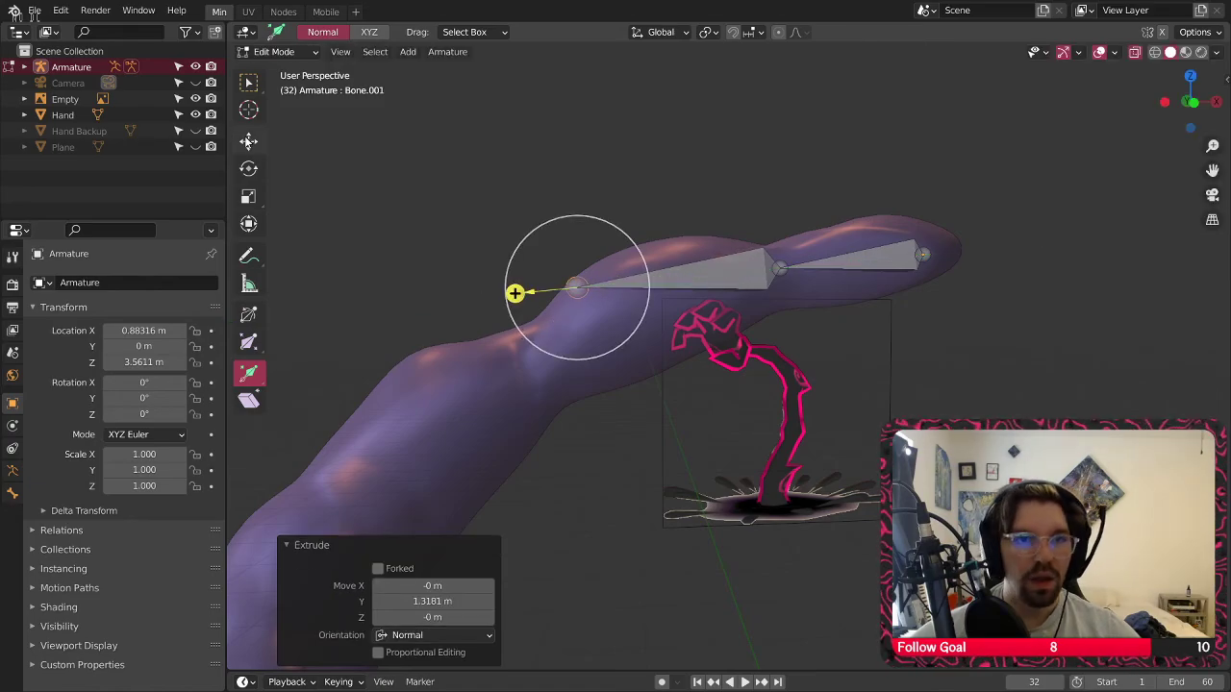
key("shift+space")
key("g")
left_click_drag(577, 229, 578, 274)
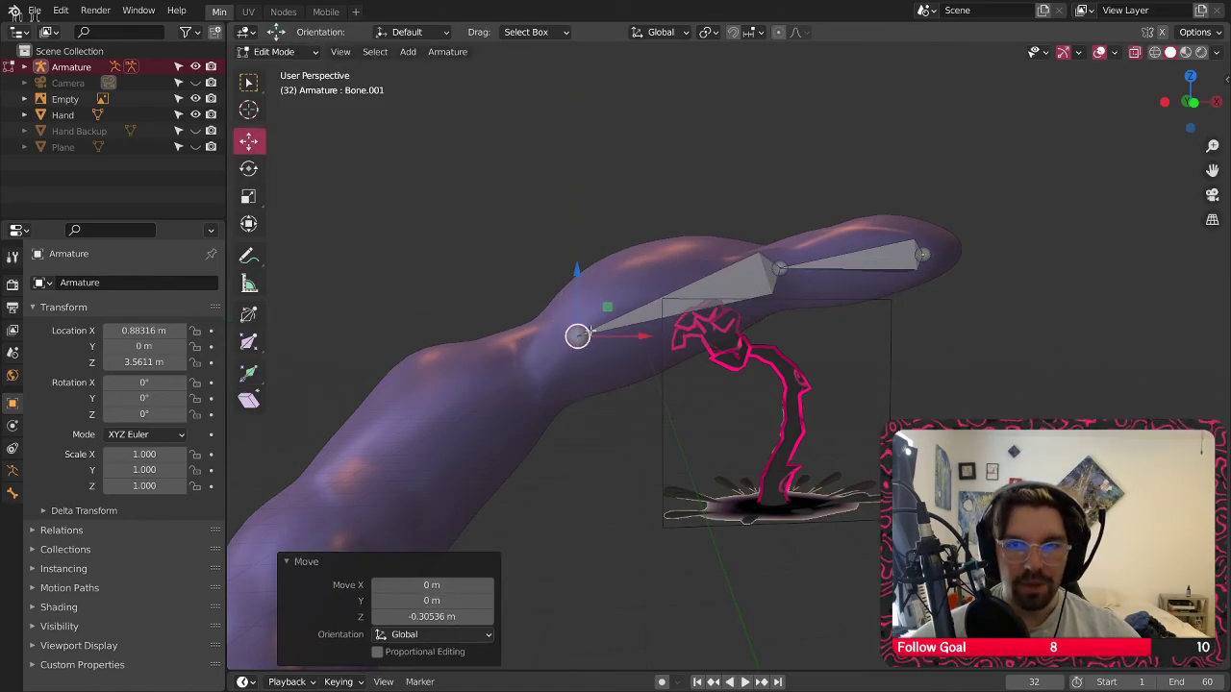
Fit the second bone's tip into the arm's next narrowing, moving it -0.26144 m in X and -0.15635 m in Z
middle_click_drag(577, 274, 588, 377)
left_click_drag(559, 364, 566, 366)
middle_click_drag(648, 383, 467, 285)
left_click_drag(691, 359, 608, 341)
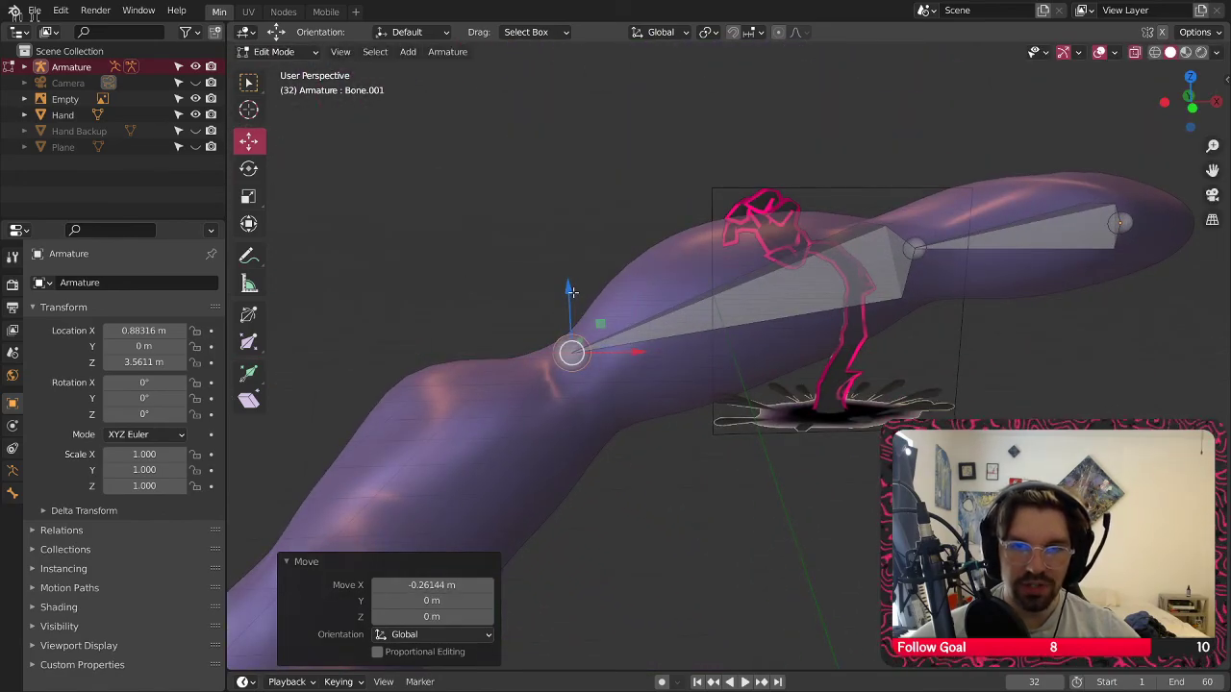
left_click_drag(571, 290, 571, 332)
middle_click_drag(577, 336, 711, 322)
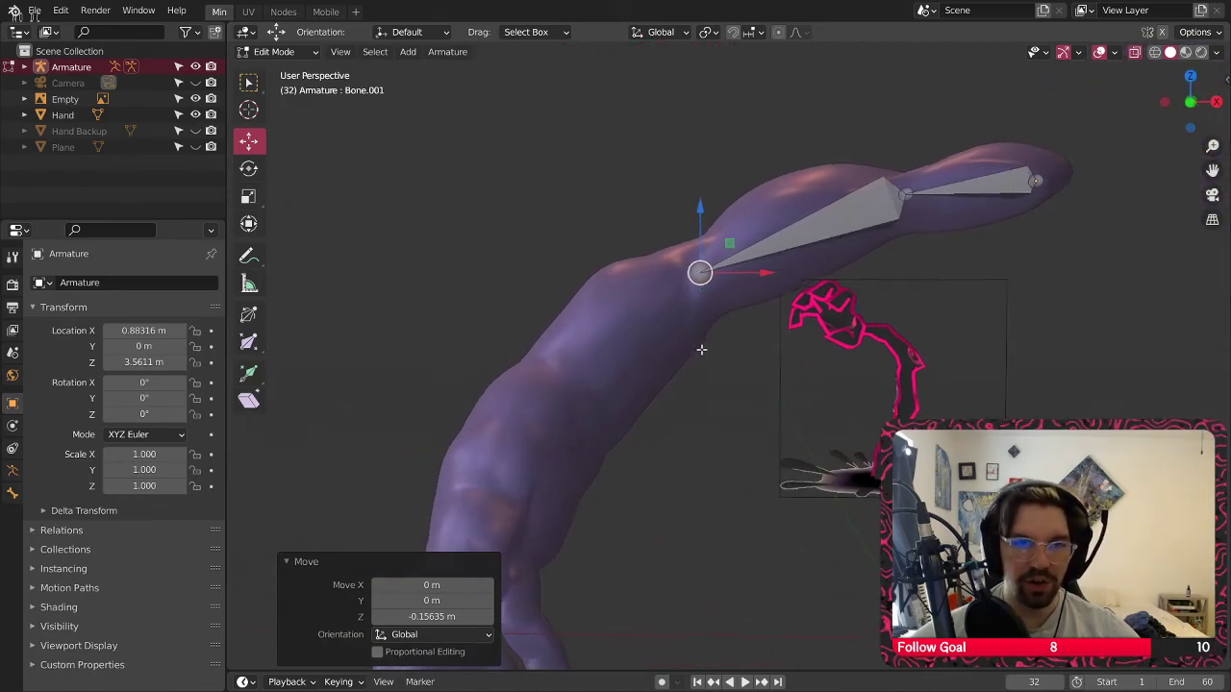
Extrude a third bone 1.2081 m from the second bone's tip toward the wrist
scroll(701, 349, "down", 1)
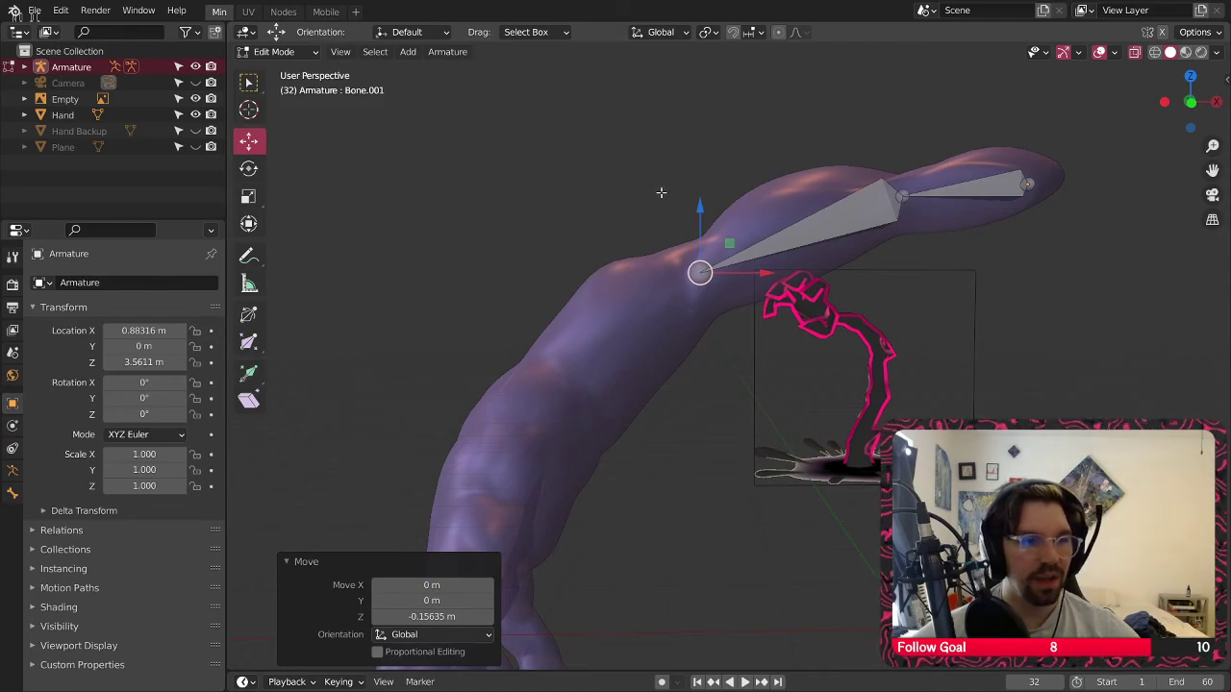
scroll(687, 243, "up", 1)
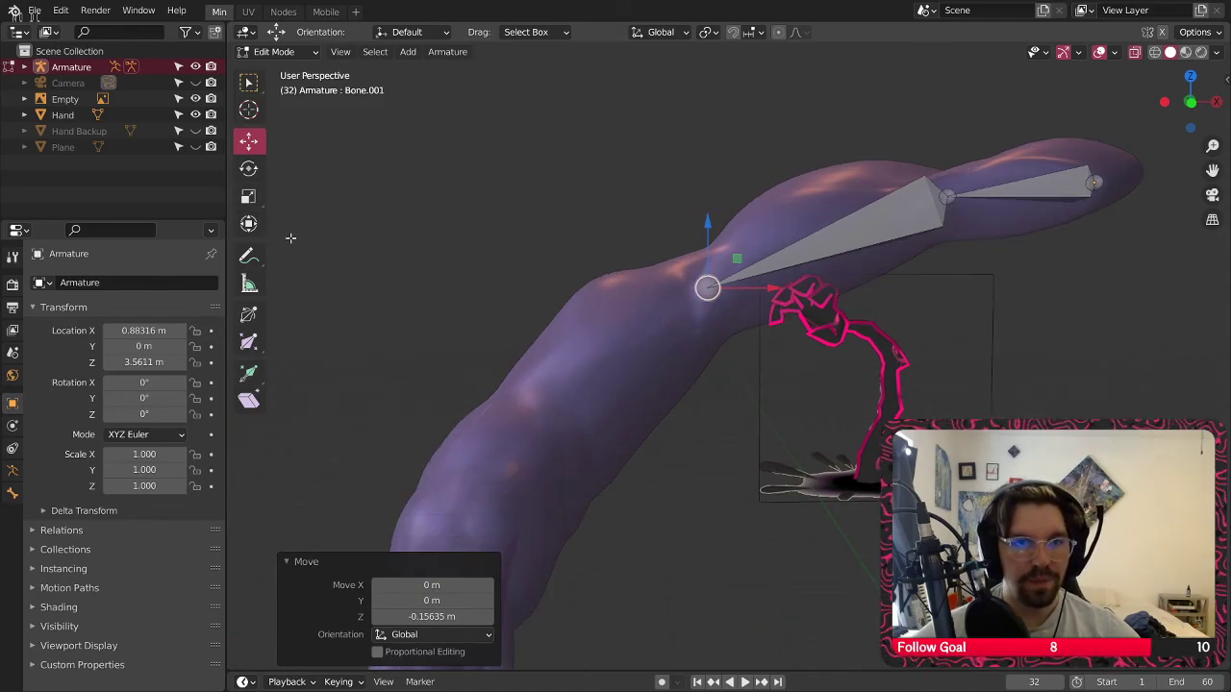
left_click(248, 373)
left_click_drag(652, 307, 471, 378)
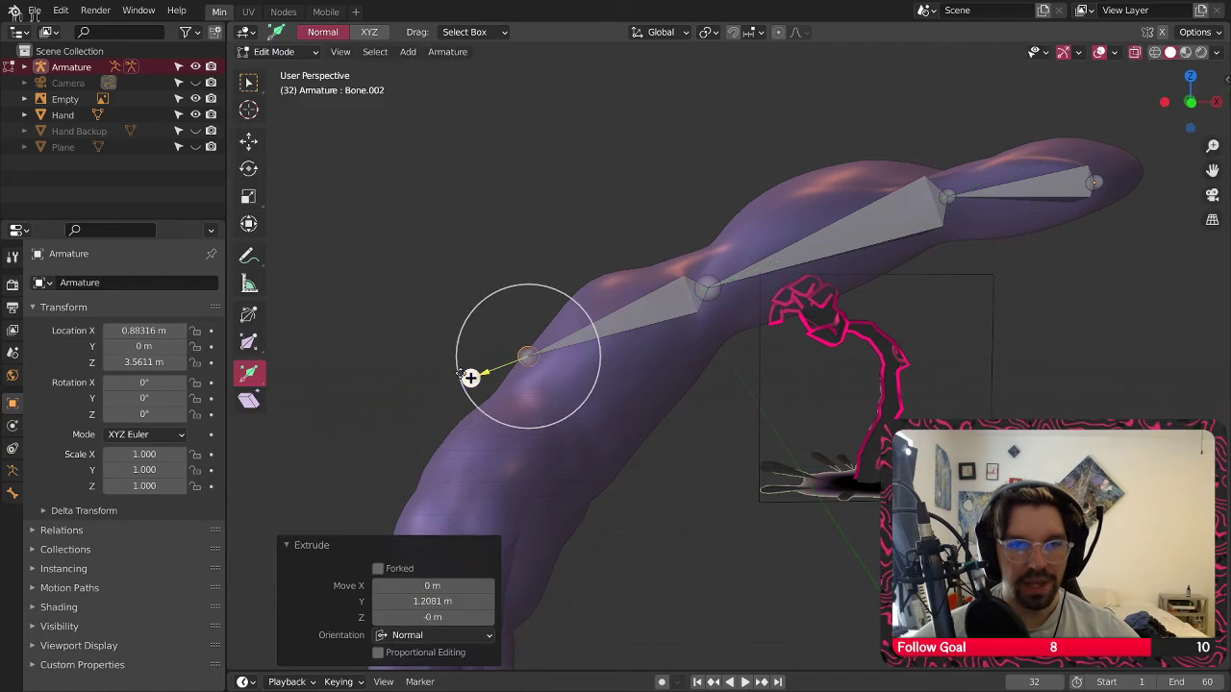
Fit the third bone's tip inside the wrist, moving it -0.52891 m in Z, 0.10065 m in X and finally 0.037782 m in Z
left_click(247, 146)
left_click_drag(525, 293, 527, 377)
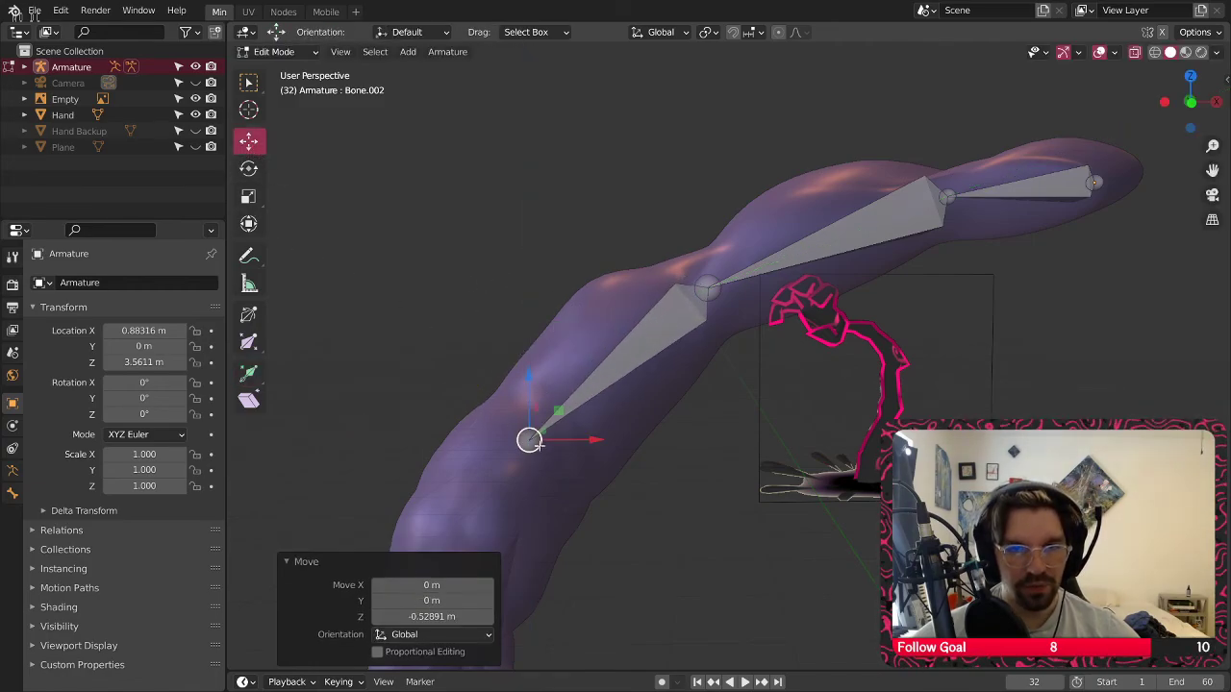
middle_click_drag(527, 377, 634, 351)
left_click_drag(634, 351, 647, 350)
middle_click_drag(648, 350, 608, 226)
left_click_drag(590, 276, 590, 262)
left_click_drag(644, 331, 673, 332)
middle_click_drag(674, 331, 800, 320)
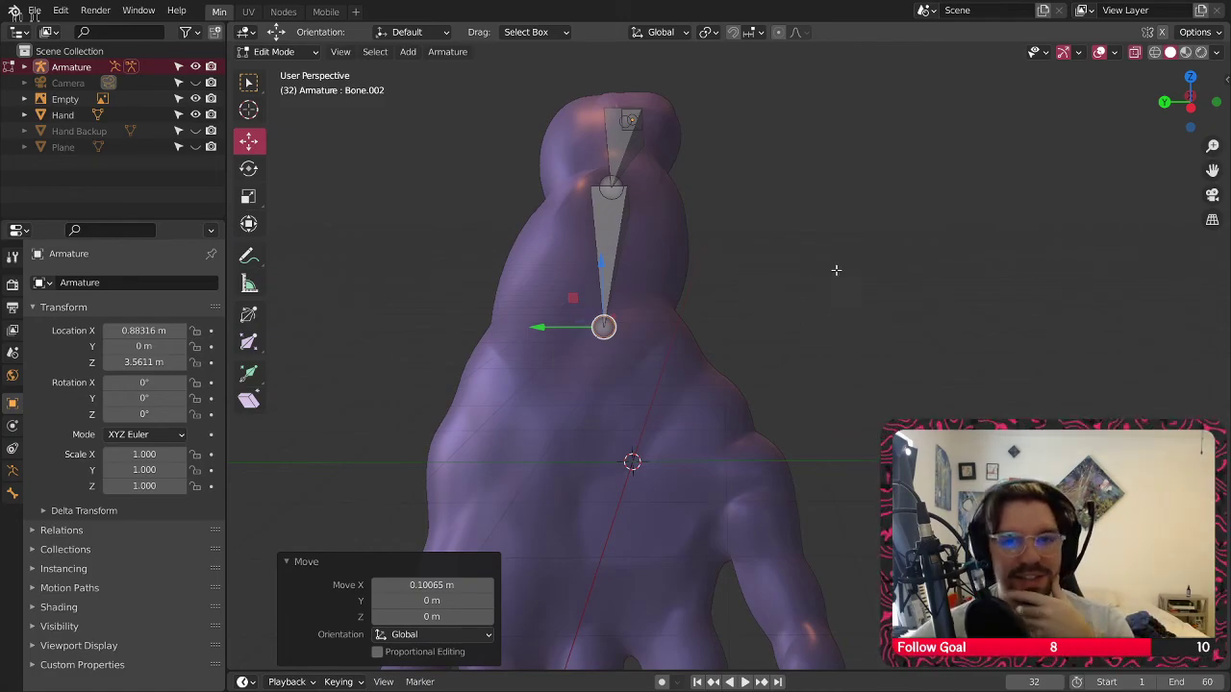
middle_click_drag(690, 412, 590, 320)
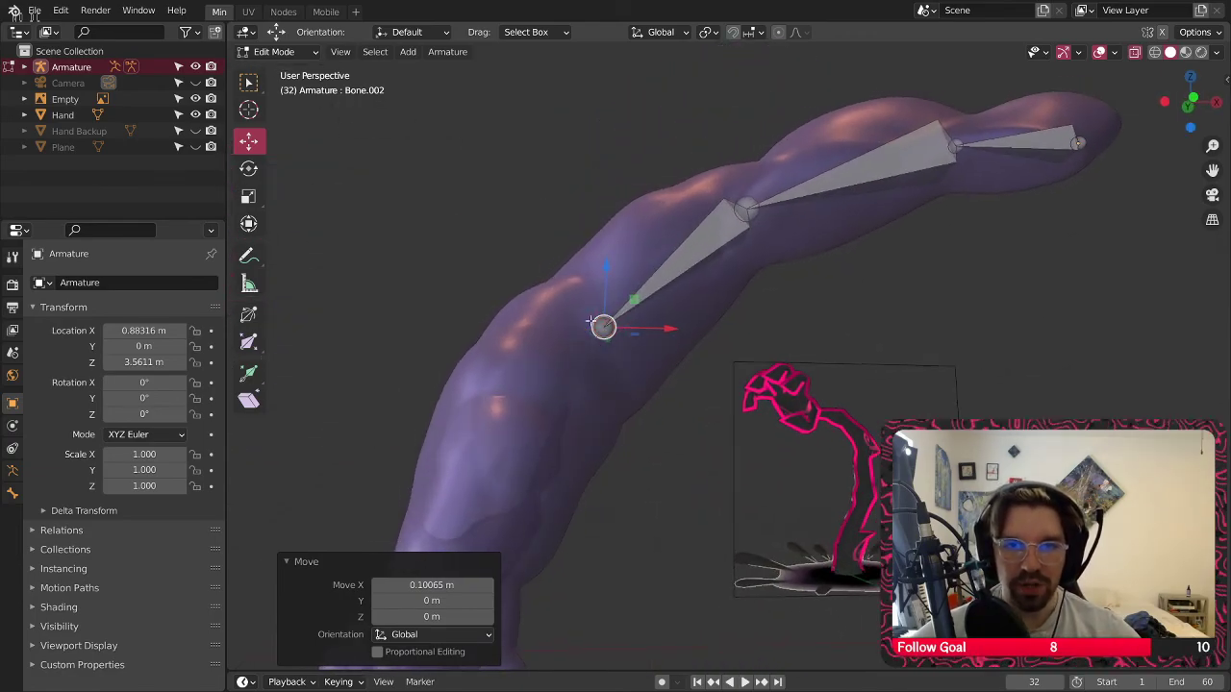
left_click_drag(607, 259, 608, 252)
middle_click_drag(608, 252, 600, 327)
Extrude a fourth bone 1.2099 m from the wrist joint and shift its tip -0.74706 m in Y toward the thumb
left_click(248, 372)
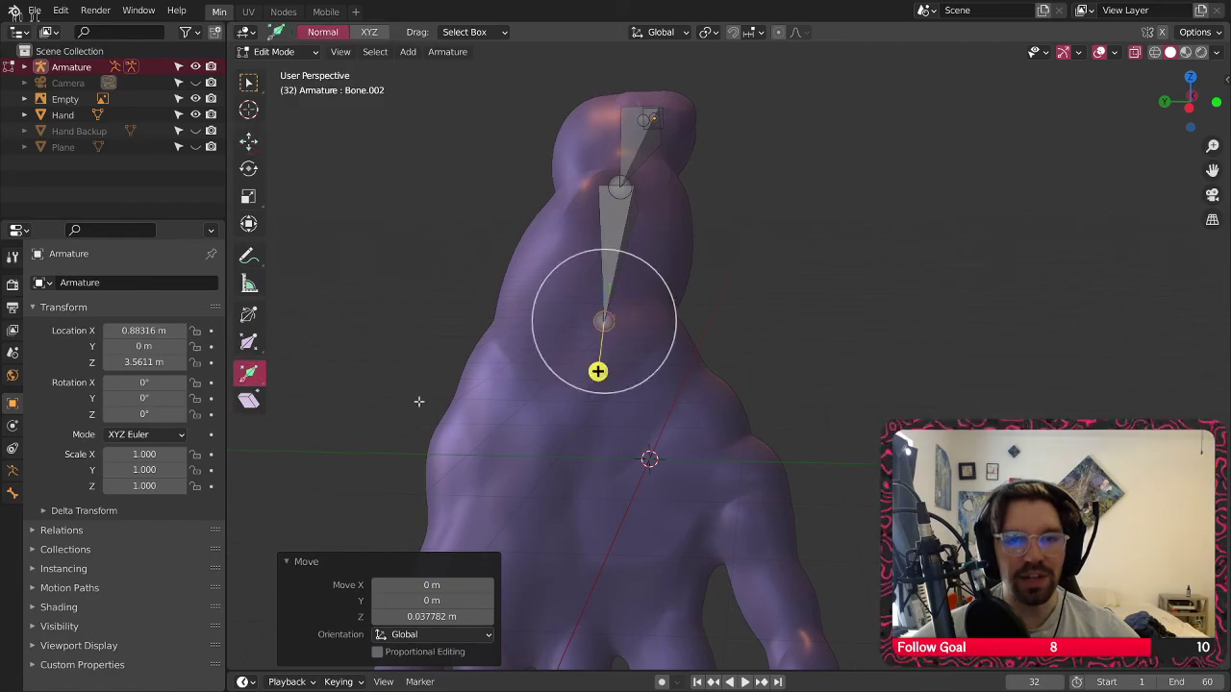
left_click_drag(596, 369, 576, 550)
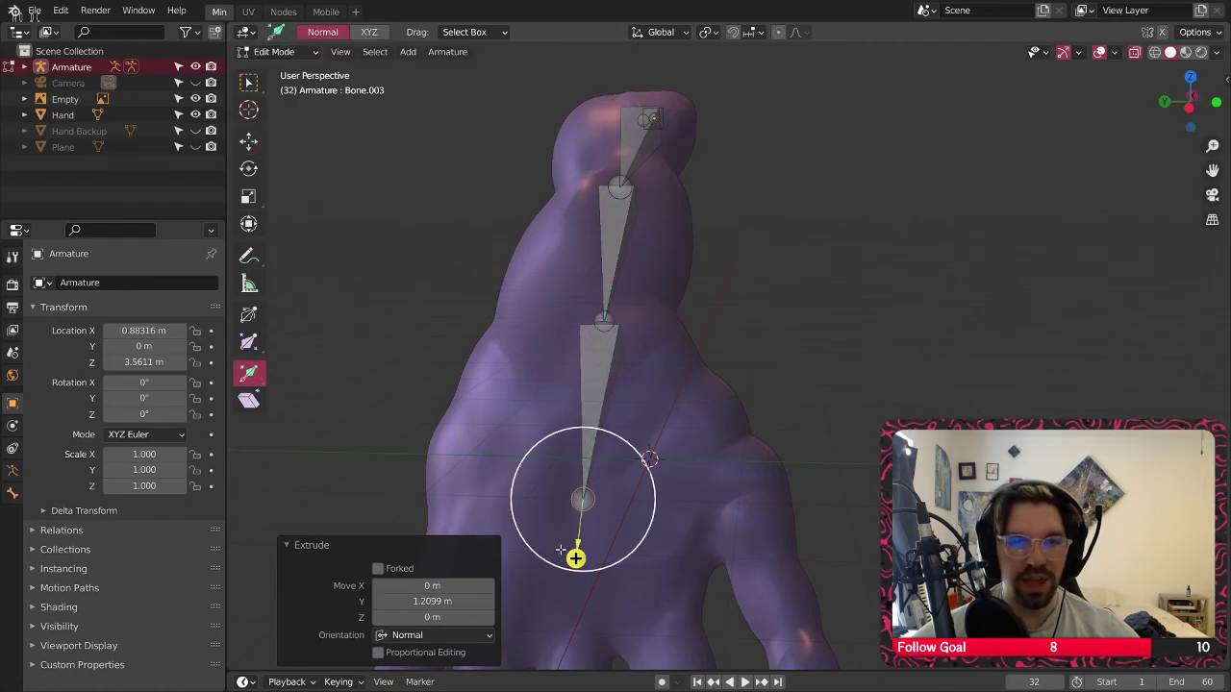
middle_click_drag(575, 551, 539, 379)
key("shift+space")
key("g")
left_click_drag(538, 379, 673, 372)
Fit the fourth bone's tip into the thumb's base knuckle along X and Z, finishing with a -0.15165 m move in Y
middle_click_drag(673, 372, 705, 339)
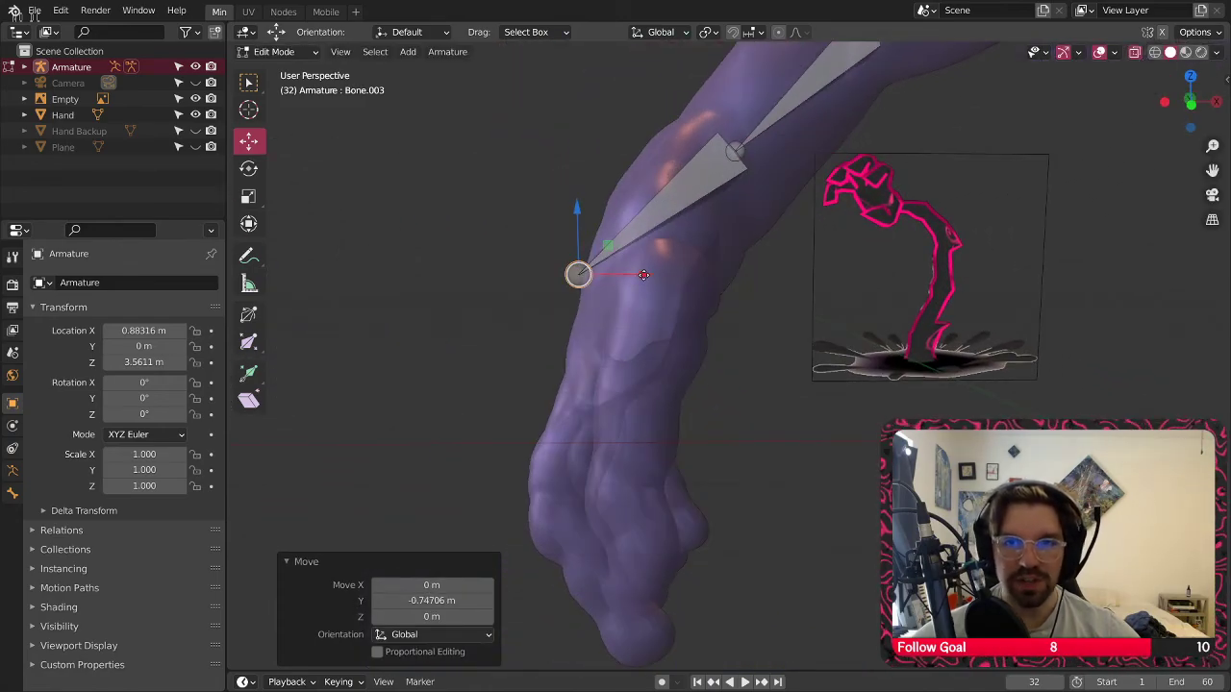
left_click_drag(643, 275, 714, 277)
middle_click_drag(714, 277, 673, 281)
left_click_drag(649, 210, 647, 251)
left_click_drag(597, 311, 624, 313)
middle_click_drag(623, 312, 641, 241)
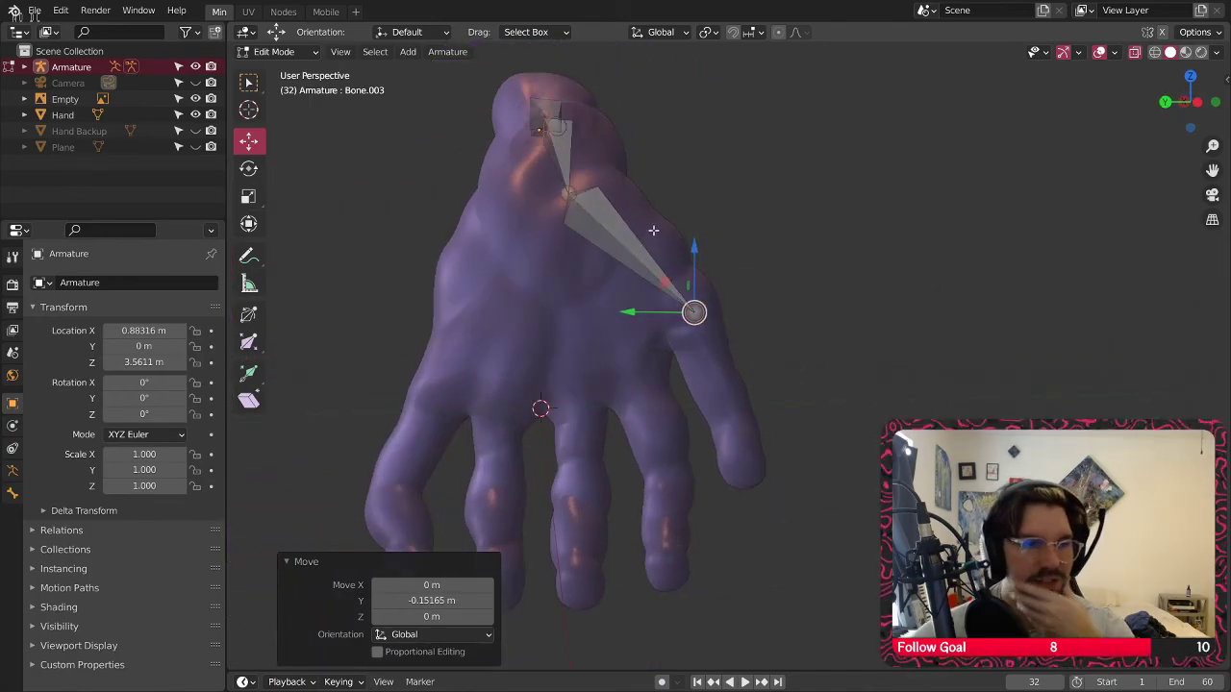
middle_click_drag(614, 233, 580, 296)
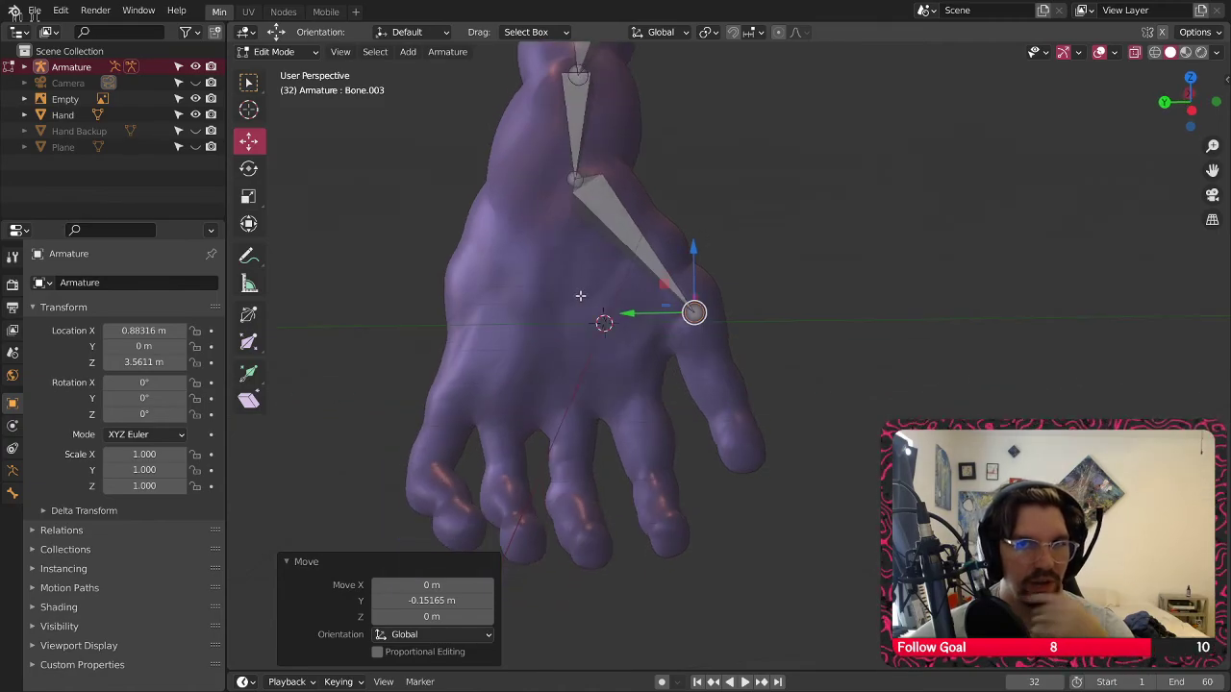
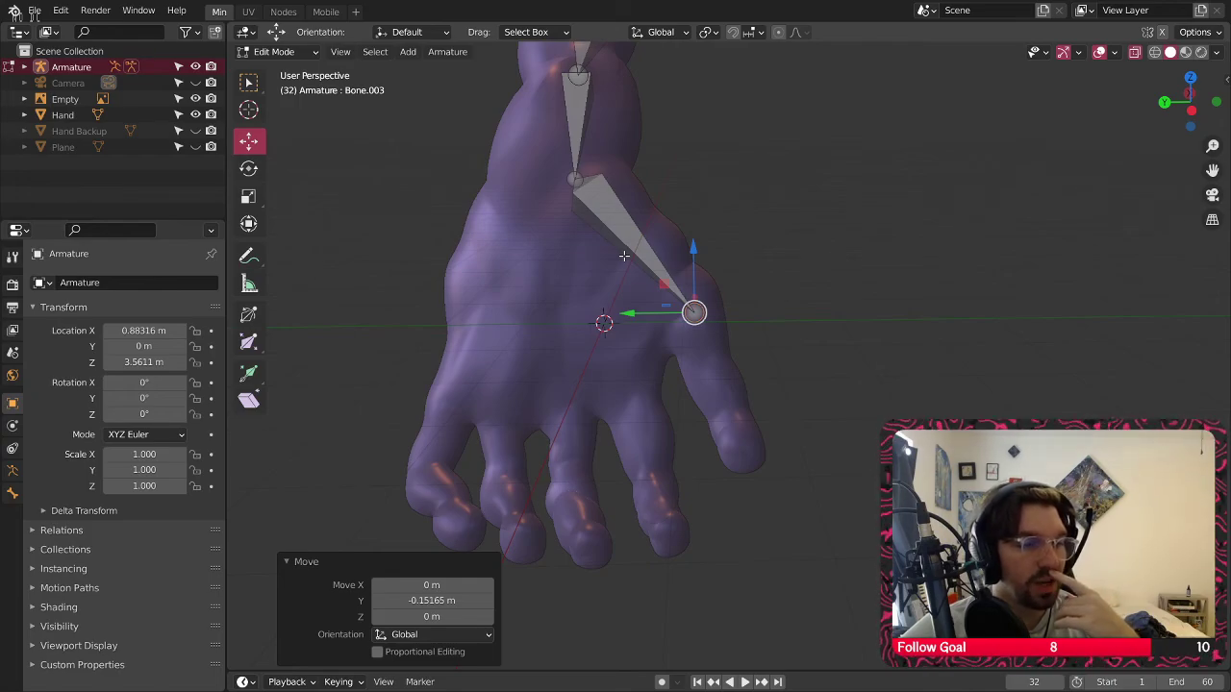
Extrude a thumb bone 0.6485 m from the base knuckle and shift its tip along Y into the thumb
middle_click_drag(674, 278, 813, 278)
left_click(248, 374)
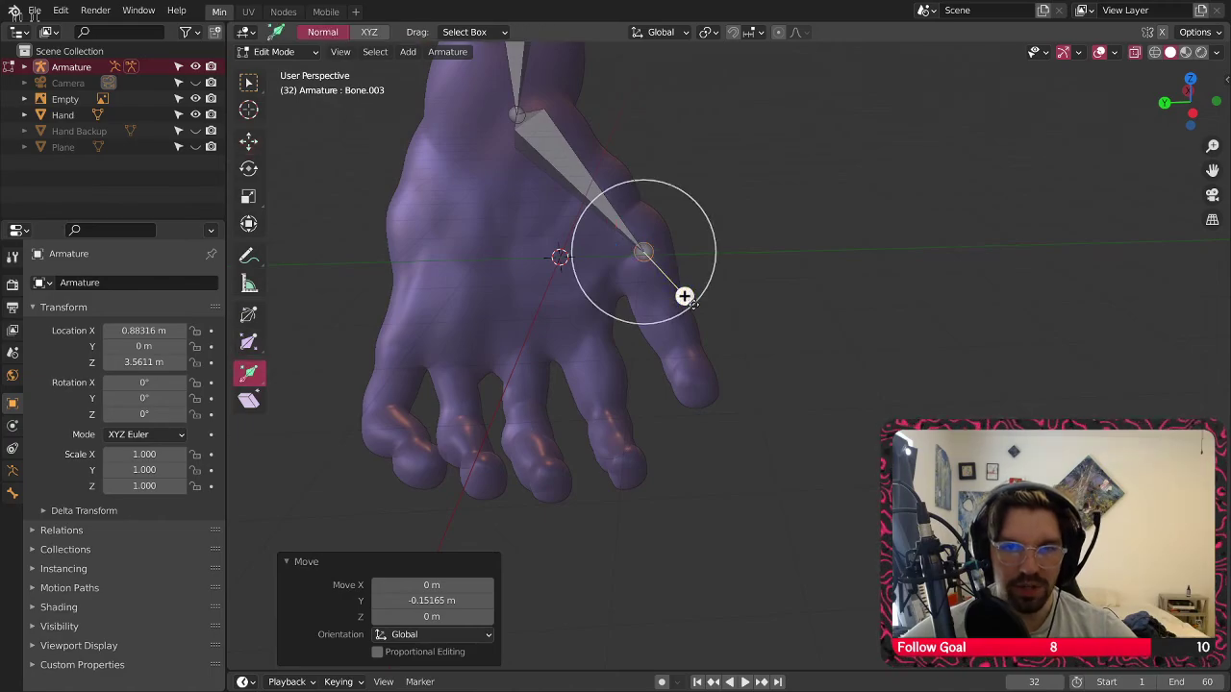
left_click_drag(681, 294, 725, 382)
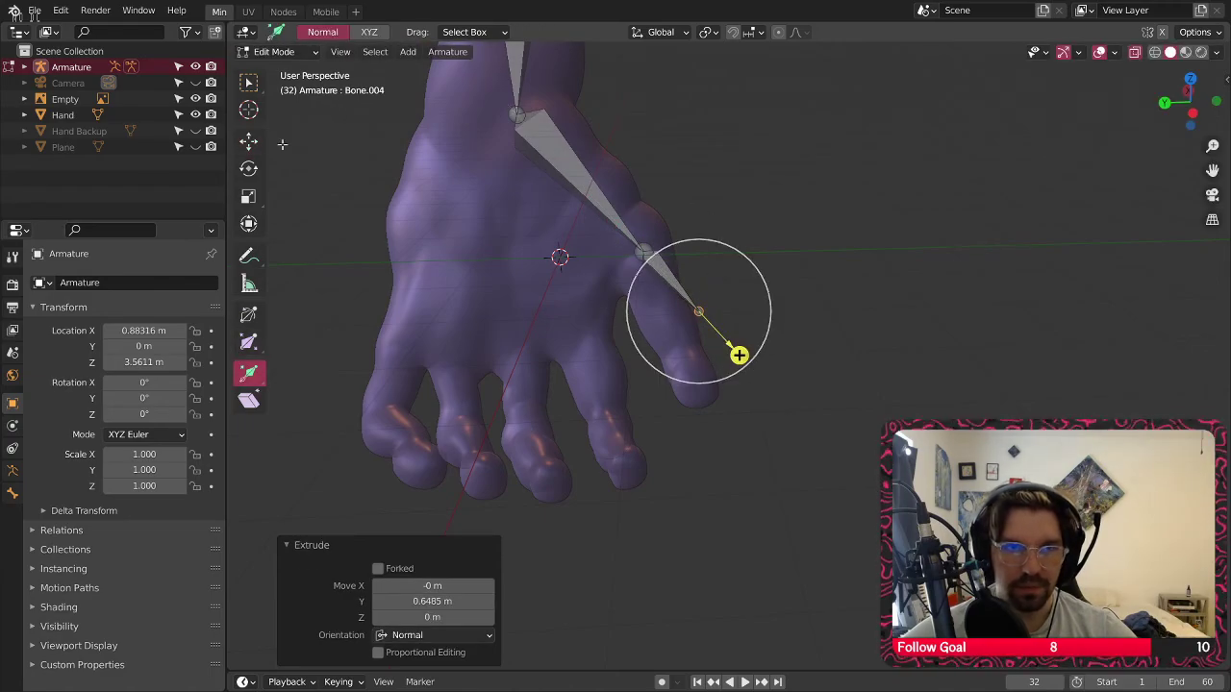
key("shift+space")
key("g")
scroll(794, 344, "up", 3)
left_click_drag(577, 295, 520, 313)
Center the new thumb bone's tip in the thumb's upper joint with small axis moves, including 0.030798 m in X
middle_click_drag(520, 314, 640, 302)
left_click_drag(640, 302, 668, 320)
middle_click_drag(668, 321, 606, 281)
left_click_drag(606, 281, 597, 302)
middle_click_drag(597, 302, 563, 356)
left_click_drag(563, 356, 570, 368)
left_click_drag(635, 327, 628, 317)
middle_click_drag(628, 316, 559, 302)
left_click_drag(693, 369, 677, 370)
middle_click_drag(677, 370, 577, 357)
left_click_drag(680, 375, 695, 376)
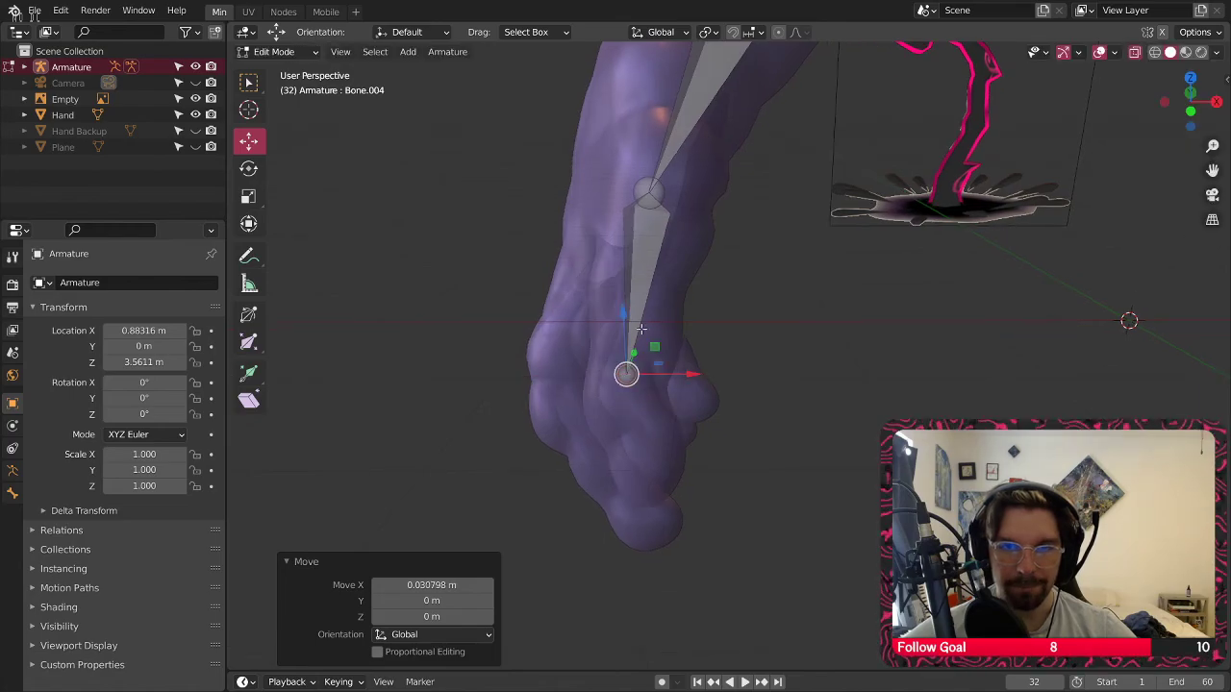
left_click_drag(626, 323, 625, 317)
left_click(745, 357)
Extrude the last thumb bone into the thumb's end and center its tip, moving it 0.20362 m and -0.05378 m in X
middle_click_drag(577, 352, 539, 287)
middle_click_drag(462, 298, 635, 332)
left_click(250, 373)
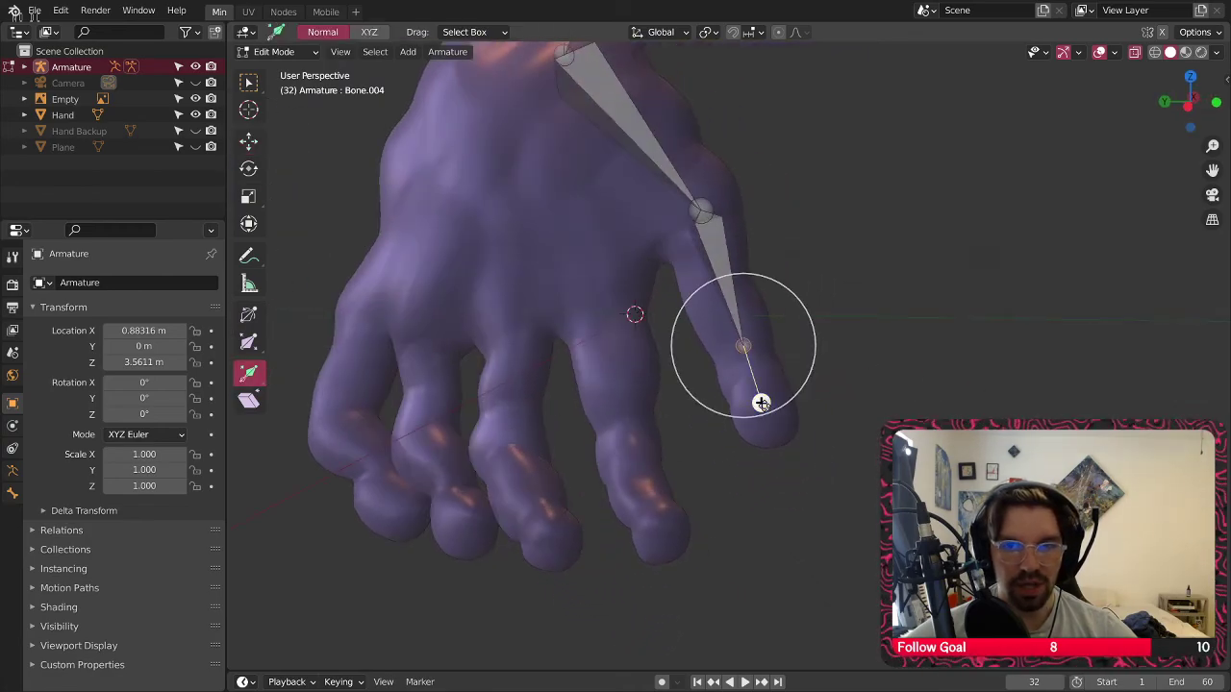
left_click_drag(761, 403, 784, 488)
middle_click_drag(784, 488, 392, 275)
left_click(248, 141)
left_click_drag(657, 384, 684, 387)
scroll(607, 382, "up", 2)
middle_click_drag(607, 383, 402, 387)
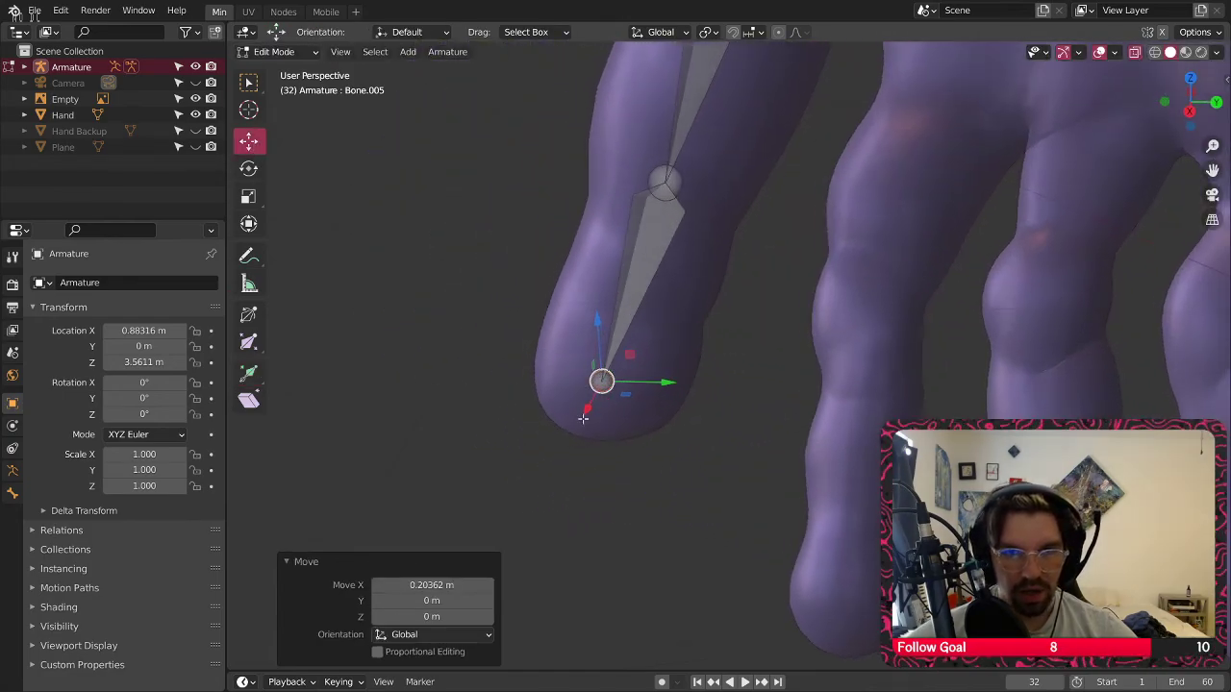
left_click_drag(583, 410, 588, 401)
middle_click_drag(589, 401, 691, 260)
Select the wrist joint where the thumb chain branches off and extrude a palm bone 1.7027 m toward the fingers
scroll(982, 380, "down", 3)
scroll(642, 276, "down", 4)
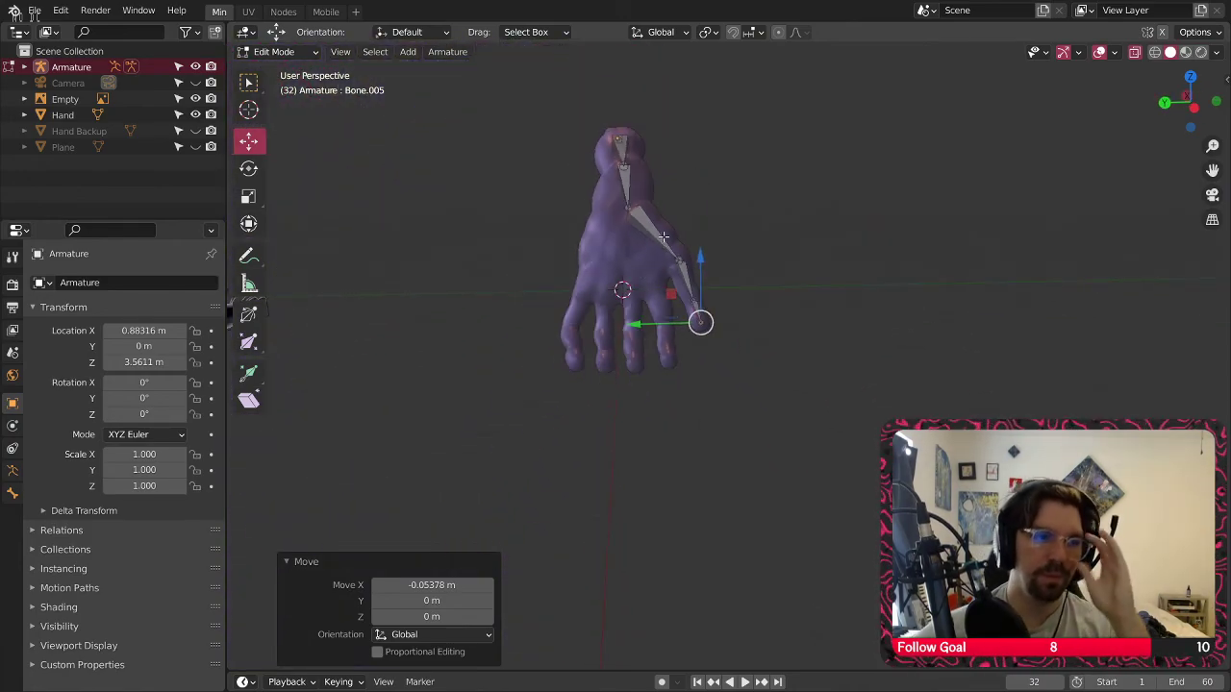
scroll(638, 209, "up", 2)
middle_click_drag(612, 276, 633, 298)
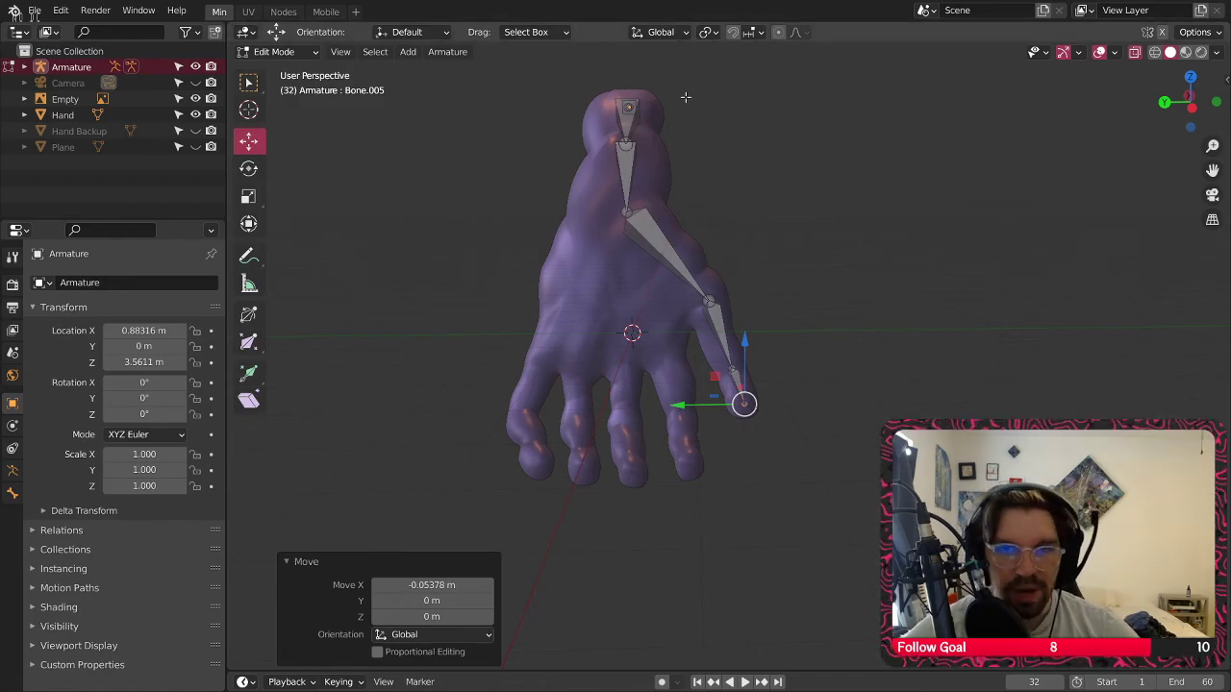
scroll(618, 208, "up", 2)
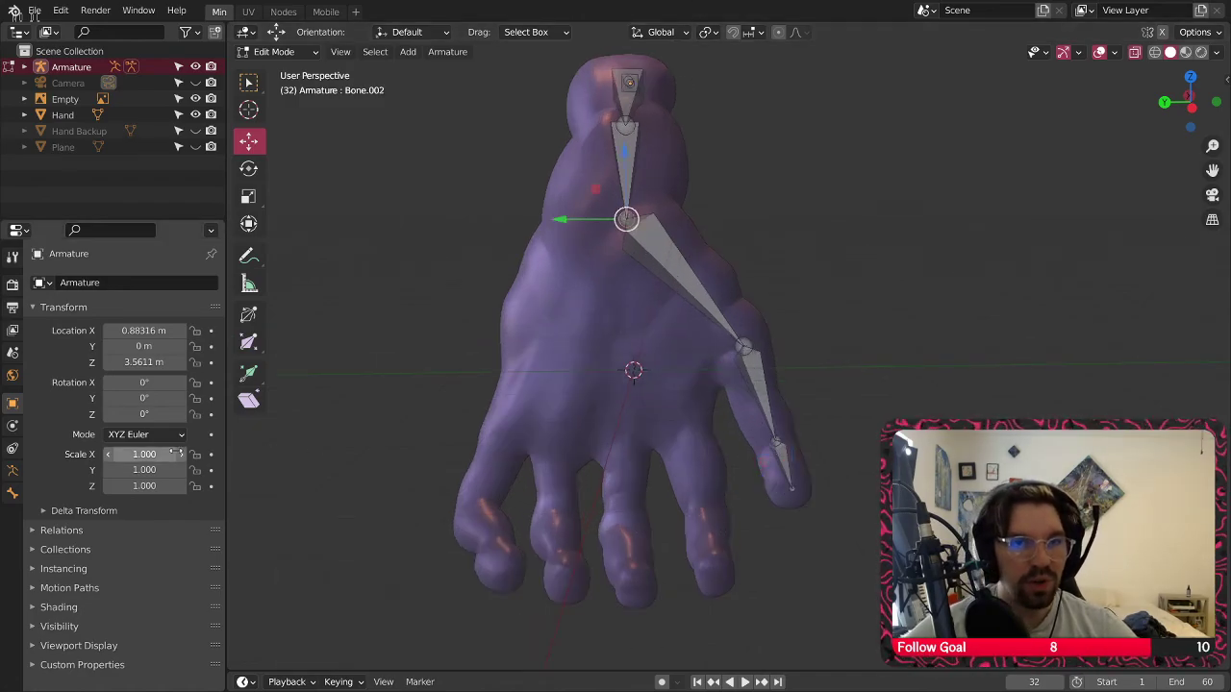
left_click(249, 373)
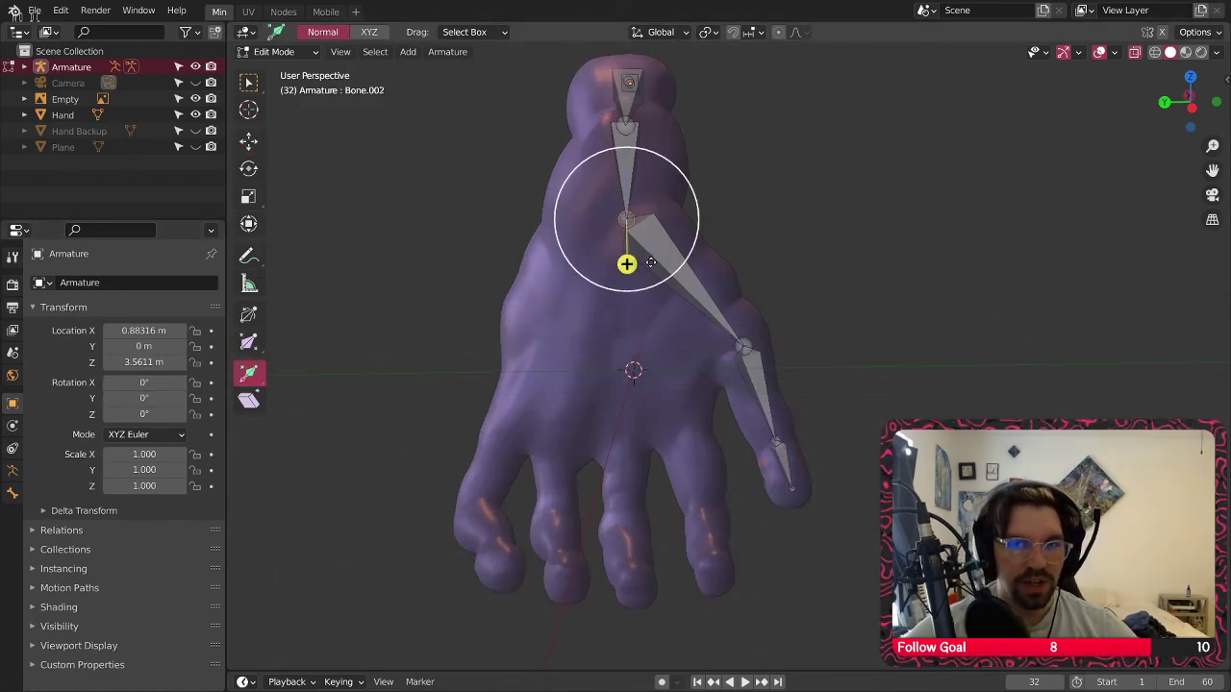
left_click_drag(650, 262, 605, 321)
left_click_drag(620, 445, 620, 444)
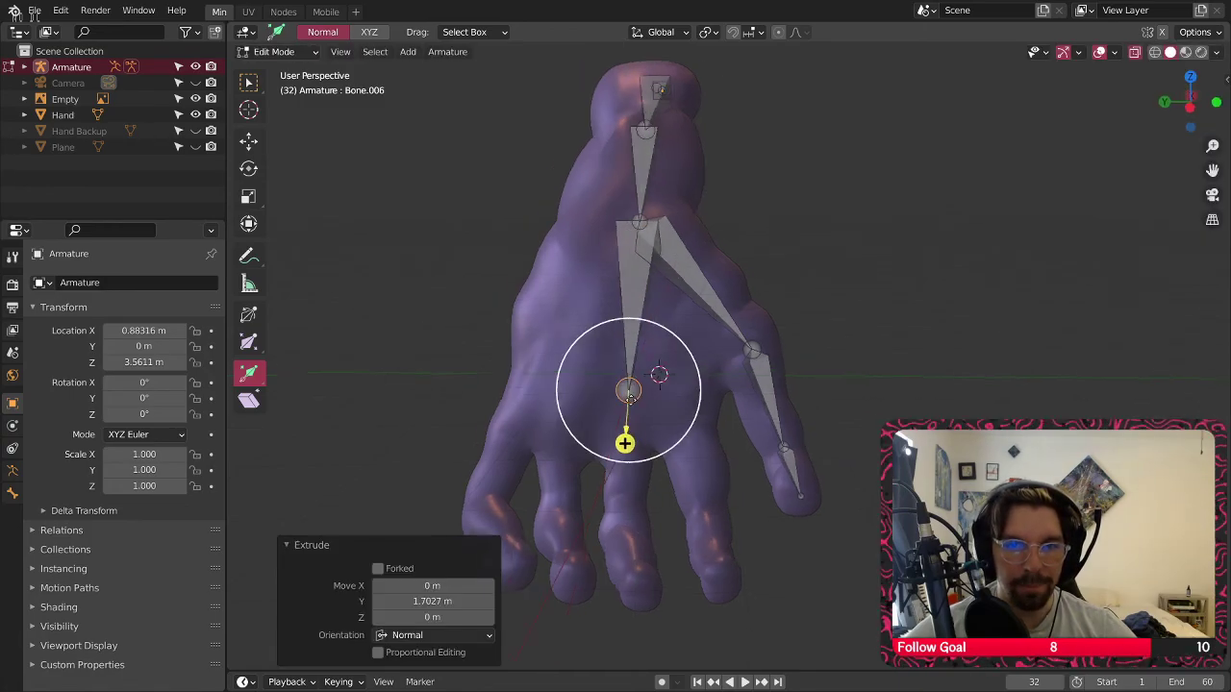
Move the palm bone's tip 0.53549 m in X and -0.35497 m in Y toward the index finger's side of the palm
middle_click_drag(620, 445, 536, 418)
left_click(248, 140)
middle_click_drag(400, 275, 636, 294)
left_click_drag(653, 342, 719, 342)
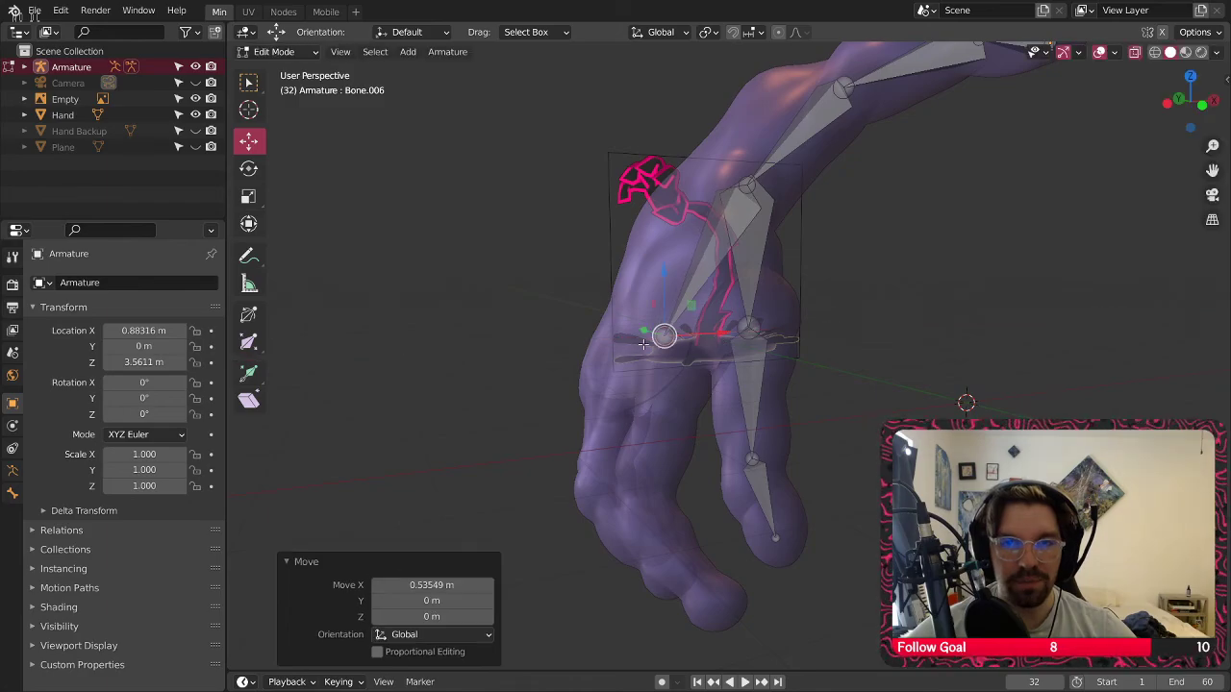
middle_click_drag(719, 341, 604, 344)
left_click_drag(604, 345, 644, 334)
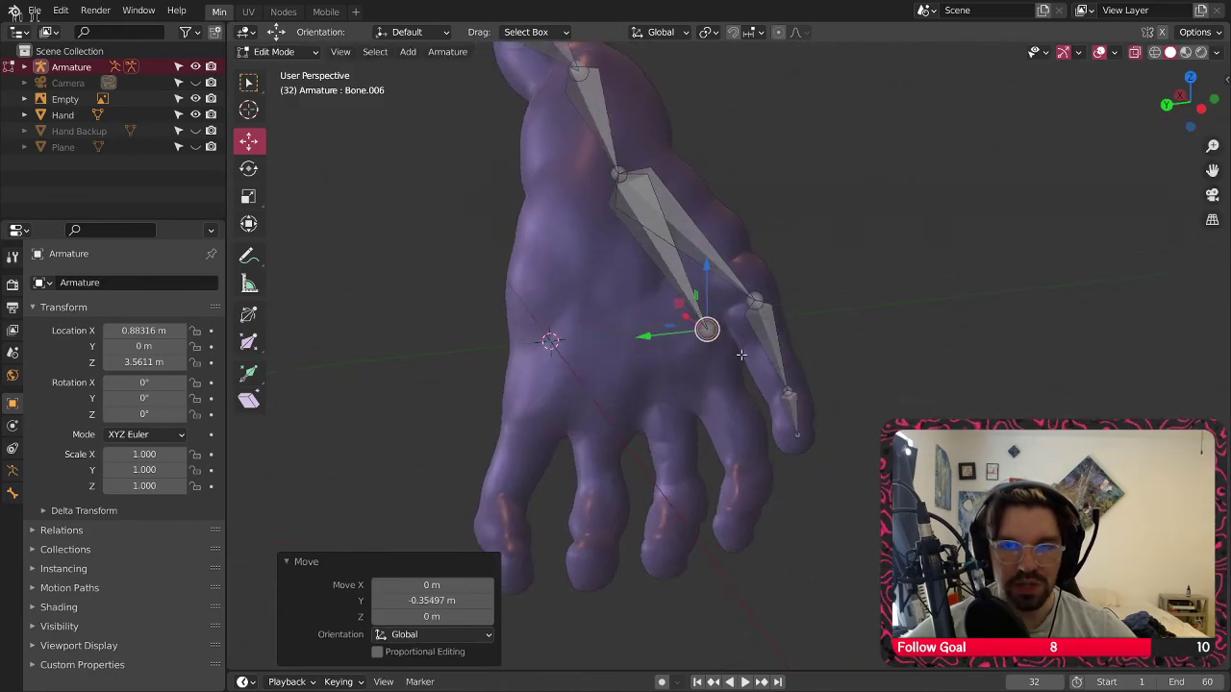
Lower the palm bone's tip toward the index knuckle and shift it -0.18681 m in X and -0.081075 m in Y
middle_click_drag(643, 334, 527, 329)
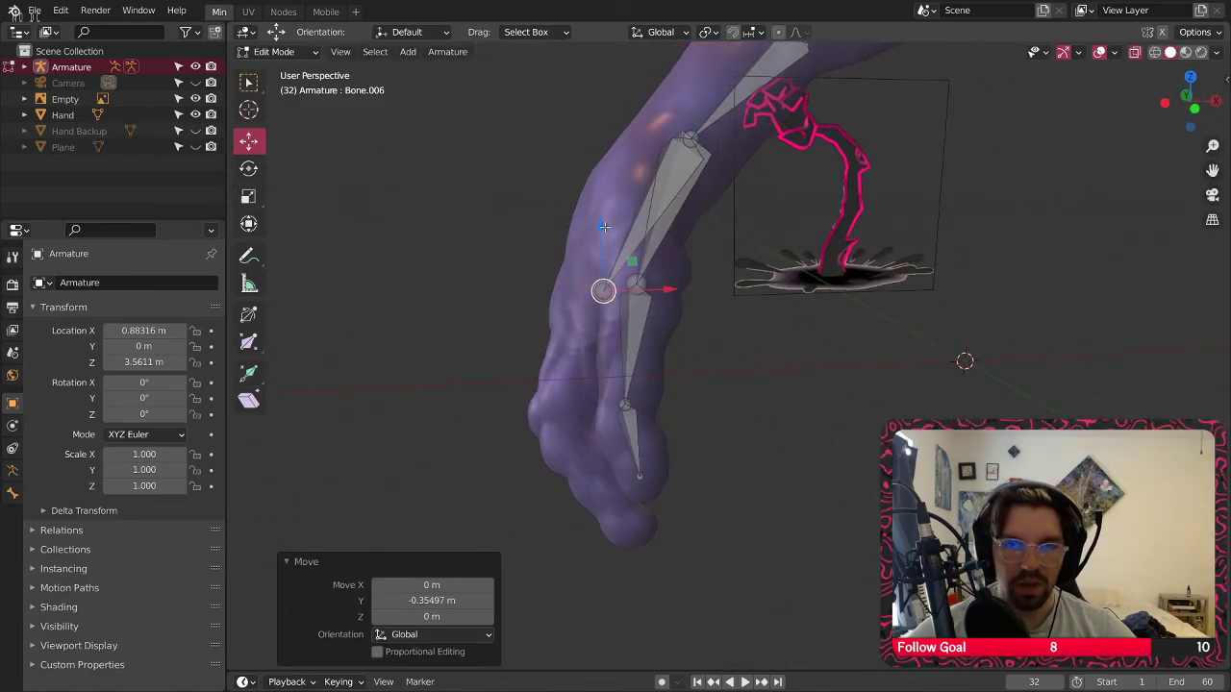
left_click_drag(605, 227, 605, 275)
middle_click_drag(605, 275, 631, 278)
left_click_drag(639, 342, 616, 344)
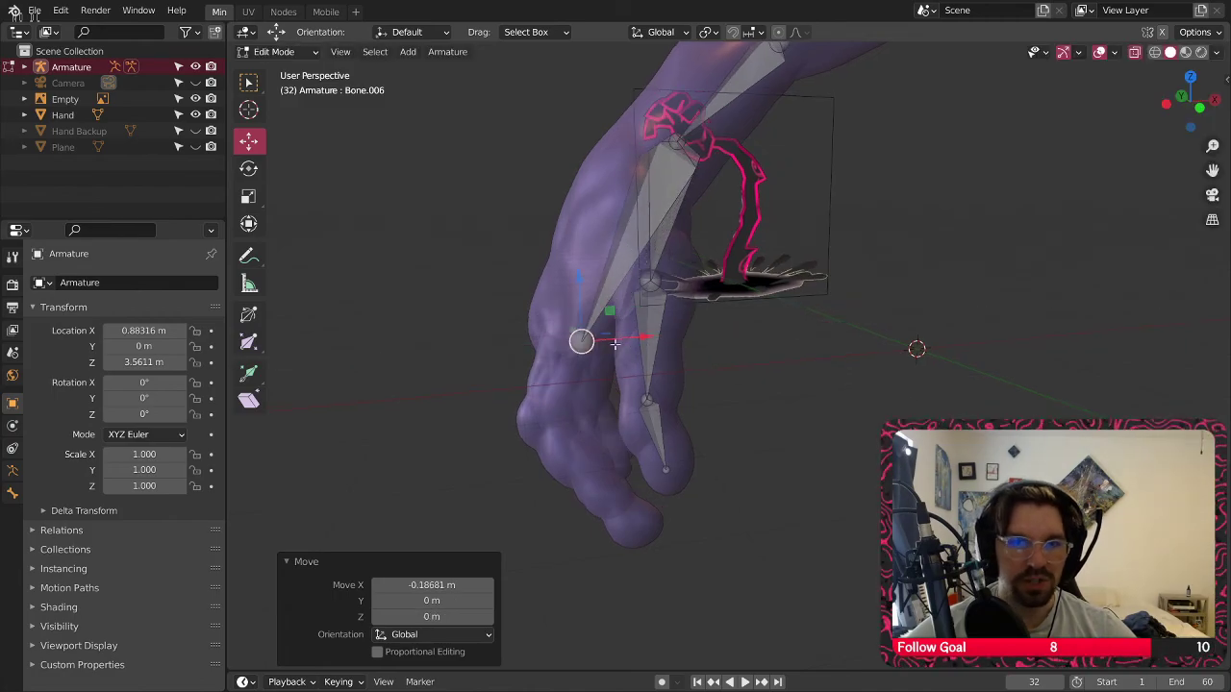
middle_click_drag(616, 344, 520, 342)
left_click_drag(516, 341, 527, 346)
Center the palm bone's tip inside the index knuckle with small moves of 0.084748 m in X, -0.026585 m in Z and 0.026548 m in Y
scroll(481, 341, "up", 6)
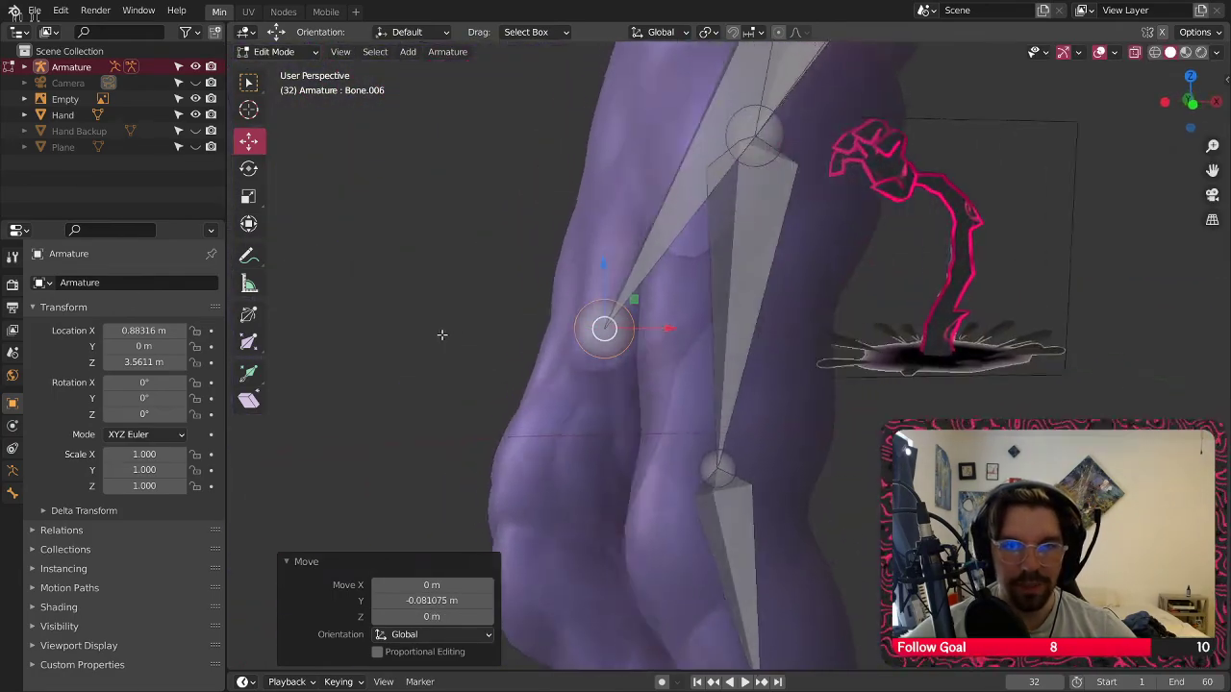
middle_click_drag(441, 334, 729, 327)
left_click_drag(665, 331, 687, 332)
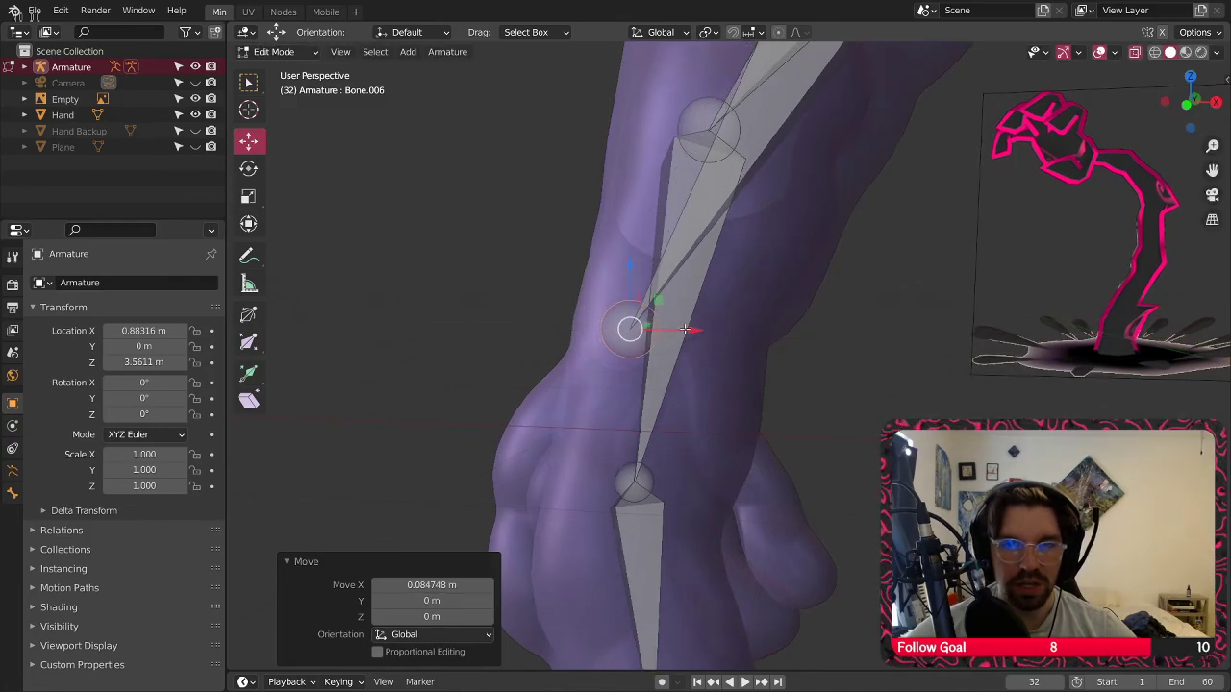
middle_click_drag(687, 332, 627, 316)
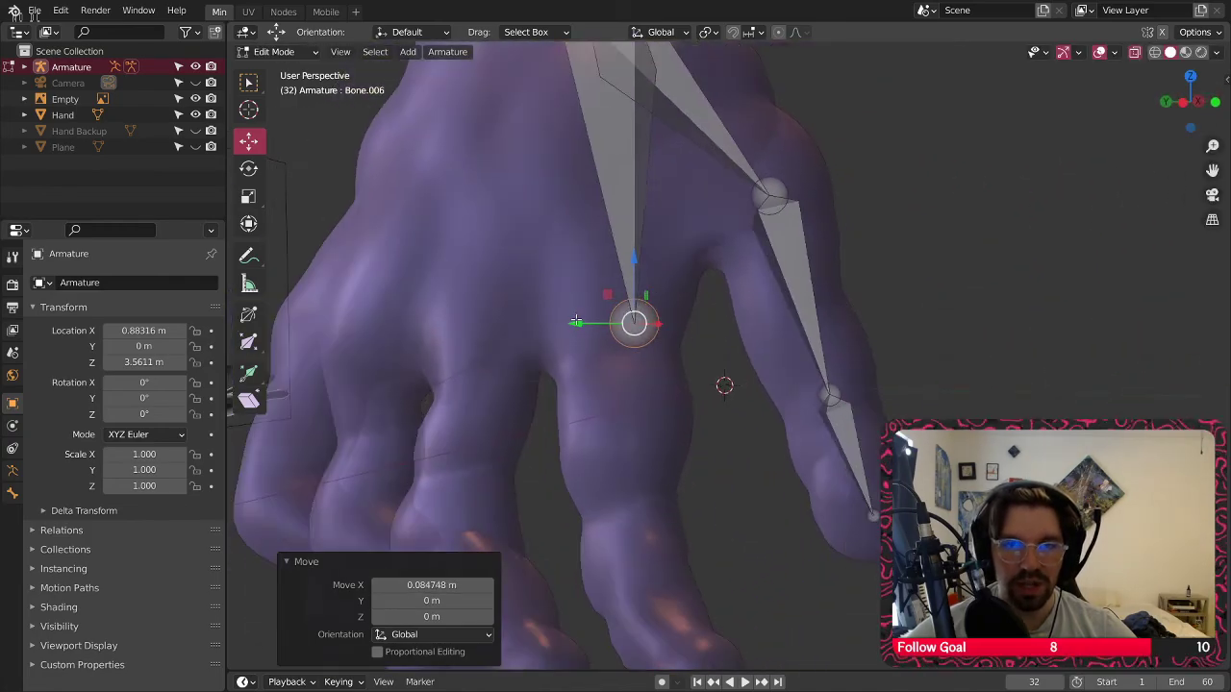
left_click_drag(577, 322, 571, 322)
left_click_drag(629, 260, 629, 267)
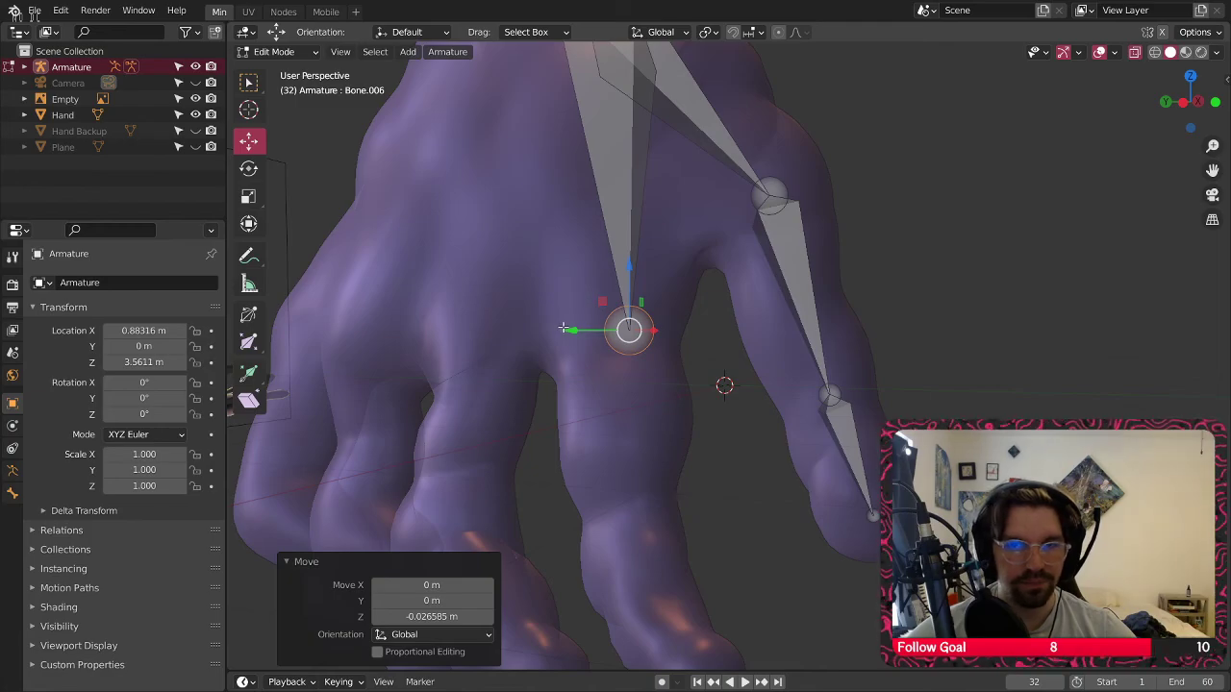
left_click_drag(565, 329, 564, 330)
middle_click_drag(564, 329, 666, 307)
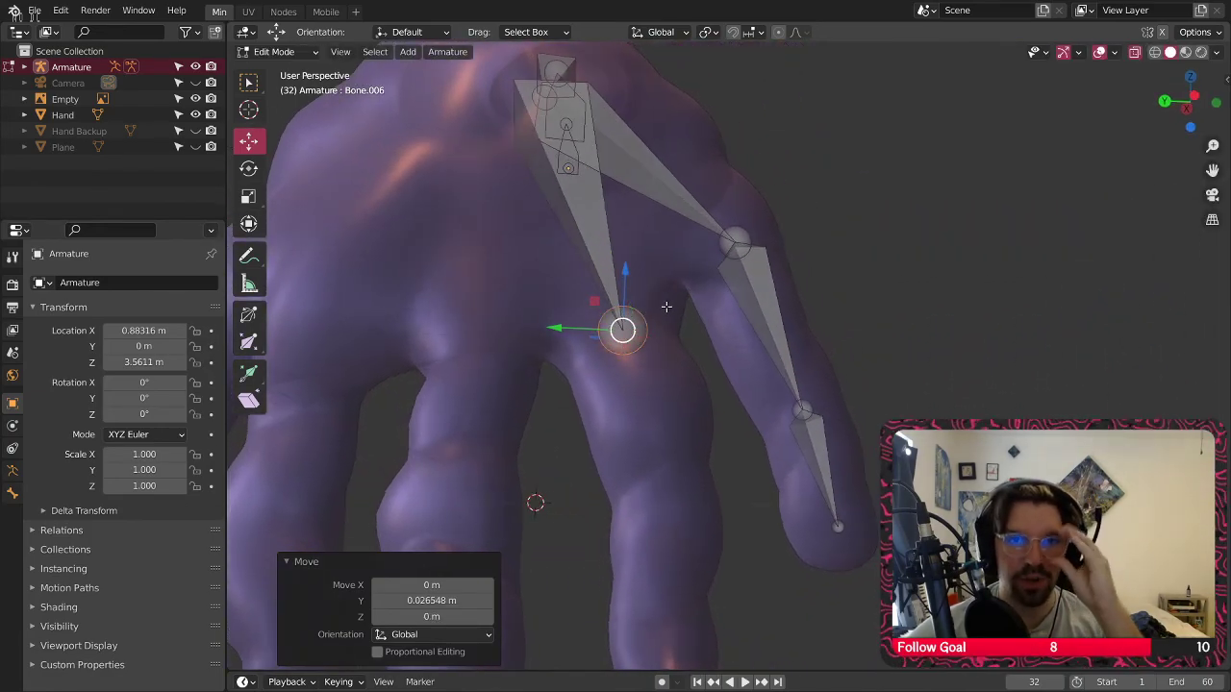
Extrude the first index finger bone 0.79156 m from the index knuckle
scroll(590, 392, "down", 2)
middle_click_drag(591, 392, 549, 337)
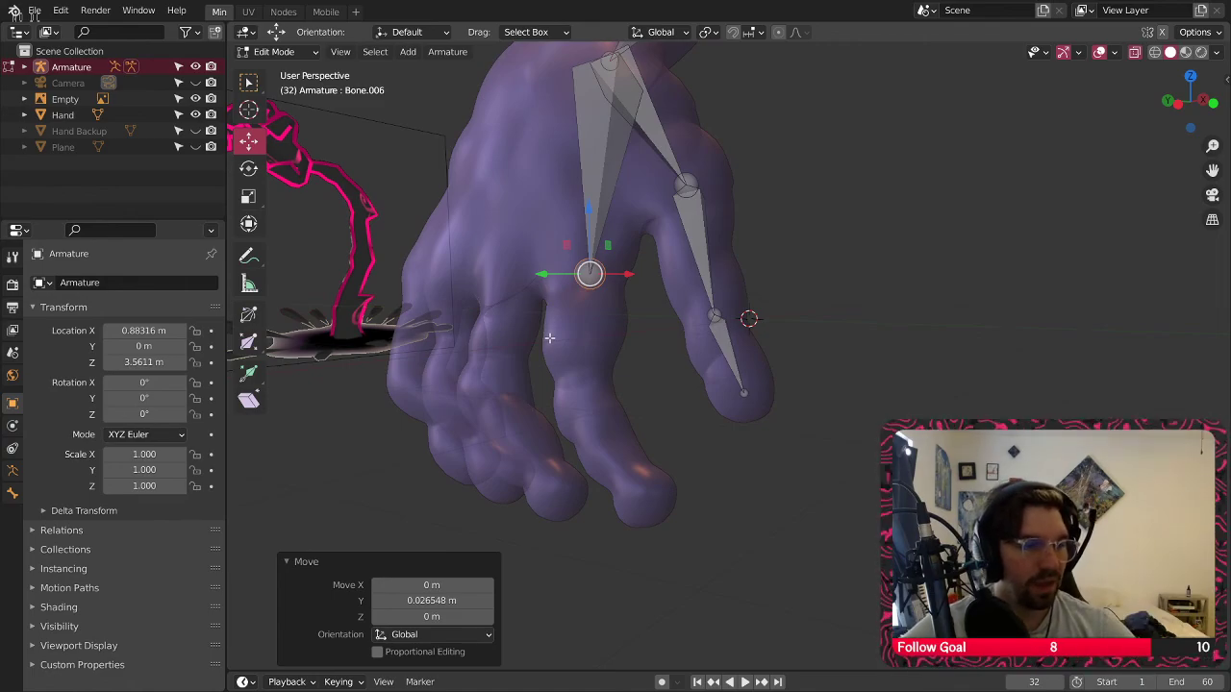
middle_click_drag(763, 328, 591, 366)
left_click(248, 372)
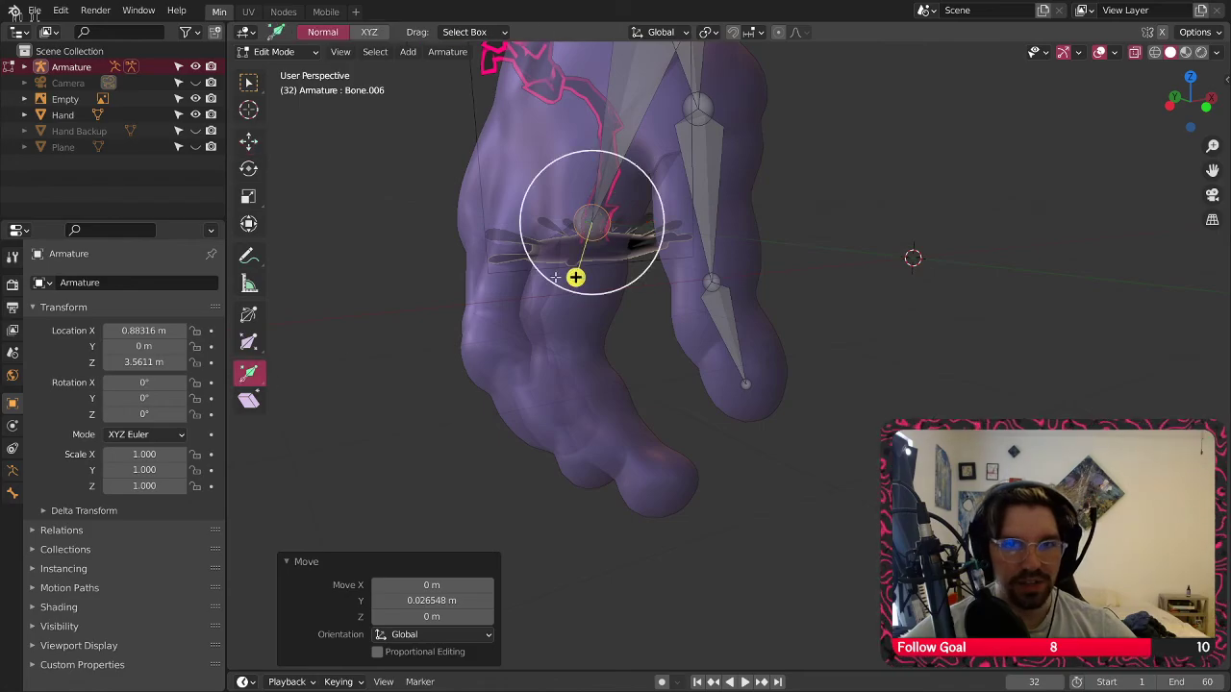
left_click_drag(577, 276, 554, 329)
left_click_drag(520, 422, 520, 422)
Bring the index finger bone's tip inside the finger, moving it 0.1617 m in X and 0.077479 m in Y
scroll(564, 382, "up", 3)
middle_click_drag(564, 382, 408, 372)
left_click(248, 141)
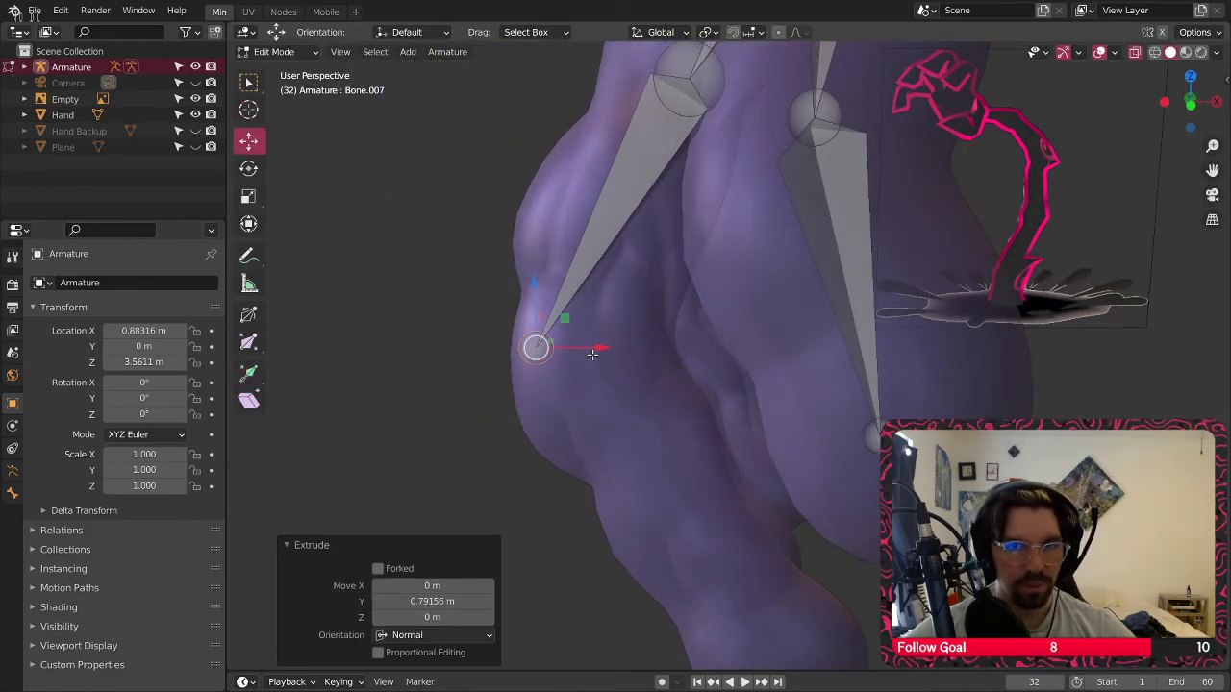
left_click_drag(593, 355, 654, 355)
middle_click_drag(654, 355, 775, 377)
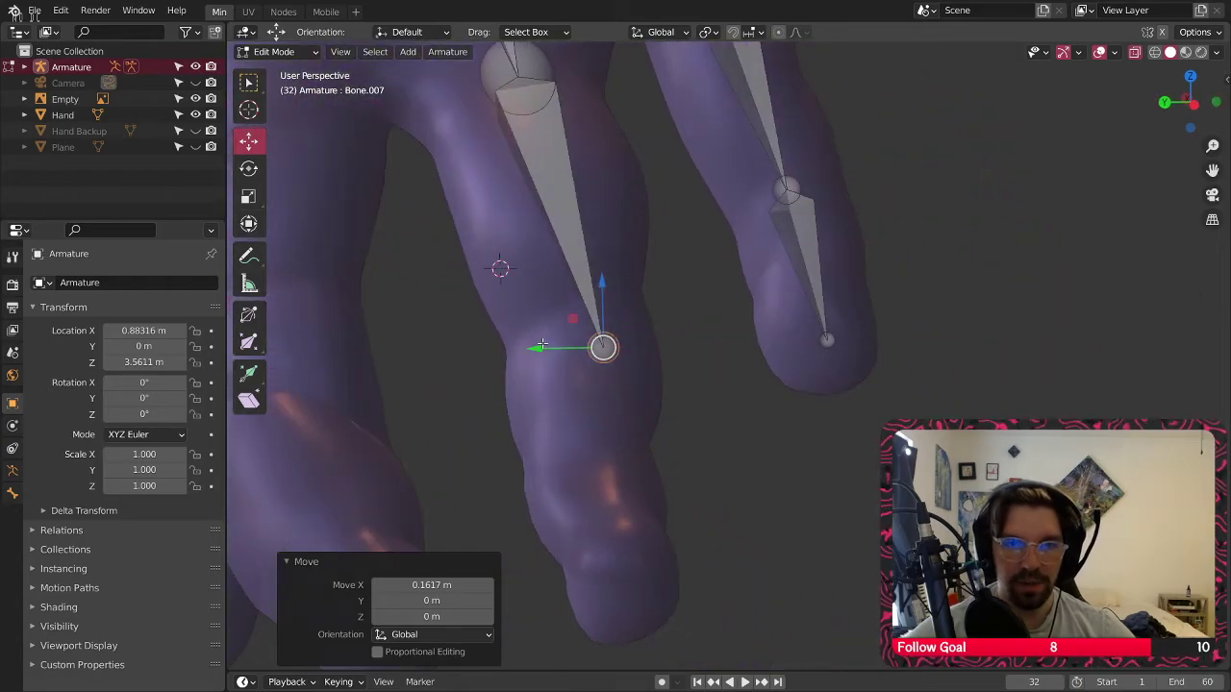
left_click_drag(543, 345, 511, 344)
Fit the index finger bone's tip into the finger's middle joint, lowering it along Z and shifting it -0.021286 m in X
middle_click_drag(630, 377, 479, 369)
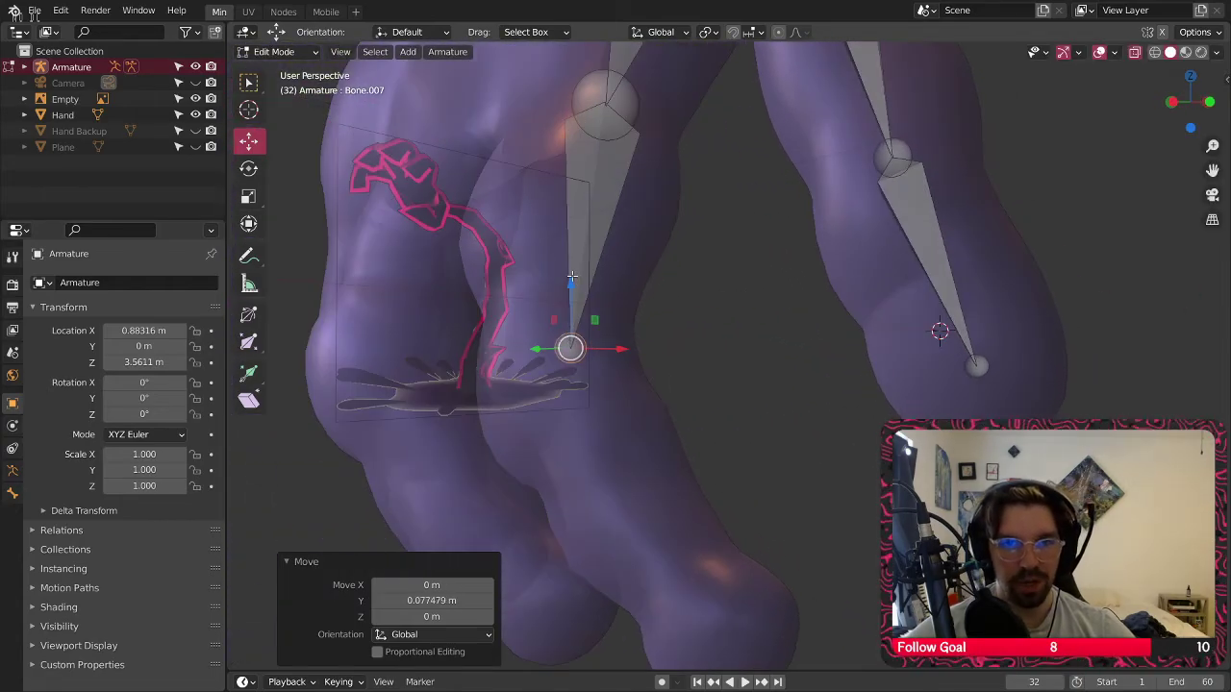
left_click_drag(572, 278, 569, 300)
middle_click_drag(570, 300, 478, 286)
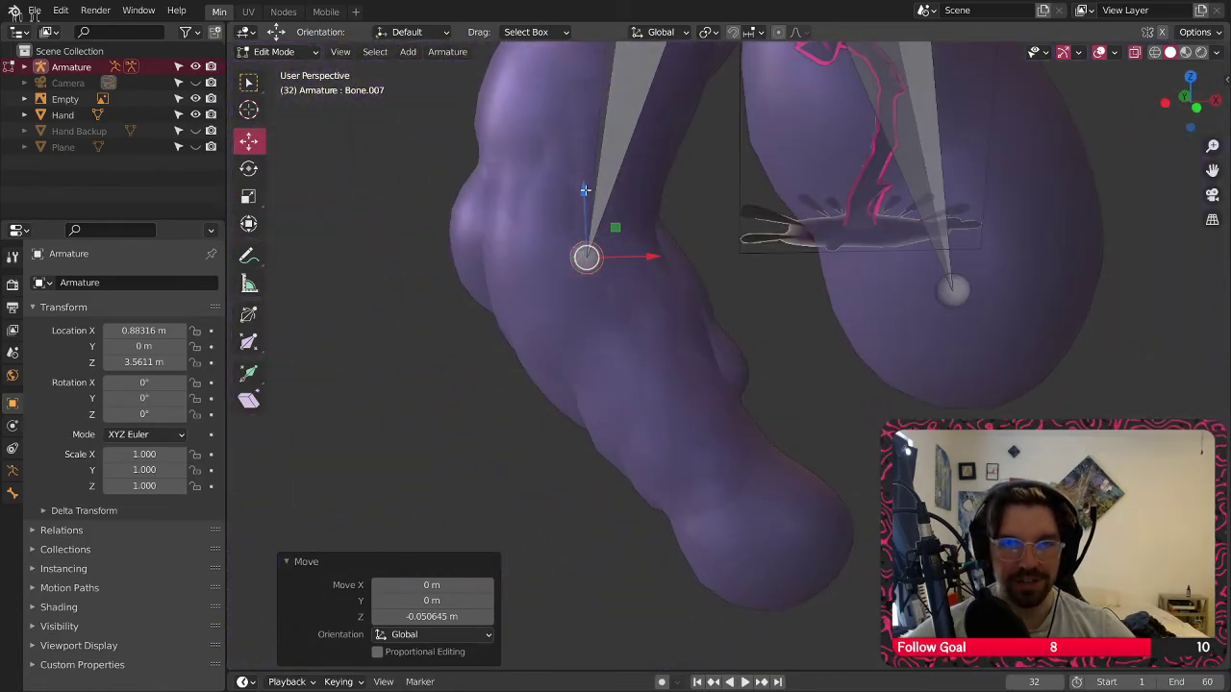
left_click_drag(585, 190, 580, 199)
left_click_drag(652, 267, 641, 269)
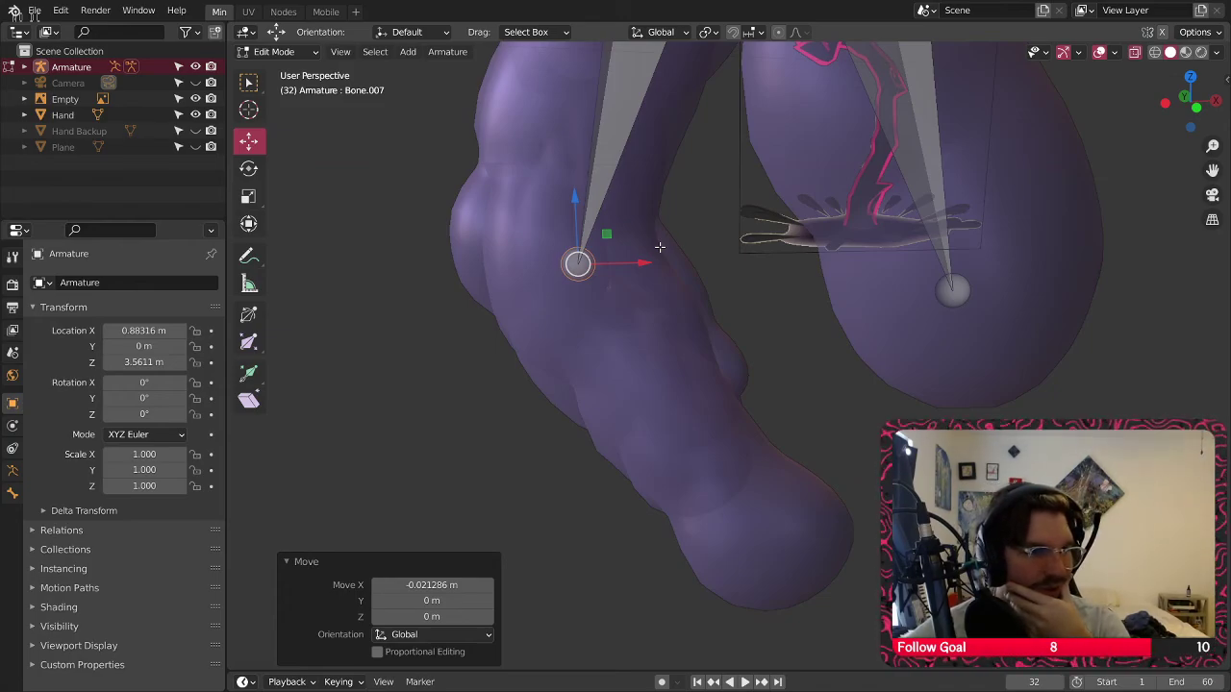
Extrude the index fingertip bone 0.62309 m from the finger's middle joint
middle_click_drag(622, 383, 750, 360)
left_click(250, 372)
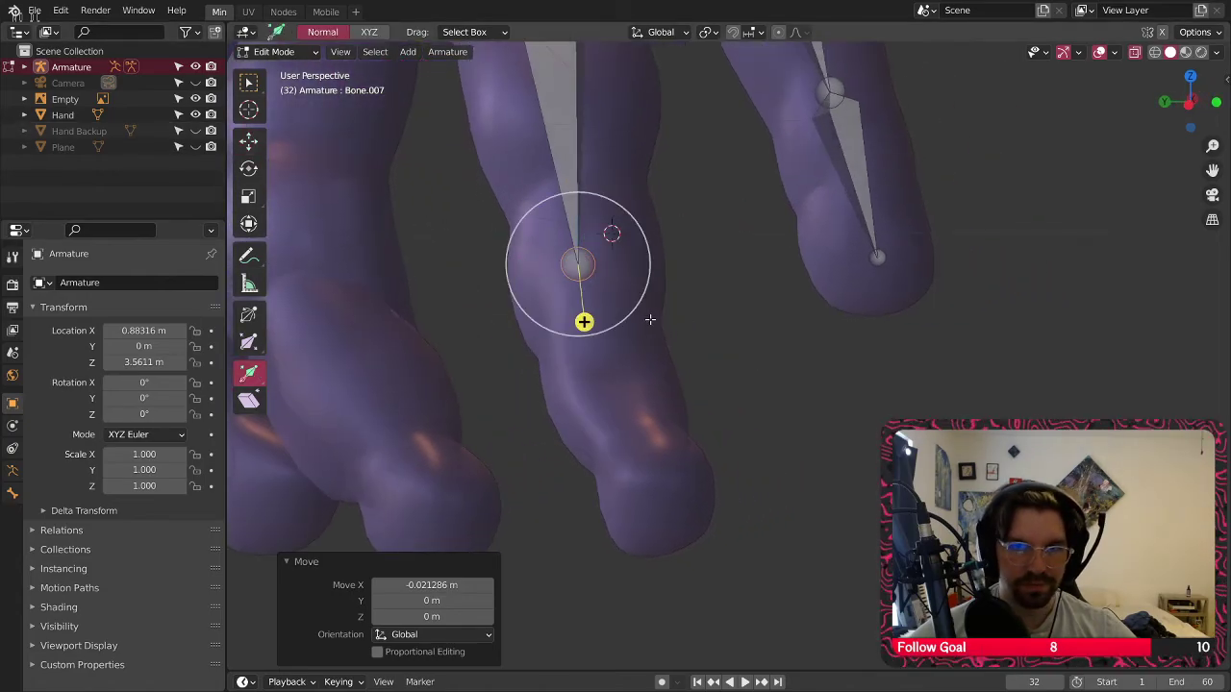
left_click_drag(583, 323, 614, 583)
middle_click_drag(614, 584, 658, 354)
Fit the new bone's end inside the index fingertip, including moves of -0.16715 m in Z and 0.080183 m in X
left_click(252, 166)
left_click(249, 141)
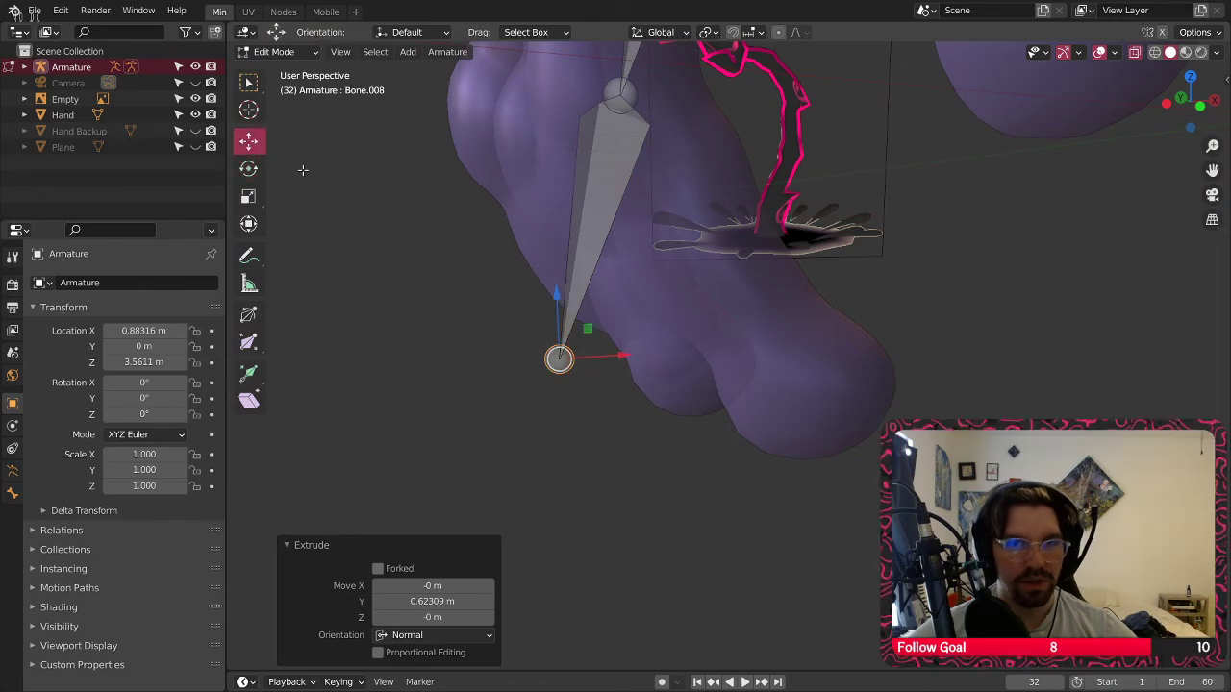
left_click_drag(627, 374, 803, 384)
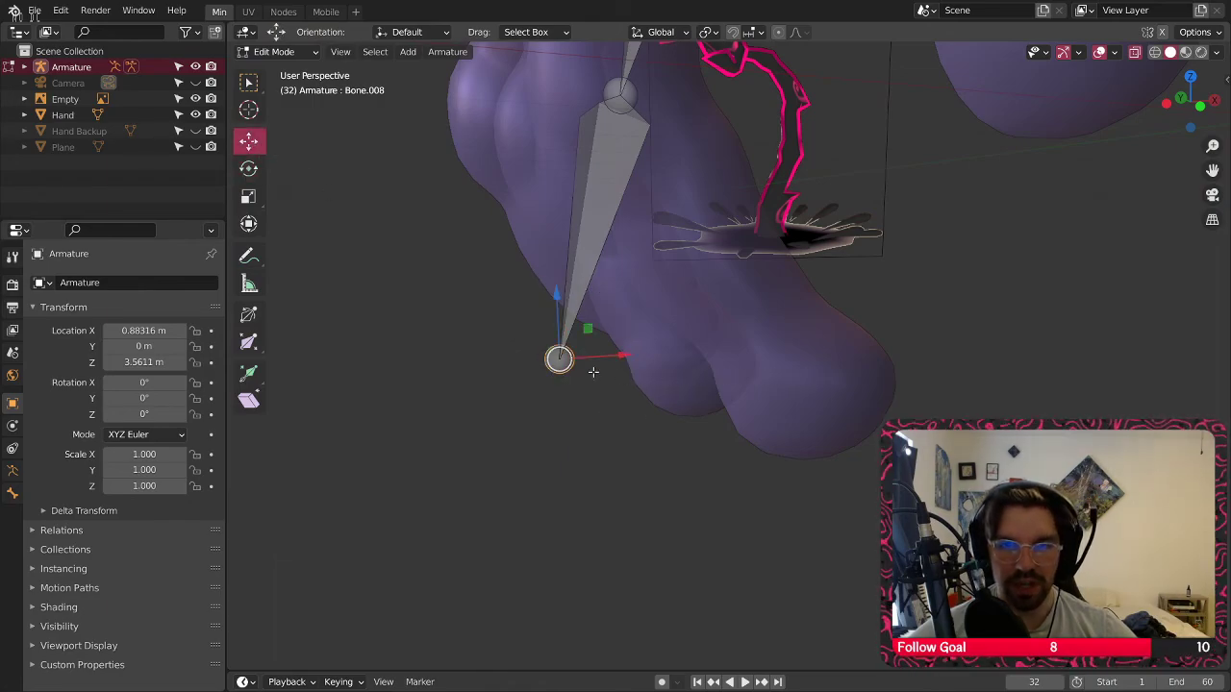
left_click_drag(623, 355, 839, 343)
middle_click_drag(839, 342, 787, 296)
left_click_drag(788, 296, 760, 357)
mouse_move(833, 413)
middle_mouse_down()
mouse_move(675, 422)
mouse_move(832, 428)
middle_mouse_up()
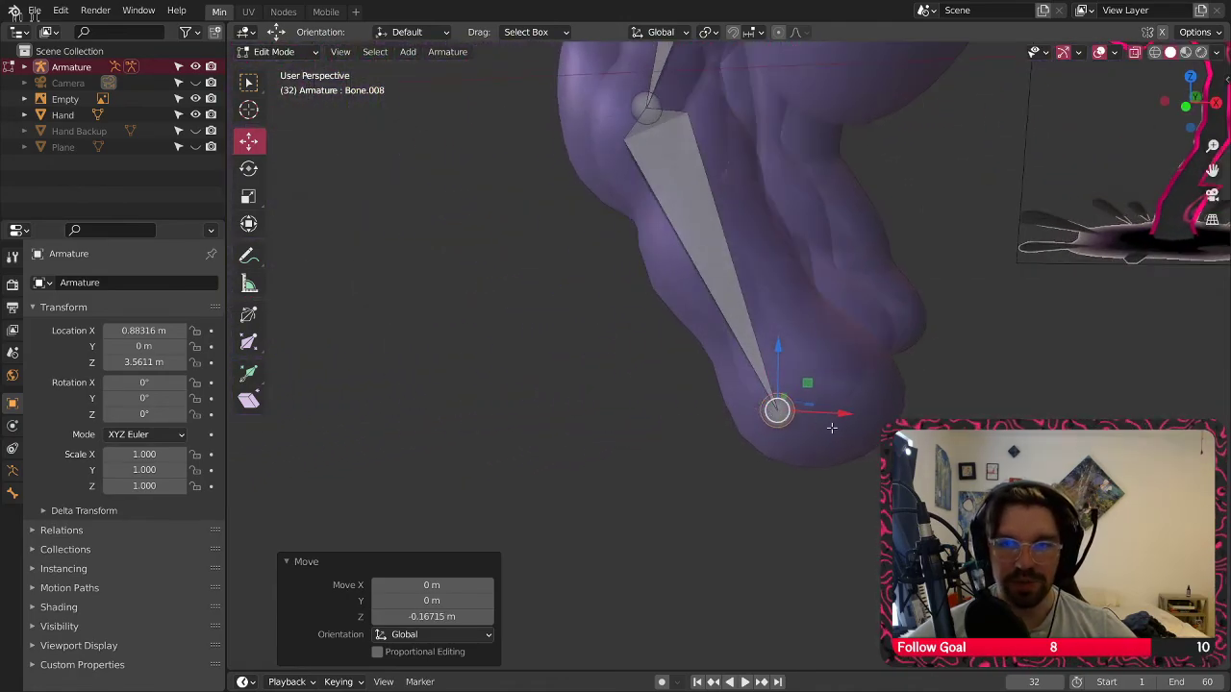
left_click_drag(840, 417, 871, 418)
middle_click_drag(871, 417, 810, 356)
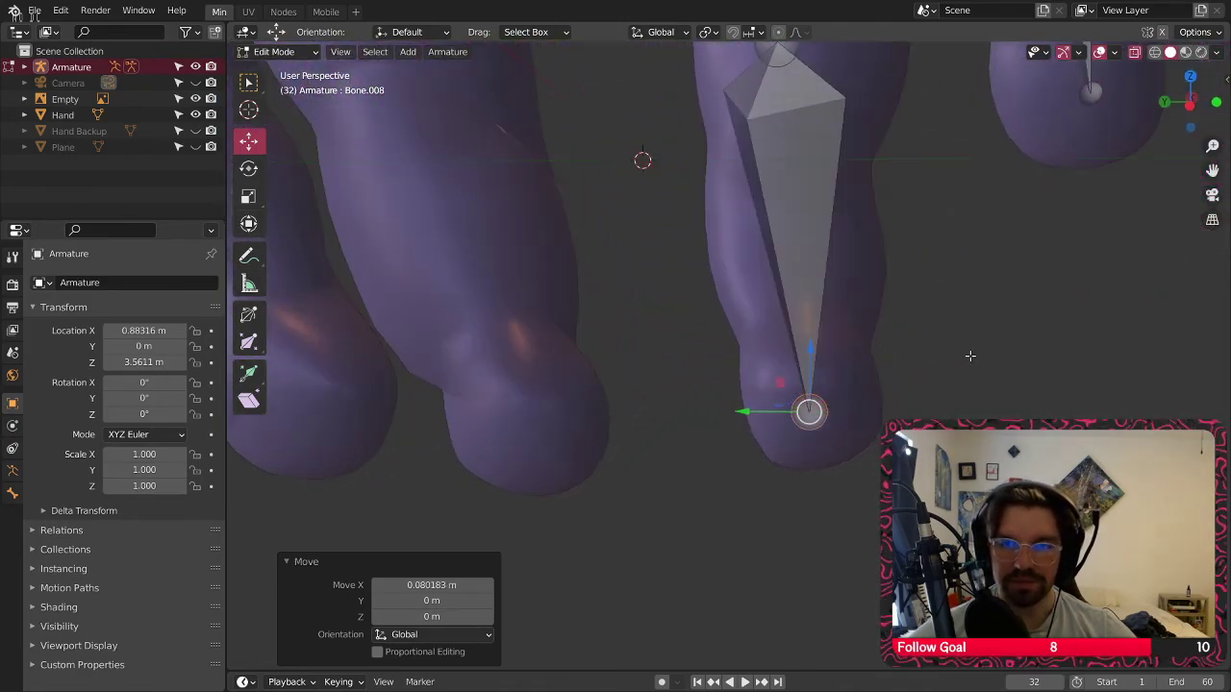
left_click_drag(811, 355, 810, 346)
Select the wrist joint and extrude a second palm bone 1.842 m from it towards the middle finger
middle_click_drag(811, 346, 671, 188)
left_click(661, 196)
left_click(669, 182)
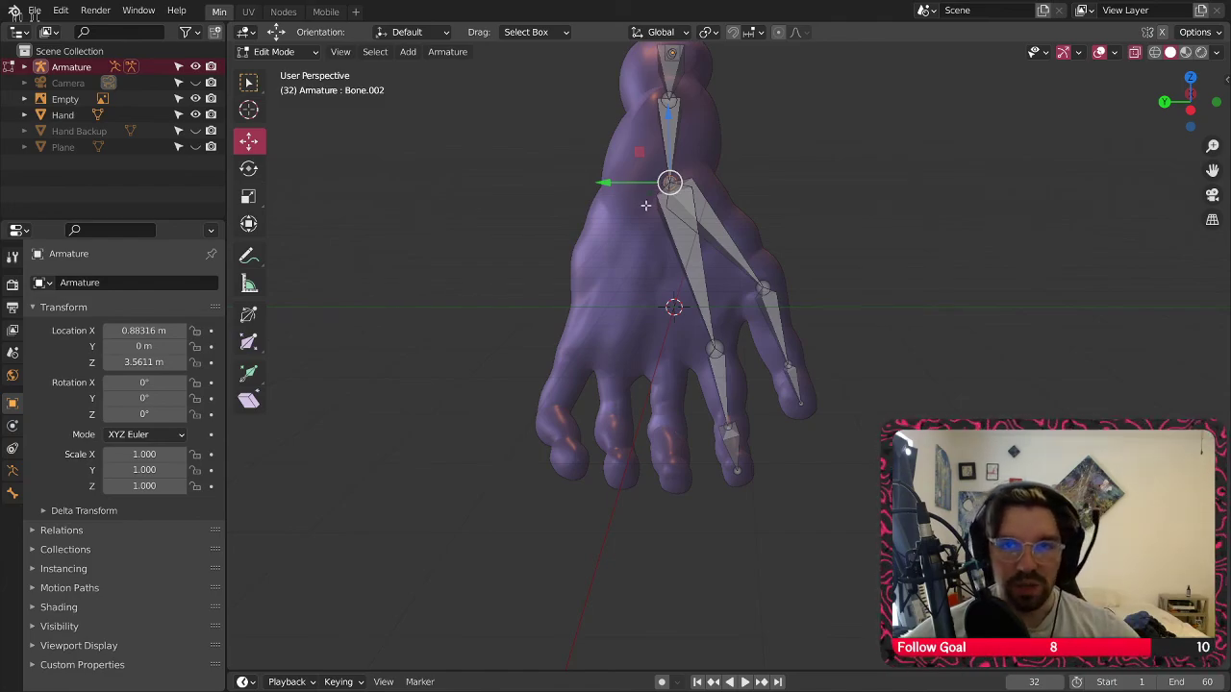
middle_click_drag(646, 204, 666, 222)
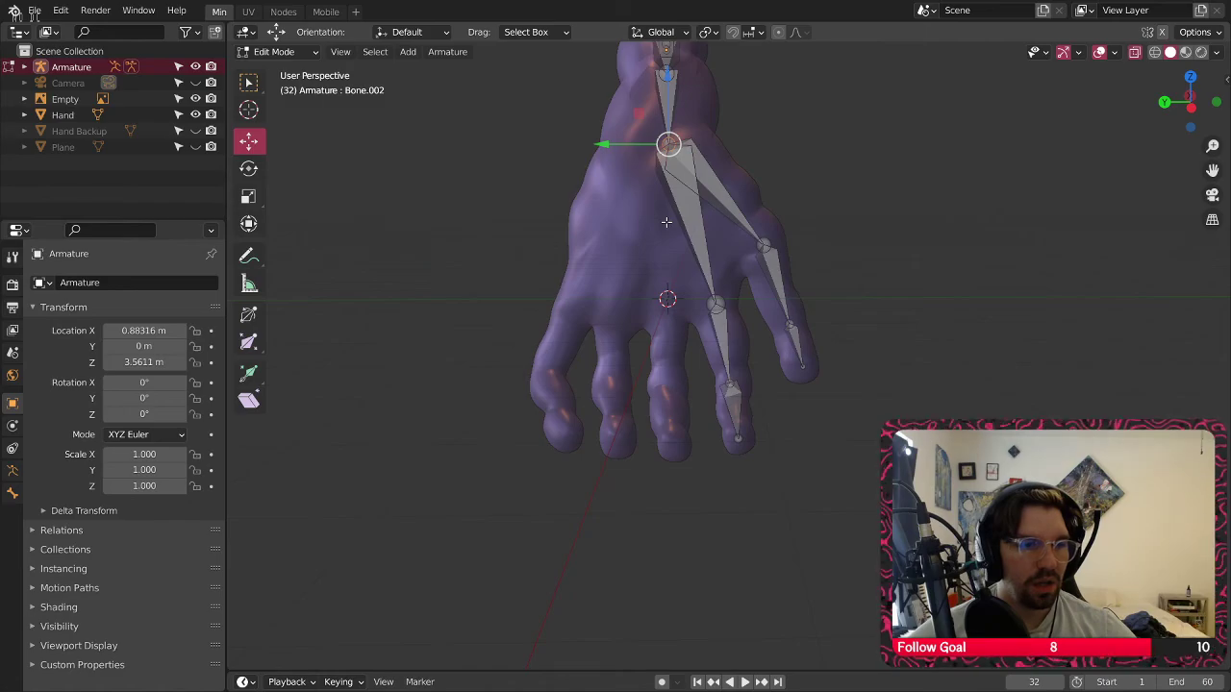
middle_click_drag(684, 242, 674, 179)
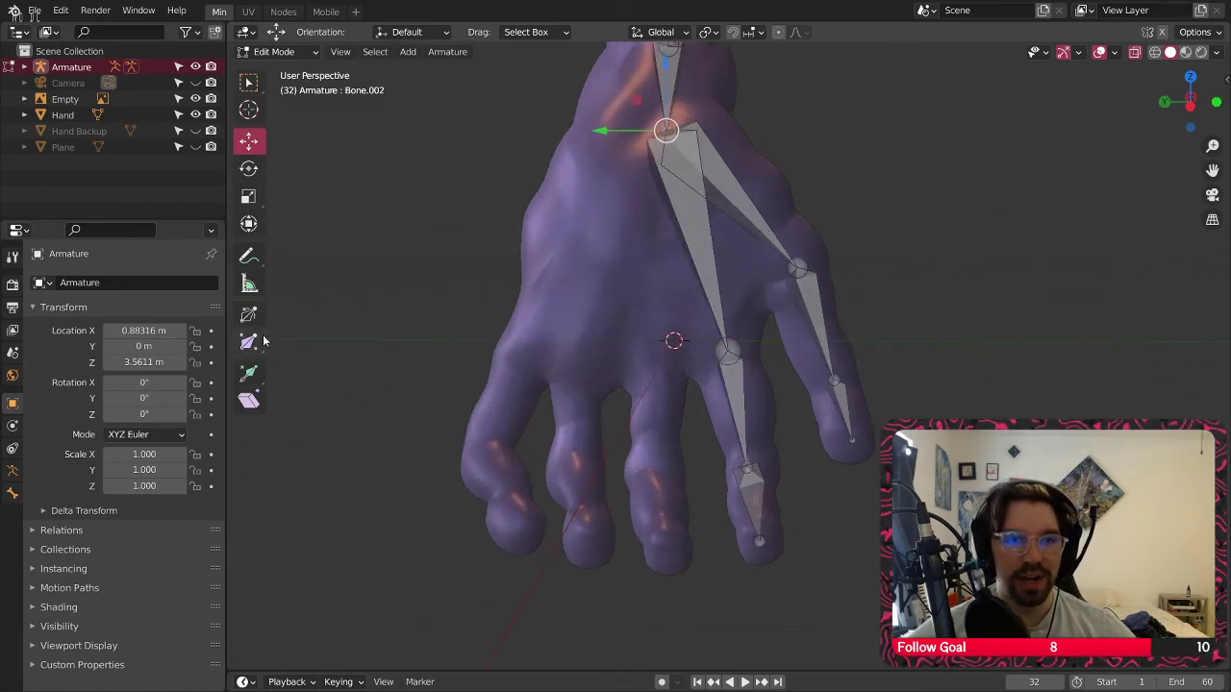
left_click(249, 374)
middle_click_drag(529, 235, 622, 212)
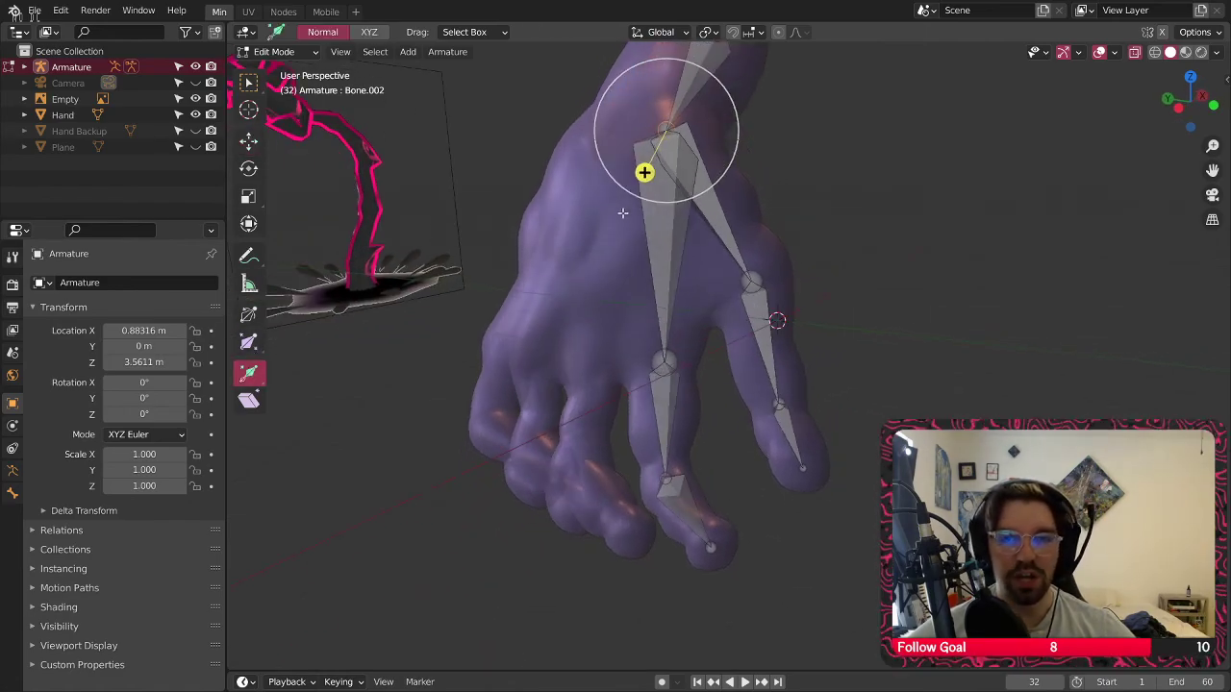
left_click_drag(645, 172, 541, 371)
middle_click_drag(541, 371, 482, 286)
Bring the new palm bone's tip towards the middle knuckle, moving it 0.48539 m in X and -0.37903 m in Z
left_click(246, 149)
scroll(519, 317, "up", 2)
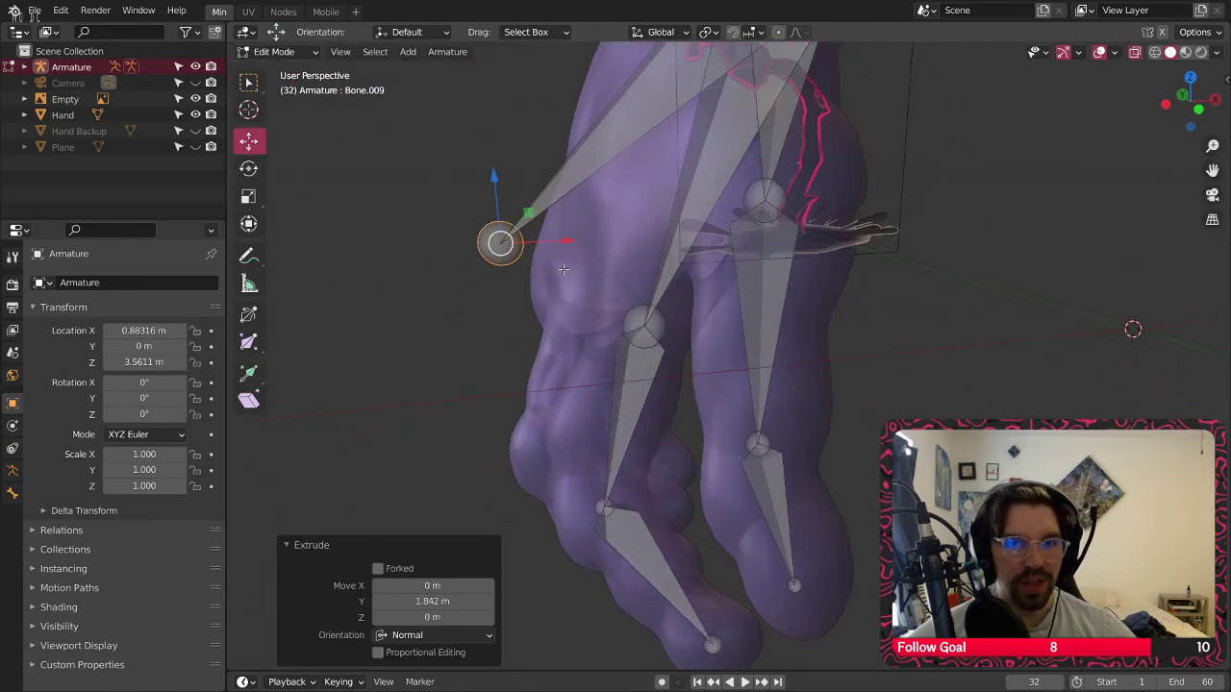
left_click_drag(571, 244, 679, 244)
middle_click_drag(577, 275, 634, 246)
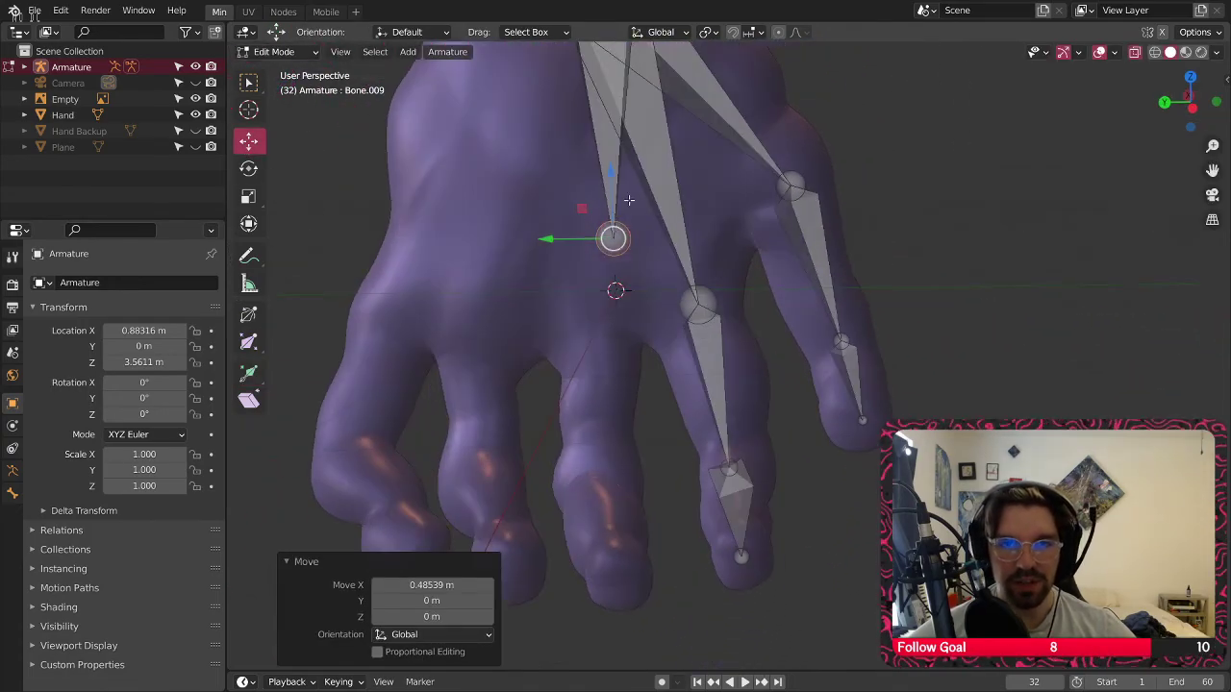
key("g")
key("z")
left_click(634, 327)
middle_click_drag(589, 344, 590, 333)
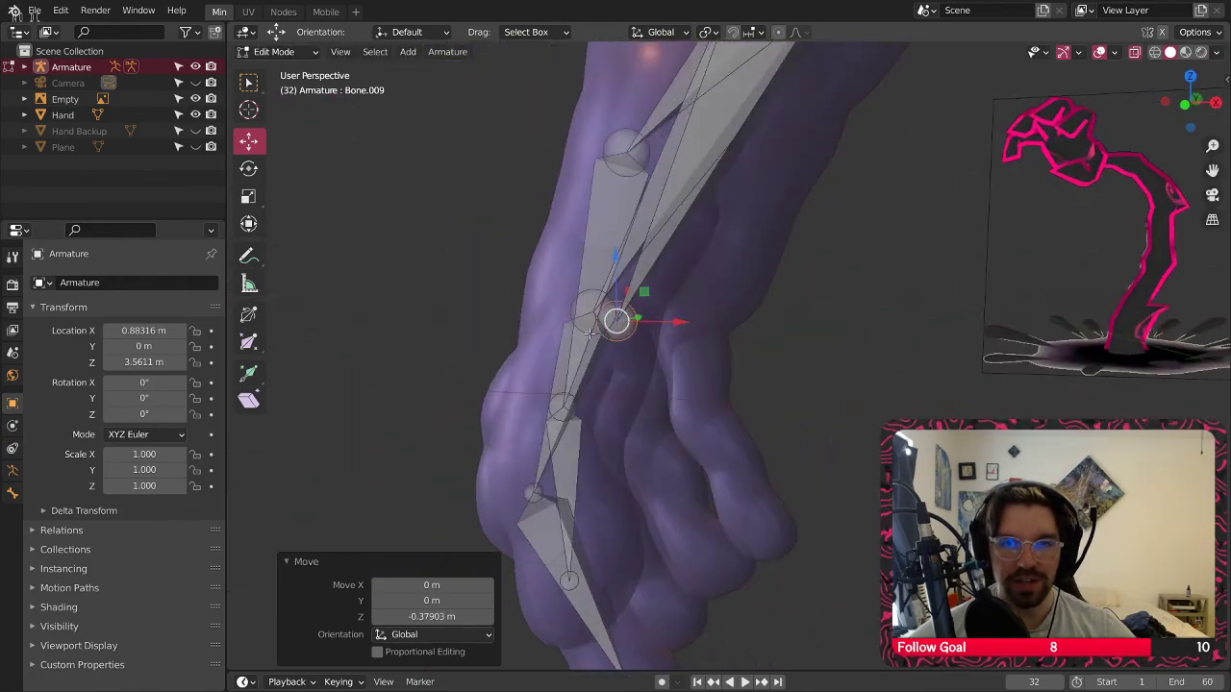
Center the palm bone's tip in the middle knuckle with moves of 0.12302 m in Y, -0.10873 m in X and -0.040749 m in Y
left_click(674, 330)
left_click_drag(675, 323, 685, 322)
middle_click_drag(558, 322, 742, 370)
left_click_drag(563, 324, 534, 323)
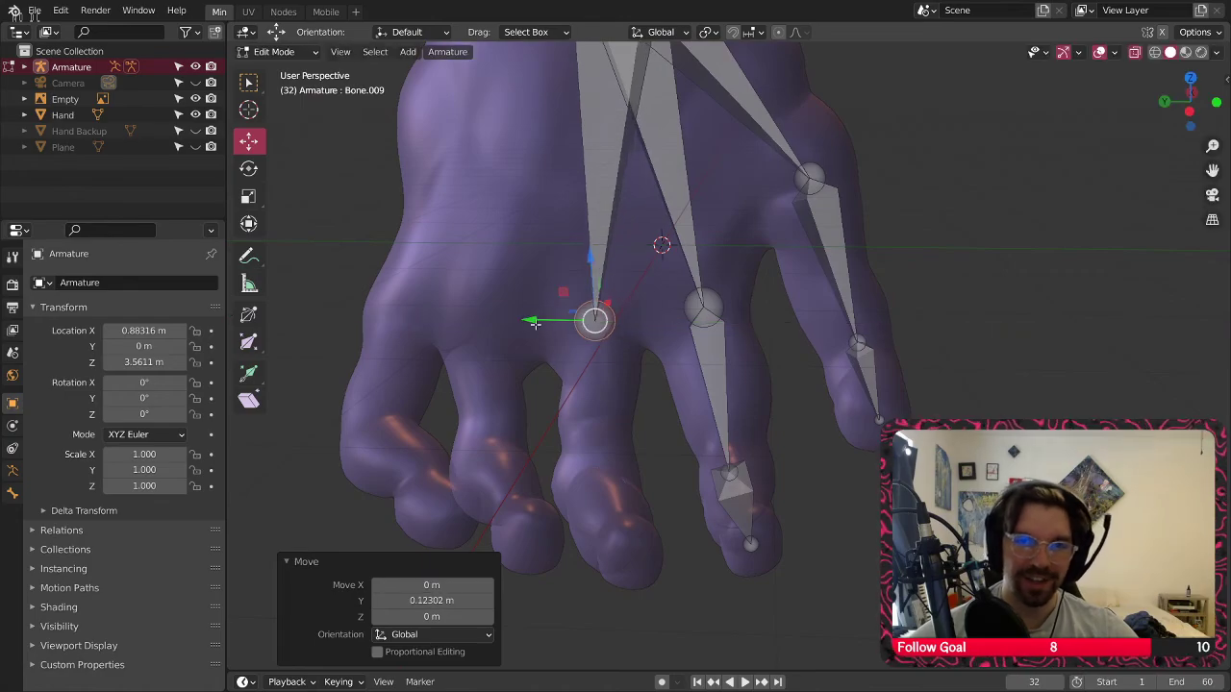
middle_click_drag(606, 297, 427, 293)
left_click_drag(595, 323, 571, 321)
middle_click_drag(572, 320, 758, 330)
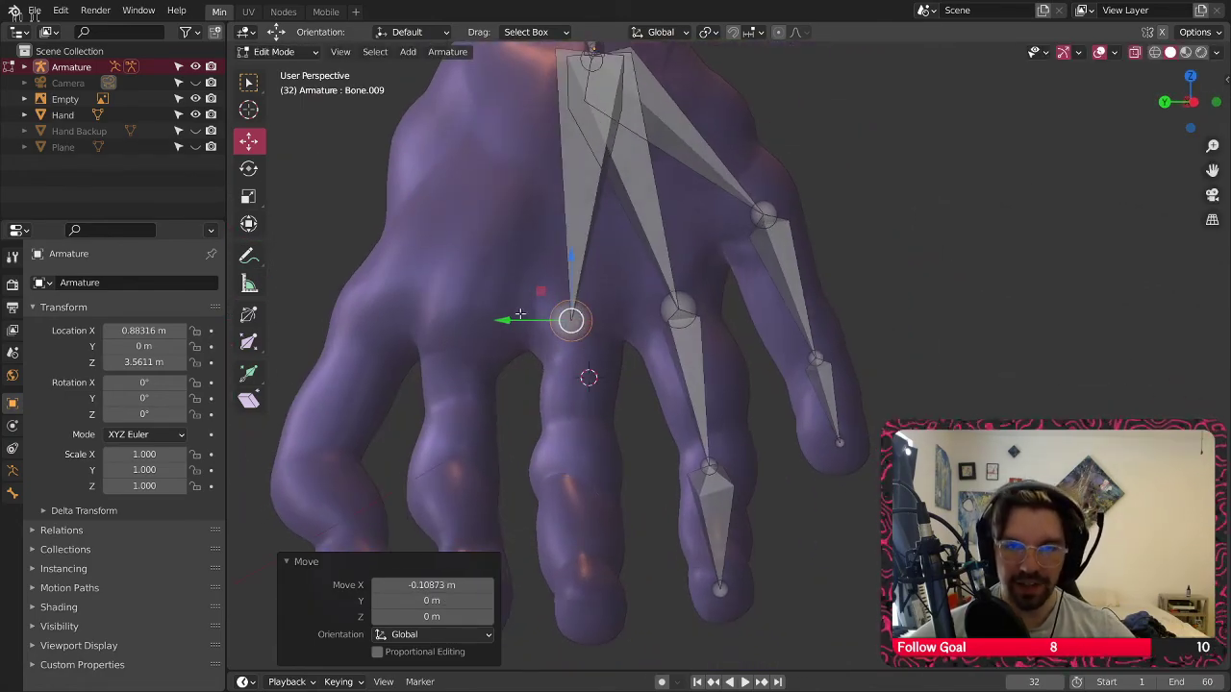
left_click_drag(504, 321, 514, 321)
middle_click_drag(513, 321, 583, 324)
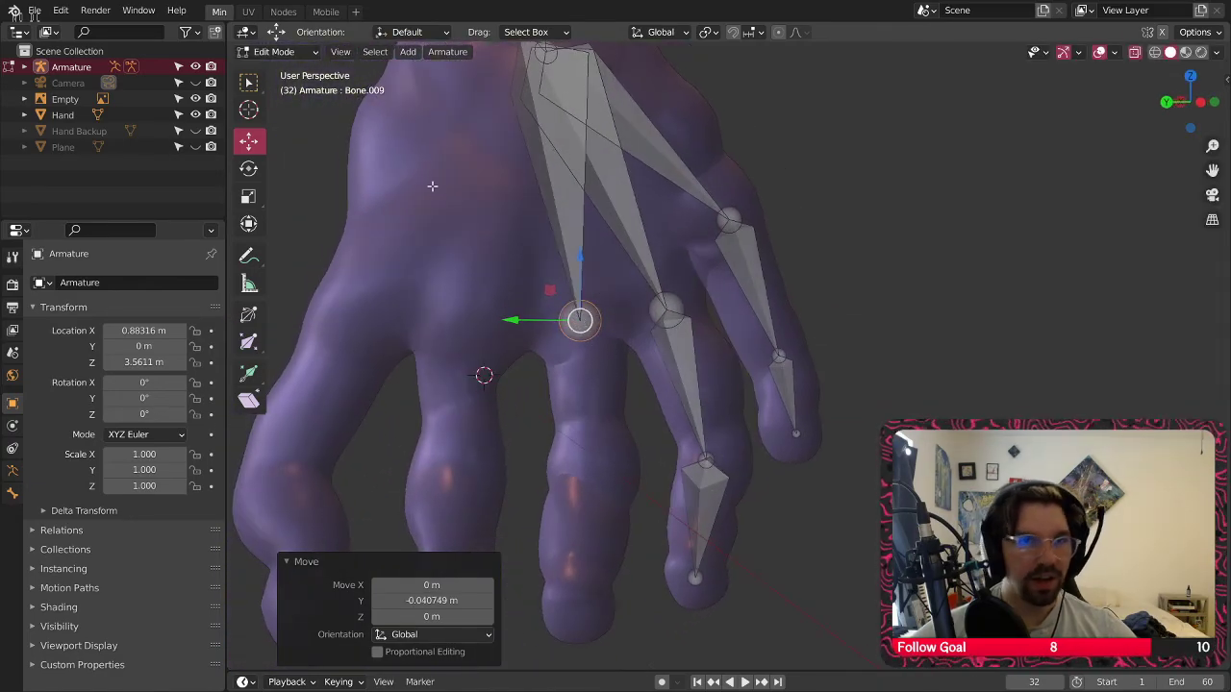
Extrude the first middle finger bone 0.77252 m from the middle knuckle
left_click(248, 373)
left_click_drag(585, 376, 578, 472)
left_click_drag(574, 550, 577, 546)
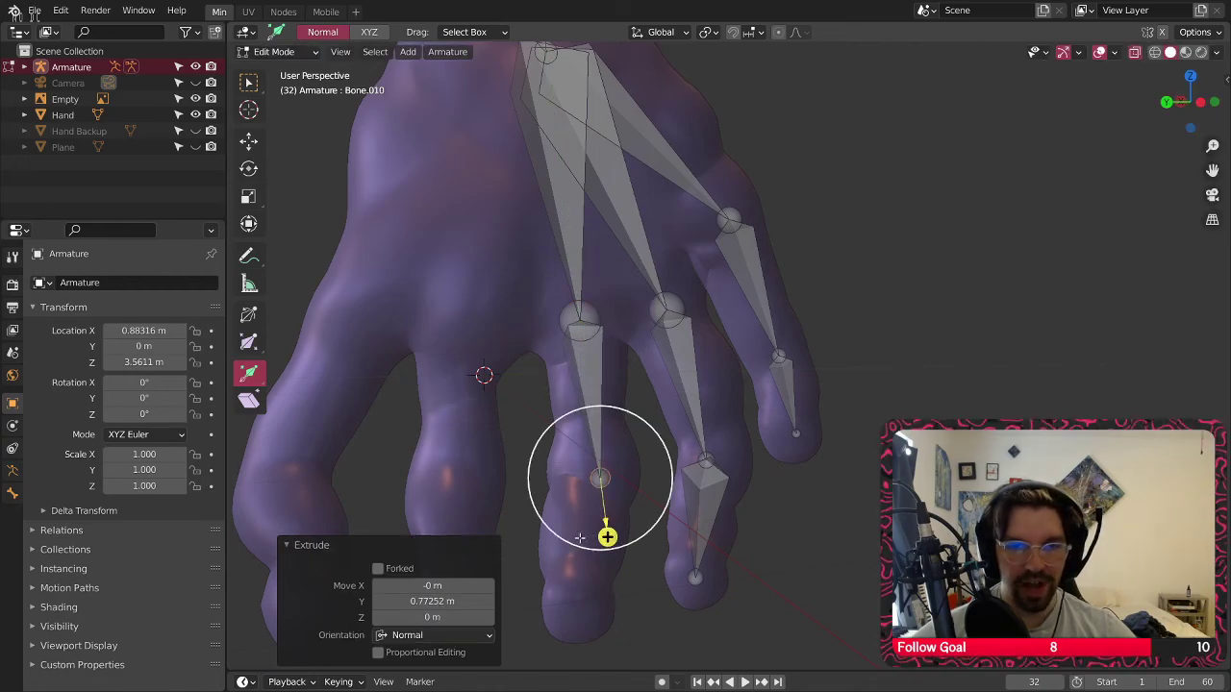
middle_click_drag(577, 546, 692, 323)
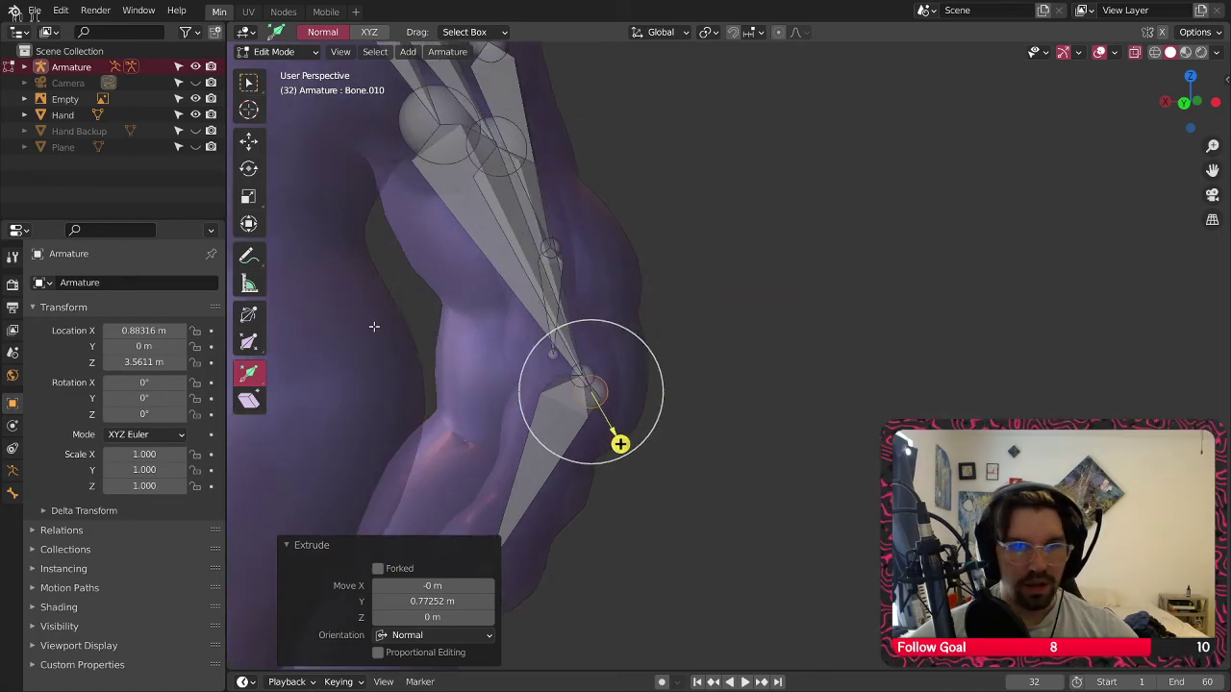
Fit the bone's tip into the middle finger's middle joint, shifting it along X and Y and -0.024157 m in Z
left_click(248, 144)
middle_click_drag(478, 374, 563, 369)
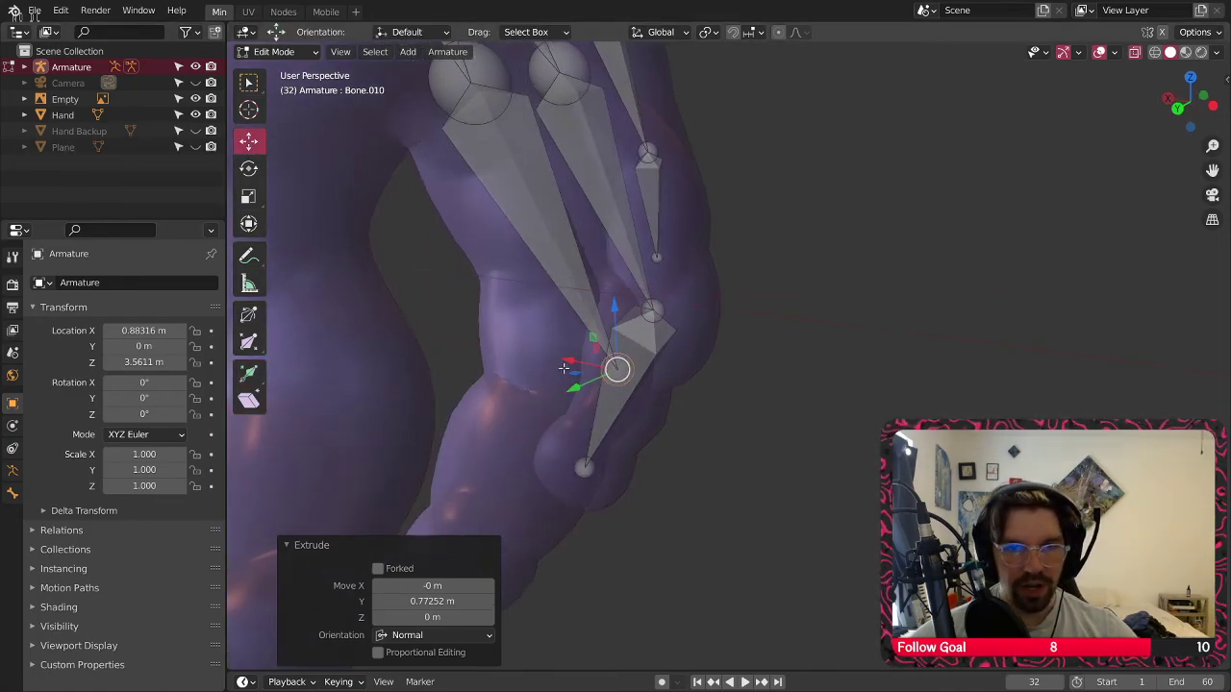
left_click_drag(566, 363, 477, 347)
middle_click_drag(477, 347, 433, 398)
left_click_drag(583, 343, 536, 348)
middle_click_drag(536, 348, 591, 284)
left_click_drag(532, 255, 535, 268)
middle_click_drag(535, 267, 372, 279)
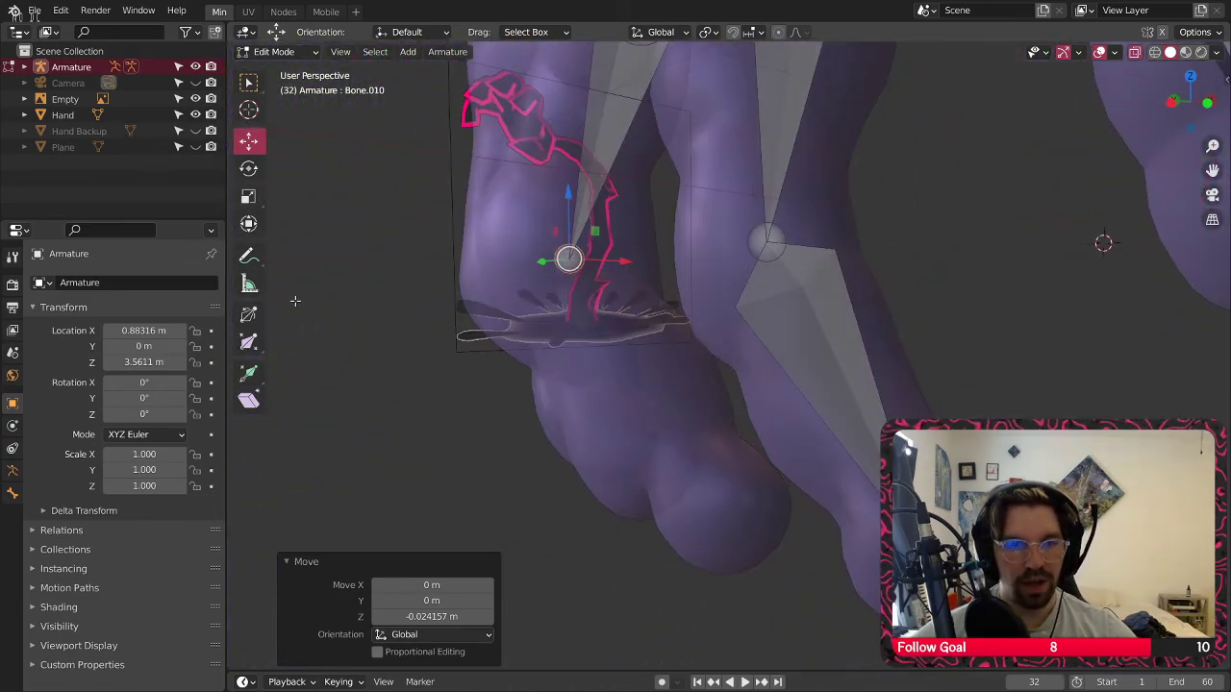
Extrude the middle fingertip bone 0.55443 m from the finger's middle joint
left_click(249, 382)
left_click_drag(552, 317, 471, 510)
middle_click_drag(515, 467, 589, 338, "shift")
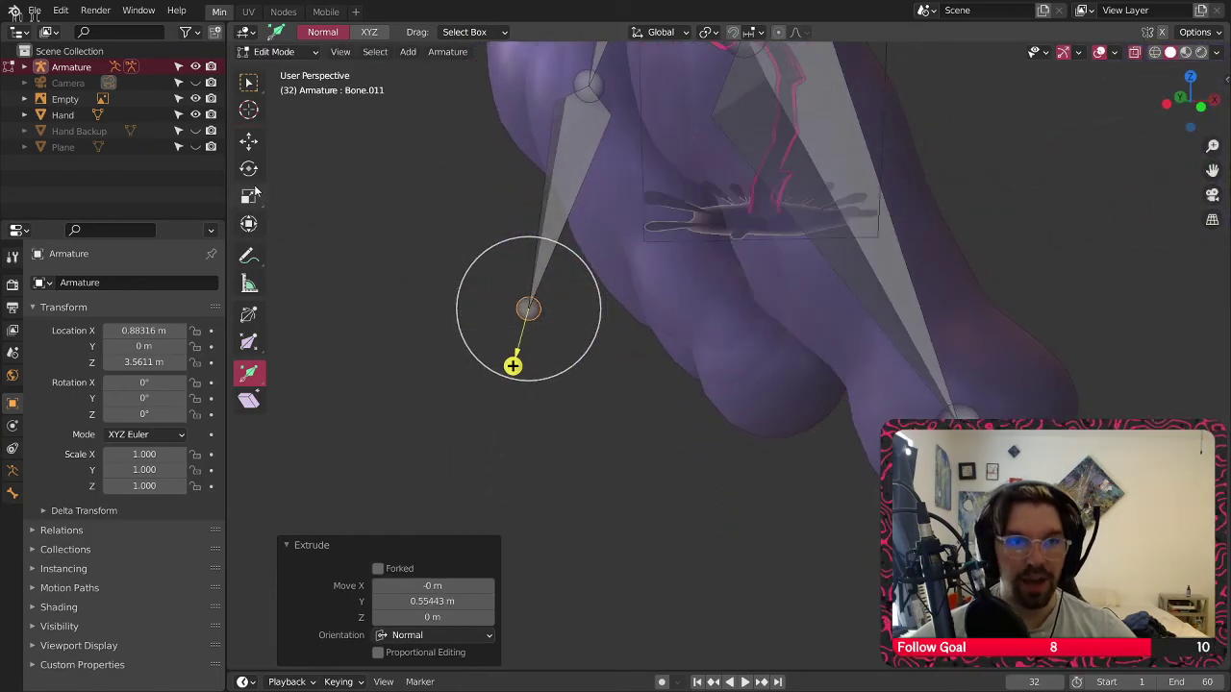
Bring the bone's end into the middle fingertip, moving it 0.56922 m in X and lowering it along Z
left_click(249, 141)
left_click_drag(606, 315, 817, 339)
middle_click_drag(701, 319, 915, 298)
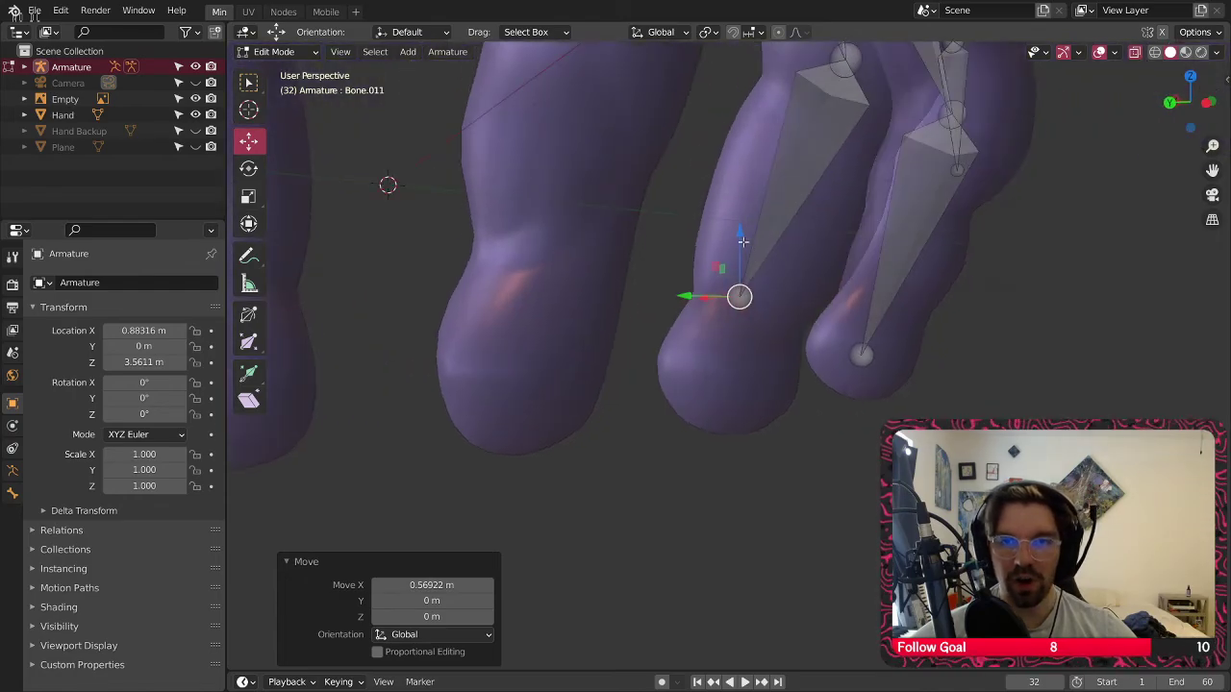
left_click_drag(742, 241, 742, 305)
middle_click_drag(743, 306, 724, 428)
left_click_drag(725, 423, 684, 483)
Center the bone's end inside the middle fingertip with small moves, including -0.038662 m in Z and -0.059403 m in X
middle_click_drag(684, 484, 779, 436)
left_click_drag(785, 425, 774, 426)
middle_click_drag(734, 371, 844, 370)
left_click_drag(713, 362, 708, 380)
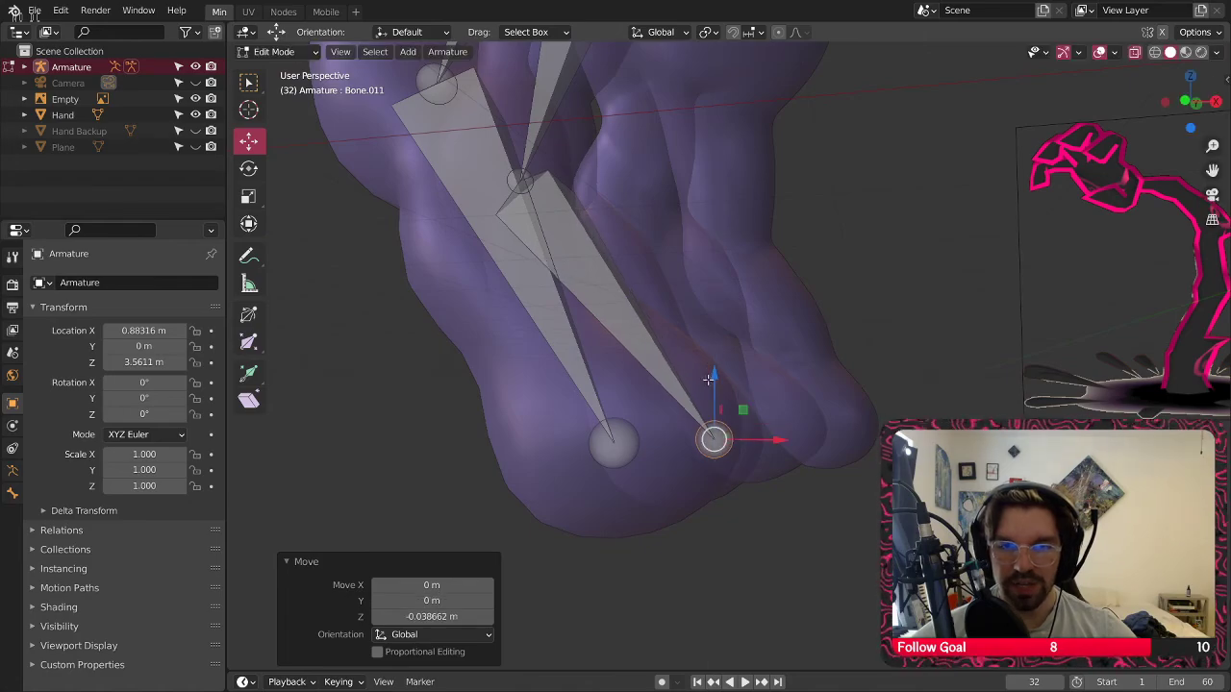
left_click_drag(770, 443, 749, 441)
middle_click_drag(748, 440, 809, 373)
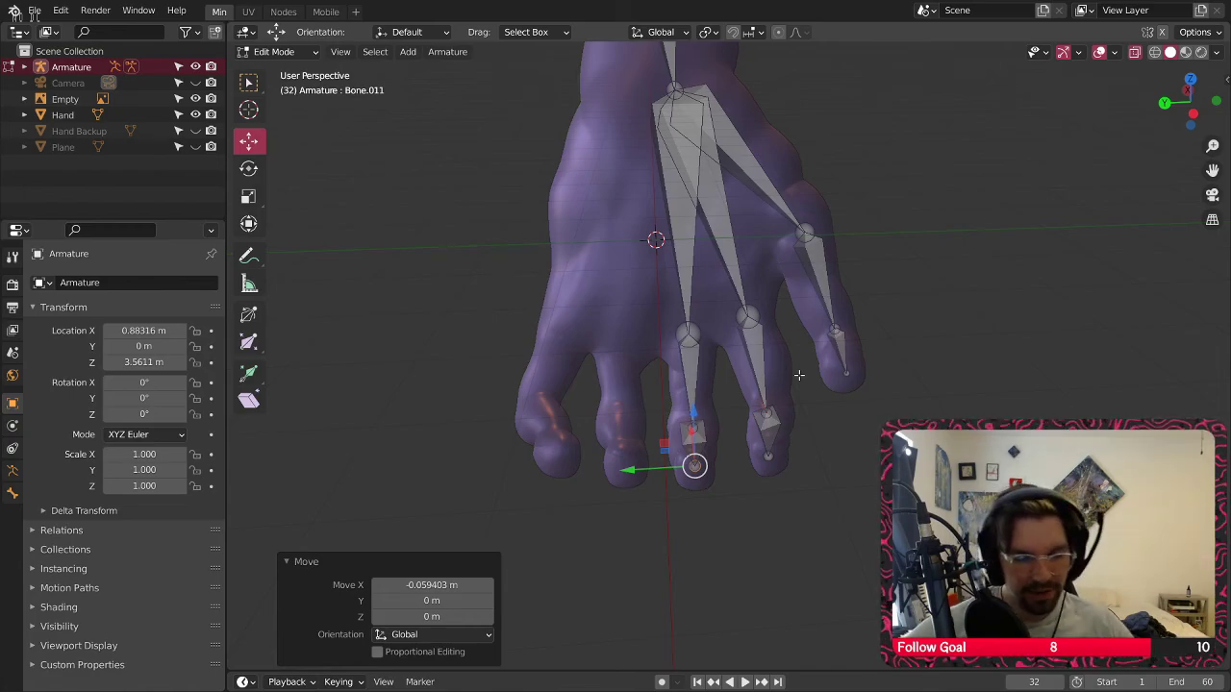
Select the wrist joint and extrude a third palm bone 1.9454 m from it for the ring finger
left_click(672, 88)
middle_click_drag(660, 117, 650, 222)
left_click(249, 381)
left_click_drag(645, 208, 691, 409)
middle_click_drag(690, 409, 753, 240)
scroll(752, 241, "up", 3)
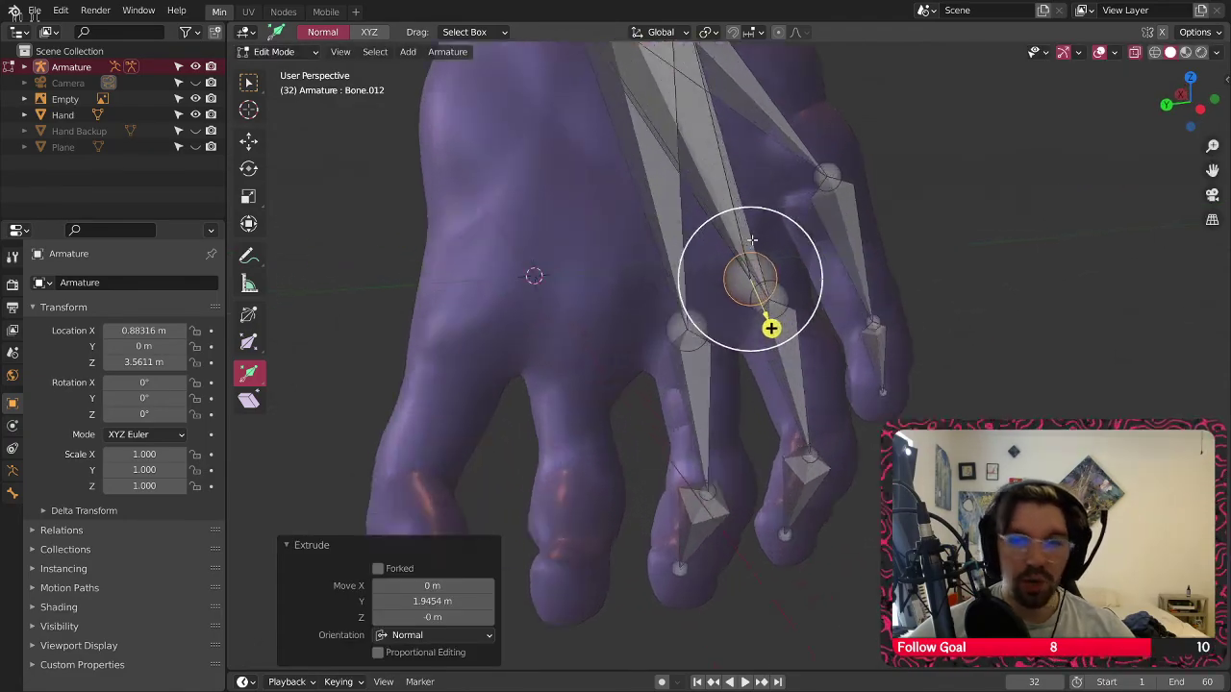
Bring the third palm bone's tip towards the ring finger, moving it 0.89254 m in X and 0.69107 m in Y
middle_click_drag(728, 293, 606, 277)
key("shift+space")
key("g")
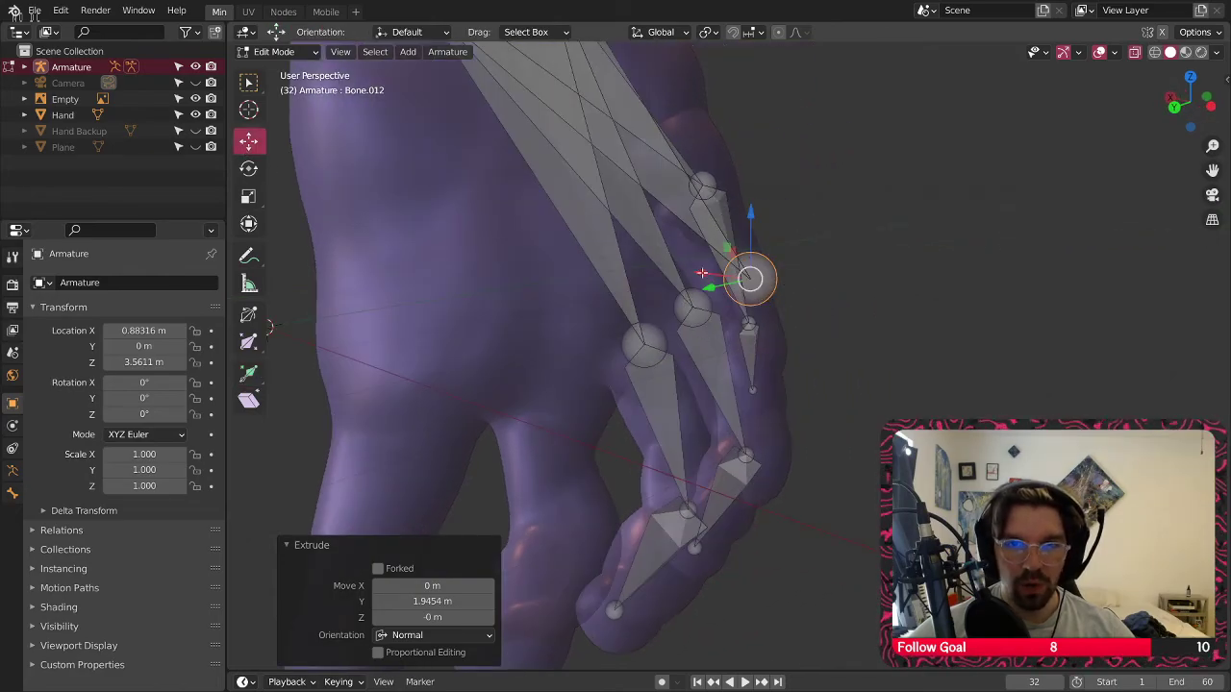
middle_click_drag(703, 275, 737, 286)
left_click_drag(691, 281, 452, 274)
middle_click_drag(452, 274, 519, 251)
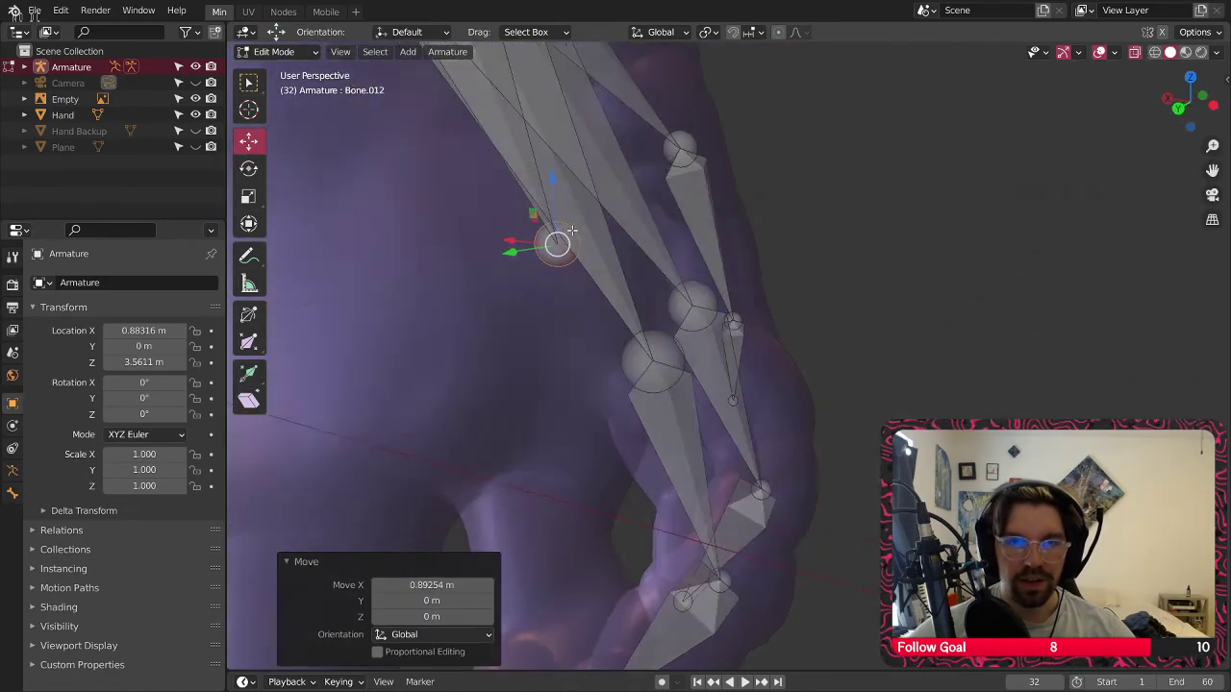
scroll(520, 252, "up", 2)
left_click_drag(495, 252, 353, 266)
Adjust the palm bone's tip near the ring knuckle by -0.18884 m in Y, -0.37114 m in X and 0.11161 m in Y
middle_click_drag(395, 284, 451, 269)
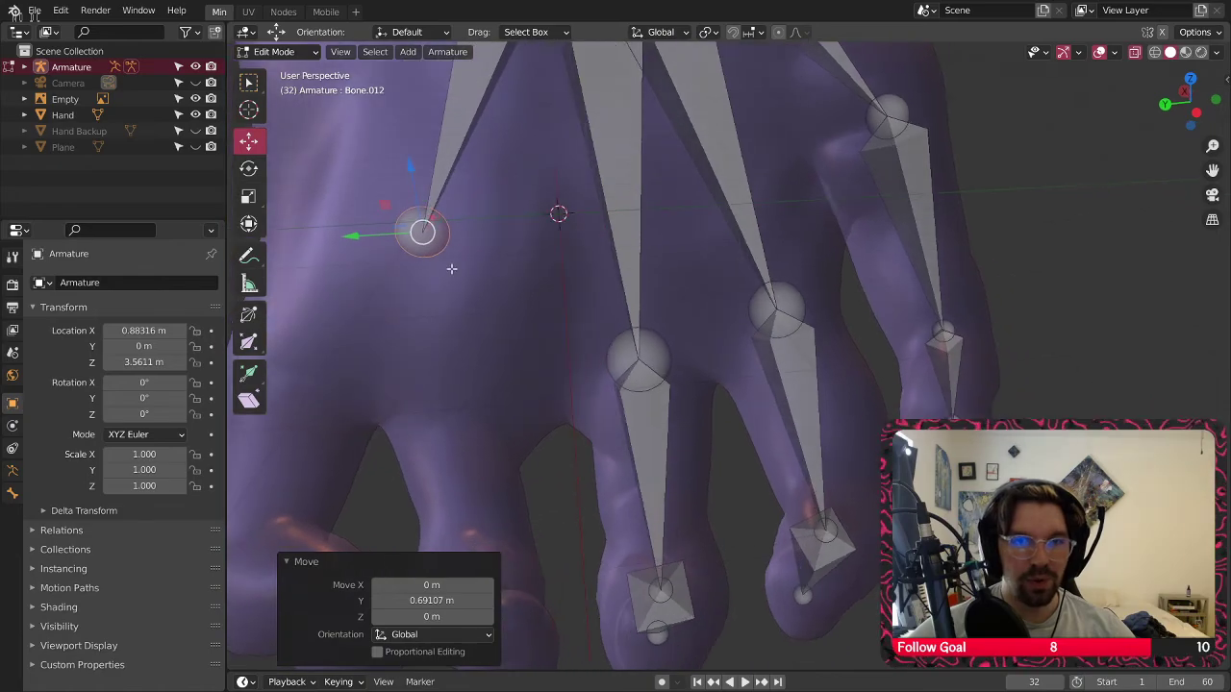
left_click_drag(367, 243, 426, 239)
middle_click_drag(426, 252, 596, 233)
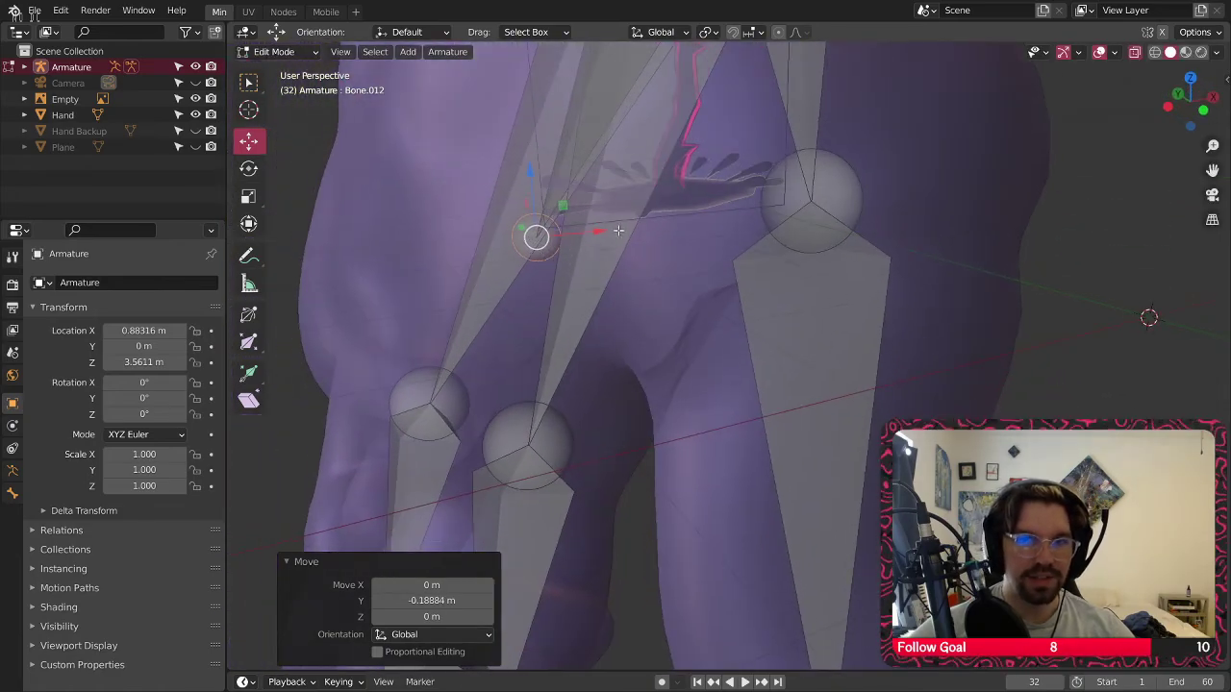
middle_click_drag(452, 248, 929, 232)
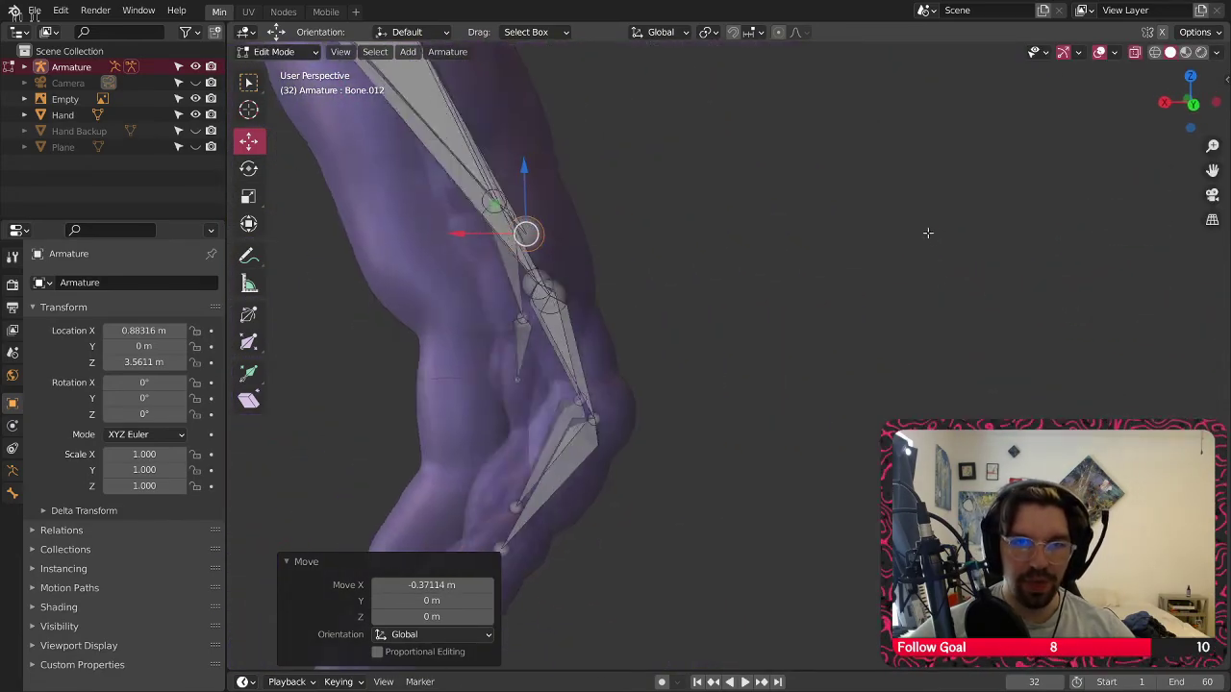
left_click_drag(519, 240, 519, 241)
middle_click_drag(519, 240, 309, 348)
left_click(443, 318)
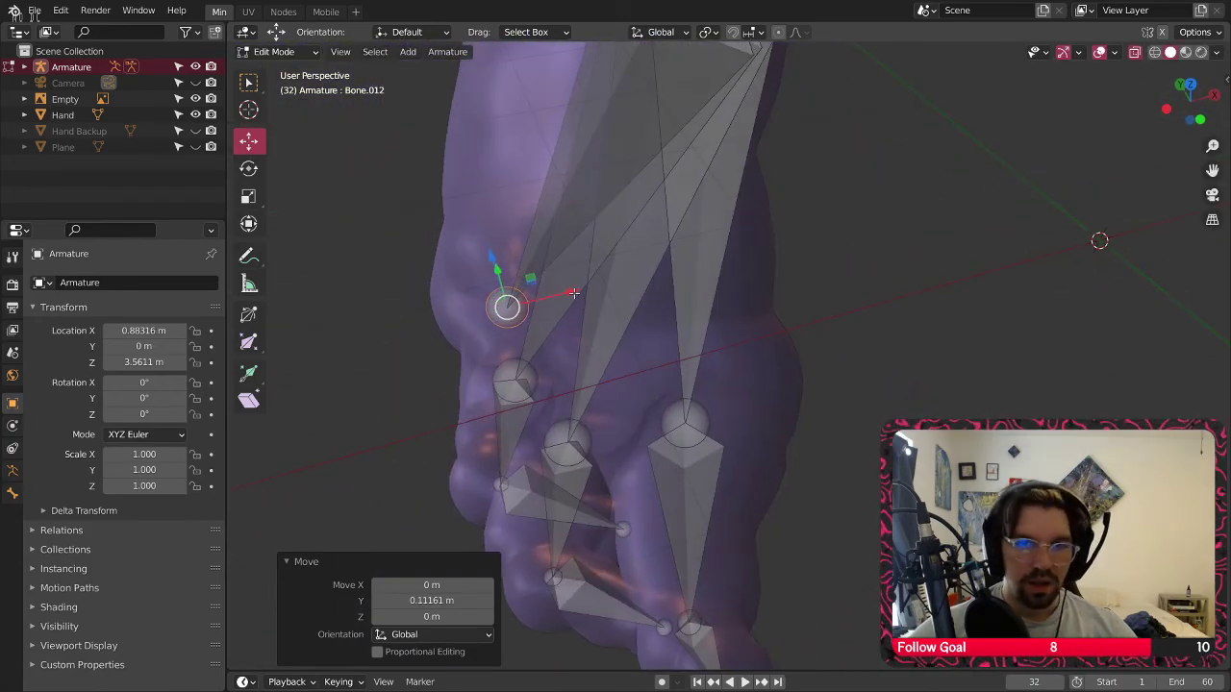
Center the palm bone's tip inside the ring knuckle with a small shift along X and a final -0.037572 m in Y
left_click_drag(573, 292, 539, 294)
middle_click_drag(539, 294, 512, 316)
left_click_drag(419, 316, 410, 316)
middle_click_drag(577, 341, 426, 347)
left_click(403, 304)
left_click_drag(400, 316, 429, 279)
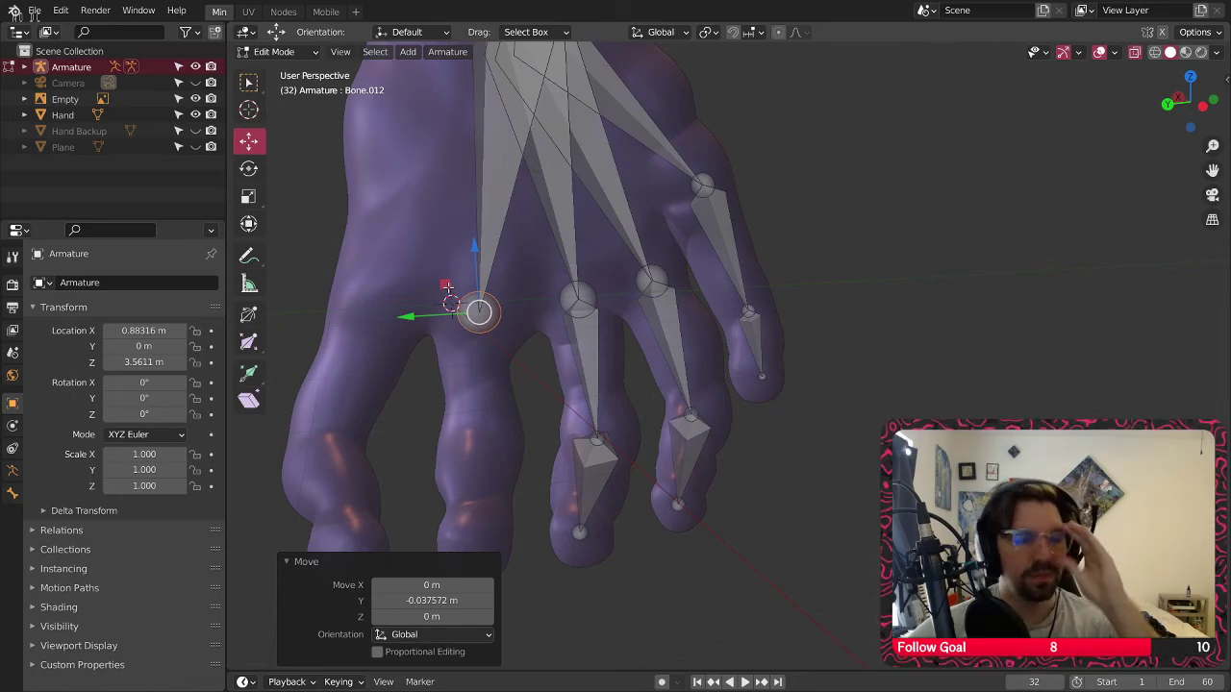
Extrude the first ring finger bone 0.91251 m from the ring knuckle
middle_click_drag(447, 287, 468, 338)
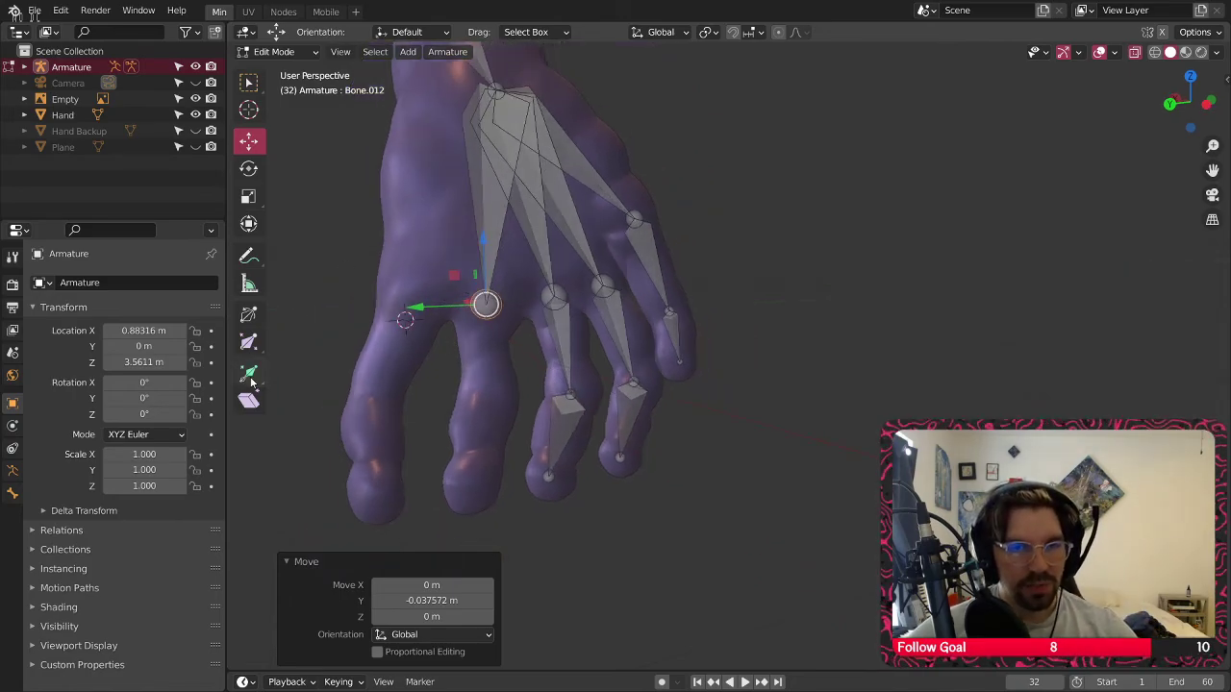
middle_click_drag(377, 384, 526, 272)
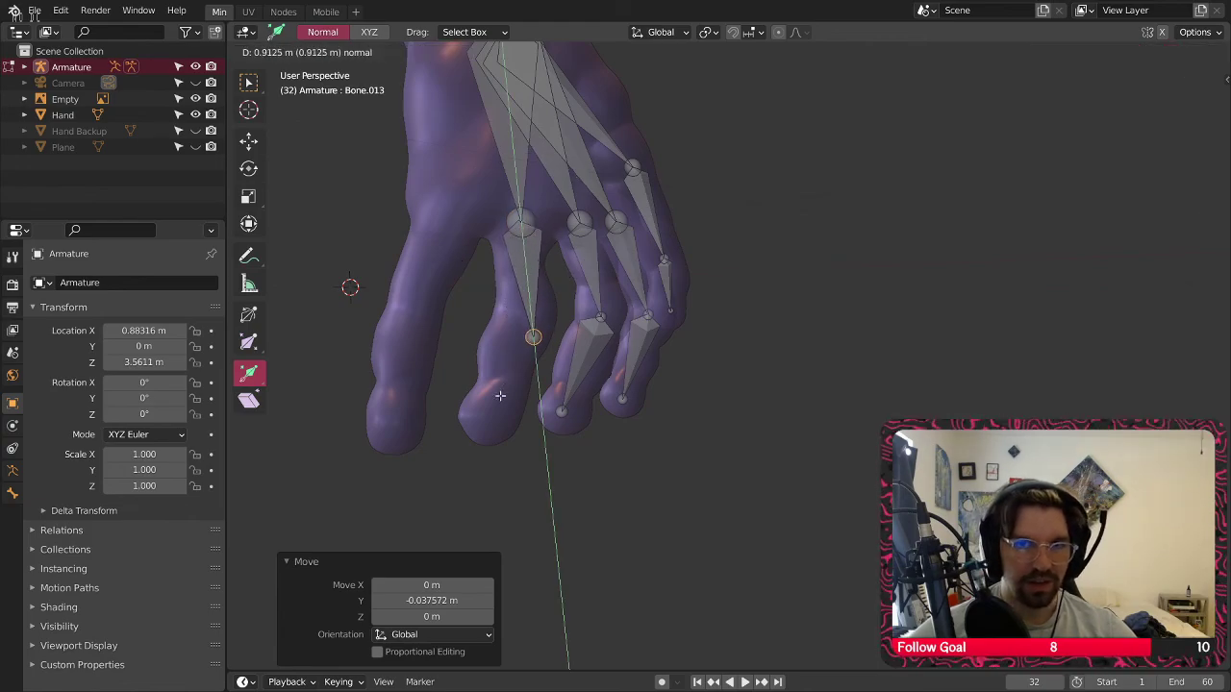
left_click_drag(500, 396, 501, 396)
scroll(516, 321, "up", 3)
middle_click_drag(519, 318, 327, 418)
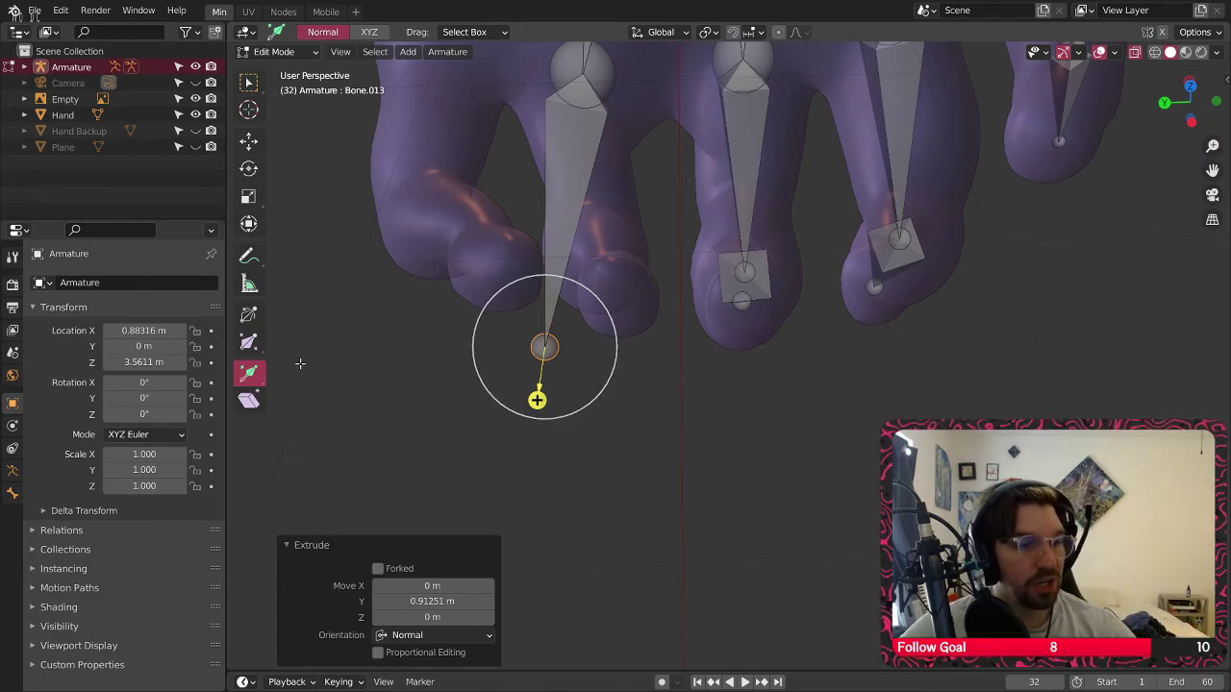
middle_click_drag(530, 310, 513, 263)
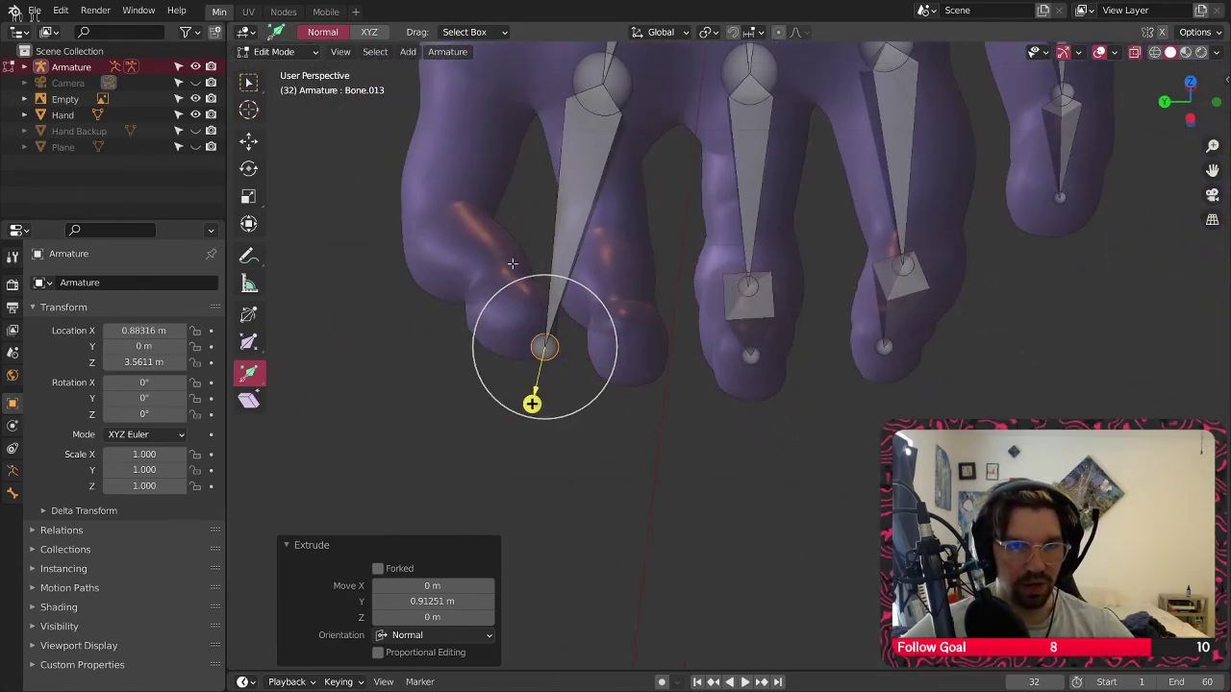
Move the first ring finger bone's tip into the finger joint by 0.39713 m in X, -0.15535 m in Y and -0.044698 m in Z
left_click(248, 140)
middle_click_drag(462, 318, 505, 324)
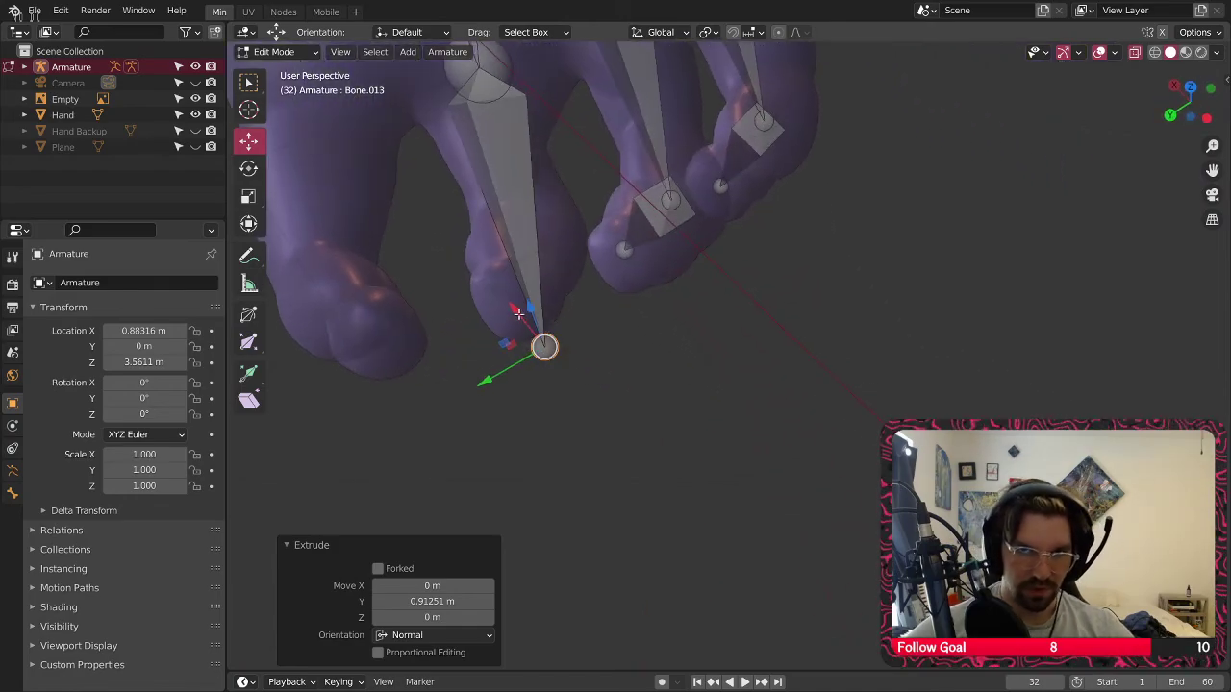
left_click_drag(458, 250, 460, 252)
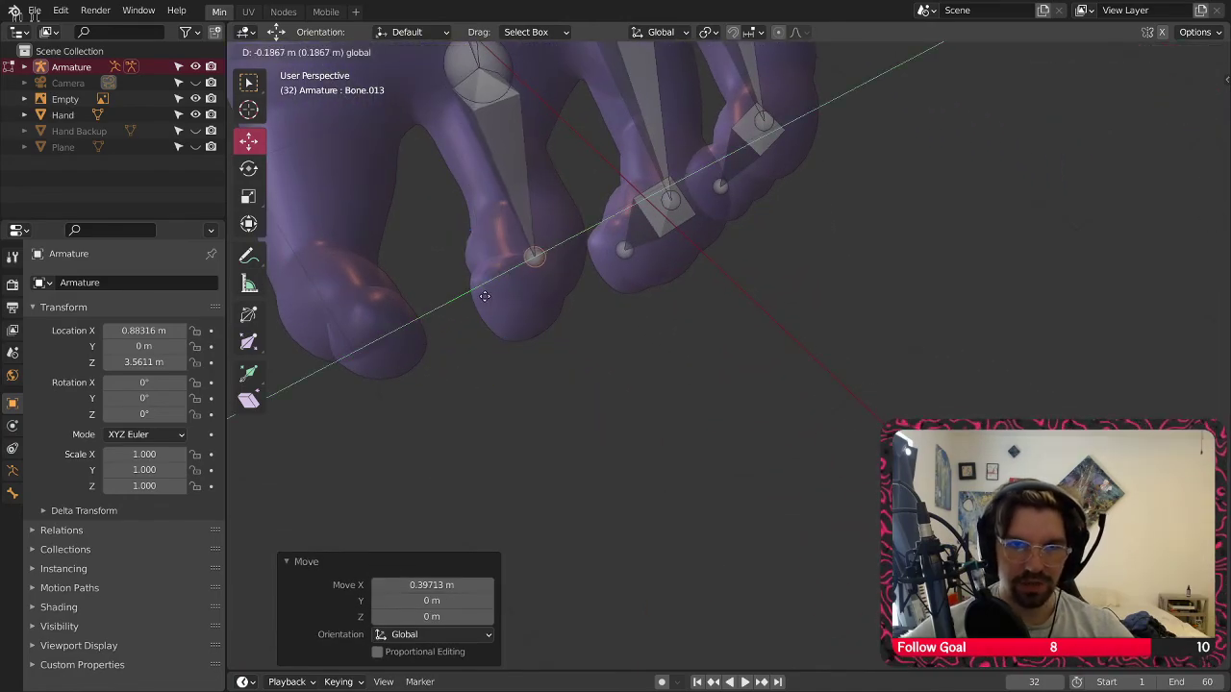
left_click(485, 296)
middle_click_drag(485, 296, 517, 191)
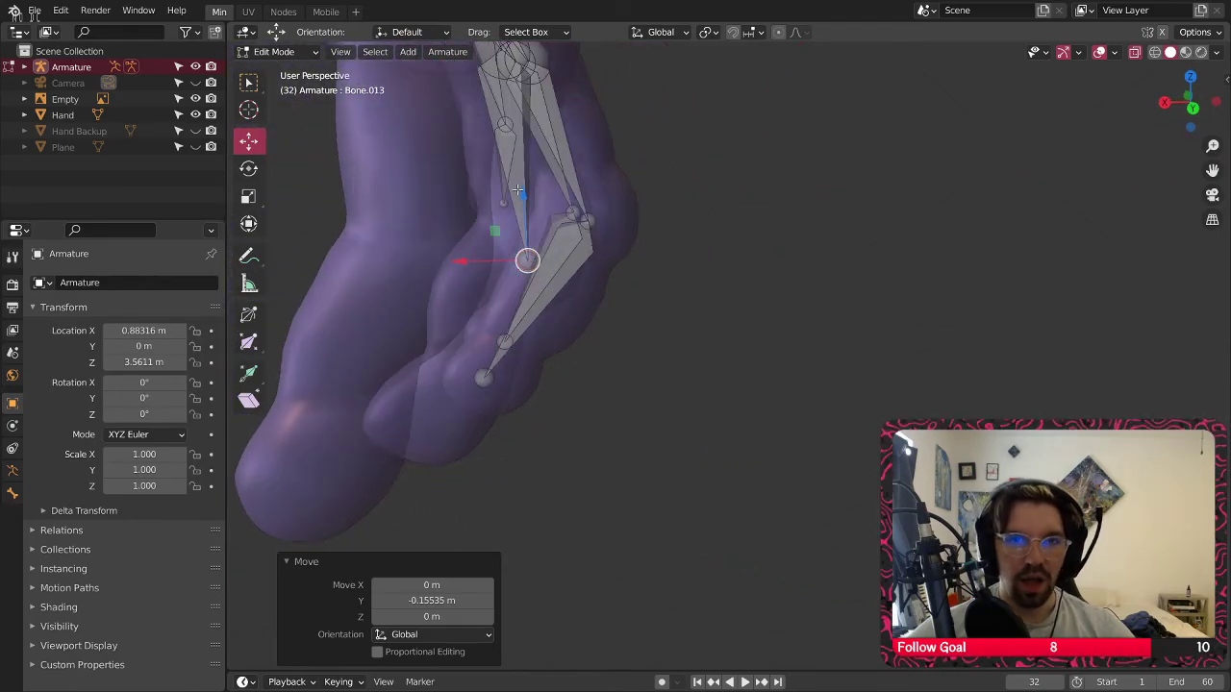
left_click(473, 232)
middle_click_drag(473, 233, 317, 344)
left_click(536, 171)
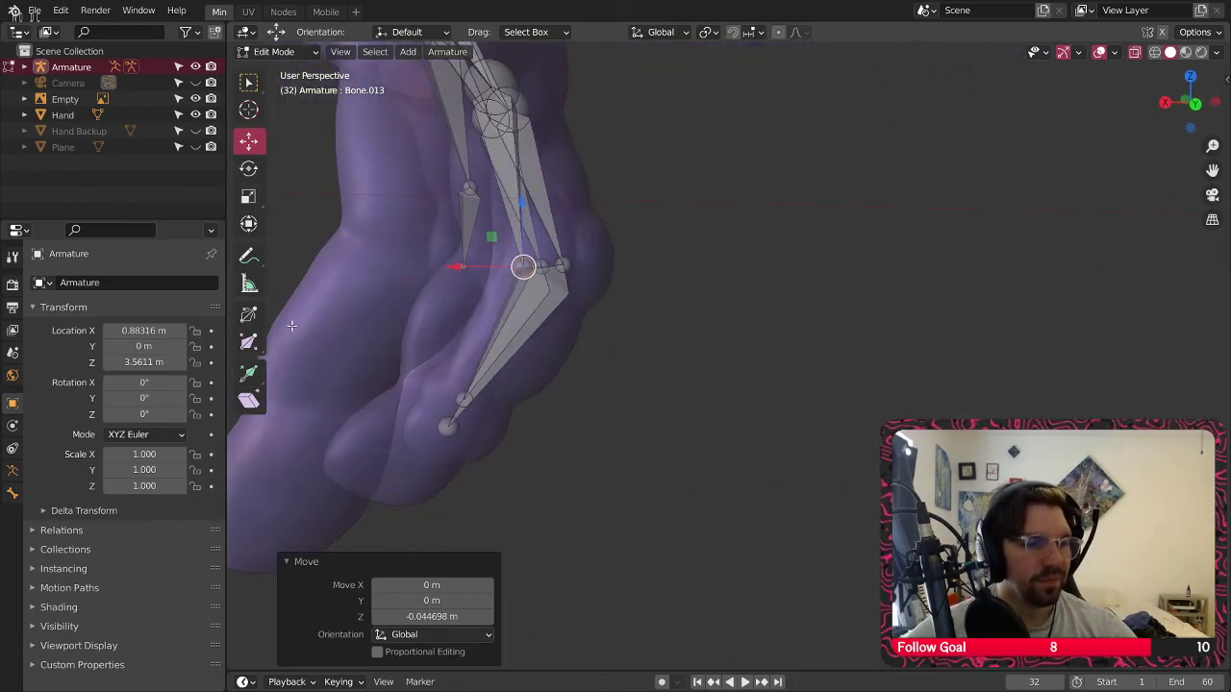
Extrude the second ring finger bone 0.84945 m from the finger's middle joint
middle_click_drag(439, 388, 391, 393)
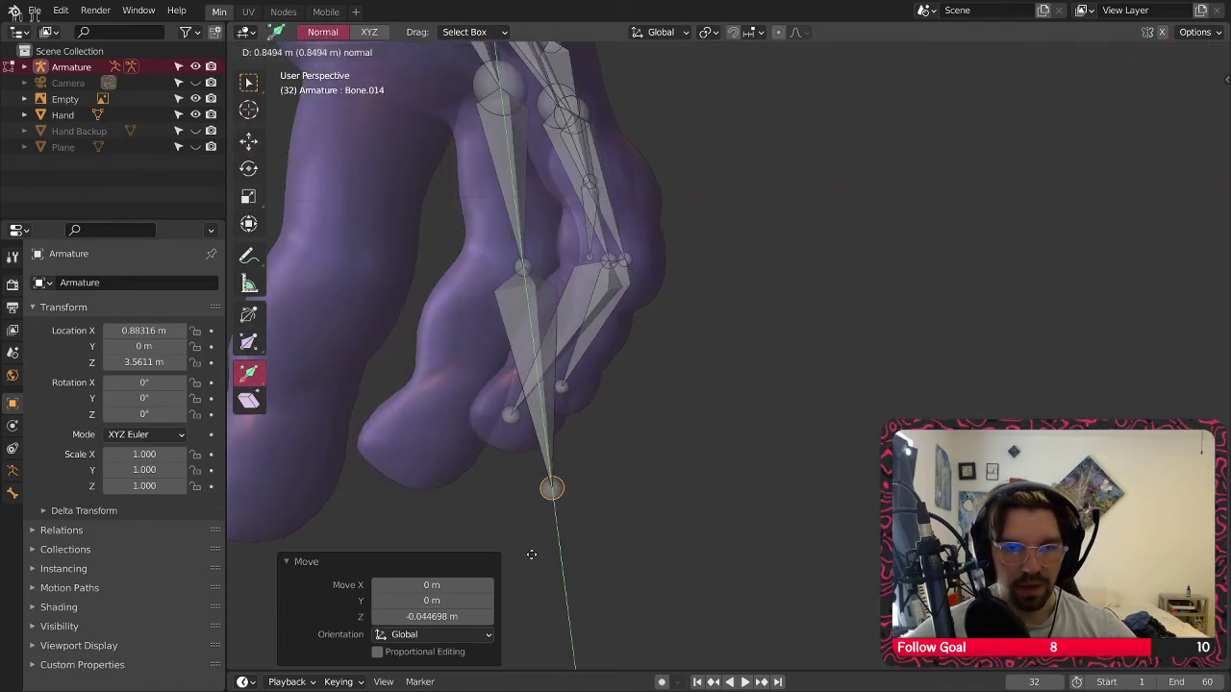
left_click_drag(532, 555, 532, 555)
middle_click_drag(532, 555, 772, 285, "shift")
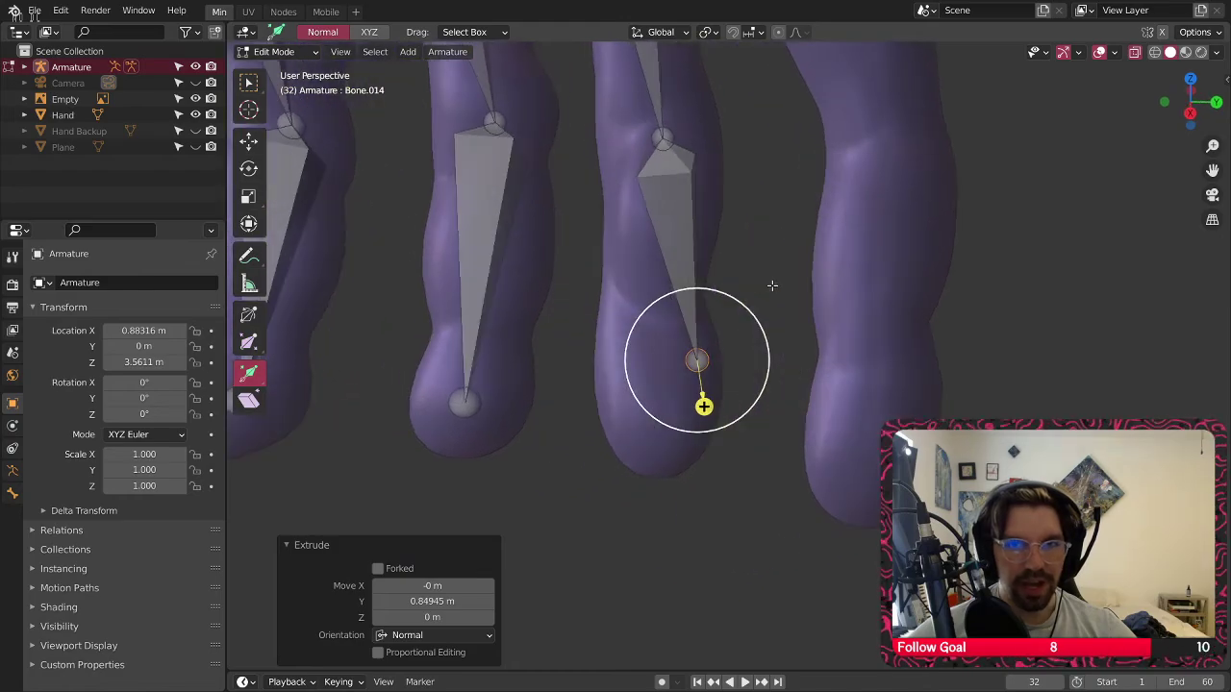
Place the second ring finger bone's tip inside the fingertip, moving it 0.61934 m in X and about -0.06 m in Y
key("shift+space")
key("g")
middle_click_drag(704, 406, 659, 357)
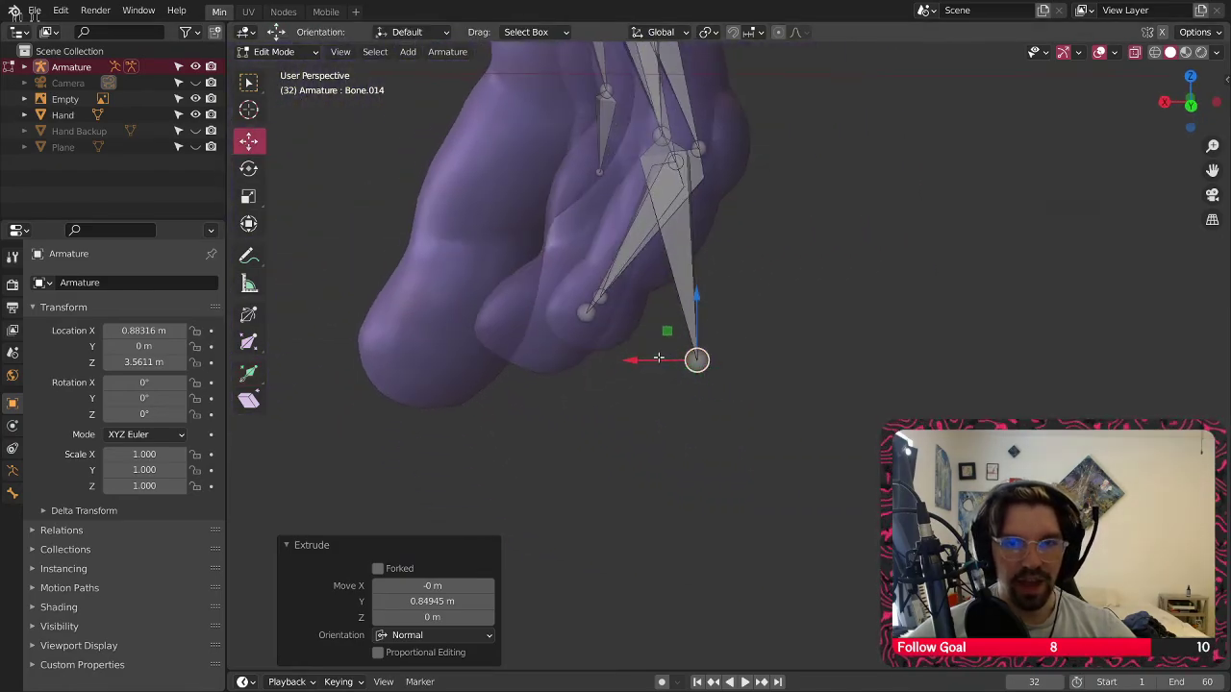
left_click_drag(636, 360, 539, 334)
left_click_drag(447, 309, 500, 332)
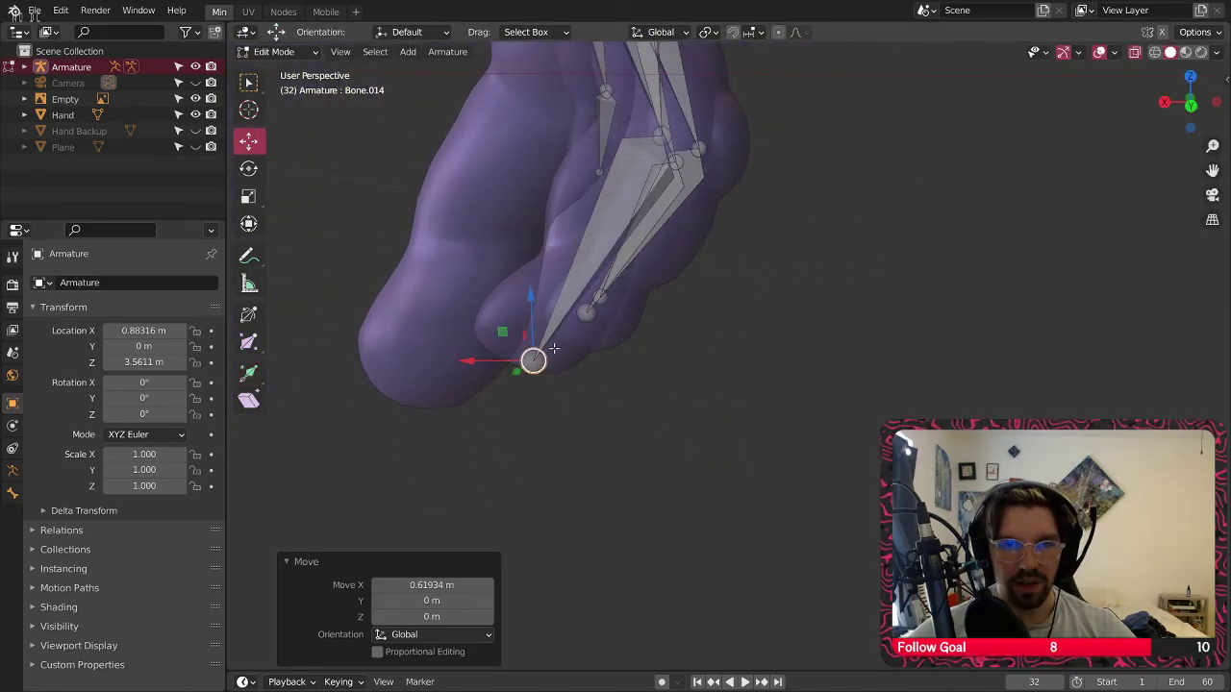
middle_click_drag(500, 332, 466, 360)
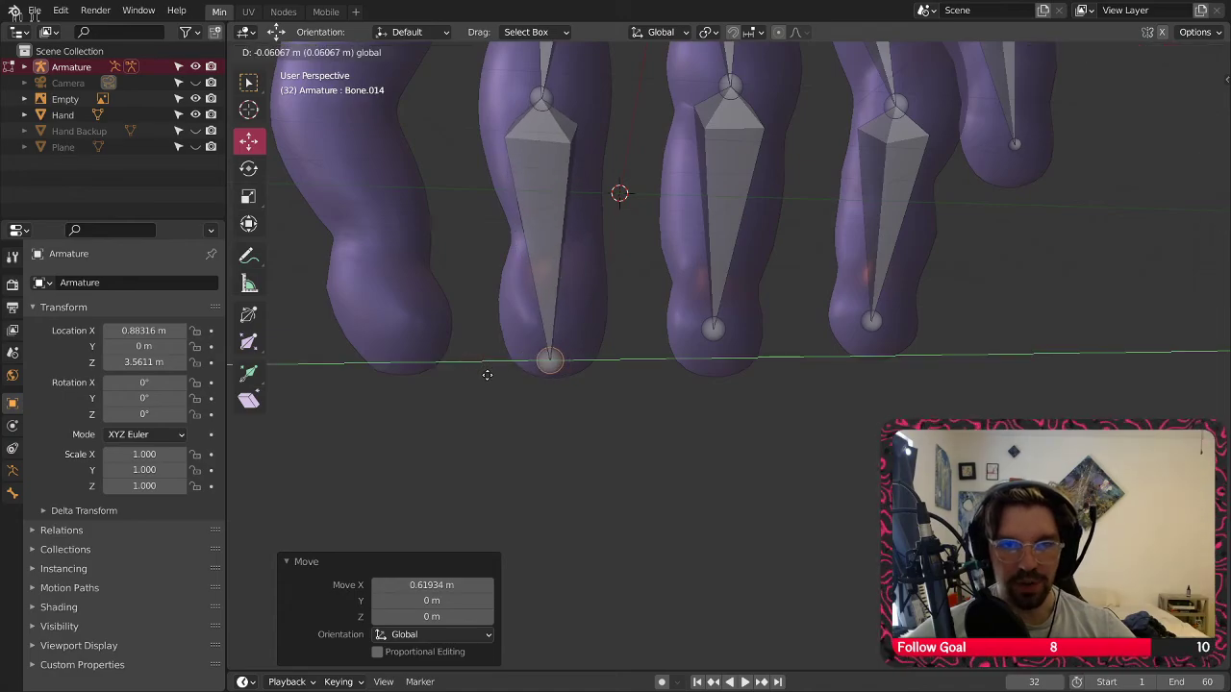
middle_click_drag(493, 334, 833, 278)
left_click(559, 274)
scroll(626, 277, "down", 2)
left_click(833, 278)
scroll(723, 270, "down", 3)
middle_click_drag(686, 249, 499, 284)
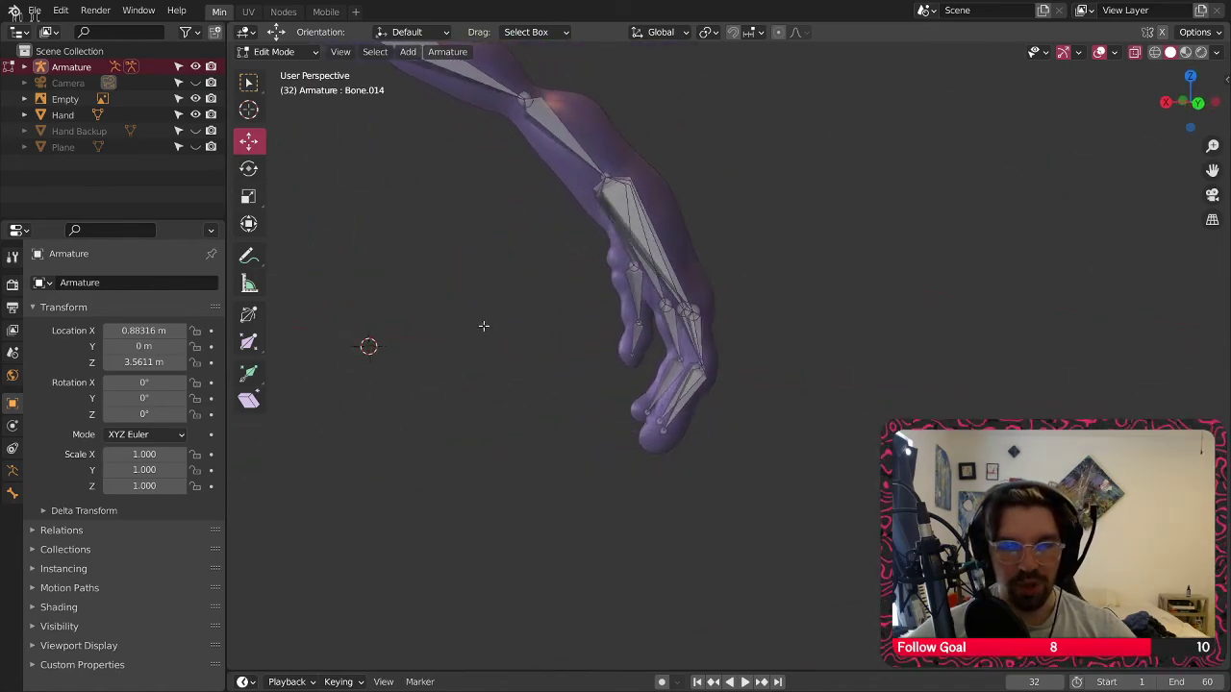
Extrude a fourth palm bone 1.8566 m from the wrist joint for the little finger
middle_click_drag(484, 326, 564, 182)
scroll(556, 136, "up", 5)
left_click(582, 158)
scroll(576, 169, "down", 4)
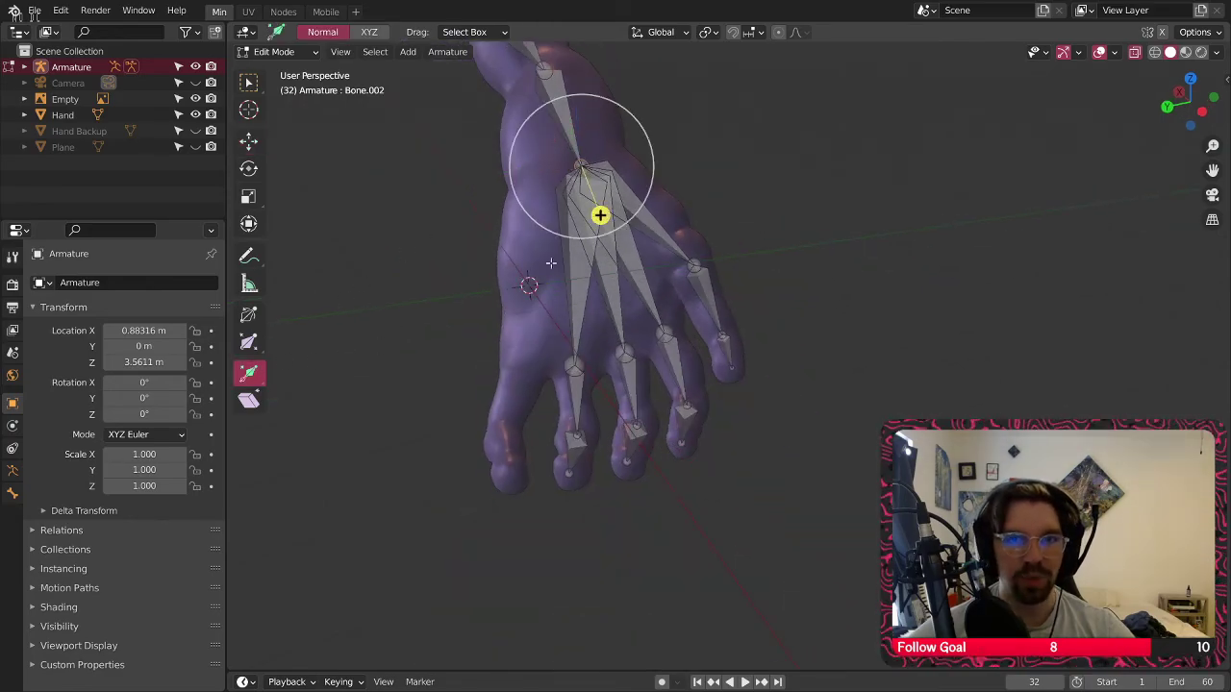
left_click_drag(646, 393, 646, 392)
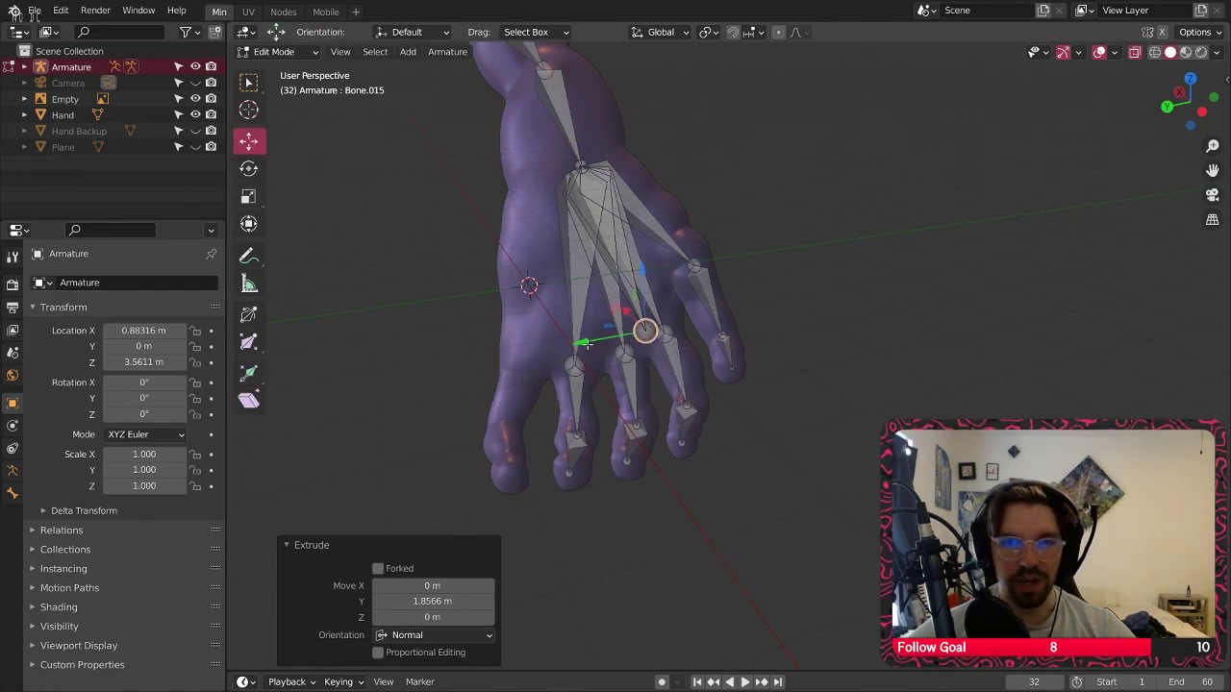
Bring the fourth palm bone's tip towards the little finger, moving it 1.0569 m in Y and 0.72976 m in X
left_click_drag(463, 356, 462, 356)
middle_click_drag(461, 355, 635, 337)
middle_click_drag(538, 356, 700, 294, "shift")
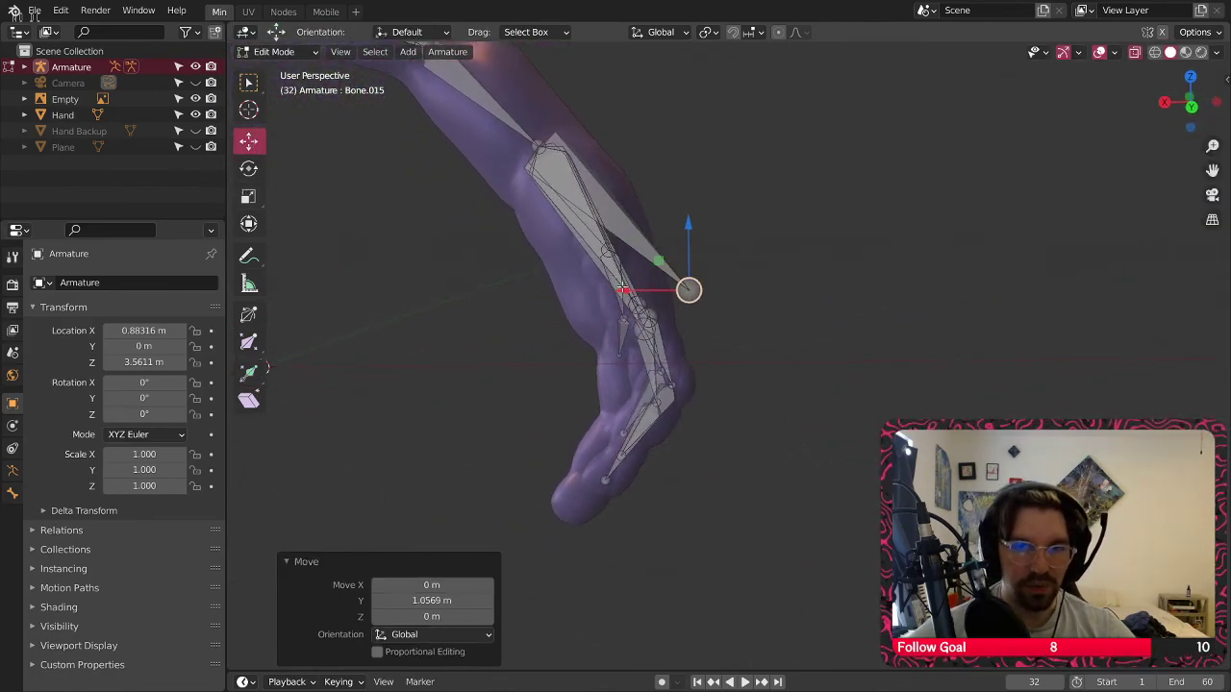
left_click_drag(616, 296, 533, 304)
middle_click_drag(731, 318, 517, 330)
Lower the fourth palm bone's tip in Z to the little finger's knuckle and shift it -0.085469 m in Y
scroll(517, 330, "up", 2)
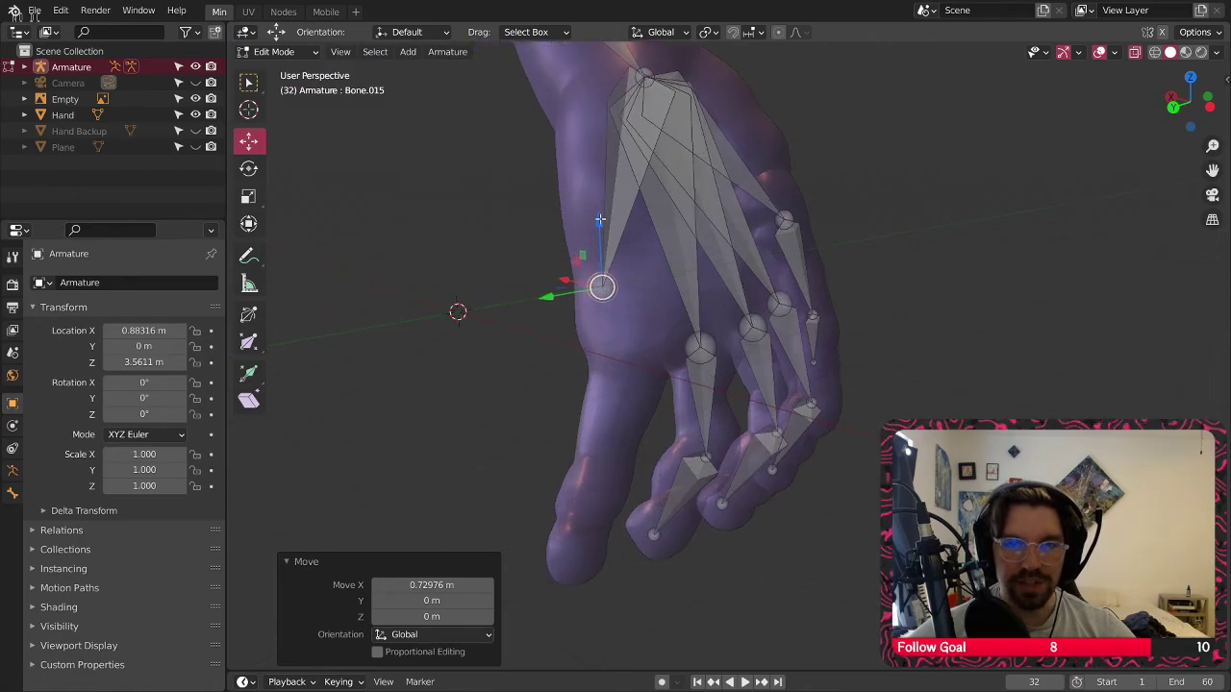
left_click_drag(603, 231, 605, 304)
middle_click_drag(631, 339, 544, 363)
left_click_drag(543, 364, 555, 369)
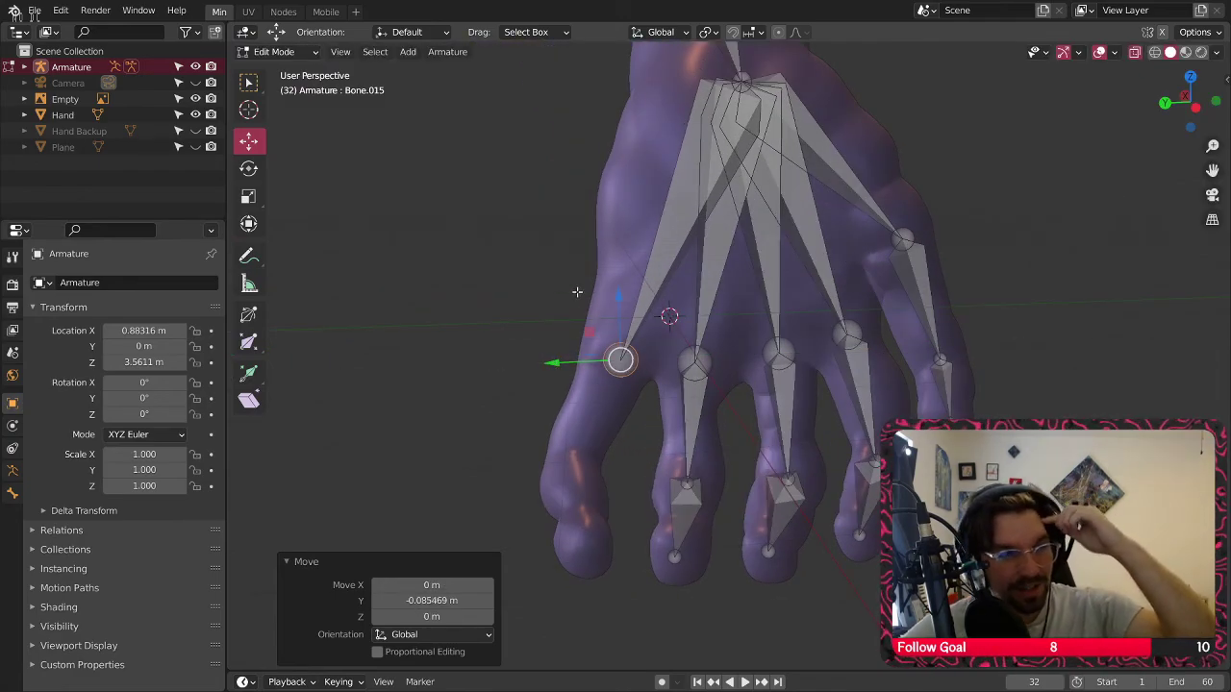
Adjust the palm bone's tip at the little knuckle by 0.093405 m in Y, 0.046513 m in Z and -0.09301 m in X
middle_click_drag(672, 387, 736, 351)
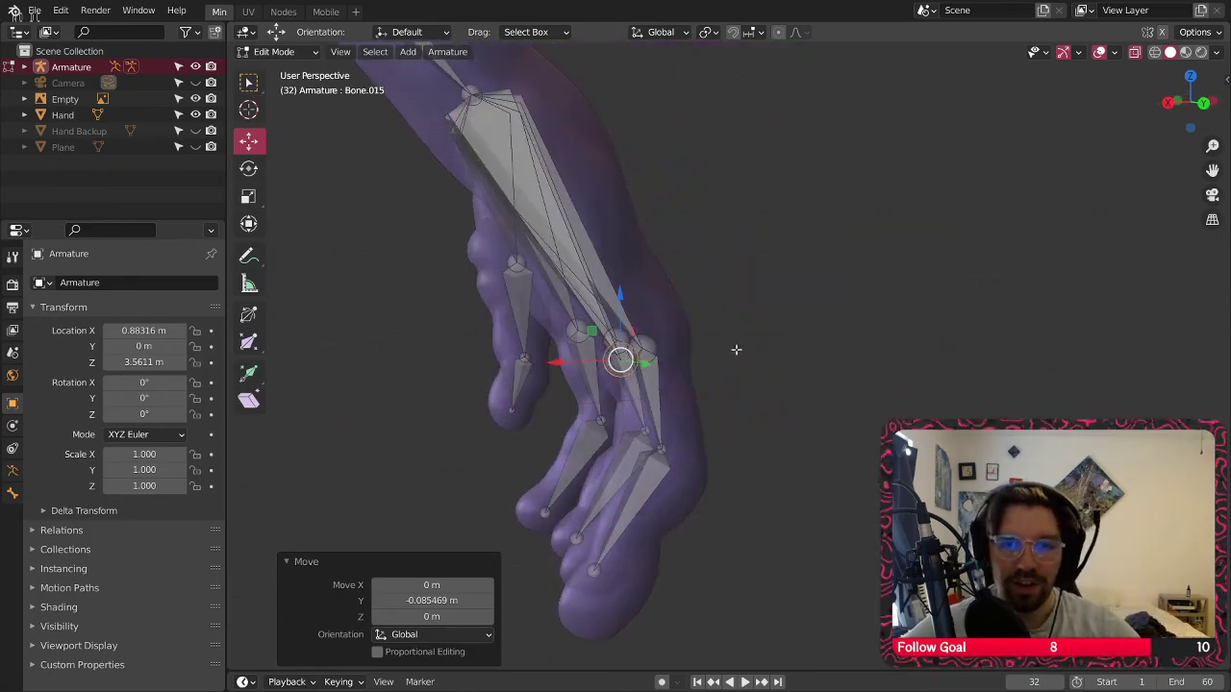
left_click_drag(563, 371, 601, 371)
mouse_move(602, 371)
middle_mouse_down()
mouse_move(523, 379)
mouse_move(602, 381)
mouse_move(592, 377)
middle_mouse_up()
left_click_drag(591, 377, 643, 363)
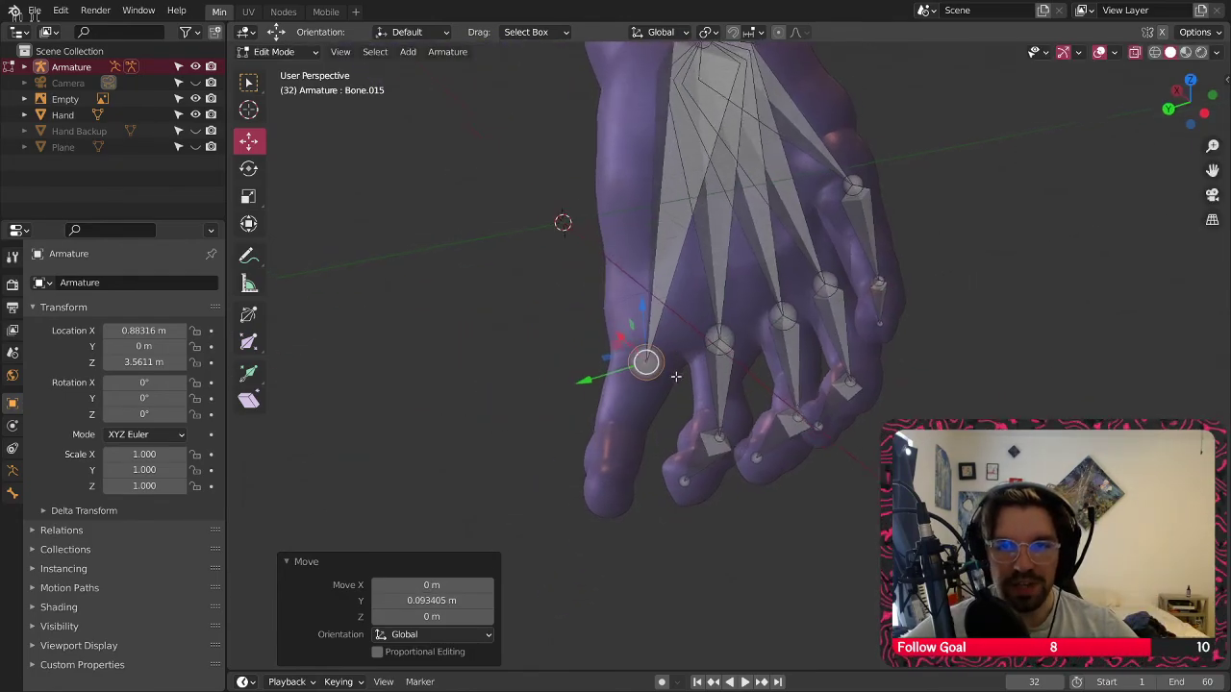
middle_click_drag(643, 364, 666, 368)
left_click_drag(583, 370, 558, 373)
middle_click_drag(558, 373, 784, 324)
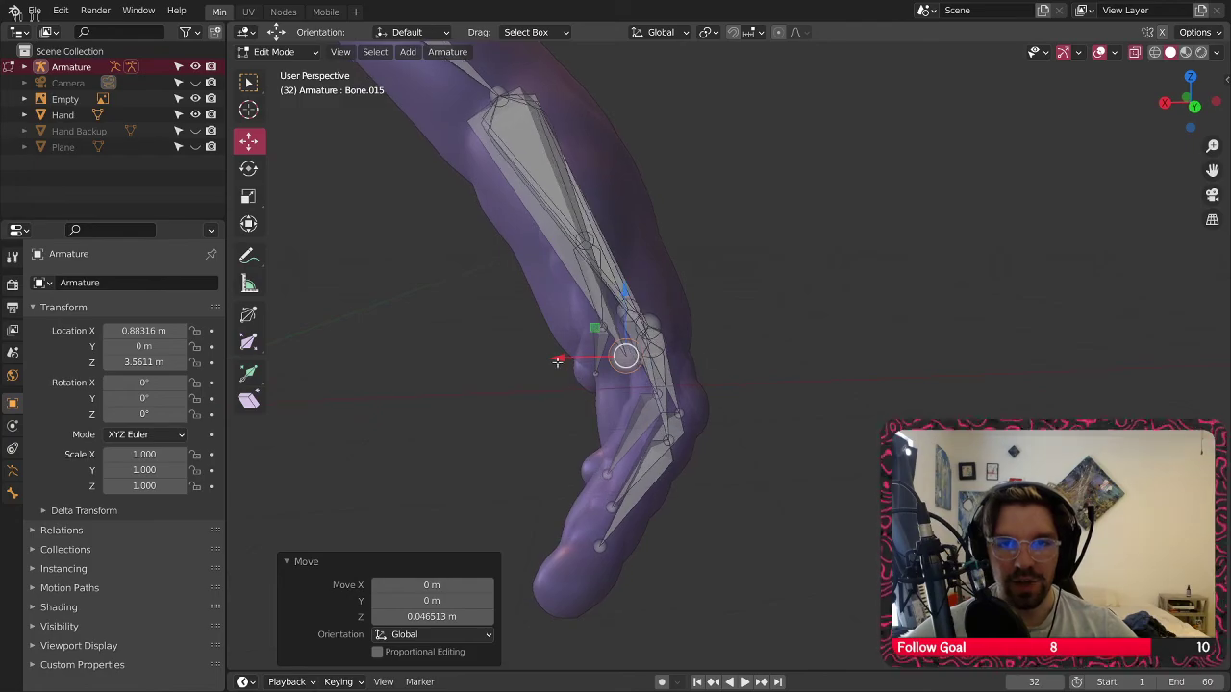
left_click_drag(558, 362, 579, 358)
middle_click_drag(579, 358, 506, 384)
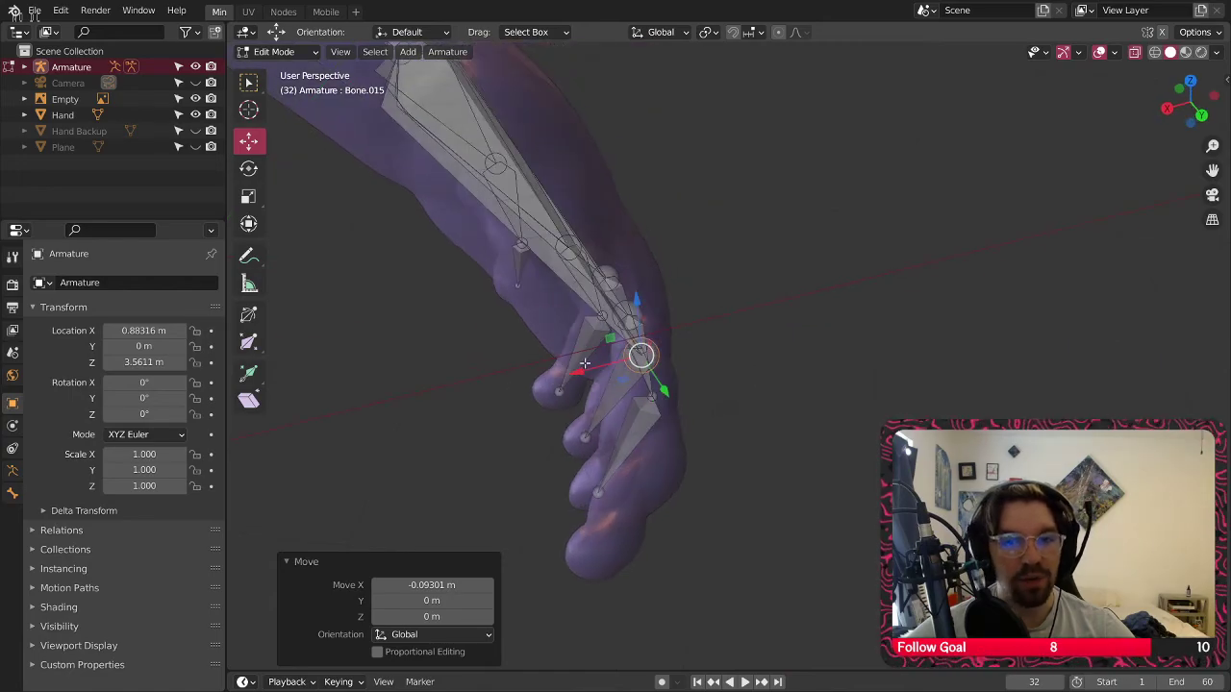
Reselect the palm bone's tip at the little knuckle and raise it 0.072889 m in Z
key("g")
key("x")
left_click(800, 325)
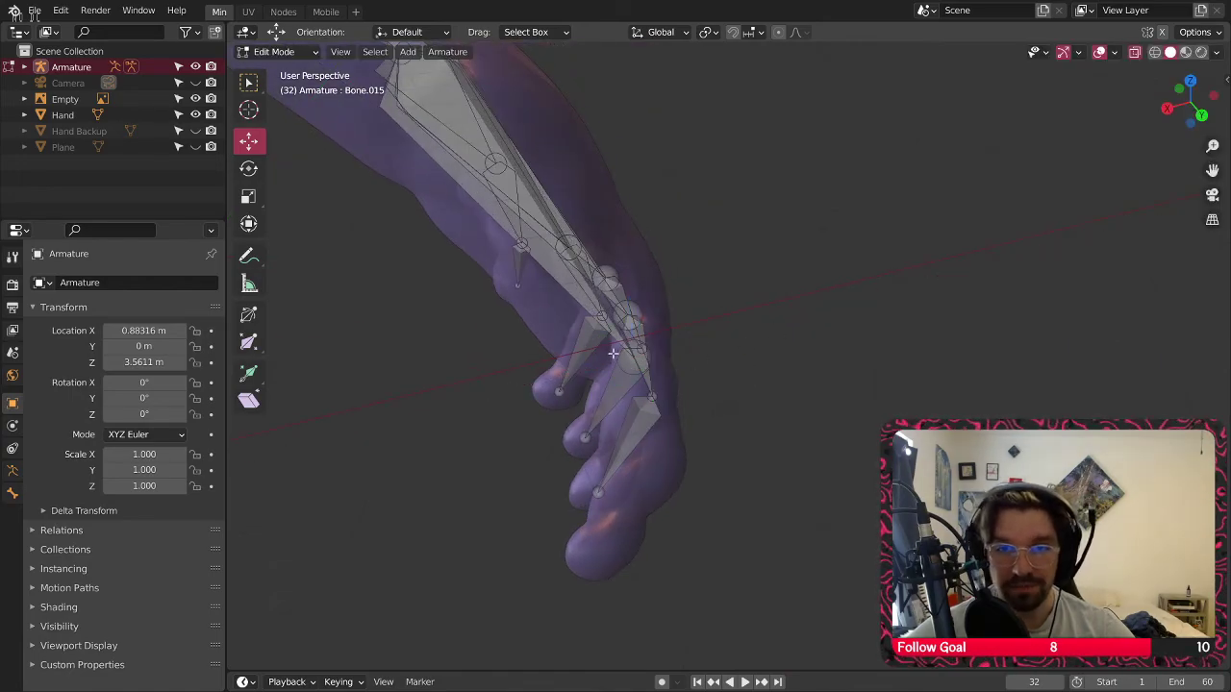
middle_click_drag(711, 370, 602, 385)
left_click(614, 373)
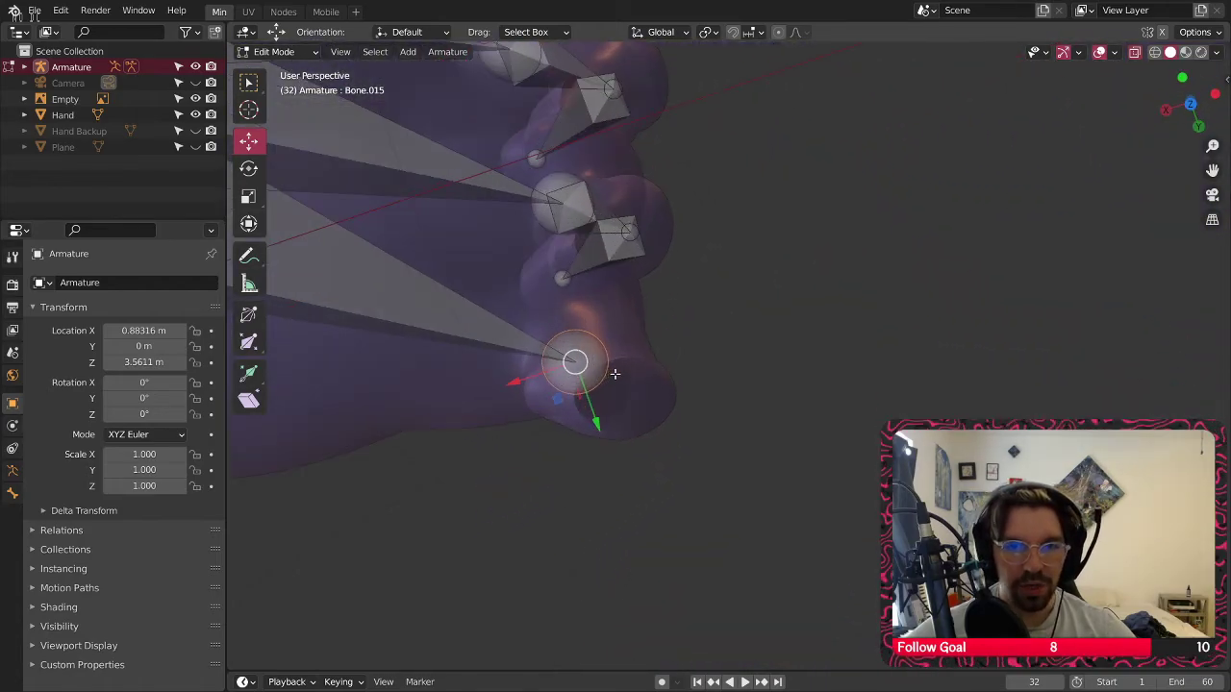
left_click(527, 383)
middle_click_drag(527, 383, 666, 344)
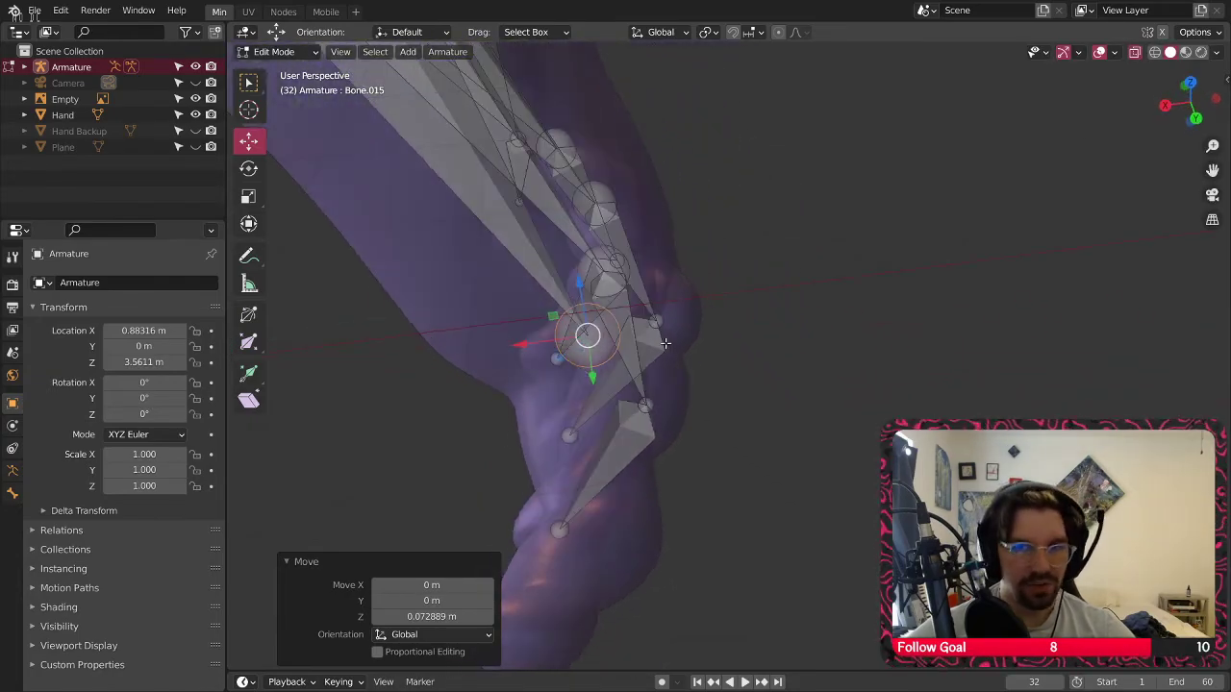
Center the palm bone's tip inside the little knuckle with shifts of 0.045272 m in X and -0.066657 m in Y
key("g")
key("x")
left_click(503, 344)
middle_click_drag(503, 343, 286, 344)
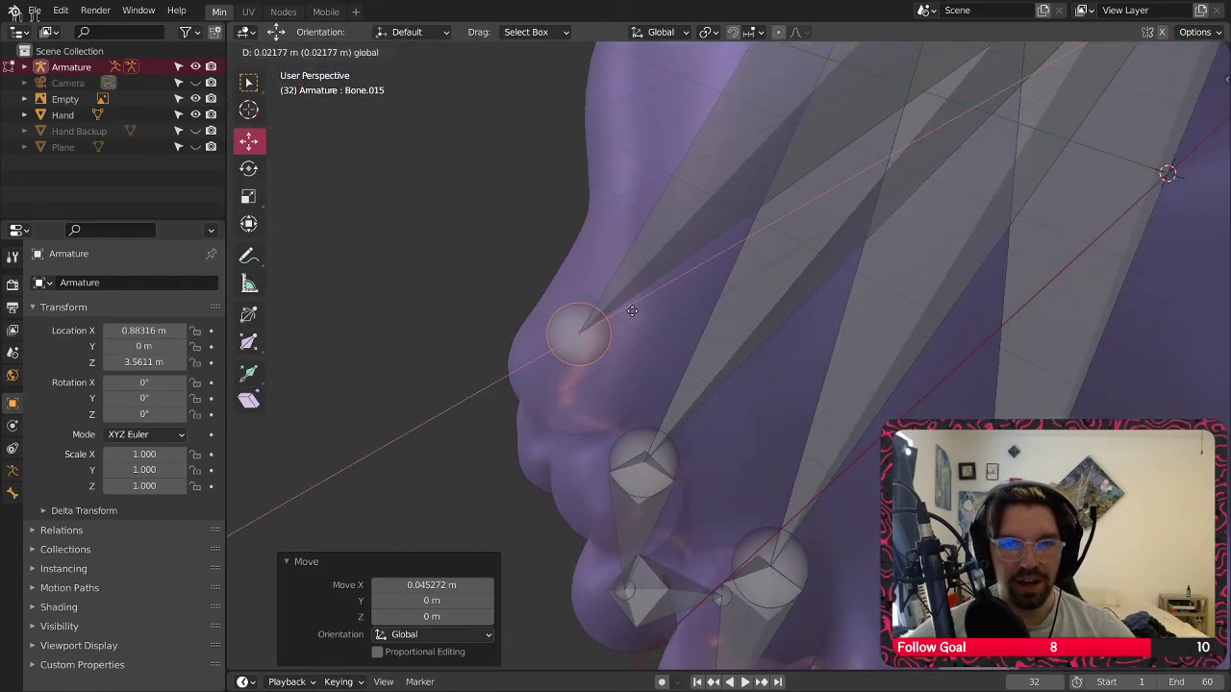
left_click(632, 310)
mouse_move(632, 311)
middle_mouse_down()
mouse_move(577, 330)
mouse_move(596, 337)
mouse_move(808, 280)
mouse_move(785, 316)
mouse_move(670, 294)
mouse_move(623, 327)
middle_mouse_up()
key("g")
key("y")
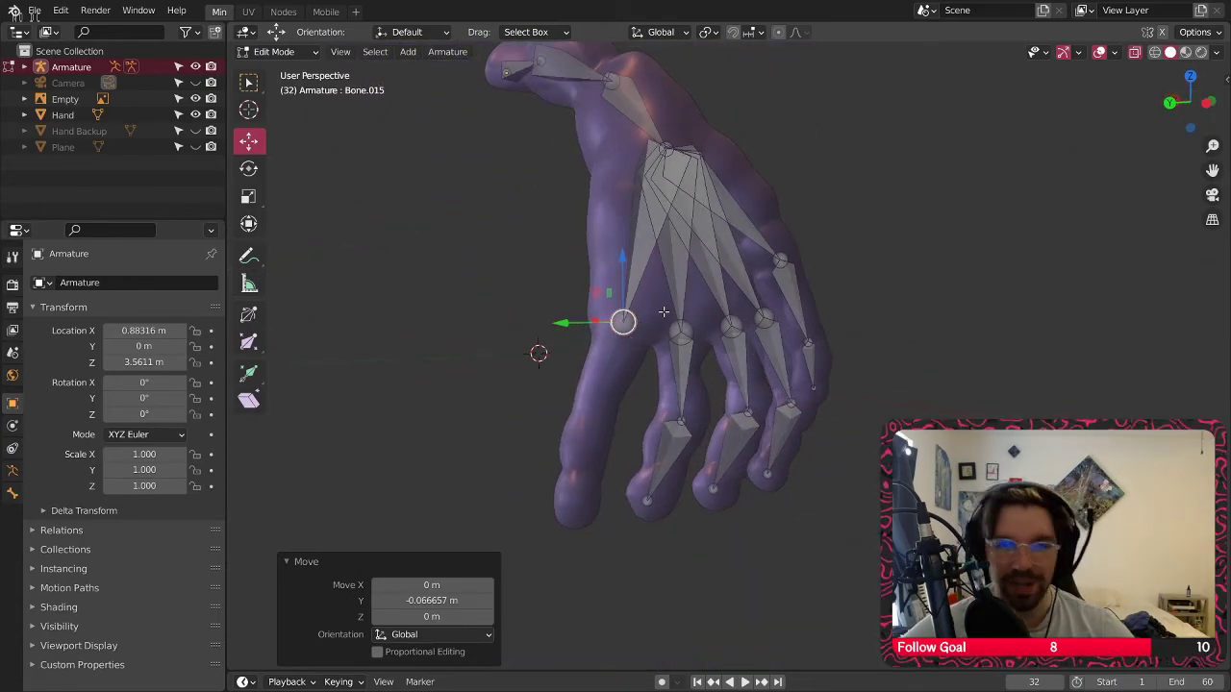
Extrude the first little finger bone 0.93613 m from the little knuckle
middle_click_drag(658, 314, 625, 159)
scroll(626, 211, "up", 3)
middle_click_drag(587, 212, 608, 278)
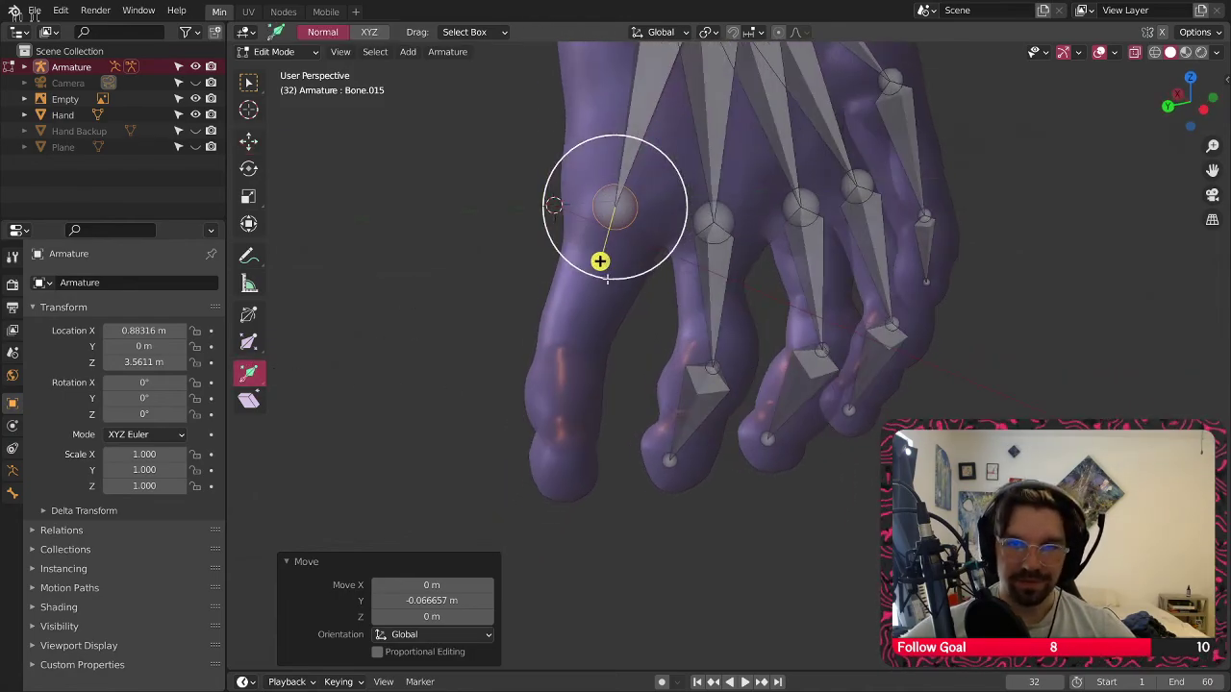
left_click(528, 454)
middle_click_drag(528, 453, 544, 384)
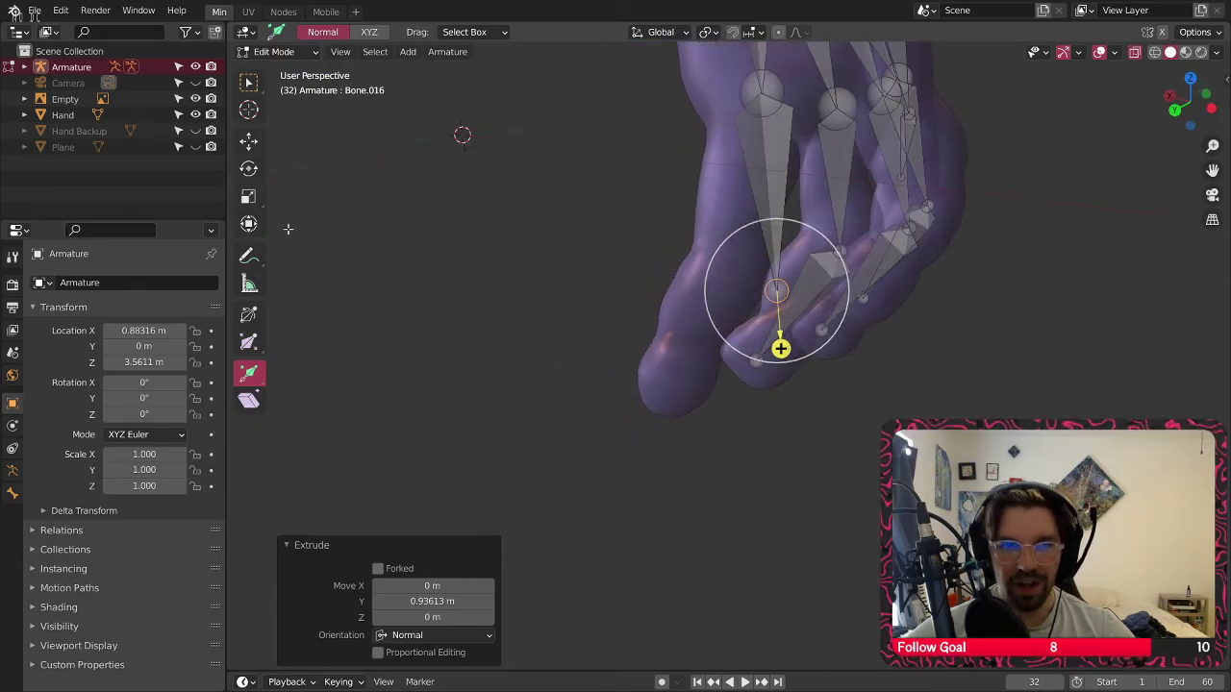
Move the first little finger bone's tip towards the finger's middle joint by 0.46906 m in X and -0.14638 m in Y
left_click(248, 144)
middle_click_drag(630, 310, 753, 323)
left_click_drag(717, 296, 606, 303)
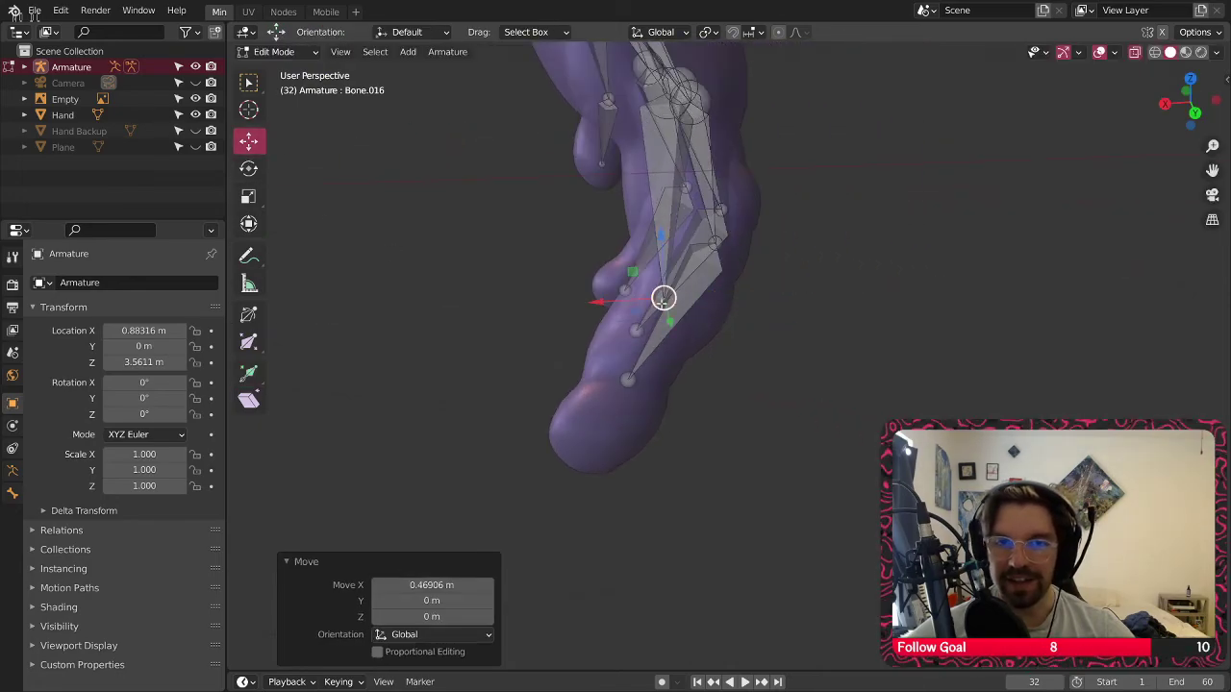
middle_click_drag(662, 303, 461, 321)
left_click_drag(423, 329, 462, 332)
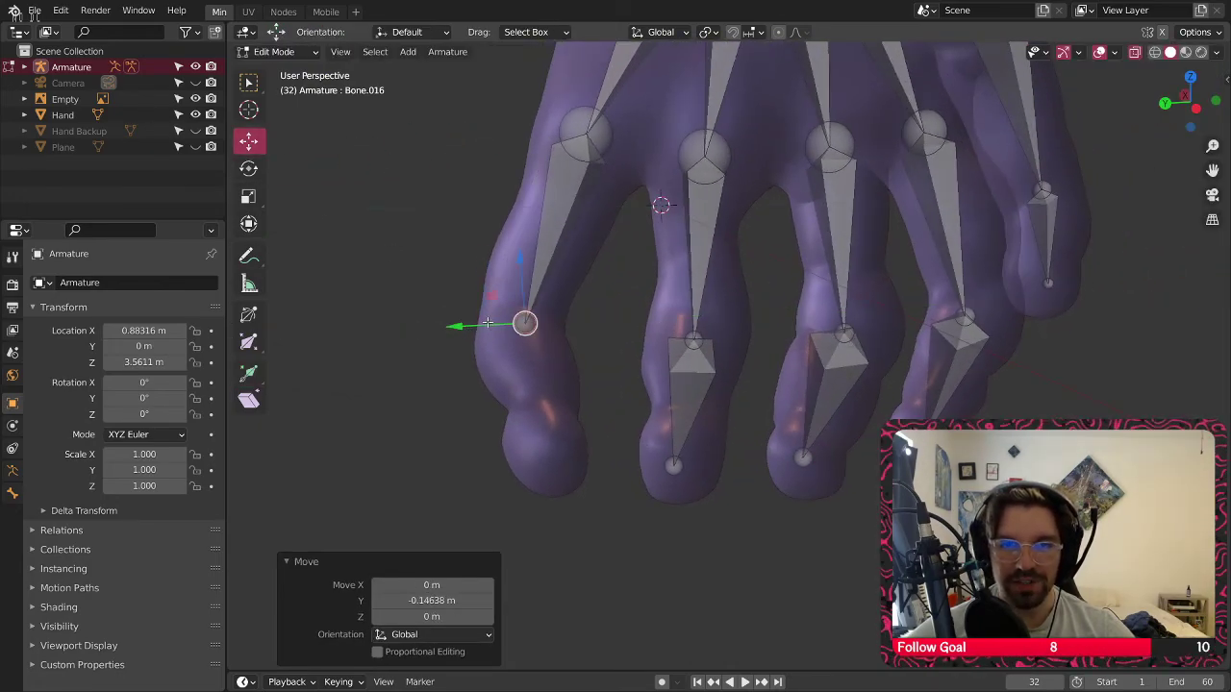
Center the bone's tip in the little finger's joint with a small Y shift and X shifts of -0.12632 m, -0.016892 m and 0.03233 m
scroll(487, 322, "up", 3)
middle_click_drag(479, 332, 450, 348)
left_click_drag(583, 307, 542, 329)
middle_click_drag(543, 329, 559, 425)
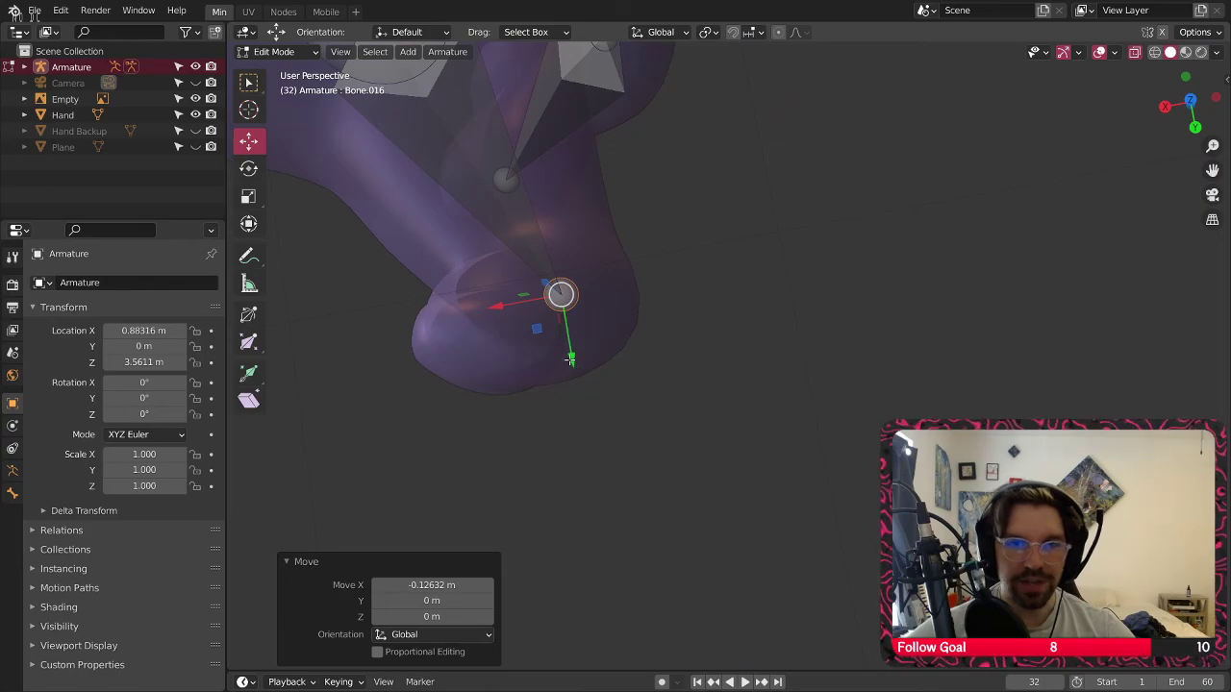
left_click_drag(570, 360, 559, 367)
left_click_drag(501, 320, 509, 316)
middle_click_drag(509, 316, 687, 210)
middle_click_drag(687, 210, 598, 252)
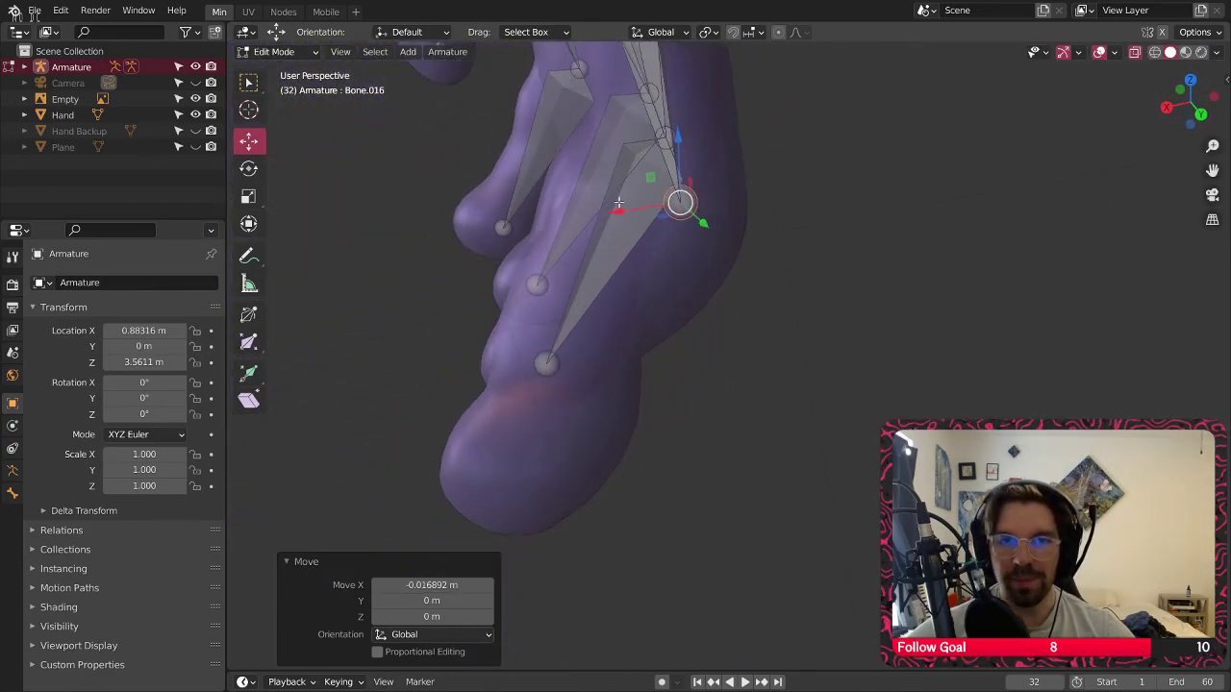
left_click_drag(620, 211, 606, 213)
middle_click_drag(618, 259, 634, 255)
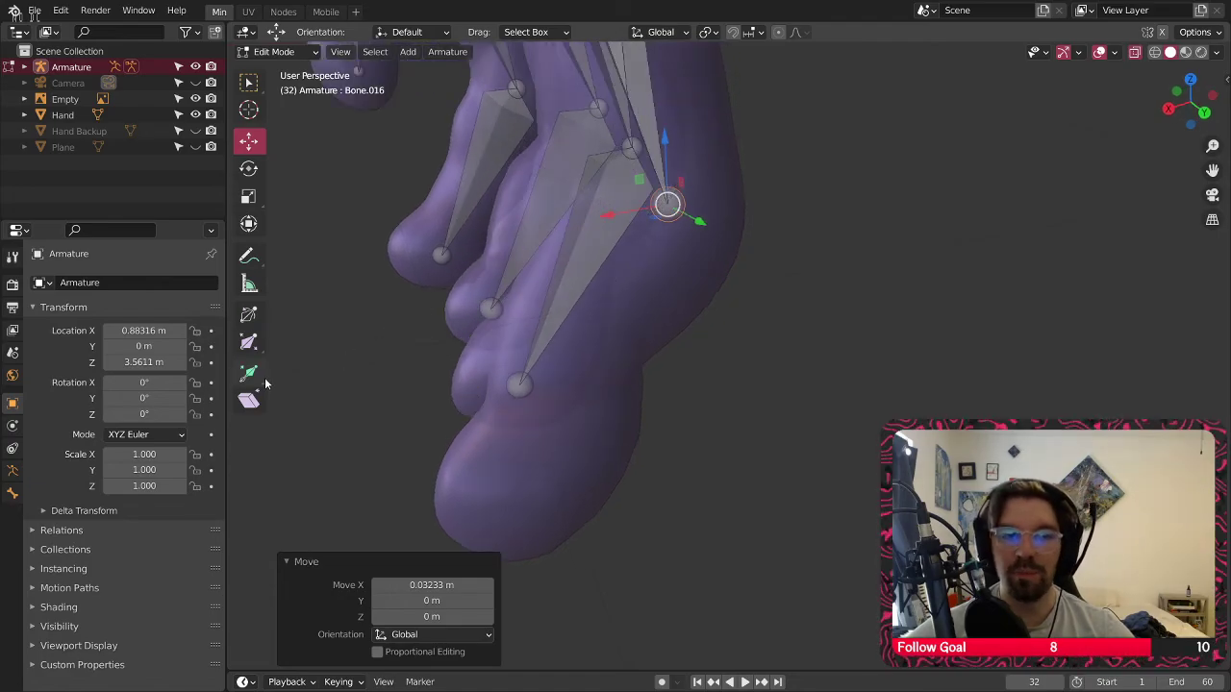
Extrude the second little finger bone 0.67694 m from the finger's middle joint
key("e")
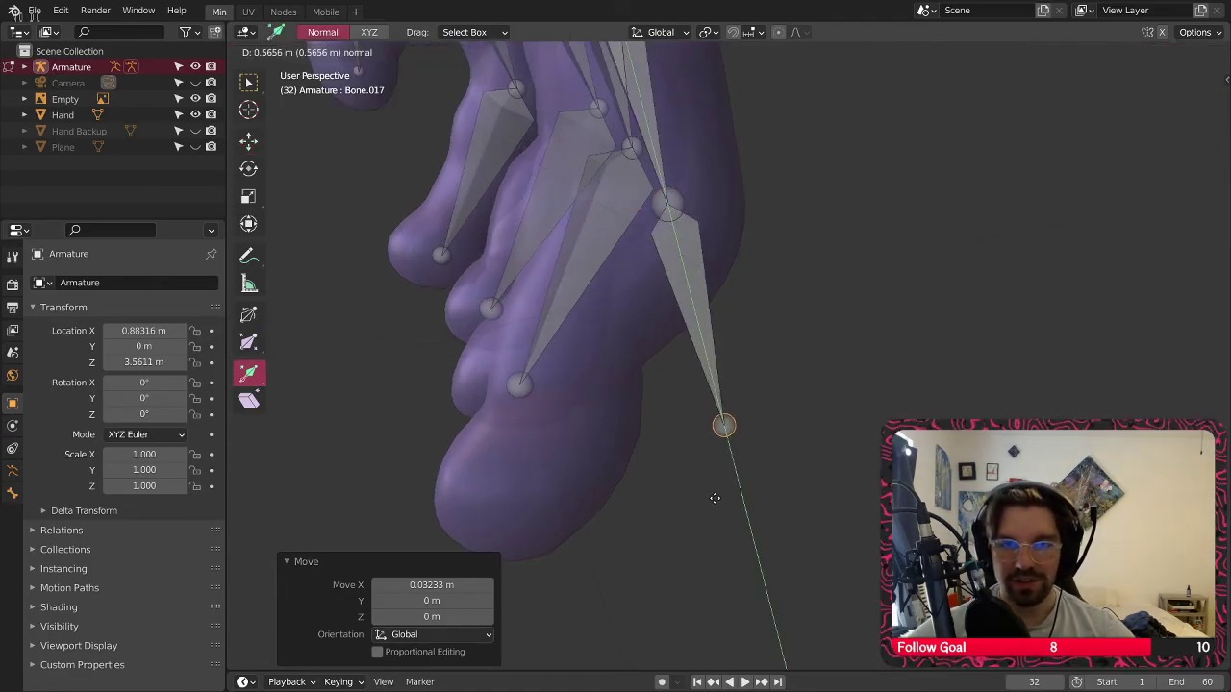
left_click_drag(715, 498, 725, 539)
middle_click_drag(731, 344, 838, 426)
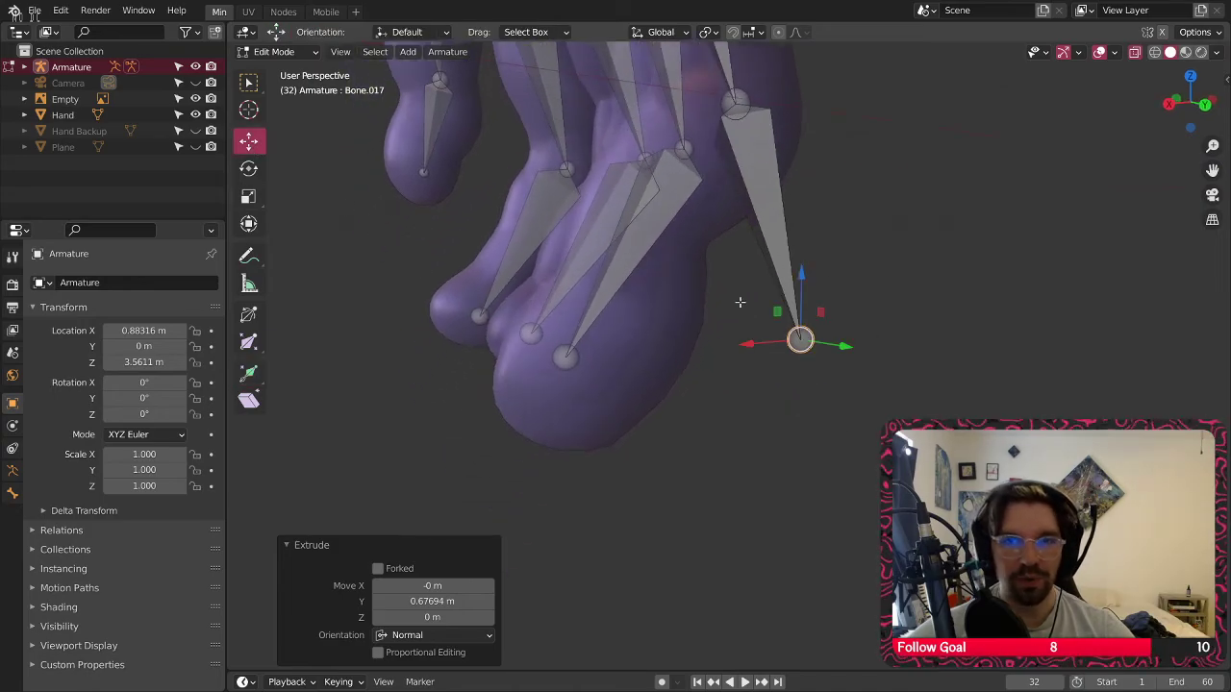
Move the second little finger bone's tip toward the fingertip by -0.097289 m in Z, 0.49626 m in X, and sideways along Y
left_click_drag(804, 273, 804, 309)
middle_click_drag(804, 309, 784, 494)
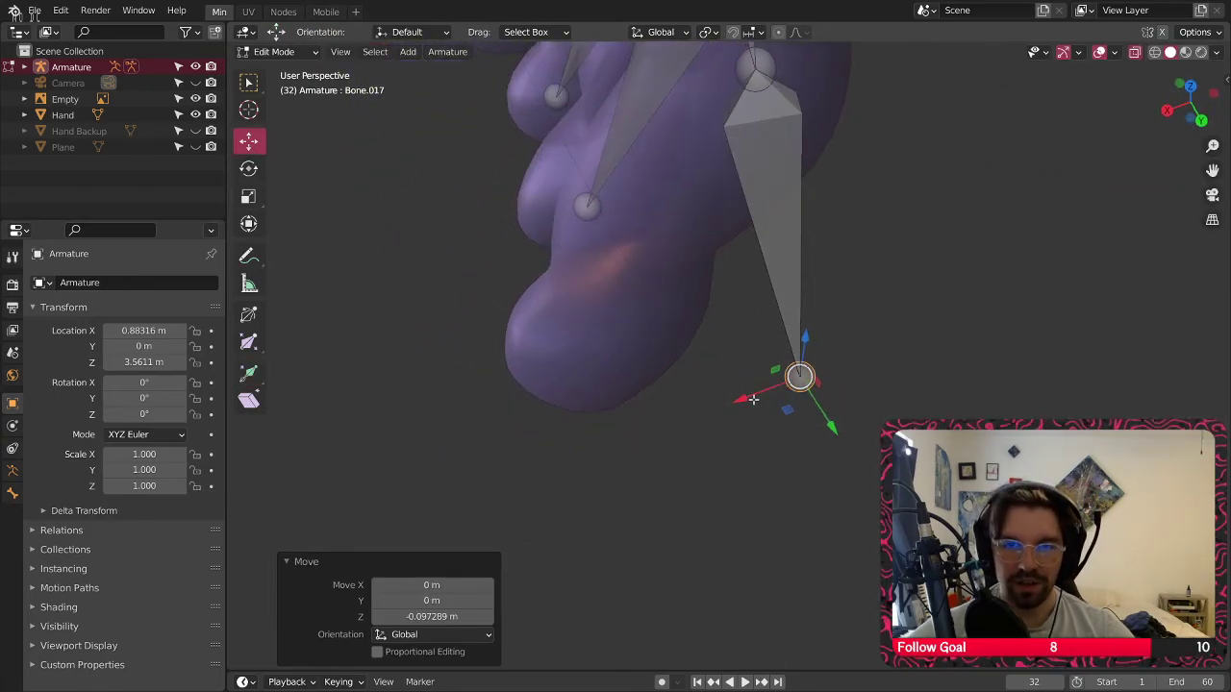
left_click_drag(754, 399, 571, 460)
middle_click_drag(572, 459, 863, 402)
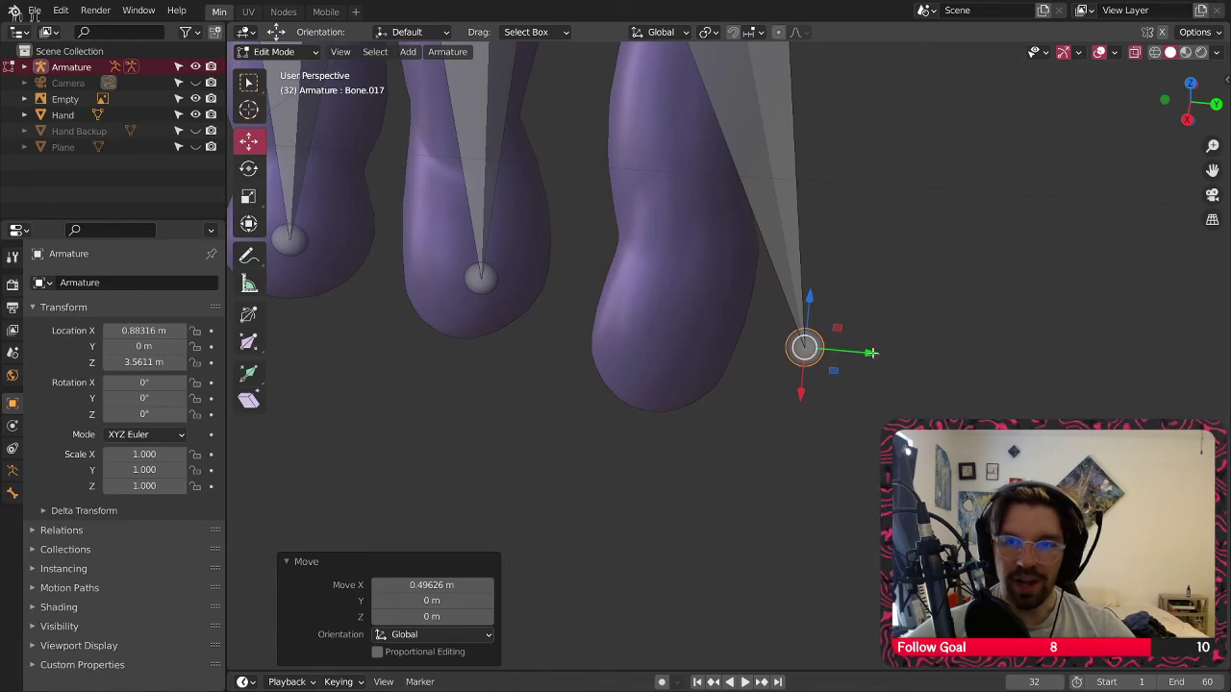
left_click_drag(871, 353, 674, 365)
Center the bone's tip inside the little fingertip with small X shifts, ending with -0.022959 m, and a 0.018174 m Y shift
middle_click_drag(673, 366, 609, 416)
left_click_drag(595, 365, 619, 368)
middle_click_drag(619, 367, 591, 357)
left_click_drag(598, 364, 609, 366)
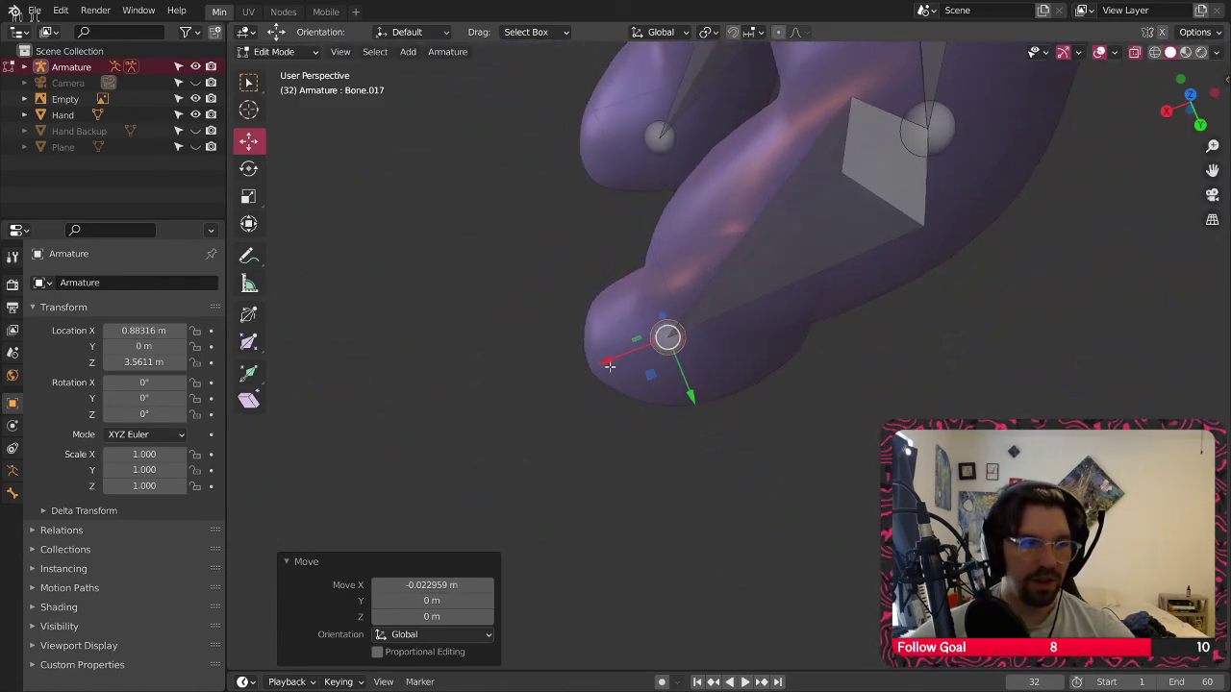
left_click_drag(695, 395, 699, 405)
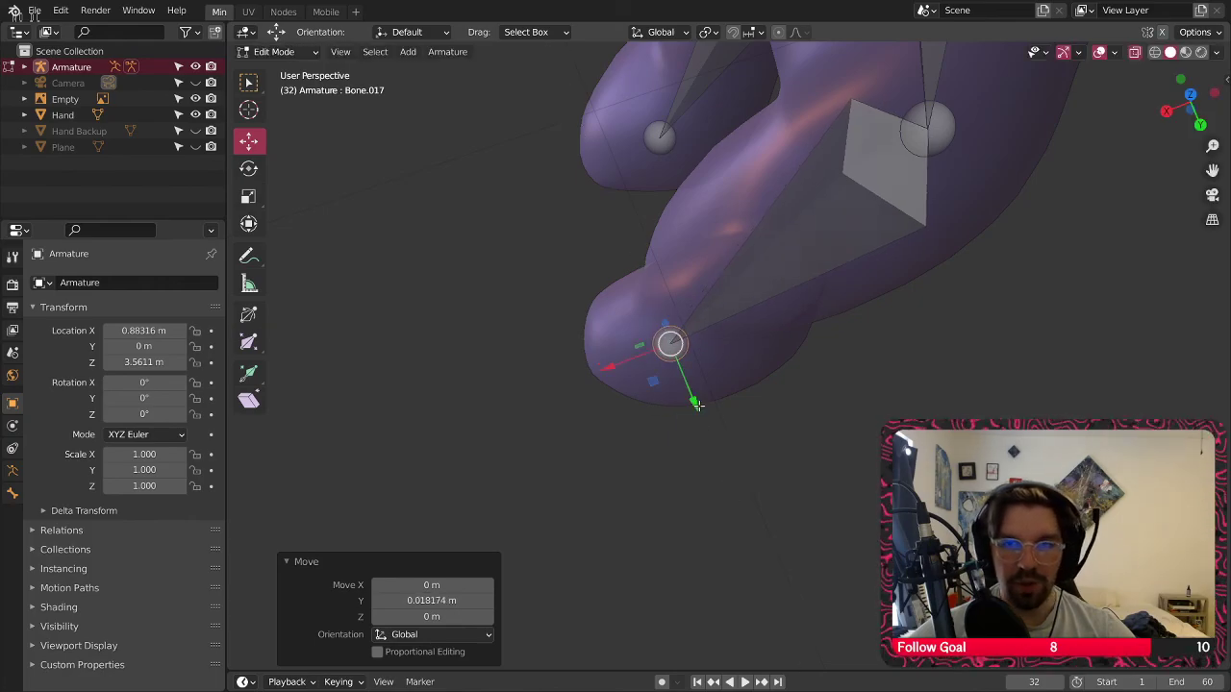
middle_click_drag(698, 405, 599, 254)
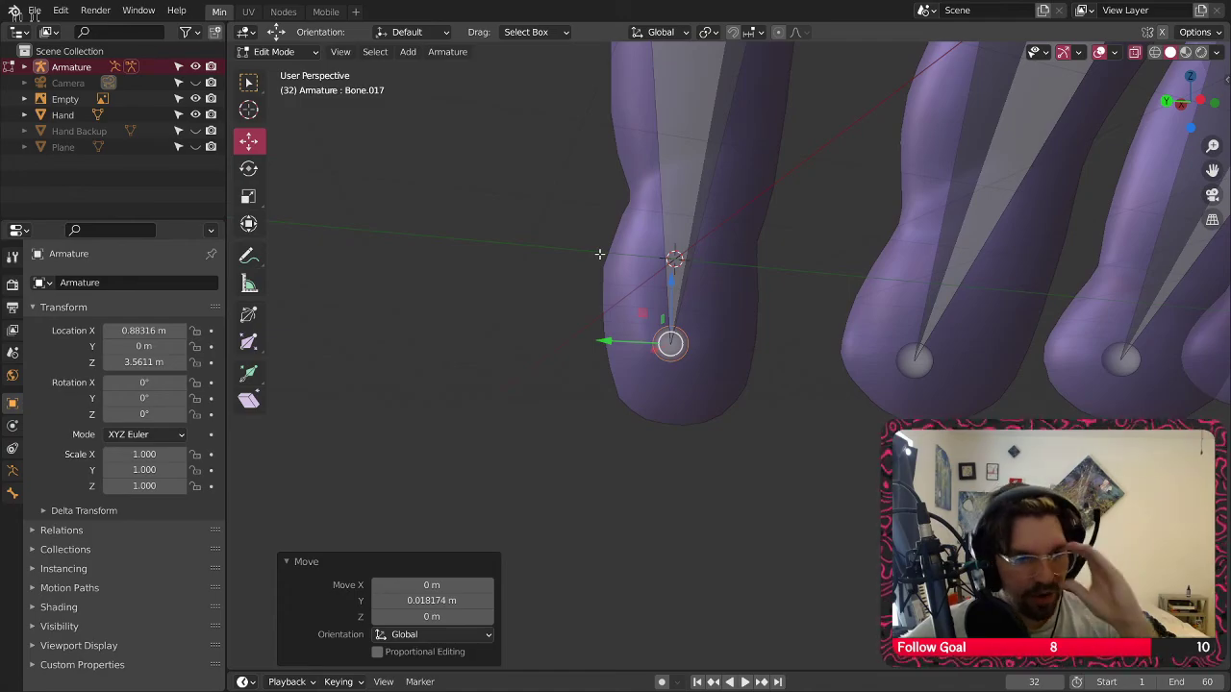
Shift the root bone's base joint slightly along X toward the open end of the arm
scroll(600, 254, "down", 5)
middle_click_drag(599, 254, 769, 304)
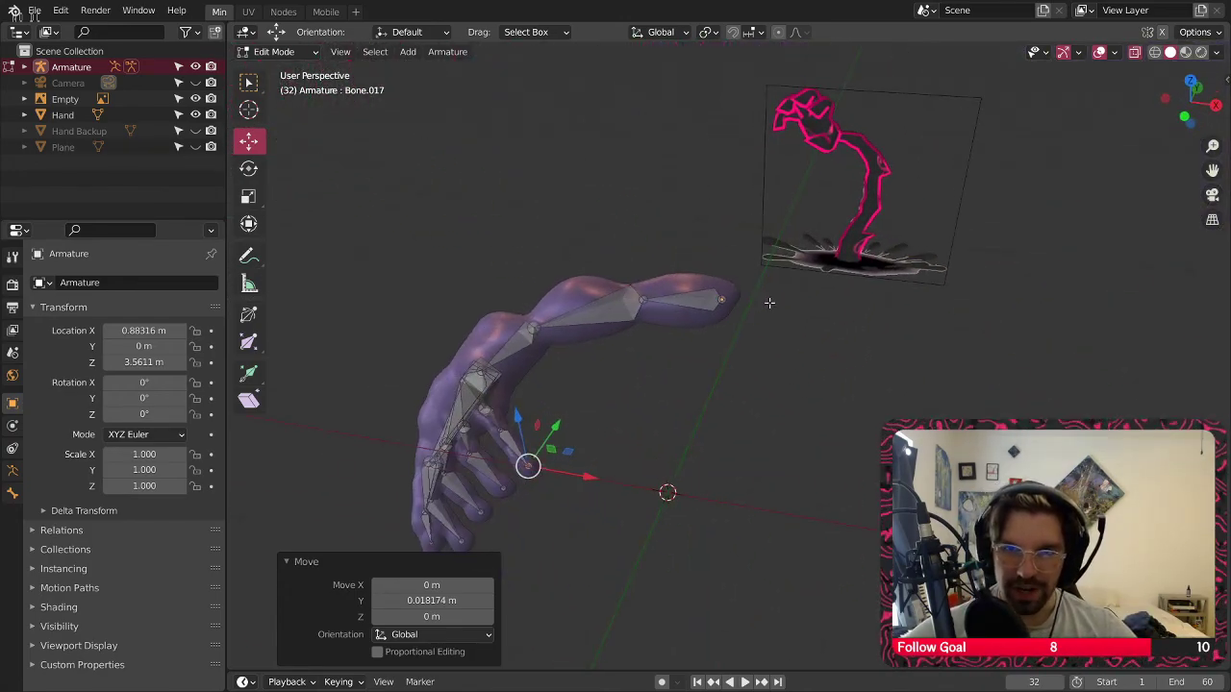
scroll(599, 291, "up", 5)
middle_click_drag(599, 291, 696, 304)
left_click(573, 310)
left_click_drag(683, 304, 680, 305)
left_click(681, 426)
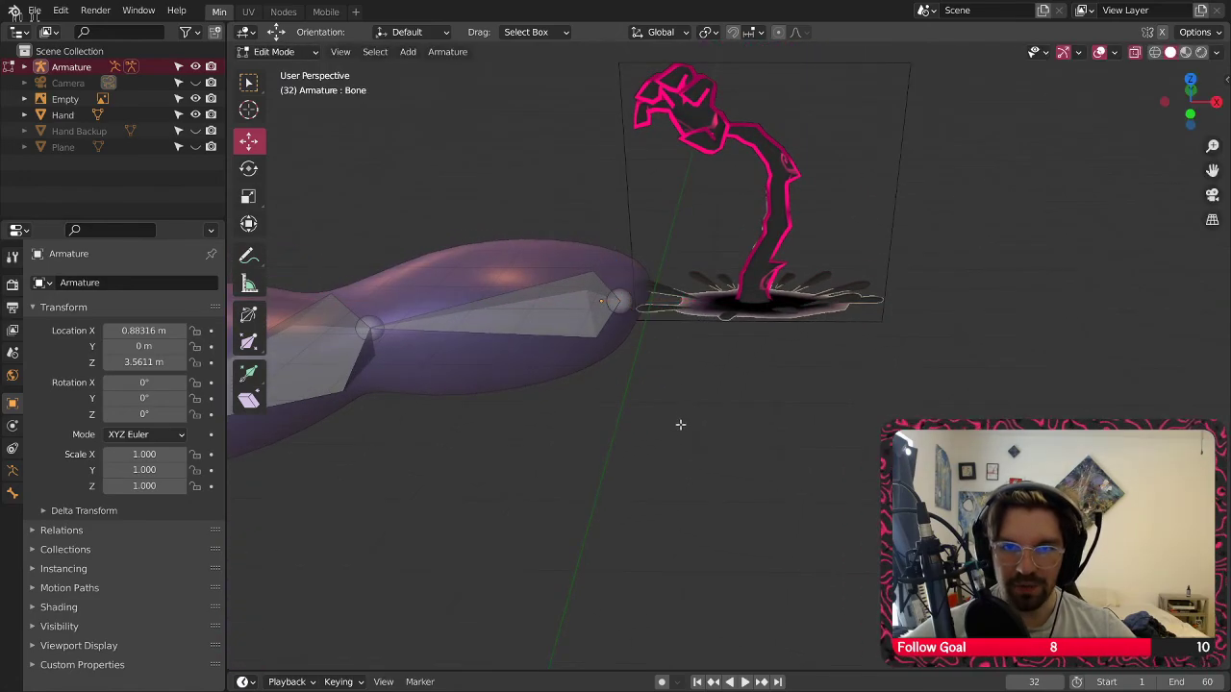
scroll(623, 295, "up", 3)
middle_click_drag(629, 330, 596, 317)
scroll(596, 316, "down", 8)
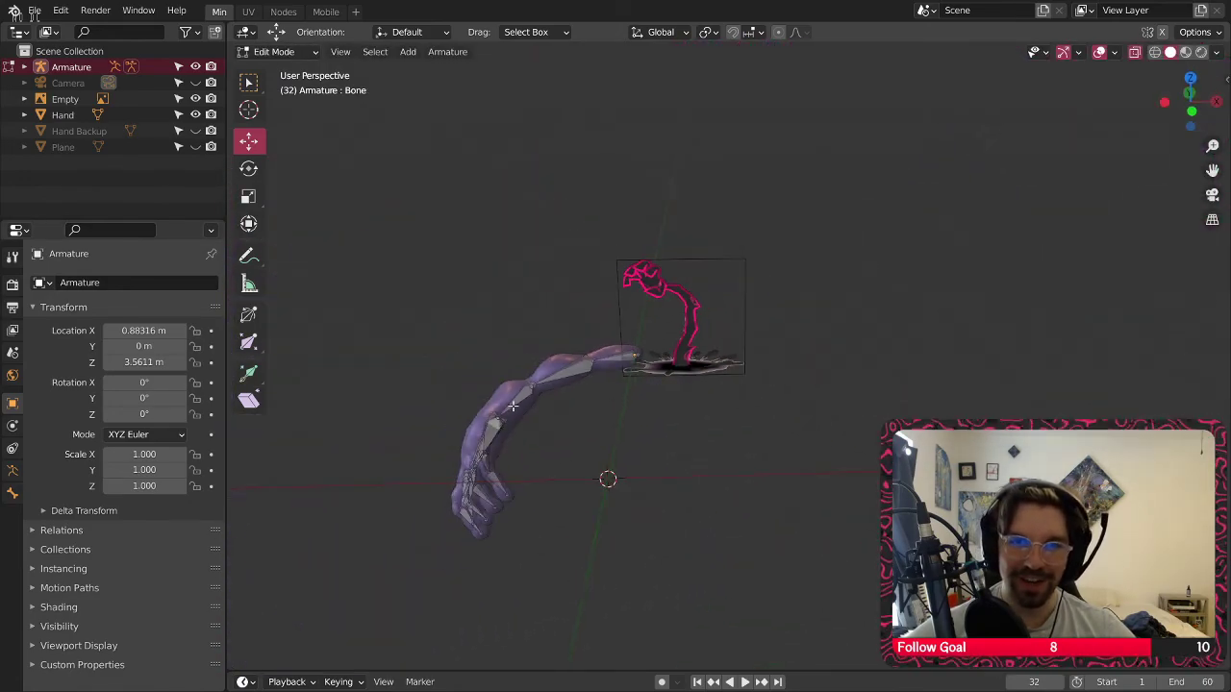
Check the finished bone chain around the hand, return the armature to Object Mode and clear the selection
middle_click_drag(536, 445, 702, 327, "shift")
scroll(667, 352, "up", 3)
middle_click_drag(898, 339, 730, 284)
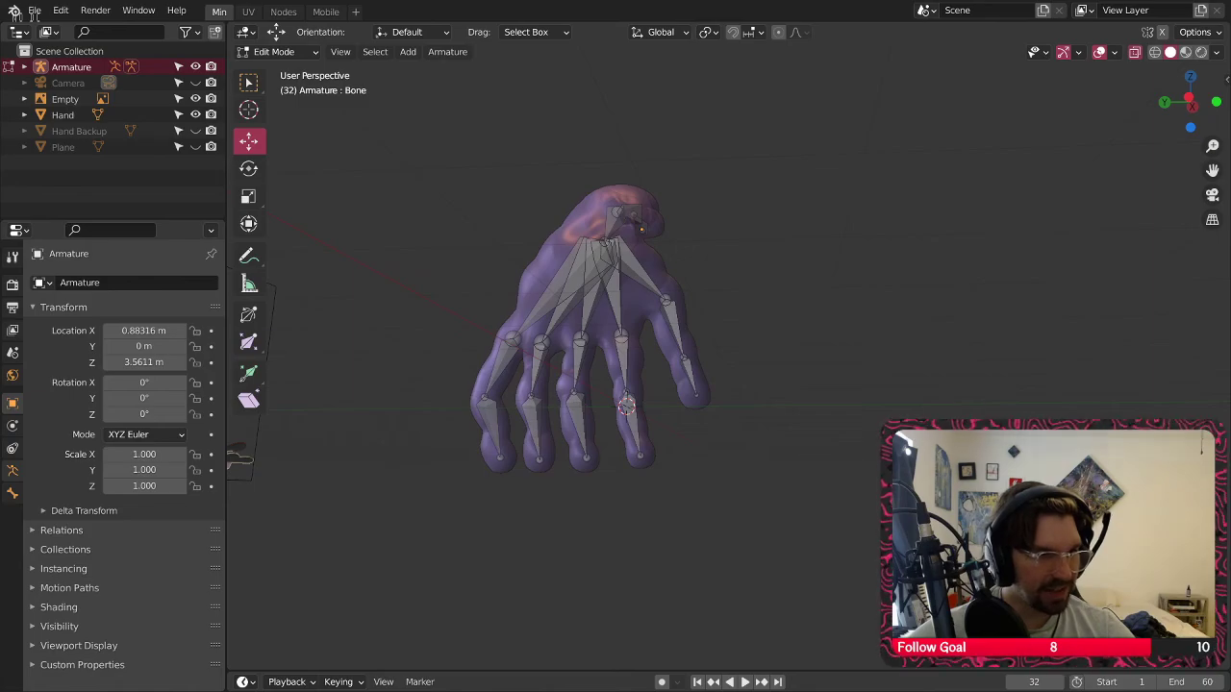
middle_click_drag(626, 406, 653, 406)
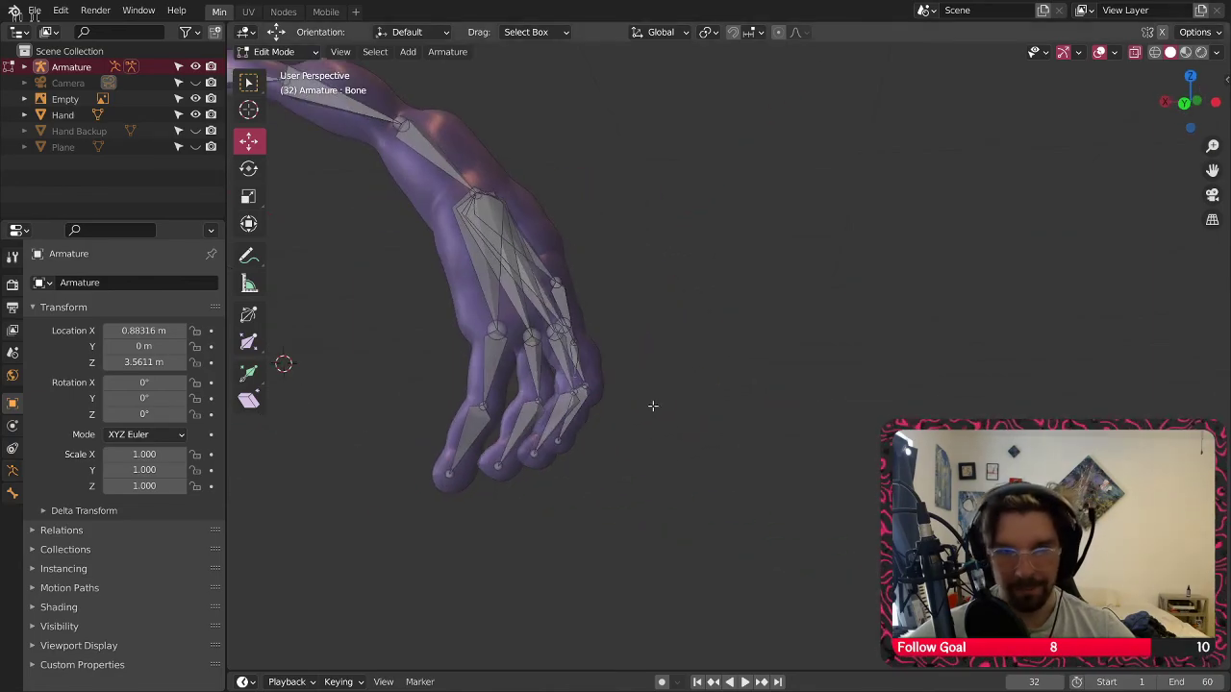
left_click(278, 52)
left_click(288, 53)
left_click(622, 257)
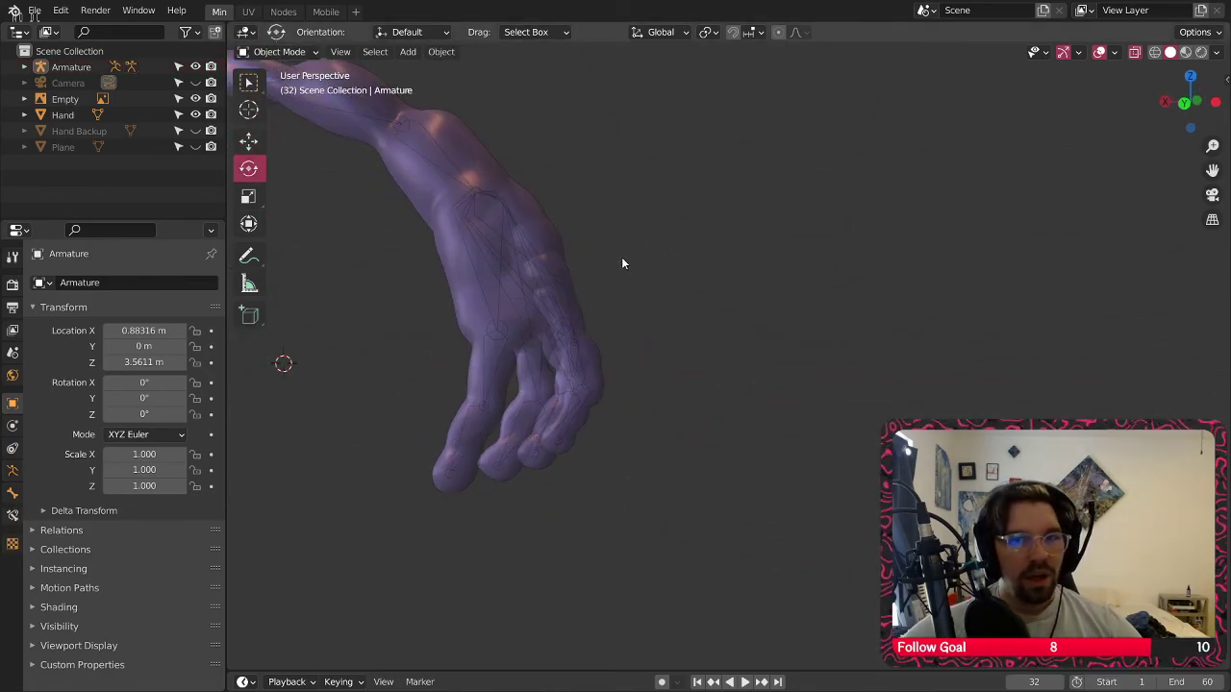
middle_click_drag(621, 257, 522, 262)
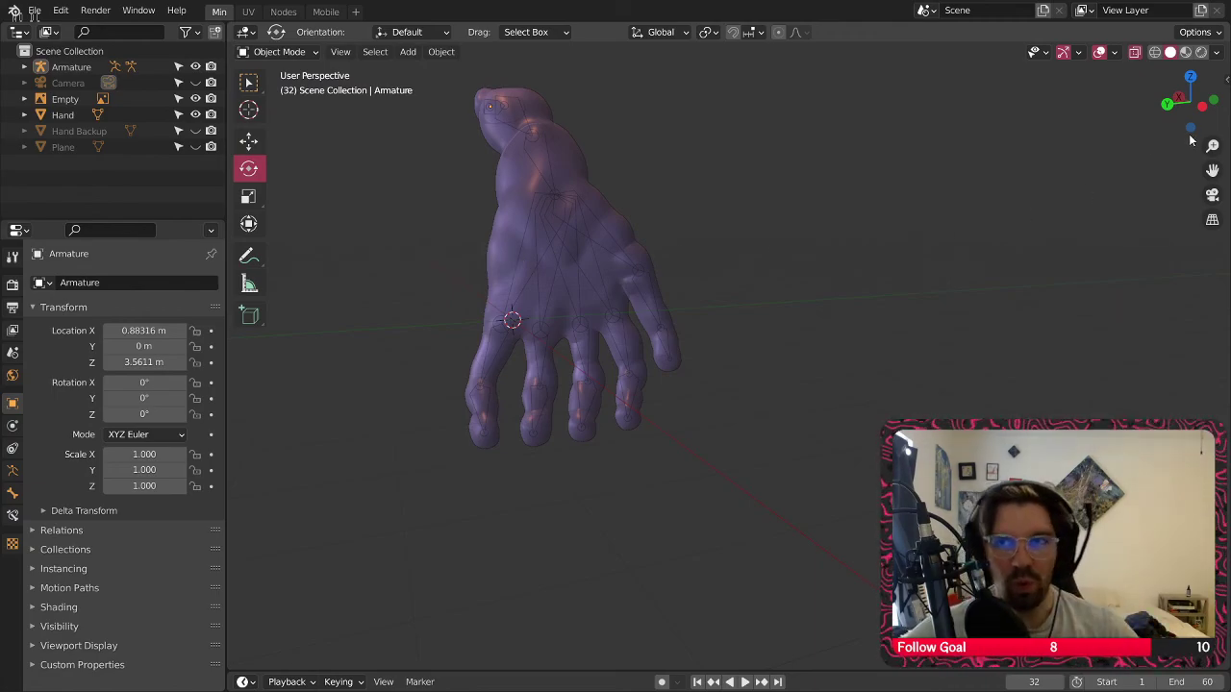
left_click(1135, 52)
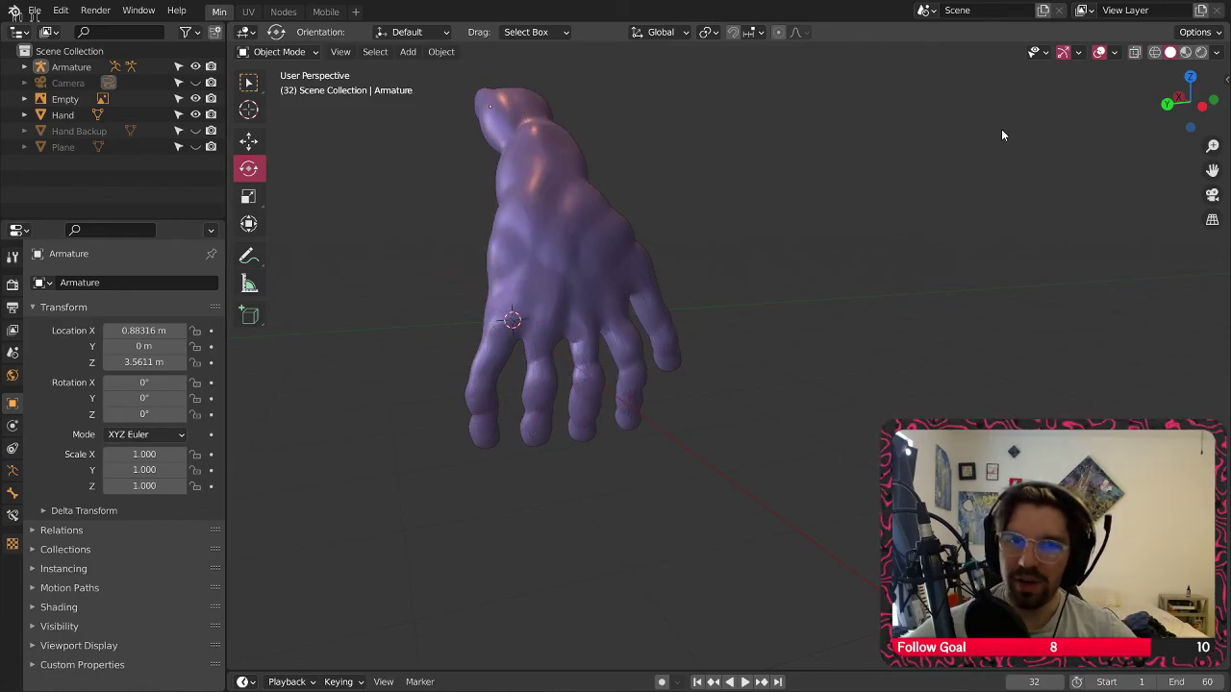
left_click(663, 249)
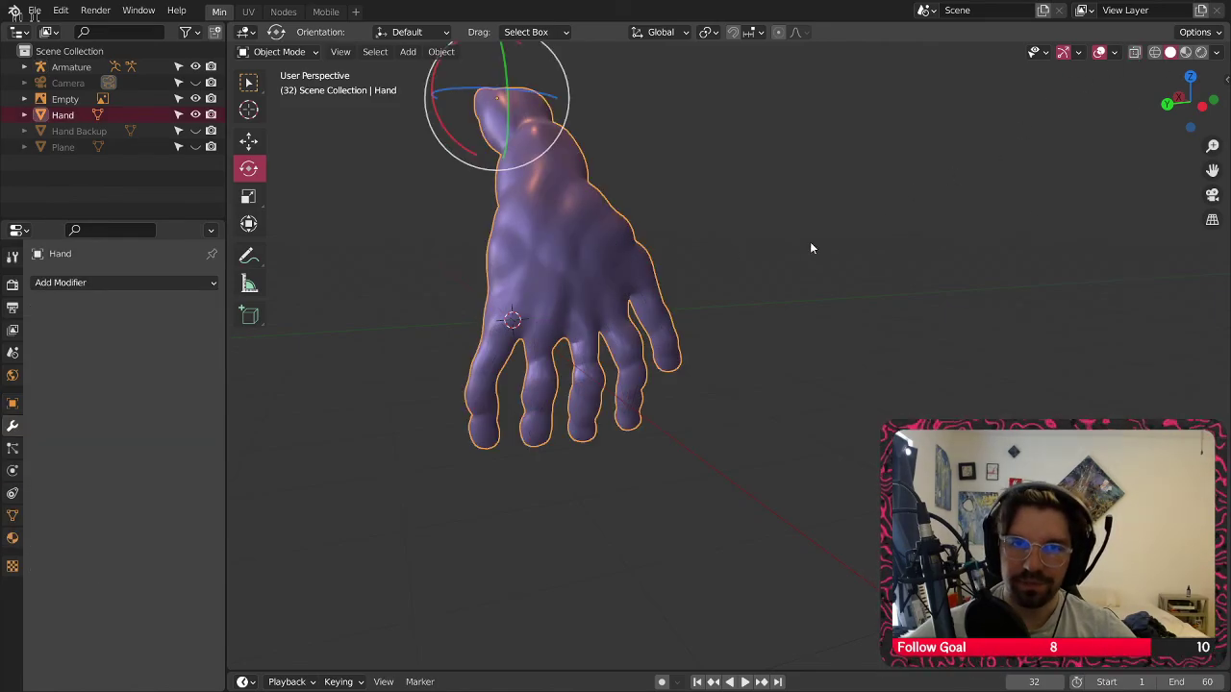
left_click(280, 52)
left_click(277, 104)
middle_click_drag(750, 249, 625, 269)
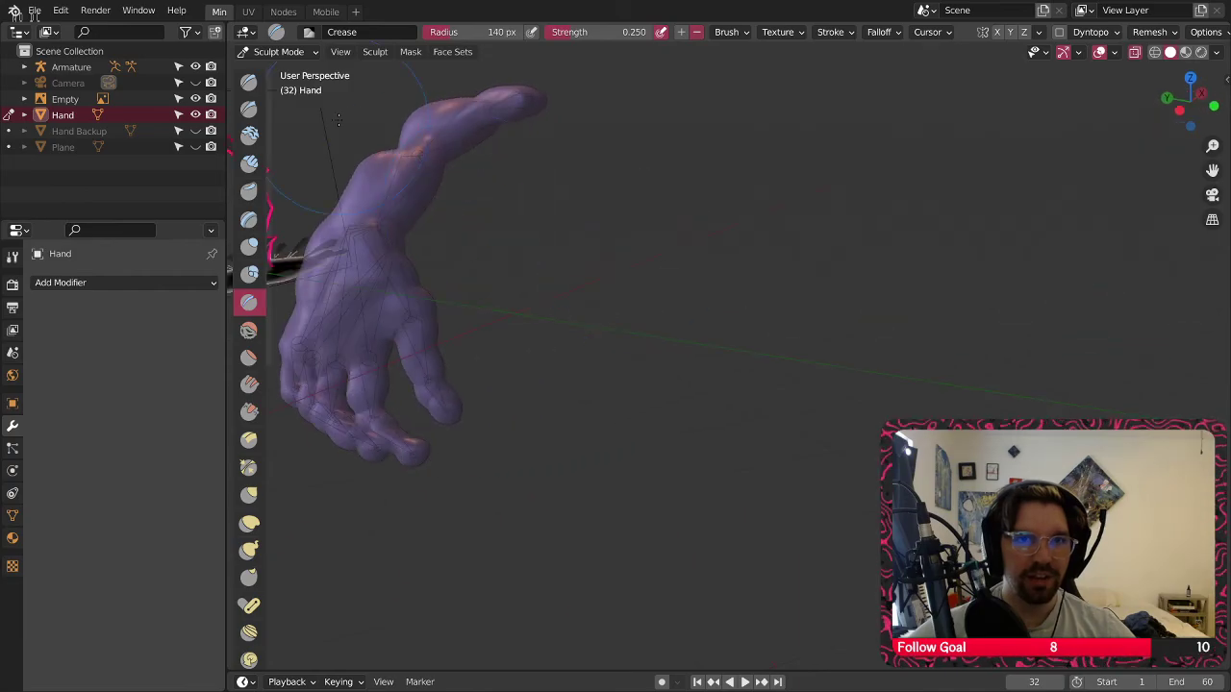
left_click(288, 52)
left_click(284, 72)
middle_click_drag(489, 243, 573, 255, "shift")
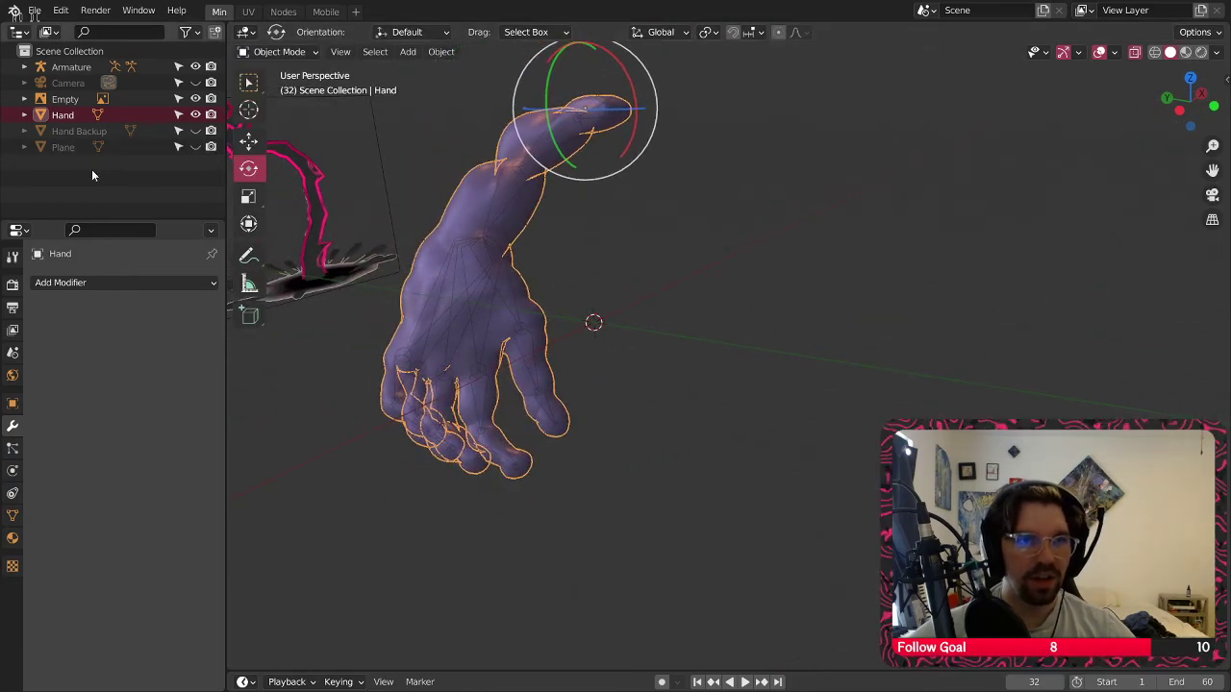
Select the armature and switch it to Pose Mode
left_click(72, 66)
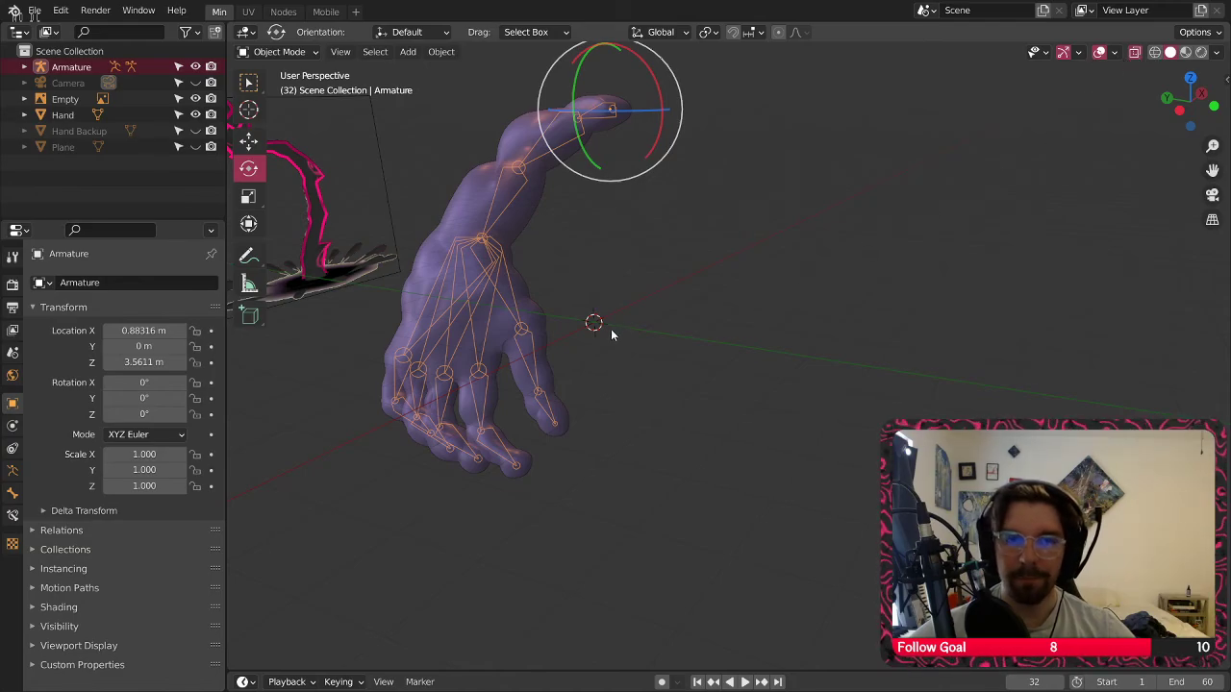
middle_click_drag(611, 334, 577, 317)
left_click(279, 52)
left_click(284, 104)
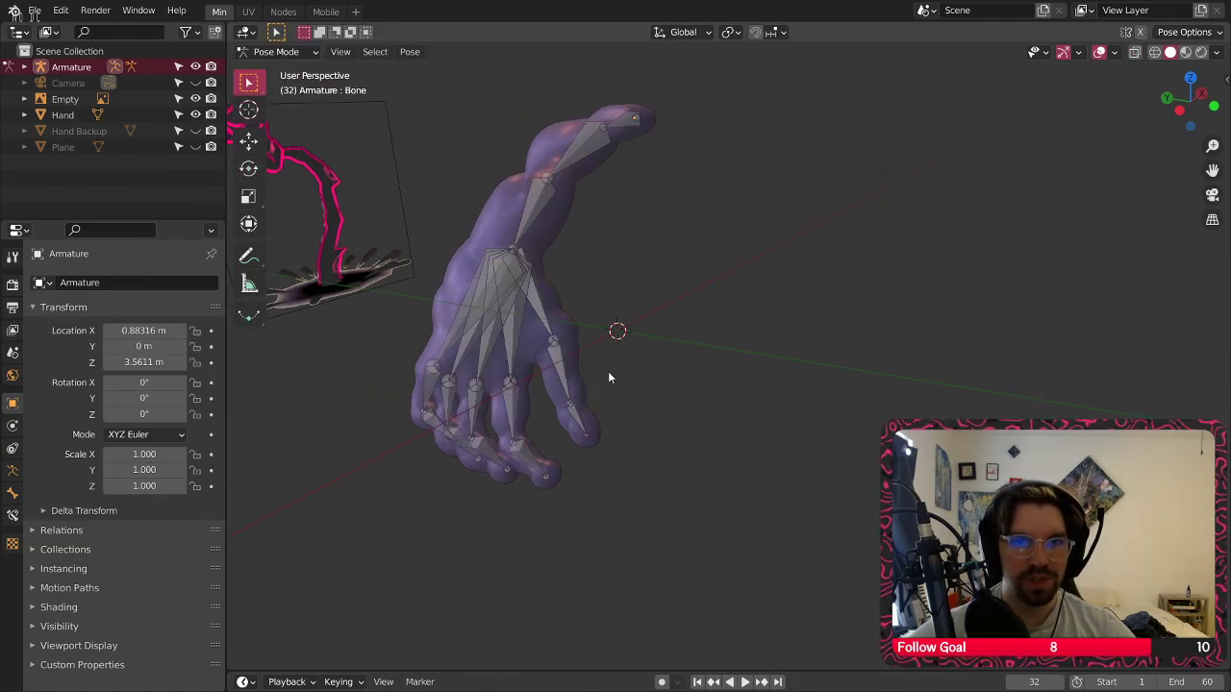
middle_click_drag(608, 377, 585, 244)
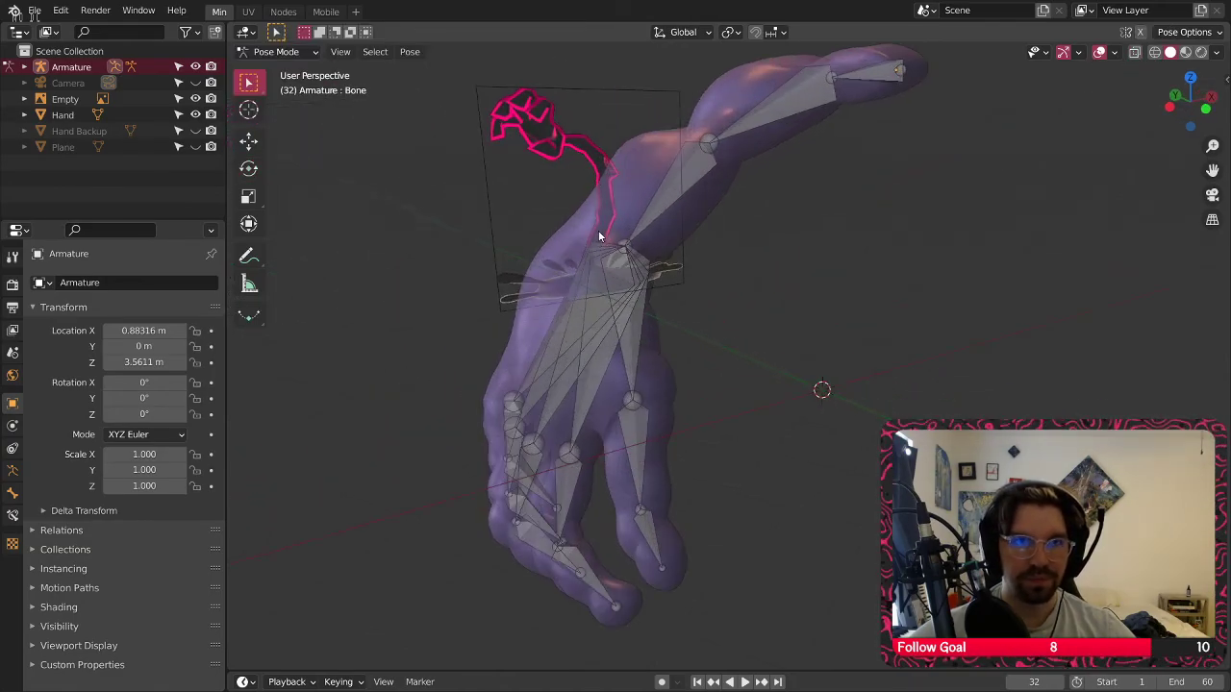
Try rotating the arm bone that ends at the wrist, undo the rotation, and return to Object Mode
left_click(712, 144)
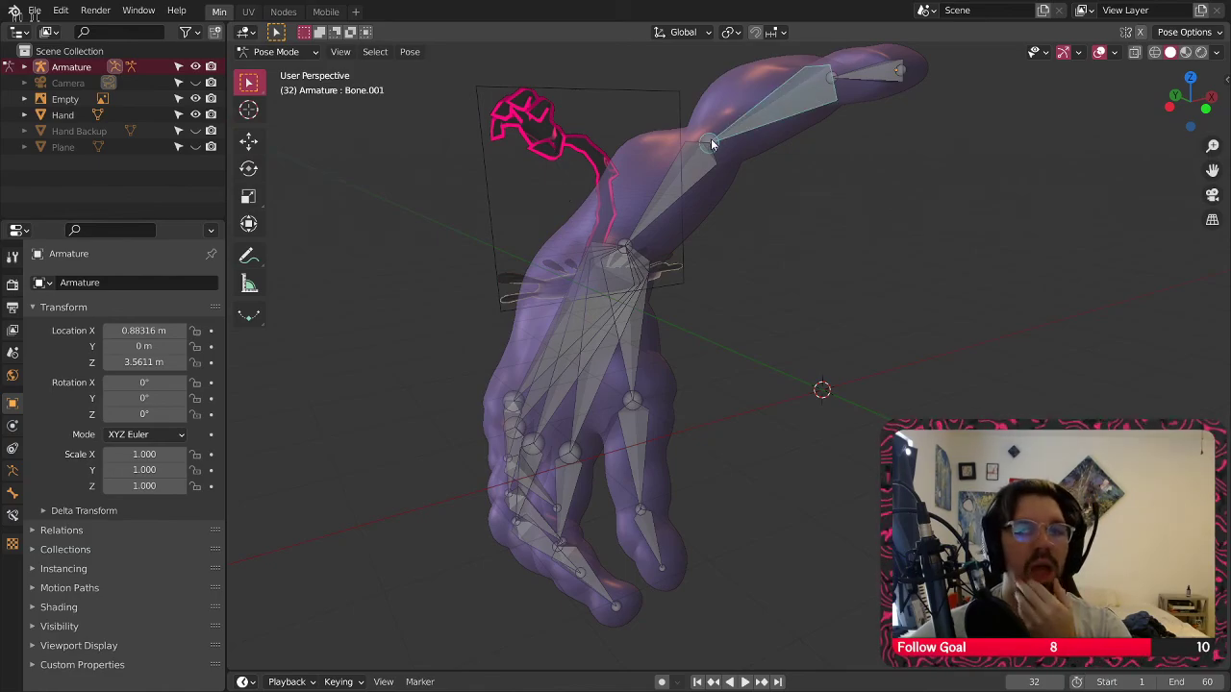
left_click(683, 182)
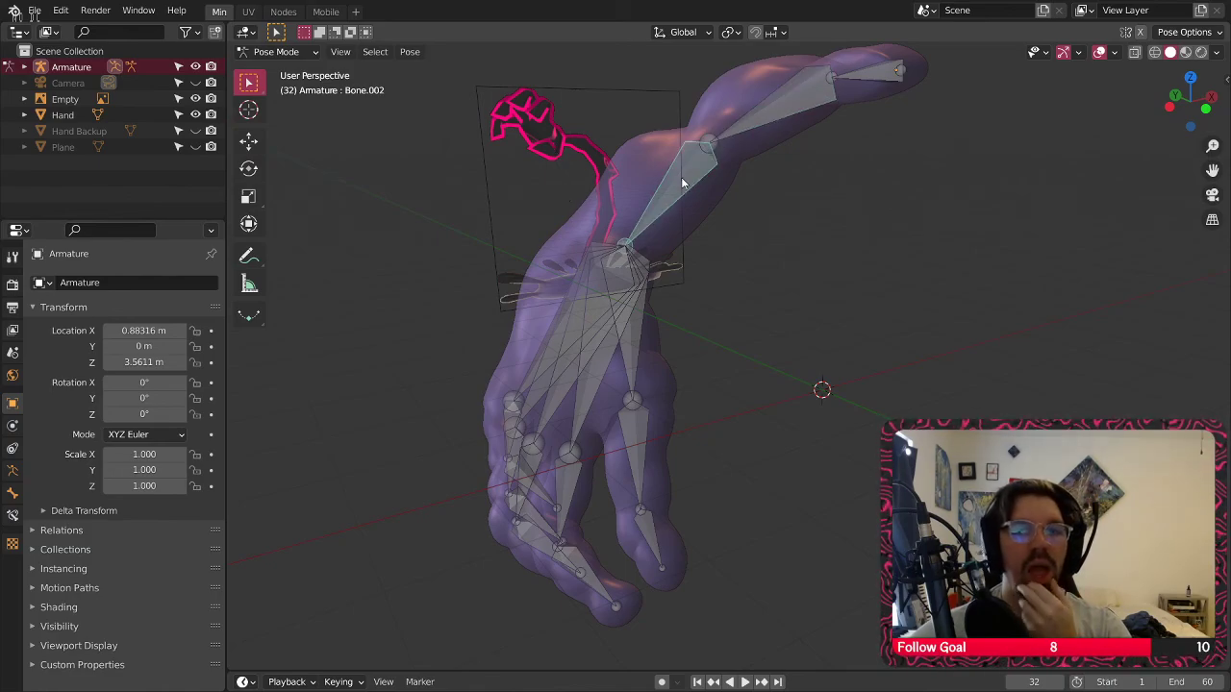
left_click(248, 169)
left_click_drag(660, 119, 693, 87)
key("ctrl+z")
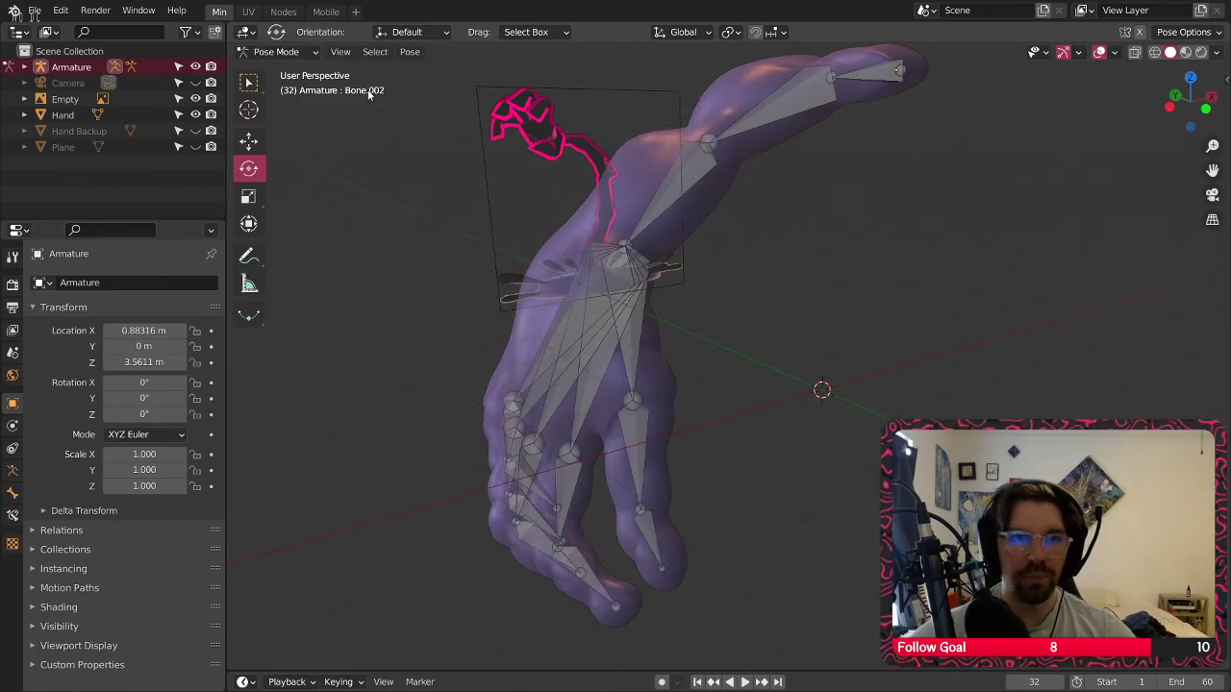
left_click(277, 51)
left_click(286, 68)
left_click(404, 309)
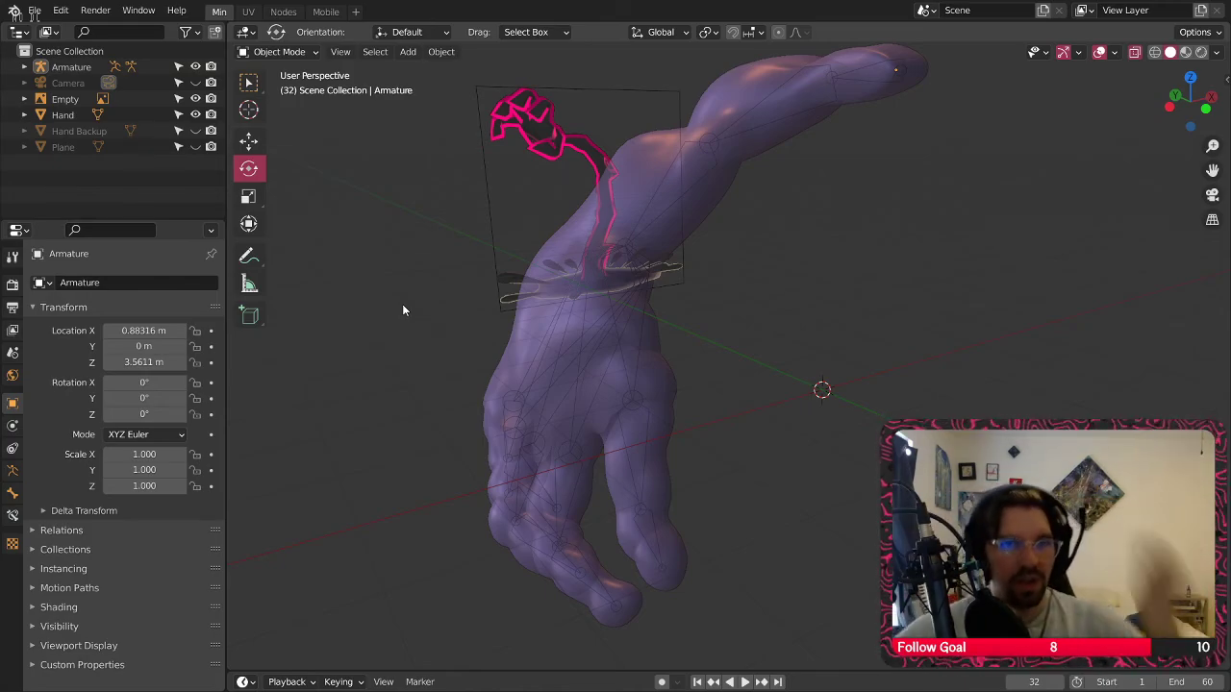
Look through the bone constraint types available for the armature without adding one
left_click(49, 67)
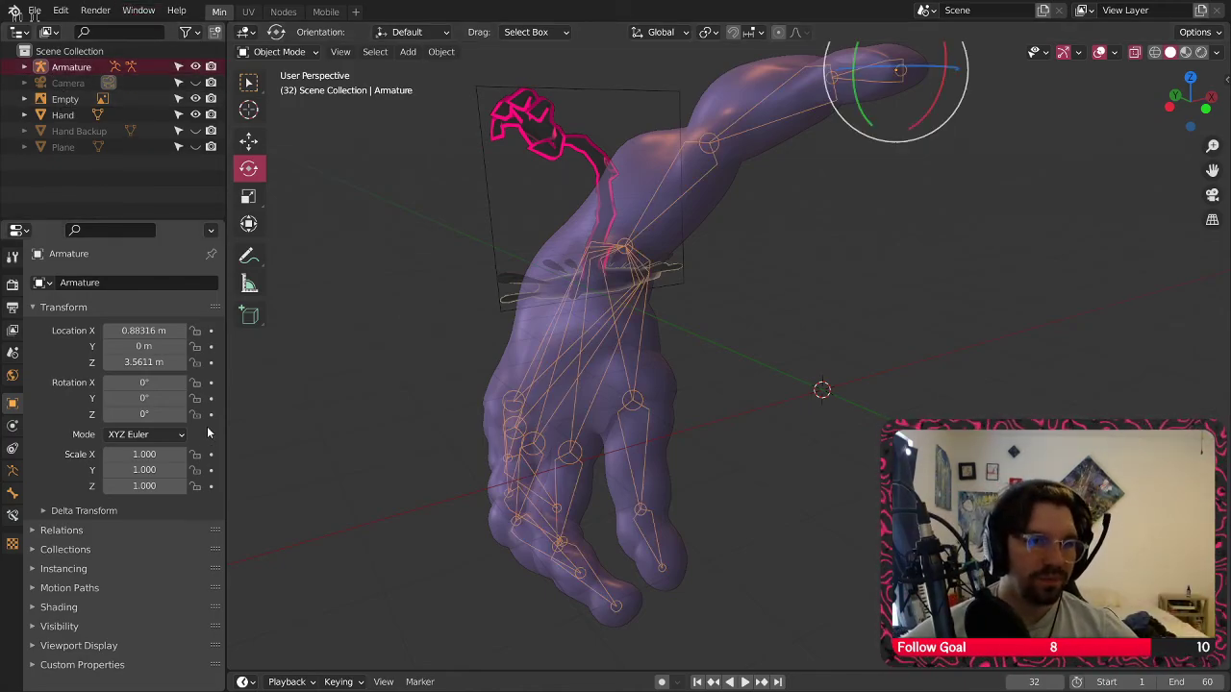
left_click(13, 518)
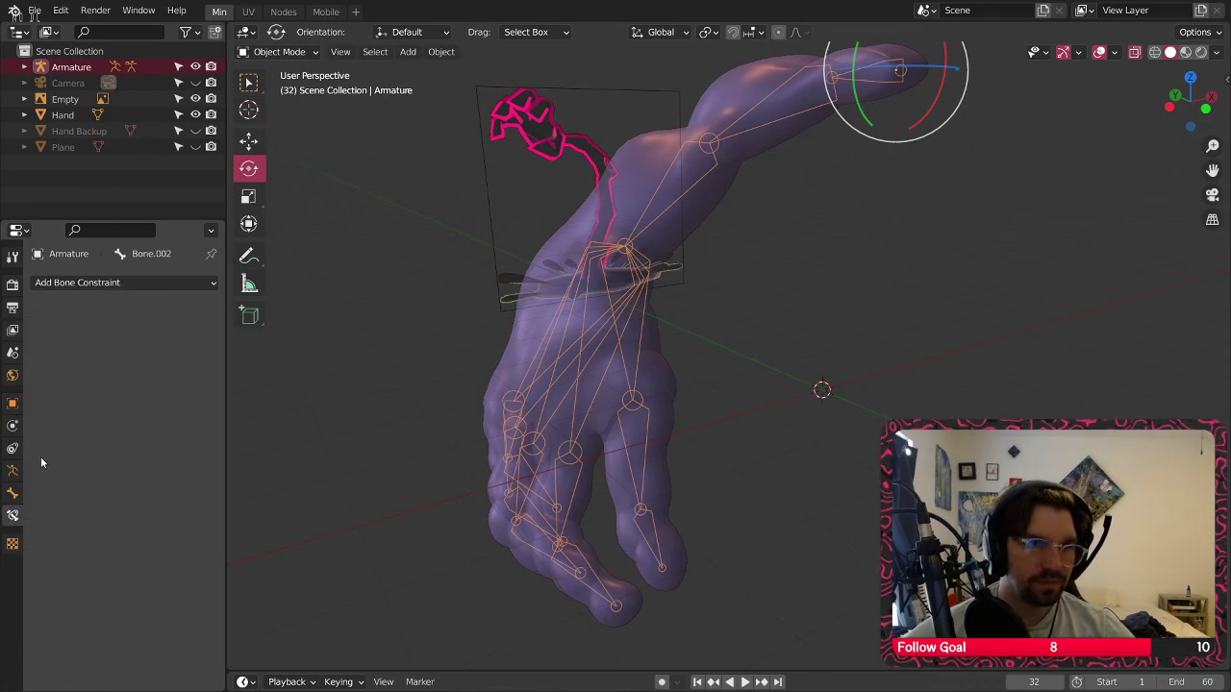
left_click(170, 282)
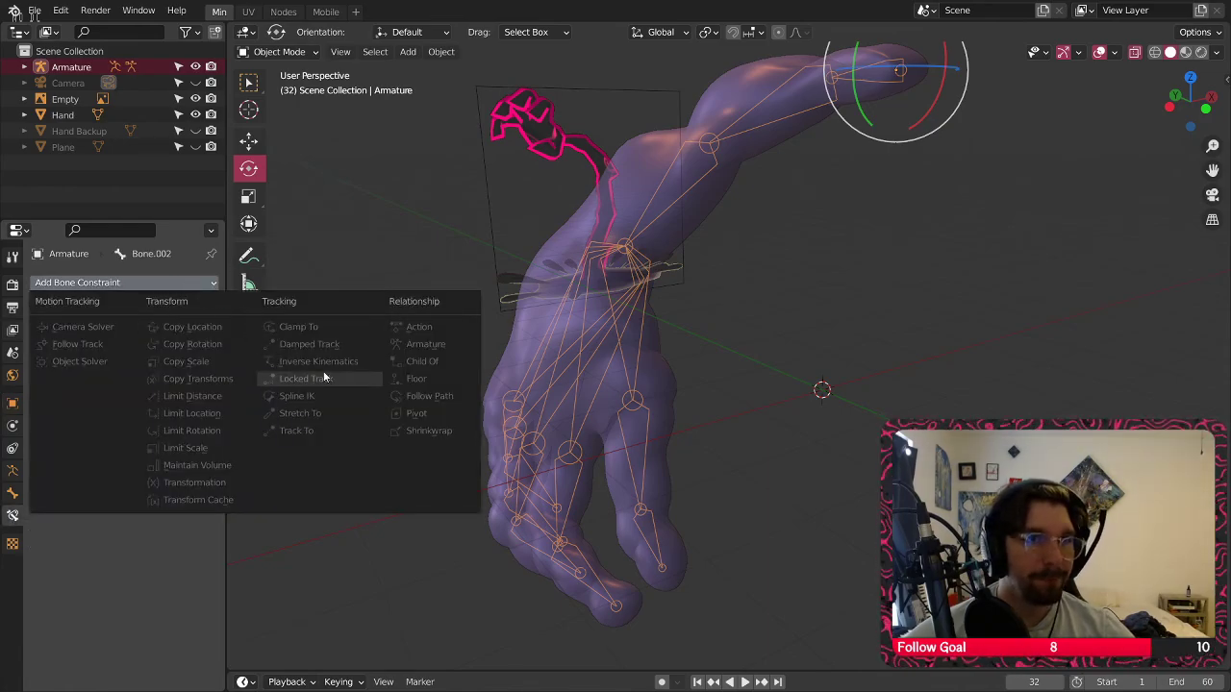
left_click(341, 144)
left_click(279, 52)
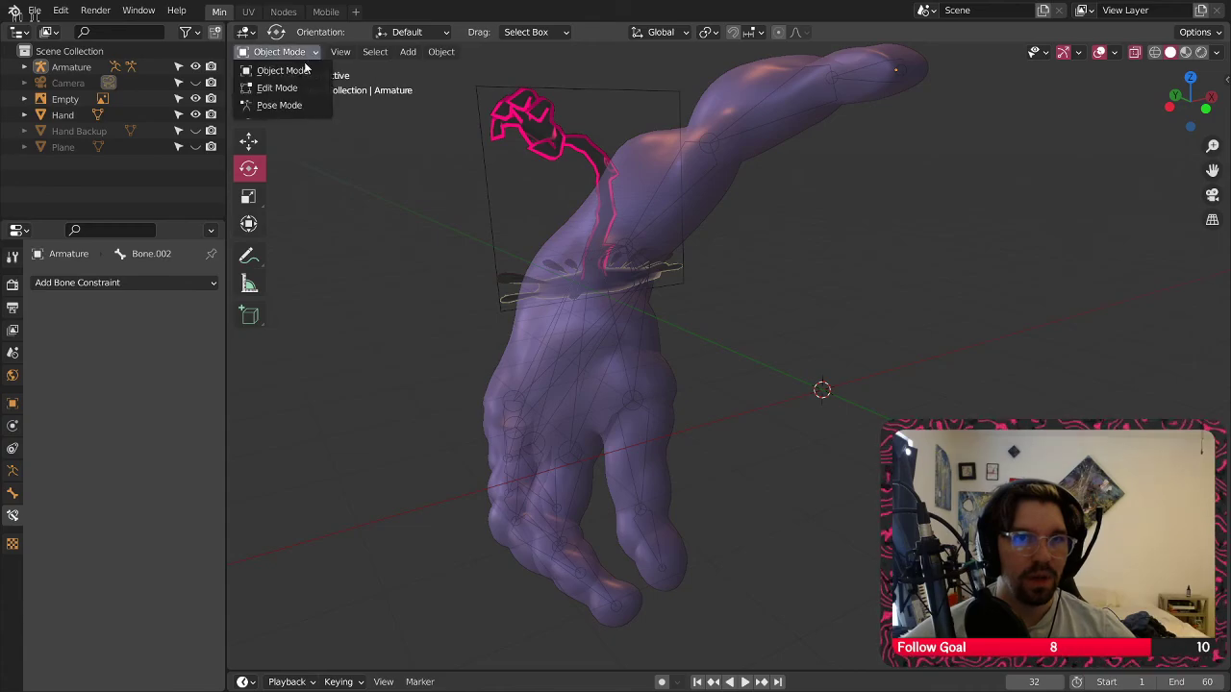
left_click(75, 67)
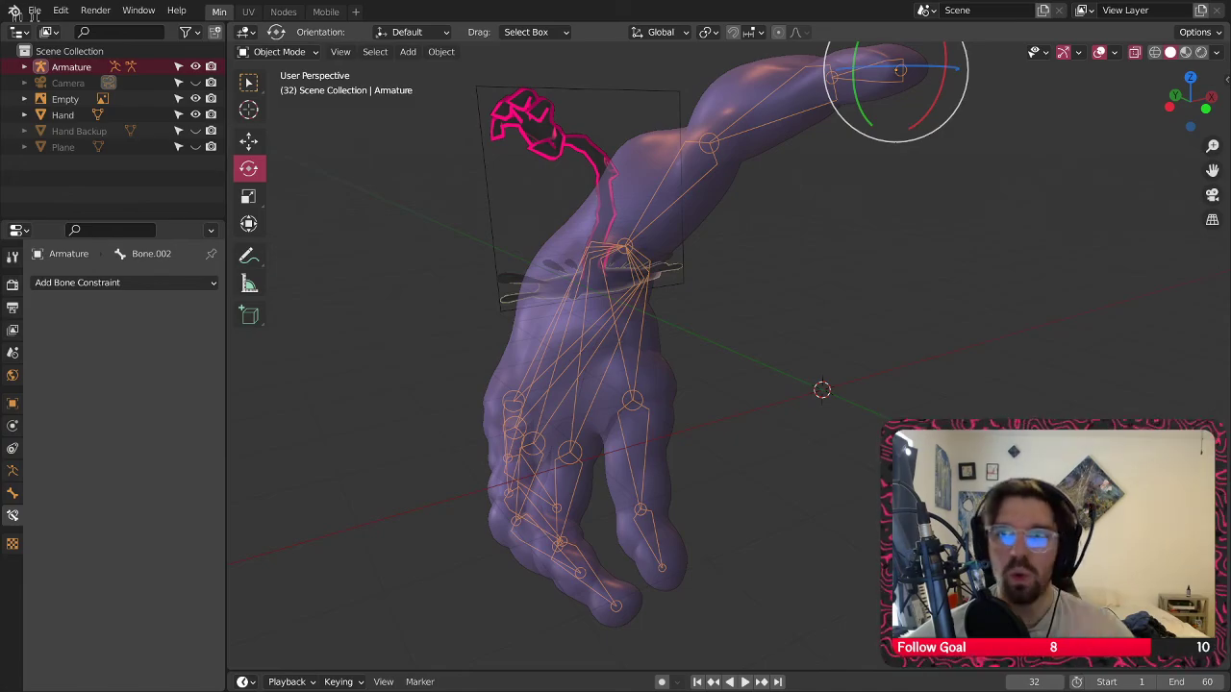
left_click(866, 404)
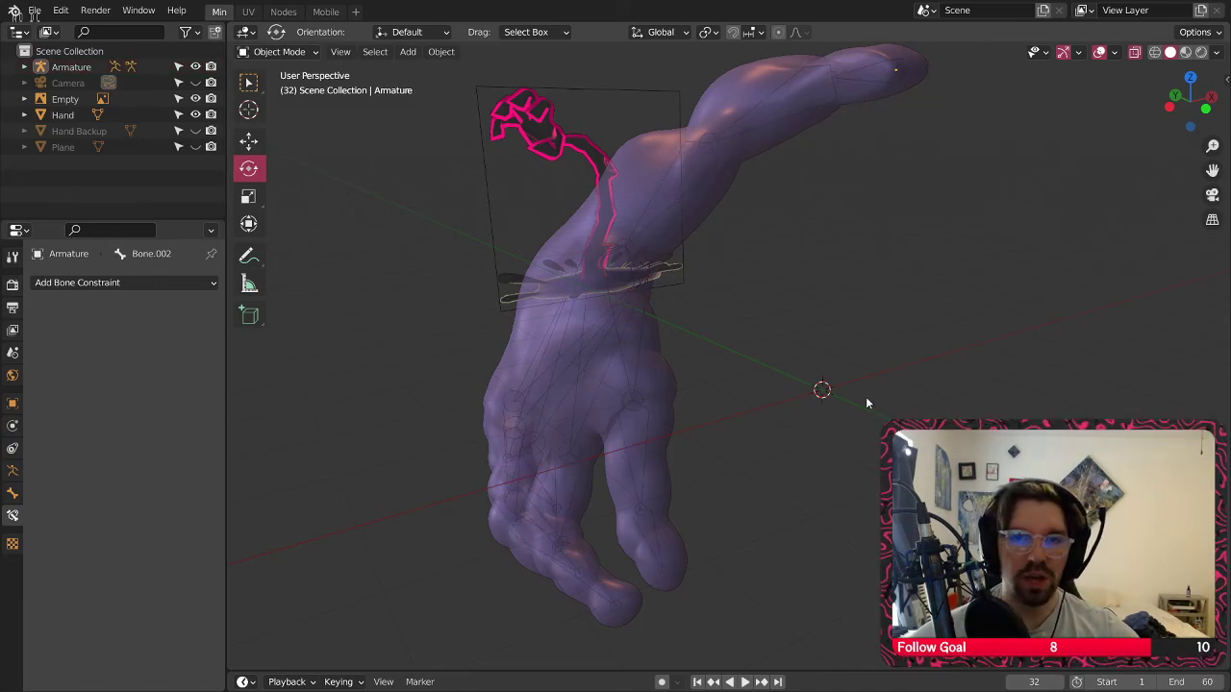
left_click(99, 115)
left_click(72, 67, "ctrl")
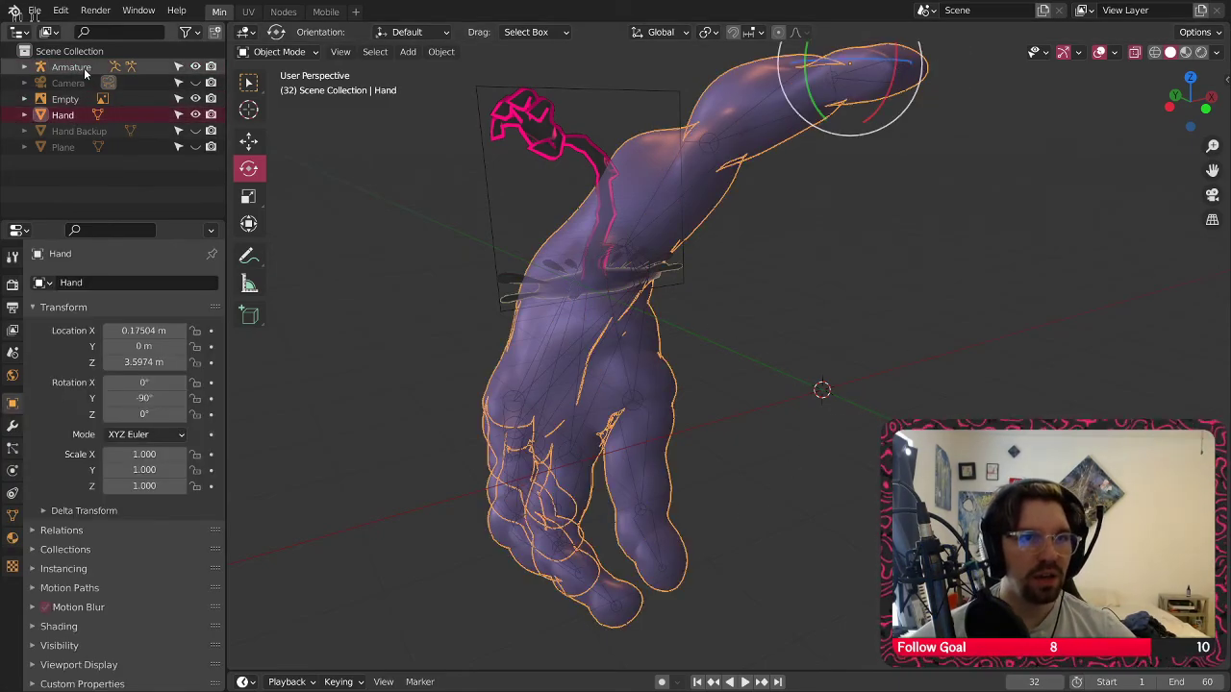
left_click(74, 114, "ctrl")
left_click(745, 323)
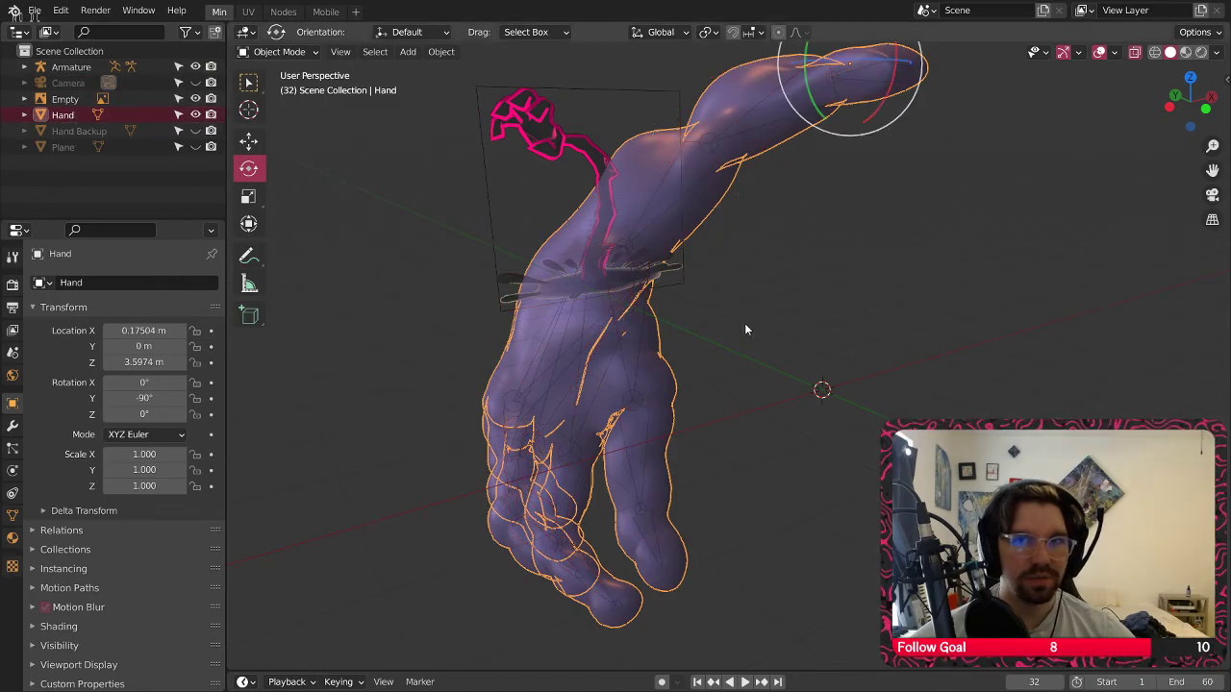
middle_click_drag(745, 323, 811, 163)
left_click(664, 234)
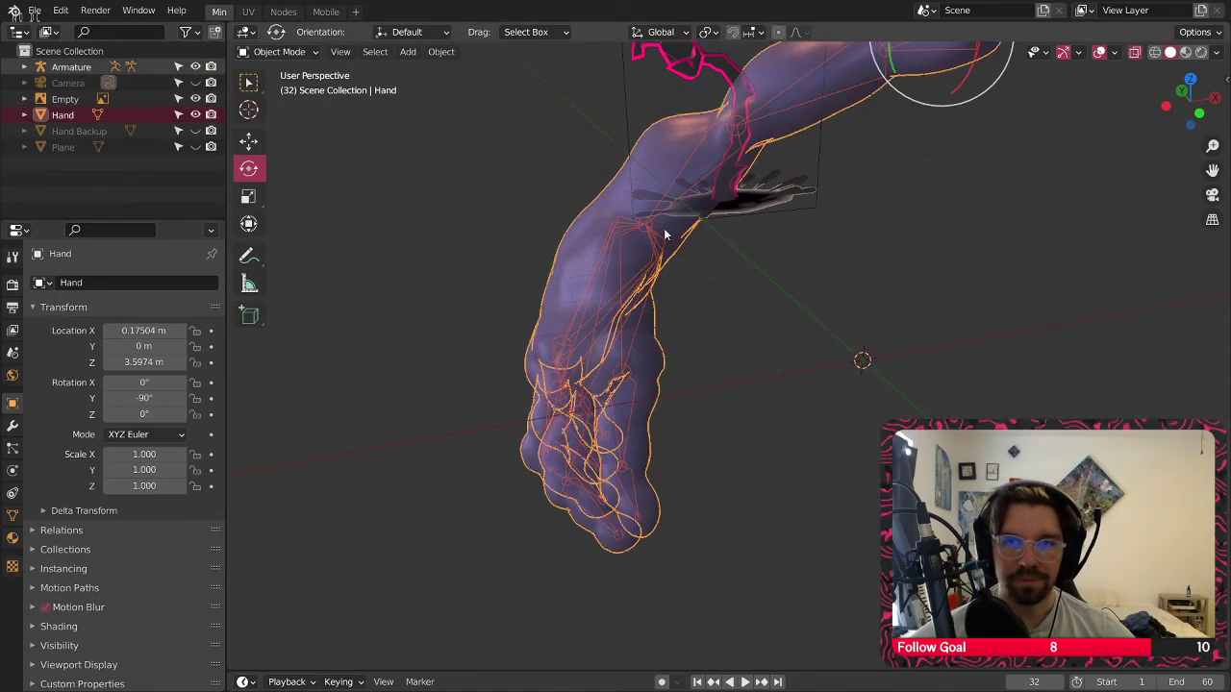
middle_click_drag(665, 233, 774, 211)
left_click(851, 212)
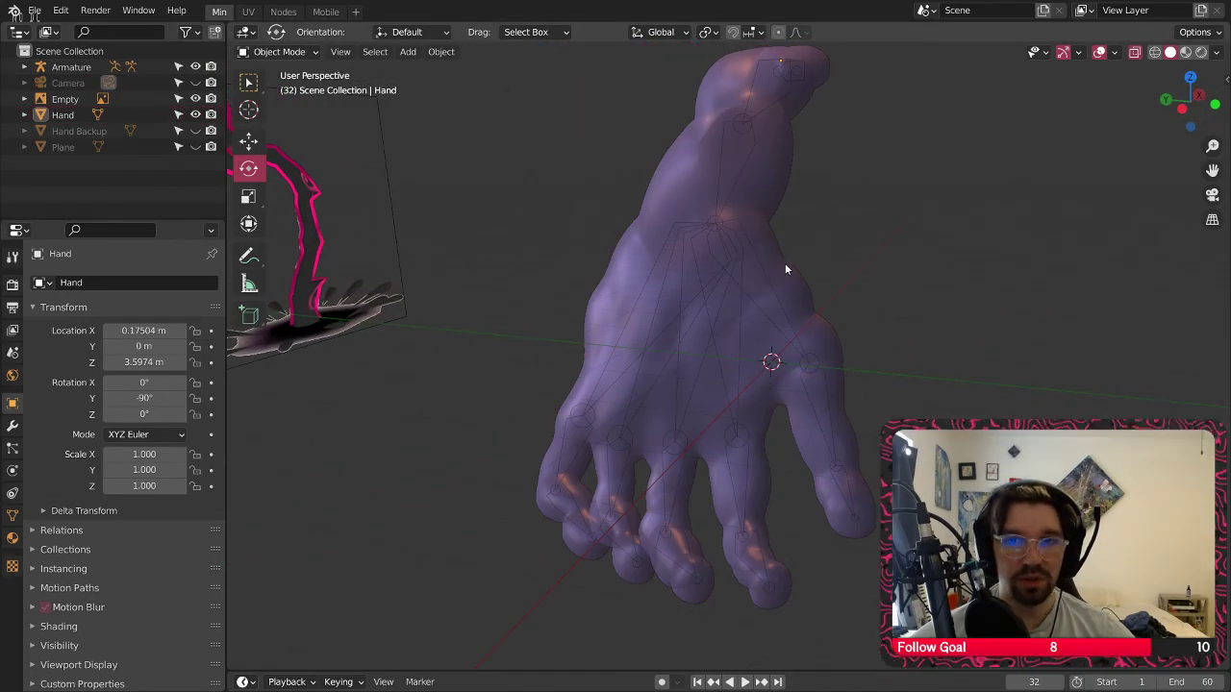
Parent the hand mesh to the armature with automatic weights and clear the selection
left_click(786, 262)
left_click(756, 260, "shift")
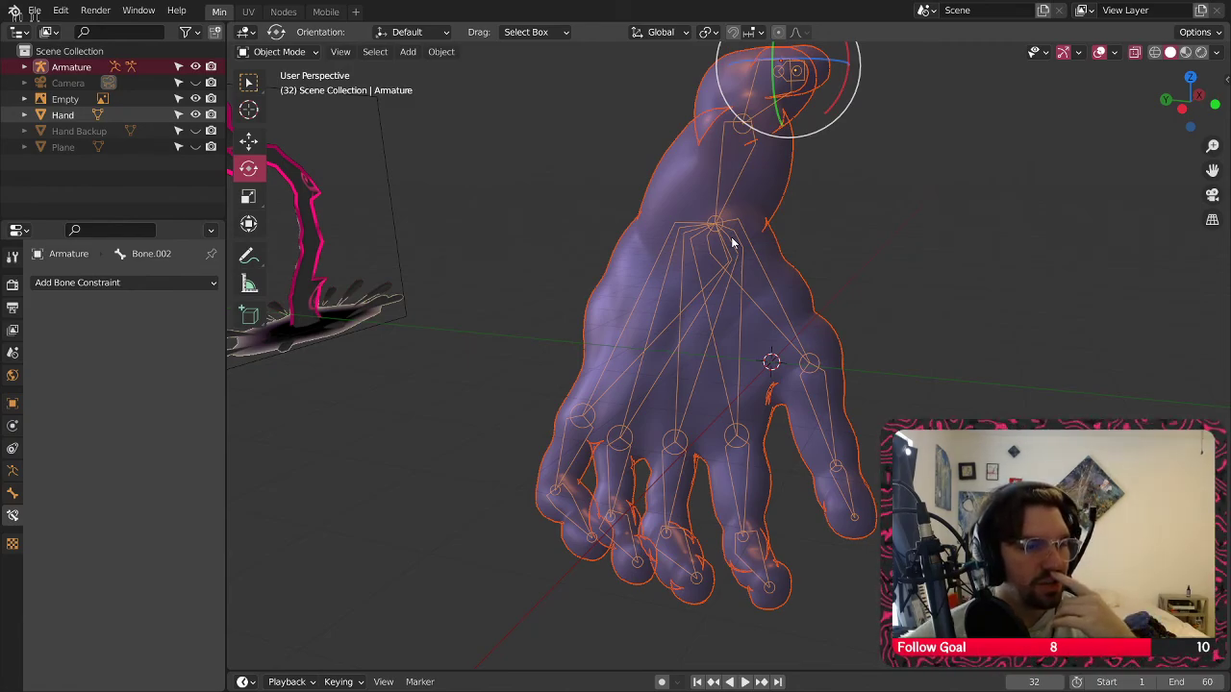
key("ctrl+p")
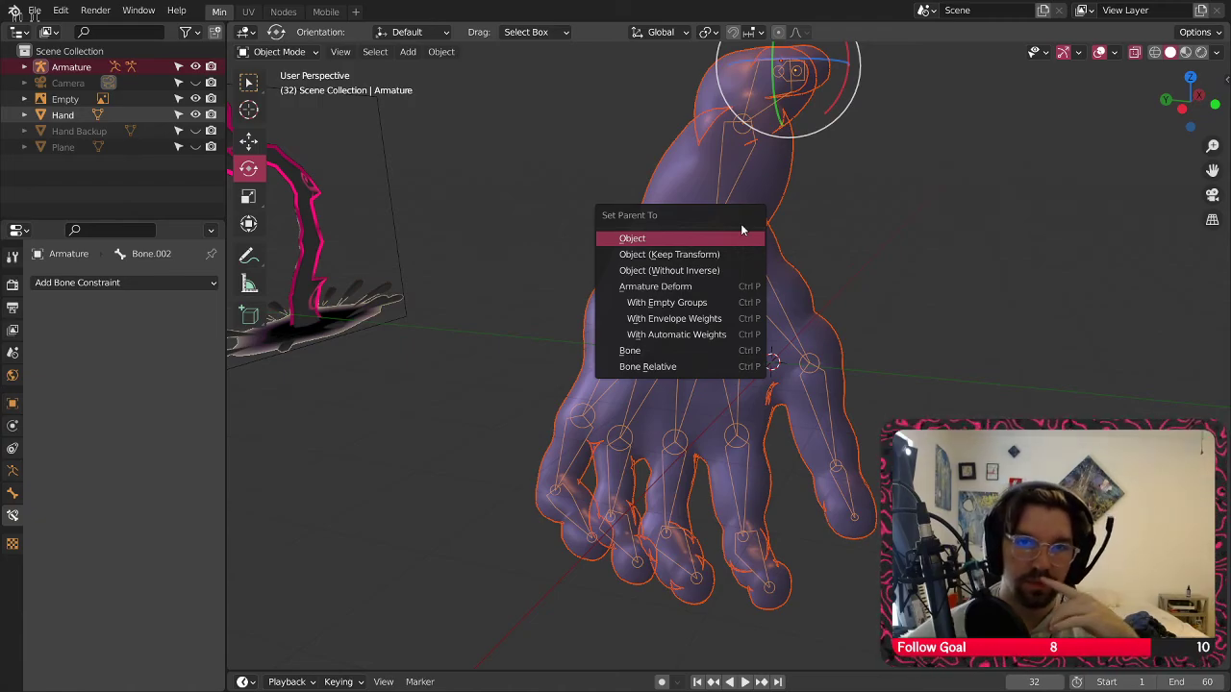
left_click(679, 335)
left_click(956, 227)
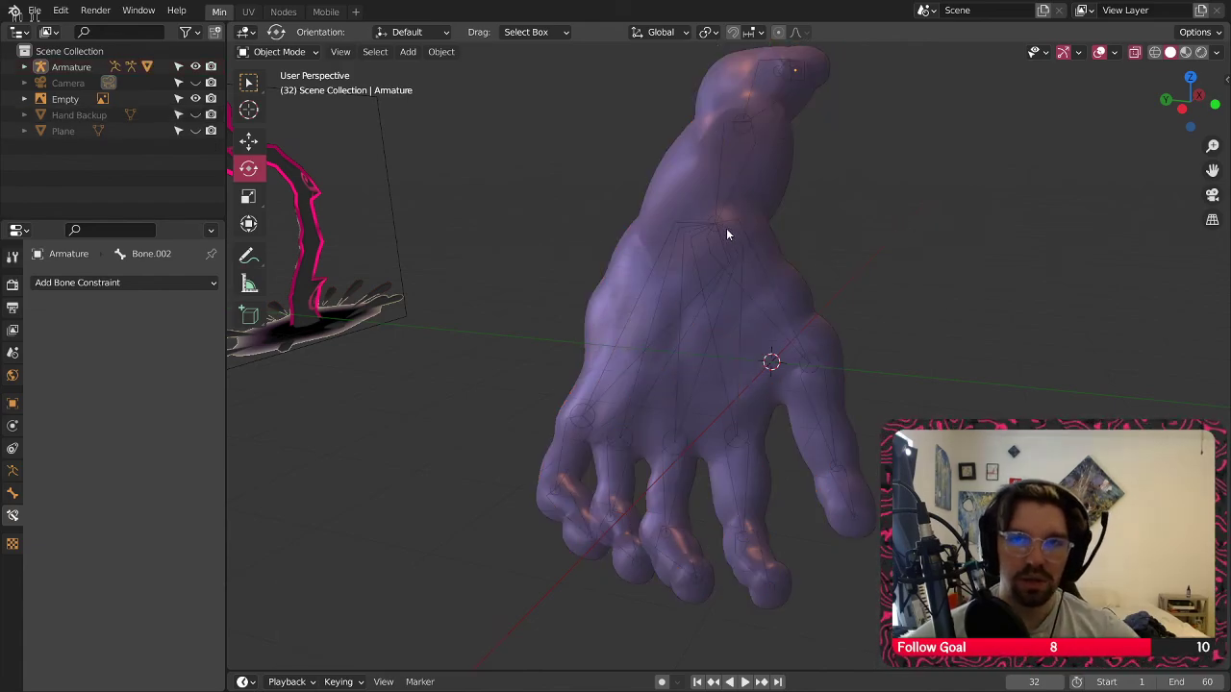
Select the armature and switch it to Pose Mode
middle_click_drag(728, 234, 837, 358)
left_click(647, 313)
left_click(956, 383)
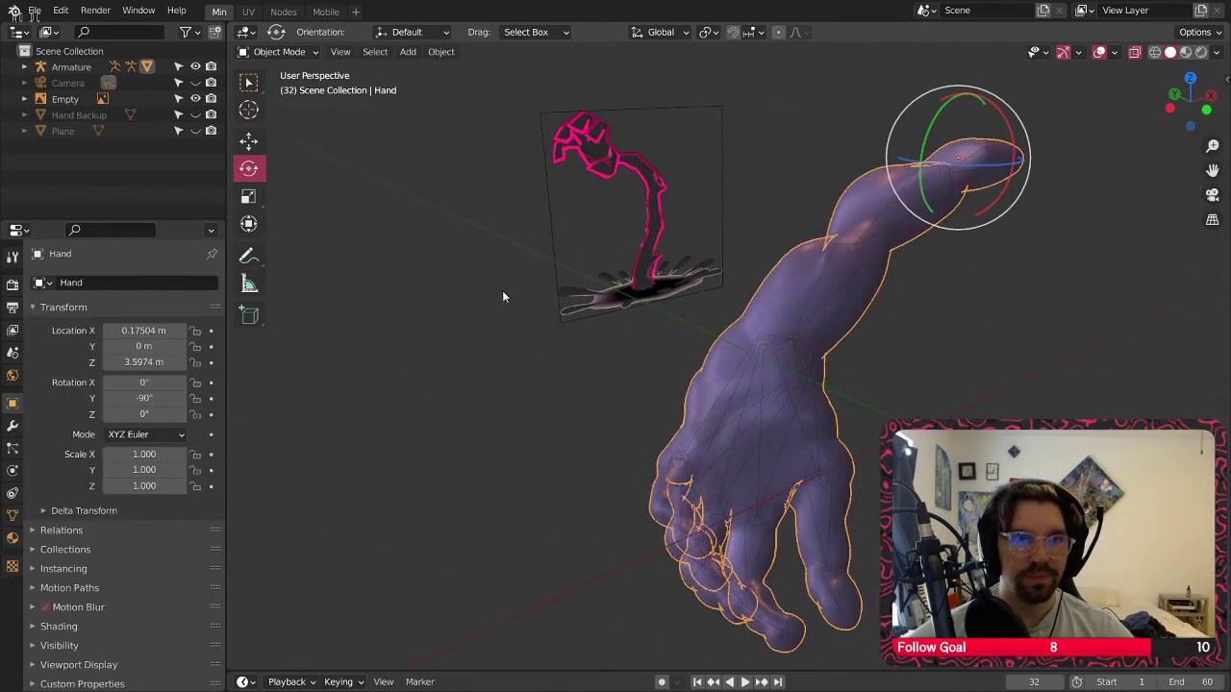
left_click(92, 65)
left_click(279, 51)
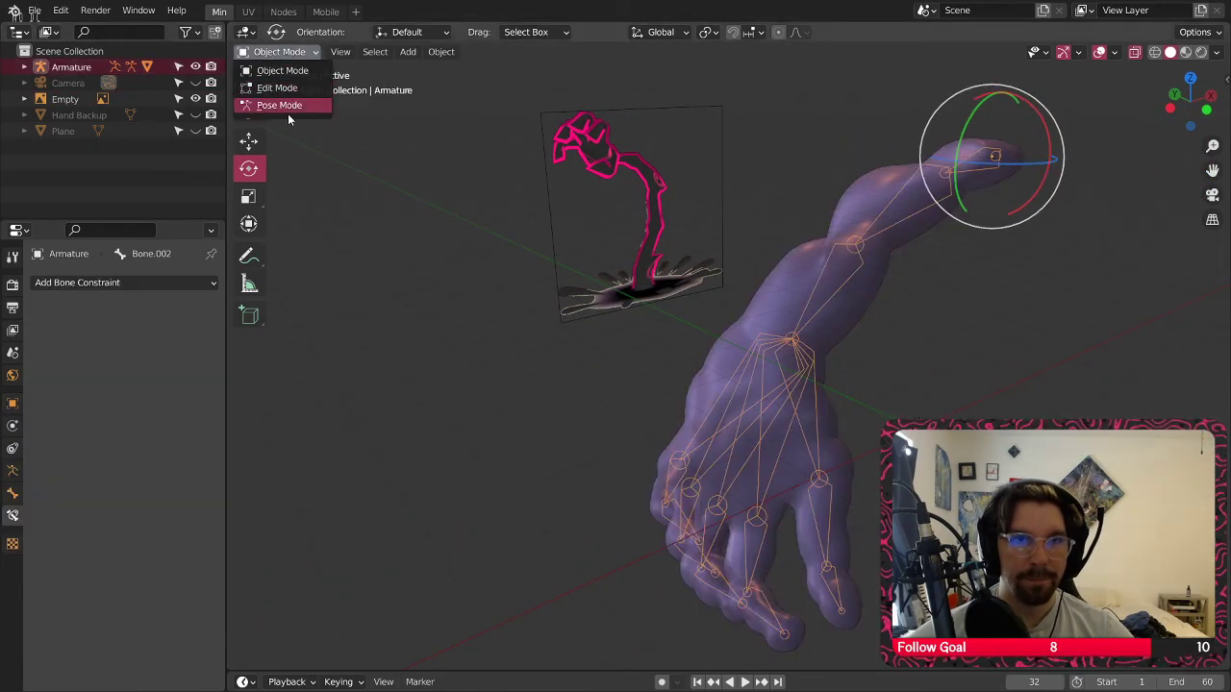
left_click(288, 112)
Rotate the arm bone that ends at the wrist by about 30.2° around the global Y axis, undoing the extra change made after it
middle_click_drag(916, 279, 767, 291)
left_click(731, 294)
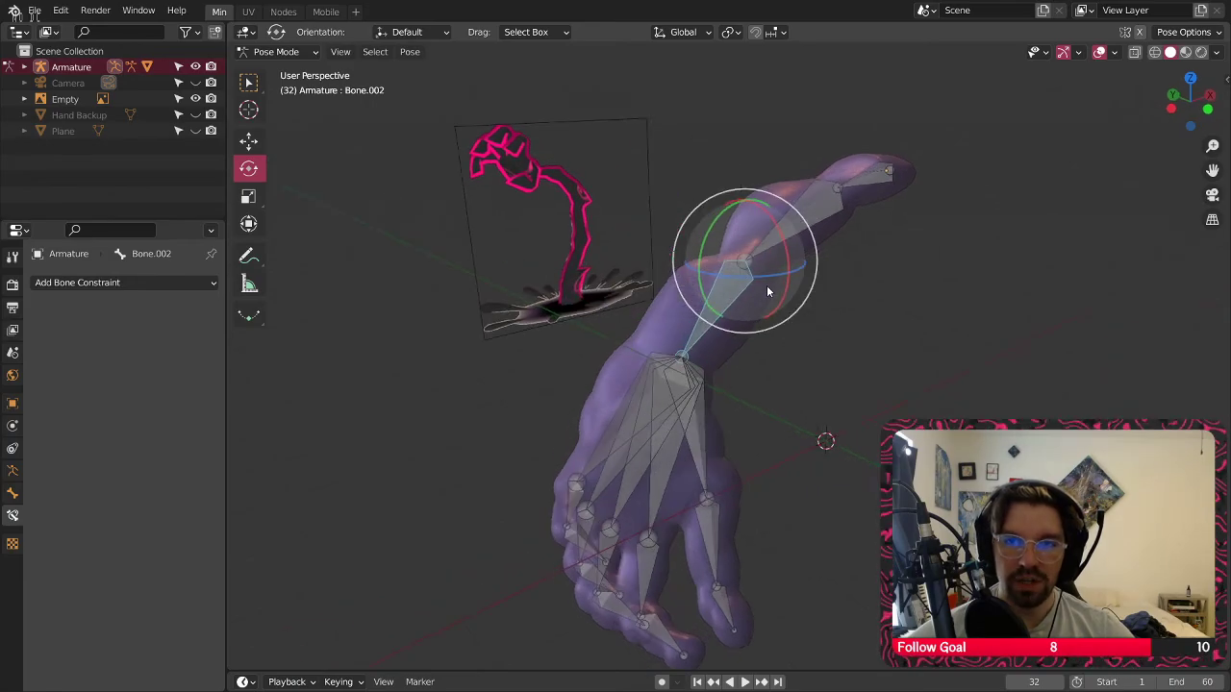
left_click_drag(768, 288, 731, 255)
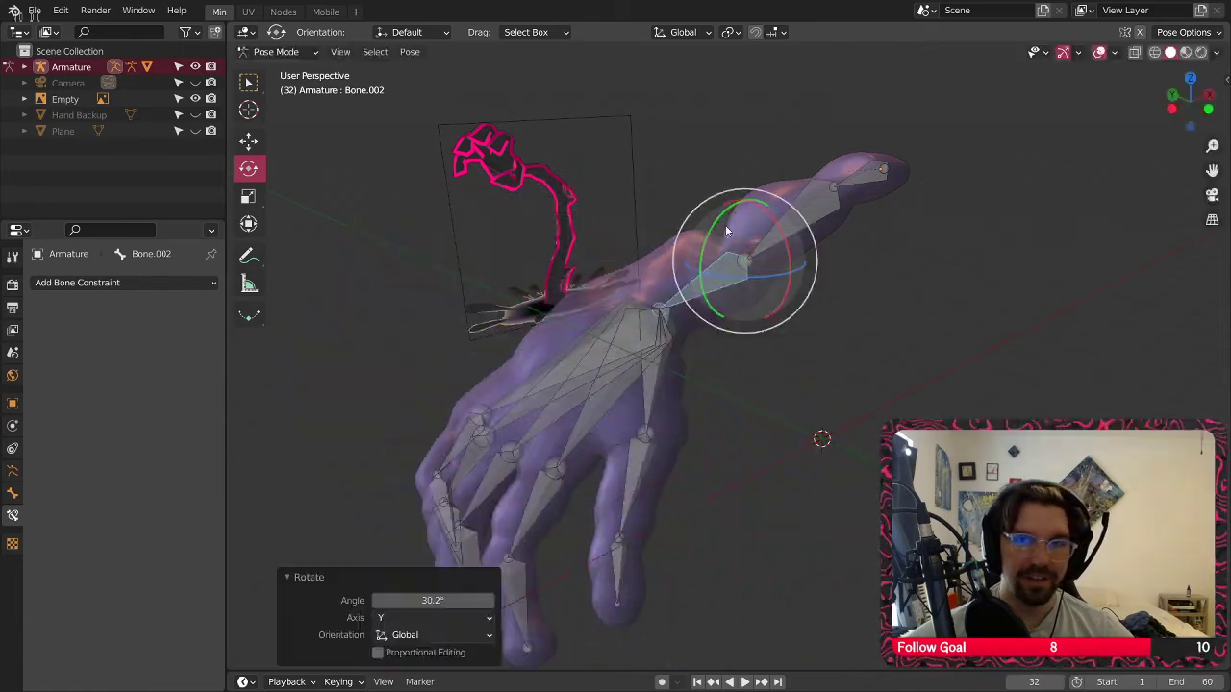
left_click(1135, 52)
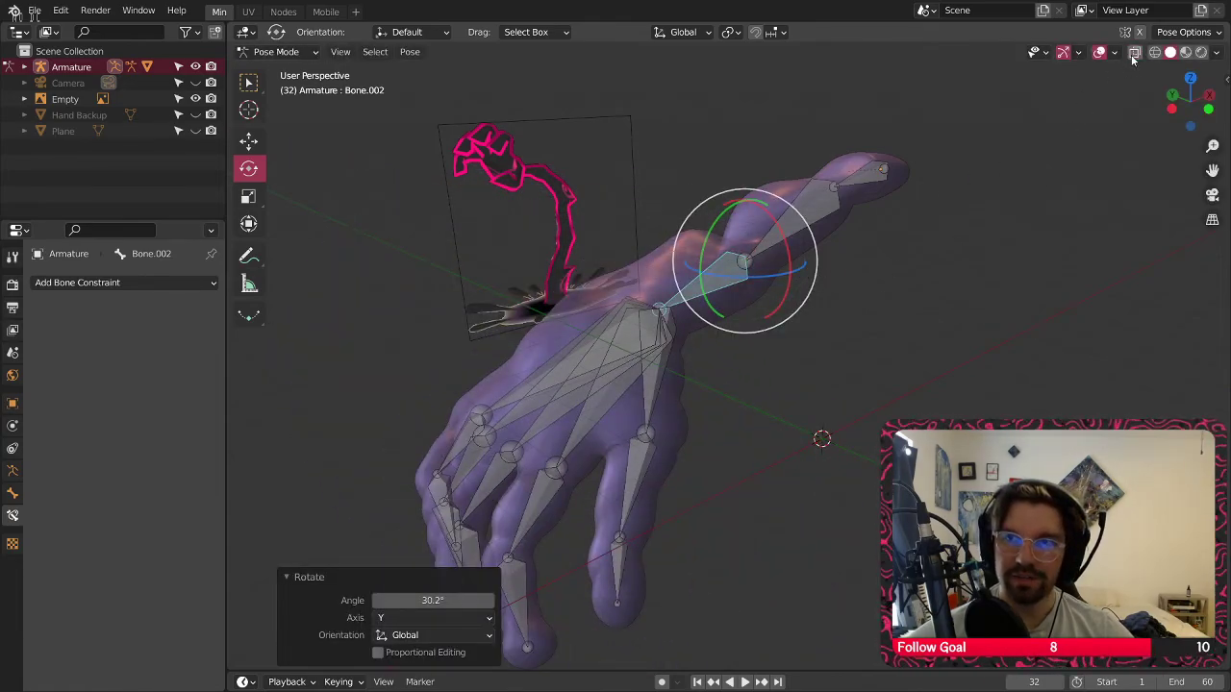
left_click_drag(1189, 96, 667, 267)
key("ctrl+z")
Rotate the thumb's end bone to bend the thumb tip
middle_click_drag(563, 399, 596, 317)
left_click(580, 358)
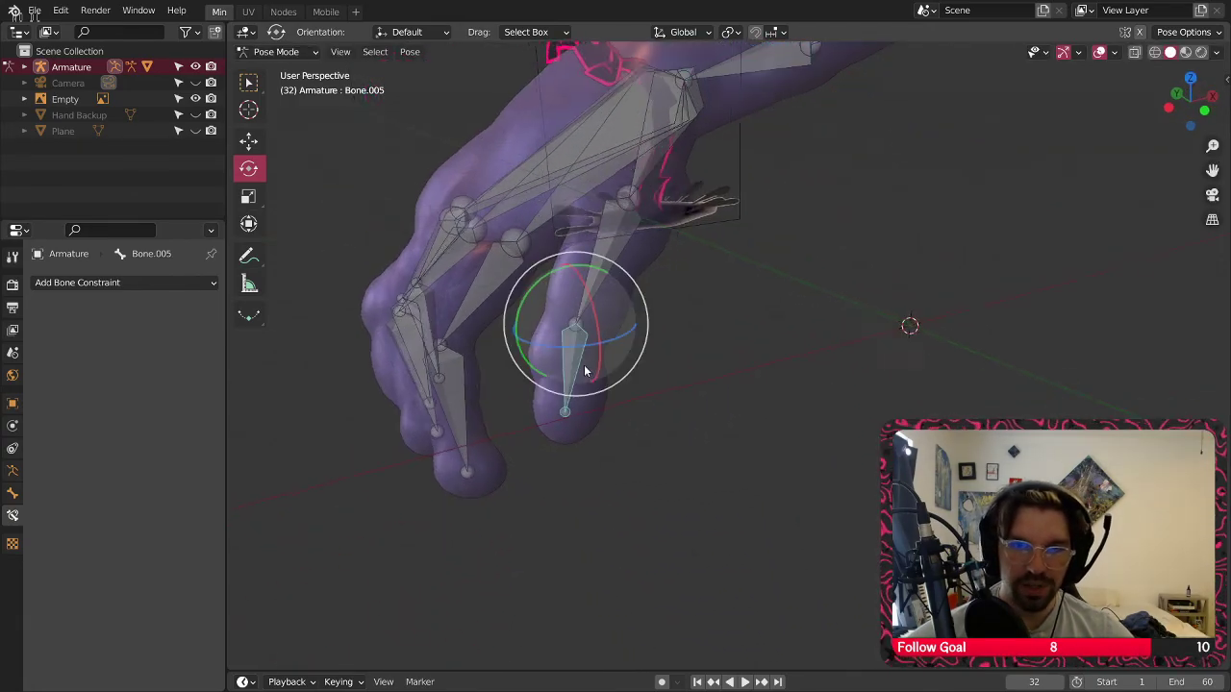
middle_click_drag(583, 364, 535, 317)
left_click_drag(521, 298, 540, 367)
Rotate the thumb's middle bone to bend the thumb and inspect the deformation of the hand
scroll(556, 355, "up", 4)
middle_click_drag(556, 355, 598, 190)
left_click(621, 274)
left_click_drag(599, 190, 635, 245)
middle_click_drag(734, 231, 805, 214)
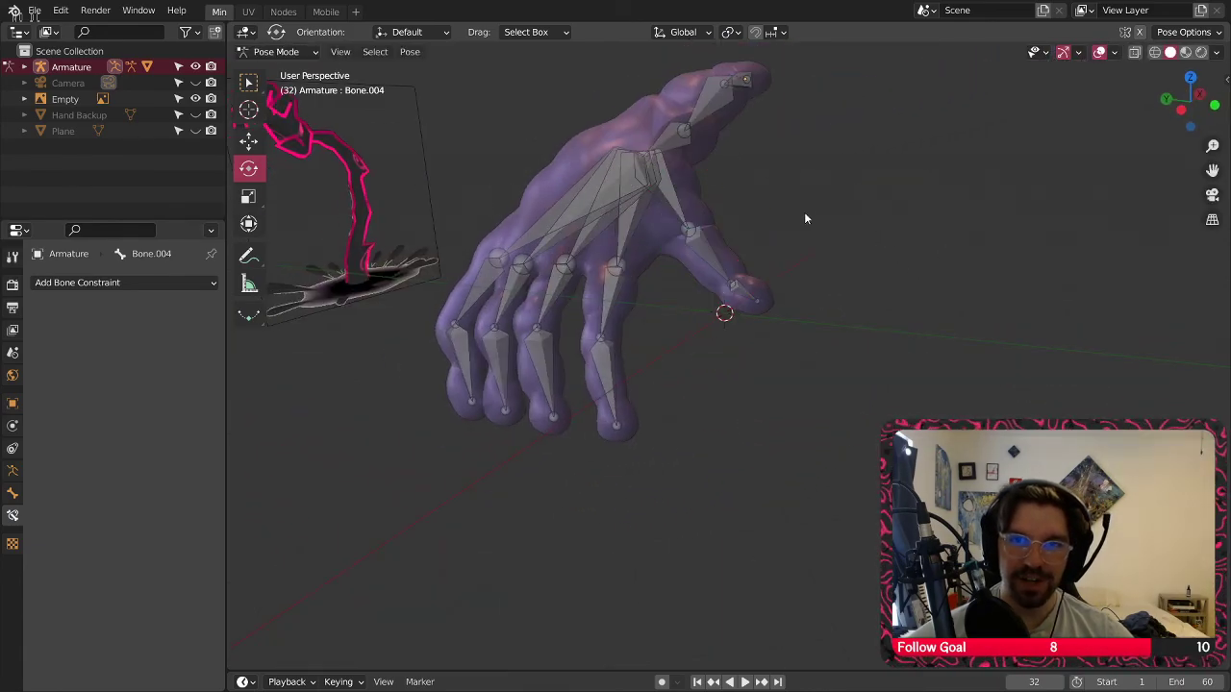
scroll(684, 240, "up", 3)
middle_click_drag(639, 208, 604, 248)
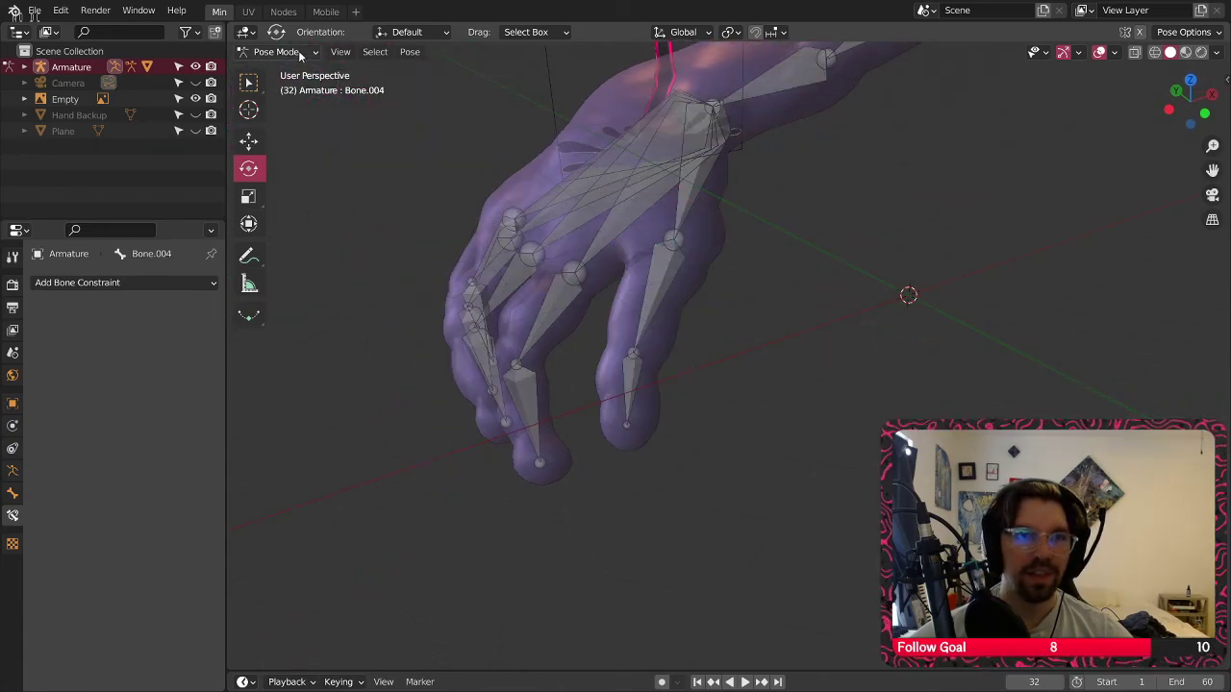
Return to Object Mode, turn off X-ray display, select the hand mesh and enter Sculpt Mode
key("ctrl+Tab")
middle_click_drag(325, 168, 687, 316)
left_click(1134, 53)
scroll(735, 250, "up", 3)
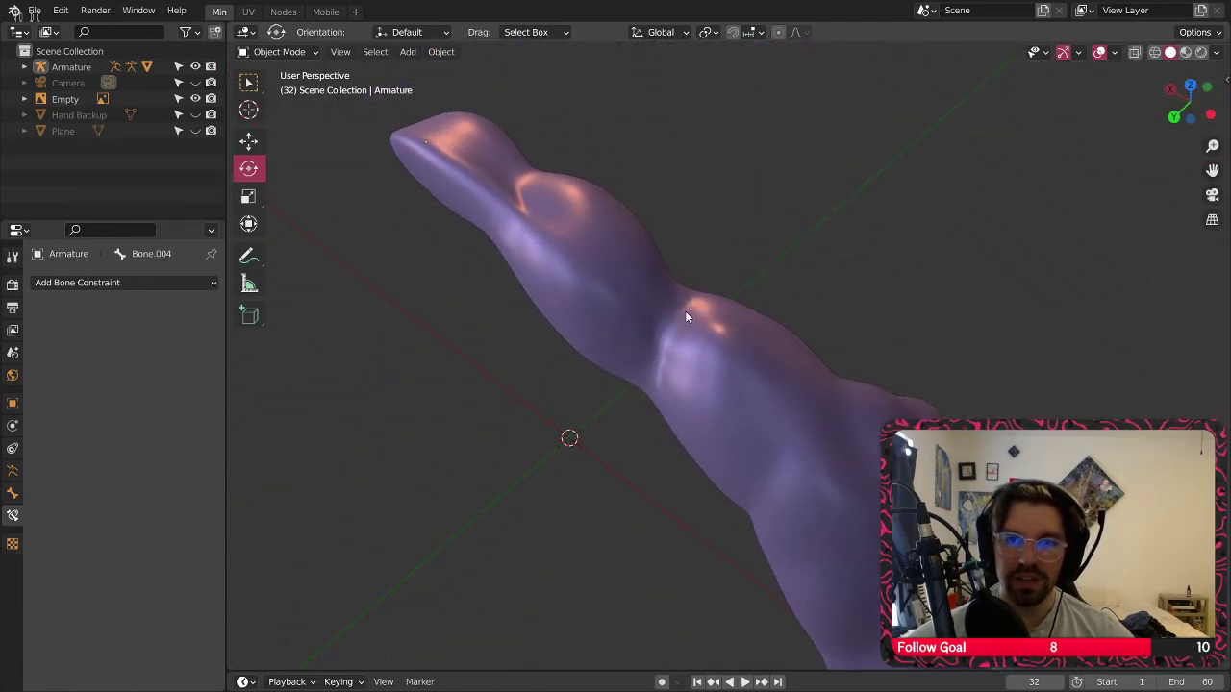
left_click(279, 51)
left_click(590, 272)
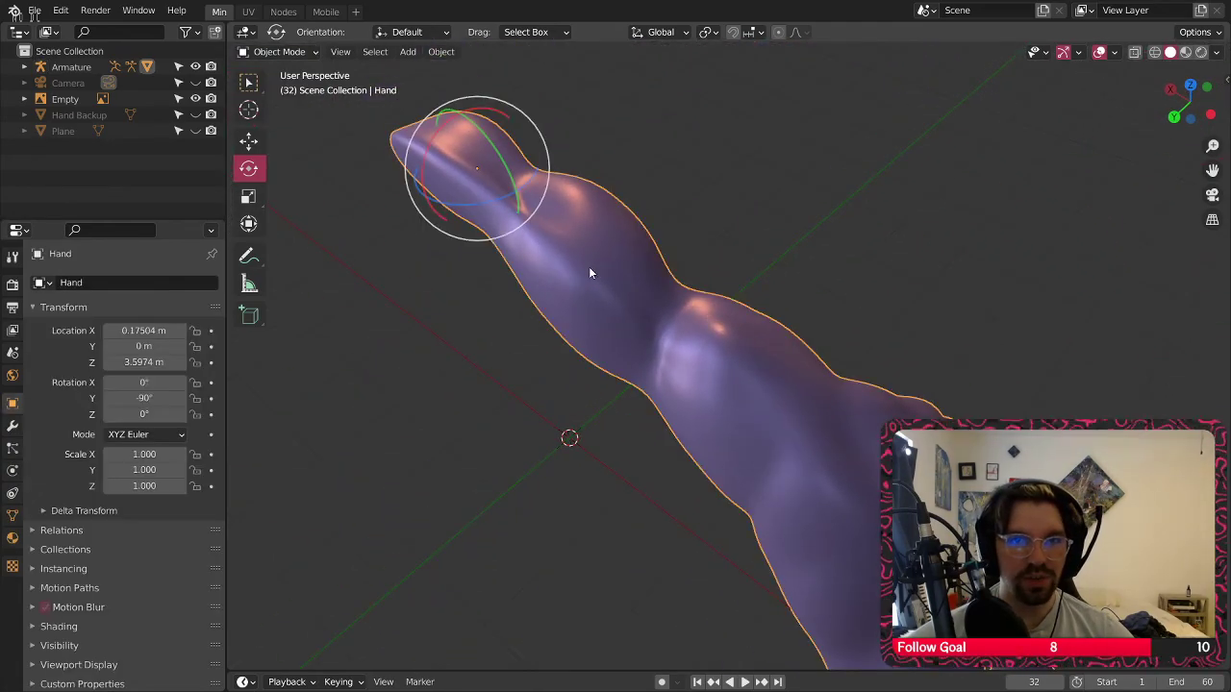
left_click(306, 53)
left_click(281, 106)
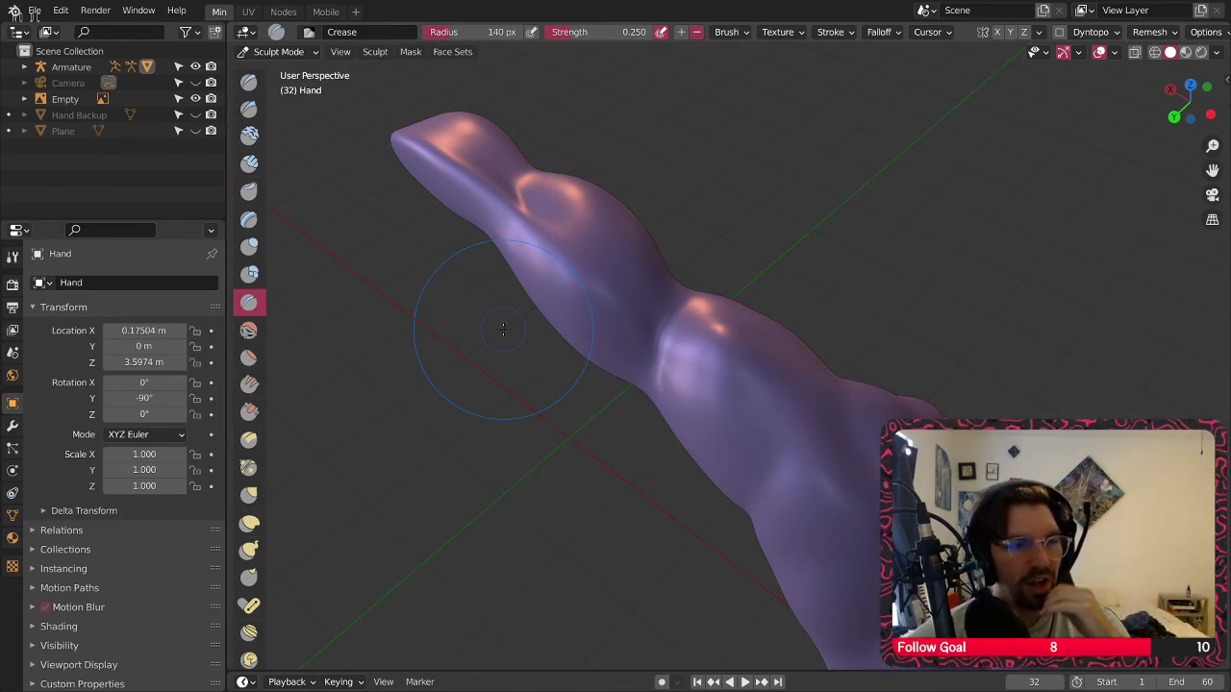
Smooth the pinched area between the arm's bulges with the Smooth brush at a radius of 185 px
key("s")
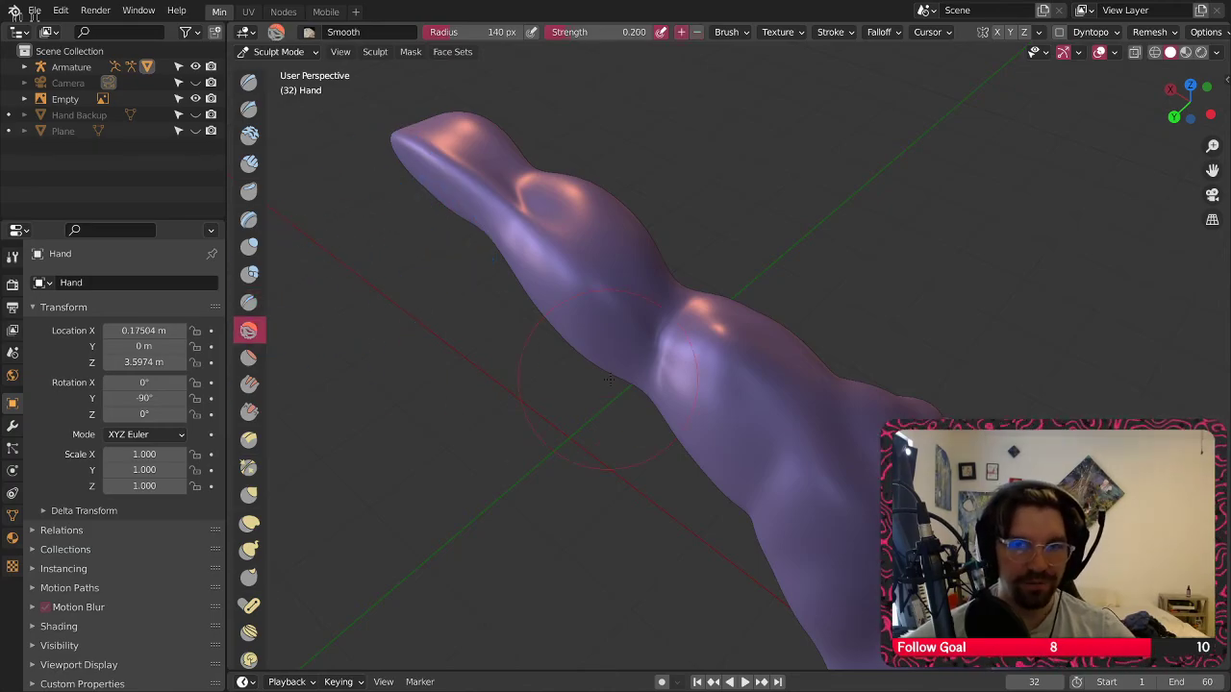
key("bracketleft")
key("bracketleft")
key("bracketleft")
key("bracketright")
key("bracketright")
key("bracketright")
key("bracketright")
key("bracketright")
key("bracketright")
scroll(649, 317, "up", 3)
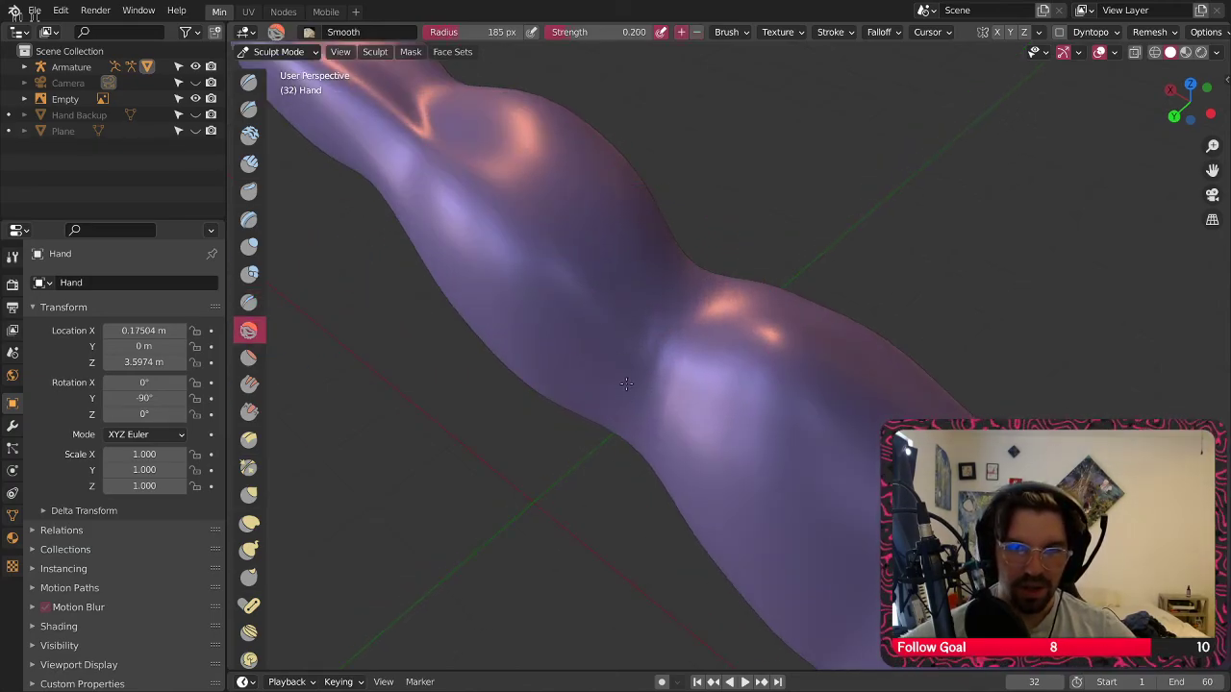
middle_click_drag(707, 329, 646, 396)
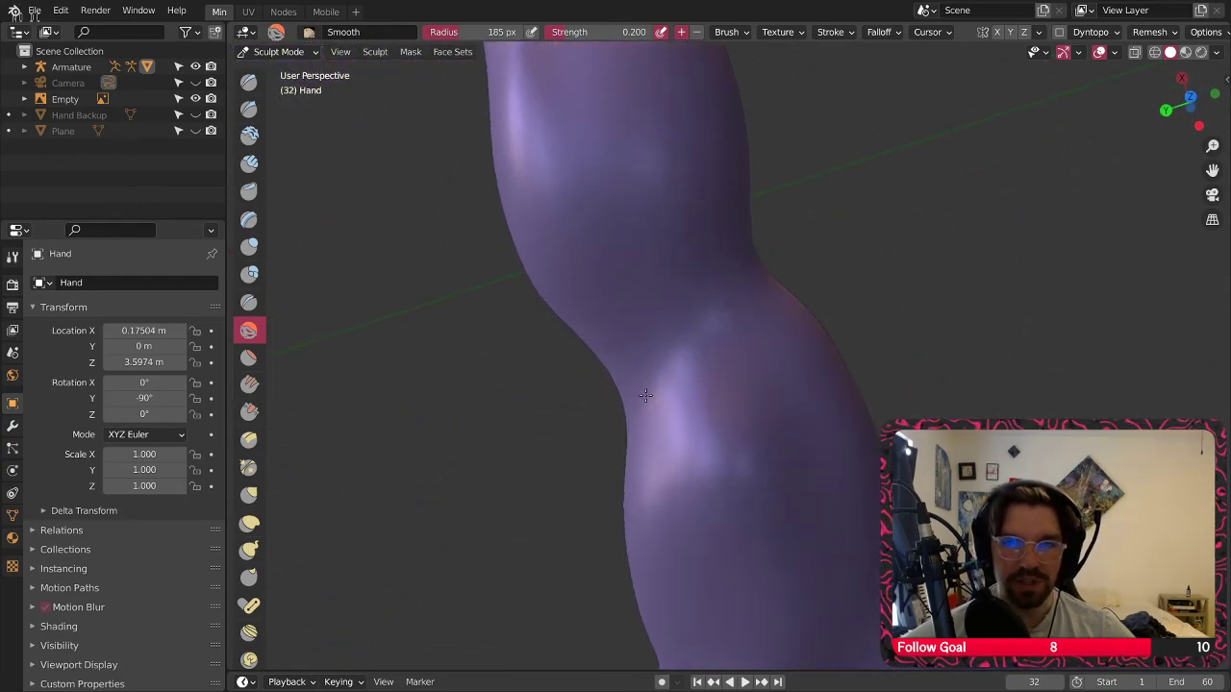
middle_click_drag(643, 294, 647, 282)
scroll(662, 338, "down", 5)
middle_click_drag(661, 338, 745, 252)
scroll(679, 379, "up", 3)
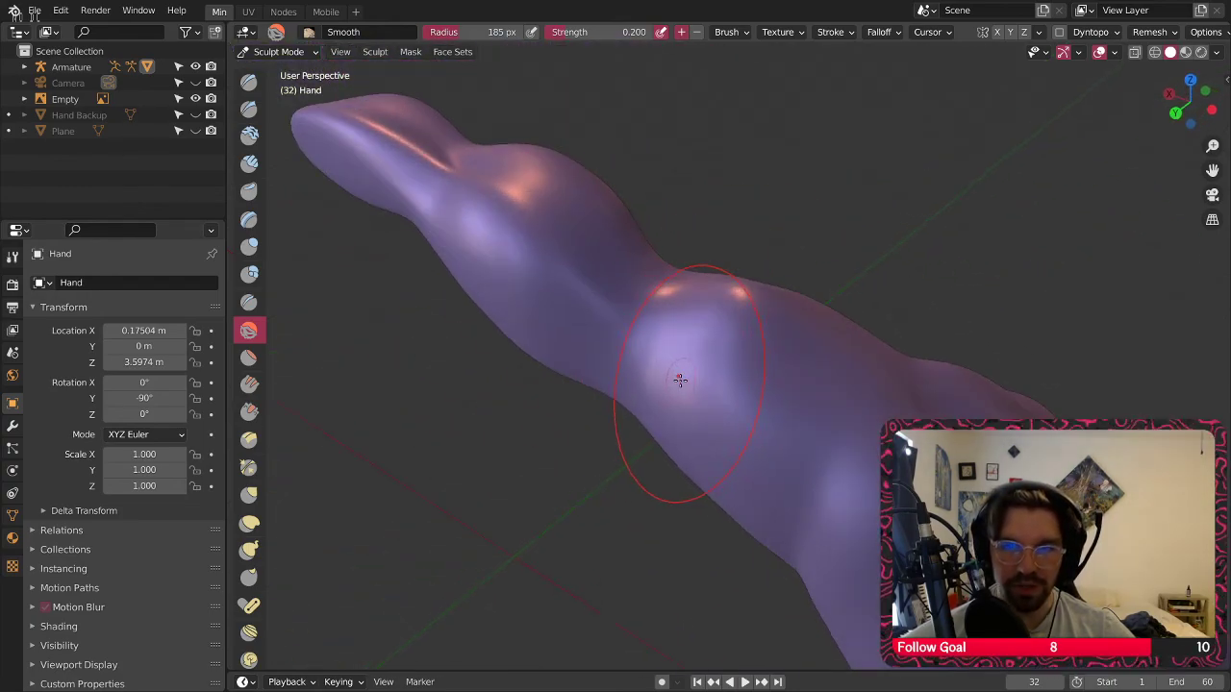
Build up volume along the middle of the arm with the Blob brush at 205 px and smooth the added form
left_click(248, 274)
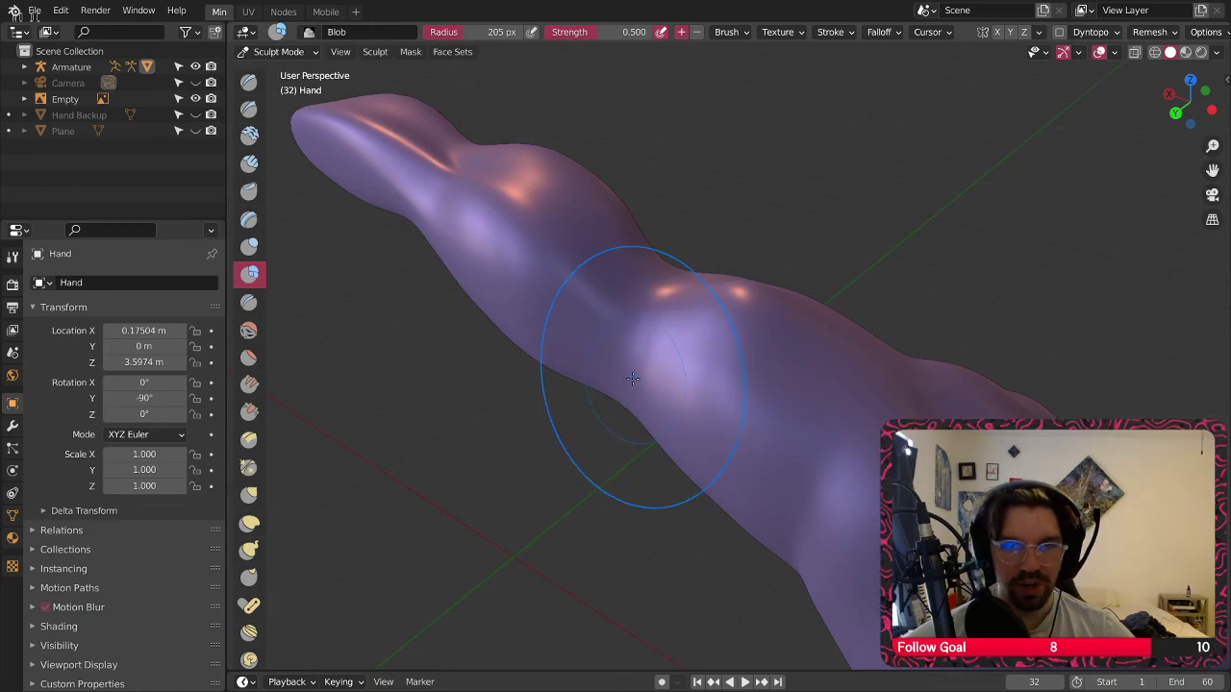
middle_click_drag(640, 383, 690, 391)
mouse_move(674, 375)
left_mouse_down()
mouse_move(621, 357)
mouse_move(633, 342)
mouse_move(585, 330)
left_mouse_up()
mouse_move(585, 330)
middle_mouse_down()
mouse_move(710, 306)
mouse_move(700, 316)
middle_mouse_up()
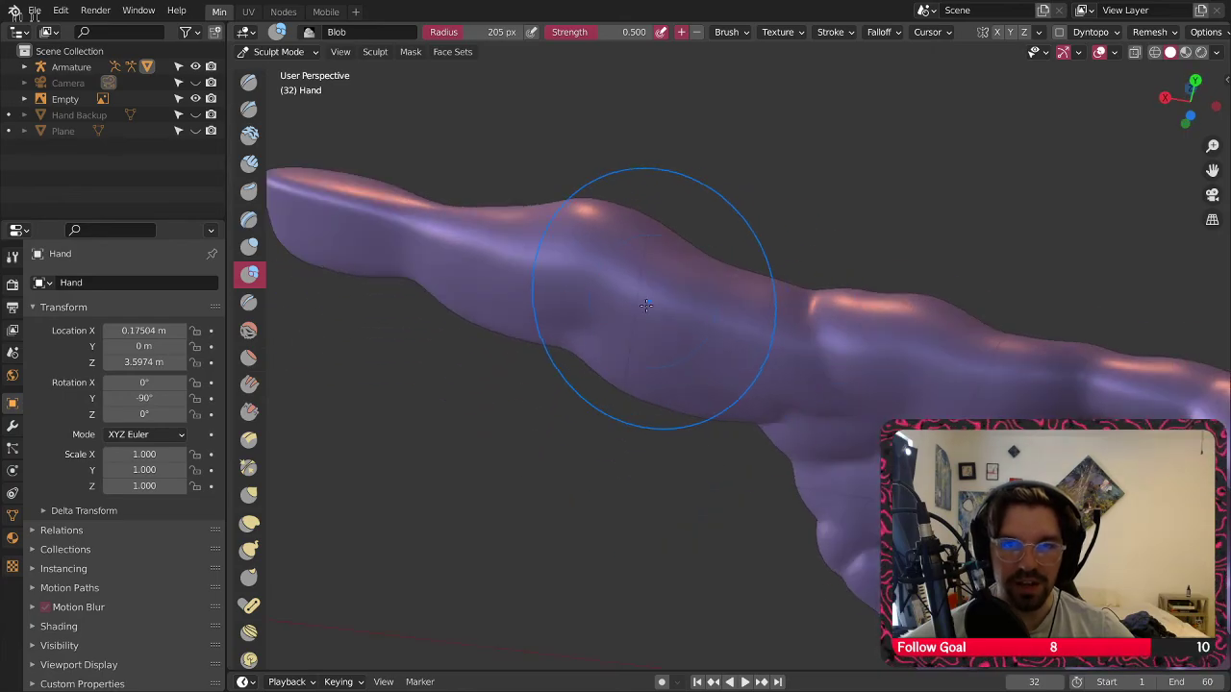
left_click(247, 330)
middle_click_drag(596, 259, 677, 243)
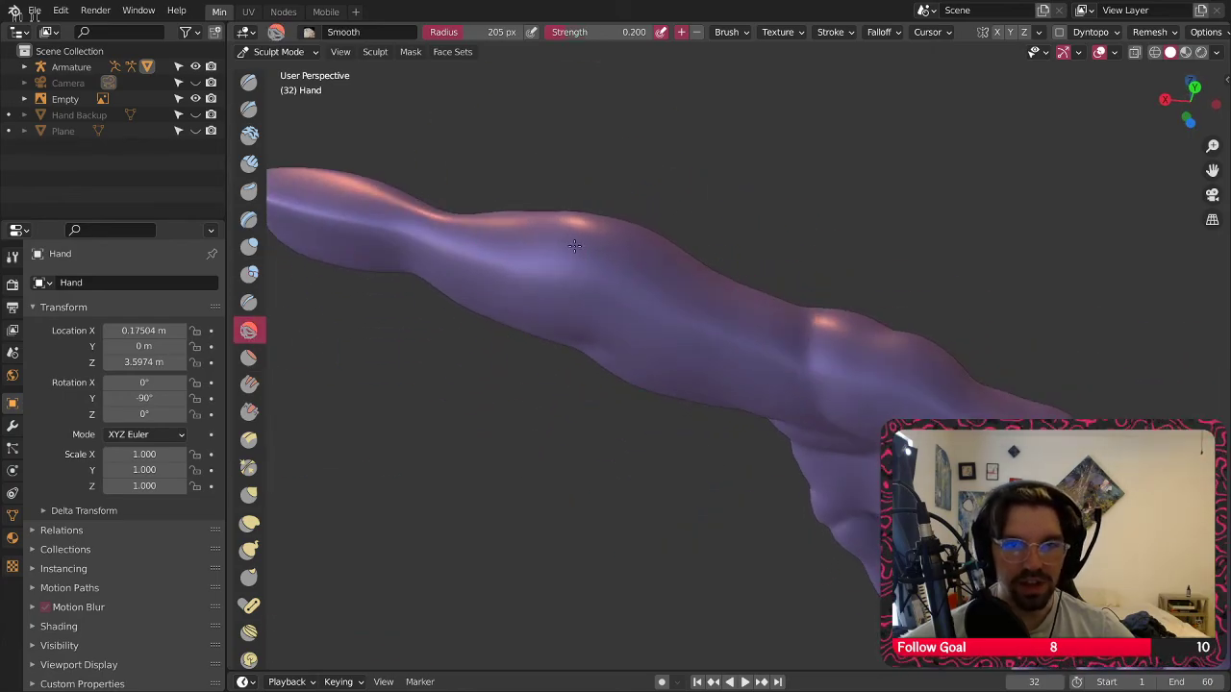
middle_click_drag(628, 292, 581, 302)
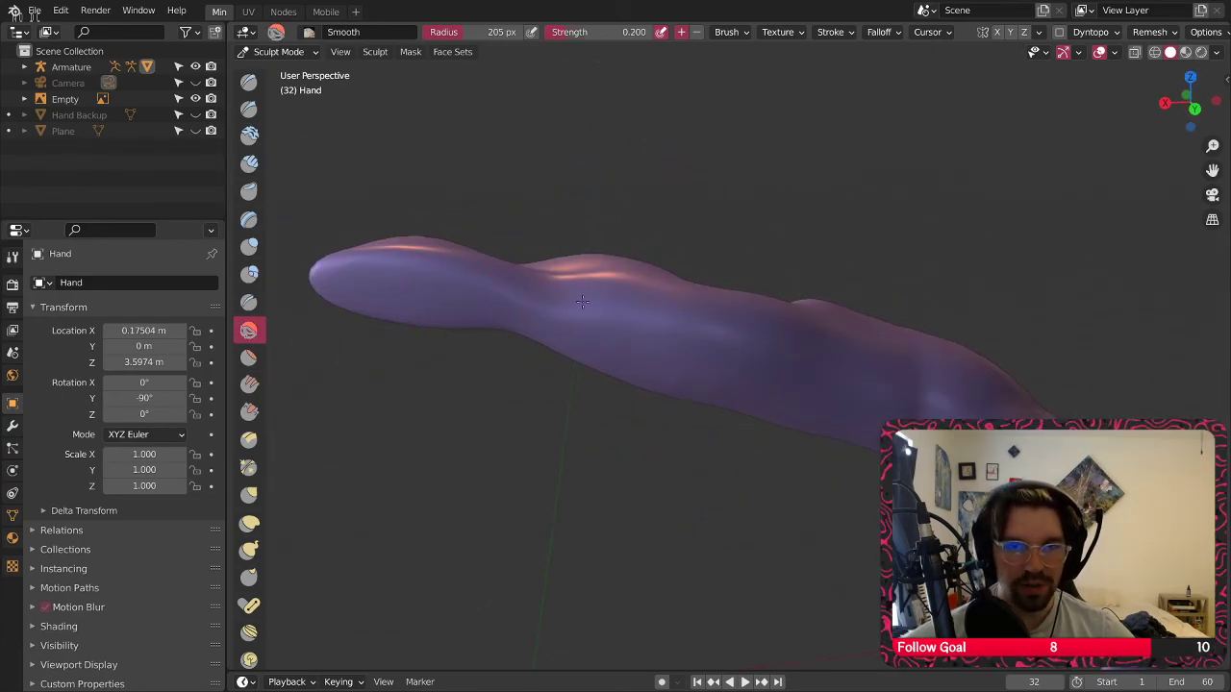
Add volume near the arm's open end with the Blob brush and blend it using the Smooth brush
left_click(249, 274)
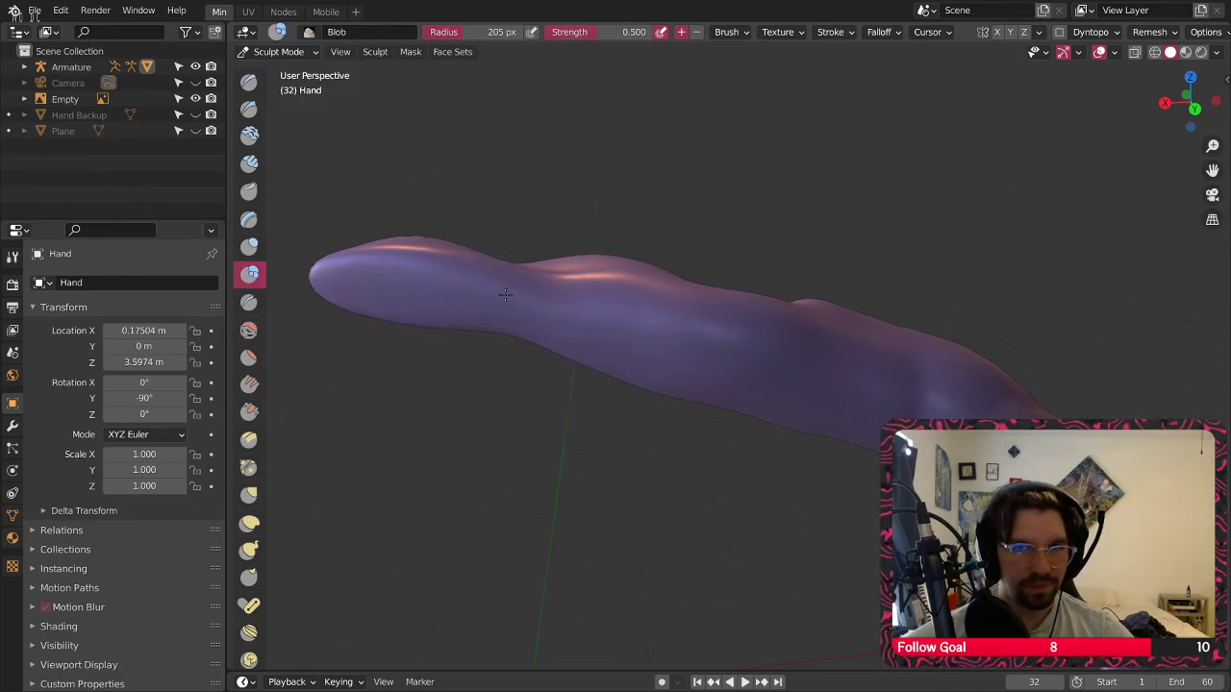
left_click_drag(452, 274, 570, 293)
middle_click_drag(570, 292, 414, 366)
middle_click_drag(590, 275, 563, 261)
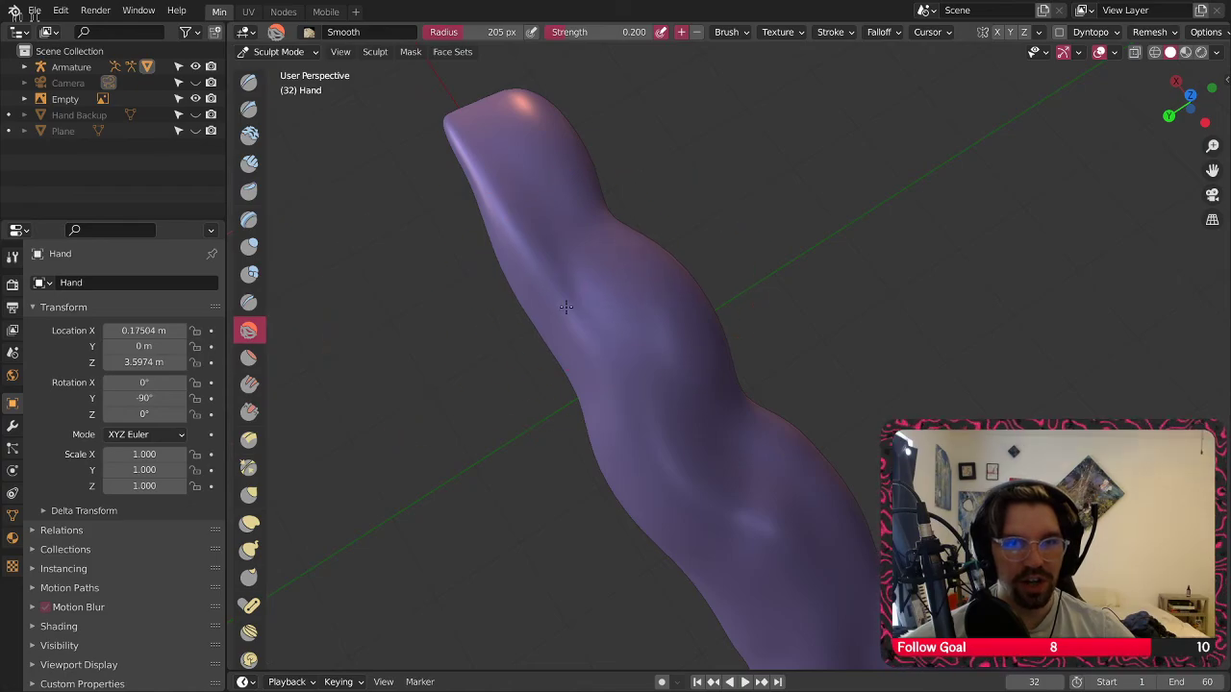
mouse_move(471, 147)
middle_mouse_down()
mouse_move(678, 255)
mouse_move(664, 193)
mouse_move(525, 135)
middle_mouse_up()
Carve crease strokes along the arm with the Crease brush at 205 px and return the hand to Object Mode
left_click(253, 303)
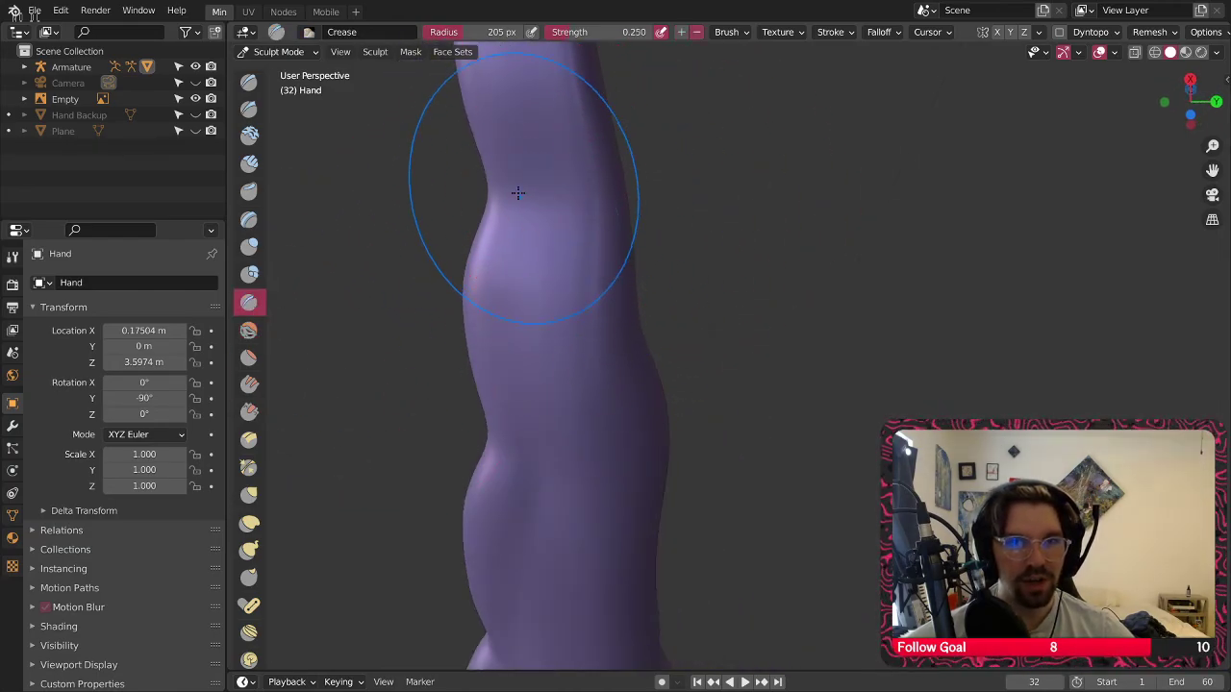
left_click_drag(522, 192, 629, 369)
left_click_drag(553, 212, 595, 383)
middle_click_drag(609, 216, 559, 289)
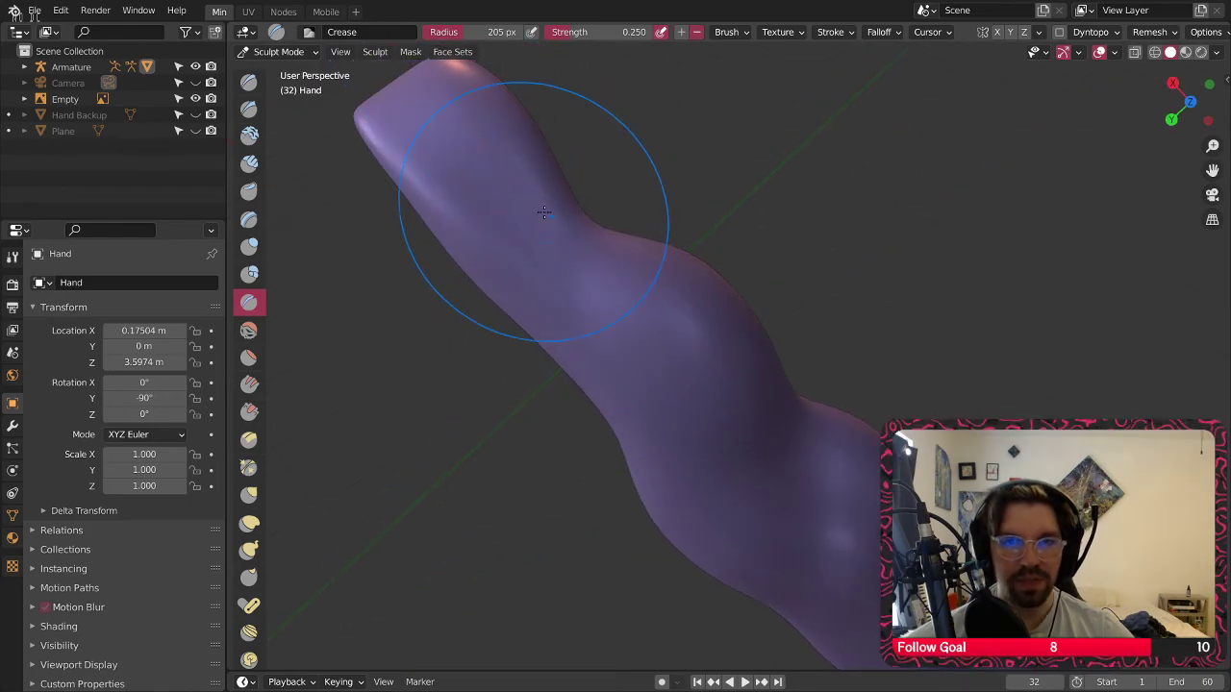
middle_click_drag(536, 206, 333, 91)
left_click(278, 51)
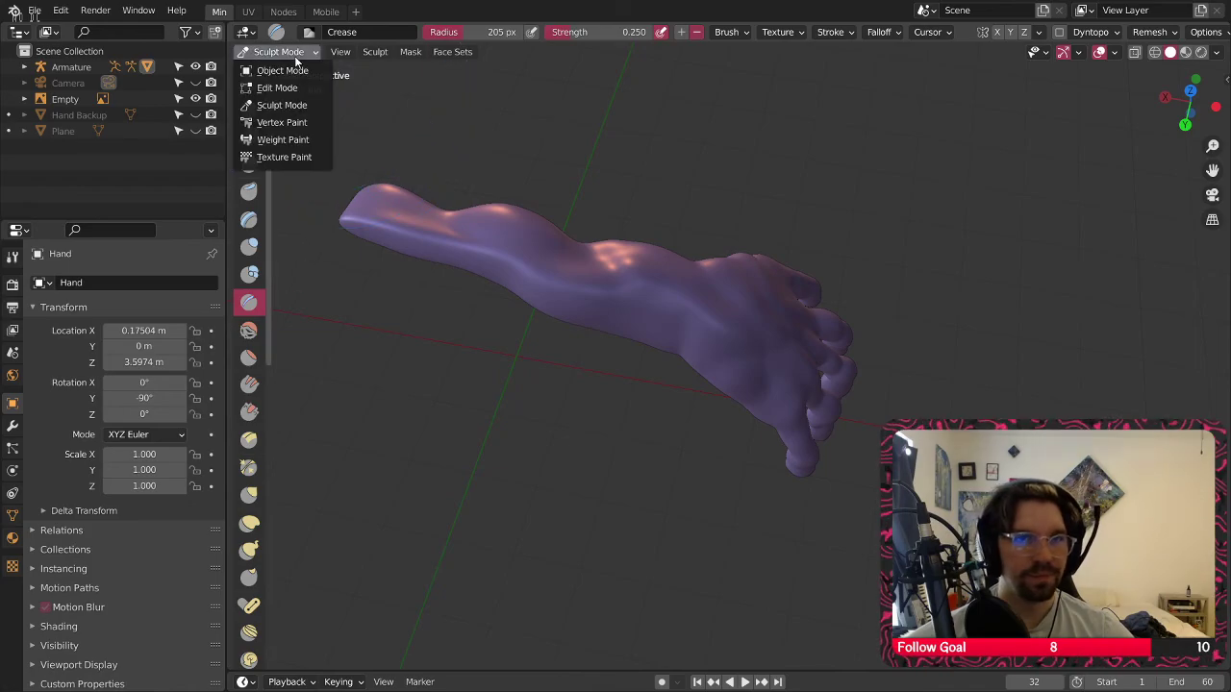
left_click(289, 67)
Enlarge the timeline area and set the current frame to 0
middle_click_drag(541, 186, 596, 301)
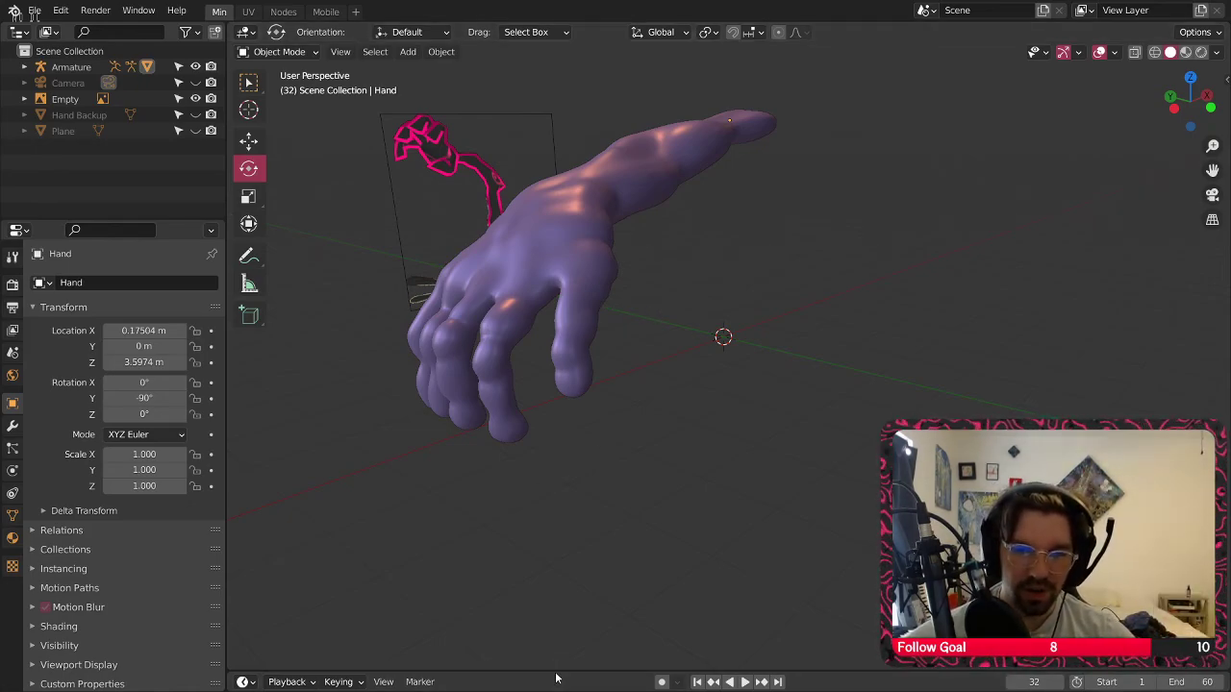
left_click_drag(564, 670, 563, 524)
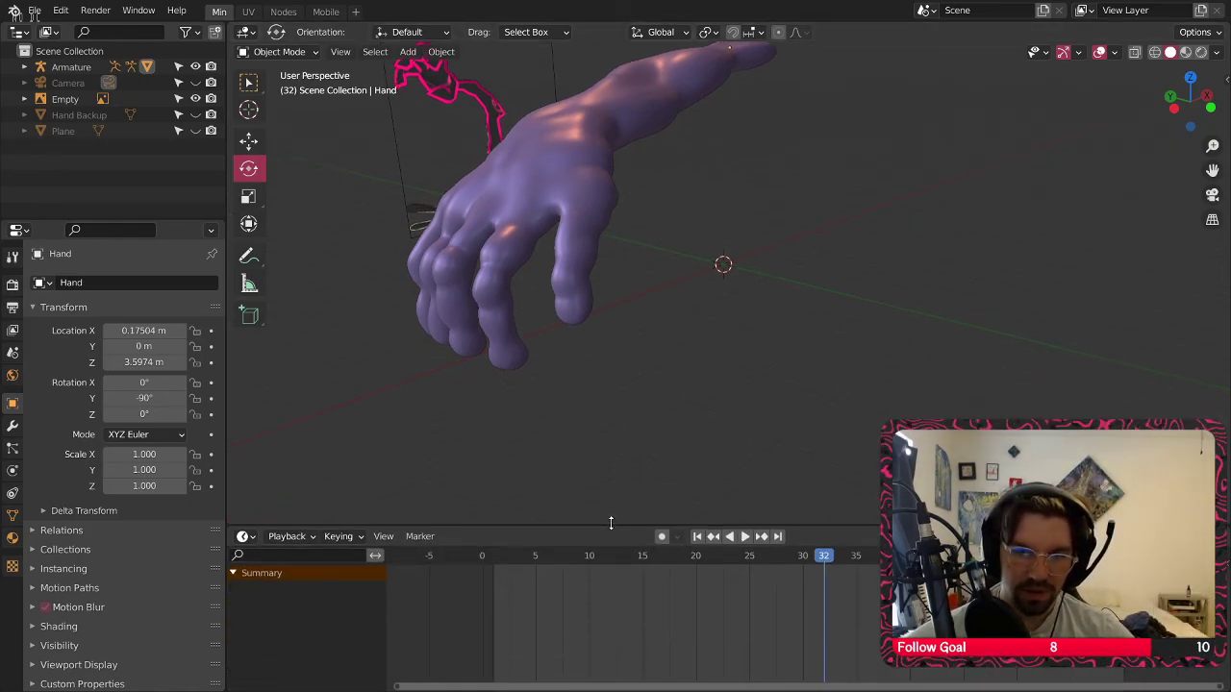
left_click(482, 552)
middle_click_drag(631, 303, 607, 329)
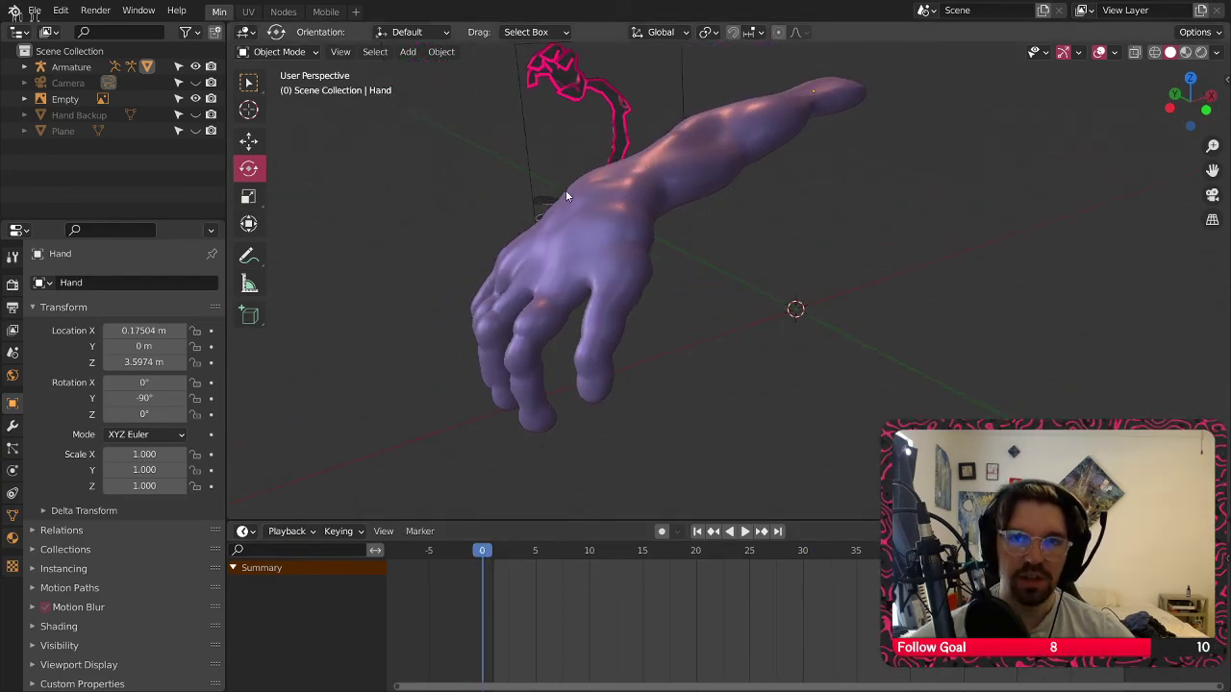
Try rotating the hand mesh in Object Mode, then undo the rotation
left_click(596, 200)
middle_click_drag(651, 204, 582, 236, "shift")
left_click_drag(785, 139, 816, 137)
key("ctrl+z")
left_click(707, 346)
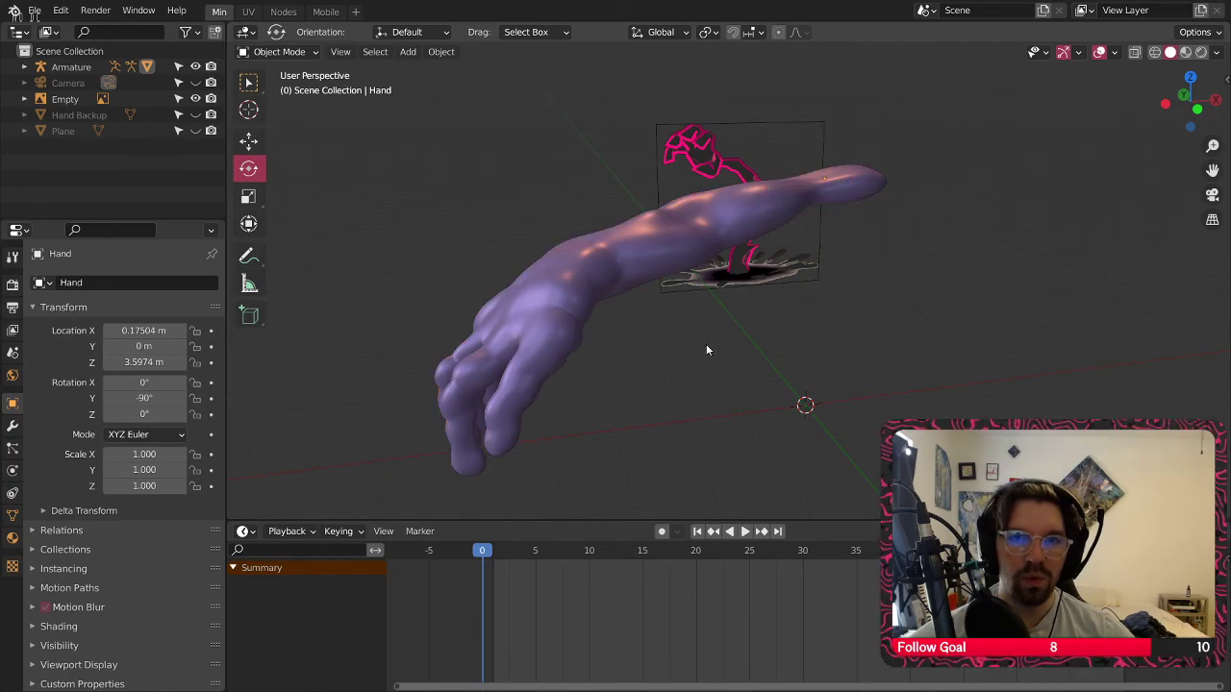
Rotate the whole armature around the global Y axis to raise the hand end of the arm, and clear the selection
left_click(87, 67)
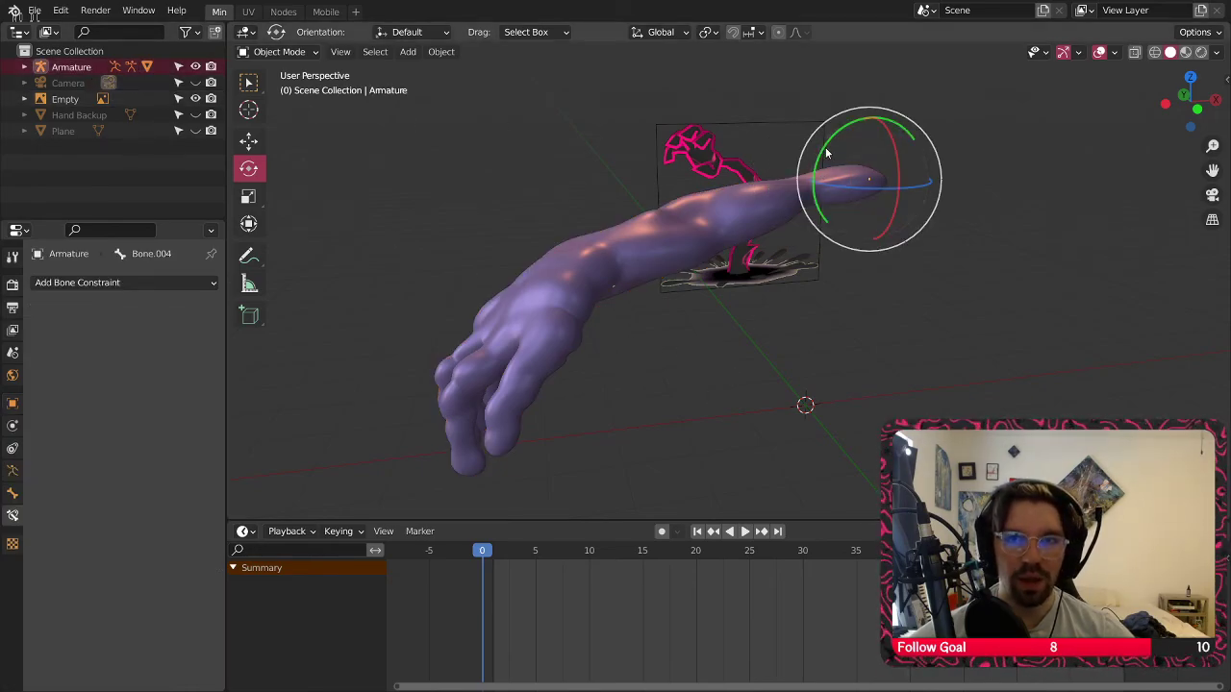
left_click_drag(827, 153, 854, 138)
left_click(646, 199)
middle_click_drag(646, 199, 643, 289, "shift")
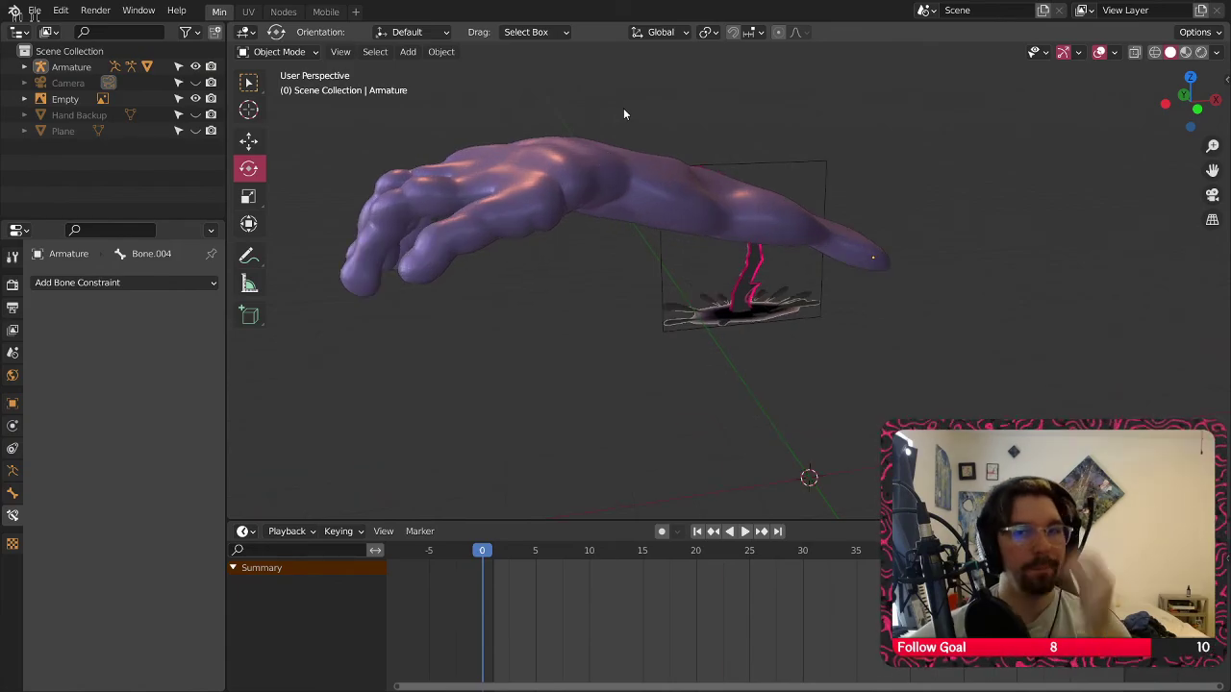
middle_click_drag(584, 190, 587, 246)
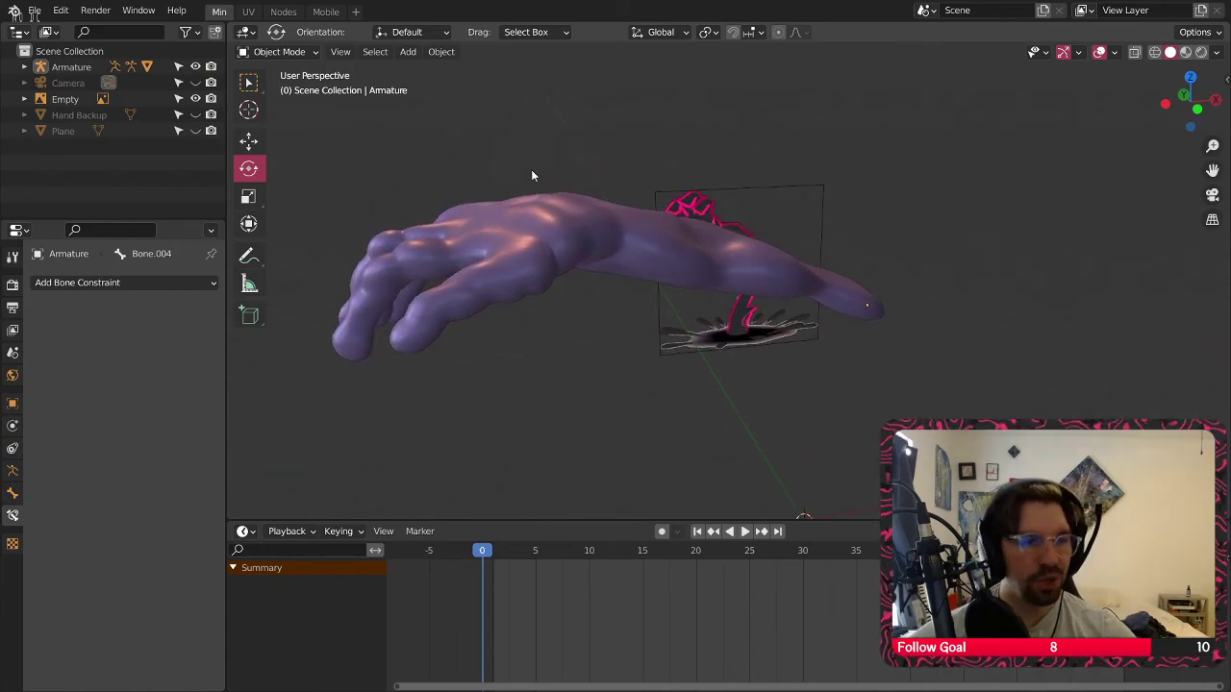
middle_click_drag(532, 175, 555, 205)
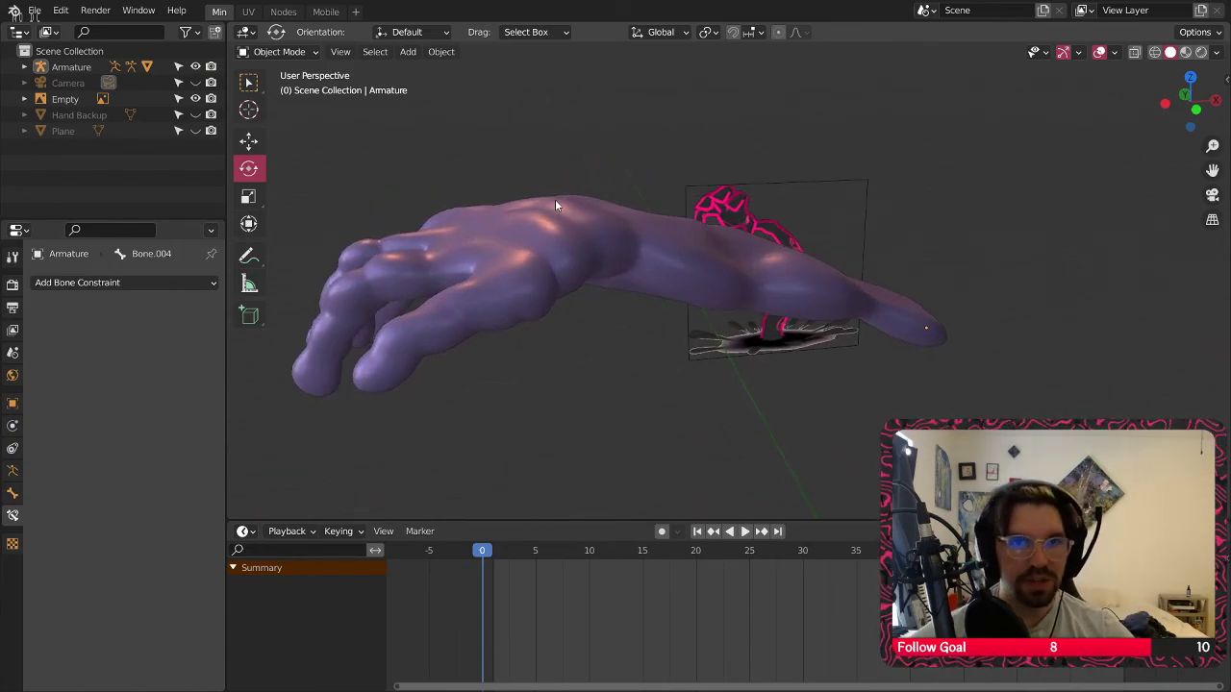
Switch the armature to Pose Mode and turn on X-ray display so the bones inside the hand can be selected
left_click(608, 231)
left_click(506, 72)
left_click(72, 66)
left_click(279, 51)
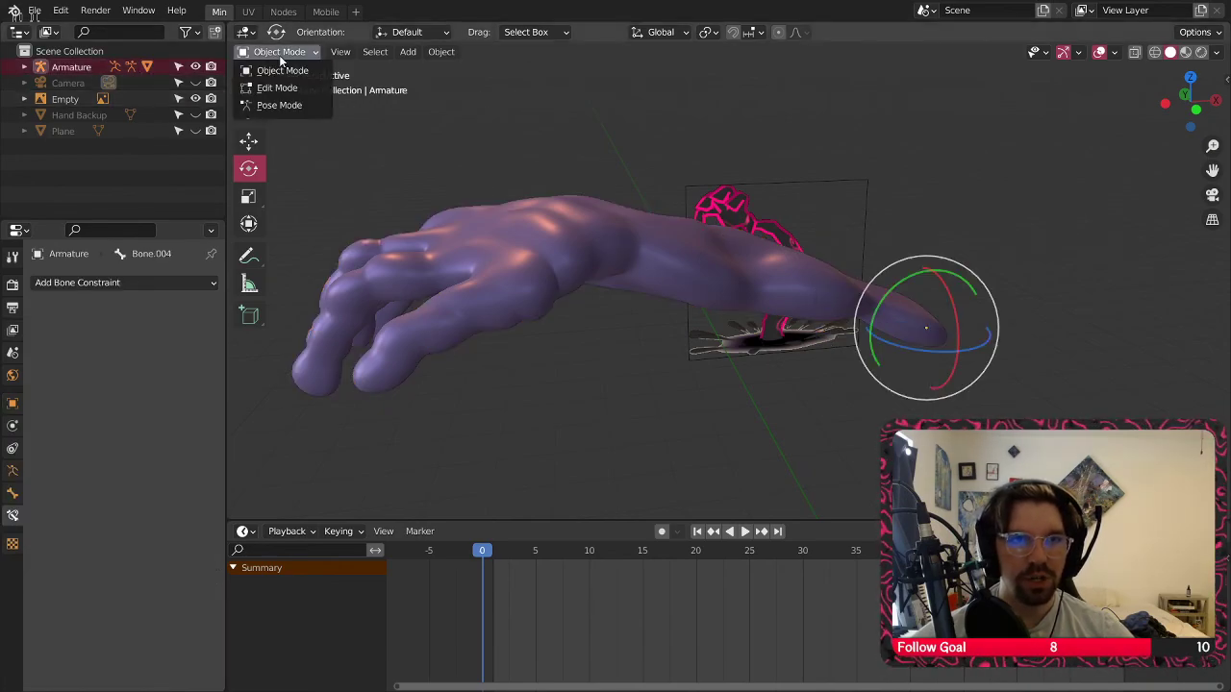
left_click(279, 105)
middle_click_drag(571, 256, 596, 263)
left_click(1134, 52)
scroll(711, 266, "up", 3)
Try rotating Bone.002, just before the wrist, around the global Y axis, then undo the rotation
left_click(665, 232)
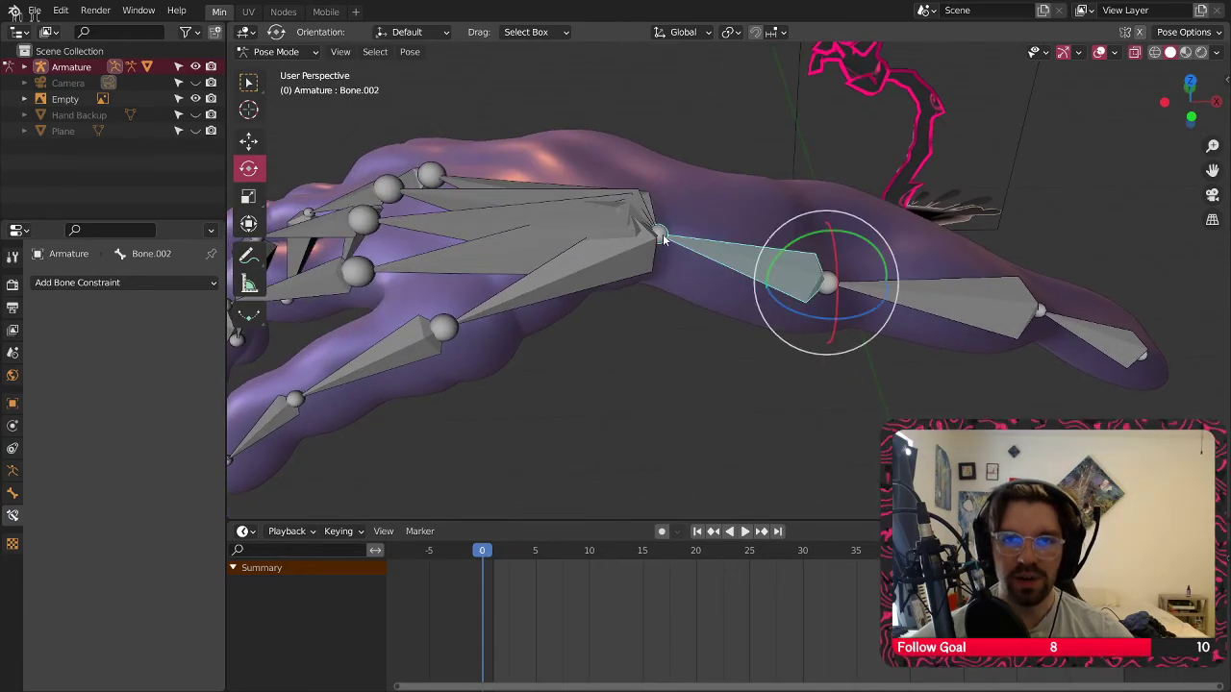
left_click(660, 228)
left_click(660, 234)
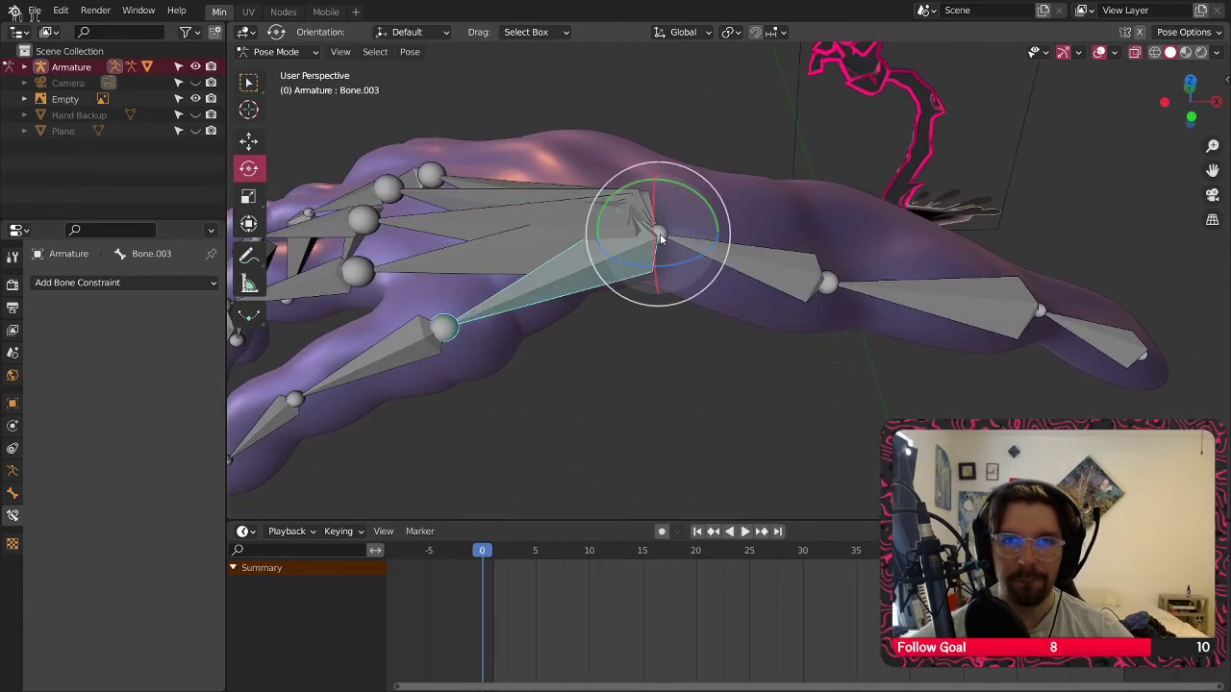
left_click(679, 236)
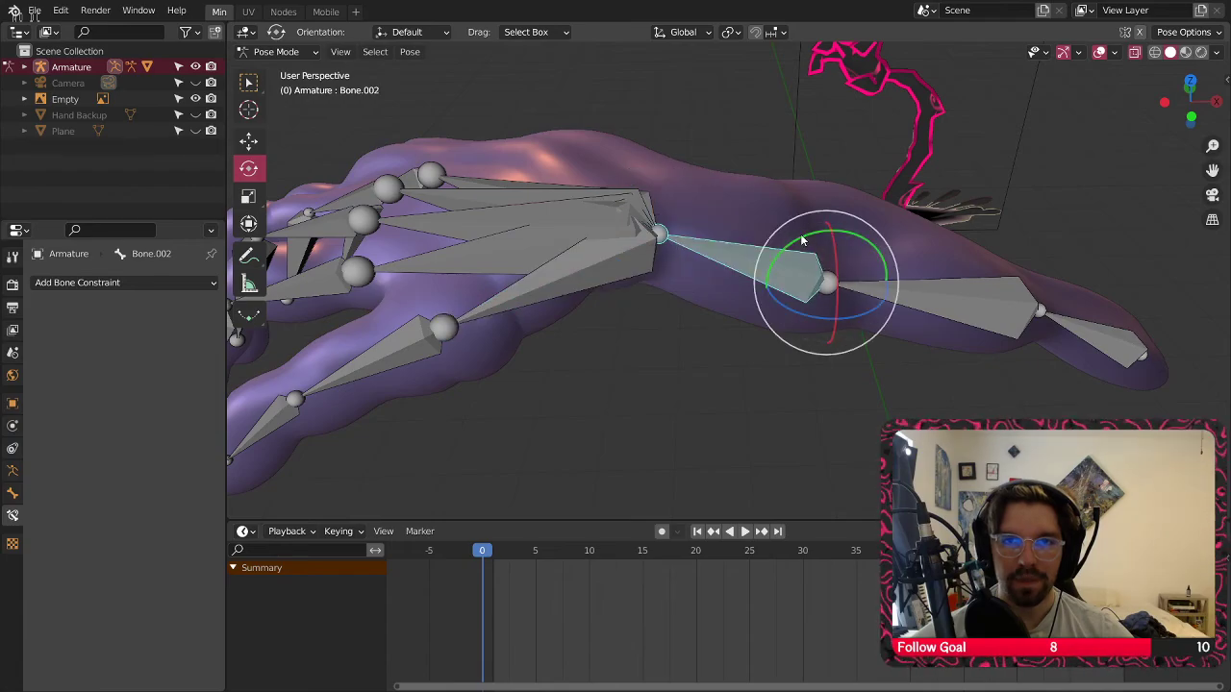
left_click_drag(806, 240, 816, 237)
key("ctrl+z")
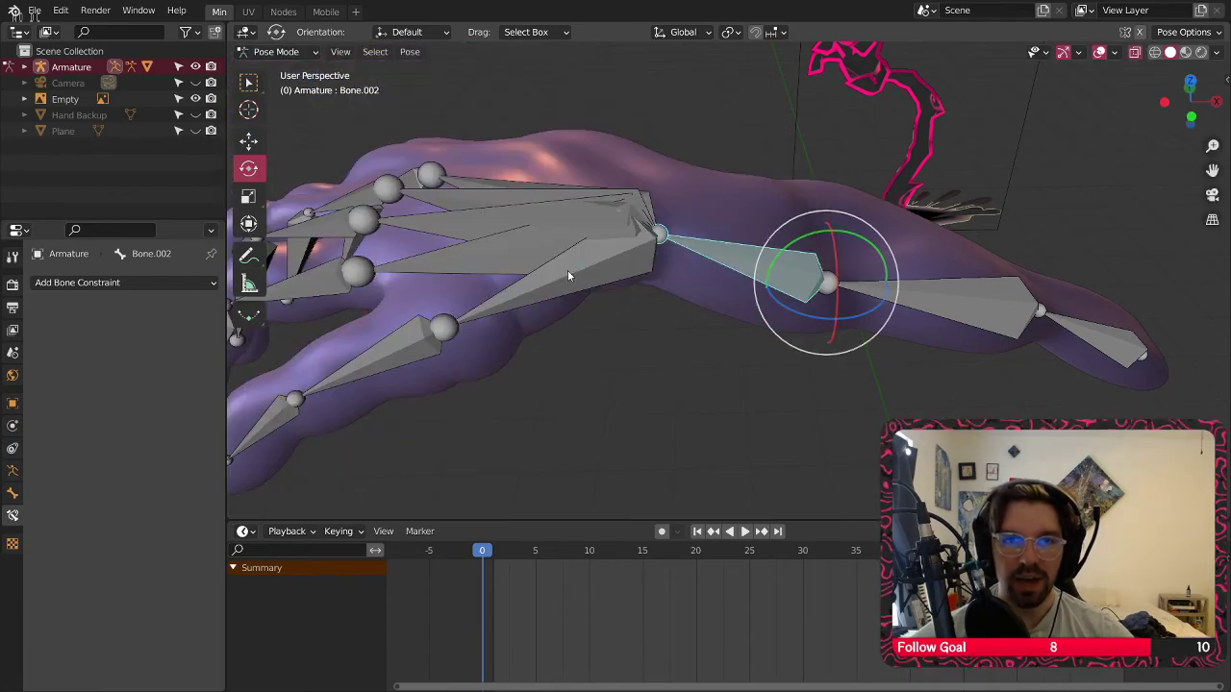
Select all five palm bones that fan out from the wrist
left_click(493, 249)
left_click(468, 214, "shift")
left_click(461, 181, "shift")
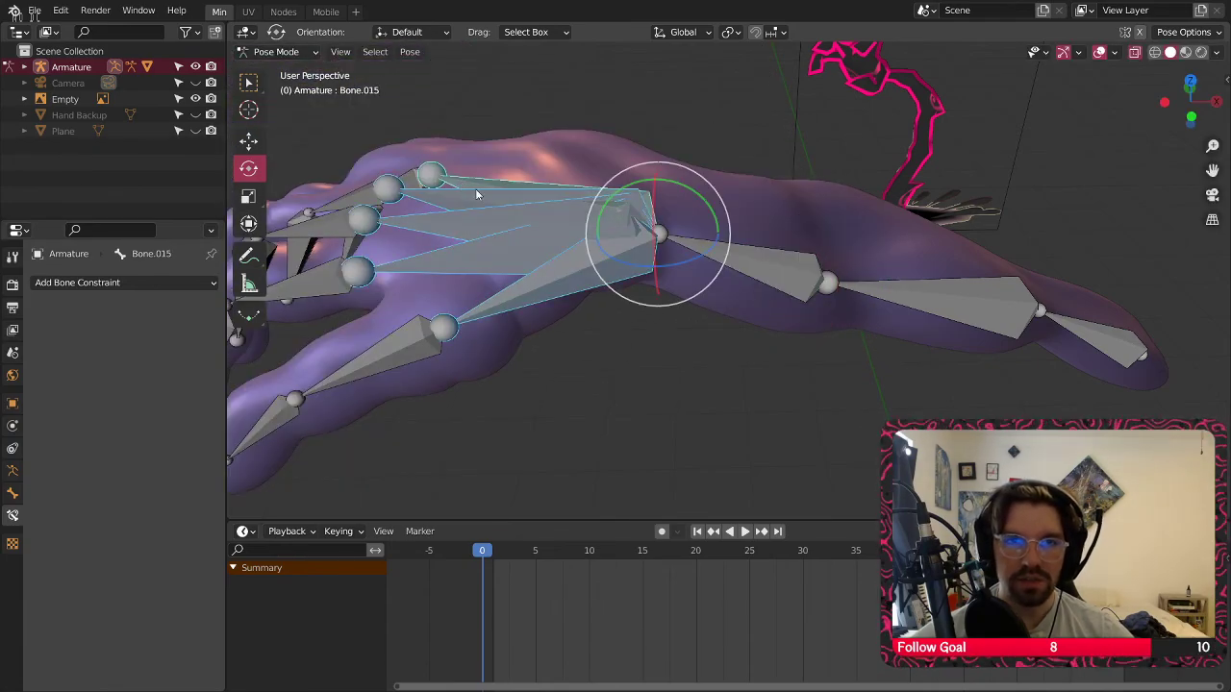
Try rotating the selected palm bones 38.3° around the view axis and also around the global X axis
left_click_drag(619, 195, 661, 184)
middle_click_drag(661, 184, 722, 120)
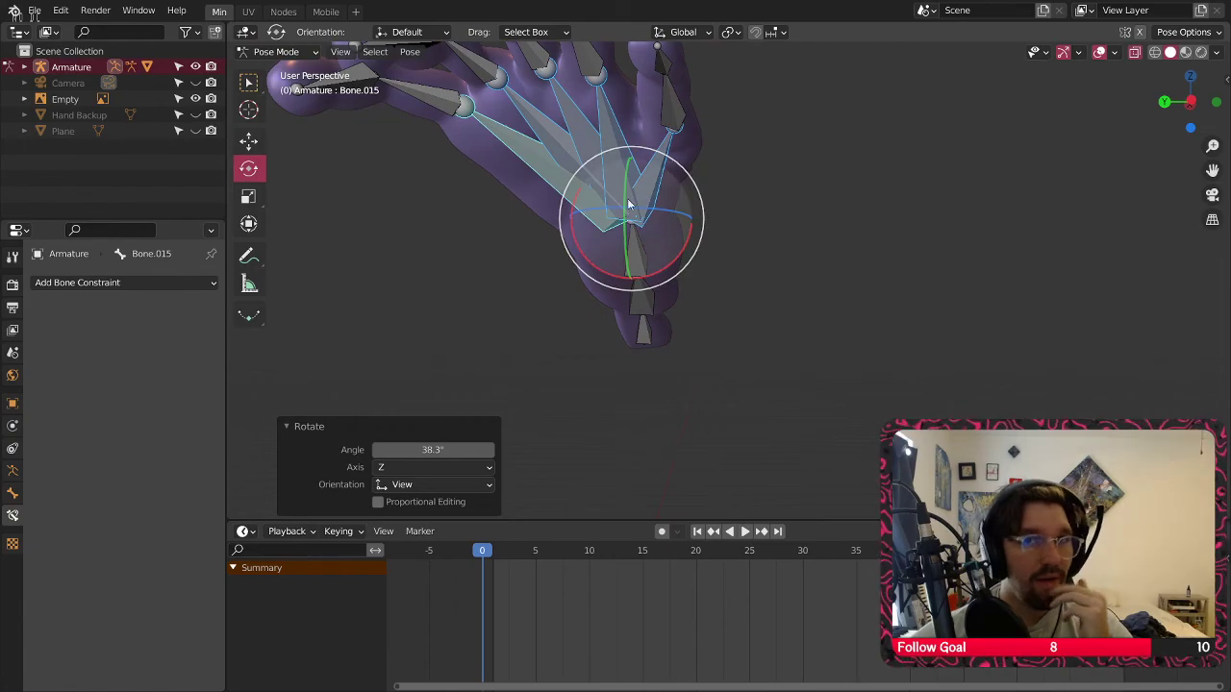
left_click_drag(577, 210, 591, 193)
middle_click_drag(640, 252, 602, 209)
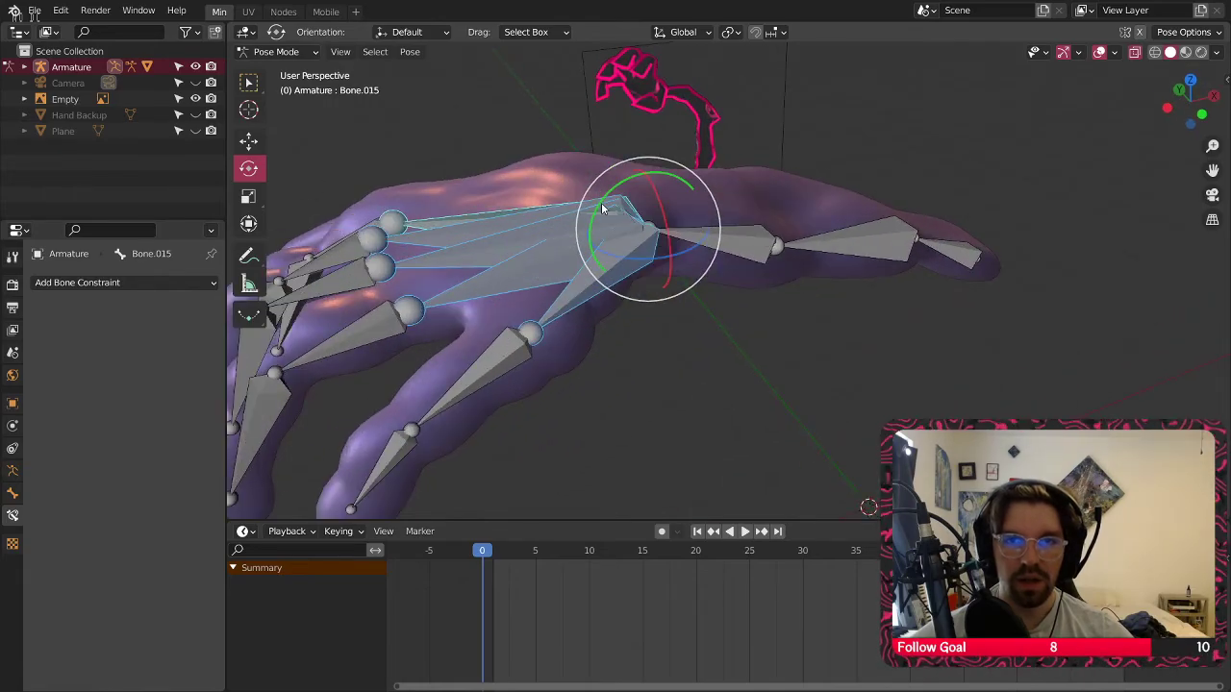
Rotate the palm bones 47.2° around the global Y axis to bend the hand up at the wrist, and return to Object Mode
left_click_drag(599, 207, 646, 188)
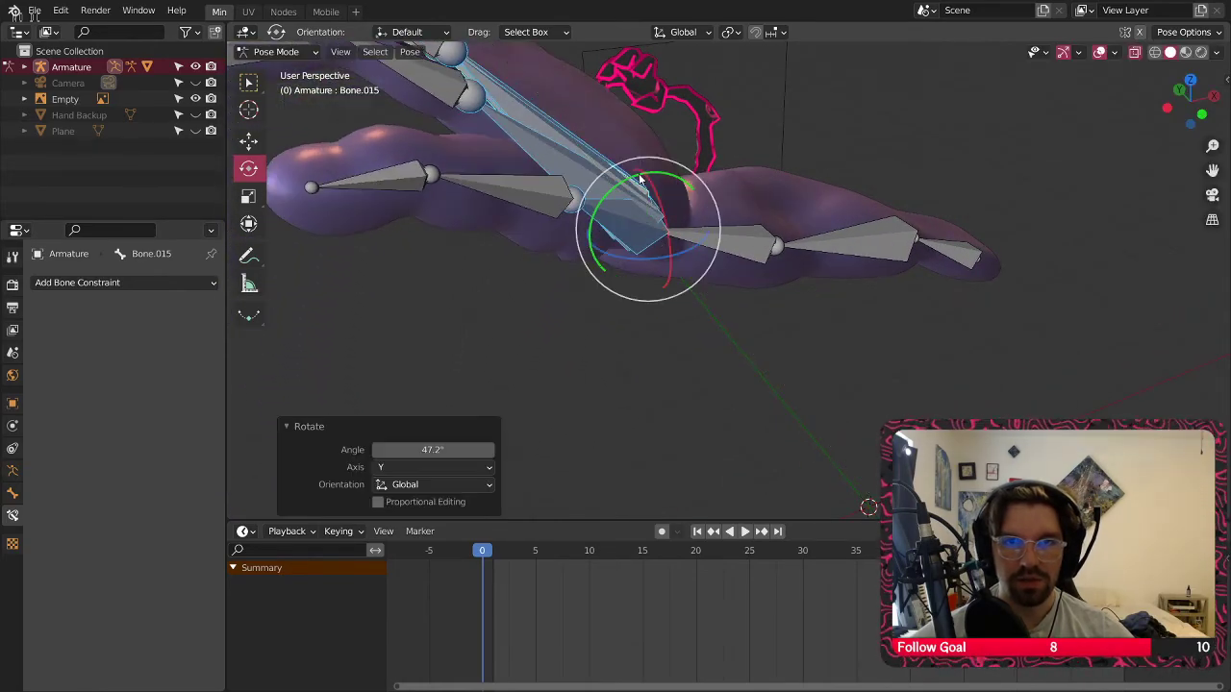
middle_click_drag(646, 187, 795, 215)
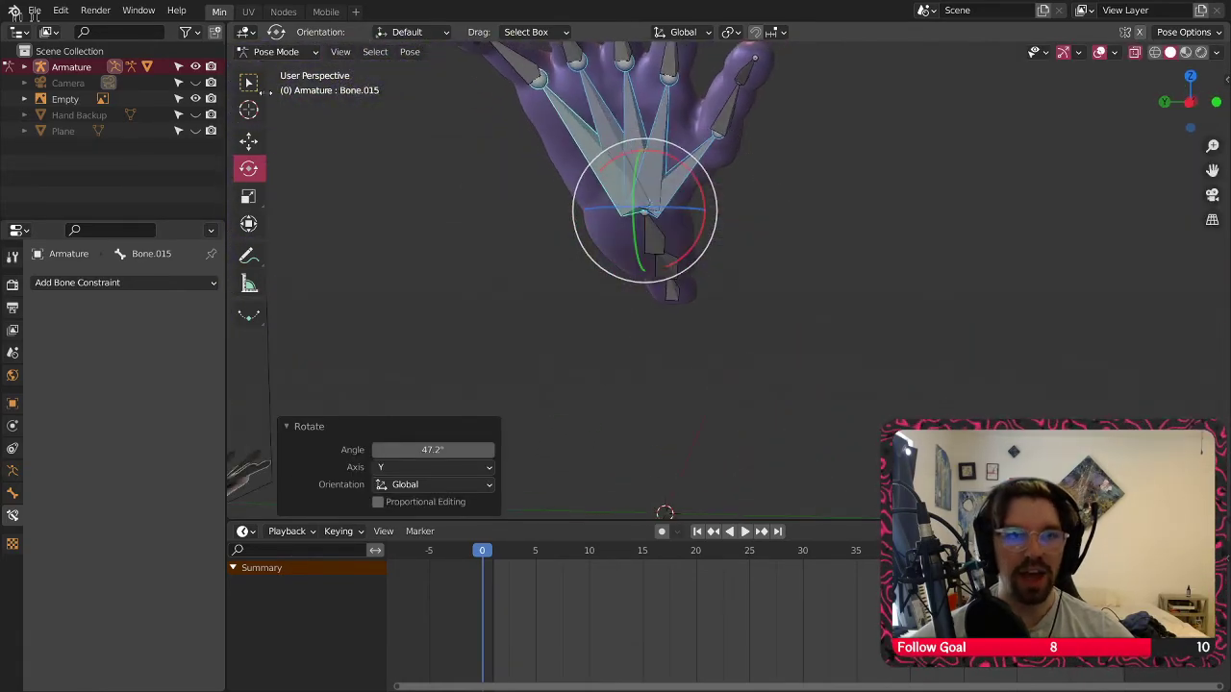
left_click(274, 51)
left_click(277, 67)
middle_click_drag(521, 245, 672, 230)
left_click(651, 266)
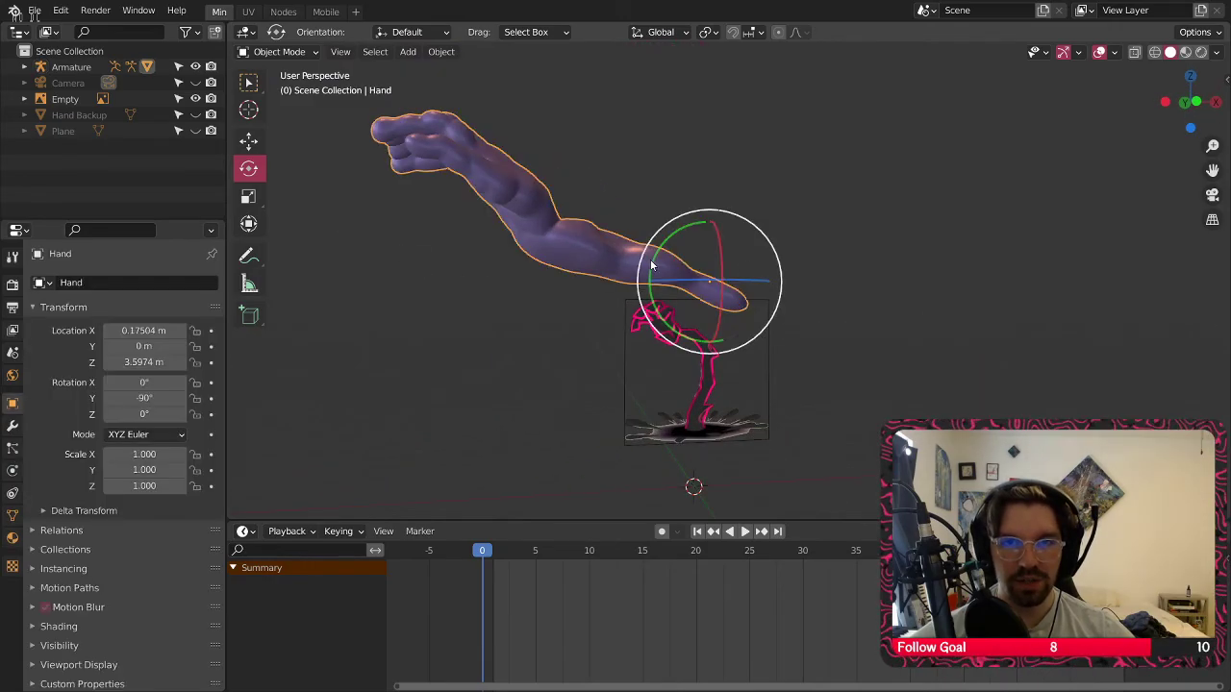
left_click(279, 51)
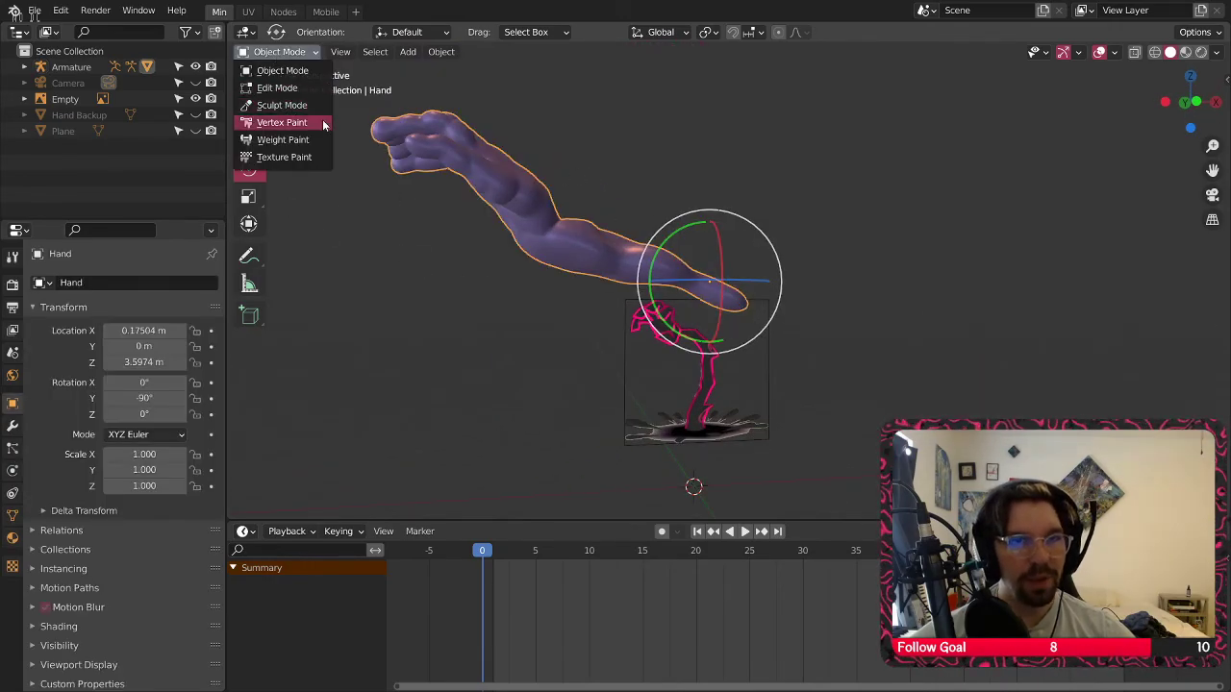
key("alt+a")
Select the armature again and put it back into Pose Mode
left_click(91, 67)
left_click(282, 52)
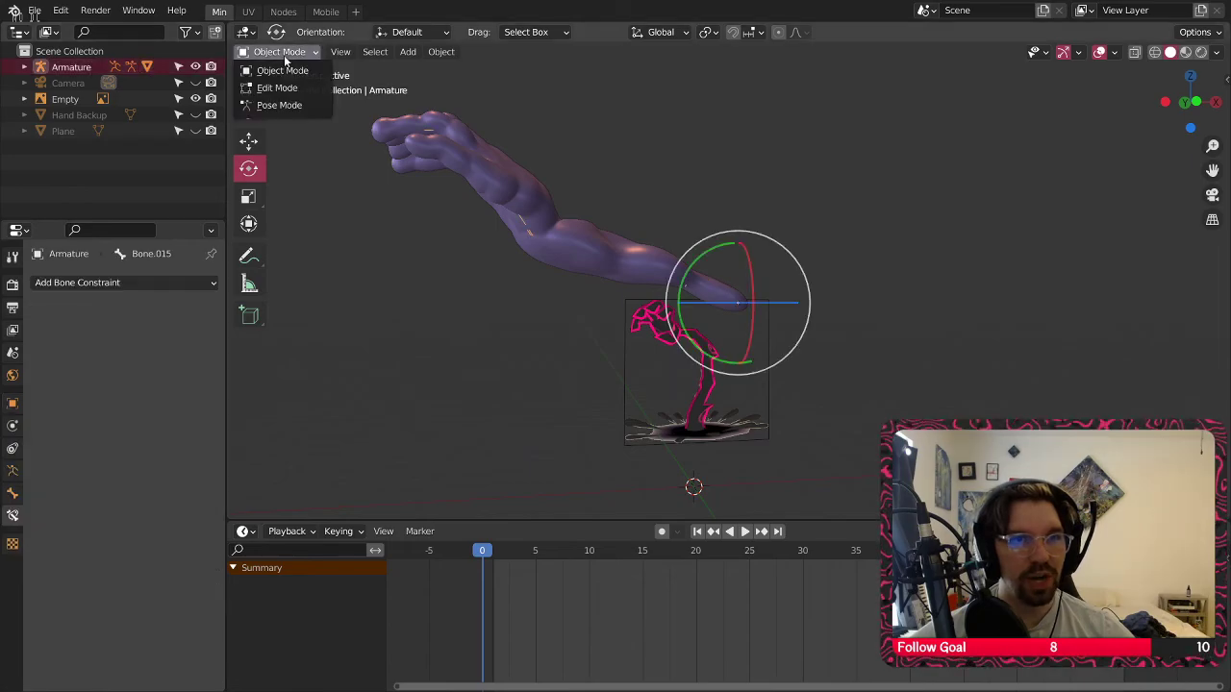
left_click(279, 105)
scroll(616, 252, "up", 2)
middle_click_drag(629, 259, 679, 268)
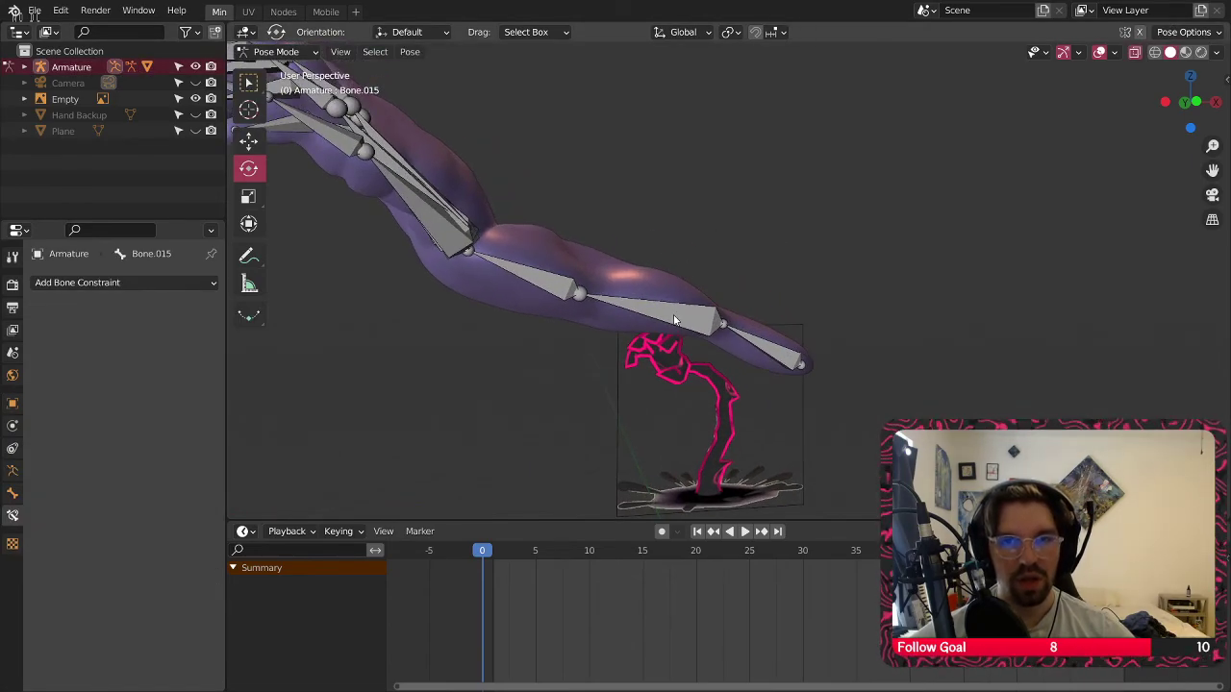
Rotate Bone.001 around the global Y axis to lower the forearm, and rotate the whole bone chain 15.5° around Y from its root
left_click(705, 312)
key("r")
key("y")
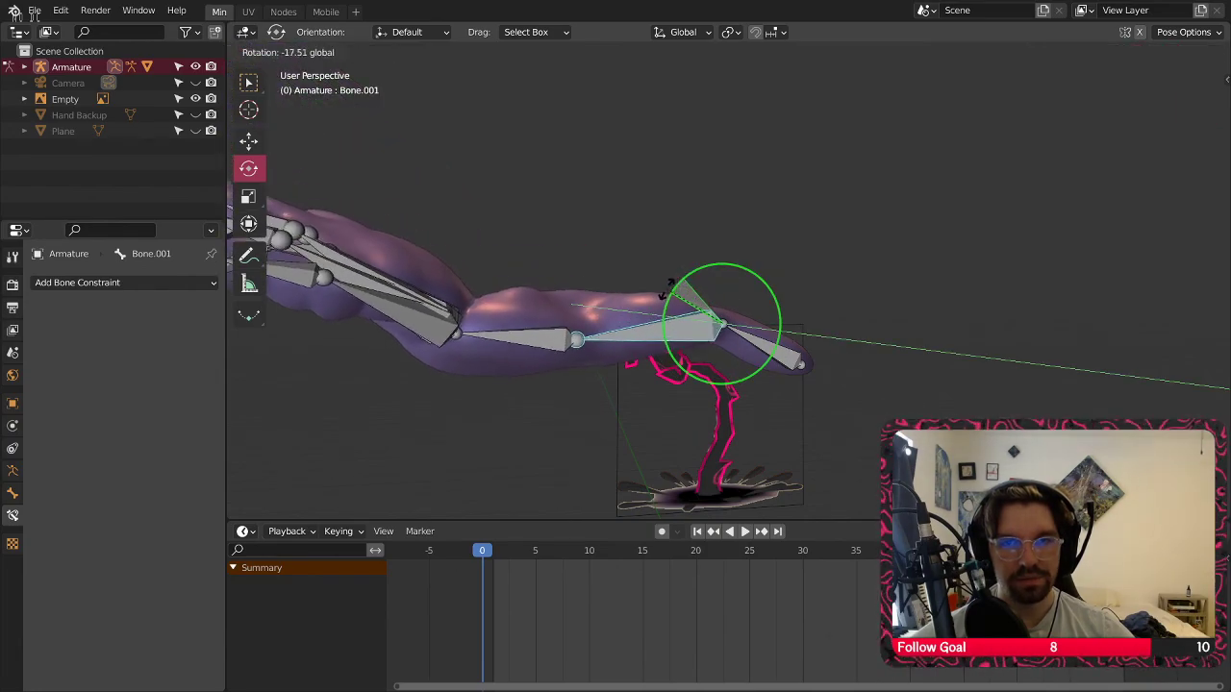
left_click(644, 294)
left_click_drag(779, 334, 781, 313)
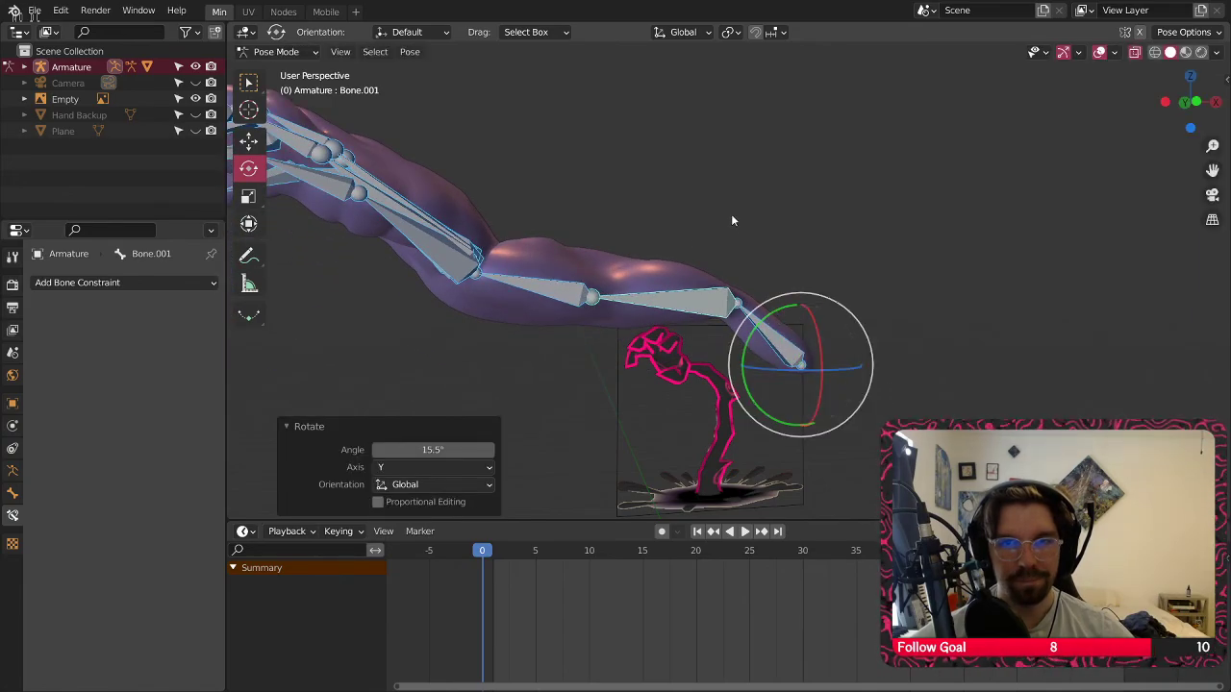
Rotate Bone.002, just before the wrist, -18.6° around the global Y axis
left_click(633, 291)
left_click(568, 288)
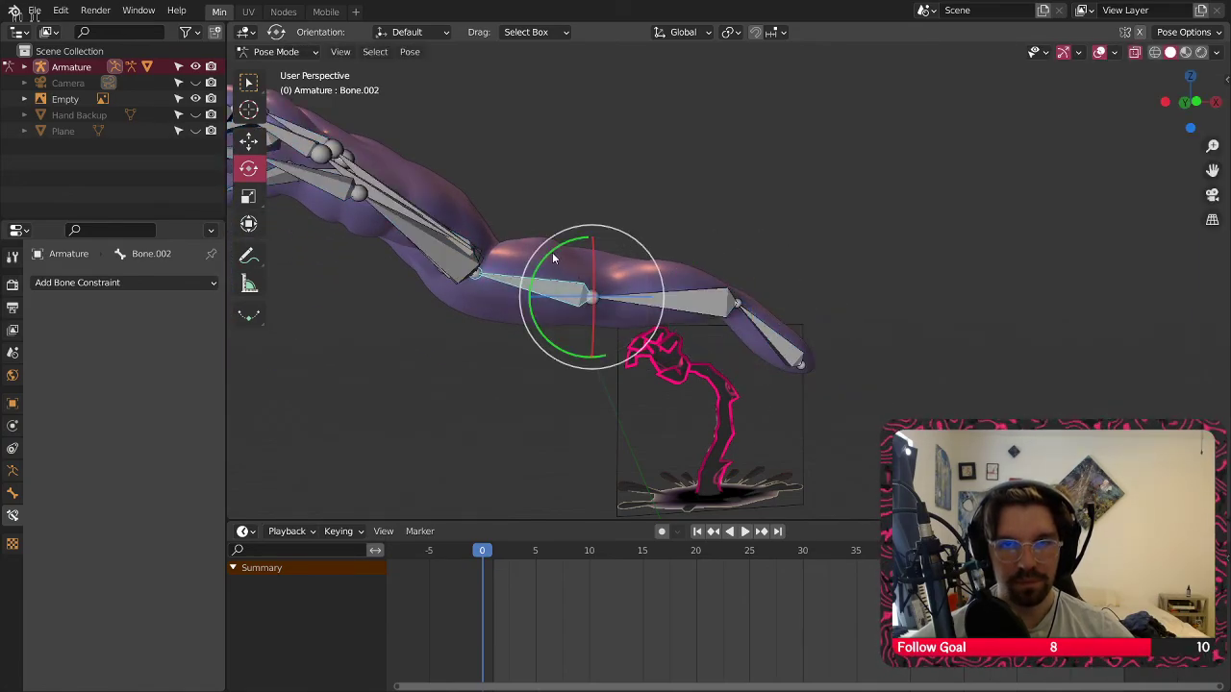
left_click_drag(552, 252, 533, 269)
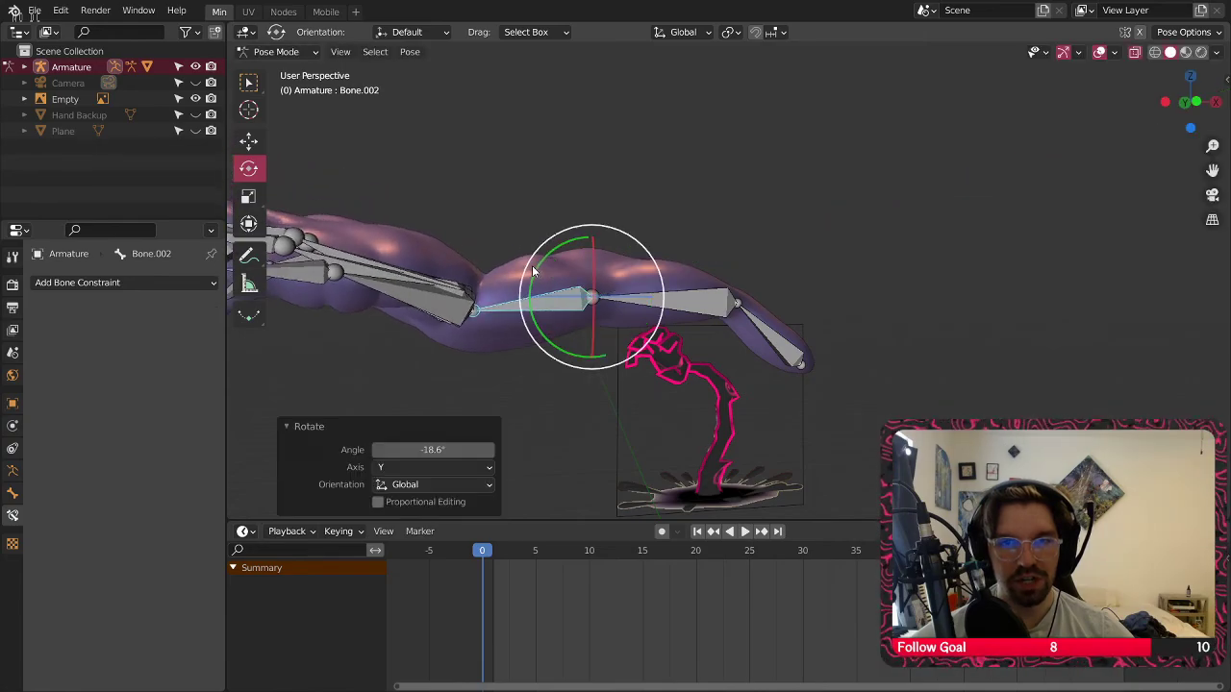
Select all bones, rotate them around the global Y axis to tilt the whole arm, and return to Object Mode
key("a")
left_click_drag(755, 327, 764, 201)
scroll(660, 224, "down", 5)
mouse_move(659, 224)
middle_mouse_down()
mouse_move(724, 218)
mouse_move(654, 215)
mouse_move(709, 195)
mouse_move(866, 215)
mouse_move(953, 285)
mouse_move(663, 205)
middle_mouse_up()
left_click(277, 51)
left_click(284, 70)
Examine the posed hand and arm mesh from several angles, checking the deformation at the wrist and fingers
scroll(580, 225, "up", 4)
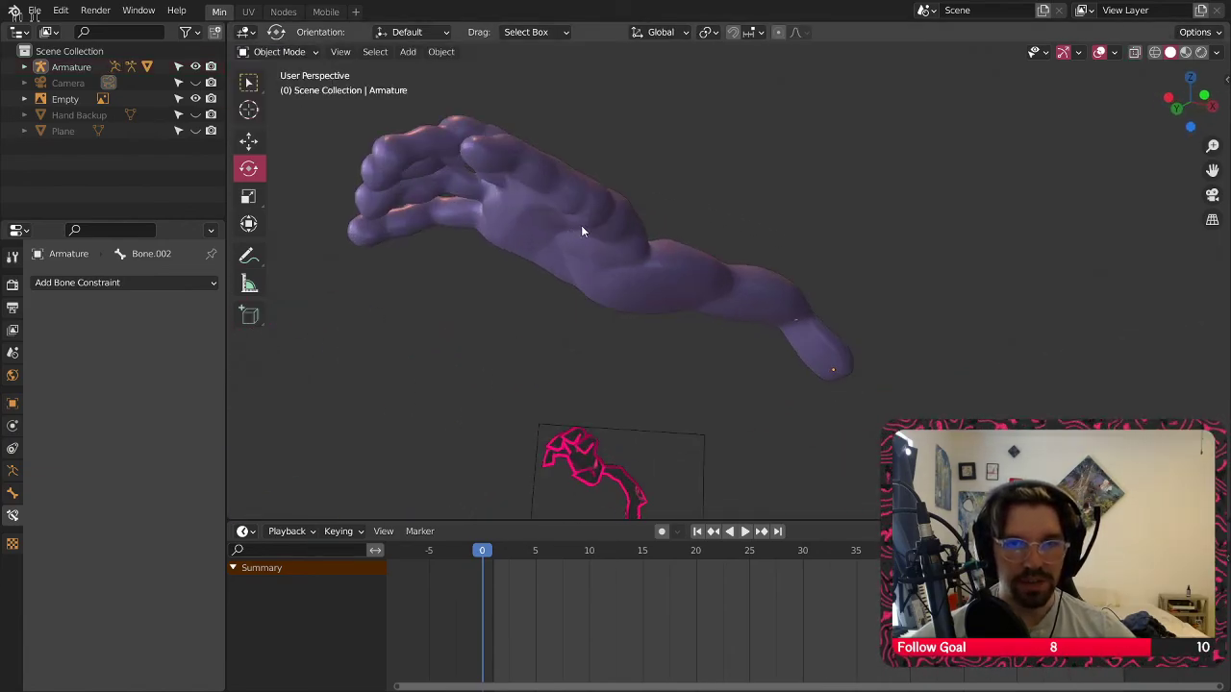
middle_click_drag(581, 225, 752, 383)
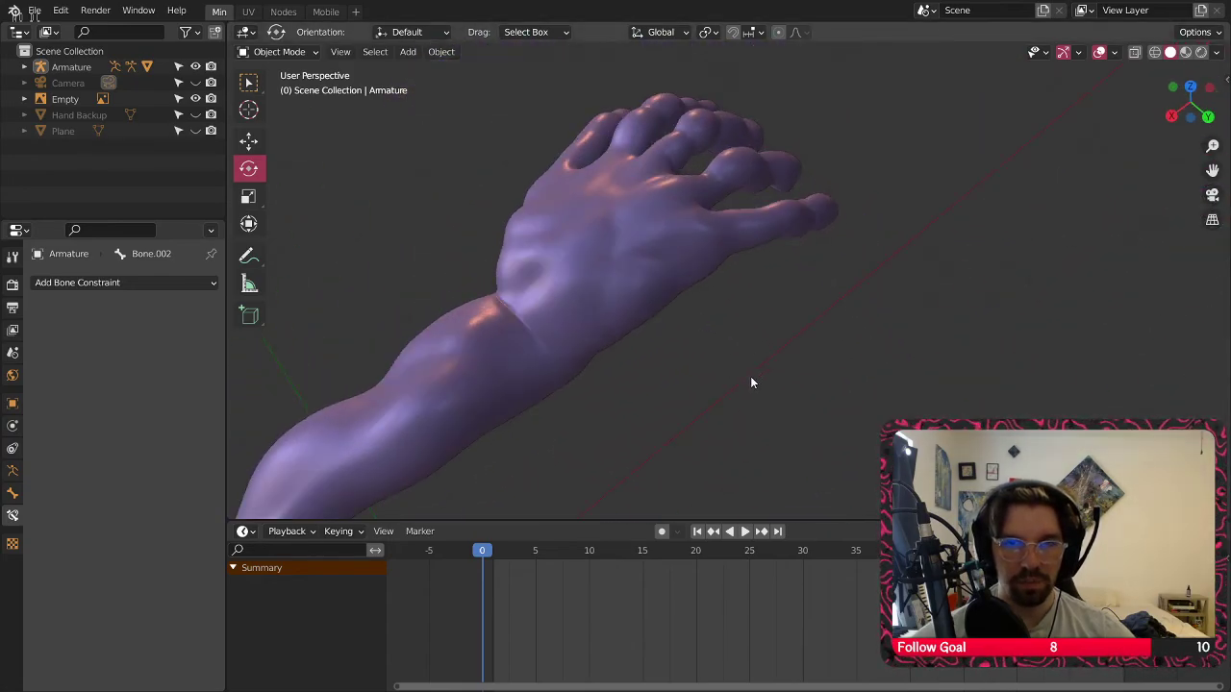
middle_click_drag(549, 335, 663, 244)
scroll(606, 304, "down", 5)
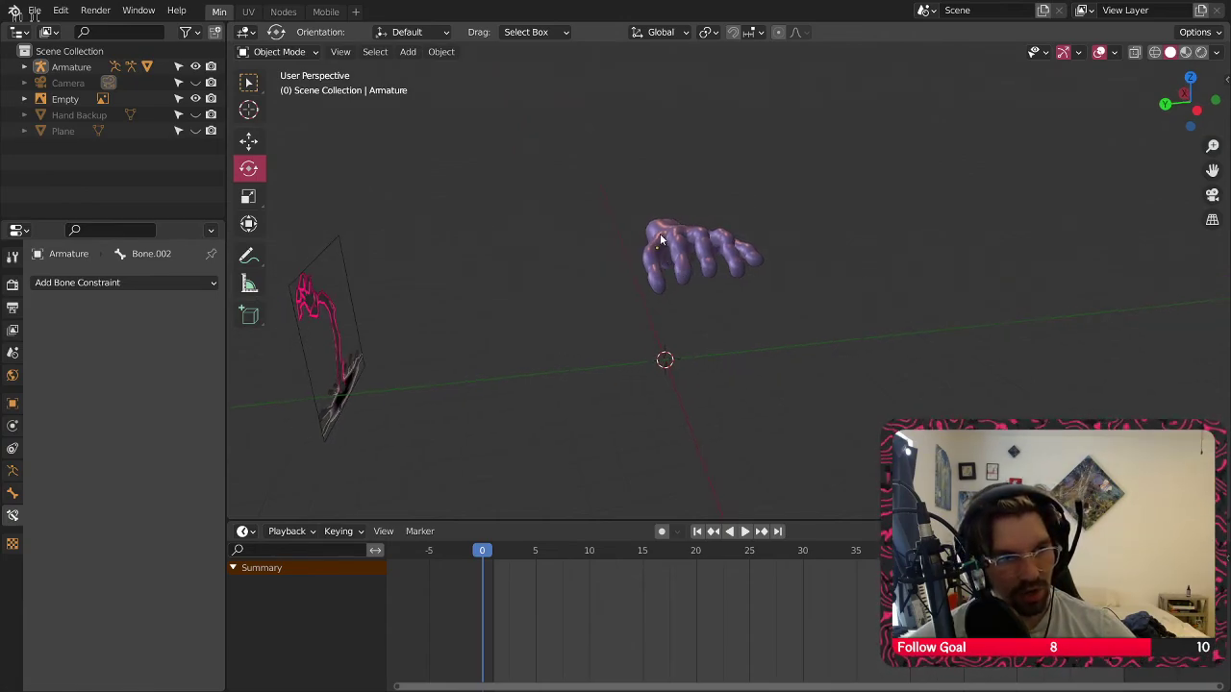
scroll(659, 234, "down", 3)
middle_click_drag(660, 233, 577, 140)
scroll(616, 319, "up", 3)
scroll(659, 129, "down", 3)
middle_click_drag(691, 173, 643, 194)
scroll(599, 115, "up", 3)
scroll(399, 362, "down", 2)
left_click(605, 222)
left_click(378, 240)
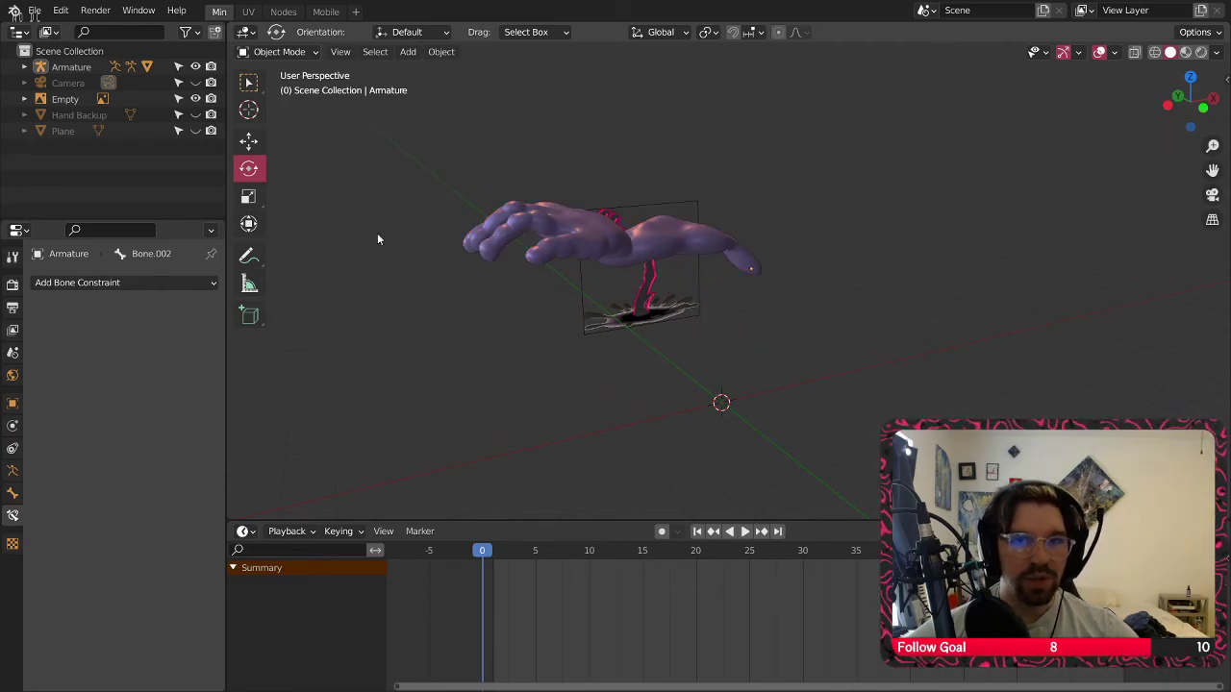
left_click(71, 66)
left_click(279, 51)
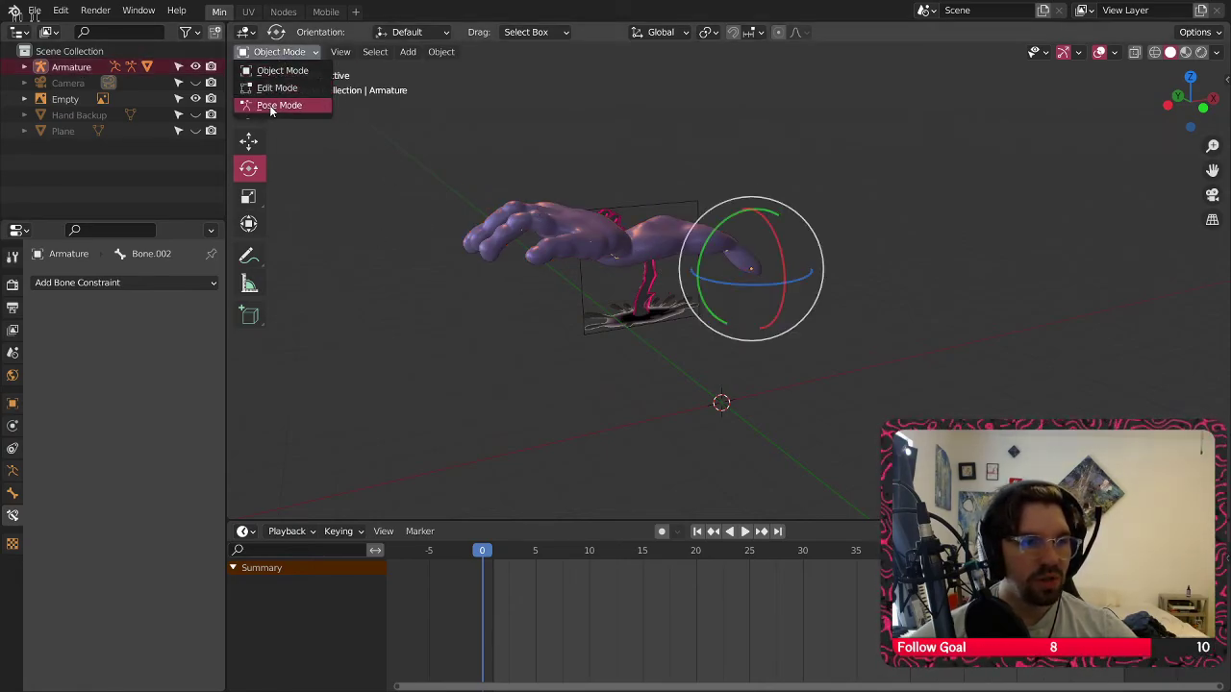
left_click(278, 105)
middle_click_drag(538, 317, 616, 184)
left_click(276, 51)
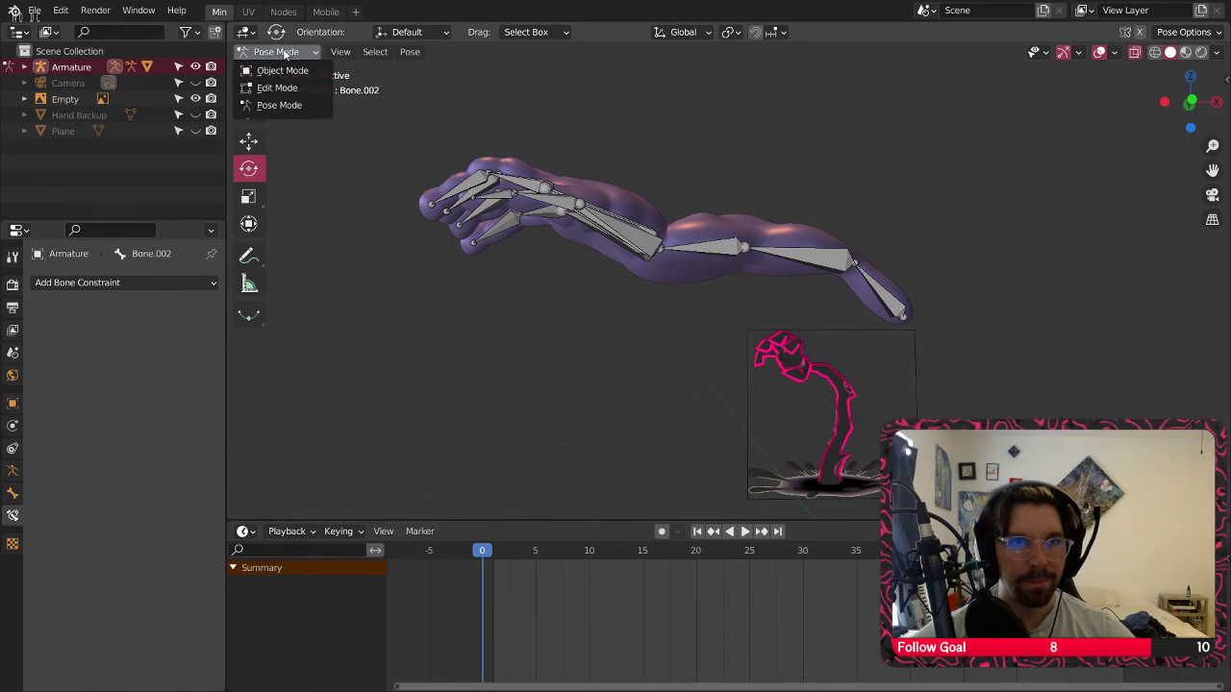
left_click(278, 69)
left_click(668, 247)
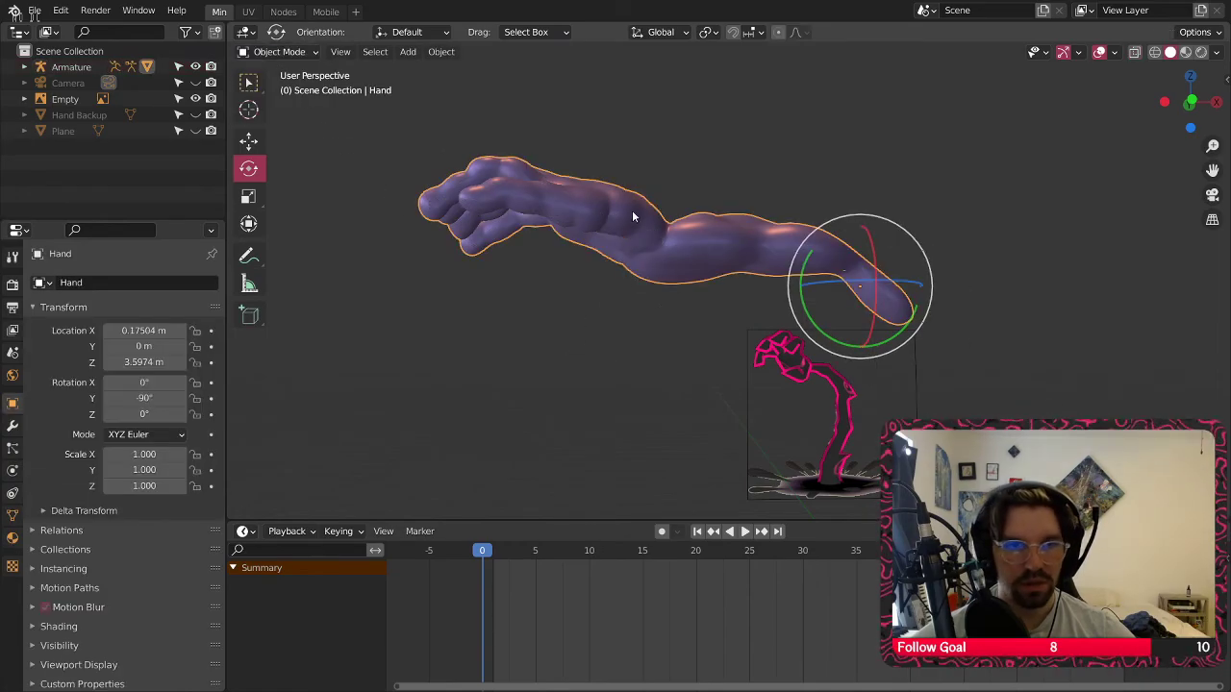
Select the armature and display its object transform properties
left_click(71, 67)
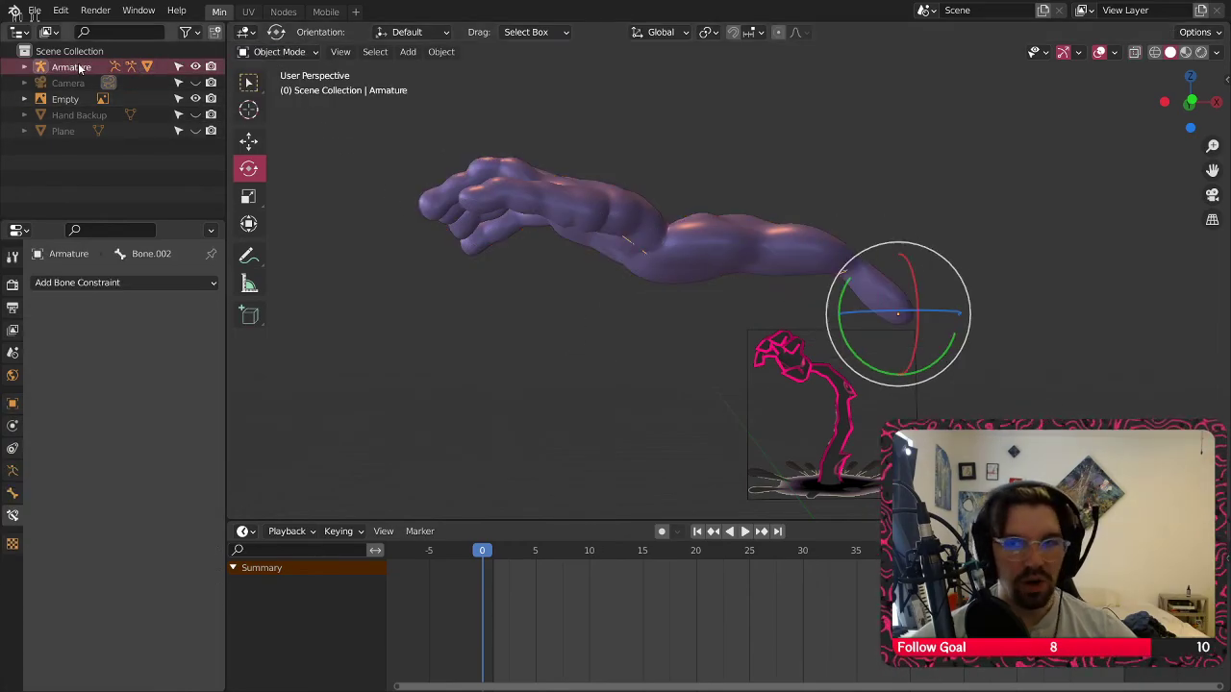
left_click(12, 425)
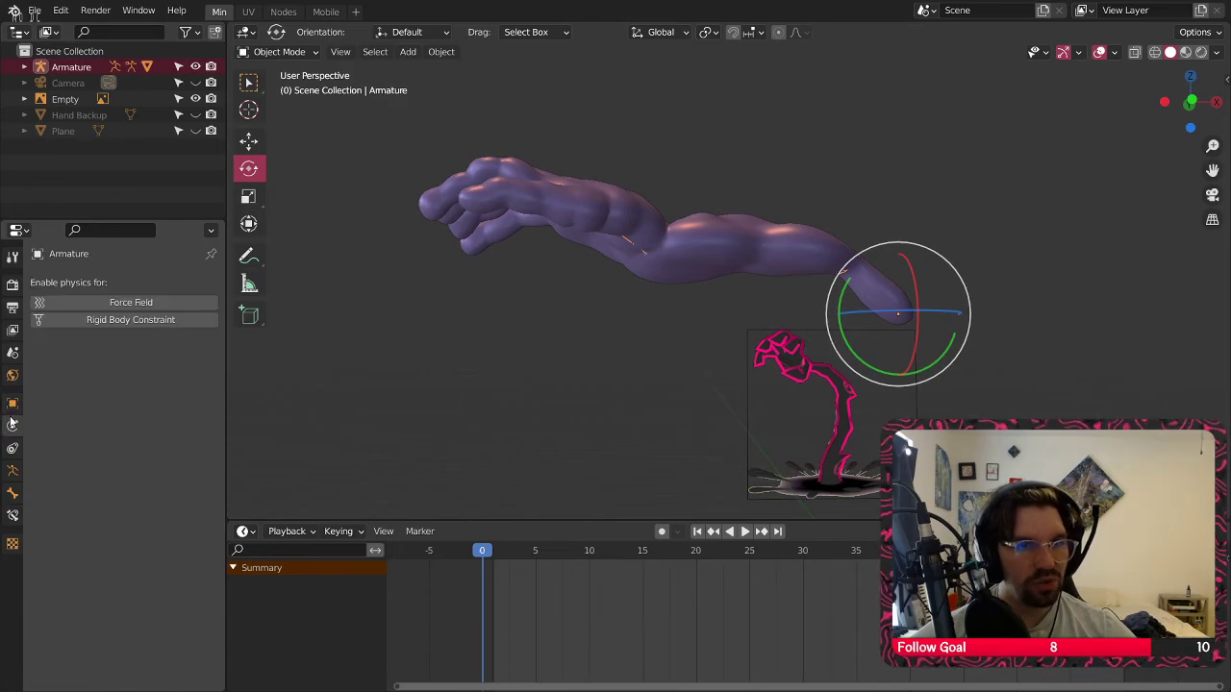
left_click(12, 404)
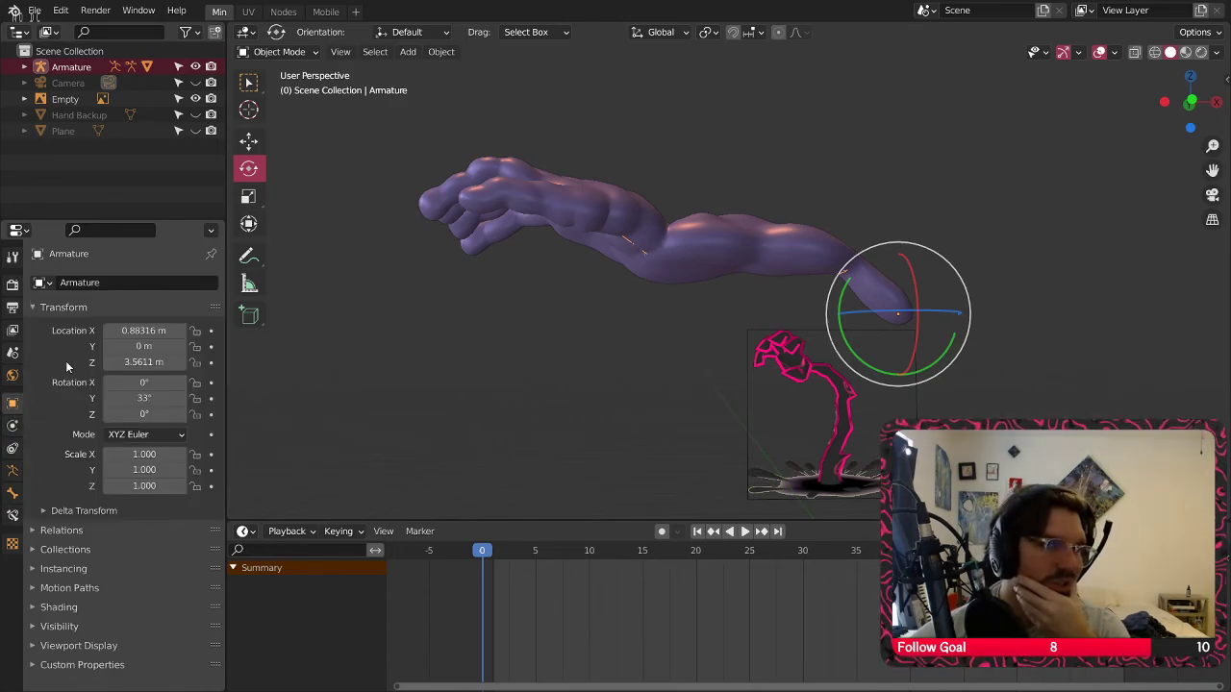
Put the armature back into Pose Mode and insert a Whole Character keyframe at frame 0
left_click(272, 52)
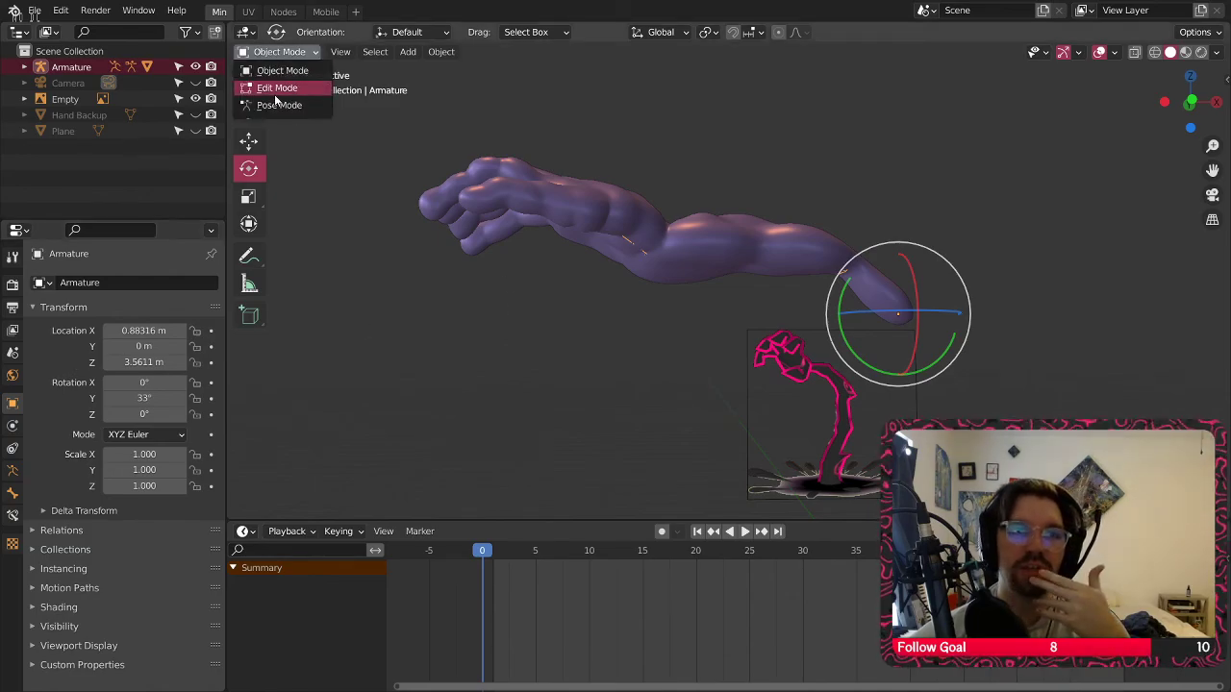
left_click(275, 98)
right_click(601, 226)
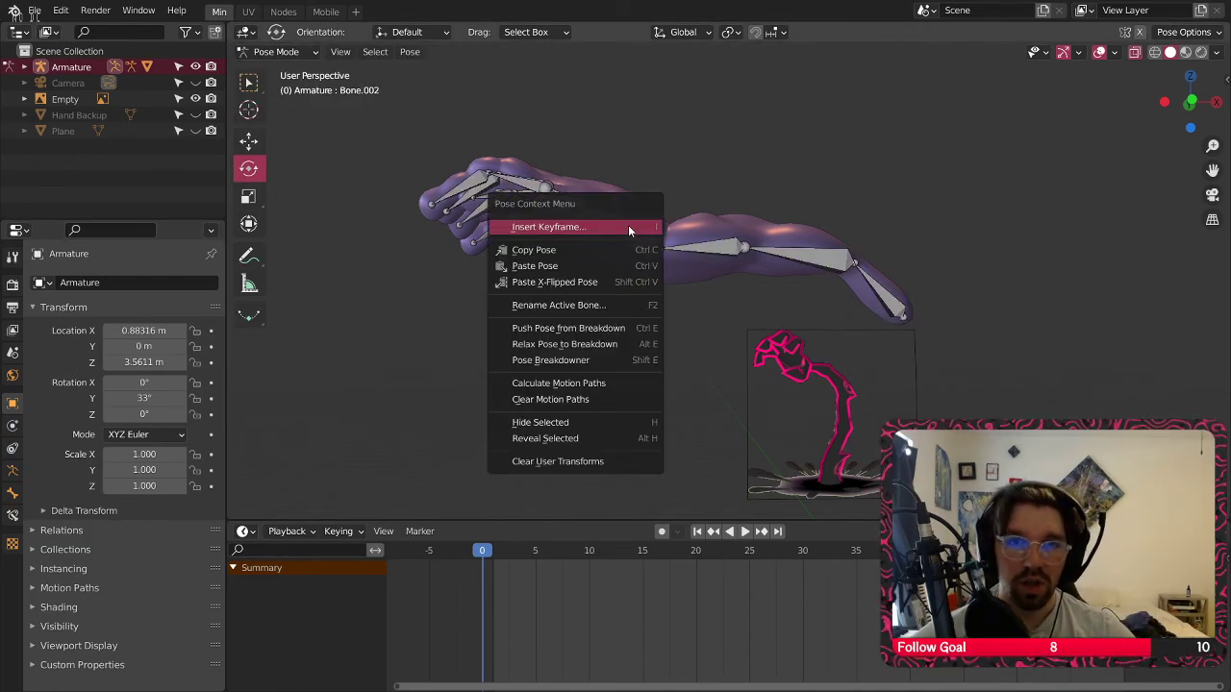
left_click(628, 227)
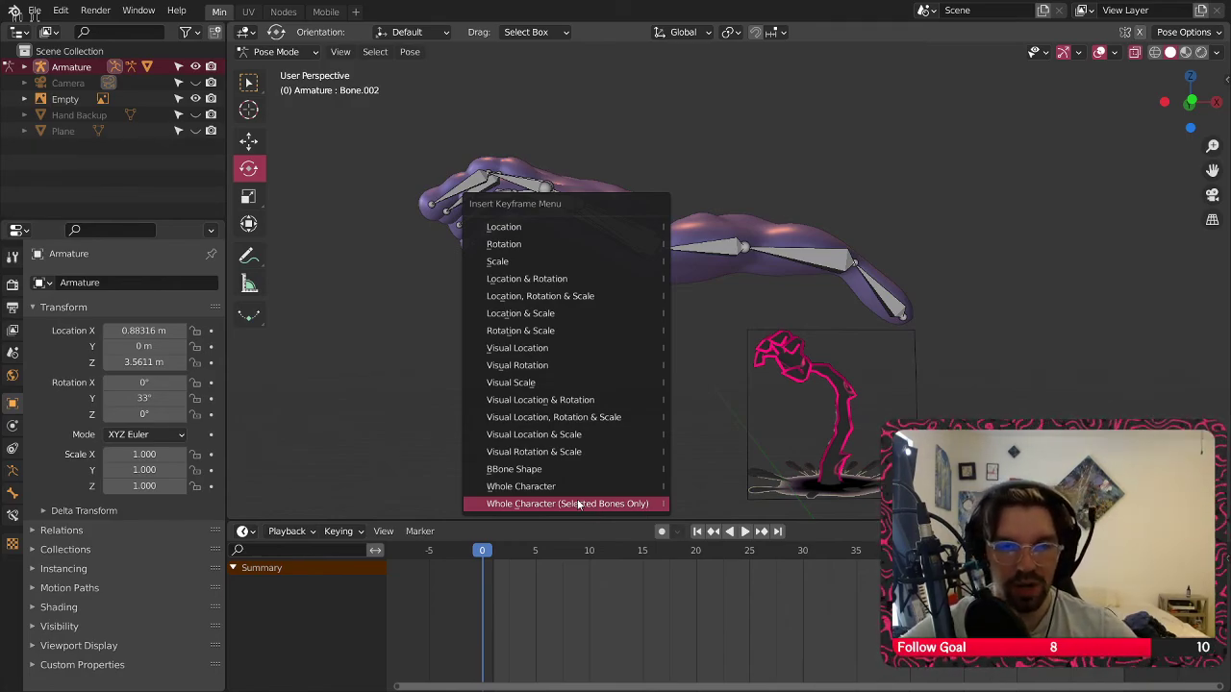
left_click(578, 487)
Rotate the arm bone Bone.001 around the global Y axis to raise the arm, and rotate Bone.002 by 5.82°
middle_click_drag(618, 234, 625, 249)
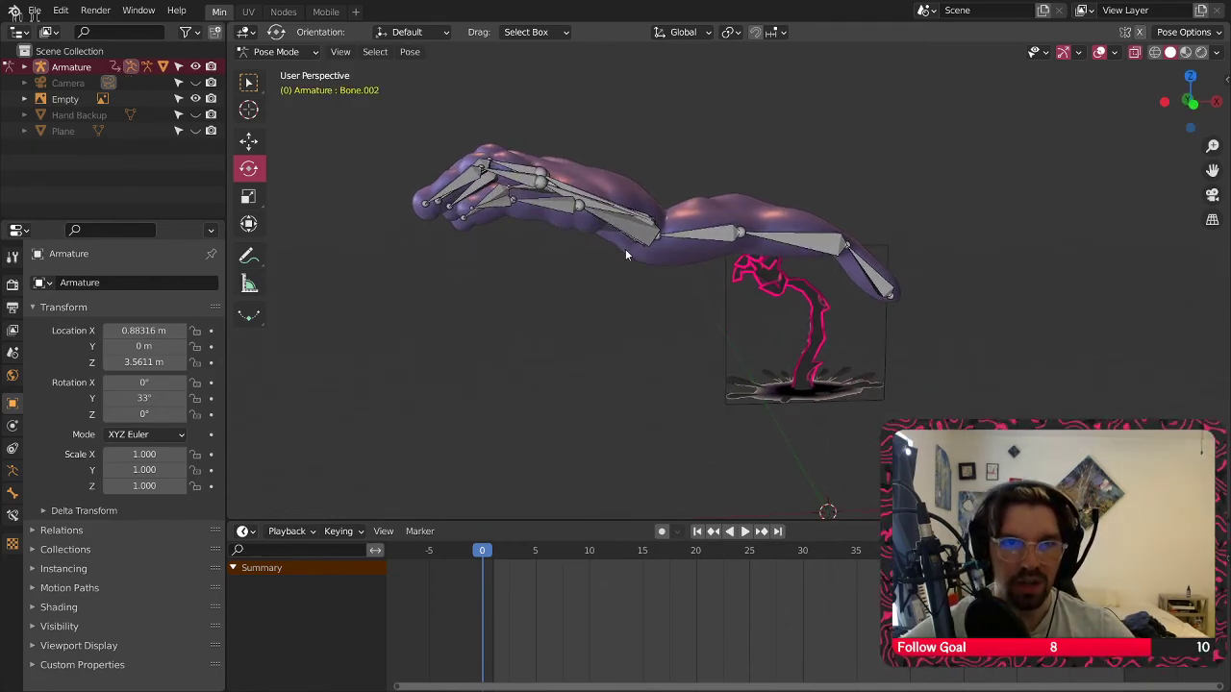
scroll(621, 235, "up", 3)
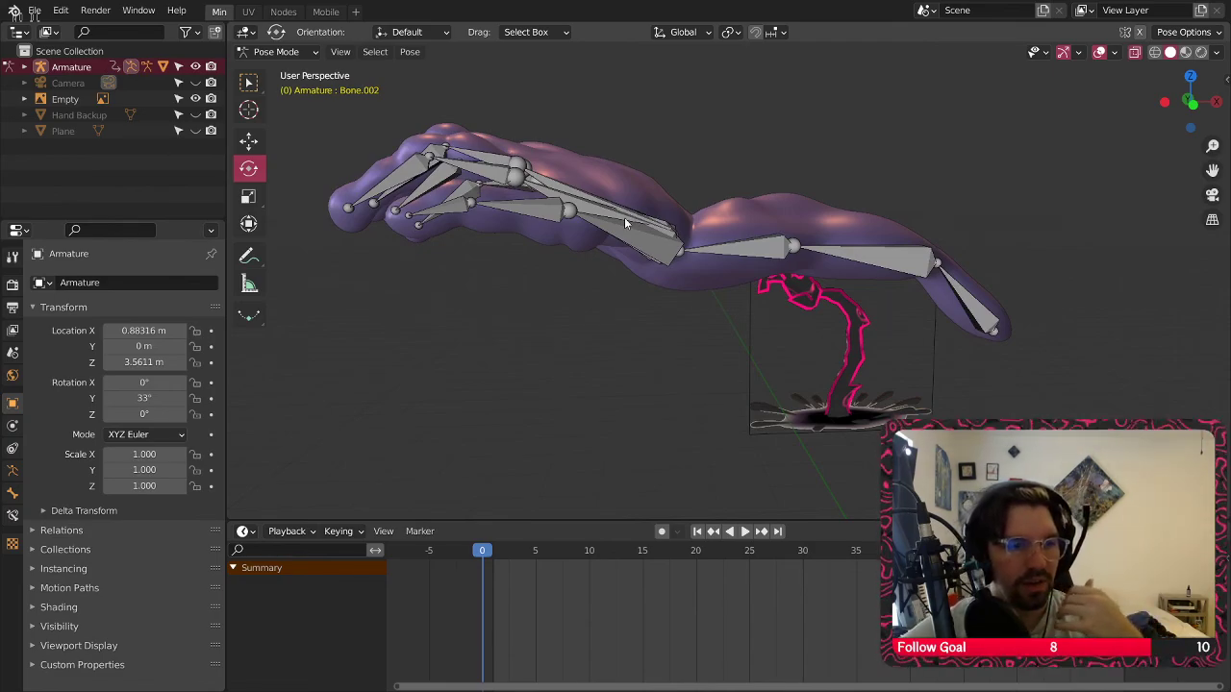
middle_click_drag(618, 214, 665, 203)
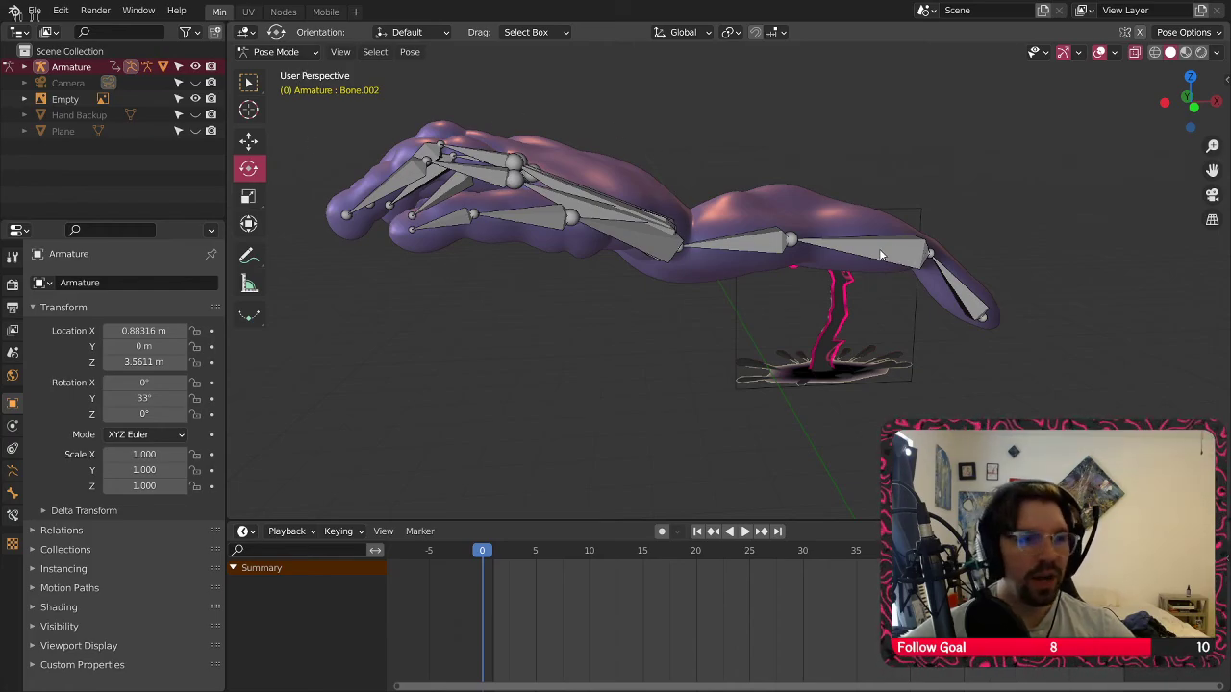
left_click(297, 54)
middle_click_drag(865, 282, 795, 266)
left_click(794, 258)
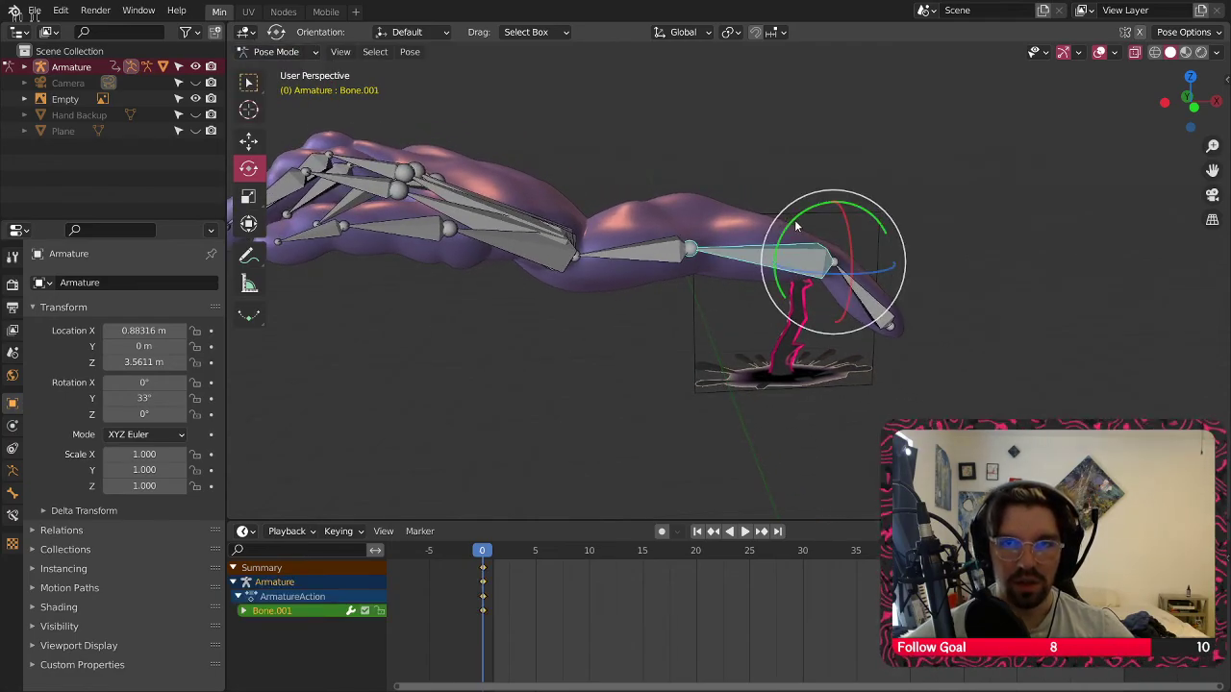
left_click_drag(795, 227, 817, 223)
left_click(664, 186)
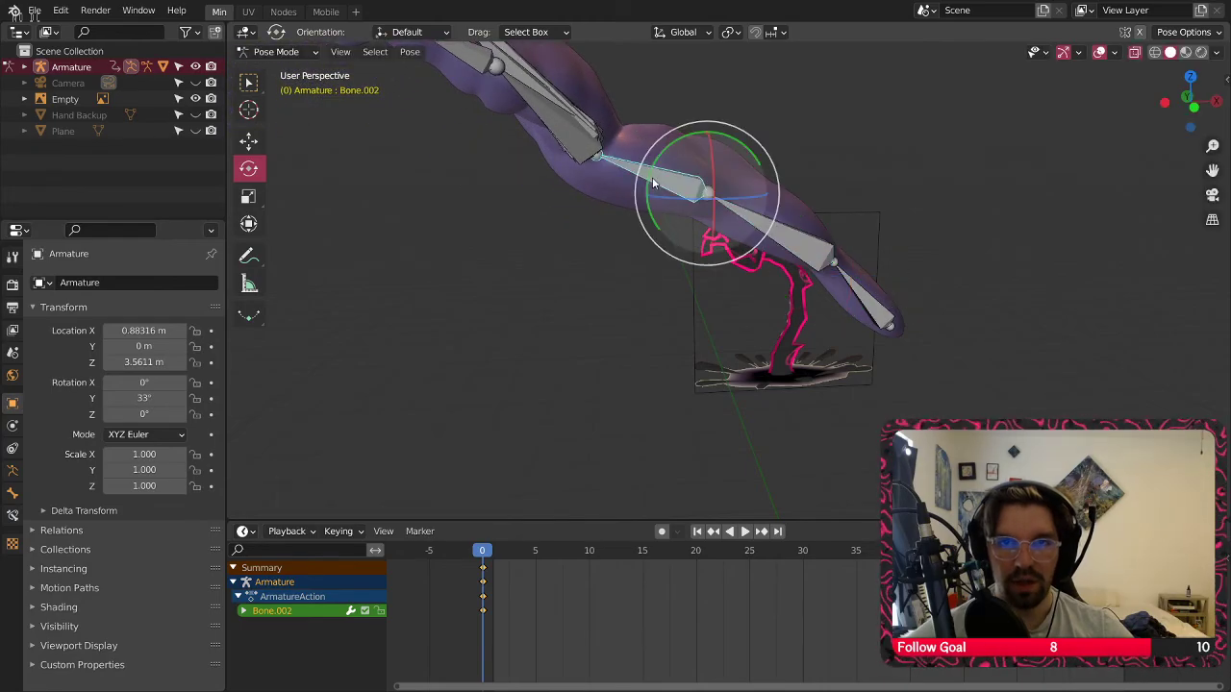
left_click_drag(672, 144, 596, 162)
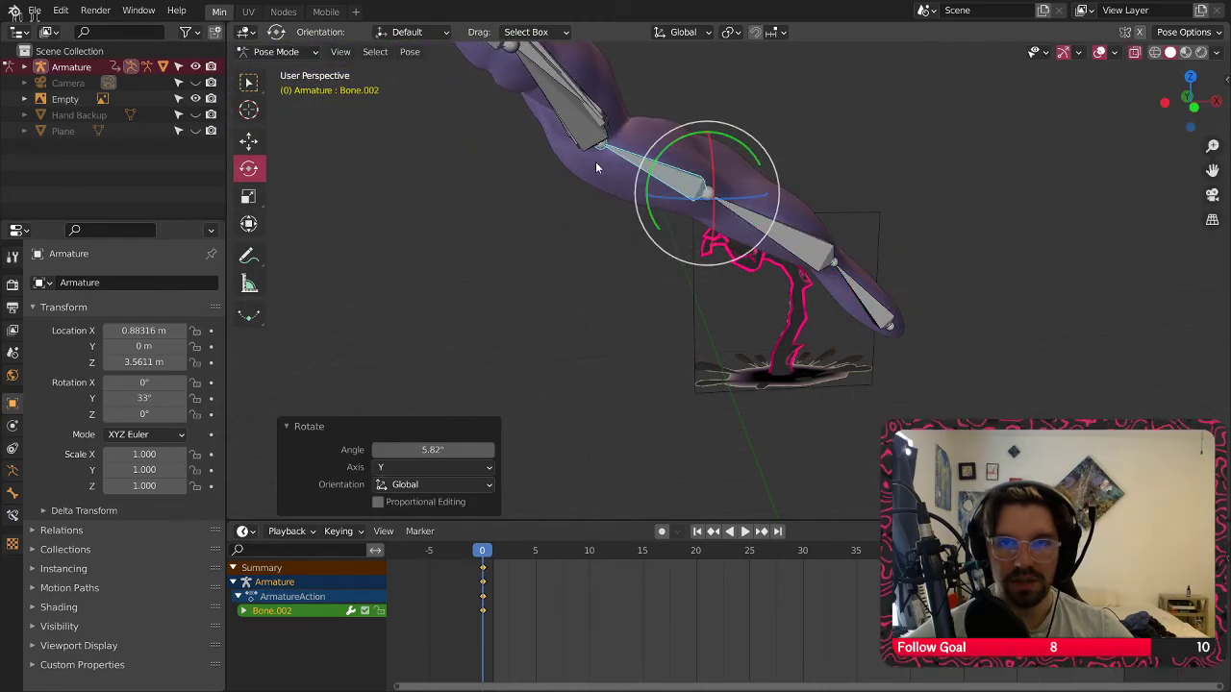
Select the five palm bones and rotate them -21.6° around the global Y axis, and deselect everything
middle_click_drag(596, 161, 561, 152)
left_click(542, 183)
left_click(528, 154, "shift")
left_click(517, 113, "shift")
left_click(534, 84, "shift")
left_click(553, 108, "shift")
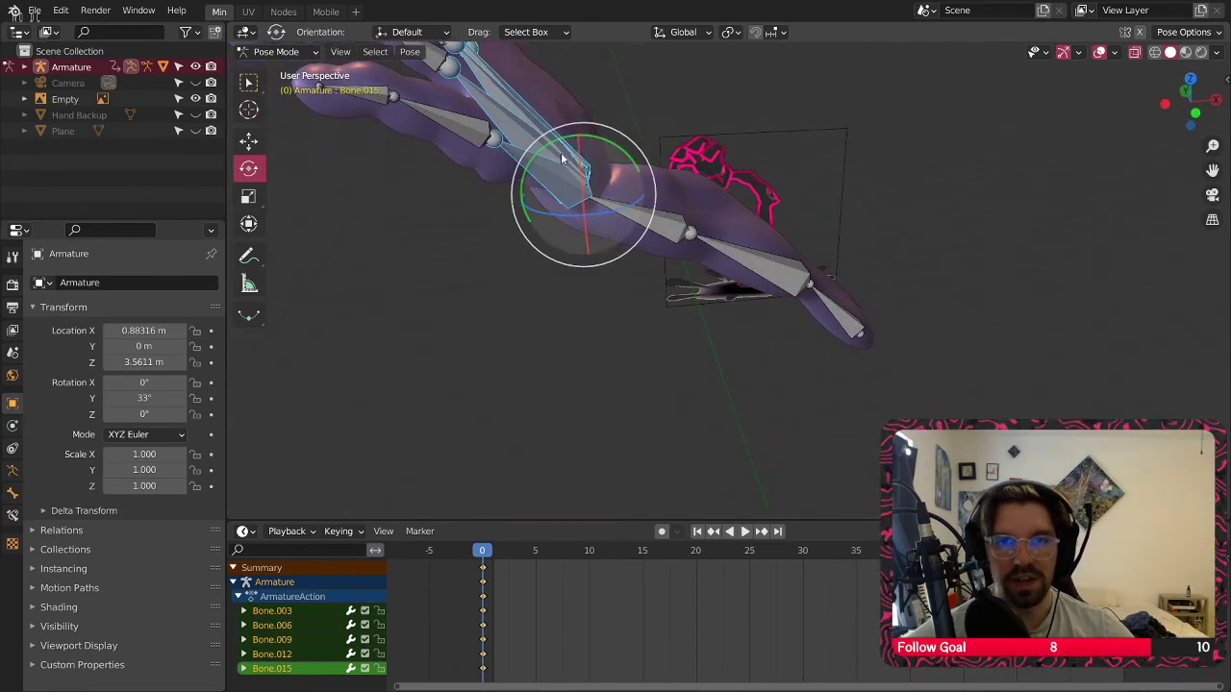
left_click_drag(546, 143, 520, 173)
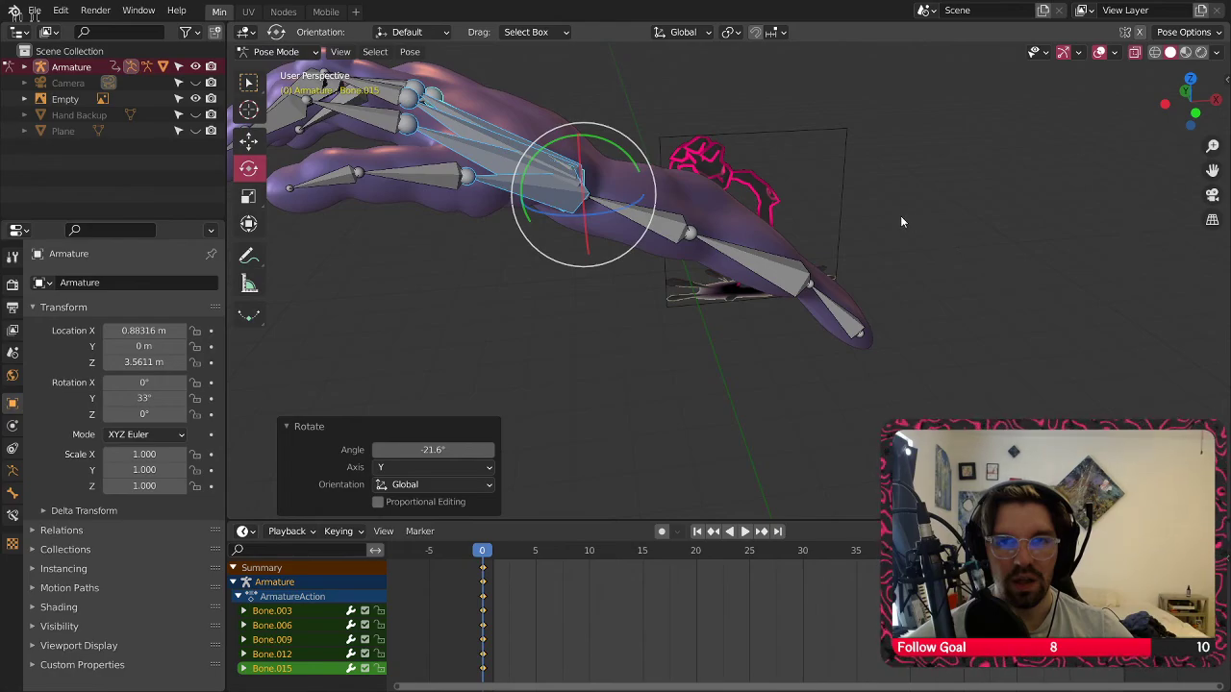
left_click(900, 216)
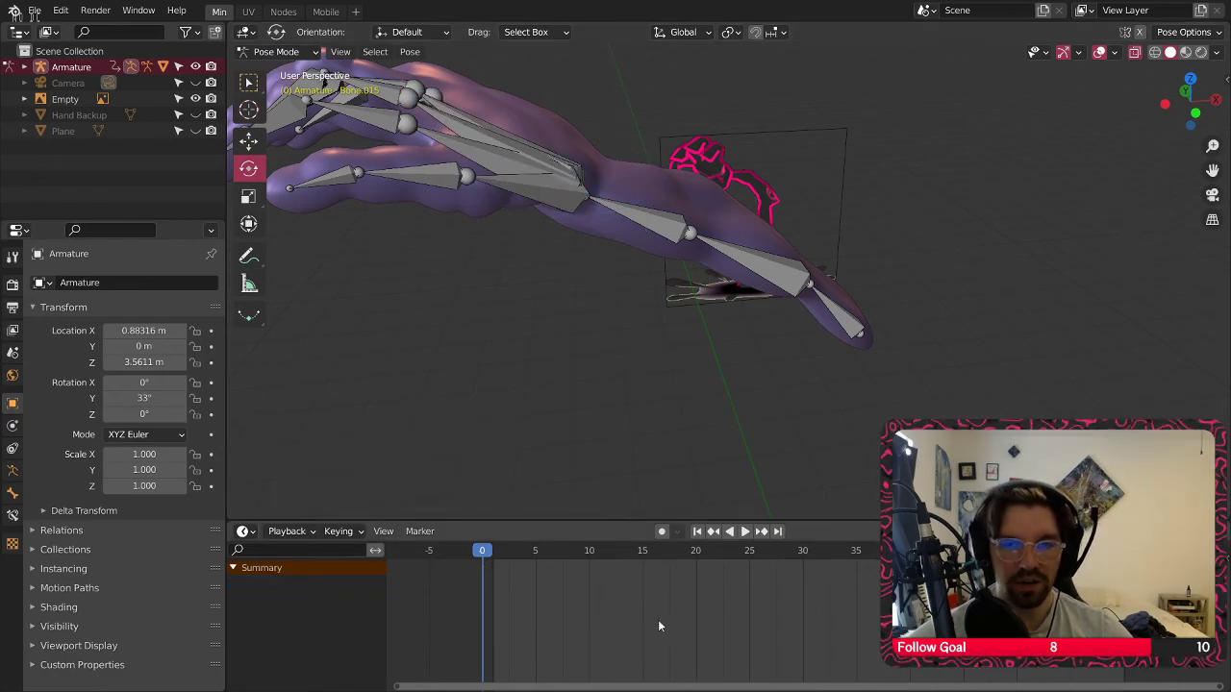
Go to frame 20 and rotate the arm bone Bone.001 around the global Y axis to lift the arm
left_click(697, 553)
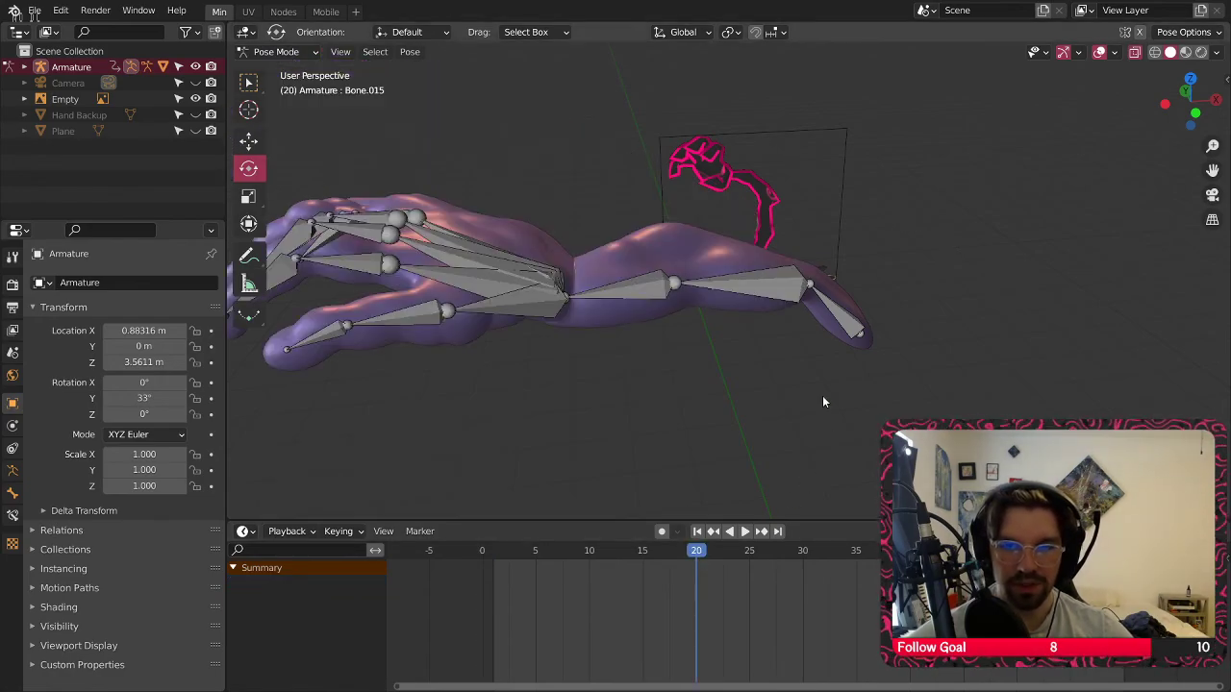
left_click(753, 284)
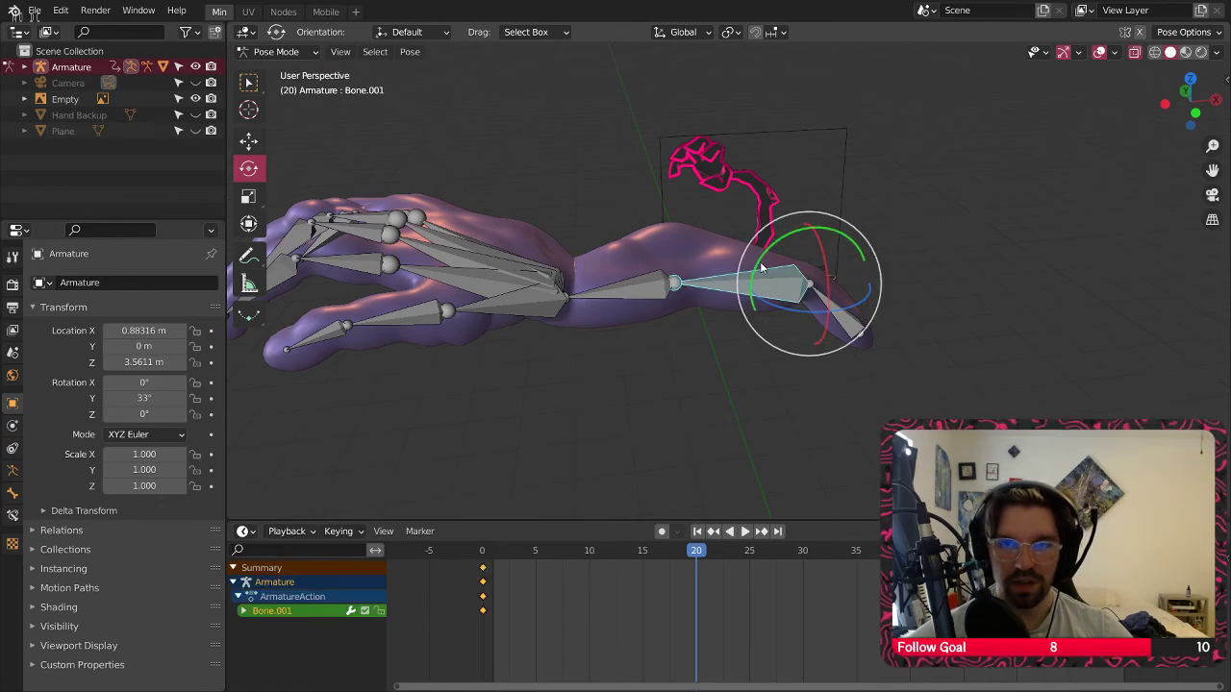
left_click_drag(753, 285, 696, 234)
Select the five palm bones and rotate them -20.5° around the global Y axis to bend the wrist
left_click(533, 181)
middle_click_drag(533, 181, 487, 150)
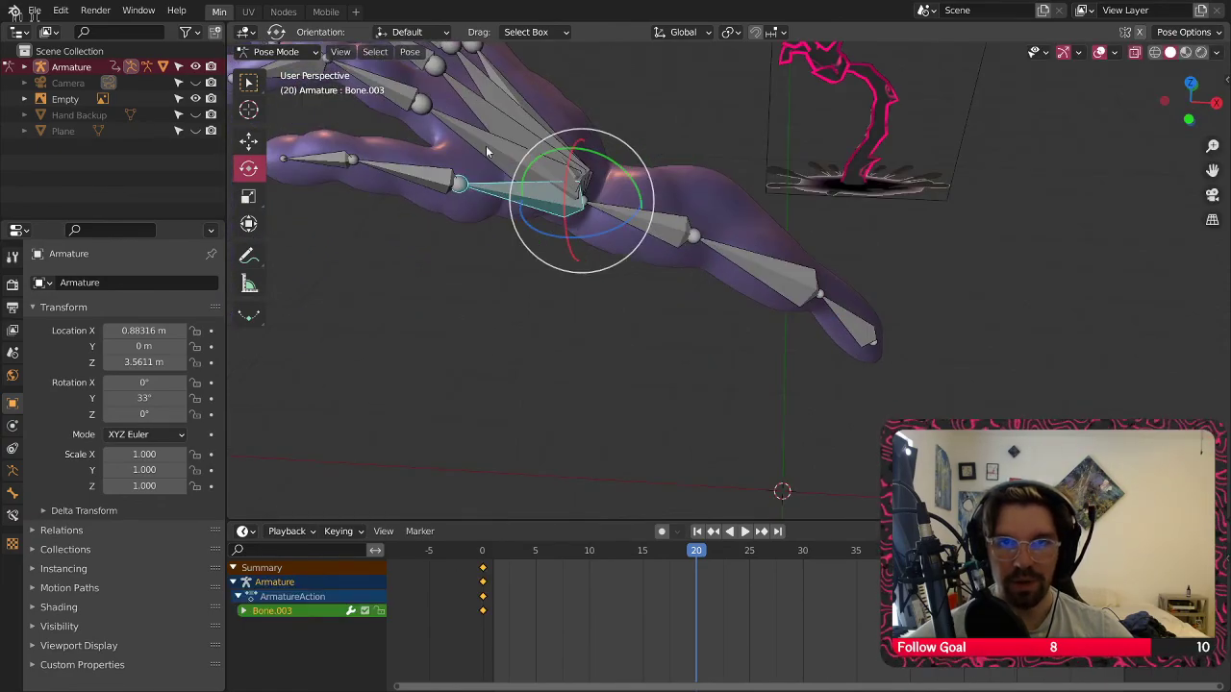
left_click(488, 146, "shift")
left_click(502, 122, "shift")
left_click(509, 103, "shift")
left_click(486, 82, "shift")
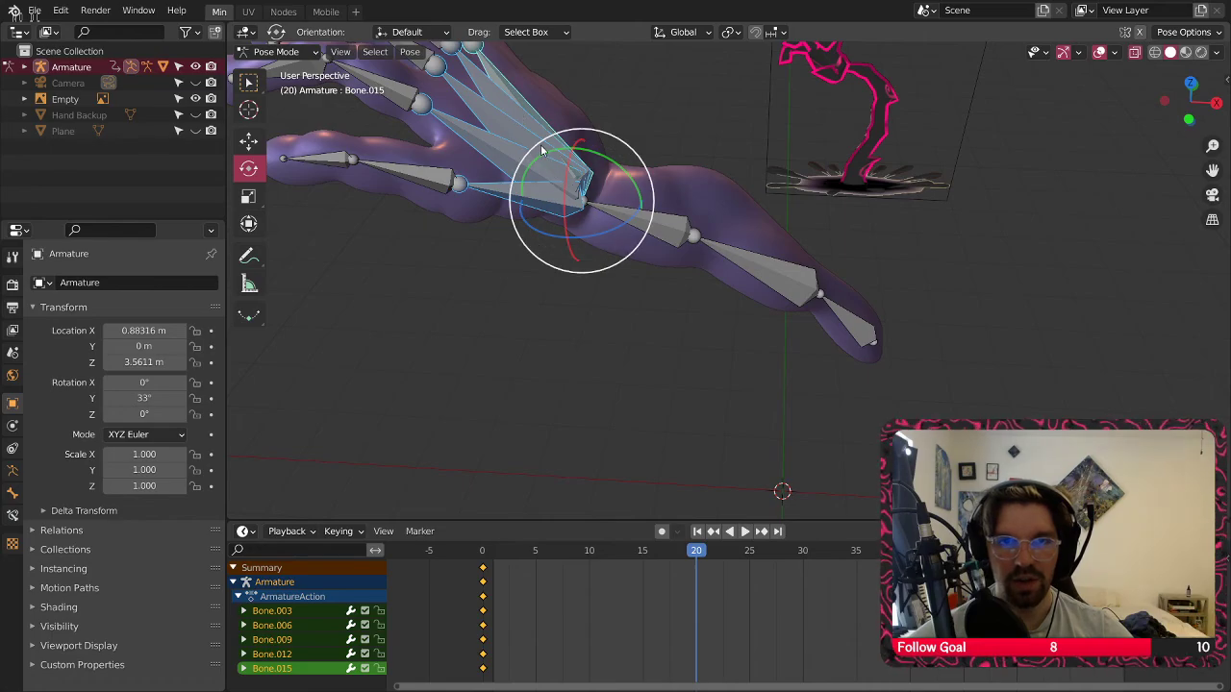
key("r")
left_click(527, 171)
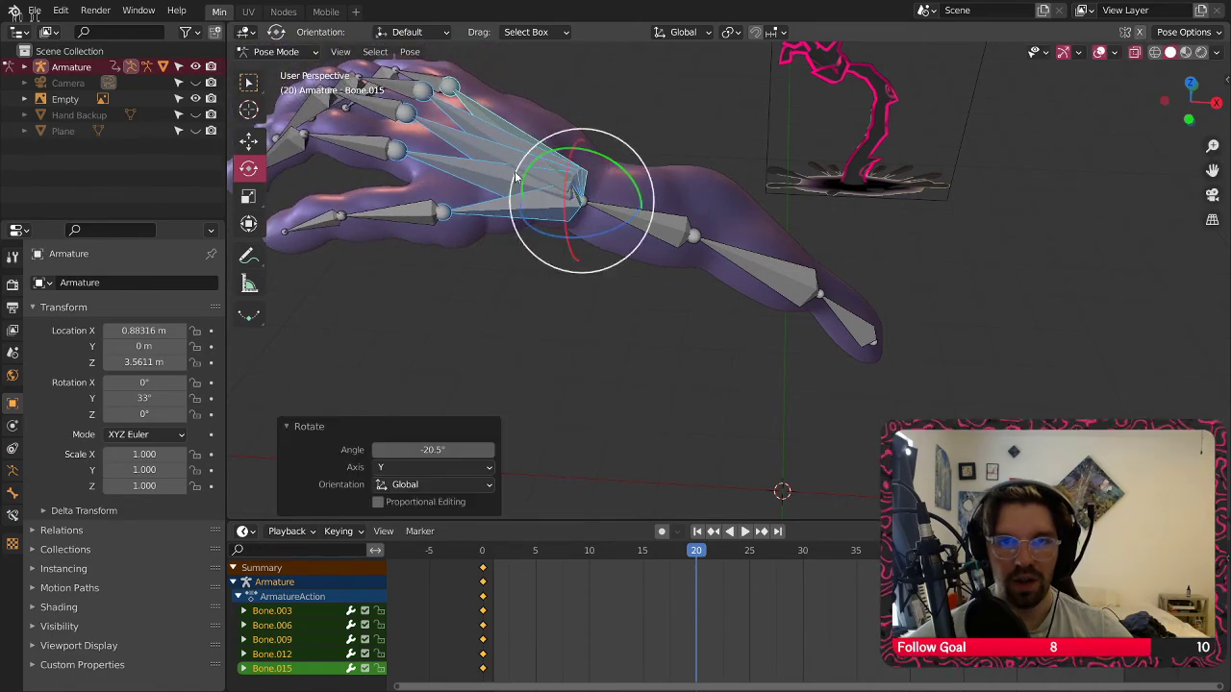
middle_click_drag(527, 171, 759, 332)
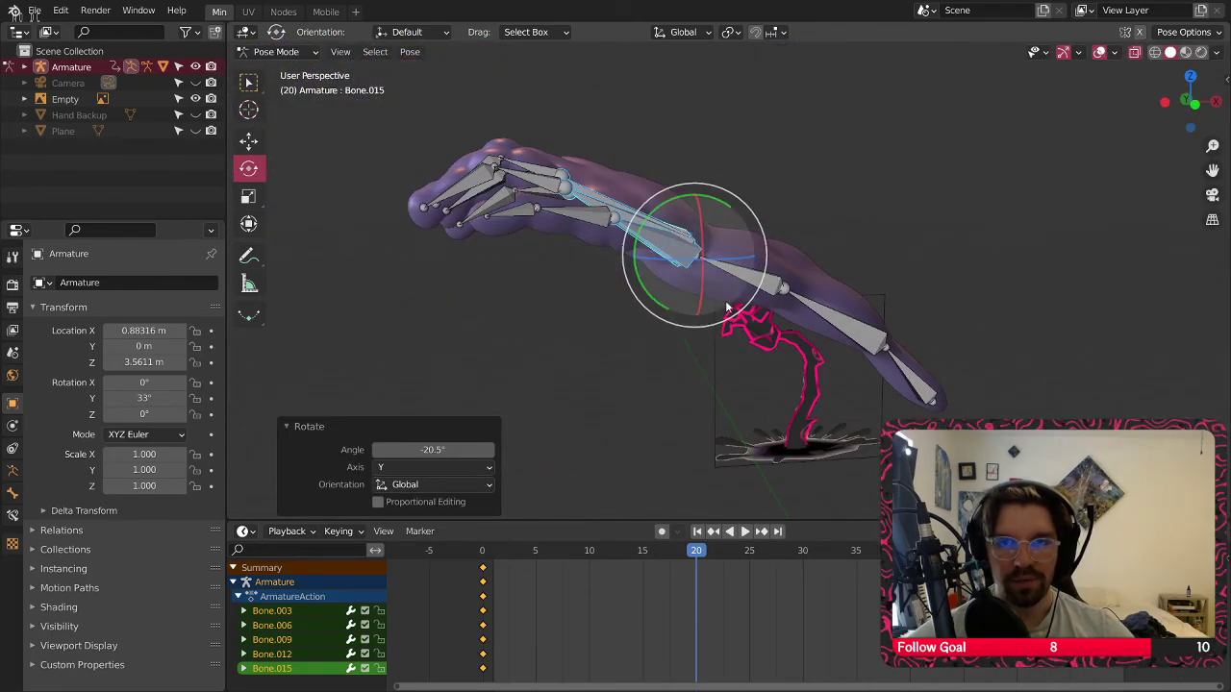
Select all bones and rotate the whole arm around the global Y axis to lower it
key("a")
left_click_drag(897, 360, 885, 376)
middle_click_drag(794, 354, 678, 332, "shift")
Rotate Bone.001 around the global Y axis to raise the forearm, and rotate Bone.002 by 3.89° around the same axis
left_click(678, 332)
key("r")
key("y")
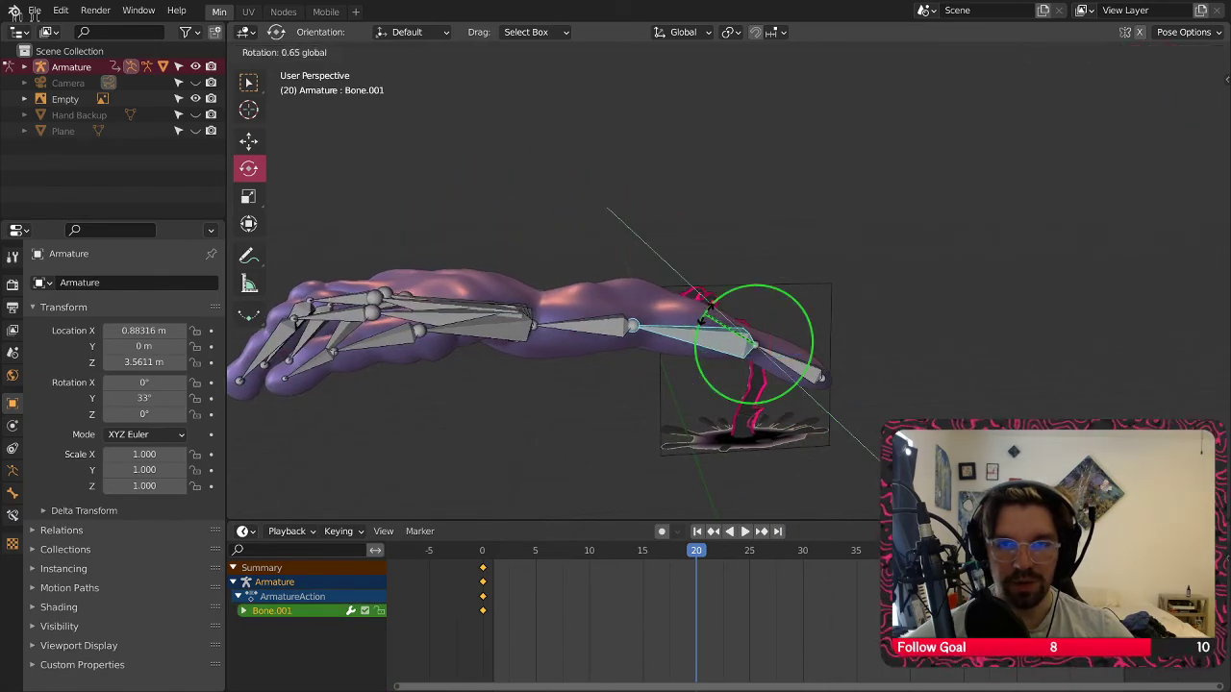
left_click(689, 308)
left_click(581, 281)
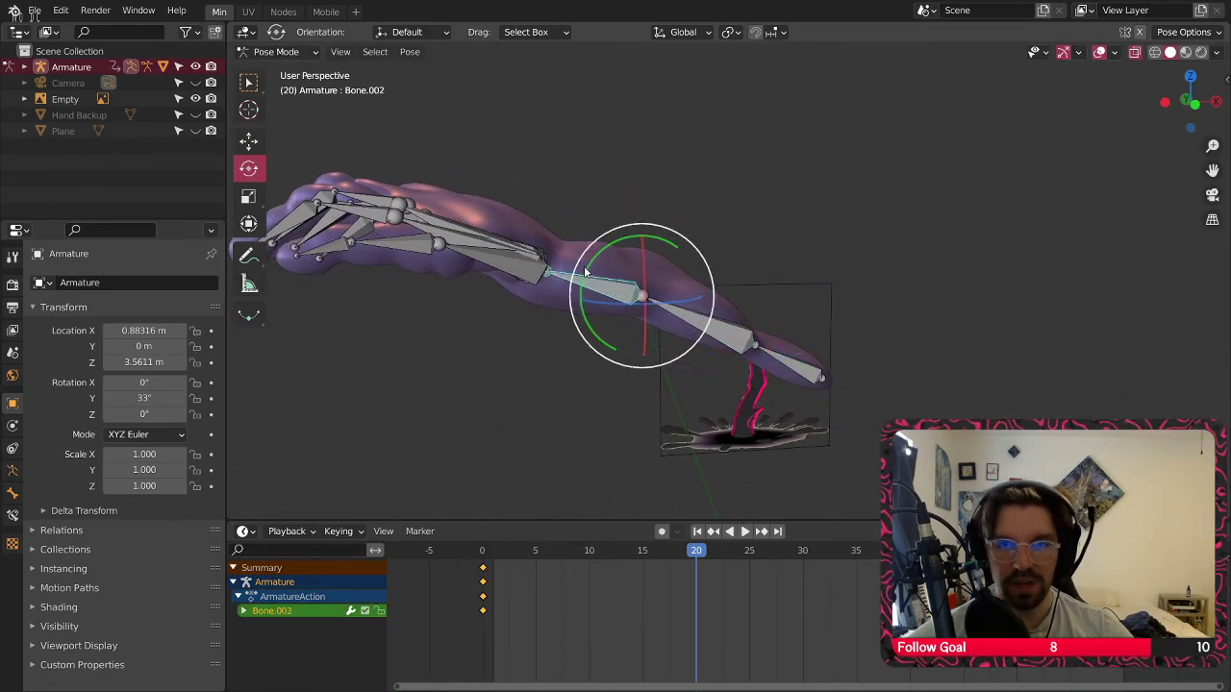
key("r")
key("y")
left_click(514, 233)
scroll(515, 228, "up", 3)
middle_click_drag(522, 254, 556, 274)
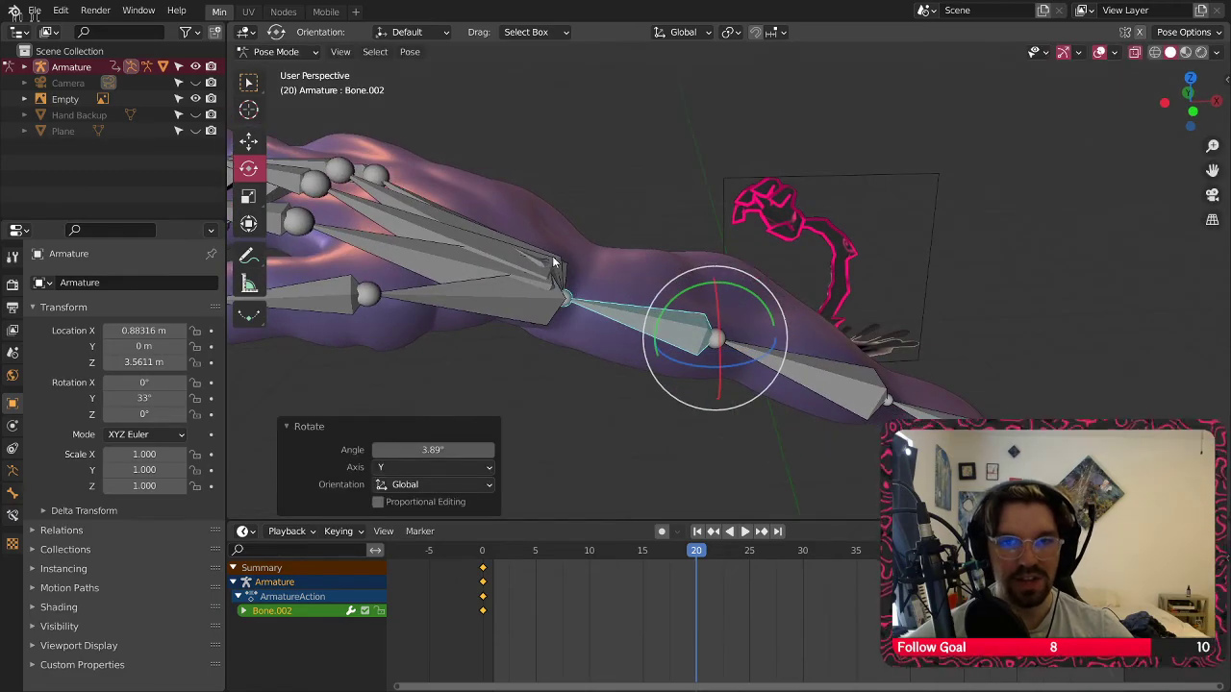
Select all bones and rotate the whole arm -7.34° around the global Y axis
scroll(591, 284, "down", 3)
key("a")
left_click_drag(807, 339, 815, 334)
middle_click_drag(748, 482, 705, 386, "shift")
middle_click_drag(606, 327, 661, 375)
Insert a keyframe for all the selected bones at frame 20
right_click(604, 318)
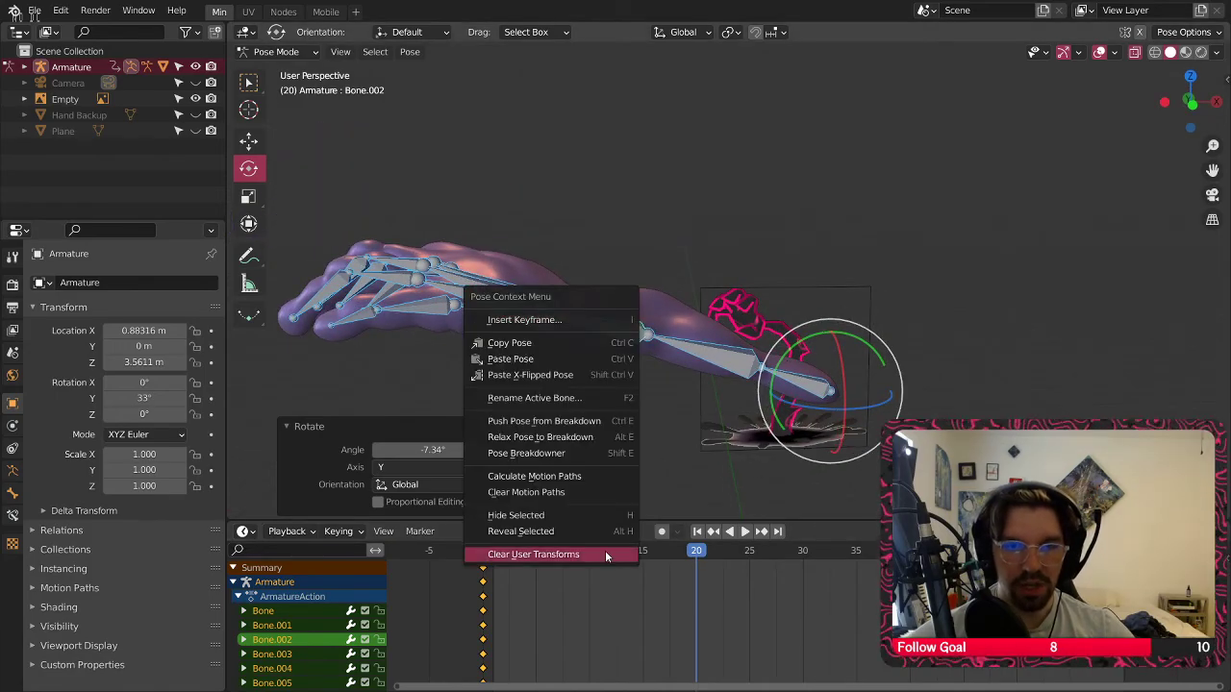
right_click(621, 334)
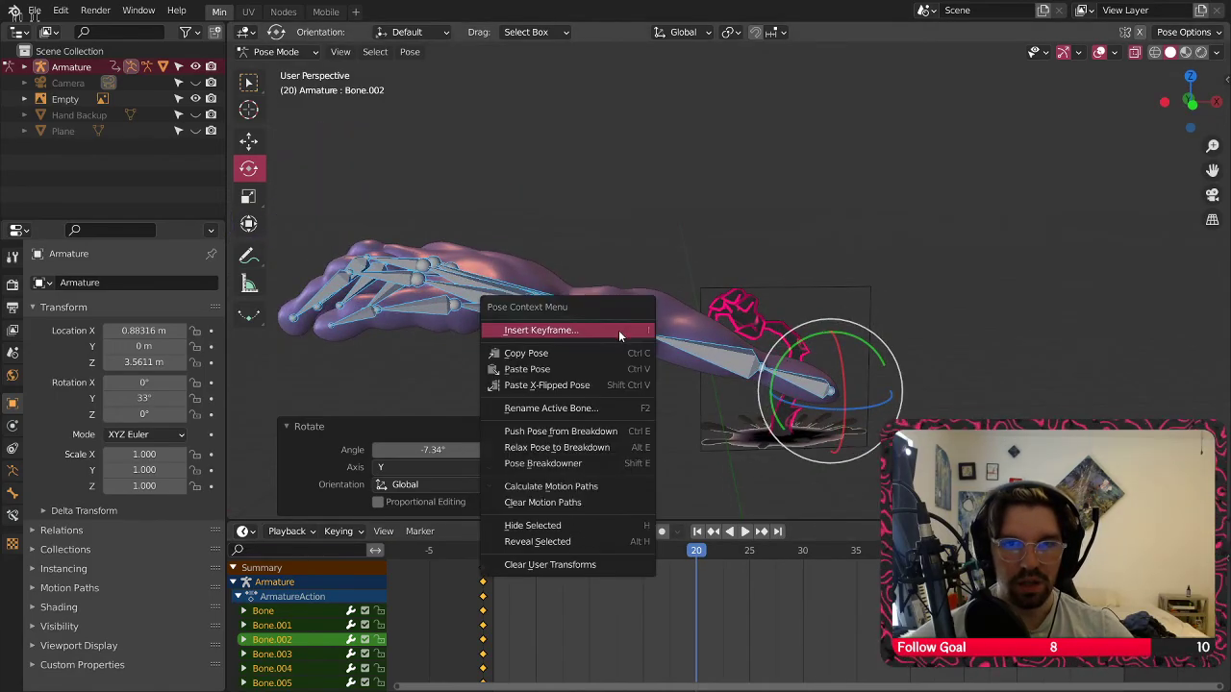
left_click(618, 329)
left_click(579, 331)
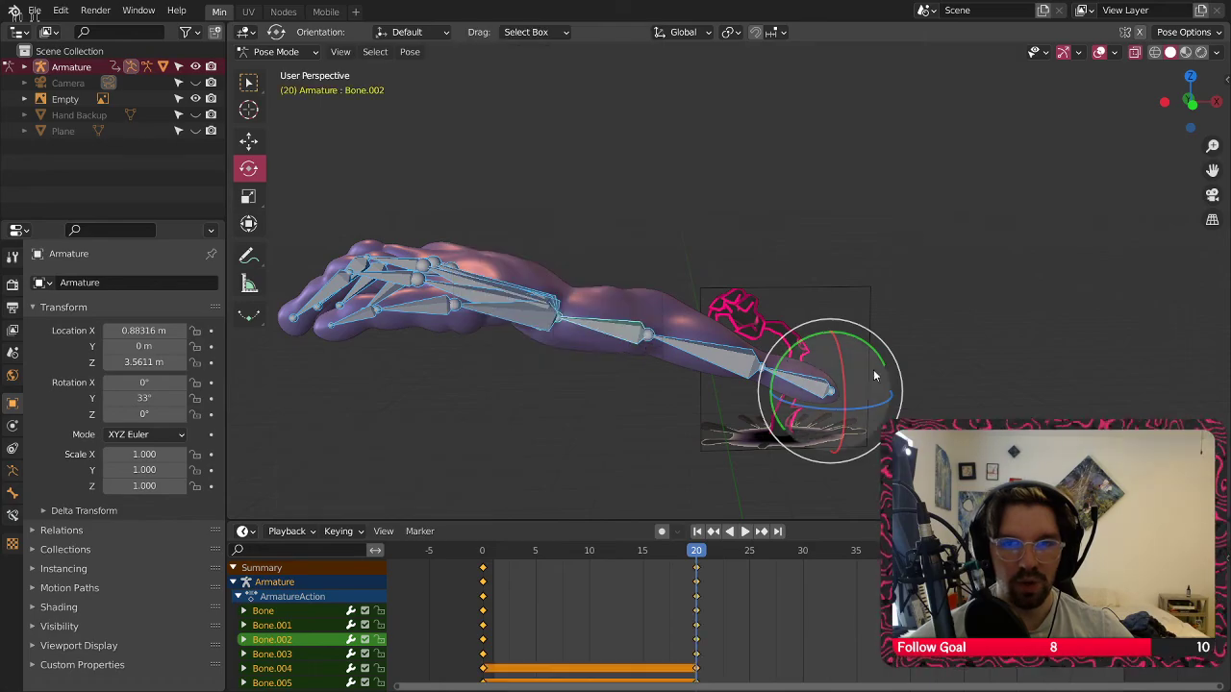
Play the animation from frame 0 several times to check the arm's motion between the two keyframes
left_click(483, 550)
key("space")
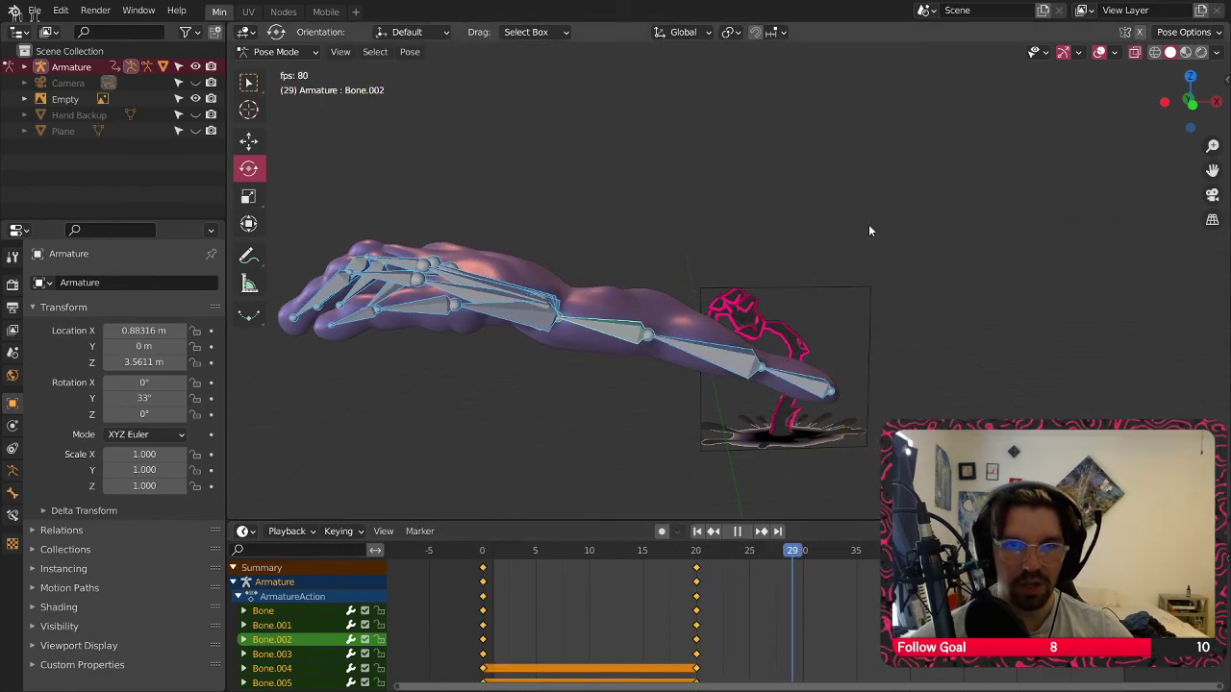
left_click(478, 552)
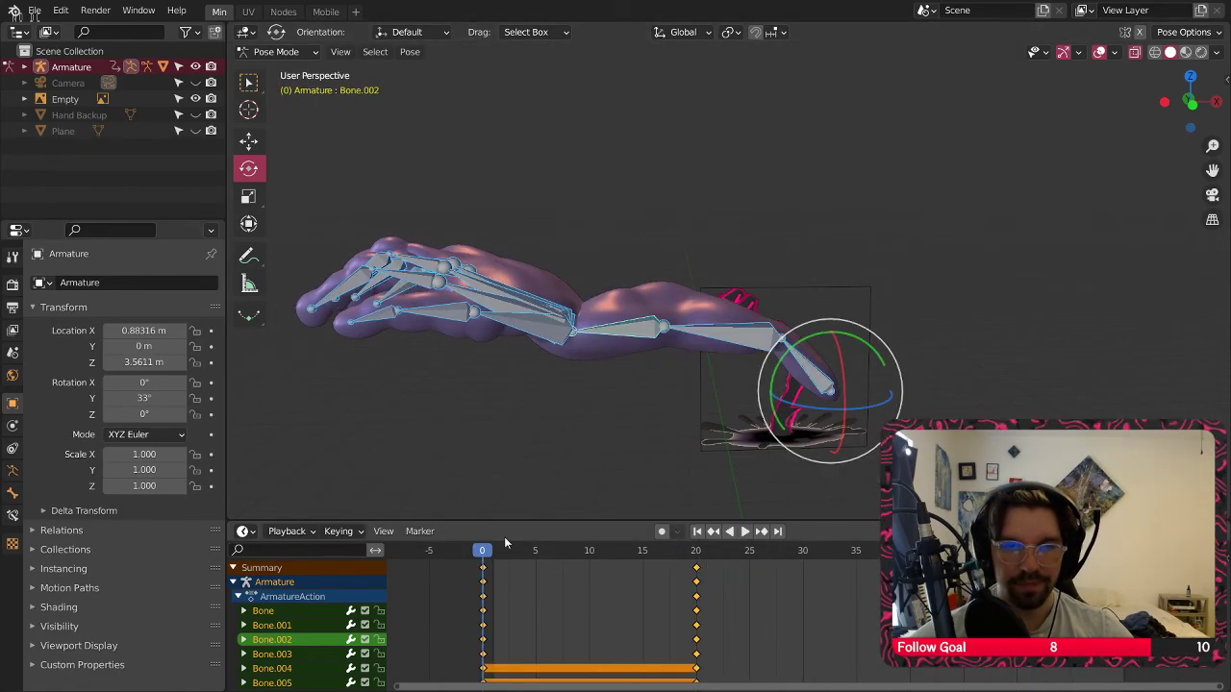
key("space")
key("space")
left_click(480, 552)
key("space")
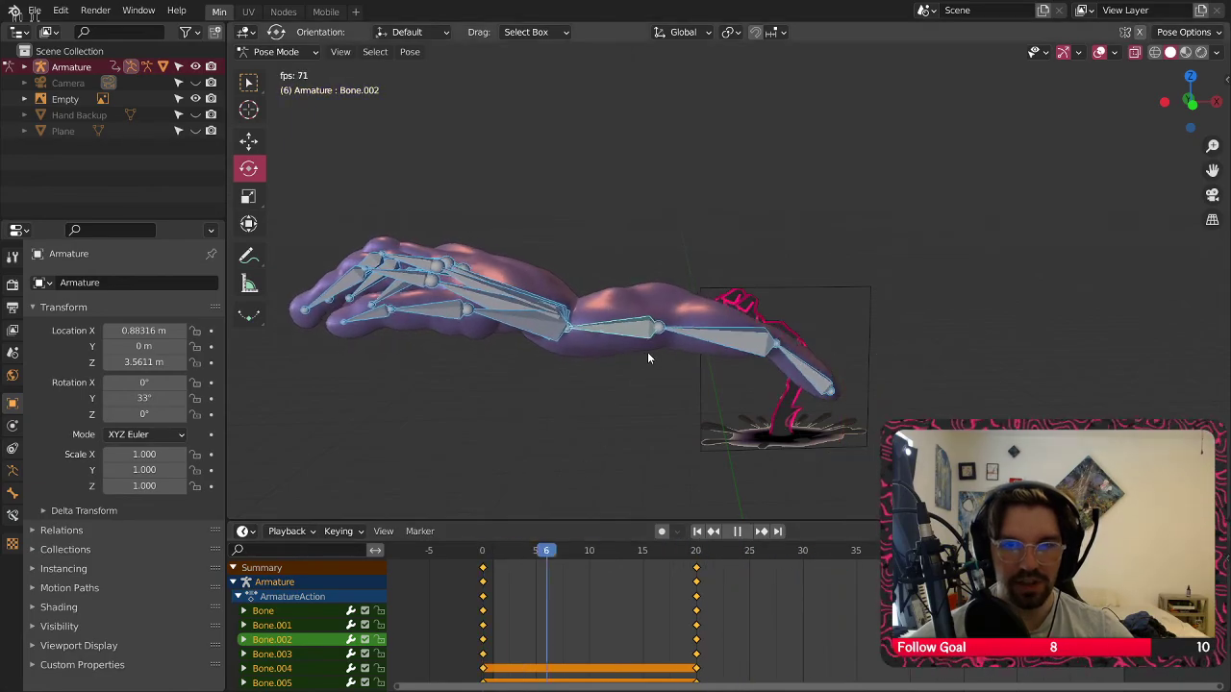
key("space")
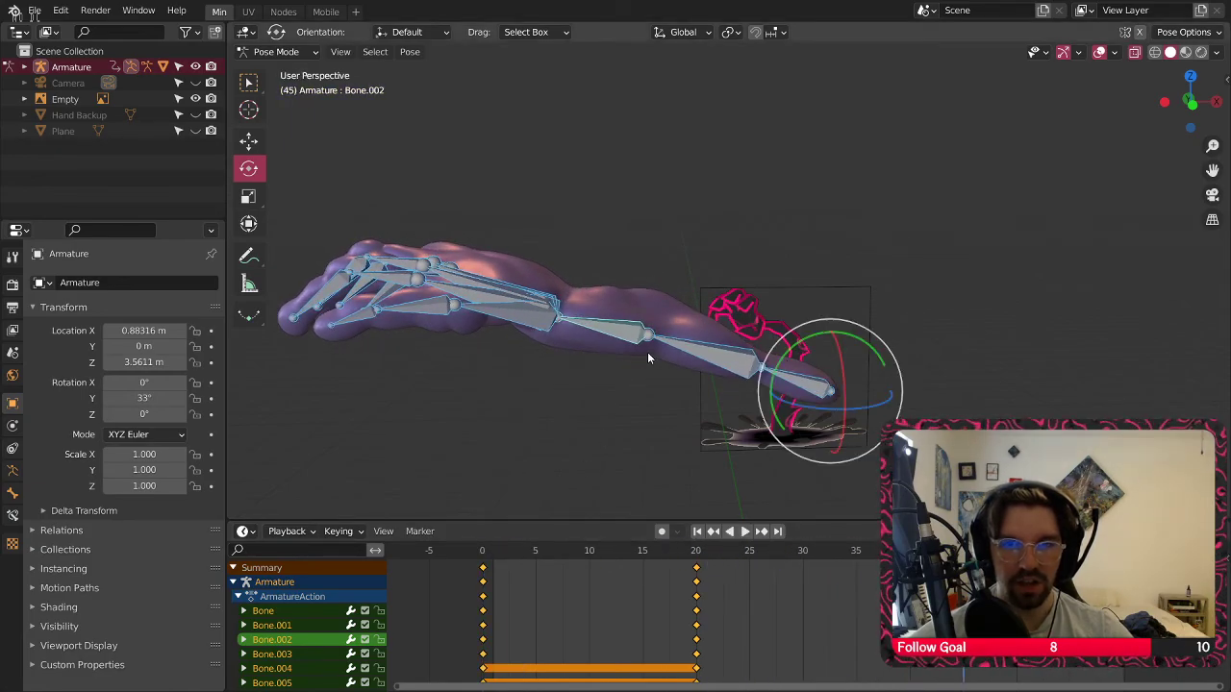
At frame 0, rotate Bone.001 around the global Y axis, and rotate all bones together by 27.1° to raise the arm
left_click(482, 553)
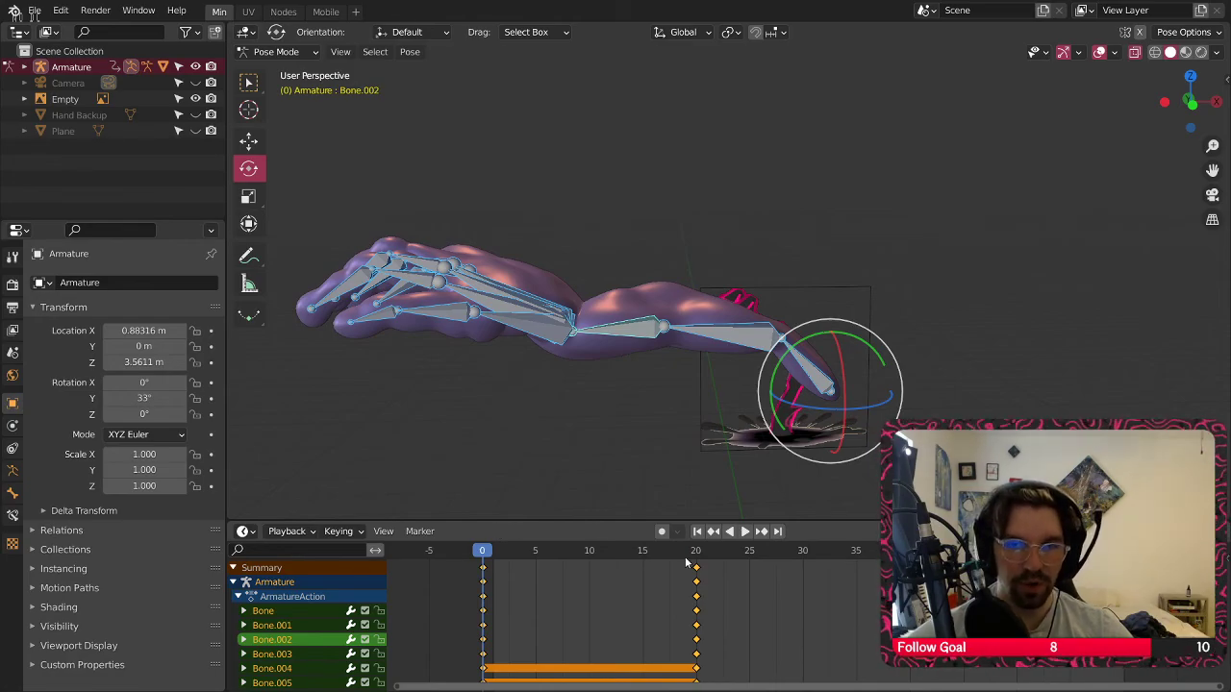
left_click(789, 333)
left_click_drag(761, 286, 774, 281)
key("a")
left_click_drag(845, 358, 819, 345)
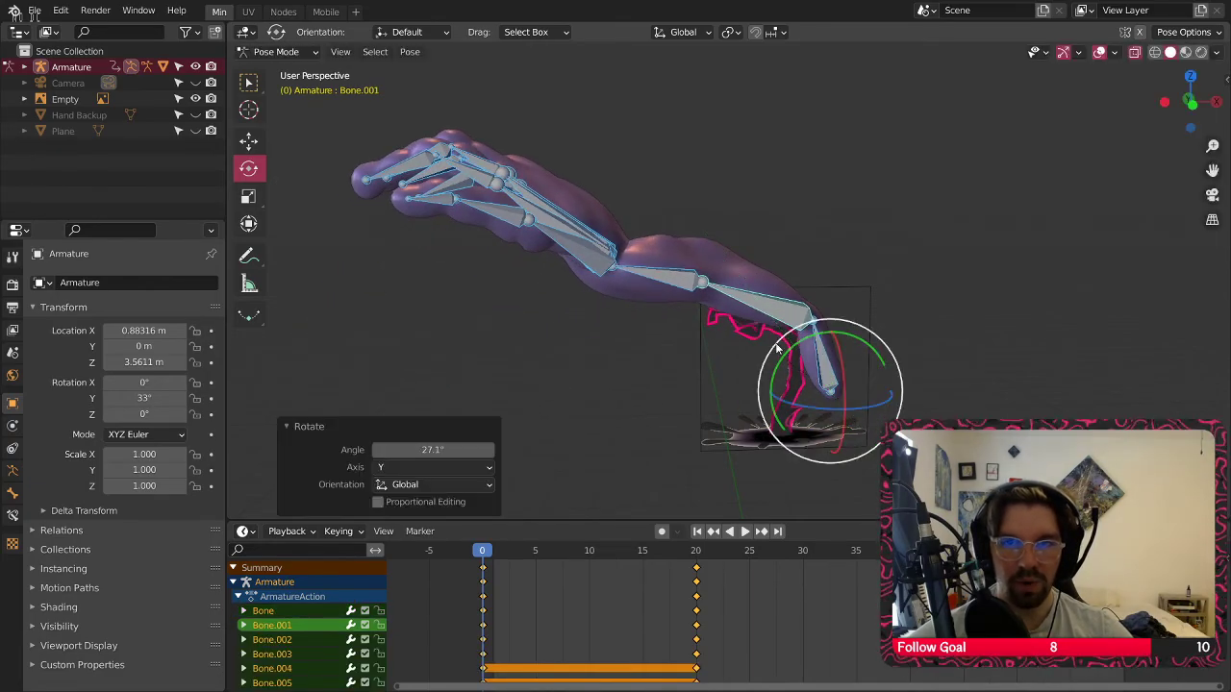
middle_click_drag(600, 253, 583, 260)
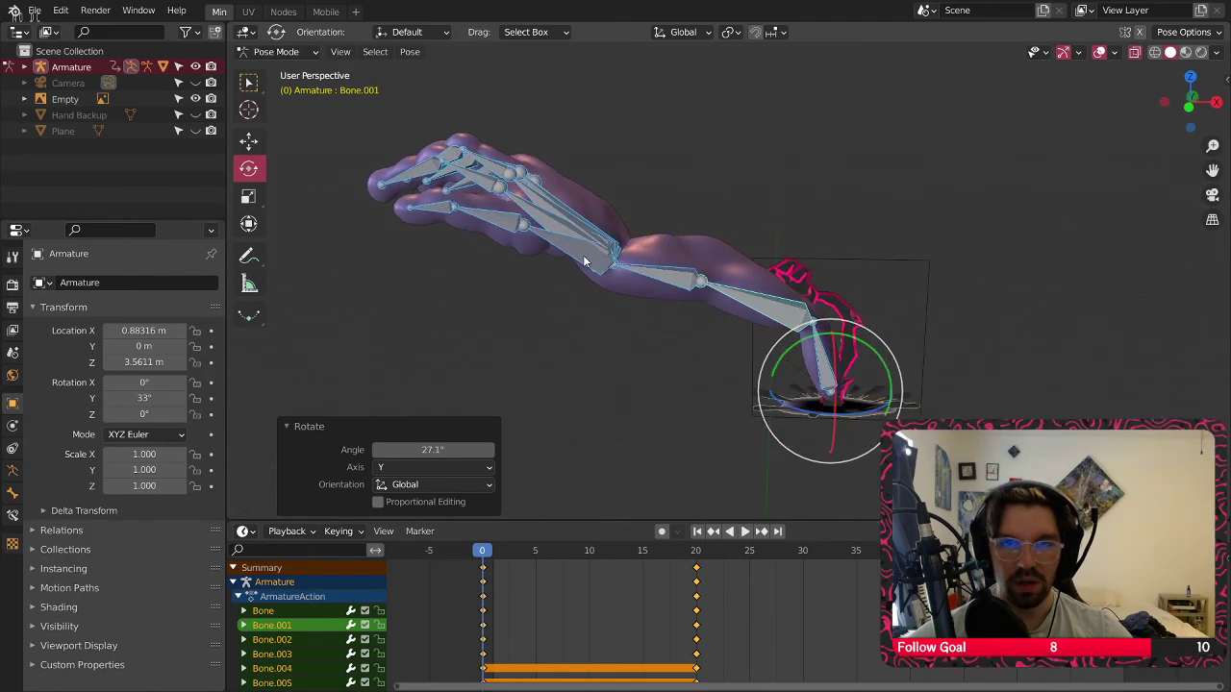
Rotate Bone.002 around the global Y axis to lower the hand, and rotate all bones together by 9.76°
left_click(659, 274)
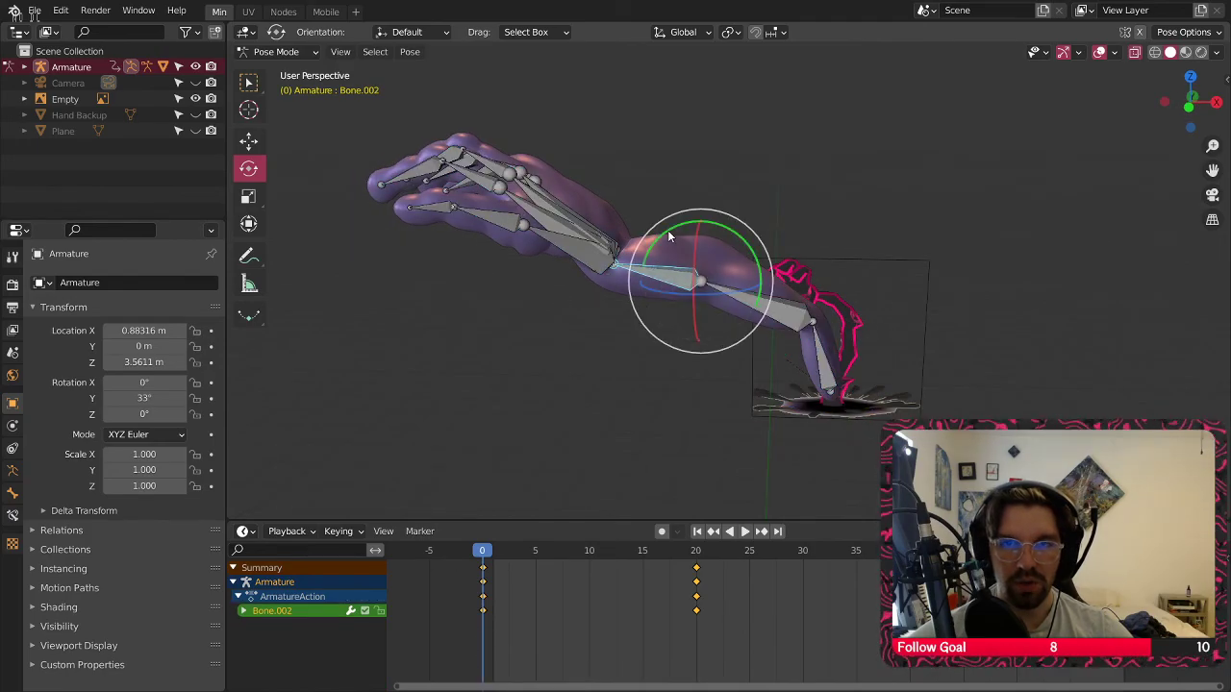
left_click_drag(665, 245, 653, 248)
key("ctrl+z")
key("ctrl+z")
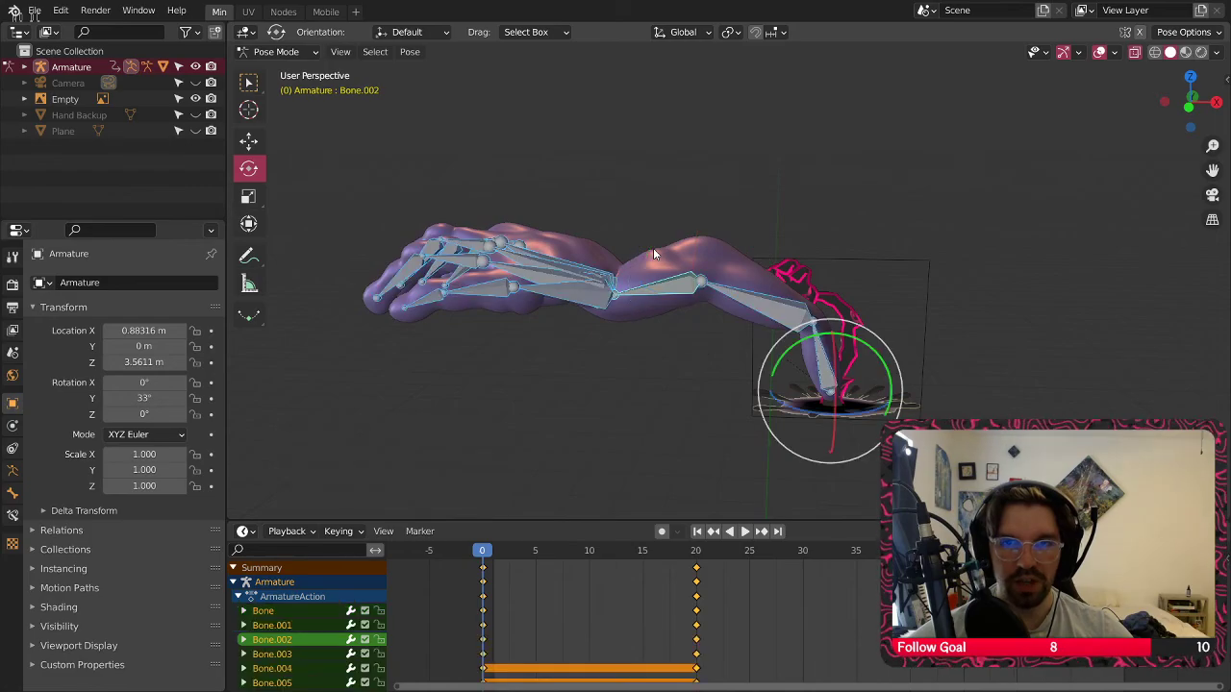
left_click_drag(797, 350, 813, 345)
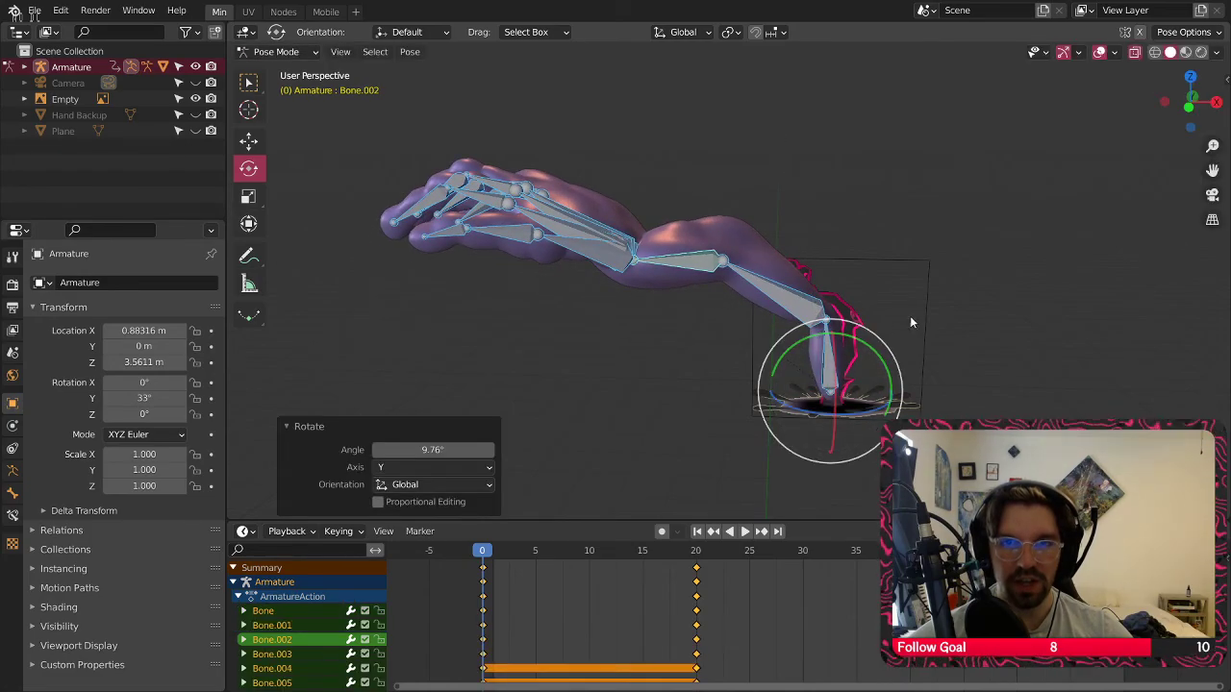
Insert a keyframe for all the selected bones to store the revised pose at frame 0
right_click(714, 261)
left_click(715, 261)
left_click(667, 321)
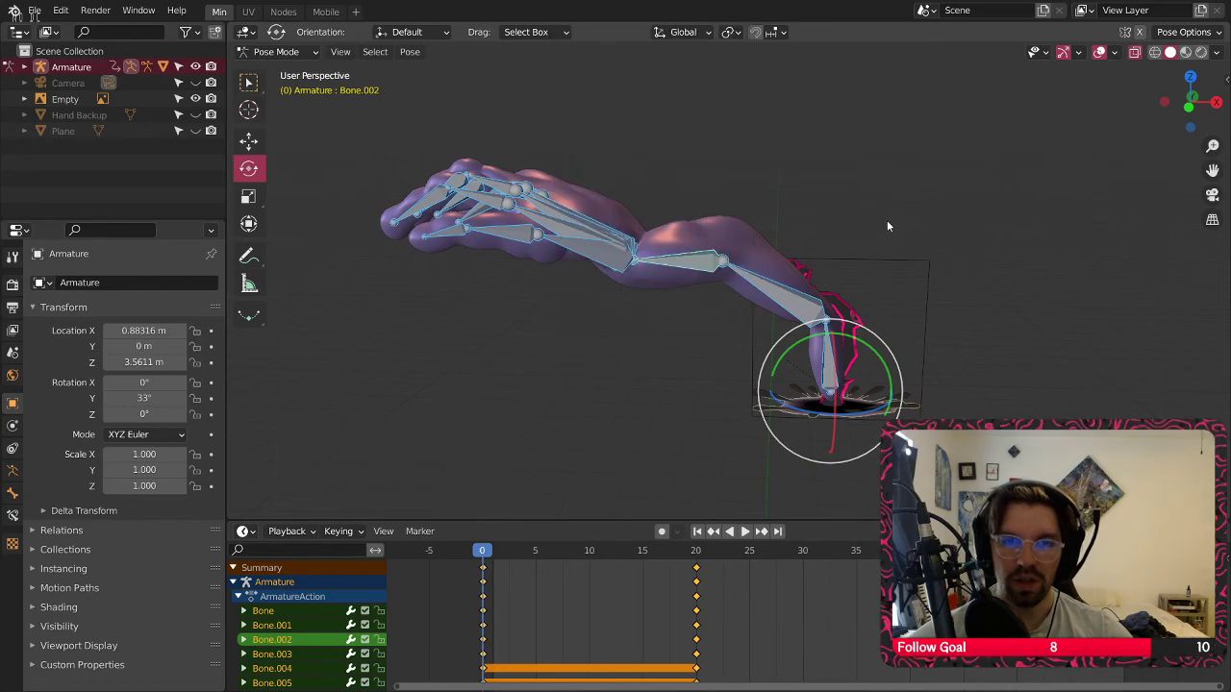
Play the animation to review the revised arm motion, and return to frame 0
key("space")
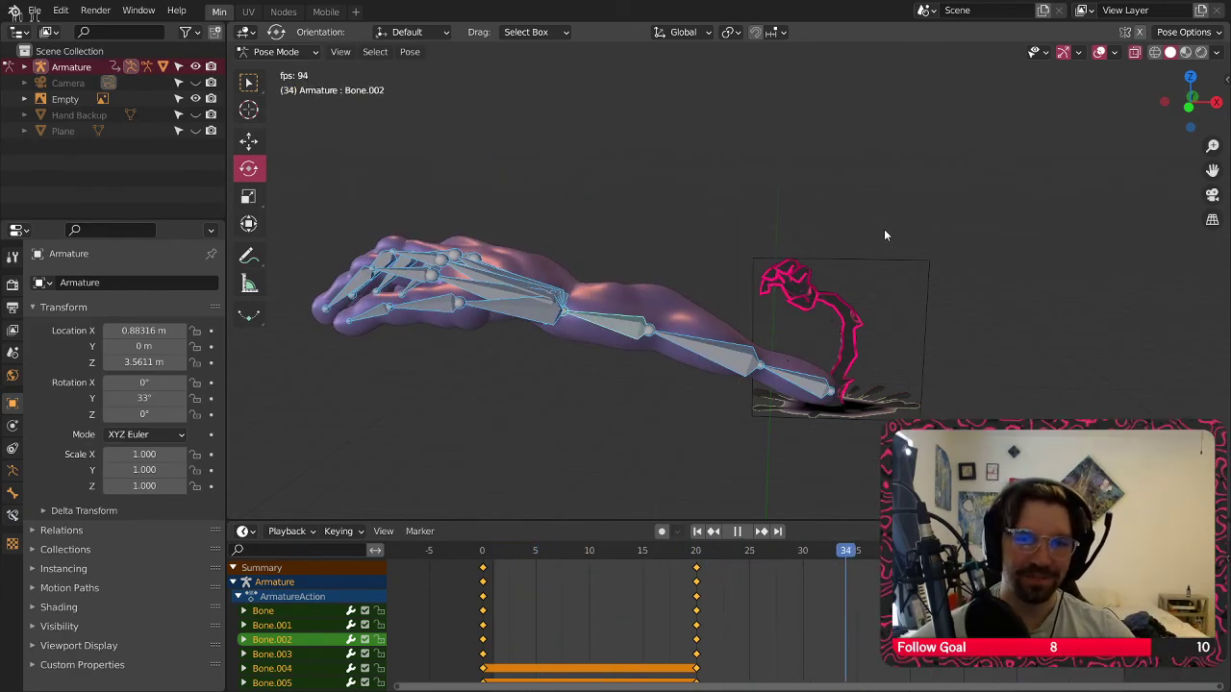
key("space")
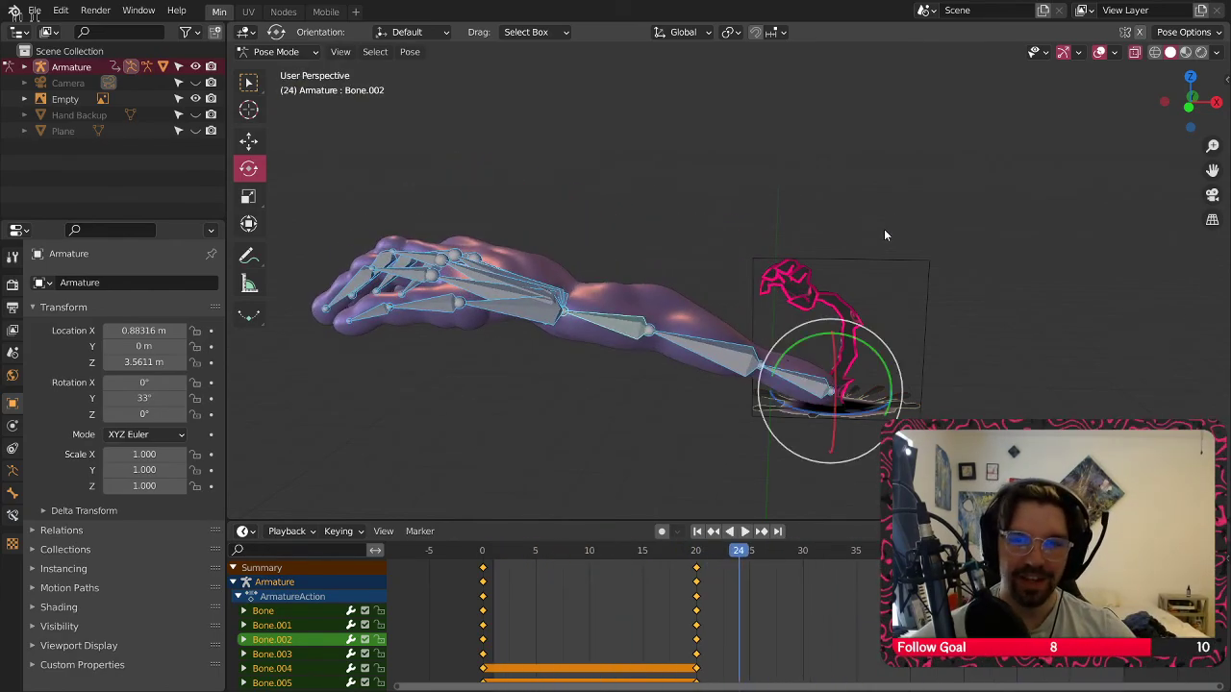
left_click(484, 551)
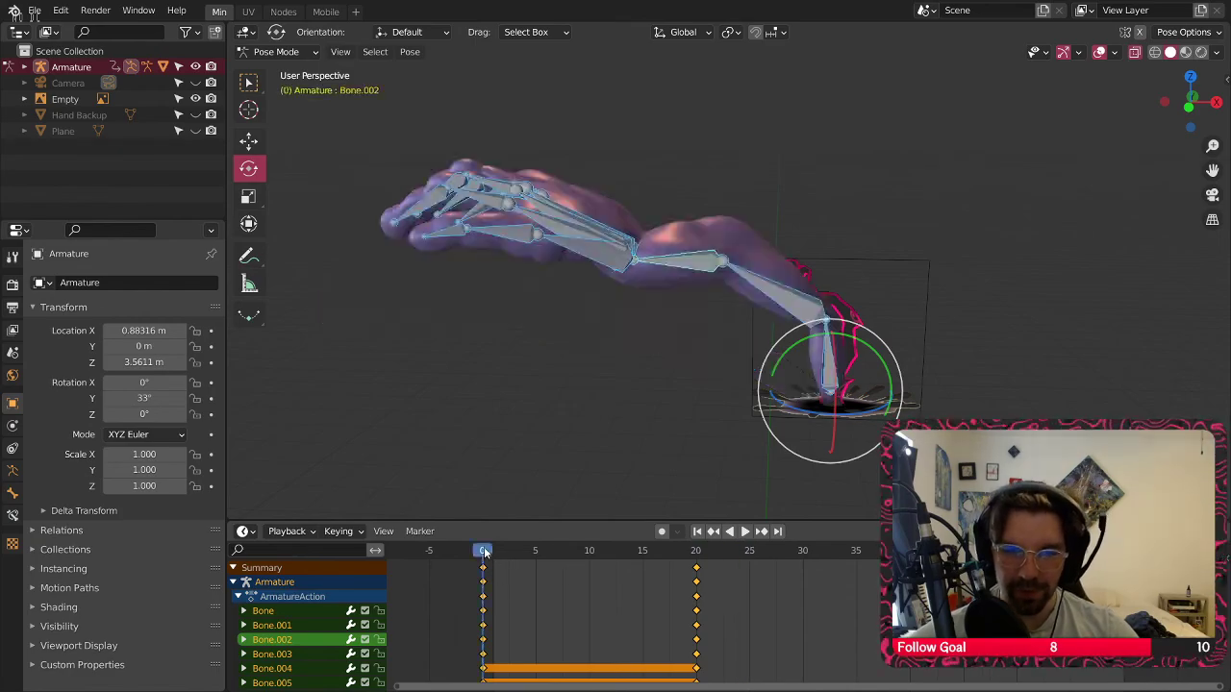
At frame 20, rotate Bone.004, Bone.007, Bone.010, Bone.013 and Bone.016 together by 46.1° around the global Y axis to raise the fingers
left_click(713, 252)
middle_click_drag(658, 270, 691, 232)
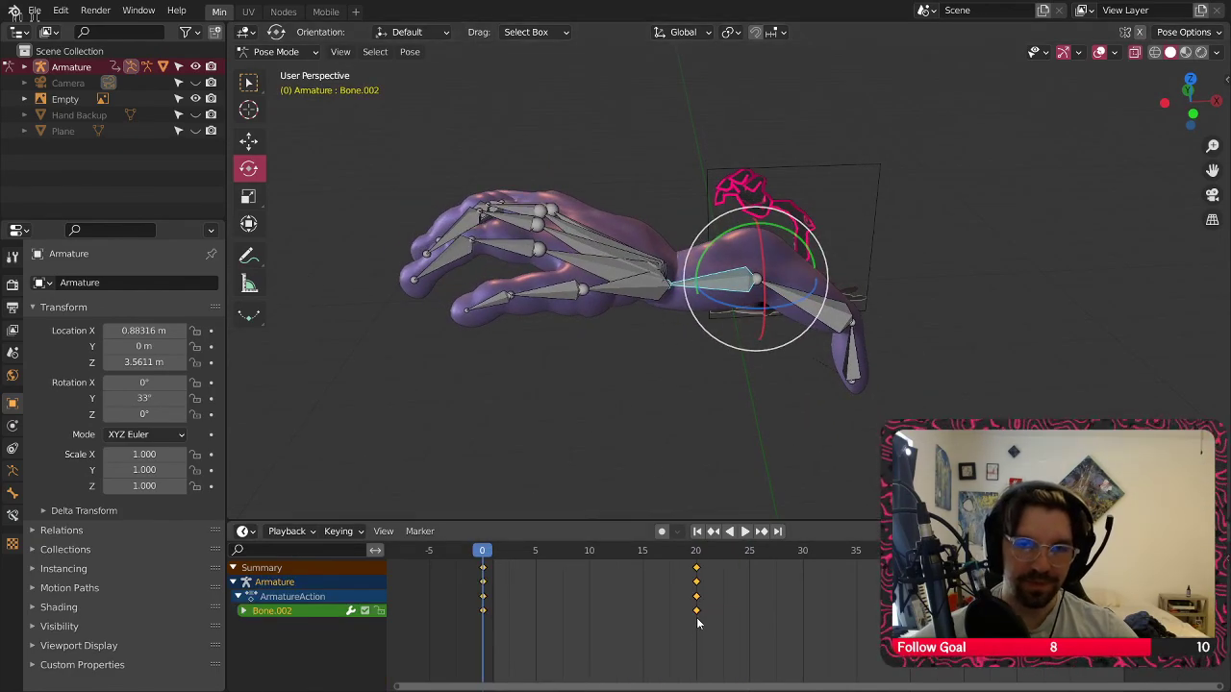
left_click(691, 553)
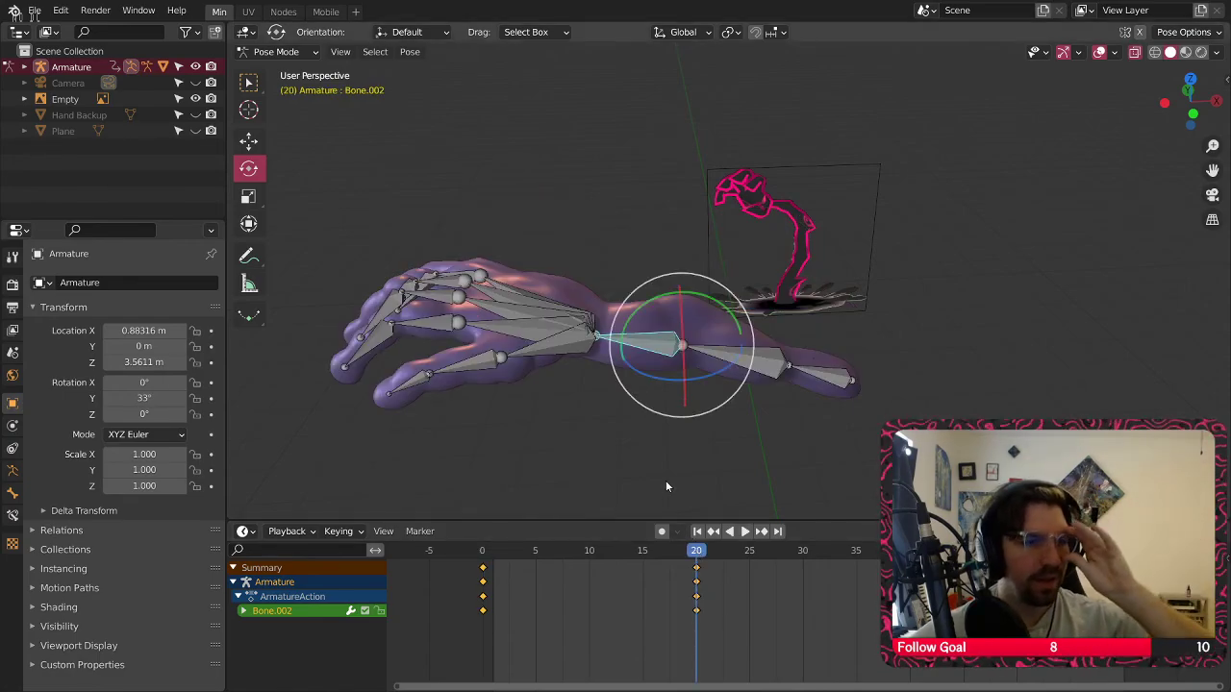
middle_click_drag(359, 369, 498, 411, "shift")
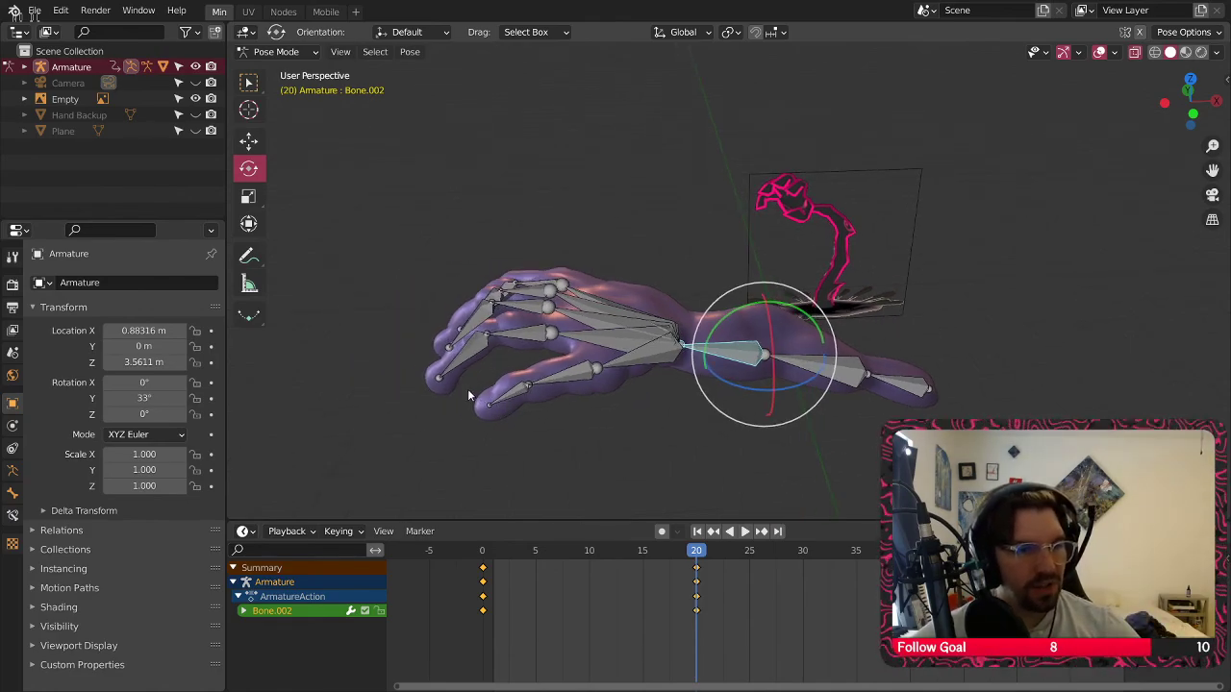
middle_click_drag(488, 289, 527, 308)
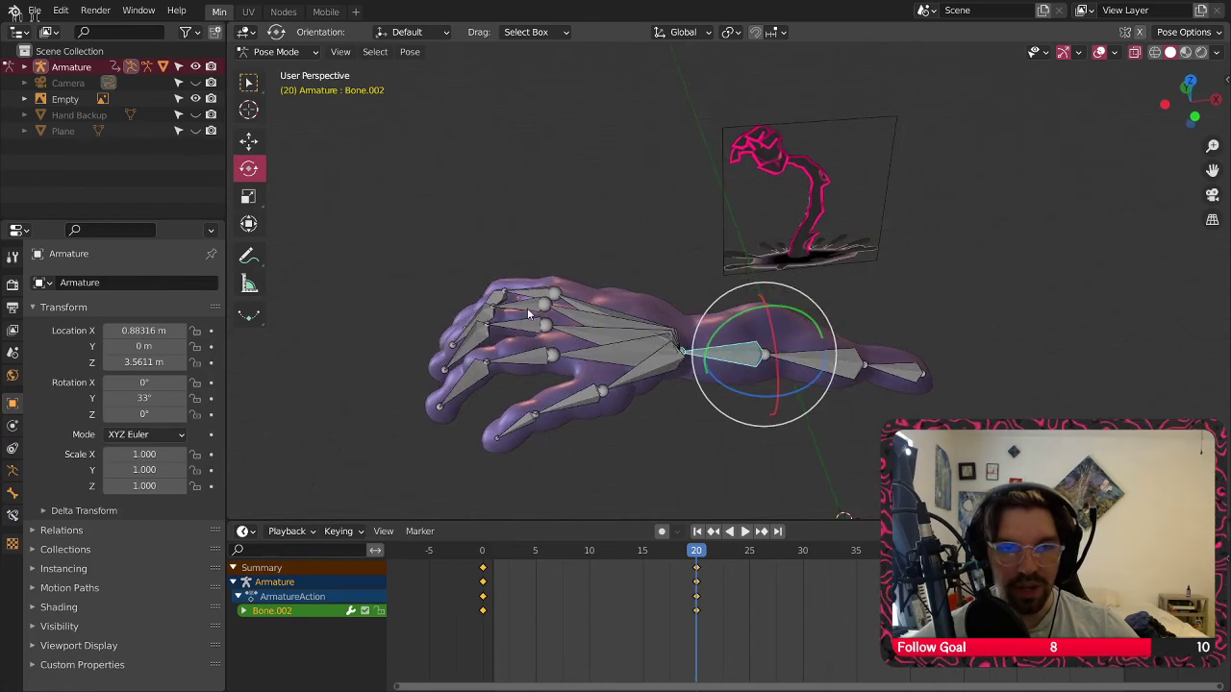
left_click(532, 295)
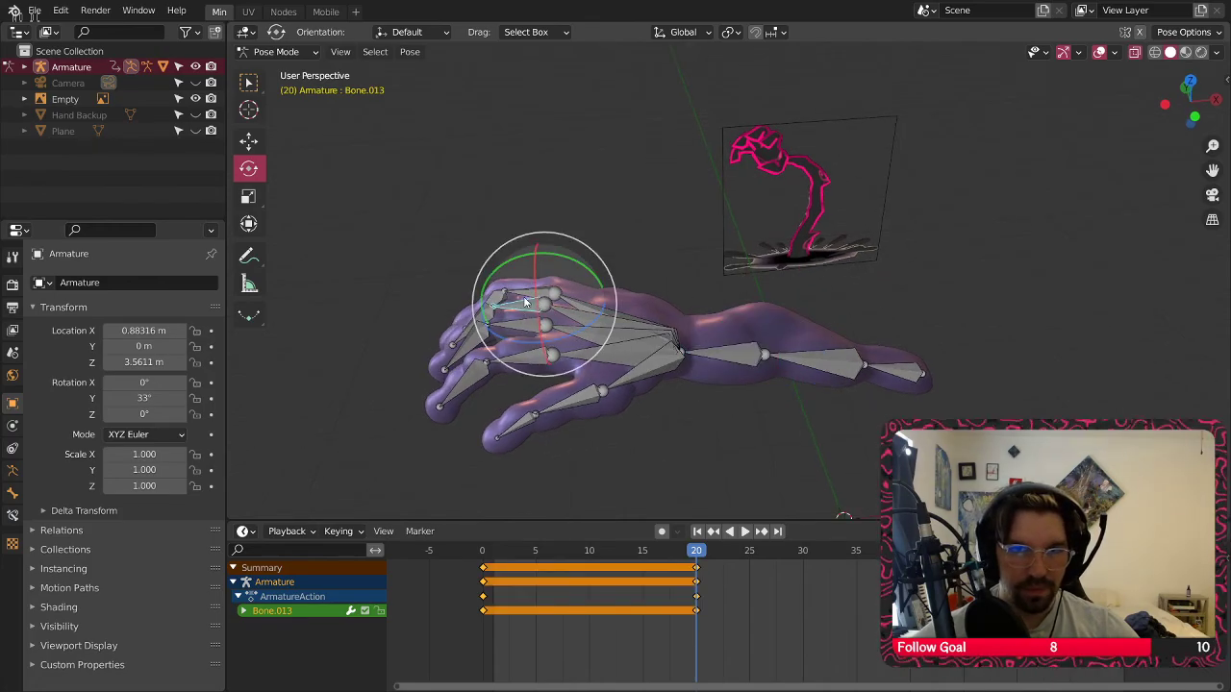
left_click(538, 339, "shift")
left_click(521, 325, "shift")
left_click(525, 355, "shift")
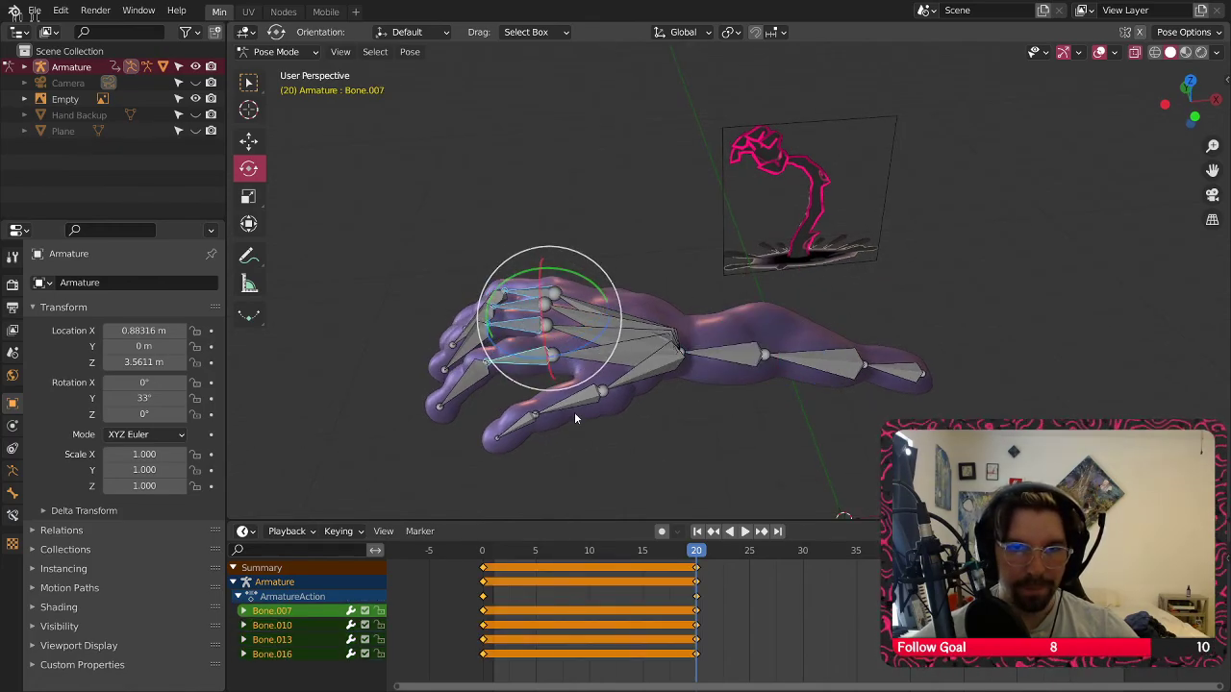
left_click(576, 410, "shift")
middle_click_drag(575, 410, 580, 383)
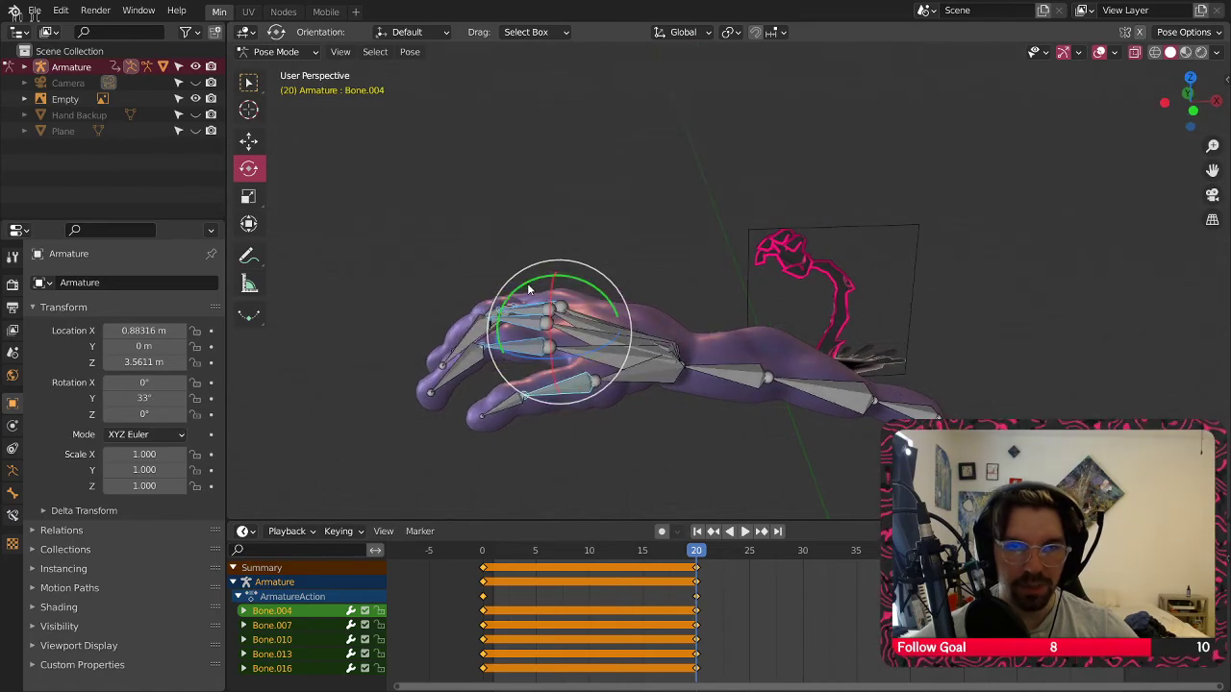
left_click_drag(574, 279, 505, 307)
middle_click_drag(471, 402, 589, 348)
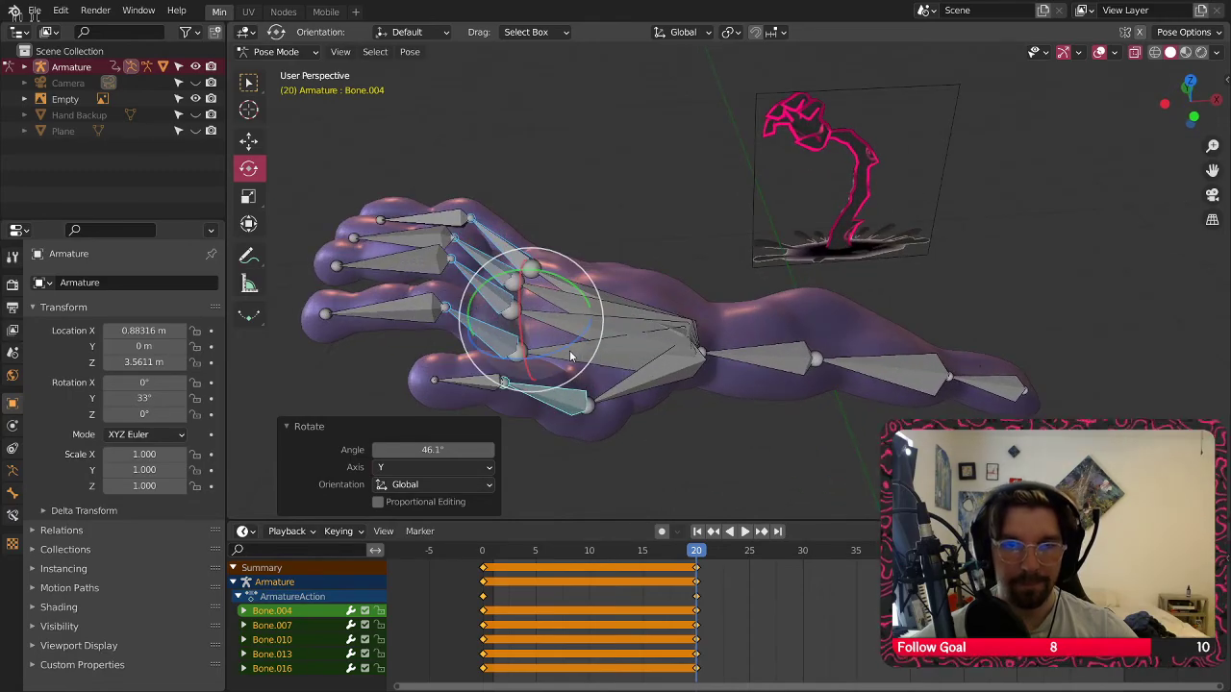
Rotate the palm bones Bone.003, Bone.006, Bone.009, Bone.012 and Bone.015 together by about 13° around the global Y axis
left_click(569, 350)
left_click(575, 317, "shift")
left_click(571, 299, "shift")
left_click(575, 286, "shift")
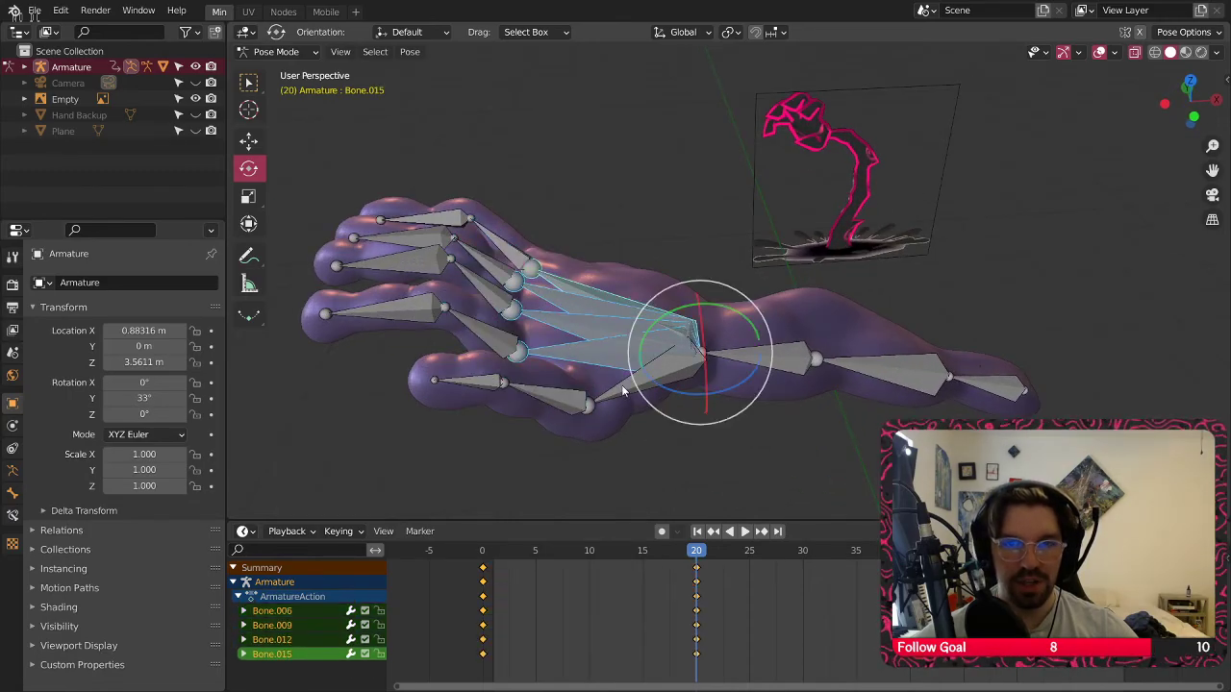
left_click(626, 392, "shift")
key("r")
key("y")
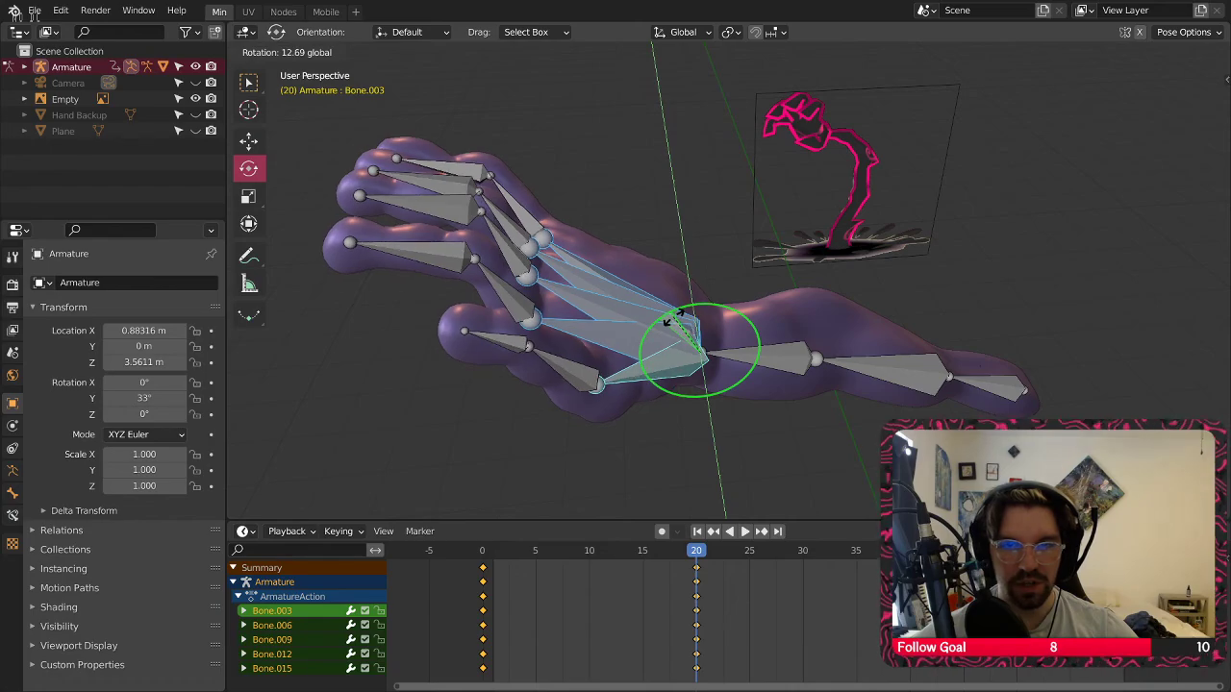
left_click(670, 314)
left_click(660, 205)
Rotate the fingertip bones Bone.005, Bone.008, Bone.011, Bone.014 and Bone.017 together by -39.5° around the global Y axis to curl them
middle_click_drag(495, 302, 510, 328)
left_click(507, 321)
left_click(448, 204, "shift")
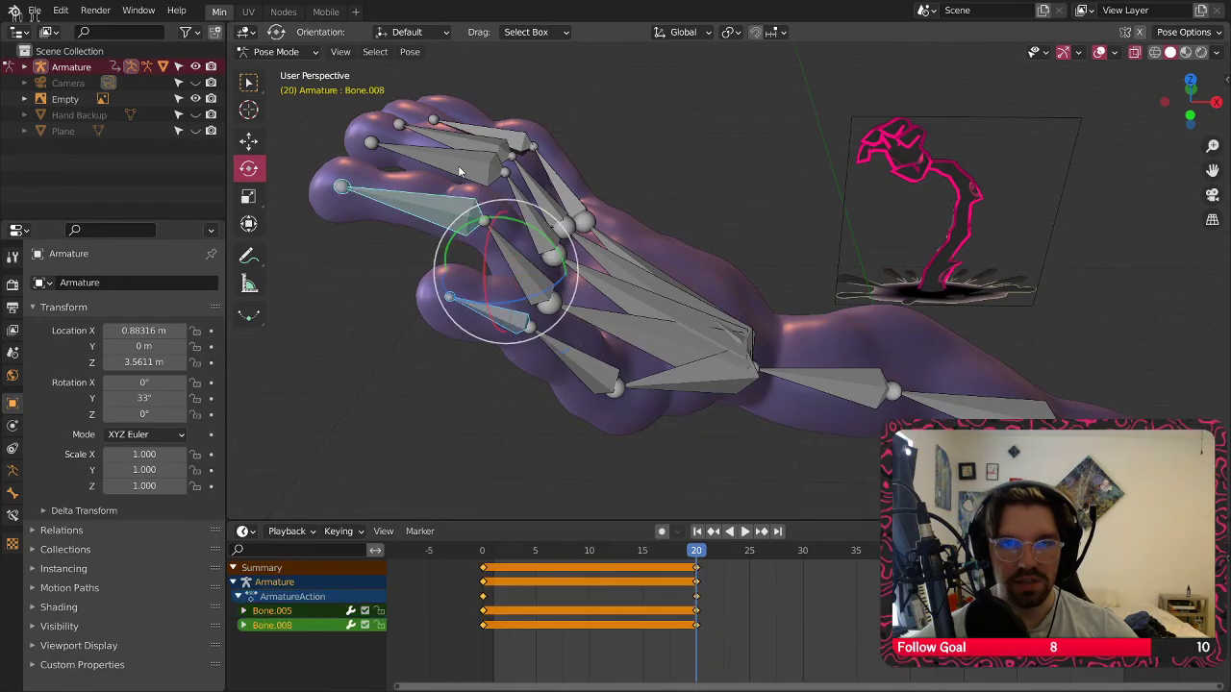
left_click(475, 140, "shift")
left_click(475, 141, "shift")
left_click(504, 134, "shift")
left_click_drag(489, 143, 444, 175)
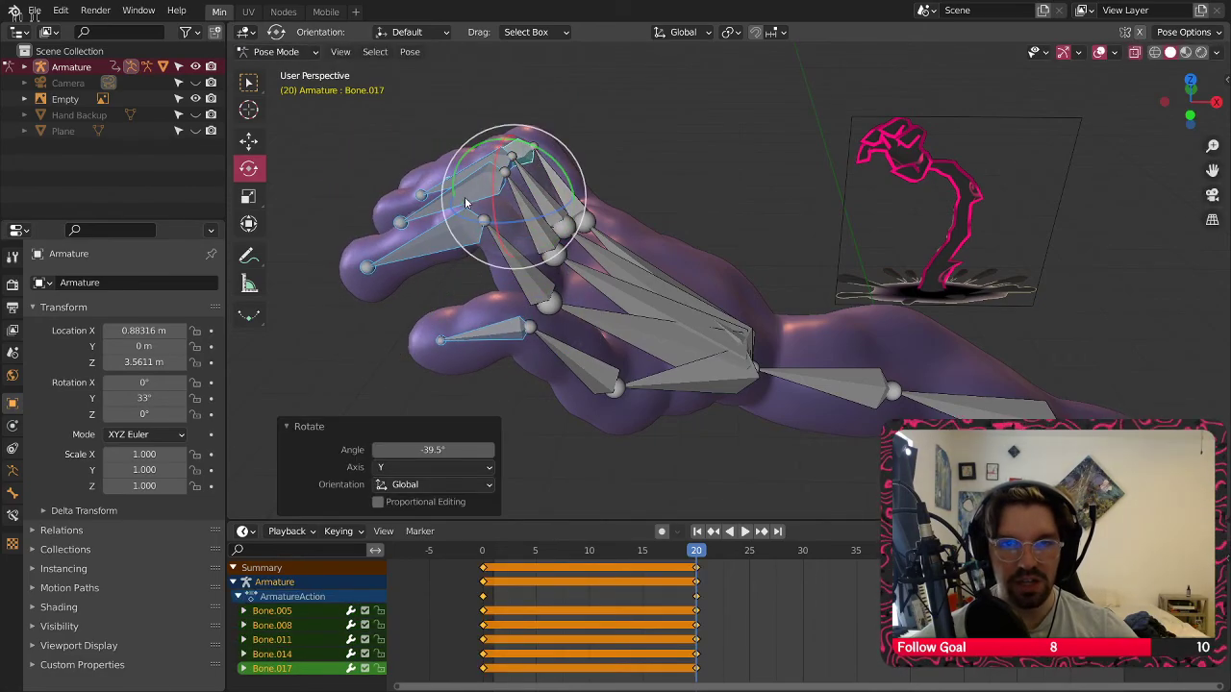
Adjust the thumb by rotating its base bone, Bone.004, around the global Y axis and refining its angle from a second view
left_click(566, 337)
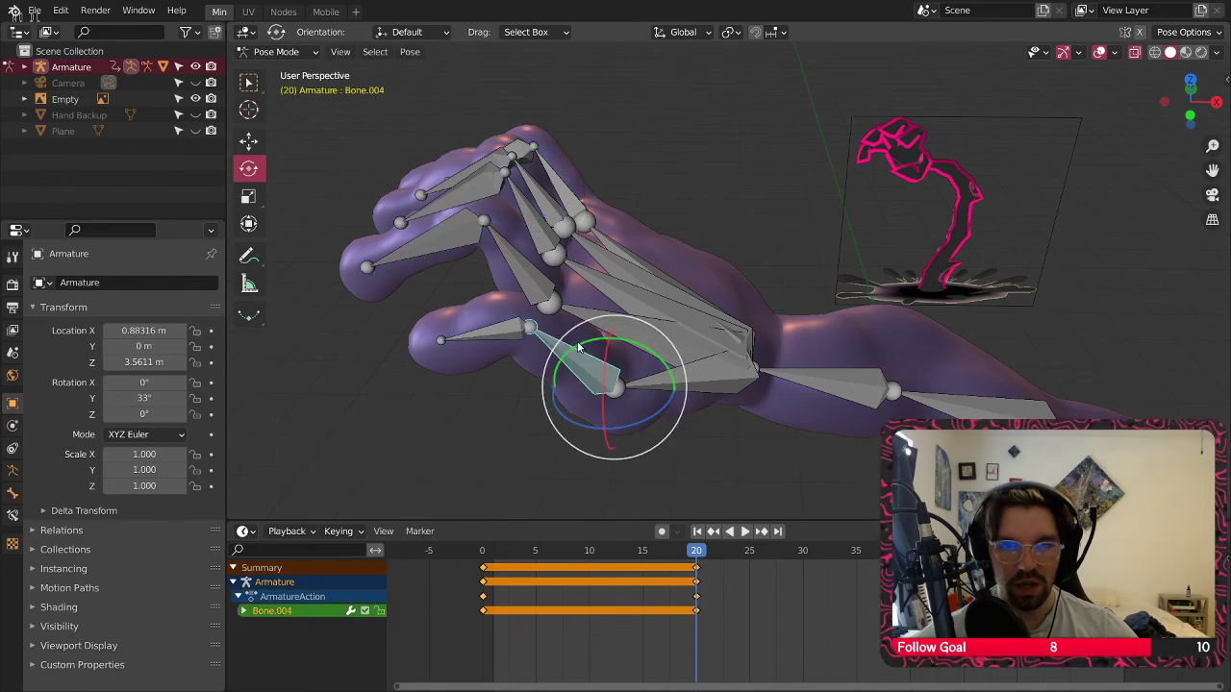
left_click_drag(578, 348, 535, 352)
middle_click_drag(534, 352, 620, 350)
left_click_drag(603, 358, 589, 391)
middle_click_drag(588, 391, 523, 265)
Spread two fingers outward by rotating Bone.016 around the global X axis and Bone.013 by -18.4° around the same axis
left_click(533, 294)
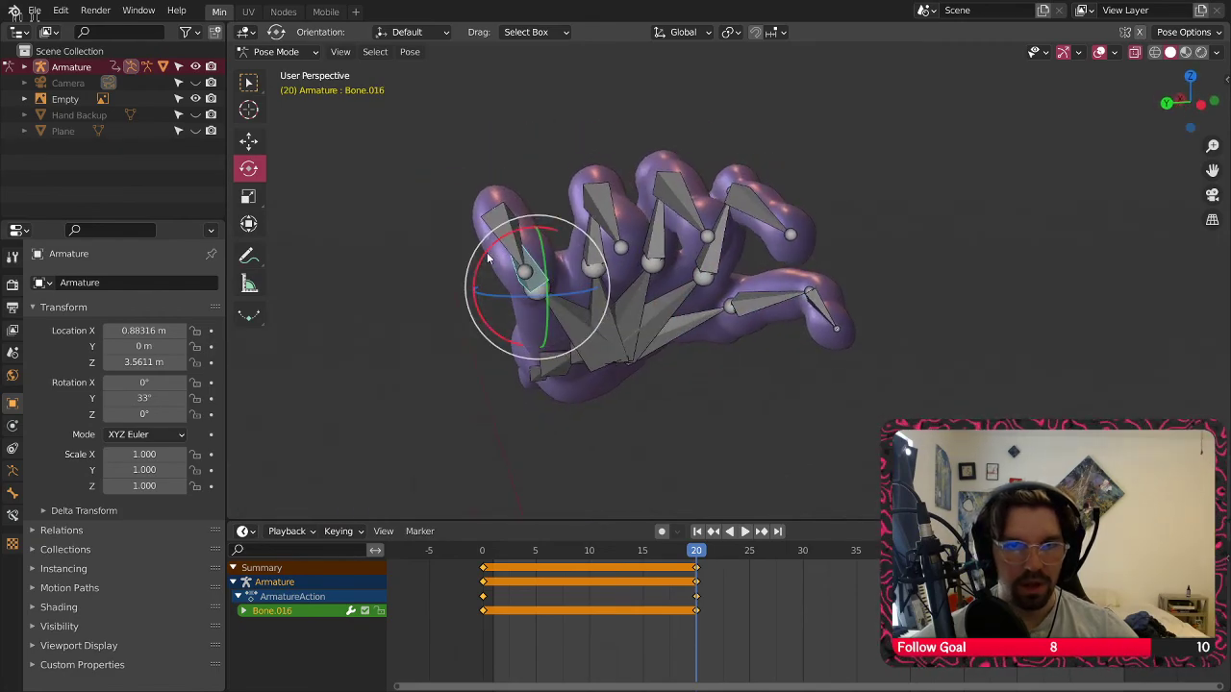
left_click_drag(491, 257, 469, 269)
left_click(593, 261)
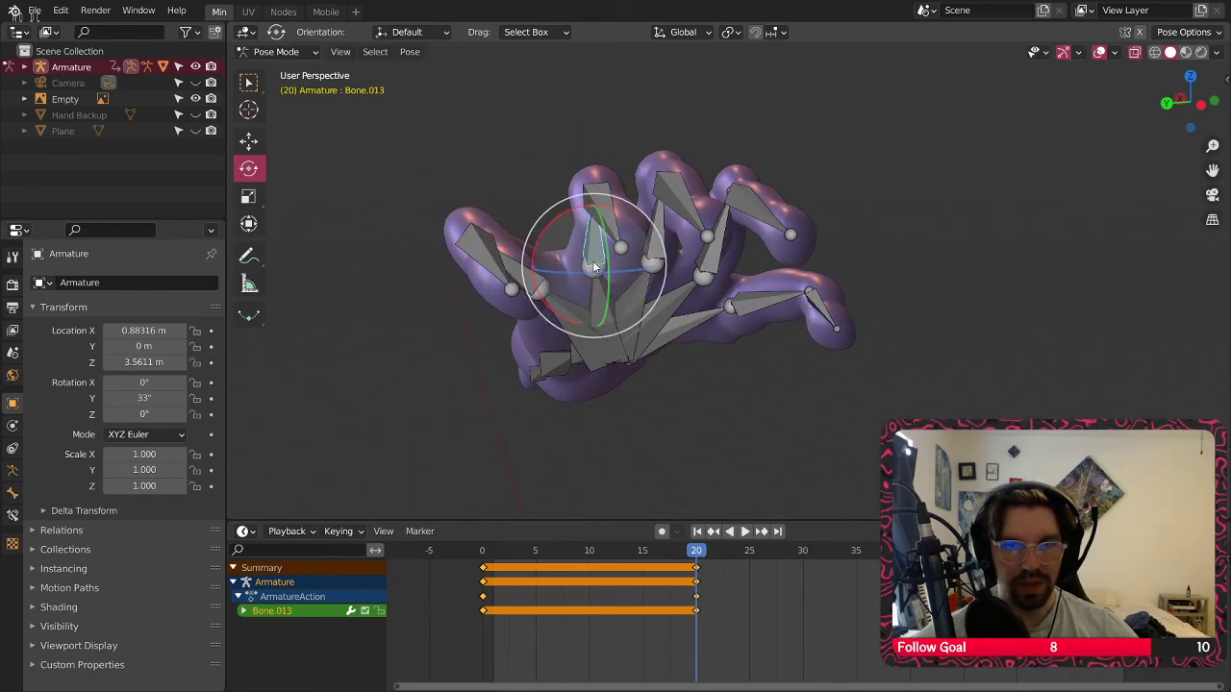
left_click_drag(558, 228, 544, 248)
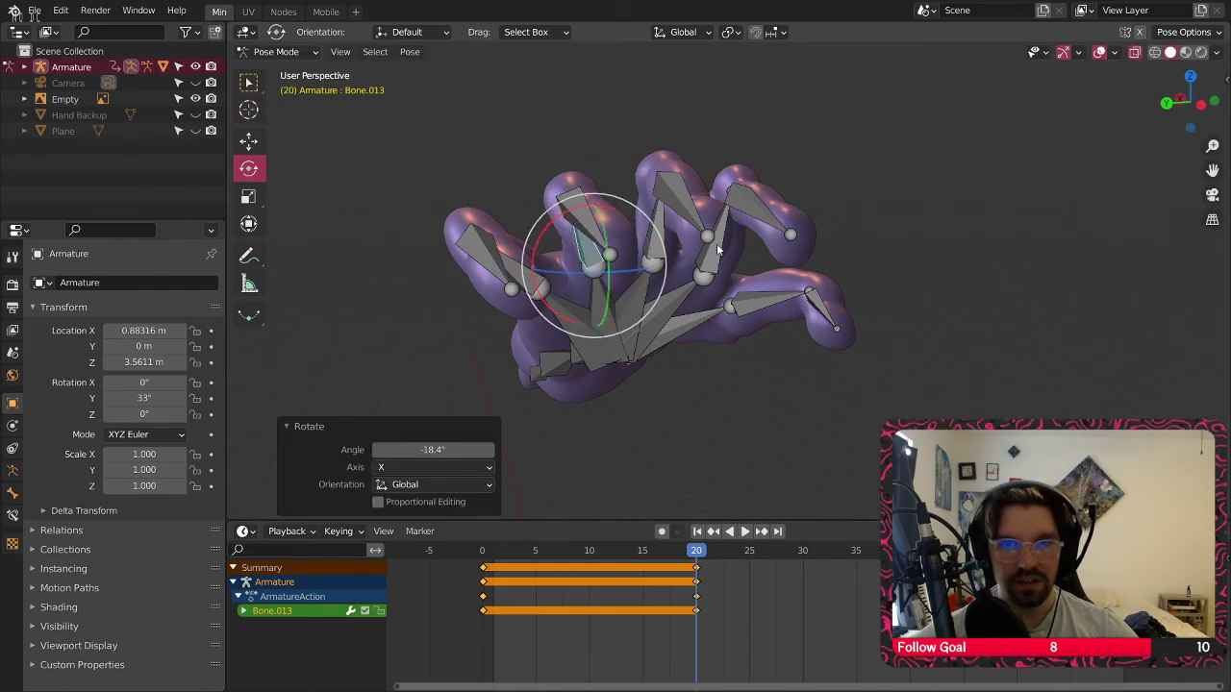
Adjust the rotation of the finger at Bone.007 so the fingers fan out evenly, and clear the bone selection
left_click(761, 242)
middle_click_drag(761, 241, 712, 237)
left_click_drag(713, 236, 726, 233)
left_click_drag(745, 281, 725, 281)
left_click_drag(681, 229, 695, 234)
left_click(847, 196)
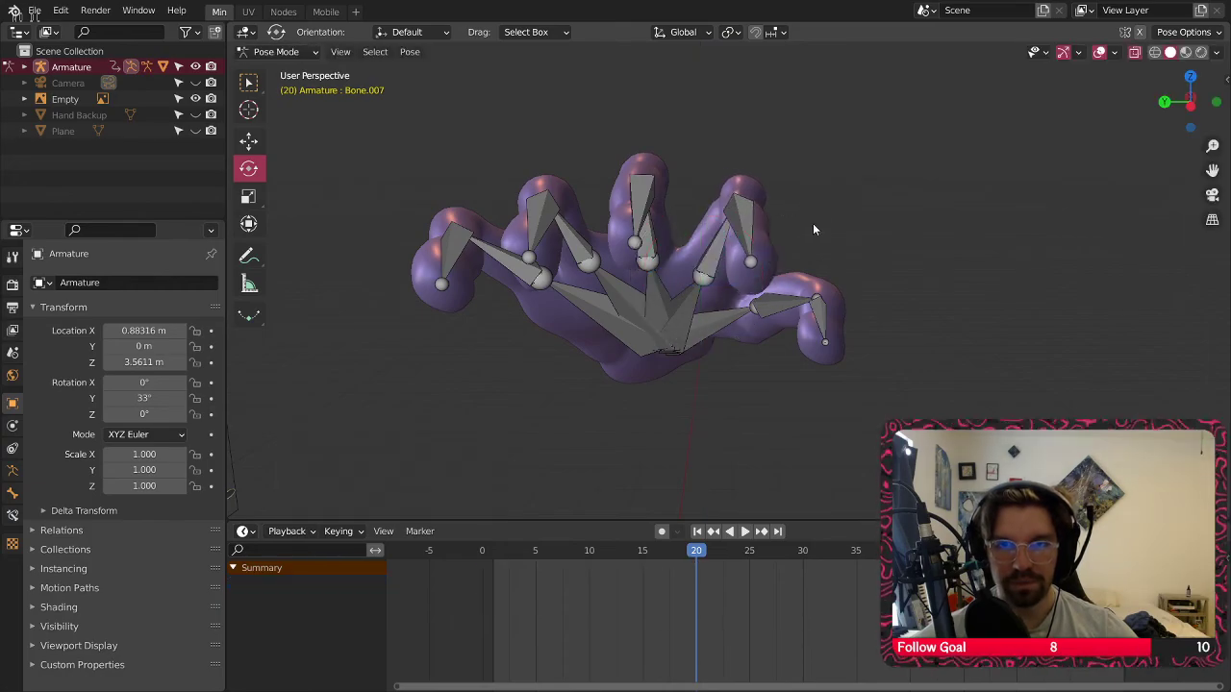
Select all bones and insert a Whole Character keyframe to store the spread hand pose at frame 20
middle_click_drag(813, 223, 664, 230)
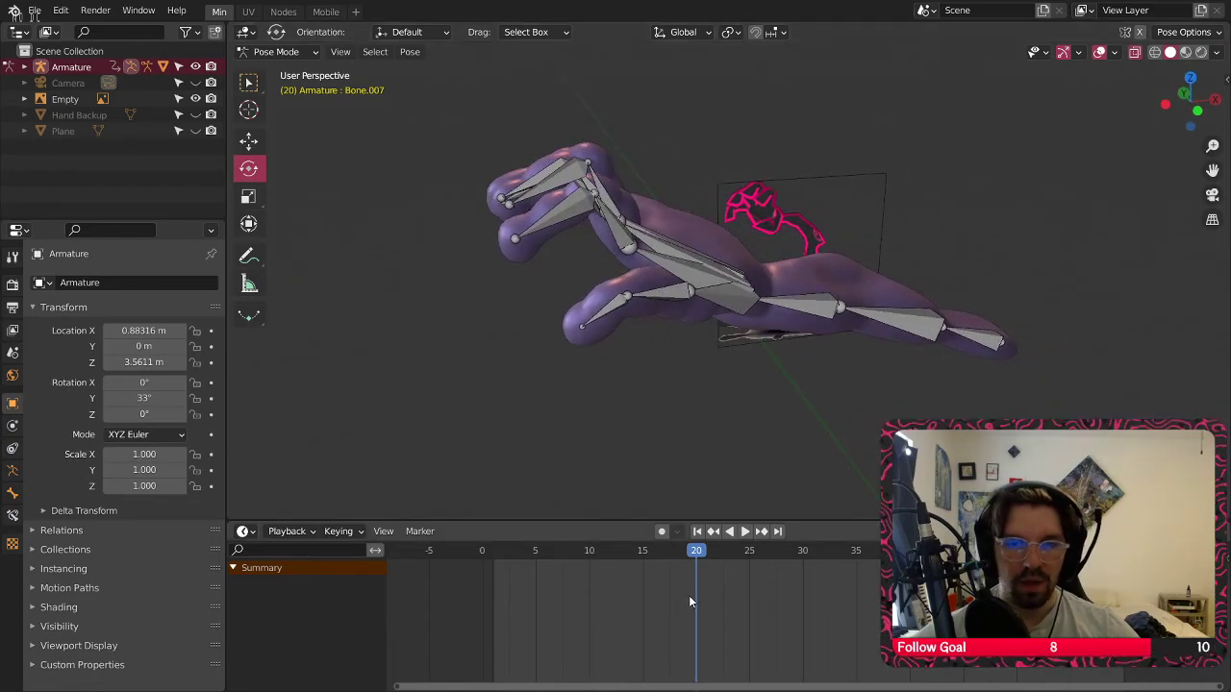
left_click(720, 277)
right_click(719, 277)
left_click(841, 131)
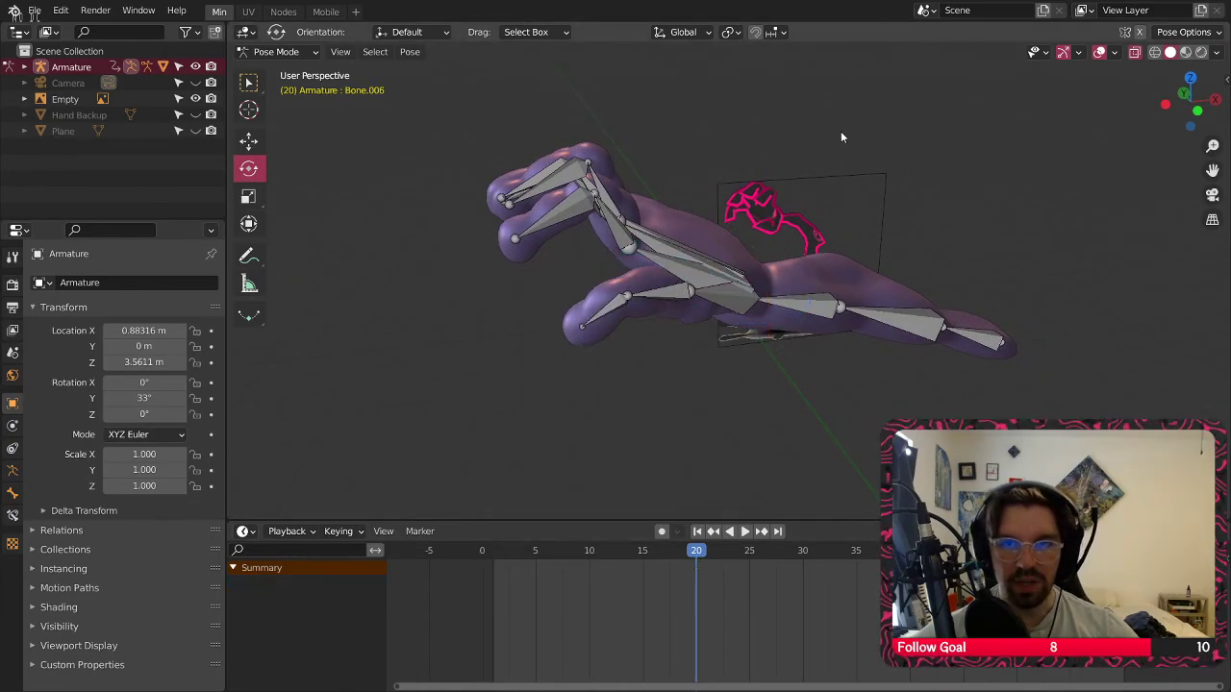
key("a")
right_click(732, 274)
left_click(732, 274)
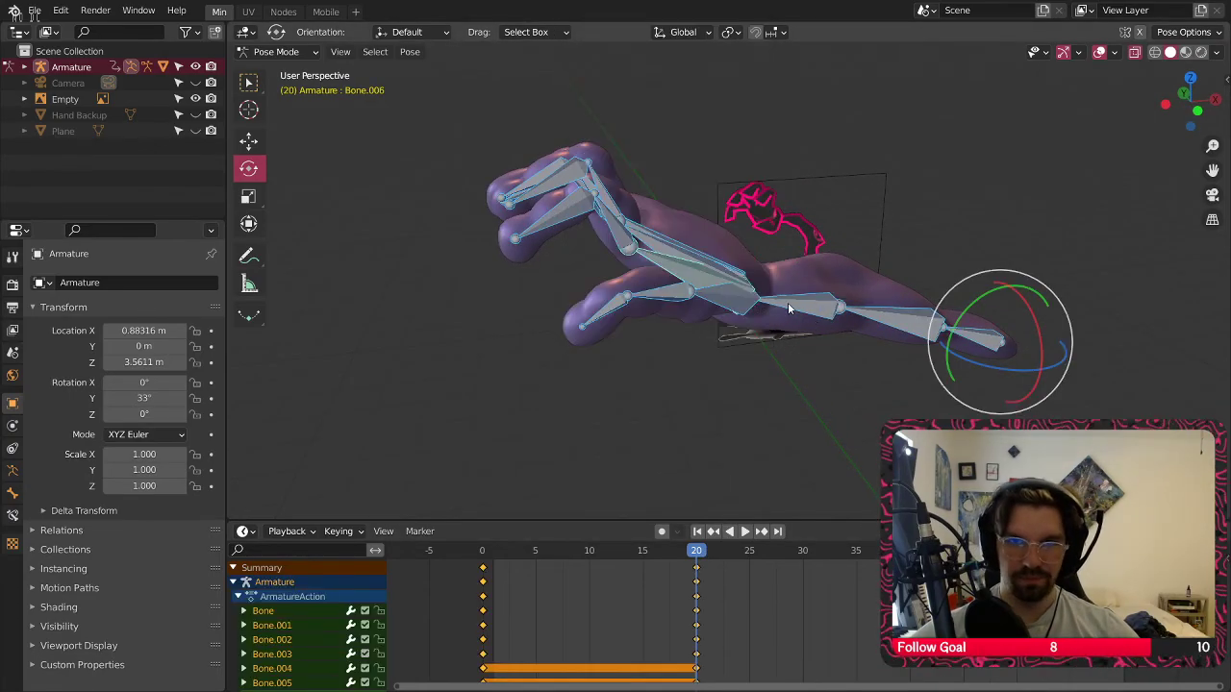
right_click(726, 286)
left_click(670, 287)
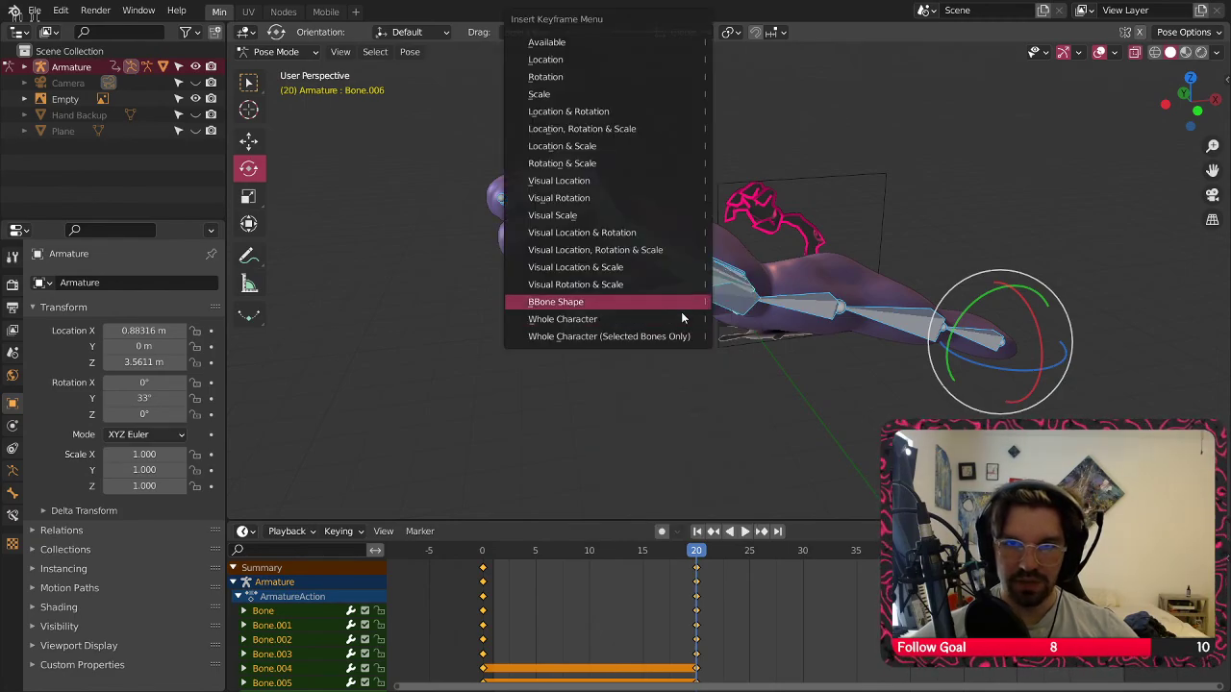
left_click(681, 312)
right_click(659, 292)
left_click(657, 280)
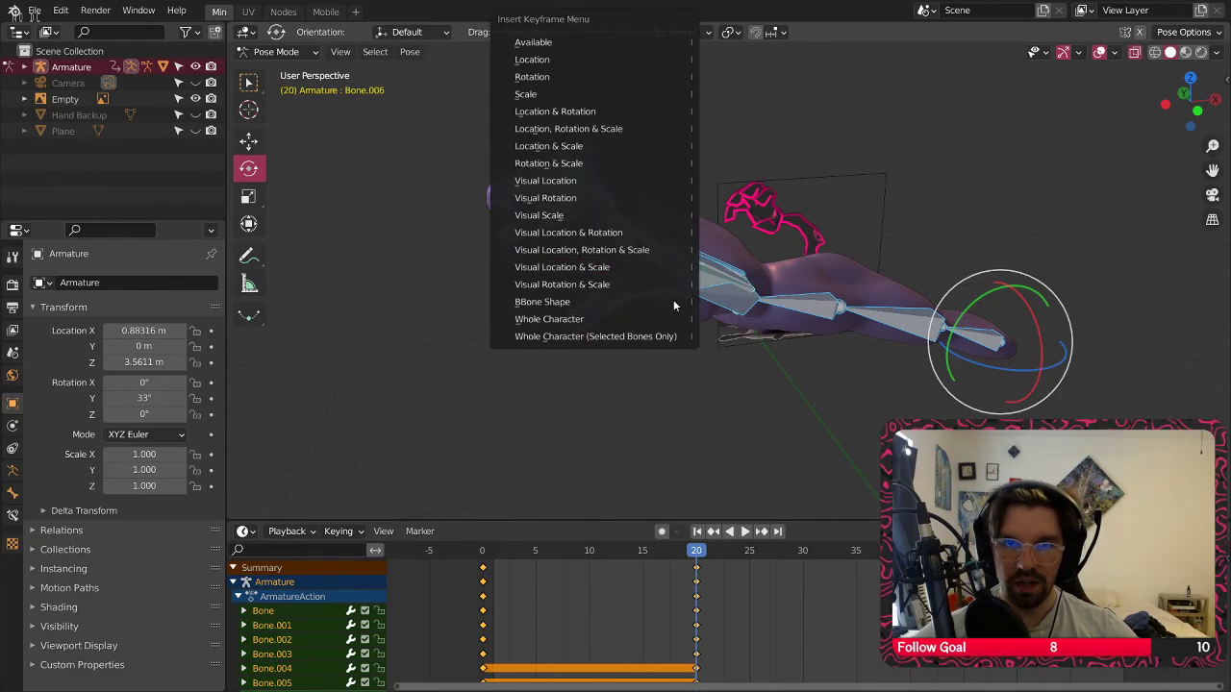
left_click(619, 317)
Play the animation from the start to review the arm and finger motion, and stop the playback
key("shift+Left")
key("space")
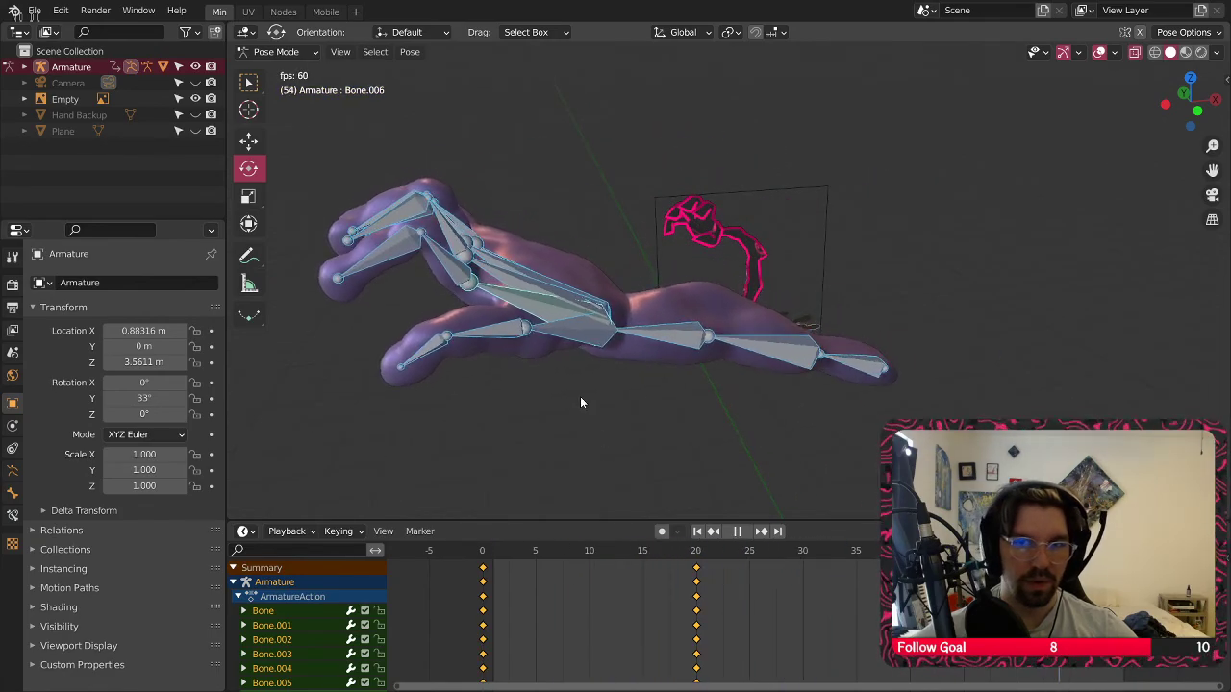
key("space")
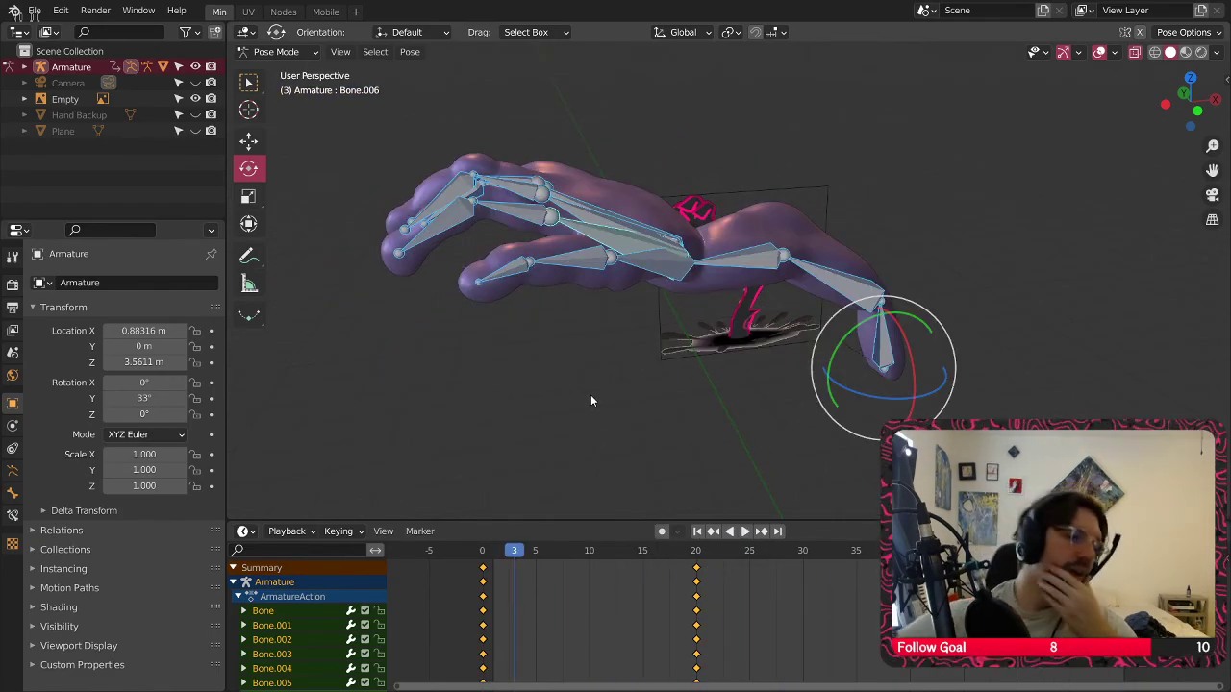
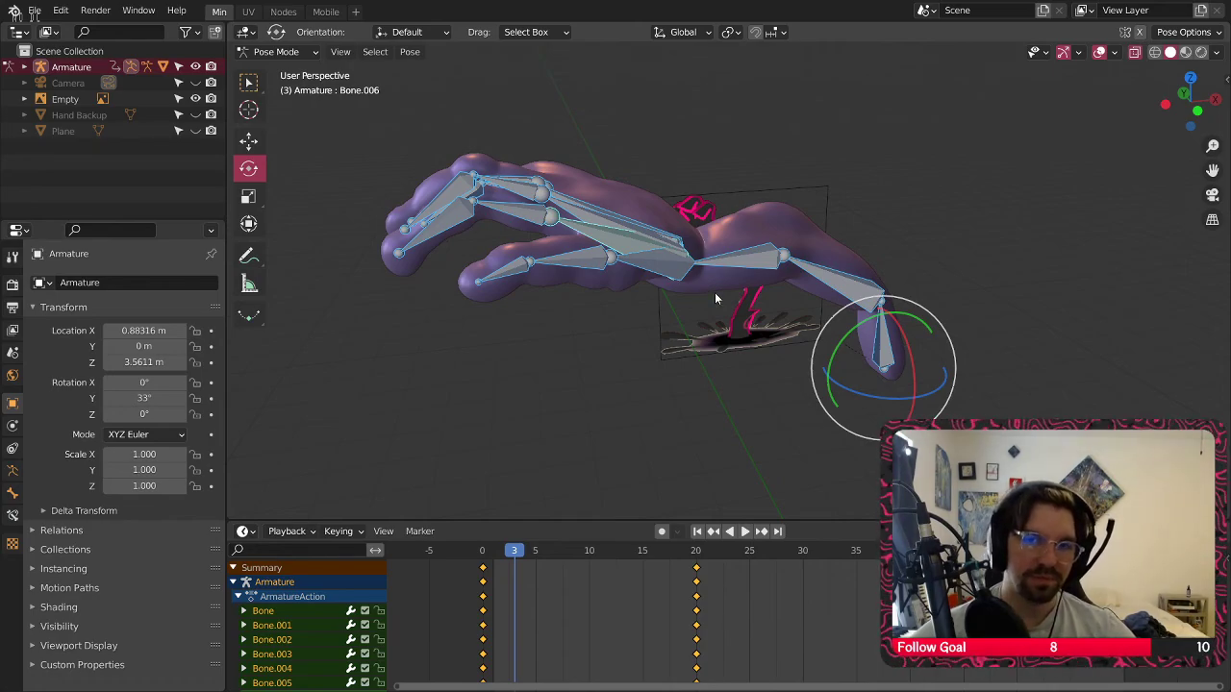
At frame 20, scale Bone.001 along the global X axis by 2.192 to stretch the arm
left_click(696, 552)
middle_click_drag(708, 404, 638, 356)
left_click(658, 348)
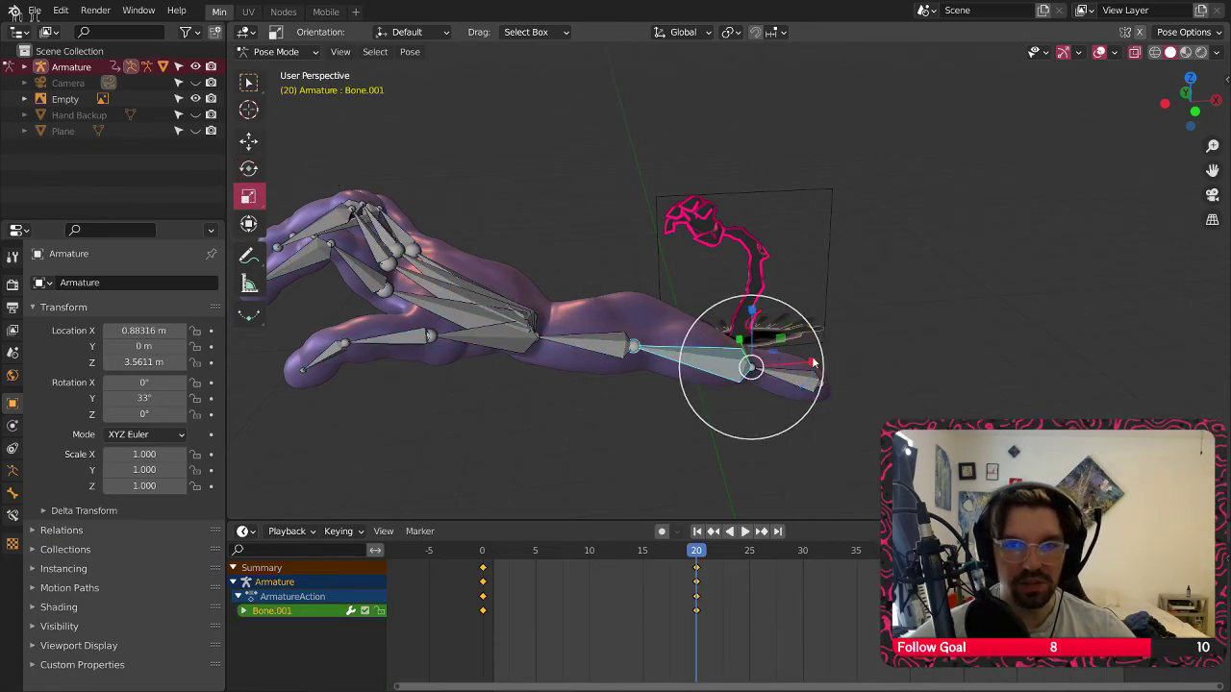
left_click_drag(815, 365, 865, 348)
middle_click_drag(654, 290, 703, 313, "shift")
middle_click_drag(619, 313, 597, 350)
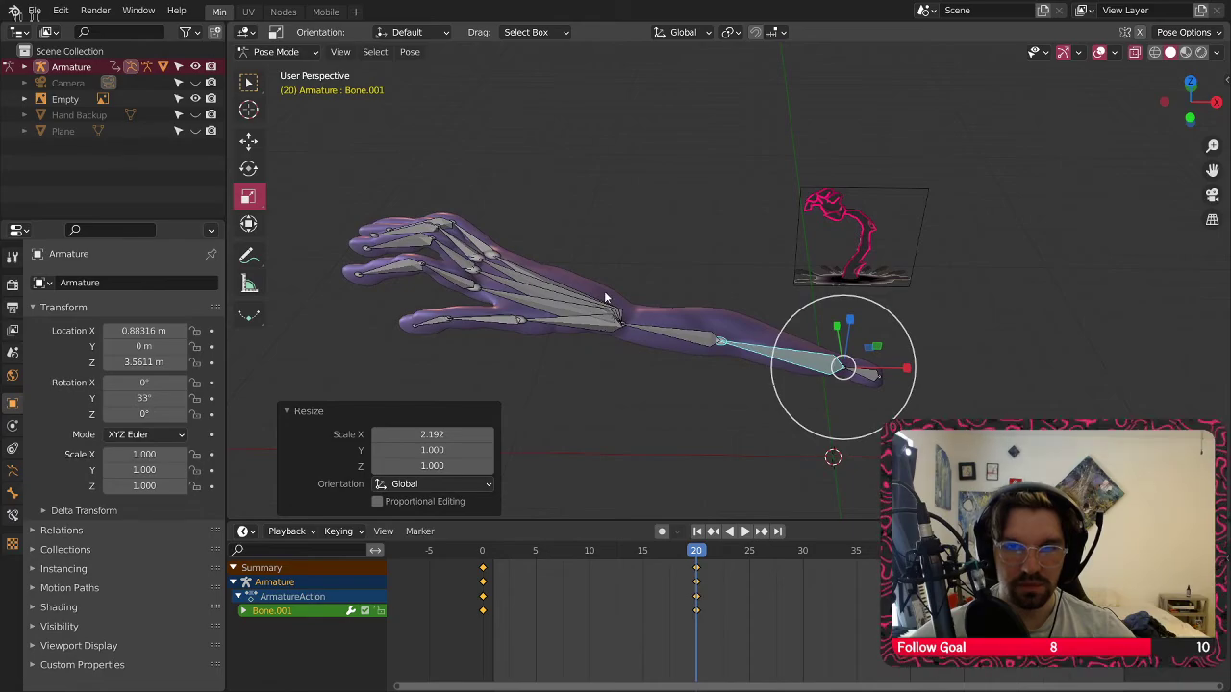
scroll(601, 292, "up", 1)
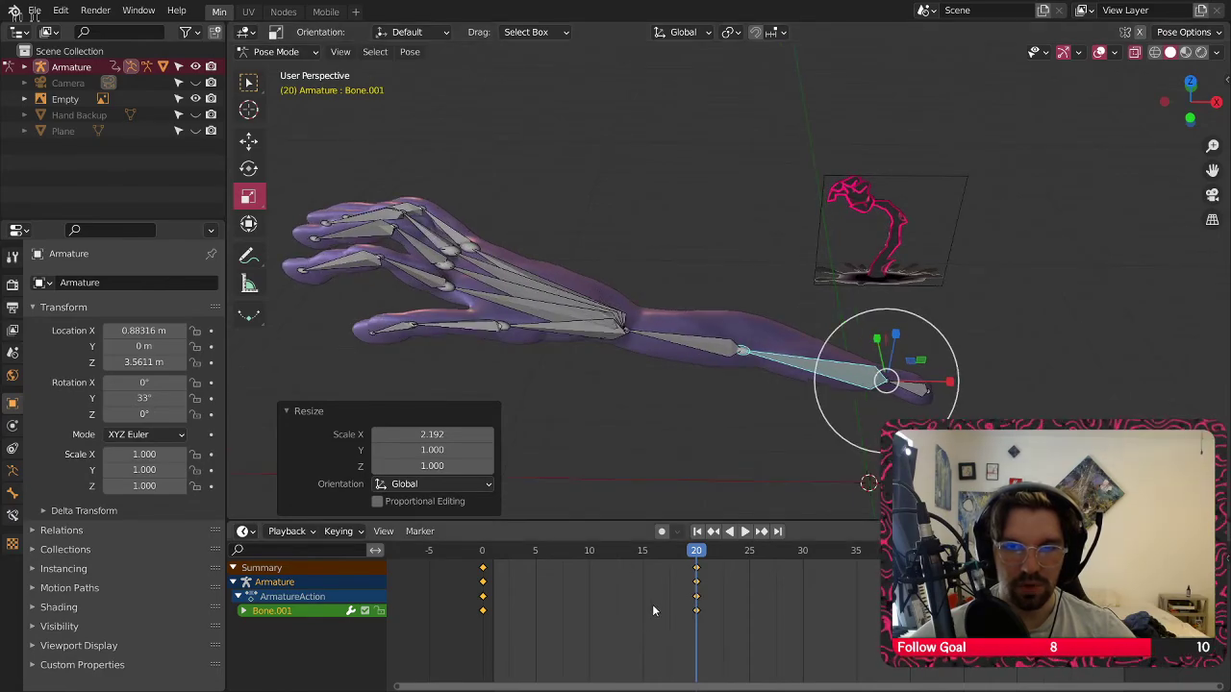
Insert a keyframe for all bones of the stretched arm pose at frame 20
key("a")
right_click(600, 335)
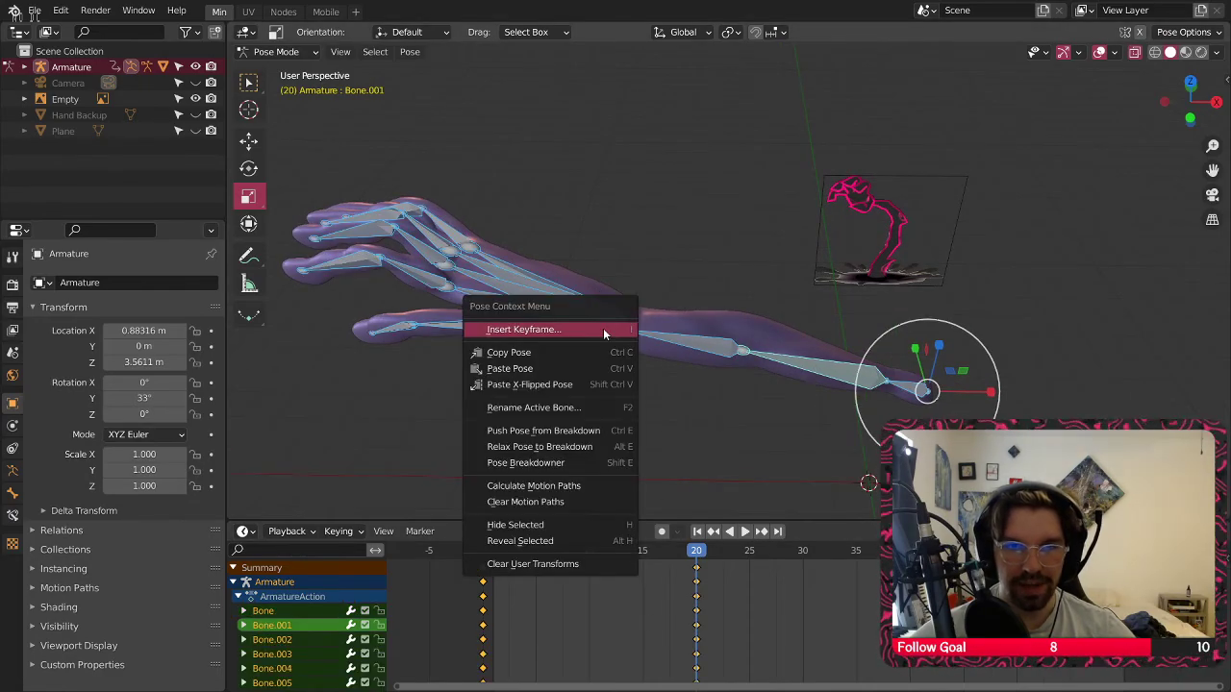
left_click(596, 334)
left_click(594, 333)
Play the arm stretch animation from frame 0 and view it in Object Mode without the bones
key("shift+Left")
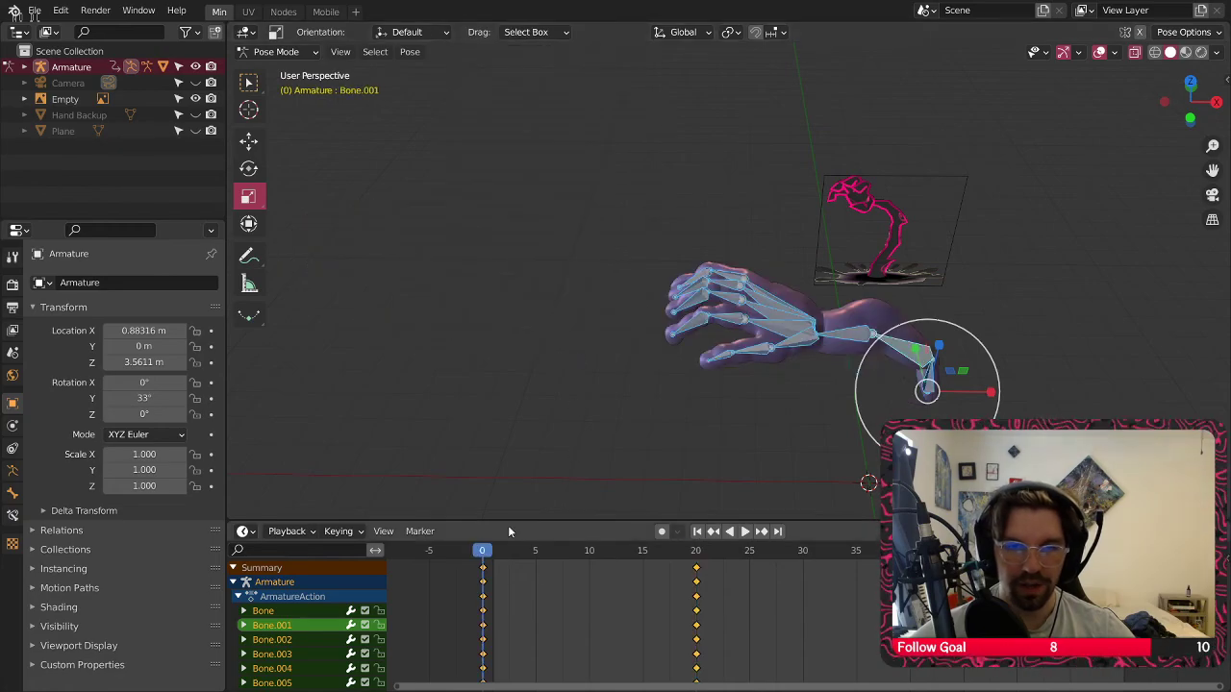
key("alt+a")
key("space")
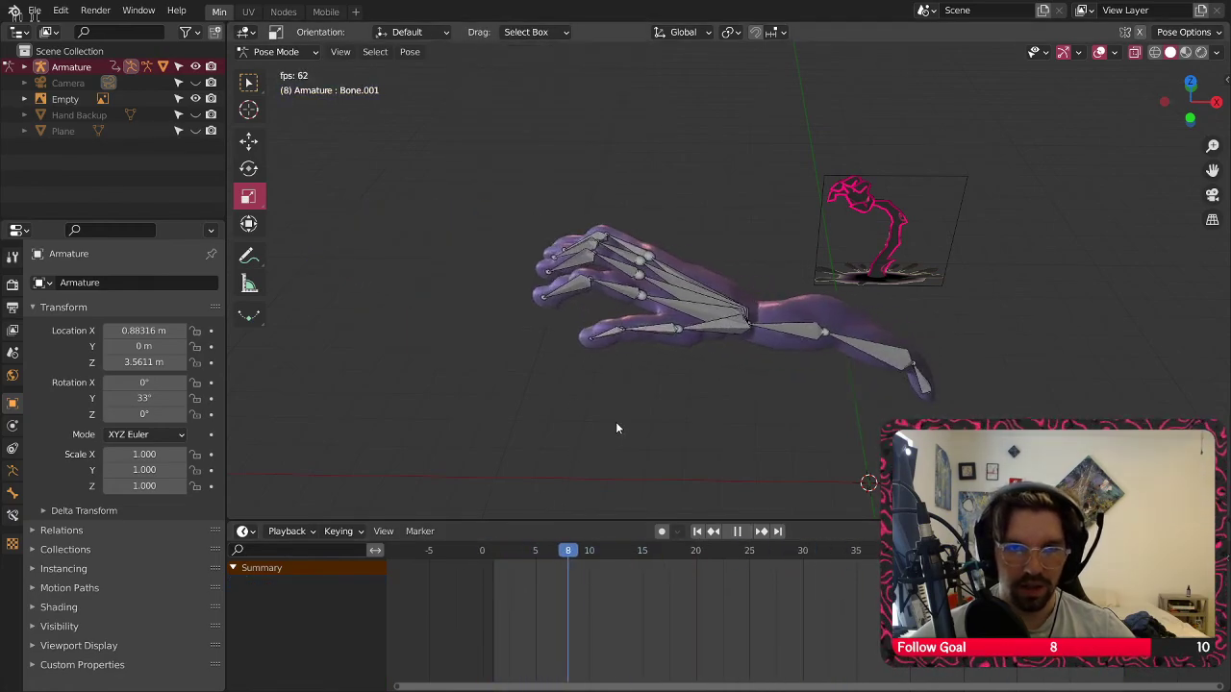
left_click(276, 73)
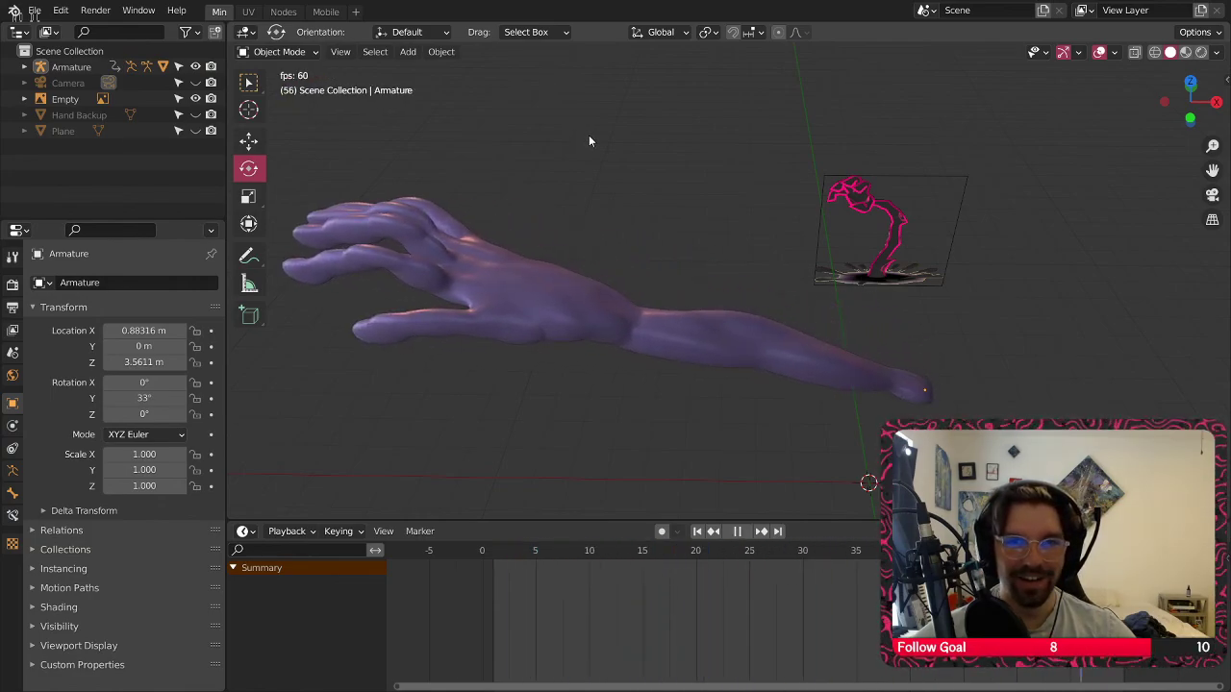
key("space")
middle_click_drag(518, 318, 529, 297)
key("space")
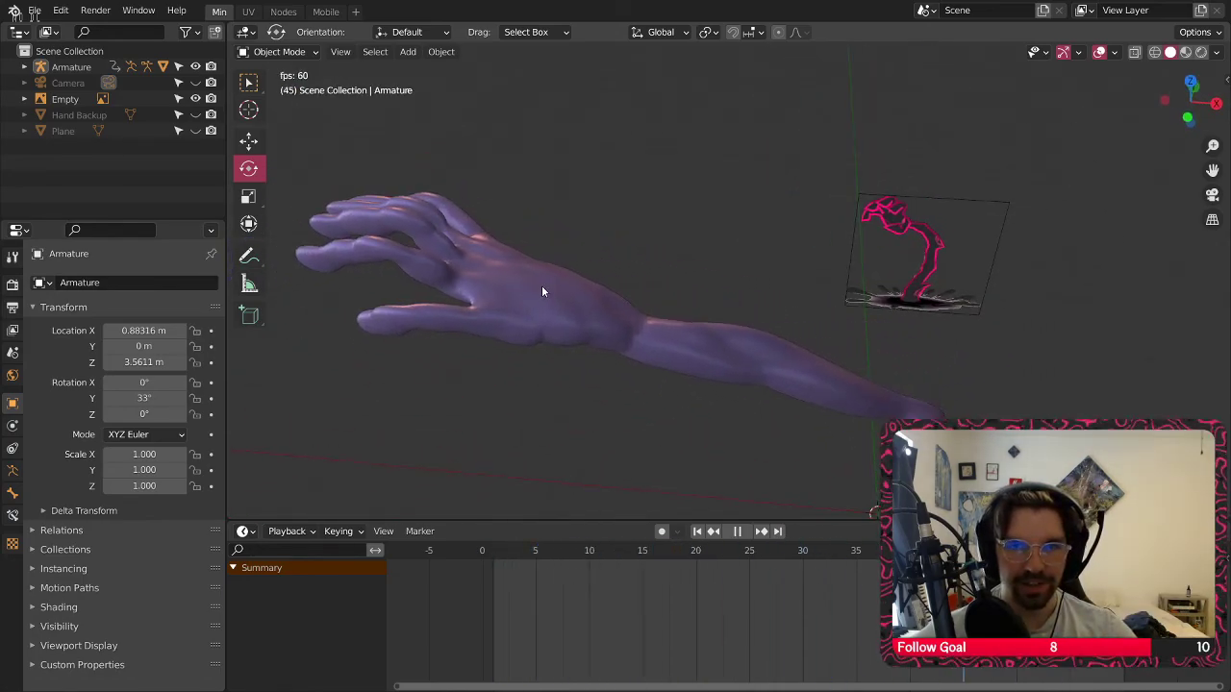
key("space")
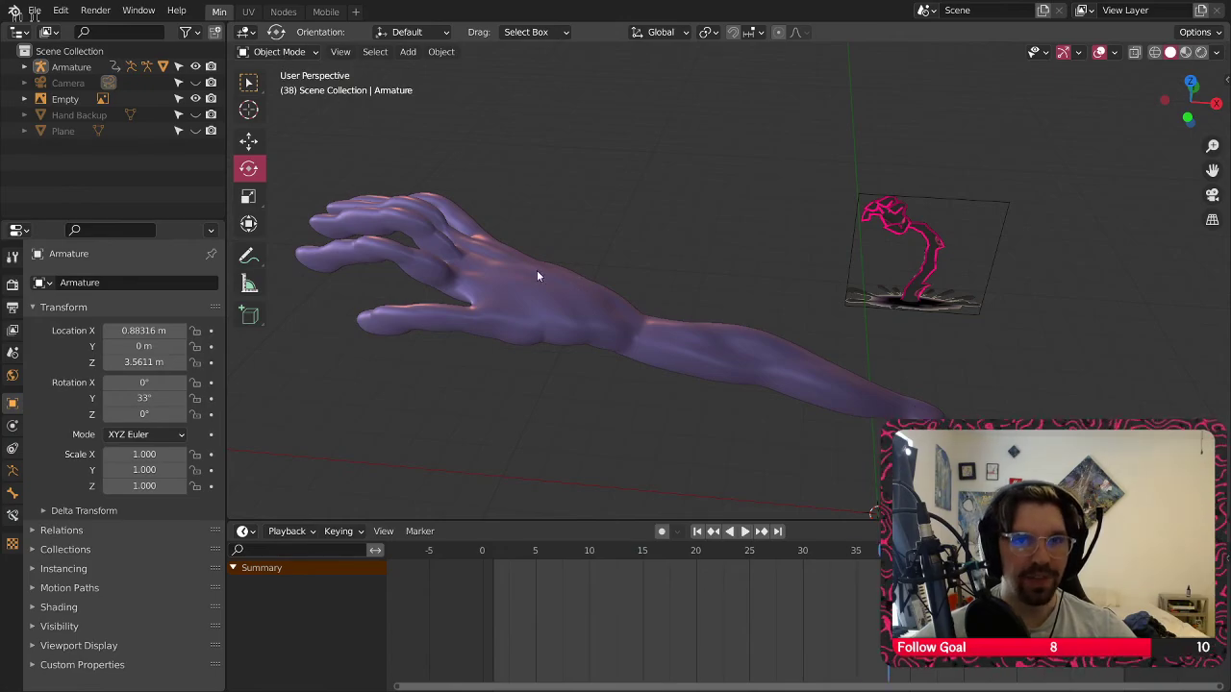
Select the armature and switch it back to Pose Mode
left_click(605, 314)
left_click(72, 67)
left_click(304, 50)
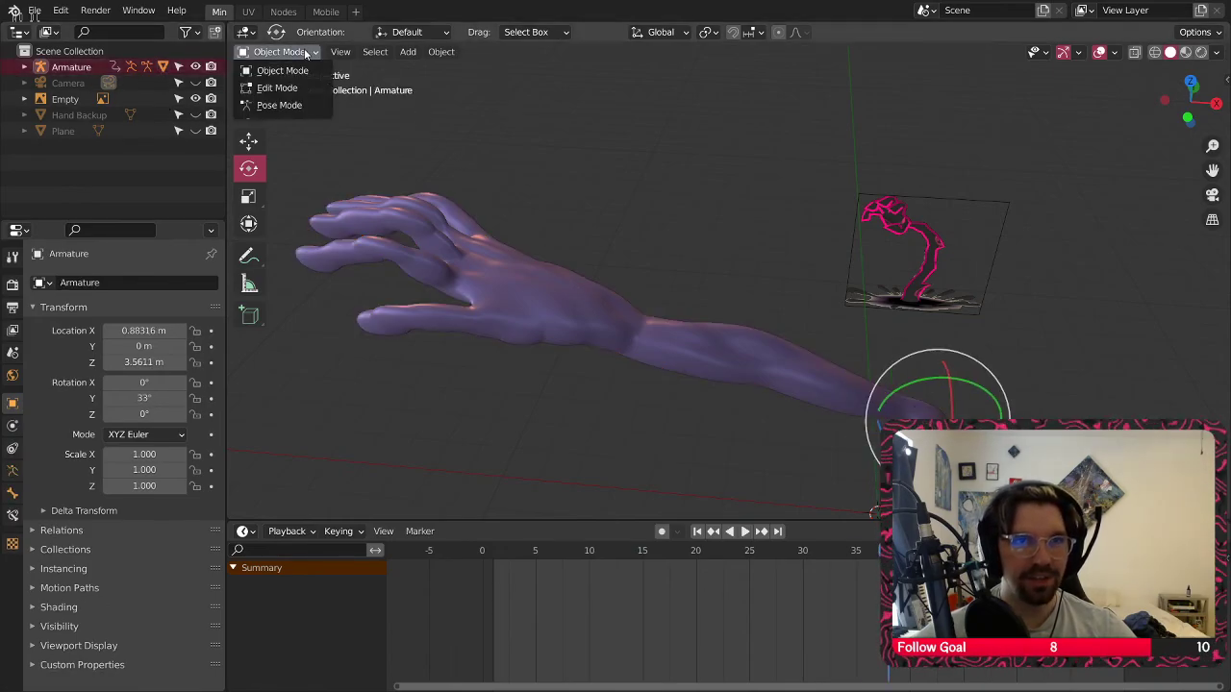
left_click(276, 106)
Rotate the forearm bone Bone.002 at frame 20 so that the hand twists sideways
middle_click_drag(734, 383, 725, 383, "shift")
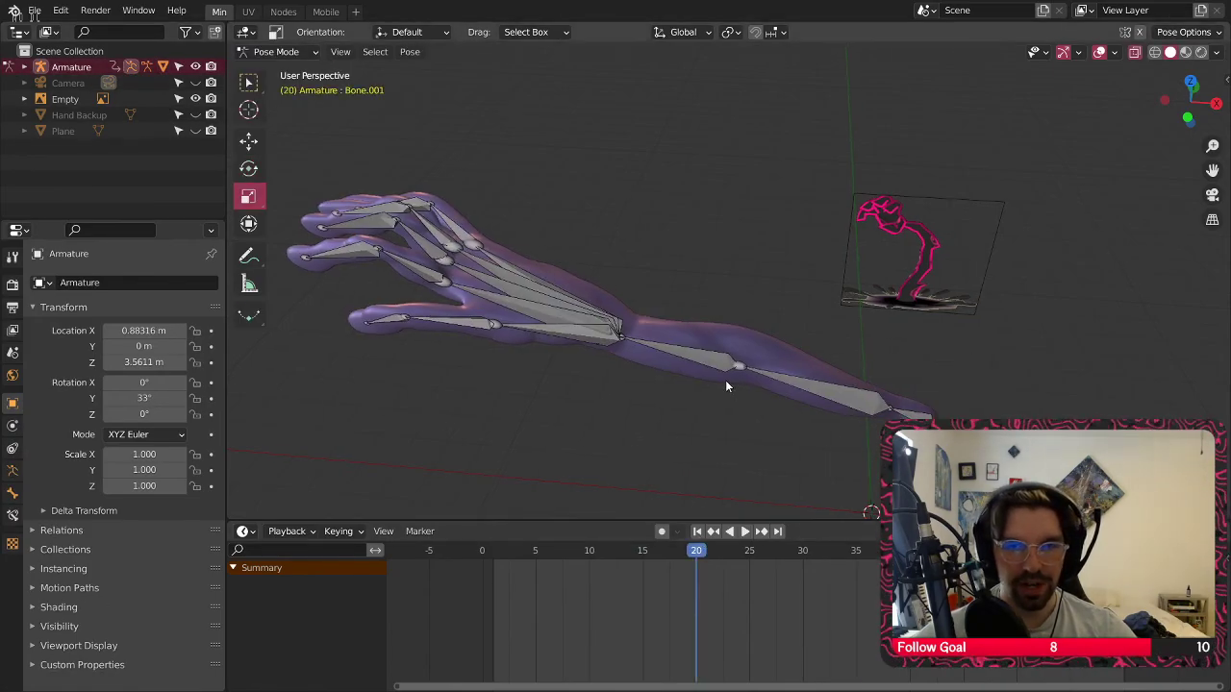
middle_click_drag(541, 332, 538, 318)
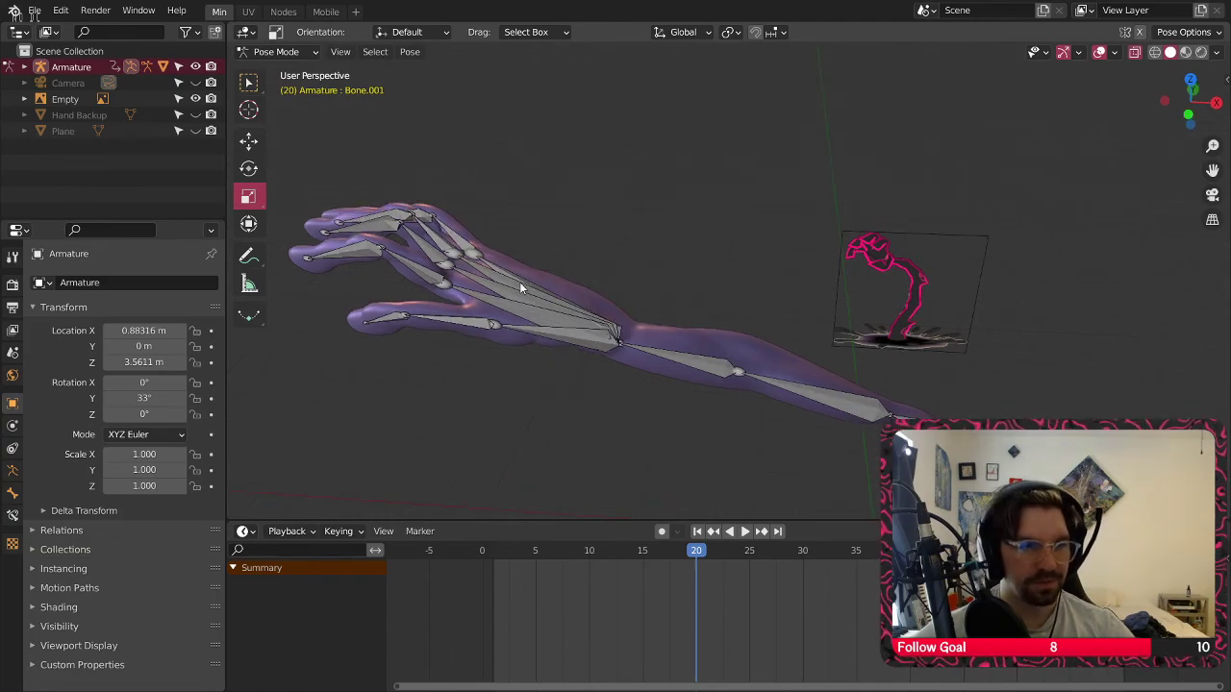
middle_click_drag(597, 294, 670, 391)
left_click(685, 395)
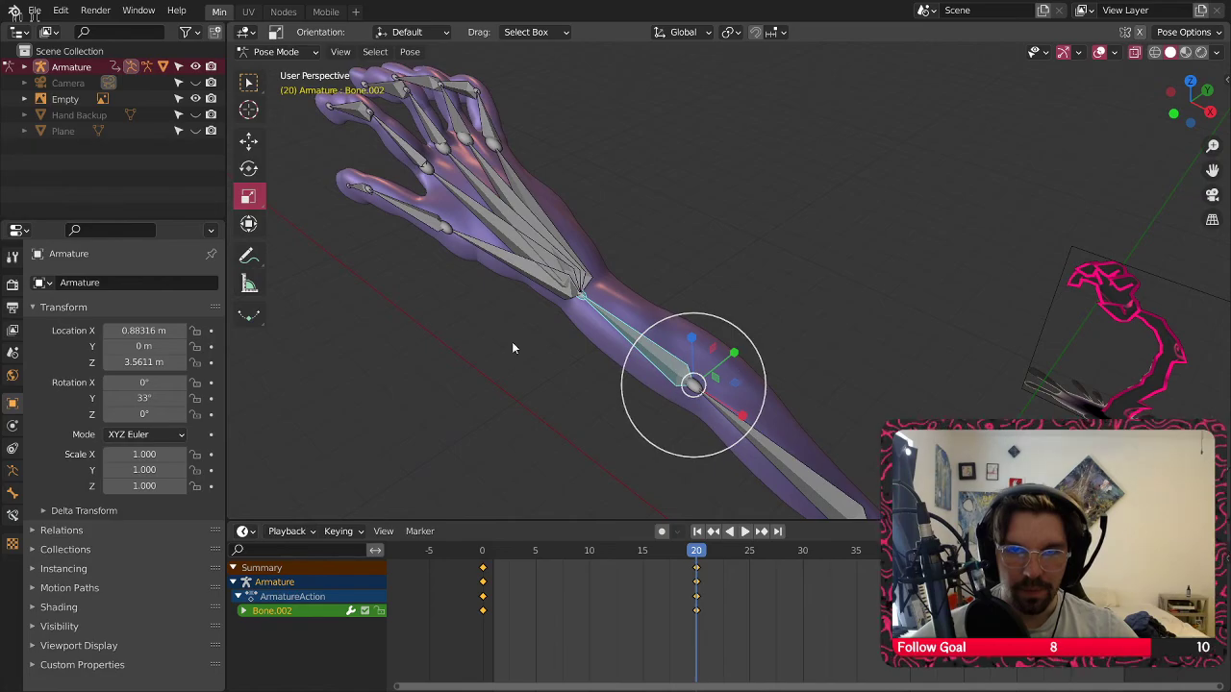
left_click(248, 167)
middle_click_drag(616, 308, 673, 315)
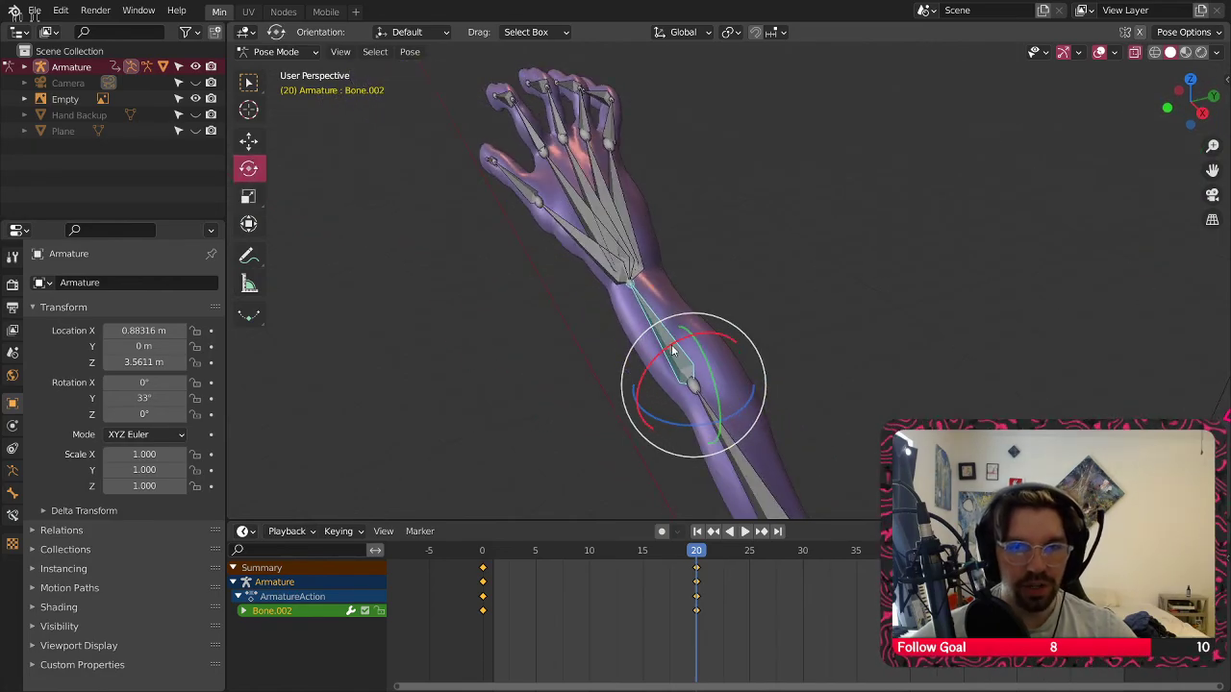
left_click_drag(673, 351, 712, 337)
left_click(606, 349)
left_click(668, 324)
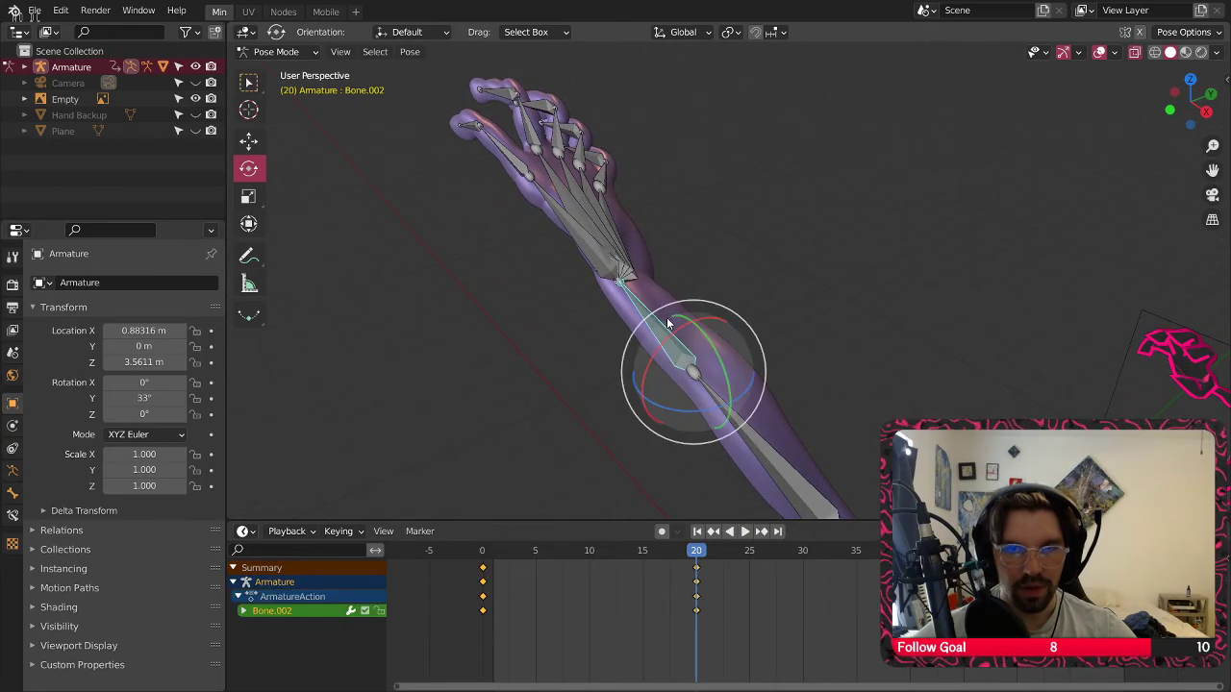
Insert a Whole Character keyframe for all bones at frame 20
key("a")
right_click(667, 319)
left_click(653, 318)
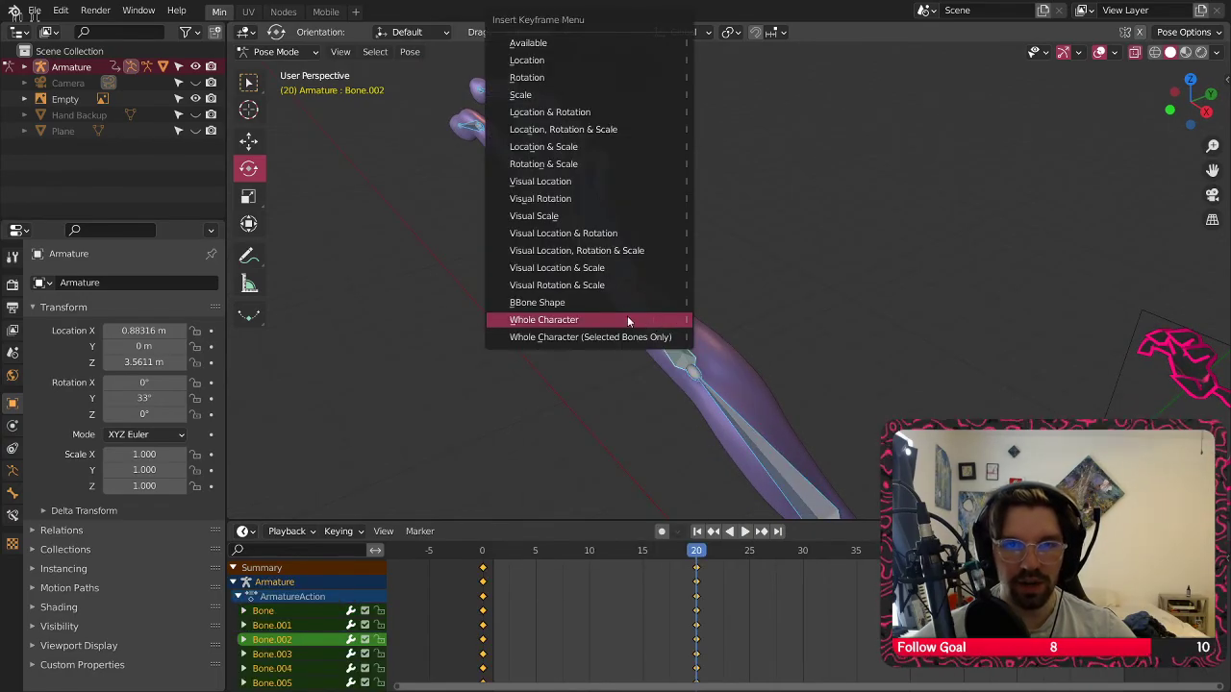
left_click(627, 319)
Play the animation from frame 0 to review the stretch with the twisted hand
middle_click_drag(543, 331, 585, 353)
scroll(585, 353, "down", 2)
key("space")
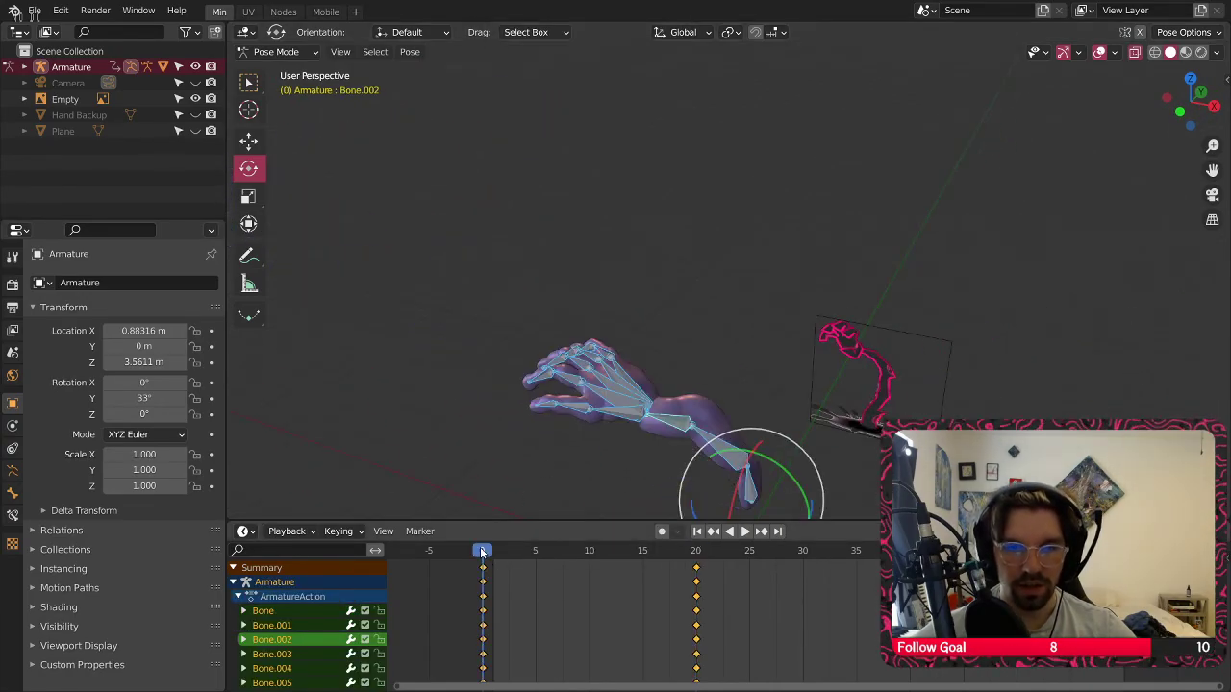
key("space")
middle_click_drag(521, 387, 595, 262, "shift")
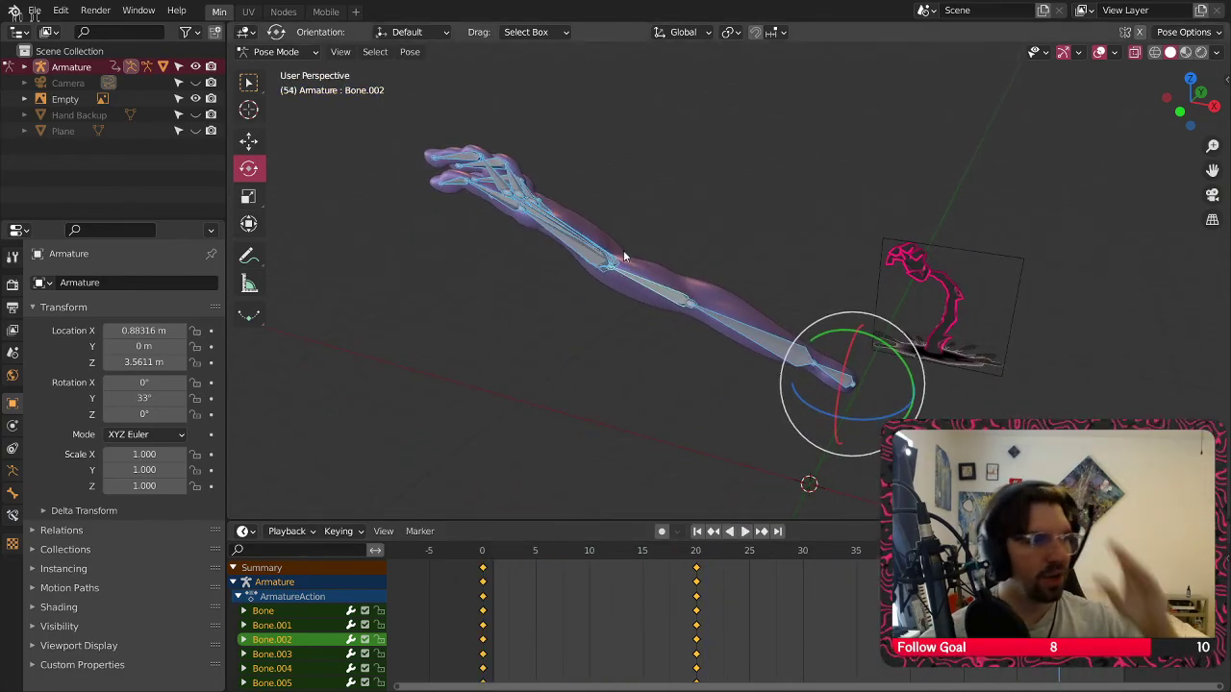
At frame 30, scale all bones to 0.870 along the global X axis
left_click(804, 552)
middle_click_drag(639, 330, 656, 289)
scroll(759, 313, "up", 2)
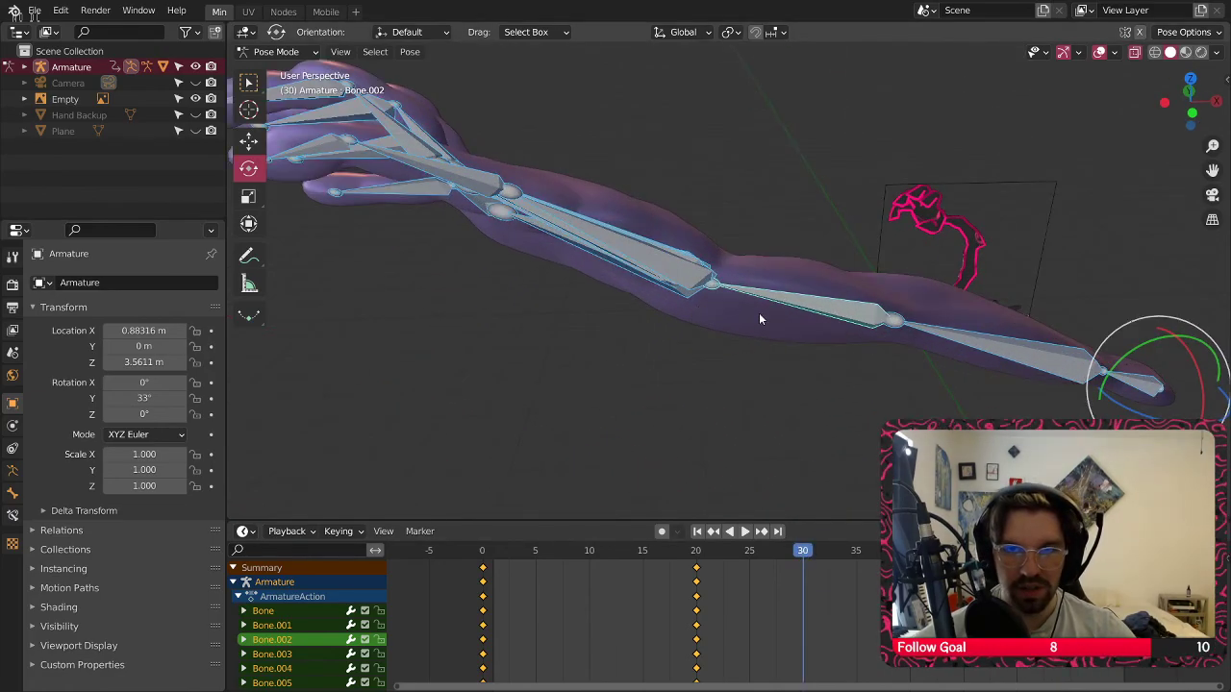
middle_click_drag(759, 312, 782, 297)
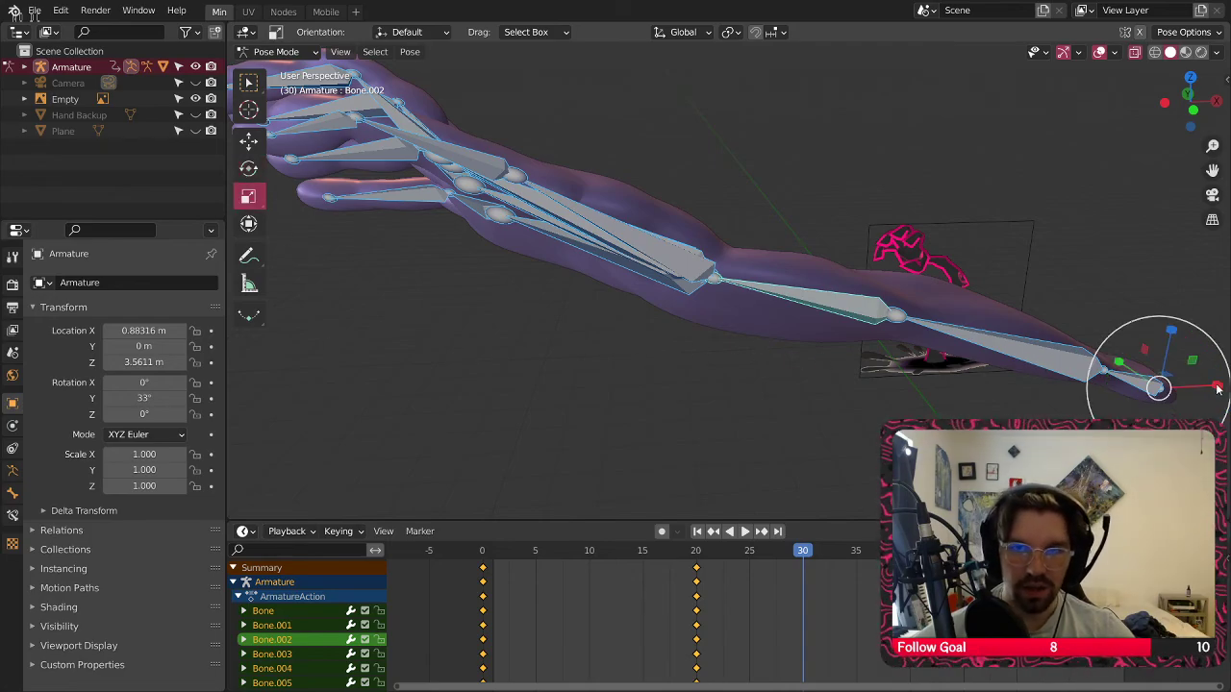
left_click_drag(1218, 389, 1209, 393)
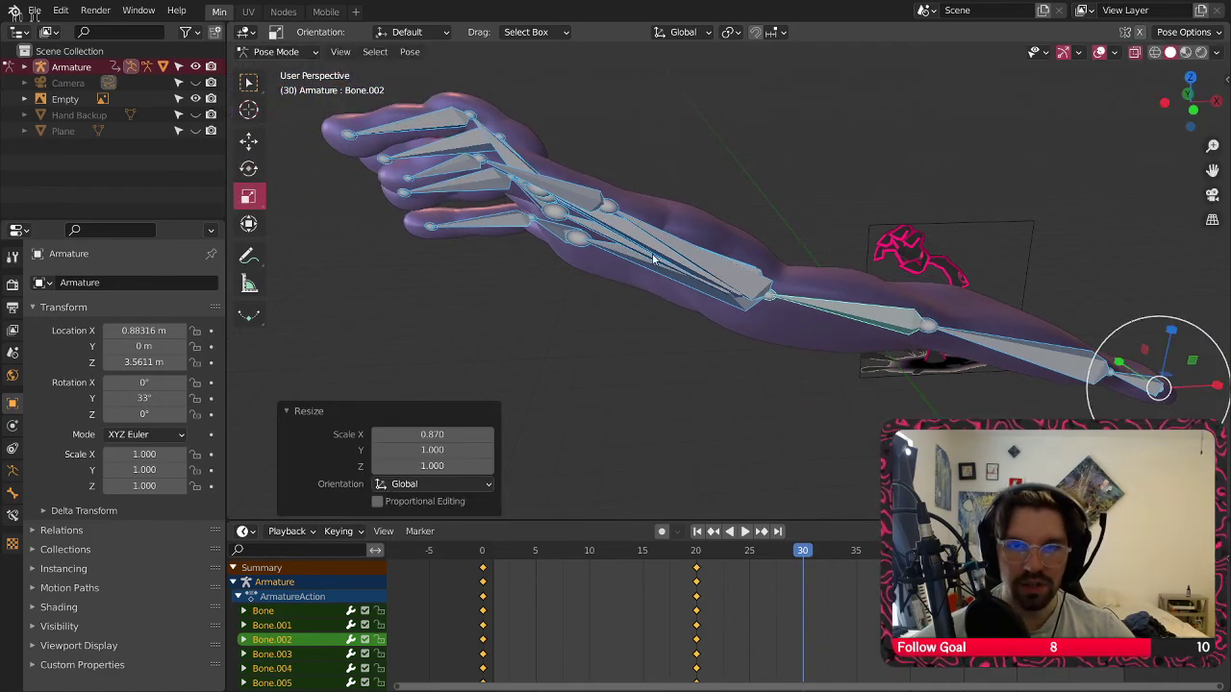
Rotate the little finger bone Bone.016 by 33° about the global Z axis
middle_click_drag(520, 264, 679, 312)
scroll(666, 289, "up", 2)
left_click(670, 273)
left_click(249, 169)
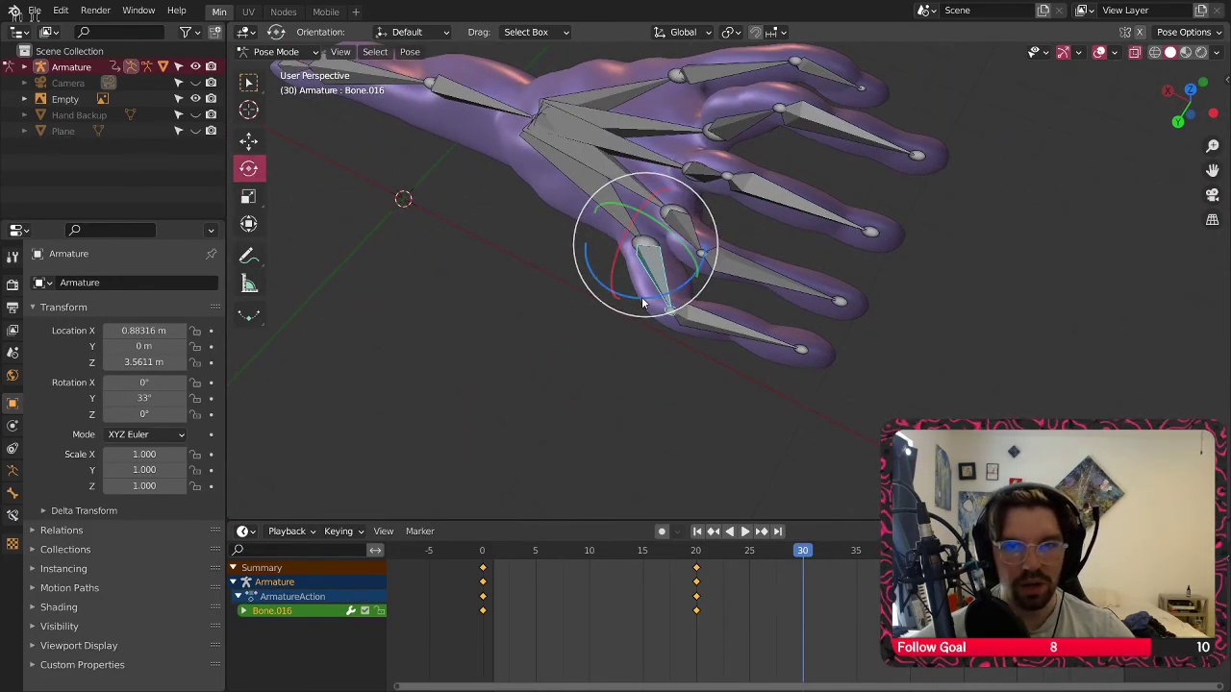
left_click_drag(643, 303, 775, 298)
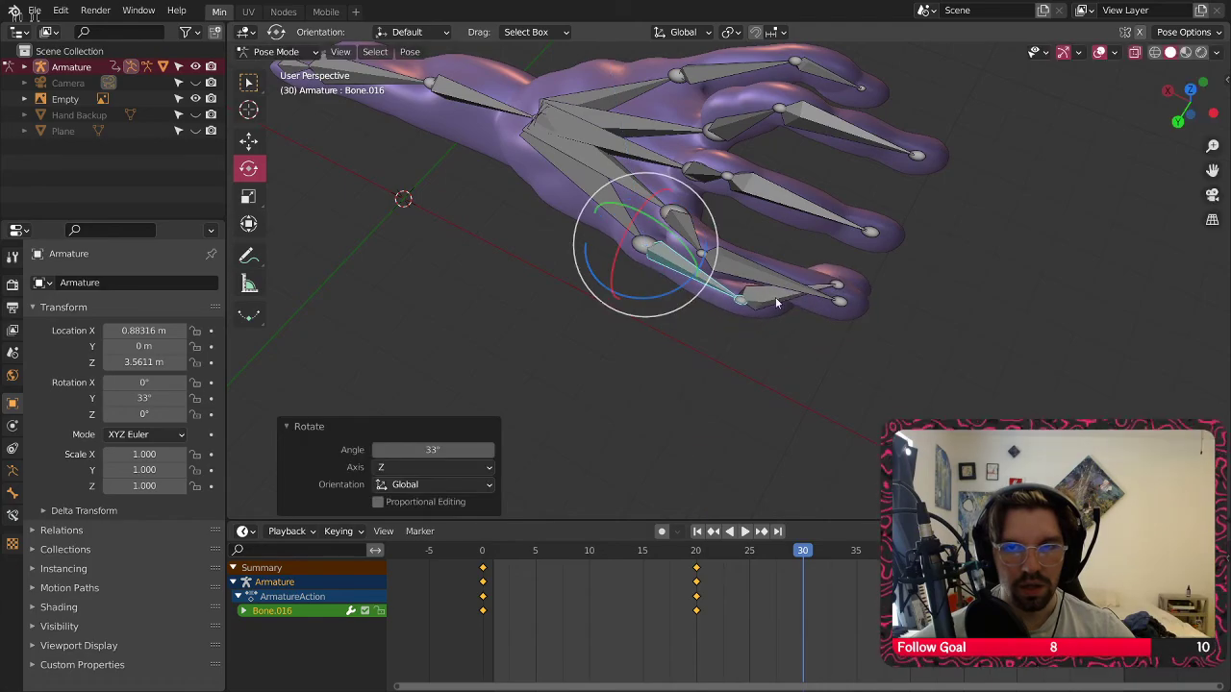
Rotate further bones of the little and ring fingers to curl them inward
middle_click_drag(776, 298, 661, 297)
left_click(721, 281)
left_click_drag(662, 297, 677, 294)
left_click(661, 261)
left_click_drag(578, 243, 602, 229)
Rotate the ring fingertip bone Bone.014 about the global Y axis to bend it towards the palm
middle_click_drag(663, 240, 737, 235)
left_click(737, 236)
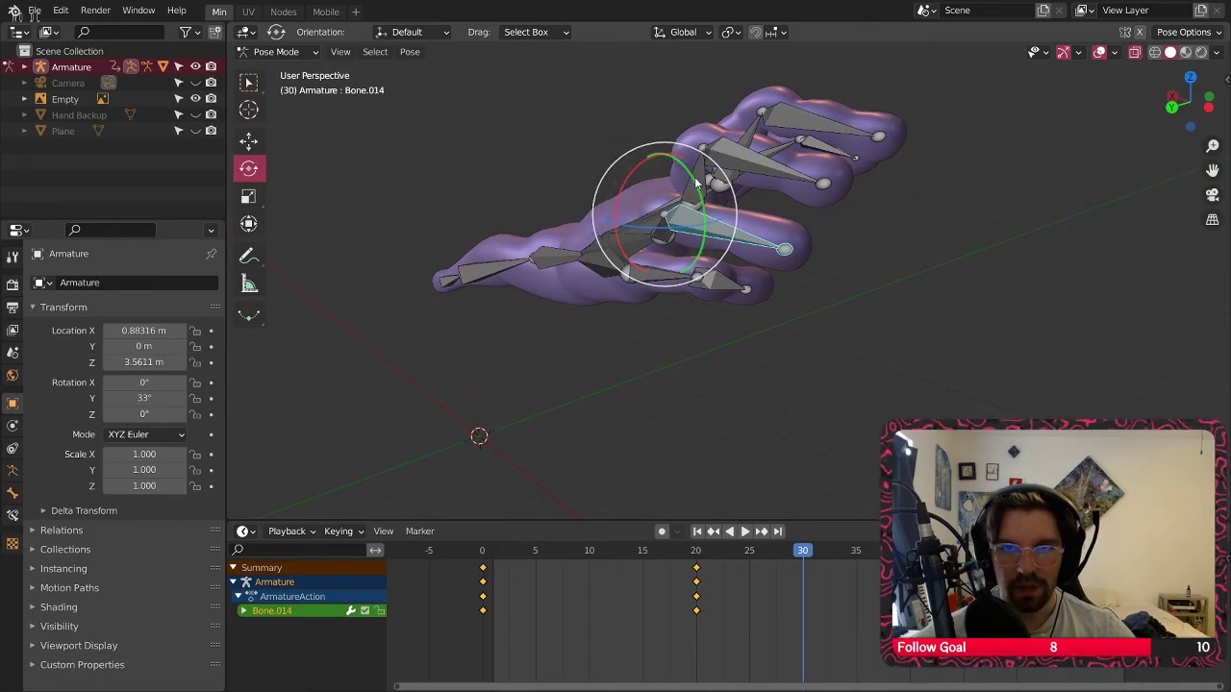
left_click_drag(695, 185, 685, 256)
middle_click_drag(685, 256, 707, 201)
left_click(666, 214)
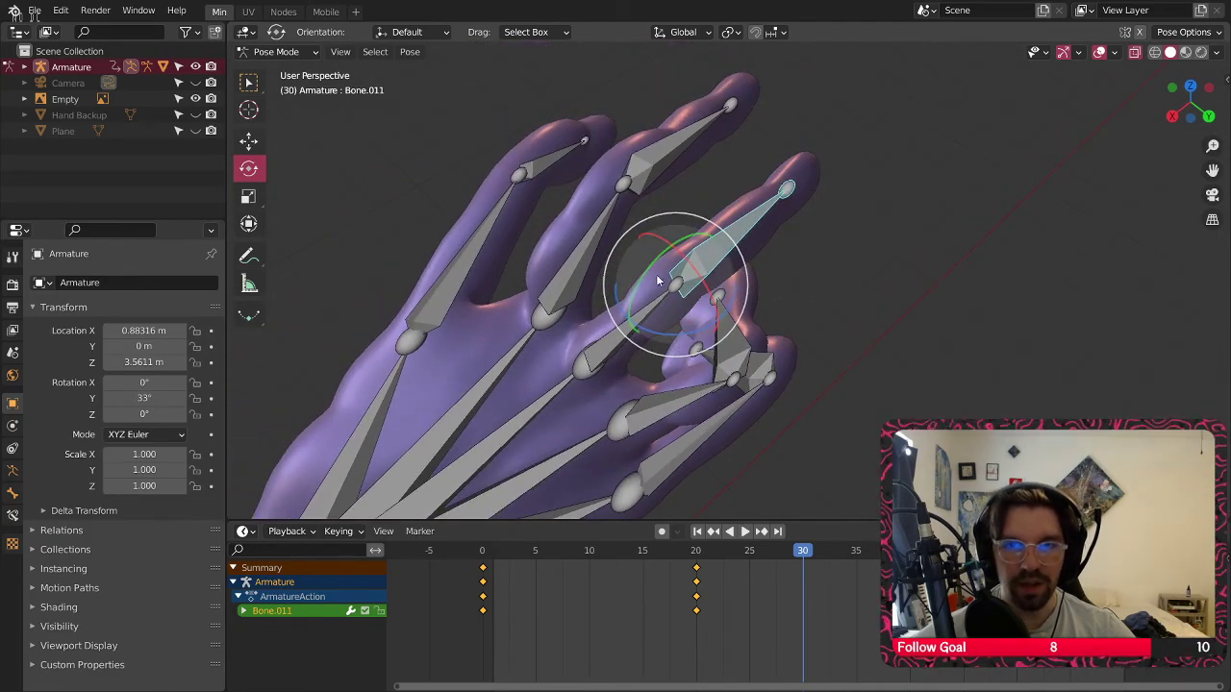
left_click_drag(686, 258, 729, 272)
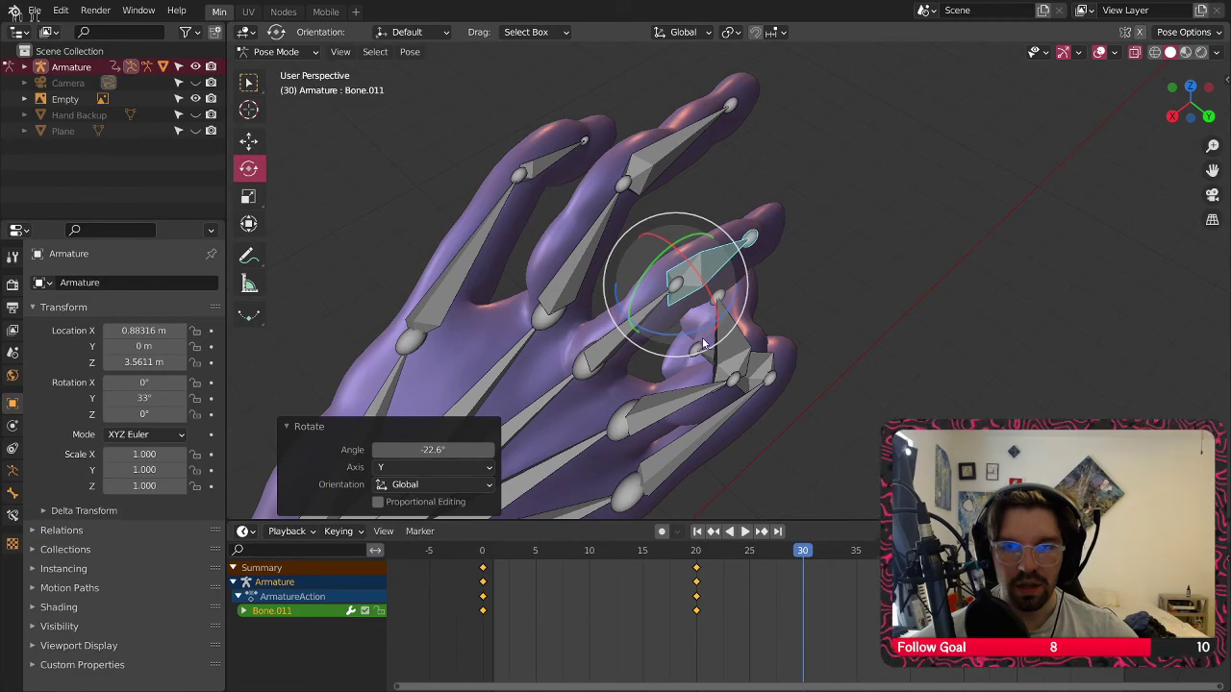
key("ctrl+z")
Rotate Bone.010 by 11.1° about global Z and bend the adjoining middle fingertip bone towards the palm
left_click(625, 334)
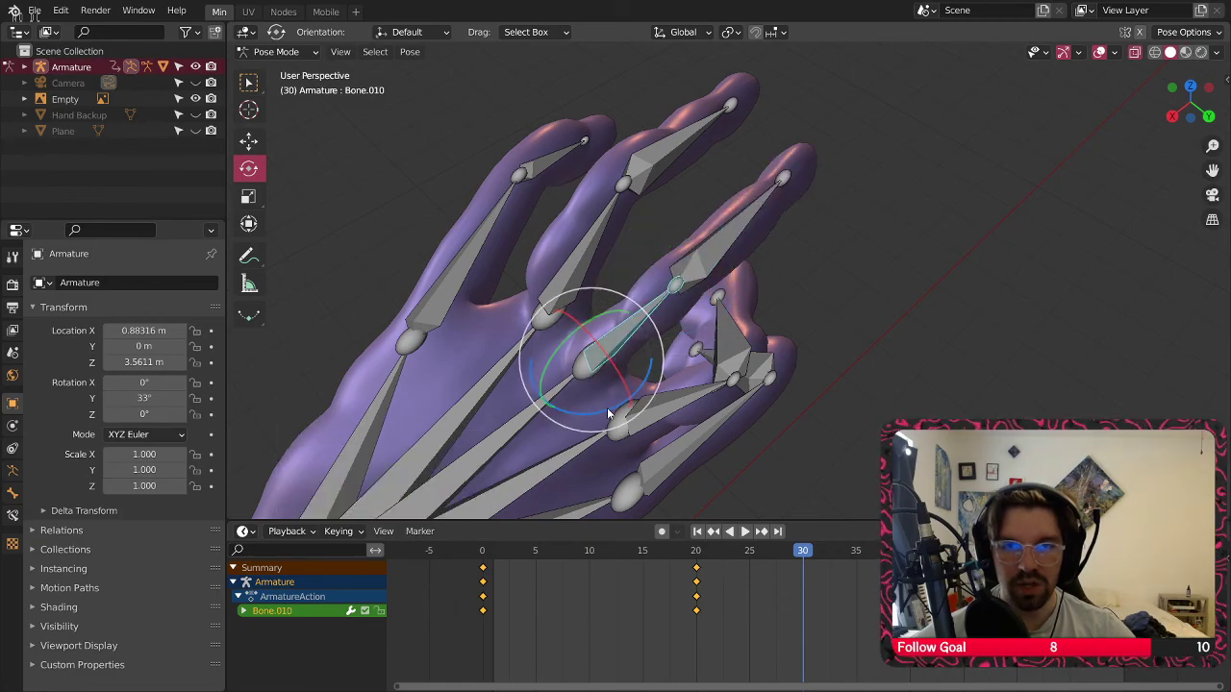
left_click_drag(607, 408, 696, 324)
middle_click_drag(696, 324, 728, 305)
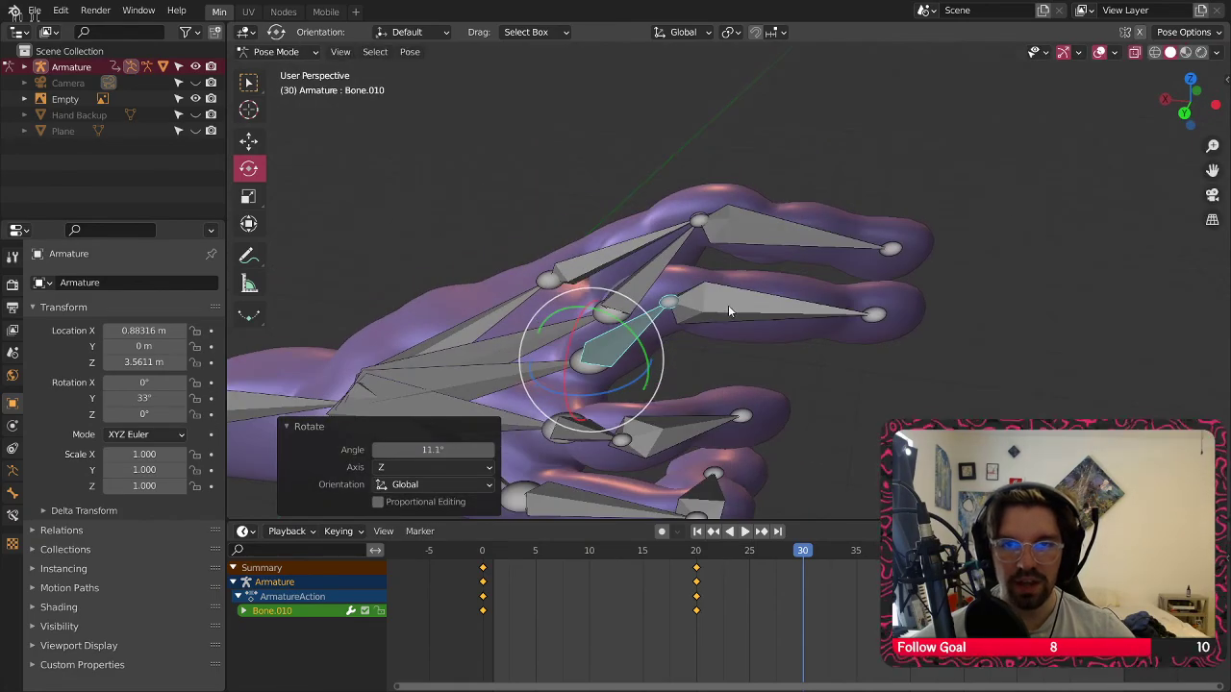
left_click(728, 307)
left_click_drag(697, 260, 715, 283)
Curl the index finger by rotating tip bone Bone.008 inward and Bone.007 by -13° about global Y
middle_click_drag(718, 289, 577, 258)
left_click(577, 258)
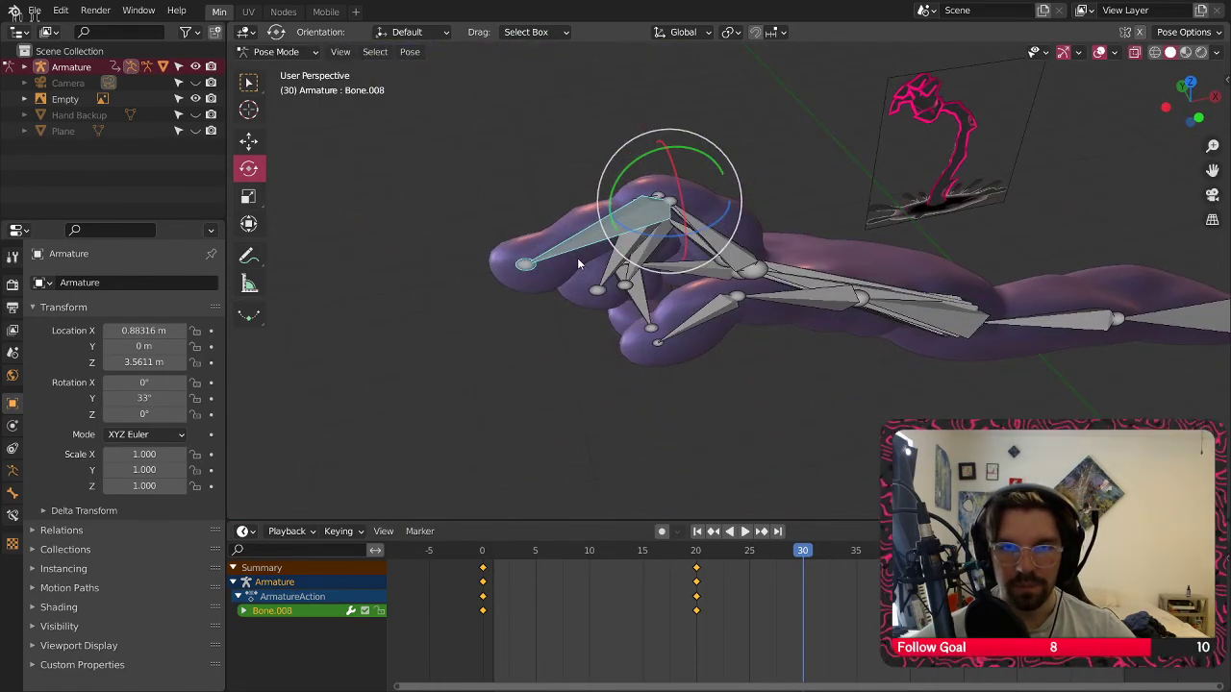
left_click_drag(625, 171, 608, 204)
middle_click_drag(612, 208, 741, 241)
left_click(657, 252)
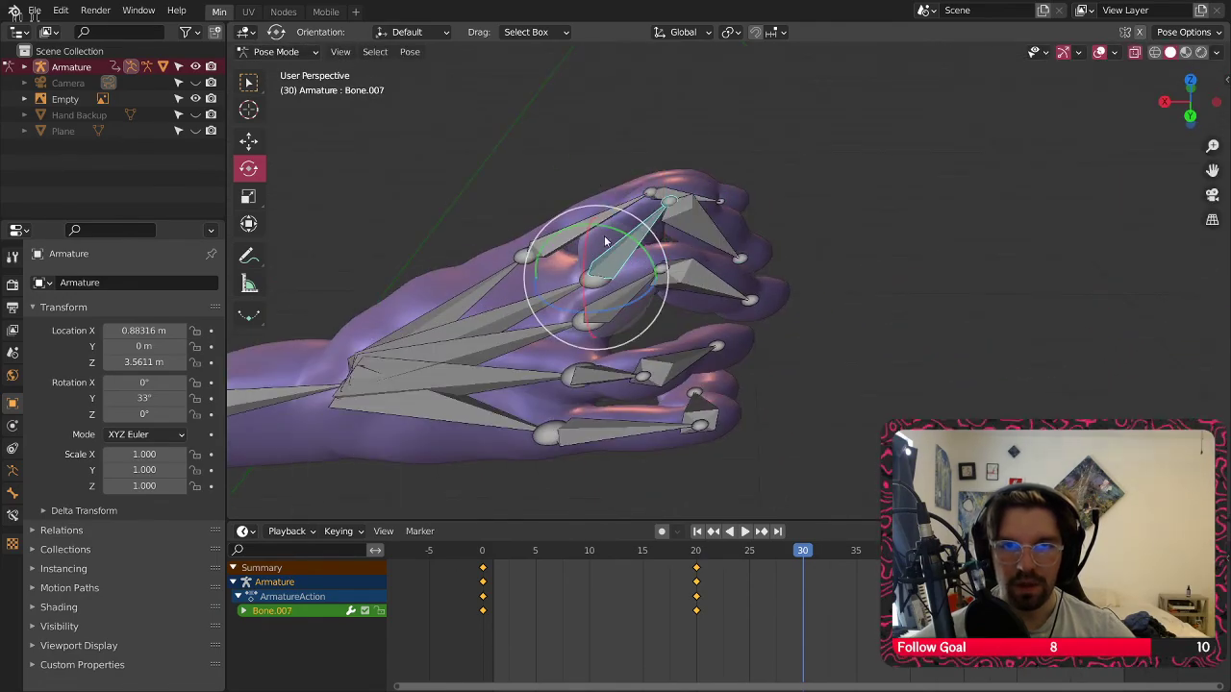
left_click_drag(606, 240, 598, 250)
Rotate the thumb bone Bone.004 by -48.2° about global Y and adjust it about global X to fold it inward
middle_click_drag(599, 250, 510, 202)
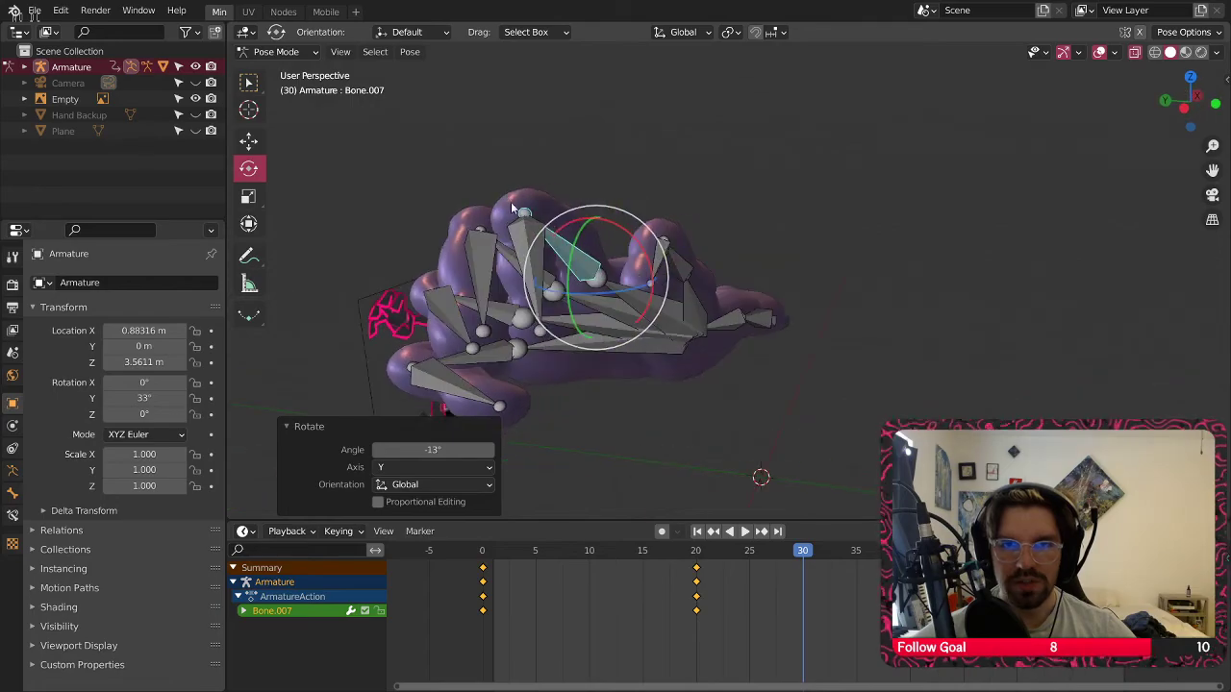
middle_click_drag(707, 250, 681, 223)
left_click(623, 293)
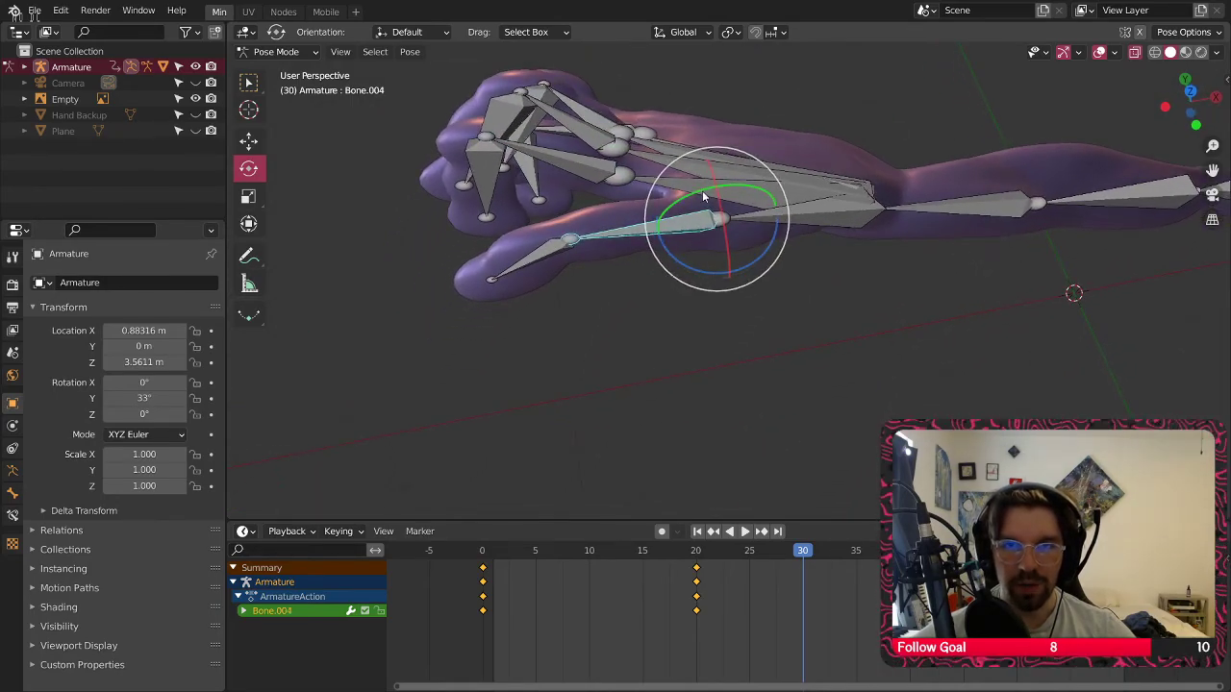
left_click_drag(703, 197, 691, 215)
middle_click_drag(691, 216, 744, 207)
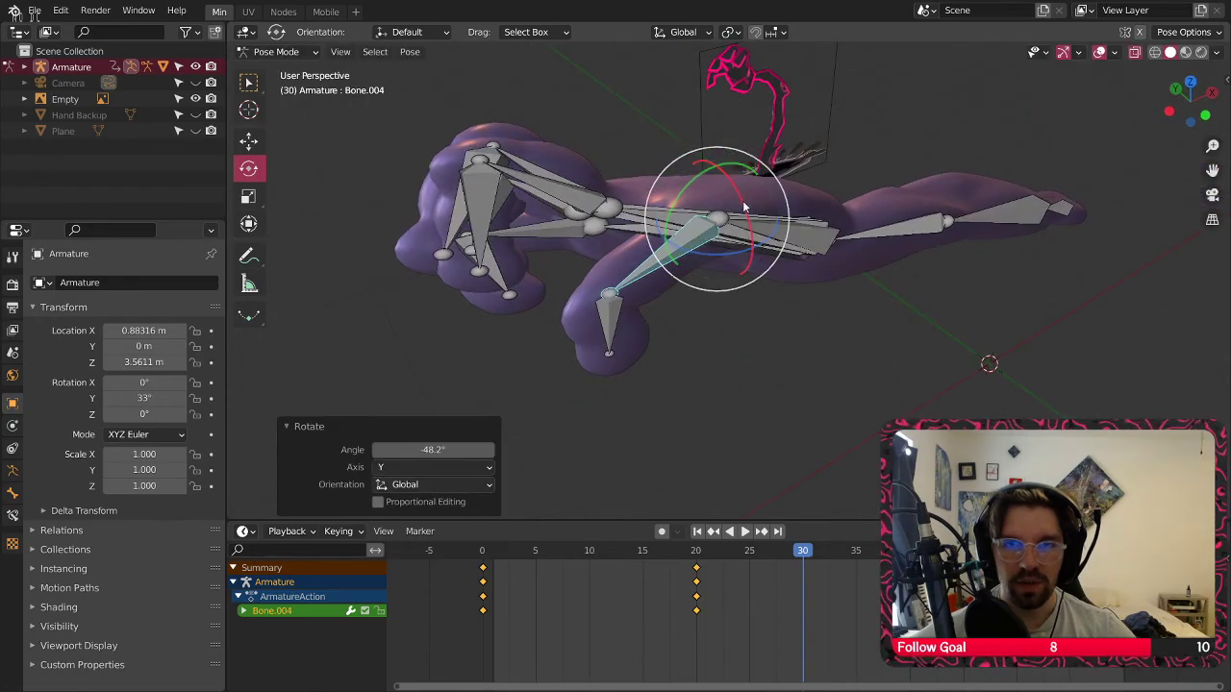
left_click_drag(744, 207, 729, 242)
middle_click_drag(729, 243, 747, 169)
Rotate the thumb tip bone Bone.005 to close the fist, and deselect all bones
left_click(721, 227)
middle_click_drag(722, 229, 791, 204)
left_click_drag(776, 200, 760, 202)
left_click(833, 220)
middle_click_drag(832, 221, 781, 443)
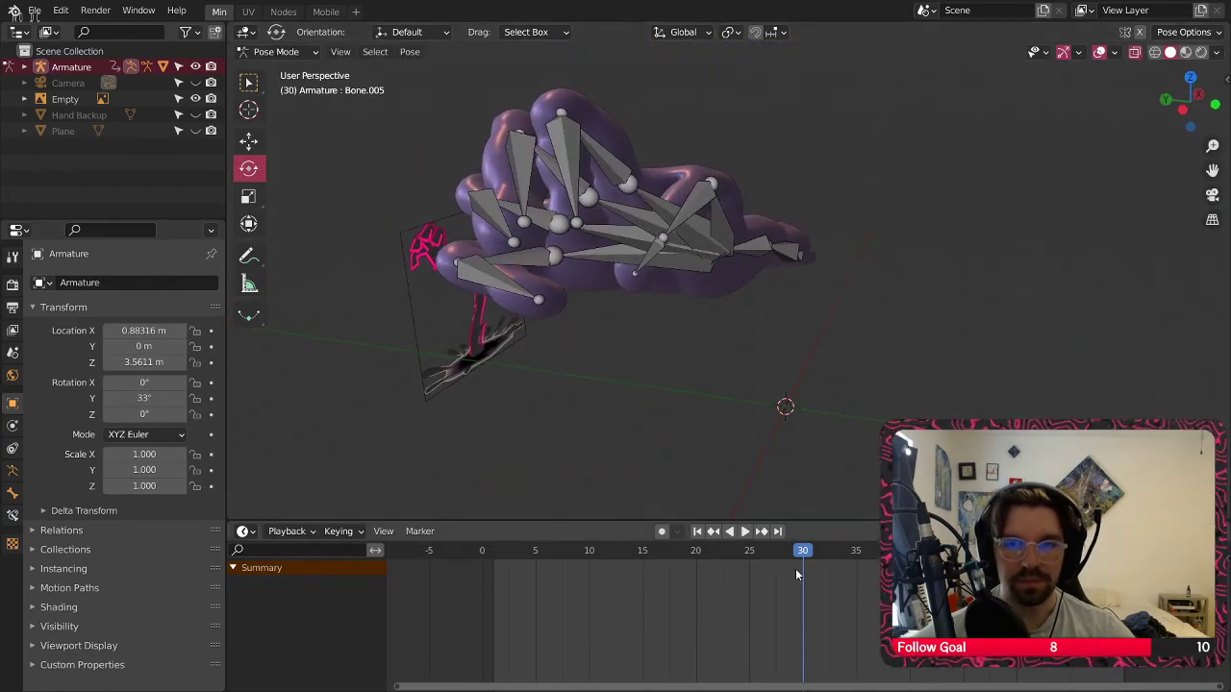
Insert a Whole Character keyframe for all bones at frame 30
left_click(684, 218)
right_click(685, 226)
left_click(685, 226)
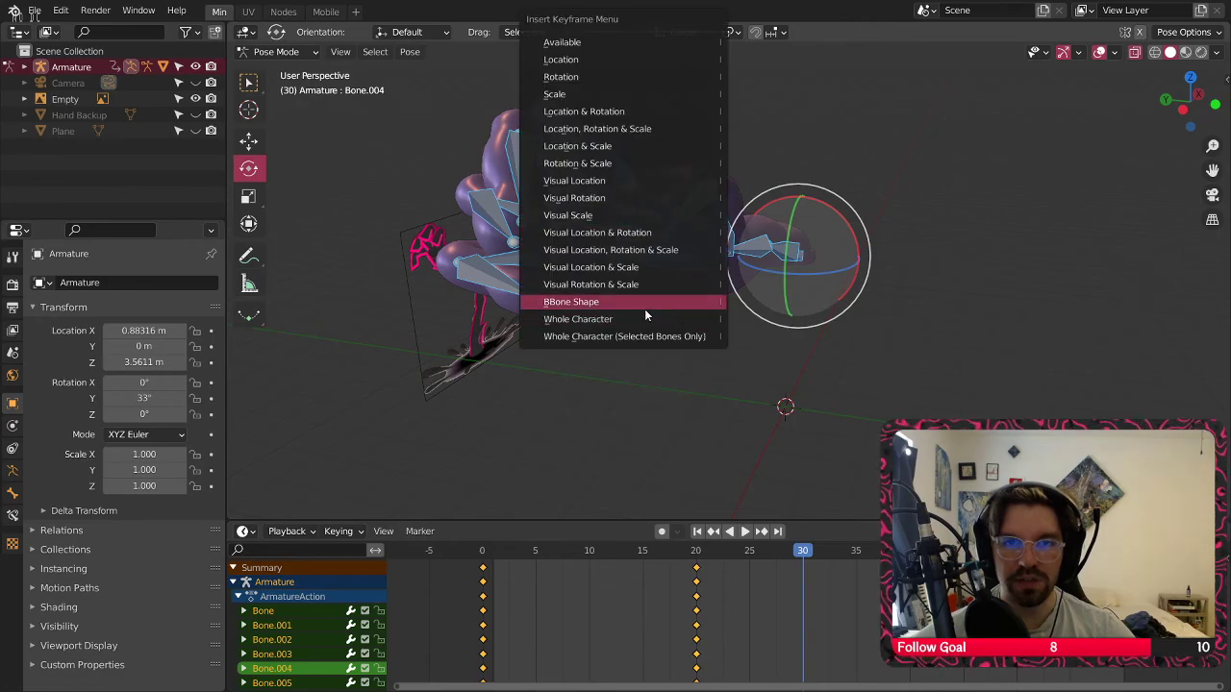
left_click(636, 318)
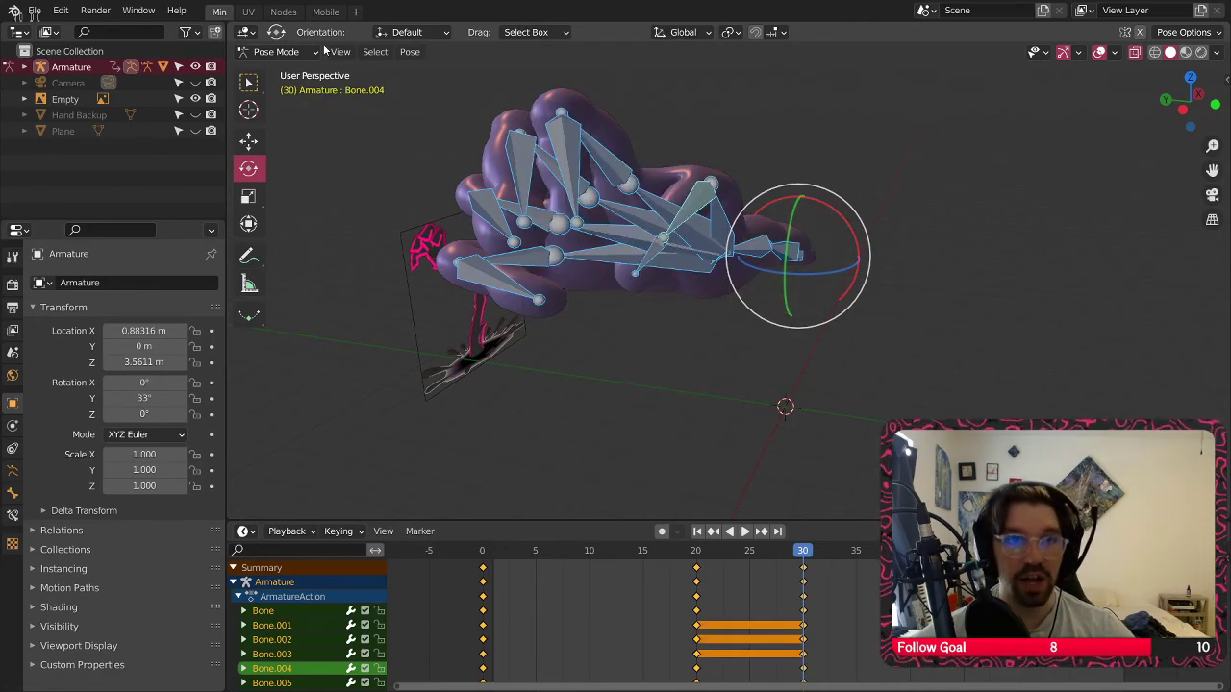
Play back the arm closing into a fist in Object Mode, and return to frame 30
left_click(282, 71)
middle_click_drag(605, 407, 430, 115)
key("space")
key("space")
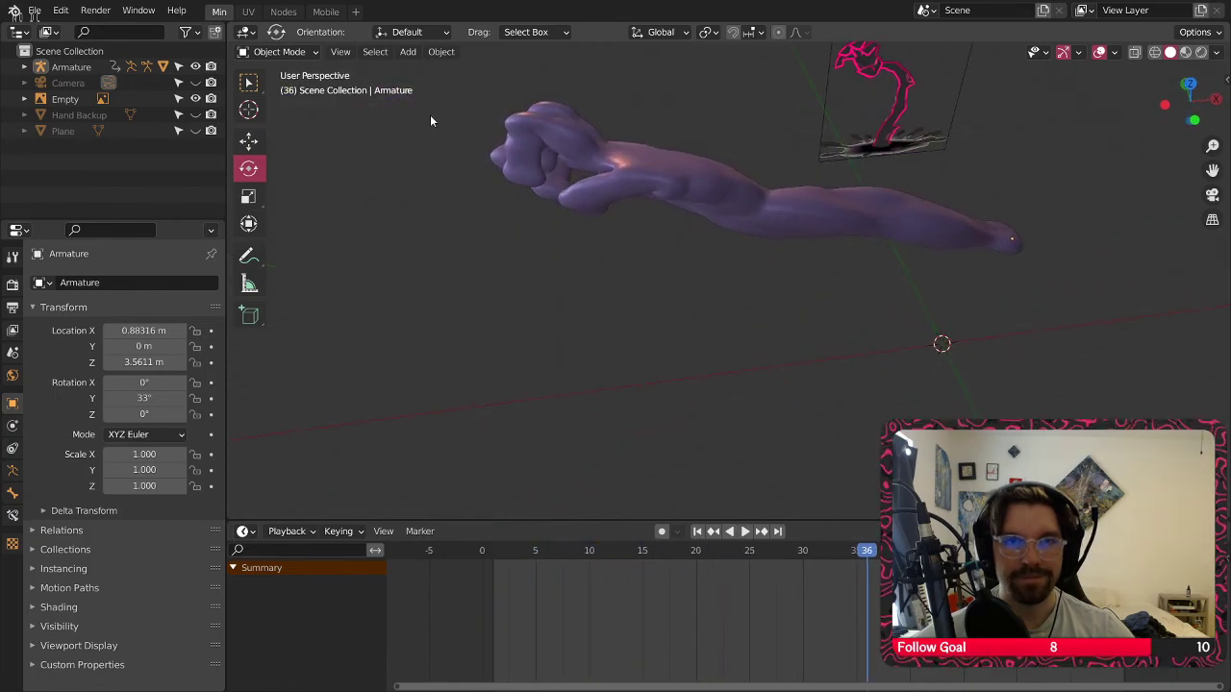
left_click(802, 551)
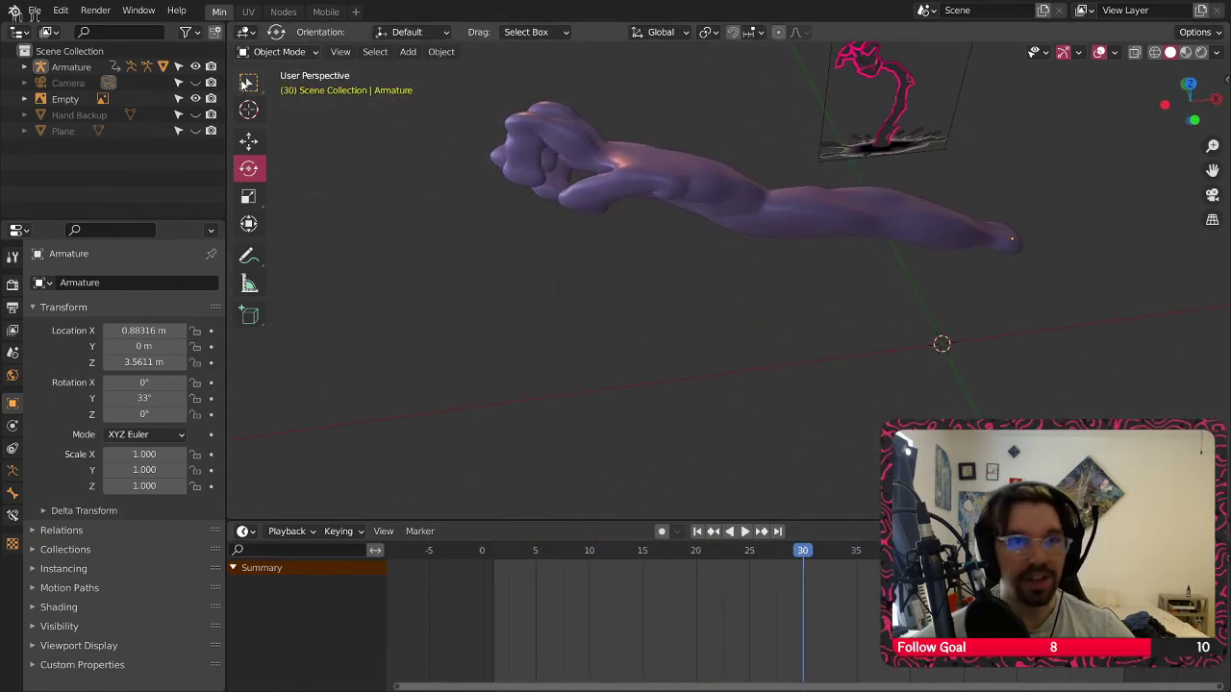
Return the armature to Pose Mode and rotate the finger base bone Bone.006 slightly to adjust its knuckle
left_click(278, 52)
left_click(278, 105)
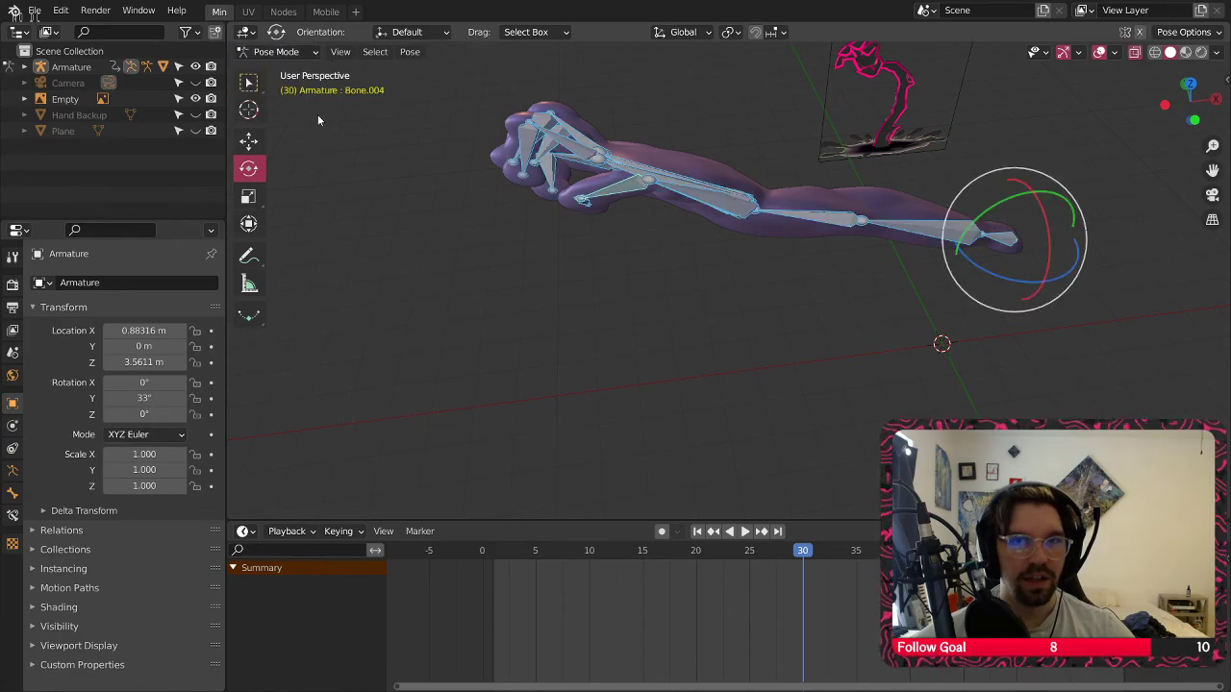
middle_click_drag(317, 114, 698, 170)
left_click(643, 193)
left_click(642, 180, "shift")
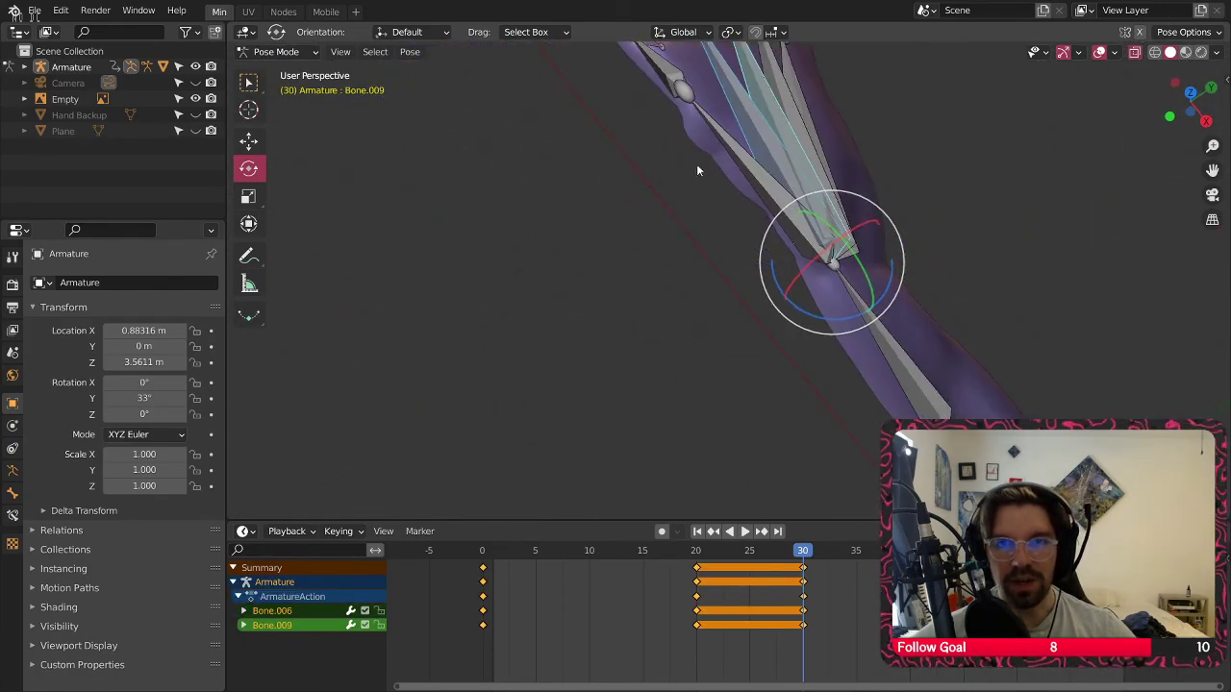
left_click(745, 103)
middle_click_drag(745, 104, 719, 334)
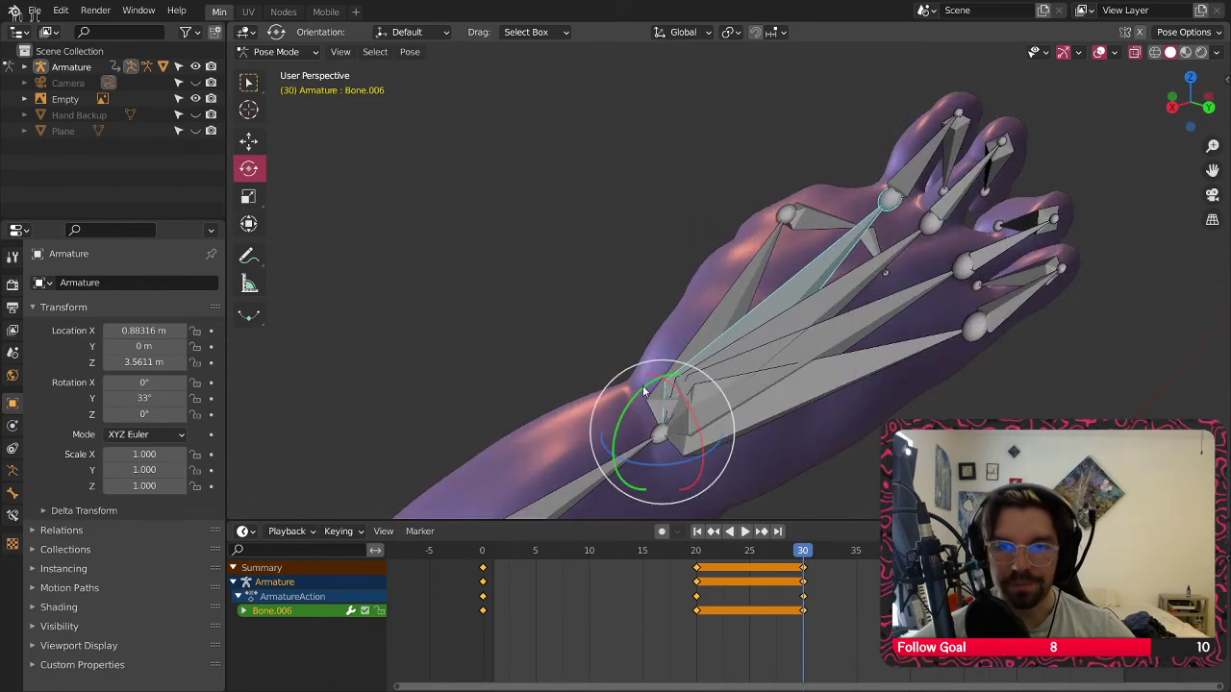
left_click_drag(637, 394, 629, 412)
Rotate the finger base bone Bone.009, and rotate the base bone Bone.015 by -4.57° about global Z
middle_click_drag(673, 327, 760, 285)
left_click(759, 285)
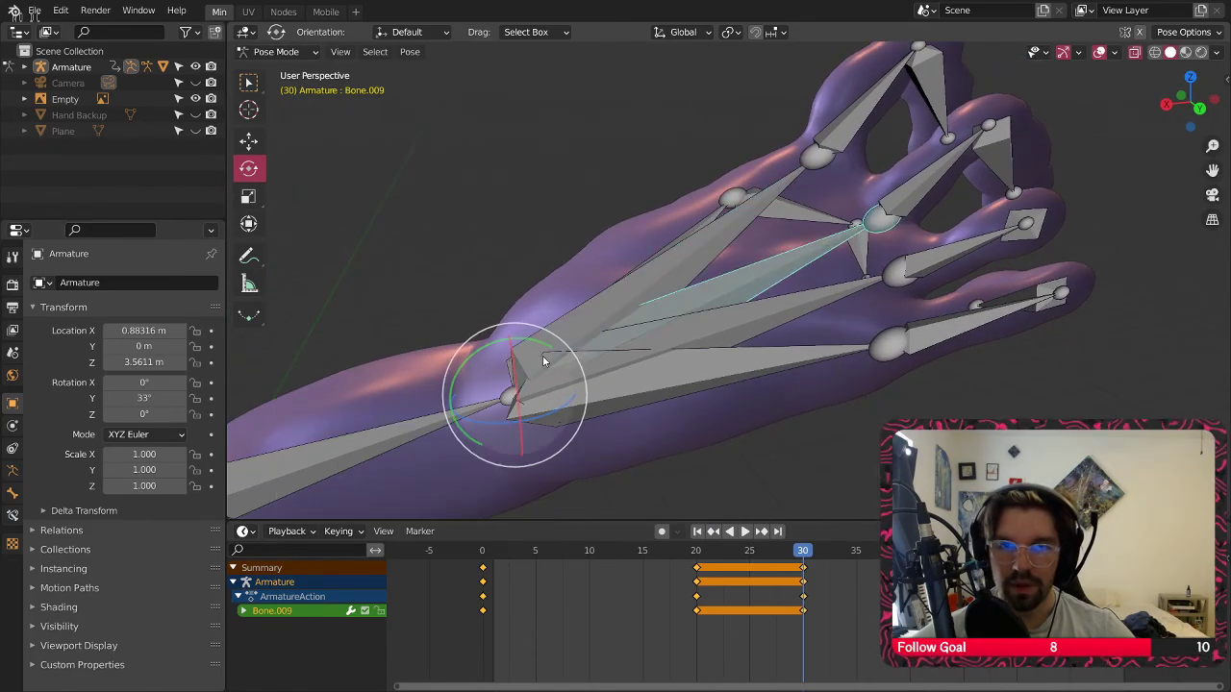
left_click_drag(519, 338, 558, 404)
left_click(683, 382)
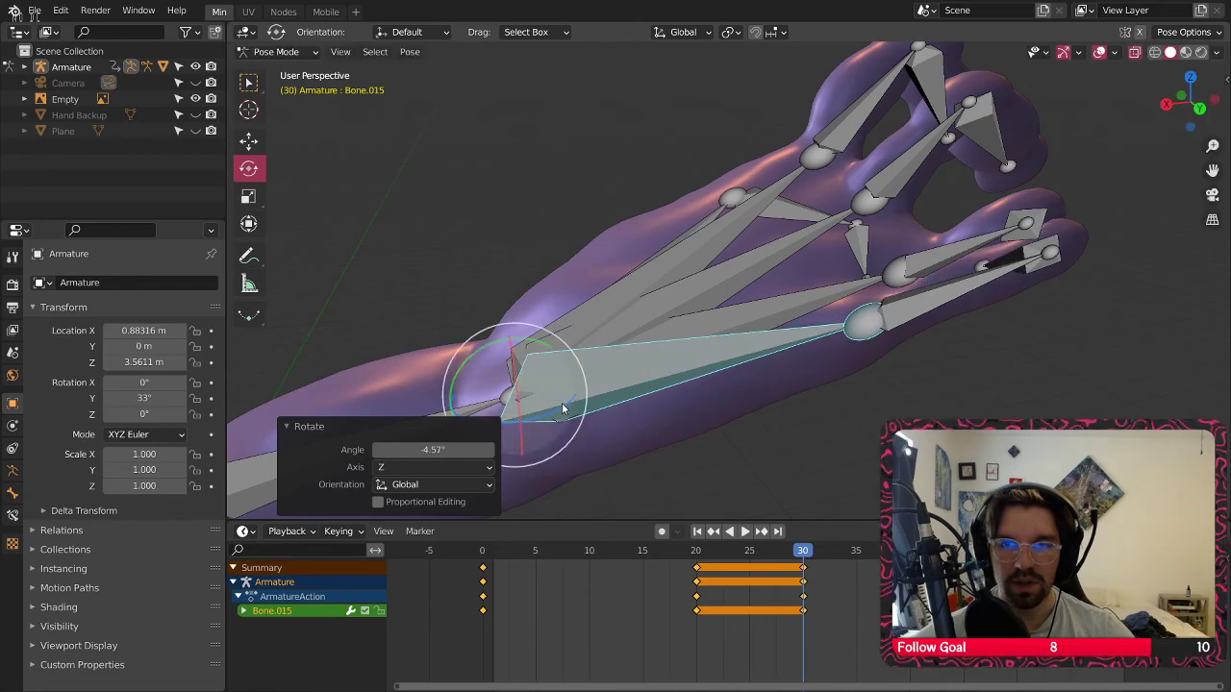
Rotate the finger base bone Bone.012 to offset its knuckle from the neighbouring fingers
middle_click_drag(557, 404, 520, 349)
left_click(674, 277)
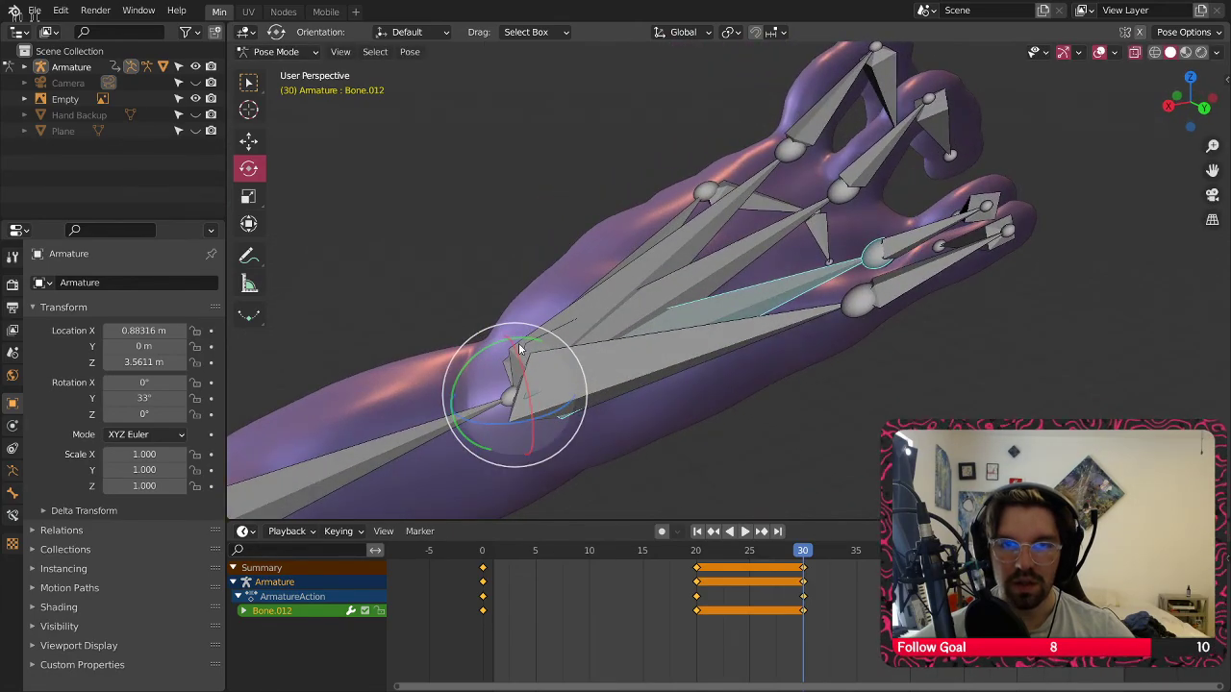
left_click_drag(523, 343, 539, 416)
middle_click_drag(535, 435, 656, 448)
left_click_drag(559, 434, 702, 117)
Rotate the middle finger-segment bone Bone.016 by -32.9° about global Y
middle_click_drag(603, 250, 673, 404)
middle_click_drag(731, 404, 525, 240, "shift")
left_click(645, 207)
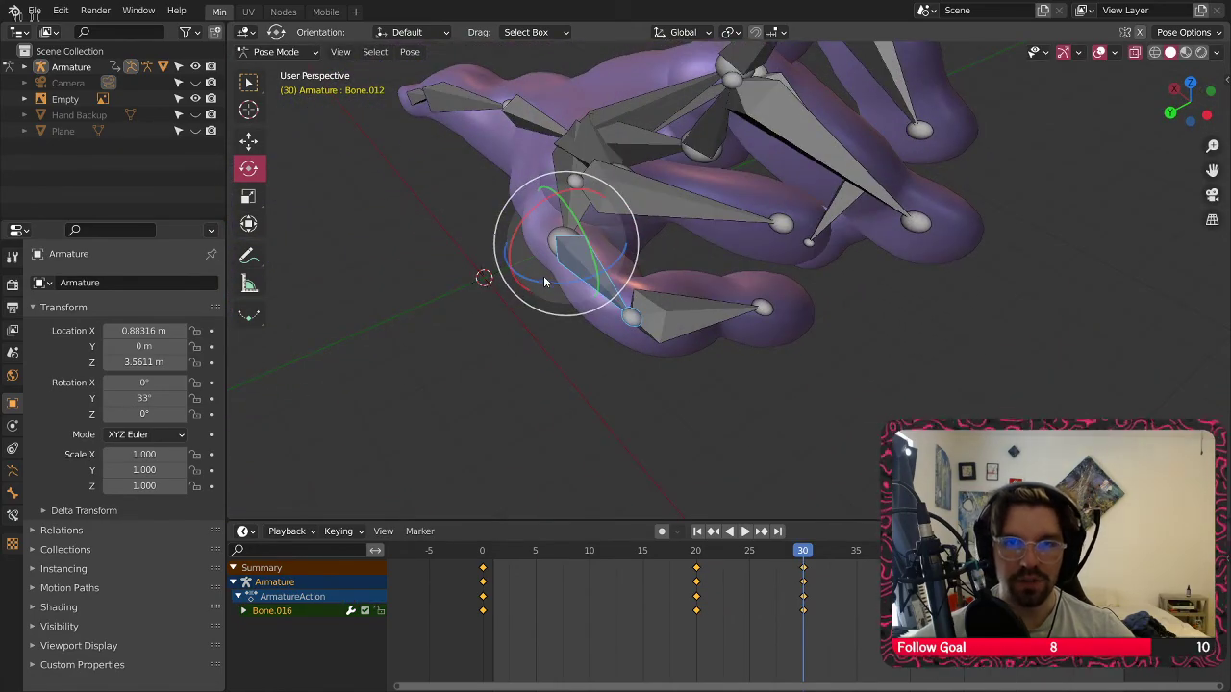
left_click_drag(539, 284, 591, 253)
middle_click_drag(592, 253, 672, 220)
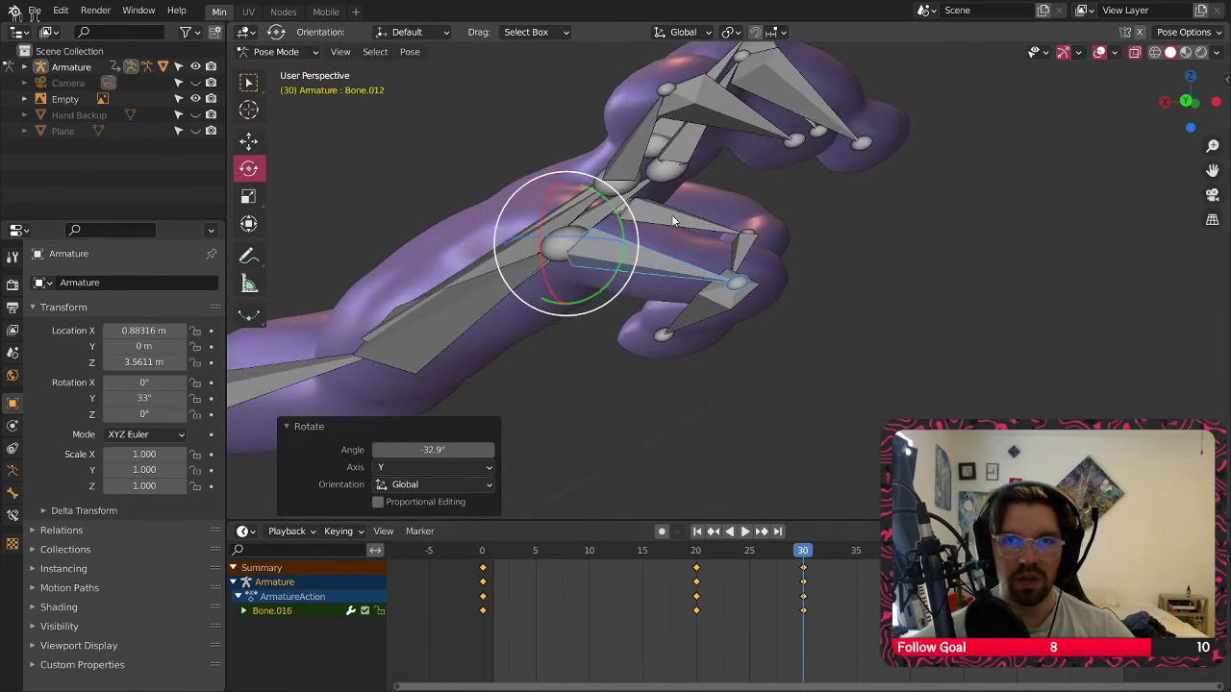
Rotate the fingertip bone Bone.017 by -18.6° about global Z and refine its angle from another side
left_click(699, 322)
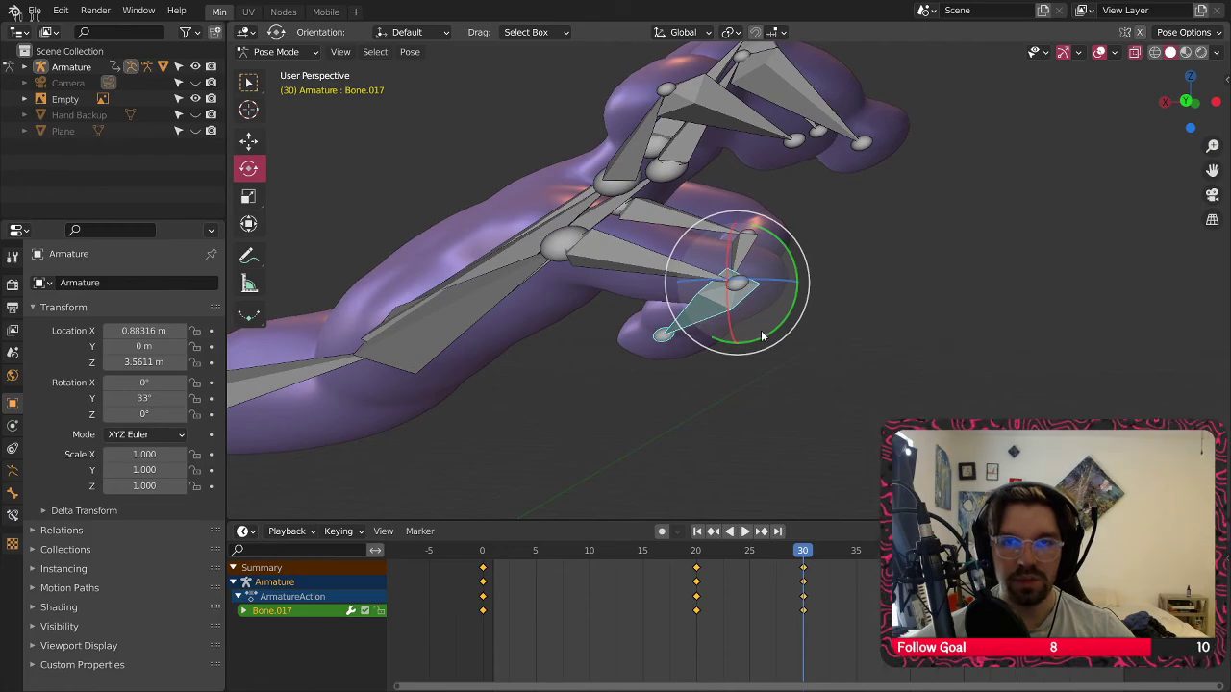
left_click_drag(762, 336, 804, 338)
key("ctrl+z")
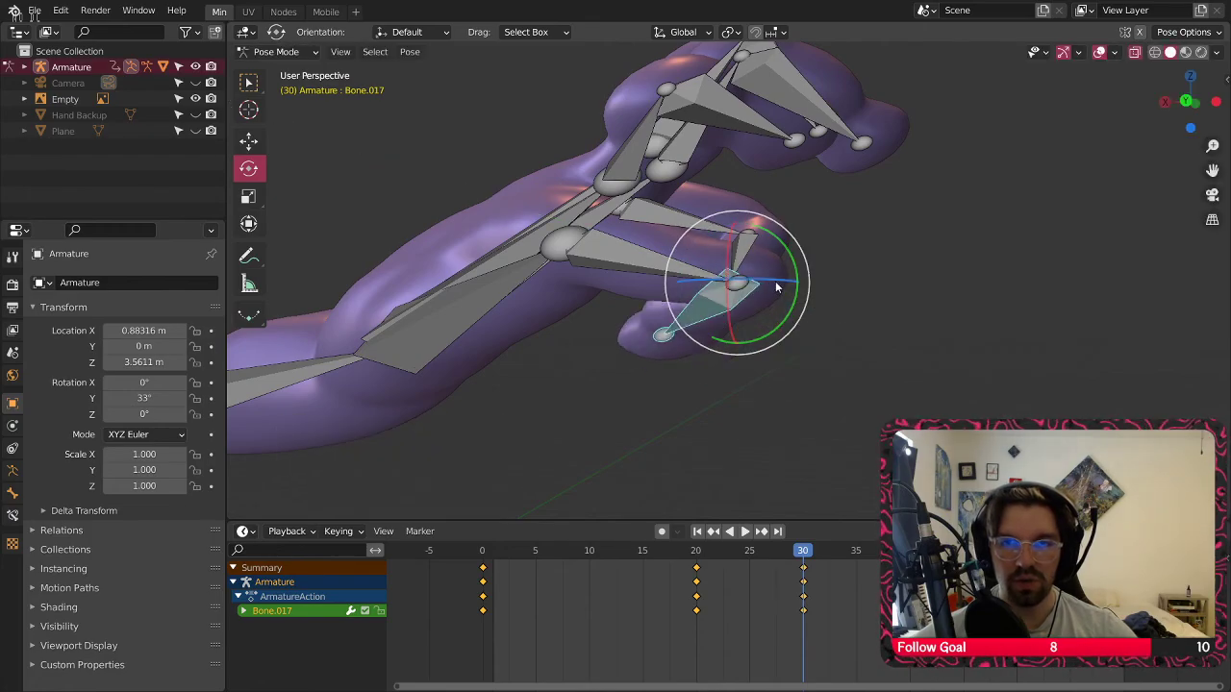
mouse_move(767, 281)
left_mouse_down()
mouse_move(756, 263)
mouse_move(769, 268)
left_mouse_up()
middle_click_drag(769, 267, 698, 319)
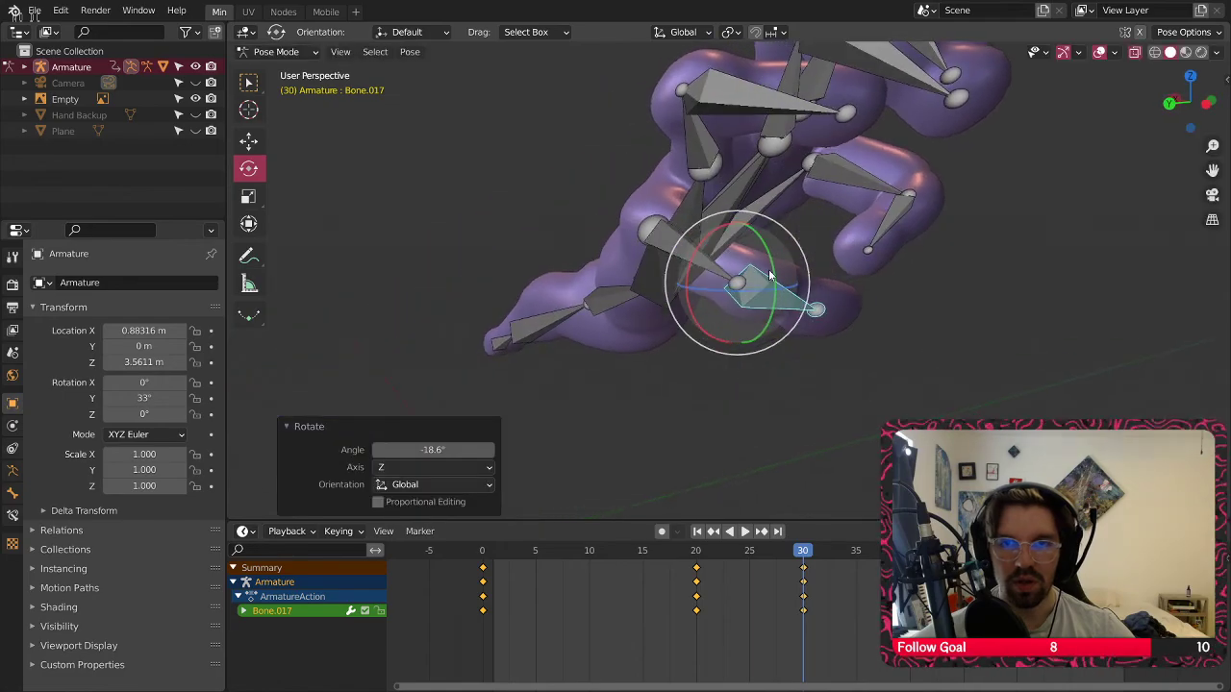
left_click_drag(772, 272, 778, 265)
Examine the hand's shape in Object Mode, and return to Pose Mode with the armature active
middle_click_drag(778, 265, 475, 258)
left_click(276, 51)
left_click(278, 67)
middle_click_drag(278, 67, 481, 253)
left_click(481, 253)
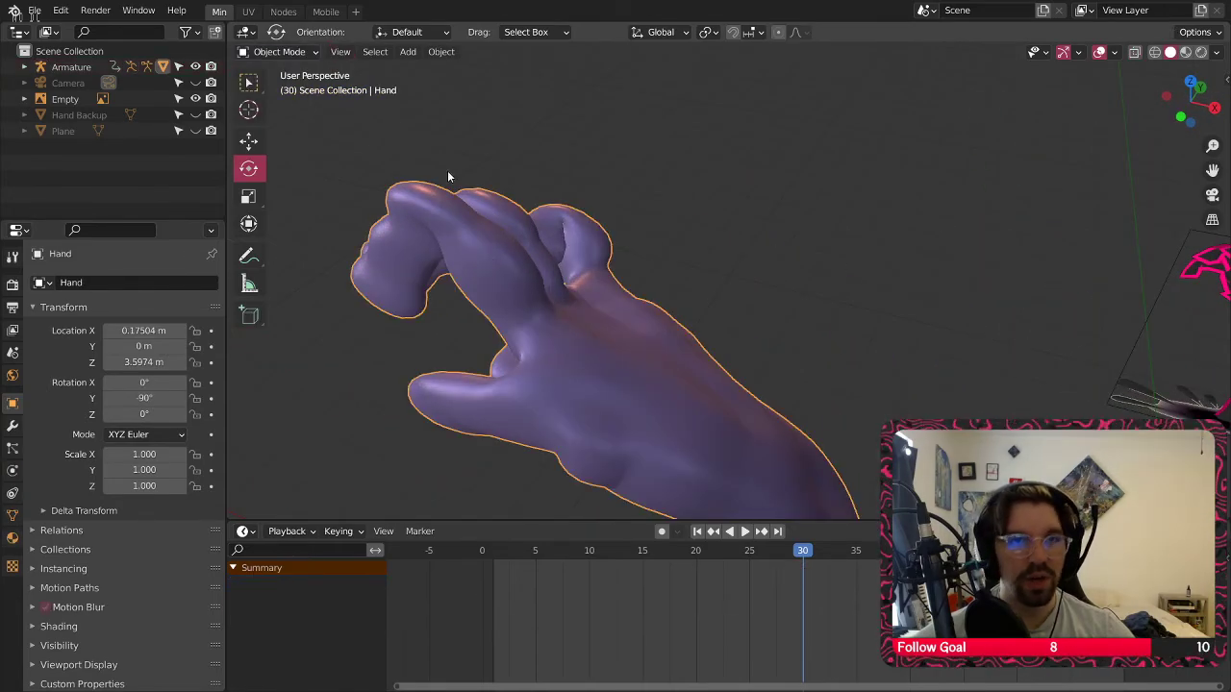
left_click(309, 53)
left_click(279, 85)
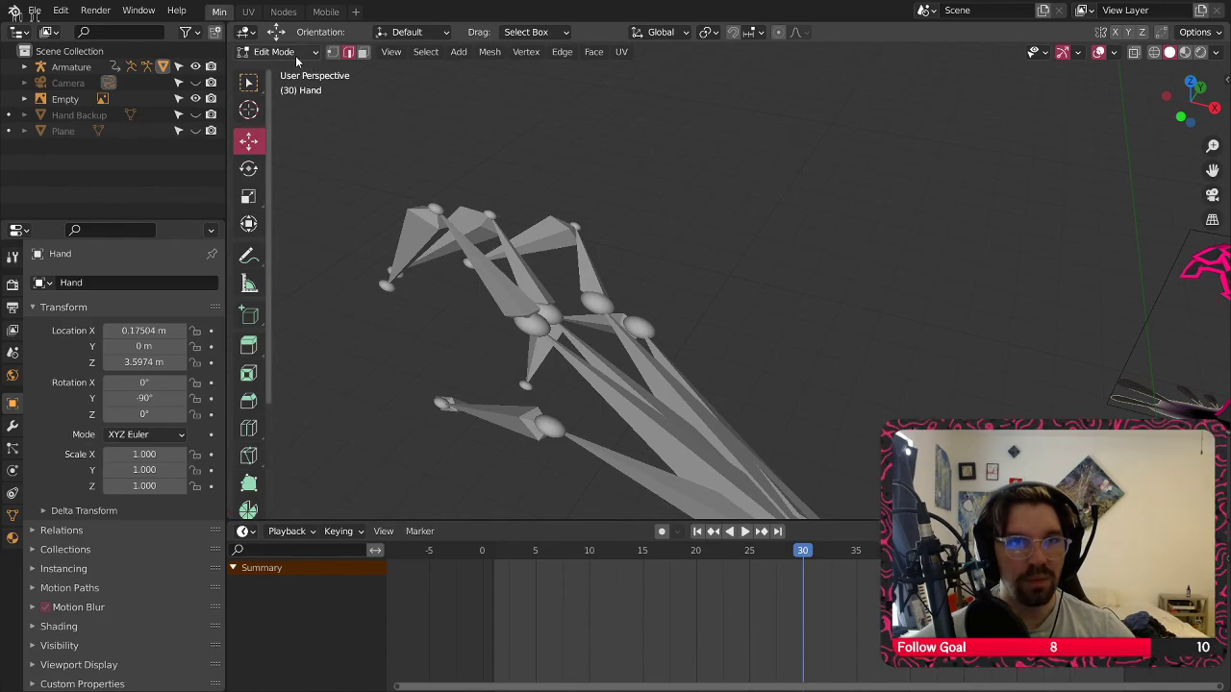
left_click(77, 67)
left_click(290, 53)
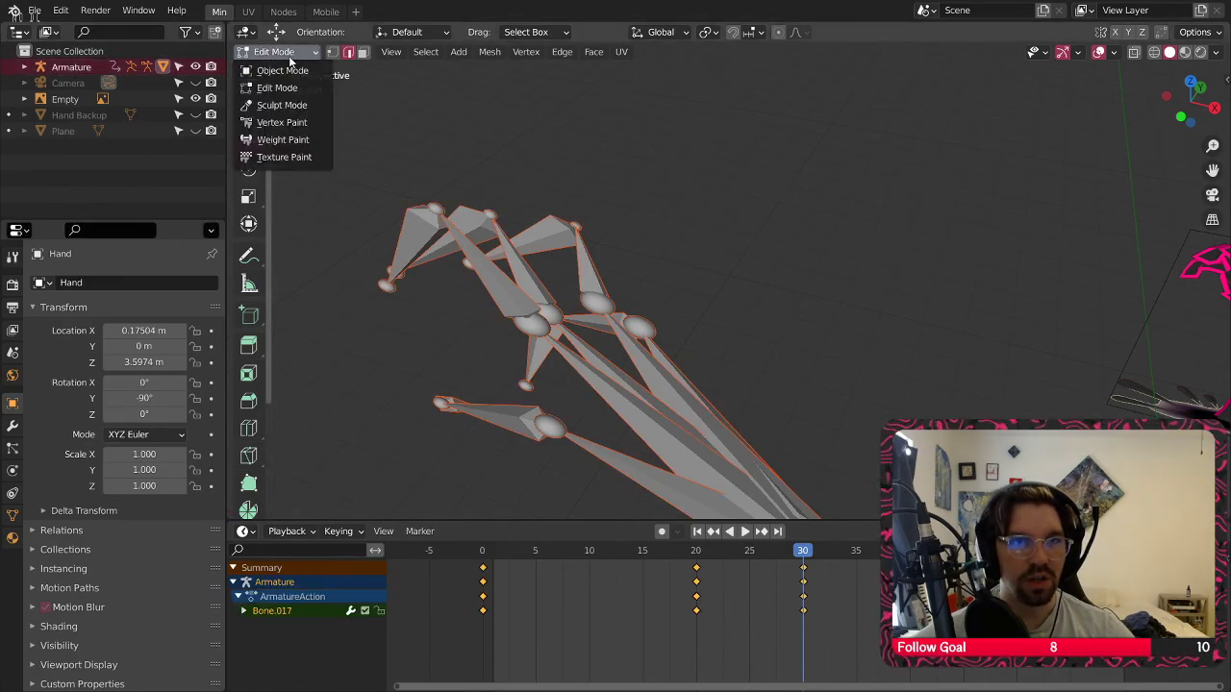
left_click(279, 71)
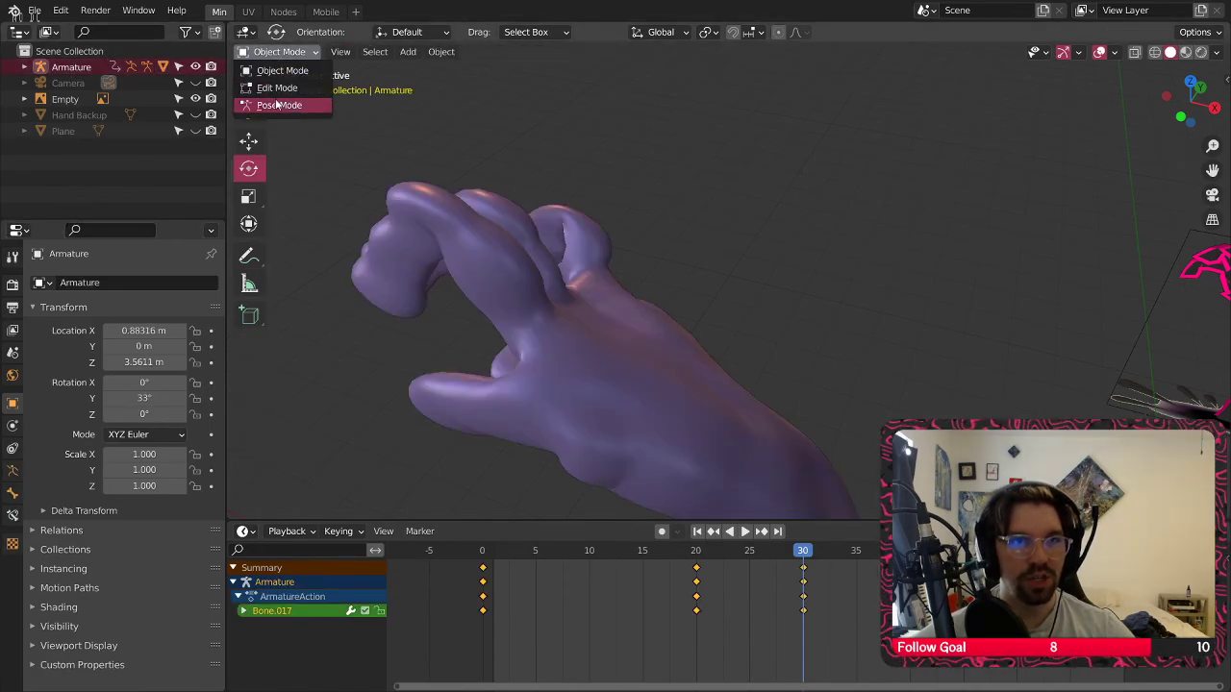
left_click(277, 106)
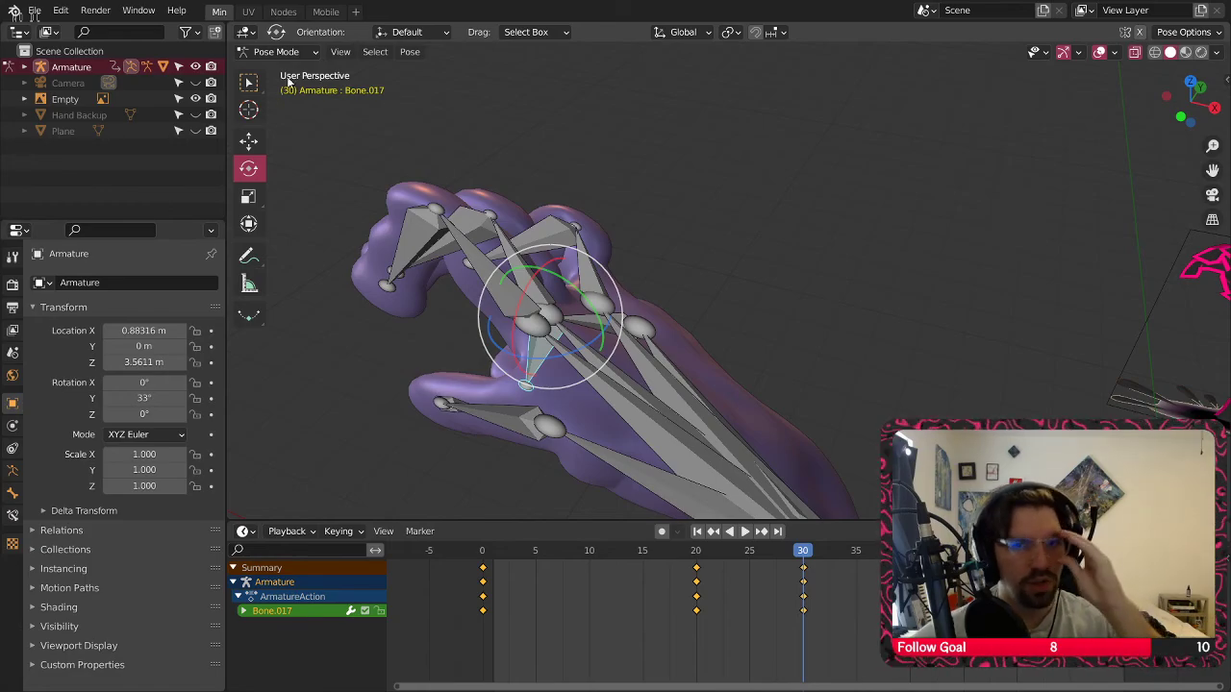
Rotate the finger bone Bone.007 by -29.7° about global Y, 33.1° about X and 21.4° about Z
mouse_move(478, 266)
middle_mouse_down()
mouse_move(582, 233)
mouse_move(630, 248)
middle_mouse_up()
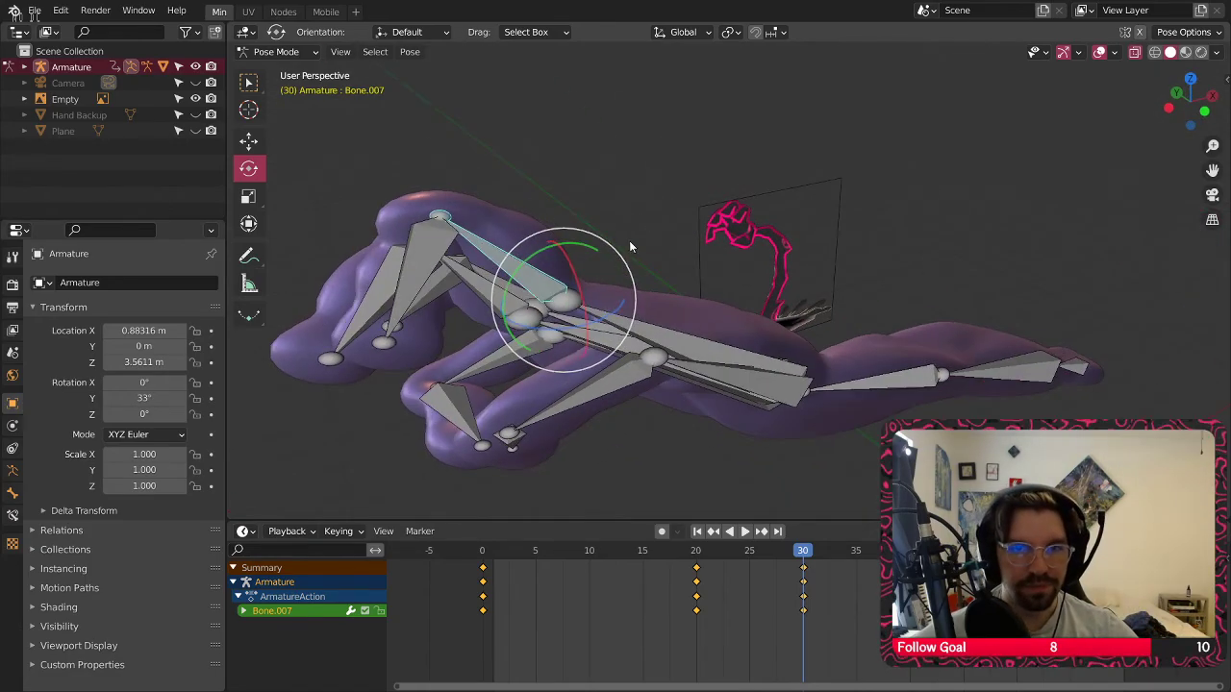
left_click_drag(543, 261, 522, 277)
middle_click_drag(522, 277, 620, 220)
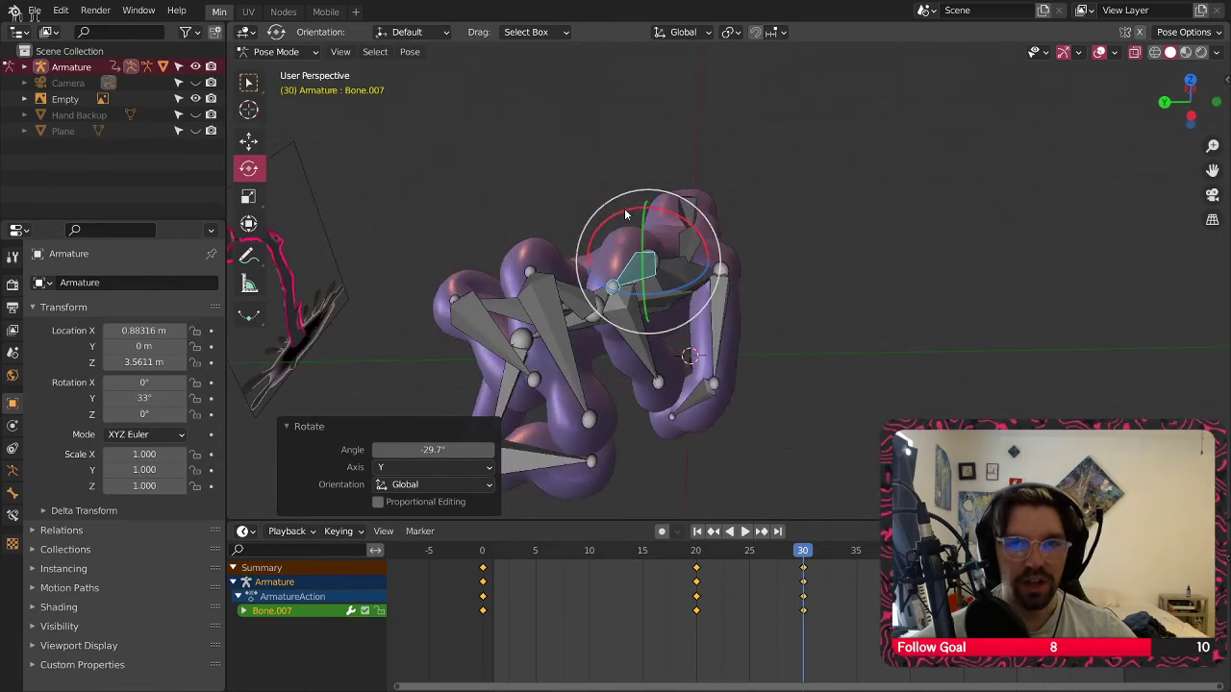
left_click_drag(627, 209, 651, 220)
key("ctrl+z")
middle_click_drag(650, 219, 640, 274)
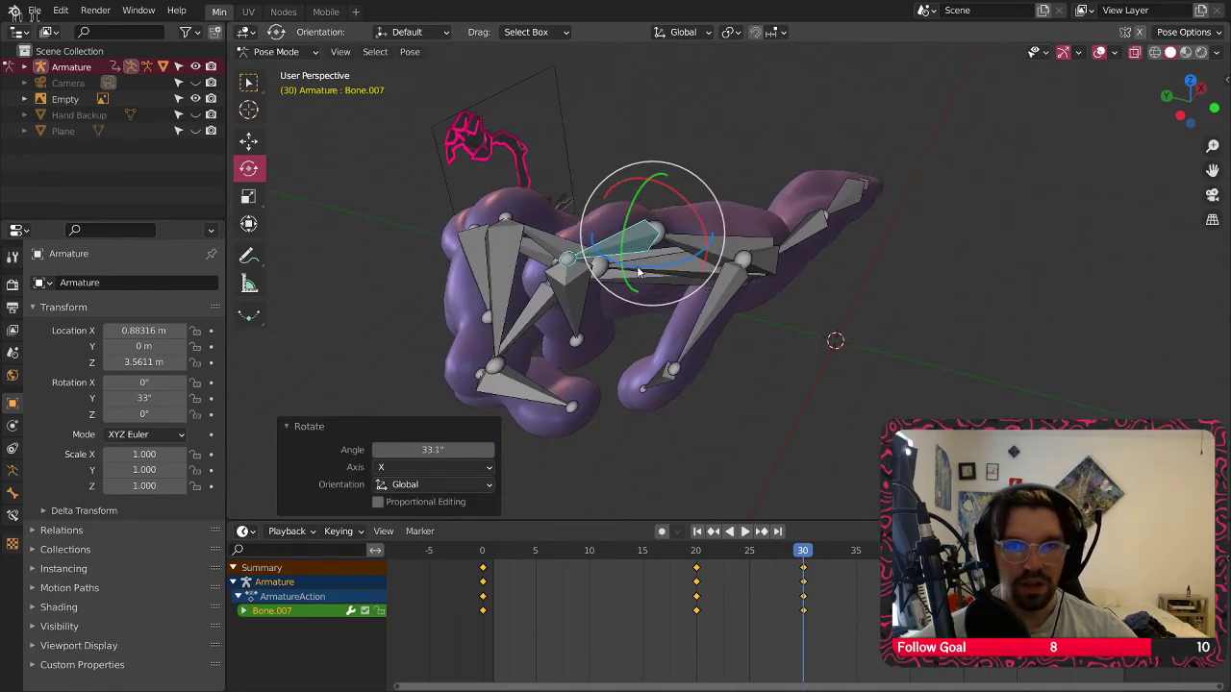
left_click_drag(640, 273, 628, 299)
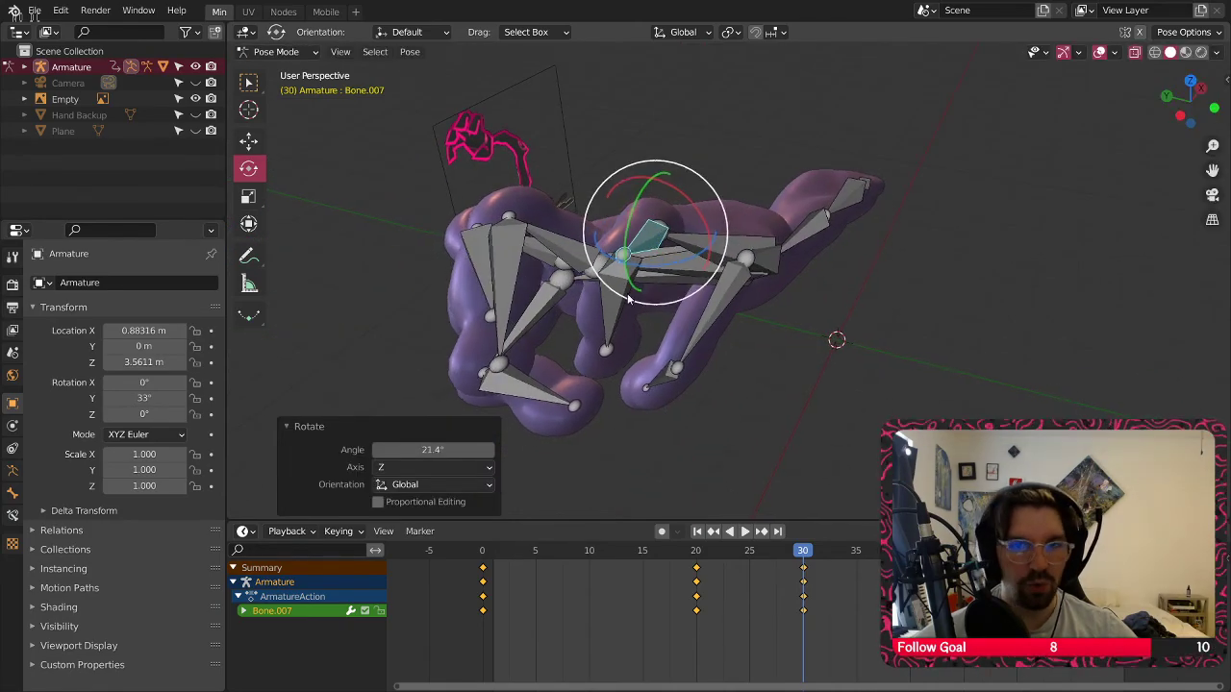
Select another finger bone and adjust its rotation to refine the curl of the fingers
middle_click_drag(628, 299, 664, 319)
left_click(767, 217)
left_click_drag(595, 321, 604, 298)
left_click_drag(622, 358, 641, 352)
middle_click_drag(642, 338, 620, 255)
Rotate the finger bone Bone.013 by 52.8° about the view axis and by 46° about global Z
left_click(635, 252)
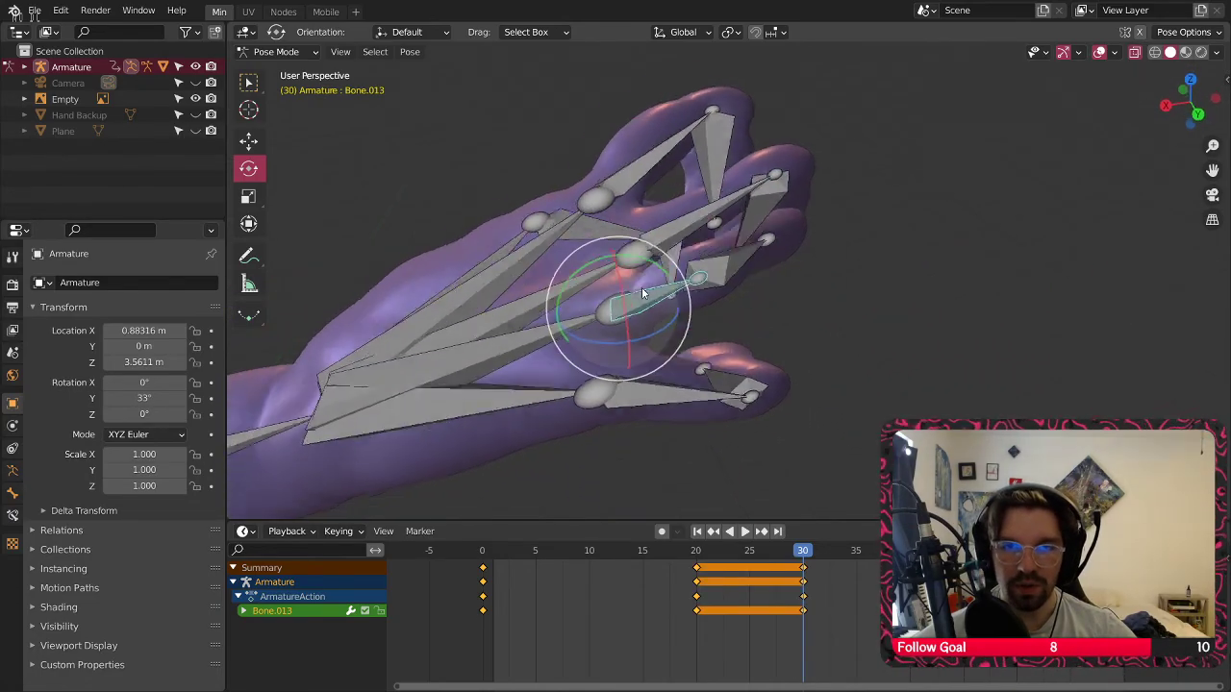
left_click_drag(635, 246, 791, 334)
middle_click_drag(790, 335, 615, 337)
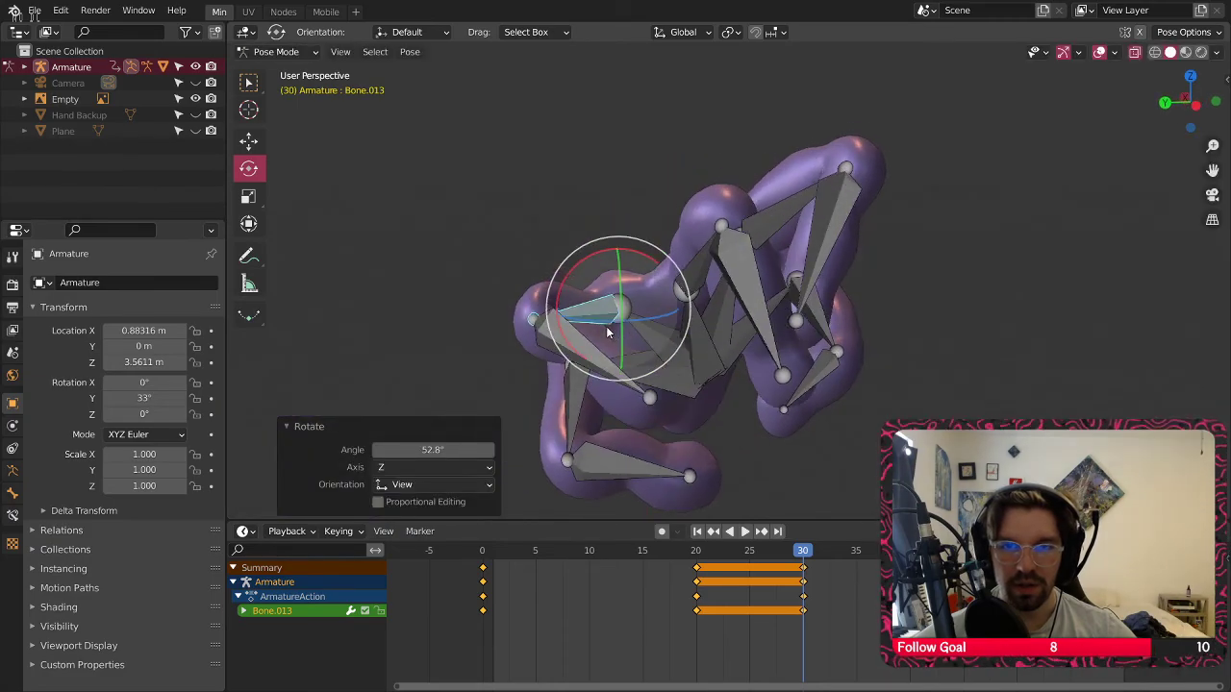
left_click_drag(593, 321, 641, 324)
scroll(654, 329, "down", 2)
Inspect the curled hand from several sides in Object Mode, and put the armature back in Pose Mode
mouse_move(678, 331)
middle_mouse_down()
mouse_move(502, 358)
mouse_move(693, 342)
middle_mouse_up()
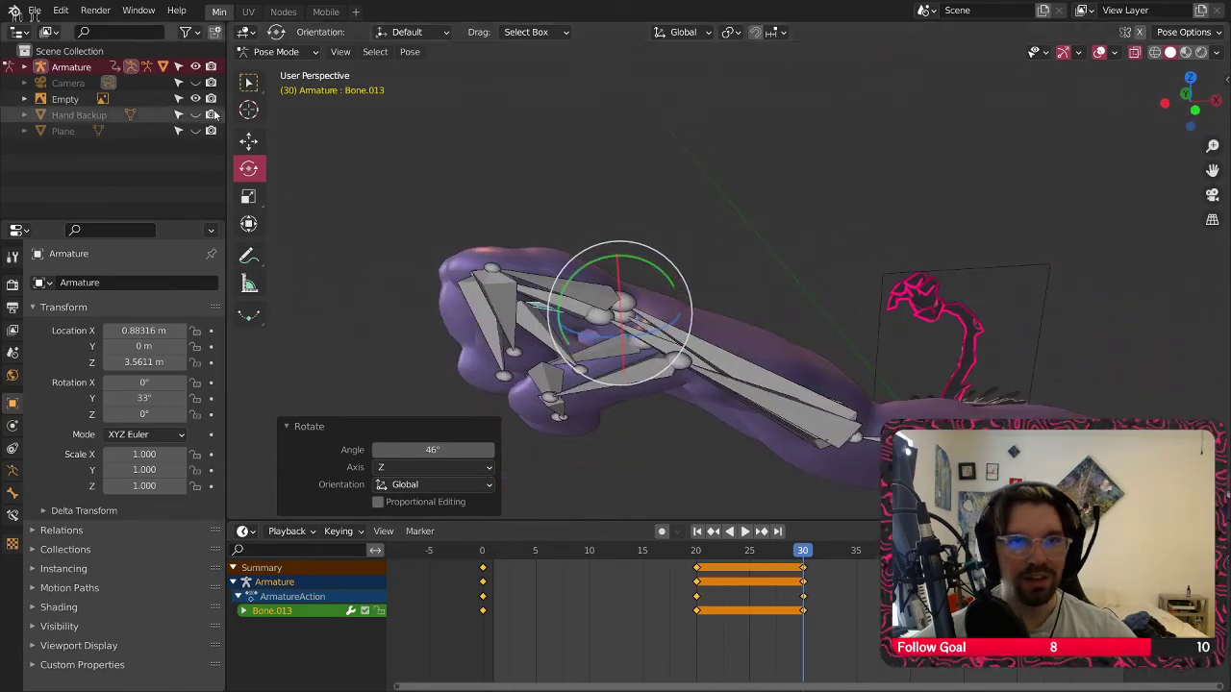
left_click(276, 52)
left_click(281, 70)
left_click(435, 253)
middle_click_drag(435, 253, 556, 281)
left_click(491, 262)
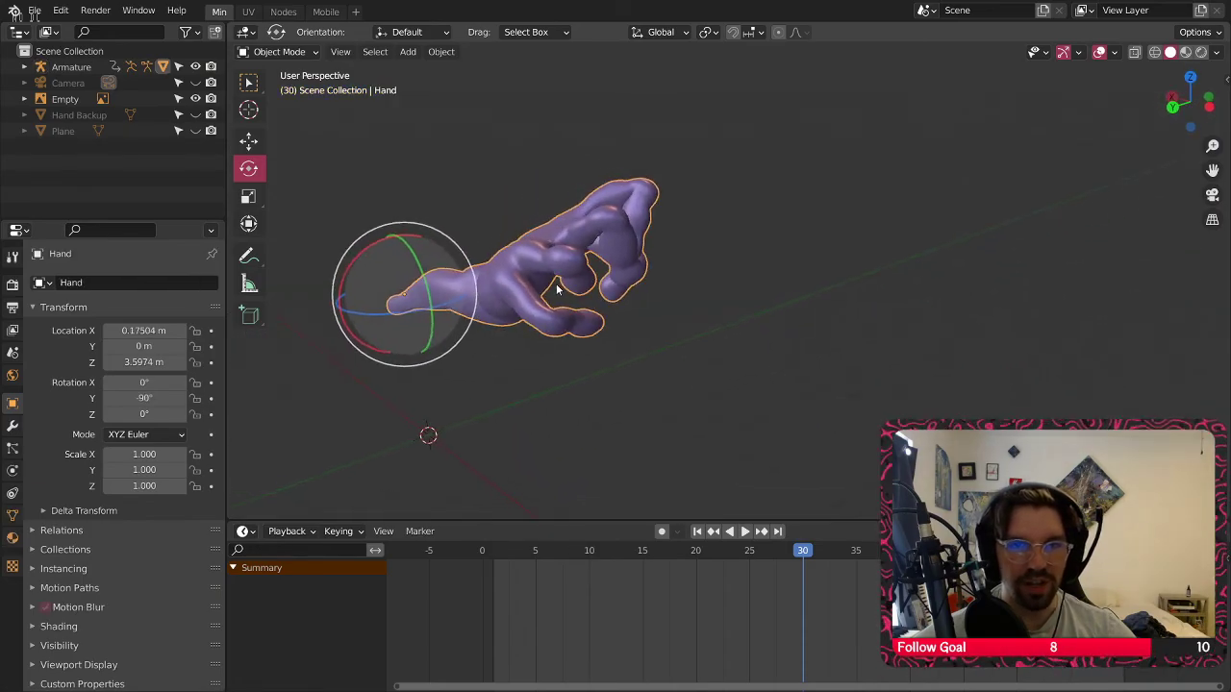
left_click(71, 66)
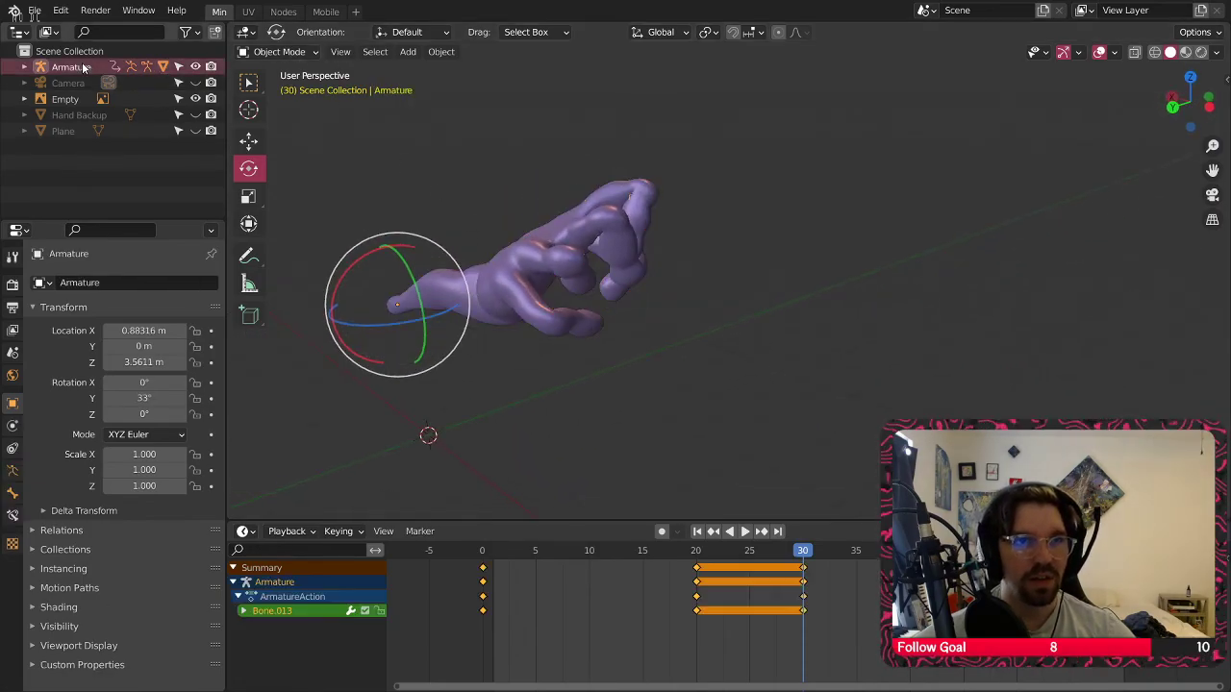
left_click(279, 52)
left_click(283, 105)
Rotate the fingertip bone Bone.014 with a trackball rotation of -20.1° and -15.5°, and by -42.2° about global Z
scroll(577, 281, "up", 3)
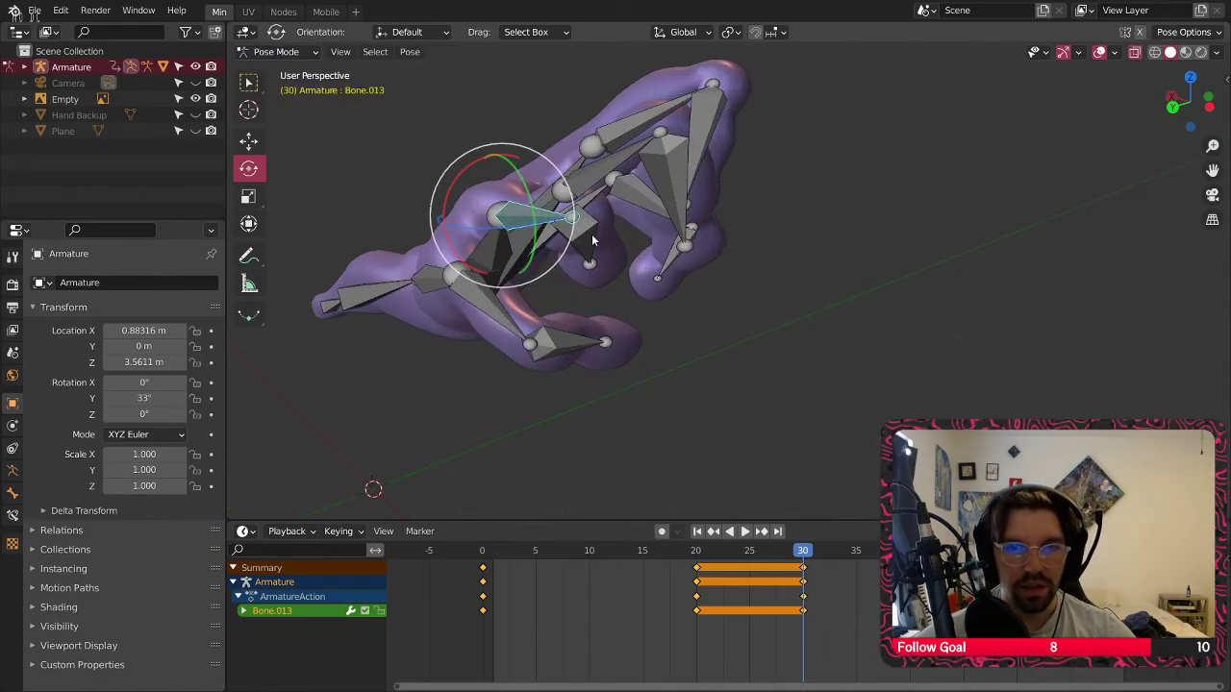
left_click(577, 251)
mouse_move(591, 234)
middle_mouse_down()
mouse_move(545, 244)
mouse_move(571, 223)
middle_mouse_up()
left_click_drag(571, 223, 592, 260)
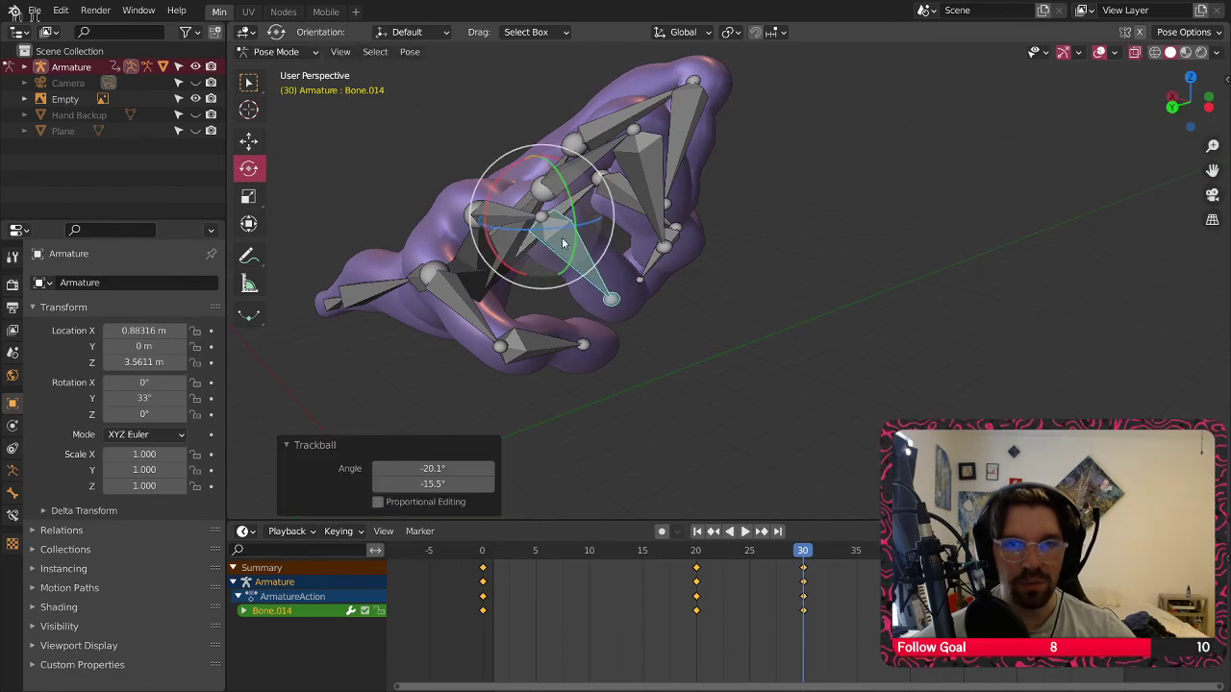
left_click_drag(522, 232, 526, 229)
left_click_drag(454, 241, 458, 250)
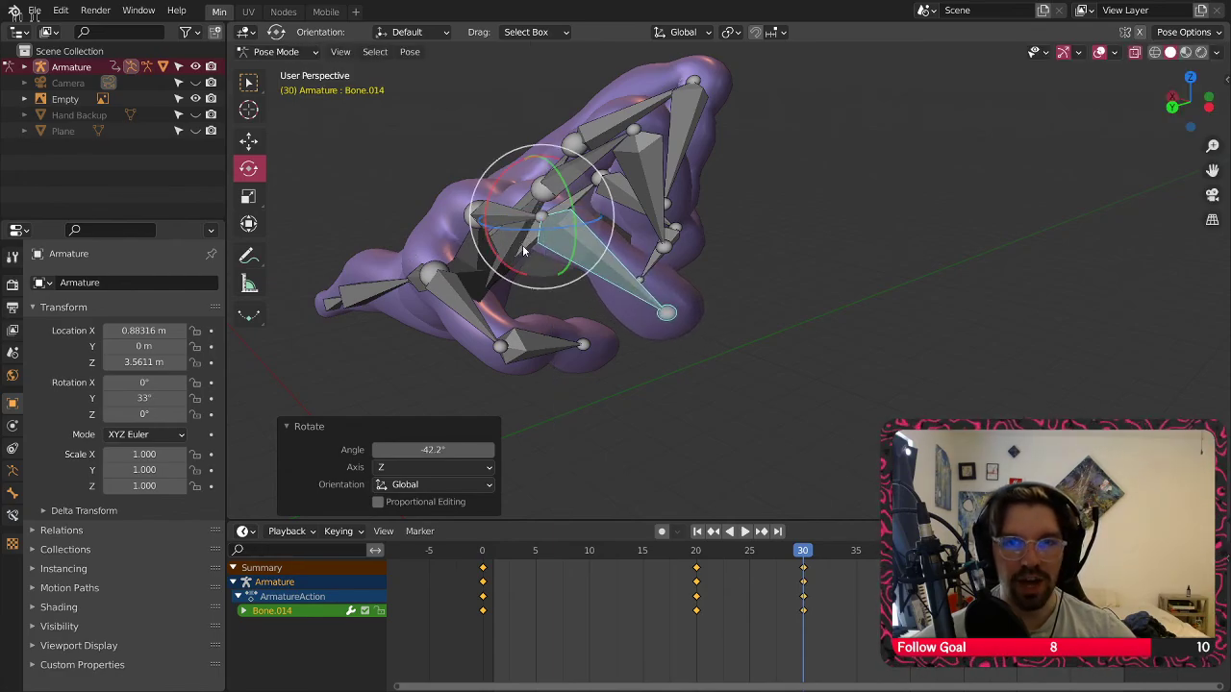
Refine Bone.014 with a trackball rotation of 12.6° and 24.1°, a -12.5° rotation about global X and a final adjustment
middle_click_drag(522, 248, 517, 214)
key("r")
key("r")
left_click(589, 176)
key("r")
key("x")
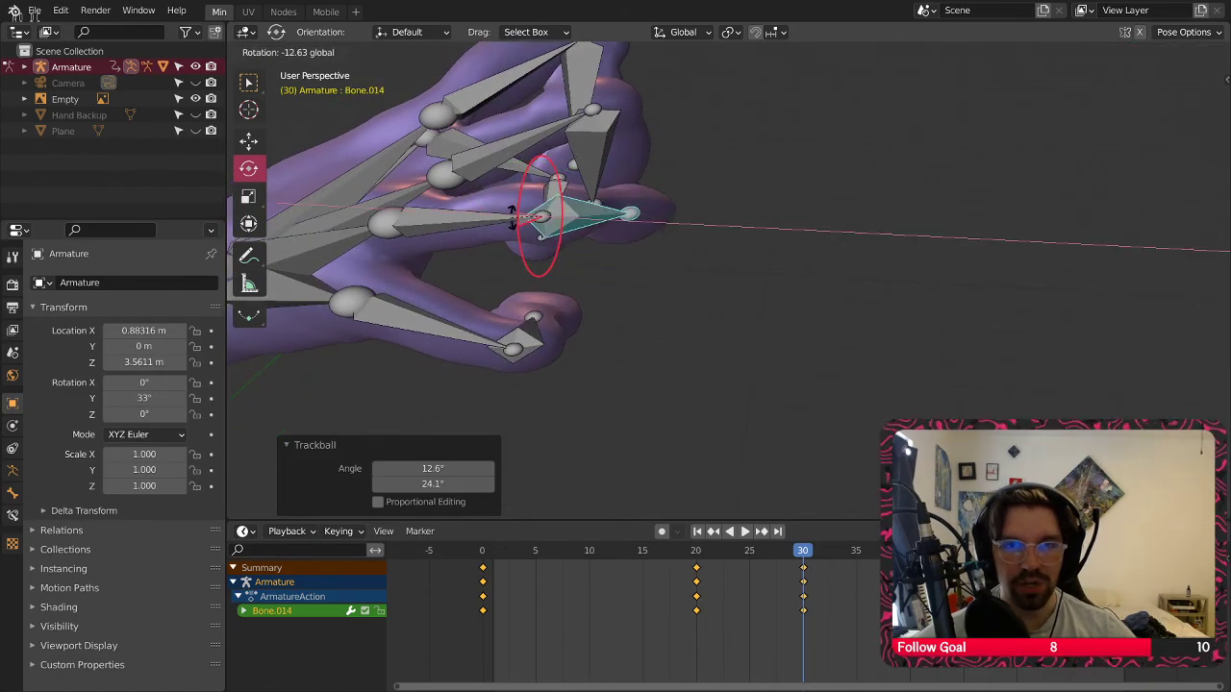
left_click(524, 218)
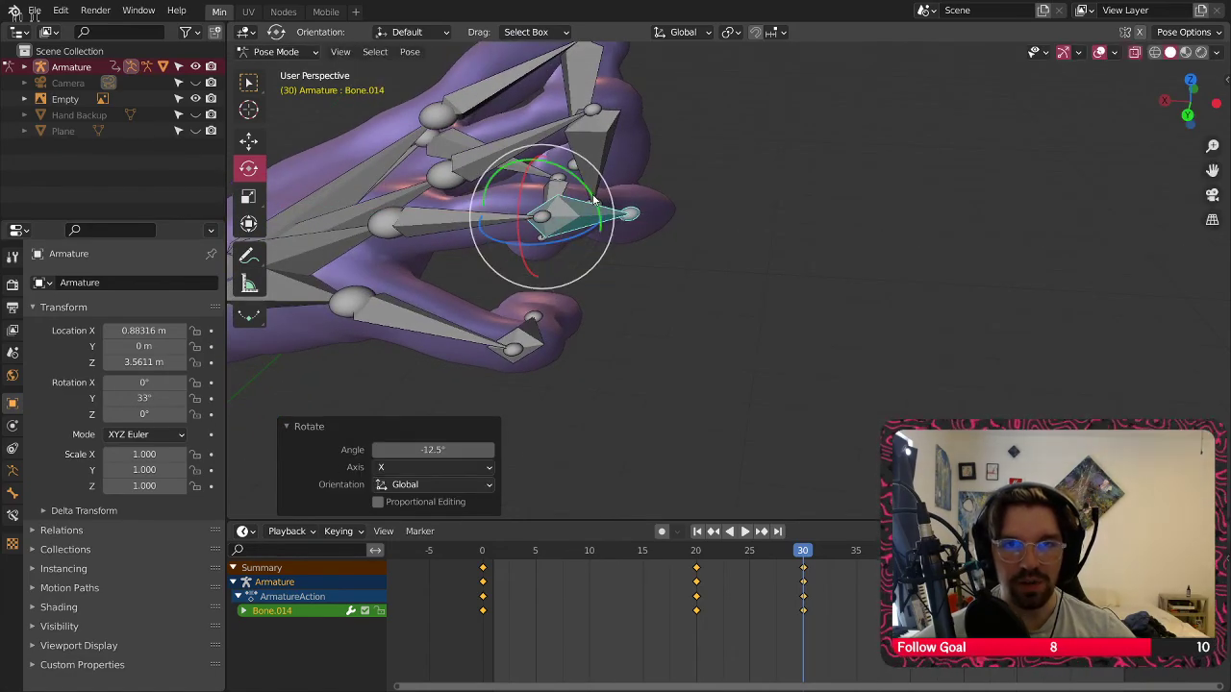
left_click_drag(564, 245, 525, 231)
Check the pose in Object Mode, and insert a Whole Character keyframe at frame 30 with all bones selected in Pose Mode
middle_click_drag(524, 231, 568, 278)
left_click(294, 52)
left_click(288, 73)
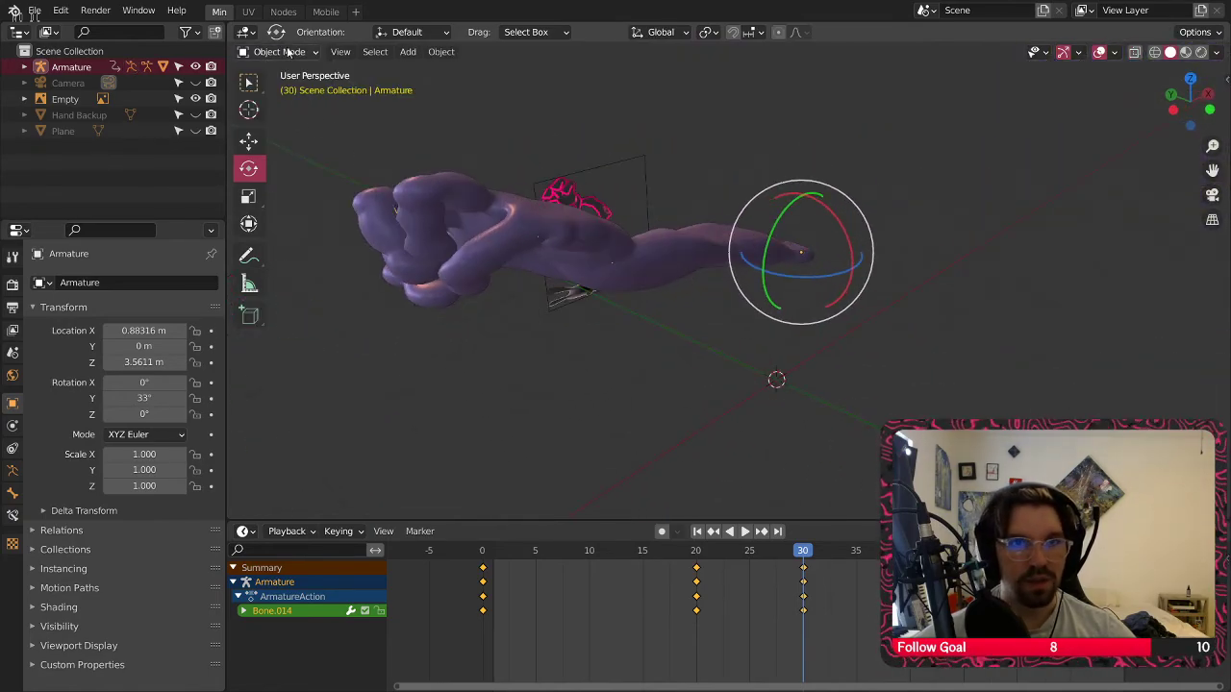
left_click(286, 106)
right_click(620, 248)
left_click(620, 248)
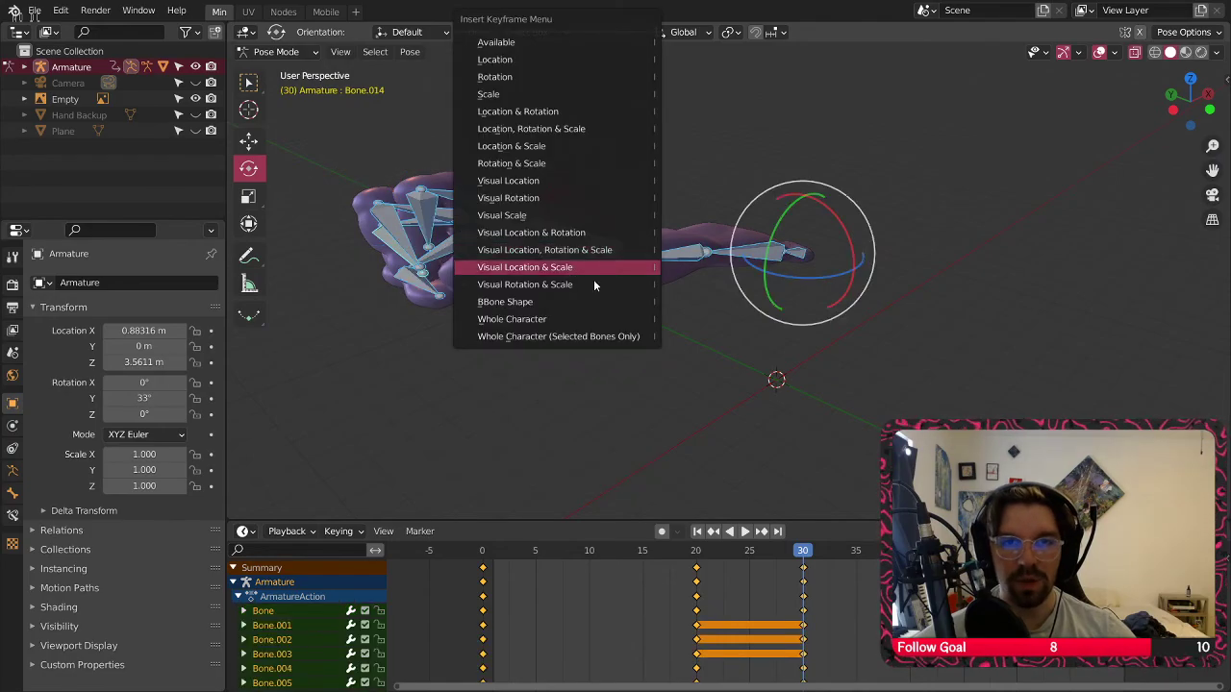
left_click(563, 319)
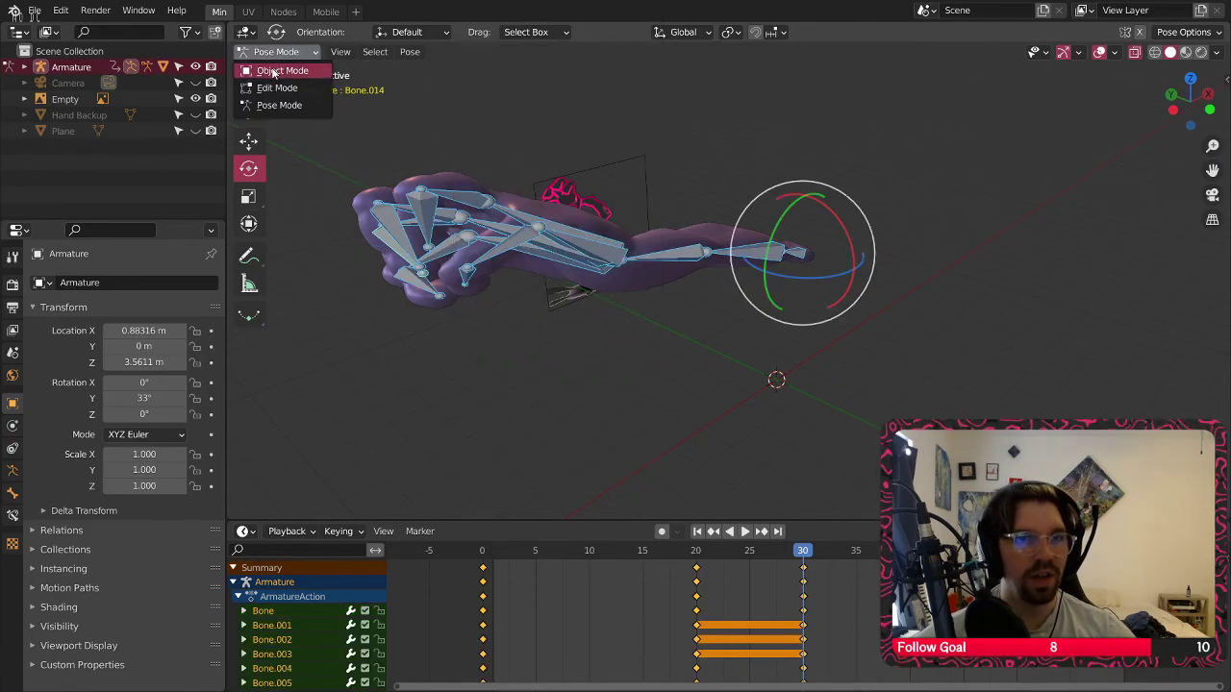
Play back the arm animation in Object Mode and view it from different angles
left_click(279, 71)
key("space")
middle_click_drag(596, 369, 607, 368)
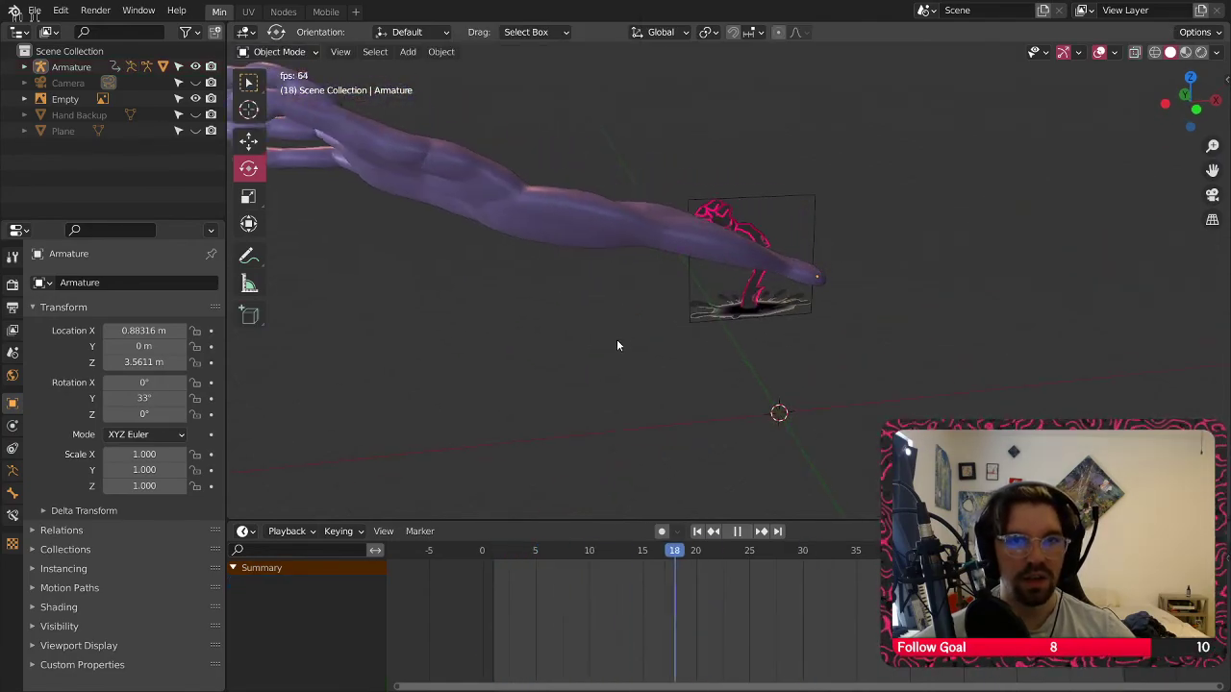
middle_click_drag(585, 302, 541, 286)
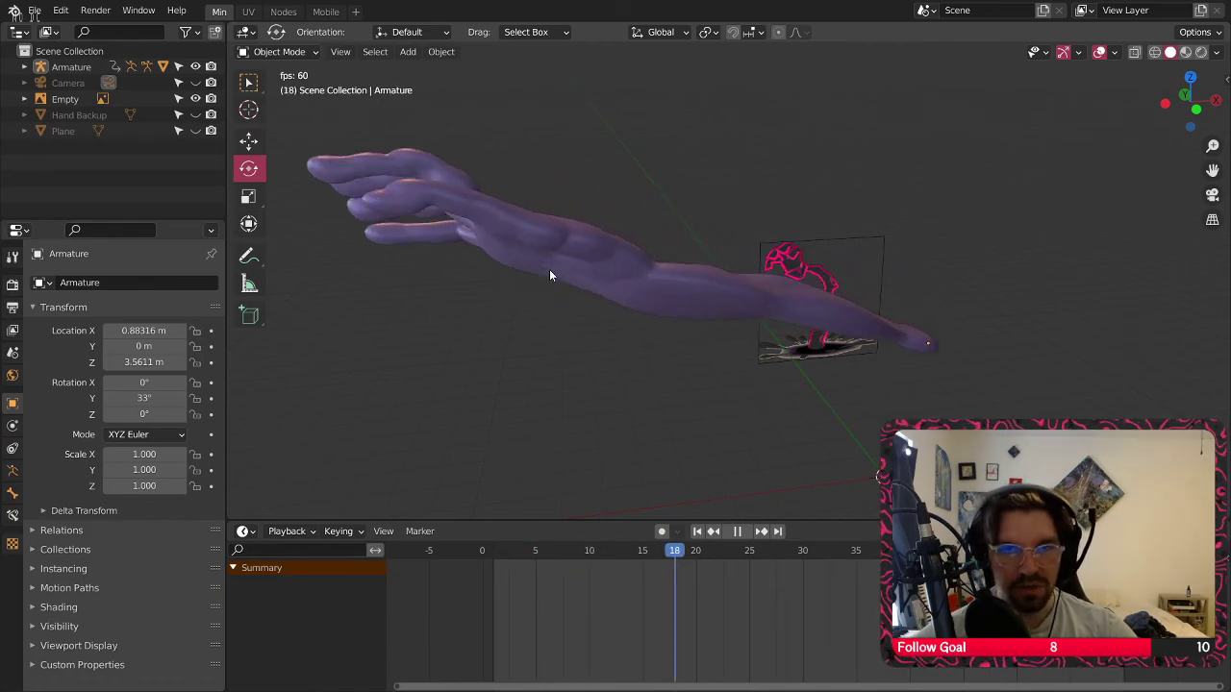
Stop the playback, select the armature and switch it to Pose Mode
left_click(316, 53)
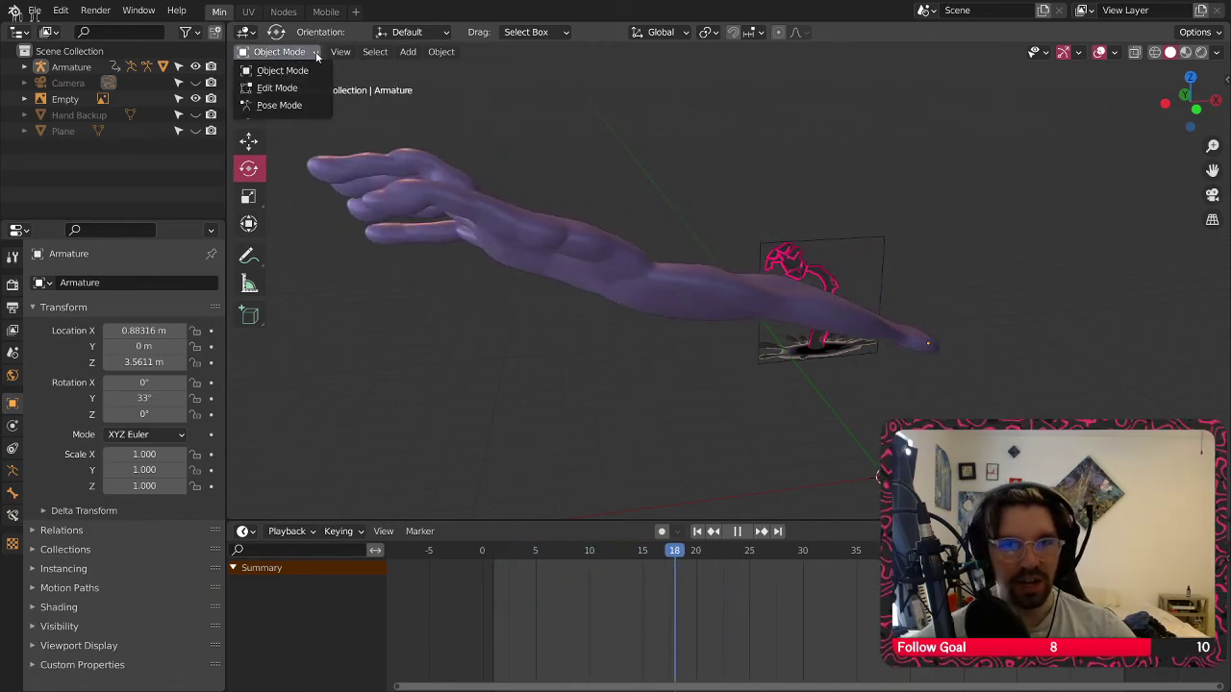
key("space")
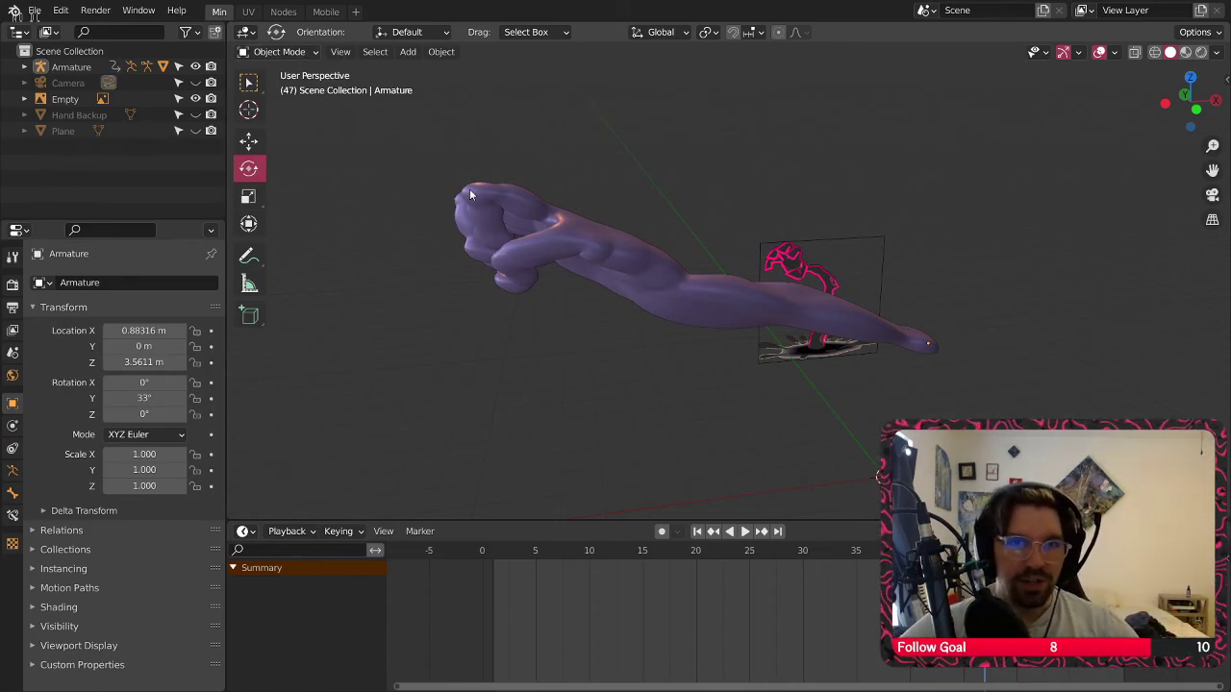
left_click(72, 65)
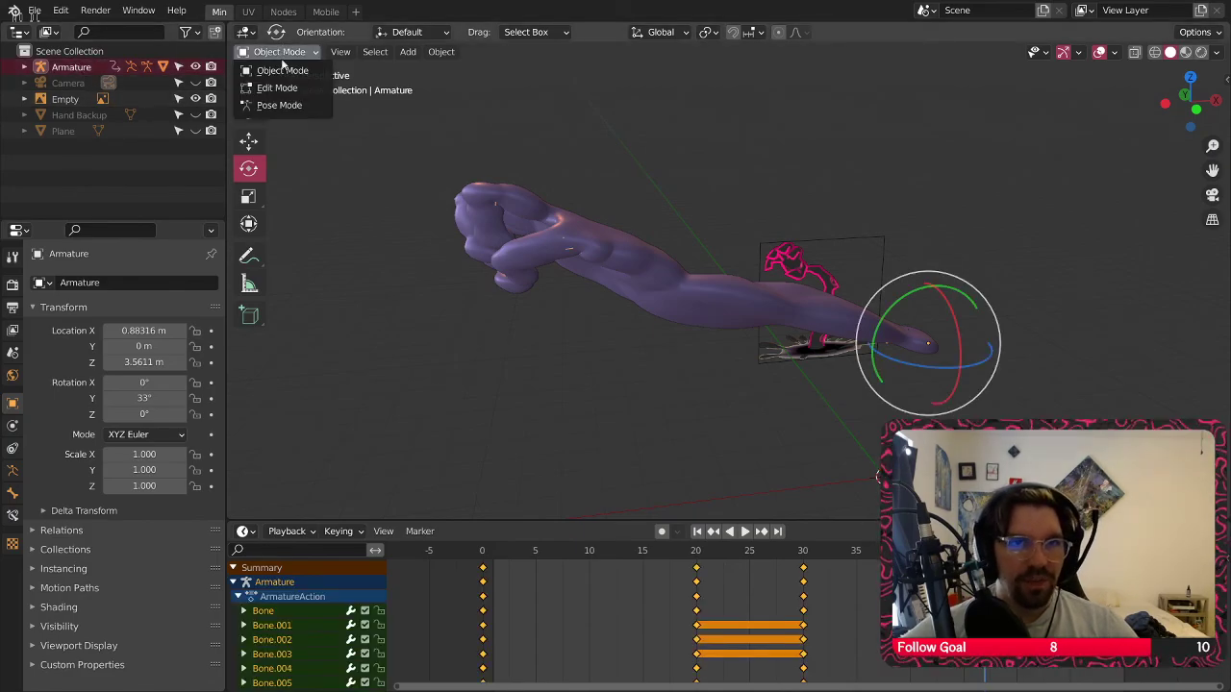
left_click(280, 106)
middle_click_drag(739, 303, 700, 304, "shift")
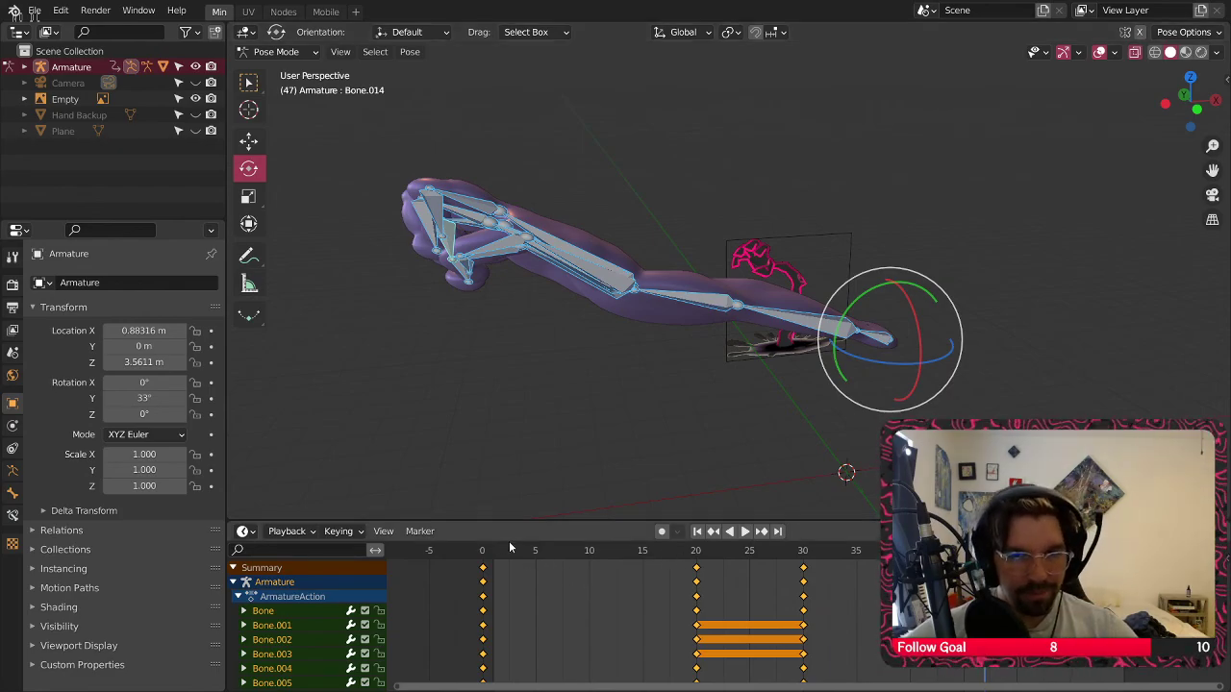
Copy the keyframes of all bones at frame 0 and paste them at frame 60
left_click(485, 555)
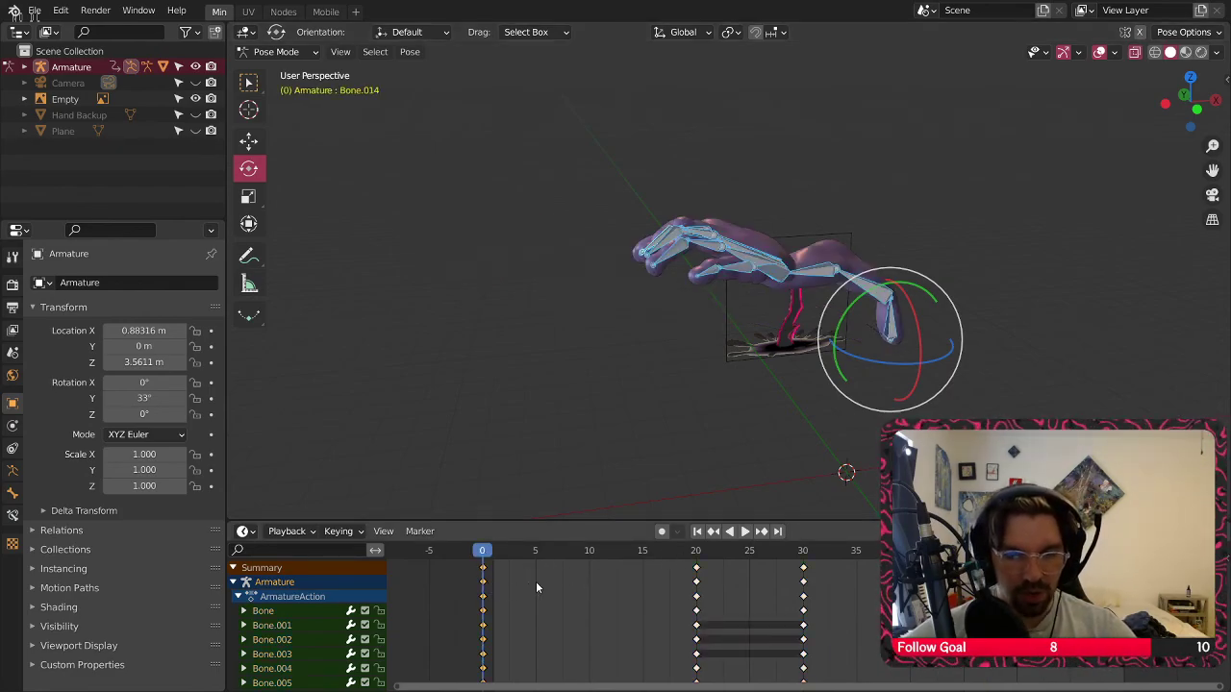
left_click_drag(486, 569, 547, 560)
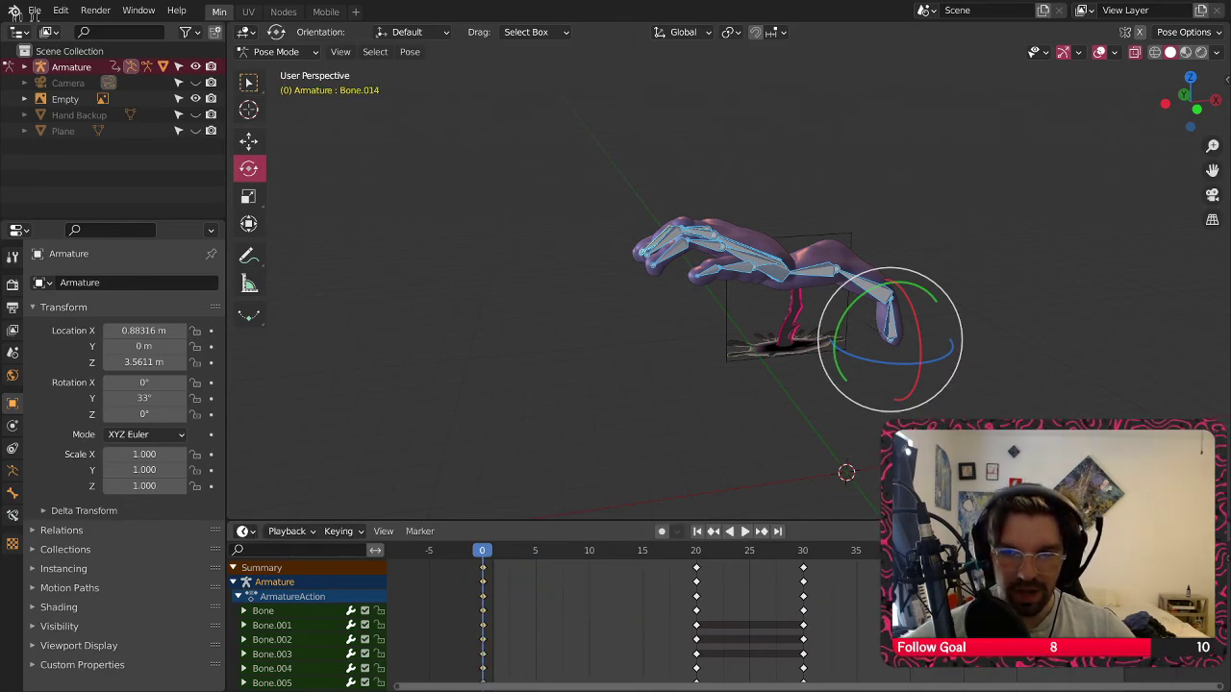
key("shift+Right")
key("ctrl+v")
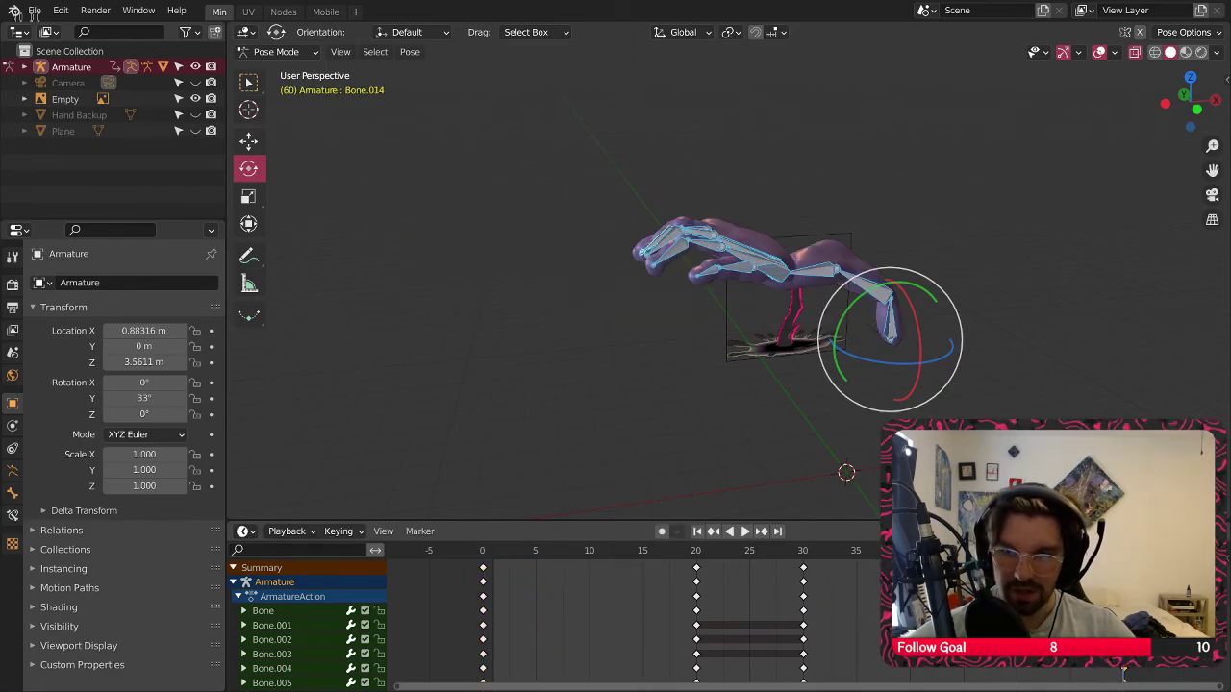
Deselect all bones, play back the looping arm animation and examine the hand pose around frame 32
middle_click_drag(827, 311, 777, 327)
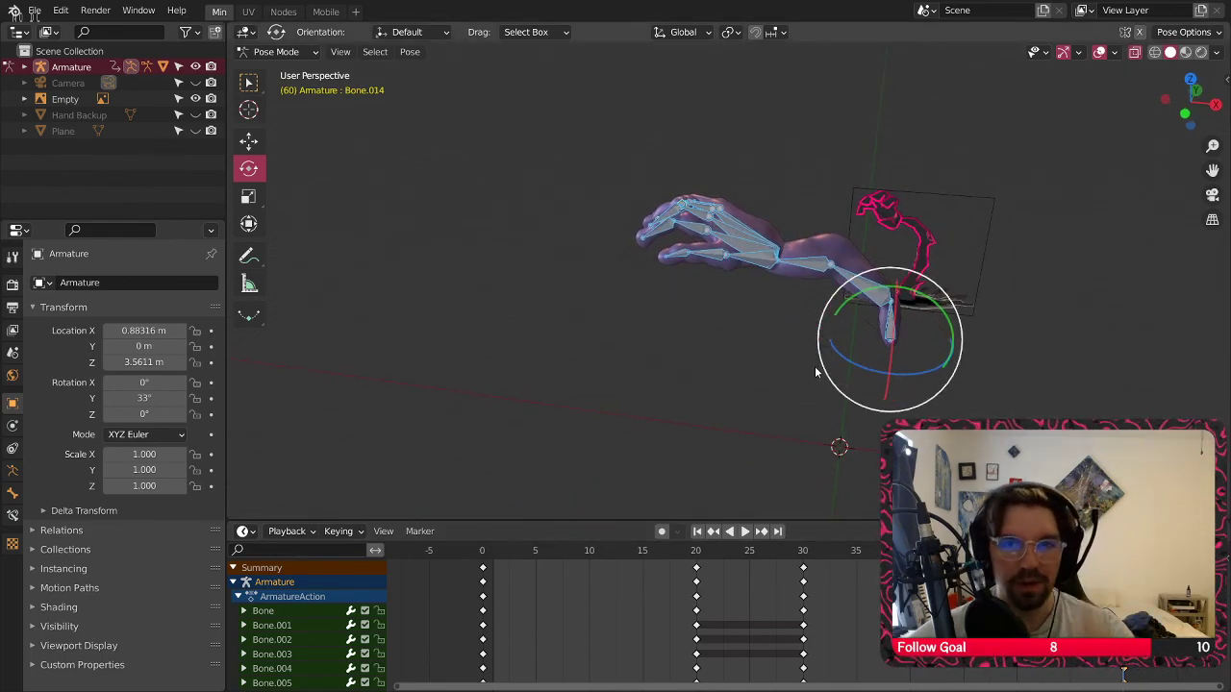
left_click(744, 371)
middle_click_drag(744, 372, 772, 260)
key("space")
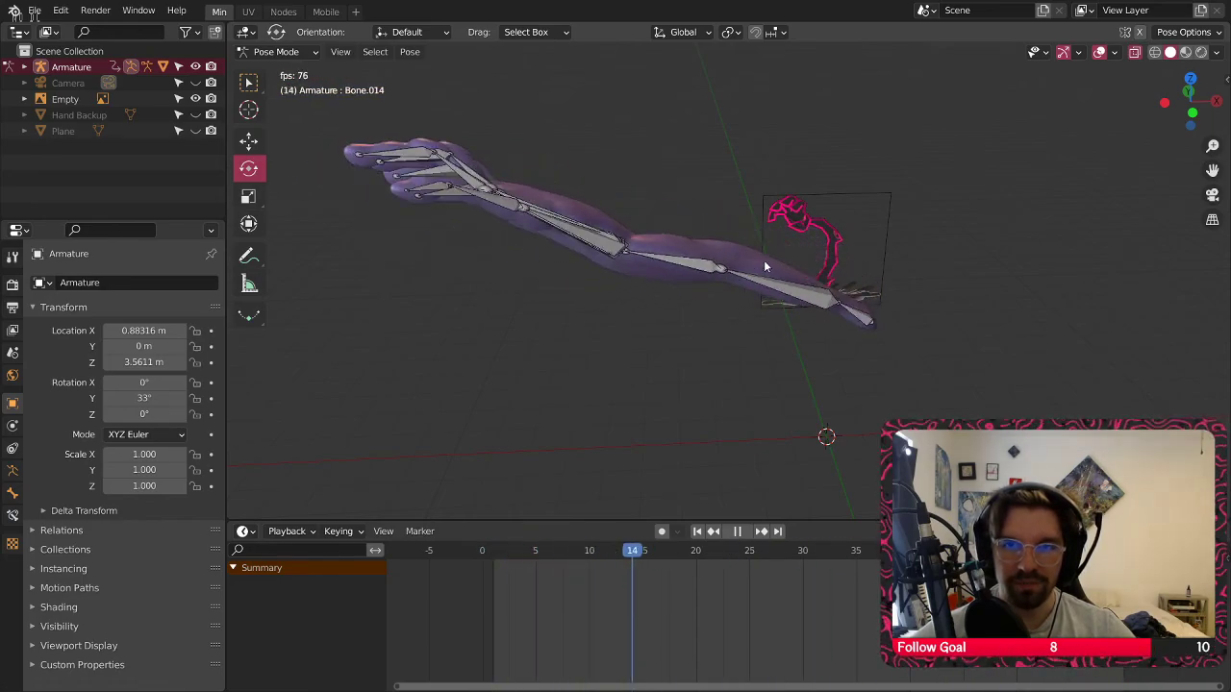
key("space")
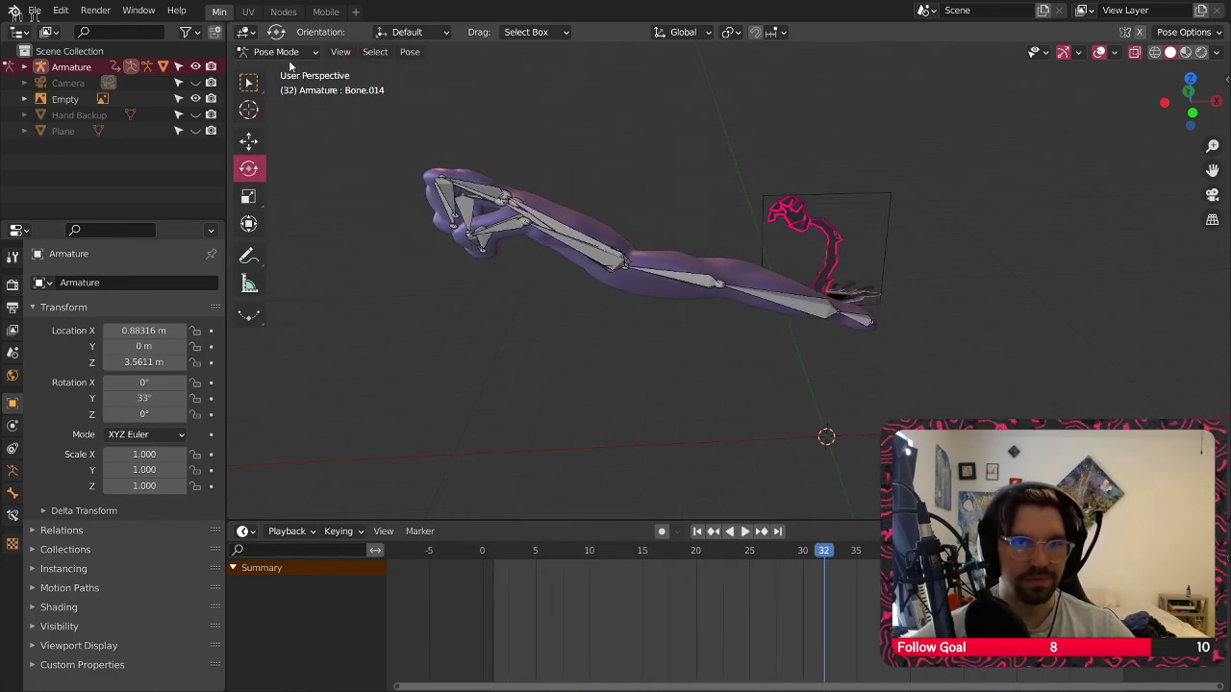
scroll(617, 225, "up", 3)
middle_click_drag(611, 264, 599, 604)
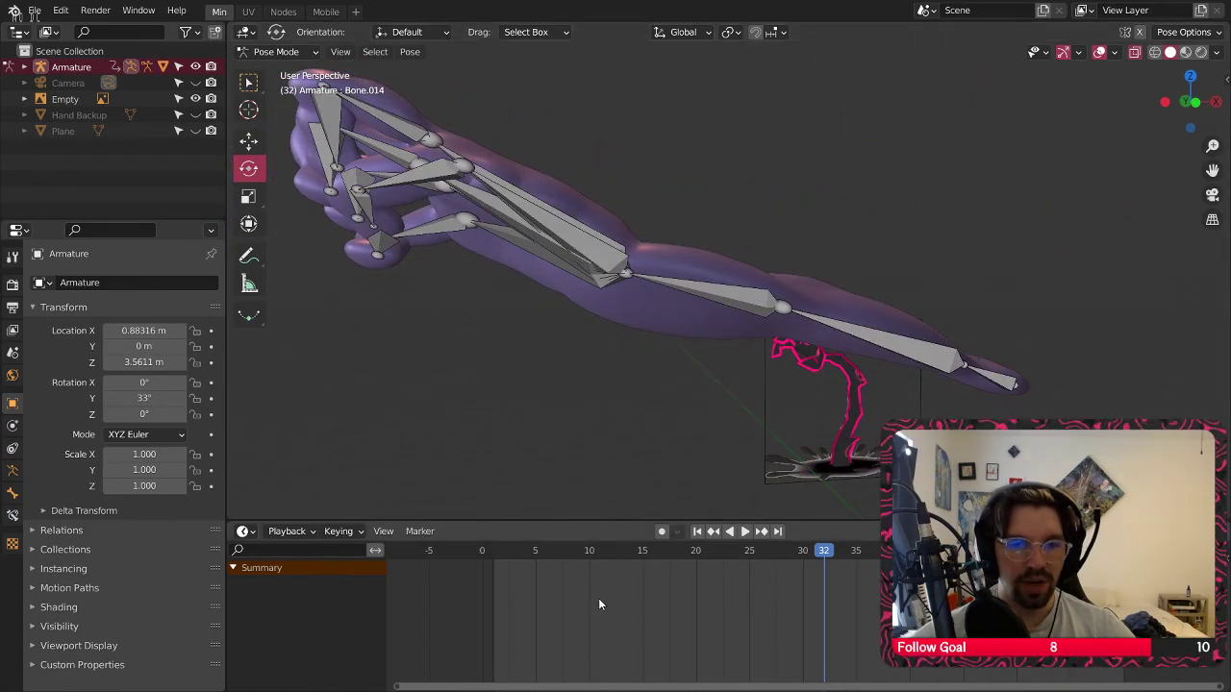
Check the pose at frame 0 with all bones selected, and select the forearm bone Bone.002 at frame 20
left_click(486, 558)
key("a")
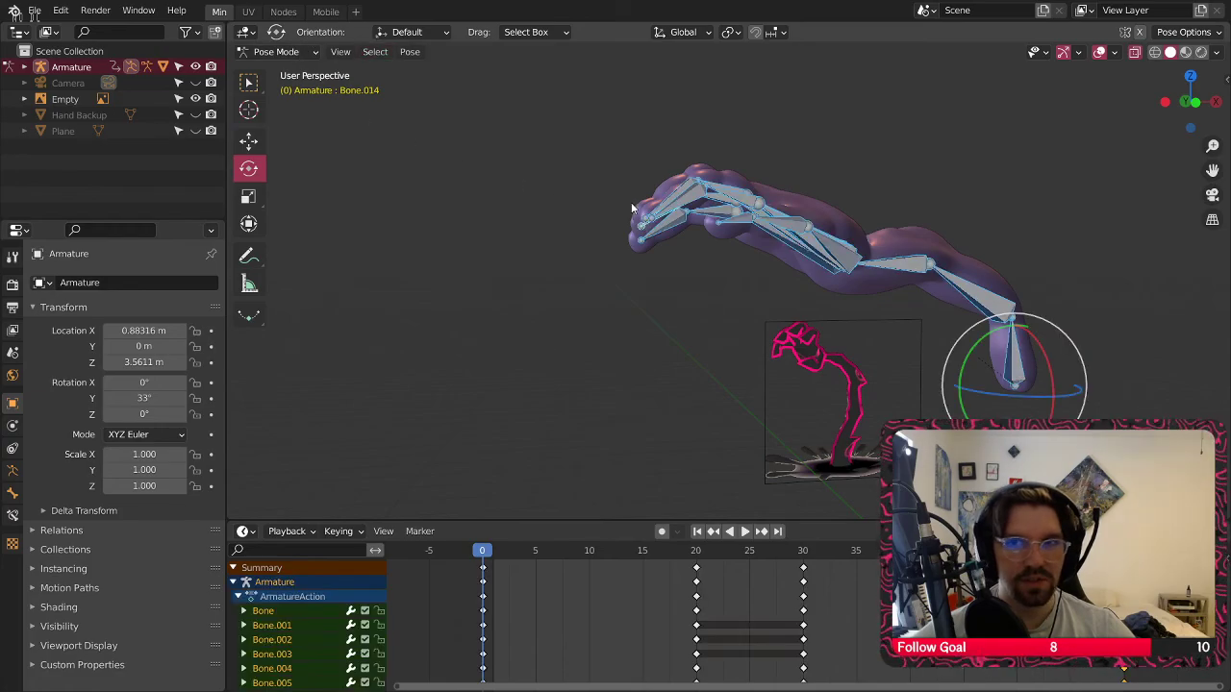
middle_click_drag(756, 318, 623, 348, "shift")
left_click(696, 554)
middle_click_drag(664, 414, 712, 334)
left_click(672, 311)
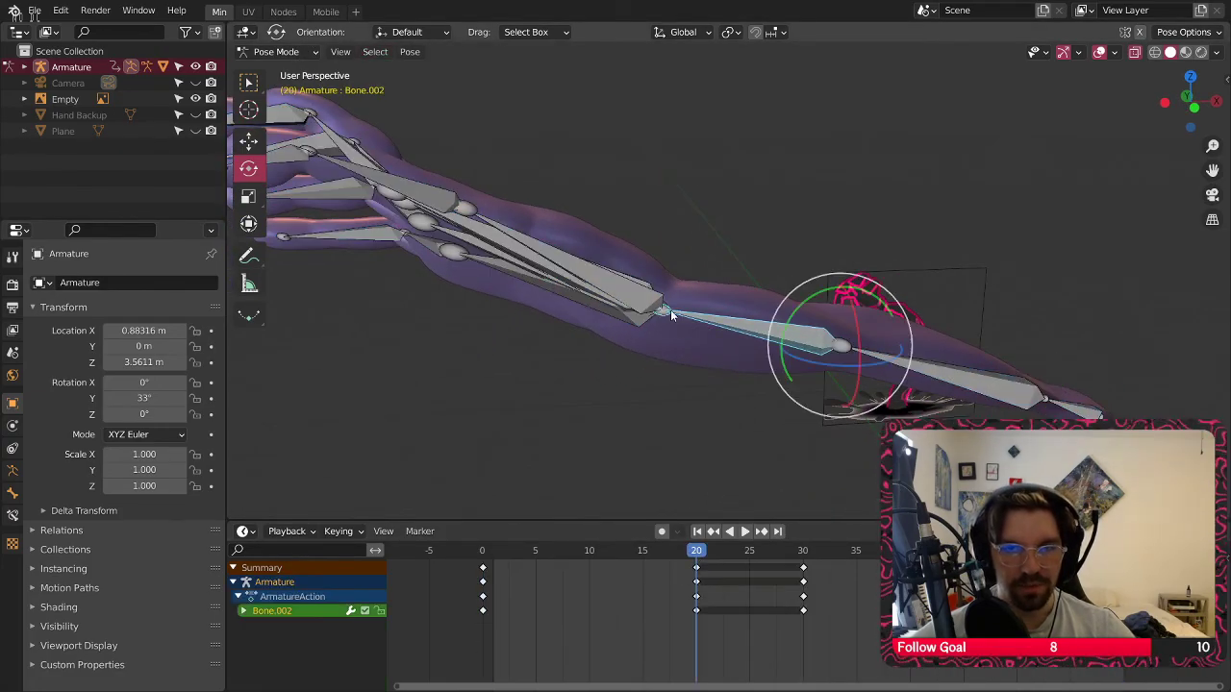
Try to pick the wrist joint next to Bone.015 with the Move tool, then rotate Bone.002 and undo the rotation
left_click(665, 318)
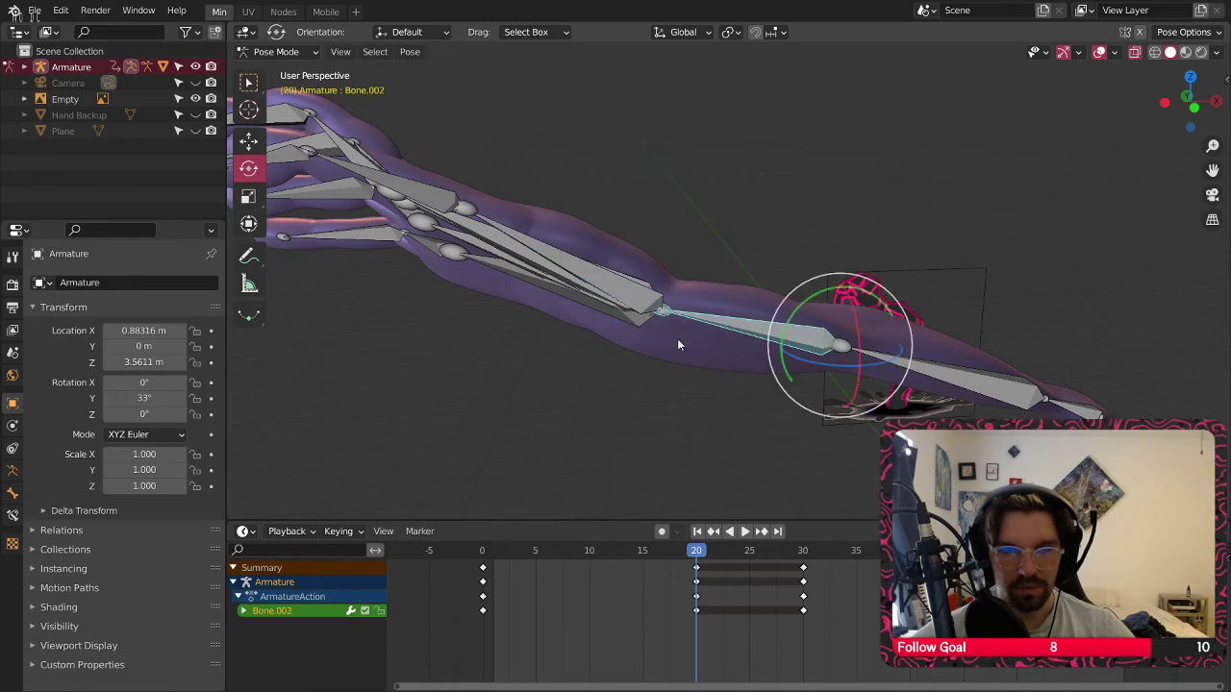
scroll(684, 320, "up", 3)
left_click(666, 317)
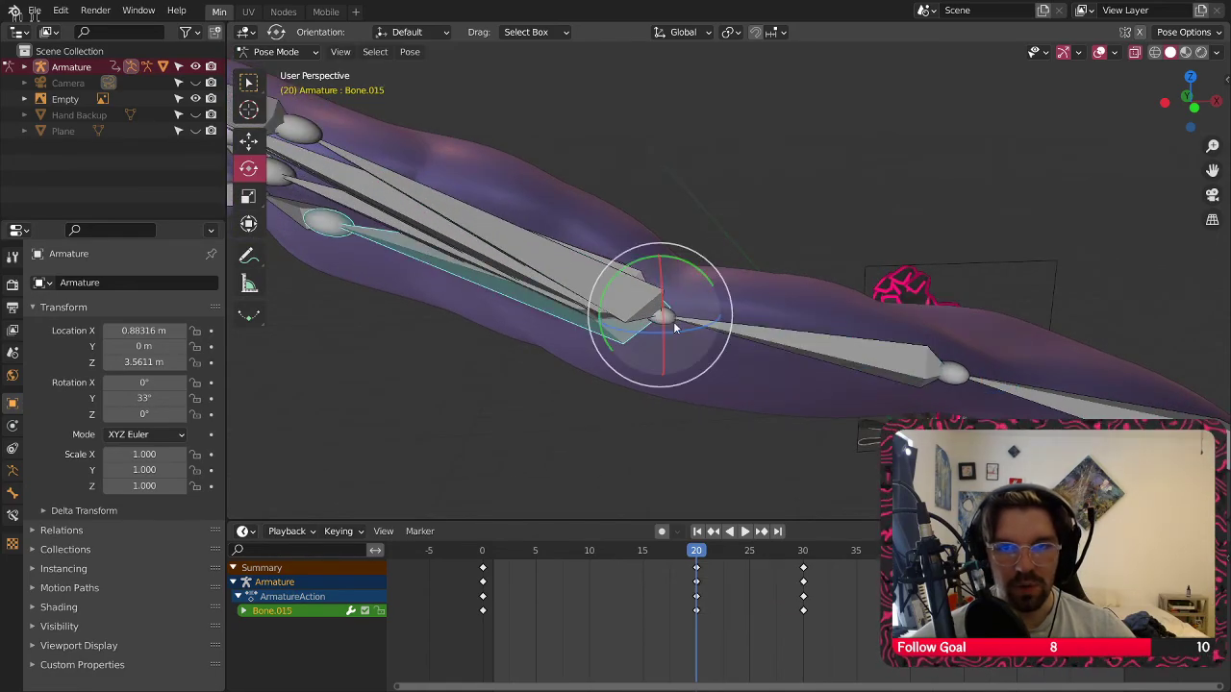
left_click(676, 327)
left_click(674, 321)
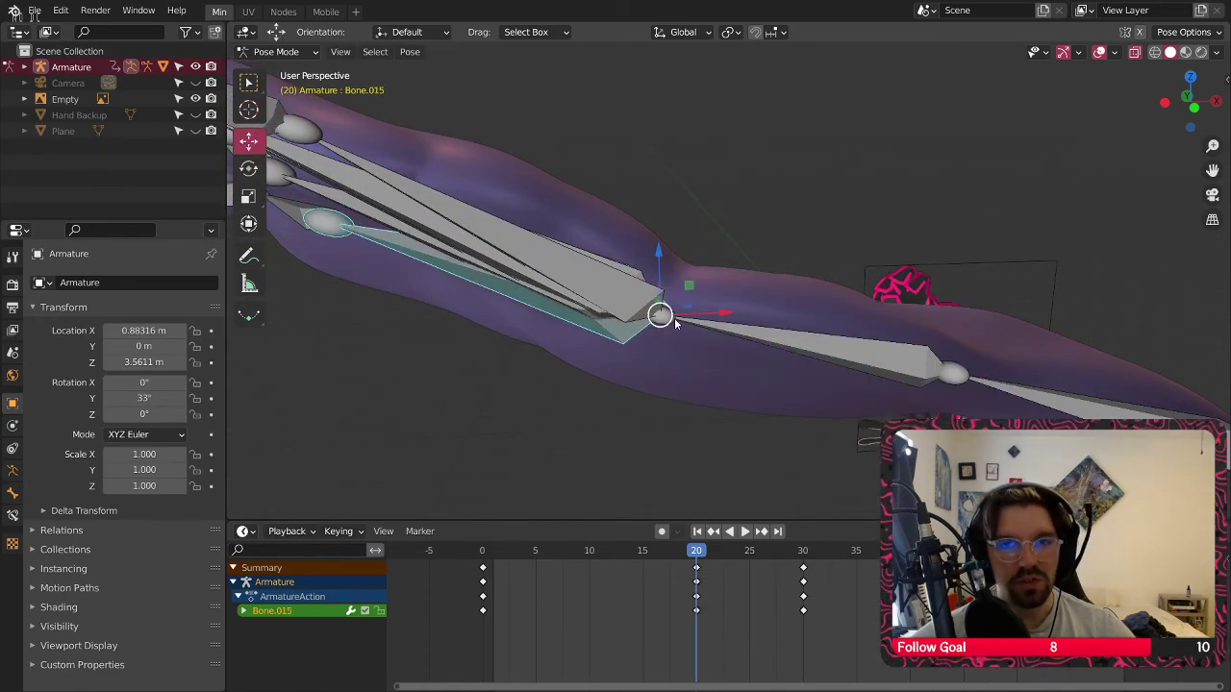
left_click(679, 322)
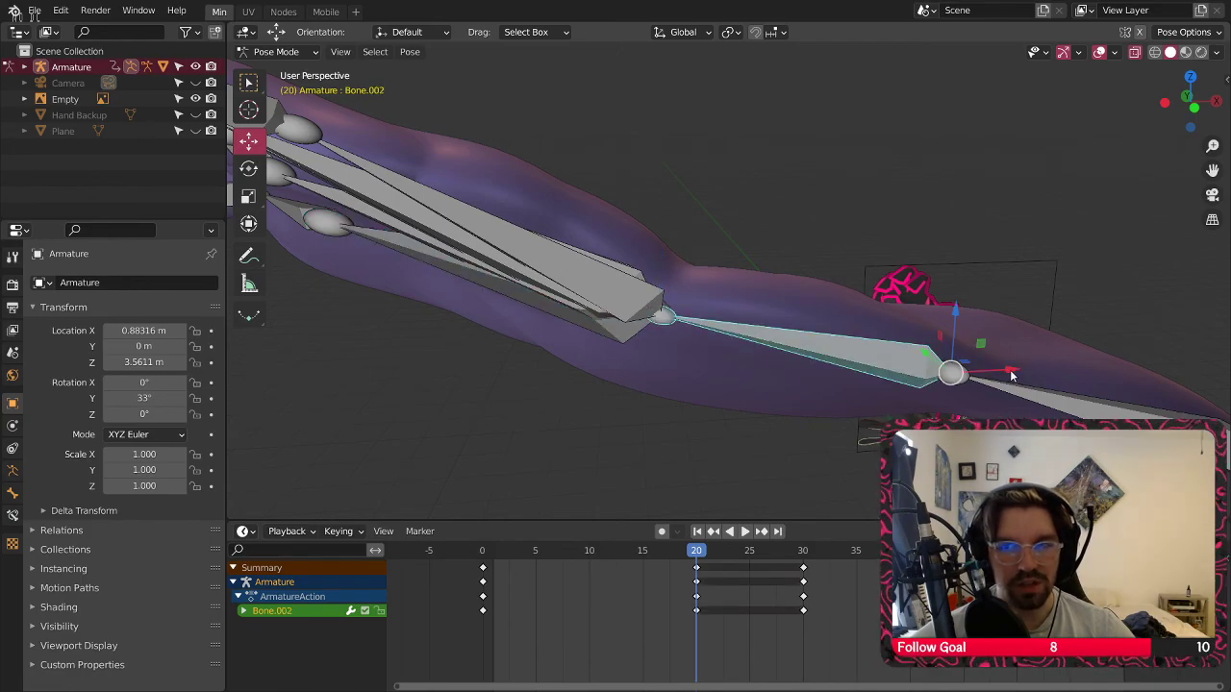
key("r")
left_click(889, 366)
key("ctrl+z")
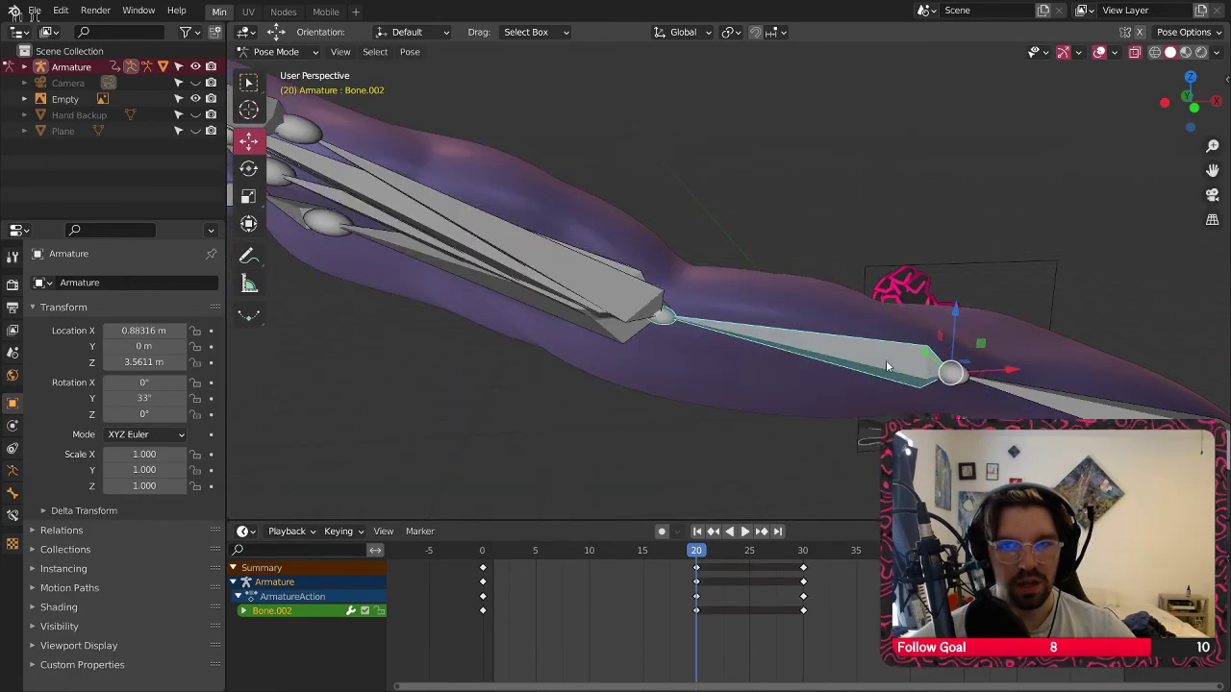
Check the armature in Edit Mode and return to Pose Mode
left_click(276, 52)
left_click(294, 92)
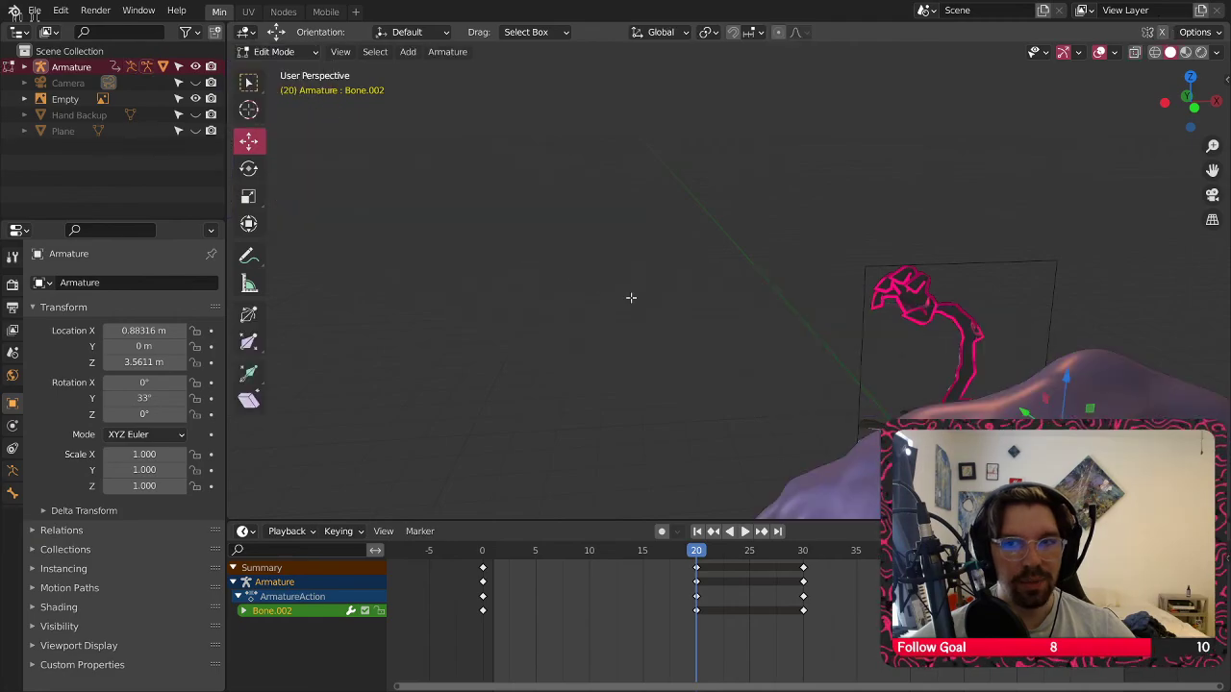
scroll(774, 307, "up", 2)
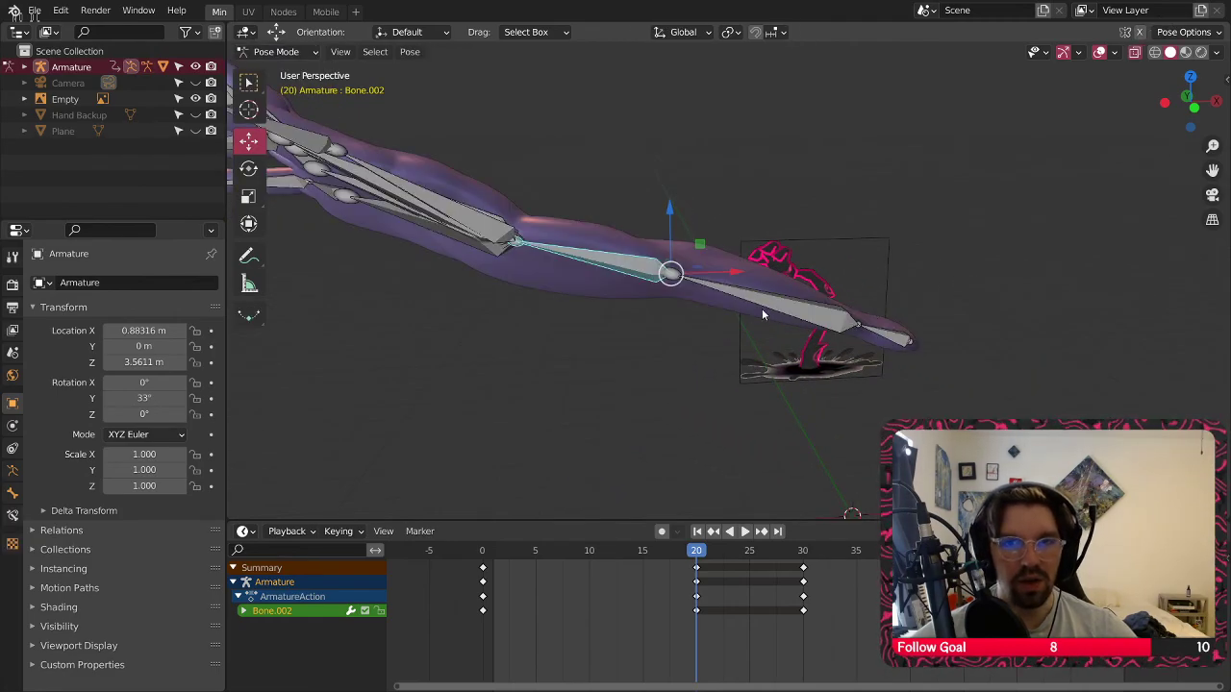
key("ctrl+Tab")
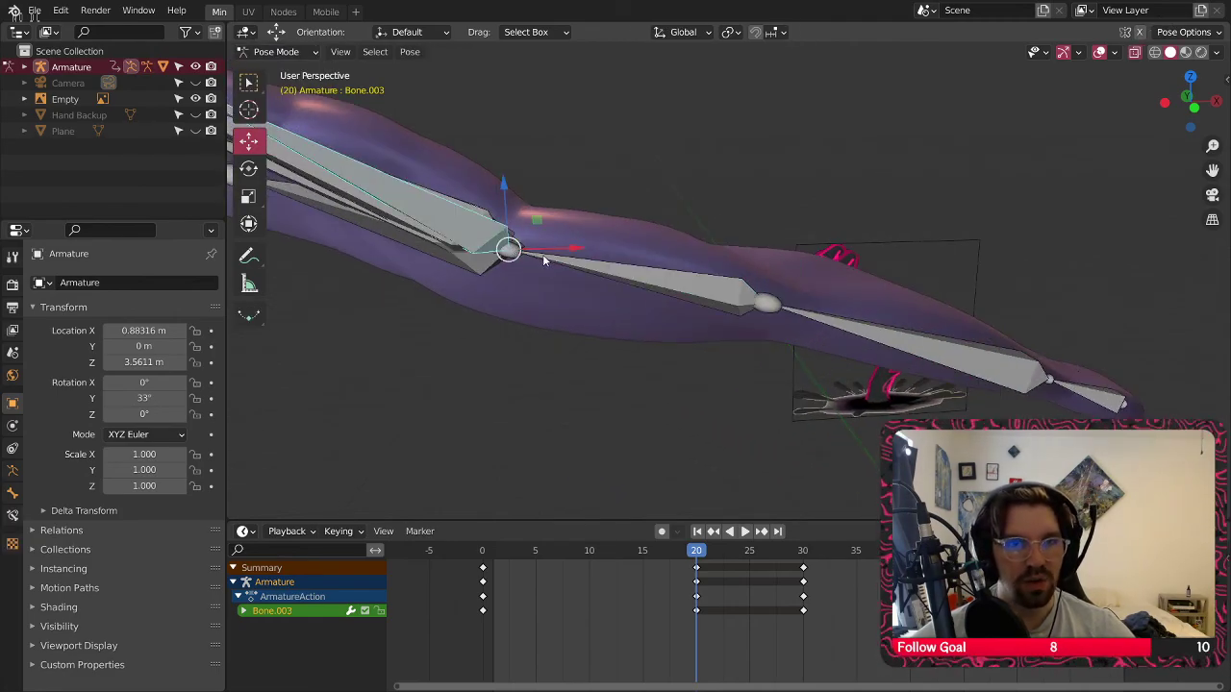
Try the Pose Breakdowner on the wrist and forearm bones at frame 20 and undo it
middle_click_drag(542, 254, 565, 292, "shift")
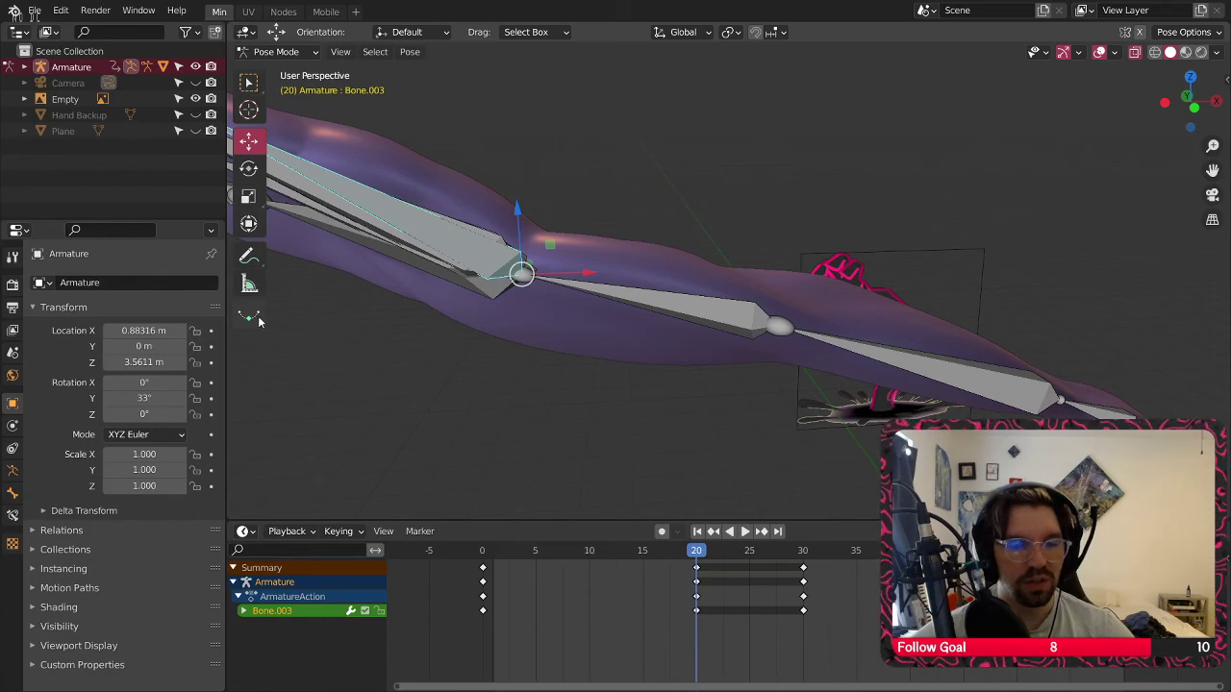
middle_click_drag(527, 277, 532, 283)
key("shift+e")
left_click(542, 312)
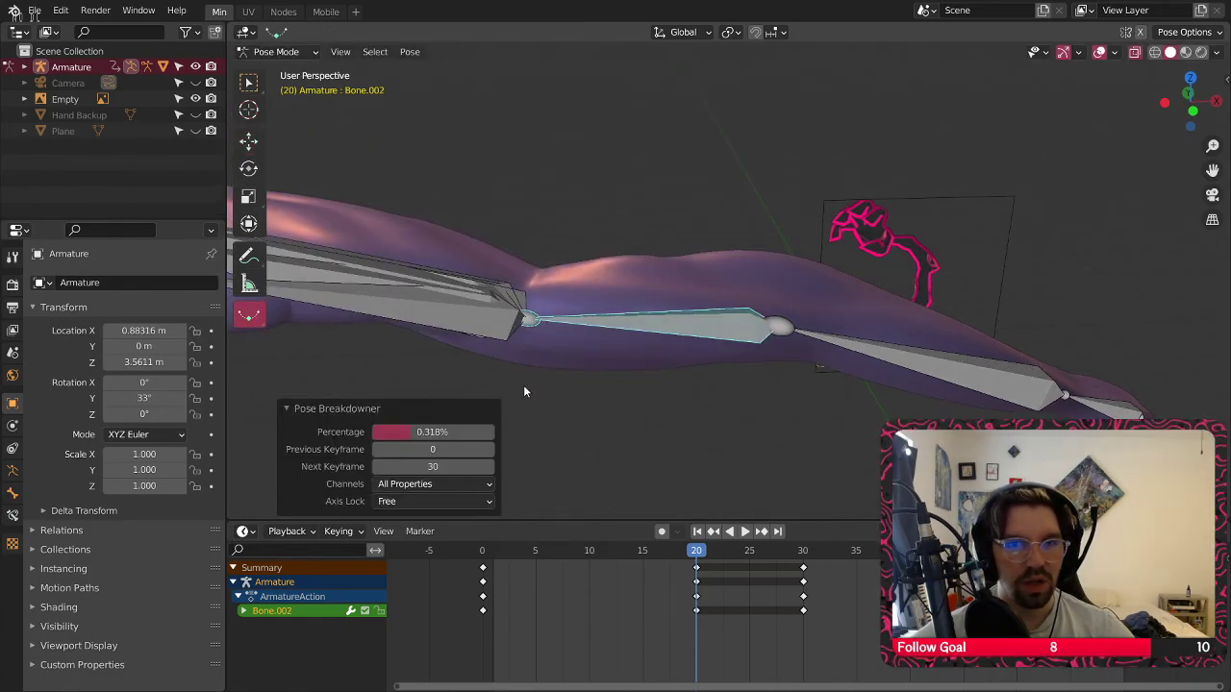
middle_click_drag(523, 385, 535, 368)
middle_click_drag(532, 278, 269, 246)
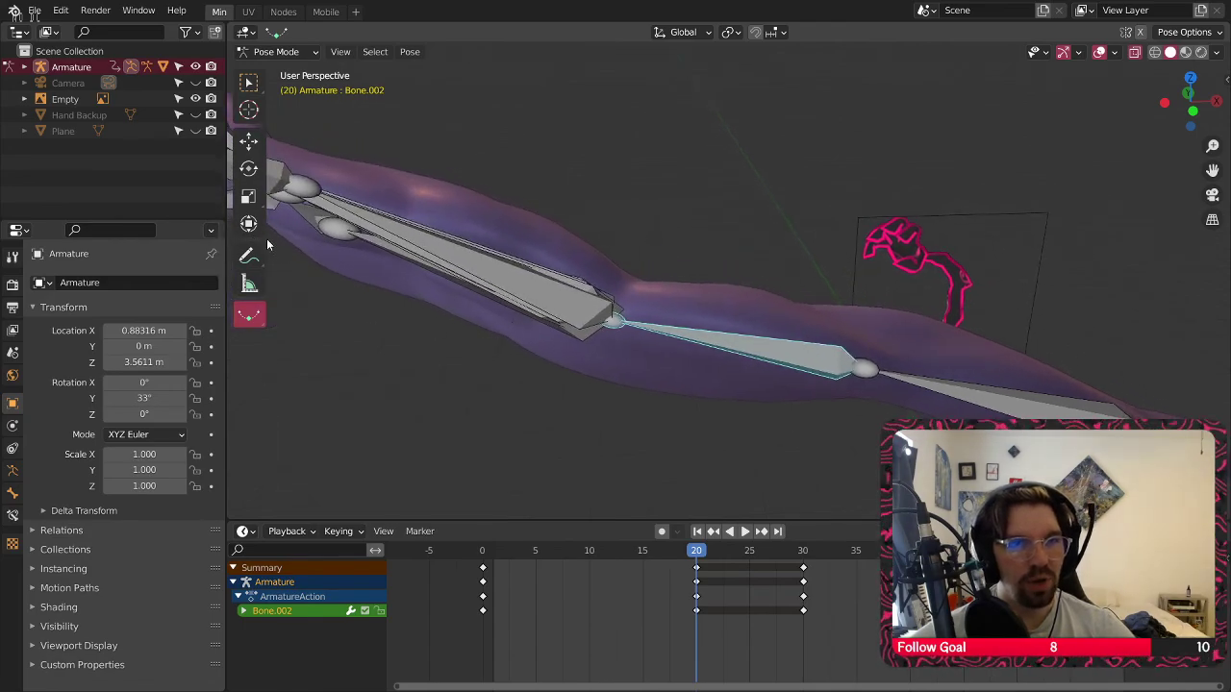
Try moving Bone.002 by -2.1062 m along global X and then along global Z, undoing each move
key("alt+a")
left_click(617, 324)
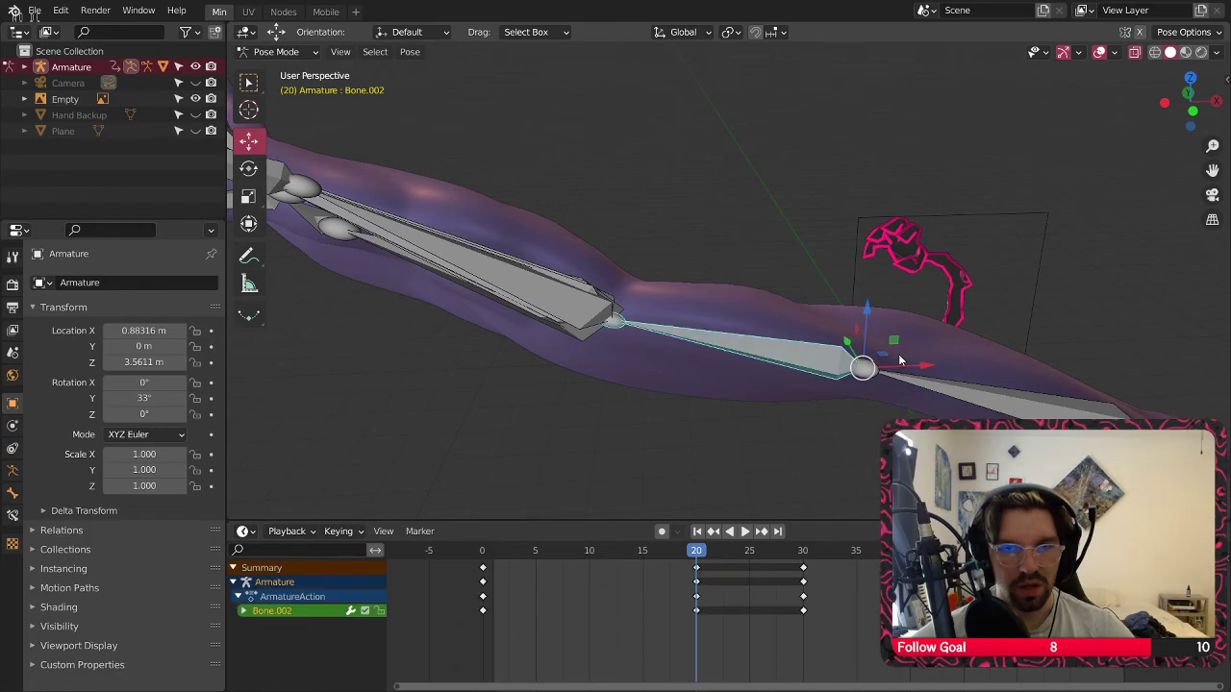
left_click_drag(926, 368, 866, 363)
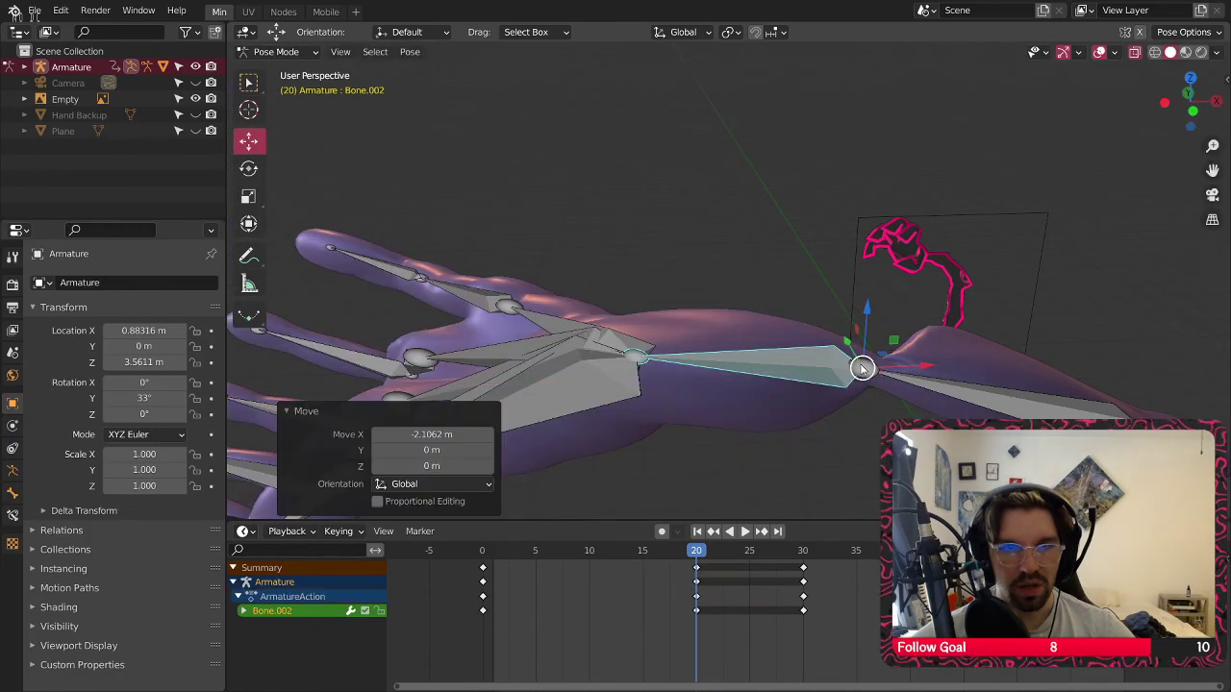
key("ctrl+z")
left_click_drag(867, 318, 925, 103)
key("ctrl+z")
Examine the outstretched arm from different angles and play back the animation up to frame 46
middle_click_drag(614, 188, 690, 229)
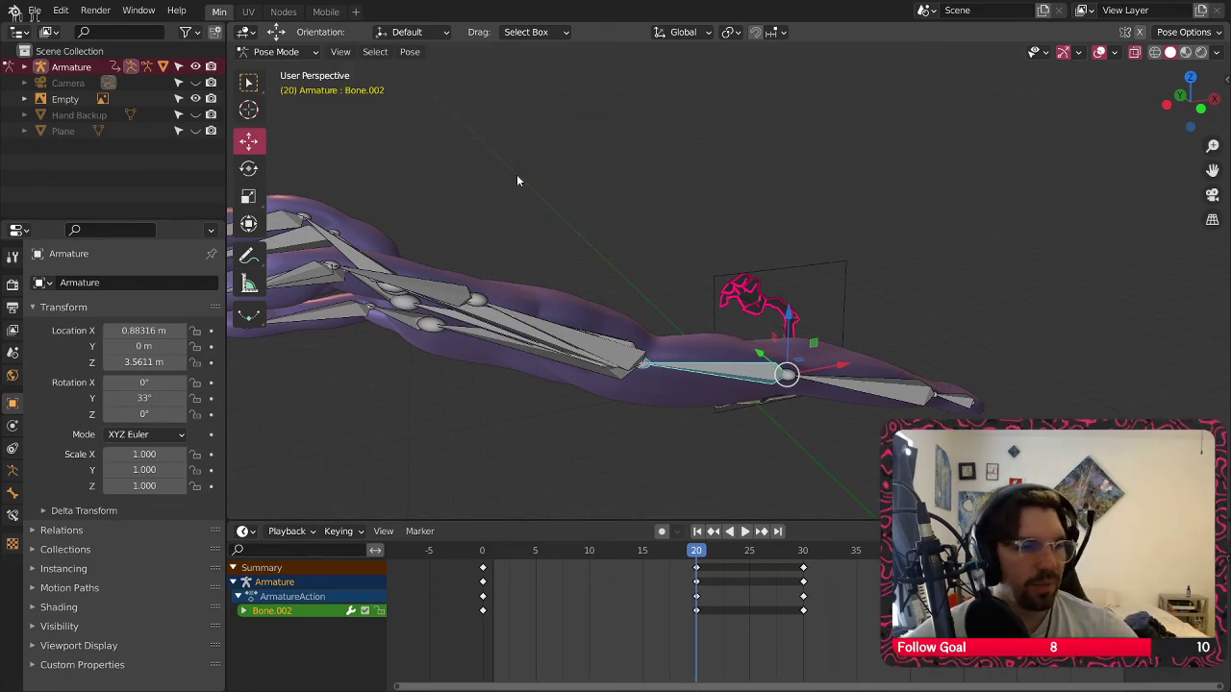
middle_click_drag(518, 274, 393, 129)
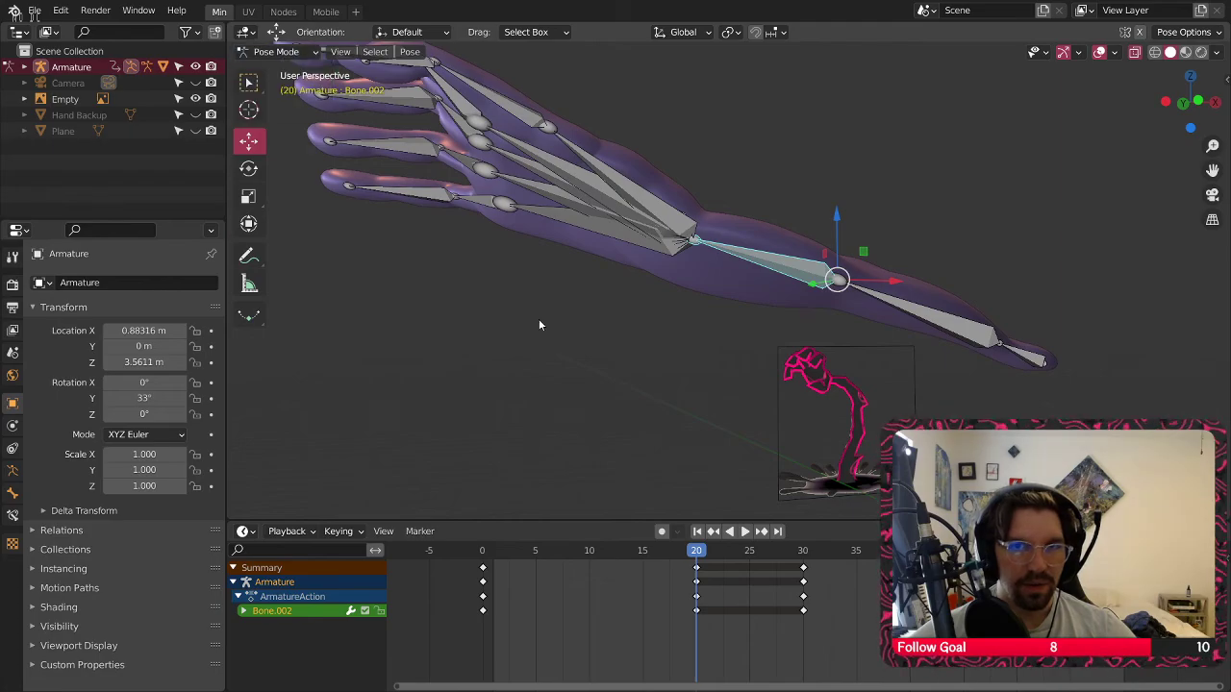
middle_click_drag(625, 309, 605, 336)
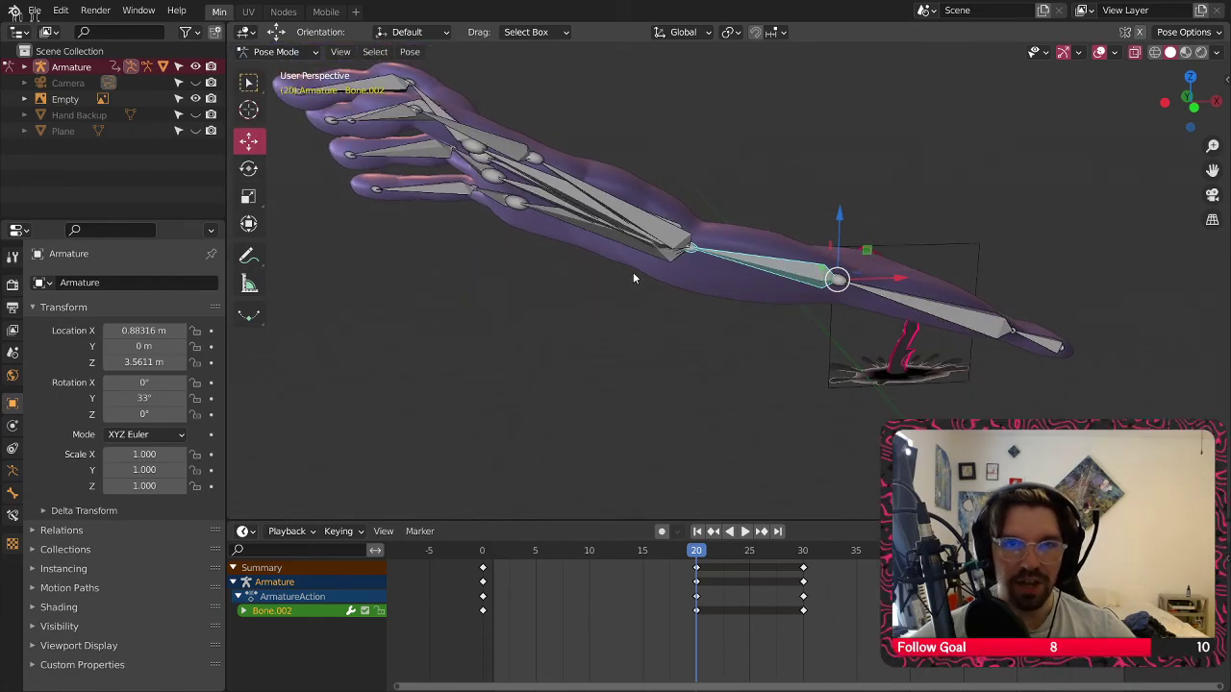
key("space")
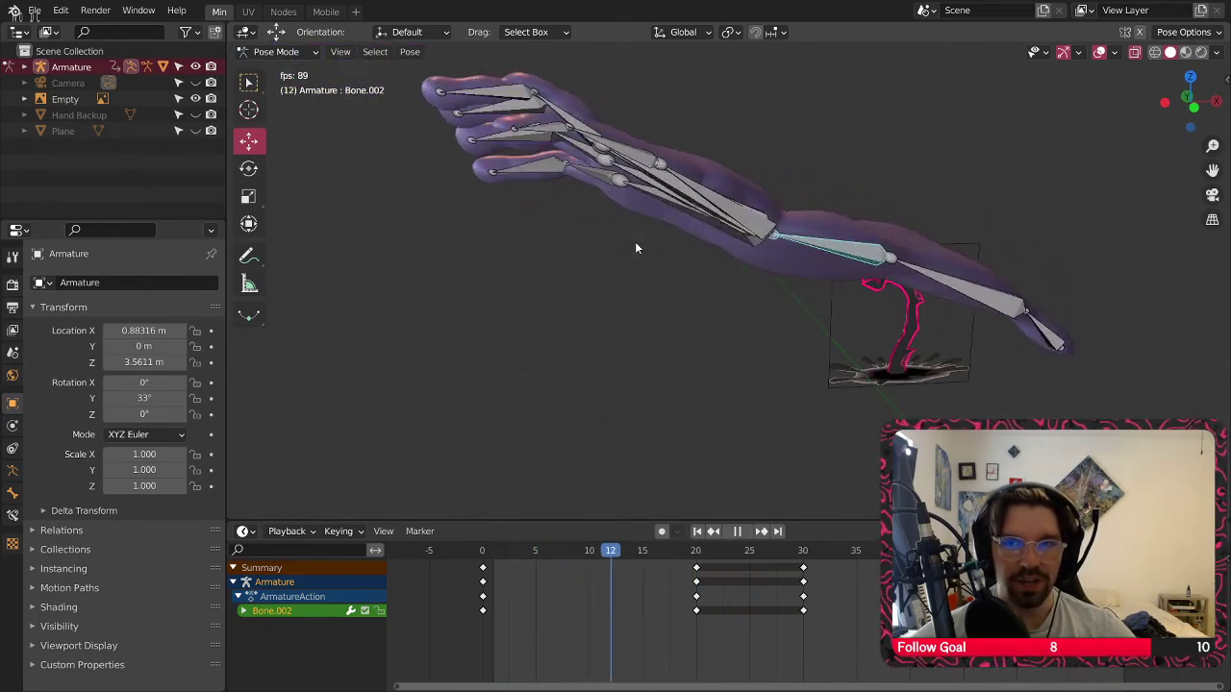
key("space")
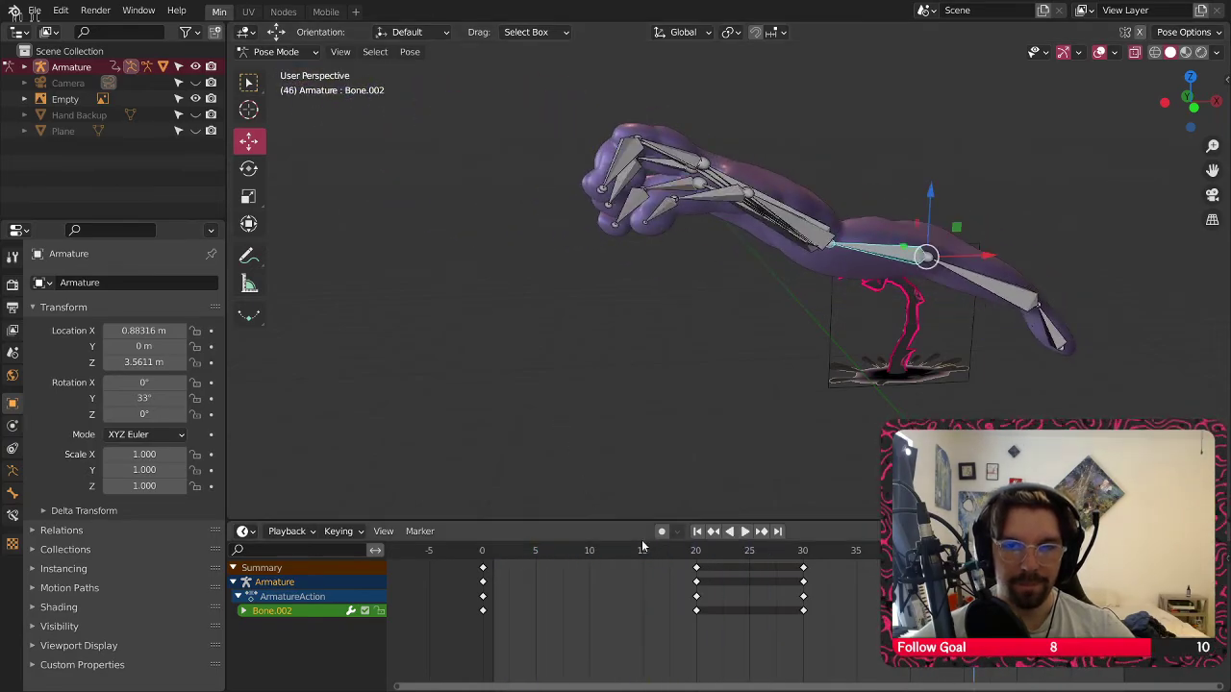
Duplicate Bone.002's keyframe at frame 30 to a point further along the timeline and play back the animation with no bones selected
left_click(804, 569)
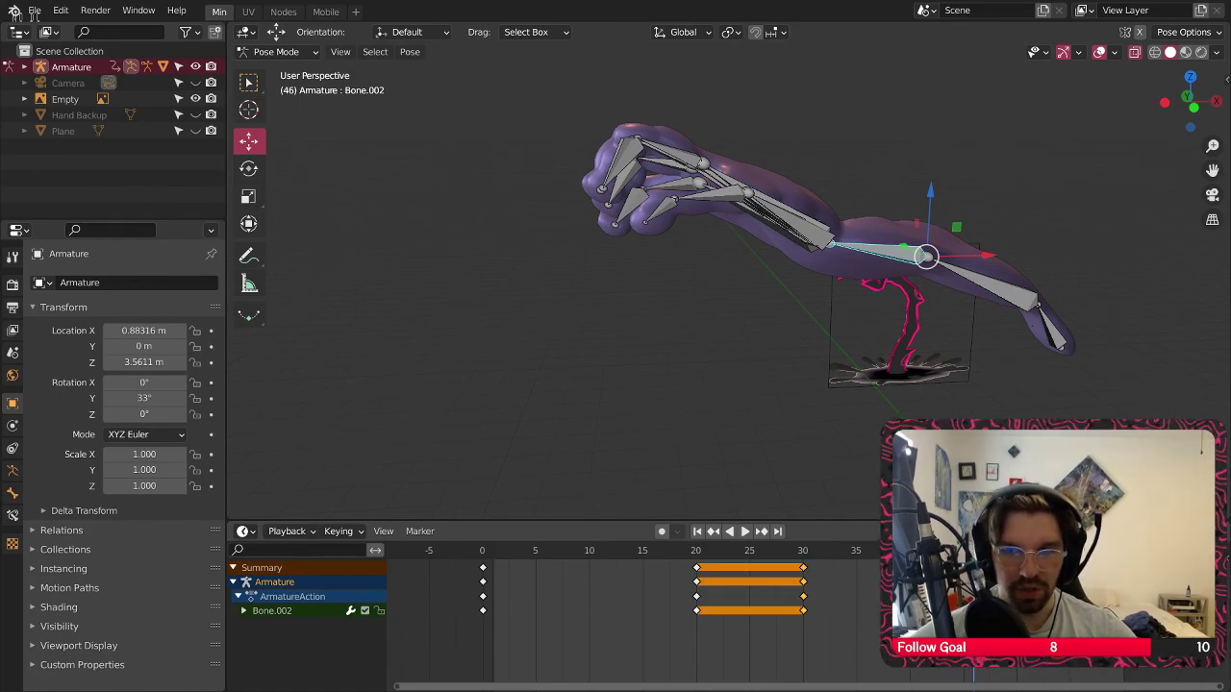
key("shift+d")
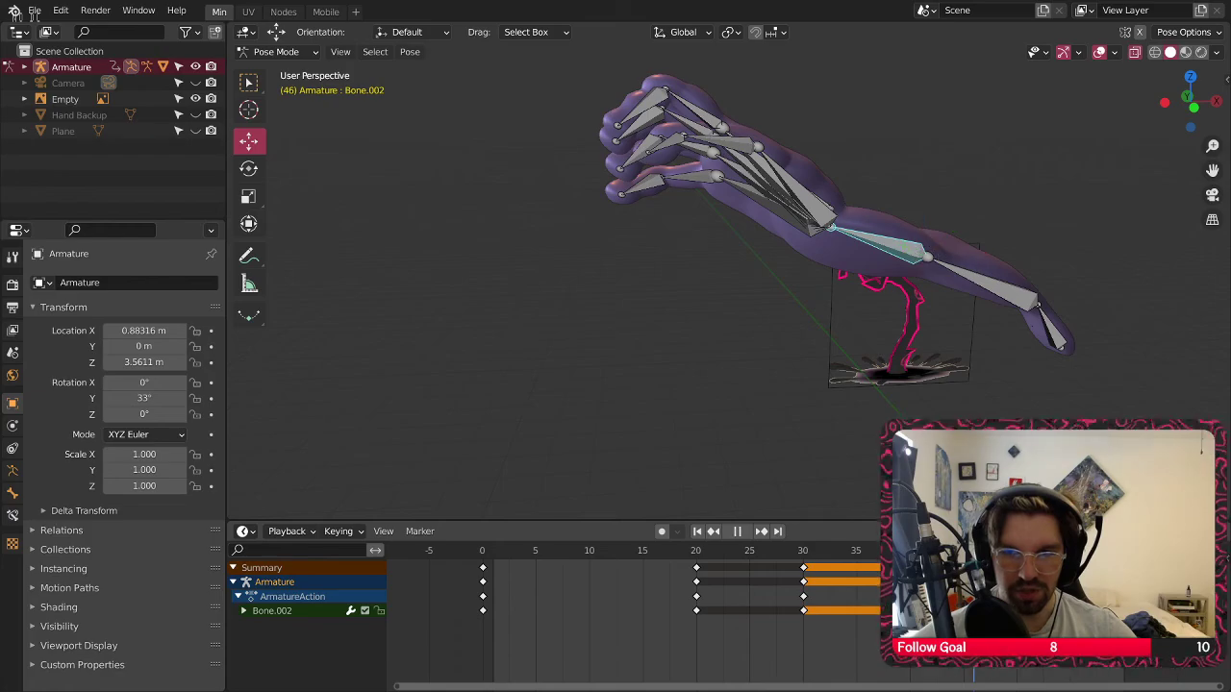
key("space")
key("alt+a")
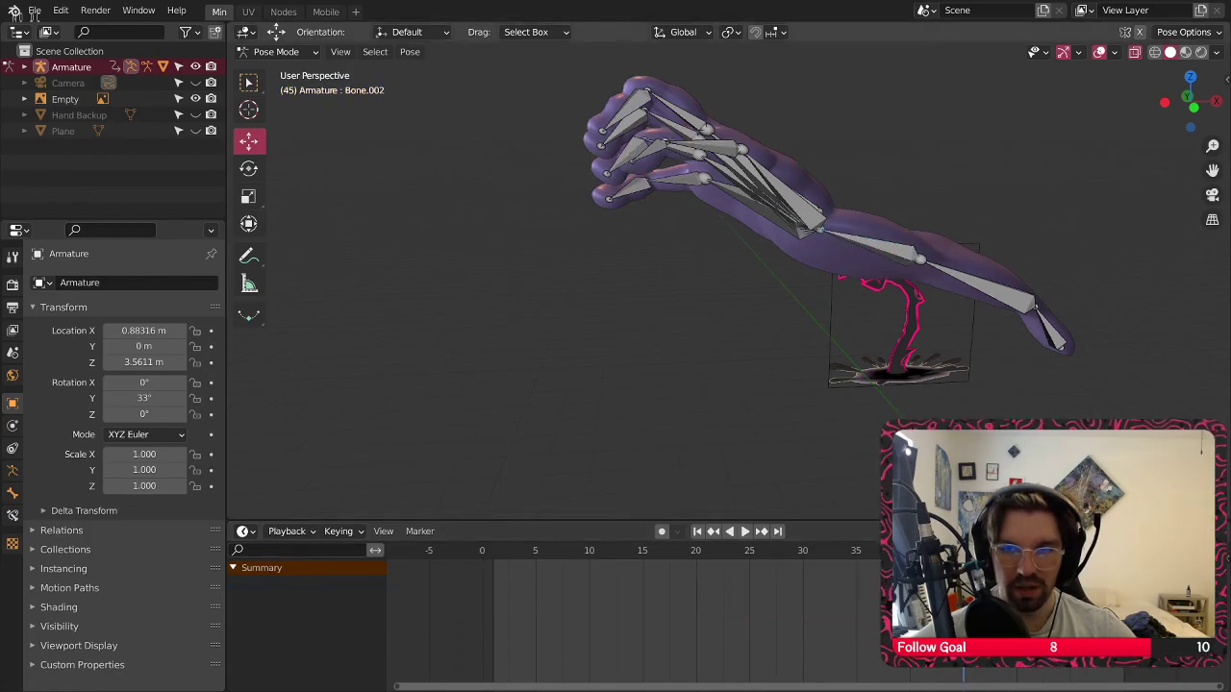
key("space")
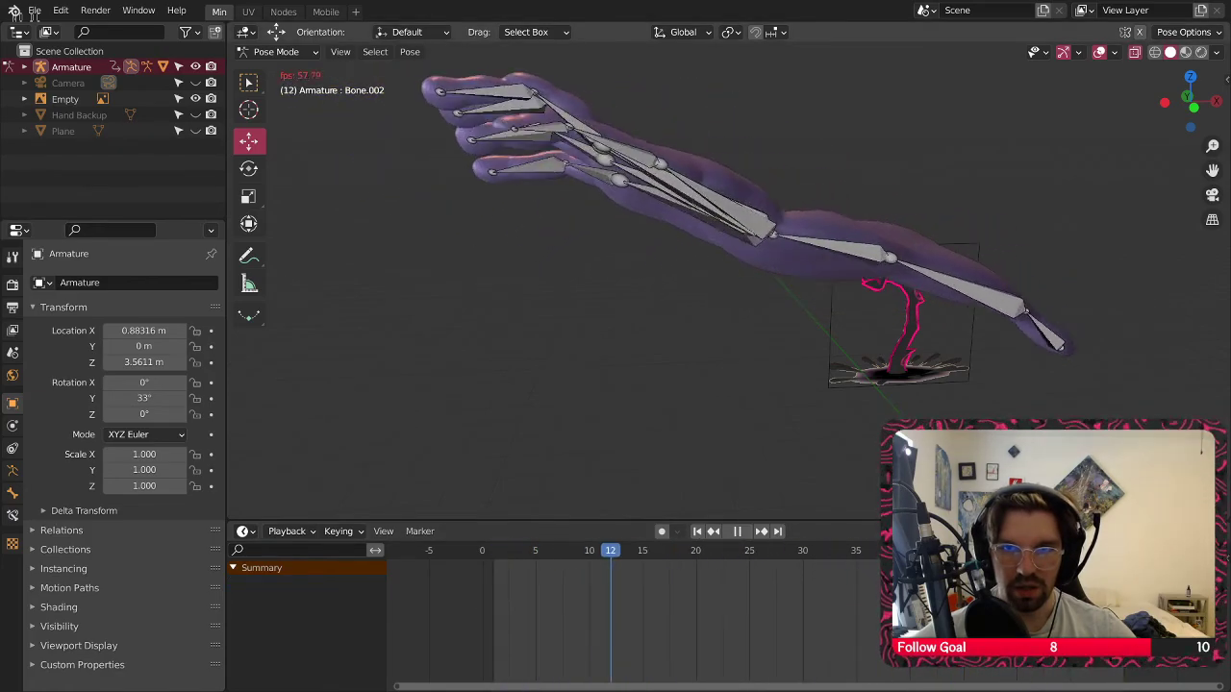
Copy the frame 30 keyframes of all bones to frame 45 to hold the grab pose, and play back the animation
key("space")
left_click(488, 556)
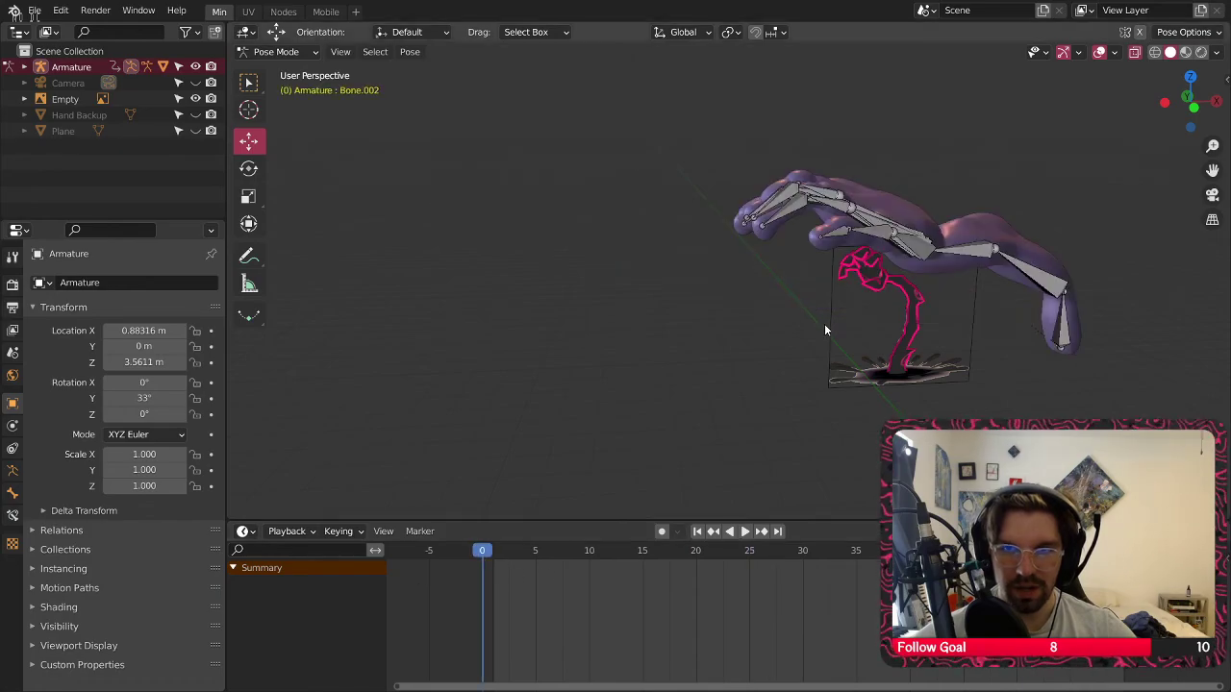
left_click(899, 236)
key("a")
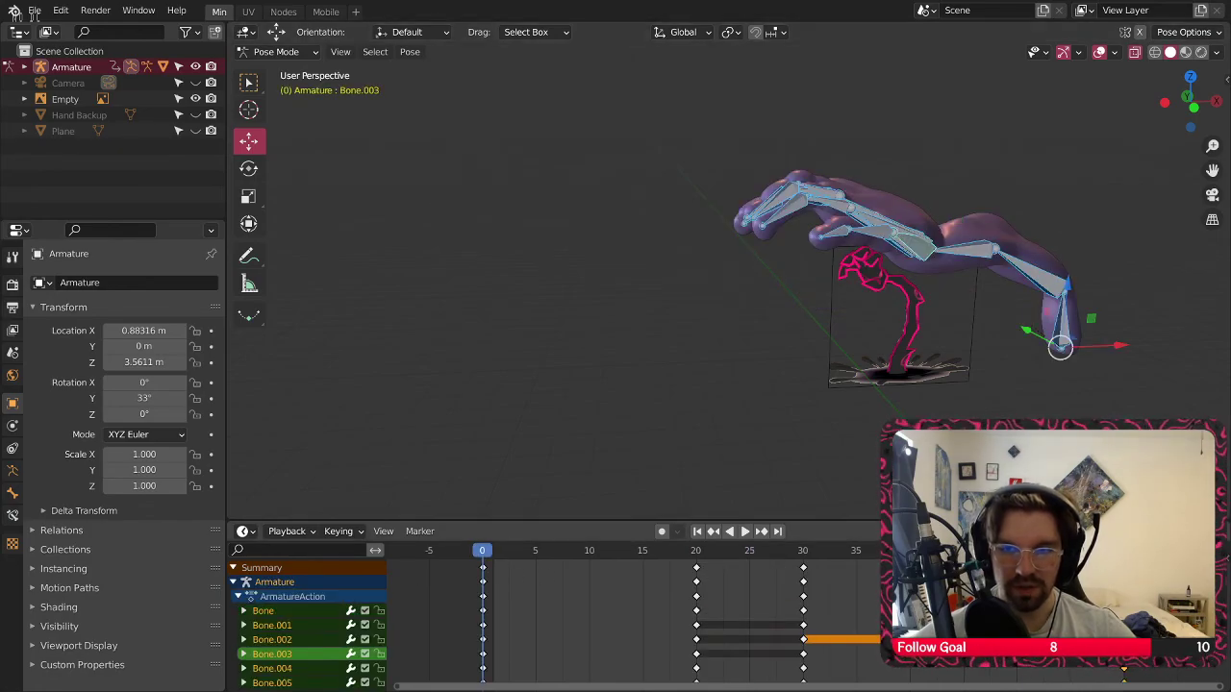
scroll(983, 615, "down", 1)
middle_click_drag(983, 616, 891, 591)
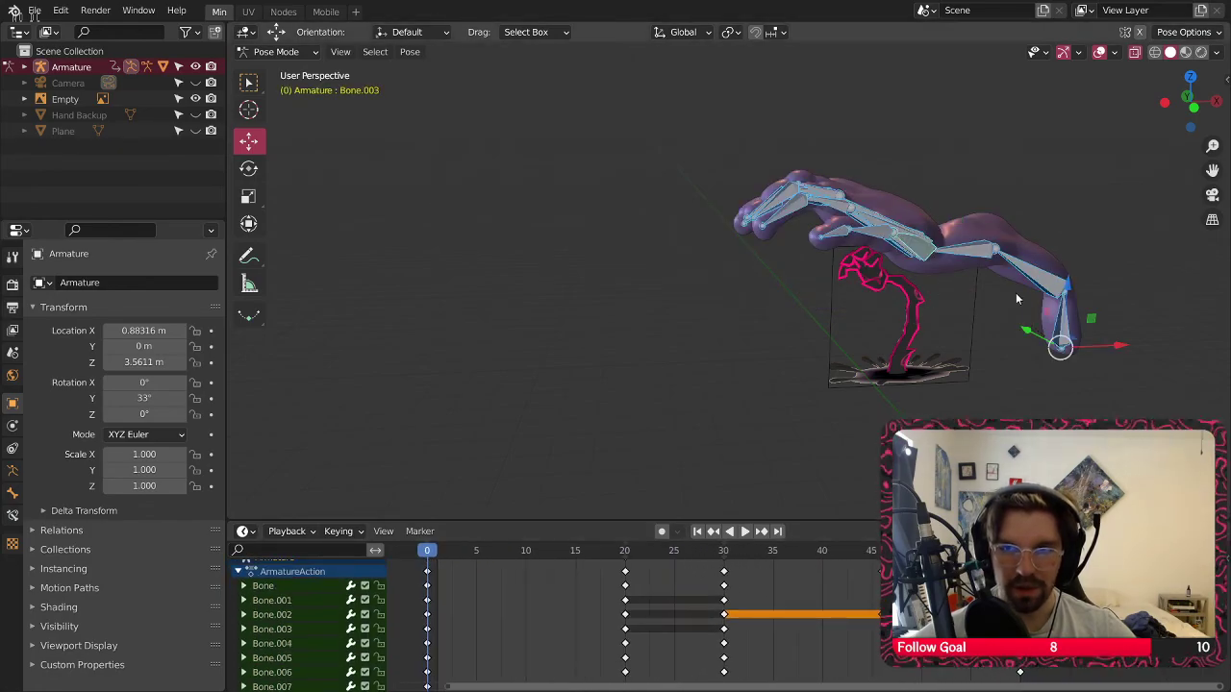
middle_click_drag(1017, 294, 950, 361)
scroll(901, 596, "down", 5)
scroll(895, 596, "up", 6)
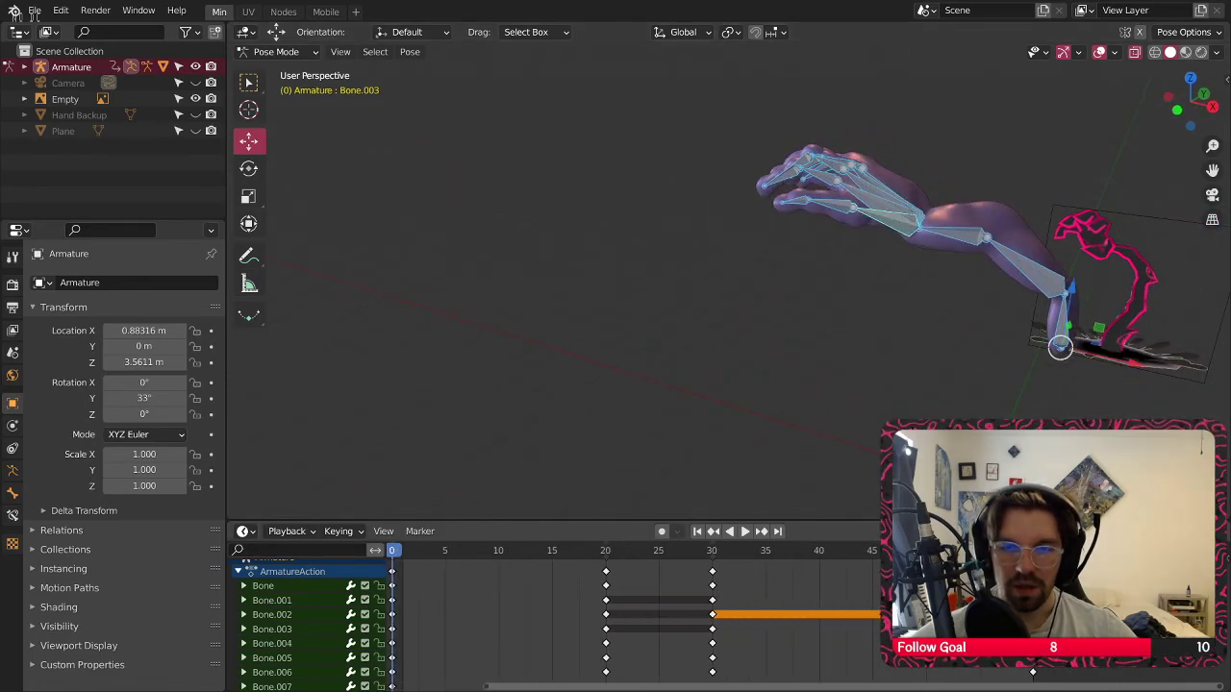
scroll(921, 634, "down", 9)
middle_click_drag(915, 653, 915, 678)
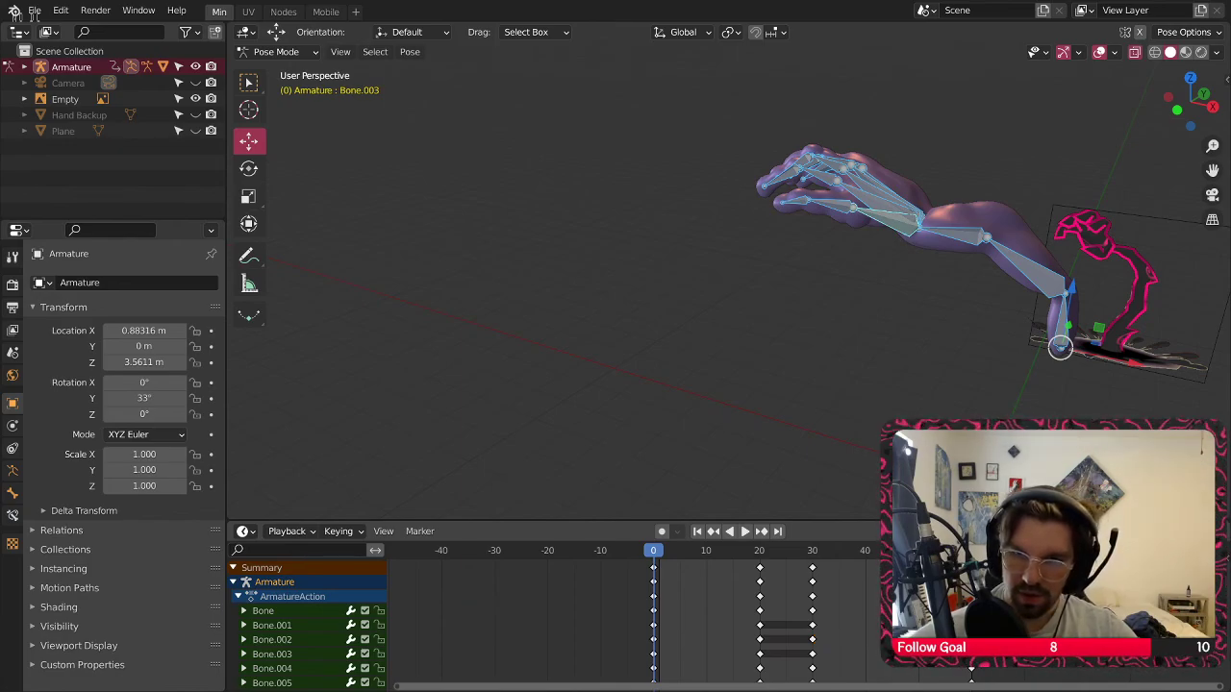
key("shift+Right")
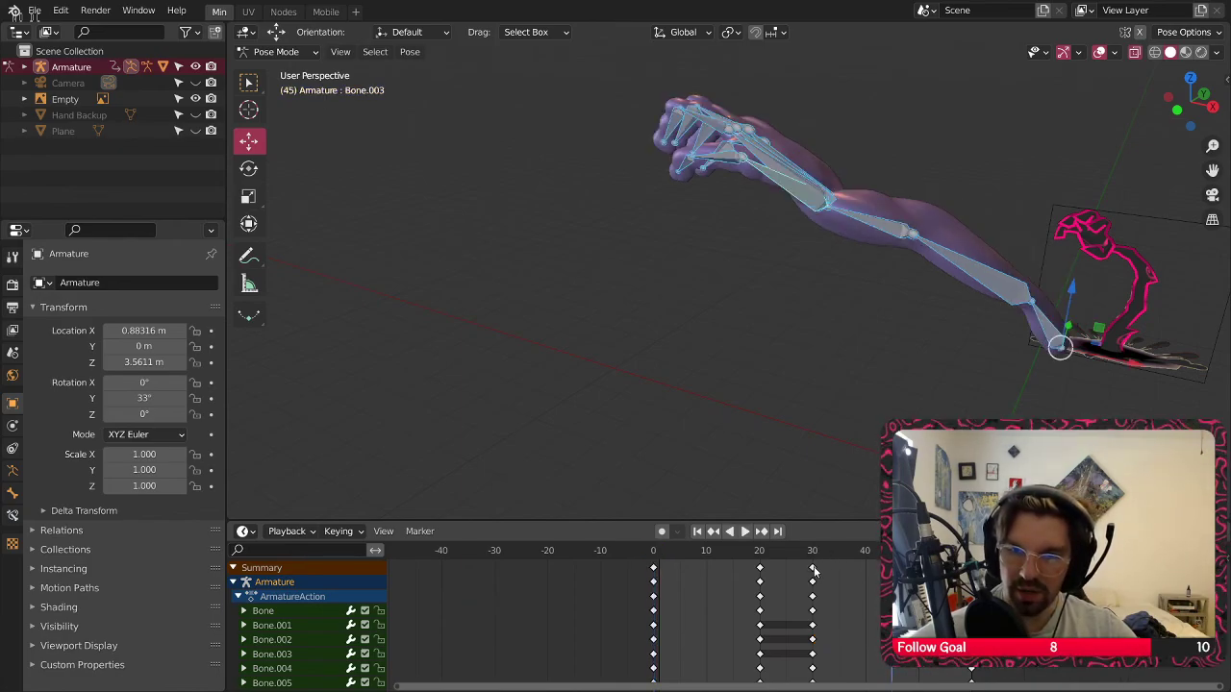
key("ctrl+v")
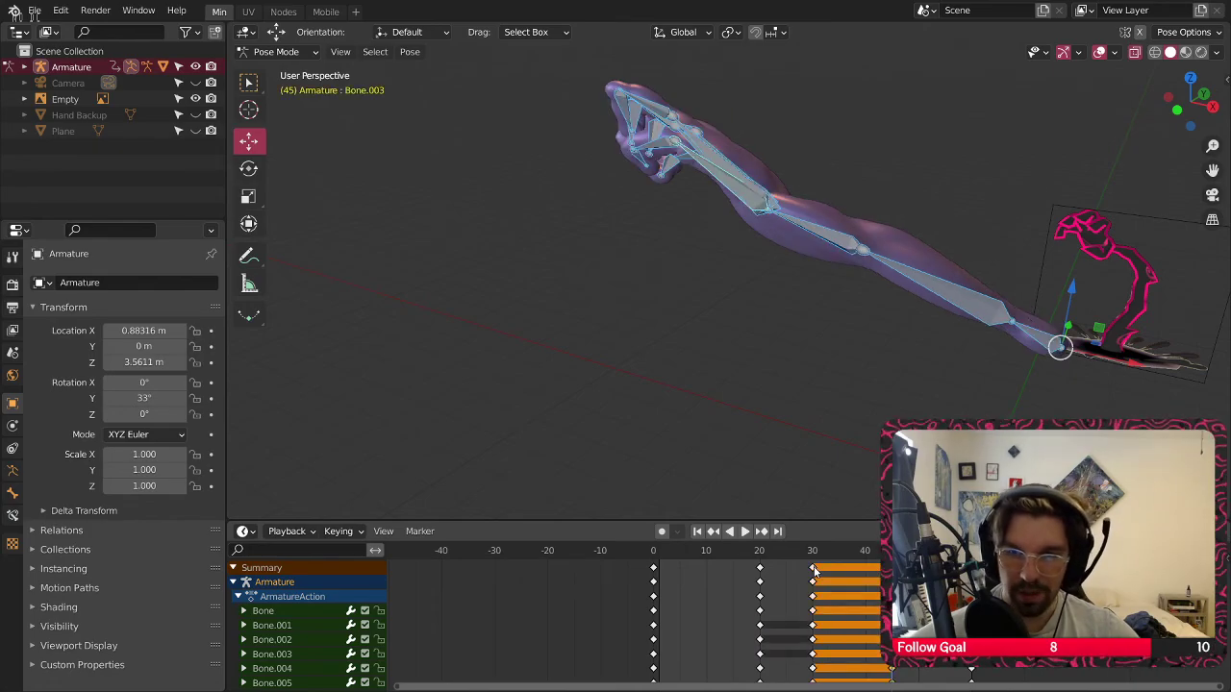
key("space")
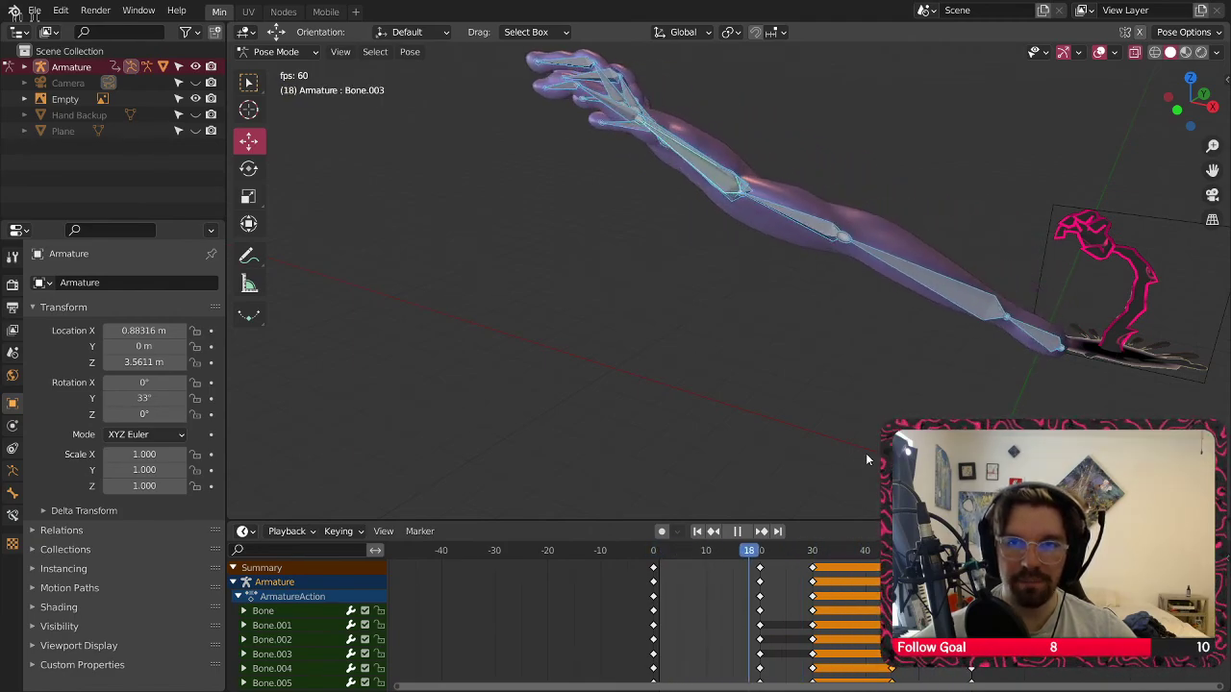
key("space")
Rotate the forearm bone Bone.002 at frame 45 slightly to bend the wrist end of the arm
middle_click_drag(1008, 317, 981, 321)
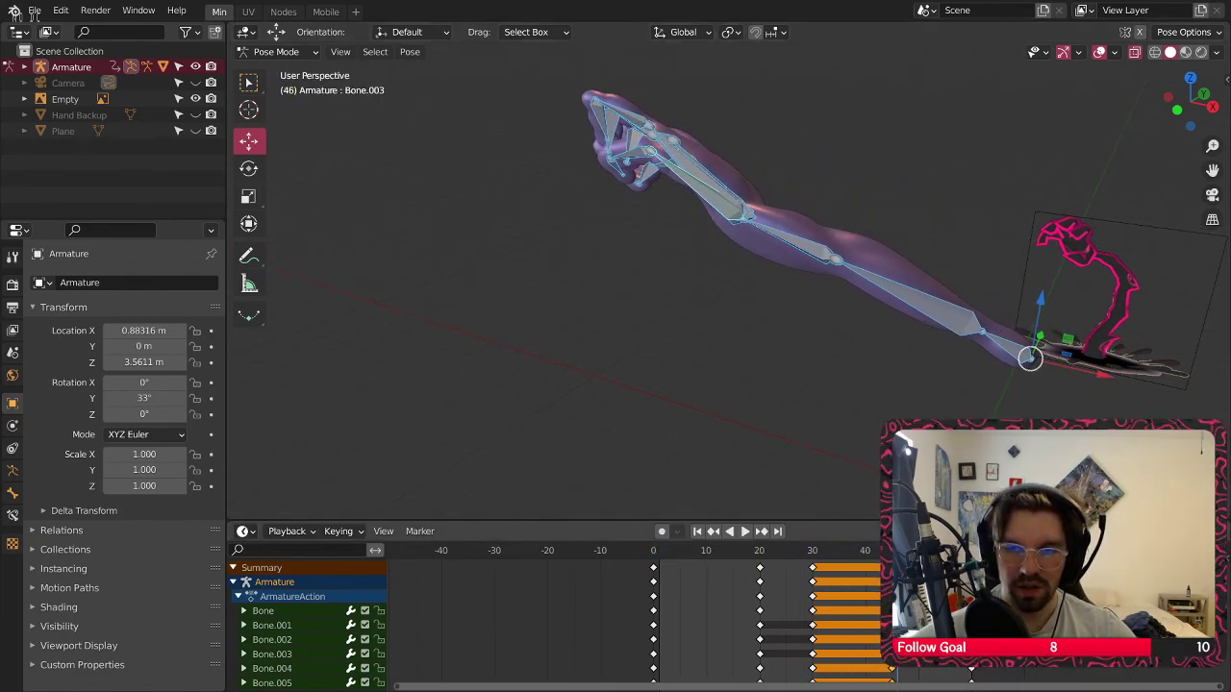
scroll(678, 277, "up", 6)
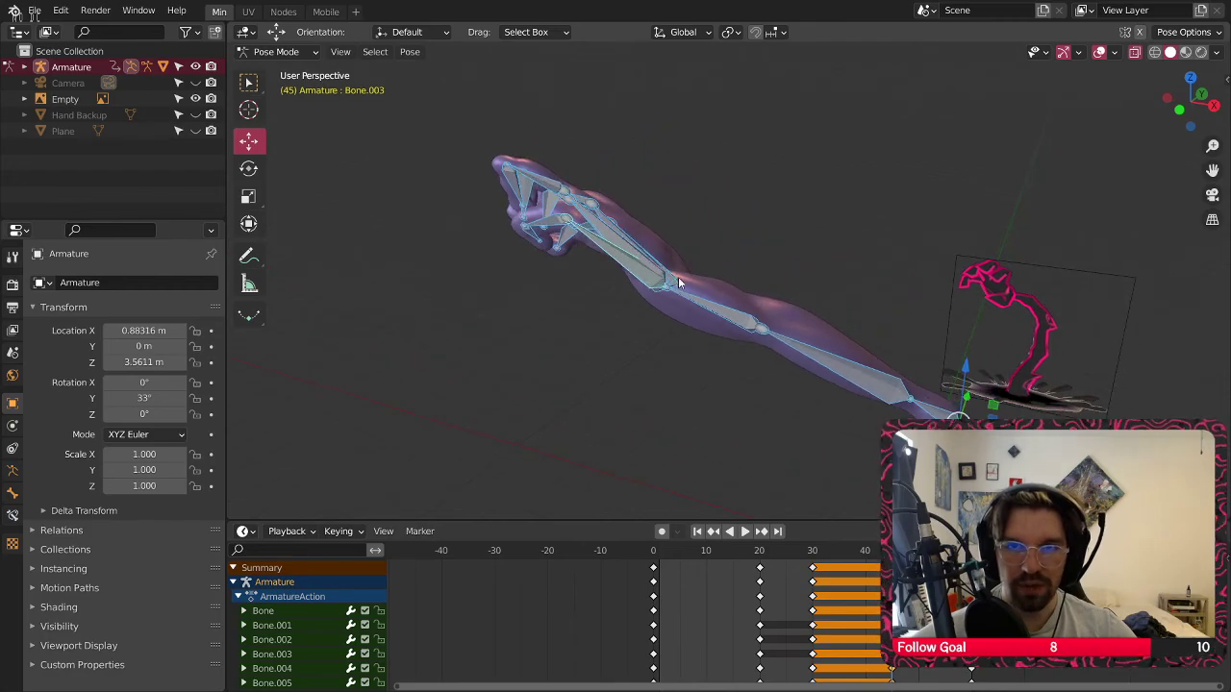
left_click(713, 412)
scroll(731, 365, "down", 3)
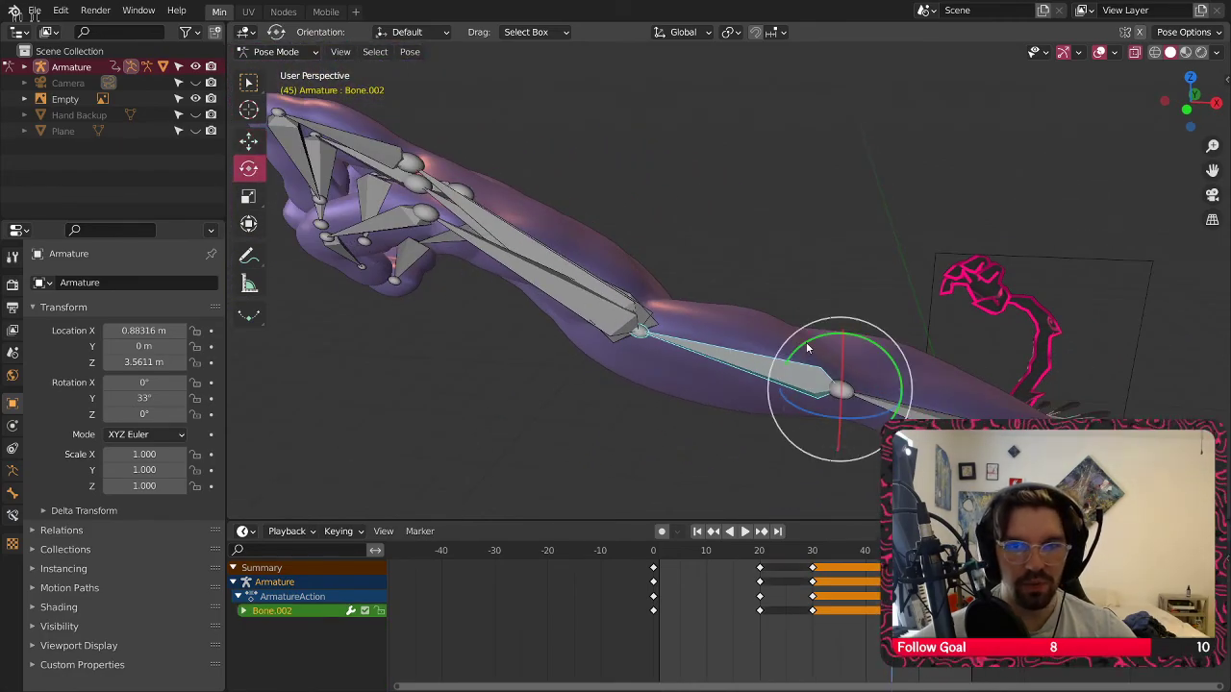
left_click_drag(806, 341, 794, 361)
Rotate the five palm bones together at frame 45 by about -39.2° around global Y, and turn the hand slightly around global Z
middle_click_drag(721, 389, 617, 252)
left_click(621, 281)
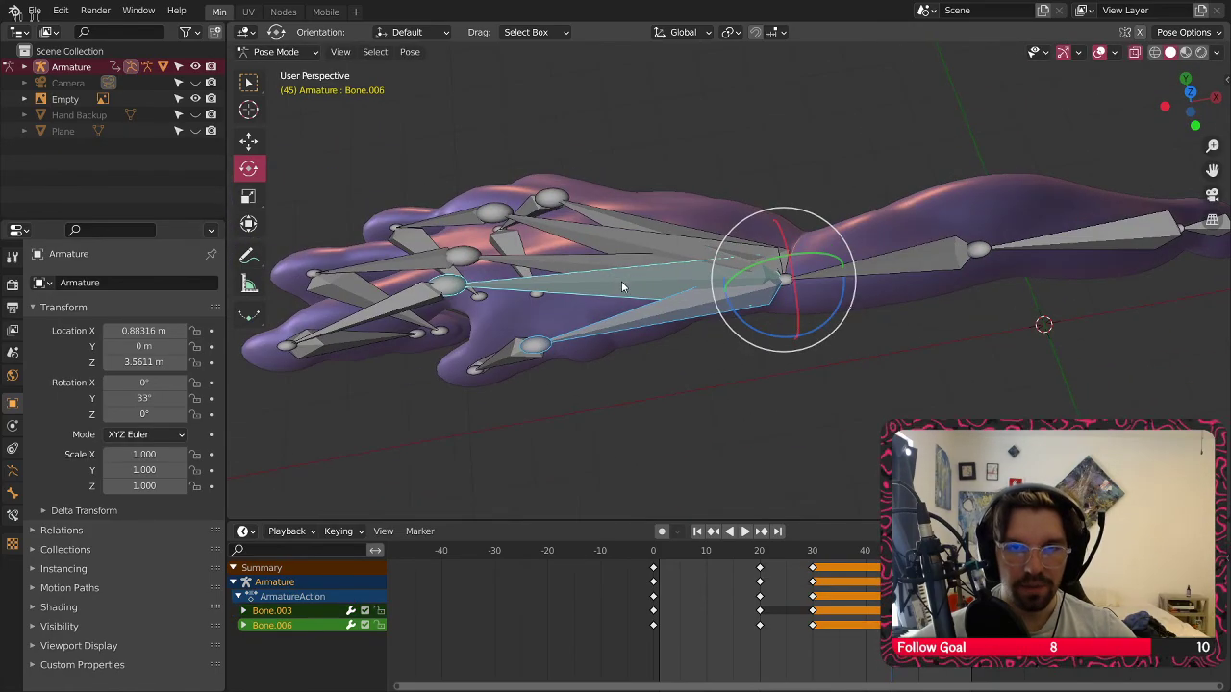
left_click(612, 220, "shift")
middle_click_drag(709, 273, 740, 191)
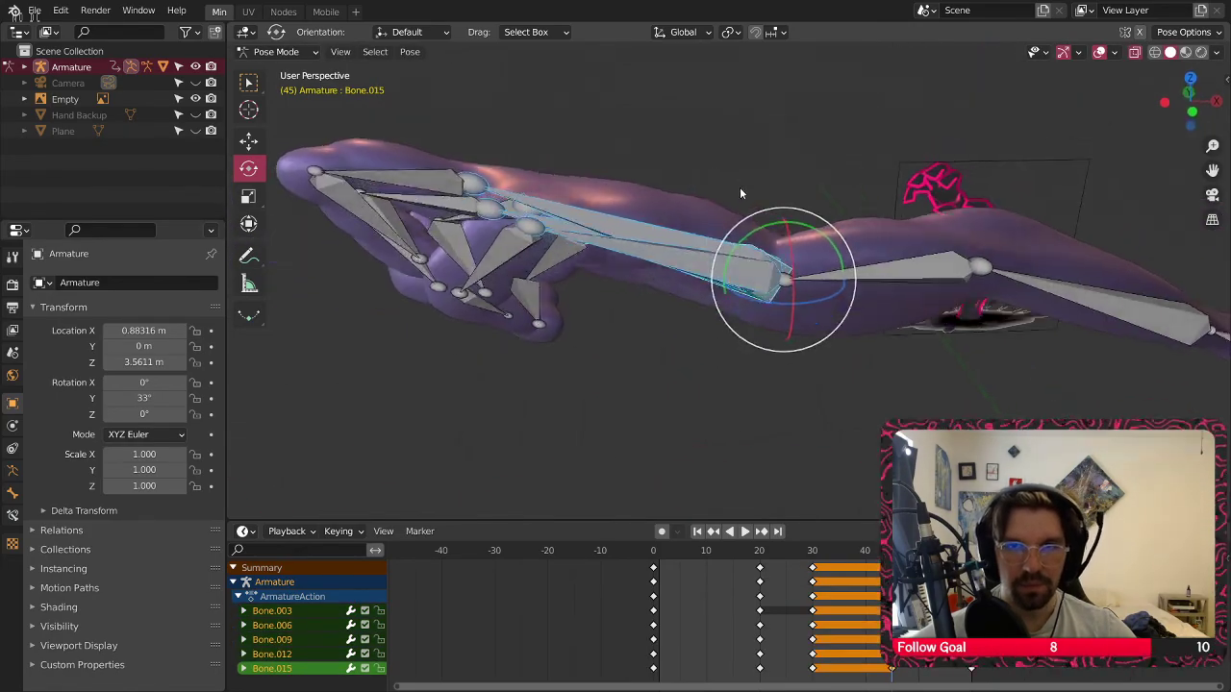
left_click_drag(744, 241, 737, 271)
middle_click_drag(737, 271, 799, 272)
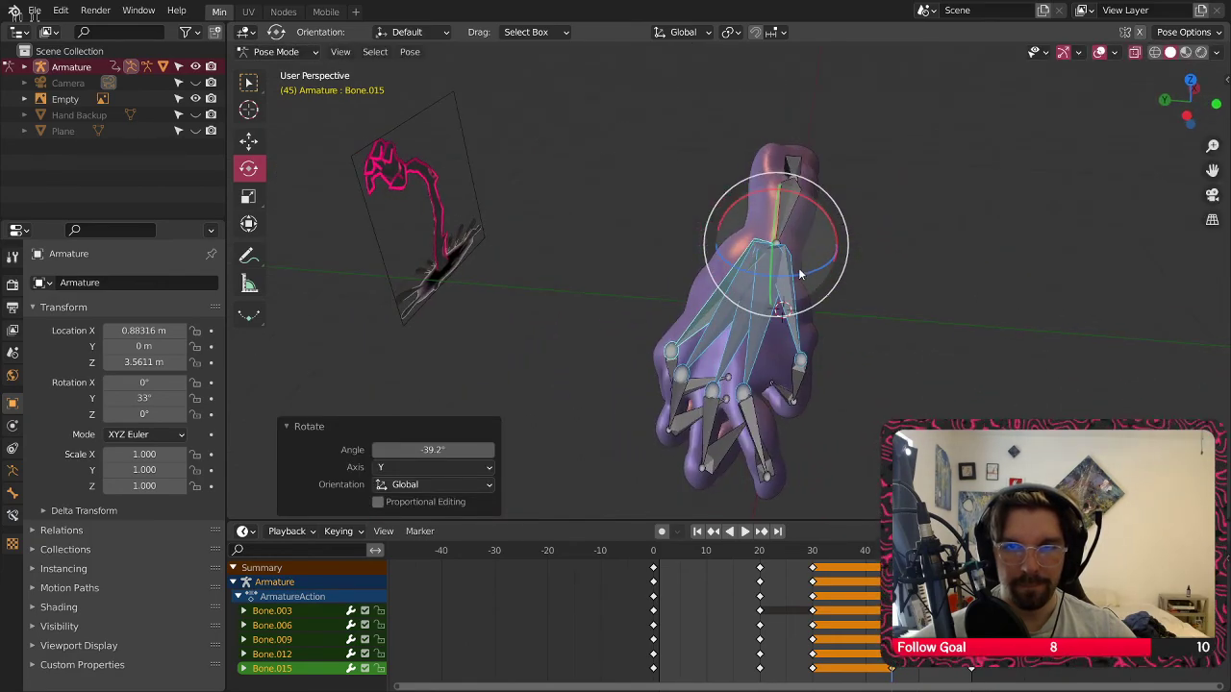
left_click_drag(799, 272, 845, 271)
left_click(855, 319)
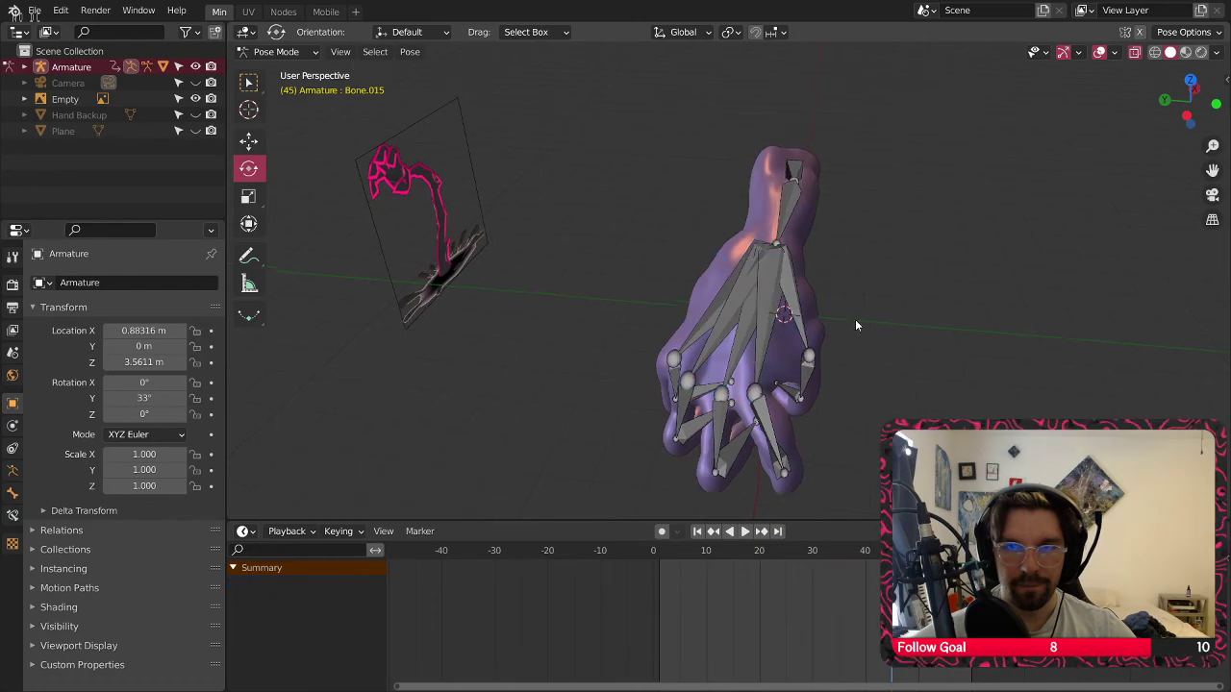
Rotate fingertip Bone.005 by about 24.4° around global Y at frame 45 and adjust its direction further from another angle
middle_click_drag(855, 320, 621, 326)
left_click(674, 304)
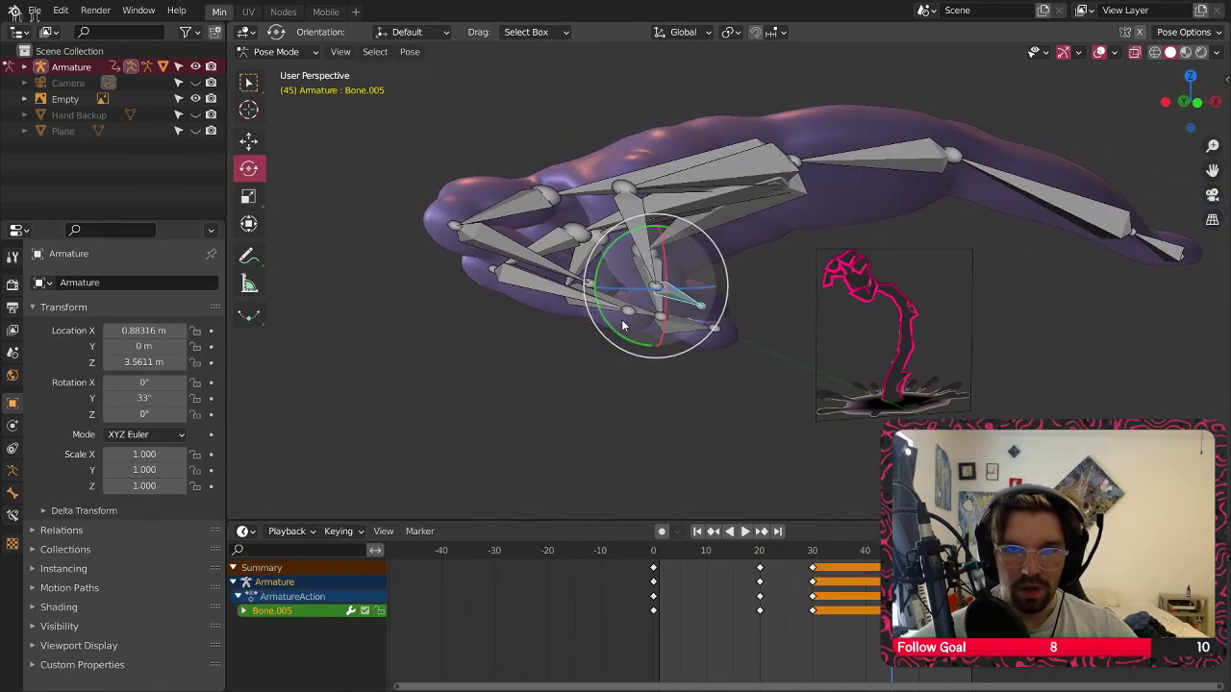
left_click_drag(612, 251, 664, 308)
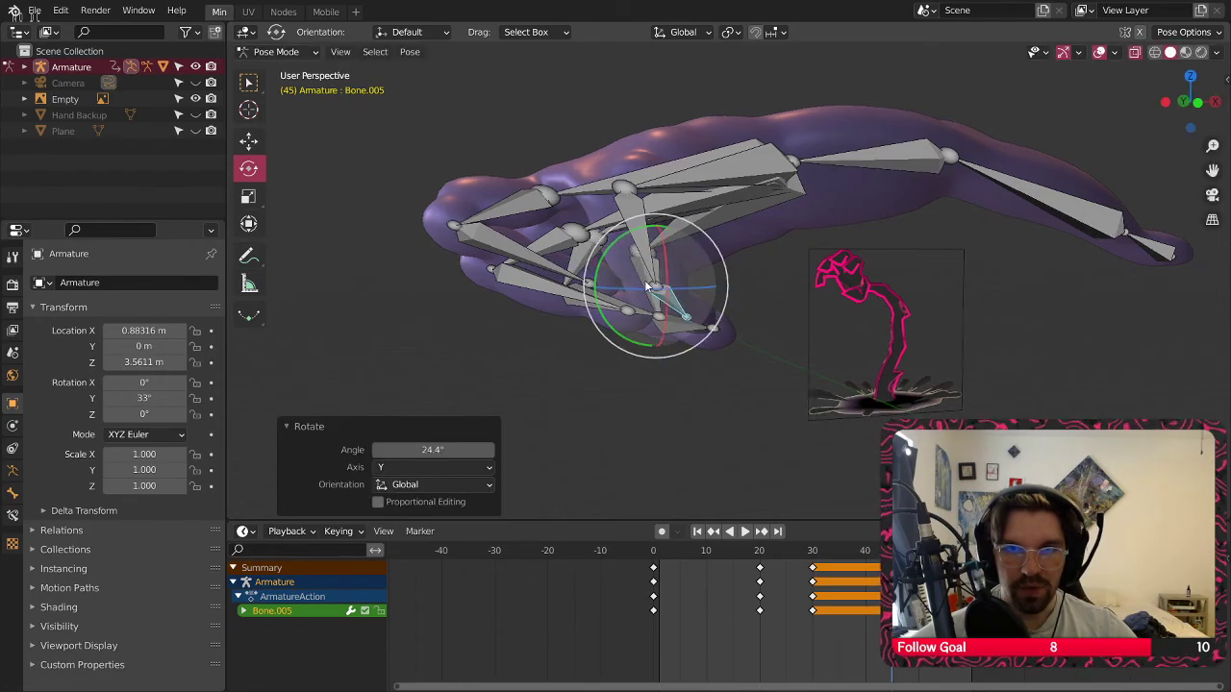
middle_click_drag(664, 308, 700, 334)
left_click_drag(697, 321, 683, 279)
middle_click_drag(683, 279, 738, 270)
Open fingertip Bone.008 at frame 45, rotating it about -28.3° around global X and 33.1° around global Y, with small trackball adjustments
left_click(746, 270)
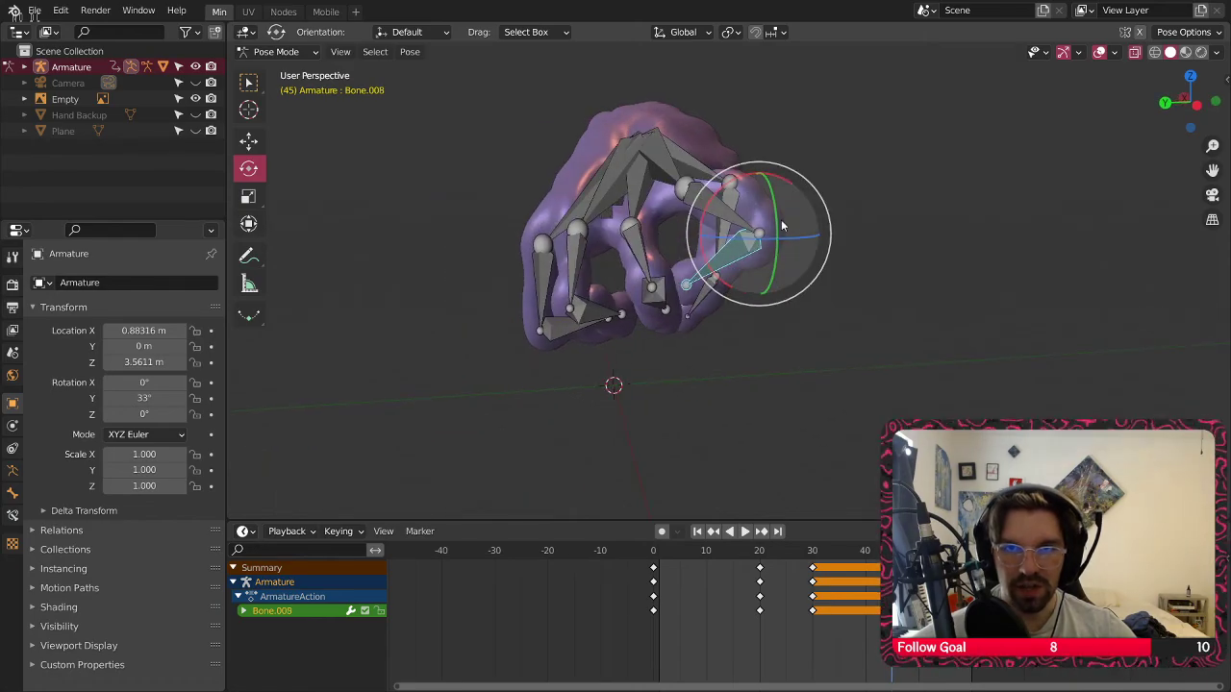
left_click_drag(782, 226, 760, 233)
middle_click_drag(760, 234, 748, 233)
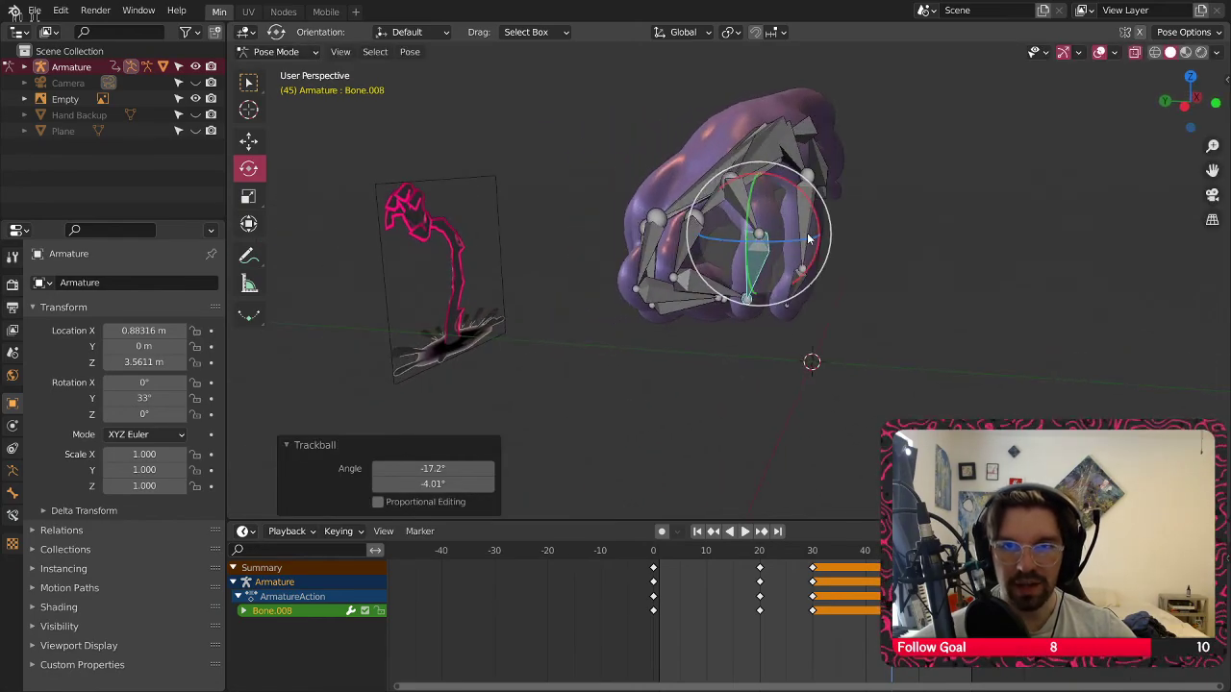
left_click_drag(820, 220, 808, 195)
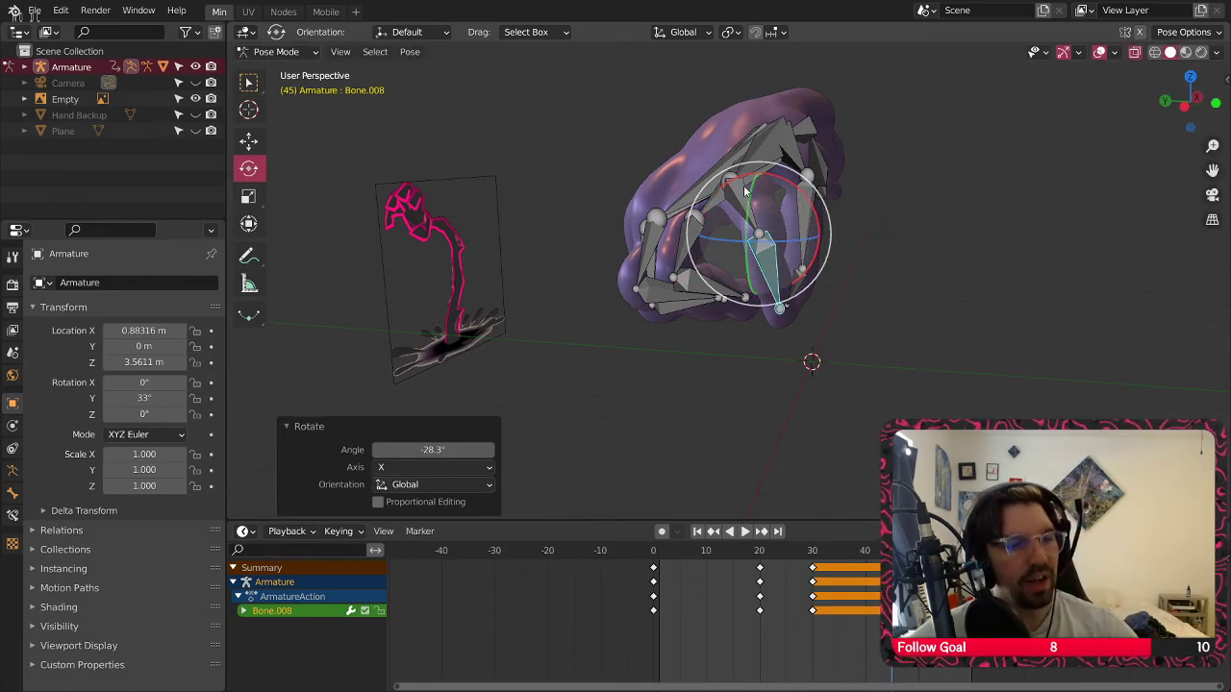
middle_click_drag(819, 254, 738, 262)
left_click_drag(777, 190, 814, 258)
middle_click_drag(814, 258, 942, 217)
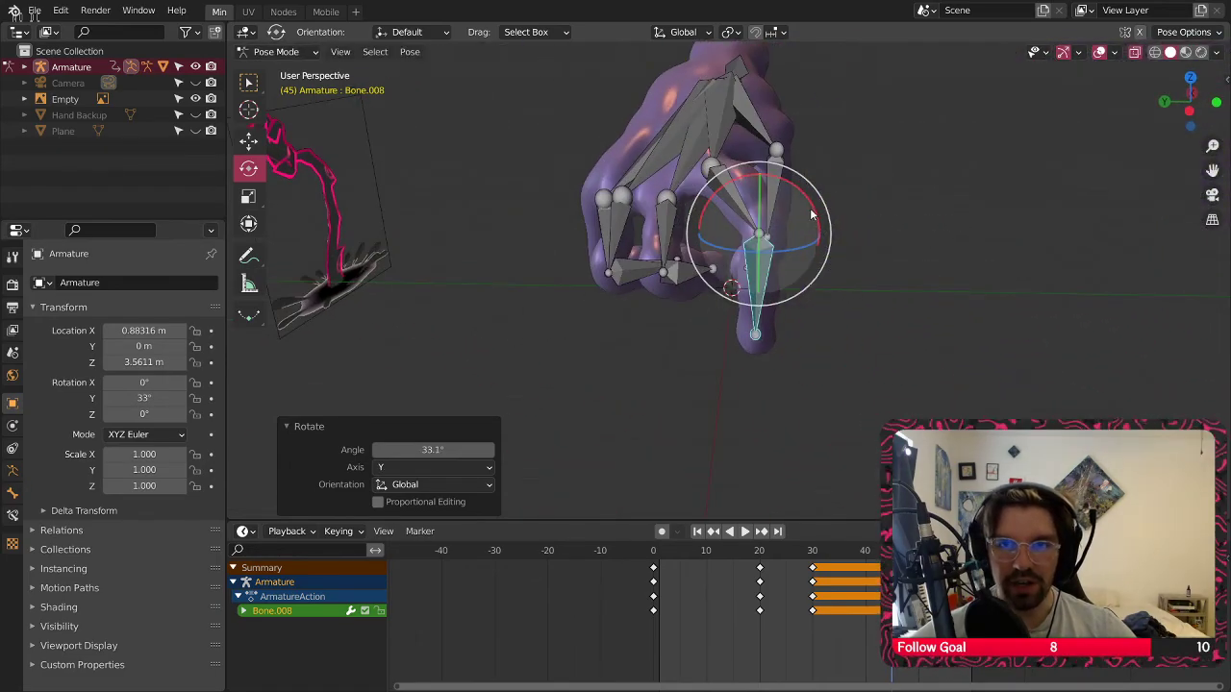
left_click_drag(814, 208, 801, 198)
middle_click_drag(801, 198, 733, 205)
Open fingertip Bone.011 at frame 45 with successive rotations of about 34.3°, 27.5° and 5.54° around global Y
left_click(717, 223)
left_click_drag(733, 205, 721, 185)
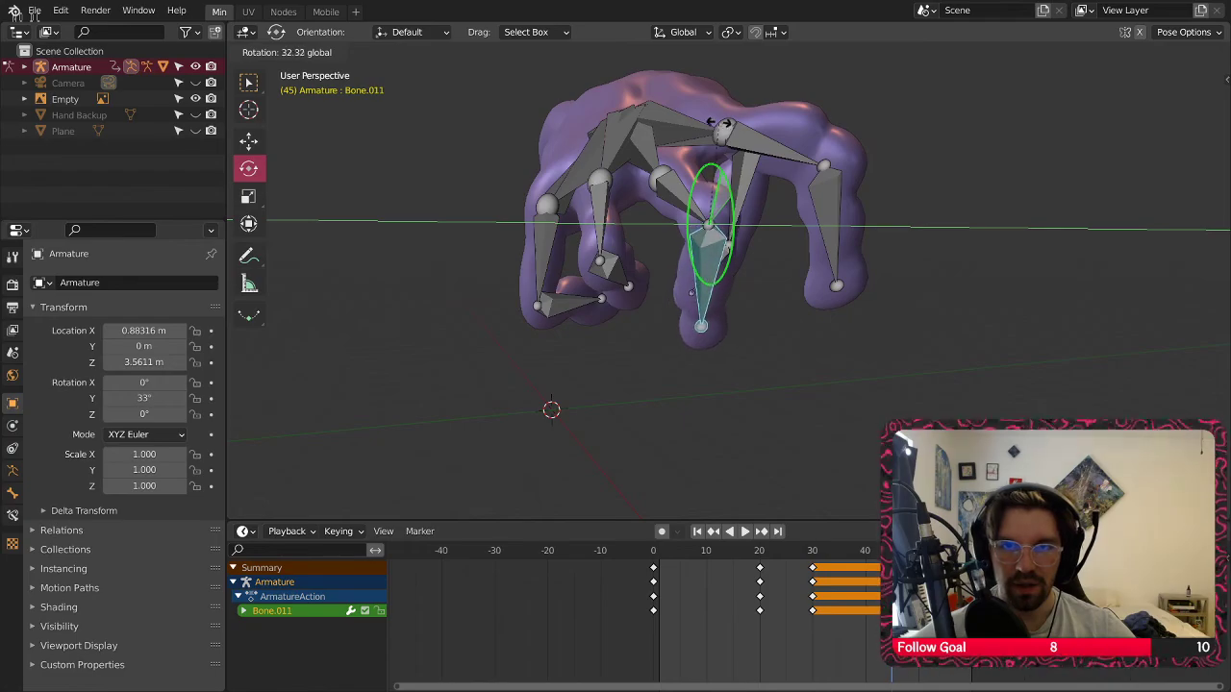
left_click_drag(719, 123, 724, 121)
middle_click_drag(723, 121, 718, 294)
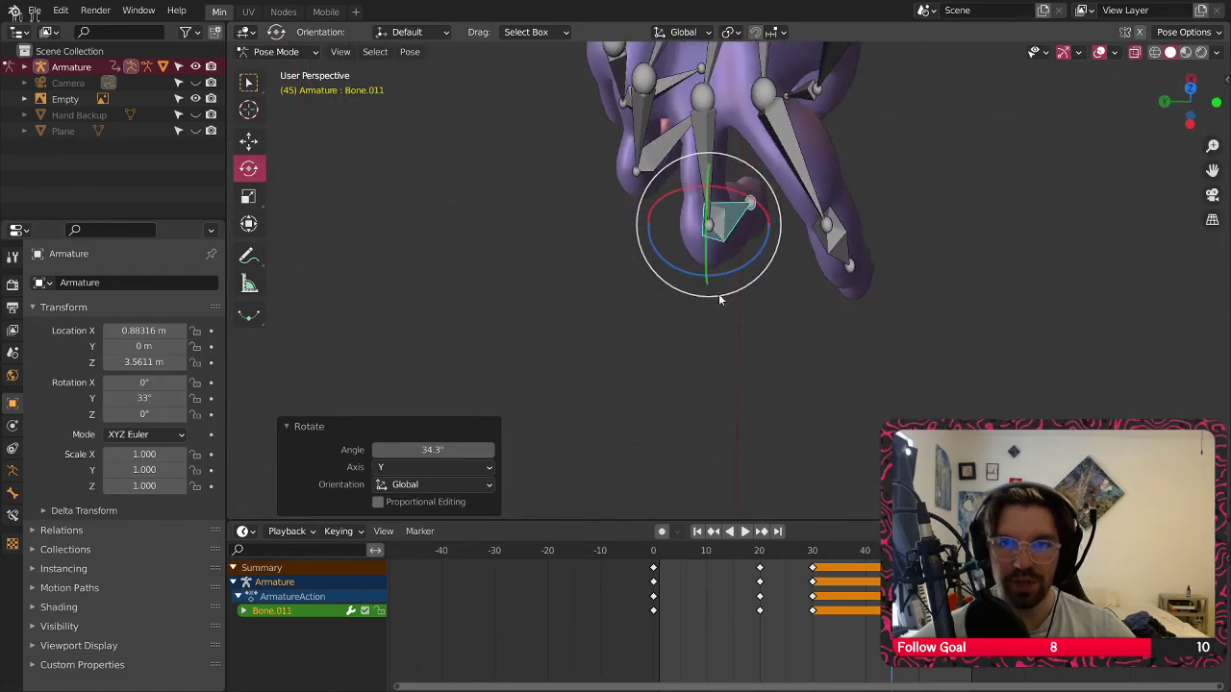
left_click_drag(708, 227, 714, 188)
left_click_drag(716, 101, 715, 106)
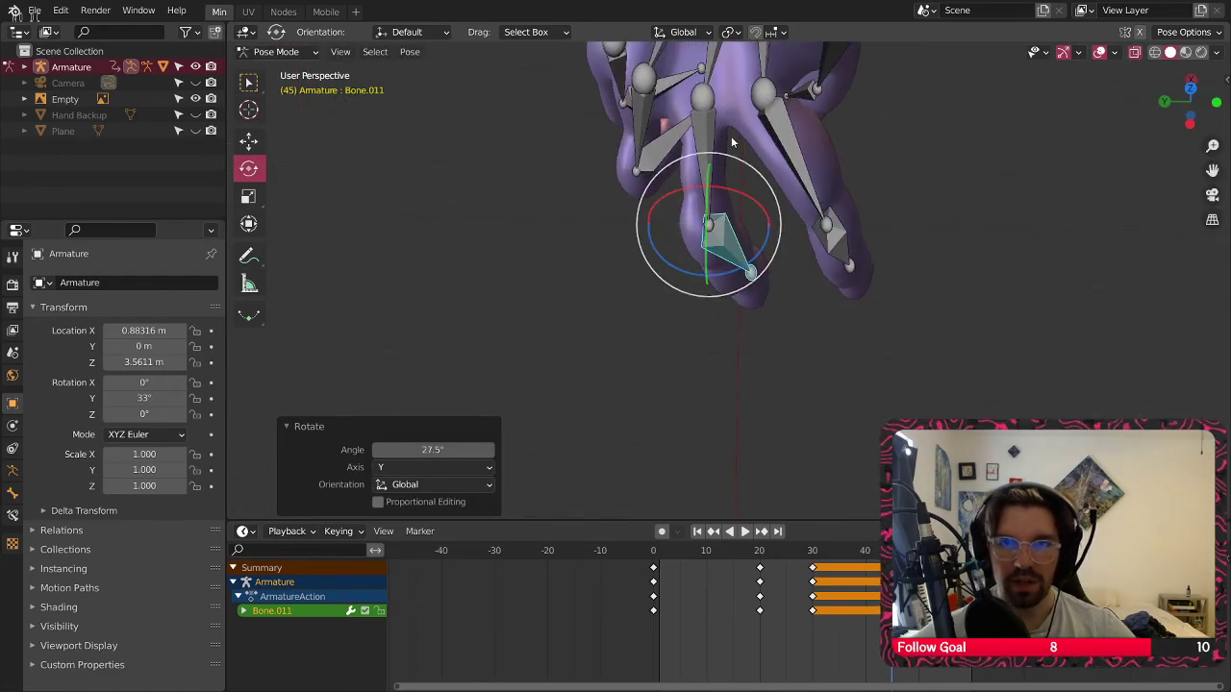
middle_click_drag(716, 105, 693, 223)
left_click_drag(690, 225, 691, 222)
middle_click_drag(691, 222, 785, 140)
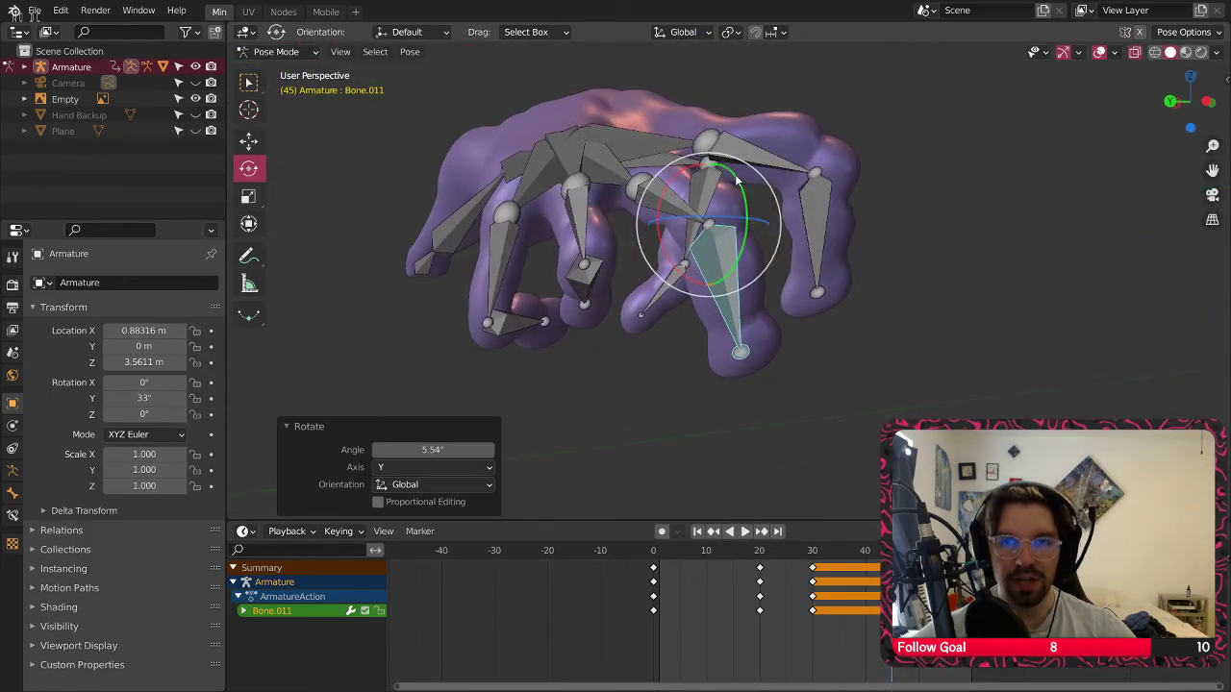
left_click_drag(736, 177, 726, 180)
middle_click_drag(725, 180, 680, 208)
Open fingertip Bone.014 at frame 45 by rotating it about 69° around global Y and refining its angle
left_click(659, 223)
left_click_drag(714, 199, 700, 160)
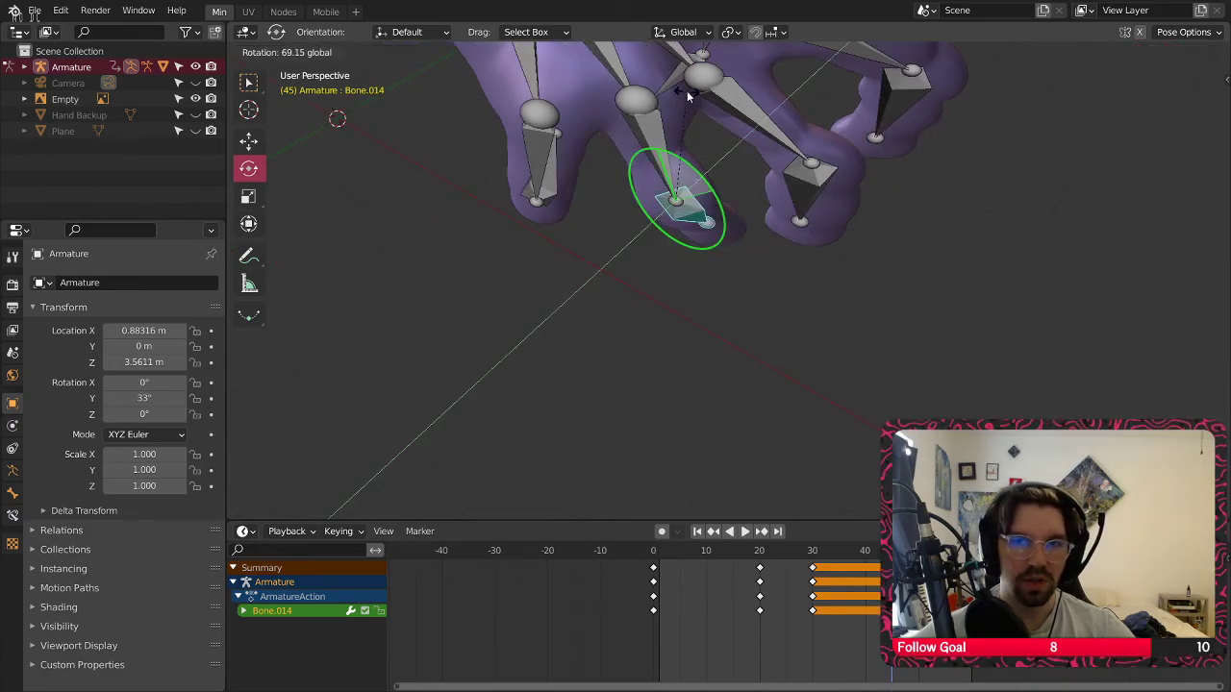
left_click_drag(686, 91, 687, 91)
left_click_drag(674, 152, 650, 198)
left_click(601, 295)
Open fingertip Bone.017 at frame 45, rotating it about 60.2° around global X and adjusting it around global Y
middle_click_drag(601, 295, 710, 289)
left_click(711, 186)
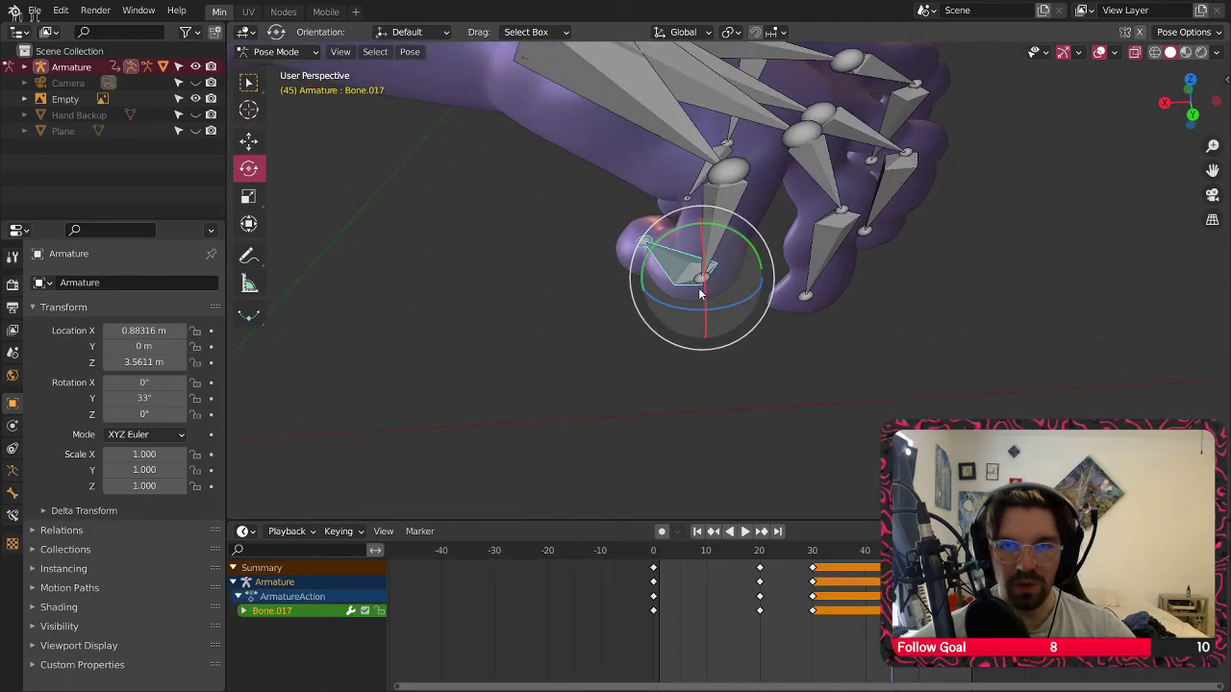
left_click_drag(702, 294, 686, 223)
middle_click_drag(687, 227, 716, 282)
key("ctrl+z")
left_click_drag(737, 263, 705, 283)
middle_click_drag(705, 284, 643, 253)
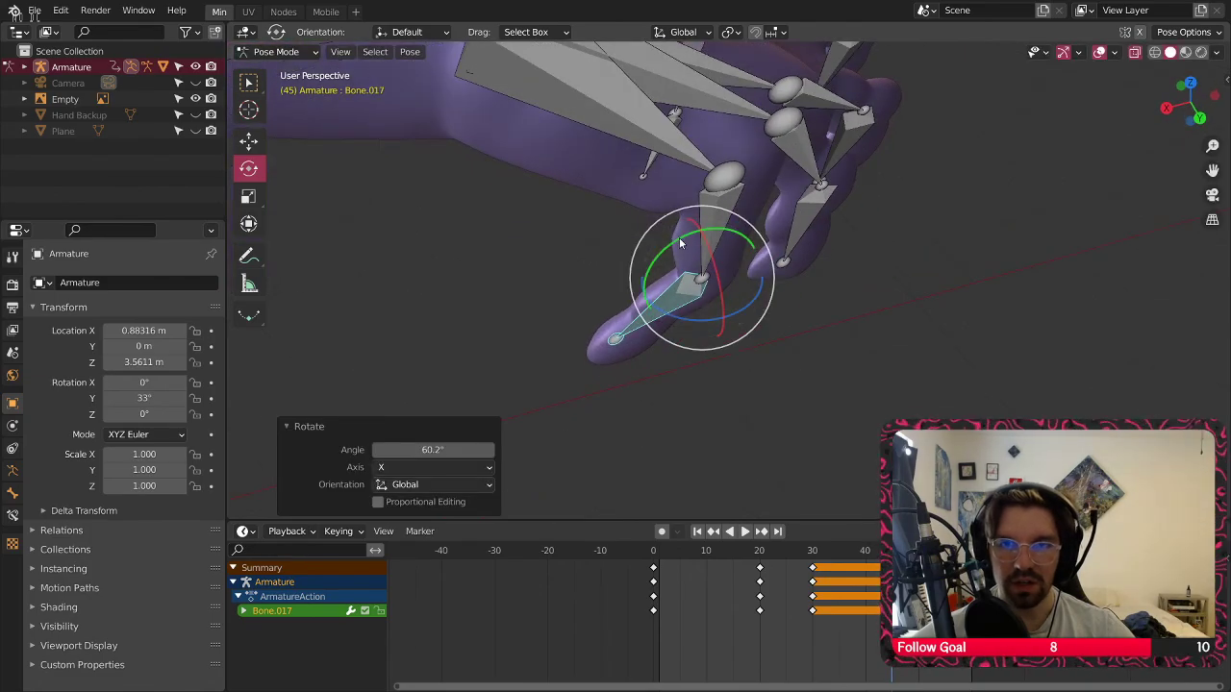
left_click_drag(679, 244, 629, 240)
middle_click_drag(629, 240, 822, 281)
Insert a Whole Character keyframe for all bones at frame 45
left_click(837, 265)
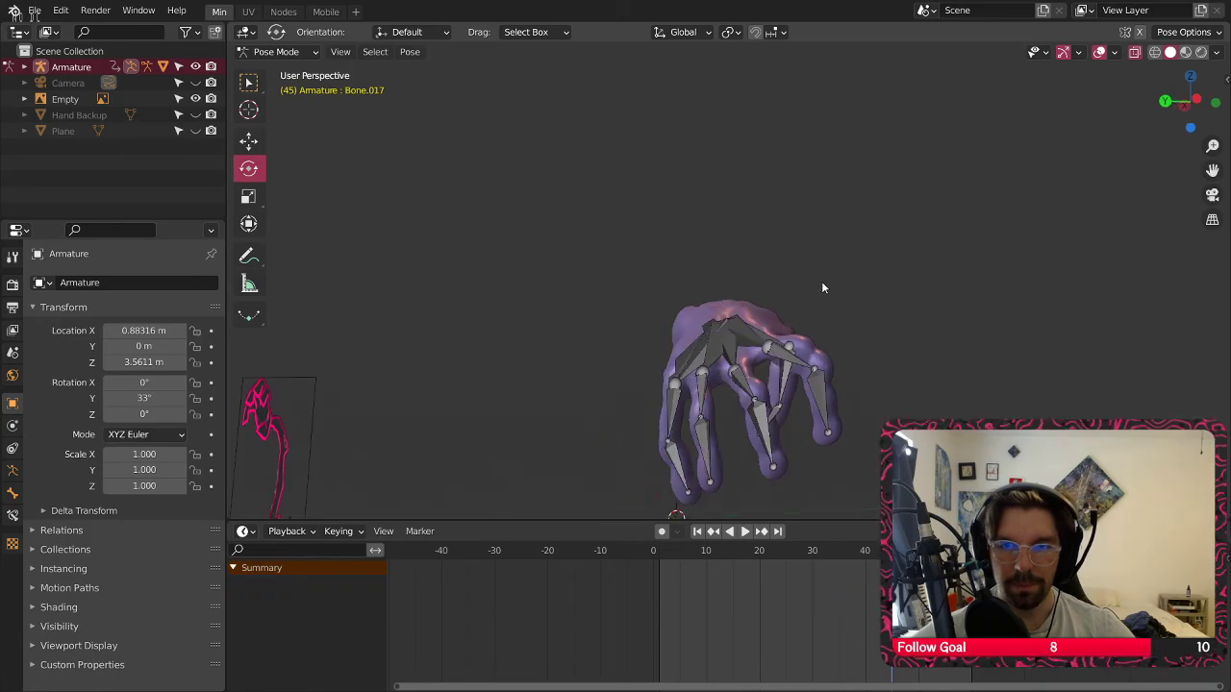
middle_click_drag(830, 377, 783, 351)
key("a")
right_click(815, 448)
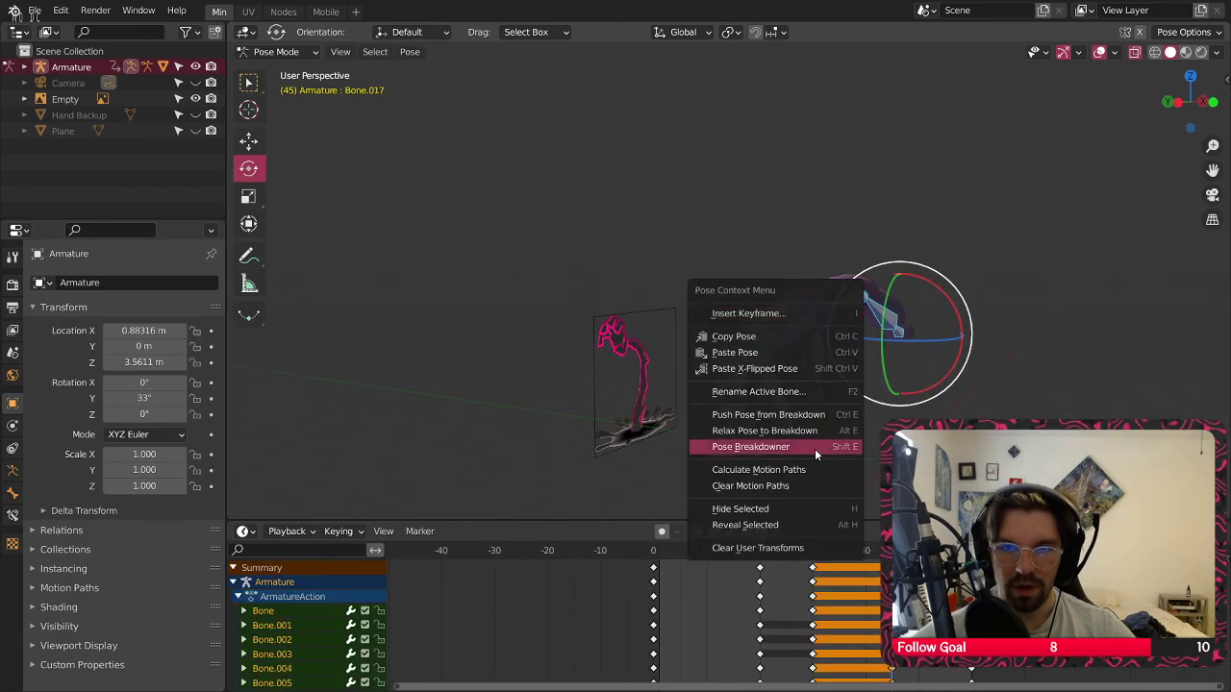
left_click(757, 314)
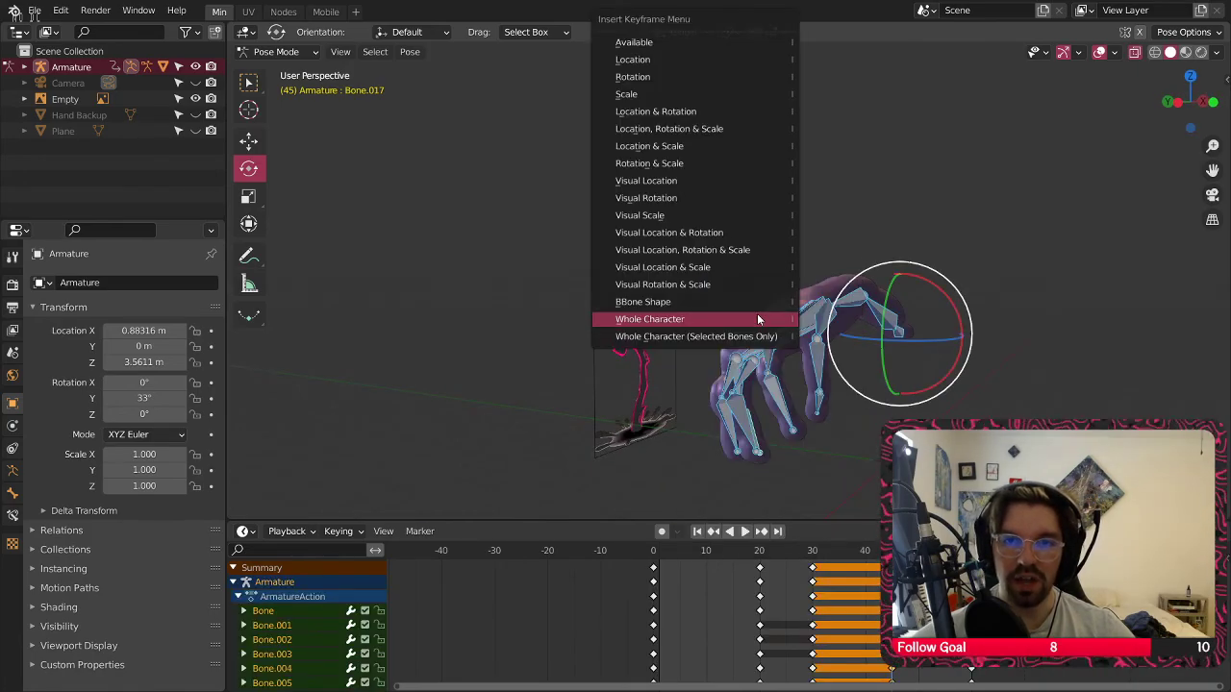
left_click(758, 319)
Switch to Object Mode, play back the animation without the bones showing, and select the Hand mesh
left_click(860, 234)
middle_click_drag(860, 234, 543, 194)
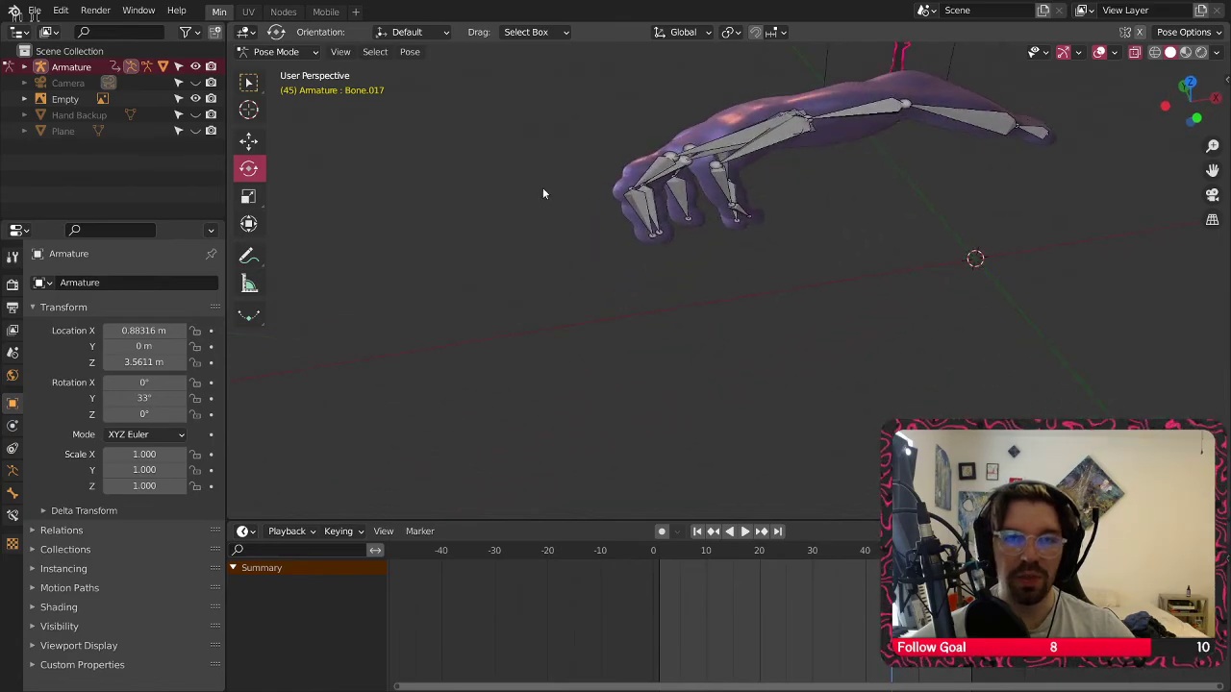
left_click(288, 72)
middle_click_drag(762, 228, 702, 312)
key("space")
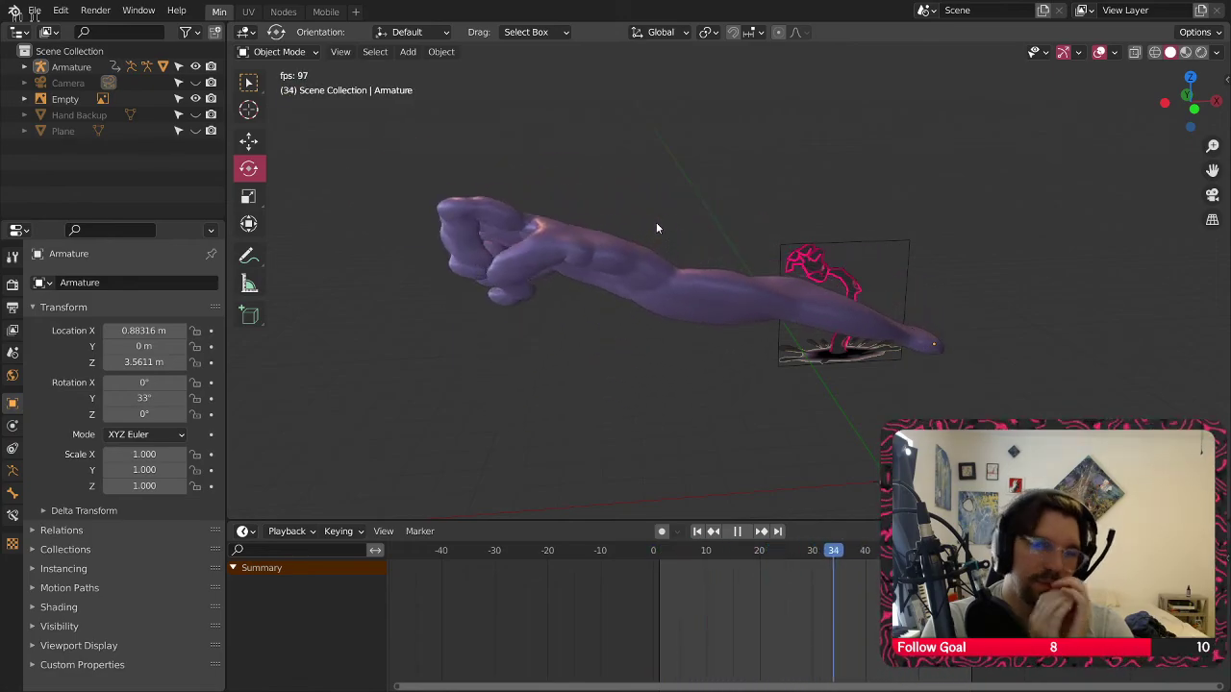
key("space")
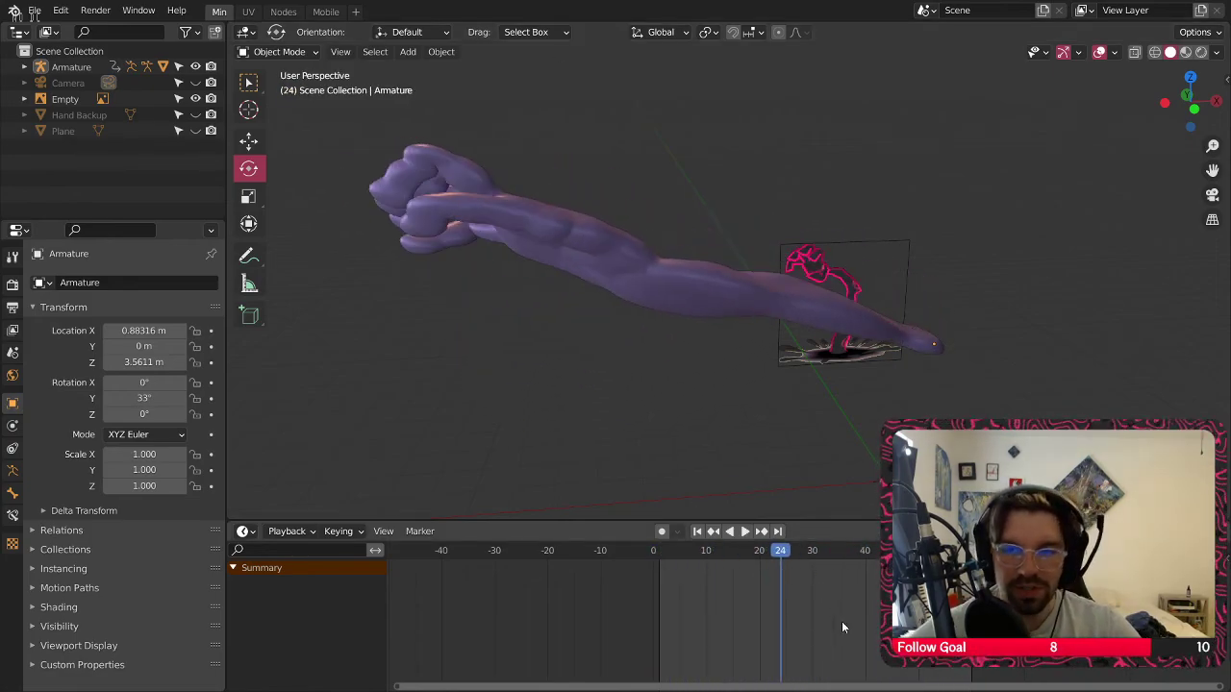
left_click(656, 284)
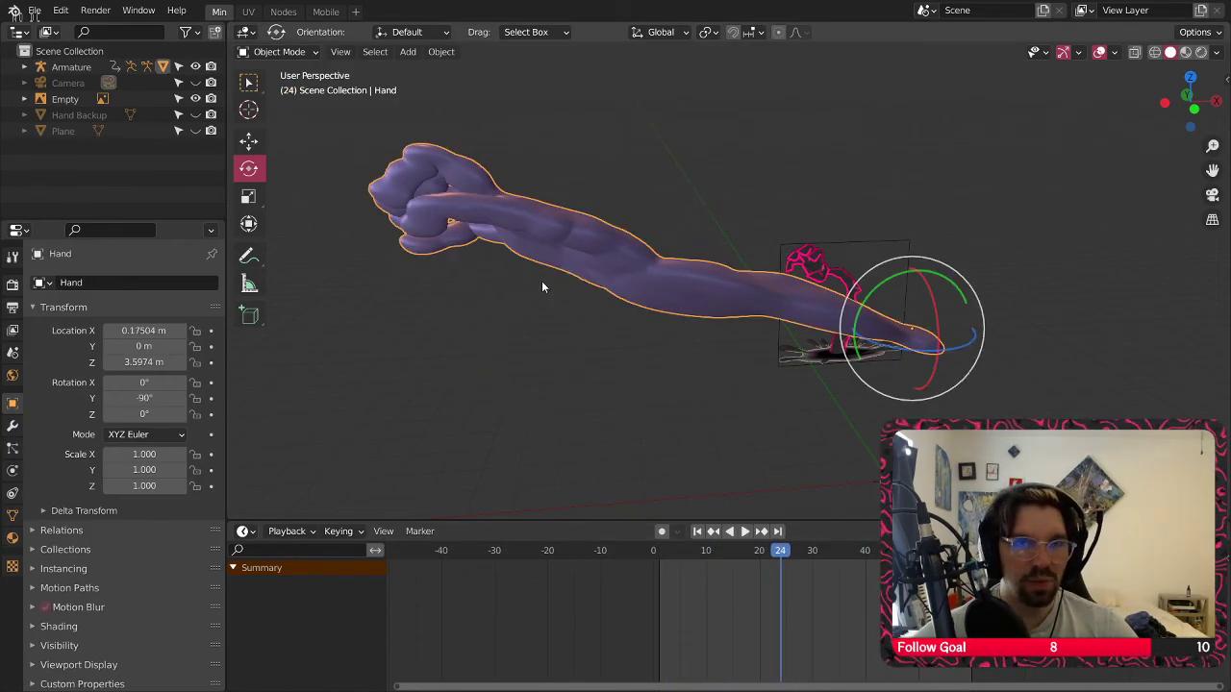
Play the animation with the Armature selected, then check its bones in Pose Mode and return to Object Mode
left_click(71, 67)
key("space")
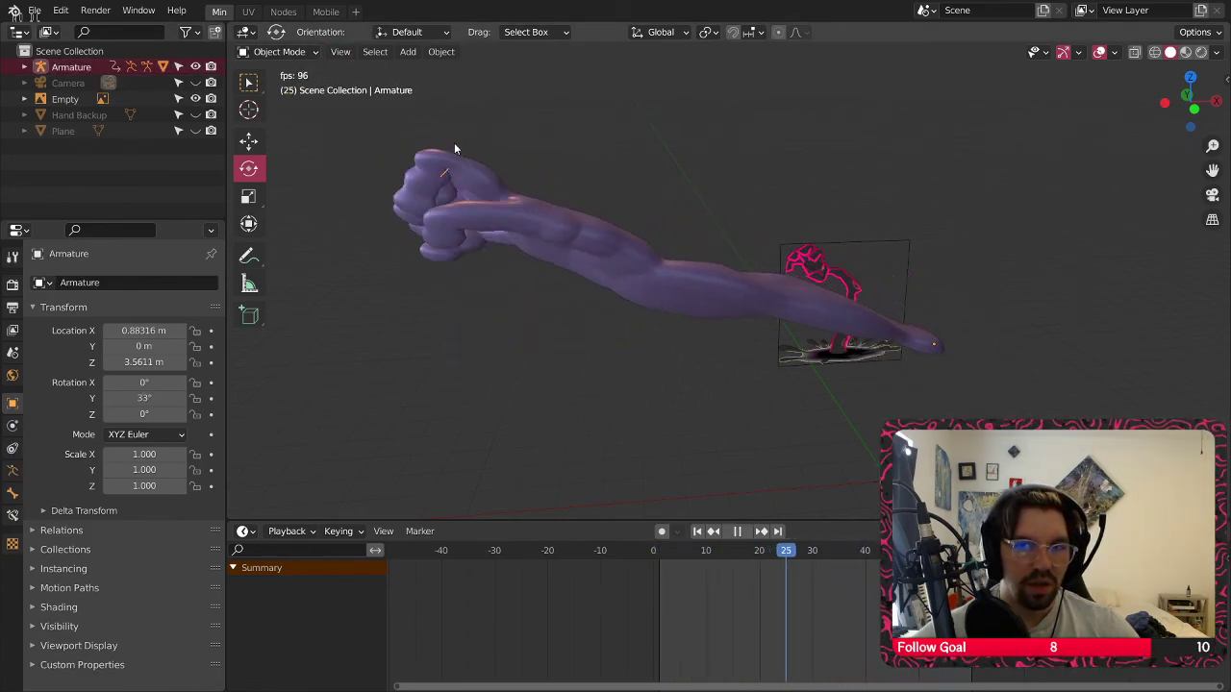
key("space")
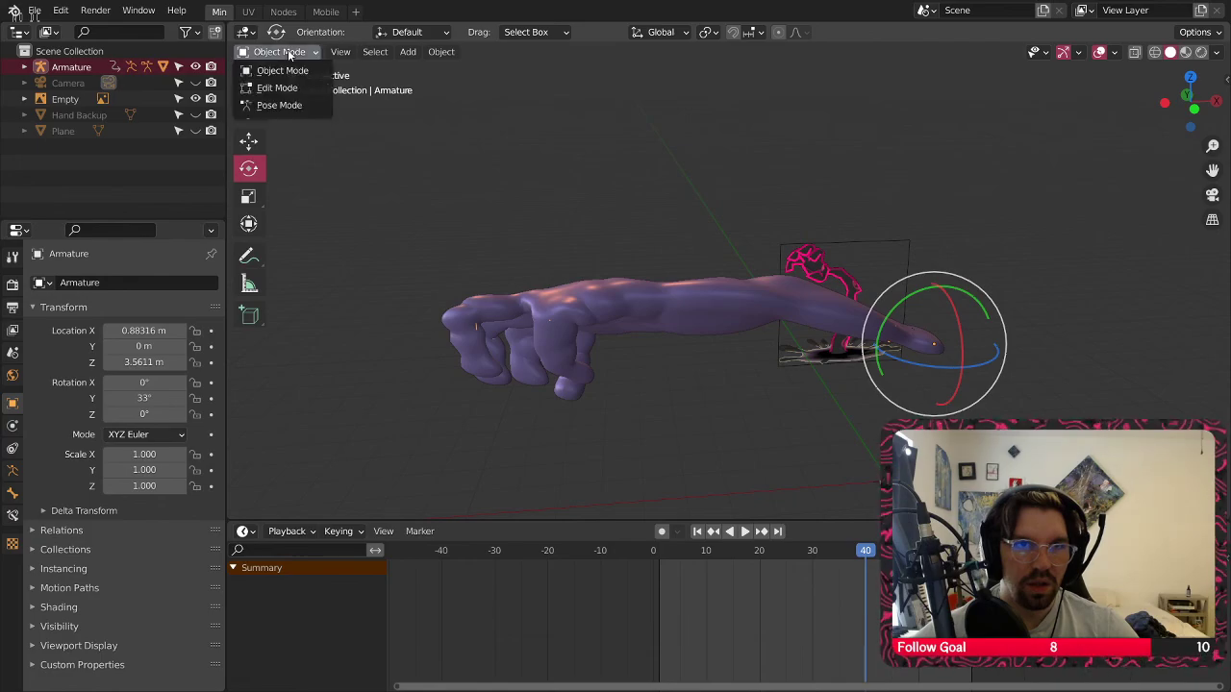
left_click(279, 105)
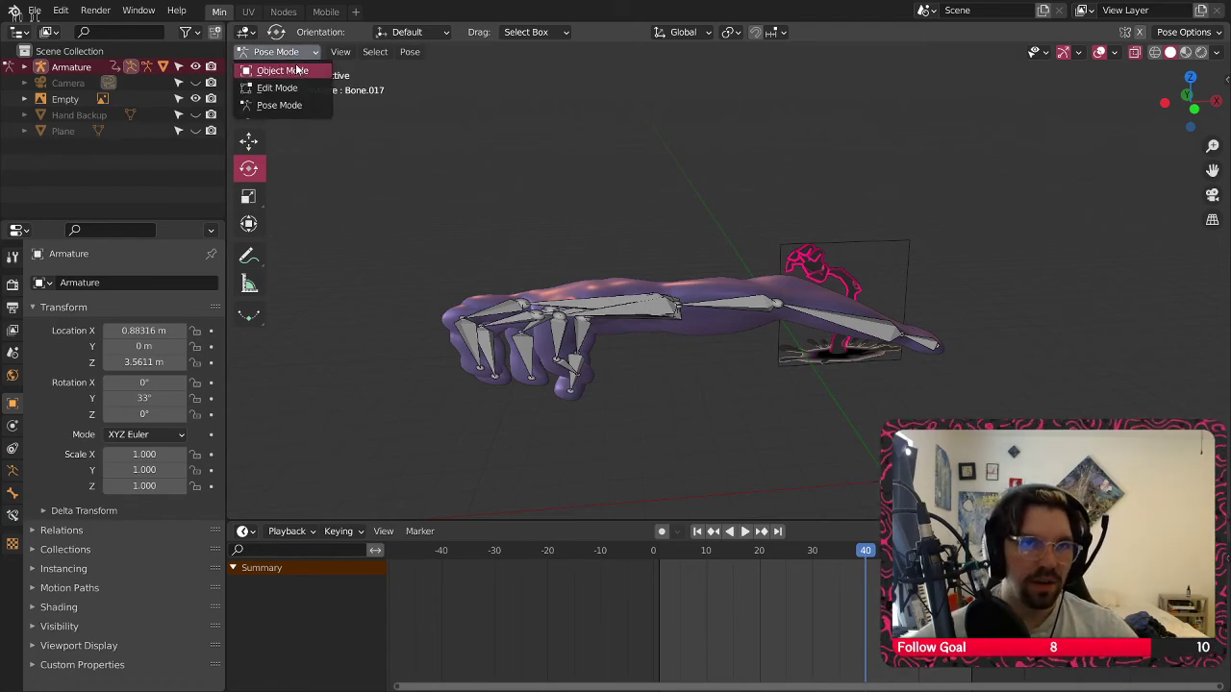
left_click(294, 71)
Play back the animation in Object Mode, reviewing the arm's motion from the side and in the left orthographic view
key("space")
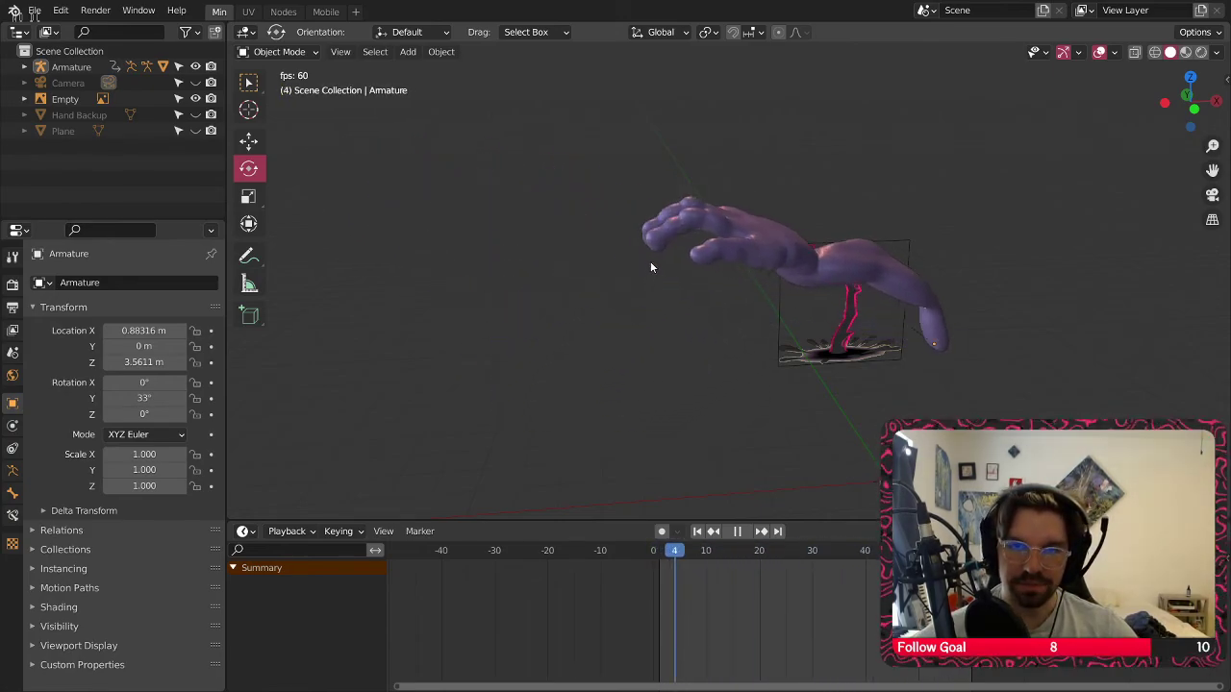
key("space")
middle_click_drag(636, 279, 810, 255)
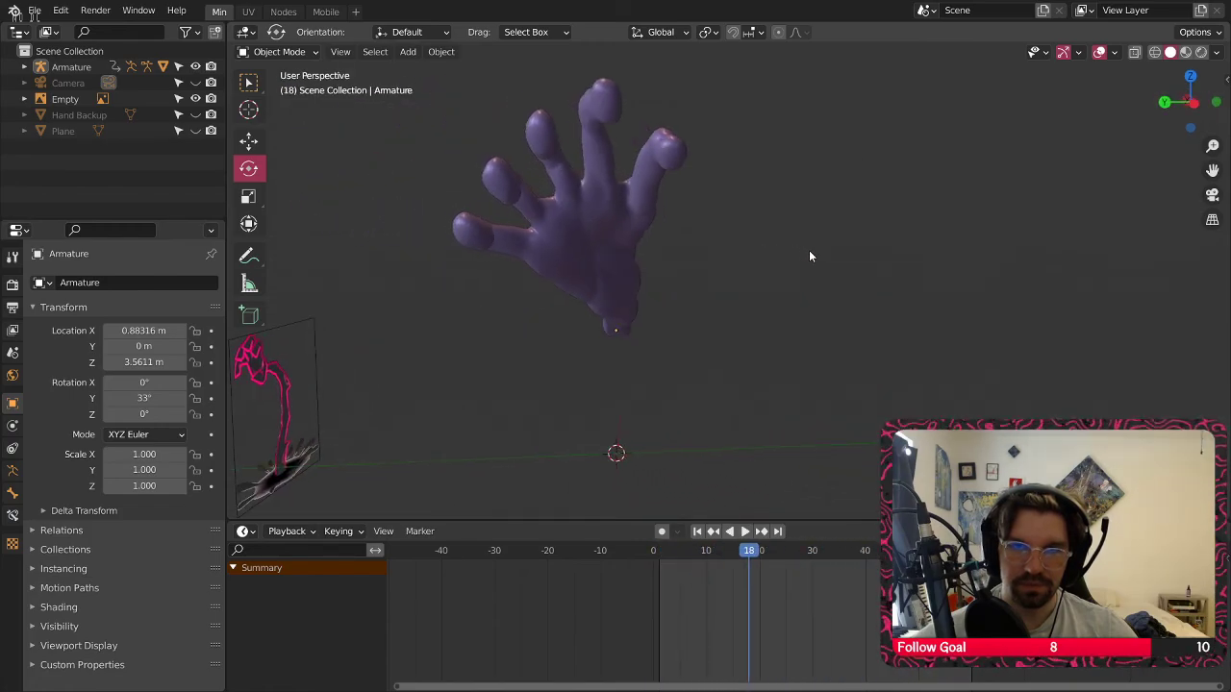
left_click(1193, 102)
key("space")
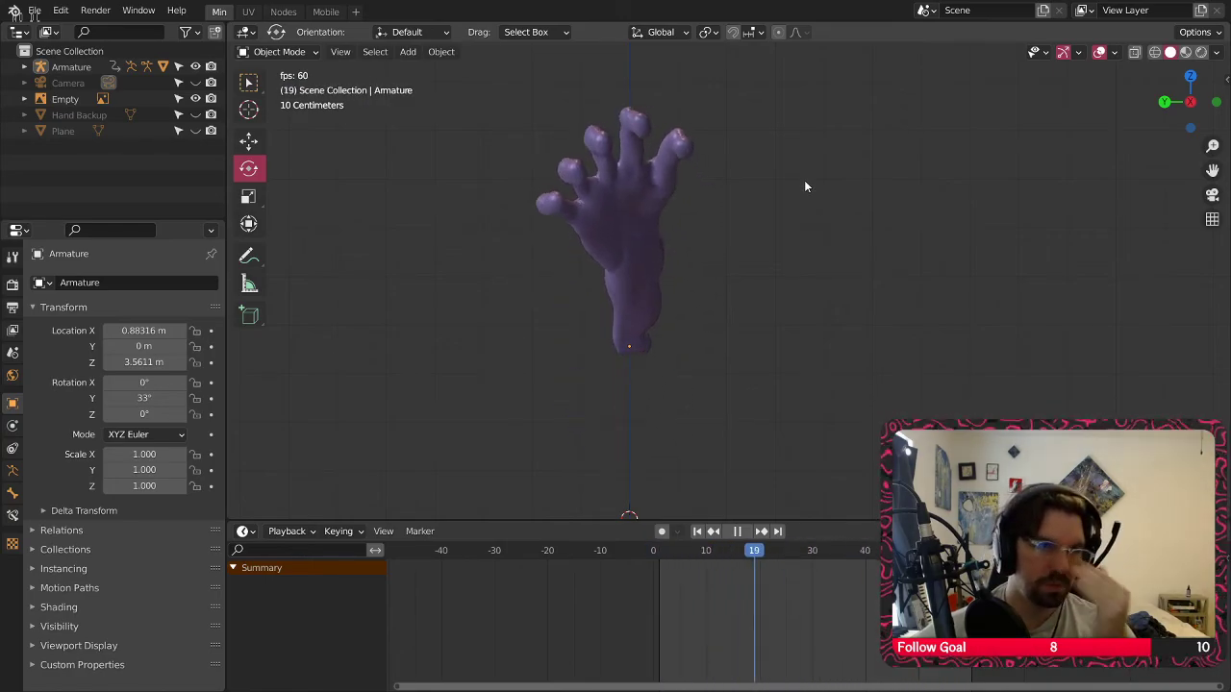
key("space")
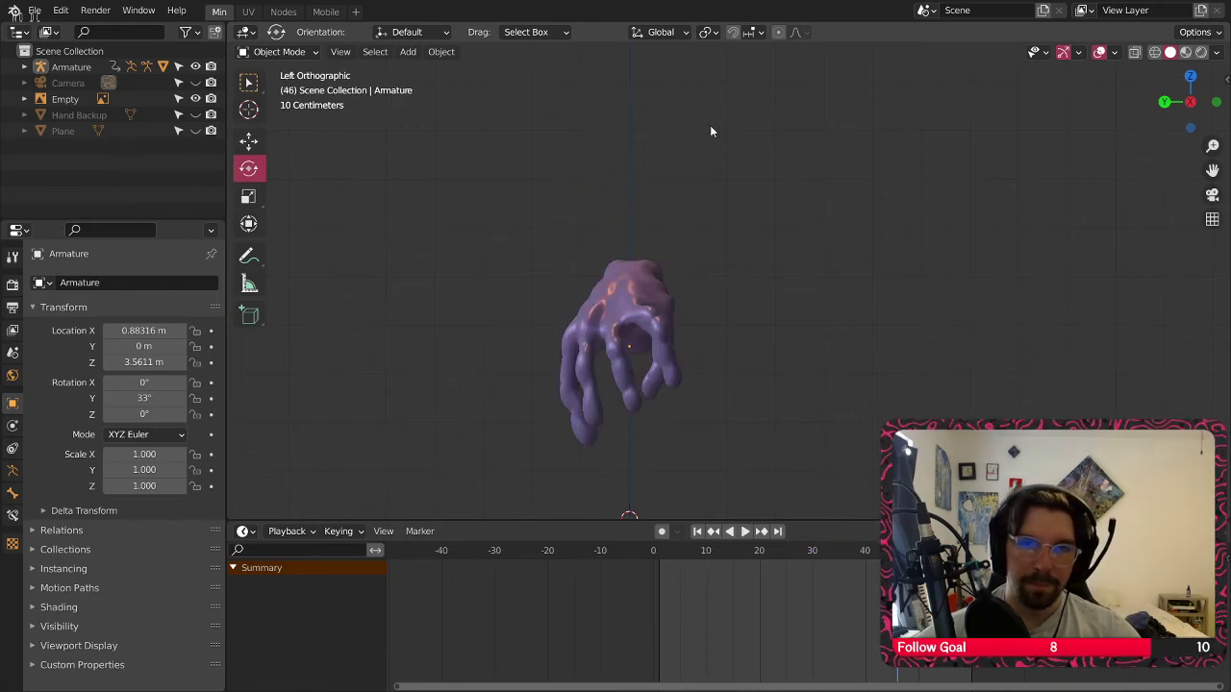
middle_click_drag(653, 420, 621, 383)
left_click(647, 280)
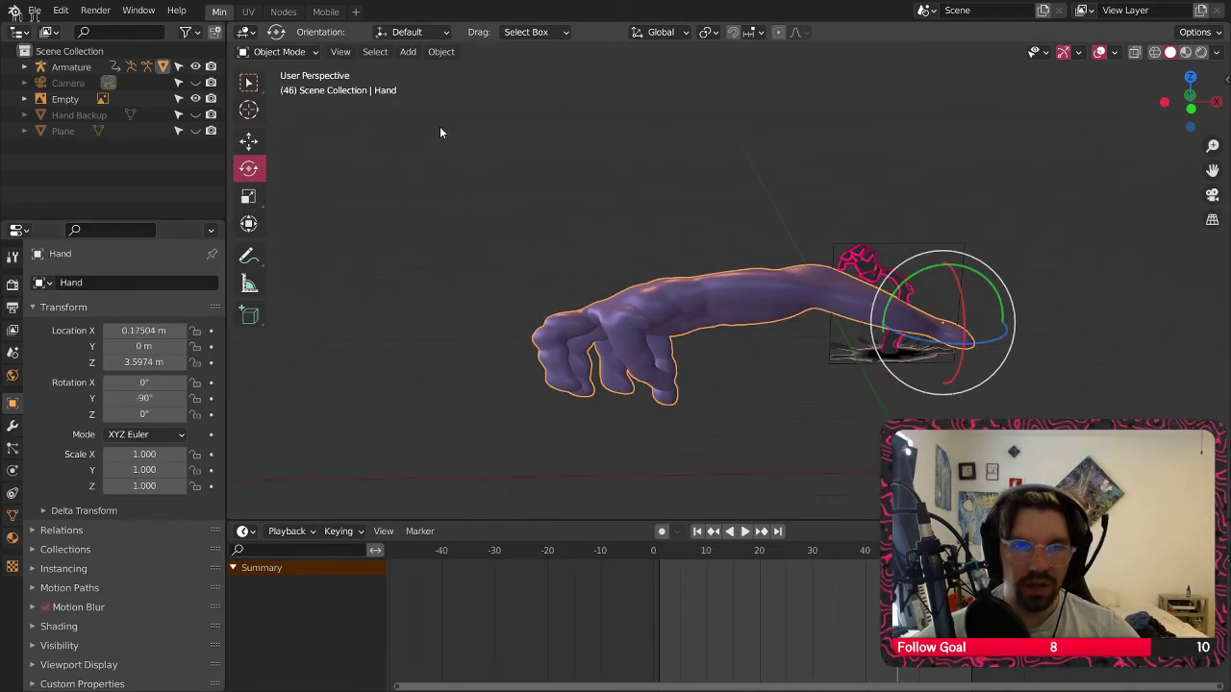
Put the Armature in Pose Mode and delete its keyframes at frame 45
left_click(80, 68)
left_click(279, 52)
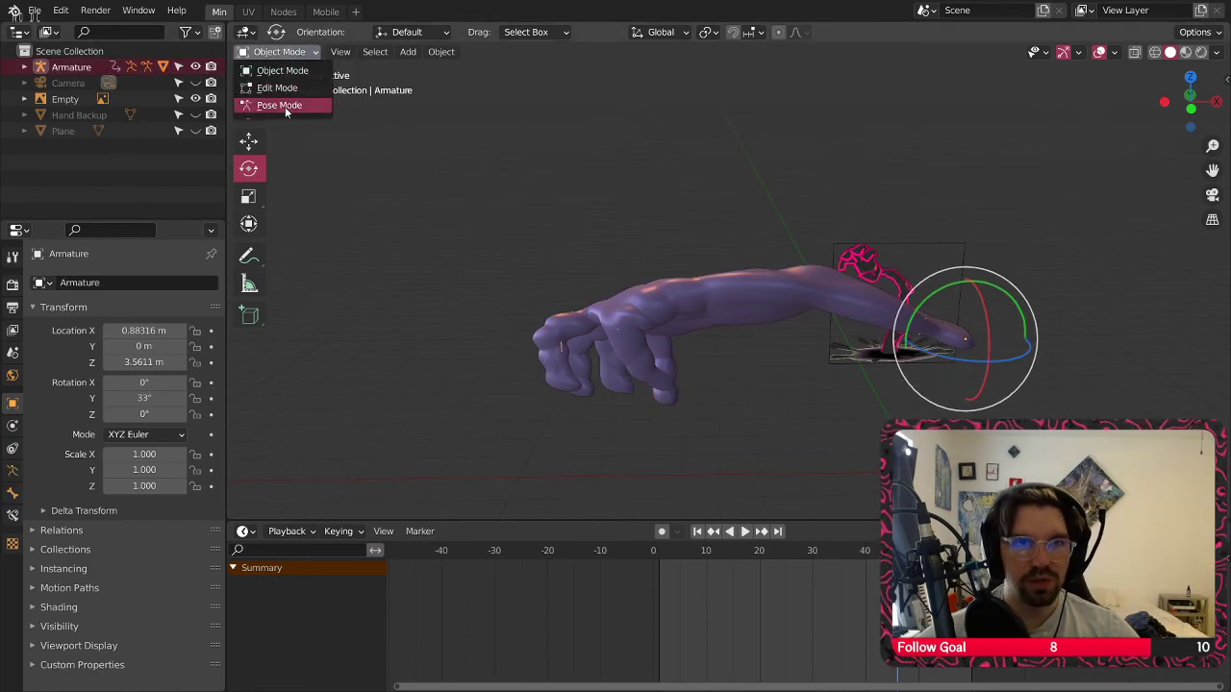
left_click(285, 106)
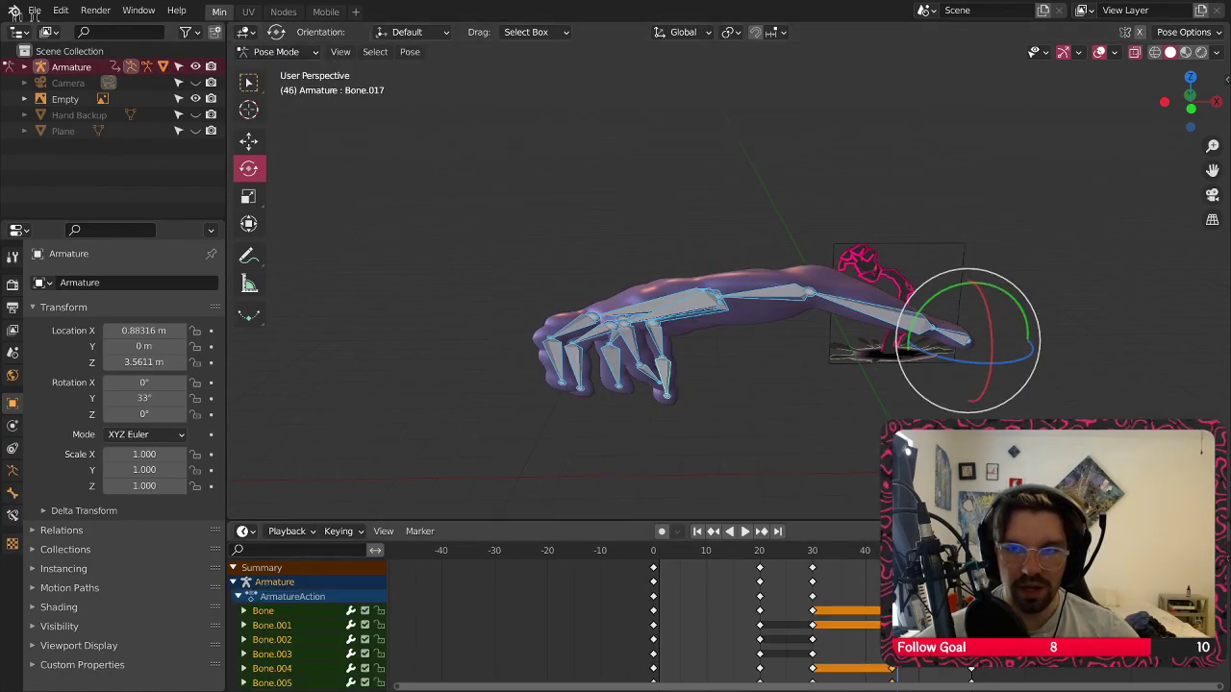
left_click(887, 551)
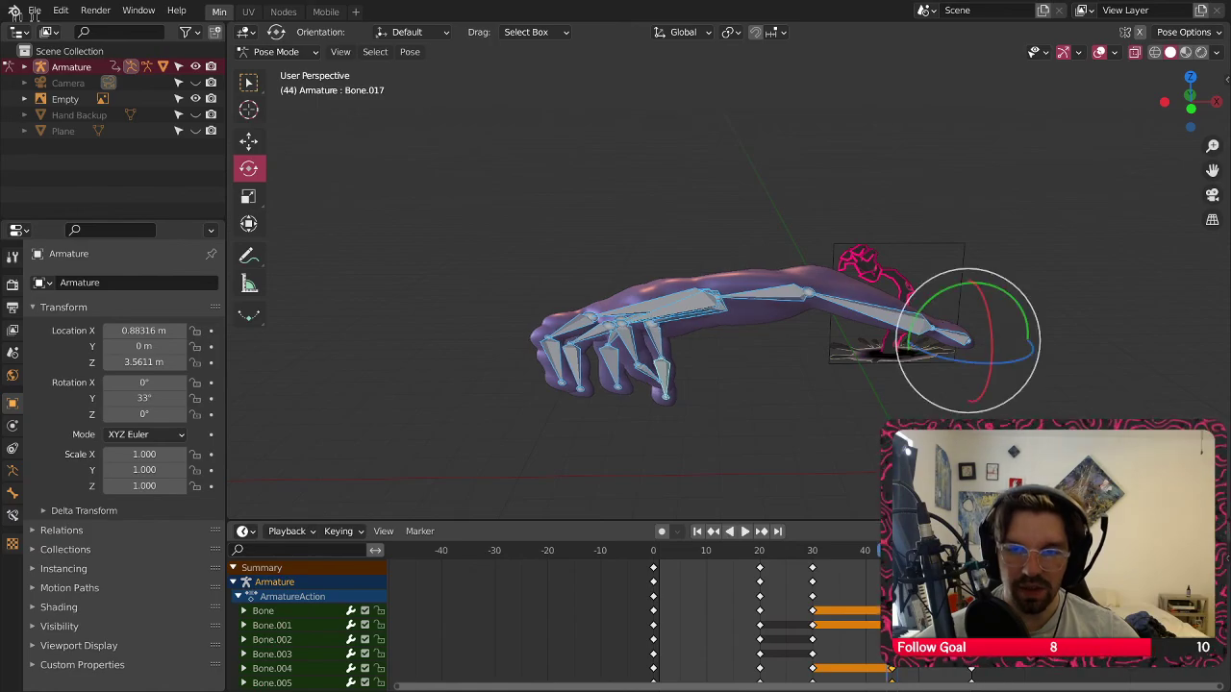
key("Delete")
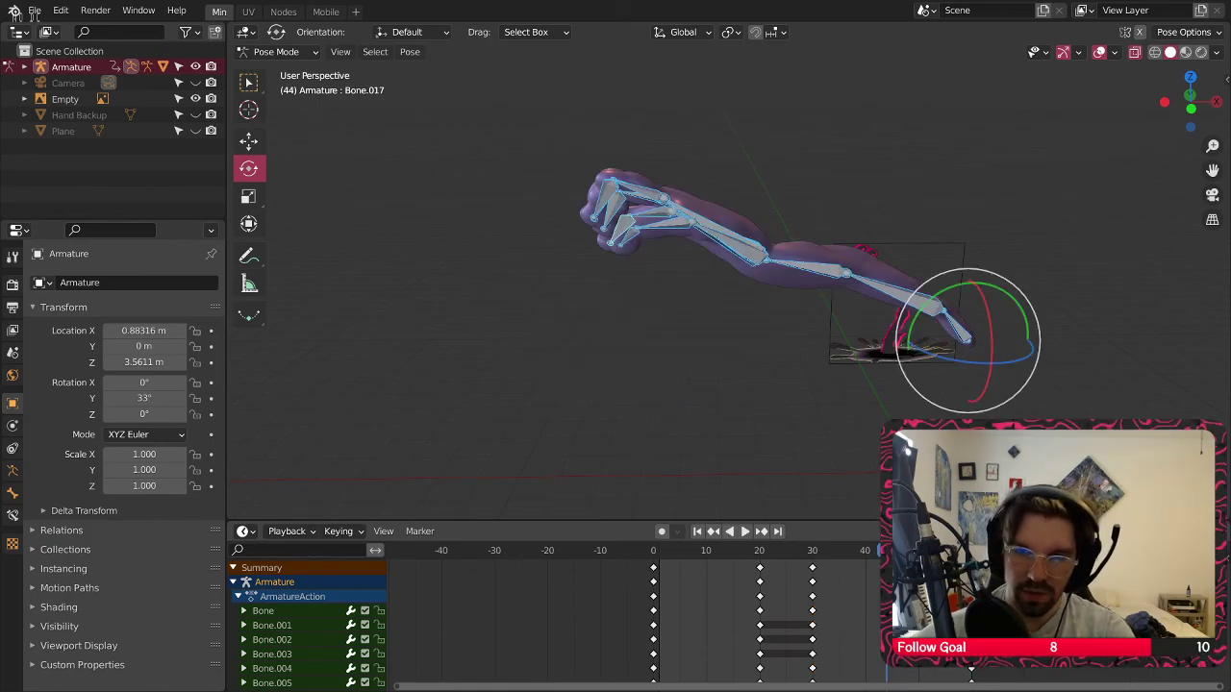
Copy the frame 30 keyframes of all bones and paste them at frame 45
left_click(816, 554)
key("space")
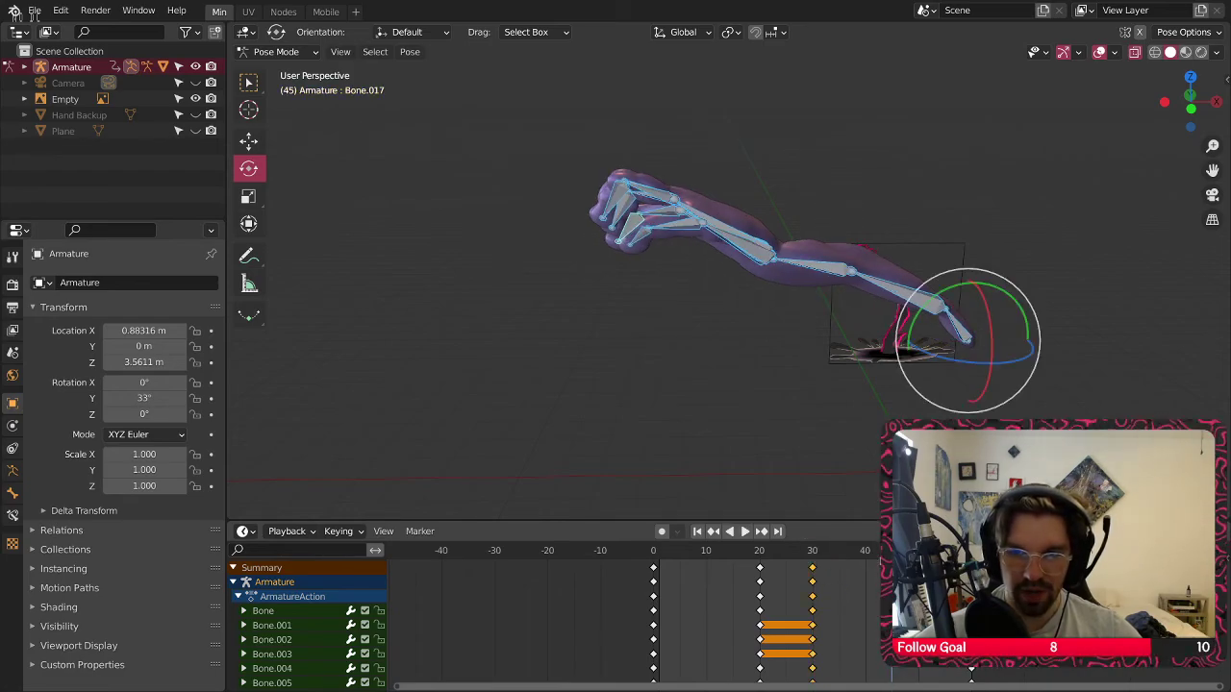
key("ctrl+v")
middle_click_drag(699, 317, 653, 319, "shift")
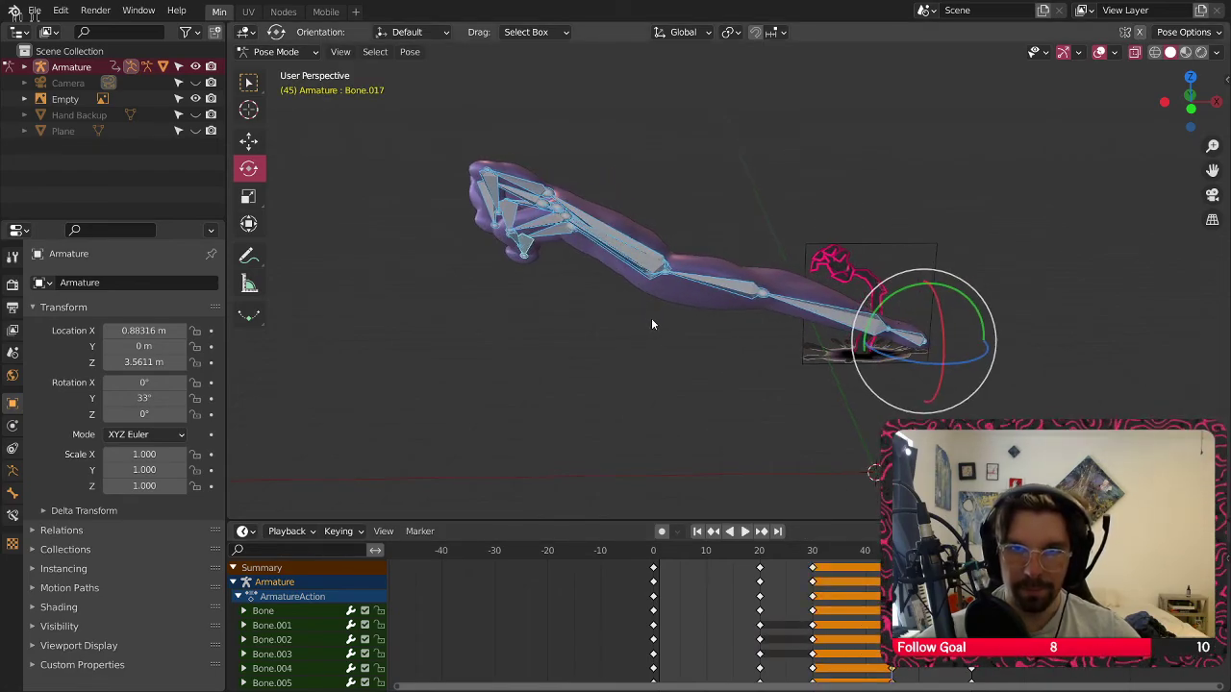
Try scaling Bone.002 along global X to about 0.691 at frame 45, and undo it
left_click(710, 288)
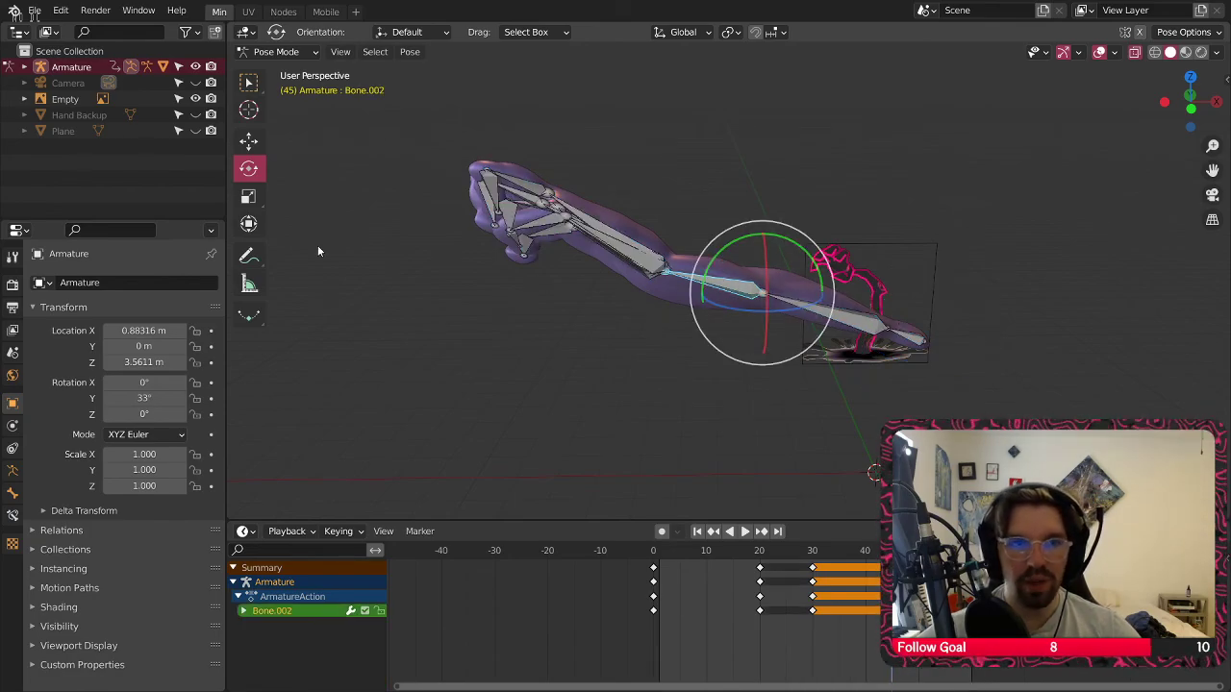
left_click(248, 196)
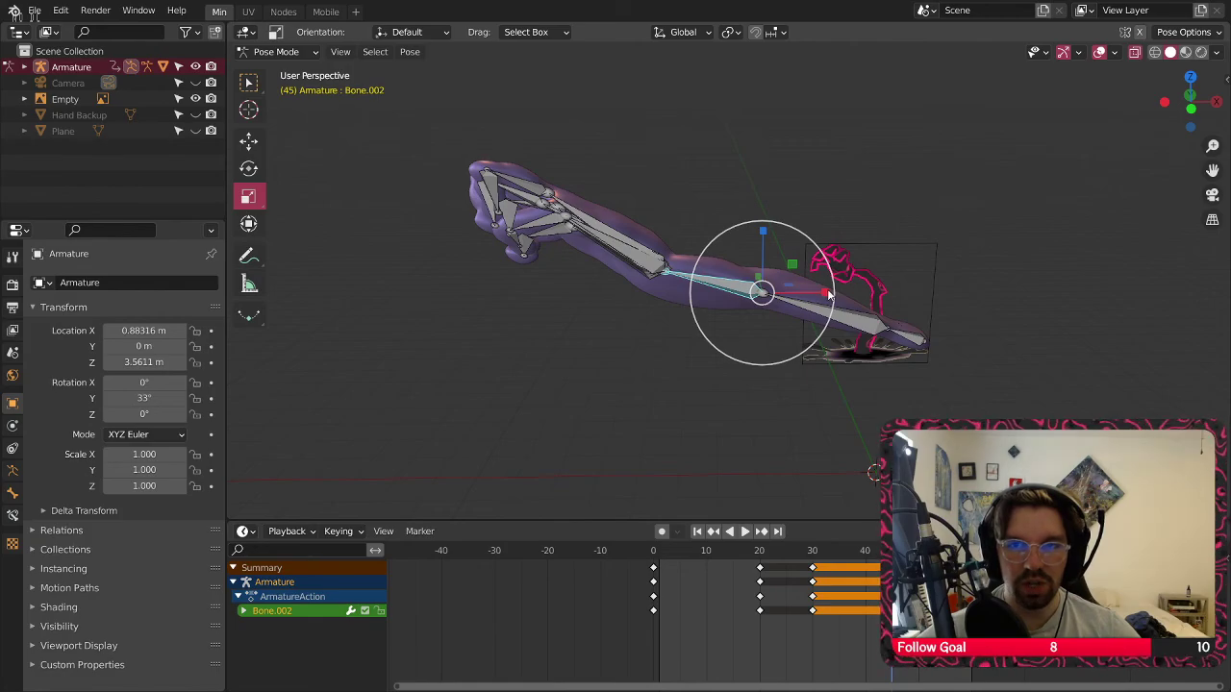
left_click_drag(829, 295, 807, 297)
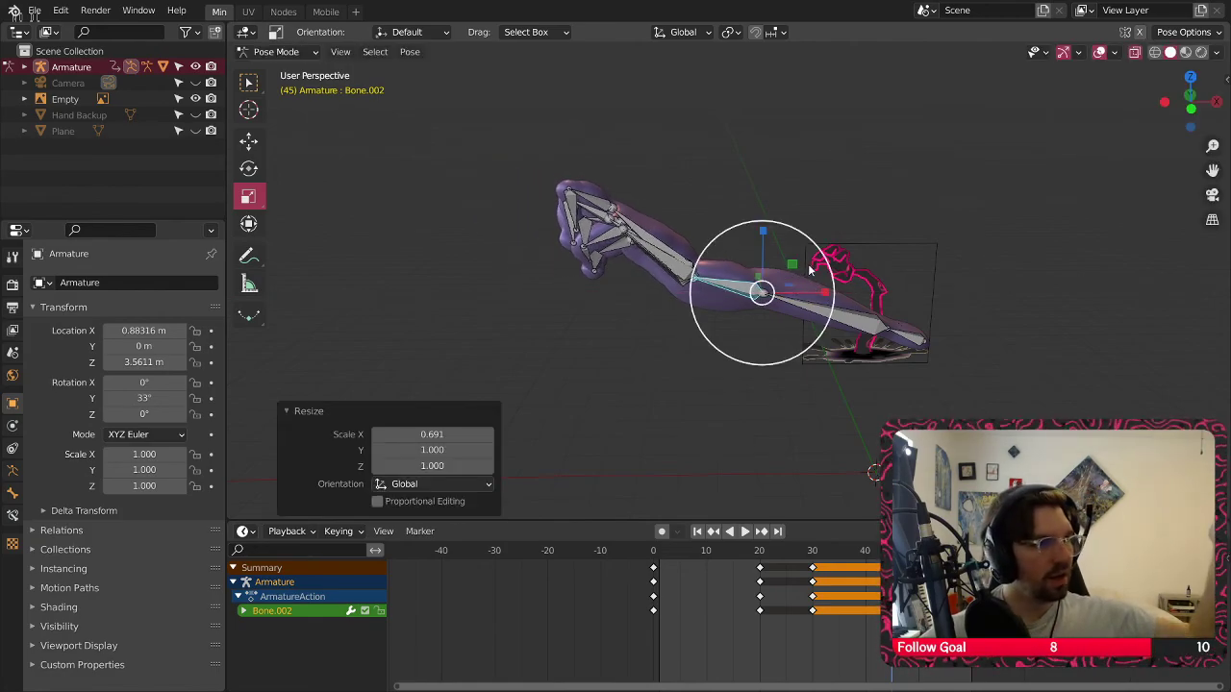
key("ctrl+z")
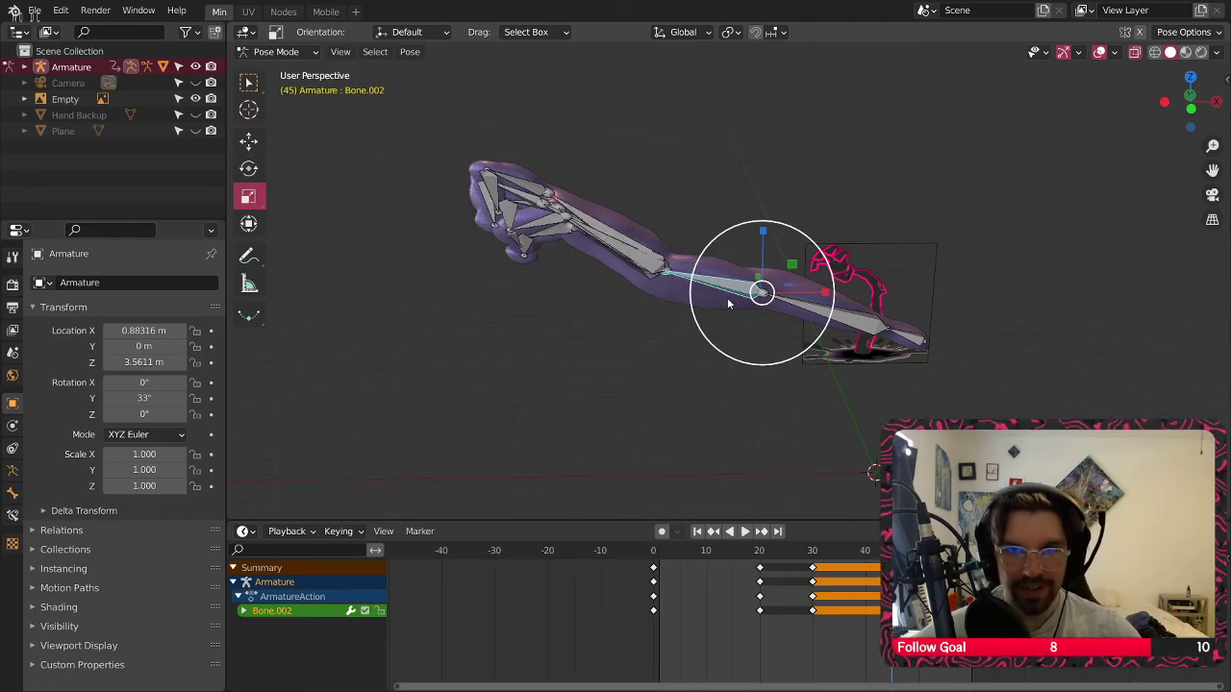
middle_click_drag(728, 304, 716, 255)
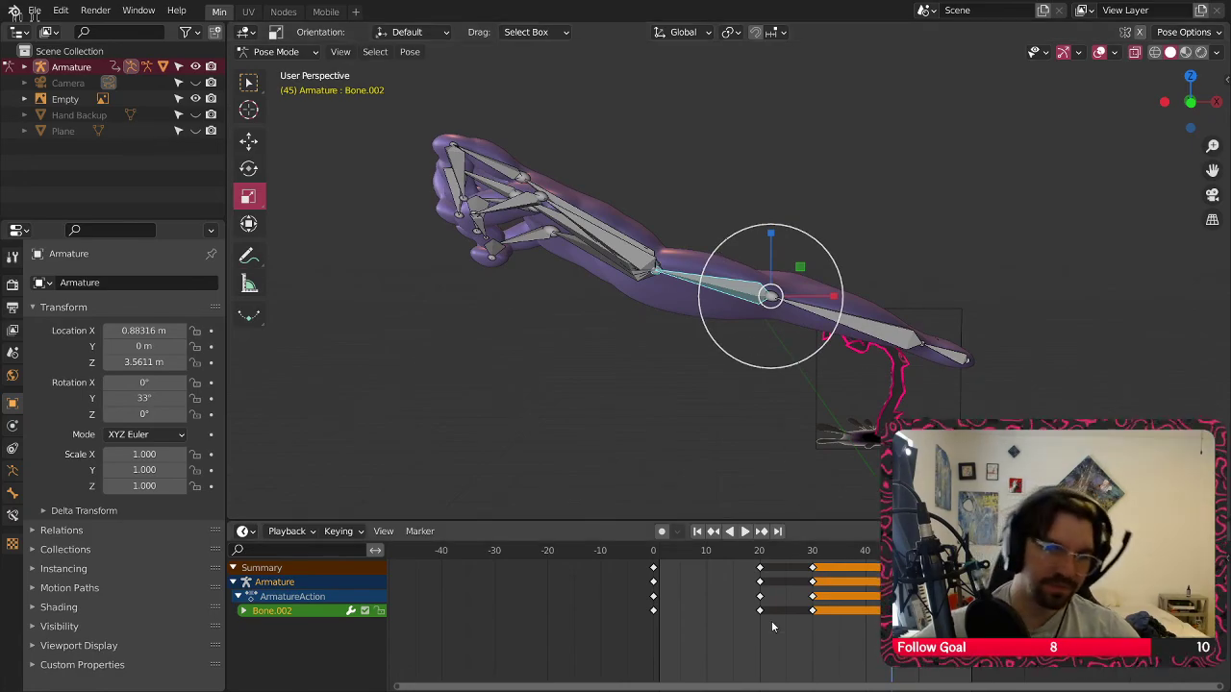
Try shrinking Bone.002 along global X at frame 20, and undo it
left_click(762, 556)
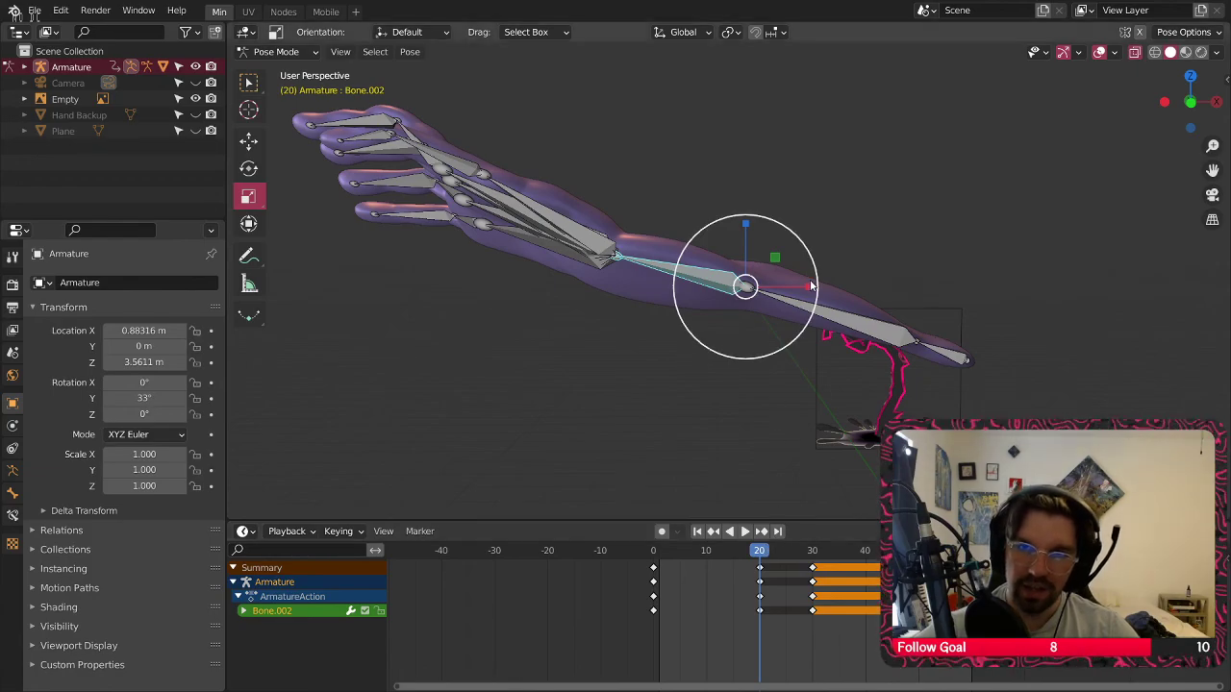
left_click_drag(811, 285, 795, 285)
key("ctrl+z")
Scale all palm, finger and thumb bones, Bone.003 to Bone.017, along global X to about 0.492 at frame 20
middle_click_drag(611, 253, 645, 341)
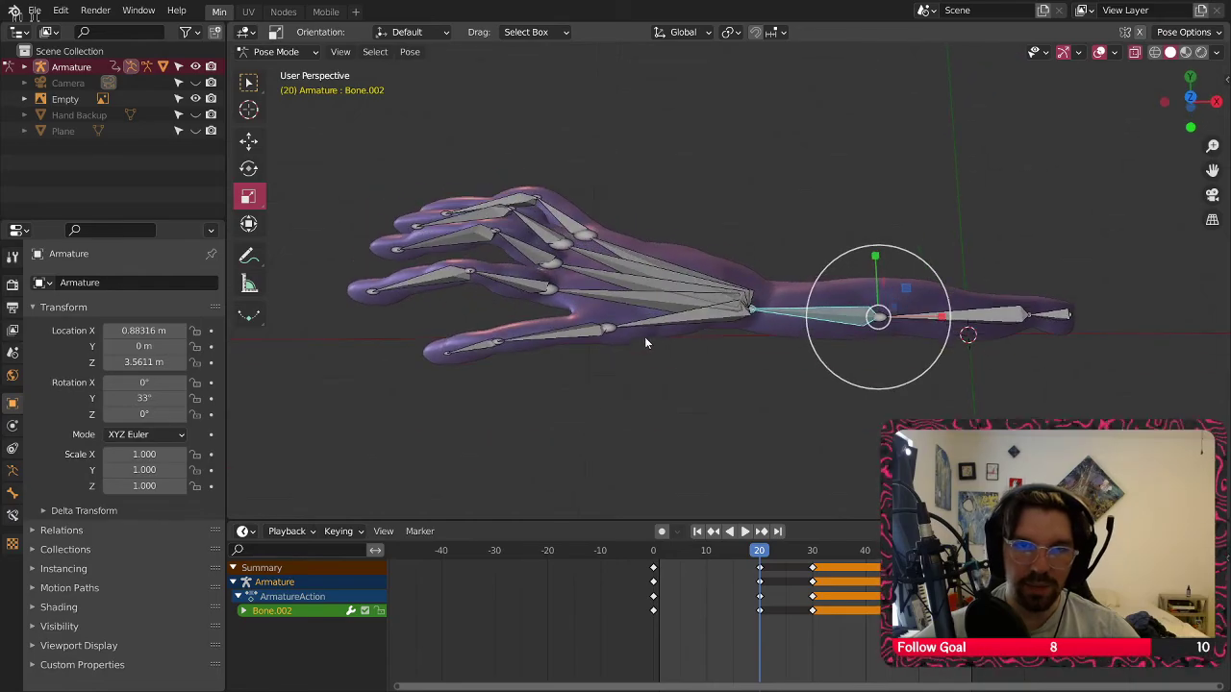
left_click(525, 199)
left_click(555, 211, "shift")
left_click(489, 216, "shift")
left_click(527, 223, "shift")
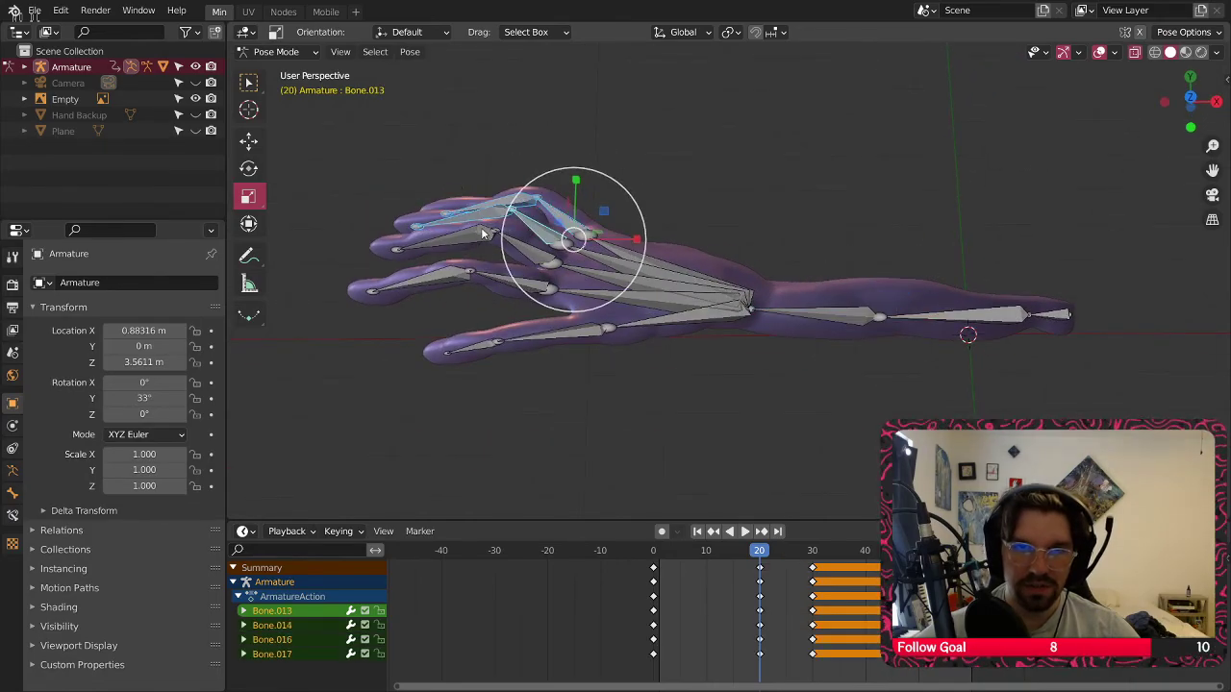
left_click(479, 234, "shift")
left_click(516, 246, "shift")
left_click(438, 280, "shift")
left_click(503, 282, "shift")
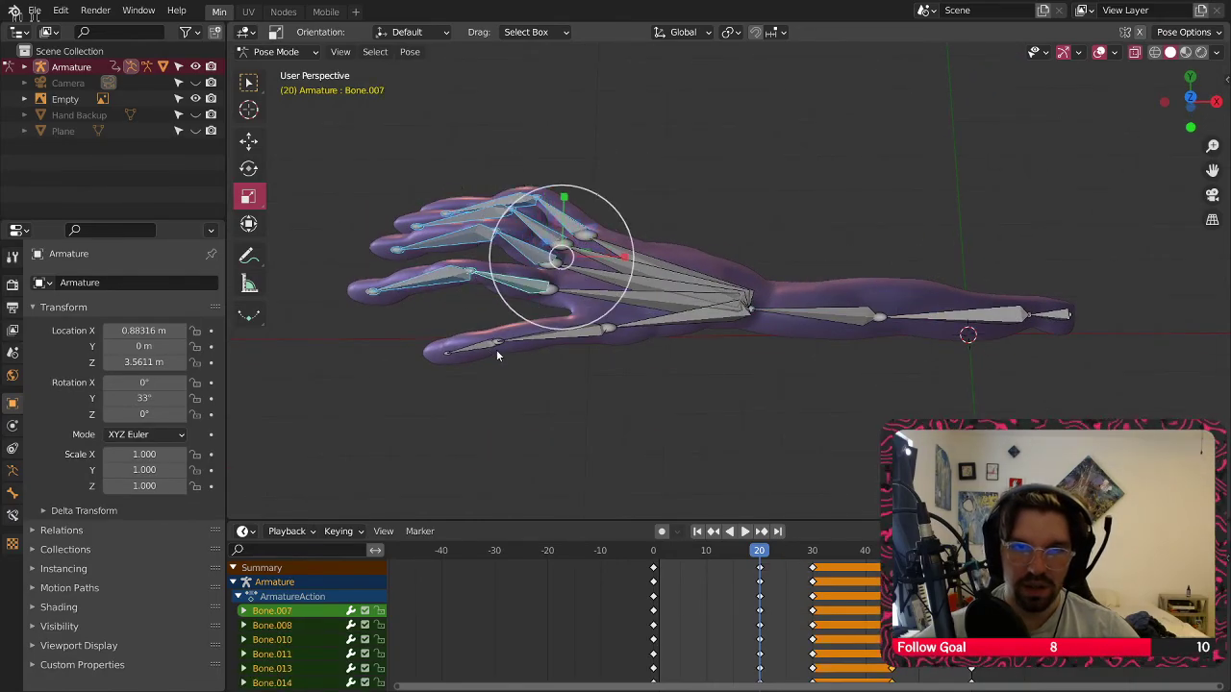
left_click(483, 345, "shift")
left_click(552, 335, "shift")
left_click(670, 316, "shift")
left_click(650, 295, "shift")
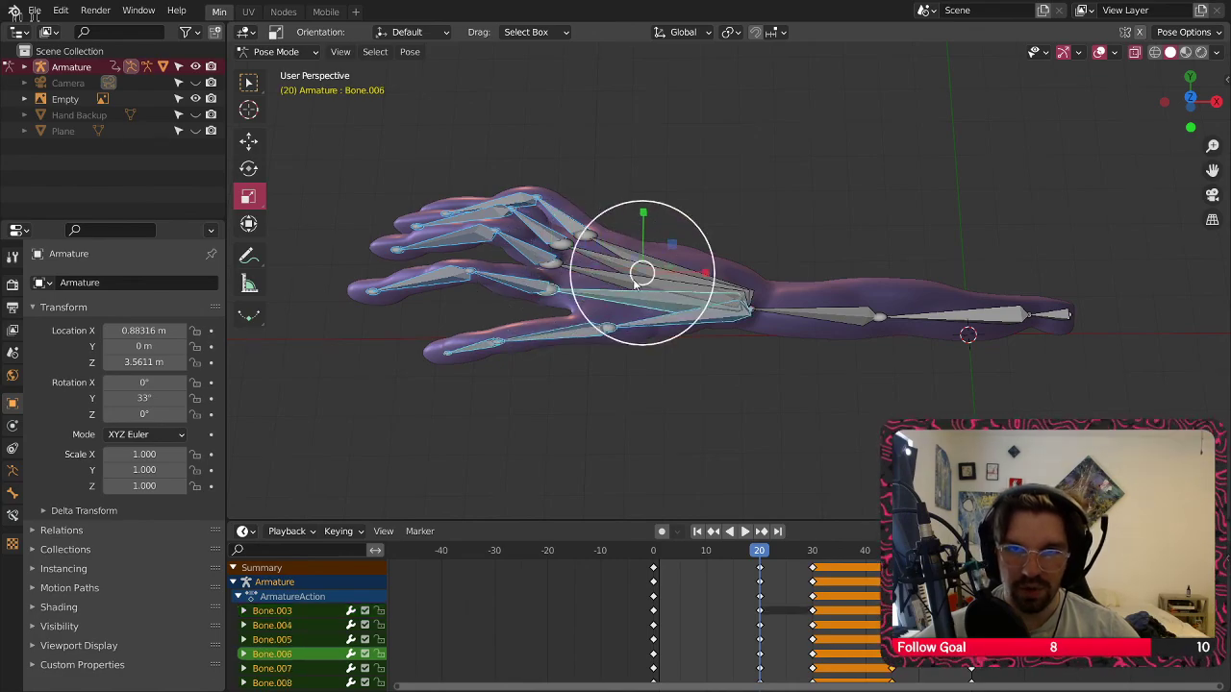
left_click(632, 278, "shift")
left_click(615, 257, "shift")
left_click(625, 249, "shift")
middle_click_drag(692, 294, 741, 220)
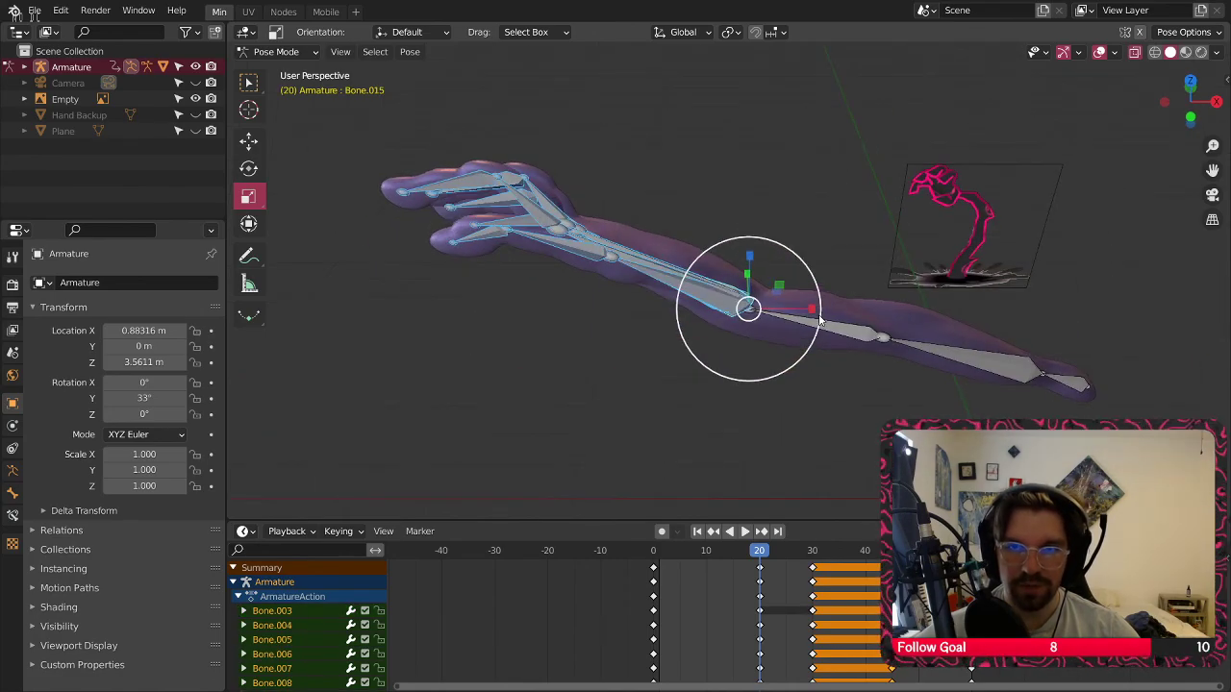
left_click_drag(814, 308, 781, 310)
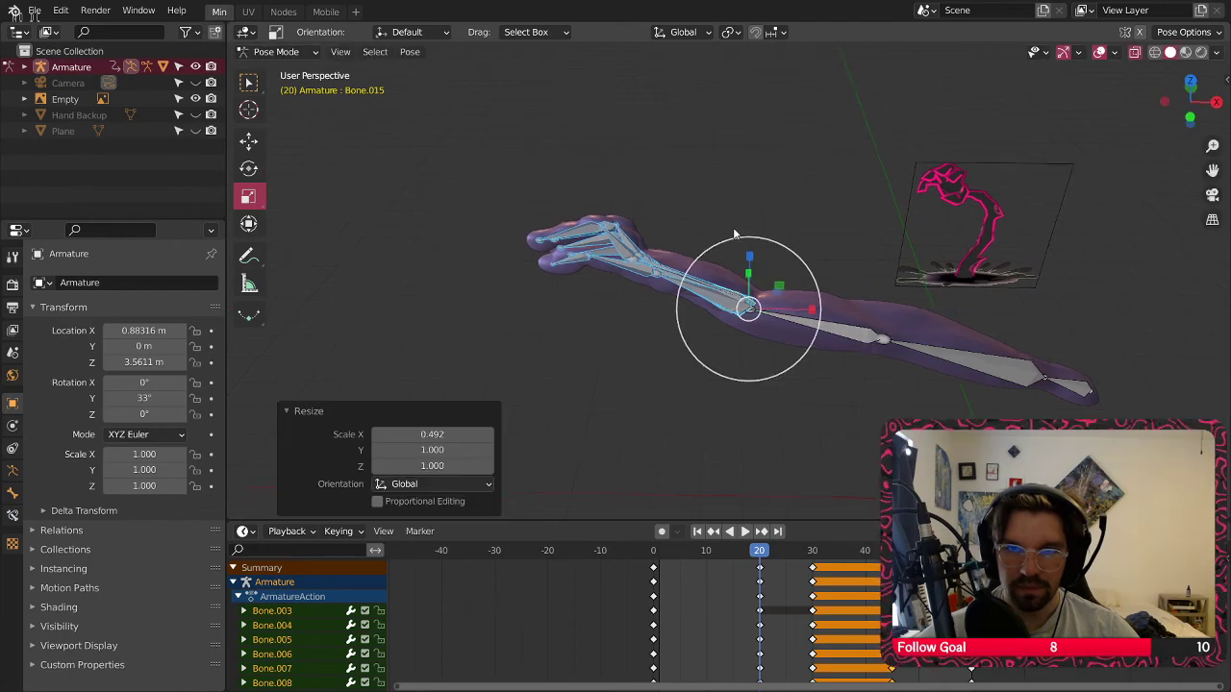
middle_click_drag(734, 234, 758, 202)
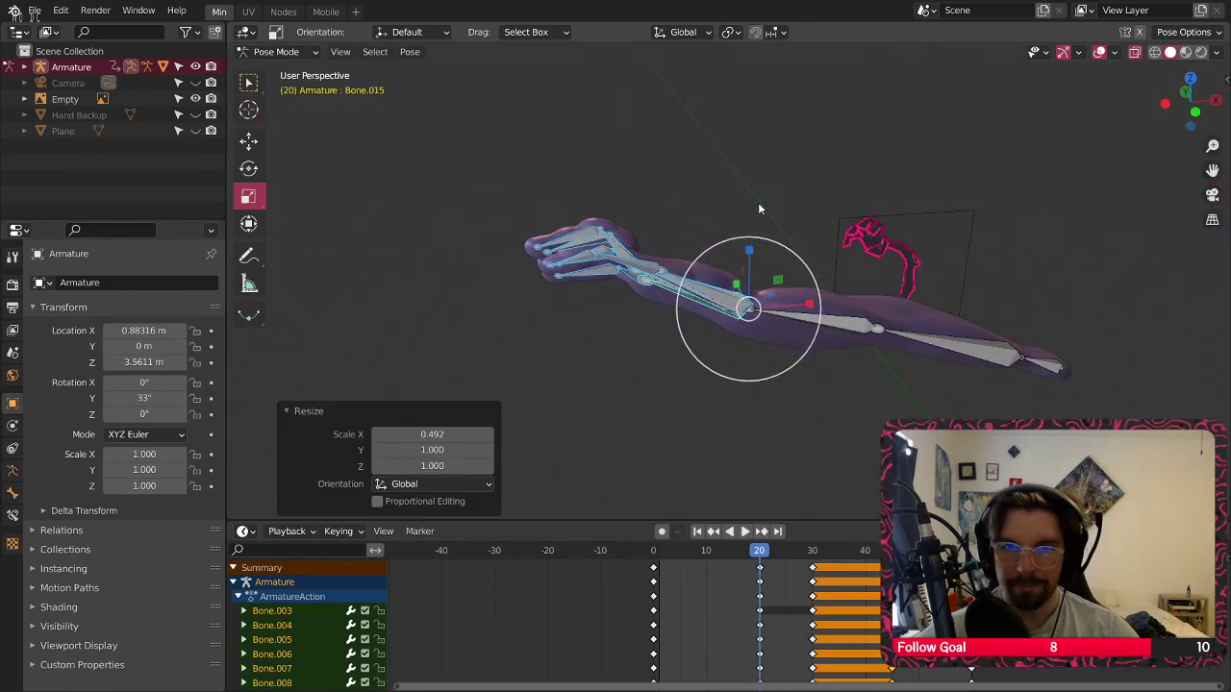
middle_click_drag(758, 317, 708, 331, "shift")
scroll(687, 327, "up", 1)
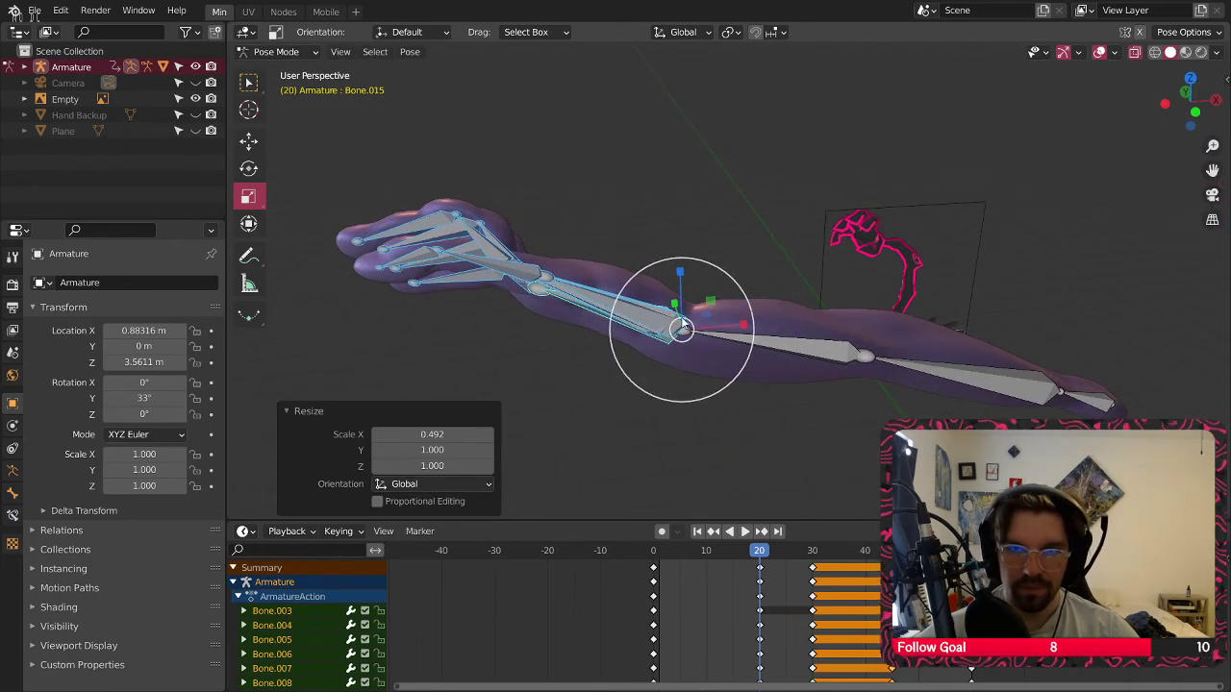
Insert a Whole Character keyframe for all bones at frame 20
key("a")
right_click(687, 314)
left_click(683, 316)
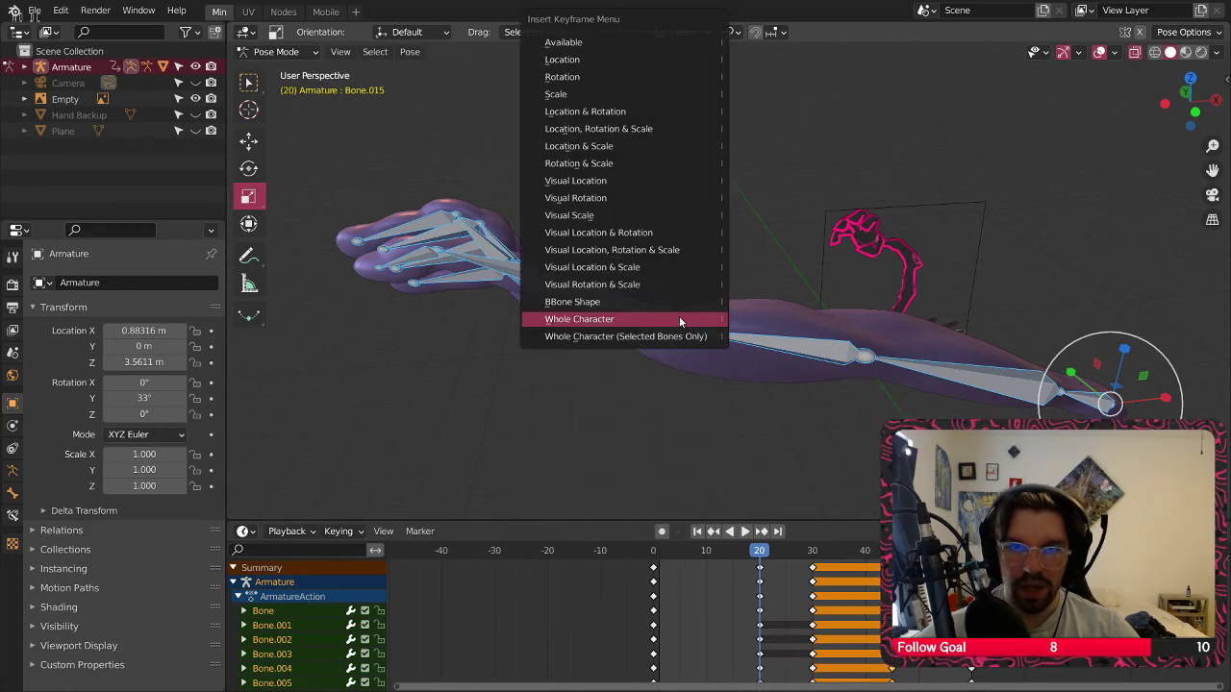
left_click(679, 317)
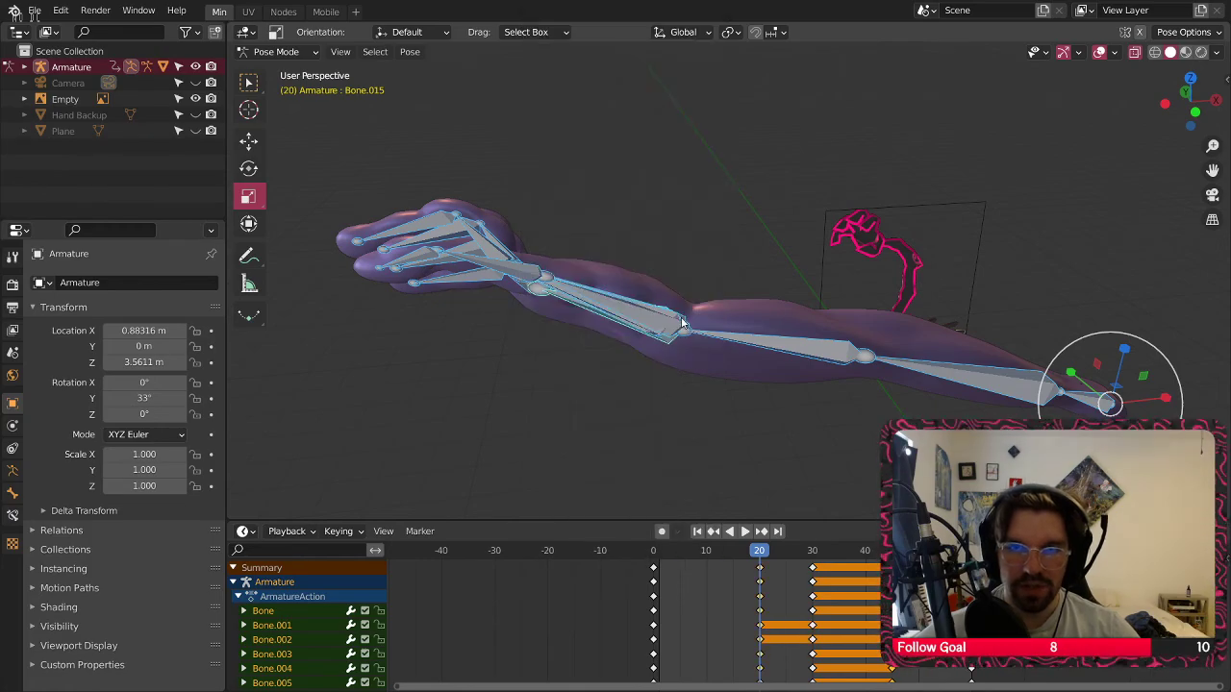
Scale all palm, finger and thumb bones together along global X to about 0.595 at frame 30
left_click(813, 553)
key("space")
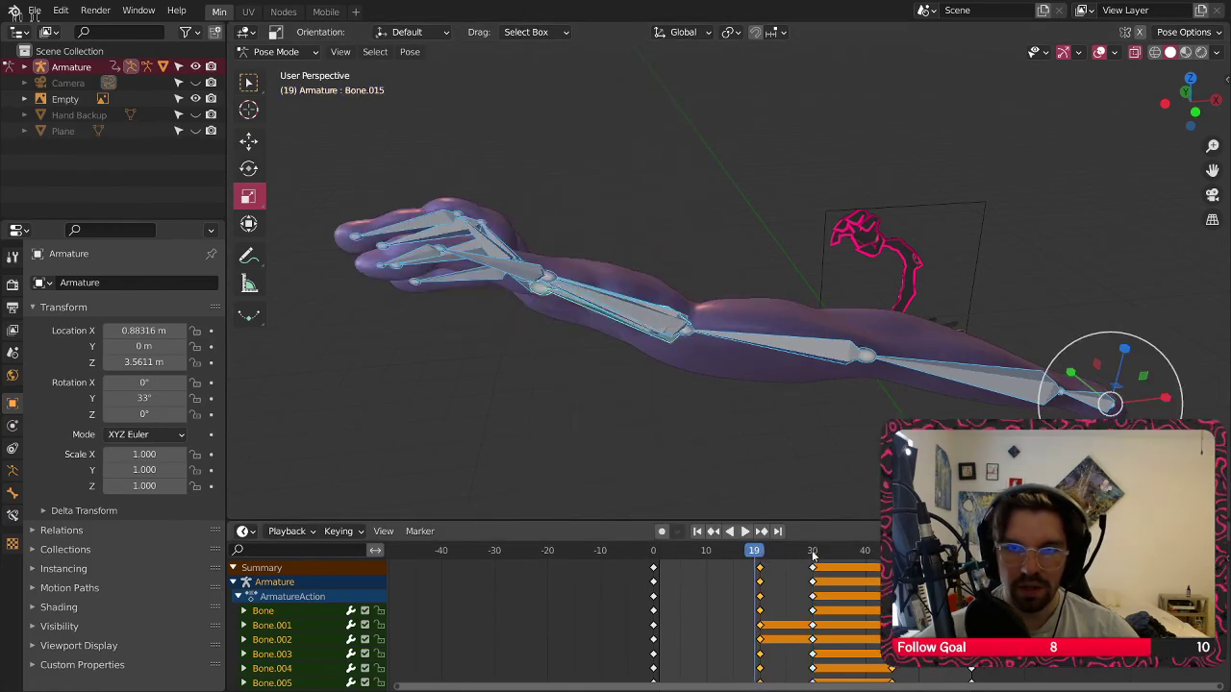
middle_click_drag(731, 424, 614, 346)
left_click(664, 389)
left_click(620, 315, "shift")
left_click(604, 336, "shift")
left_click(567, 318, "shift")
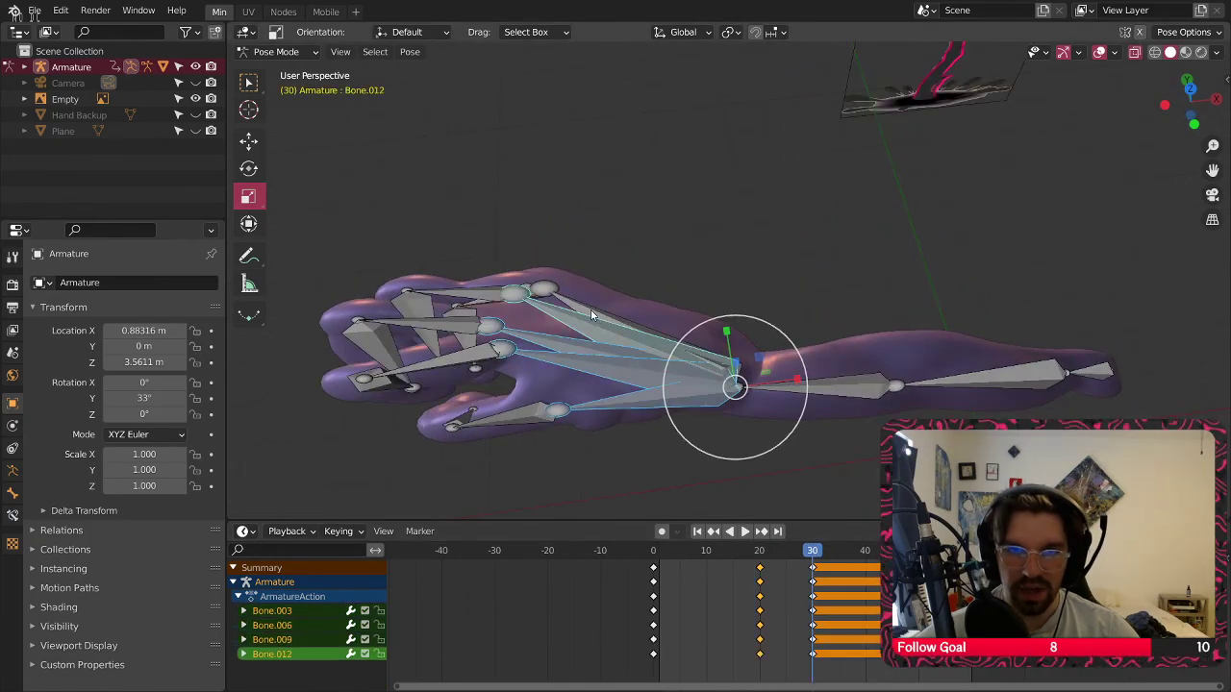
left_click(519, 303, "shift")
middle_click_drag(460, 291, 472, 322)
left_click(423, 423, "shift")
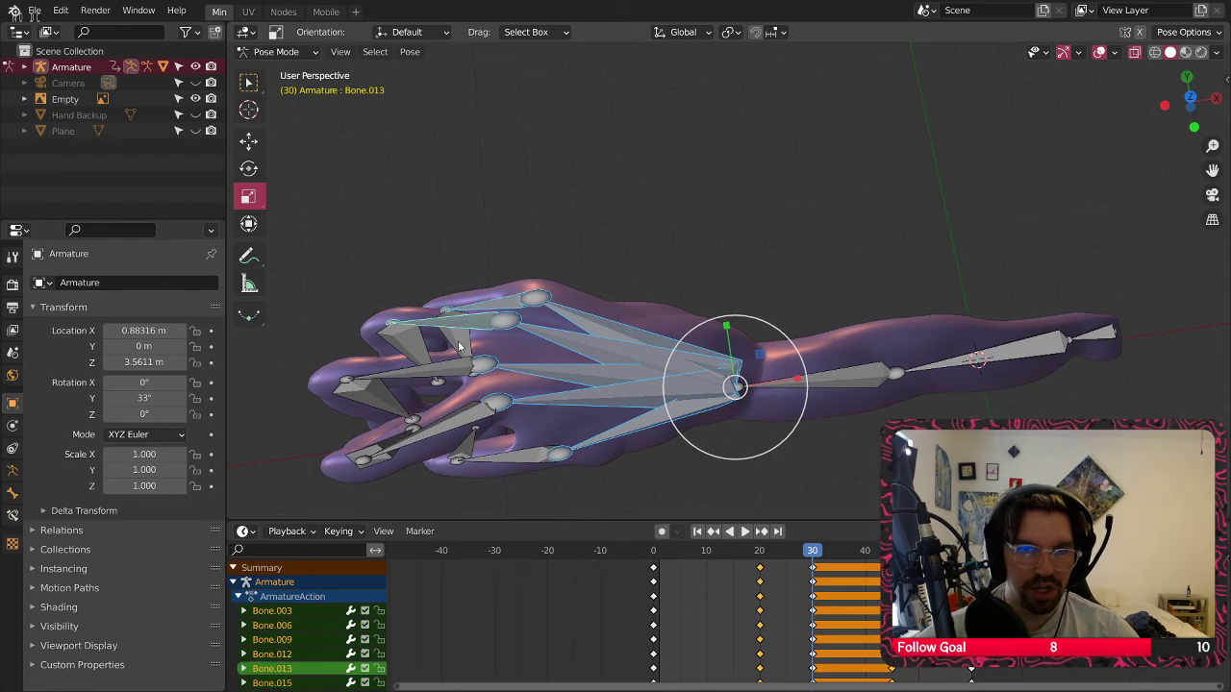
left_click(362, 414, "shift")
left_click(380, 402, "shift")
left_click(389, 440, "shift")
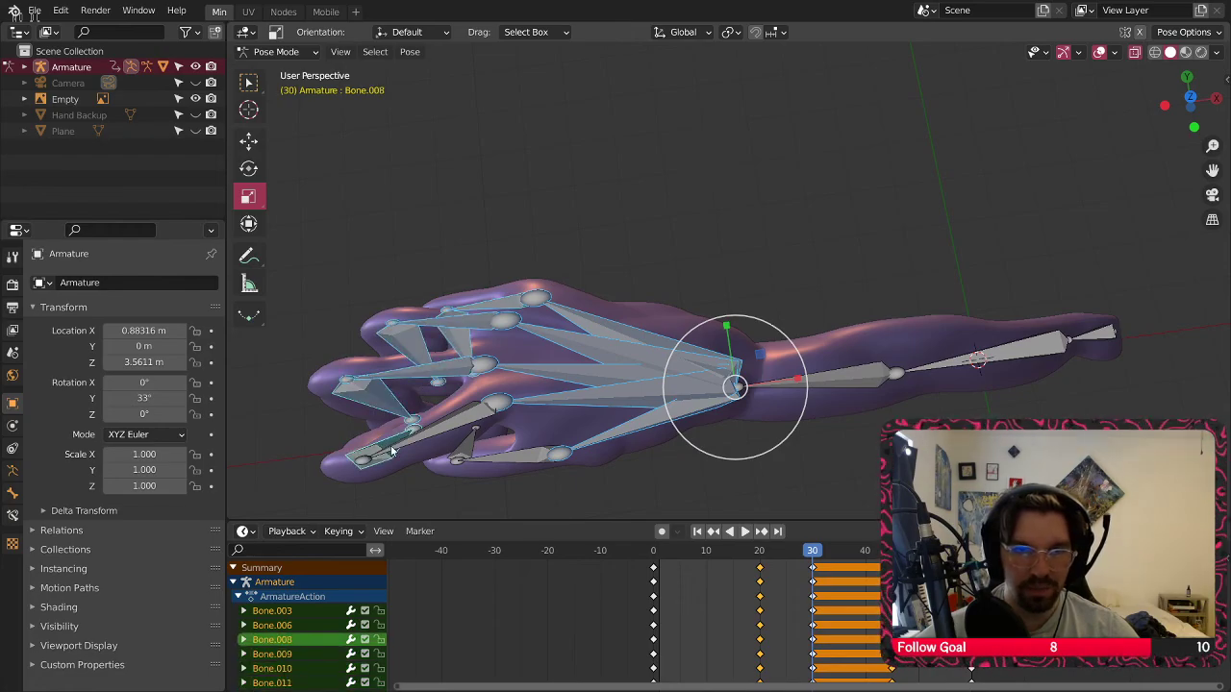
left_click(468, 444, "shift")
left_click(513, 460, "shift")
left_click(460, 446, "shift")
middle_click_drag(461, 448, 544, 335)
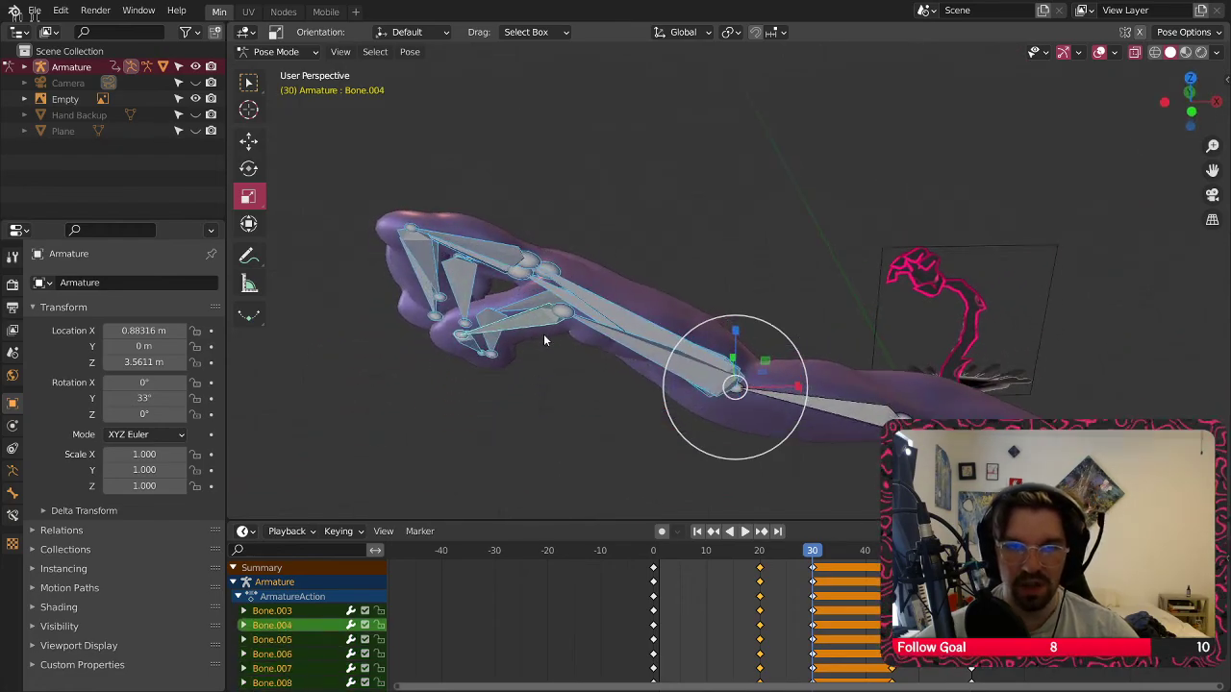
key("s")
key("x")
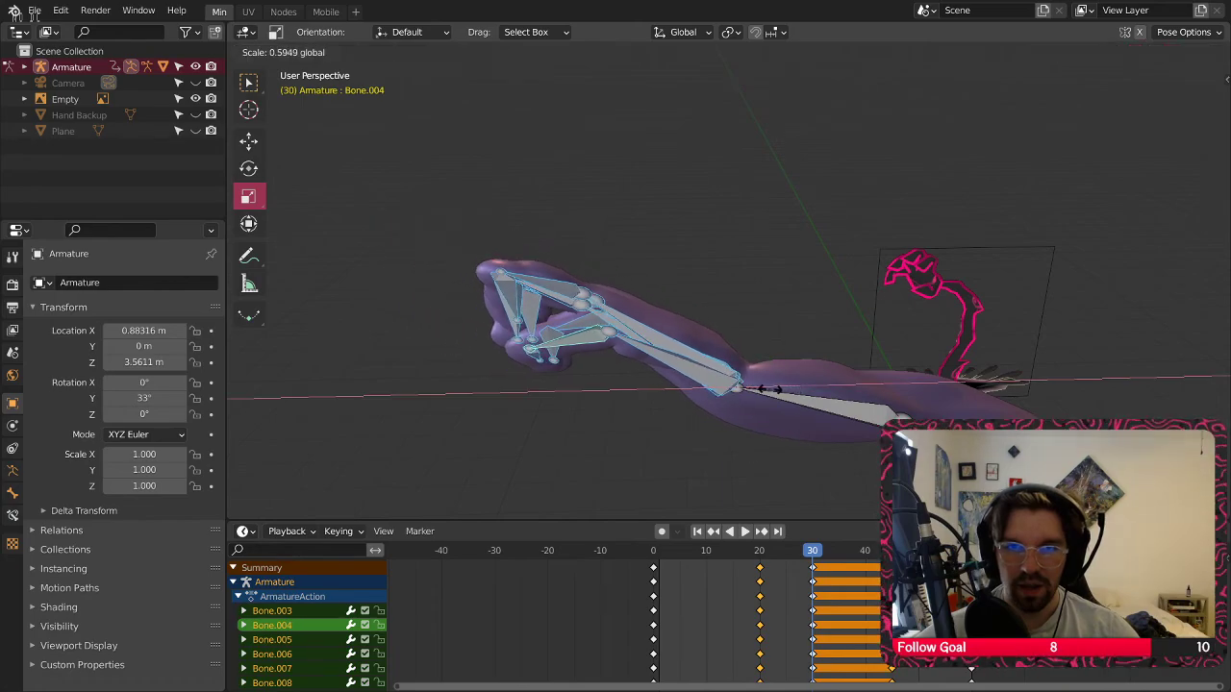
left_click(768, 388)
middle_click_drag(789, 443, 752, 407, "shift")
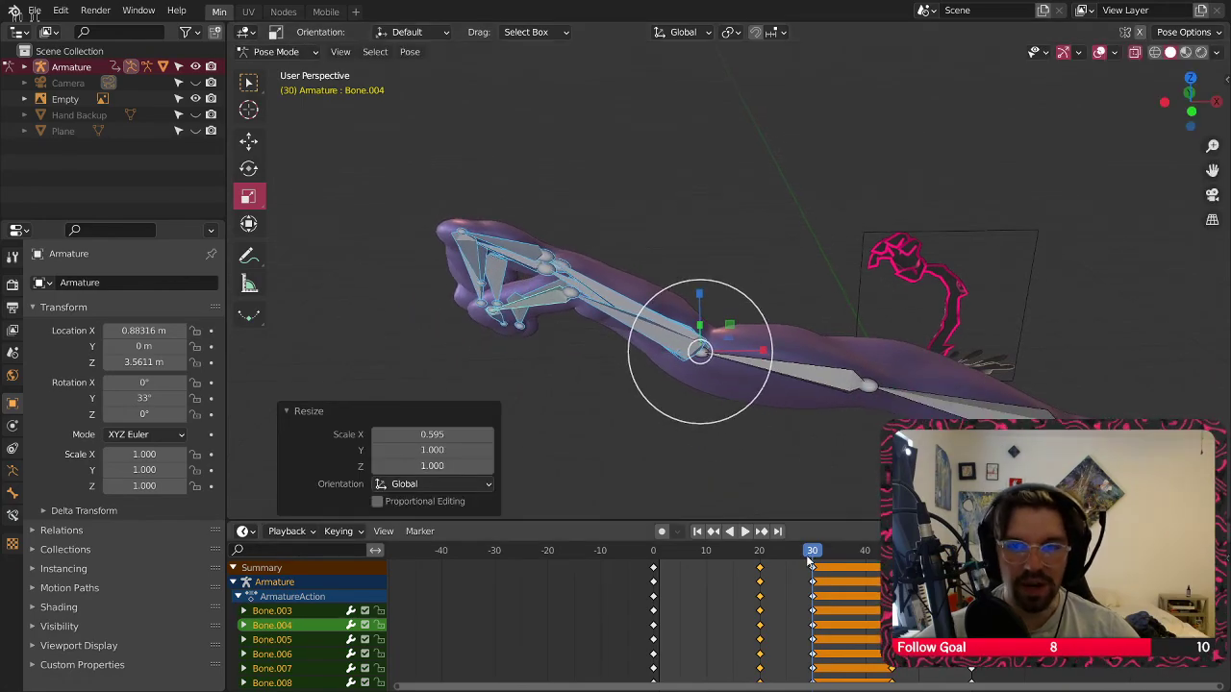
Insert a keyframe for all bones at frame 30
key("a")
right_click(688, 336)
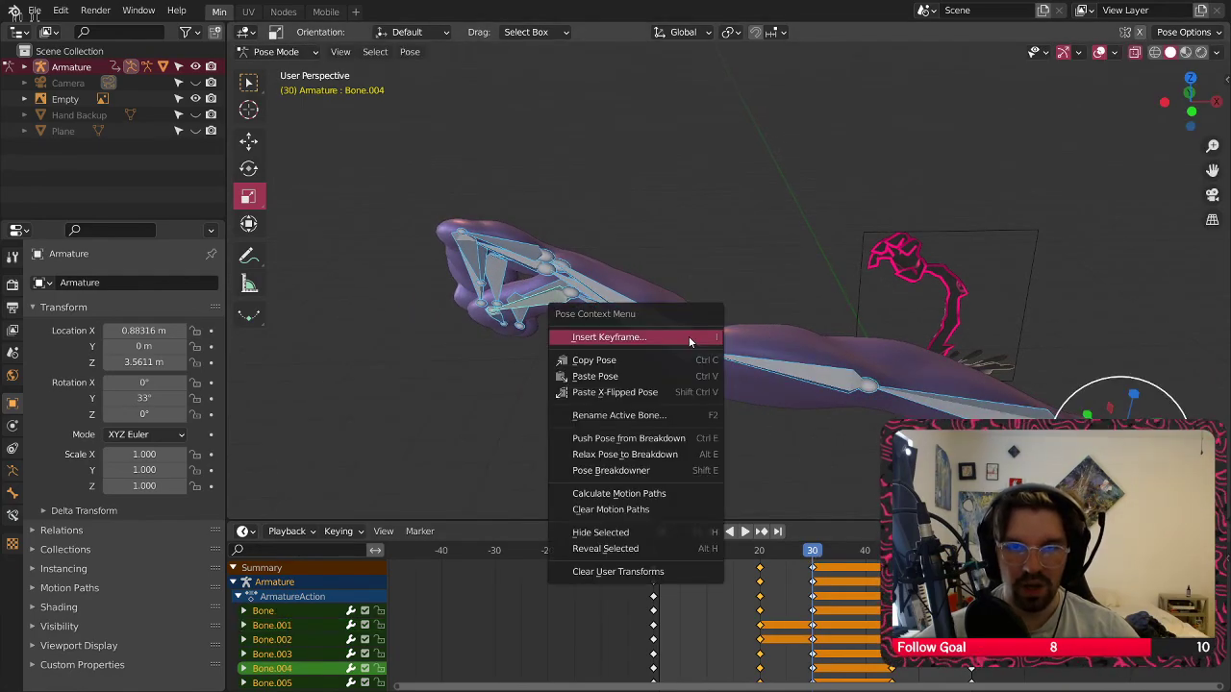
left_click(688, 336)
left_click(688, 337)
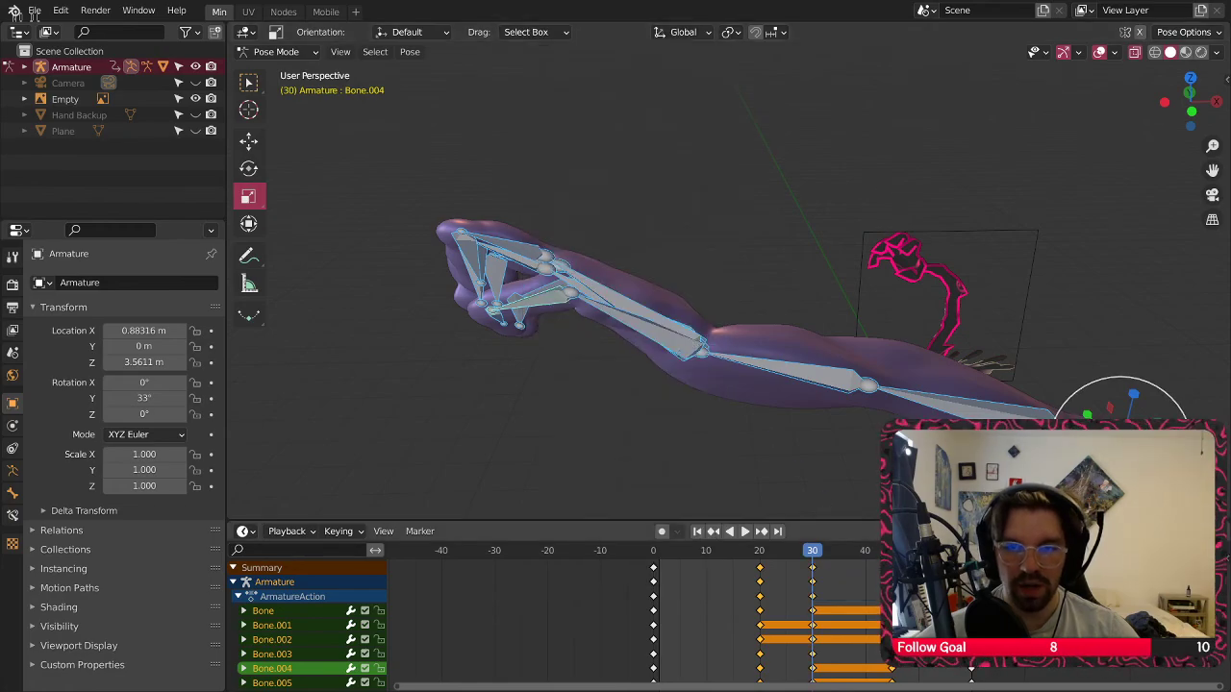
Delete the old keyframes at frame 45 and play back the animation
left_click(892, 568)
key("Delete")
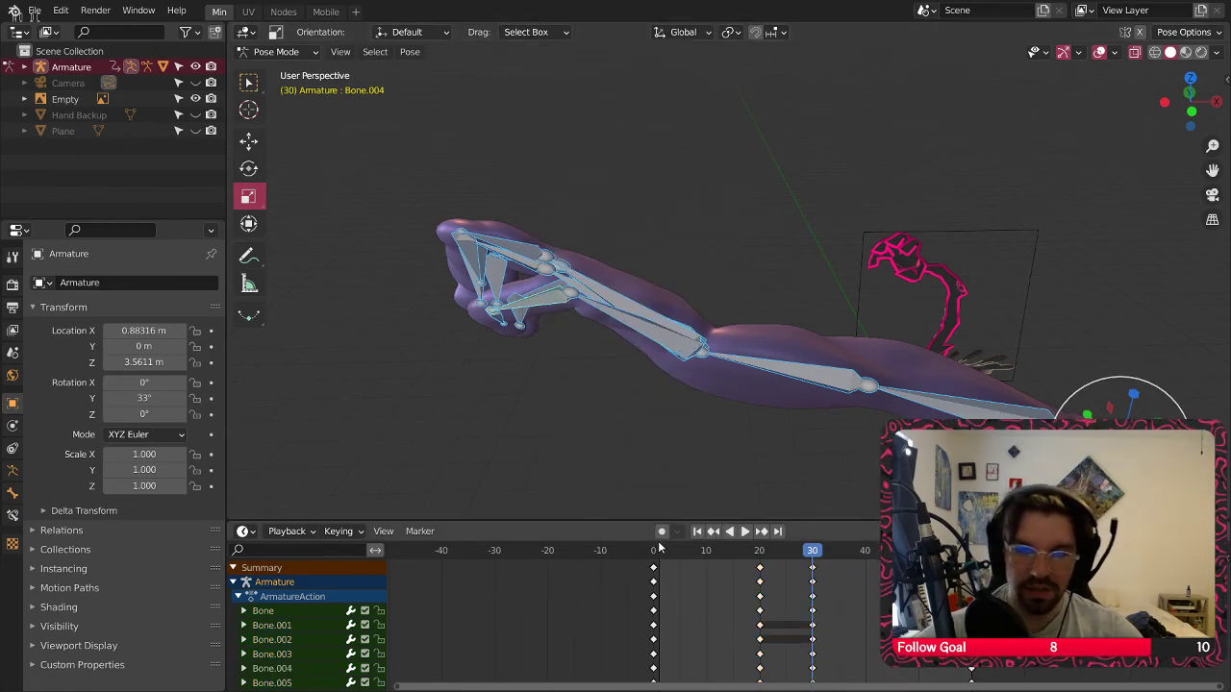
key("space")
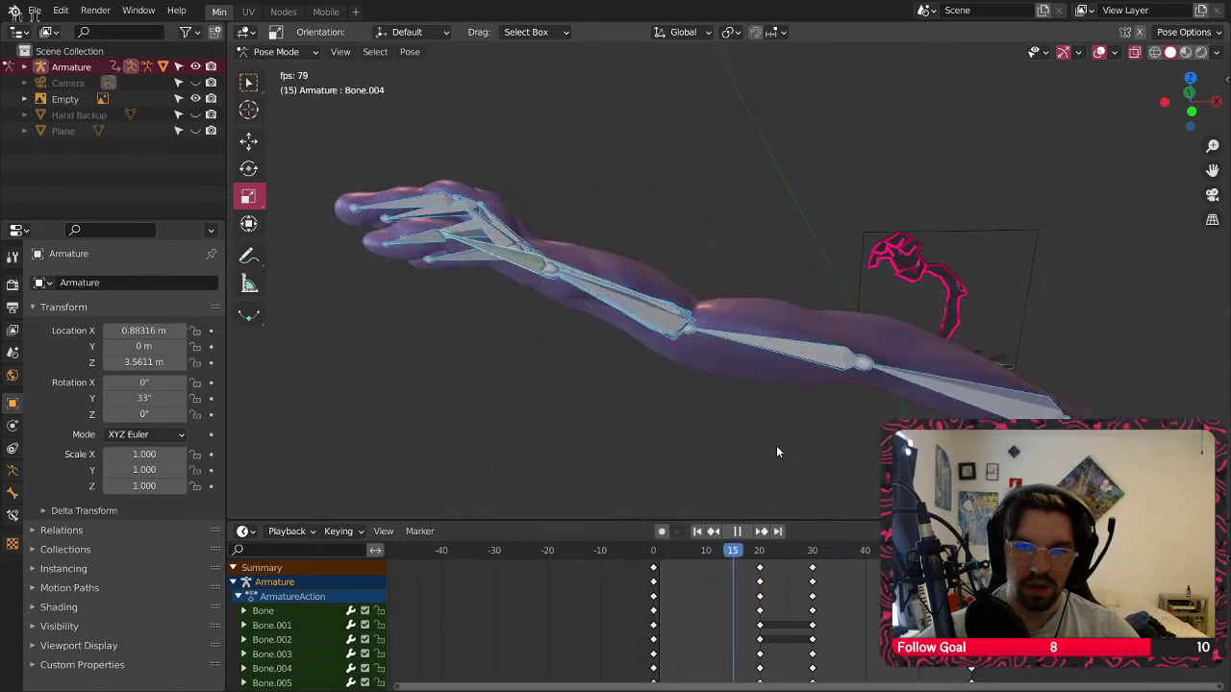
key("space")
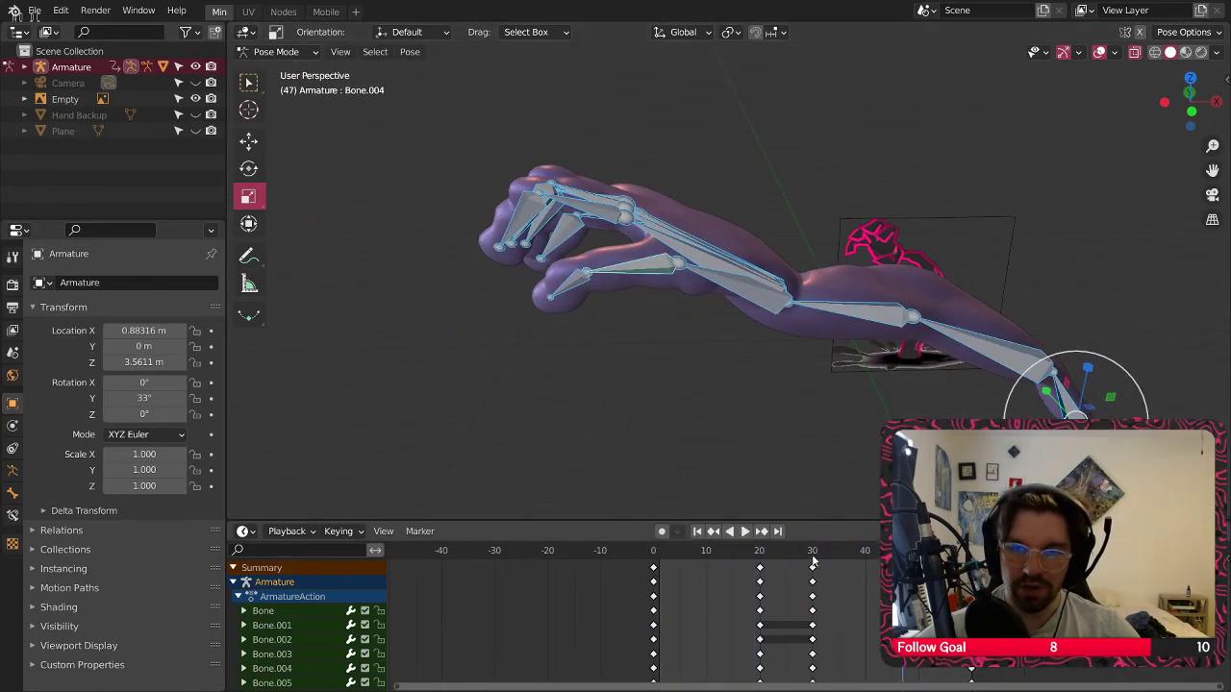
Copy the frame 30 keyframes of all bones to frame 45 and go to that frame
left_click(812, 568)
key("ctrl+v")
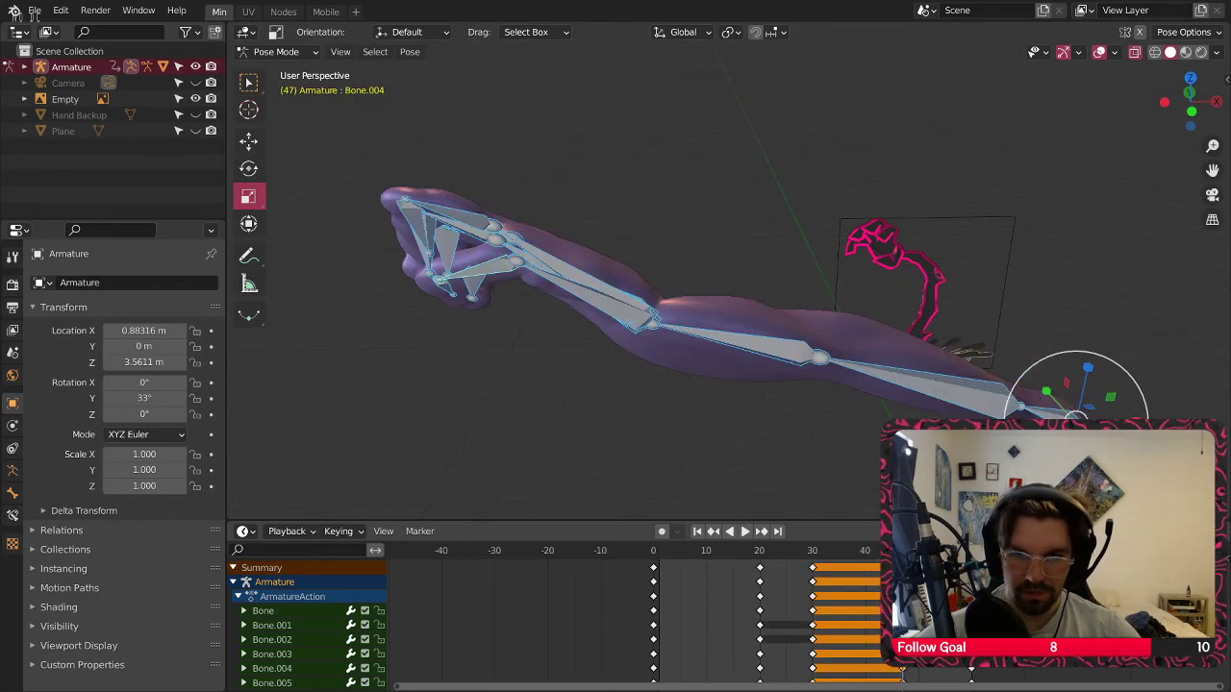
key("g")
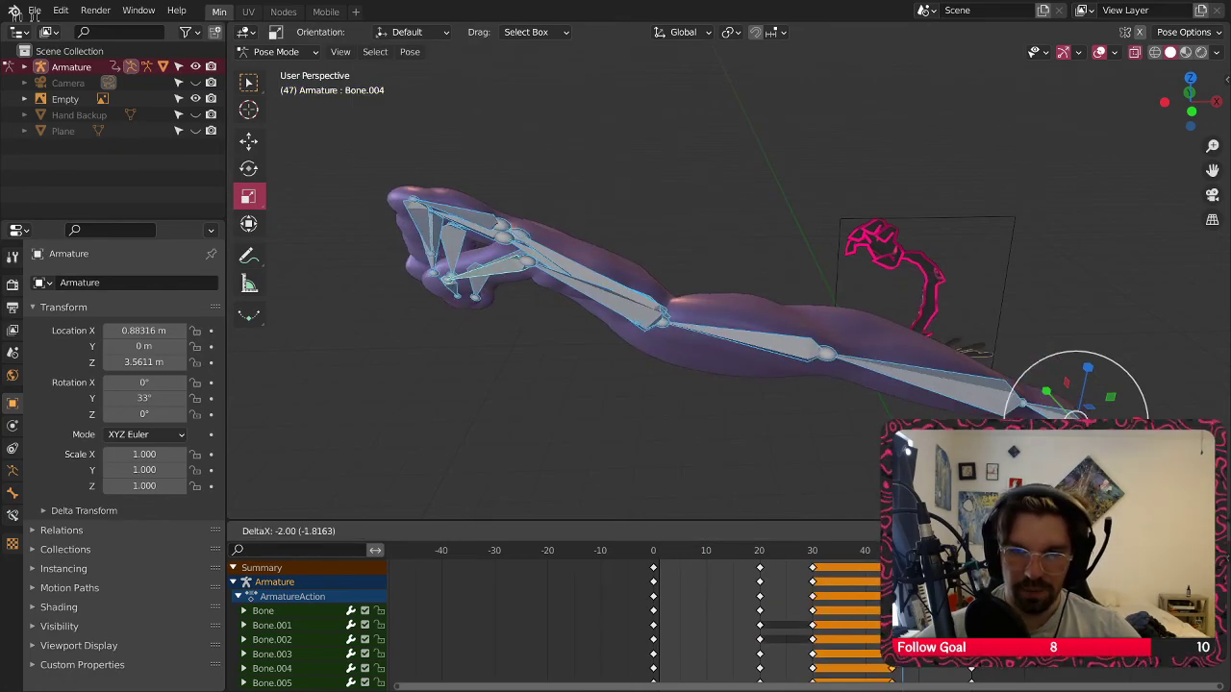
left_click(891, 567)
left_click(891, 550)
Rotate forearm bone Bone.002 slightly about global Y at frame 45 to lower the hand
middle_click_drag(793, 392, 759, 341, "shift")
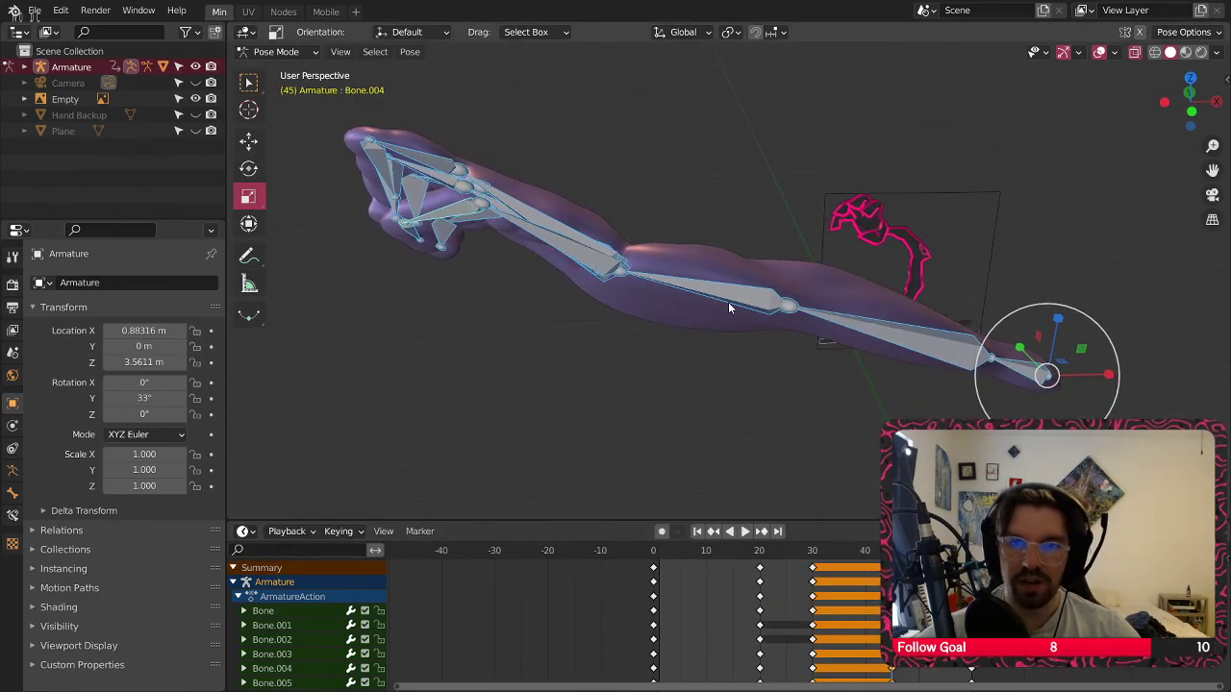
left_click(725, 312)
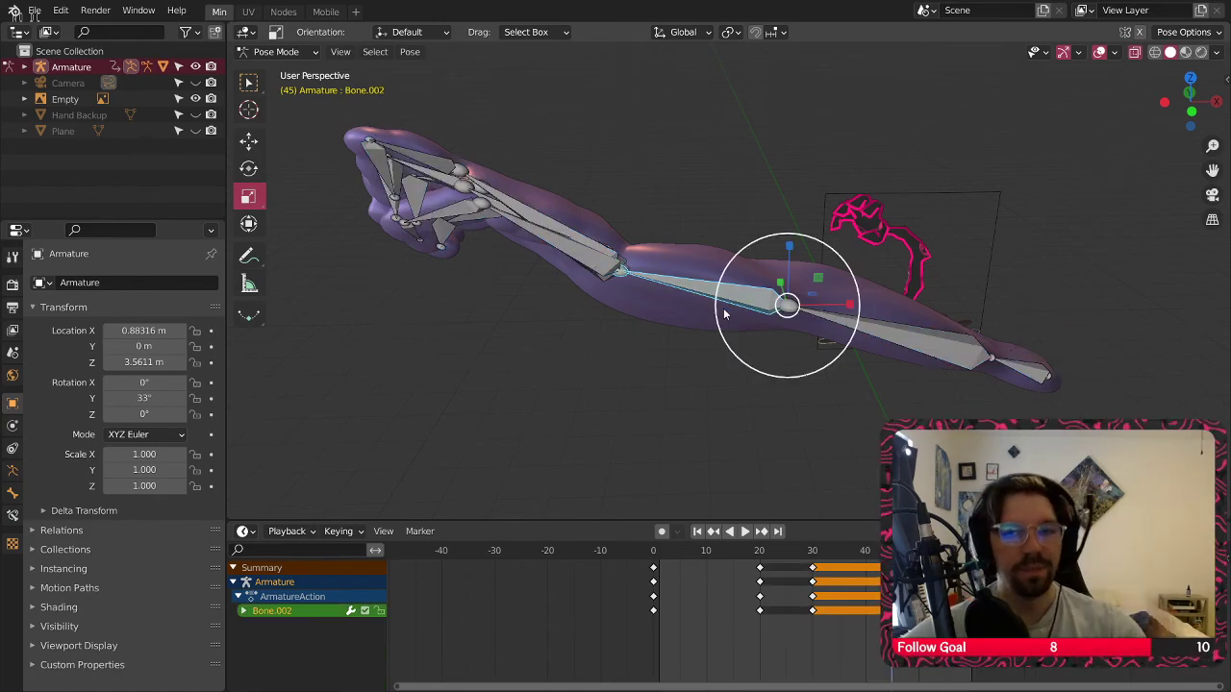
left_click(249, 170)
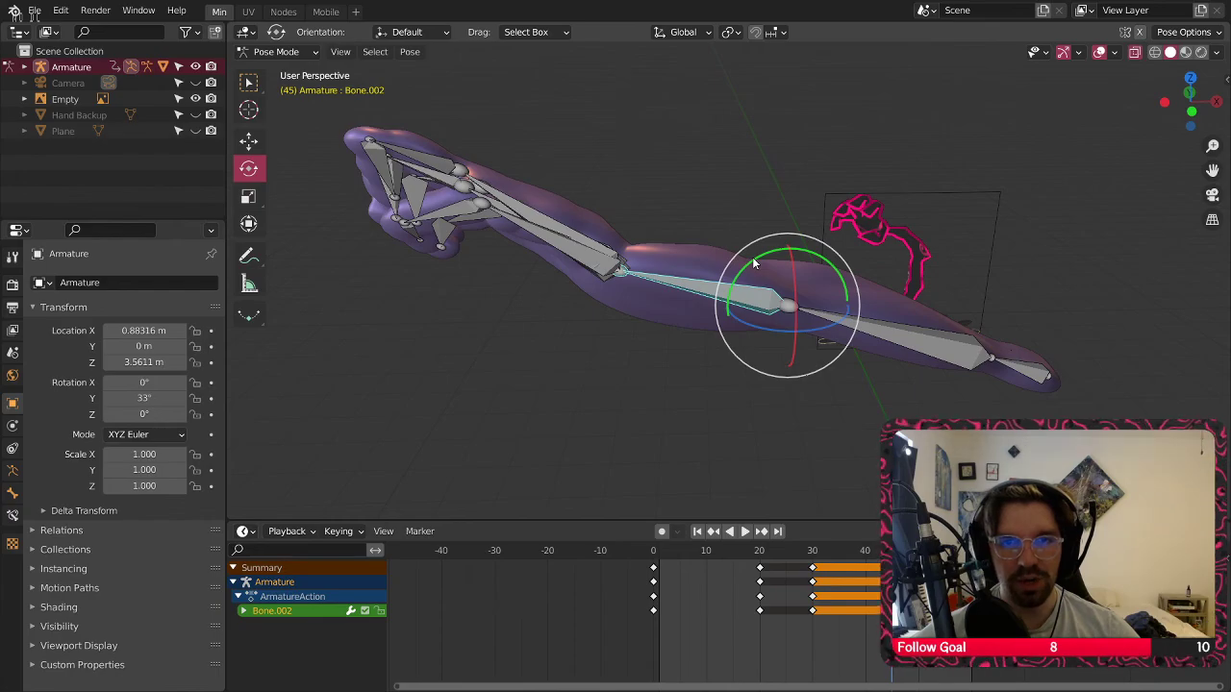
left_click_drag(754, 263, 740, 272)
middle_click_drag(640, 300, 597, 230)
Rotate the palm bones Bone.003, 006, 009, 012 and 015 together by about -61.2° about global Y at frame 45
left_click(556, 285)
left_click(520, 298, "shift")
left_click(504, 288, "shift")
left_click(505, 265, "shift")
left_click(520, 252, "shift")
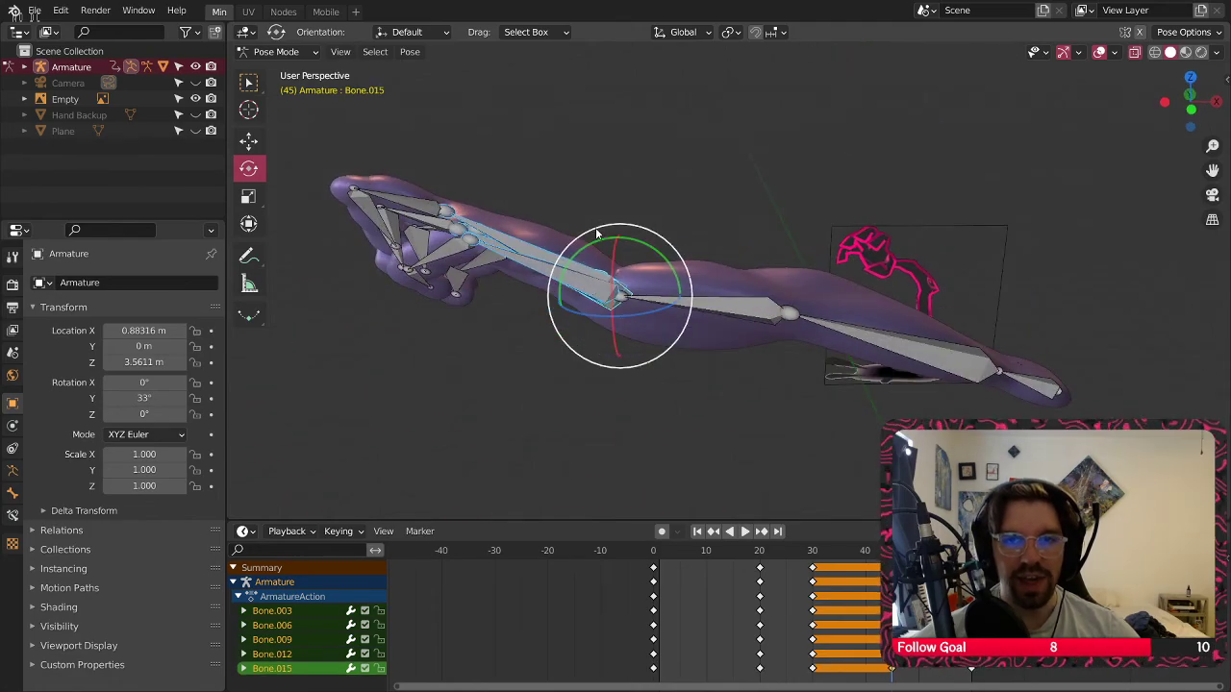
left_click_drag(597, 243, 587, 290)
middle_click_drag(611, 294, 612, 266, "shift")
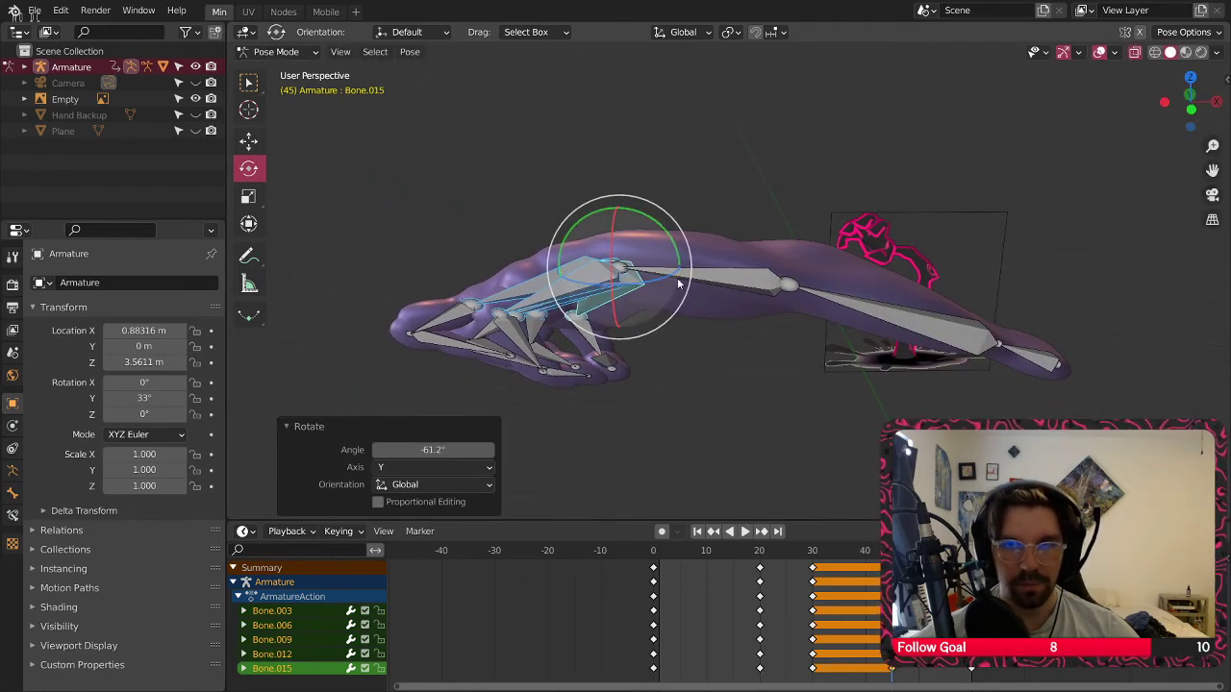
Try rotating Bone.001 at frame 45, and undo the rotation
left_click(833, 302)
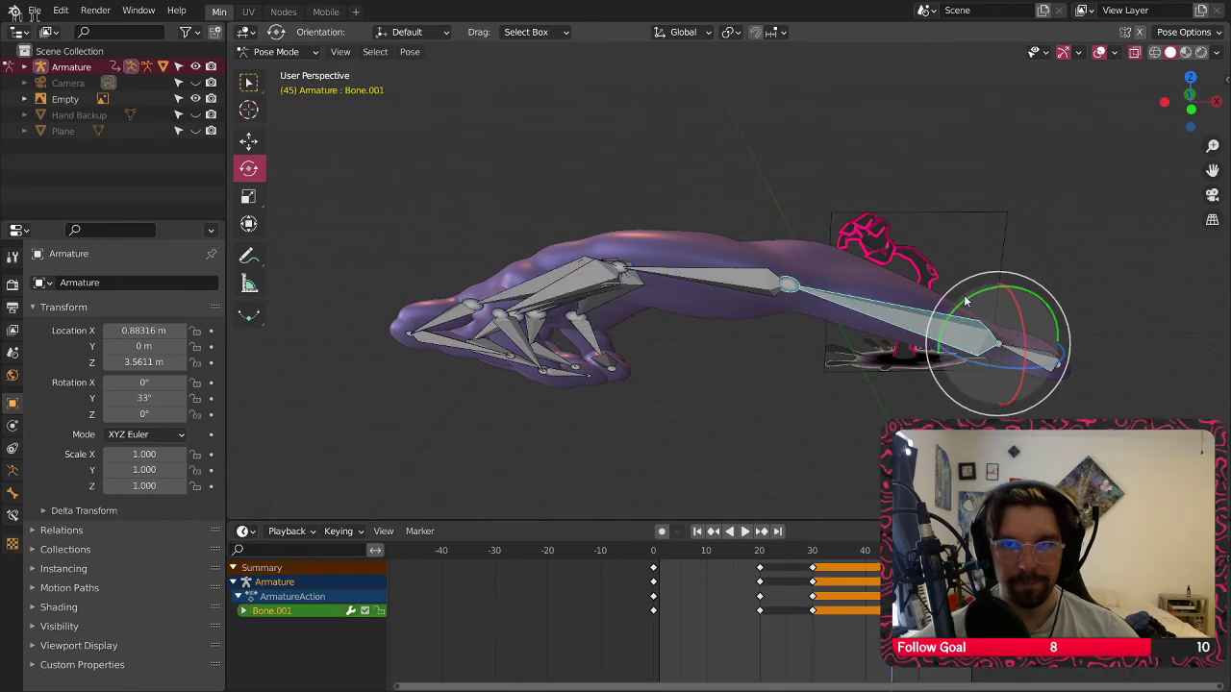
key("r")
key("r")
left_click_drag(960, 301, 963, 307)
key("ctrl+z")
Readjust the rotation of Bone.002 at frame 45, ending with a turn of about -35.2° about global X
left_click(780, 291)
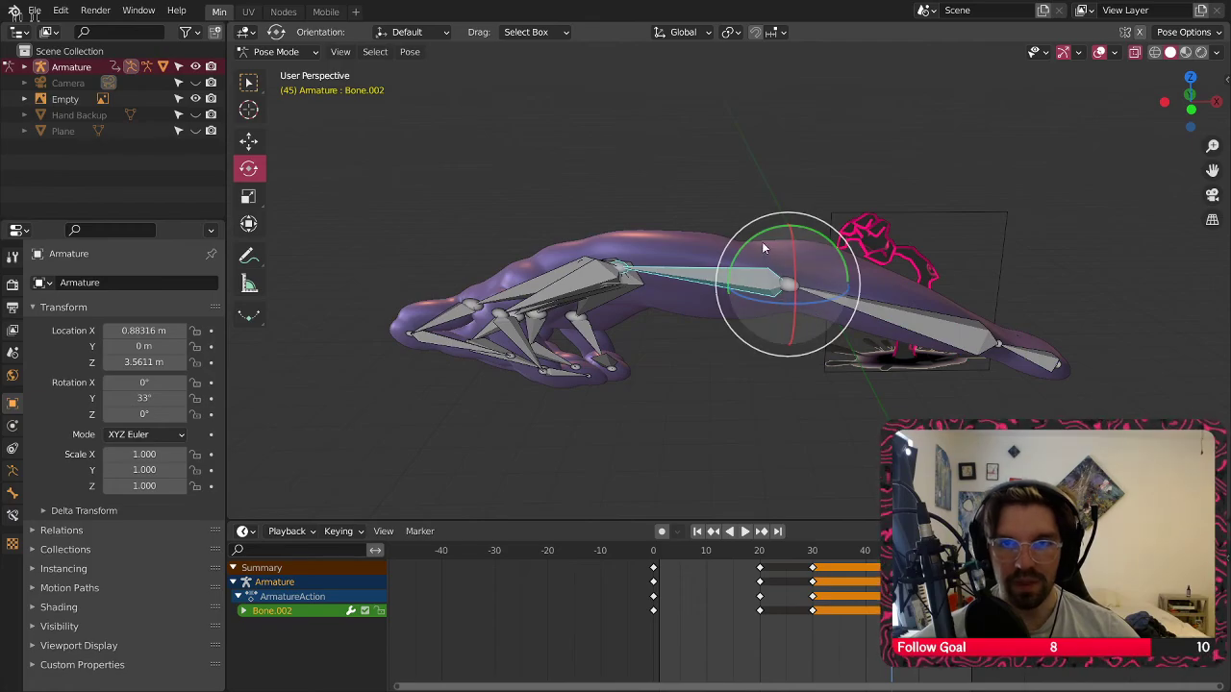
left_click_drag(763, 248, 675, 316)
middle_click_drag(675, 317, 811, 309)
mouse_move(814, 320)
left_mouse_down()
mouse_move(824, 308)
mouse_move(827, 319)
left_mouse_up()
left_click_drag(771, 244, 875, 347)
middle_click_drag(874, 347, 679, 280)
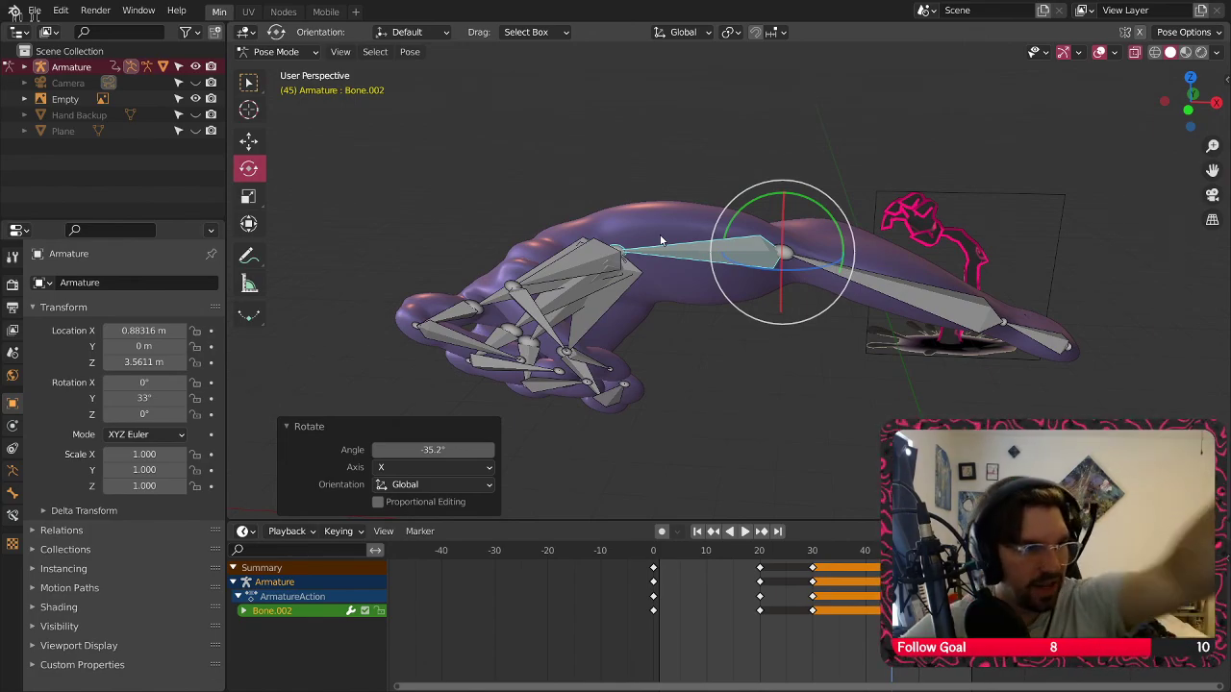
mouse_move(577, 421)
middle_mouse_down()
mouse_move(717, 406)
mouse_move(577, 433)
middle_mouse_up()
Insert a keyframe for all bones at frame 45 with the hand bent downward
key("a")
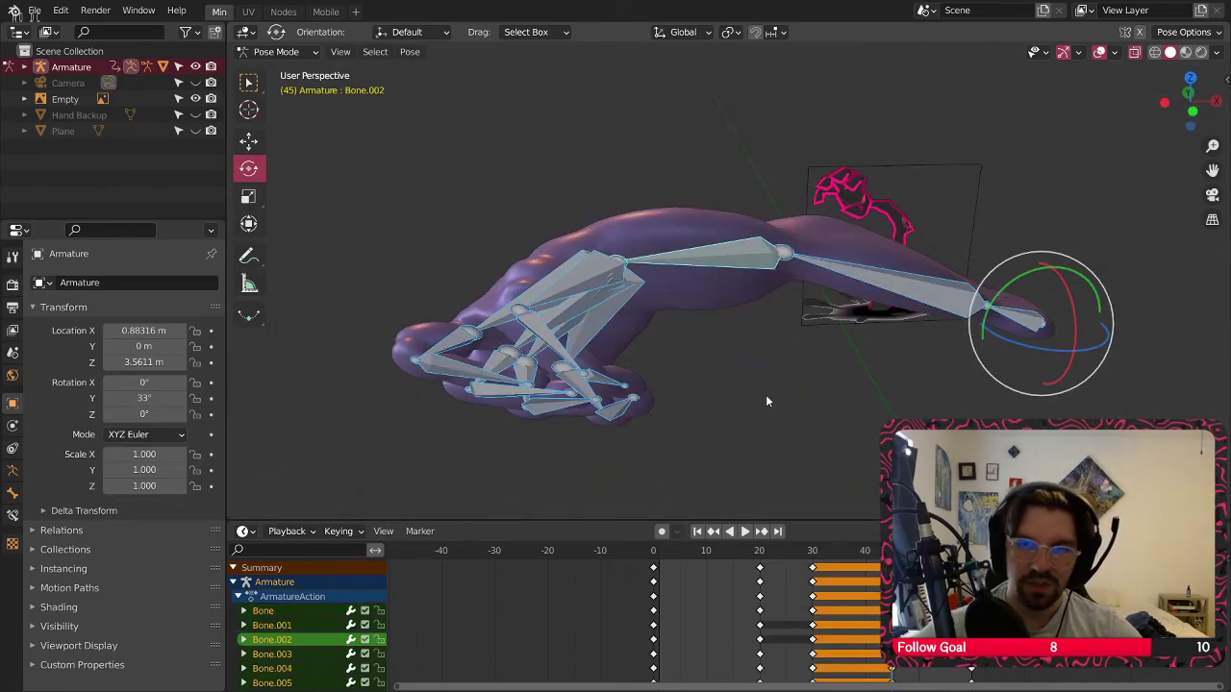
right_click(736, 255)
left_click(737, 261)
left_click(700, 314)
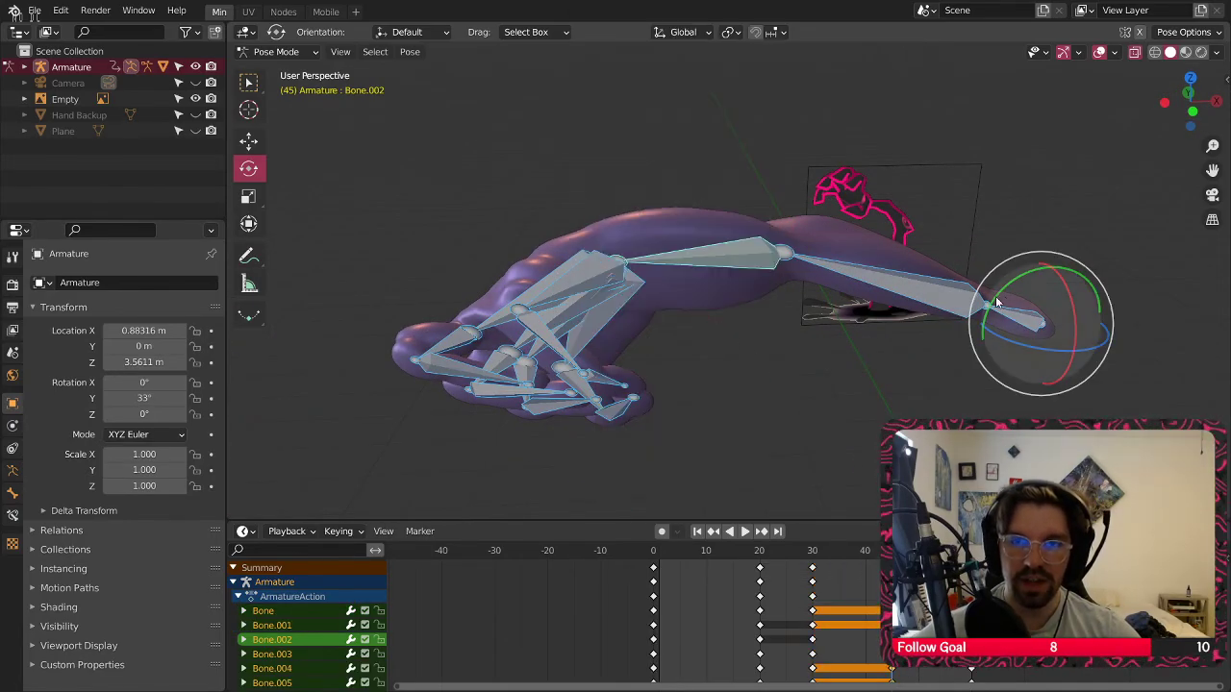
Play back the animation to check the bent hand pose, and return to frame 45
key("space")
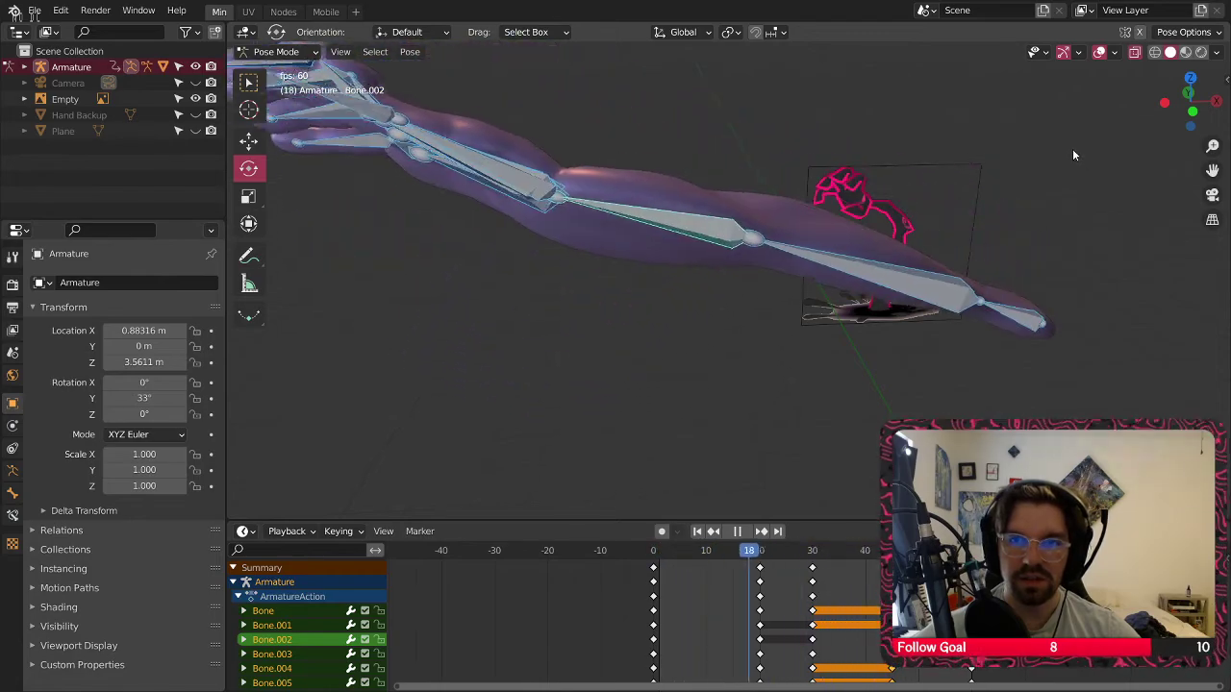
key("space")
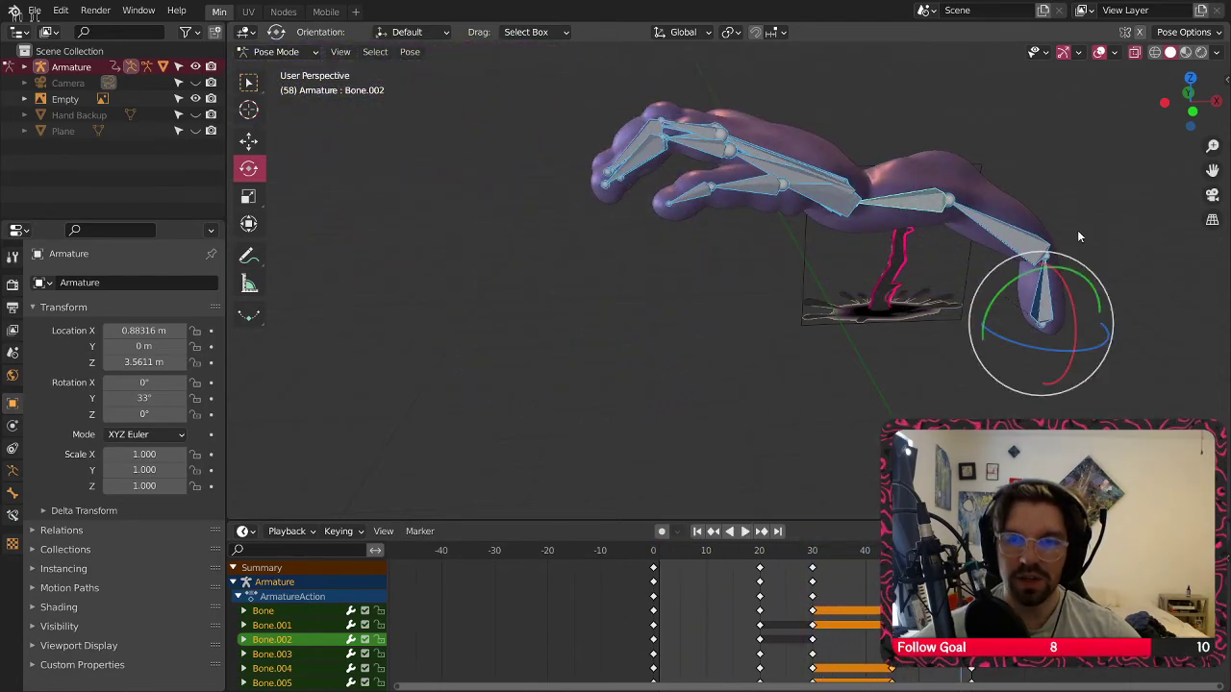
key("ctrl+z")
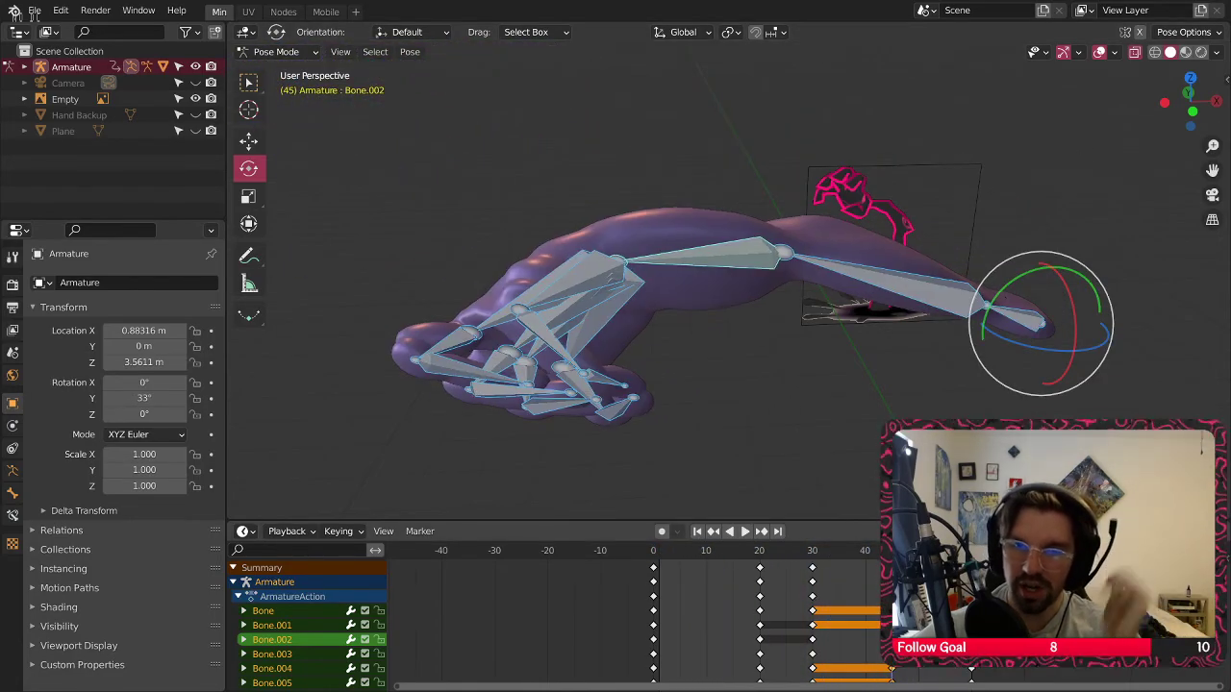
key("space")
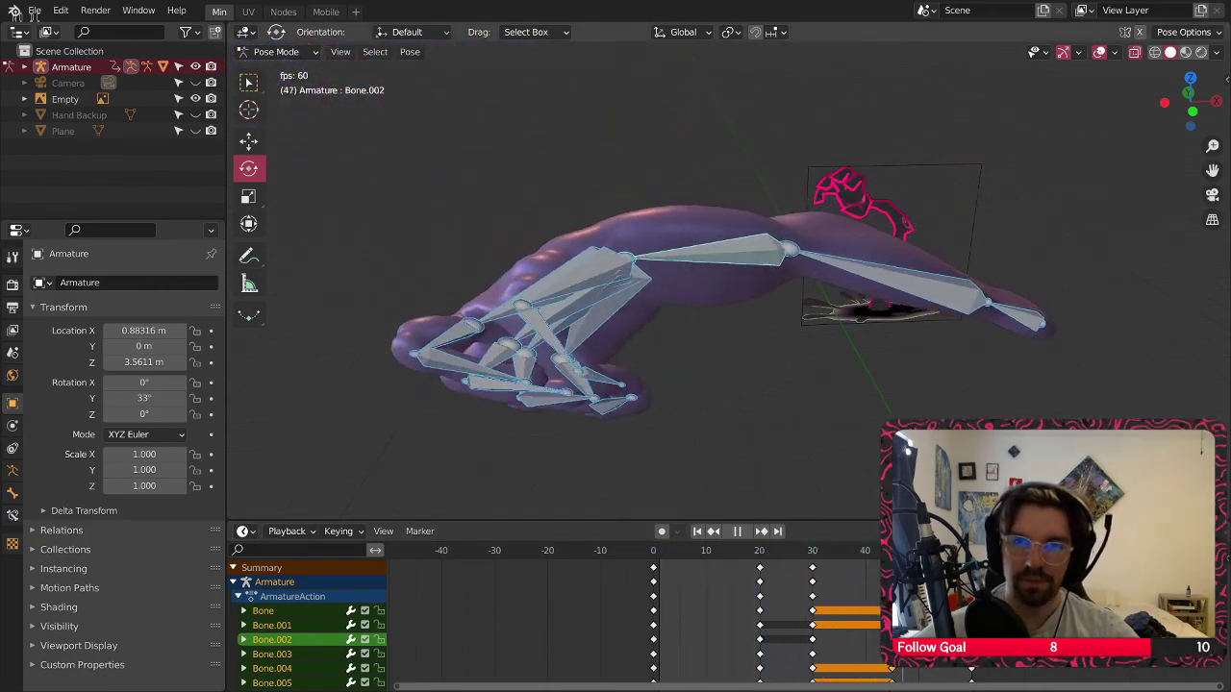
key("Escape")
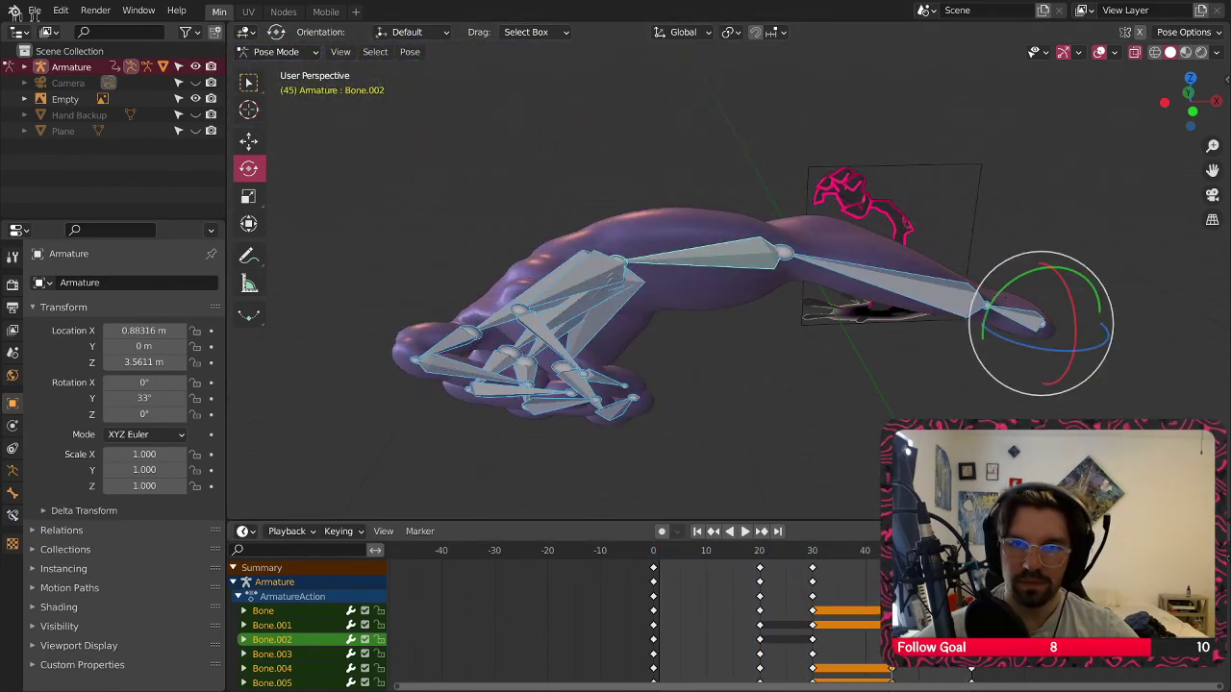
Shrink Bone.001 along global X at frame 45 so the arm pulls back
middle_click_drag(827, 252, 755, 259, "shift")
left_click(797, 296)
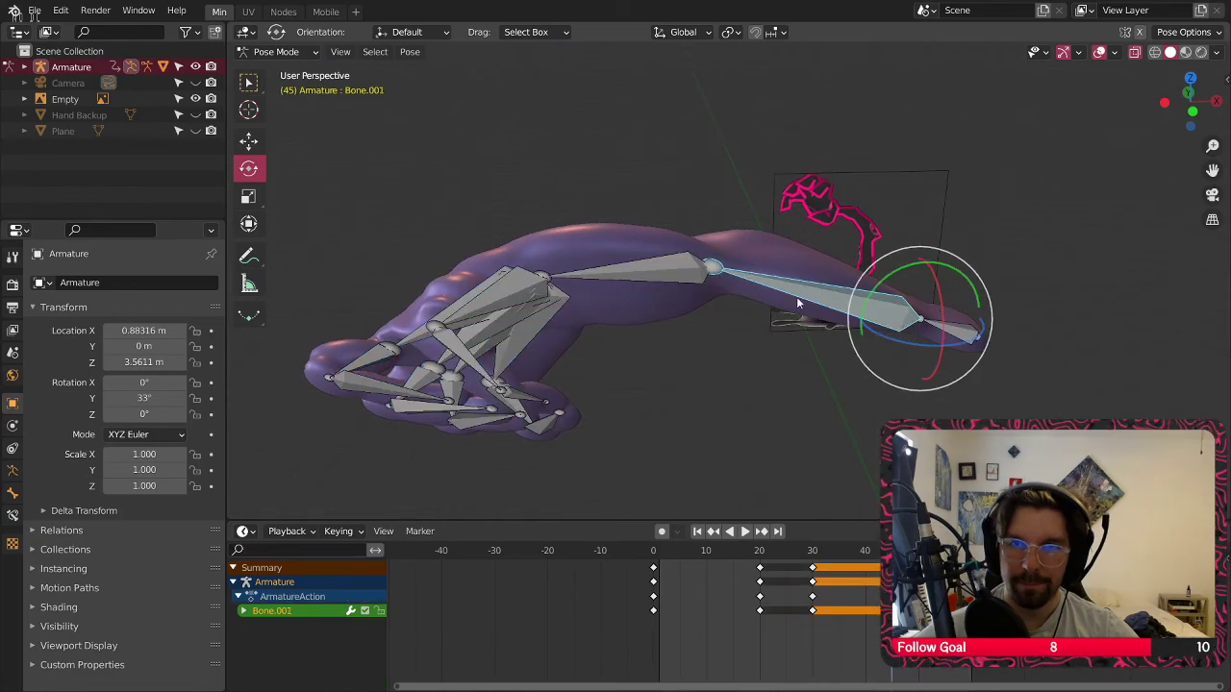
middle_click_drag(658, 312, 640, 313)
left_click(248, 197)
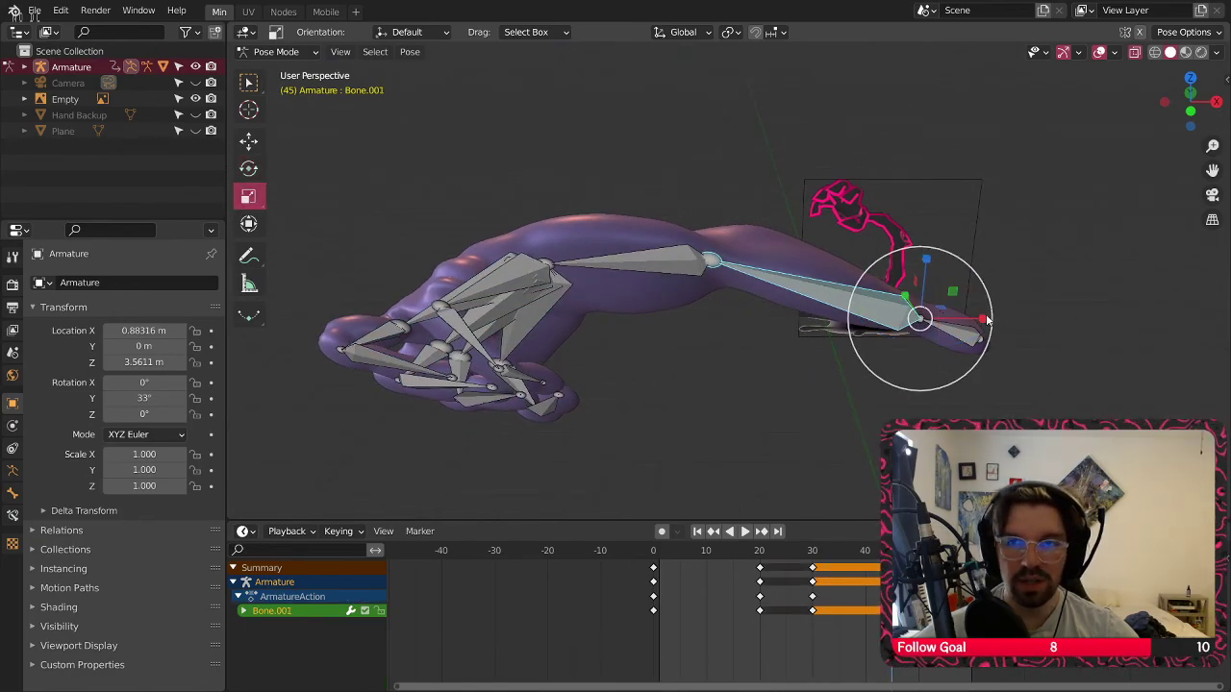
left_click_drag(983, 320, 952, 320)
Insert a keyframe for all bones at frame 45 with the shortened arm
key("a")
right_click(863, 285)
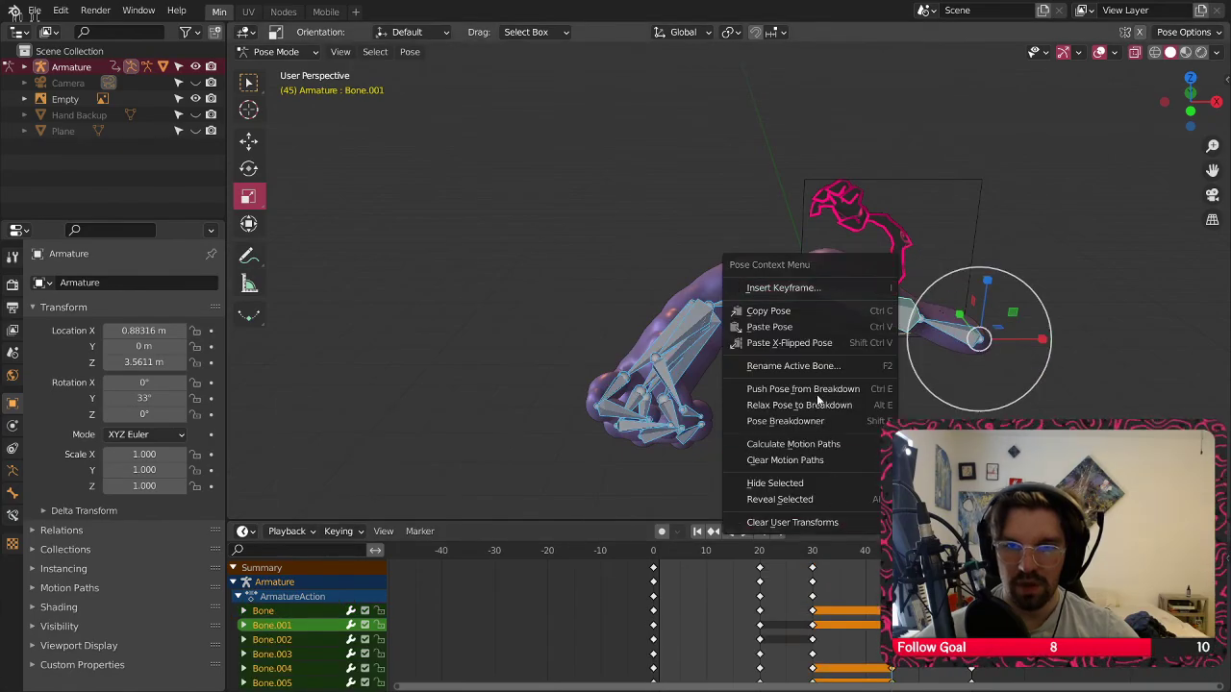
left_click(808, 287)
left_click(745, 319)
Play back the animation with all bones deselected to review the motion, and reselect all bones
key("space")
key("alt+a")
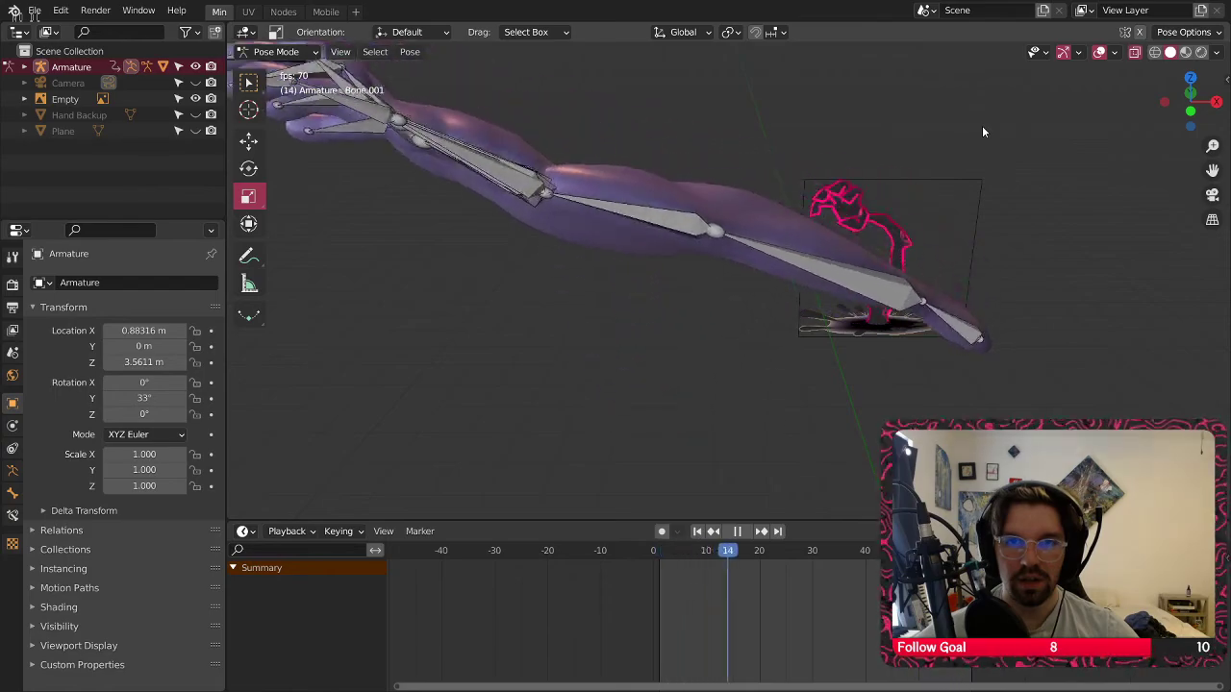
key("Escape")
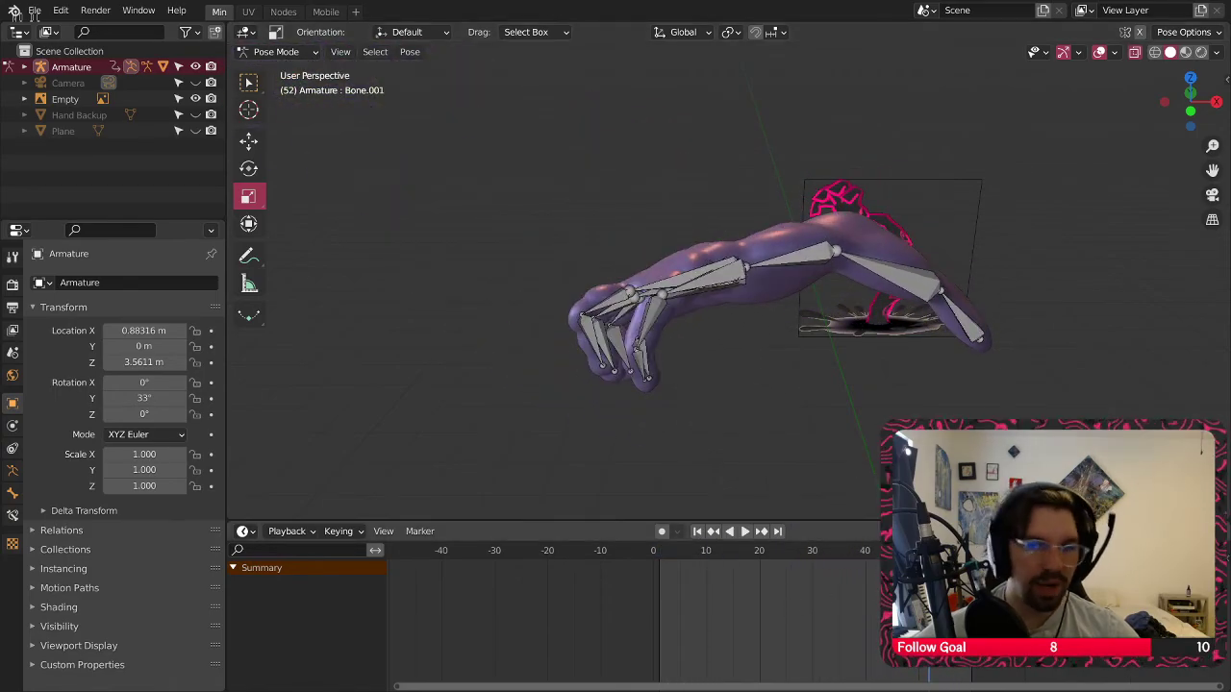
key("a")
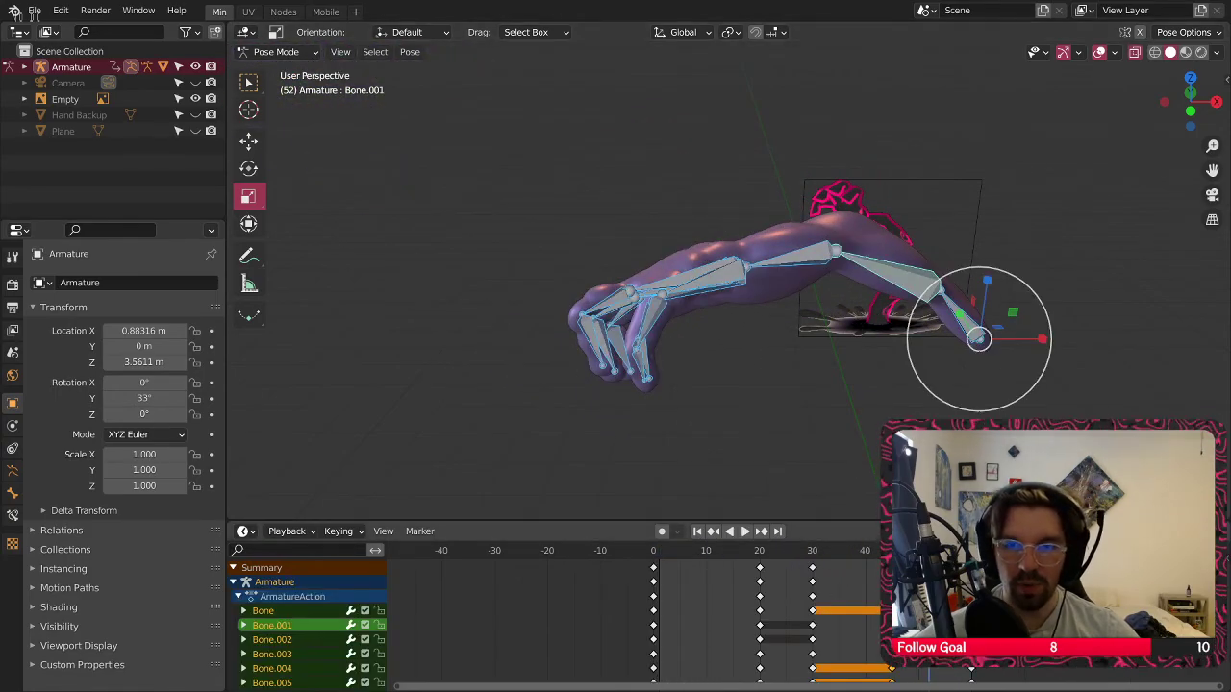
At frame 55, rotate Bone.001 about global Y and Bone.002 by -32.3° about global Y to bend the arm downward
key("Right")
key("Right")
key("Right")
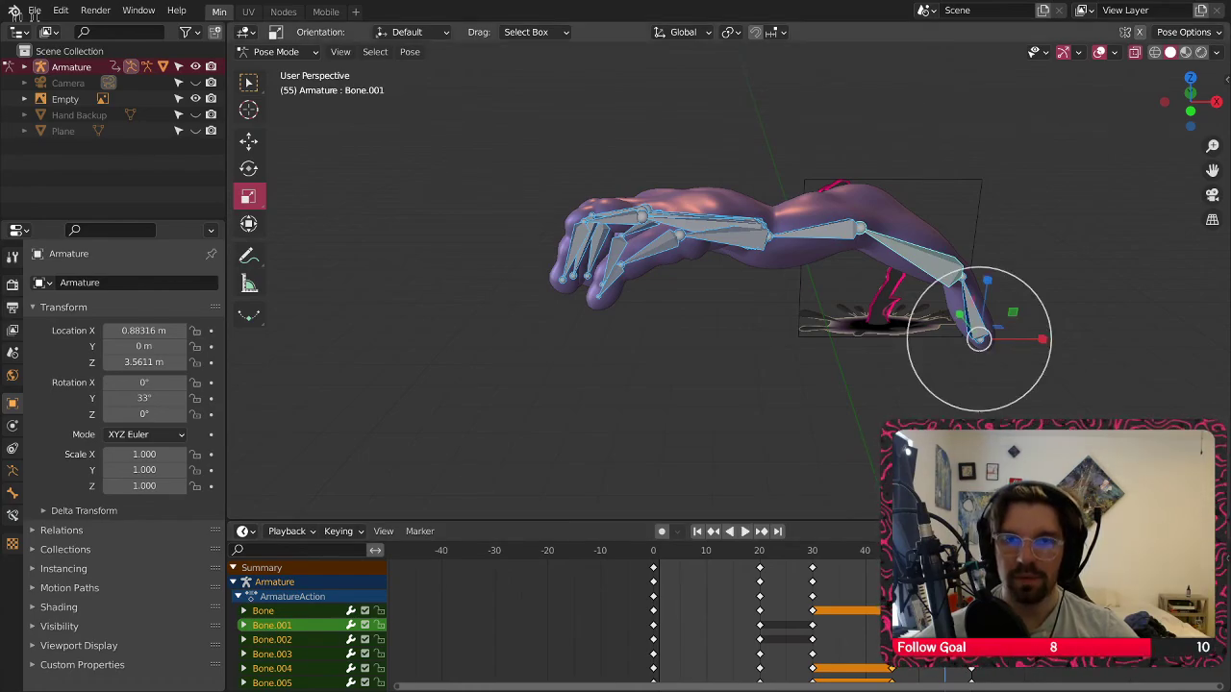
left_click(907, 270)
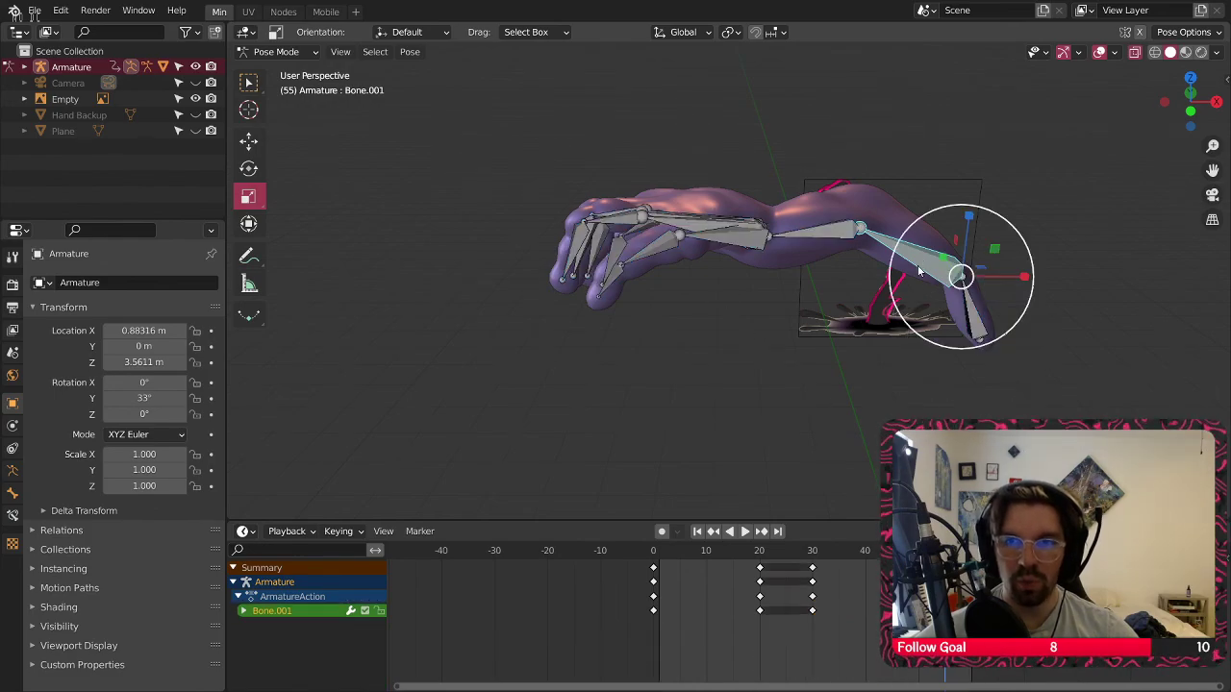
left_click(248, 168)
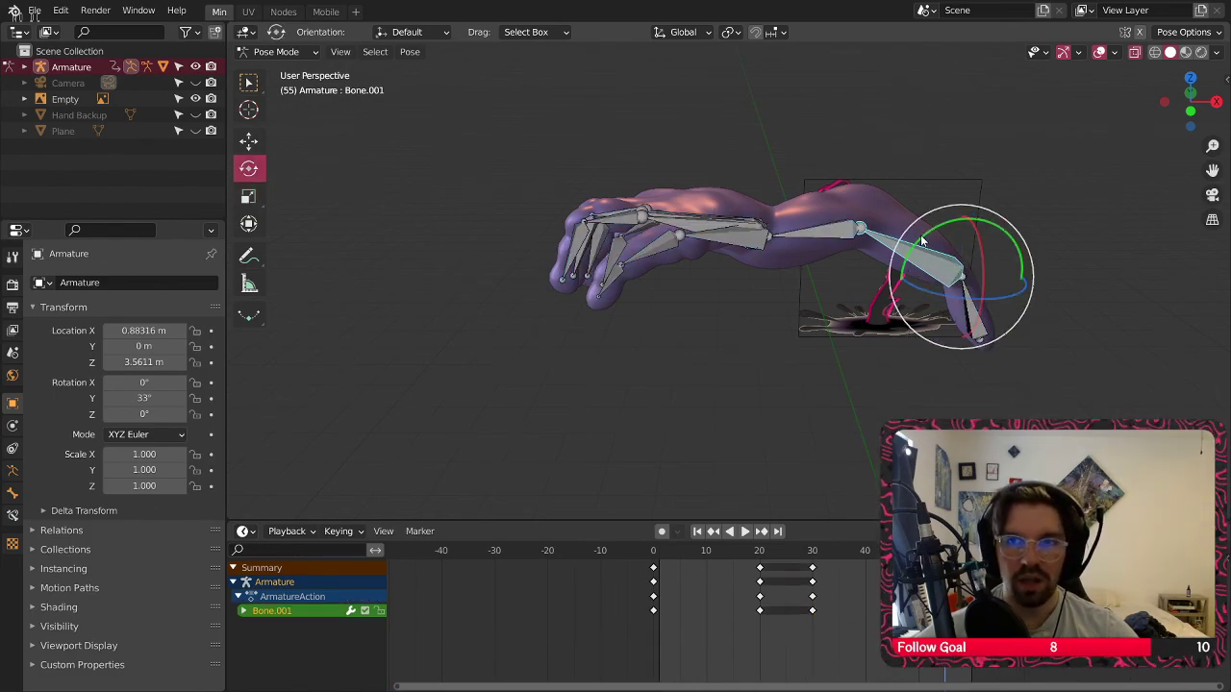
left_click_drag(930, 229, 913, 256)
left_click(824, 283)
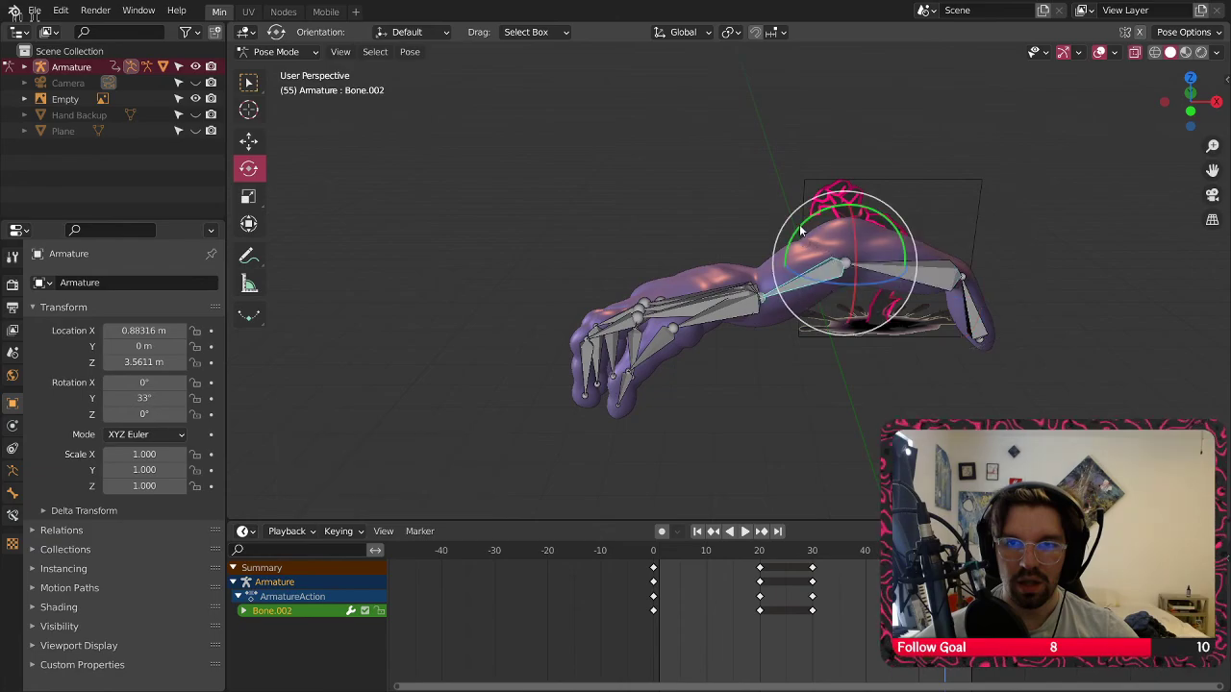
left_click_drag(798, 264, 777, 356)
Rotate the hand's base bones Bone.003, Bone.006, Bone.009, Bone.012 and Bone.015 together by -25.8° about global Y
middle_click_drag(777, 355, 795, 376)
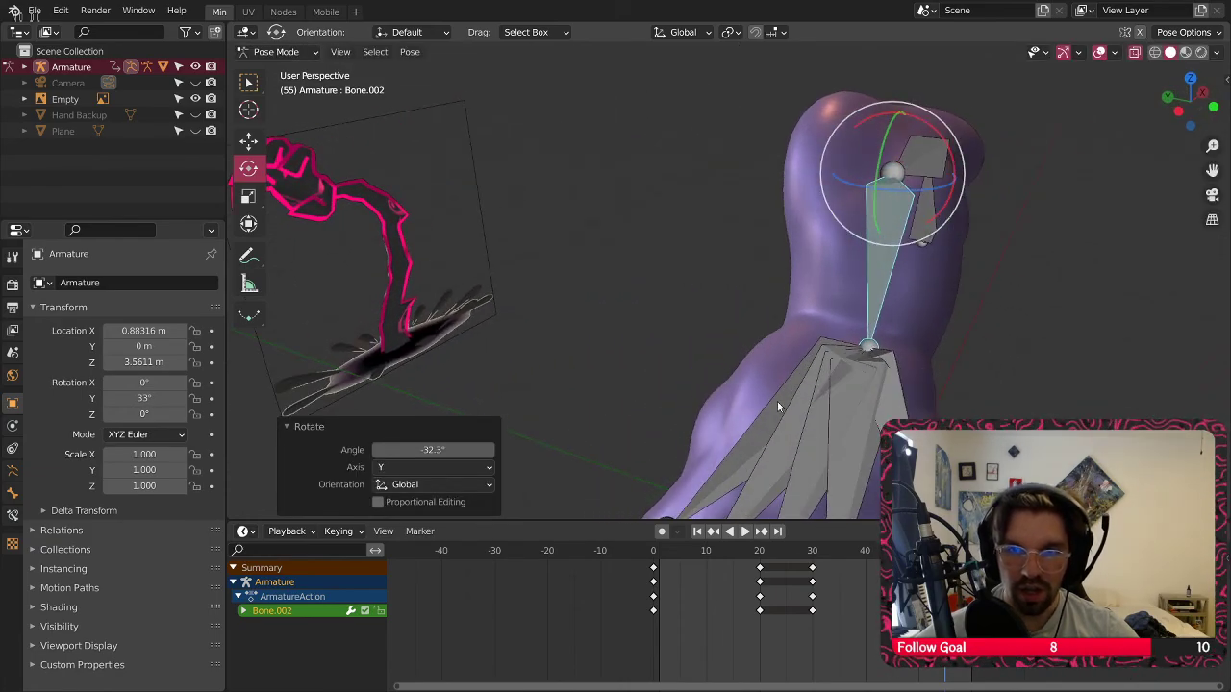
left_click(777, 404)
left_click(792, 441, "shift")
middle_click_drag(870, 288, 724, 257)
left_click_drag(731, 212, 722, 235)
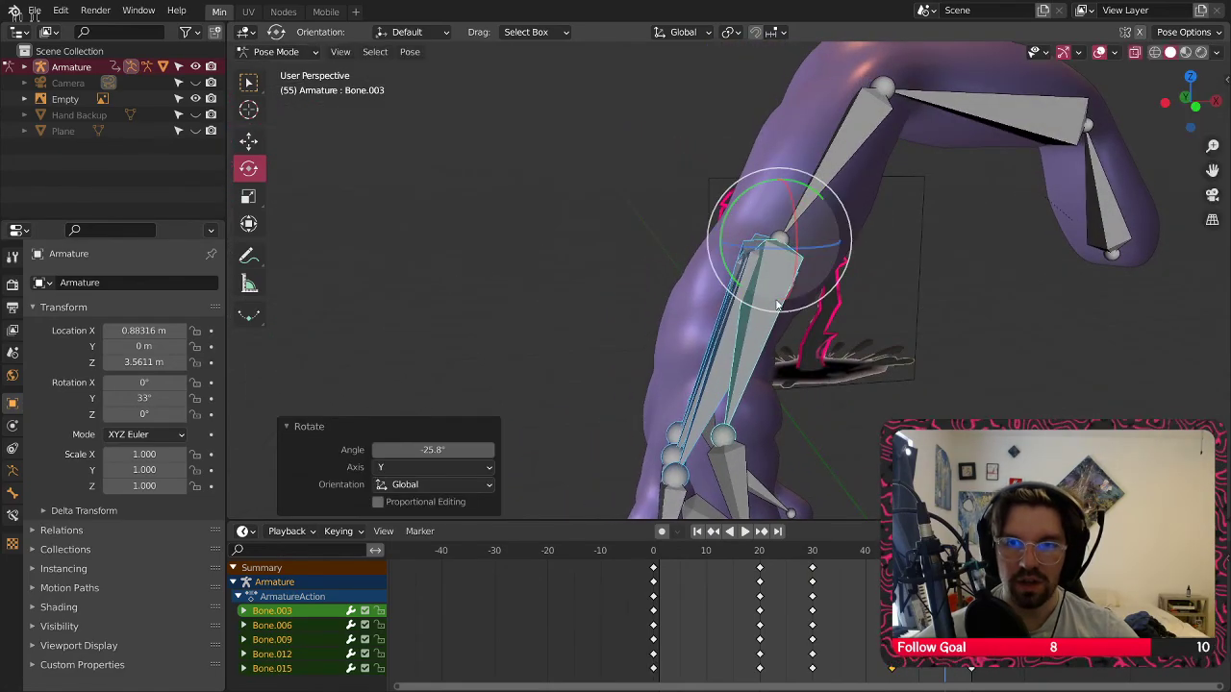
Rotate the tip bones of the first two fingers to uncurl them at frame 55
middle_click_drag(721, 235, 854, 363)
left_click(847, 384)
left_click_drag(854, 364, 850, 383)
middle_click_drag(1106, 377, 916, 355)
left_click(785, 319)
middle_click_drag(786, 318, 744, 309)
left_click_drag(744, 310, 755, 302)
middle_click_drag(755, 302, 797, 300)
Uncurl the next two fingertips by rotating Bone.011 by 51.4° and Bone.014 by 48.4° about global Y
left_click(808, 302)
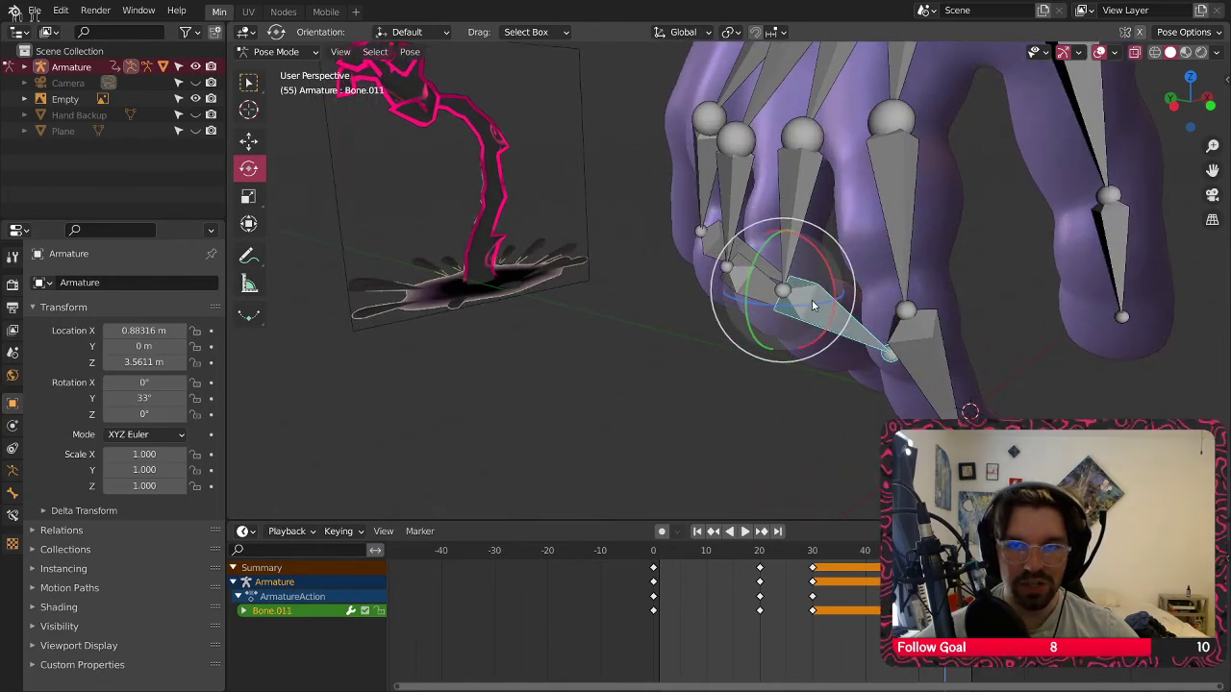
left_click_drag(750, 281, 777, 263)
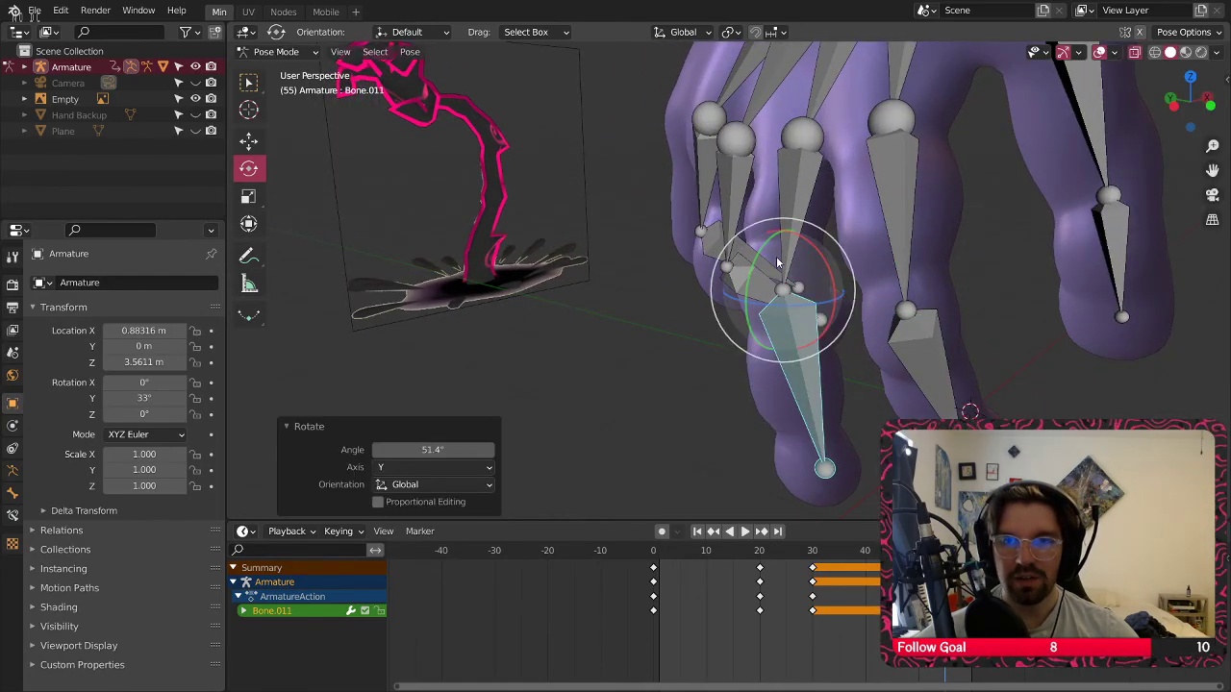
middle_click_drag(779, 262, 825, 307)
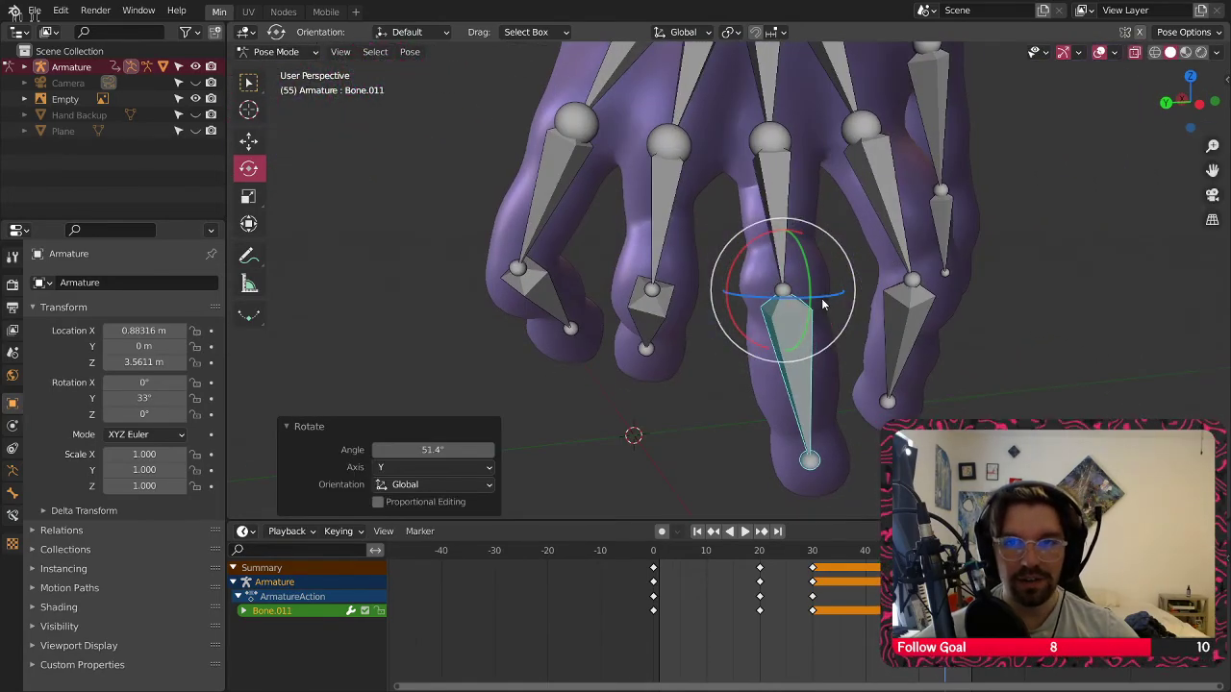
left_click_drag(822, 299, 827, 302)
left_click(671, 318)
middle_click_drag(697, 336, 625, 330)
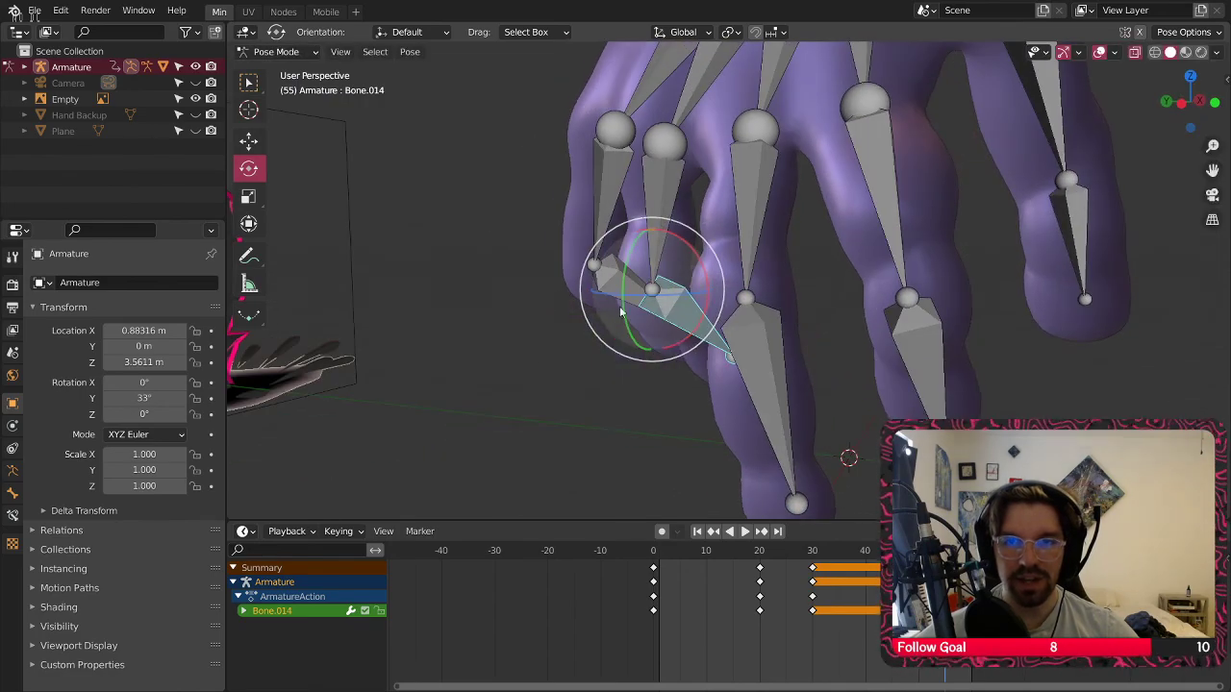
mouse_move(627, 270)
left_mouse_down()
mouse_move(651, 255)
mouse_move(645, 265)
left_mouse_up()
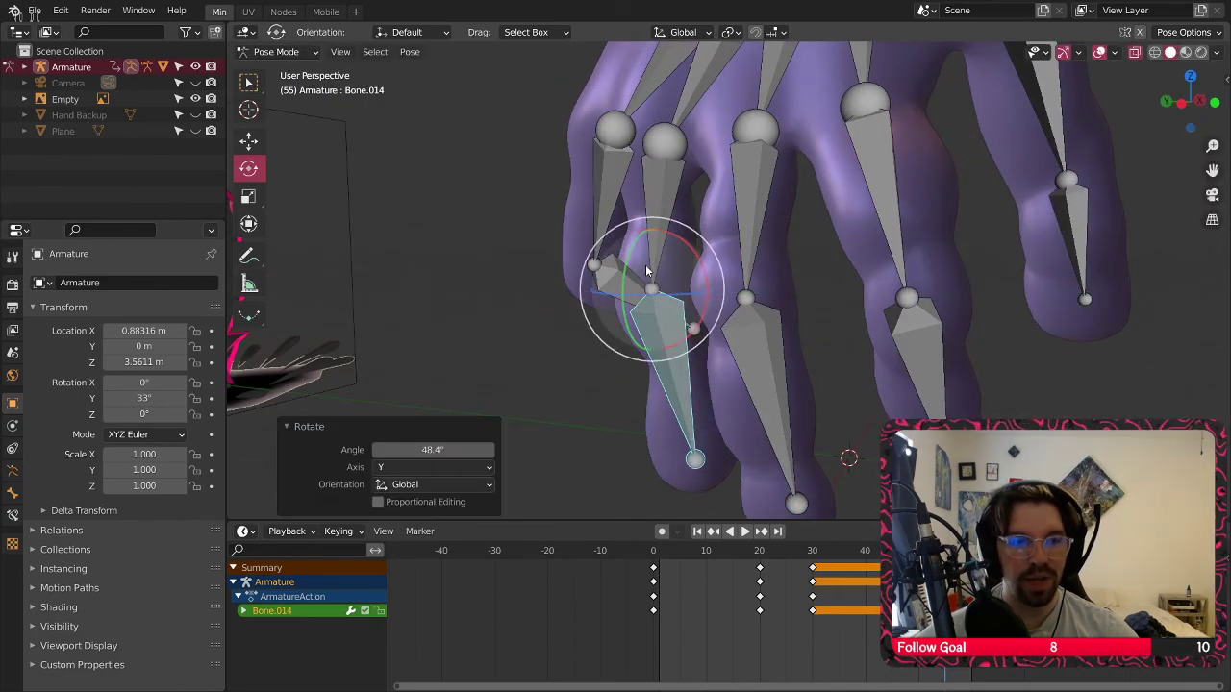
Uncurl the last fingertip, Bone.017, and rotate it 12.3° about global X
middle_click_drag(645, 264, 569, 346)
left_click(619, 302)
left_click_drag(572, 286, 607, 291)
middle_click_drag(607, 291, 748, 261)
left_click_drag(598, 266, 577, 243)
scroll(577, 242, "down", 1)
middle_click_drag(577, 242, 474, 299)
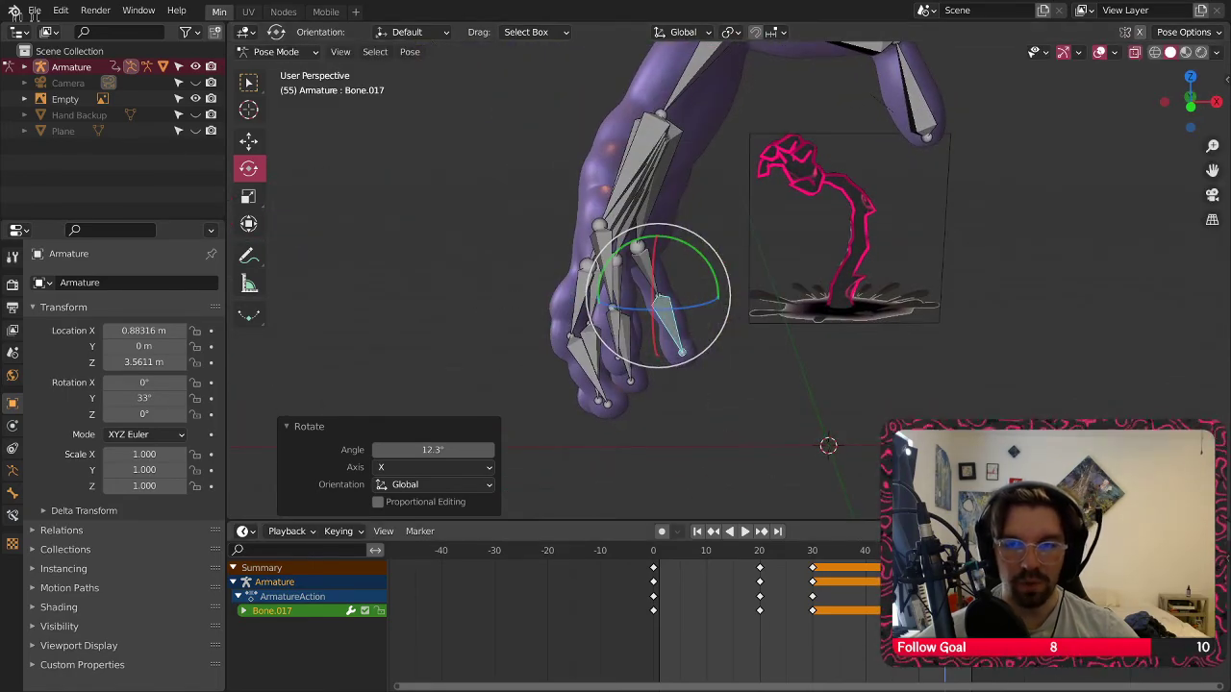
Insert a keyframe for all bones at frame 55 with the open-hand, bent-arm pose
key("a")
right_click(665, 139)
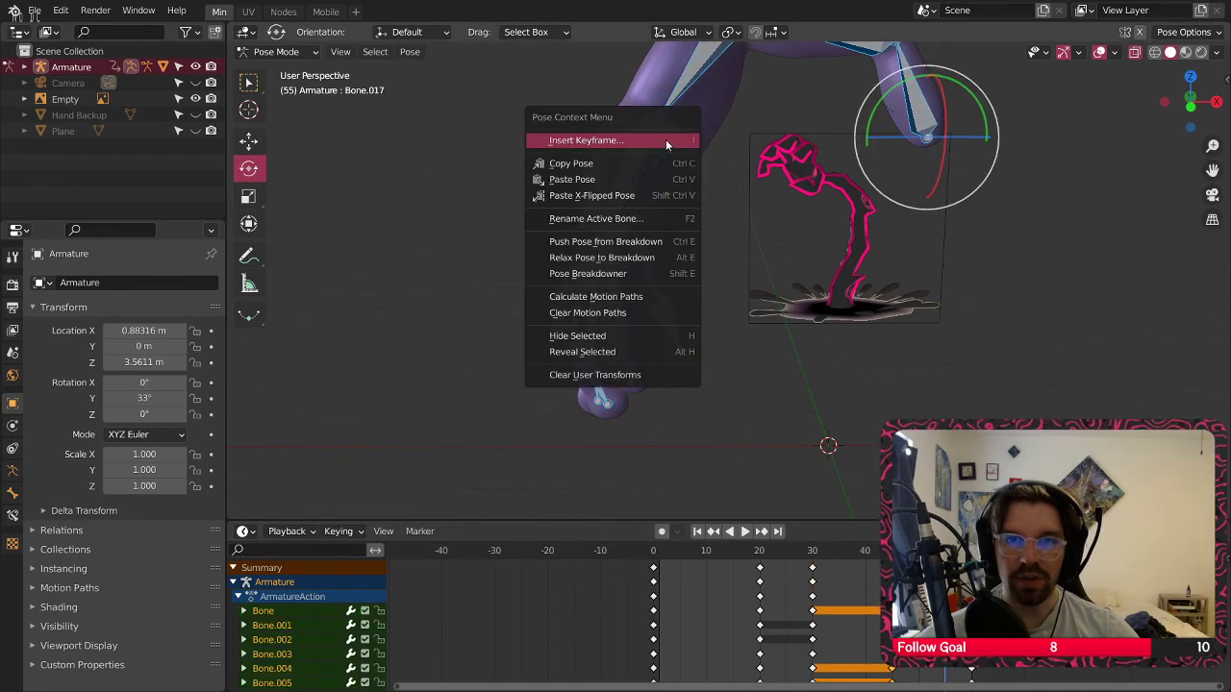
left_click(665, 140)
left_click(618, 318)
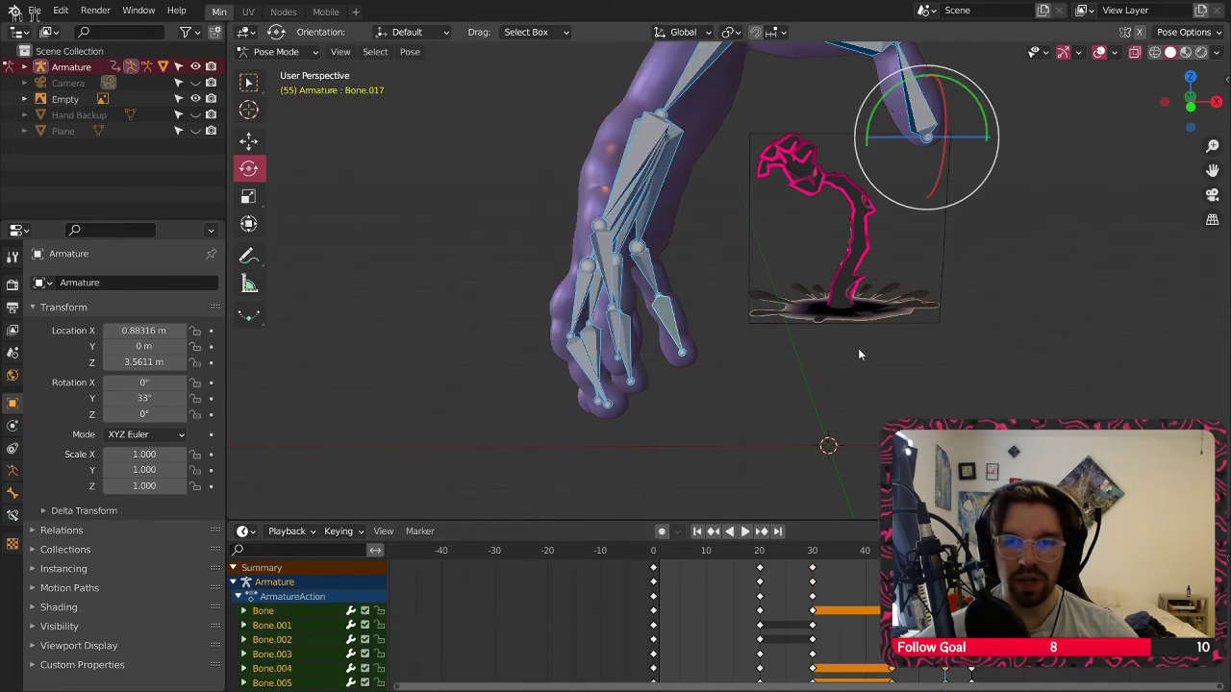
Switch to Object Mode and play back the animation to review the bending motion without the bones
scroll(835, 287, "down", 7)
middle_click_drag(843, 263, 753, 325, "shift")
scroll(735, 307, "up", 7)
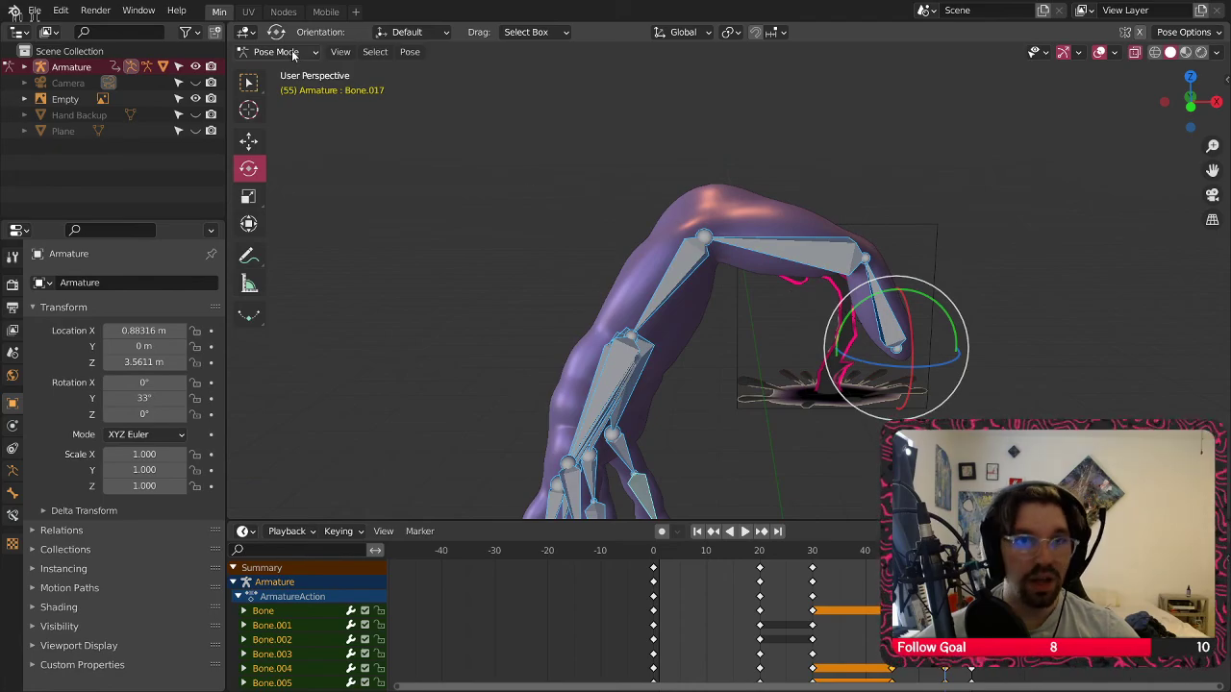
key("ctrl+Tab")
scroll(522, 247, "down", 5)
key("space")
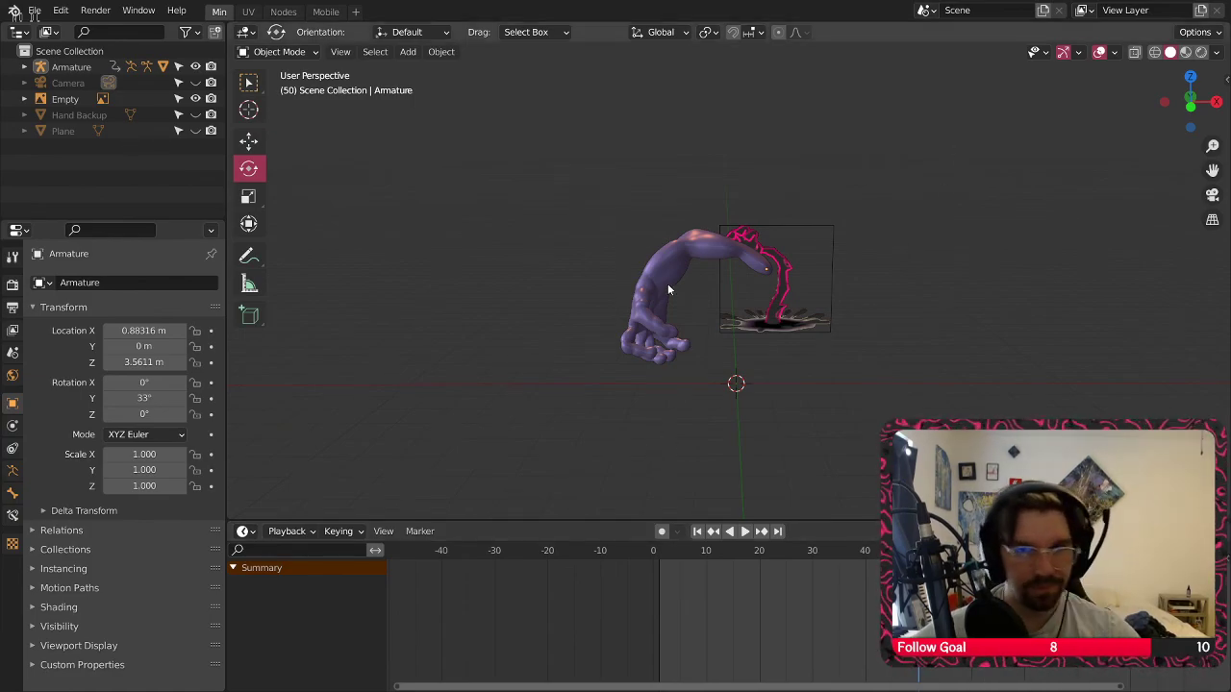
Select the armature and return it to Pose Mode with all its keyframes shown in the timeline
left_click(77, 66)
left_click(272, 52)
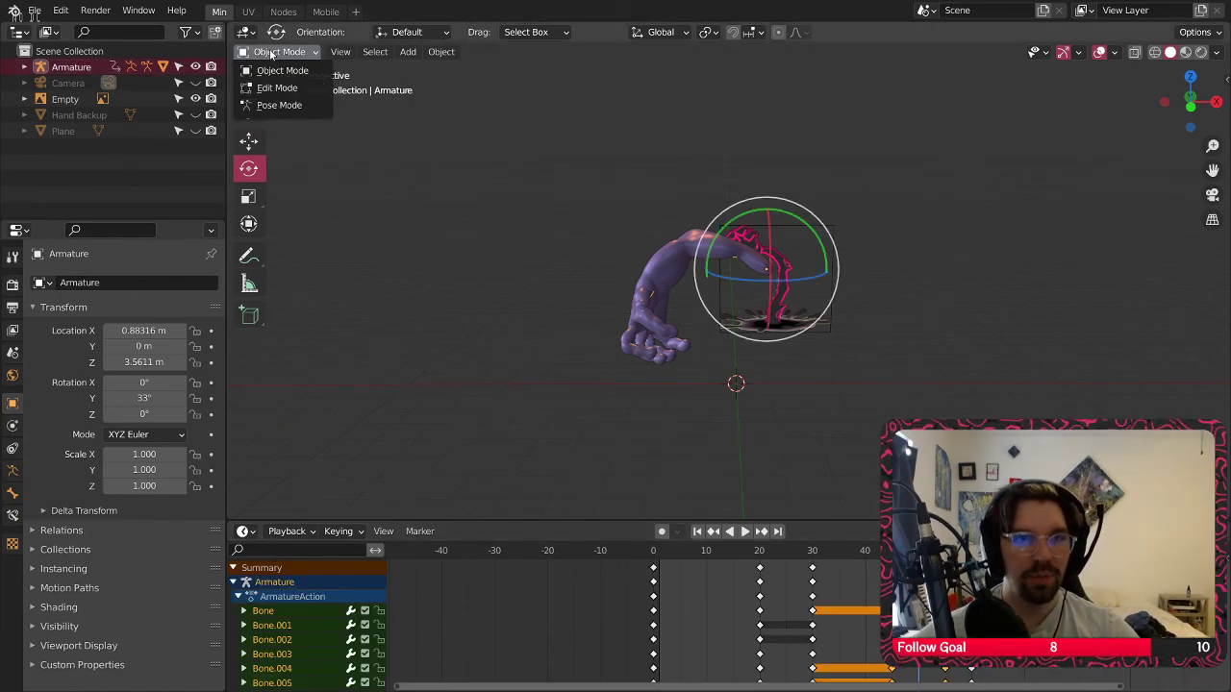
left_click(277, 106)
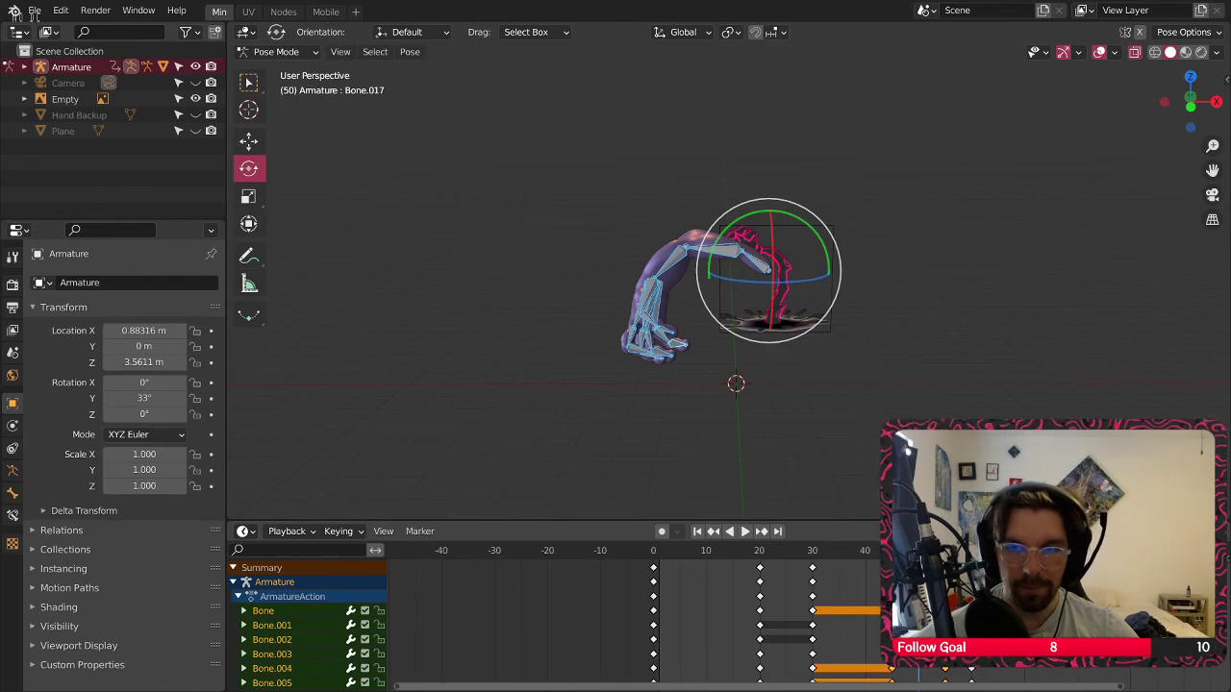
scroll(1032, 663, "down", 3)
middle_click_drag(1032, 664, 805, 664)
scroll(775, 644, "down", 1)
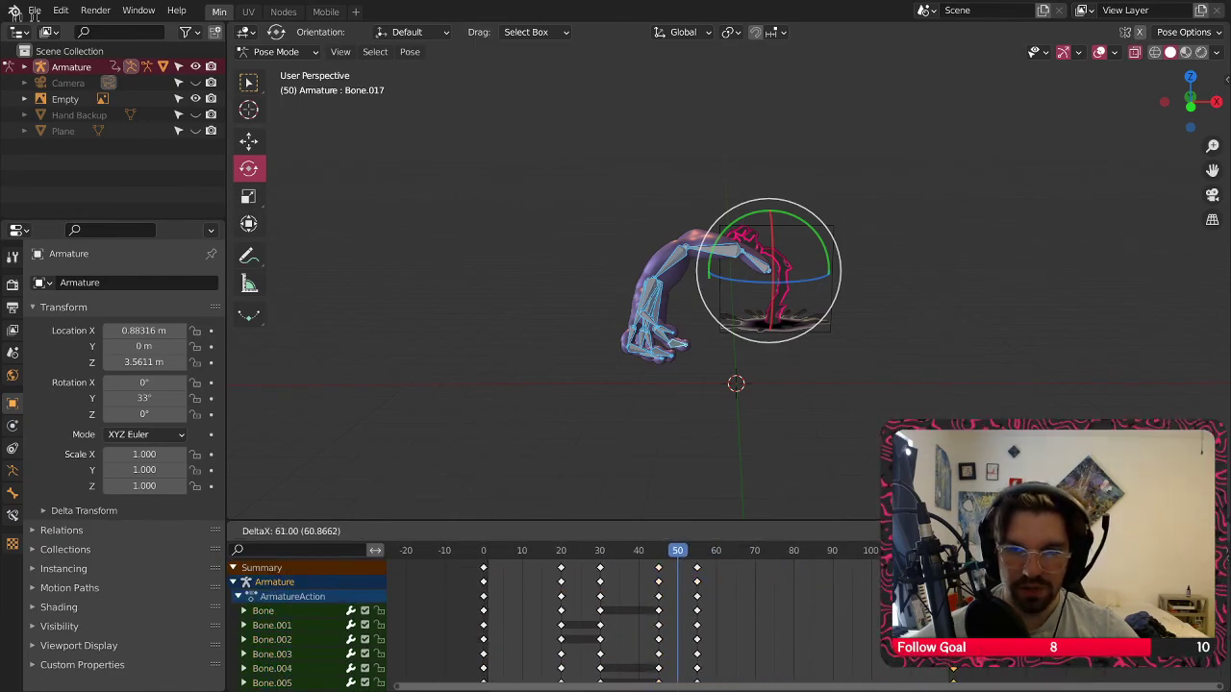
Spread out the pose keyframes after frame 20 to frames 35, 80, 100 and 120
left_click(723, 580)
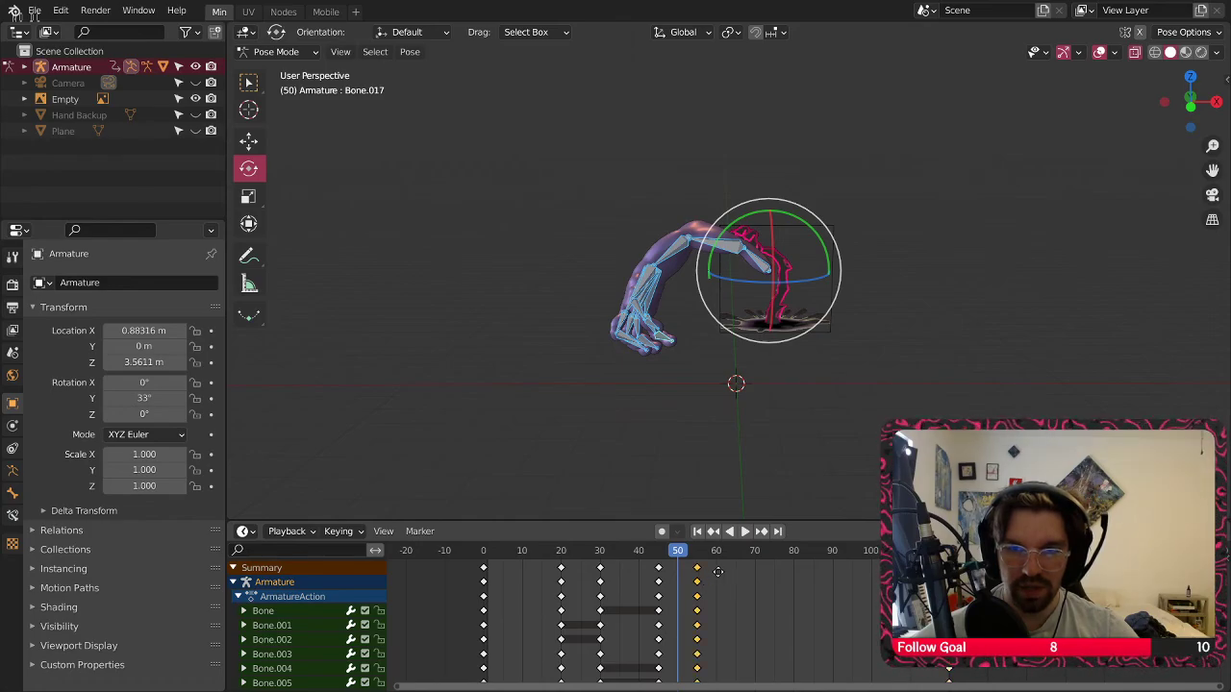
key("g")
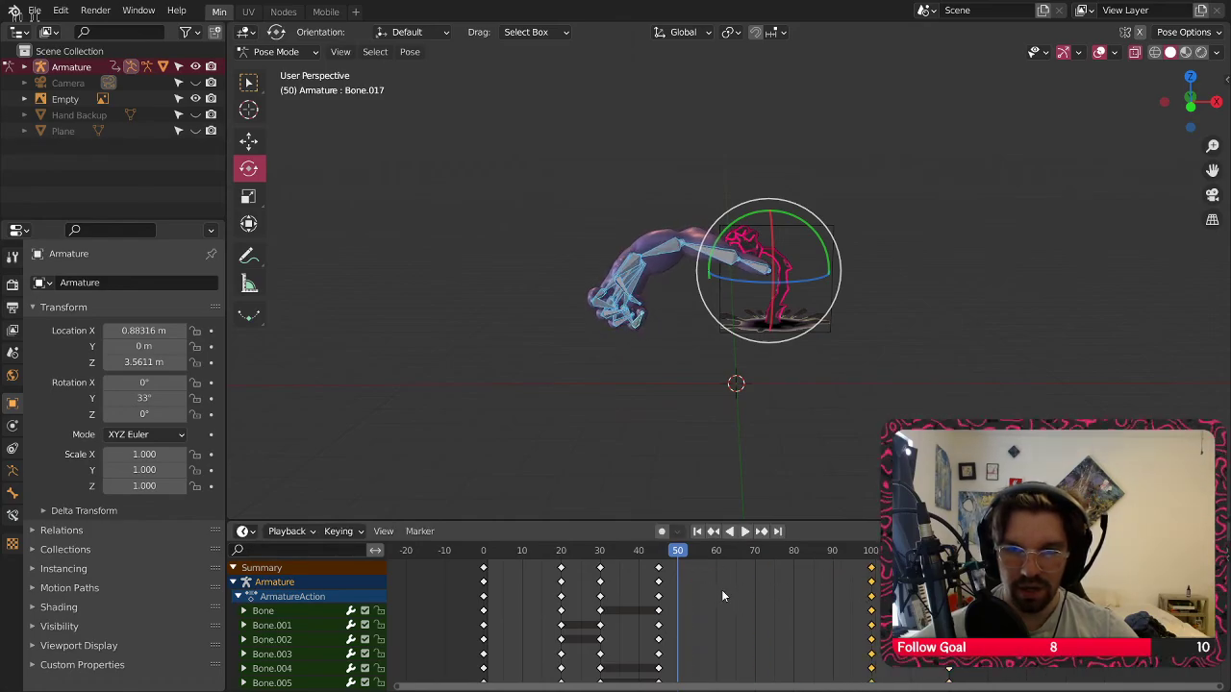
key("g")
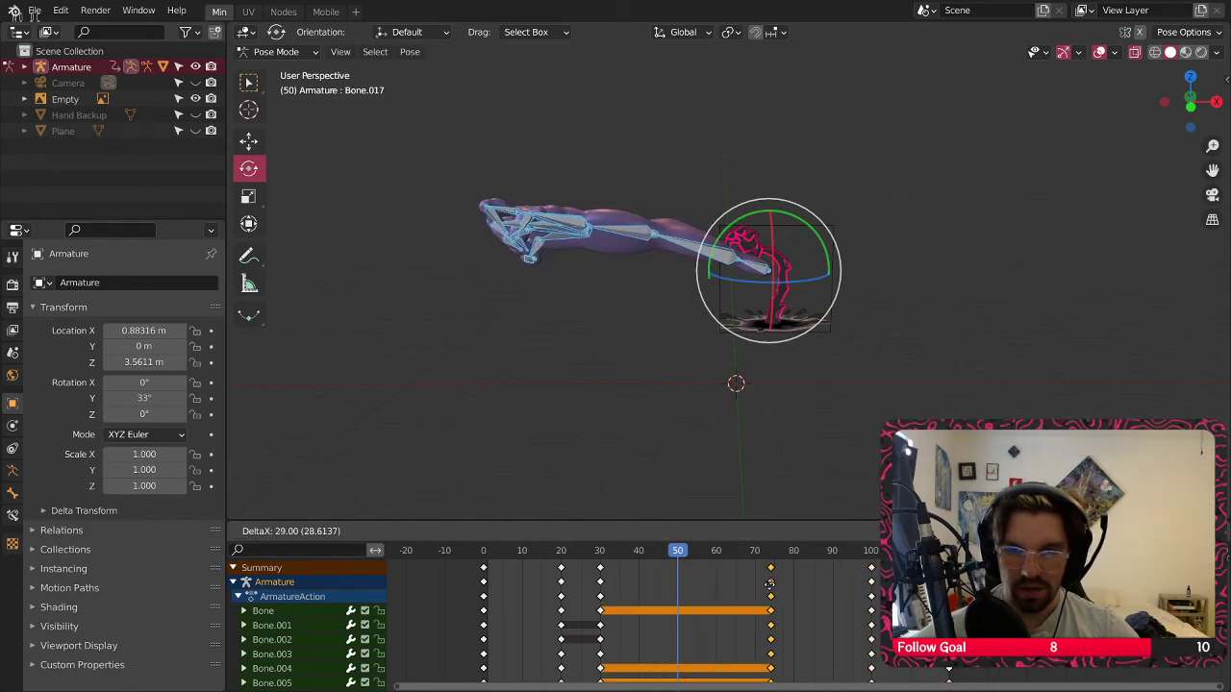
left_click(794, 583)
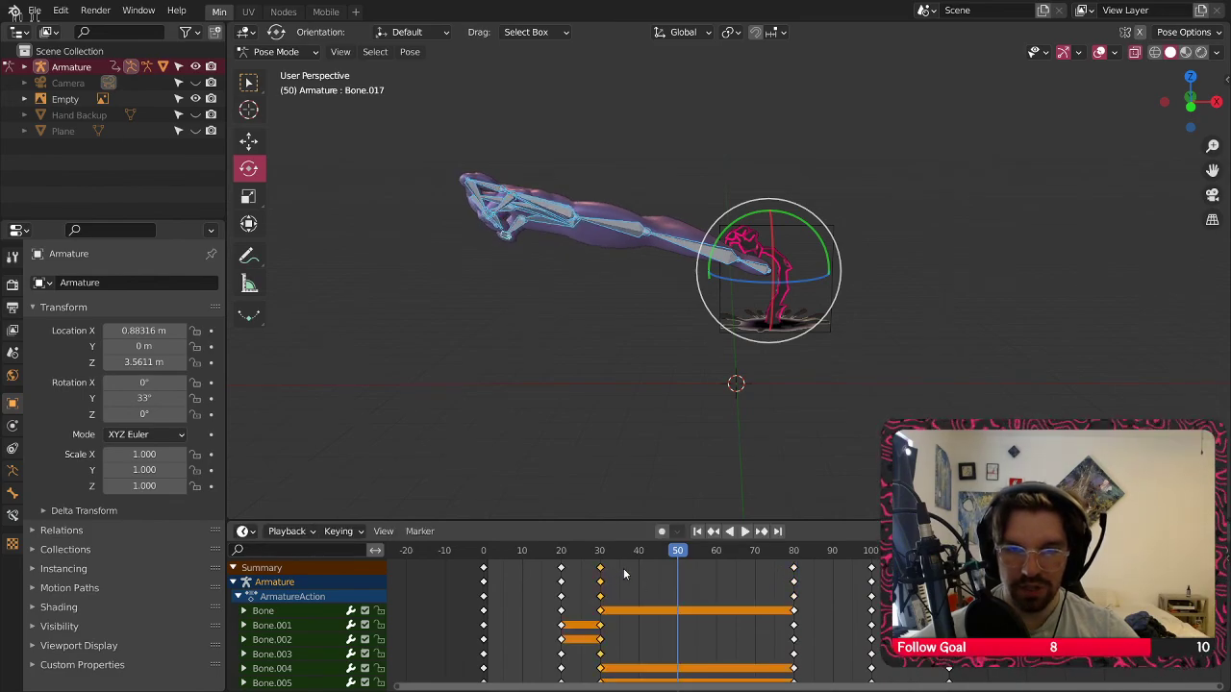
key("g")
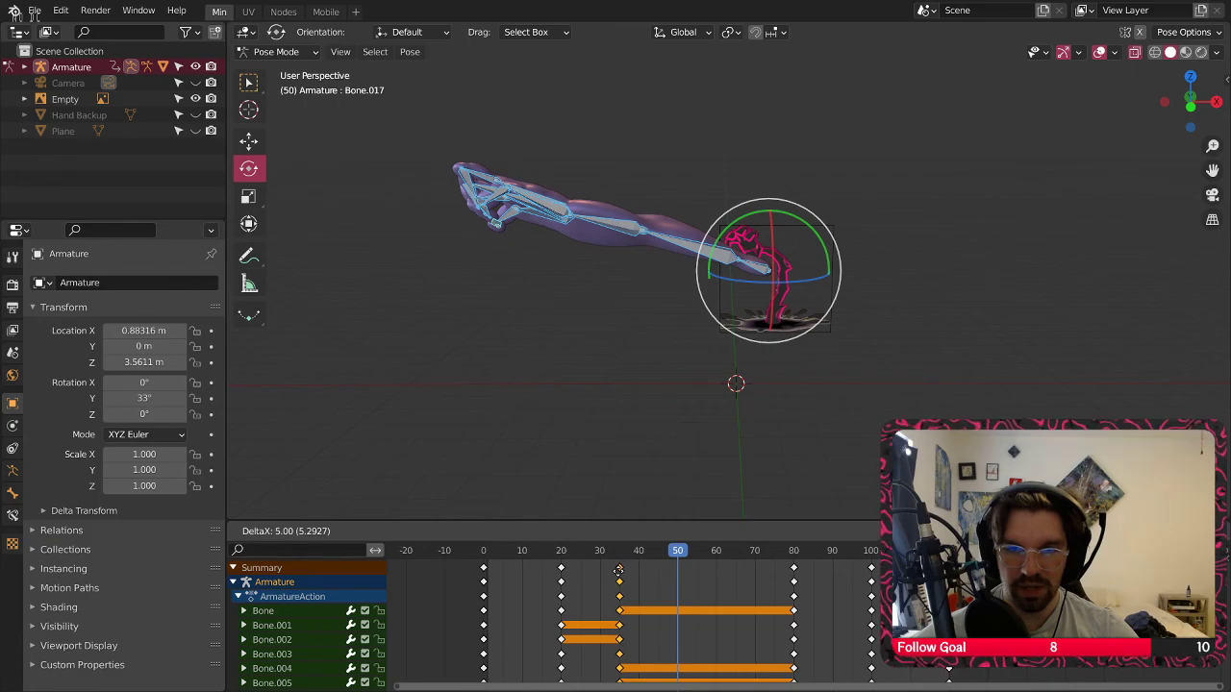
left_click(618, 571)
Deselect the bones and play back the animation to check the slower timing
left_click(666, 454)
middle_click_drag(584, 243, 667, 264, "shift")
scroll(664, 260, "up", 2)
key("space")
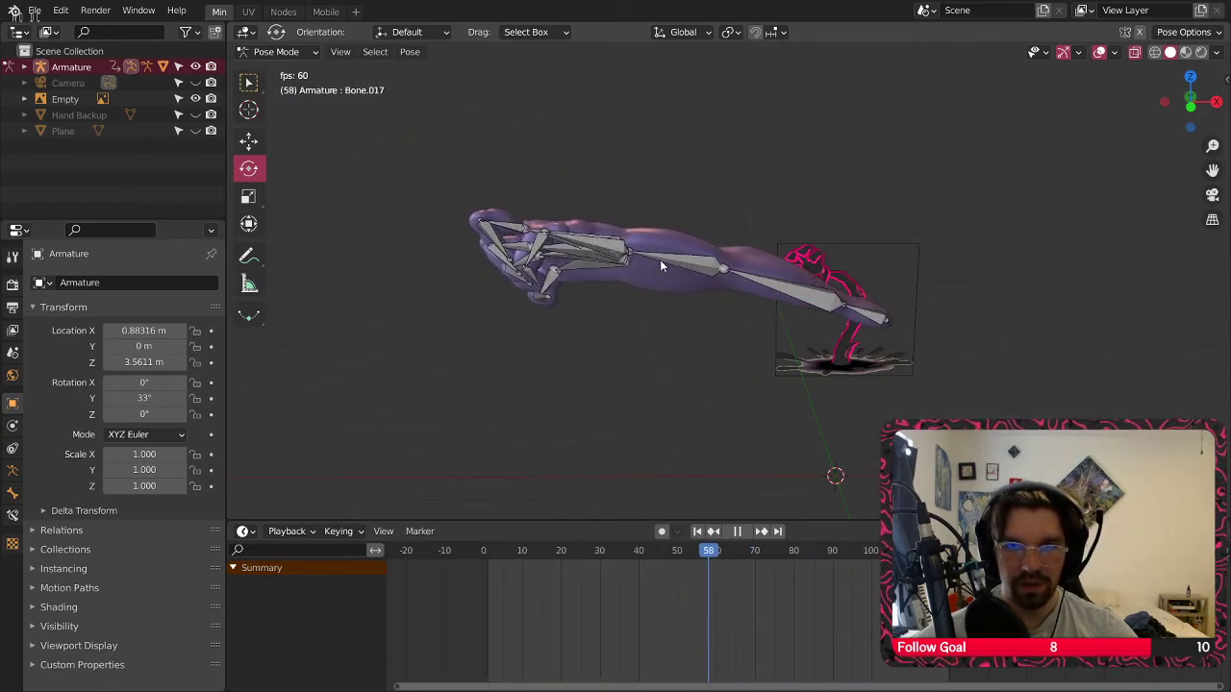
key("space")
Select all bones and retime the pose keyframes after frame 0 to frames 15, 30, 50, 70 and 90
key("a")
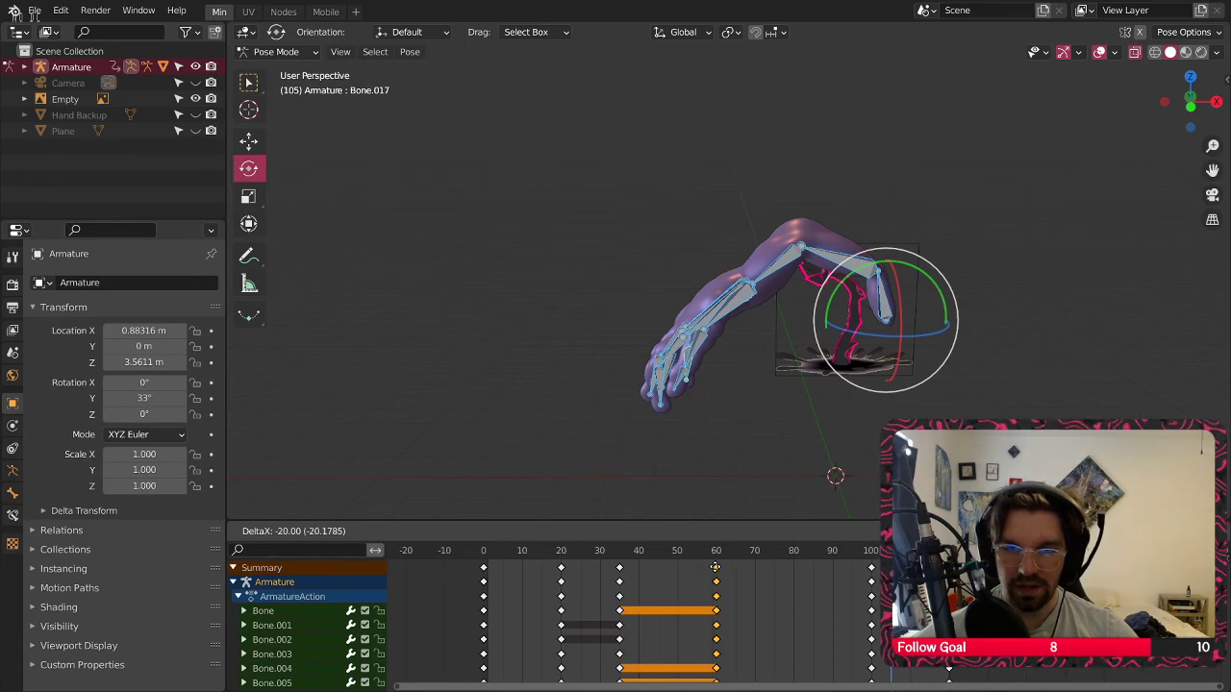
left_click(716, 567)
left_click_drag(869, 572, 793, 576)
left_click_drag(945, 571, 844, 570)
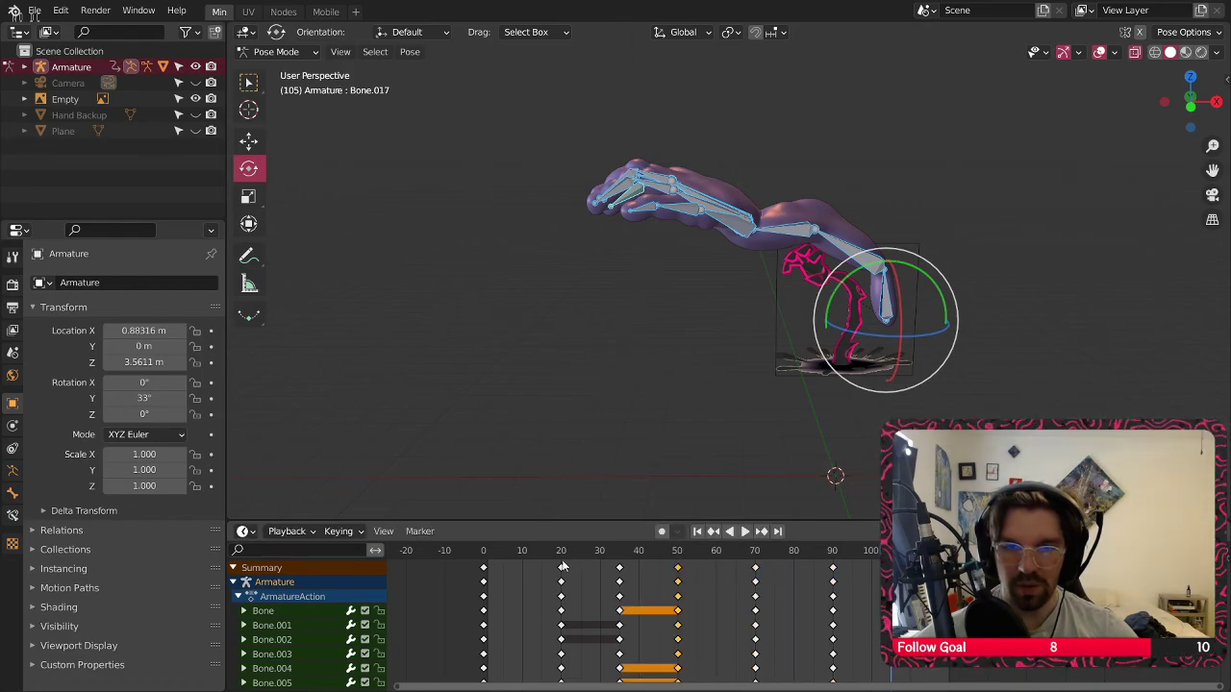
left_click_drag(567, 576, 554, 571)
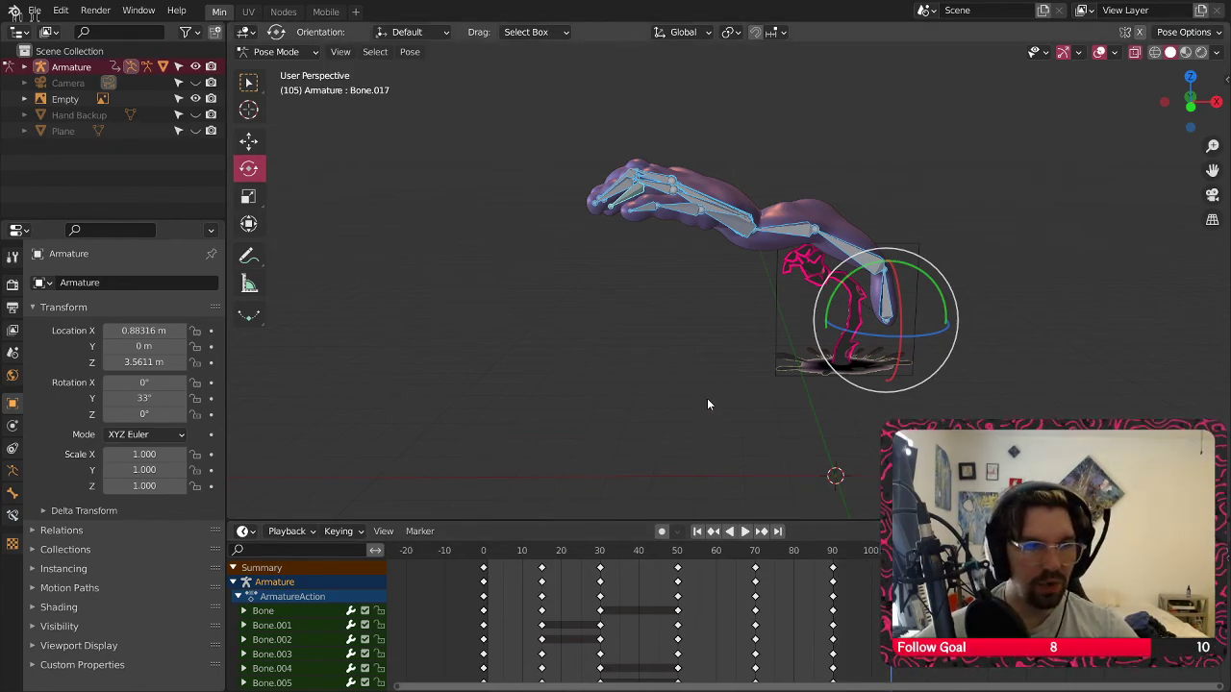
Play back the tightened animation in Pose Mode and again in Object Mode to review its timing
key("space")
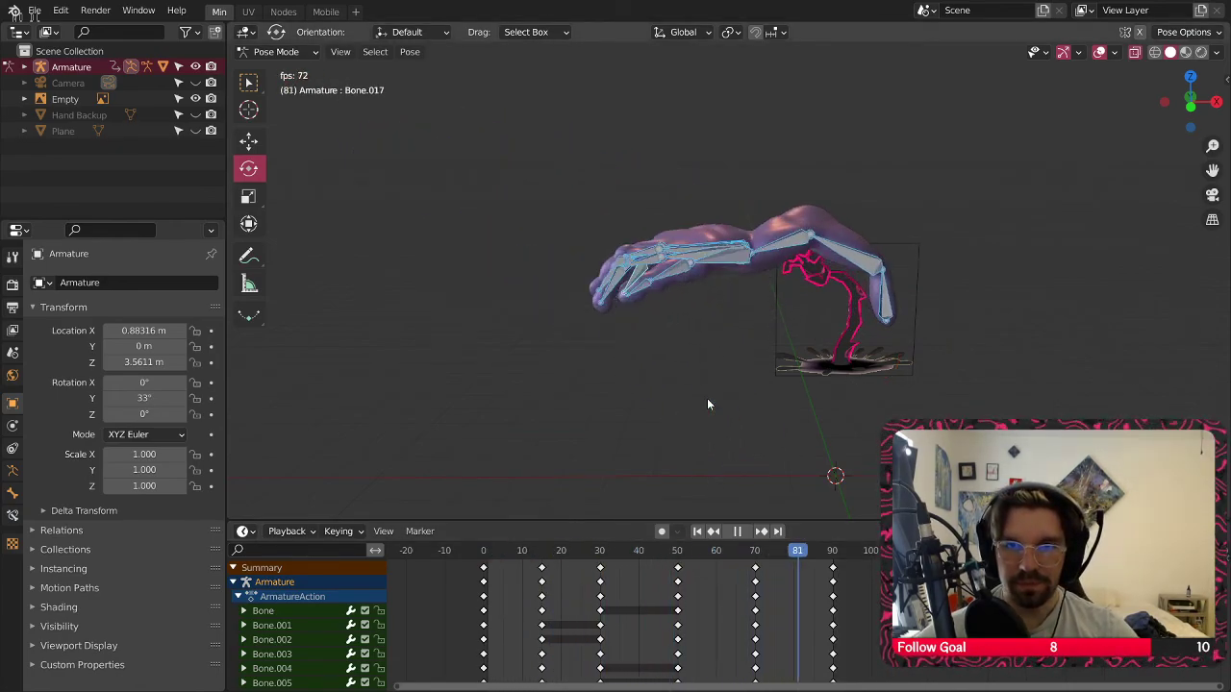
key("space")
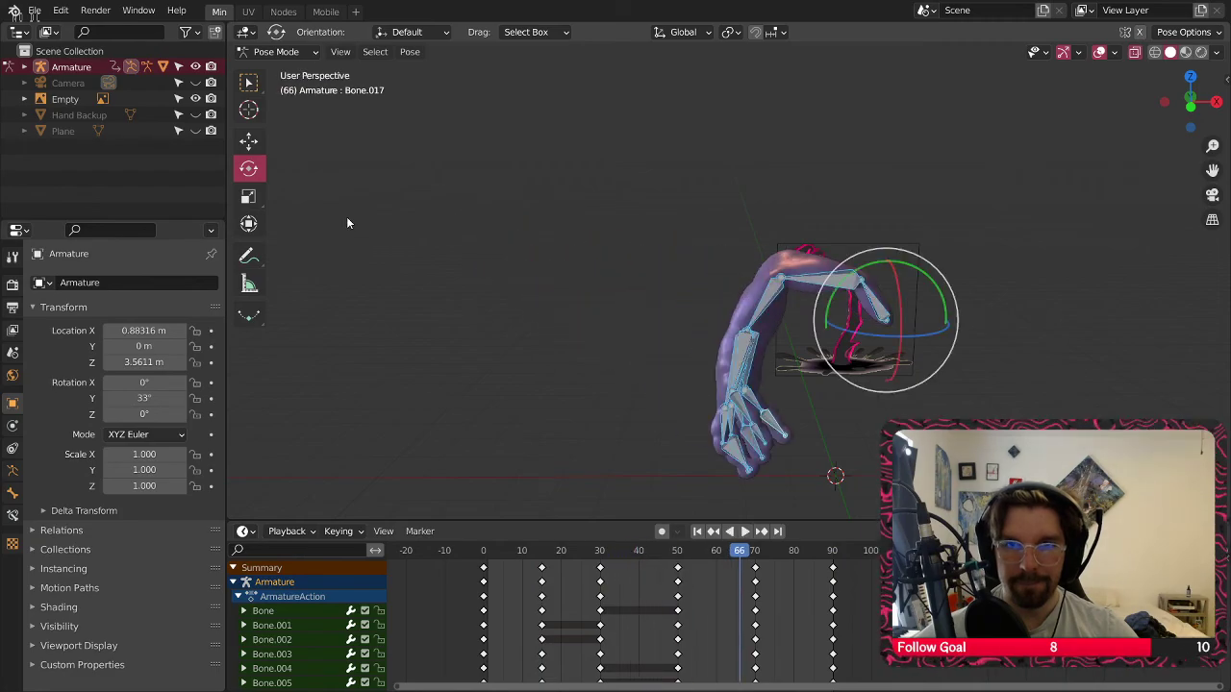
left_click(281, 70)
key("space")
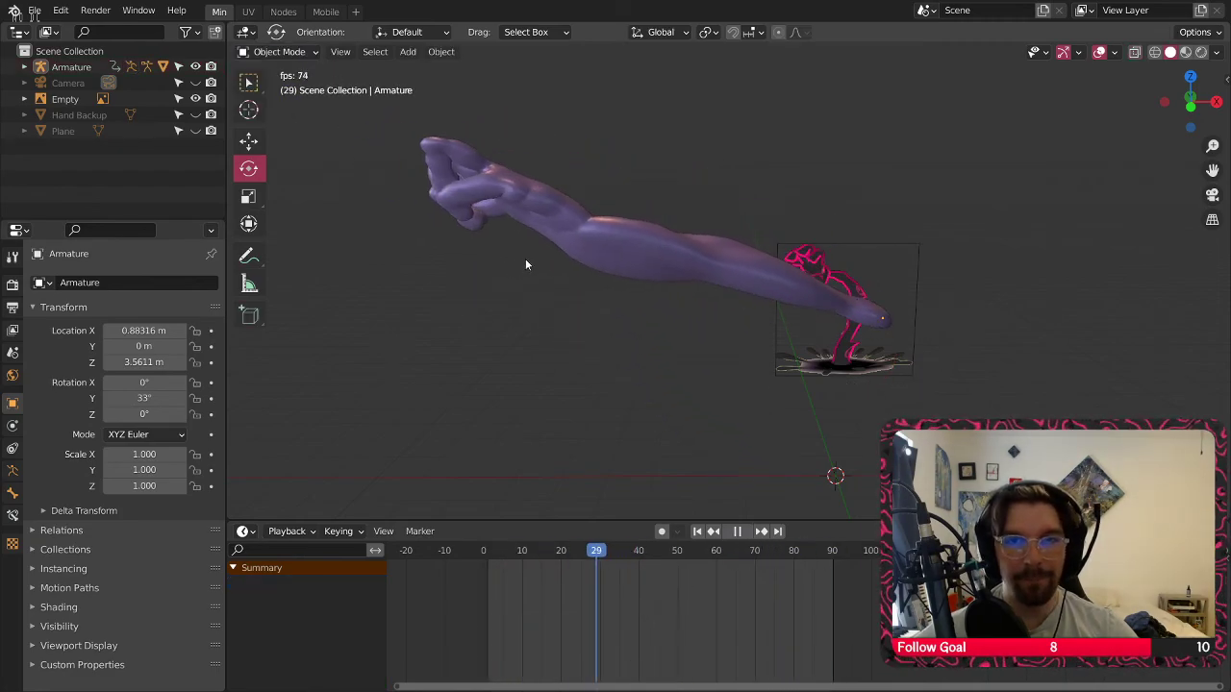
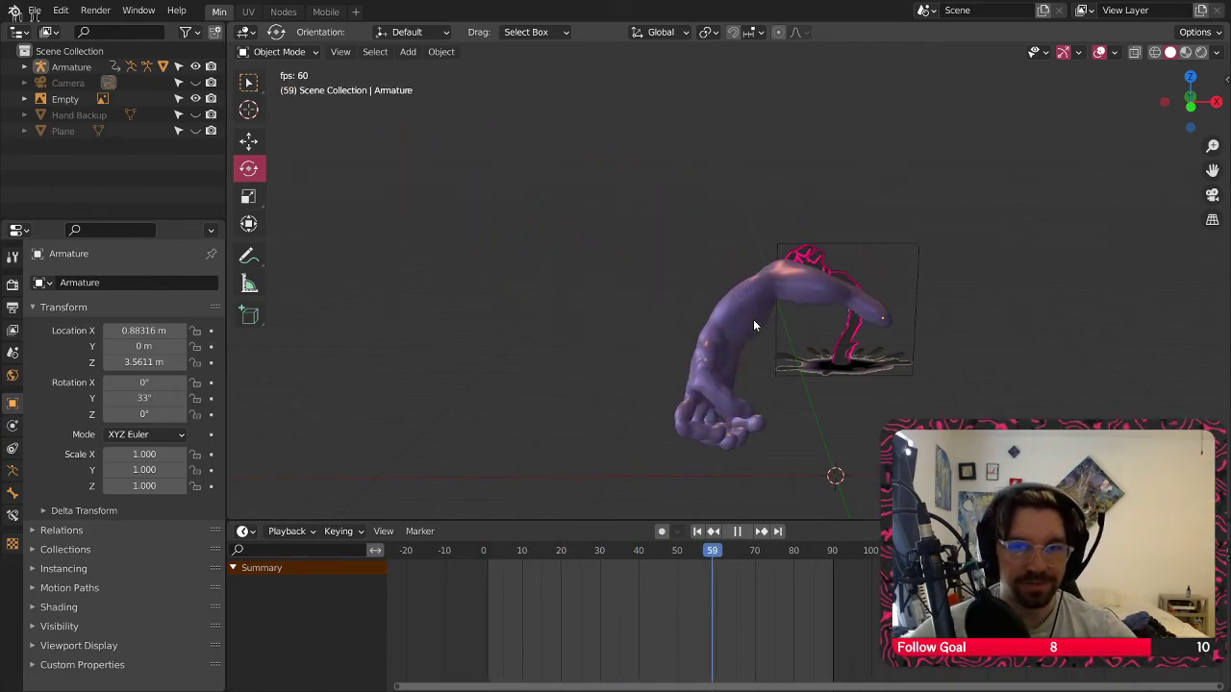
key("space")
Play back the arm animation from the left orthographic view
left_click(1165, 104)
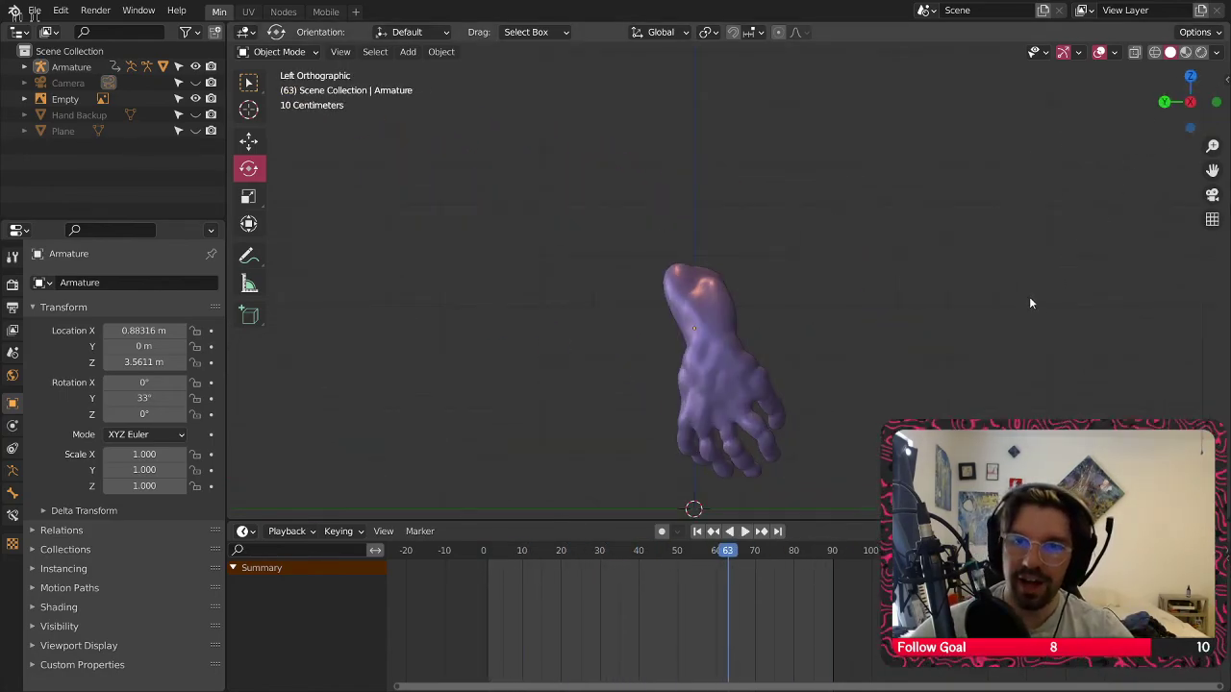
key("space")
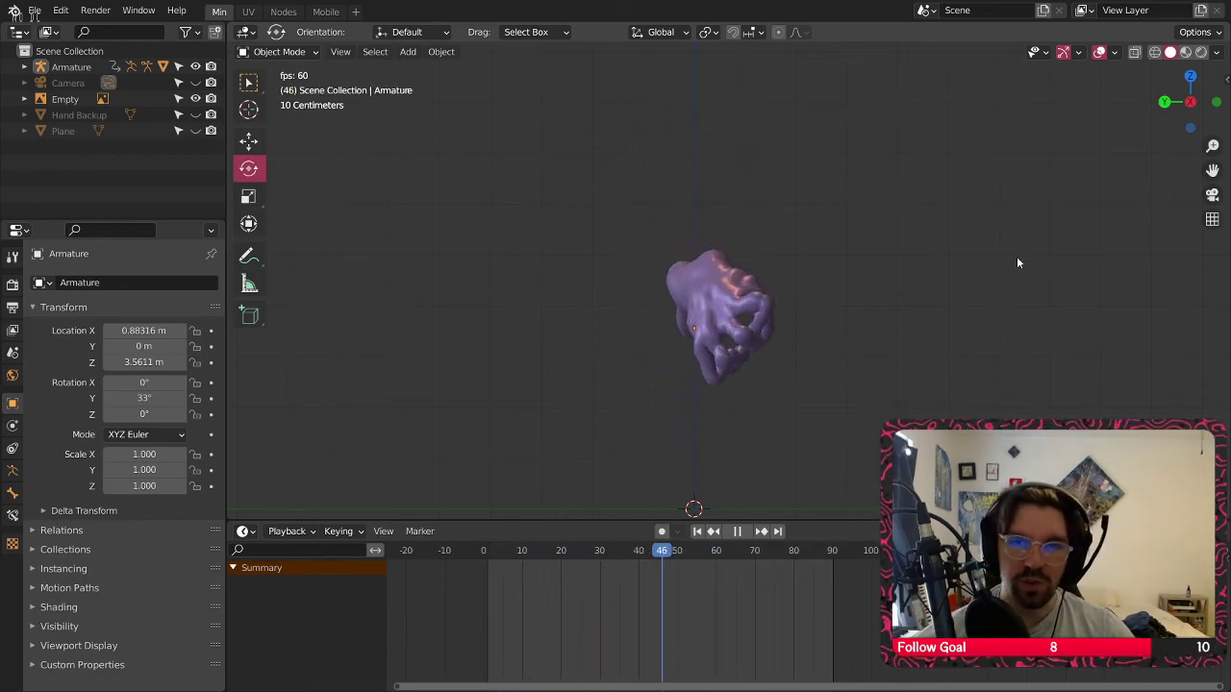
key("space")
Select the Hand mesh in the viewport in place of the armature
left_click(721, 338)
middle_click_drag(722, 338, 712, 385)
key("a")
left_click(565, 256)
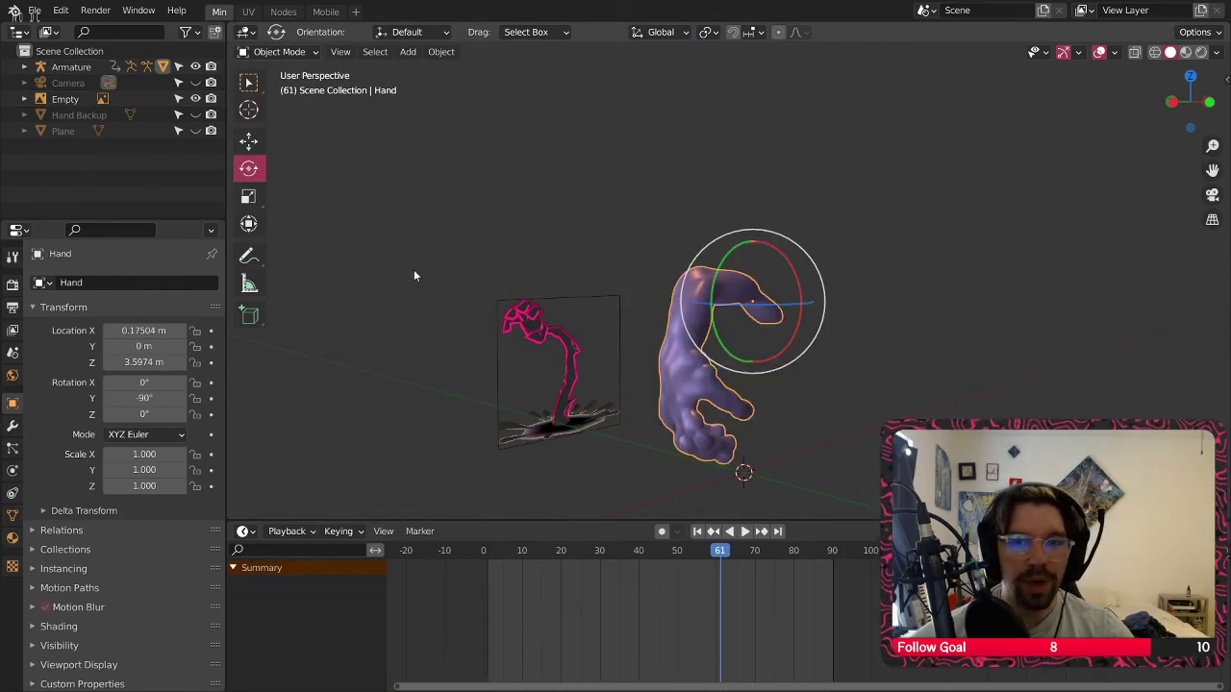
Select the armature, put it in Pose Mode and go to the grab pose at frame 30
left_click(71, 67)
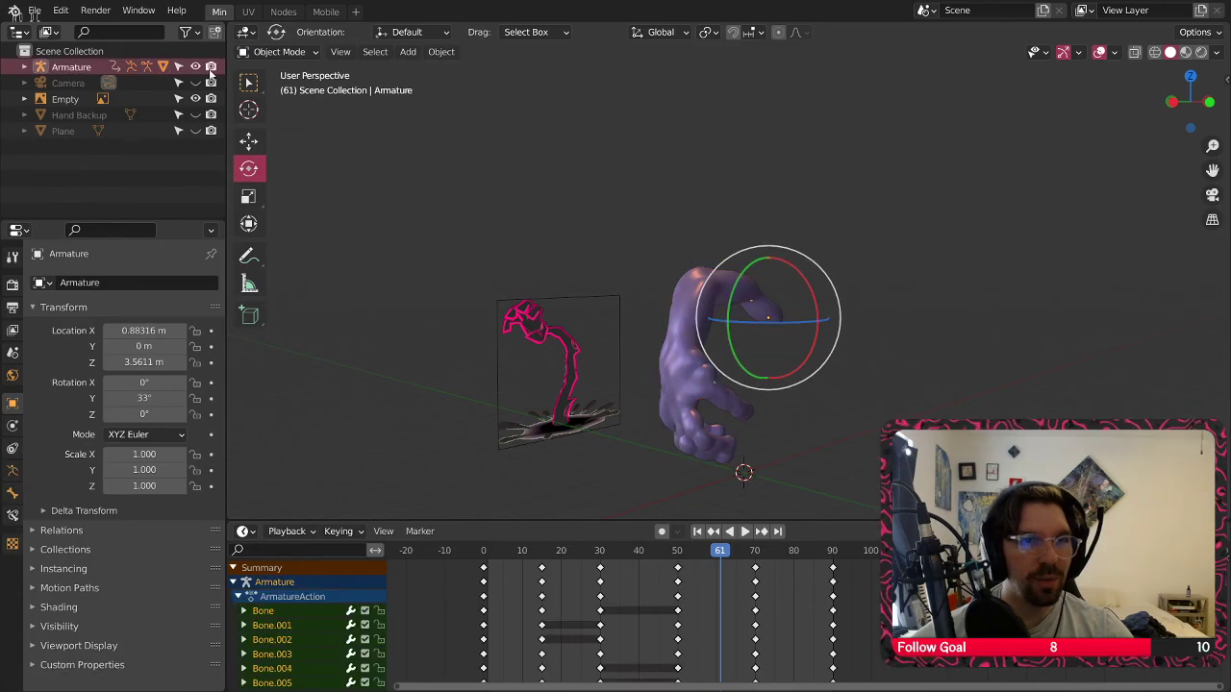
left_click(279, 52)
left_click(279, 105)
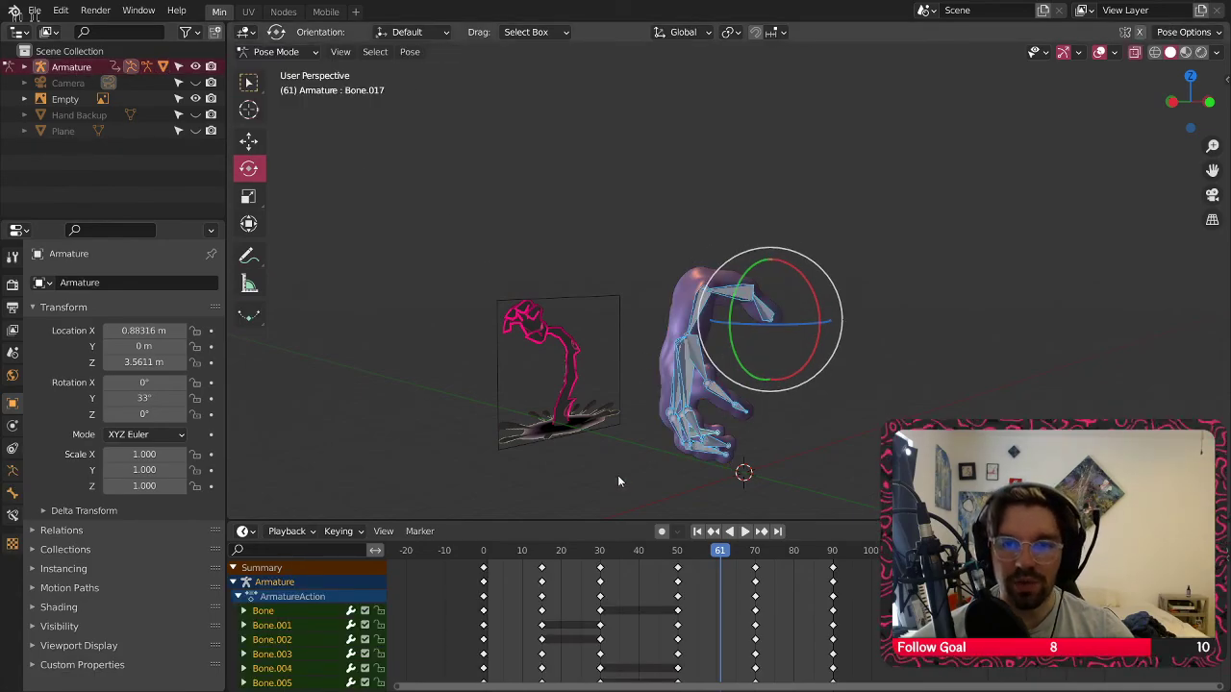
left_click(543, 556)
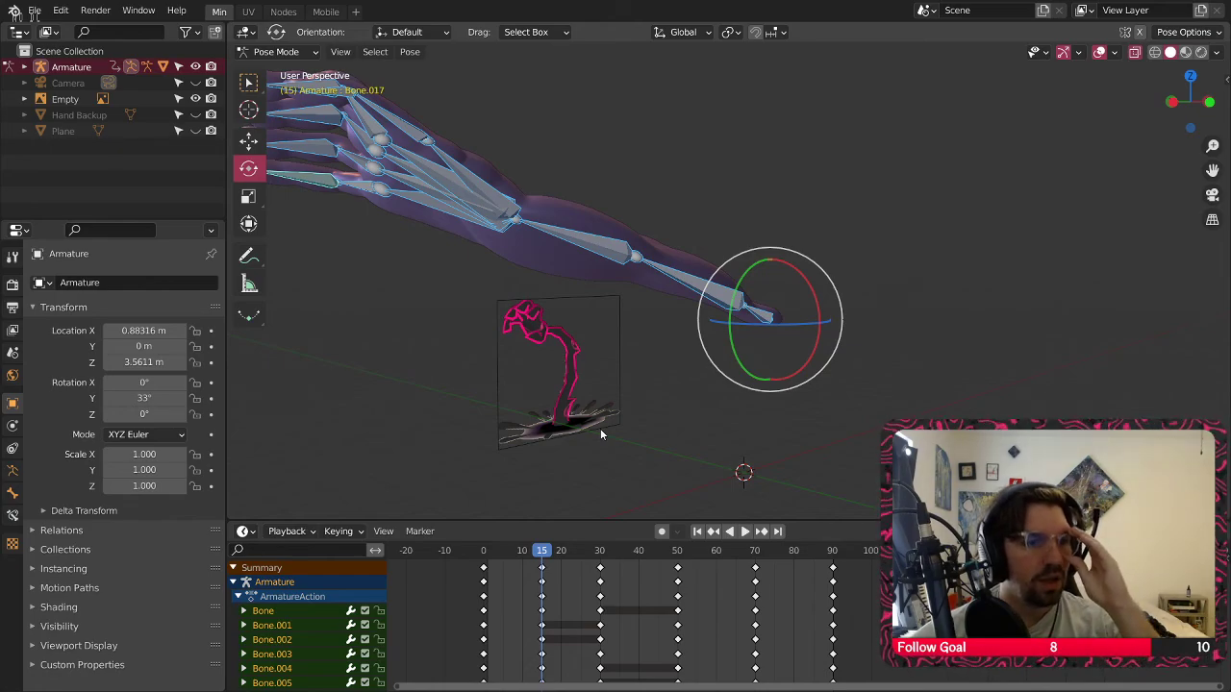
middle_click_drag(650, 428, 524, 346)
key("Up")
Select the five palm bones (Bone.003, 006, 009, 012 and 015) and rotate them to level the hand at frame 30
left_click(577, 191)
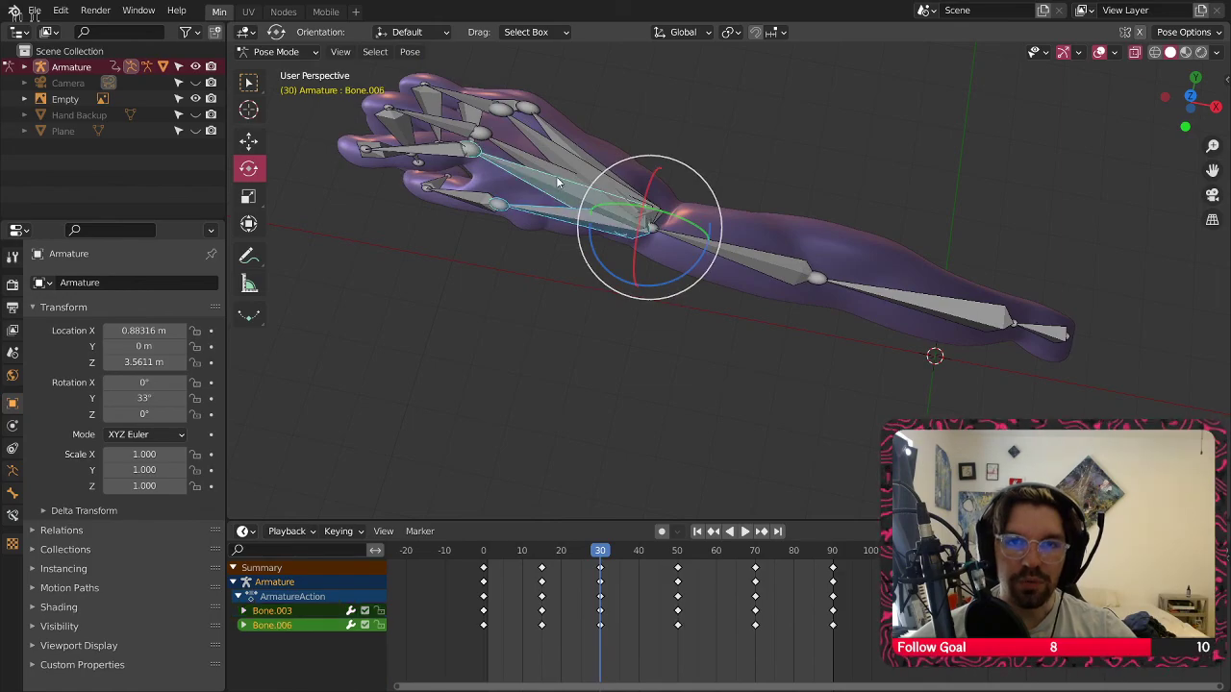
left_click(561, 160, "shift")
left_click(571, 152, "shift")
middle_click_drag(615, 360, 666, 197)
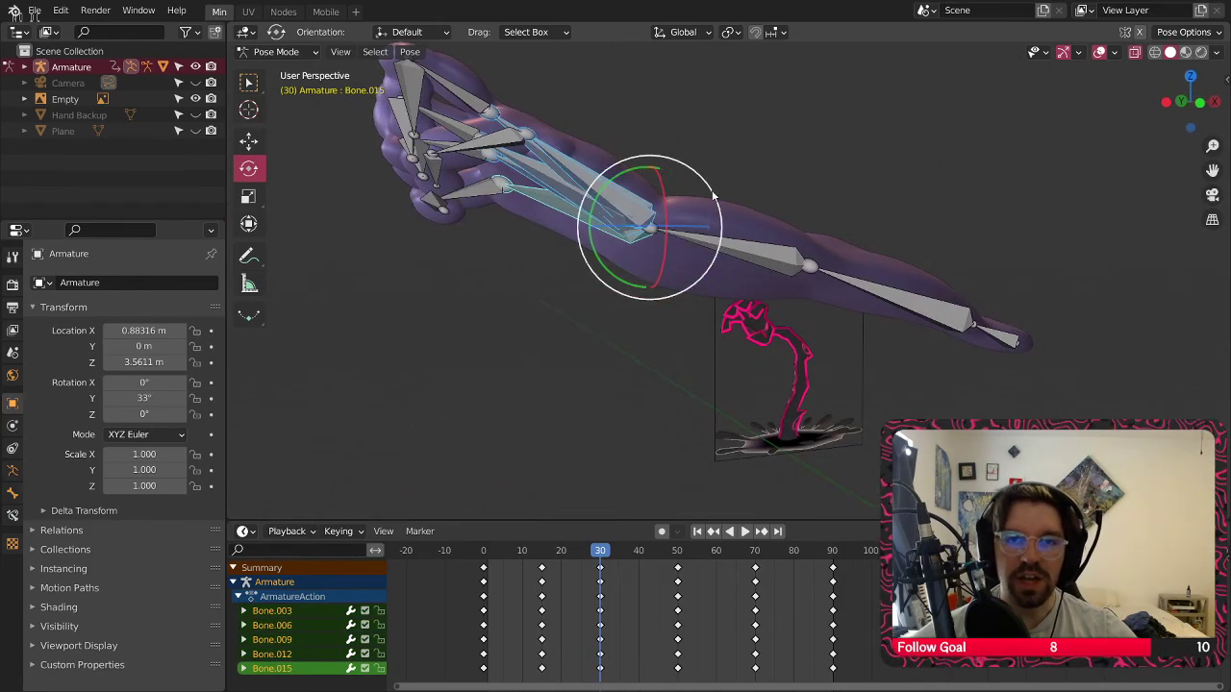
left_click_drag(593, 205, 635, 256)
Rotate Bone.002 by -14° about the global Y axis and insert a keyframe for all bones at frame 30
left_click(720, 240)
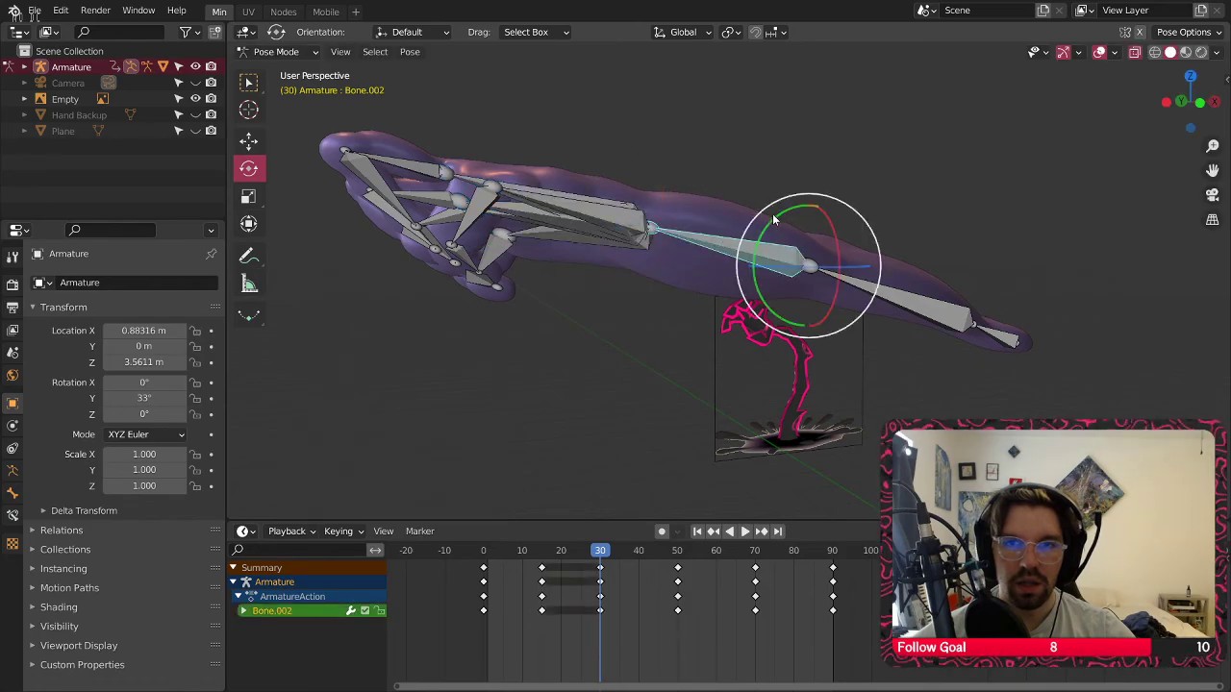
left_click_drag(769, 222, 753, 298)
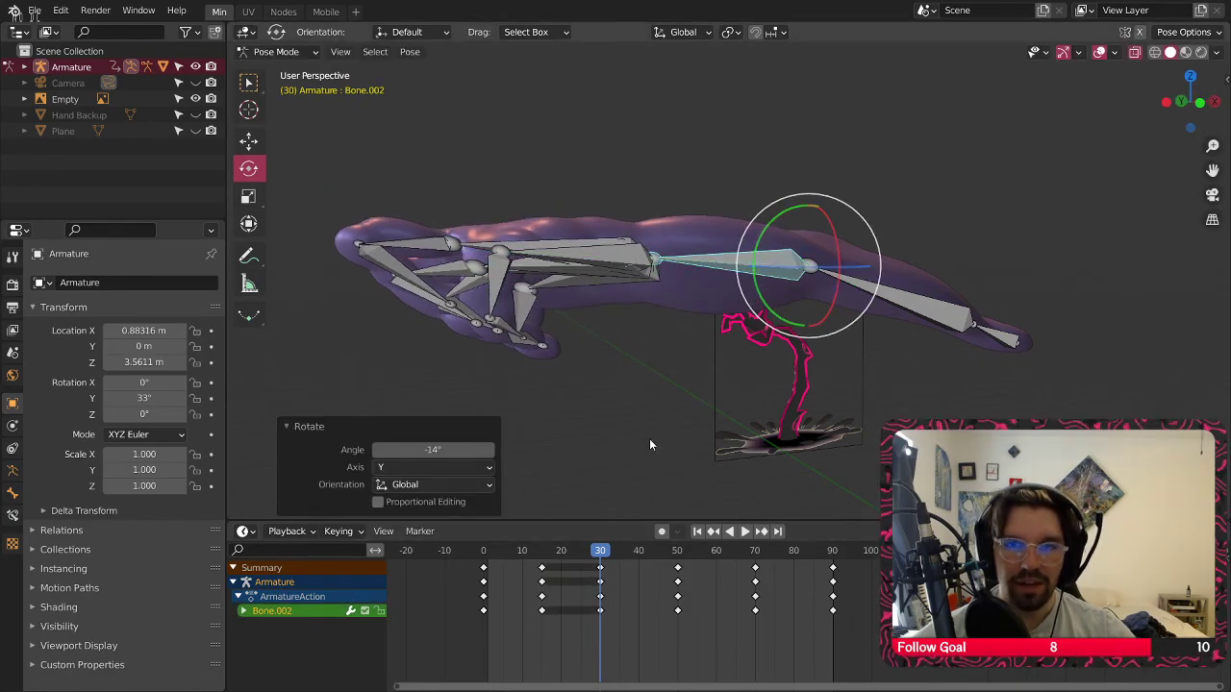
key("a")
right_click(654, 273)
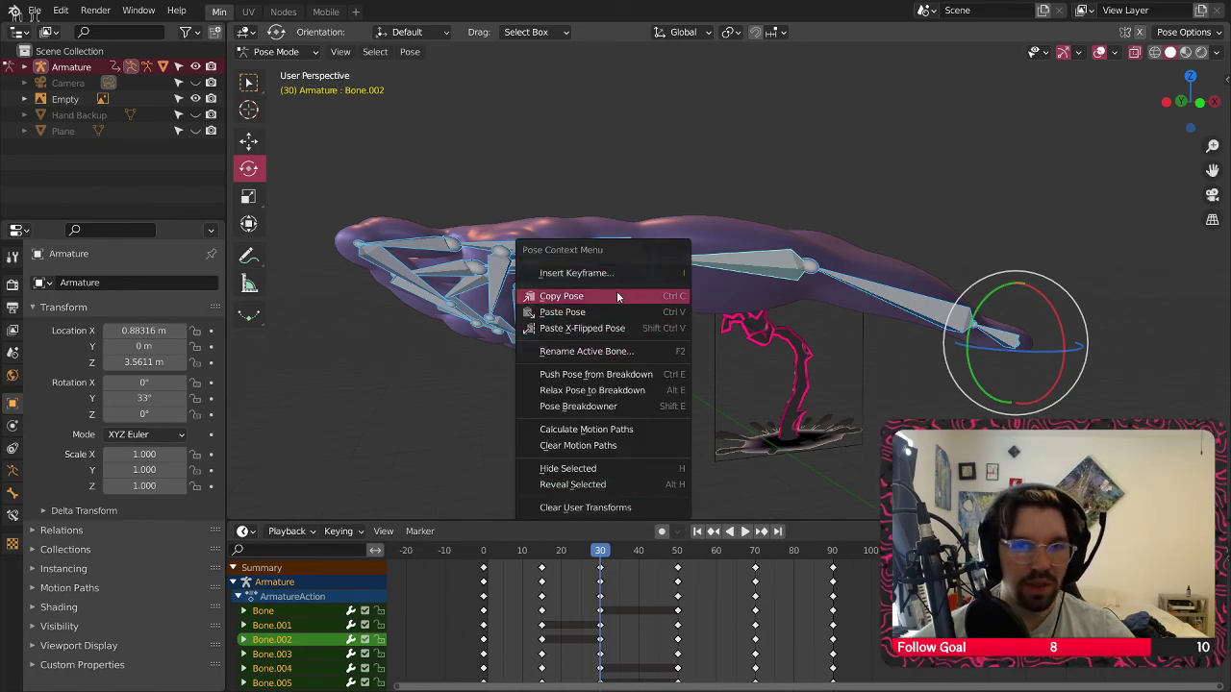
left_click(620, 274)
left_click(581, 319)
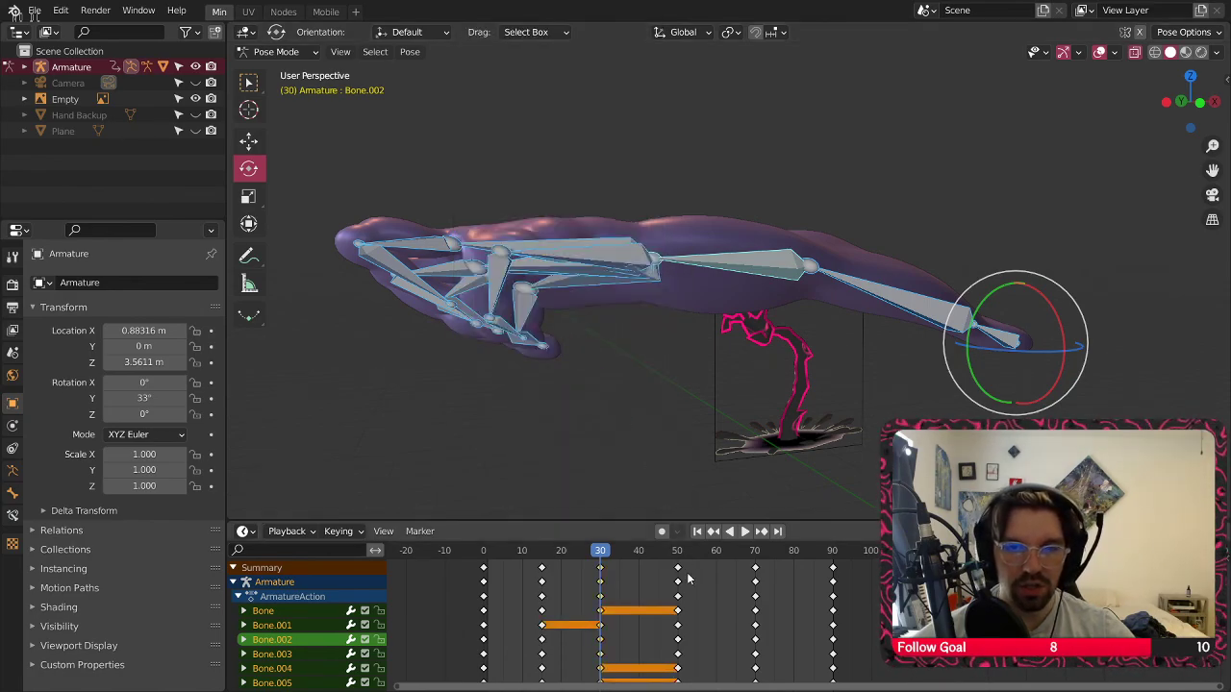
Play back the arm animation in Object Mode from the left orthographic view
left_click(678, 552)
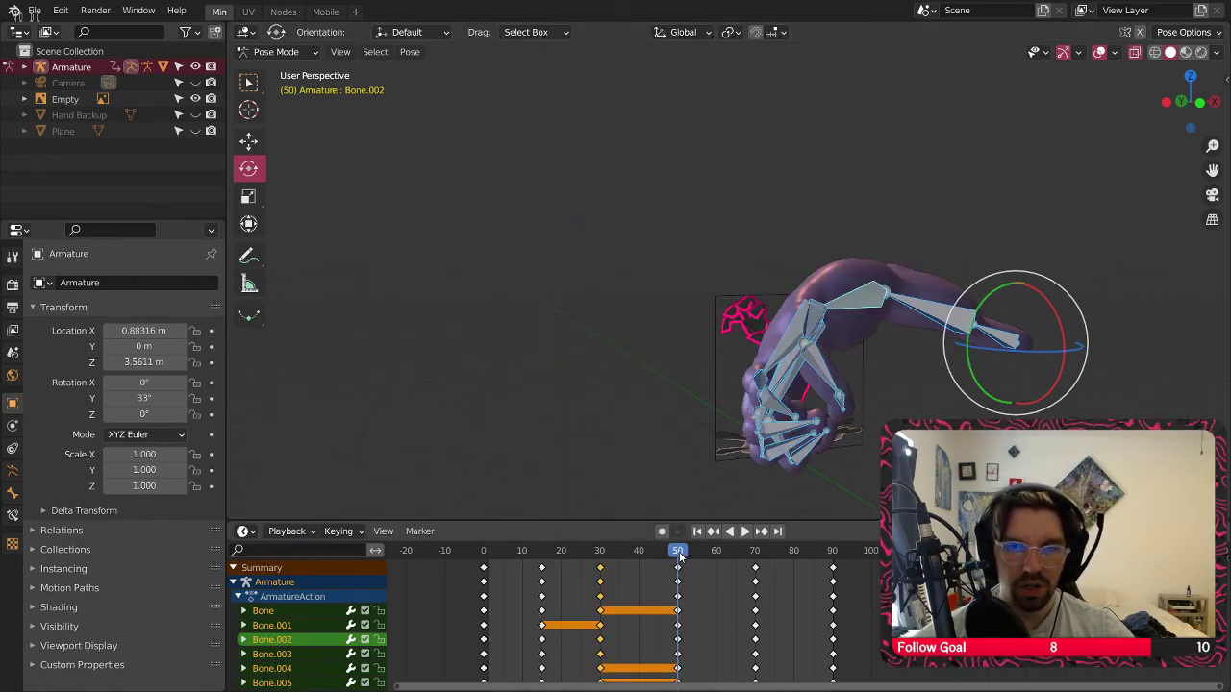
left_click(610, 421)
middle_click_drag(574, 343, 932, 339)
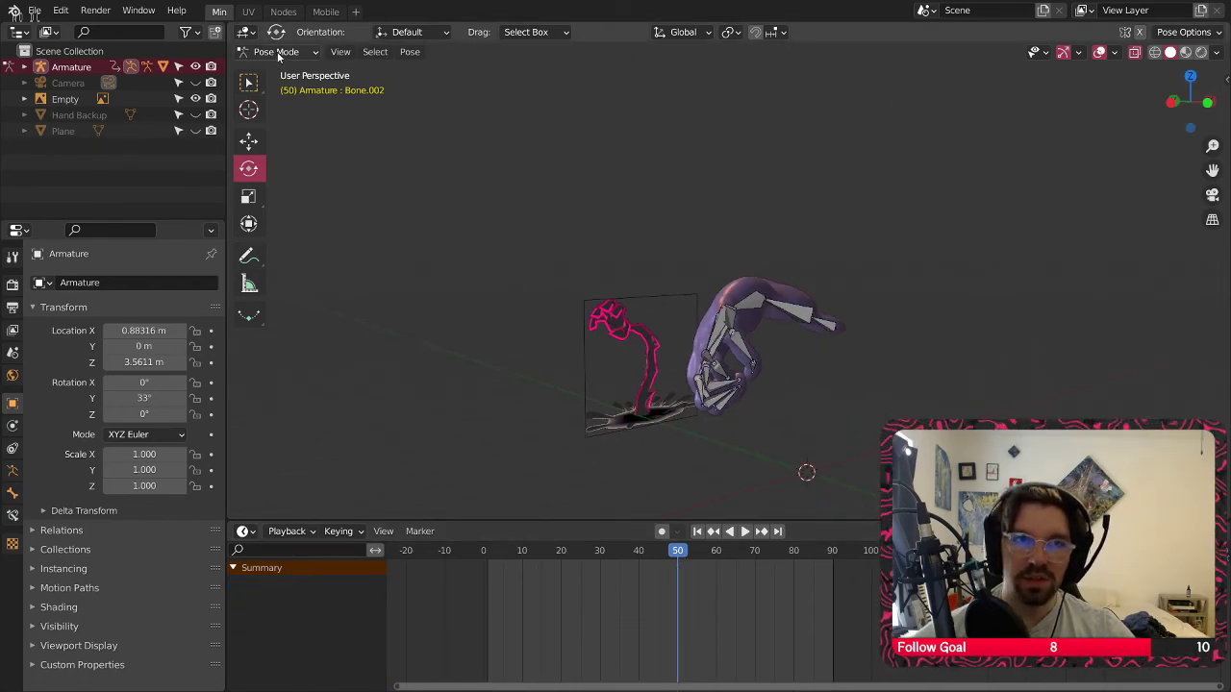
key("ctrl+Tab")
left_click(1172, 101)
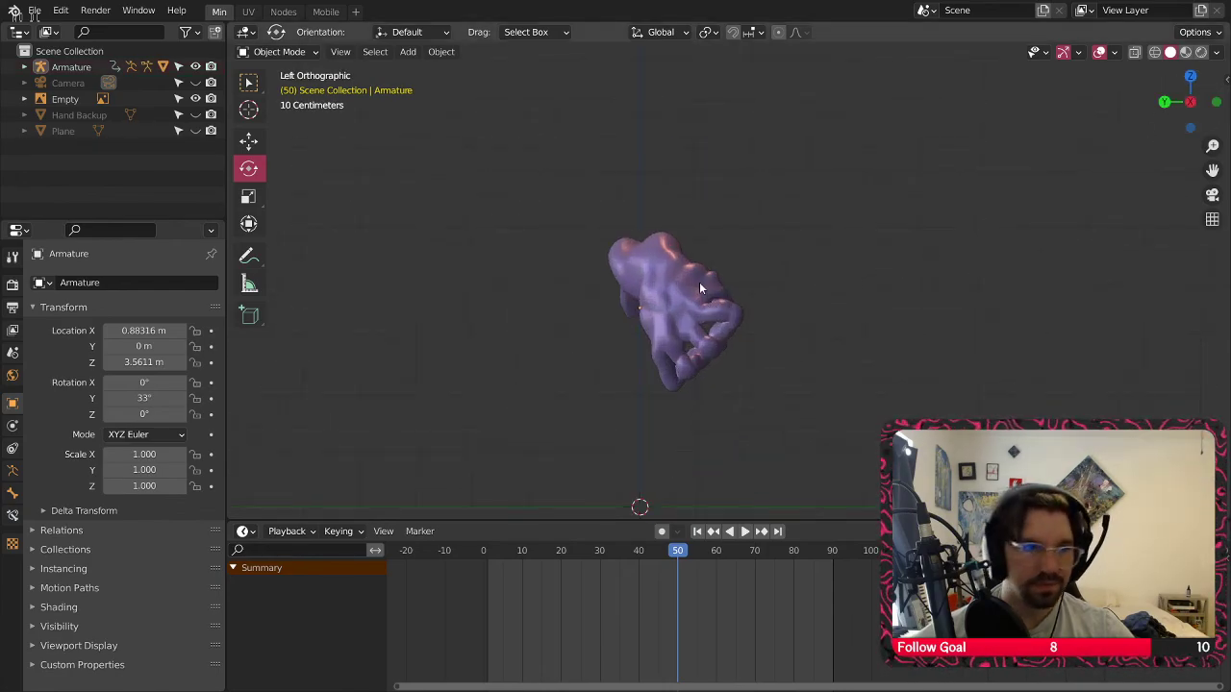
key("space")
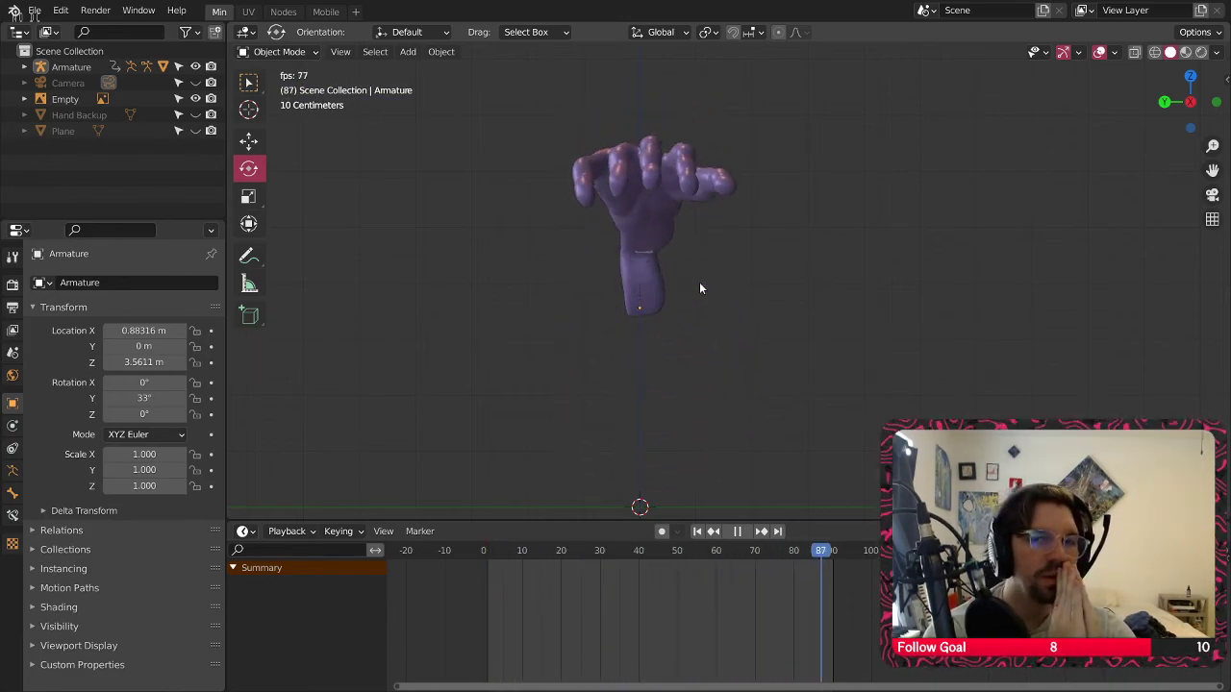
key("space")
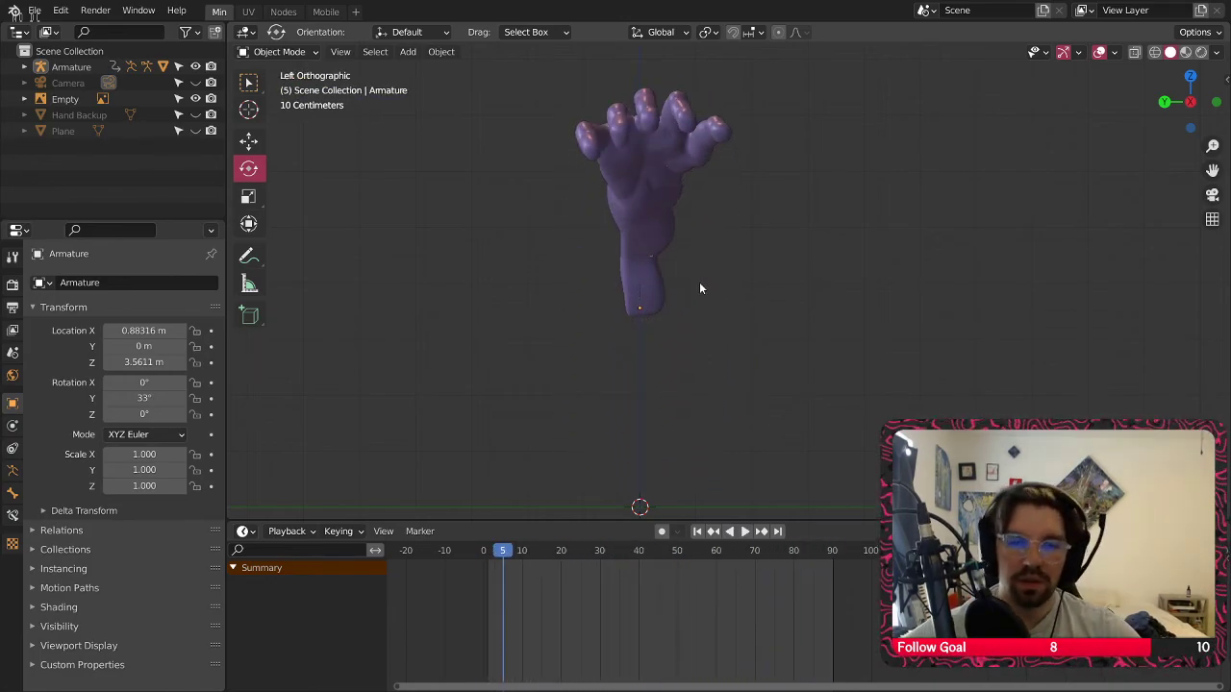
Return the armature to Pose Mode and undo the pose keyframes inserted for all bones at frame 30
left_click(677, 550)
key("ctrl+Tab")
key("a")
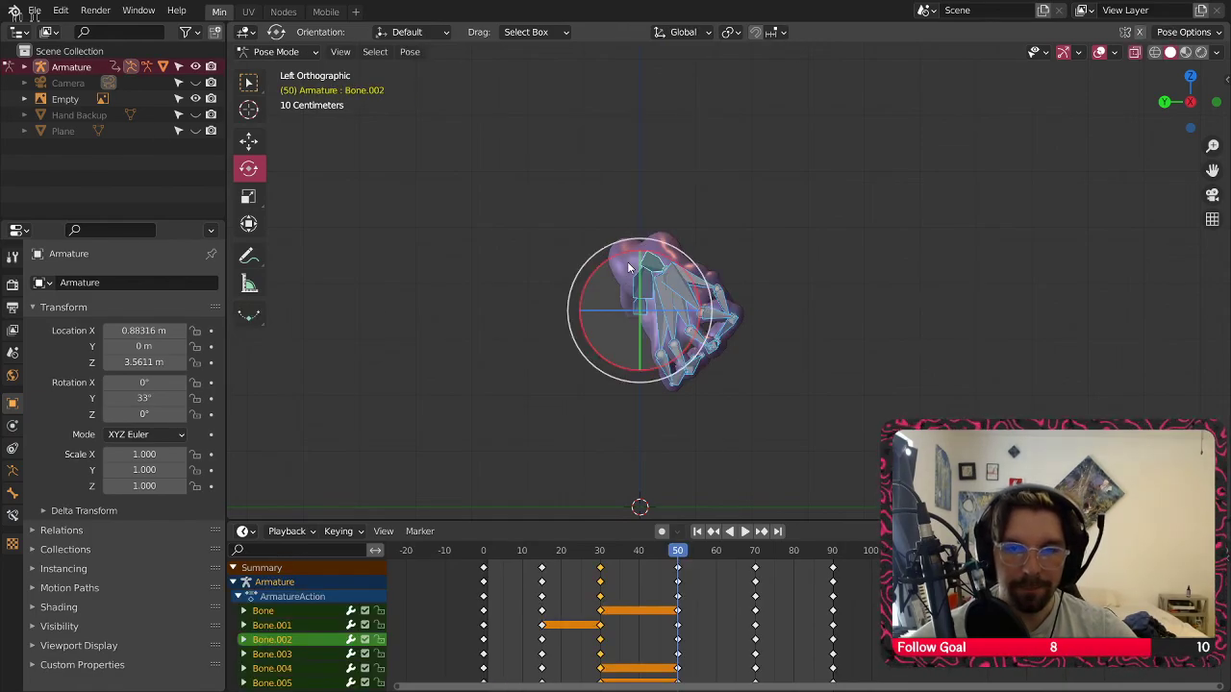
key("Down")
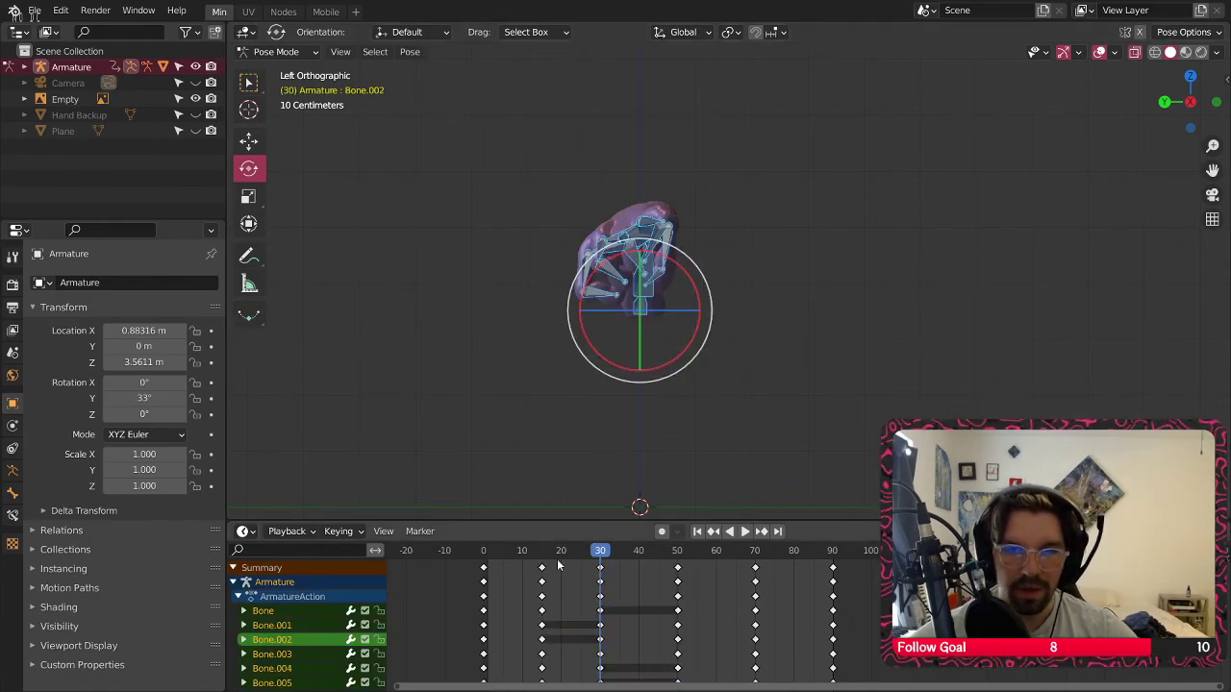
At frame 15, select the four finger base bones (Bone.007, 010, 013 and 016) and rotate them together
left_click(543, 569)
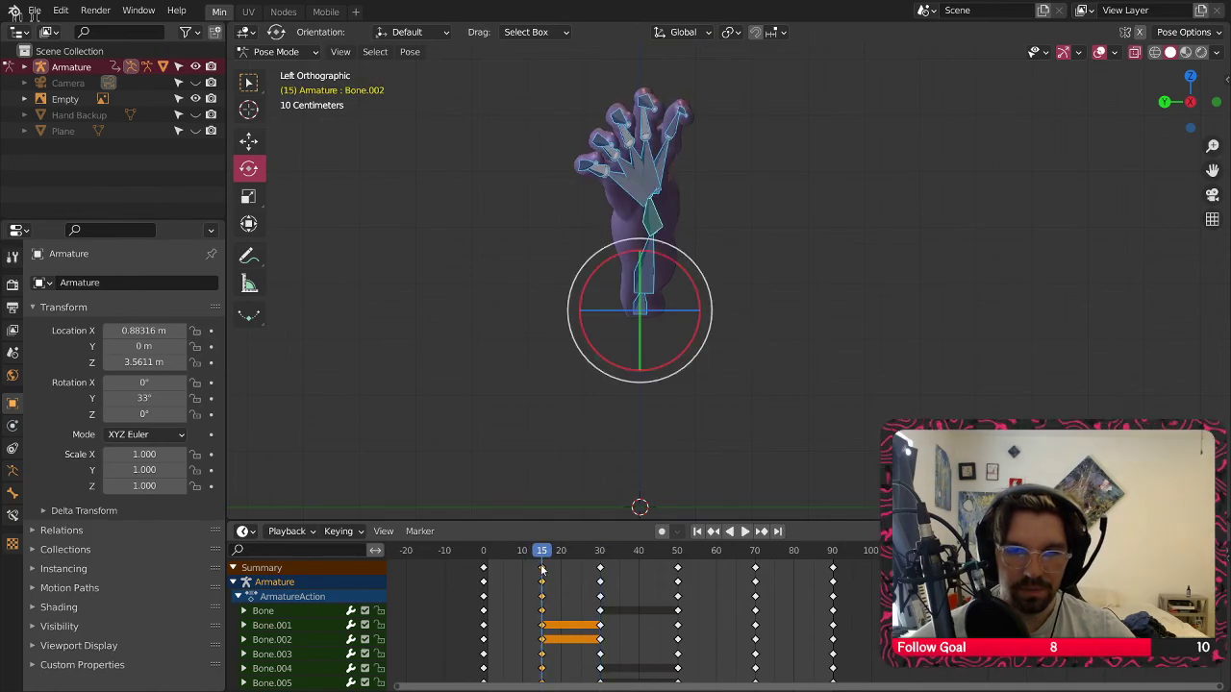
mouse_move(668, 248)
middle_mouse_down()
mouse_move(635, 240)
mouse_move(668, 248)
middle_mouse_up()
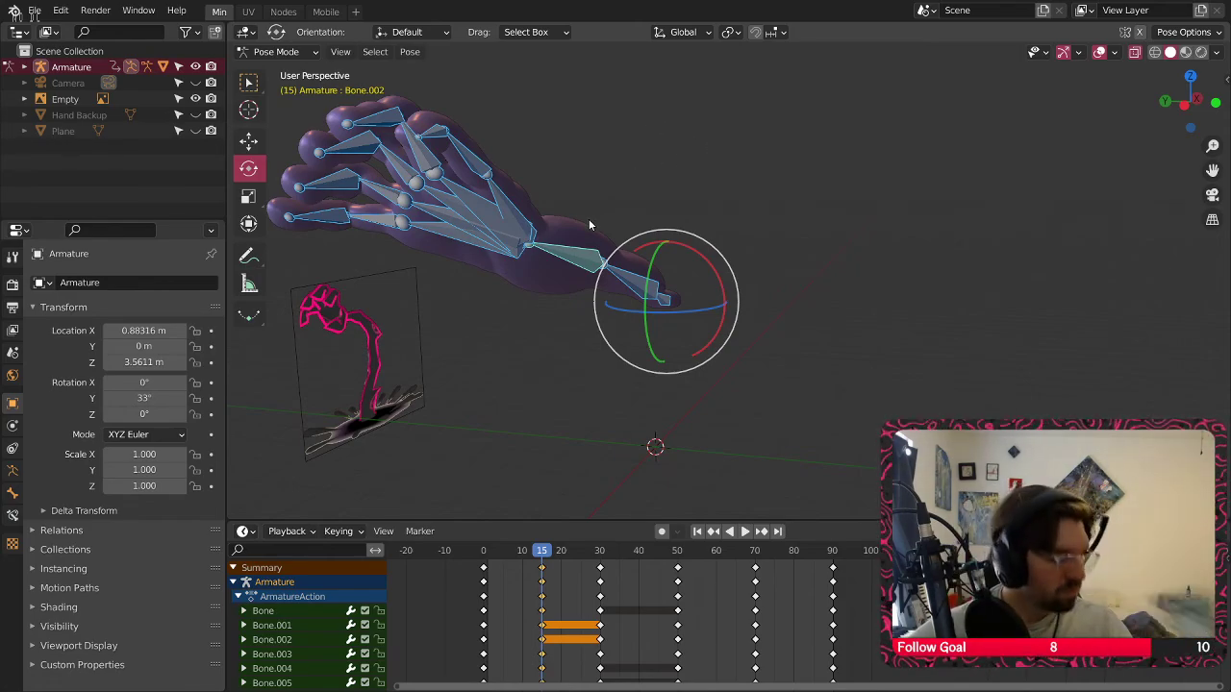
middle_click_drag(589, 225, 428, 258)
left_click(446, 268)
scroll(447, 268, "up", 2)
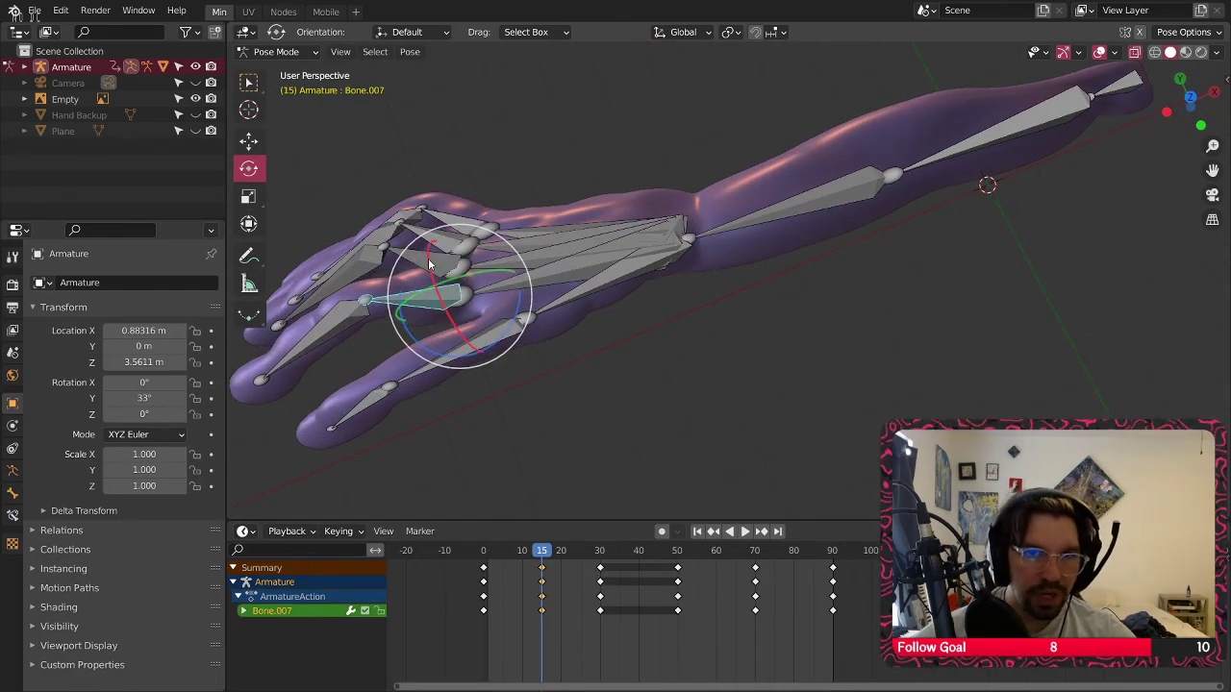
left_click(430, 252, "shift")
left_click(447, 230, "shift")
left_click(467, 236, "shift")
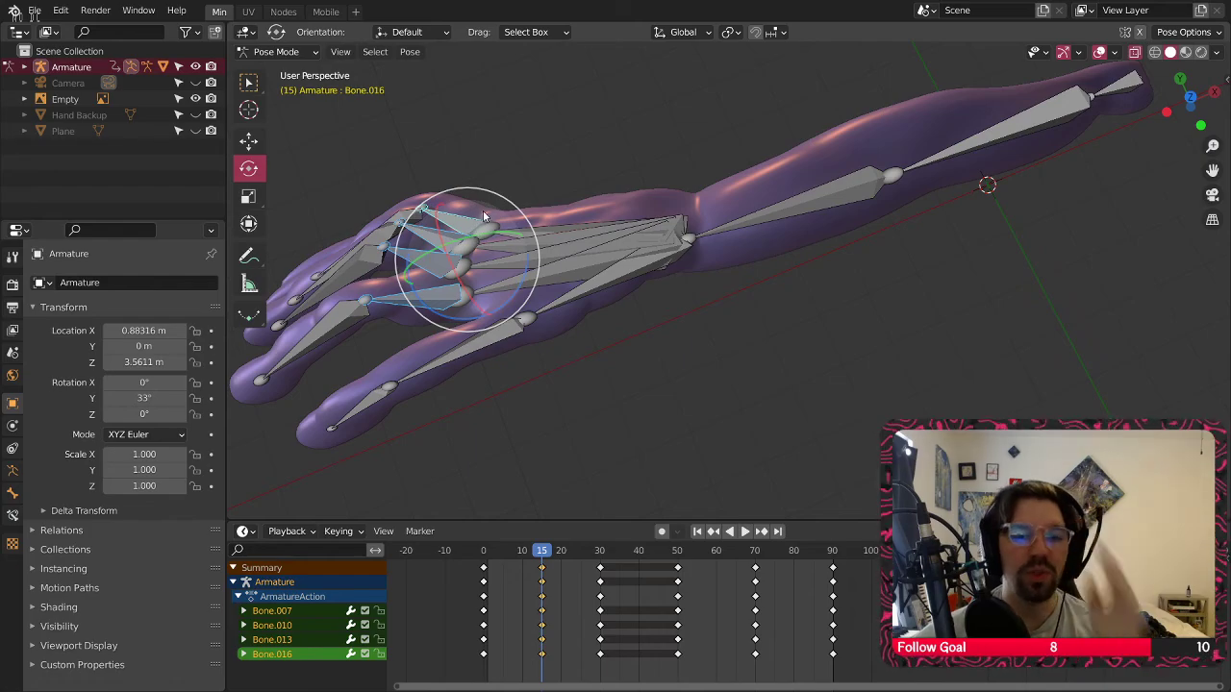
middle_click_drag(483, 211, 465, 239)
left_click_drag(466, 236, 465, 223)
Rotate the five palm bones (Bone.003, 006, 009, 012 and 015) by -17.3° about global Y and -40.6° about global X
middle_click_drag(466, 223, 682, 308)
left_click(738, 250)
left_click(693, 135, "shift")
left_click(629, 190, "shift")
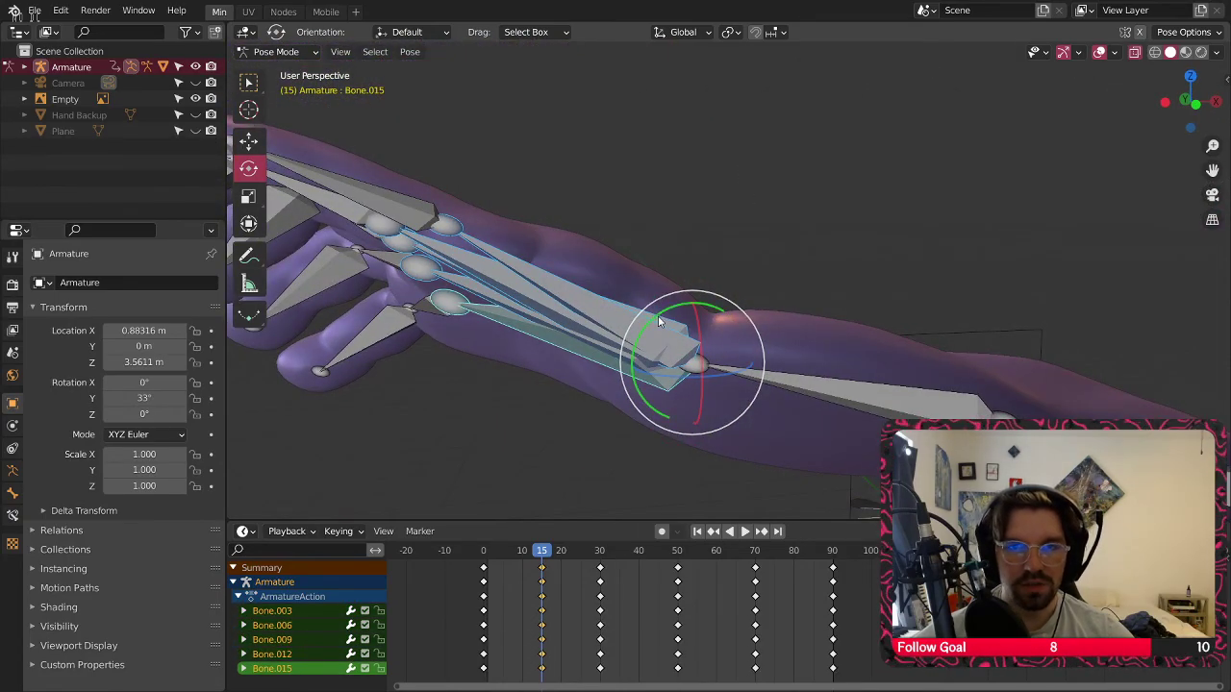
left_click_drag(660, 321, 646, 335)
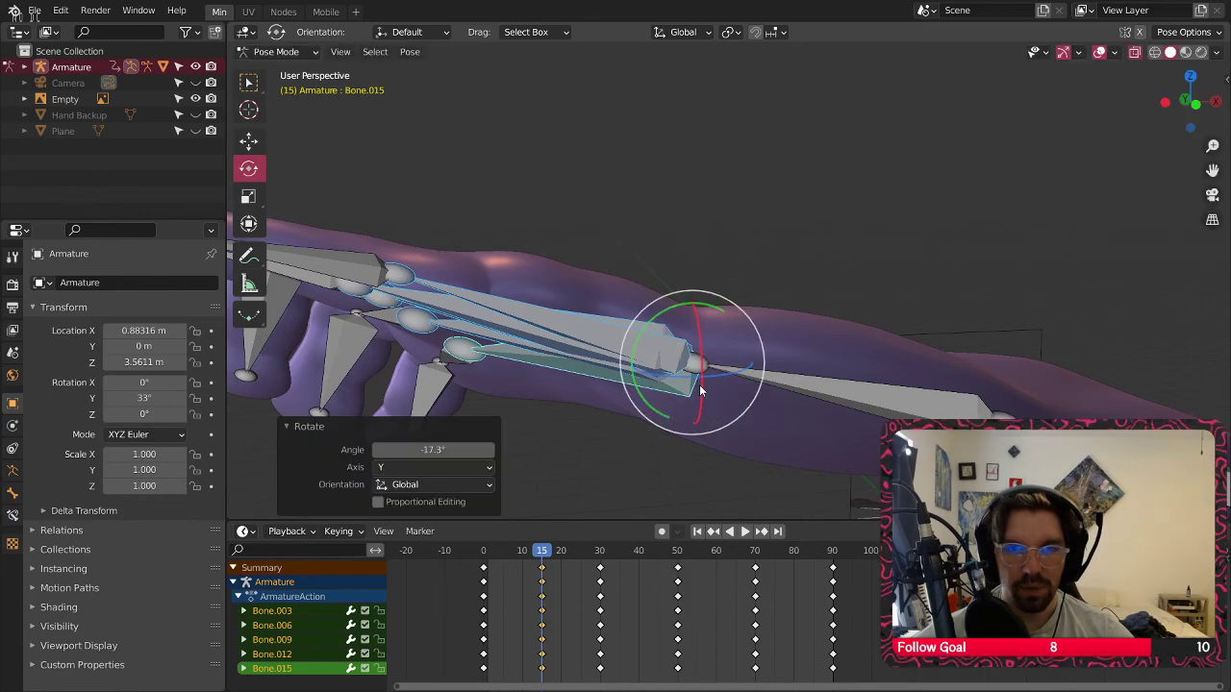
left_click_drag(700, 389, 708, 363)
scroll(667, 227, "down", 2)
middle_click_drag(620, 348, 603, 234, "shift")
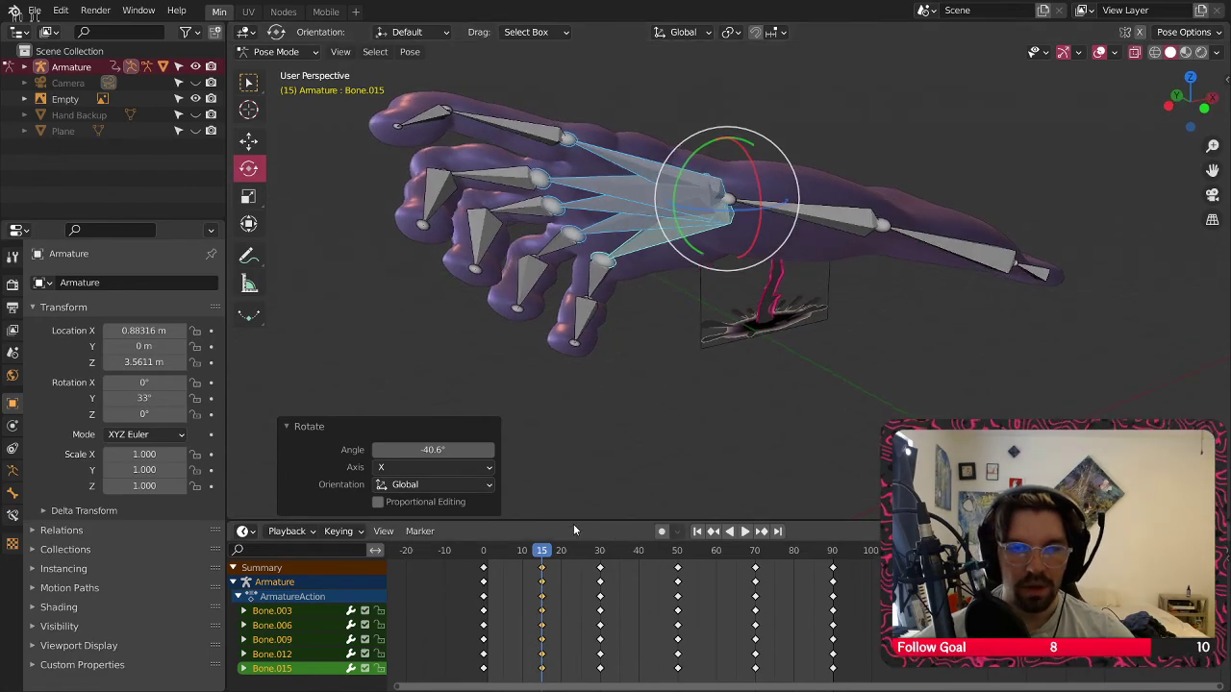
Select all bones and insert a keyframe for the adjusted pose at frame 15
key("a")
right_click(637, 340)
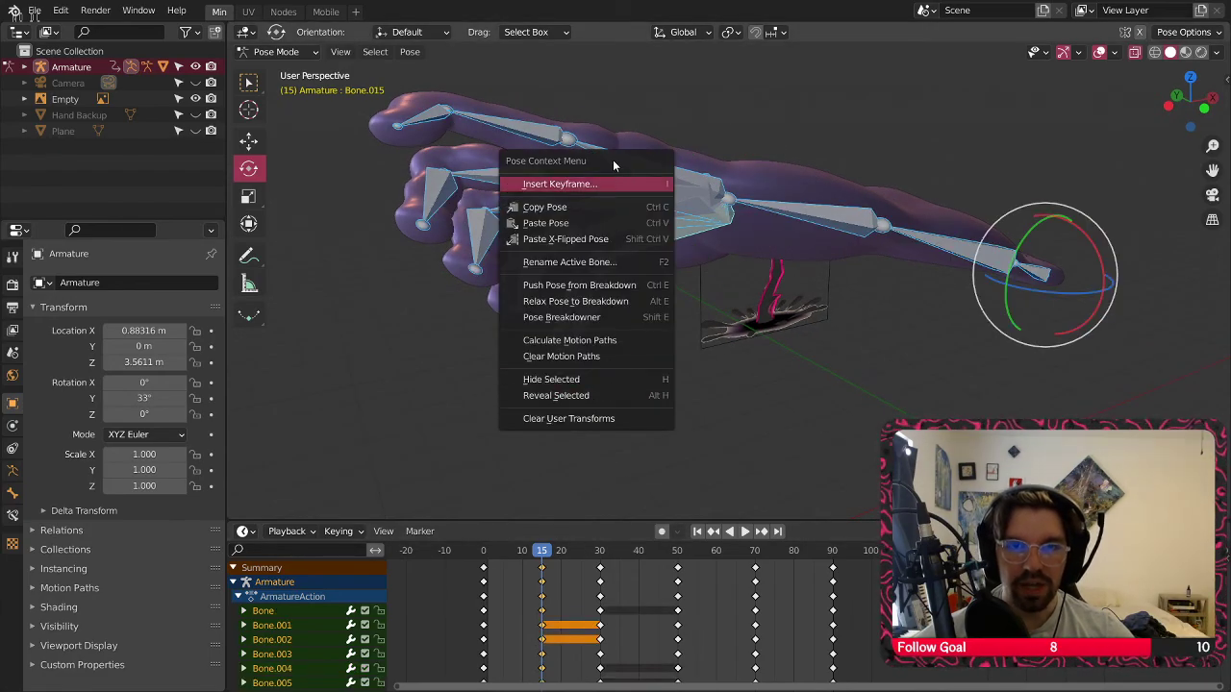
left_click(608, 183)
left_click(537, 319)
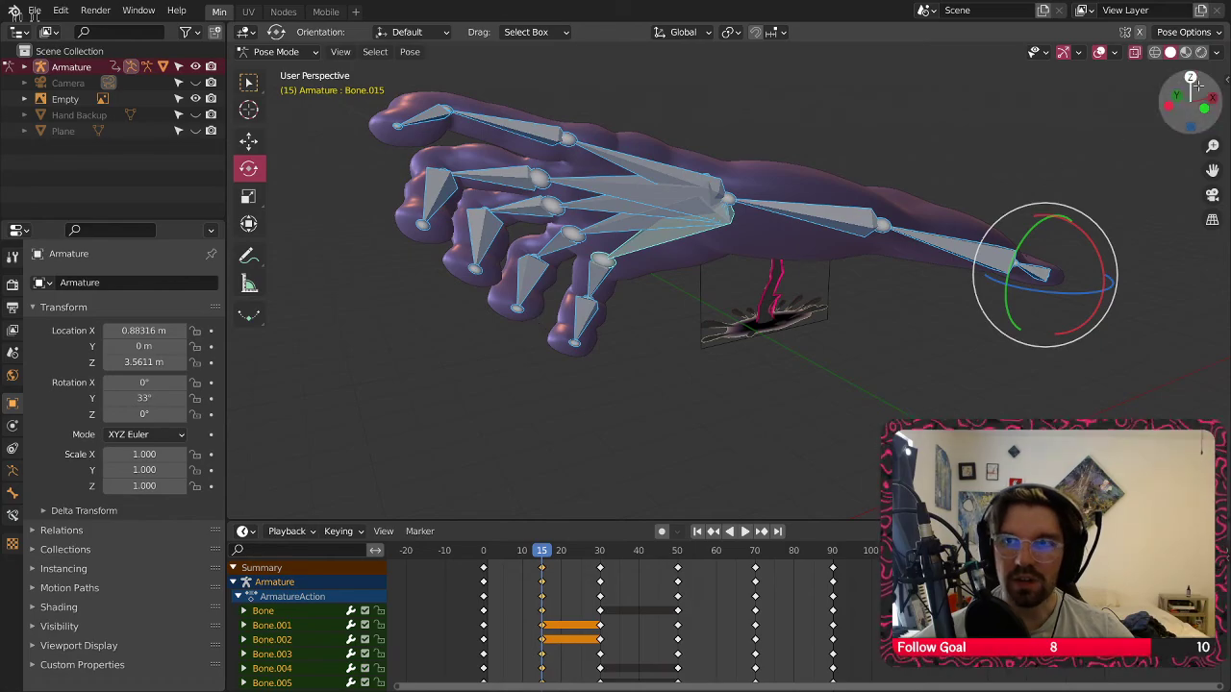
Play back the revised animation in Object Mode from the left orthographic view, stop it and inspect the hand mesh from the side
left_click(1168, 105)
left_click(1079, 381)
middle_click_drag(1079, 381, 669, 334, "shift")
middle_click_drag(819, 252, 708, 337, "shift")
left_click(279, 51)
left_click(274, 67)
key("space")
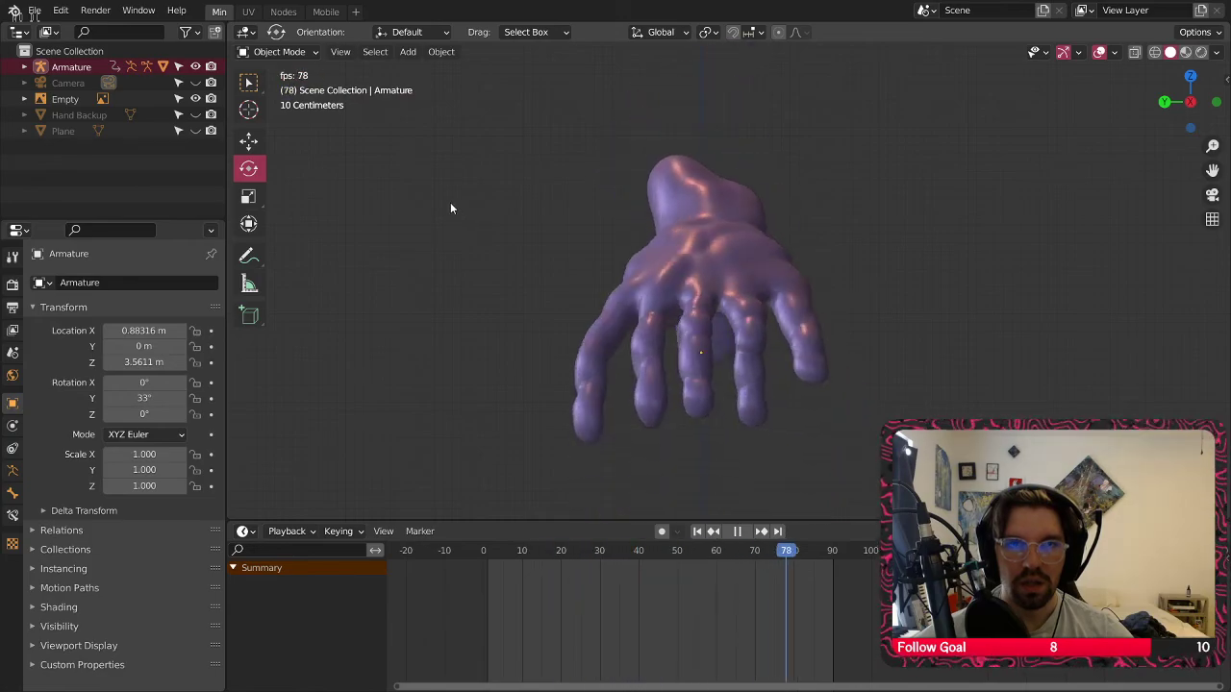
key("space")
left_click(728, 204)
middle_click_drag(734, 213, 569, 200)
middle_click_drag(805, 223, 764, 247, "shift")
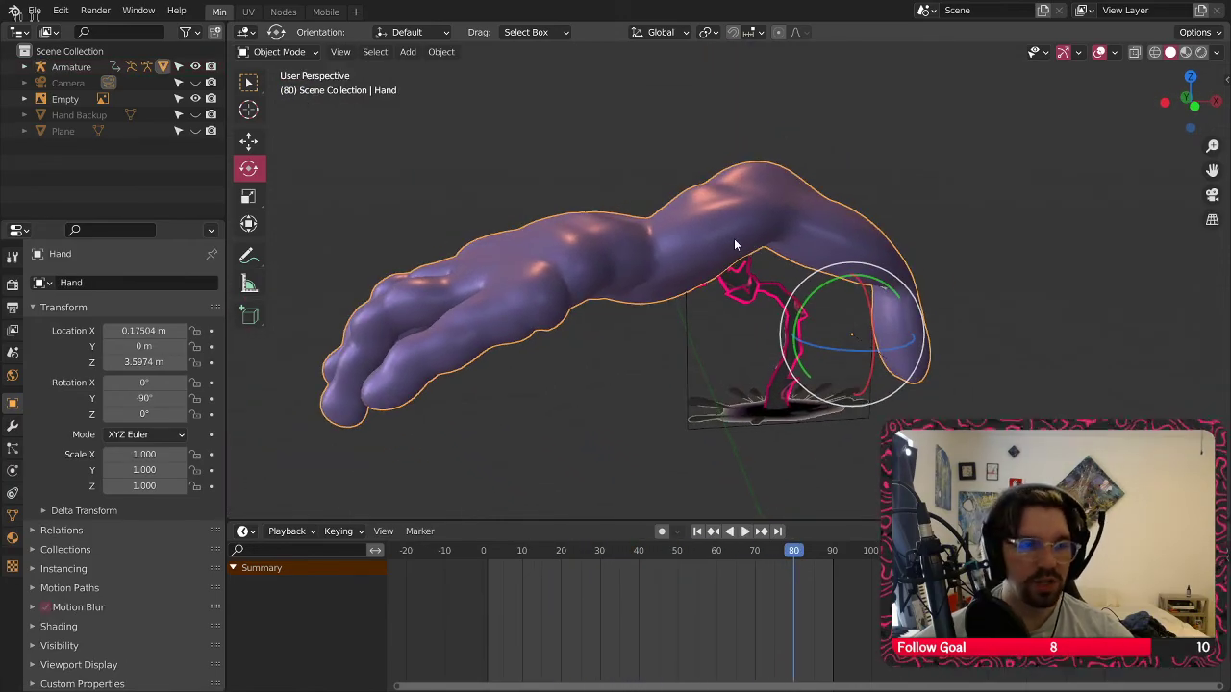
Put the armature back in Pose Mode, select all bones and go to frame 30
left_click(125, 65)
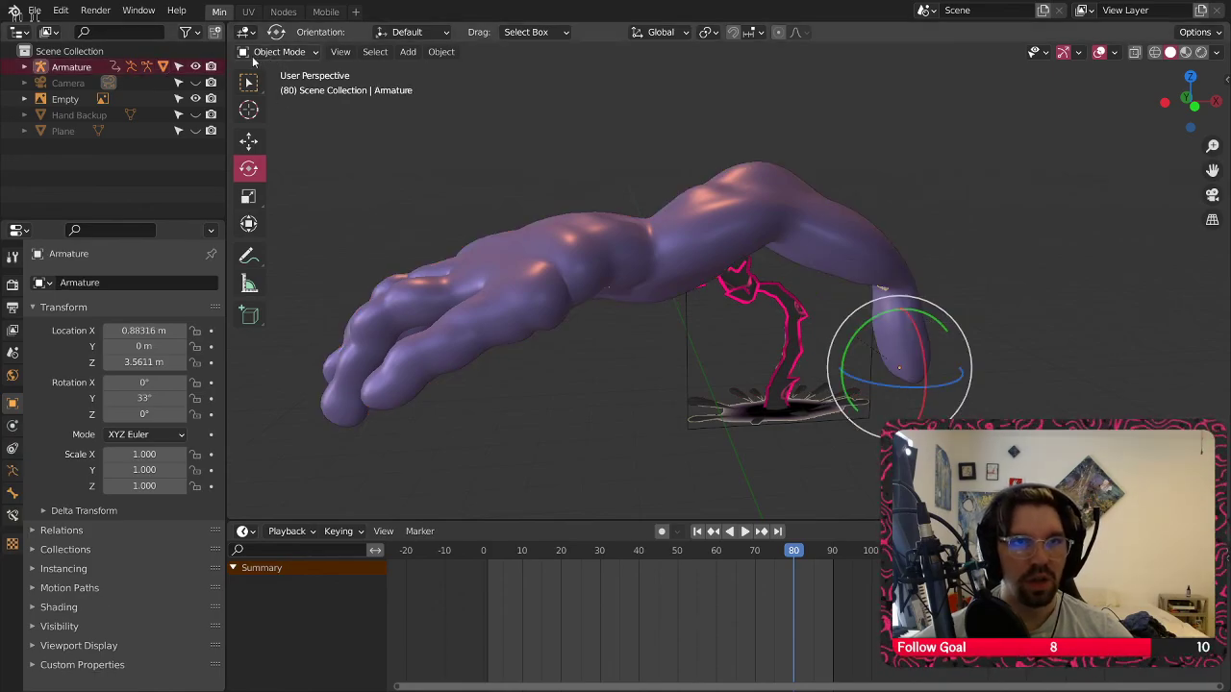
left_click(279, 105)
middle_click_drag(659, 284, 647, 277)
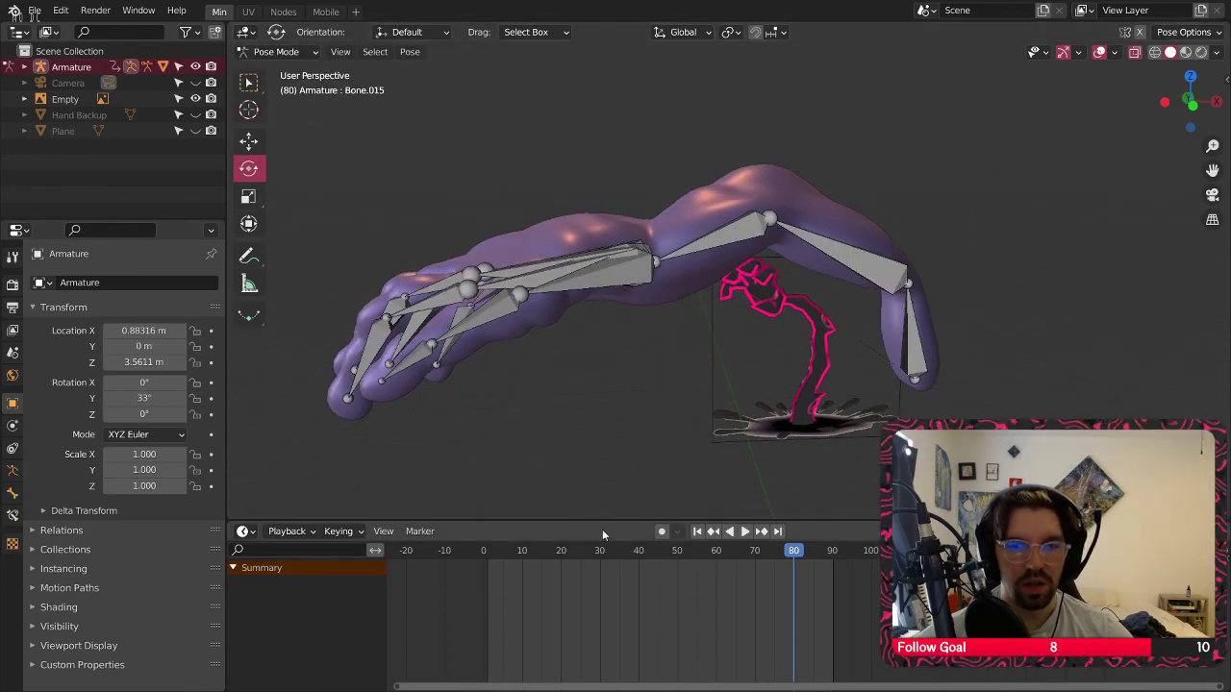
key("a")
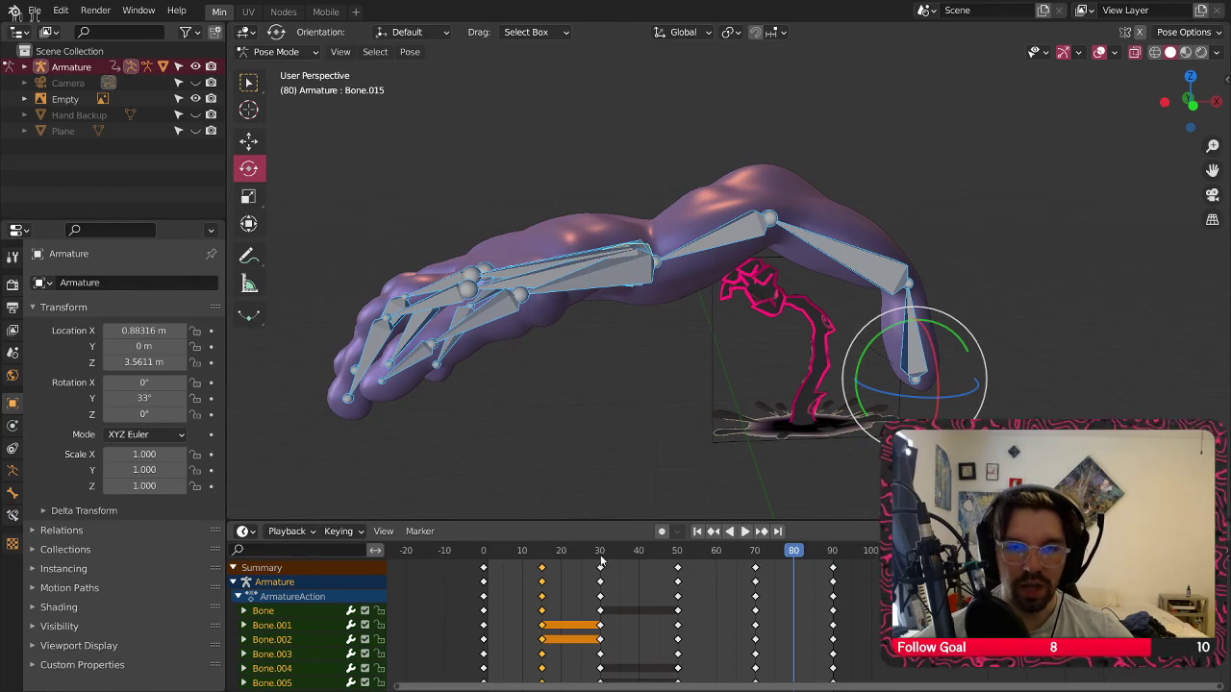
left_click(601, 556)
Rotate the forearm bone Bone.002 by -29.2° about global X and turn it further to re-aim the hand at frame 30
middle_click_drag(562, 436, 617, 326)
scroll(618, 326, "up", 2)
left_click(667, 329)
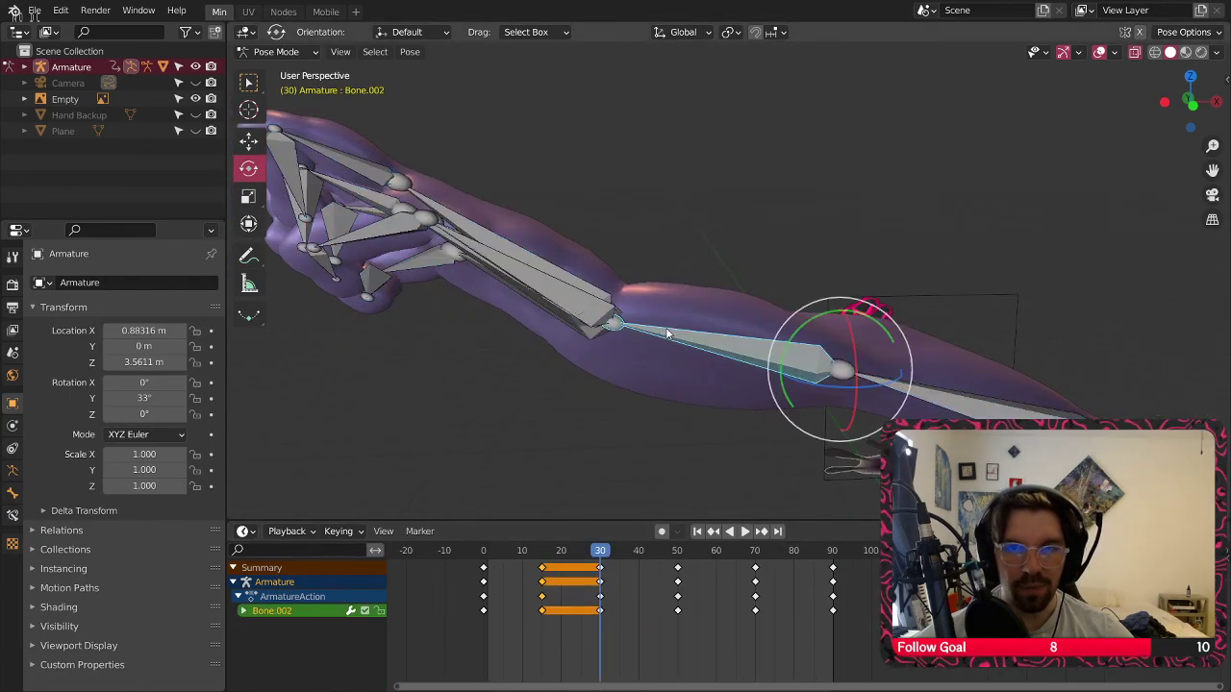
left_click_drag(851, 354, 912, 192)
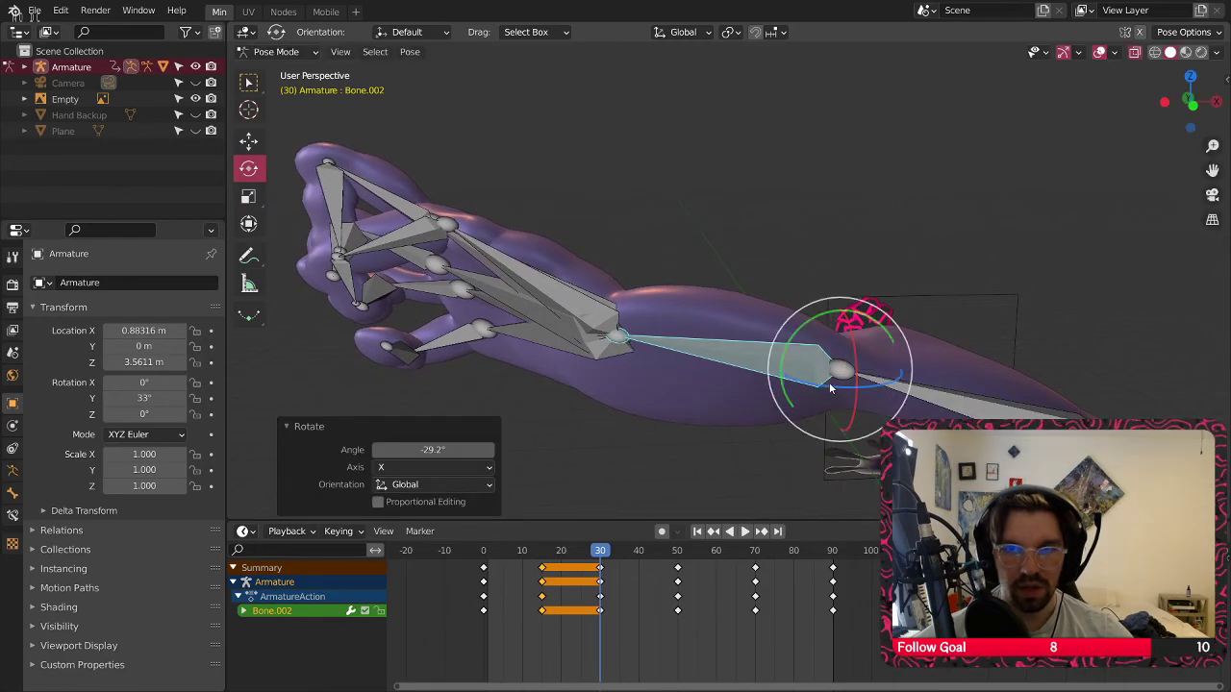
left_click_drag(824, 385, 808, 385)
scroll(802, 385, "down", 2)
middle_click_drag(802, 385, 719, 267)
left_click_drag(761, 265, 761, 282)
Select the five palm bones (Bone.003, 006, 009, 012 and 015) and rotate them 39.1° about global Z at frame 30
middle_click_drag(762, 282, 722, 259)
left_click(648, 280)
left_click(646, 289, "shift")
left_click(582, 286, "shift")
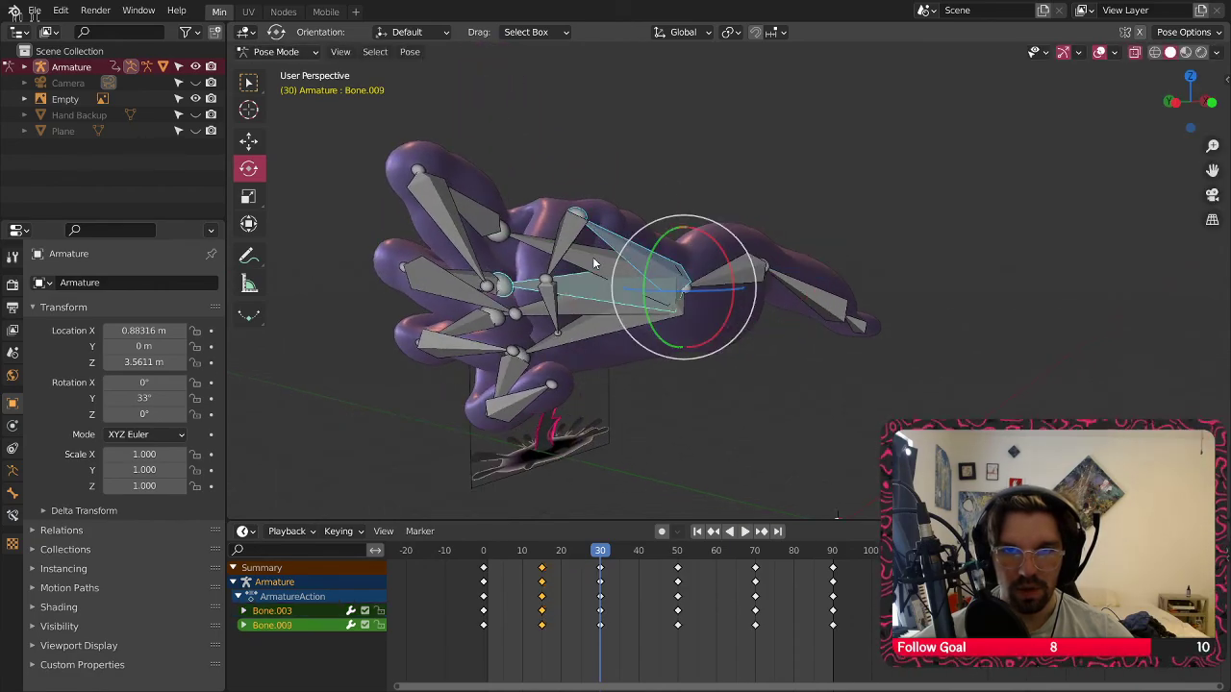
left_click(594, 263, "shift")
middle_click_drag(596, 332, 656, 345)
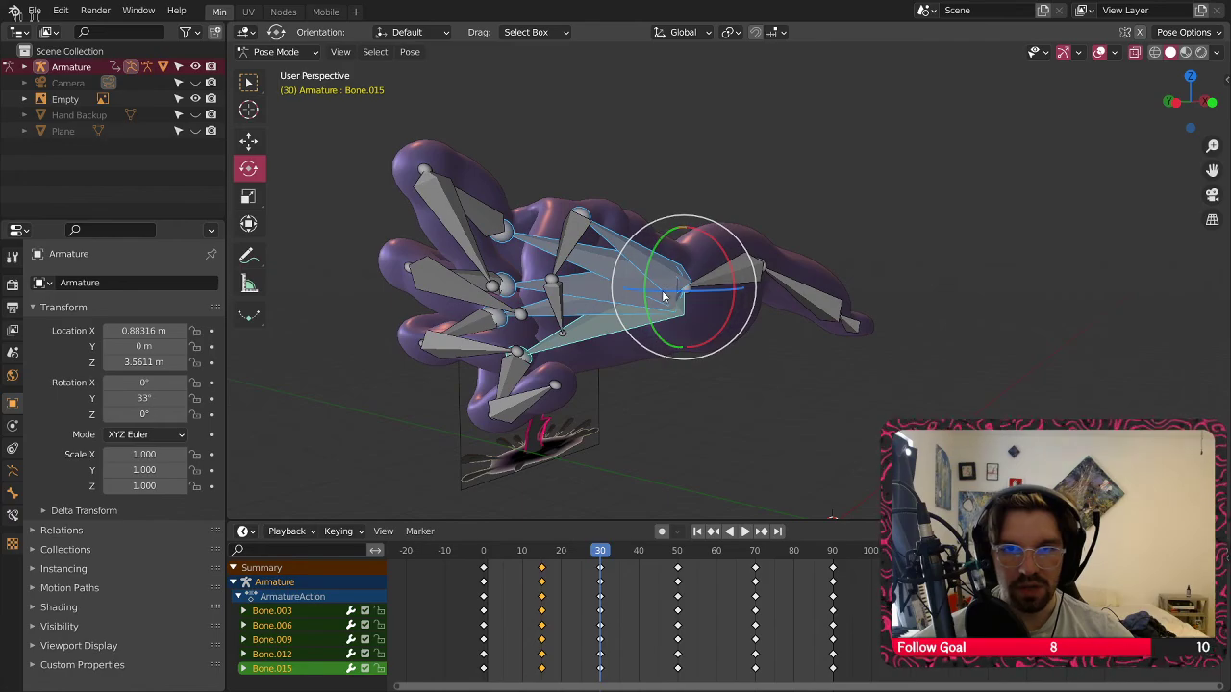
left_click_drag(664, 296, 666, 317)
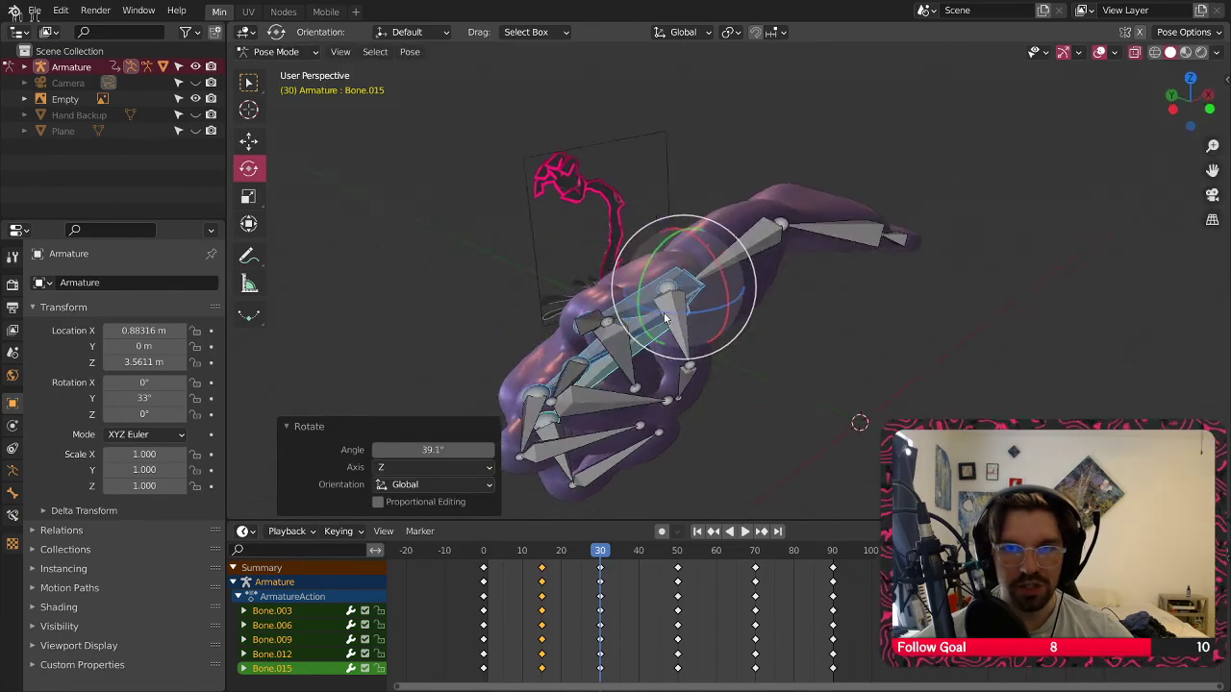
Select all bones of the armature and keyframe the adjusted pose at frame 30
middle_click_drag(818, 319, 767, 341)
key("a")
right_click(603, 255)
left_click(603, 254)
left_click(549, 317)
scroll(596, 350, "up", 3)
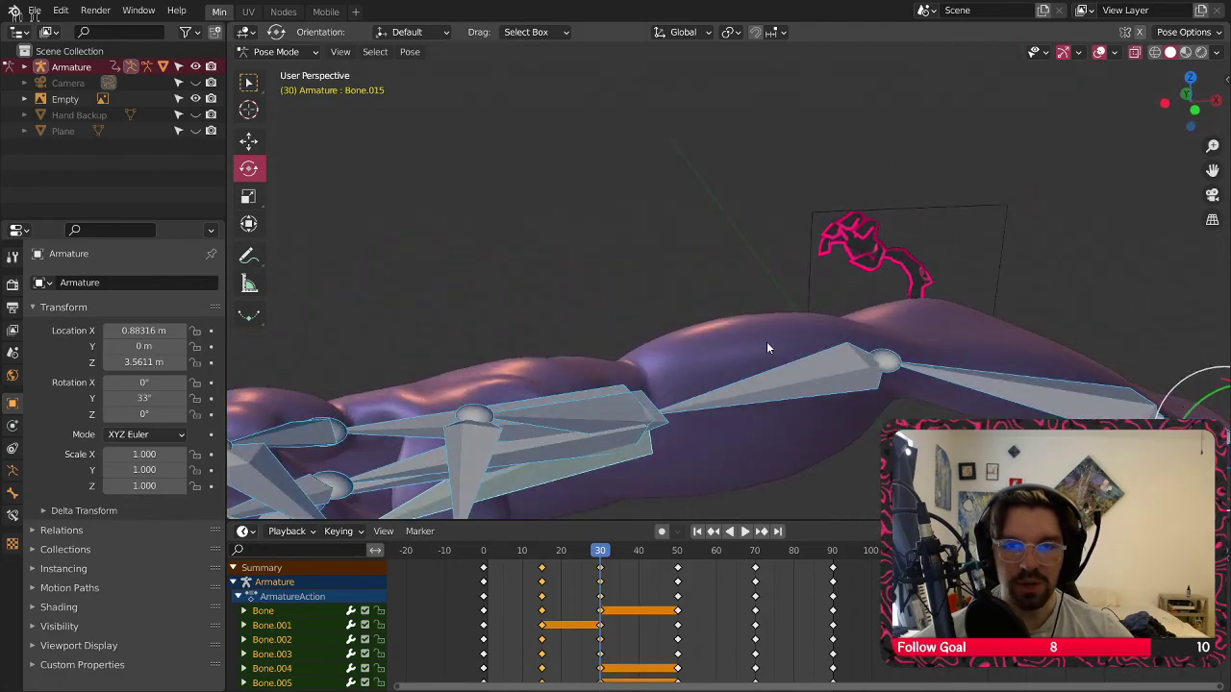
Switch to Object Mode and play the animation from the left orthographic view, then stop it
left_click(269, 71)
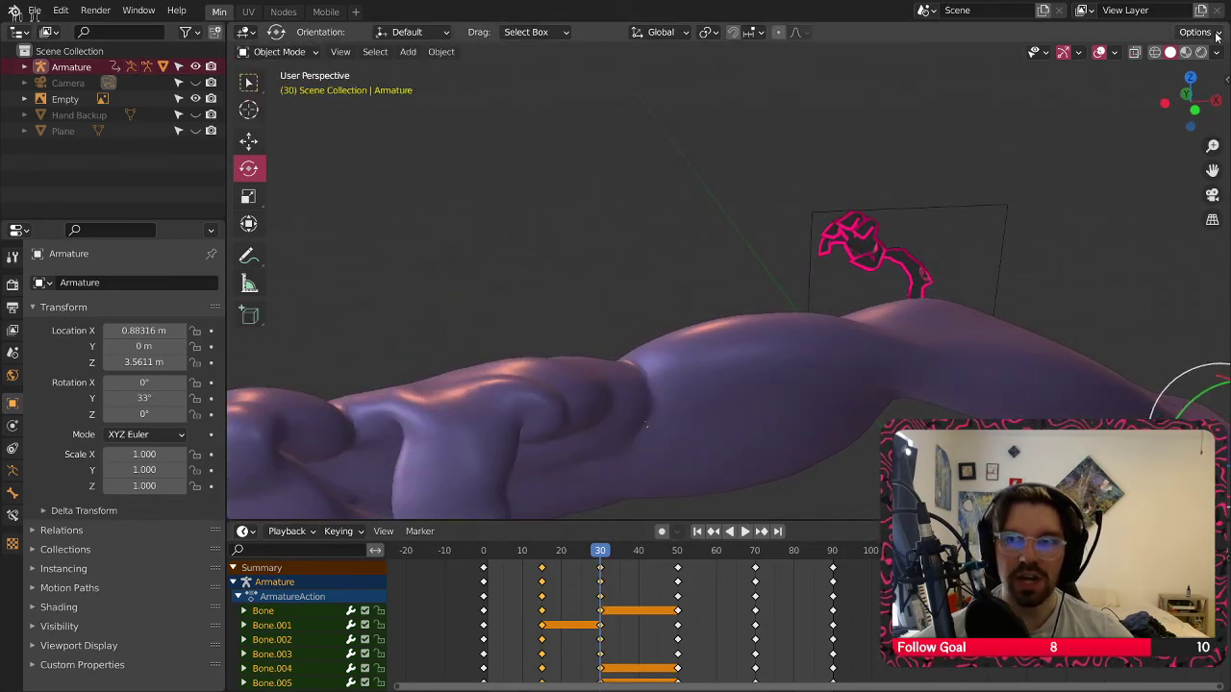
left_click(1164, 102)
key("space")
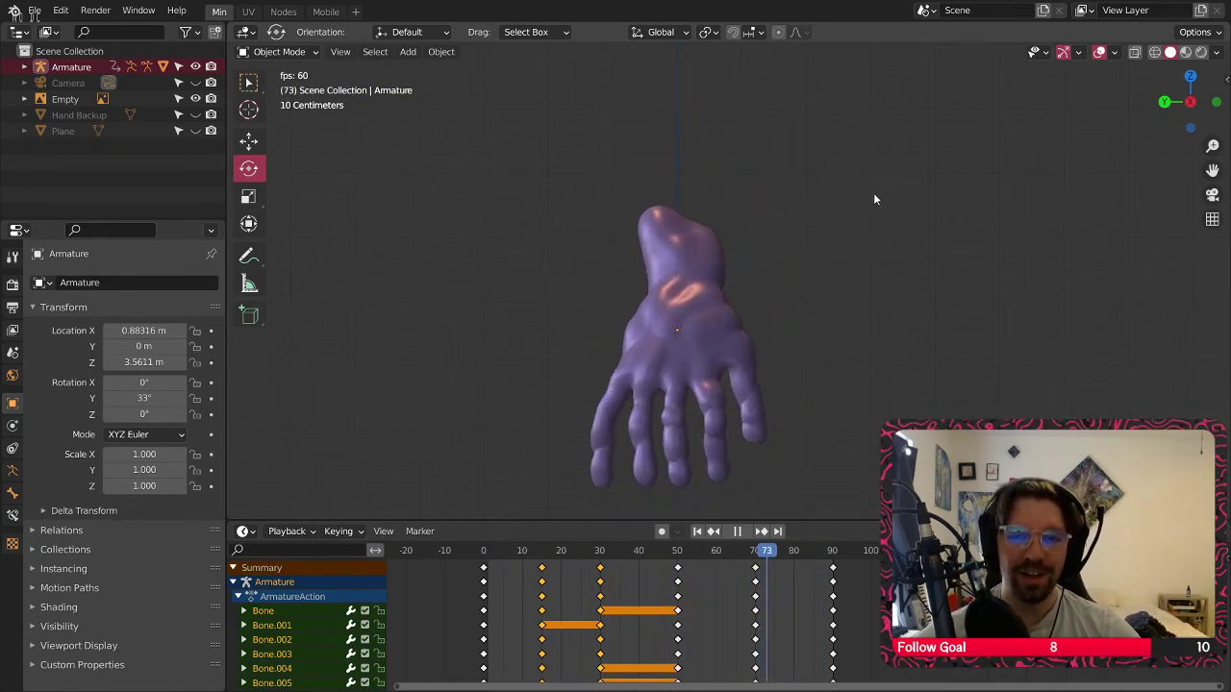
key("space")
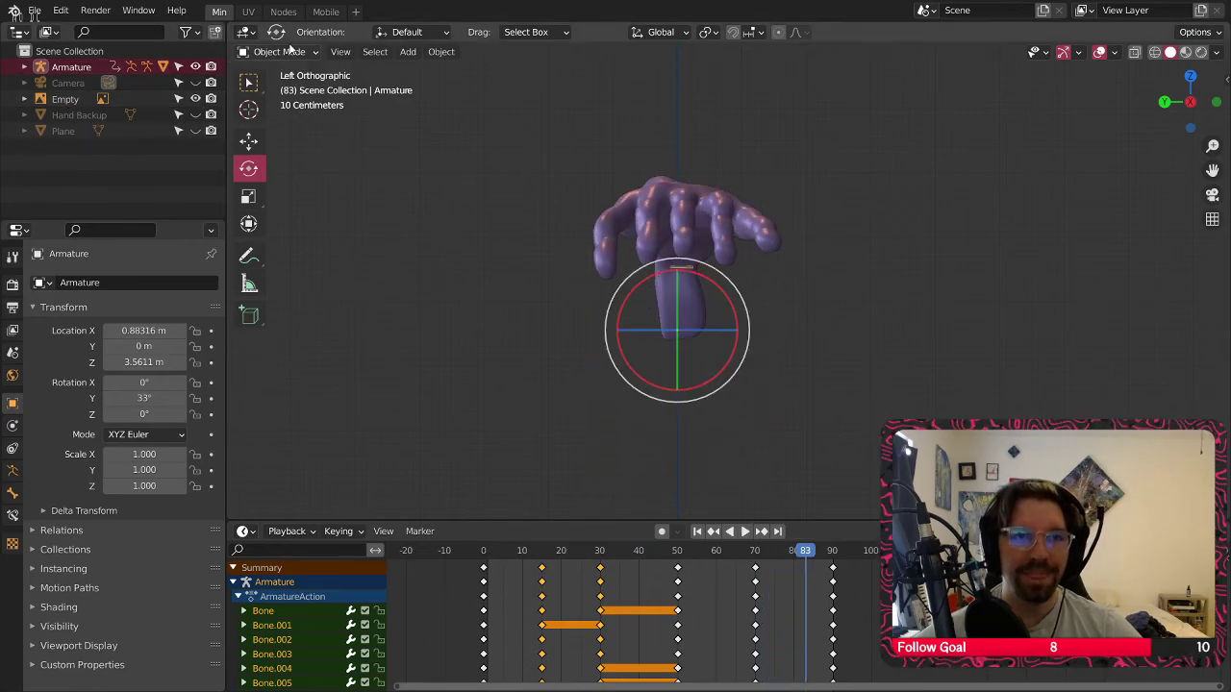
Put the armature back in Pose Mode and go to frame 15
left_click(280, 105)
middle_click_drag(630, 238, 523, 278)
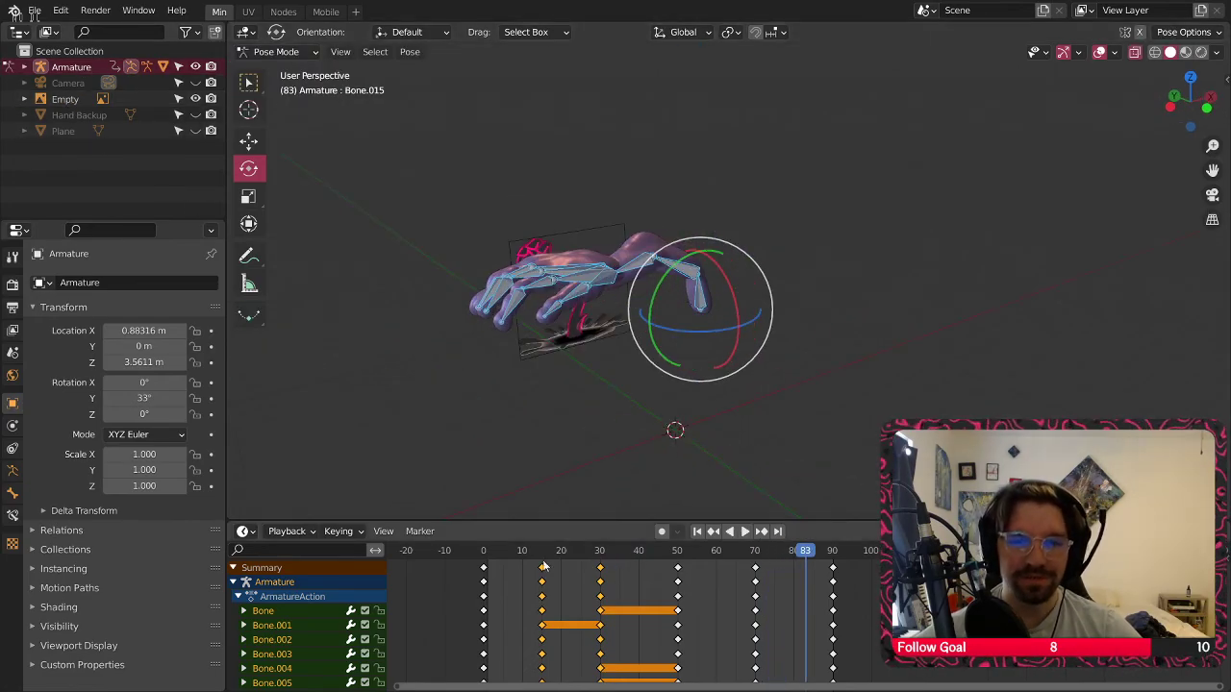
left_click(509, 552)
key("space")
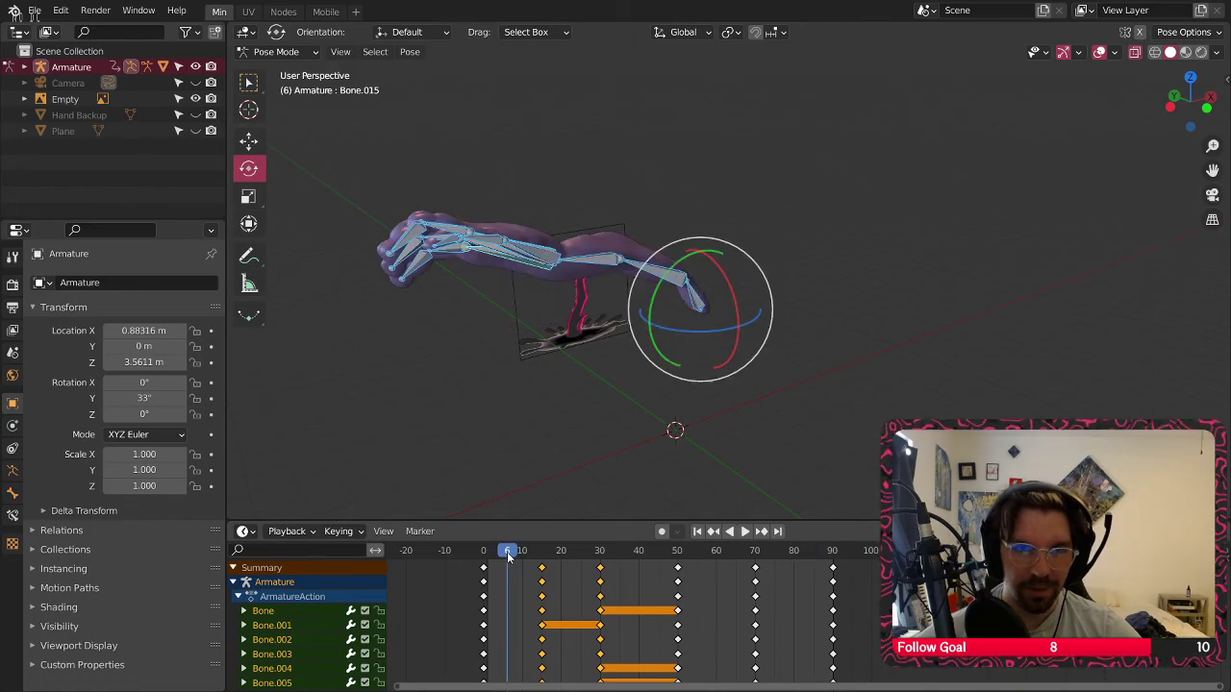
key("space")
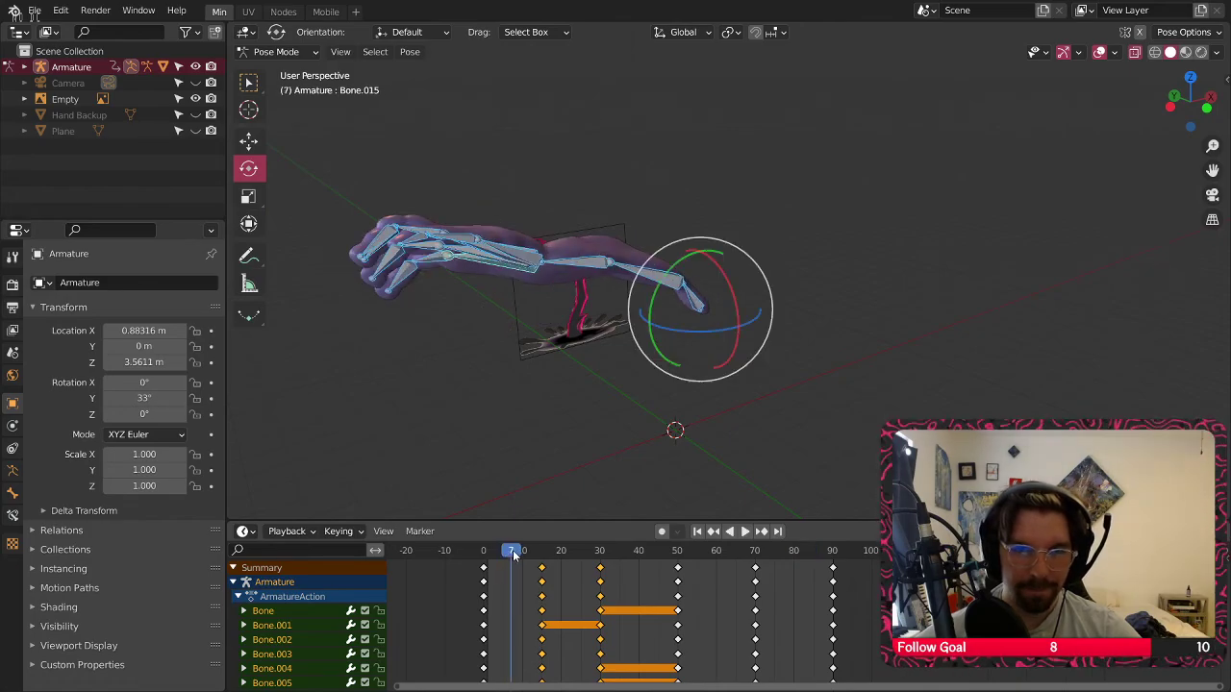
left_click(545, 552)
Rotate the uppermost finger's base bone, Bone.004, by 16.7° about global Y and adjust it further at frame 15
middle_click_drag(615, 327, 654, 214)
scroll(679, 157, "up", 3)
left_click(504, 231)
middle_click_drag(504, 230, 567, 209)
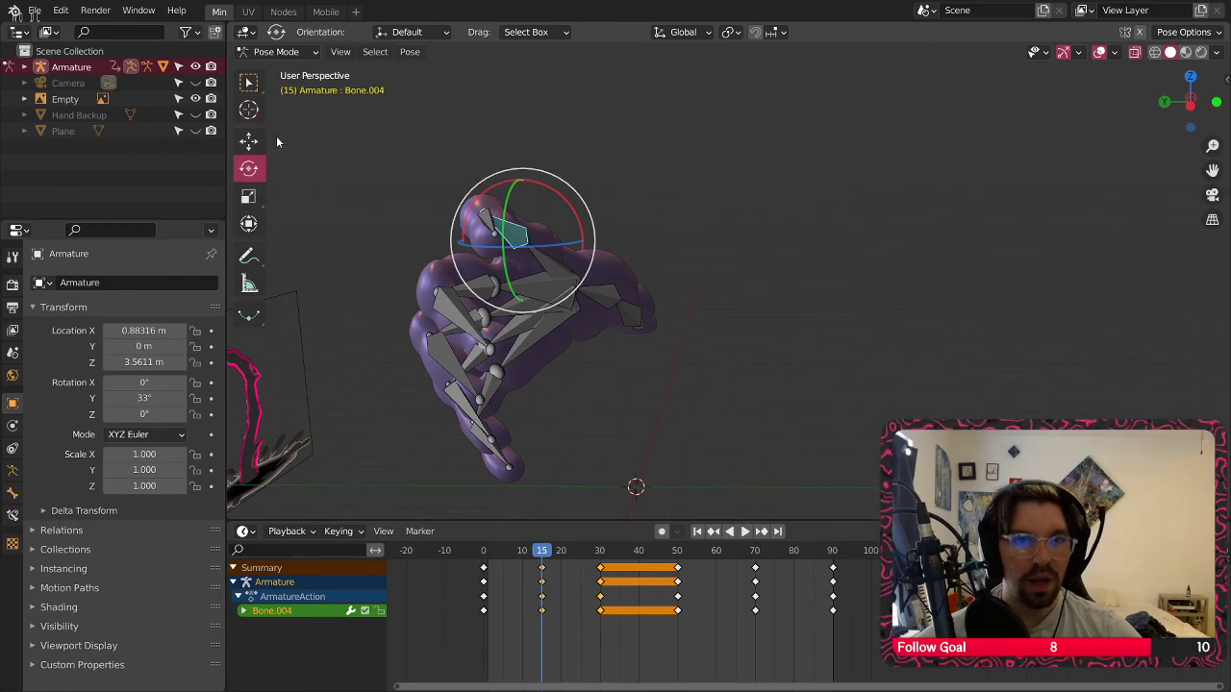
left_click_drag(519, 176, 520, 225)
key("ctrl+z")
middle_click_drag(521, 225, 571, 219)
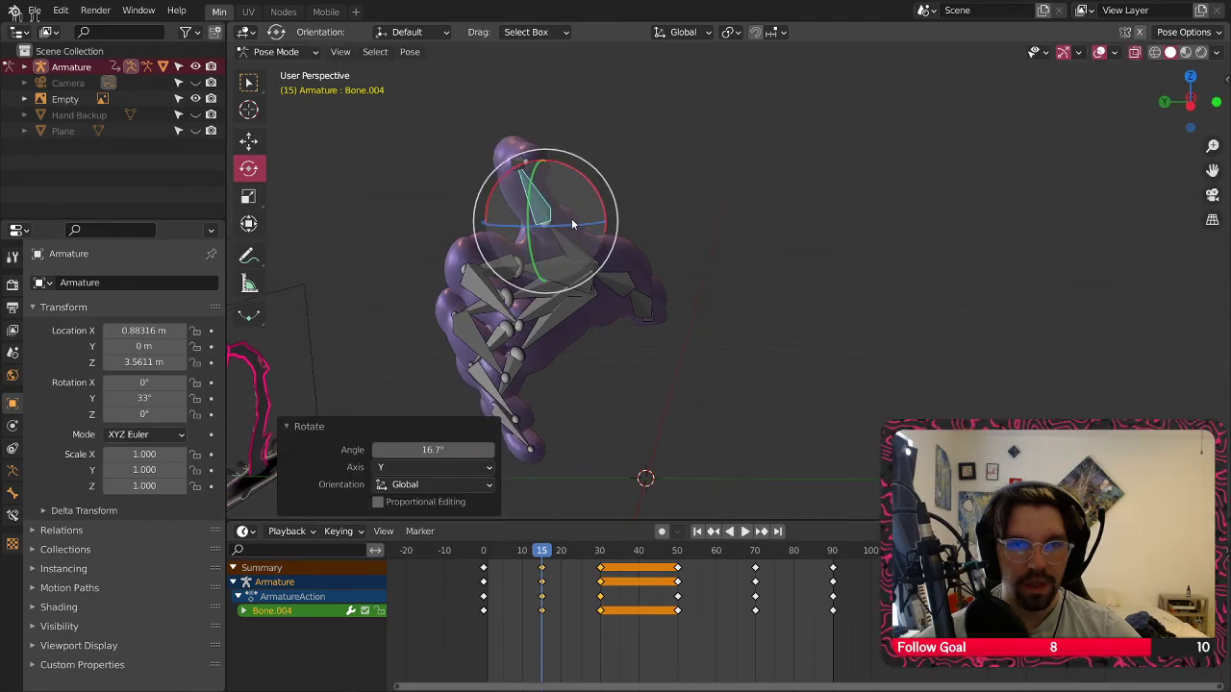
left_click_drag(571, 231, 562, 229)
left_click_drag(566, 171, 582, 192)
middle_click_drag(582, 193, 640, 183)
Rotate the second finger's base bone, Bone.007, by 21.5° about global Y and fine-tune its direction at frame 15
left_click(694, 225)
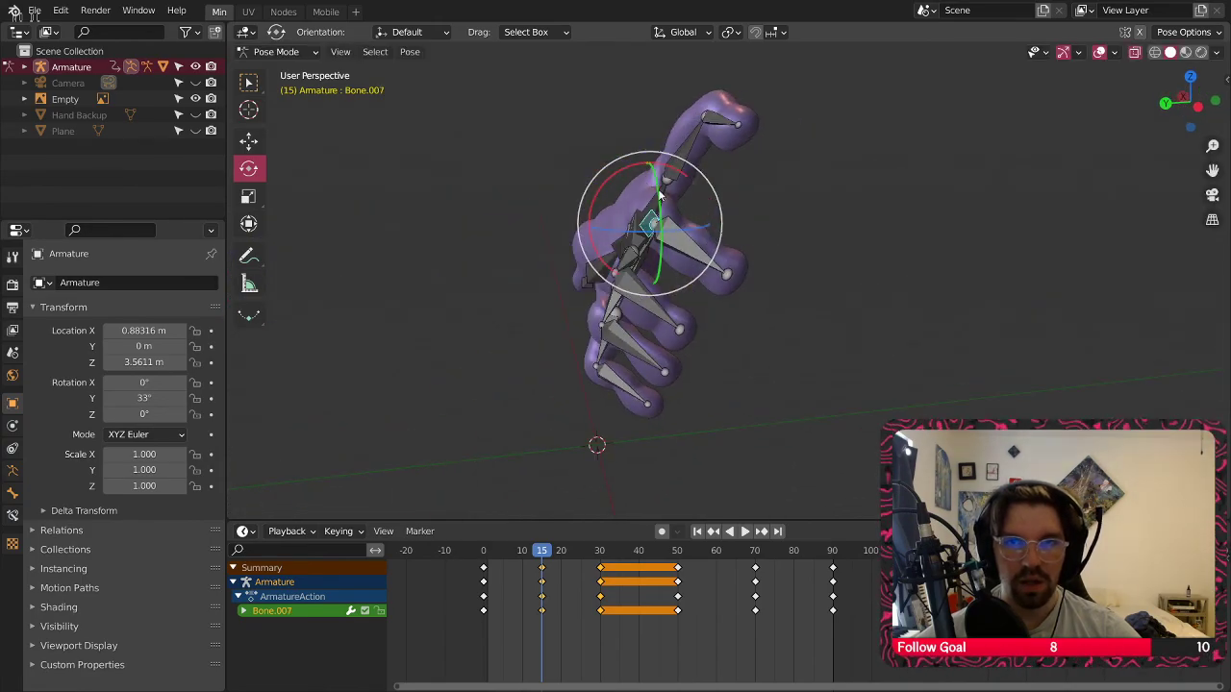
left_click_drag(659, 195, 652, 181)
left_click_drag(659, 82, 658, 89)
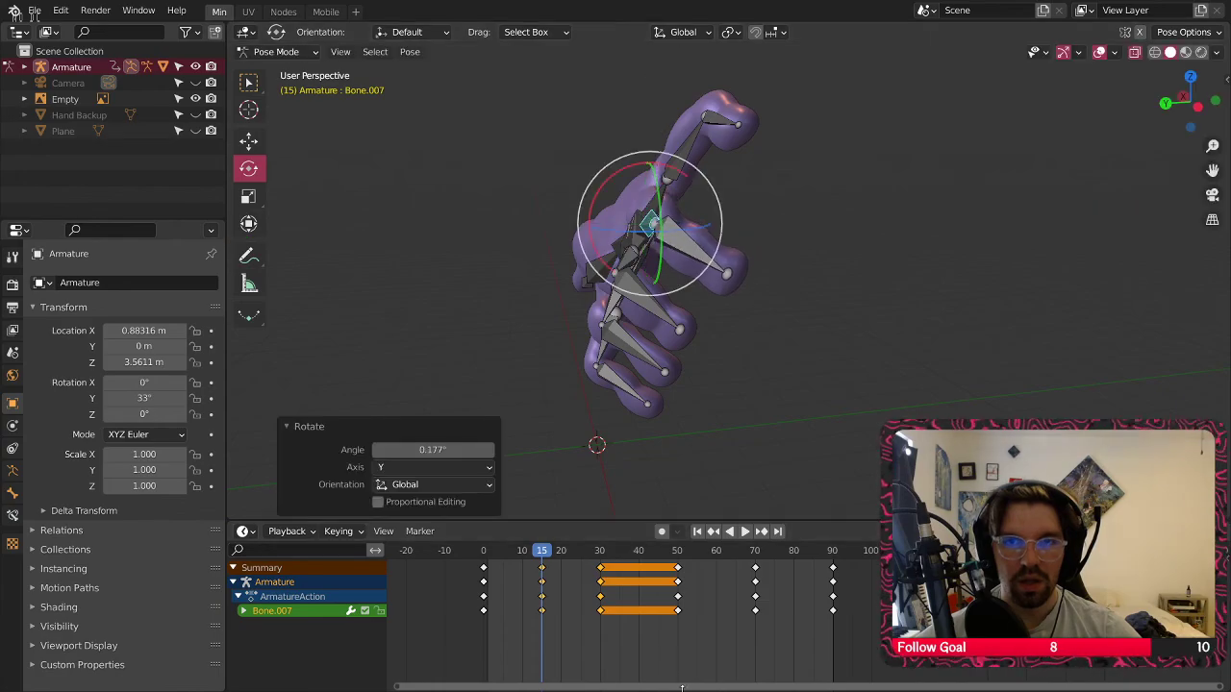
middle_click_drag(656, 622, 761, 622)
middle_click_drag(731, 288, 627, 207)
left_click_drag(619, 203, 635, 226)
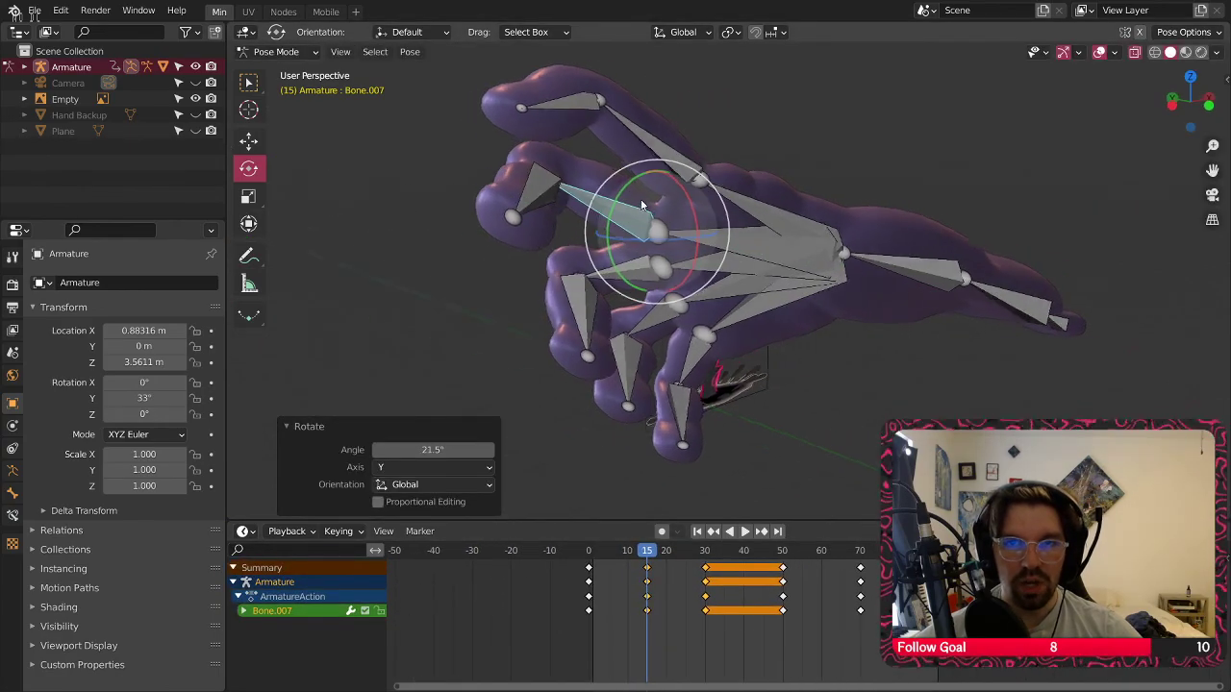
middle_click_drag(635, 226, 692, 248)
left_click_drag(676, 249, 658, 237)
left_click_drag(655, 192, 705, 199)
middle_click_drag(705, 199, 673, 196)
Rotate the middle finger's base bone, Bone.010, by -18° about global Z and 13° about global Y at frame 15
left_click(757, 209)
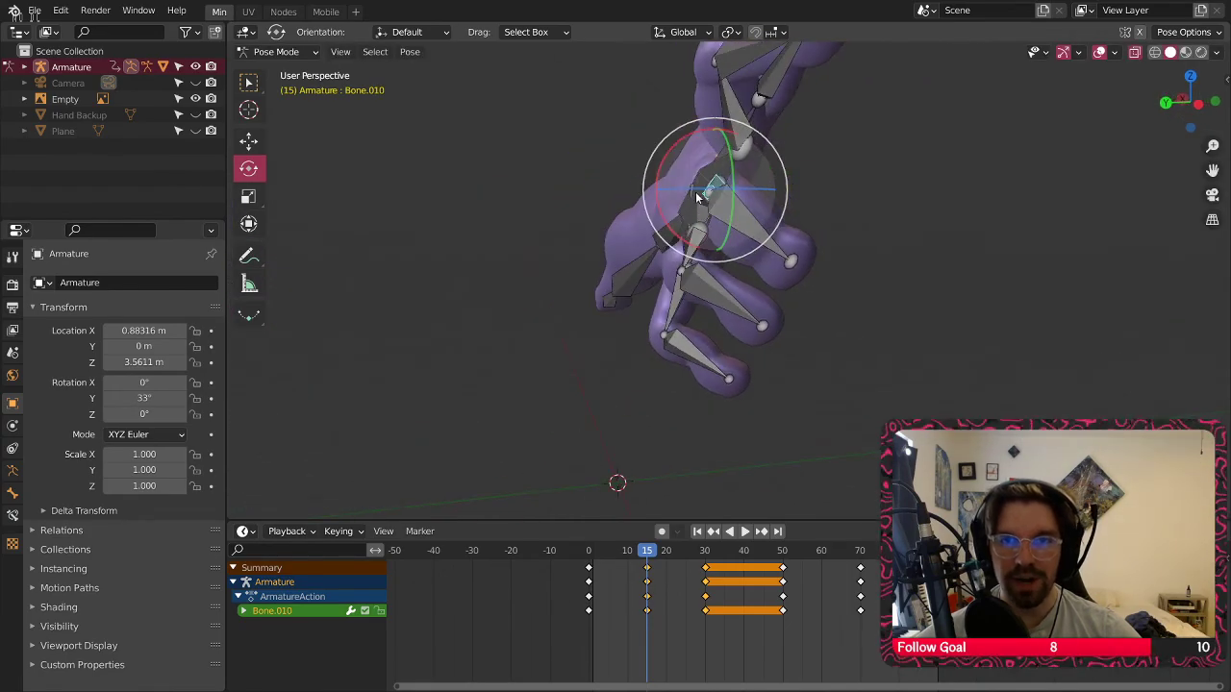
left_click_drag(699, 198, 689, 186)
left_click_drag(596, 231, 596, 233)
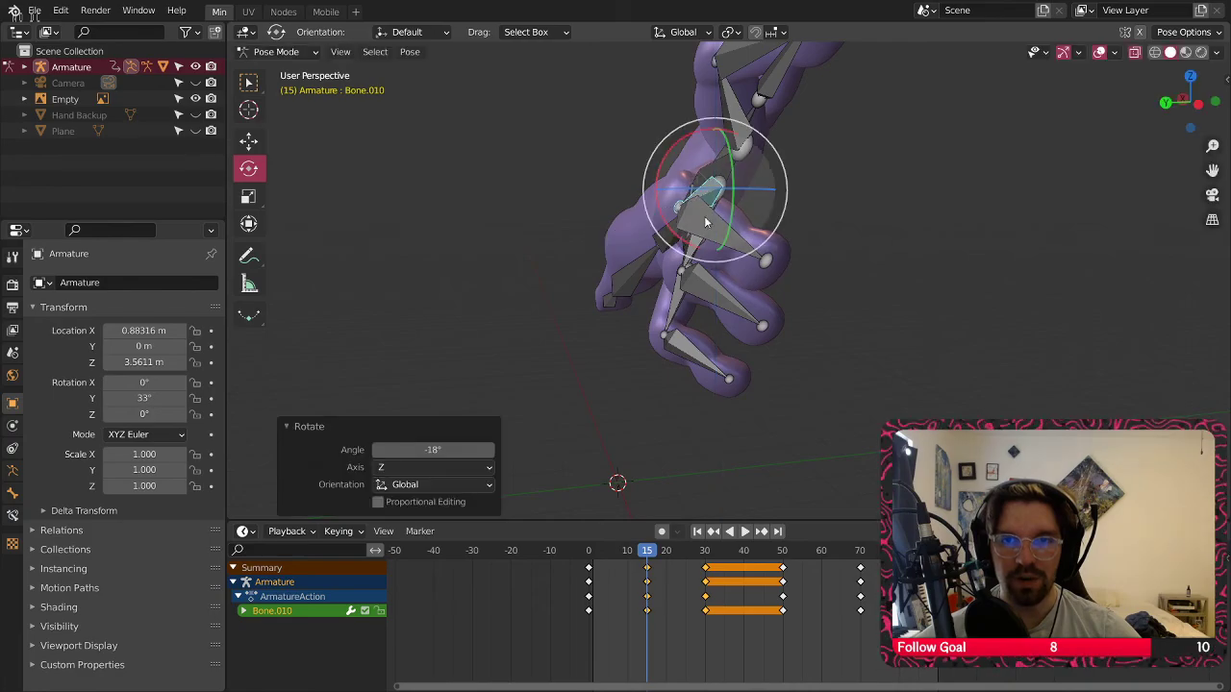
mouse_move(732, 215)
left_mouse_down()
mouse_move(743, 187)
mouse_move(717, 236)
mouse_move(730, 199)
left_mouse_up()
middle_click_drag(798, 183, 705, 222)
middle_click_drag(656, 279, 646, 267)
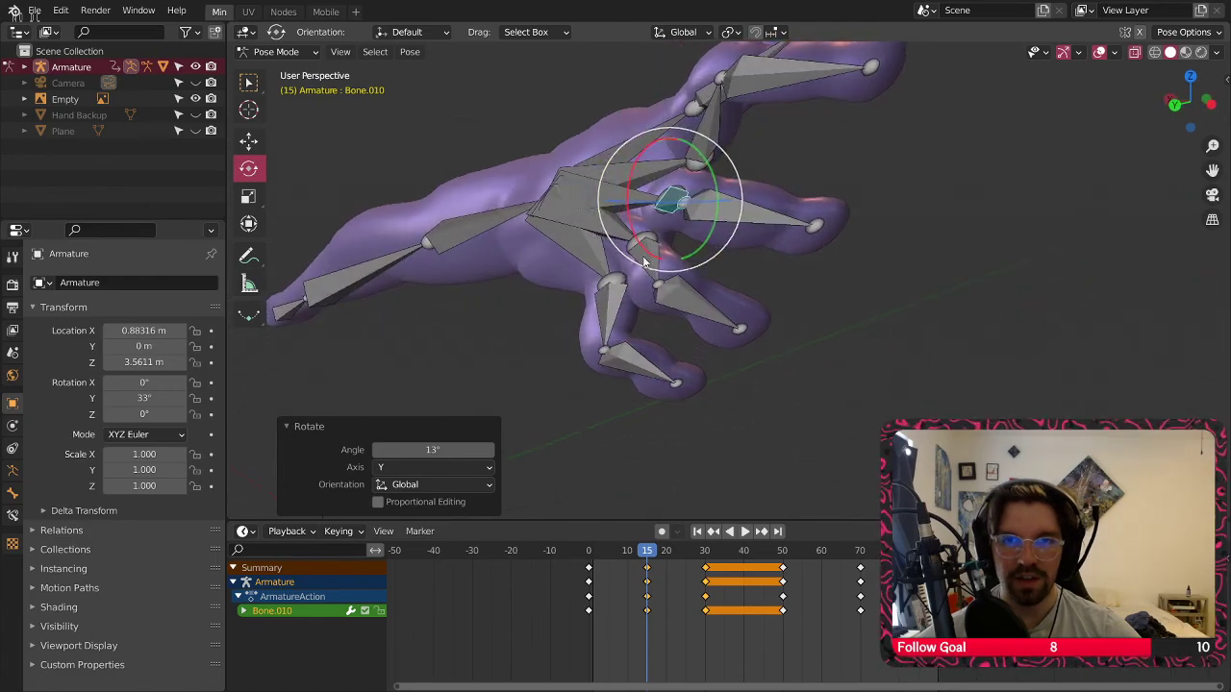
Rotate the base bone of the finger between those of Bone.010 and Bone.016 at frame 15
left_click(643, 265)
left_click_drag(650, 254, 623, 259)
middle_click_drag(623, 260, 660, 299)
Rotate the lowest finger's base bone, Bone.016, by -23.5°, -26.9° and 31.1° about global Z and fine-tune it at frame 15
left_click(613, 318)
left_click_drag(648, 287, 634, 290)
middle_click_drag(634, 290, 647, 305)
middle_click_drag(673, 301, 591, 272)
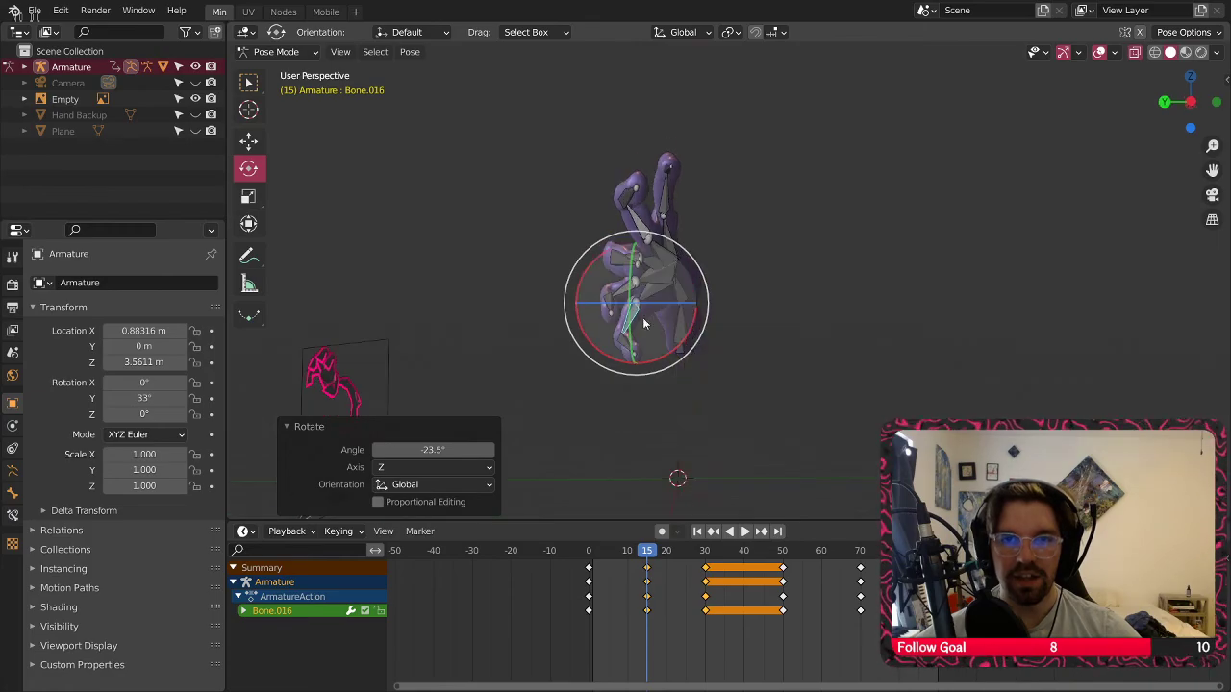
left_click_drag(594, 272, 598, 270)
left_click_drag(652, 306, 643, 306)
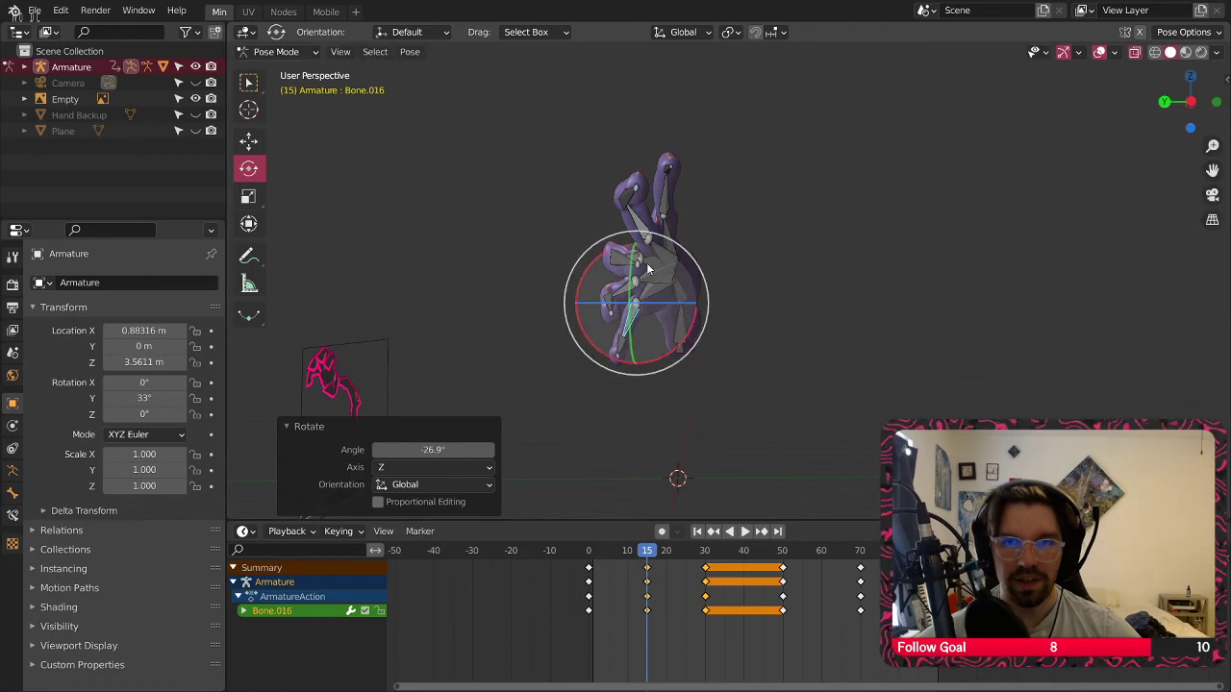
middle_click_drag(646, 263, 611, 390)
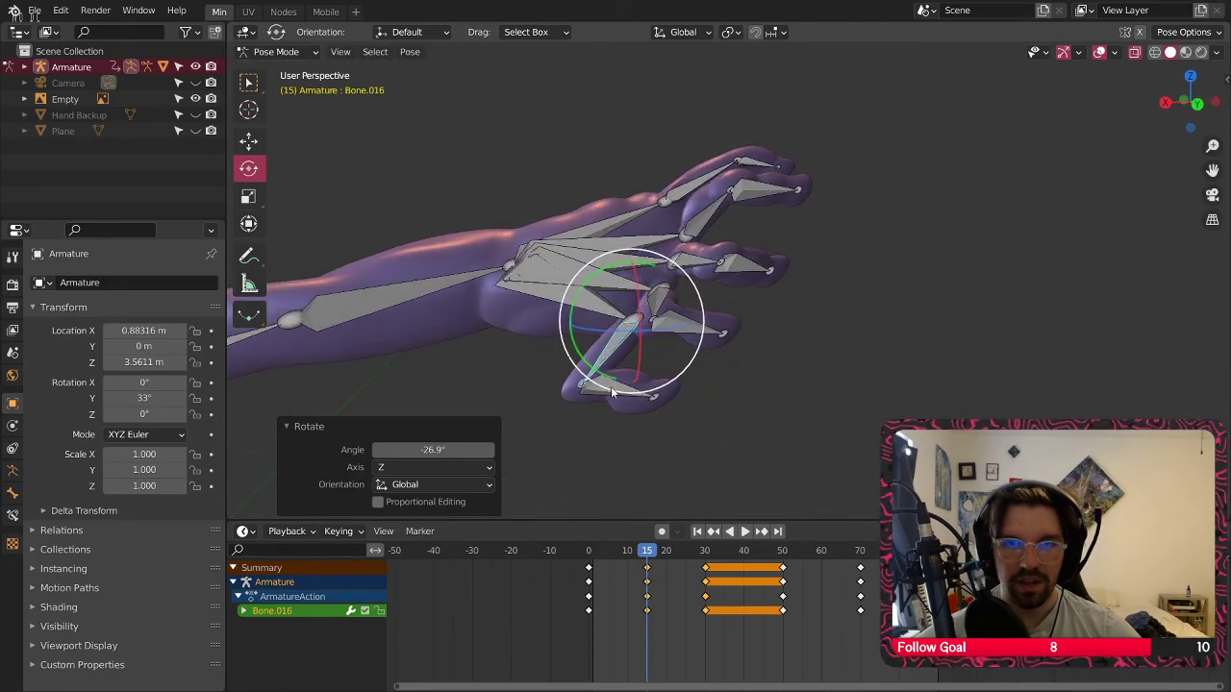
left_click_drag(613, 335, 625, 340)
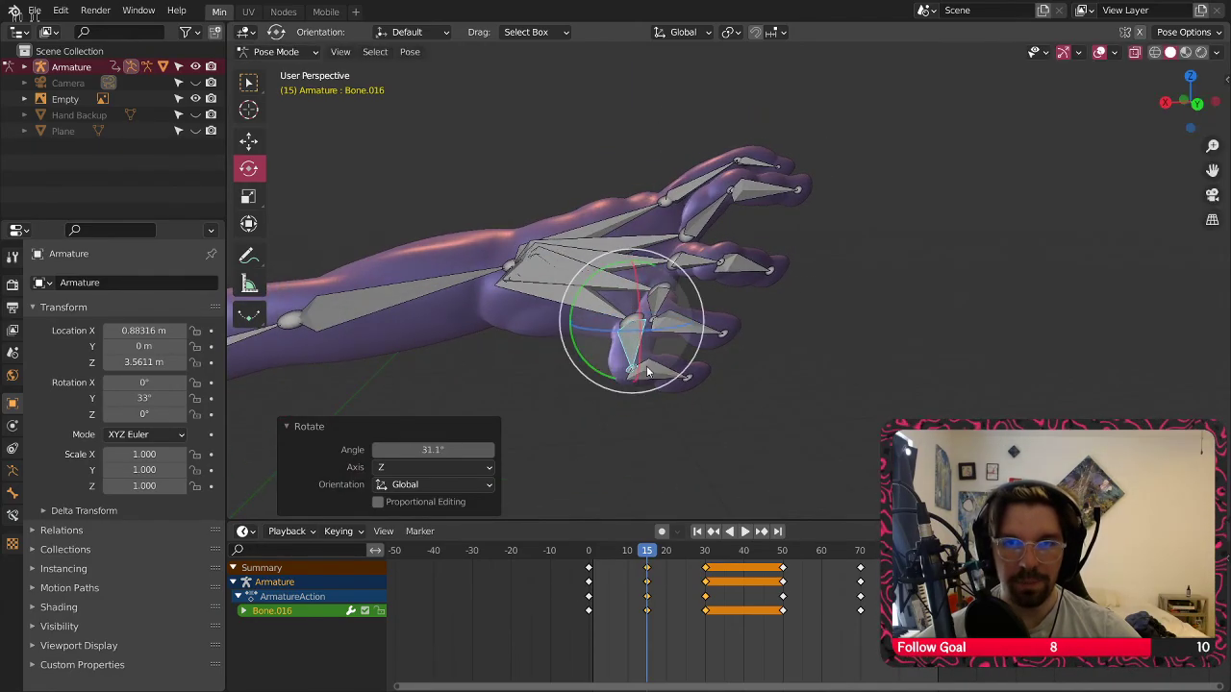
middle_click_drag(654, 323, 622, 312)
left_click_drag(622, 311, 626, 314)
Rotate the lowest finger's tip bone, Bone.017, by -11.6° about global Y at frame 15
left_click(656, 380)
middle_click_drag(657, 380, 678, 379)
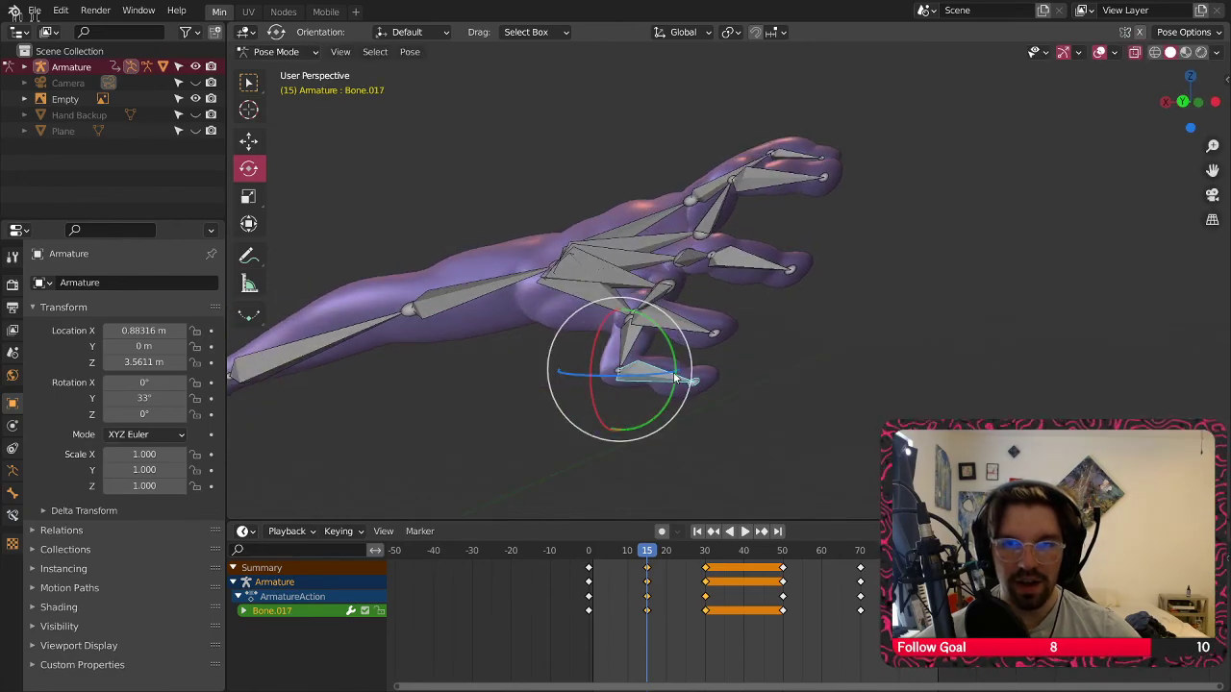
left_click_drag(676, 381, 665, 375)
middle_click_drag(666, 375, 541, 371)
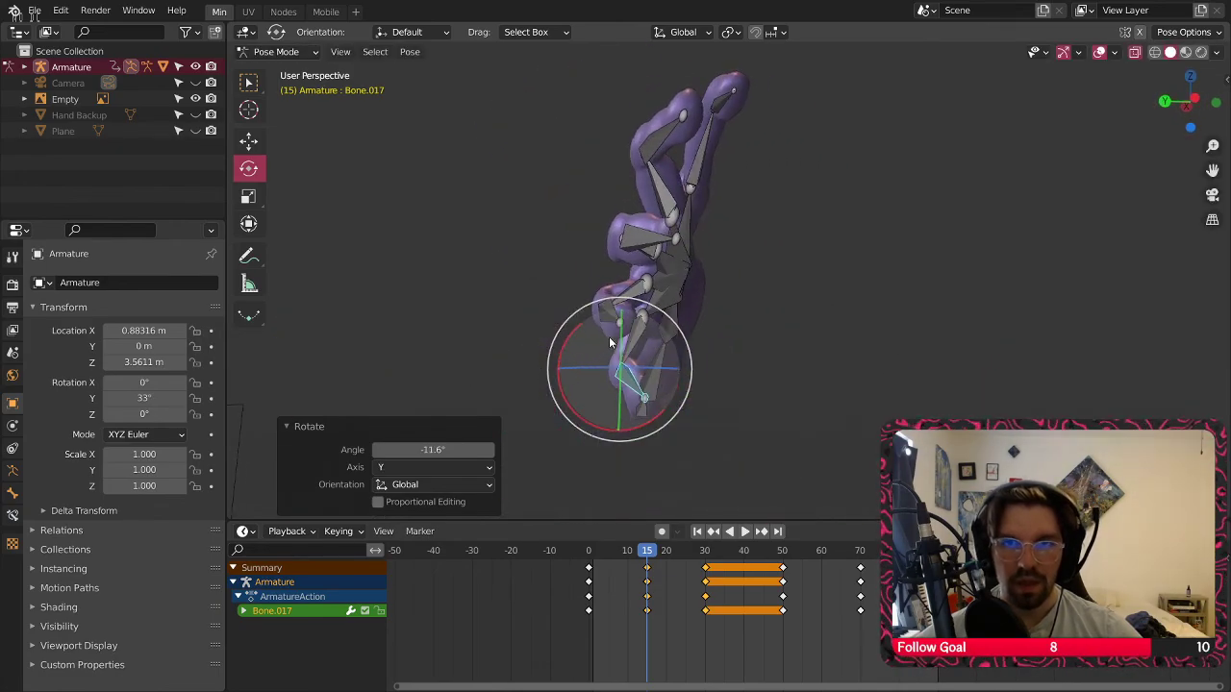
Select all bones and insert a Whole Character keyframe at frame 15
key("a")
right_click(691, 225)
left_click(671, 224)
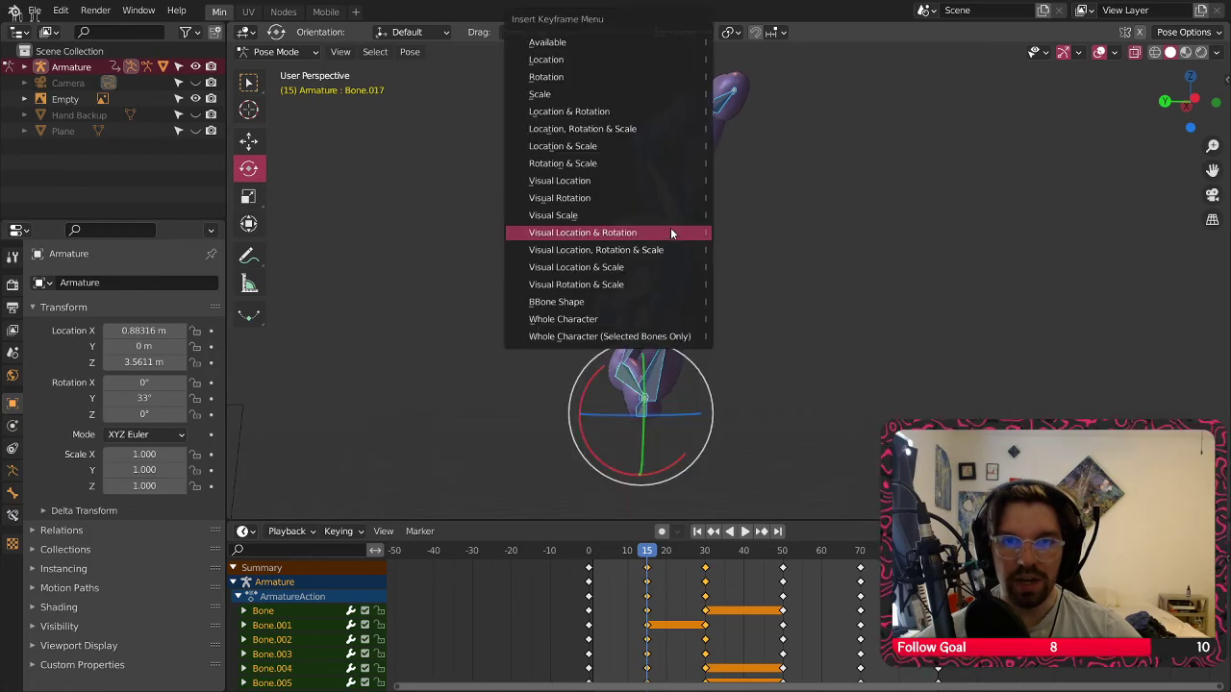
left_click(588, 318)
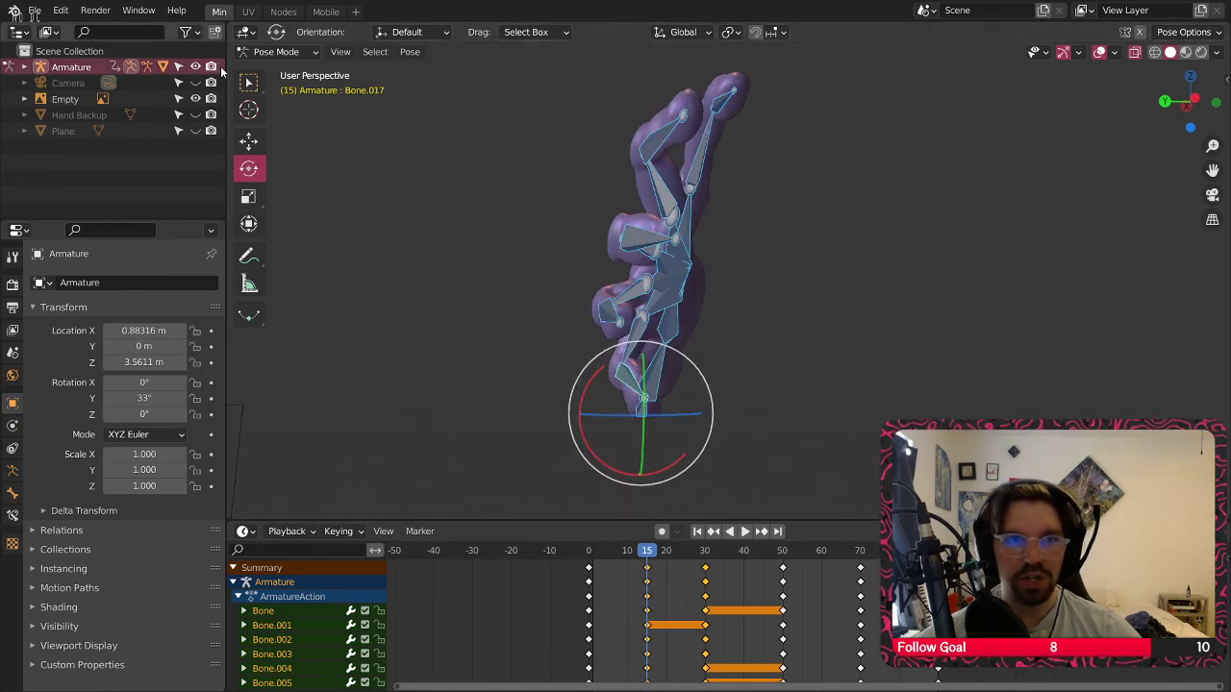
Return to Object Mode and play back the animation with the reshaped frame-15 fingers from the left orthographic view, then stop it
left_click(272, 52)
left_click(278, 71)
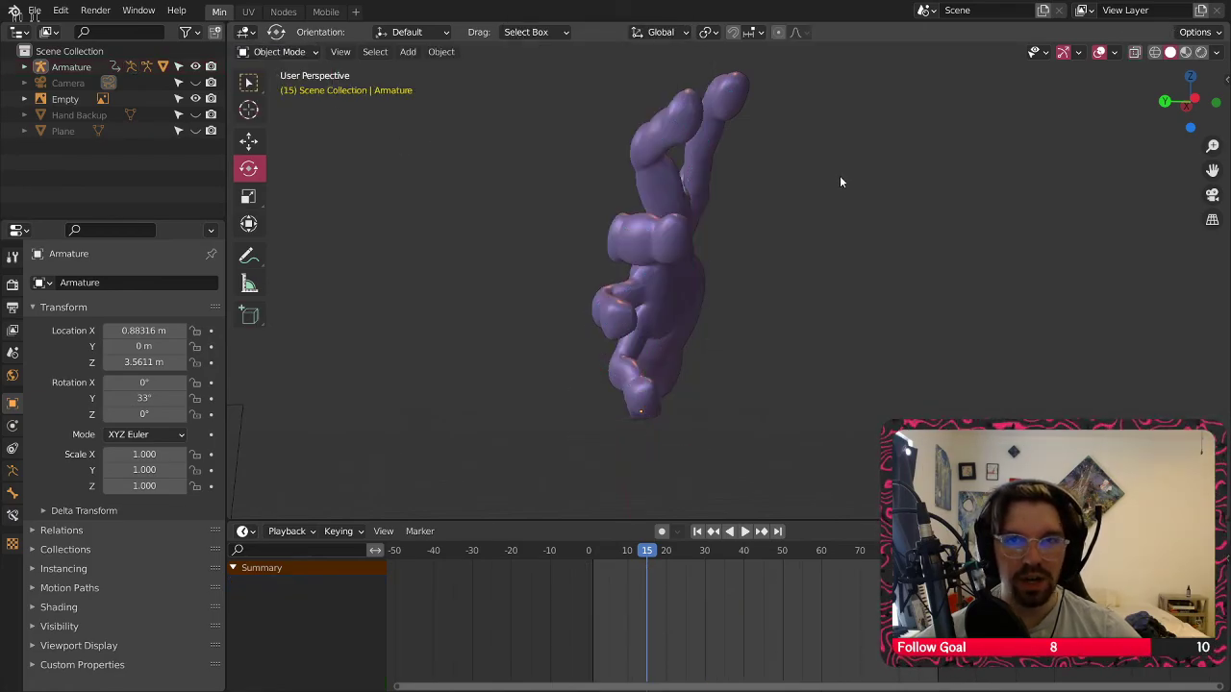
left_click(1187, 104)
left_click(1191, 101)
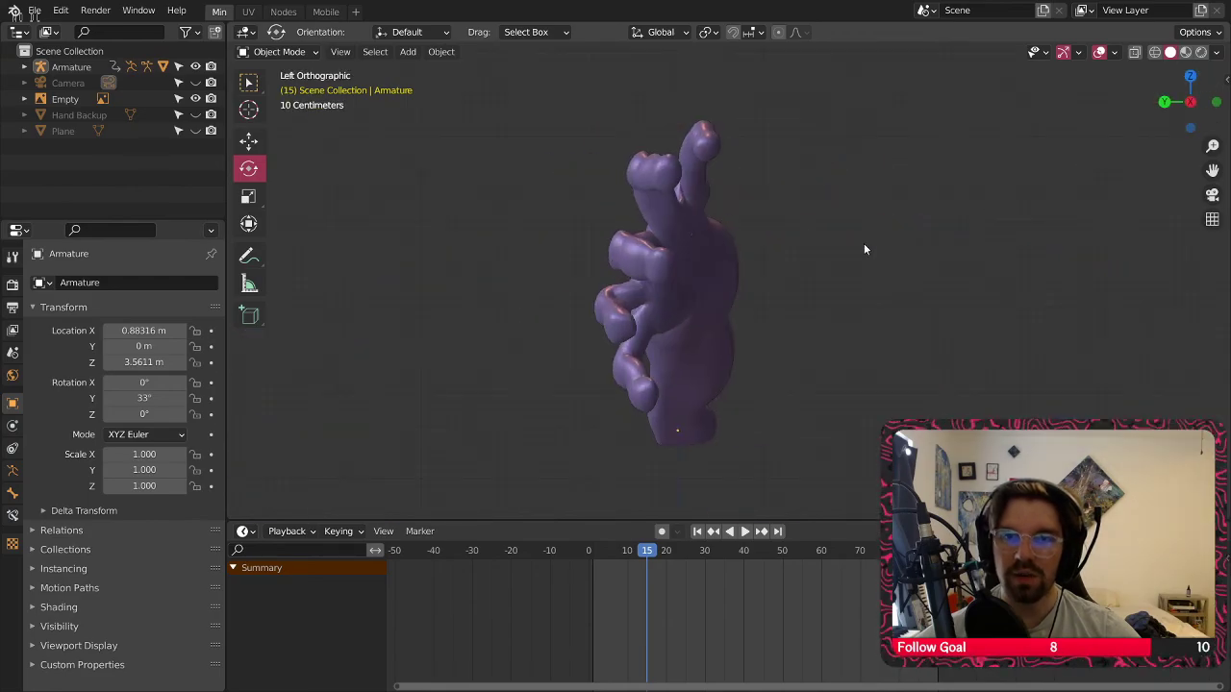
key("space")
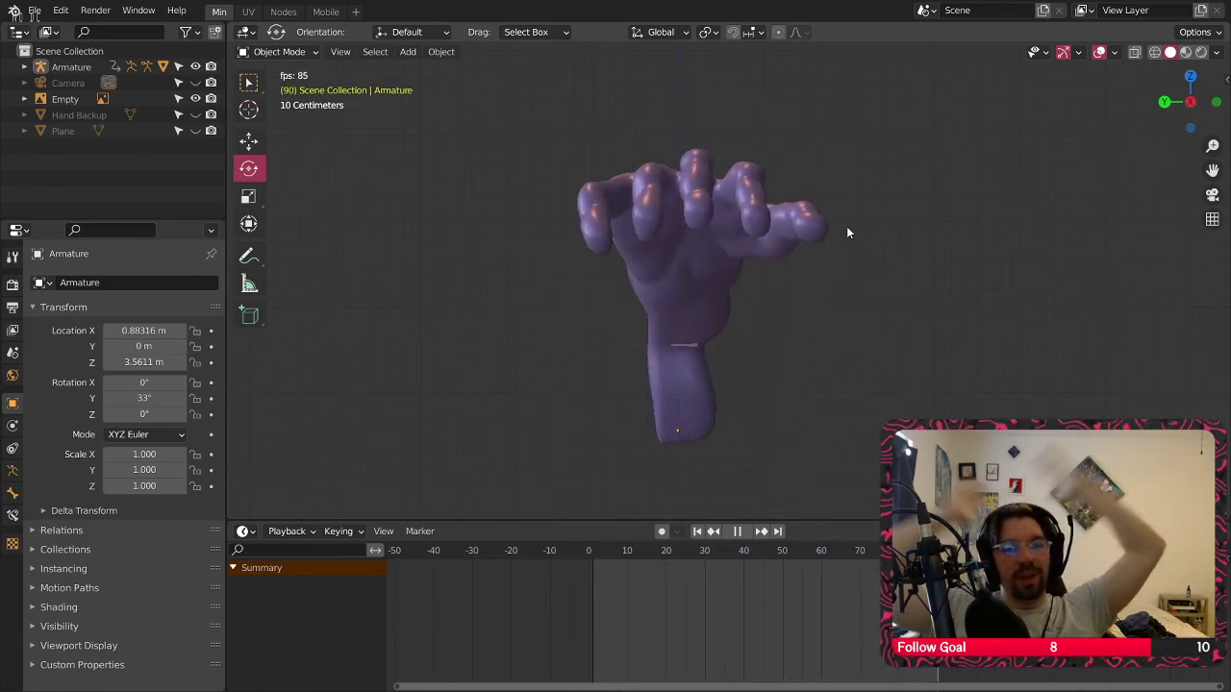
key("space")
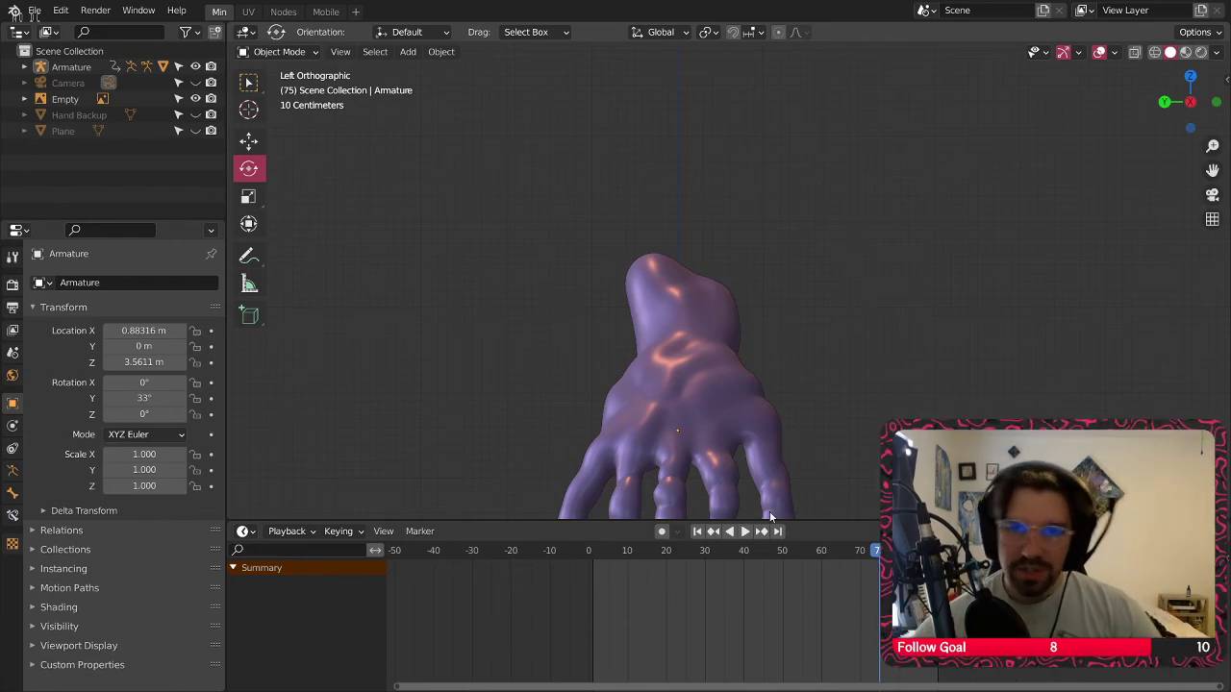
Go to frame 0, then collapse the timeline area to its header and save Ghost Hand.blend
middle_click_drag(697, 358, 634, 289)
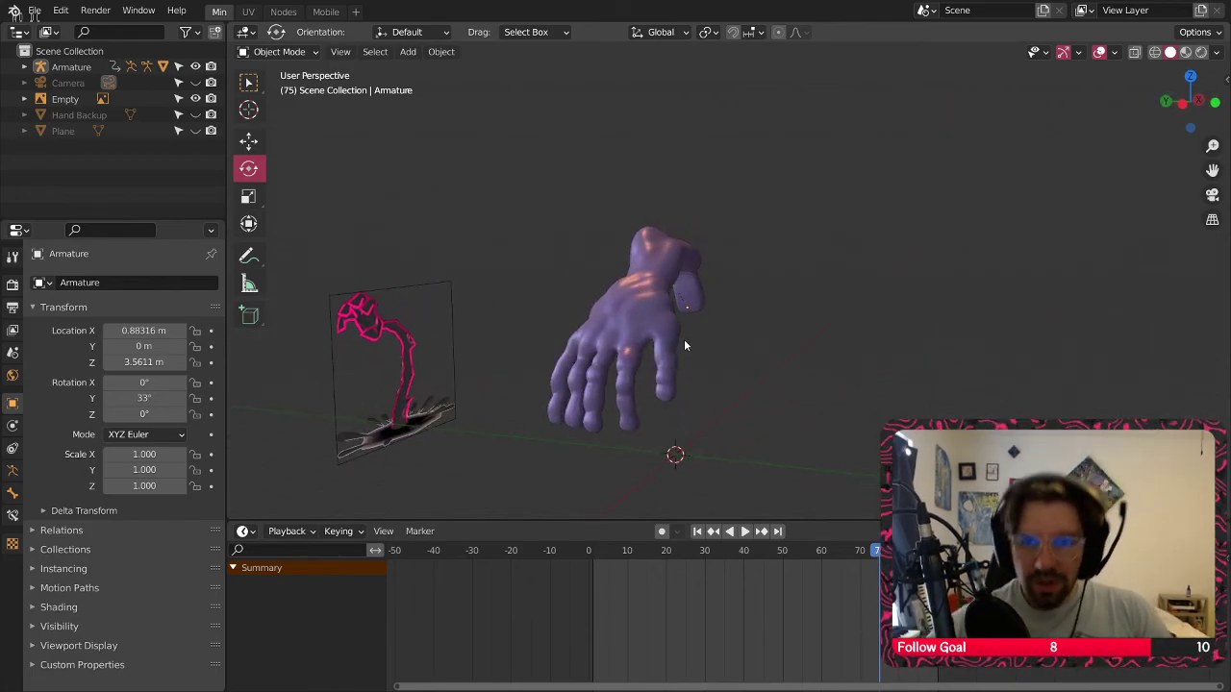
middle_click_drag(776, 86, 793, 440)
left_click(594, 562)
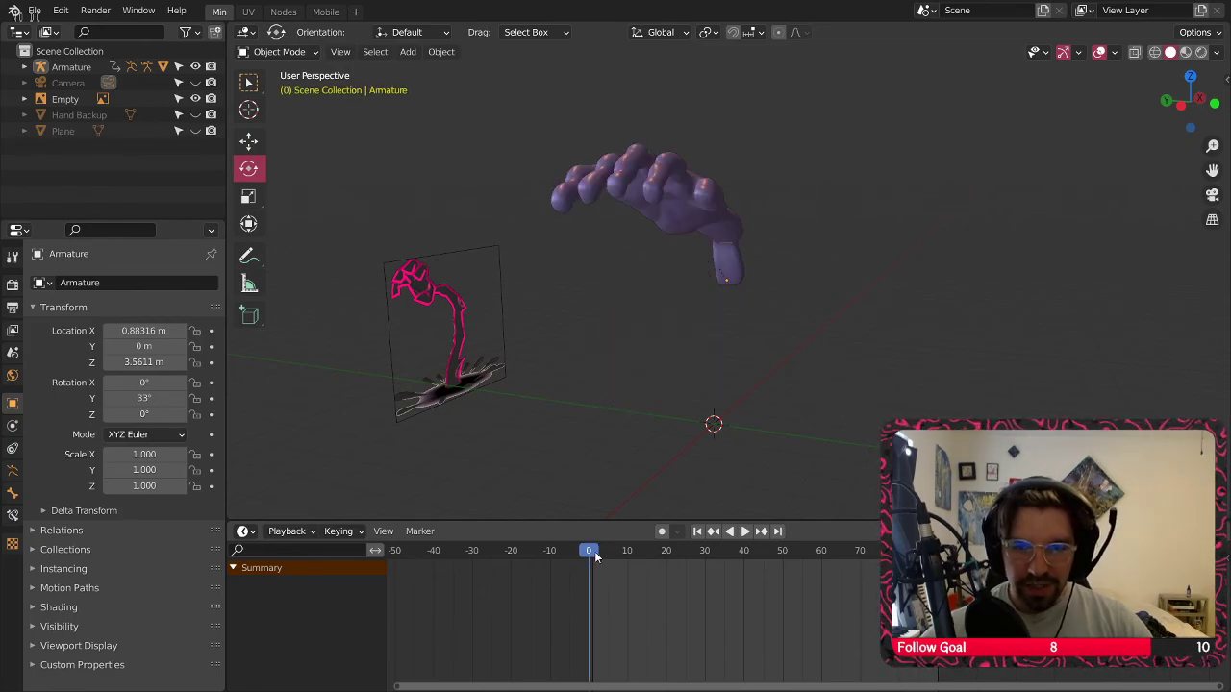
middle_click_drag(675, 205, 732, 195)
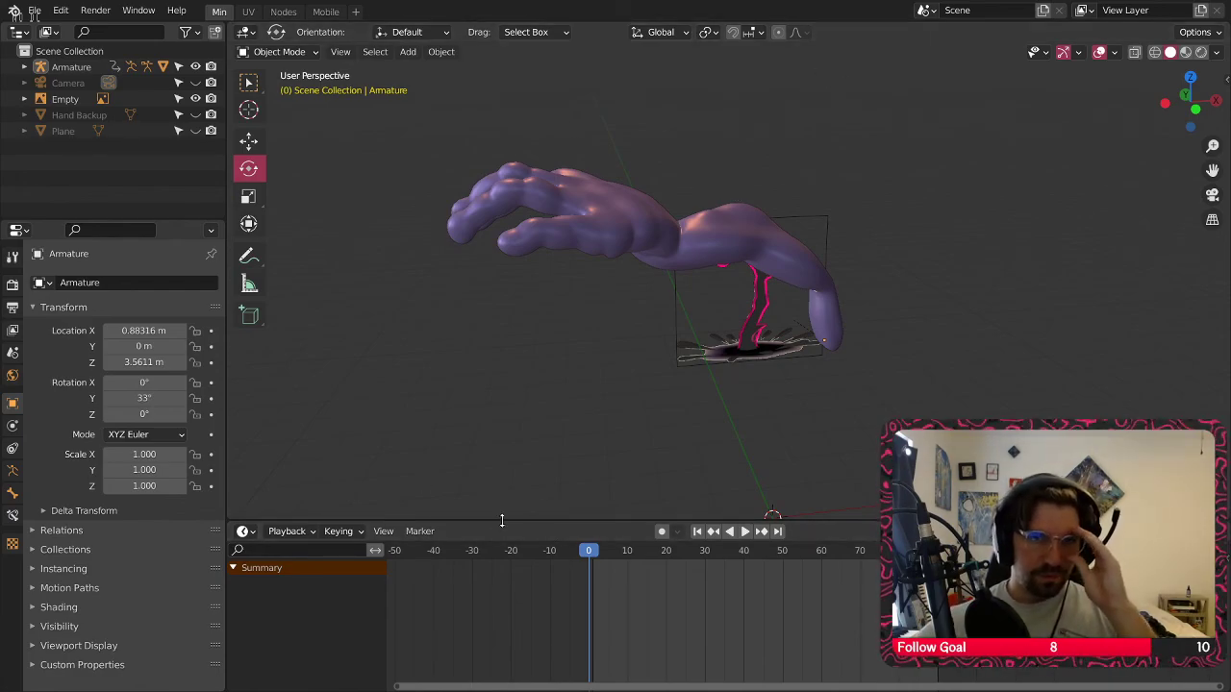
left_click_drag(501, 520, 486, 687)
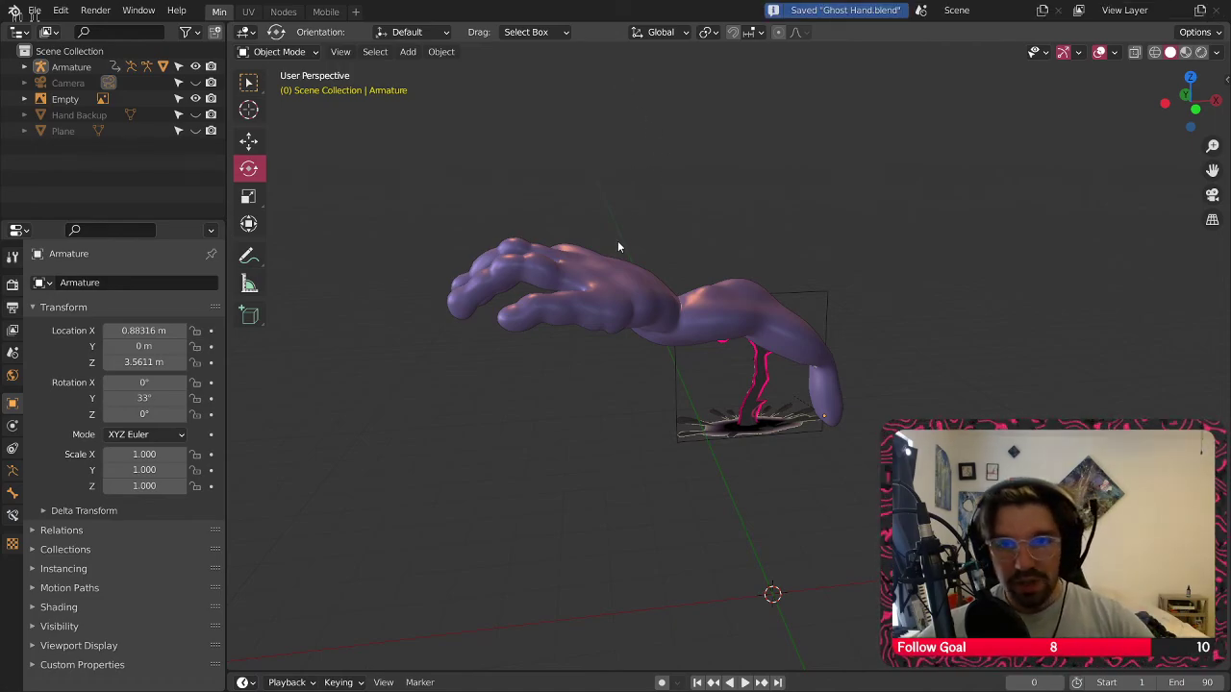
Inspect the hand mesh's palm and fingers up close from several angles at frame 0
middle_click_drag(619, 248, 810, 285)
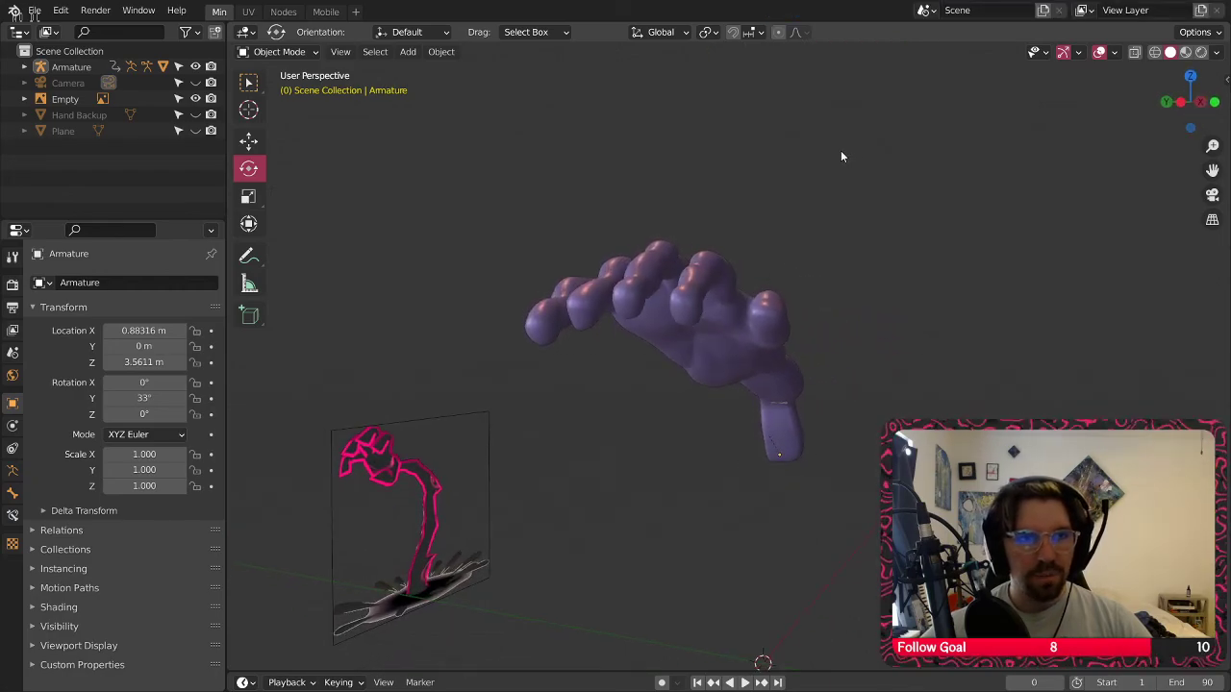
middle_click_drag(841, 157, 734, 250)
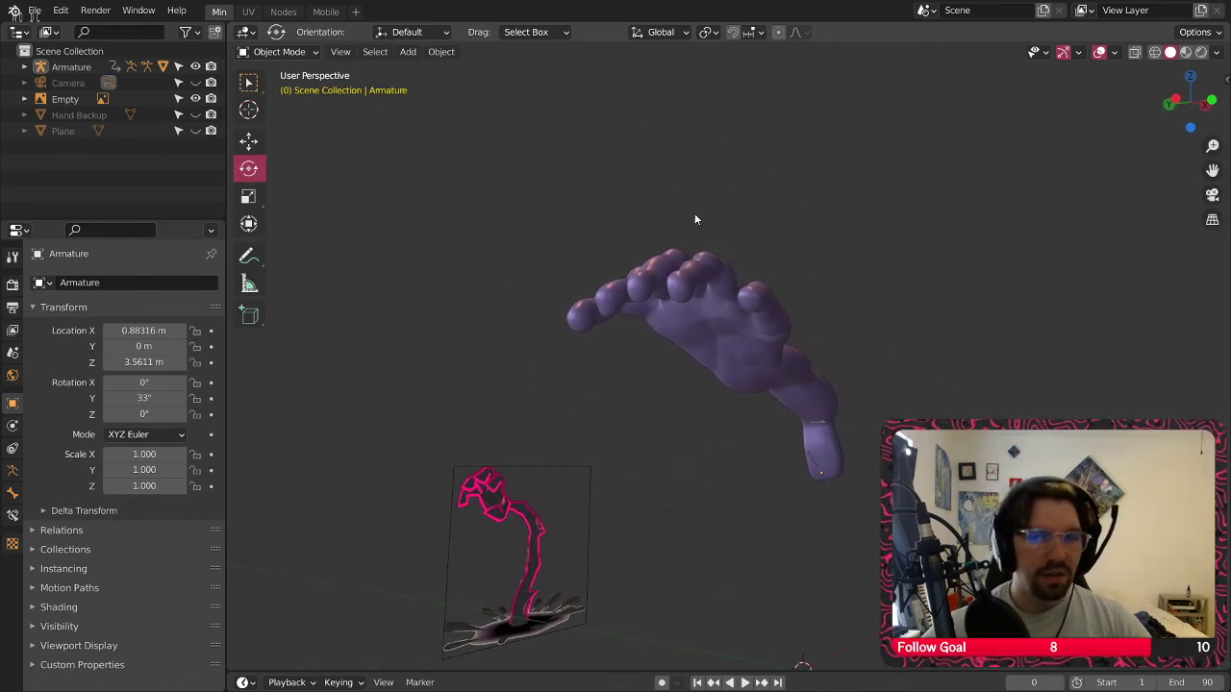
scroll(694, 219, "up", 5)
middle_click_drag(702, 343, 722, 267)
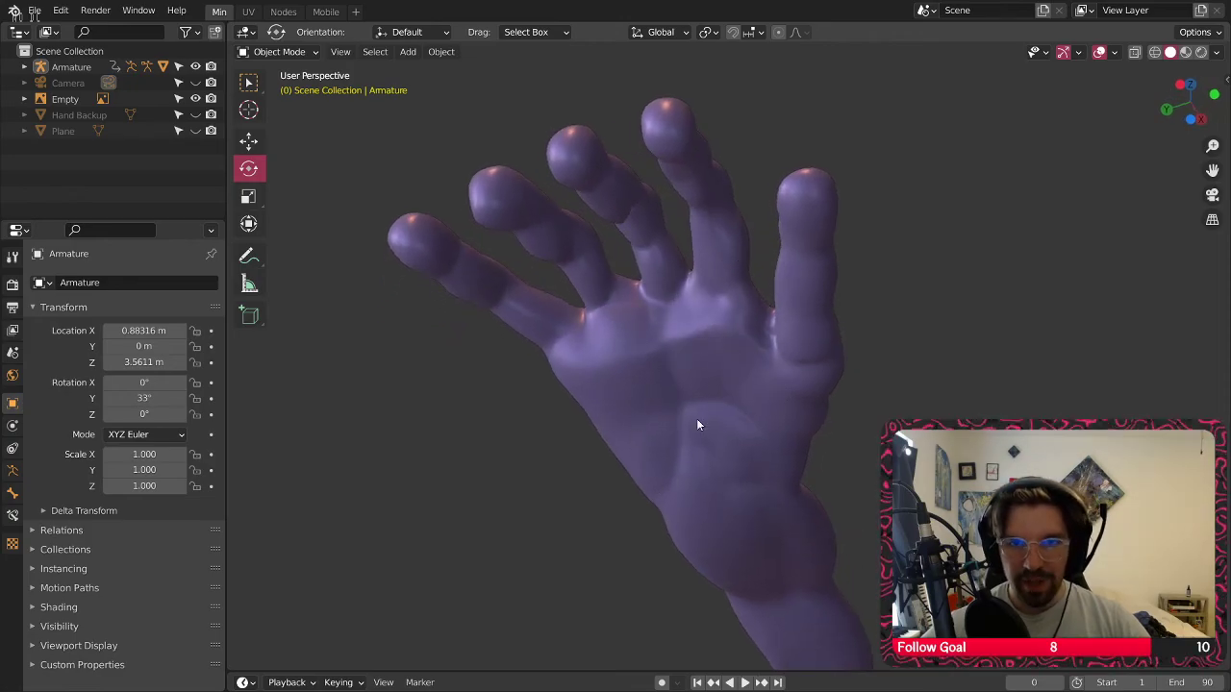
middle_click_drag(643, 405, 682, 484)
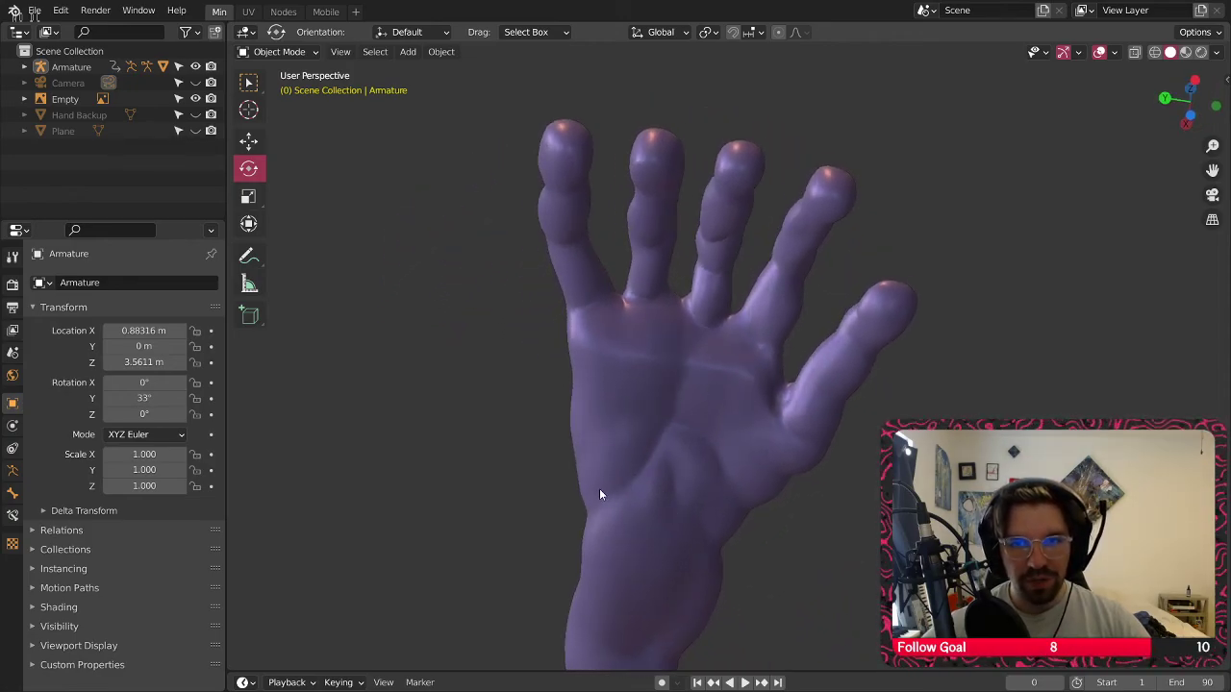
Select the Hand mesh and open the Nodes workspace to examine its rendered material around the knuckles and thumb
middle_click_drag(599, 493, 443, 152)
scroll(679, 375, "down", 4)
scroll(736, 389, "up", 3)
left_click(708, 406)
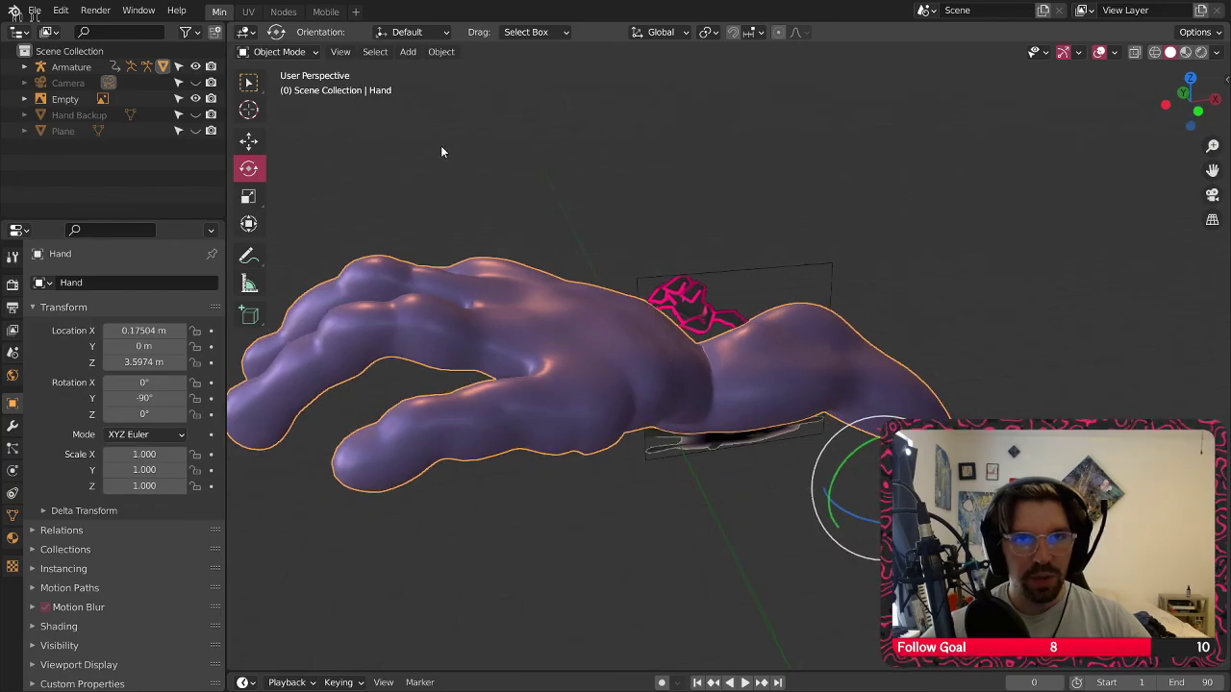
left_click(284, 12)
middle_click_drag(748, 328, 423, 202)
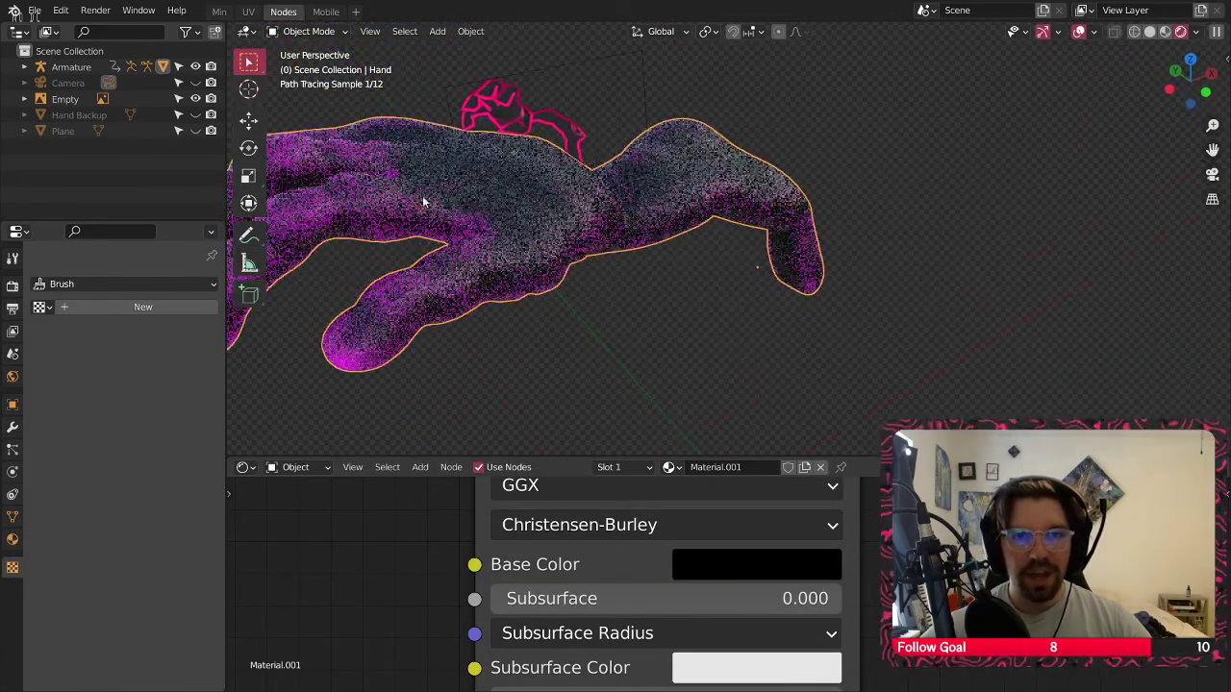
scroll(423, 202, "up", 3)
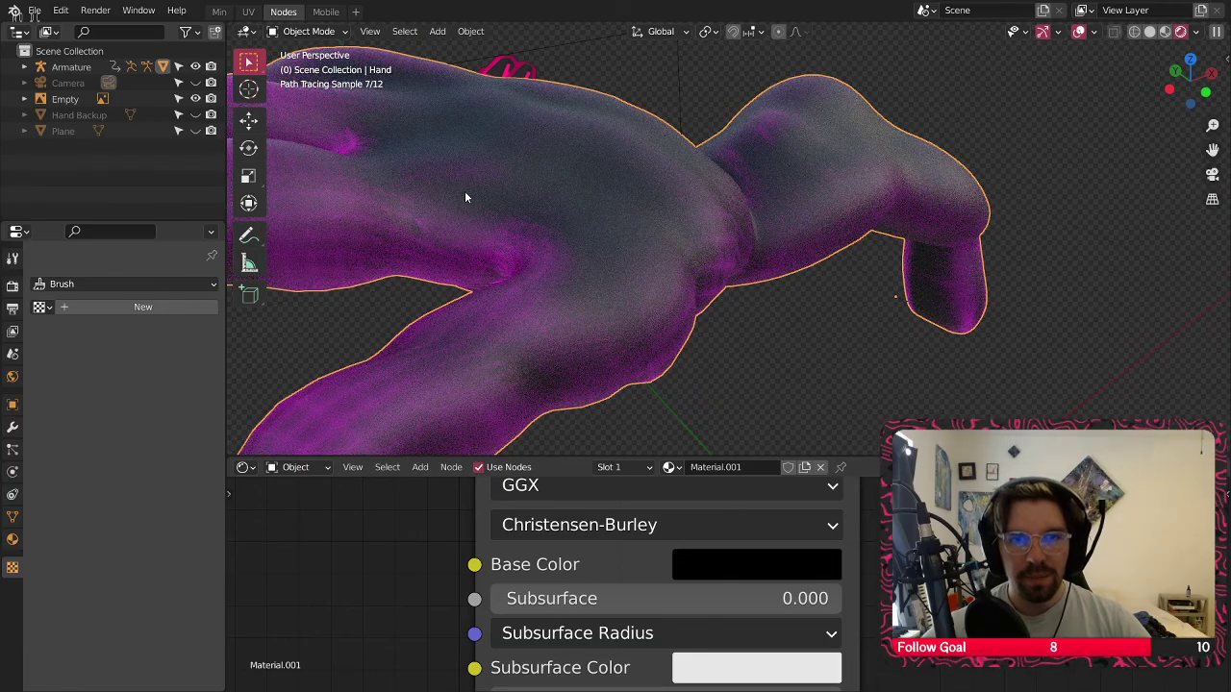
mouse_move(480, 289)
middle_mouse_down()
mouse_move(801, 291)
mouse_move(796, 274)
mouse_move(692, 269)
mouse_move(660, 282)
middle_mouse_up()
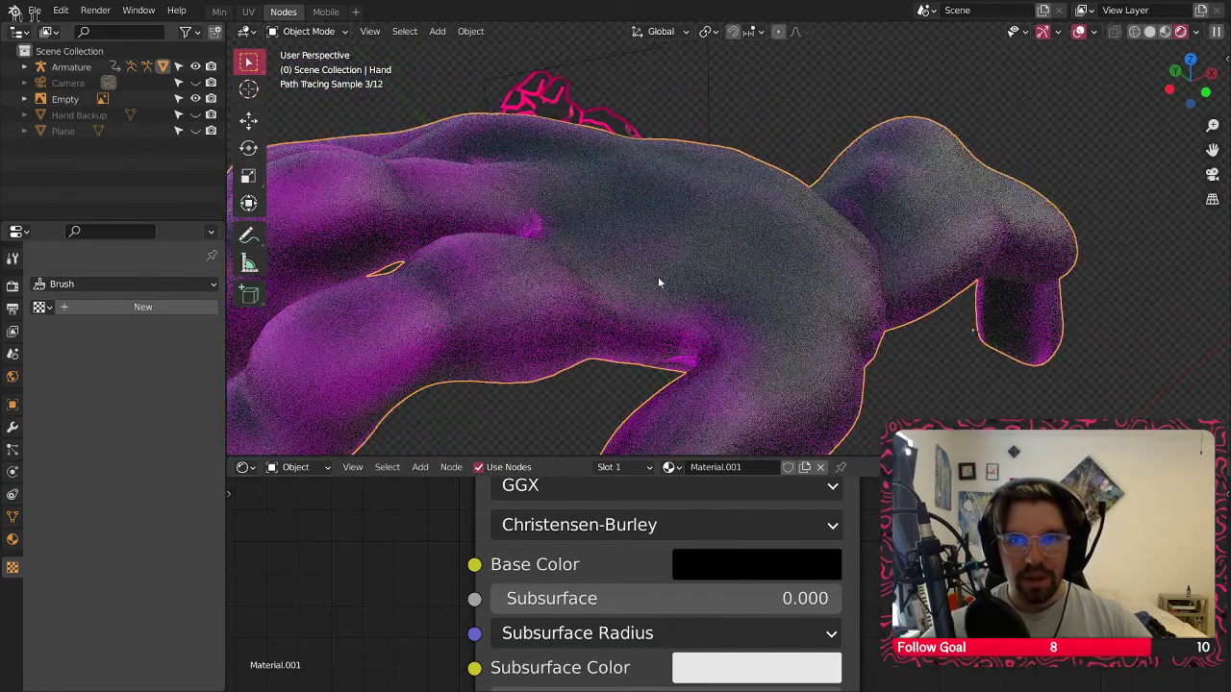
scroll(601, 304, "up", 4)
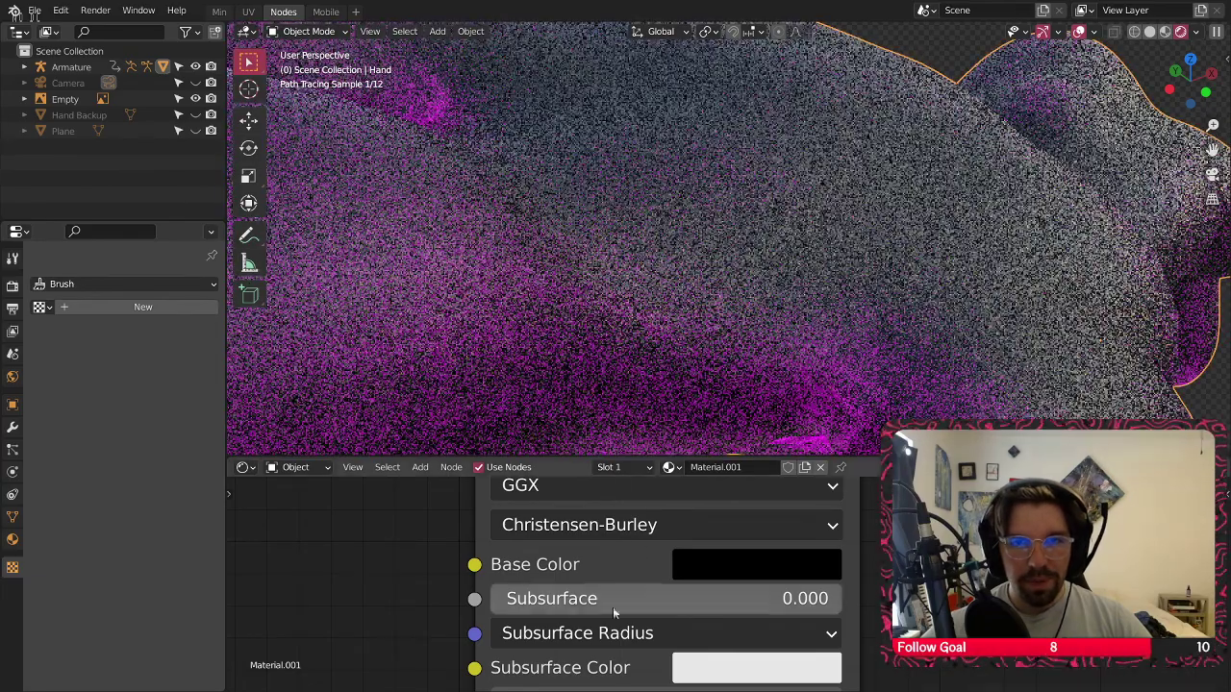
With the Hand selected, move Material.001's ColorRamp and Ambient Occlusion nodes closer to the shader node
scroll(396, 597, "down", 5)
middle_click_drag(395, 594, 868, 593)
scroll(494, 587, "down", 2)
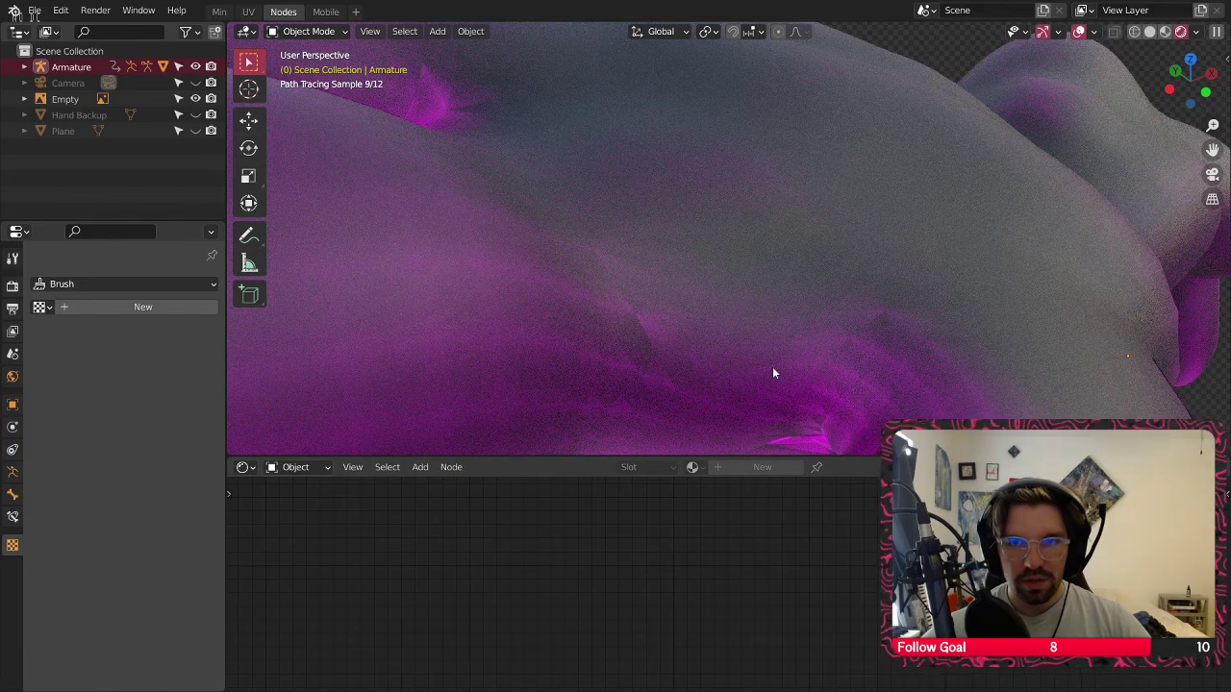
middle_click_drag(797, 626, 746, 502)
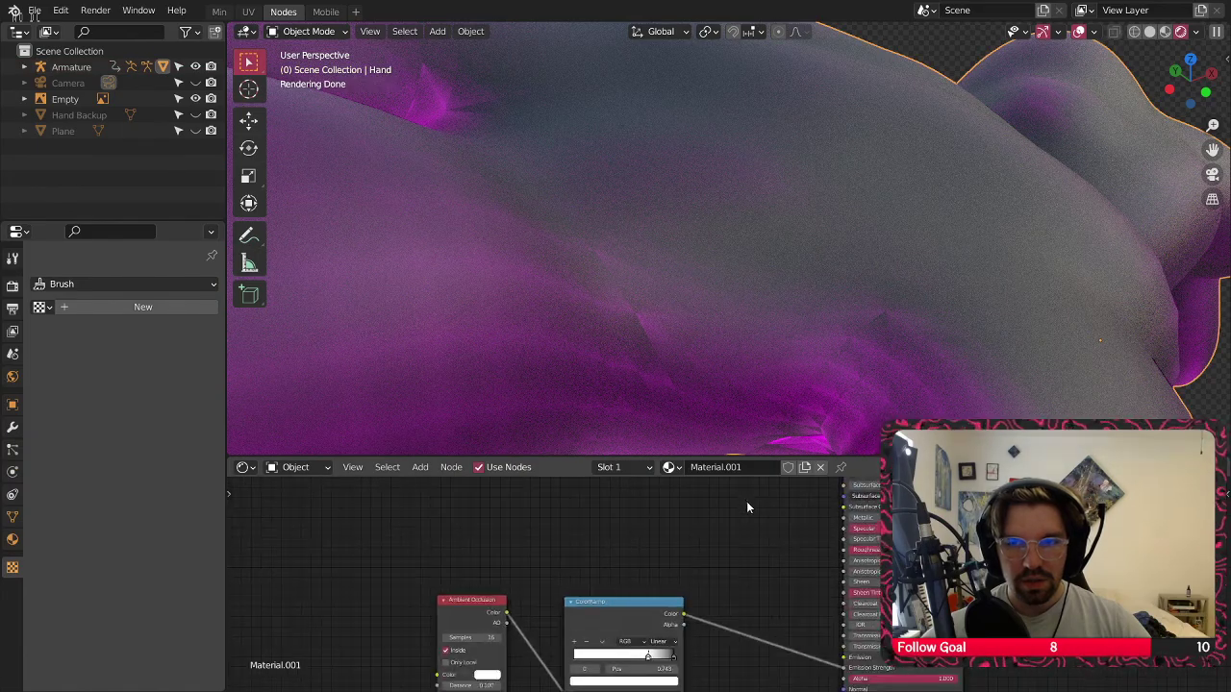
middle_click_drag(715, 620, 688, 540)
scroll(679, 550, "up", 2)
left_click_drag(590, 527, 684, 544)
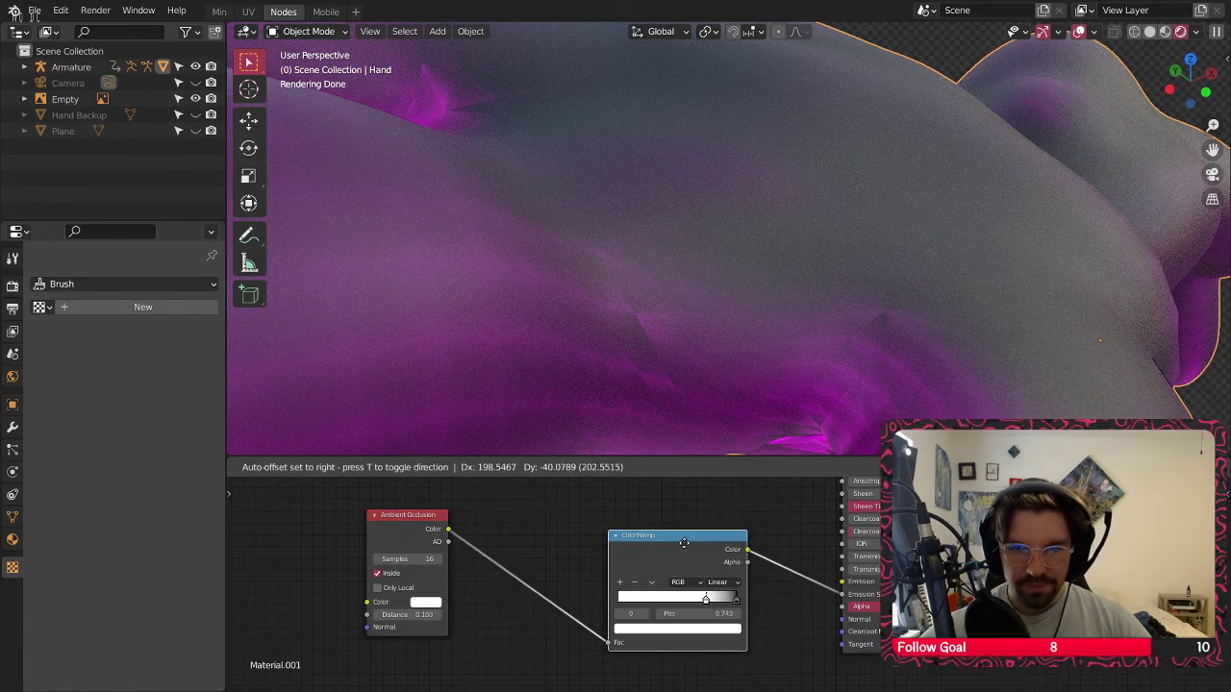
left_click_drag(426, 525, 519, 541)
Set the Ambient Occlusion node's samples to 3
scroll(558, 602, "up", 4)
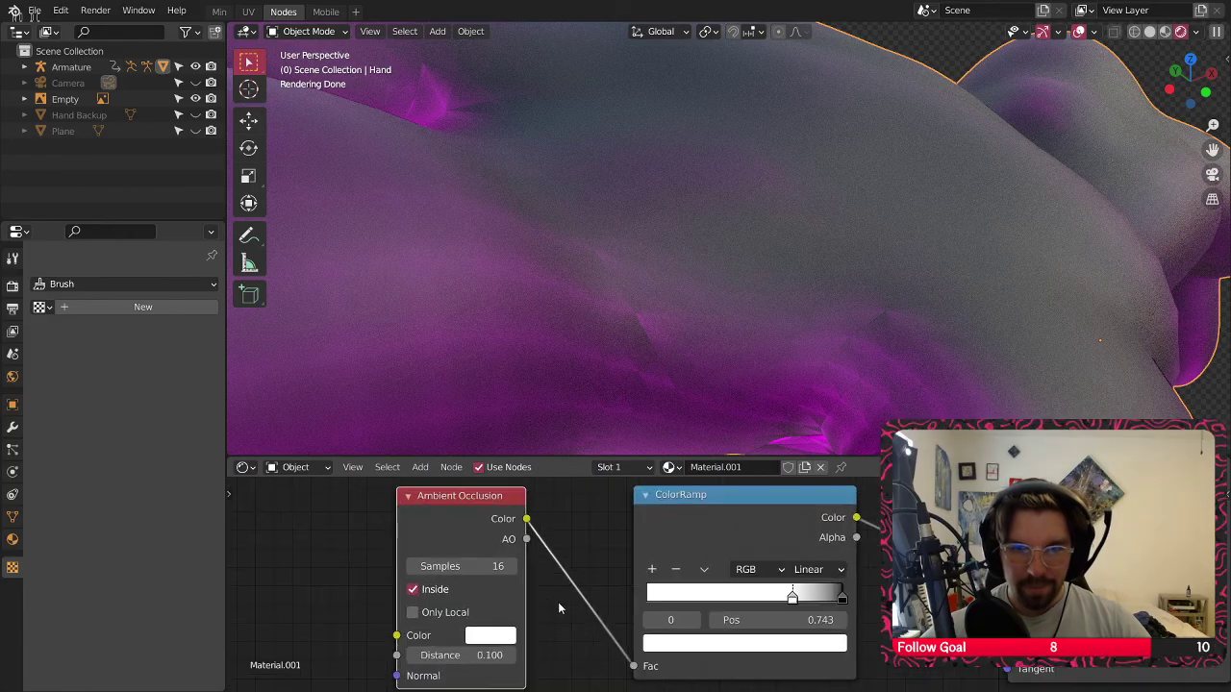
type("3")
key("Return")
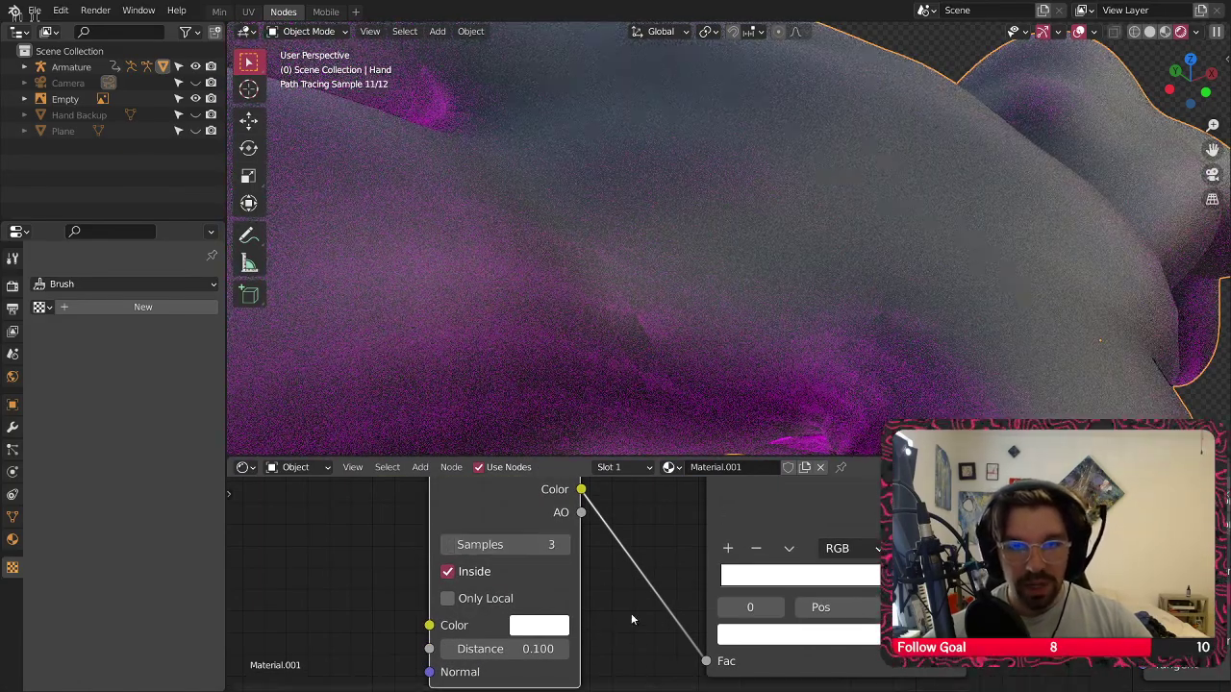
middle_click_drag(632, 618, 651, 569)
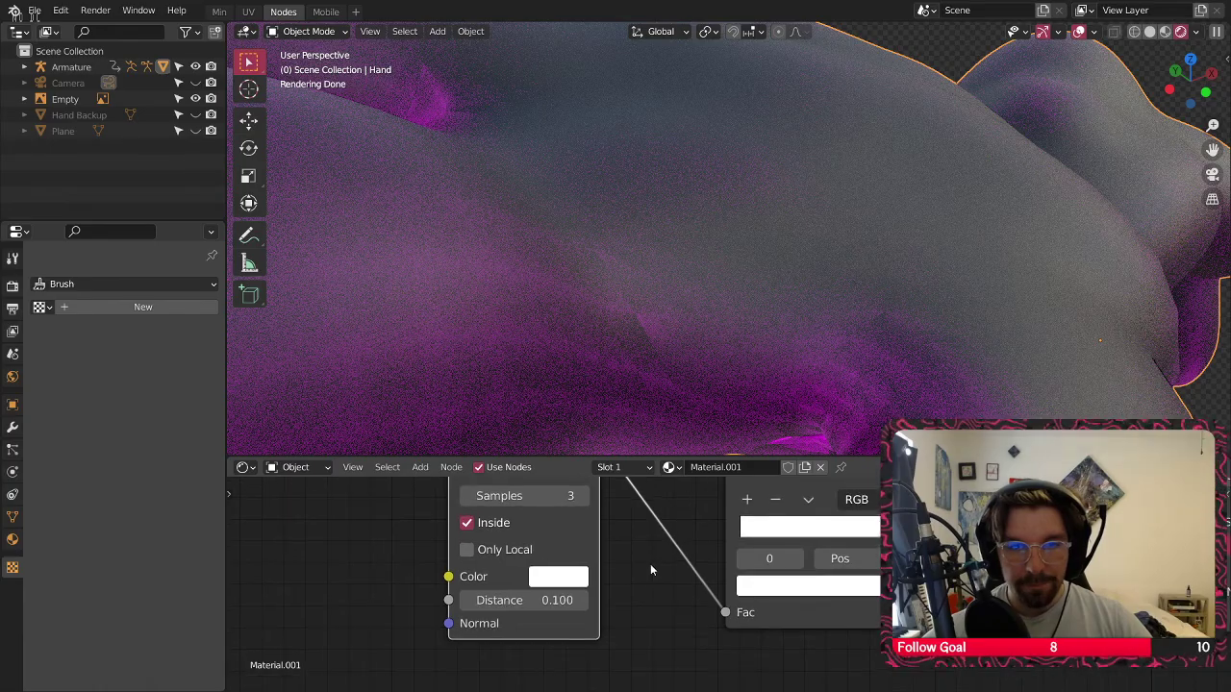
Try a darker gray with lightness 0.204 as the Ambient Occlusion node's color
left_click(575, 580)
left_click(720, 346)
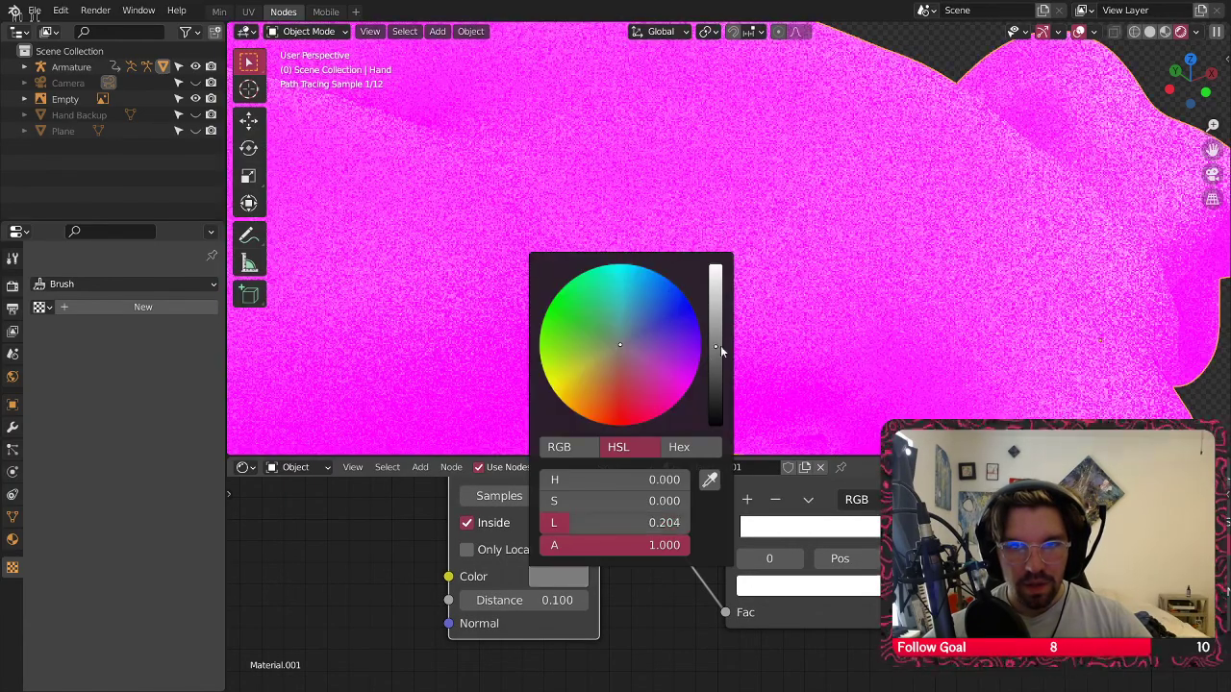
left_click_drag(720, 345, 743, 296)
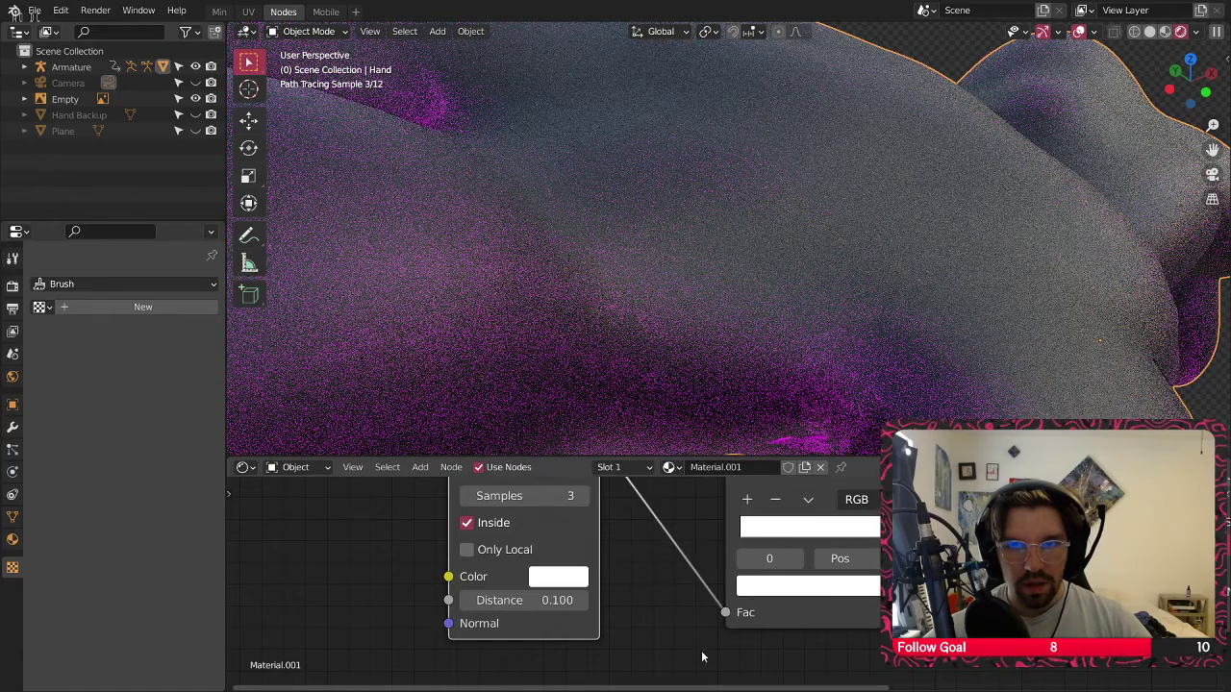
Move the ColorRamp's white stop to the very start of the gradient to soften the purple glow on the hand
scroll(774, 252, "down", 5)
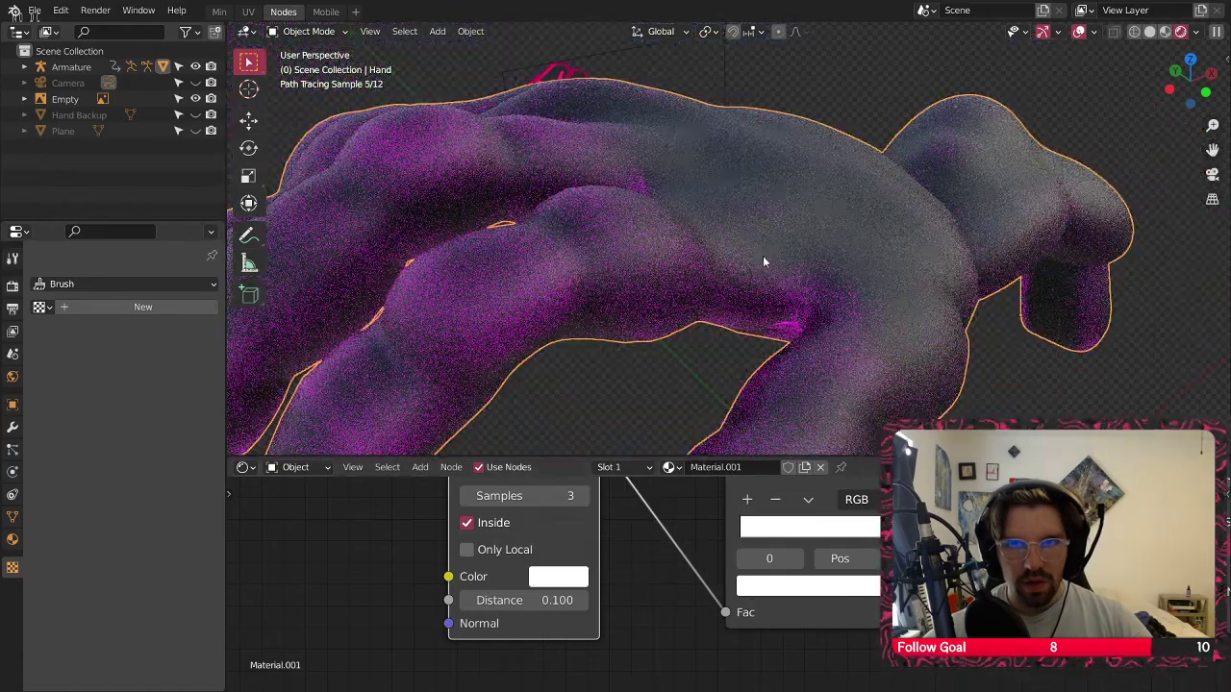
scroll(707, 274, "up", 4)
scroll(713, 283, "down", 3)
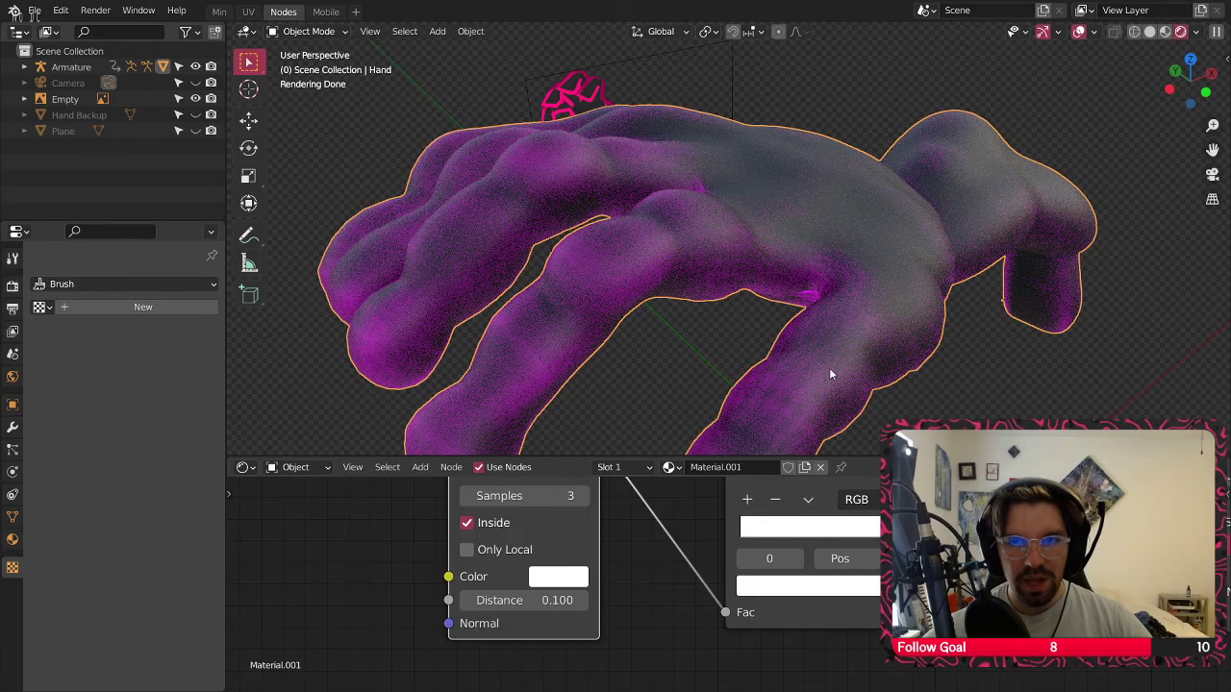
middle_click_drag(830, 369, 727, 325)
scroll(727, 325, "up", 2)
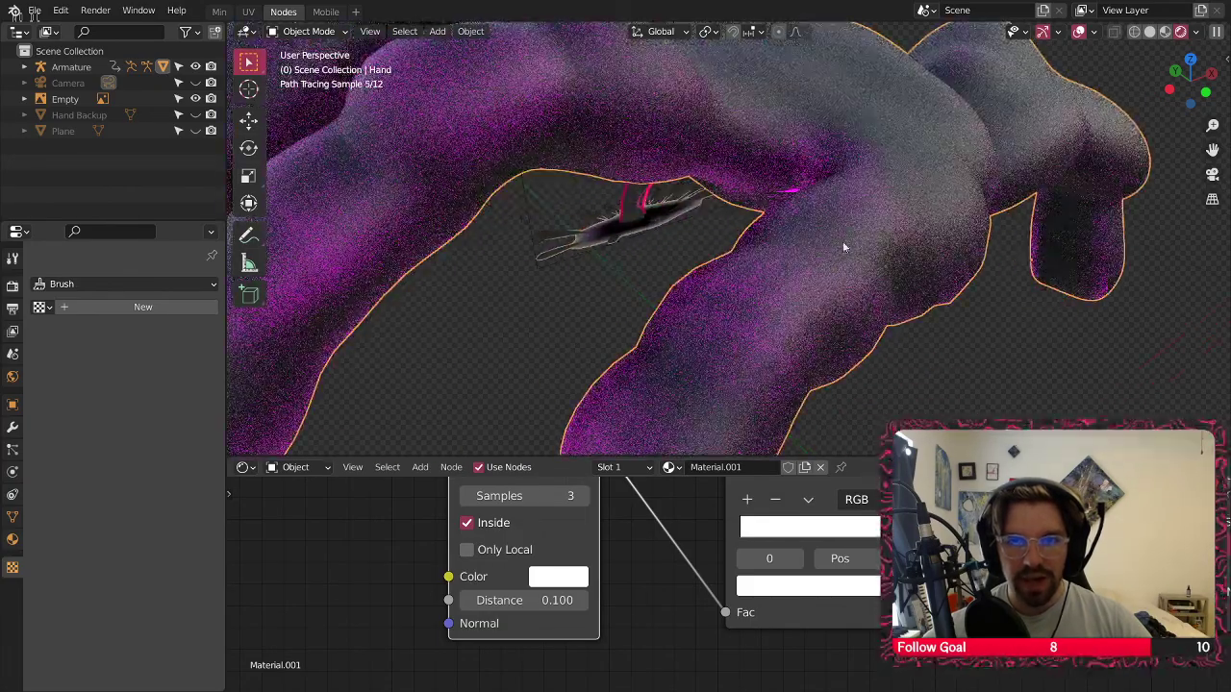
middle_click_drag(815, 594, 758, 617)
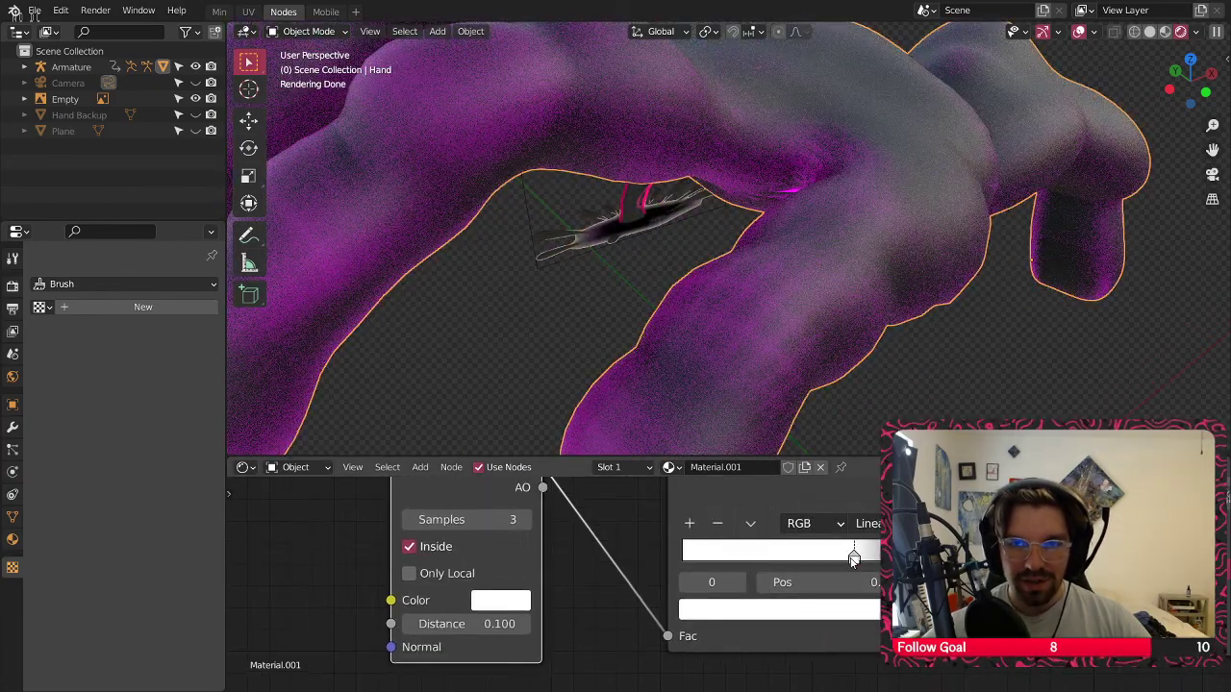
left_click_drag(855, 558, 529, 552)
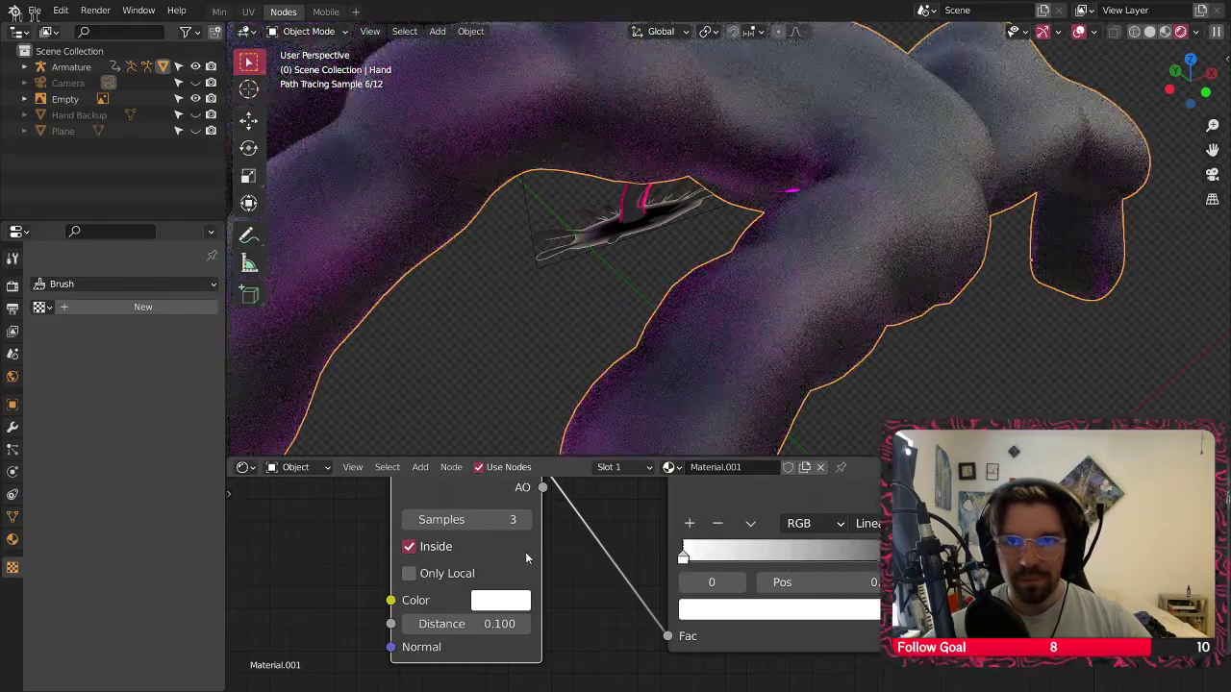
Compare the whole hand in Material Preview and Rendered shading from the left orthographic view
scroll(597, 199, "down", 5)
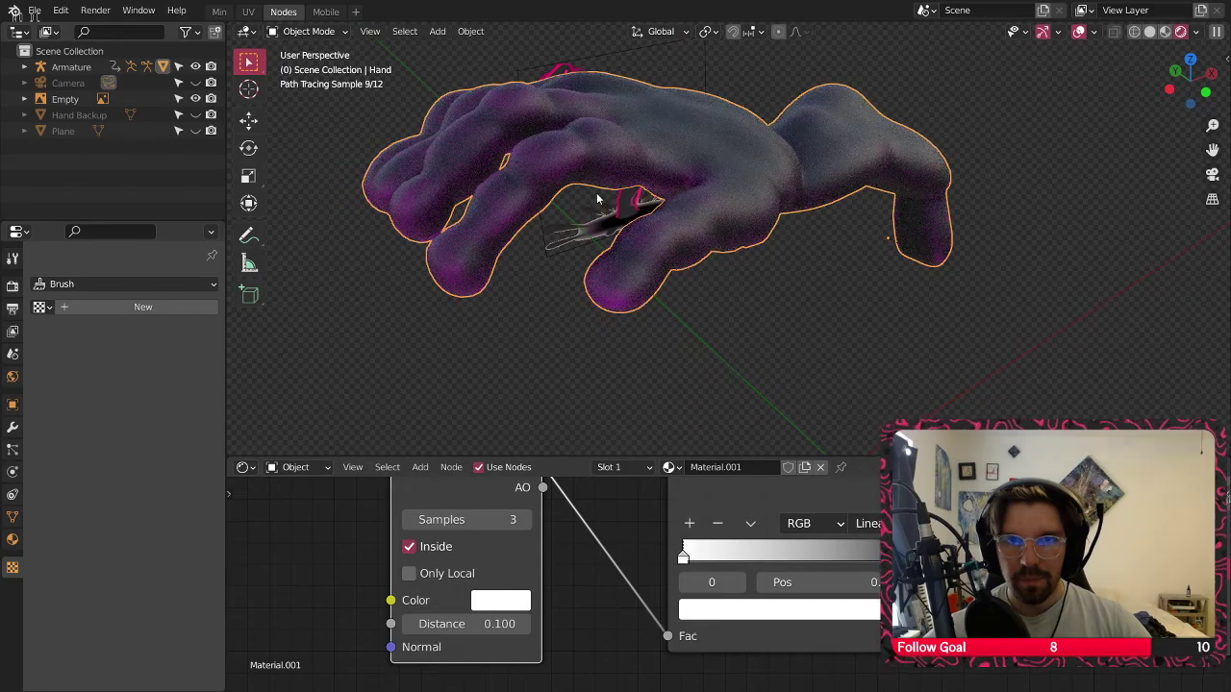
left_click(1166, 86)
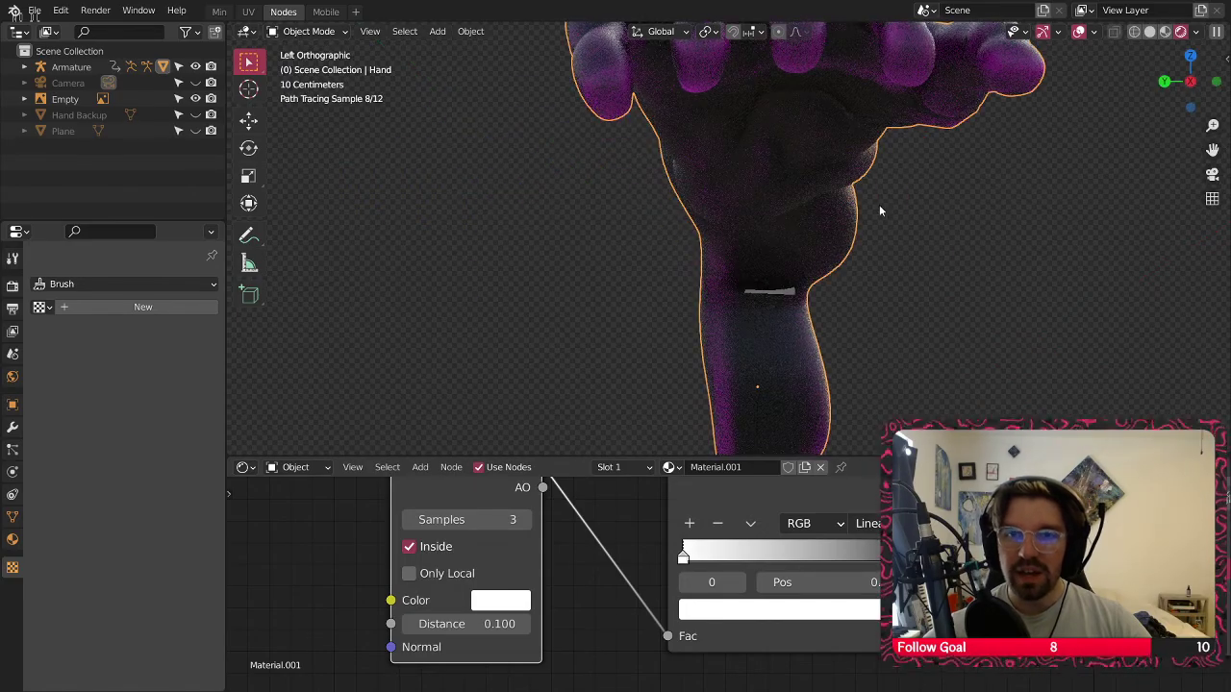
scroll(875, 200, "down", 4)
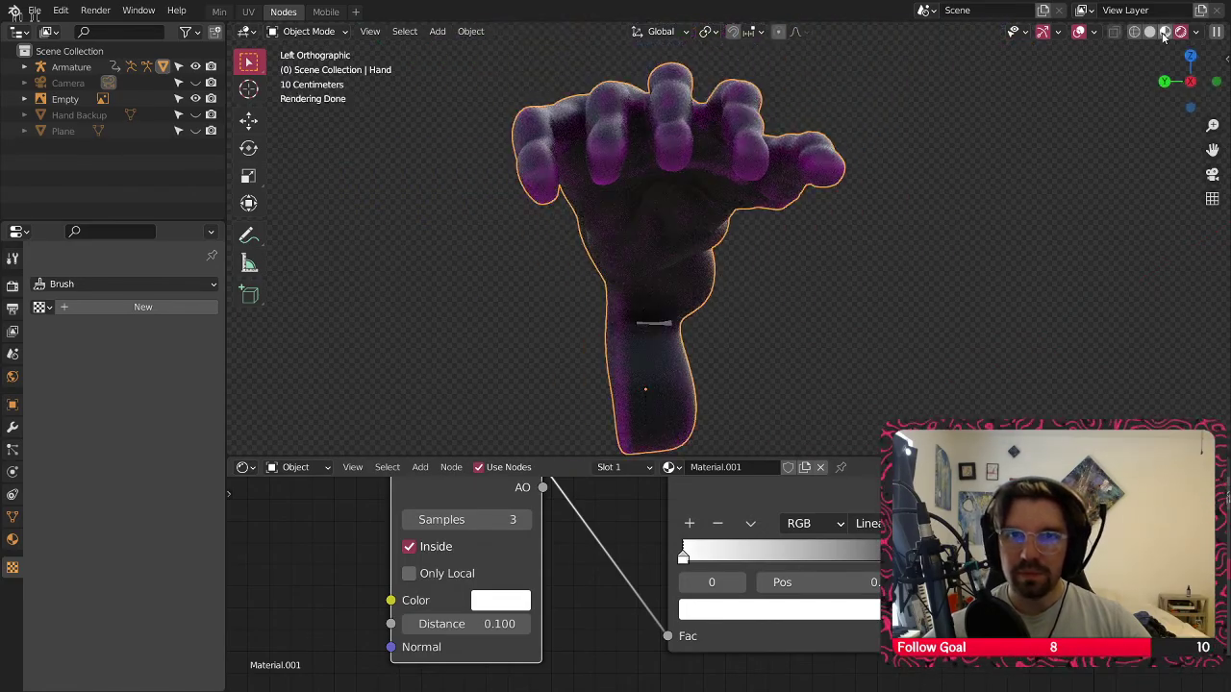
left_click(1164, 32)
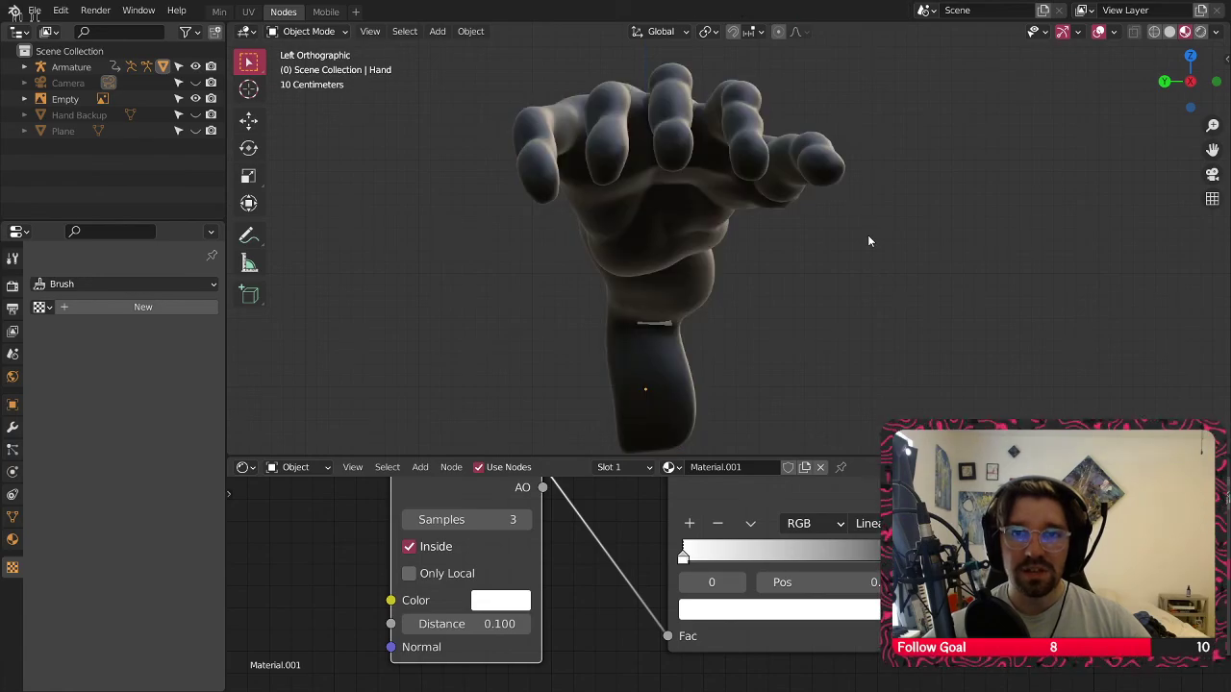
left_click(1202, 31)
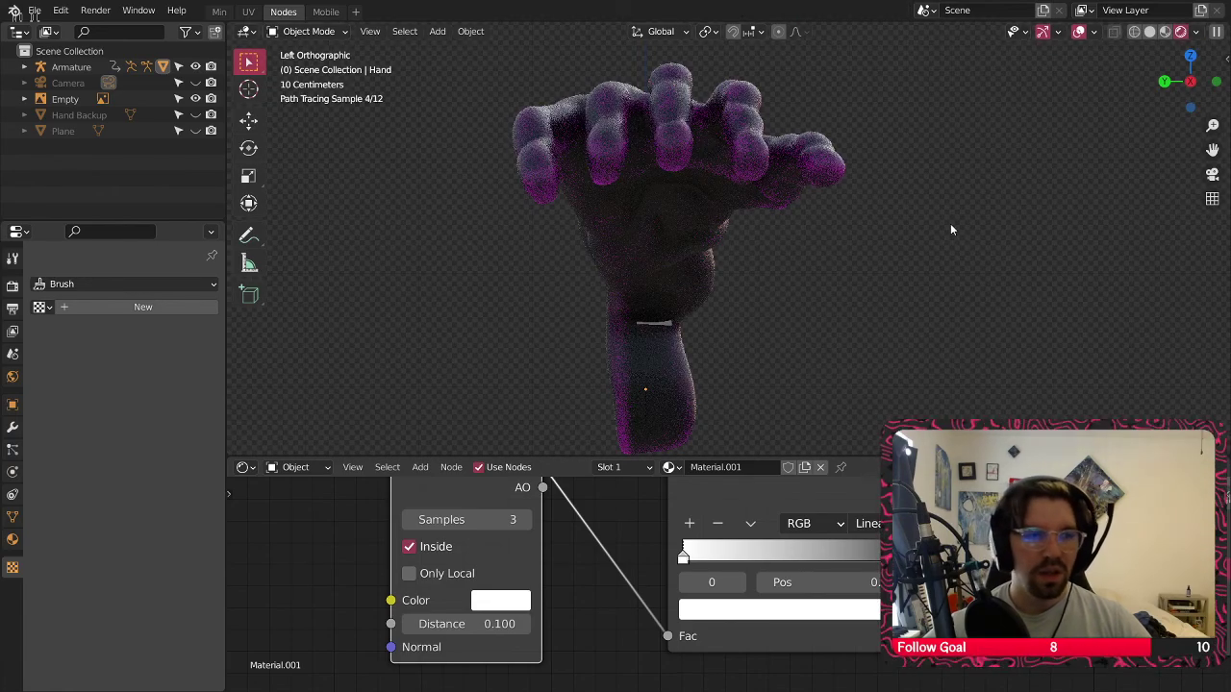
Play the hand animation briefly and stop it at frame 37
key("space")
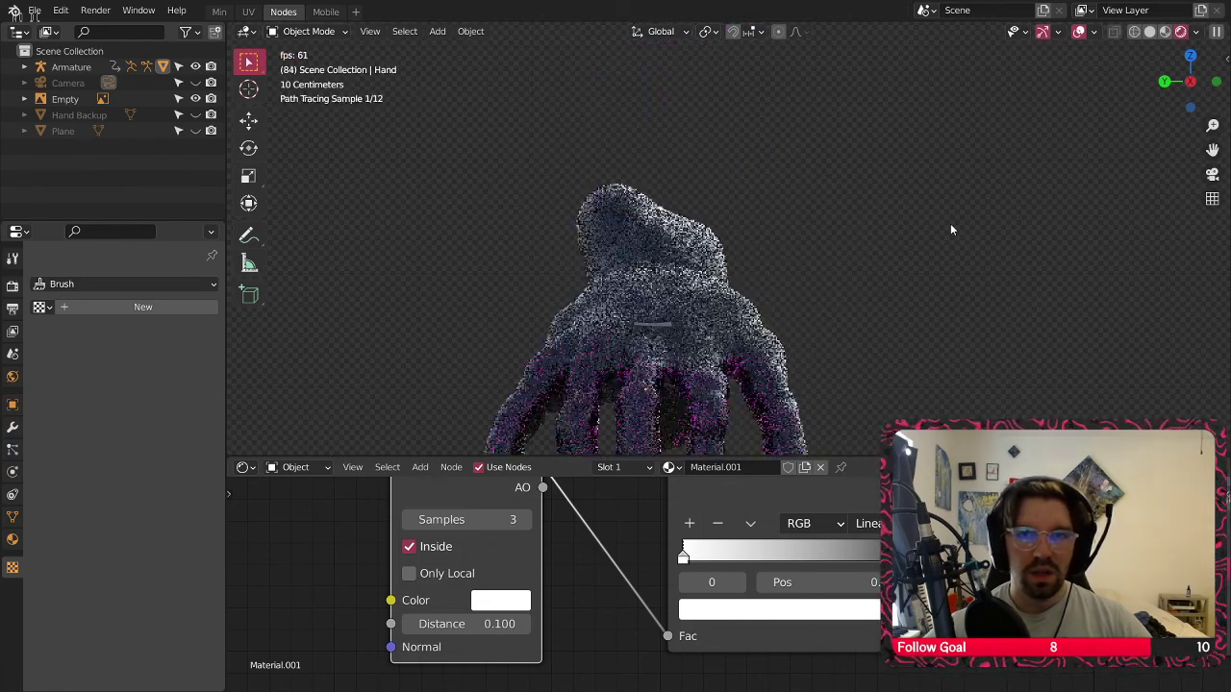
key("space")
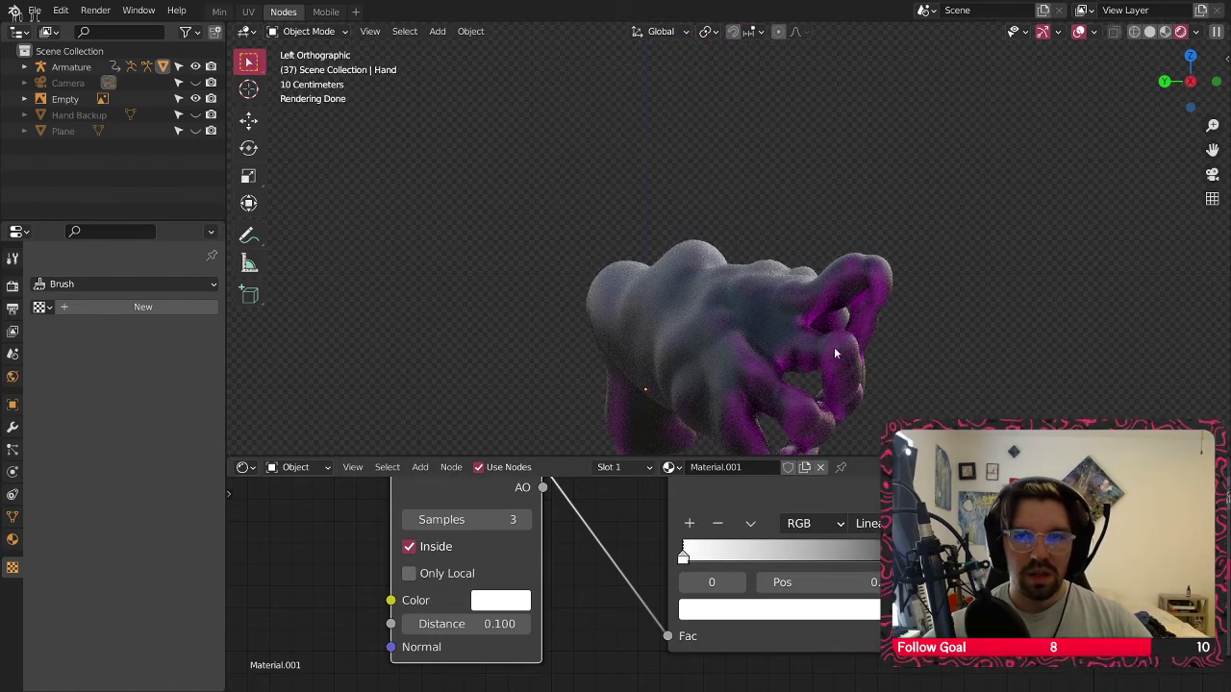
middle_click_drag(834, 347, 781, 261, "shift")
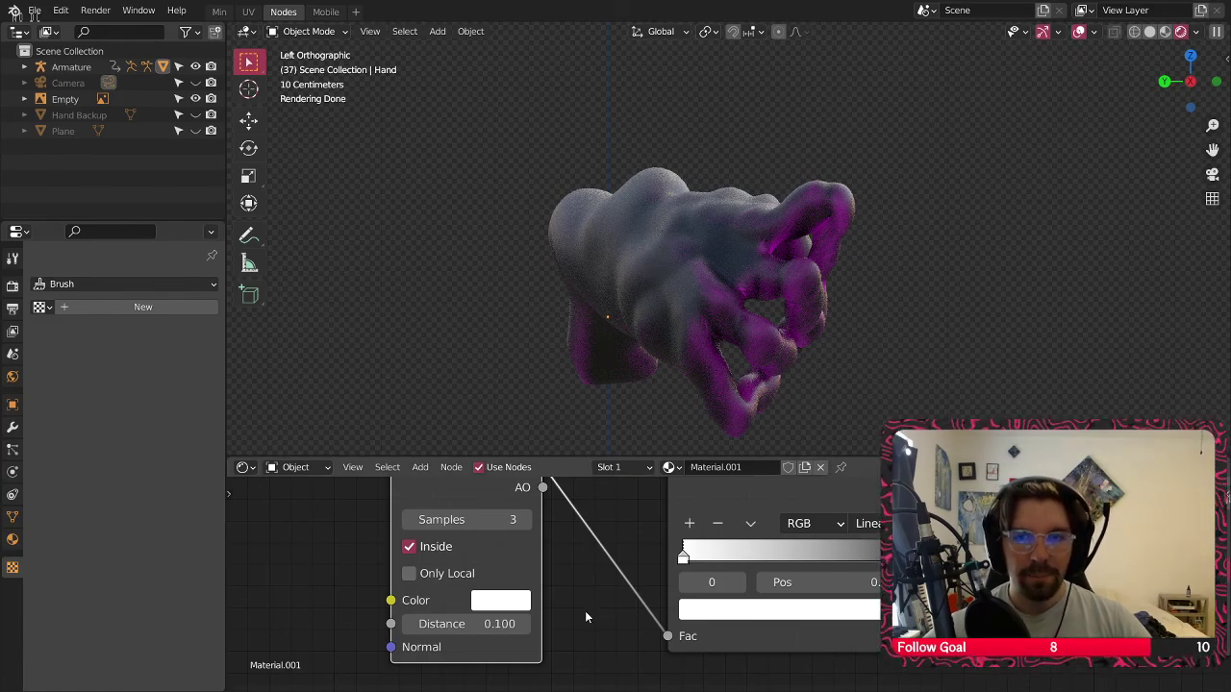
Bring the Ambient Occlusion and ColorRamp nodes close together, with the ramp right after the occlusion node
scroll(598, 552, "down", 7)
middle_click_drag(604, 497, 656, 572)
left_click_drag(584, 559, 400, 553)
left_click(549, 555)
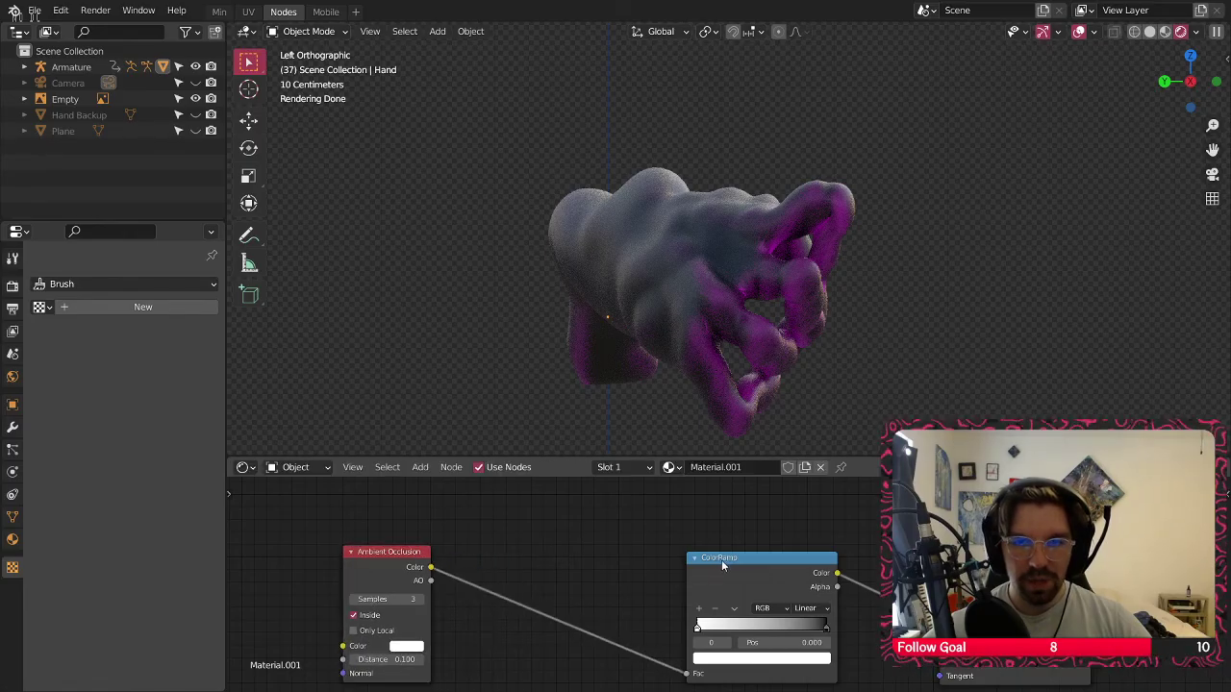
left_click_drag(722, 565, 509, 562)
Examine the magenta glow on the rendered hand where the fingers meet, from several angles
middle_click_drag(753, 238, 514, 322)
scroll(861, 257, "up", 3)
scroll(515, 323, "up", 4)
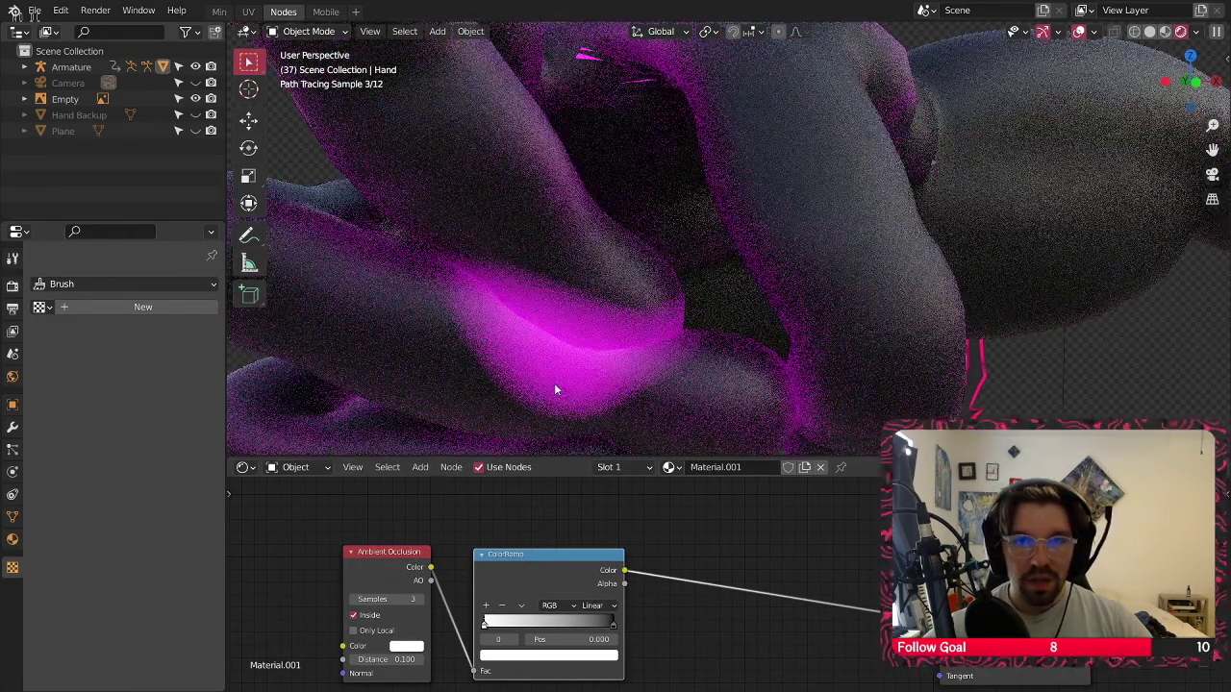
scroll(554, 382, "down", 5)
middle_click_drag(558, 388, 528, 182)
scroll(596, 207, "up", 3)
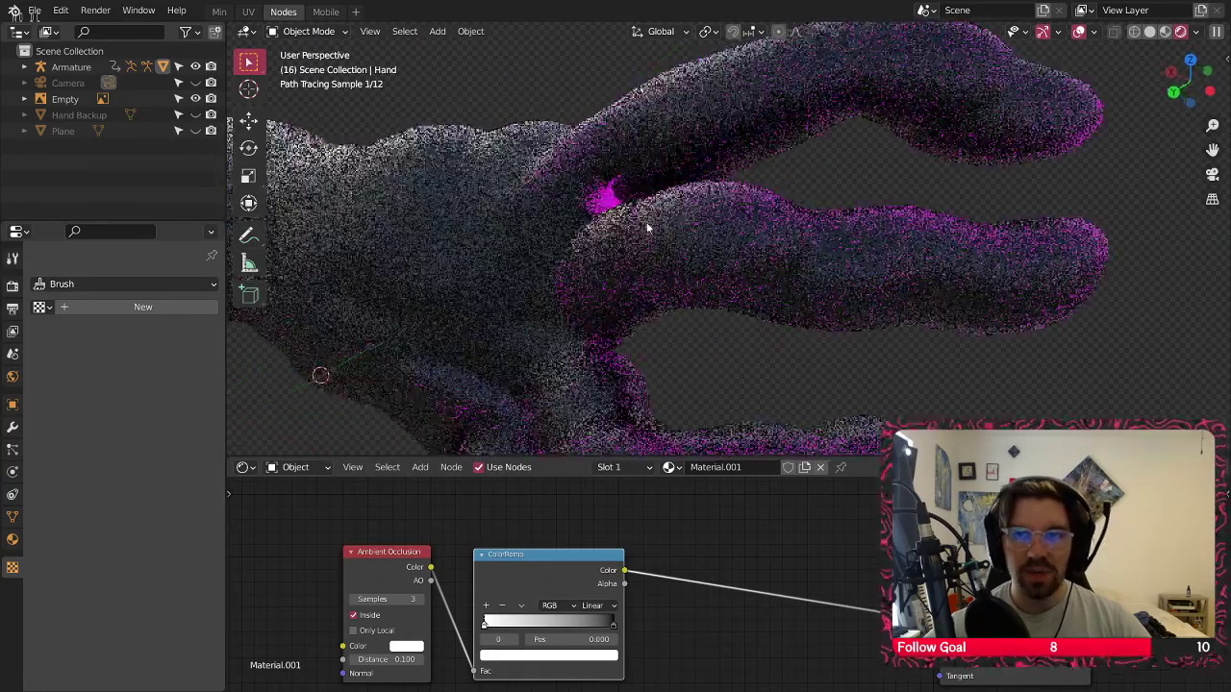
middle_click_drag(646, 227, 828, 338)
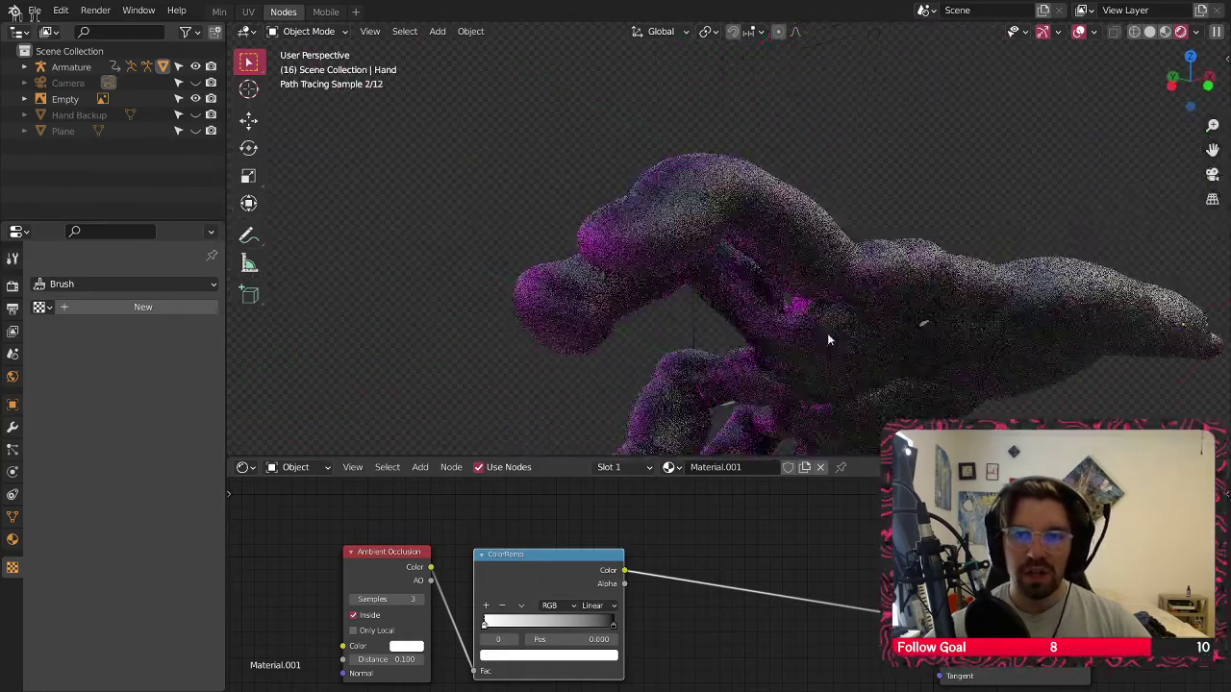
Add a MixRGB node after the ColorRamp and feed the ramp's Color into its Fac input
left_click(416, 473)
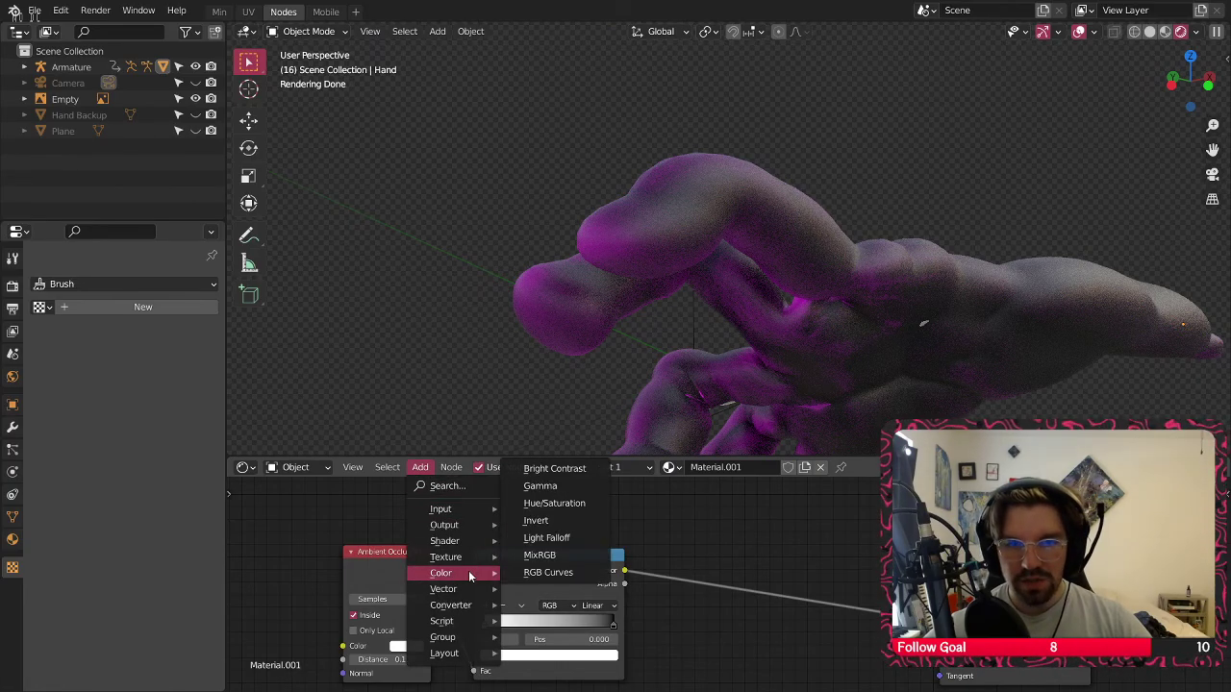
left_click(540, 555)
left_click(793, 567)
left_click_drag(792, 568, 792, 527)
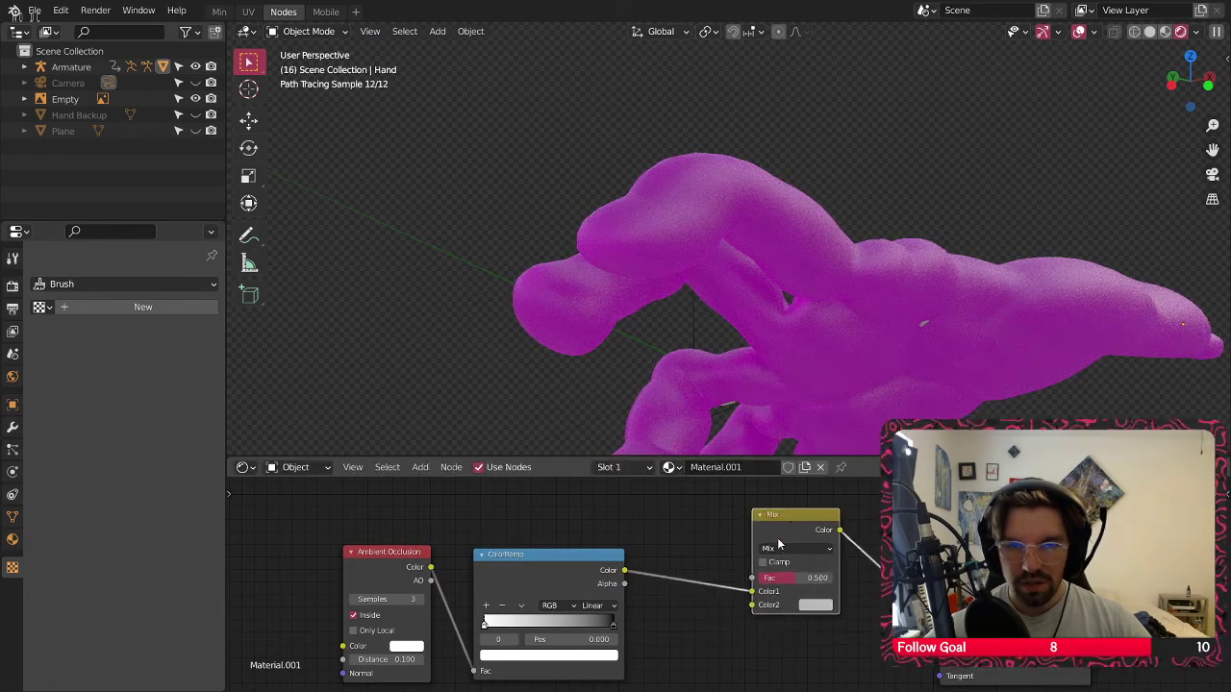
scroll(873, 631, "up", 2)
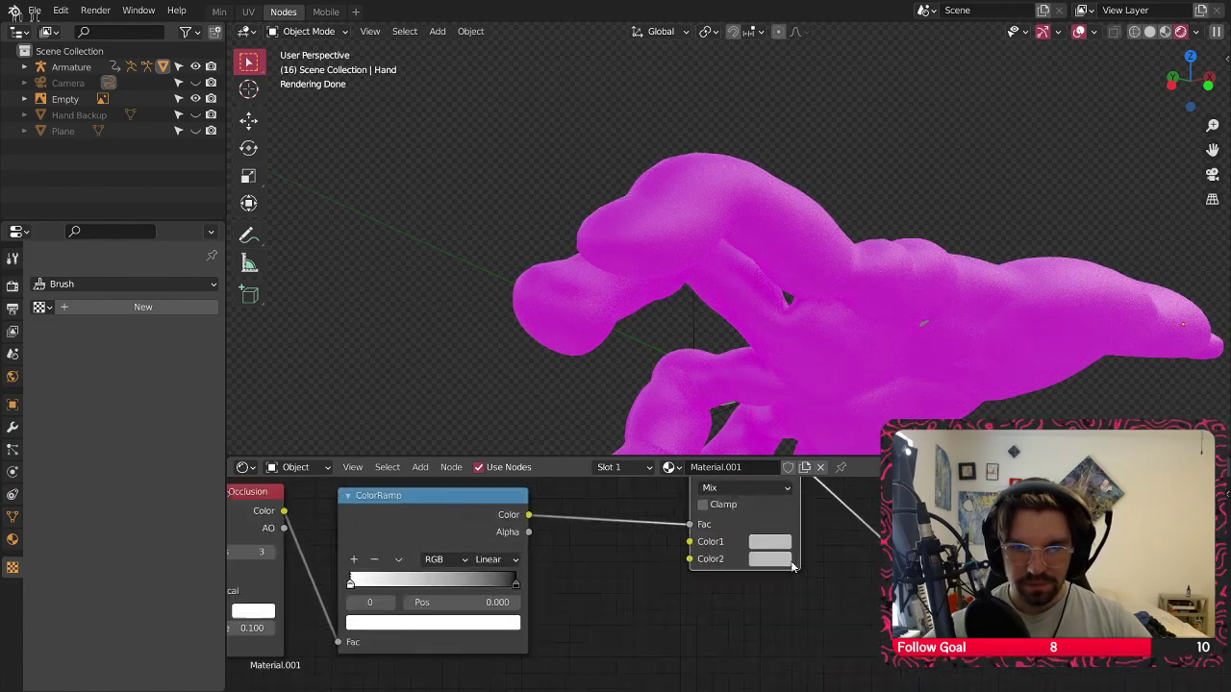
Set the Mix node's Color1 to black and Color2 to white
left_click(784, 557)
left_click_drag(915, 370, 912, 423)
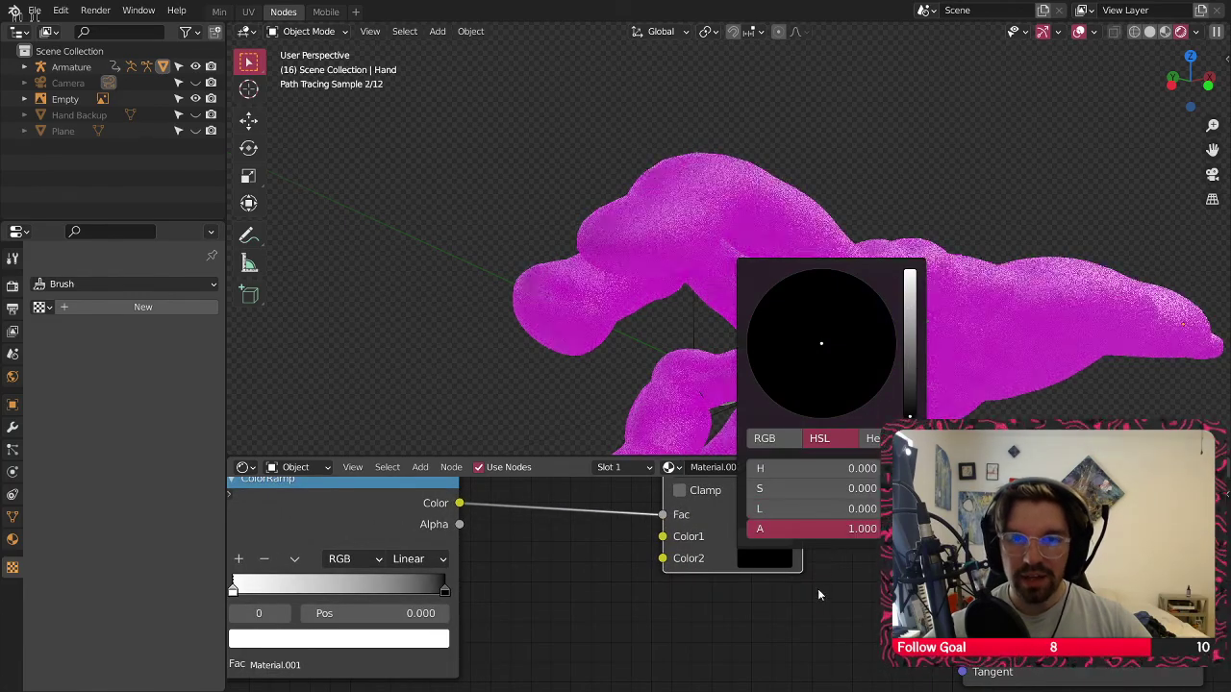
left_click(774, 538)
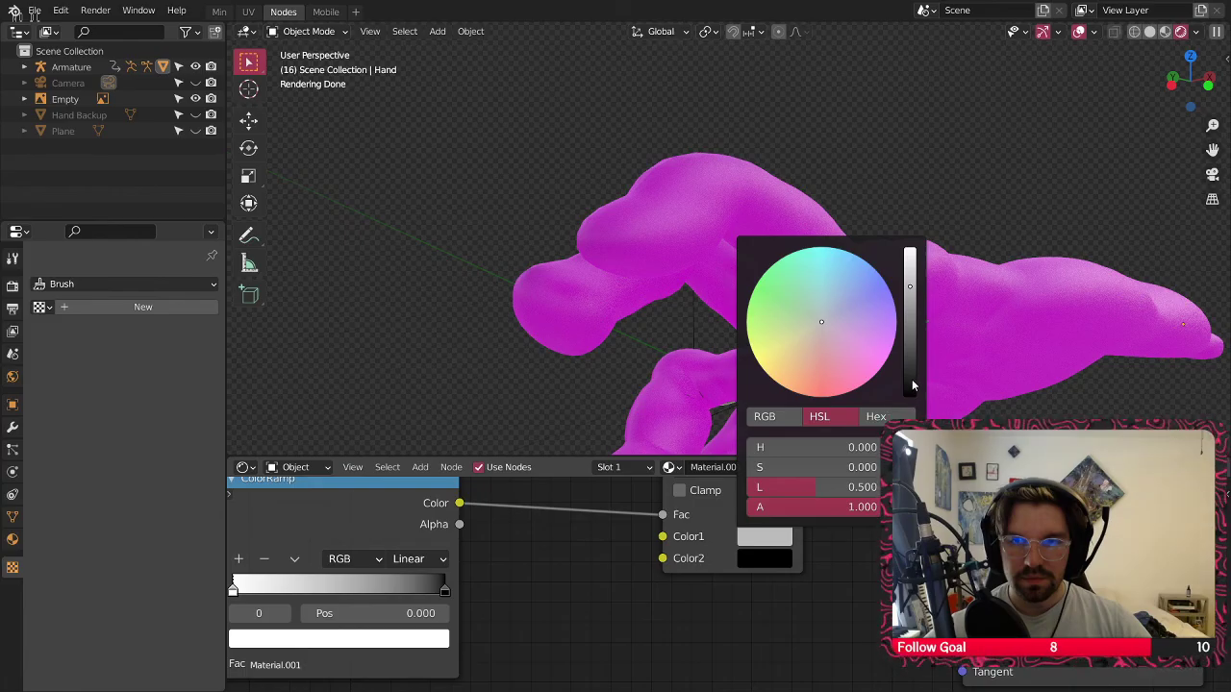
left_click(914, 385)
left_click(763, 560)
left_click(910, 275)
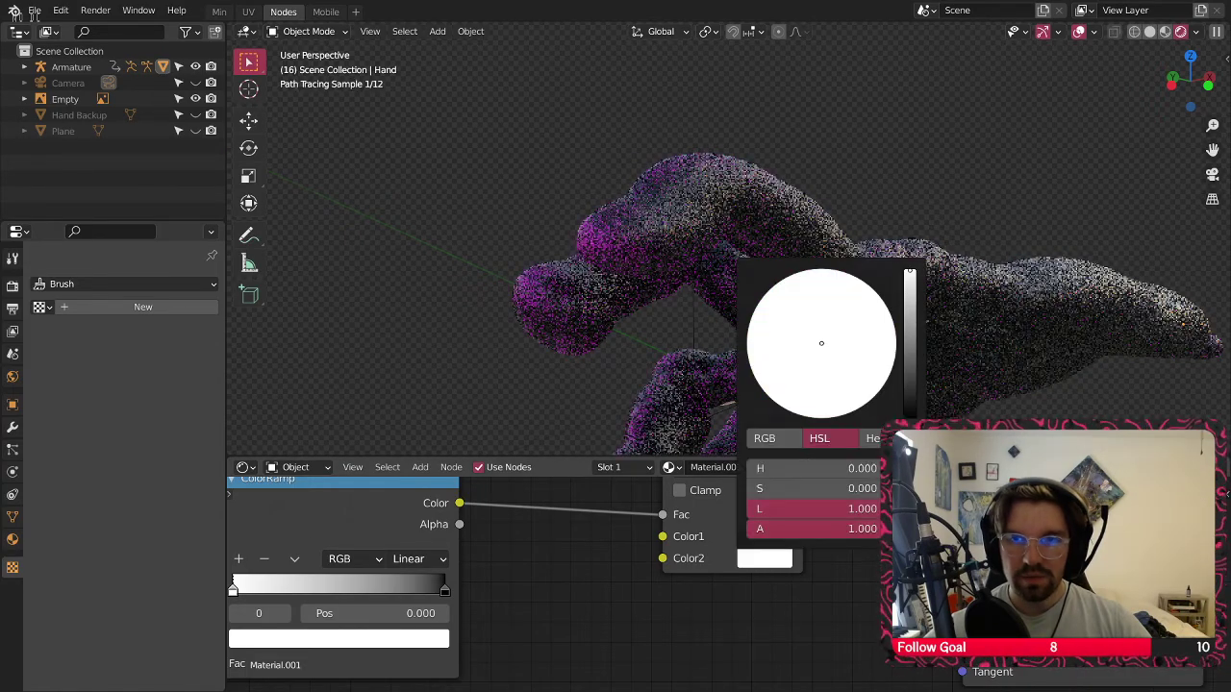
Move the Ambient Occlusion and ColorRamp nodes below the Mix node to free space in front of it
scroll(645, 629, "down", 4)
left_click_drag(609, 507, 355, 688)
left_click_drag(398, 565, 353, 613)
left_click_drag(759, 534, 766, 505)
middle_click_drag(604, 555, 715, 554)
left_click_drag(857, 518, 800, 515)
left_click(727, 624)
middle_click_drag(603, 591, 632, 592)
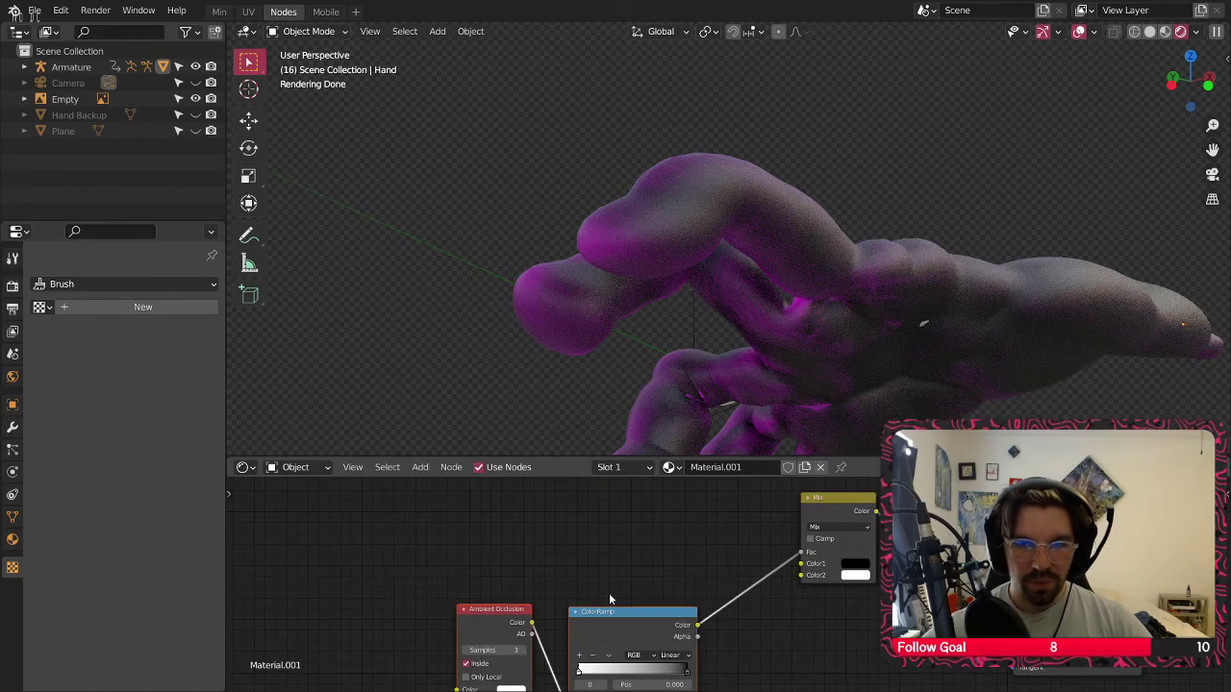
left_click_drag(625, 609, 615, 634)
middle_click_drag(878, 526, 841, 564)
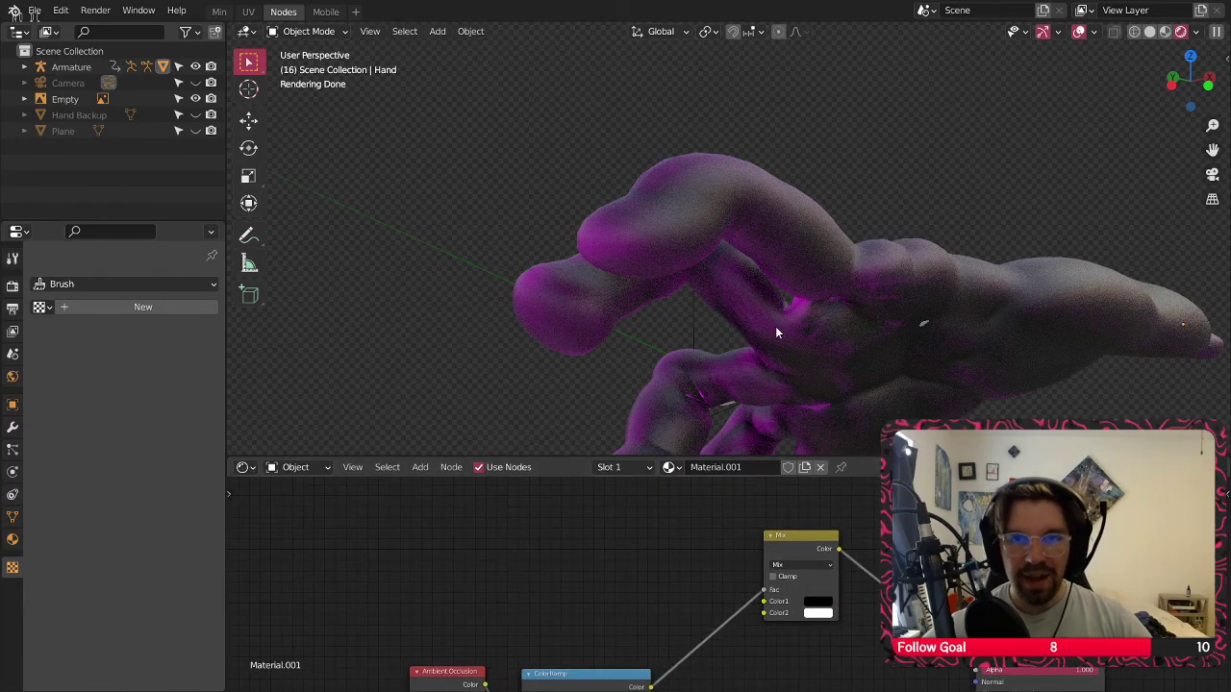
Add a Magic Texture node above the Ambient Occlusion node
mouse_move(940, 364)
middle_mouse_down()
mouse_move(906, 333)
mouse_move(926, 332)
mouse_move(945, 367)
mouse_move(900, 245)
middle_mouse_up()
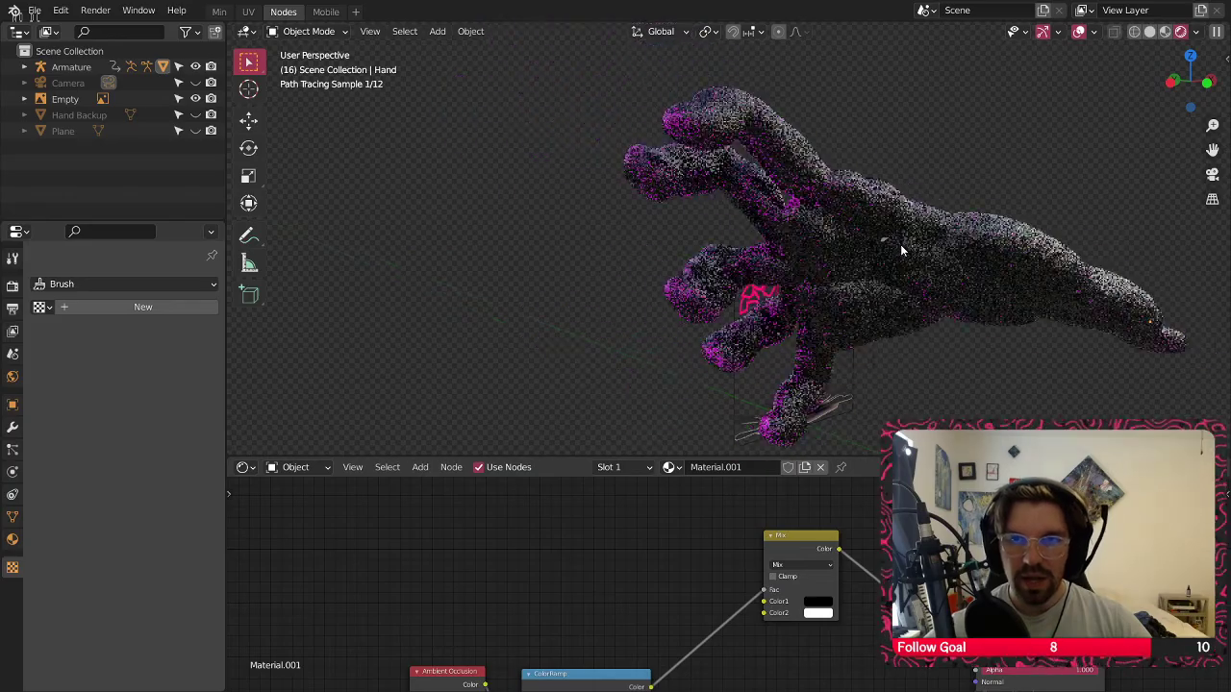
mouse_move(843, 217)
middle_mouse_down()
mouse_move(769, 163)
mouse_move(807, 191)
mouse_move(776, 156)
middle_mouse_up()
middle_click_drag(726, 575, 707, 565)
left_click(418, 467)
mouse_move(471, 544)
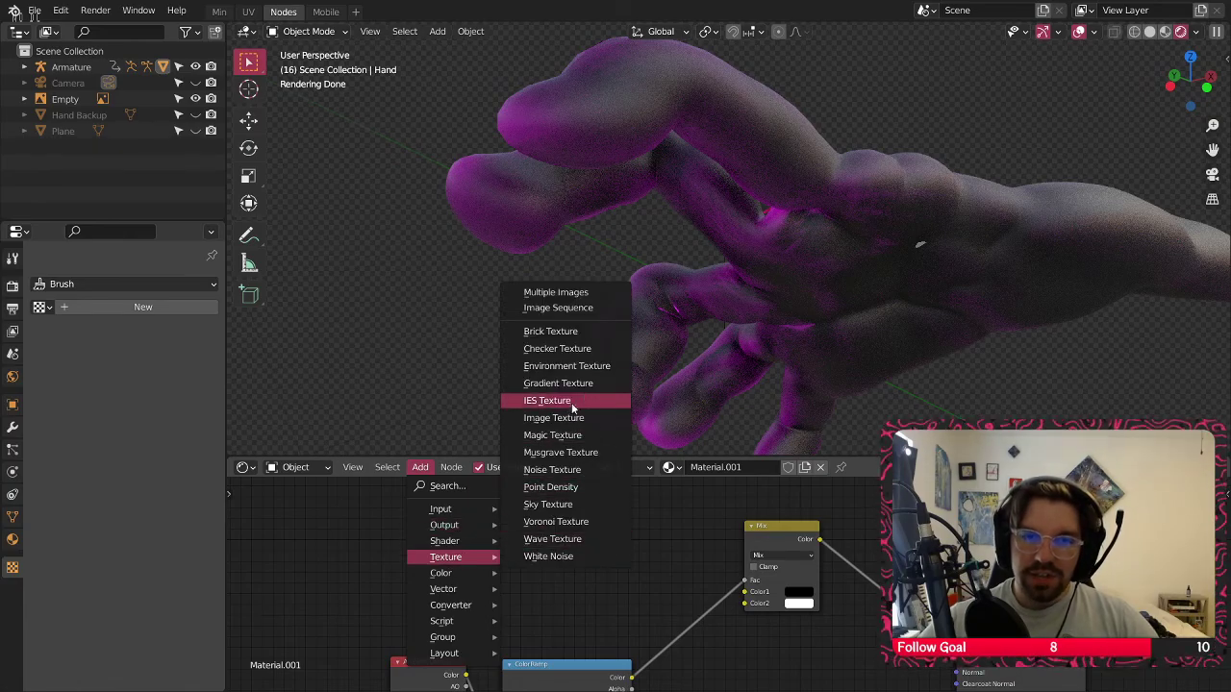
left_click(552, 434)
left_click(441, 543)
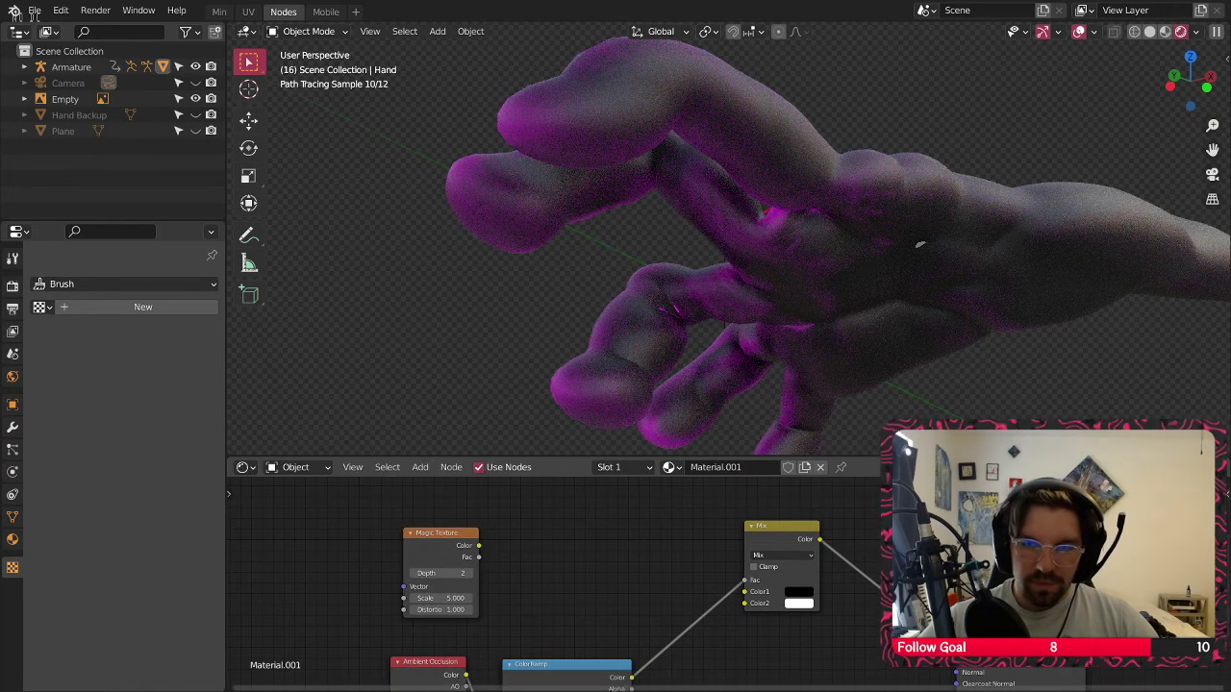
Add a second ColorRamp between the Magic Texture and Mix nodes and align it with the texture node
left_click(420, 467)
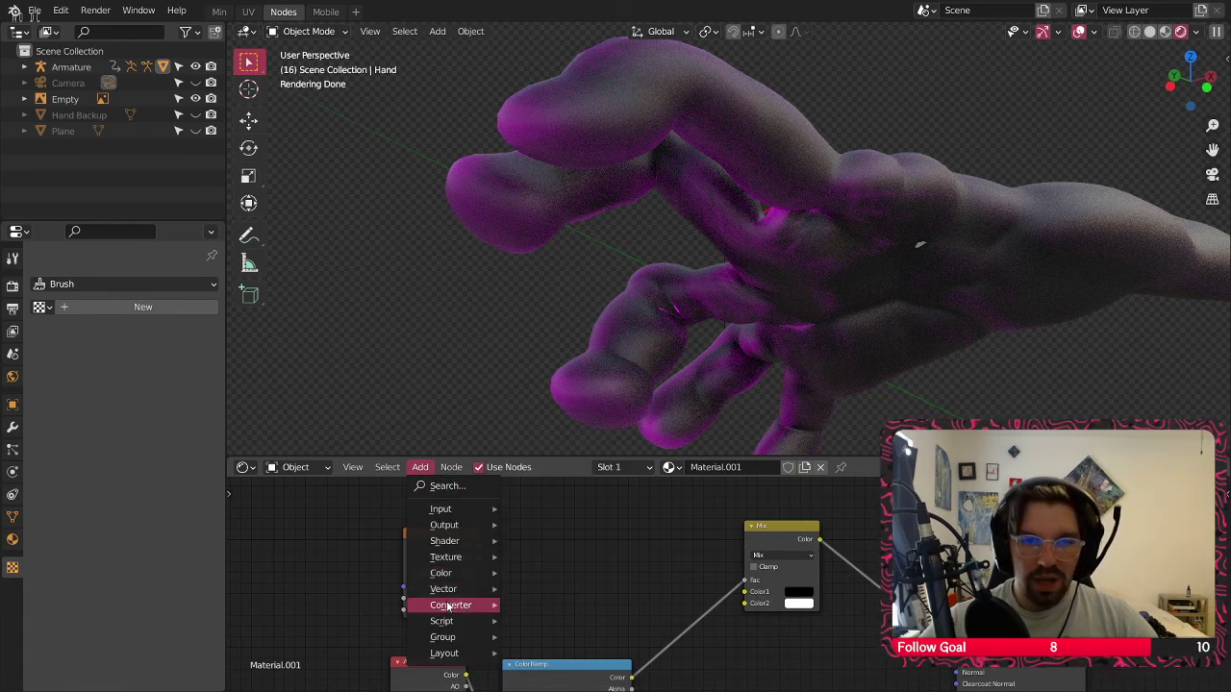
left_click(543, 415)
left_click(525, 504)
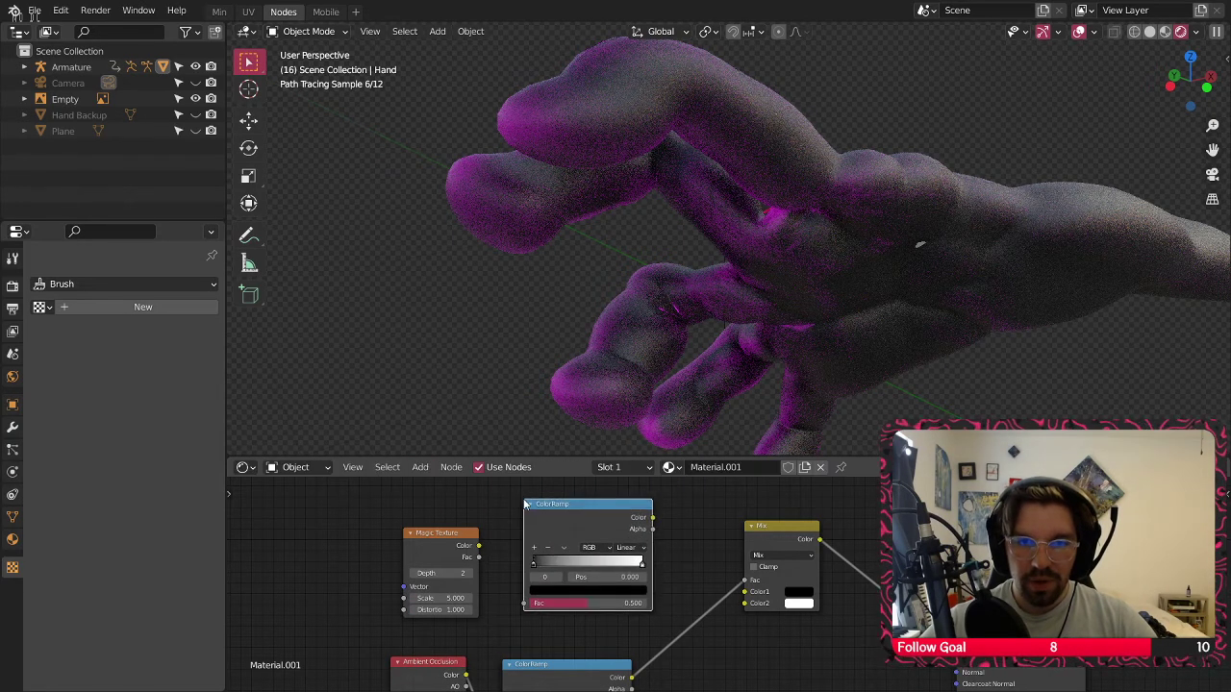
left_click_drag(451, 534, 433, 531)
left_click_drag(560, 503, 550, 517)
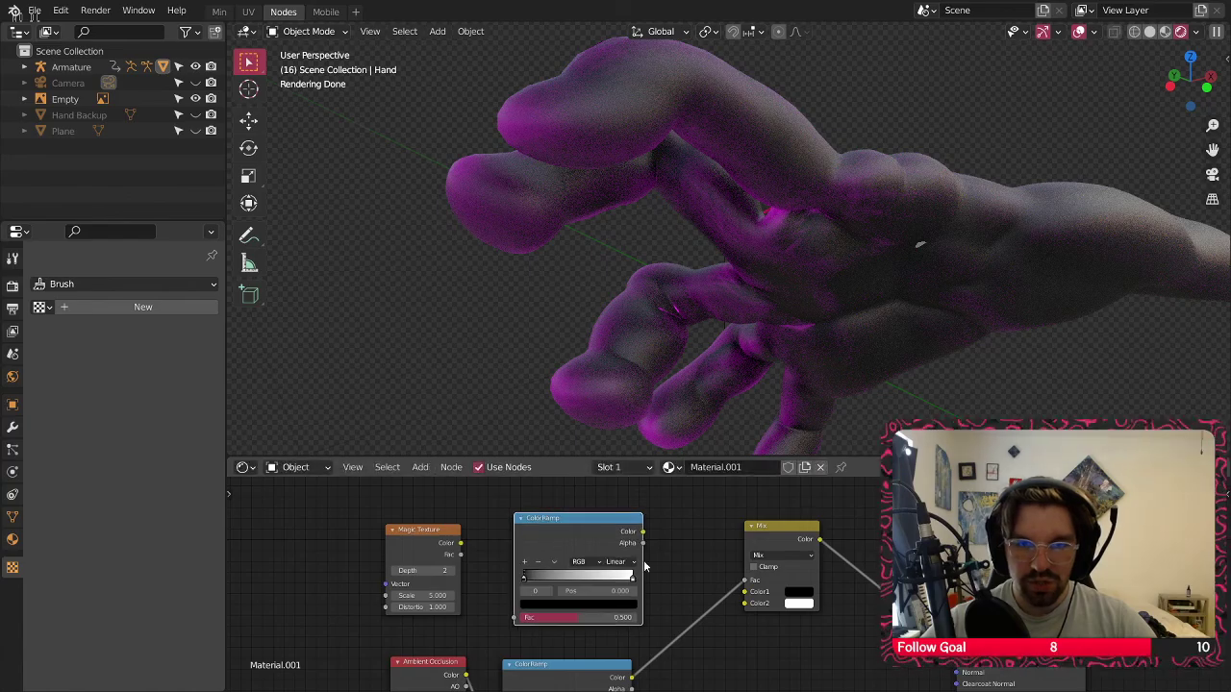
Colour the new ramp's first stop magenta with the copied colour and its last stop dark orange-red, lightness 0.250
left_click(524, 577)
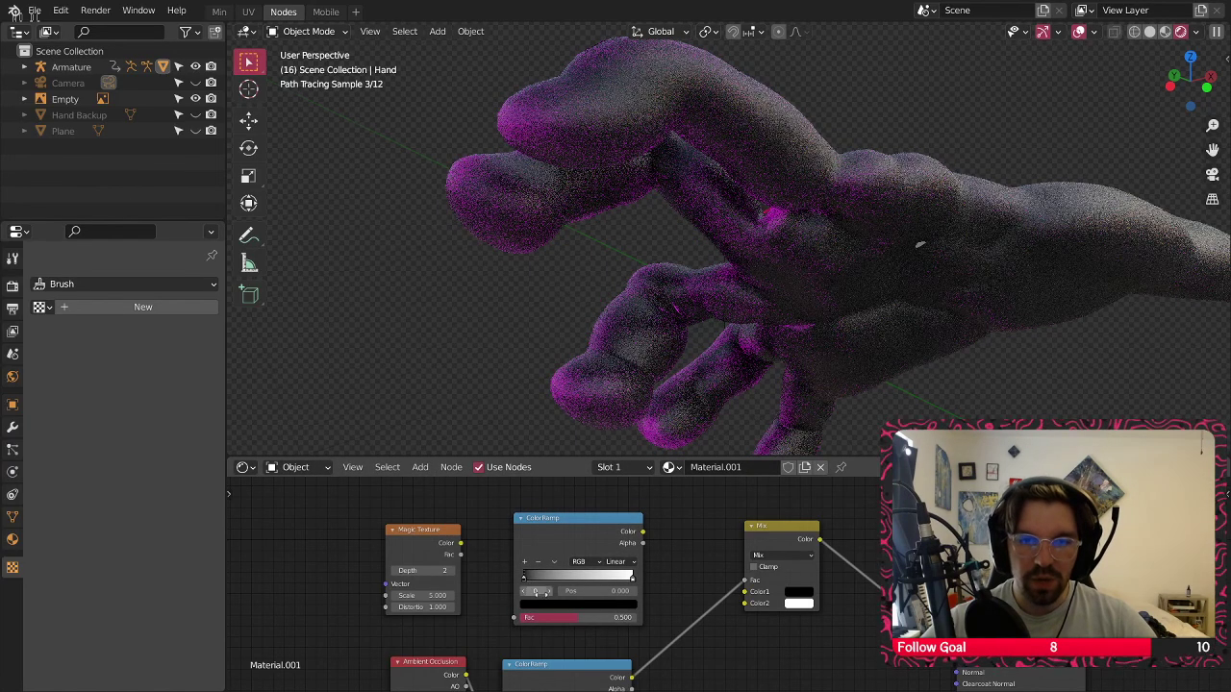
key("ctrl+v")
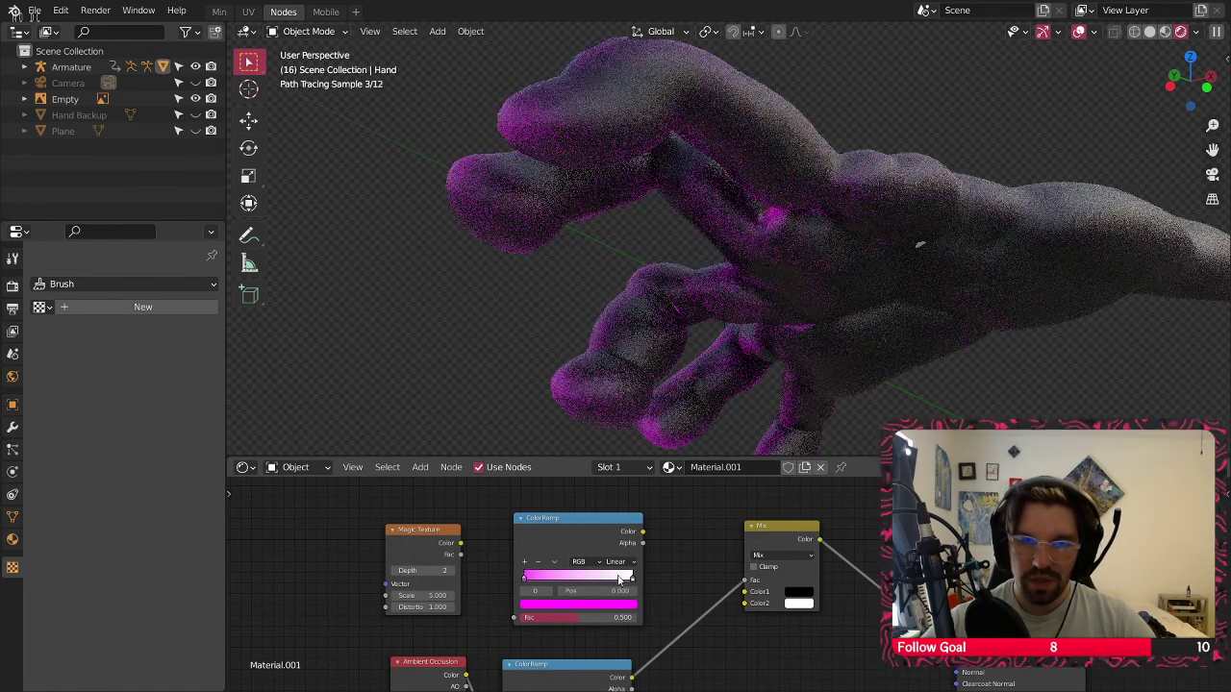
left_click(620, 604)
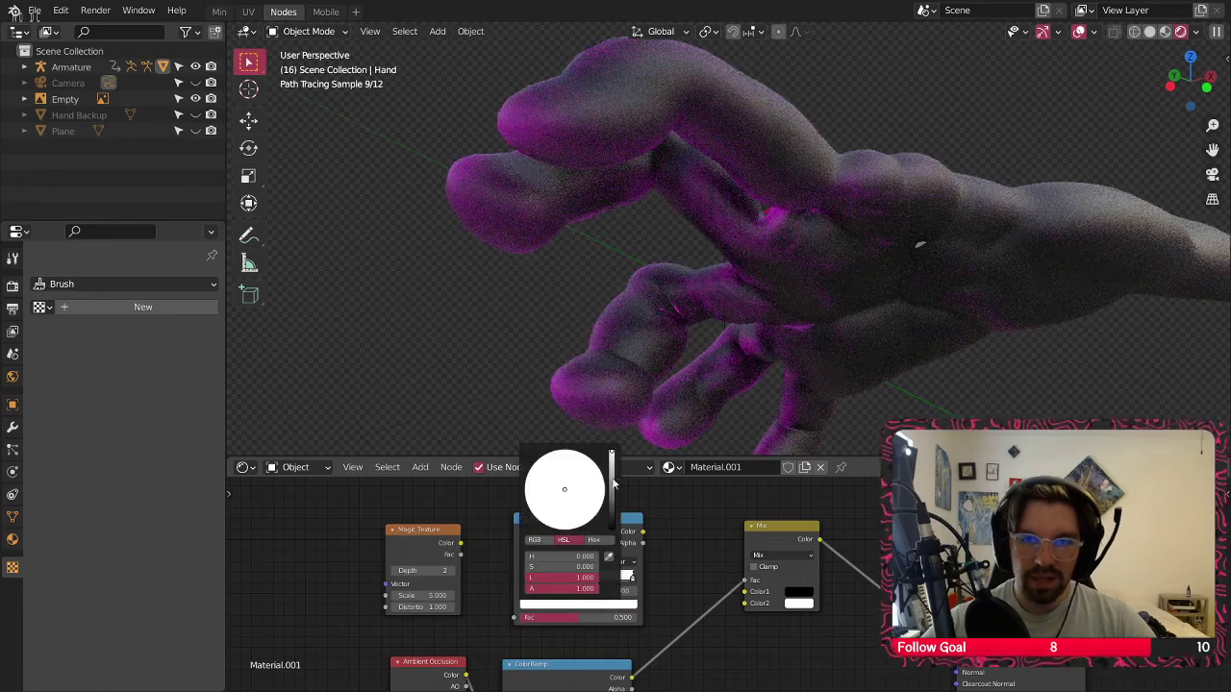
left_click_drag(612, 481, 613, 499)
left_click_drag(577, 514, 553, 529)
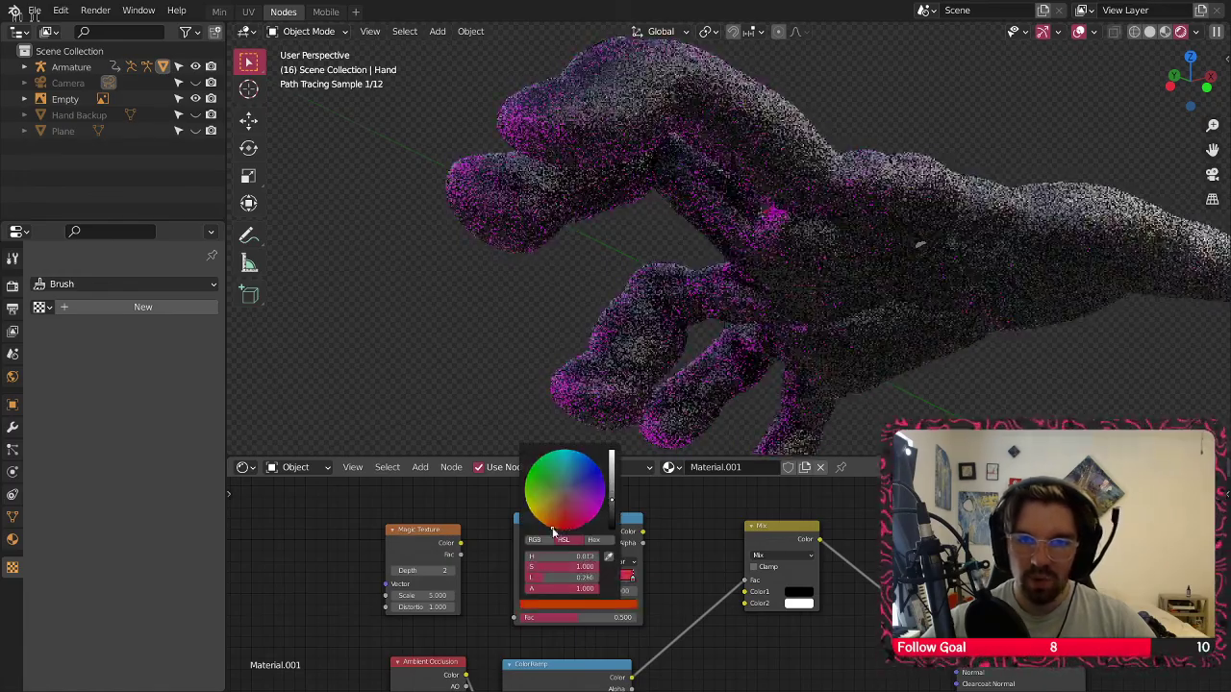
Link the Magic Texture's Color to the new ramp's Fac, and try feeding that ramp into the Mix node's Color2
middle_click_drag(472, 590, 535, 589)
scroll(524, 551, "up", 1)
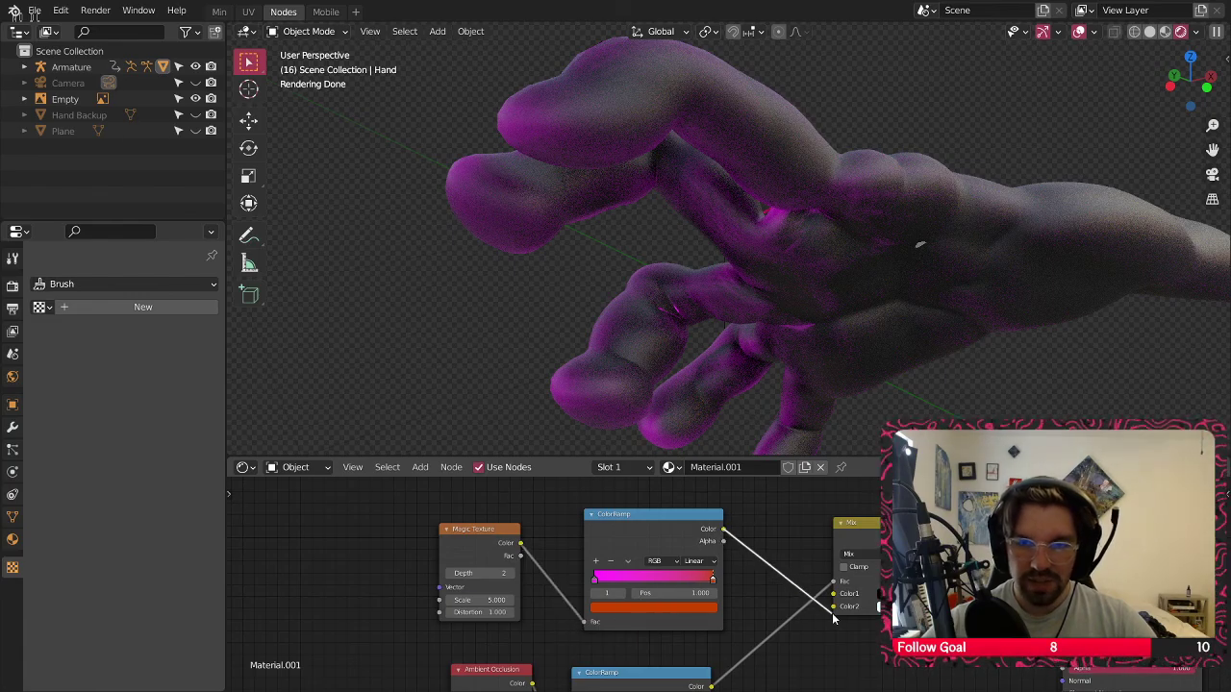
left_click_drag(833, 618, 835, 615)
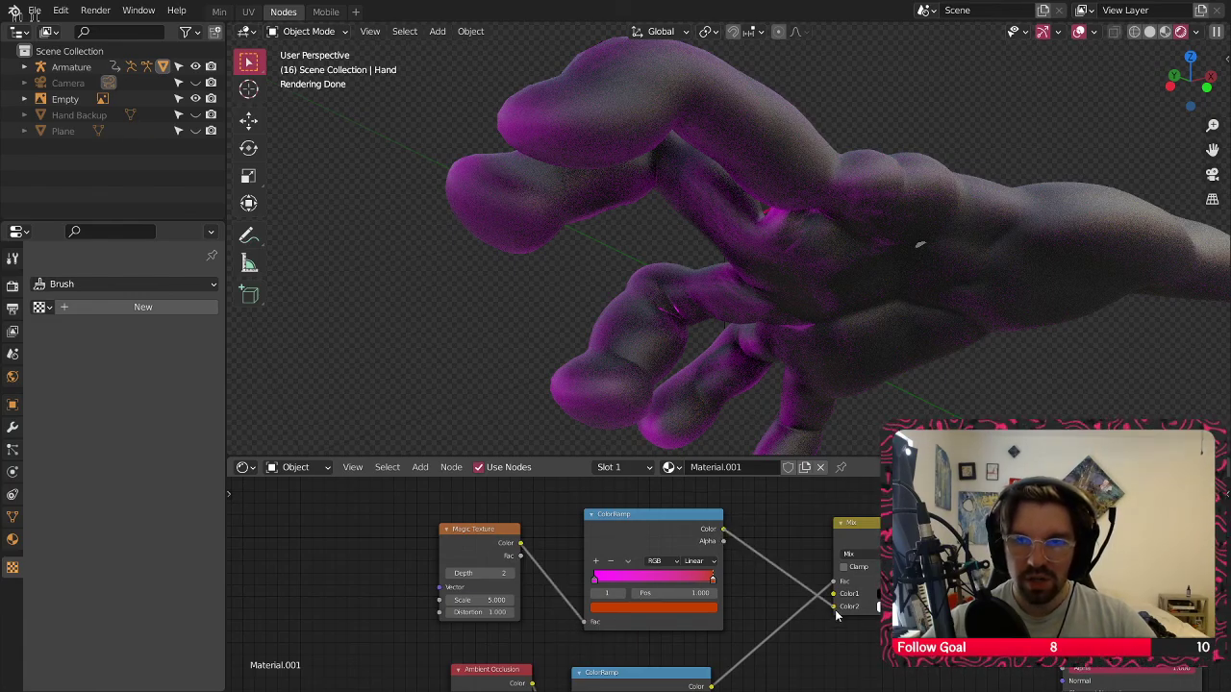
left_click_drag(835, 610, 765, 522)
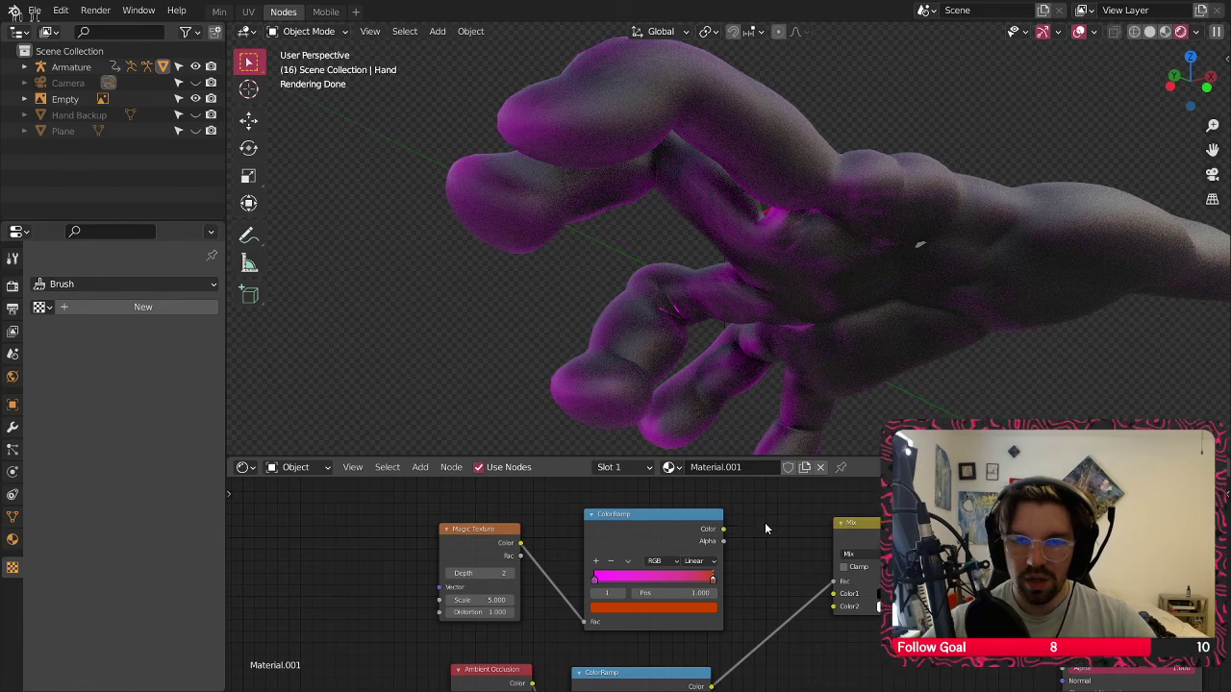
Link the Ambient Occlusion ramp's Color to another input of the shader as well, and the magenta-orange ramp's Color to the Mix node's Color2
scroll(764, 523, "down", 4)
middle_click_drag(786, 537, 686, 510)
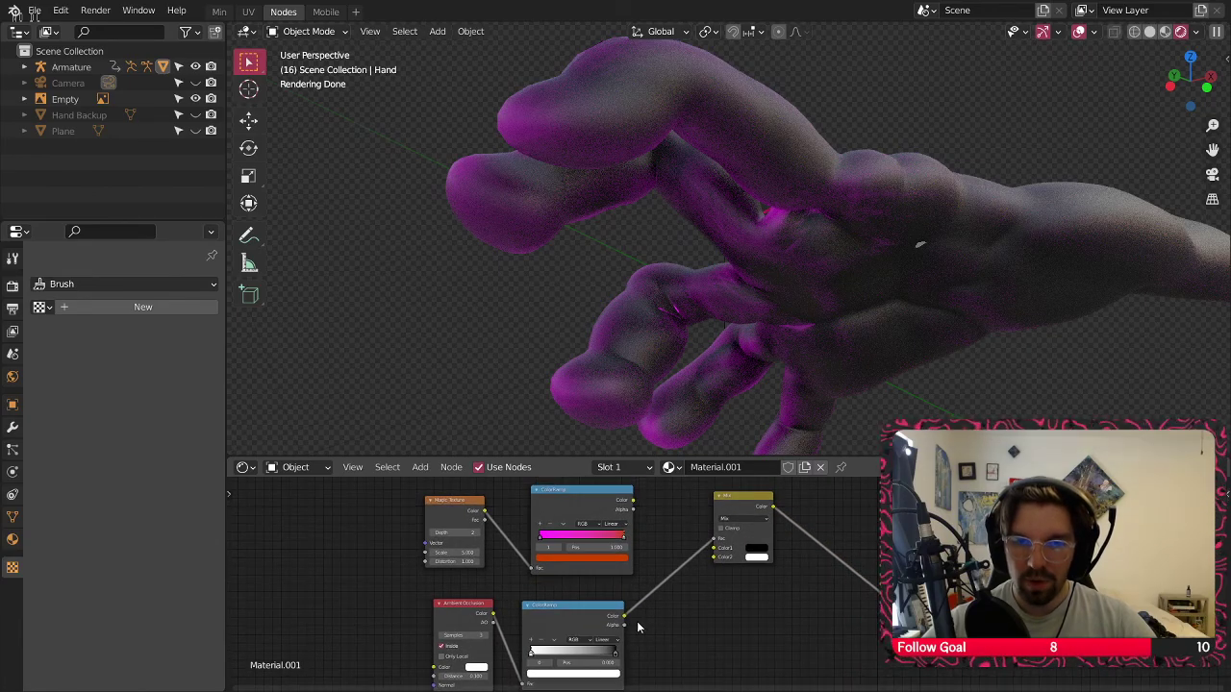
left_click_drag(836, 607, 883, 593)
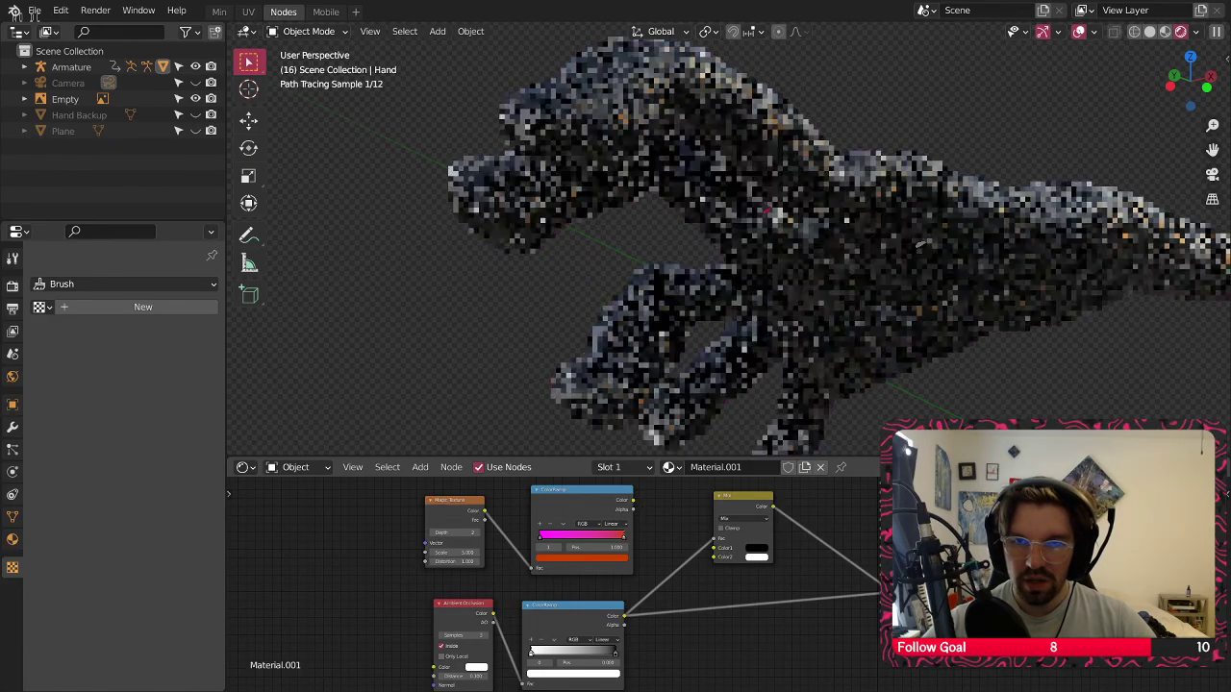
scroll(664, 524, "up", 3)
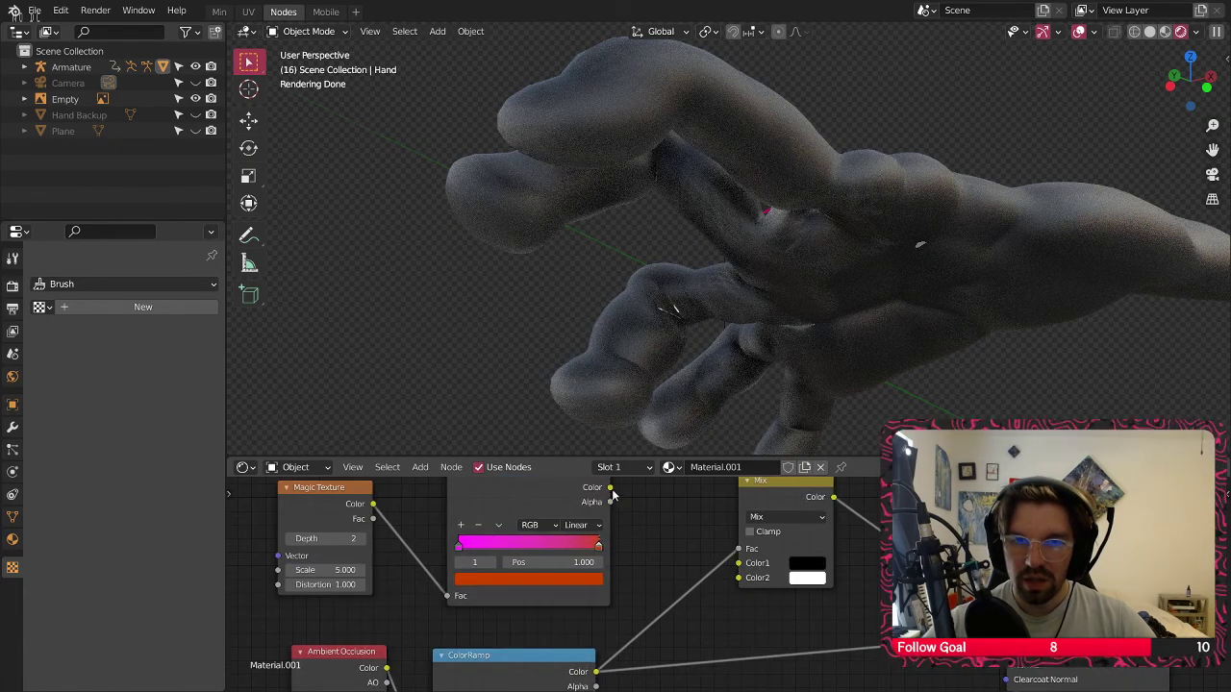
left_click_drag(610, 488, 741, 578)
Set the Magic Texture's Depth to 5 and its Scale to 1
middle_click_drag(673, 289, 626, 291)
middle_click_drag(337, 577, 481, 587)
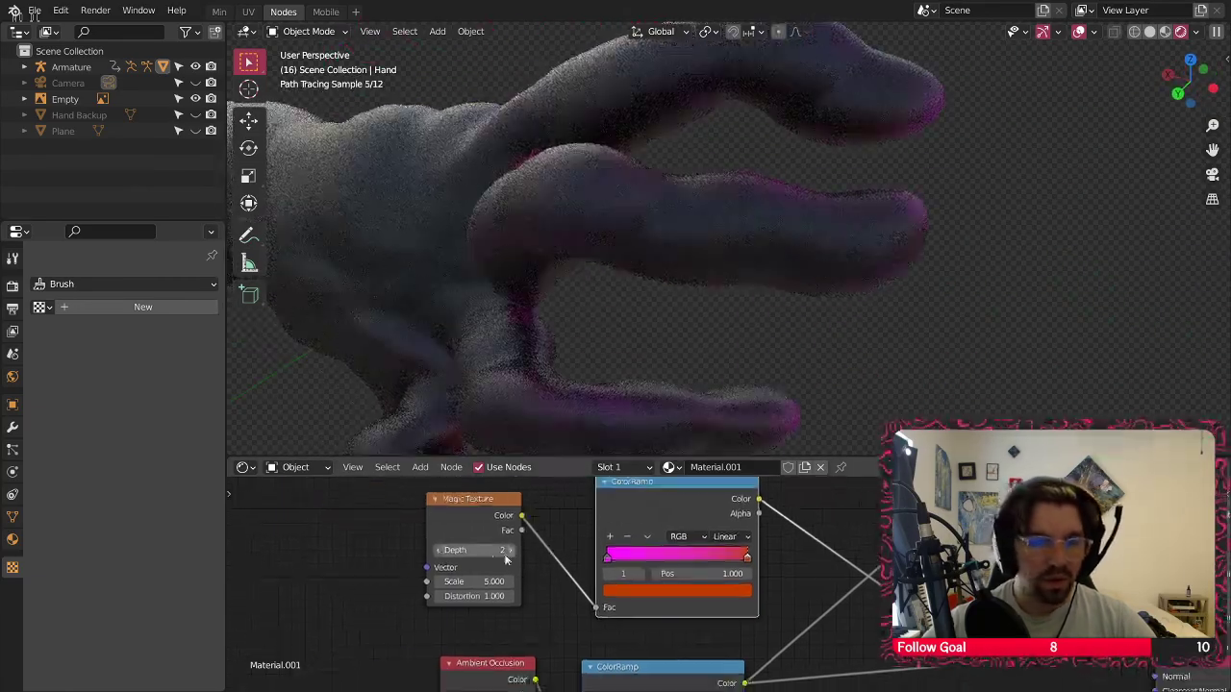
scroll(480, 541, "up", 2)
left_click(524, 550)
left_click(525, 550)
left_click(525, 550)
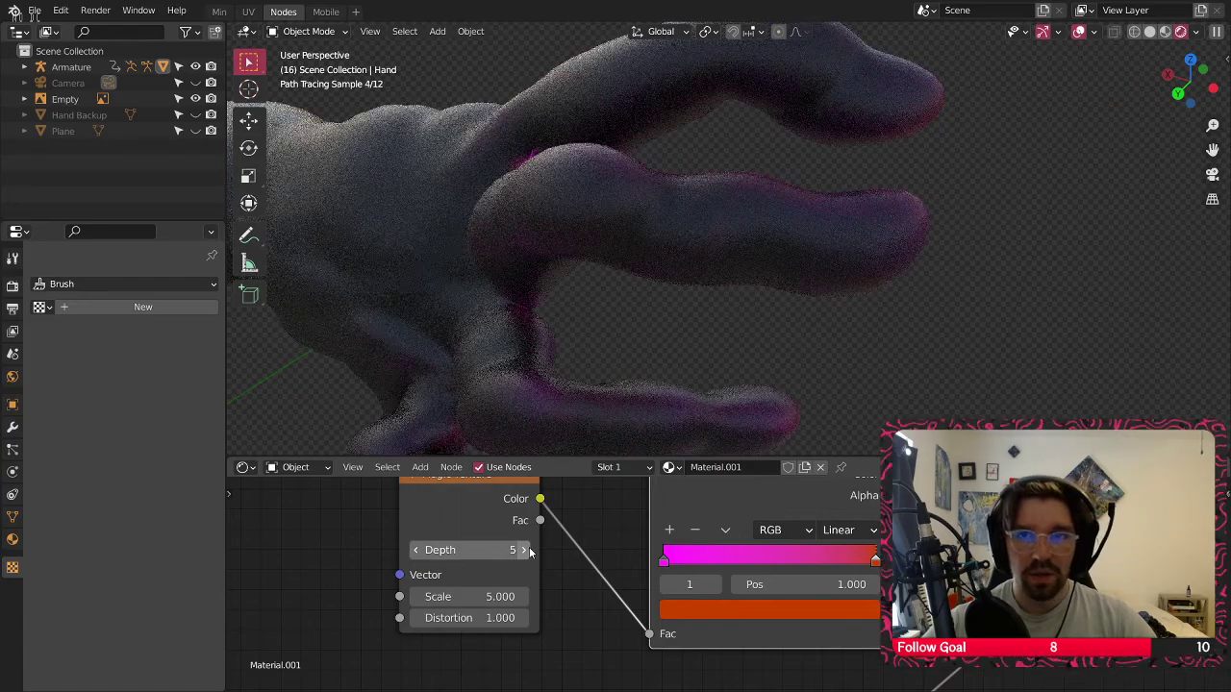
left_click(465, 595)
type("1")
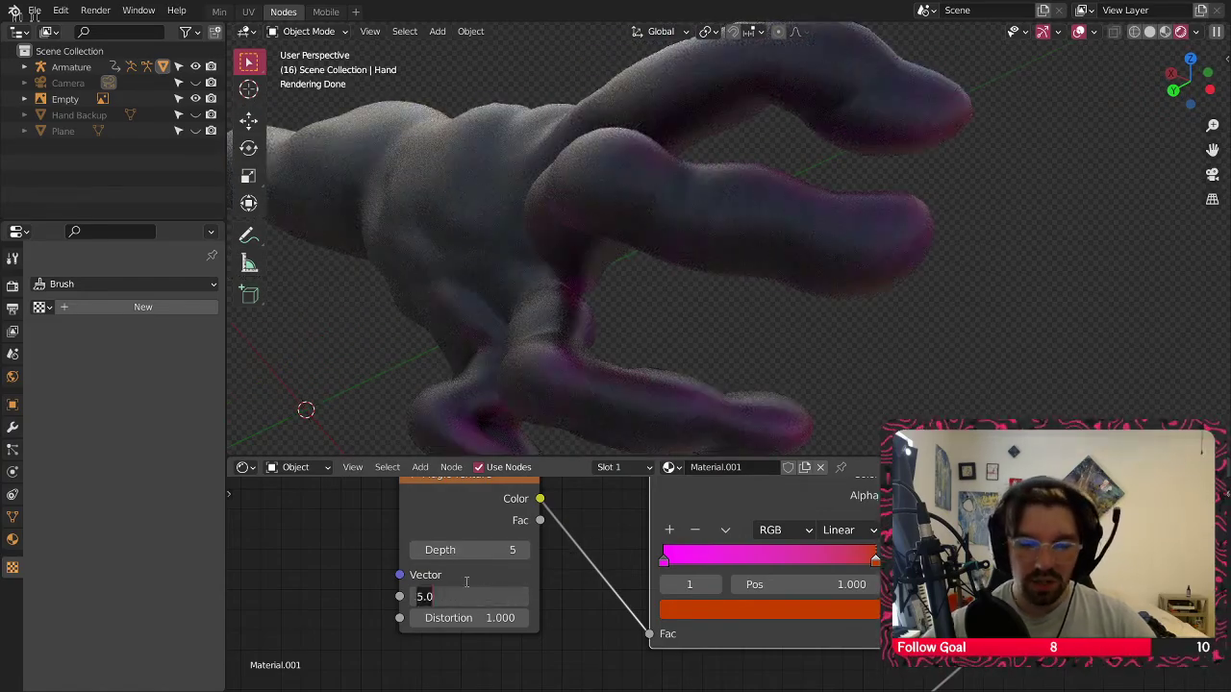
key("Return")
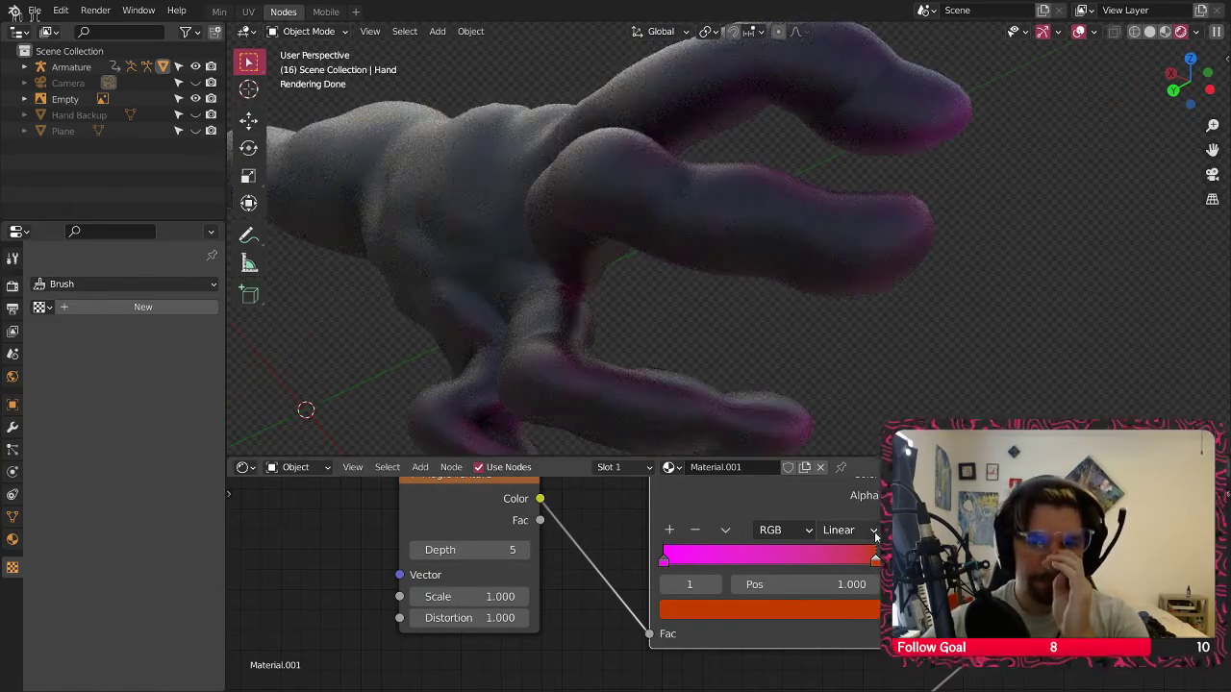
Bring the magenta-orange ramp's stops close together, with the last at 0.601, and recolour the last stop light orange, lightness 0.574
left_click_drag(871, 560, 802, 559)
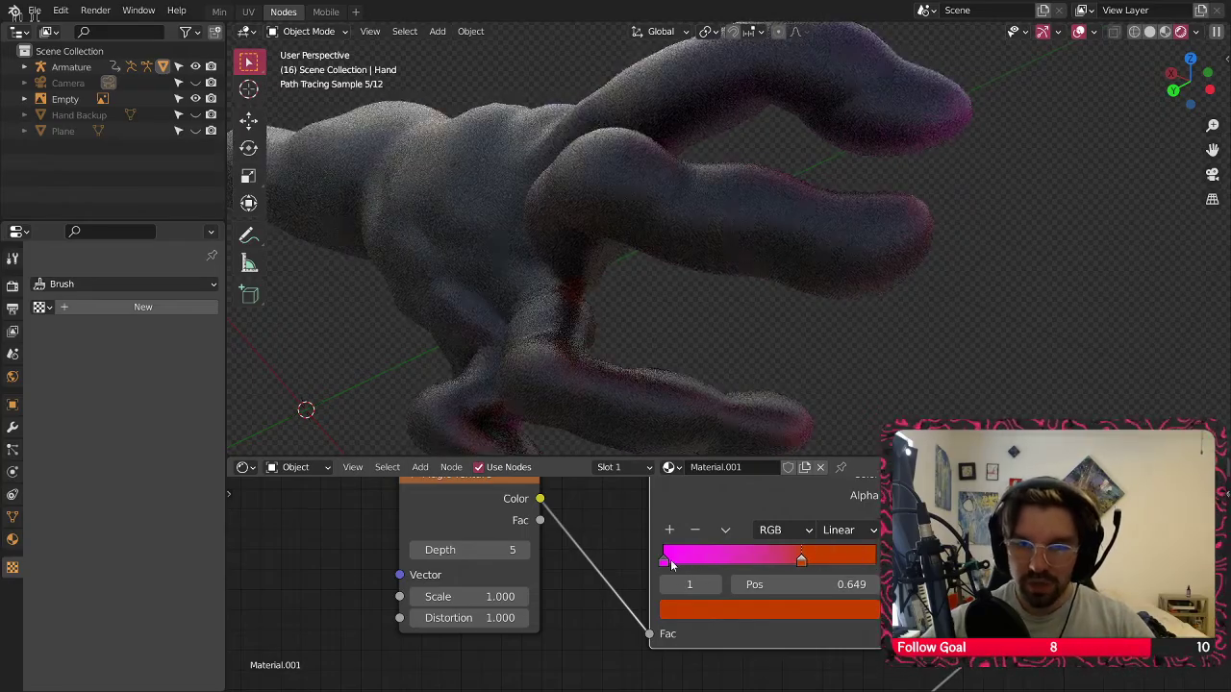
left_click_drag(665, 560, 788, 567)
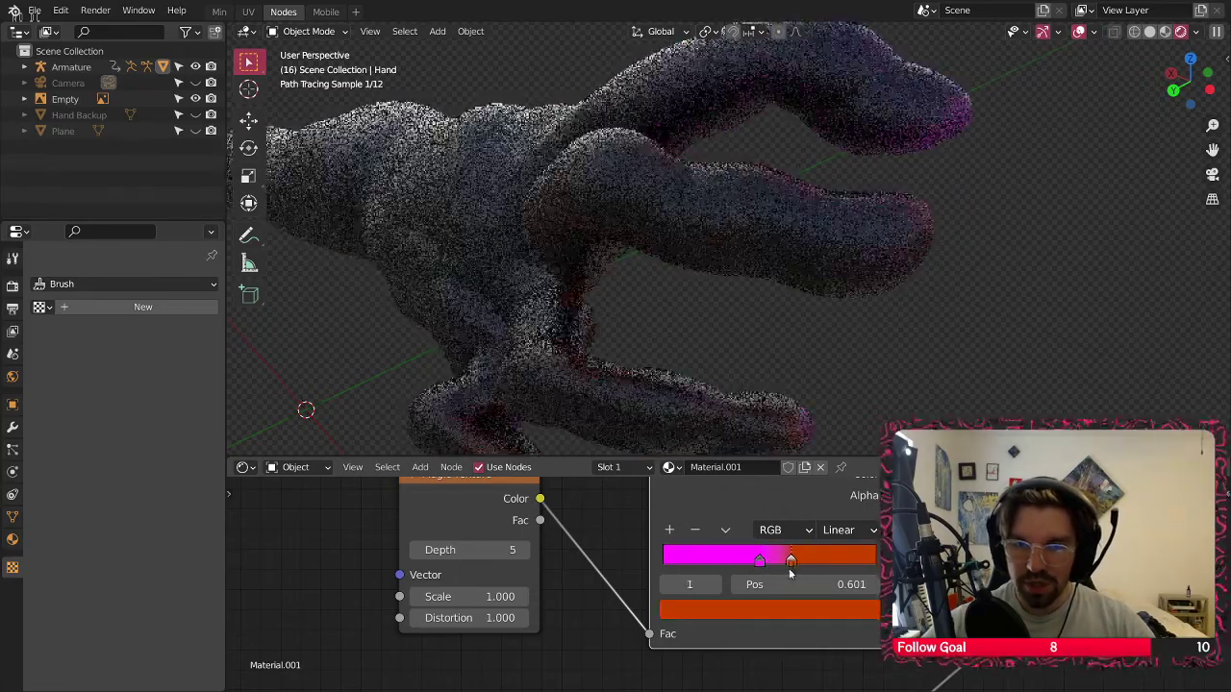
left_click(785, 606)
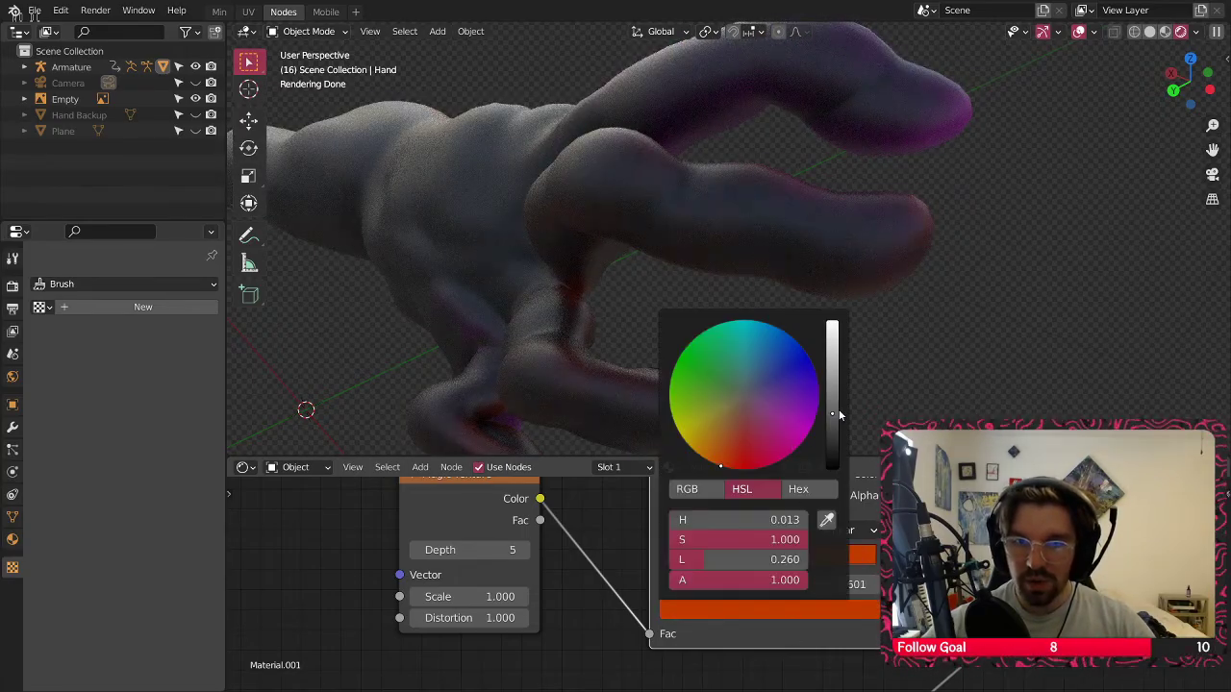
left_click_drag(833, 409, 832, 365)
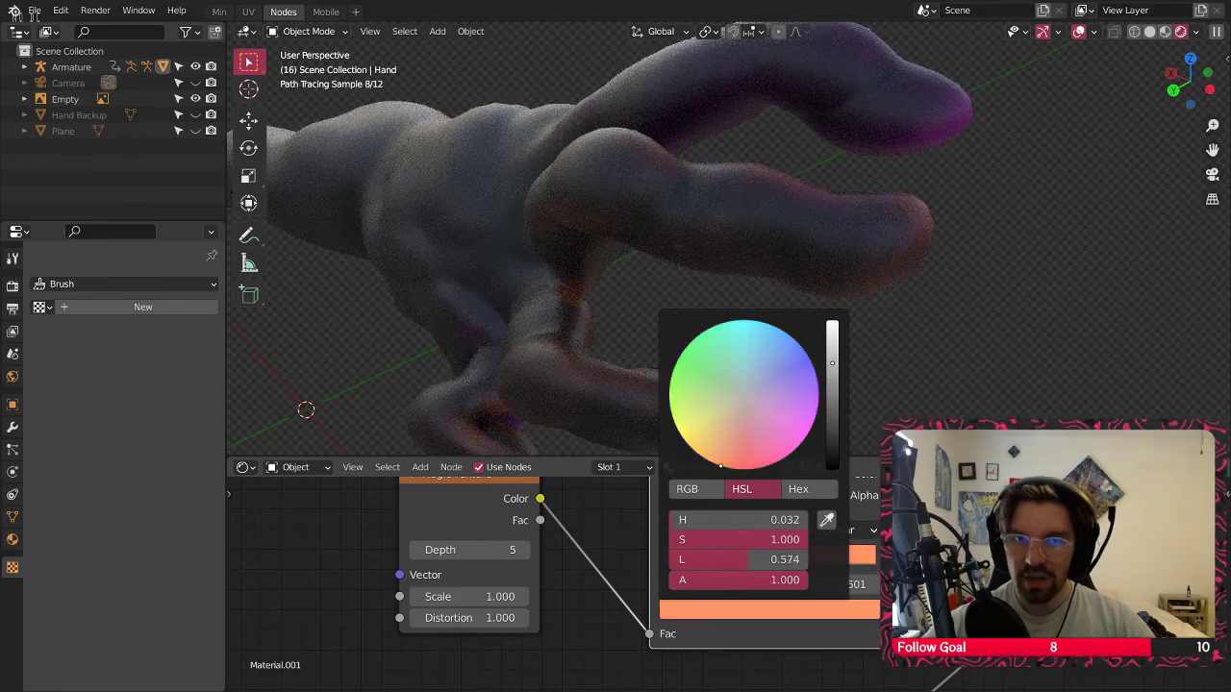
mouse_move(866, 230)
middle_mouse_down()
mouse_move(671, 172)
mouse_move(788, 166)
mouse_move(681, 127)
mouse_move(766, 155)
middle_mouse_up()
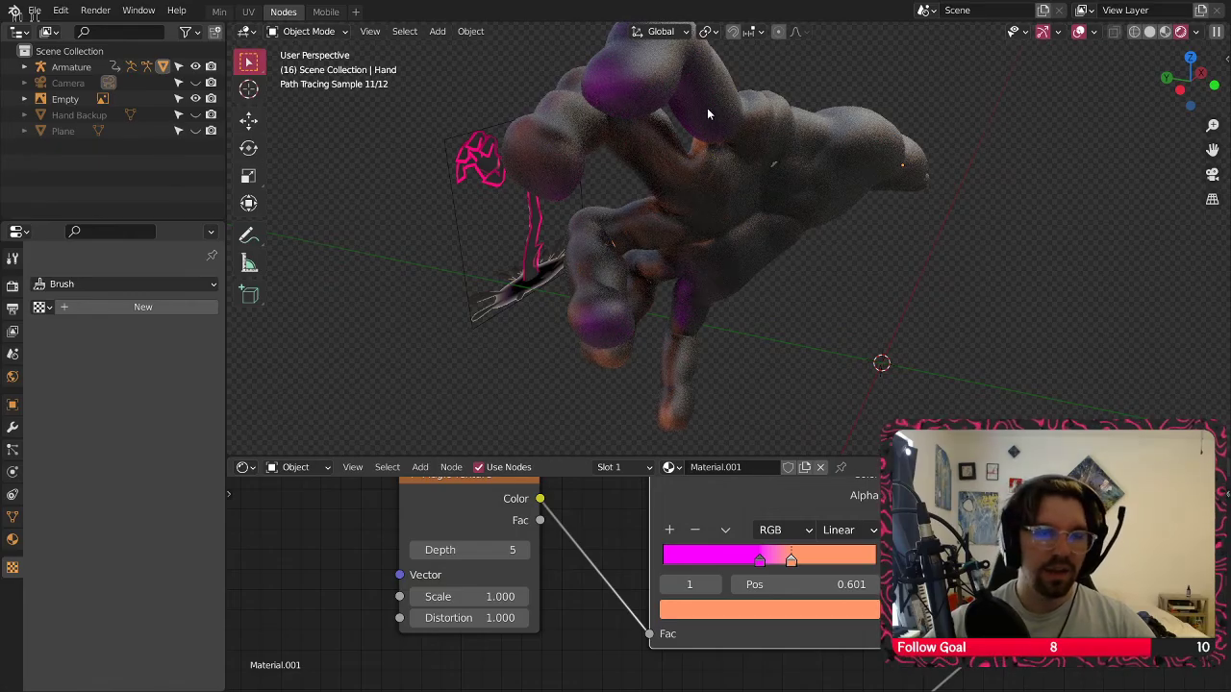
middle_click_drag(707, 107, 737, 230)
Try a pale yellow for the ramp's last stop and check its glow on the fingers
left_click(761, 606)
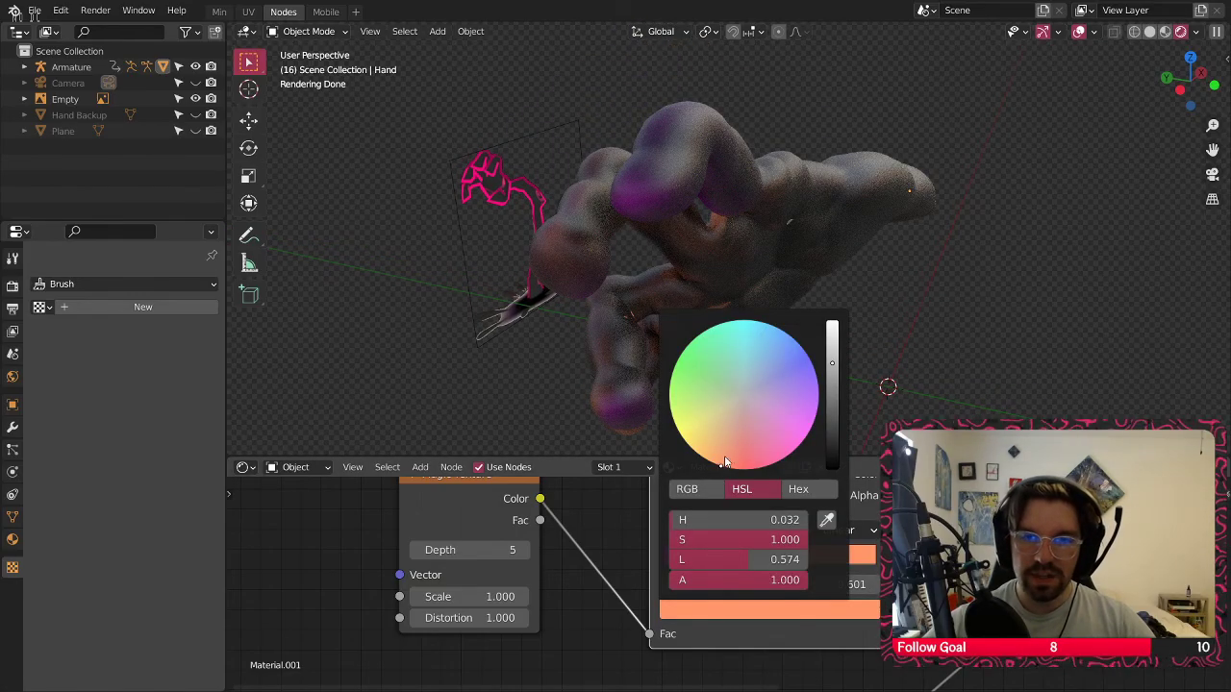
left_click_drag(725, 461, 679, 432)
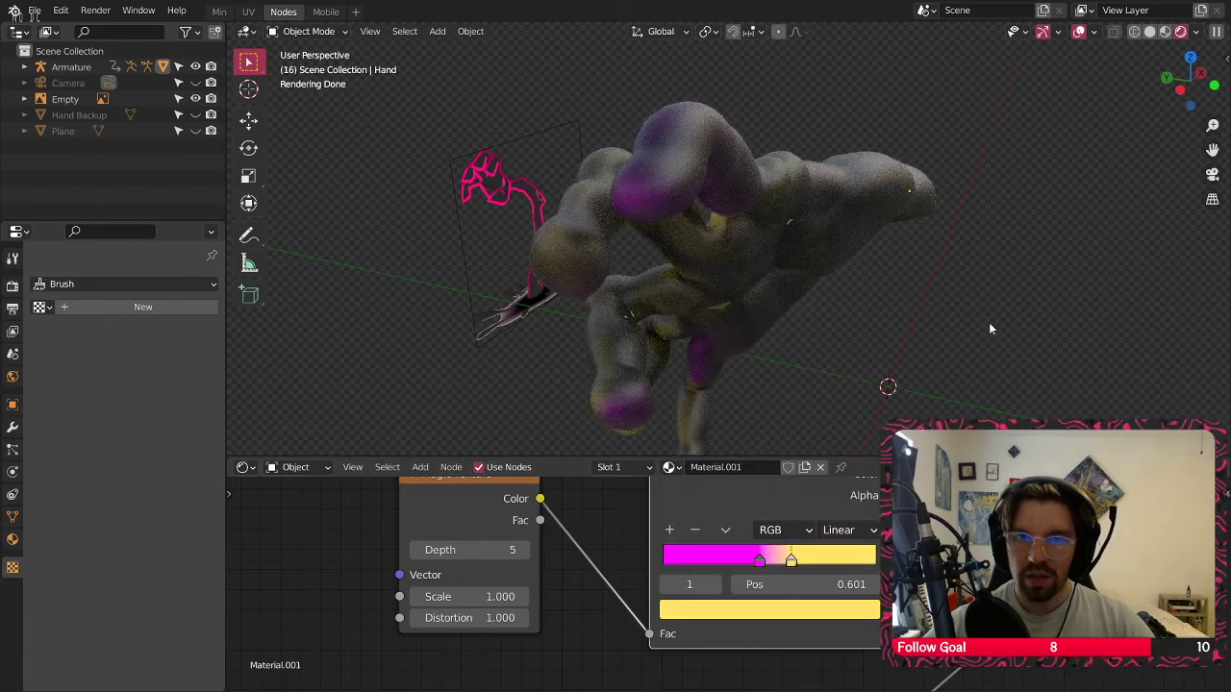
middle_click_drag(664, 249, 829, 248)
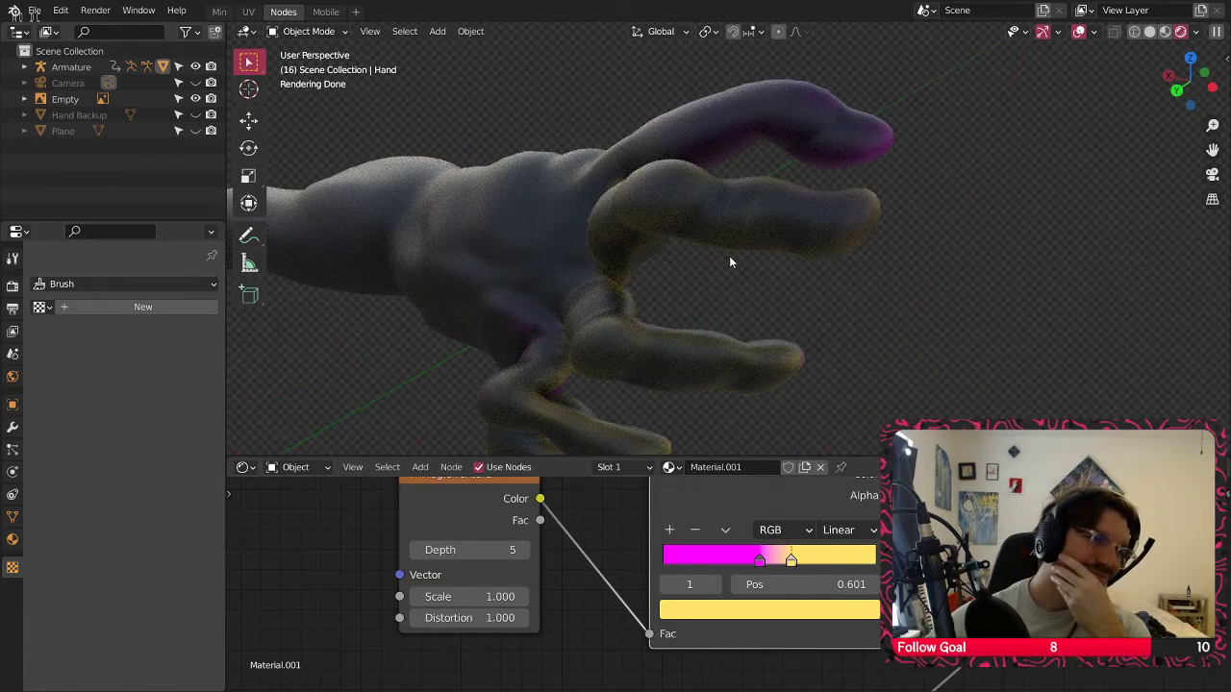
mouse_move(638, 286)
middle_mouse_down()
mouse_move(760, 246)
mouse_move(622, 231)
middle_mouse_up()
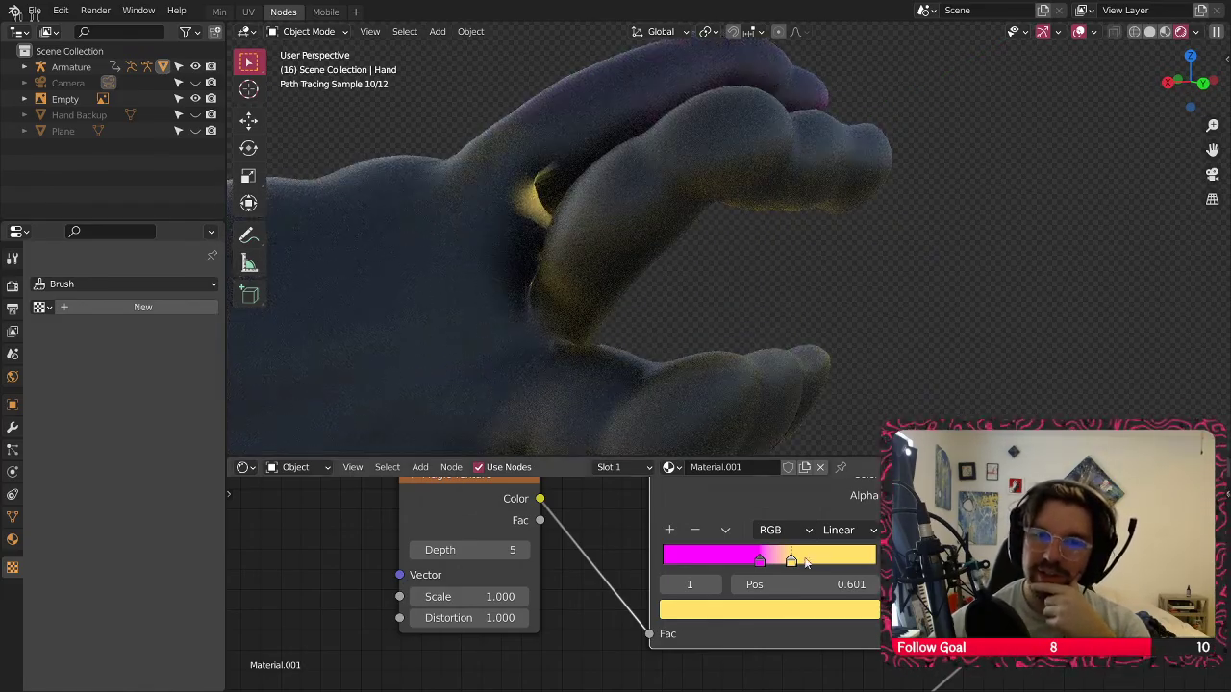
Try light blue, hue 0.664, for the ramp's last stop, and shift the stops to 0.681 and 0.783
left_click(806, 617)
left_click_drag(796, 376, 812, 363)
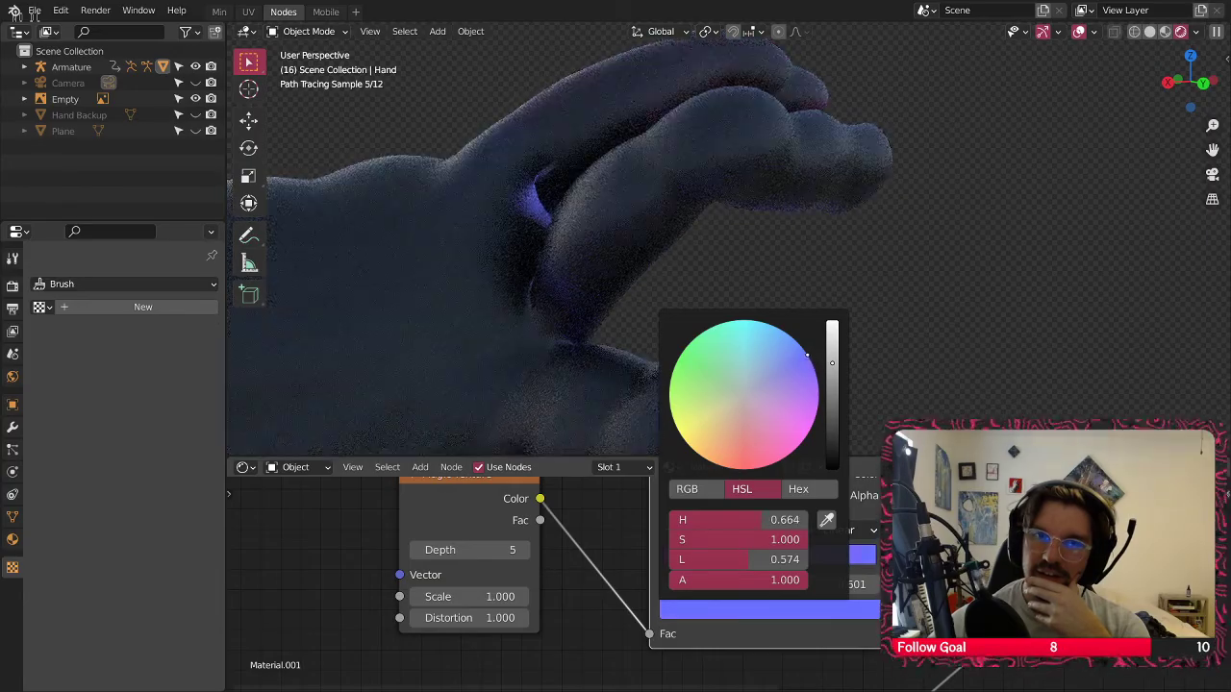
middle_click_drag(801, 244, 749, 359)
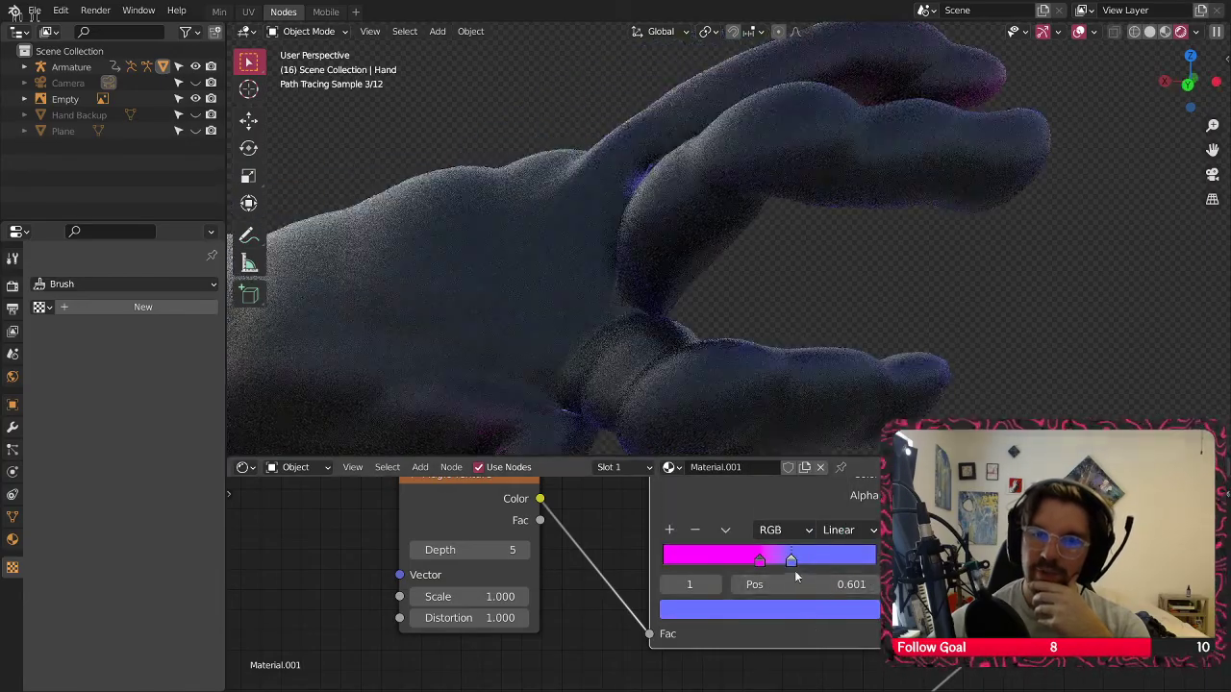
mouse_move(791, 559)
left_mouse_down()
mouse_move(829, 559)
mouse_move(808, 559)
left_mouse_up()
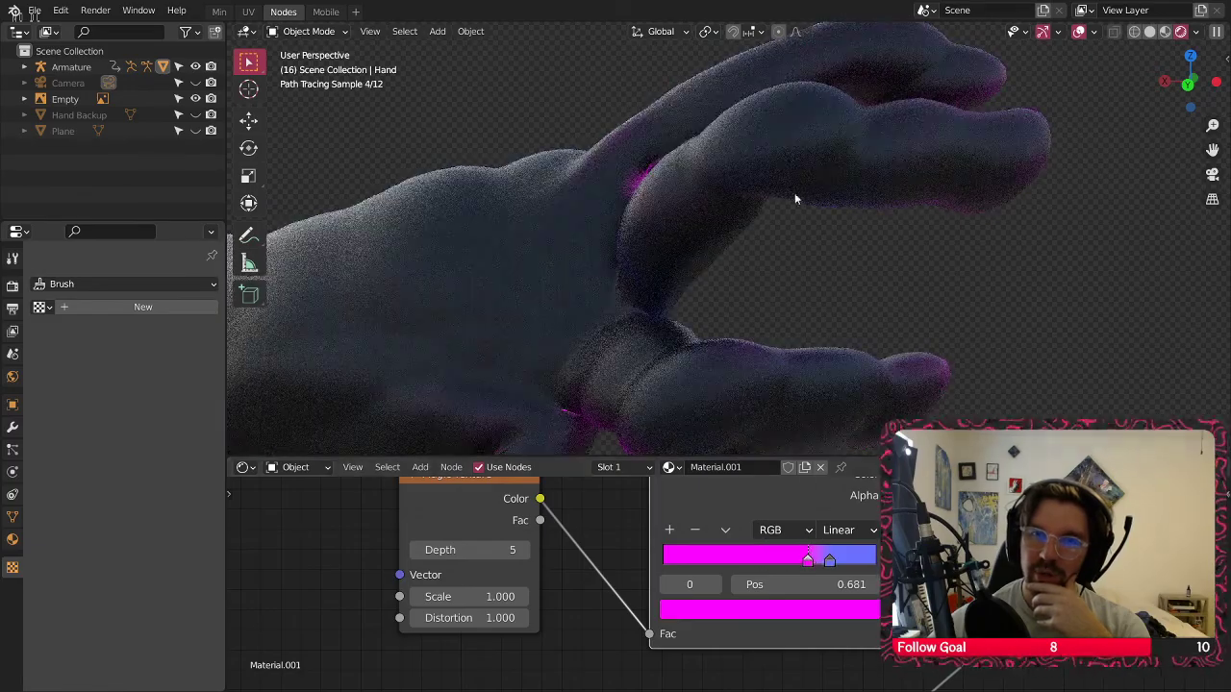
mouse_move(796, 198)
middle_mouse_down()
mouse_move(806, 248)
mouse_move(756, 278)
middle_mouse_up()
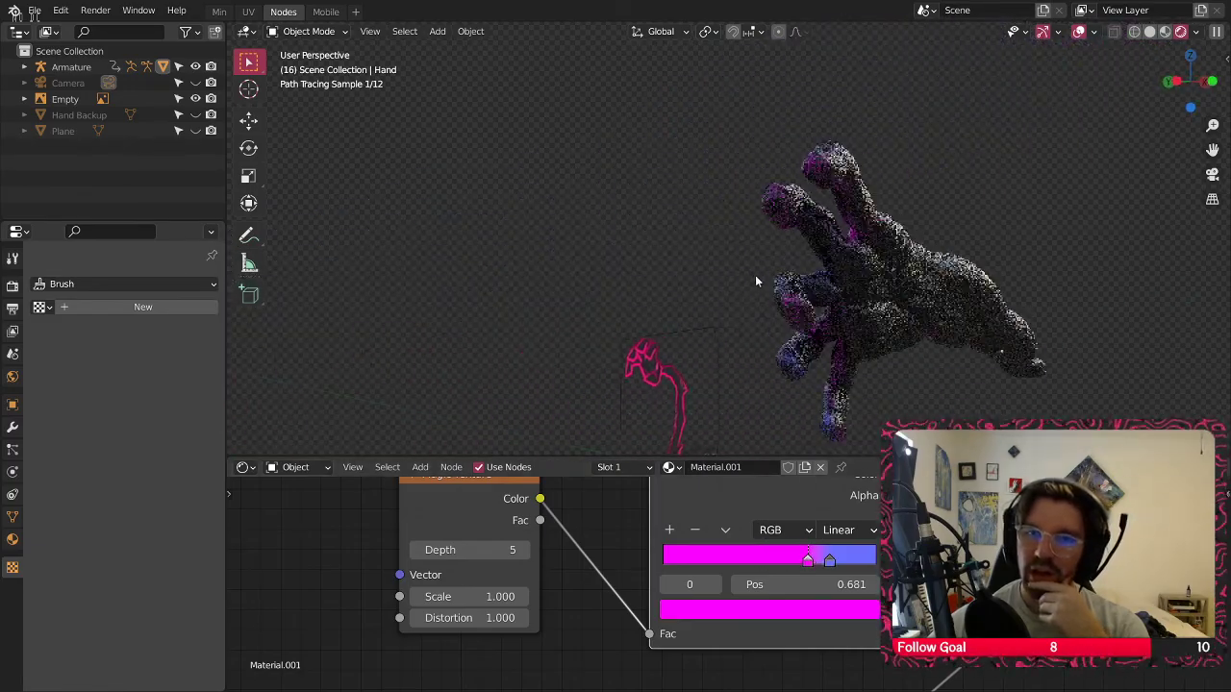
Try bright green for the ramp's last stop, testing different hues and lightness levels
left_click(829, 559)
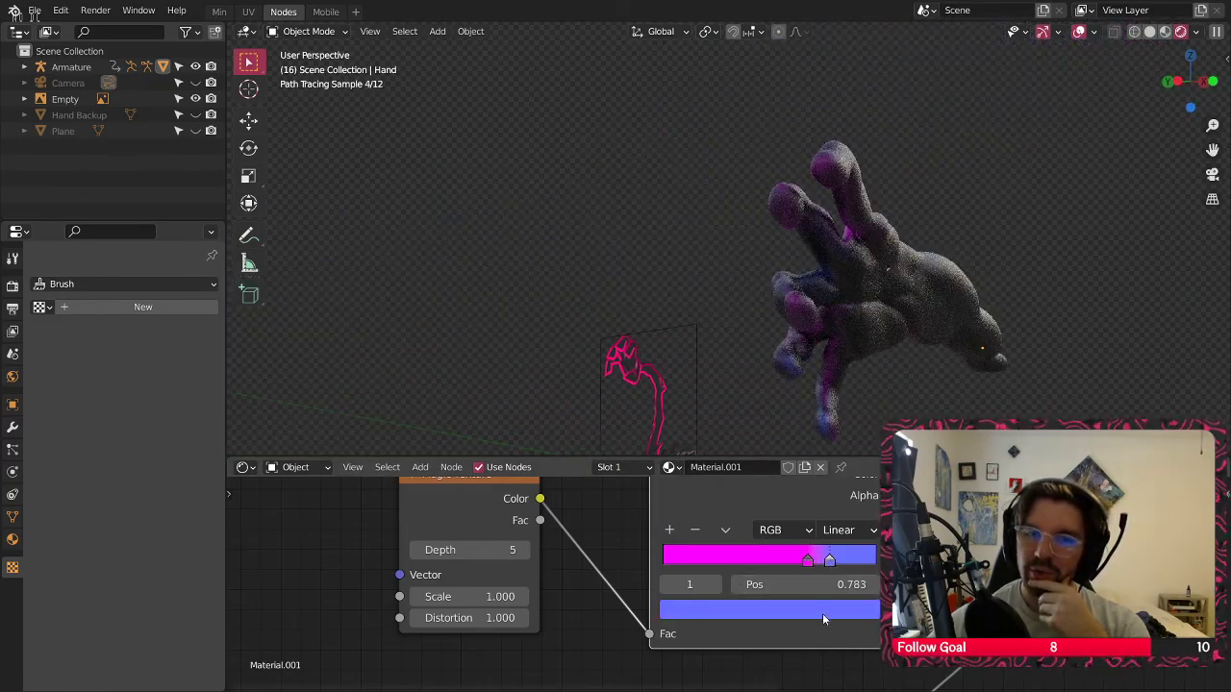
left_click(822, 614)
left_click(693, 339)
left_click_drag(693, 339, 672, 378)
scroll(826, 274, "up", 5)
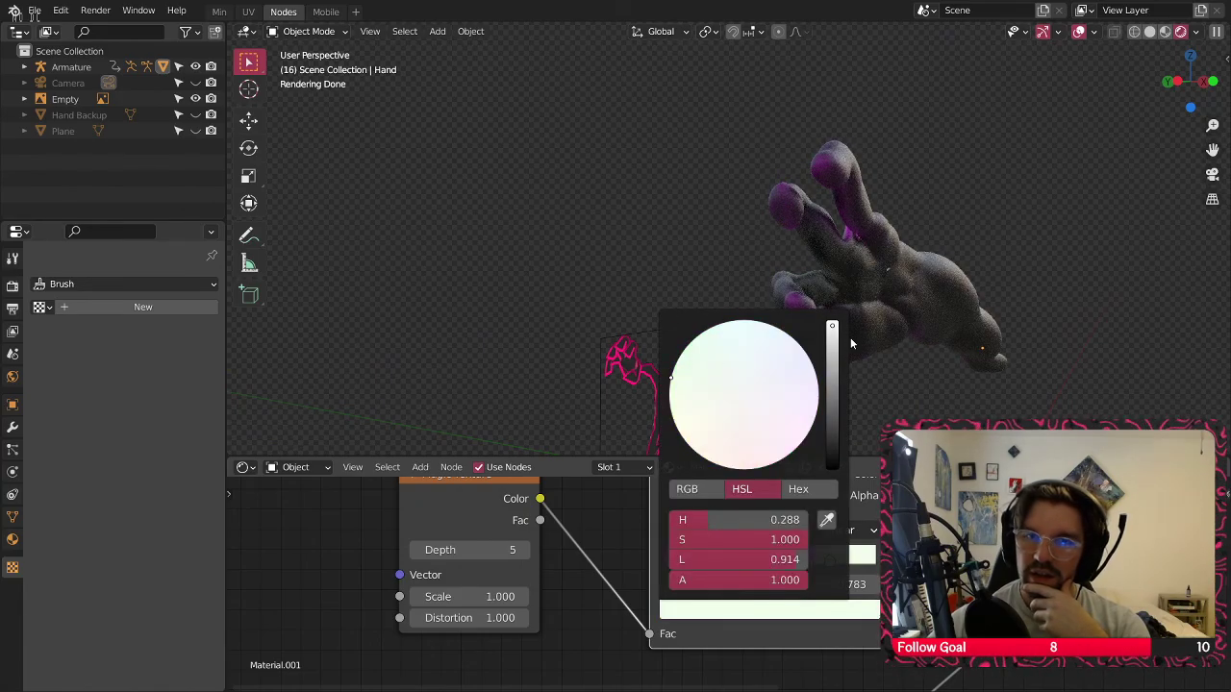
scroll(830, 360, "down", 1)
scroll(832, 356, "down", 4)
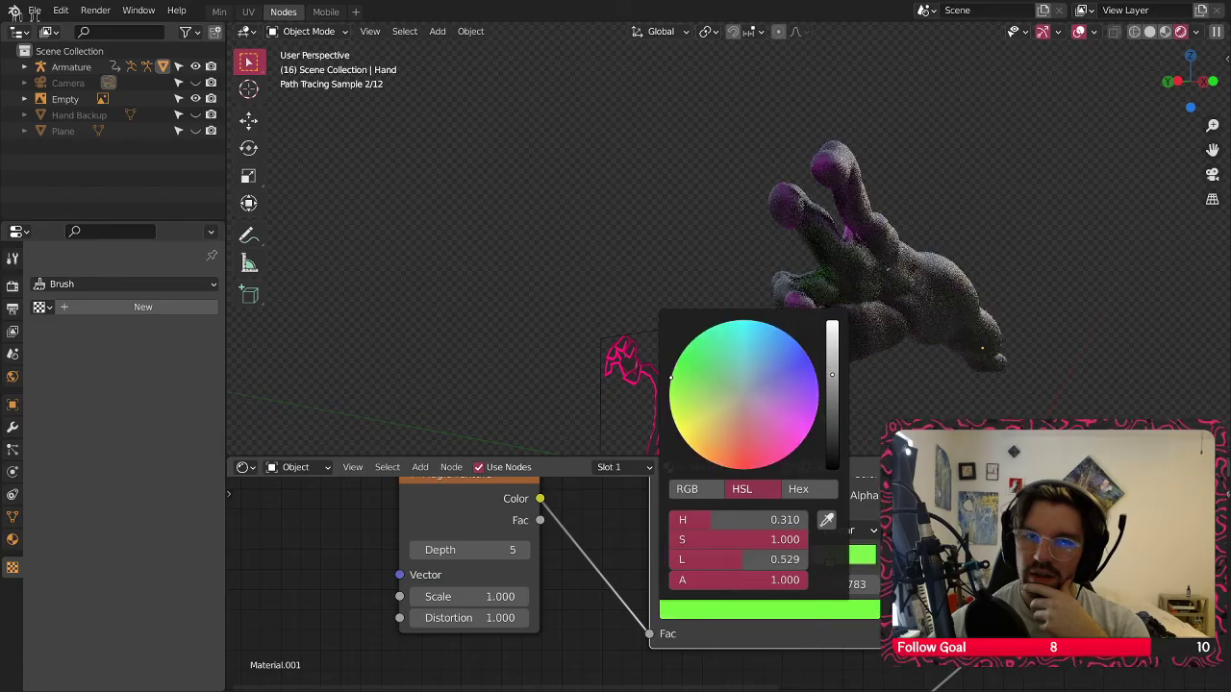
scroll(815, 293, "up", 5)
scroll(817, 292, "down", 6)
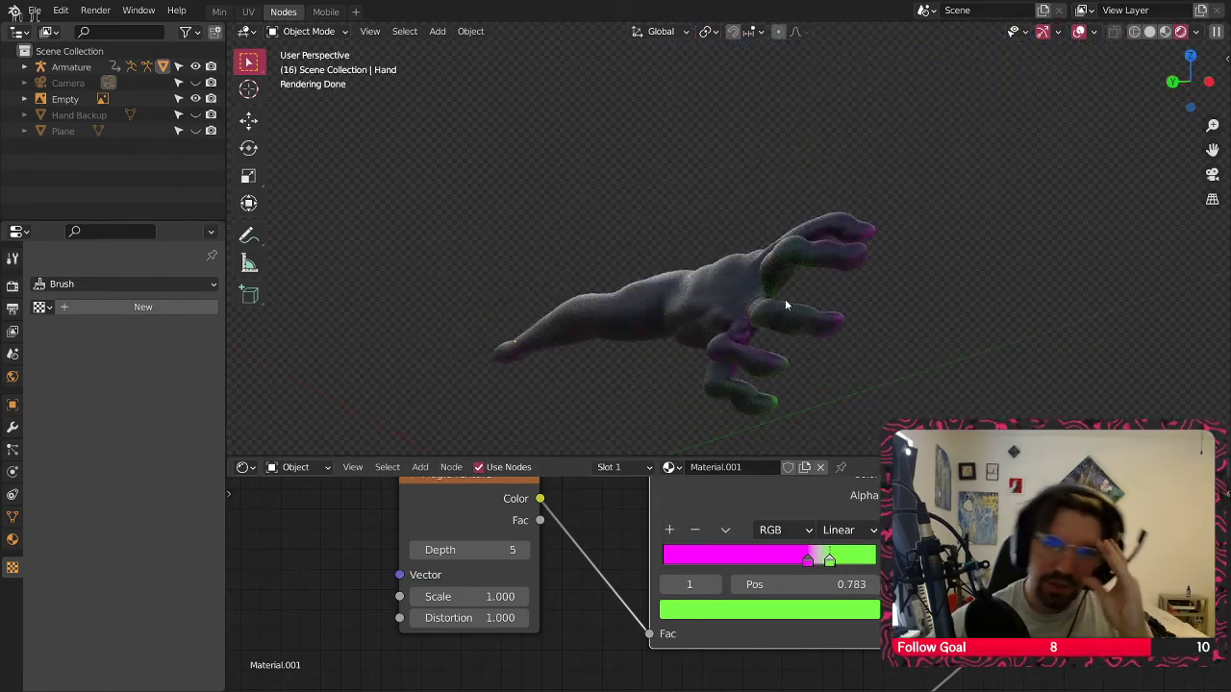
Examine the magenta-green glow on the fingers up close and during animation playback
middle_click_drag(785, 299, 901, 313)
middle_click_drag(757, 328, 627, 205)
scroll(627, 205, "up", 6)
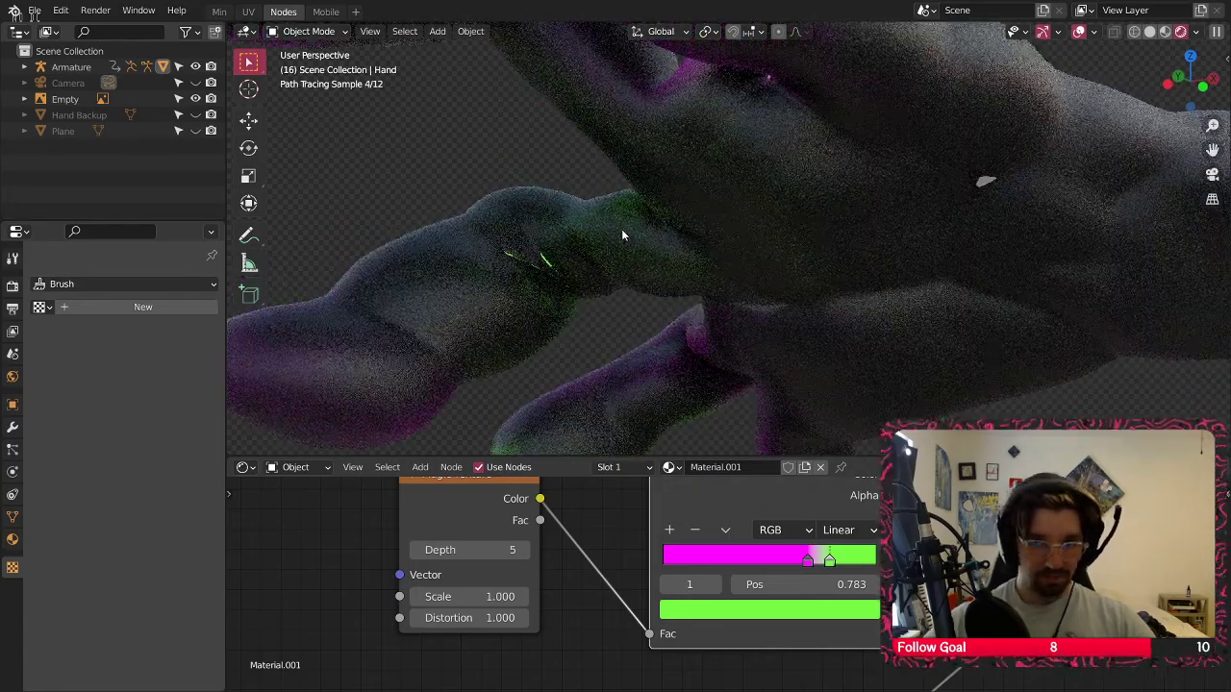
mouse_move(622, 258)
middle_mouse_down()
mouse_move(697, 253)
mouse_move(713, 239)
middle_mouse_up()
scroll(708, 224, "down", 4)
key("space")
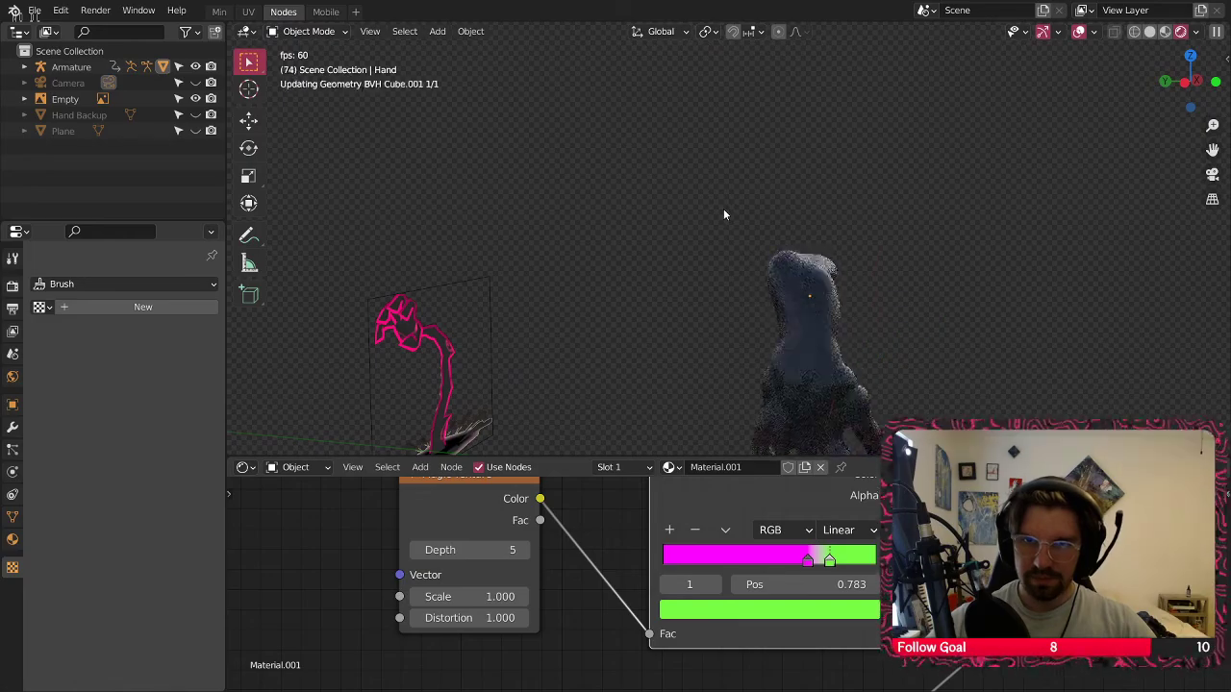
key("Escape")
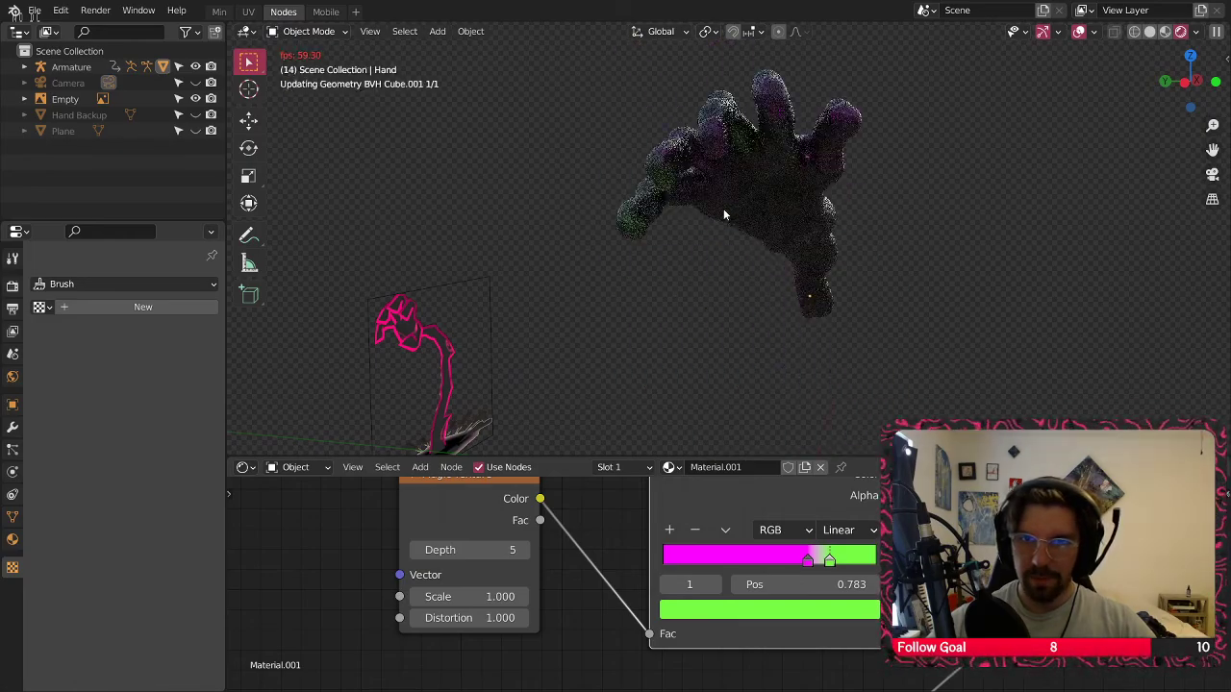
Delete the Magic Texture, its magenta-green colour ramp and the Mix node from the hand material
middle_click_drag(957, 557, 875, 601)
scroll(874, 602, "down", 3)
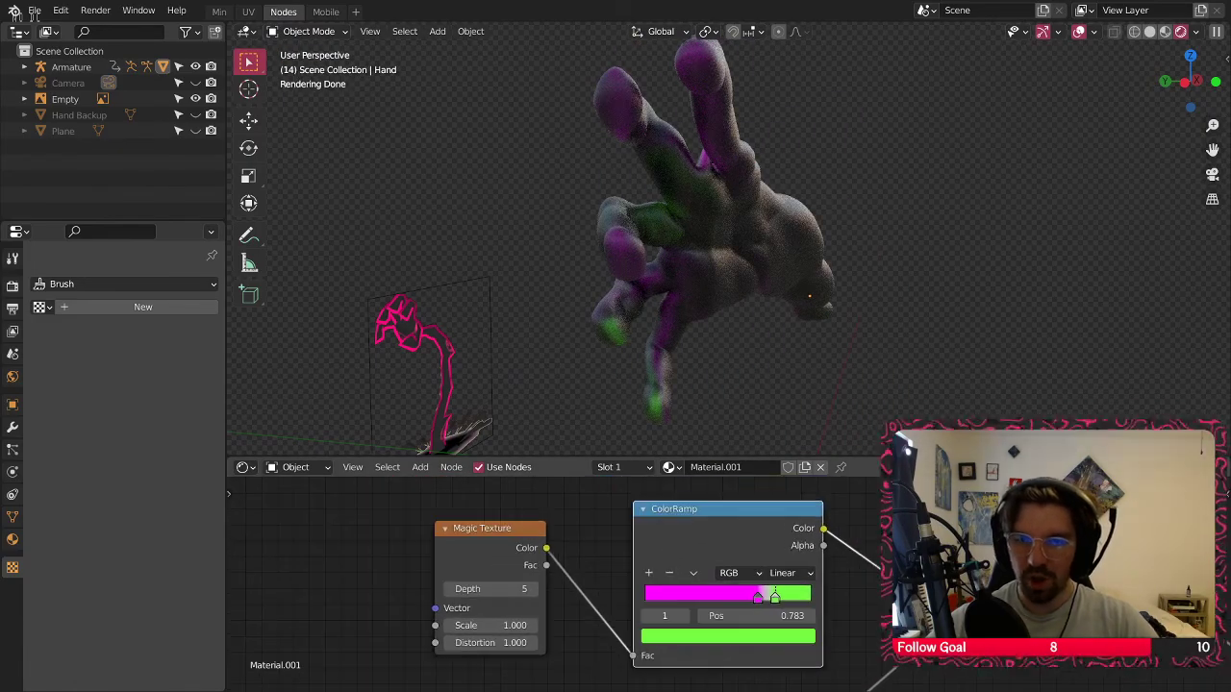
middle_click_drag(959, 544, 753, 549)
scroll(753, 577, "down", 1)
middle_click_drag(753, 596, 701, 524)
key("ctrl+z")
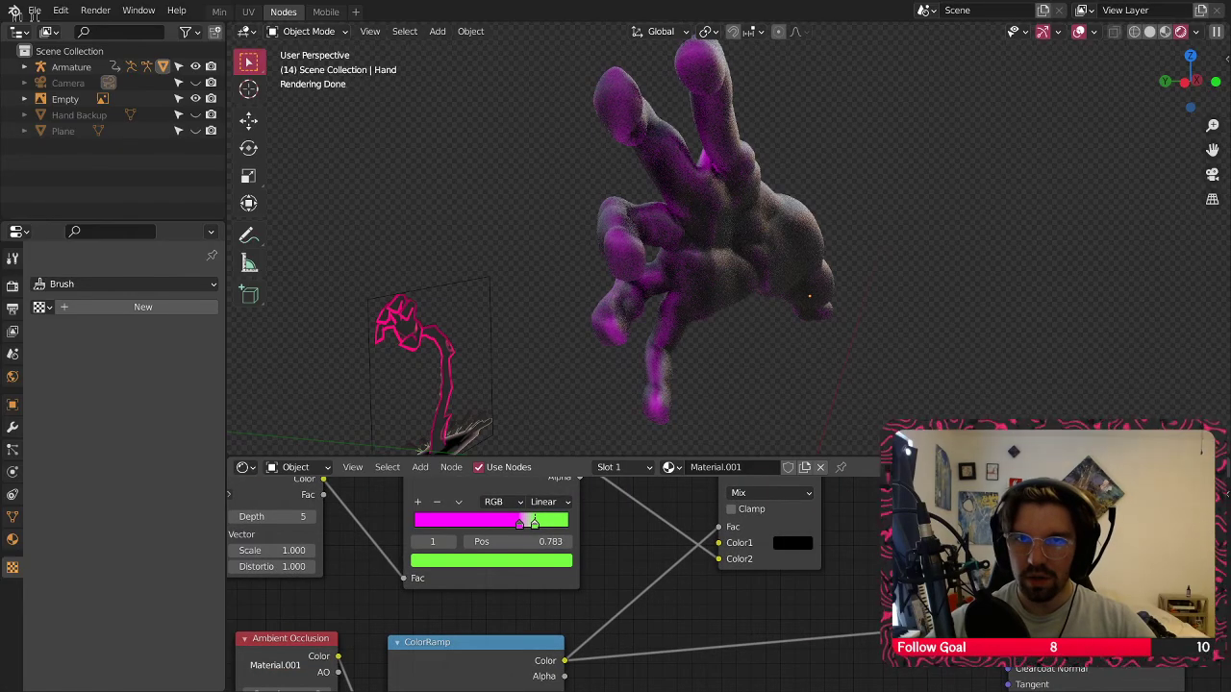
middle_click_drag(413, 115, 858, 122)
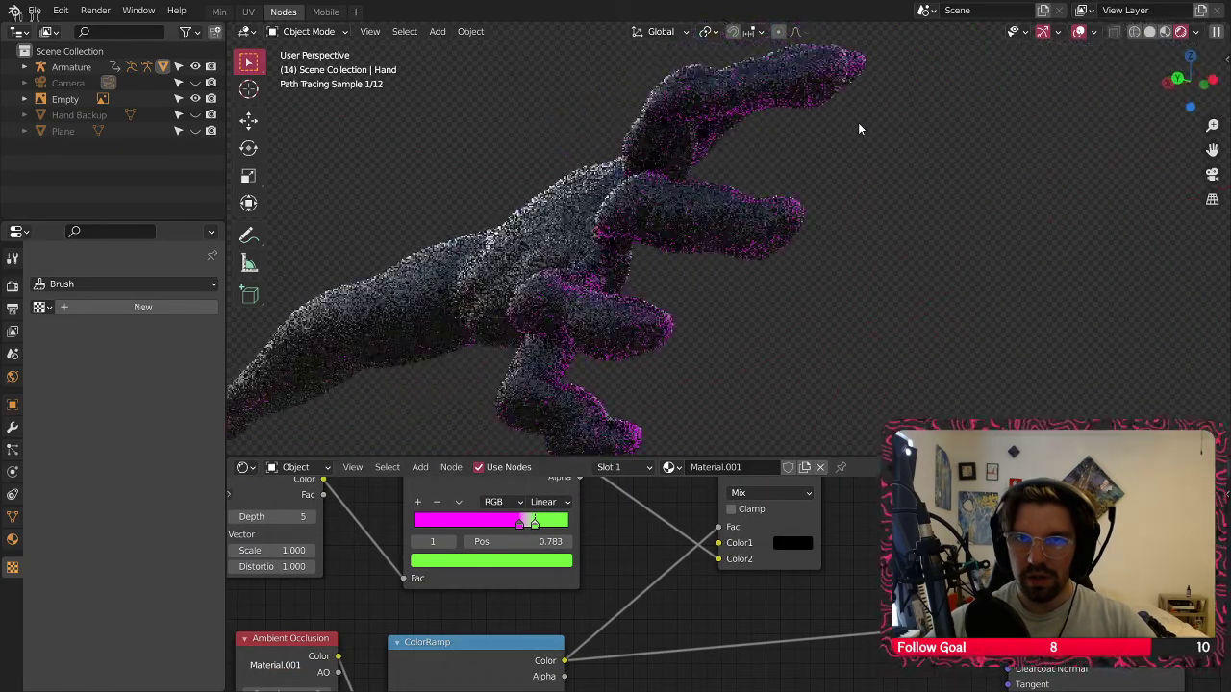
scroll(796, 545, "down", 2)
middle_click_drag(607, 520, 695, 552)
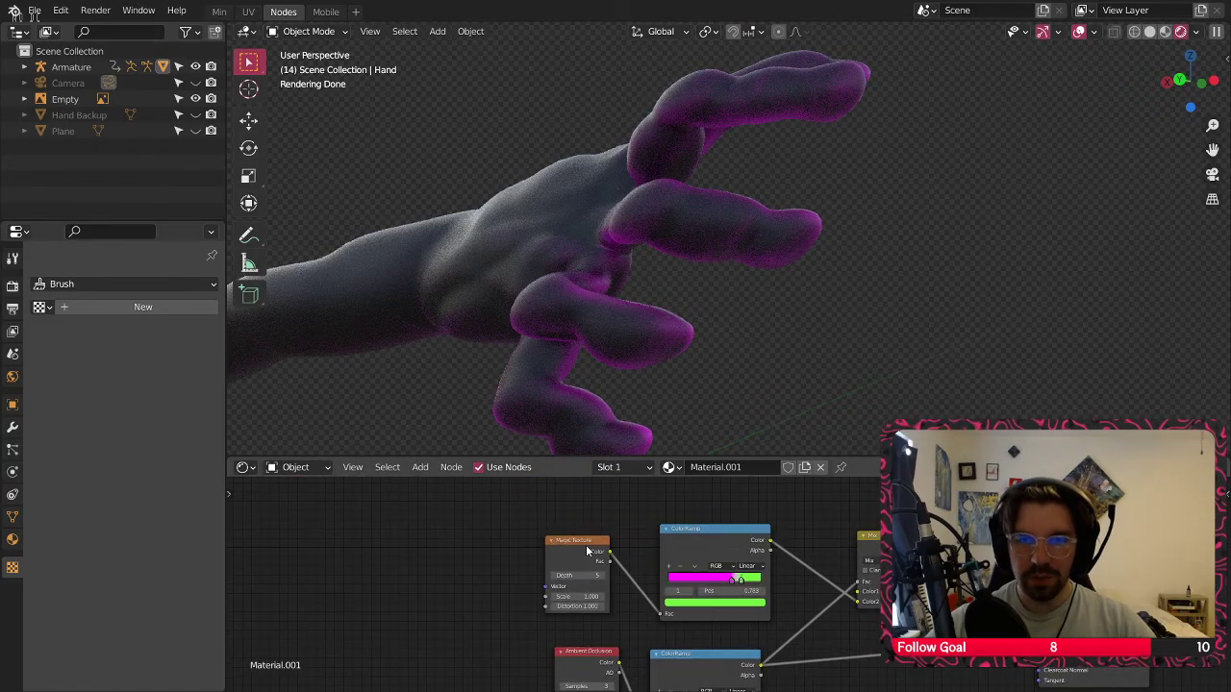
key("x")
left_click(715, 529)
key("x")
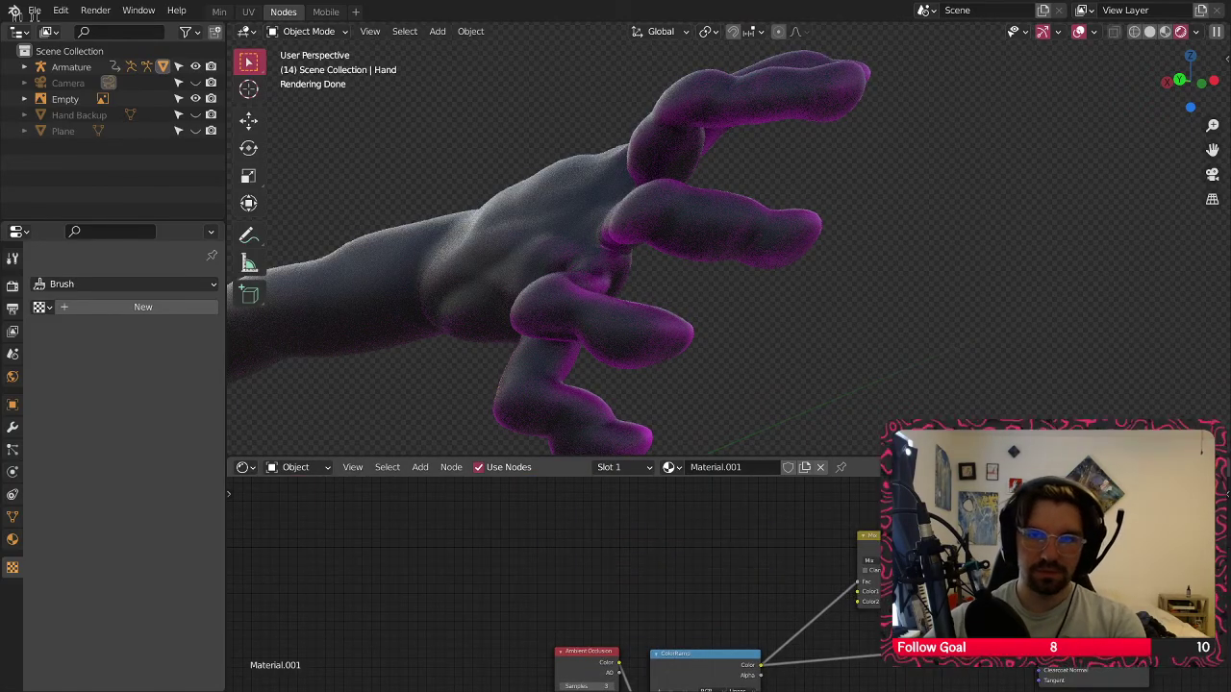
key("x")
Move the Ambient Occlusion node and its colour ramp together closer to the shader
middle_click_drag(858, 605, 764, 561)
left_click_drag(726, 535, 395, 679)
left_click_drag(487, 620, 717, 591)
left_click(713, 558)
Play the animation and examine the rendered hand's plain magenta glow from several sides
middle_click_drag(690, 184, 576, 268)
scroll(683, 253, "down", 4)
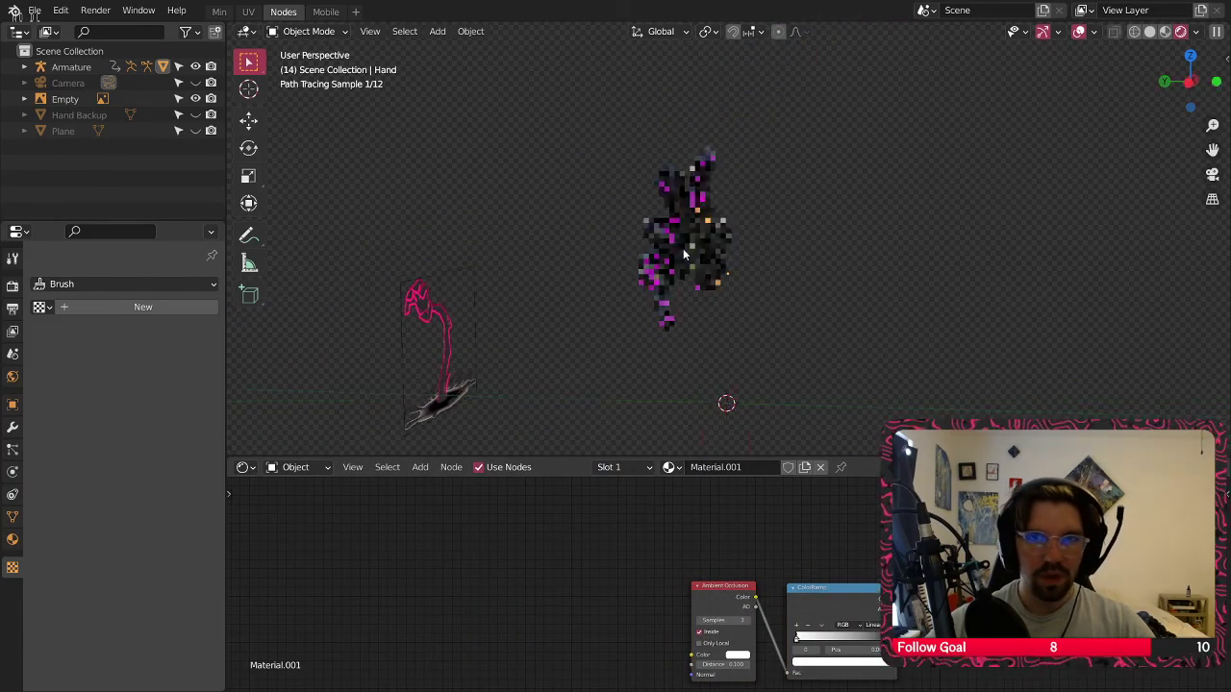
middle_click_drag(683, 248, 883, 134)
key("space")
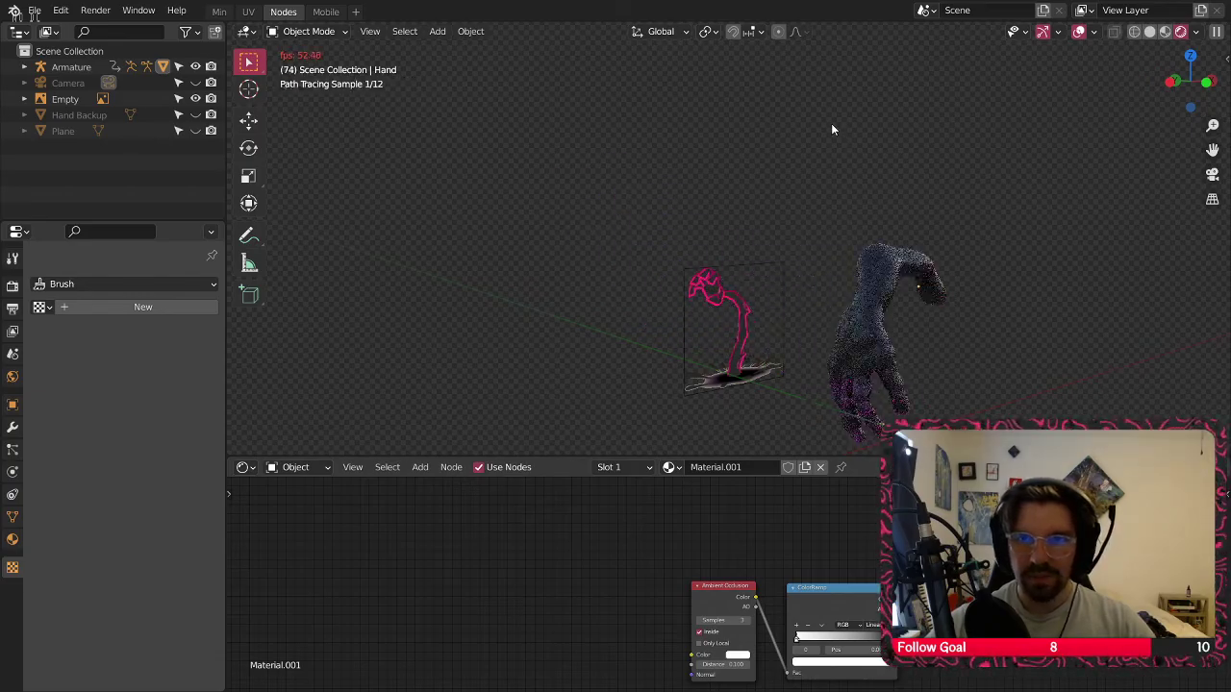
key("space")
mouse_move(714, 179)
middle_mouse_down()
mouse_move(834, 196)
mouse_move(936, 176)
mouse_move(783, 158)
mouse_move(703, 237)
mouse_move(728, 325)
mouse_move(900, 211)
mouse_move(684, 252)
mouse_move(729, 224)
mouse_move(759, 242)
mouse_move(855, 215)
mouse_move(764, 429)
mouse_move(692, 338)
mouse_move(764, 286)
middle_mouse_up()
scroll(650, 234, "up", 4)
mouse_move(866, 215)
middle_mouse_down()
mouse_move(706, 295)
mouse_move(780, 145)
mouse_move(711, 241)
mouse_move(833, 210)
mouse_move(781, 192)
mouse_move(733, 231)
mouse_move(753, 283)
mouse_move(802, 287)
middle_mouse_up()
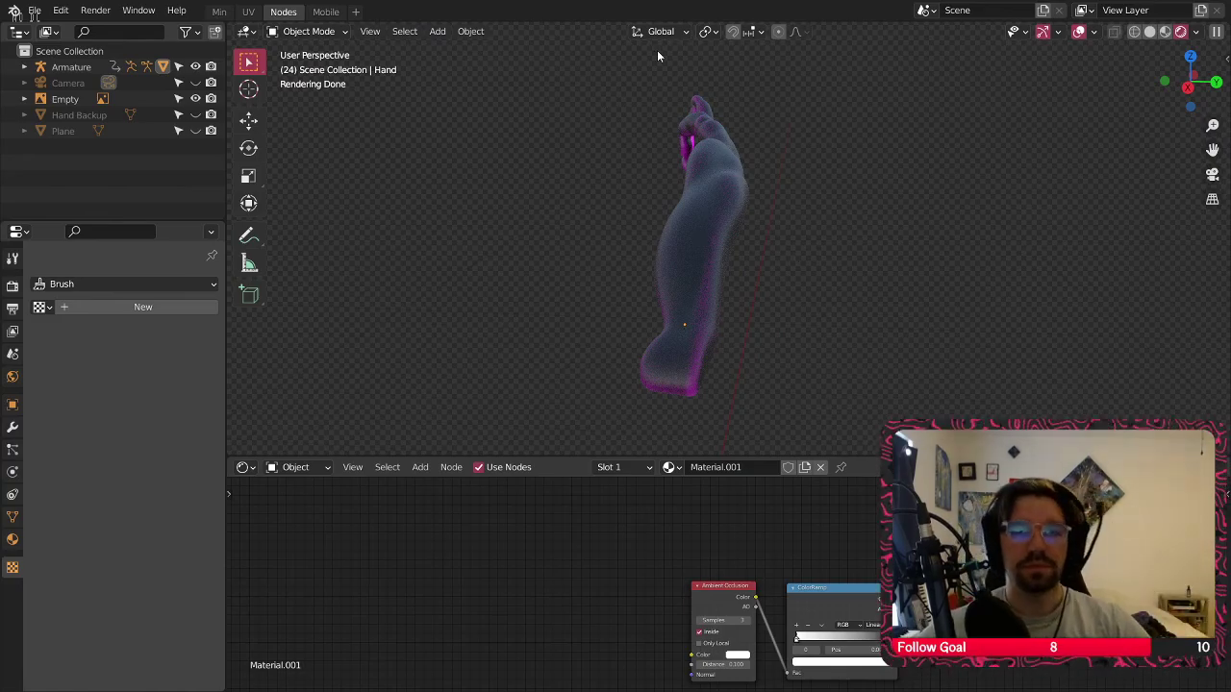
mouse_move(658, 56)
middle_mouse_down()
mouse_move(795, 170)
mouse_move(923, 170)
middle_mouse_up()
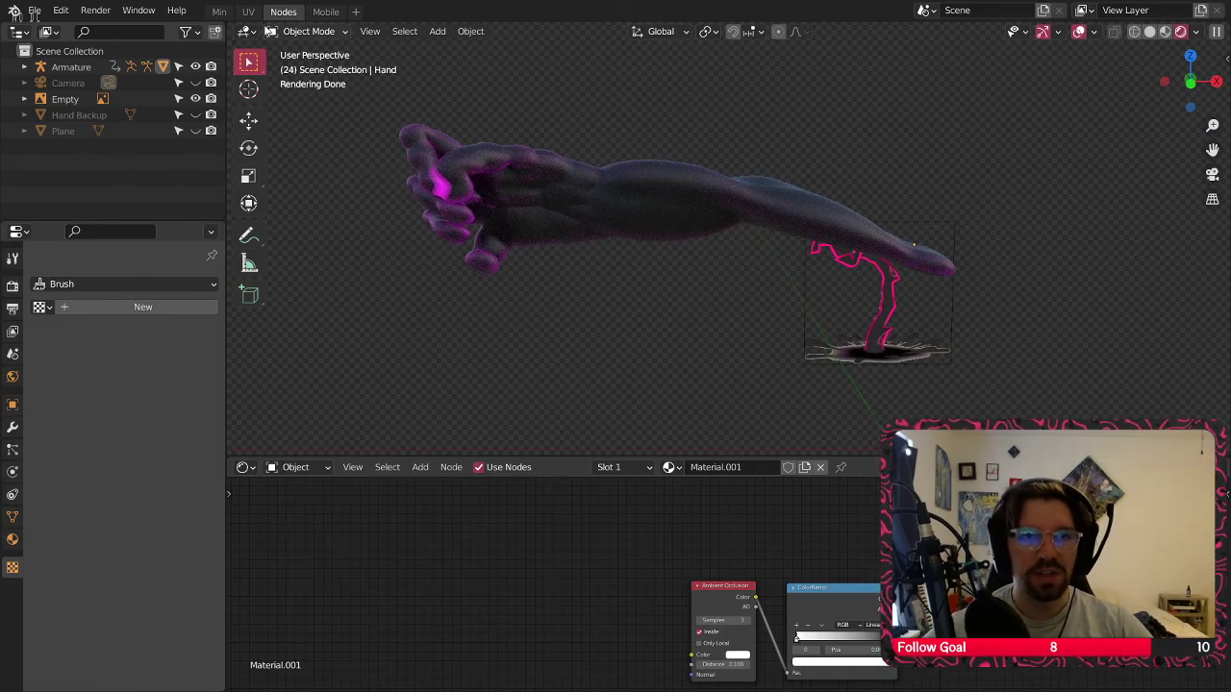
Switch to the Min workspace and delete the hand-sketch reference image beside the model
left_click(220, 12)
middle_click_drag(506, 268, 530, 531)
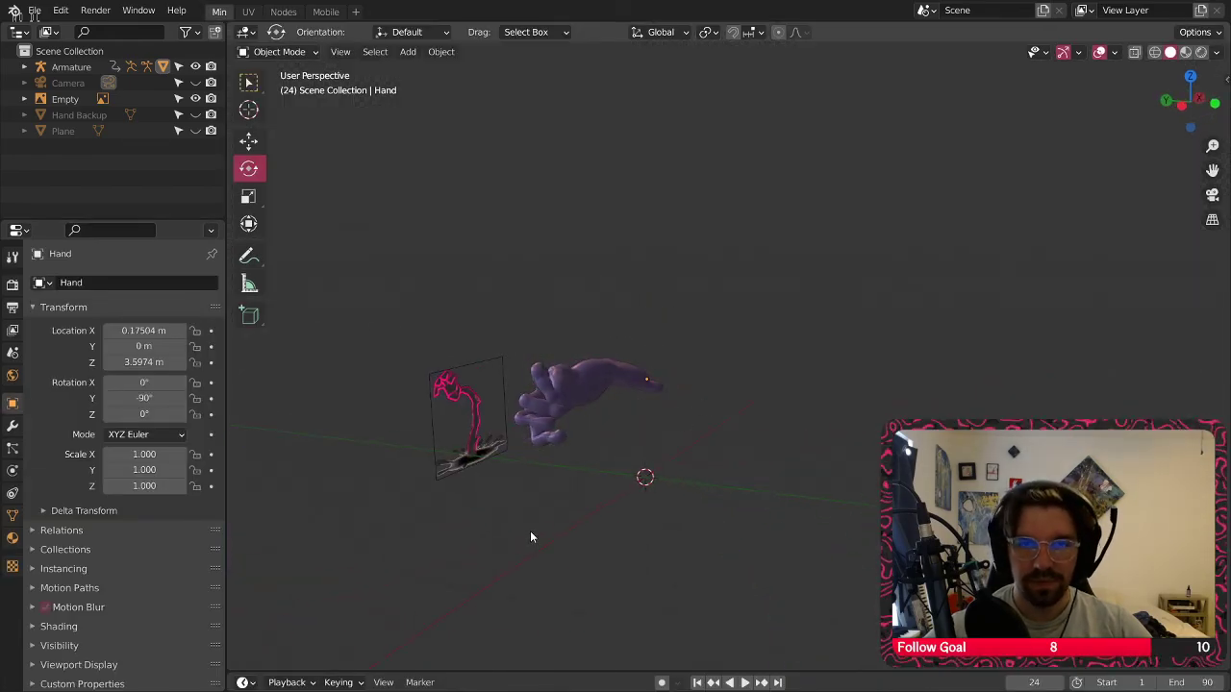
left_click(468, 407)
key("Delete")
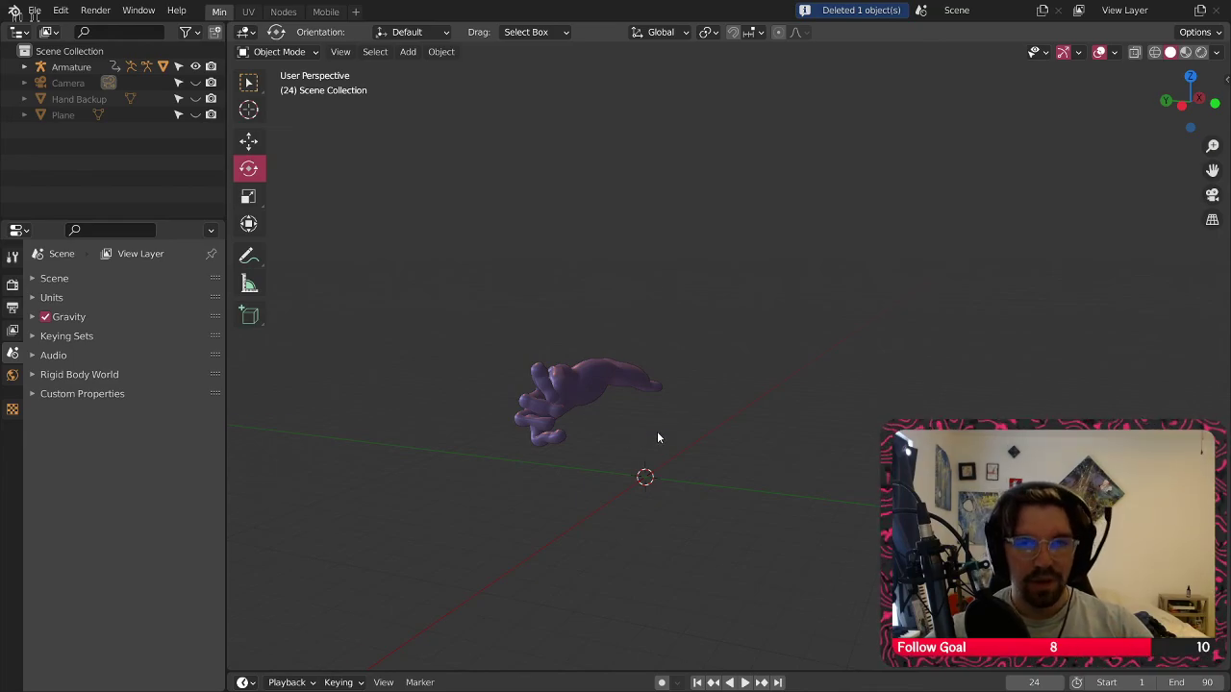
Play the animation in solid shading and inspect the shape of the hand, fingers and forearm from several angles
middle_click_drag(657, 434, 645, 365)
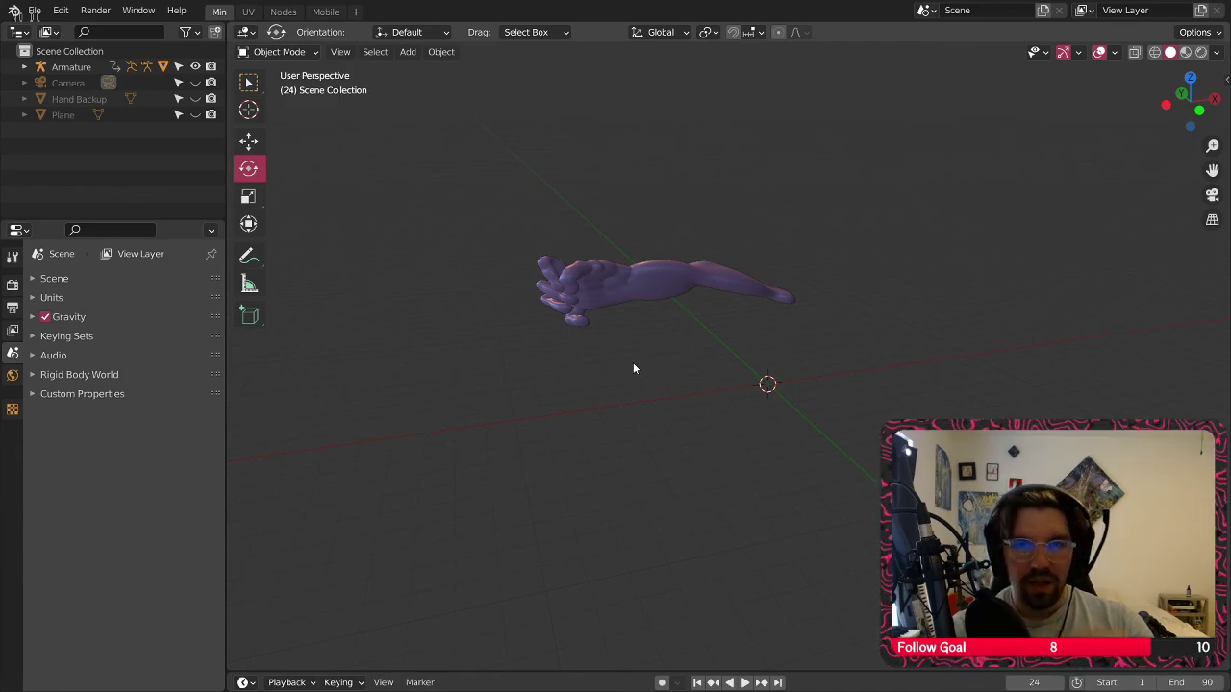
middle_click_drag(1037, 384, 694, 195)
key("space")
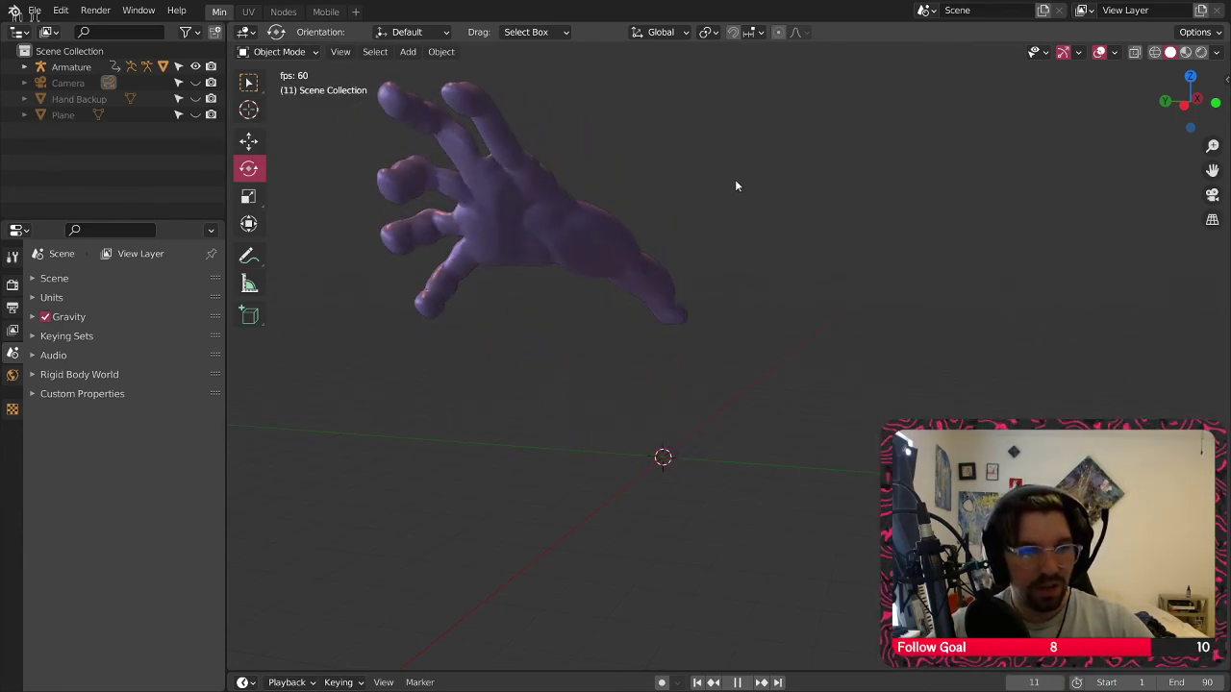
key("Escape")
middle_click_drag(526, 210, 461, 288)
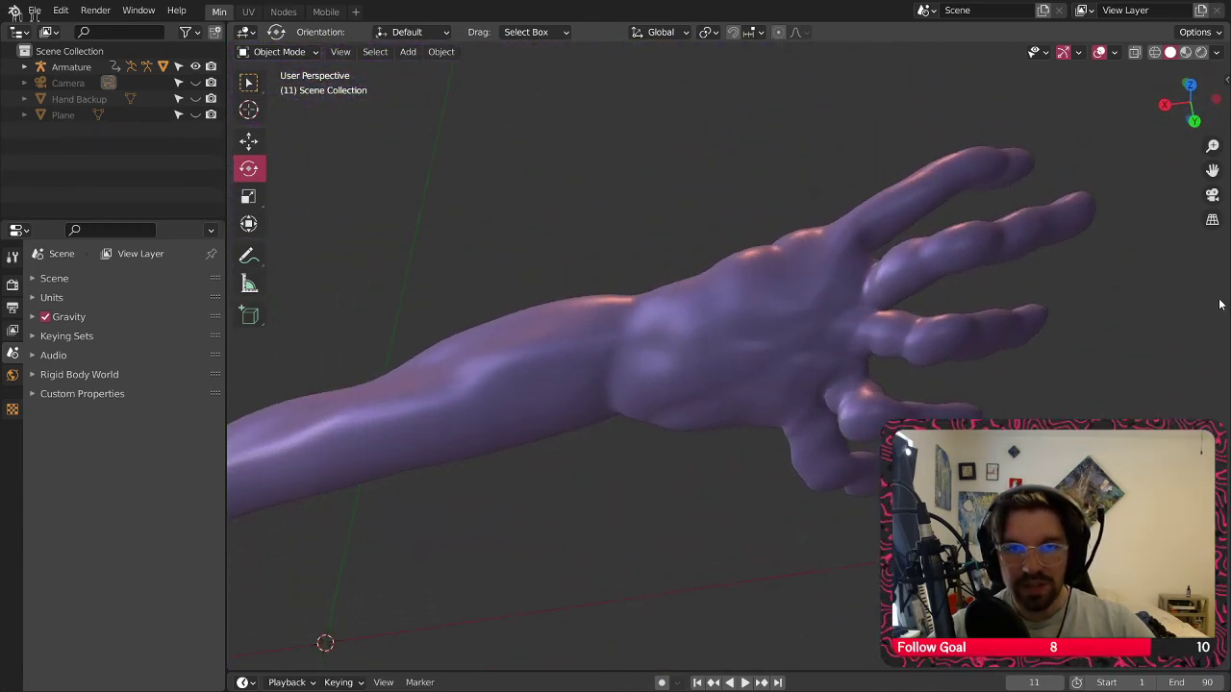
middle_click_drag(715, 375, 427, 386)
middle_click_drag(351, 382, 651, 317)
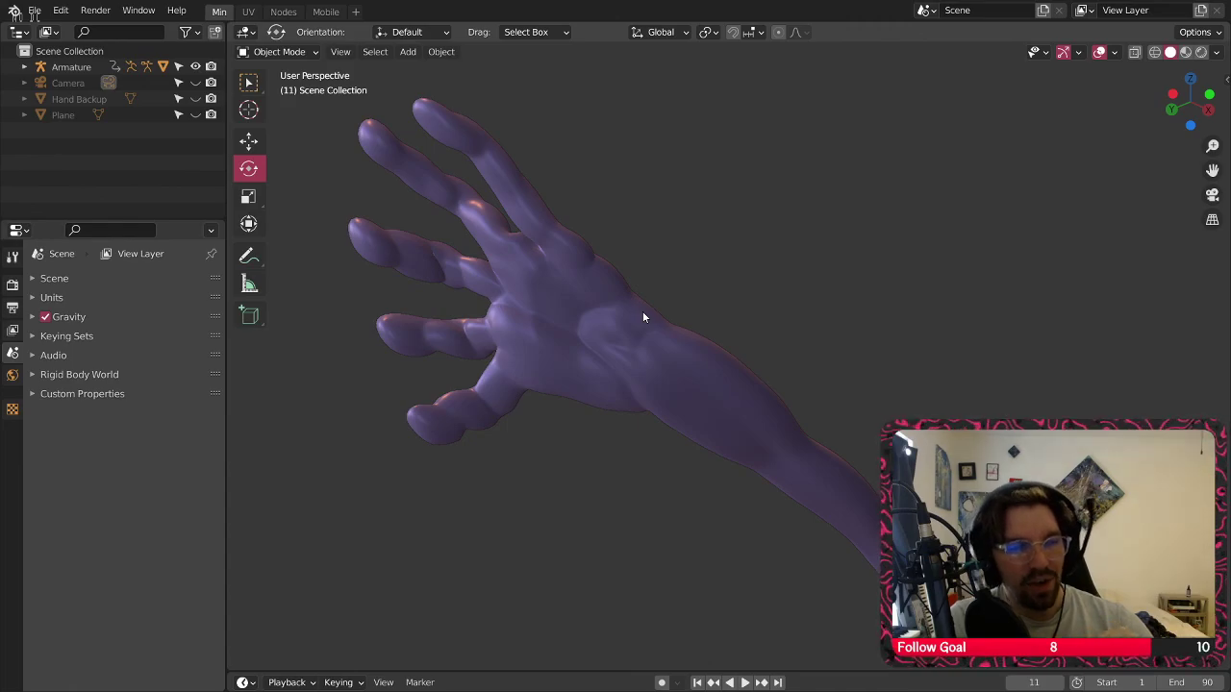
Show the hidden Plane behind the hand and play the animation in front of it
middle_click_drag(742, 247, 587, 258)
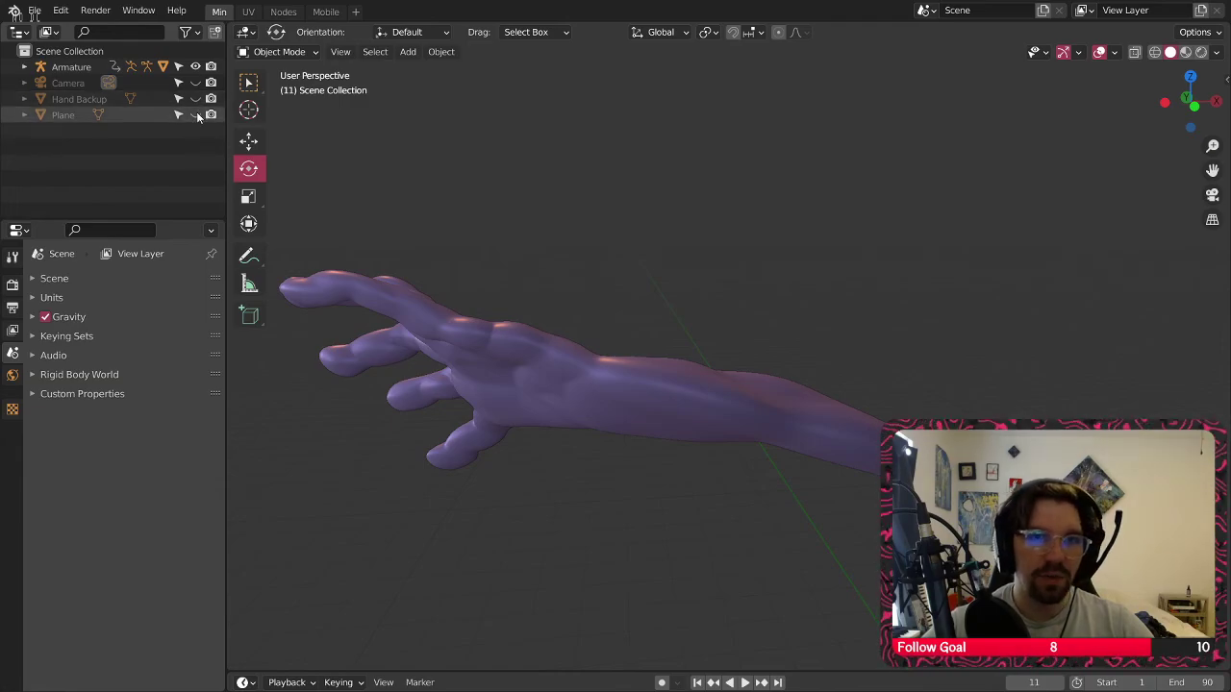
middle_click_drag(615, 269, 879, 331)
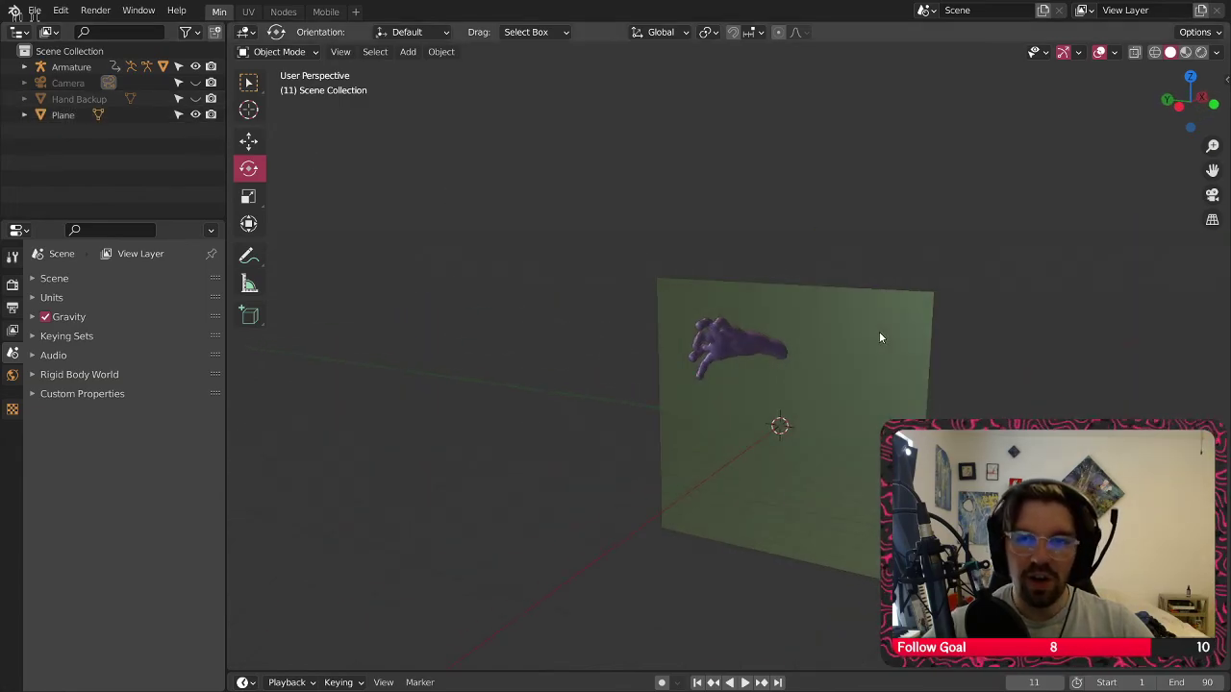
key("space")
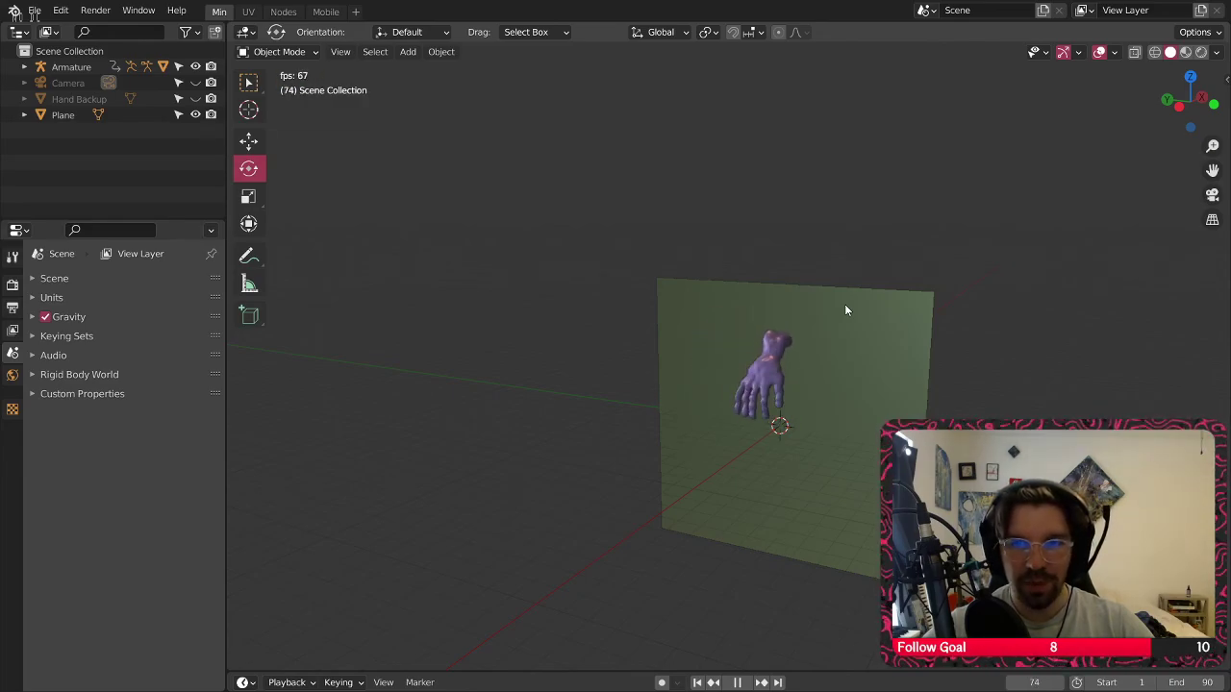
key("Escape")
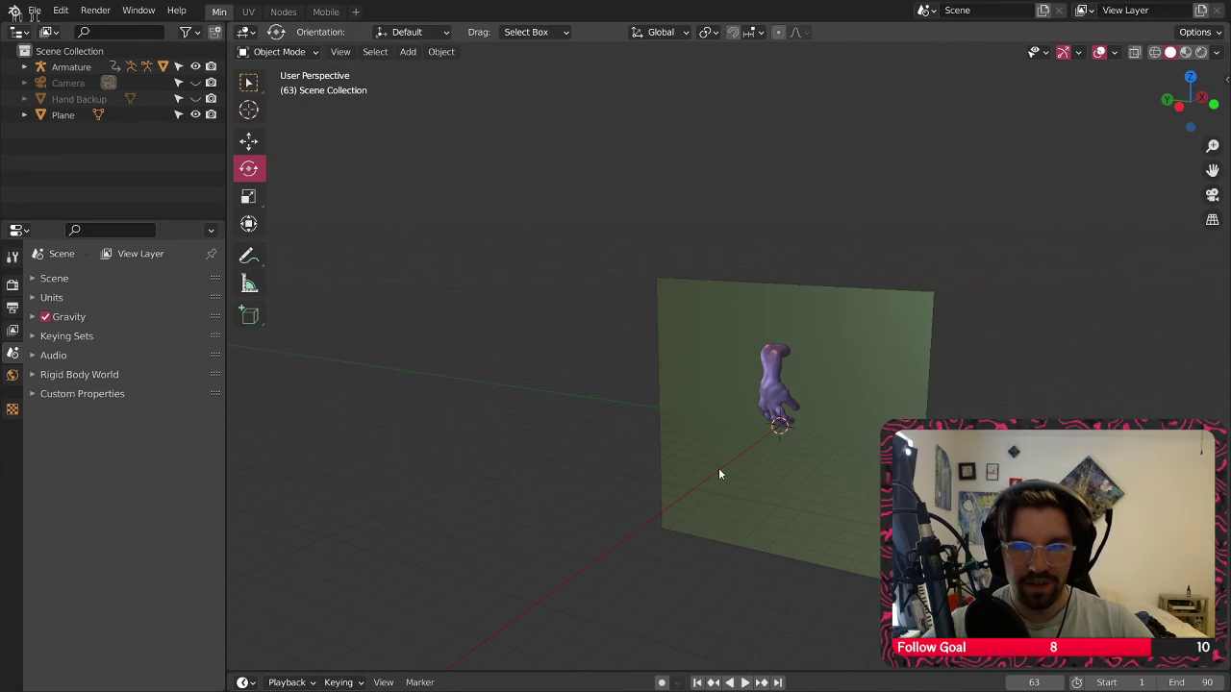
Replay the animation and inspect the moving hand against the plane from near and far
scroll(759, 345, "up", 3)
middle_click_drag(759, 345, 804, 340)
scroll(769, 337, "up", 4)
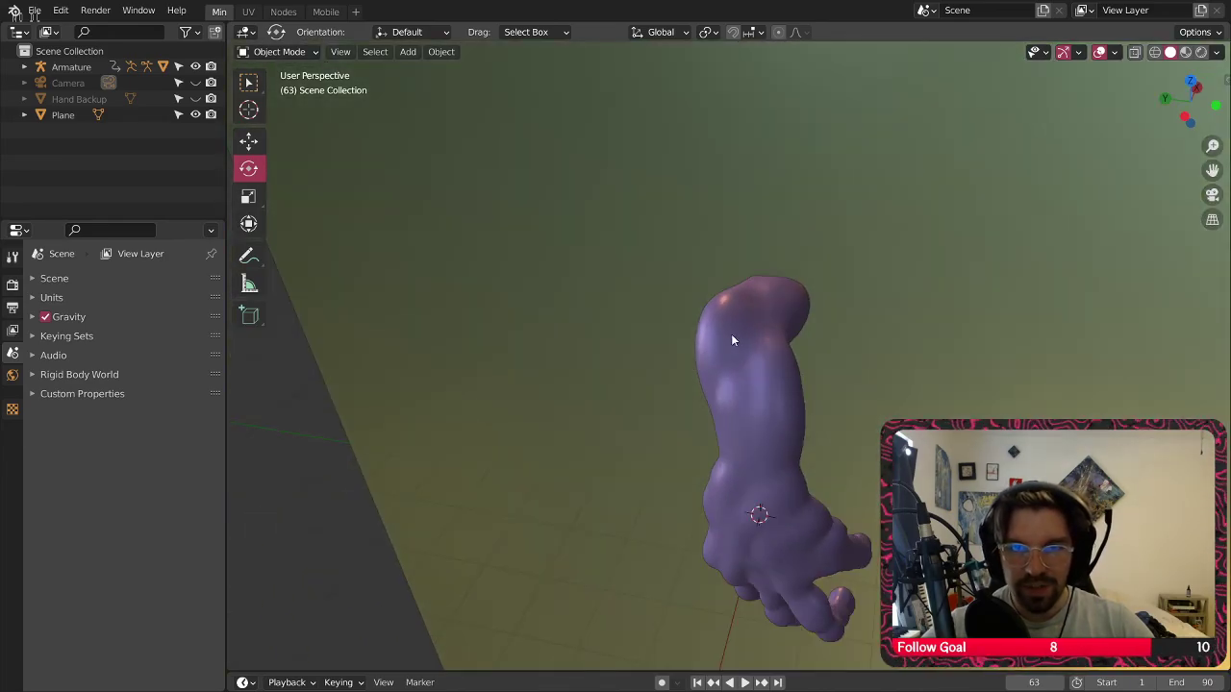
key("space")
key("space")
scroll(745, 322, "down", 5)
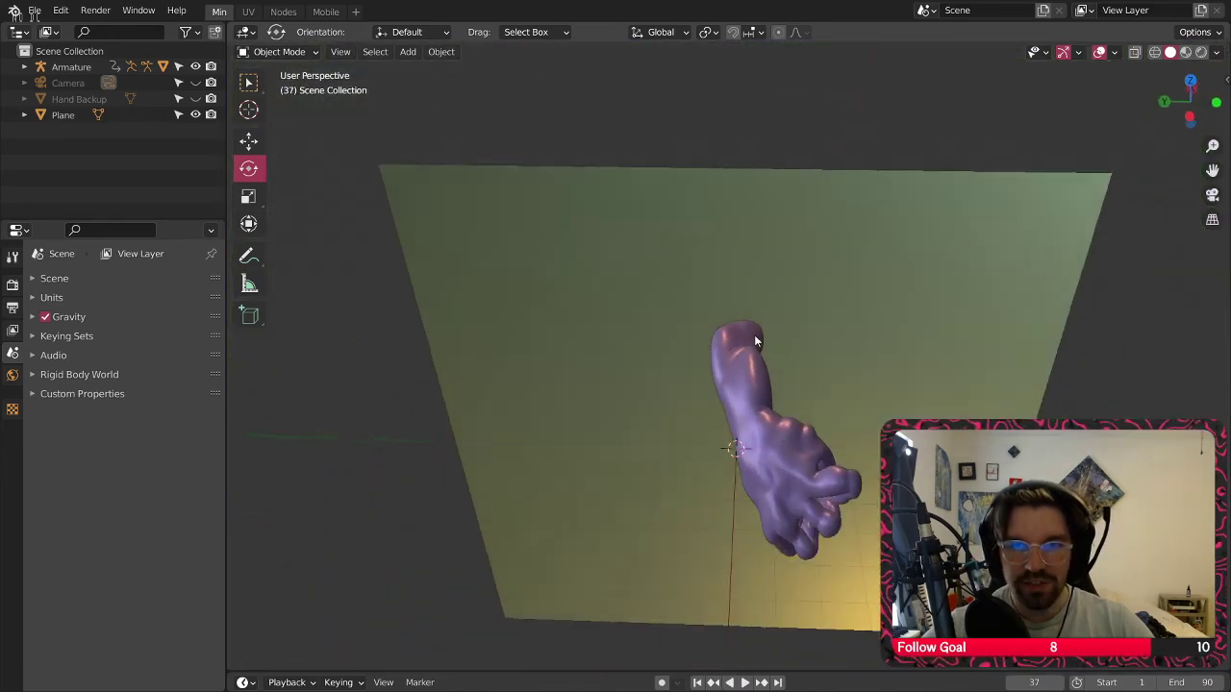
mouse_move(754, 335)
middle_mouse_down()
mouse_move(850, 328)
mouse_move(755, 357)
middle_mouse_up()
key("space")
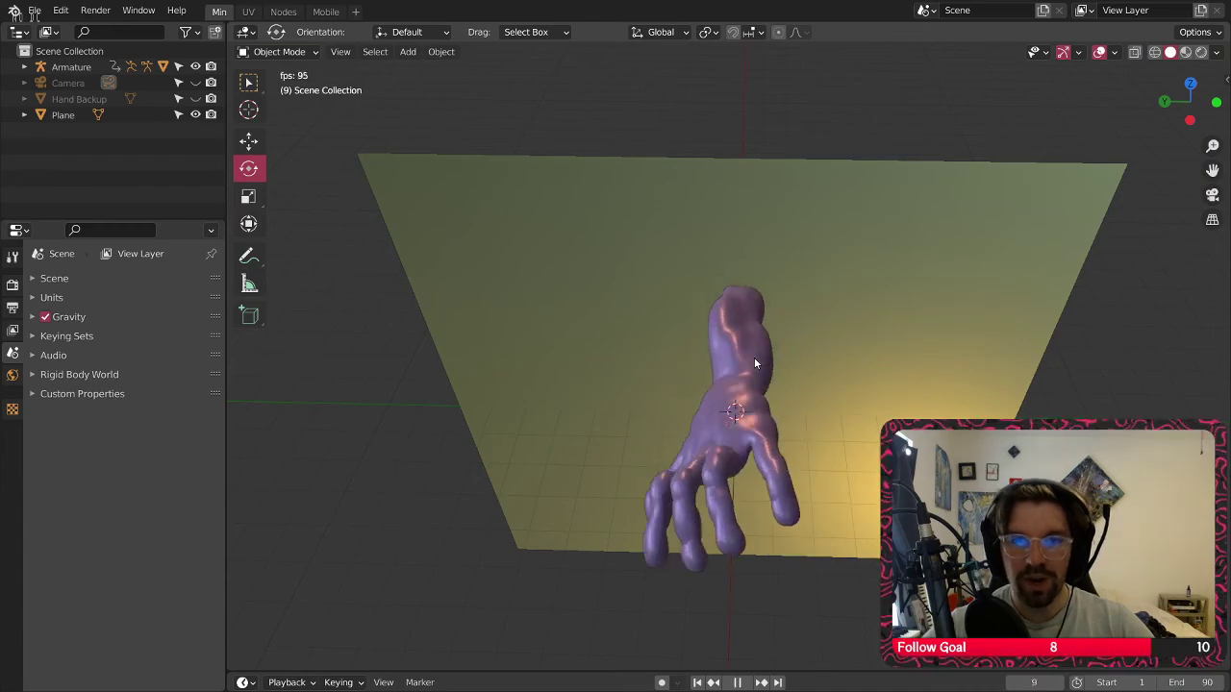
key("space")
middle_click_drag(706, 402, 823, 324)
scroll(684, 289, "down", 5)
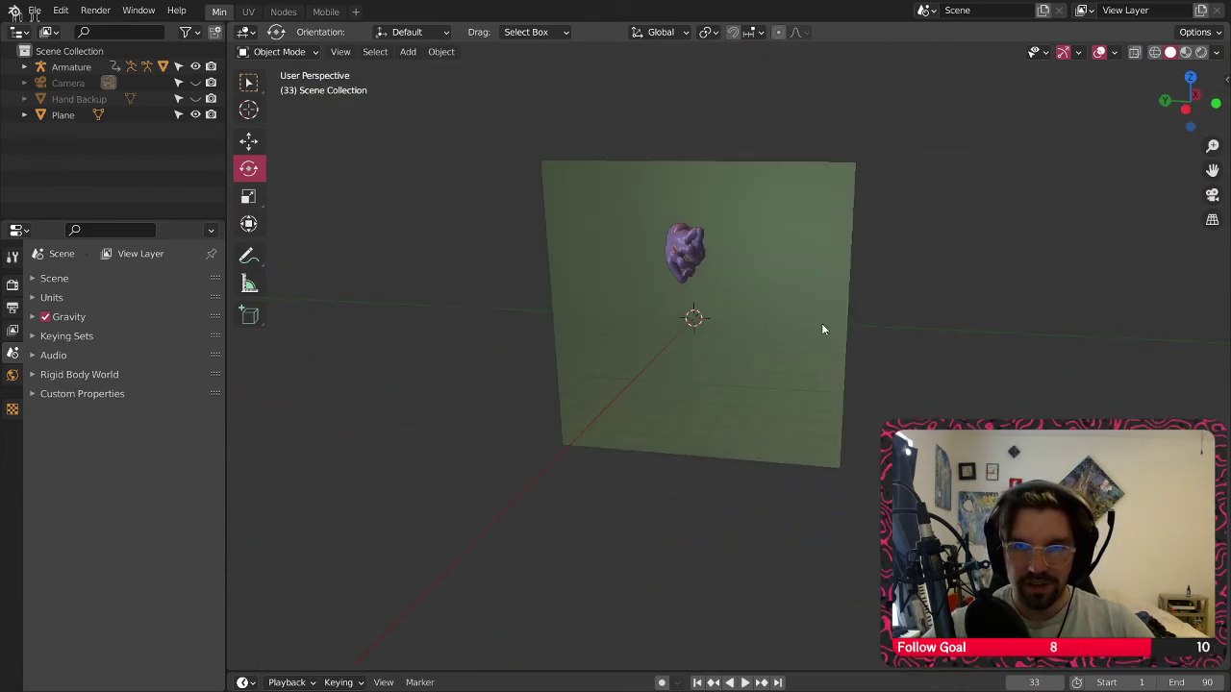
Scale up the plane behind the hand uniformly to nearly twice its size
left_click(802, 243)
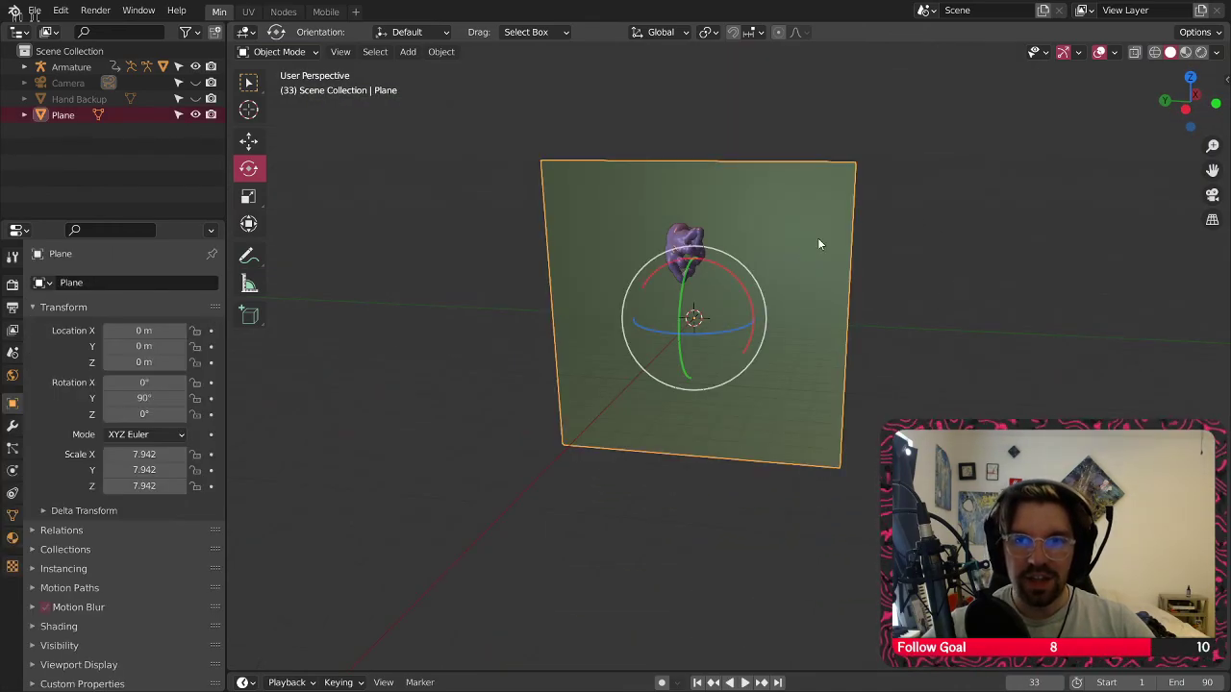
key("s")
left_click(843, 223)
Check the original Armature's constraint, armature data, bone and object properties
left_click(85, 67)
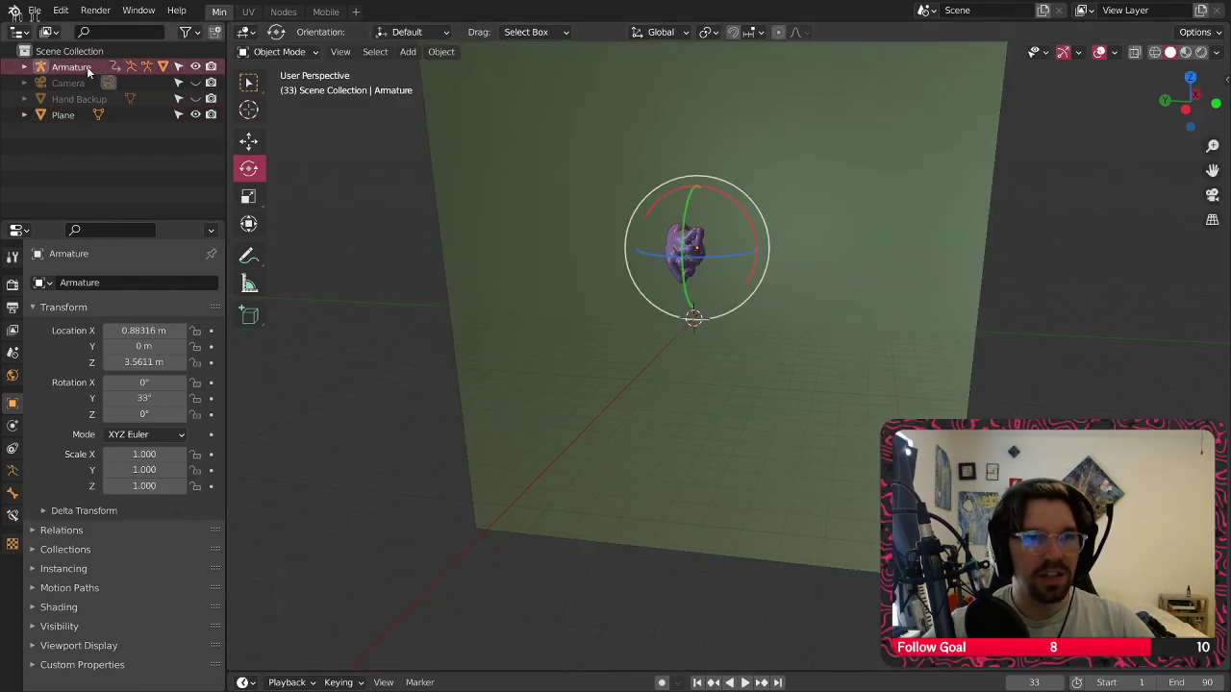
left_click(10, 427)
left_click(9, 449)
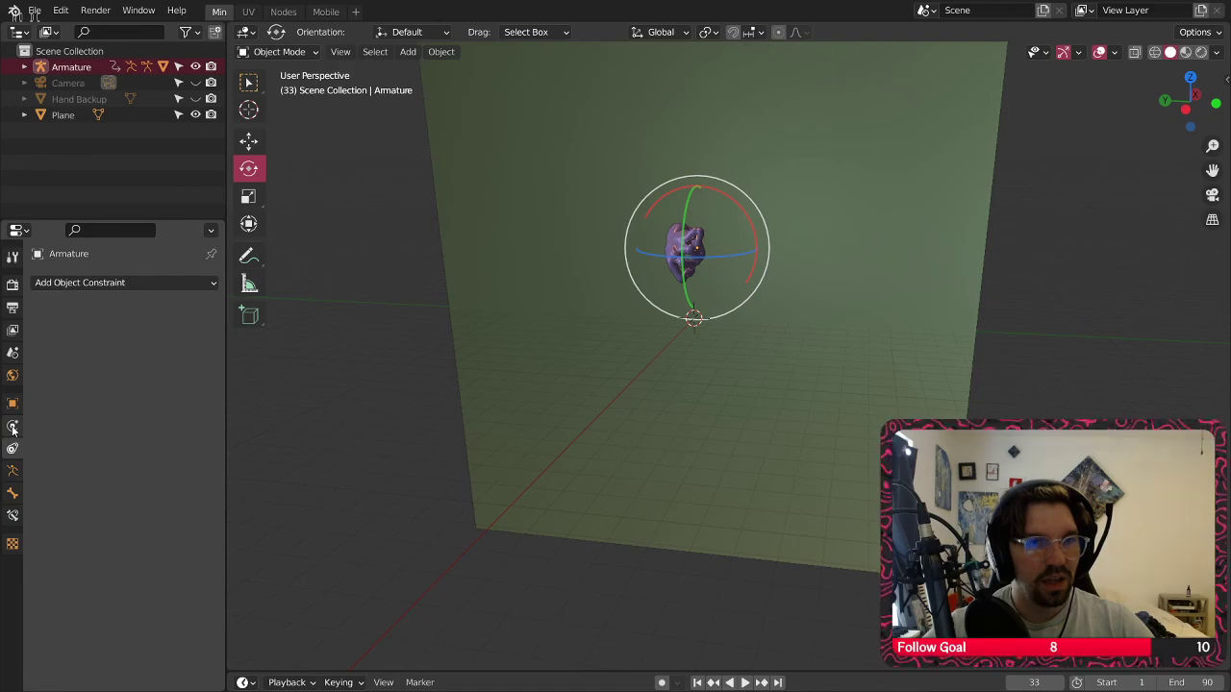
left_click(13, 469)
left_click(13, 492)
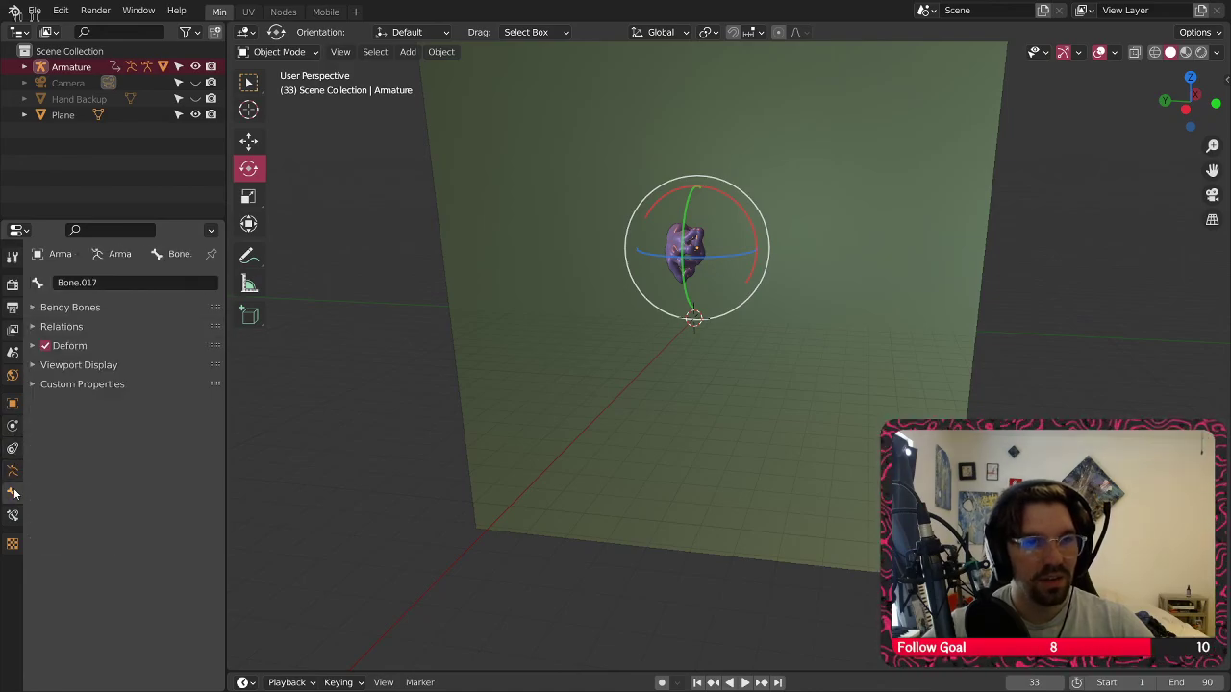
left_click(12, 403)
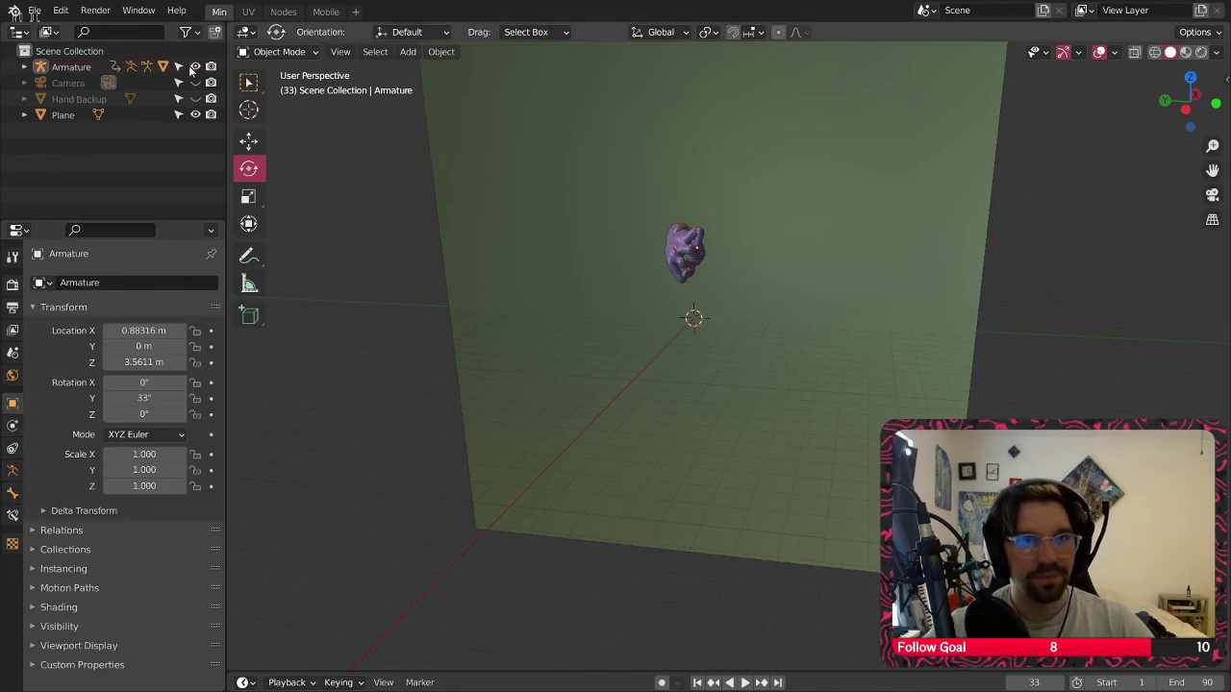
left_click(66, 68)
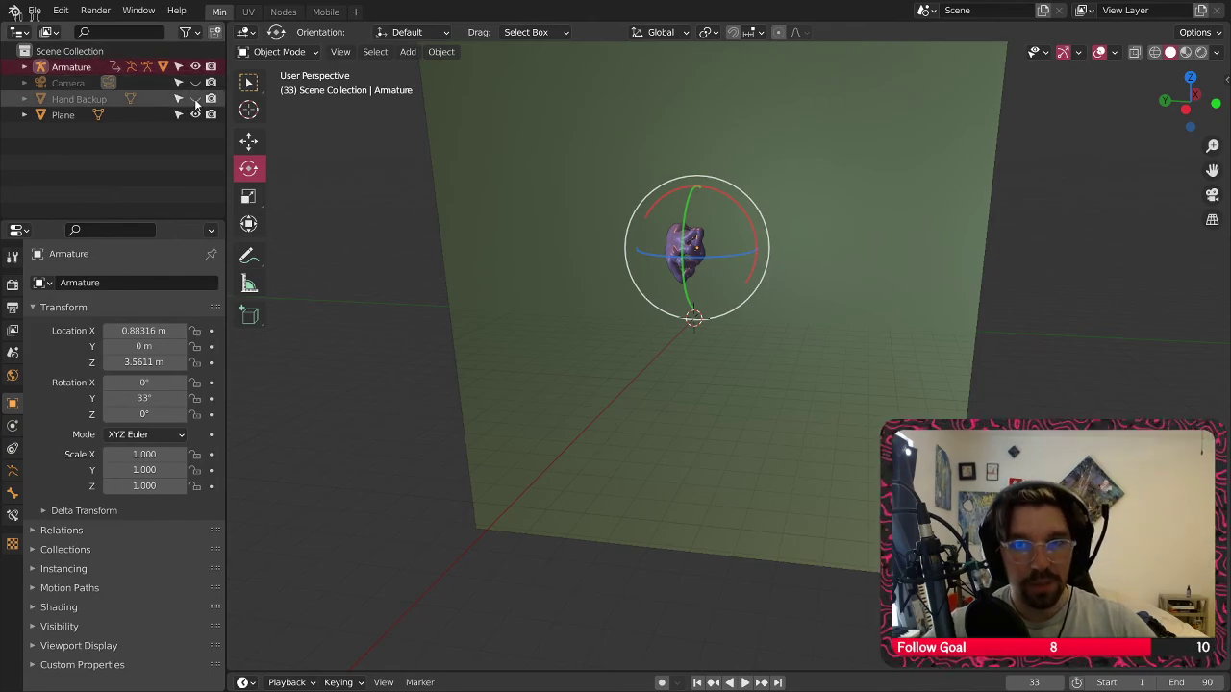
key("ctrl+v")
left_click(252, 144)
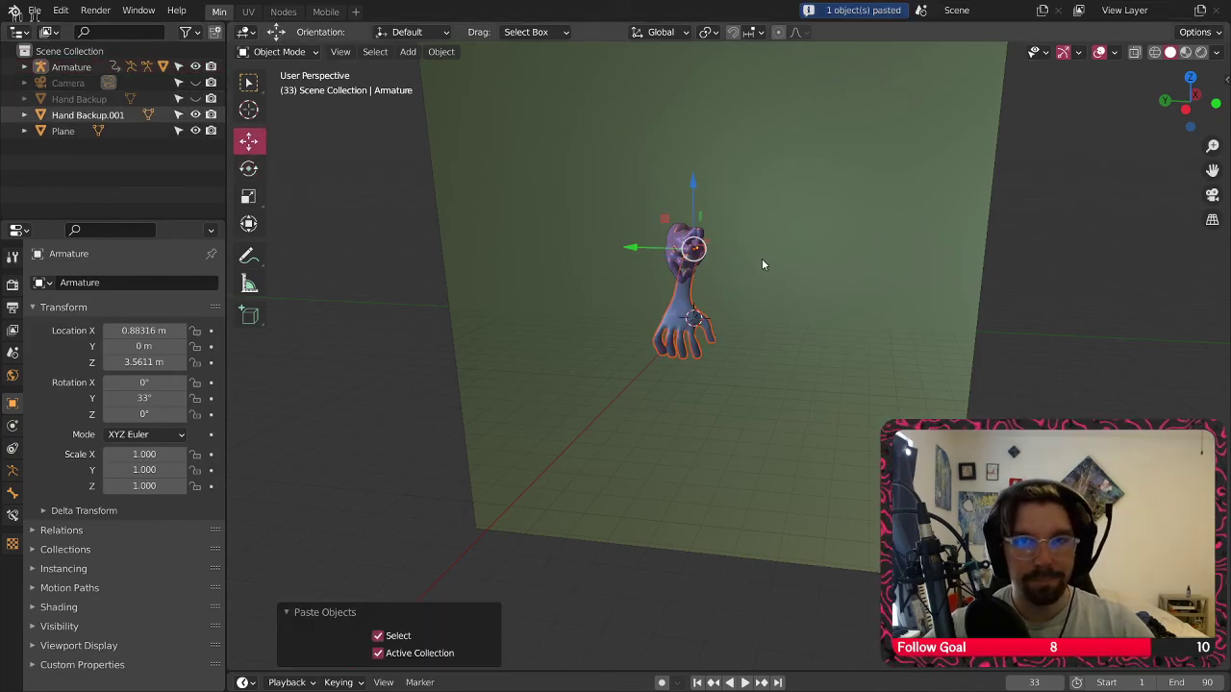
left_click_drag(625, 248, 862, 270)
scroll(862, 270, "up", 5)
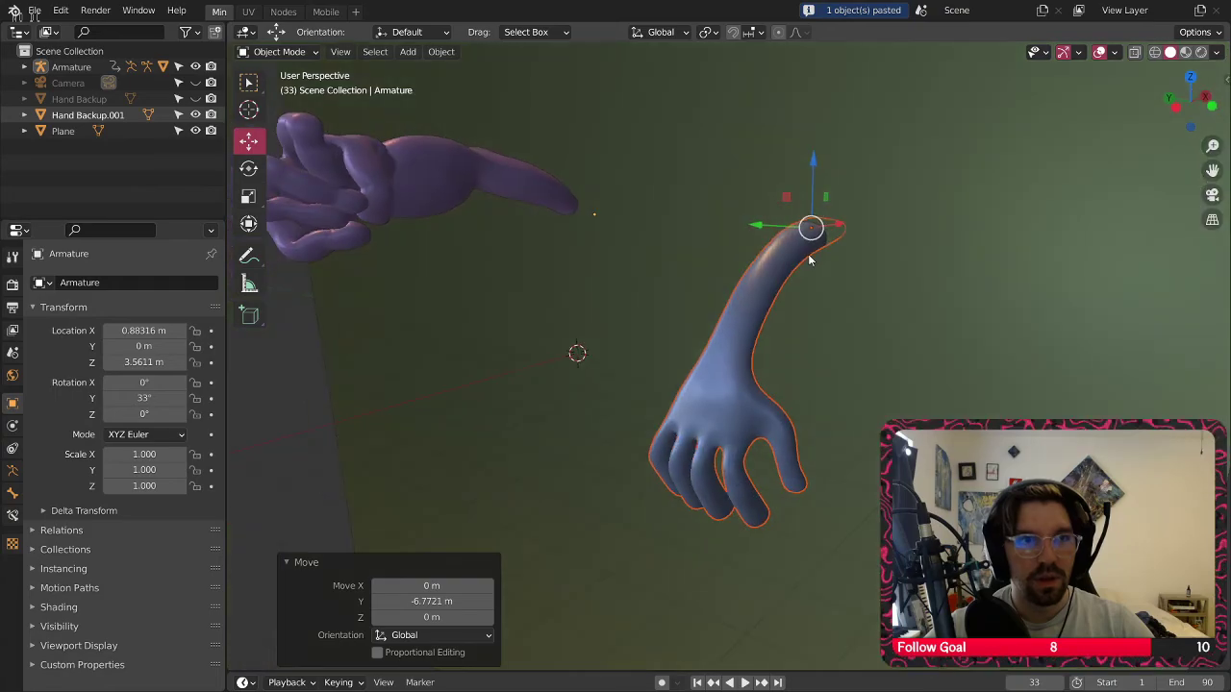
middle_click_drag(808, 255, 785, 255)
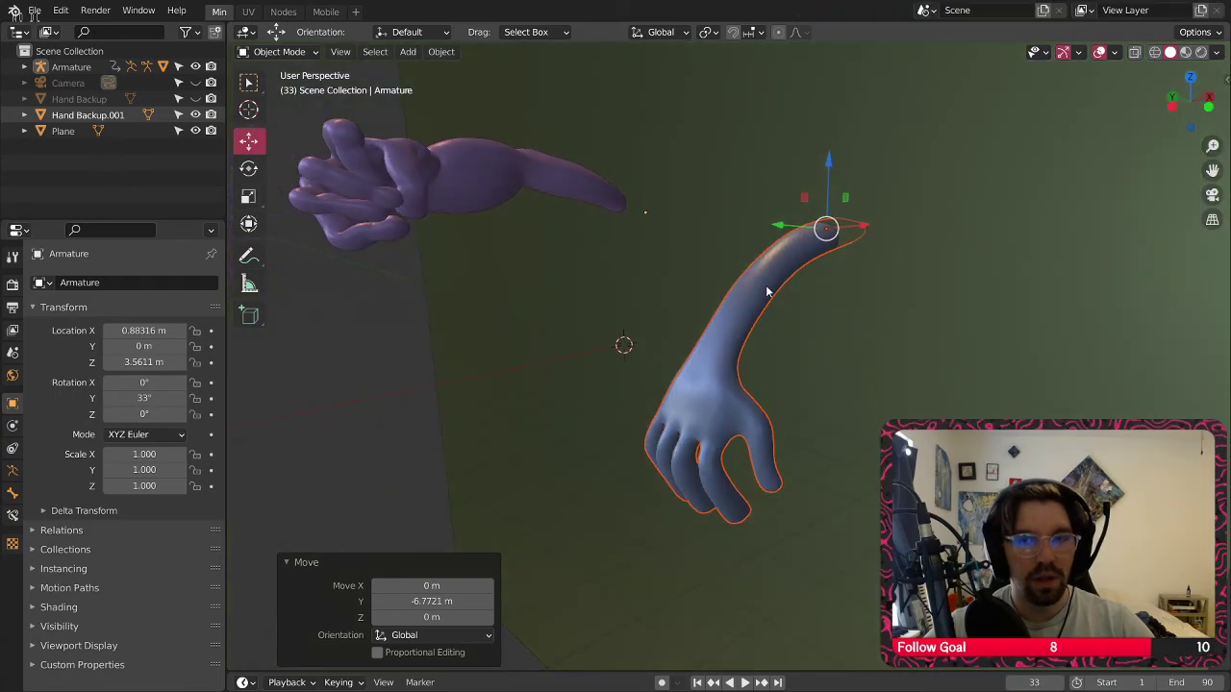
key("ctrl+z")
key("Delete")
left_click(353, 347)
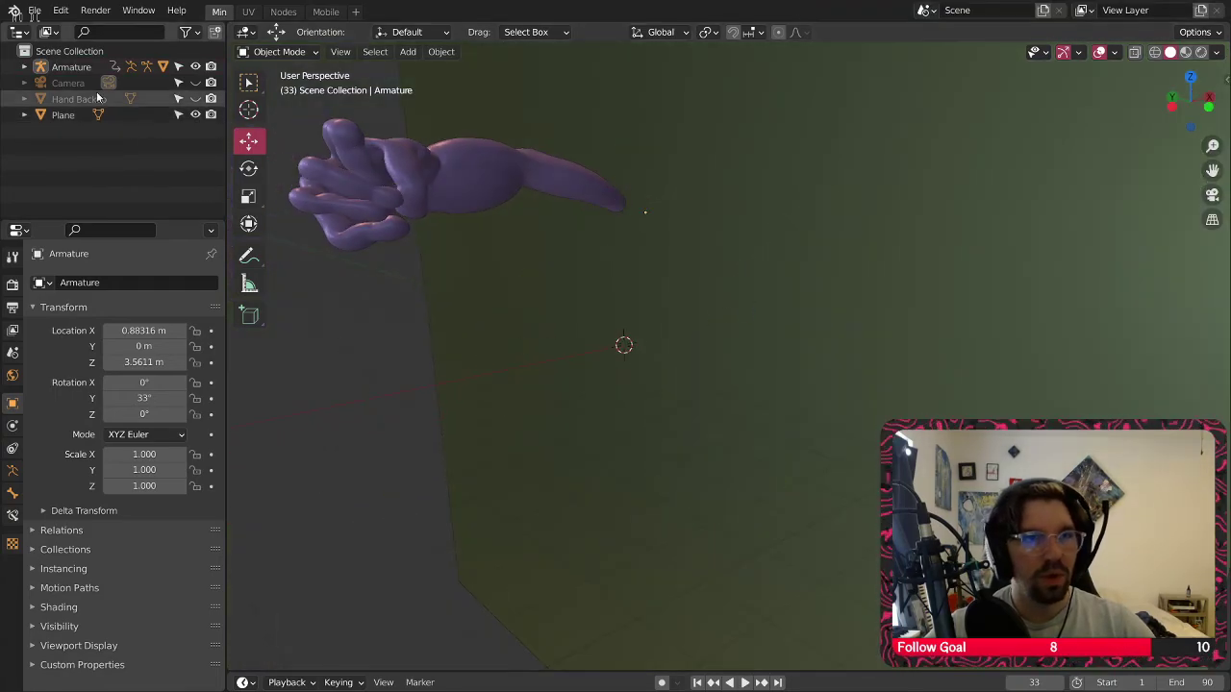
Select the original Armature together with its Hand mesh and paste a copy of both into the scene
left_click(71, 66)
left_click(24, 66)
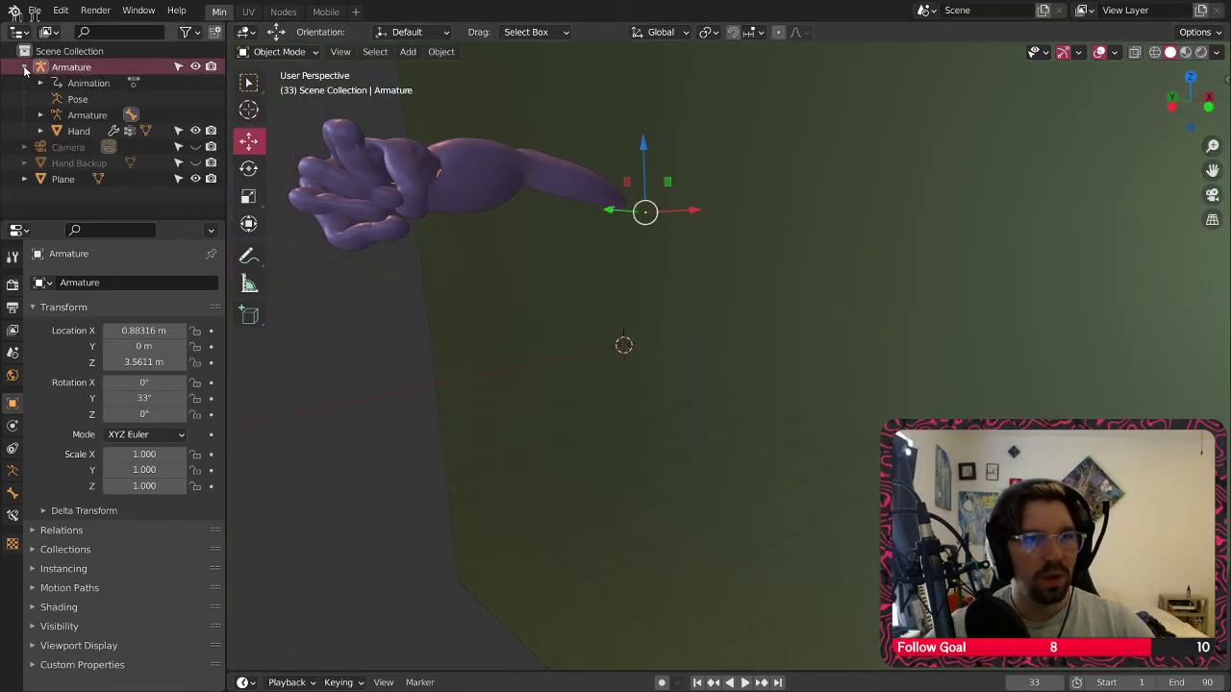
left_click(79, 131)
middle_click_drag(282, 241, 603, 229)
key("ctrl+c")
key("ctrl+v")
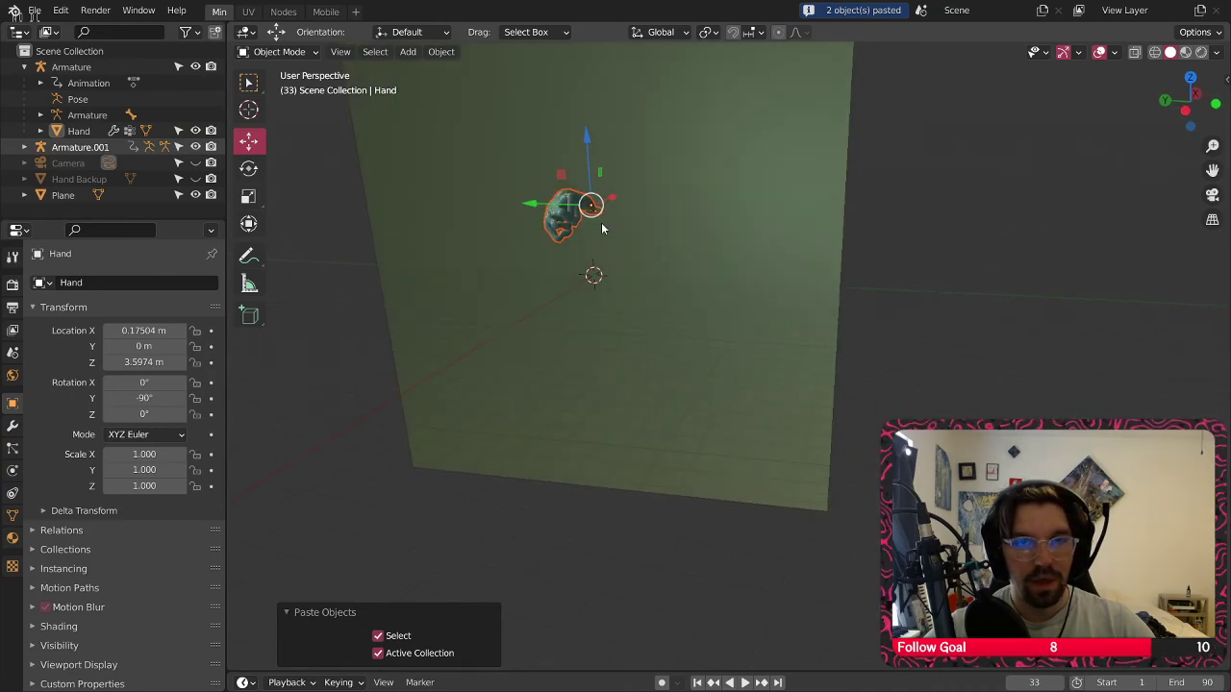
Move the pasted hand rig to about -7.6 m in Y and about 6.15 m down along Z, and deselect it
left_click_drag(527, 210, 677, 213)
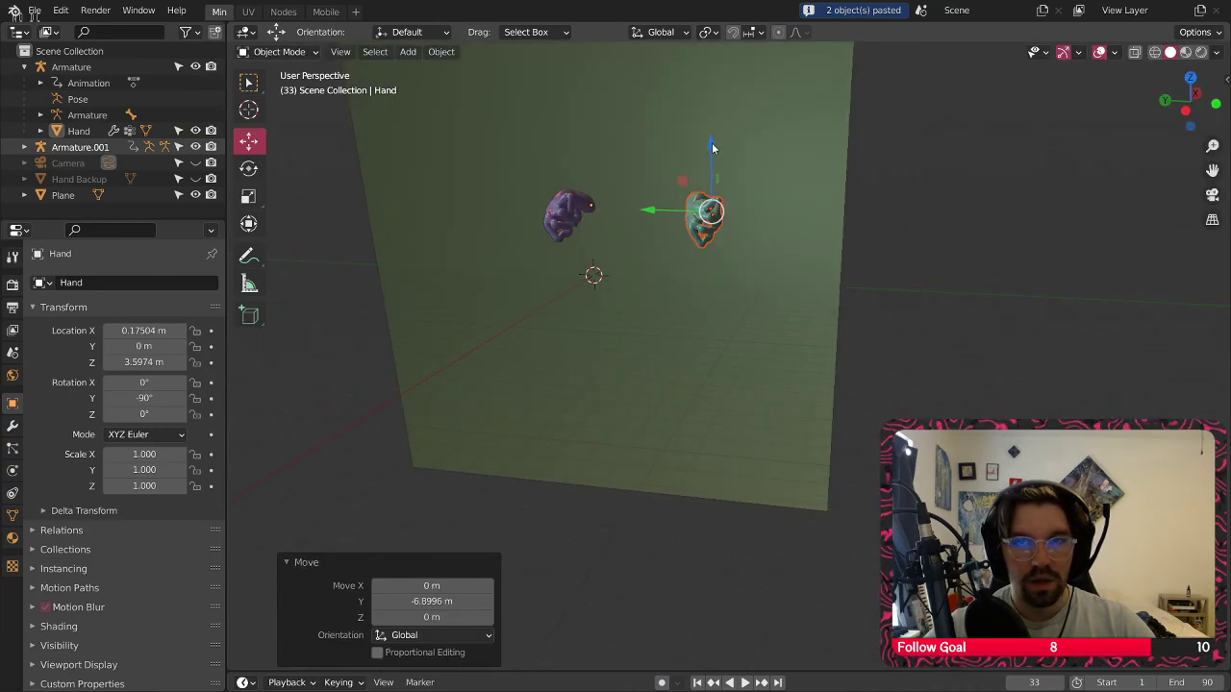
left_click_drag(712, 147, 712, 260)
middle_click_drag(658, 332, 753, 279)
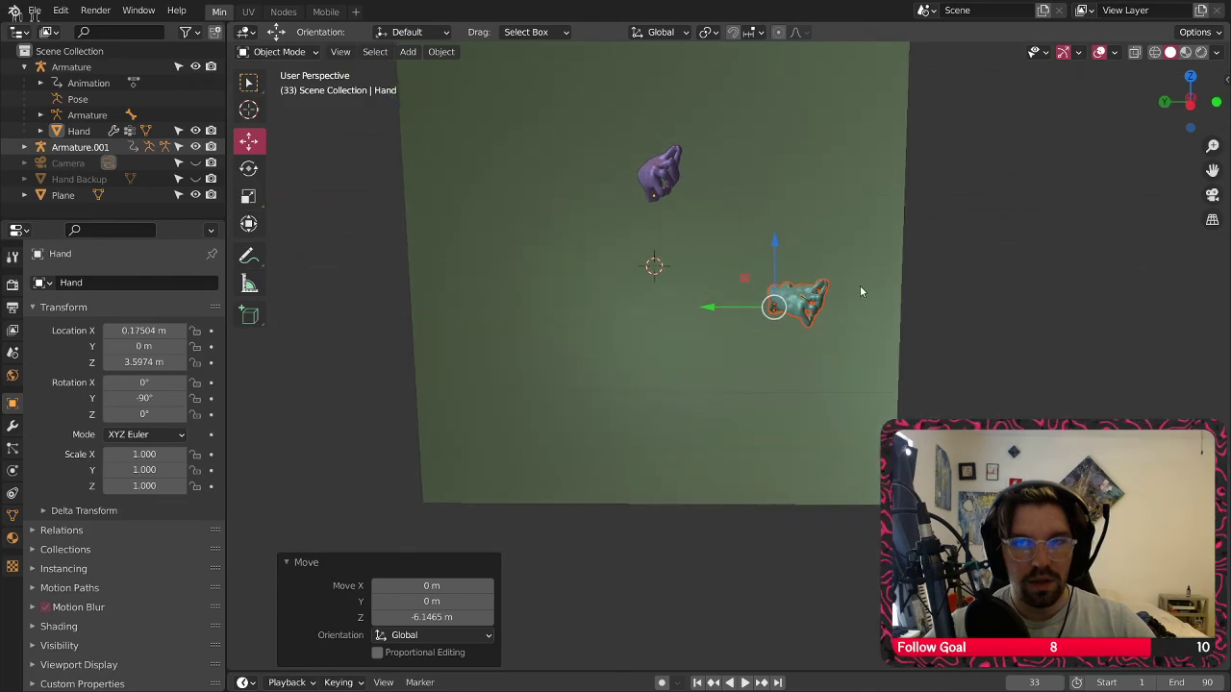
middle_click_drag(860, 285, 744, 323)
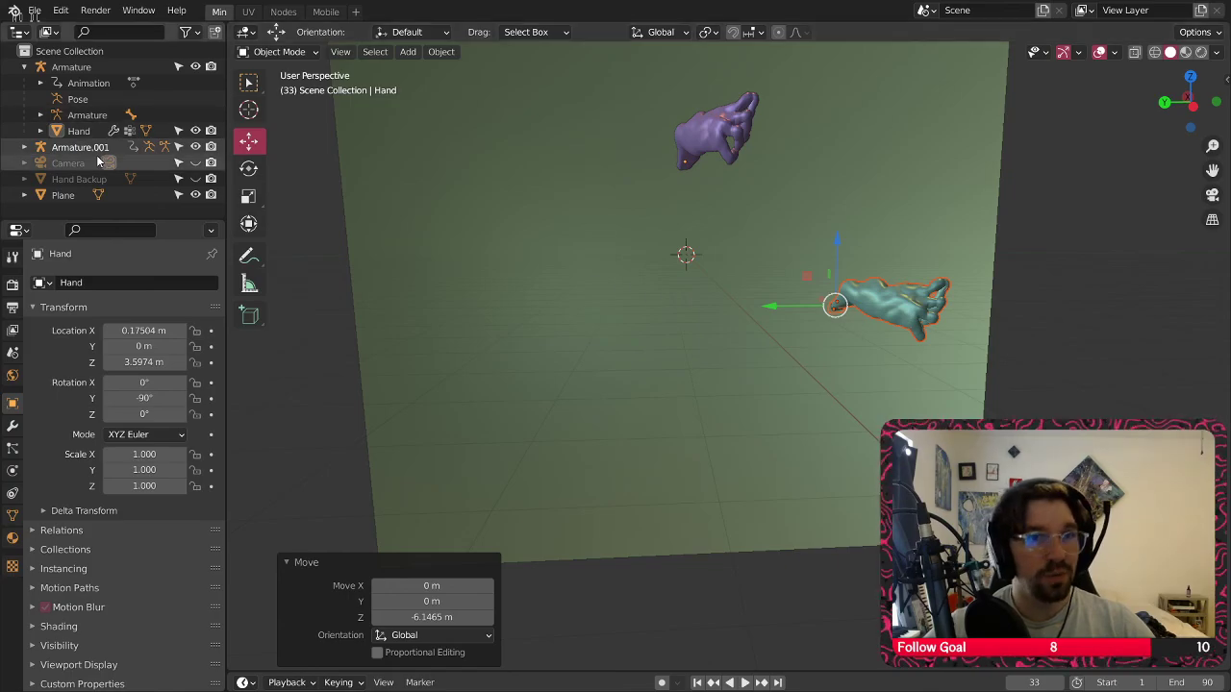
key("ctrl+c")
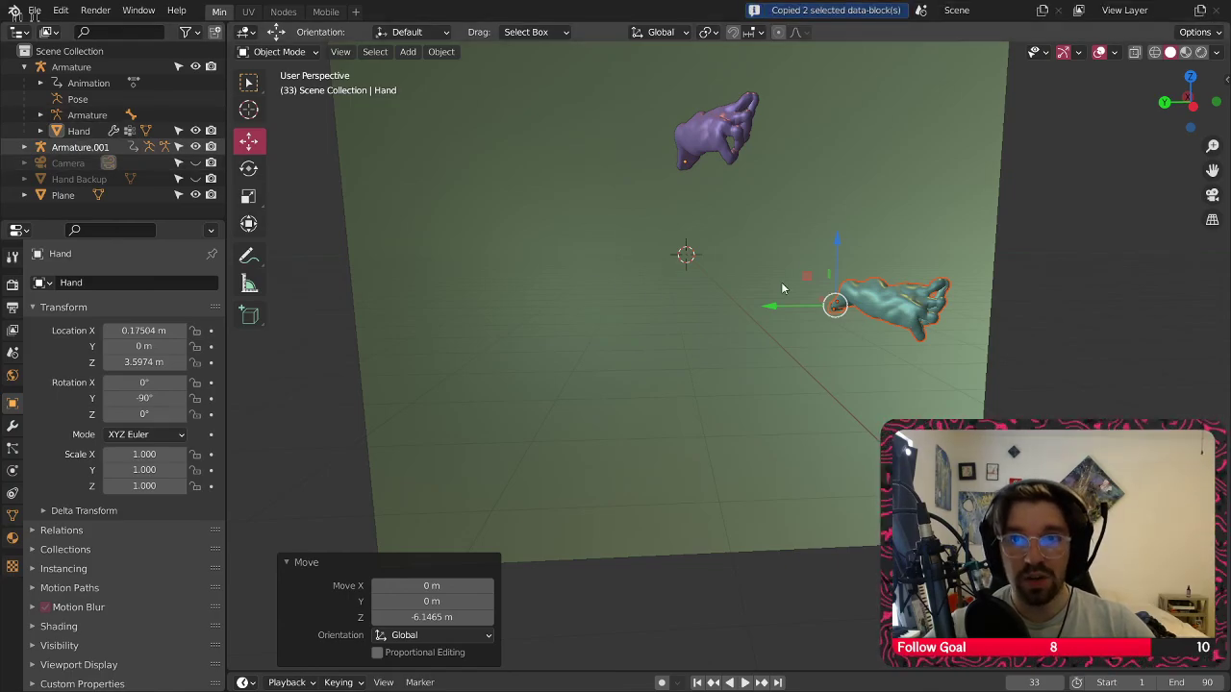
mouse_move(770, 306)
left_mouse_down()
mouse_move(665, 324)
mouse_move(784, 309)
left_mouse_up()
key("alt+a")
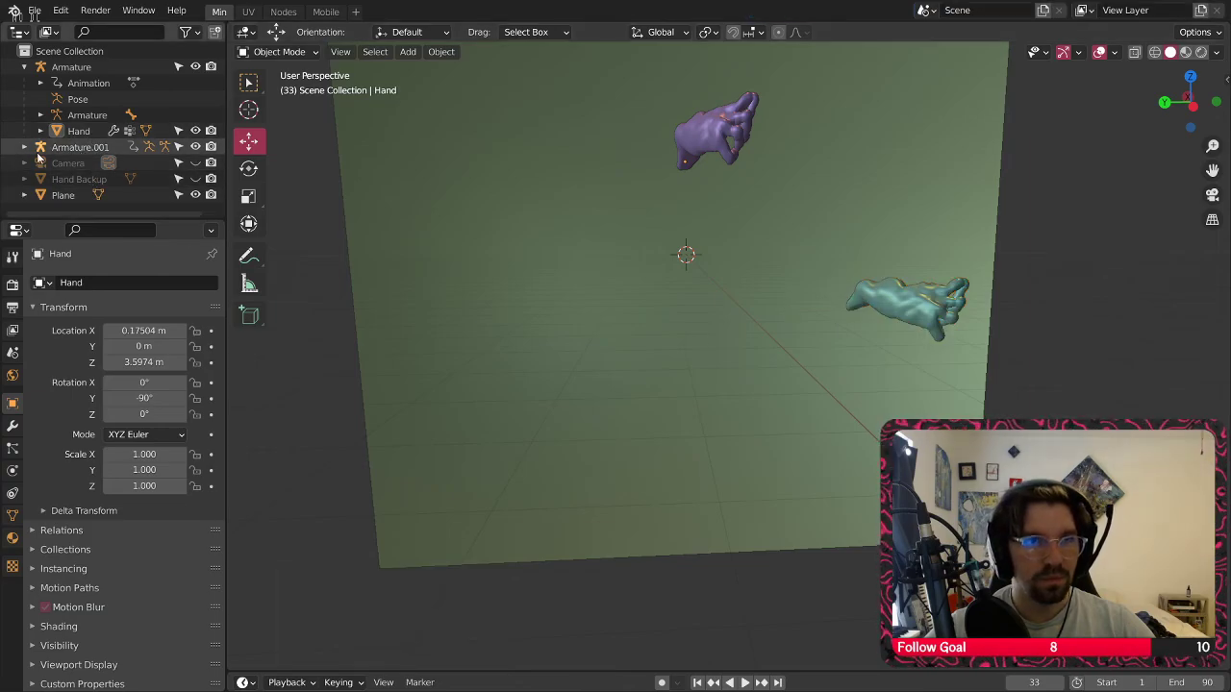
Copy Armature.001 with its Hand.001 mesh and paste a further hand rig
left_click(25, 68)
left_click(24, 83)
left_click(80, 84)
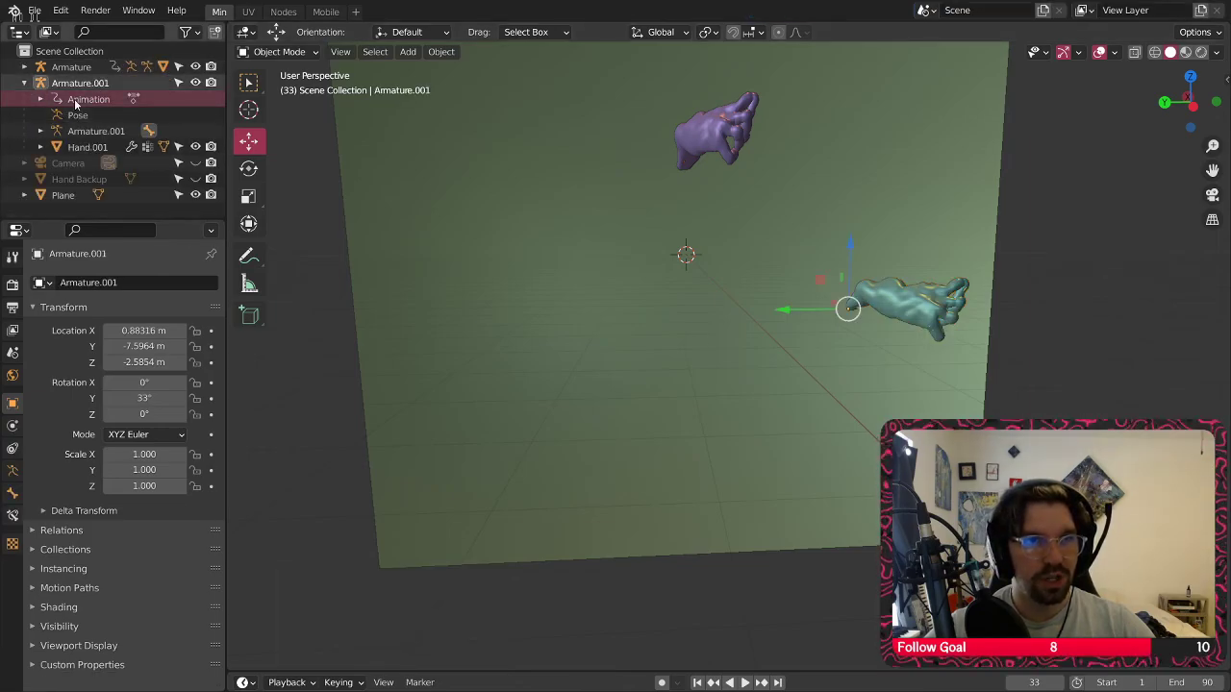
key("ctrl+c")
key("ctrl+v")
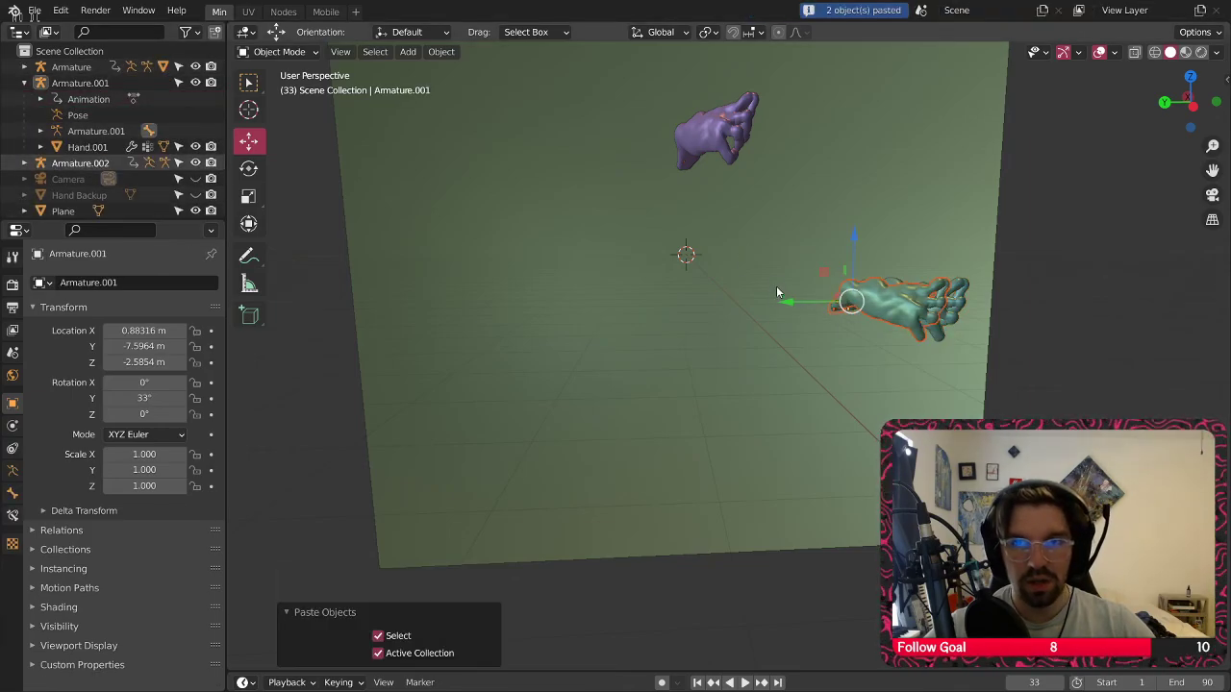
Move the new hand rig across the plane to about 9.04 m in Y and raise it about 2.7 m in Z
left_click_drag(790, 305, 435, 328)
middle_click_drag(435, 328, 593, 332)
left_click_drag(516, 296, 535, 238)
scroll(583, 330, "down", 4)
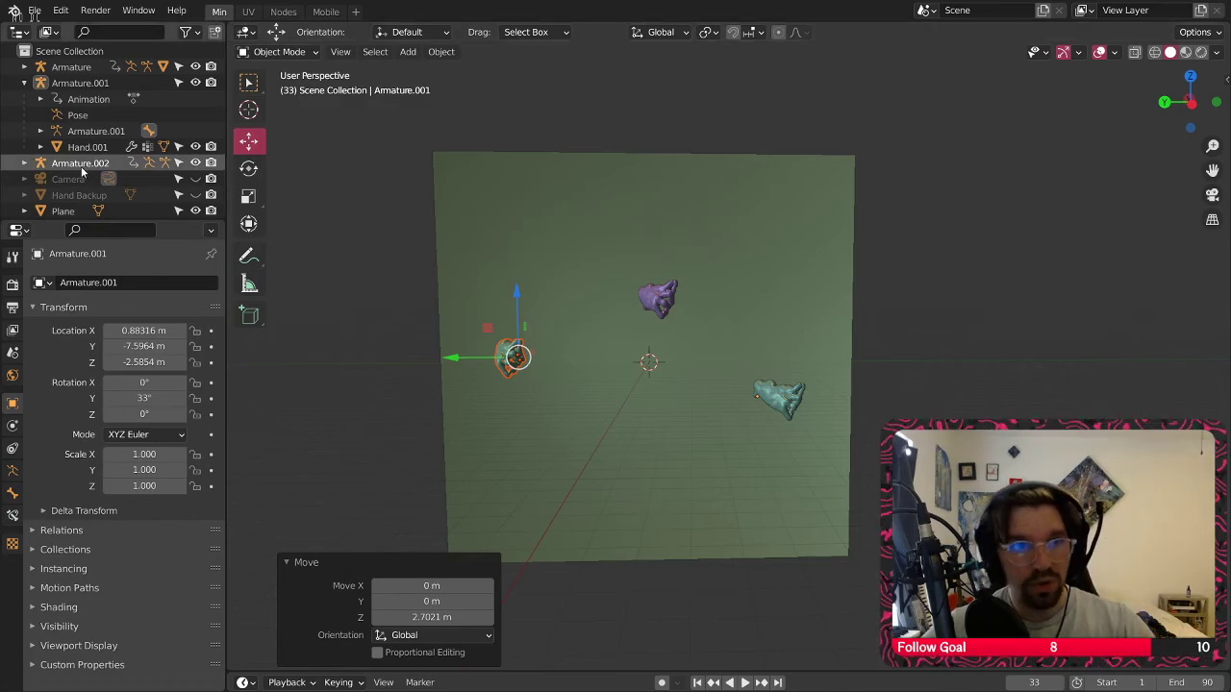
Copy Armature.002 with its Hand.002 mesh and paste another hand rig
left_click(24, 83)
left_click(24, 99)
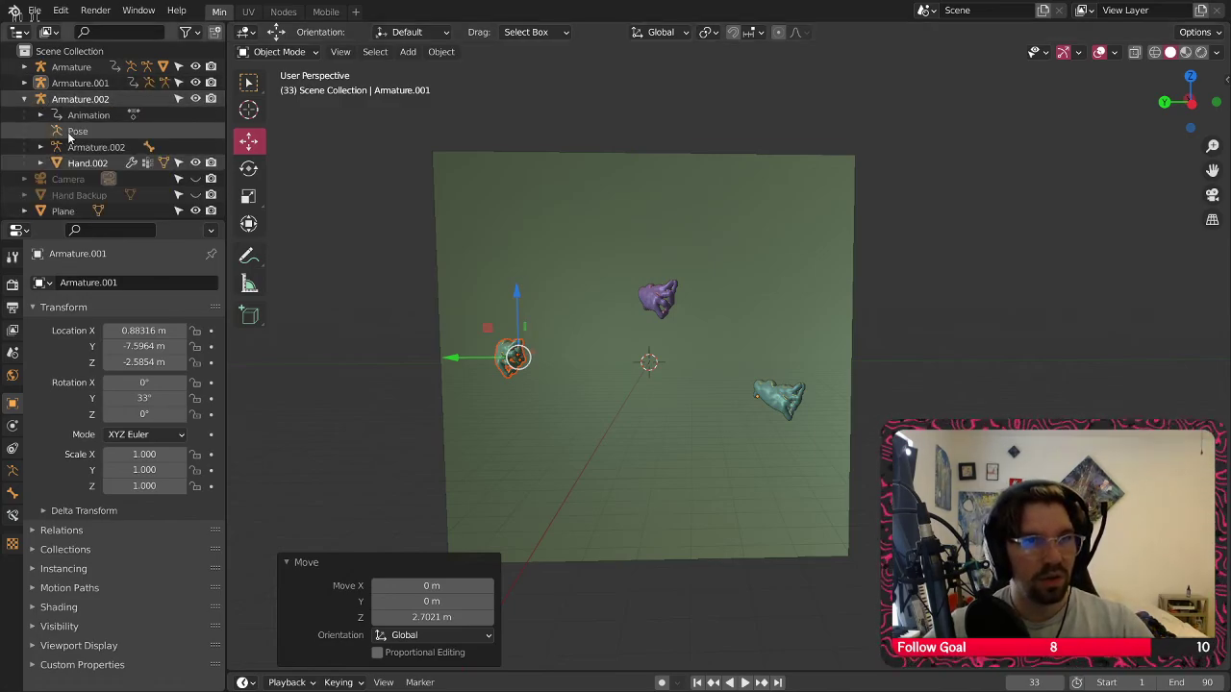
left_click(83, 116)
left_click(85, 164, "shift")
key("ctrl+v")
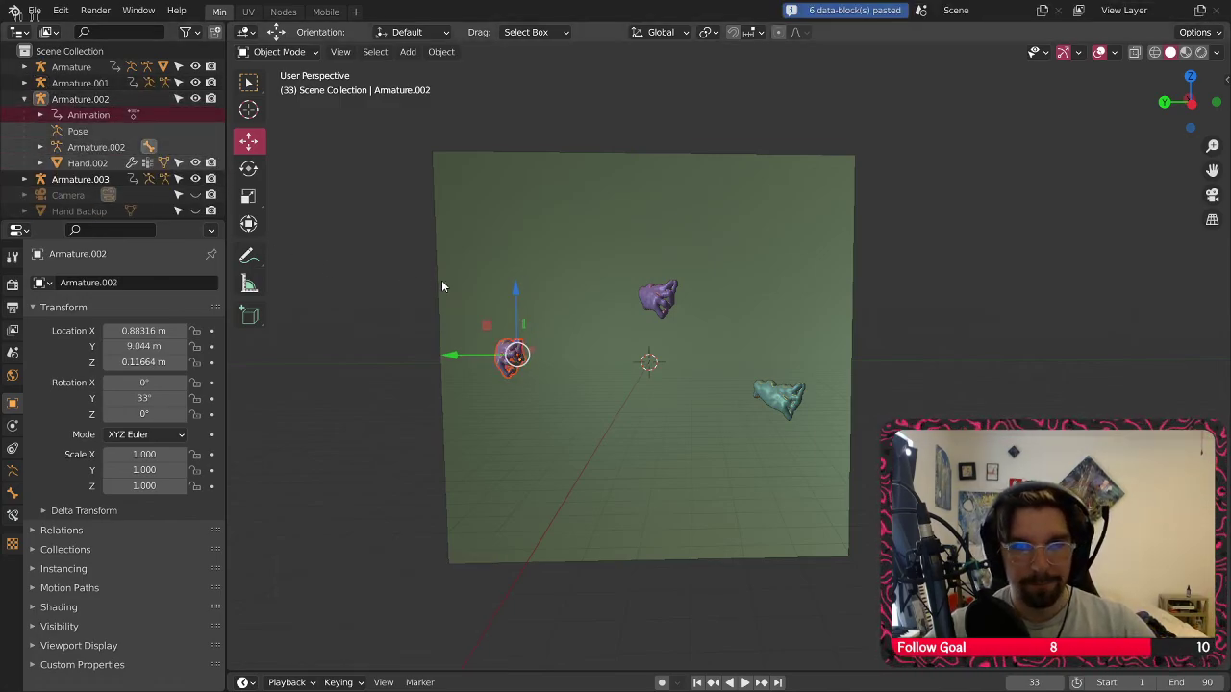
Place the newest hand rig low on the plane, at about 3.23 m in Y and -4.8 m in Z
left_click_drag(516, 294, 581, 436)
scroll(624, 423, "up", 3)
mouse_move(680, 439)
middle_mouse_down()
mouse_move(554, 456)
mouse_move(529, 431)
mouse_move(664, 452)
mouse_move(797, 445)
mouse_move(668, 395)
mouse_move(687, 325)
mouse_move(693, 398)
mouse_move(673, 415)
mouse_move(683, 429)
middle_mouse_up()
left_click_drag(591, 443, 493, 444)
scroll(618, 387, "down", 3)
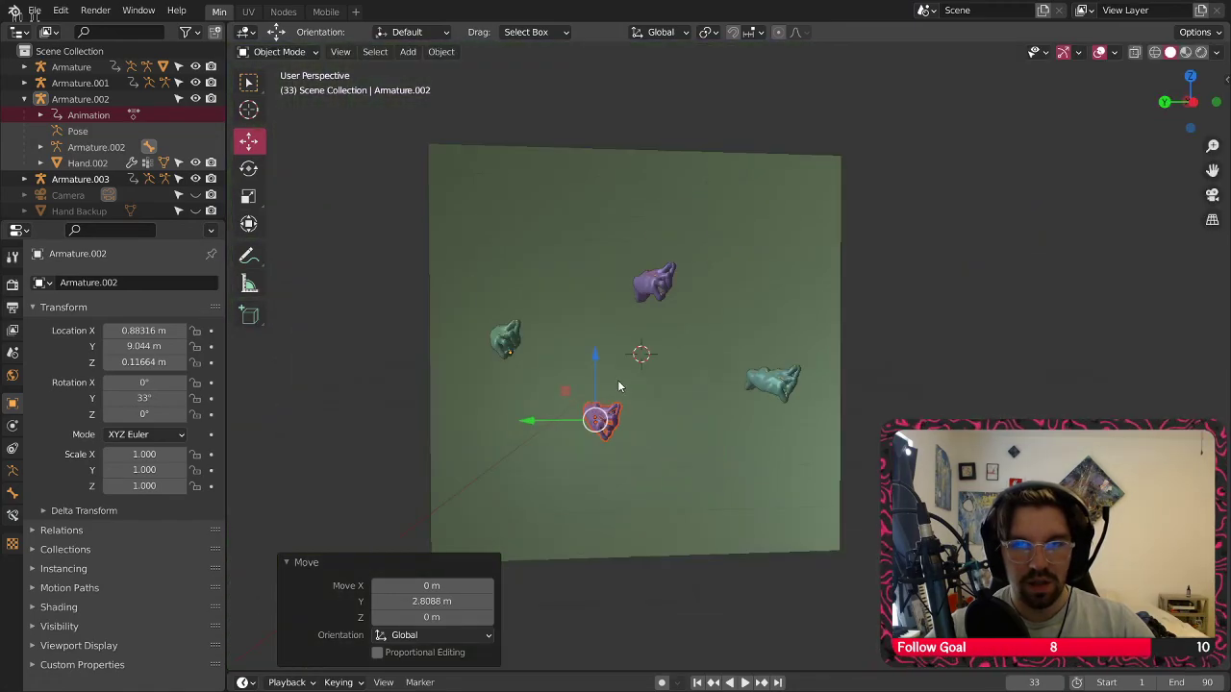
Select Armature.003 together with its Hand.003 mesh and copy both
left_click(25, 99)
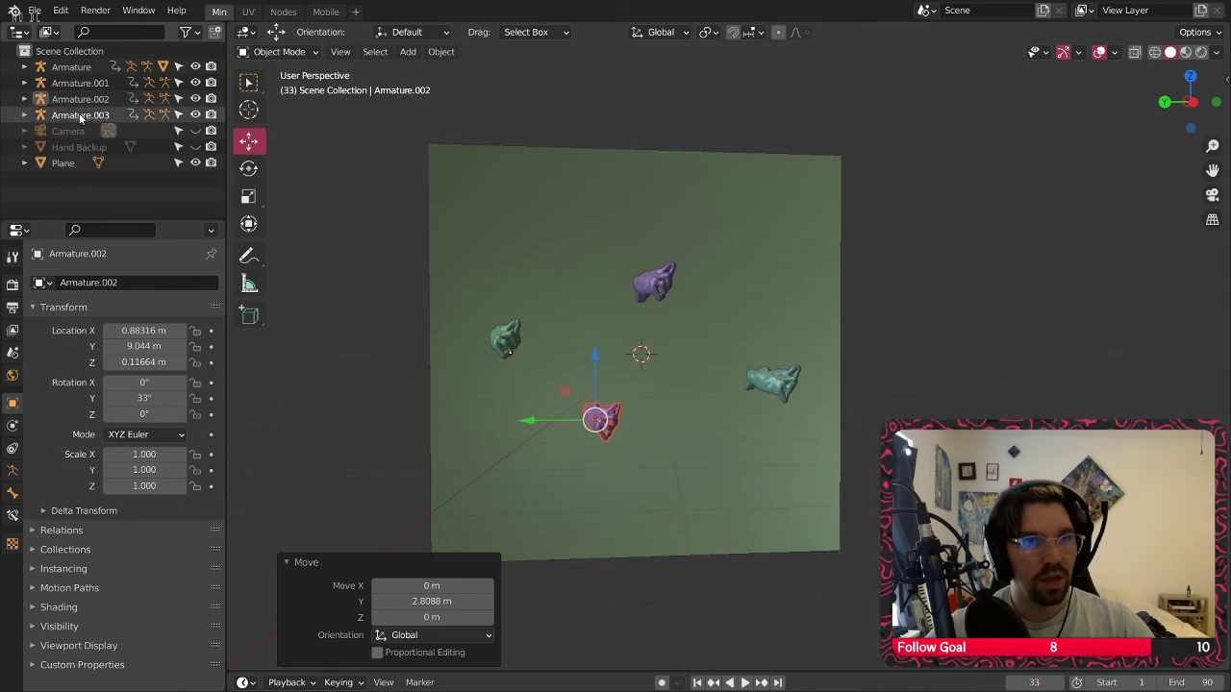
left_click(43, 116)
left_click(24, 114)
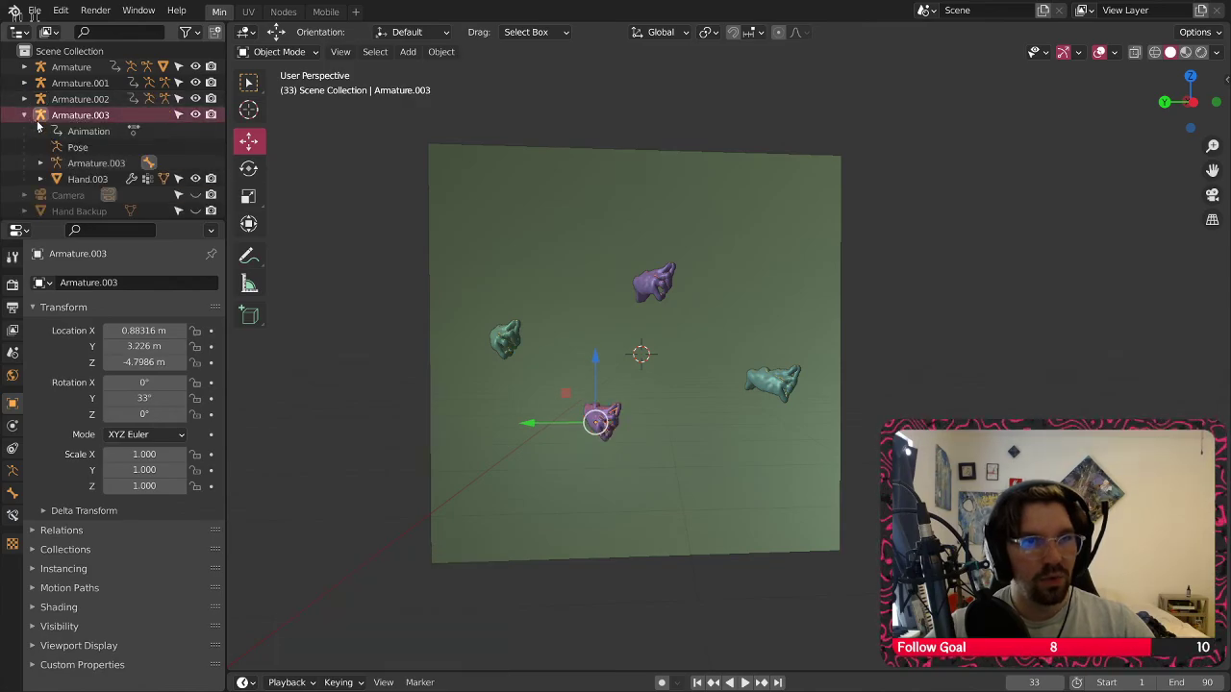
left_click(94, 179, "ctrl")
key("ctrl+c")
key("g")
key("y")
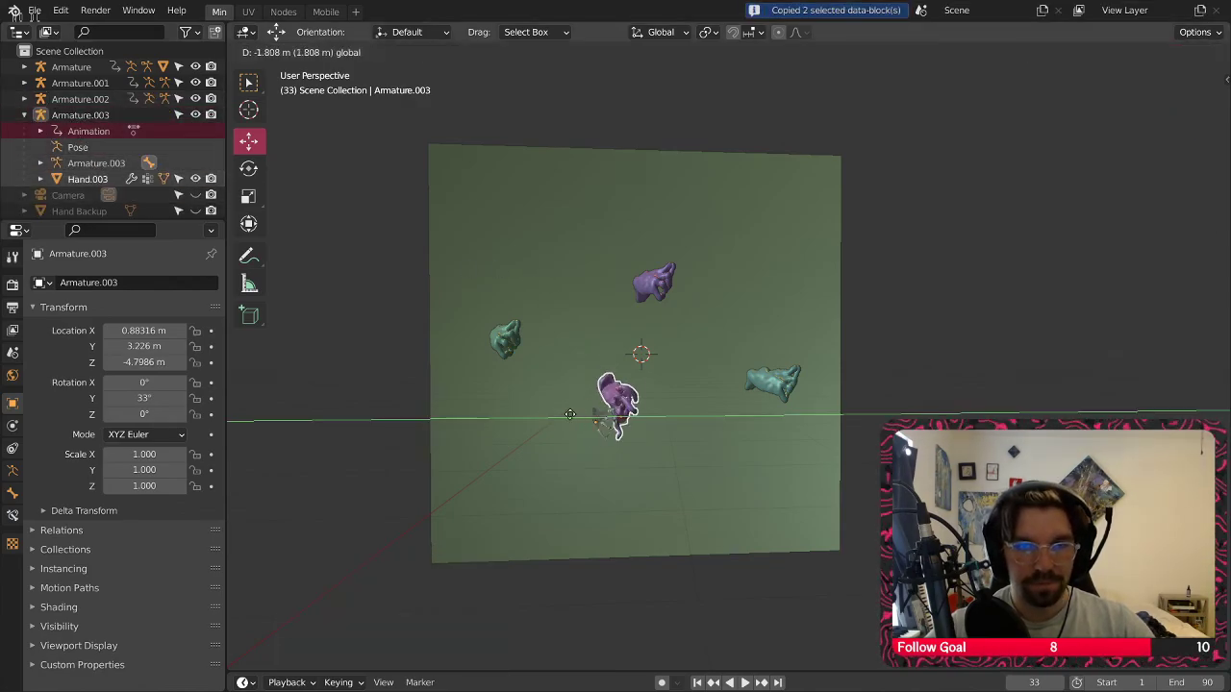
key("Escape")
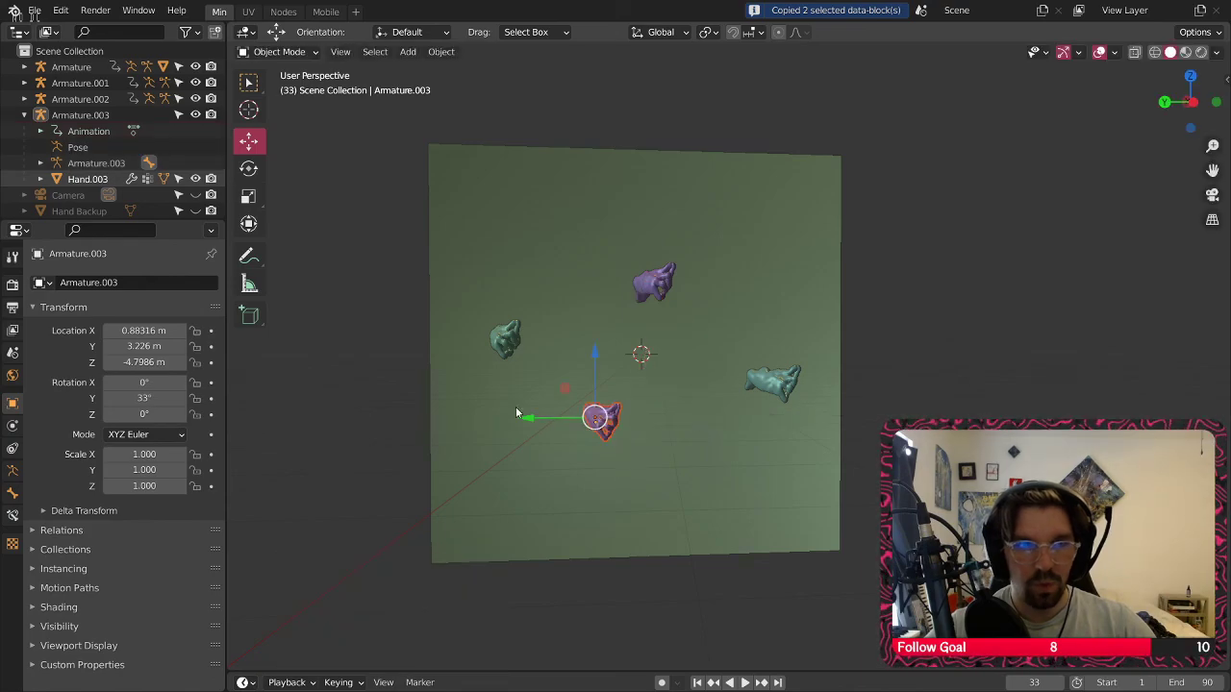
Paste another hand rig from the copied Armature.003 and Hand.003 pair
left_click(102, 135)
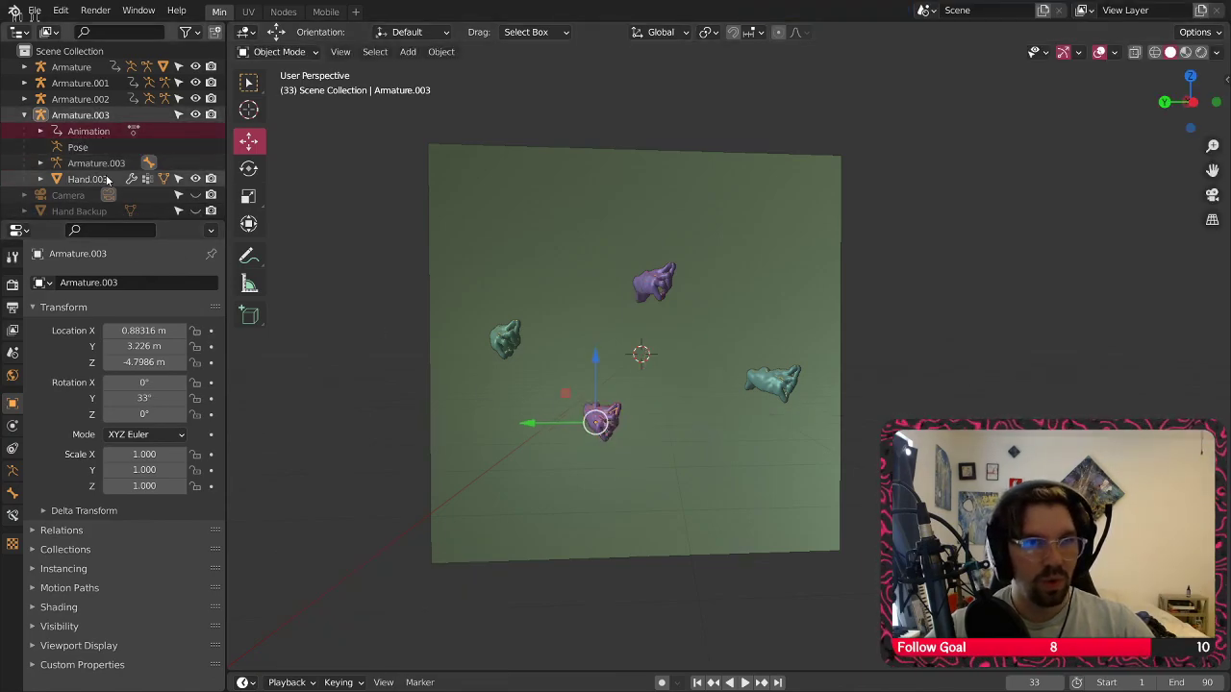
left_click(108, 180, "ctrl")
key("ctrl+v")
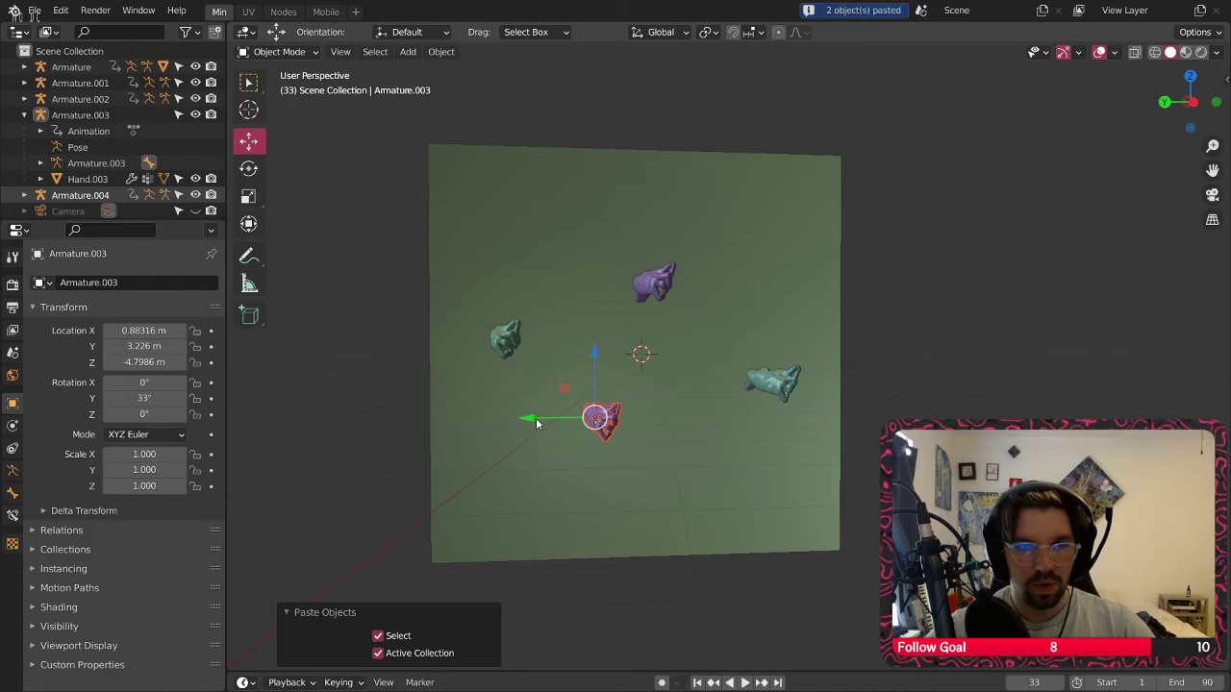
Place the pasted hand rig near the plane's upper corner, about 8.9 m away in negative Y and 12.9 m higher in Z
left_click_drag(537, 424, 662, 409)
left_click_drag(702, 369, 703, 187)
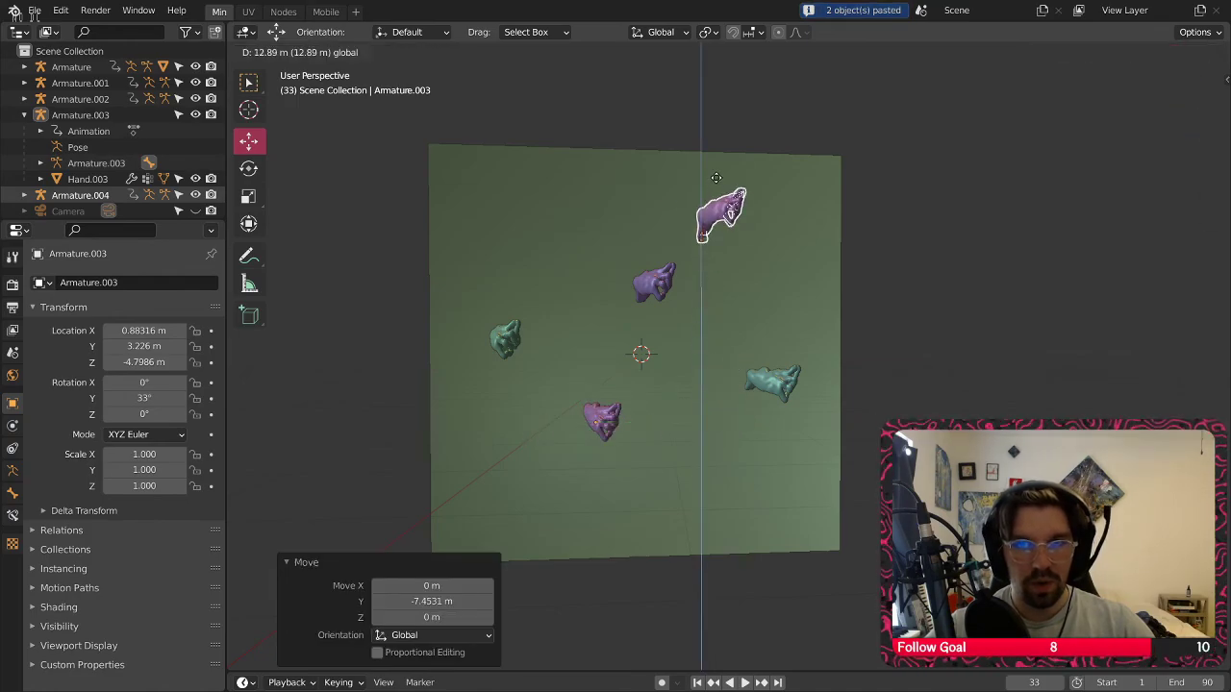
left_click_drag(650, 236, 724, 224)
middle_click_drag(723, 227, 742, 264)
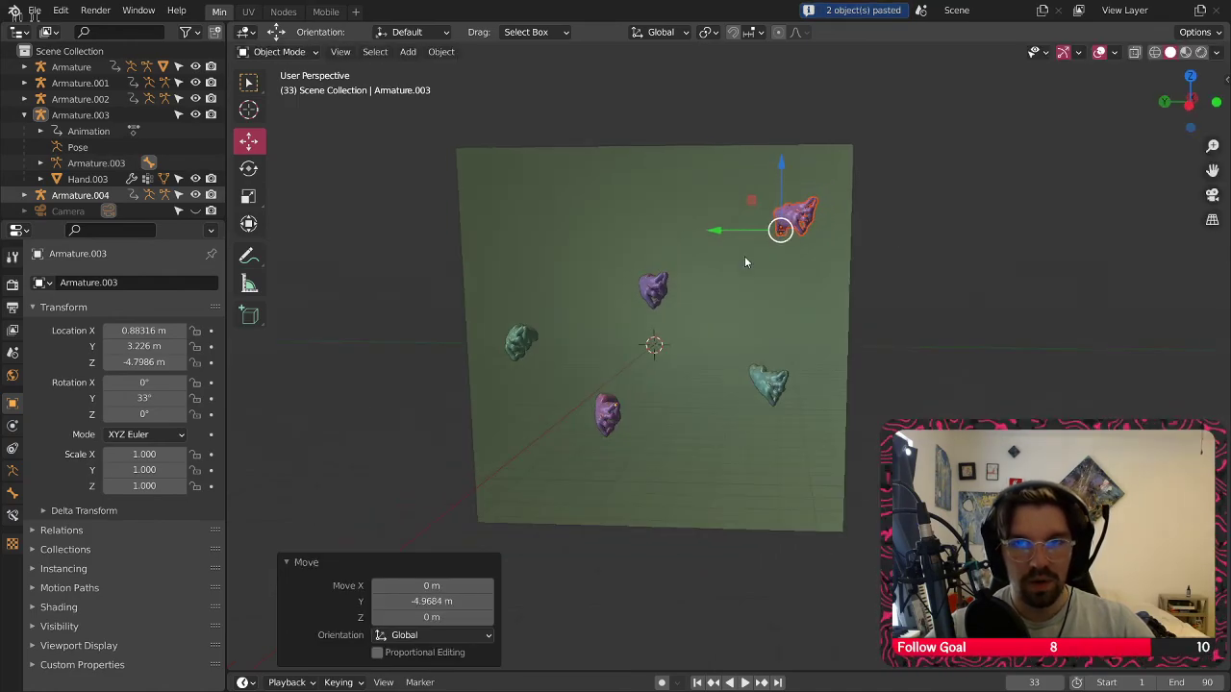
left_click_drag(720, 228, 671, 243)
middle_click_drag(674, 245, 823, 393)
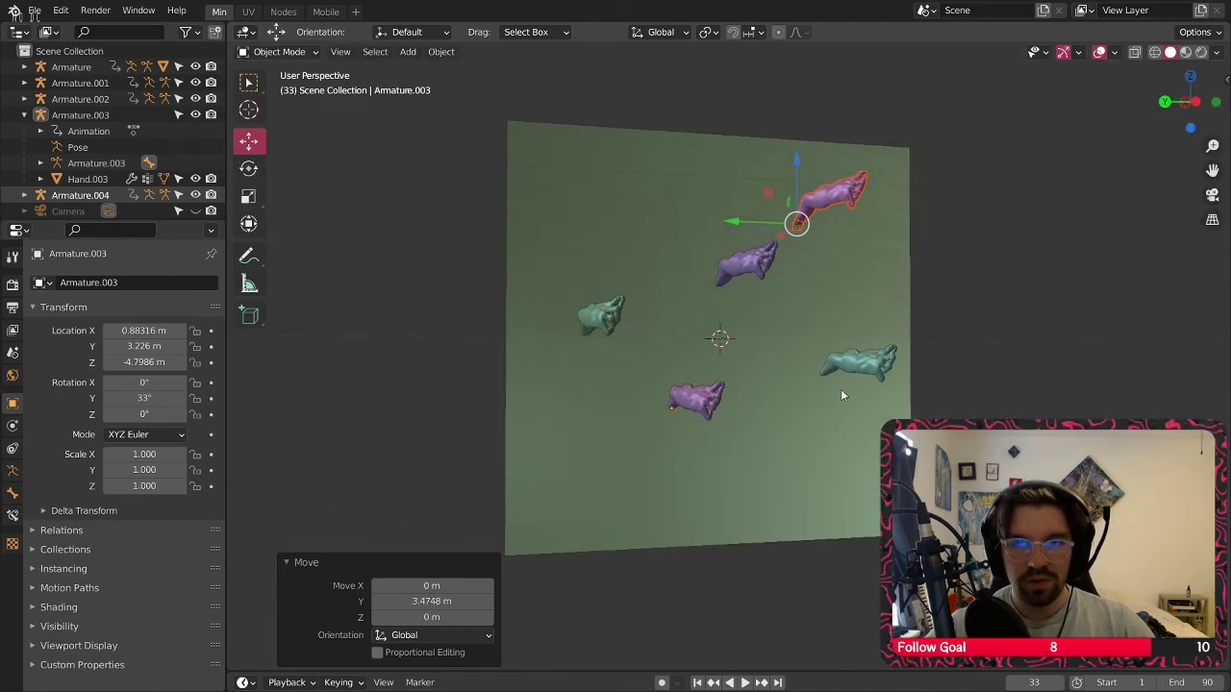
left_click(1017, 268)
middle_click_drag(894, 255, 836, 313, "shift")
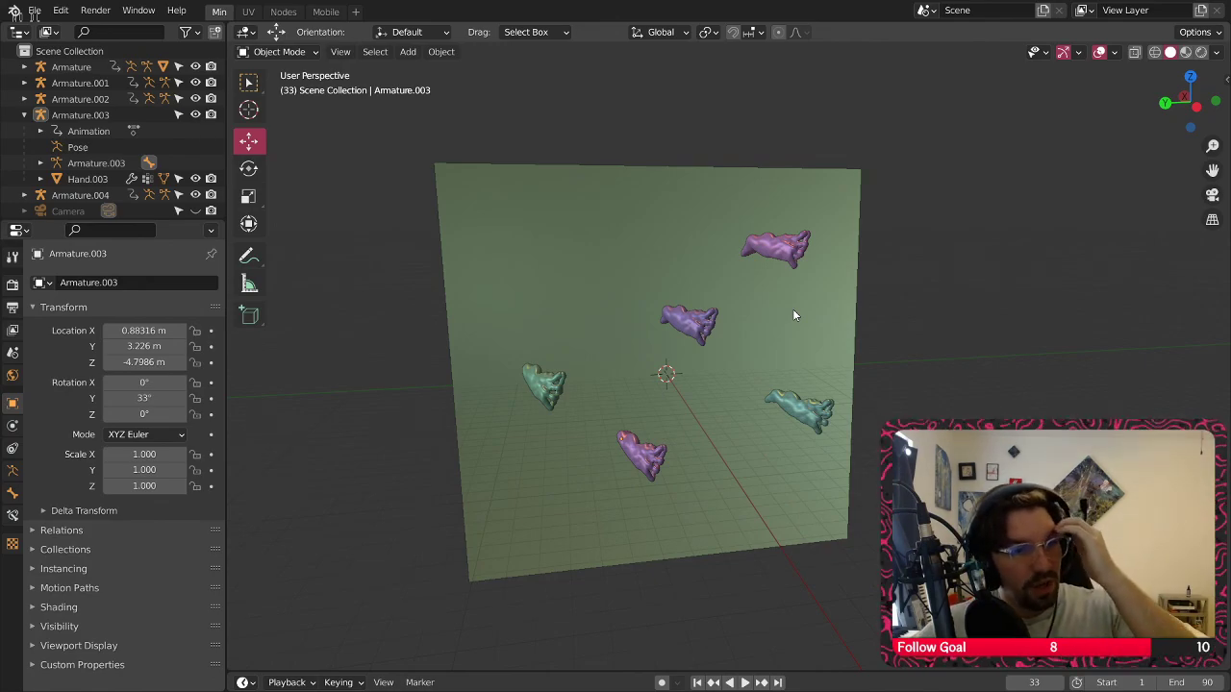
scroll(770, 246, "up", 1)
middle_click_drag(799, 245, 756, 351)
scroll(800, 241, "up", 2)
left_click(801, 242)
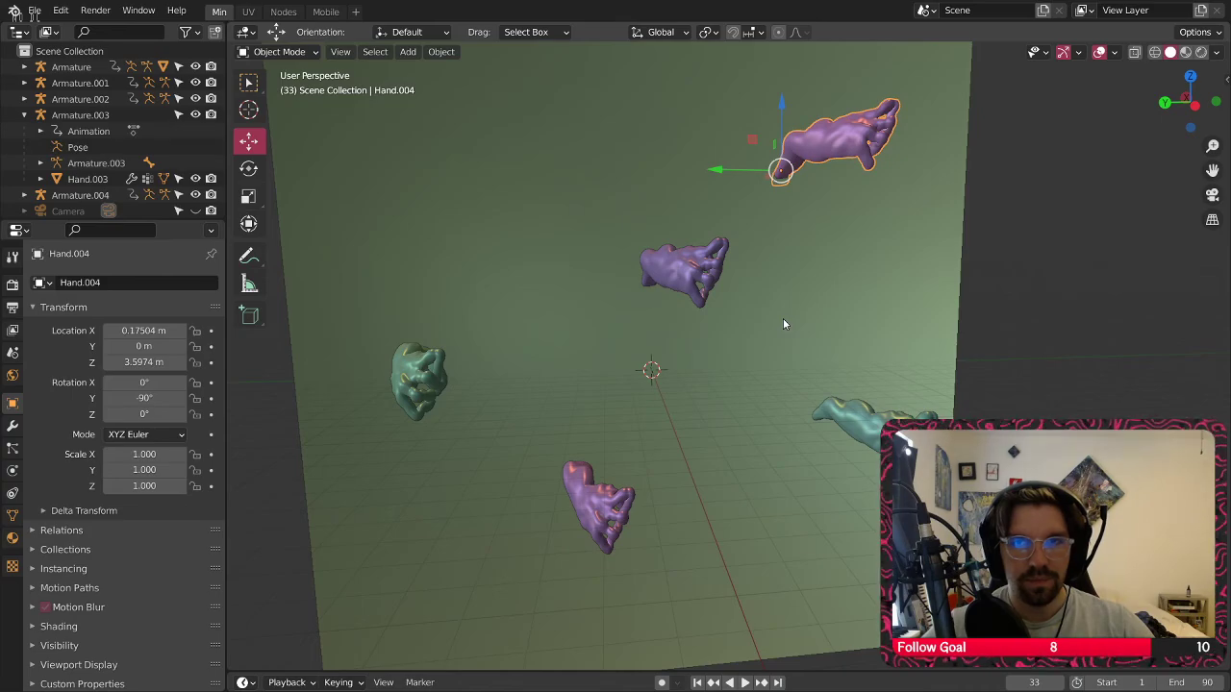
left_click(440, 52)
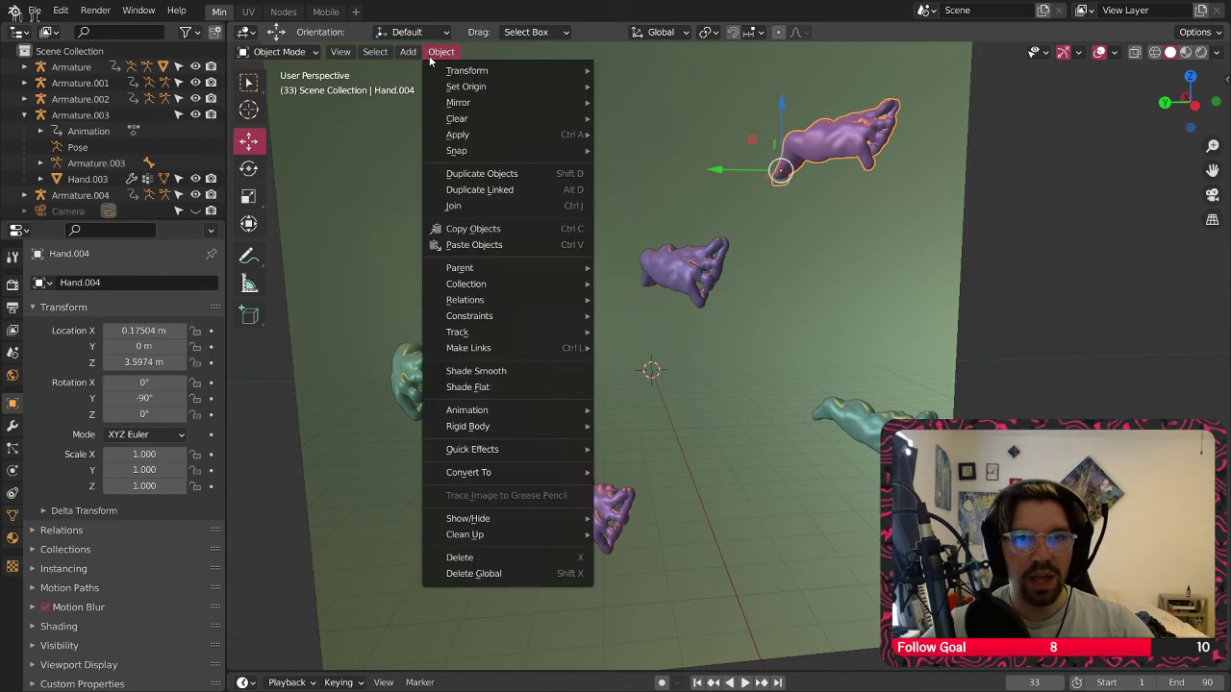
mouse_move(510, 74)
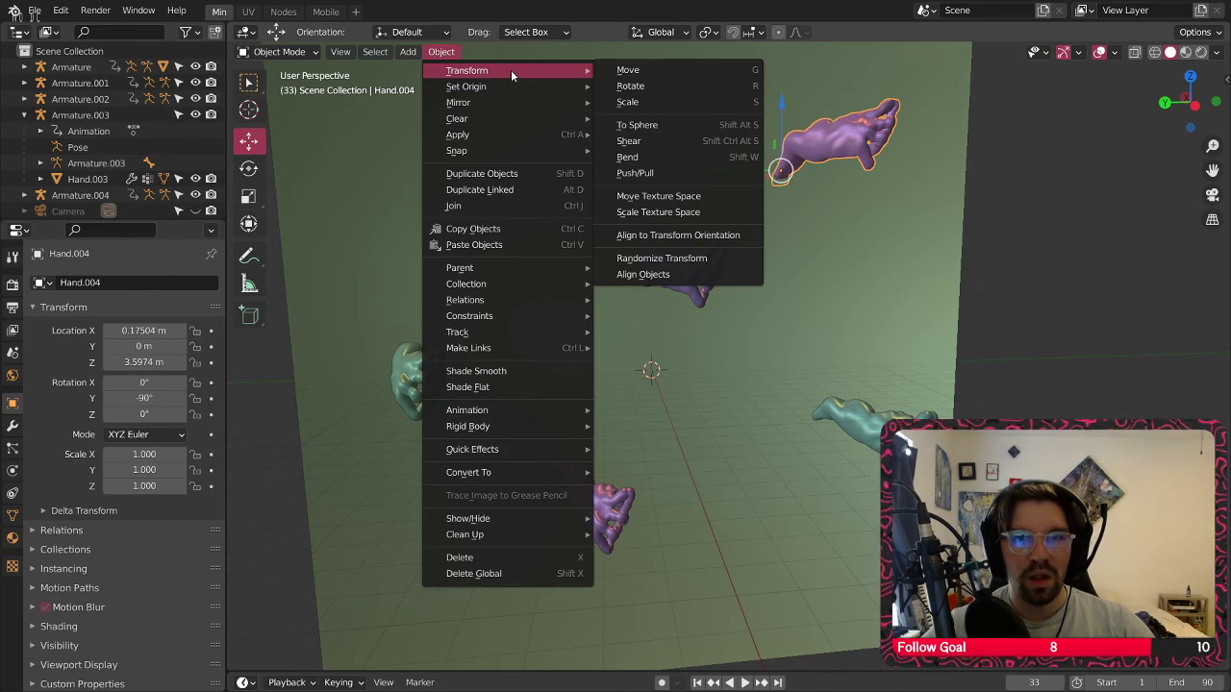
left_click(630, 102)
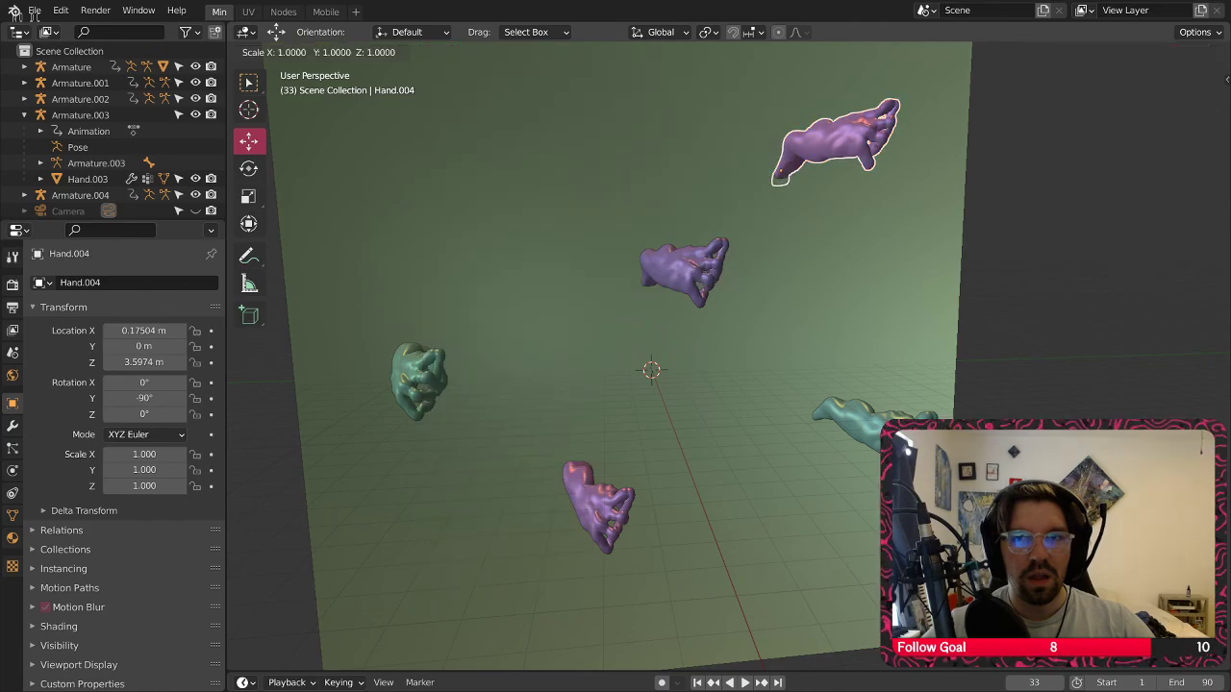
right_click(1052, 94)
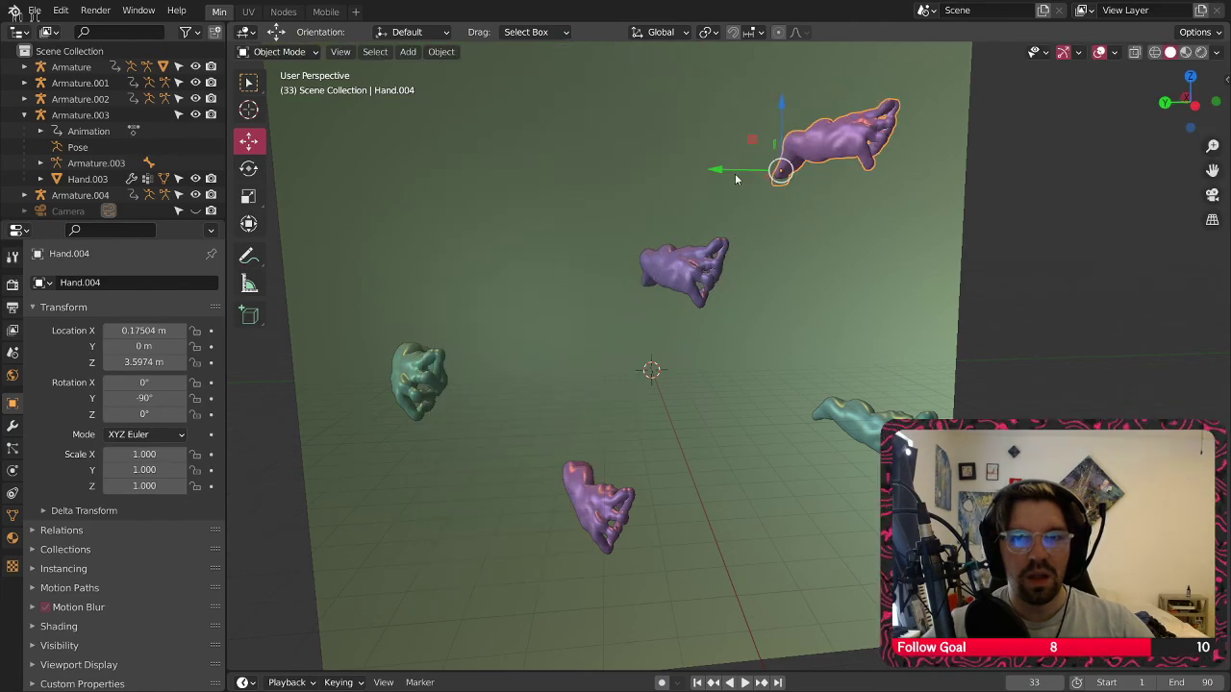
left_click(438, 52)
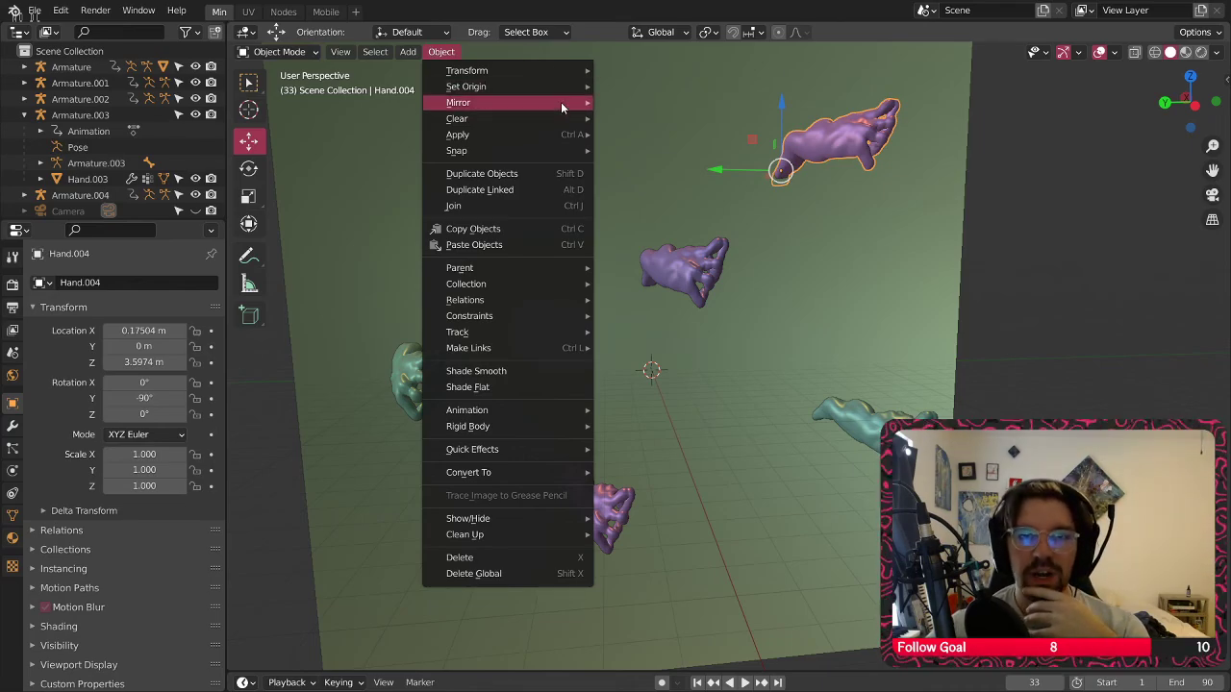
mouse_move(561, 102)
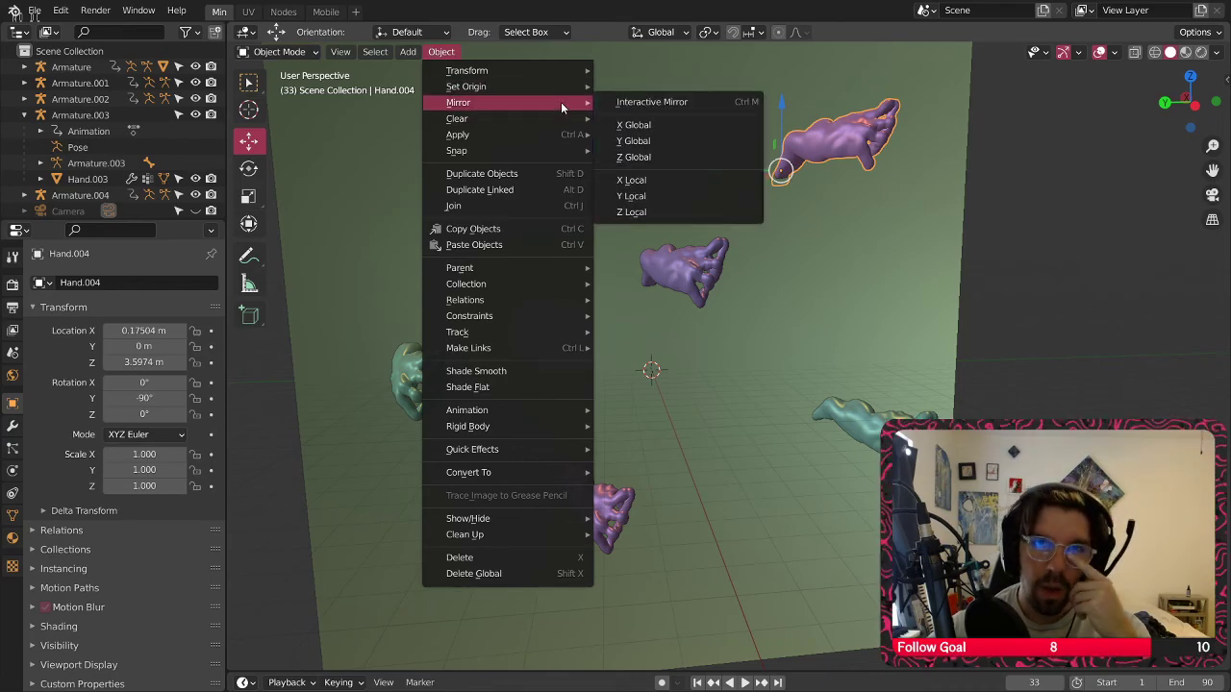
left_click(1147, 269)
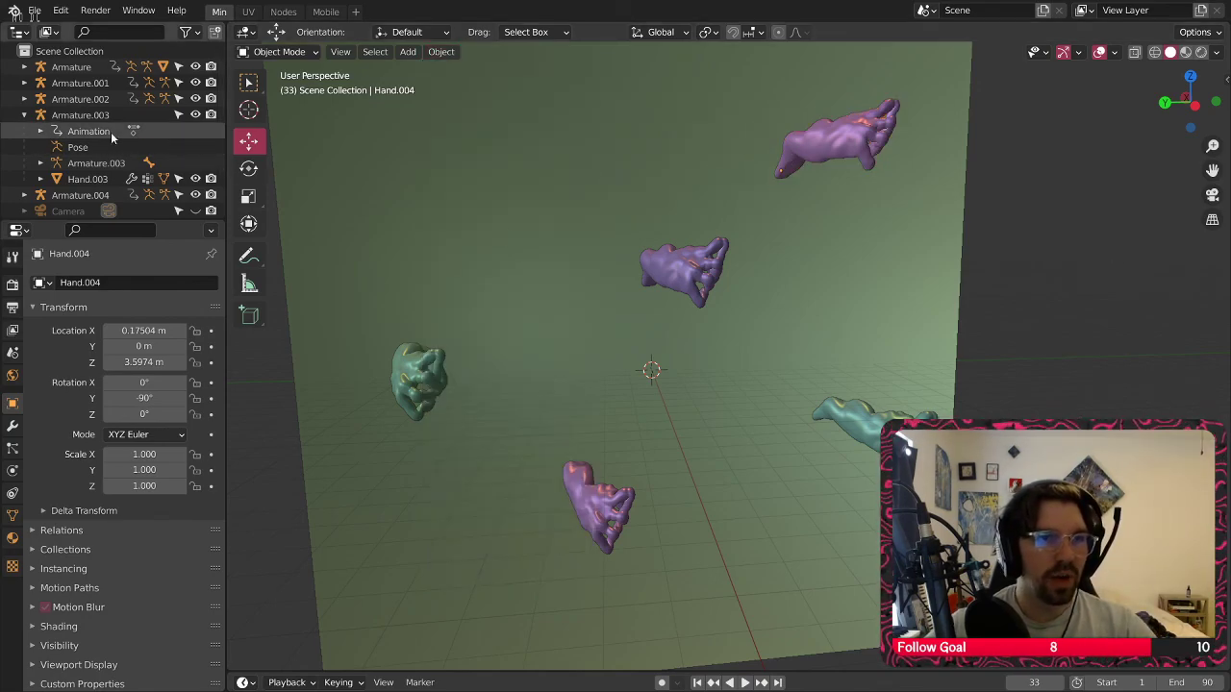
Collapse the Armature.003 hierarchy and expand Armature.001 to reach its Hand.001 mesh
left_click(25, 115)
left_click(24, 66)
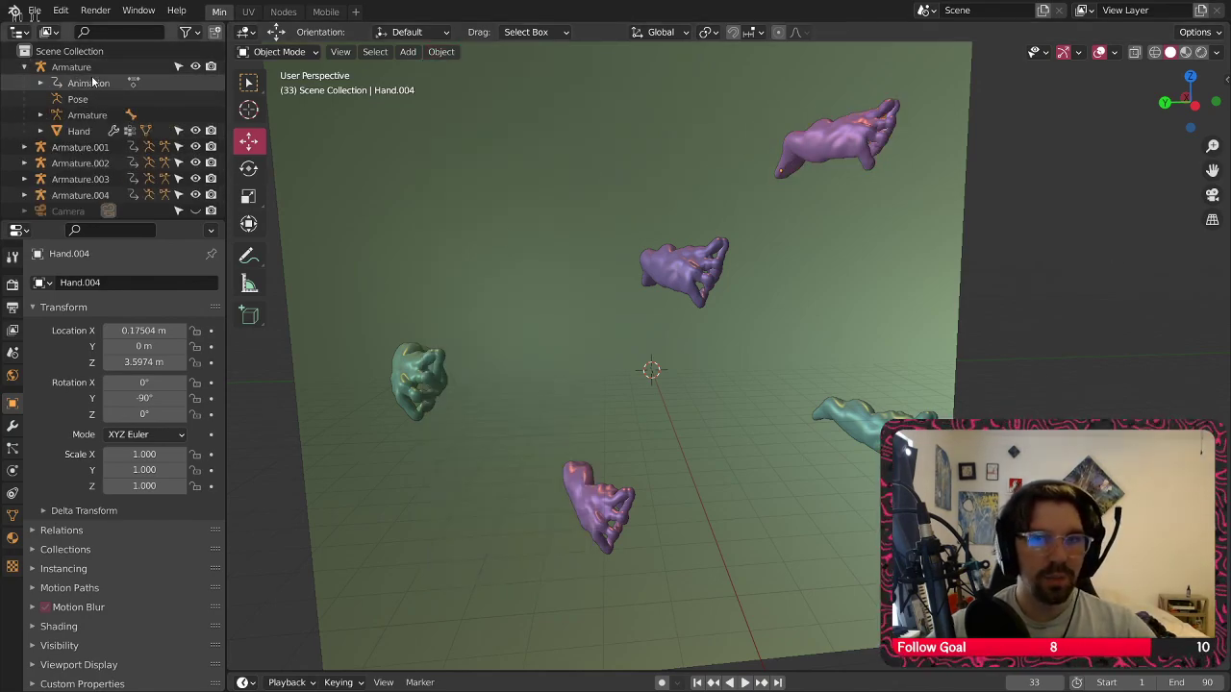
left_click(24, 66)
left_click(77, 68)
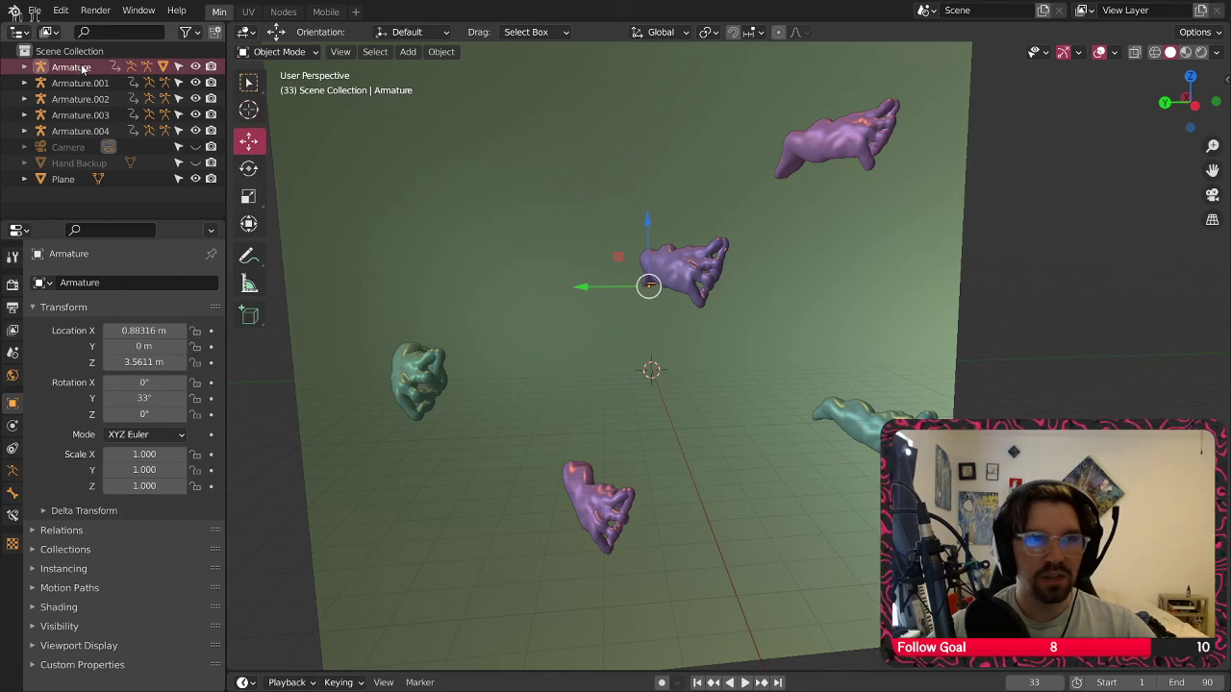
left_click(83, 82)
left_click(24, 82)
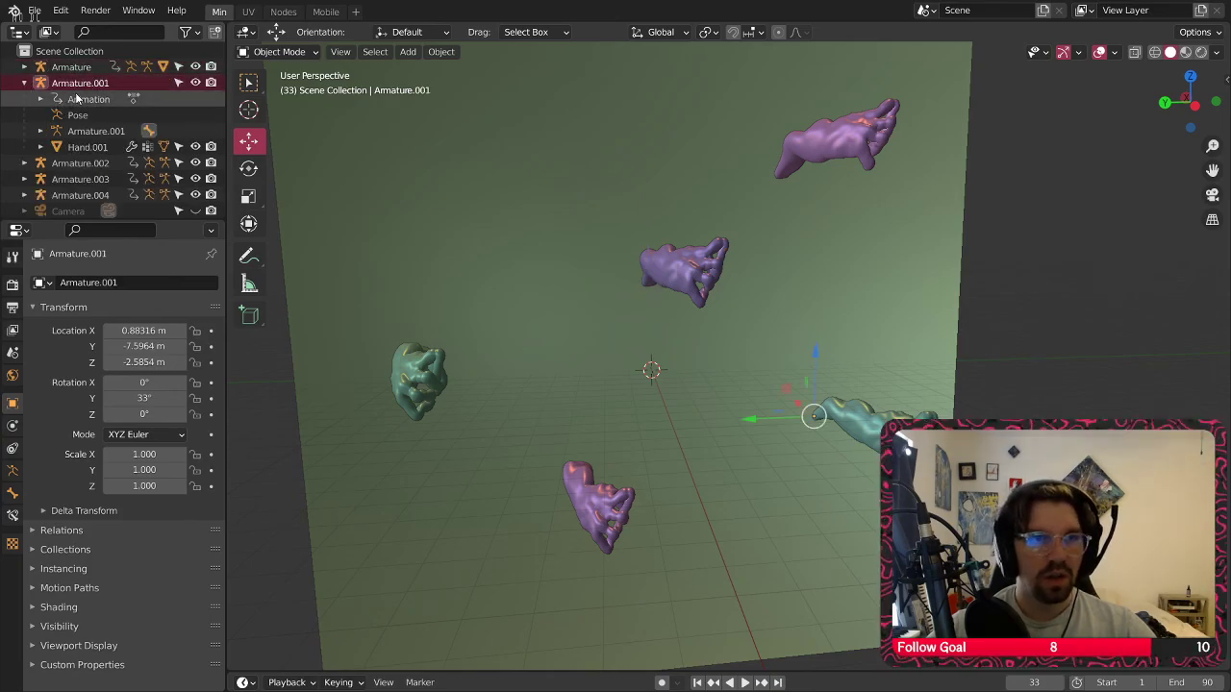
Try to mirror Armature.001 together with its Hand.001 mesh along the local X axis
left_click(77, 98)
left_click(91, 148, "shift")
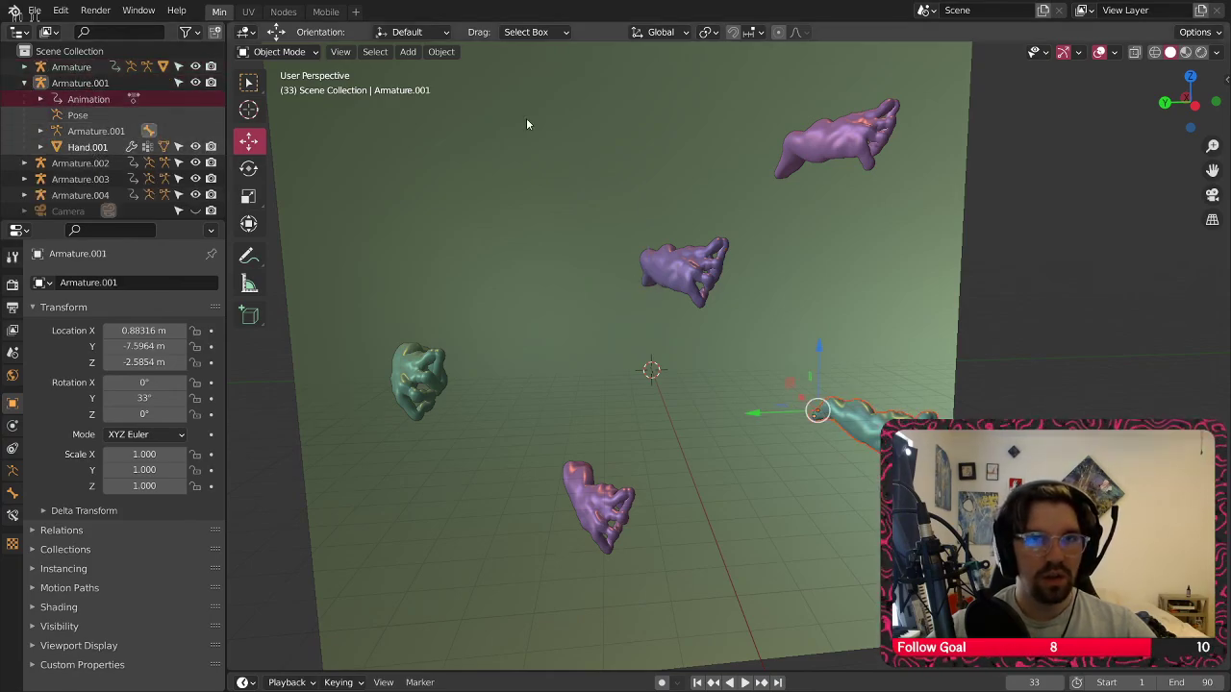
left_click(441, 51)
mouse_move(583, 105)
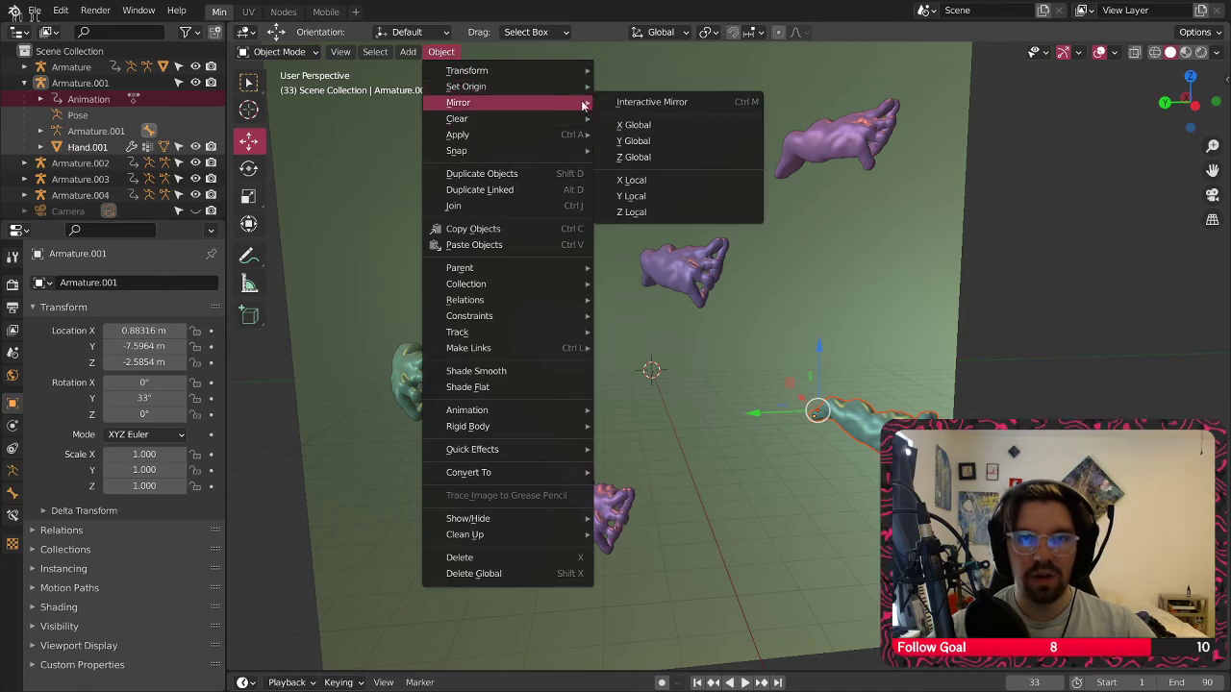
left_click(638, 182)
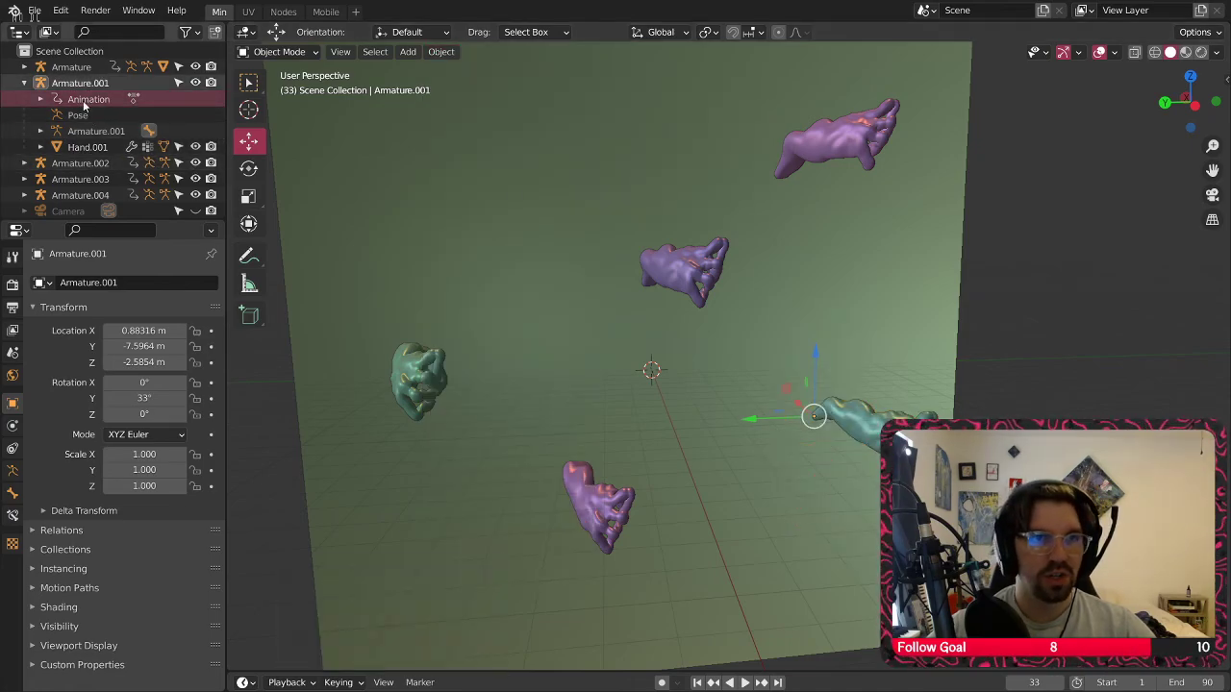
Try mirroring only the Hand.001 mesh along its local Y axis
left_click(87, 146)
left_click(440, 51)
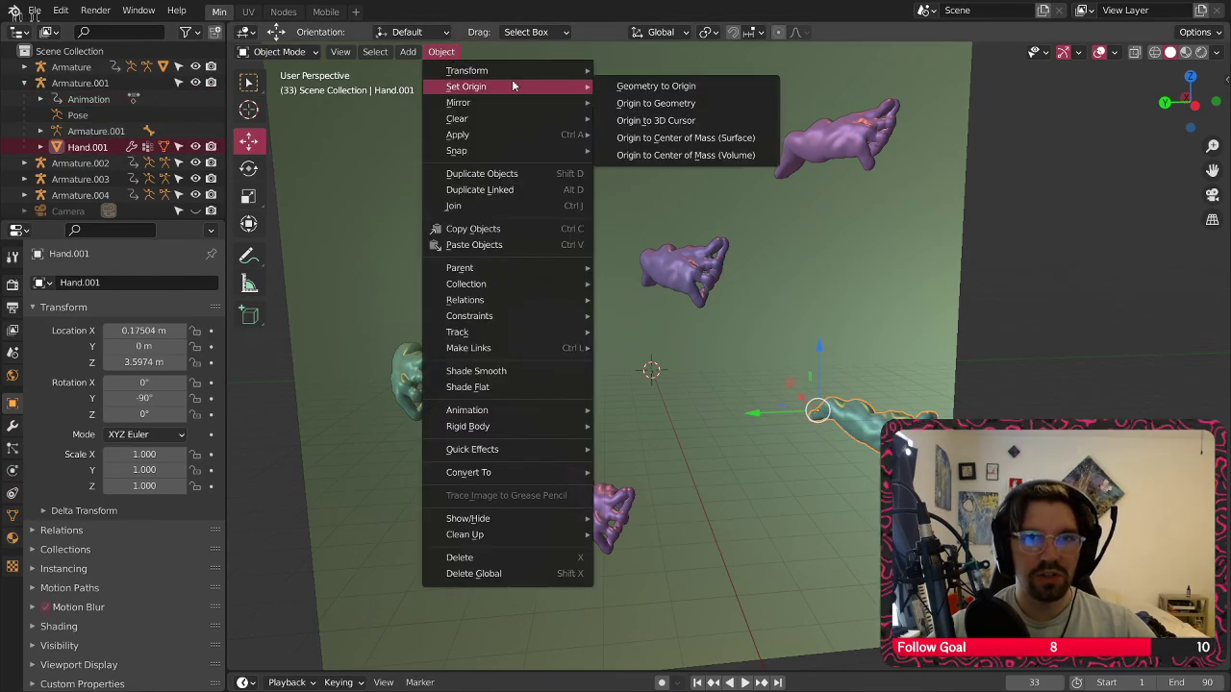
mouse_move(520, 109)
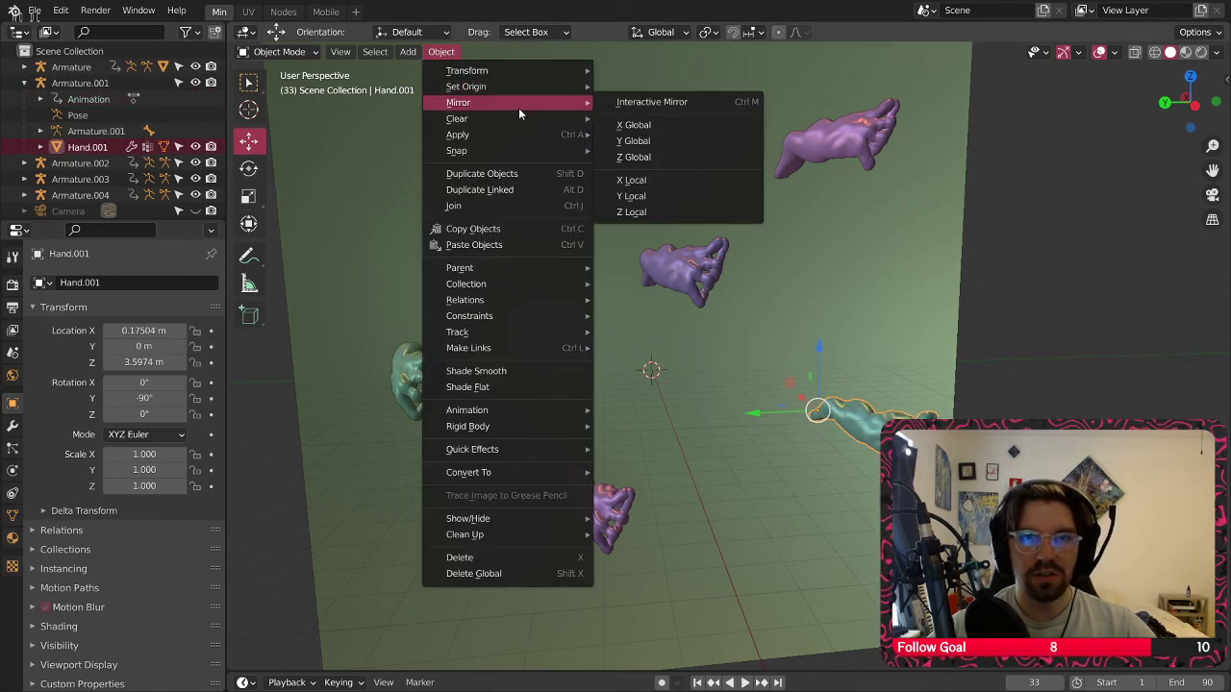
left_click(631, 196)
Try mirroring the Armature.001 rig along its local Y axis using its armature data entry
left_click(96, 130)
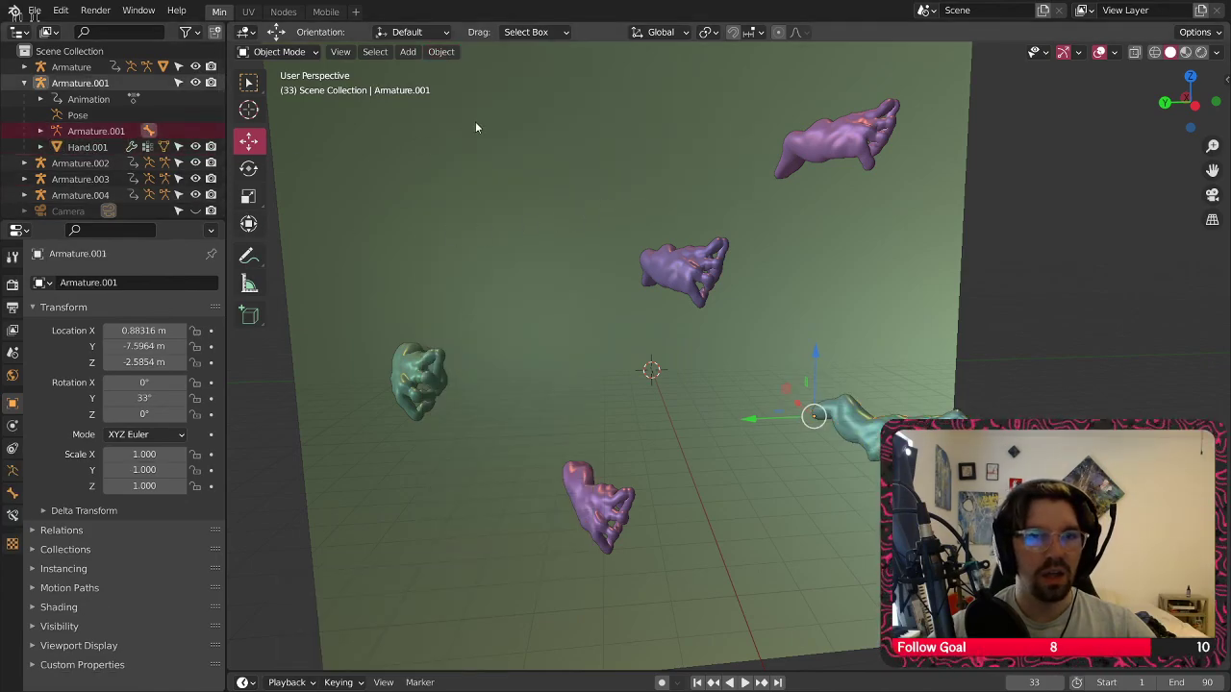
left_click(440, 51)
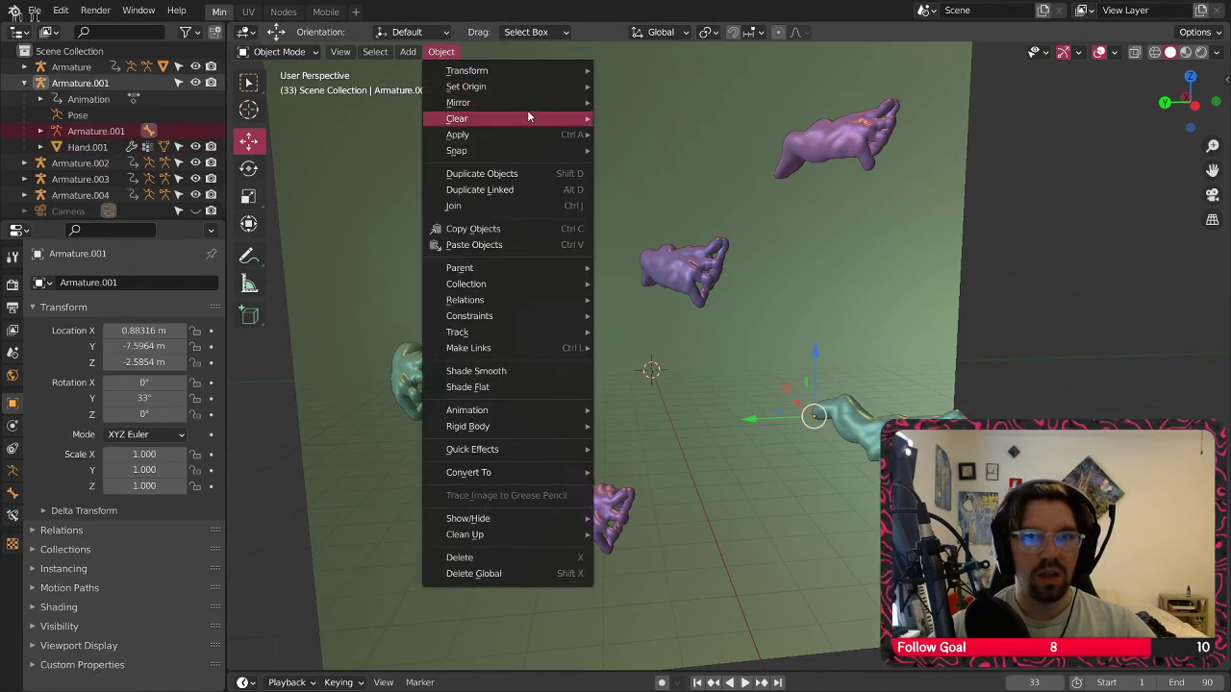
mouse_move(550, 103)
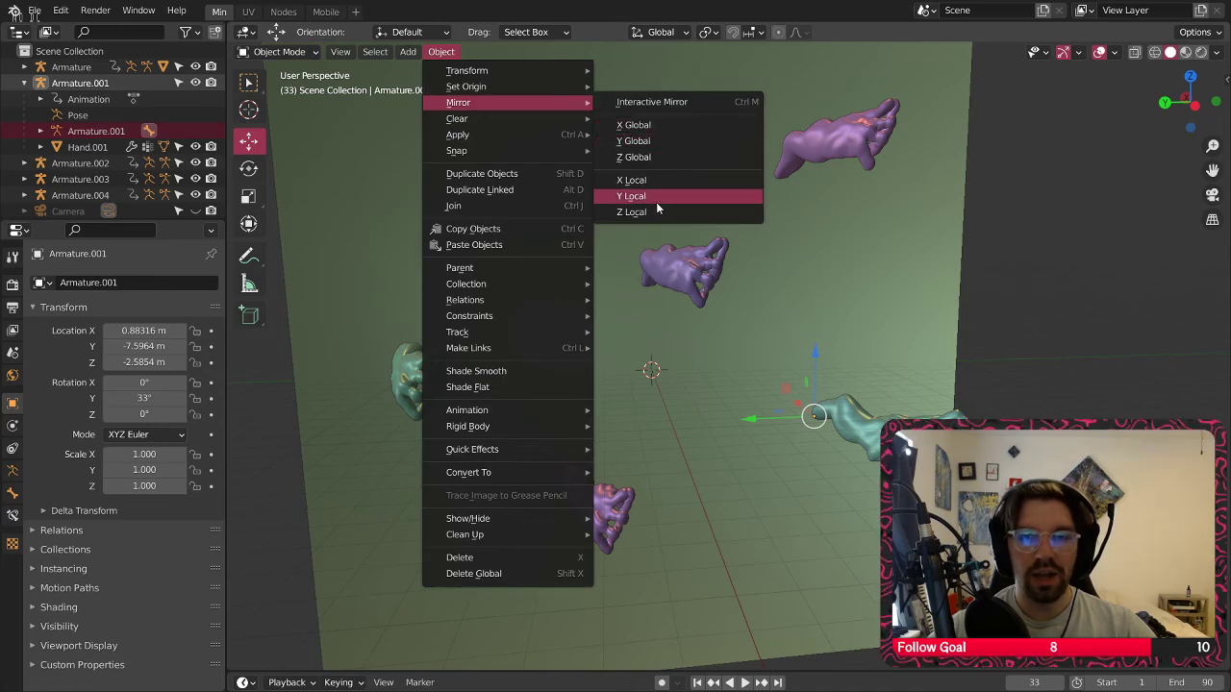
left_click(656, 202)
middle_click_drag(833, 420, 750, 428)
scroll(750, 428, "up", 3)
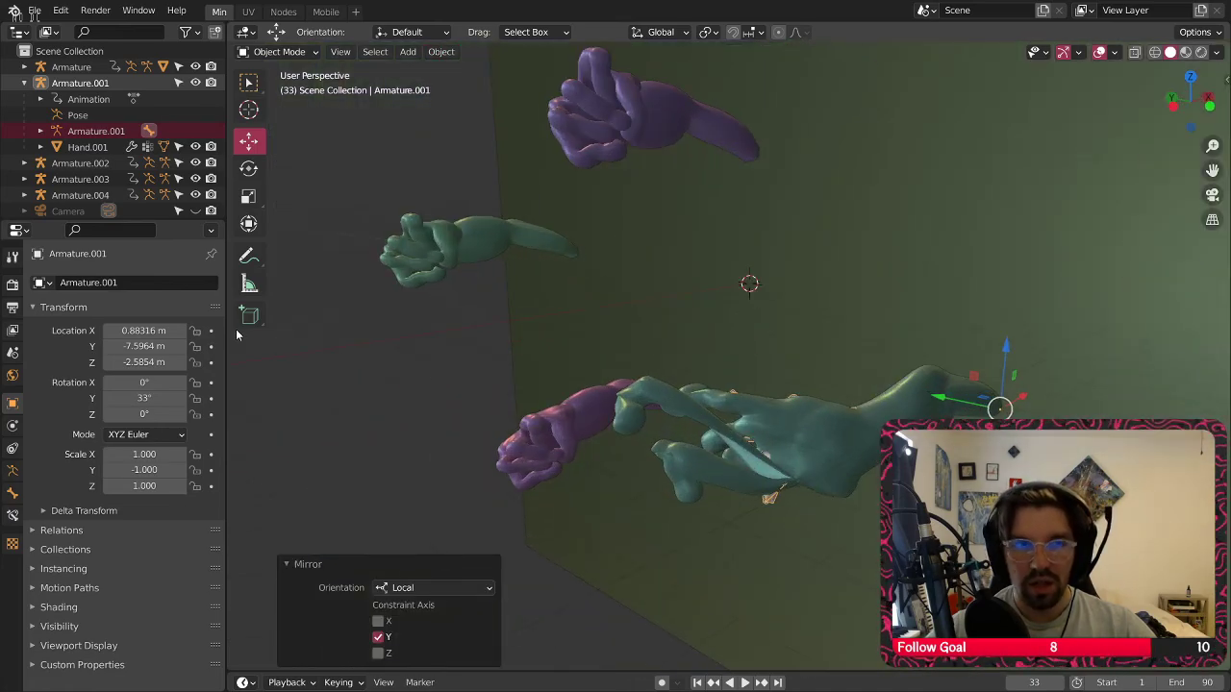
Apply the local Y mirror again with the Pose entry of Armature.001 selected
left_click(88, 116)
left_click(442, 51)
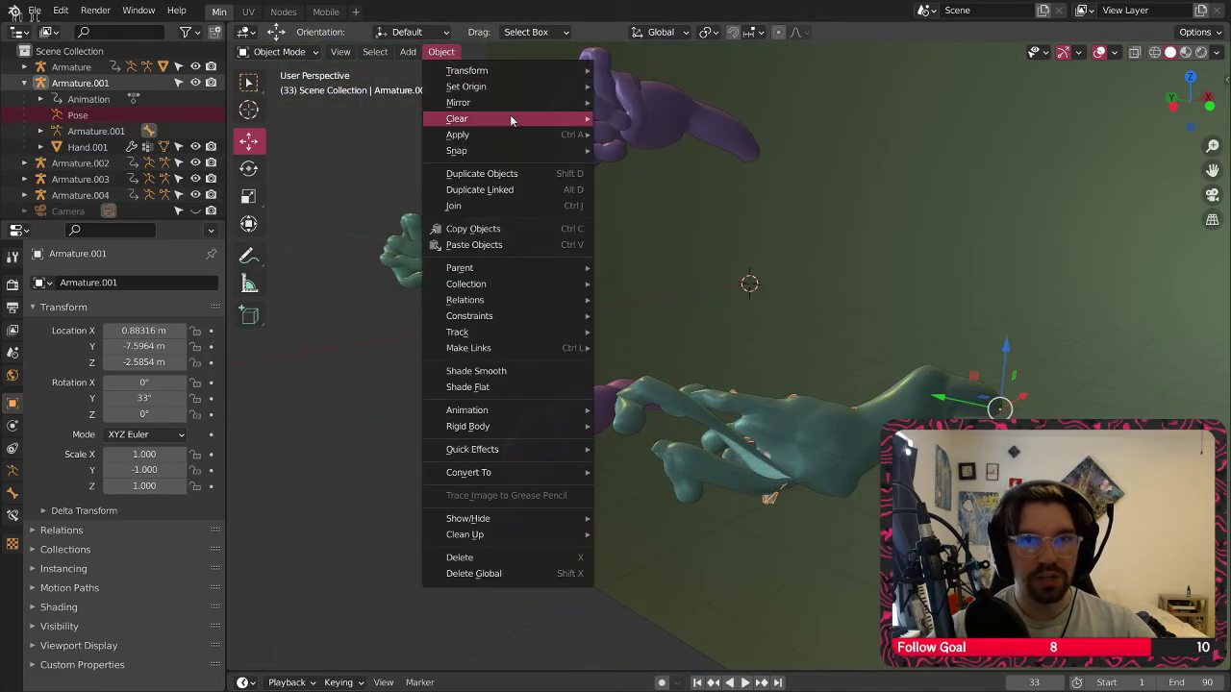
mouse_move(533, 101)
left_click(654, 199)
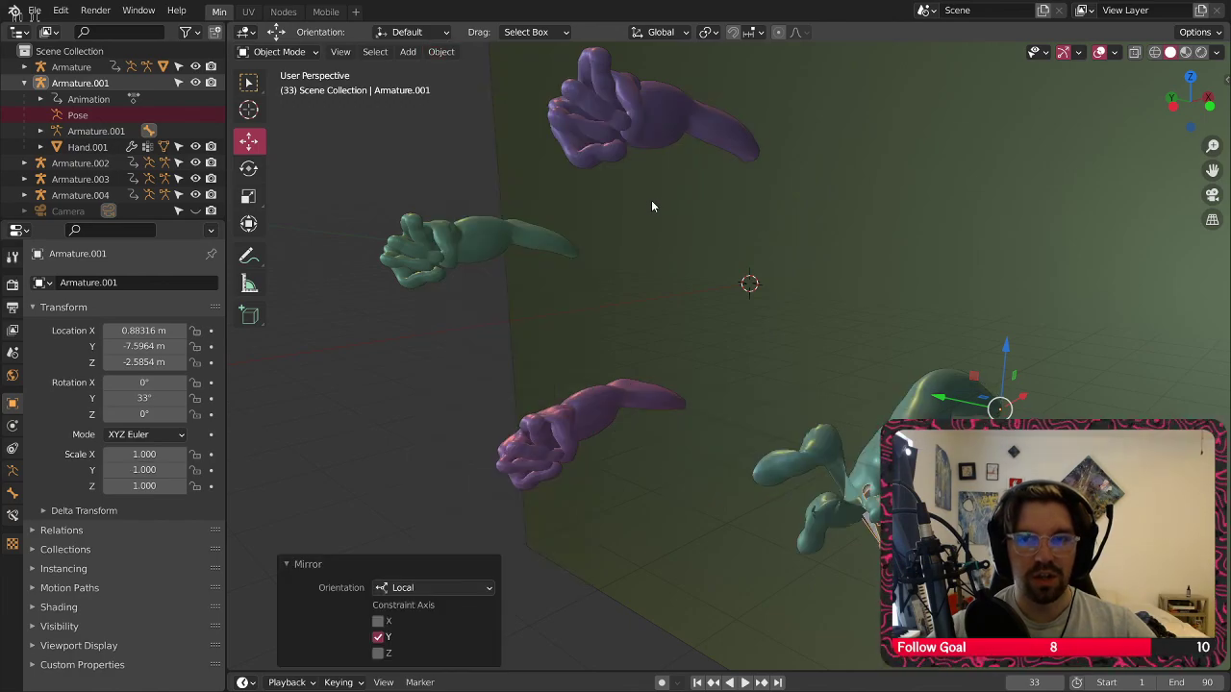
Repeat the local Y mirror with the Animation entry of Armature.001 selected
left_click(108, 93)
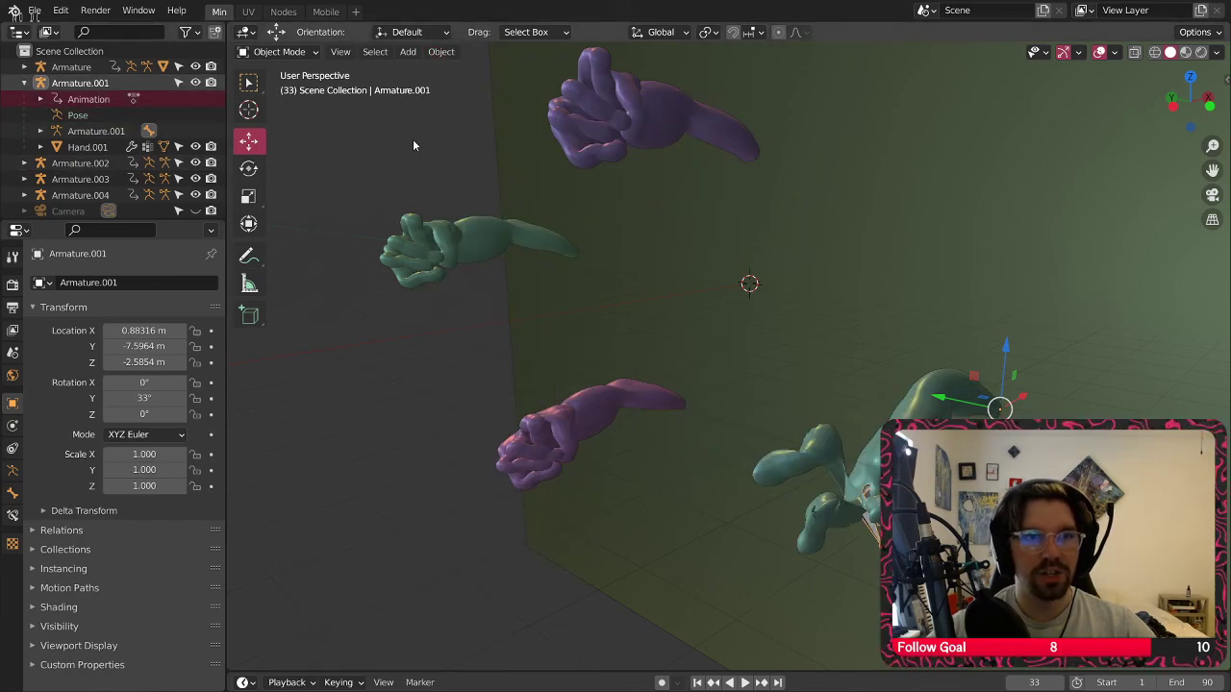
left_click(442, 51)
mouse_move(516, 100)
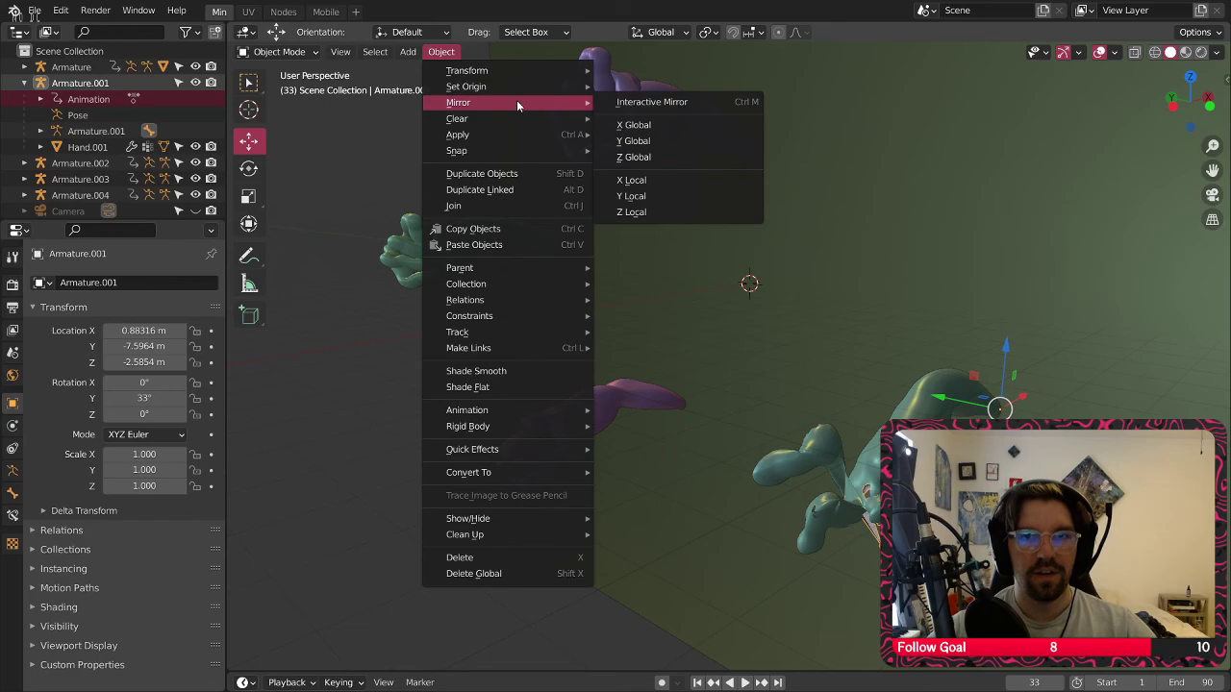
left_click(655, 194)
middle_click_drag(823, 456, 990, 471)
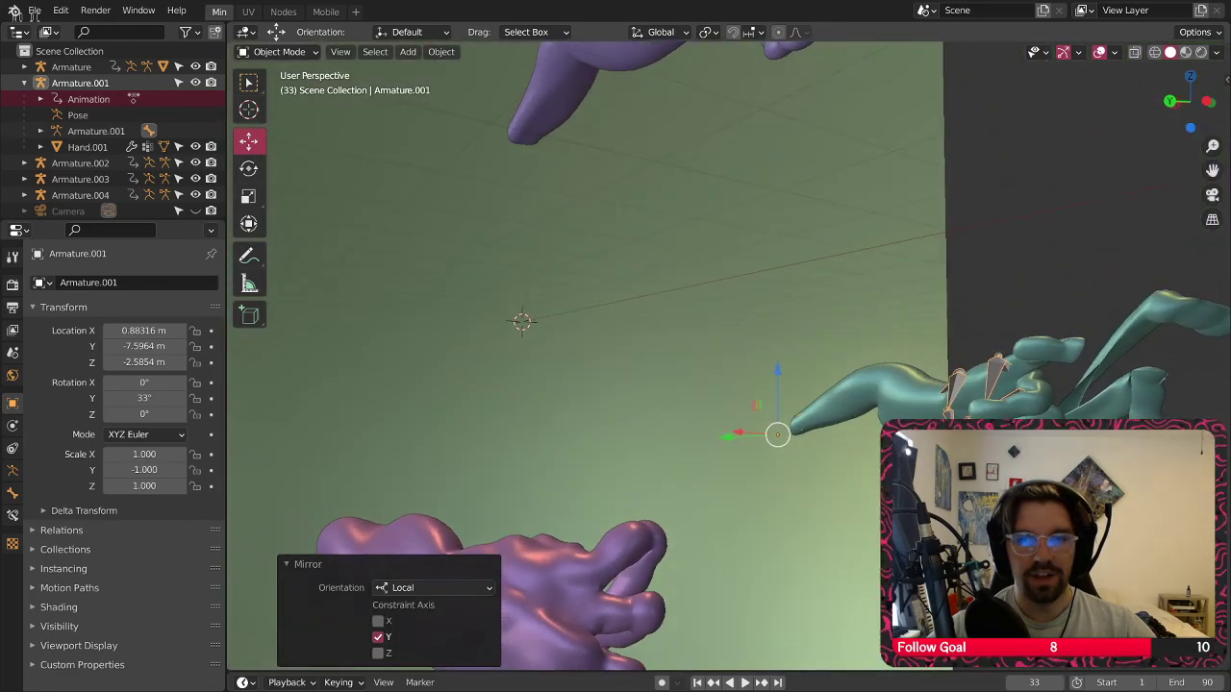
Undo the mirror attempts on Armature.001 and its Hand.001 mesh
key("ctrl+z")
key("ctrl+z")
key("ctrl+z")
key("ctrl+z")
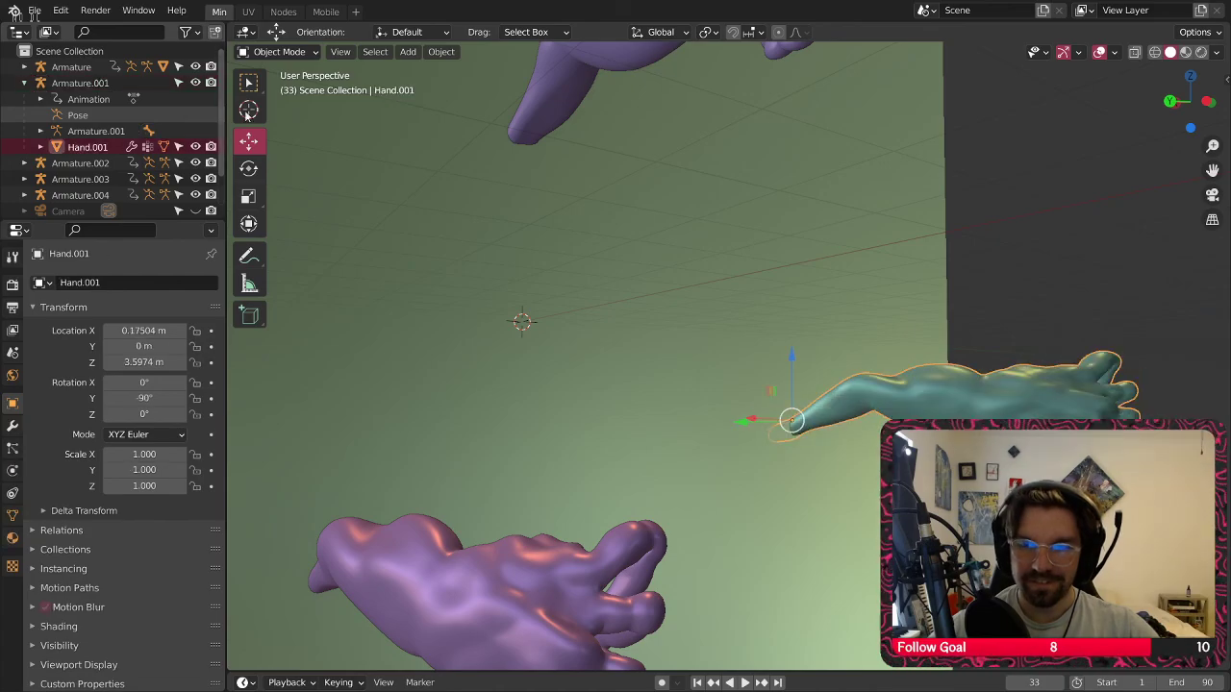
middle_click_drag(914, 380, 1017, 357)
left_click(1018, 364)
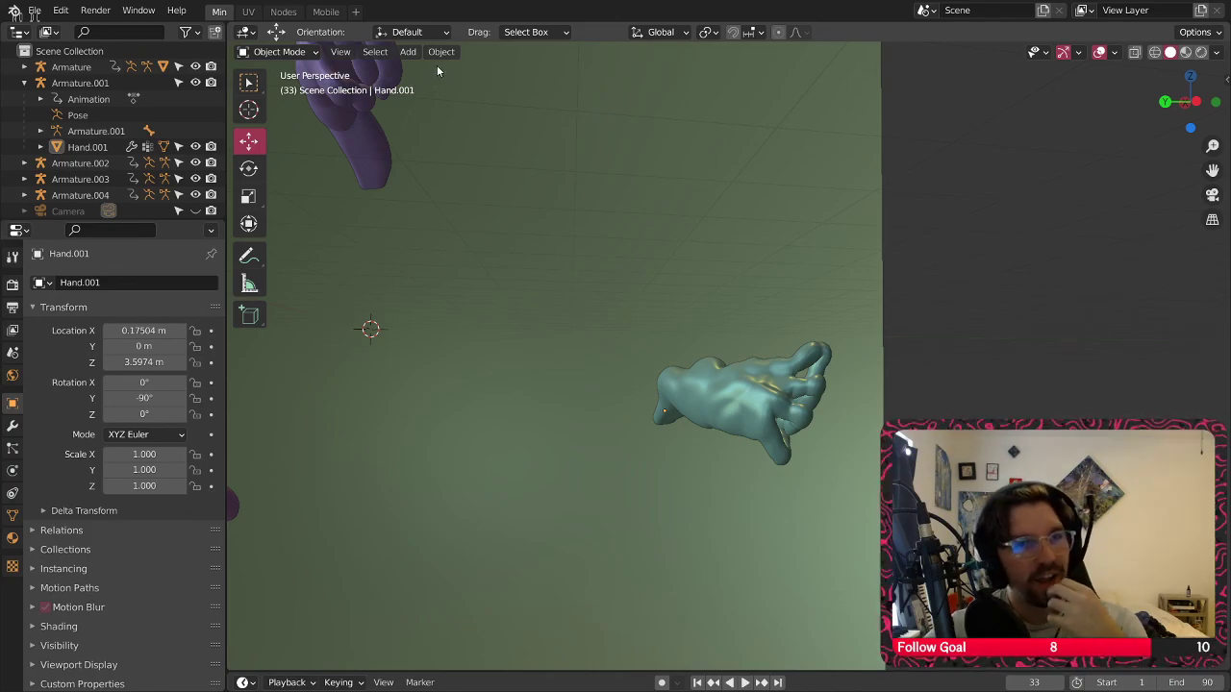
left_click(103, 148)
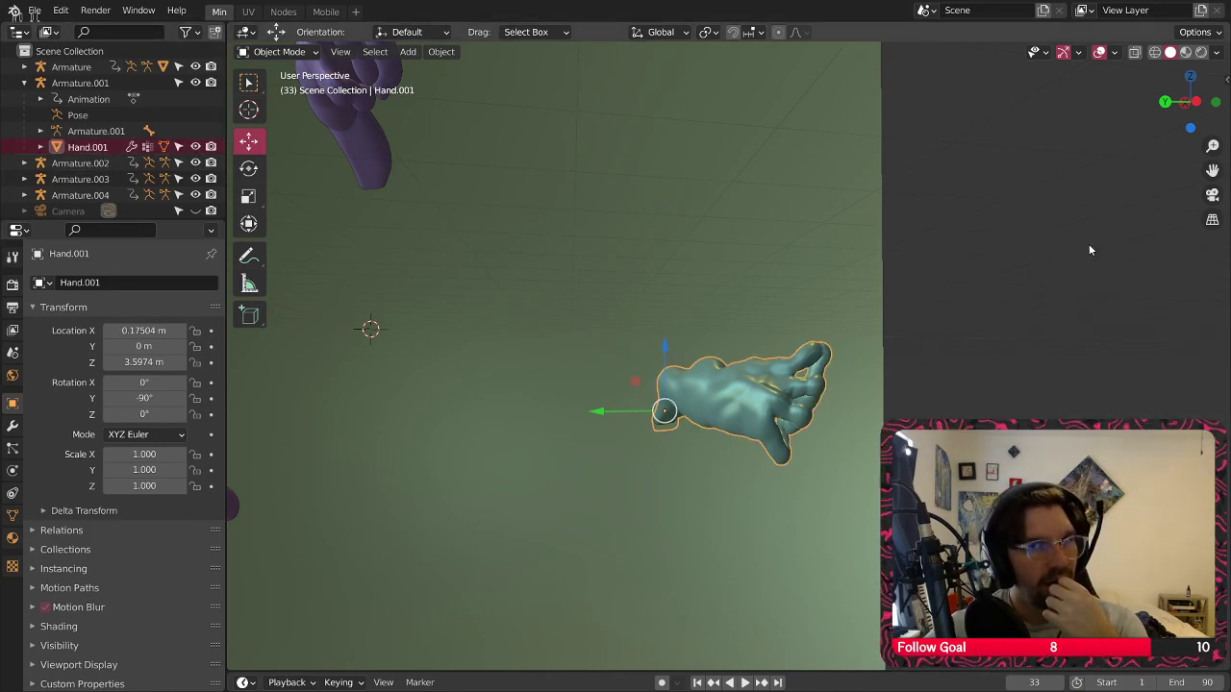
left_click(1087, 245)
right_click(89, 148)
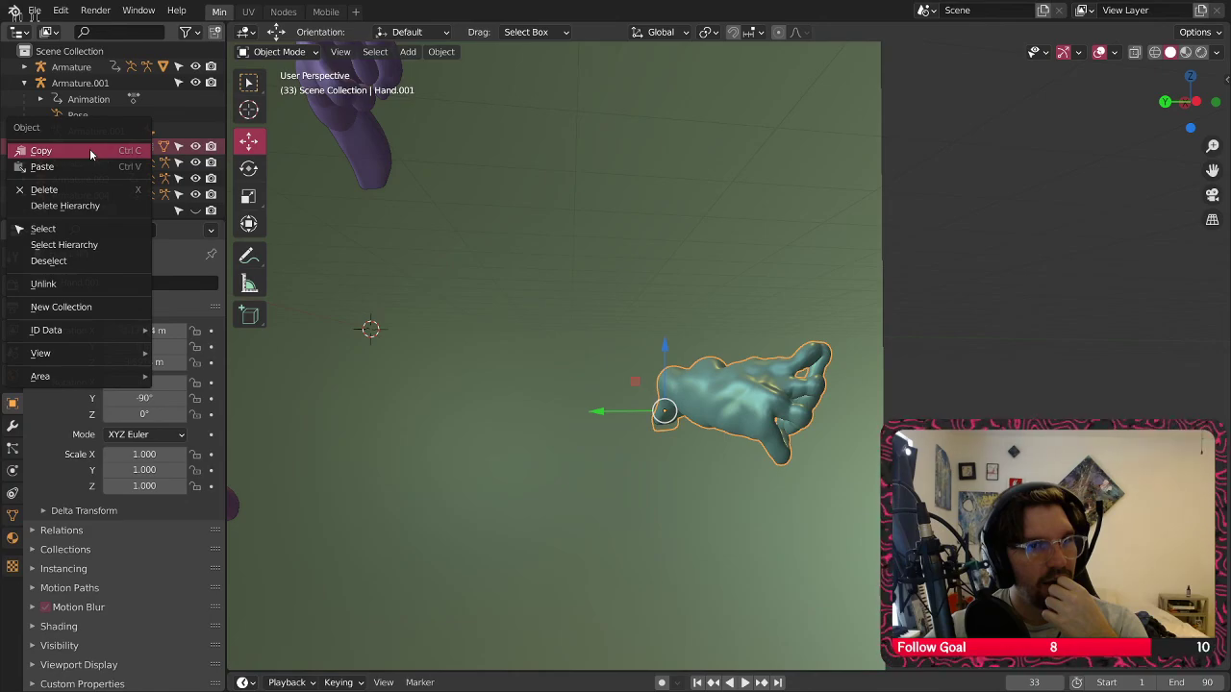
left_click(1150, 370)
Play back the animation and examine all five hands together in front of the plane
scroll(902, 309, "down", 3)
scroll(729, 295, "down", 3)
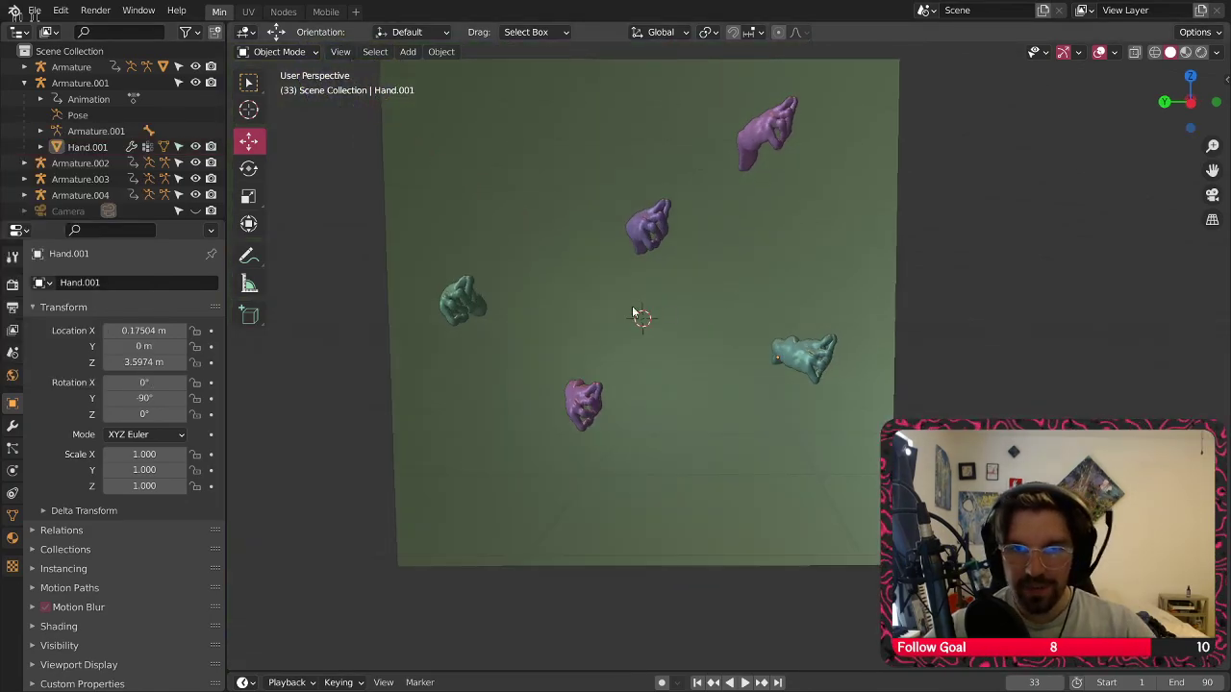
scroll(630, 279, "up", 5)
key("space")
scroll(678, 258, "down", 4)
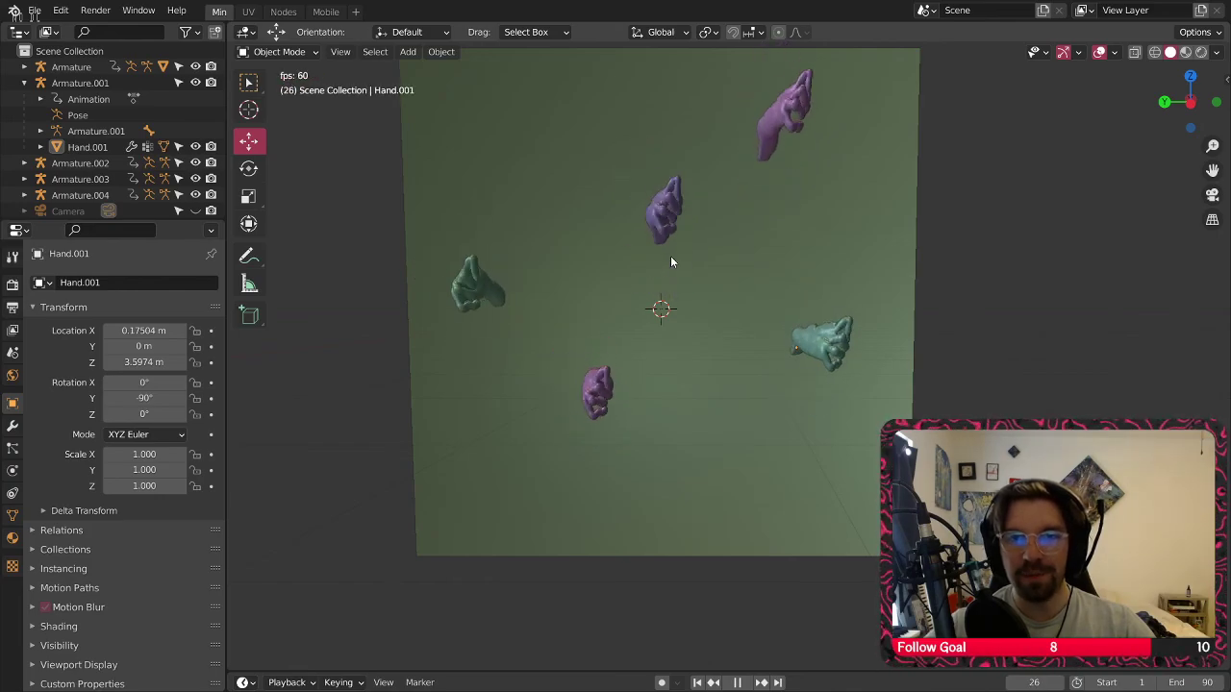
key("Escape")
middle_click_drag(735, 170, 720, 237, "shift")
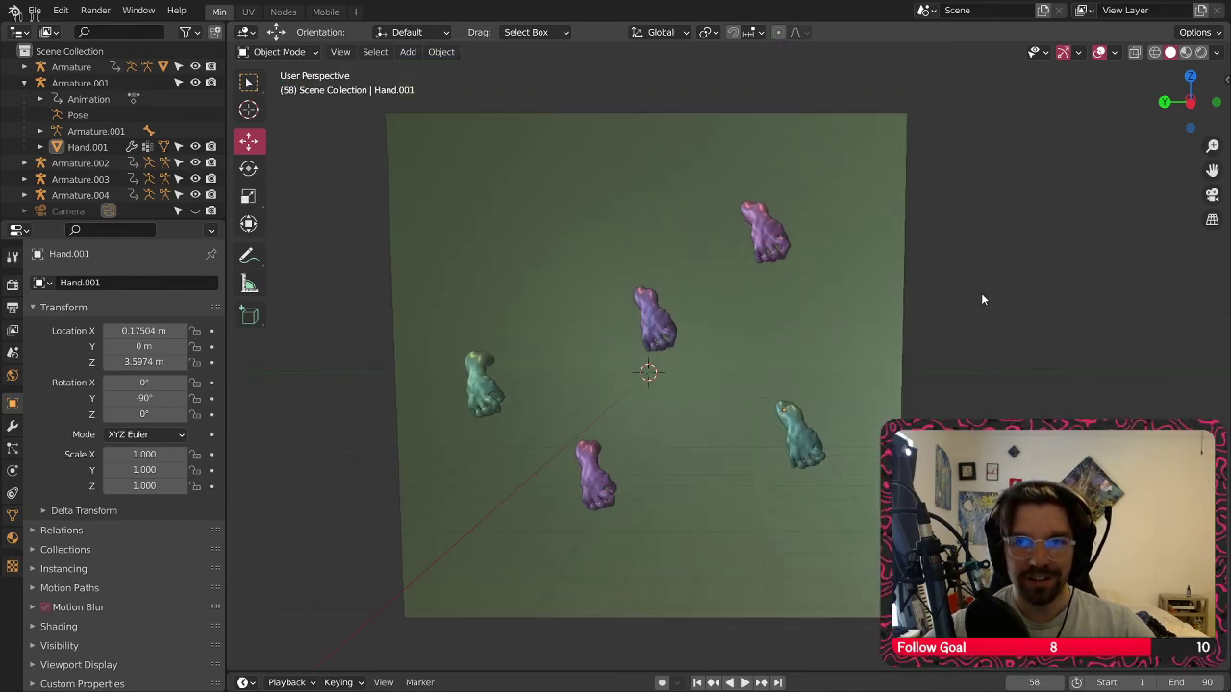
scroll(930, 323, "down", 3)
key("space")
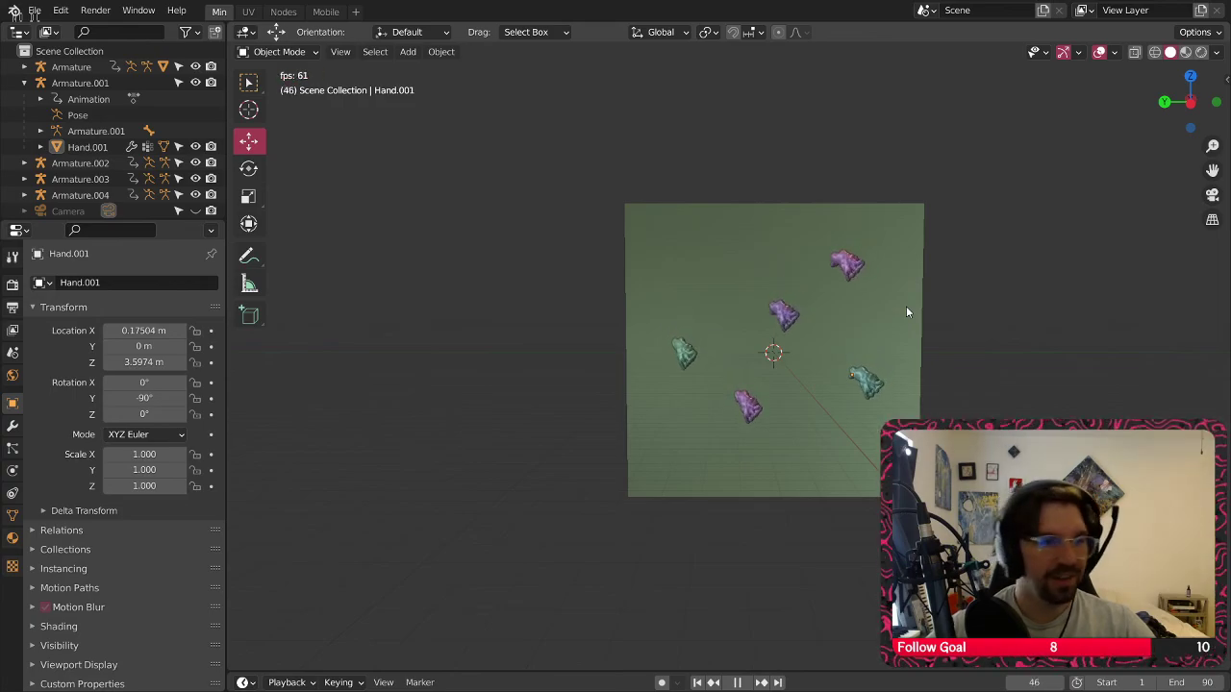
key("space")
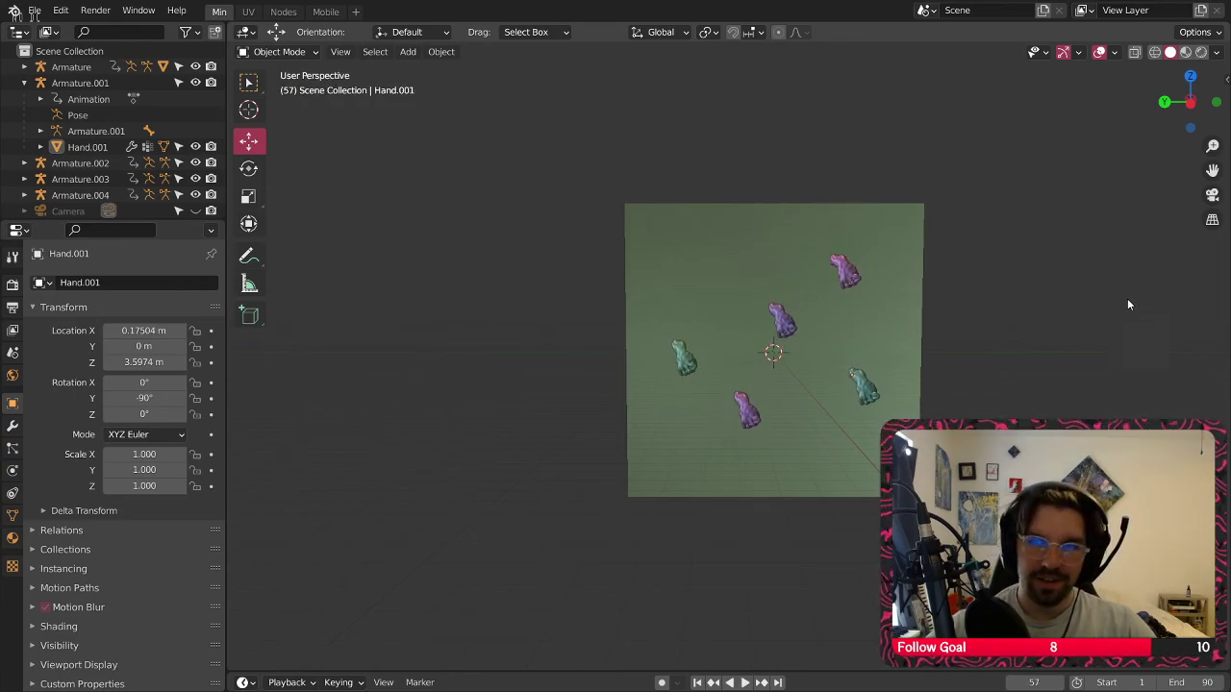
middle_click_drag(1127, 298, 748, 304, "shift")
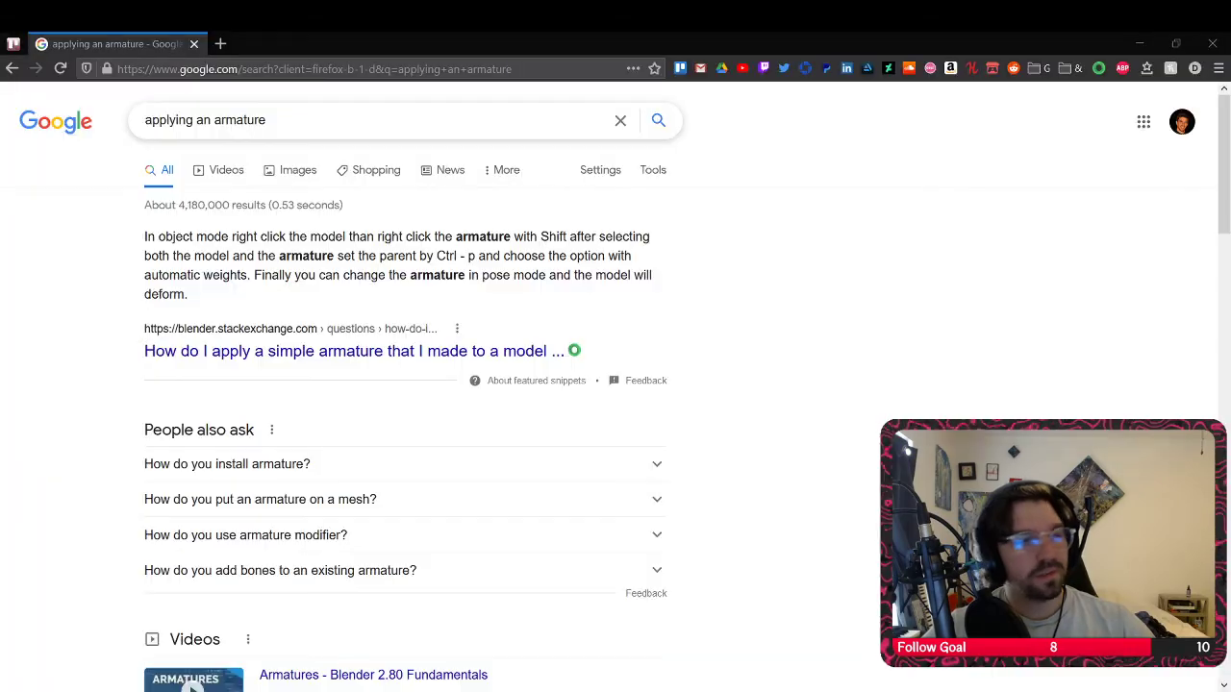
Switch to the web browser and run a Google image search for "train tunnel"
type("/")
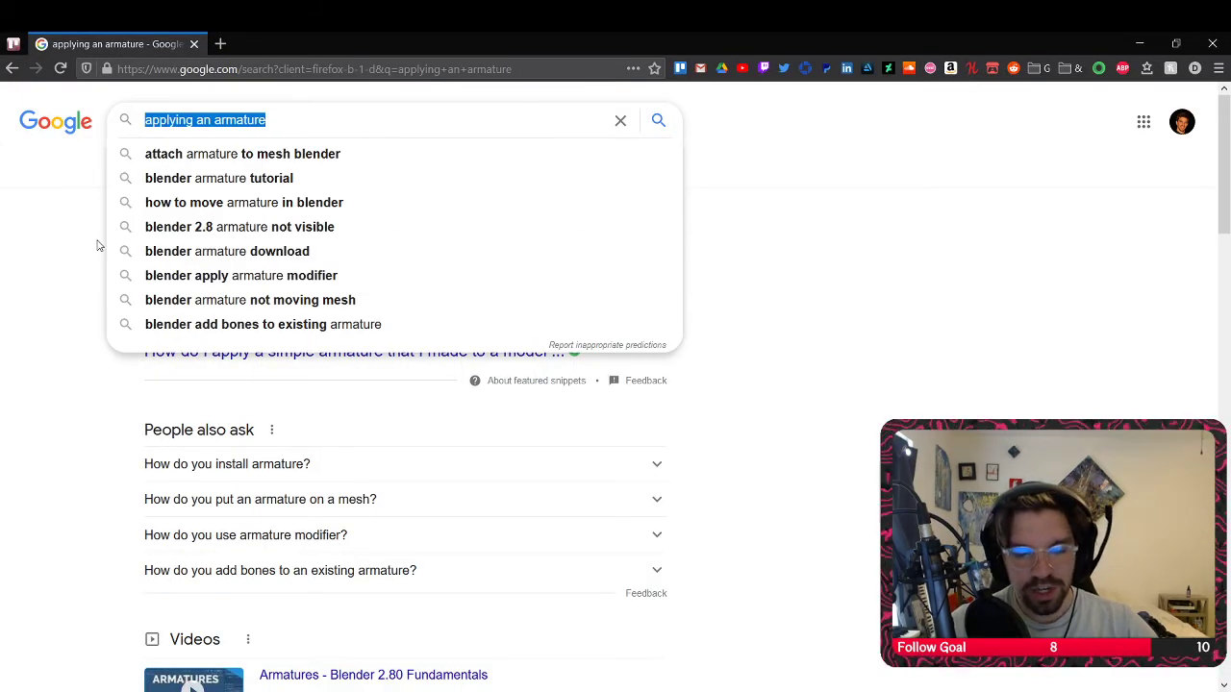
type("train tunnel")
key("Return")
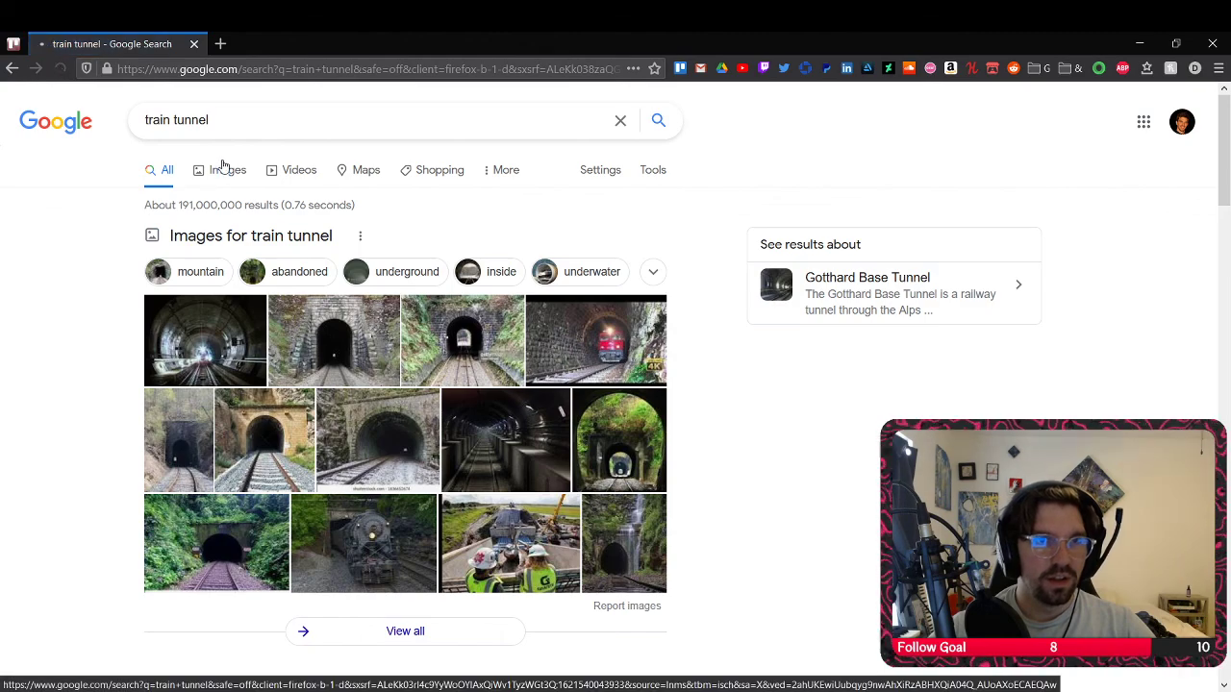
left_click(224, 169)
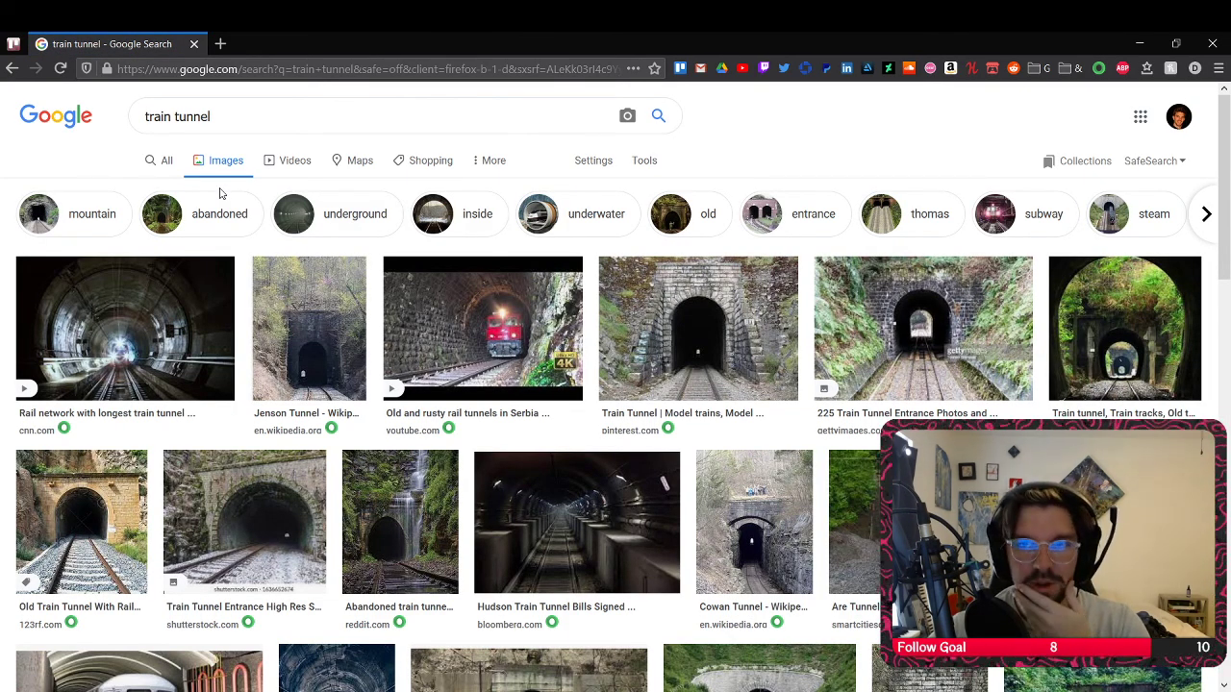
Look through the tunnel photos and open the preview of the stone-arched Bristol railway tunnel from Wikimedia Commons
scroll(553, 288, "down", 3)
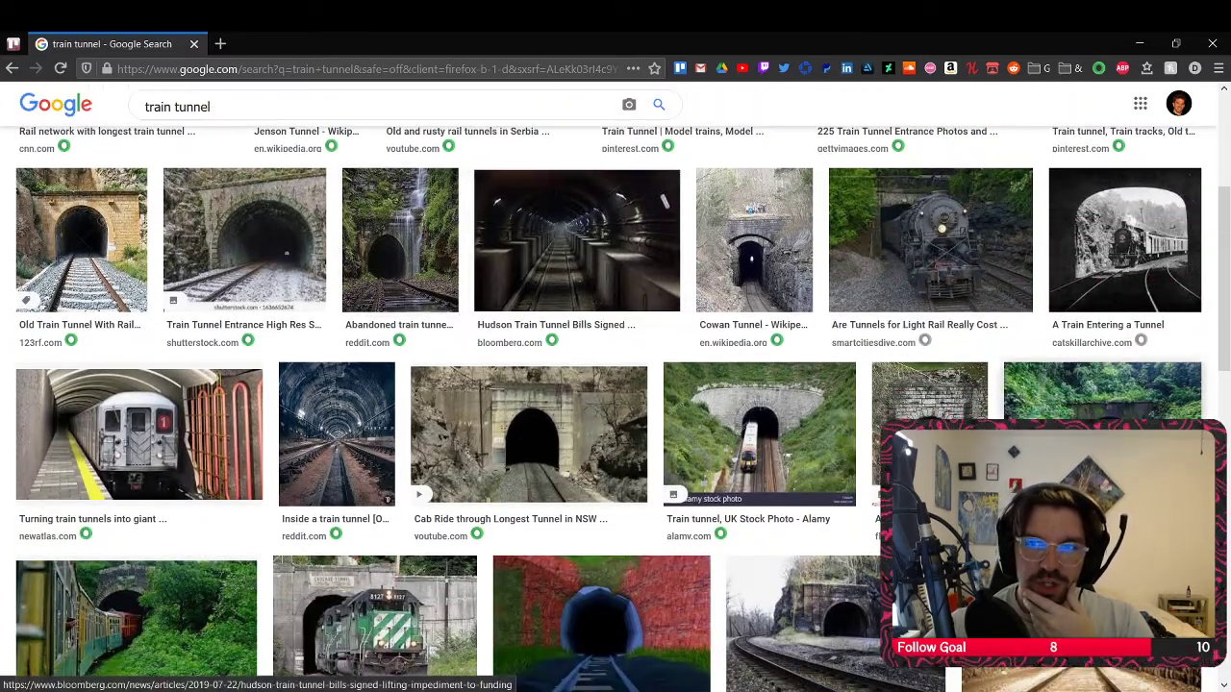
left_click(1102, 392)
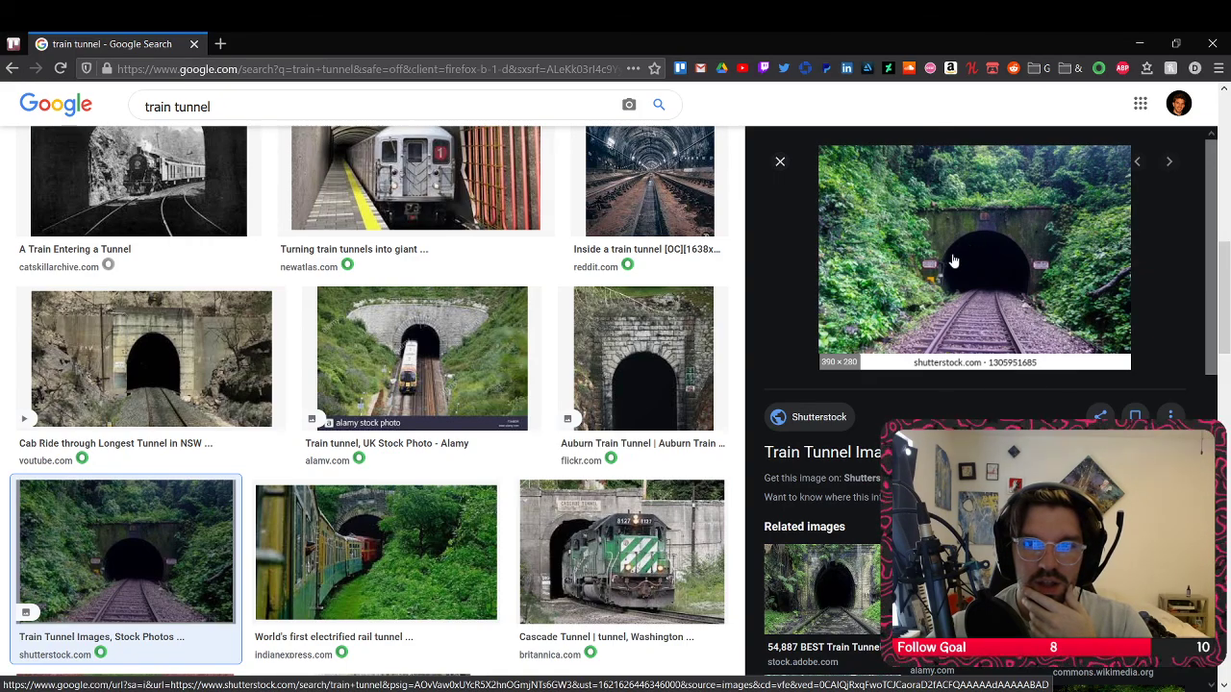
left_click(1103, 589)
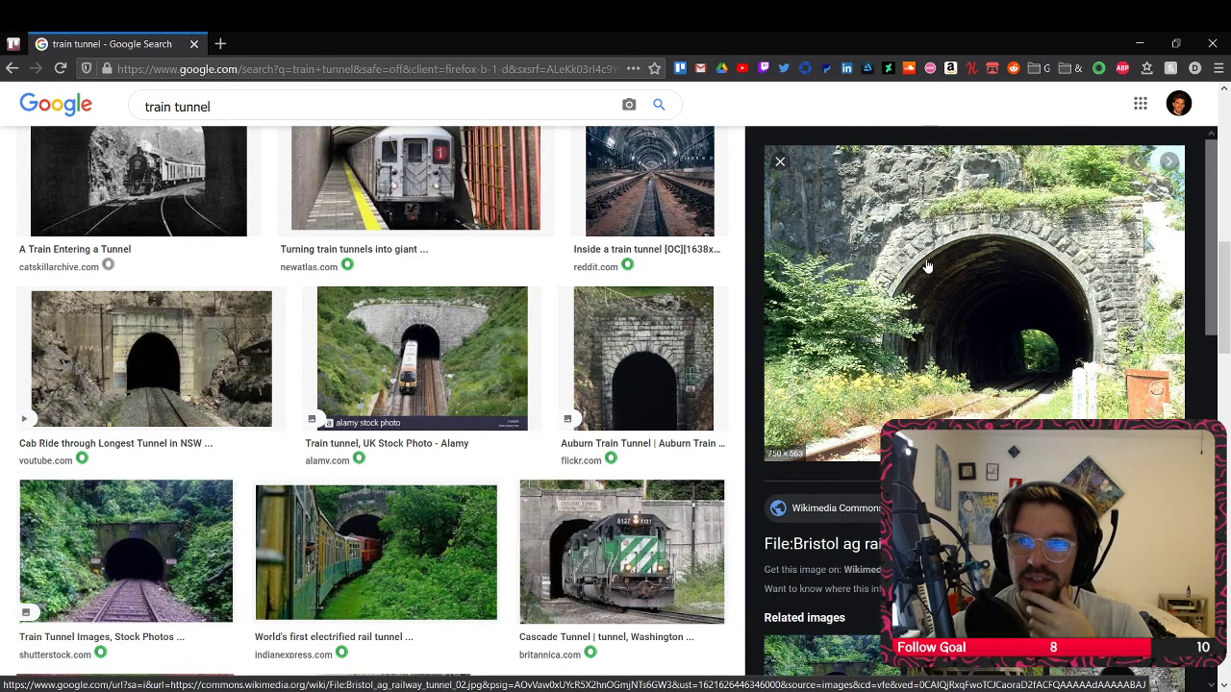
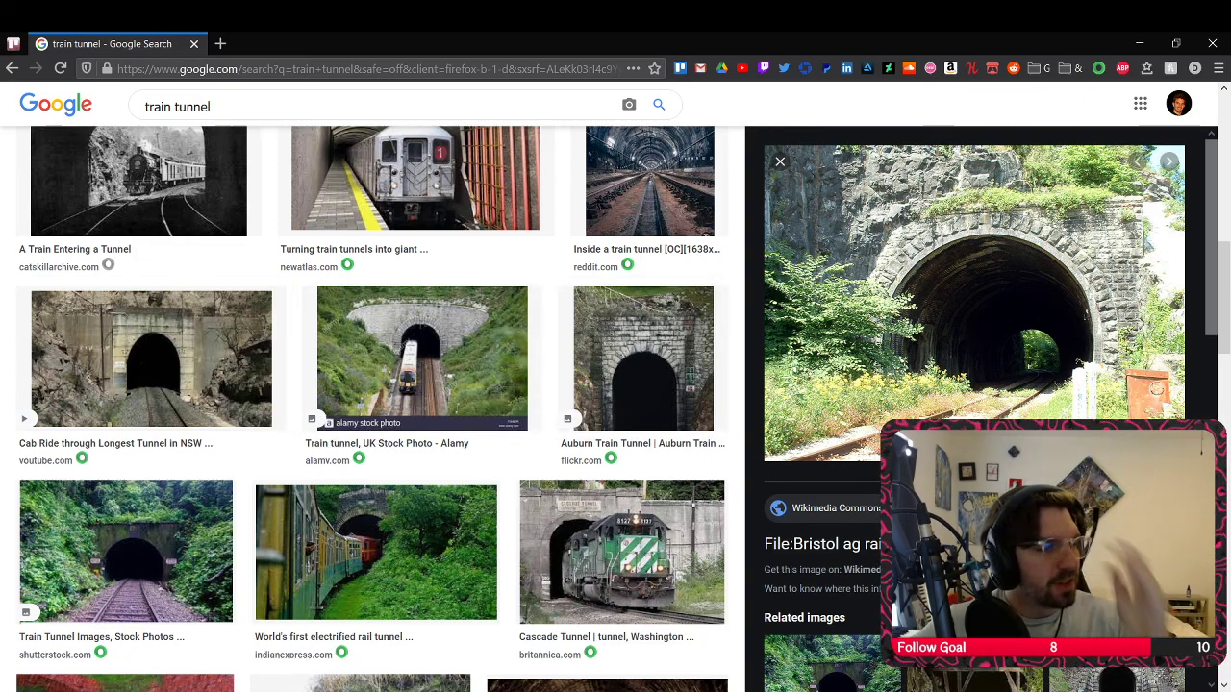
Switch back to Blender and place the tunnel photo as a reference image beside the plane in the left orthographic view
key("alt+Tab")
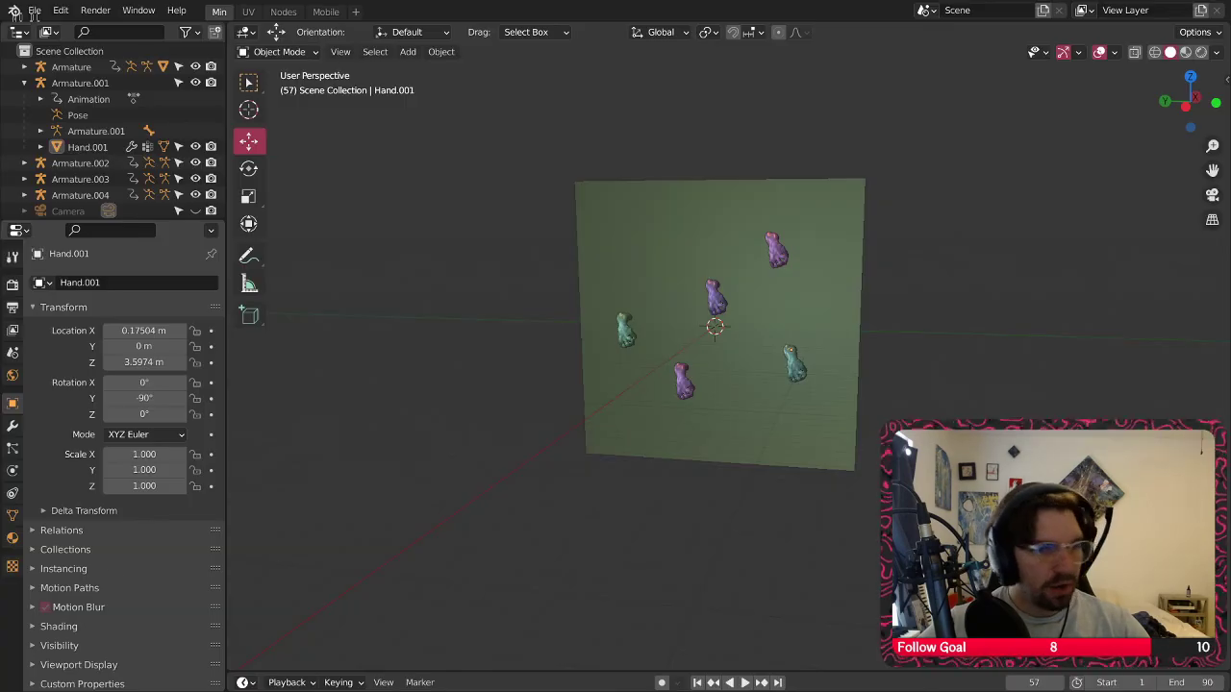
middle_click_drag(709, 397, 766, 397)
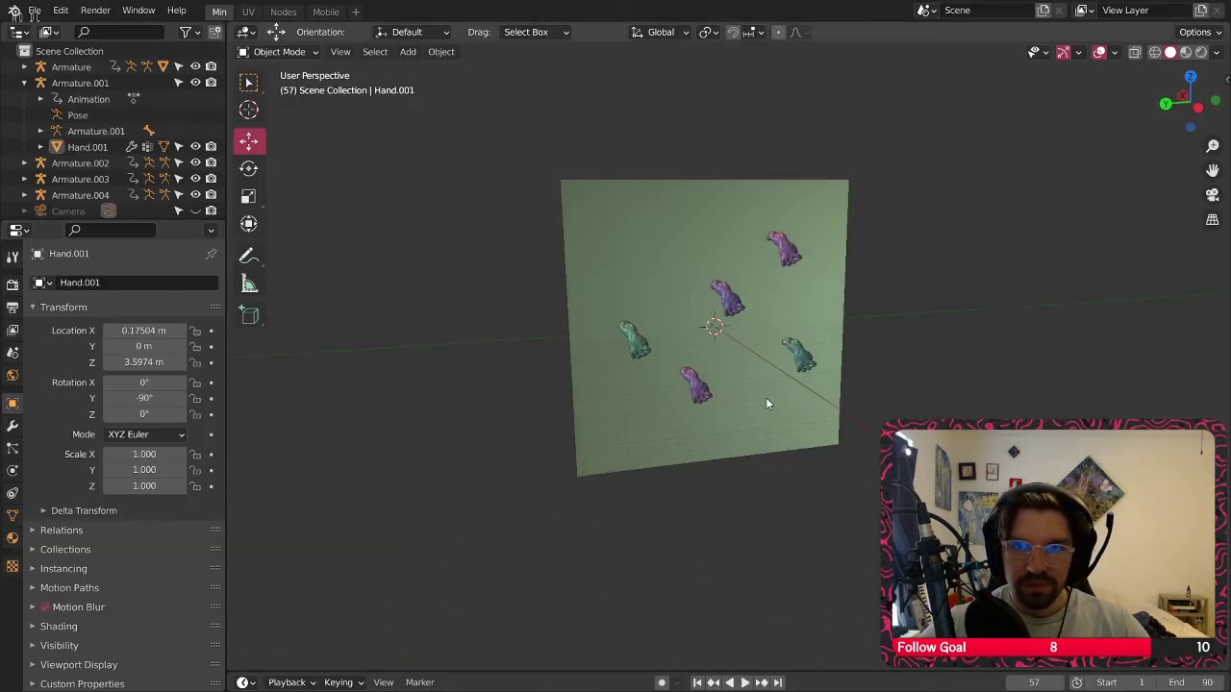
scroll(818, 370, "down", 2)
middle_click_drag(825, 365, 765, 372, "shift")
left_click(1198, 108)
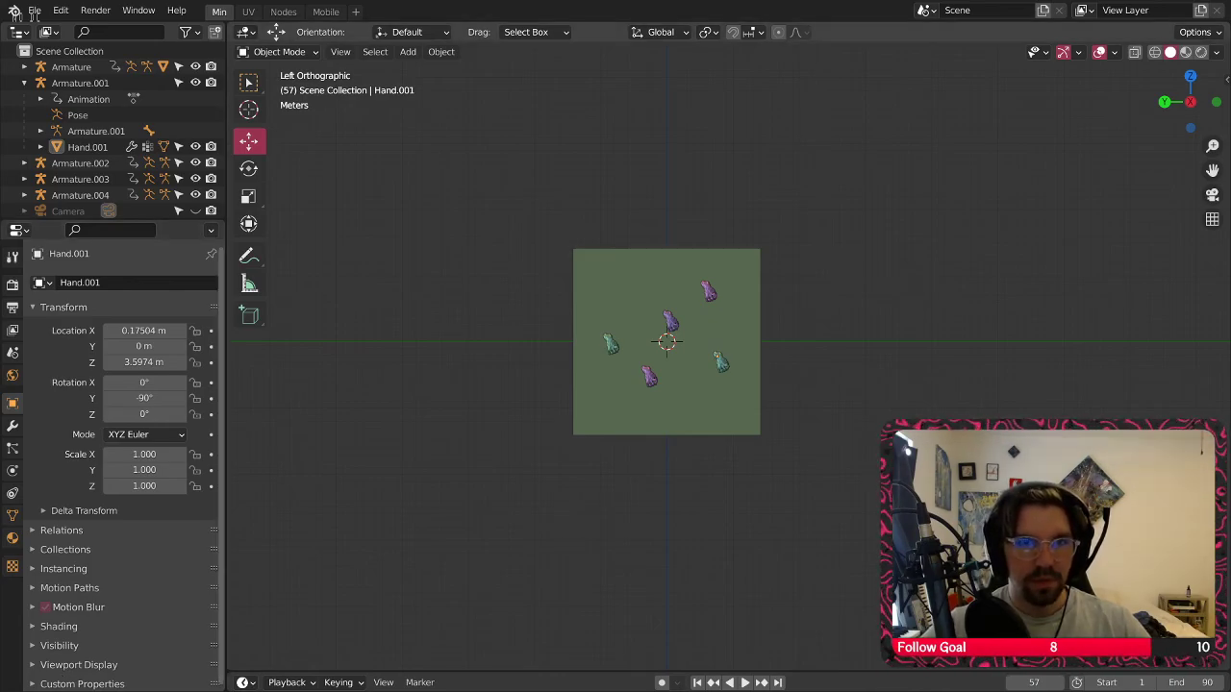
left_click_drag(1230, 294, 1062, 294)
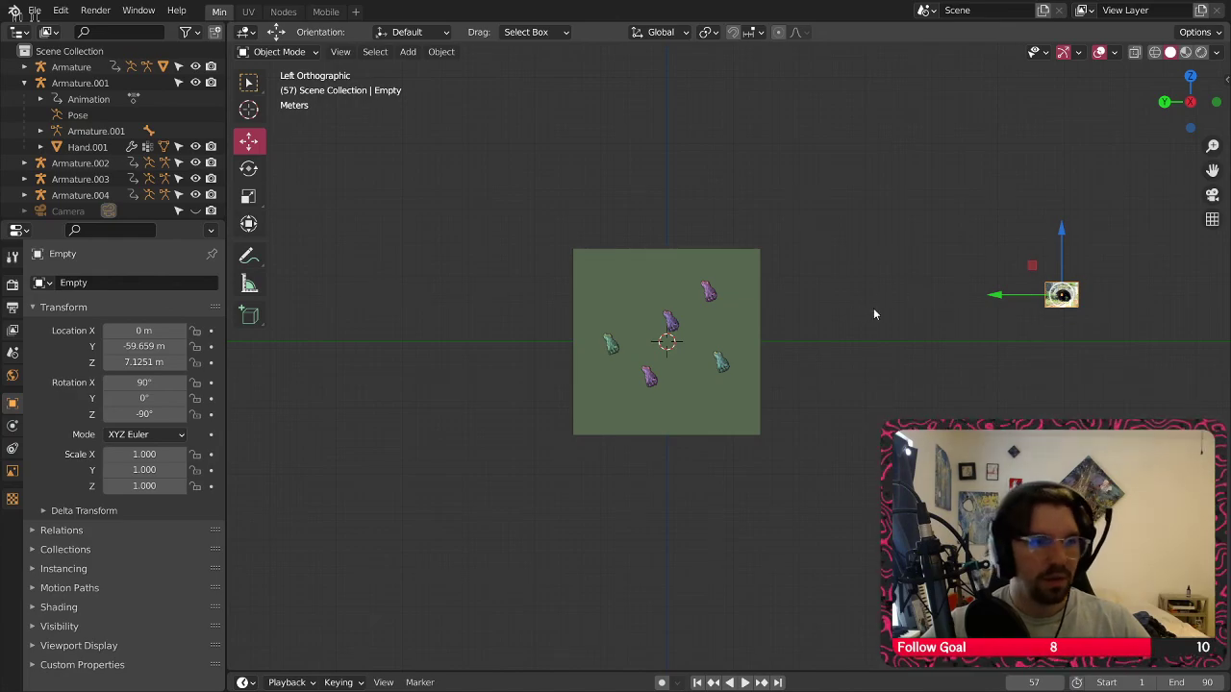
middle_click_drag(873, 314, 759, 306, "shift")
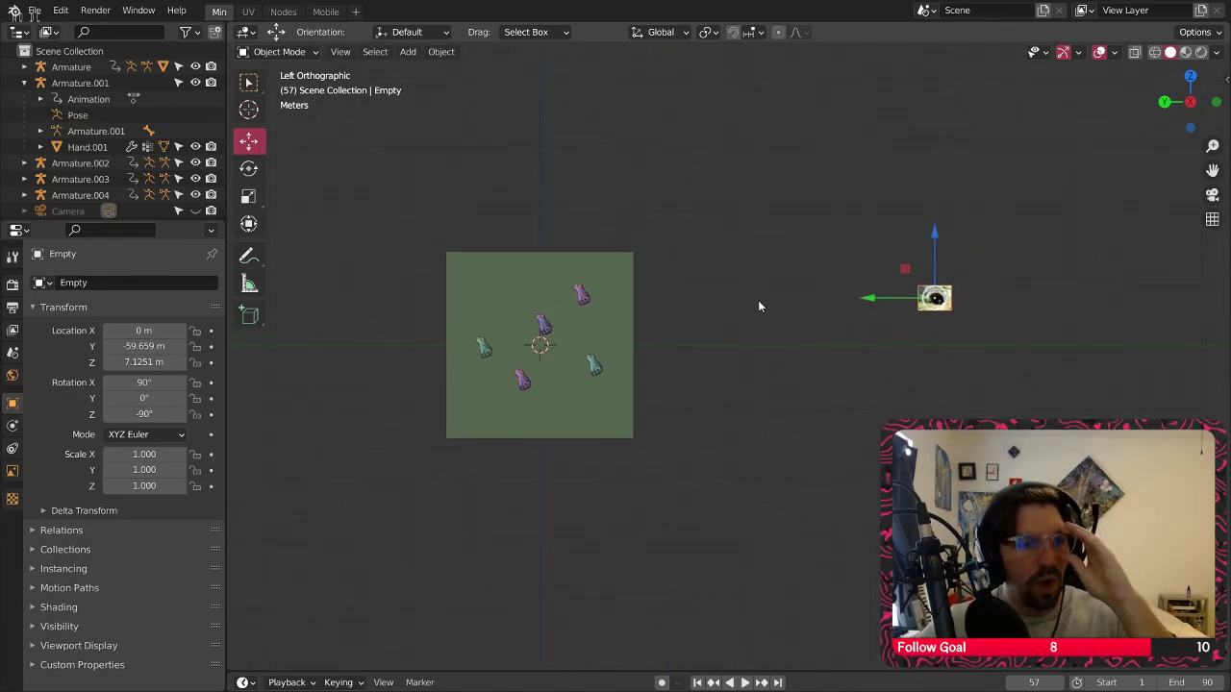
Position the tunnel reference image at about -57.3 m on Y and scale it up to about 11.48
key("g")
key("y")
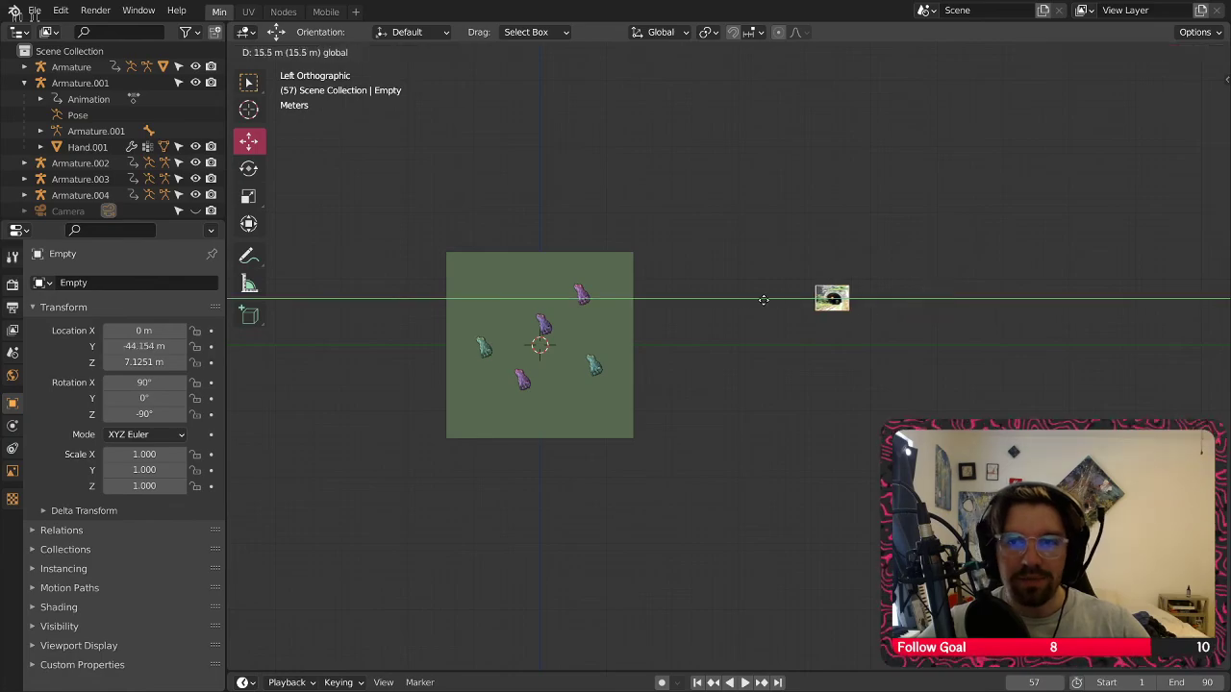
left_click(746, 300)
key("s")
left_click(824, 257)
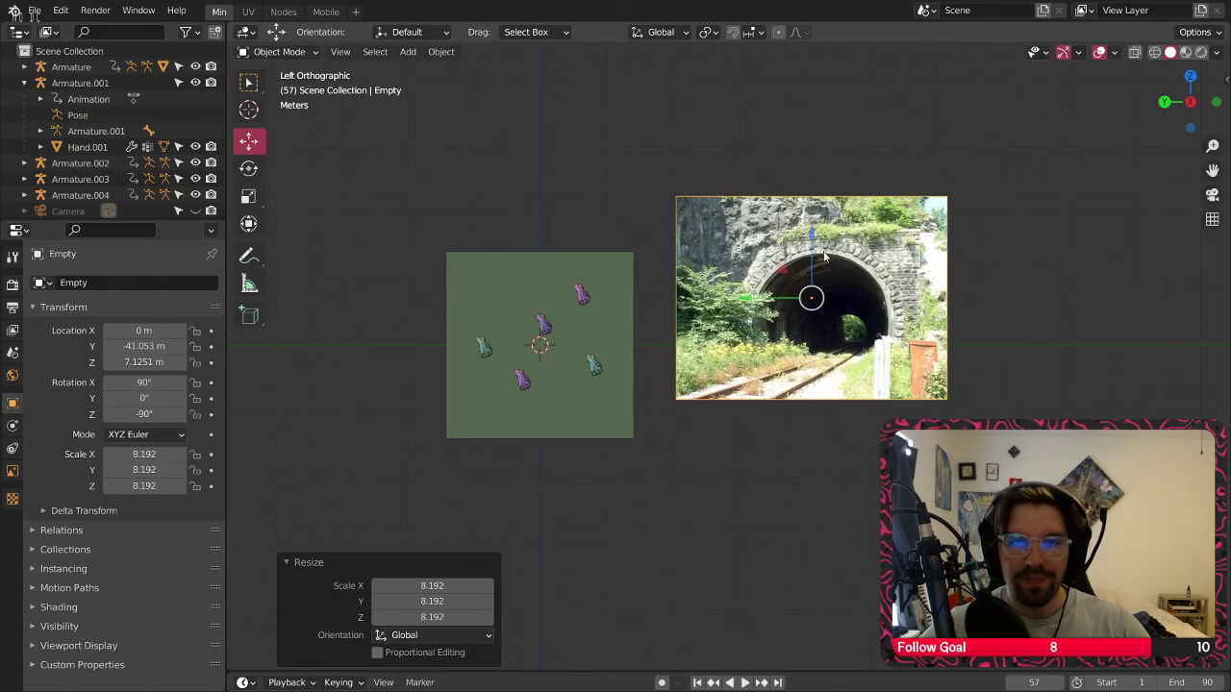
key("g")
key("y")
left_click(838, 312)
key("s")
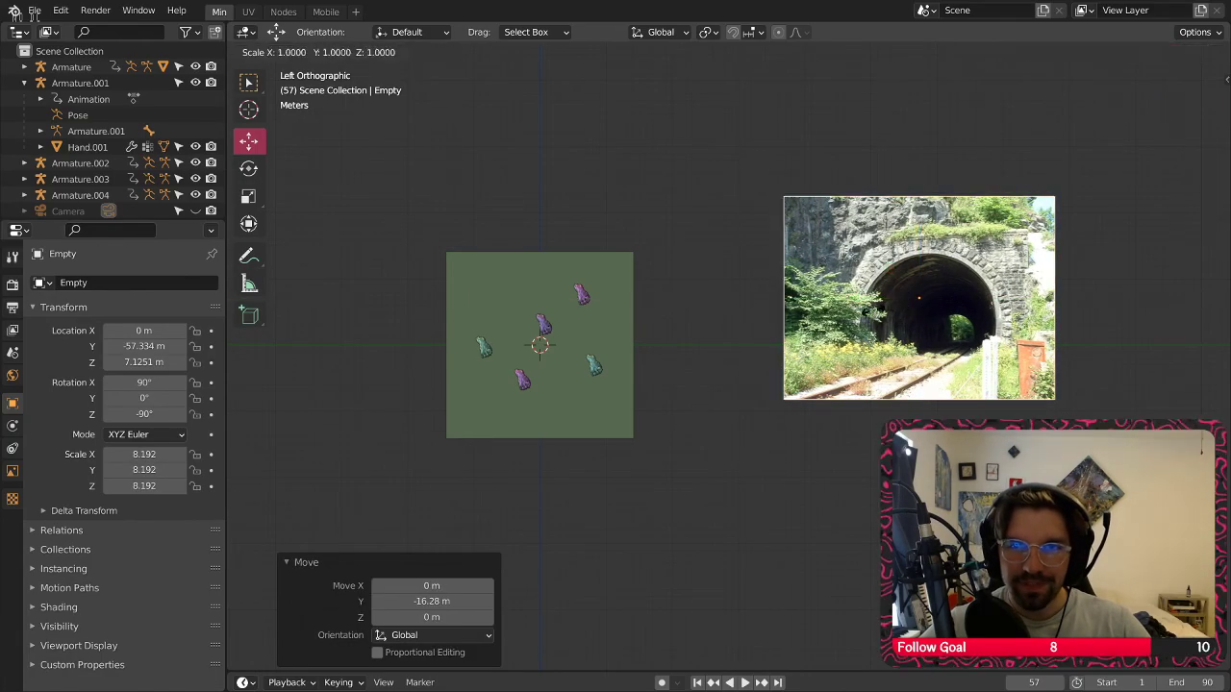
left_click(651, 297)
Enlarge the tunnel reference image to a scale of about 13.16 and move it along Y to about -72.5 m
key("g")
key("y")
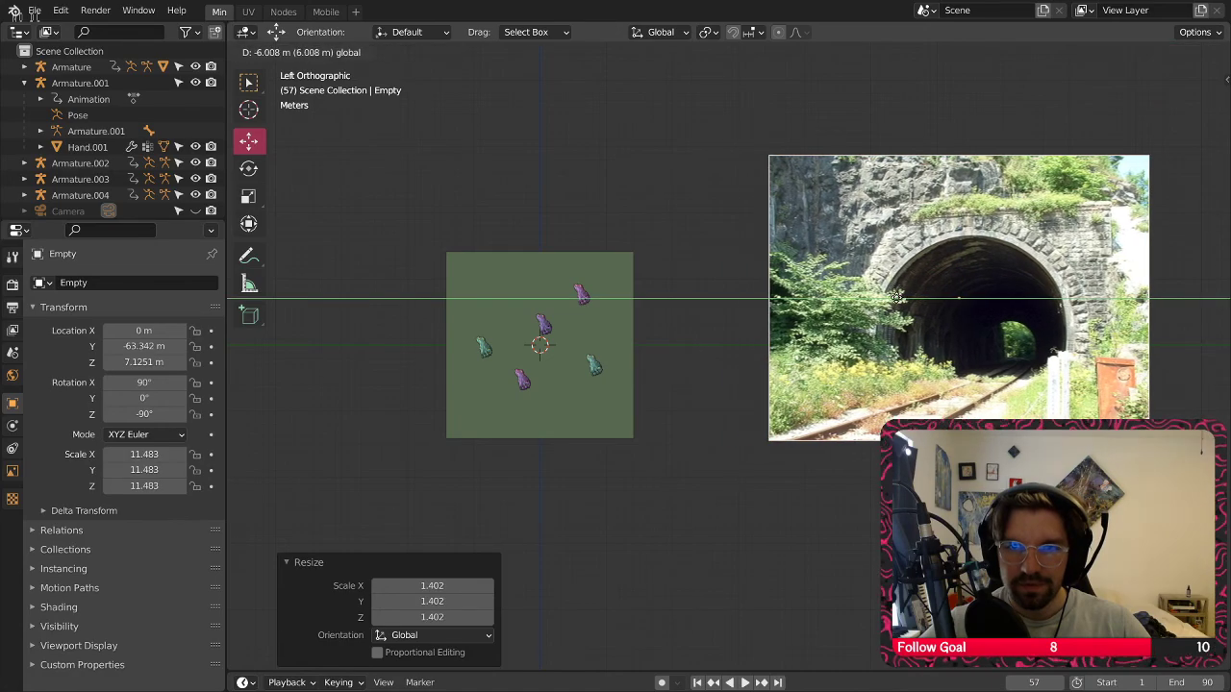
left_click(703, 297)
middle_click_drag(702, 298, 625, 297, "shift")
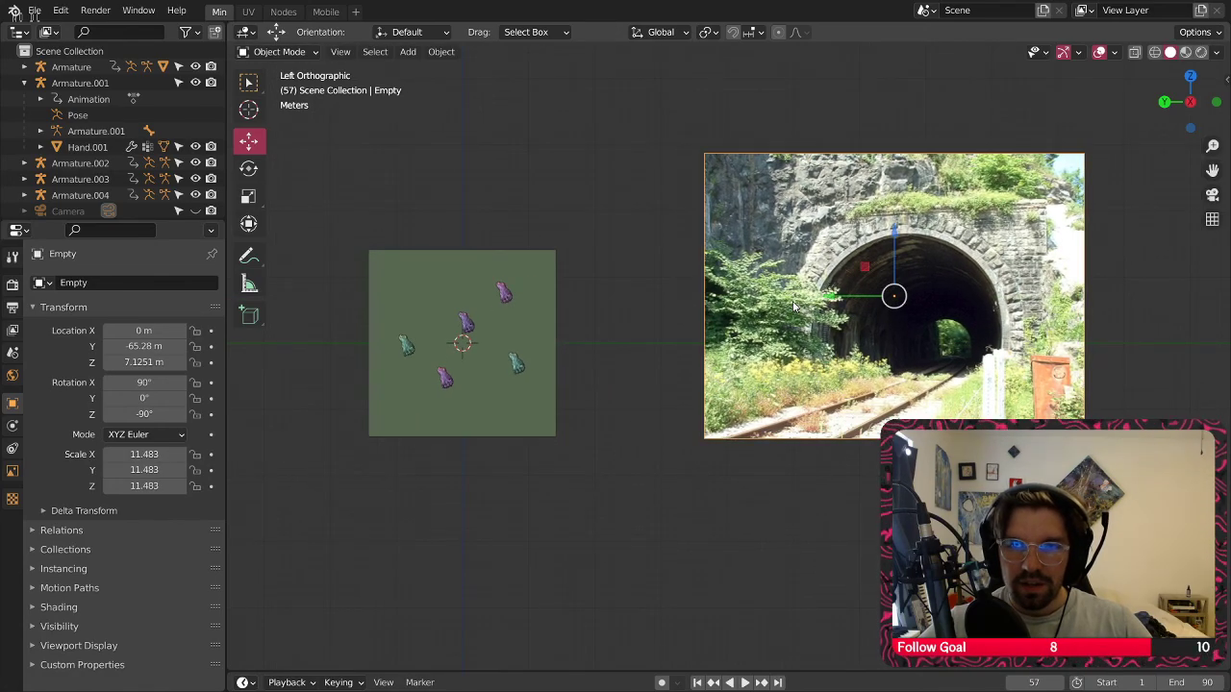
key("s")
left_click(773, 306)
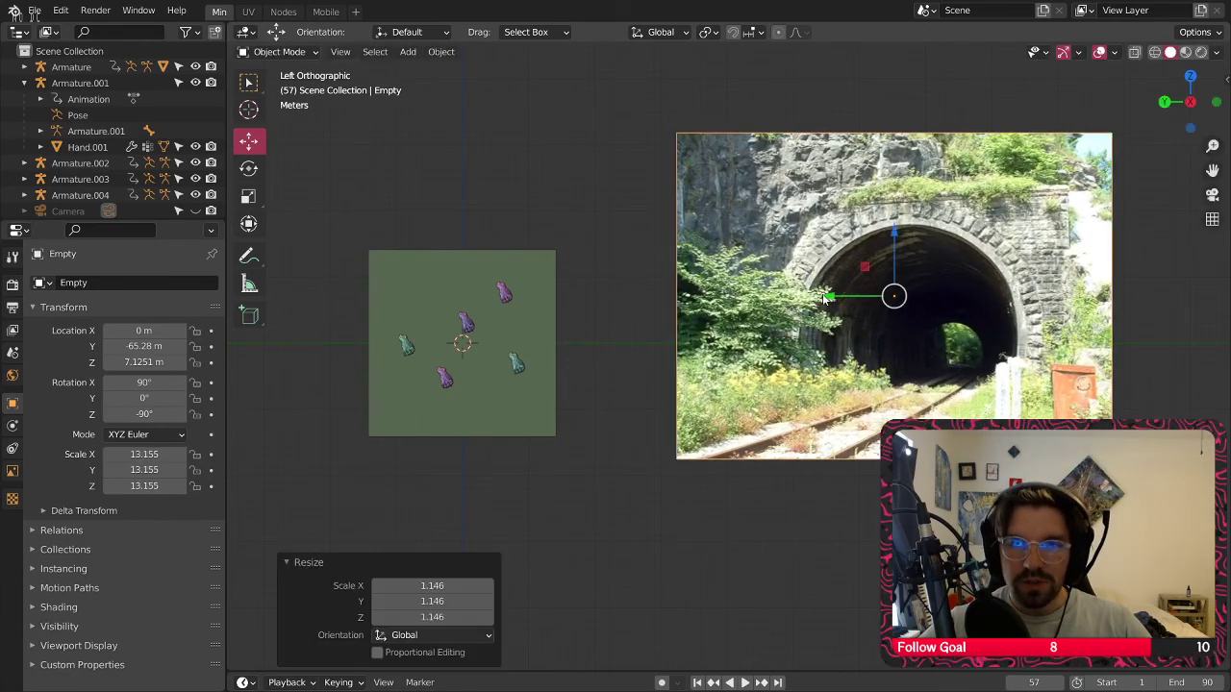
key("g")
key("y")
left_click(698, 352)
left_click(644, 332)
middle_click_drag(582, 329, 717, 327, "shift")
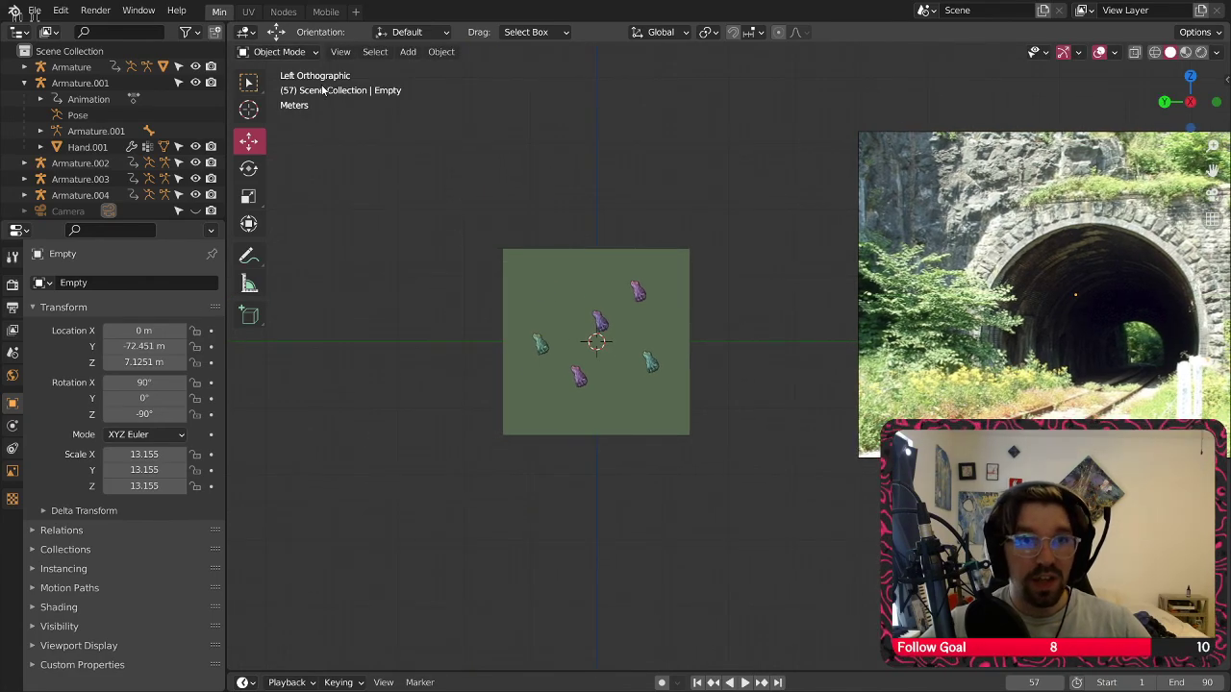
Add a cylinder mesh at the origin and set its Y rotation to 90°
left_click(407, 51)
mouse_move(439, 73)
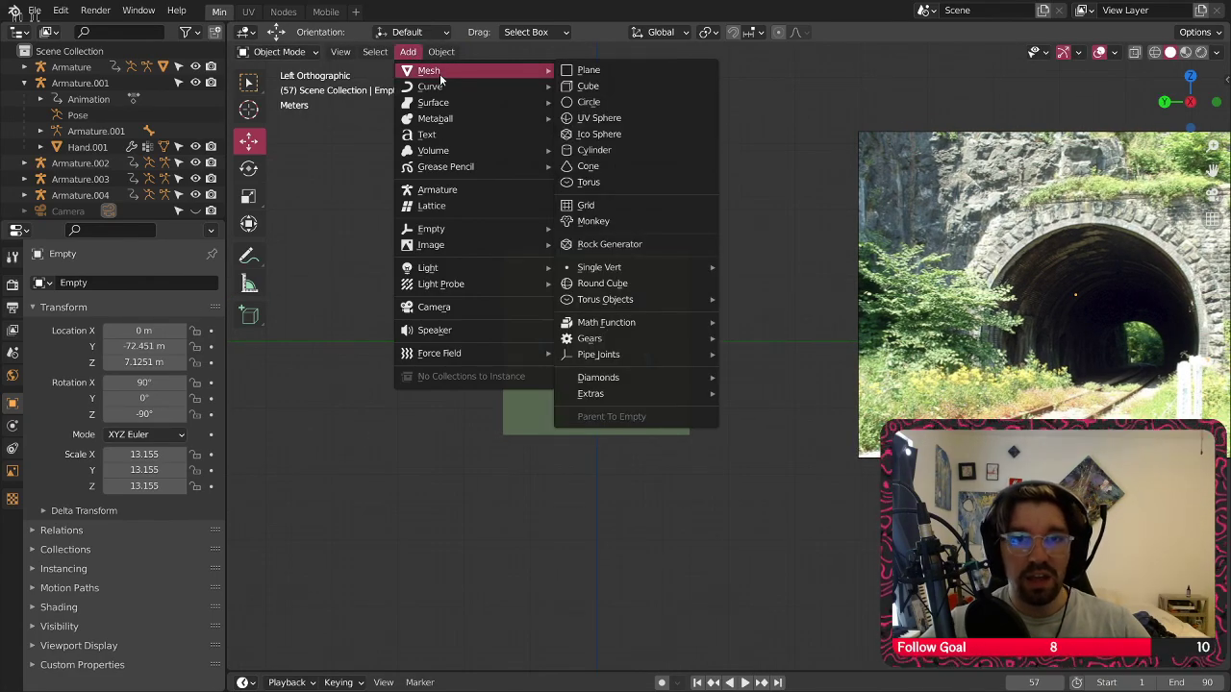
left_click(593, 150)
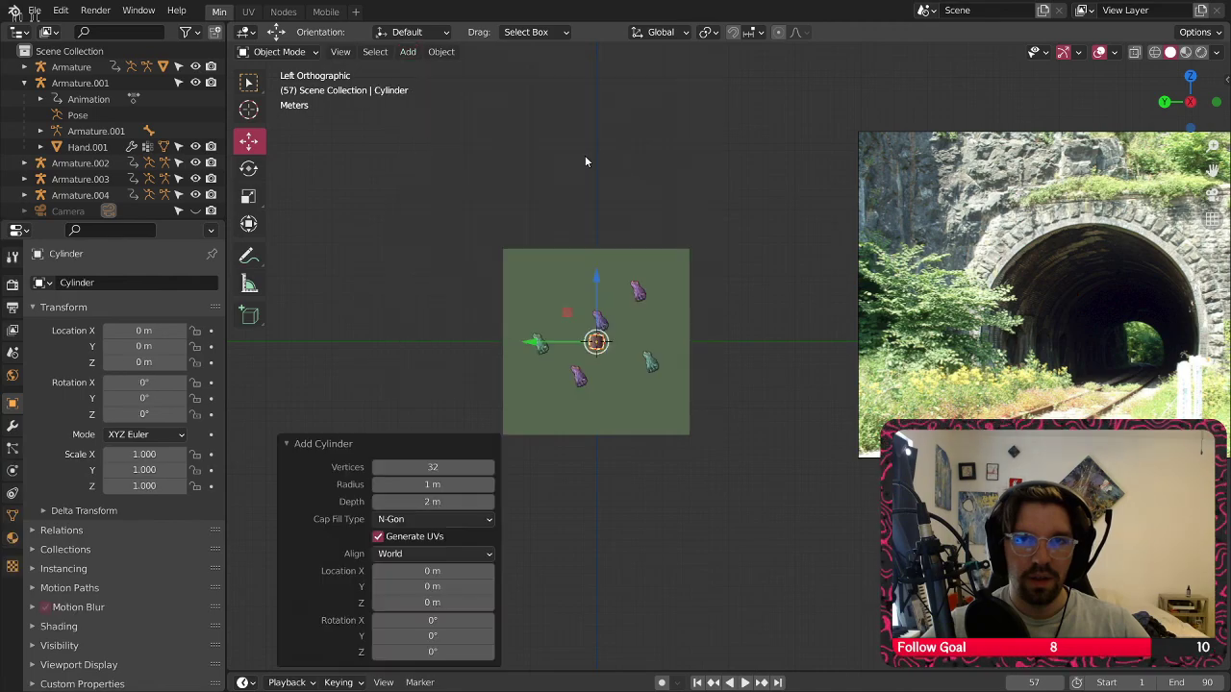
scroll(633, 330, "down", 1)
scroll(427, 359, "up", 2)
left_click(144, 399)
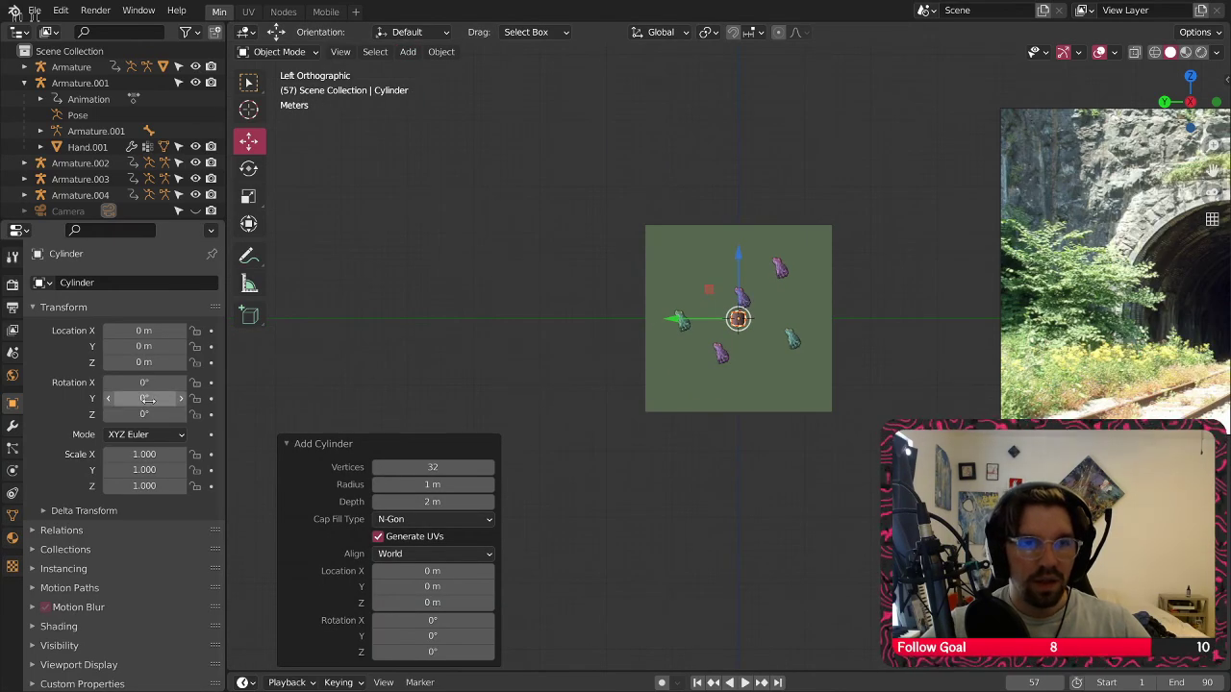
type("90")
key("Return")
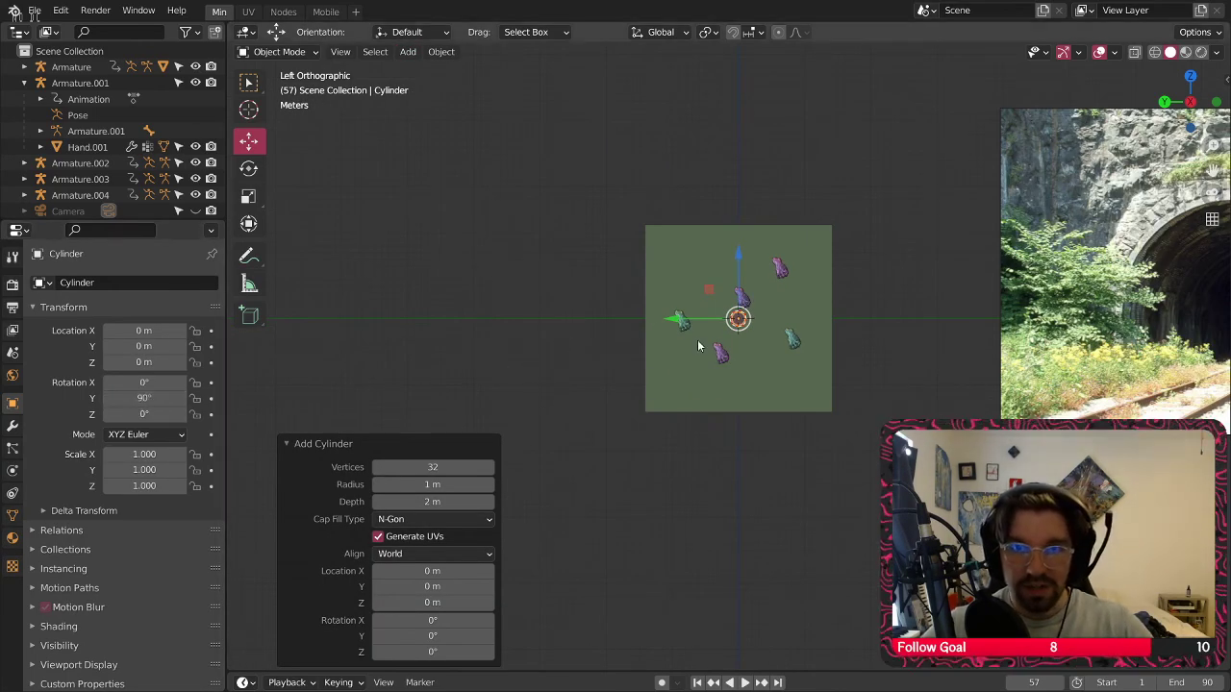
Scale the cylinder uniformly to about 29.95 so it encloses the plane and all the hands
key("s")
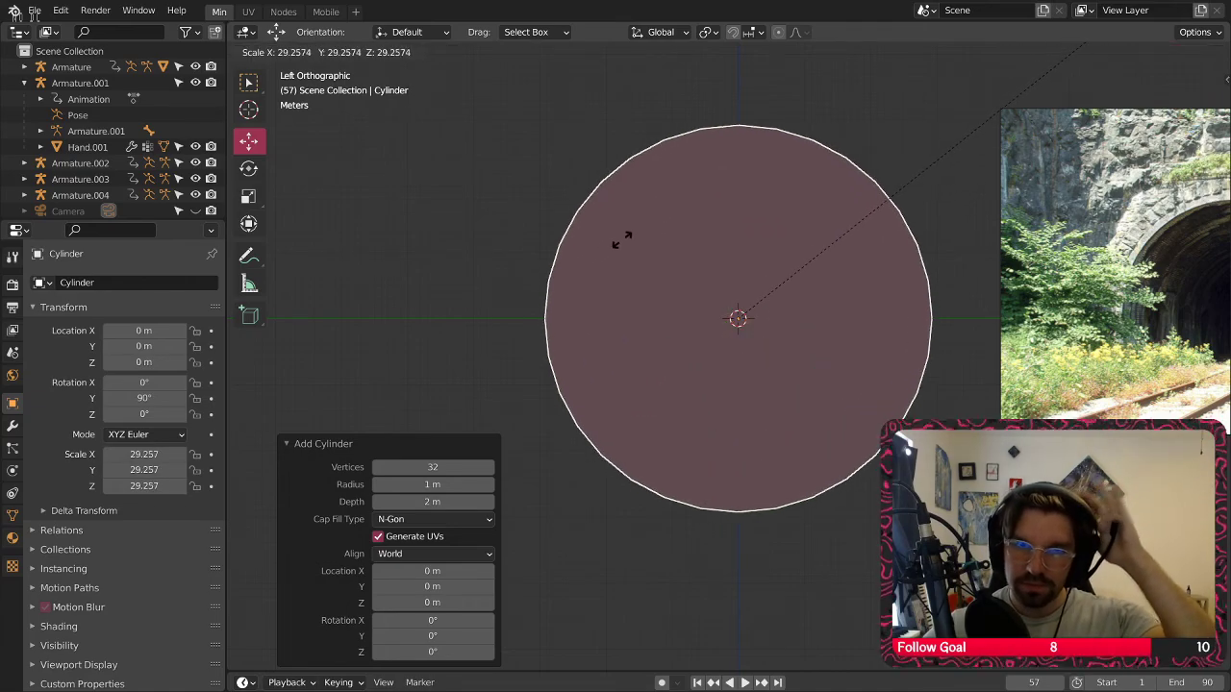
left_click(648, 230)
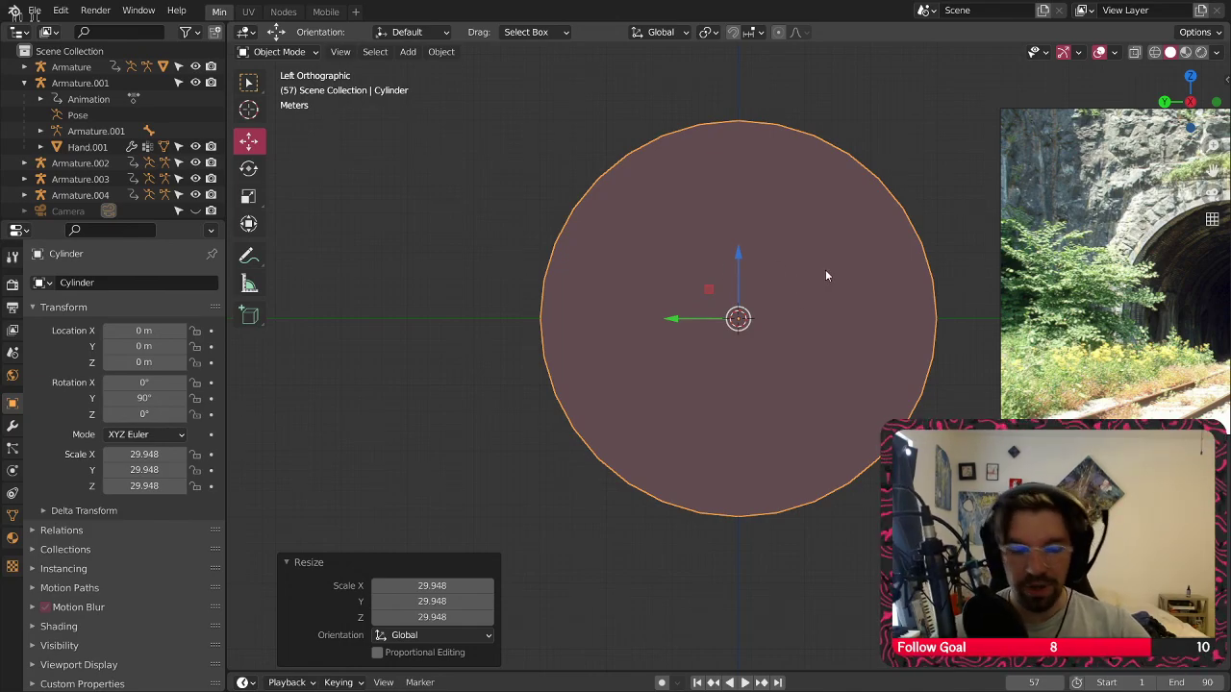
scroll(944, 303, "down", 2)
middle_click_drag(943, 303, 685, 232, "shift")
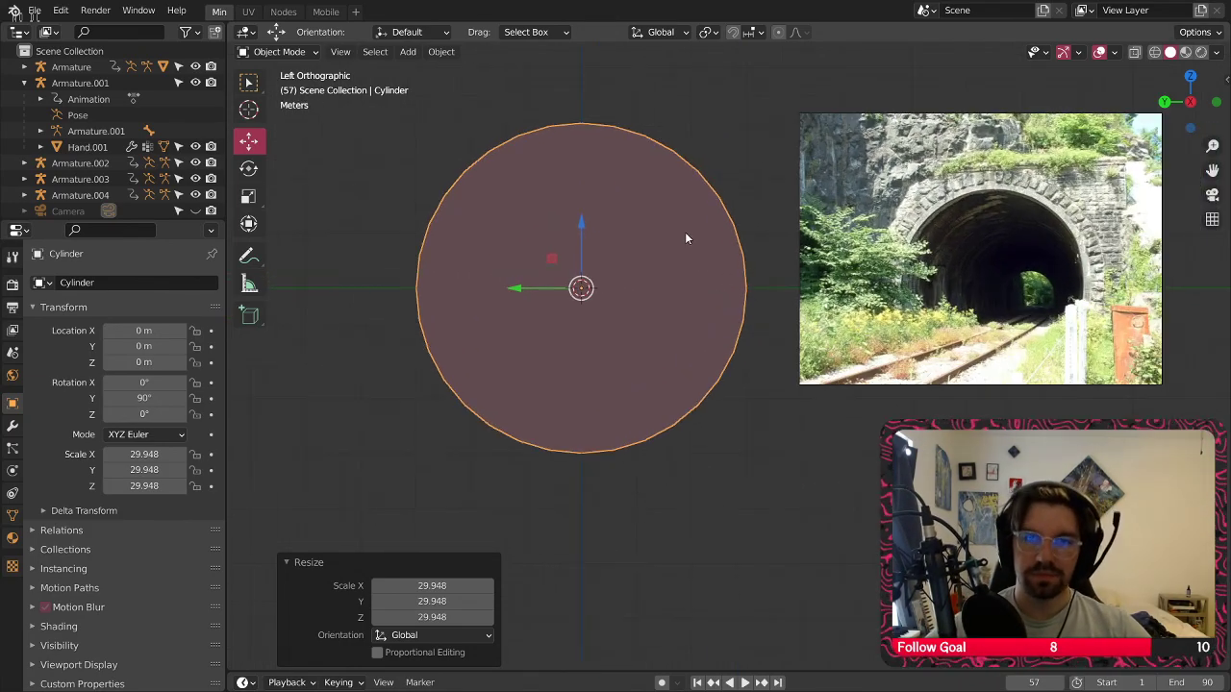
Enter Edit Mode on the cylinder, clear the selection and select a single face on its curved side
middle_click_drag(673, 281, 723, 283, "shift")
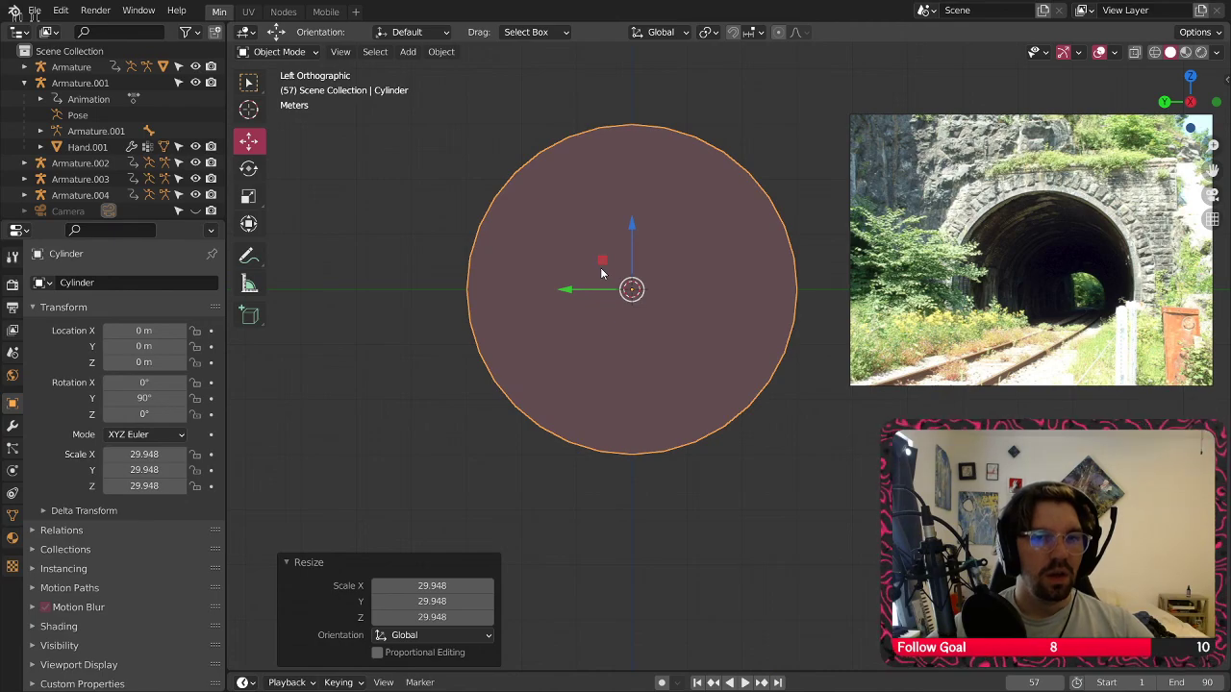
key("Tab")
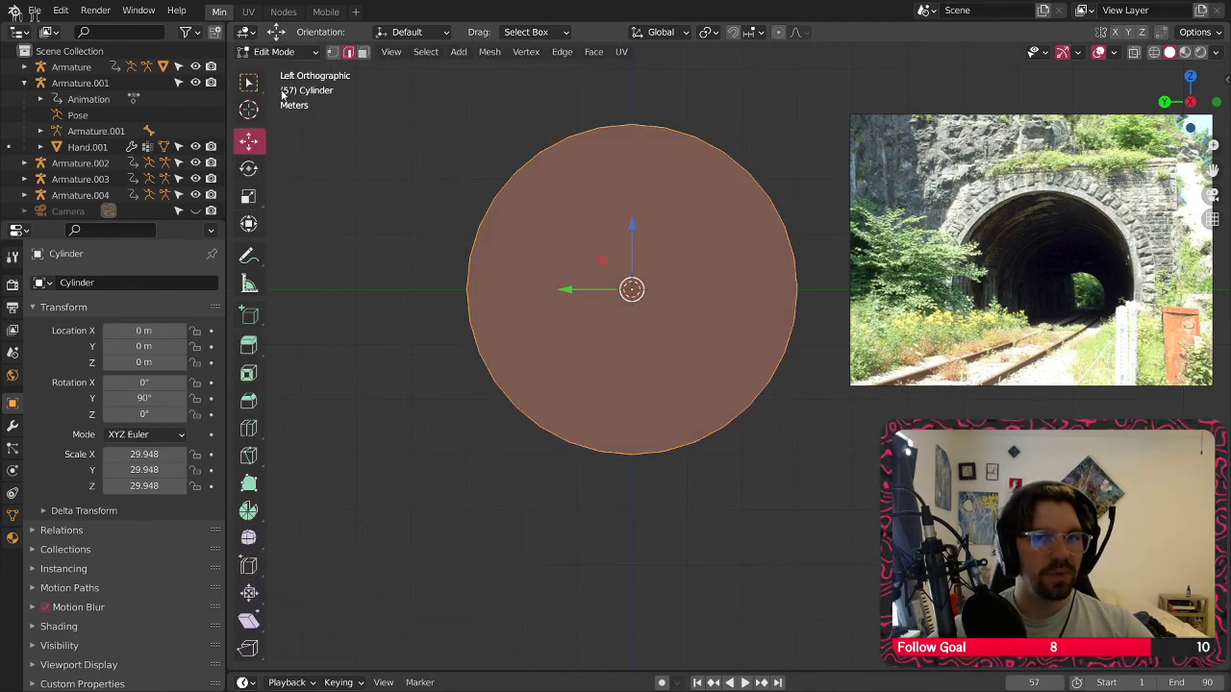
middle_click_drag(441, 275, 510, 234)
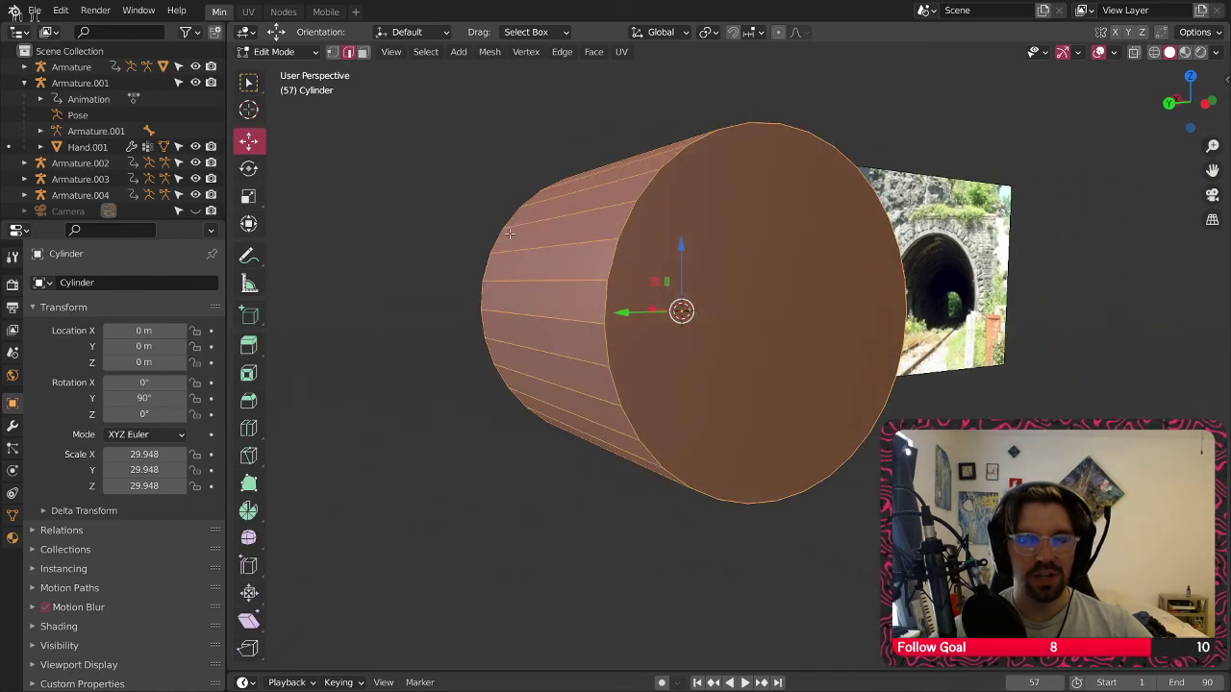
key("alt+a")
left_click(364, 52)
left_click(584, 340)
middle_click_drag(632, 347, 613, 343)
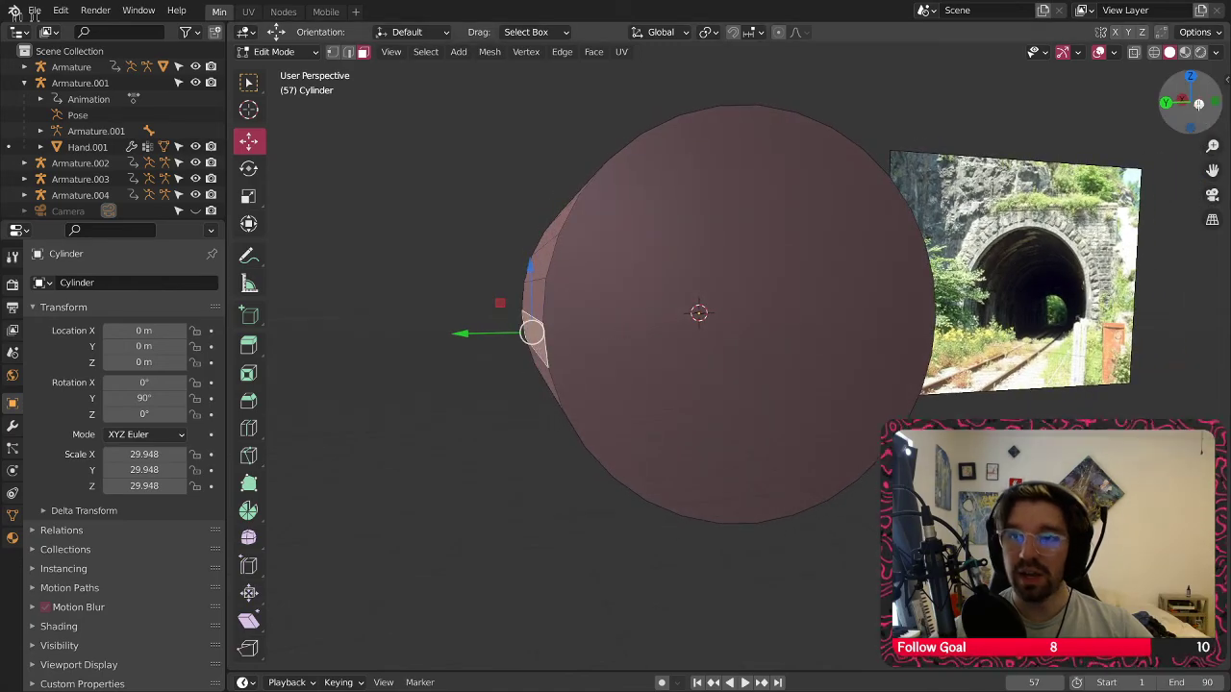
Show the cylinder in see-through wireframe from the left and lower its bottom-half vertices to stretch the profile vertically
left_click(1197, 106)
left_click(1133, 52)
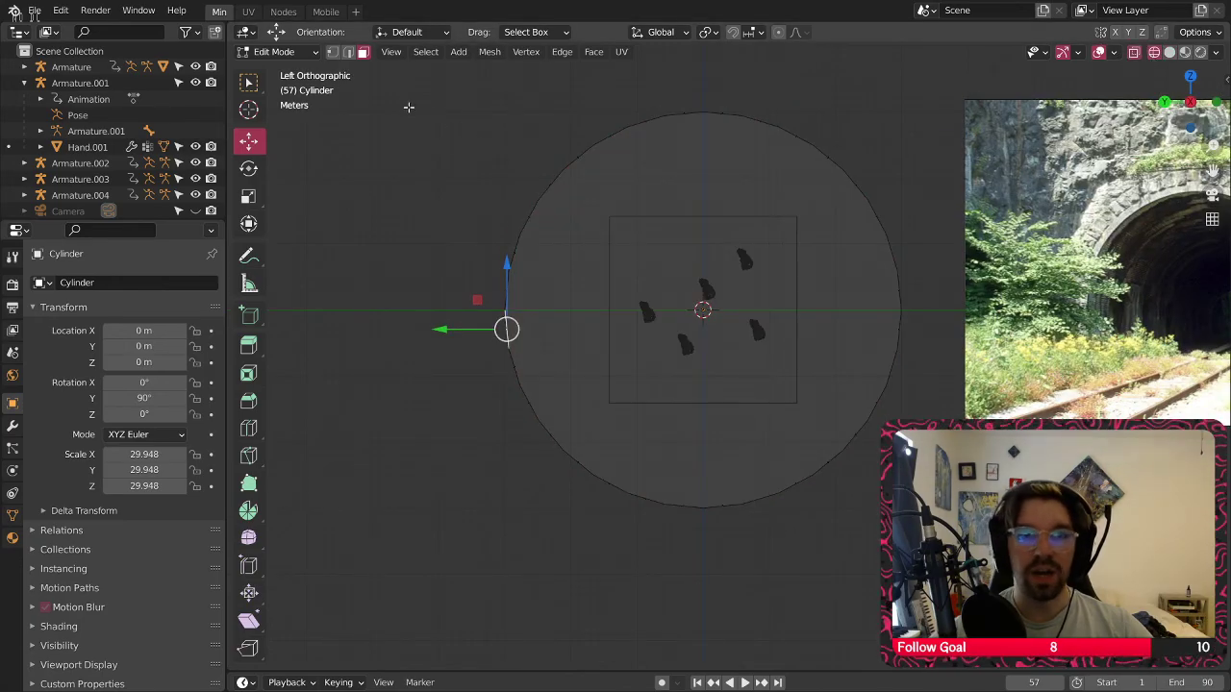
key("1")
key("alt+a")
left_click_drag(466, 333, 956, 620)
left_click_drag(703, 379, 704, 445)
middle_click_drag(737, 387, 650, 376, "shift")
Scale the entire cylinder mesh uniformly by about 1.574, then clear the selection
key("a")
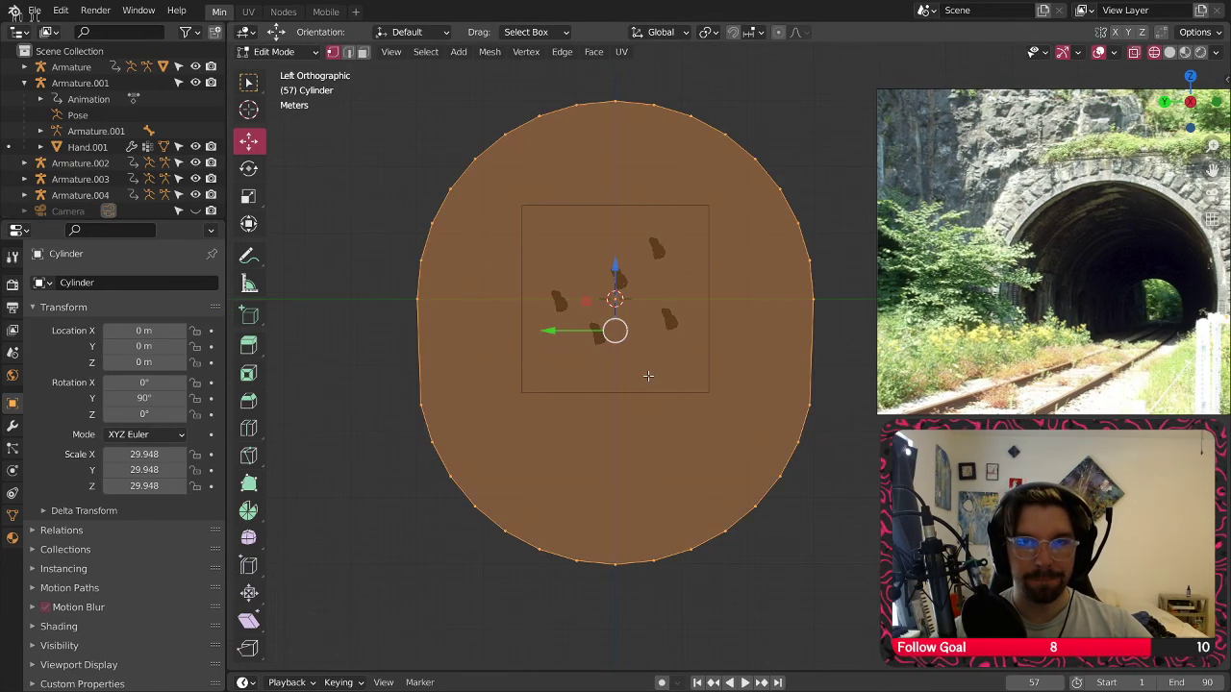
left_click(248, 196)
key("s")
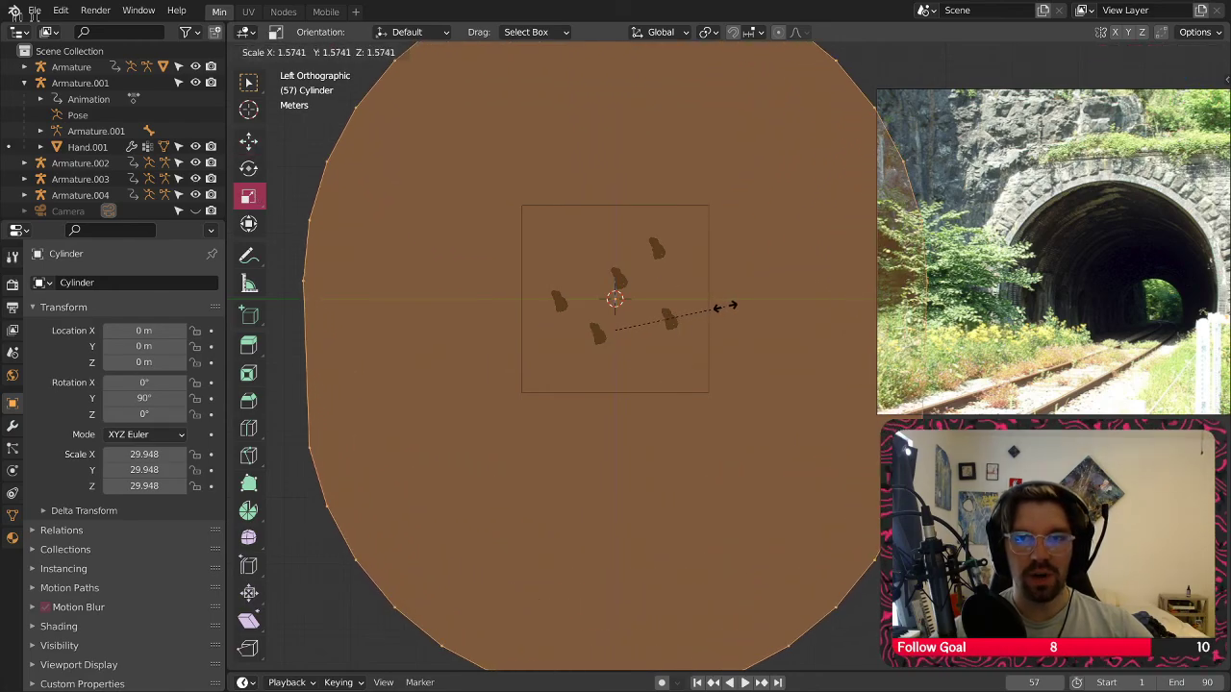
left_click(729, 304)
scroll(724, 269, "down", 3)
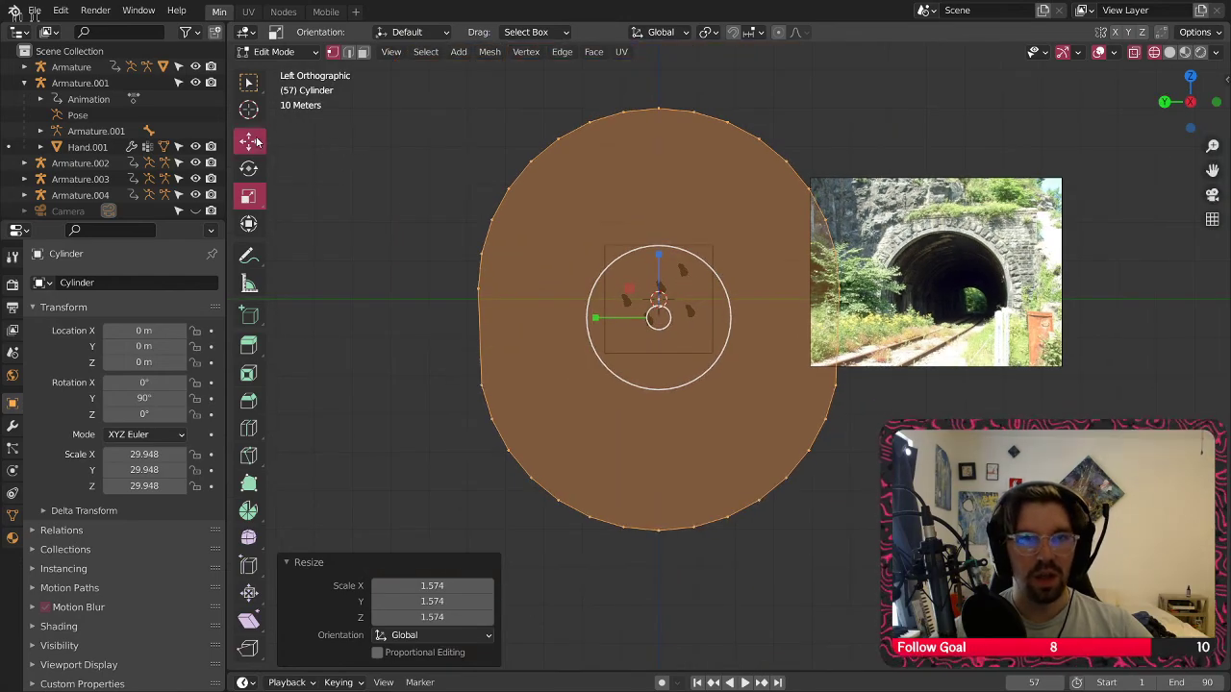
left_click(249, 142)
mouse_move(659, 254)
left_mouse_down()
mouse_move(659, 226)
mouse_move(660, 269)
mouse_move(660, 258)
left_mouse_up()
key("Tab")
left_click(404, 385)
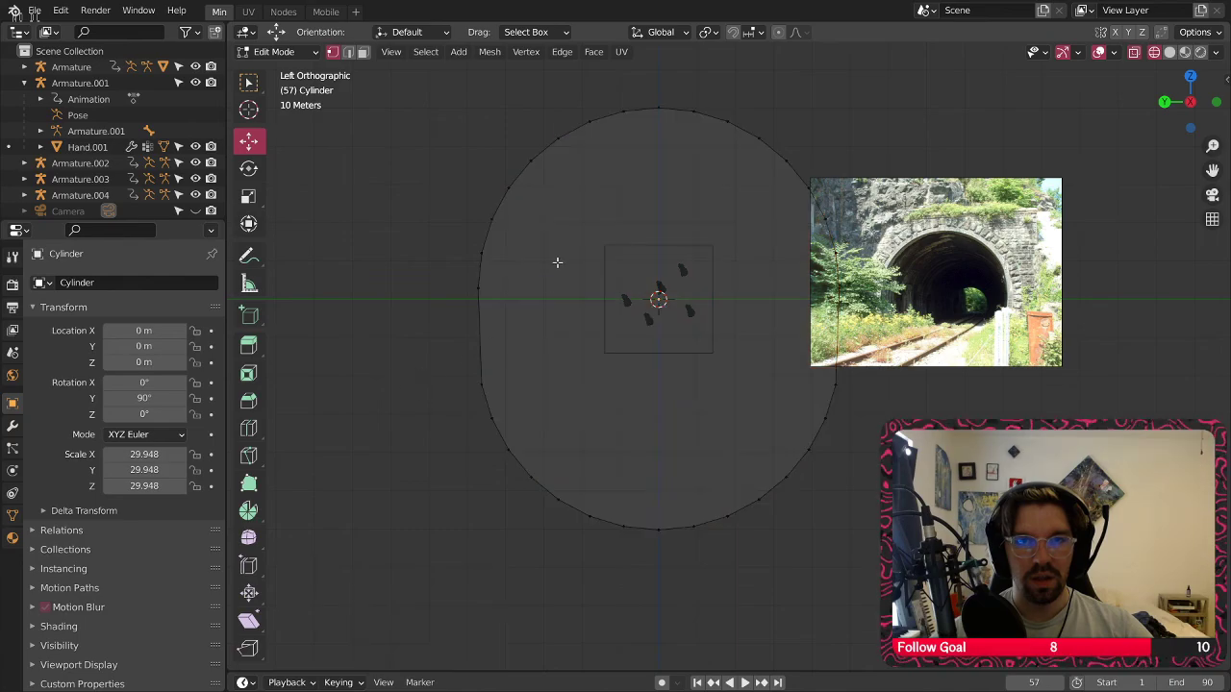
Select both end-cap faces of the cylinder and inset them with a thickness of about 0.317 m
left_click(363, 52)
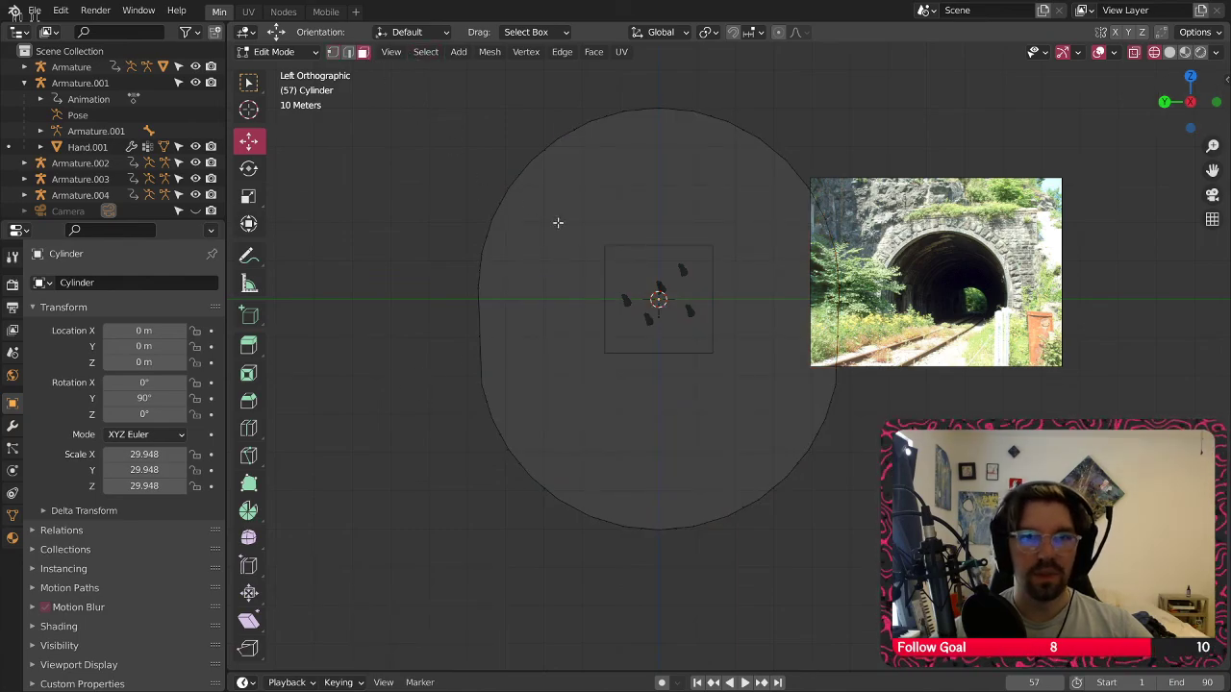
left_click_drag(540, 206, 739, 394)
middle_click_drag(738, 394, 653, 262)
key("i")
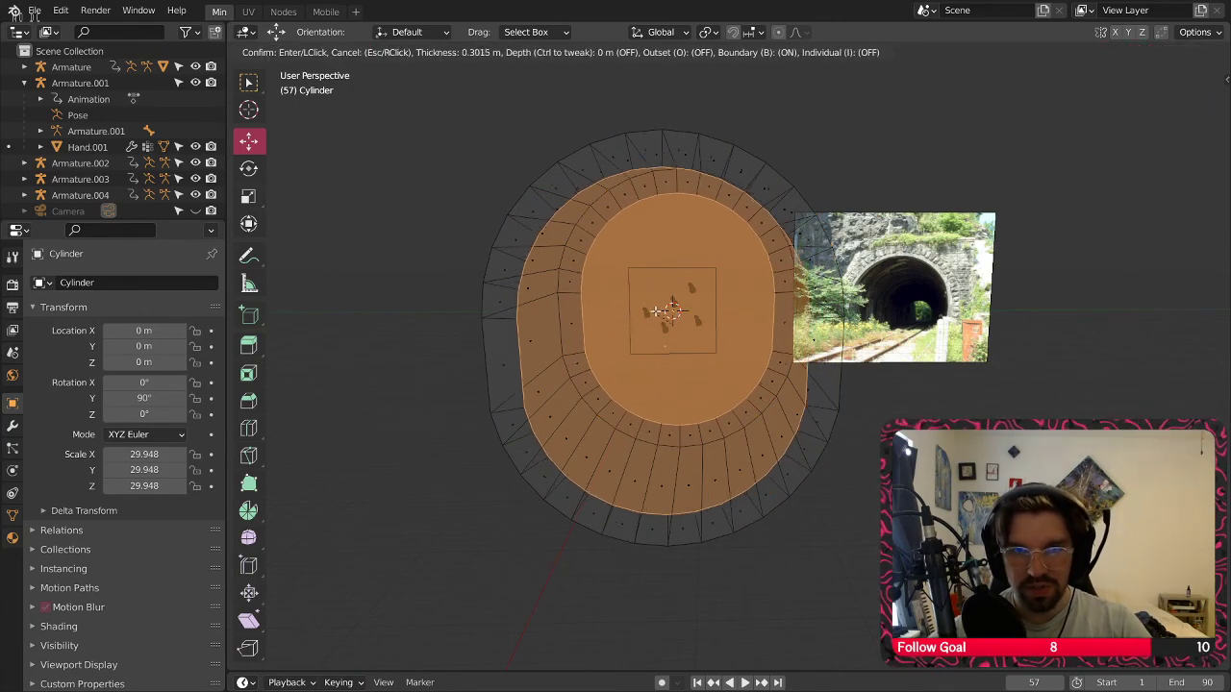
left_click(659, 312)
scroll(681, 273, "up", 2)
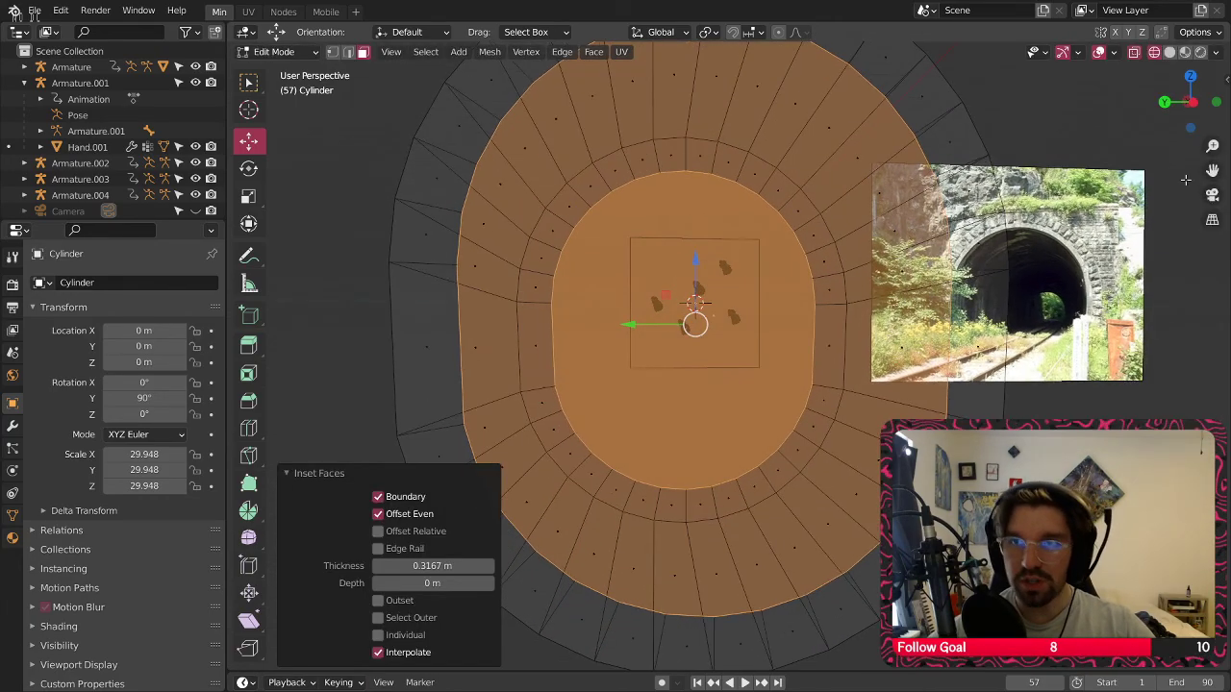
Shrink the inset end faces uniformly to about 0.64 in the left view to size the tunnel opening
left_click(1191, 103)
left_click(249, 196)
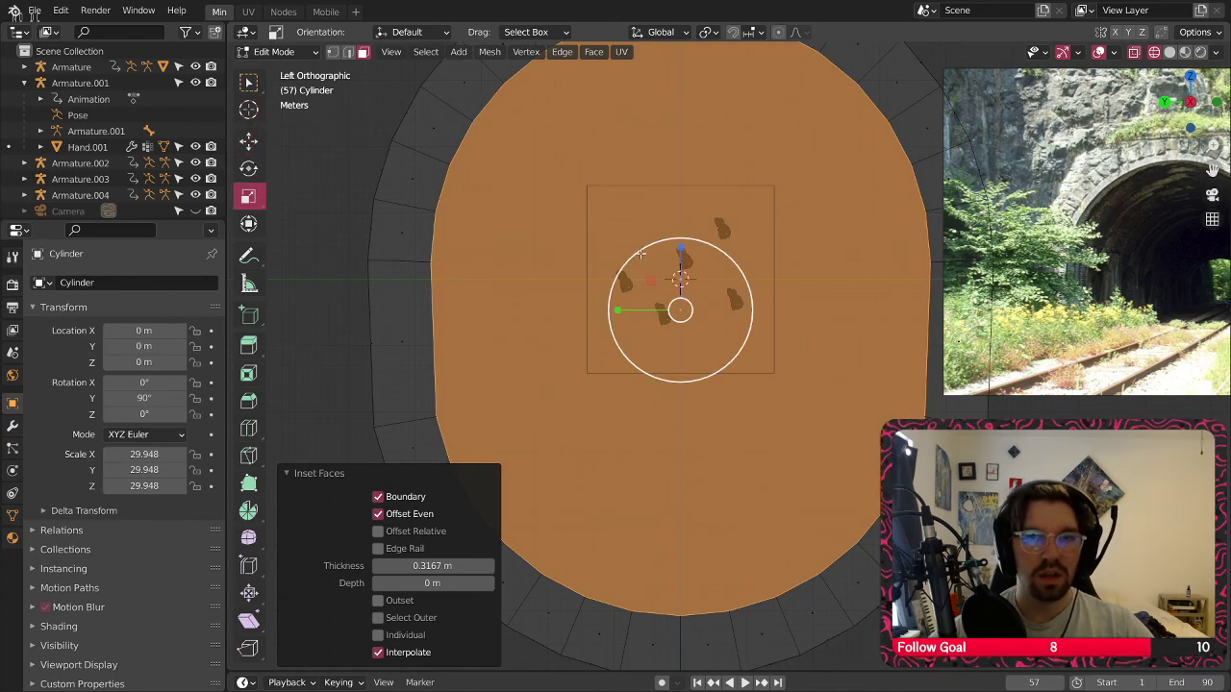
key("s")
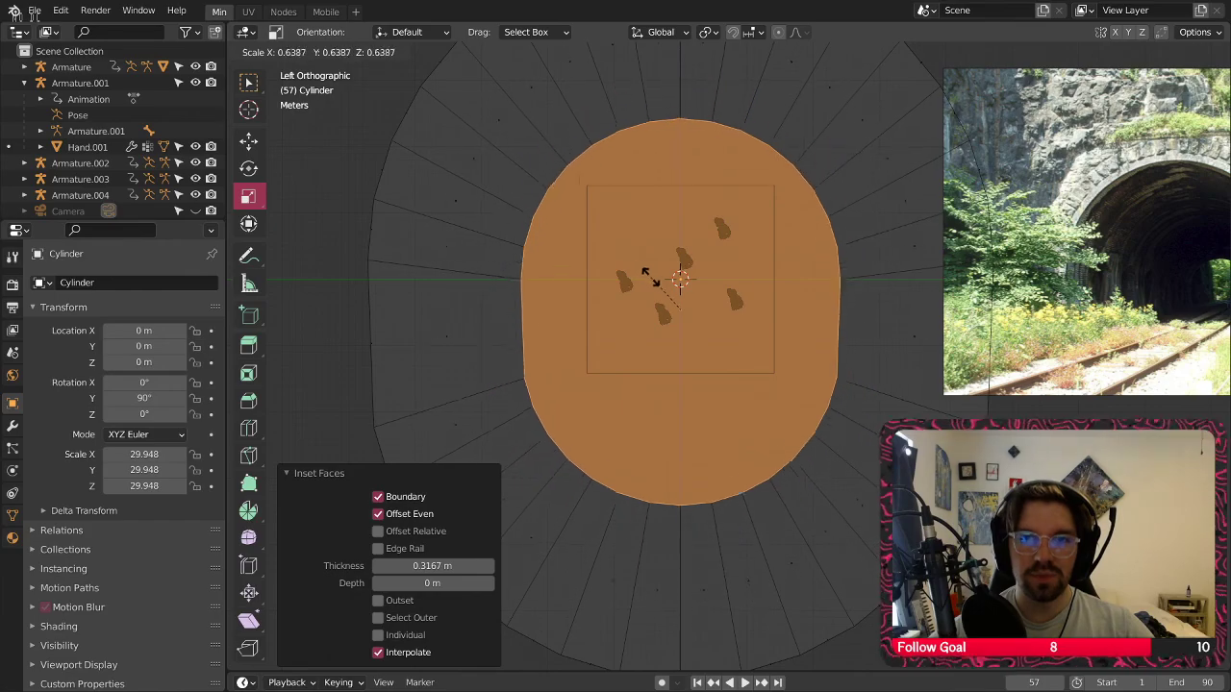
left_click(658, 277)
Bridge the two inset end faces to cut an open passage through the cylinder
middle_click_drag(657, 277, 622, 277)
right_click(699, 304)
left_click(663, 434)
scroll(686, 329, "down", 3)
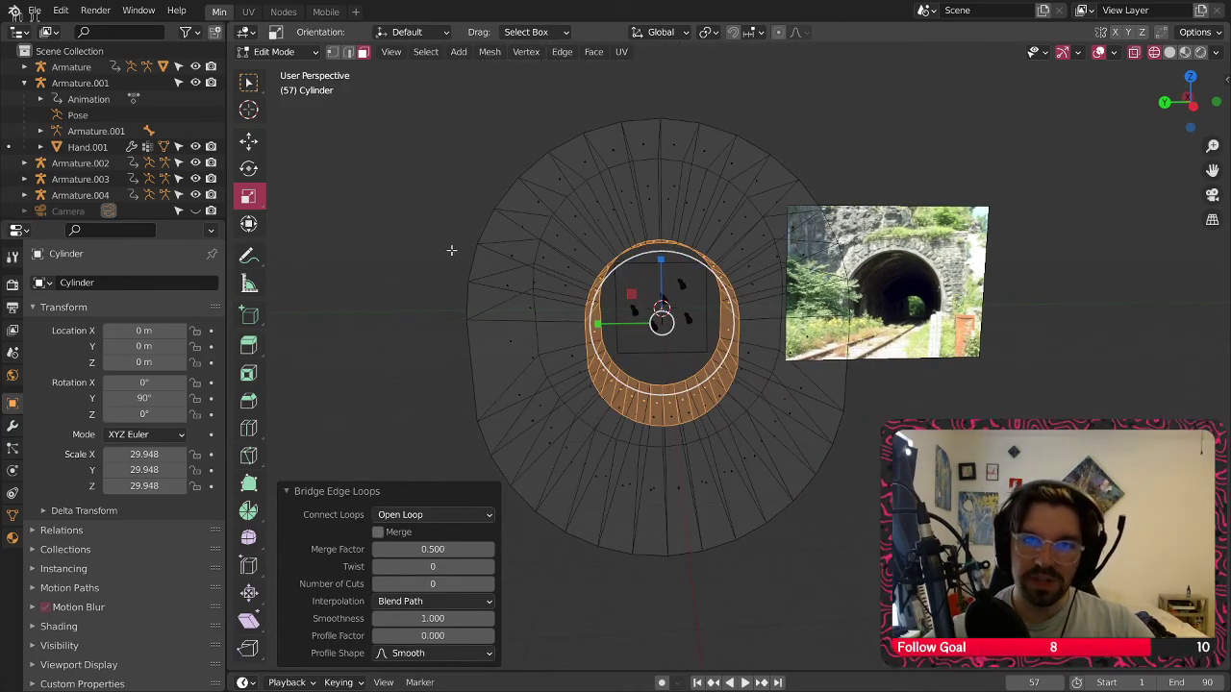
Return to Object Mode and display the hollow cylinder in solid shading
middle_click_drag(644, 247, 395, 267)
middle_click_drag(873, 256, 473, 129)
left_click(286, 52)
left_click(286, 69)
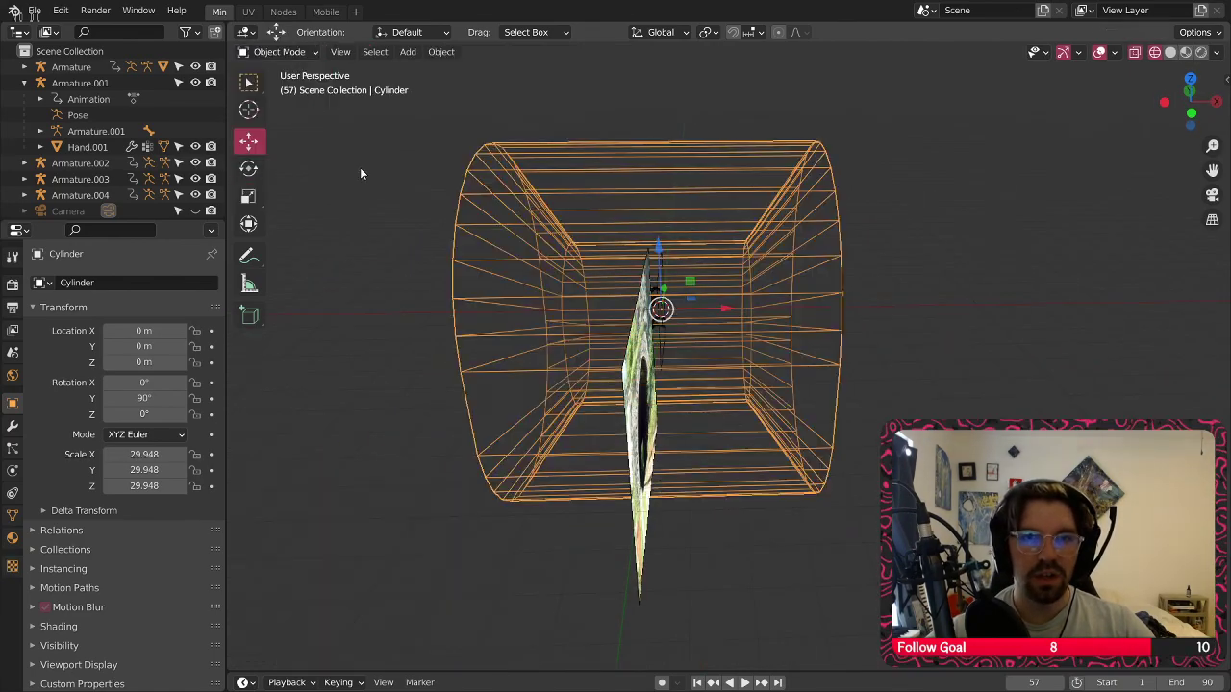
left_click(360, 167)
middle_click_drag(360, 167, 637, 172)
left_click(1171, 53)
mouse_move(539, 251)
middle_mouse_down("shift")
mouse_move(642, 219)
mouse_move(859, 208)
mouse_move(695, 344)
mouse_move(766, 257)
mouse_move(725, 332)
mouse_move(654, 346)
mouse_move(736, 231)
mouse_move(632, 281)
middle_mouse_up("shift")
Flatten the inner and outer edge loops at the tunnel's near end by scaling them to 0 along X
left_click(279, 52)
left_click(287, 71)
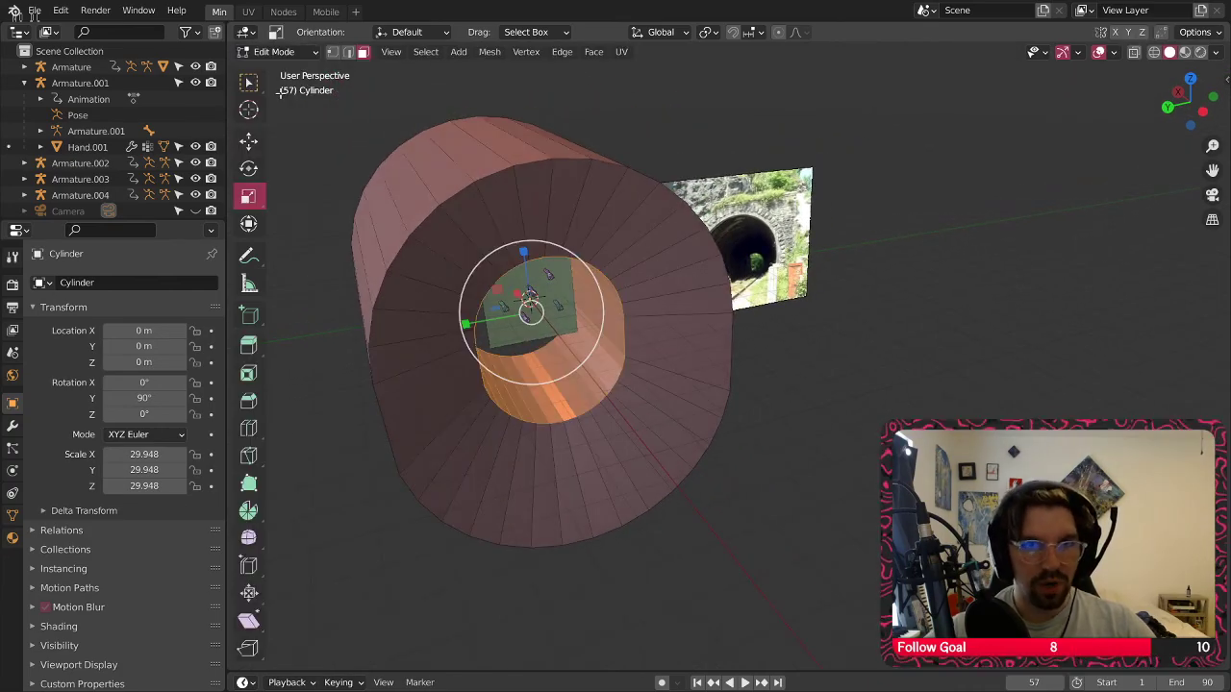
left_click(346, 52)
scroll(632, 285, "up", 2)
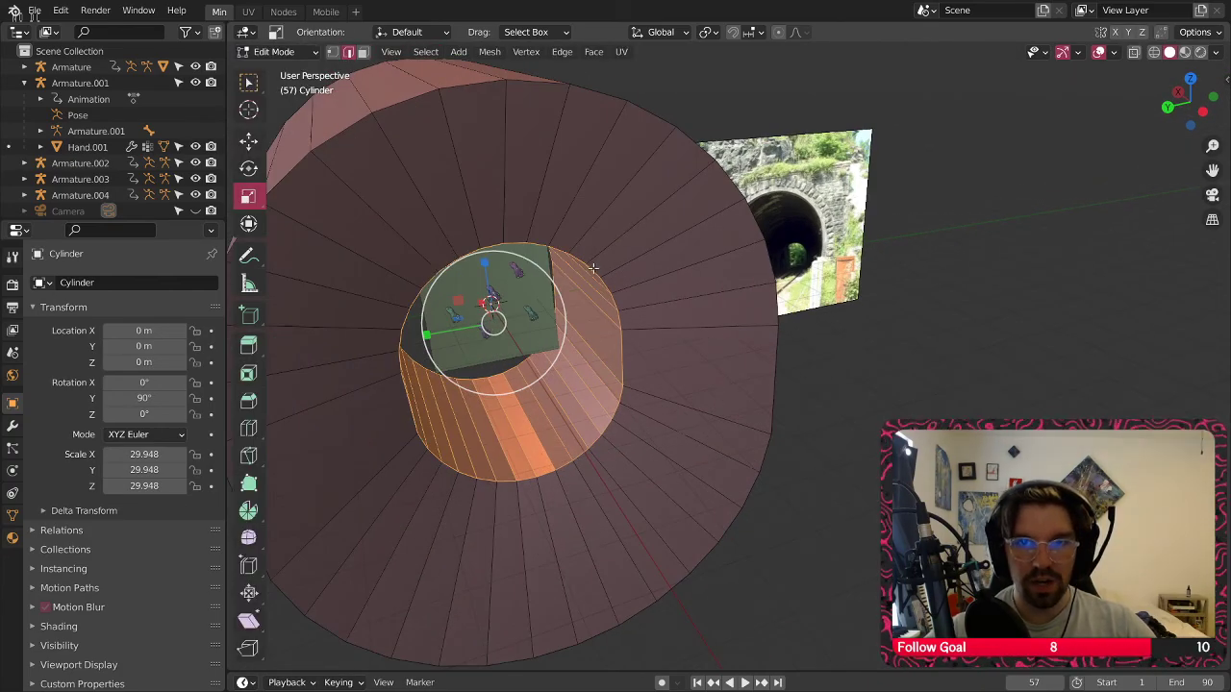
left_click(594, 269, "alt")
left_click(732, 175, "alt+shift")
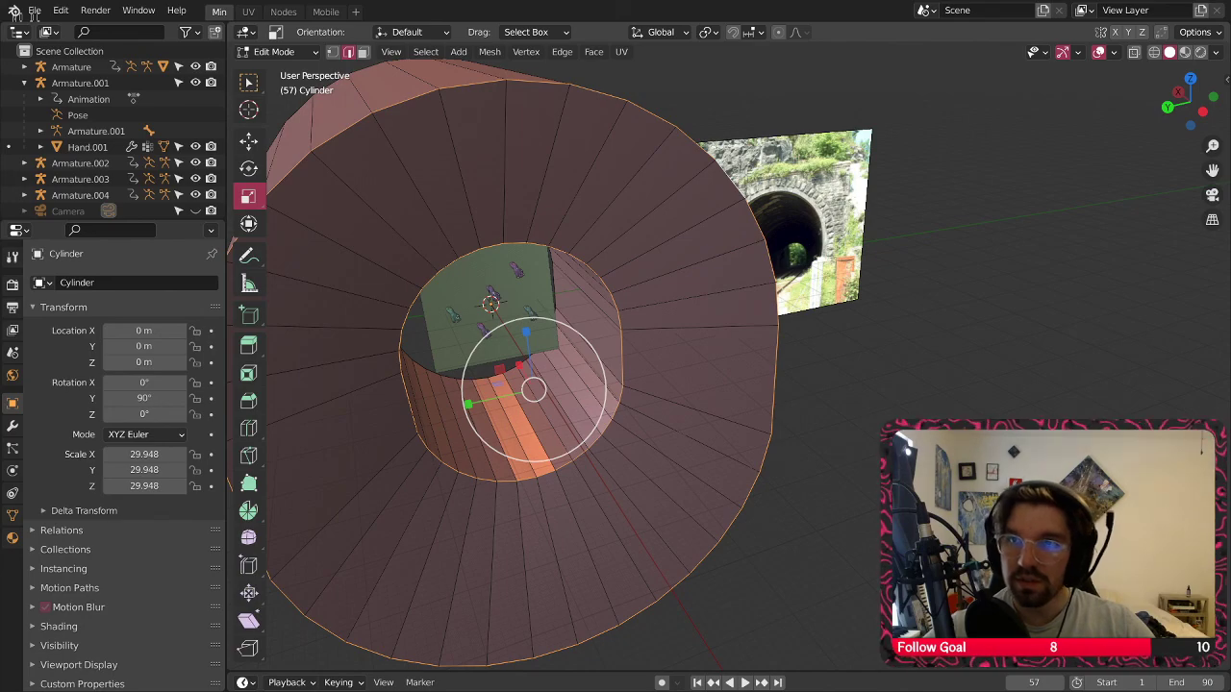
key("s")
key("x")
key("0")
key("Return")
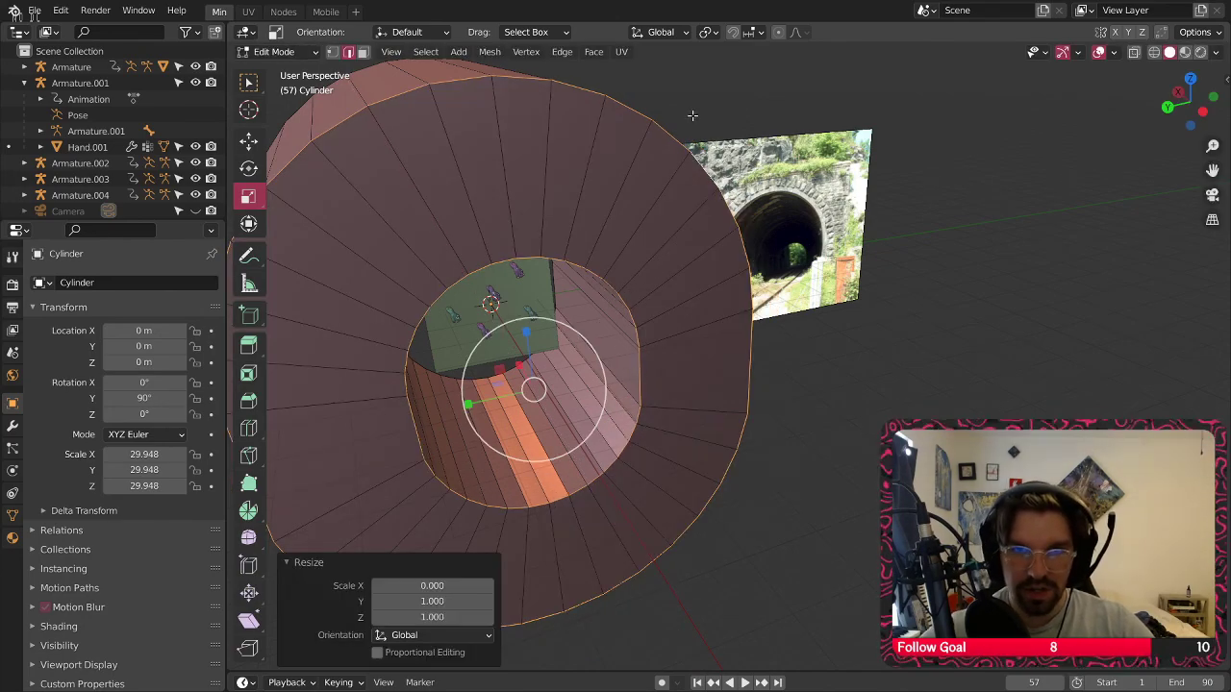
middle_click_drag(721, 115, 505, 217)
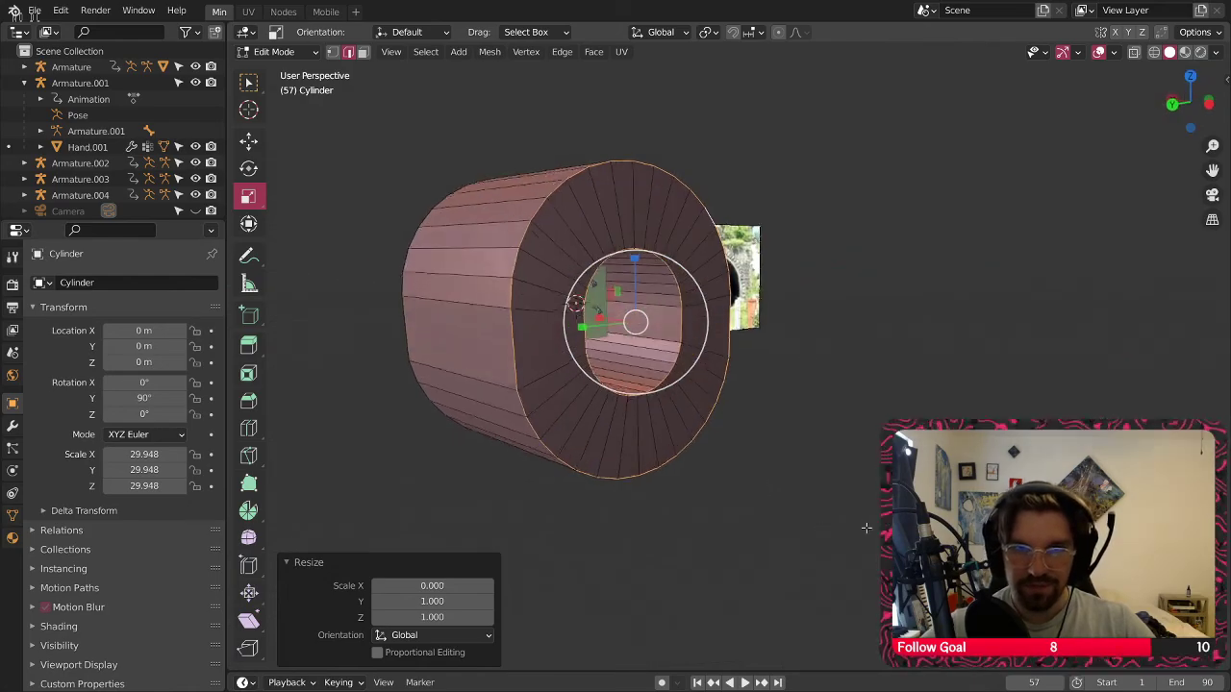
left_click(806, 487)
Return to Object Mode and move the tunnel reference image along Y to about -145.07 m
middle_click_drag(619, 233, 520, 238)
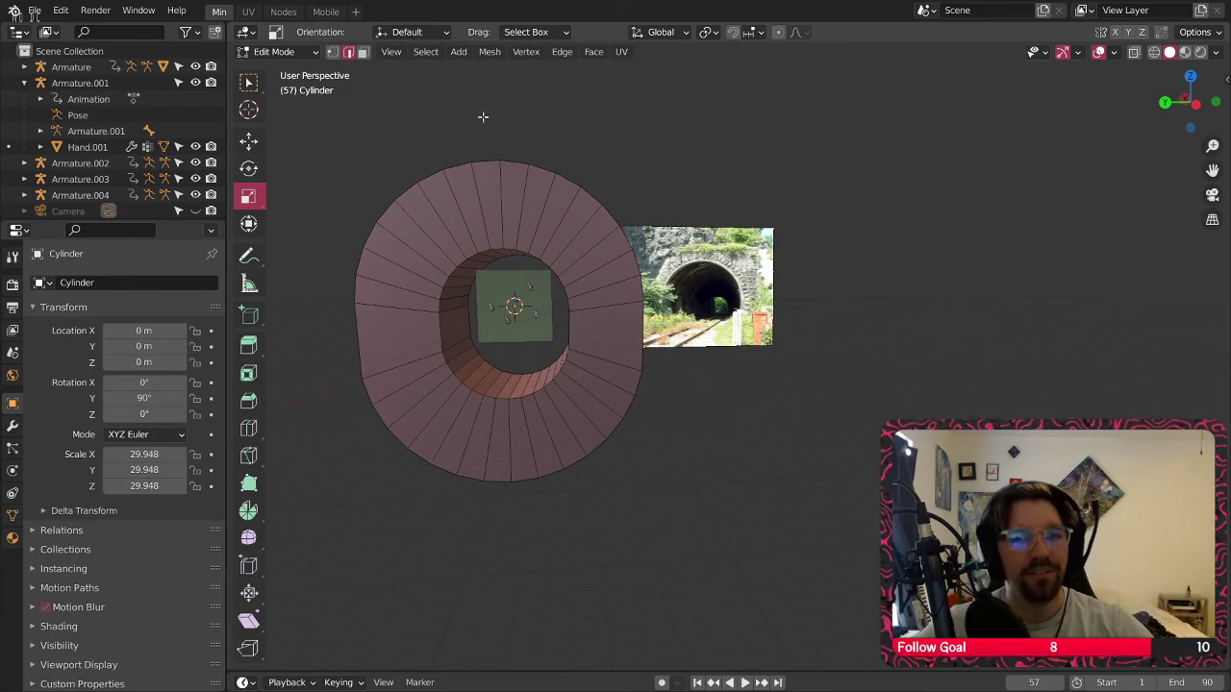
middle_click_drag(562, 200, 645, 229)
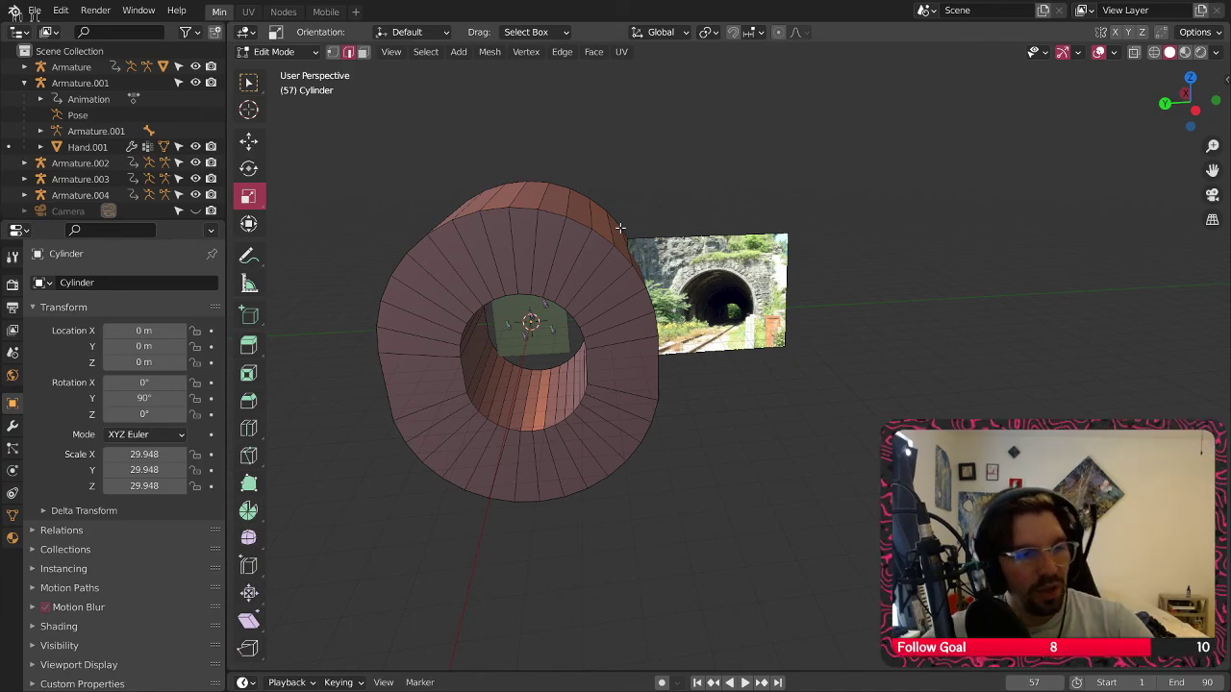
left_click(274, 51)
left_click(284, 72)
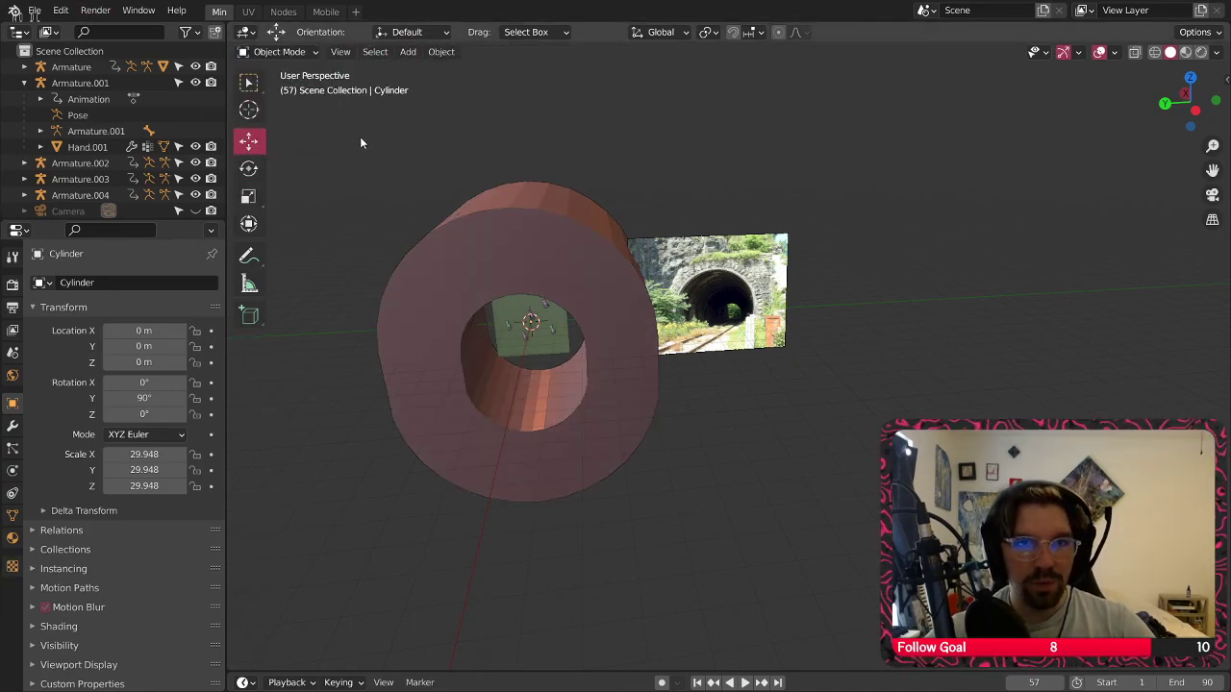
left_click(742, 273)
left_click_drag(647, 298, 813, 291)
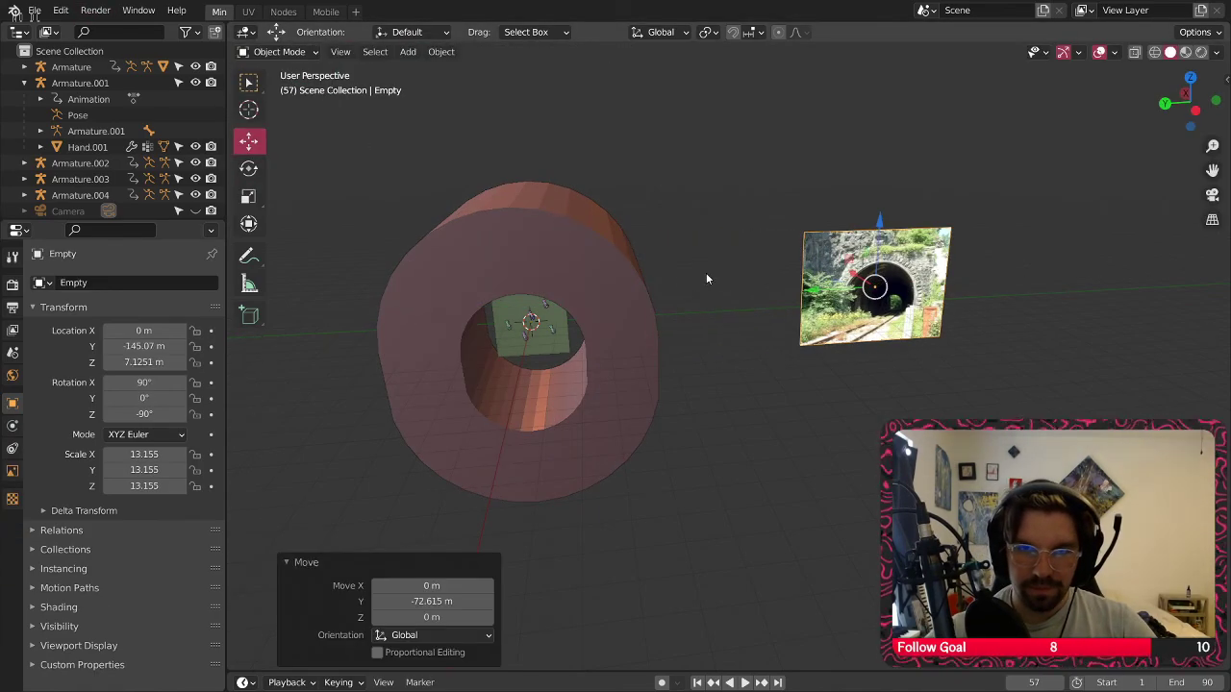
Move the hollow cylinder along X to about 25.52 m
middle_click_drag(706, 272, 525, 343)
left_click(683, 249)
middle_click_drag(683, 248, 648, 357, "shift")
scroll(651, 354, "up", 2)
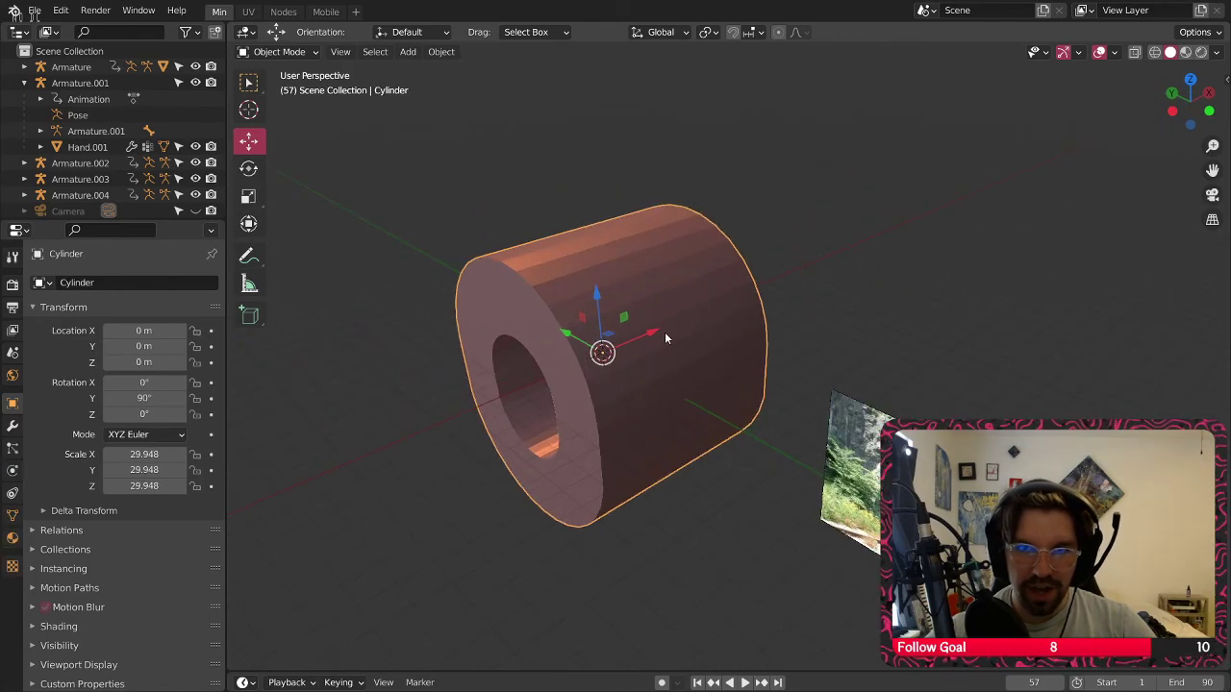
left_click_drag(659, 332, 623, 337)
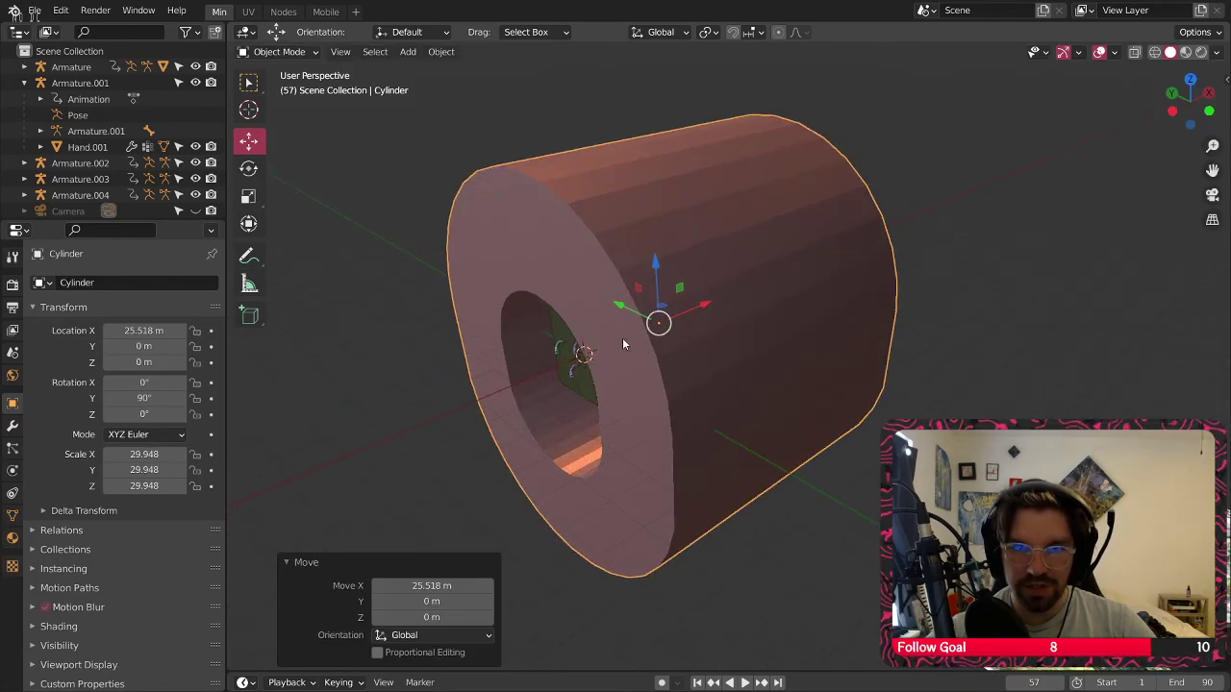
Open the hollow cylinder's mesh in Edit Mode with its upper outer surface in view
middle_click_drag(623, 338, 710, 332)
scroll(710, 332, "down", 2)
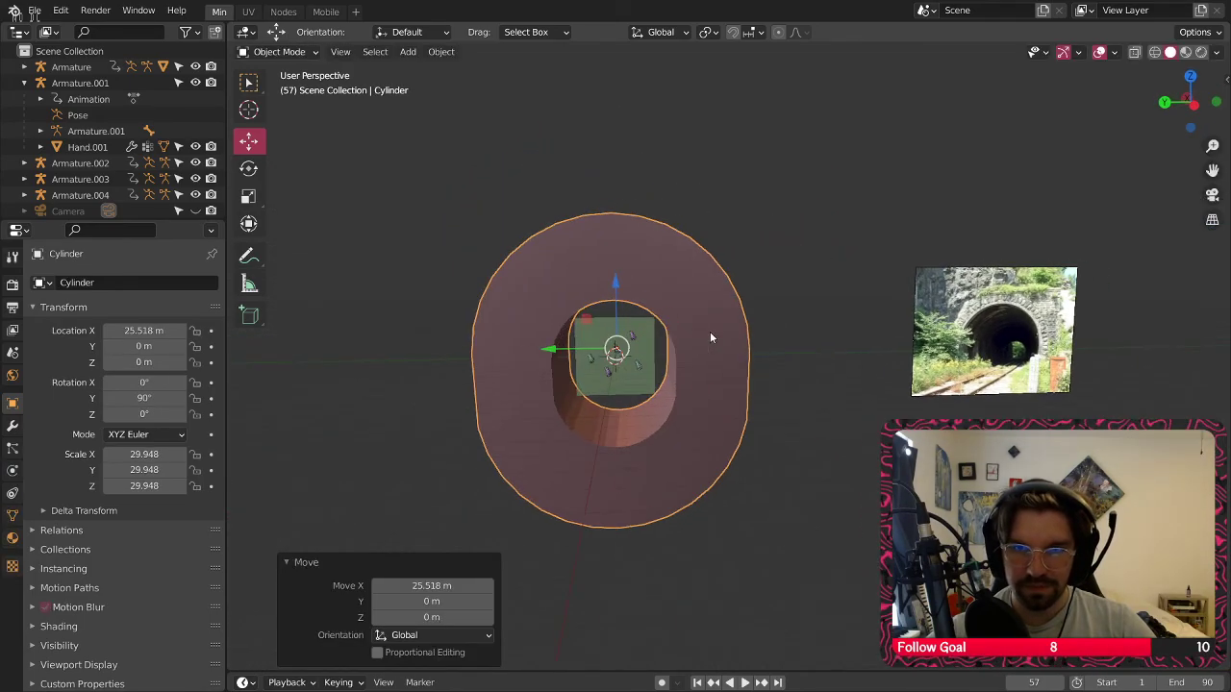
left_click(280, 51)
left_click(295, 94)
middle_click_drag(657, 282, 553, 177)
Try to dissolve seven lengthwise outer edges running from the tunnel's top down the side facing the reference image
left_click(628, 271)
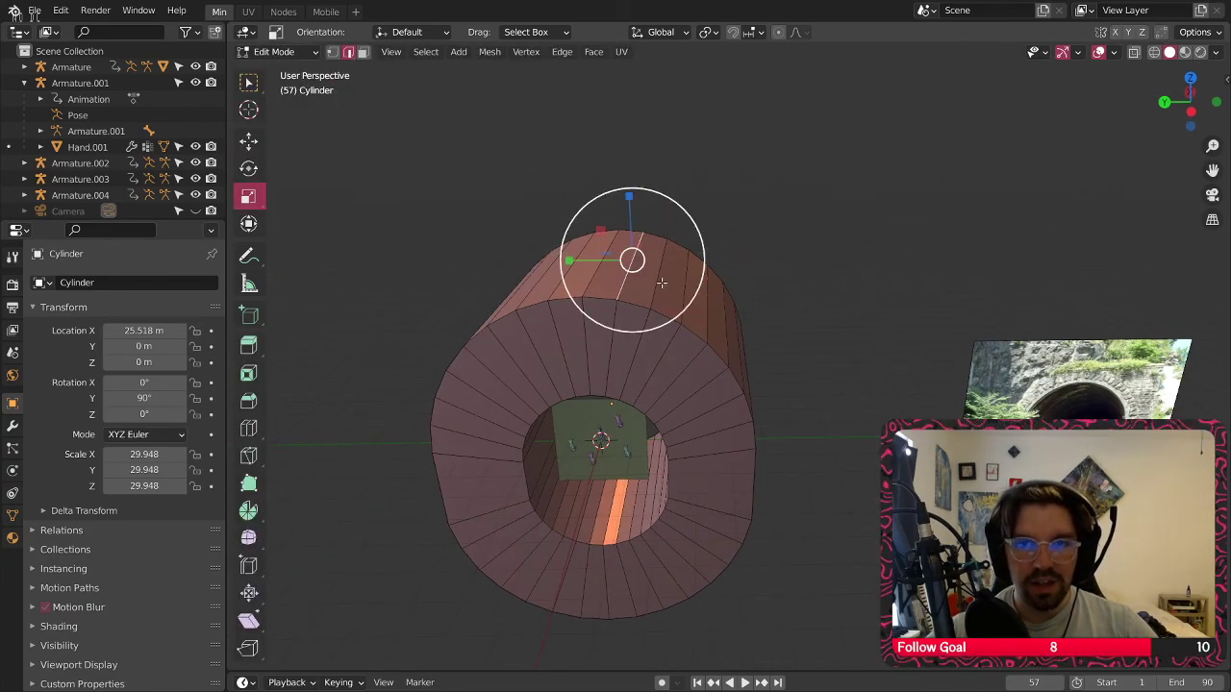
left_click(661, 283, "shift")
left_click(685, 294, "shift")
middle_click_drag(745, 317, 740, 370)
left_click(689, 317, "shift")
left_click(699, 355, "shift")
left_click(709, 365, "shift")
left_click(722, 373, "shift")
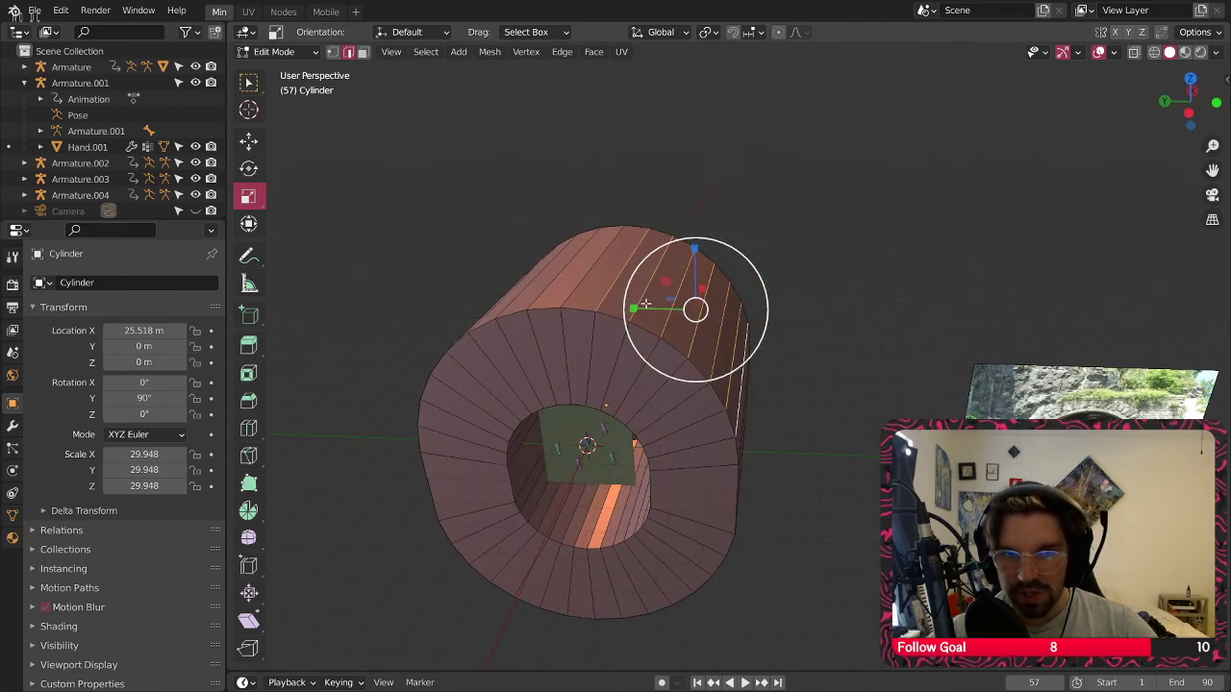
right_click(577, 240)
left_click(565, 652)
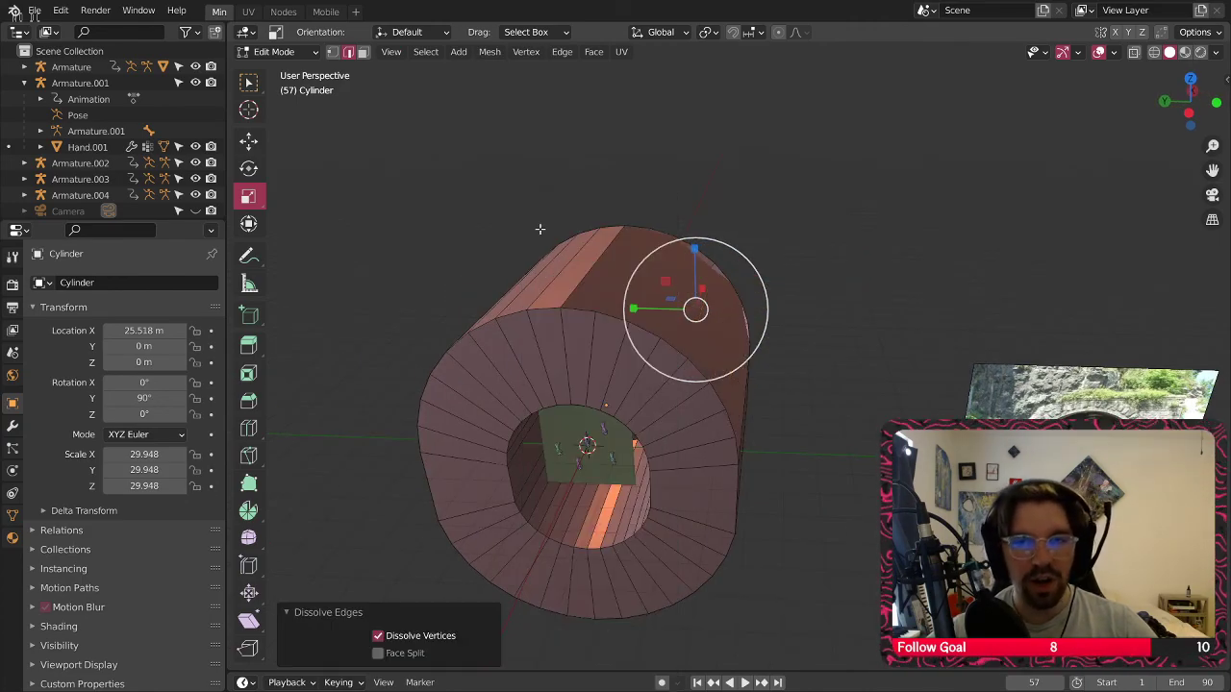
middle_click_drag(539, 229, 654, 314)
left_click(593, 332)
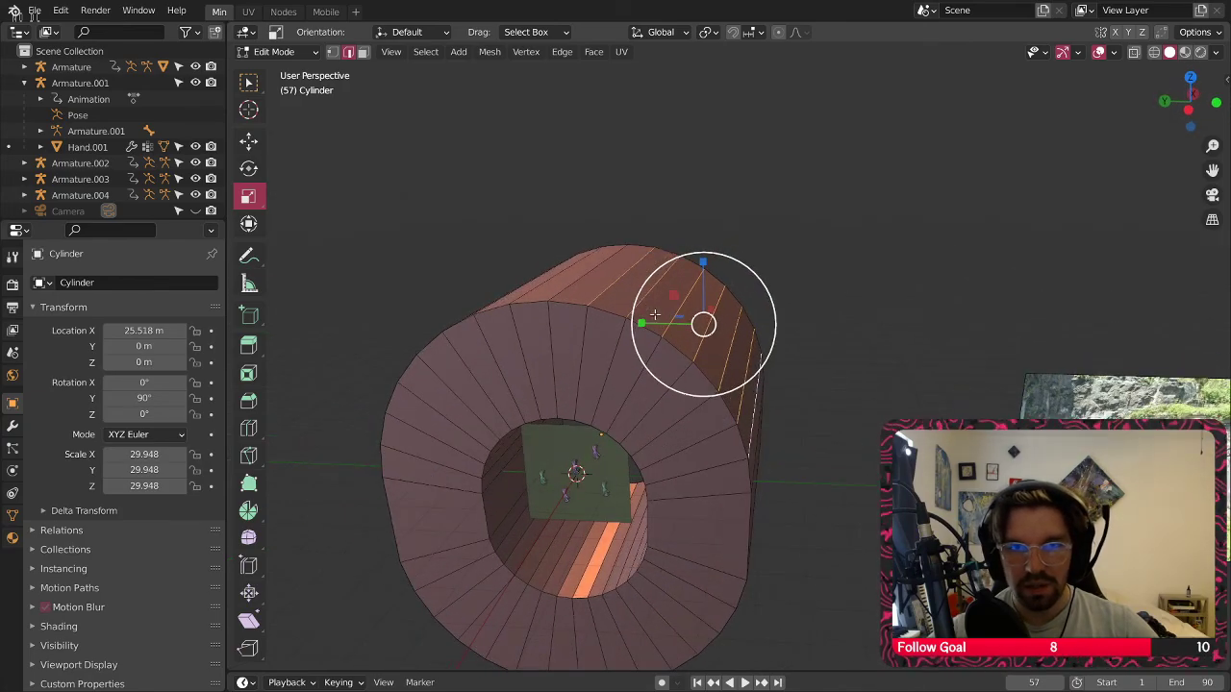
Dissolve five lengthwise edges on the tunnel's upper outer surface, on the side facing the reference image
left_click(605, 291)
left_click(640, 302, "shift")
left_click(672, 320, "shift")
left_click(702, 339, "shift")
left_click(724, 368, "shift")
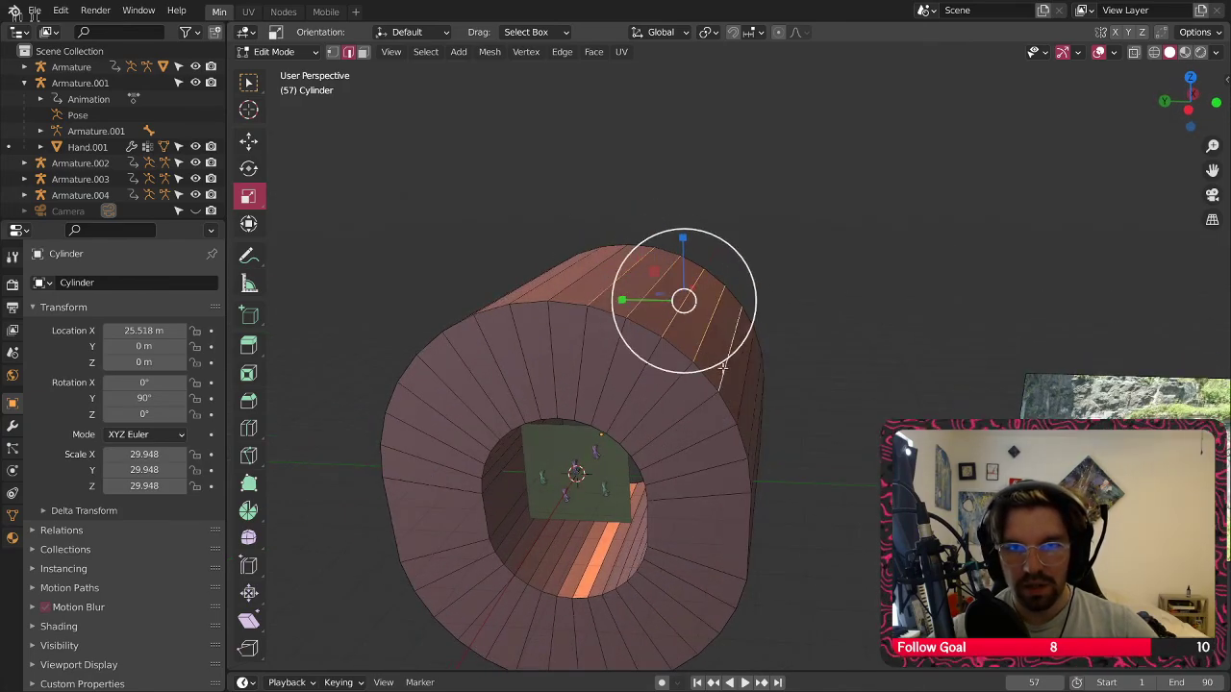
middle_click_drag(724, 367, 693, 432)
right_click(694, 458)
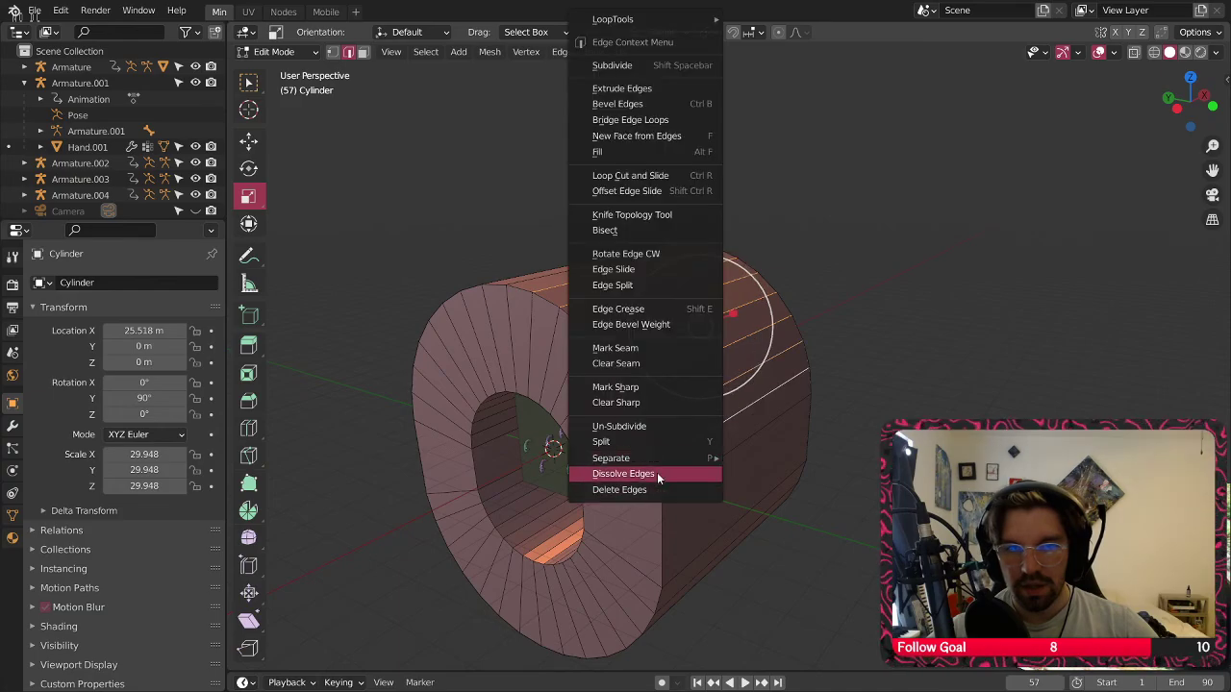
left_click(657, 478)
middle_click_drag(658, 478, 708, 457)
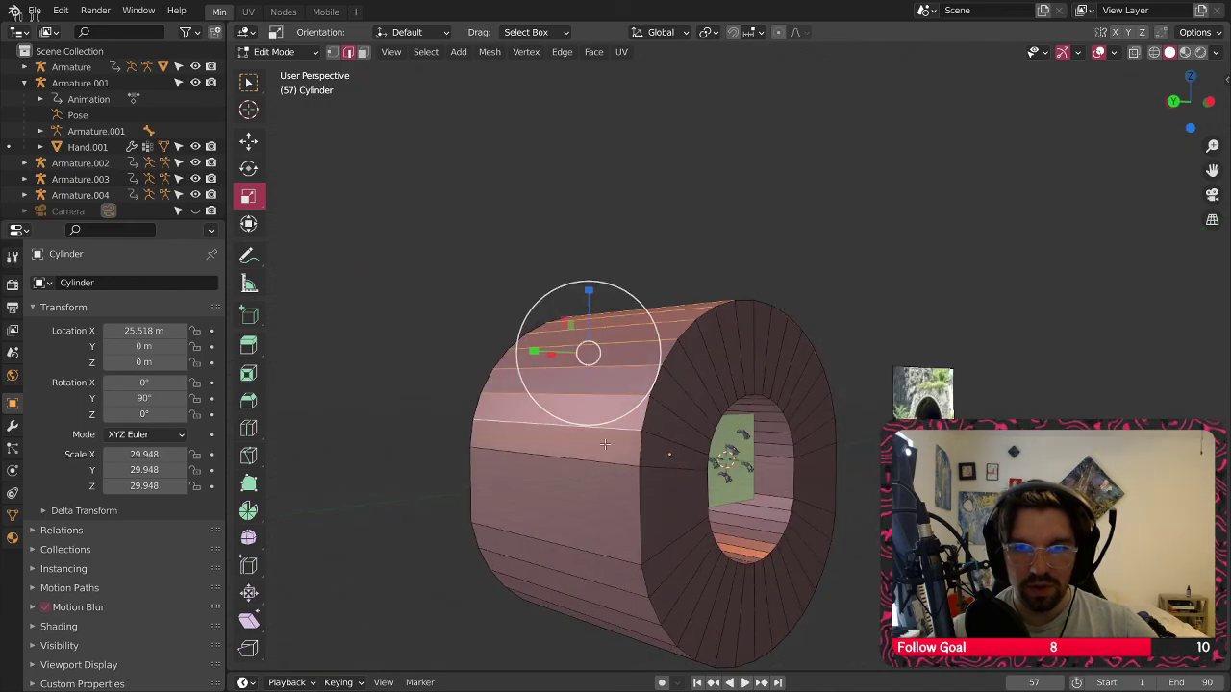
Dissolve the selected lengthwise edges on the tunnel's upper outer surface, on the side facing away from the reference image
key("ctrl+e")
left_click(595, 473)
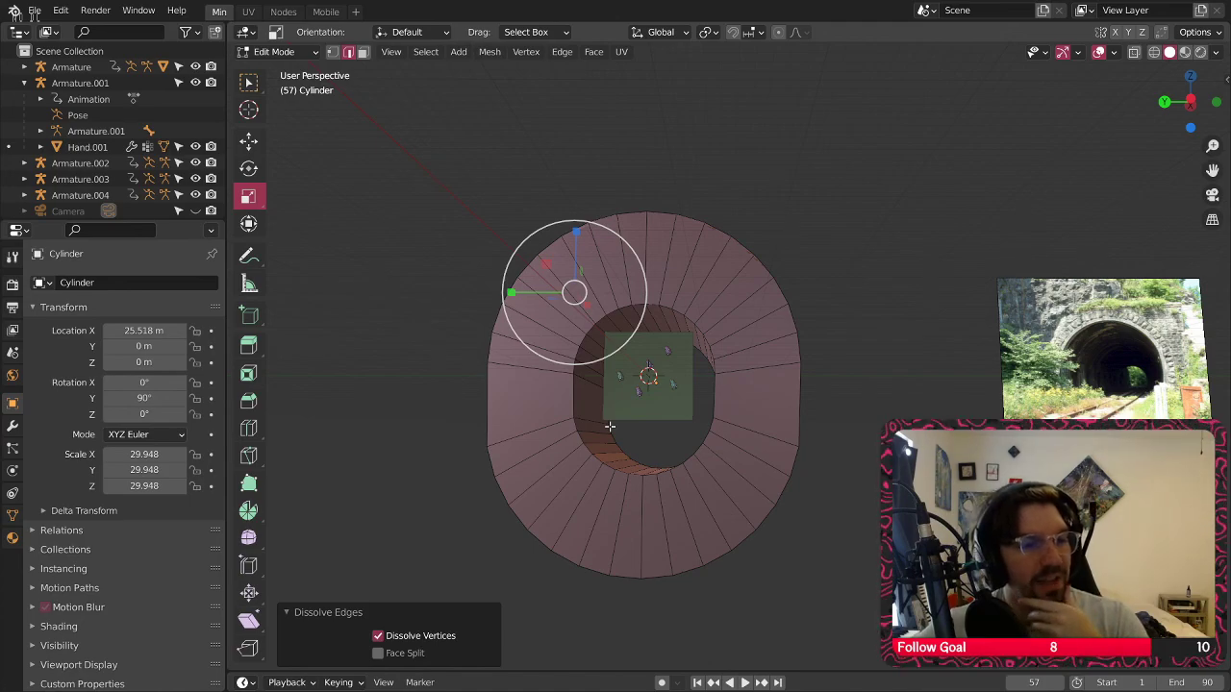
scroll(610, 370, "up", 2)
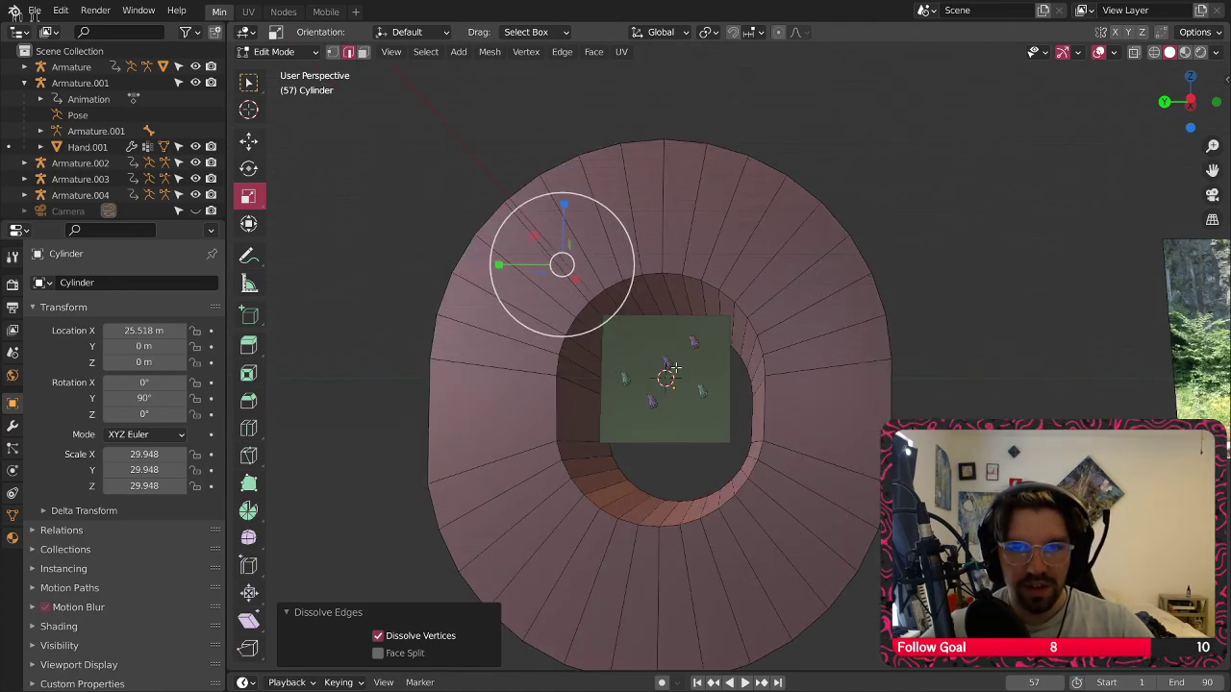
middle_click_drag(710, 383, 652, 408)
middle_click_drag(601, 333, 578, 360)
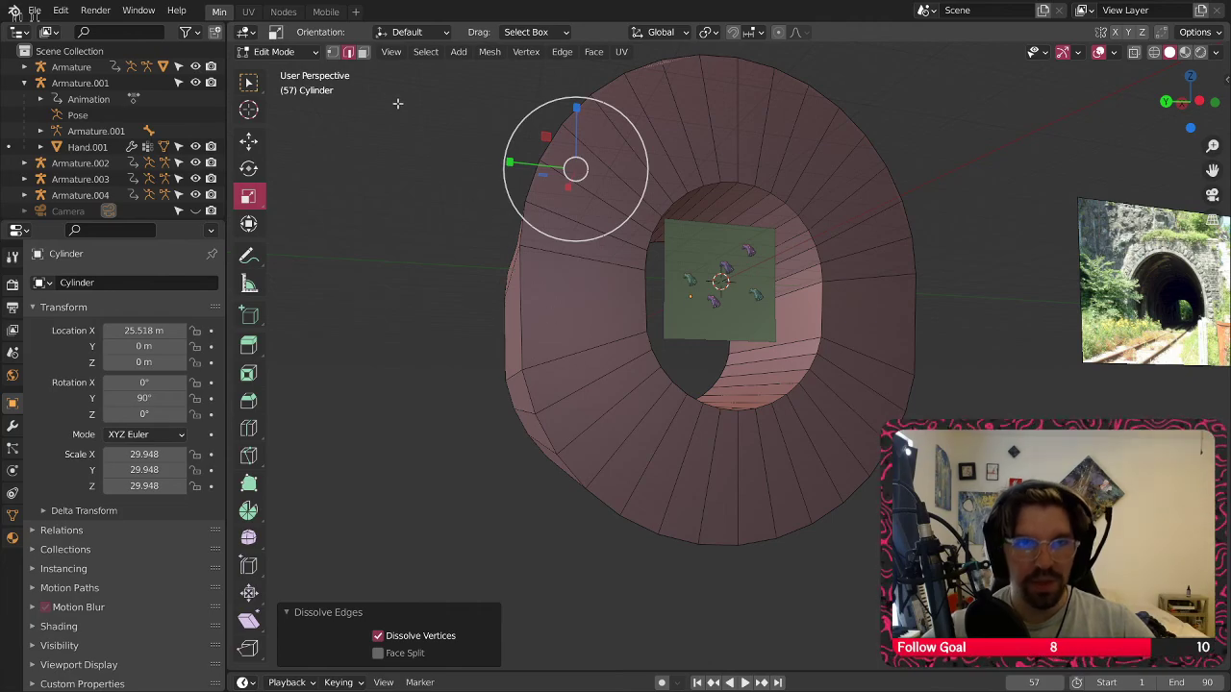
Delete the lower outer faces between the tunnel's two straight side walls, using Only Edges & Faces
left_click(364, 54)
left_click(522, 397)
middle_click_drag(794, 420, 644, 412)
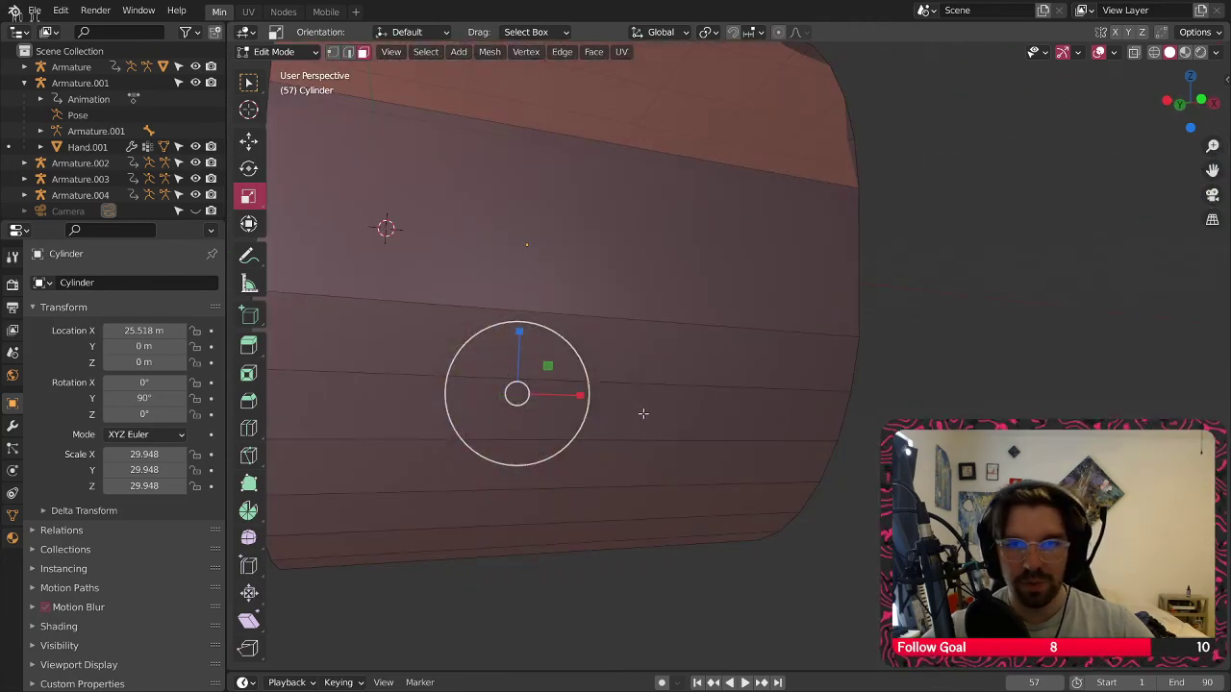
left_click(481, 358, "ctrl")
middle_click_drag(423, 366, 560, 359)
key("x")
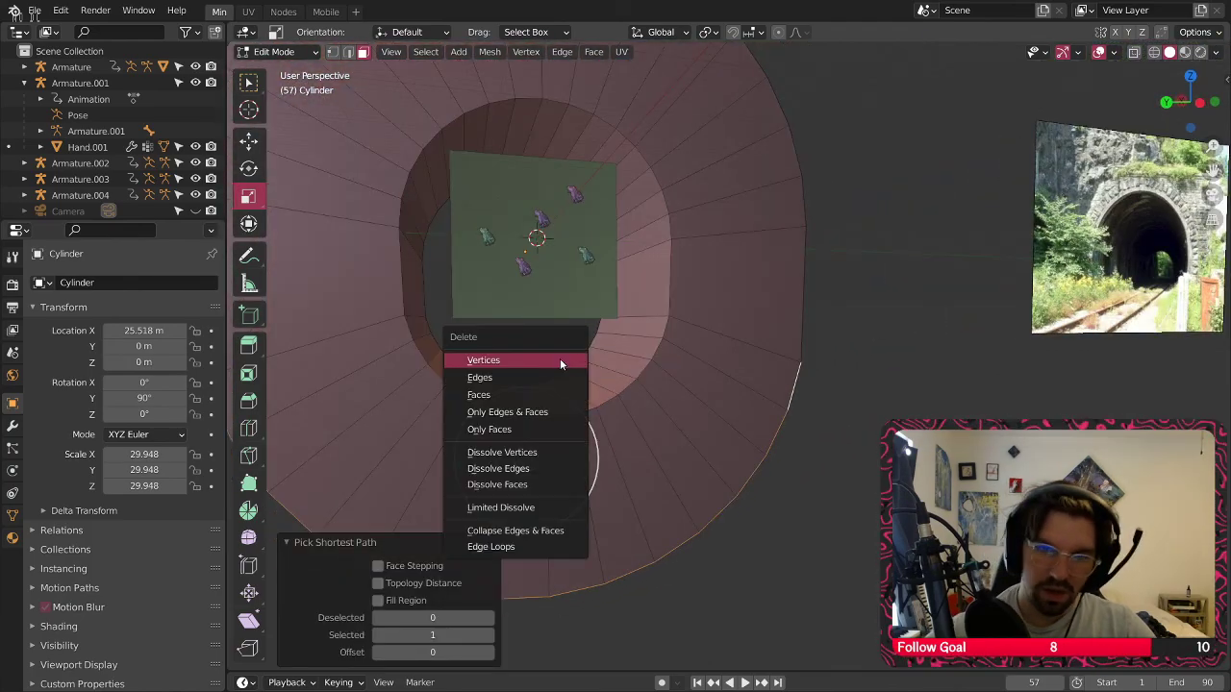
left_click(512, 412)
Dissolve the ring faces below the straight side walls into one face at each end of the tunnel
mouse_move(495, 393)
middle_mouse_down()
mouse_move(577, 404)
mouse_move(483, 371)
middle_mouse_up()
left_click(484, 375)
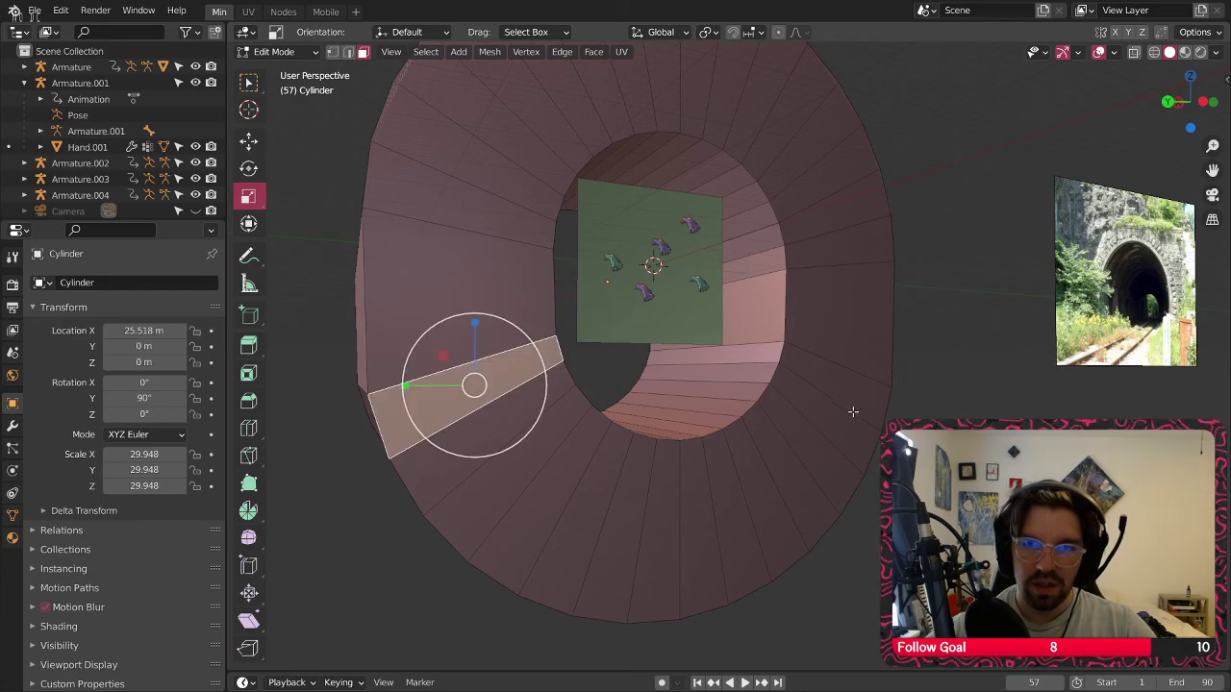
left_click(848, 402, "shift")
middle_click_drag(848, 402, 574, 431)
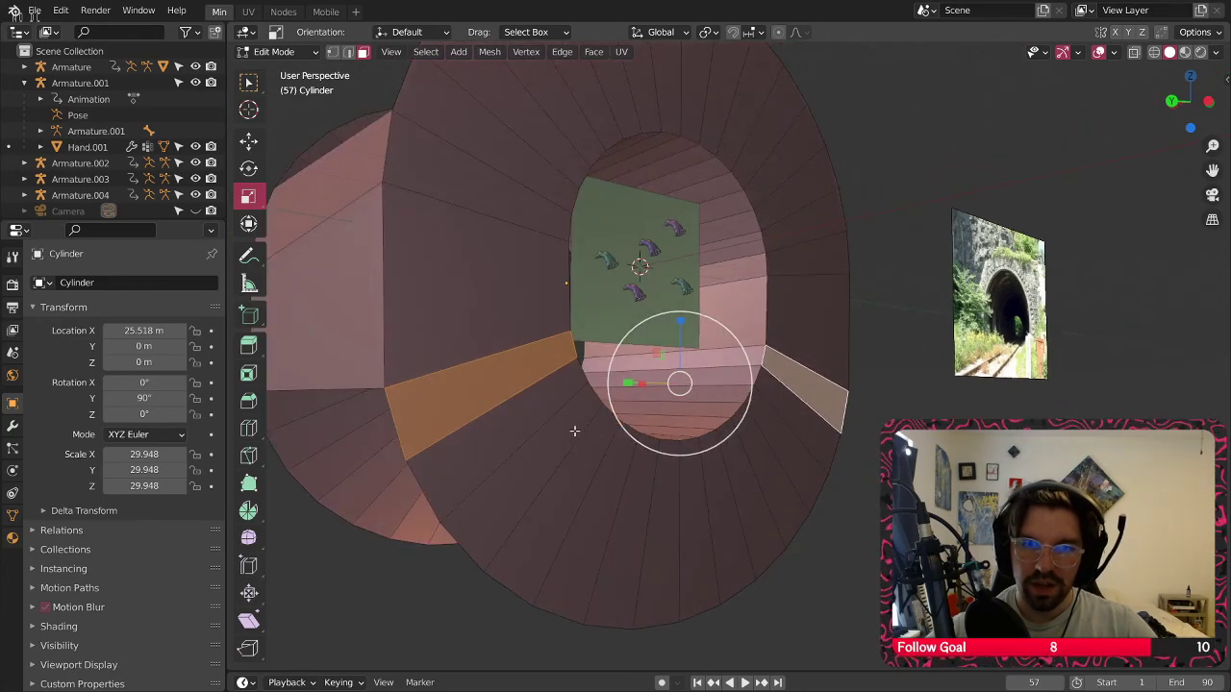
left_click(483, 382, "shift")
left_click(793, 395, "ctrl")
middle_click_drag(778, 399, 861, 342)
left_click(856, 337, "shift")
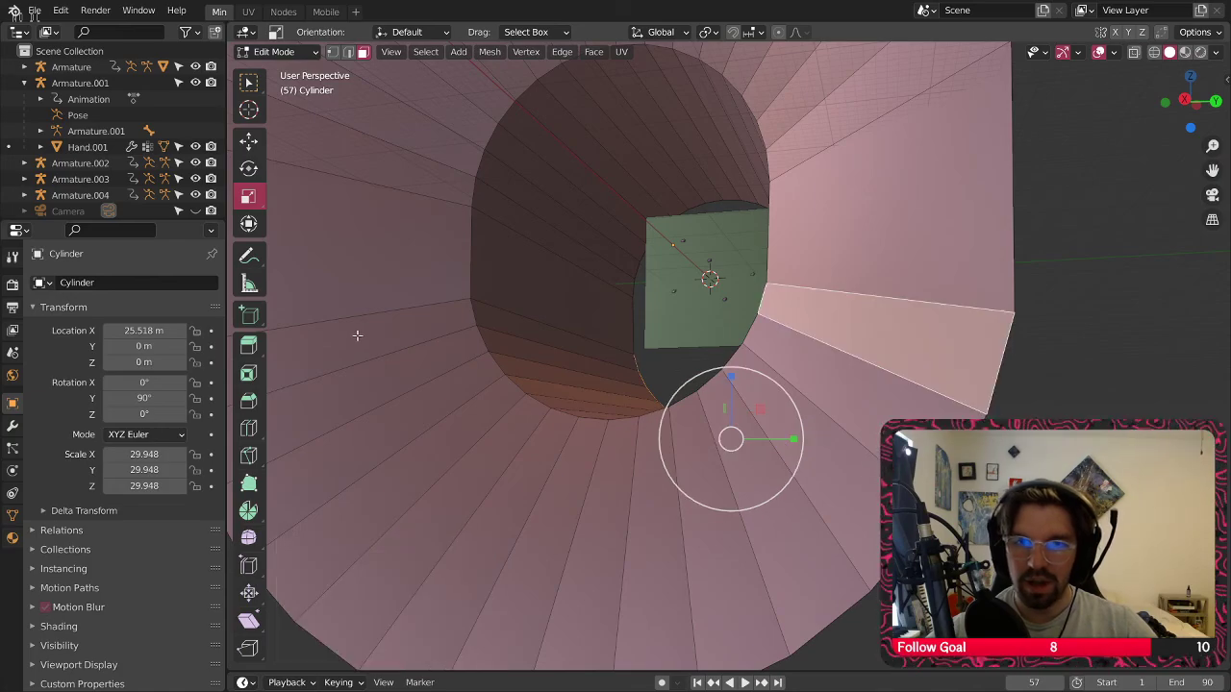
middle_click_drag(415, 327, 565, 382)
right_click(566, 382)
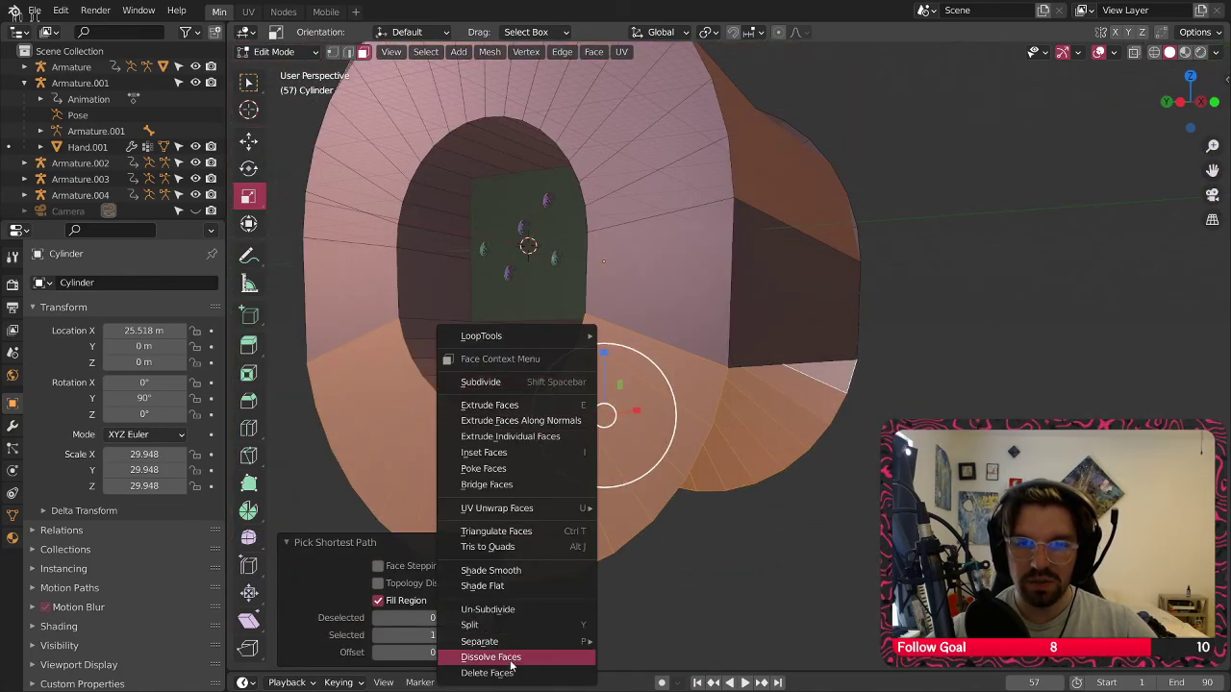
left_click(511, 666)
Delete the dissolved lower face at each end and the curved lower faces of the tunnel's inner wall
middle_click_drag(511, 666, 673, 447)
right_click(690, 440)
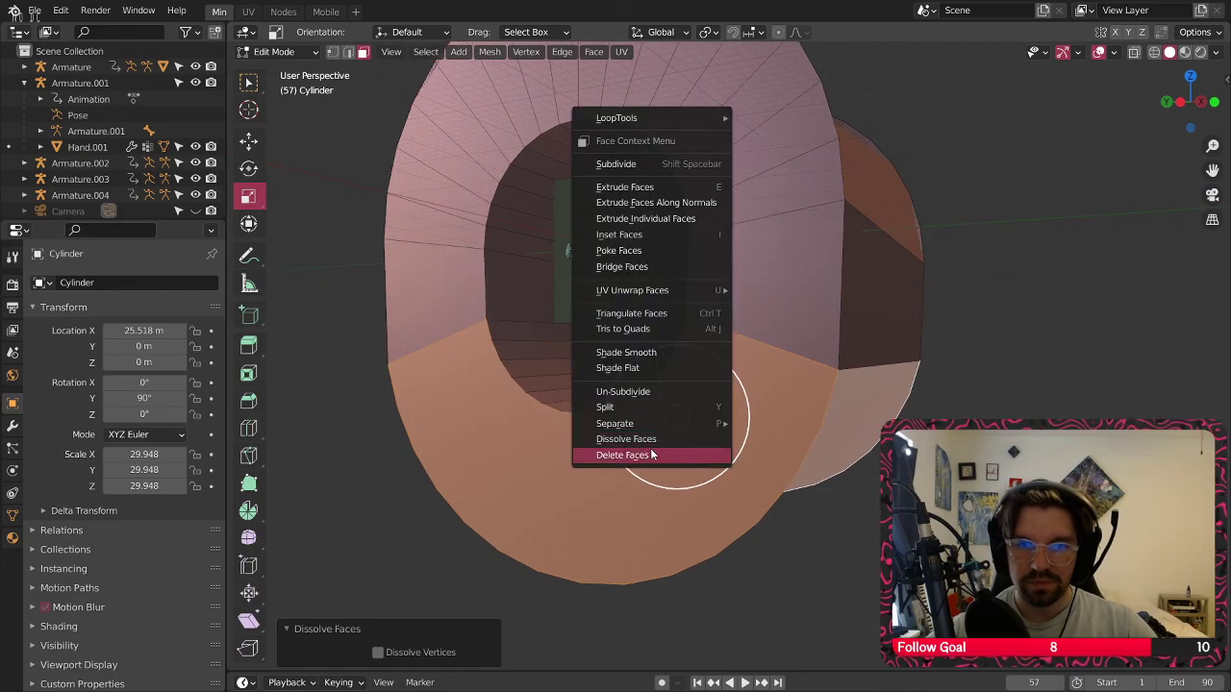
left_click(652, 455)
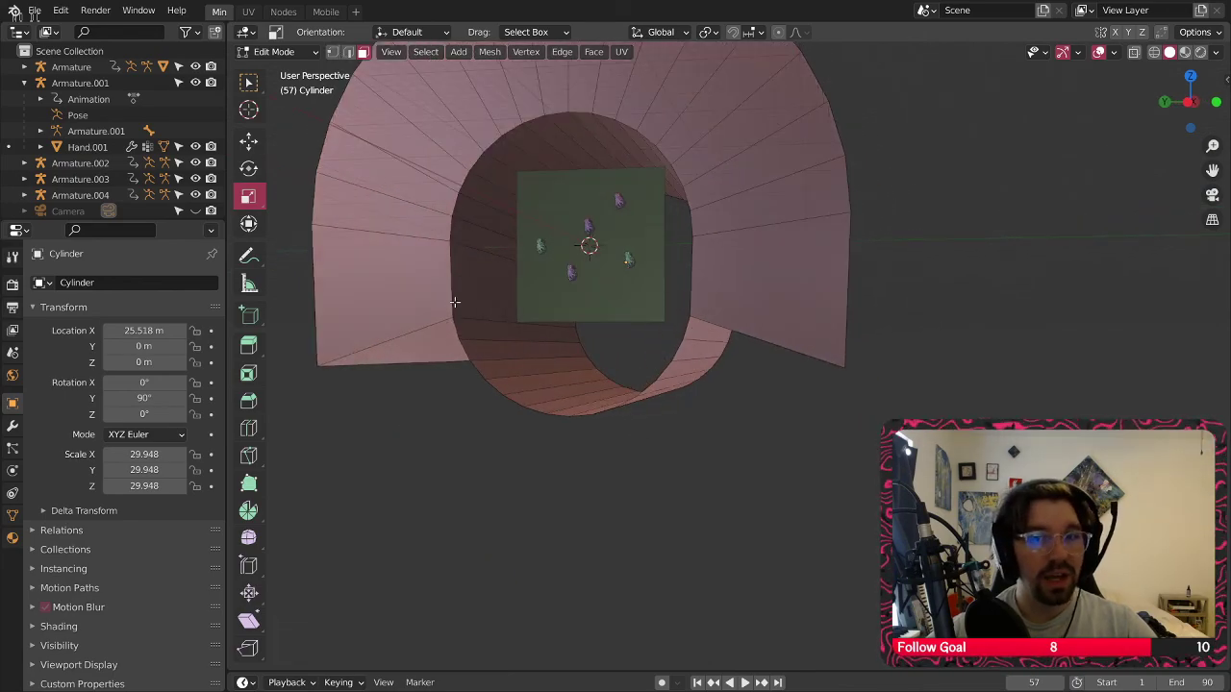
middle_click_drag(454, 302, 589, 376)
left_click(470, 327)
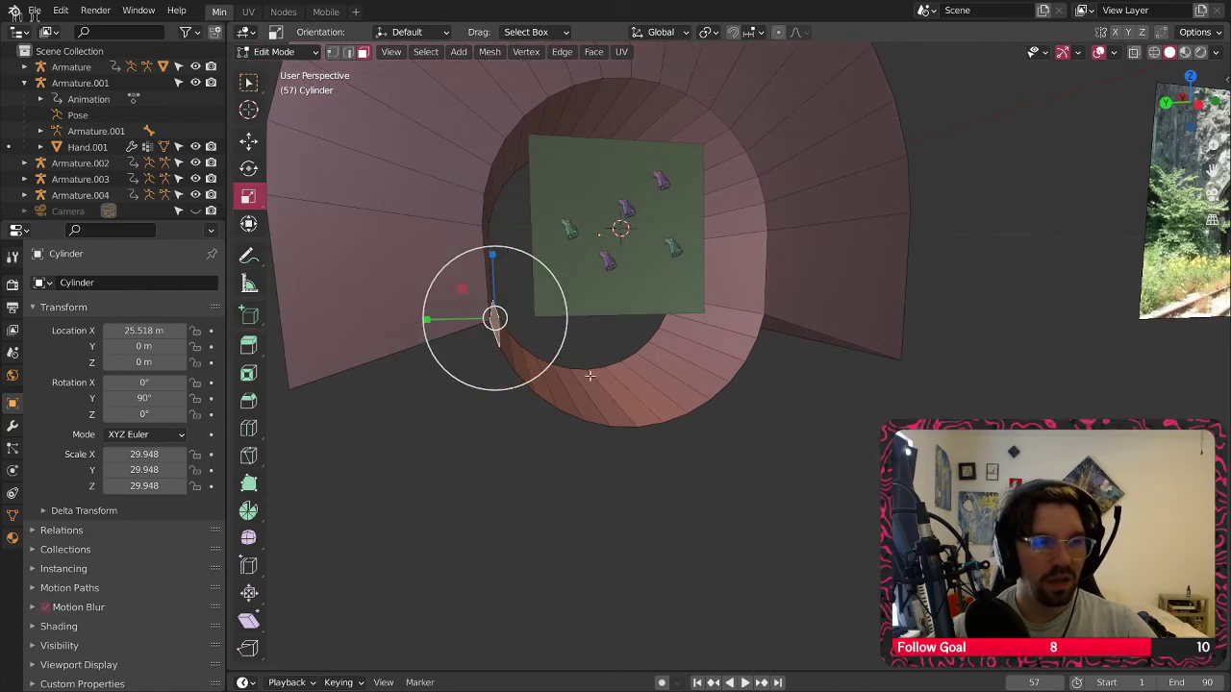
left_click(734, 320, "ctrl+shift")
right_click(729, 321)
left_click(664, 354)
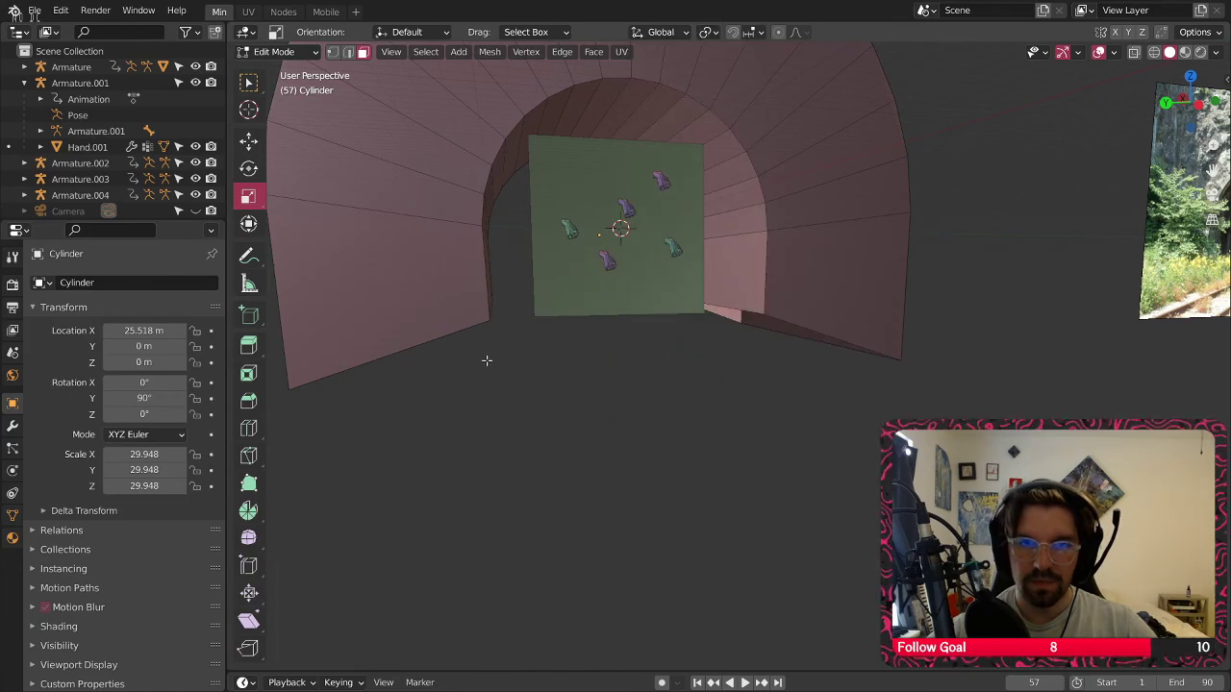
Fill a flat inner floor between the four bottom corner vertices of the tunnel's inner walls
middle_click_drag(486, 361, 706, 394)
scroll(571, 295, "up", 2)
left_click(559, 323)
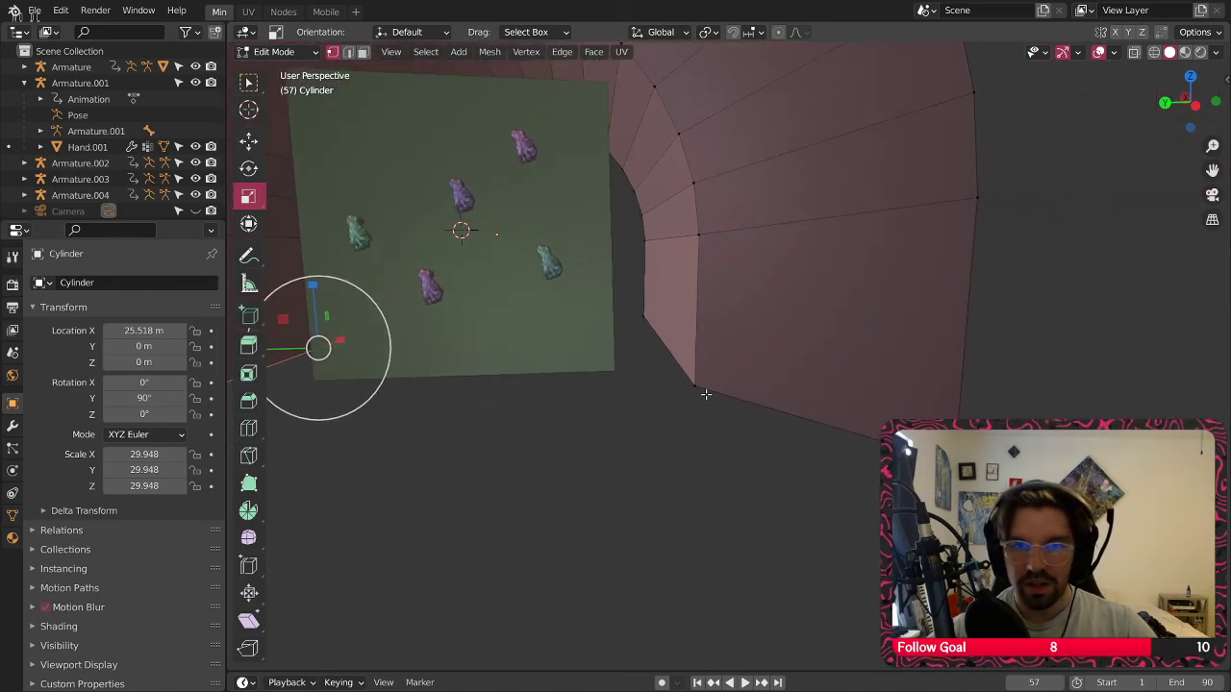
left_click(639, 315, "shift")
left_click(693, 384, "shift")
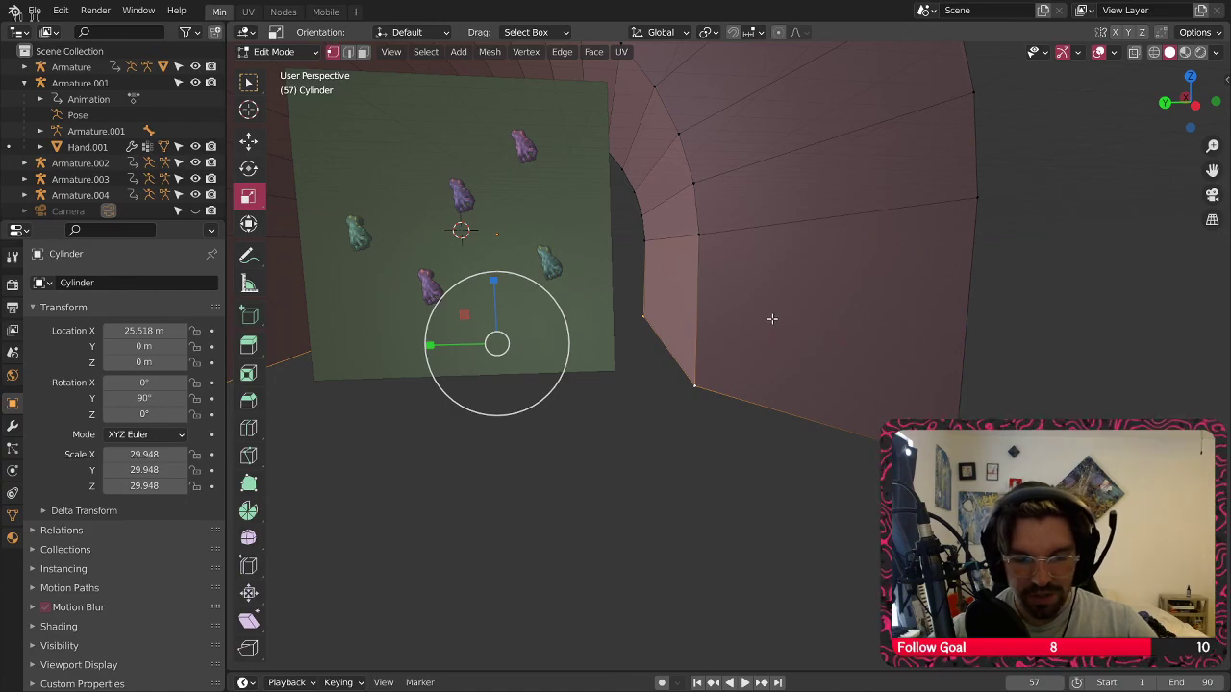
Fill the open base strip at the near end between the two inner floor corners and the two outer wall corners
middle_click_drag(747, 295, 377, 376)
left_click(859, 290, "shift")
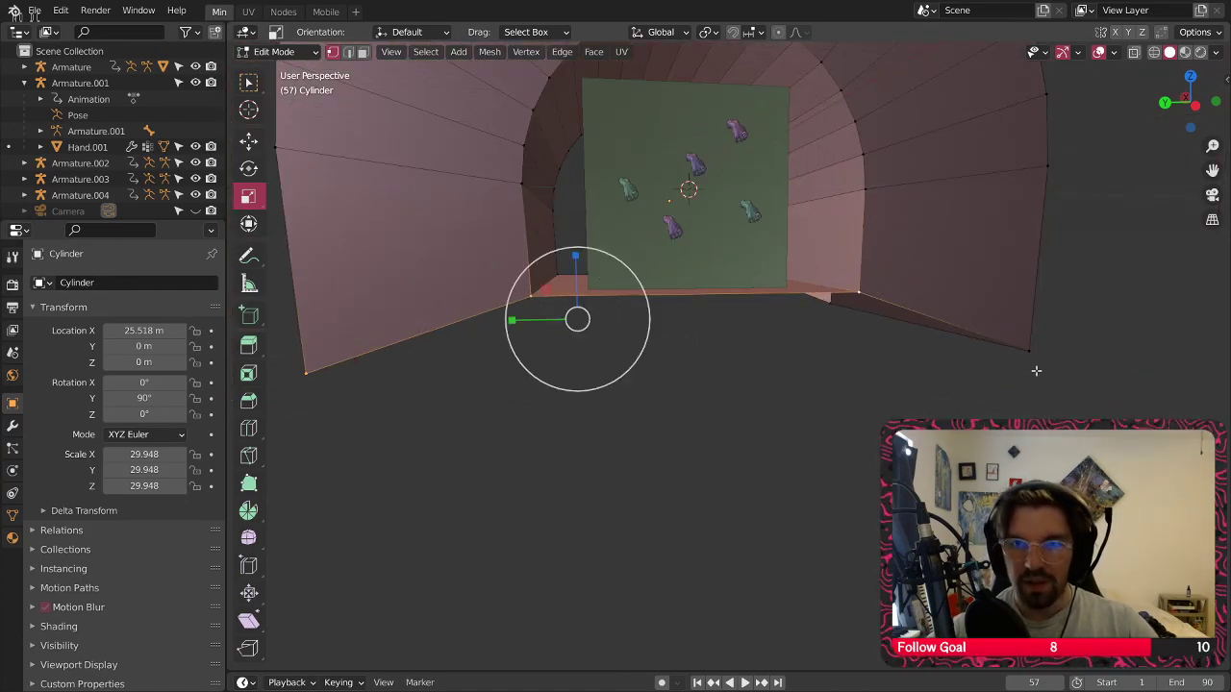
left_click(1029, 351, "shift")
key("f")
left_click(741, 419)
Fill the matching base strip at the tunnel's opposite end from its two inner and two outer bottom corners
middle_click_drag(601, 284, 808, 293)
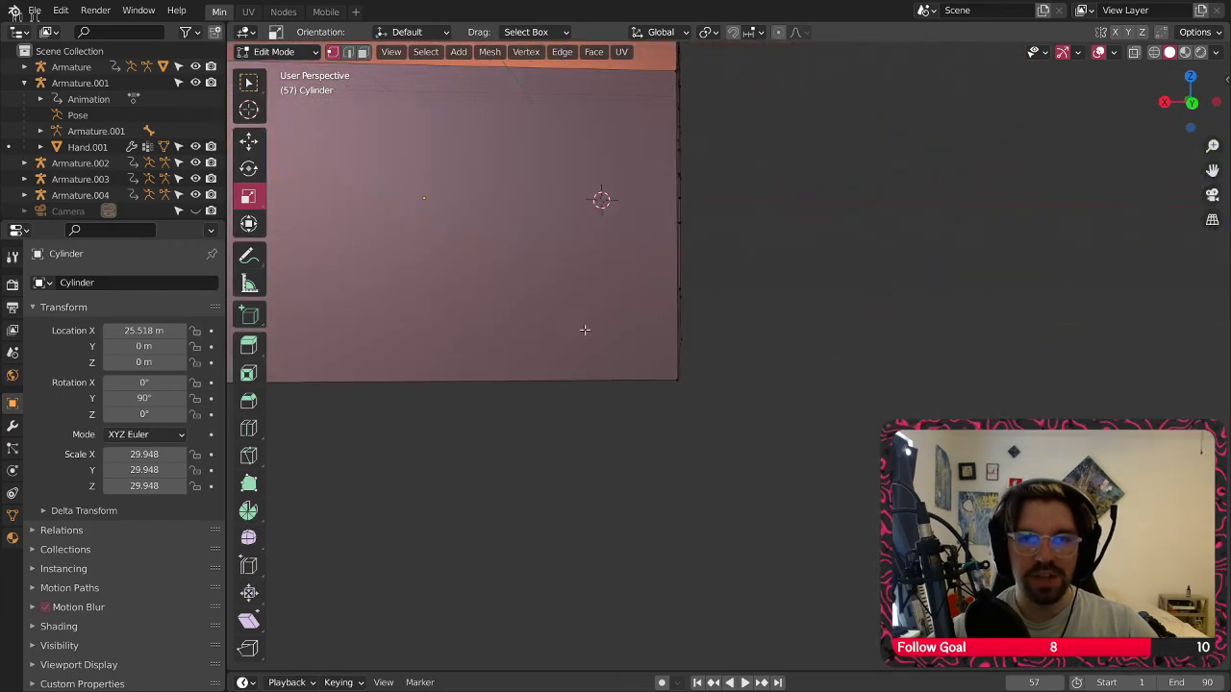
middle_click_drag(577, 327, 766, 333, "shift")
scroll(643, 313, "down", 3)
middle_click_drag(534, 322, 904, 314)
left_click(650, 297)
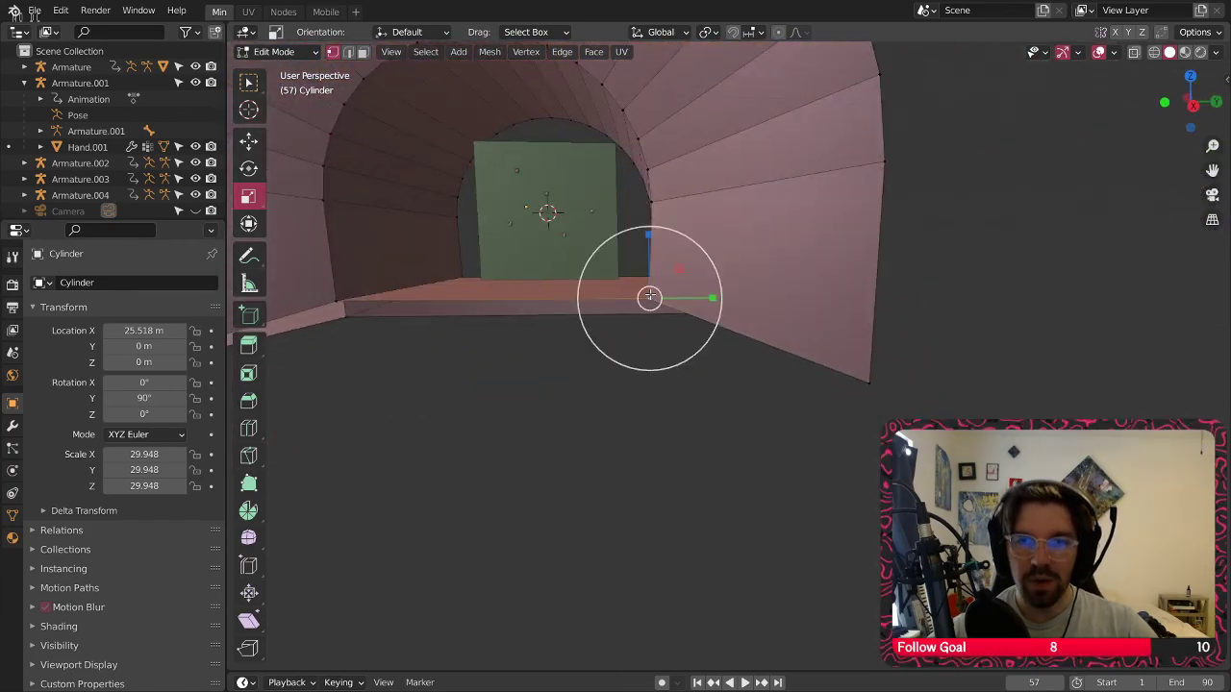
left_click(859, 390, "shift")
middle_click_drag(859, 390, 978, 359)
left_click(595, 316, "shift")
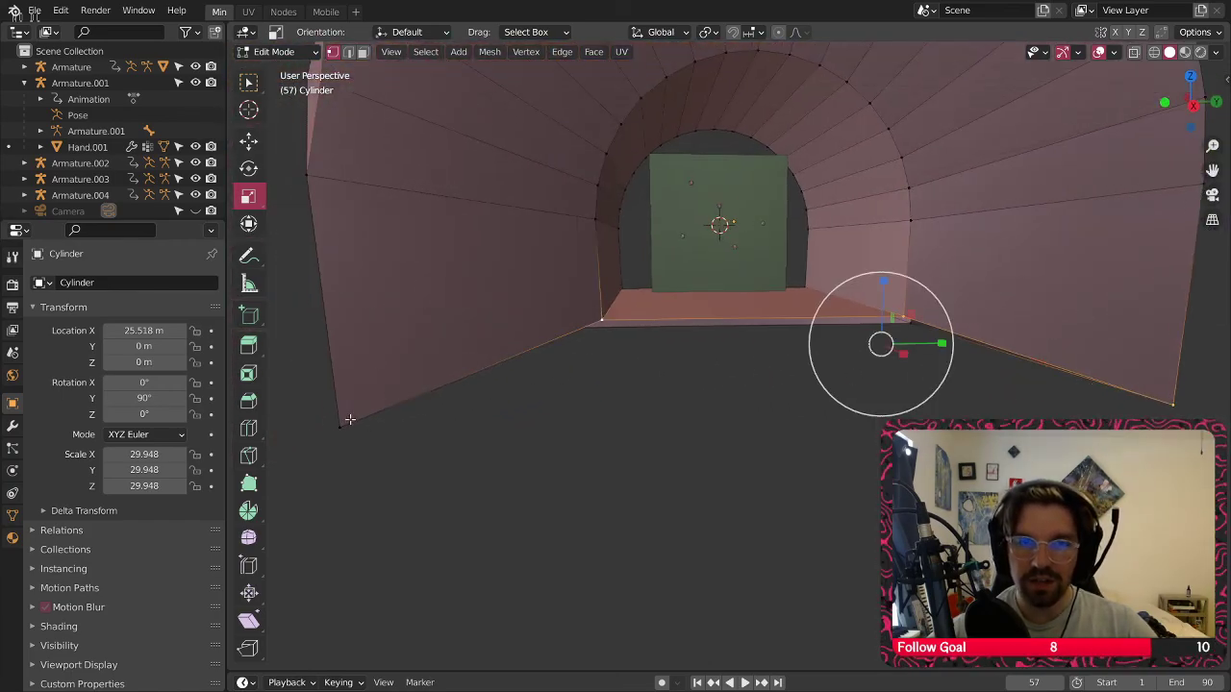
left_click(344, 422, "shift")
Close the tunnel's underside with a face spanning its four outer bottom corners
middle_click_drag(486, 518, 264, 341)
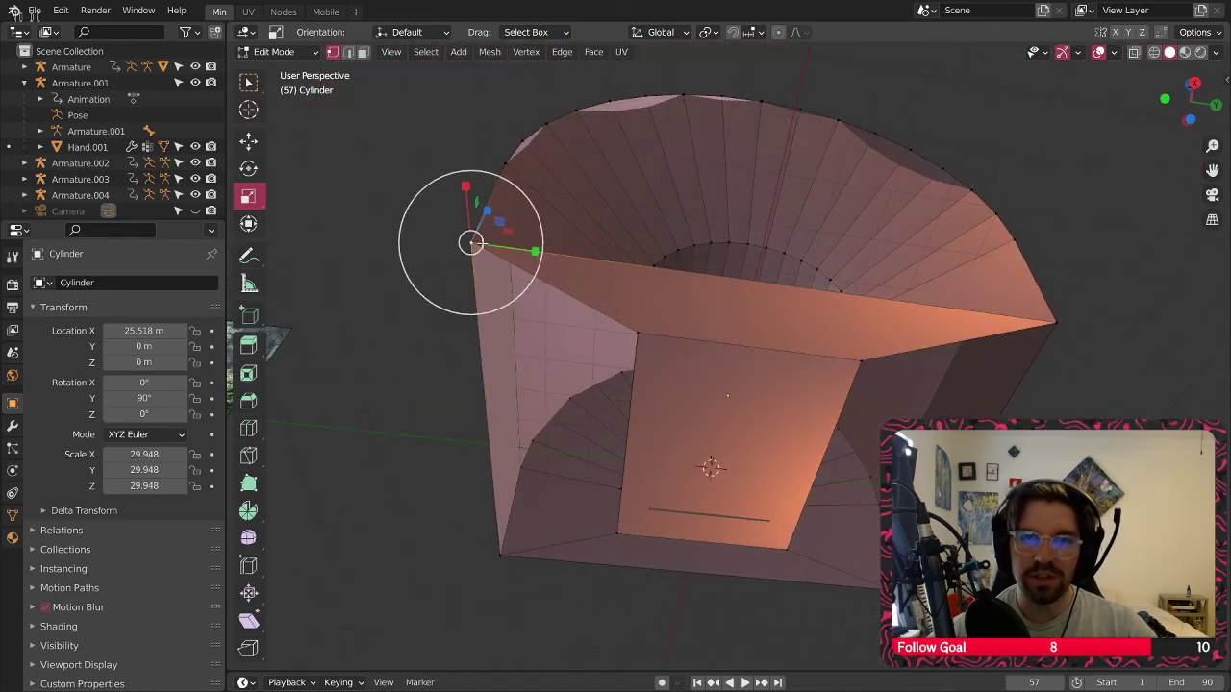
left_click(495, 563, "shift")
left_click(1059, 332, "shift")
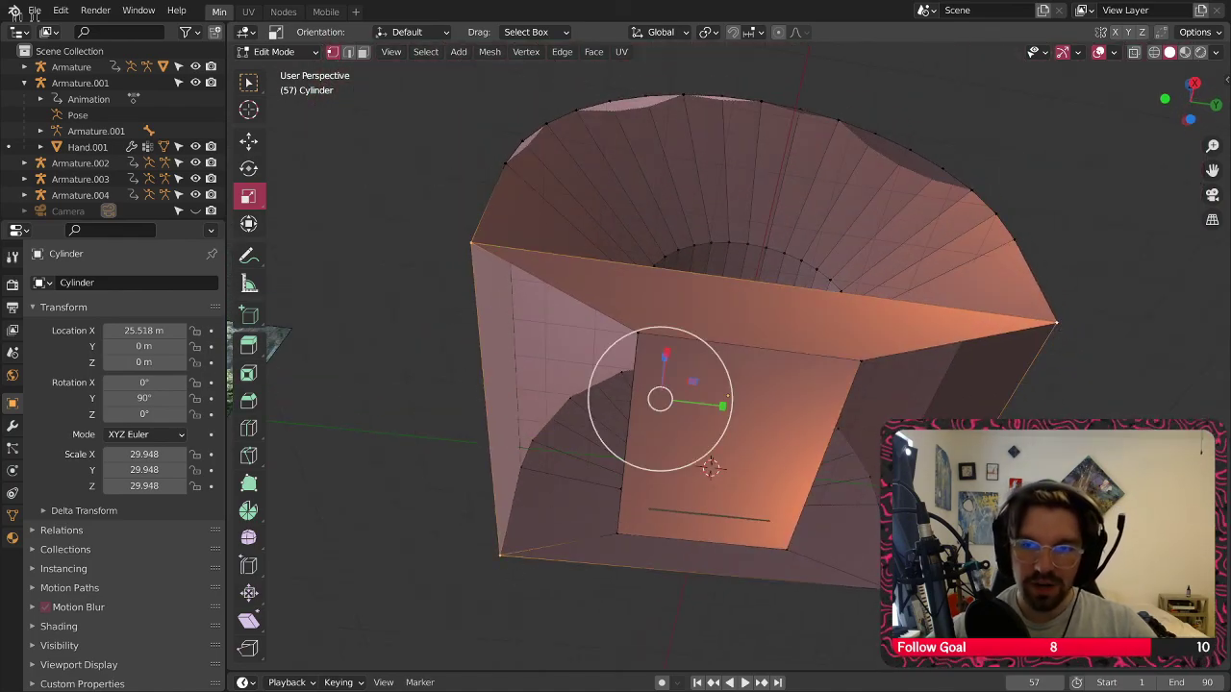
left_click(887, 588, "shift")
middle_click_drag(839, 327, 835, 486)
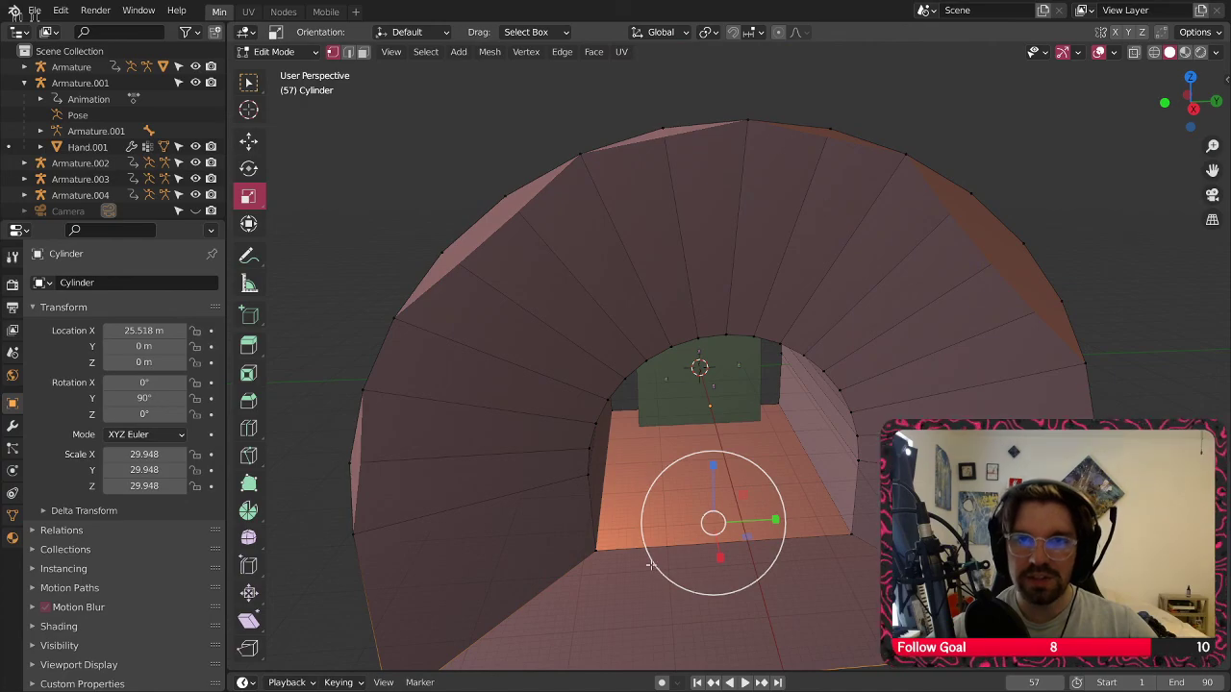
middle_click_drag(714, 180, 831, 206)
scroll(831, 206, "up", 4)
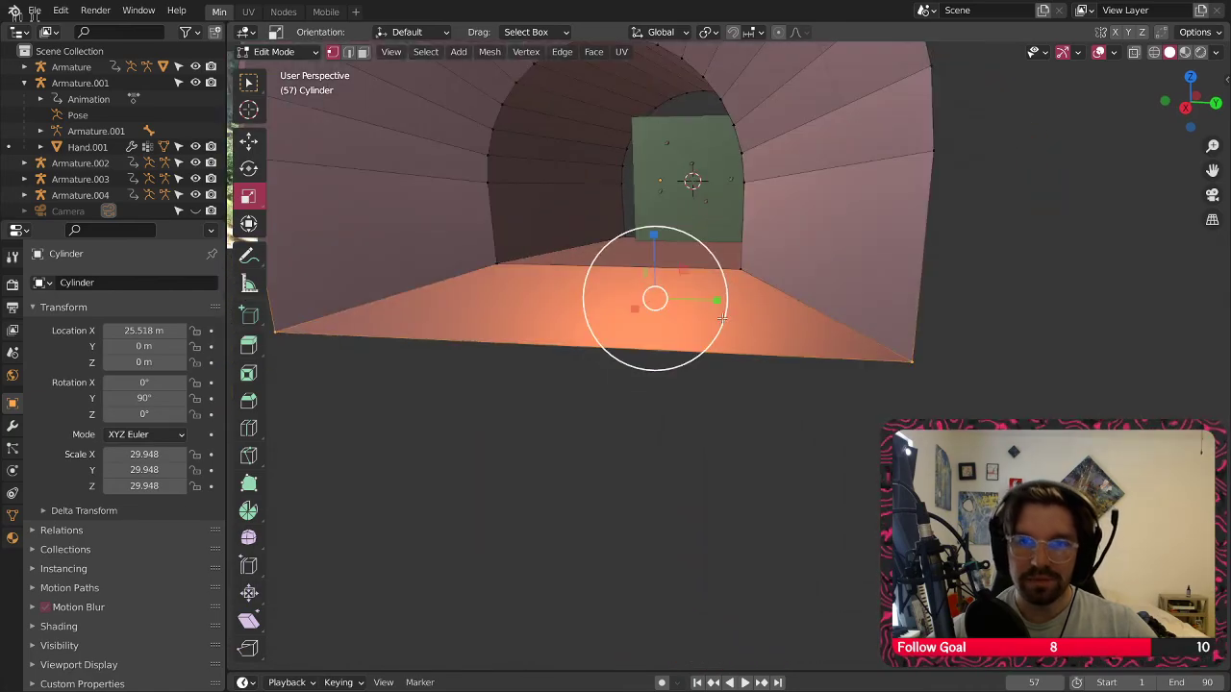
middle_click_drag(750, 310, 644, 397)
scroll(636, 371, "down", 1)
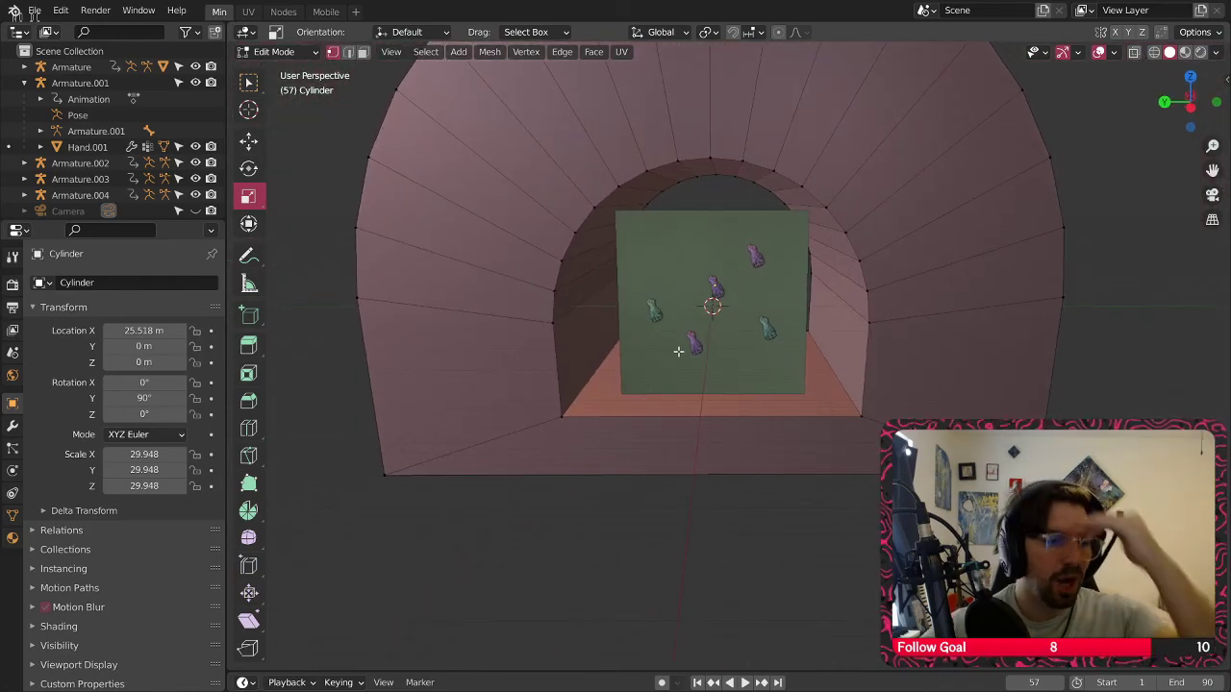
scroll(553, 216, "down", 1)
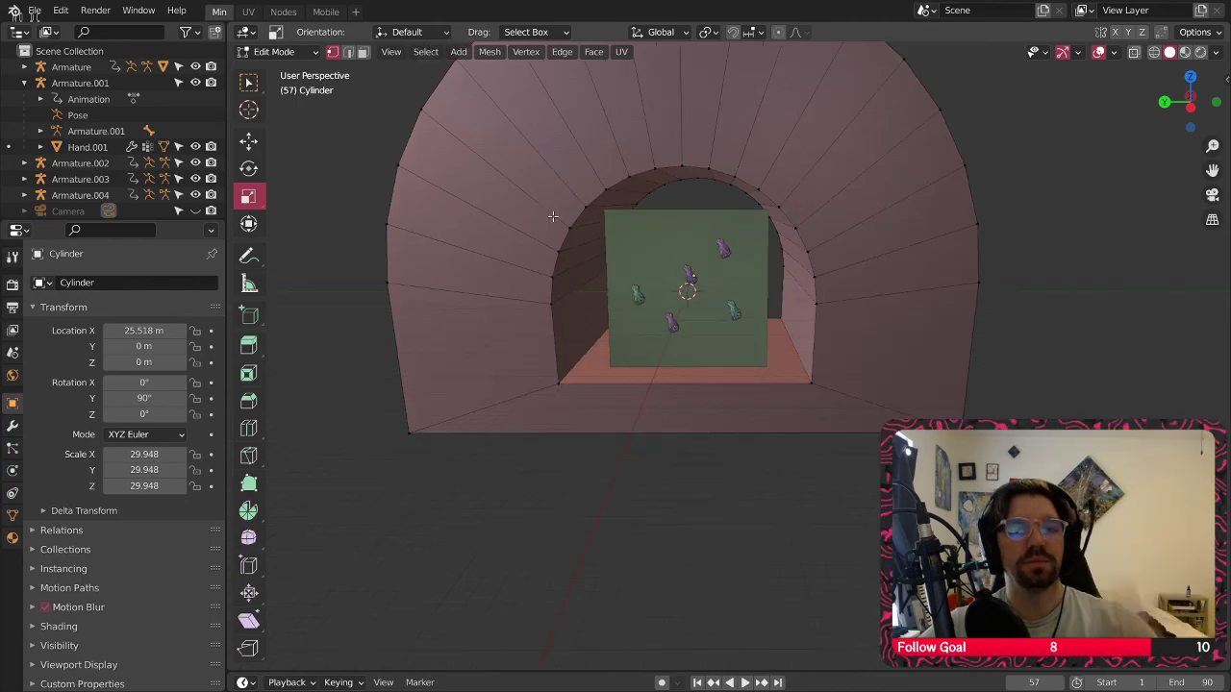
Select the lengthwise outer edges along the crown and the tops of both side walls, and scale them to 0 along Z
middle_click_drag(624, 121, 678, 255)
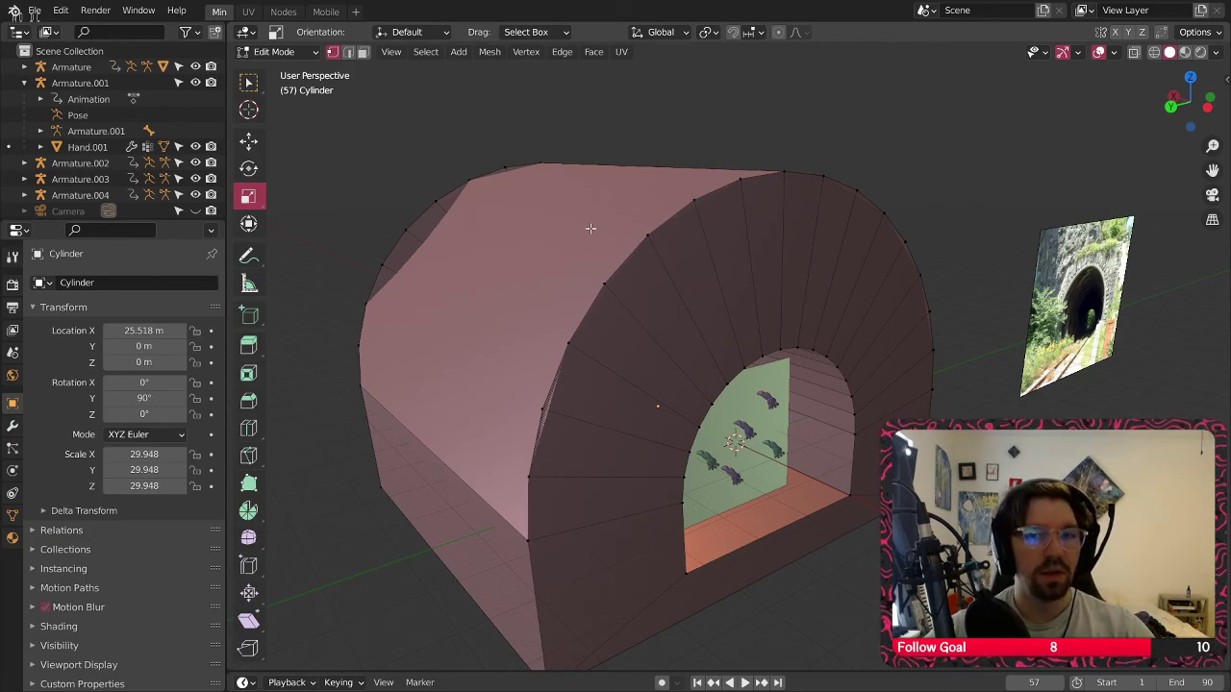
middle_click_drag(591, 228, 613, 232)
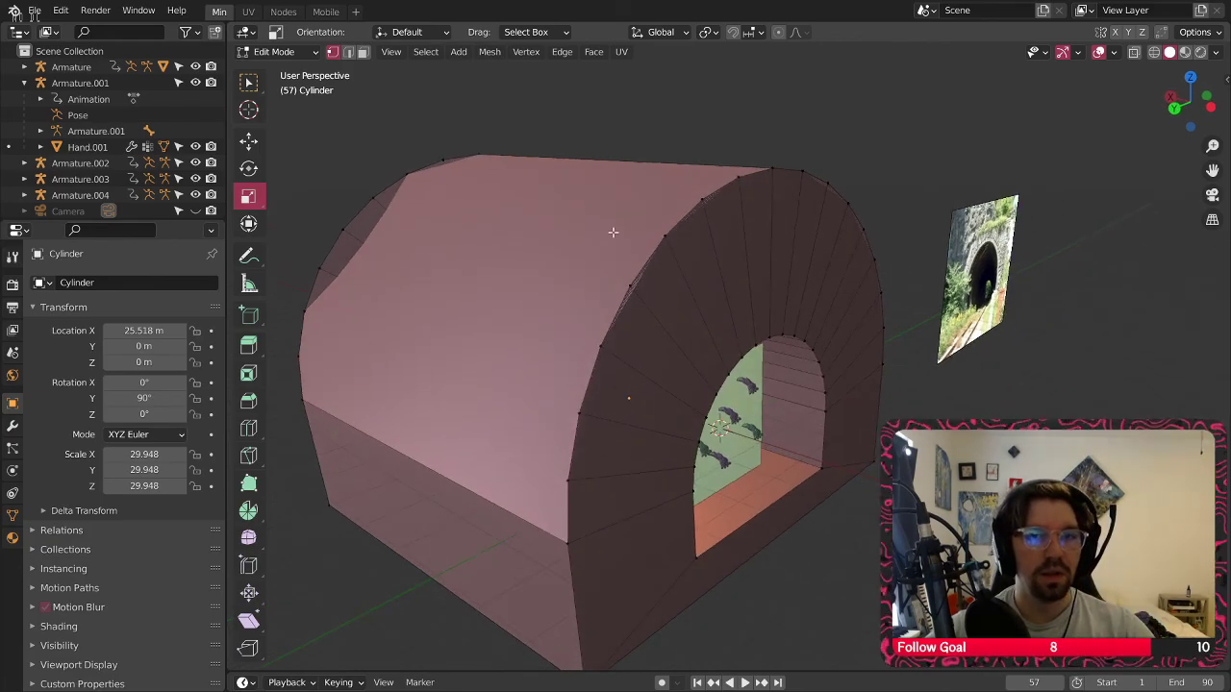
left_click(579, 162)
left_click(463, 474, "shift")
middle_click_drag(654, 299, 467, 395)
left_click(818, 480, "shift")
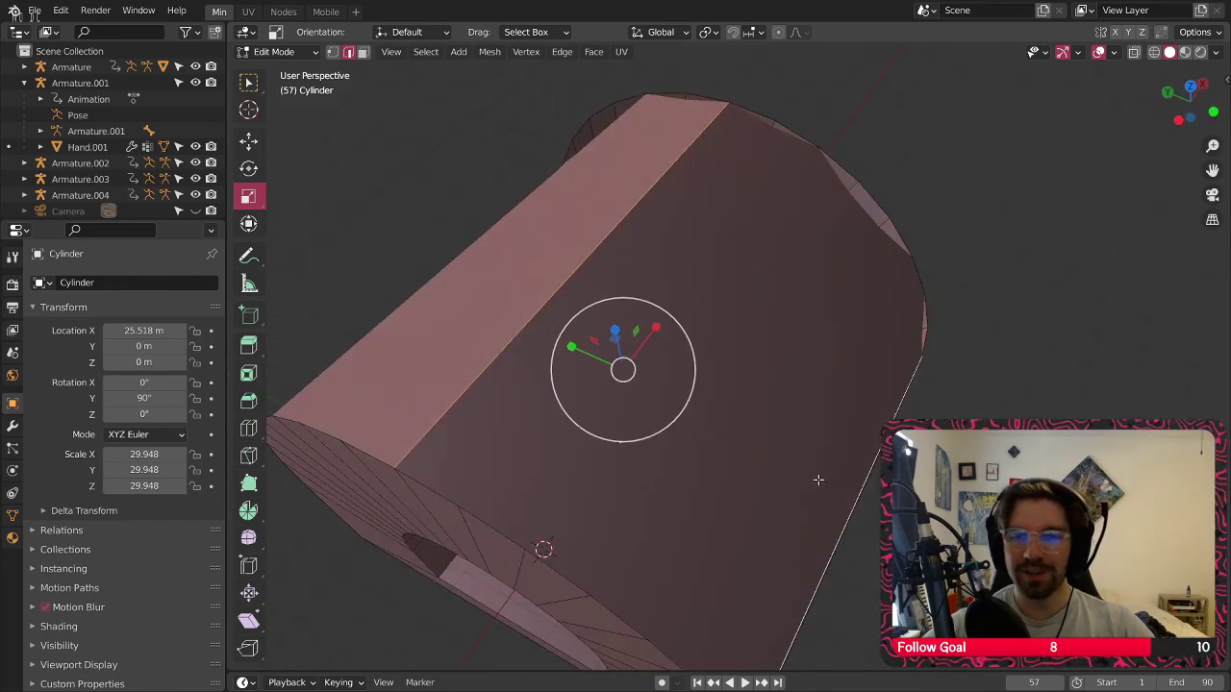
scroll(819, 480, "down", 4)
middle_click_drag(818, 480, 803, 329)
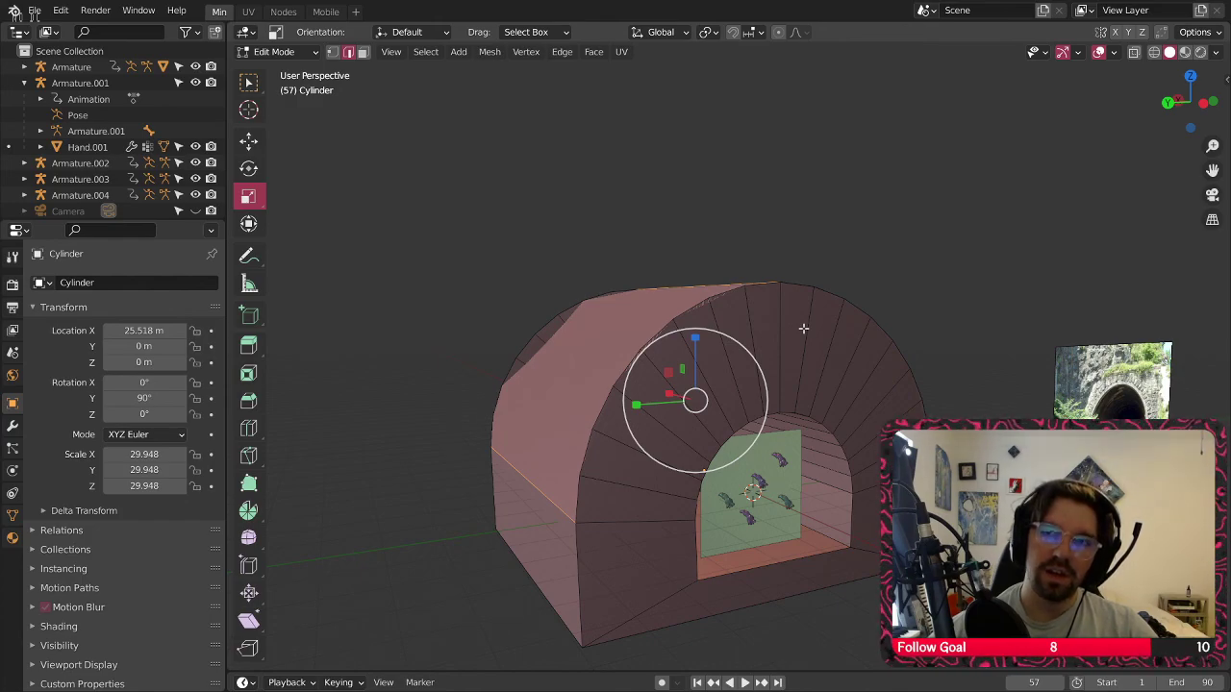
key("s")
key("z")
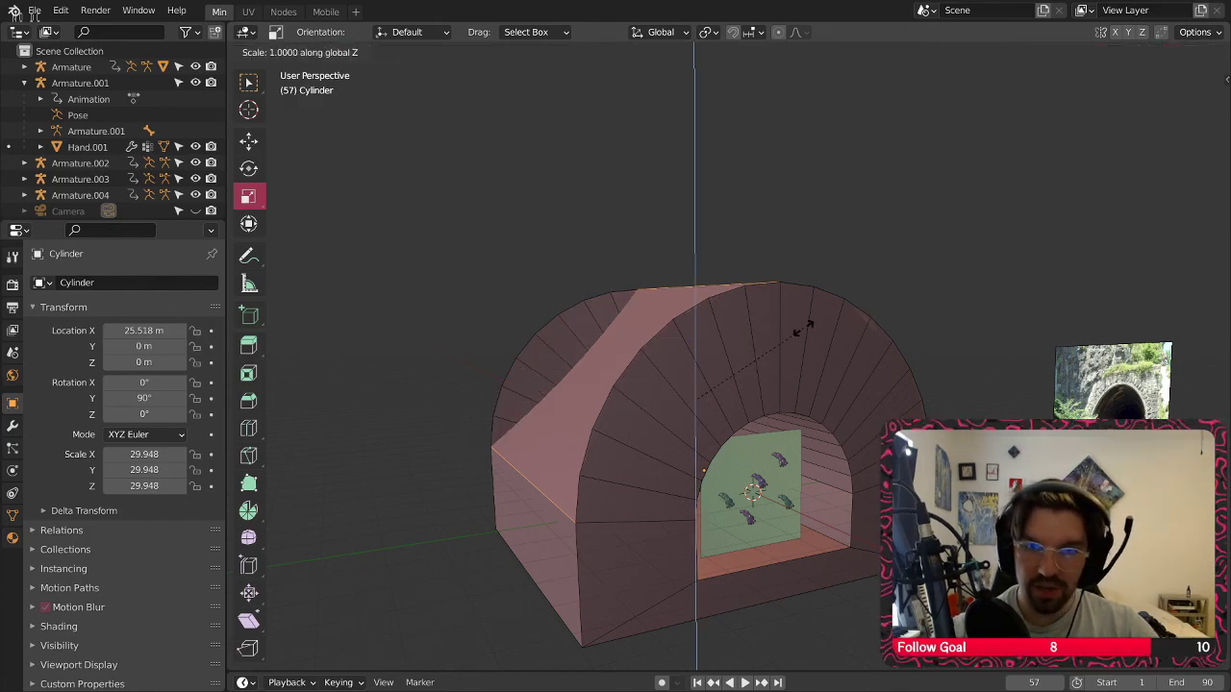
key("0")
key("Return")
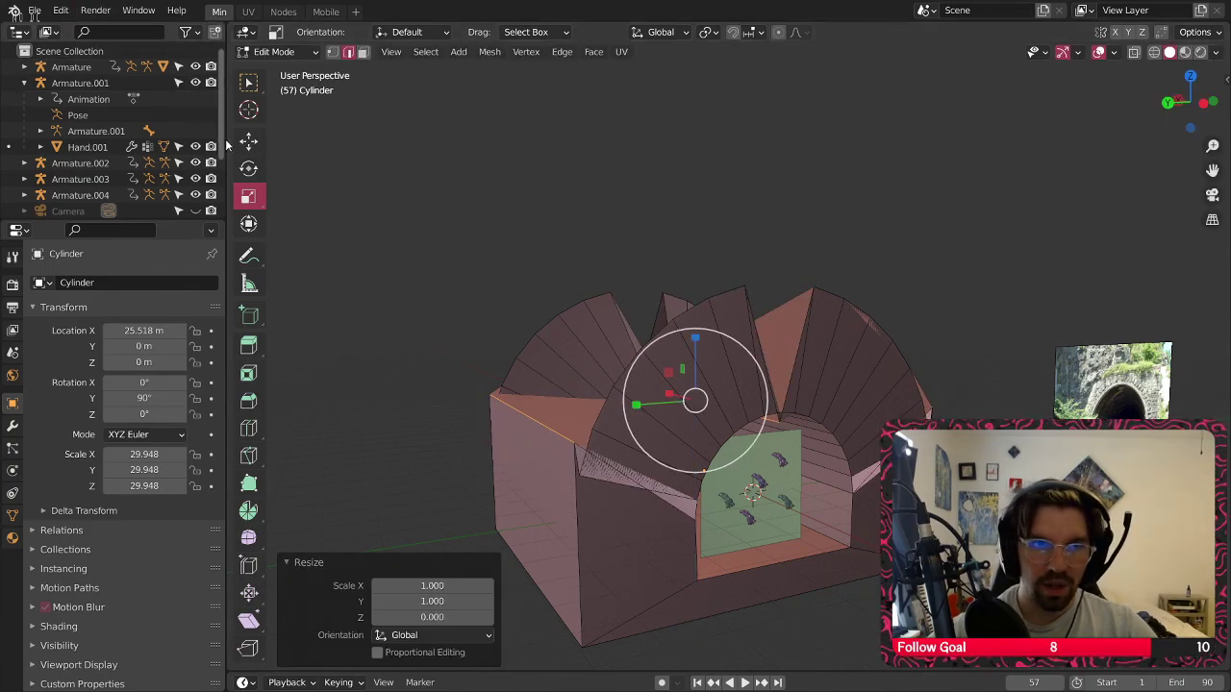
Raise the flattened lengthwise edges about 43.3 m along Z with the Move tool
key("shift+space")
key("g")
left_click_drag(695, 333, 706, 173)
middle_click_drag(706, 173, 735, 260)
middle_click_drag(544, 310, 596, 340)
Delete the two large outer faces spanning the raised edges on either side of the crown
left_click(333, 54)
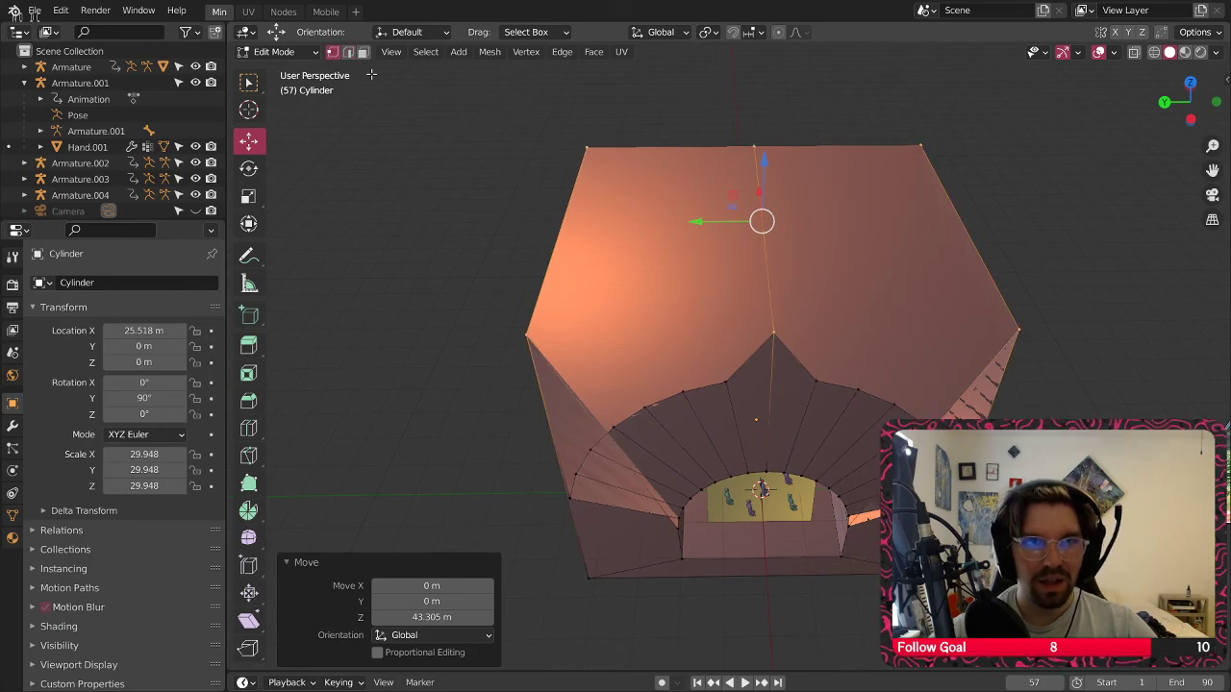
left_click(361, 54)
left_click(636, 263)
left_click(848, 279, "shift")
right_click(848, 279)
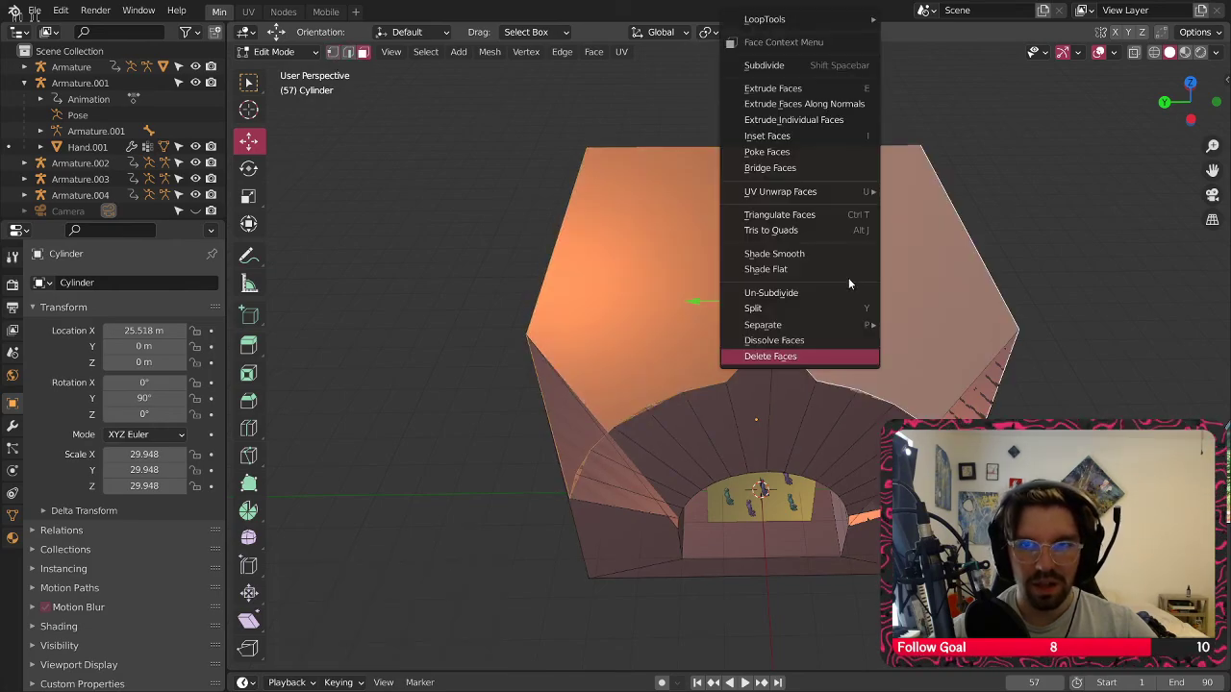
left_click(788, 356)
Delete the large triangular end face joining one side wall to the arch at the tunnel end facing the hands
middle_click_drag(709, 275, 705, 229)
scroll(669, 307, "up", 2)
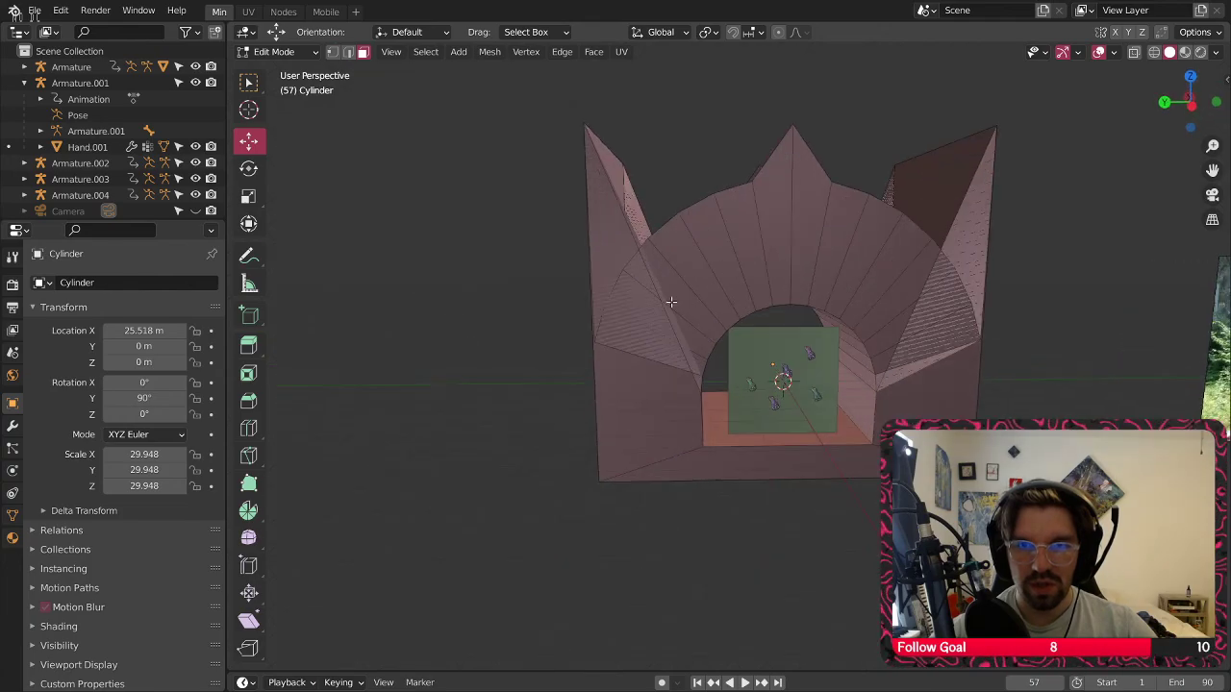
mouse_move(670, 302)
middle_mouse_down()
mouse_move(657, 292)
mouse_move(683, 294)
middle_mouse_up()
left_click(620, 221)
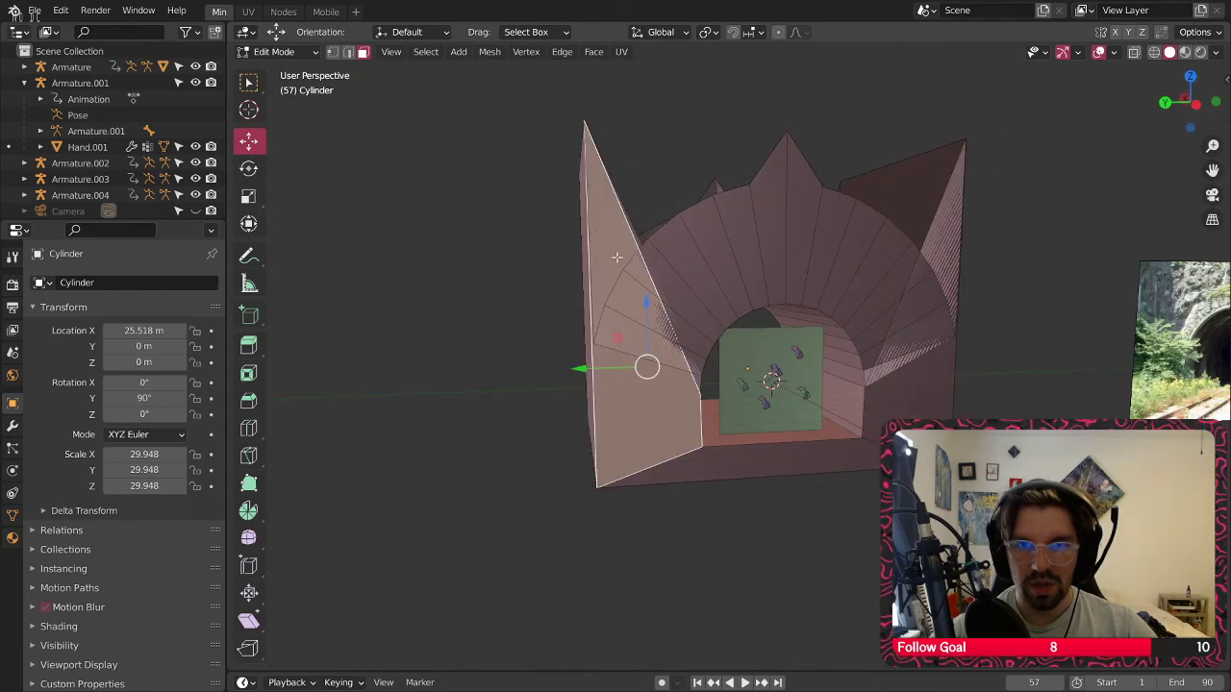
middle_click_drag(617, 258, 607, 255)
key("x")
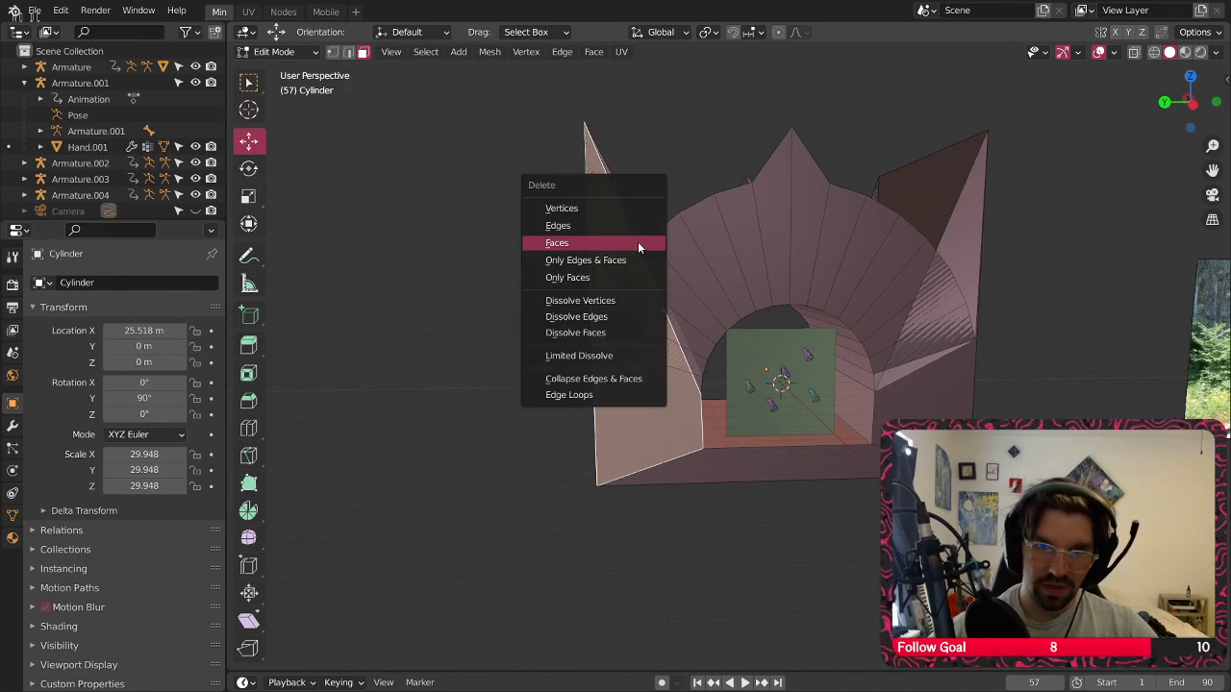
left_click(637, 241)
left_click(921, 402)
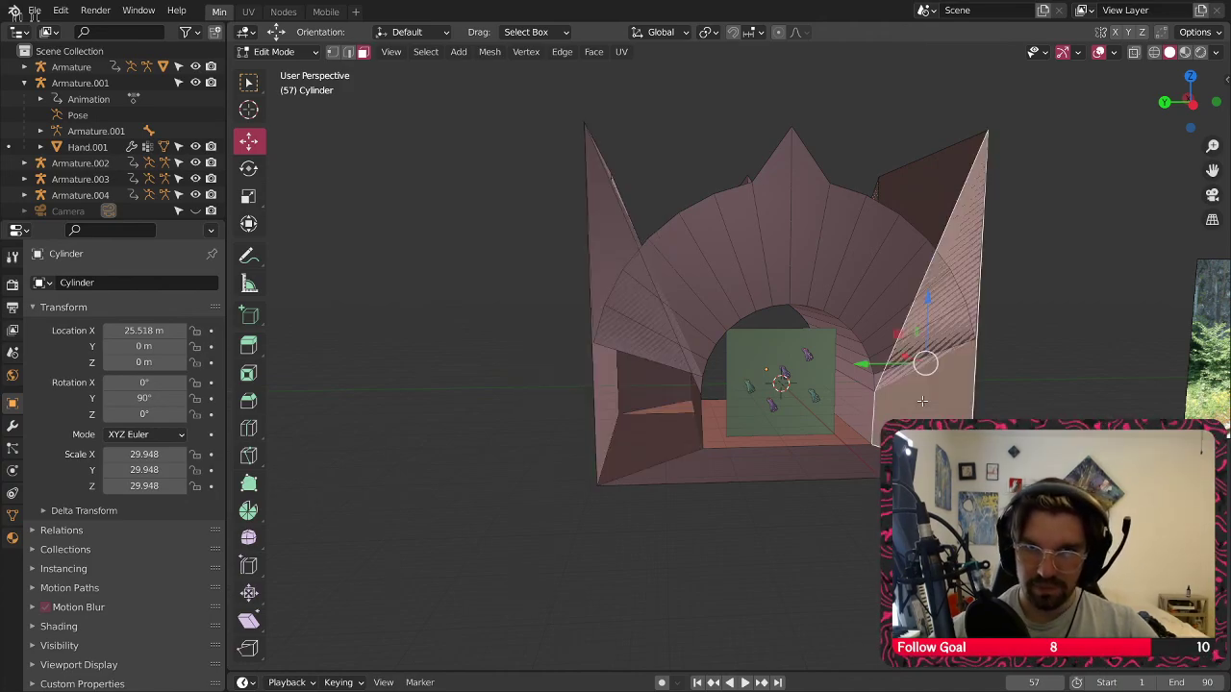
left_click(606, 250)
middle_click_drag(606, 250, 589, 261)
key("ctrl+z")
key("ctrl+z")
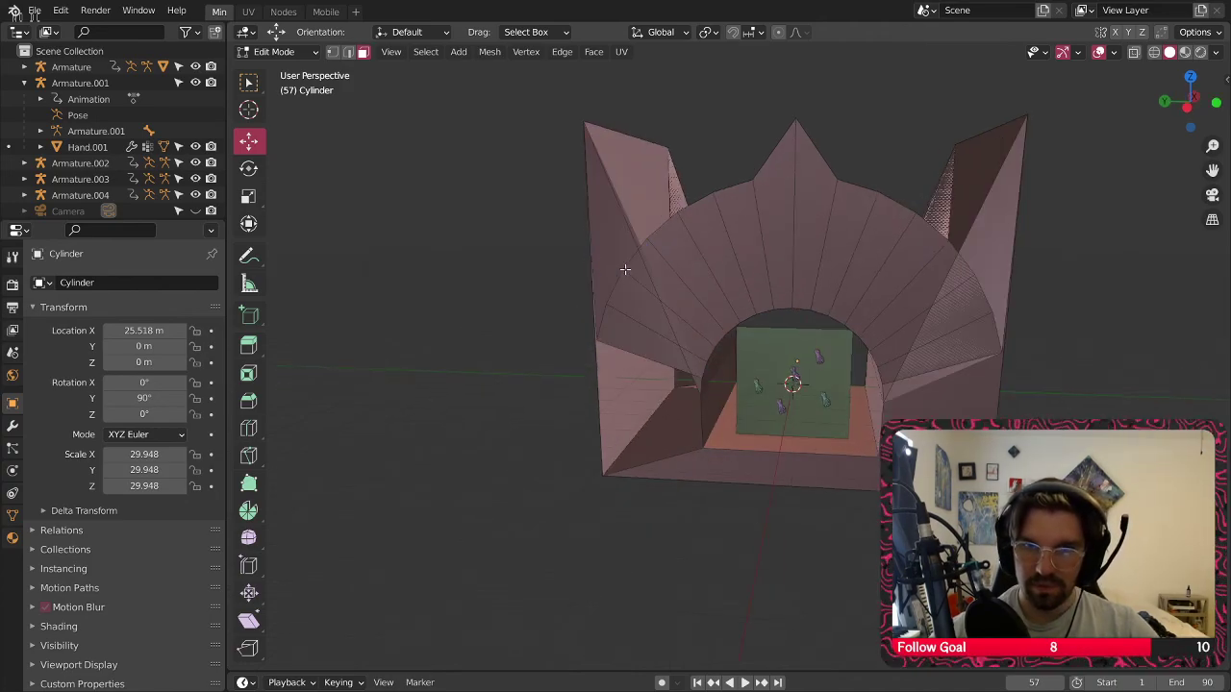
Delete the two upper triangular faces joining both side walls to the arch at the end facing the hands
middle_click_drag(722, 272, 668, 274)
middle_click_drag(772, 218, 664, 272)
left_click(455, 222, "shift")
key("x")
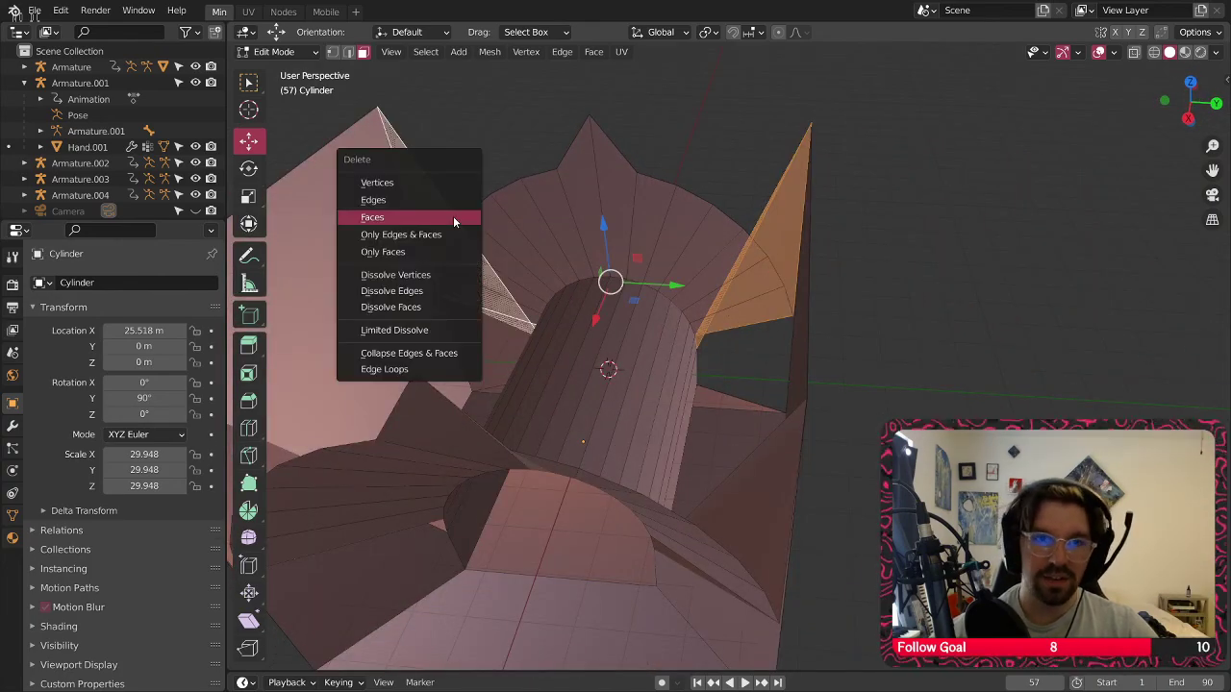
left_click(456, 217)
Delete the remaining large triangular face at the hands' end together with one overlapping wall-to-arch face per side at the far end
middle_click_drag(667, 201, 554, 283)
left_click(792, 245)
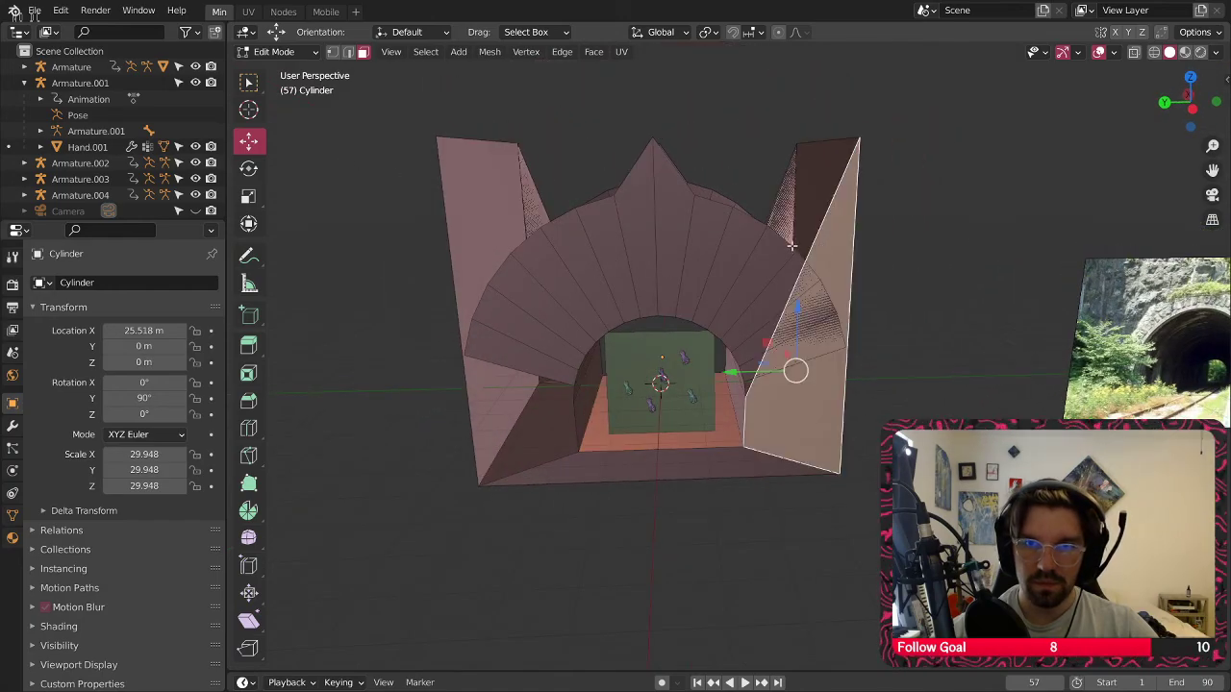
middle_click_drag(792, 245, 829, 294)
left_click(664, 189, "shift")
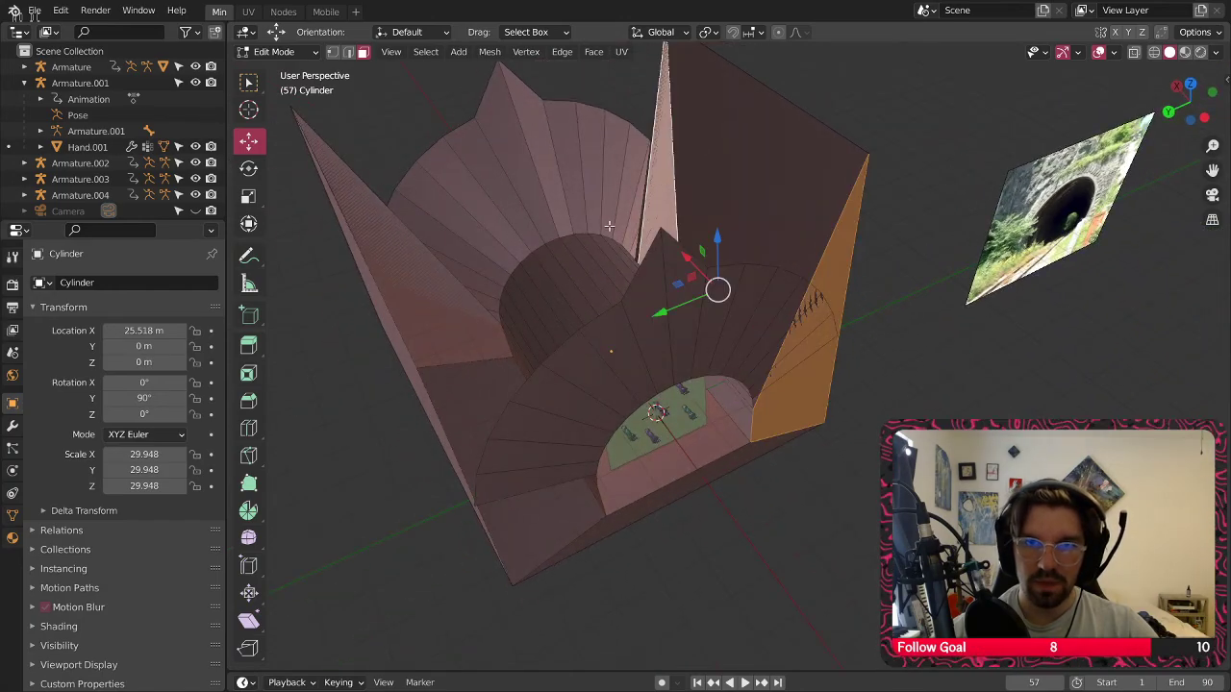
left_click(423, 268, "shift")
key("x")
left_click(432, 265)
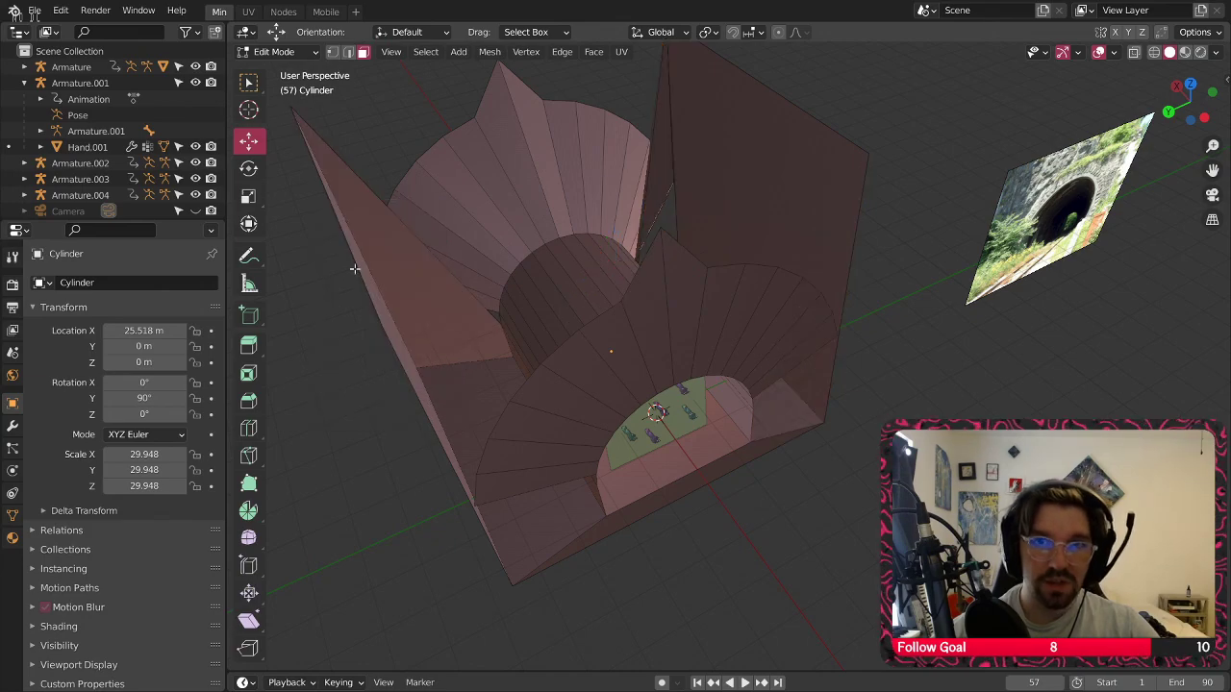
Delete the last two triangular faces linking the side walls to the arch at the far end
left_click(656, 174)
left_click(417, 257, "shift")
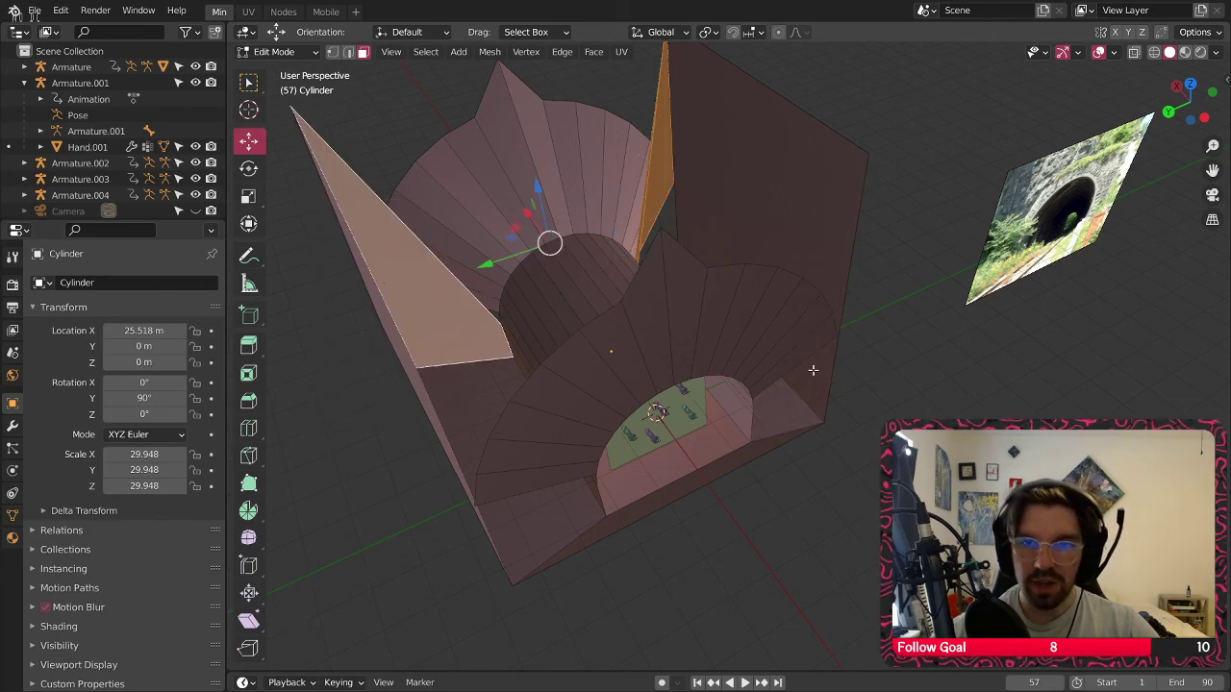
middle_click_drag(812, 370, 615, 426)
key("x")
left_click(812, 311)
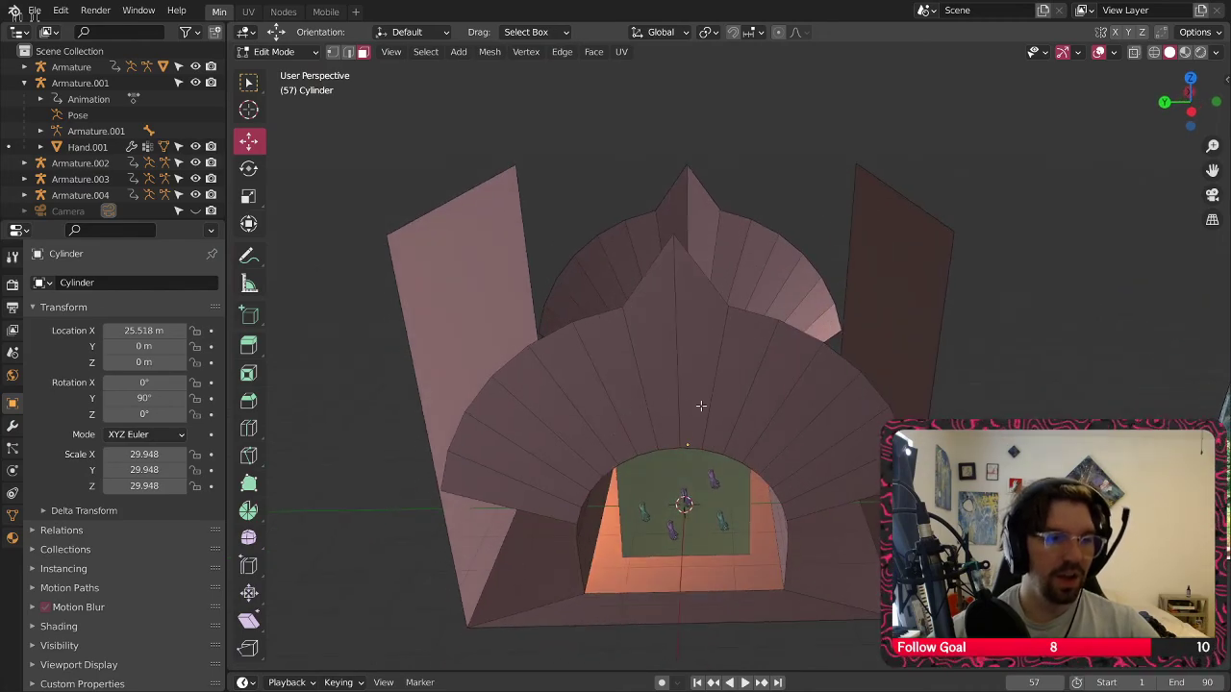
Select the fan-shaped loop of faces around the arch opening behind the plane and delete it
middle_click_drag(701, 406, 525, 401)
left_click(466, 383)
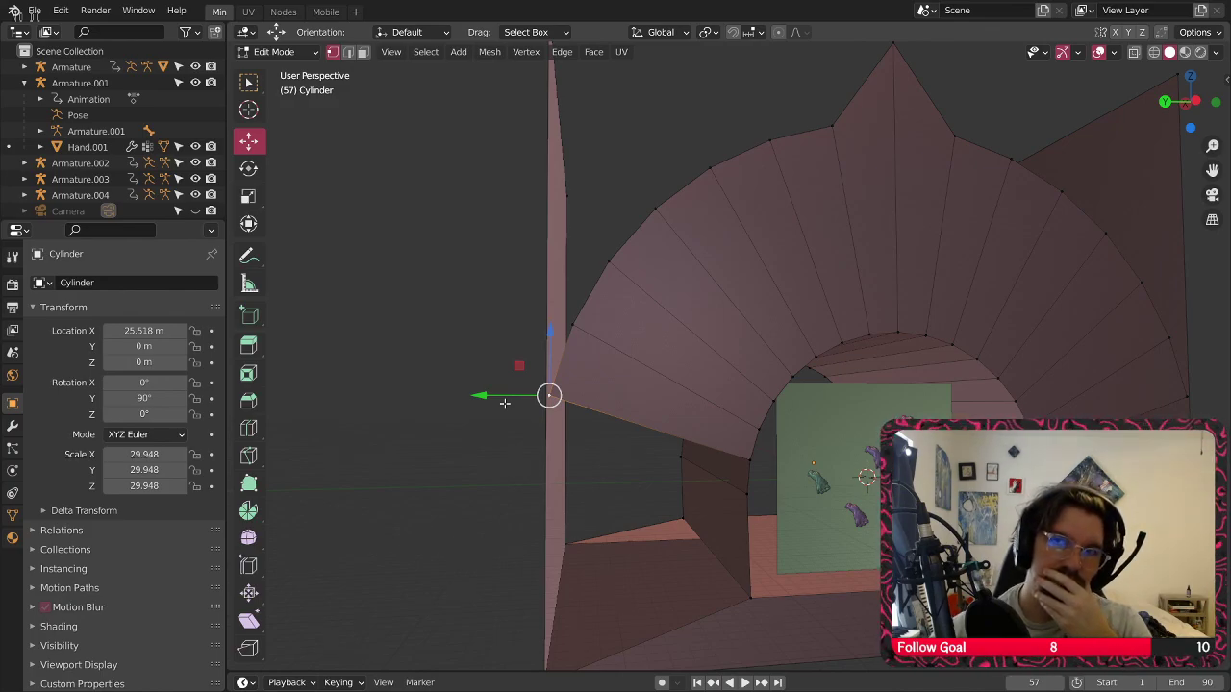
left_click(348, 51)
scroll(525, 279, "down", 4)
middle_click_drag(678, 384, 765, 382)
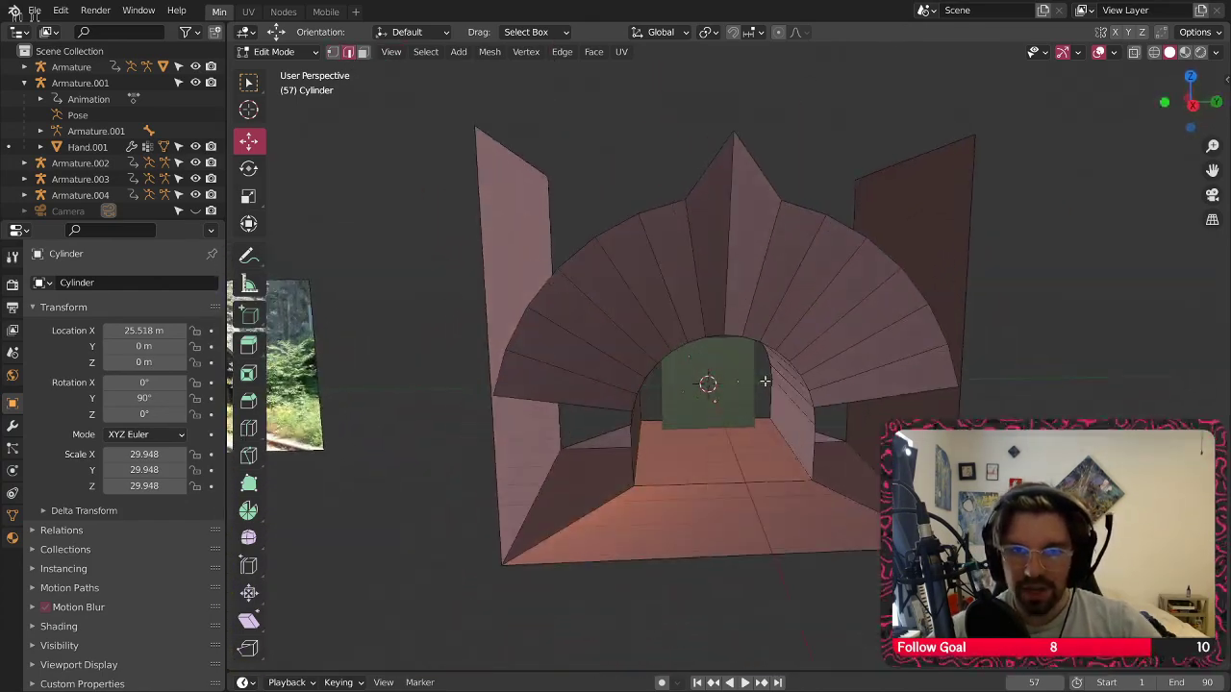
key("3")
left_click(582, 372, "alt")
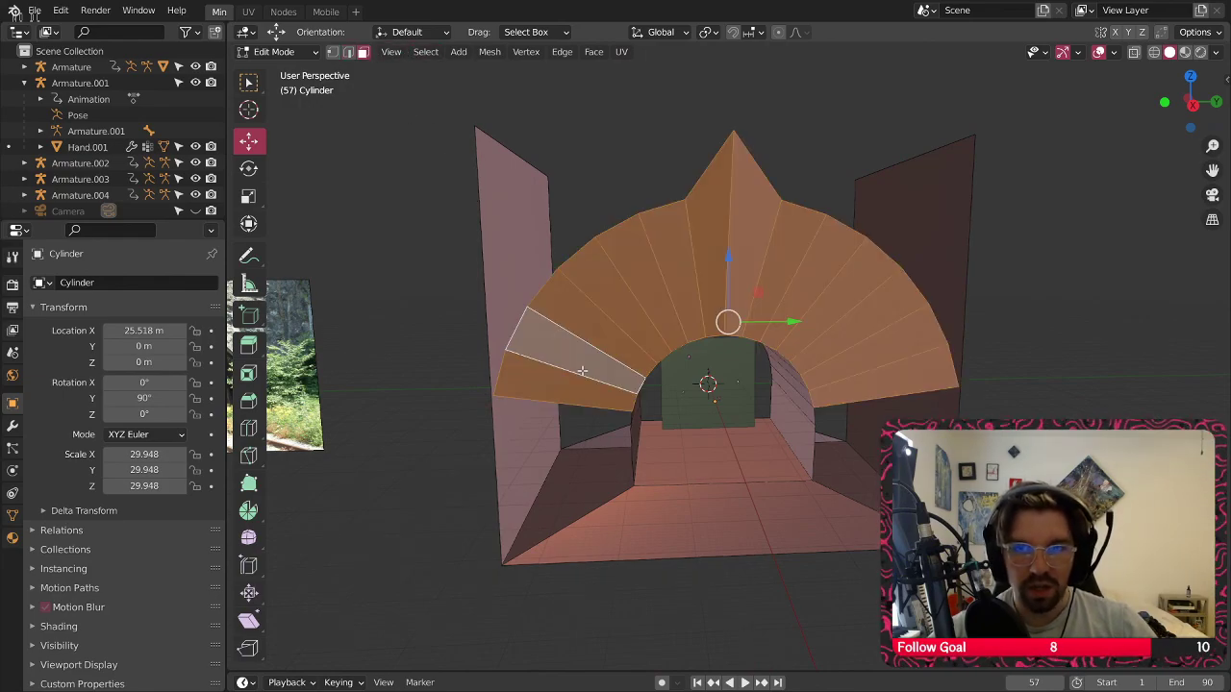
key("x")
left_click(589, 369)
Delete the linked ring of arch faces at the end facing the hands, leaving the inner vault and side walls
middle_click_drag(590, 366, 776, 384)
middle_click_drag(764, 330, 617, 374)
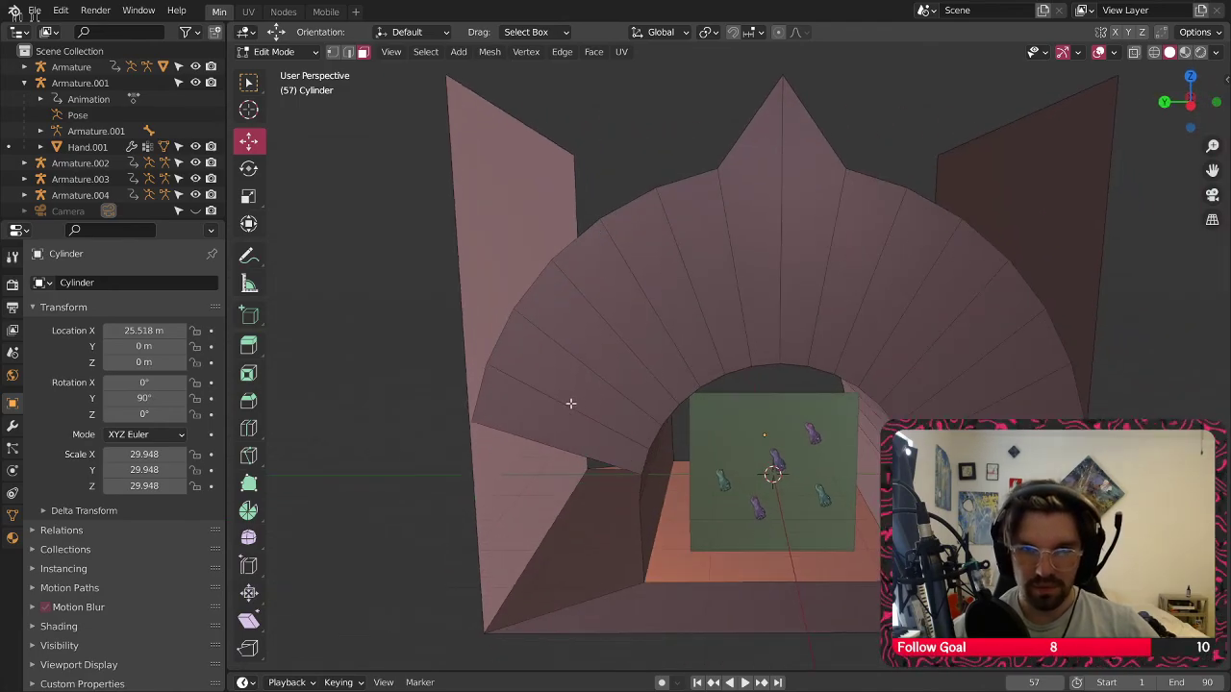
key("l")
key("x")
left_click(623, 393)
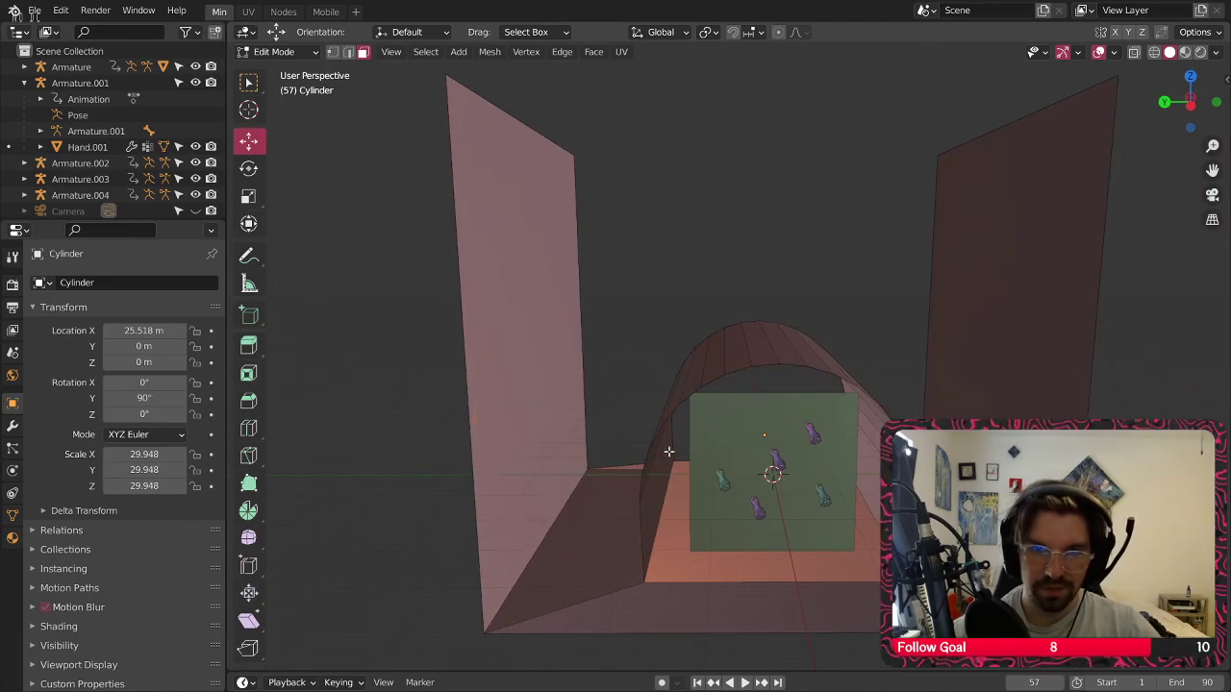
Fill two triangular faces from one side wall's outer bottom corner to the lowest arch vertices on that side
middle_click_drag(668, 451, 556, 257)
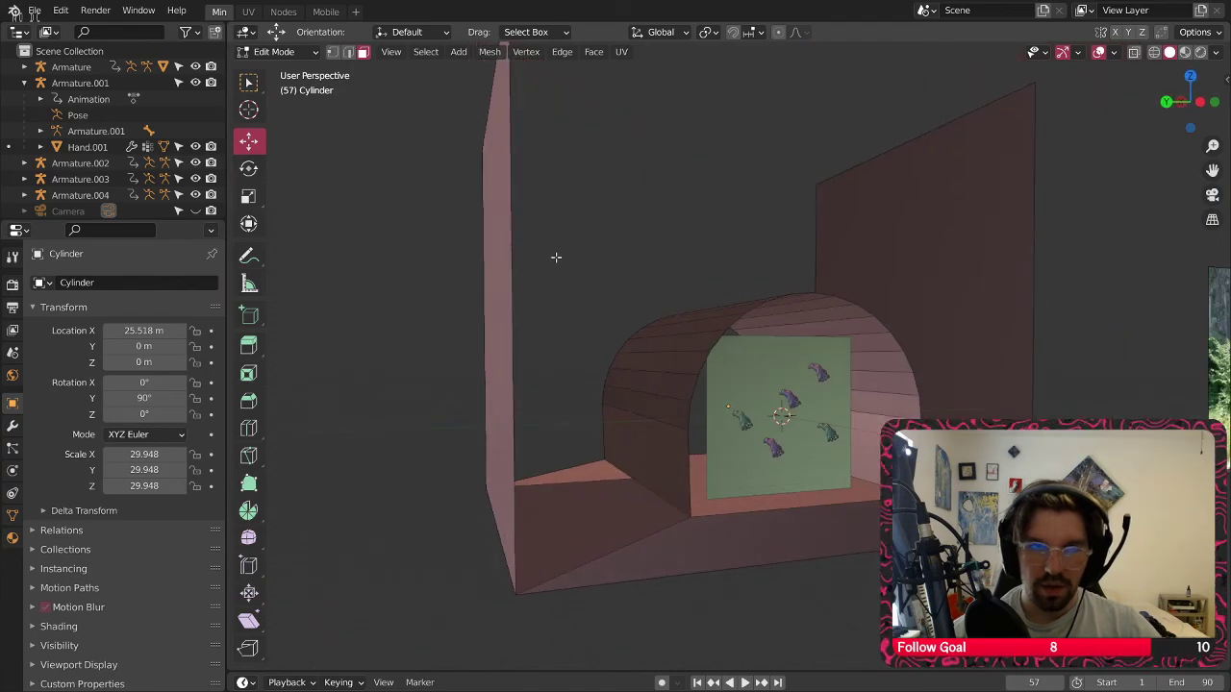
left_click(688, 430)
left_click(520, 594, "shift")
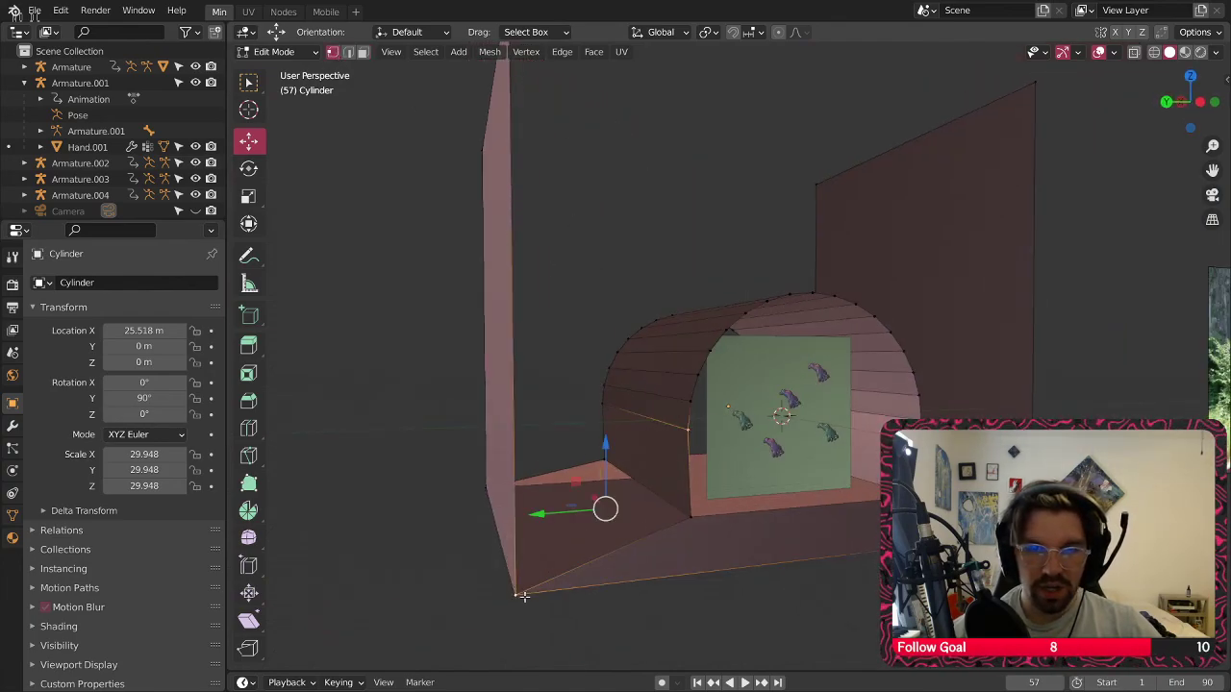
left_click(679, 511, "shift")
key("f")
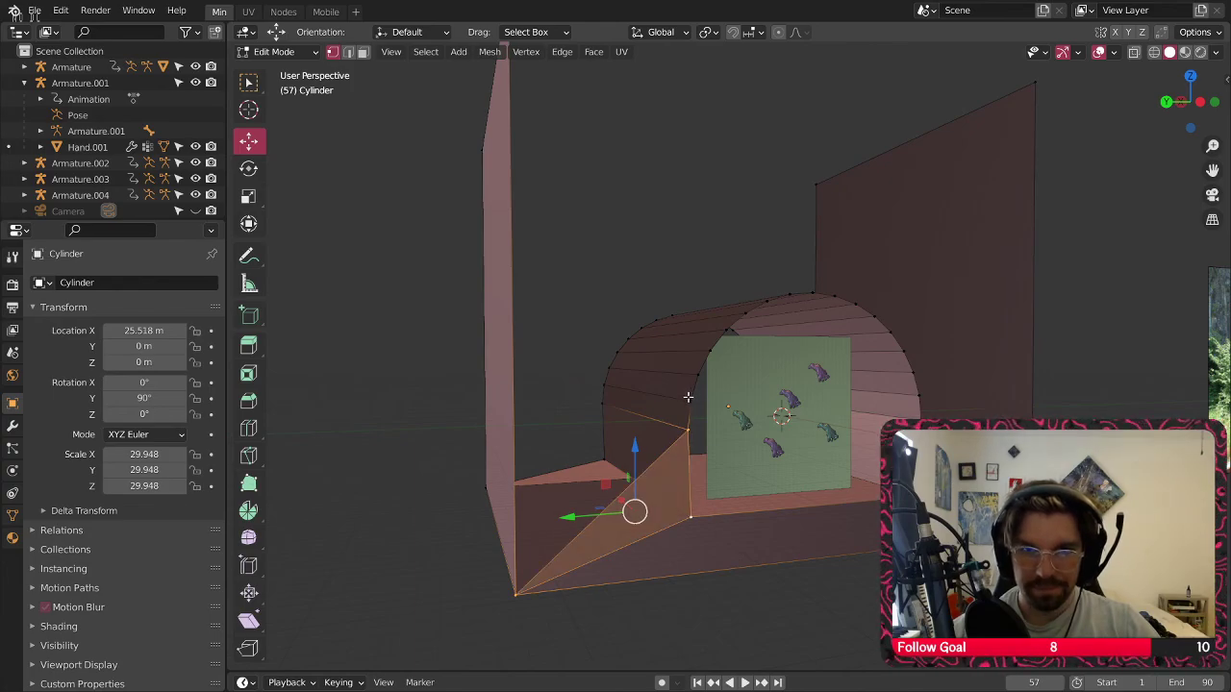
left_click(689, 398)
left_click(527, 584, "shift")
left_click(693, 429, "shift")
key("f")
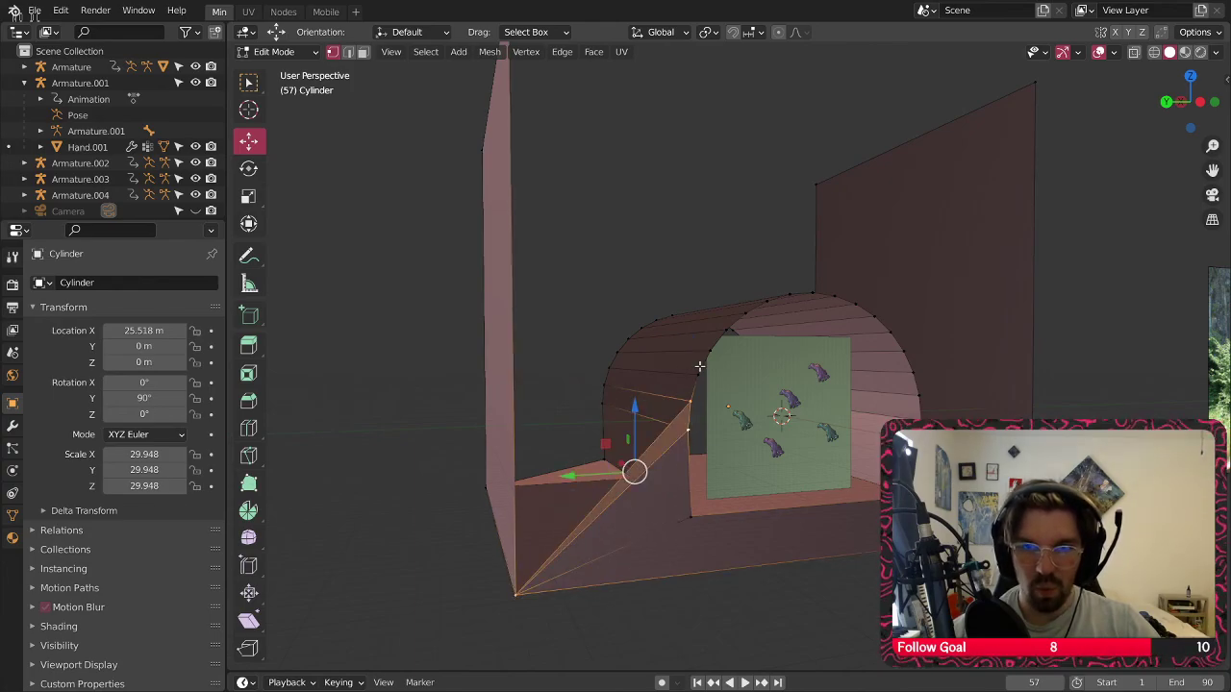
Fill a large triangle between the same side wall's top and bottom front corners and the neighbouring arch vertex
scroll(688, 363, "up", 3)
left_click(514, 89)
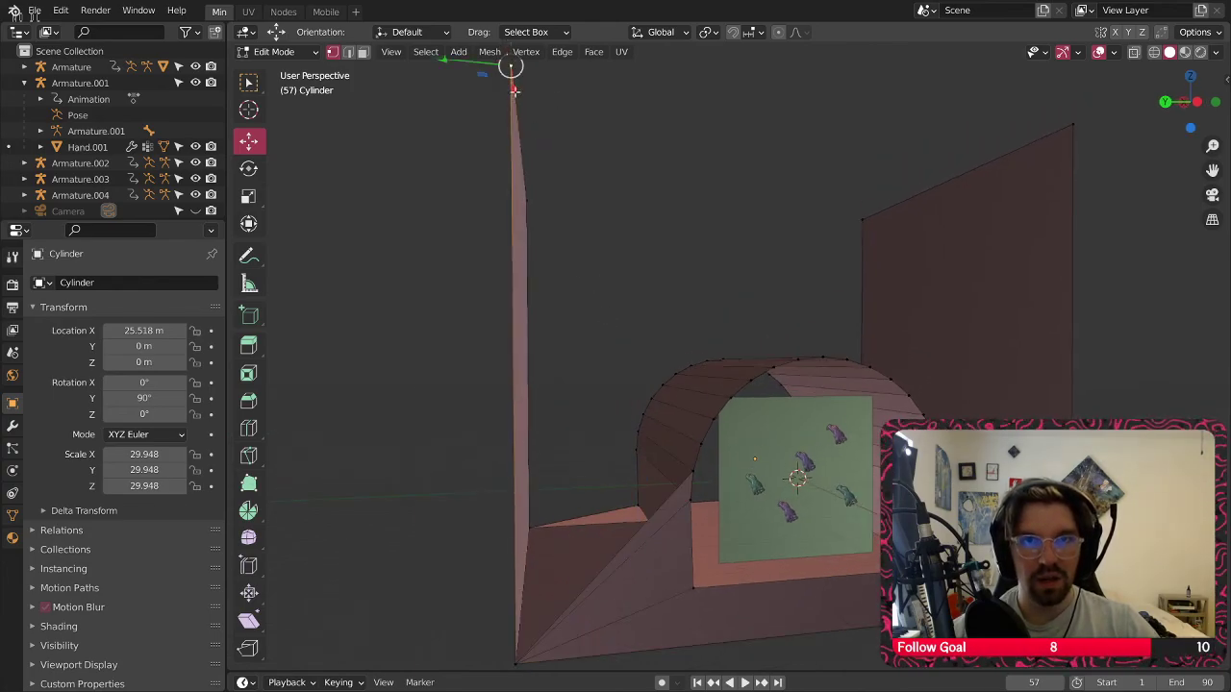
left_click(678, 479, "shift")
left_click(516, 659, "shift")
key("f")
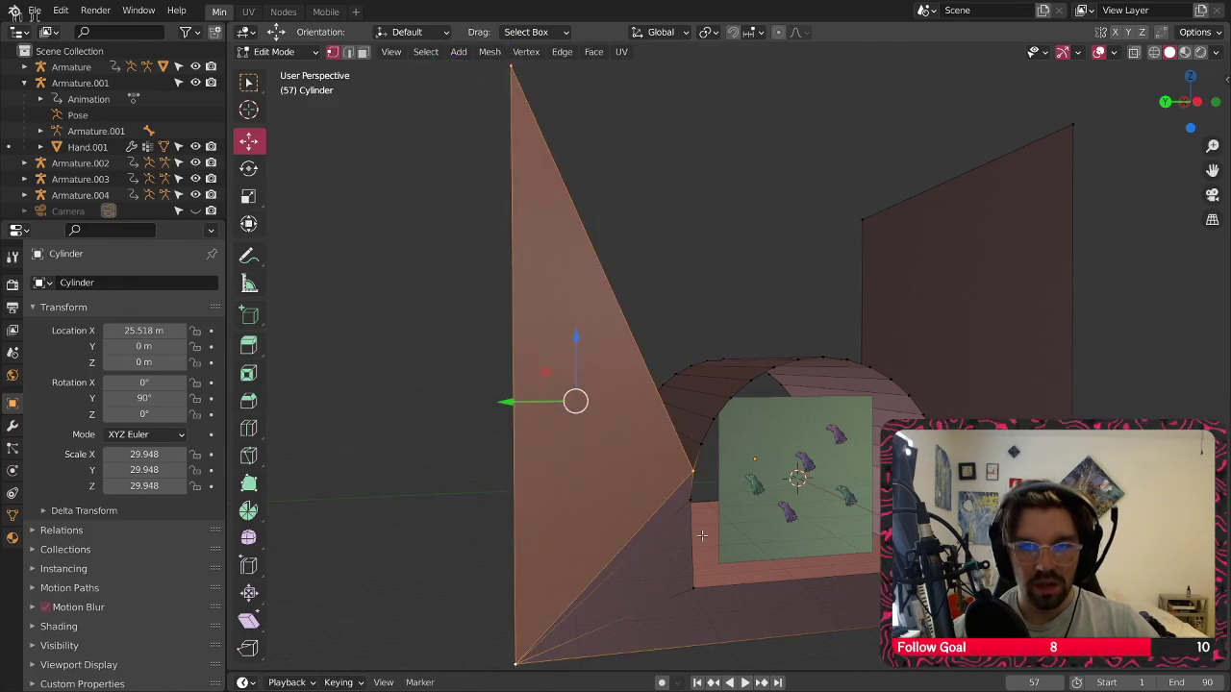
Fill the first two narrow triangles from the side wall's top corner to the next vertices up the arch
middle_click_drag(701, 439, 701, 495)
left_click(701, 503)
left_click(515, 142, "shift")
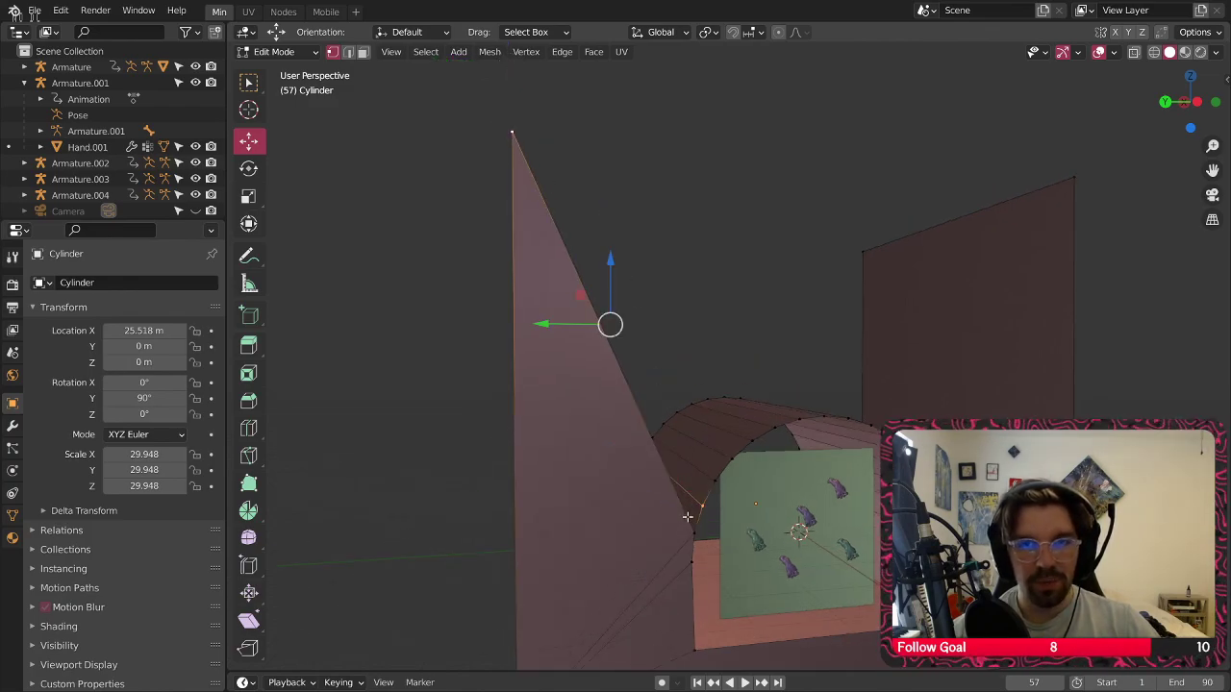
left_click(689, 524, "shift")
key("f")
left_click(702, 501, "shift")
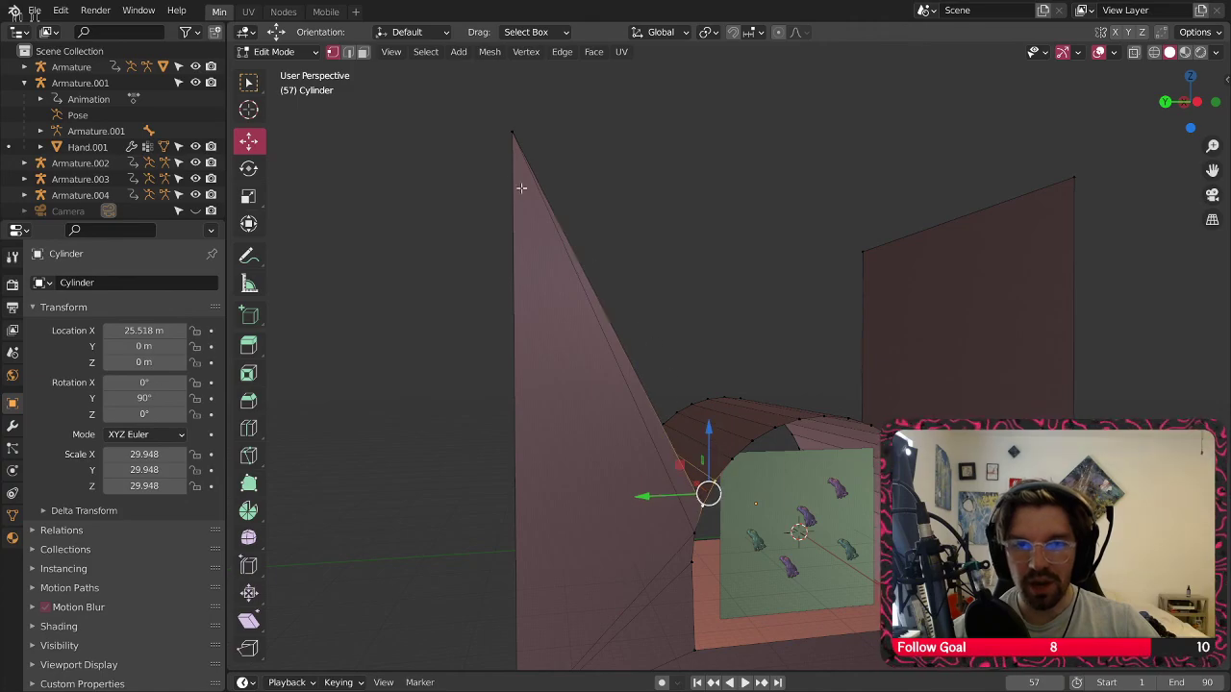
left_click(513, 134, "shift")
key("f")
Add two more triangles to the fan between the side wall's top corner and the arch's upper curve
left_click(733, 458)
left_click(712, 480, "shift")
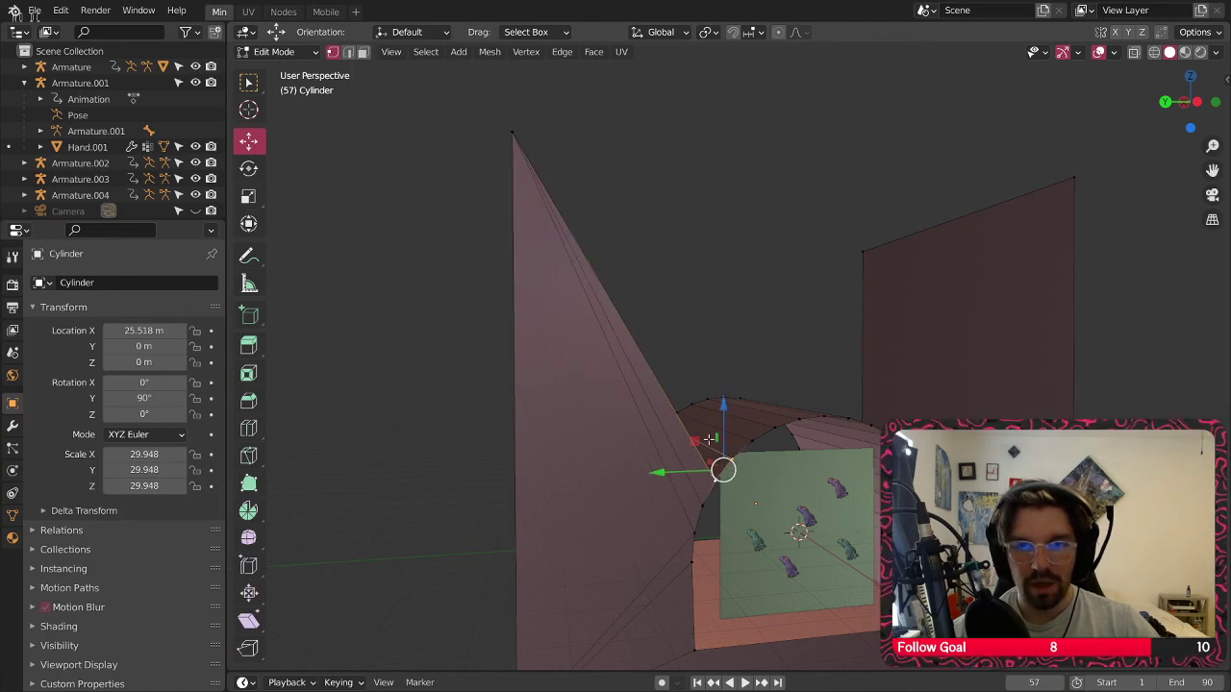
left_click(513, 133, "shift")
key("f")
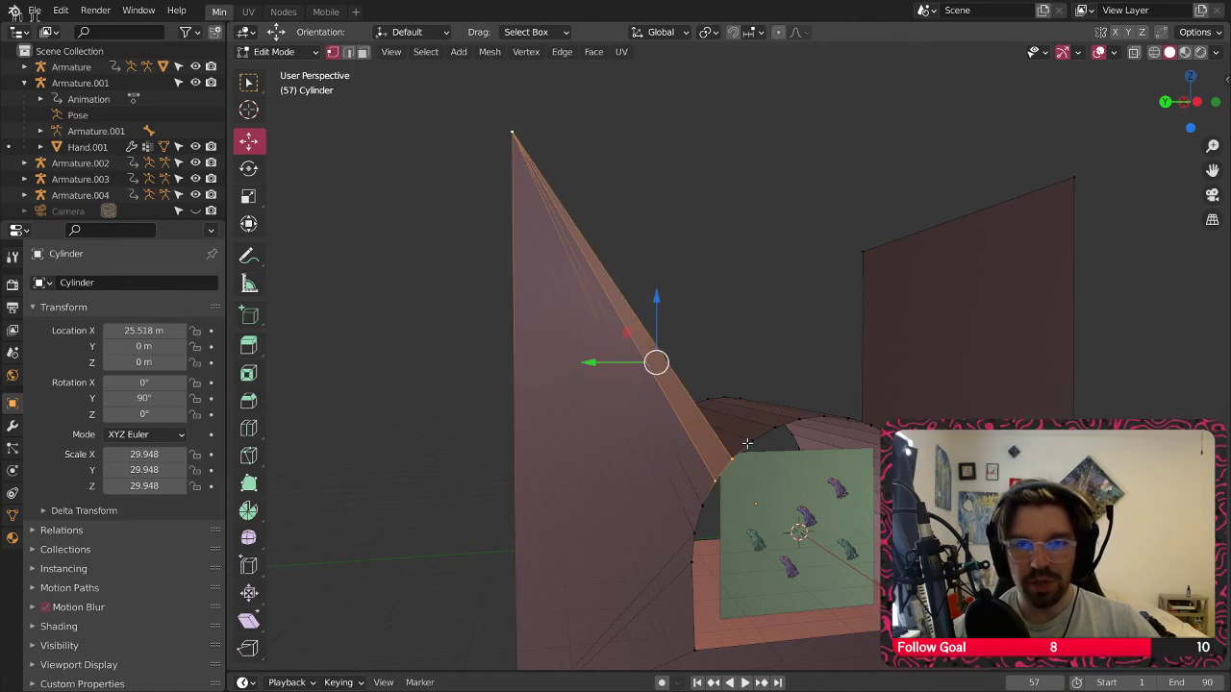
left_click(751, 441)
left_click(733, 458, "shift")
left_click(517, 139, "shift")
key("f")
Complete that side's fan with three triangles from the wall's top corner to the vertices reaching the arch's crown
middle_click_drag(731, 382, 607, 432)
left_click(594, 444)
left_click(594, 444, "shift")
left_click(344, 149, "shift")
key("f")
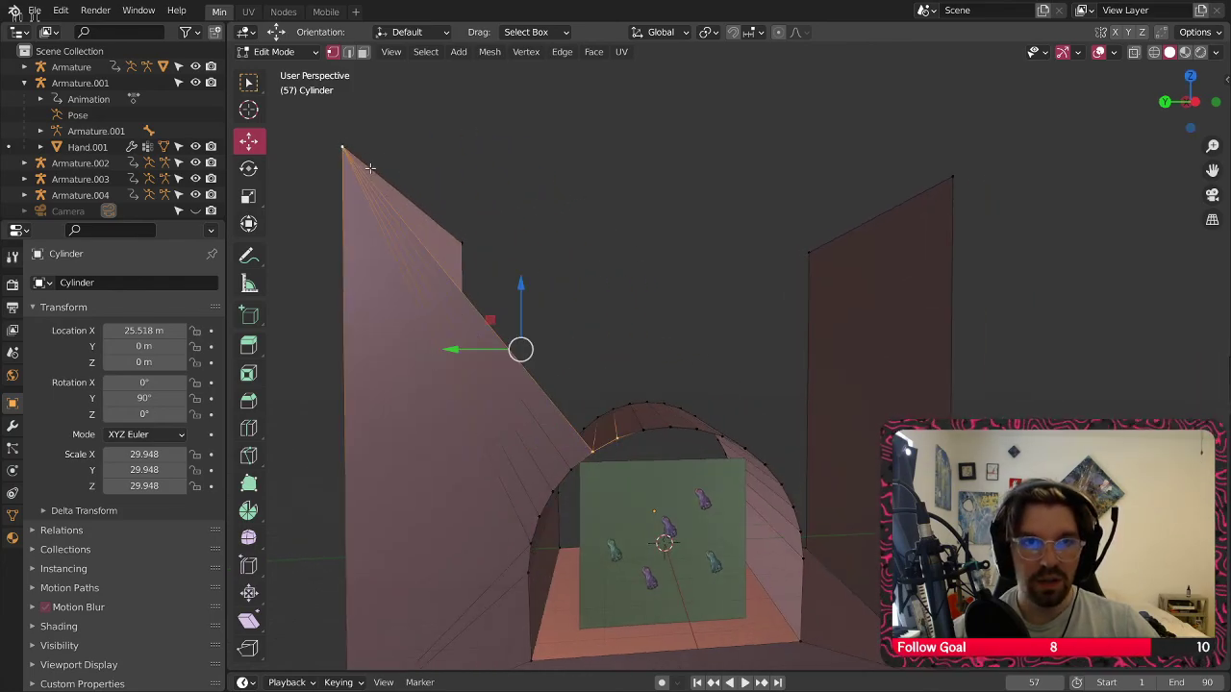
left_click(623, 436)
left_click(617, 434, "shift")
left_click(344, 150, "shift")
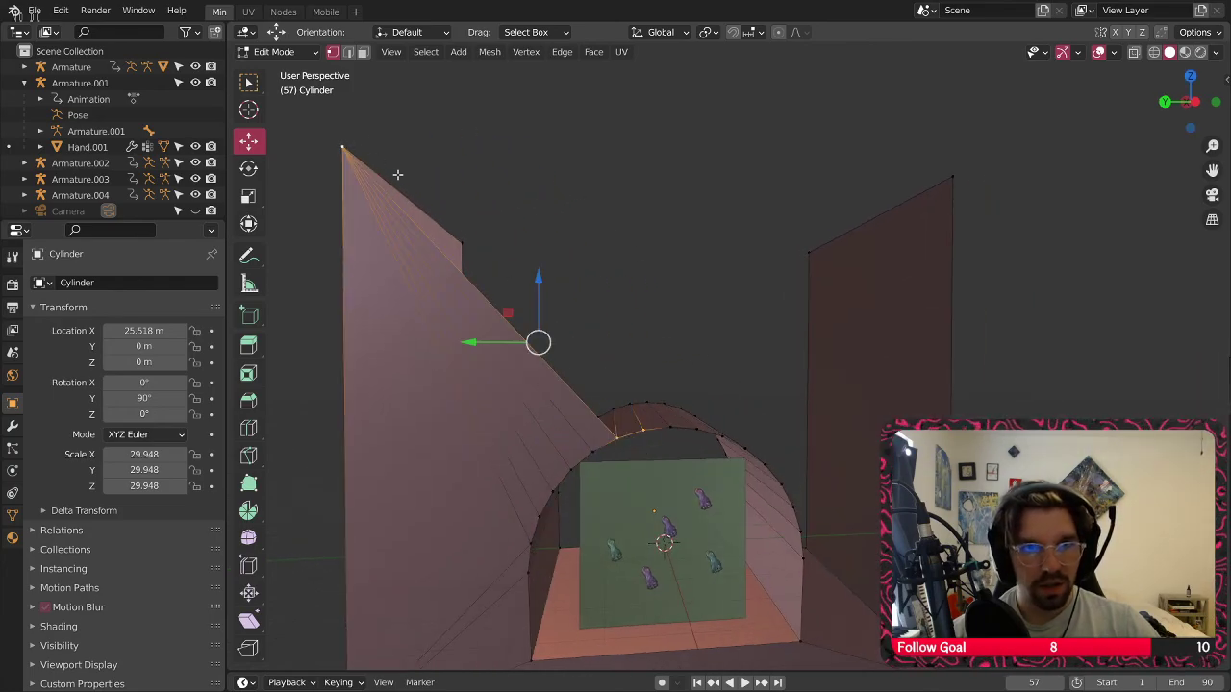
key("f")
middle_click_drag(690, 426, 664, 432)
left_click(662, 432)
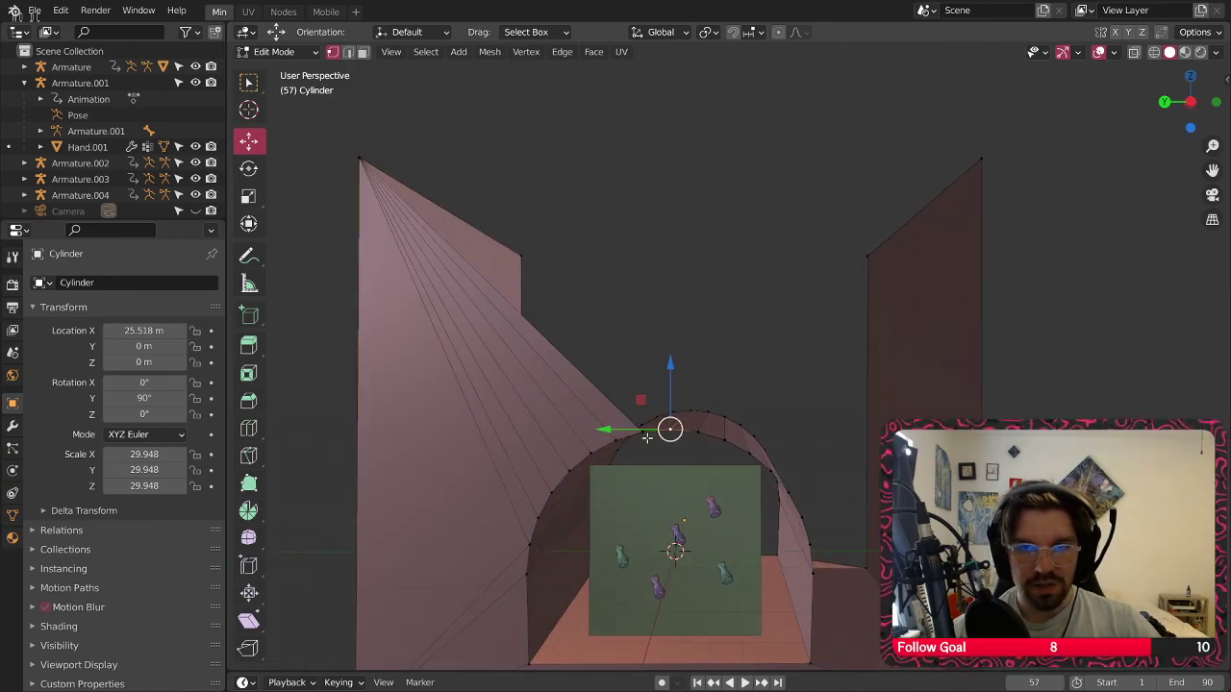
left_click(363, 159, "shift")
key("f")
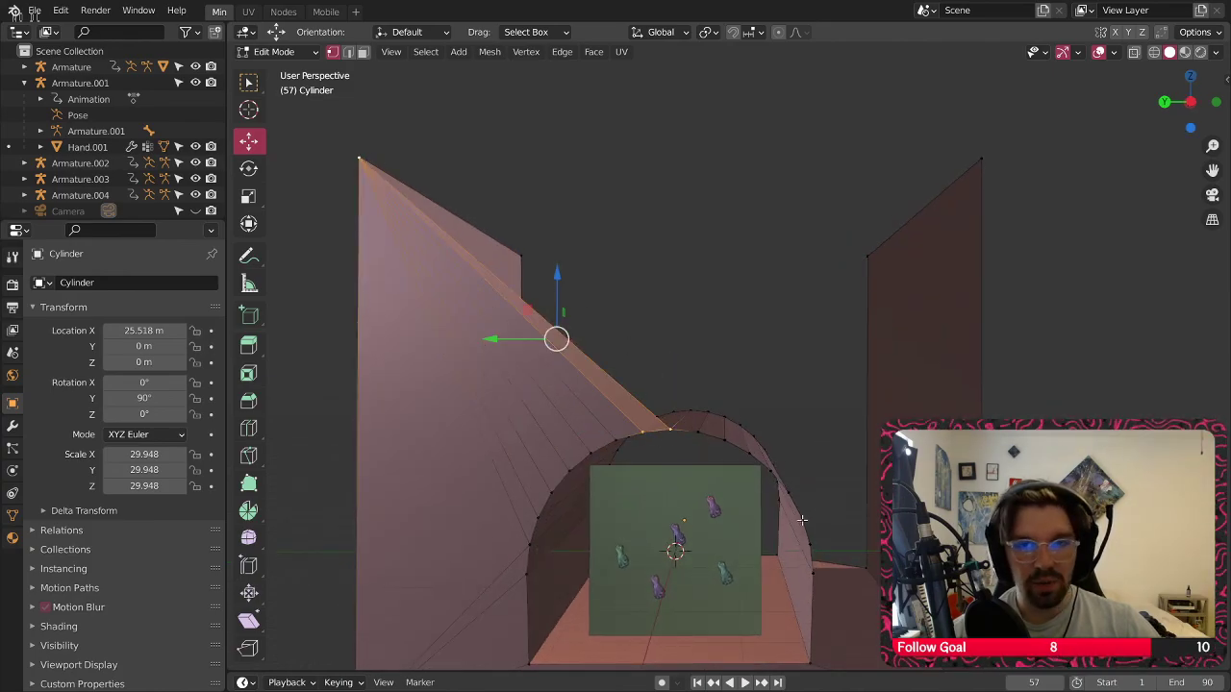
Fill a triangle between the opposite wall's outer bottom corner and the two lowest arch vertices on that side
middle_click_drag(879, 621, 776, 464, "shift")
left_click(700, 405)
left_click(697, 493, "shift")
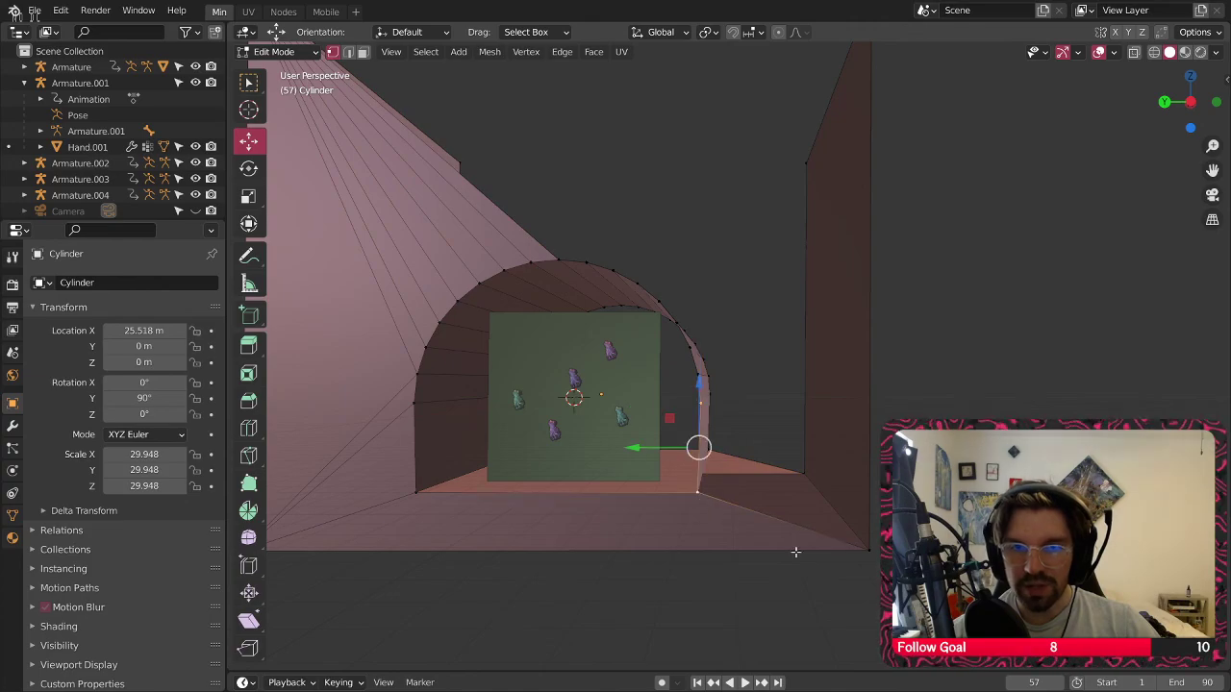
left_click(869, 549, "shift")
key("f")
Fill two further triangles from the opposite wall's outer bottom corner to the next pairs of vertices up the arch
middle_click_drag(755, 361, 723, 392)
left_click(698, 375)
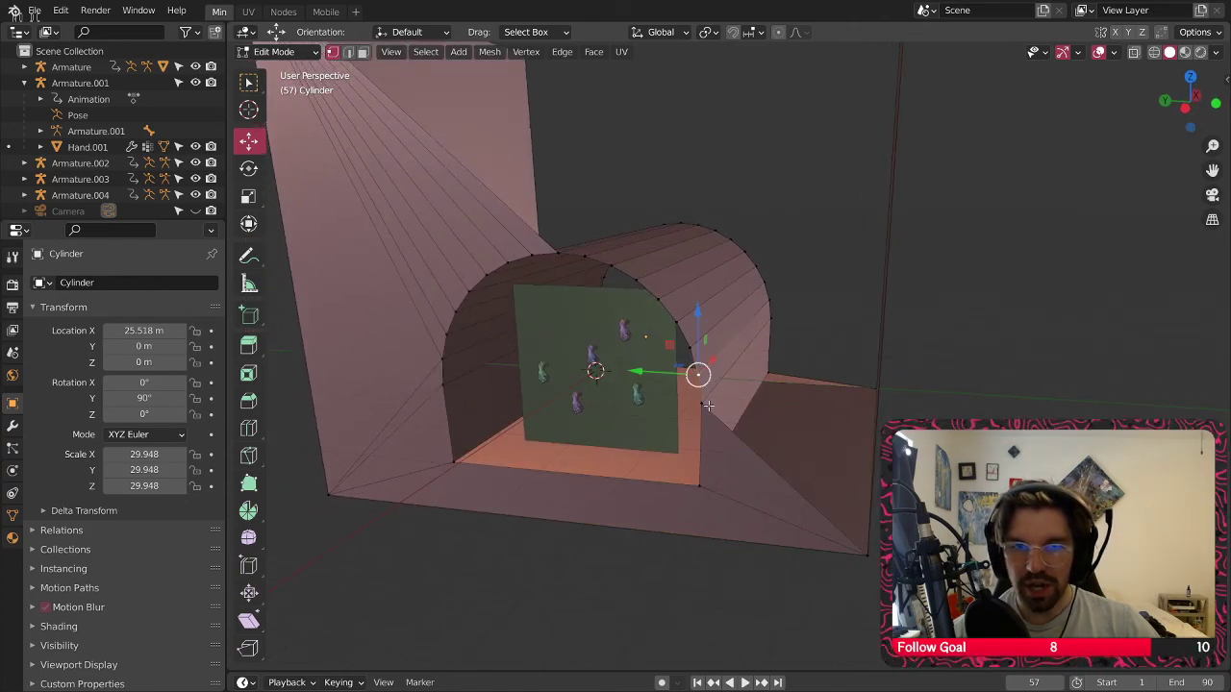
left_click(702, 403, "shift")
left_click(867, 555, "shift")
left_click(689, 347)
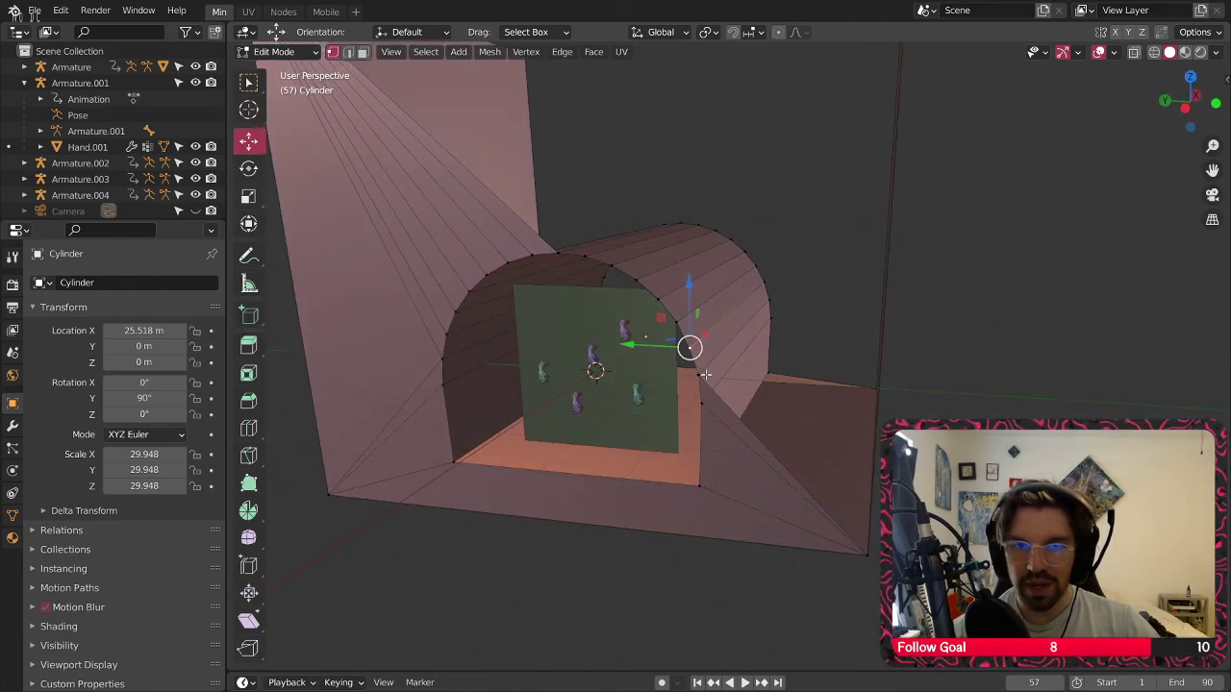
left_click(699, 375, "shift")
left_click(867, 555, "shift")
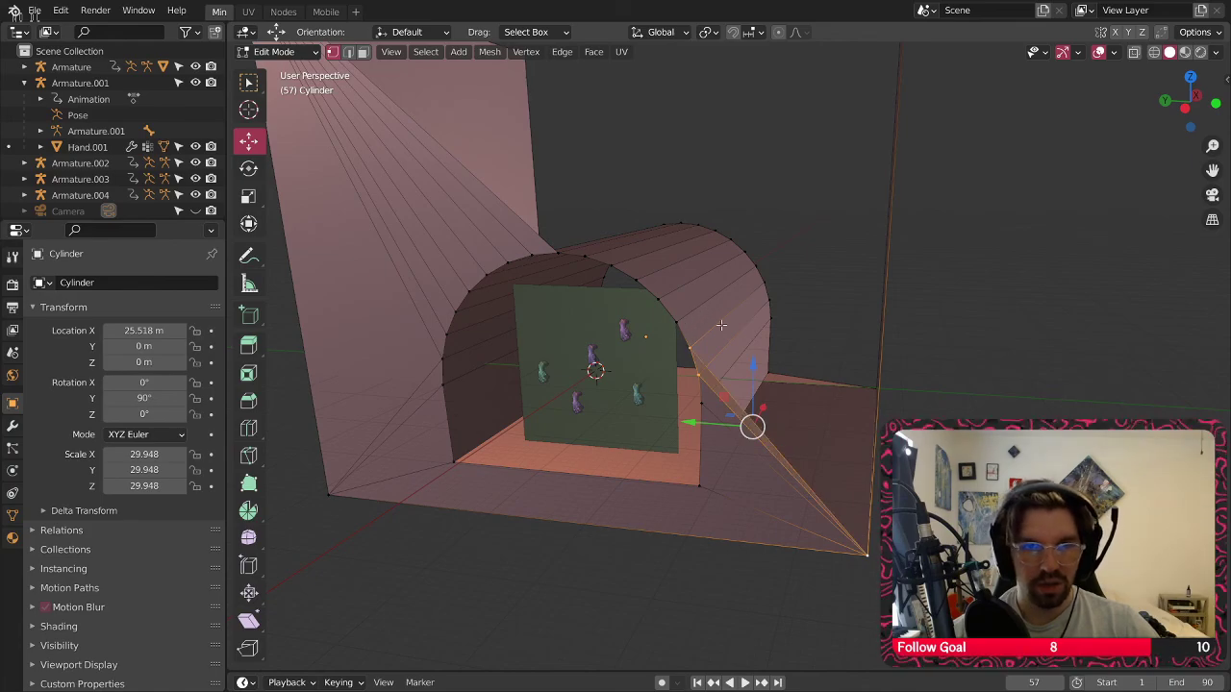
middle_click_drag(721, 325, 779, 346)
key("f")
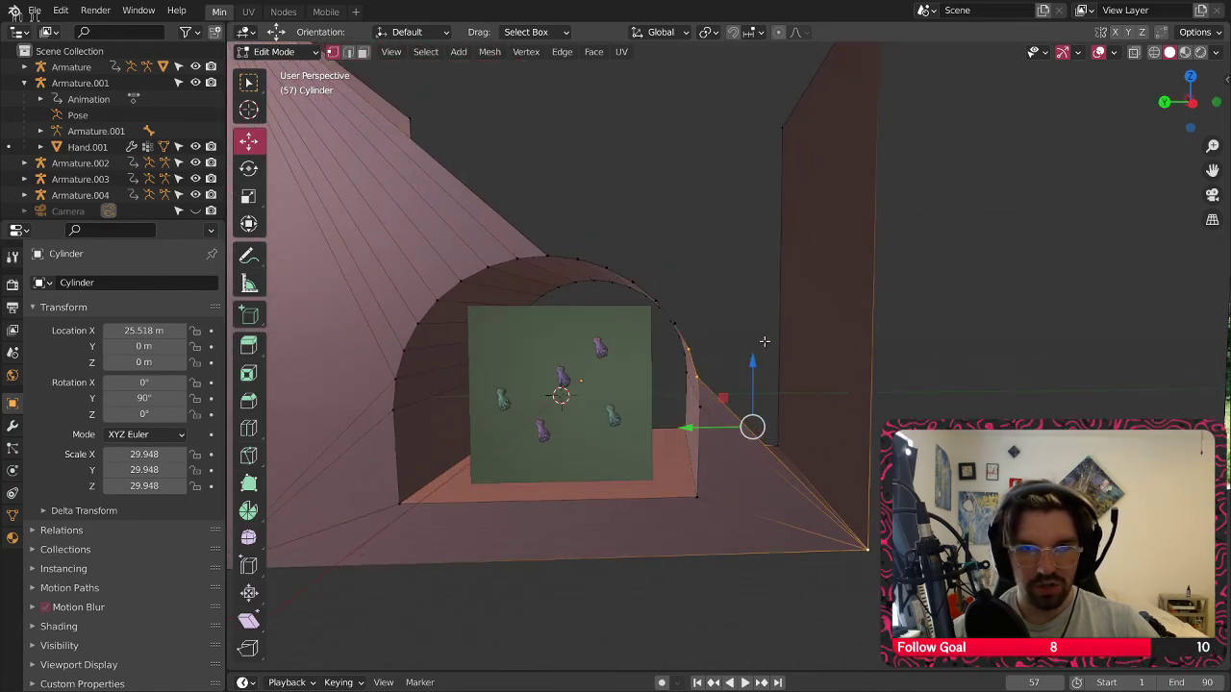
Fill a triangle between the side wall's outer top corner and two neighbouring vertices low on the arch
left_click(700, 375)
left_click(691, 350, "shift")
middle_click_drag(780, 261, 782, 389, "shift")
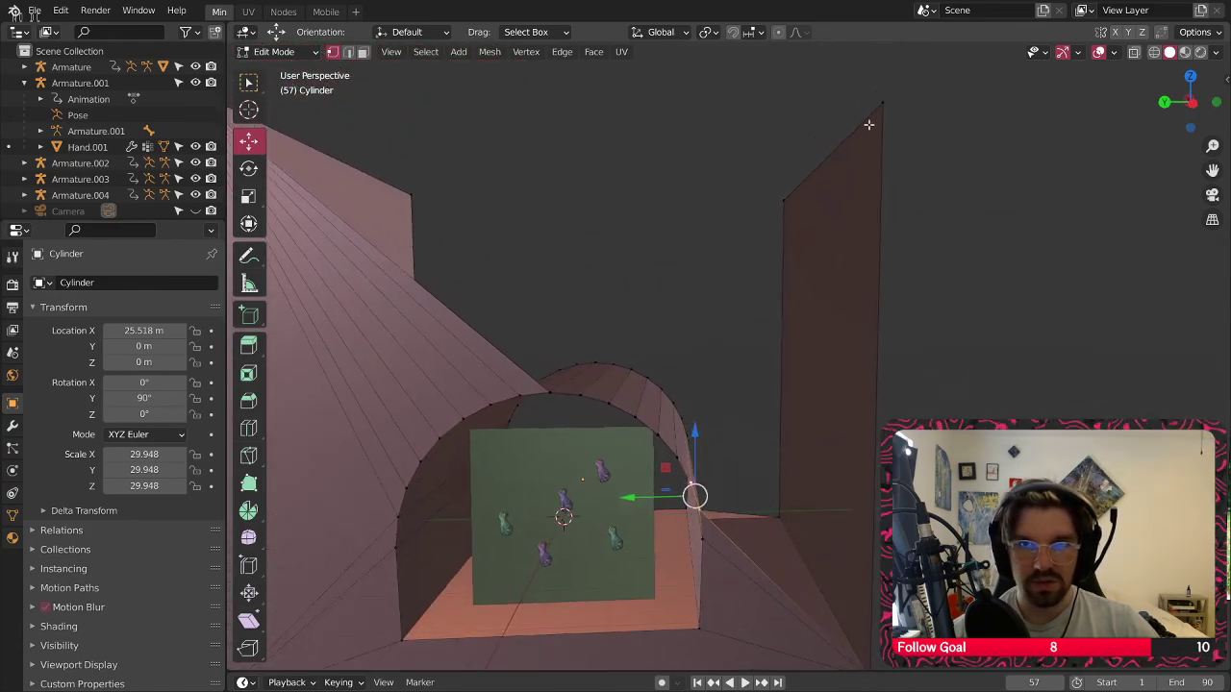
left_click(884, 102, "shift")
key("f")
Fill the triangle joining the side wall's outer top and bottom corners to the nearest arch vertex
left_click(883, 102)
middle_click_drag(734, 531, 731, 393, "shift")
left_click(700, 373, "shift")
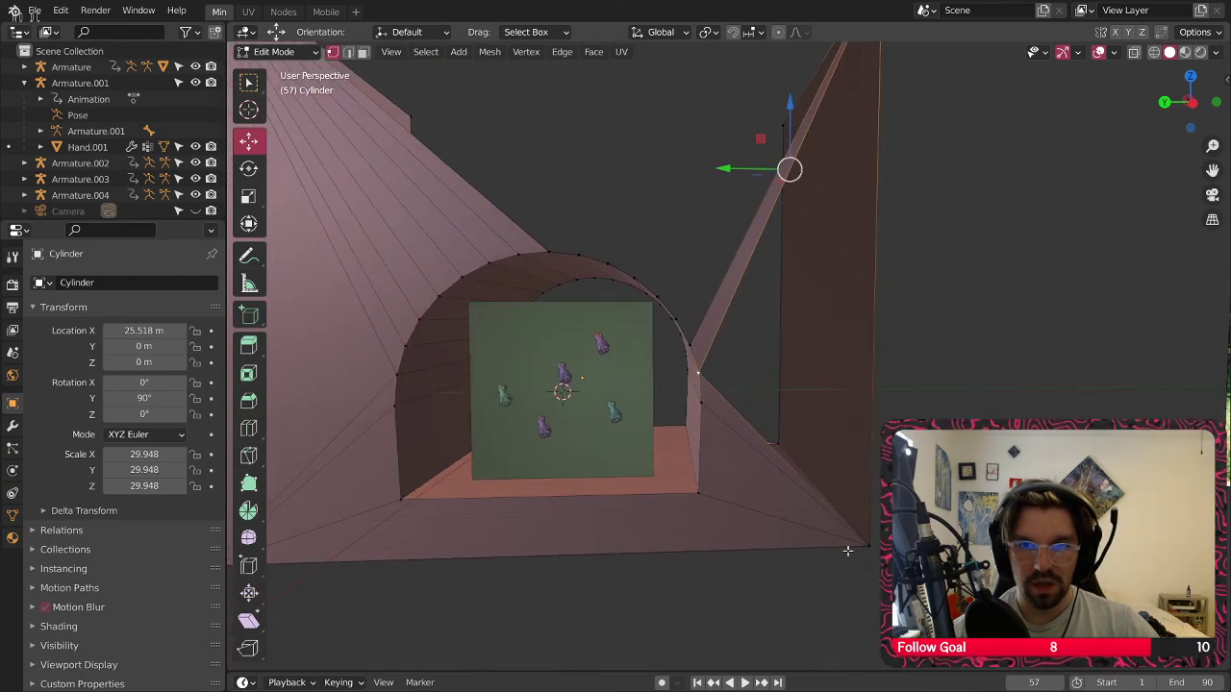
left_click(869, 545, "shift")
key("f")
Fill two more triangles from the wall's outer top corner to the next vertex pairs up the arch
middle_click_drag(783, 327, 827, 411, "shift")
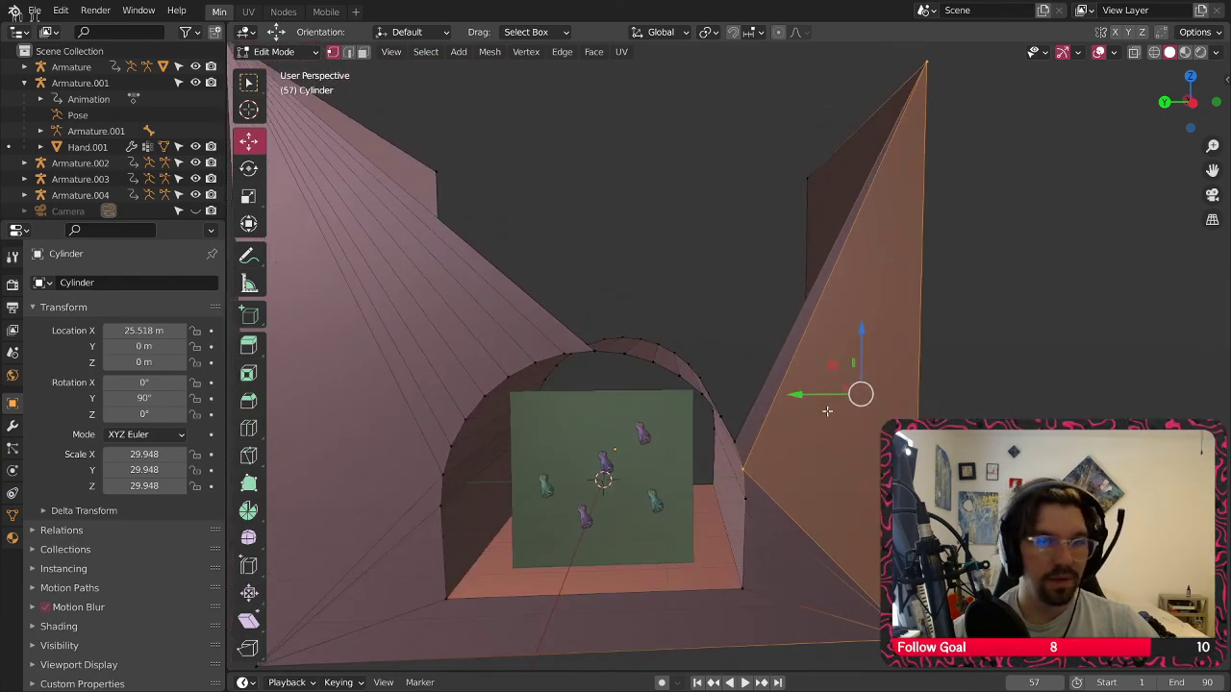
left_click(738, 441)
left_click(744, 465, "shift")
left_click(925, 66, "shift")
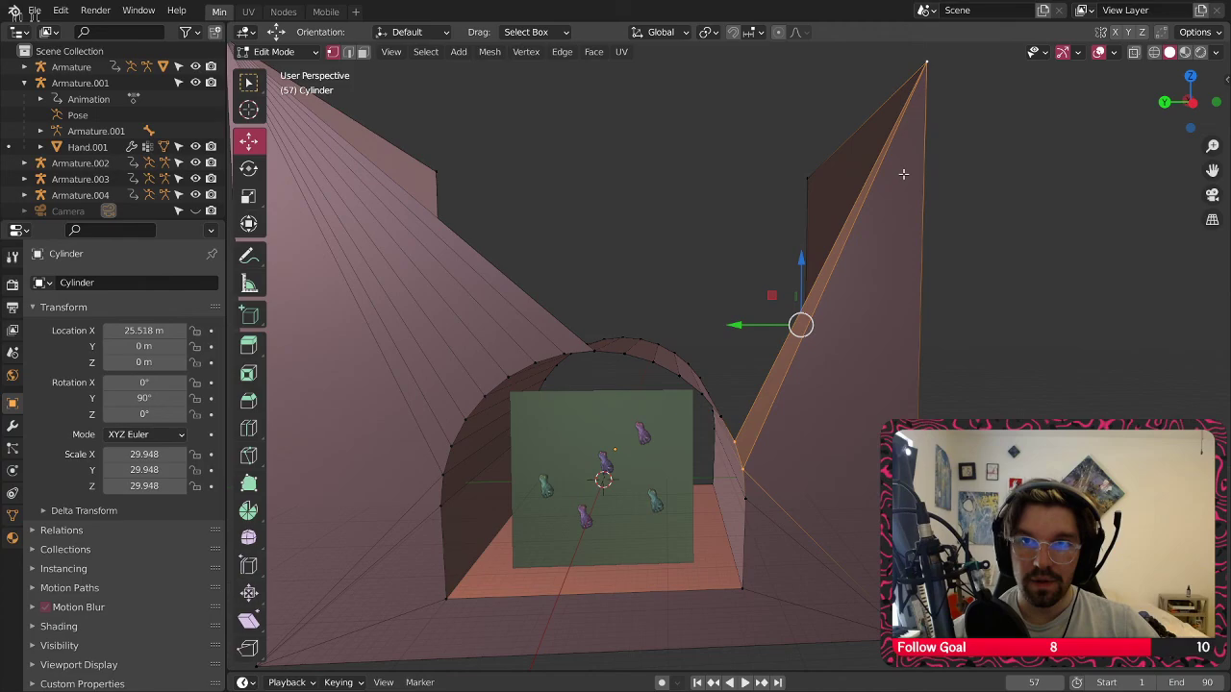
left_click(721, 419)
left_click(739, 438, "shift")
left_click(929, 75, "shift")
key("f")
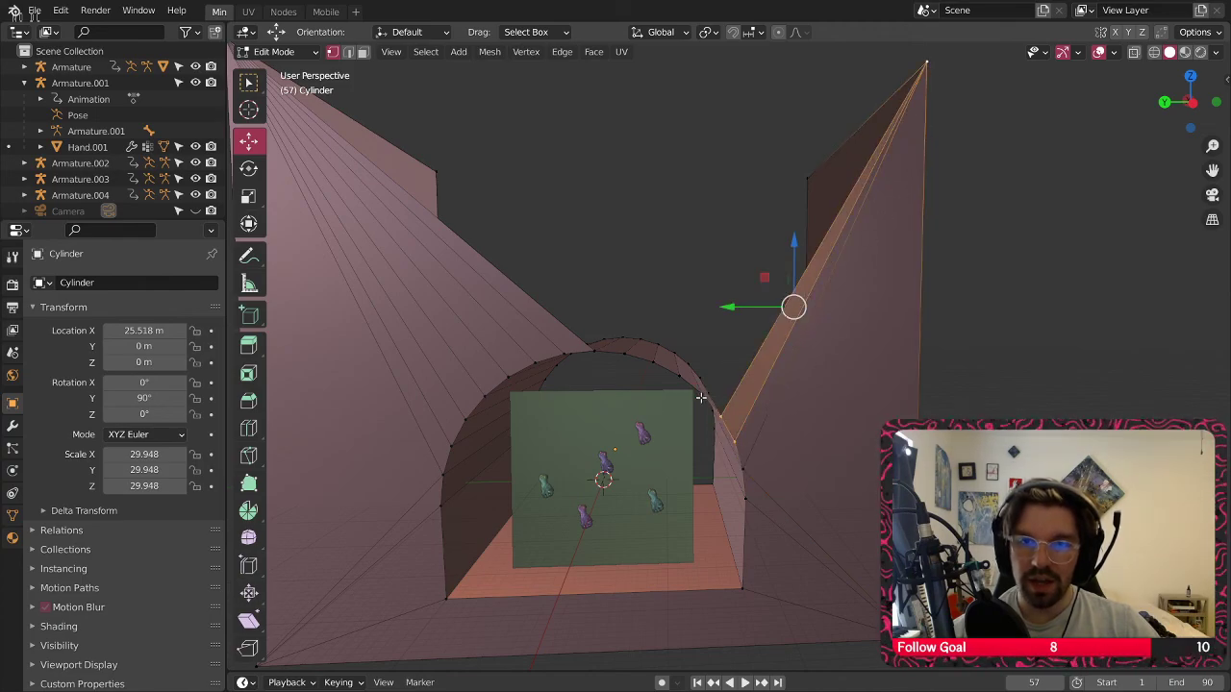
left_click(702, 394)
left_click(929, 69, "shift")
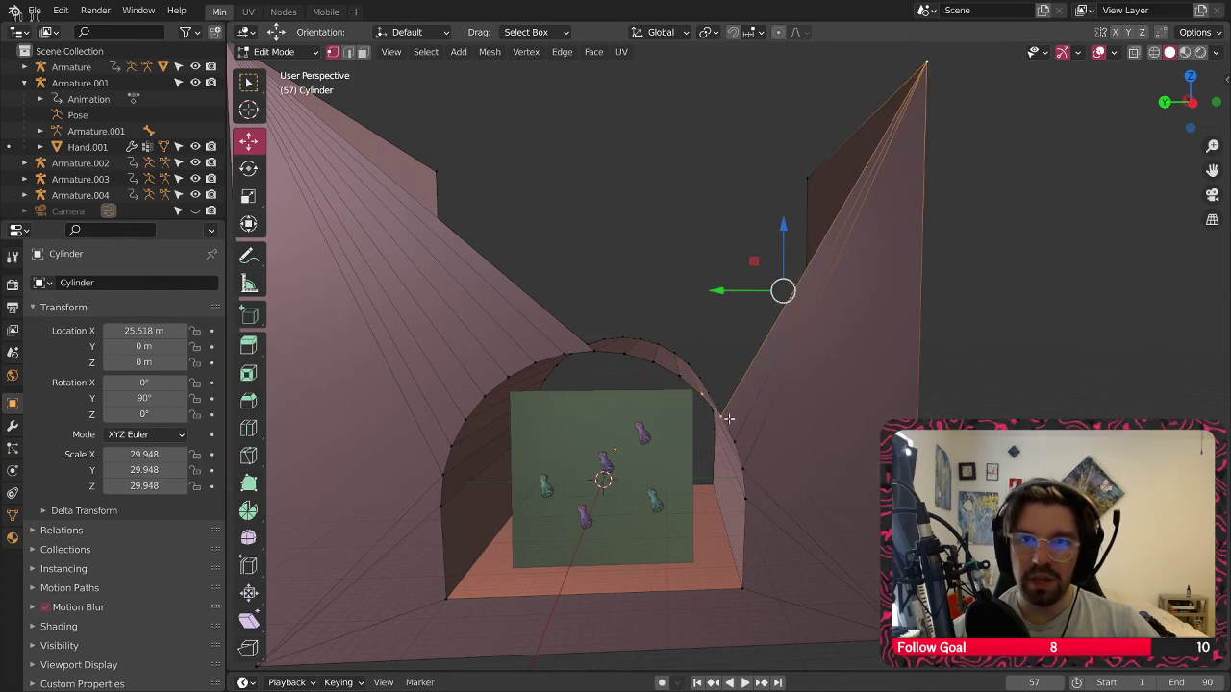
key("f")
Extend the fan with one more triangle from the wall's top corner to the next pair of arch vertices
left_click(681, 371)
left_click(703, 394, "shift")
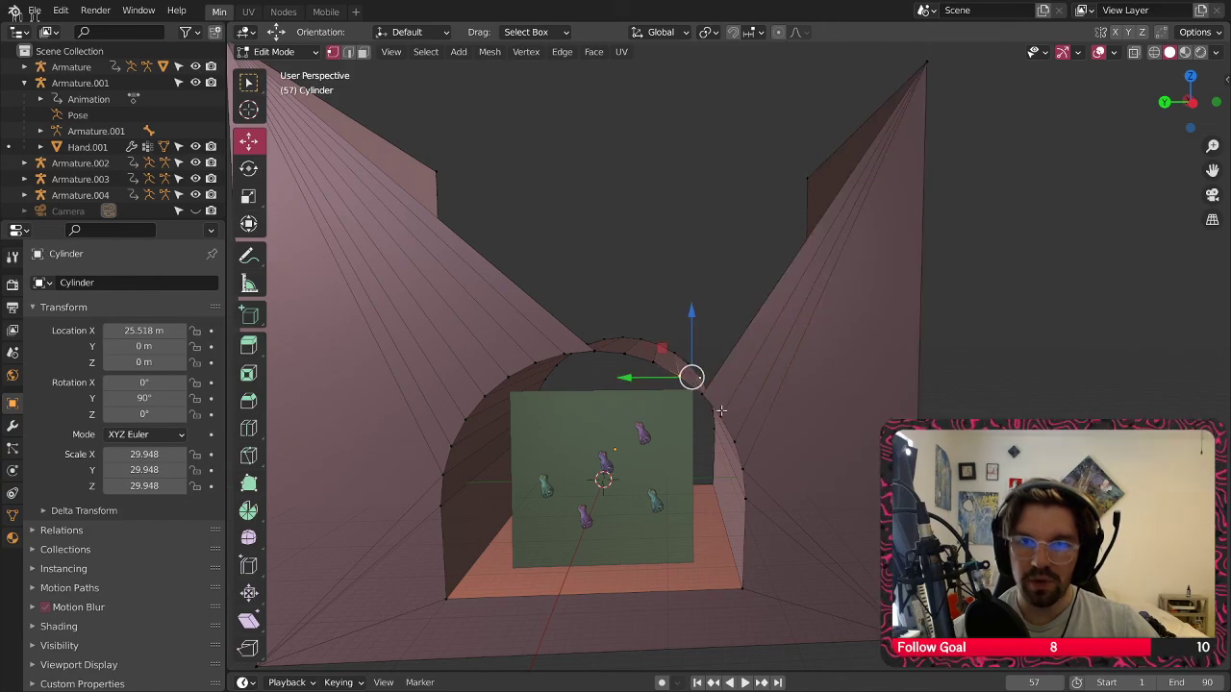
middle_click_drag(713, 389, 708, 398)
left_click(700, 262)
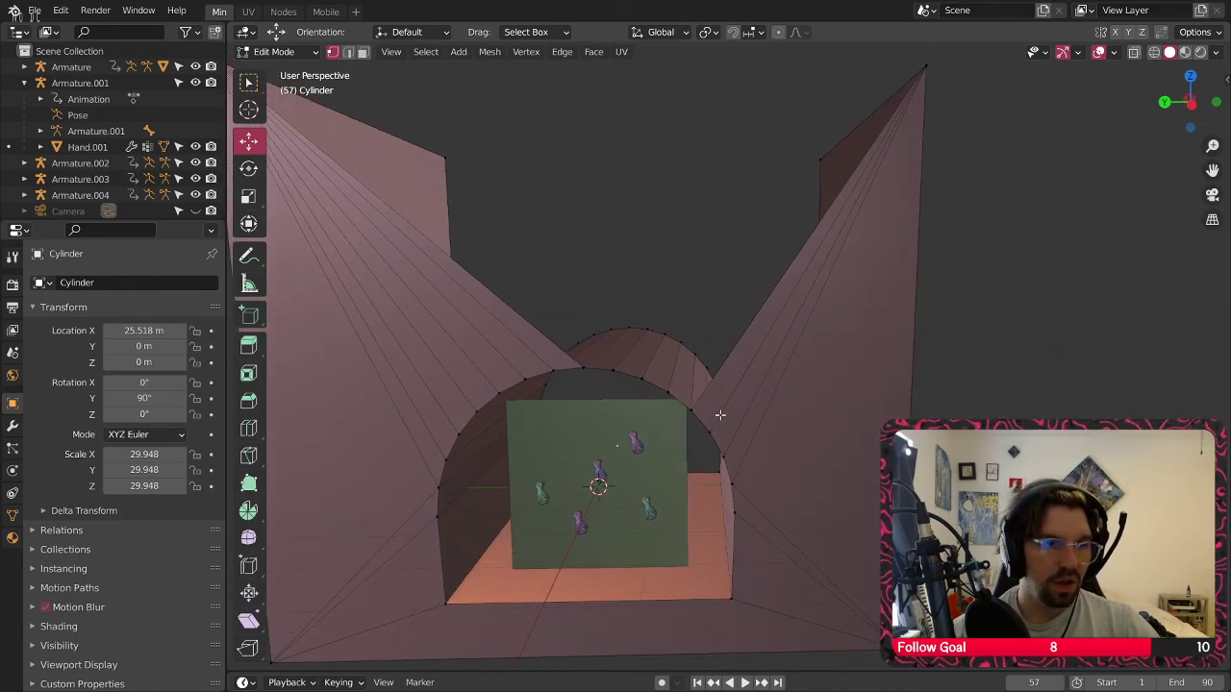
scroll(722, 415, "up", 1)
left_click(658, 387)
left_click(685, 408, "shift")
scroll(854, 223, "down", 1)
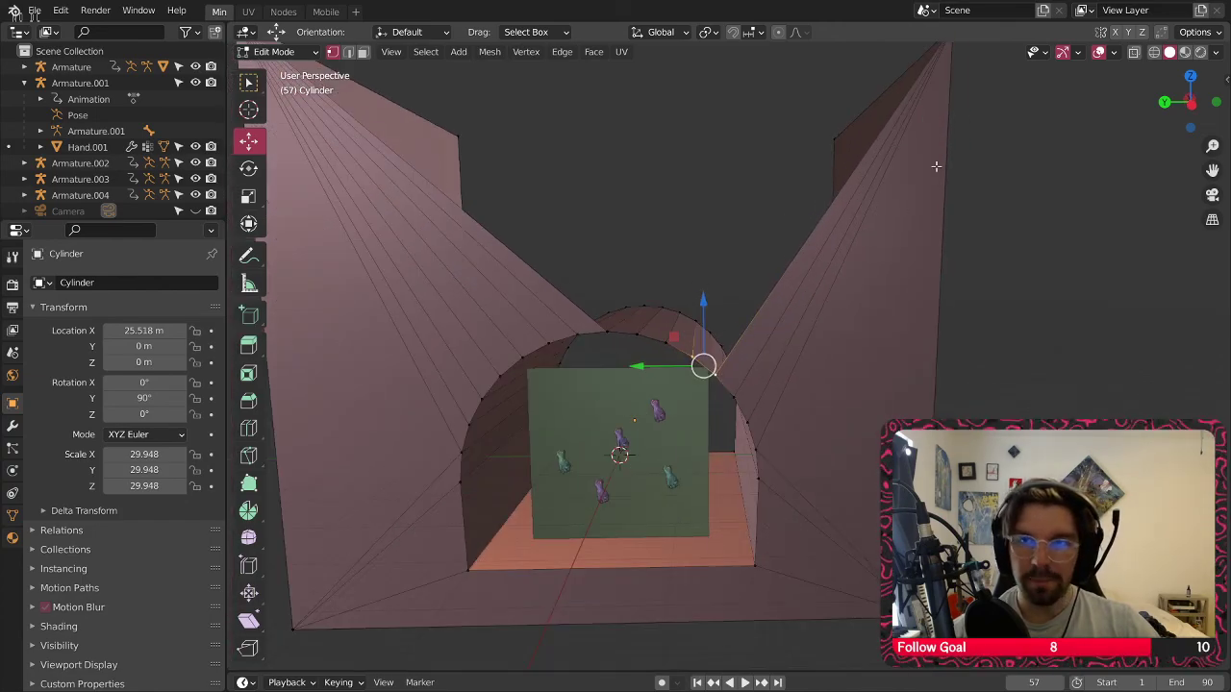
middle_click_drag(960, 104, 954, 161, "shift")
left_click(949, 81, "shift")
key("f")
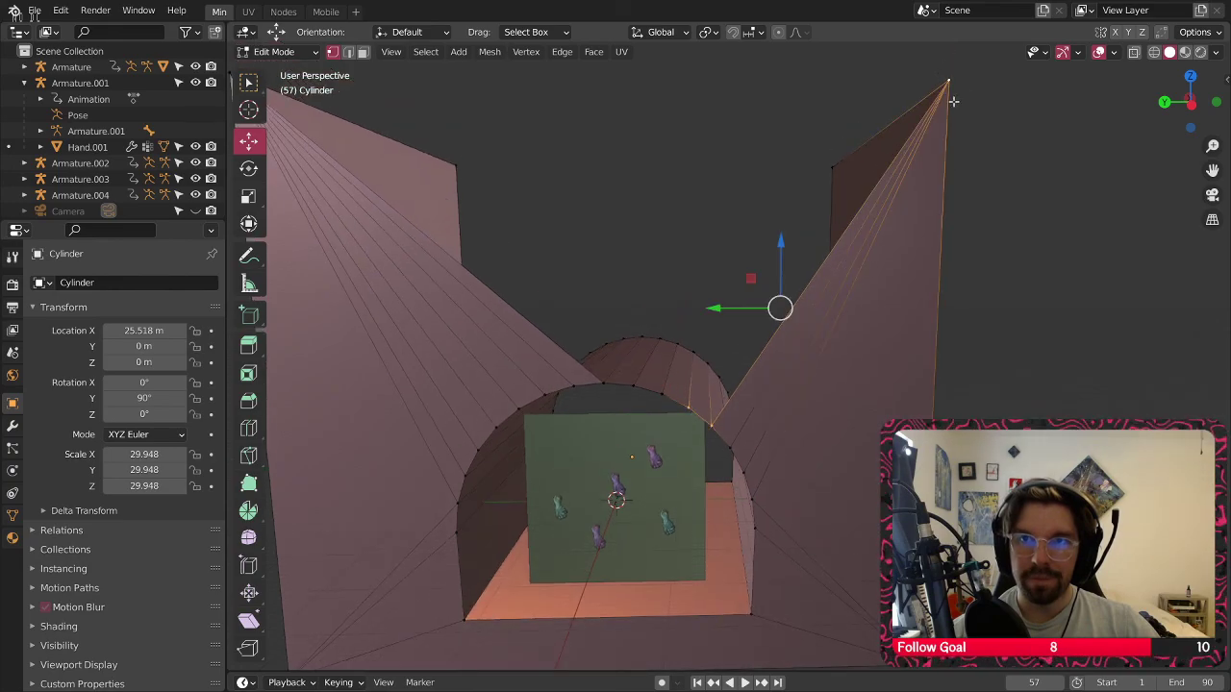
key("ctrl+z")
Complete this side's fan with three triangles from the wall's top corner to the vertices reaching the arch's crown
left_click(660, 392)
left_click(688, 405, "shift")
left_click(949, 83, "shift")
key("f")
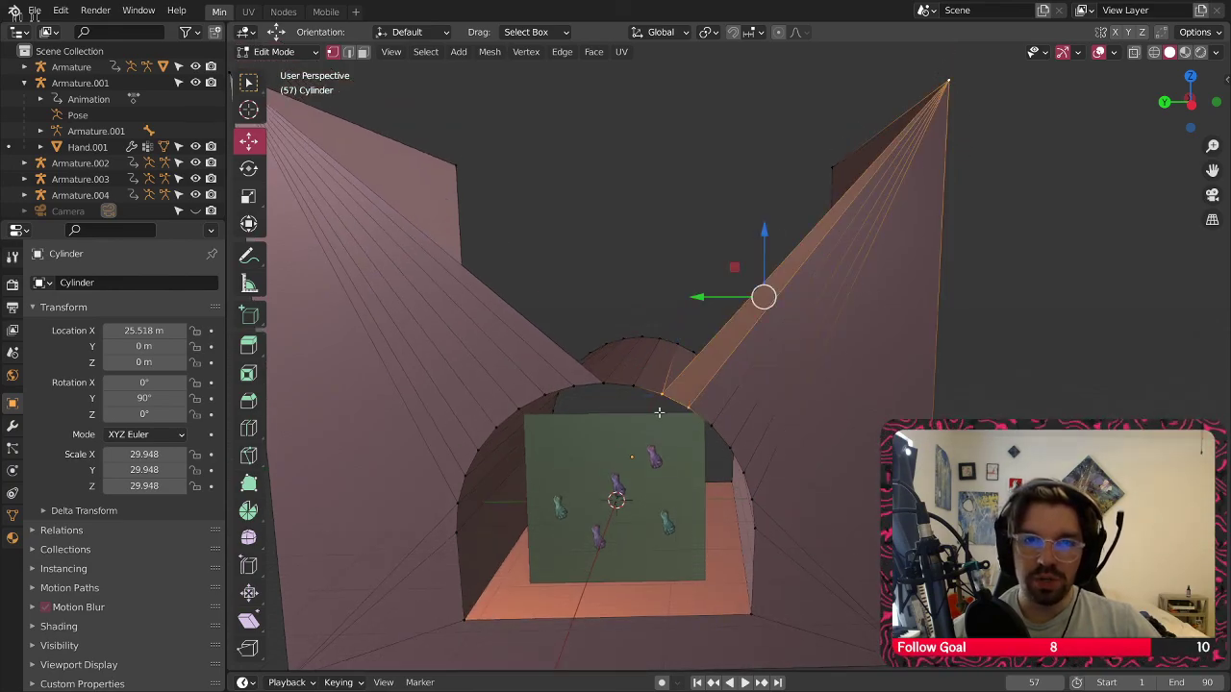
left_click(634, 388)
left_click(662, 393, "shift")
left_click(949, 82, "shift")
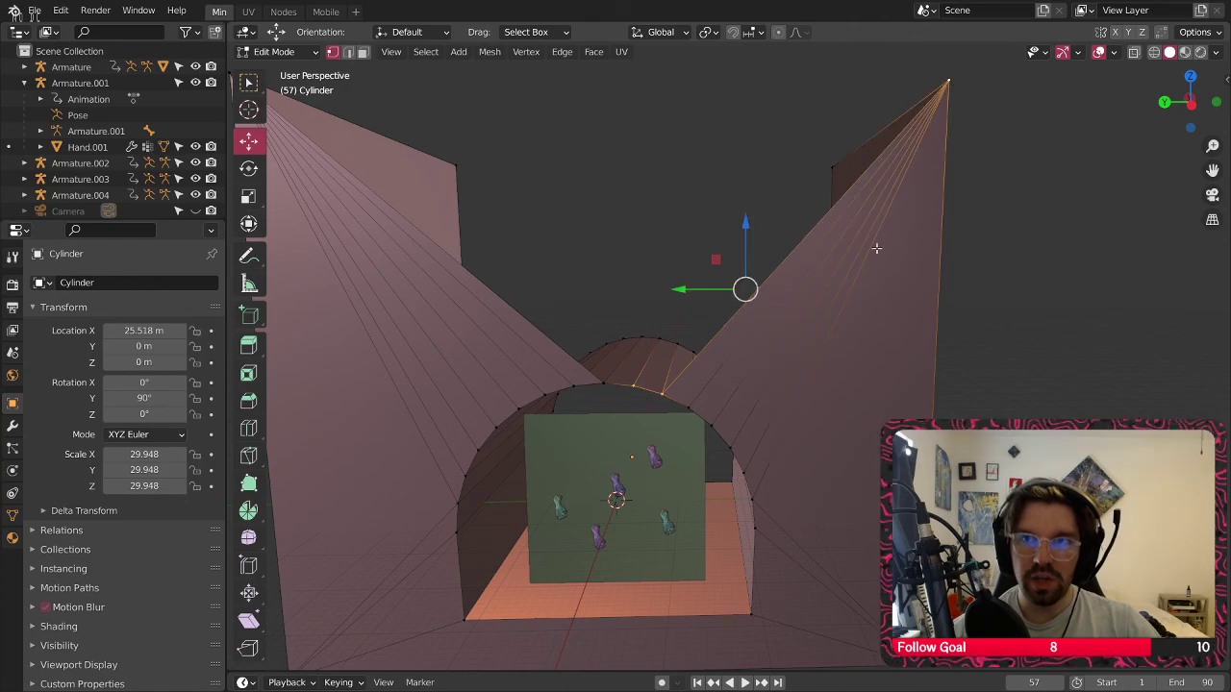
key("f")
left_click(603, 382)
left_click(633, 387, "shift")
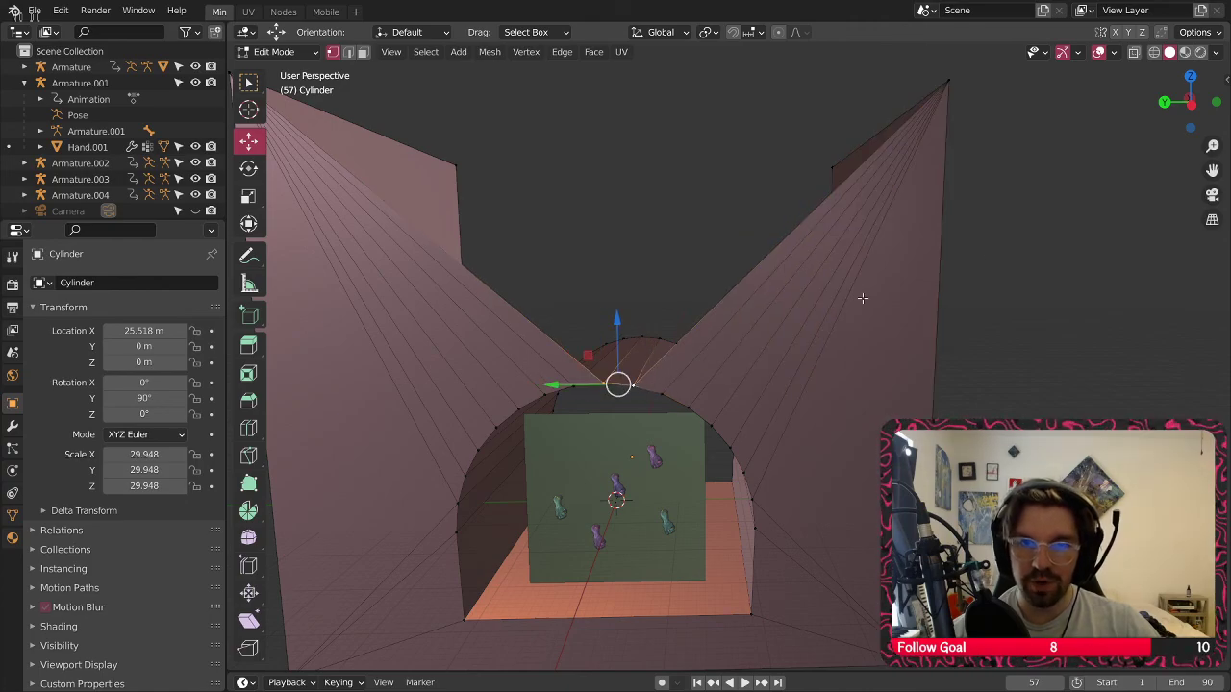
left_click(949, 84, "shift")
key("f")
Close the end wall with a triangle between both outer top corners and the arch's crown, and clear the selection
left_click(949, 83)
middle_click_drag(629, 383, 767, 402, "shift")
left_click(753, 405, "shift")
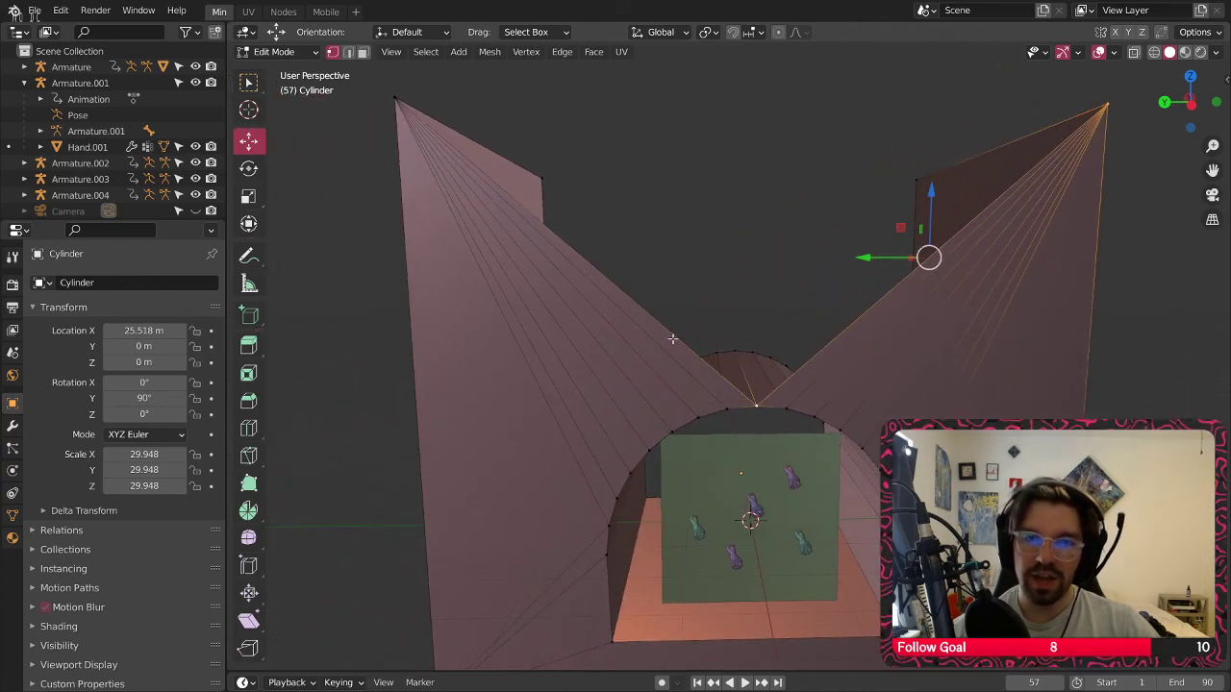
left_click(399, 98, "shift")
key("f")
scroll(609, 129, "down", 2)
key("alt+a")
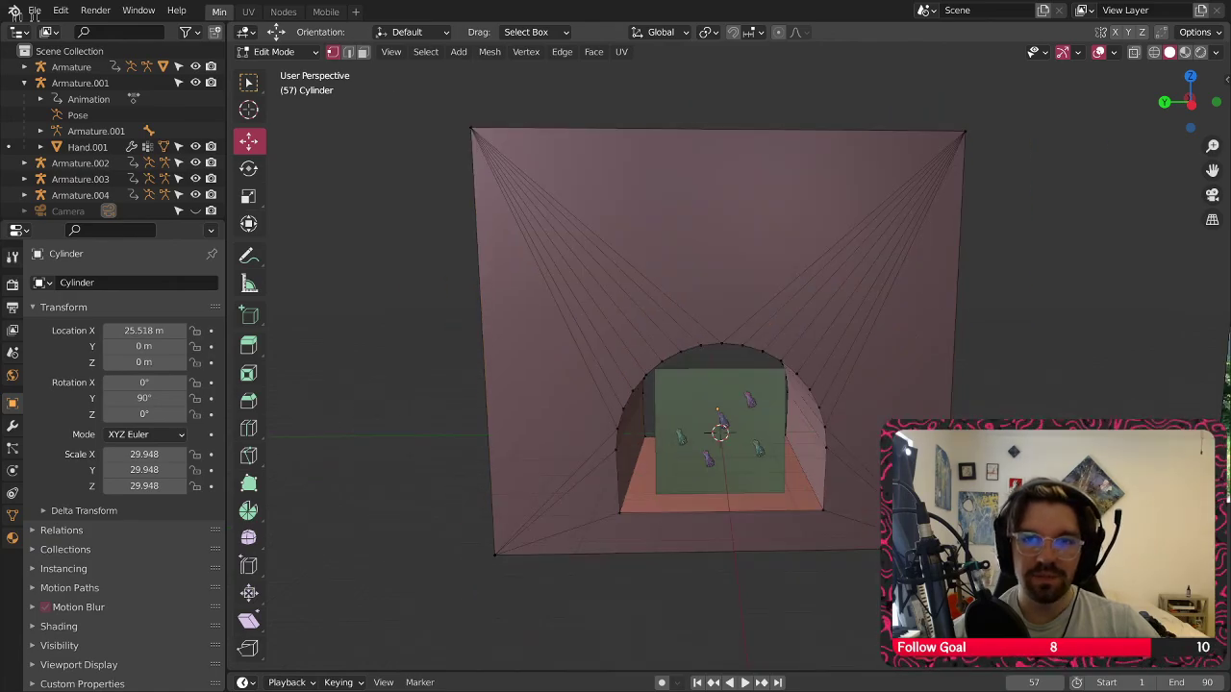
In edge select mode, move the block's upper edges down 21.548 m along Z, and raise them back slightly
middle_click_drag(711, 289, 731, 264)
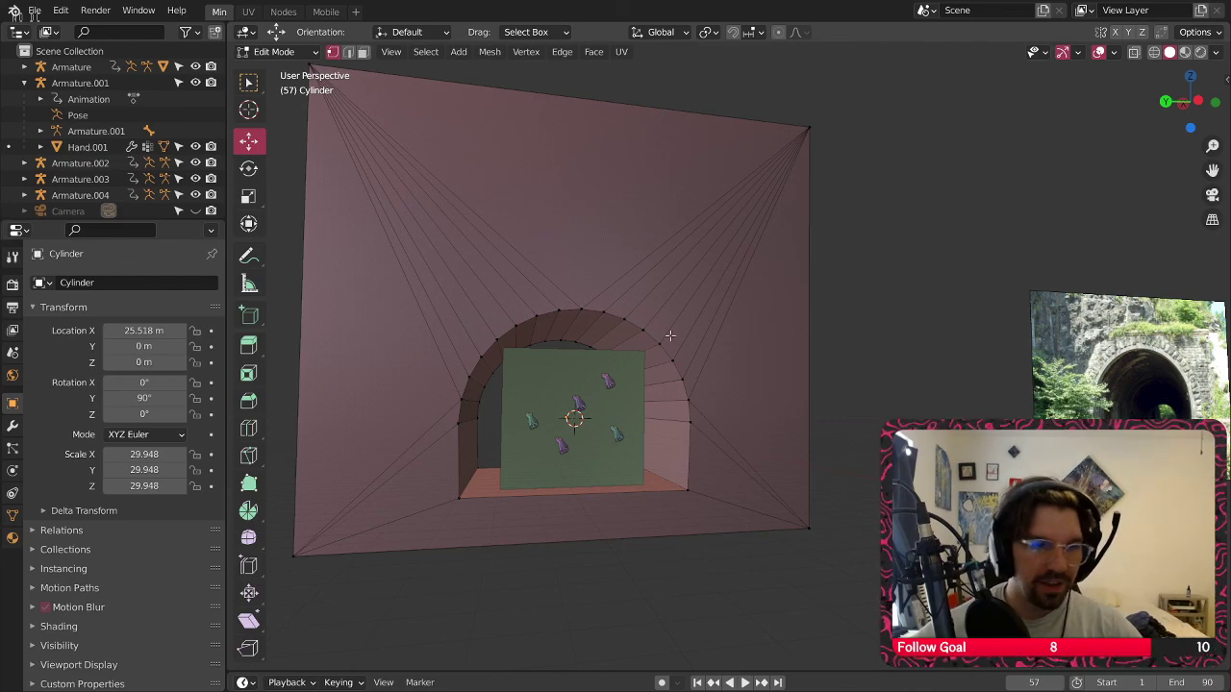
middle_click_drag(670, 336, 654, 297)
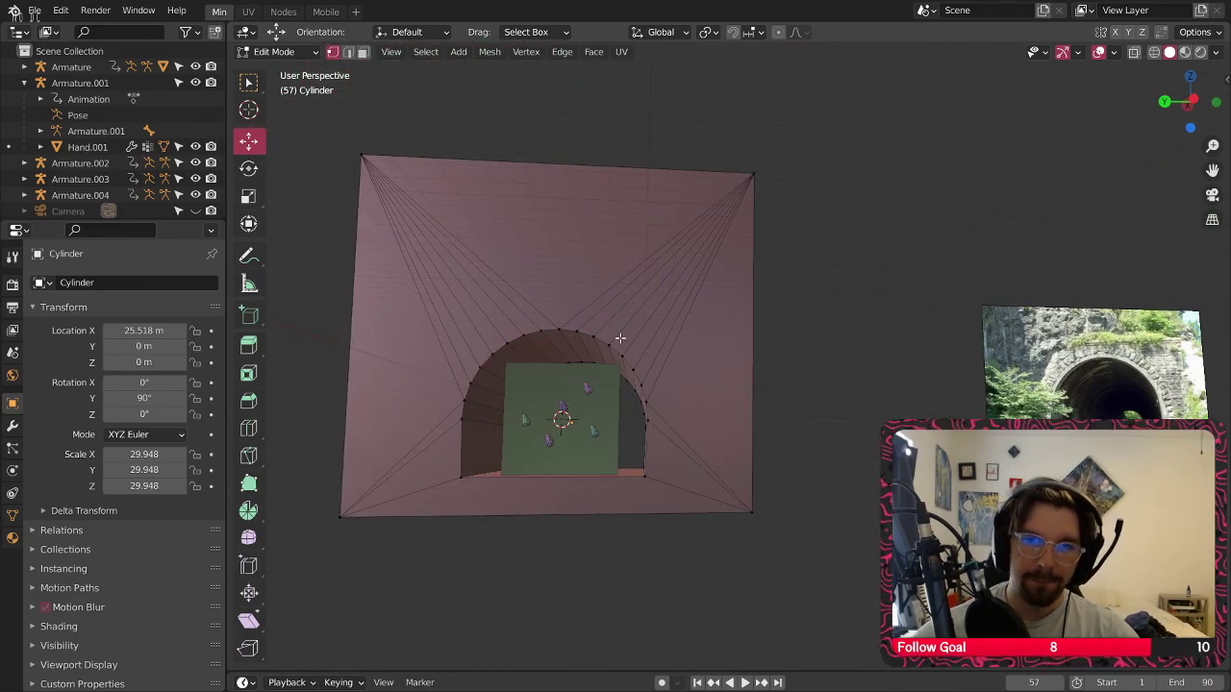
middle_click_drag(620, 338, 676, 356)
left_click(349, 52)
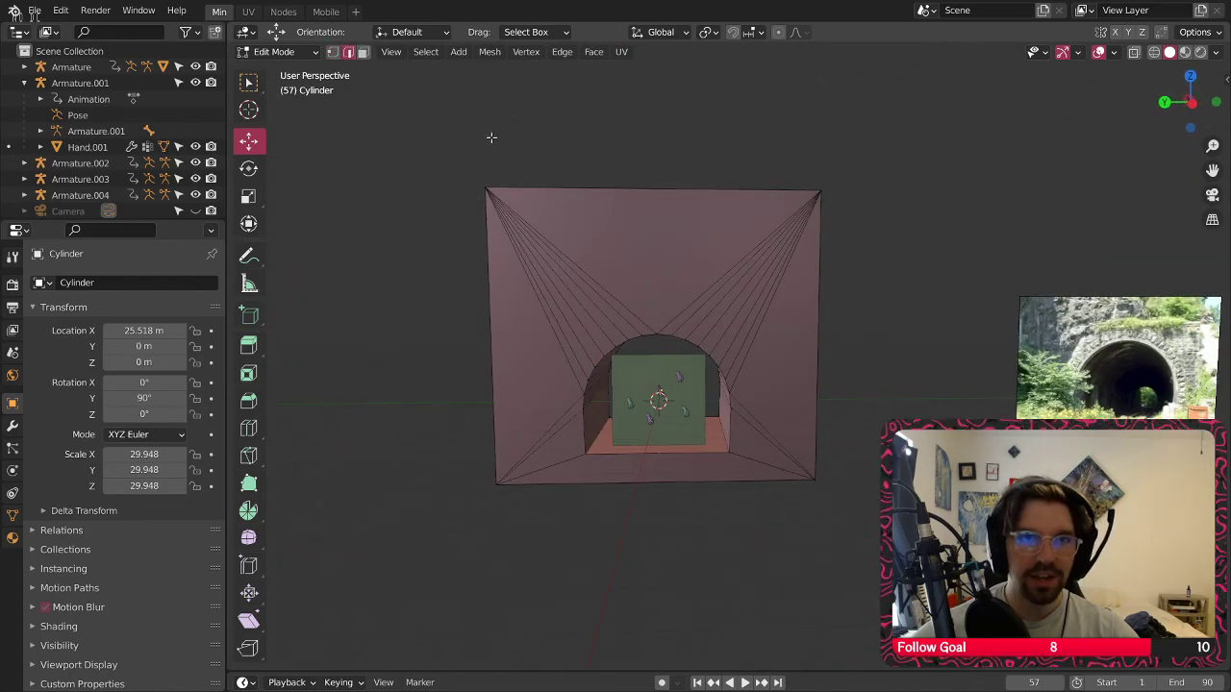
left_click(563, 192, "alt")
middle_click_drag(562, 191, 586, 259)
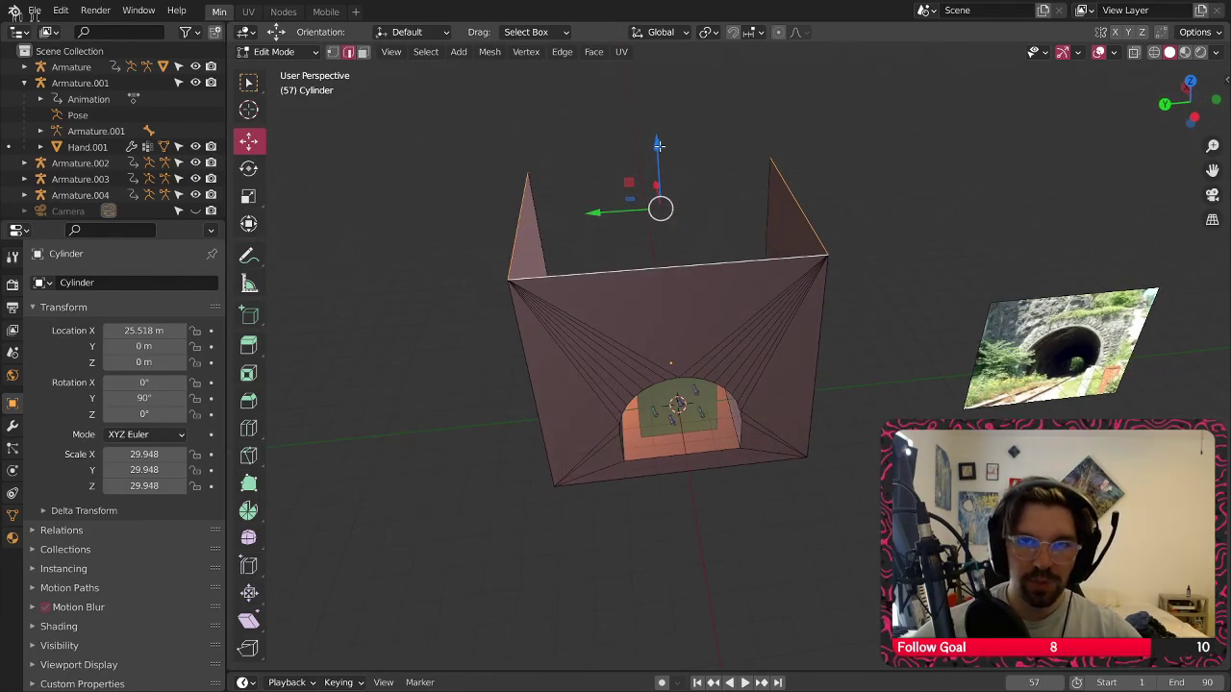
left_click_drag(658, 144, 651, 203)
middle_click_drag(652, 202, 624, 315)
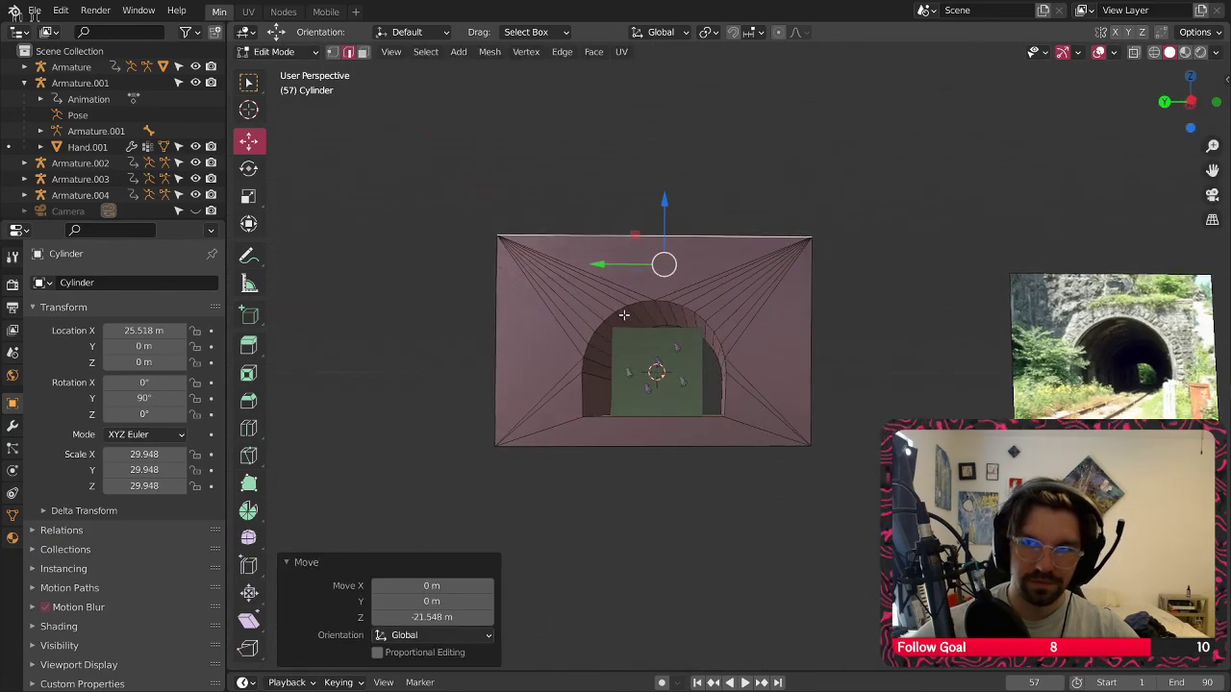
left_click_drag(664, 200, 665, 190)
left_click(768, 155)
middle_click_drag(676, 254, 628, 265)
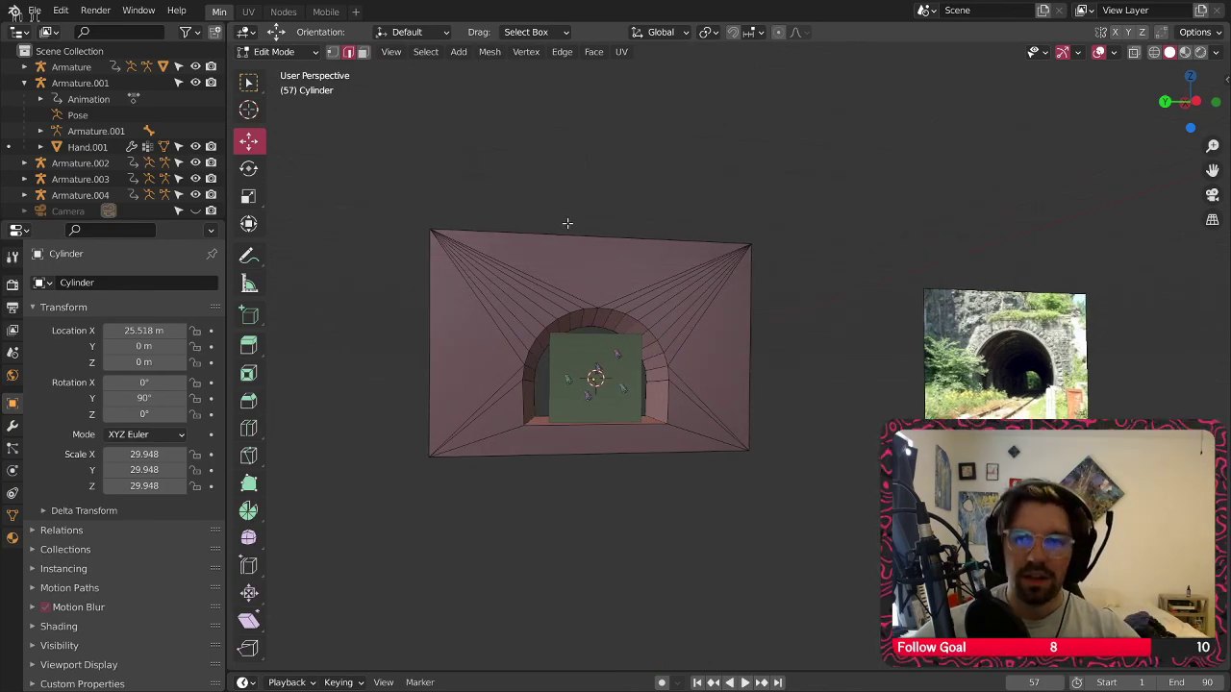
middle_click_drag(568, 224, 755, 276)
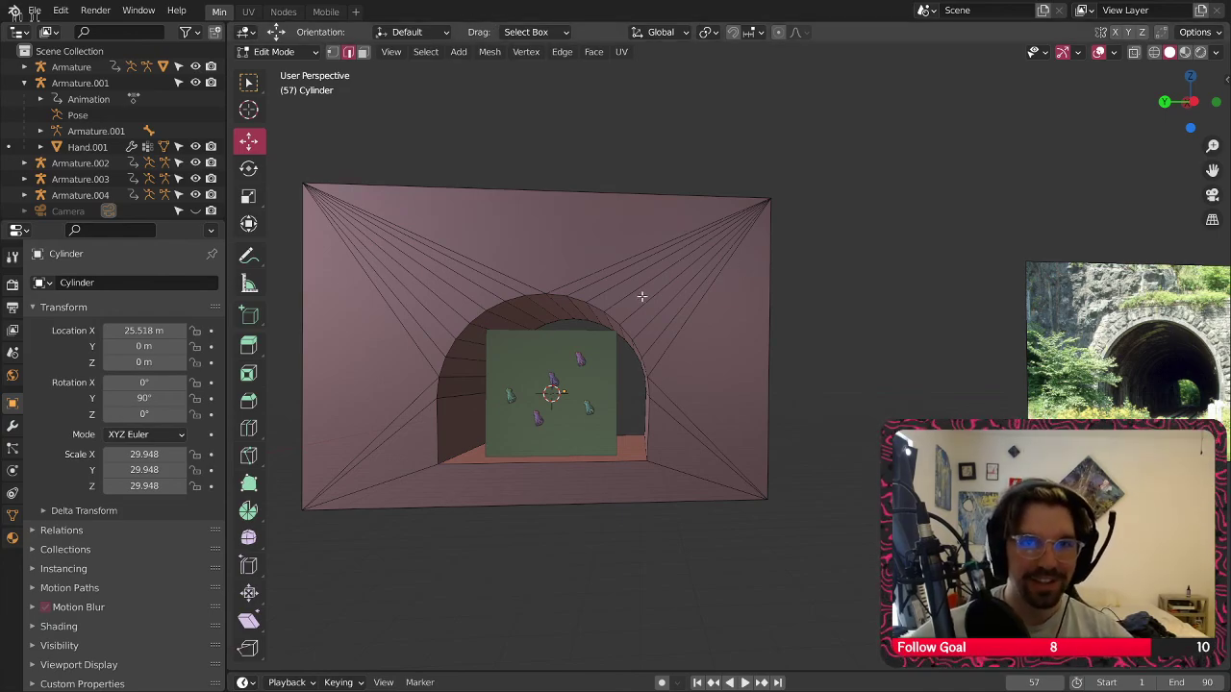
Select the full edge outline of the front arch opening, including its sides and floor edge, and try to inset it
left_click(561, 293, "alt")
scroll(522, 300, "up", 2)
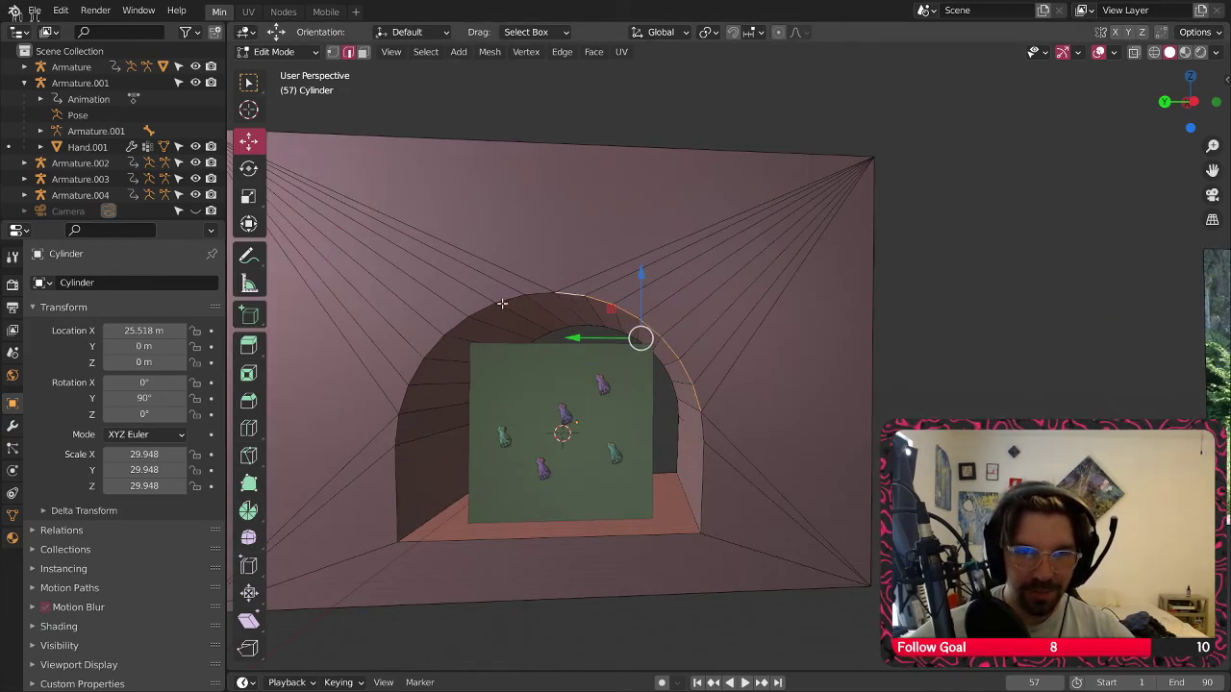
left_click(502, 303, "alt+shift")
key("ctrl+z")
left_click(416, 486, "alt+shift")
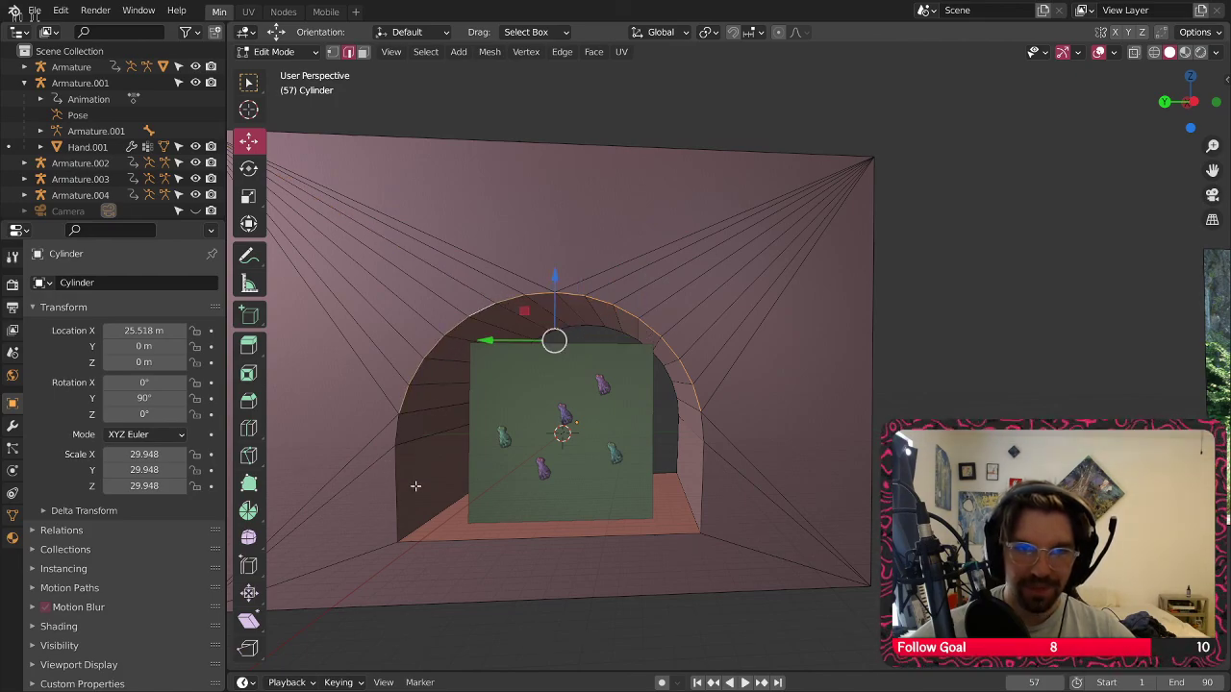
left_click(399, 488, "alt+shift")
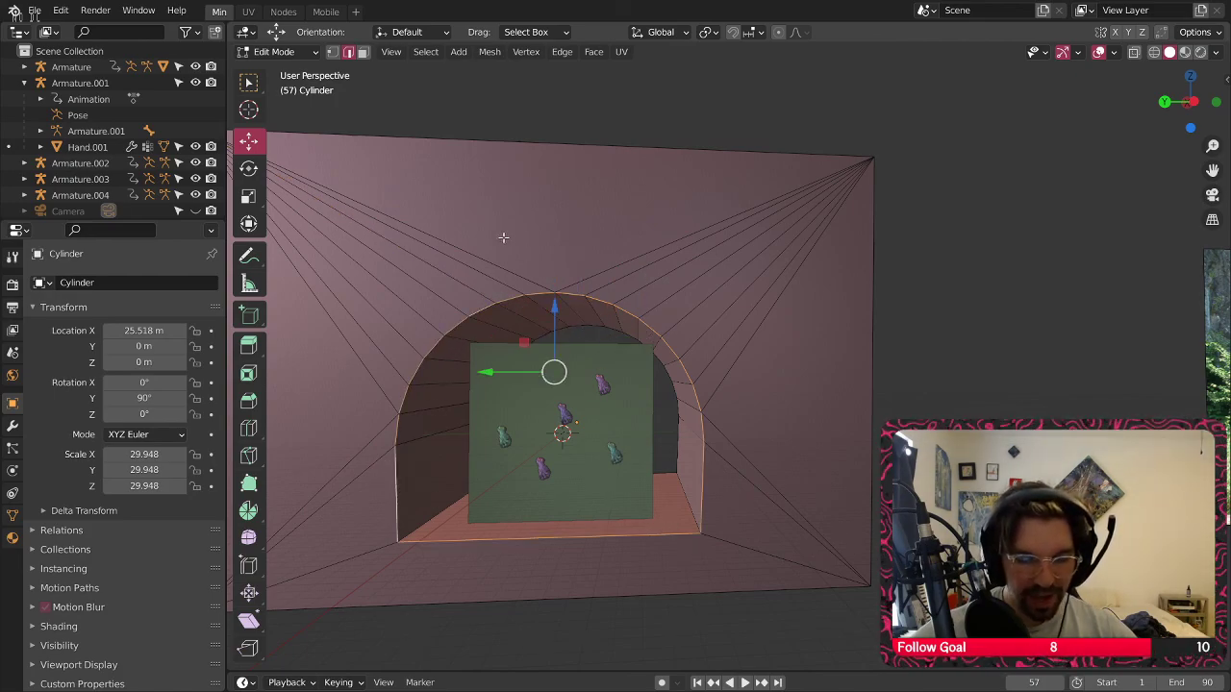
key("i")
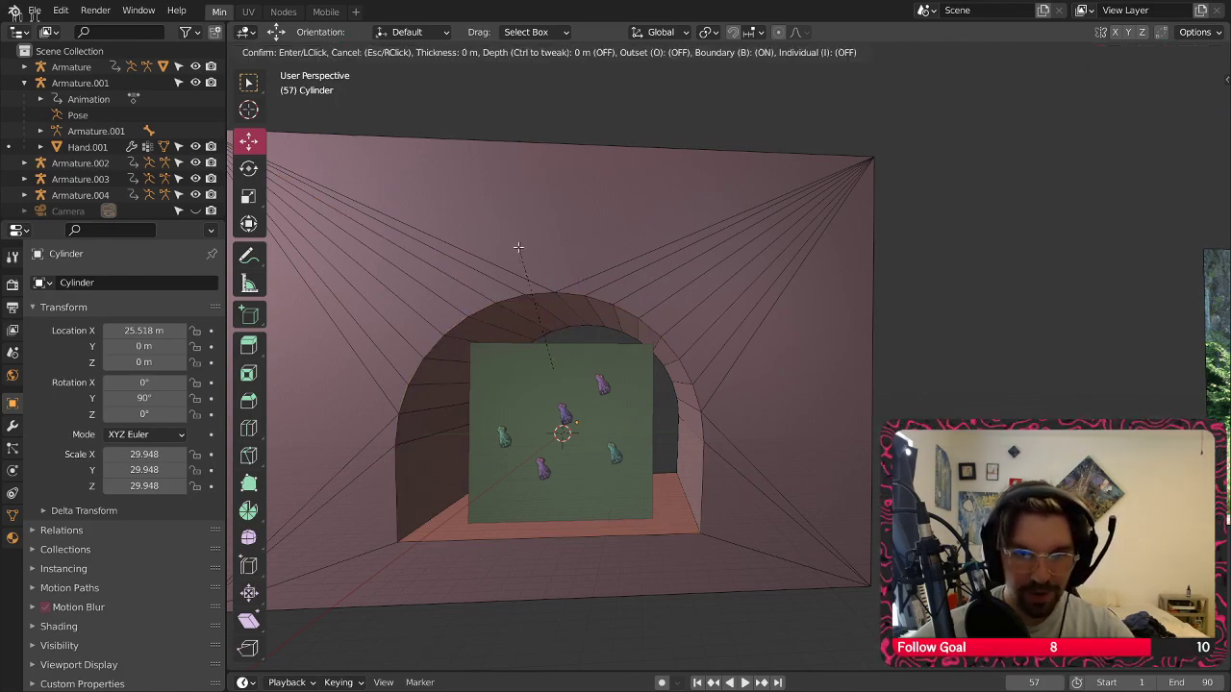
right_click(570, 218)
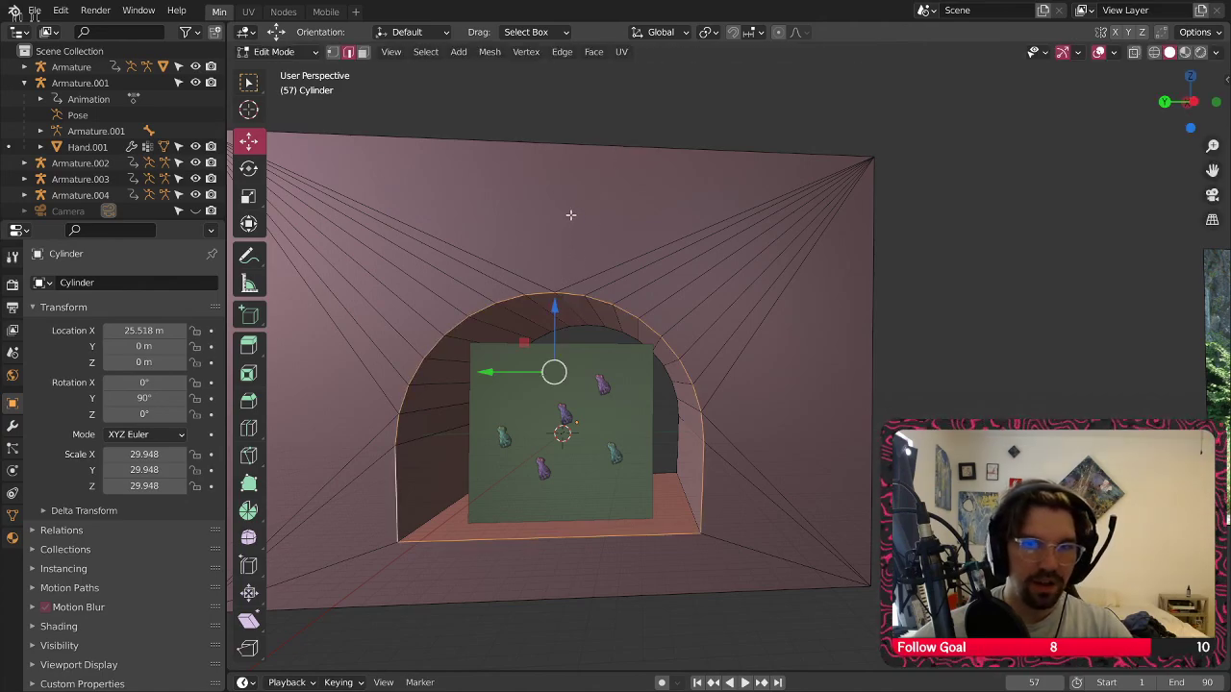
key("i")
right_click(539, 287)
middle_click_drag(611, 293, 628, 256, "shift")
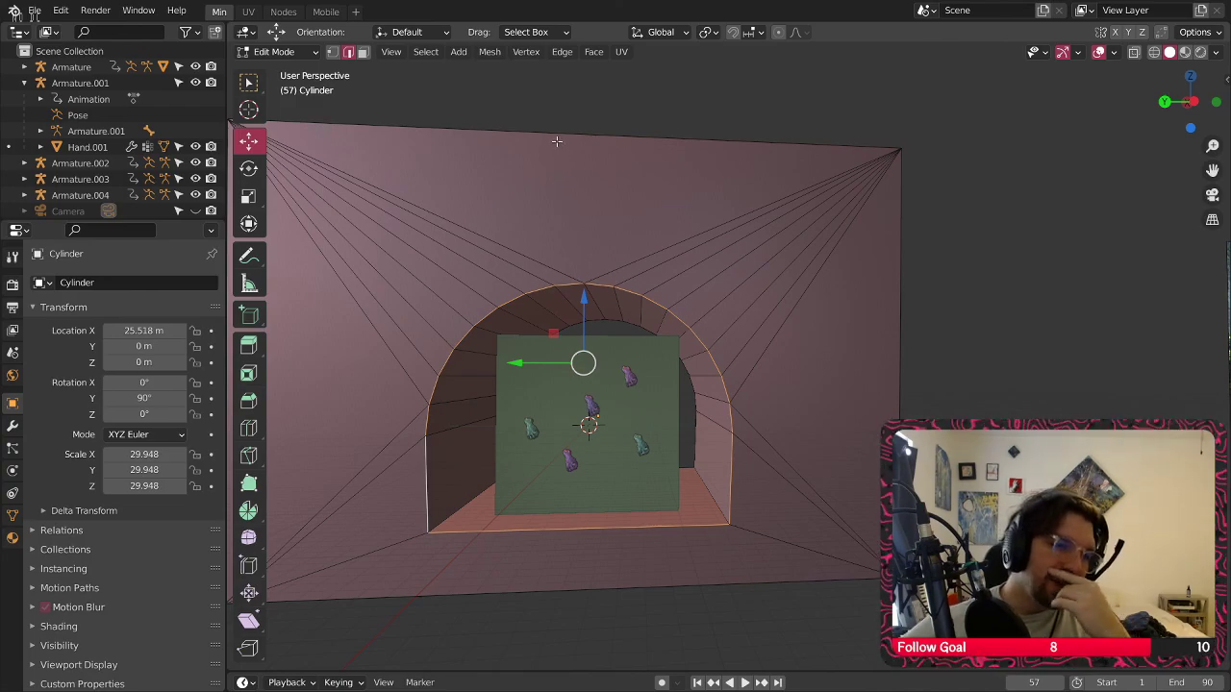
scroll(613, 217, "down", 3)
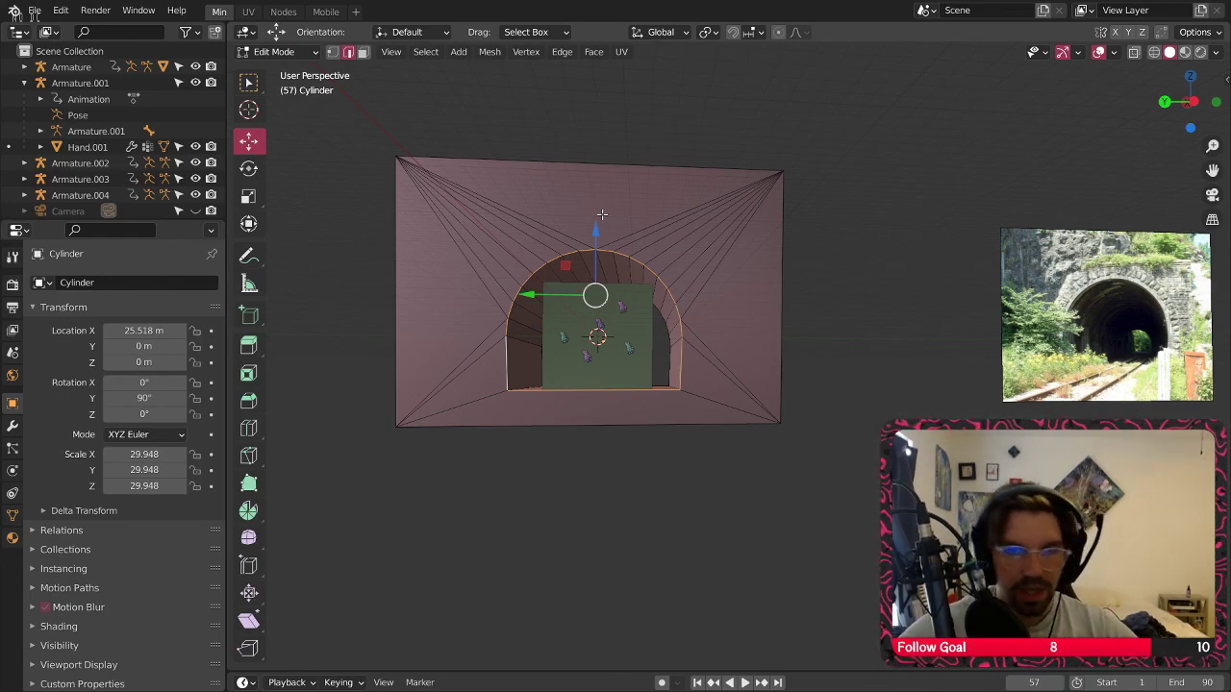
Undo the outline selection, the lowering of the upper edges and the triangle fans filled on the front end wall
key("ctrl+z")
key("ctrl+z")
key("ctrl+z")
key("ctrl+z")
key("ctrl+z")
key("ctrl+z")
key("ctrl+z")
key("ctrl+z")
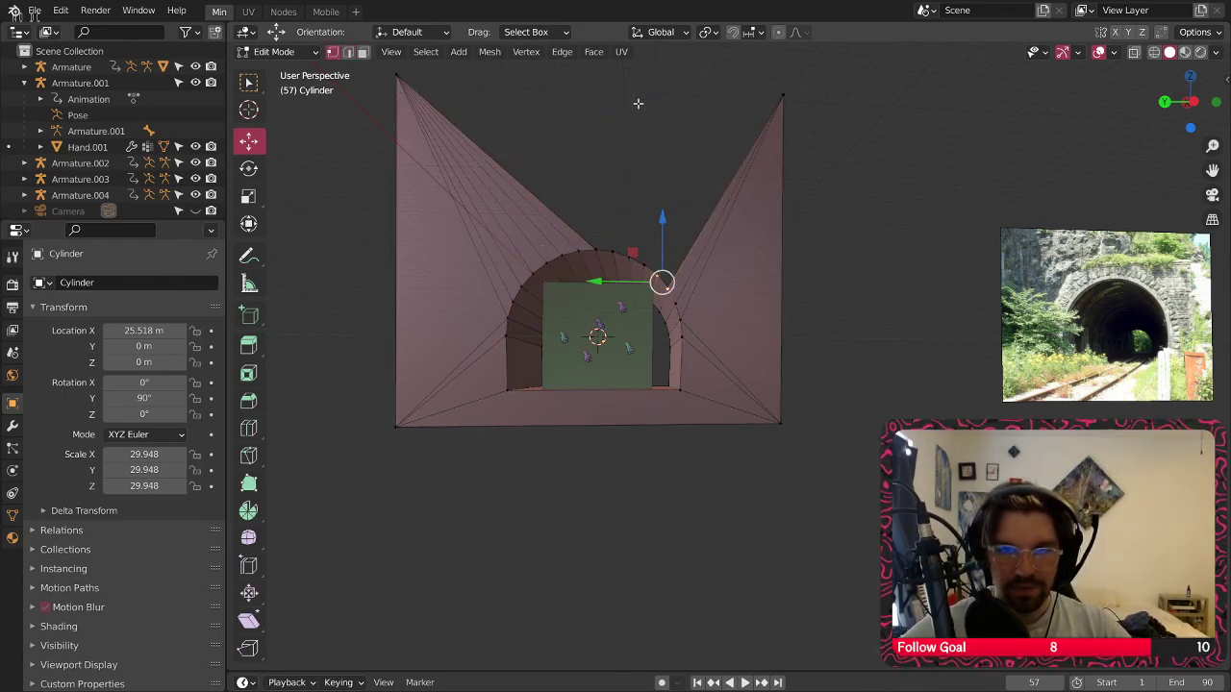
key("ctrl+z")
key("ctrl+z")
key("ctrl+z")
key("ctrl+z")
key("ctrl+z")
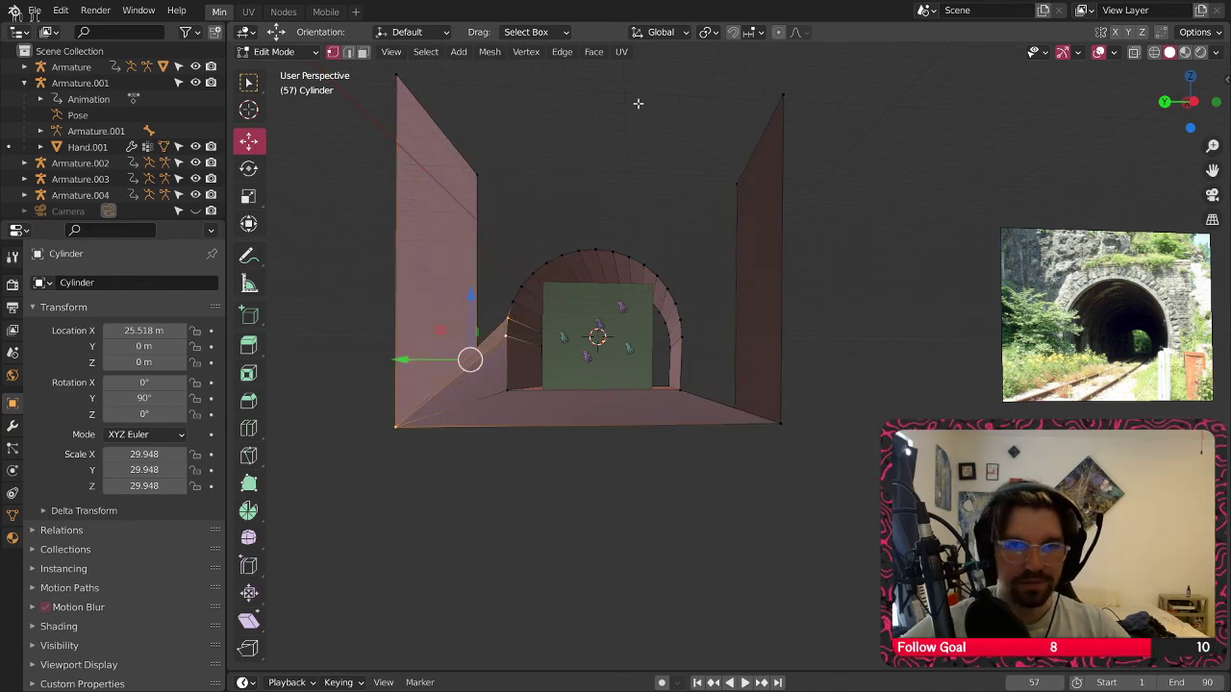
key("ctrl+z")
Select the entire tunnel mesh and delete all of its geometry
scroll(620, 172, "up", 2)
middle_click_drag(652, 217, 649, 234)
key("a")
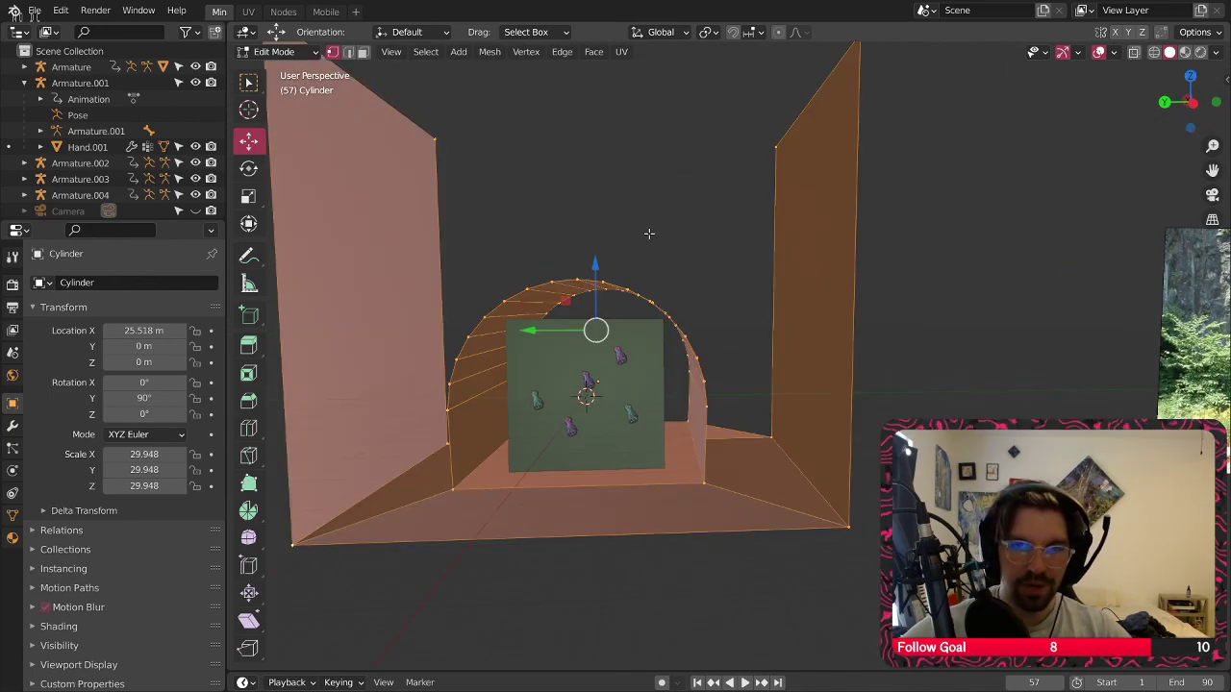
key("x")
left_click(620, 210)
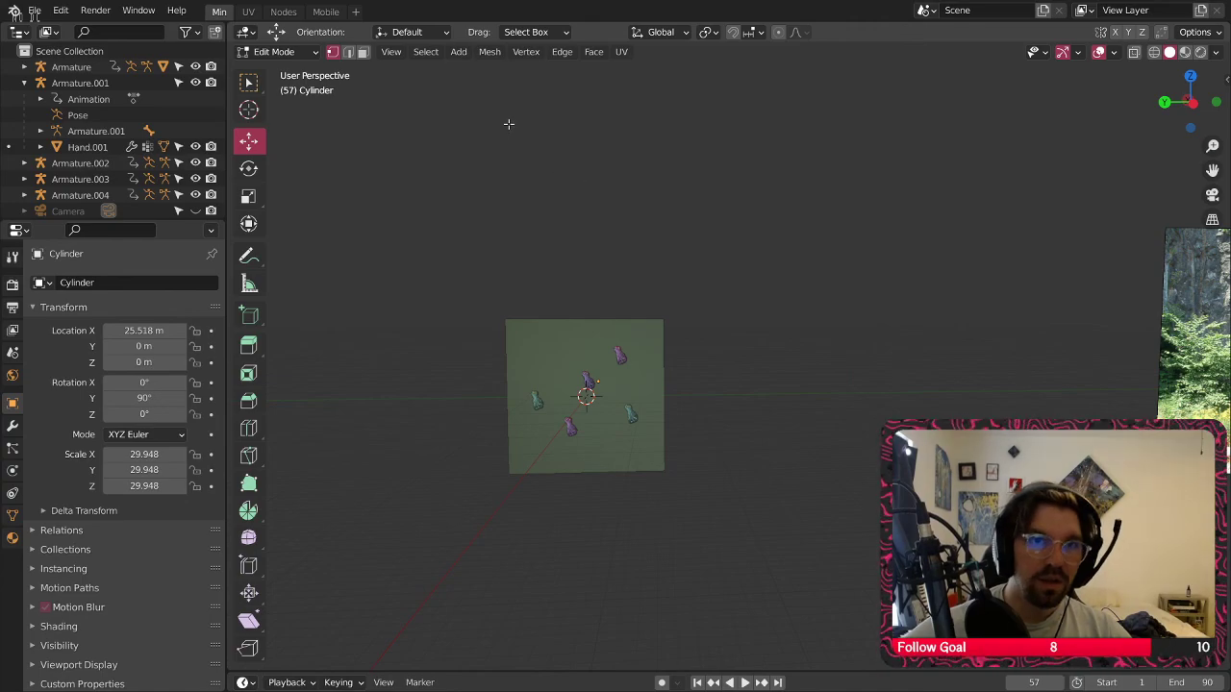
Return to Object Mode and add a new cylinder at the world origin with 32 vertices, 1 m radius and 2 m depth
key("Tab")
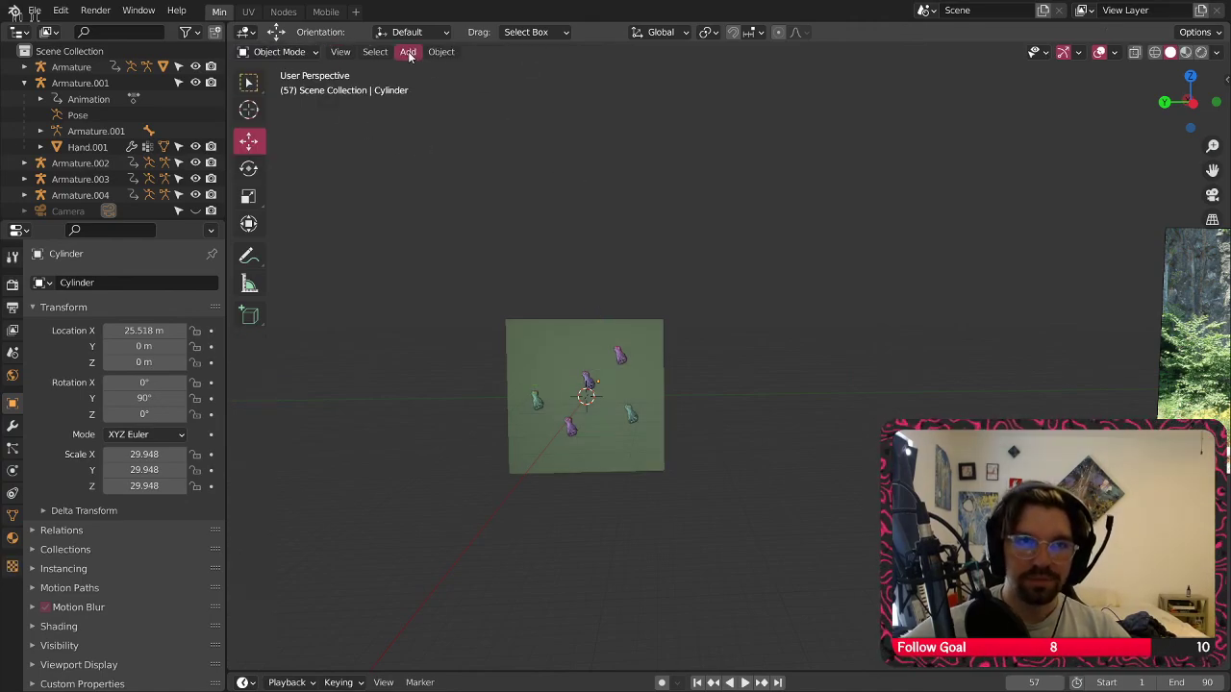
left_click(408, 51)
mouse_move(430, 72)
left_click(593, 150)
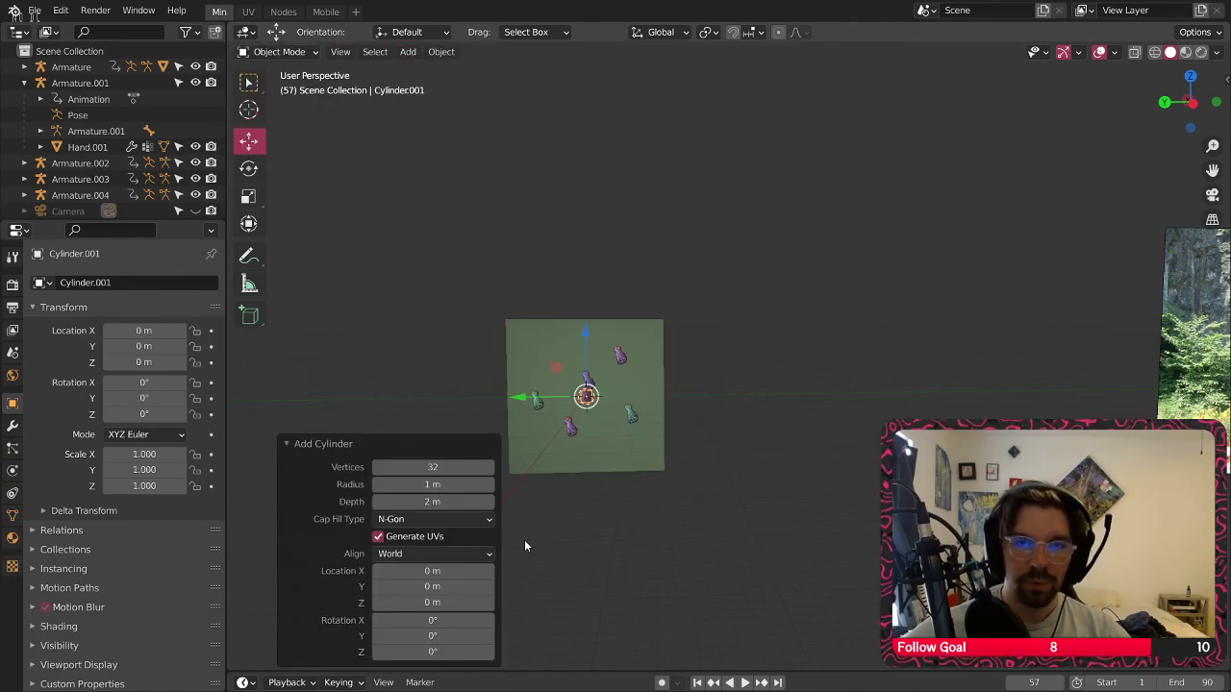
Set the new cylinder to 60 vertices and rotate it 90° about Y
left_click(449, 469)
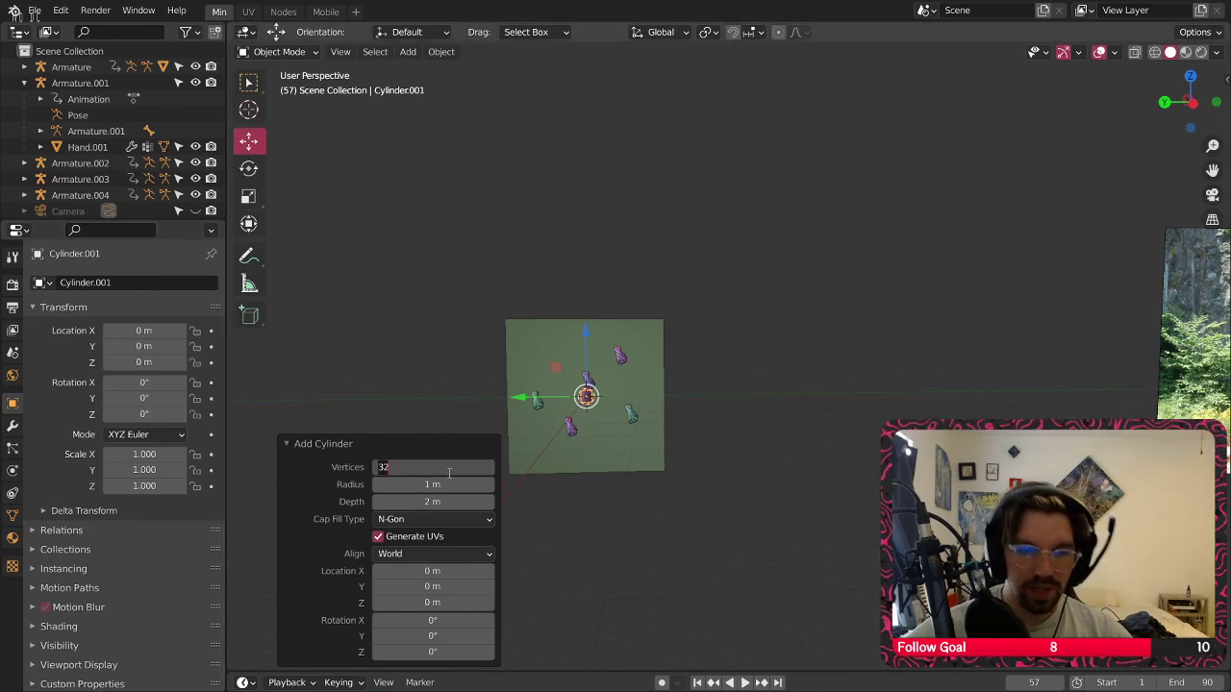
type("60")
key("Return")
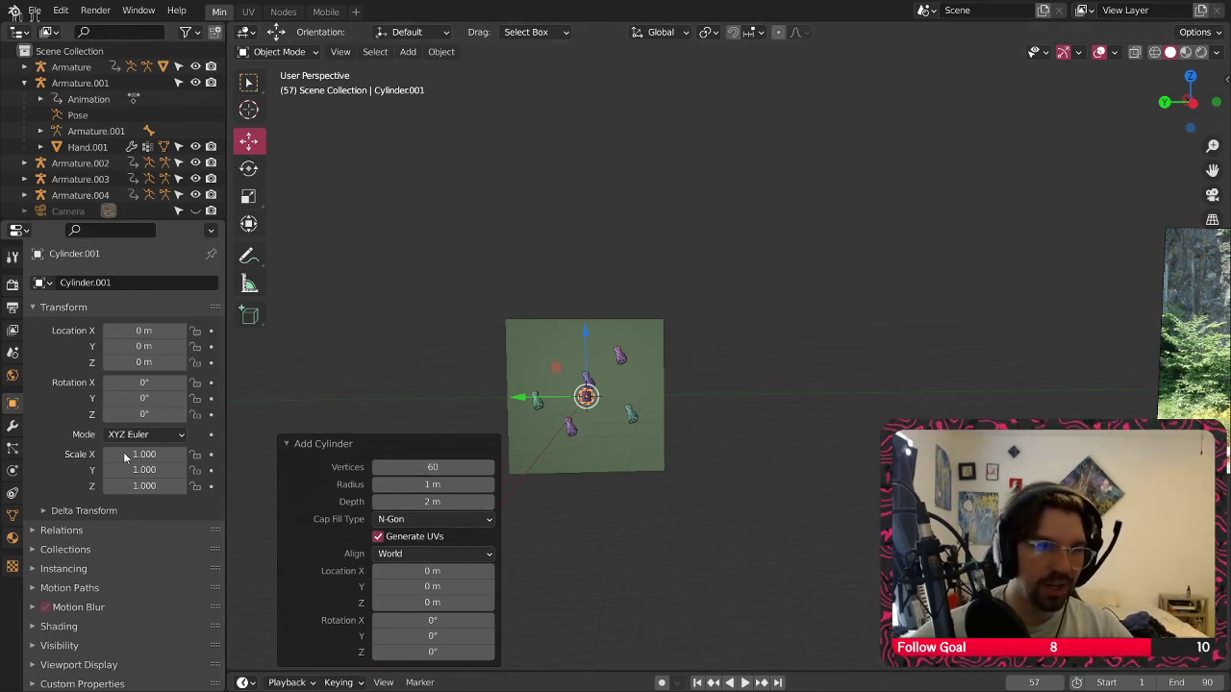
left_click(142, 398)
type("90")
key("Return")
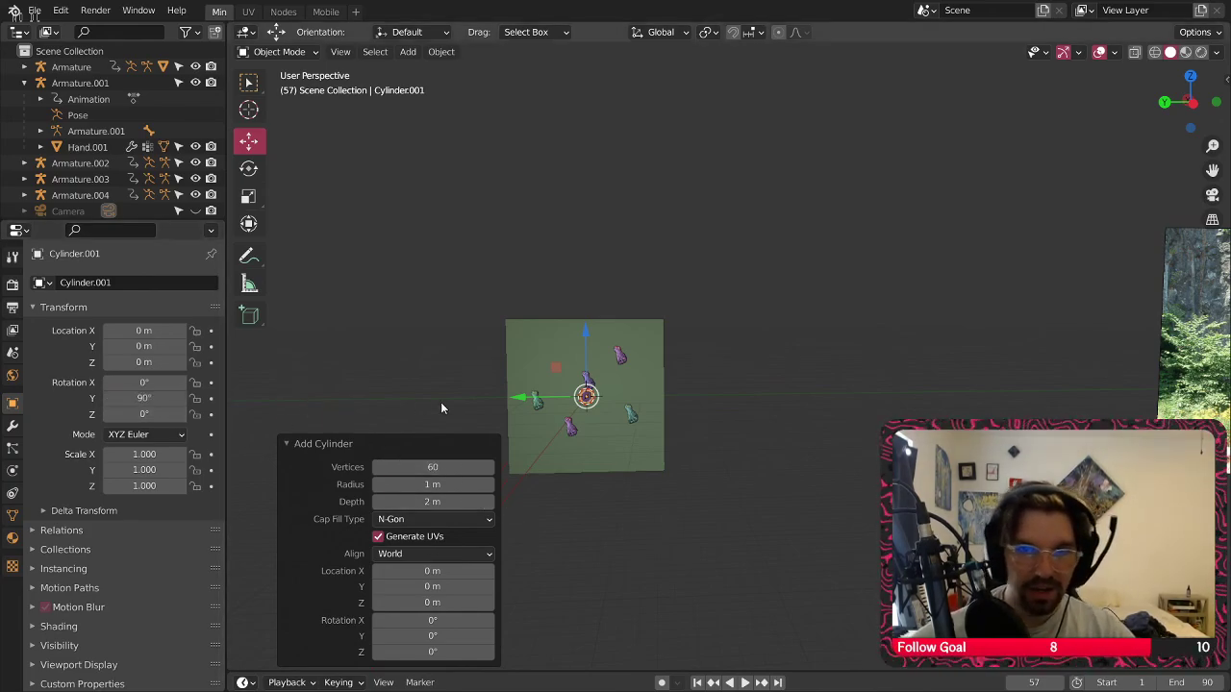
Scale the cylinder up uniformly to about 26.16
key("s")
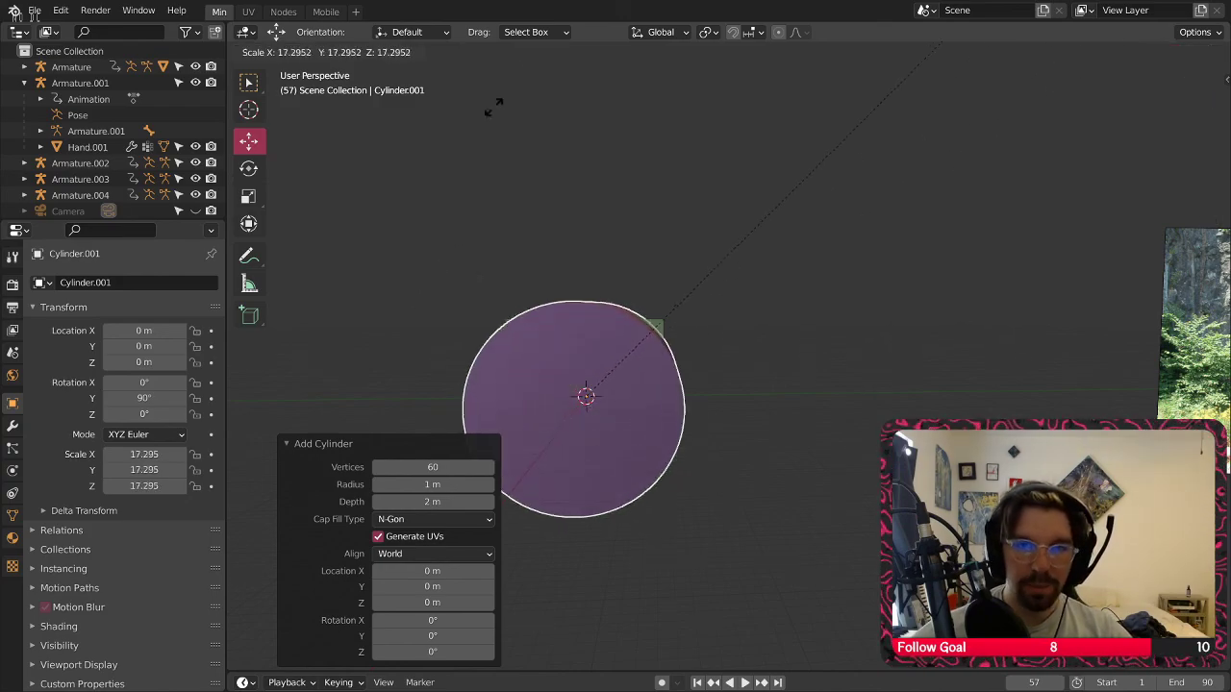
left_click(796, 342)
middle_click_drag(789, 290, 864, 177, "shift")
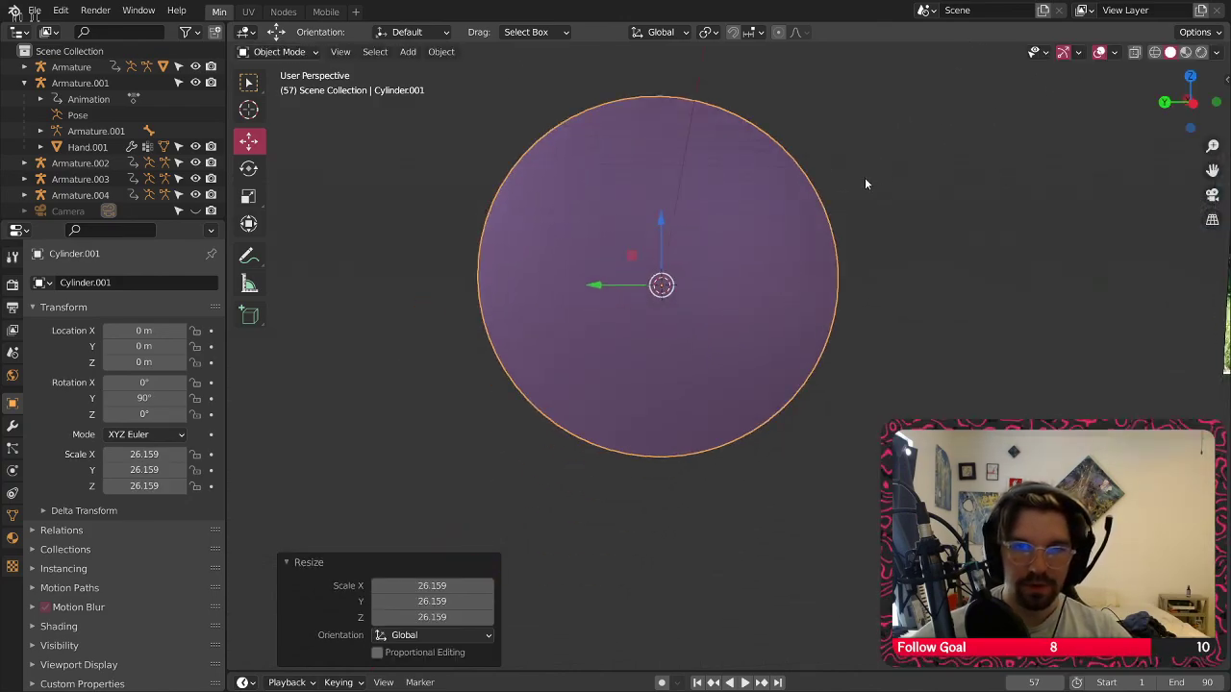
In Edit Mode with wireframe shading and a side view, lower the bottom half of the cylinder's vertices along Z to form straight side walls
left_click(1192, 103)
middle_click_drag(802, 298, 764, 347, "shift")
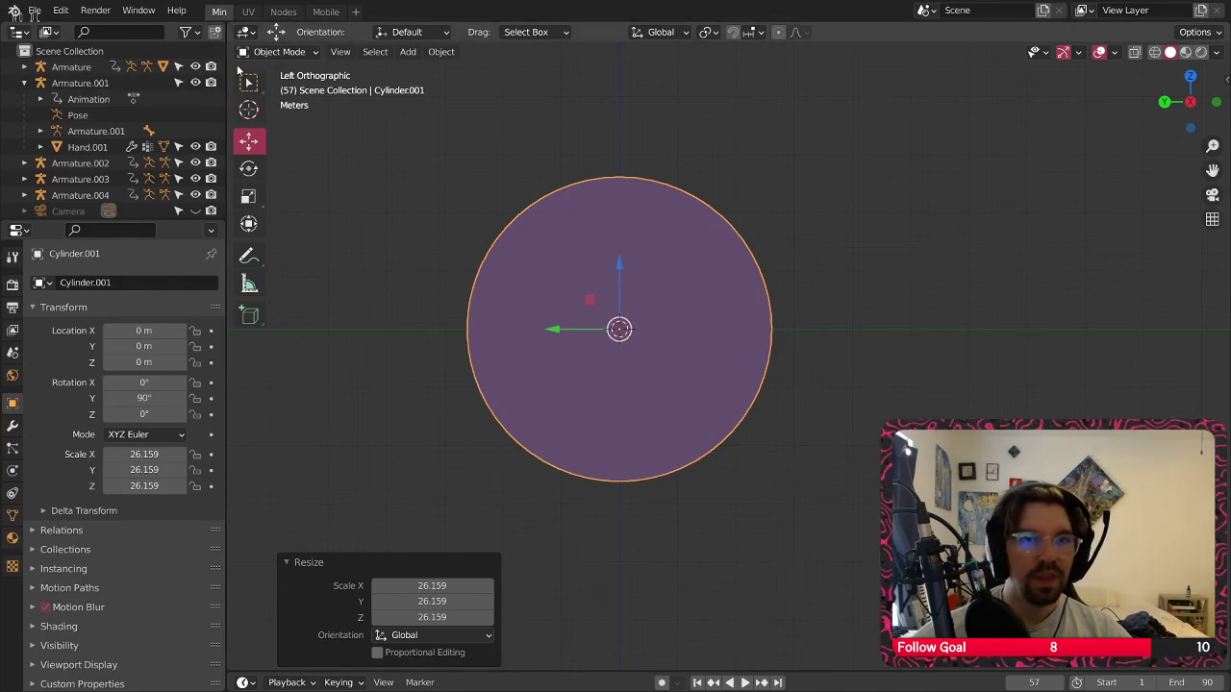
left_click(282, 51)
left_click(279, 88)
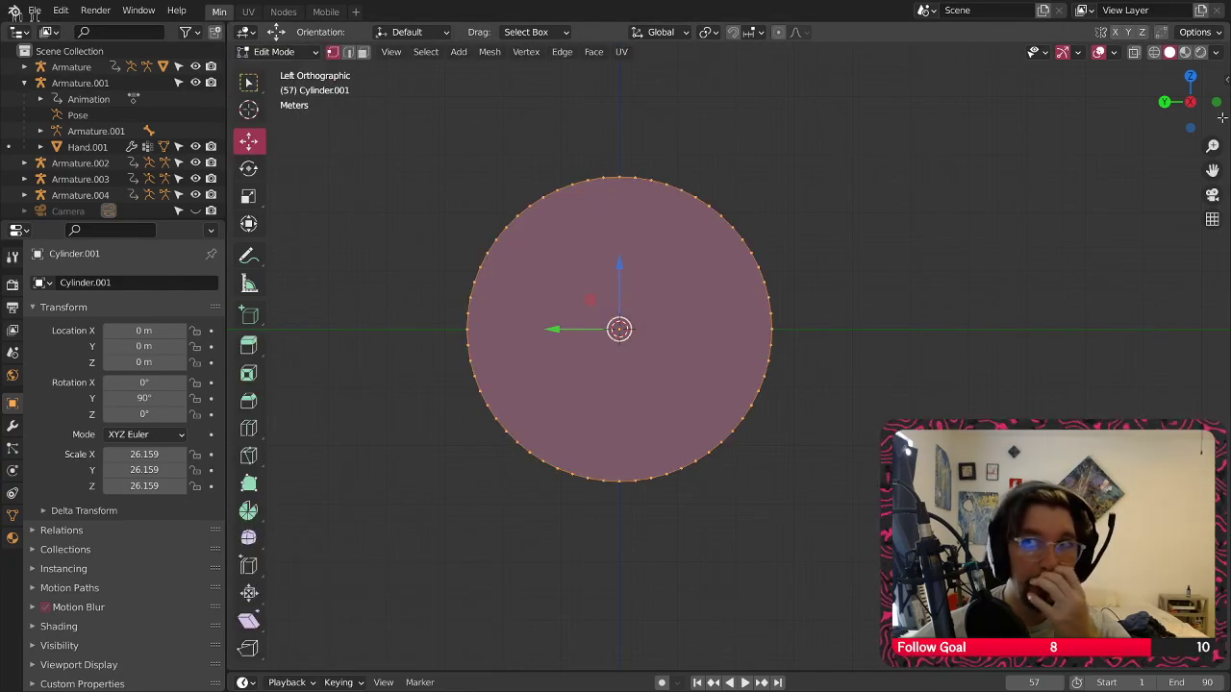
left_click(1135, 52)
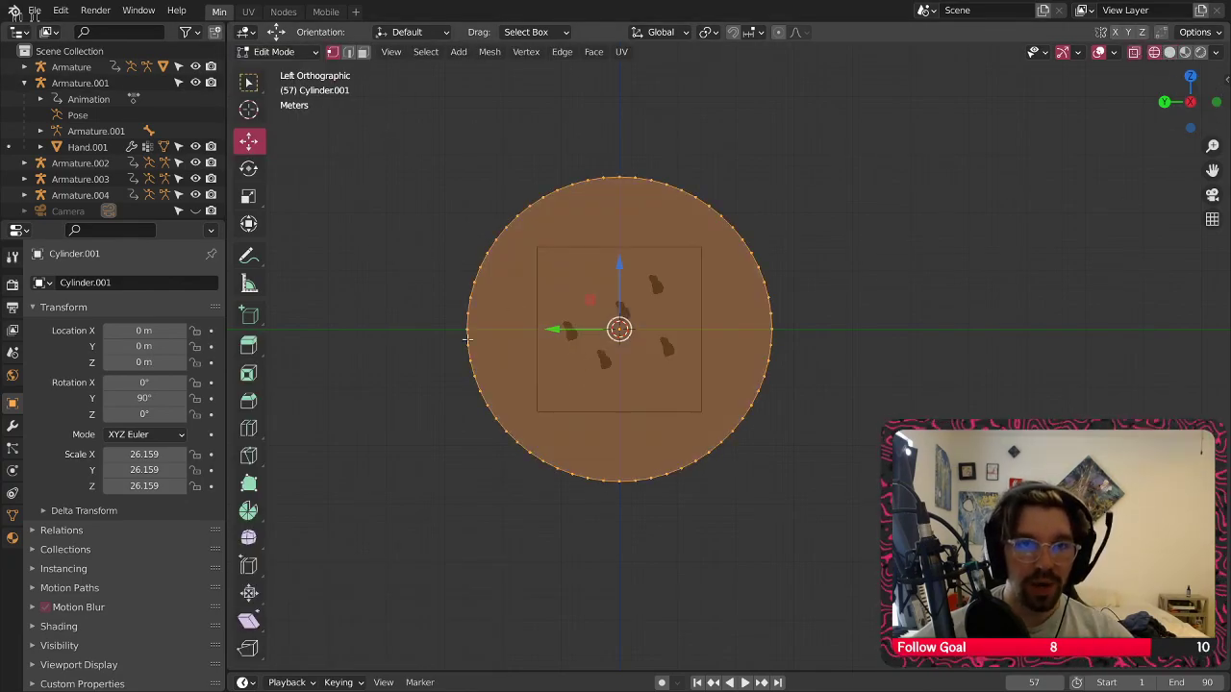
left_click_drag(454, 341, 814, 514)
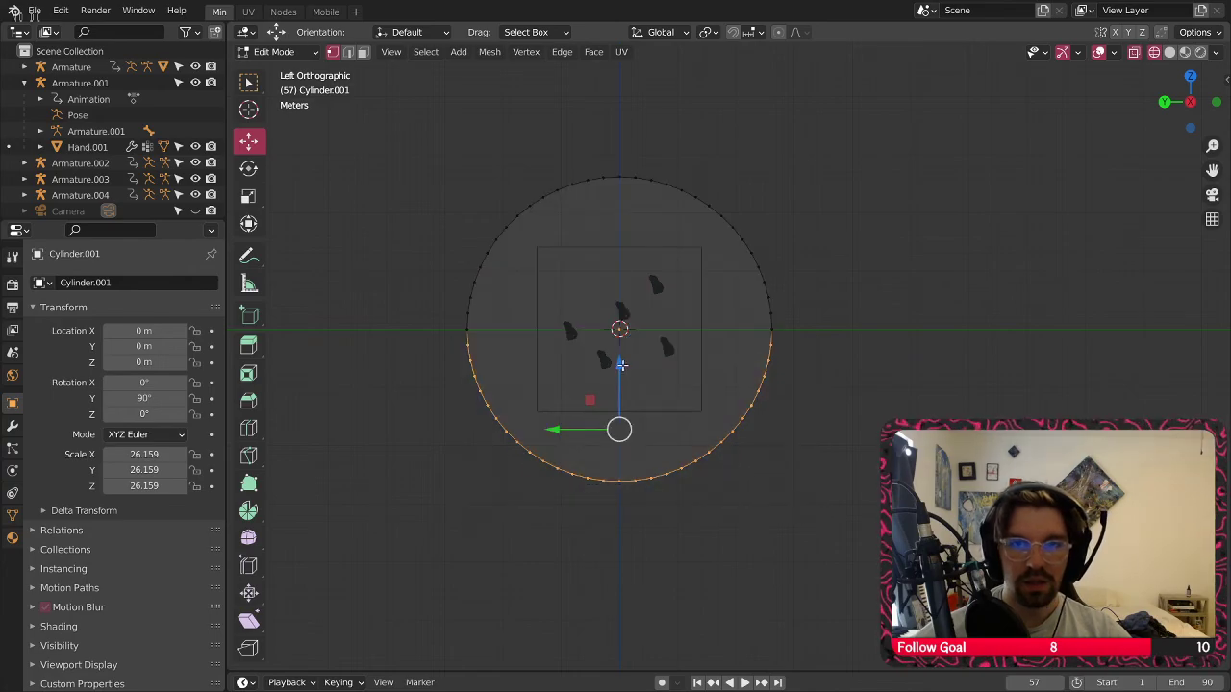
left_click_drag(622, 366, 612, 465)
Select the entire stretched cylinder mesh and scale it uniformly by about 2.105
key("a")
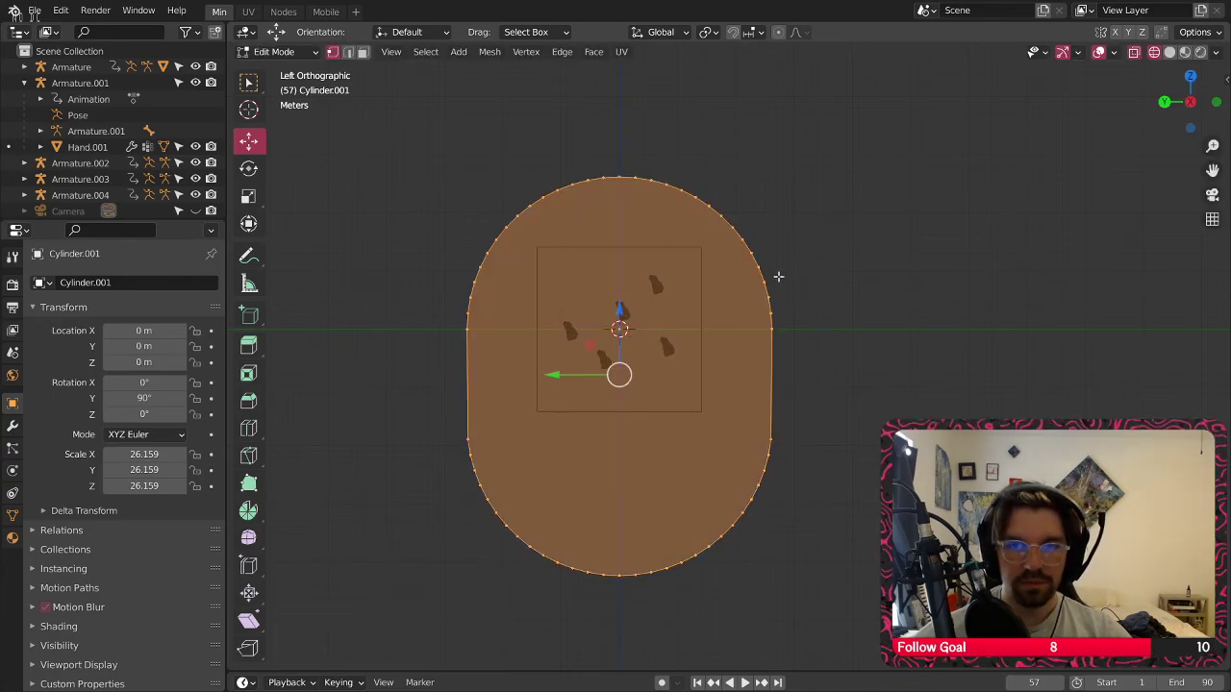
key("s")
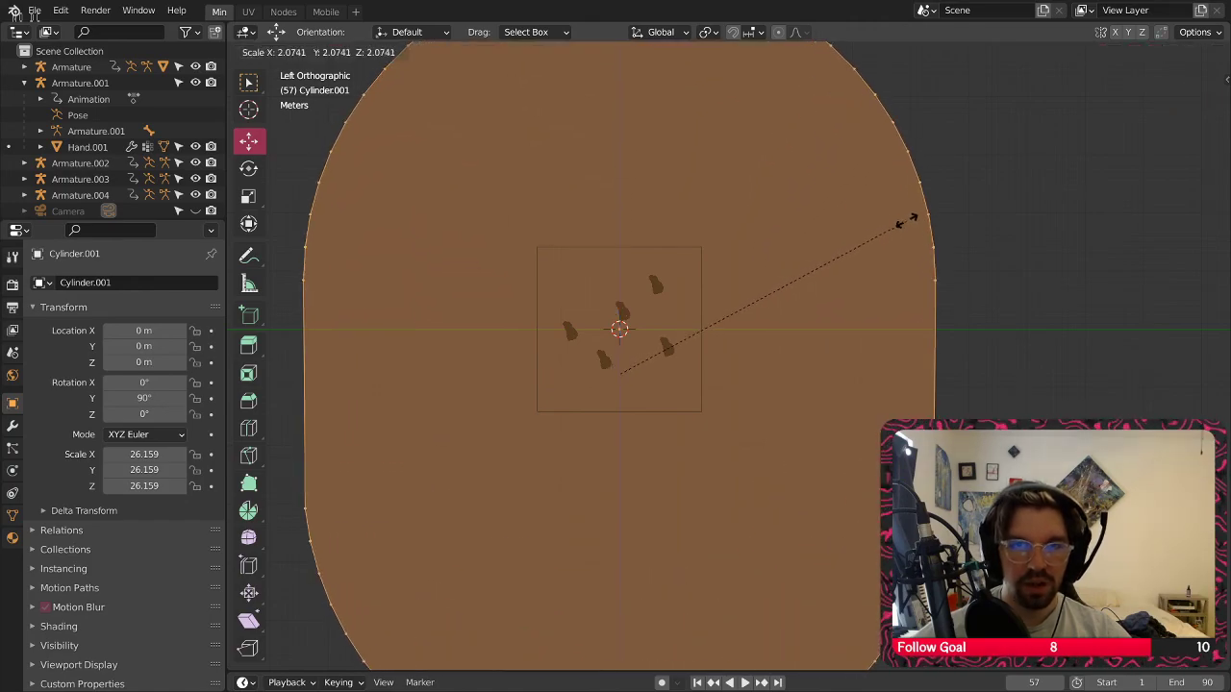
left_click(911, 220)
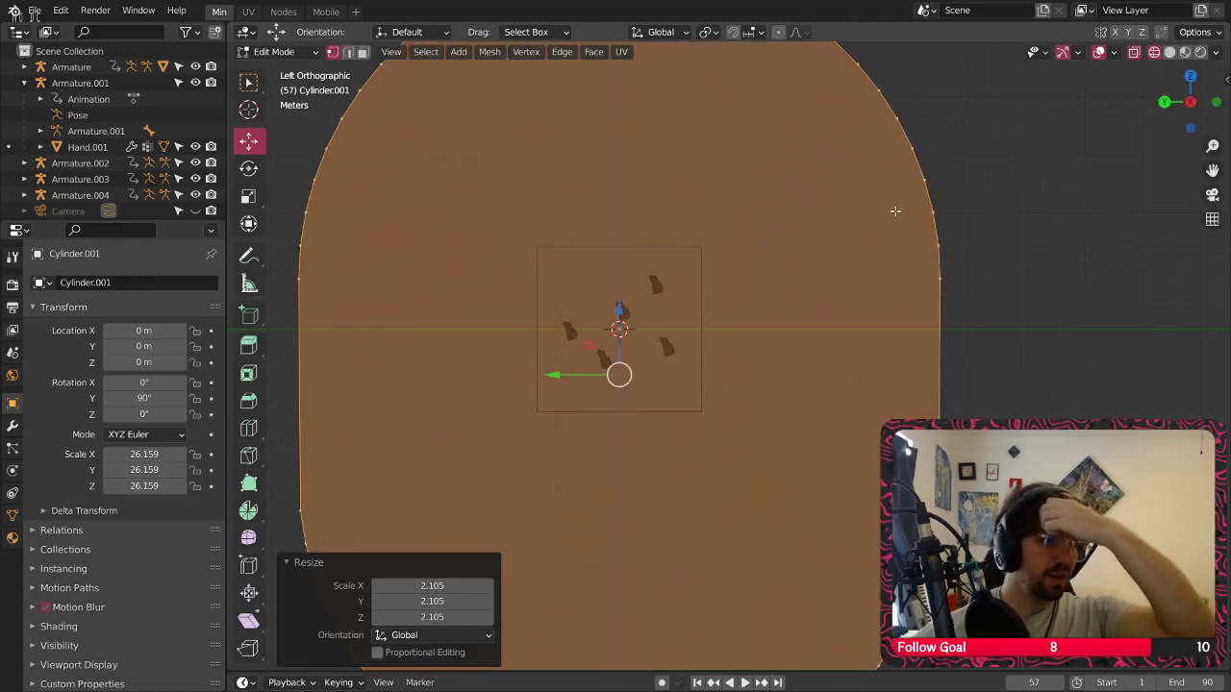
Select the front and back cap faces of the cylinder and inset them with a thickness of 1 m
scroll(758, 264, "down", 3)
middle_click_drag(739, 256, 767, 268)
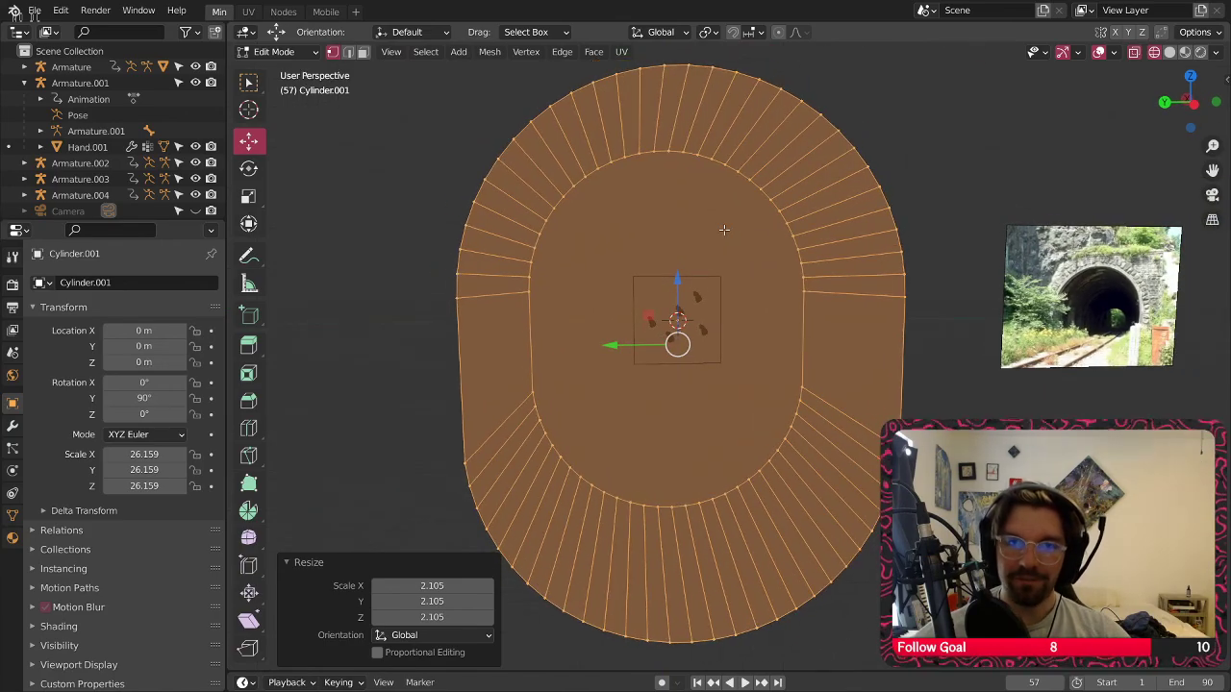
middle_click_drag(724, 230, 725, 231)
left_click(363, 51)
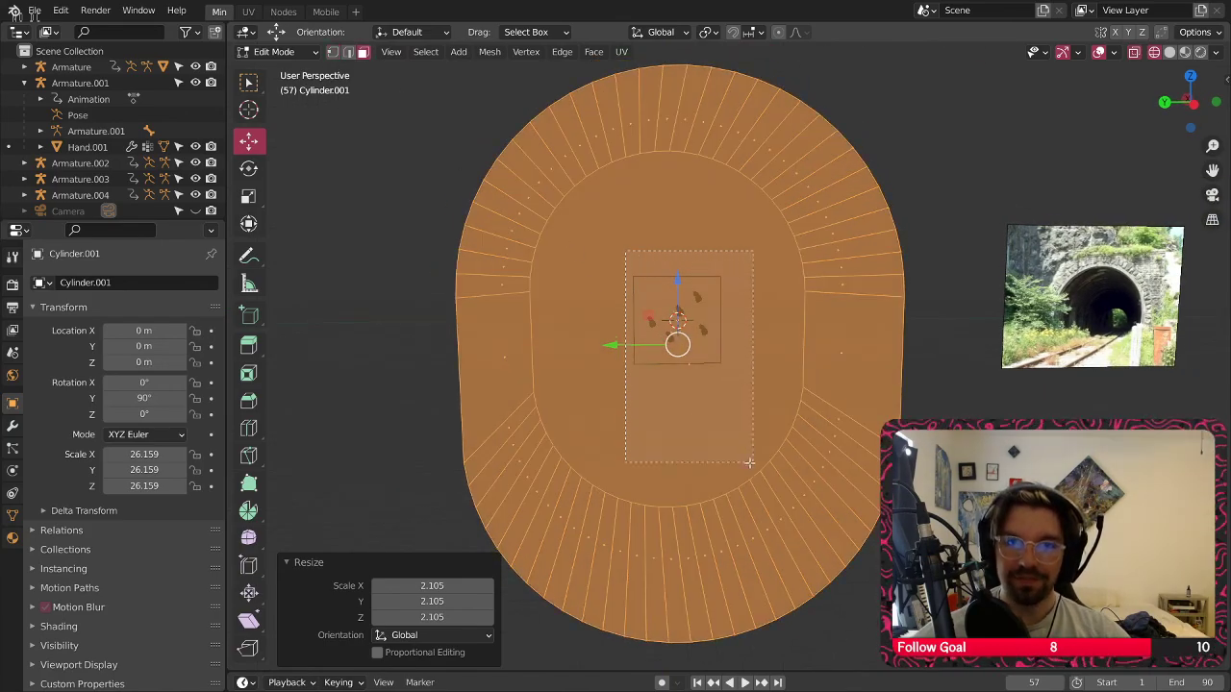
left_click(678, 409)
mouse_move(670, 322)
middle_mouse_down()
mouse_move(740, 323)
mouse_move(678, 318)
middle_mouse_up()
key("i")
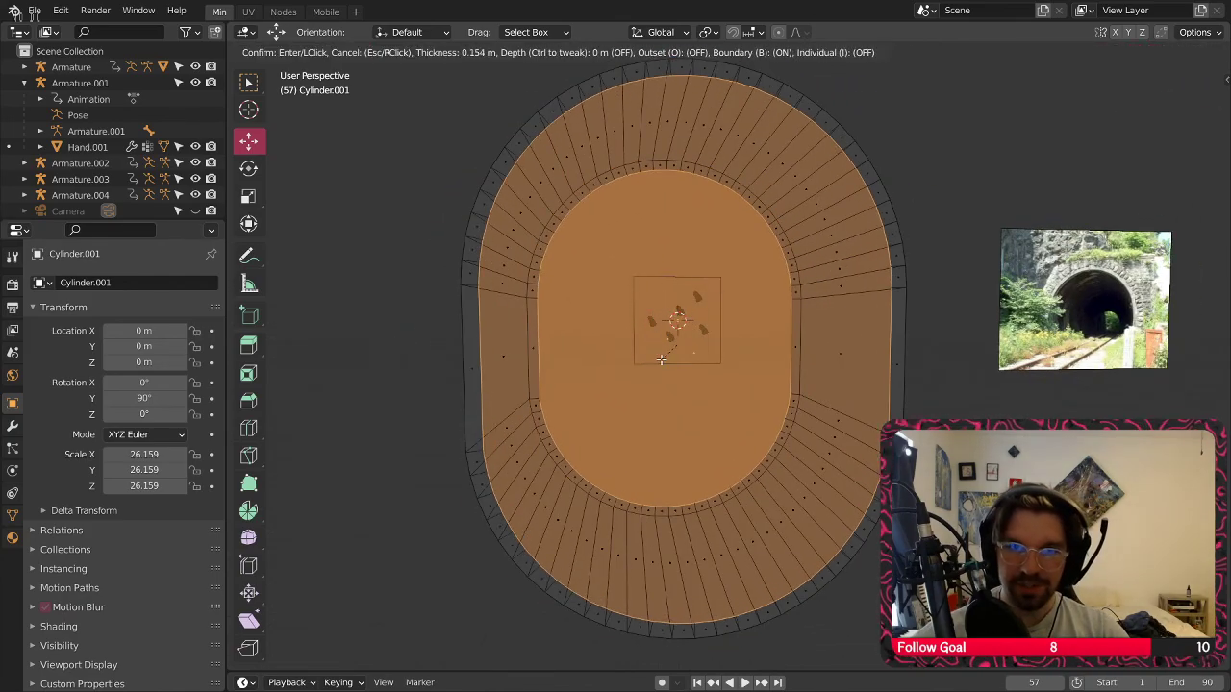
left_click(660, 377)
left_click_drag(433, 566, 588, 565)
Inset the two cap faces again with a thickness of about 0.19 m
scroll(706, 306, "up", 2)
mouse_move(706, 306)
middle_mouse_down()
mouse_move(692, 306)
mouse_move(713, 306)
middle_mouse_up()
key("i")
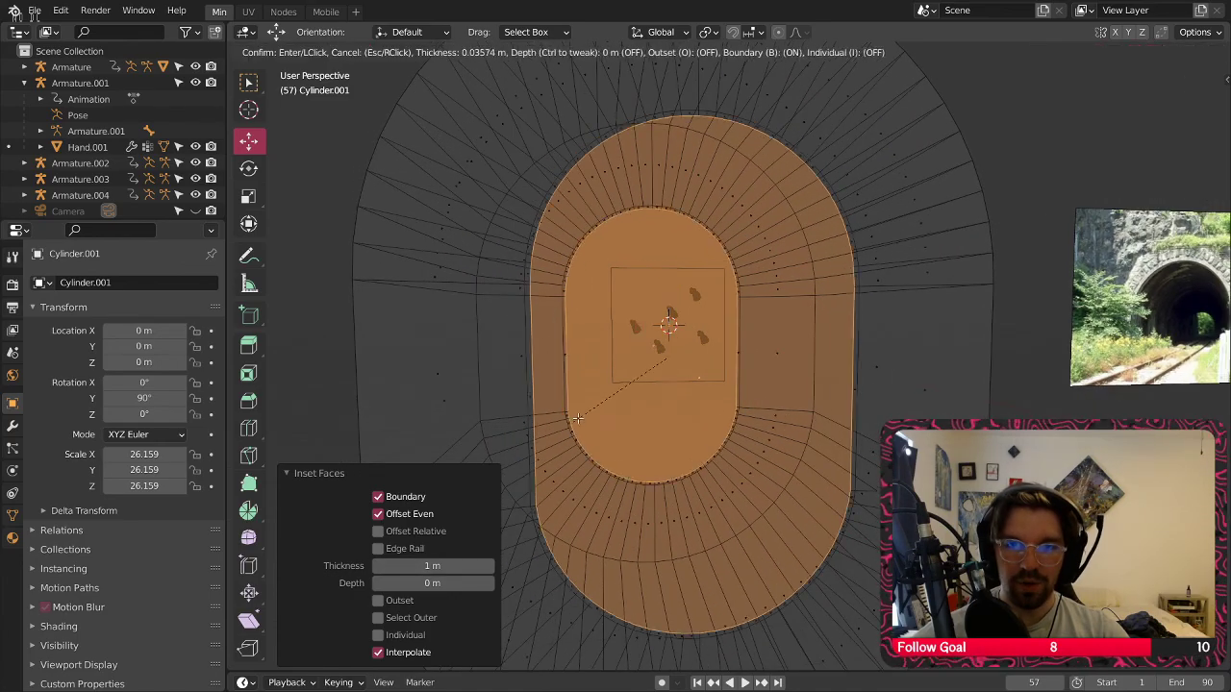
left_click(587, 415)
Bridge the two inset cap faces to cut an opening through the whole body
scroll(586, 416, "down", 3)
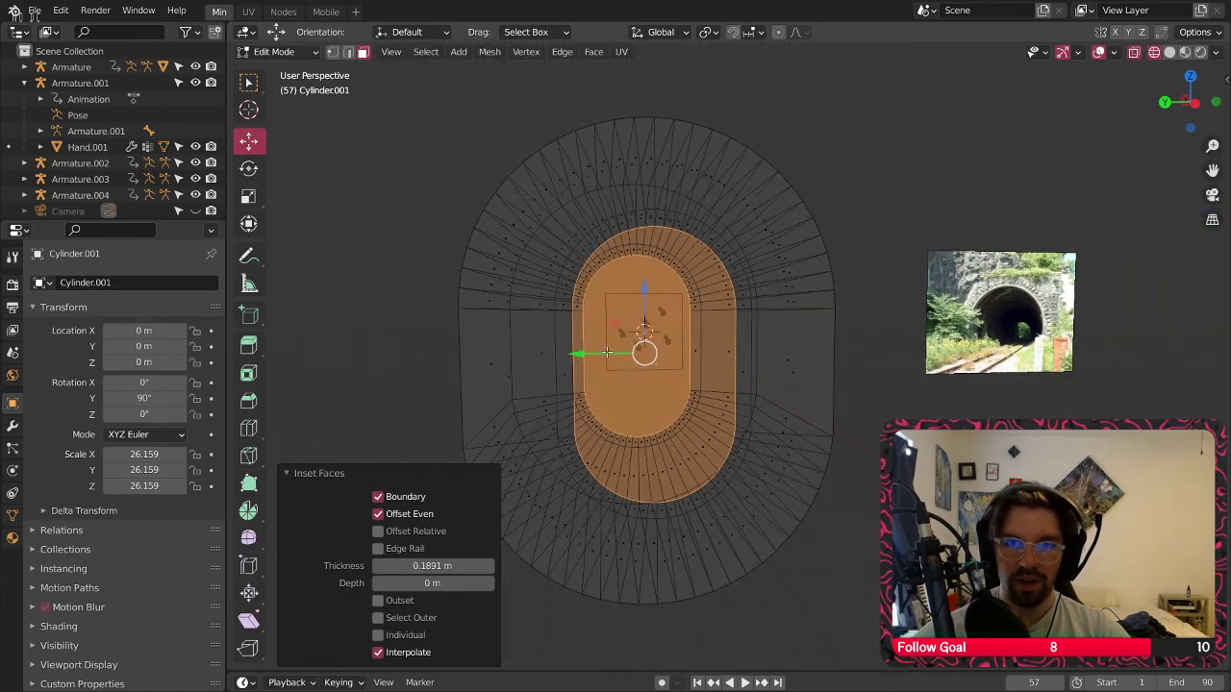
middle_click_drag(586, 415, 615, 332)
right_click(615, 331)
left_click(606, 169)
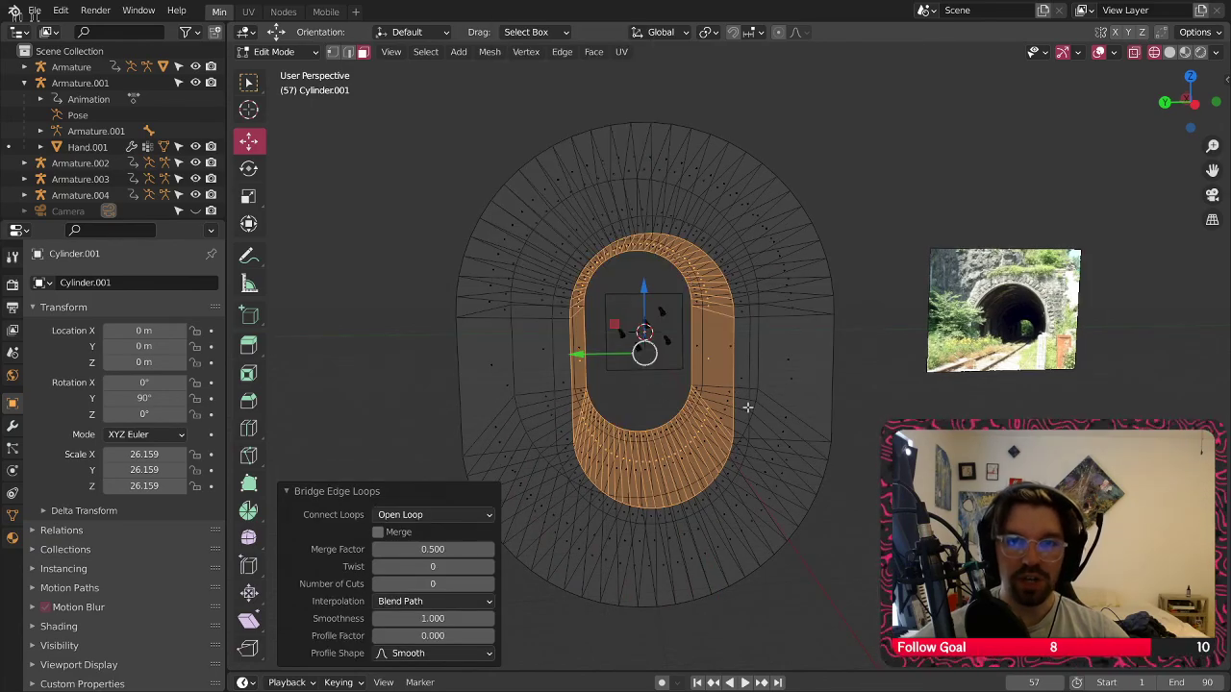
Return to Object Mode, clear the selection and inspect the tunnel opening in solid shading
left_click(279, 51)
left_click(288, 54)
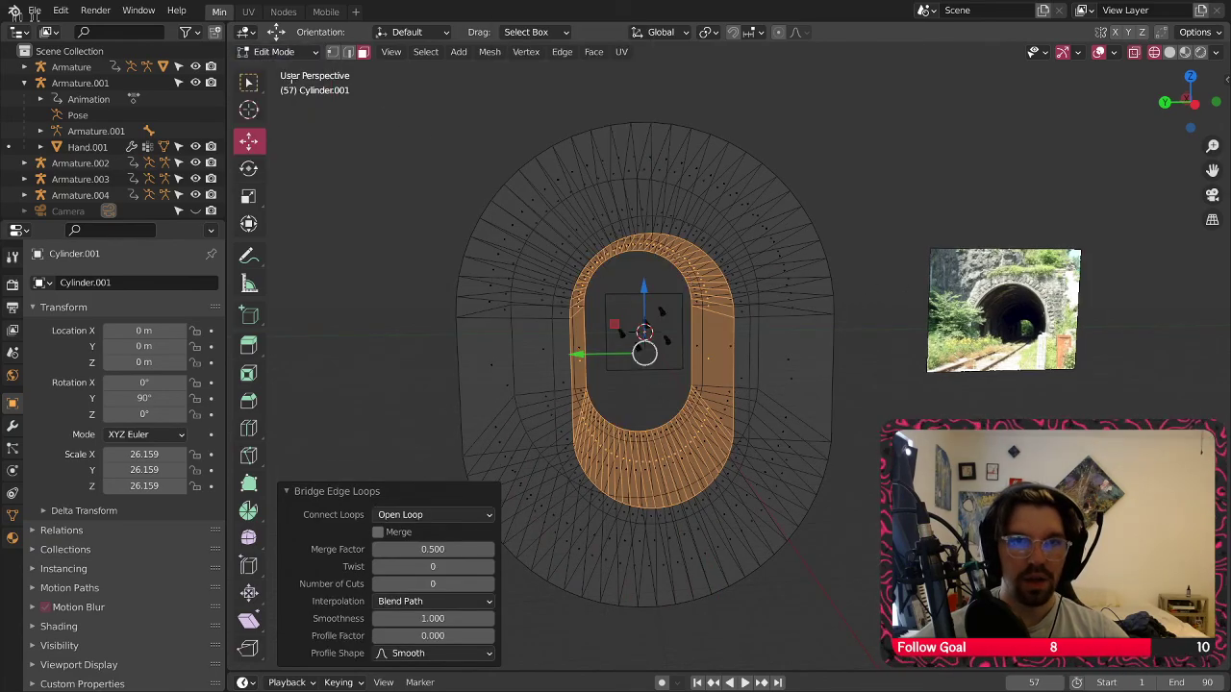
left_click(289, 52)
left_click(293, 67)
left_click(289, 52)
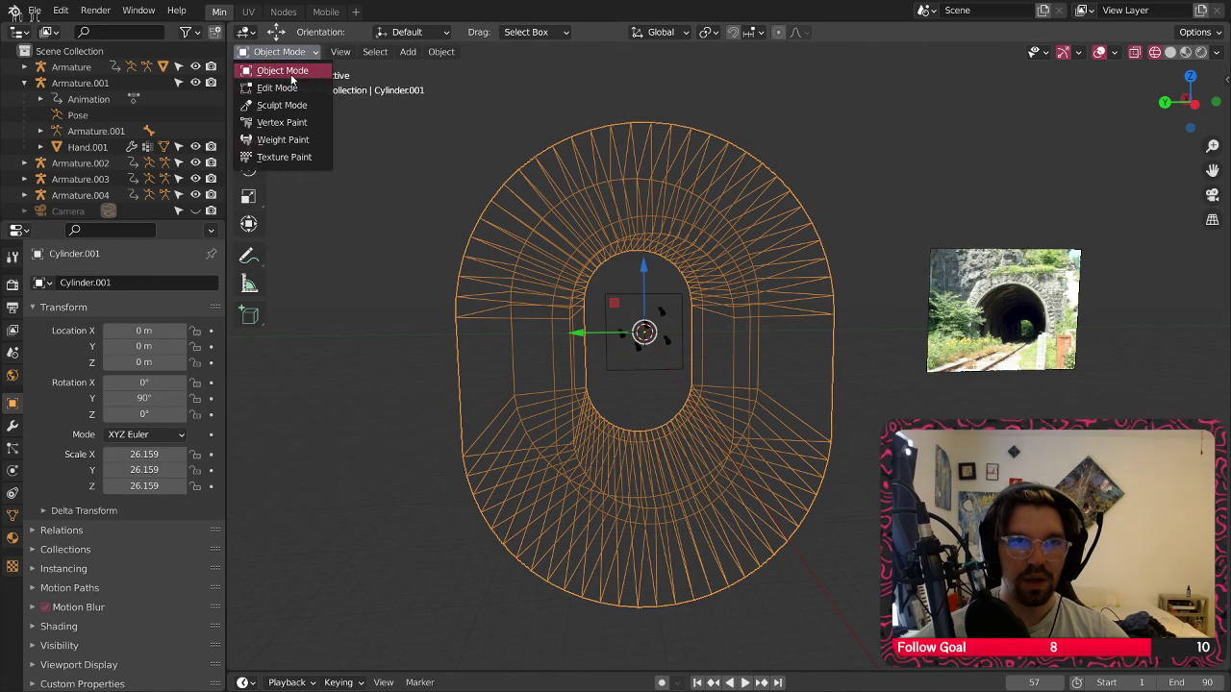
key("alt+a")
left_click(1171, 52)
mouse_move(867, 267)
middle_mouse_down()
mouse_move(394, 336)
mouse_move(745, 322)
middle_mouse_up()
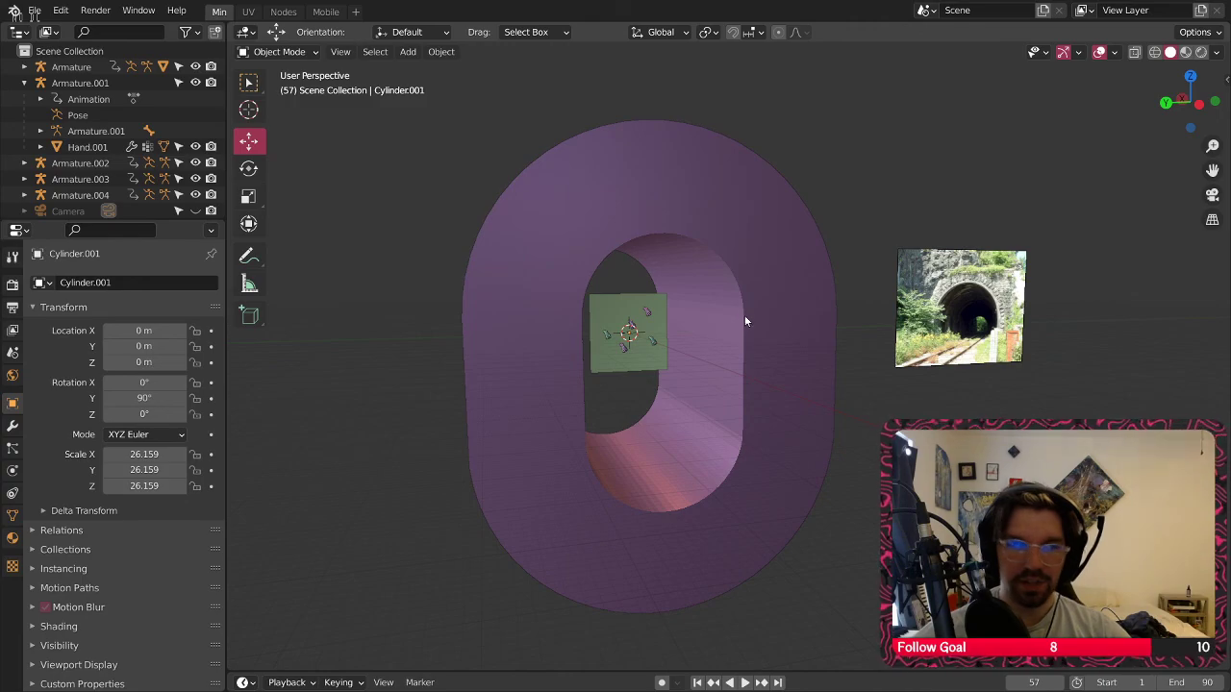
middle_click_drag(720, 274, 762, 277)
scroll(747, 255, "up", 2)
Select the hollow tunnel object and reopen it in Edit Mode
left_click(746, 255)
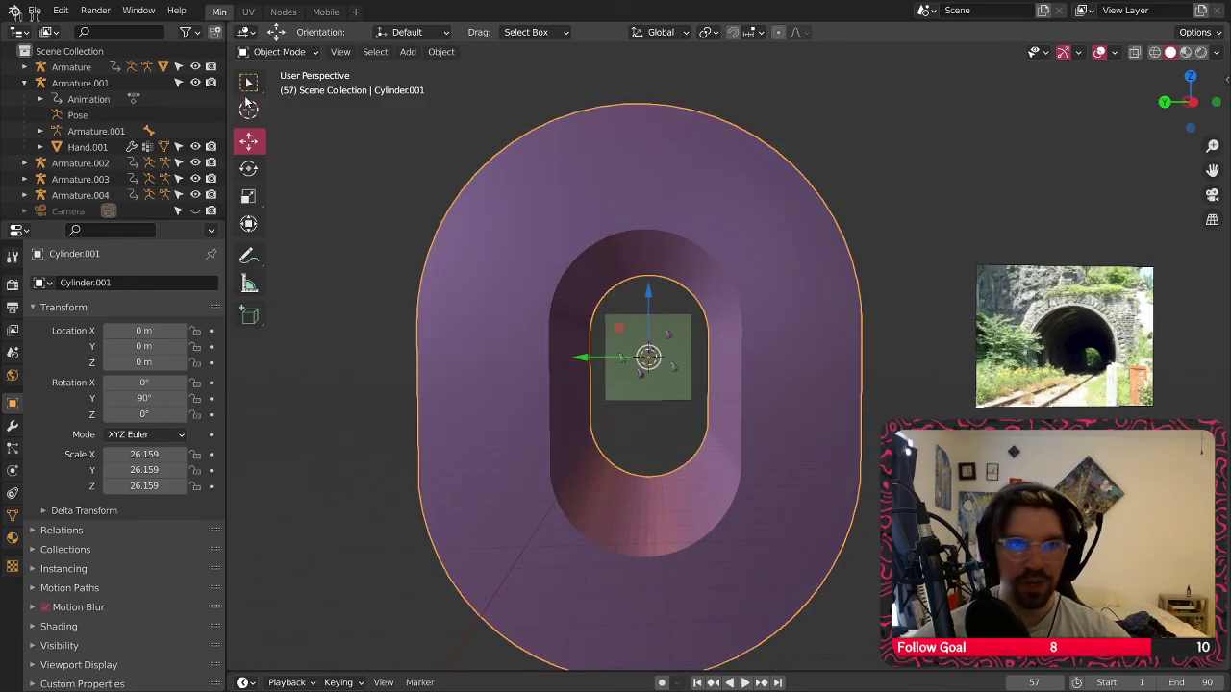
left_click(279, 51)
left_click(275, 86)
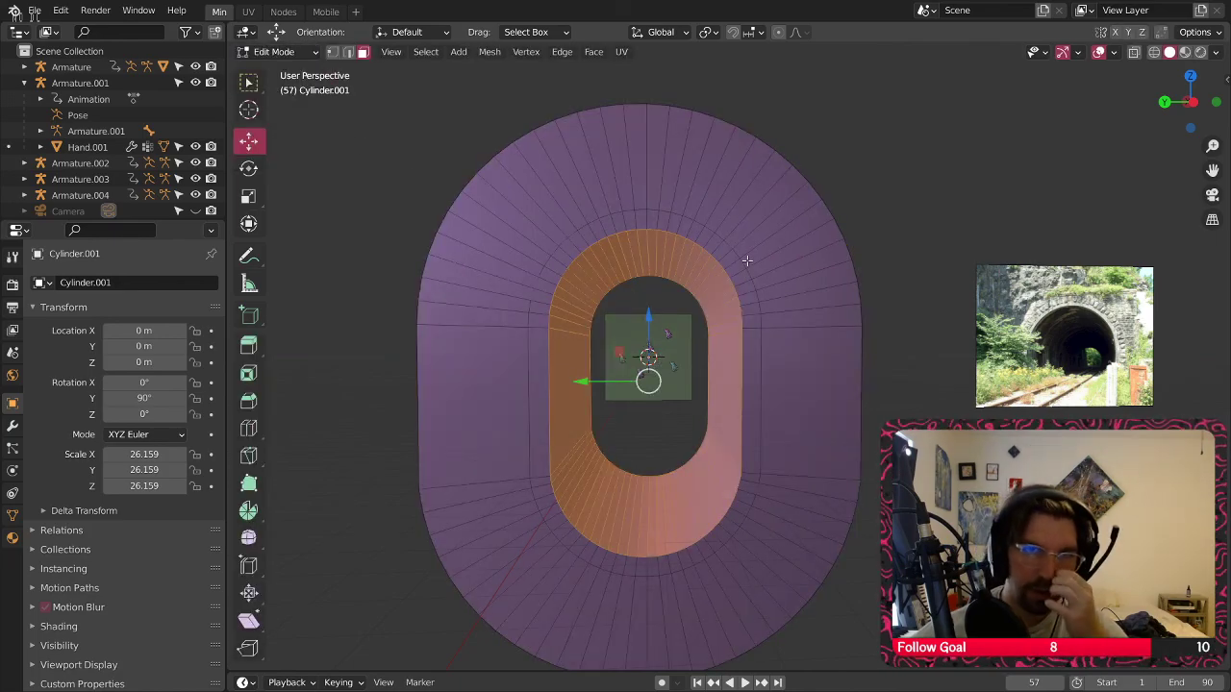
key("2")
scroll(715, 266, "up", 2)
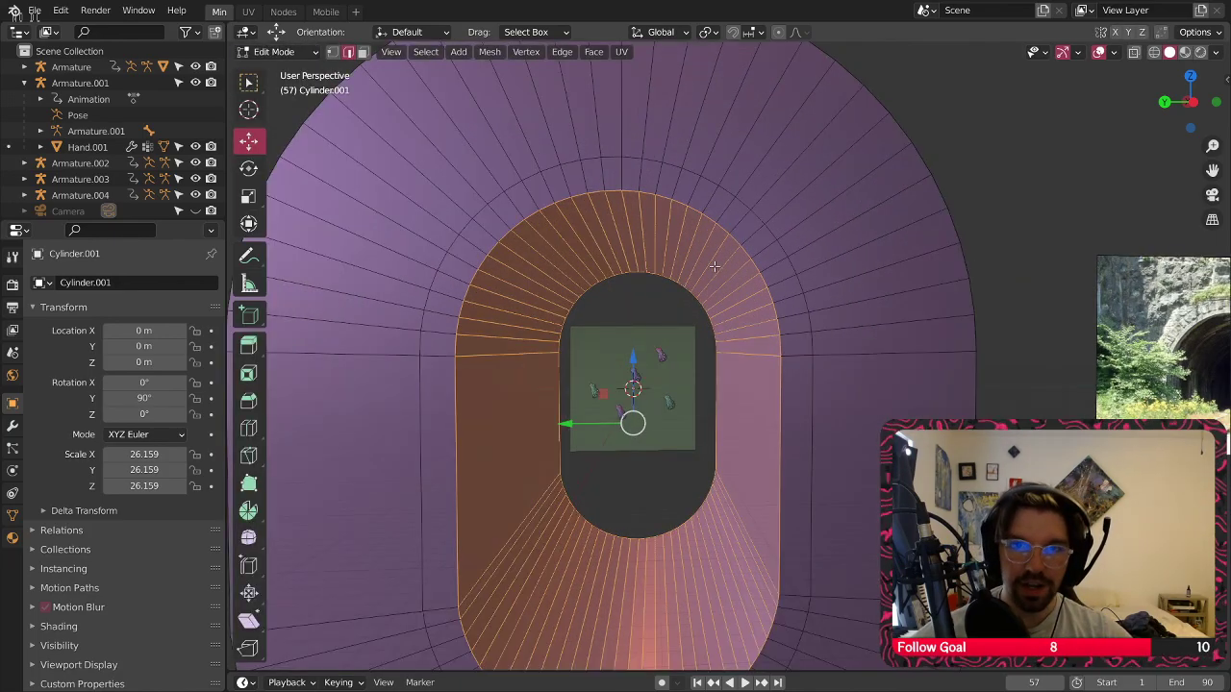
key("s")
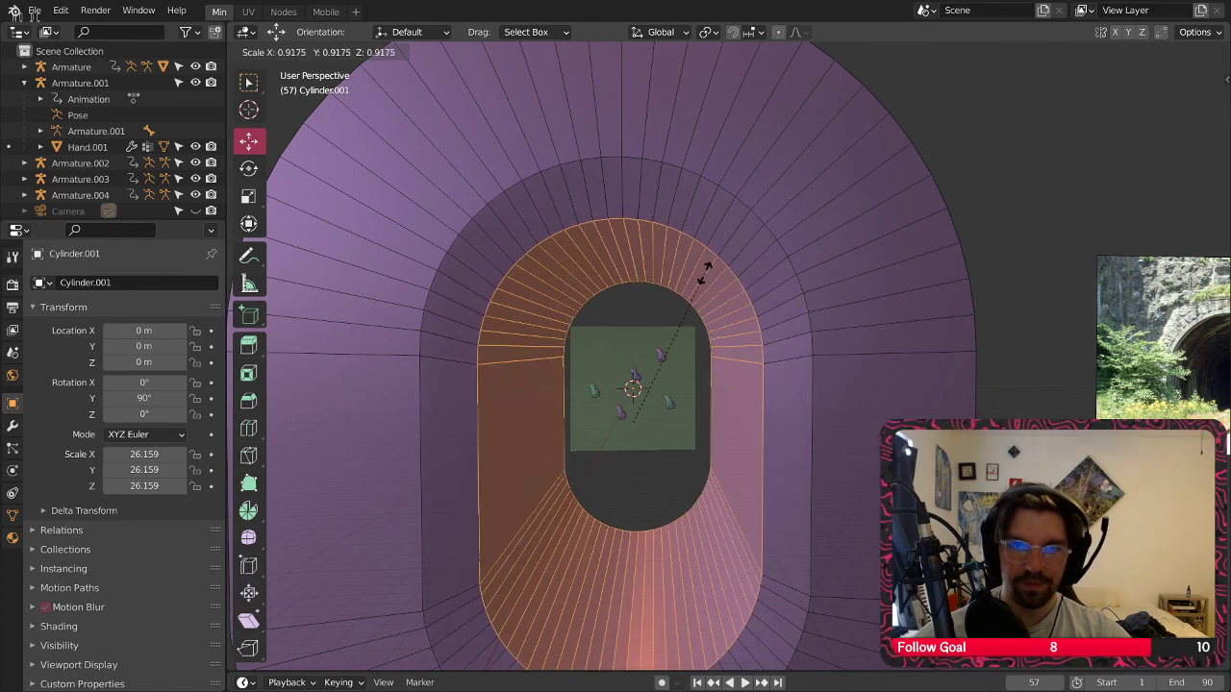
right_click(706, 265)
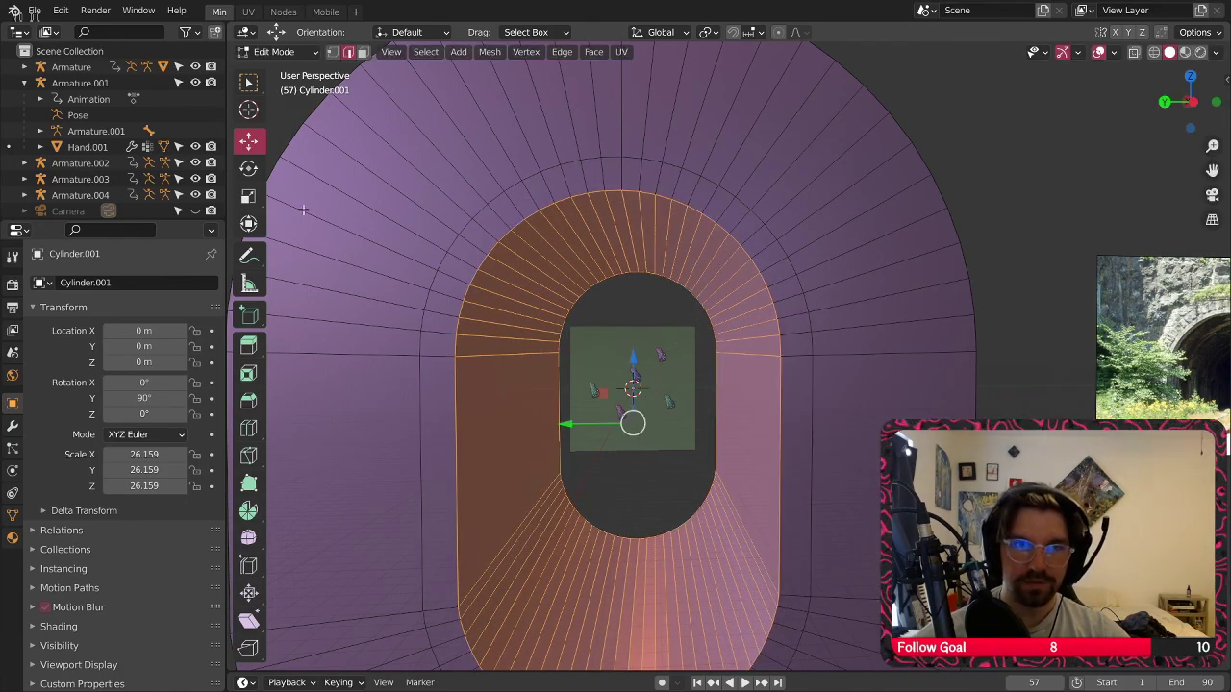
Activate the Scale tool and shrink the whole tunnel mesh to 0.74 along Y and Z, leaving X out
left_click(252, 197)
mouse_move(605, 395)
left_mouse_down()
mouse_move(611, 406)
mouse_move(606, 383)
mouse_move(617, 389)
left_mouse_up()
right_click(604, 402)
middle_click_drag(617, 388, 649, 307)
scroll(575, 332, "down", 3)
key("a")
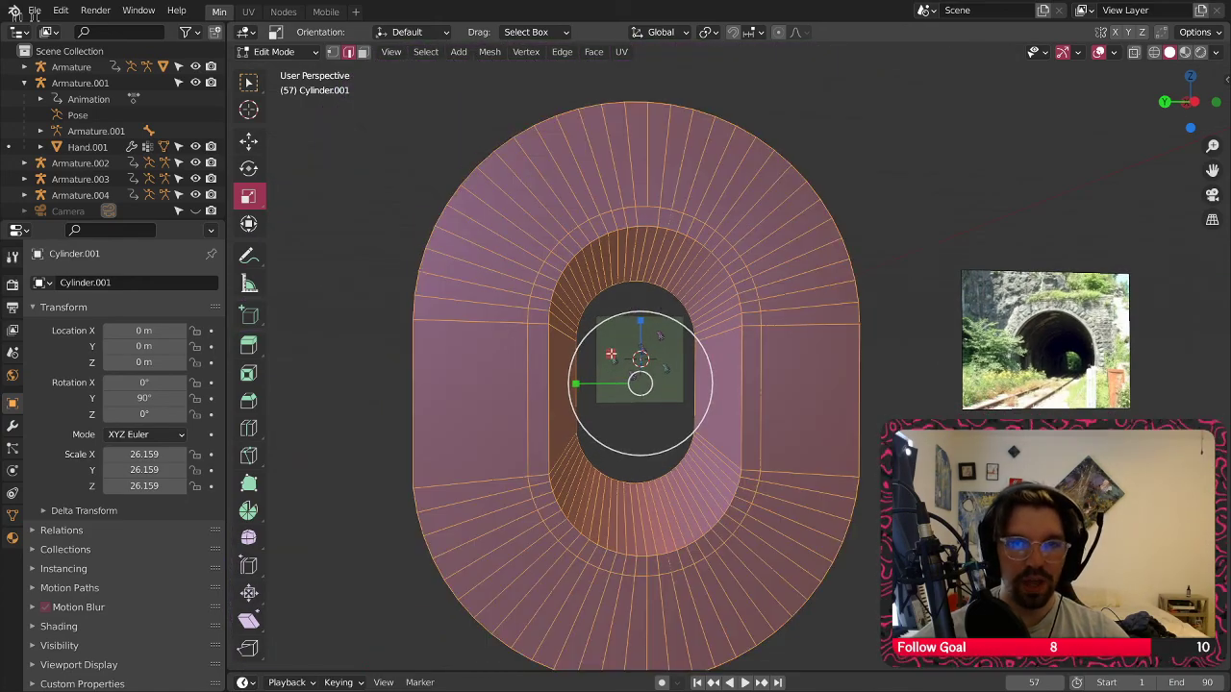
key("s")
key("shift+x")
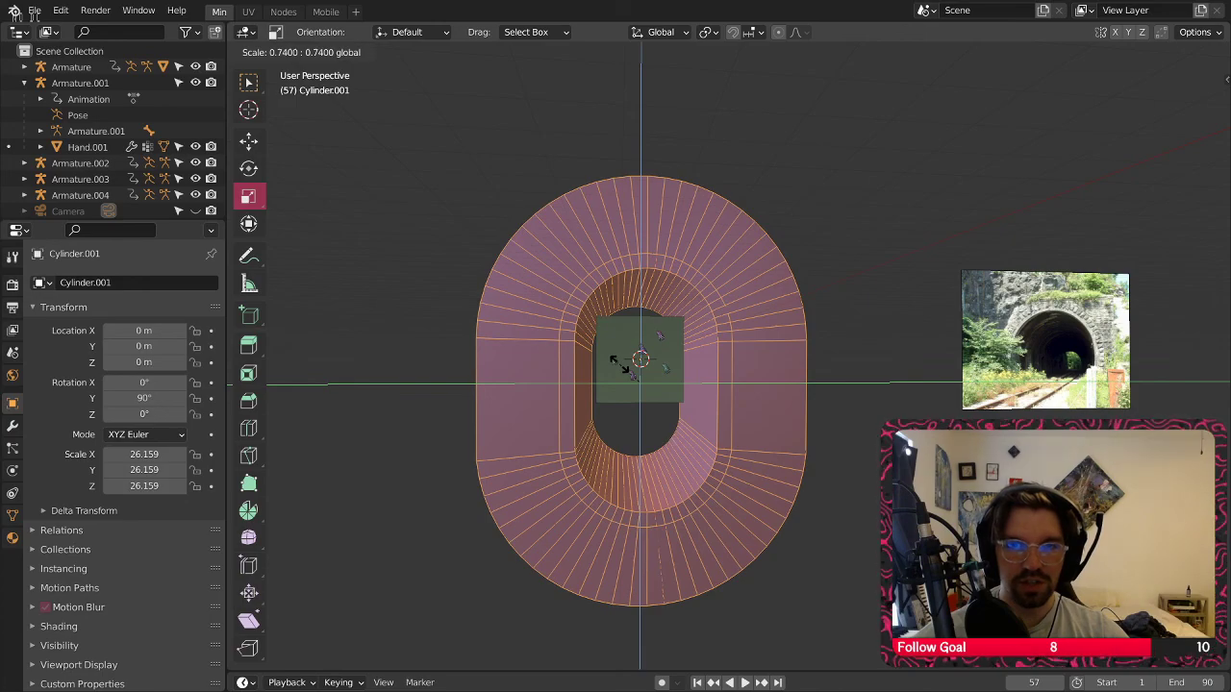
left_click(621, 366)
Select the ring of outer side faces of the tunnel and scale it by about 2.967 along Y only
scroll(621, 366, "up", 3)
middle_click_drag(781, 306, 603, 279)
left_click(363, 52)
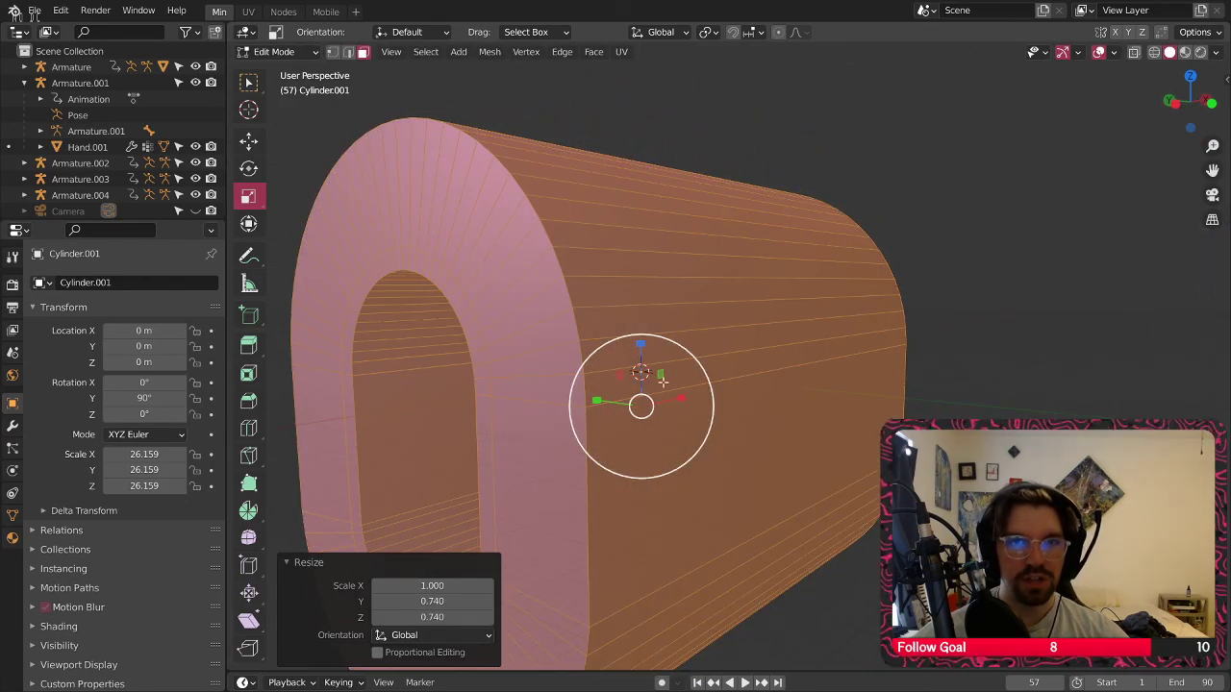
left_click(689, 390)
middle_click_drag(520, 288, 592, 289)
scroll(606, 337, "down", 4)
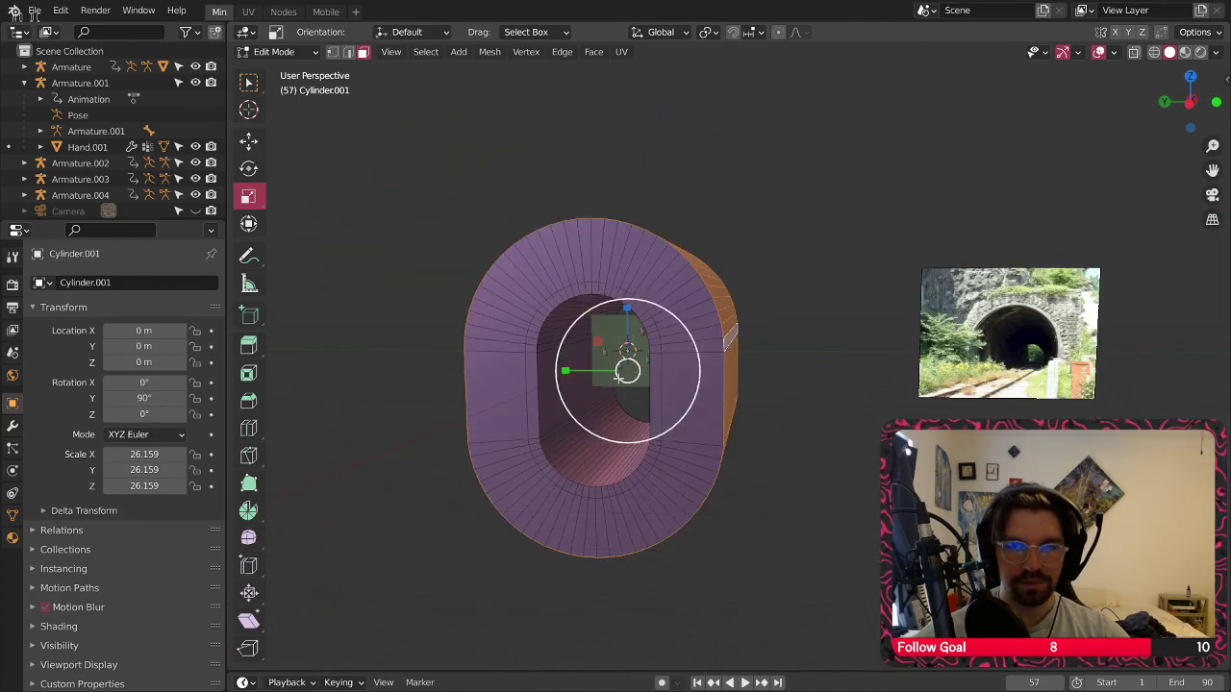
middle_click_drag(563, 355, 586, 357)
left_click_drag(565, 371, 444, 355)
scroll(477, 343, "down", 2)
middle_click_drag(477, 343, 745, 422)
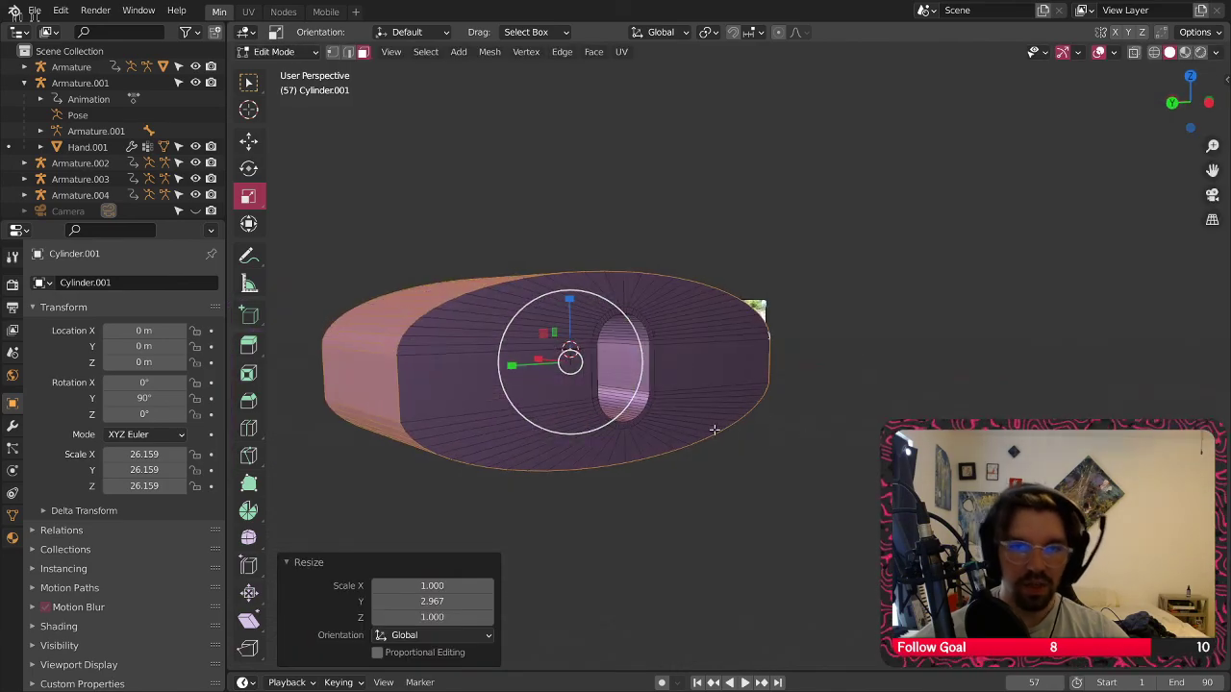
Compare the widened tunnel front and its opening with the railway tunnel reference photo
middle_click_drag(495, 305, 546, 309)
scroll(535, 305, "up", 6)
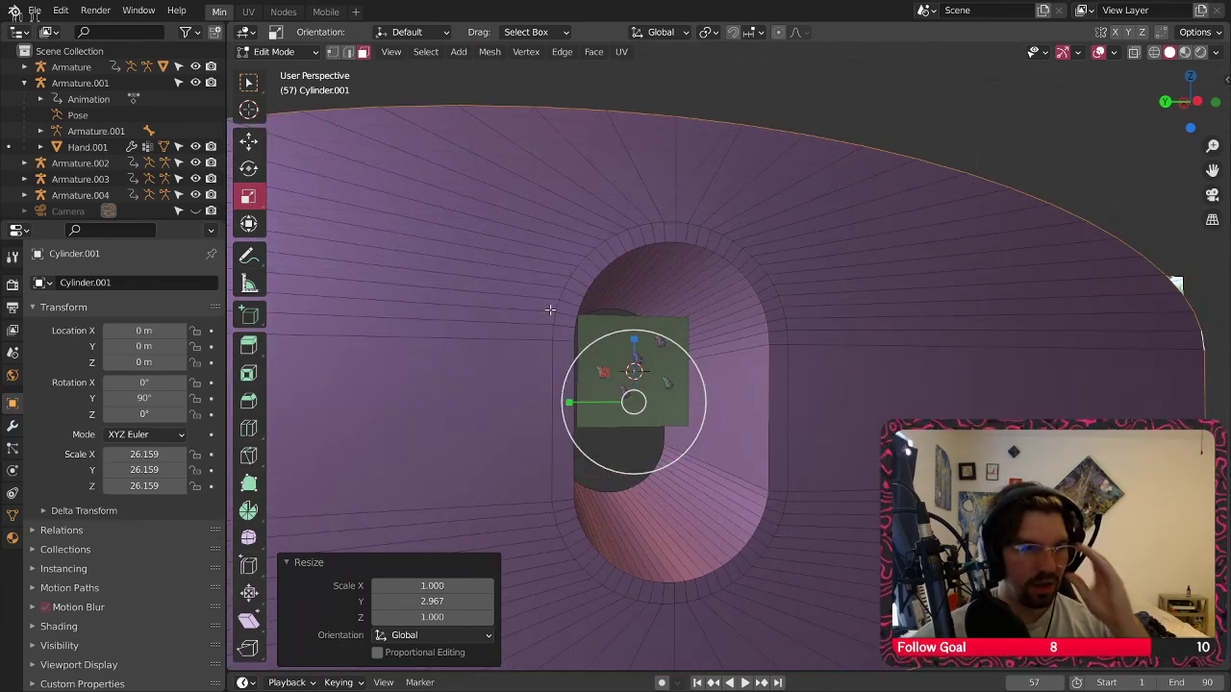
scroll(550, 310, "down", 2)
middle_click_drag(712, 432, 612, 431, "shift")
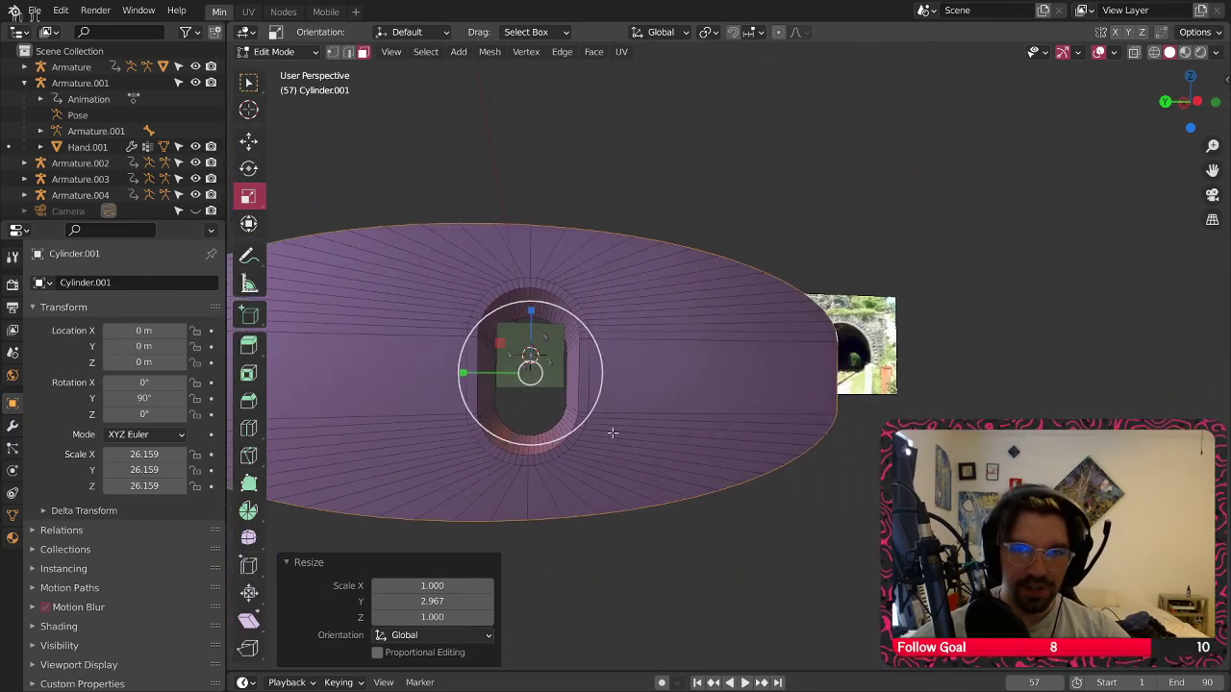
scroll(846, 339, "up", 4)
middle_click_drag(895, 333, 868, 335)
scroll(872, 327, "up", 1)
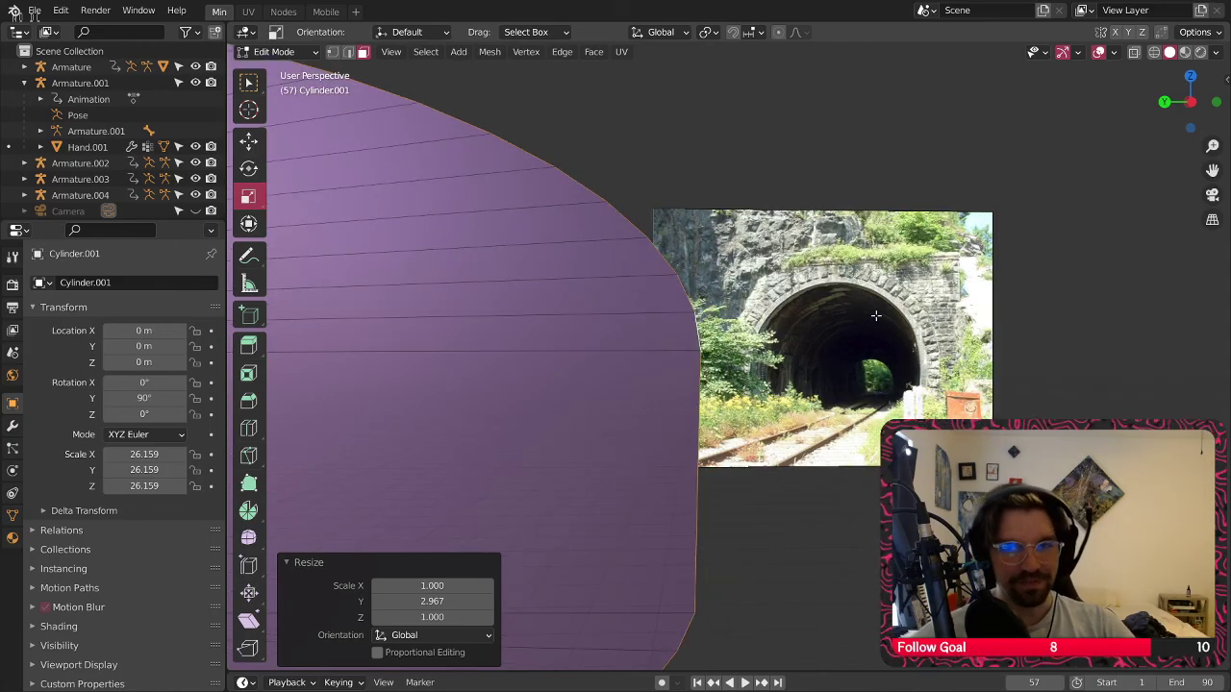
scroll(670, 448, "down", 2)
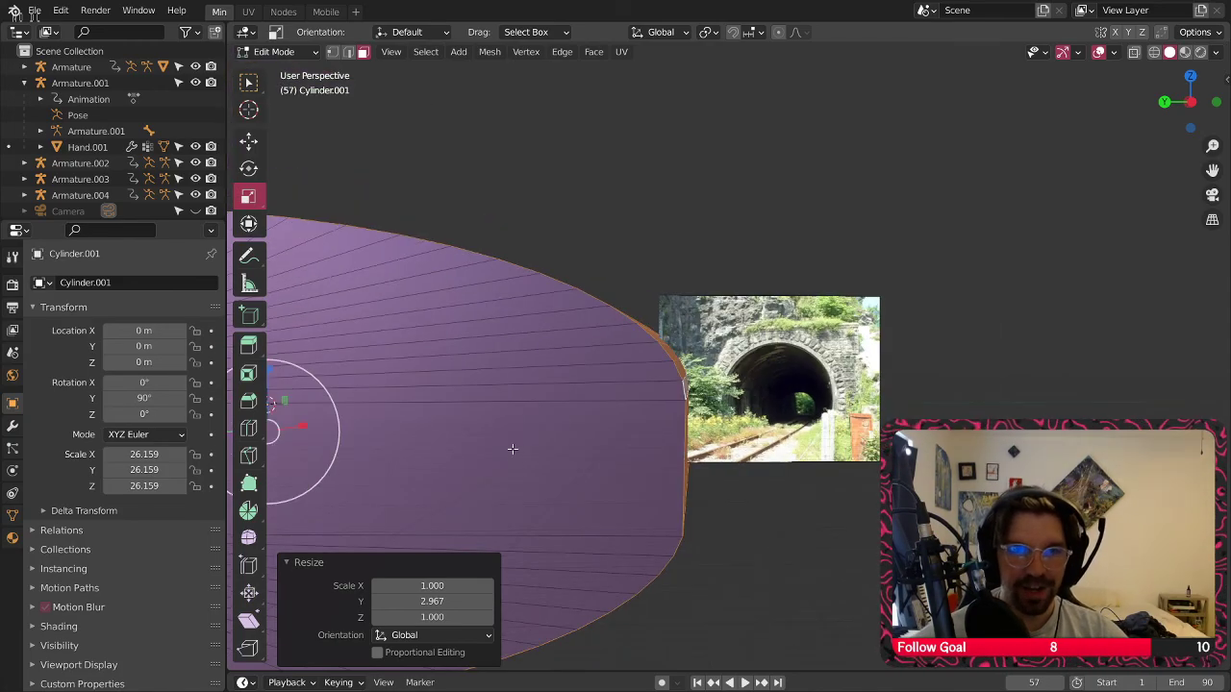
middle_click_drag(511, 448, 918, 321, "shift")
scroll(671, 194, "up", 1)
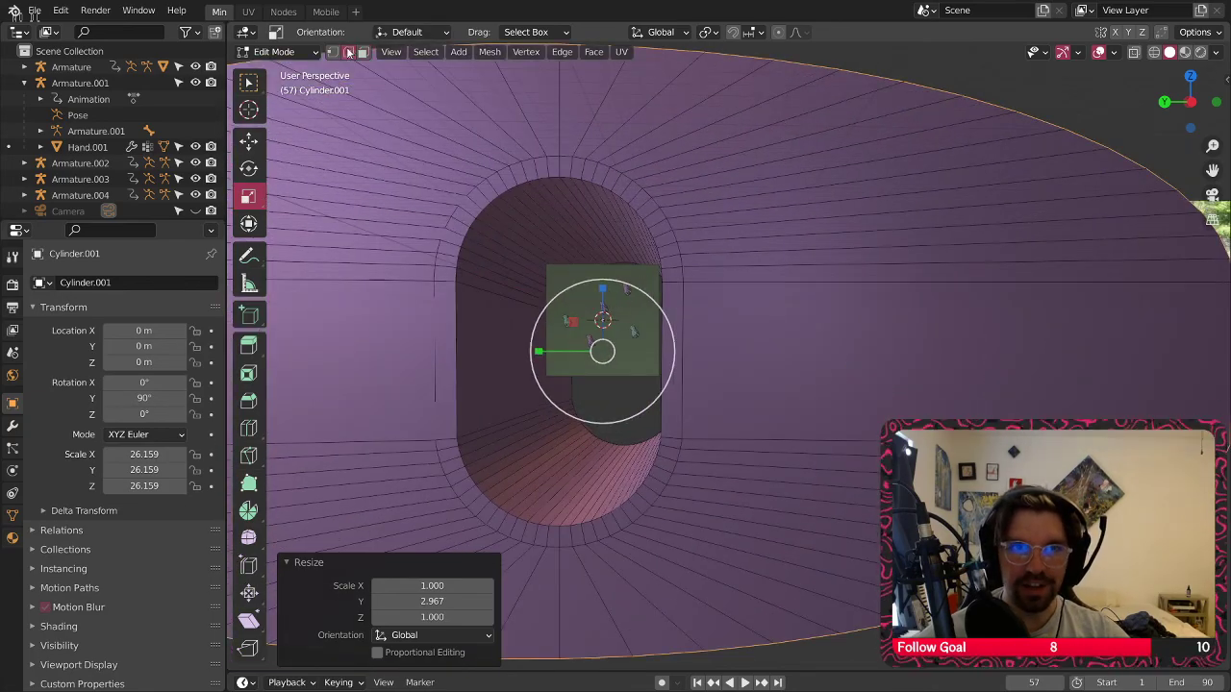
scroll(575, 181, "up", 3)
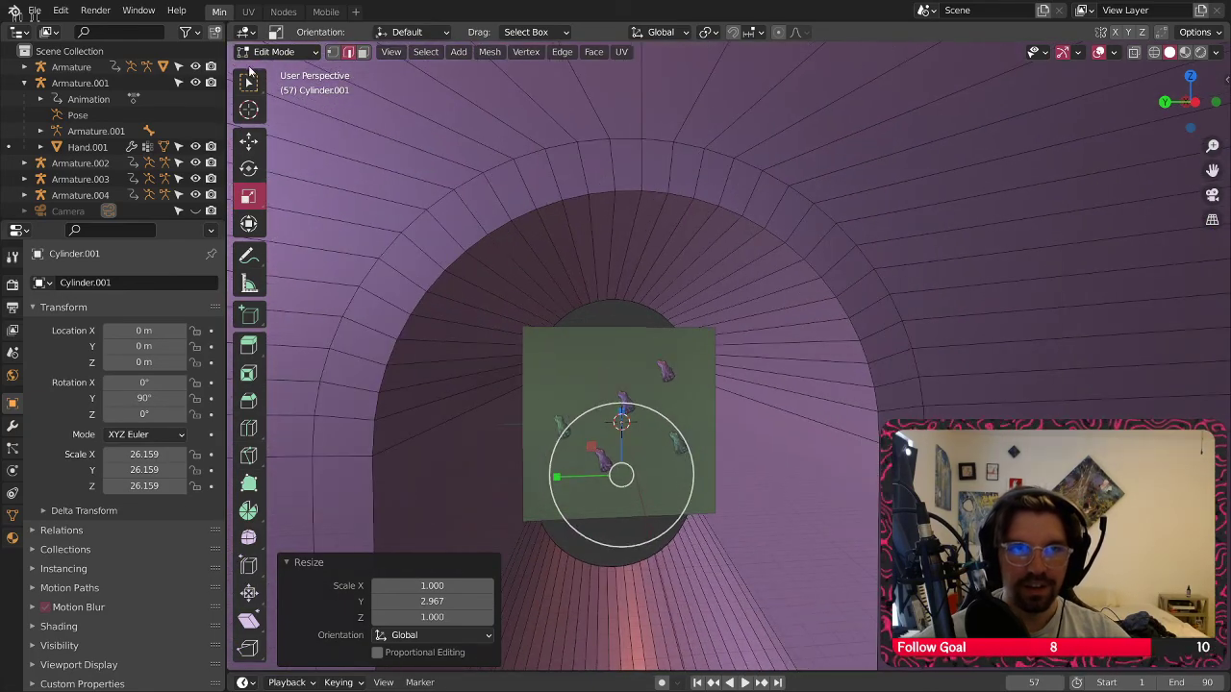
In Object Mode, shade the tunnel smooth and apply its scale
left_click(274, 51)
left_click(292, 69)
left_click(510, 145)
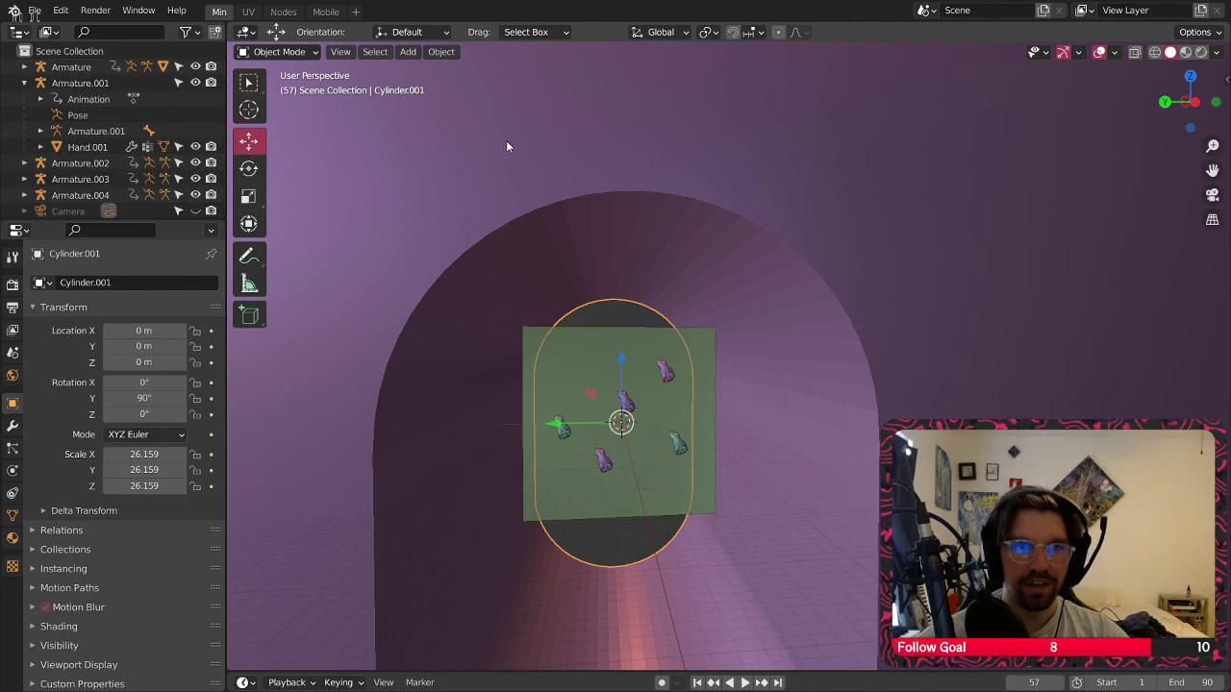
right_click(502, 135)
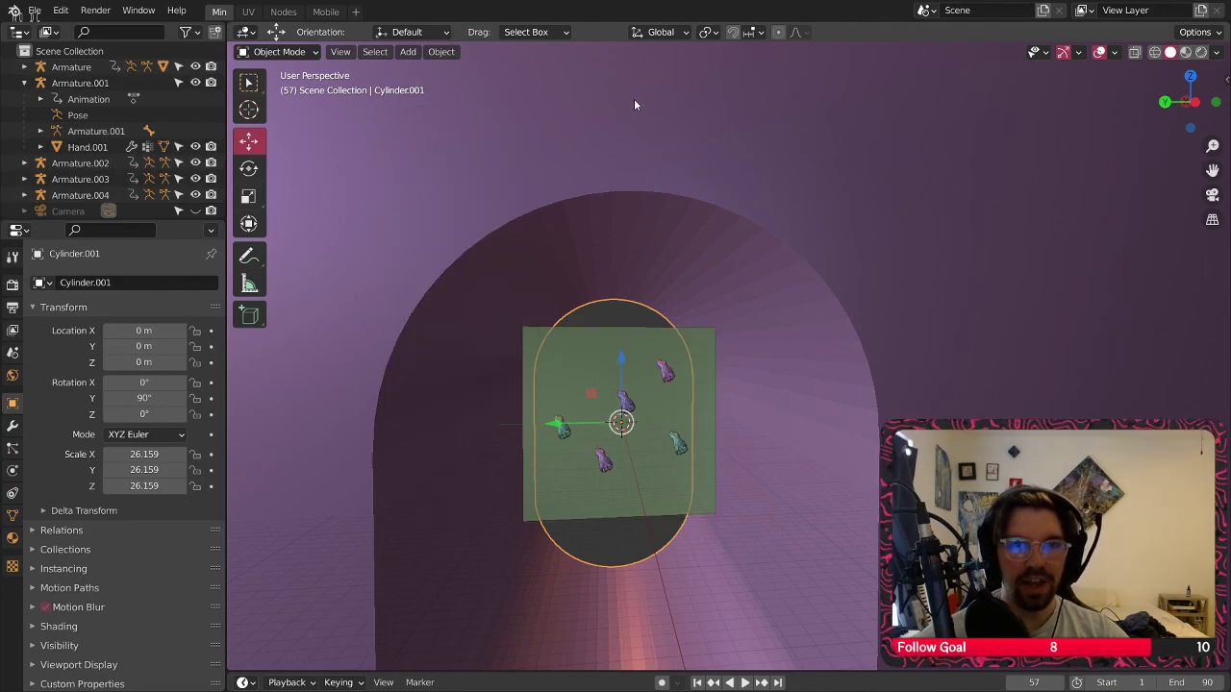
right_click(514, 135)
left_click(516, 137)
scroll(548, 149, "down", 2)
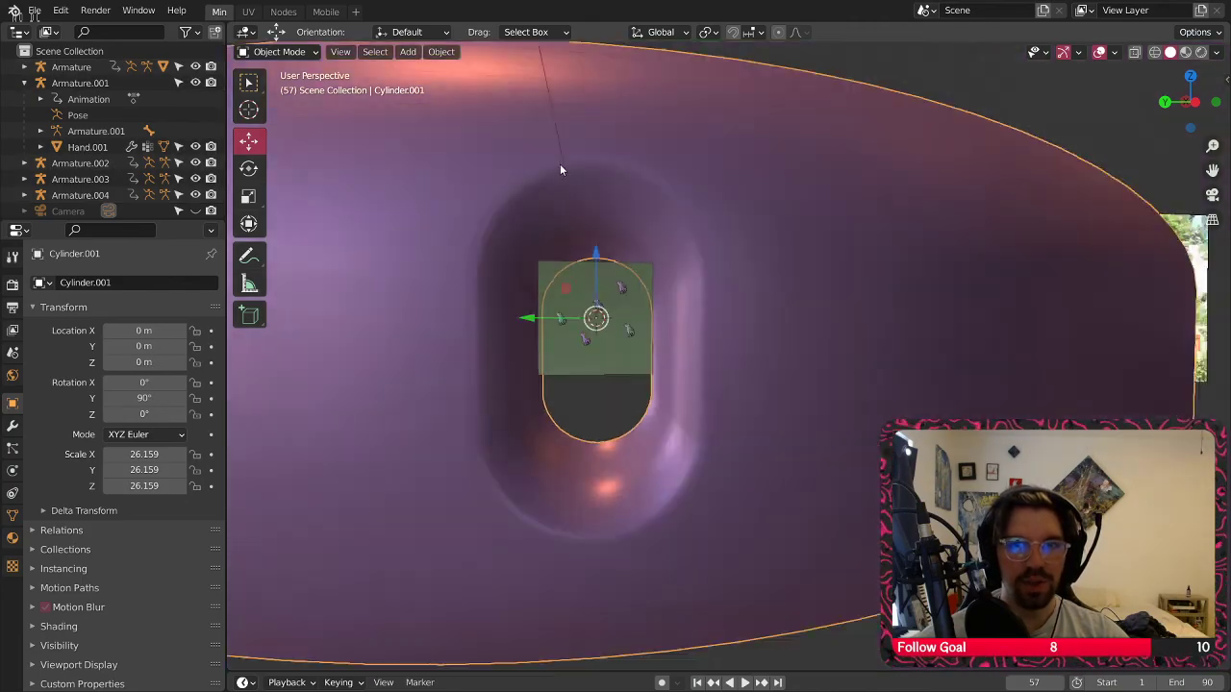
key("ctrl+a")
left_click(509, 139)
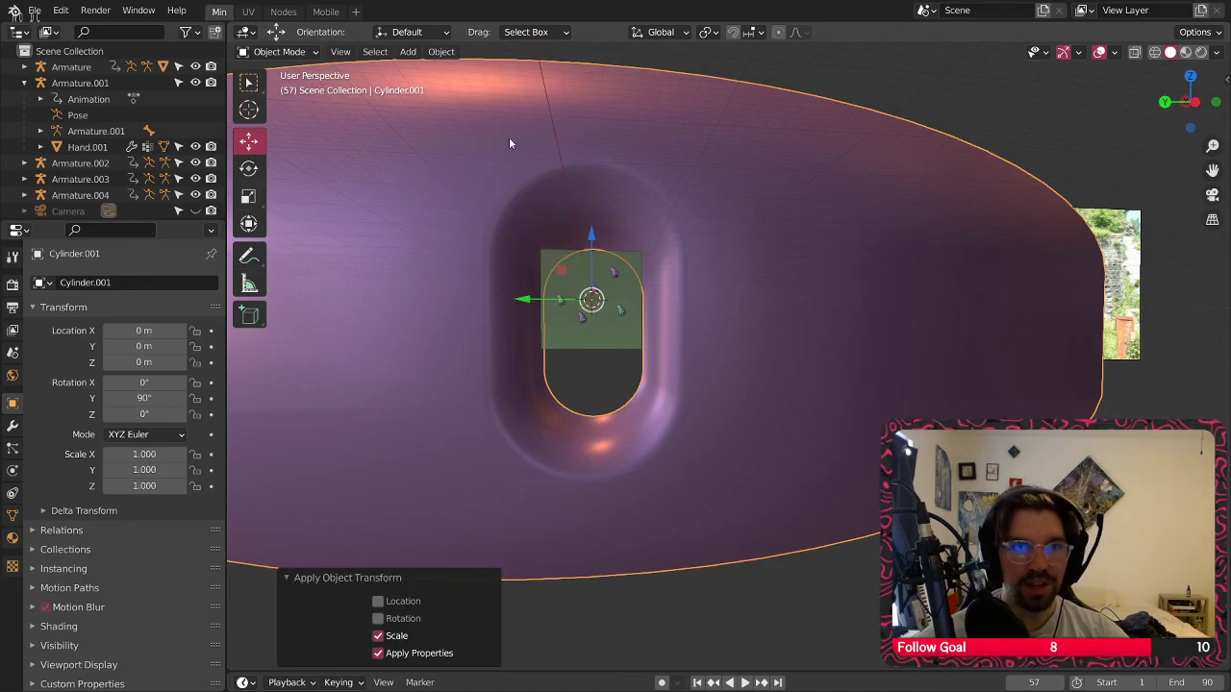
Delete the separate object named Cylinder from the scene
left_click(24, 82)
scroll(76, 113, "down", 1)
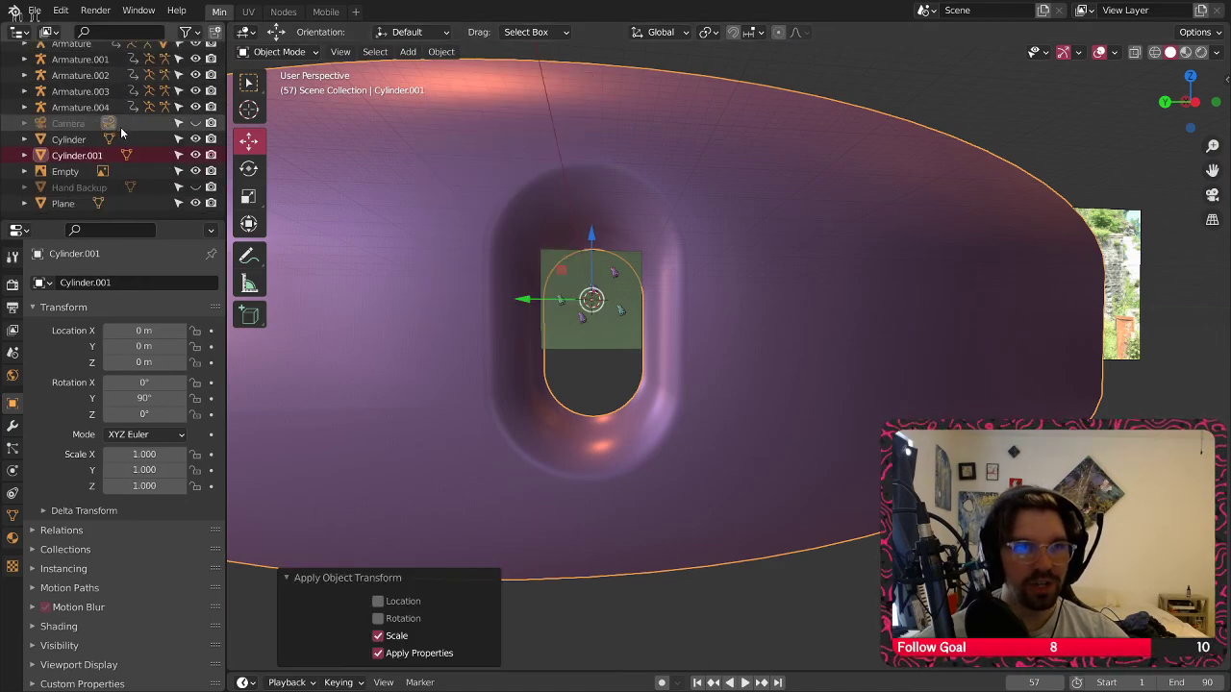
left_click(76, 138)
middle_click_drag(568, 253, 957, 274)
scroll(587, 278, "up", 5)
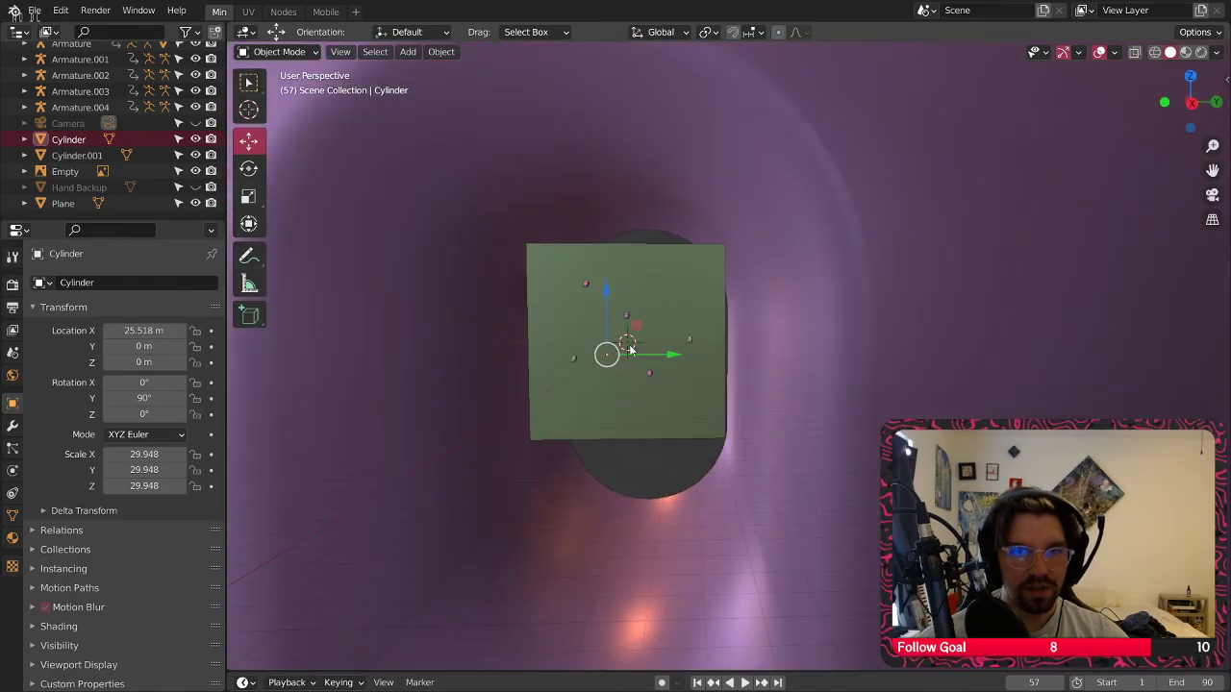
middle_click_drag(631, 349, 665, 389)
key("Delete")
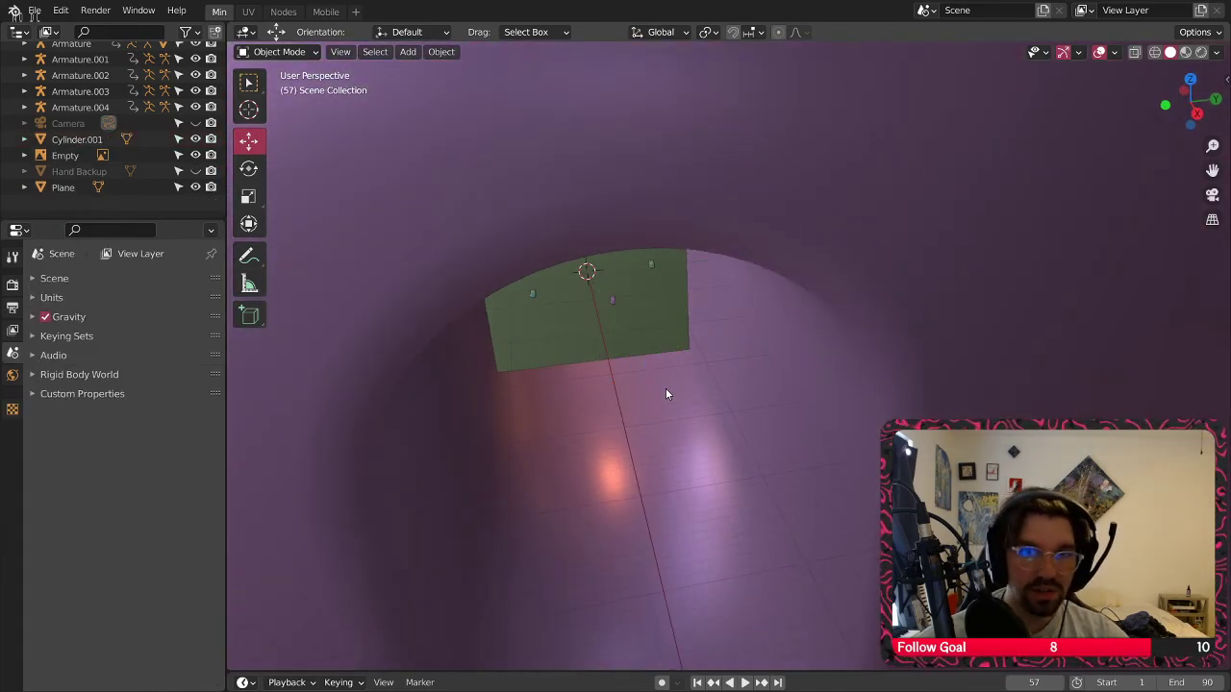
In Edit Mode on Cylinder.001, bevel the inner edge loop of the tunnel opening about 1.01 m wide with 5 segments
scroll(677, 382, "down", 5)
middle_click_drag(643, 331, 795, 239)
left_click(760, 330)
middle_click_drag(760, 330, 710, 338)
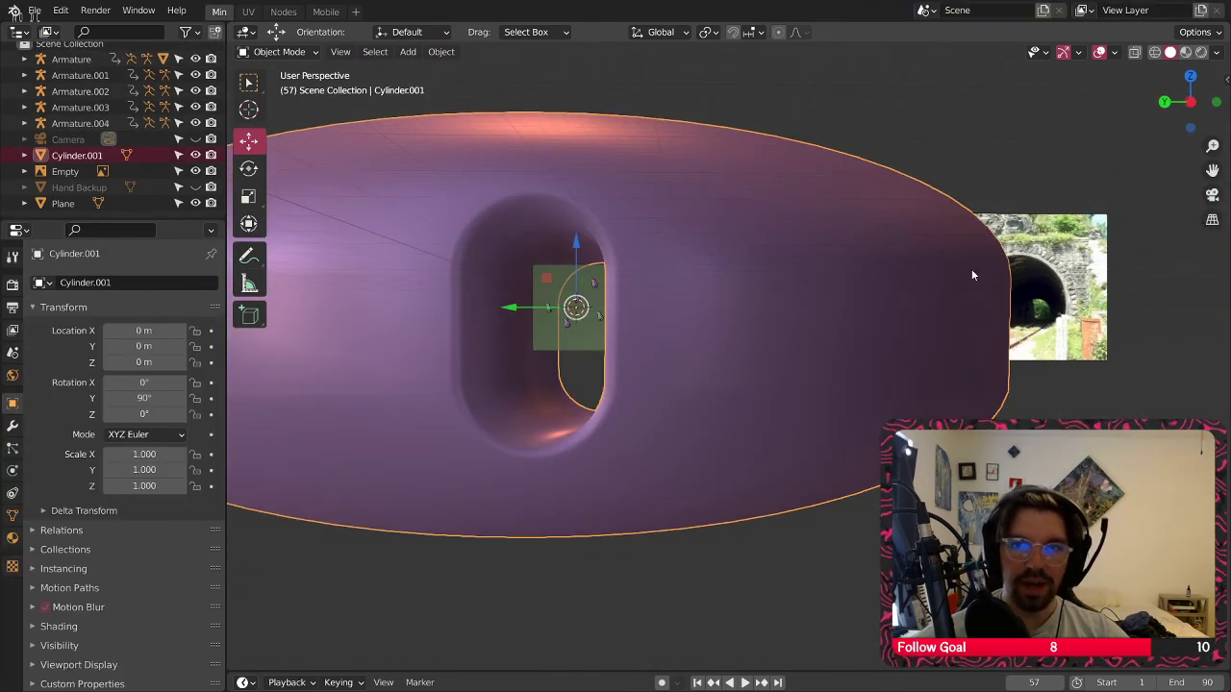
middle_click_drag(678, 251, 687, 256)
left_click(277, 51)
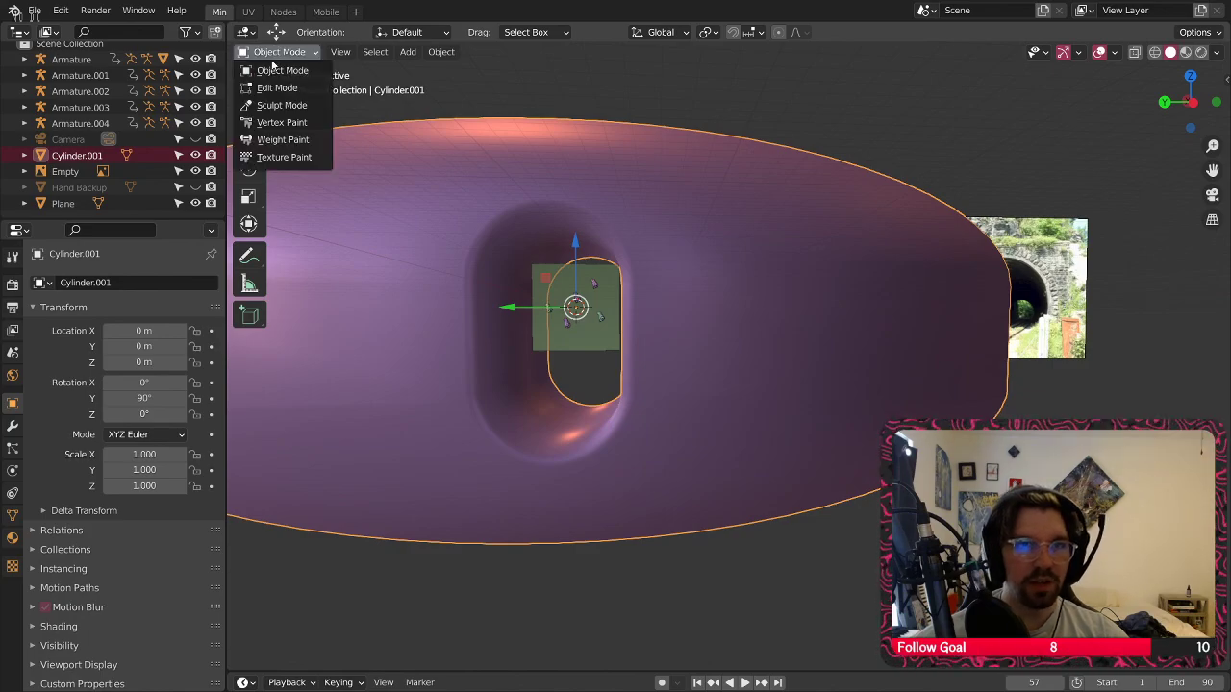
left_click(279, 70)
scroll(586, 204, "up", 4)
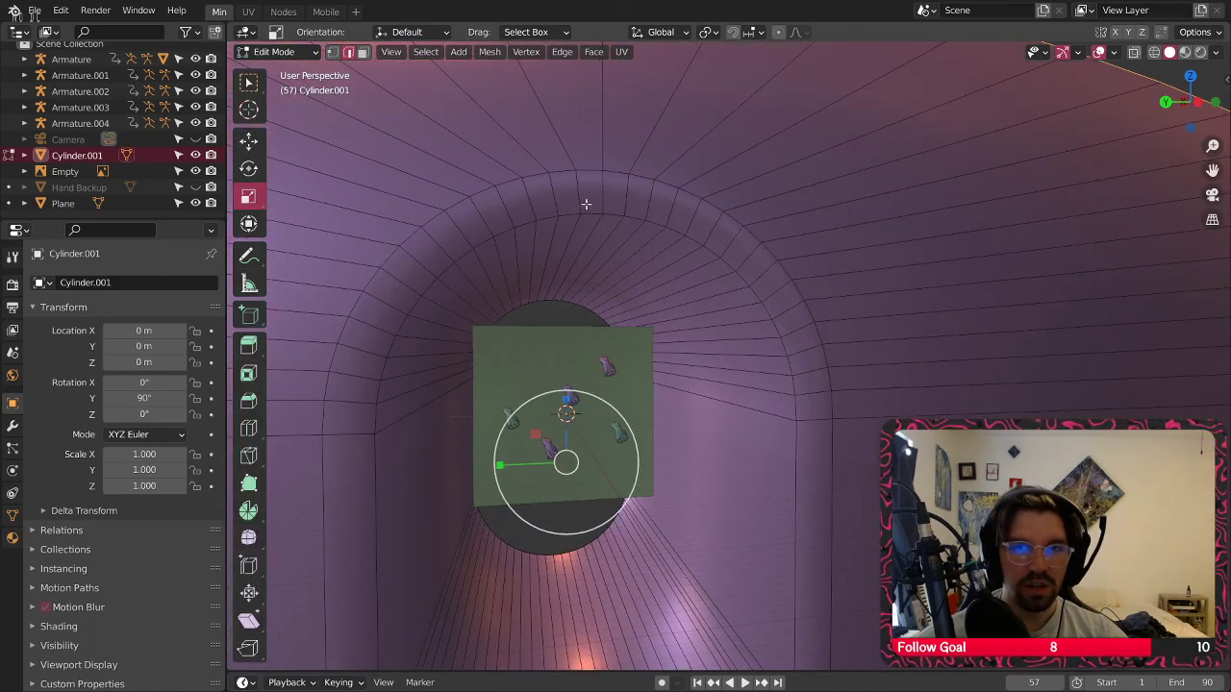
left_click(639, 216, "alt")
key("ctrl+b")
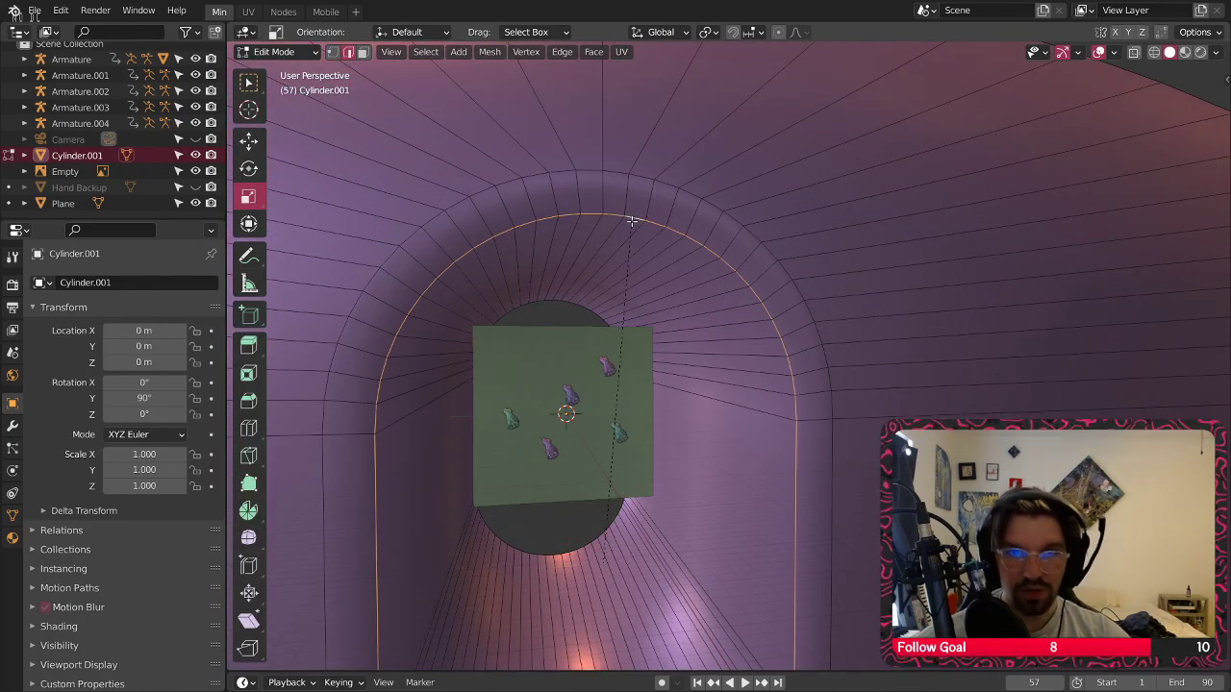
scroll(635, 206, "up", 2)
left_click(635, 208)
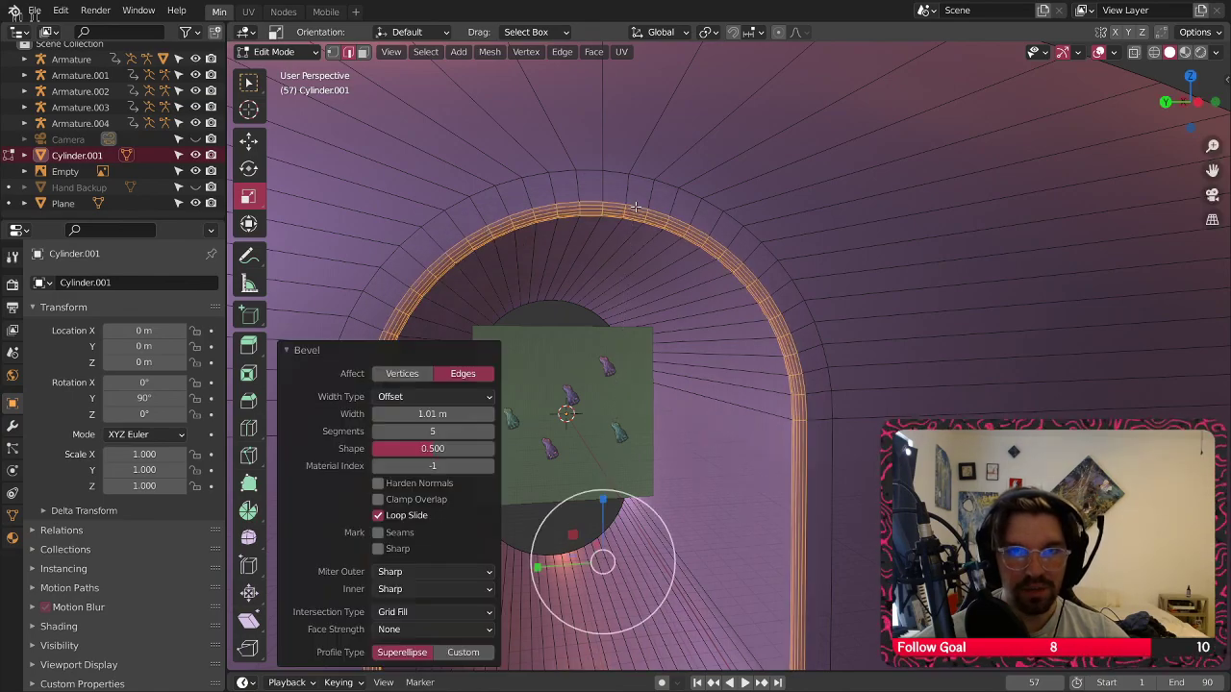
Set the bevel on the opening's inner edge to 6 segments
scroll(637, 208, "up", 3)
middle_click_drag(641, 209, 600, 202)
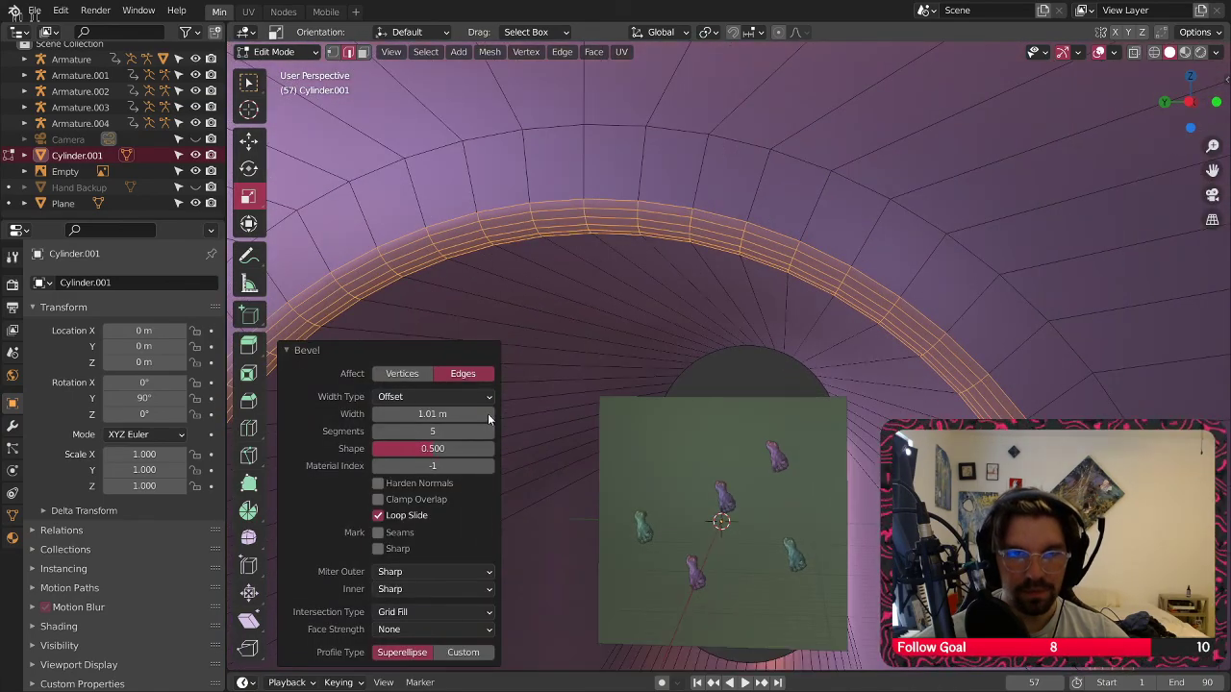
left_click(489, 432)
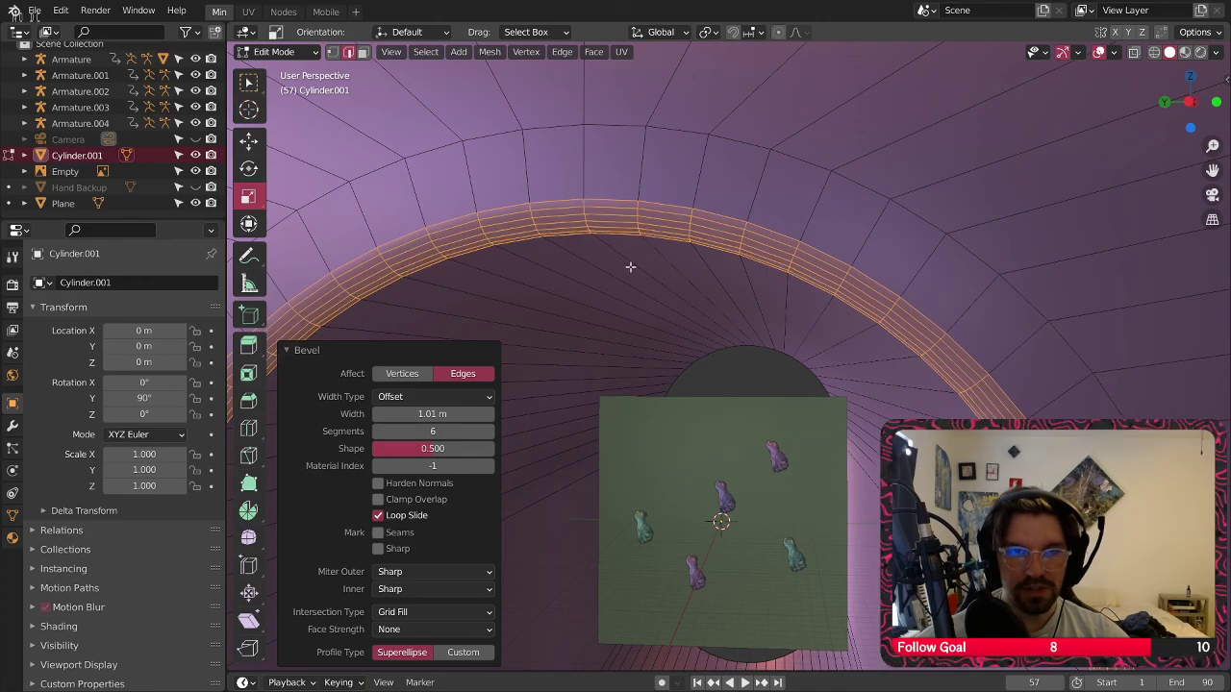
middle_click_drag(629, 267, 577, 193)
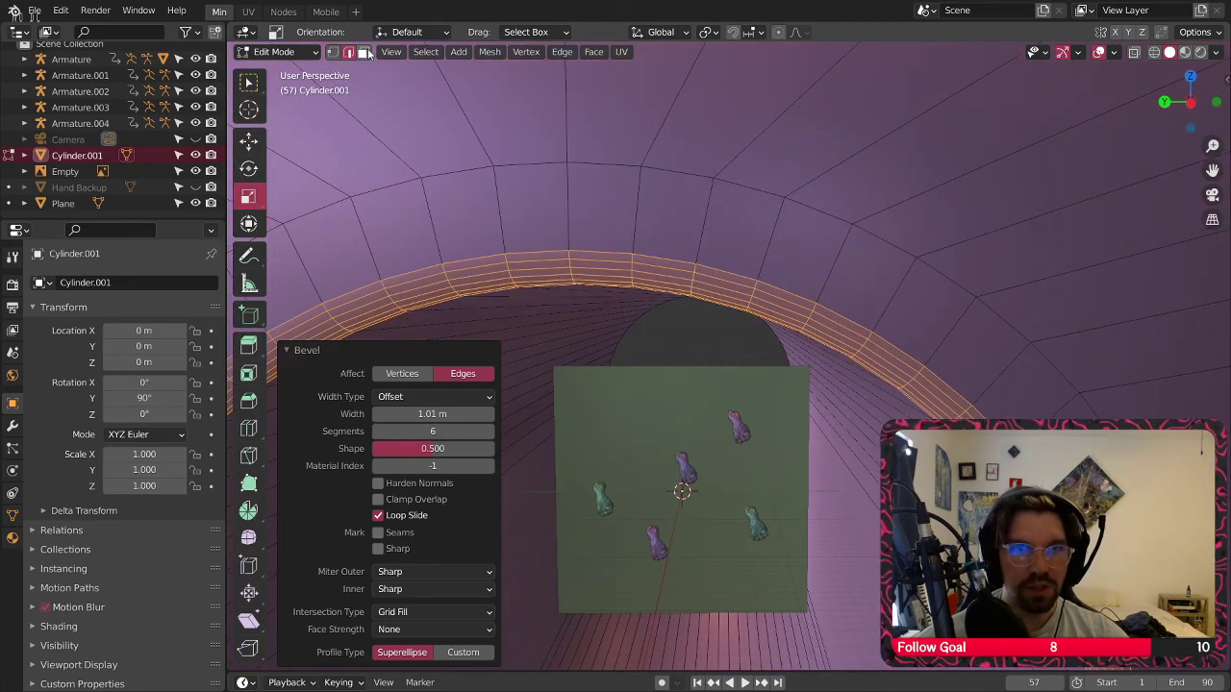
Select the front face loop surrounding the tunnel opening and inset it by about 0.34 m
left_click(364, 52)
left_click(635, 217, "alt")
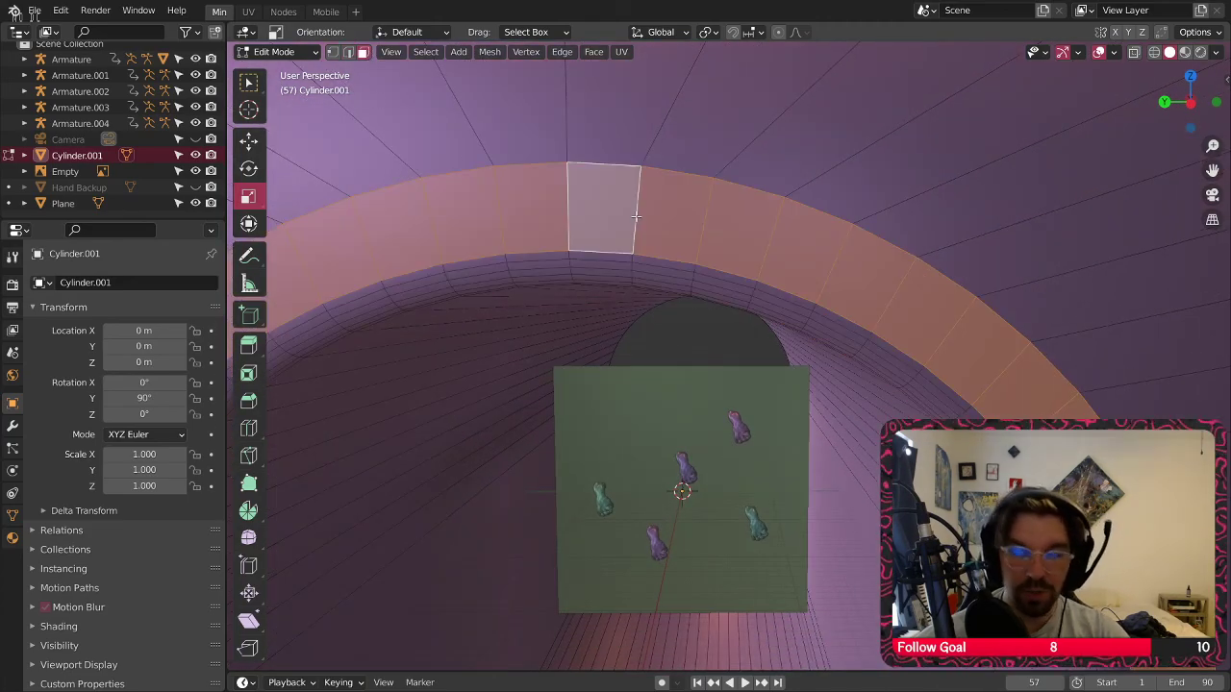
key("i")
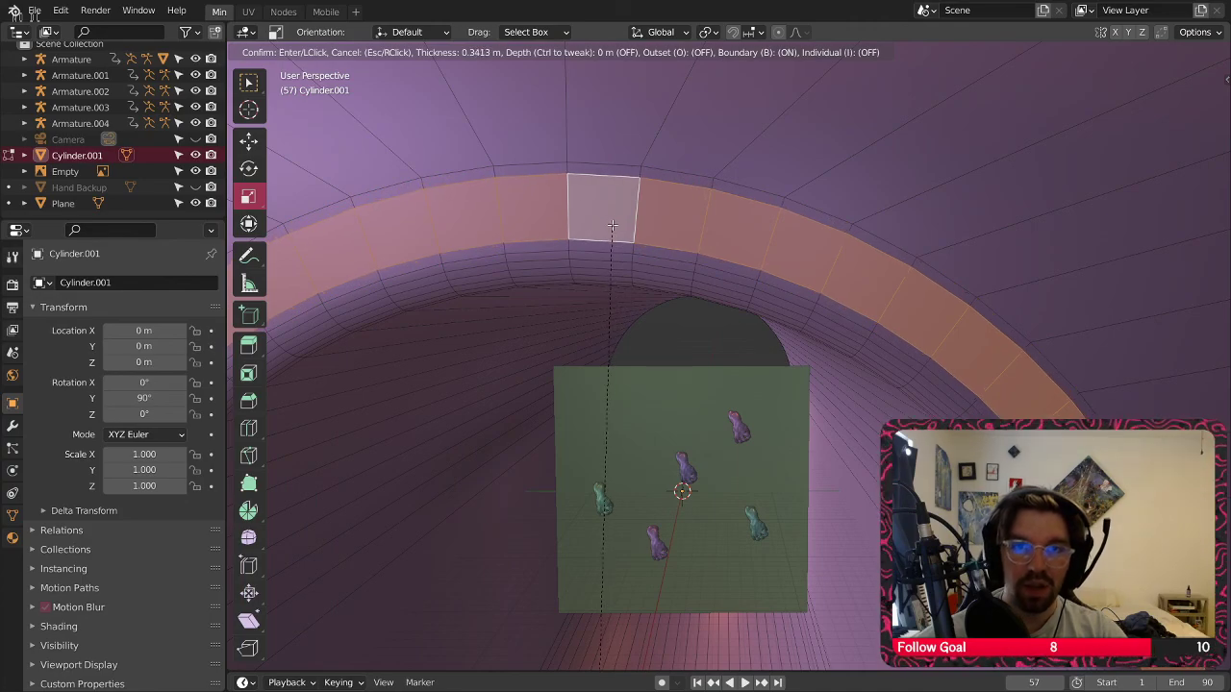
left_click(613, 225)
Extrude the inset face ring around the opening along its normals with an offset of about -0.749 m
middle_click_drag(621, 209, 586, 230)
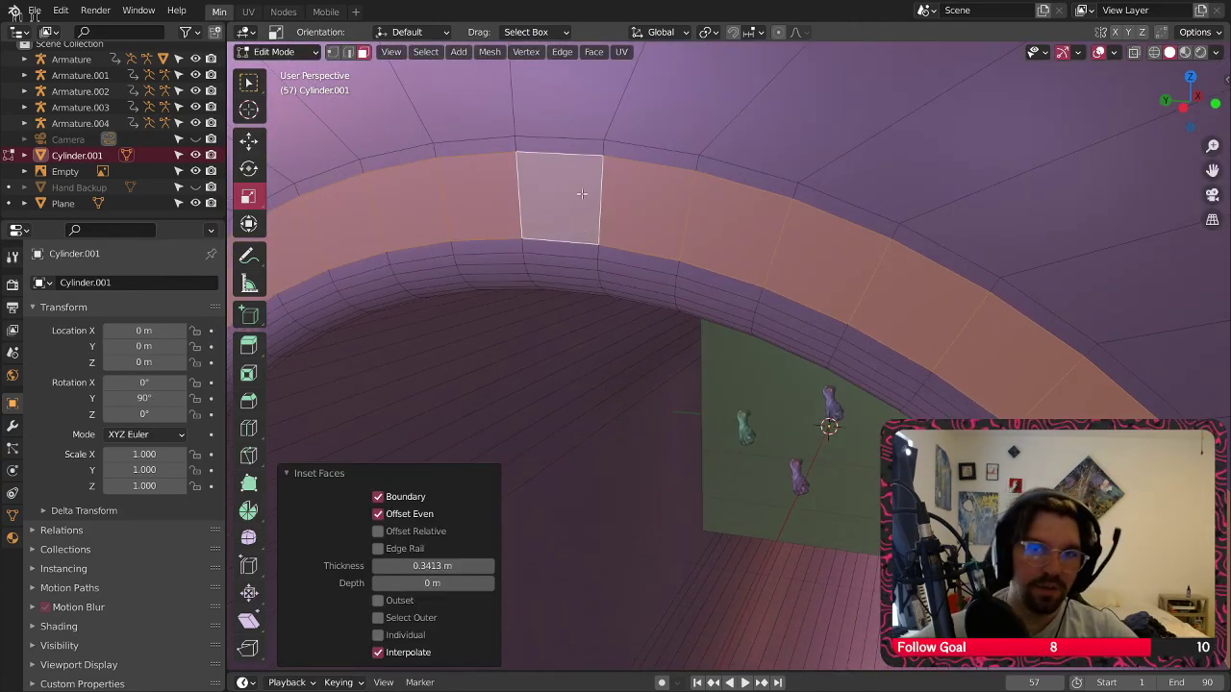
key("alt+e")
left_click(569, 130)
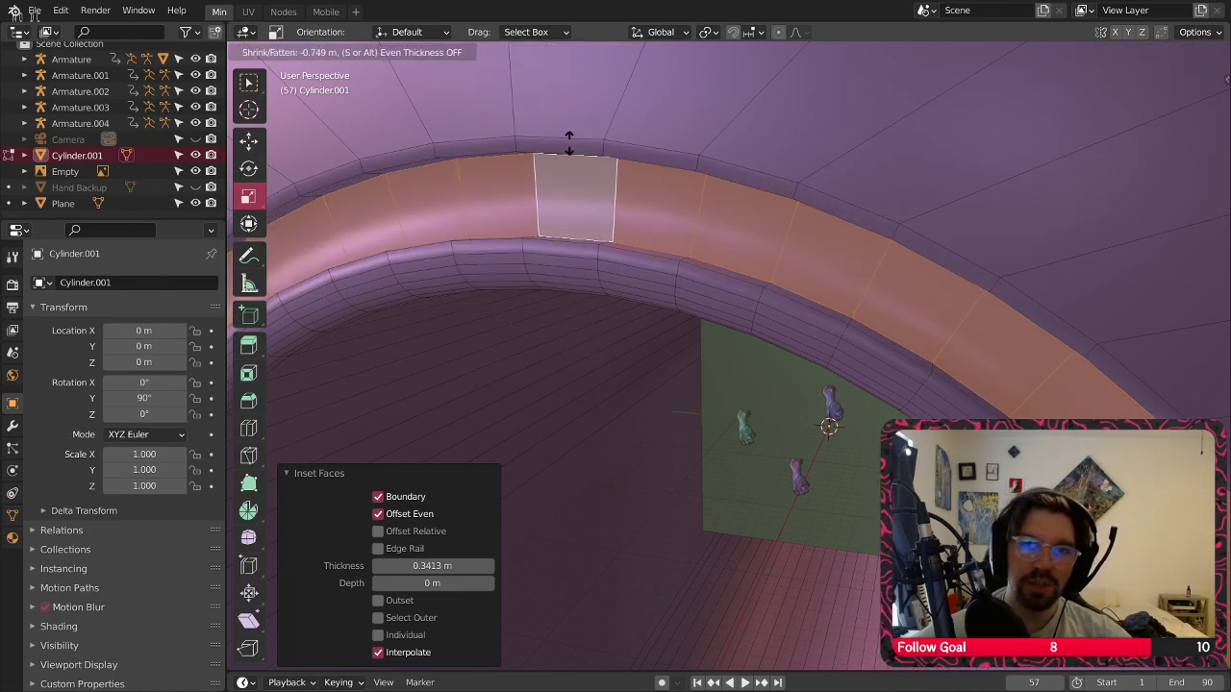
left_click(569, 142)
Examine the extruded ring around the tunnel opening from a distance and up close beside the reference photo
middle_click_drag(569, 143, 714, 290)
scroll(762, 238, "down", 3)
scroll(724, 278, "down", 3)
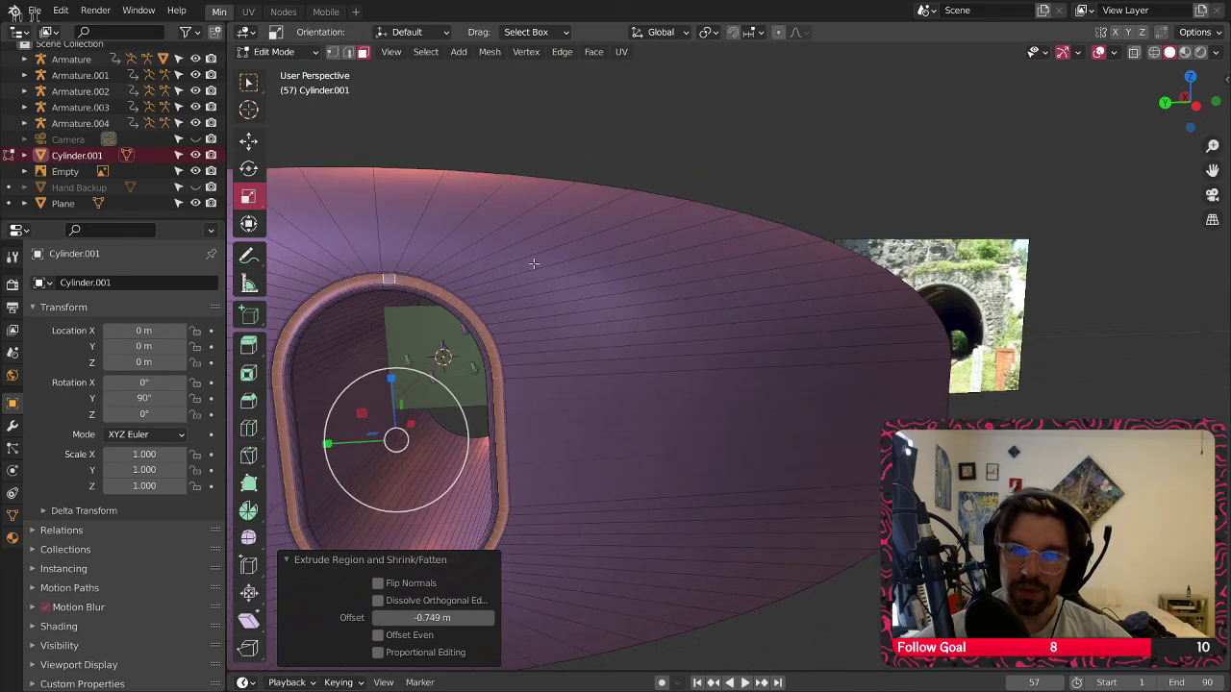
scroll(615, 283, "up", 6)
middle_click_drag(534, 263, 689, 255, "shift")
scroll(632, 253, "up", 3)
scroll(657, 279, "up", 2)
middle_click_drag(575, 232, 625, 229)
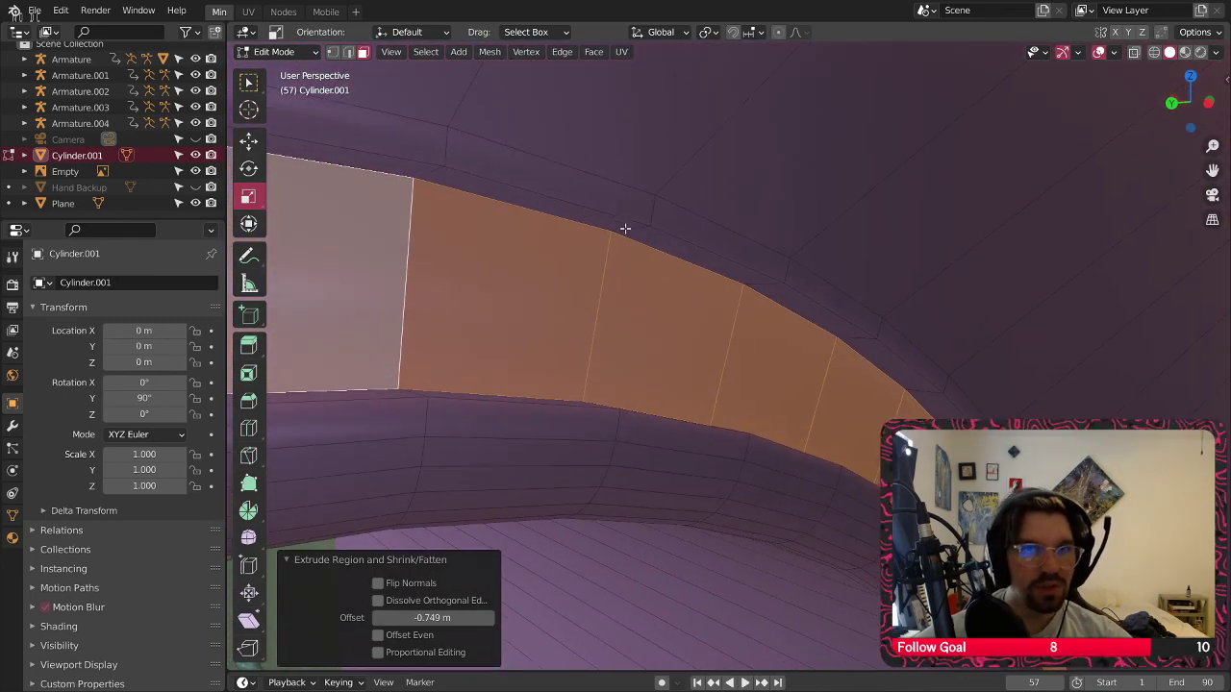
Bevel the inner and outer border edge loops of the extruded ring by 0.249 m with 4 segments
left_click(348, 52)
scroll(630, 444, "up", 5)
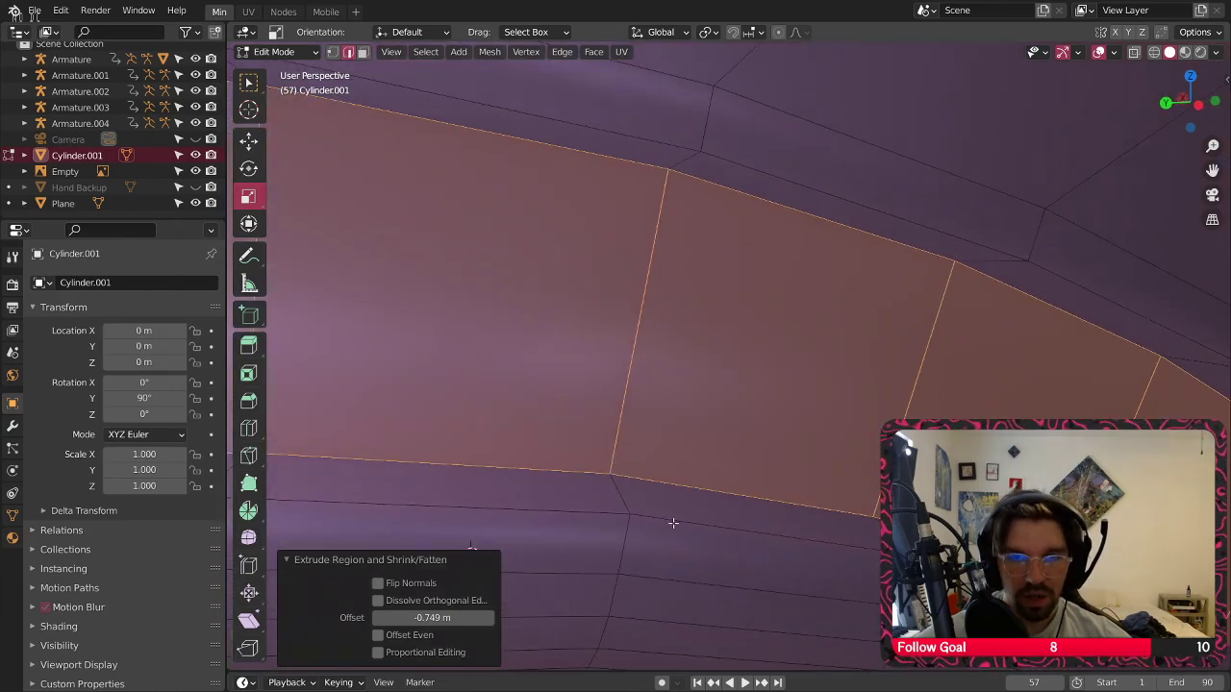
left_click(674, 522)
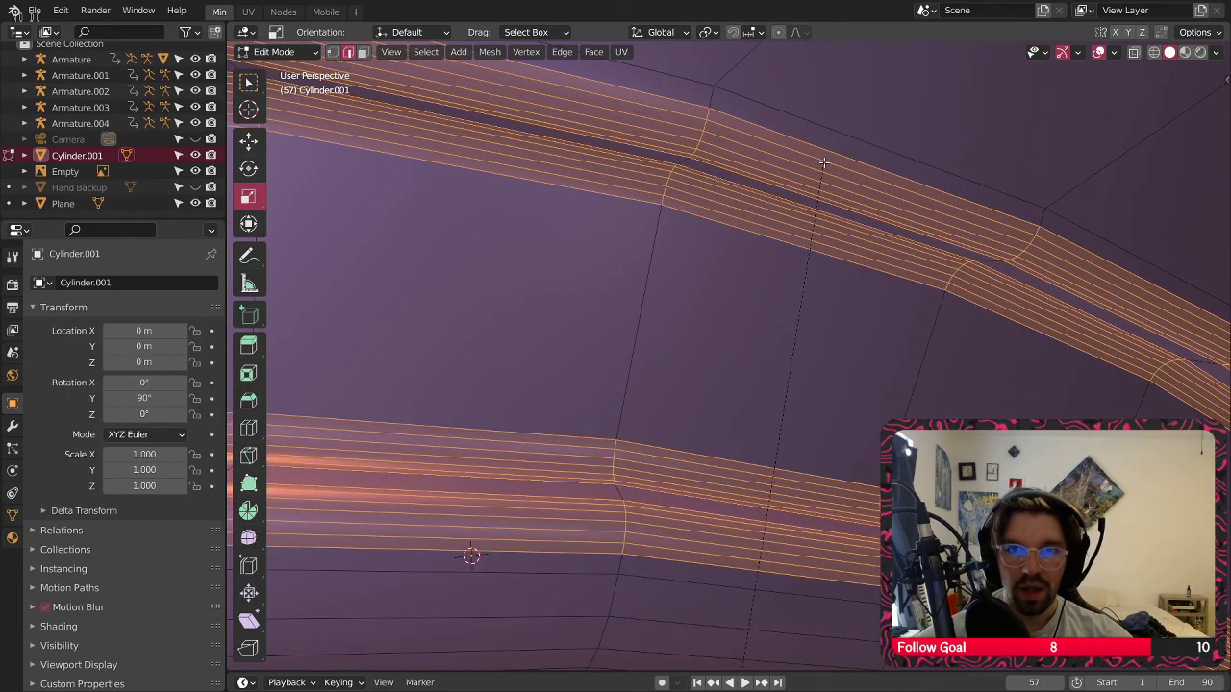
left_click(828, 164)
scroll(426, 433, "down", 2, "ctrl")
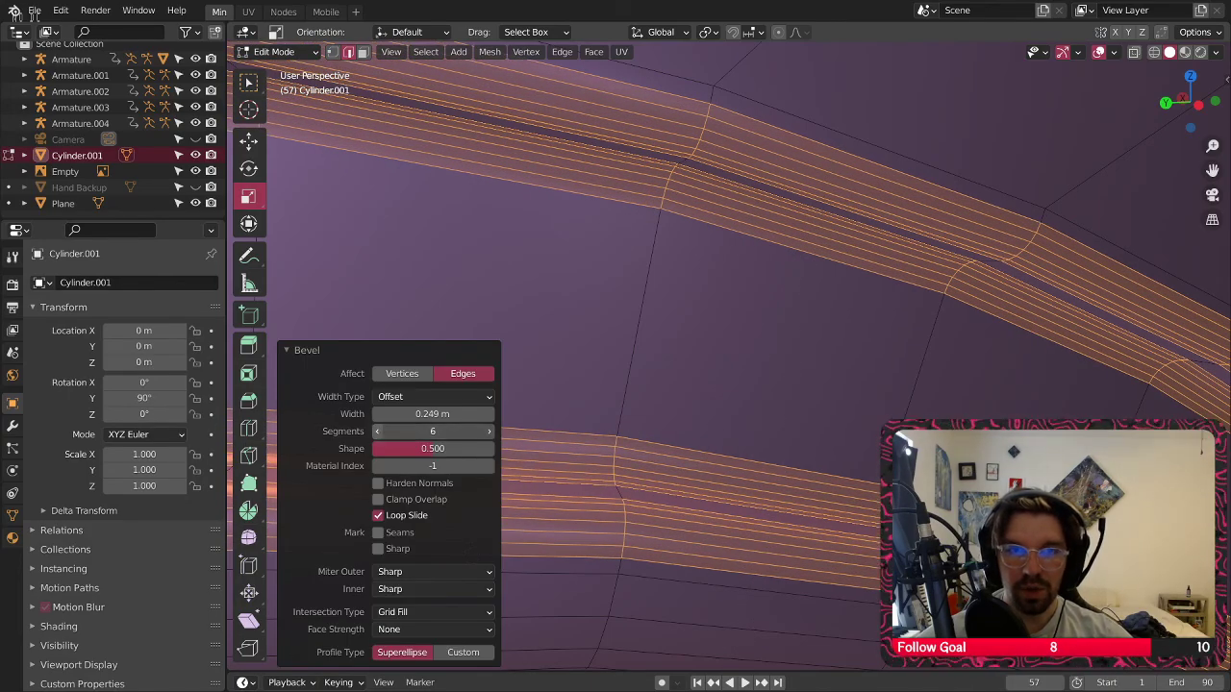
scroll(677, 277, "down", 4)
scroll(677, 277, "down", 11)
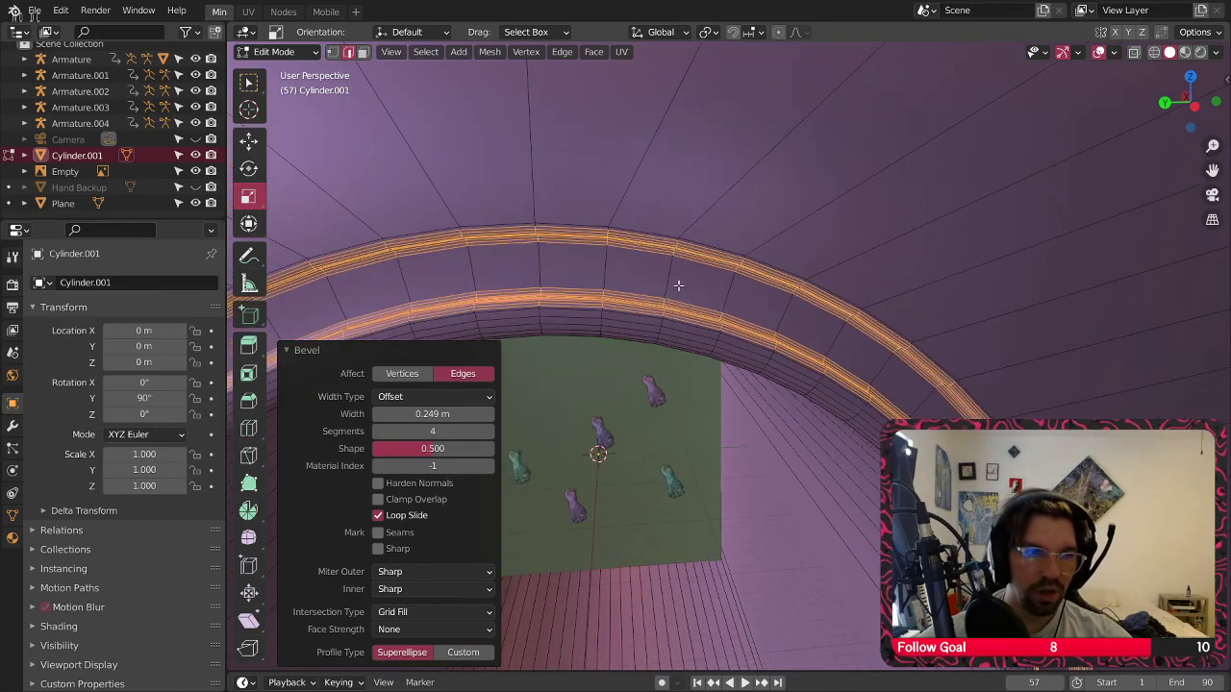
left_click(810, 557)
scroll(792, 266, "up", 3)
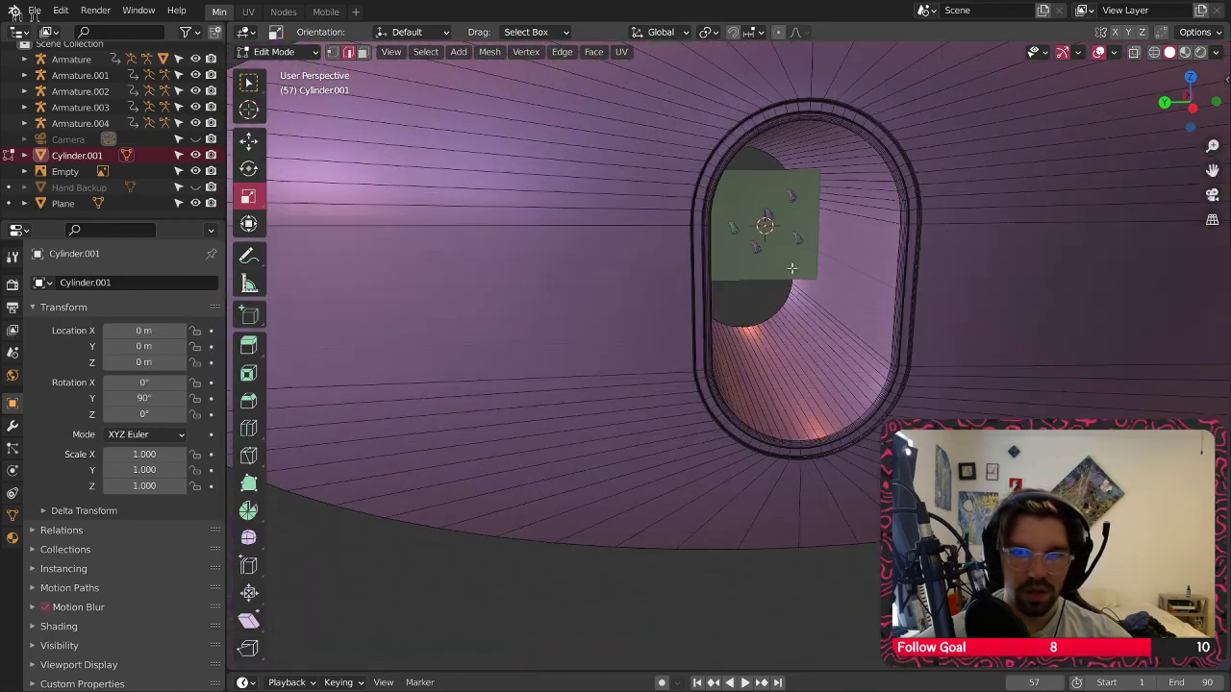
Return the tunnel to Object Mode and add a plane mesh at the world origin
mouse_move(791, 266)
middle_mouse_down()
mouse_move(725, 283)
mouse_move(769, 275)
middle_mouse_up()
left_click(281, 56)
left_click(282, 70)
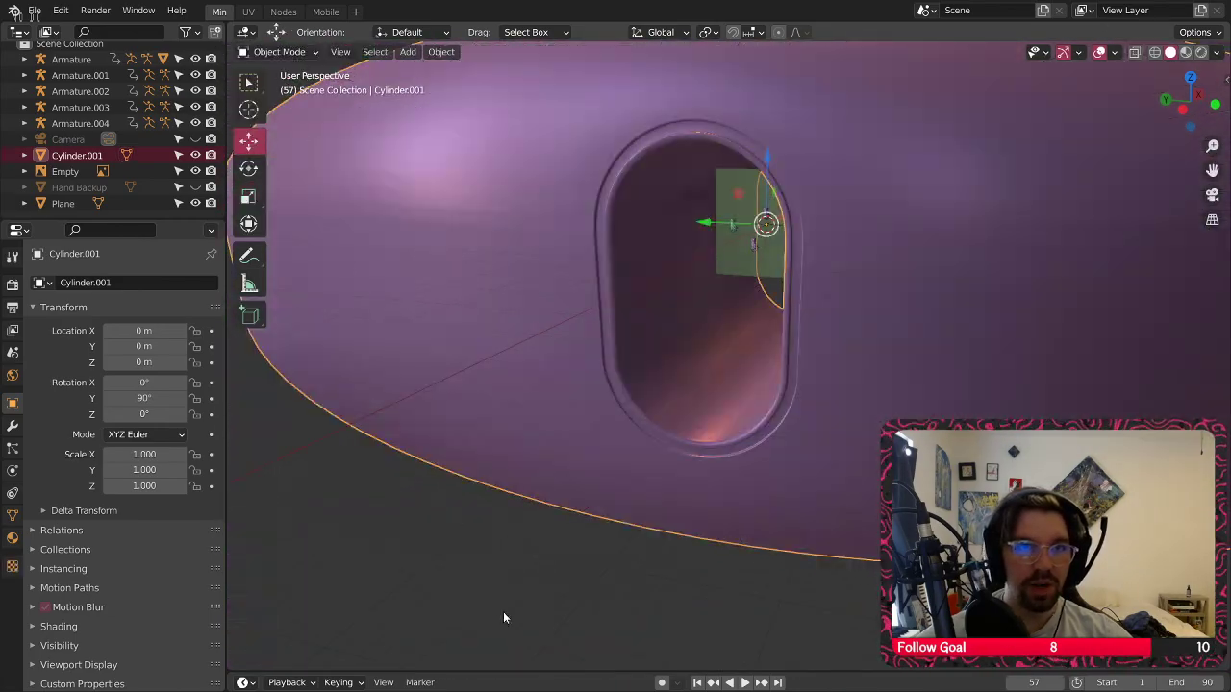
left_click(408, 51)
mouse_move(452, 82)
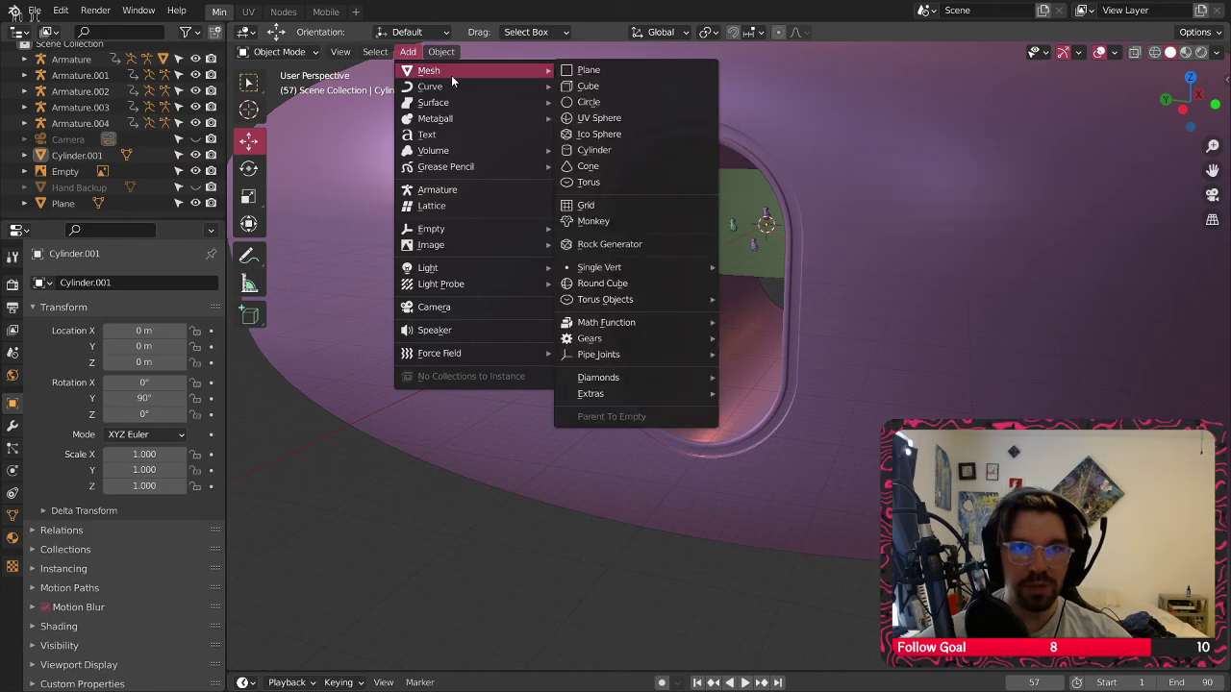
left_click(588, 70)
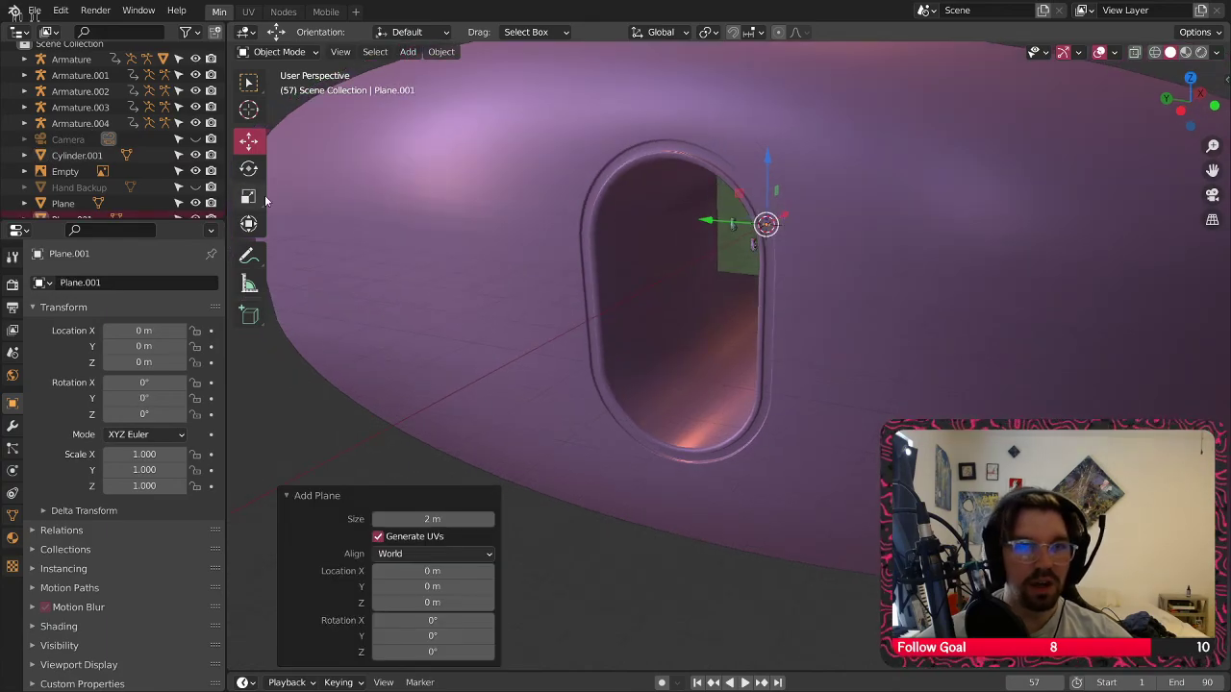
Scale the new plane uniformly up to about 140.572
key("s")
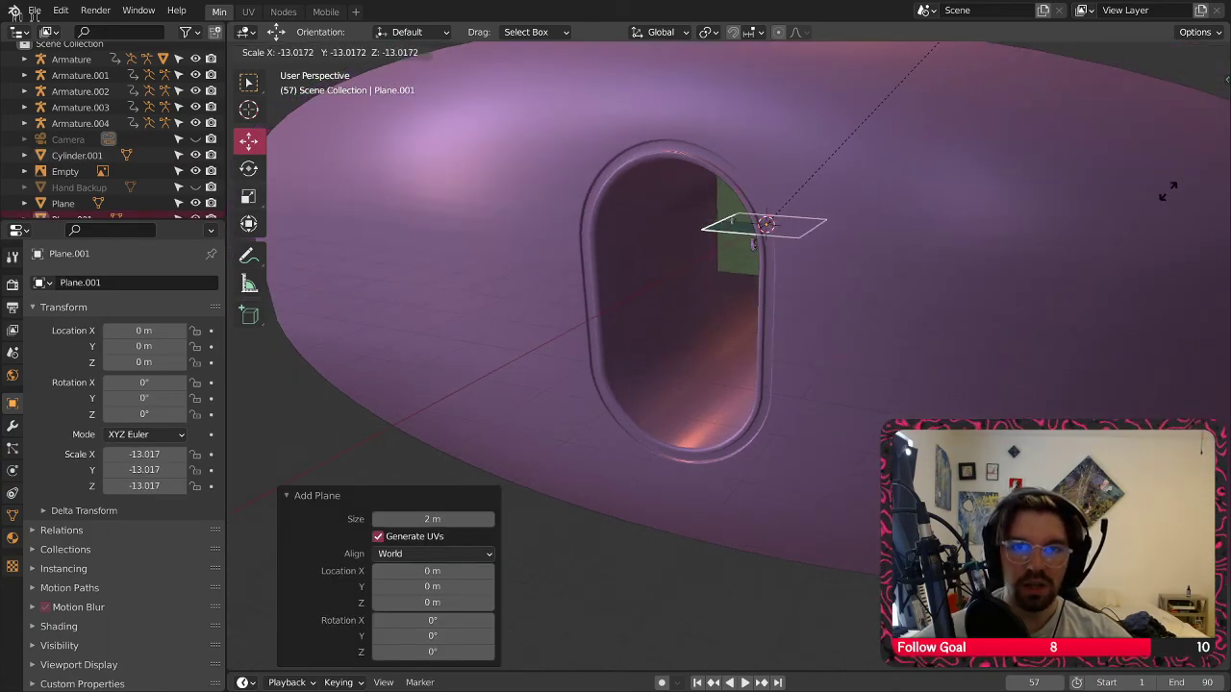
left_click(1168, 192)
middle_click_drag(967, 305, 869, 340)
key("s")
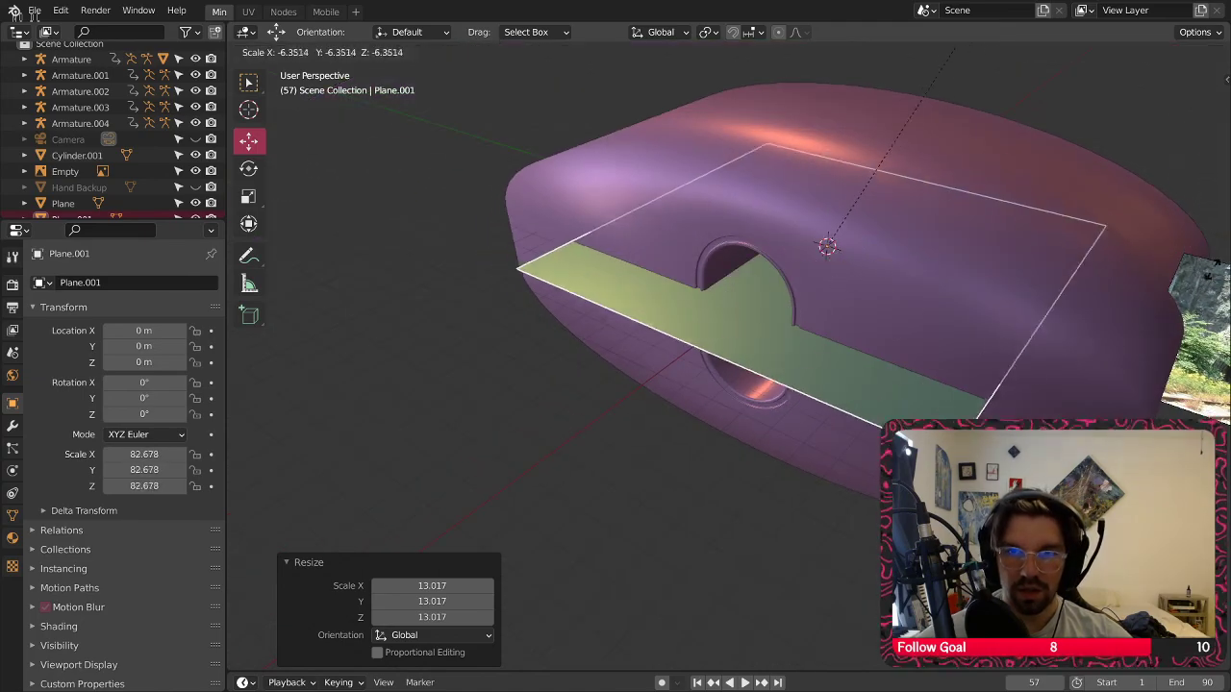
left_click(466, 480)
Lower the plane by about 18.889 m along Z as the tunnel floor and enlarge it by a factor of about 1.699
middle_click_drag(753, 204, 789, 203)
left_click_drag(765, 181, 768, 241)
scroll(769, 252, "down", 3)
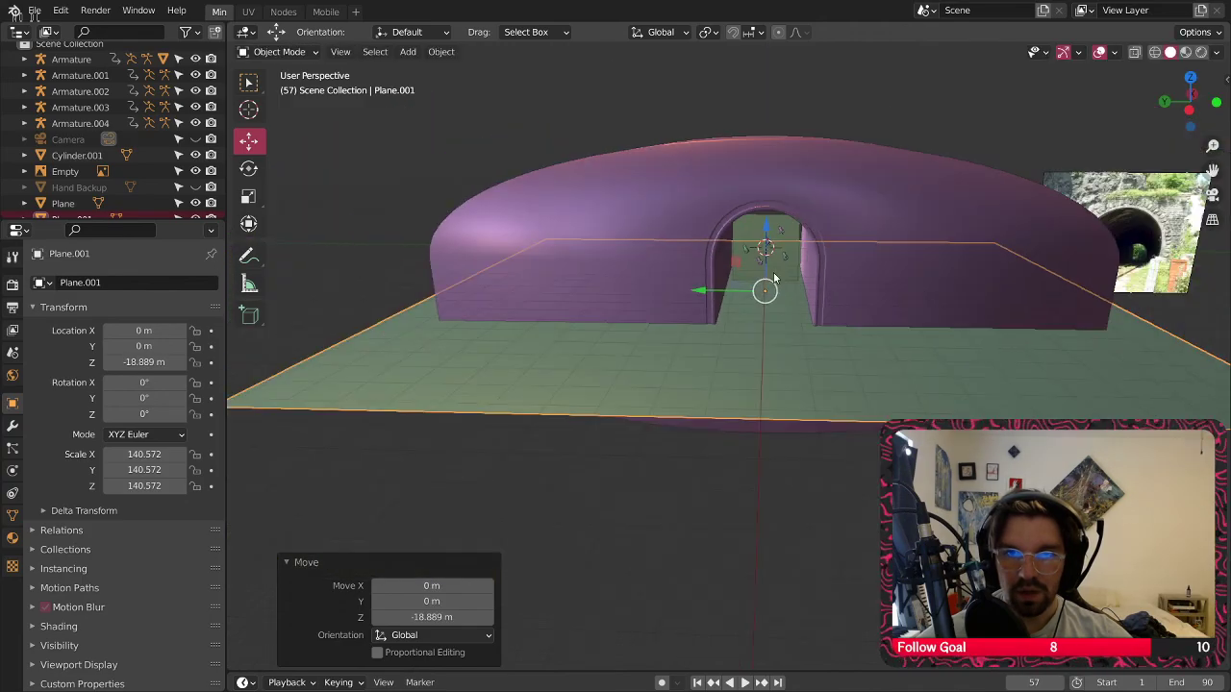
middle_click_drag(775, 278, 779, 334)
key("s")
left_click(833, 310)
Examine the tunnel interior, floor and beveled arch, and compare them with the stone arch in the reference photo
scroll(764, 290, "up", 3)
scroll(798, 281, "up", 6)
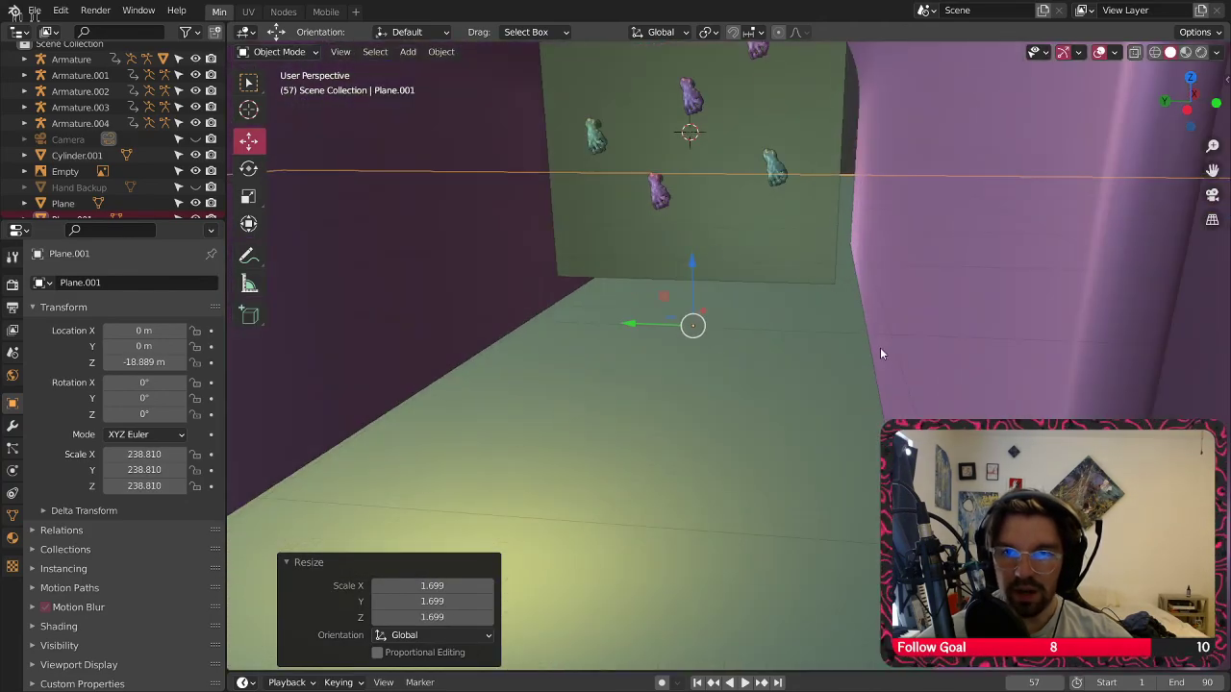
scroll(880, 349, "down", 4)
middle_click_drag(907, 377, 715, 410)
scroll(943, 329, "down", 3)
scroll(763, 382, "down", 2)
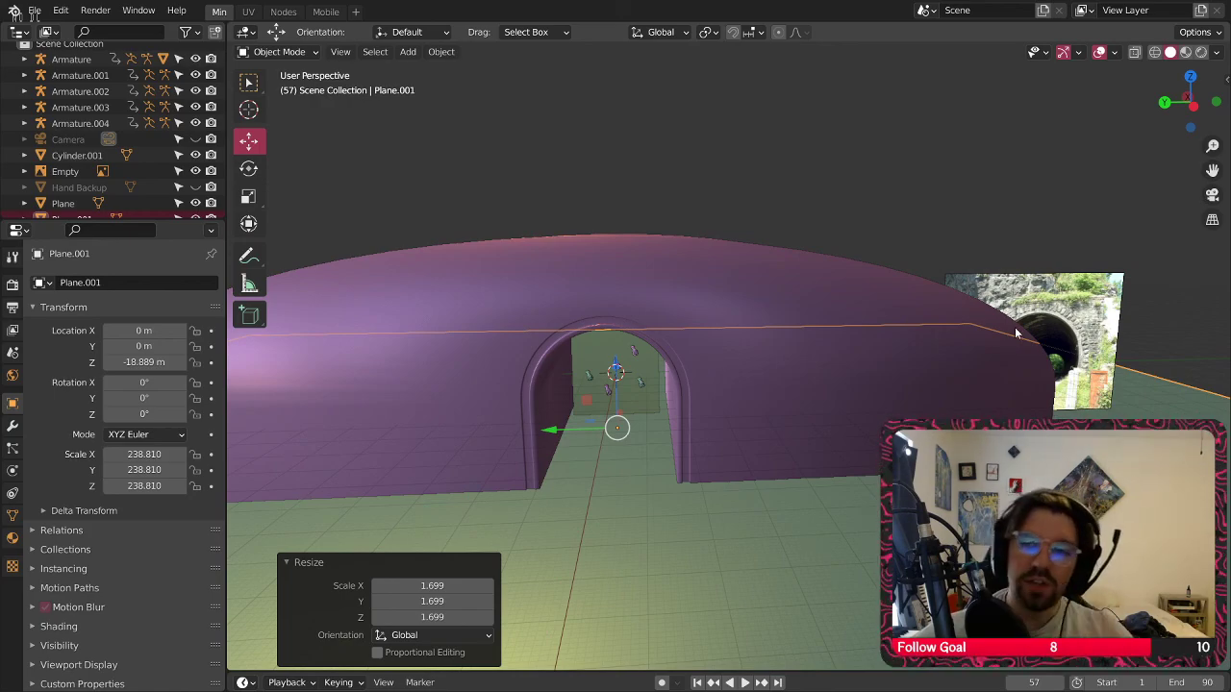
scroll(1072, 344, "up", 6)
scroll(1058, 329, "down", 8)
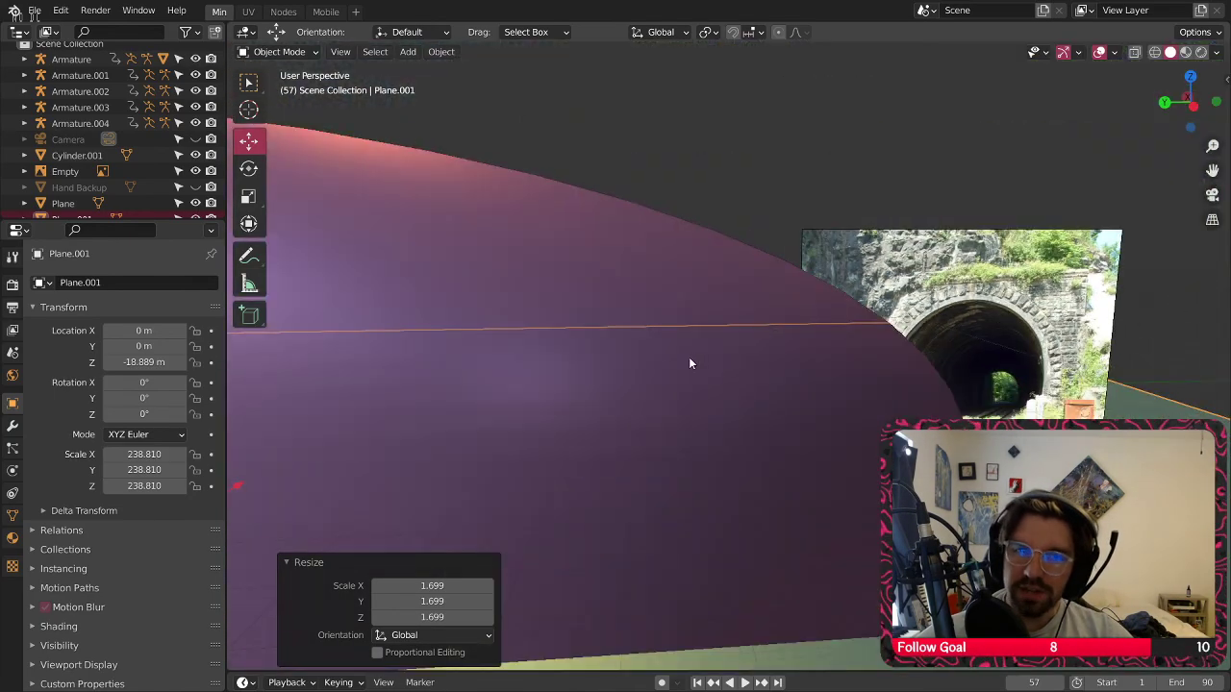
middle_click_drag(679, 442, 867, 411, "shift")
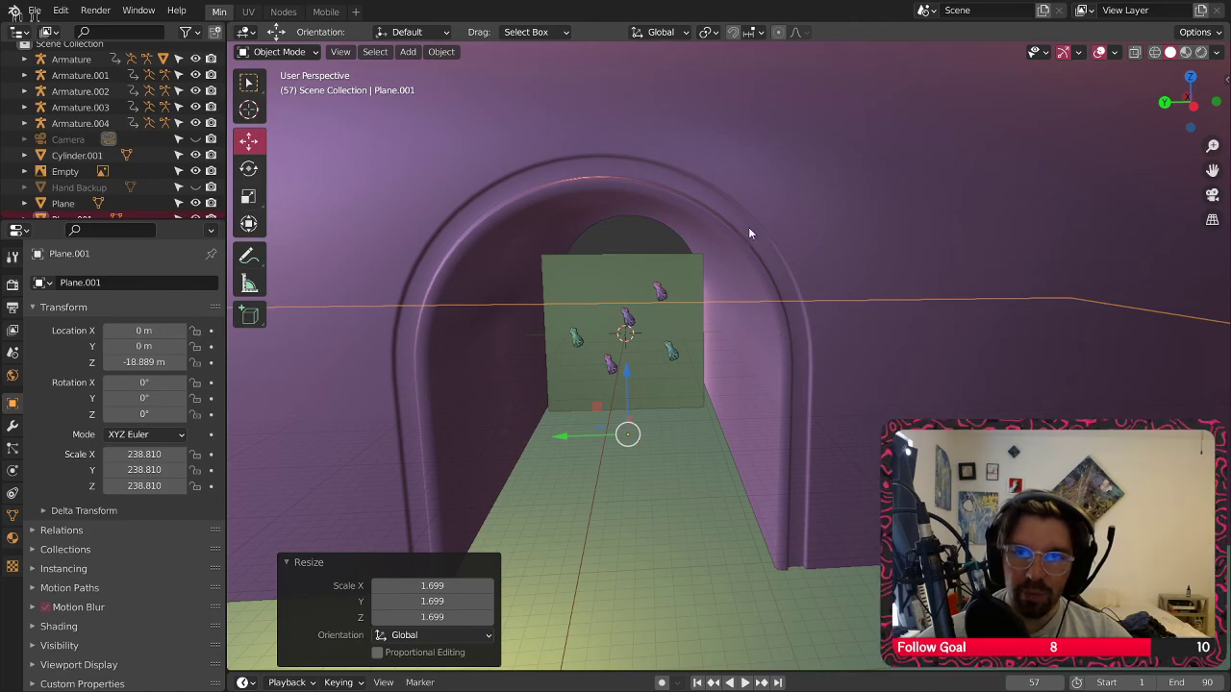
middle_click_drag(456, 275, 794, 392)
middle_click_drag(500, 325, 786, 350, "shift")
scroll(646, 336, "up", 3)
mouse_move(646, 336)
middle_mouse_down()
mouse_move(621, 342)
mouse_move(649, 327)
middle_mouse_up()
scroll(656, 321, "down", 2)
scroll(943, 383, "up", 6)
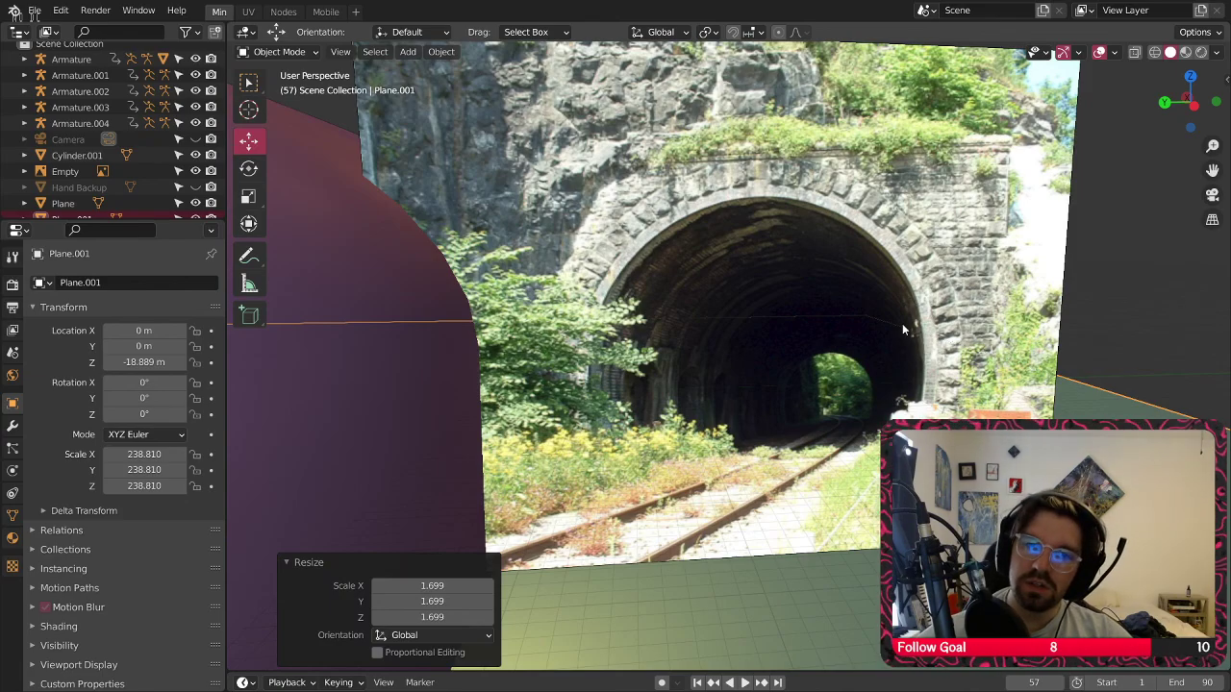
scroll(902, 325, "down", 6)
middle_click_drag(327, 452, 681, 274, "shift")
scroll(687, 279, "up", 5)
scroll(105, 144, "down", 2)
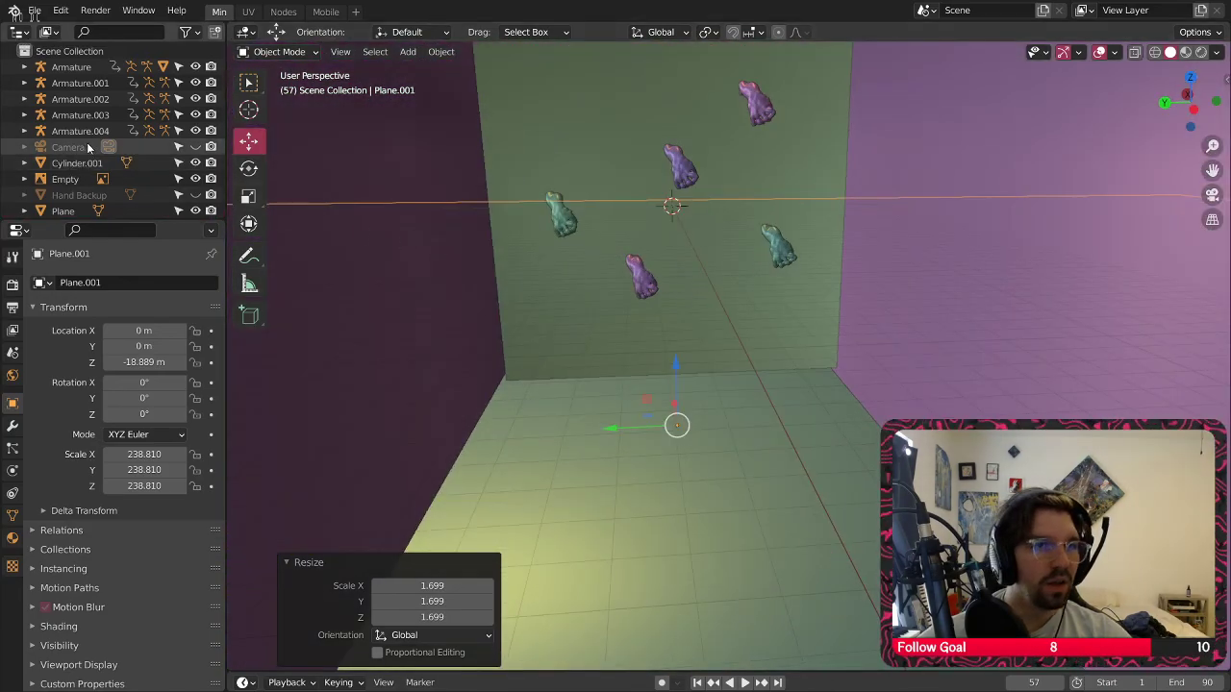
Create a new collection and name it Dark Tunnel
right_click(104, 204)
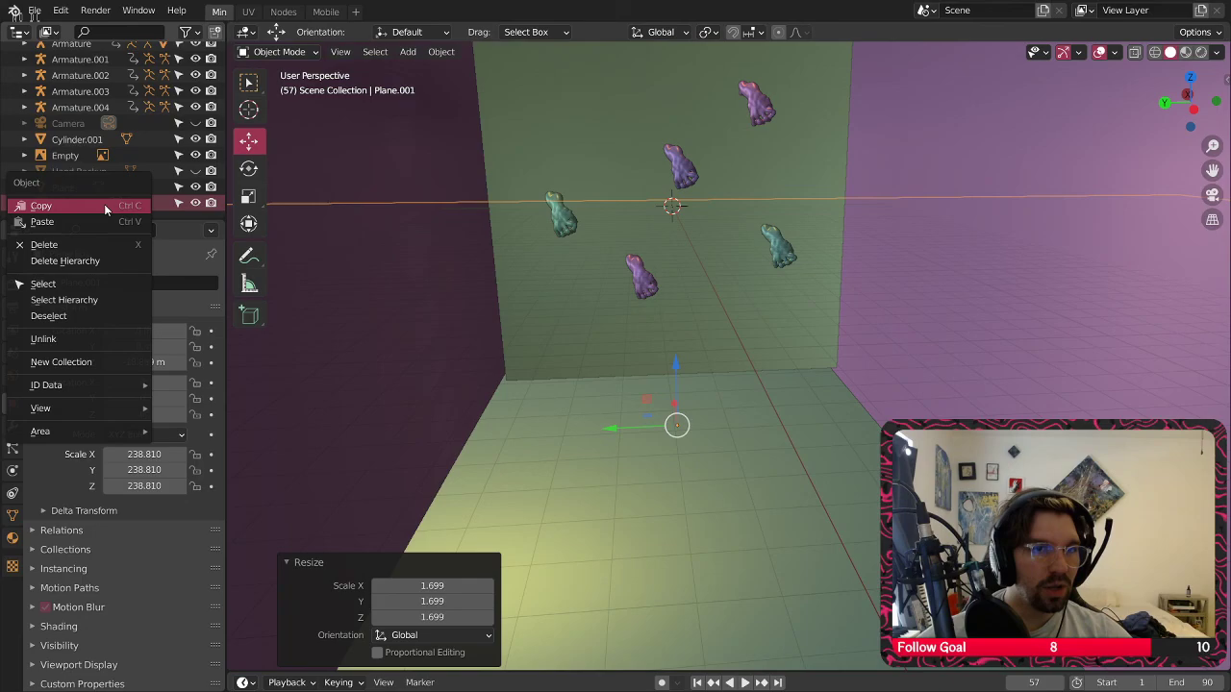
left_click(89, 363)
scroll(91, 115, "up", 3)
left_click(92, 66)
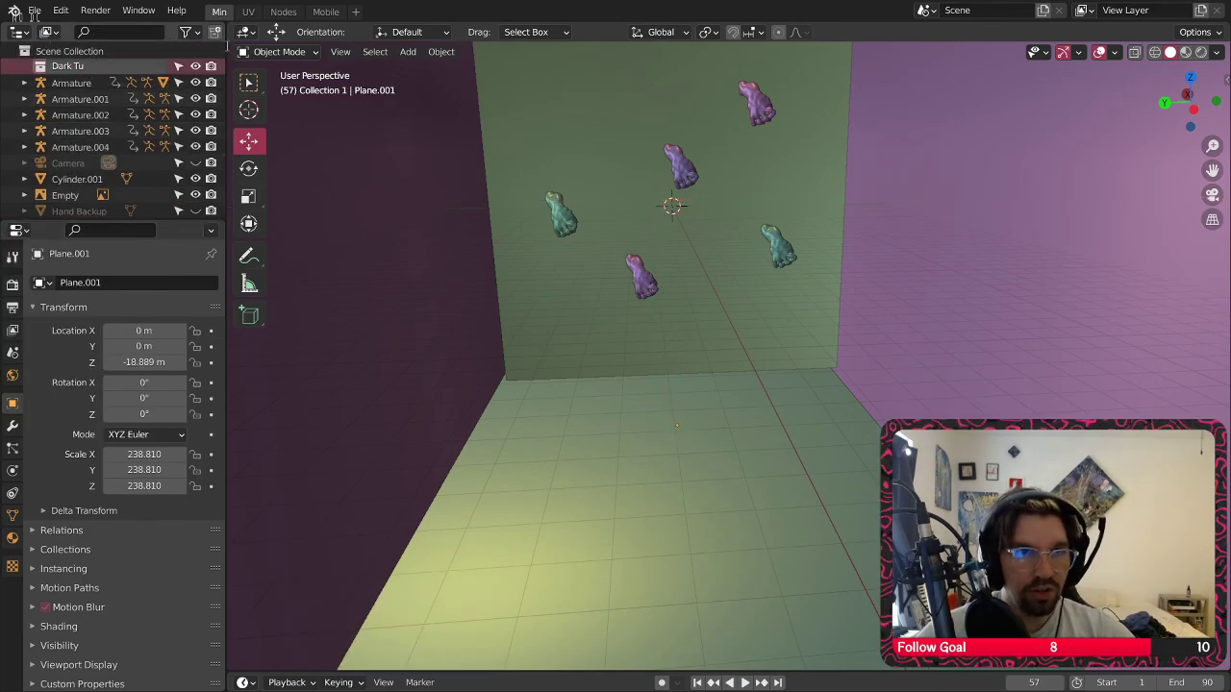
type("Dark Tunnel")
key("Return")
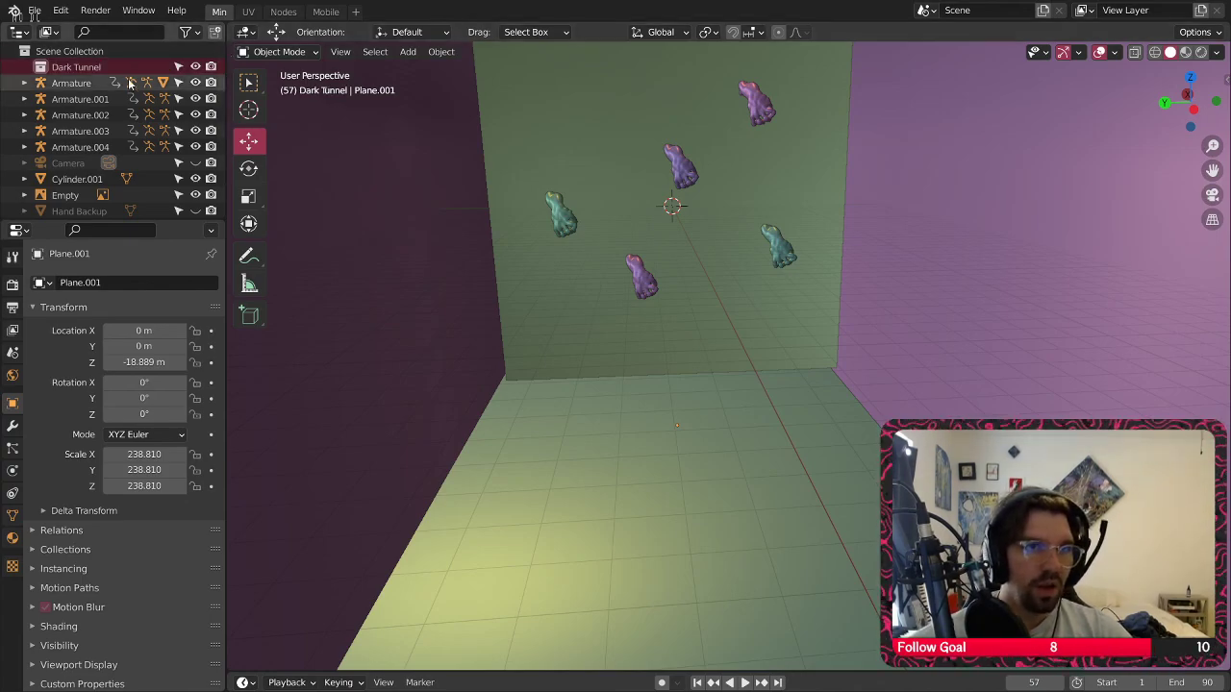
Move Armature and Armature.001 through Armature.004 into the Dark Tunnel collection
left_click_drag(75, 89, 86, 69)
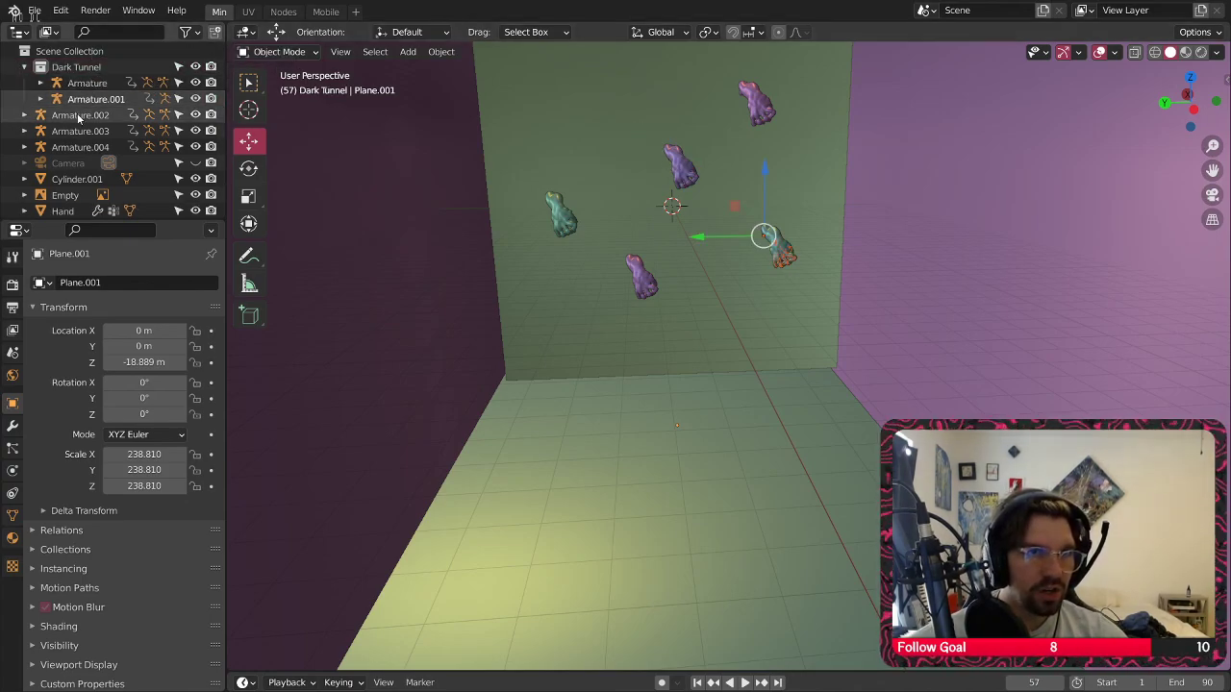
left_click_drag(75, 115, 84, 69)
left_click_drag(73, 137, 85, 69)
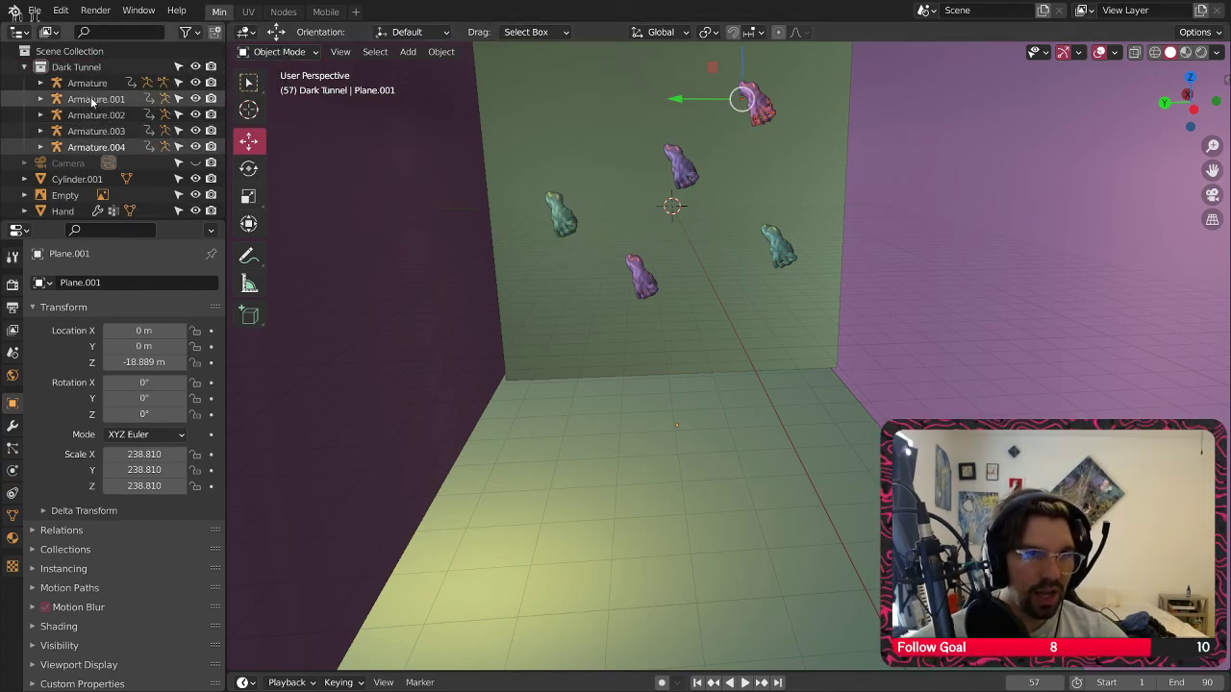
Rename the backdrop plane behind the hands to Dark Tunnel and move it into the Dark Tunnel collection
left_click(568, 247)
scroll(82, 166, "down", 5)
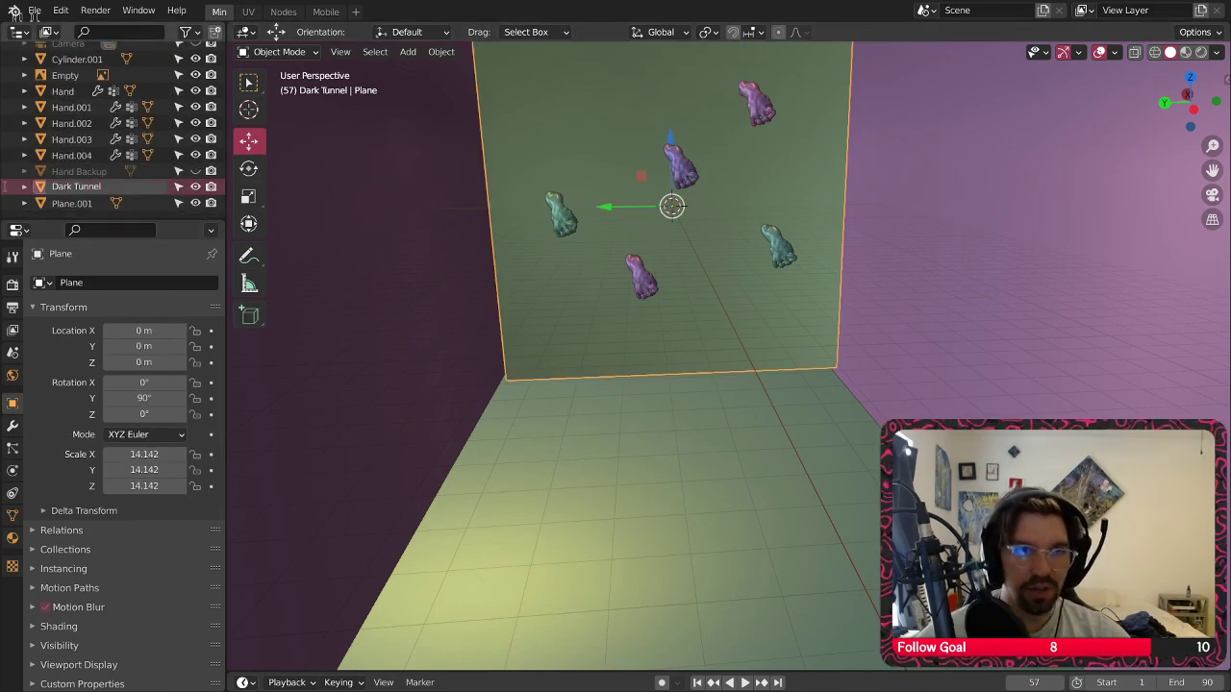
key("Return")
scroll(74, 195, "up", 3)
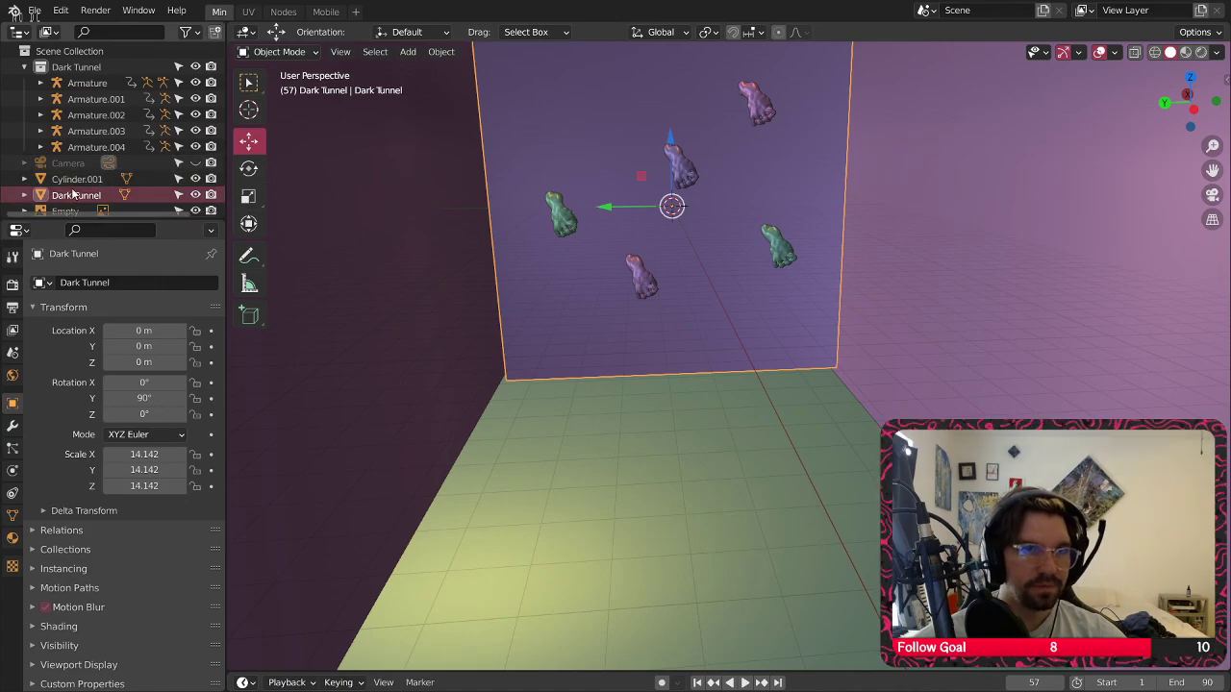
scroll(84, 129, "down", 5)
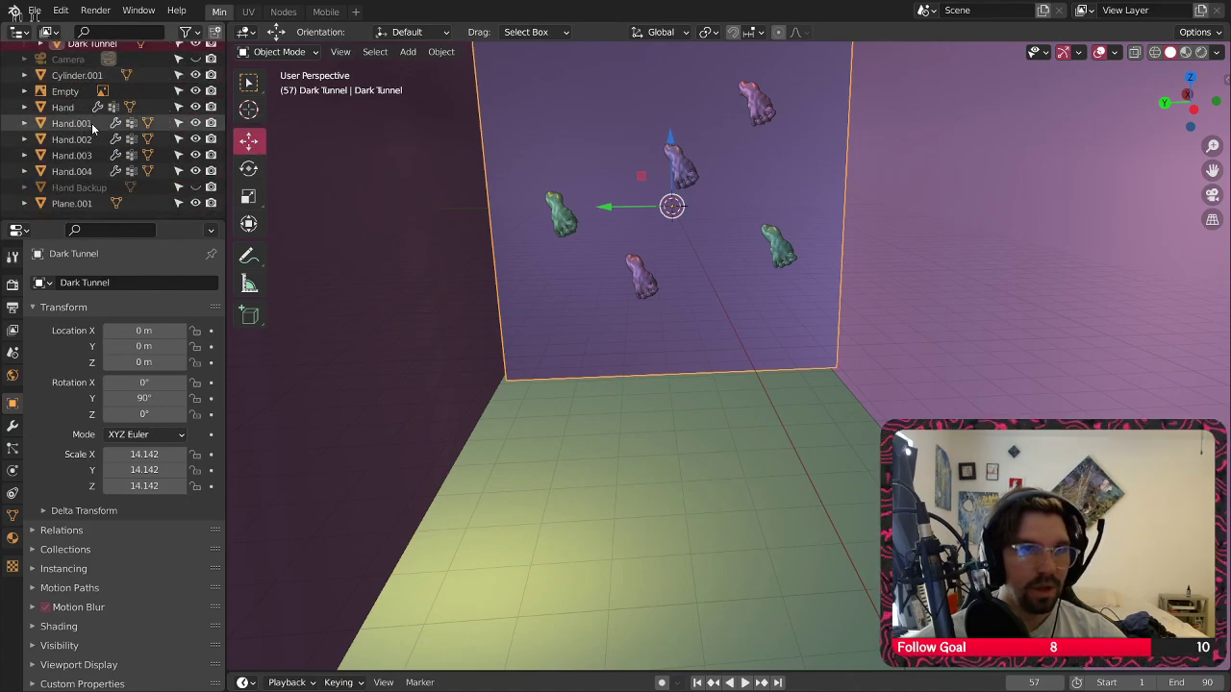
Move the five hand meshes, Hand through Hand.004, into the Dark Tunnel collection
scroll(91, 123, "up", 1)
left_click(79, 133)
scroll(88, 138, "up", 2)
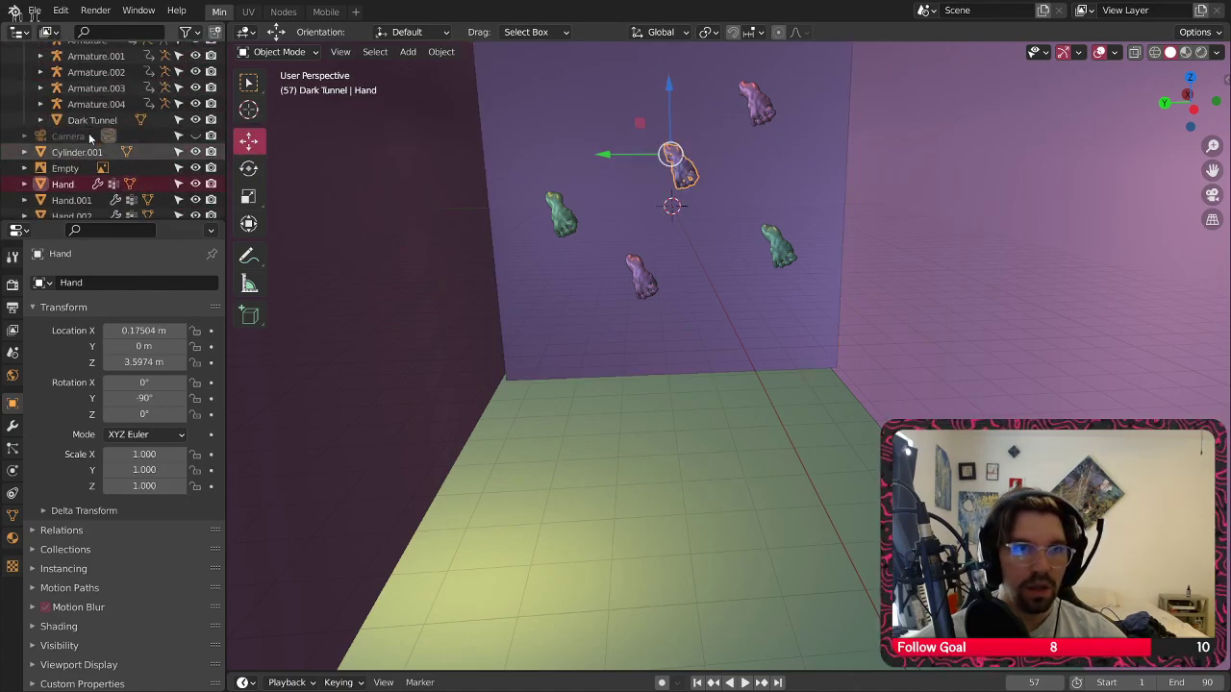
scroll(93, 137, "up", 2)
scroll(95, 140, "down", 2)
left_click_drag(66, 176, 132, 110)
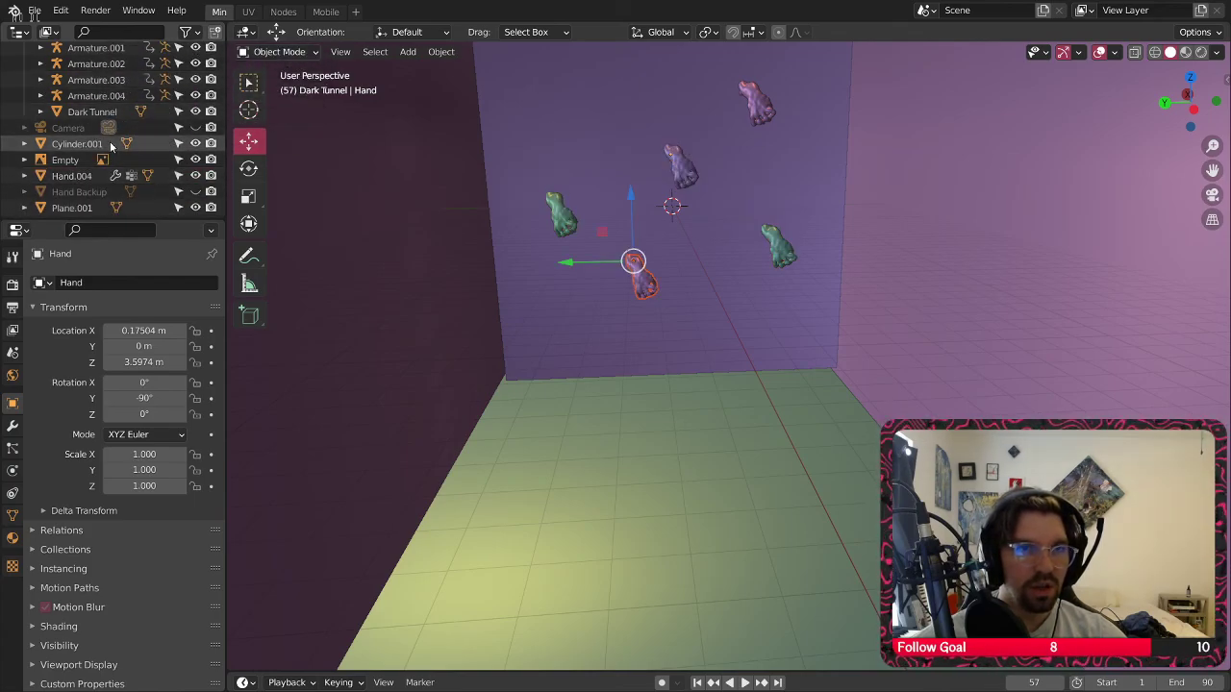
left_click_drag(77, 176, 122, 82)
Rename the floor plane to Ground and the Cylinder.001 mesh to Tunnel
left_click(72, 205)
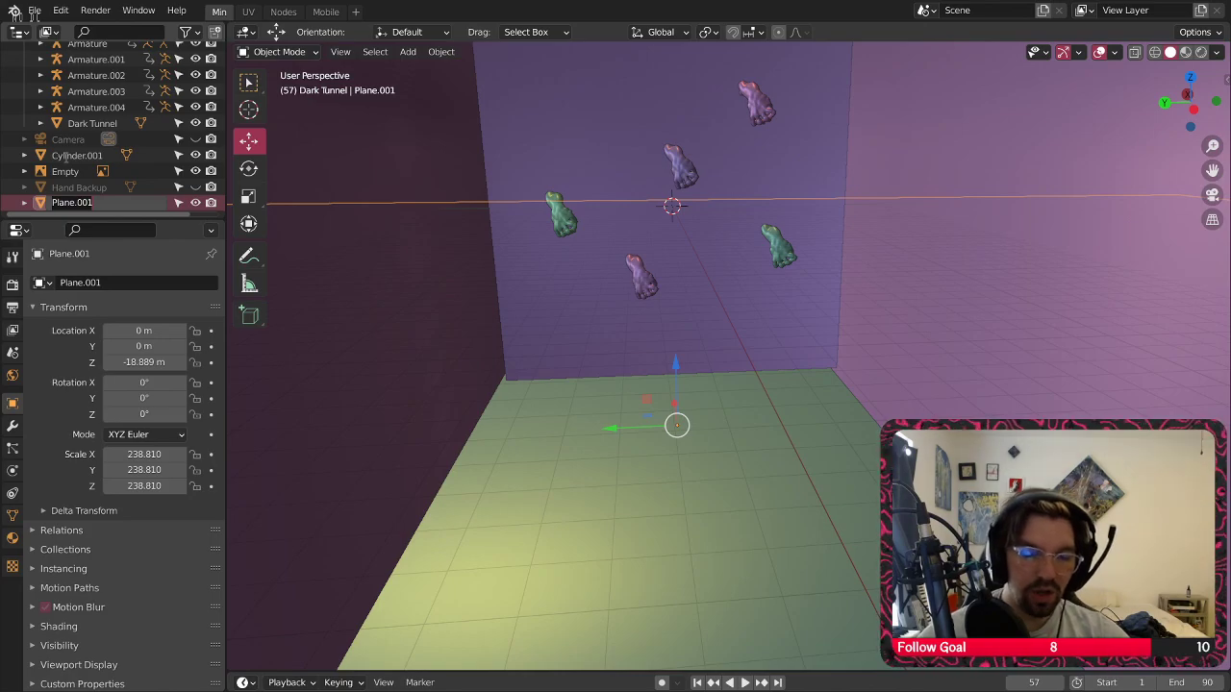
type("nd")
key("Return")
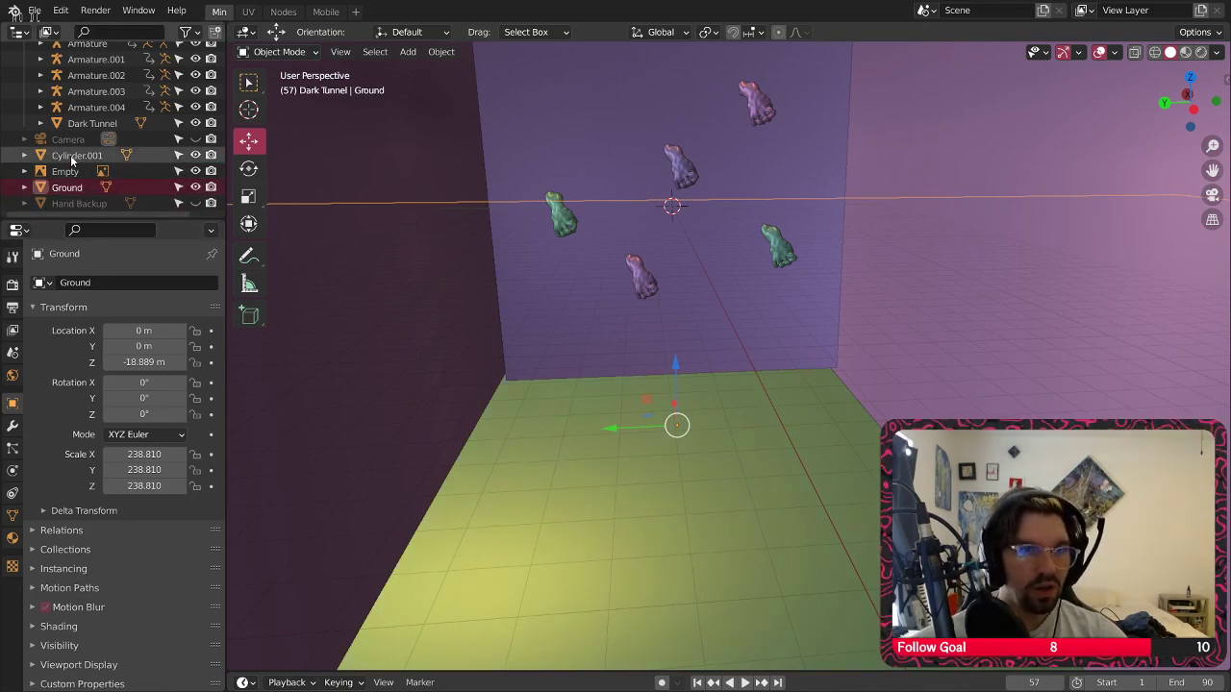
left_click(77, 155)
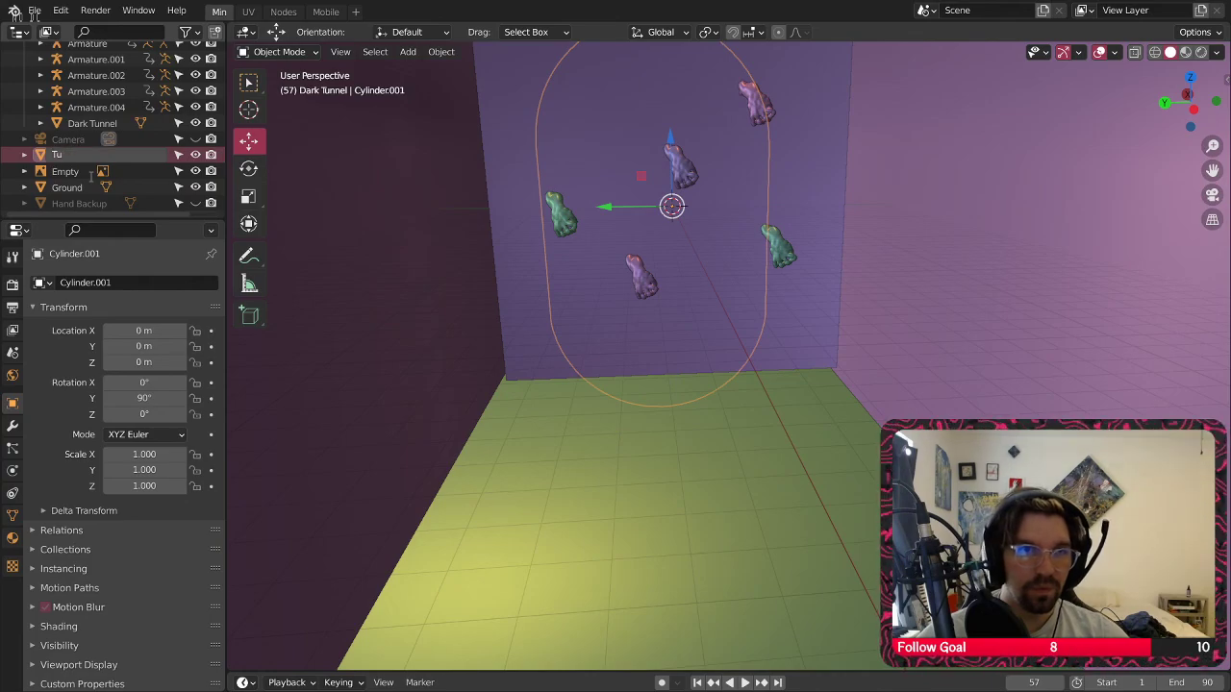
type("Tunnel")
key("Return")
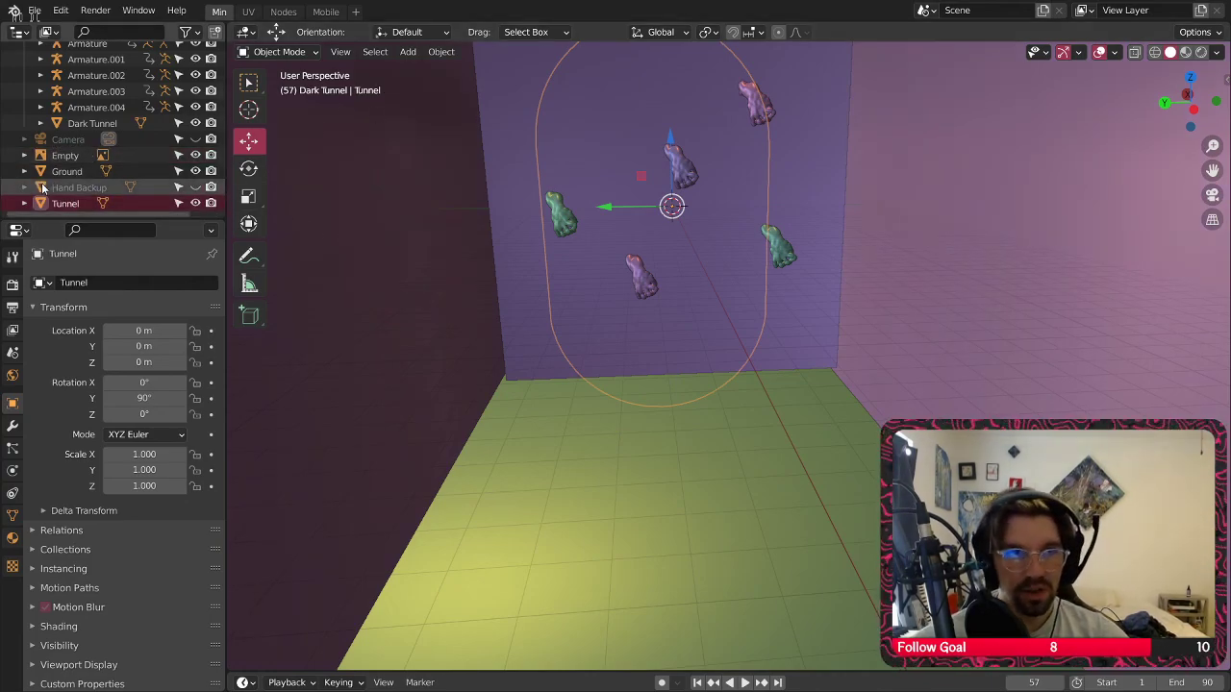
Move the hidden Hand Backup object into the Dark Tunnel collection
left_click_drag(85, 189, 106, 106)
scroll(118, 135, "up", 1)
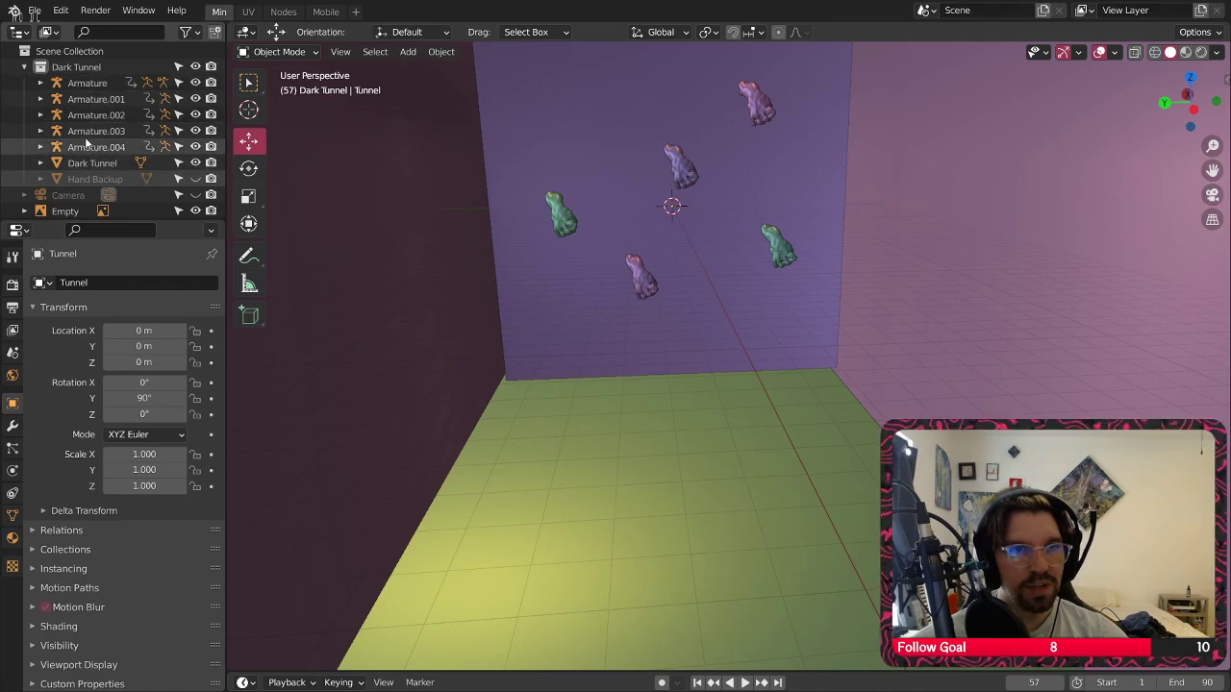
scroll(82, 147, "down", 2)
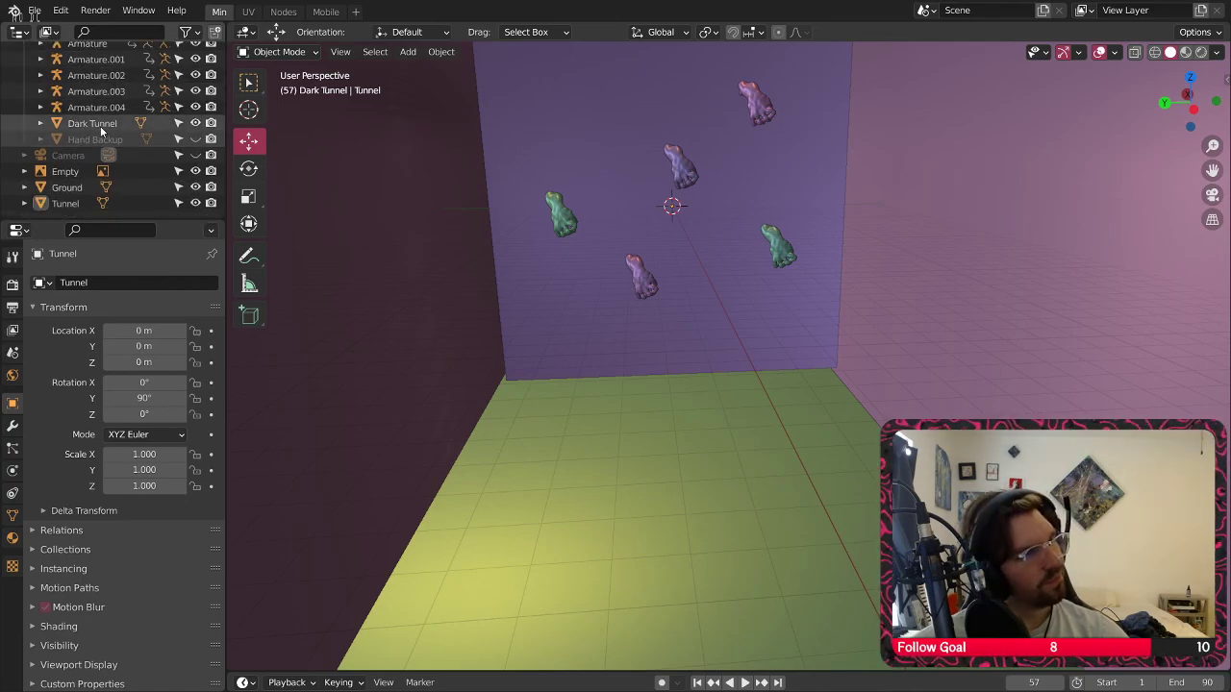
Compare the shape of the tunnel's outer front wall with the reference photo beside it
scroll(886, 282, "down", 8)
middle_click_drag(848, 296, 714, 308, "shift")
middle_click_drag(1037, 271, 1102, 228, "shift")
scroll(847, 274, "up", 3)
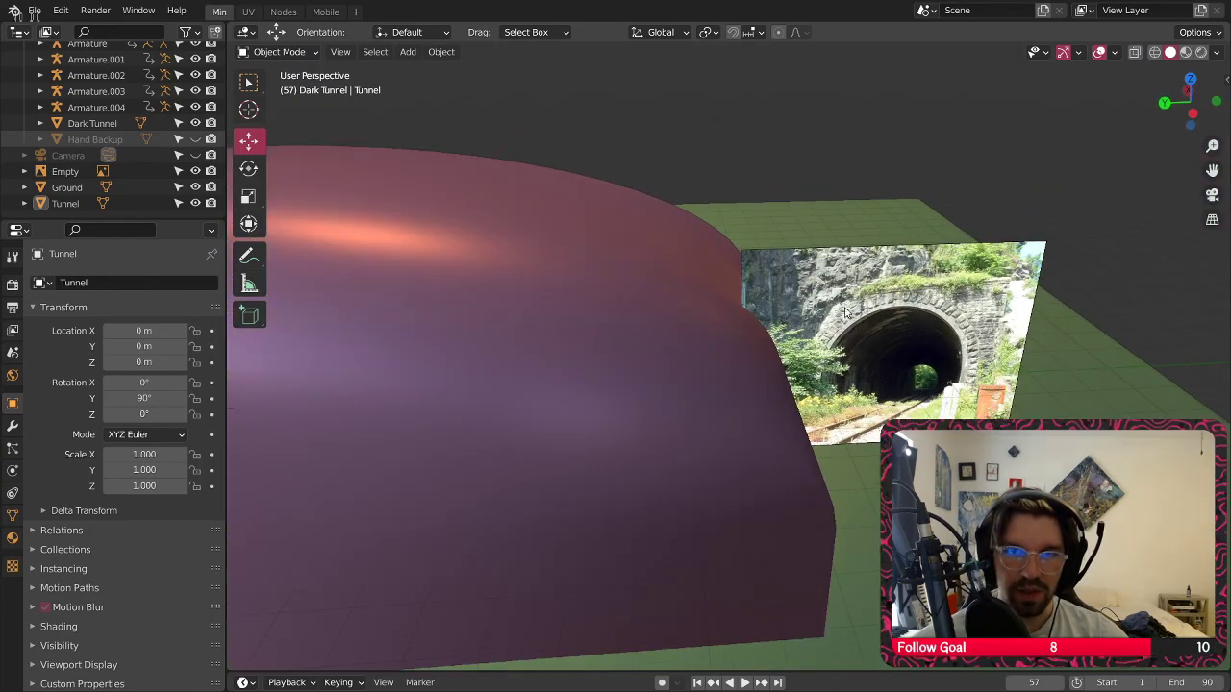
mouse_move(846, 273)
middle_mouse_down()
mouse_move(720, 315)
mouse_move(833, 282)
middle_mouse_up()
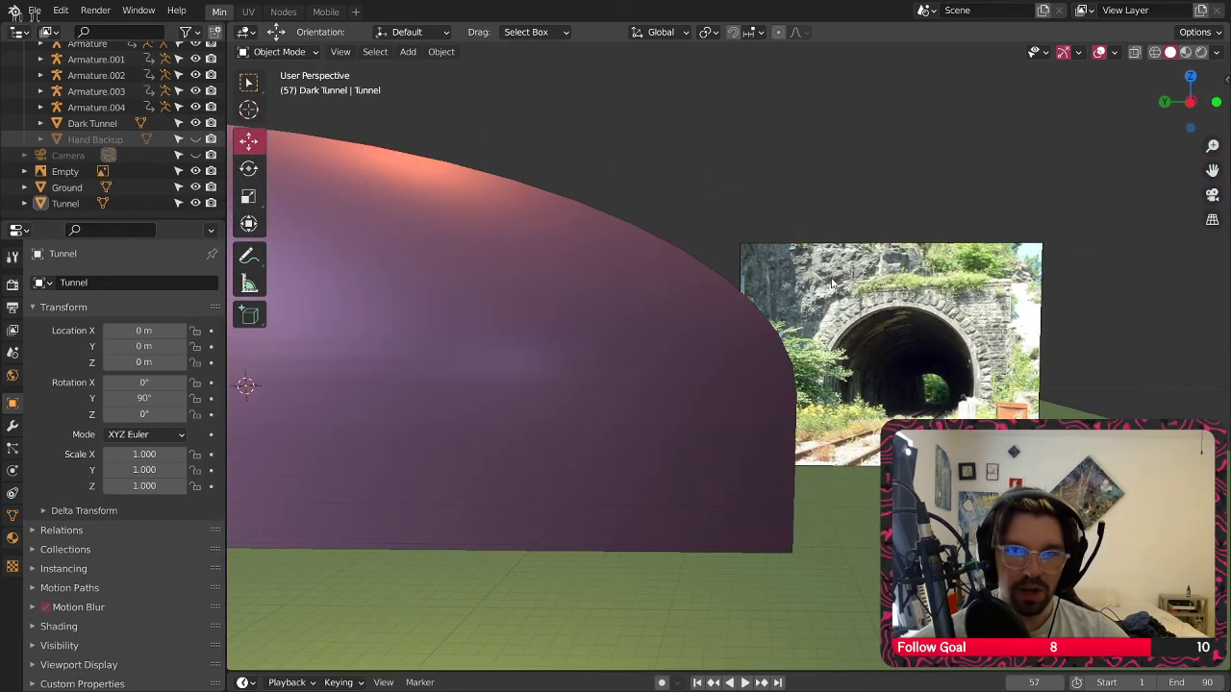
Draw an elongated box on the ground plane in front of the tunnel, beside the archway
middle_click_drag(552, 386, 1218, 333, "shift")
mouse_move(673, 323)
middle_mouse_down("shift")
mouse_move(766, 301)
mouse_move(725, 256)
middle_mouse_up("shift")
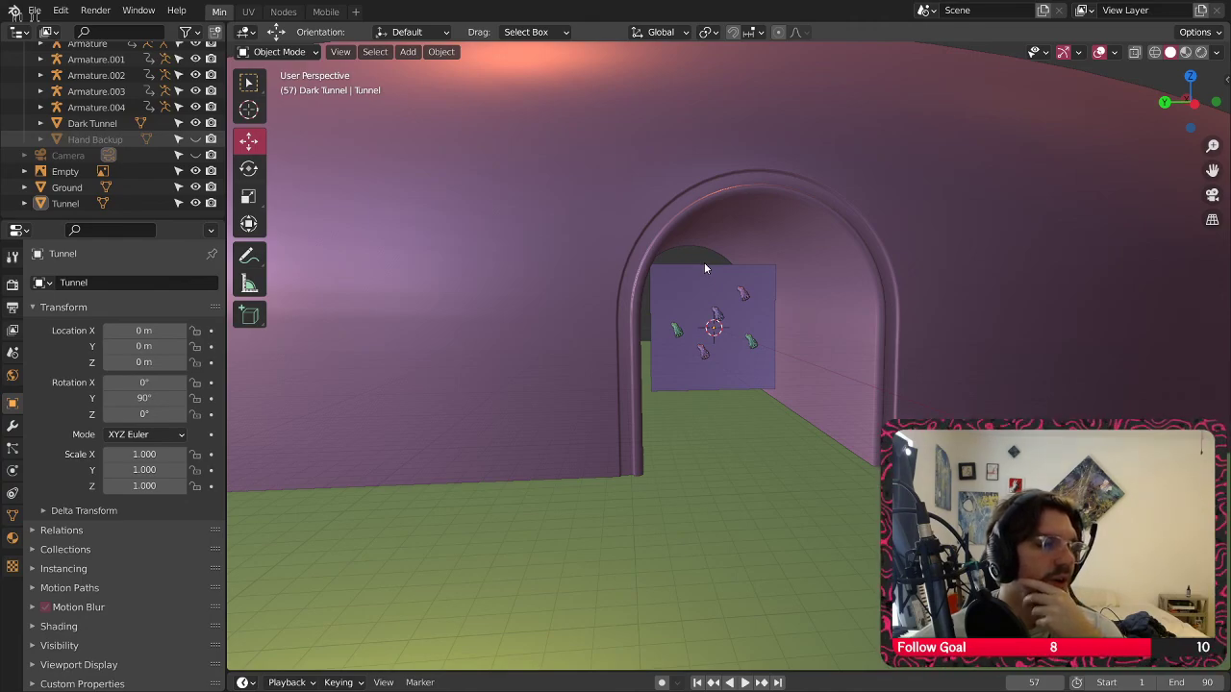
middle_click_drag(705, 264, 807, 385)
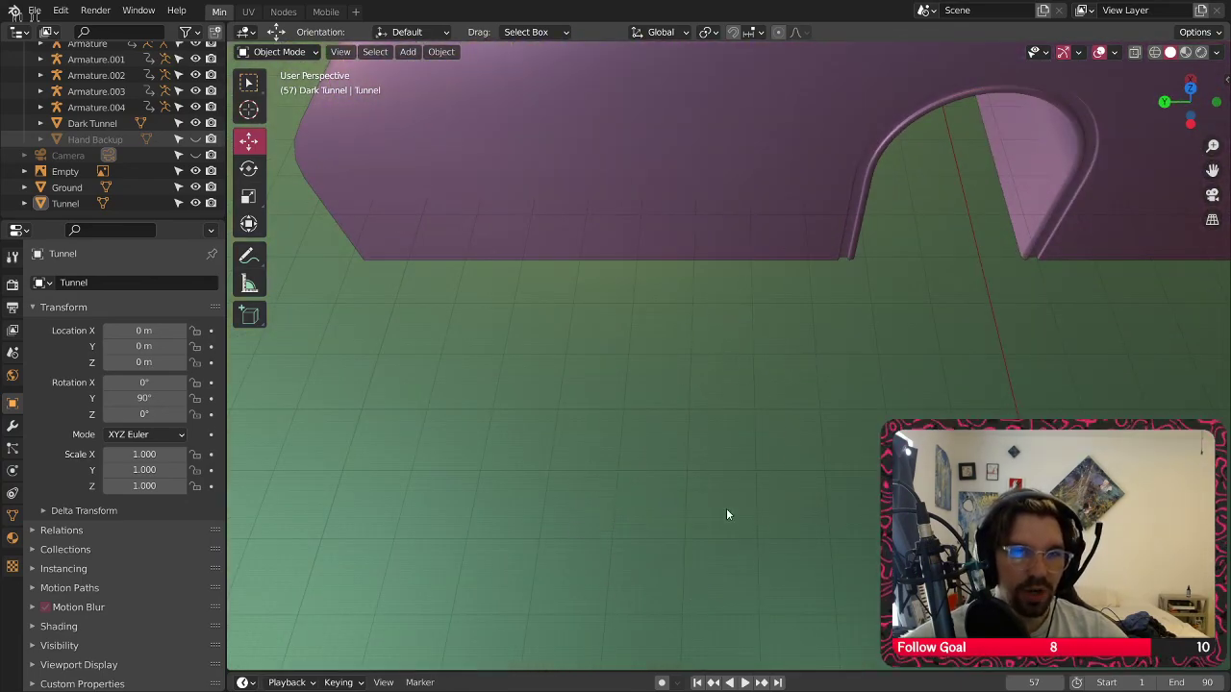
middle_click_drag(727, 515, 655, 420)
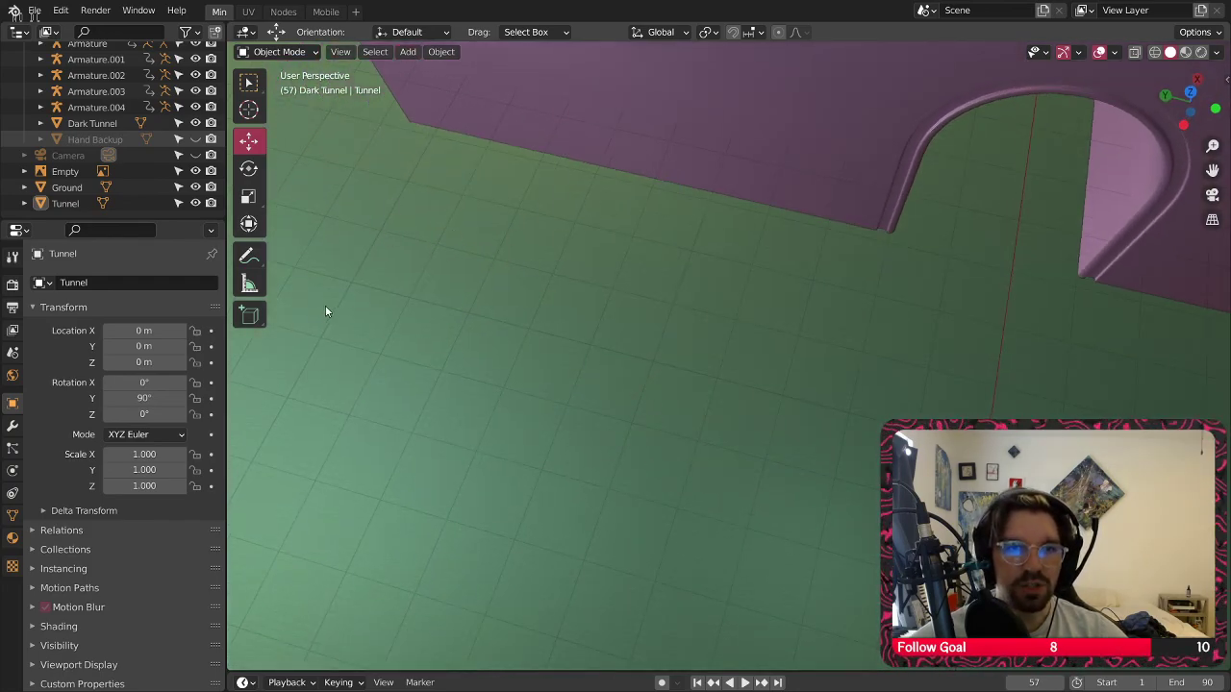
left_click(249, 315)
left_click_drag(496, 569, 548, 515)
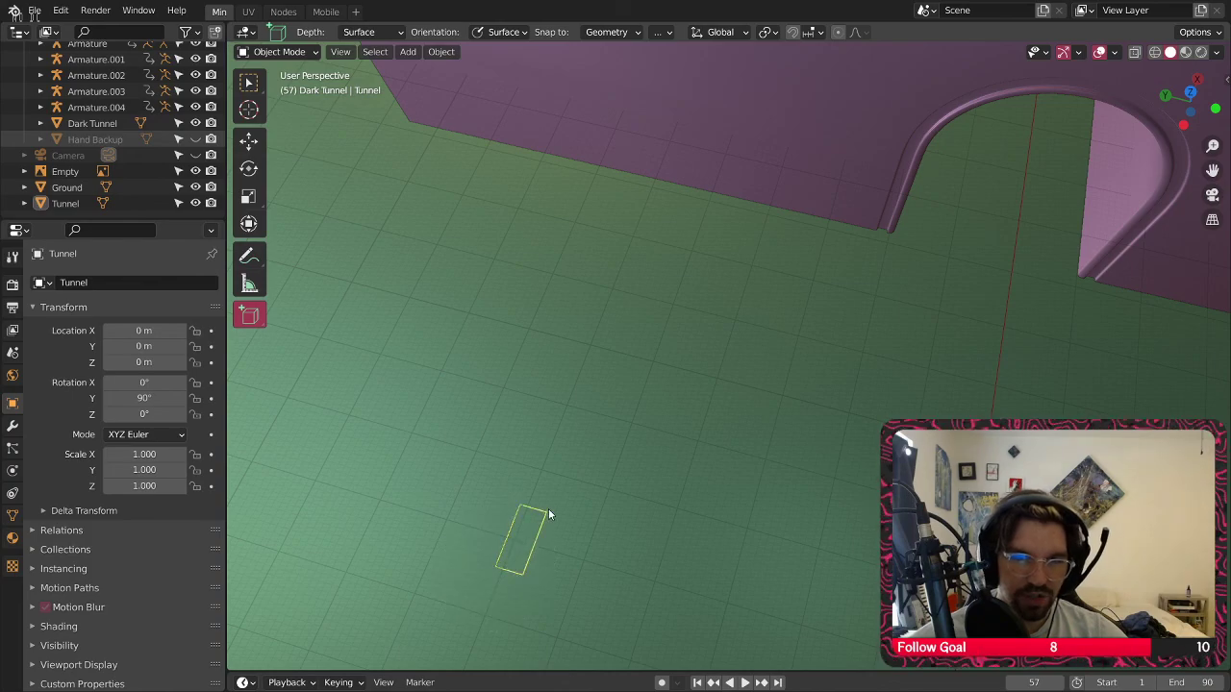
left_click_drag(640, 425, 646, 412)
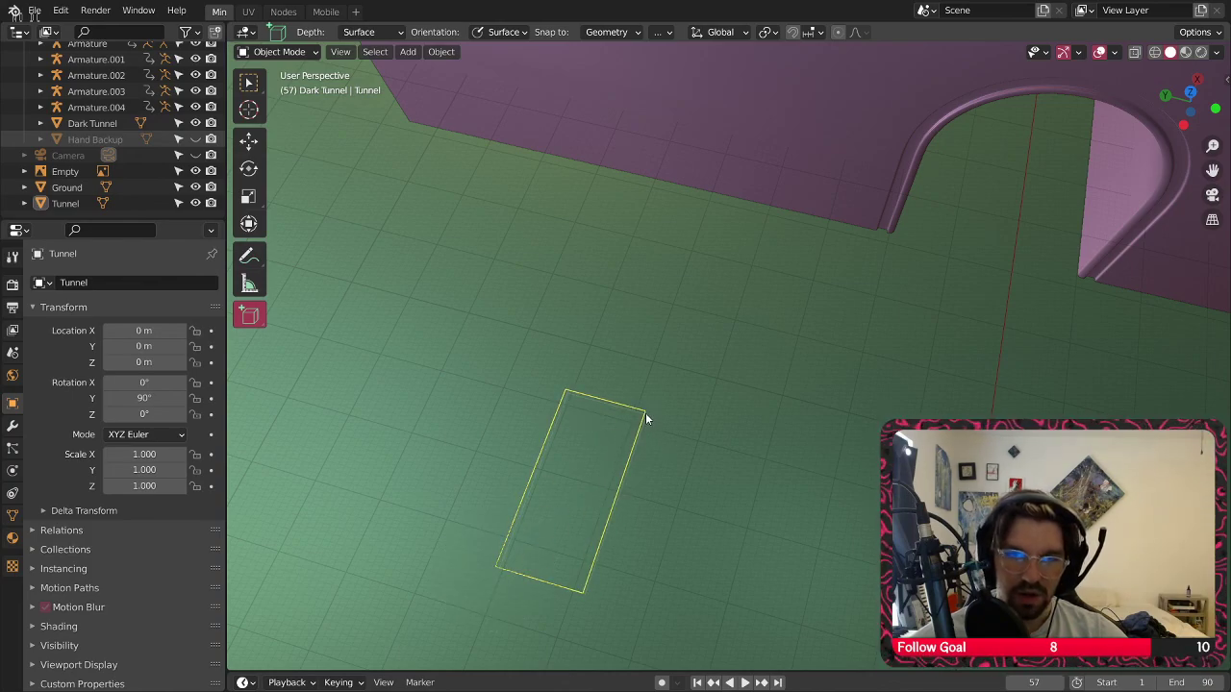
left_click(645, 399)
middle_click_drag(641, 401, 323, 227)
Rotate the box about -36.1° around Z and lower it about 1.085 m into the ground
left_click(249, 168)
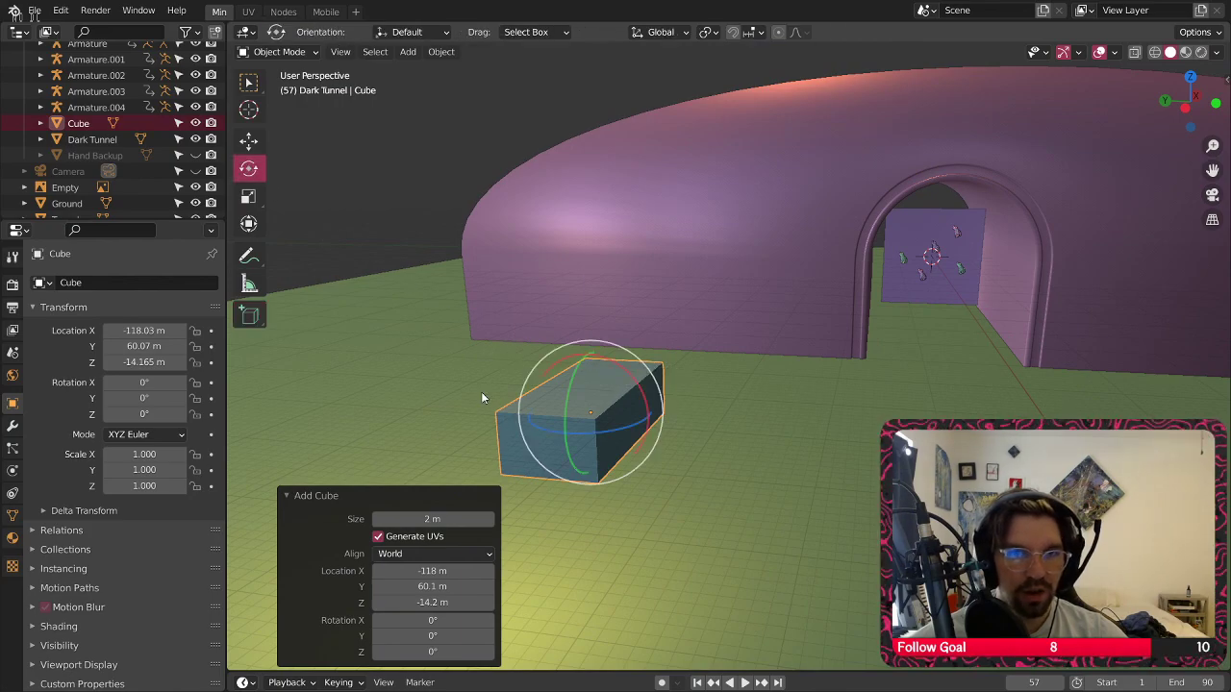
left_click_drag(612, 435, 593, 436)
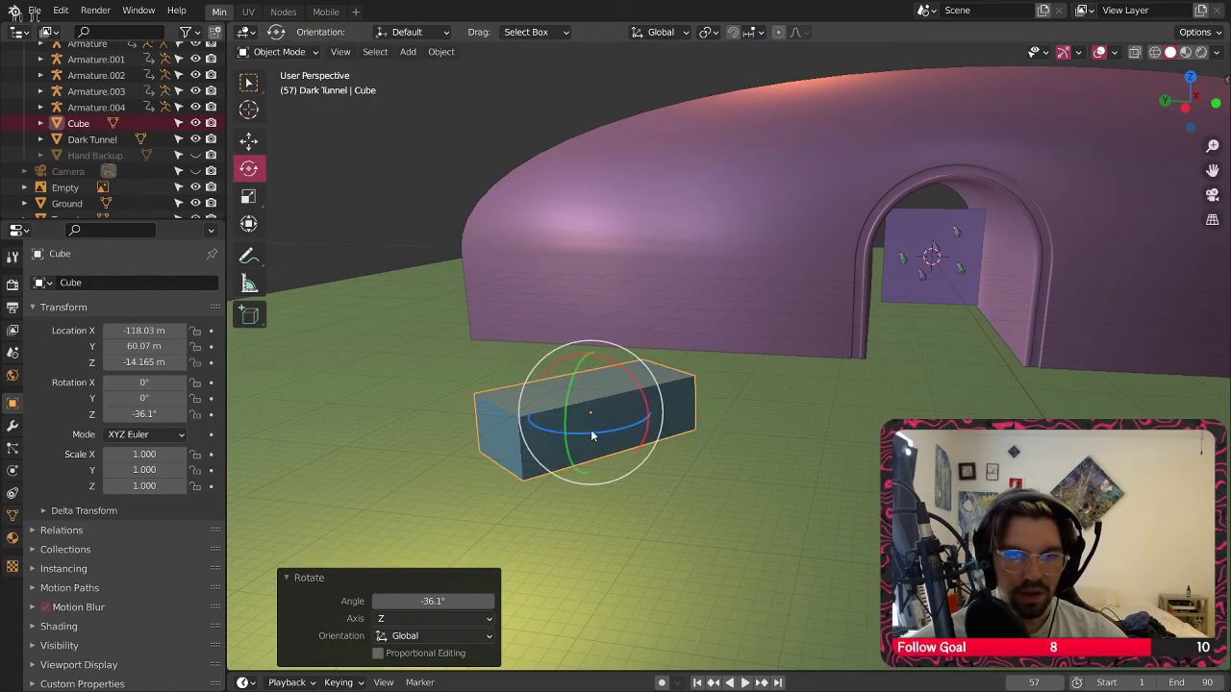
left_click(249, 142)
left_click_drag(578, 352, 578, 365)
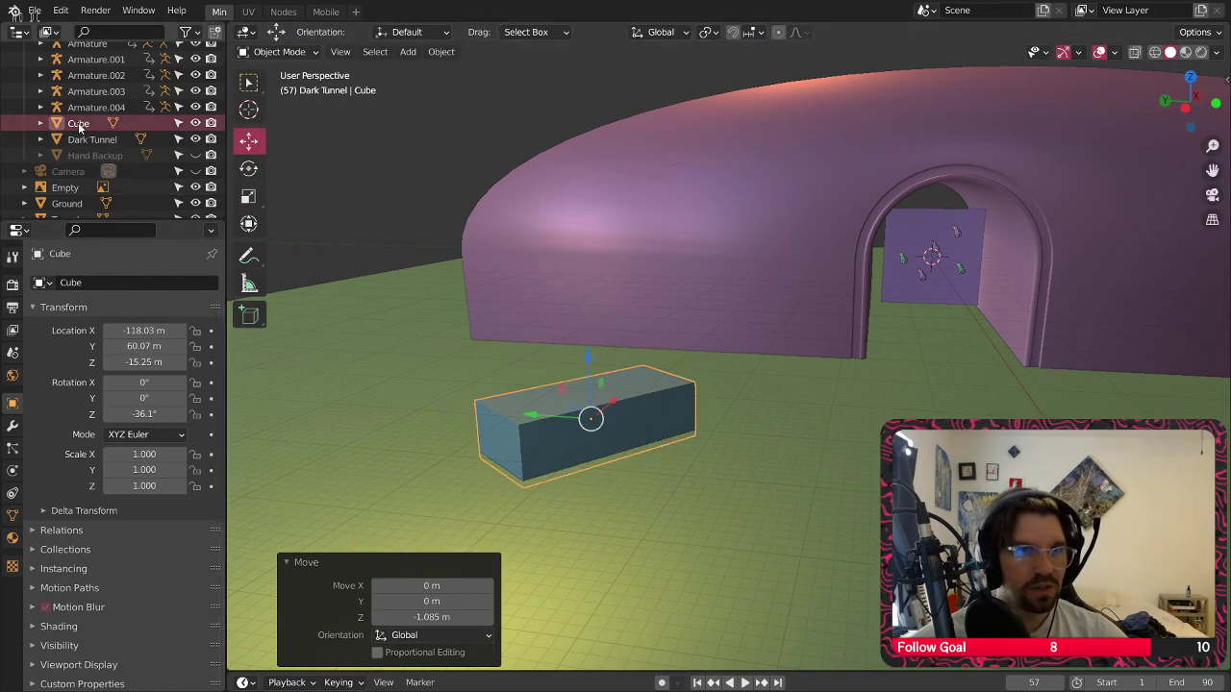
Move the box out of the Dark Tunnel collection into the Scene Collection and rename it Canoe Template
left_click_drag(83, 121, 88, 172)
scroll(115, 154, "up", 2)
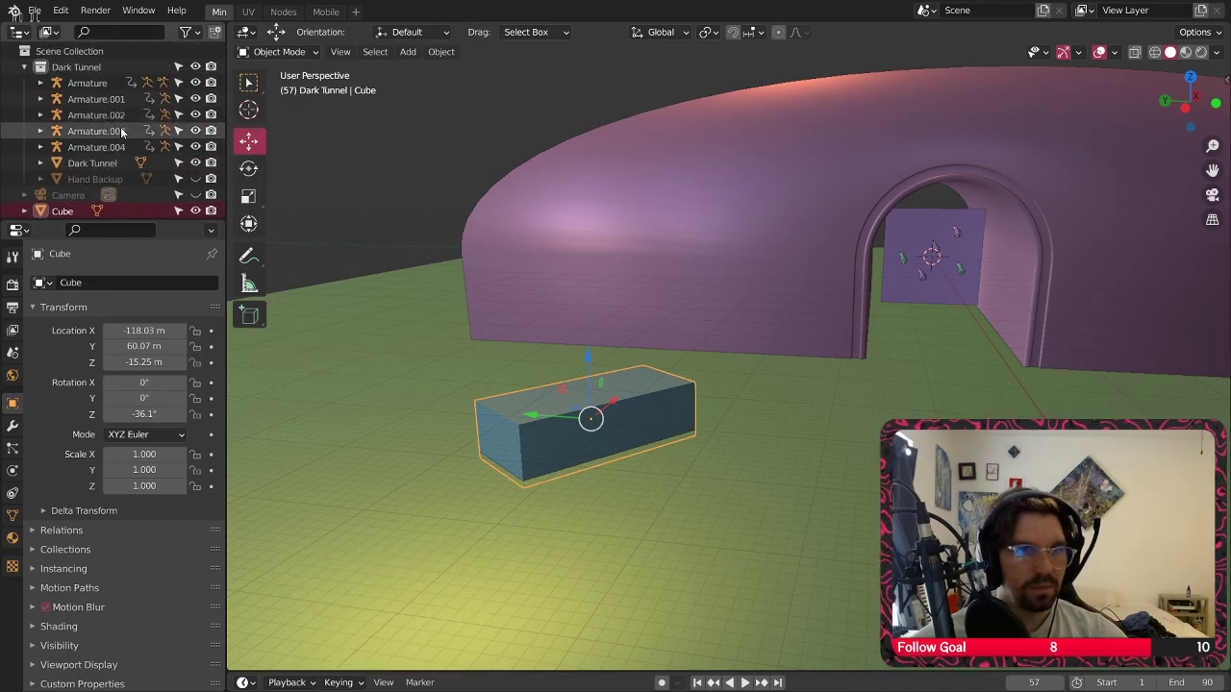
left_click(24, 66)
left_click(70, 51)
left_click(63, 98)
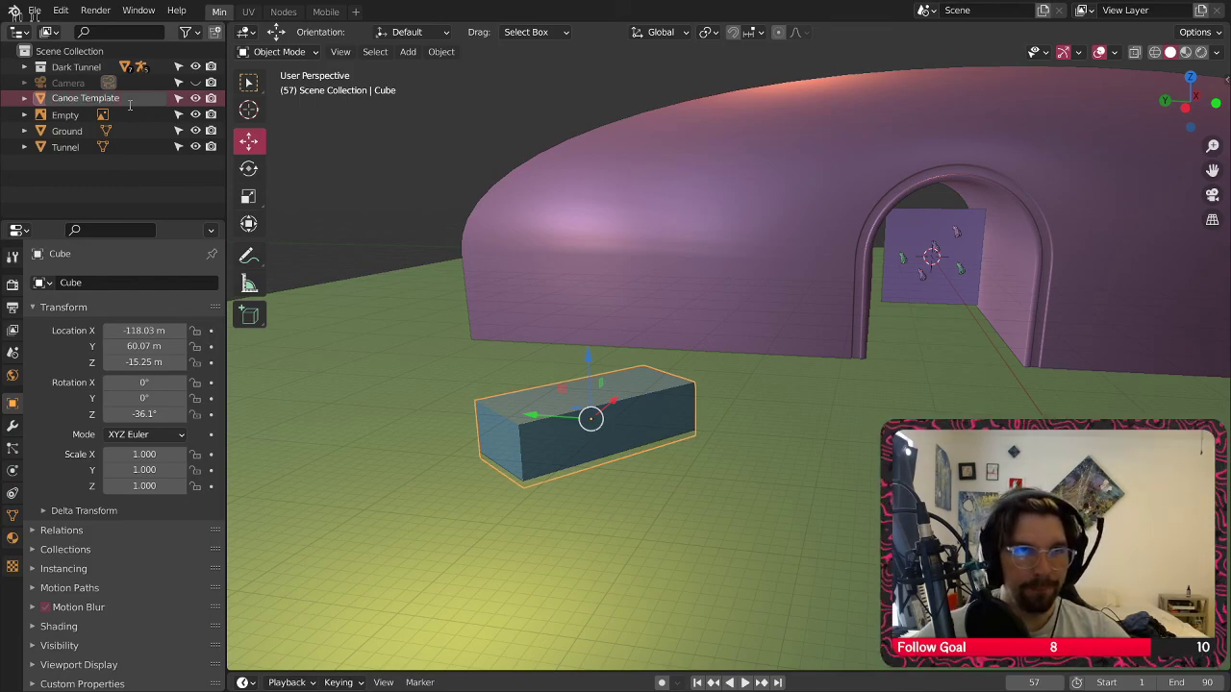
key("Return")
left_click(433, 191)
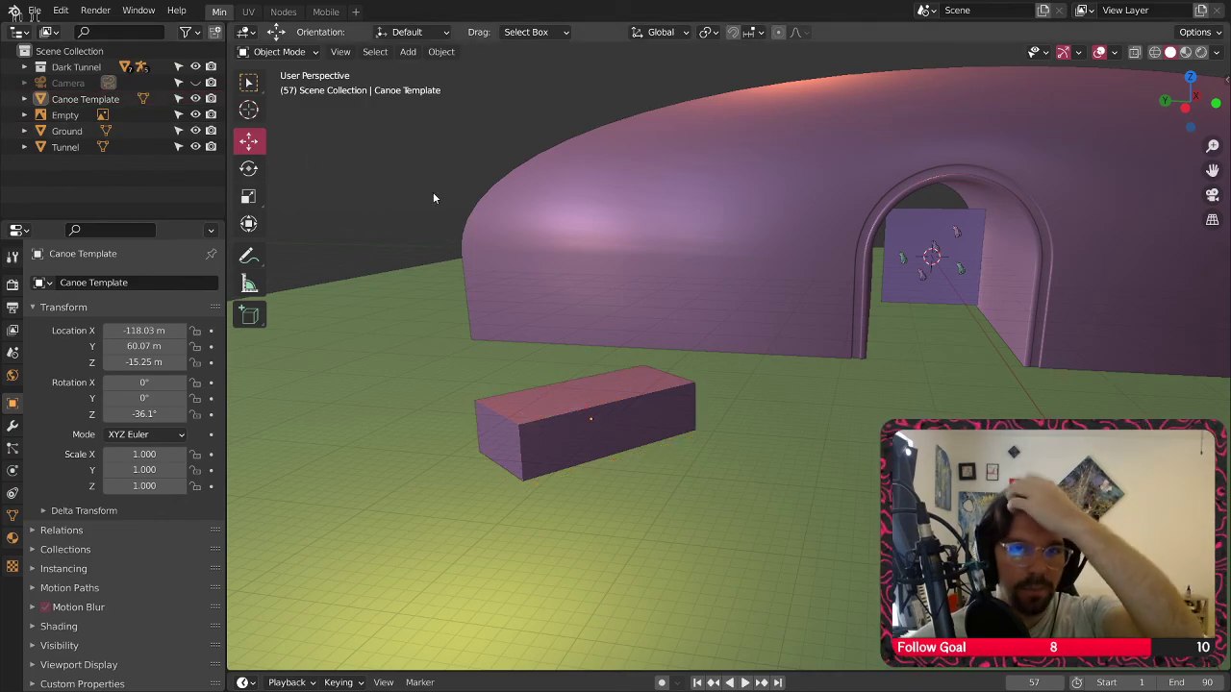
Move the Canoe Template box about -4.46 m along X and about 11.5 m along Y, then deselect it
scroll(534, 318, "down", 4)
middle_click_drag(575, 313, 556, 358)
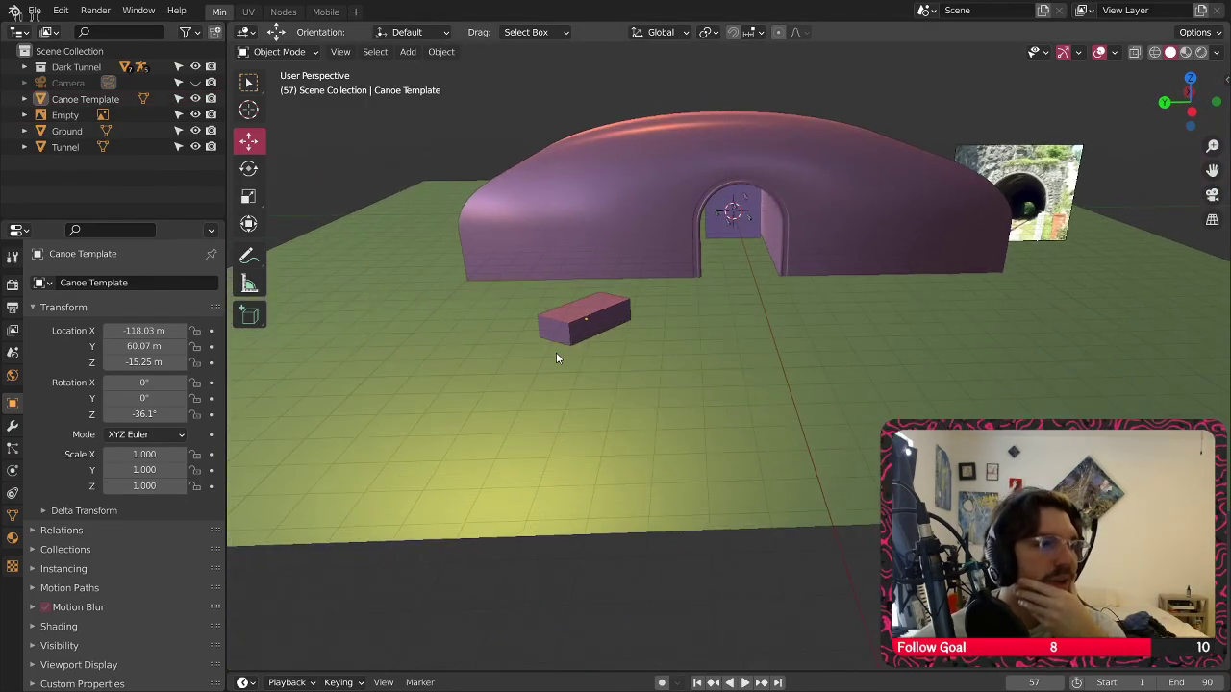
middle_click_drag(596, 328, 757, 246)
left_click(623, 395)
scroll(657, 399, "up", 2)
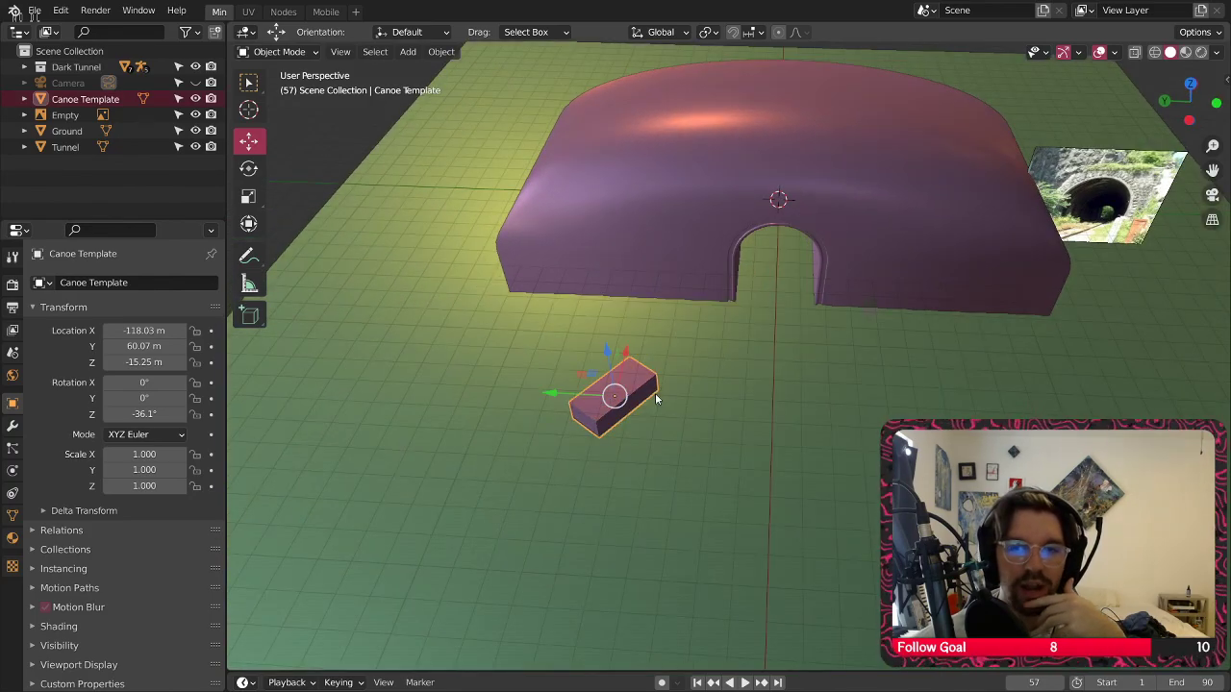
key("g")
key("x")
left_click(616, 402)
key("g")
key("y")
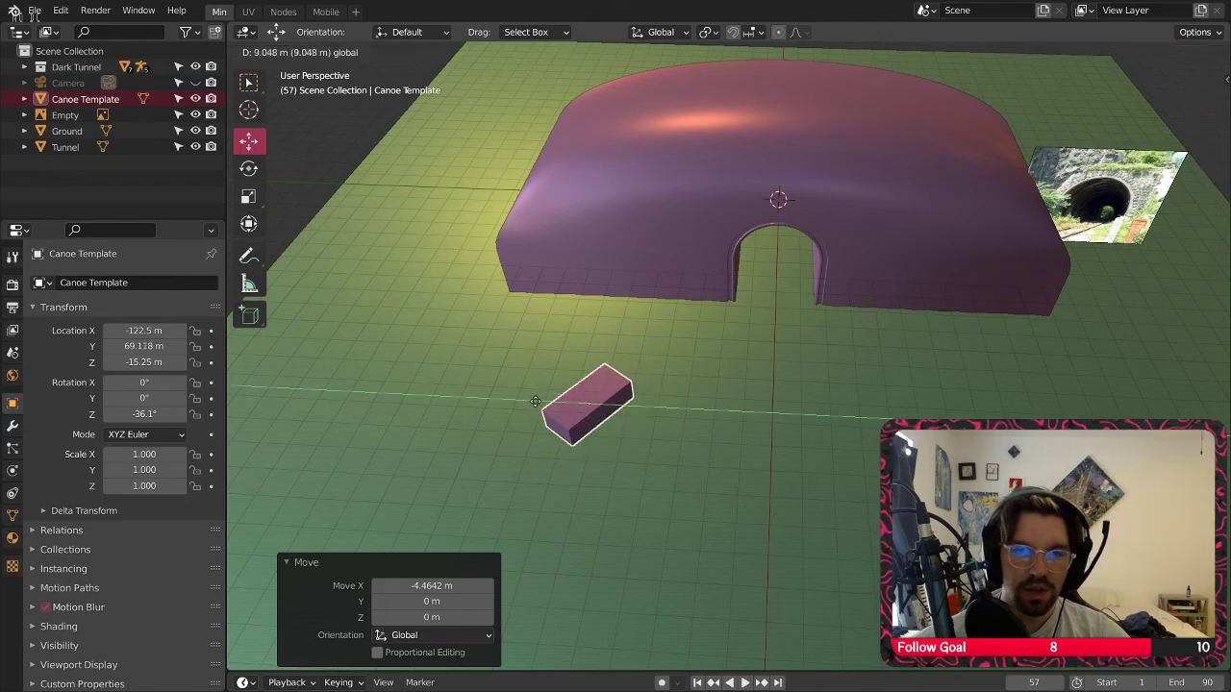
left_click(522, 401)
scroll(558, 242, "down", 3)
key("alt+a")
scroll(611, 245, "up", 2)
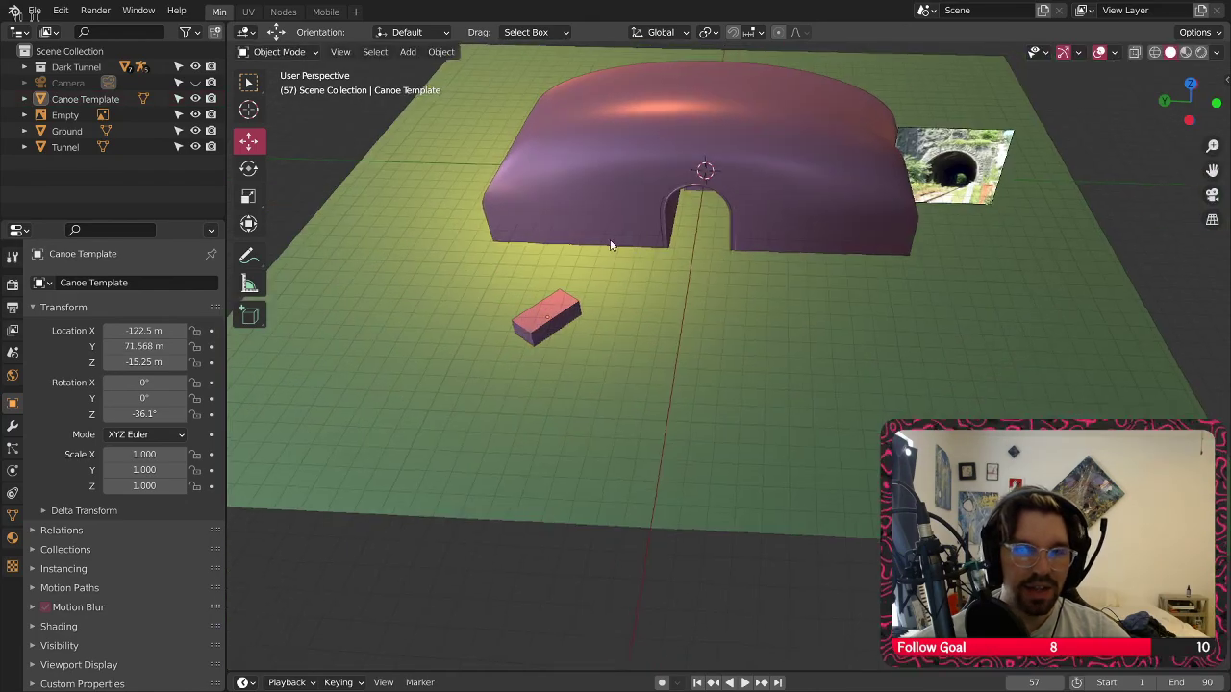
Add a cylinder mesh with 26 vertices
scroll(609, 245, "up", 4)
scroll(986, 399, "down", 4)
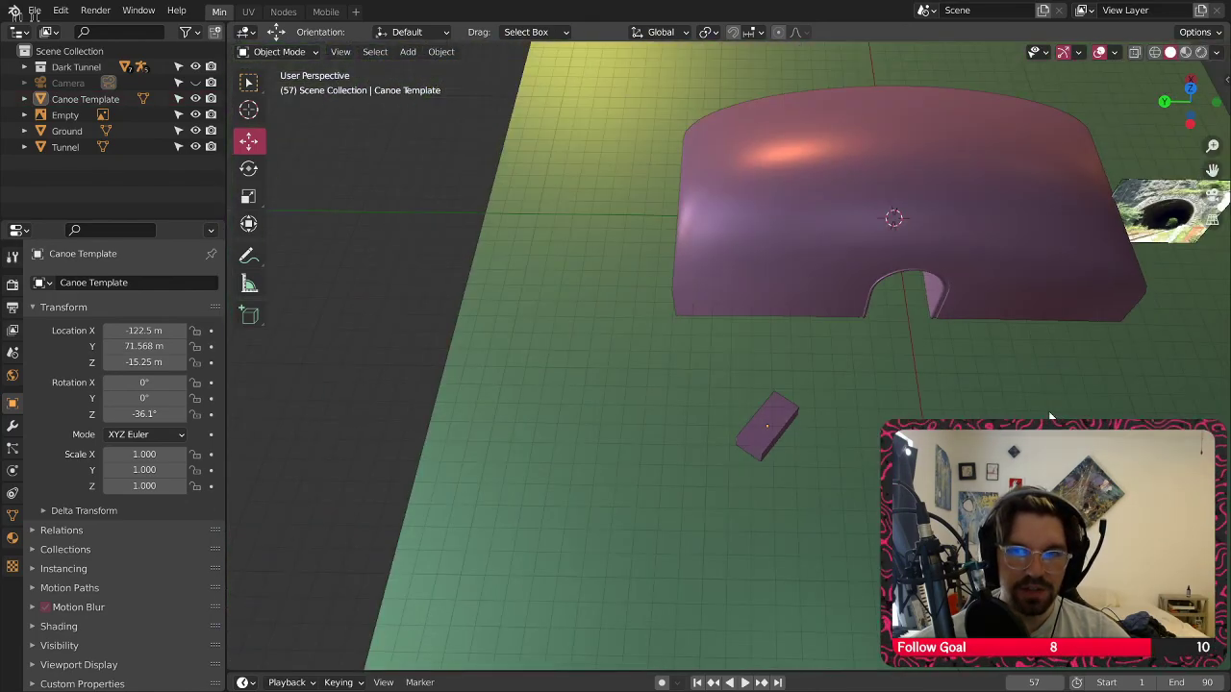
middle_click_drag(1048, 411, 882, 393, "shift")
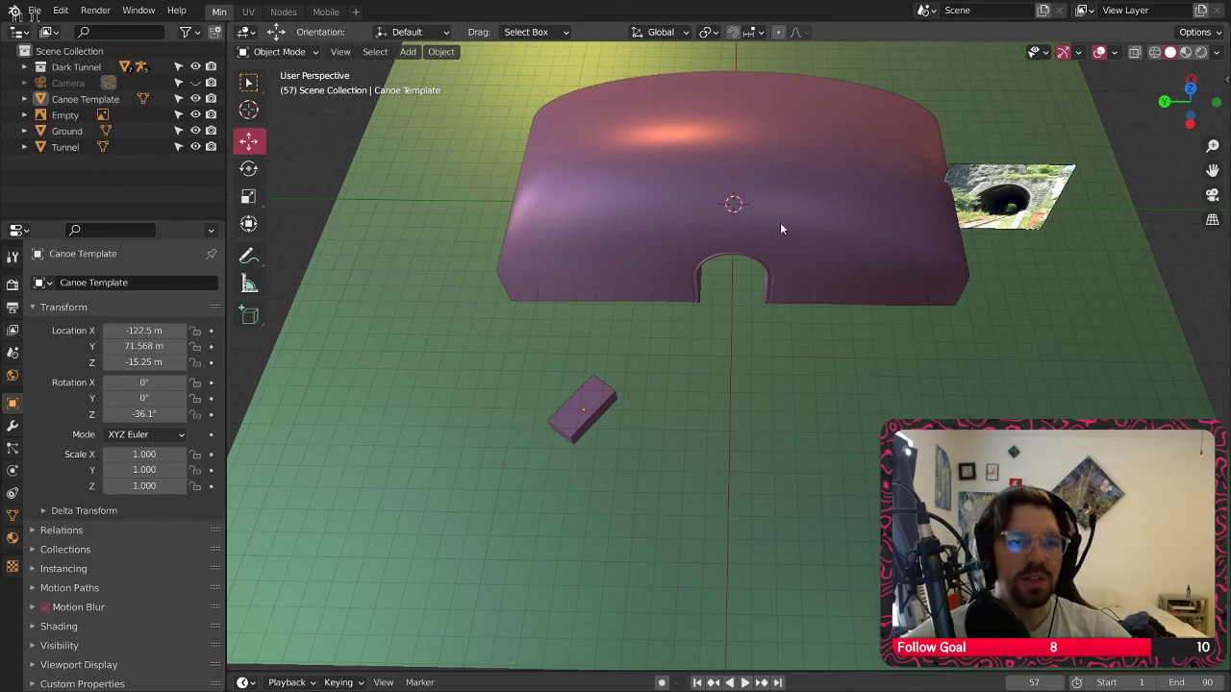
left_click(408, 48)
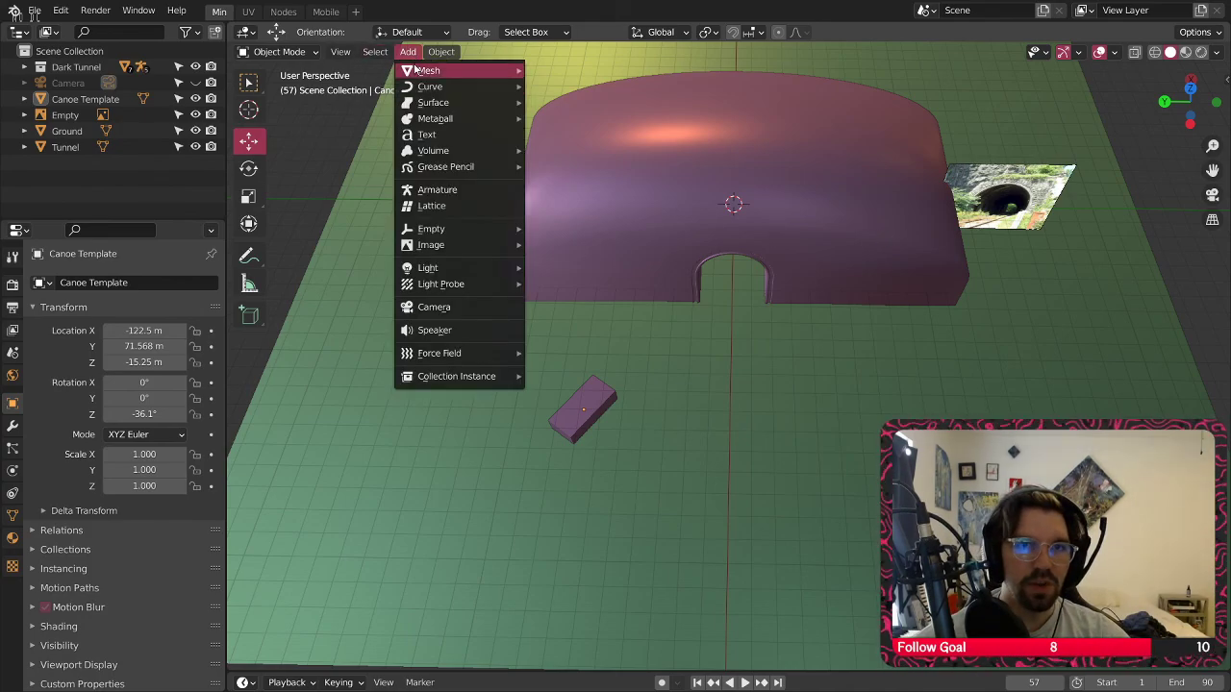
mouse_move(454, 73)
left_click(580, 151)
scroll(602, 249, "down", 4)
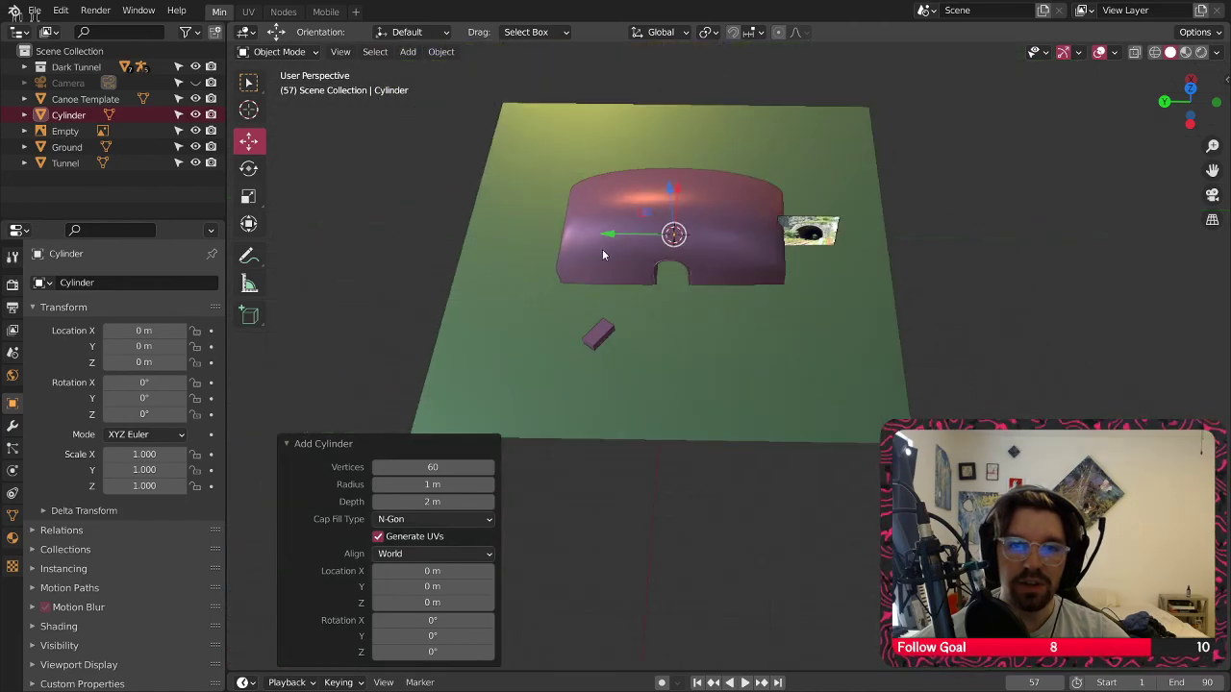
middle_click_drag(602, 249, 450, 527)
left_click(452, 467)
type("13")
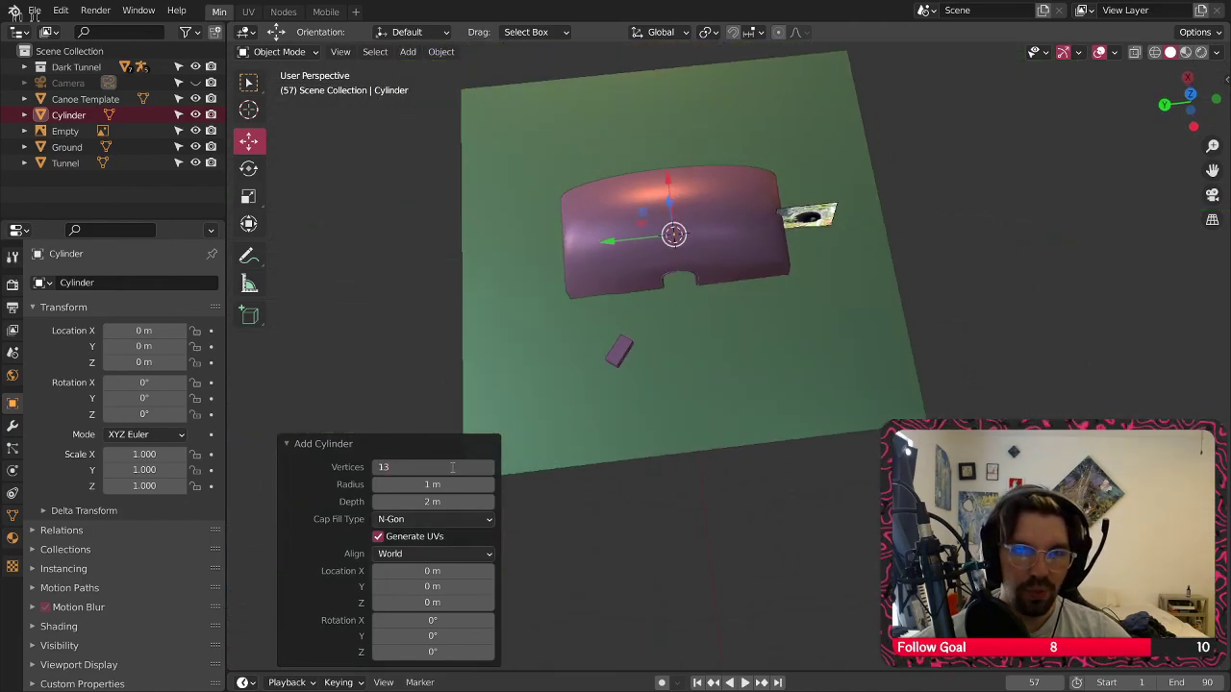
key("Return")
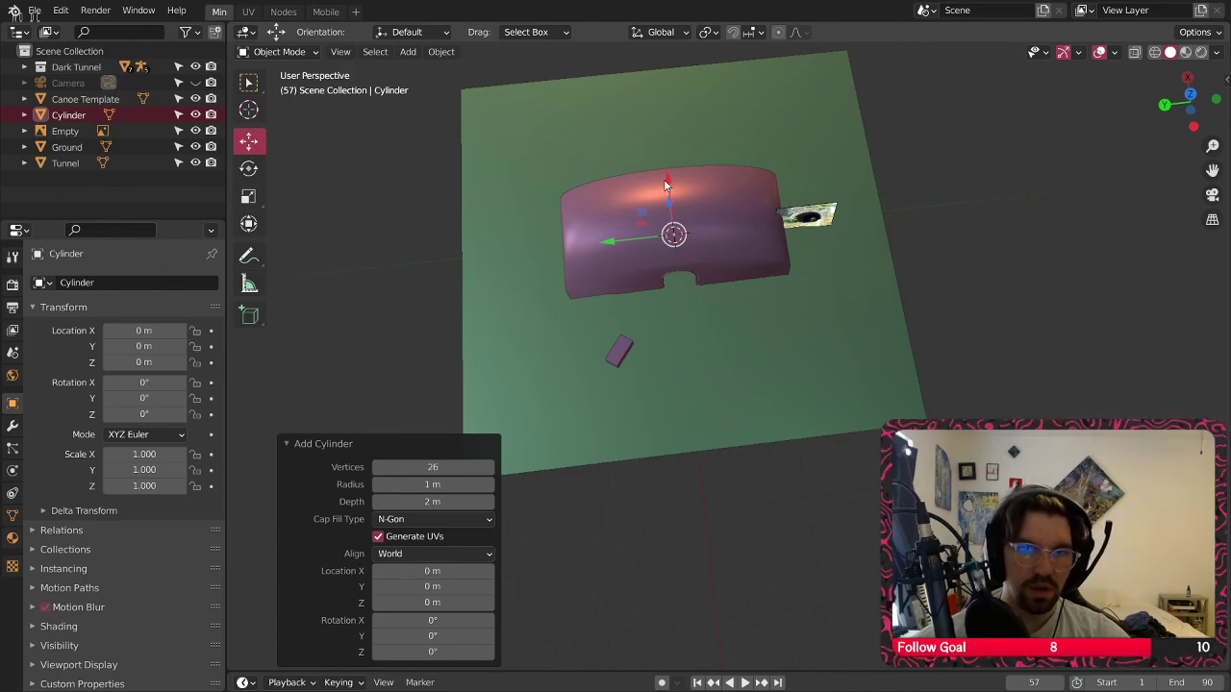
Move the cylinder about -133.9 m along X, in front of the tunnel, and scale it uniformly to about 75.3
key("g")
key("x")
left_click(687, 330)
key("KP_Decimal")
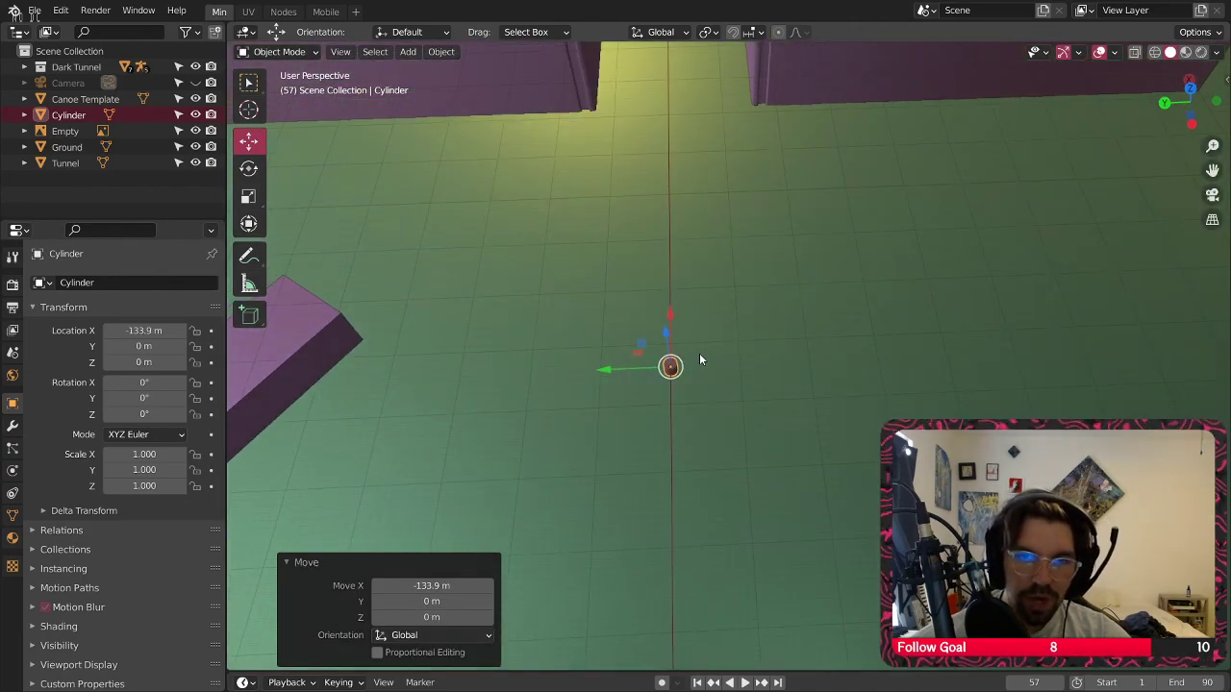
key("s")
left_click(952, 202)
scroll(843, 266, "down", 5)
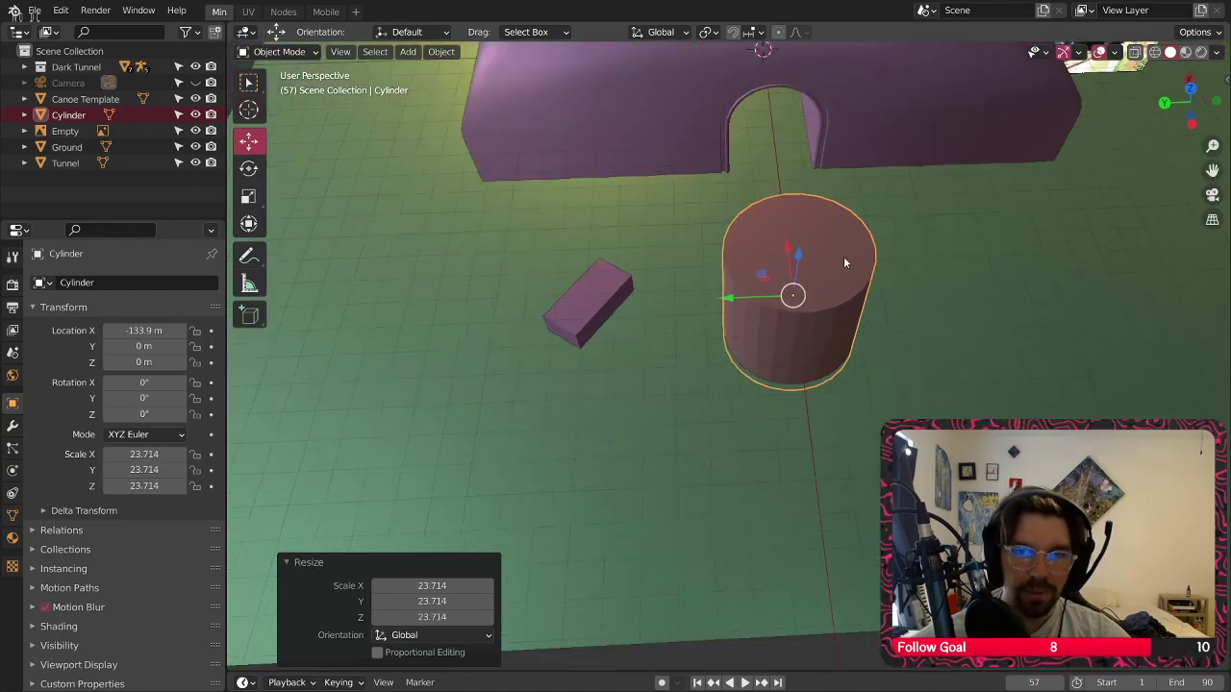
middle_click_drag(844, 267, 824, 250)
key("s")
left_click(896, 261)
scroll(895, 261, "down", 2)
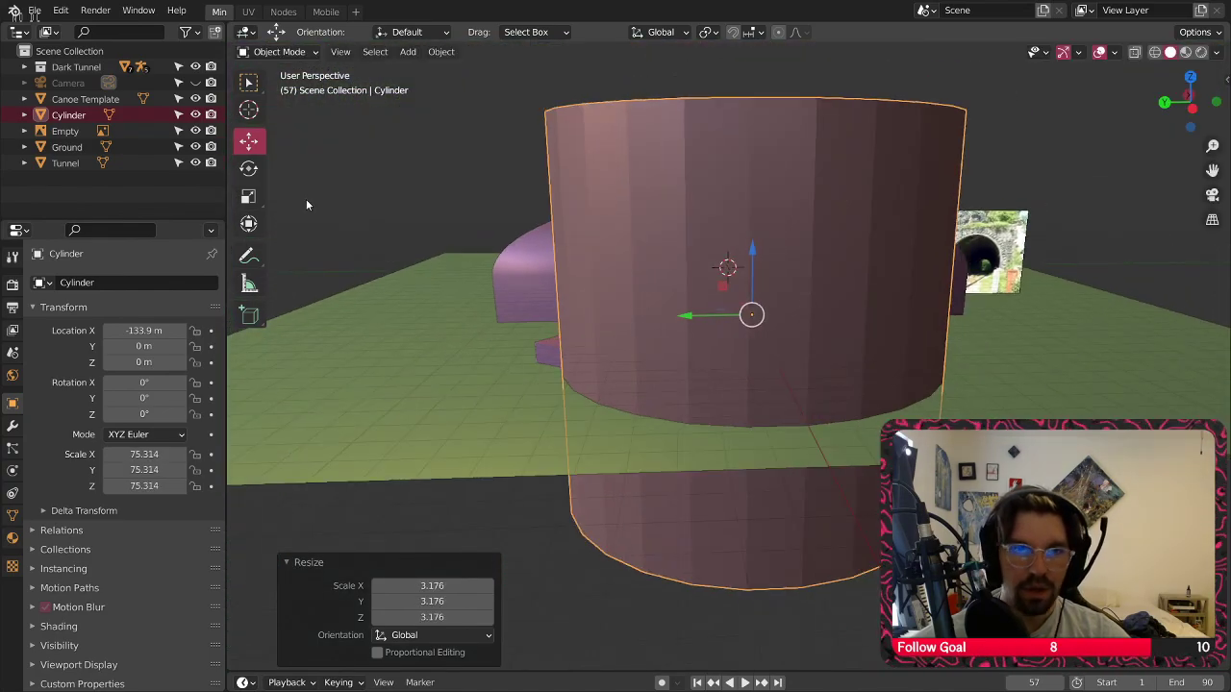
Flatten and widen the cylinder to a scale of about 118.9 in X and Y and 19.2 in Z
key("shift+space")
key("s")
left_click_drag(753, 258, 753, 306)
middle_click_drag(753, 306, 623, 270)
key("s")
left_click(762, 316)
Move the cylinder against the tunnel front, to about -90.5 m in X and -3.46 m in Z
left_click(249, 141)
left_click_drag(767, 275, 851, 293)
middle_click_drag(851, 293, 877, 242)
left_click_drag(828, 207, 823, 246)
Delete the large top face of the cylinder in Edit Mode
middle_click_drag(822, 245, 370, 118)
left_click(279, 51)
left_click(279, 86)
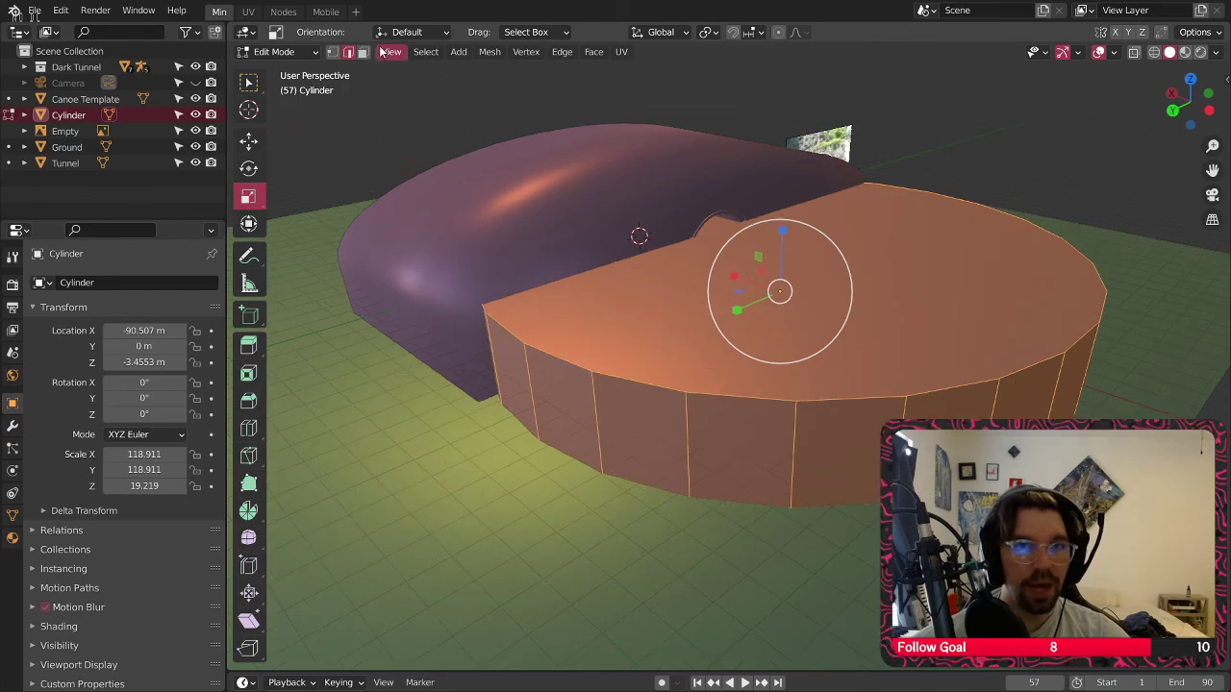
left_click(363, 52)
left_click(684, 302)
middle_click_drag(780, 490, 765, 253)
left_click(765, 253)
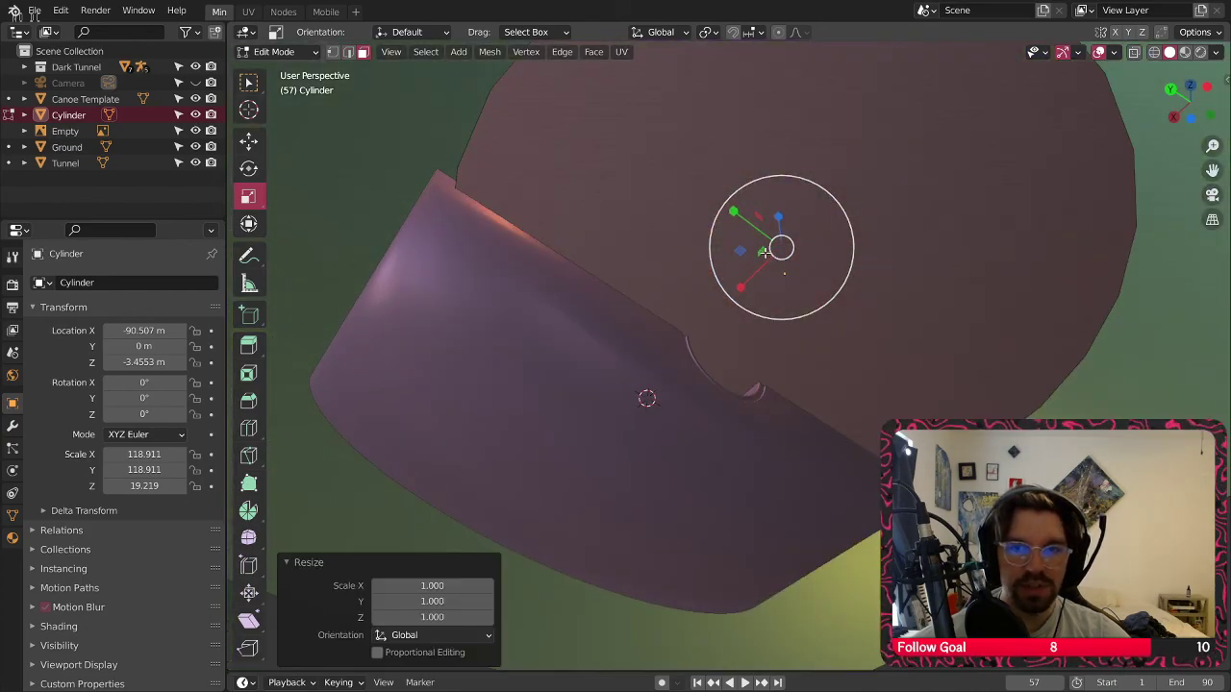
left_click(913, 151)
key("x")
left_click(875, 154)
middle_click_drag(874, 154, 627, 265)
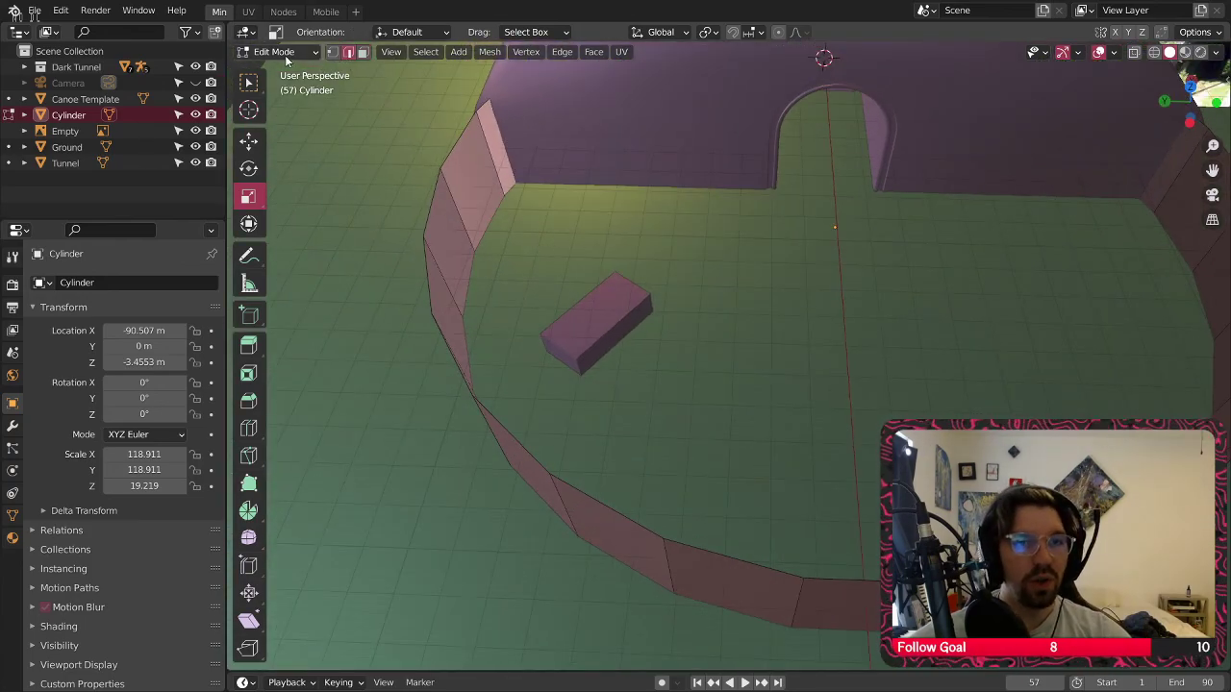
Enable proportional editing and move a vertical edge of the curved wall near the tunnel front inward
middle_click_drag(285, 61, 673, 77)
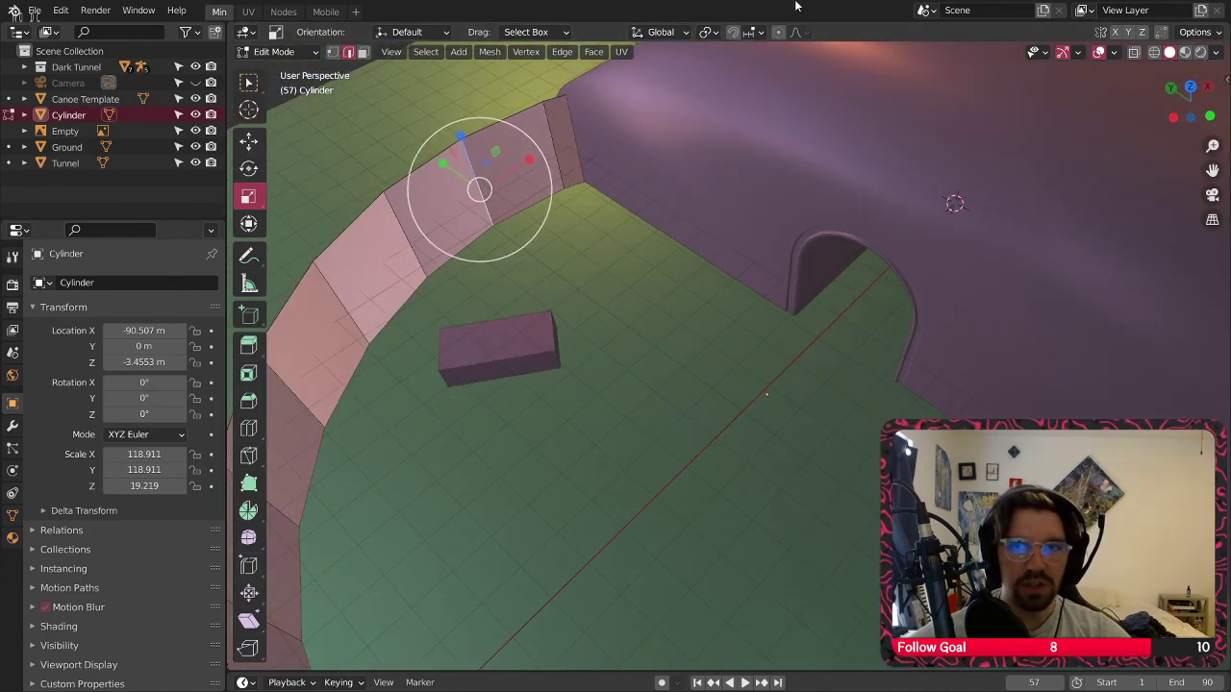
left_click(778, 32)
middle_click_drag(545, 165, 559, 217)
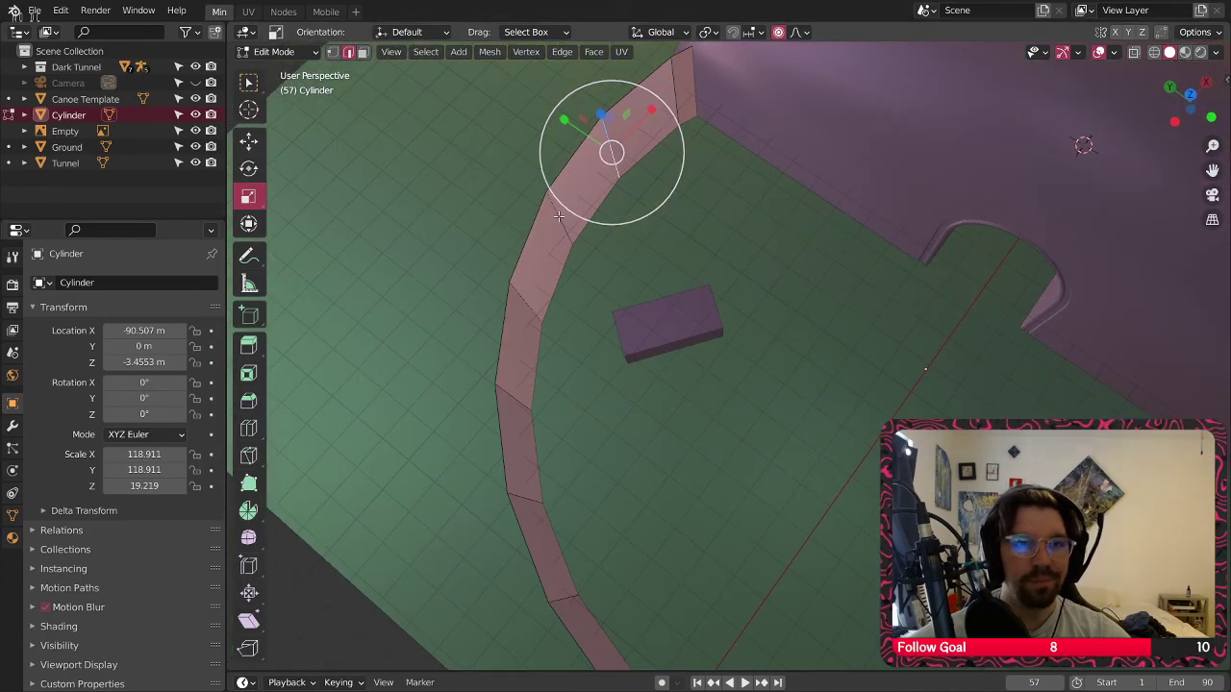
left_click(249, 144)
left_click_drag(565, 122, 585, 171)
Move the next vertical wall edge horizontally inward, toward the Canoe Template box, keeping its height locked
left_click(553, 208)
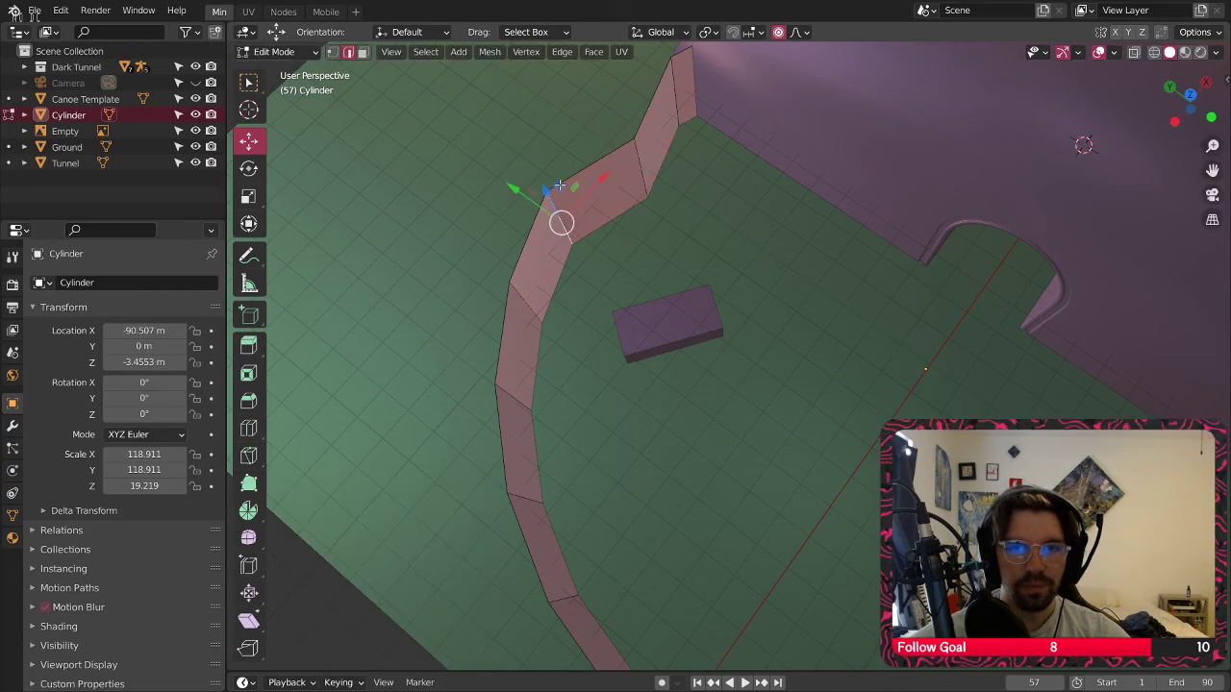
key("g")
key("shift+z")
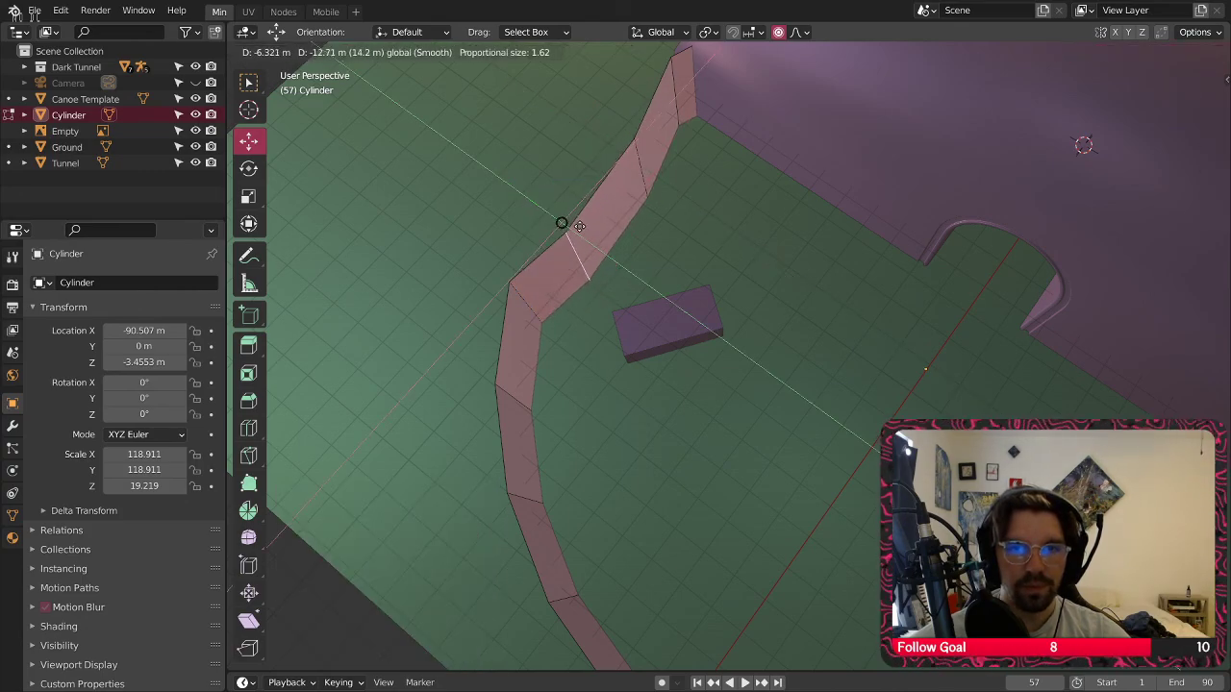
left_click_drag(580, 226, 621, 252)
Move the following wall edge about -4.12 m in X and -41.37 m in Y, with a proportional size of 18.16
left_click(529, 309)
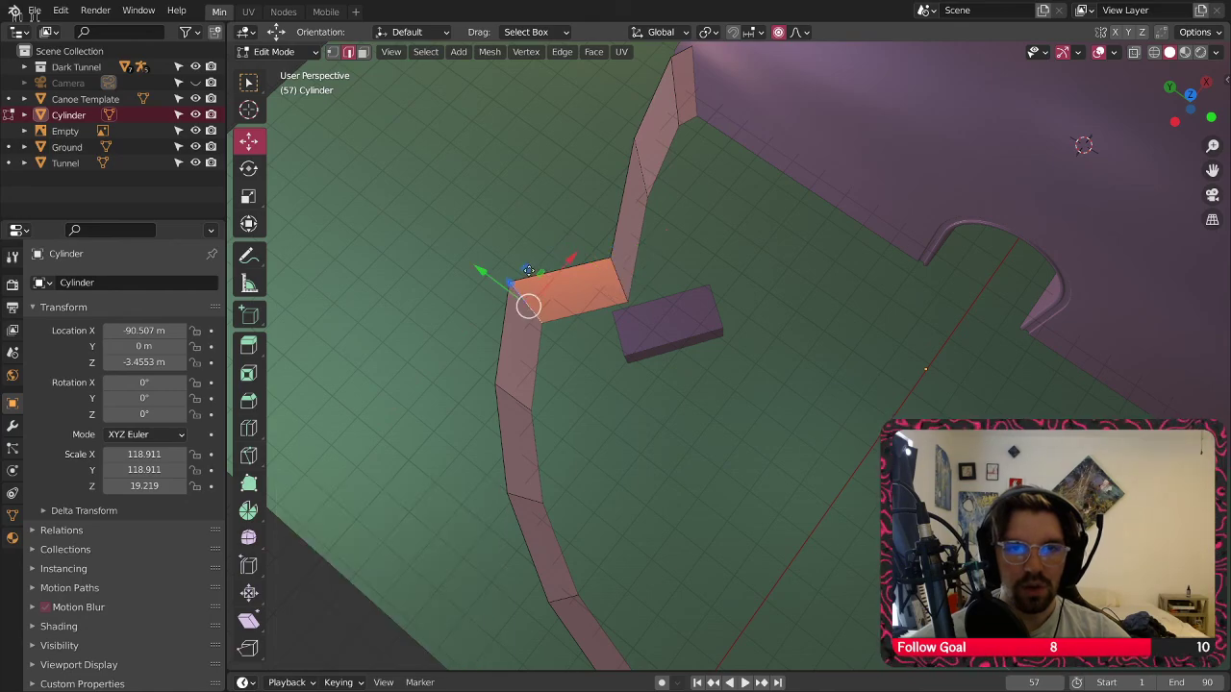
left_click_drag(529, 270, 627, 363)
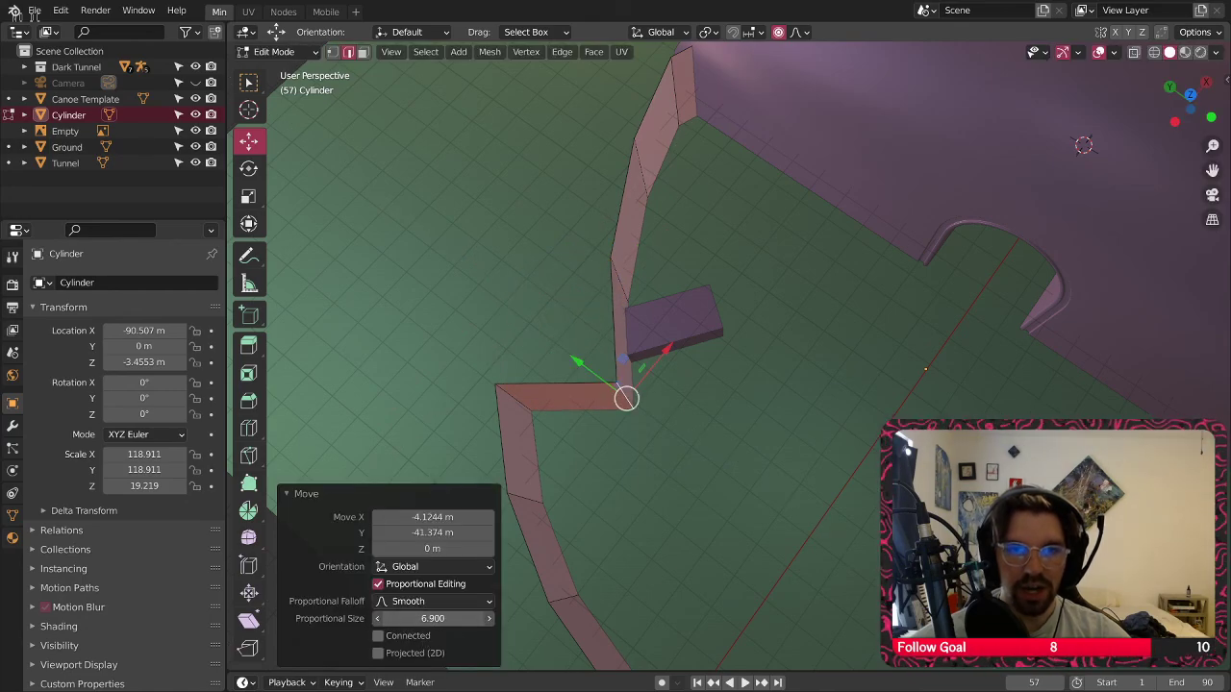
middle_click_drag(626, 399, 626, 335, "shift")
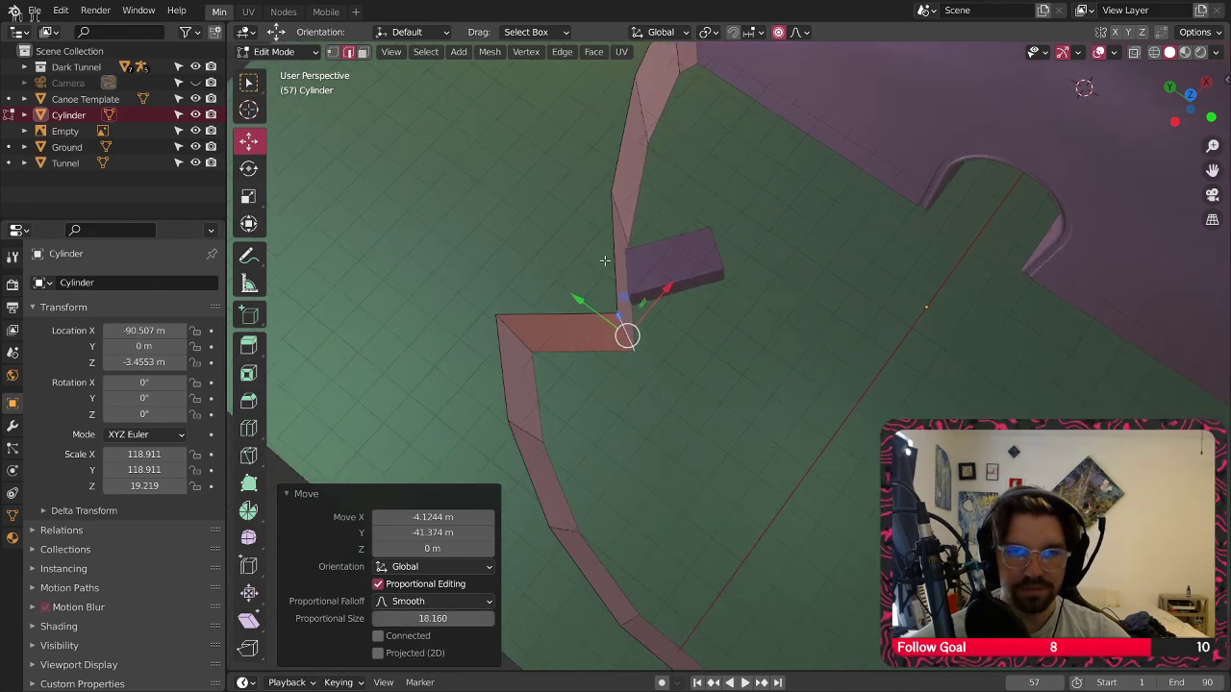
Reposition the next vertical wall edge beyond the Canoe Template box, to continue the reshaped outline of the wall
left_click(547, 332)
left_click_drag(517, 301, 569, 433)
middle_click_drag(568, 434, 586, 453, "shift")
key("g")
left_click(583, 442)
Move two neighbouring vertical edges of the curved wall inward, the second by about 8.17 m in X and -1.30 m in Y
middle_click_drag(616, 584, 601, 460)
left_click(519, 423)
key("g")
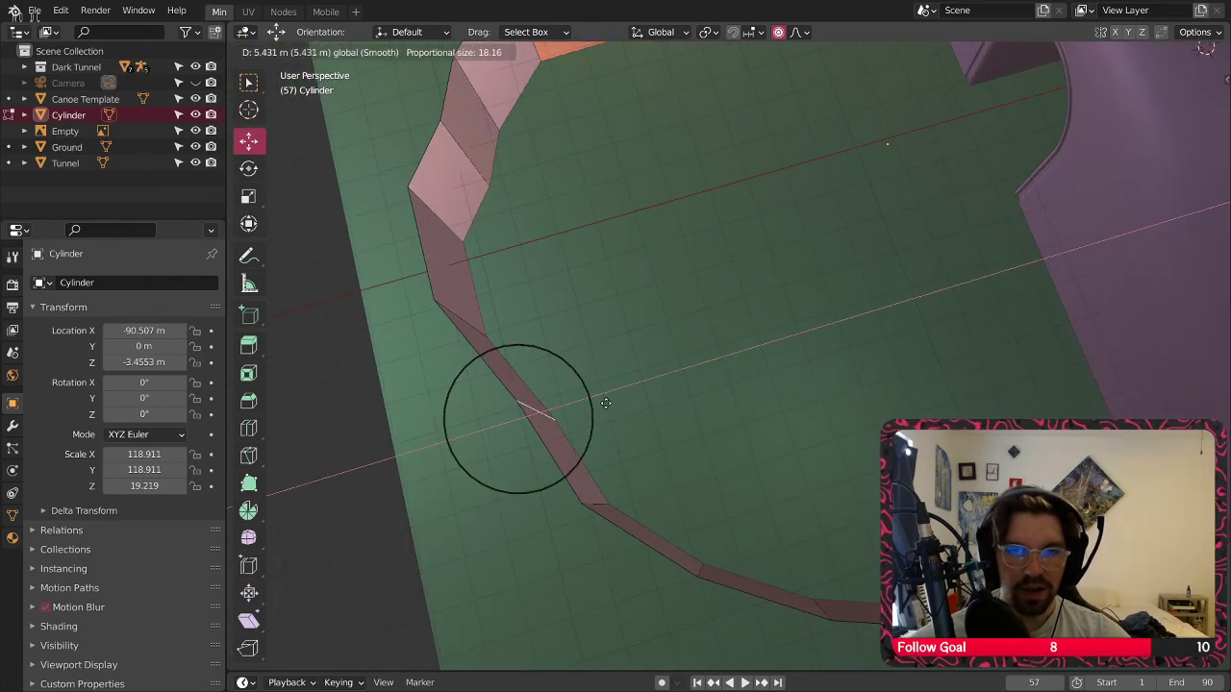
left_click(546, 423)
left_click(603, 502)
key("g")
left_click(635, 495)
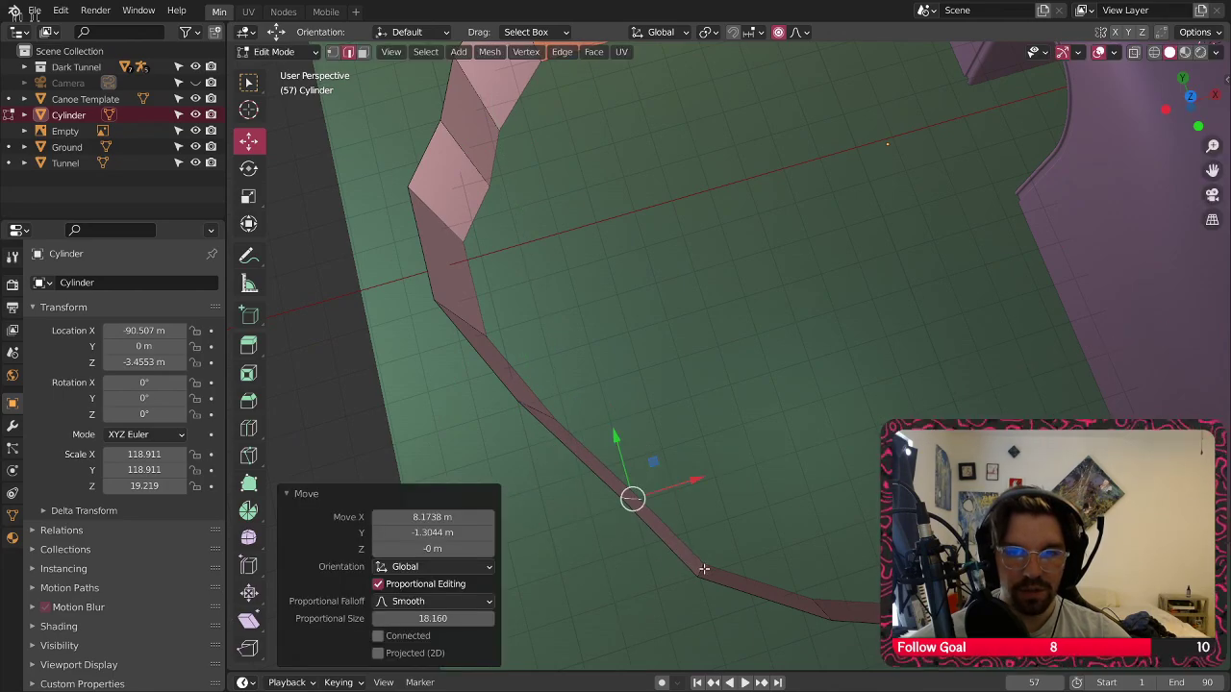
Move the next two wall edges inward, one by about 15.12 m X and 11.99 m Y, the other by 16.93 m X and 9.95 m Y
left_click(701, 568)
key("g")
left_click(787, 496)
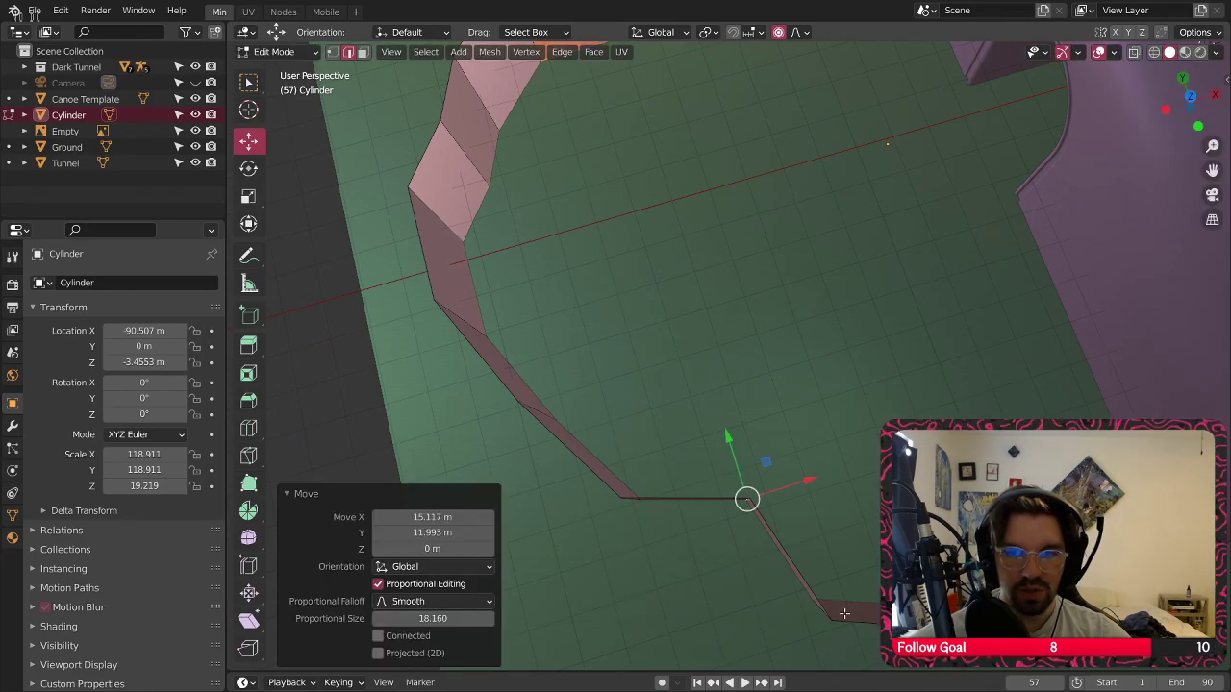
middle_click_drag(787, 495, 548, 467)
left_click(514, 475)
key("g")
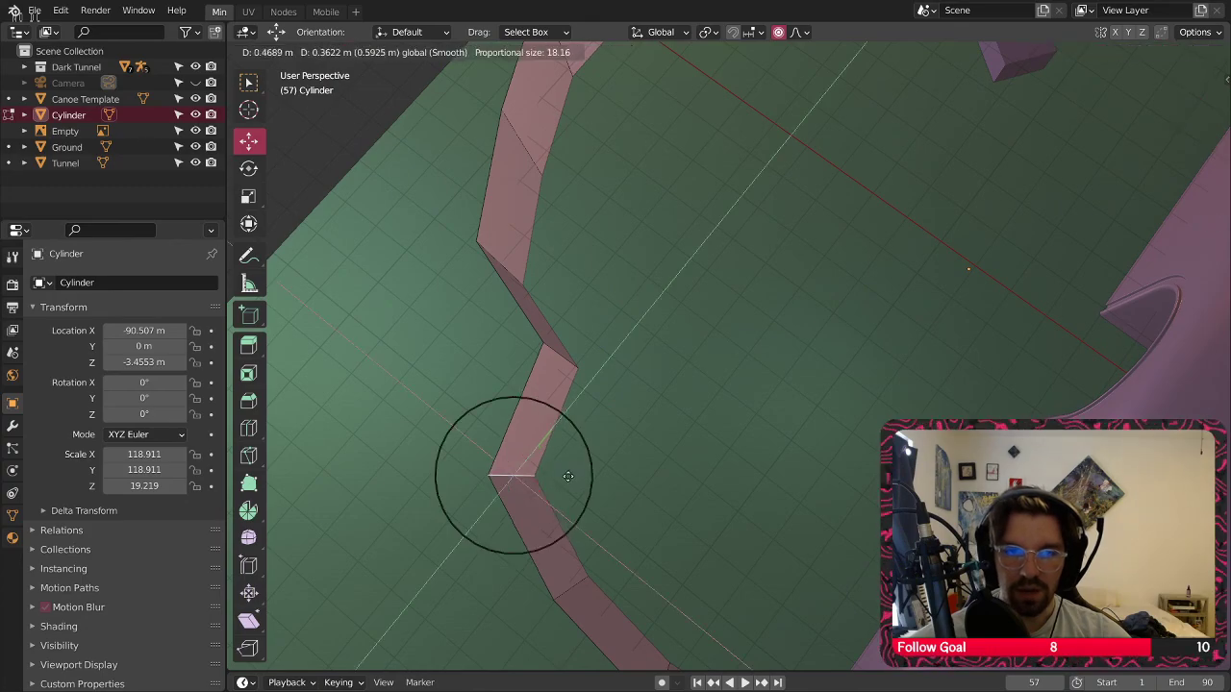
left_click(596, 489)
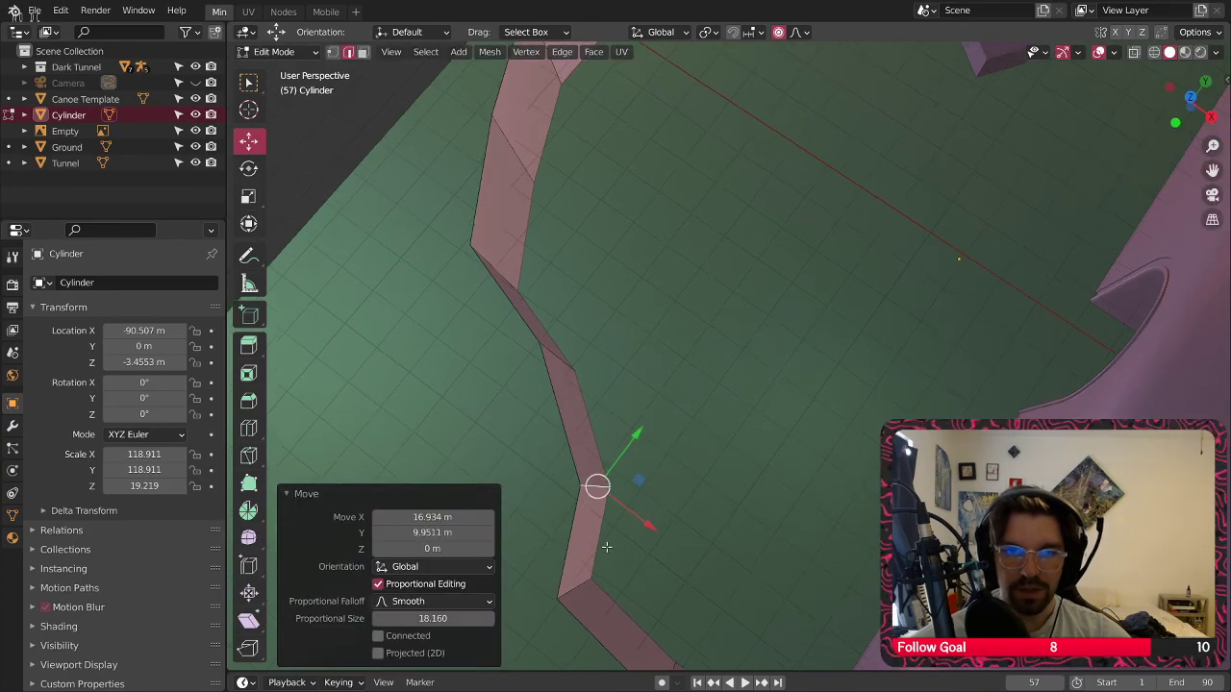
Reposition the following two vertical wall edges inward to continue the irregular outline toward the tunnel front
left_click(577, 584)
middle_click_drag(577, 585, 687, 605)
key("g")
left_click(676, 553)
left_click(650, 495)
key("g")
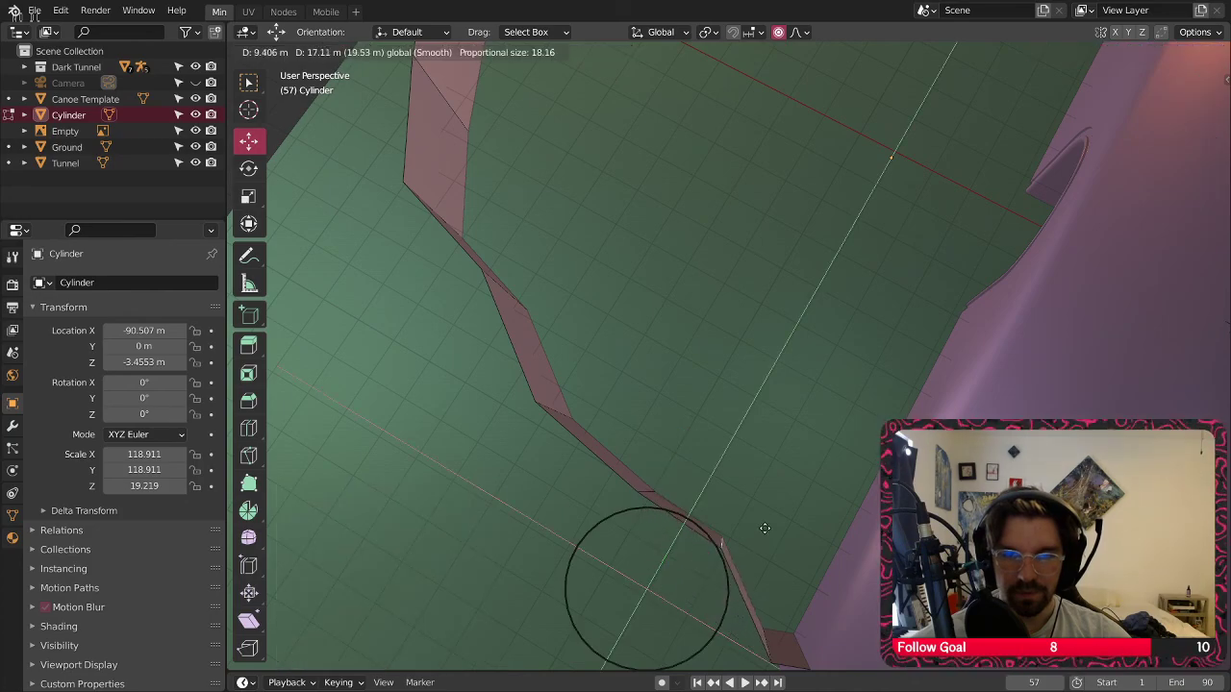
left_click(711, 549)
Move the wall edge nearest the tunnel front about -1.64 m in X and 16.79 m in Y
left_click(769, 640)
key("g")
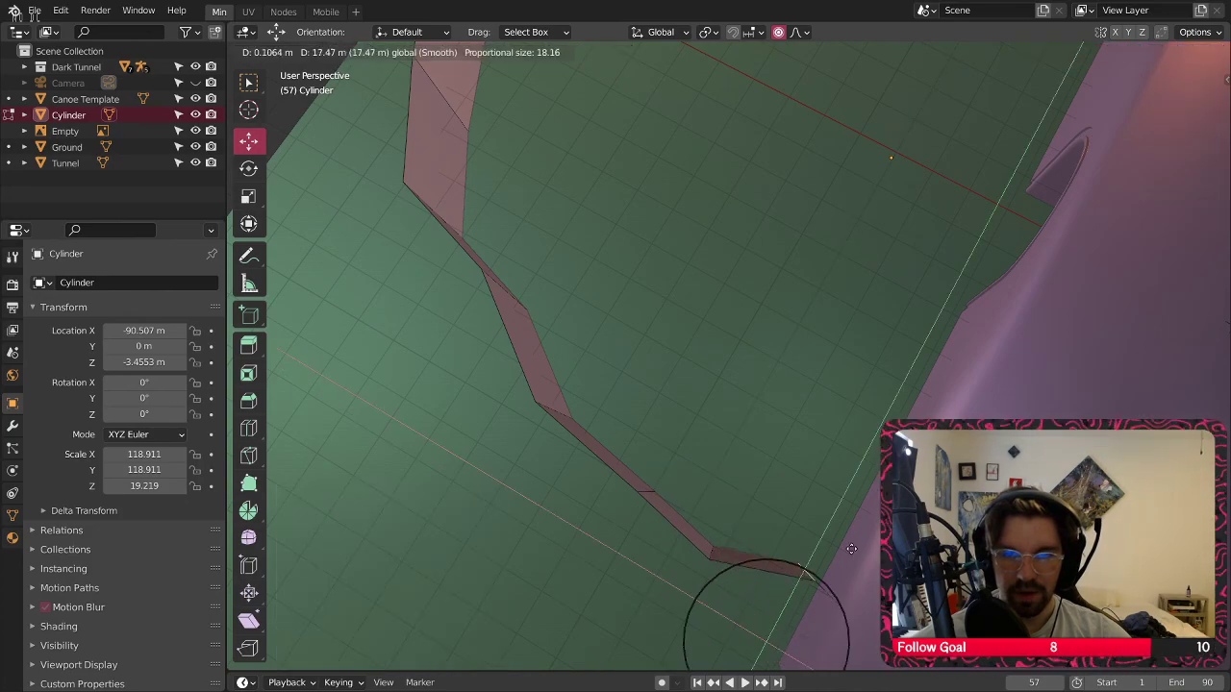
left_click(797, 568)
Return to Object Mode and move the Canoe Template box outside the curved wall, to about X -146.99 m and Y 95.61 m
middle_click_drag(797, 569, 759, 283)
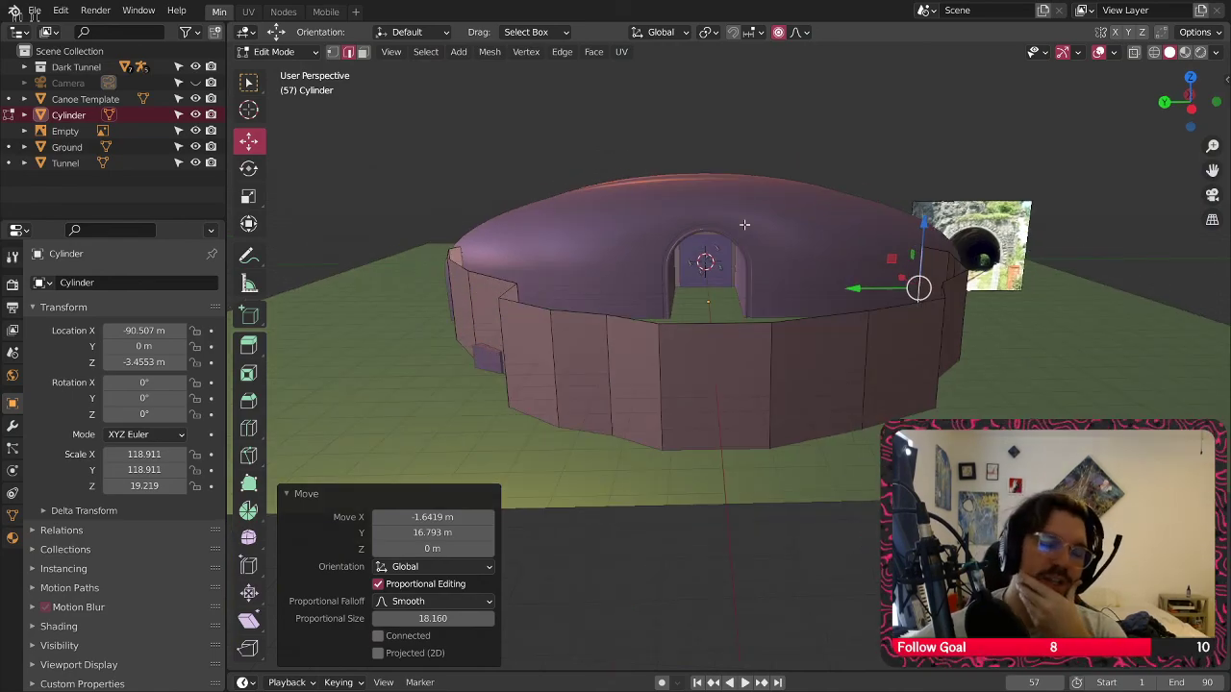
middle_click_drag(457, 336, 509, 382)
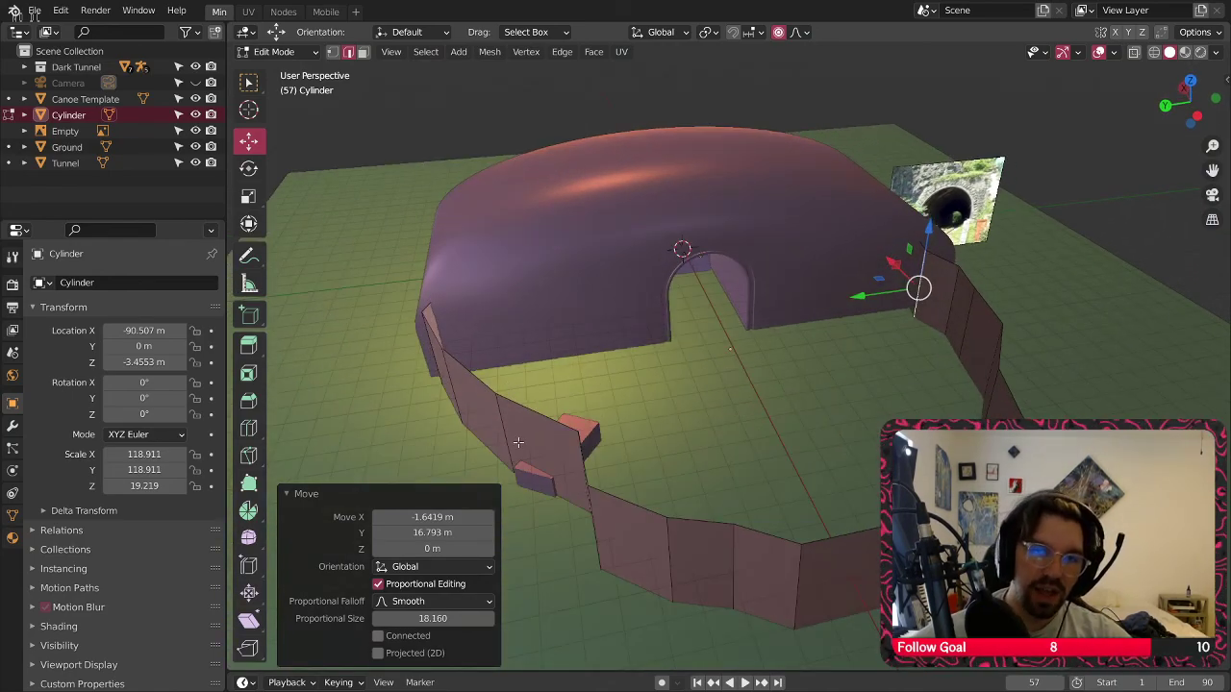
middle_click_drag(519, 441, 606, 429)
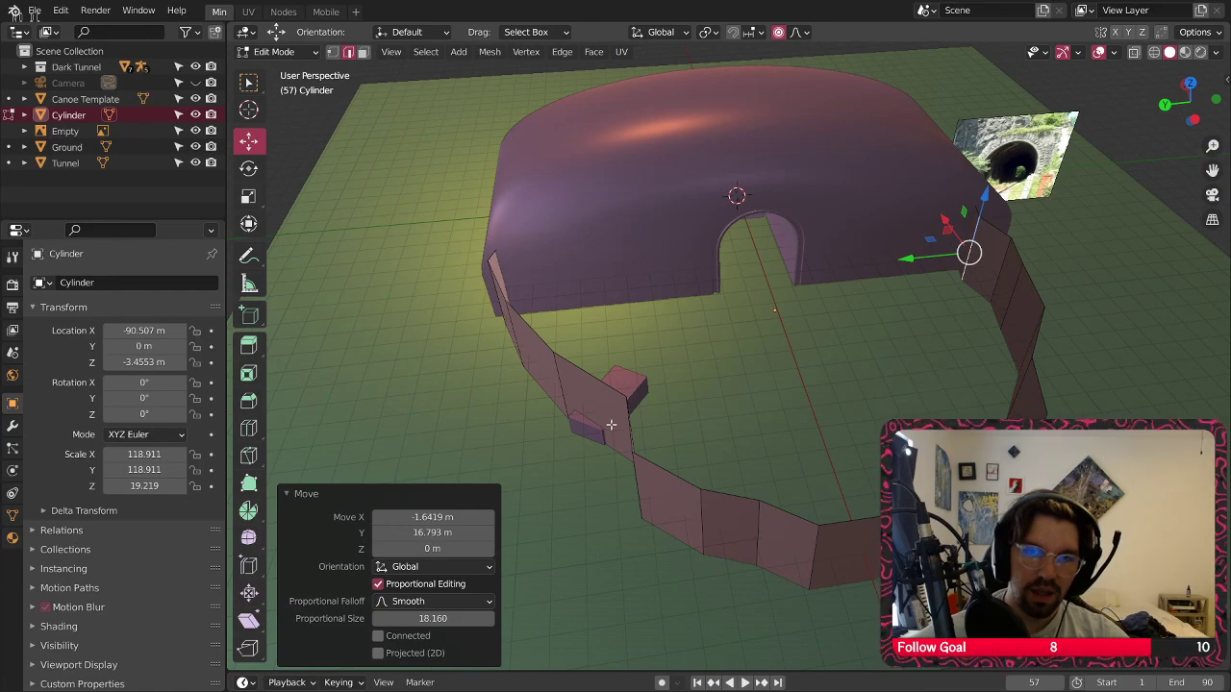
left_click(274, 51)
left_click(281, 68)
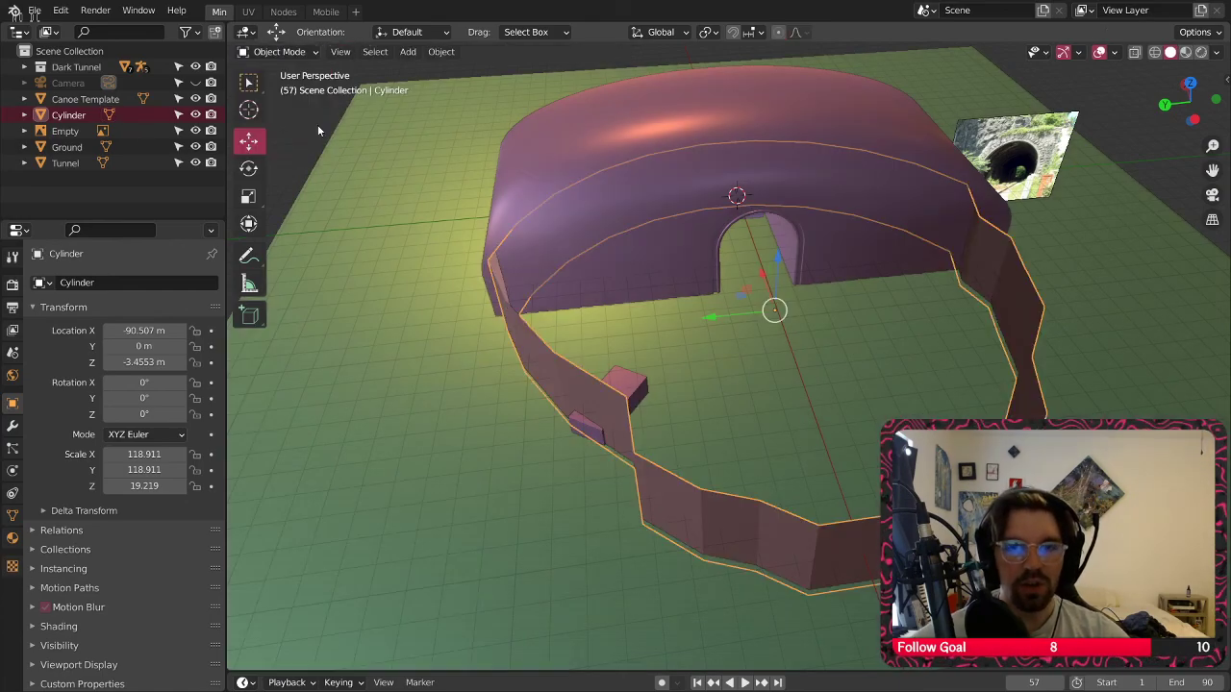
left_click(631, 385)
mouse_move(631, 384)
middle_mouse_down()
mouse_move(586, 389)
mouse_move(592, 403)
mouse_move(609, 376)
middle_mouse_up()
key("g")
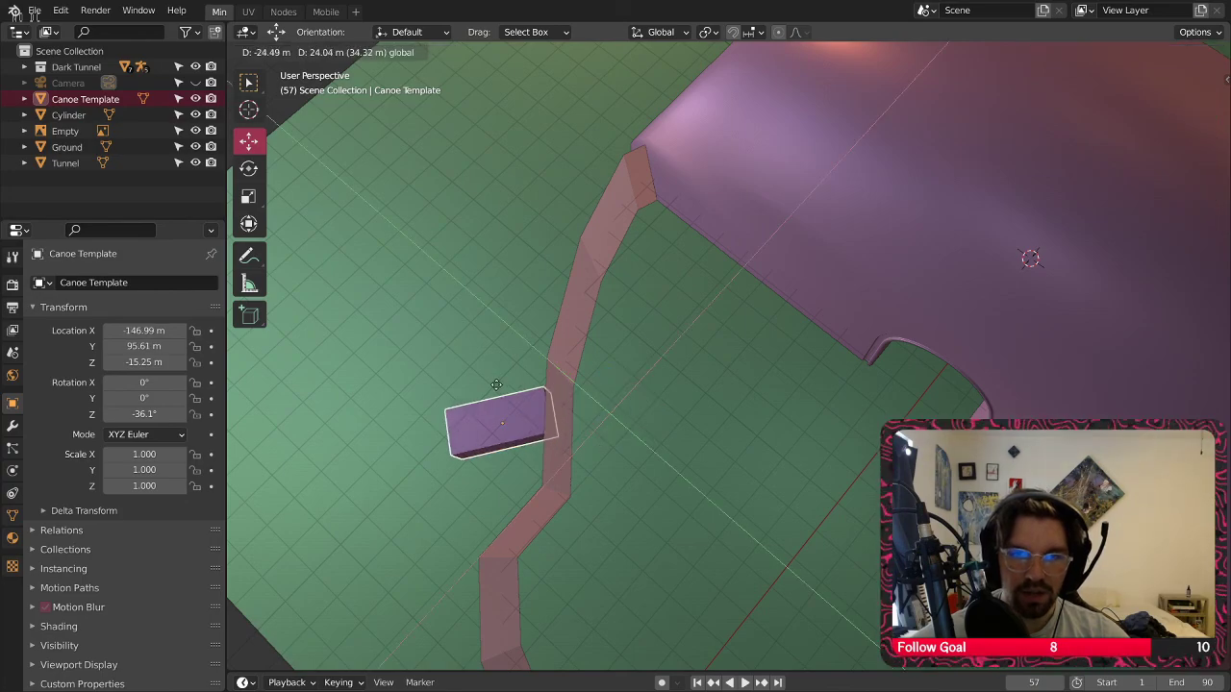
left_click(496, 384)
Select the curved wall and switch to the Nodes workspace with Material Preview shading in the viewport
middle_click_drag(495, 385, 645, 365)
middle_click_drag(550, 359, 786, 393)
left_click(302, 250)
middle_click_drag(712, 395, 574, 298)
scroll(583, 353, "up", 4)
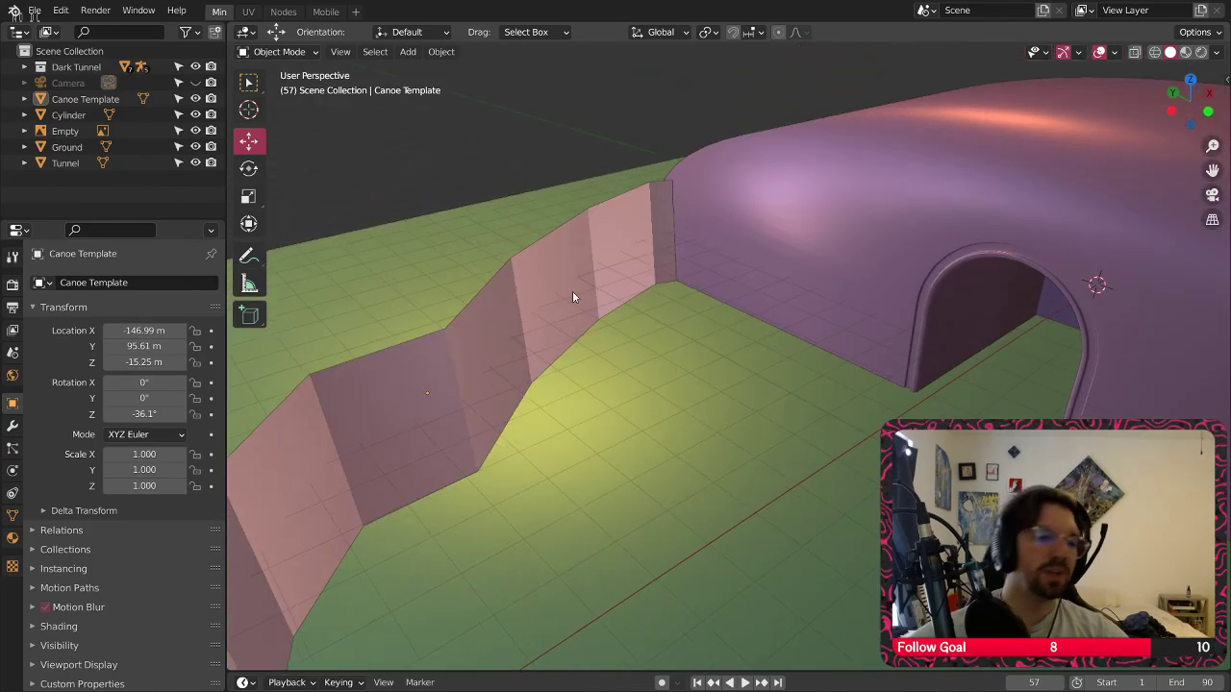
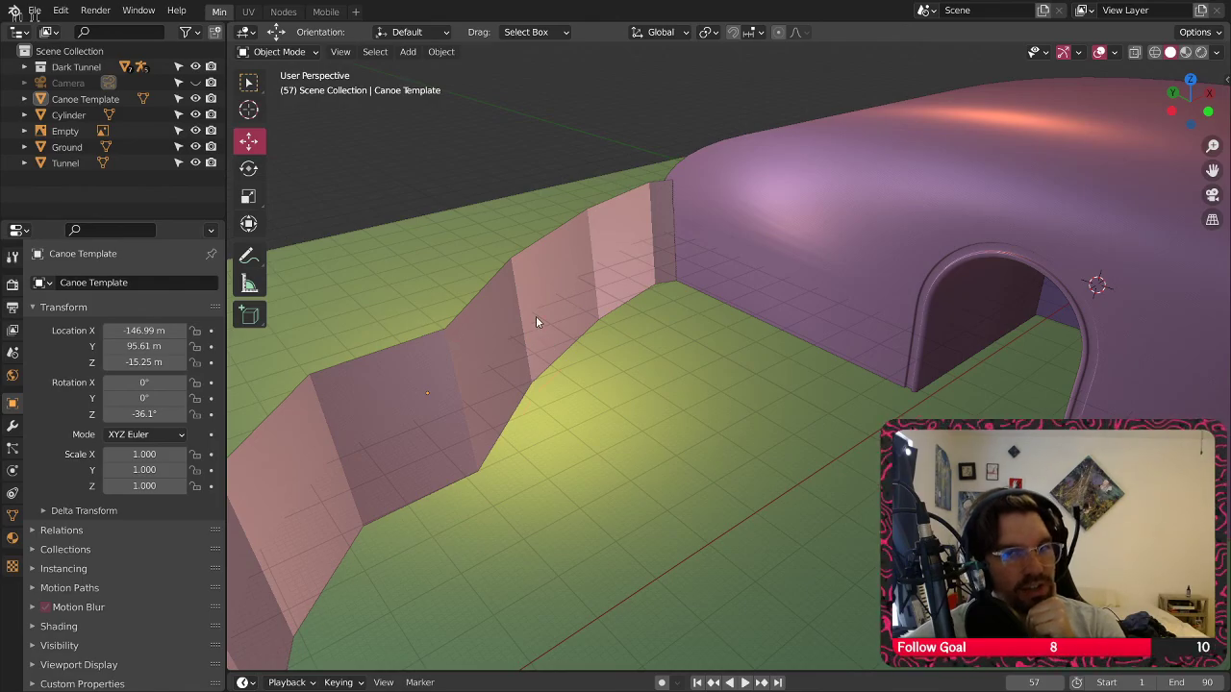
left_click(536, 316)
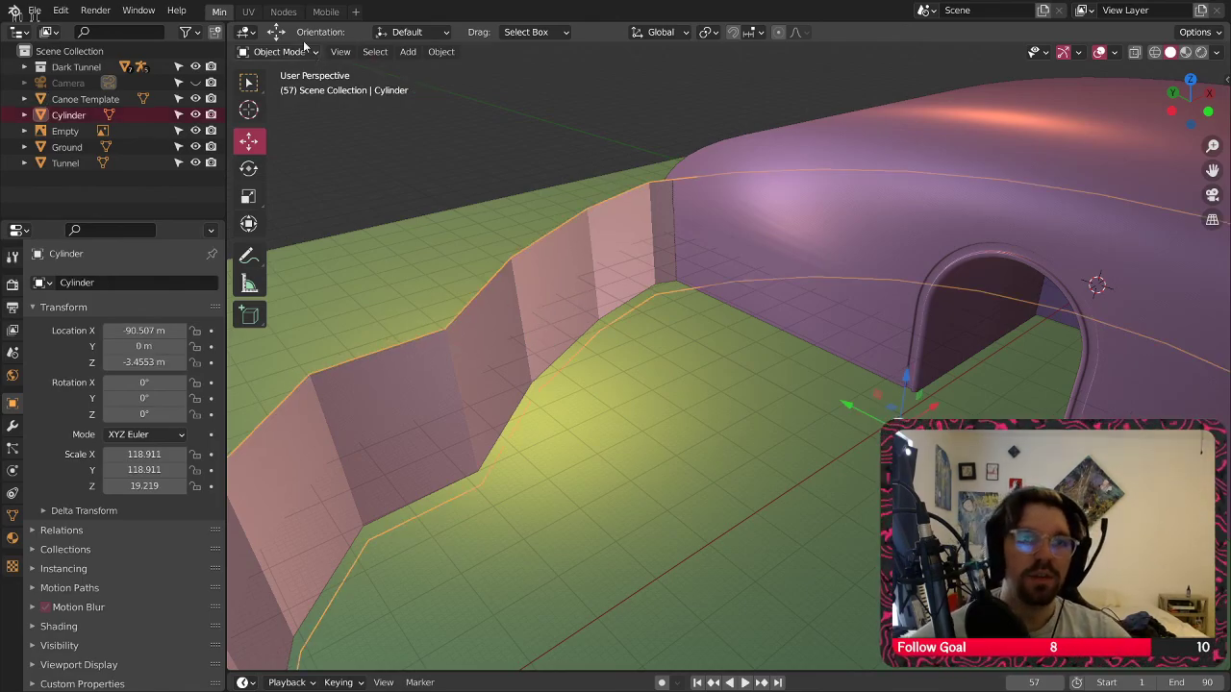
left_click(283, 12)
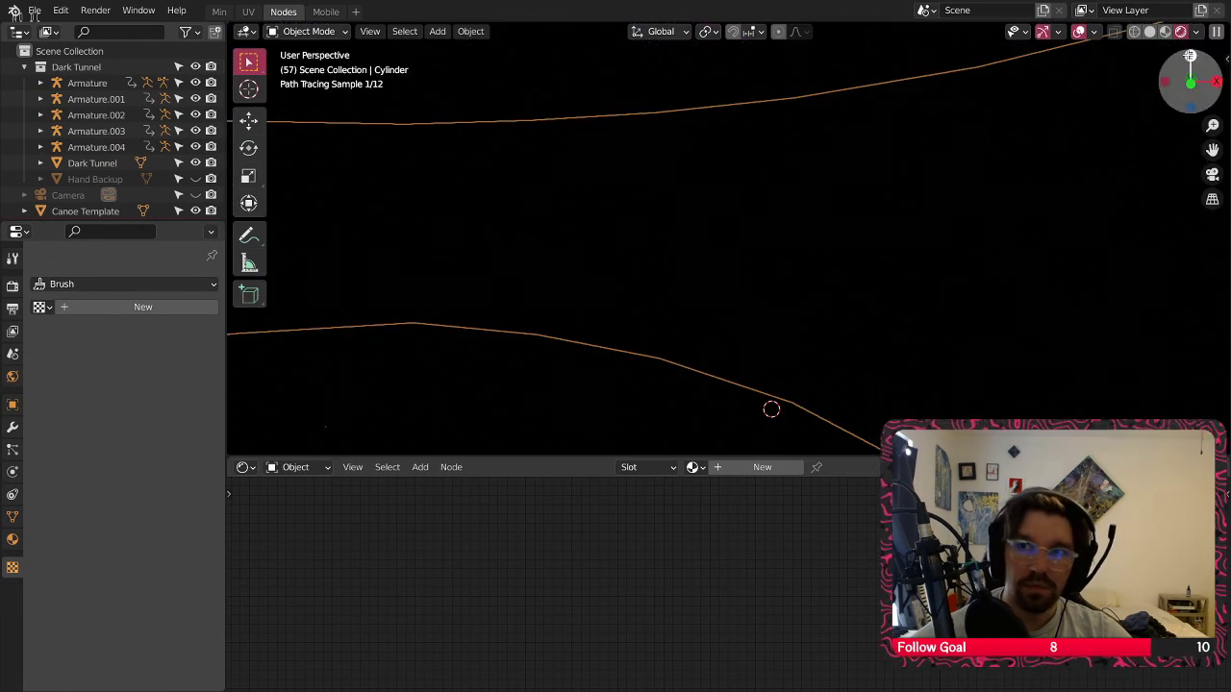
left_click(1164, 31)
Delete the railway tunnel reference photo standing beside the tunnel
scroll(615, 176, "down", 5)
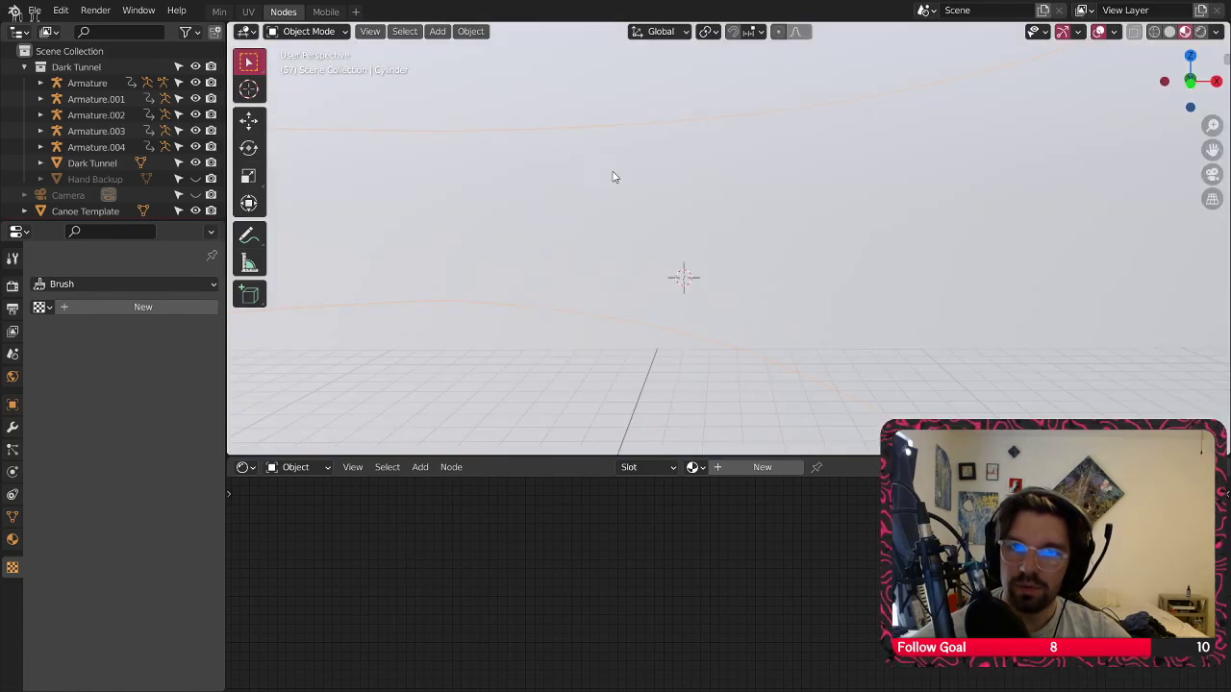
middle_click_drag(621, 170, 619, 182)
scroll(983, 264, "down", 2)
scroll(983, 265, "down", 5)
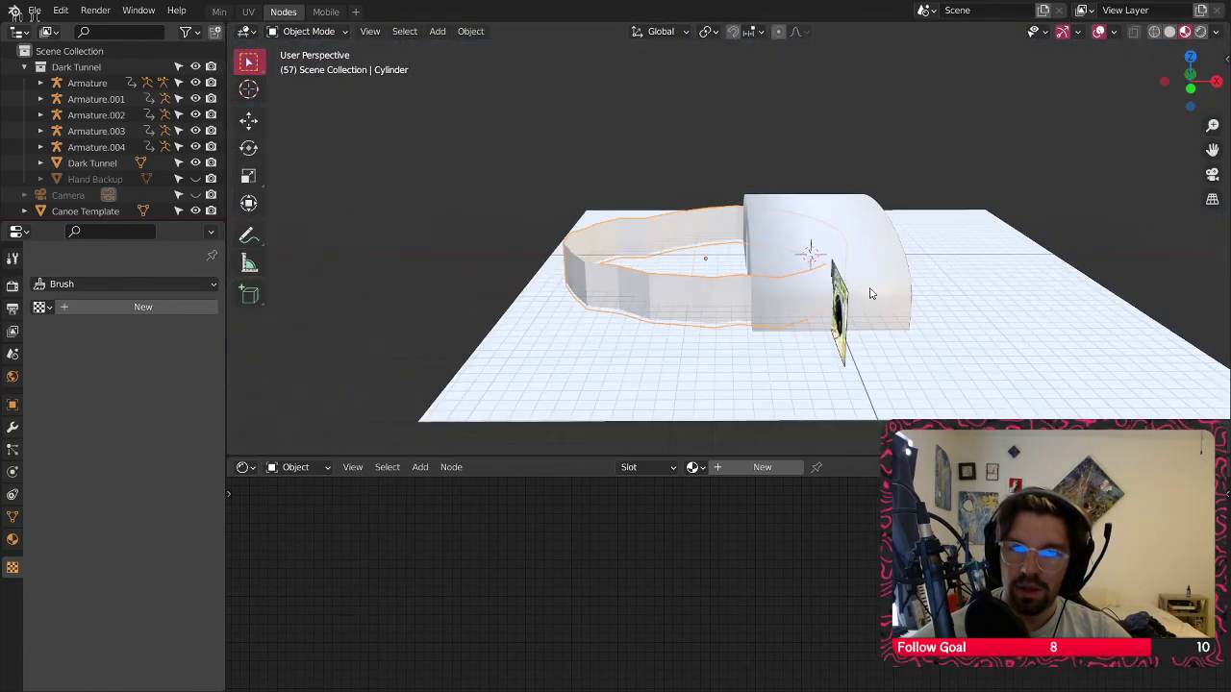
middle_click_drag(871, 291, 968, 155)
scroll(969, 154, "up", 5)
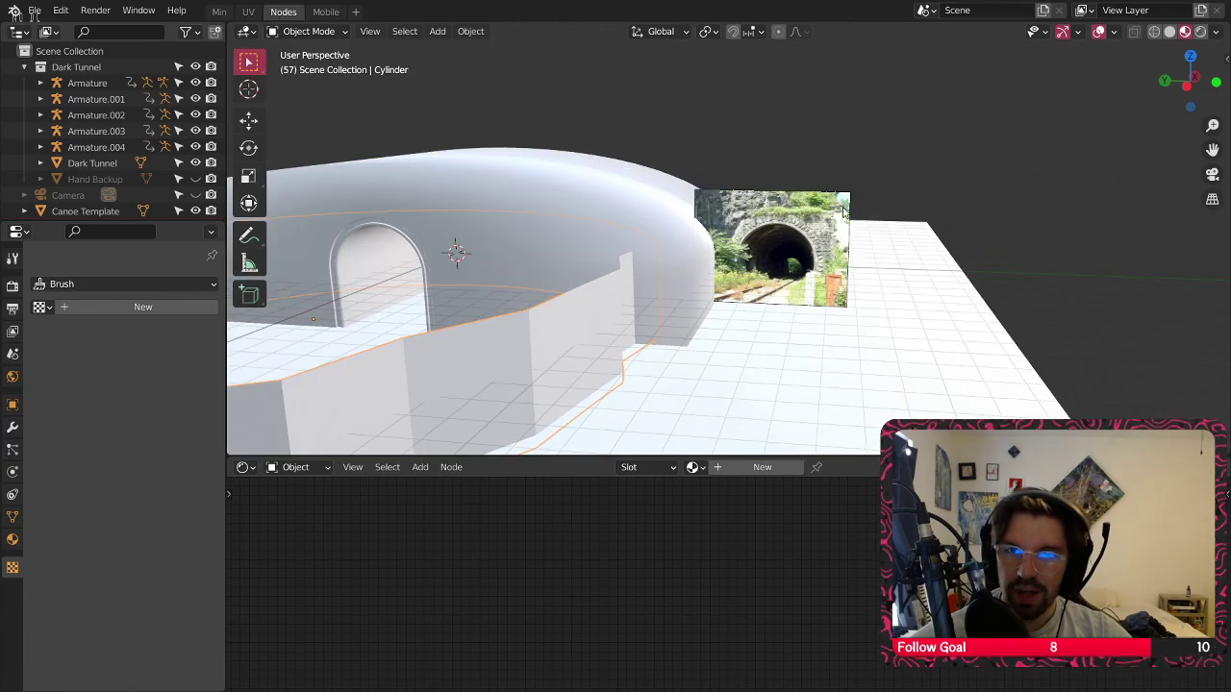
key("Delete")
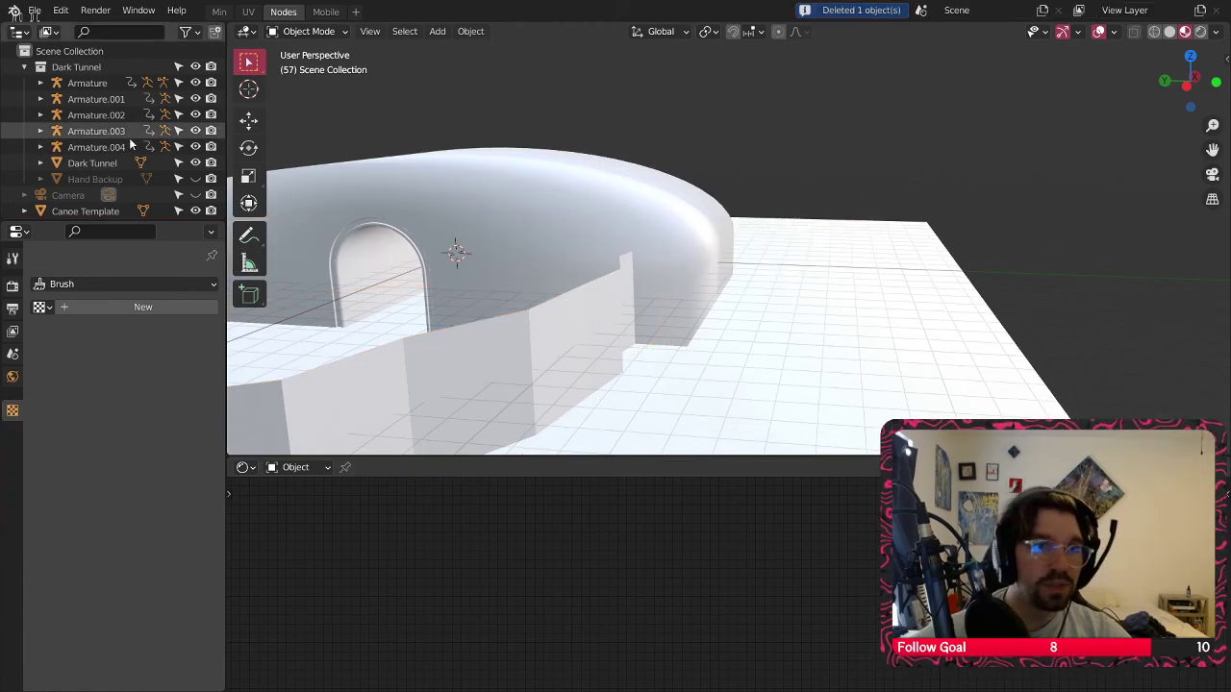
Hide the Dark Tunnel collection and create a new material for the curved wall
left_click(24, 66)
left_click(196, 67)
middle_click_drag(532, 192, 593, 218, "shift")
left_click(605, 228)
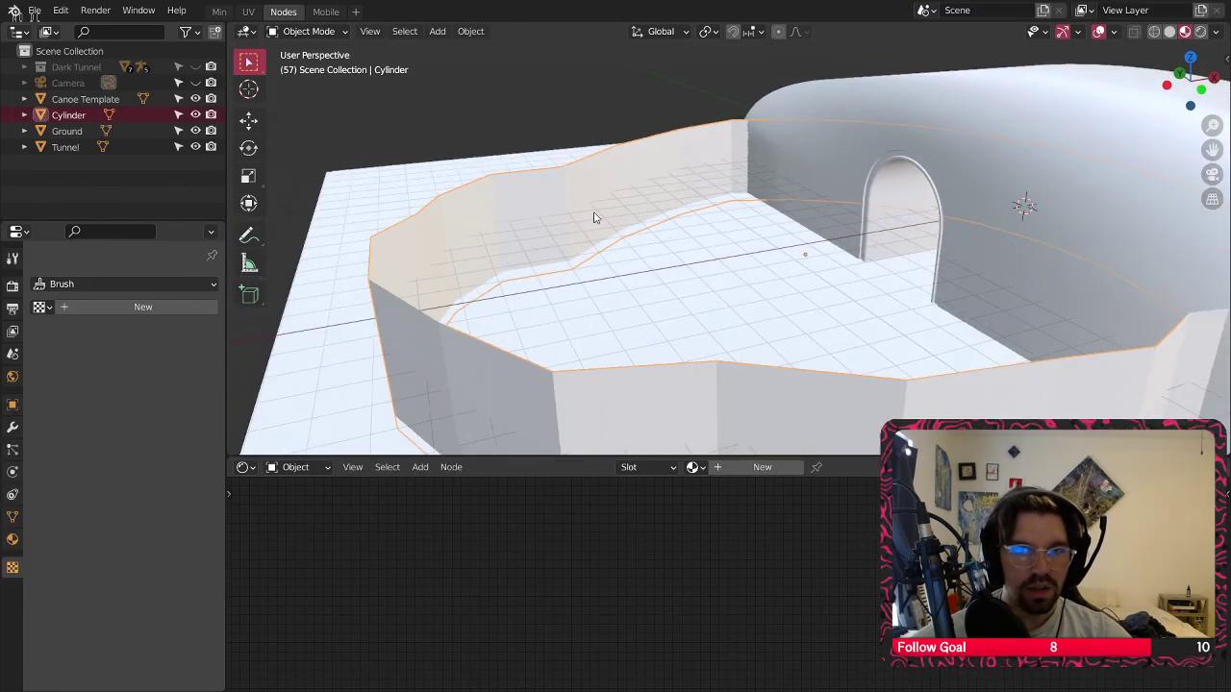
left_click(729, 471)
middle_click_drag(824, 582, 814, 539)
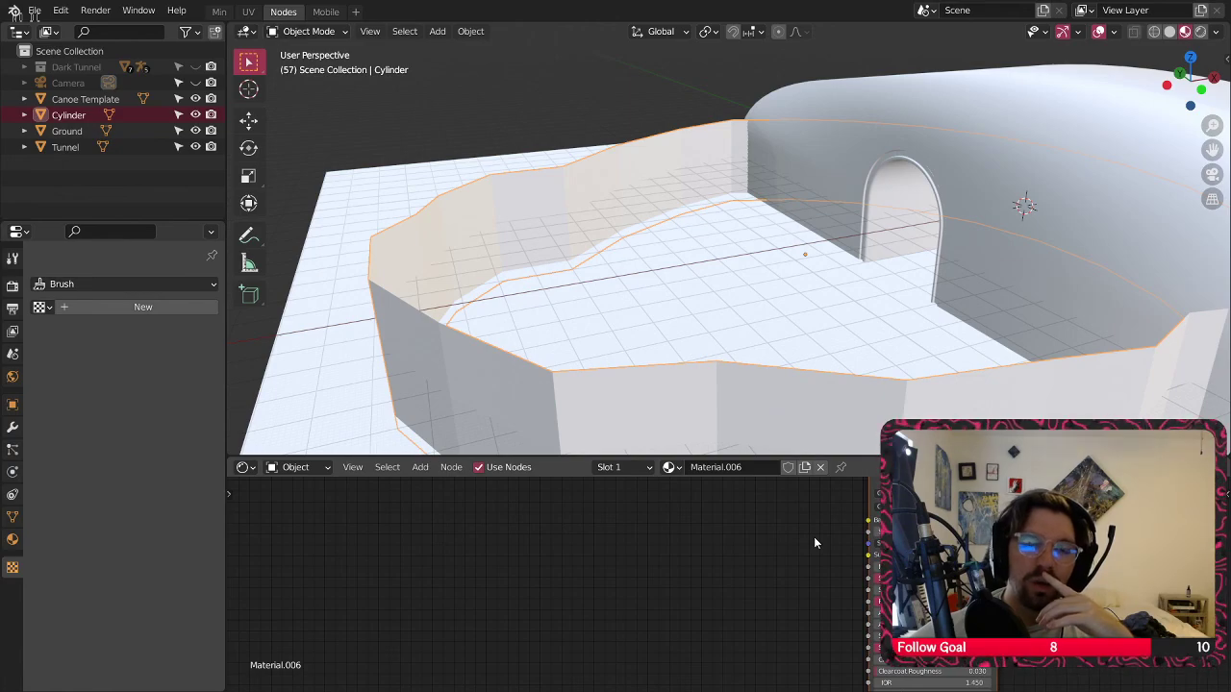
Hide the Tunnel object and put the curved wall in Edit Mode with face selection
middle_click_drag(827, 289, 959, 278)
scroll(814, 167, "up", 3)
middle_click_drag(784, 170, 792, 221)
scroll(791, 220, "down", 6)
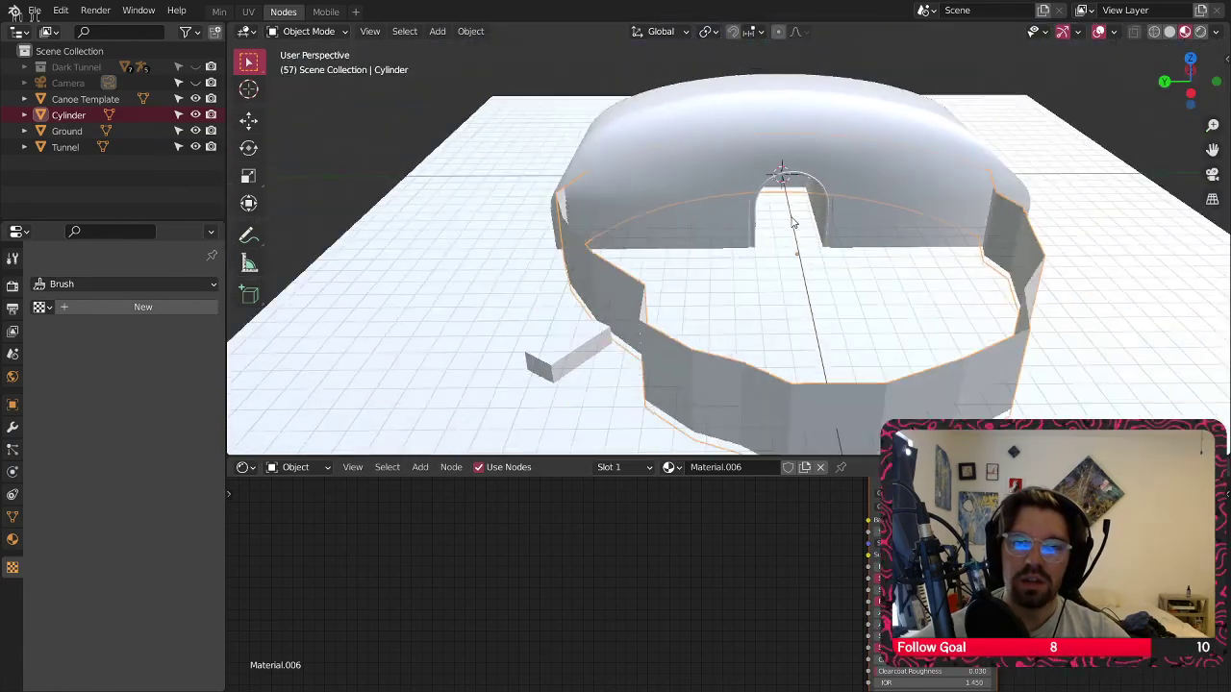
left_click(195, 146)
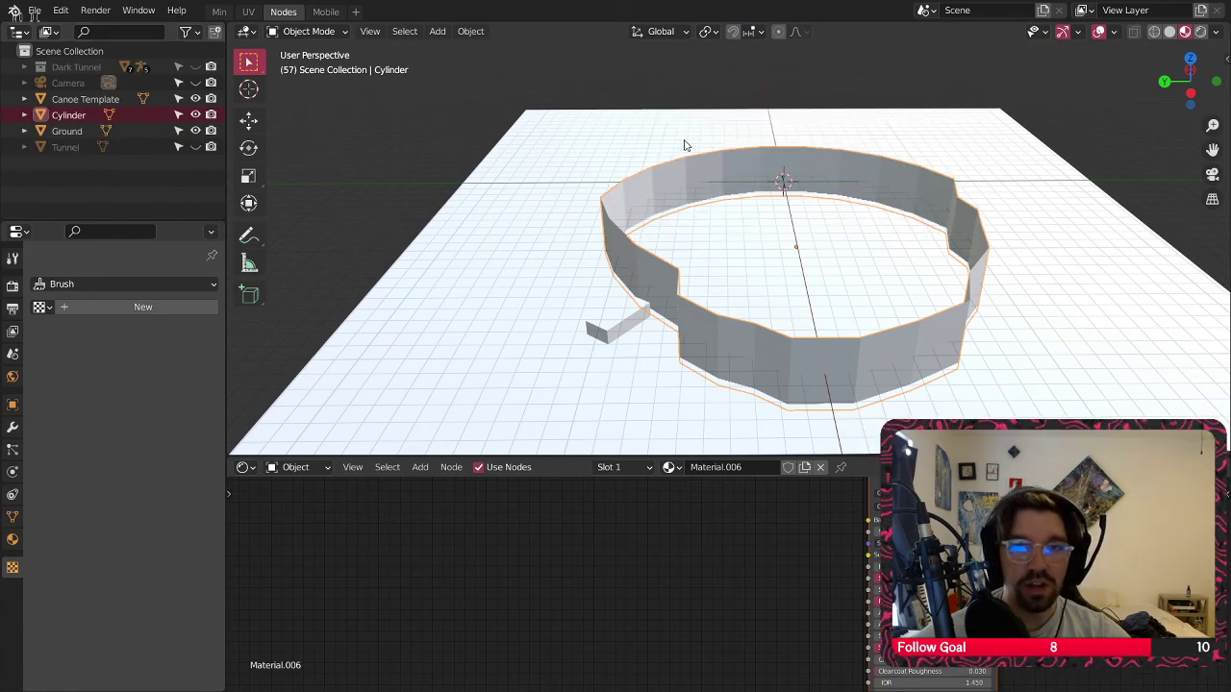
scroll(715, 204, "up", 3)
left_click(307, 31)
left_click(310, 63)
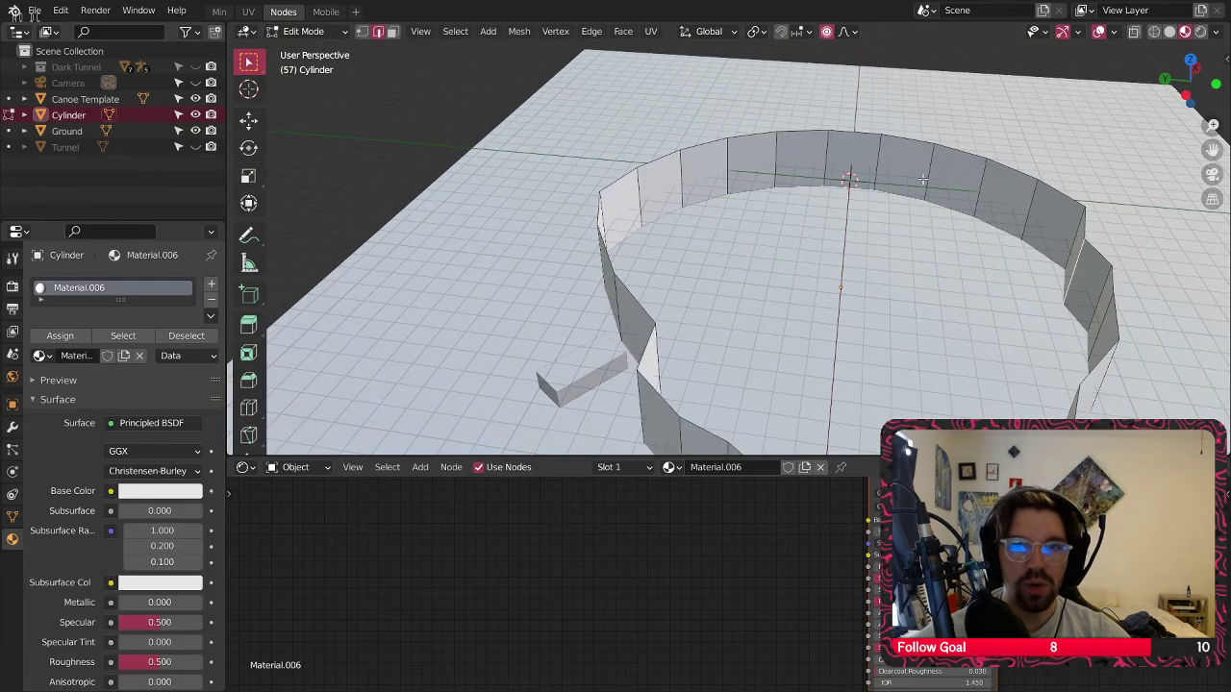
middle_click_drag(317, 64, 420, 50)
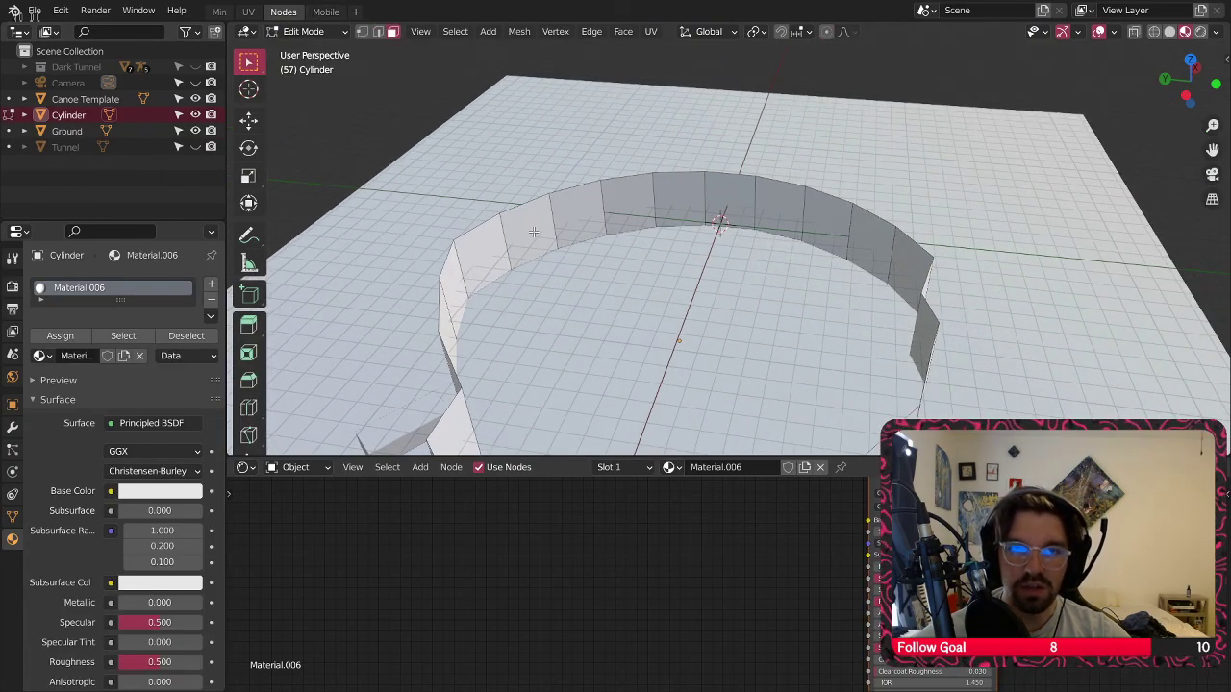
Delete the eight adjoining wall faces along the arc that runs behind the tunnel front
left_click(630, 210, "shift")
left_click(679, 203, "shift")
left_click(579, 216, "shift")
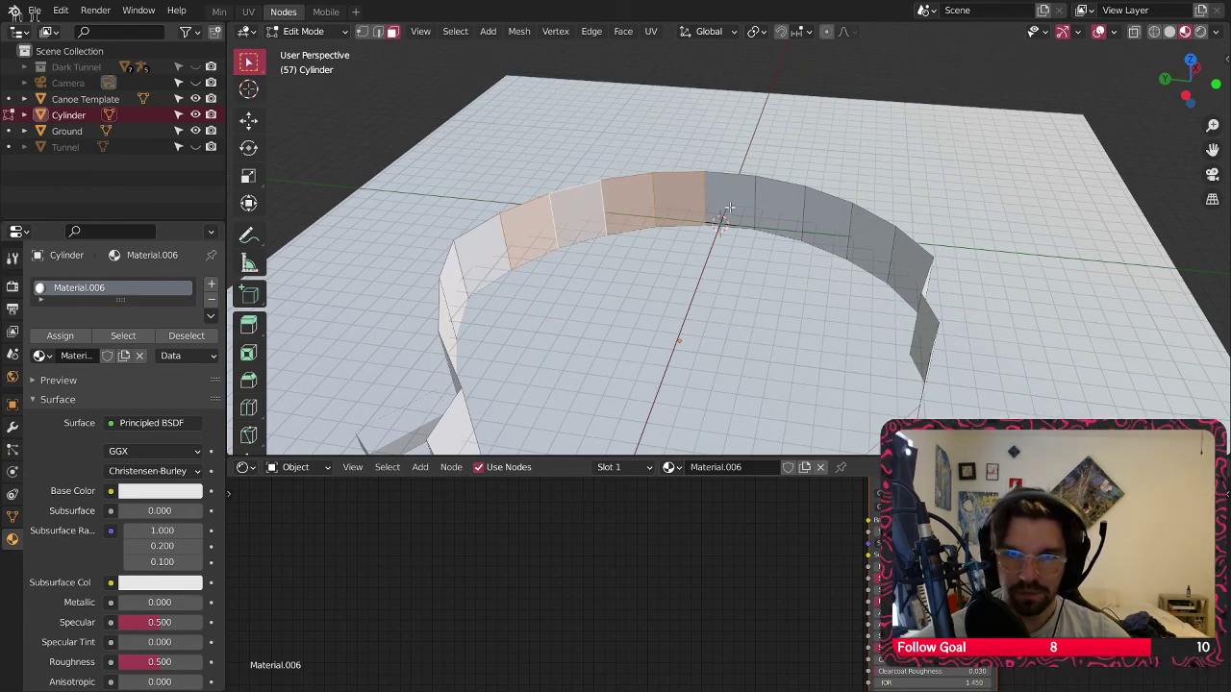
left_click(731, 207, "shift")
left_click(783, 209, "shift")
left_click(825, 221, "shift")
left_click(871, 238, "shift")
right_click(827, 240)
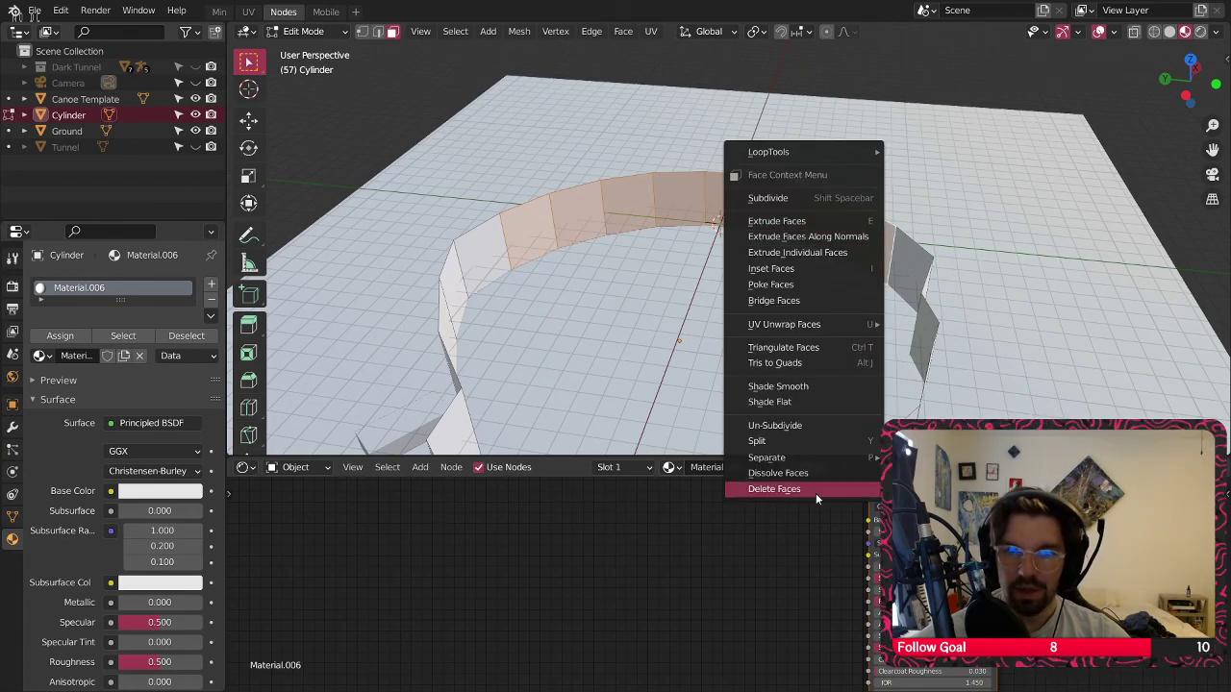
left_click(816, 493)
Compare the wall ends with the Tunnel and delete the leftover end face on the side away from the Canoe Template
left_click(195, 147)
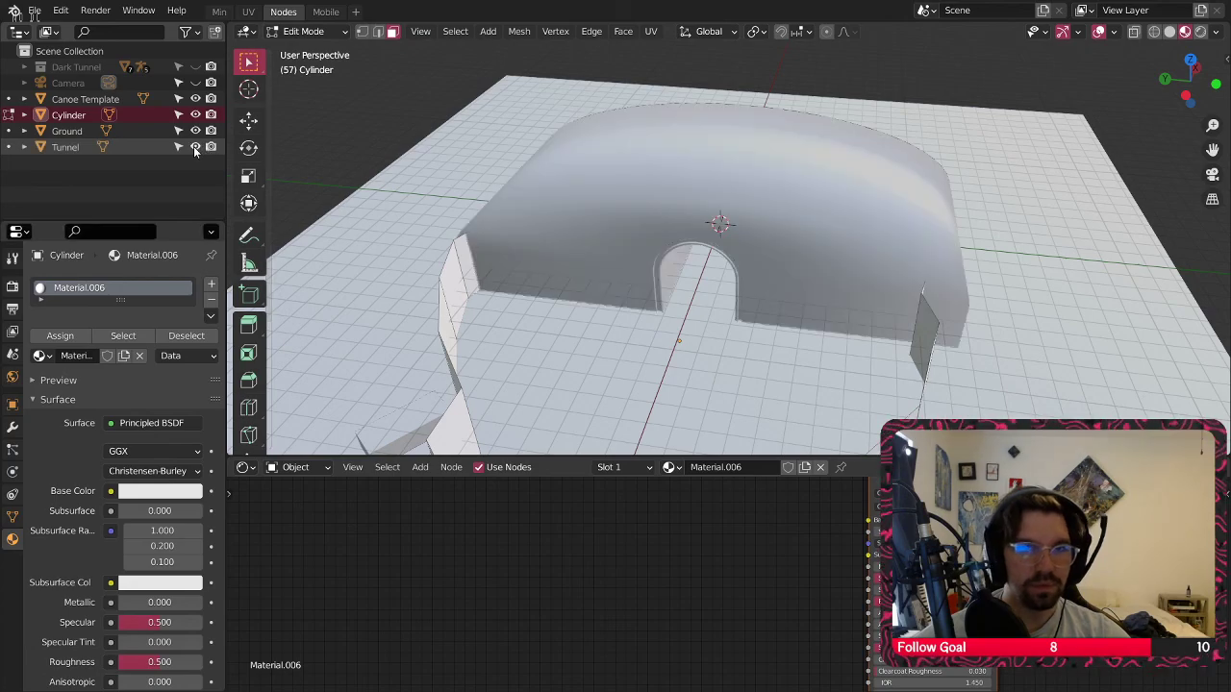
left_click(195, 147)
left_click(196, 148)
left_click(195, 147)
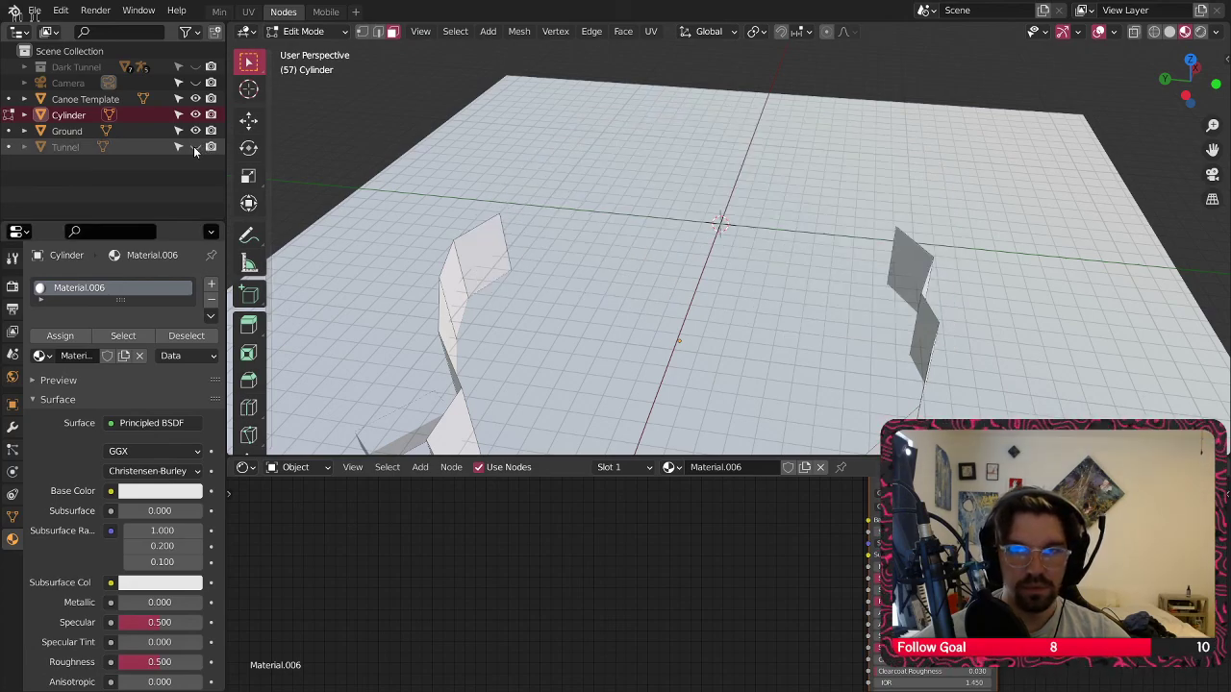
left_click(911, 243)
right_click(866, 341)
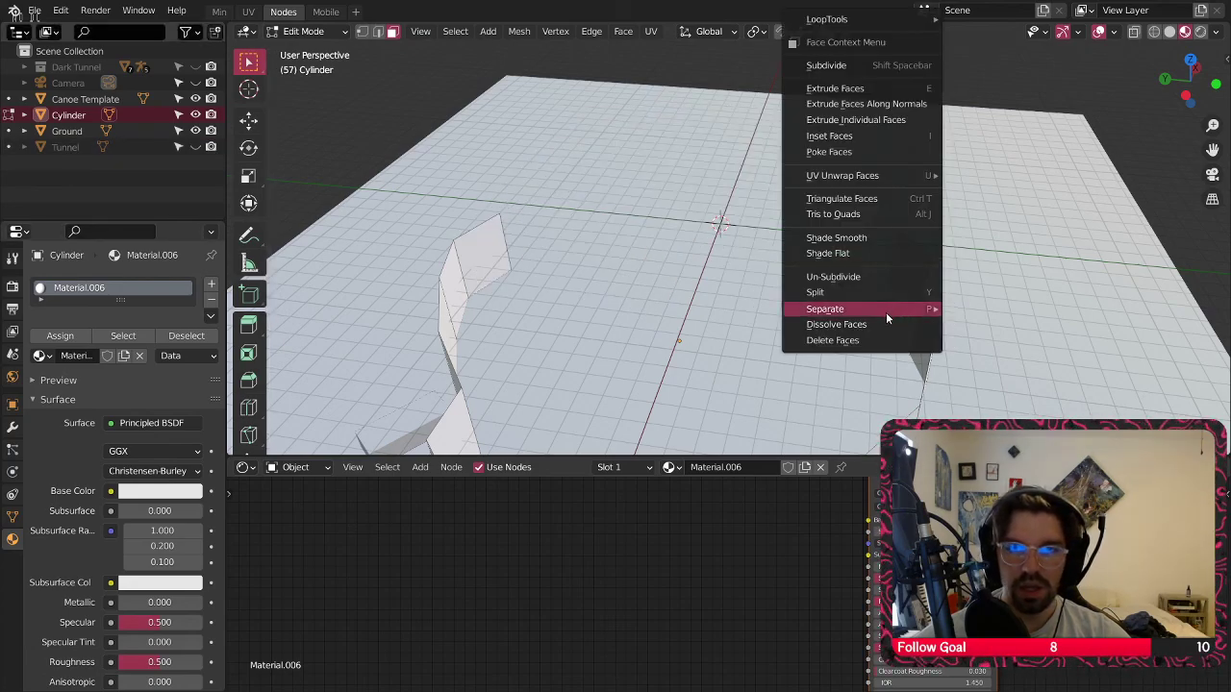
left_click(827, 341)
Show the Tunnel object again and return the curved wall to Object Mode
left_click(196, 147)
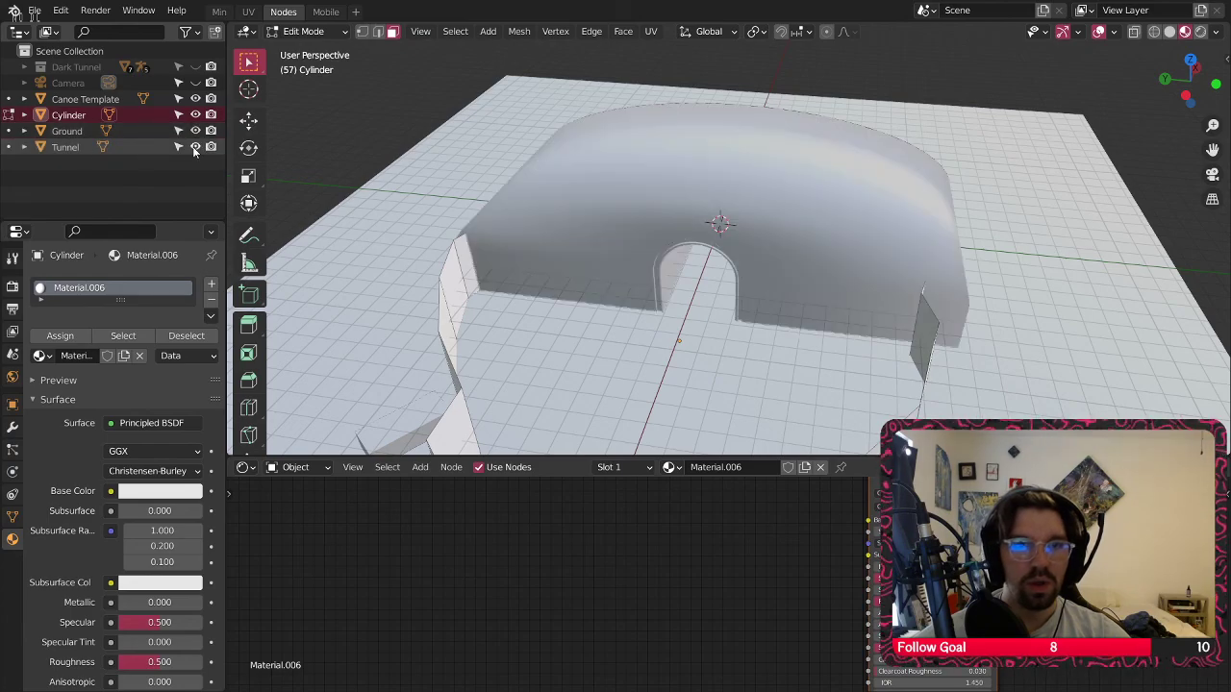
left_click(301, 31)
left_click(306, 52)
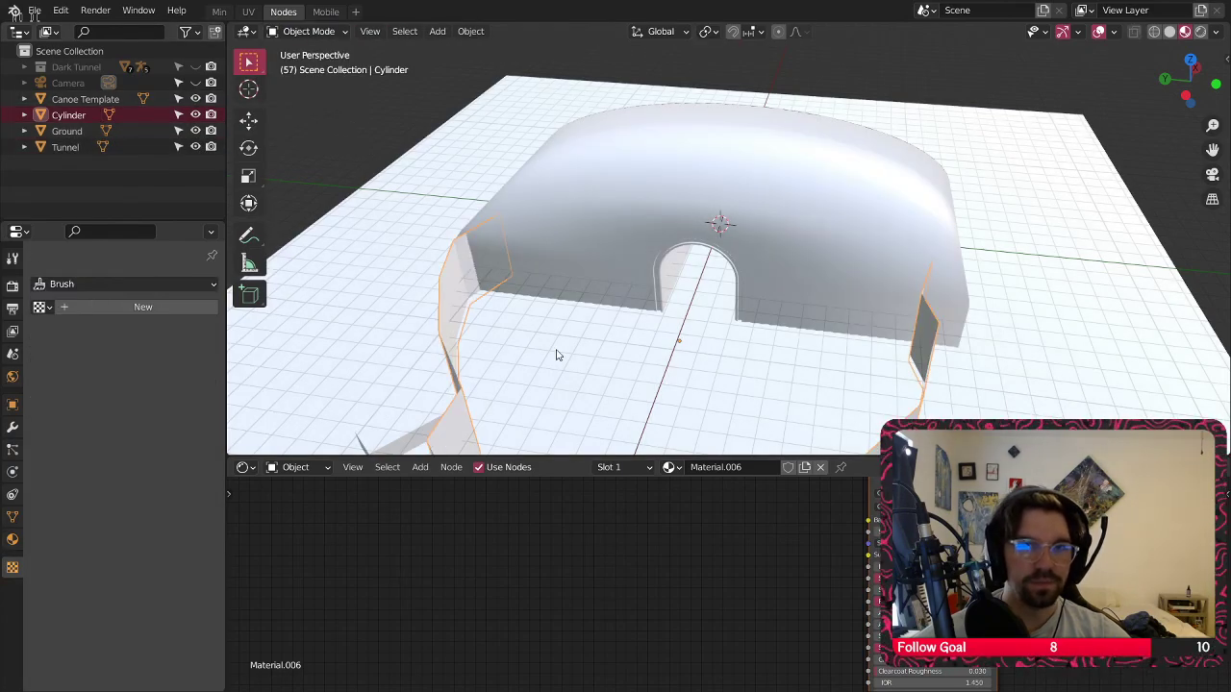
middle_click_drag(558, 352, 610, 228)
scroll(575, 254, "up", 3)
left_click(574, 254)
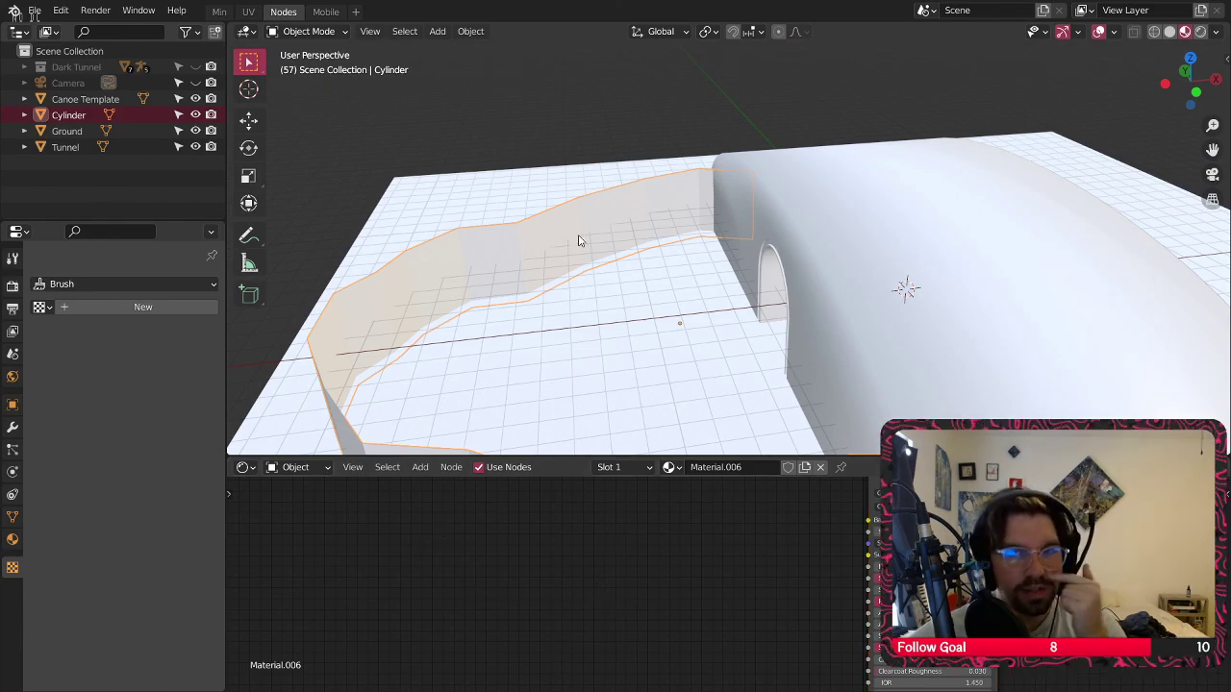
scroll(577, 241, "up", 3)
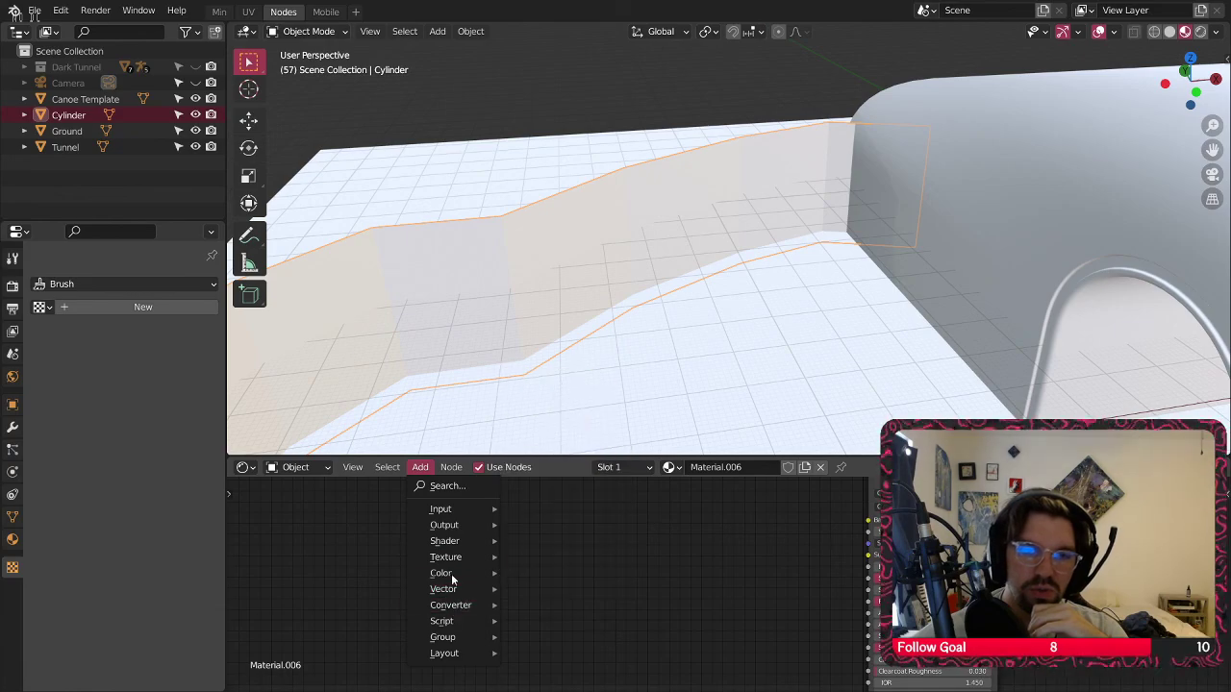
Add two Wave Texture nodes to the curved wall's material and place the second one directly below the first
mouse_move(460, 558)
left_click(552, 538)
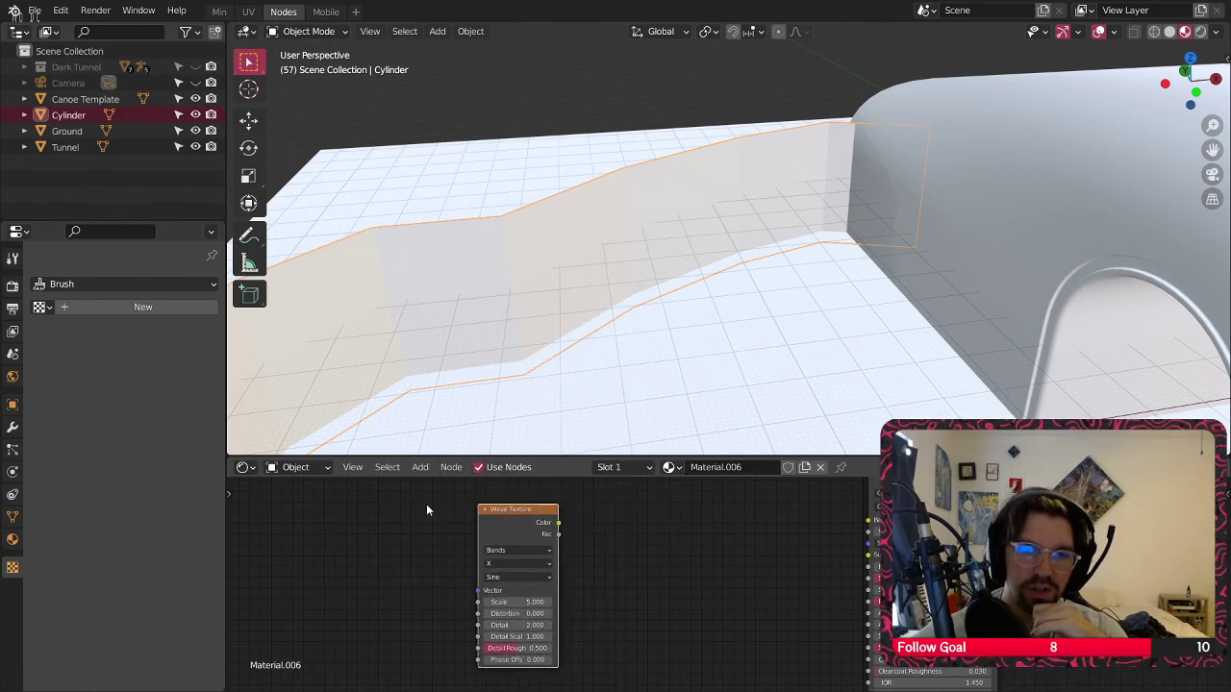
left_click(420, 467)
mouse_move(447, 560)
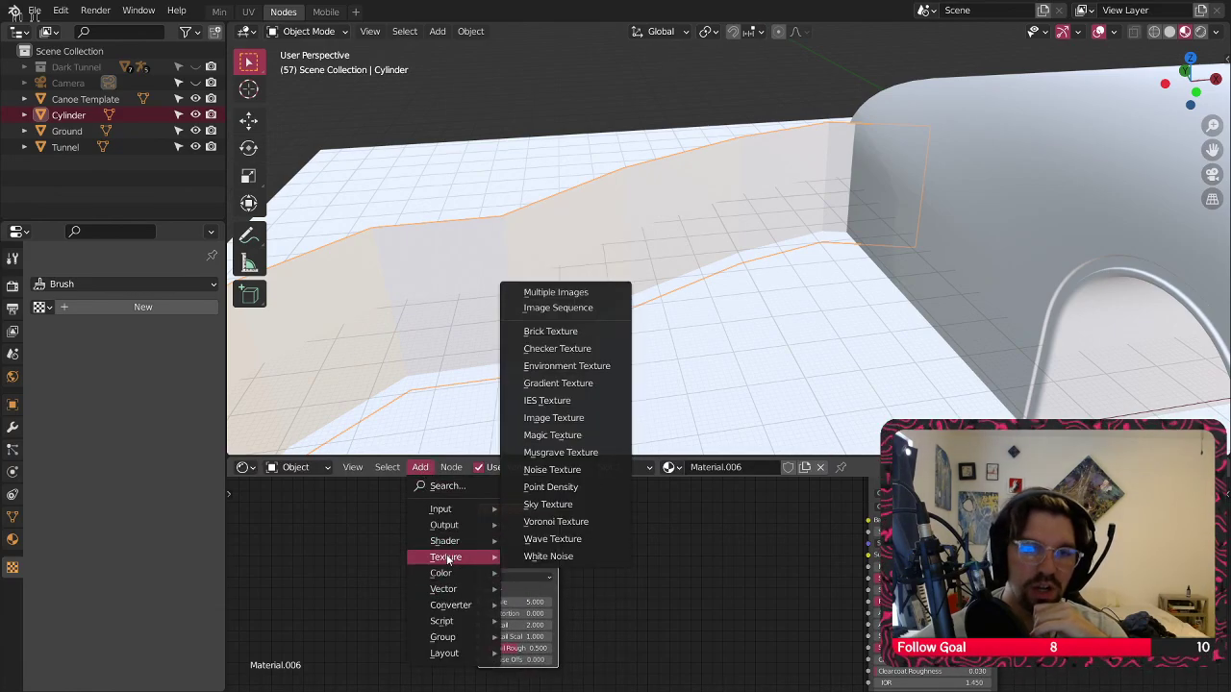
left_click(552, 539)
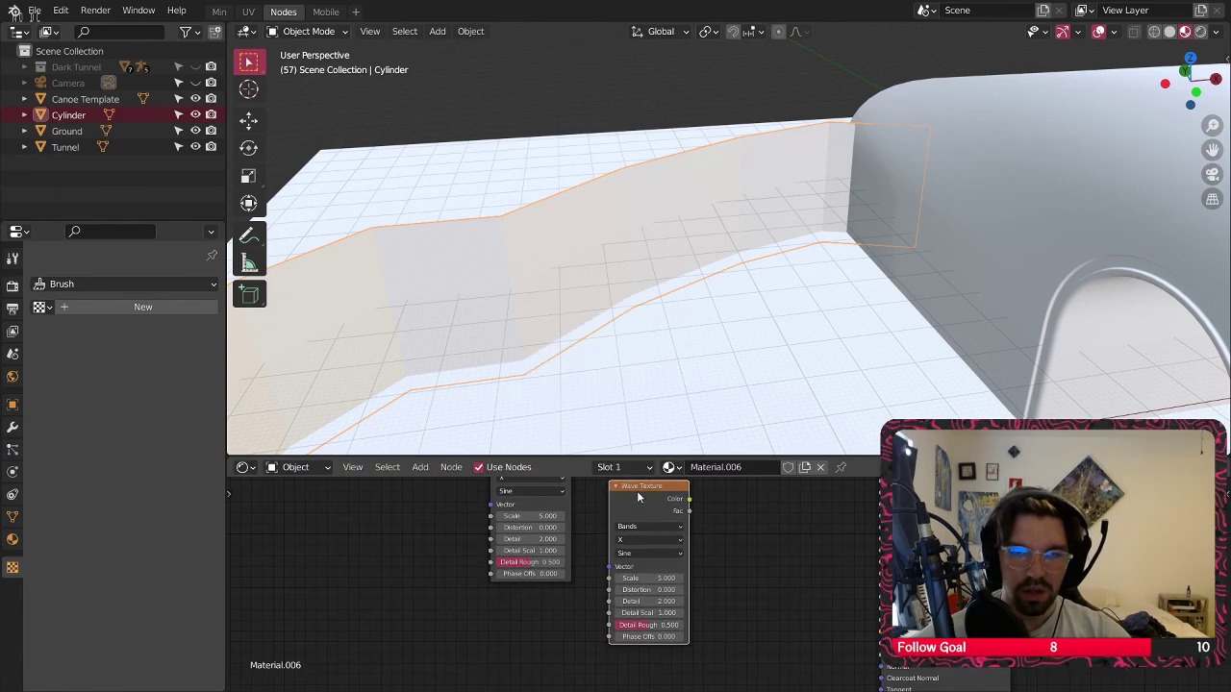
left_click(519, 602)
Add a Texture Coordinate node and link its Object output to the Vector inputs of both Wave Textures
left_click(420, 467)
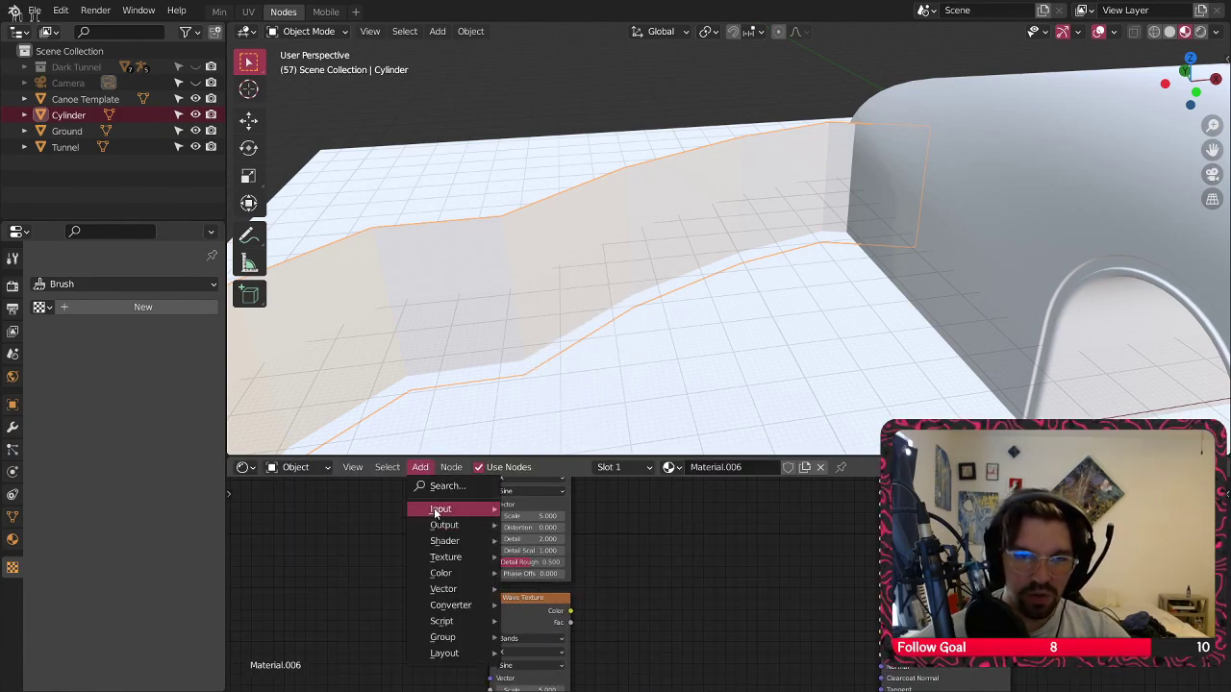
mouse_move(435, 513)
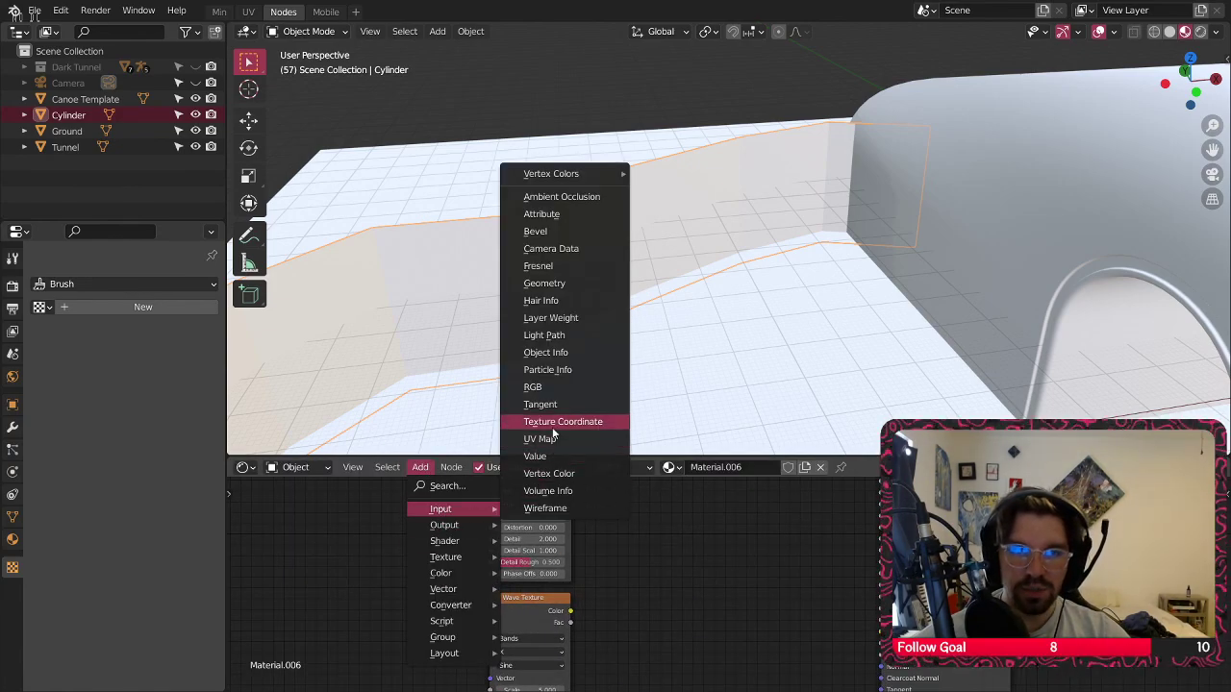
left_click(562, 422)
left_click(448, 523)
left_click_drag(522, 573, 590, 509)
left_click_drag(485, 536, 435, 537)
left_click_drag(471, 574, 589, 683)
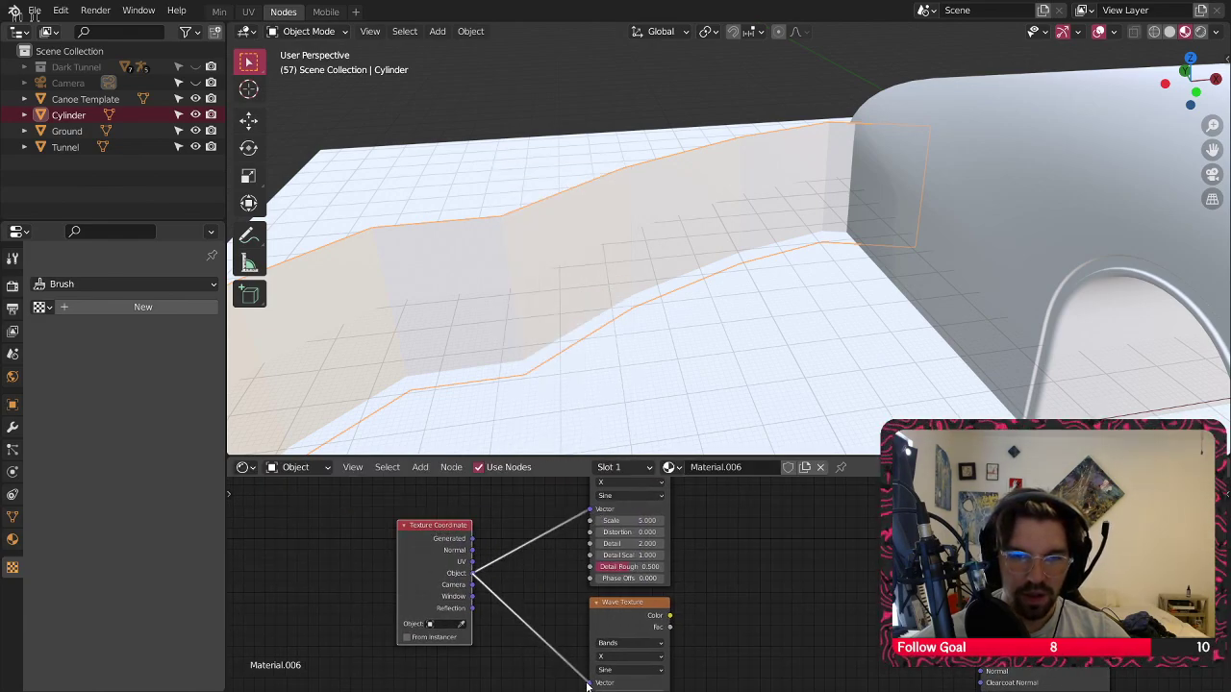
Set the bands direction of the lower Wave Texture to Y
middle_click_drag(742, 597, 708, 555)
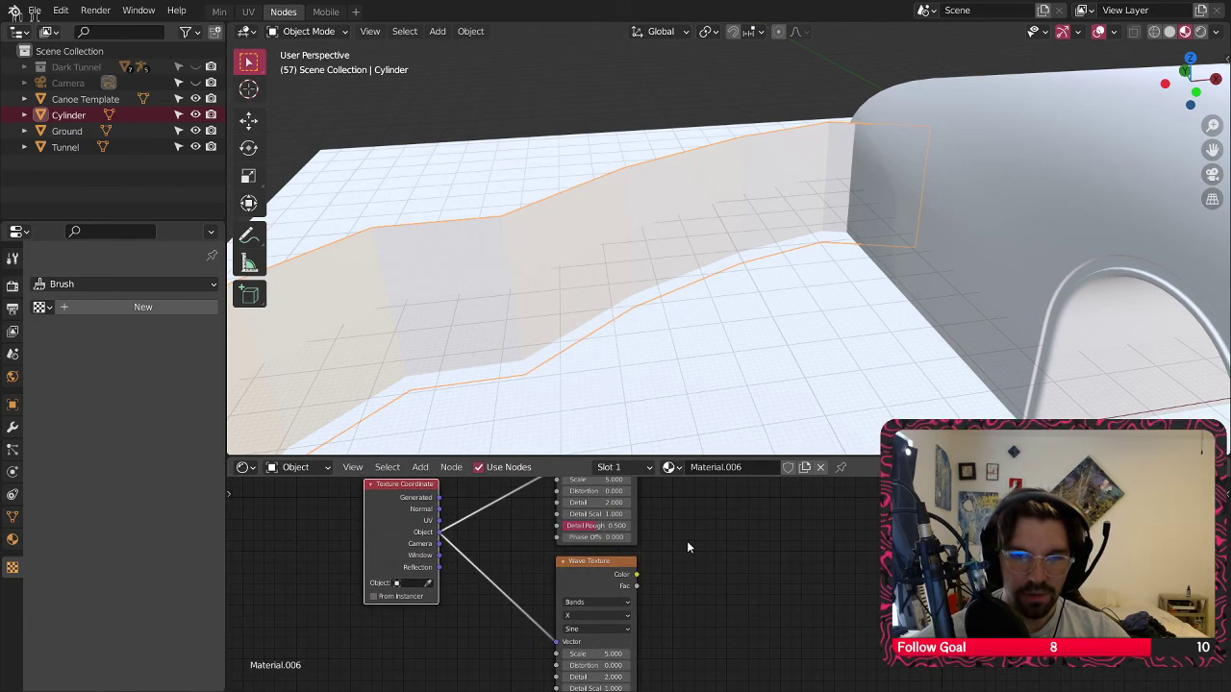
left_click(589, 616)
left_click(605, 636)
middle_click_drag(725, 543, 640, 625)
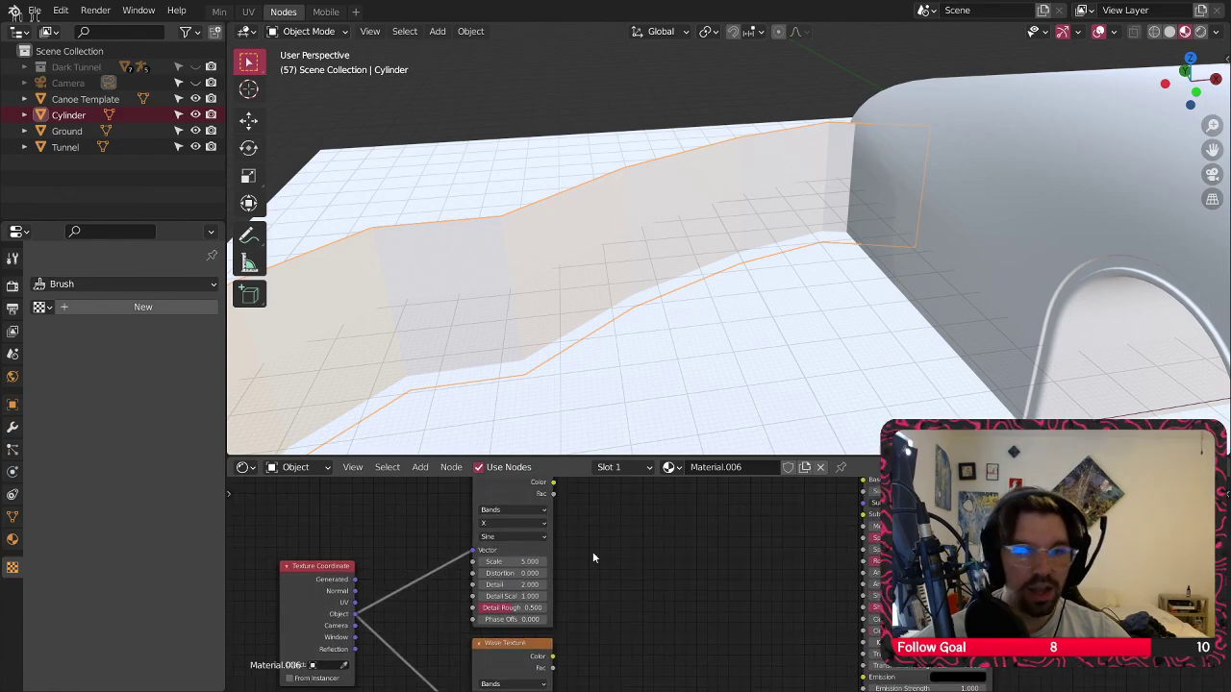
Add a Mix color node, link its output to Base Color, and feed the upper Wave Texture's Color into Color1
left_click(426, 469)
left_click(424, 471)
left_click(419, 472)
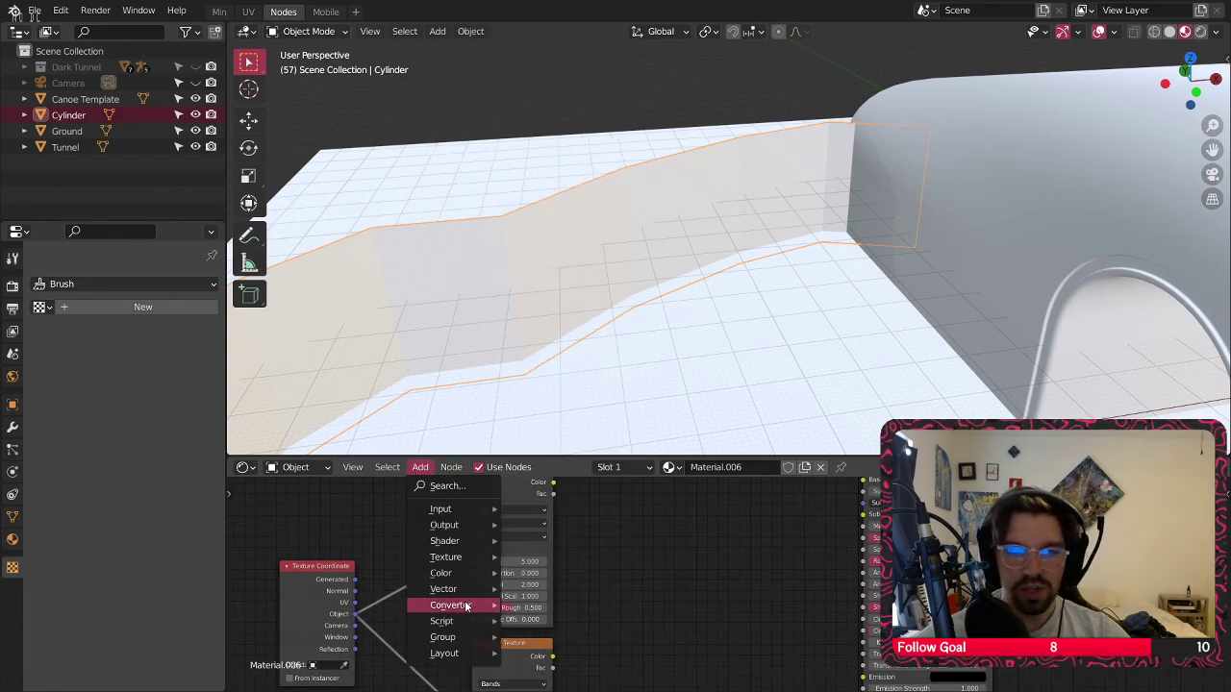
mouse_move(452, 605)
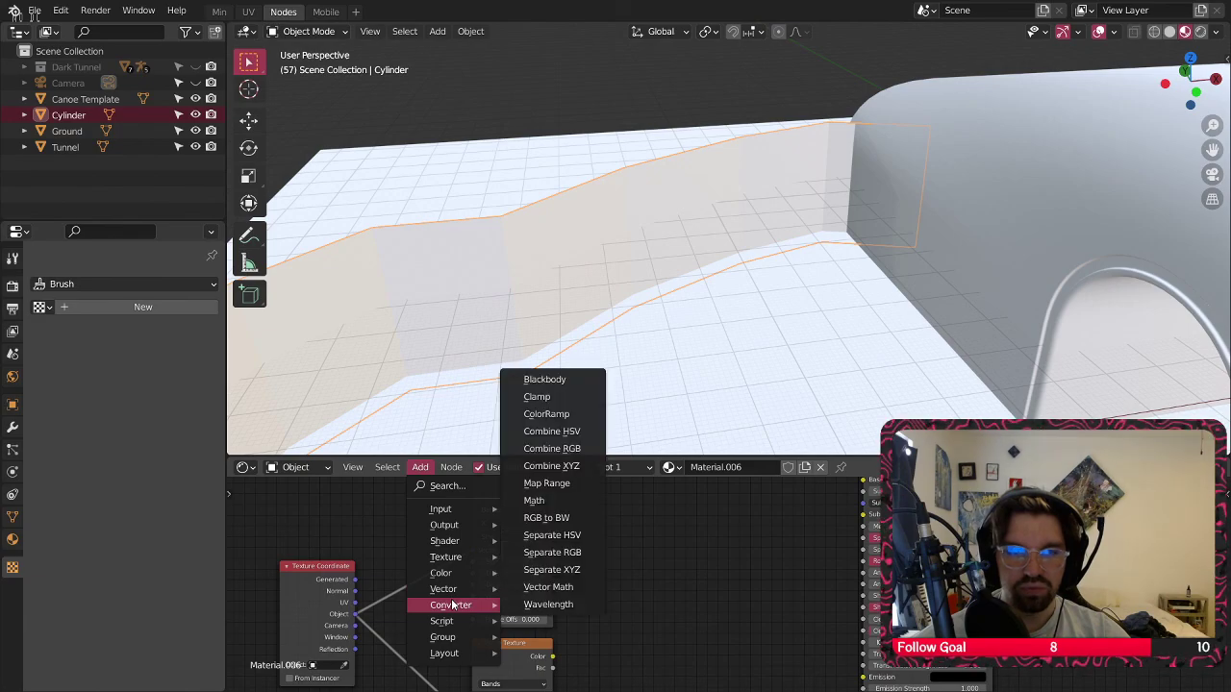
mouse_move(465, 581)
left_click(539, 555)
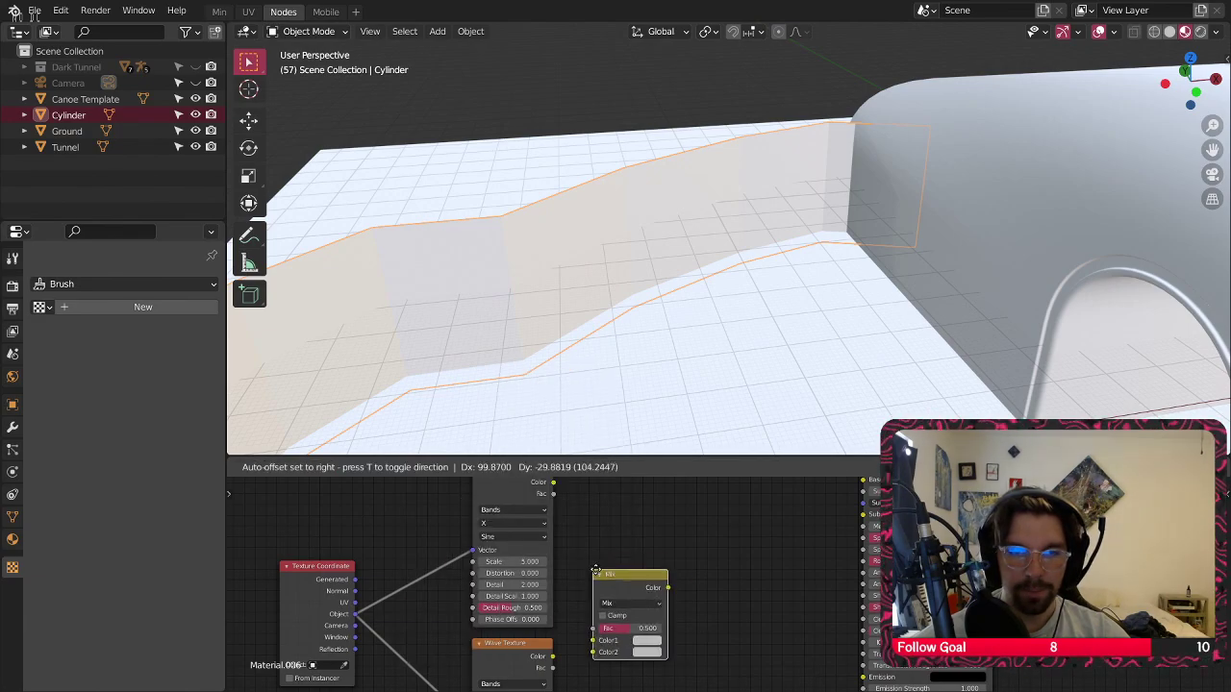
left_click(661, 577)
left_click_drag(709, 561, 864, 484)
left_click_drag(554, 484, 630, 609)
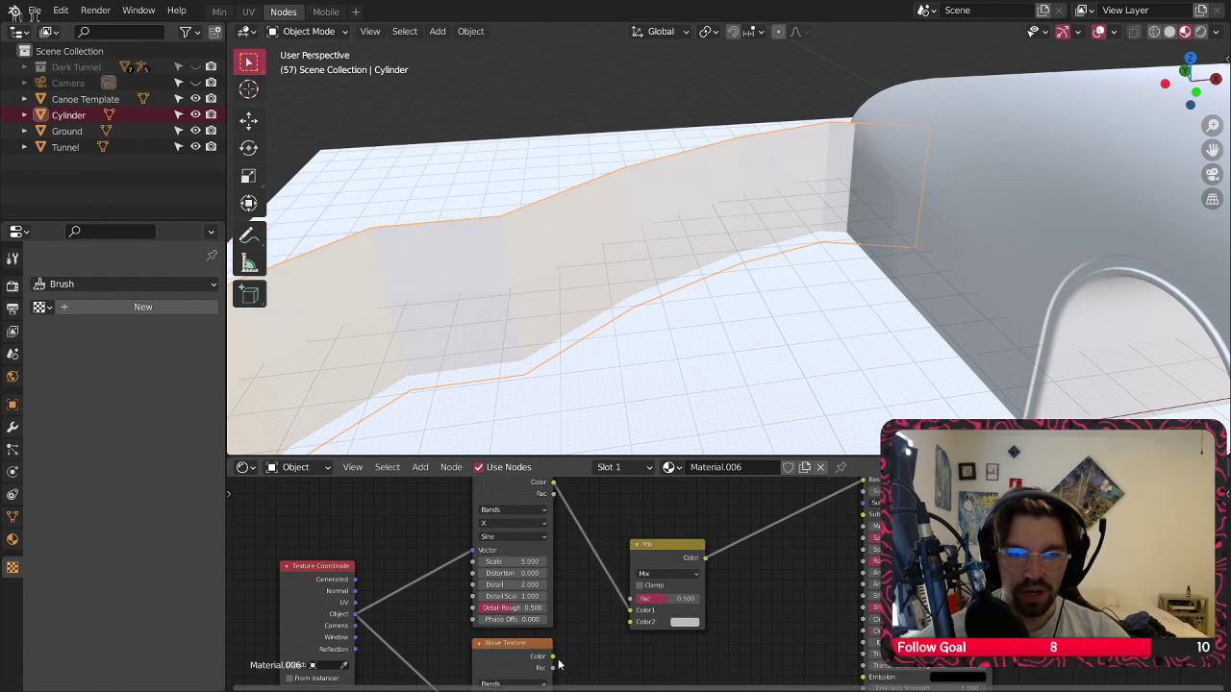
left_click_drag(553, 657, 618, 637)
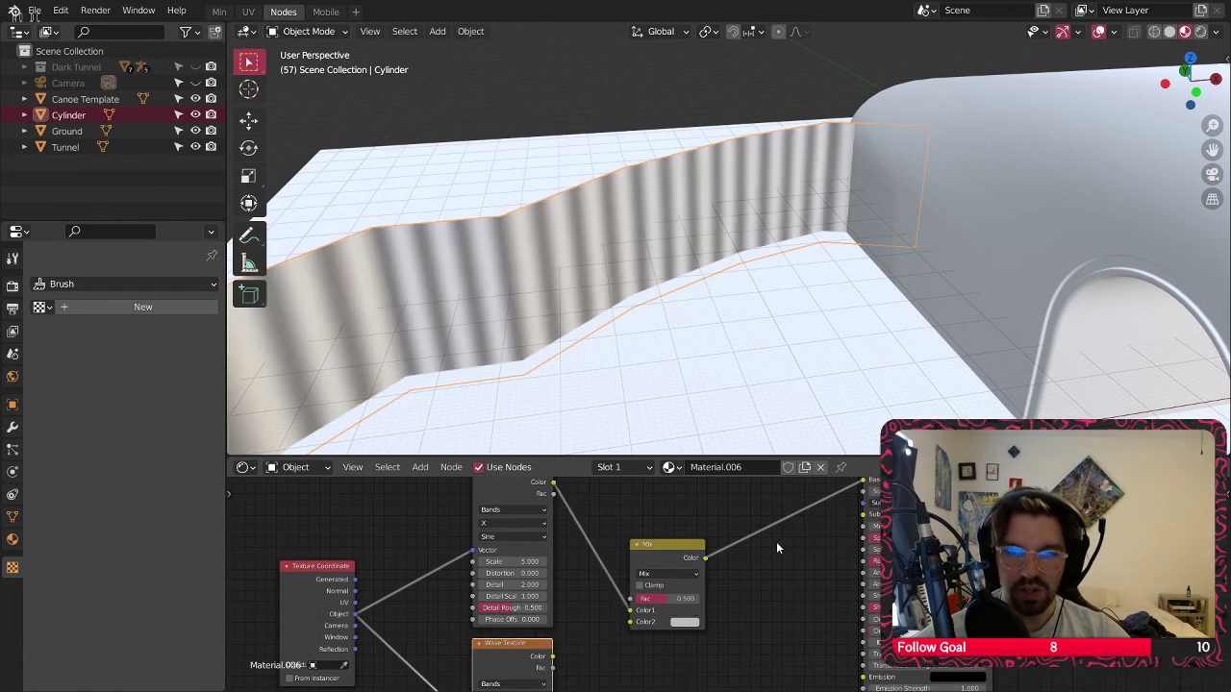
Link the Mix output to the shader's Alpha instead of Base Color, and the lower Wave Texture's Color to Color2
scroll(776, 542, "down", 4)
left_click_drag(827, 506, 794, 624)
middle_click_drag(794, 623, 772, 560)
left_click_drag(665, 491, 678, 567)
left_click_drag(702, 577, 807, 604)
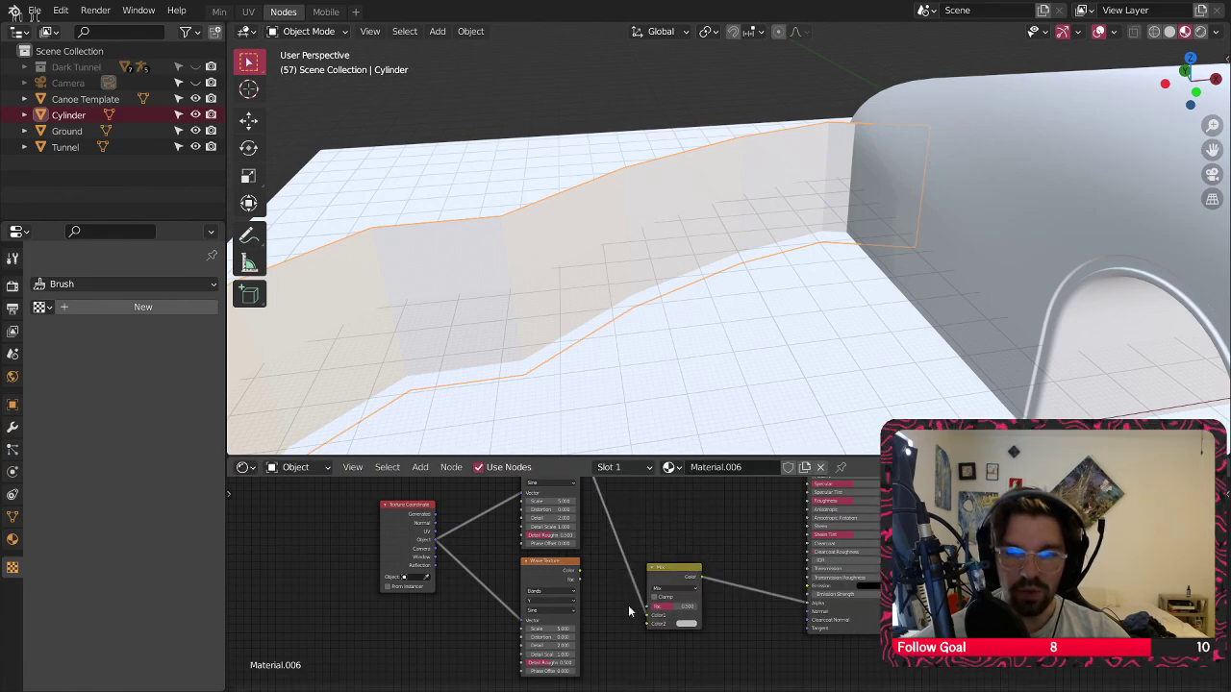
scroll(598, 597, "up", 3)
left_click_drag(576, 564, 660, 632)
left_click_drag(682, 574, 673, 543)
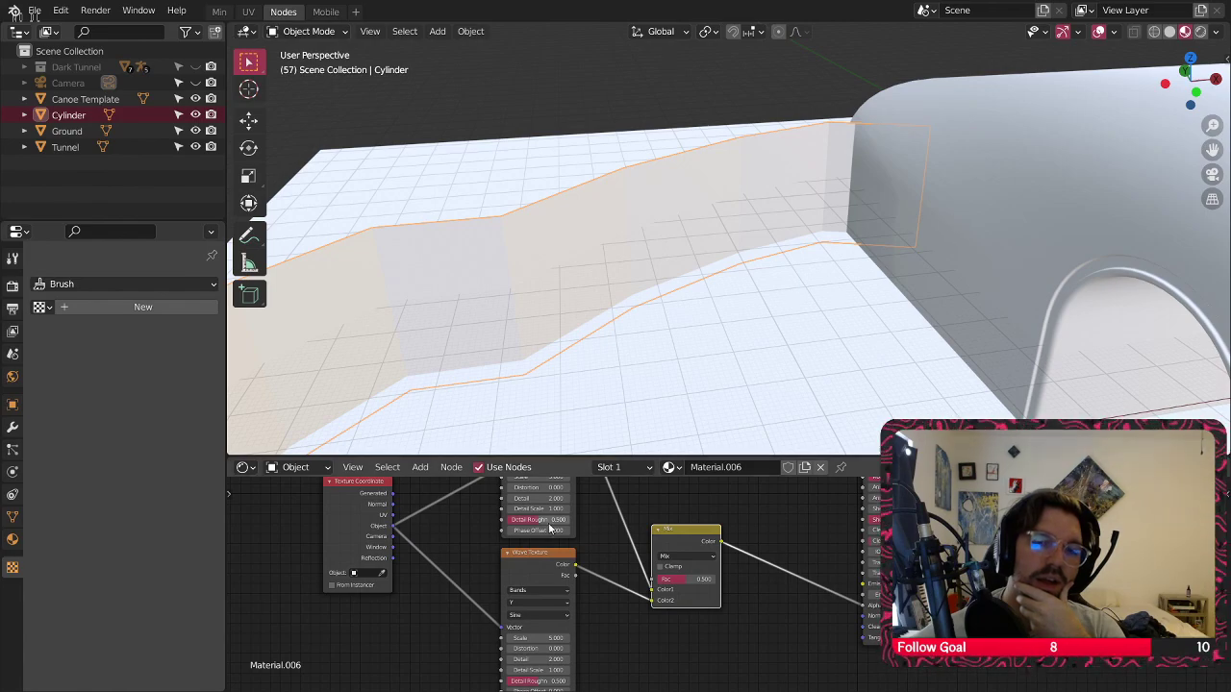
Switch the viewport to Rendered shading and, after trying a Mix factor of 1.000, set it to 0.5
mouse_move(600, 572)
middle_mouse_down()
mouse_move(635, 673)
mouse_move(609, 577)
middle_mouse_up()
scroll(621, 611, "up", 2)
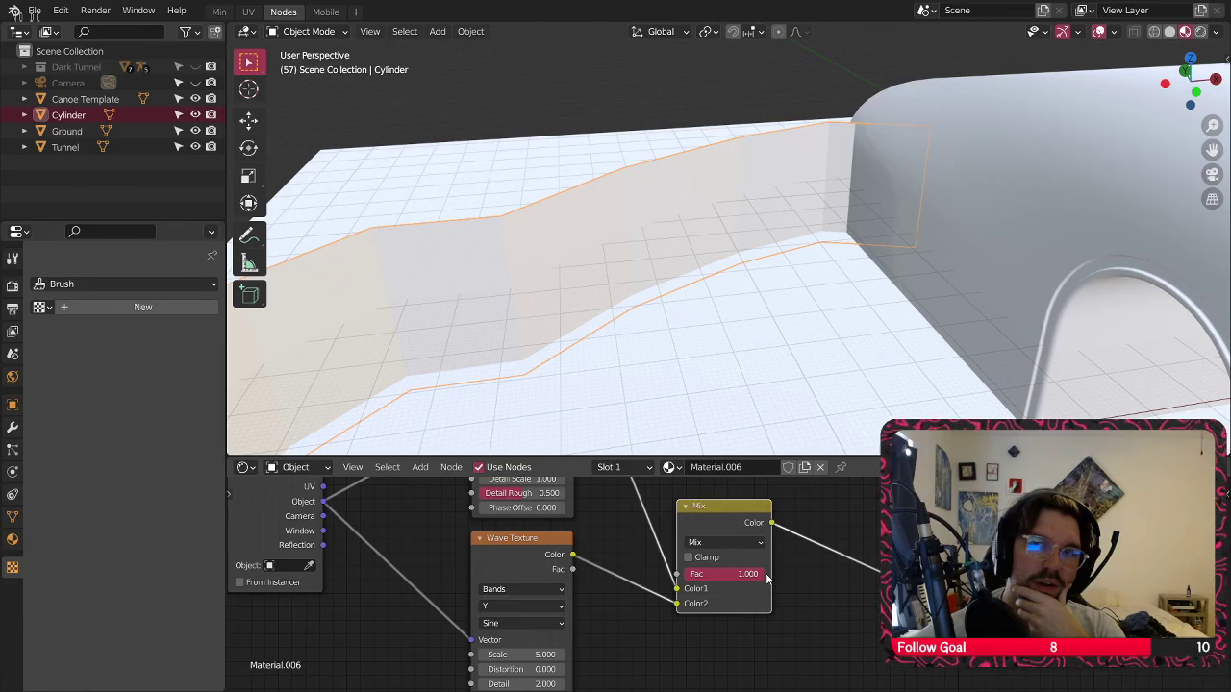
left_click(1205, 31)
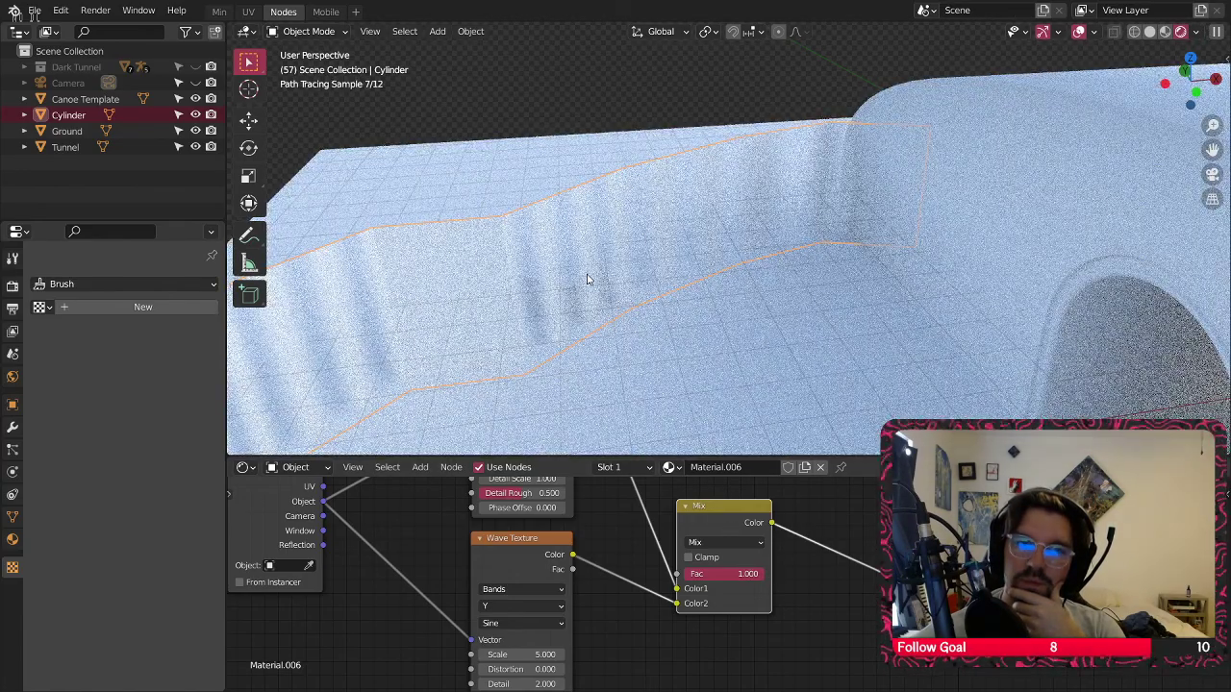
scroll(589, 279, "up", 5)
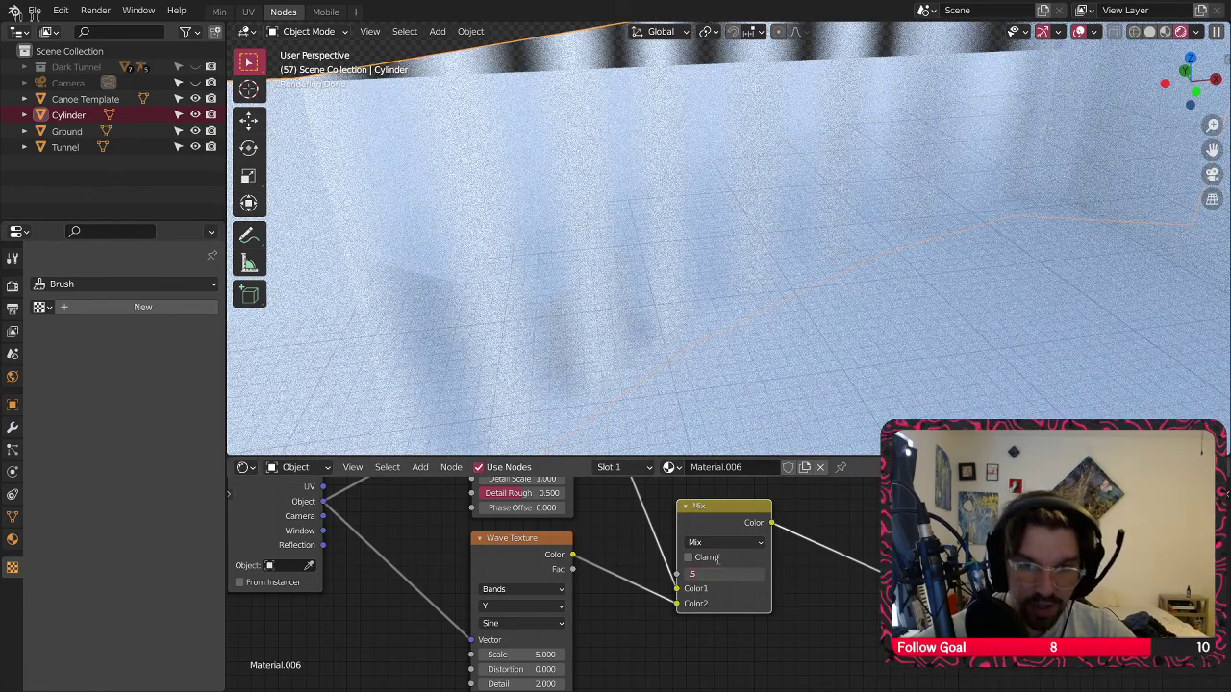
key("Return")
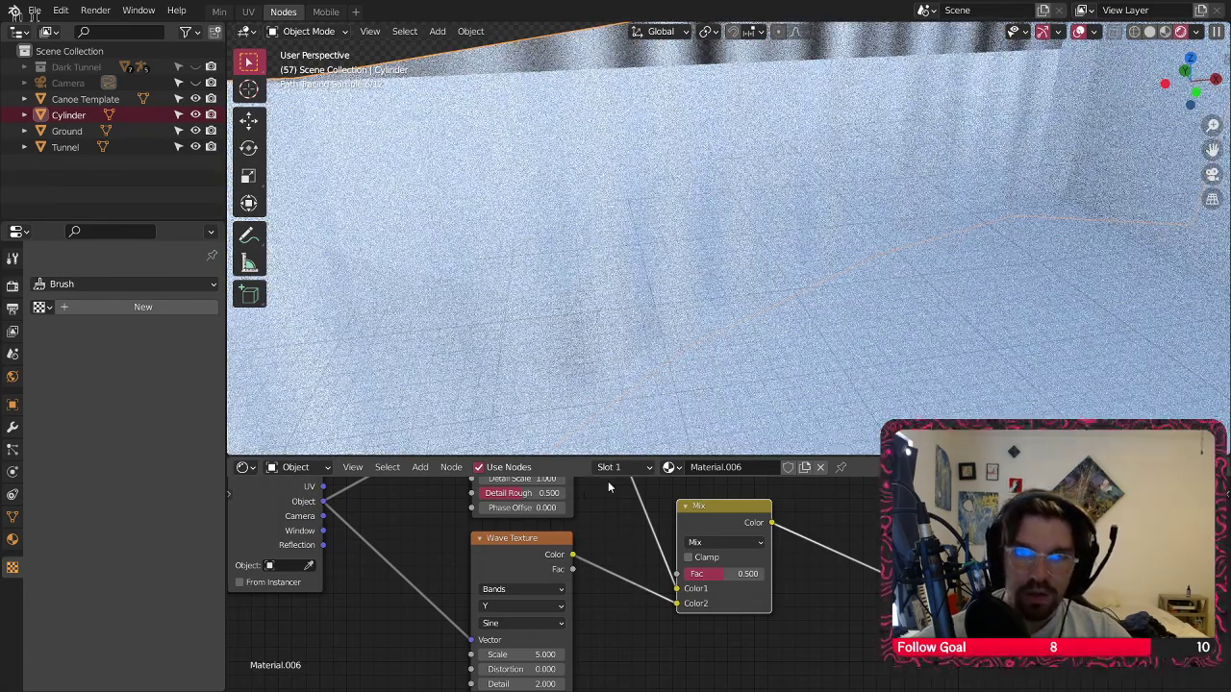
Set Detail Roughness to 0 on both Wave Texture nodes
middle_click_drag(597, 587, 671, 486)
left_click_drag(599, 612, 547, 613)
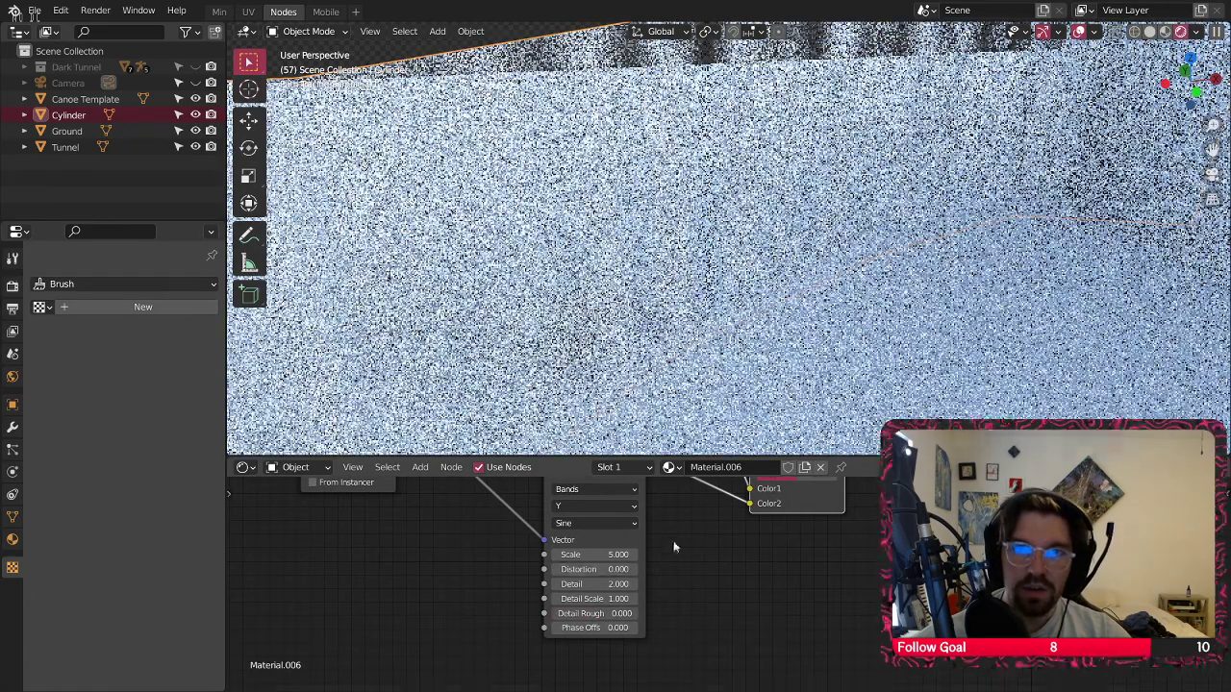
middle_click_drag(714, 503, 728, 644)
left_click_drag(610, 535, 562, 536)
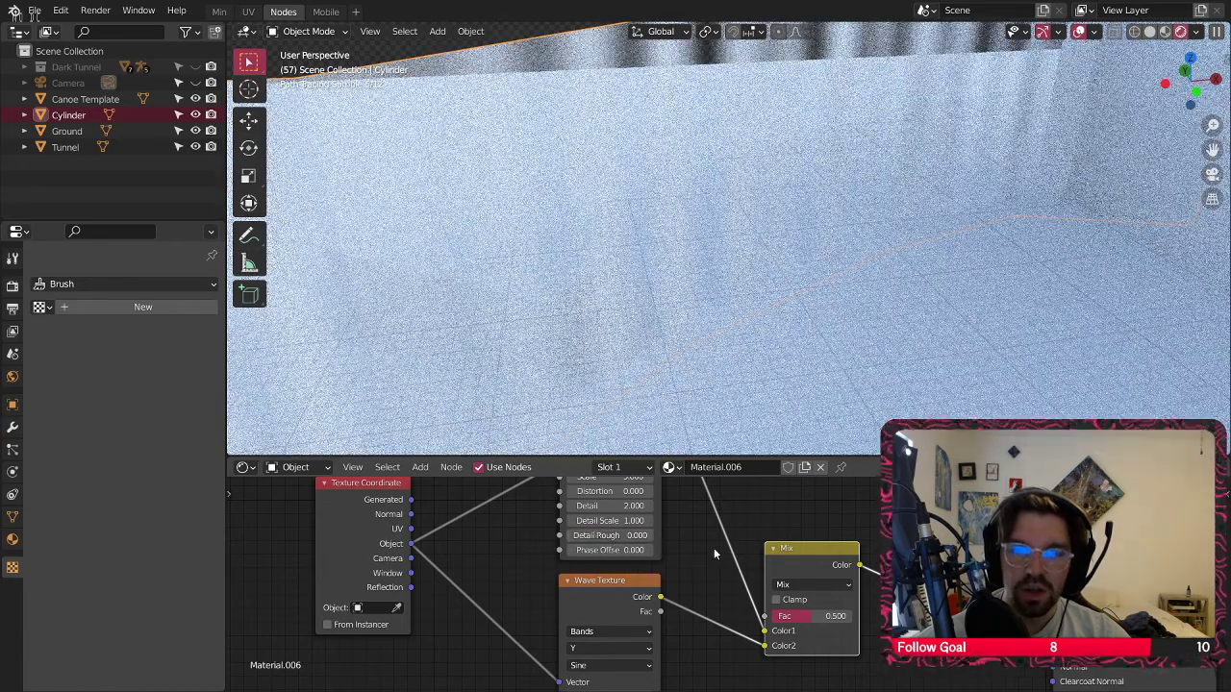
Move the Texture Coordinate and both Wave Texture nodes away from the Mix node to free space between them
scroll(713, 548, "down", 6)
middle_click_drag(710, 527, 784, 545)
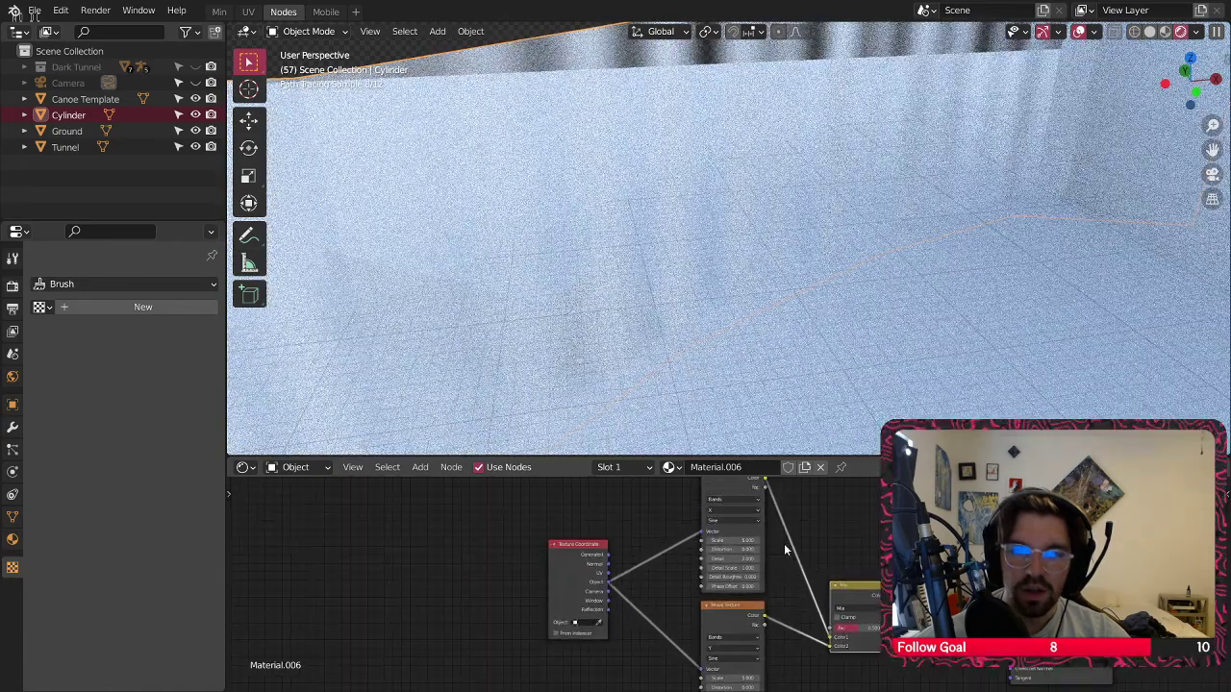
scroll(791, 531, "down", 4)
left_click_drag(784, 491, 539, 689)
left_click_drag(725, 616, 589, 636)
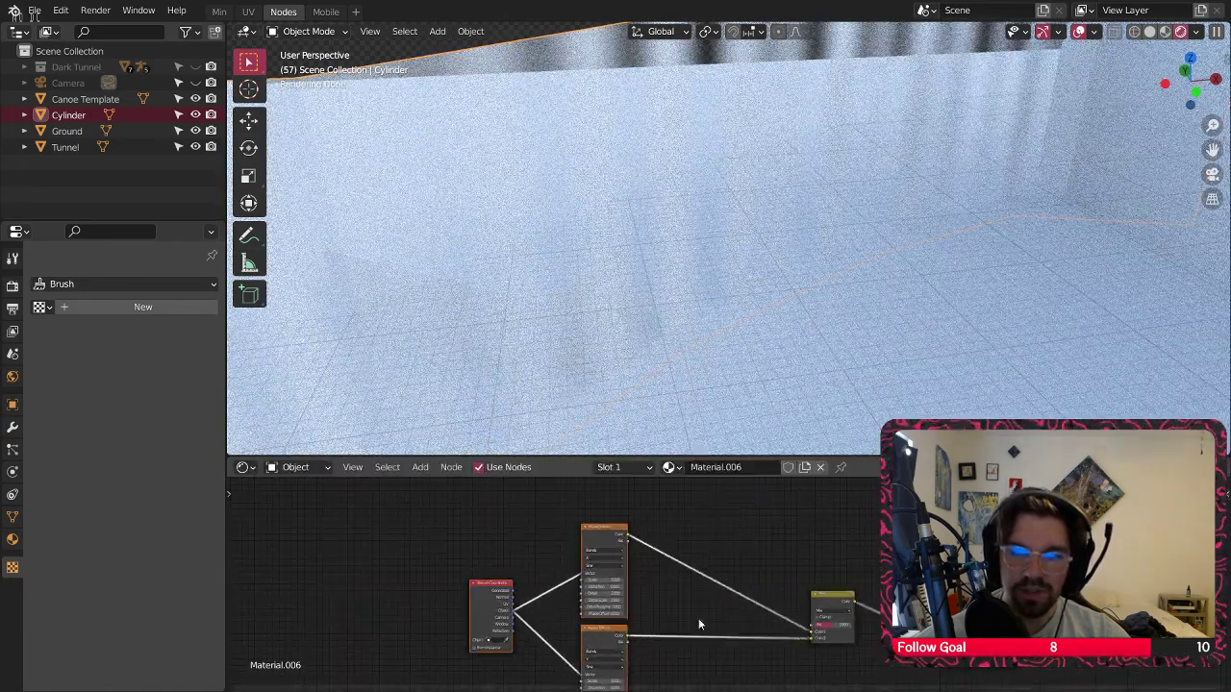
left_click(698, 621)
Insert a ColorRamp node into the link between the upper Wave Texture and the Mix node's Color1
middle_click_drag(666, 608, 553, 574)
left_click(419, 467)
mouse_move(461, 611)
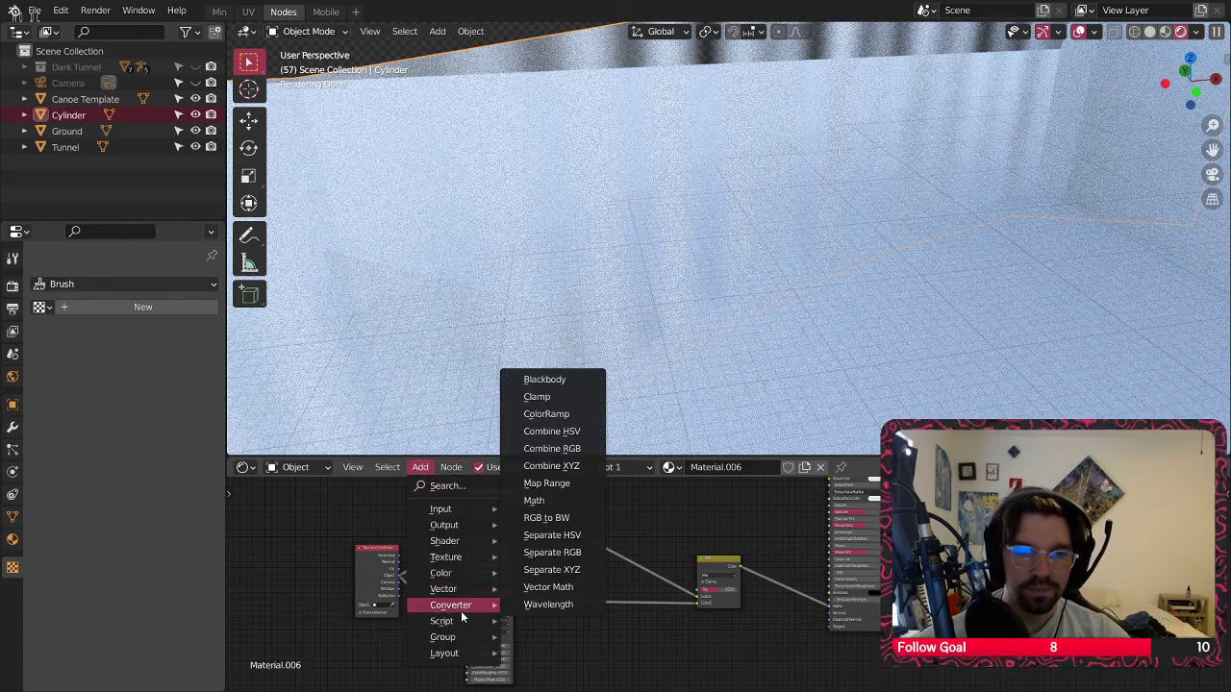
left_click(547, 415)
left_click(568, 501)
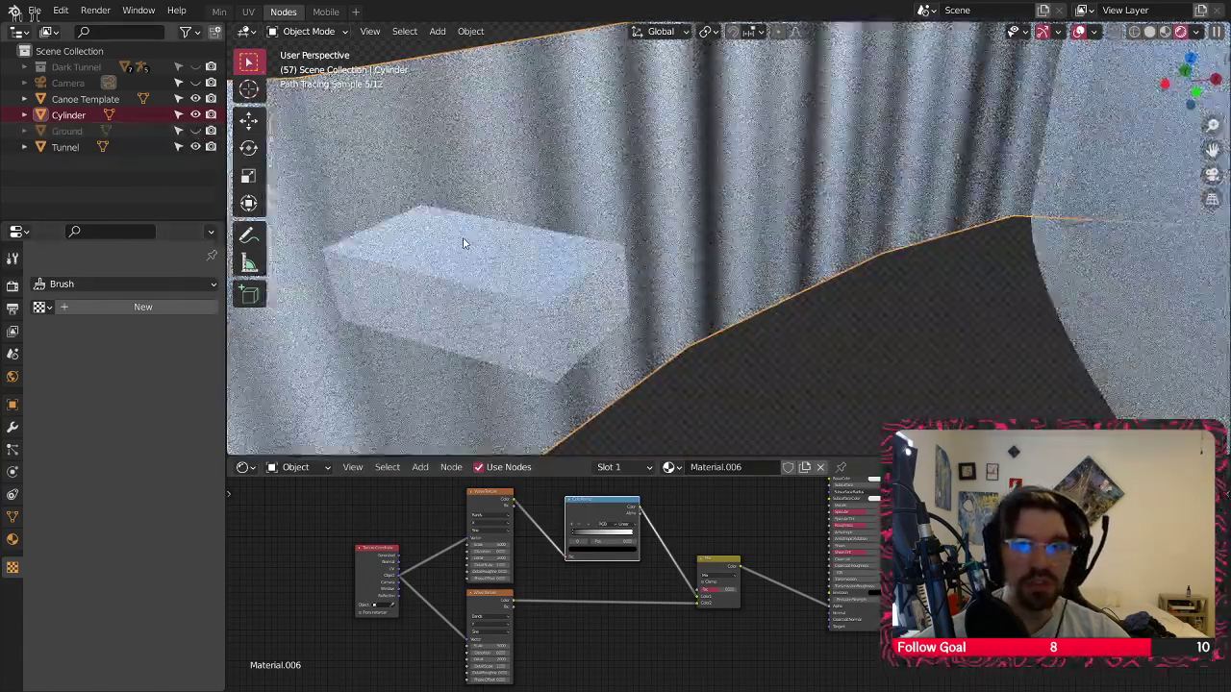
Hide the Ground, Canoe Template and Tunnel objects and bring the whole curved wall into view
left_click(195, 99)
left_click(196, 146)
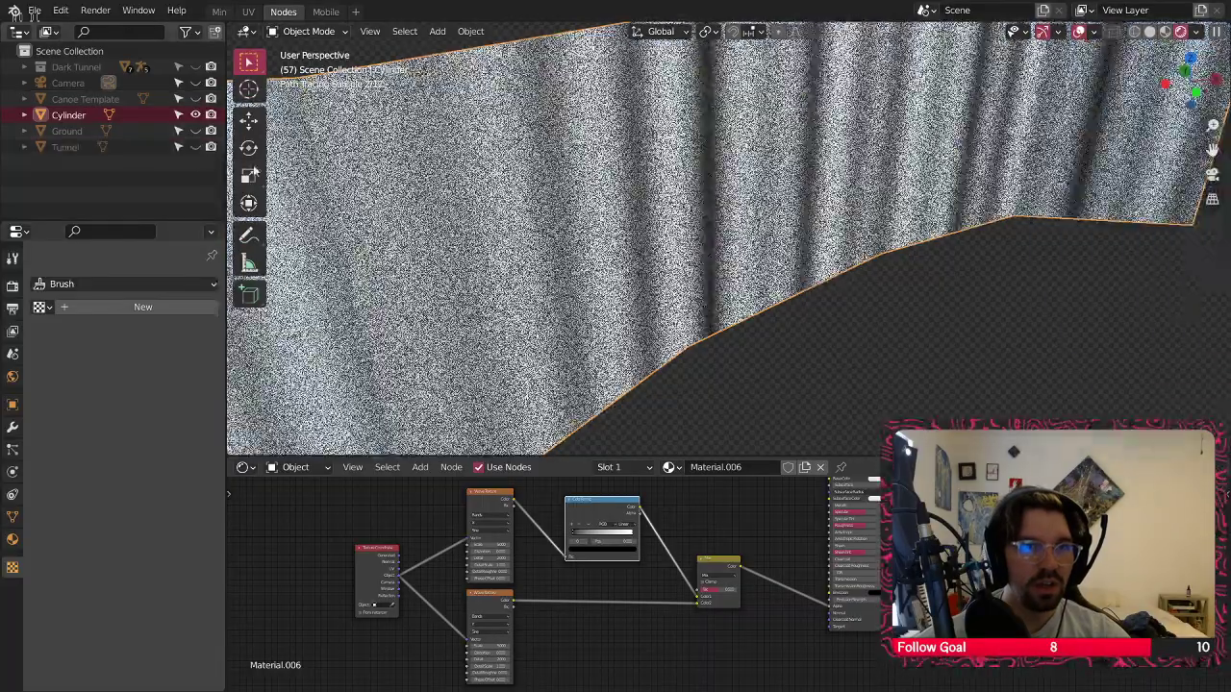
scroll(549, 164, "down", 6)
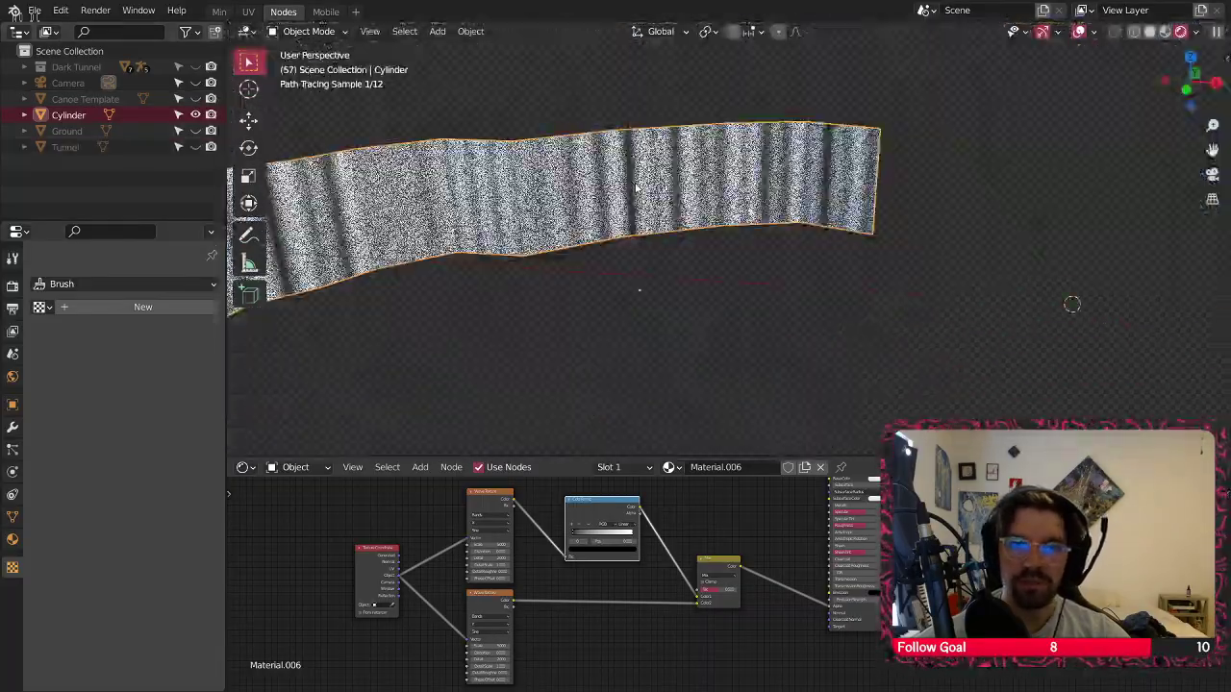
middle_click_drag(548, 164, 721, 192, "shift")
Relink both Wave Textures' Vector inputs to the UV output of the Texture Coordinate node
middle_click_drag(393, 574, 486, 528)
scroll(486, 528, "up", 2)
scroll(486, 528, "up", 2)
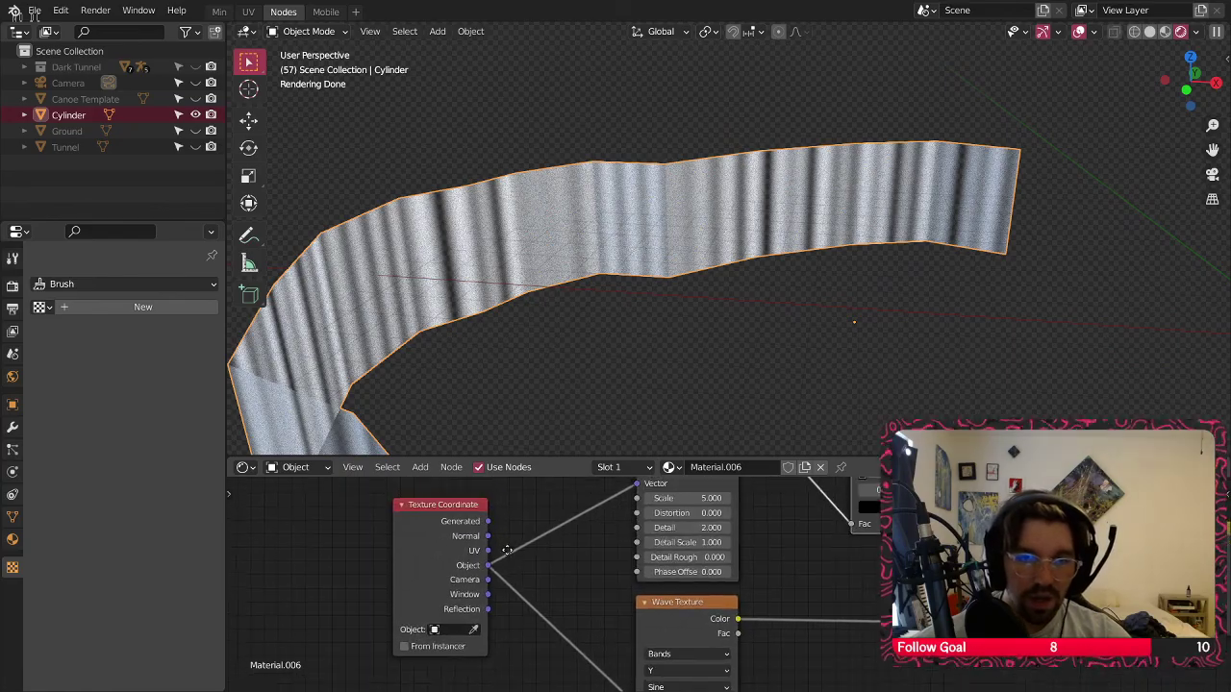
left_click_drag(485, 548, 635, 481)
middle_click_drag(505, 567, 515, 524)
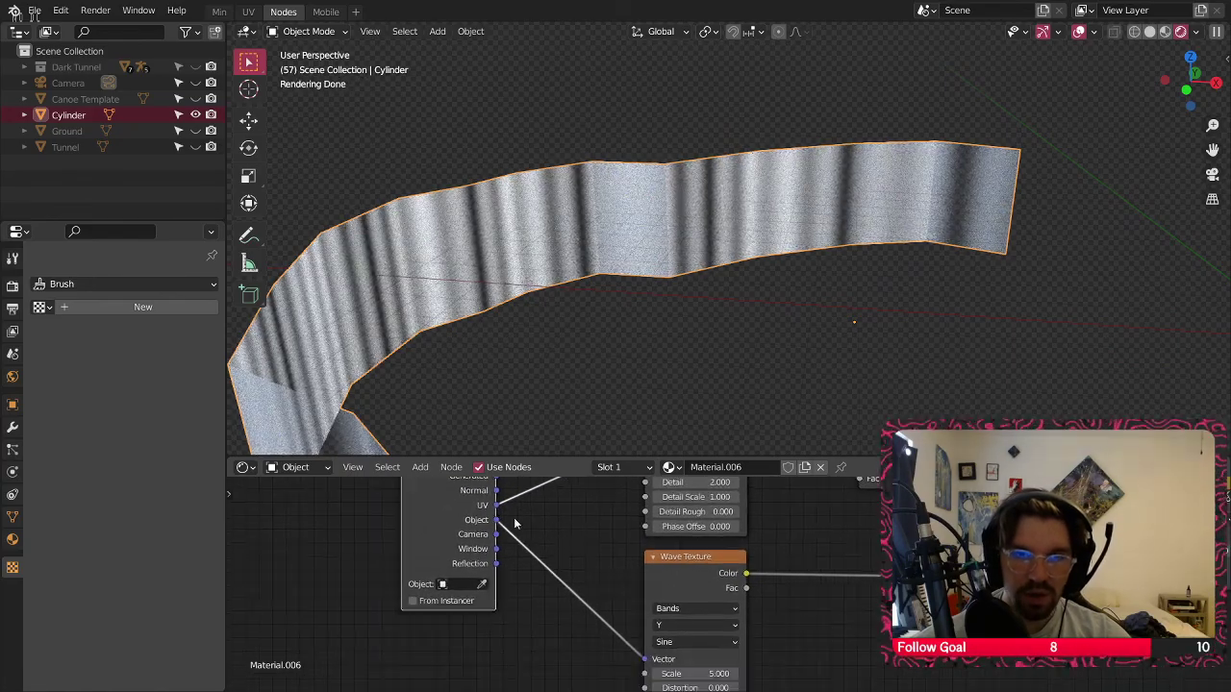
left_click_drag(515, 537, 644, 659)
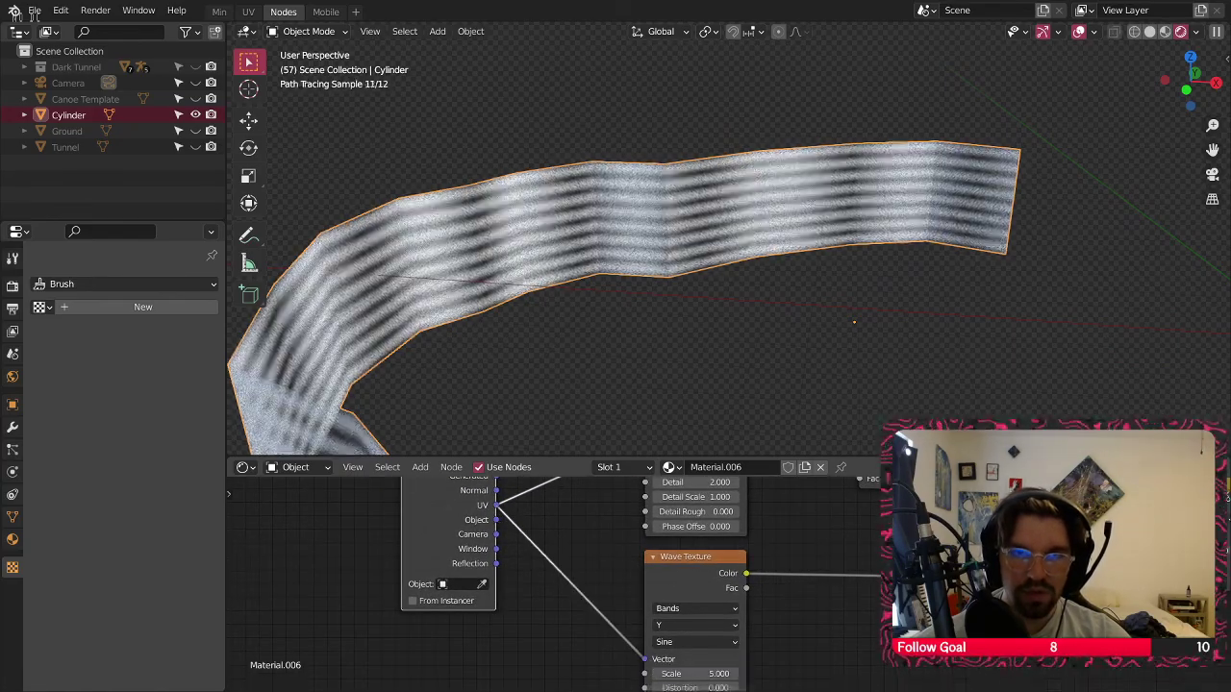
Duplicate the ColorRamp and insert the copy between the lower Wave Texture and the Mix node's Color2
middle_click_drag(654, 625, 605, 632)
scroll(739, 251, "up", 6)
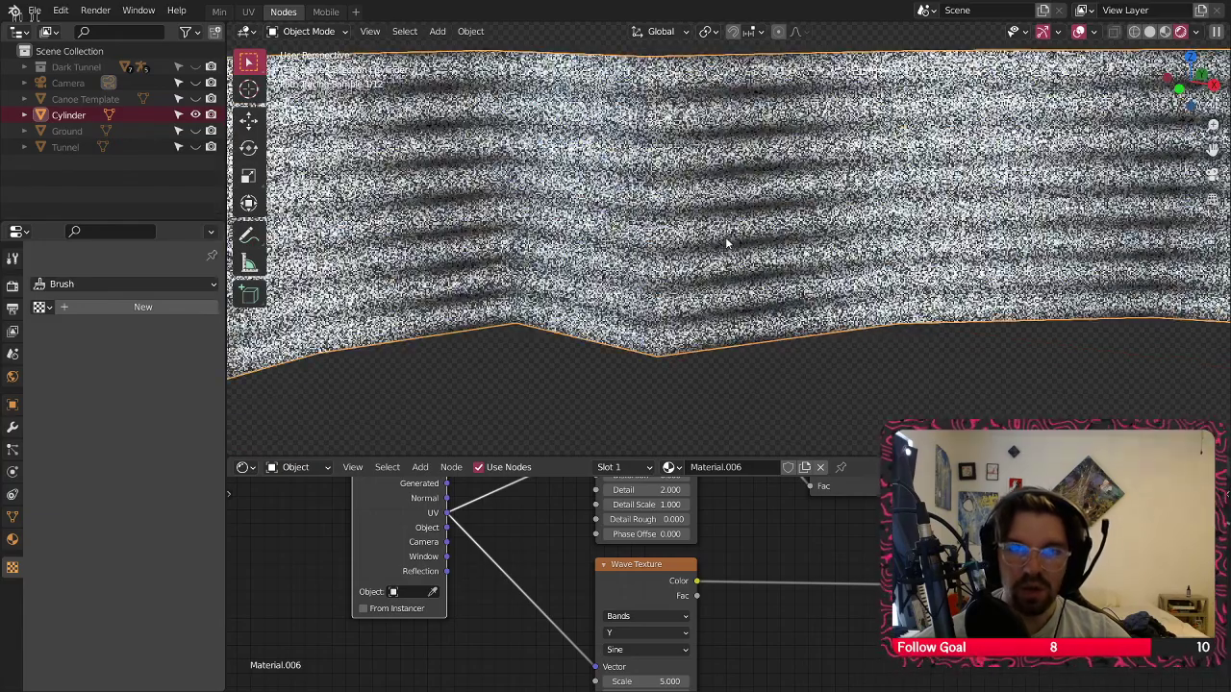
scroll(785, 571, "down", 3)
middle_click_drag(785, 571, 818, 608)
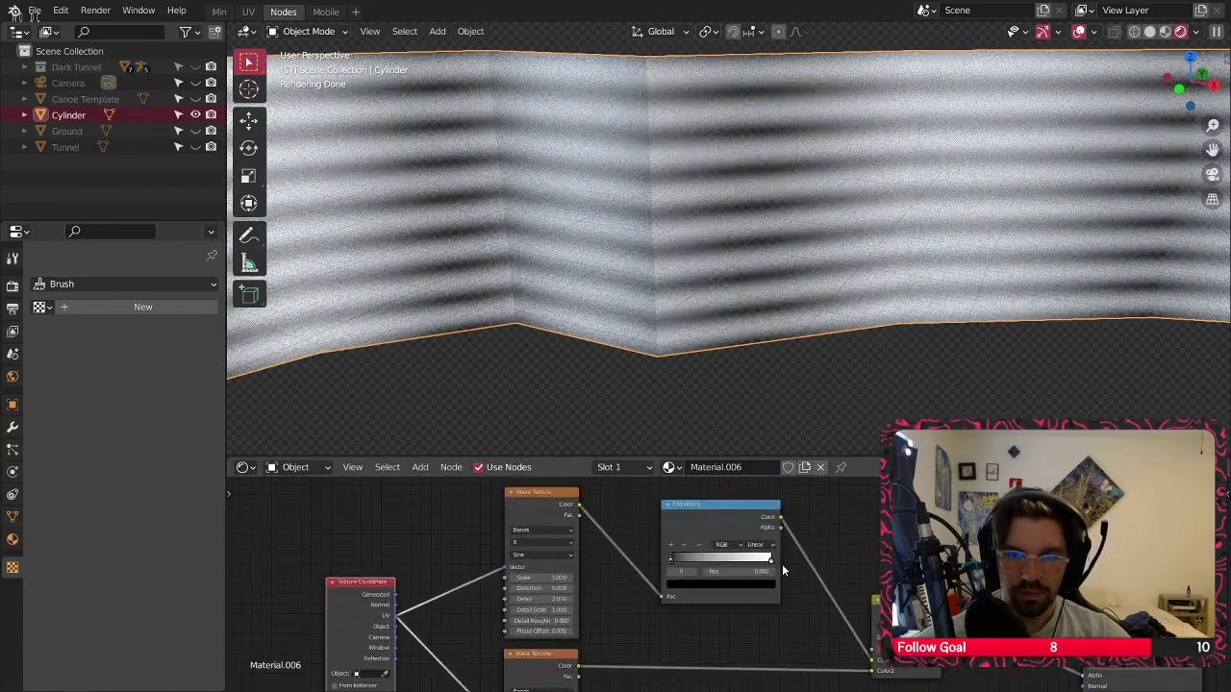
middle_click_drag(741, 579, 735, 548)
left_click(691, 491)
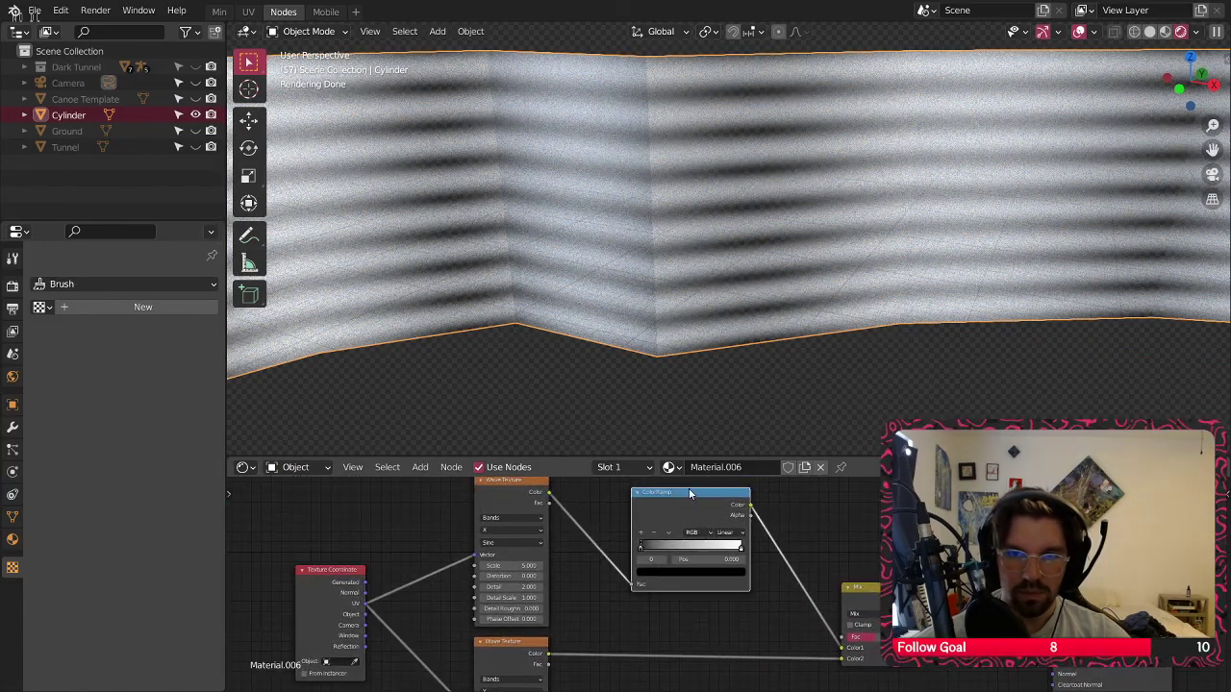
key("shift+d")
left_click(690, 612)
Set the interpolation of both ColorRamp nodes to Constant
scroll(663, 605, "up", 2)
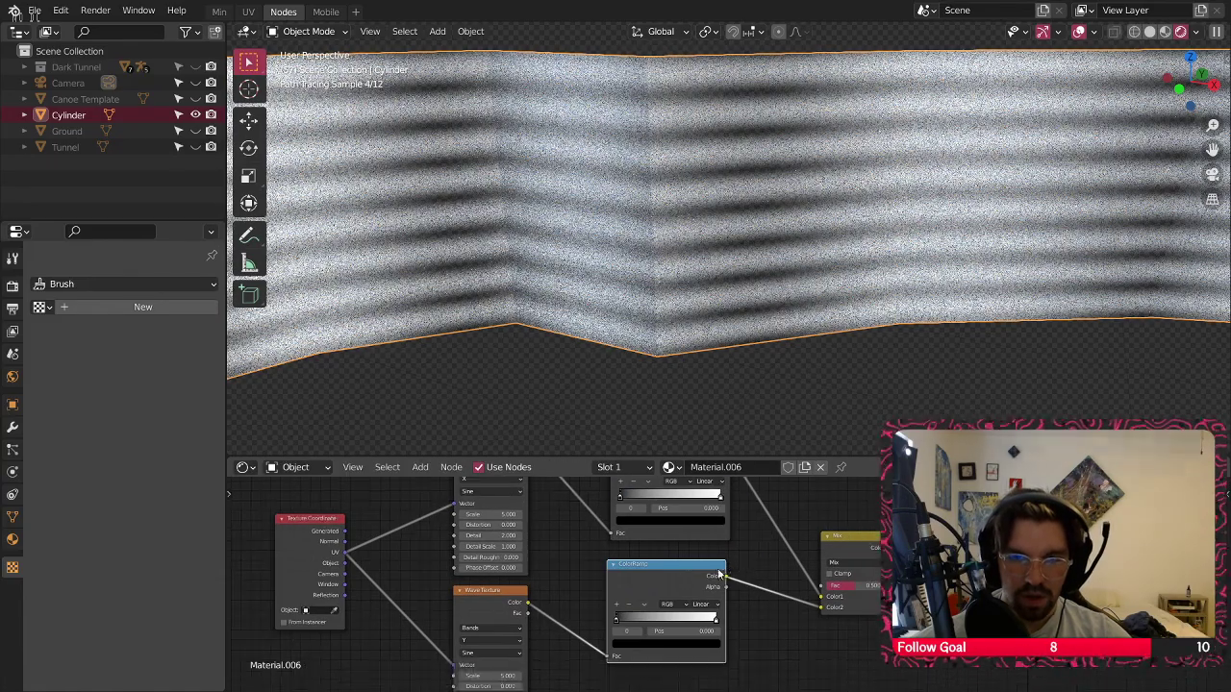
left_click_drag(653, 566, 657, 563)
left_click(721, 612)
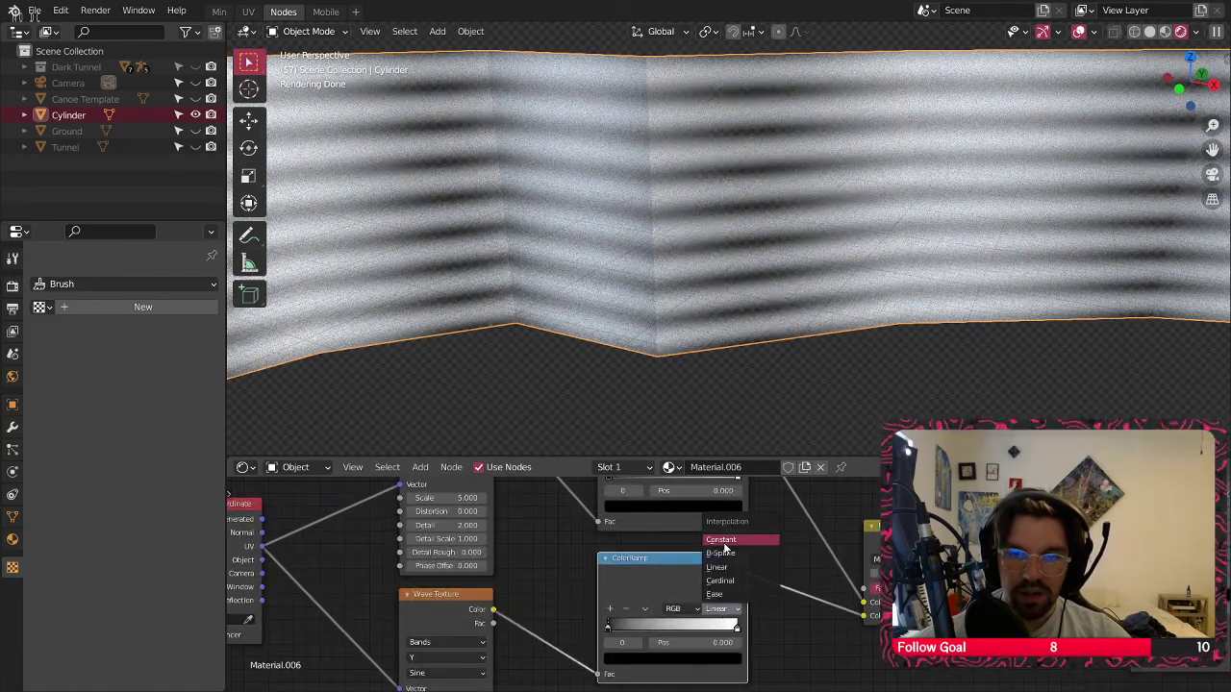
left_click(723, 542)
middle_click_drag(724, 542, 715, 617)
left_click(715, 531)
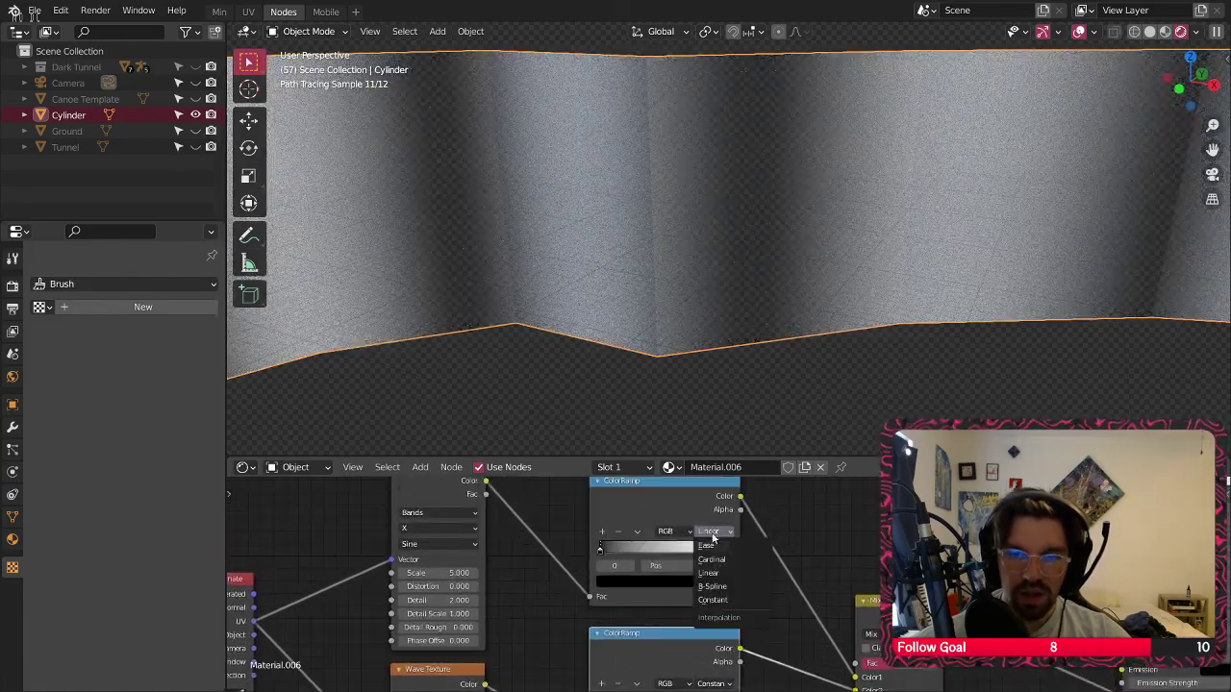
left_click(728, 601)
Set the position of the upper ColorRamp's white stop to 0.9
scroll(571, 501, "up", 2)
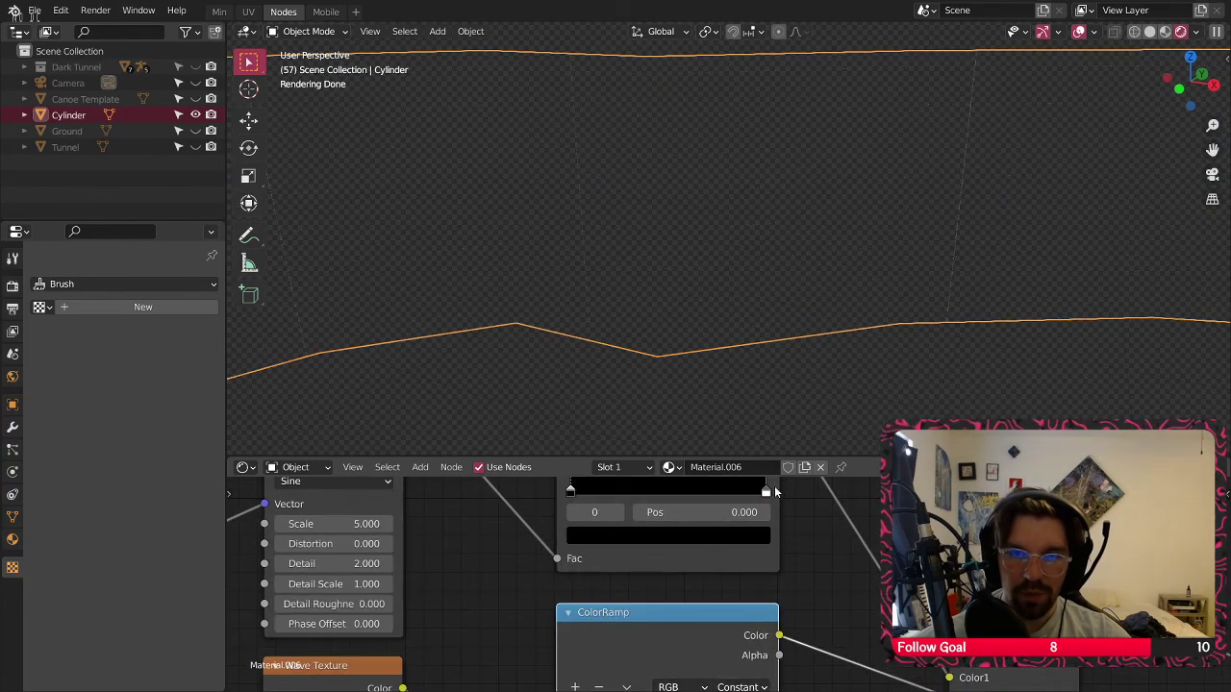
left_click(766, 492)
left_click(755, 535)
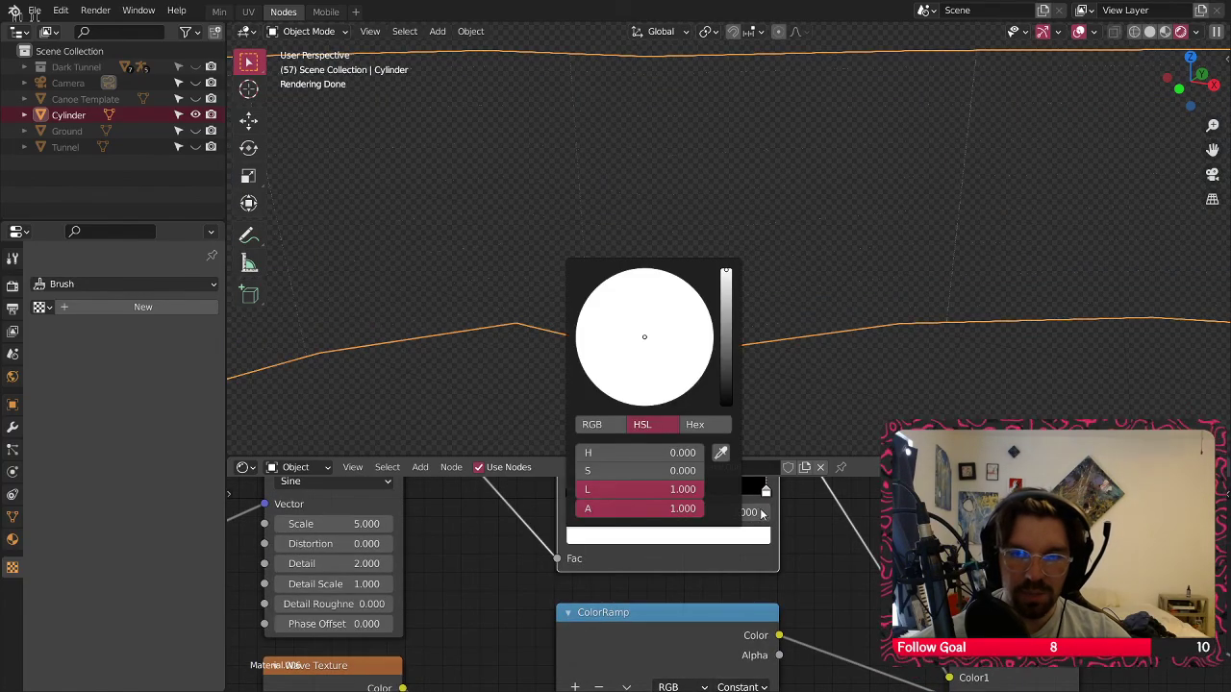
left_click(764, 515)
type(".9")
key("Return")
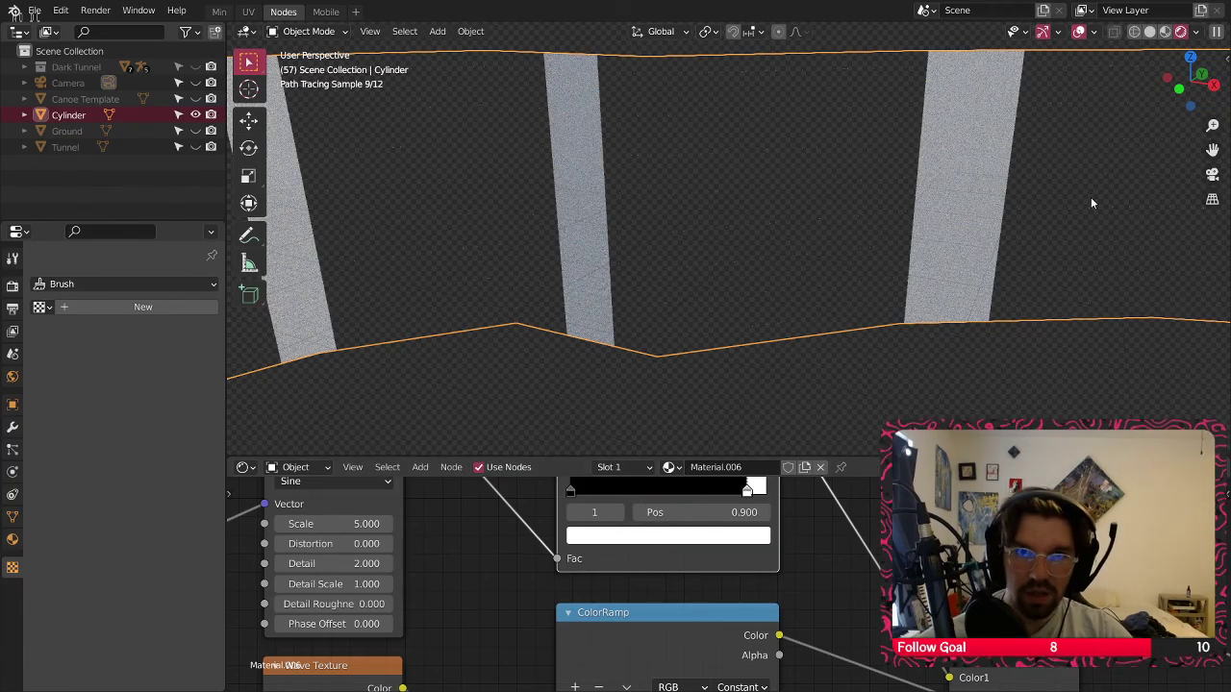
scroll(767, 546, "down", 4, "shift")
left_click(728, 579)
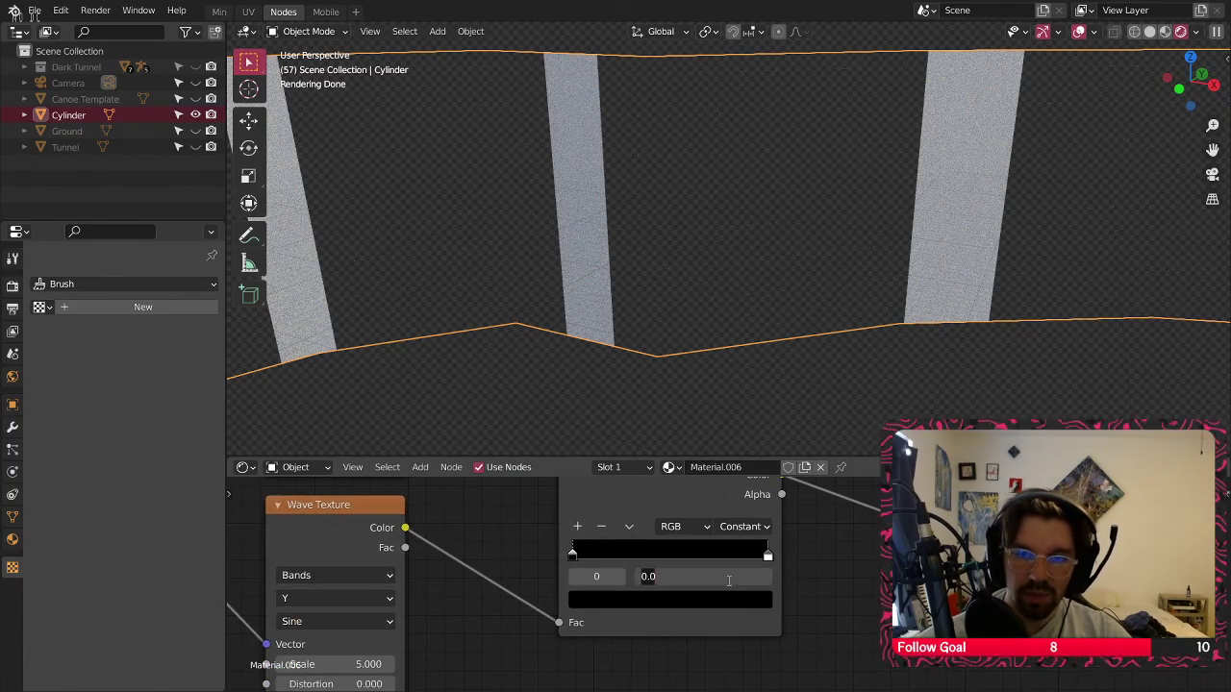
key("Return")
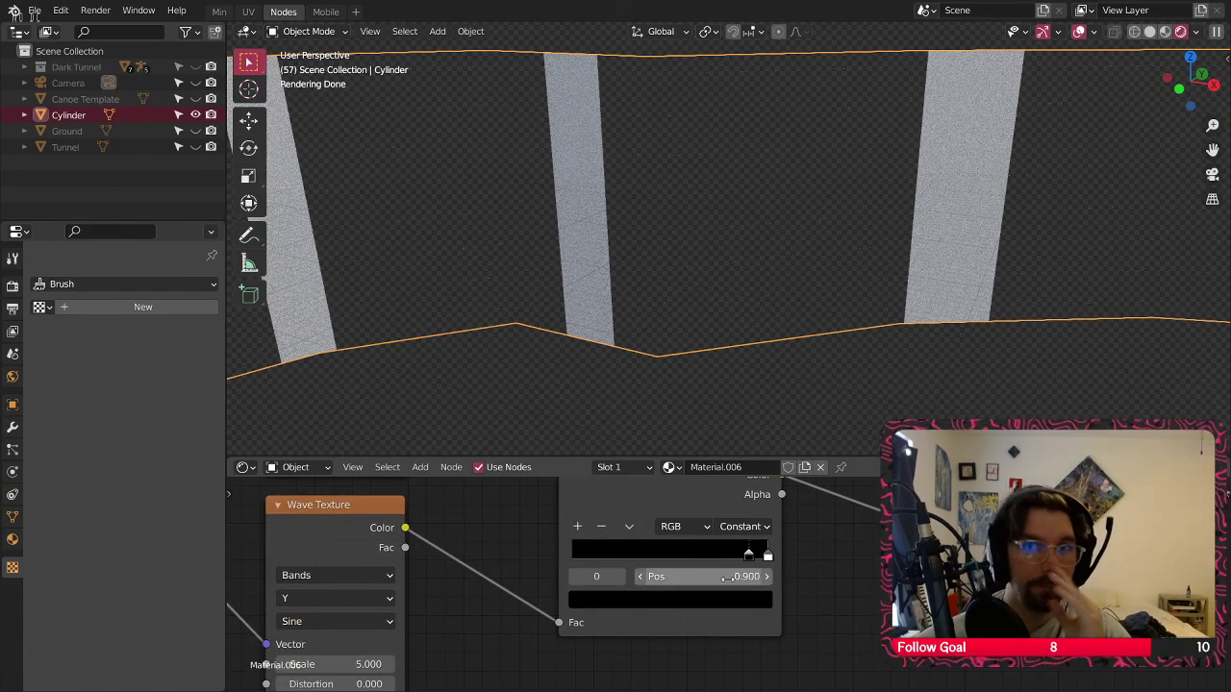
key("ctrl+z")
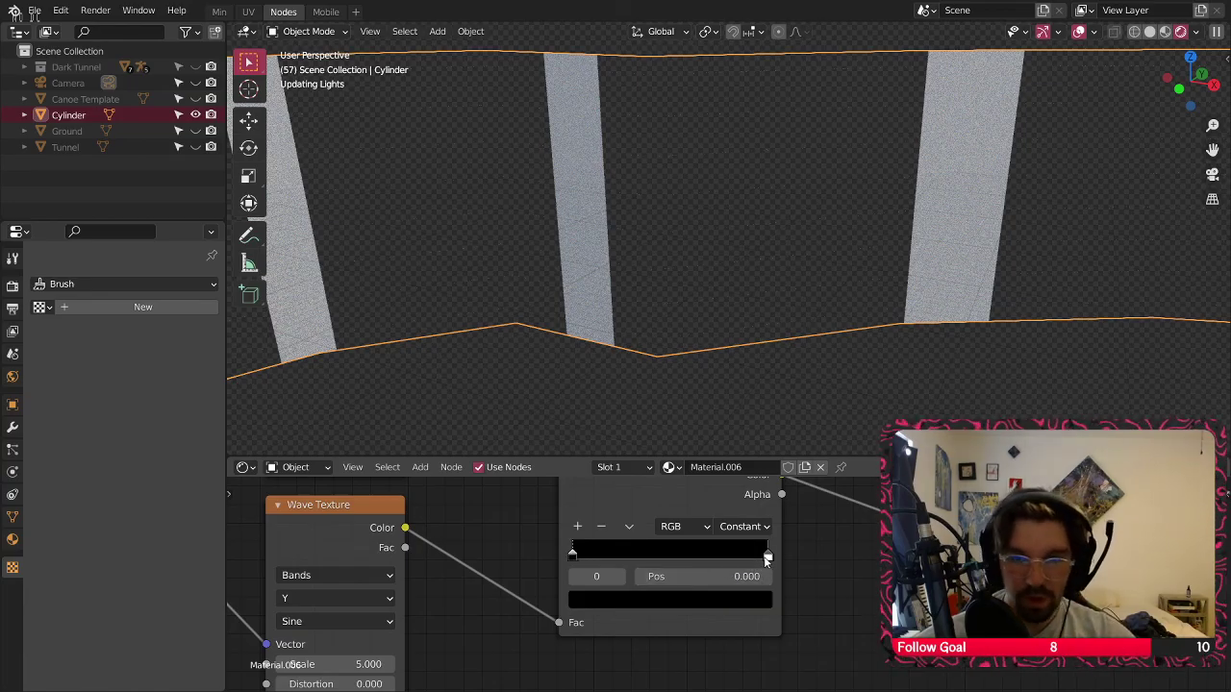
Set the position of the lower ColorRamp's white stop to 0.9
left_click(766, 555)
left_click(731, 576)
type(".")
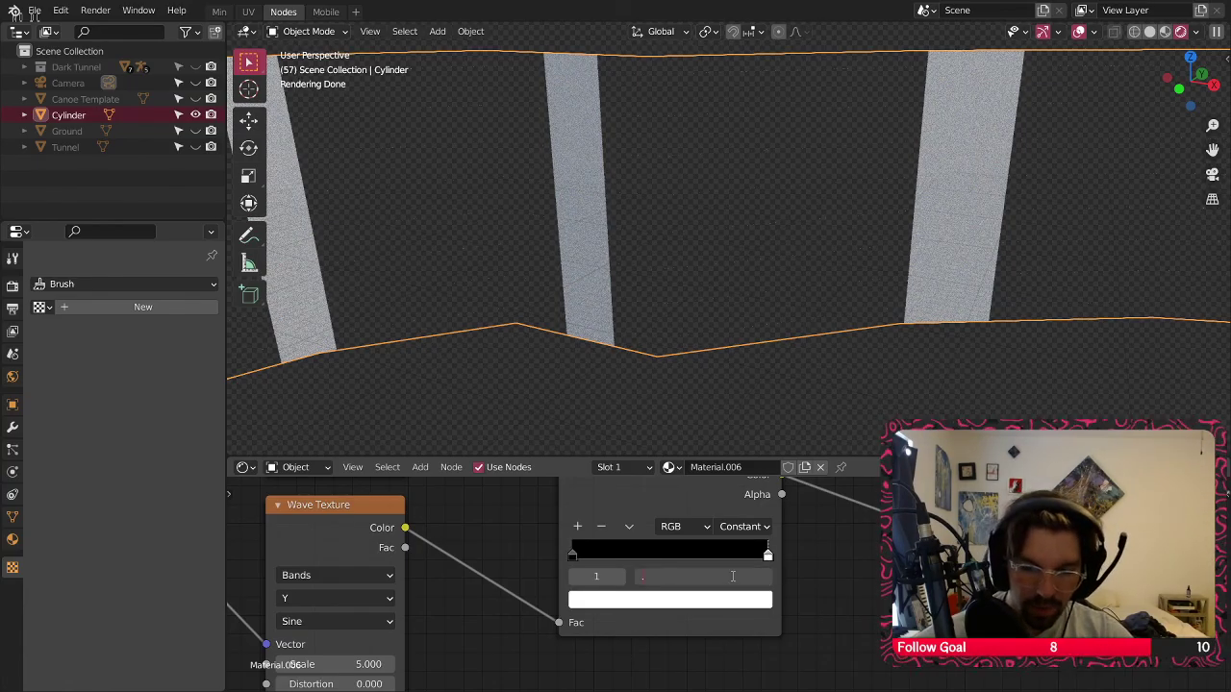
type("9")
key("Return")
Set the scale of the lower Wave Texture to 10 and of the upper Wave Texture to 50
middle_click_drag(472, 508, 728, 521)
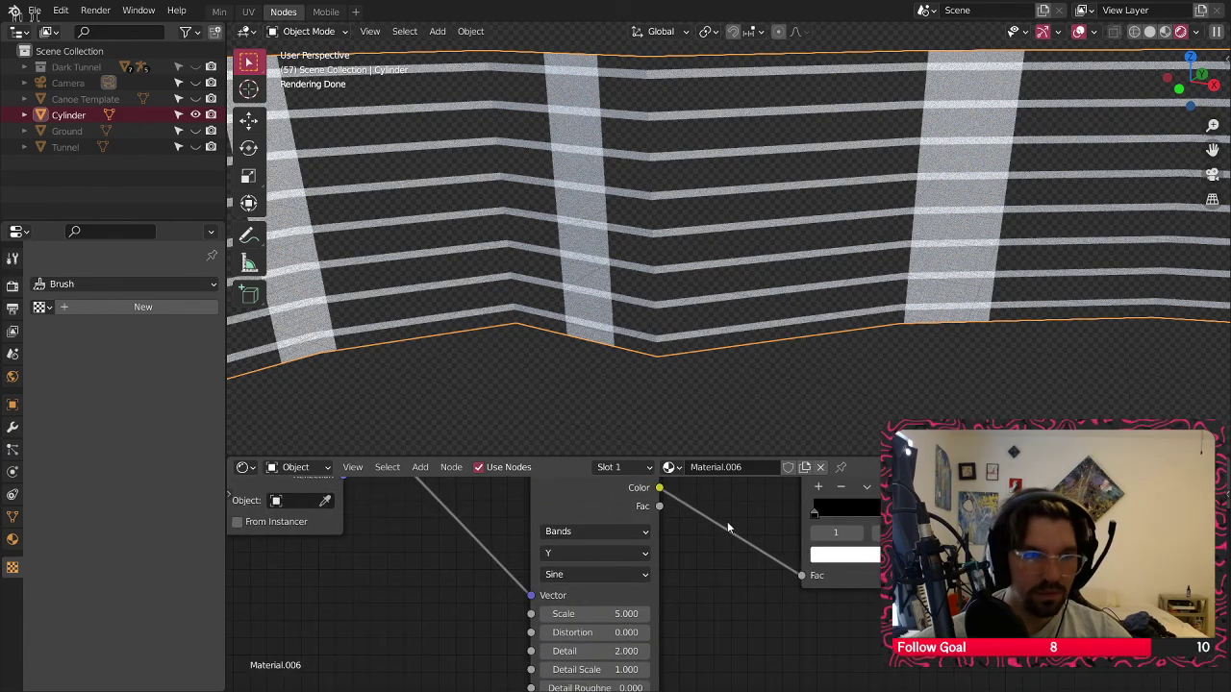
left_click(613, 612)
key("Return")
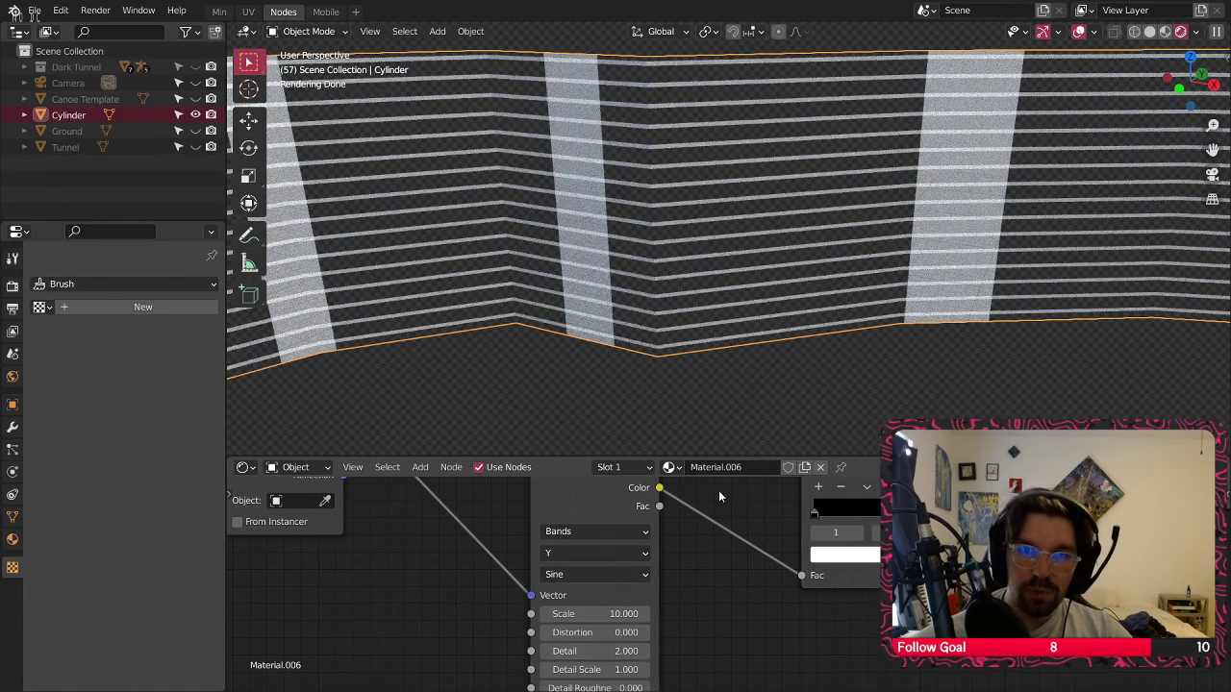
middle_click_drag(718, 491, 732, 606)
left_click(631, 591)
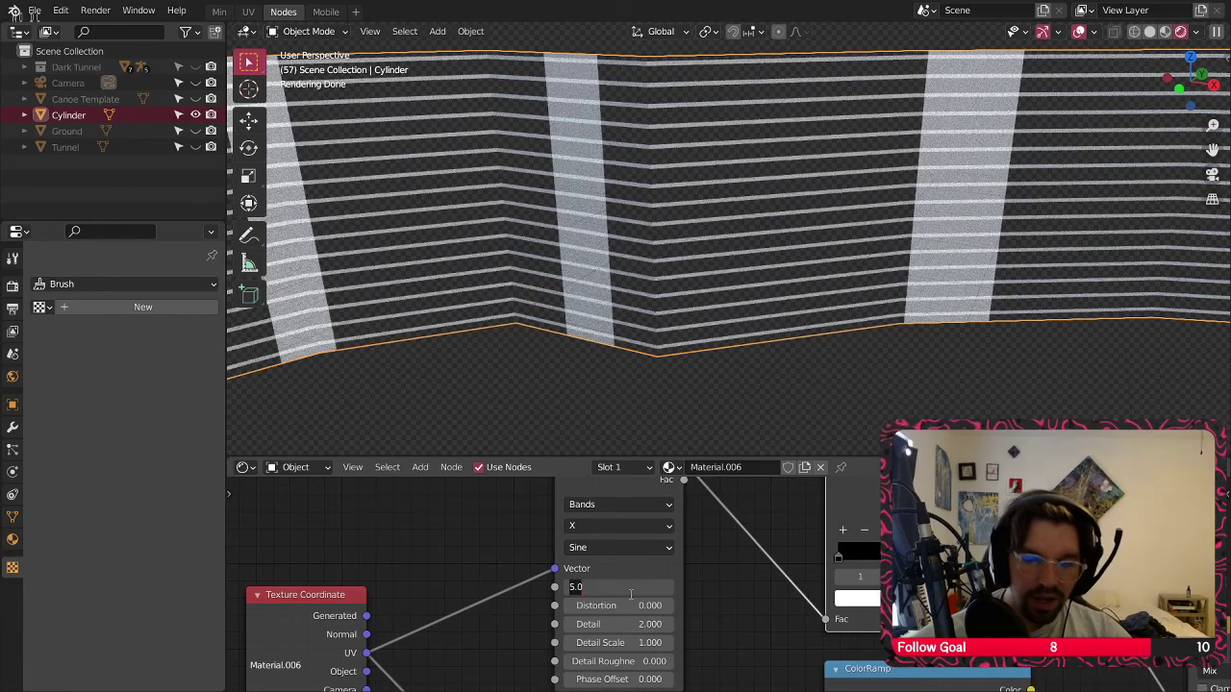
type("50")
key("Return")
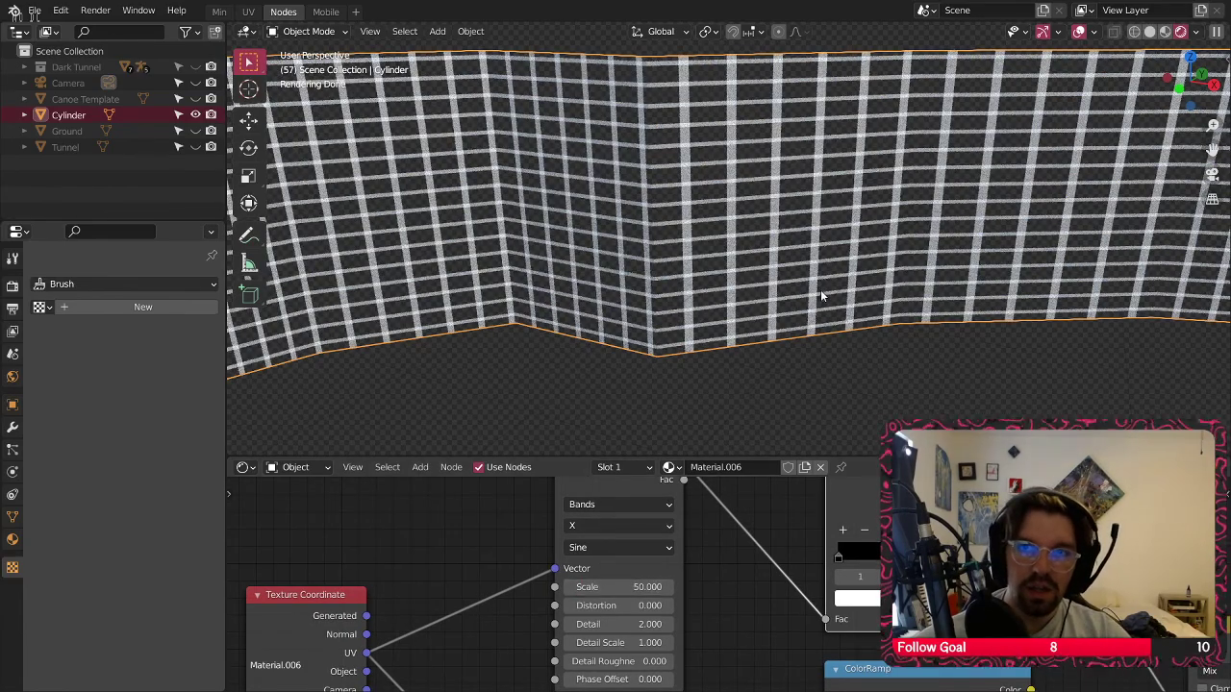
left_click(615, 587)
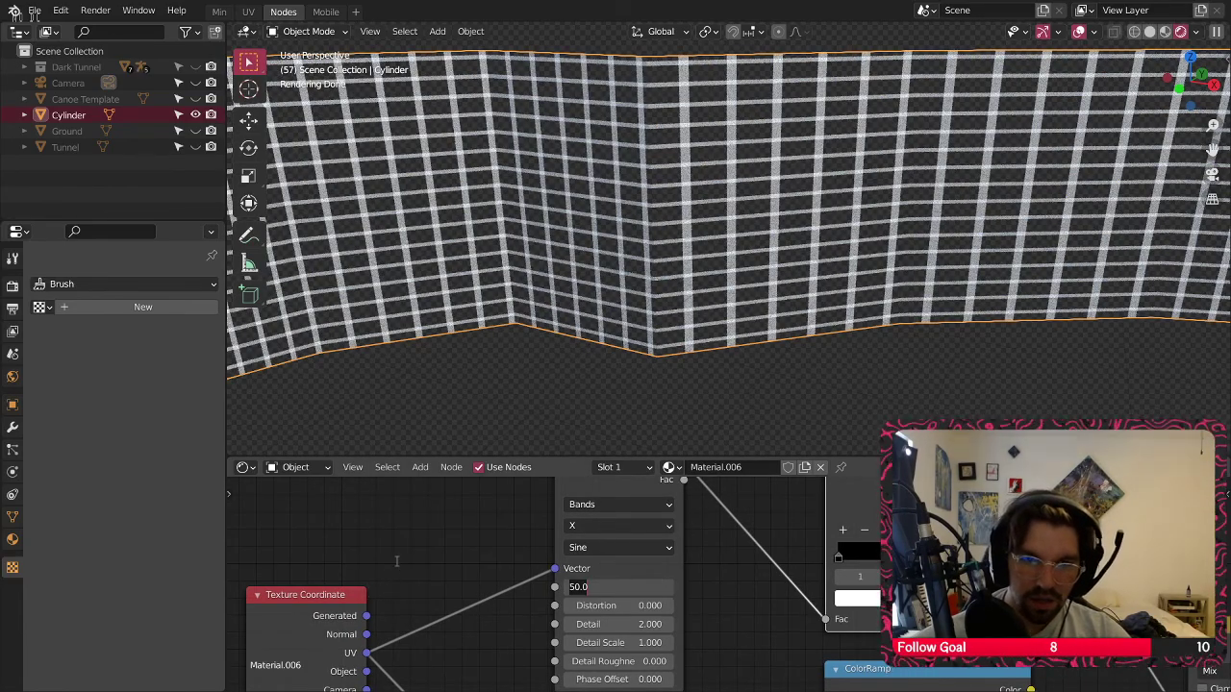
key("Return")
Insert a Mapping node into the link between the Texture Coordinate's UV output and the upper Wave Texture
scroll(627, 527, "down", 2)
left_click_drag(472, 520, 339, 520)
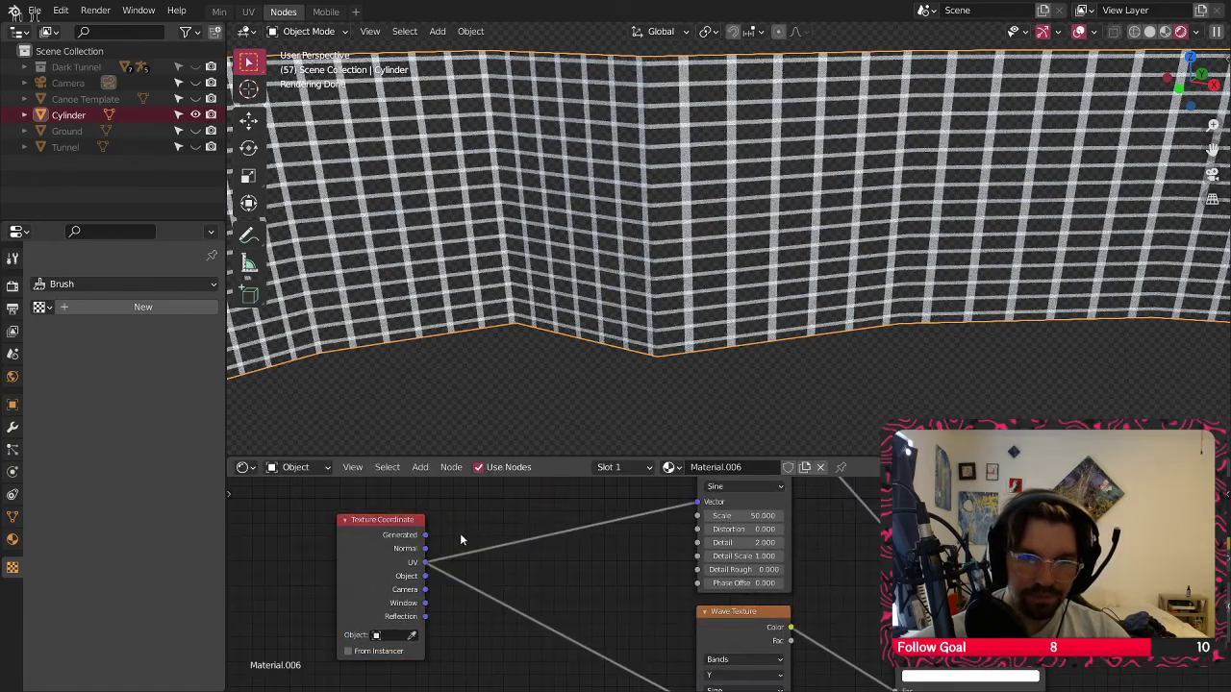
left_click(421, 467)
mouse_move(462, 560)
mouse_move(448, 589)
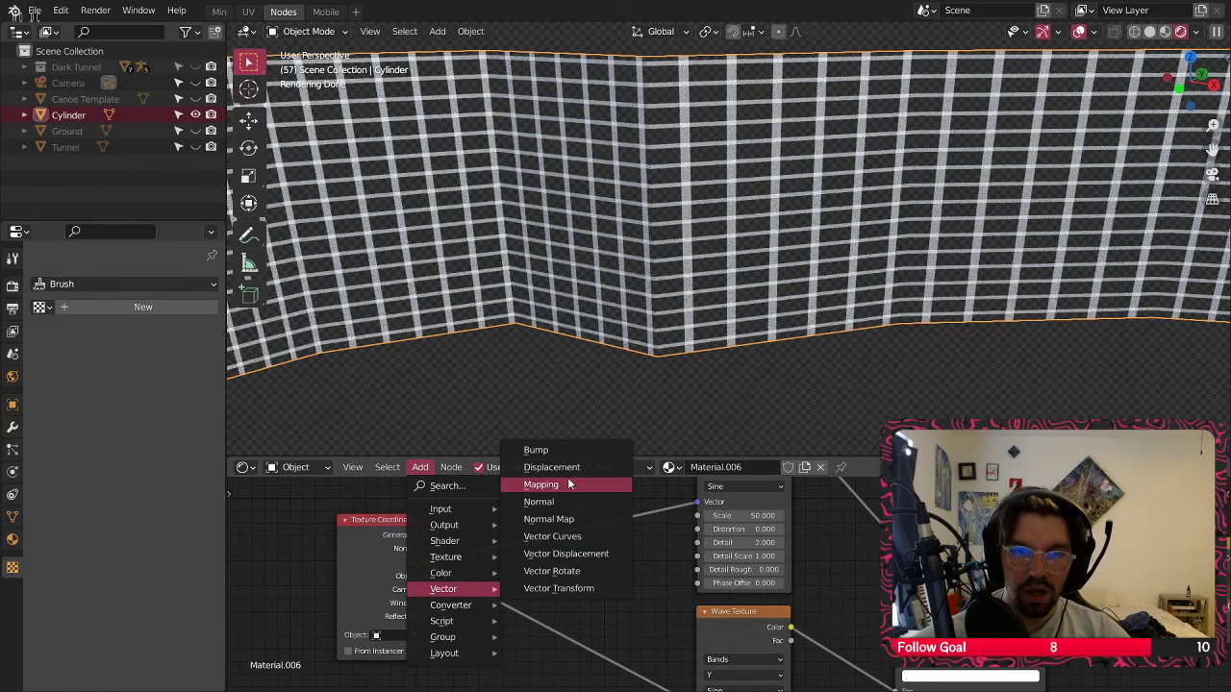
left_click(553, 484)
left_click(582, 602)
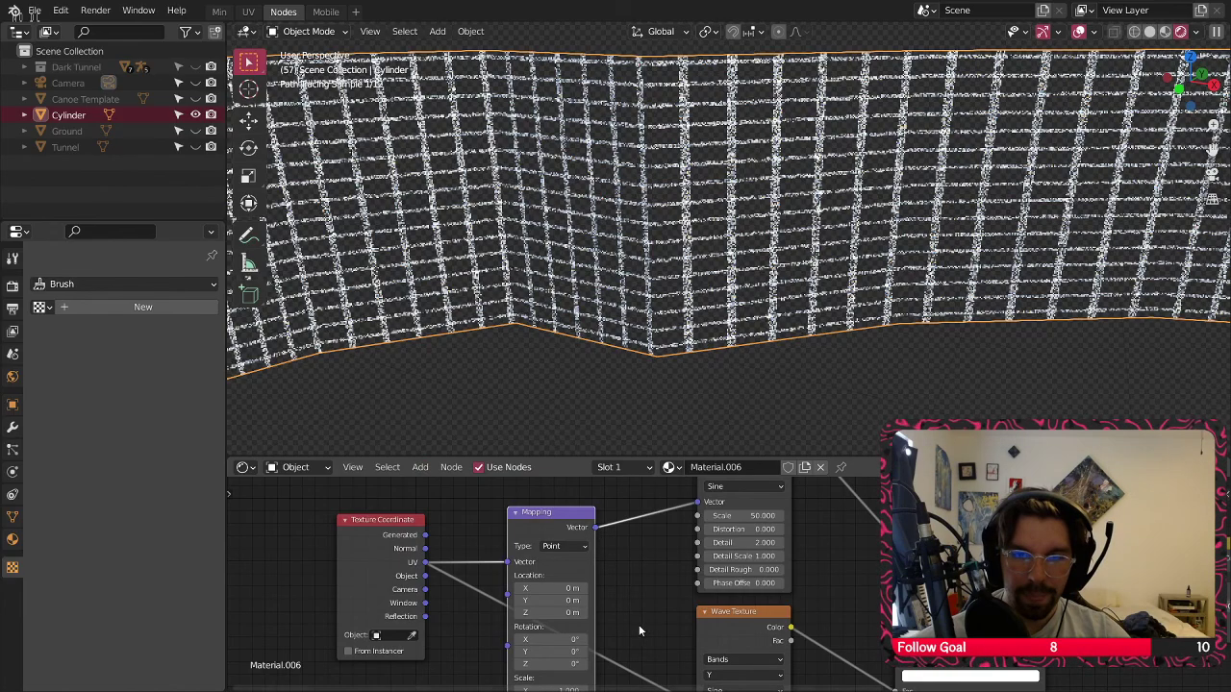
Link the Mapping node's Vector output to the lower Wave Texture's Vector input and widen the Mapping node
scroll(638, 624, "down", 1)
left_click_drag(627, 575, 586, 553)
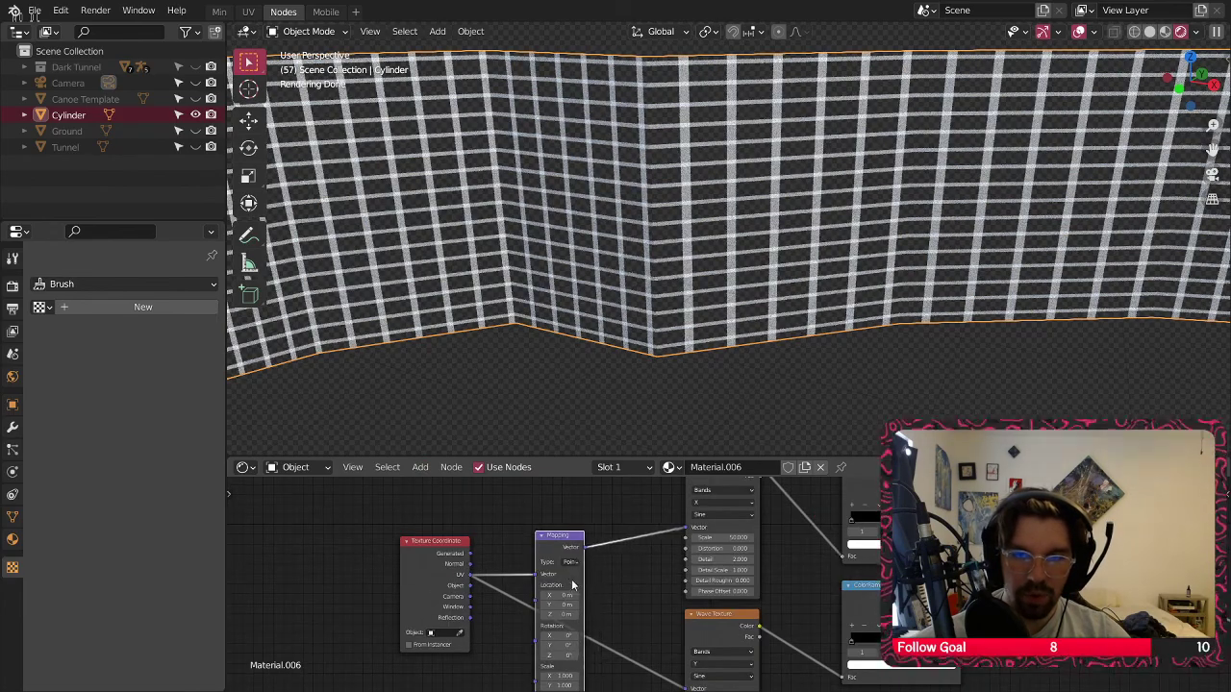
middle_click_drag(585, 553, 561, 527)
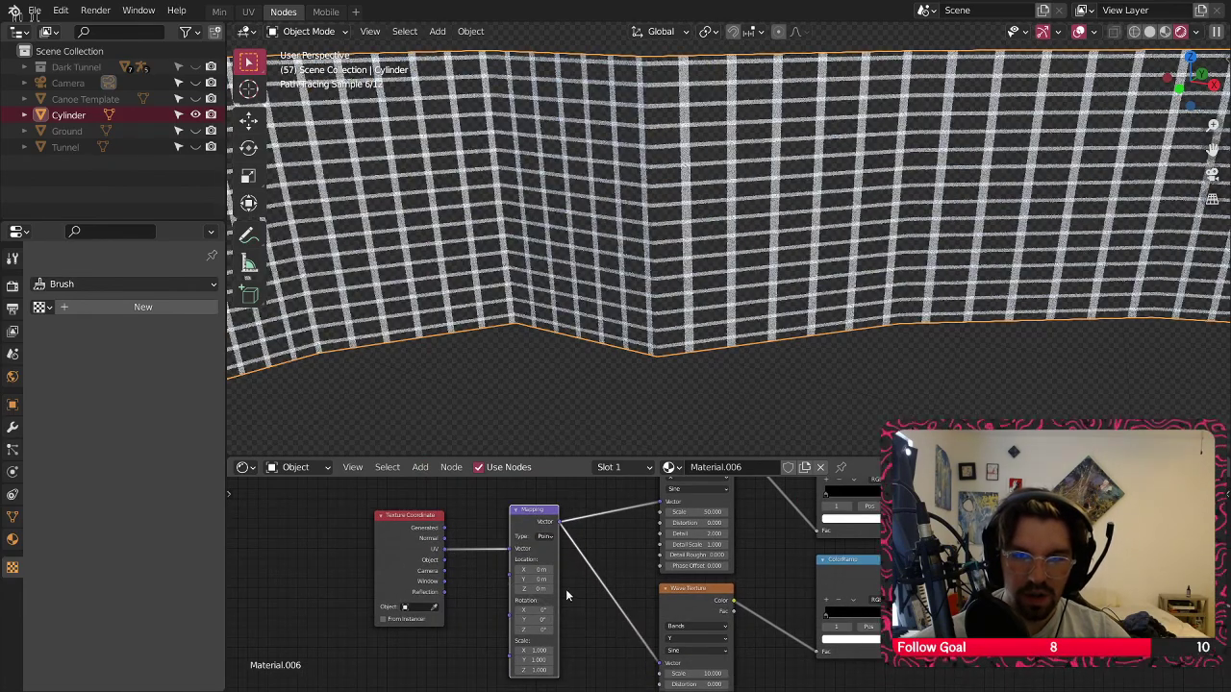
left_click_drag(560, 596, 583, 601)
Try a Y rotation of 45° in the Mapping node and reset it to 0°
scroll(583, 596, "up", 3)
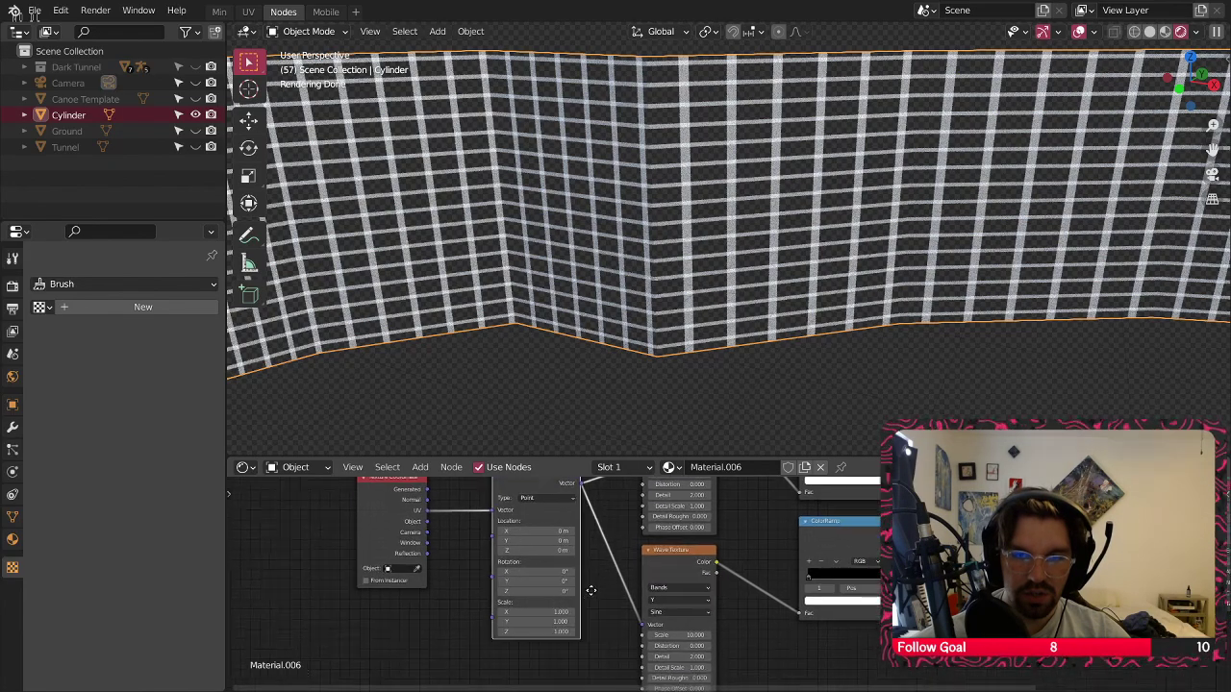
type("45")
key("Tab")
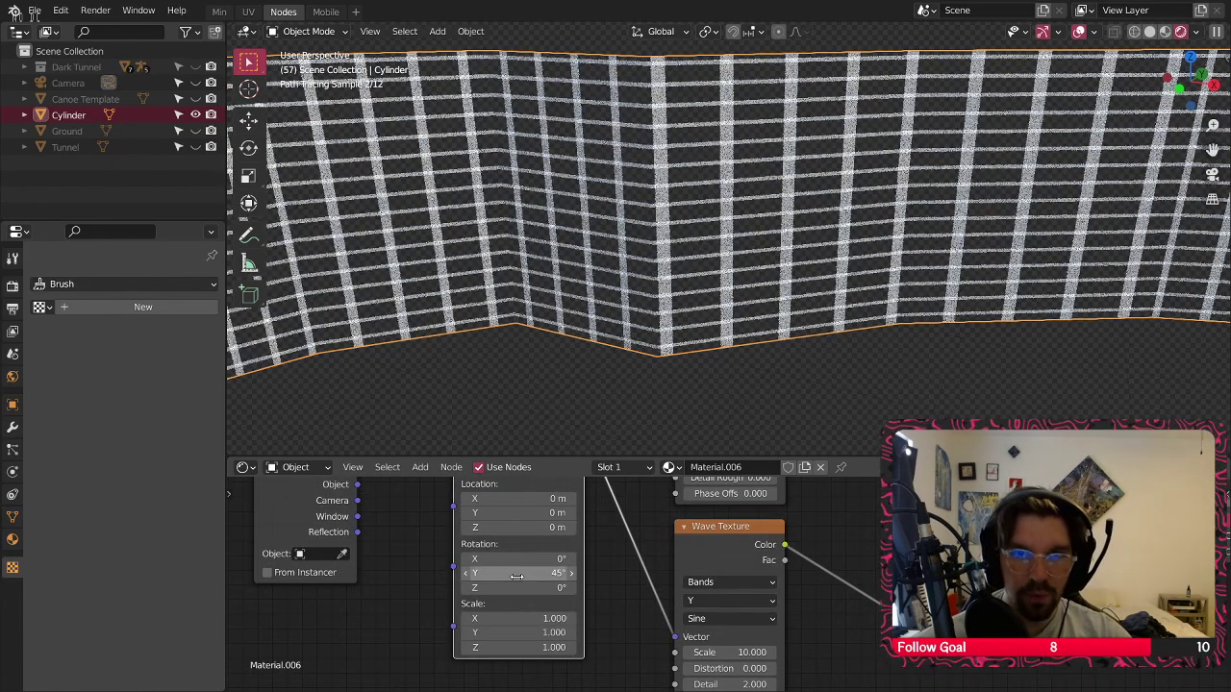
key("Return")
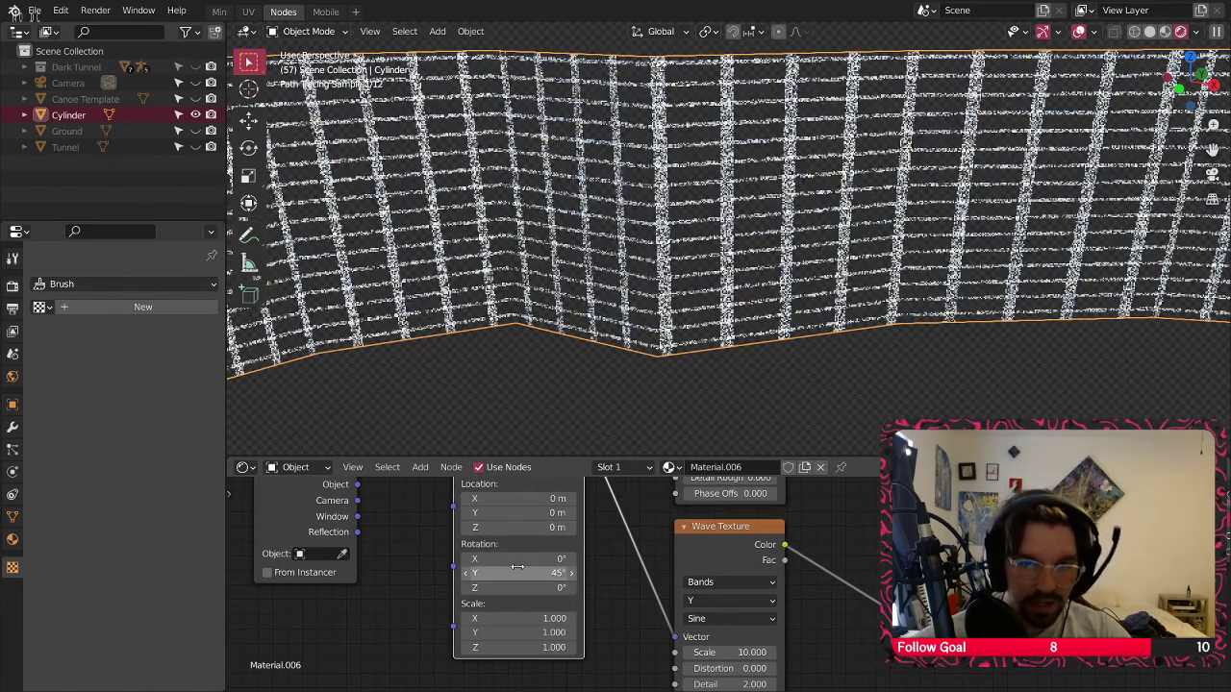
left_click(520, 572)
type("0")
key("Return")
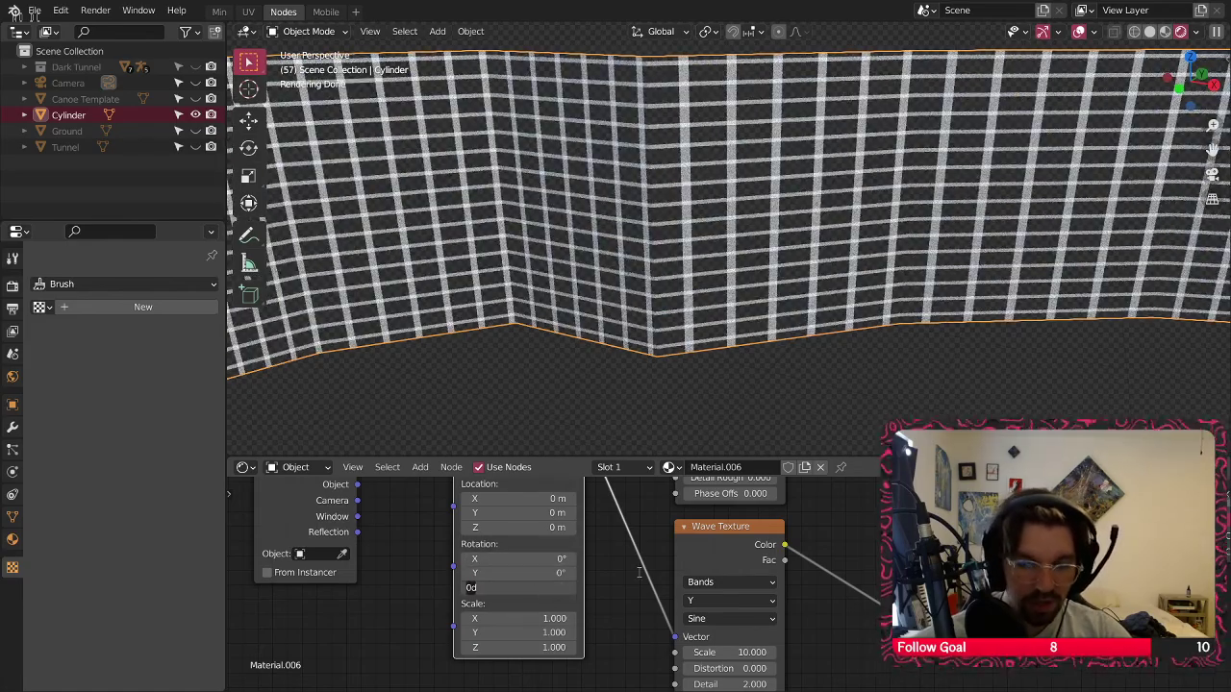
Try Z rotations of 45°, 30° and 90° in the Mapping node and reset Z to 0°
type("45")
key("Return")
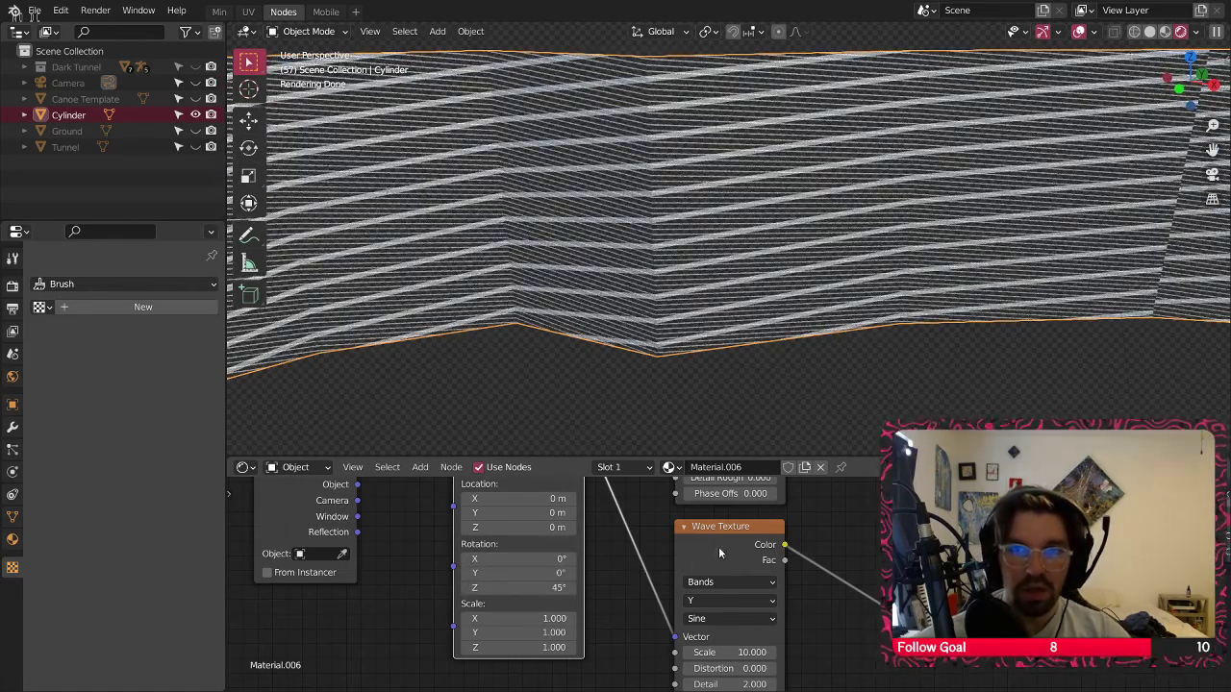
scroll(718, 170, "up", 3)
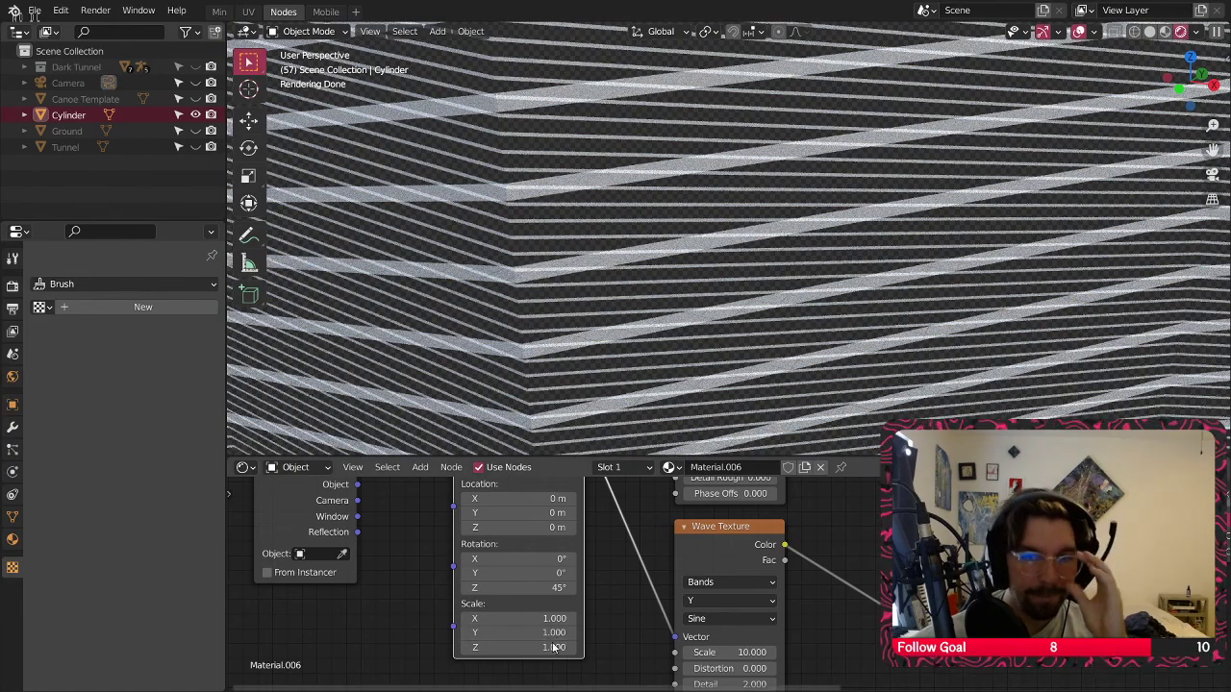
type("30")
key("Return")
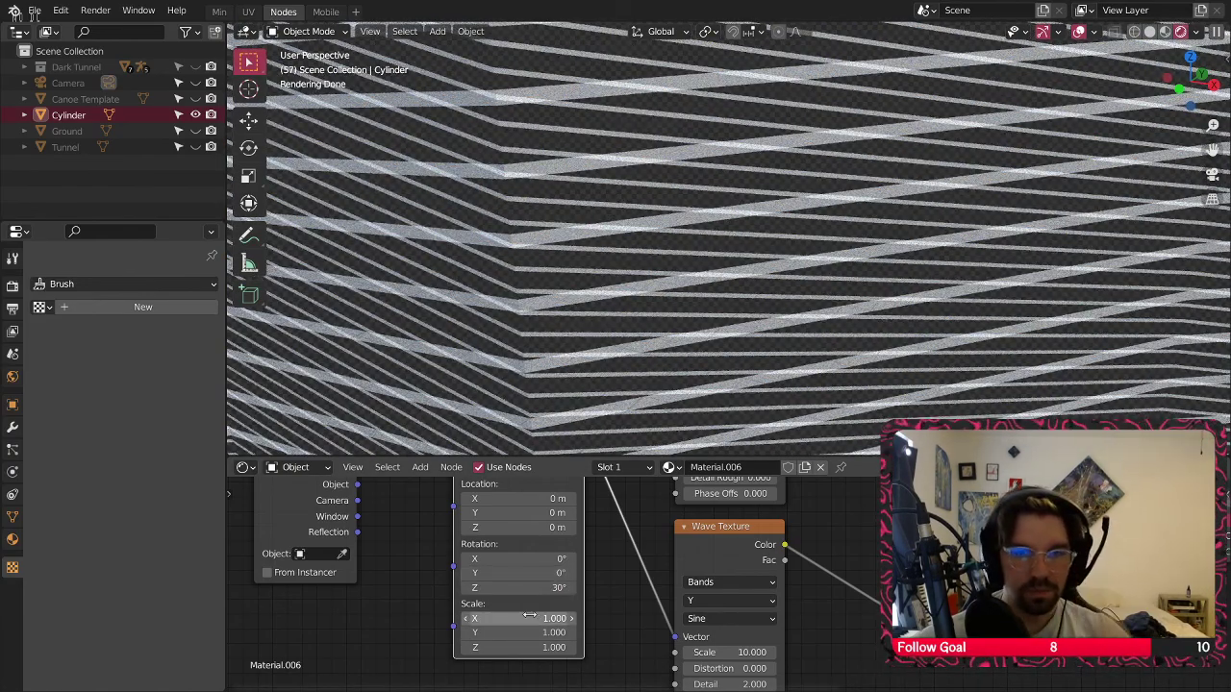
key("Return")
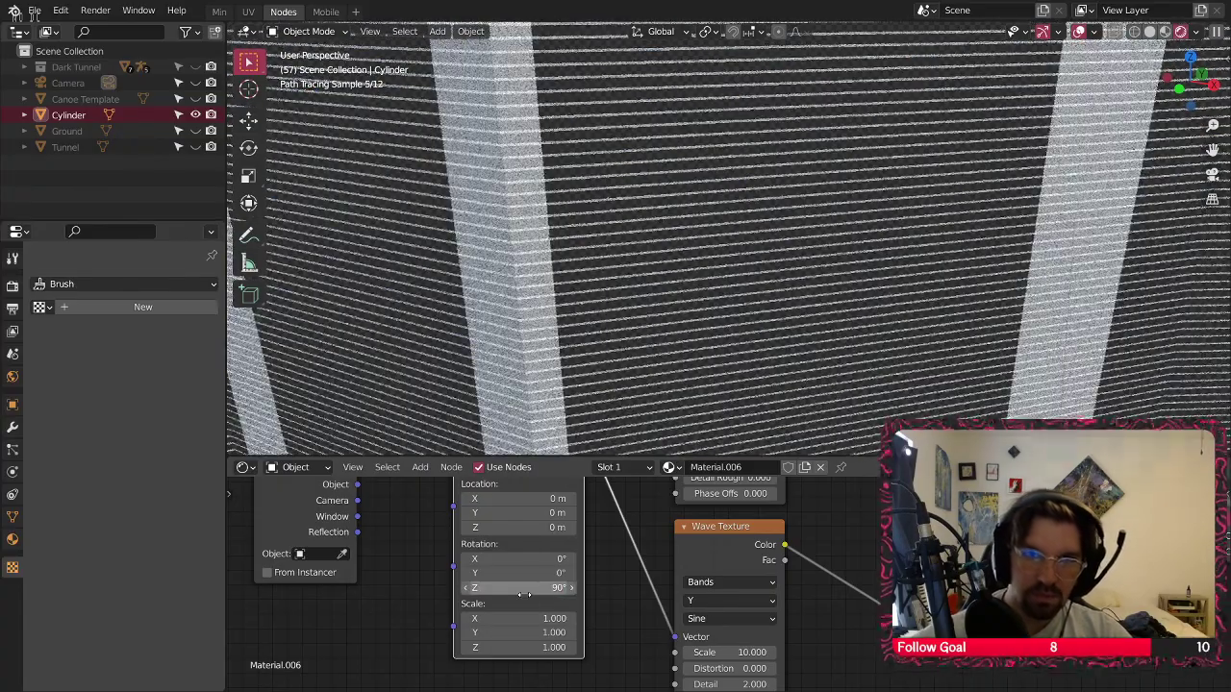
type("0")
key("Return")
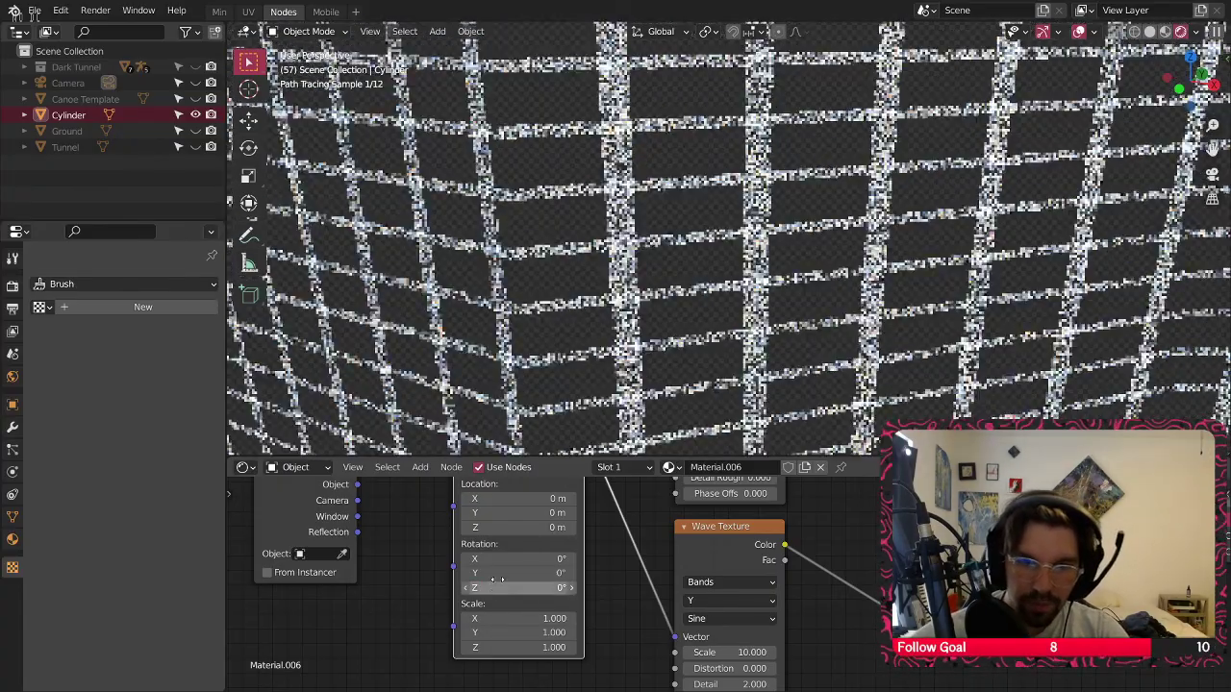
Set the Mapping node's X, Y and Z rotation to 45° each
left_click(532, 558)
type("45")
key("Return")
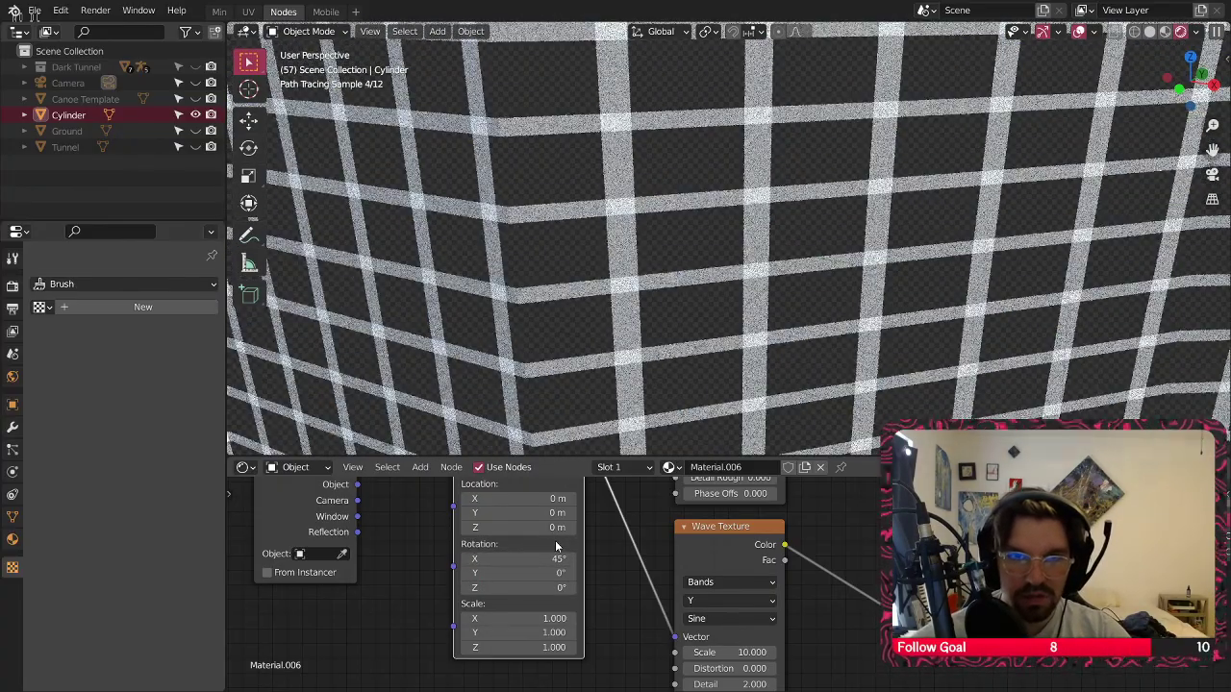
left_click(536, 588)
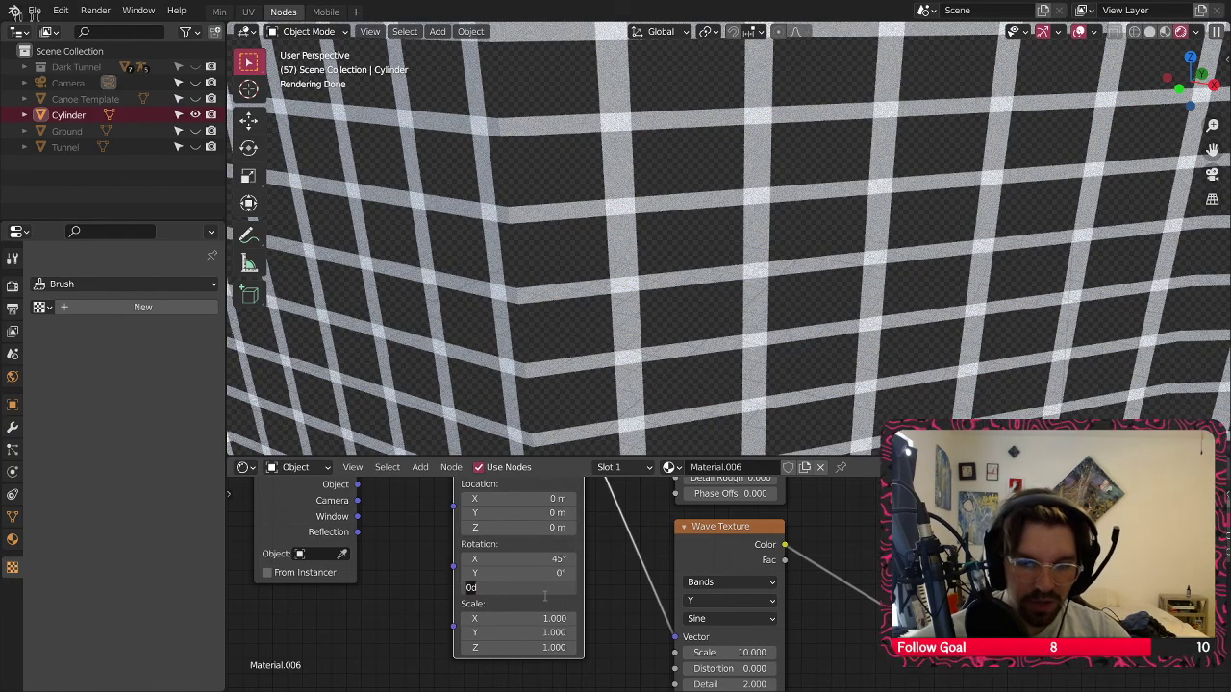
type("45")
key("Return")
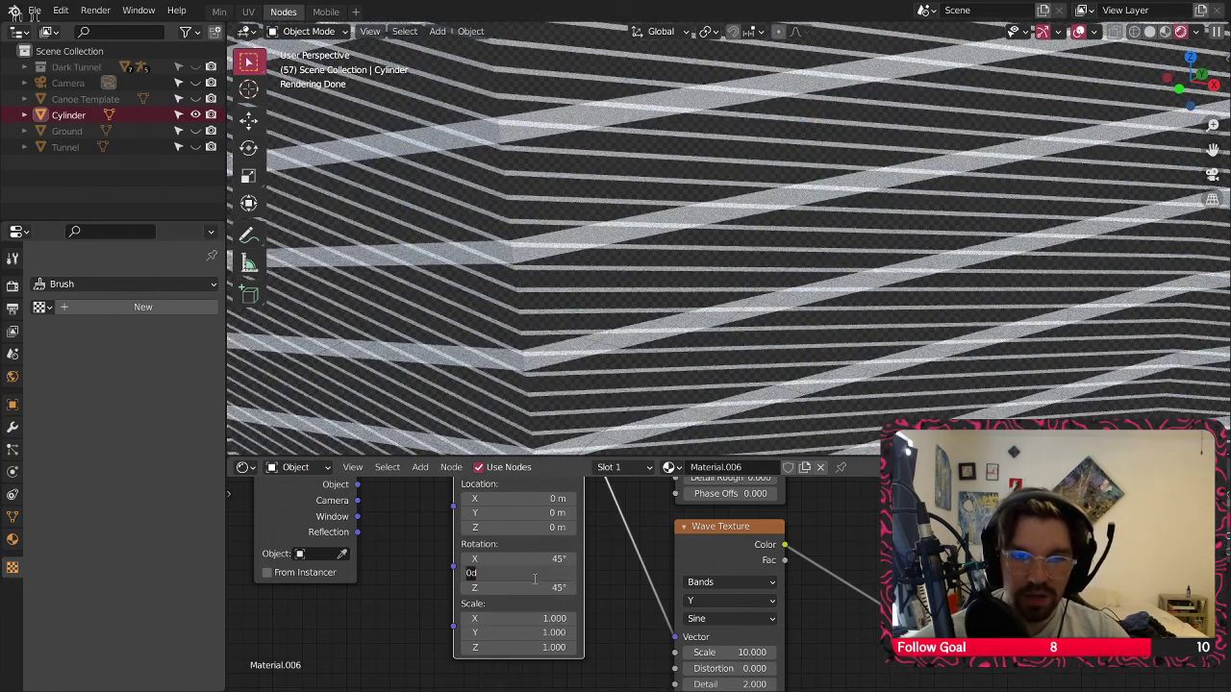
type("45")
key("Return")
Try an X rotation of 0° in the Mapping node and set it to 40° instead
left_click(703, 168)
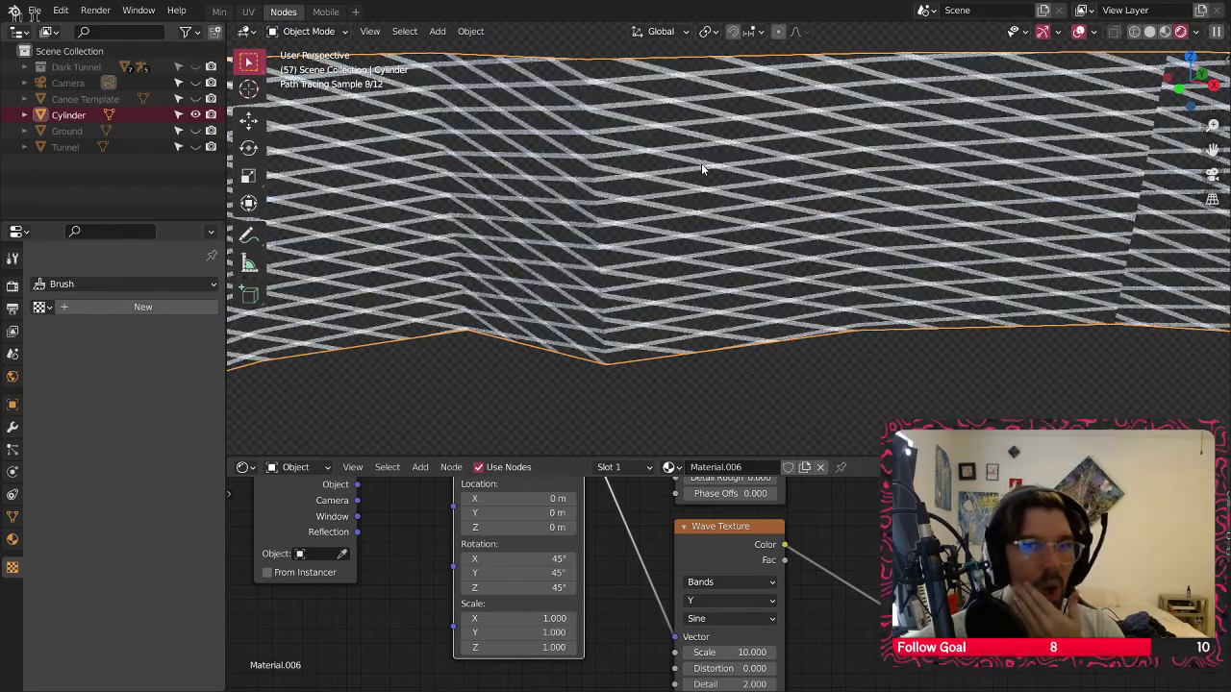
type("0")
key("Return")
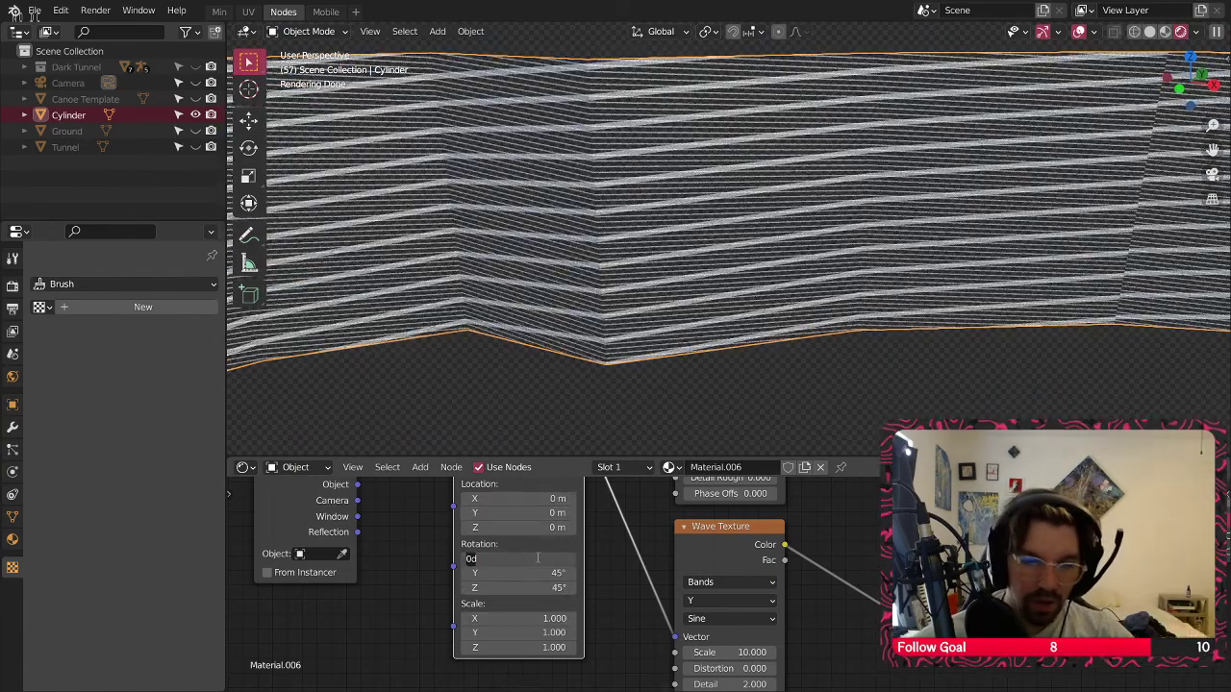
type("40")
key("Return")
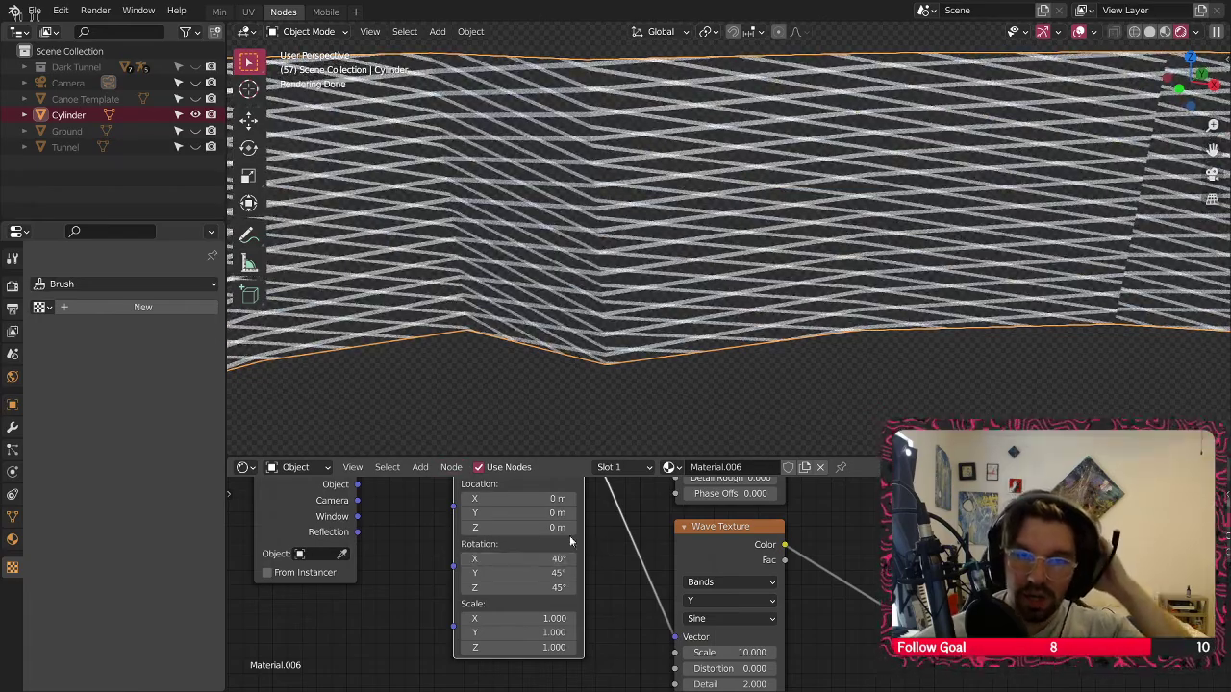
Try 30° for both the X and Y rotation in the Mapping node
key("Return")
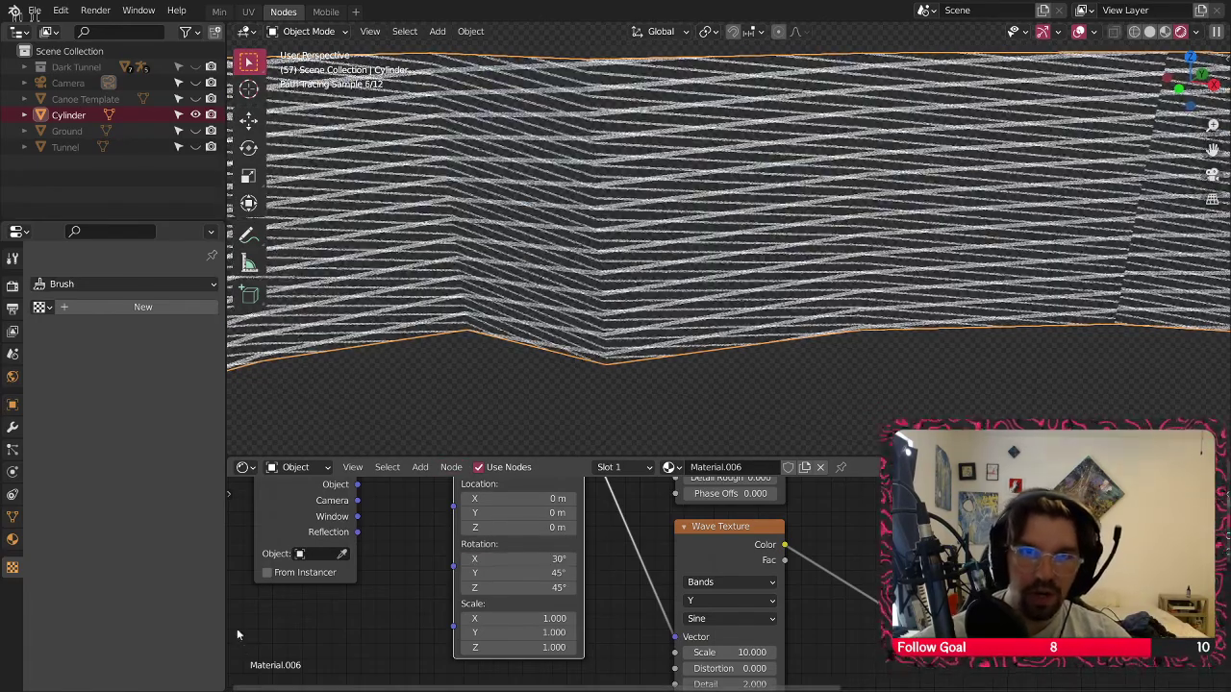
left_click(497, 574)
type("30")
key("Return")
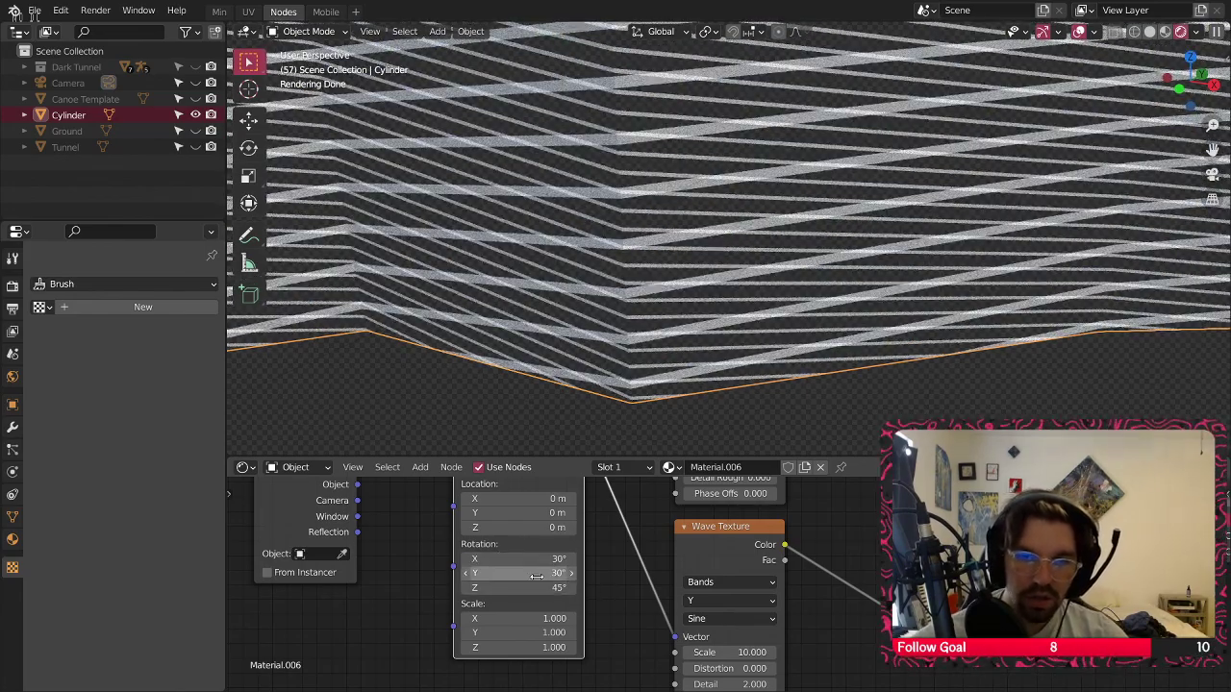
Try 60° for both the Y and X rotation in the Mapping node
key("Return")
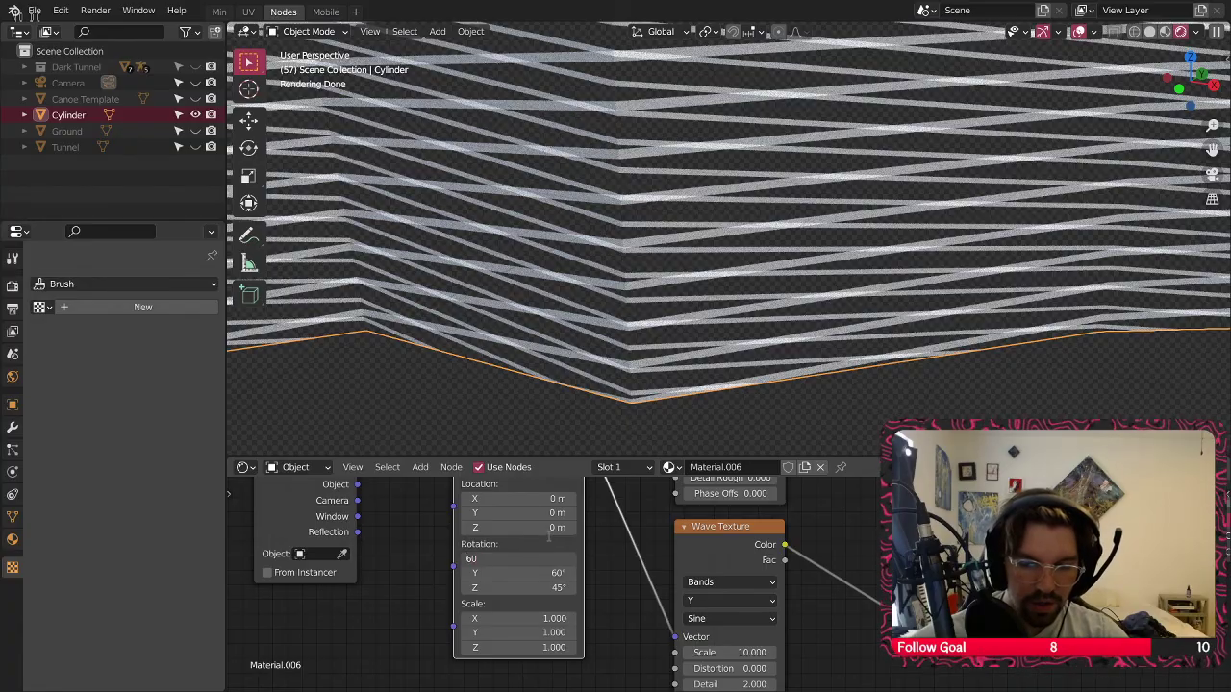
type("60")
key("Return")
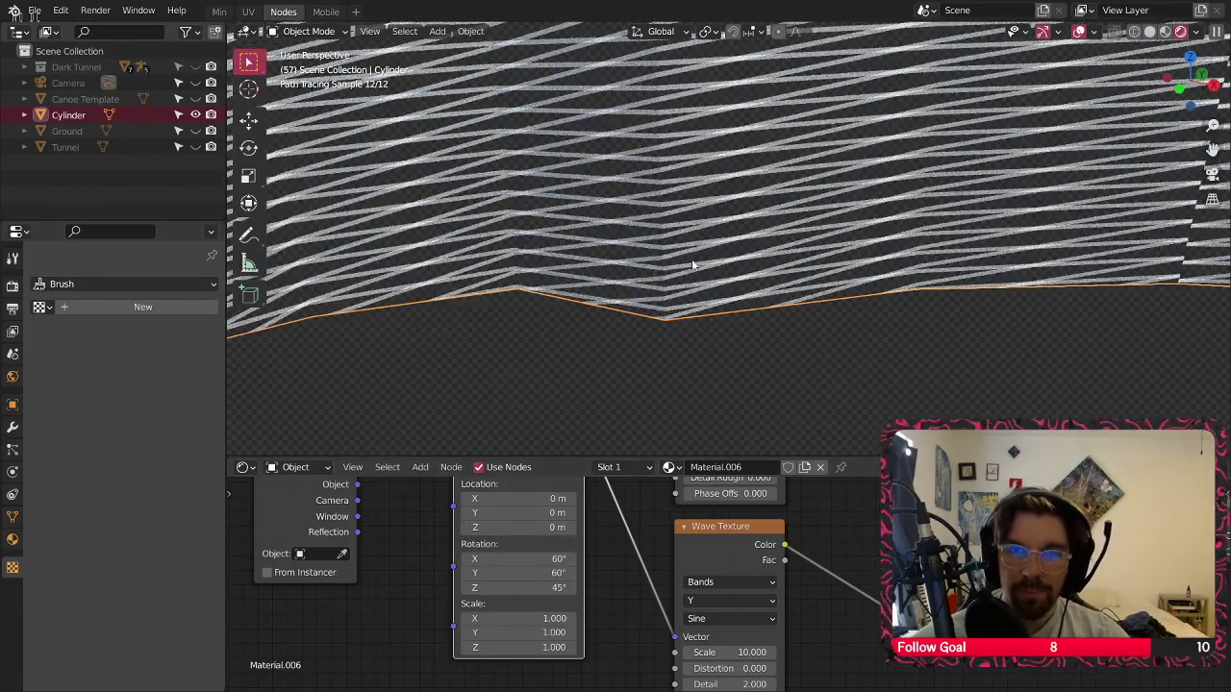
Raise the Scale of the lower, Y-direction Wave Texture node to 20.700
middle_click_drag(725, 159, 743, 162)
middle_click_drag(874, 527, 627, 558)
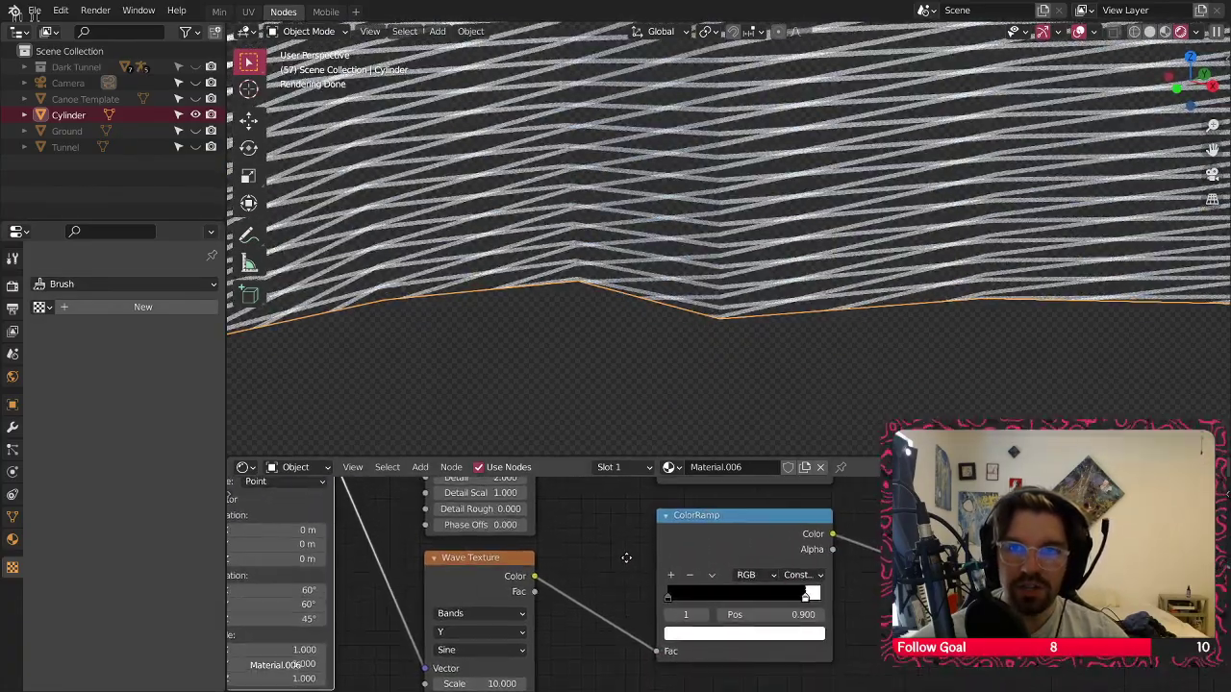
middle_click_drag(767, 572, 617, 591)
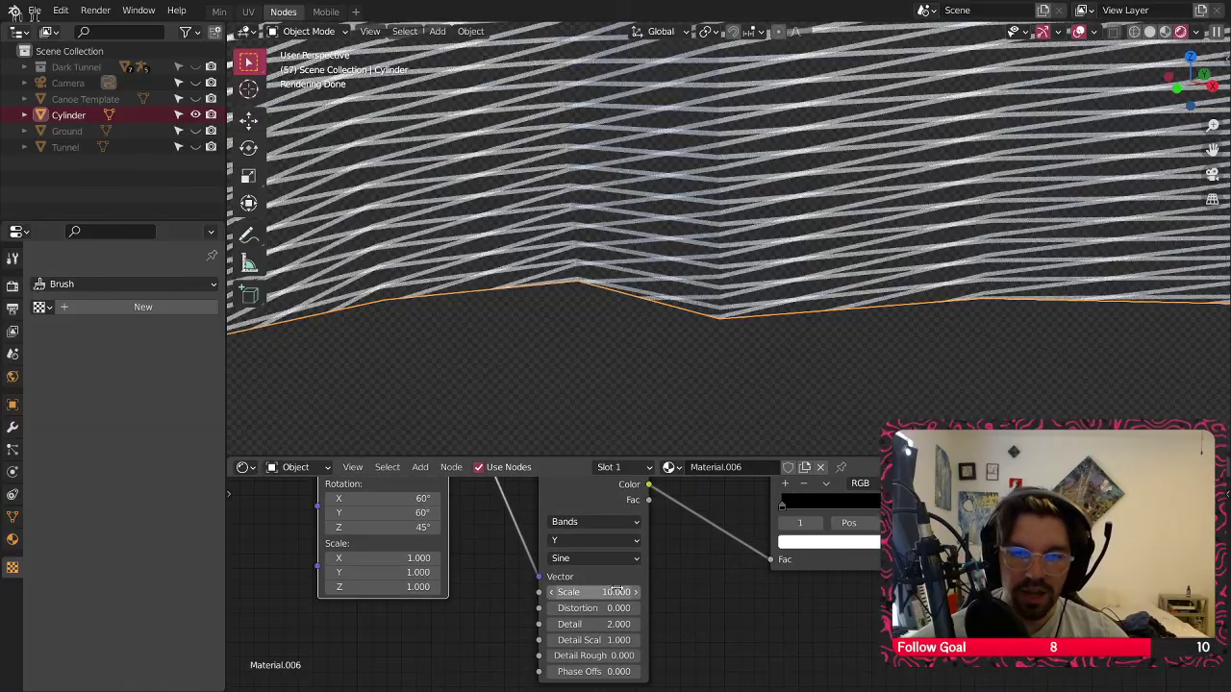
left_click_drag(574, 592, 659, 591)
scroll(572, 192, "down", 6)
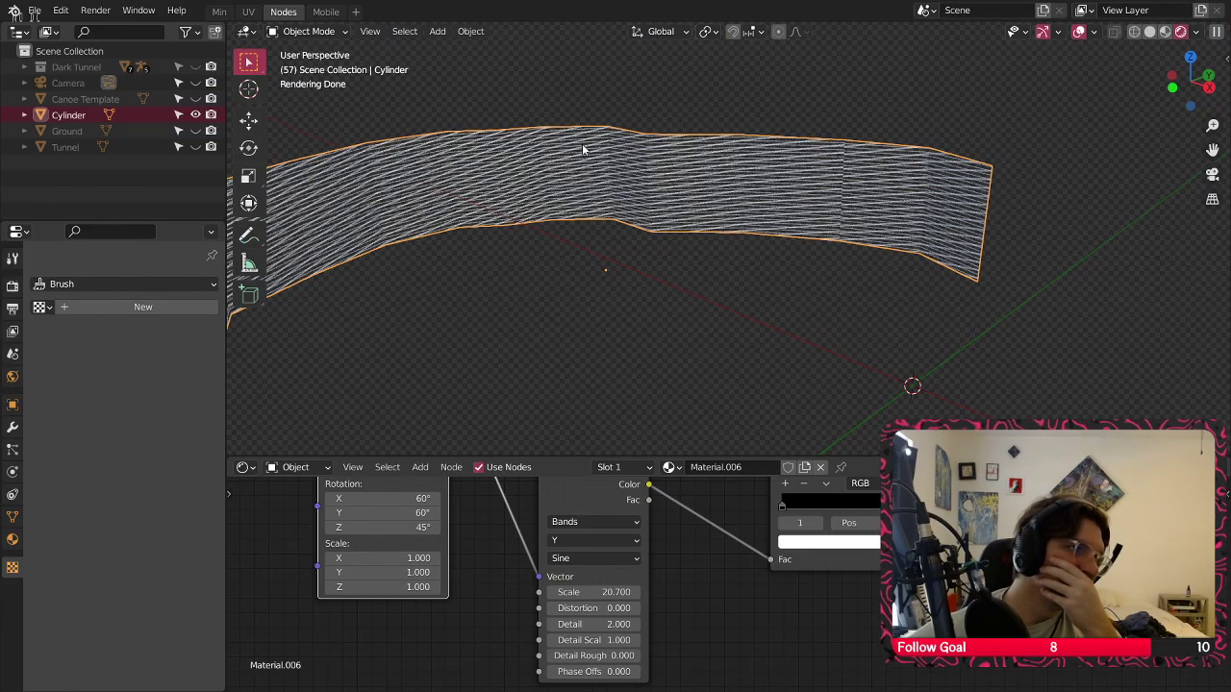
scroll(584, 149, "up", 6)
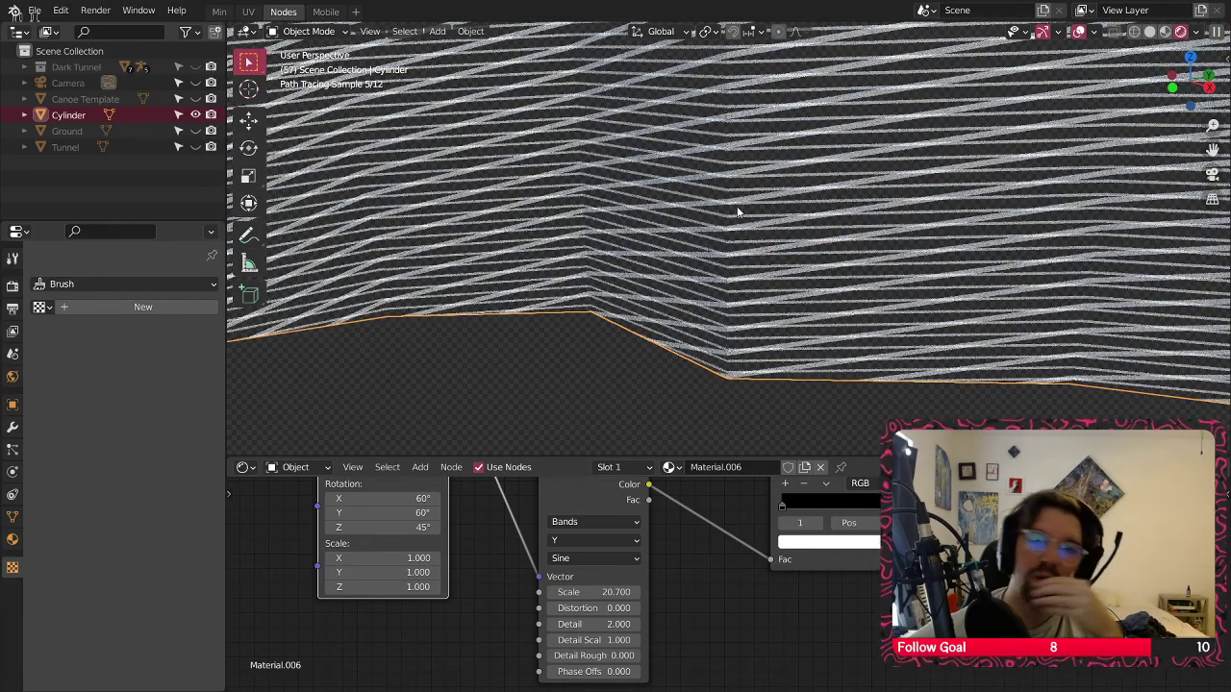
Reset the Mapping node's X and Y rotation to 0°
middle_click_drag(479, 553, 593, 595)
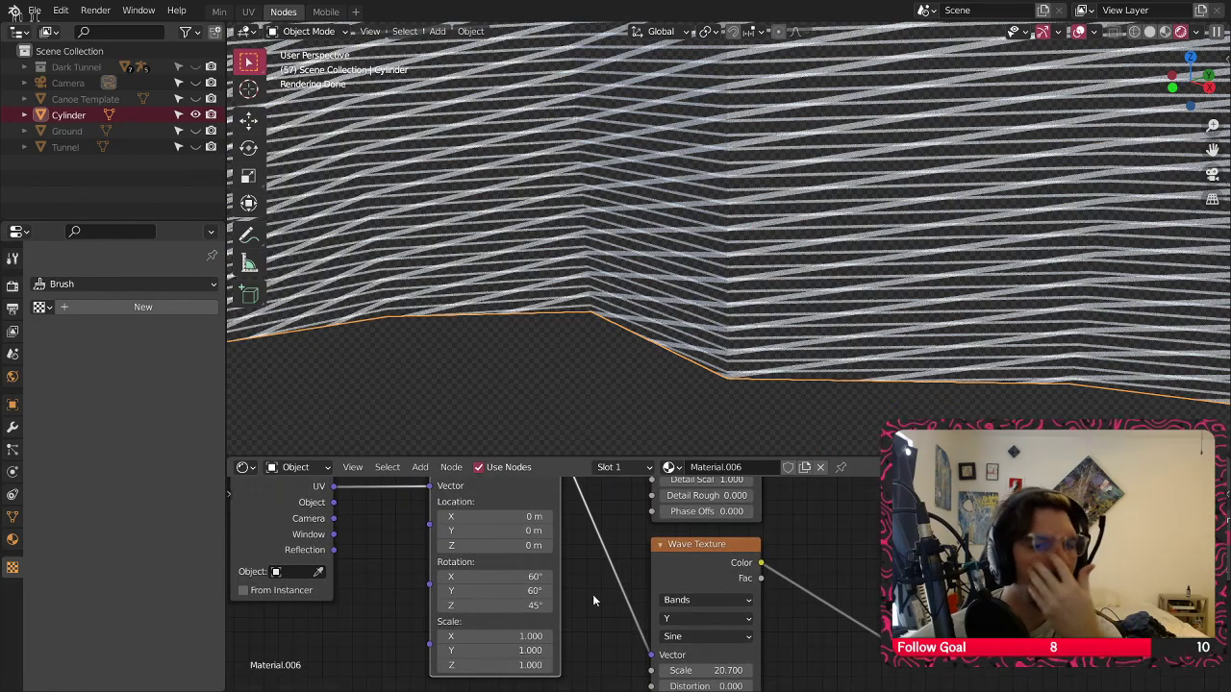
type("0")
key("Return")
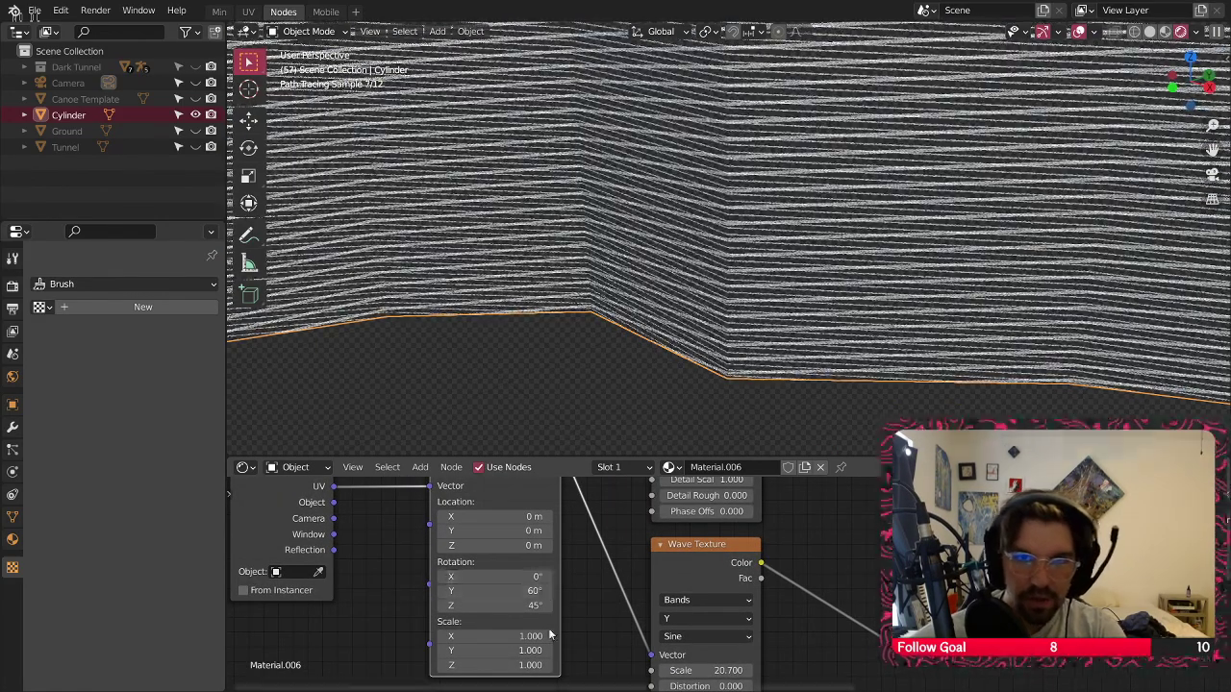
left_click(538, 590)
type("0")
key("Return")
middle_click_drag(395, 525, 486, 556)
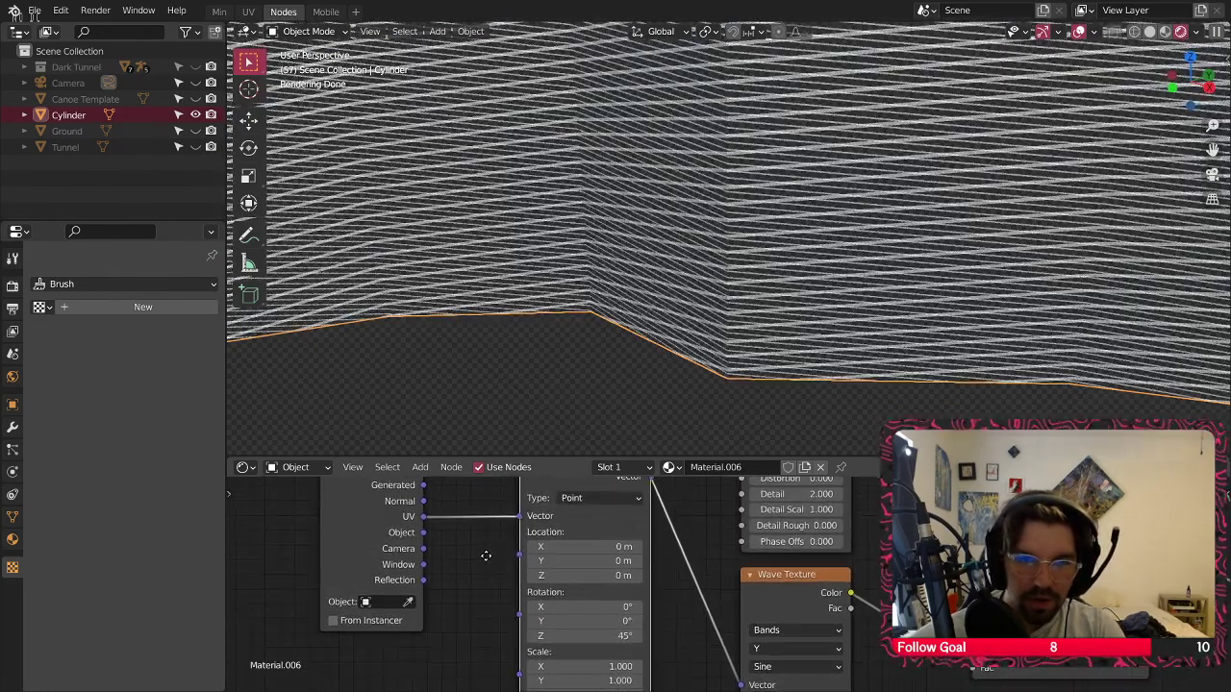
Try a Z rotation of 60° in the Mapping node and inspect the line pattern on the wall
middle_click_drag(625, 377, 674, 374)
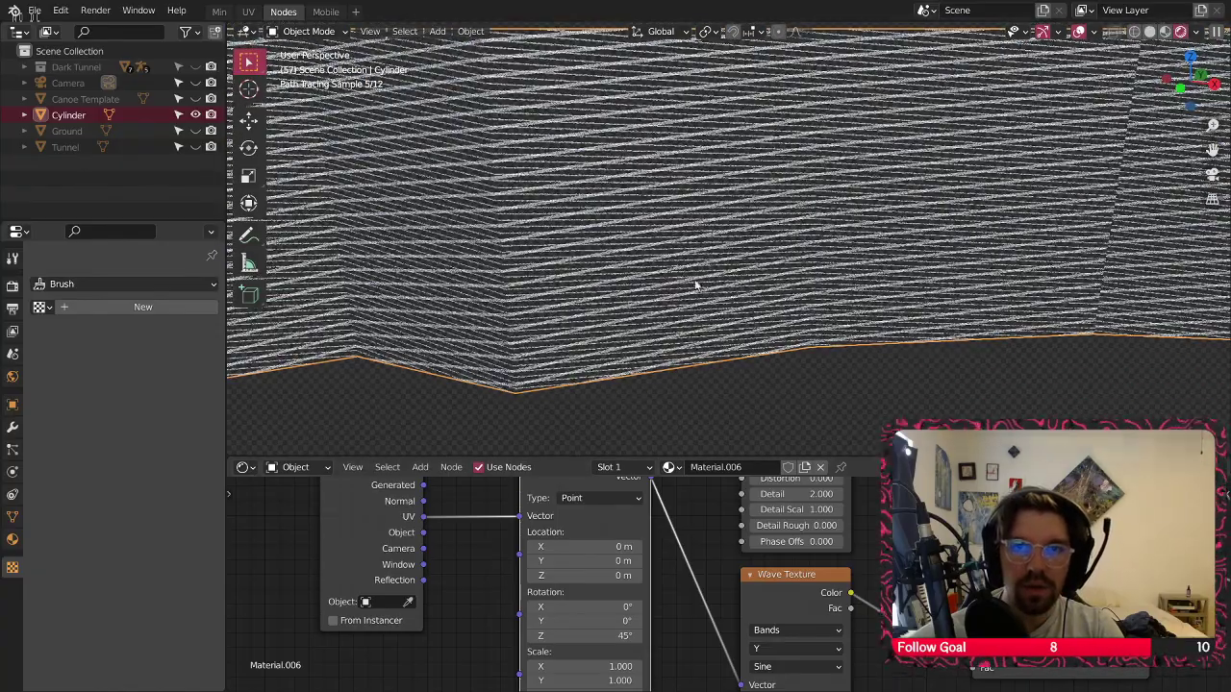
scroll(696, 277, "up", 4)
left_click(613, 632)
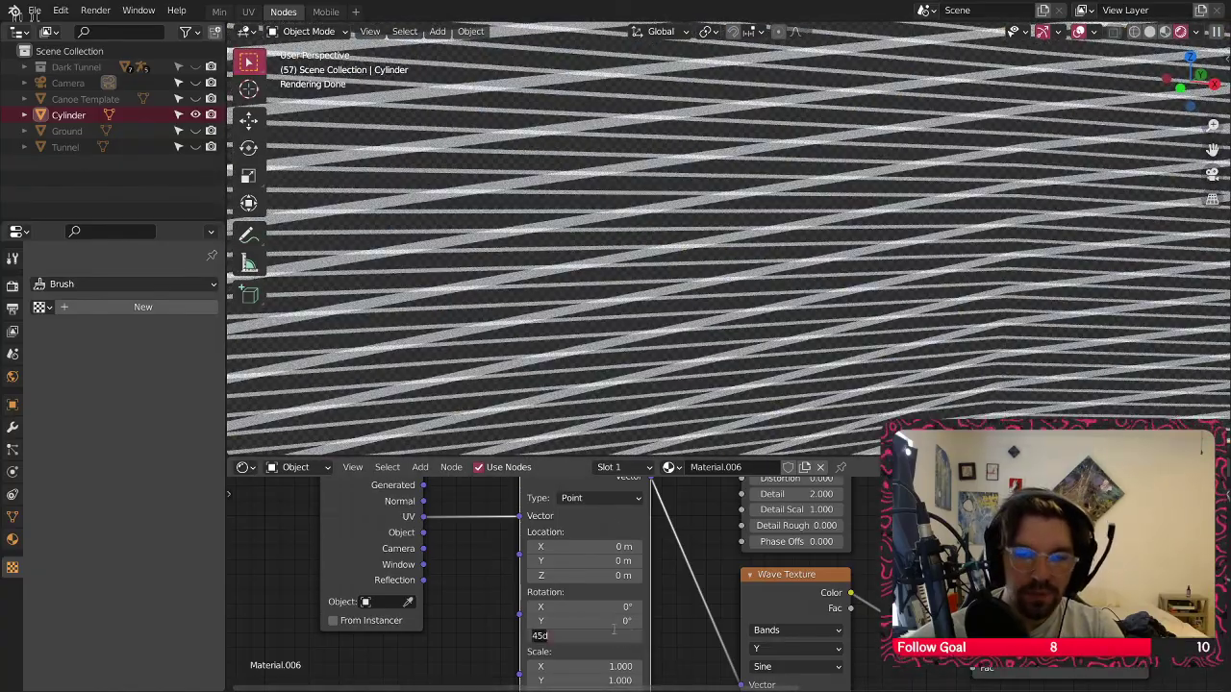
type("60")
key("Return")
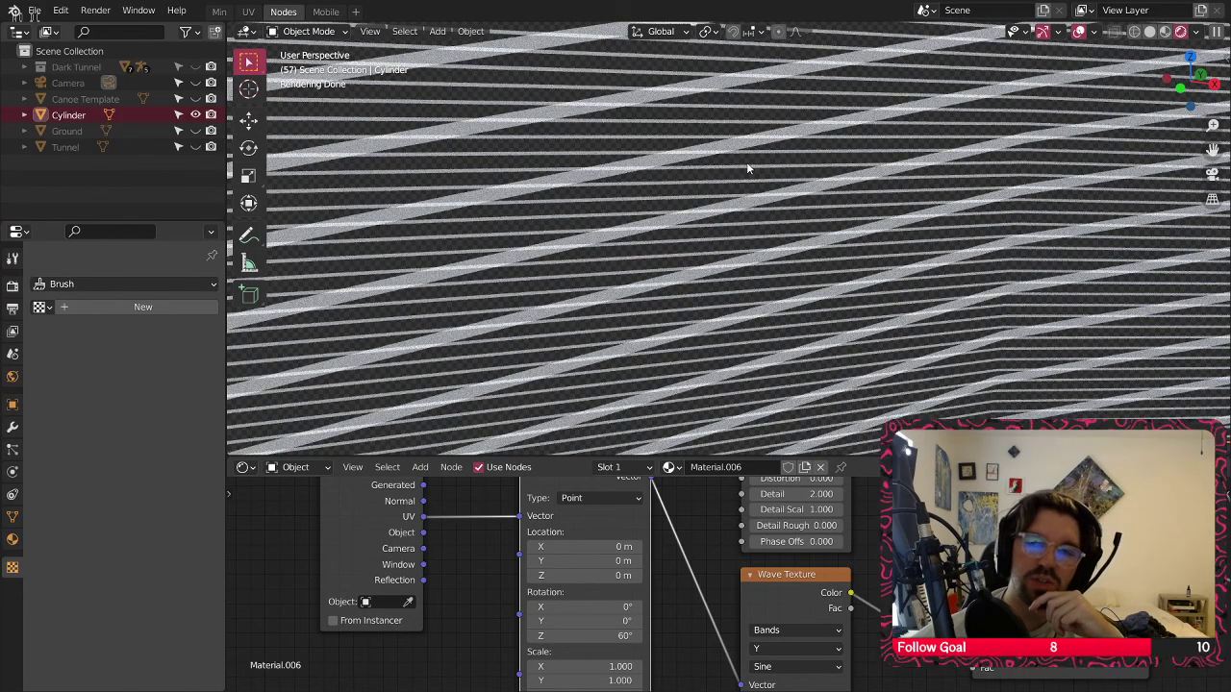
scroll(777, 527, "down", 1)
scroll(797, 200, "down", 5)
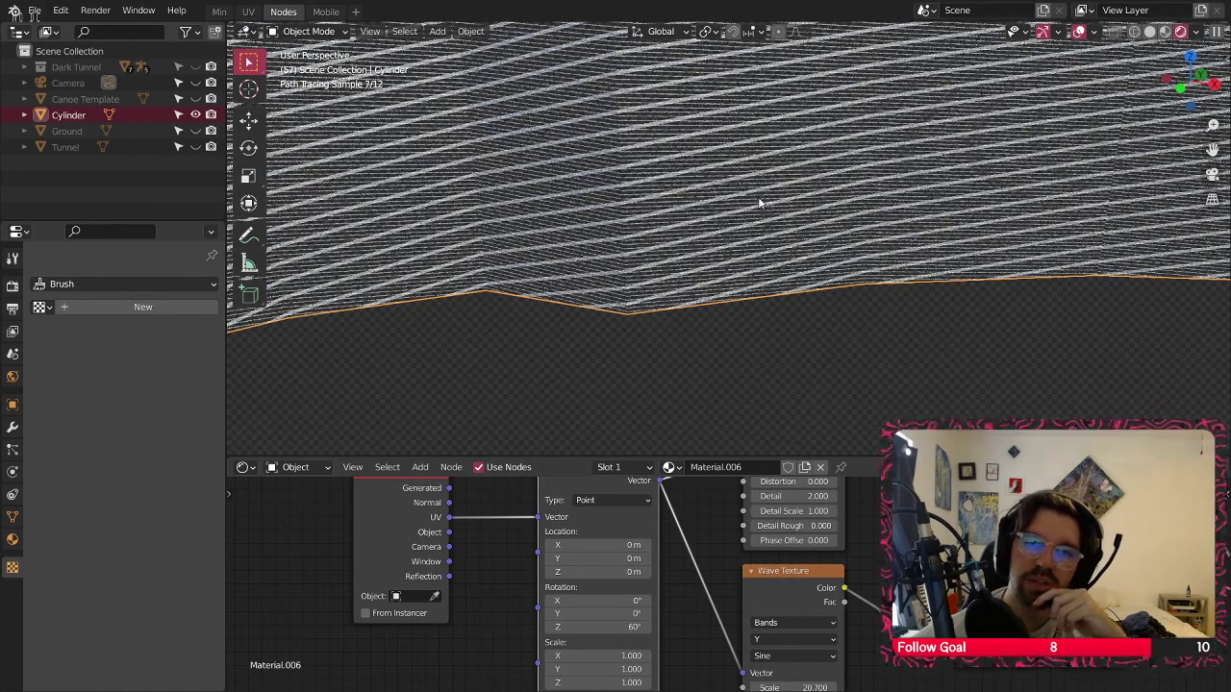
middle_click_drag(759, 201, 743, 188)
scroll(476, 537, "up", 2)
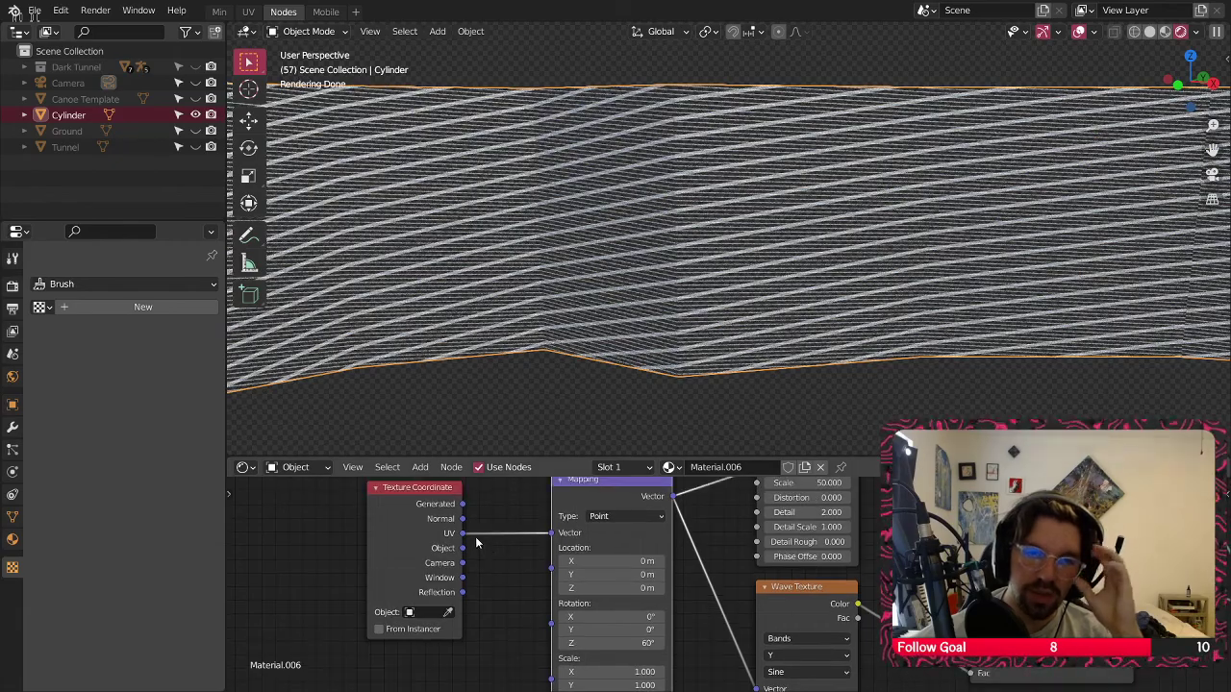
Try the Object and the Normal texture coordinates as the Mapping node's vector input
left_click_drag(459, 551, 569, 531)
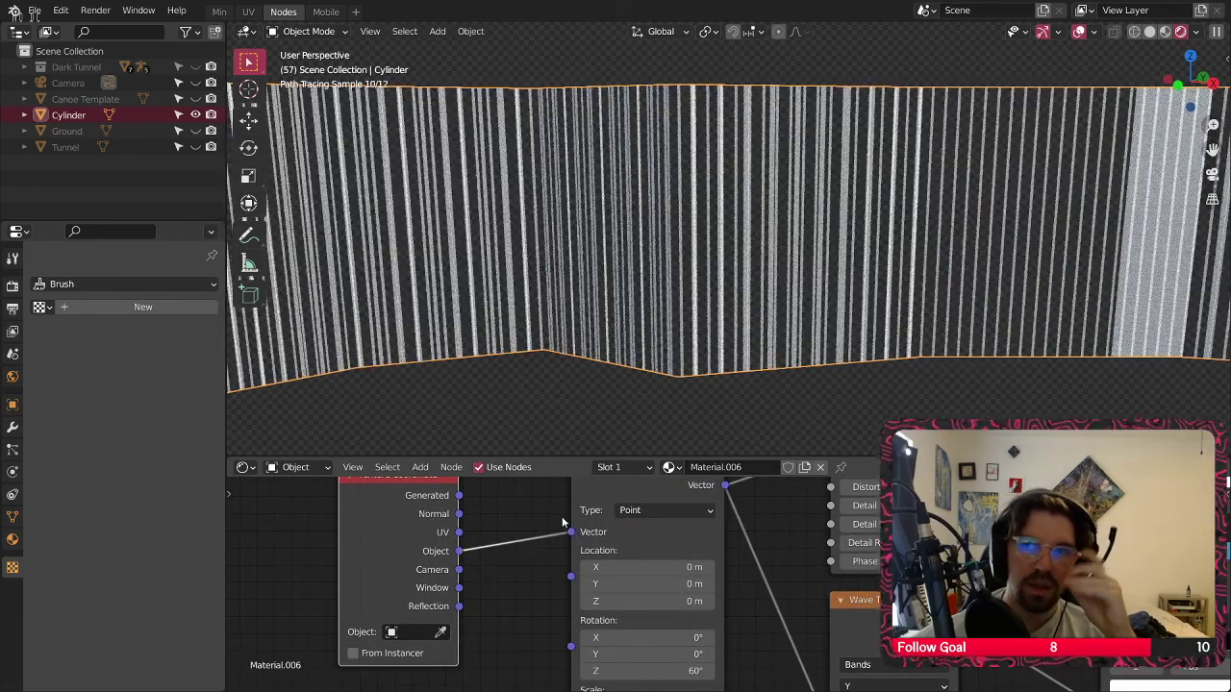
left_click_drag(460, 533, 574, 533)
scroll(630, 258, "down", 6)
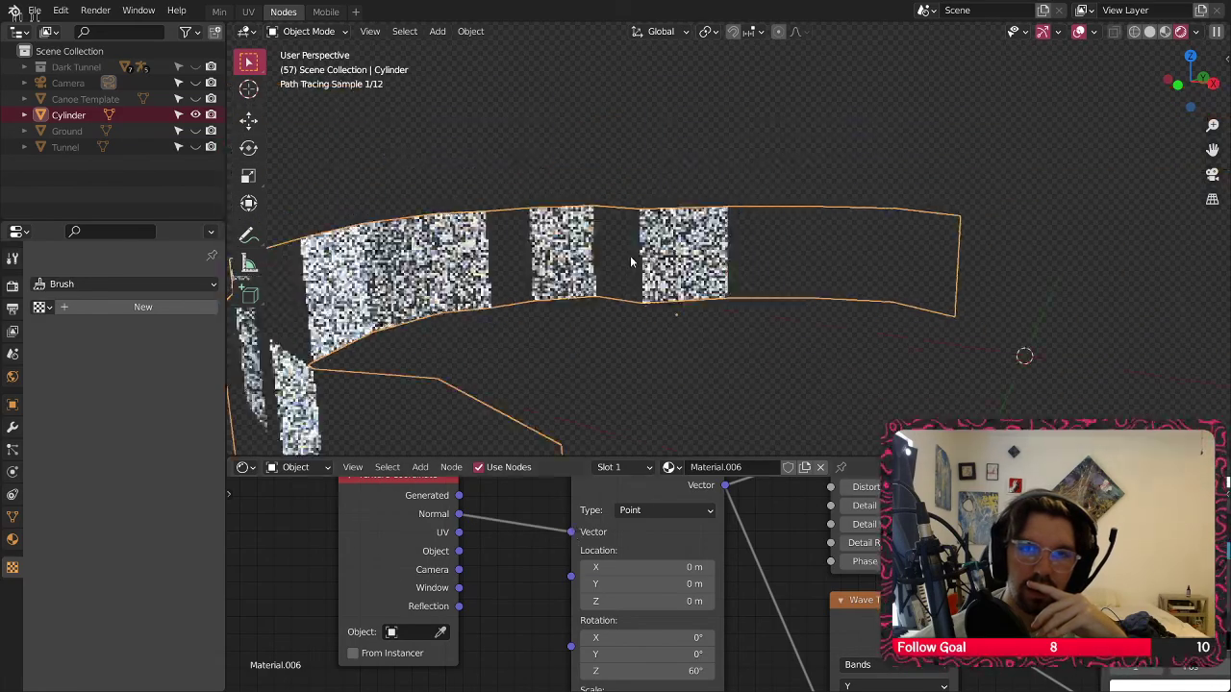
scroll(633, 252, "up", 5)
Reset the Mapping node's Z rotation to 0°, try Y at 26.5° and X at 38.7°, and reset both to 0°
left_click(663, 670)
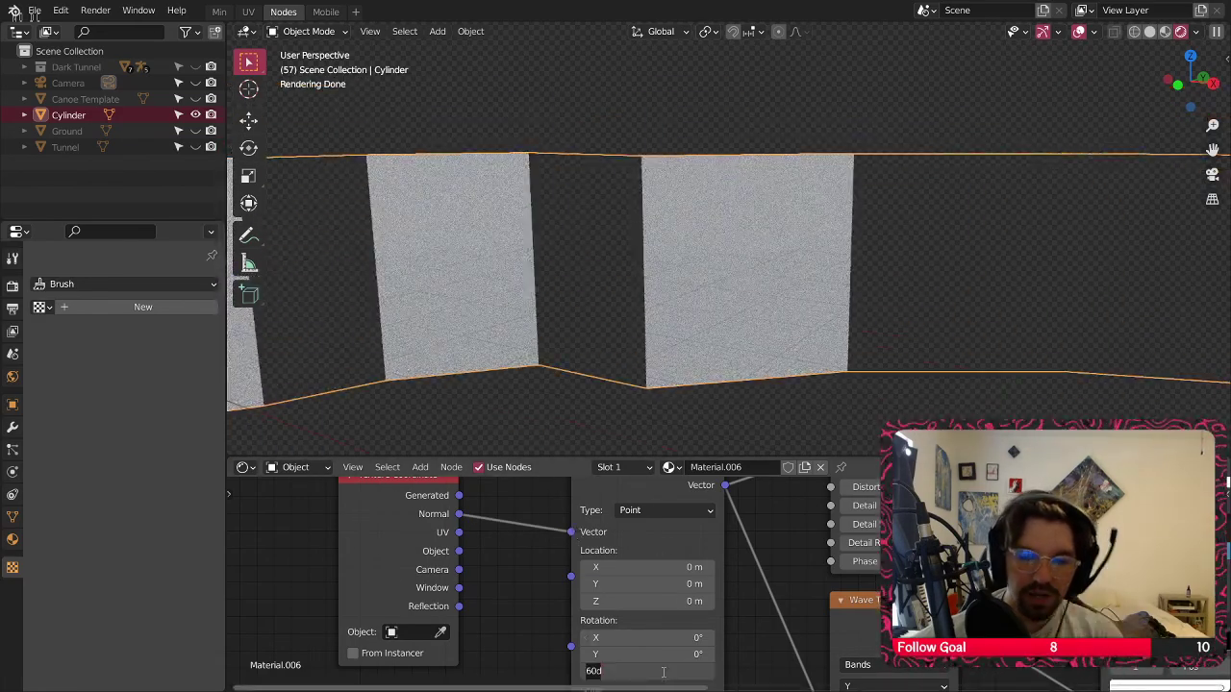
key("Return")
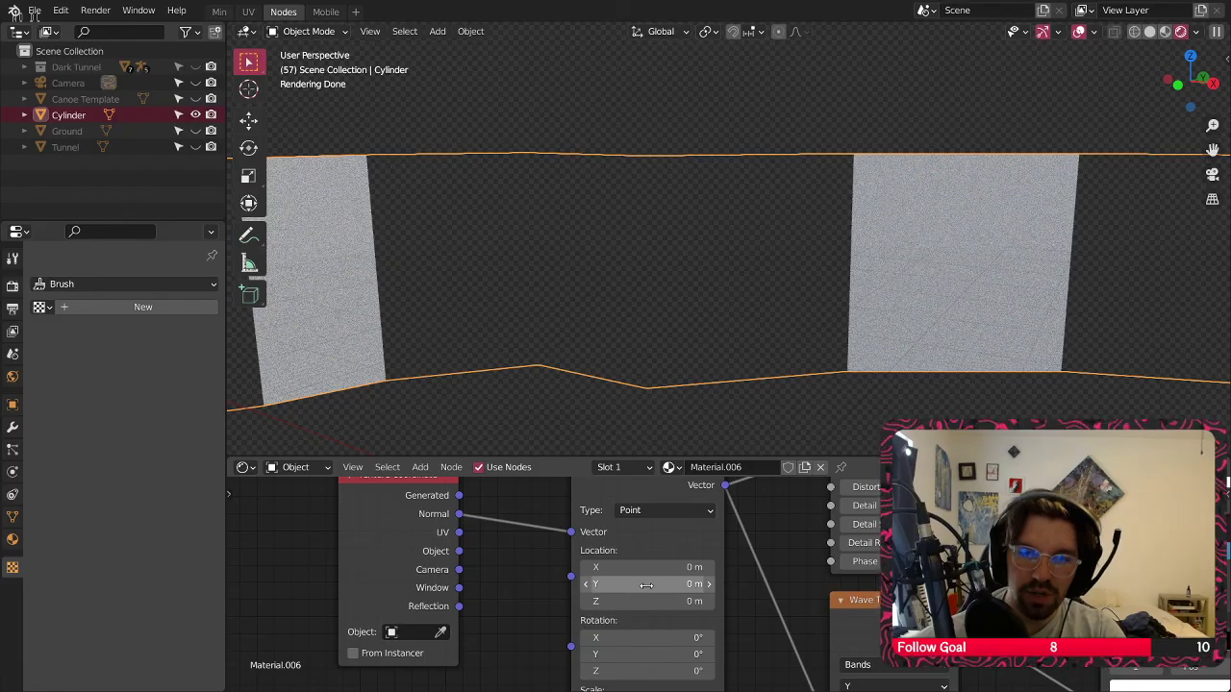
left_click_drag(625, 653, 676, 653)
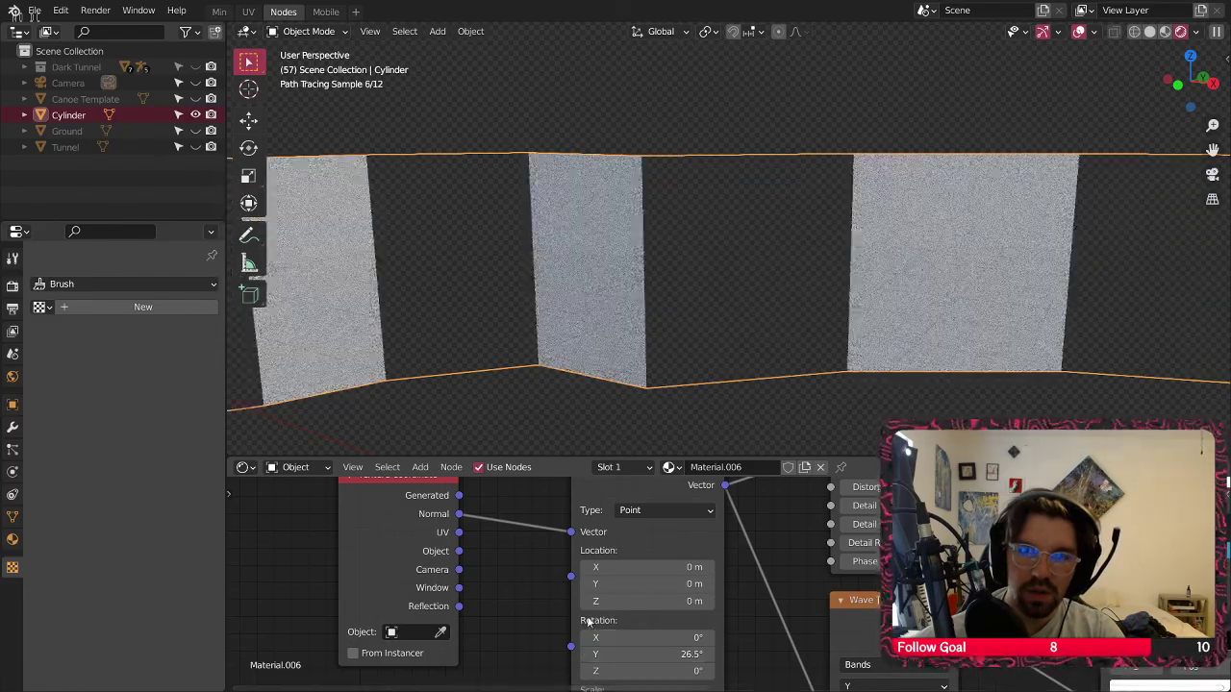
left_click_drag(599, 637, 643, 637)
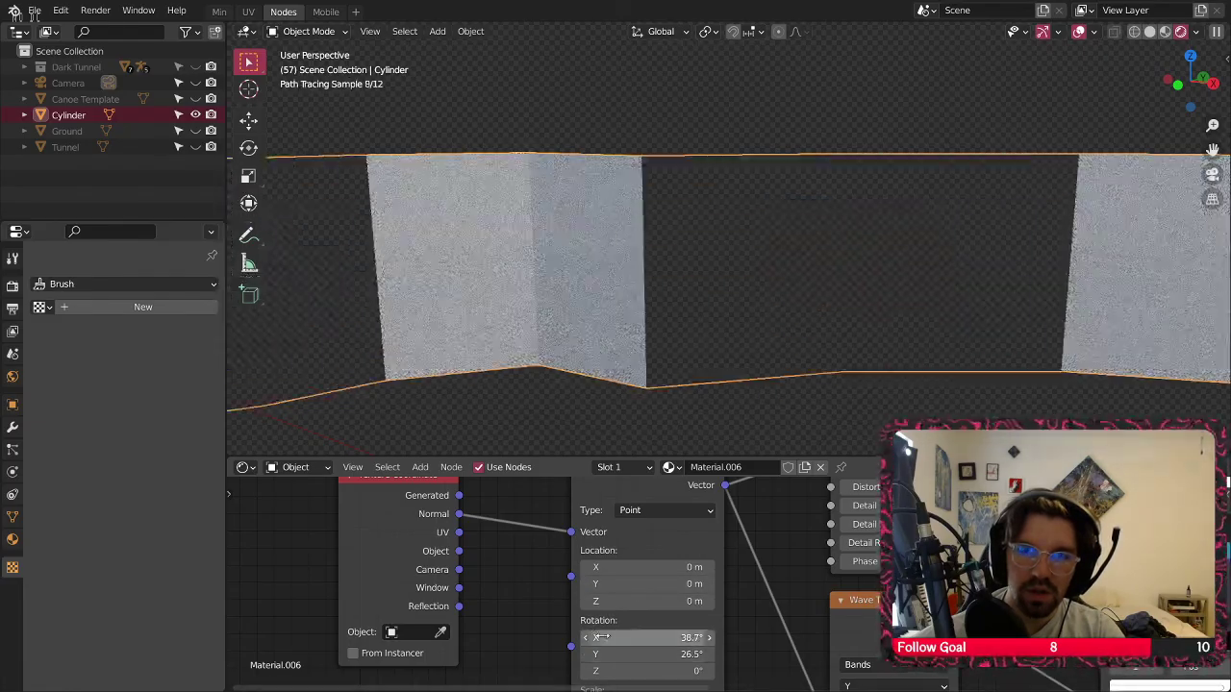
key("Return")
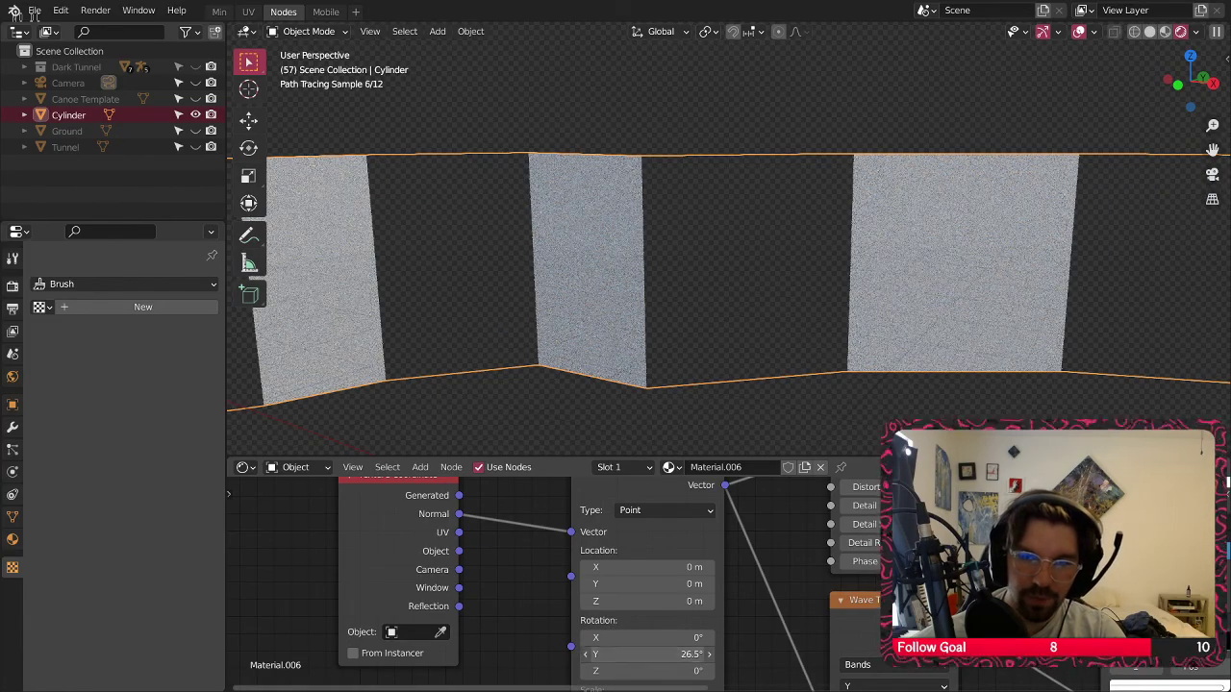
left_click(625, 654)
type("0")
key("Return")
Try the Generated texture coordinates for the Mapping node's vector and reconnect the UV coordinates
left_click_drag(577, 546, 570, 532)
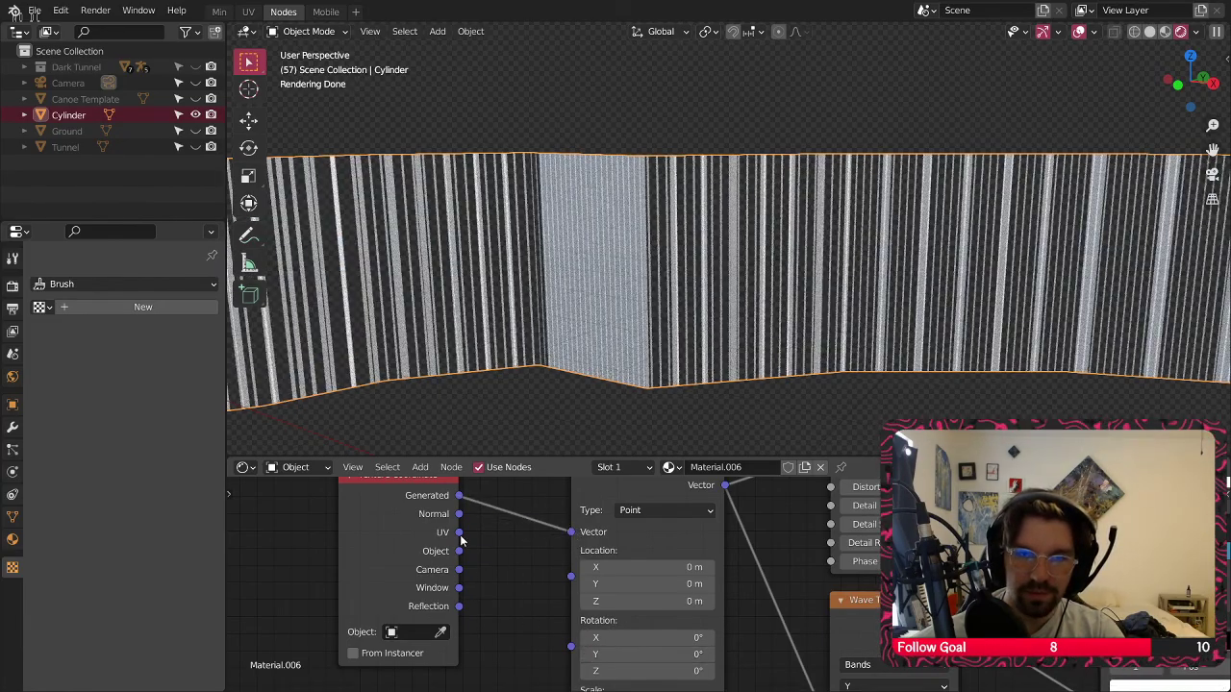
left_click_drag(553, 534, 570, 532)
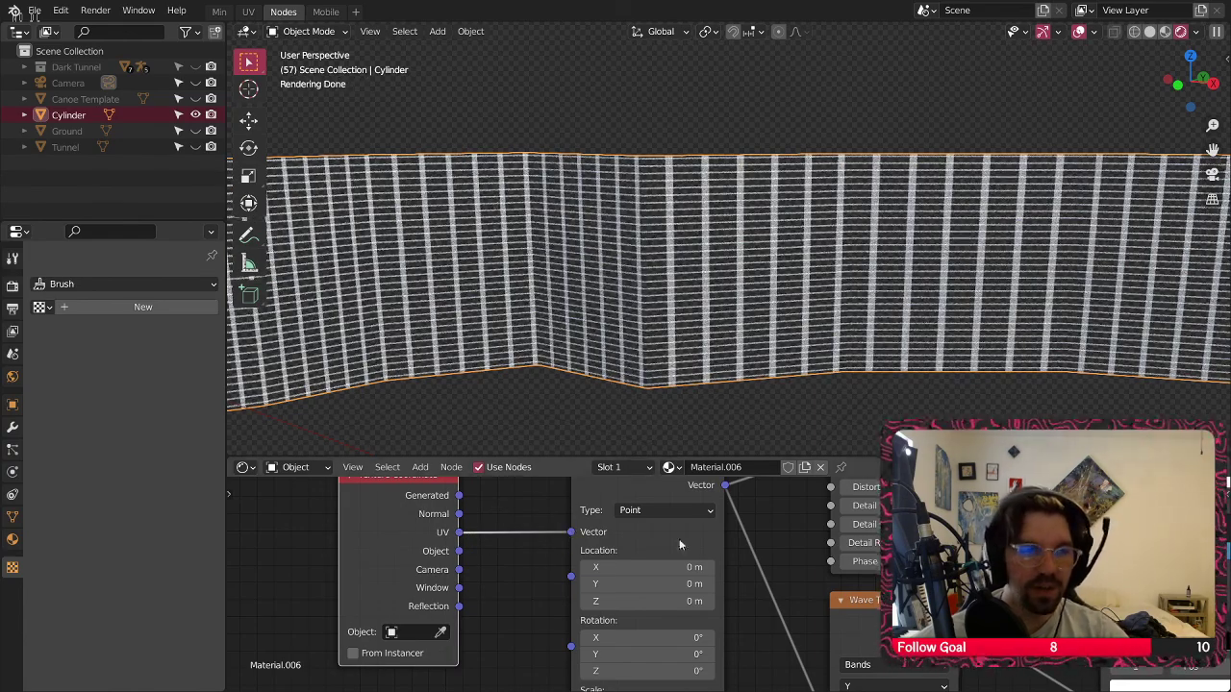
Set the Mapping node's rotation to 45° on X, 45° on Y and 90° on Z
middle_click_drag(774, 604, 681, 538)
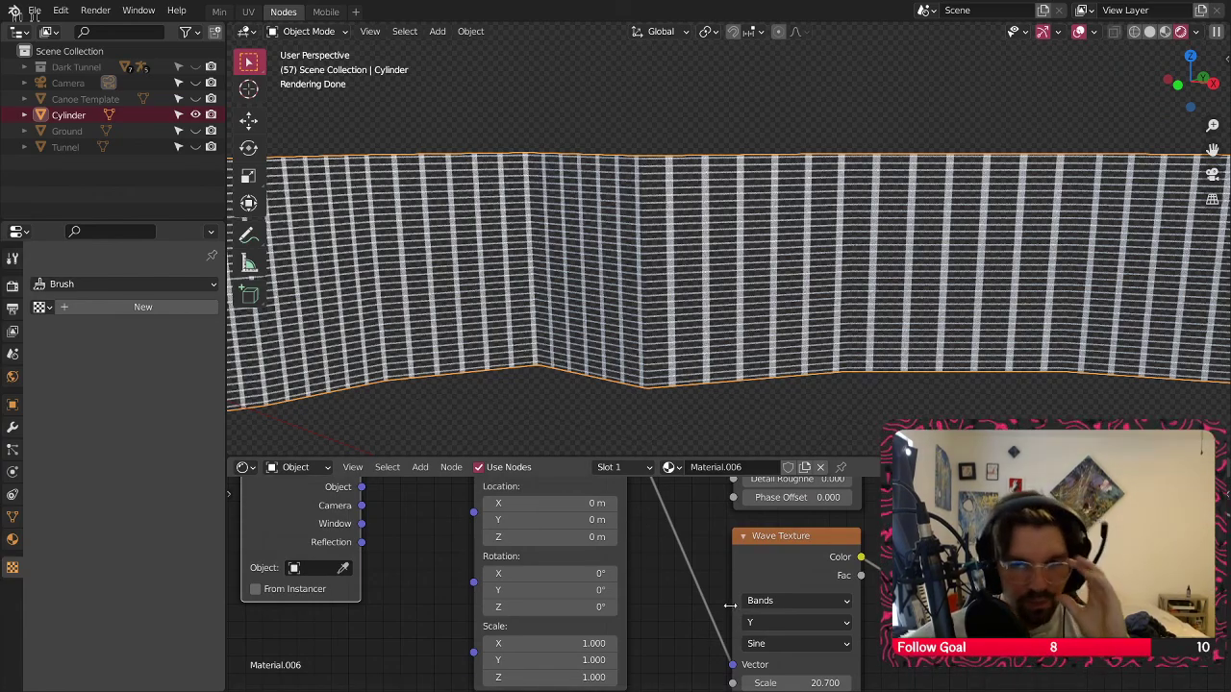
scroll(657, 579, "up", 2)
left_click(516, 547)
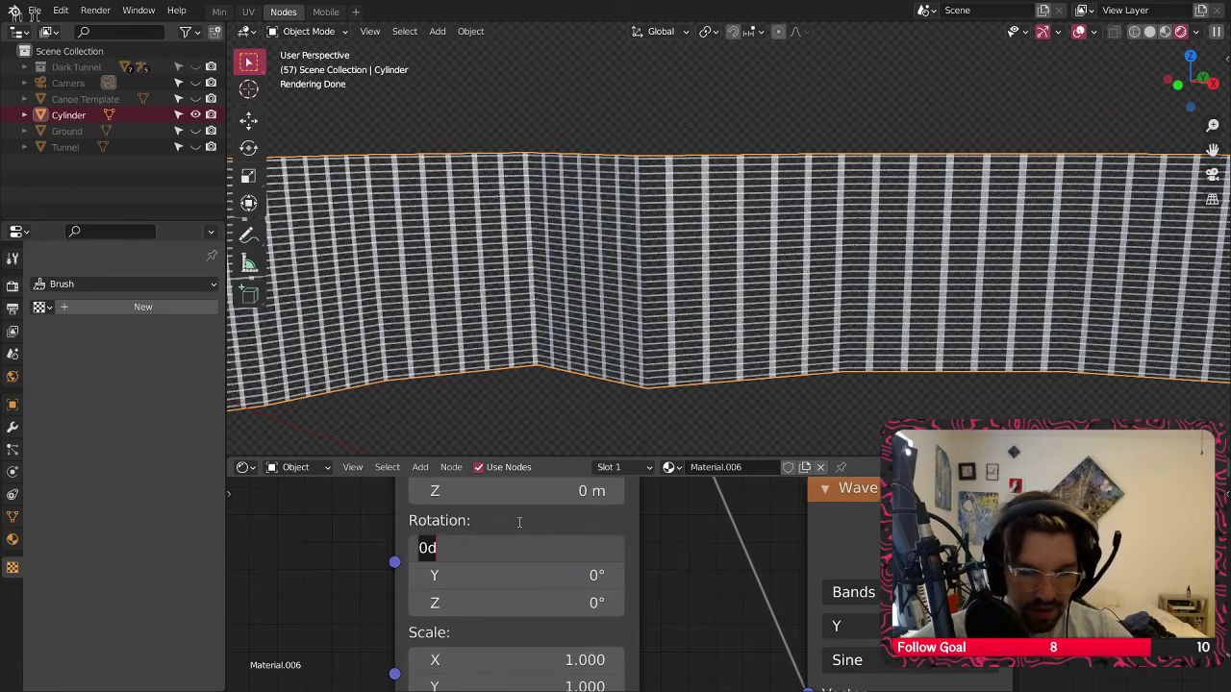
type("45")
key("Return")
left_click(504, 575)
type("45")
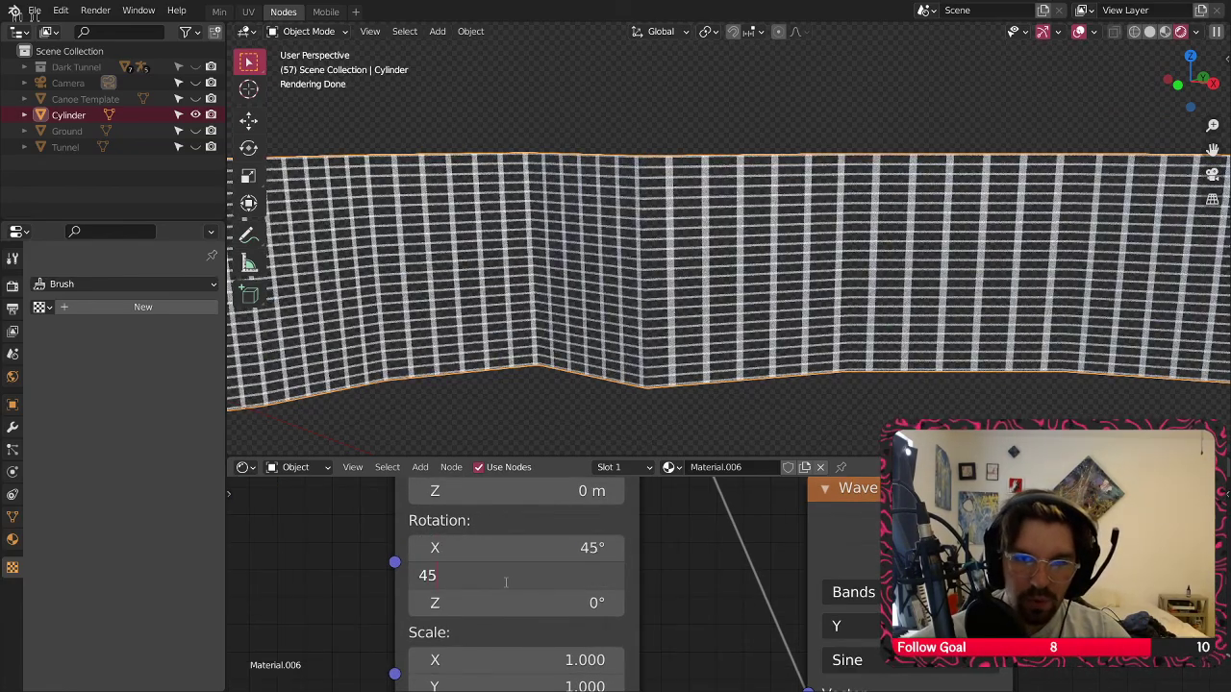
key("Return")
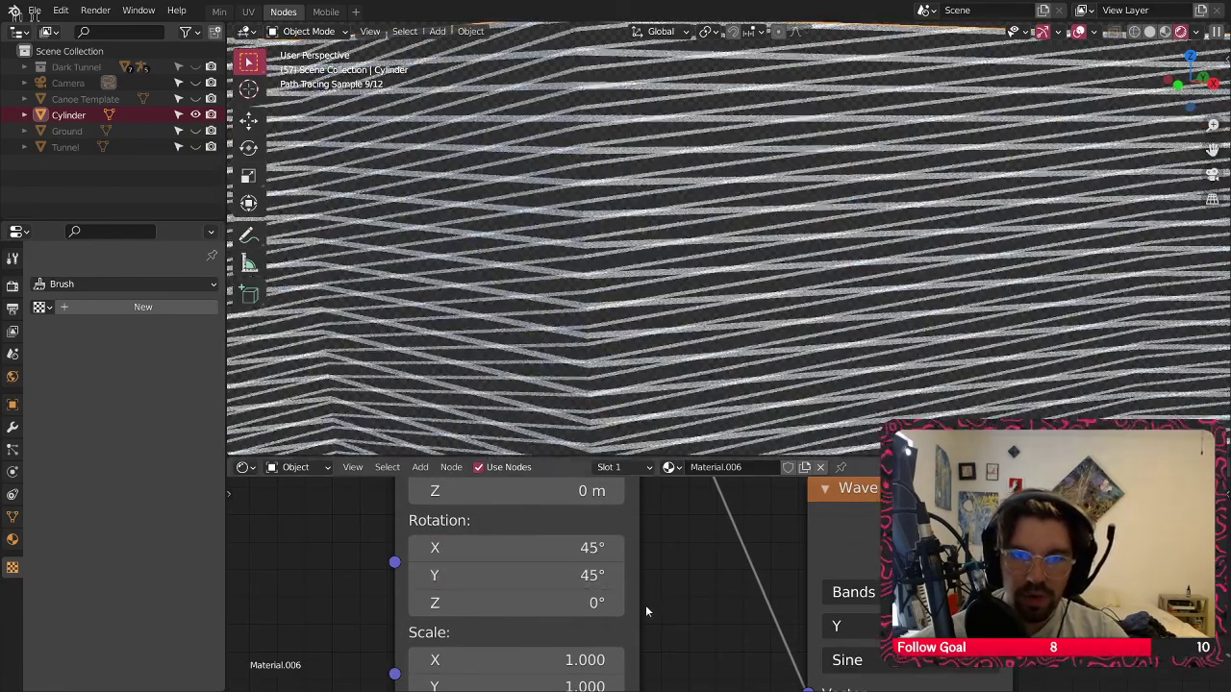
left_click(528, 603)
type("90")
key("Return")
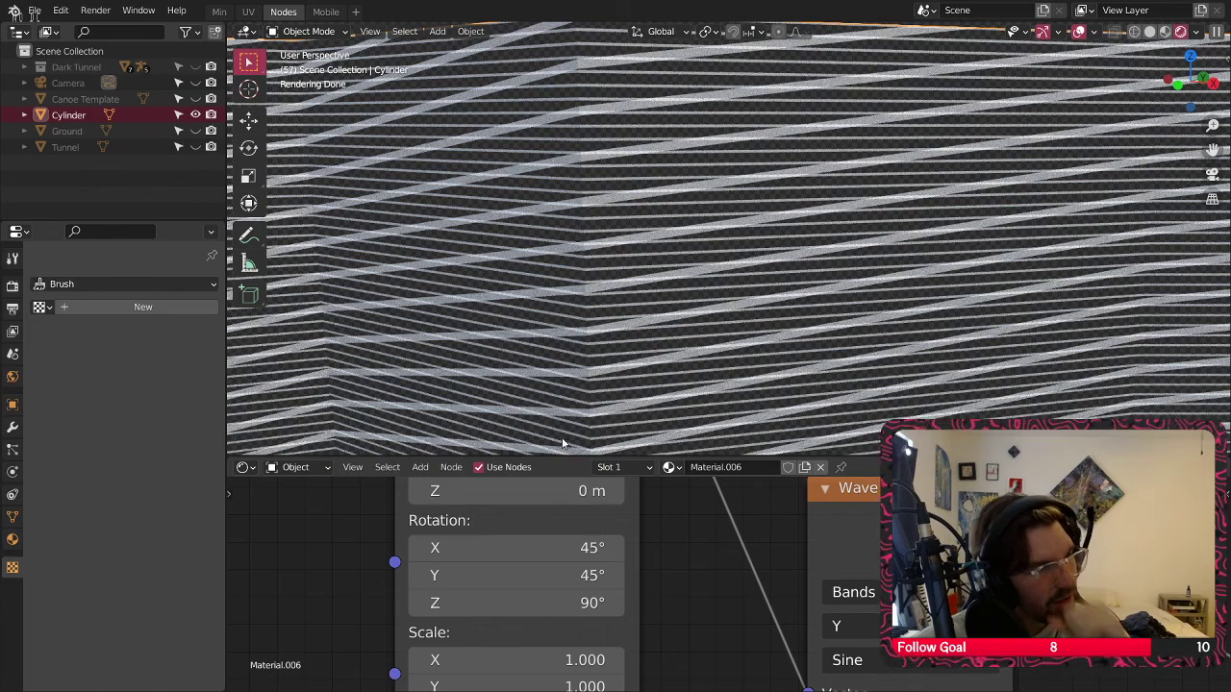
Change the blending mode of the mix node joining the two ColorRamps to Add and reposition the node
scroll(823, 522, "down", 10)
middle_click_drag(1034, 515, 619, 589)
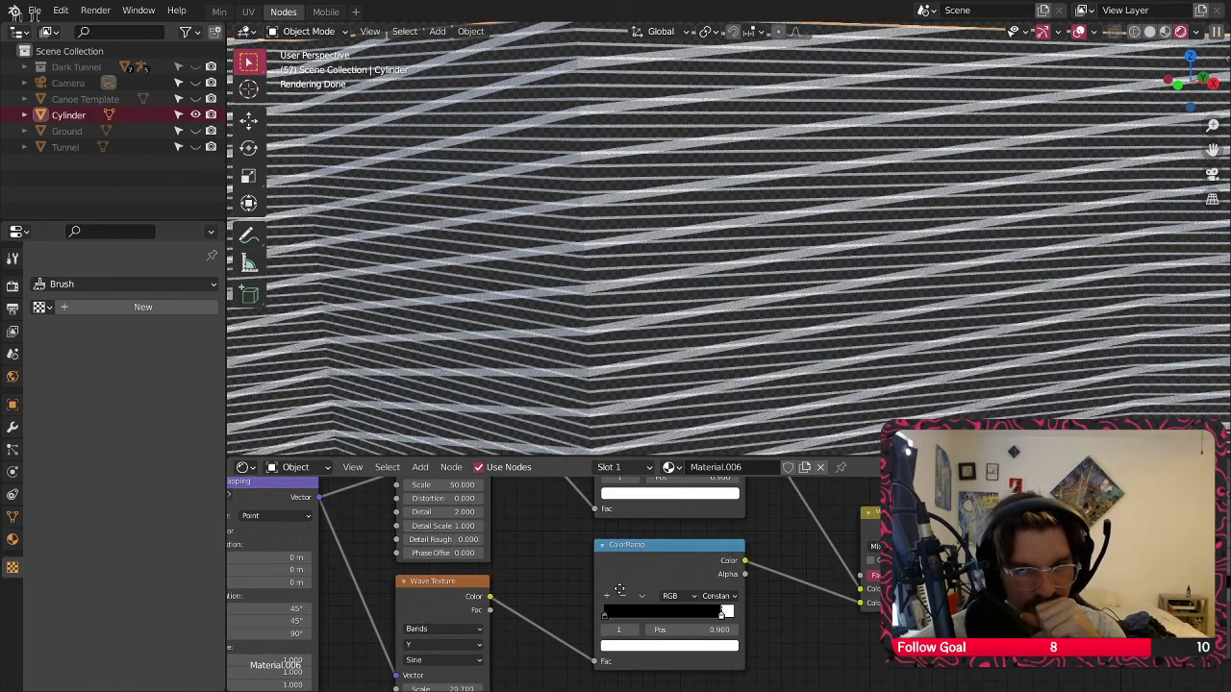
left_click(878, 547)
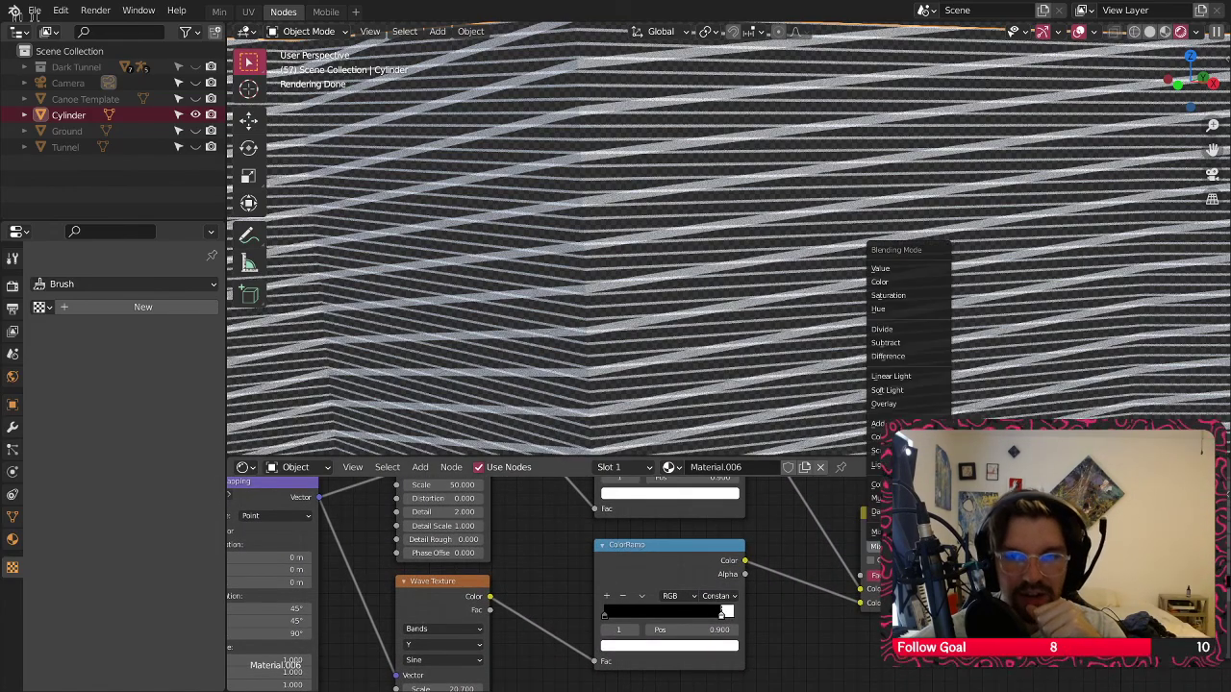
left_click(880, 424)
key("g")
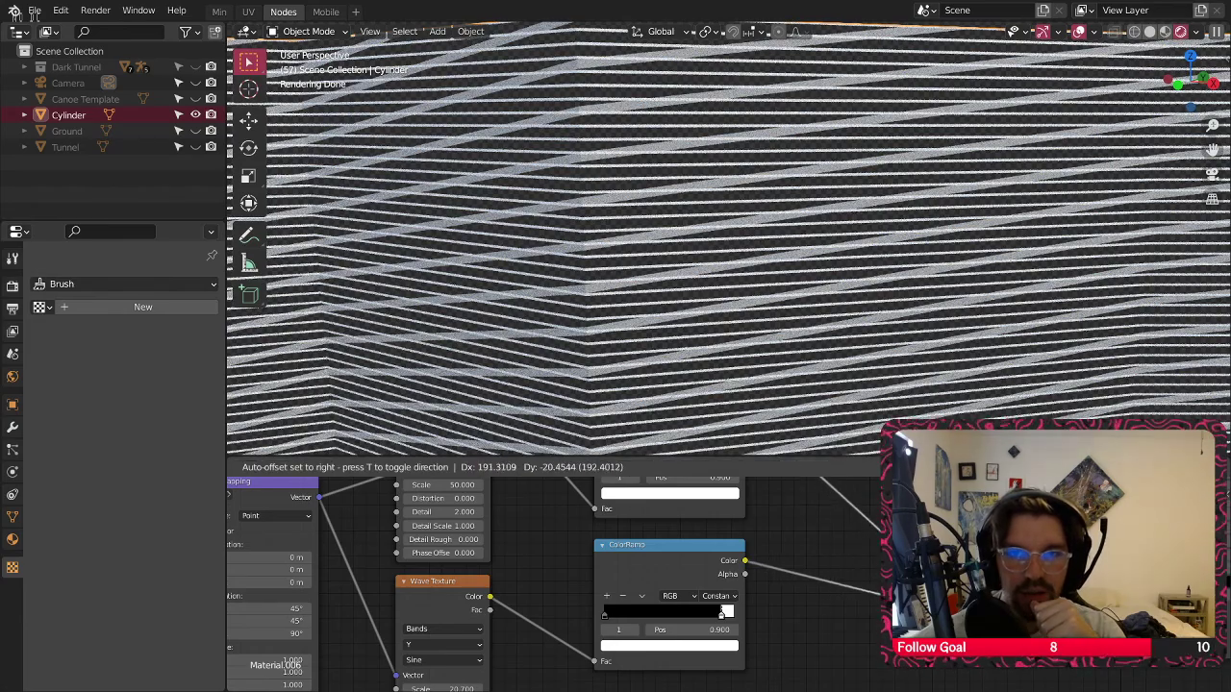
left_click(886, 560)
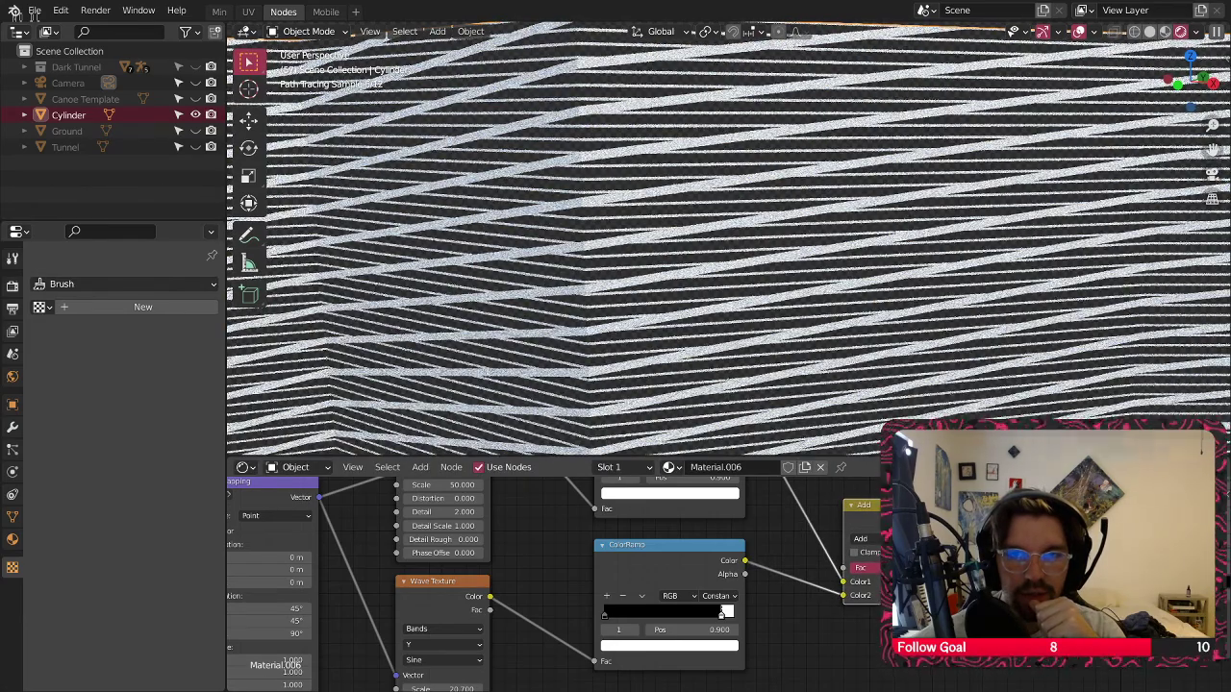
middle_click_drag(557, 552, 815, 548)
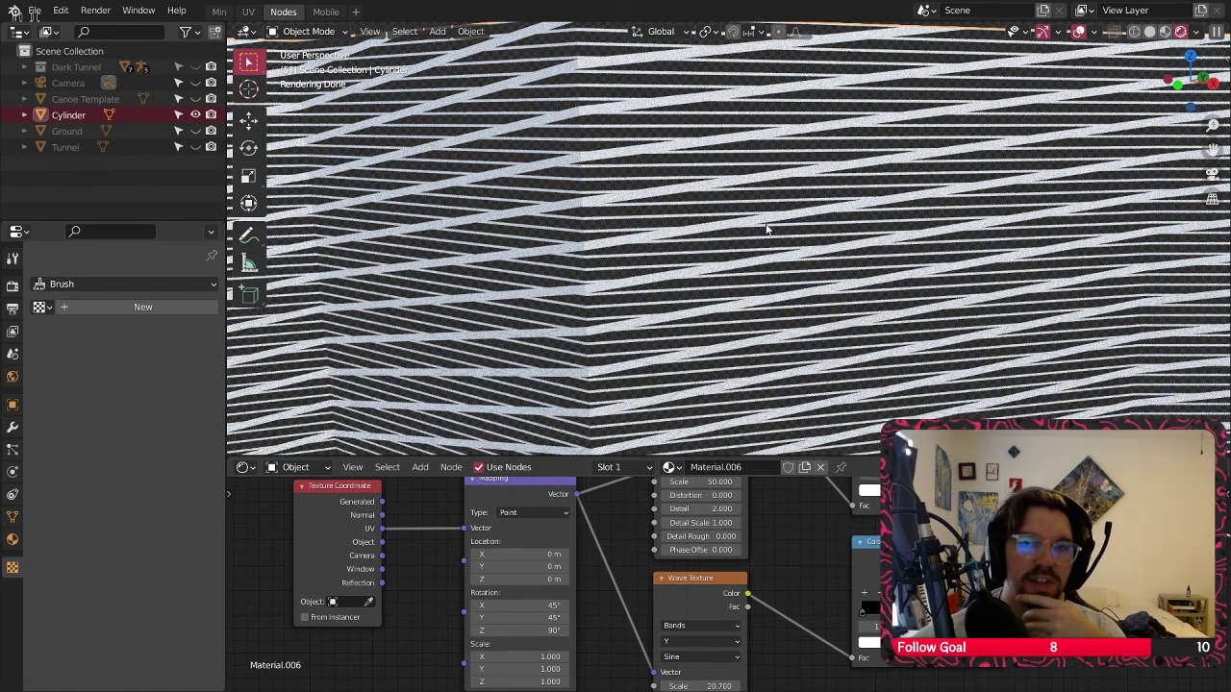
Set the Principled BSDF's Metallic to 1.0 and Roughness to 0.3
middle_click_drag(614, 536, 586, 602)
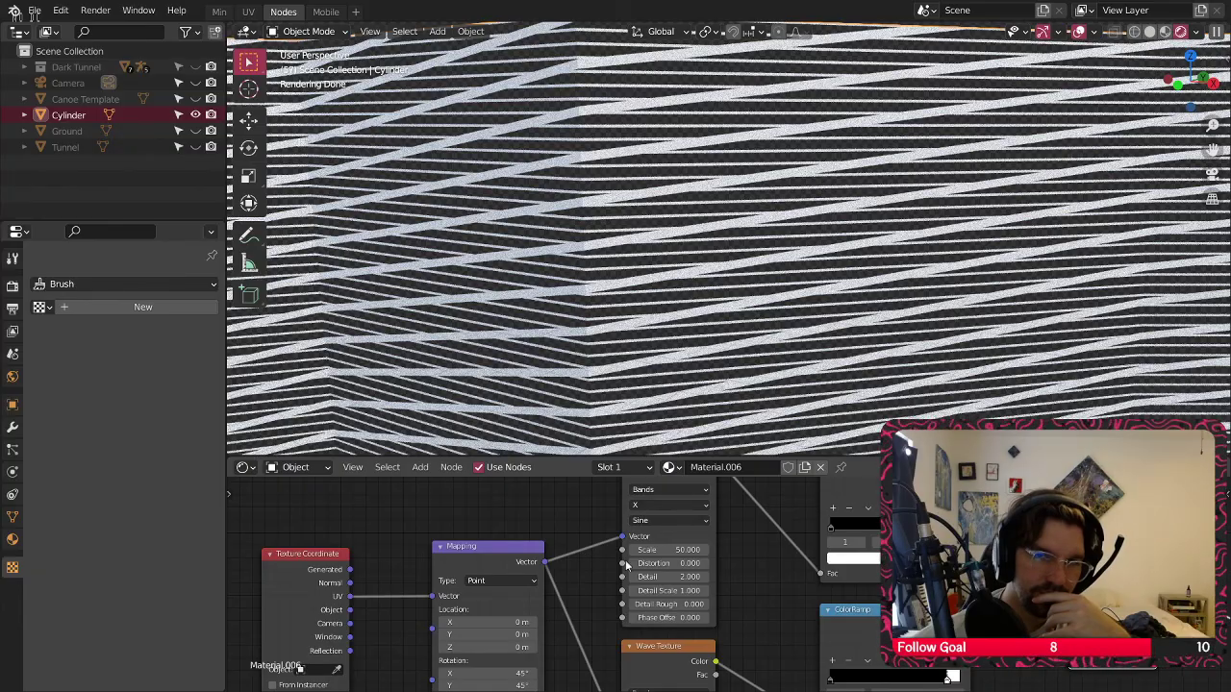
scroll(777, 567, "down", 4)
middle_click_drag(1027, 505, 724, 542)
scroll(724, 543, "up", 4)
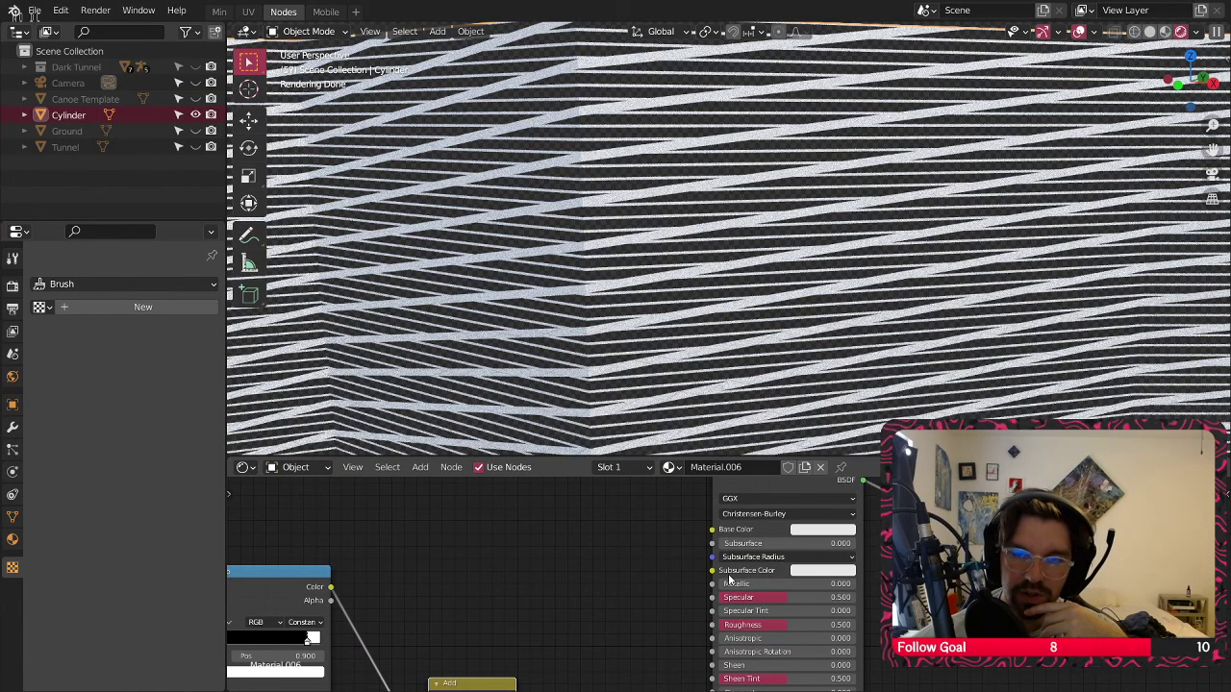
left_click_drag(729, 581, 847, 584)
double_click(781, 624)
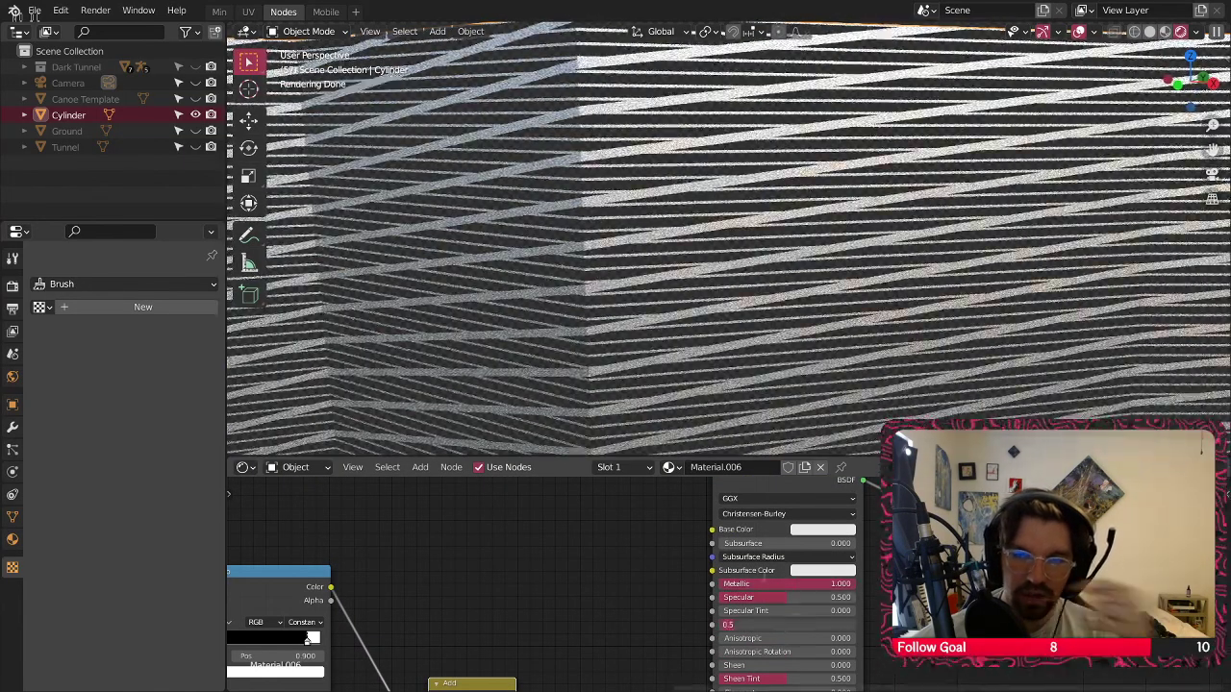
type("0.3")
key("Return")
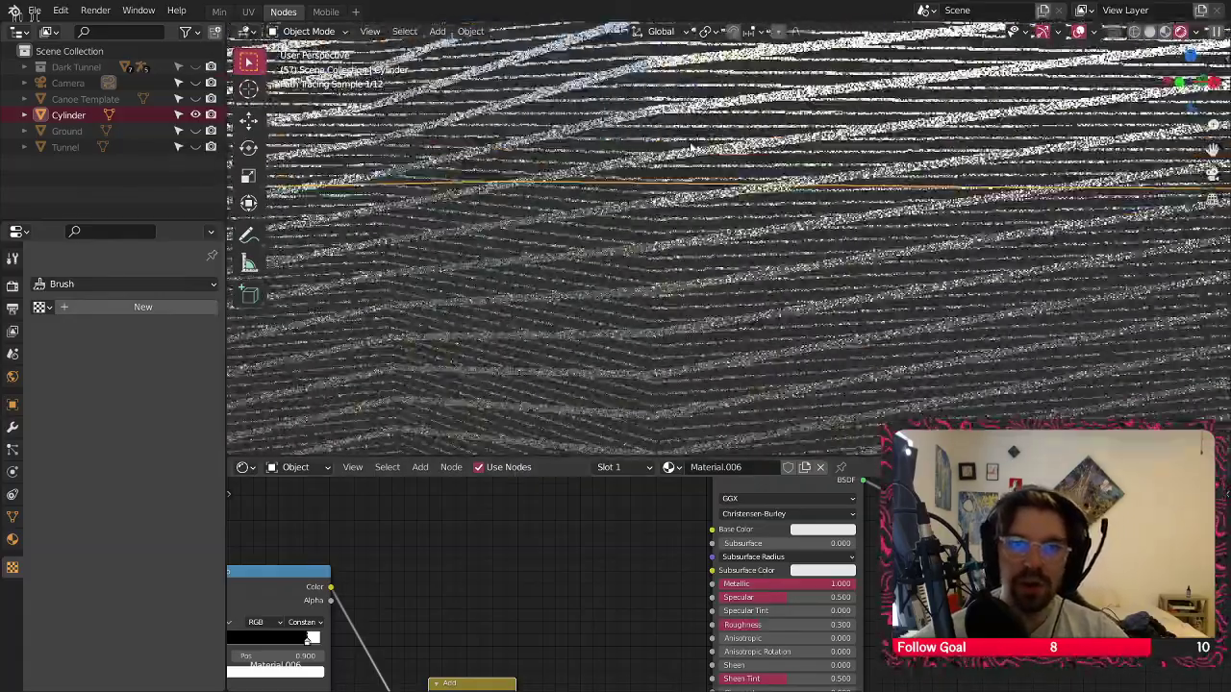
Set the Principled BSDF's Specular value to 0.1
middle_click_drag(691, 146, 697, 227)
scroll(771, 635, "up", 3)
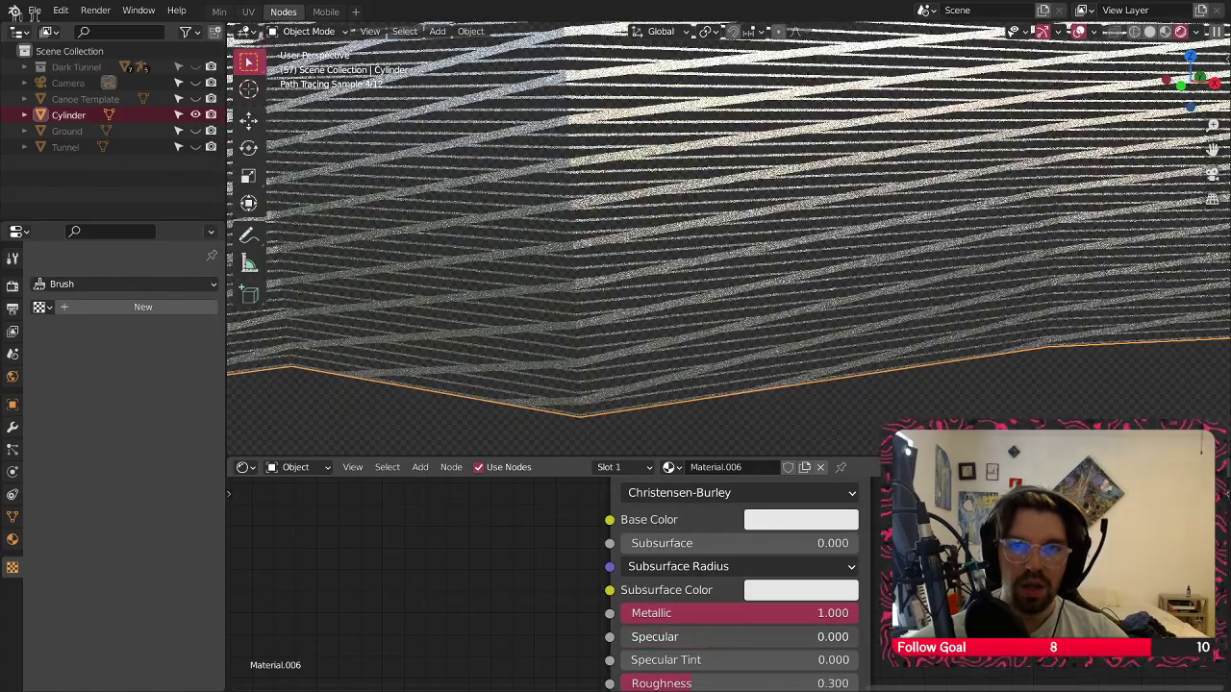
left_click(673, 637)
type("0.0")
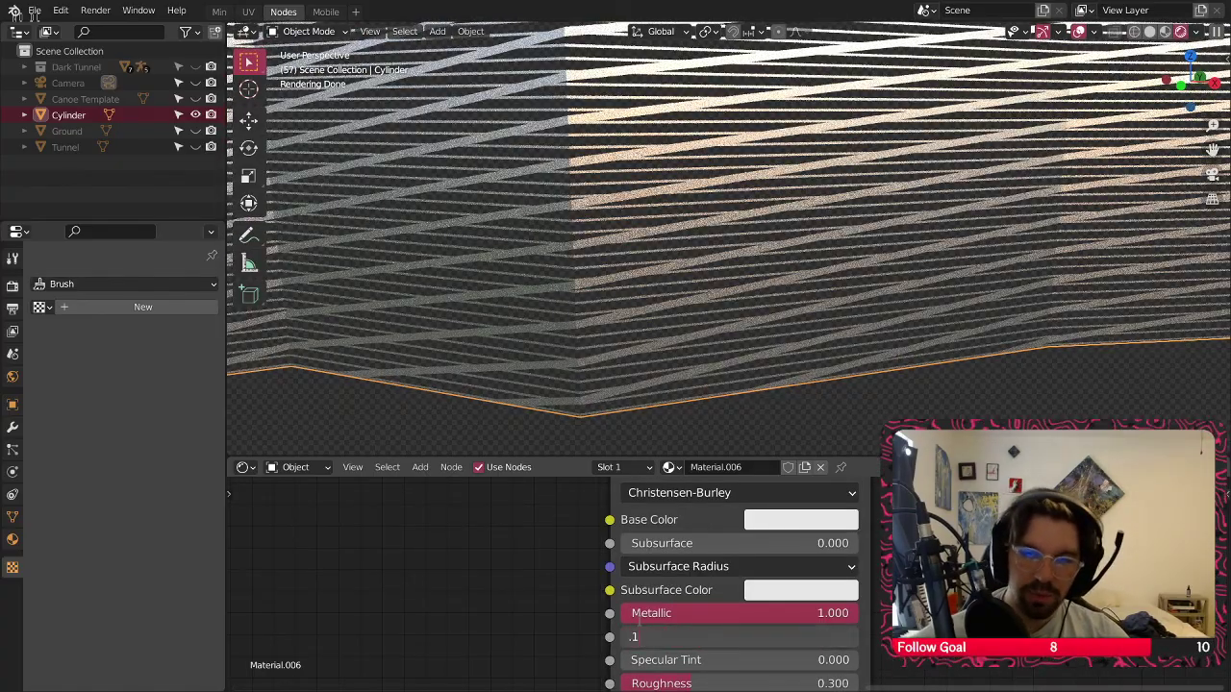
key("Return")
scroll(594, 626, "down", 4)
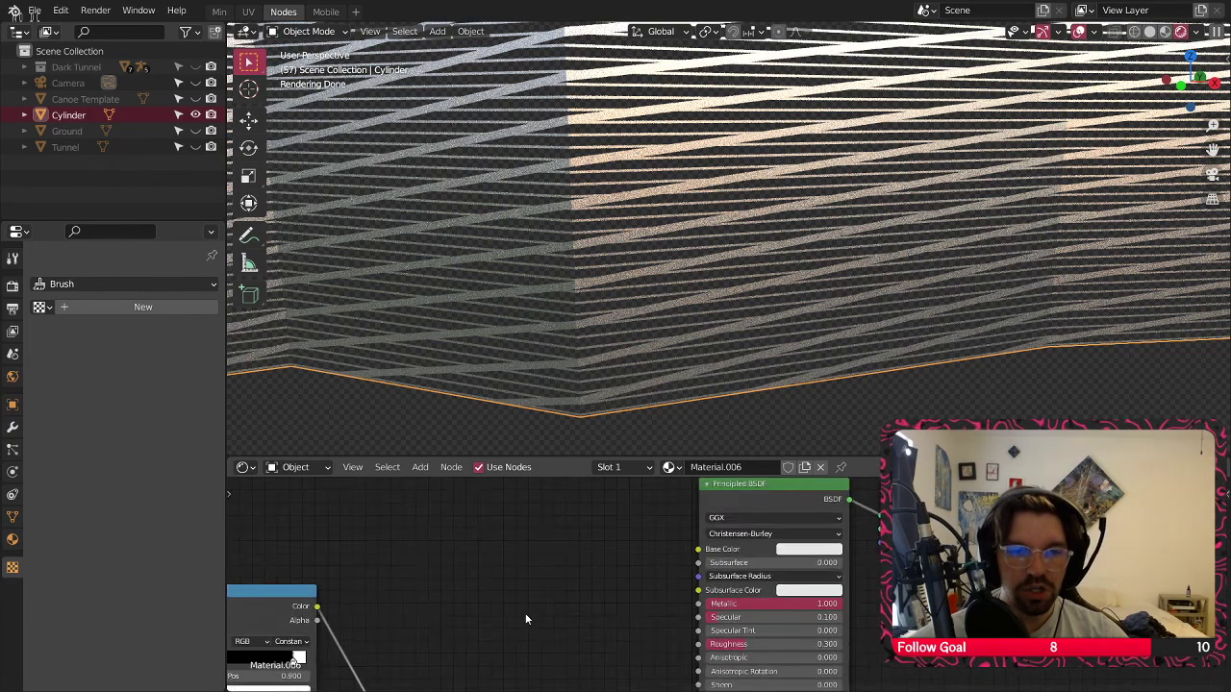
Try a scale of 10 on the first Wave Texture
scroll(525, 613, "down", 3)
middle_click_drag(351, 640, 619, 567)
scroll(561, 633, "up", 5)
middle_click_drag(415, 617, 691, 580)
scroll(689, 583, "up", 2)
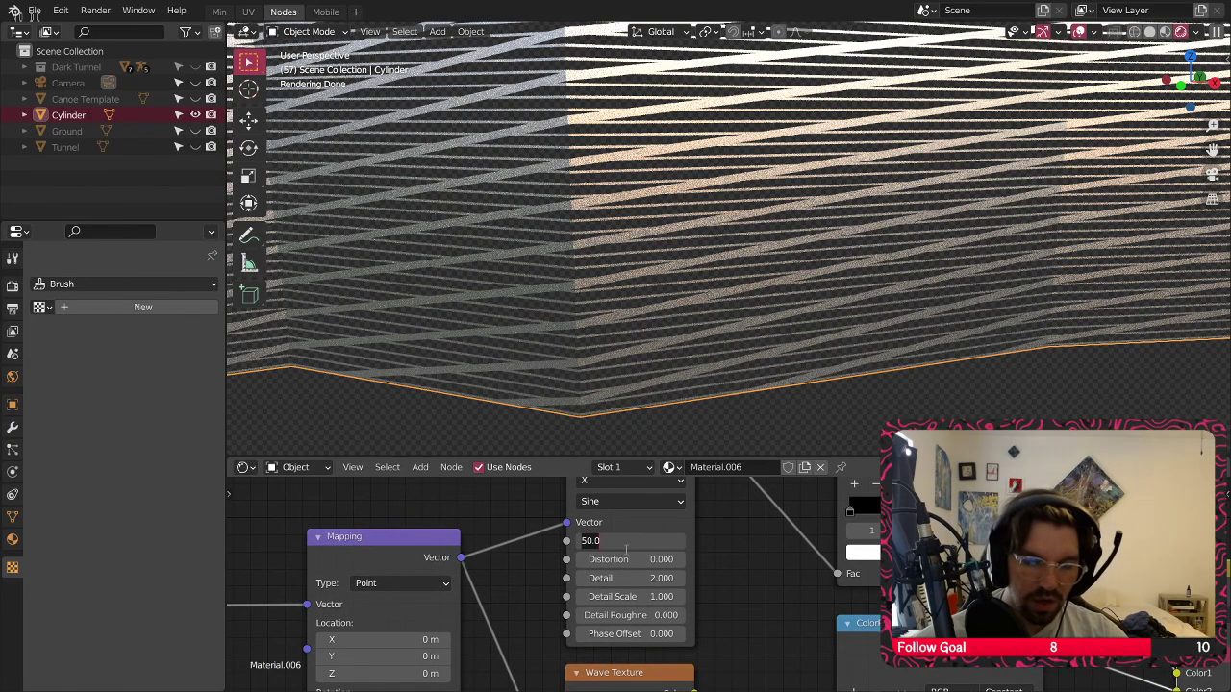
type("10")
key("Return")
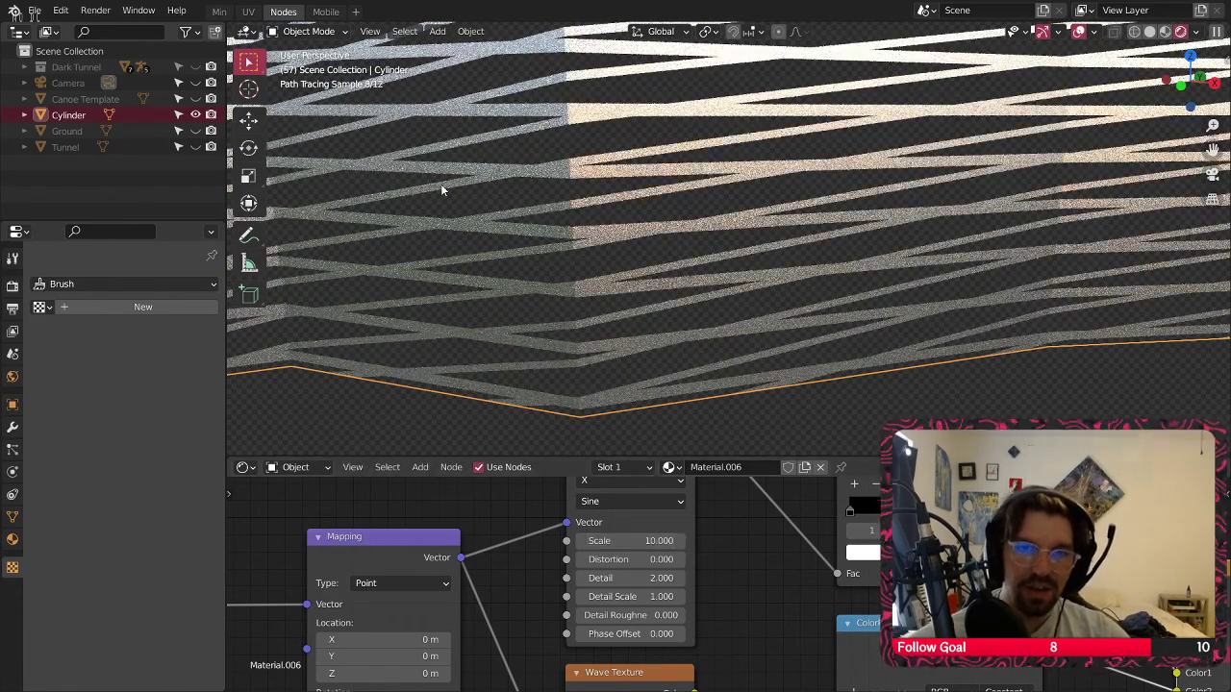
Set the scale of both Wave Textures to 100
scroll(760, 561, "down", 2)
middle_click_drag(732, 627, 739, 473)
middle_click_drag(739, 686, 778, 498)
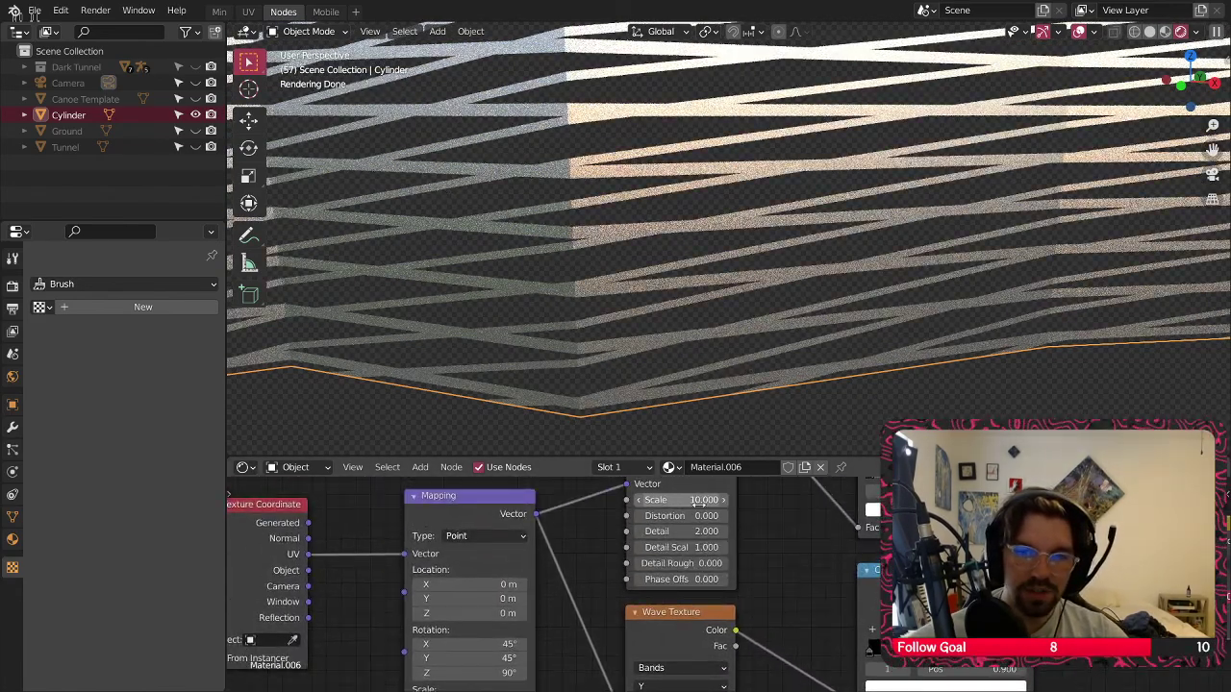
type("0")
key("Return")
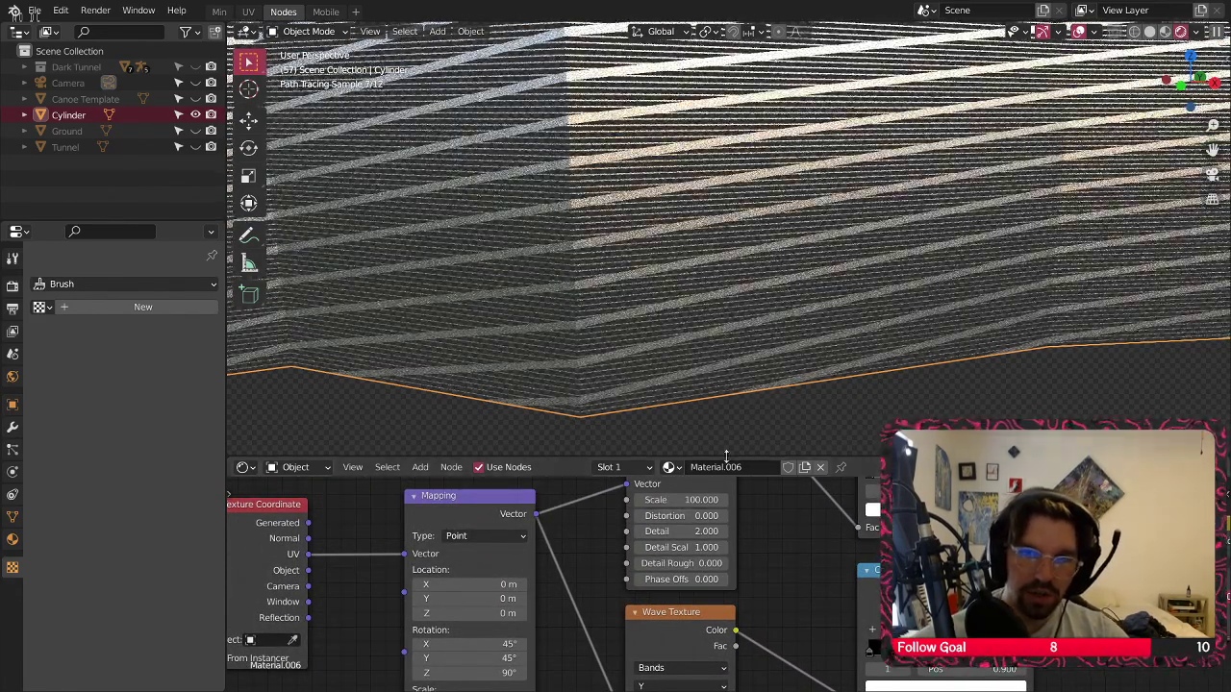
middle_click_drag(796, 688, 753, 567)
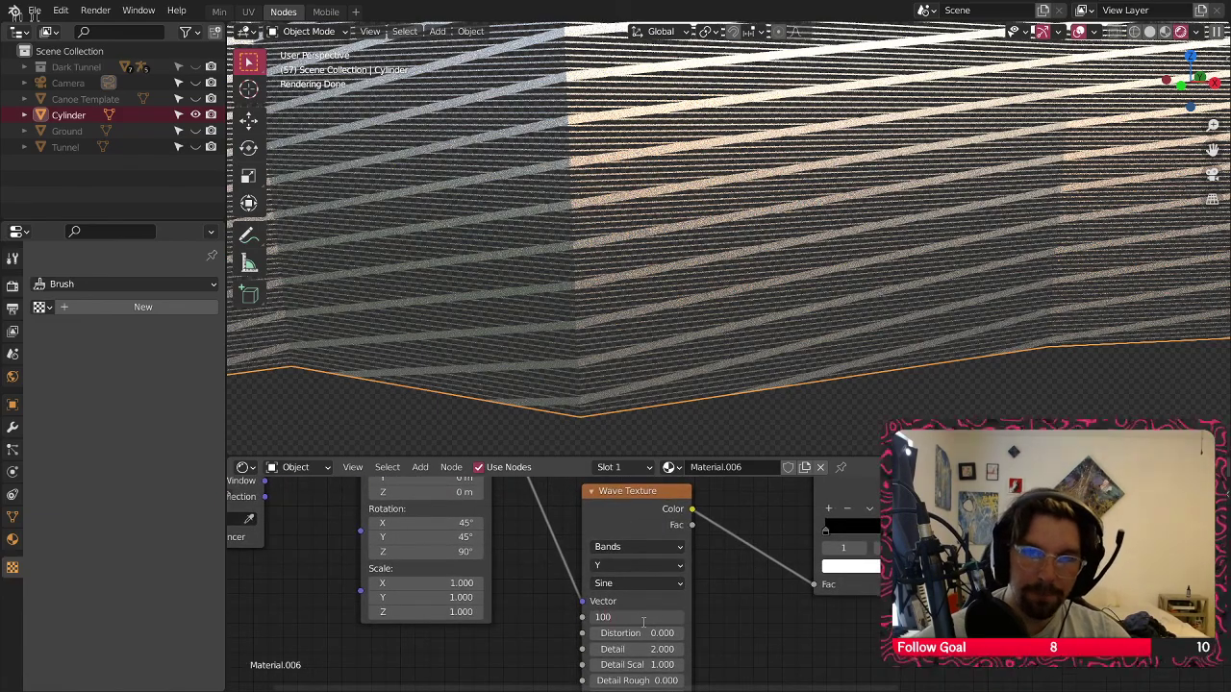
key("Return")
scroll(646, 134, "up", 4)
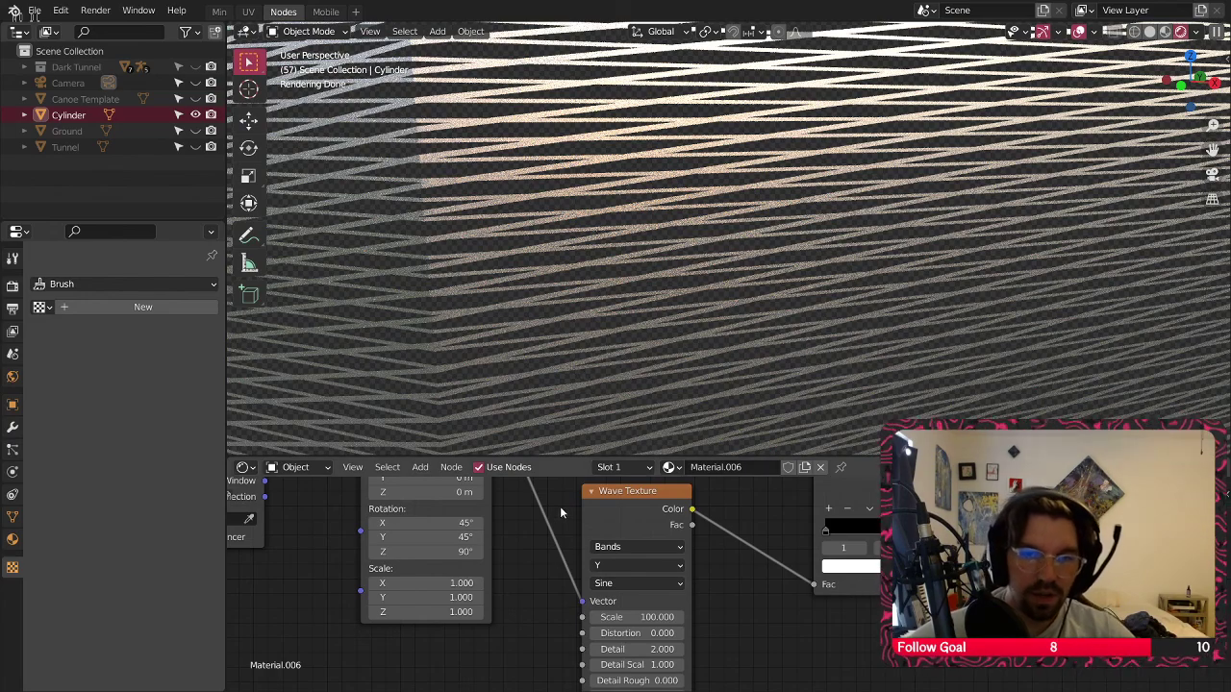
Duplicate the Mapping node, place the copy below the original, and move the Texture Coordinate node lower beside them
middle_click_drag(560, 506, 665, 575)
scroll(648, 547, "down", 2)
middle_click_drag(667, 514, 663, 598)
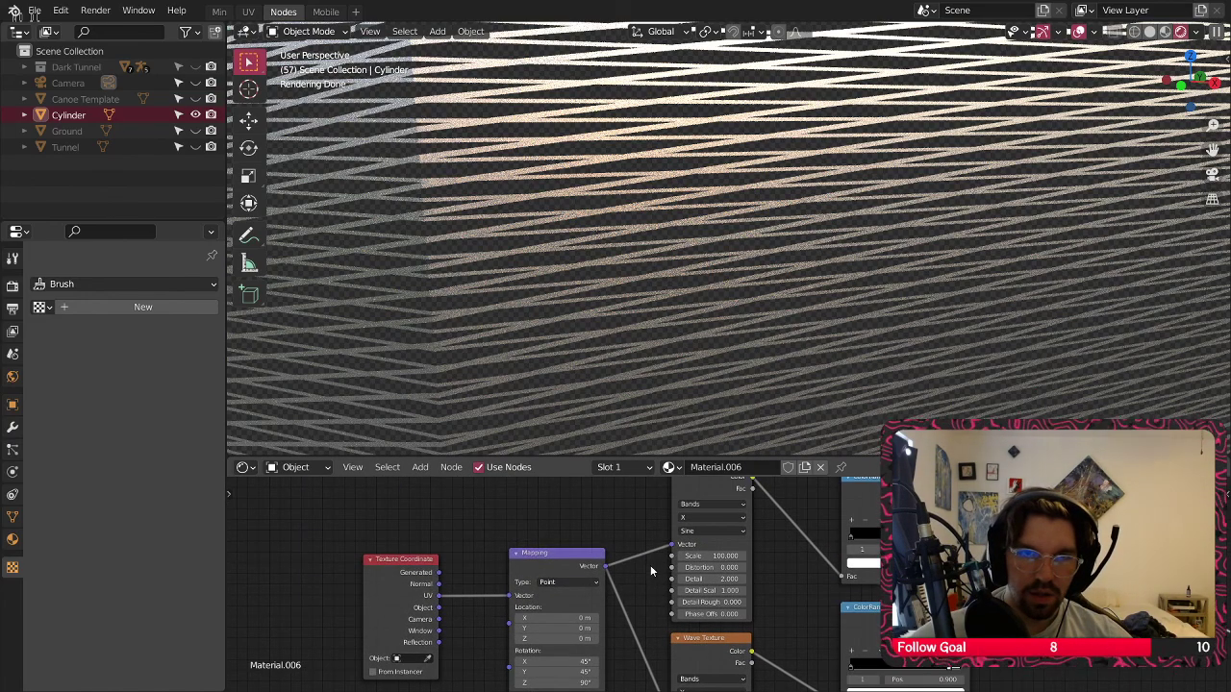
left_click_drag(605, 553, 587, 504)
scroll(577, 504, "down", 2)
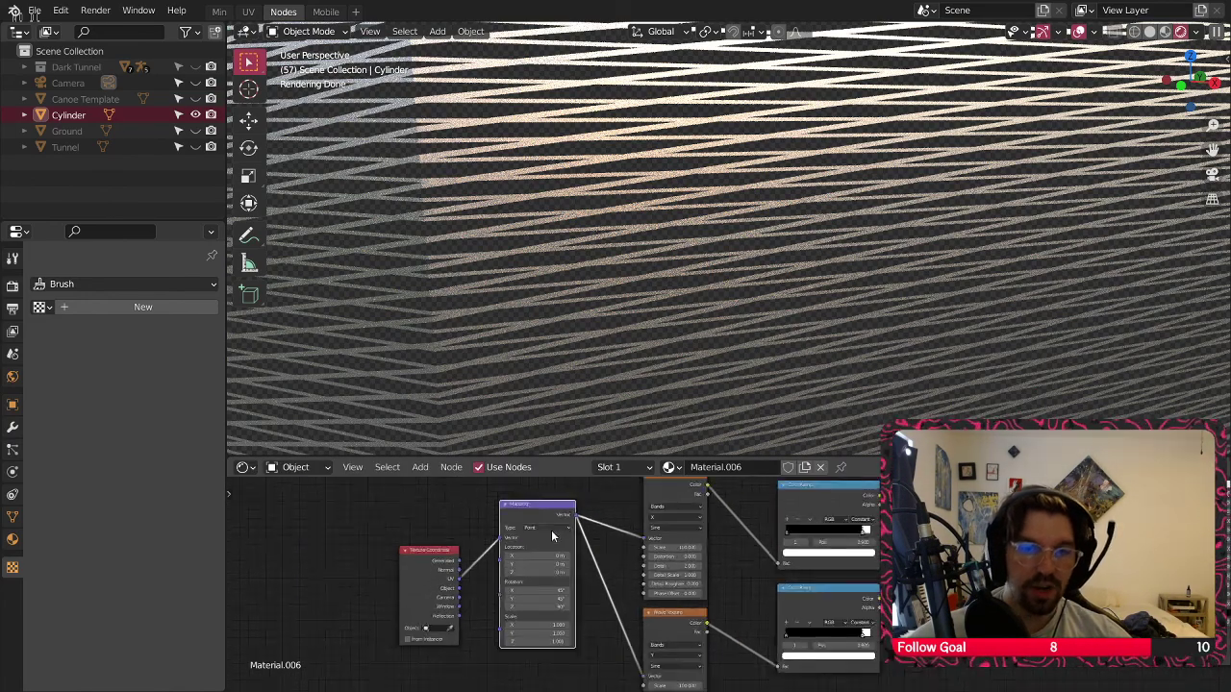
key("shift+d")
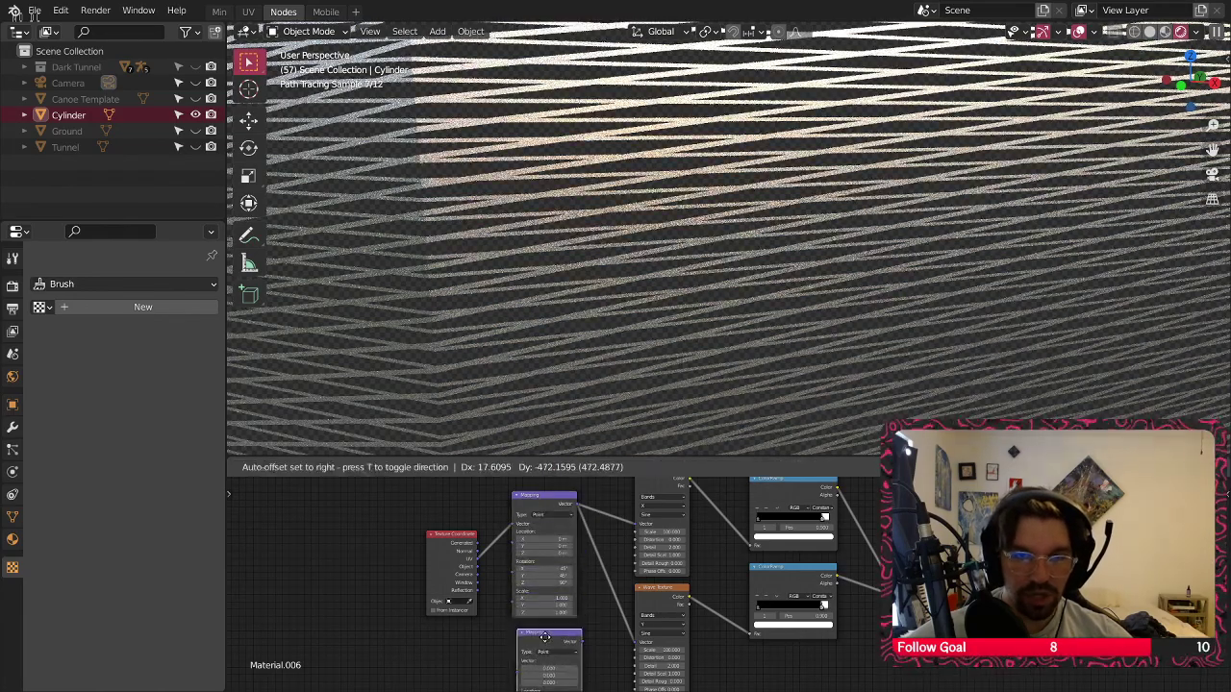
left_click(473, 558)
left_click_drag(438, 585, 407, 637)
scroll(462, 612, "up", 5)
left_click(488, 634)
scroll(495, 640, "down", 2)
middle_click_drag(495, 639, 476, 565)
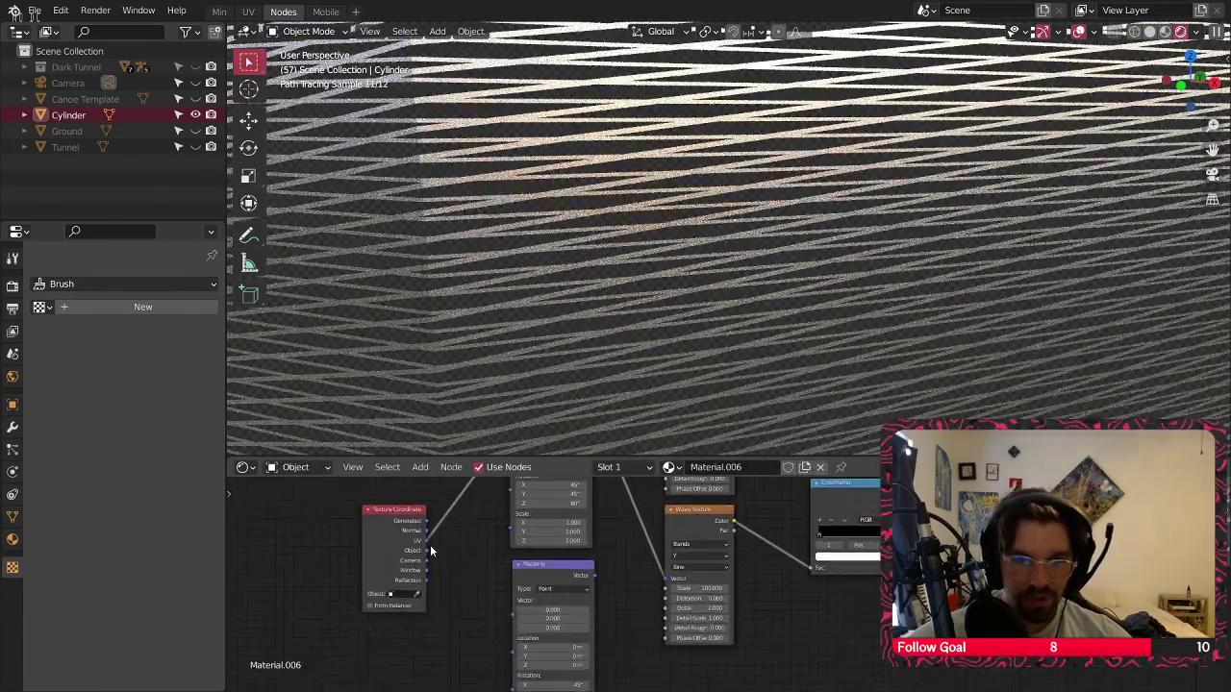
Connect the UV coordinates through the duplicated Mapping node to the second Wave Texture and rearrange the surrounding nodes
left_click_drag(428, 550, 514, 600)
left_click_drag(588, 577, 665, 579)
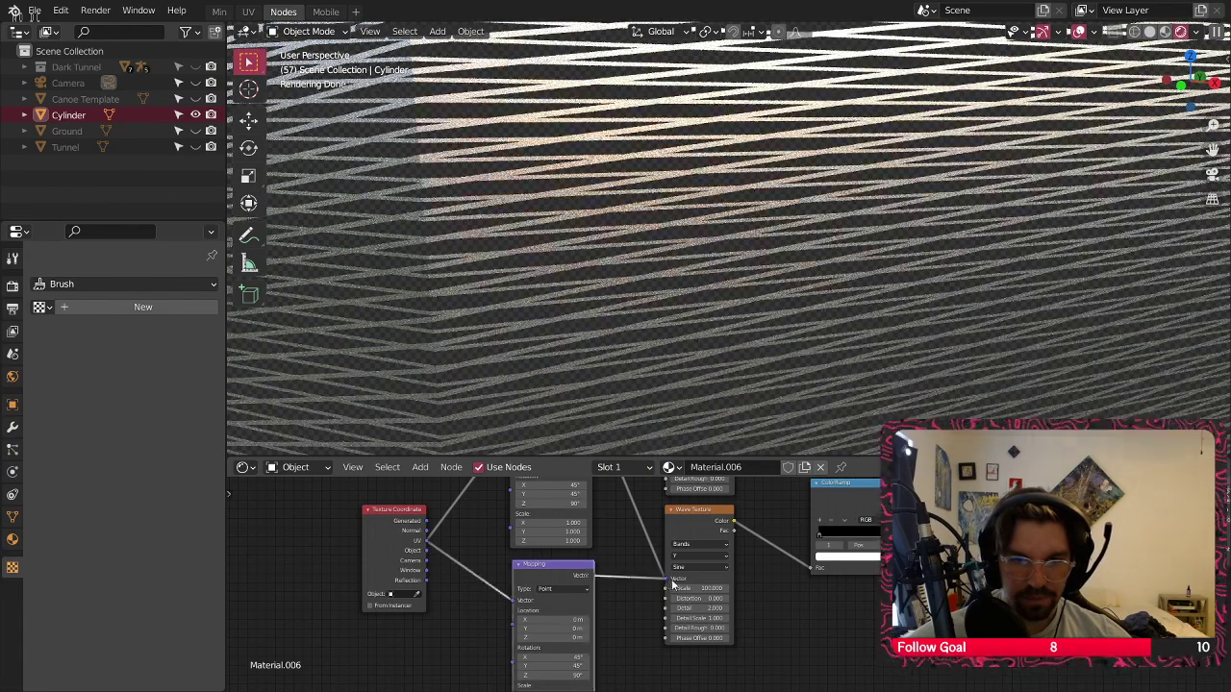
scroll(673, 318, "down", 3)
middle_click_drag(763, 498, 852, 522)
scroll(696, 529, "down", 3)
left_click_drag(853, 522, 596, 687)
key("g")
left_click(692, 664)
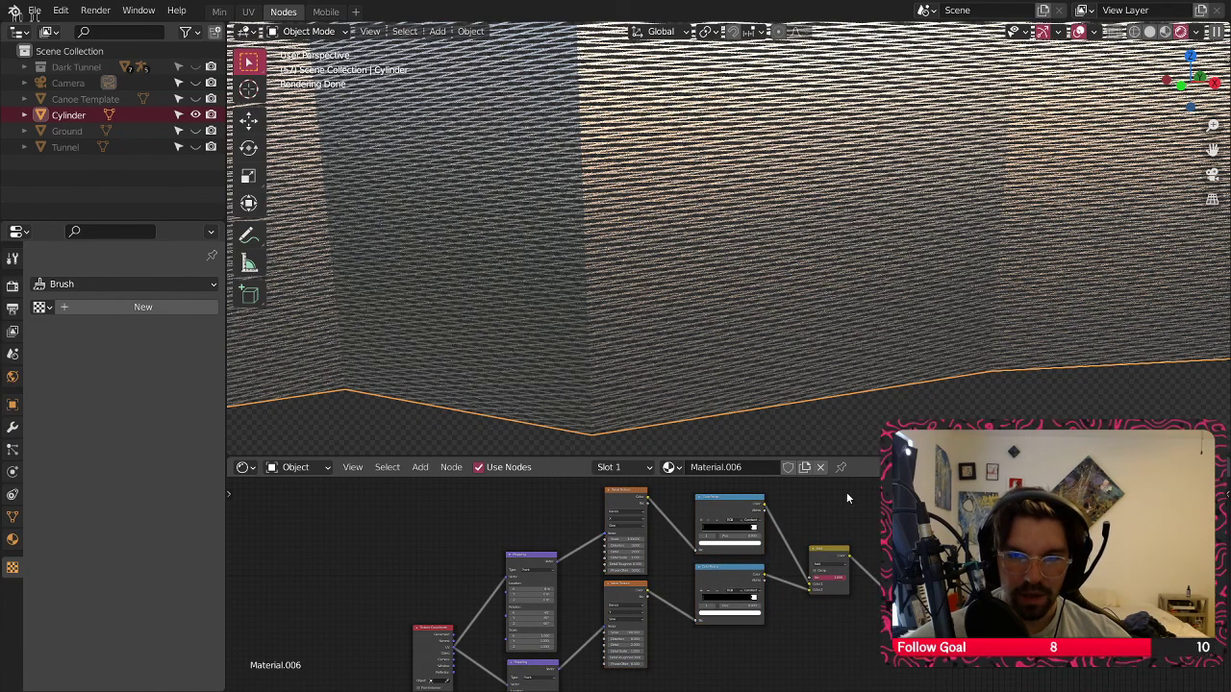
key("g")
left_click(666, 669)
scroll(666, 669, "up", 5)
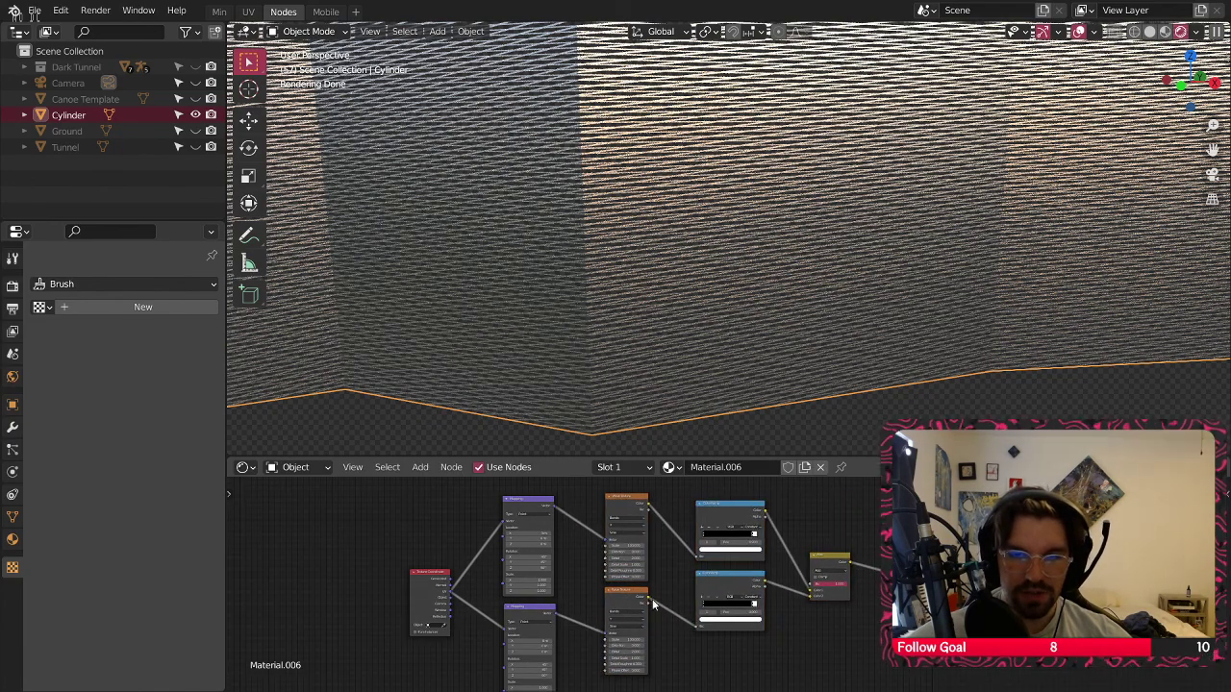
Try X as the second Wave Texture's bands direction, and set both Wave Textures to Y
left_click(597, 623)
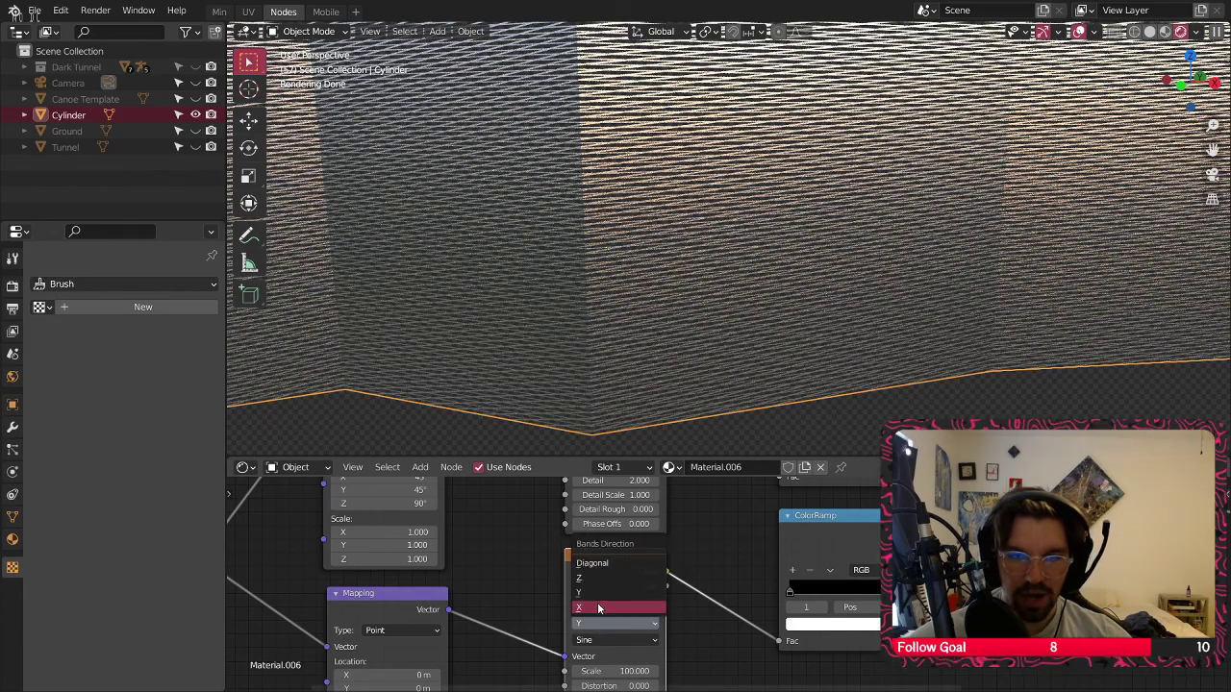
left_click(606, 608)
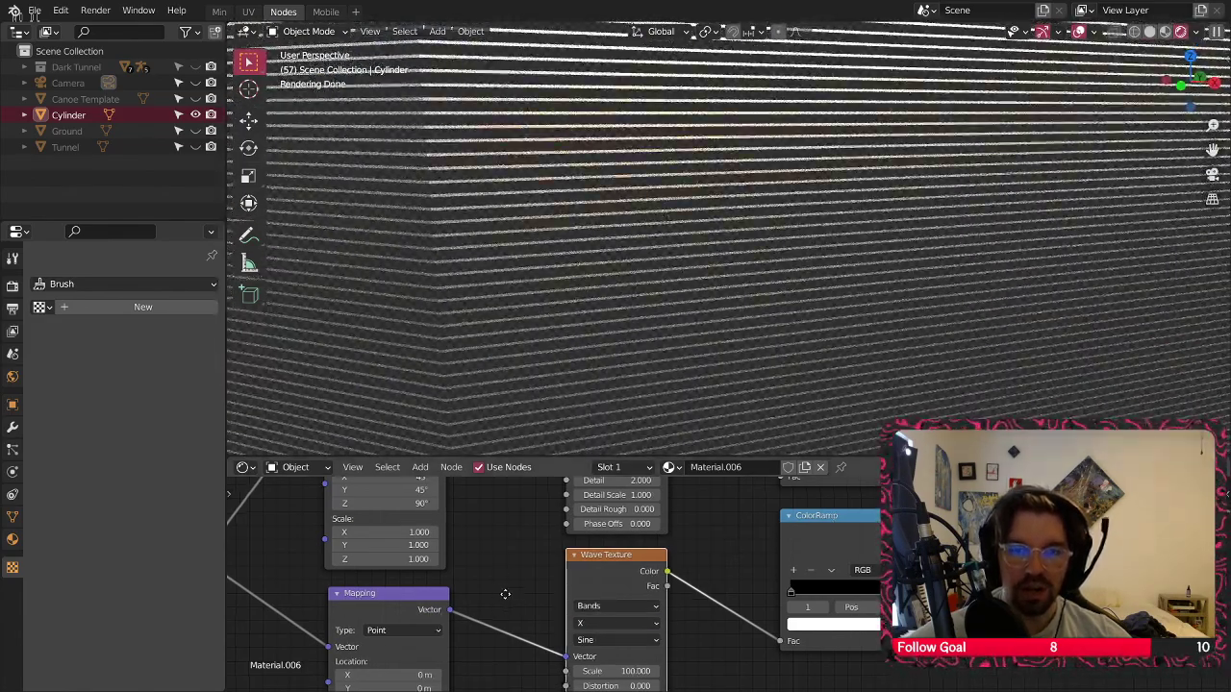
middle_click_drag(503, 590, 625, 602)
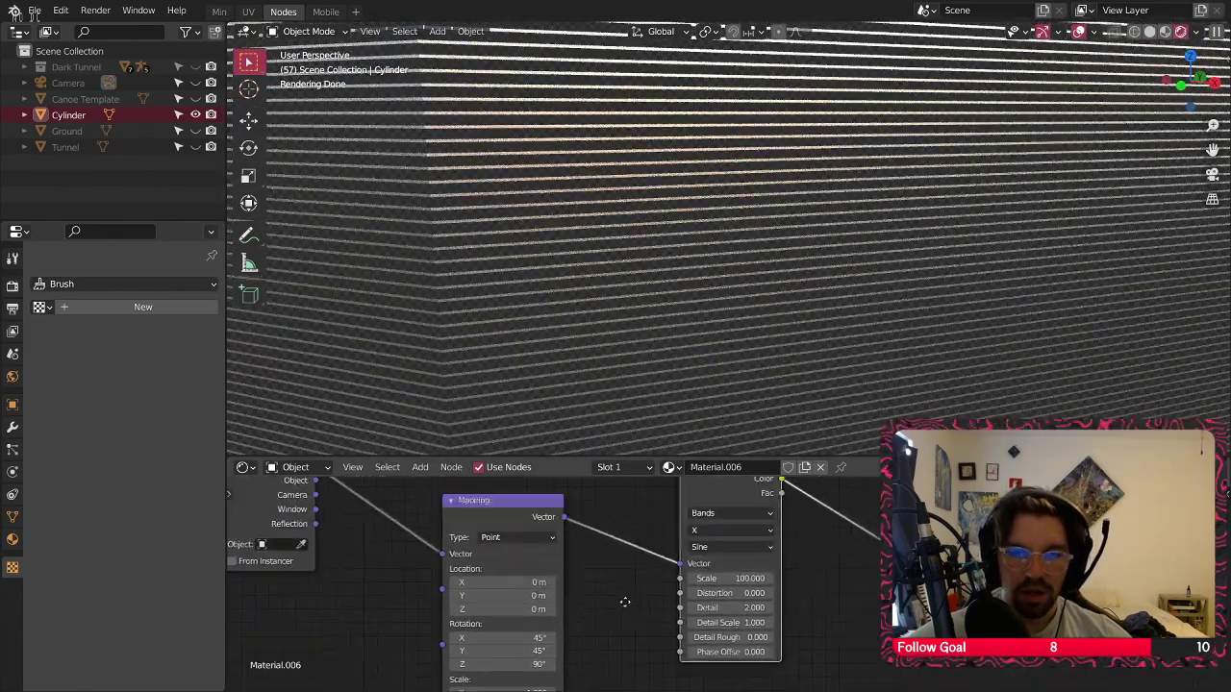
left_click(716, 531)
left_click(710, 563)
middle_click_drag(801, 674, 755, 674)
left_click(678, 530)
left_click(670, 560)
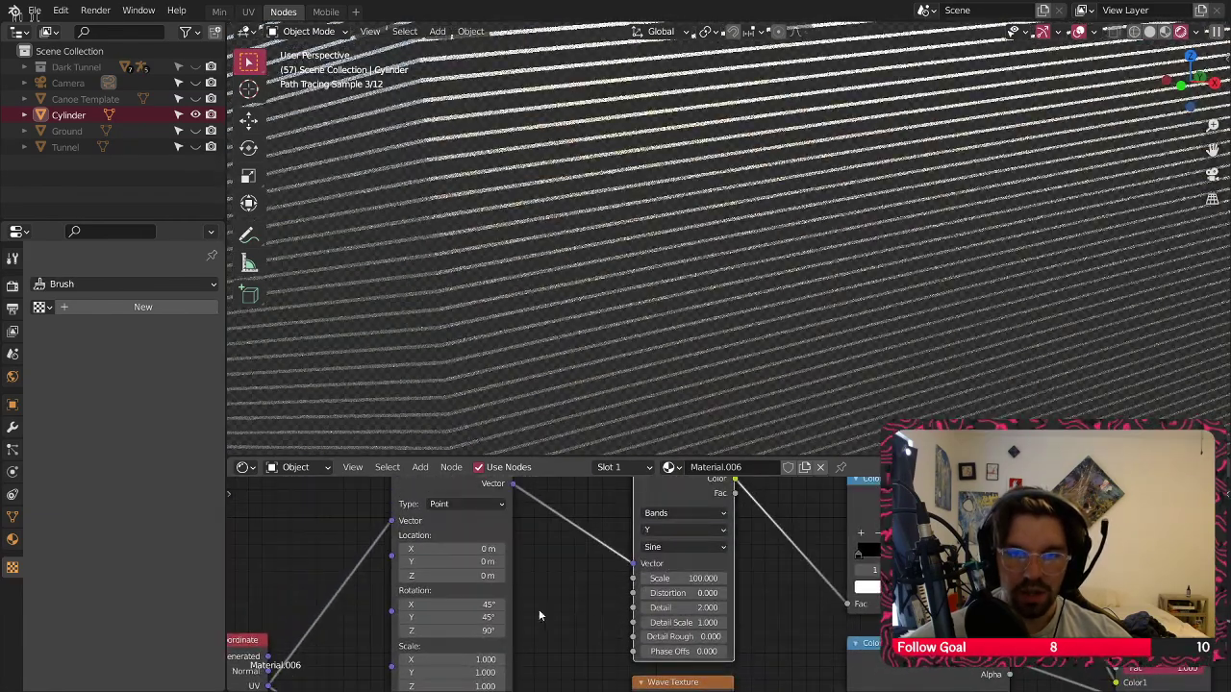
Set the duplicated Mapping node's rotation to -90° on Z and -45° on Y
middle_click_drag(553, 664, 654, 481)
scroll(610, 583, "up", 4)
middle_click_drag(586, 604, 607, 610)
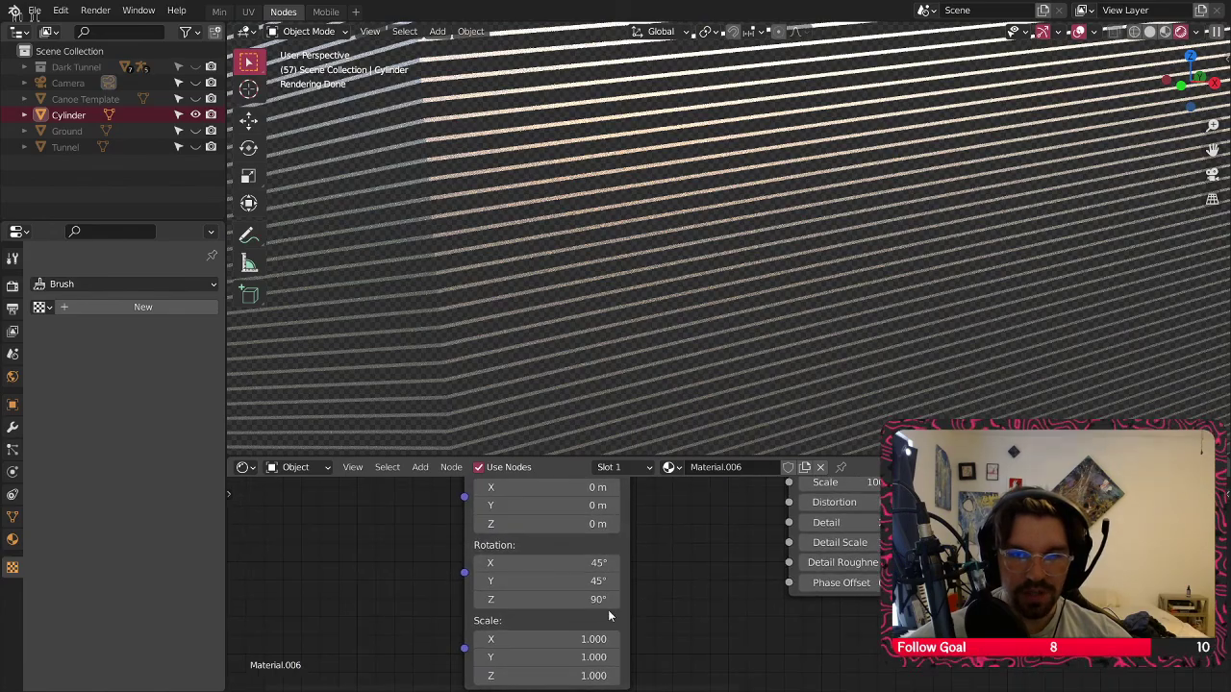
left_click(575, 598)
type("-90")
key("Return")
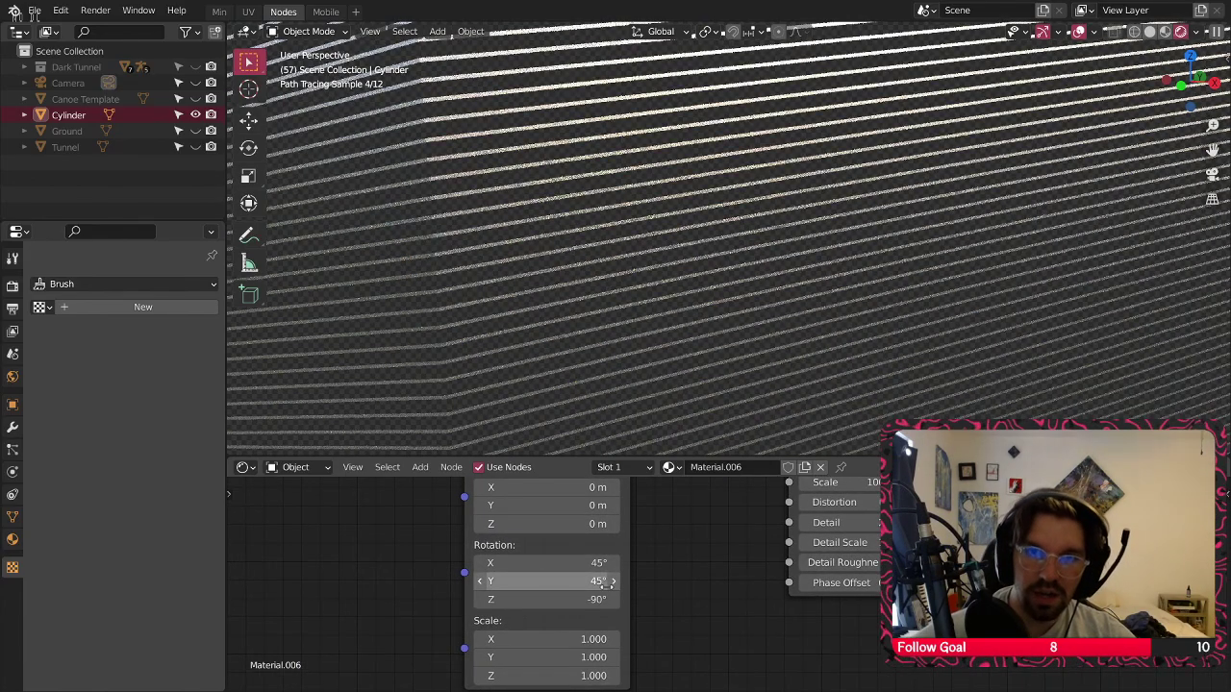
left_click(568, 581)
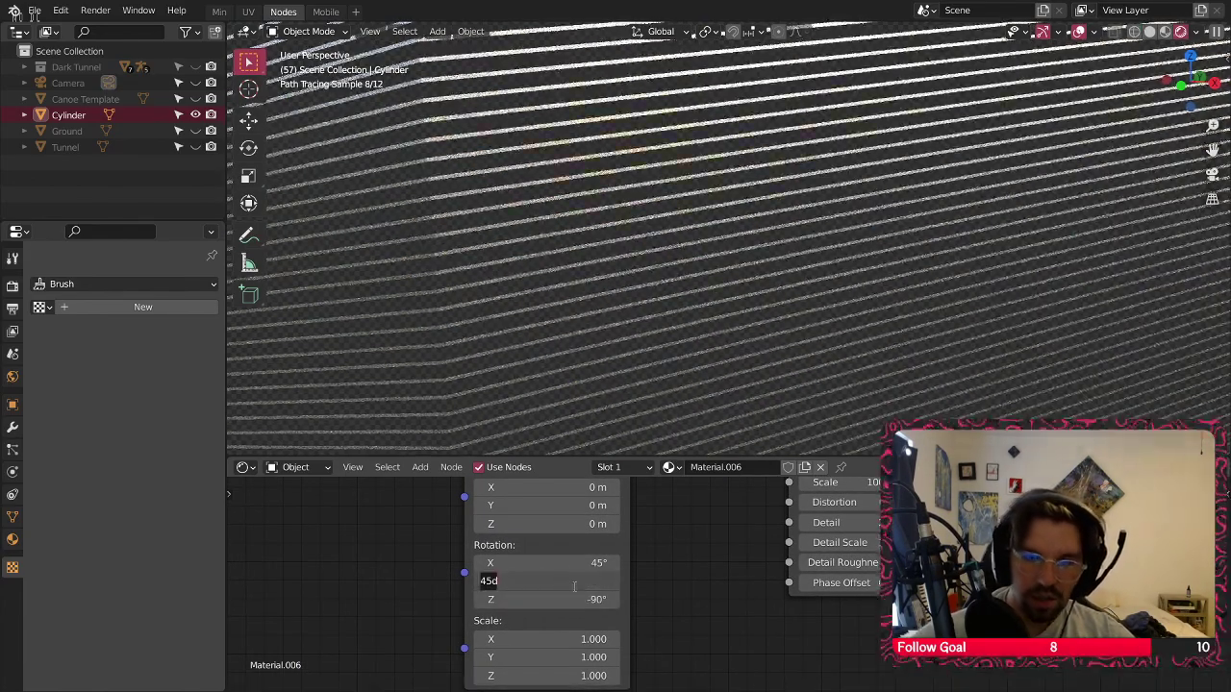
type("-45")
key("Return")
Try X rotations of -45° and 0° on the duplicated Mapping node and return X to 45°
left_click(582, 564)
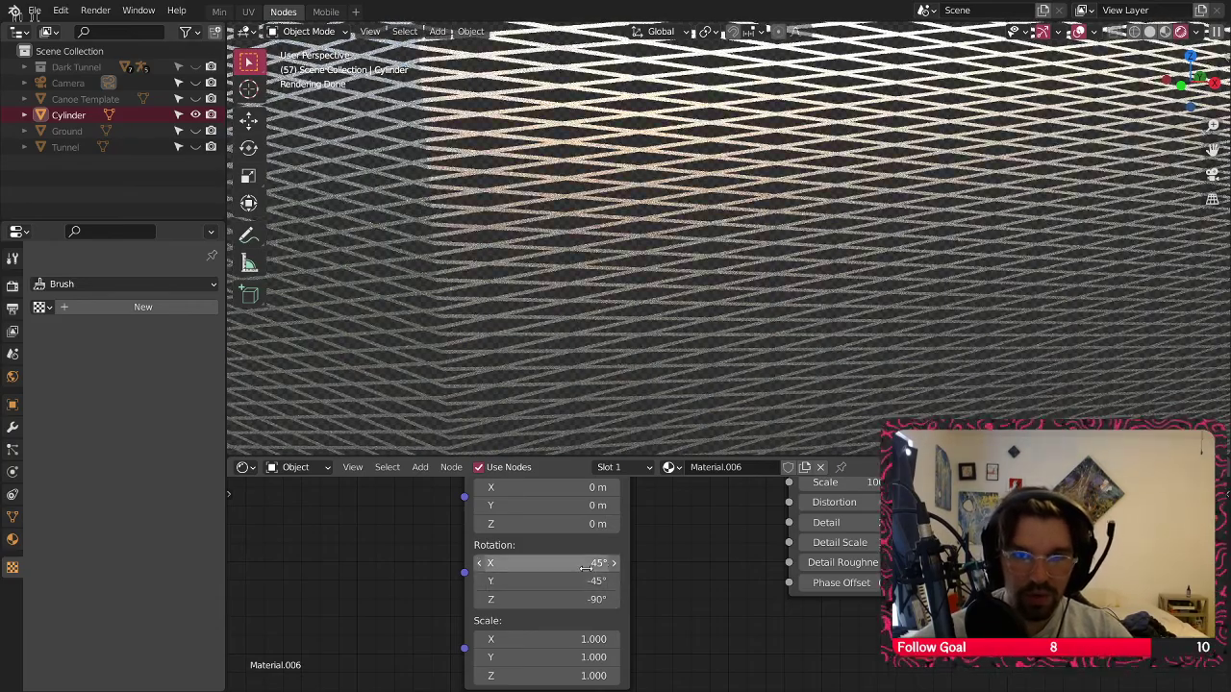
type("-45")
key("Return")
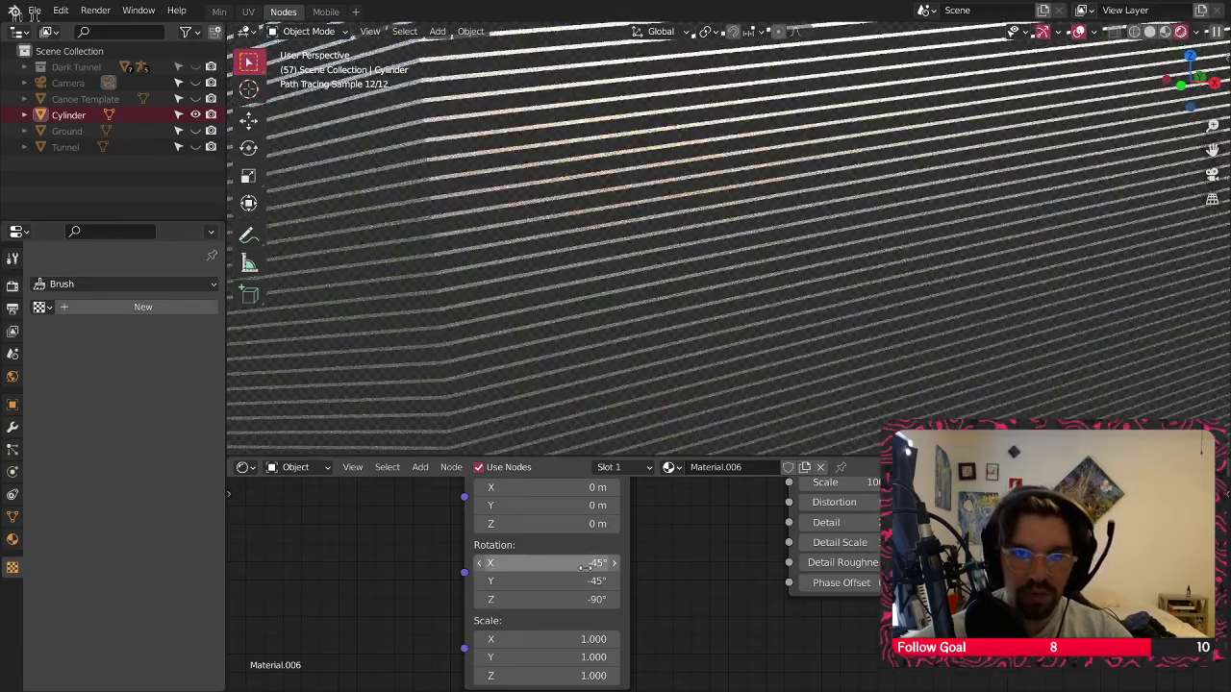
left_click(565, 566)
type("0")
key("Return")
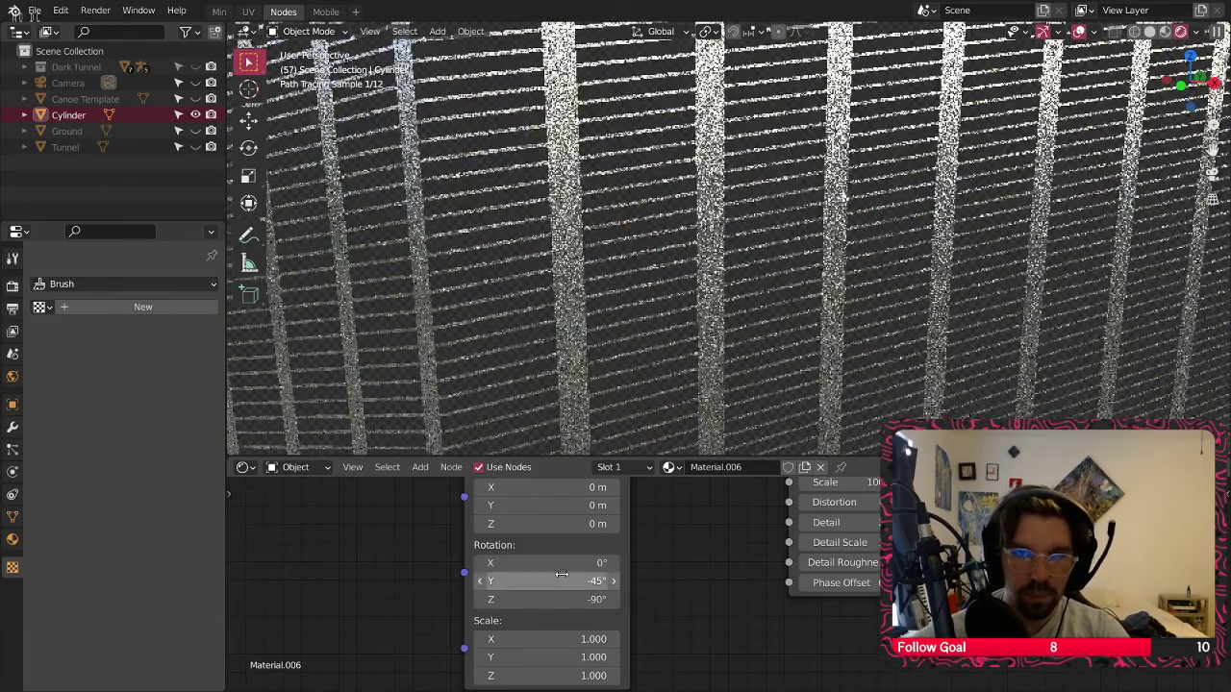
left_click(583, 566)
type("4")
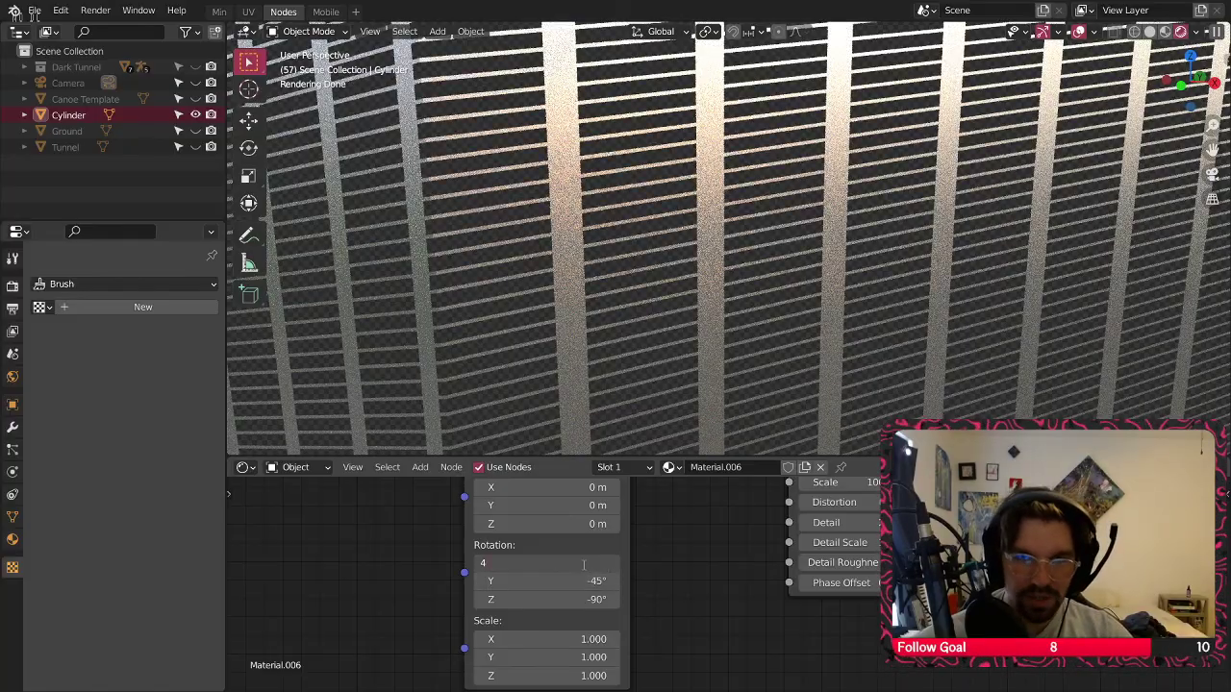
type("5")
key("Return")
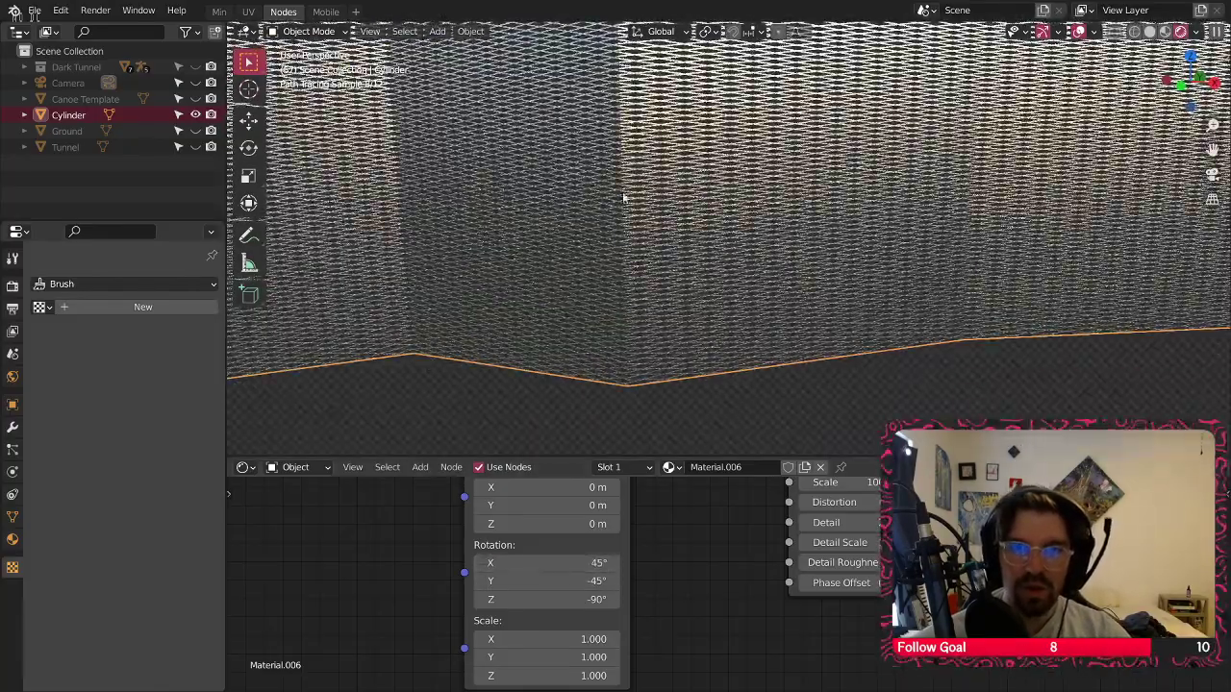
Set the duplicated Mapping node's Z rotation to 90° after inspecting the wire grid on the wall up close
middle_click_drag(623, 197, 598, 206)
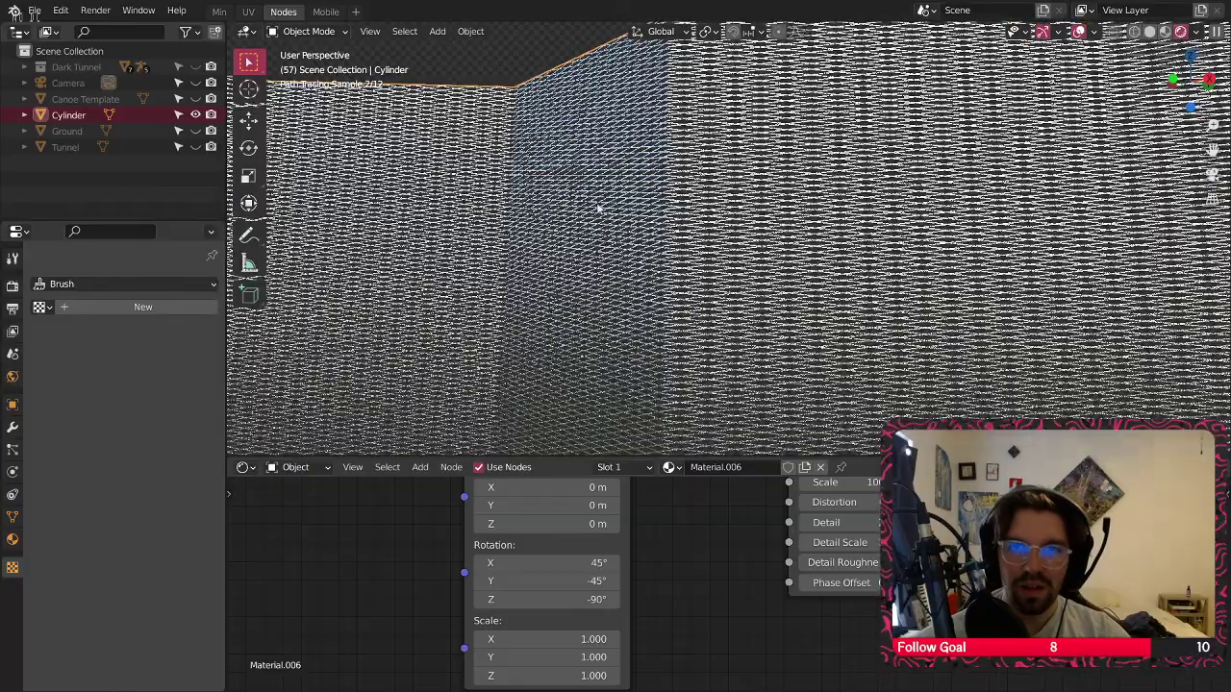
scroll(599, 207, "up", 3)
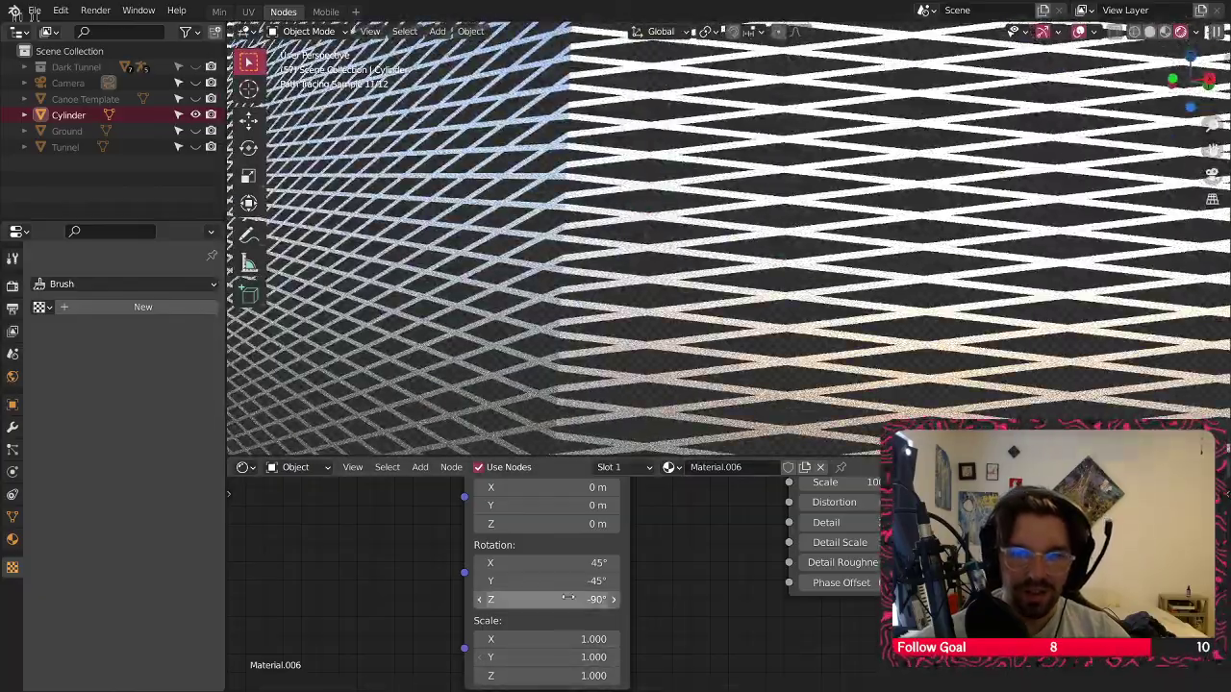
left_click(567, 599)
type("90")
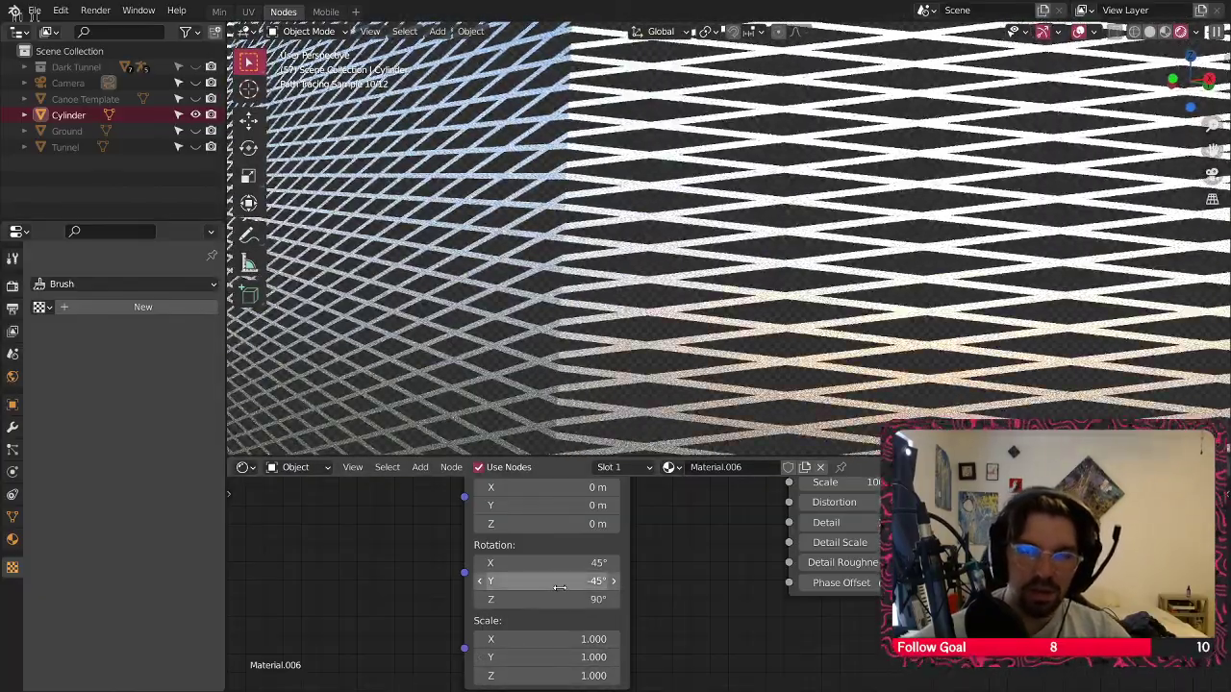
Try a Z rotation of 0° on the duplicated Mapping node and return it to 90°
type("d")
key("Return")
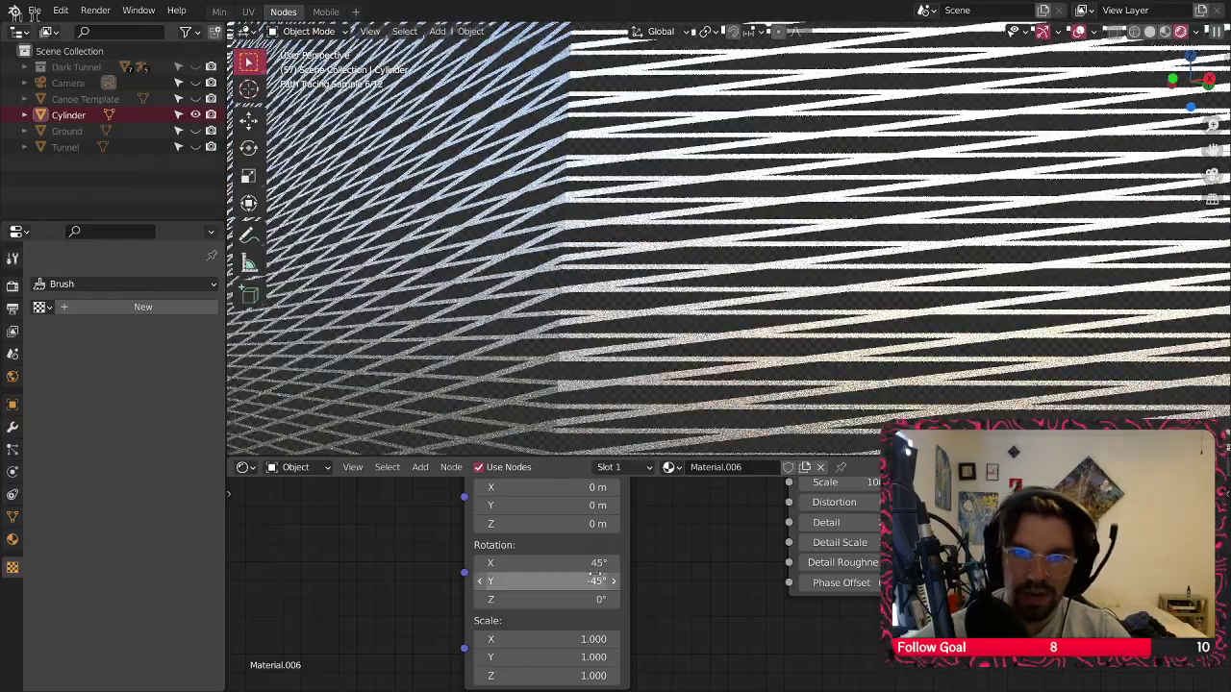
left_click(583, 601)
type("90")
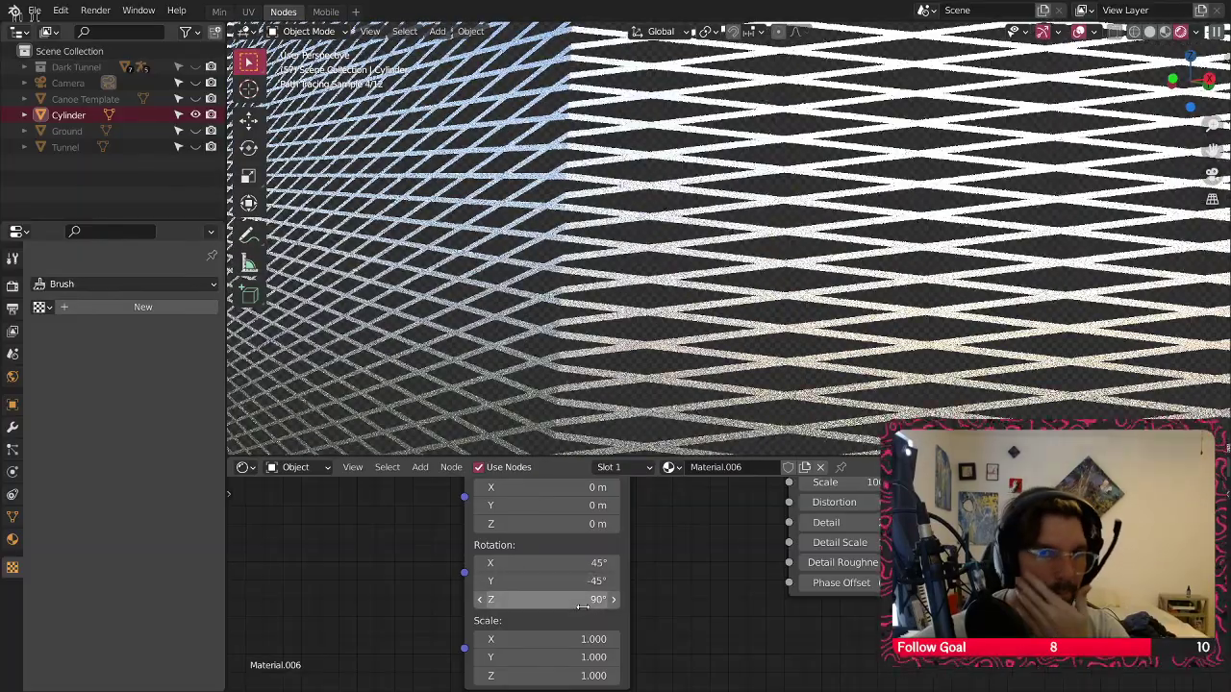
key("Return")
scroll(634, 300, "down", 5)
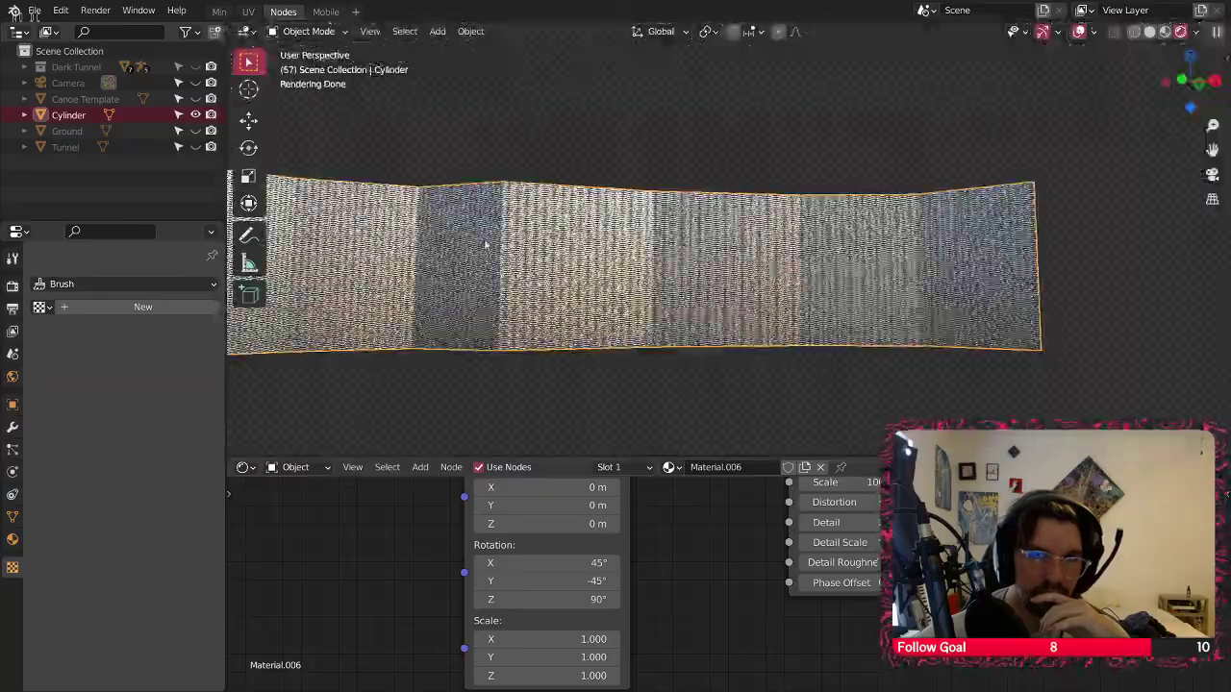
scroll(634, 300, "up", 5)
middle_click_drag(607, 413, 618, 330)
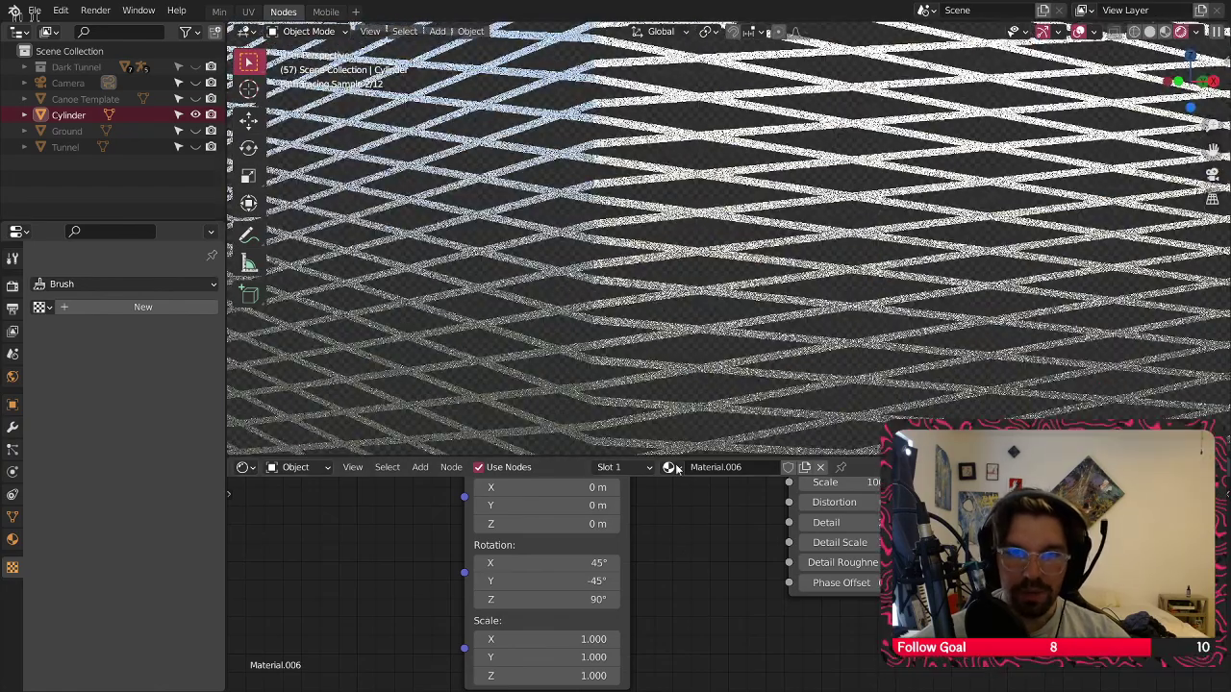
Try an X scale of 1.7 and a Z scale of about 4.9 on the duplicated Mapping node, and reset the Z scale
middle_click_drag(690, 585, 703, 522)
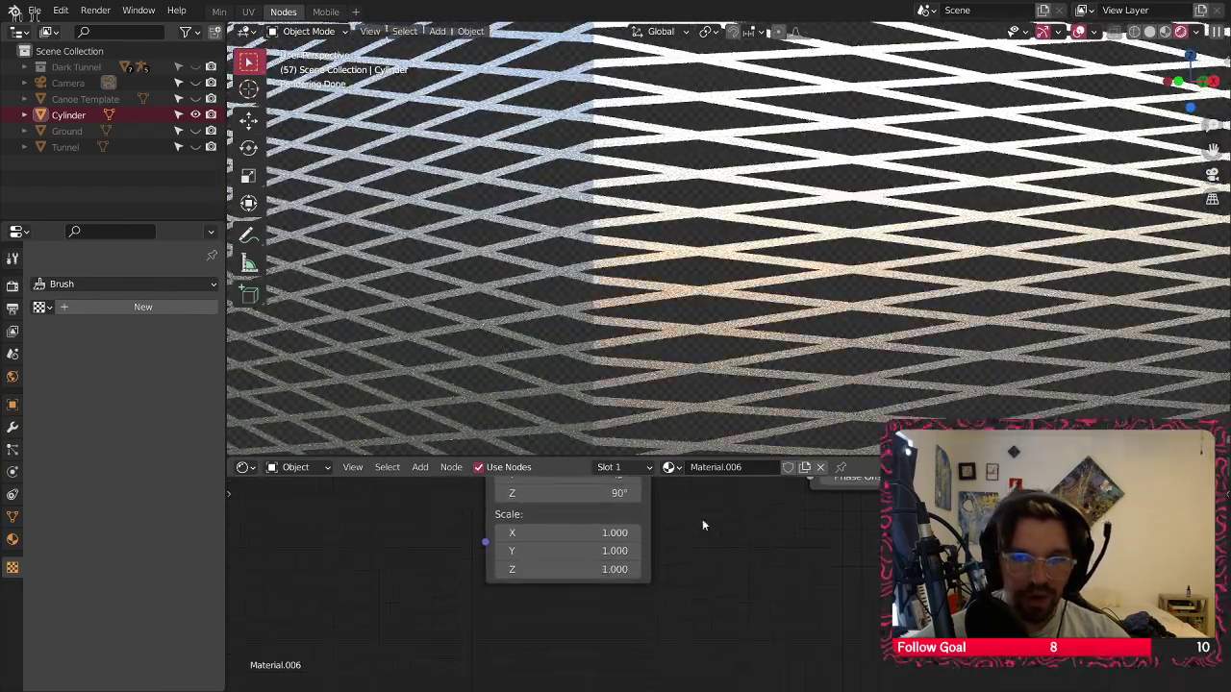
double_click(583, 532)
left_click(733, 501)
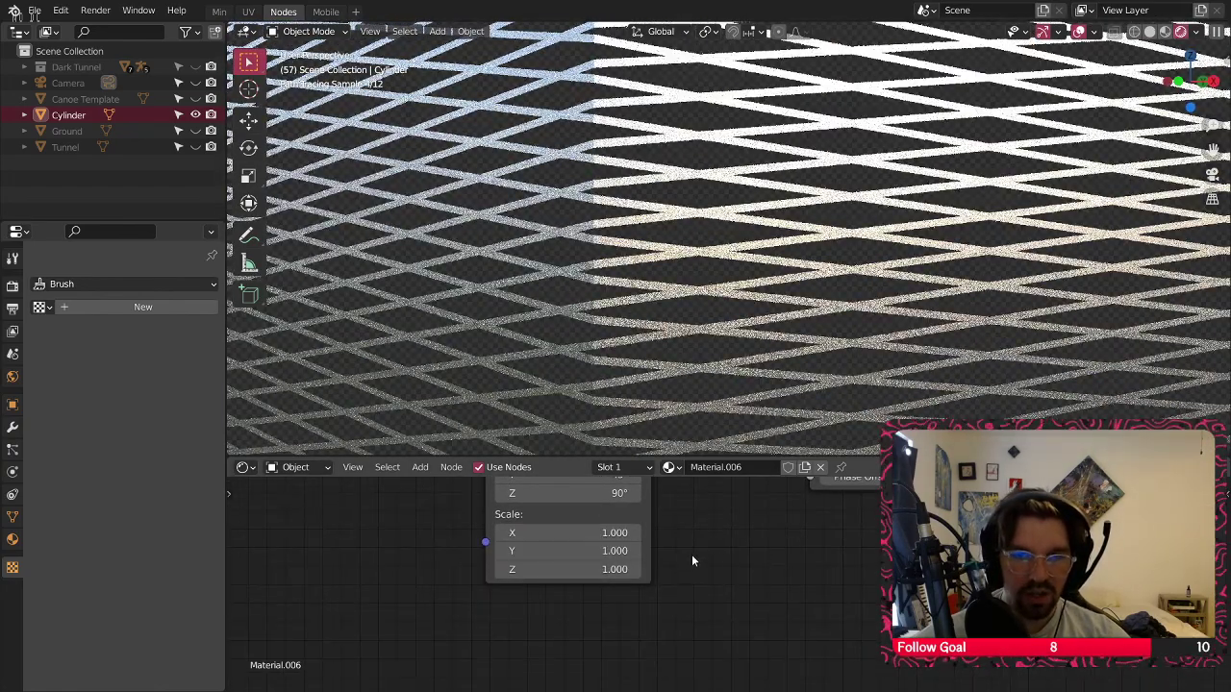
left_click_drag(607, 532, 531, 550)
key("BackSpace")
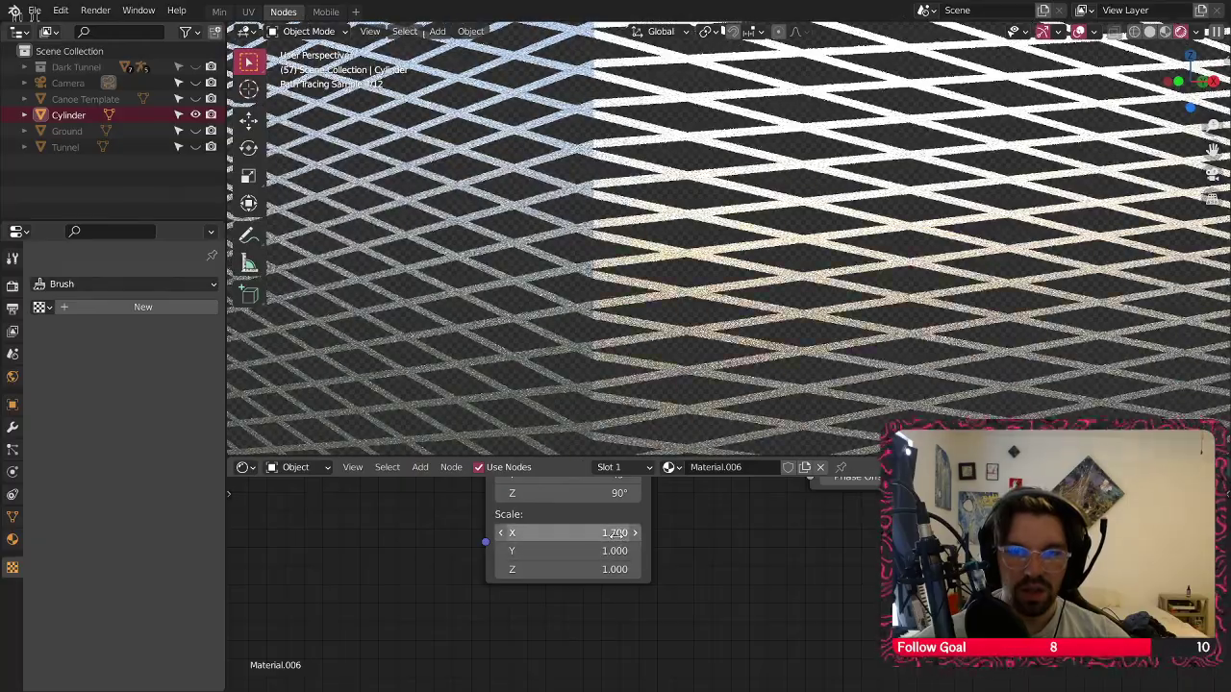
left_click_drag(597, 569, 750, 570)
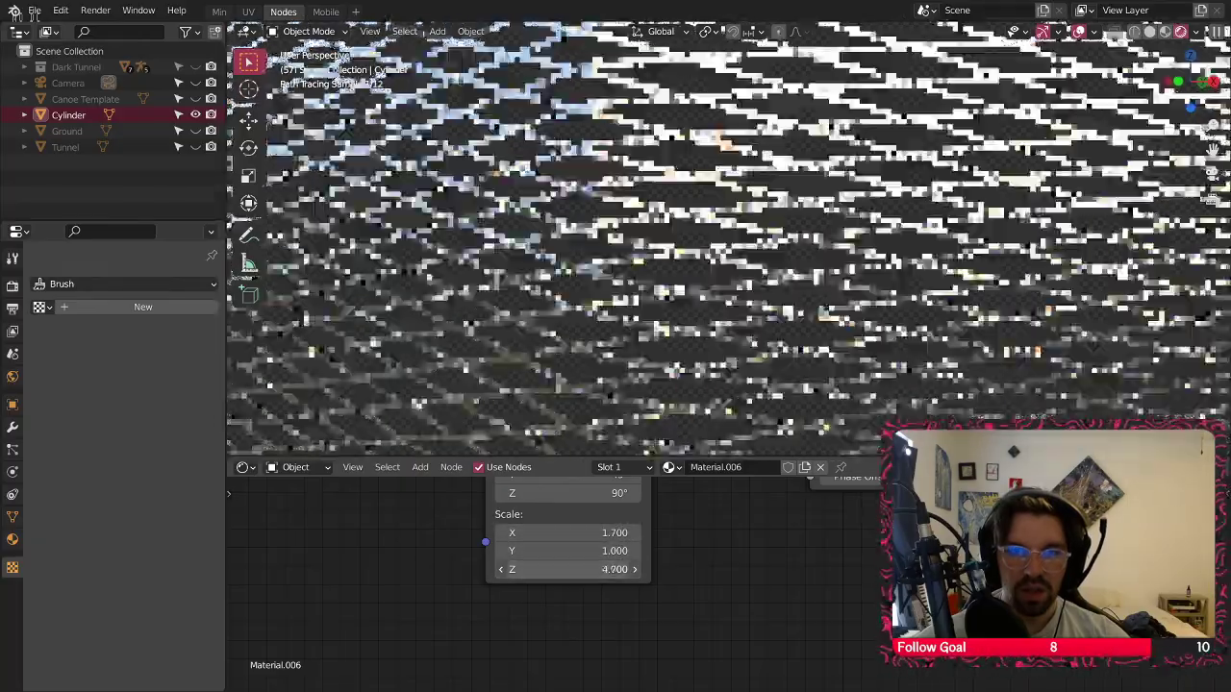
key("BackSpace")
Try an X scale of 2 on both the duplicated and the original Mapping nodes
left_click(597, 531)
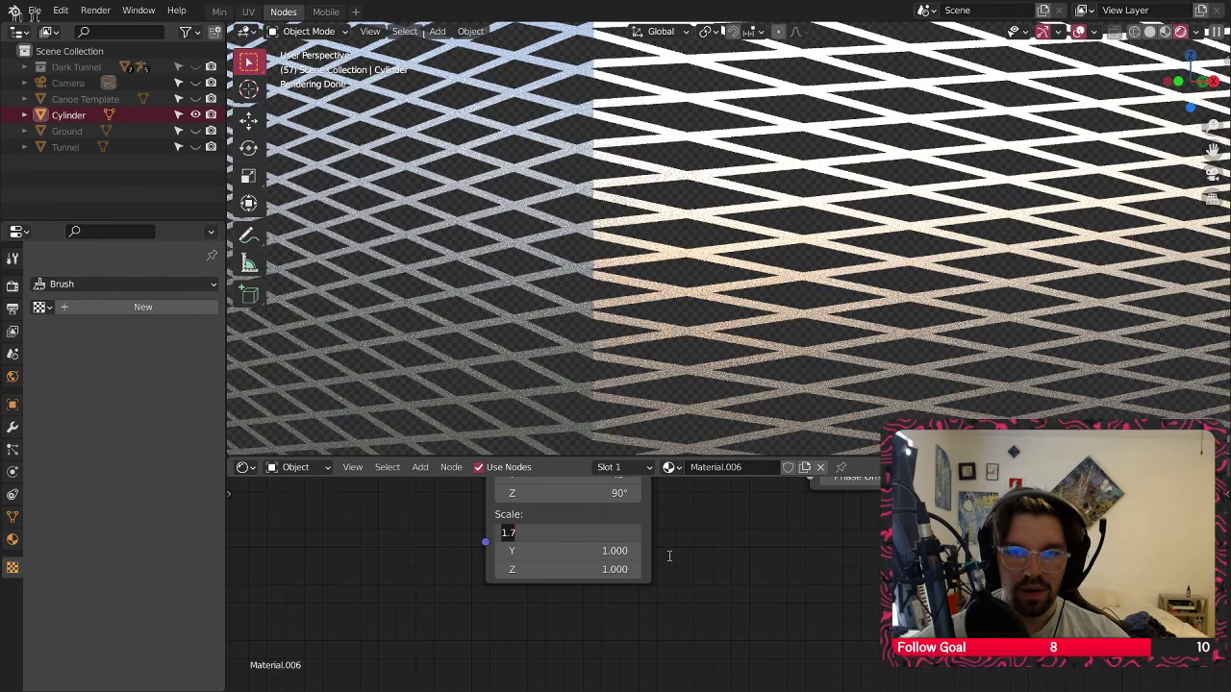
type("2")
key("Return")
scroll(788, 596, "down", 4)
middle_click_drag(788, 597, 782, 691)
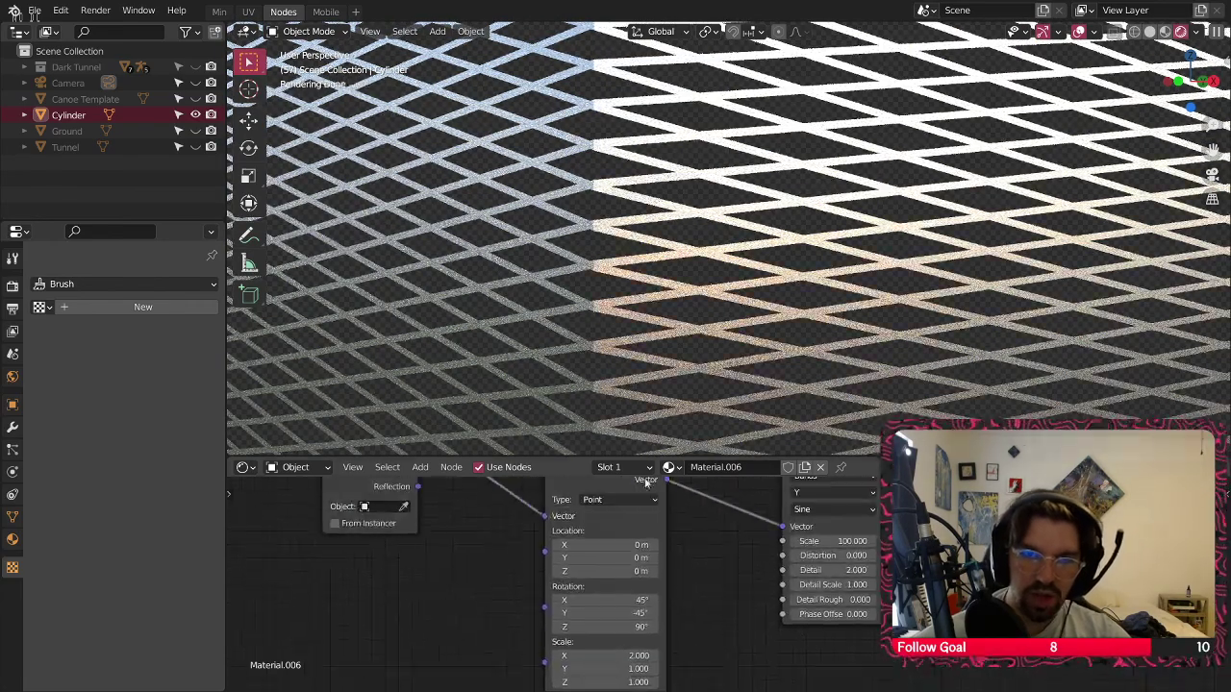
middle_click_drag(689, 93, 701, 91)
middle_click_drag(696, 484, 638, 558)
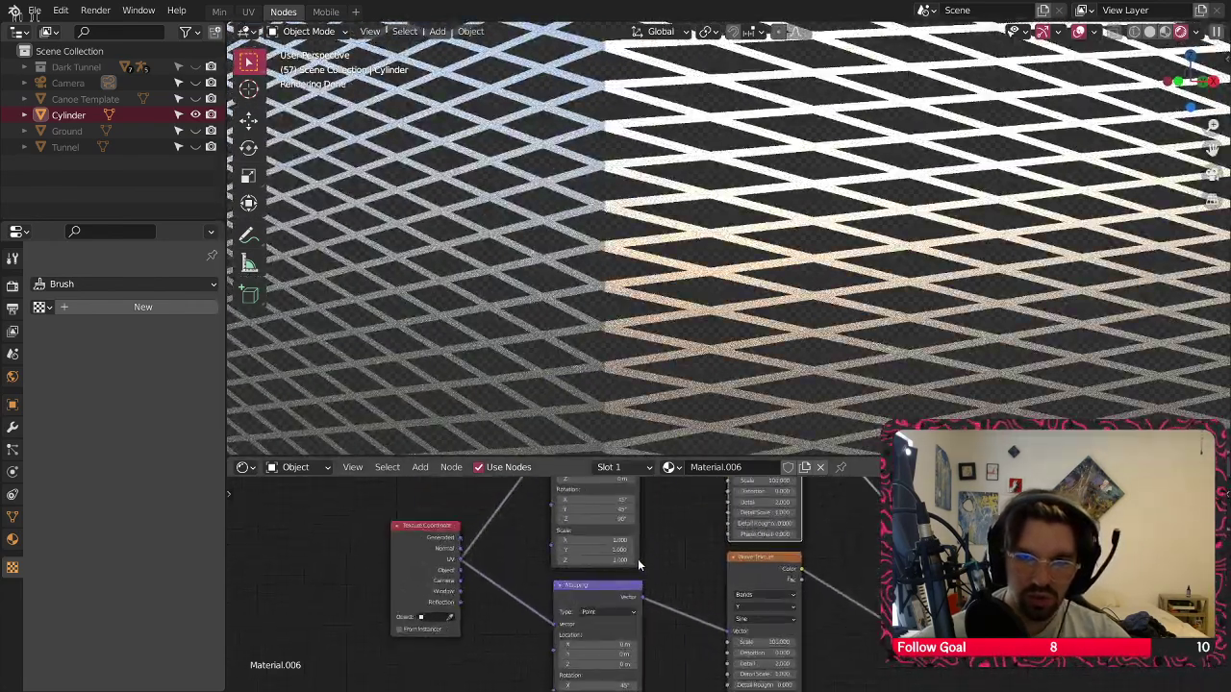
left_click(614, 525)
key("Return")
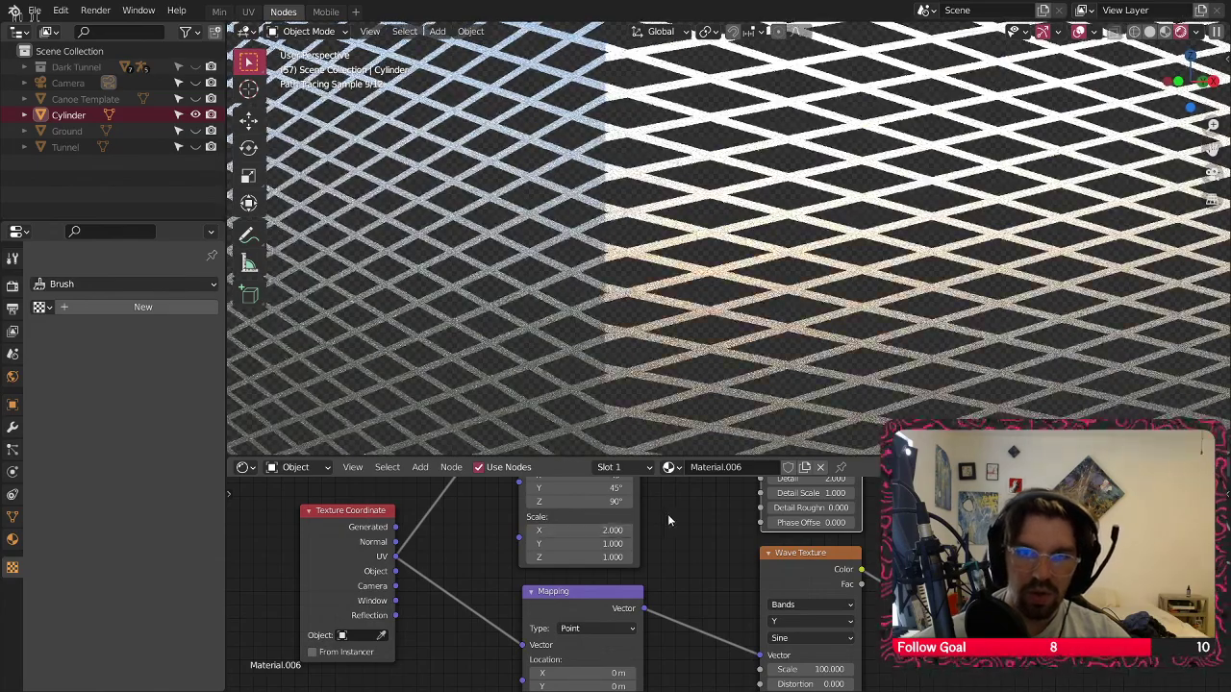
Set the X scale of both Mapping nodes to 5 and check the grid density on the wall
left_click(611, 534)
type("1")
key("Return")
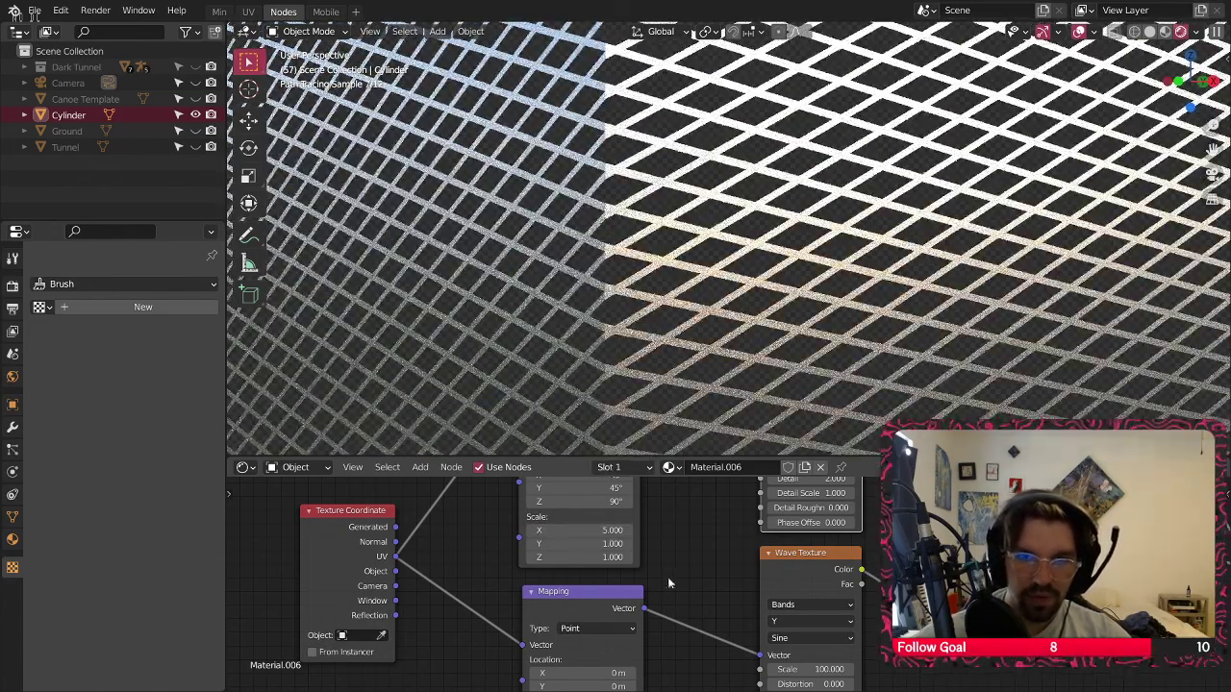
middle_click_drag(730, 634, 715, 539)
middle_click_drag(671, 657, 678, 584)
left_click(582, 615)
type("5")
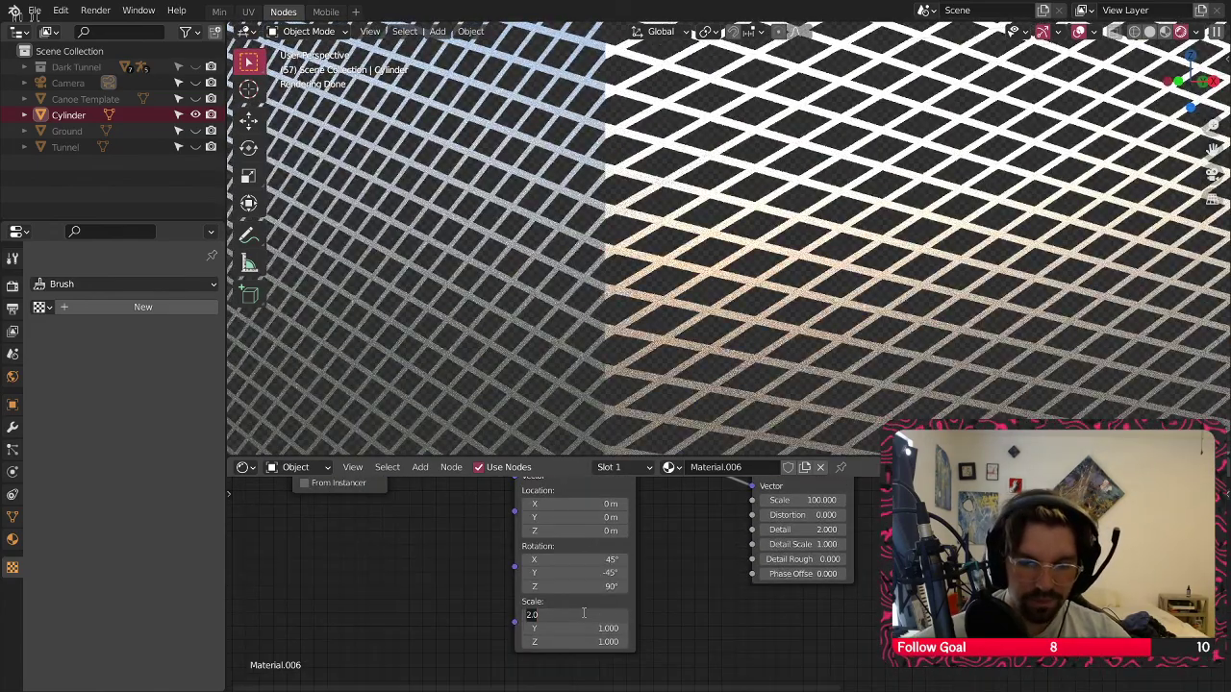
key("Return")
scroll(726, 254, "down", 5)
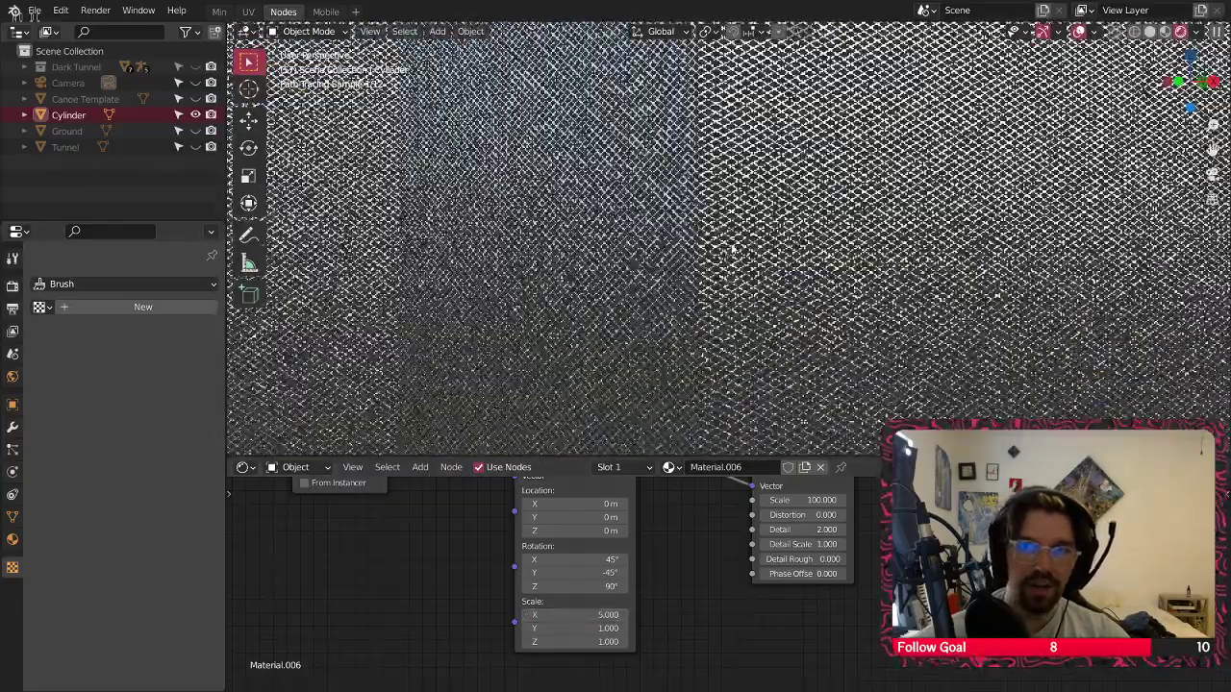
scroll(726, 254, "up", 6)
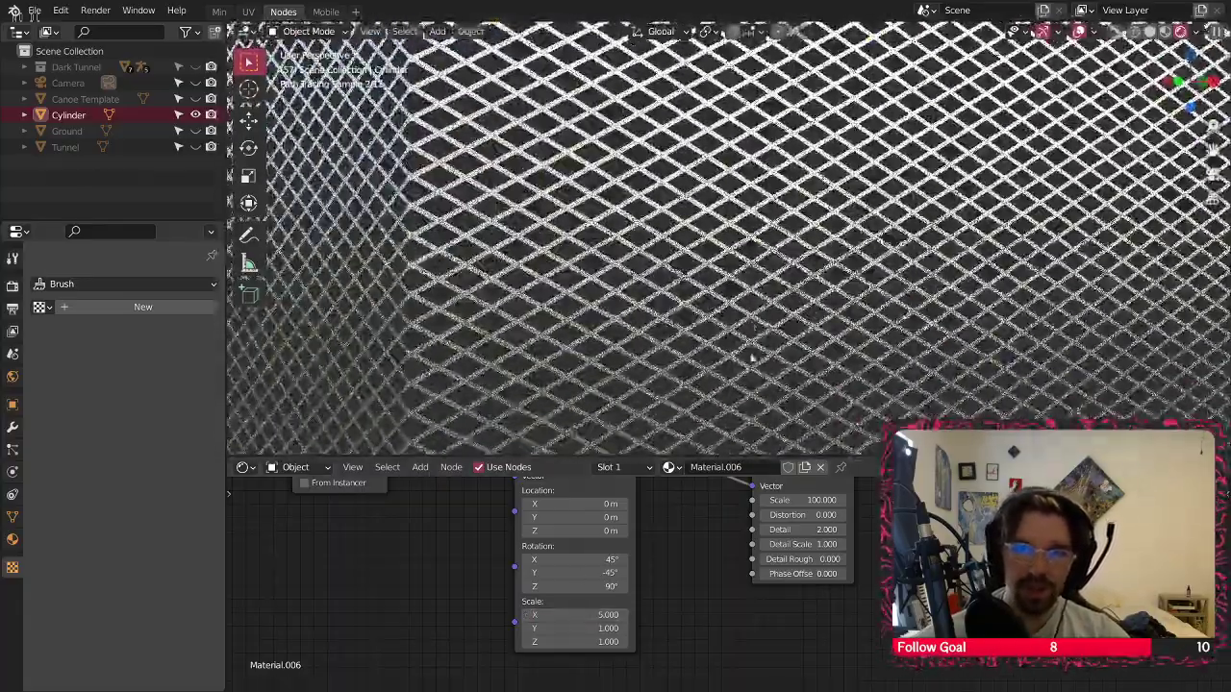
Try a Scale of 75 on both Wave Texture nodes, starting with the second one
middle_click_drag(811, 521, 753, 548)
scroll(753, 548, "up", 2)
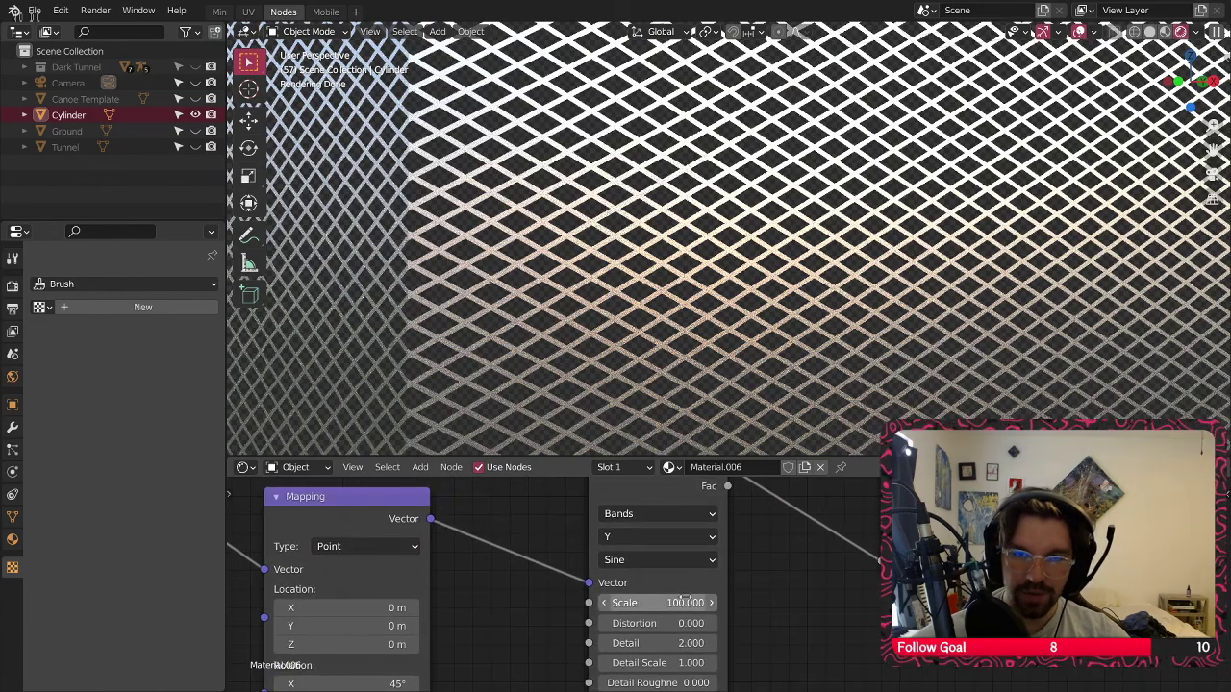
double_click(674, 603)
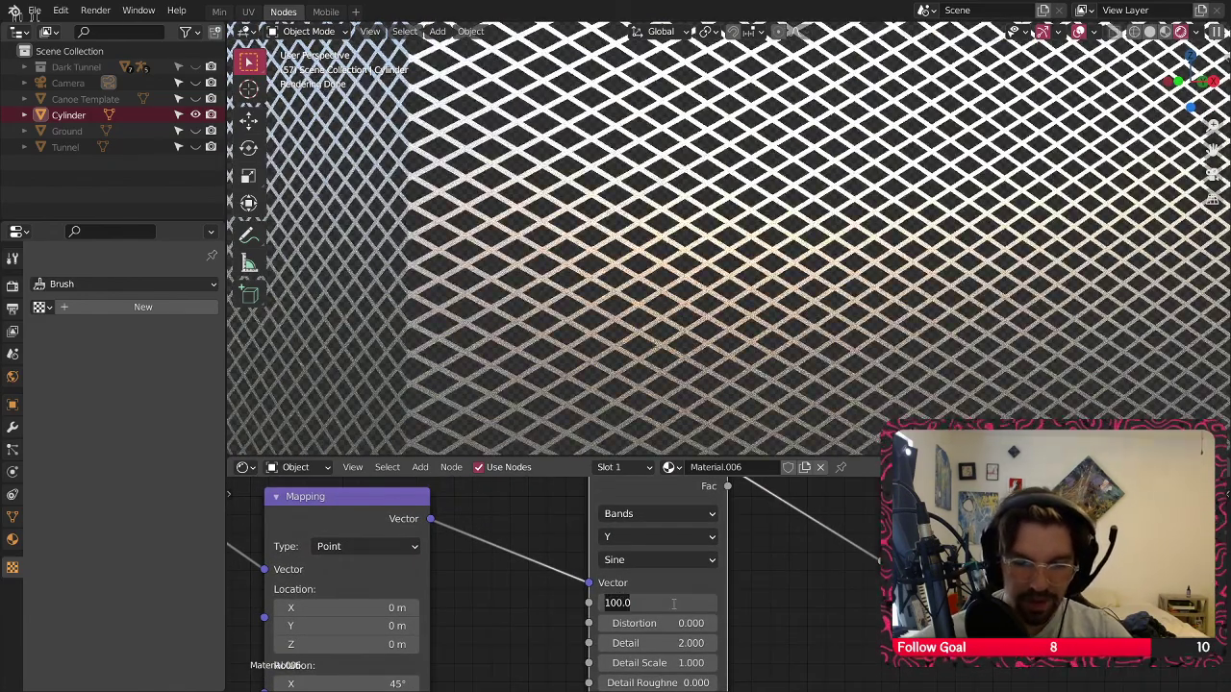
type("70")
key("Return")
middle_click_drag(824, 479, 836, 645)
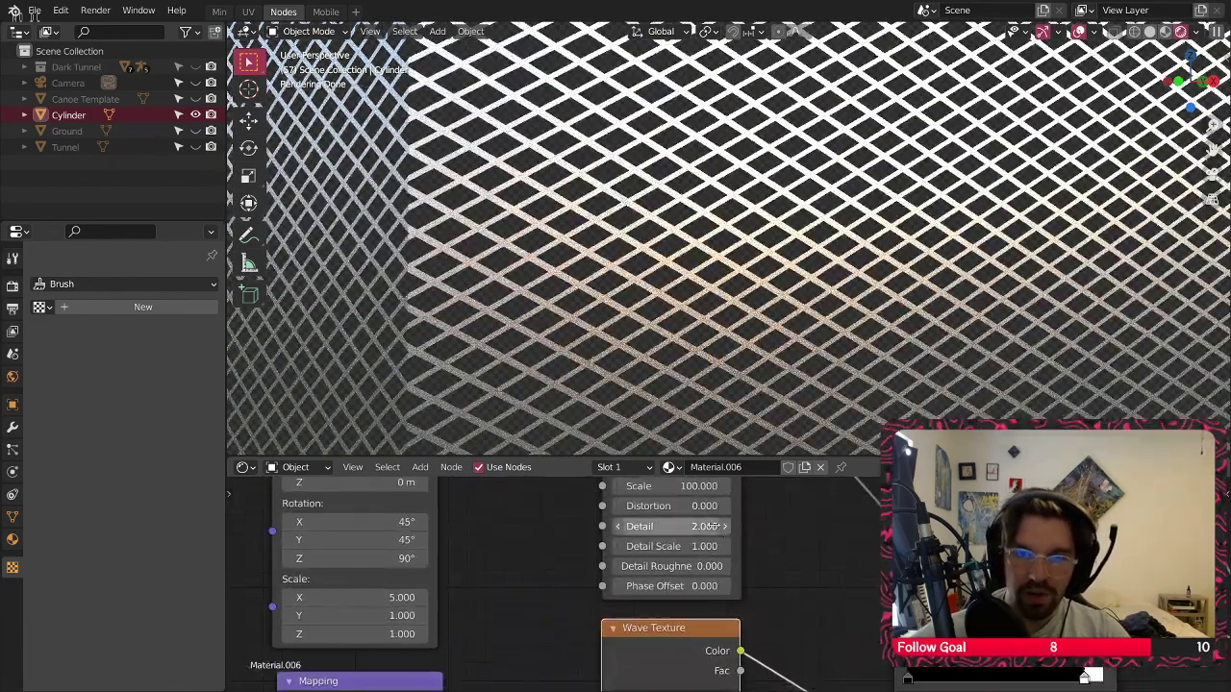
middle_click_drag(711, 526, 716, 584)
double_click(673, 543)
type("75")
key("Return")
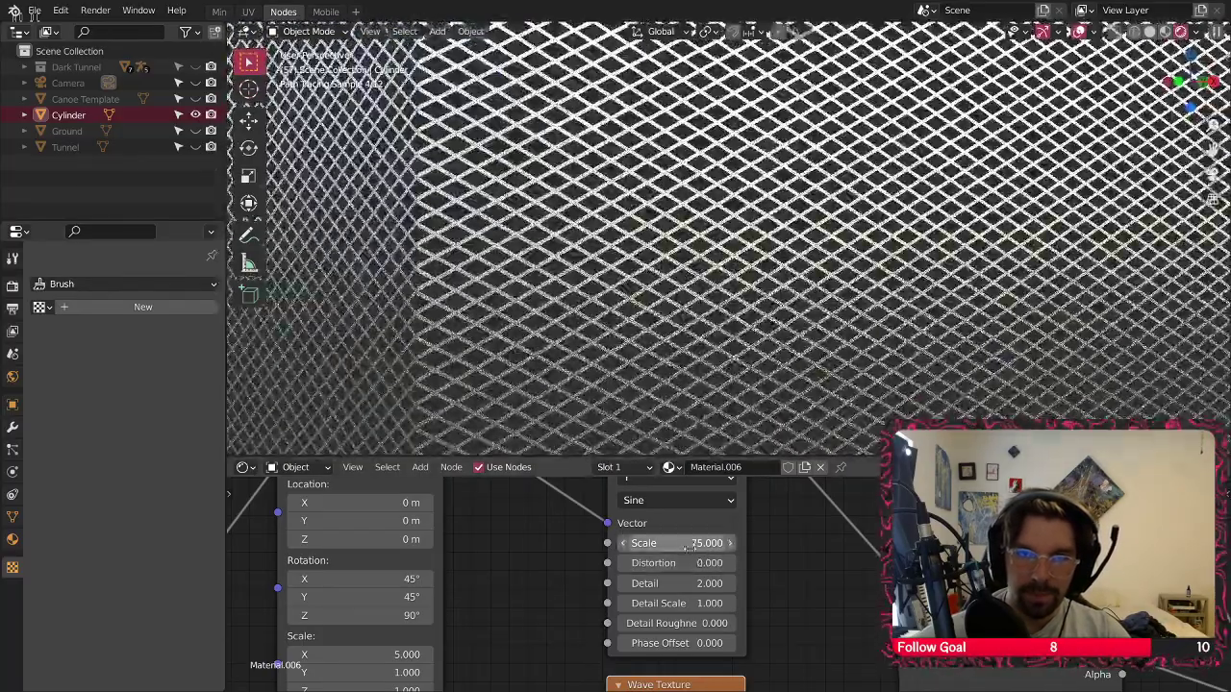
Set the Scale of both Wave Texture nodes to 50
double_click(634, 543)
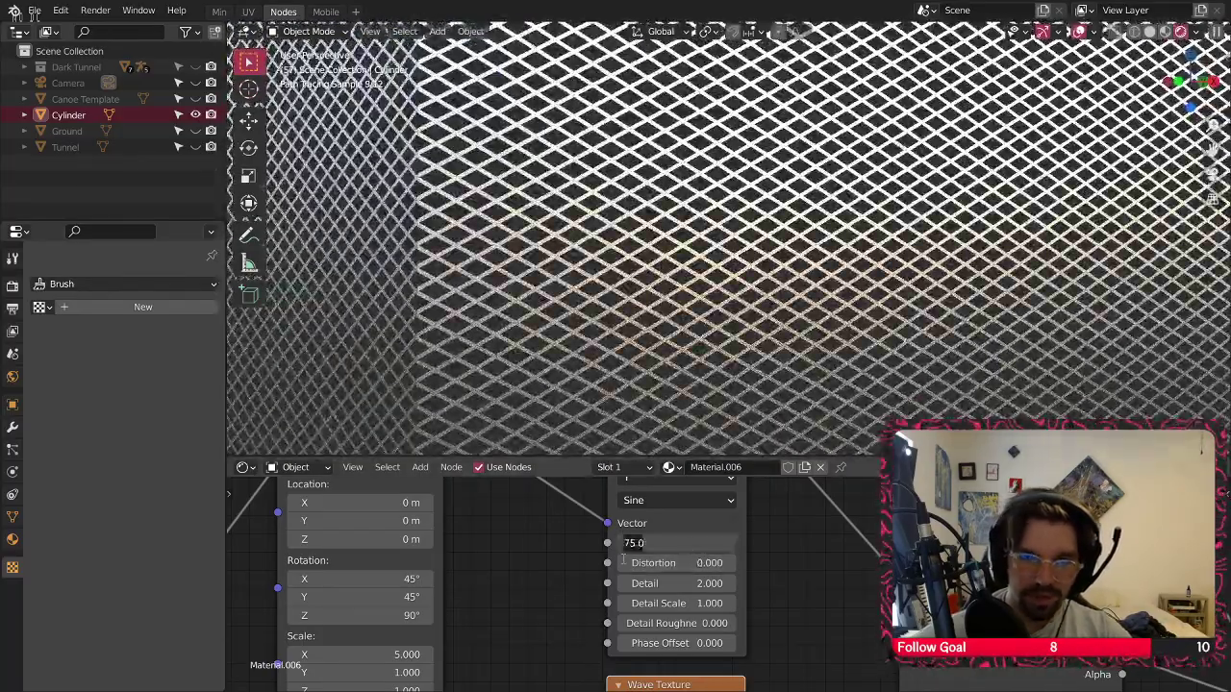
type("50")
key("Return")
middle_click_drag(822, 615, 826, 358)
double_click(678, 586)
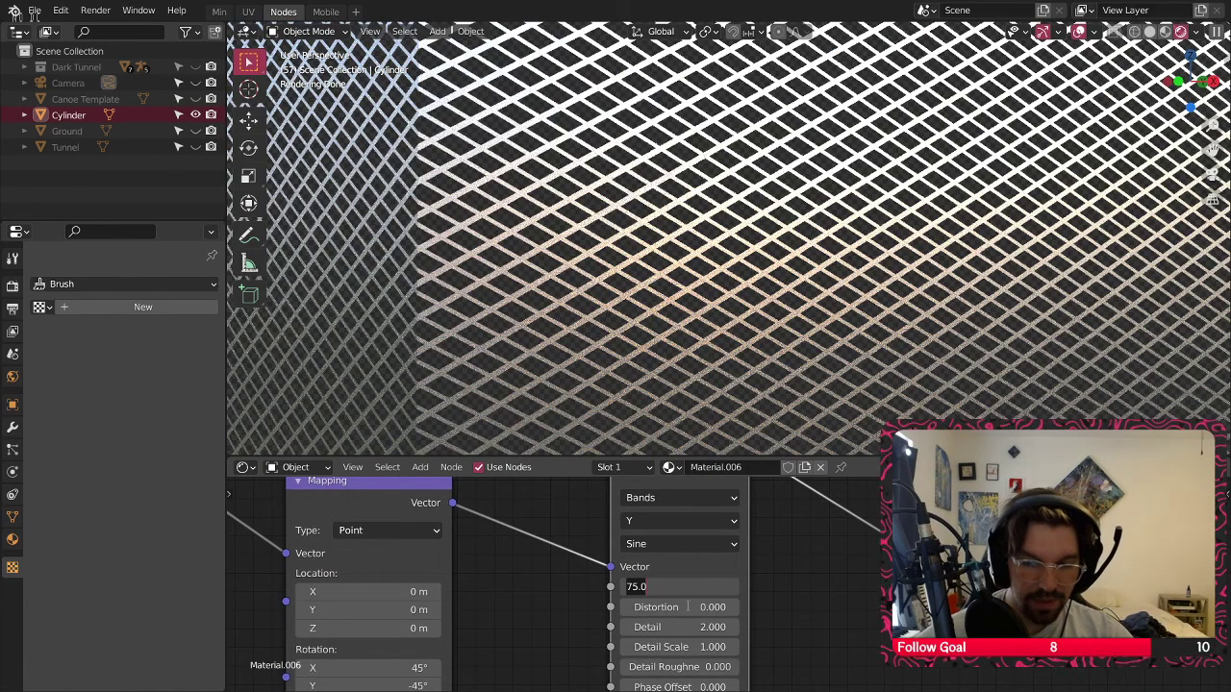
type("50")
key("Return")
Set the white stop's position to 0.95 on the ColorRamp fed by the second Wave Texture
middle_click_drag(871, 621, 752, 620)
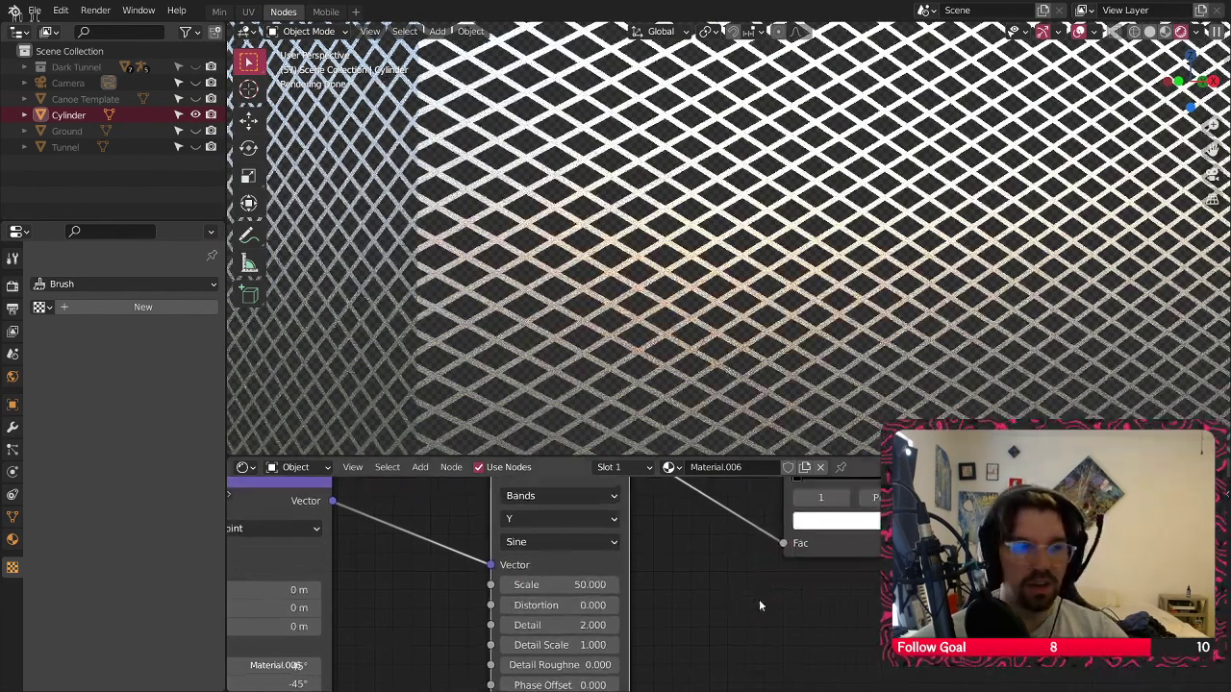
middle_click_drag(799, 565, 667, 647)
scroll(835, 577, "up", 2)
double_click(835, 585)
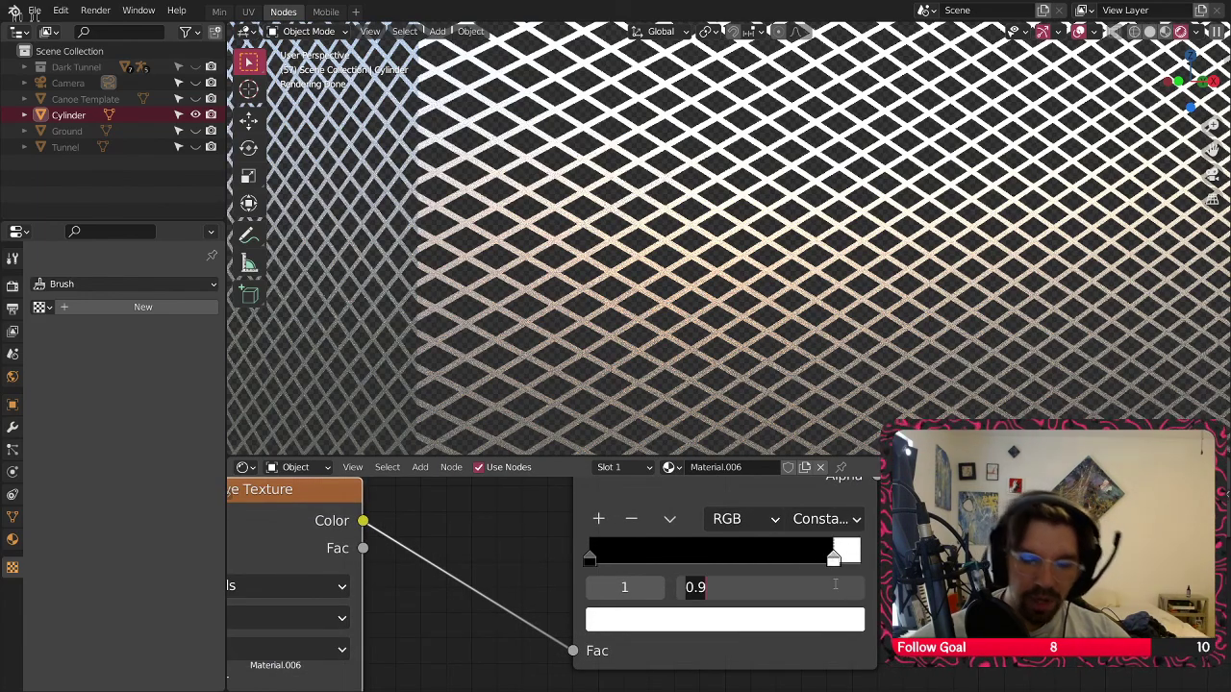
type(".")
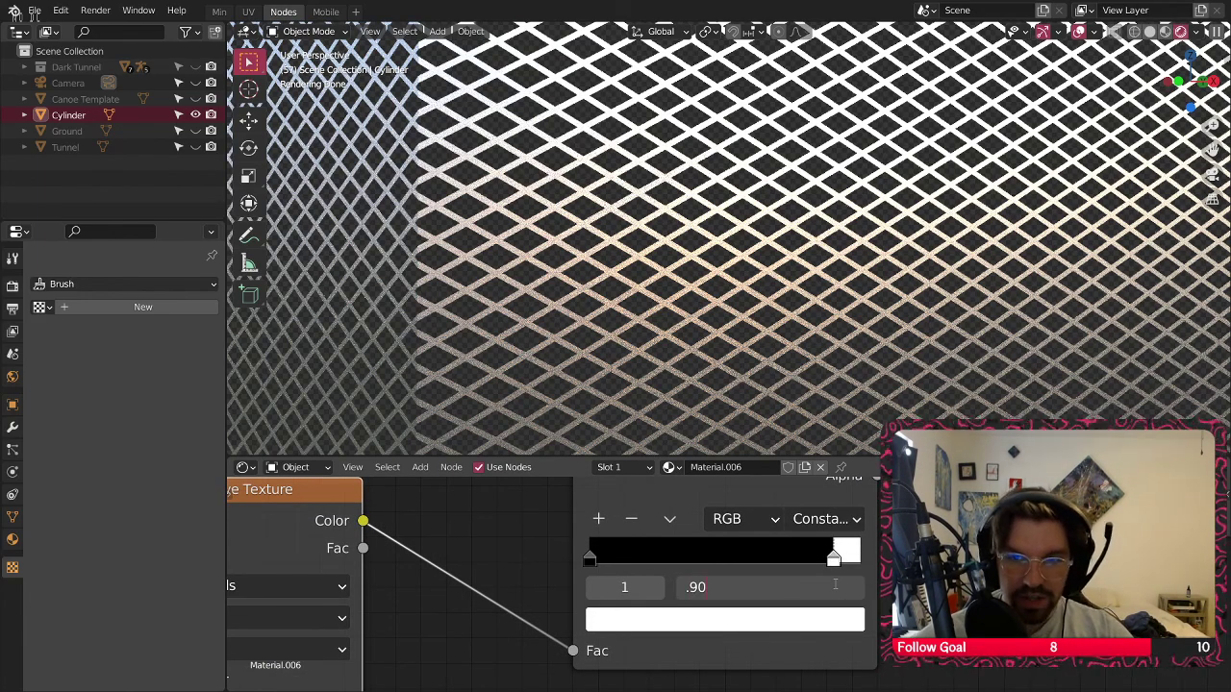
type("95")
key("Return")
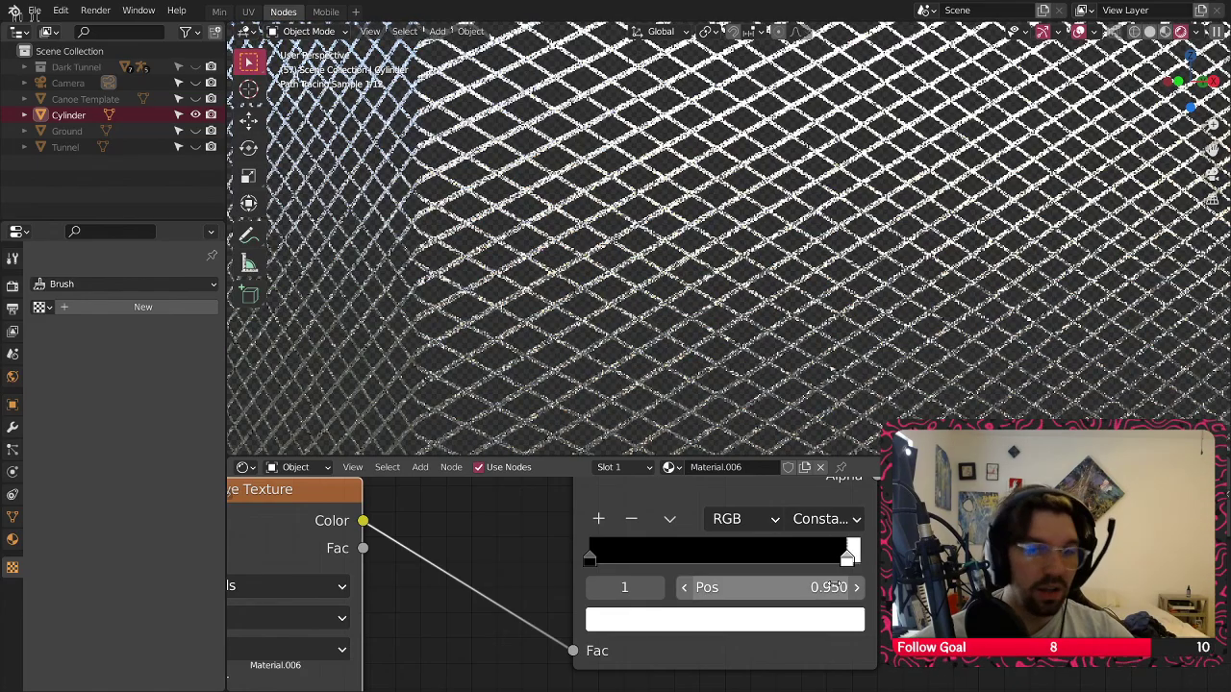
Set the white stop's position to 0.95 on the ColorRamp fed by the first Wave Texture
middle_click_drag(835, 584, 815, 550)
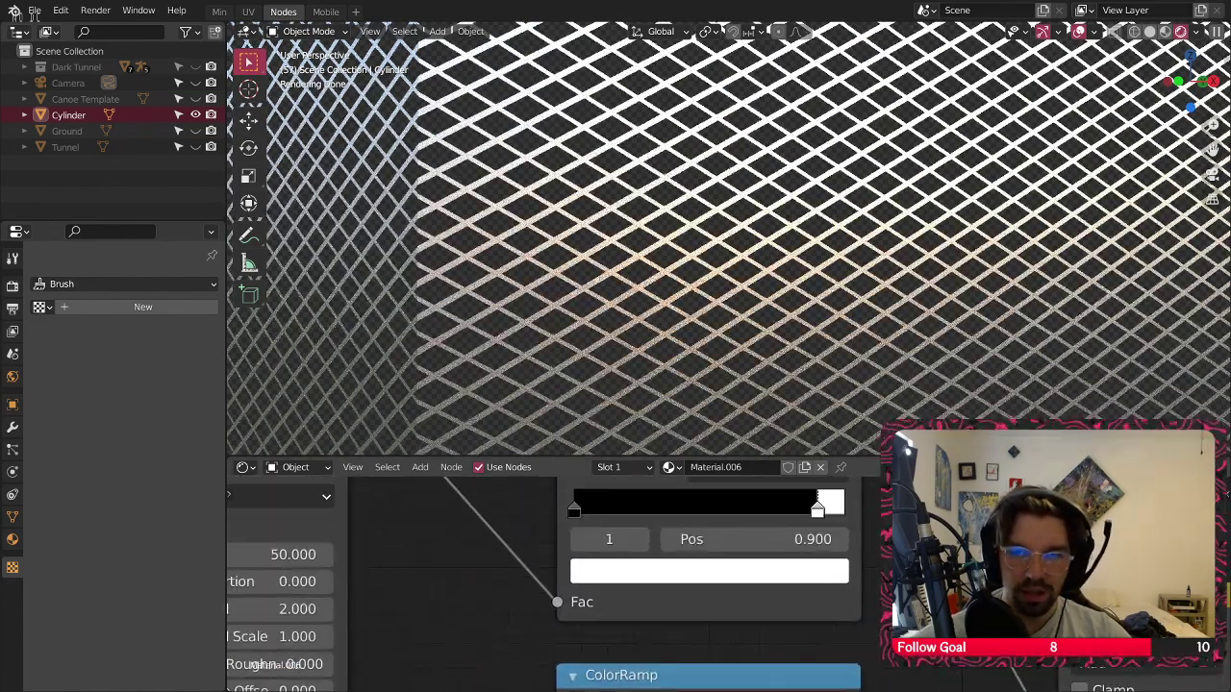
scroll(806, 567, "up", 2)
double_click(806, 575)
type(".")
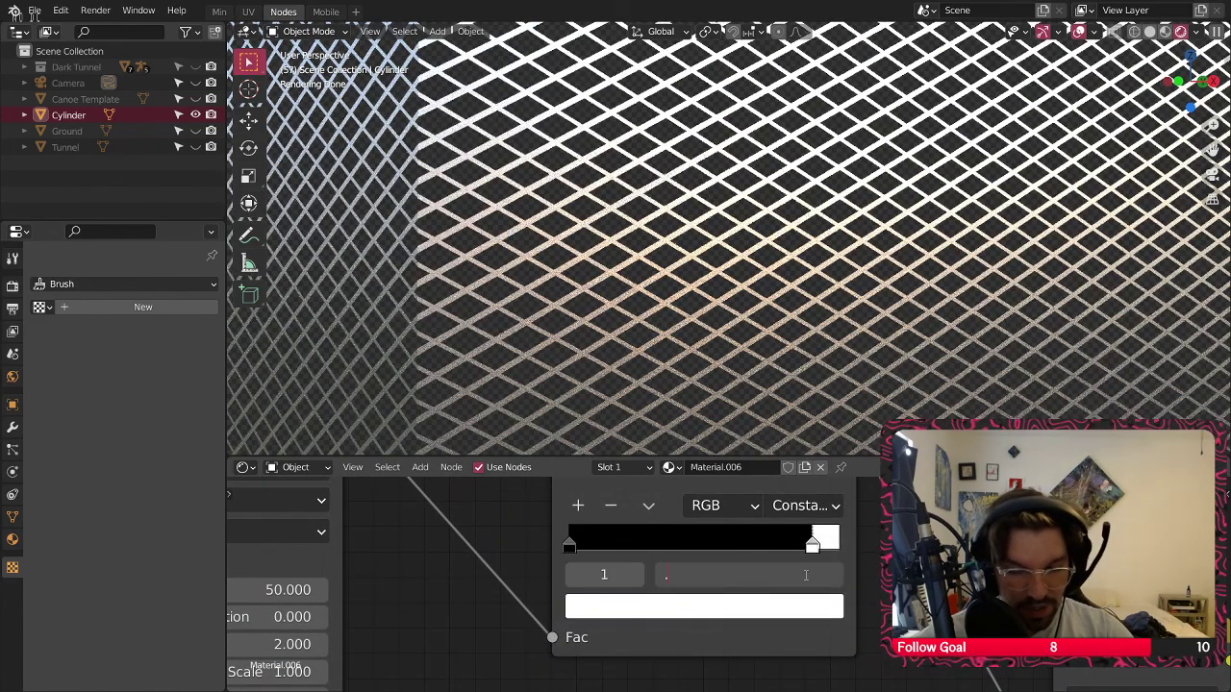
type("95")
key("Return")
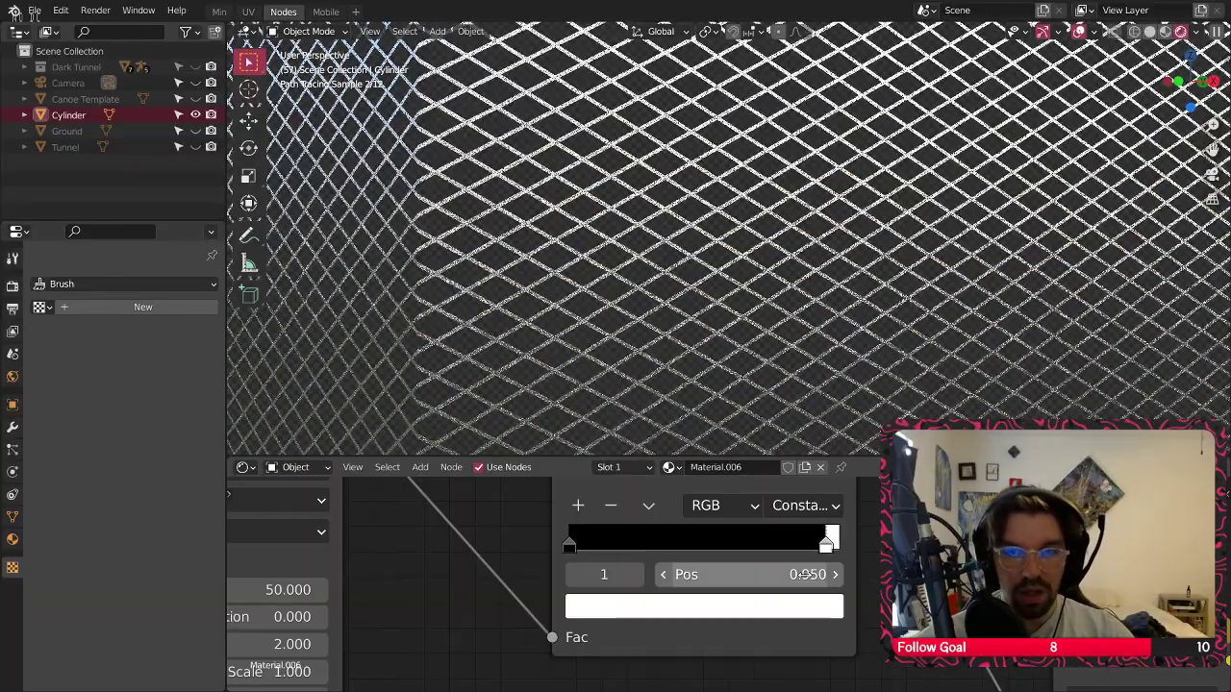
Inspect the wire grid along the wall and set the first Wave Texture's ColorRamp white stop to position 0.97
scroll(611, 209, "down", 3)
middle_click_drag(612, 210, 703, 223)
middle_click_drag(536, 252, 810, 219)
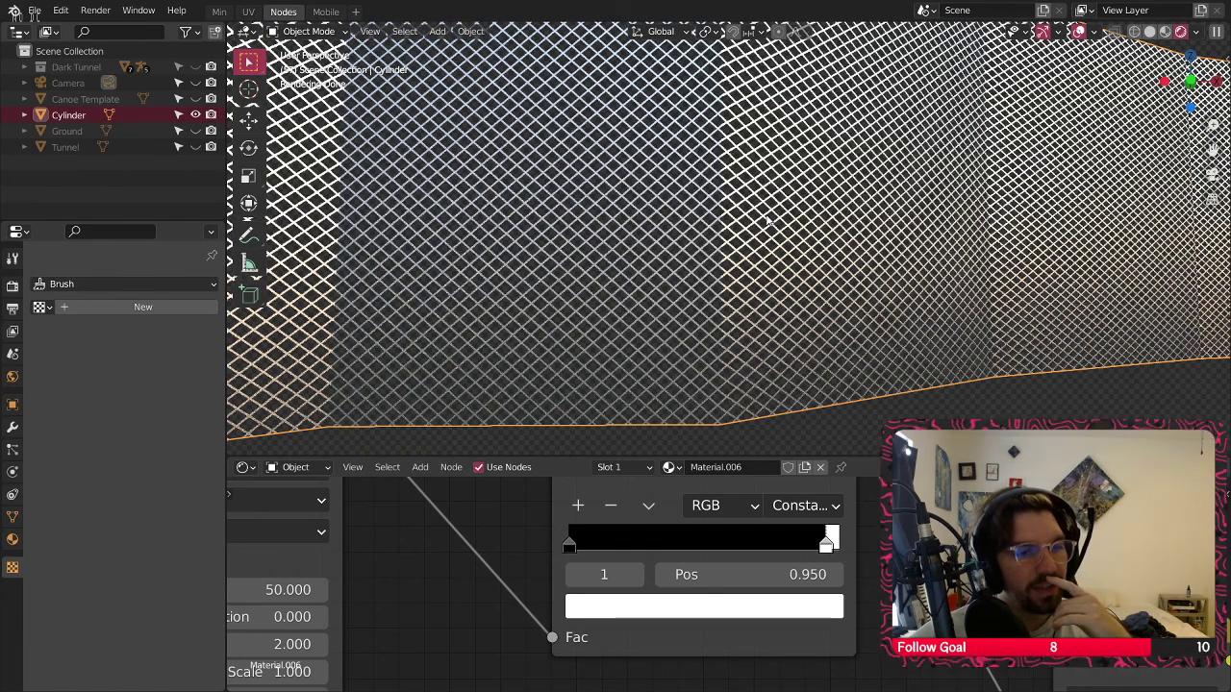
scroll(741, 278, "down", 4)
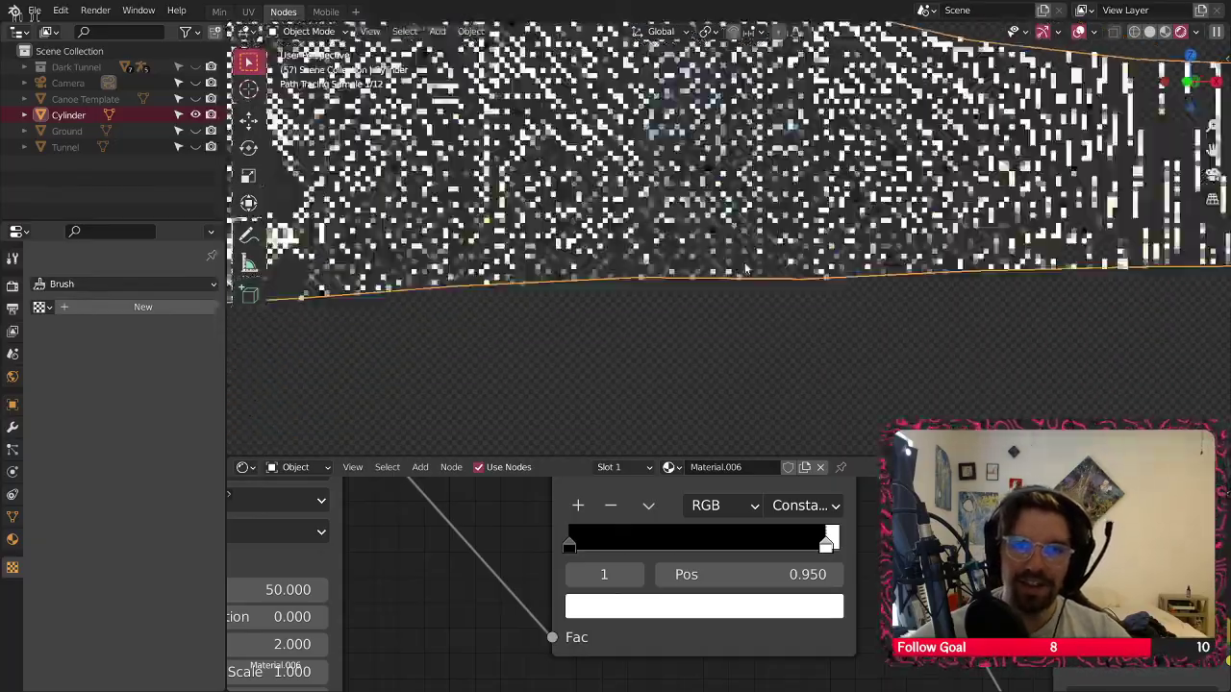
scroll(717, 167, "up", 4)
left_click(810, 575)
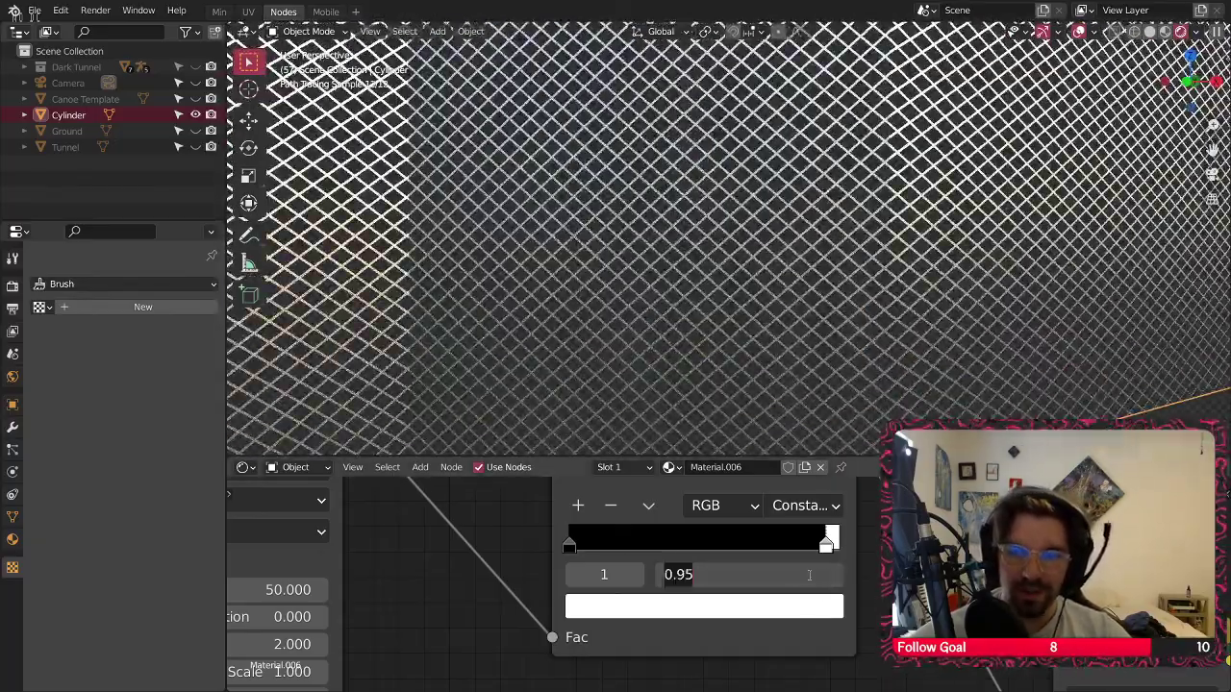
type(".95")
key("Return")
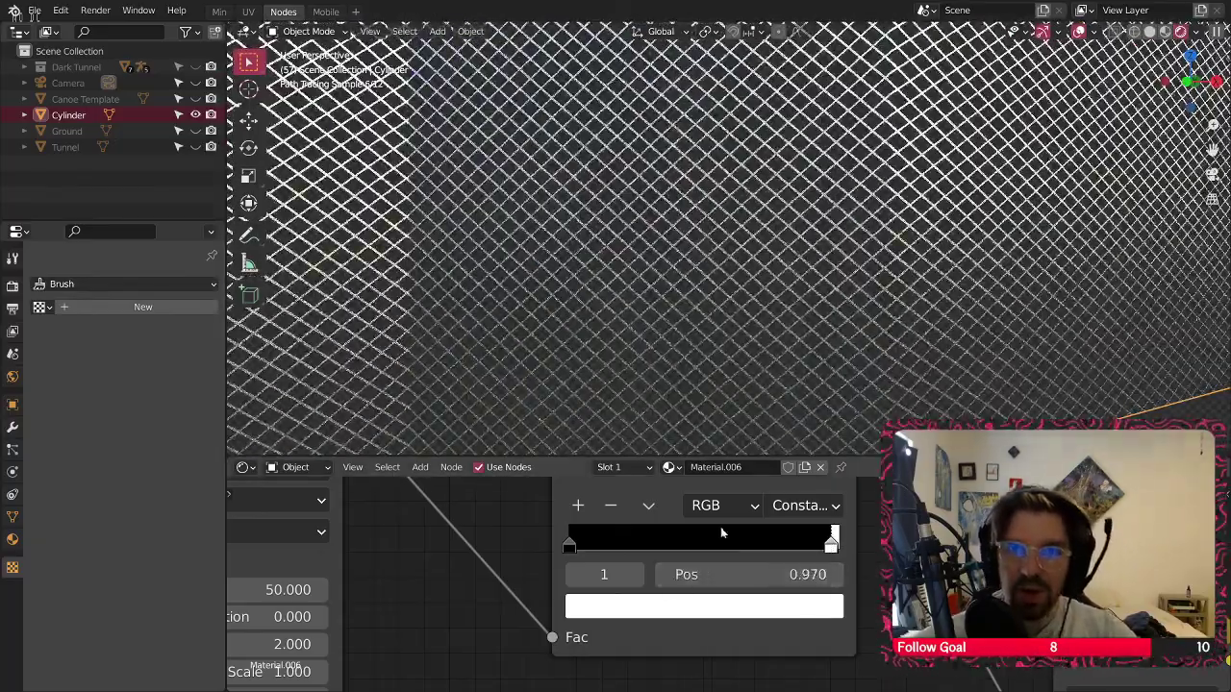
Set the white stop's position to 0.97 on the ColorRamp fed by the second Wave Texture
scroll(817, 568, "down", 2)
middle_click_drag(938, 462, 796, 529)
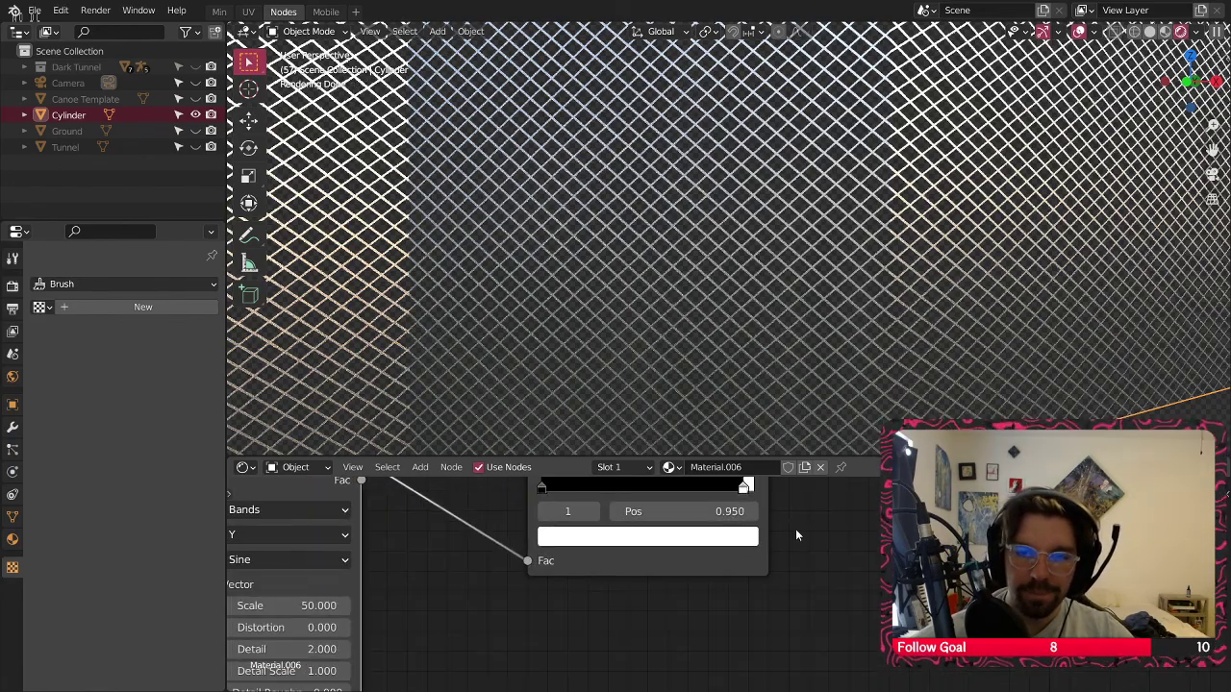
left_click(742, 507)
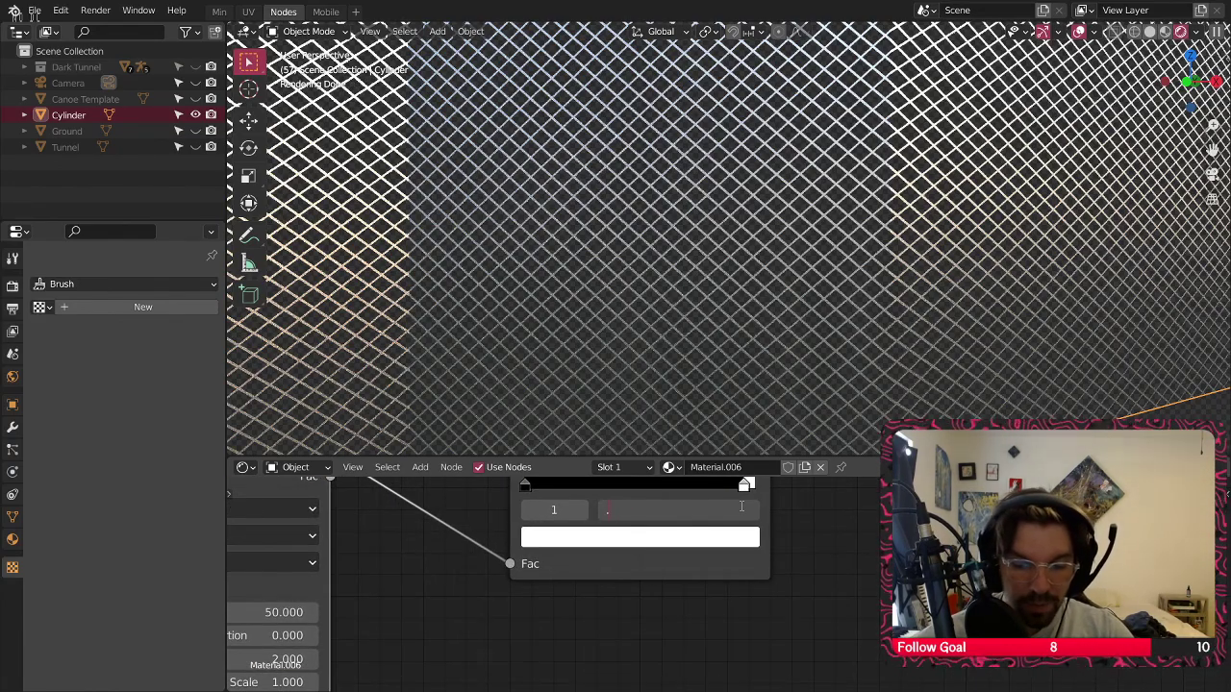
type(".97")
key("Return")
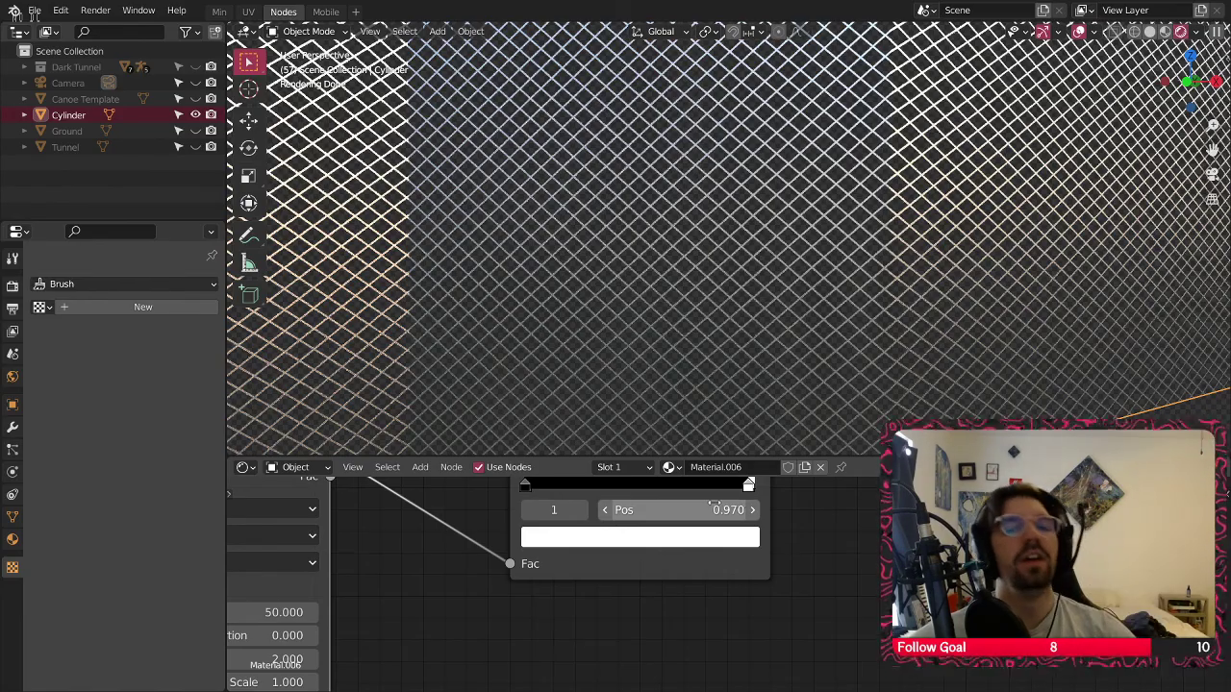
Examine the wall's wire grid up close and from a distance, checking its upper and lower edges and panel corners
middle_click_drag(799, 302, 660, 323)
scroll(787, 311, "down", 4)
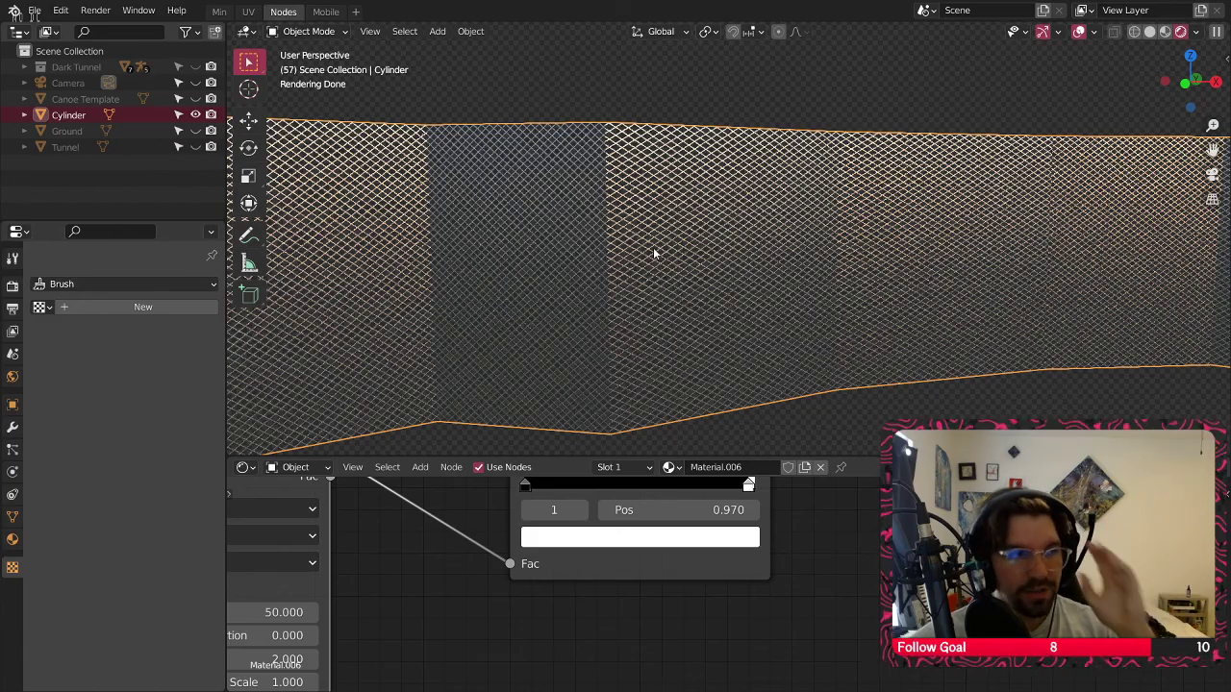
middle_click_drag(652, 224, 651, 41)
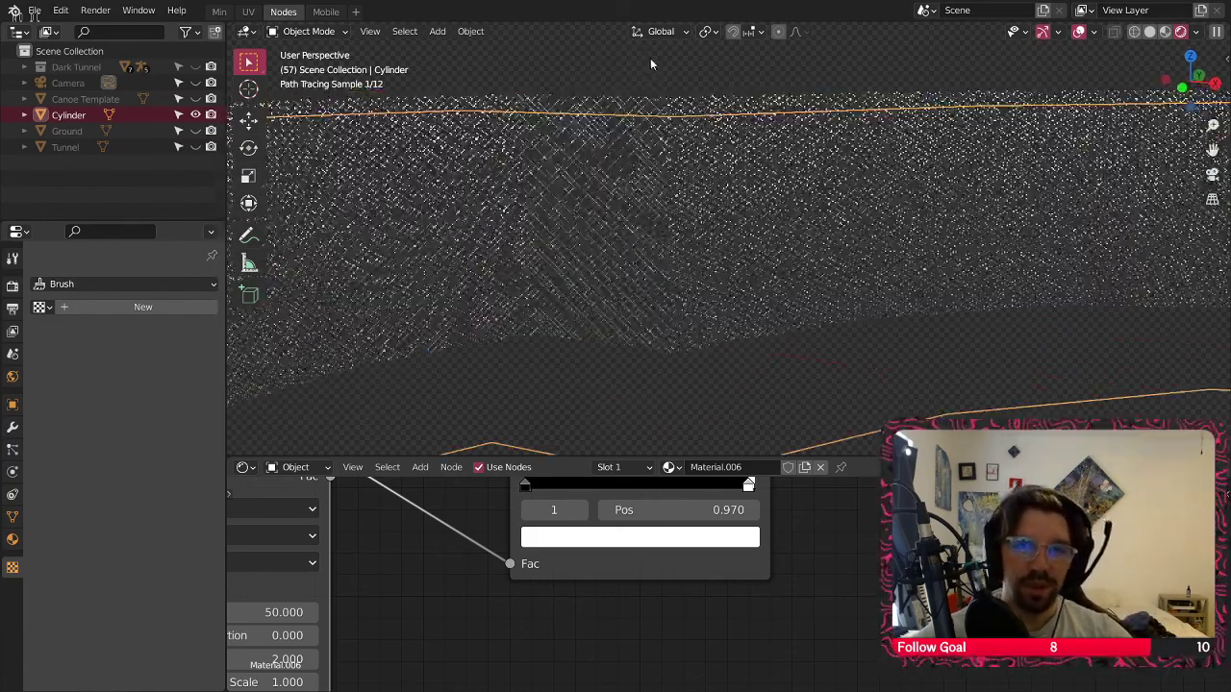
scroll(740, 78, "up", 2)
left_click(714, 185)
scroll(731, 193, "up", 3)
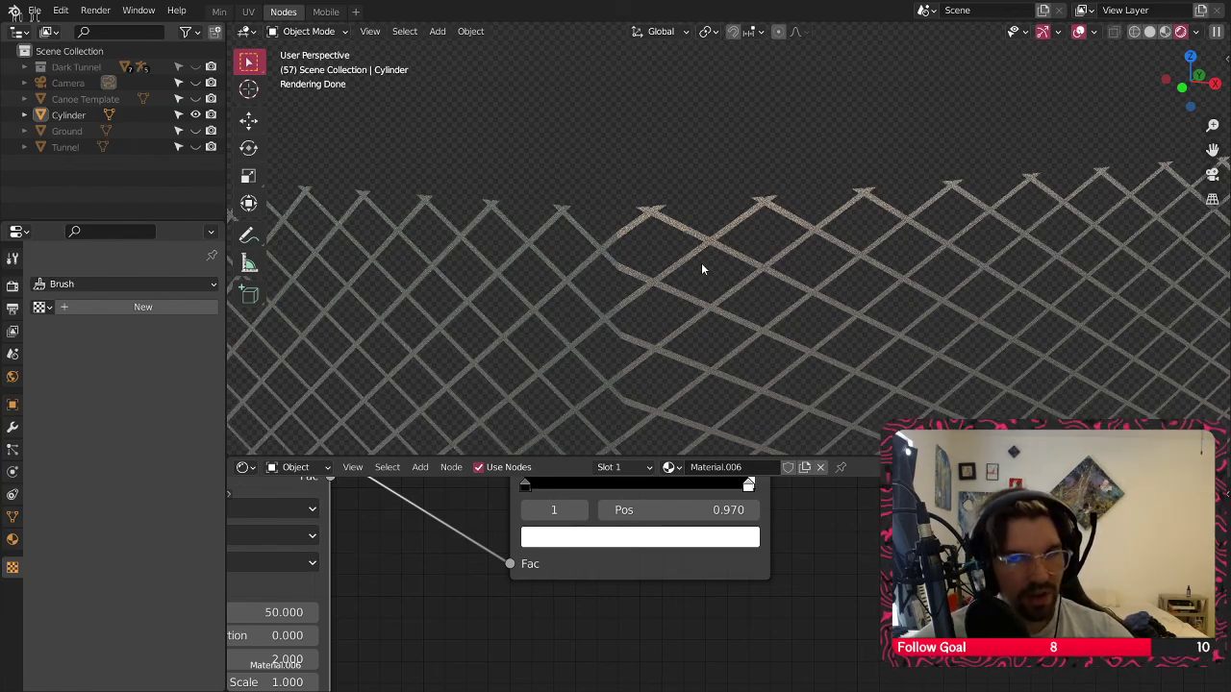
mouse_move(701, 268)
middle_mouse_down()
mouse_move(574, 310)
mouse_move(629, 360)
mouse_move(712, 244)
mouse_move(669, 194)
middle_mouse_up()
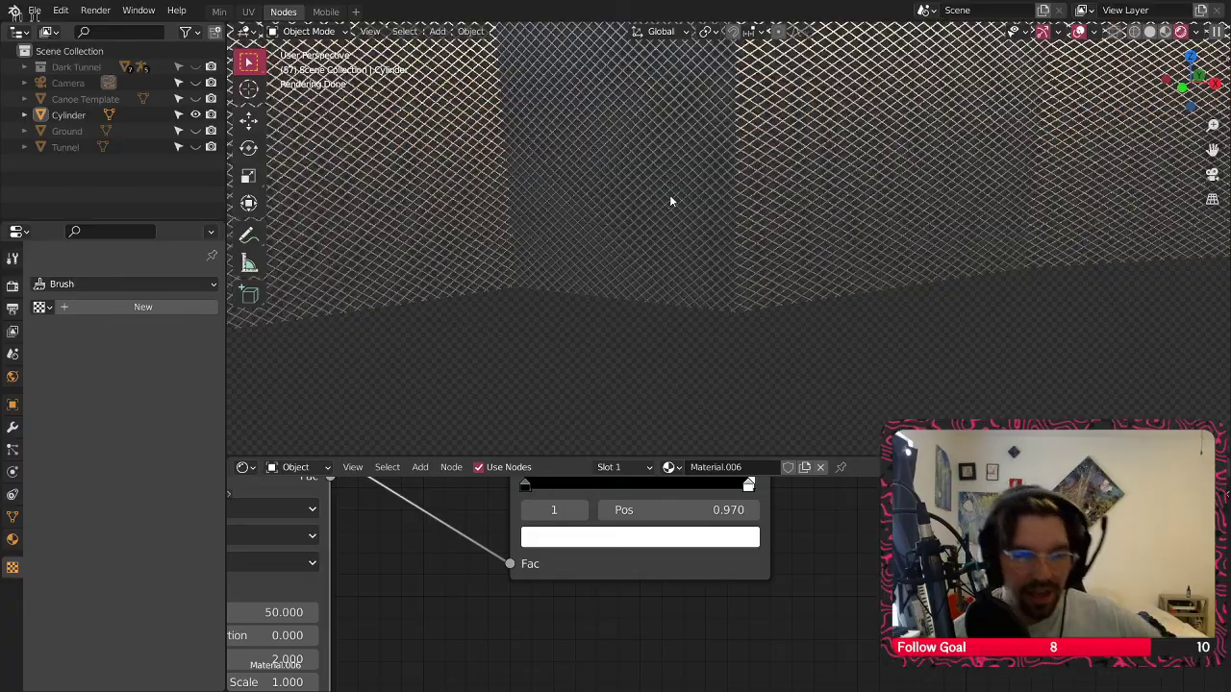
scroll(590, 106, "down", 3)
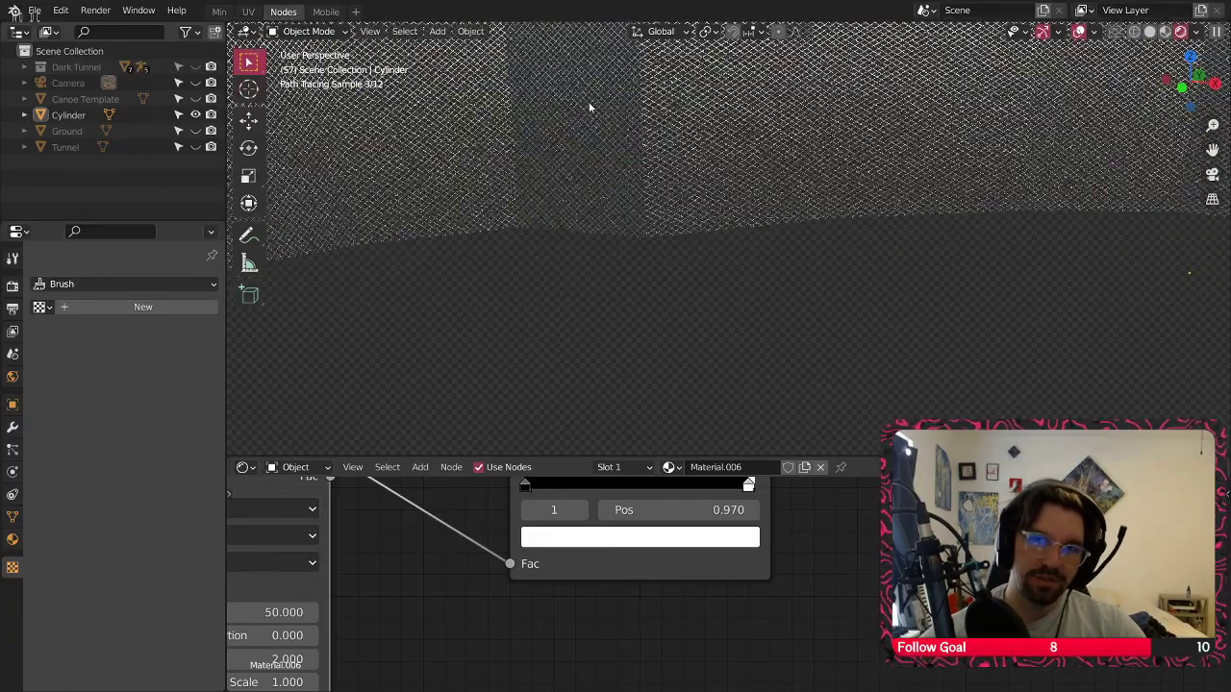
middle_click_drag(590, 106, 783, 347, "shift")
middle_click_drag(773, 258, 722, 220)
left_click(725, 252)
scroll(727, 250, "up", 3)
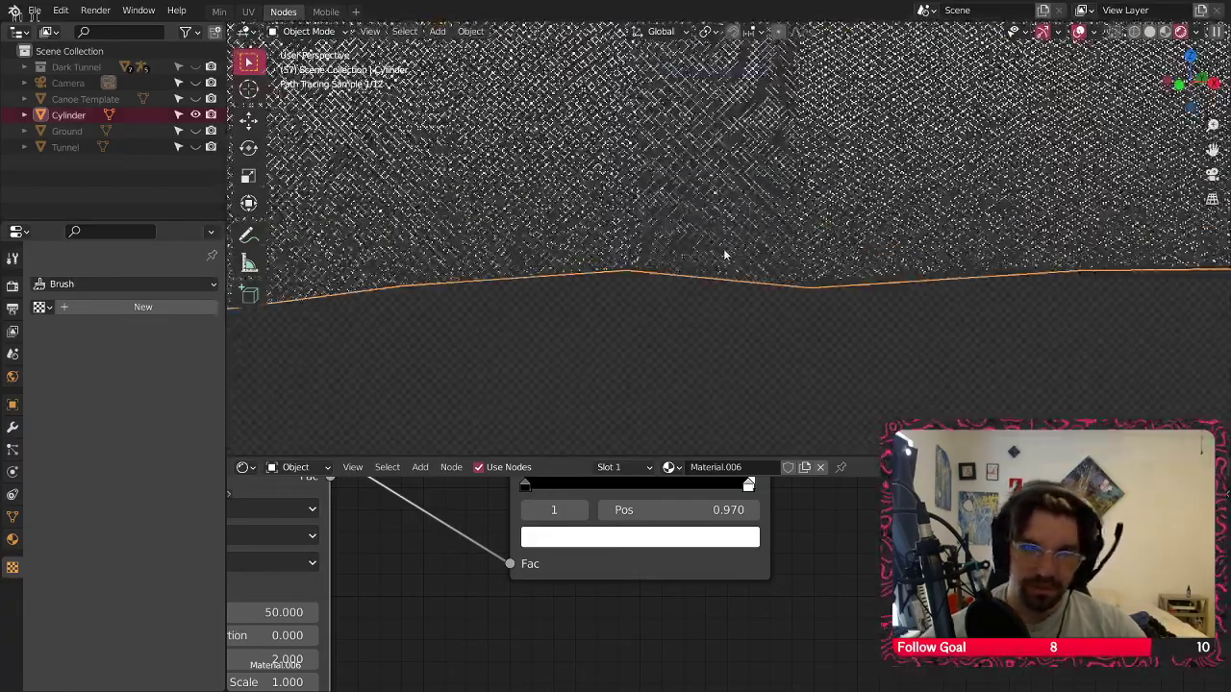
scroll(729, 250, "up", 2)
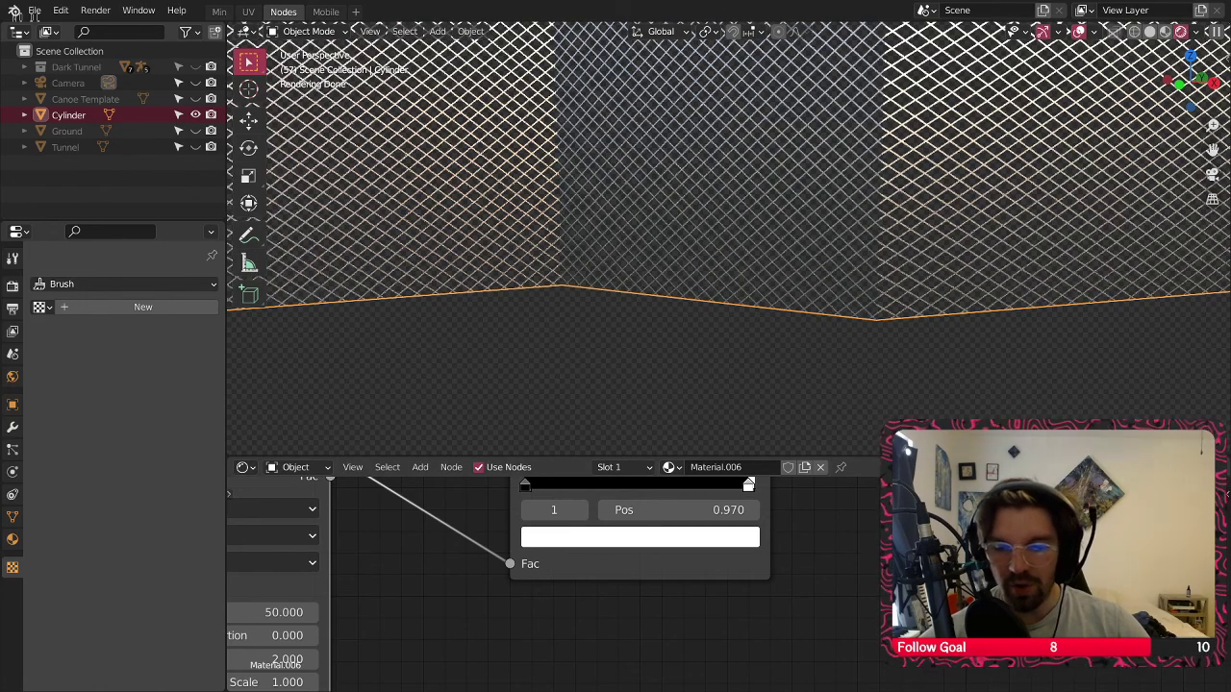
mouse_move(800, 301)
middle_mouse_down()
mouse_move(814, 294)
mouse_move(644, 312)
middle_mouse_up()
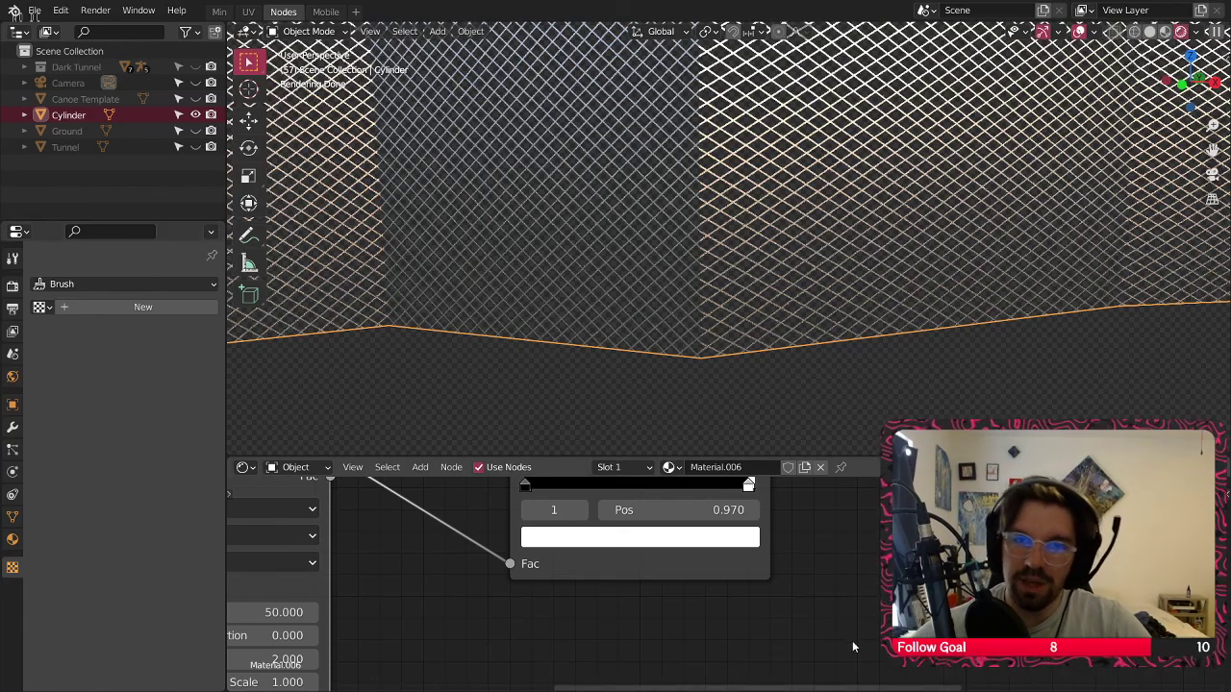
left_click(856, 421)
middle_click_drag(858, 420, 872, 151)
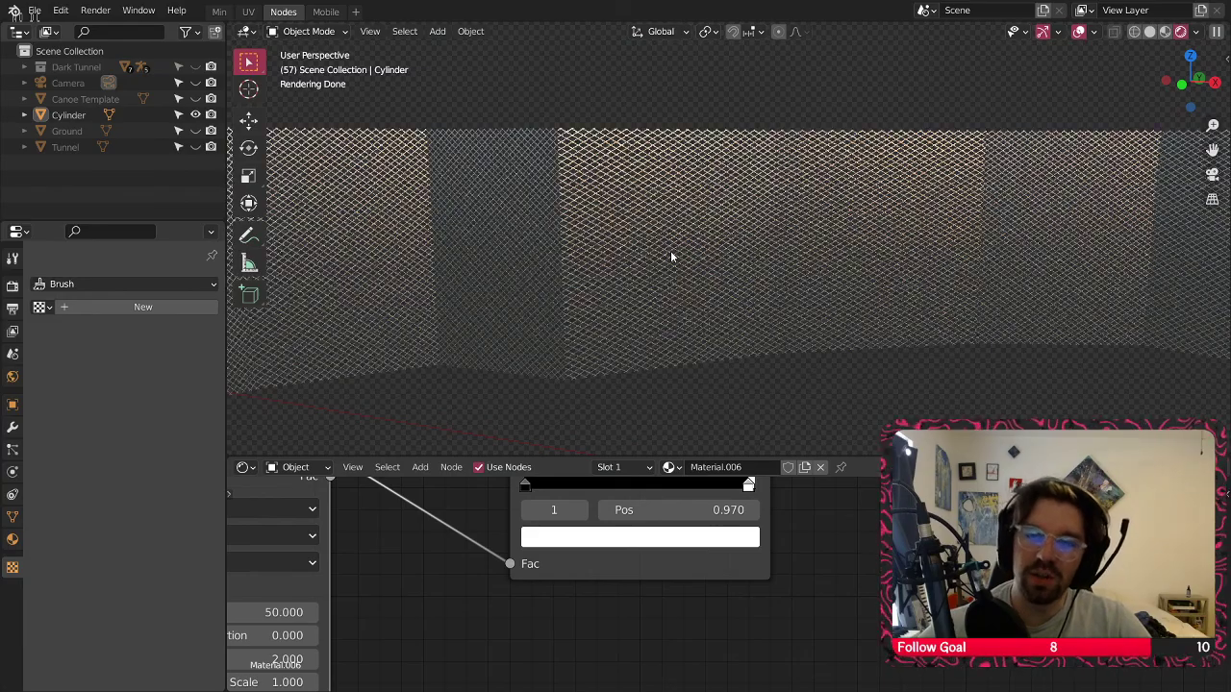
Set the Scale of the lower Wave Texture node to 30
scroll(670, 256, "up", 4)
middle_click_drag(482, 610, 641, 552)
left_click(519, 526)
type("30")
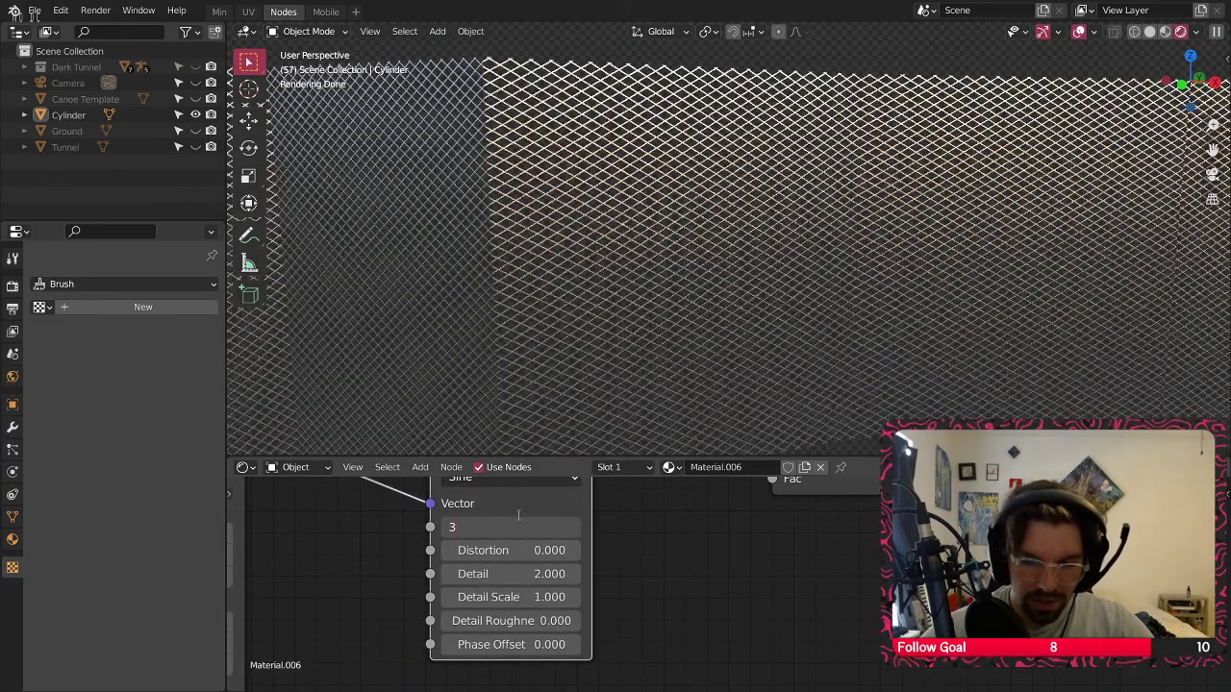
key("Return")
Set the Scale of the upper Wave Texture node to 30 as well
scroll(753, 627, "up", 3)
middle_click_drag(664, 510, 735, 628)
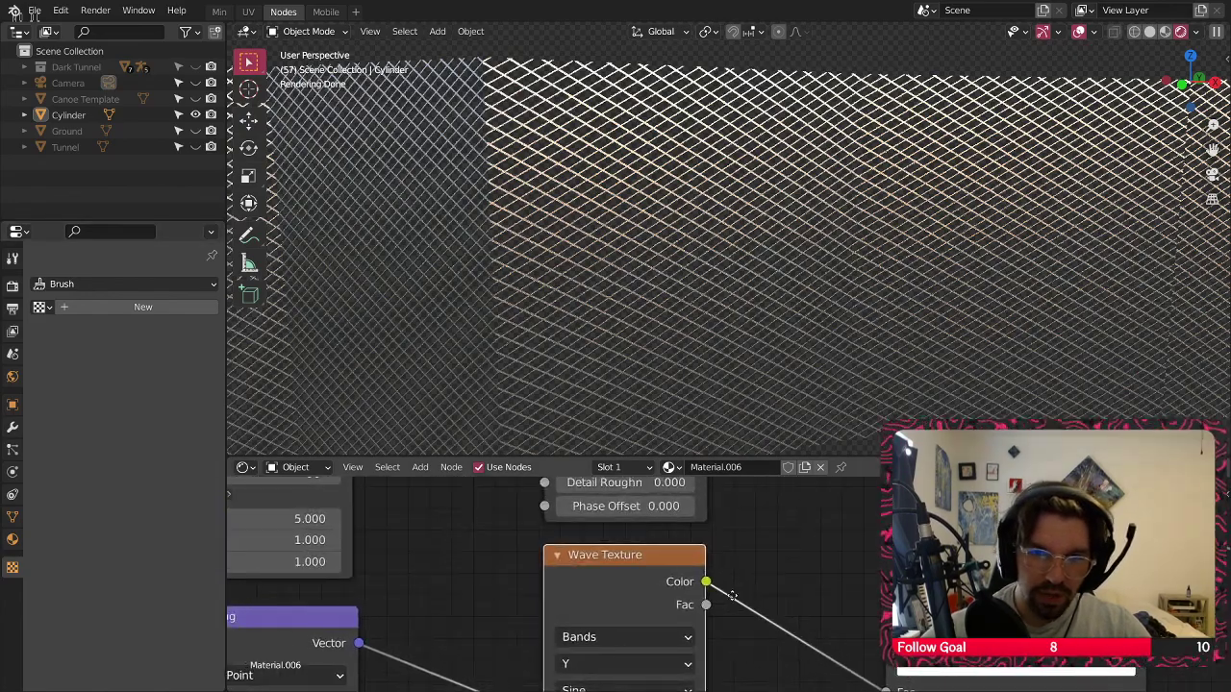
middle_click_drag(738, 515, 754, 640)
left_click(671, 520)
type("30")
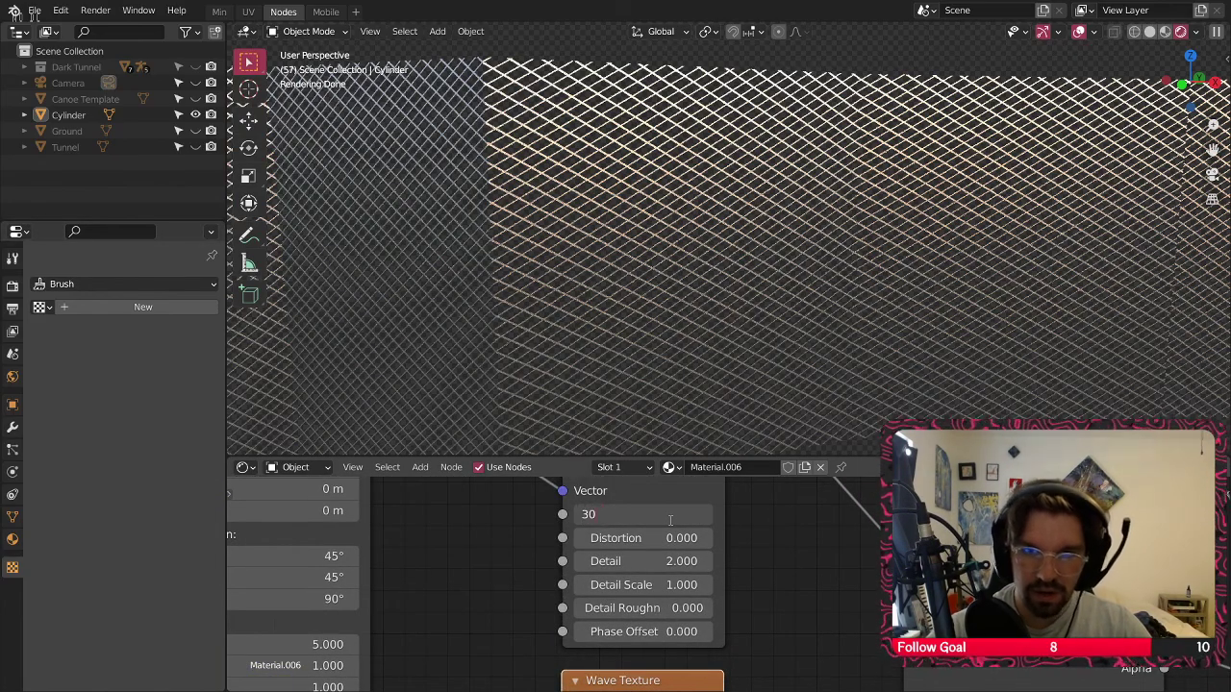
key("Return")
Check the coarser wire grid around the whole wall and unhide the Tunnel object
scroll(692, 255, "down", 6)
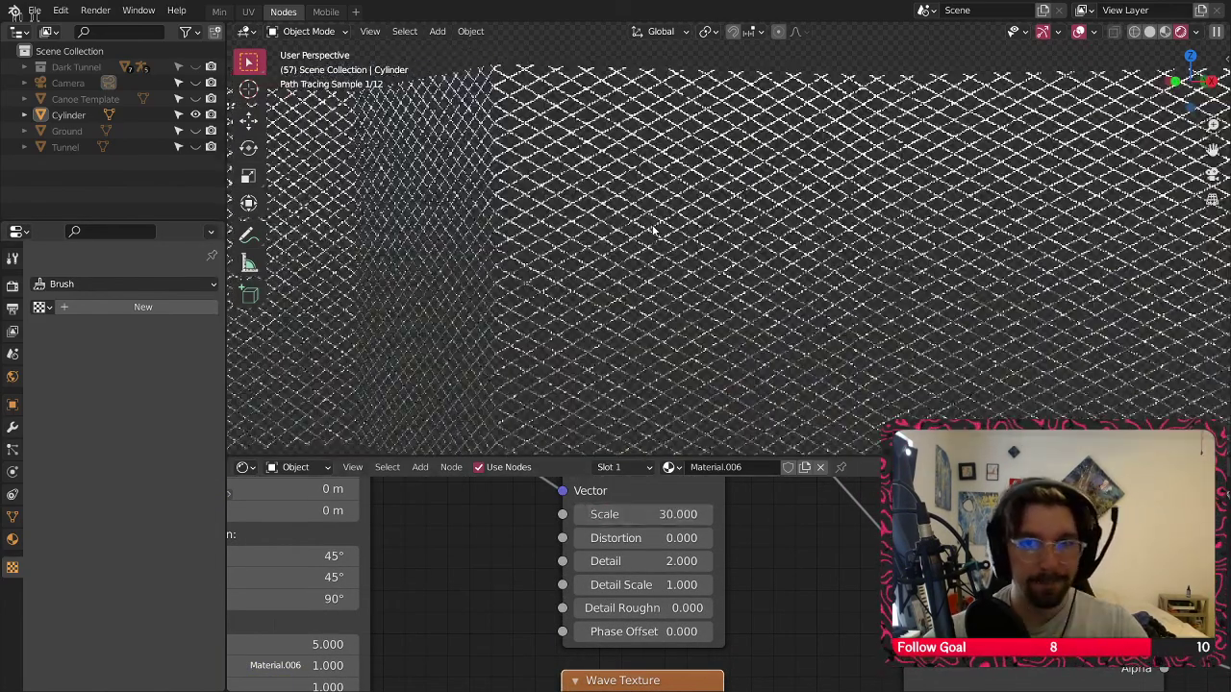
mouse_move(640, 314)
middle_mouse_down()
mouse_move(555, 337)
mouse_move(650, 276)
mouse_move(850, 243)
mouse_move(731, 249)
mouse_move(789, 253)
mouse_move(833, 181)
mouse_move(682, 278)
mouse_move(554, 297)
mouse_move(510, 275)
mouse_move(528, 283)
mouse_move(613, 260)
middle_mouse_up()
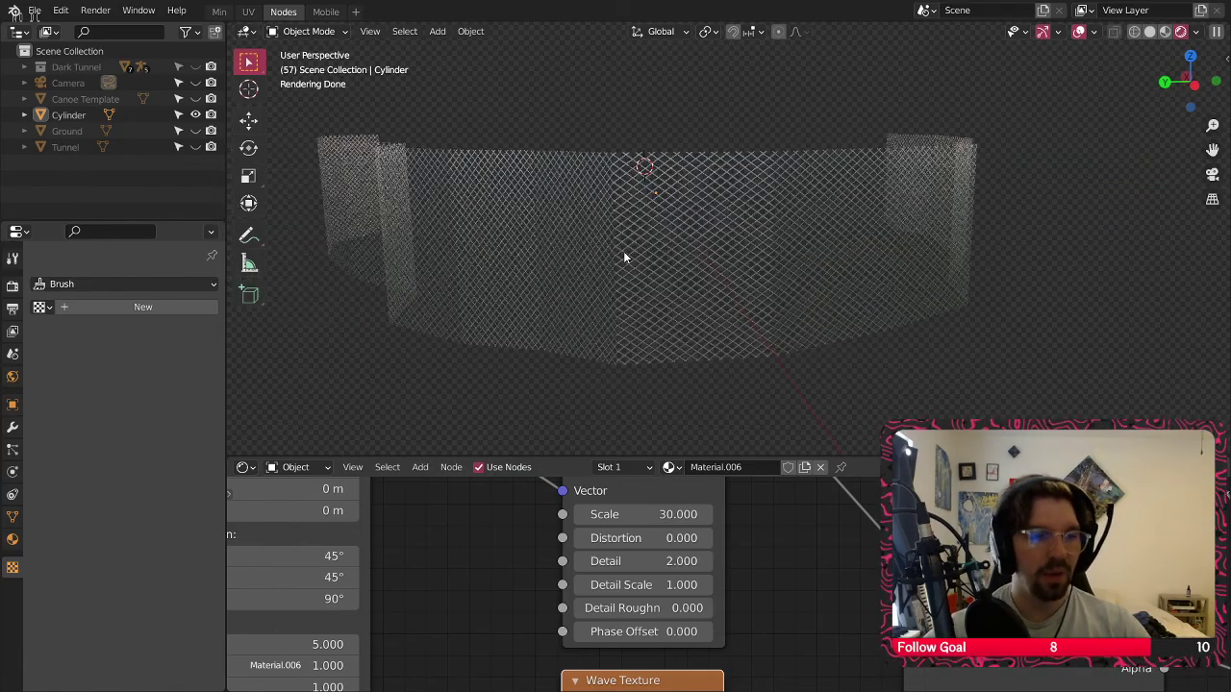
scroll(635, 212, "up", 5)
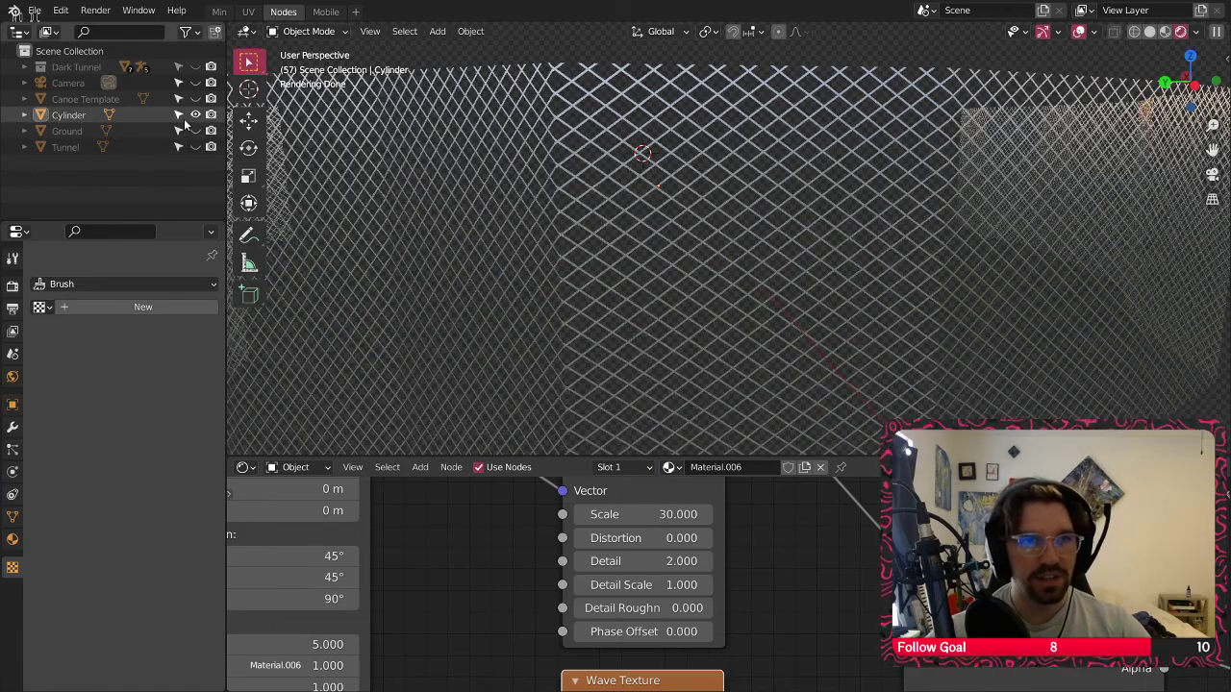
left_click(196, 147)
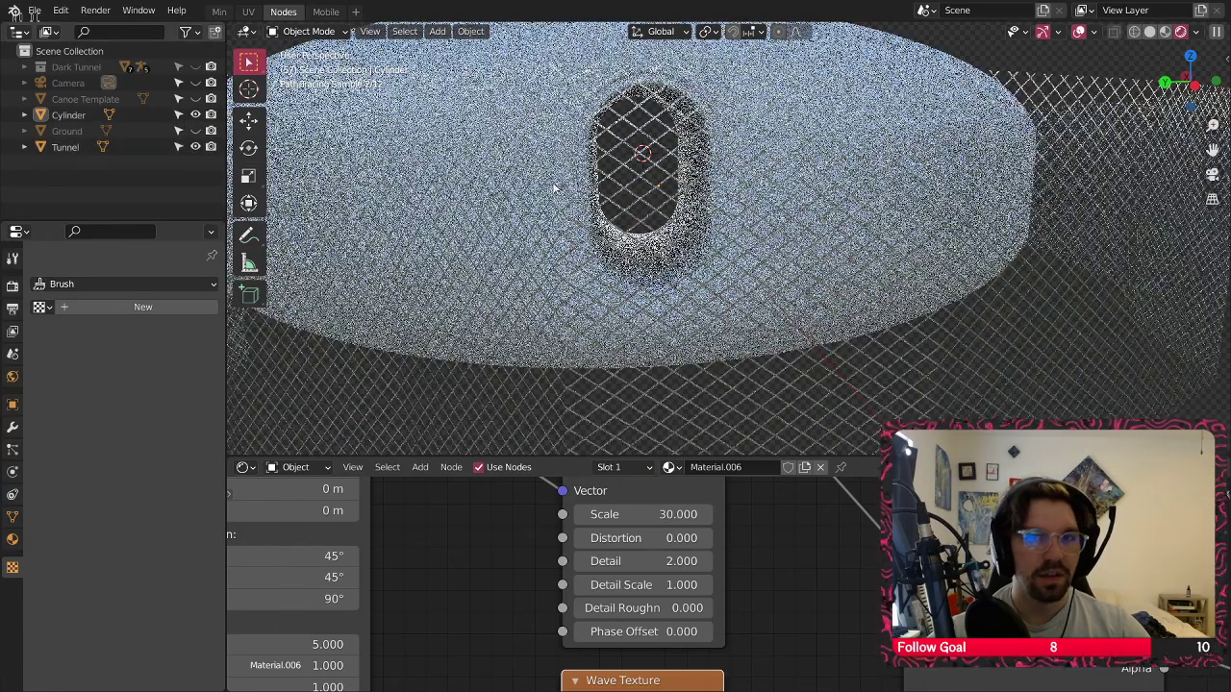
scroll(553, 189, "down", 3)
middle_click_drag(577, 189, 693, 221)
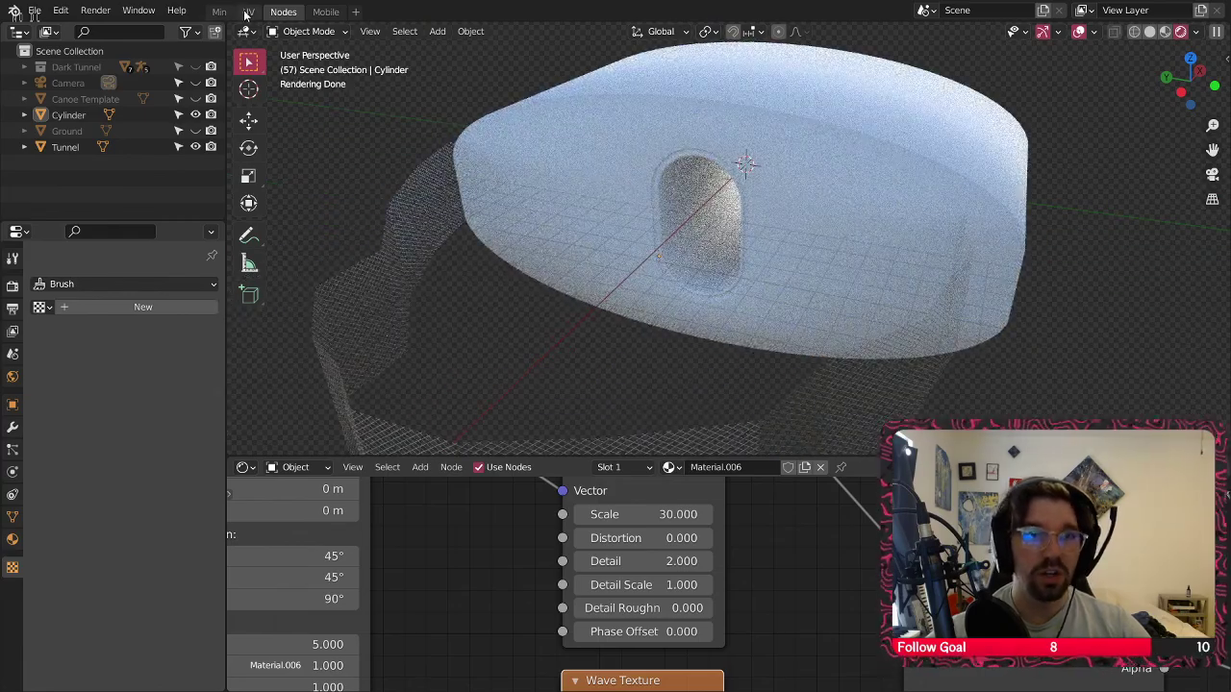
Switch the 3D viewport to Material Preview shading and view the wire wall beside the tunnel
left_click(1165, 31)
mouse_move(453, 263)
middle_mouse_down()
mouse_move(393, 268)
mouse_move(572, 217)
mouse_move(585, 200)
middle_mouse_up()
scroll(577, 196, "up", 4)
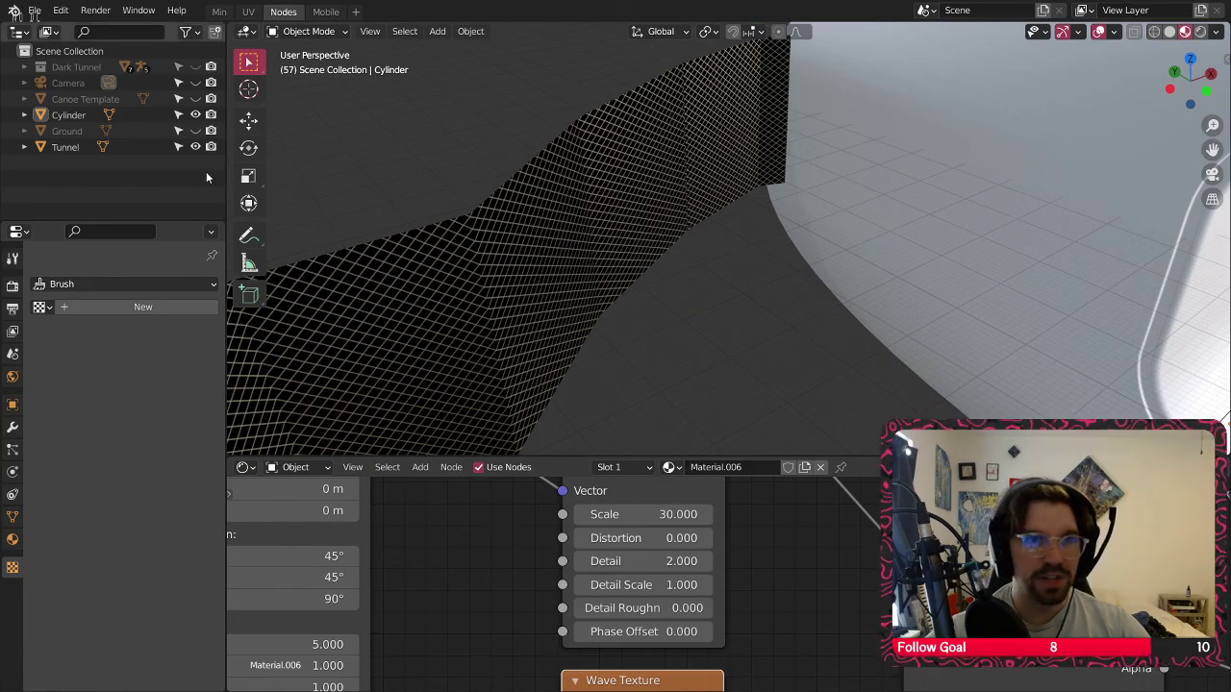
Unhide the Ground object, review the wall and tunnel together, and save the file
left_click(195, 129)
scroll(797, 223, "down", 4)
mouse_move(798, 223)
middle_mouse_down()
mouse_move(620, 227)
mouse_move(693, 222)
mouse_move(759, 241)
mouse_move(781, 261)
mouse_move(814, 236)
middle_mouse_up()
scroll(783, 263, "up", 4)
middle_click_drag(843, 96, 476, 215, "shift")
scroll(839, 220, "down", 4)
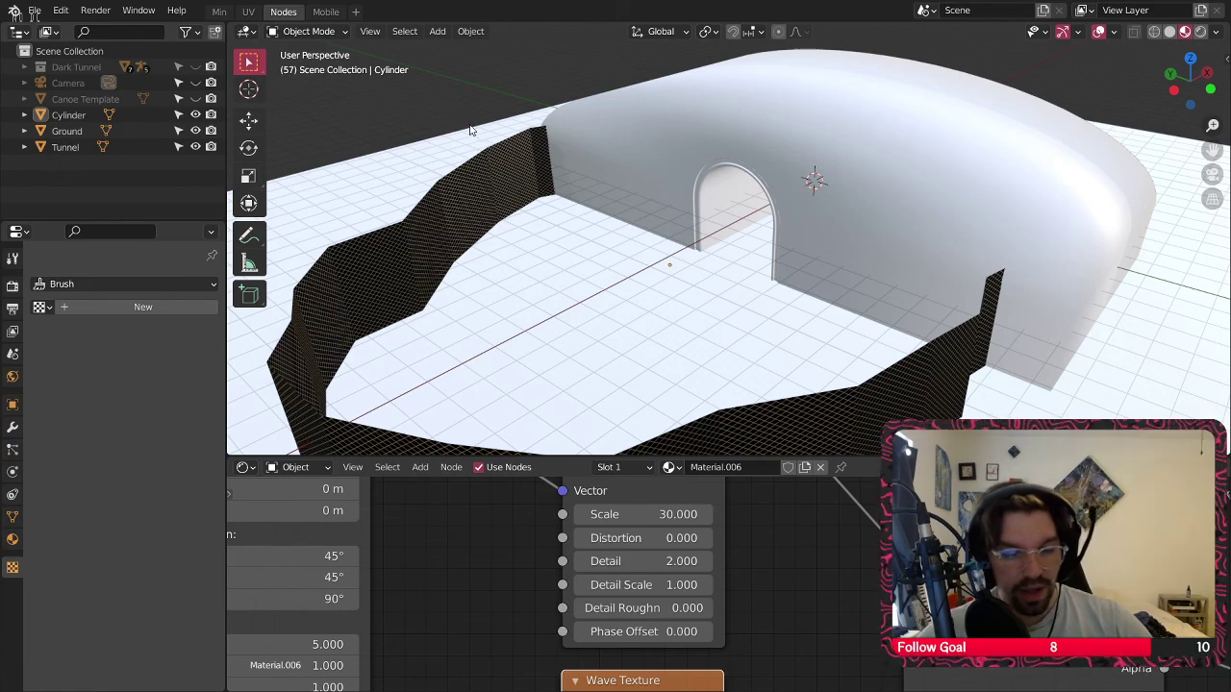
key("ctrl+s")
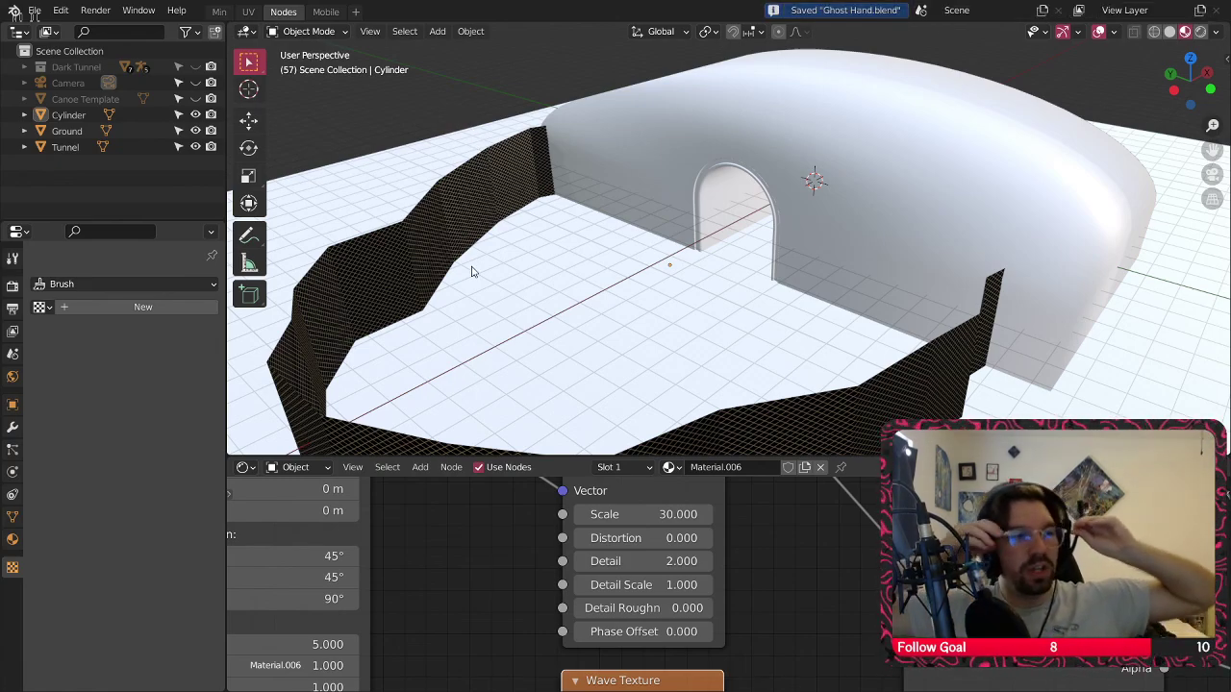